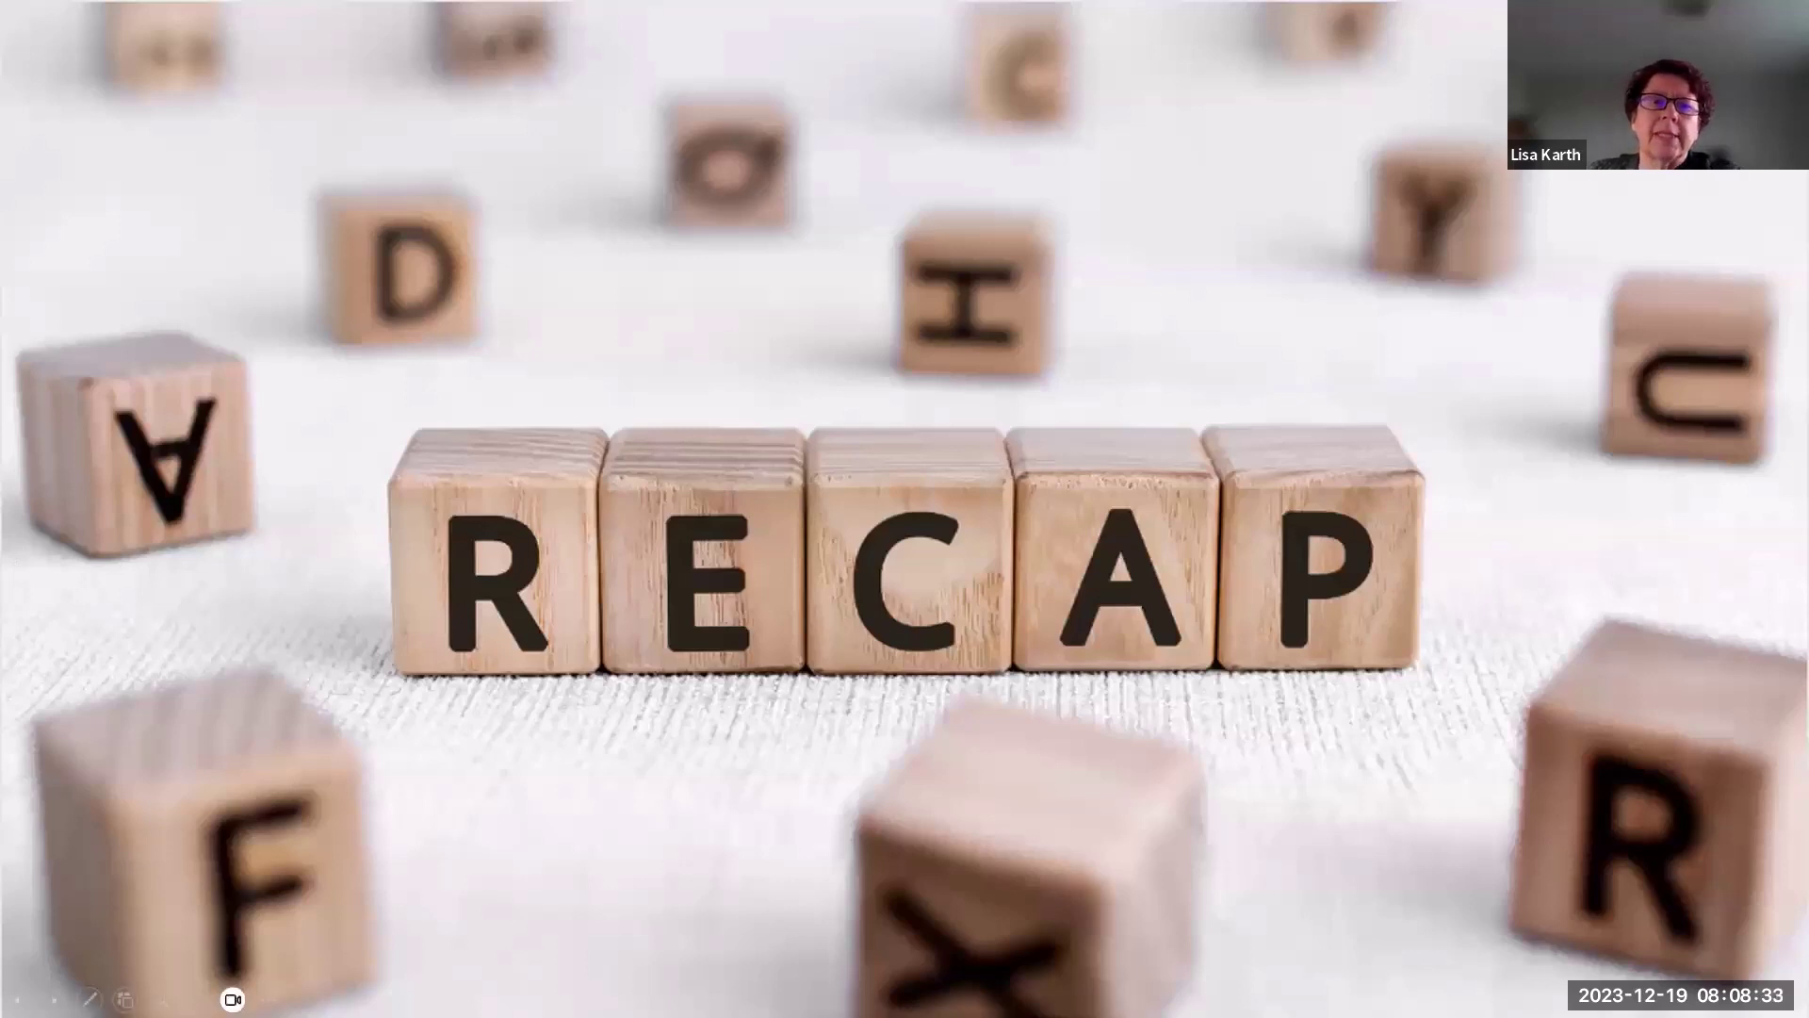
Leave the Zoom Recap slide and switch to the Evergreen My Dashboard window
key(alt+Tab)
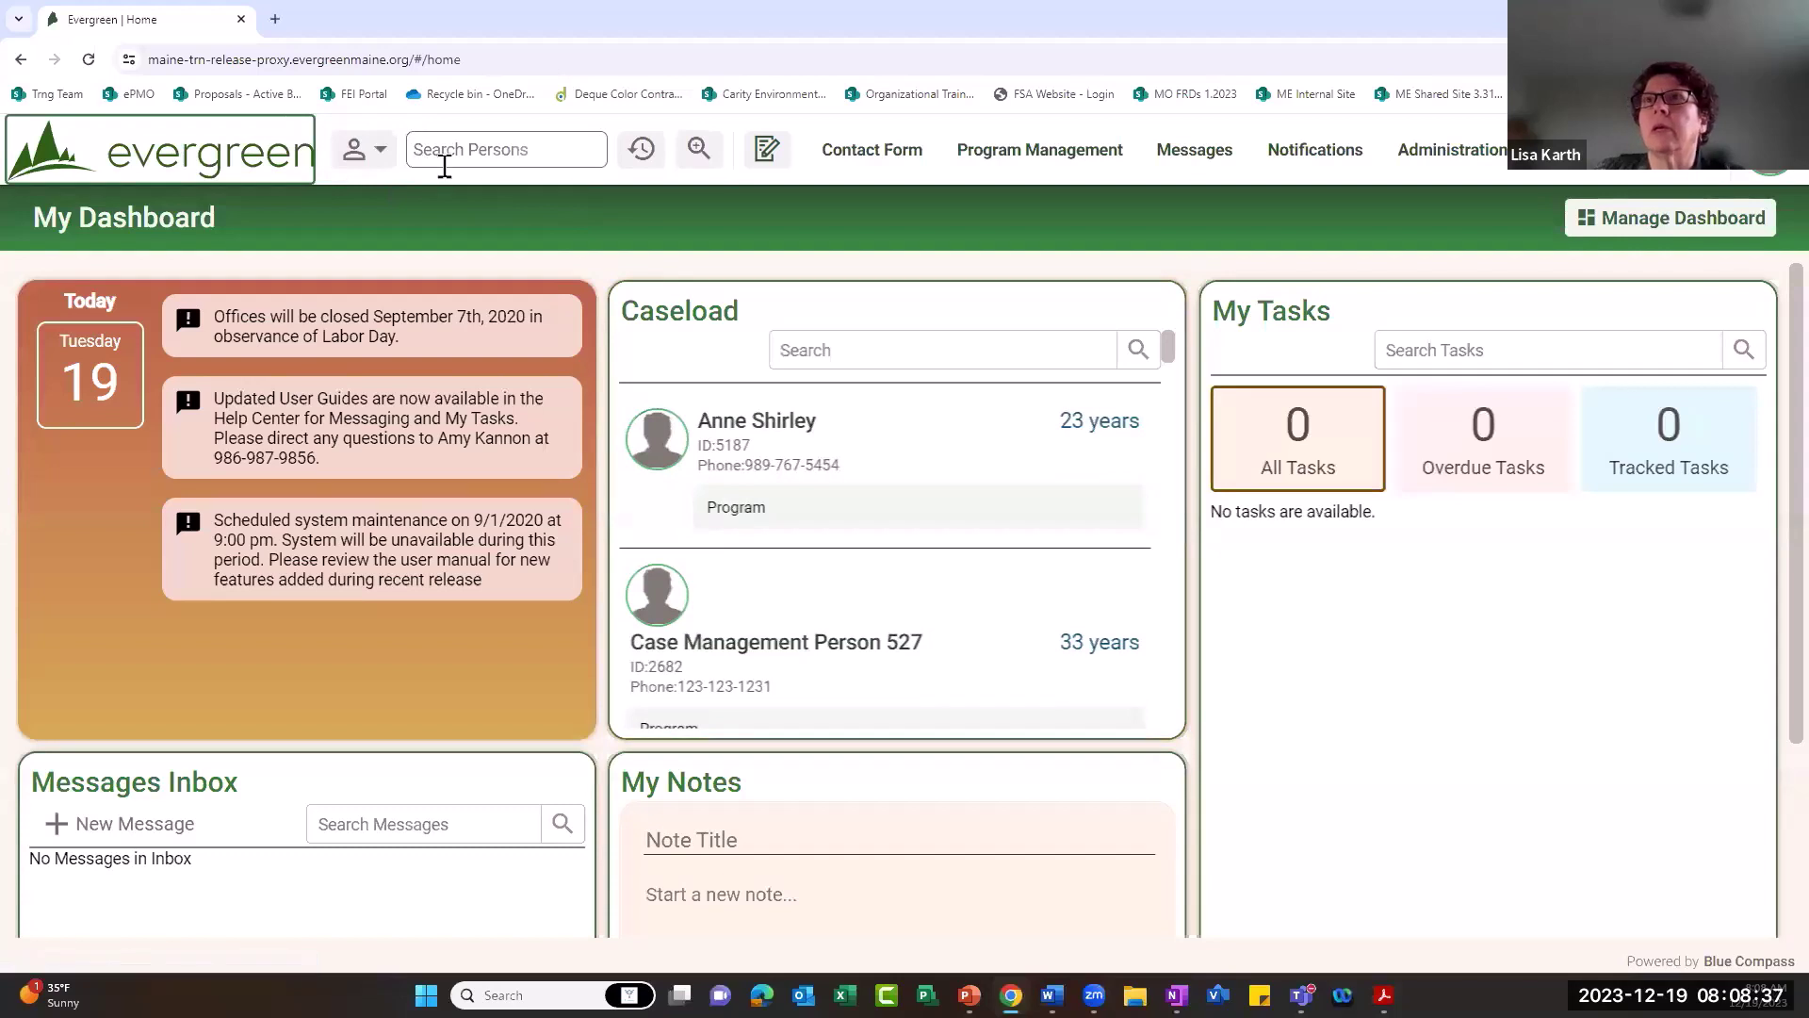
Search Persons for the client by full name and open his matching record
click(441, 159)
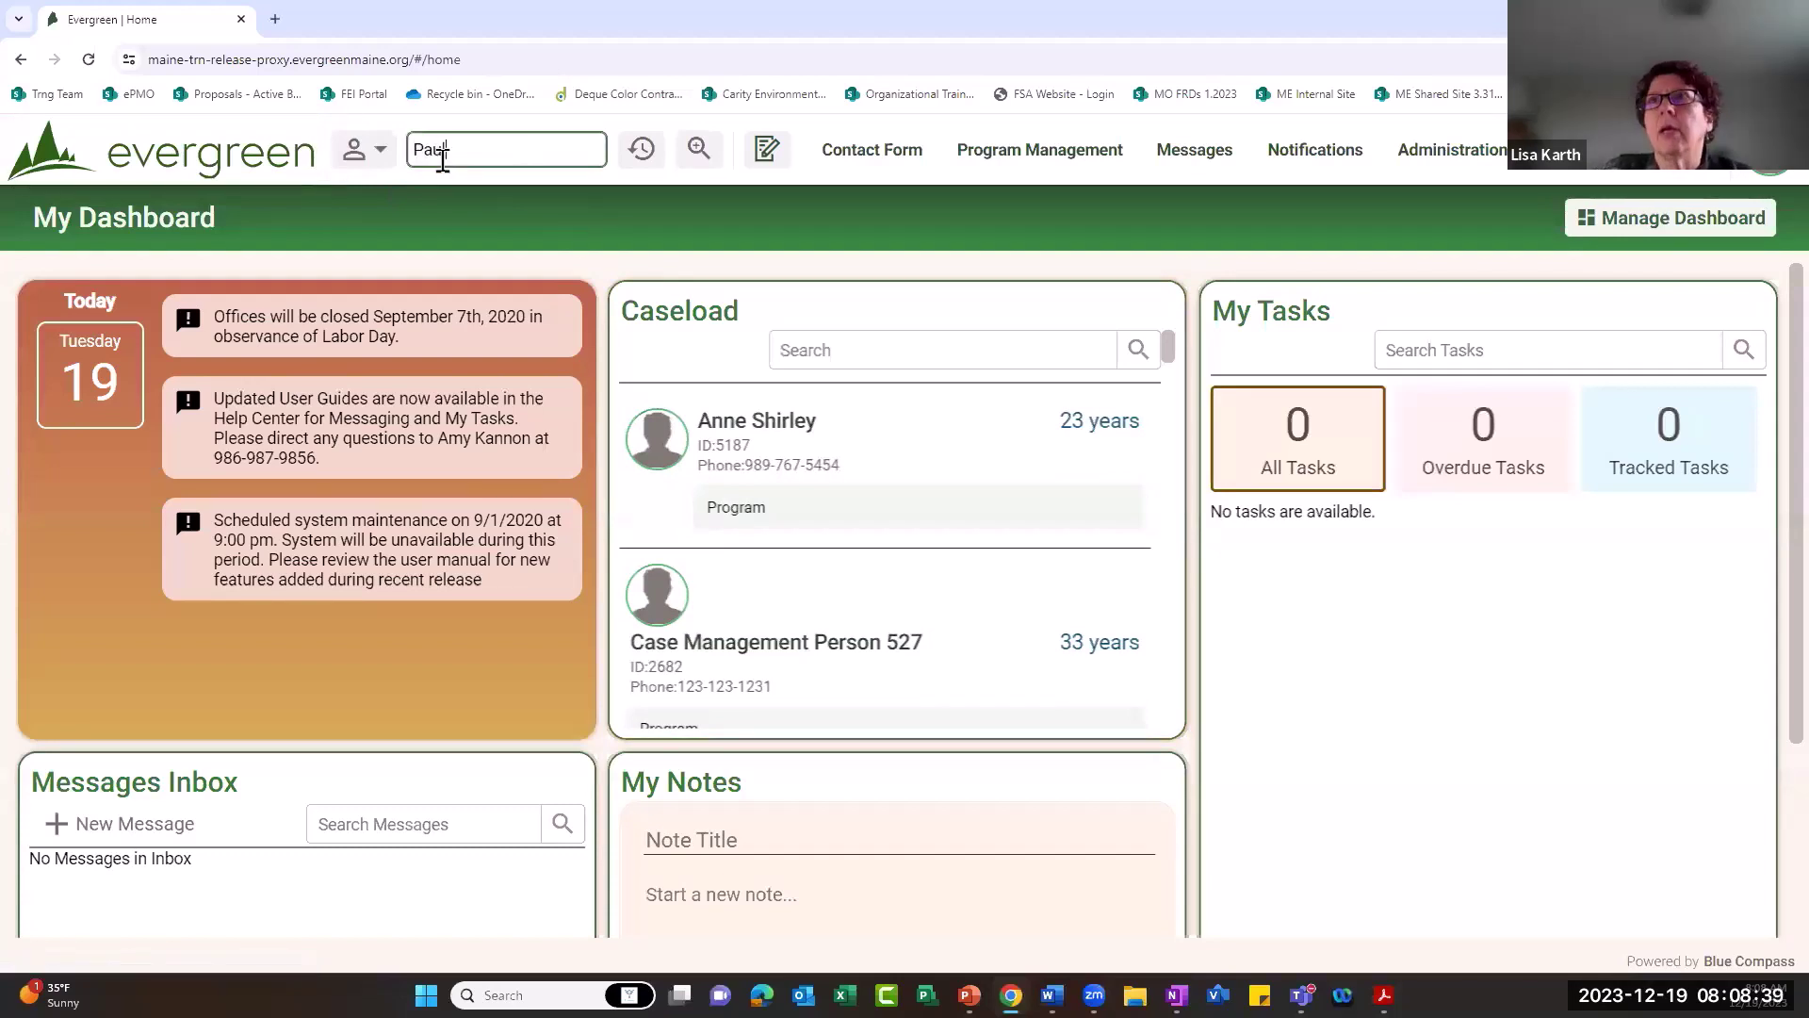
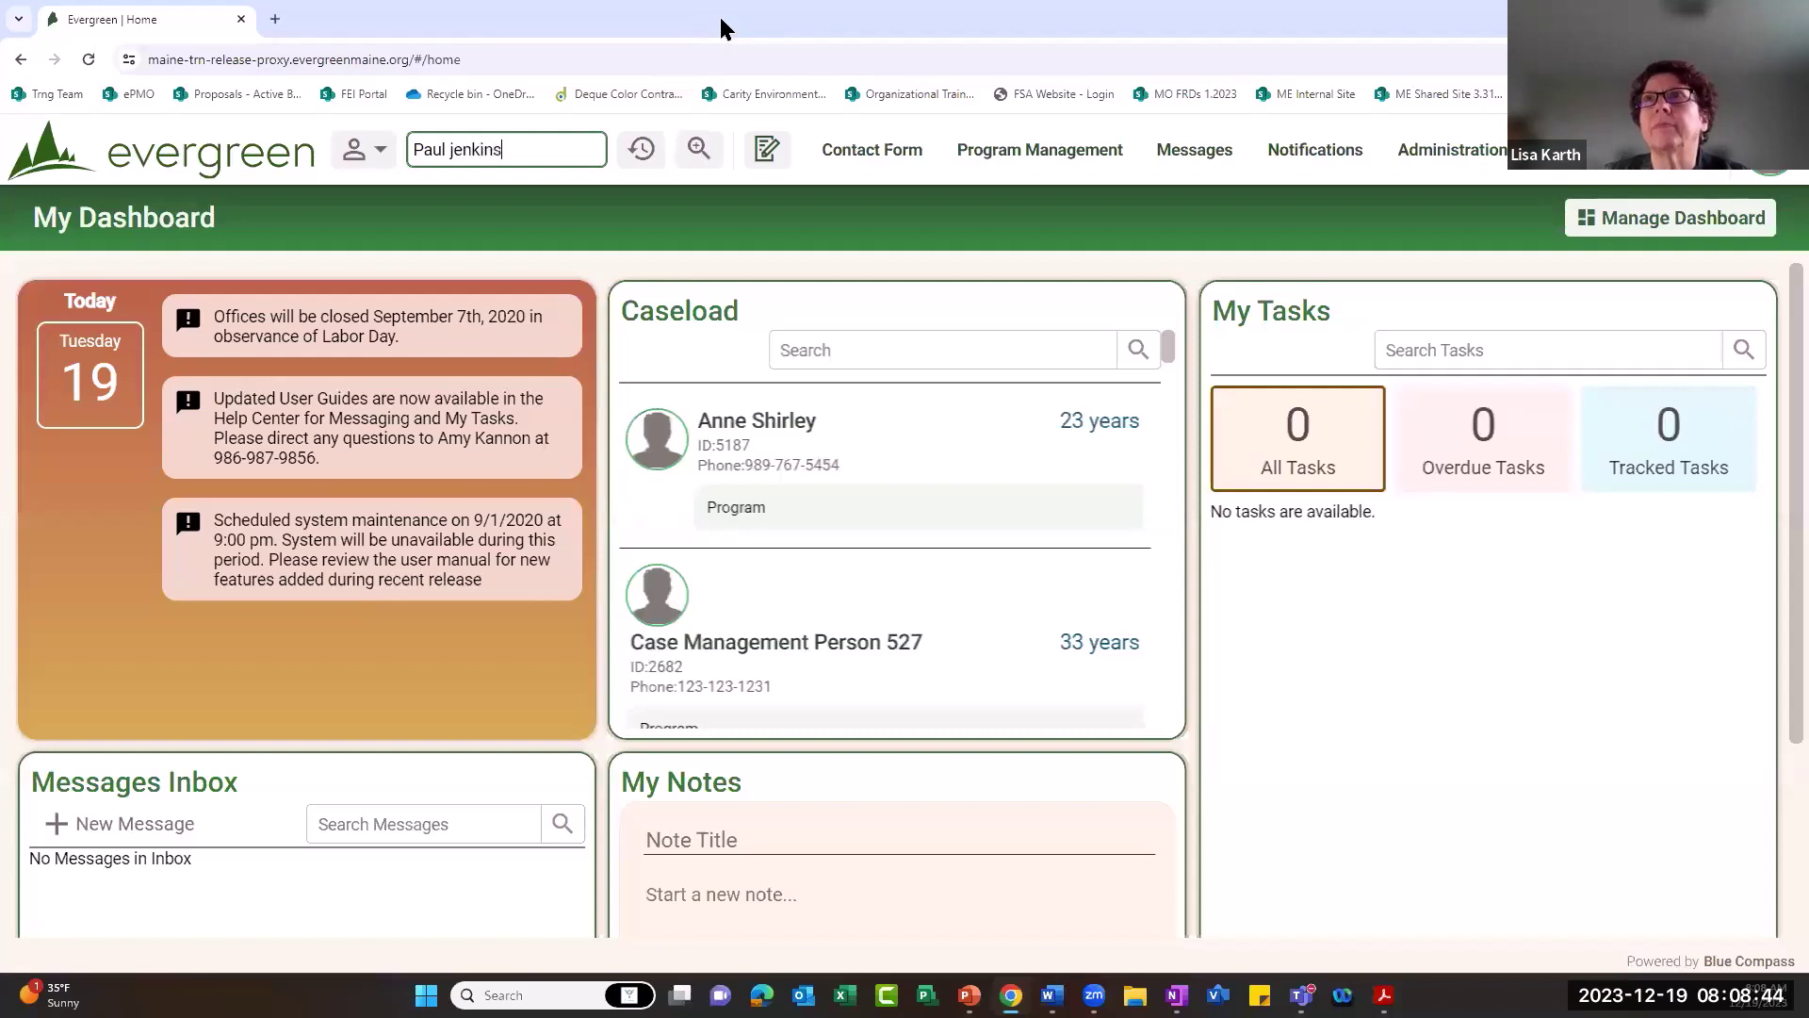
key(Return)
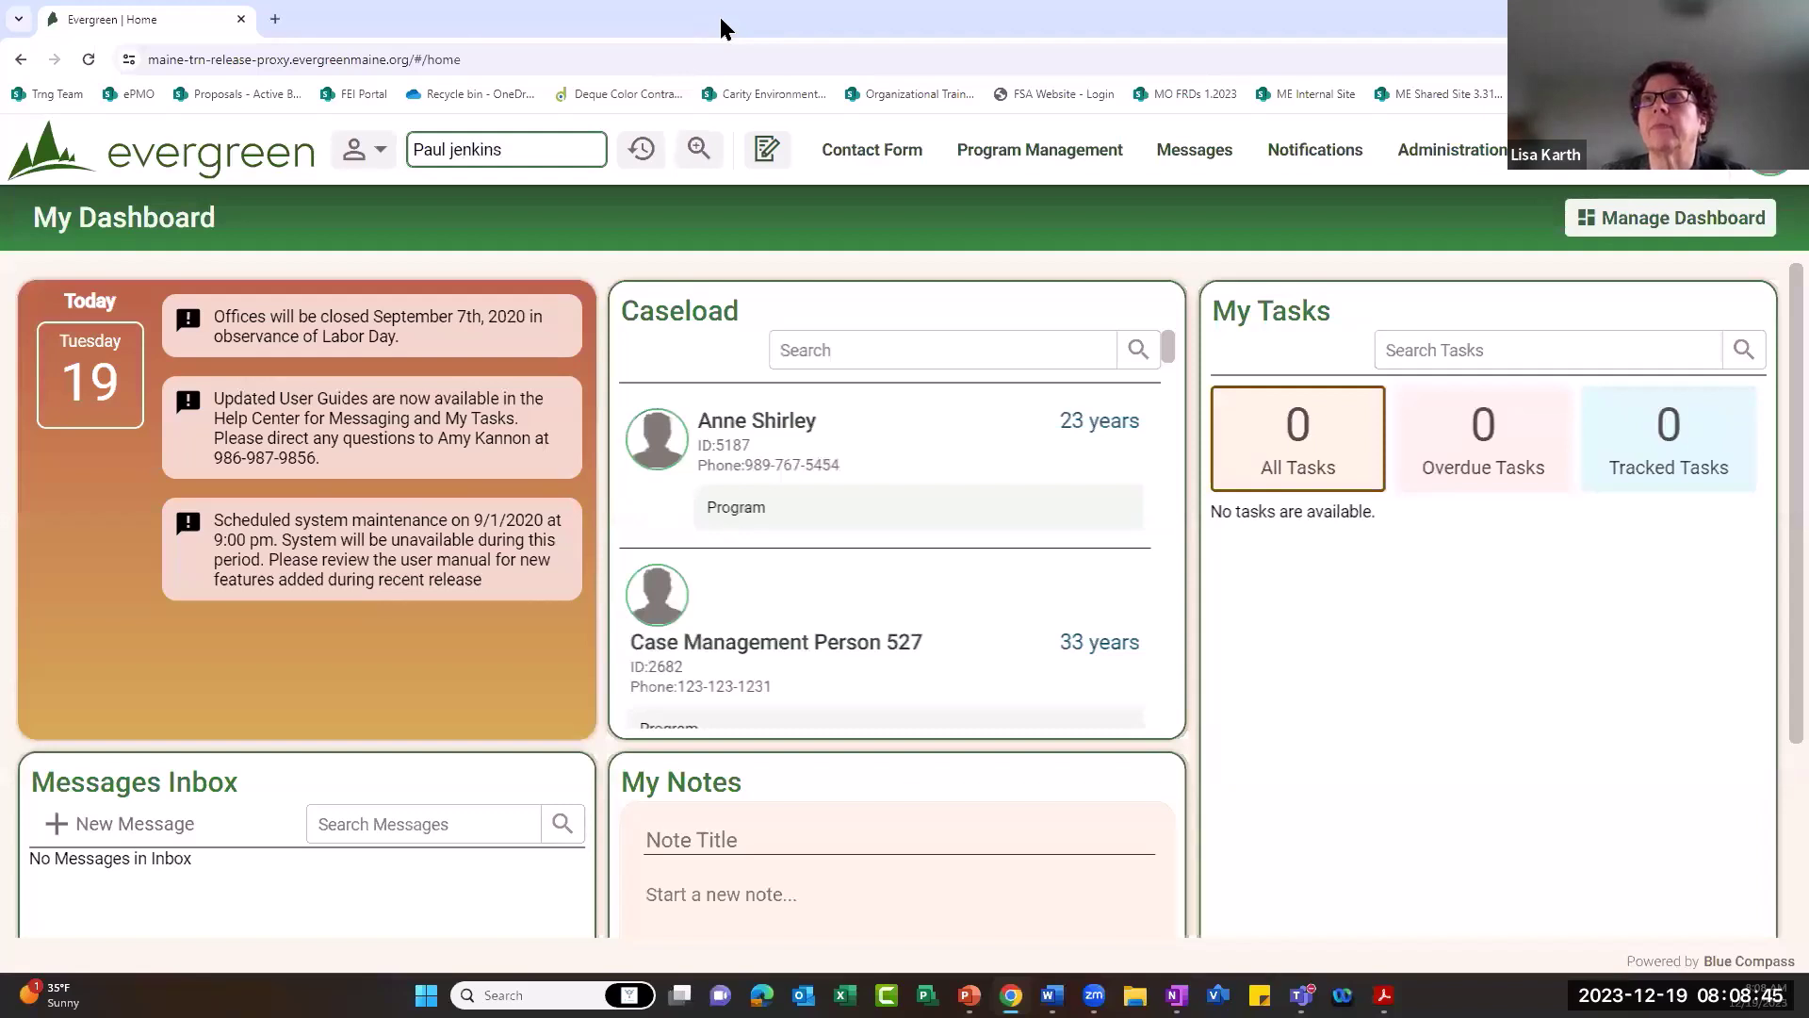
click(629, 389)
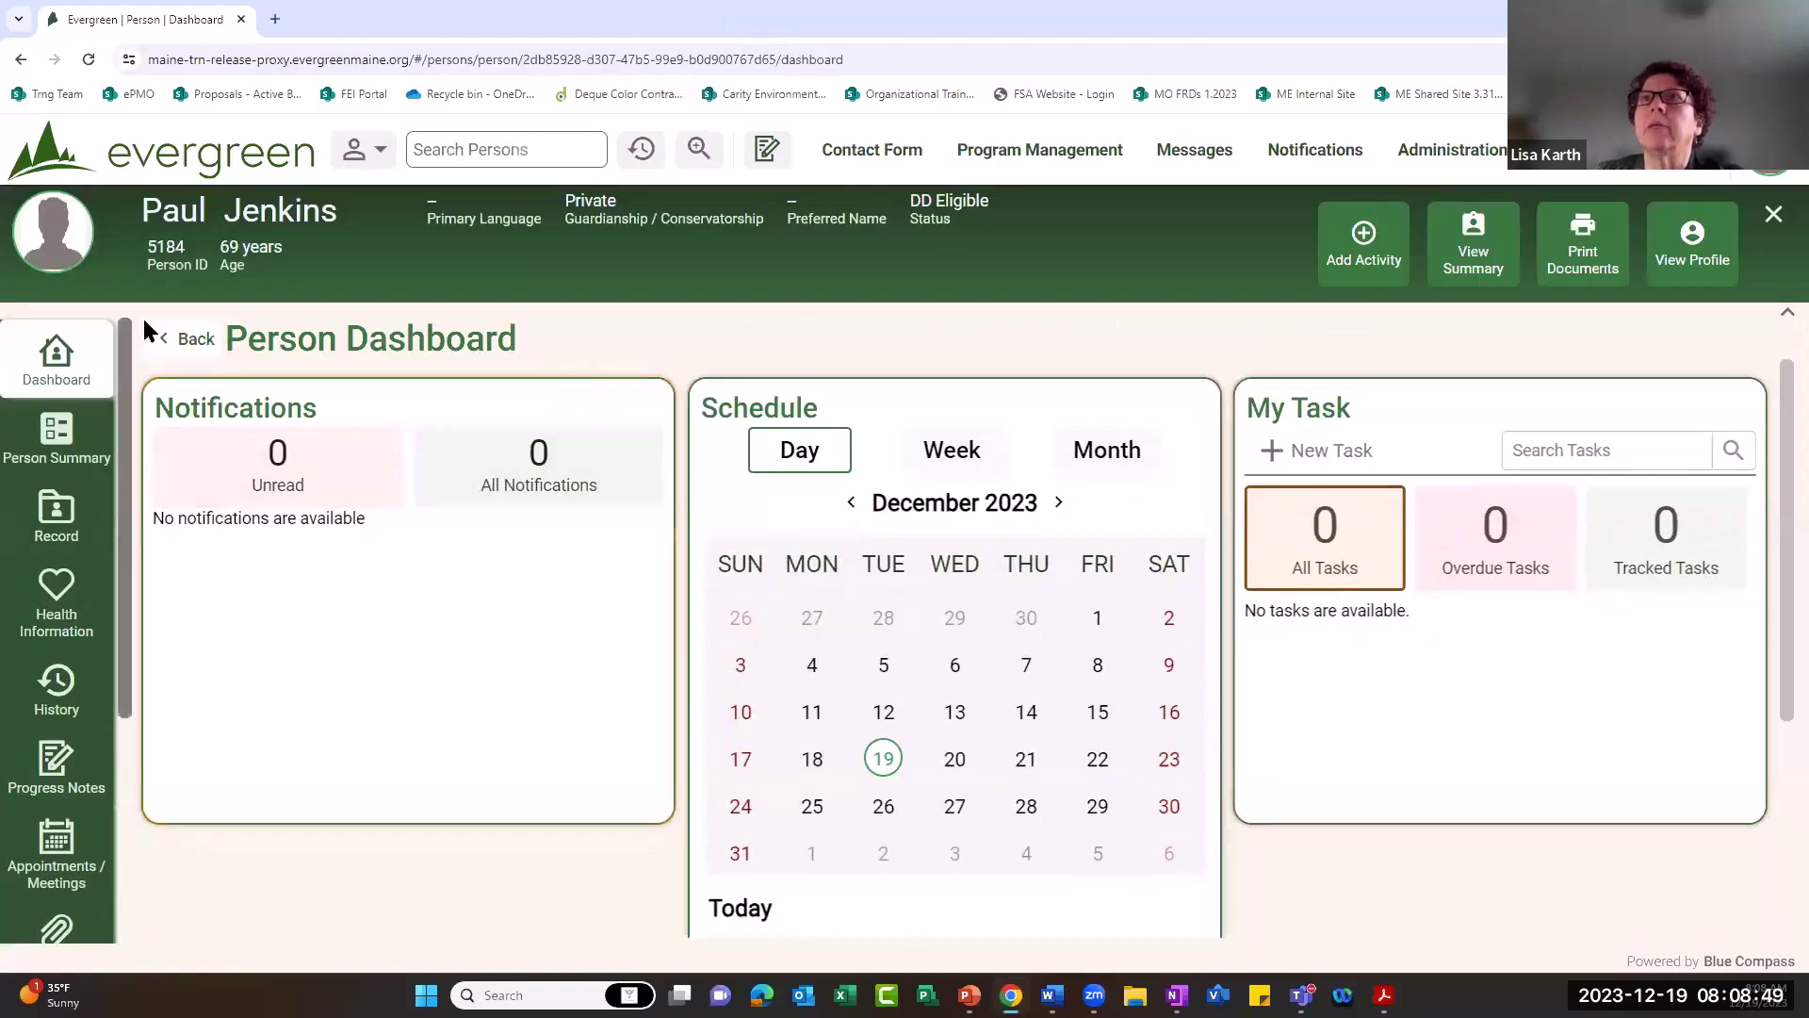
Open the client's Forms/Plans list and select the Comprehensive Assessment row
scroll(102, 527, down, 2)
scroll(101, 527, down, 2)
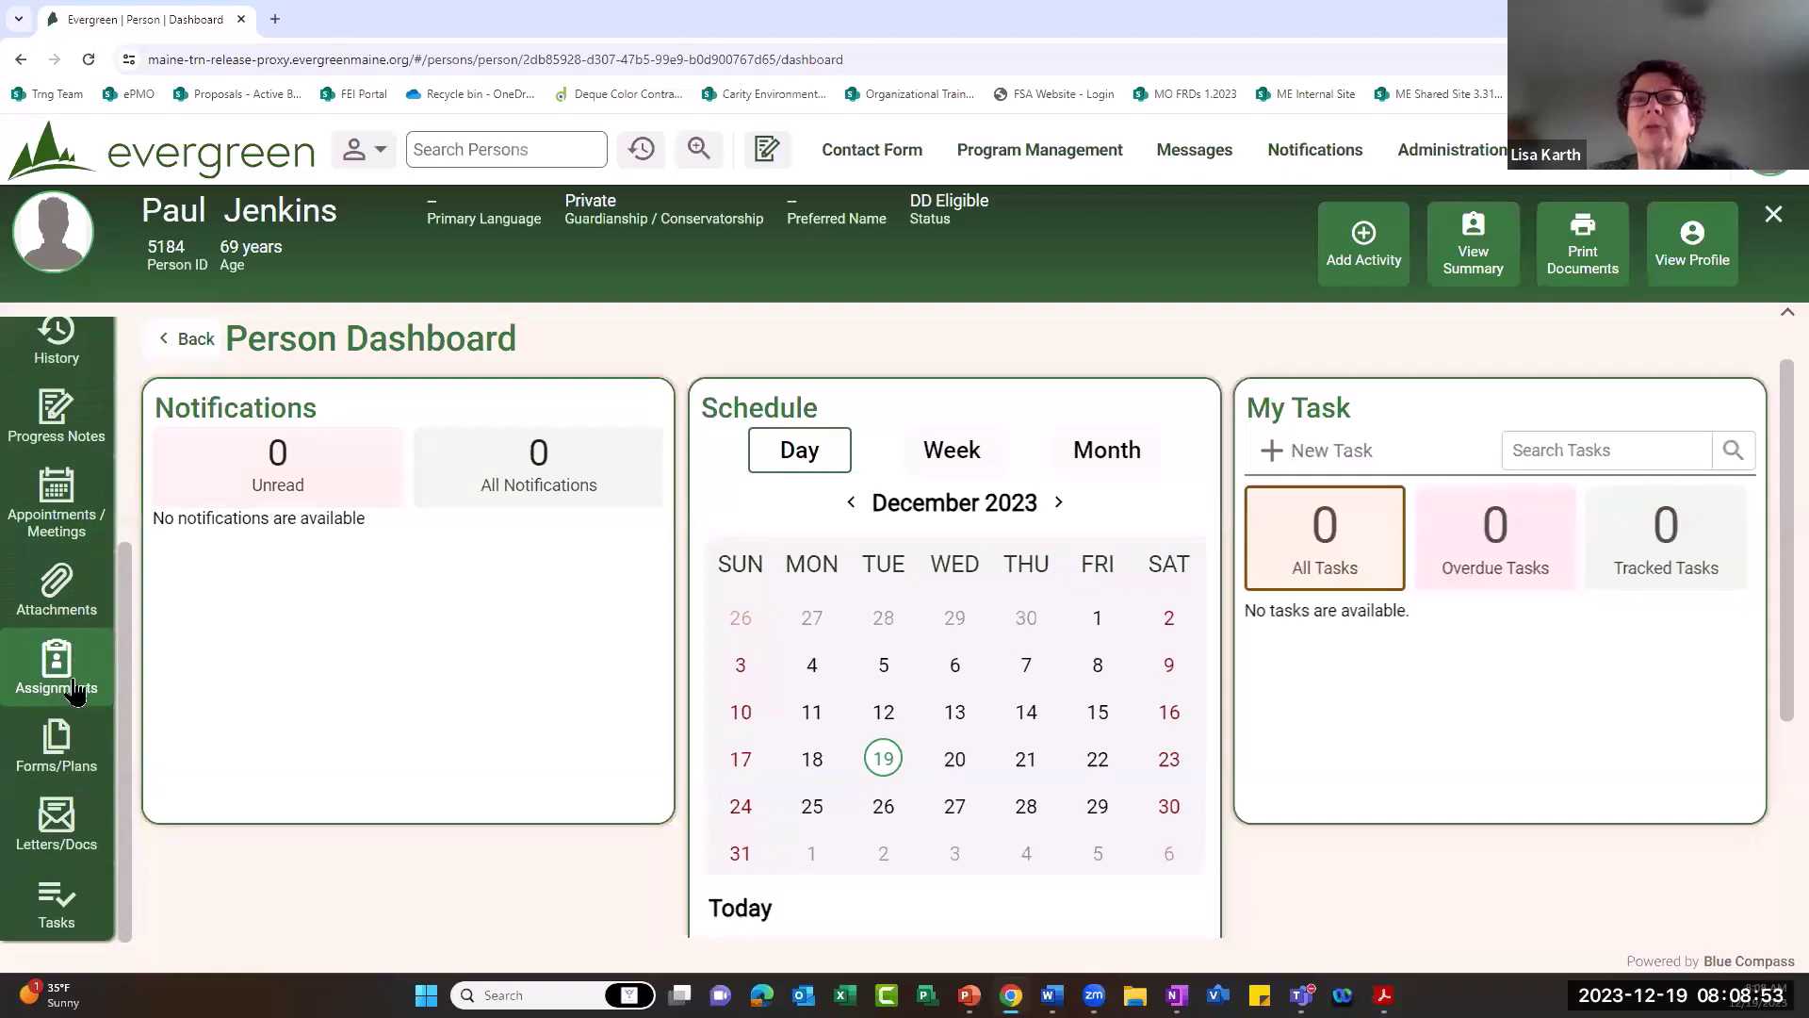
click(59, 739)
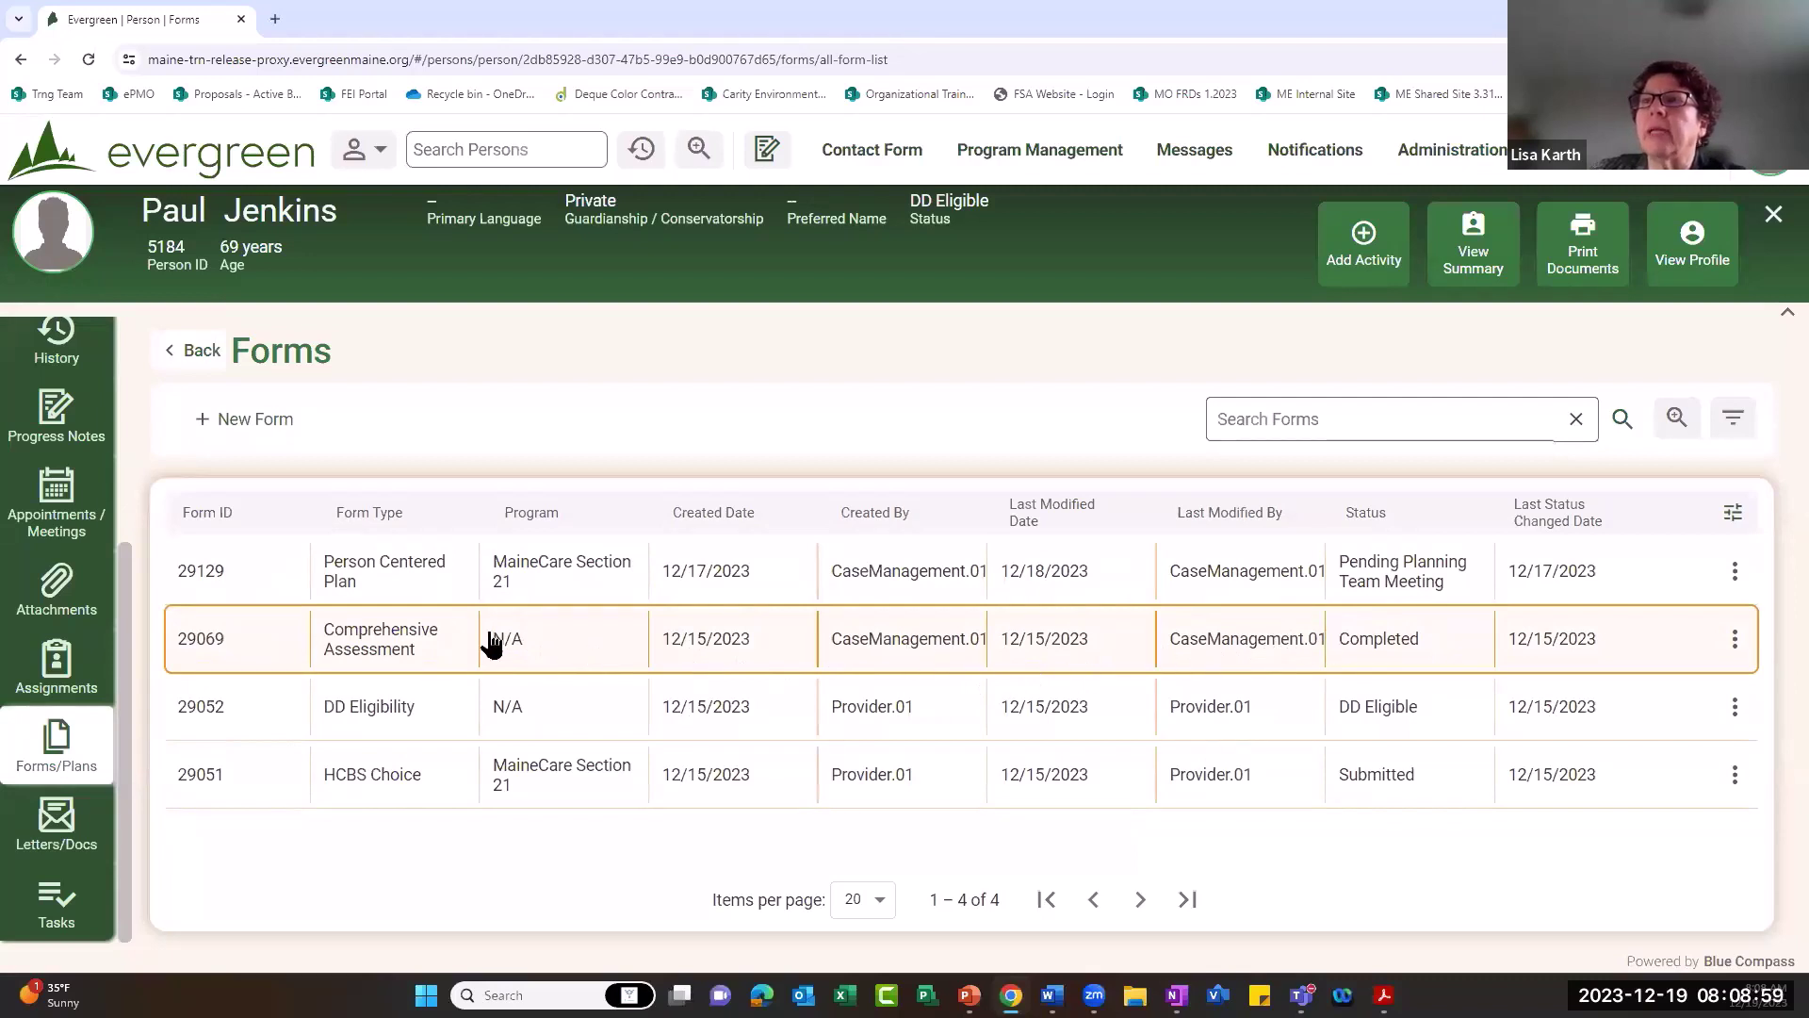
click(405, 653)
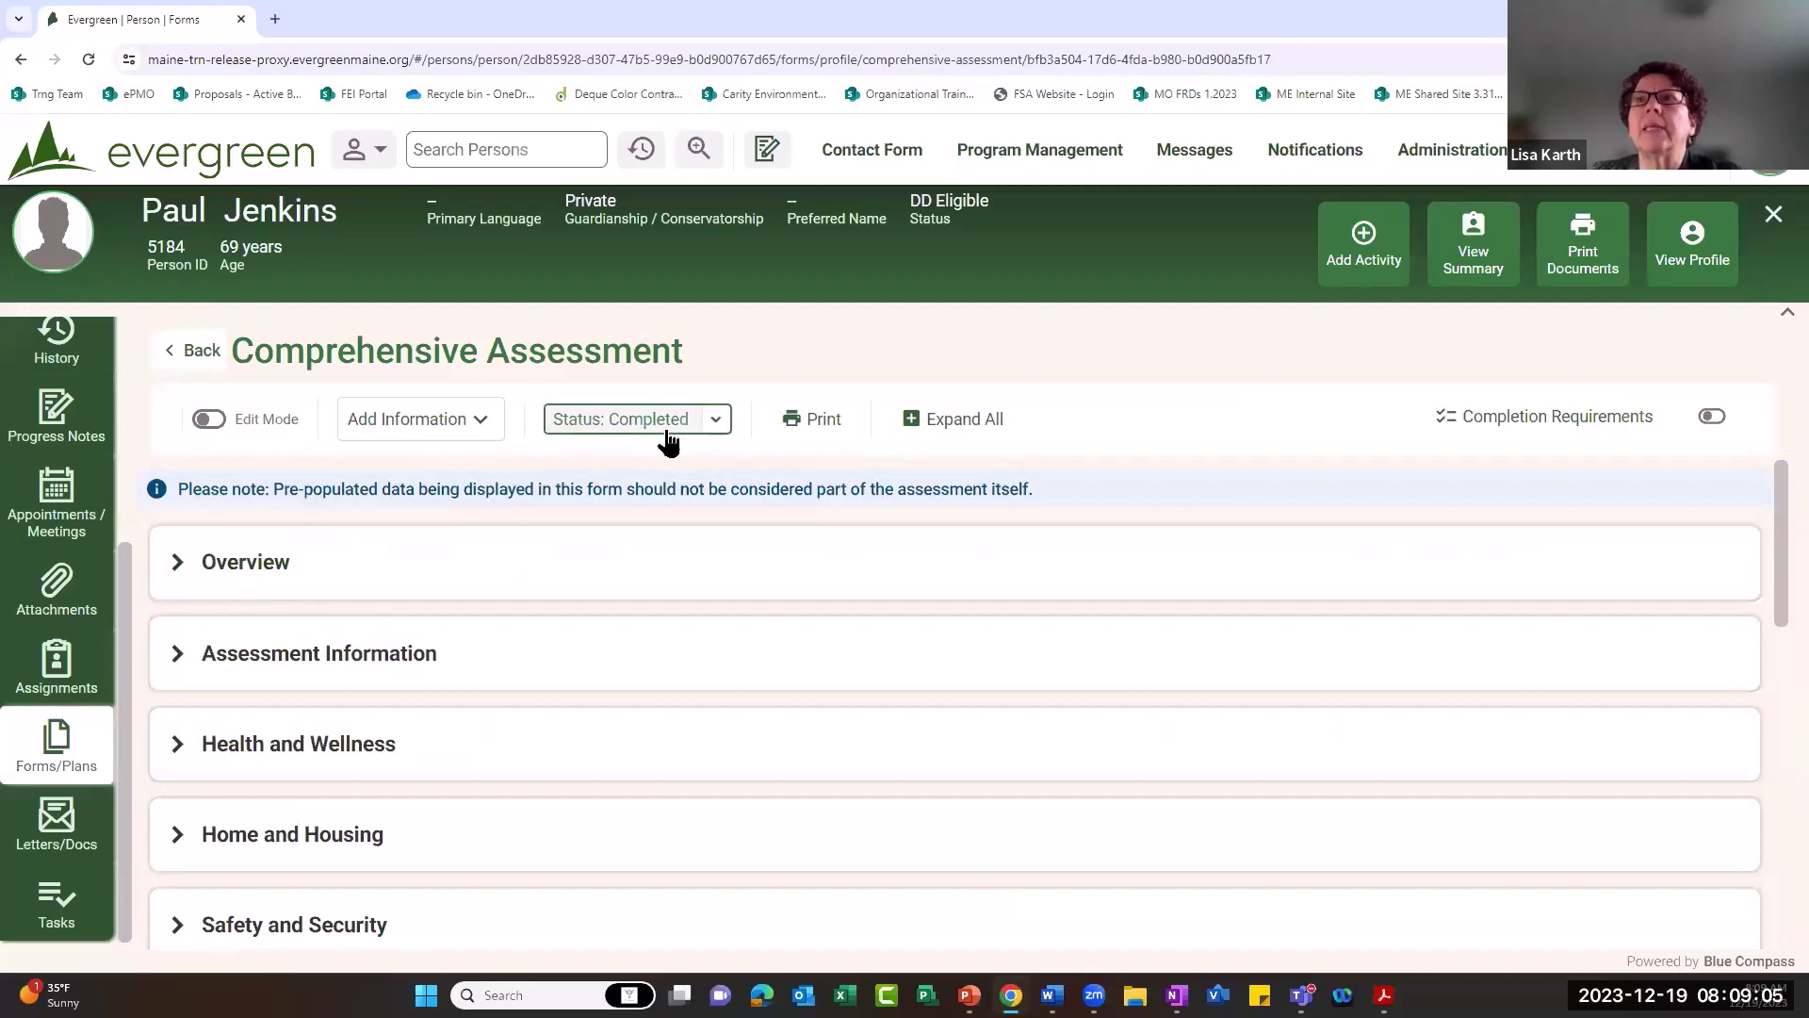
Show the section outline beside the Comprehensive Assessment and switch on Edit Mode
click(1712, 415)
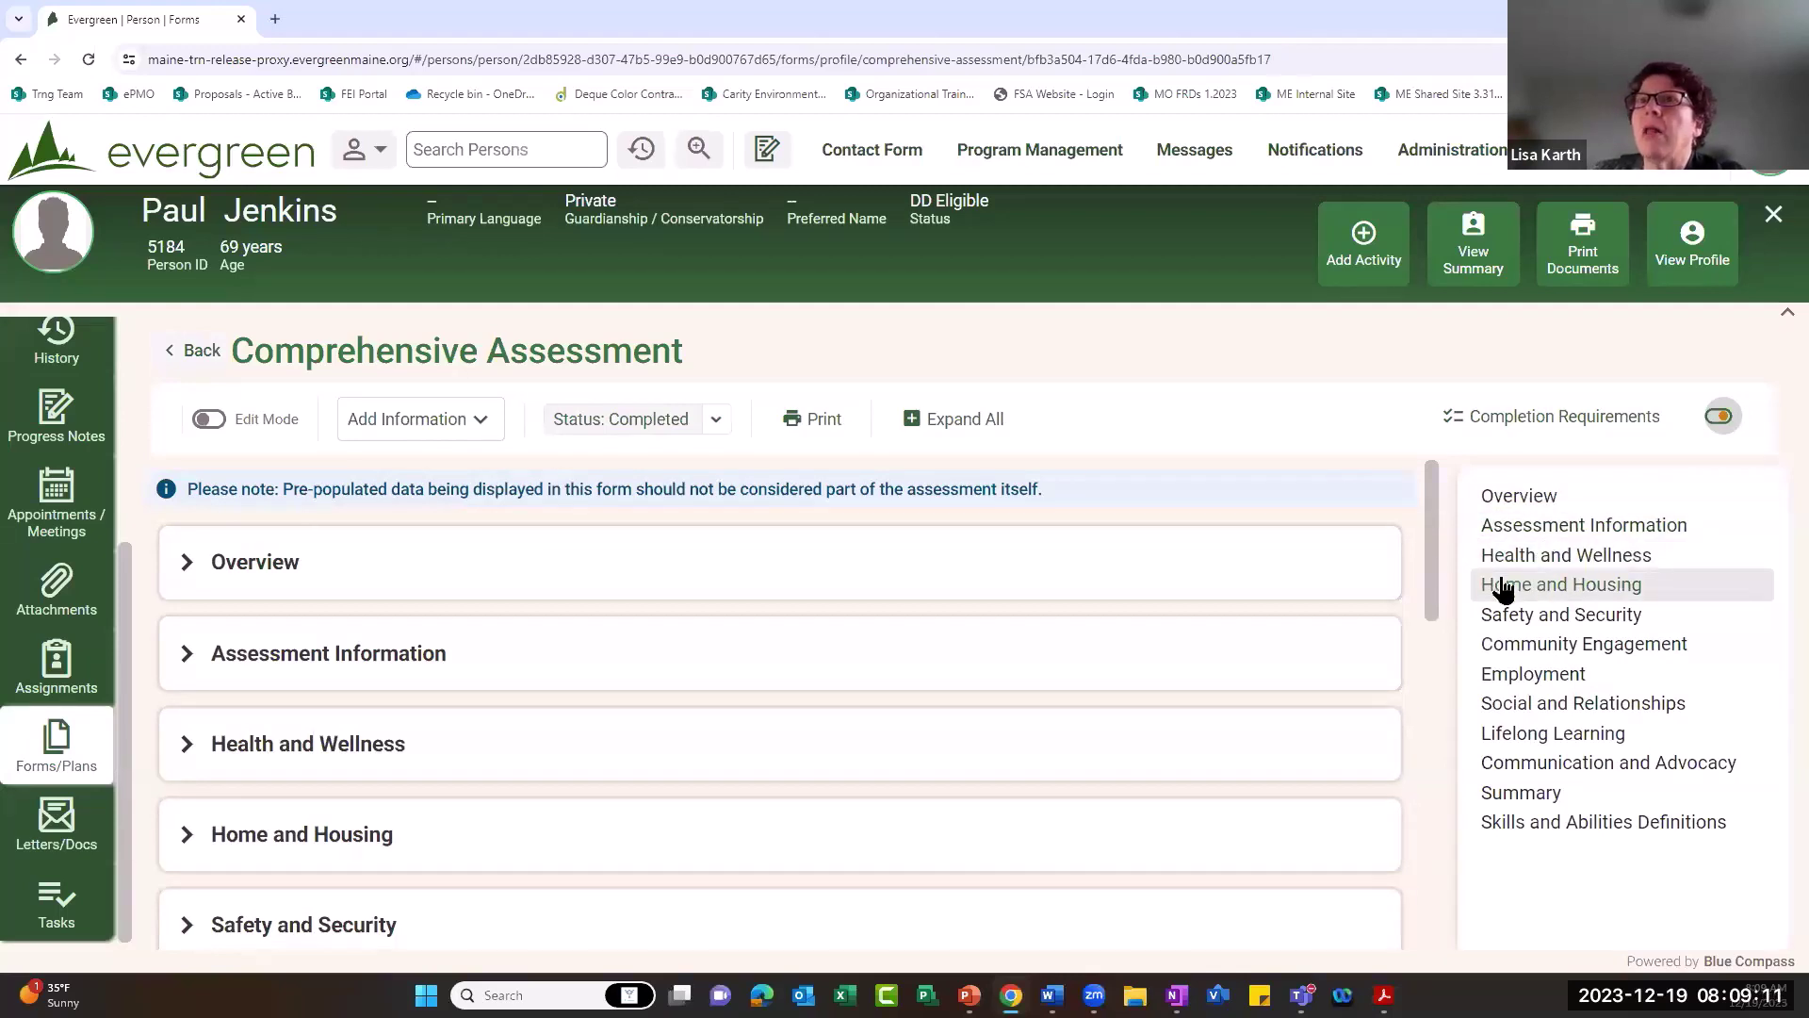
click(230, 431)
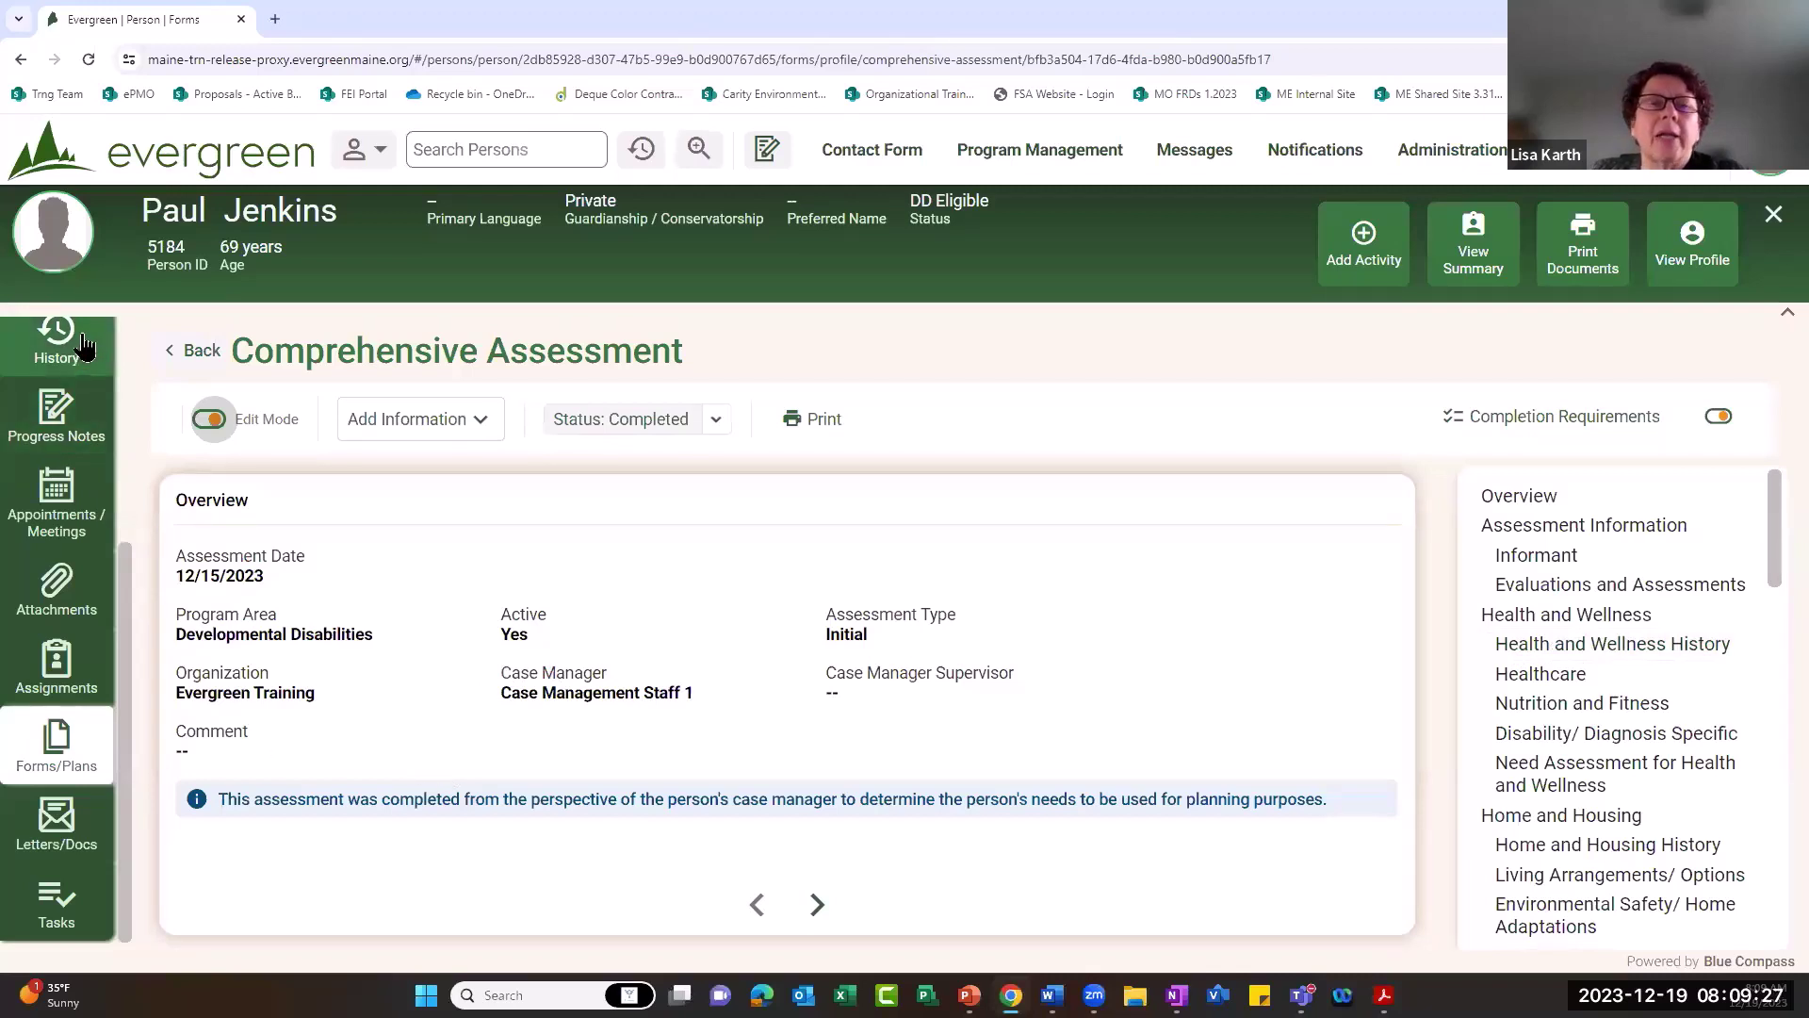
Check the Add Information options, then go to the Need Assessment for Health and Wellness section
click(414, 421)
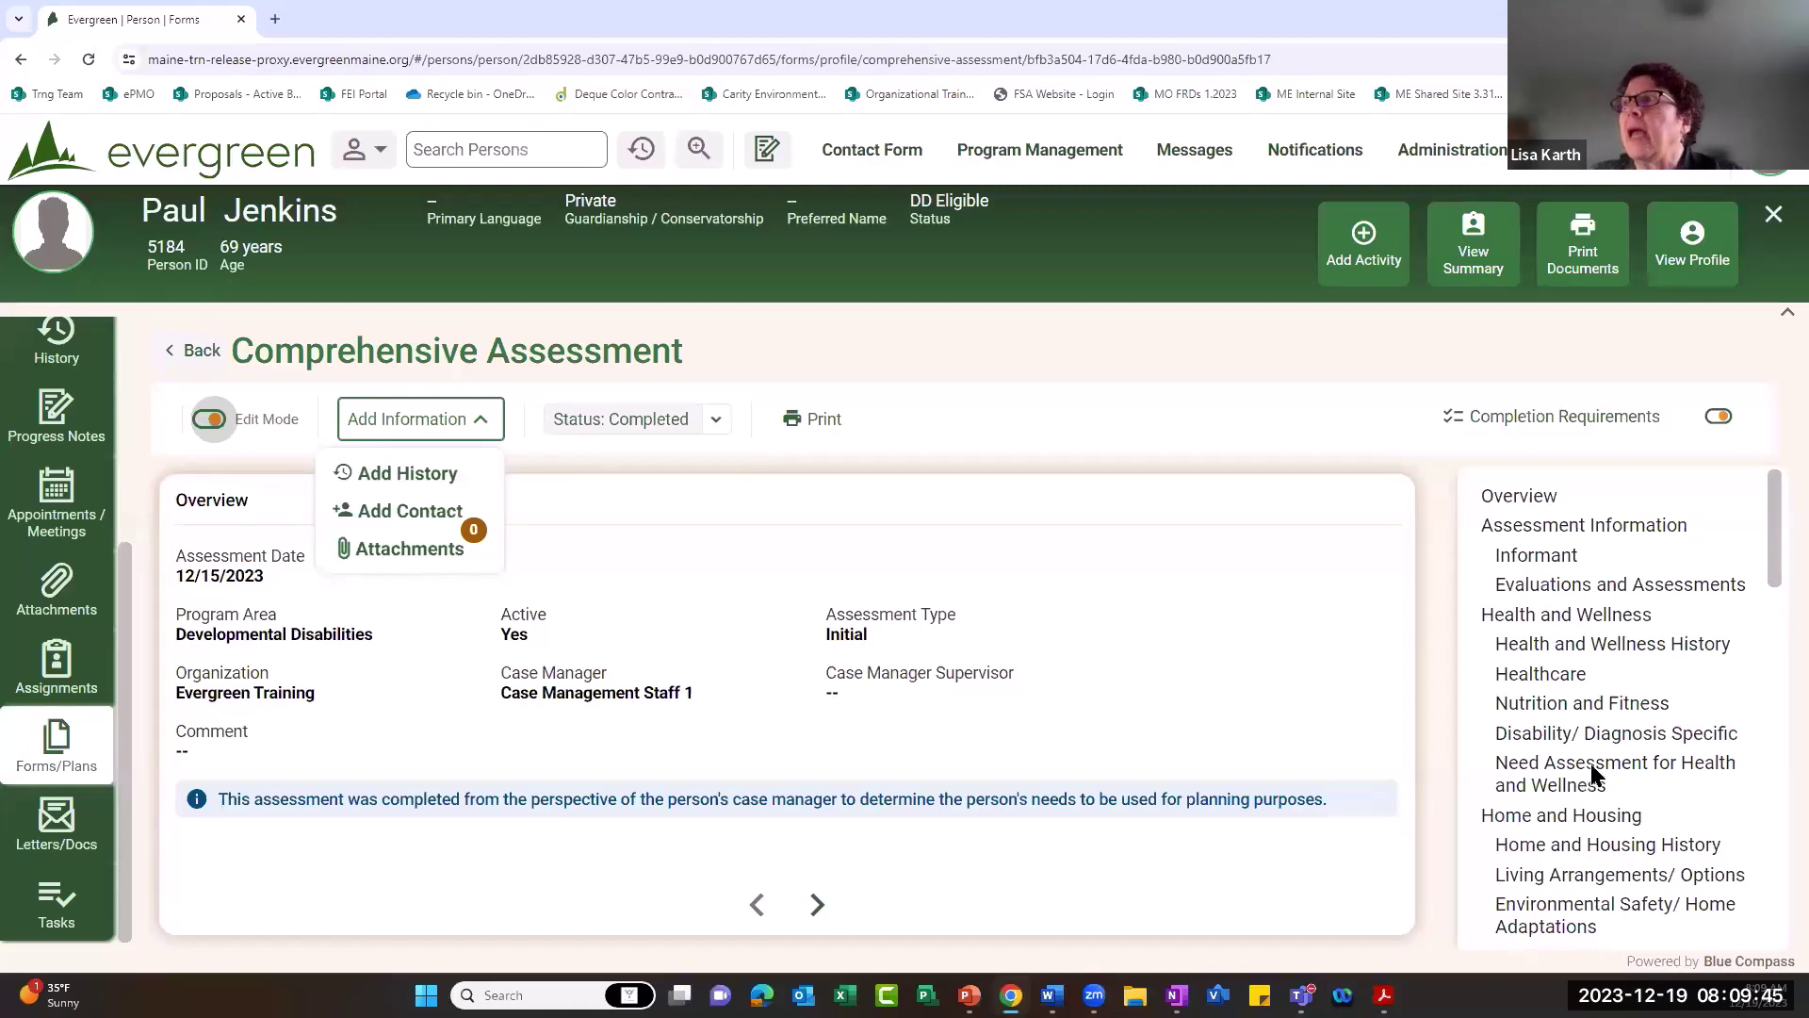
click(1556, 782)
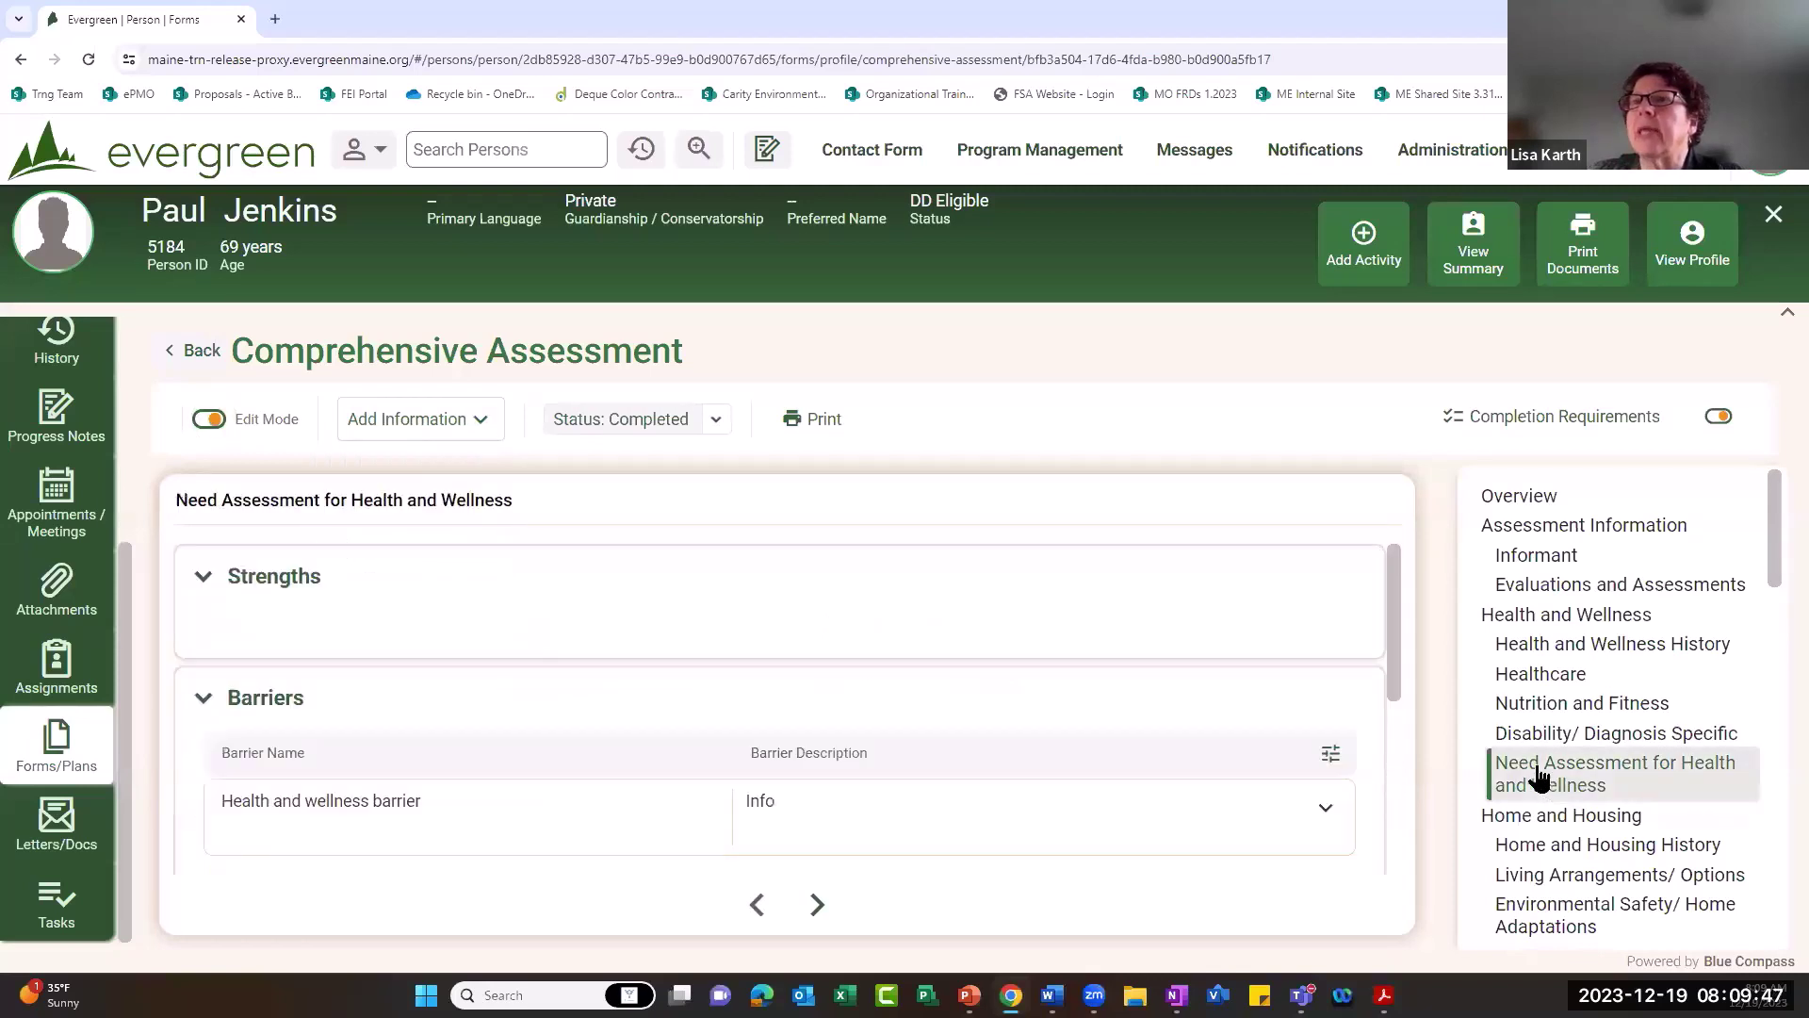
scroll(1027, 829, down, 5)
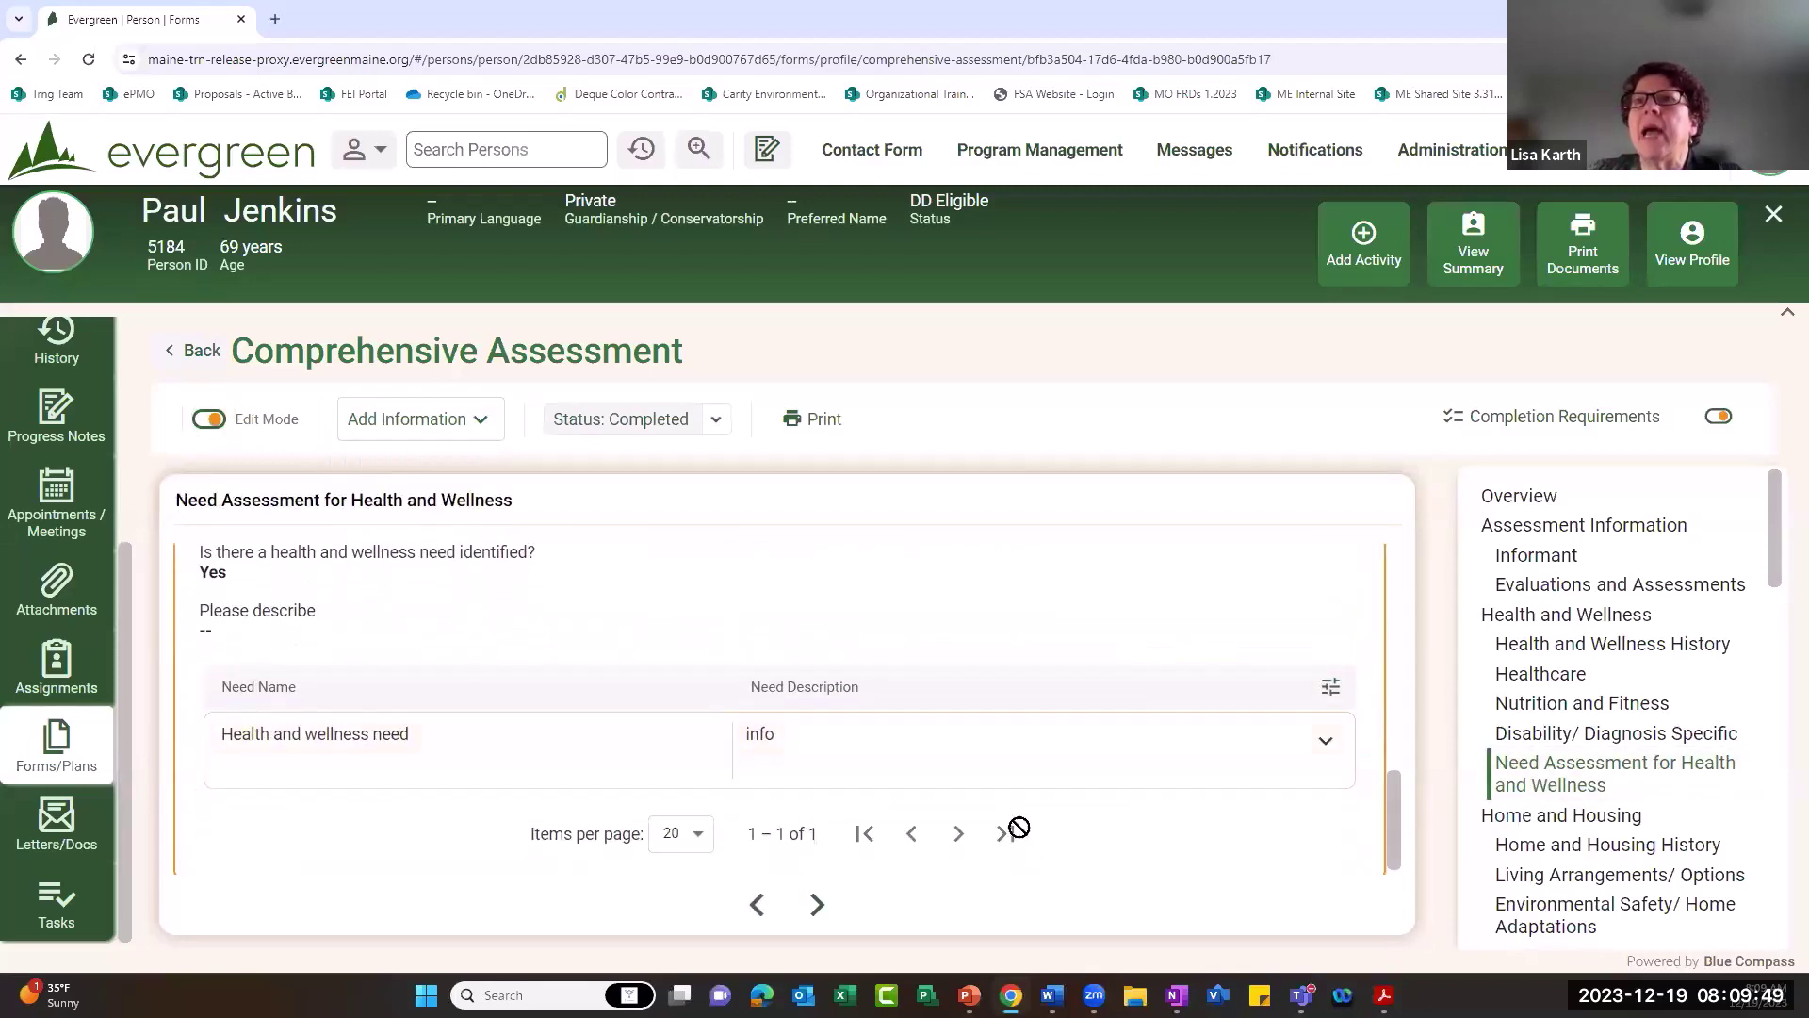
scroll(1016, 829, up, 1)
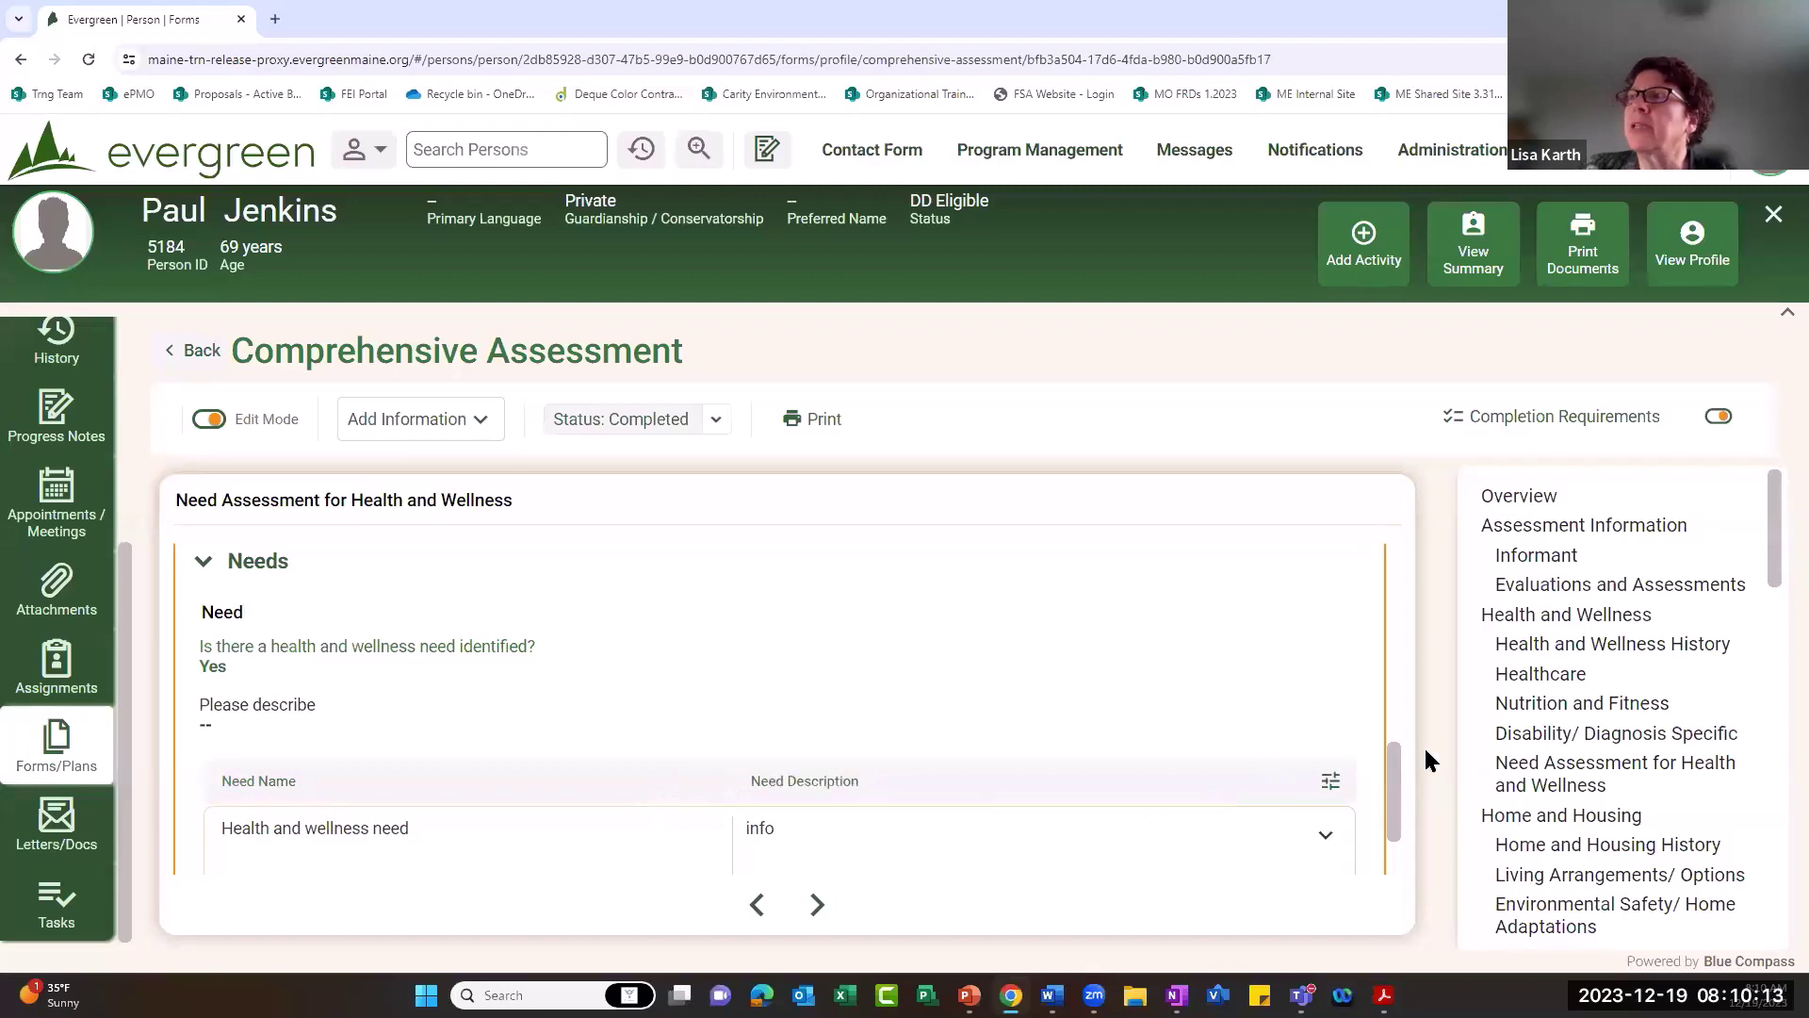
Look over the Status options and Add Information menu, then go Back to the Forms list
scroll(1528, 792, down, 5)
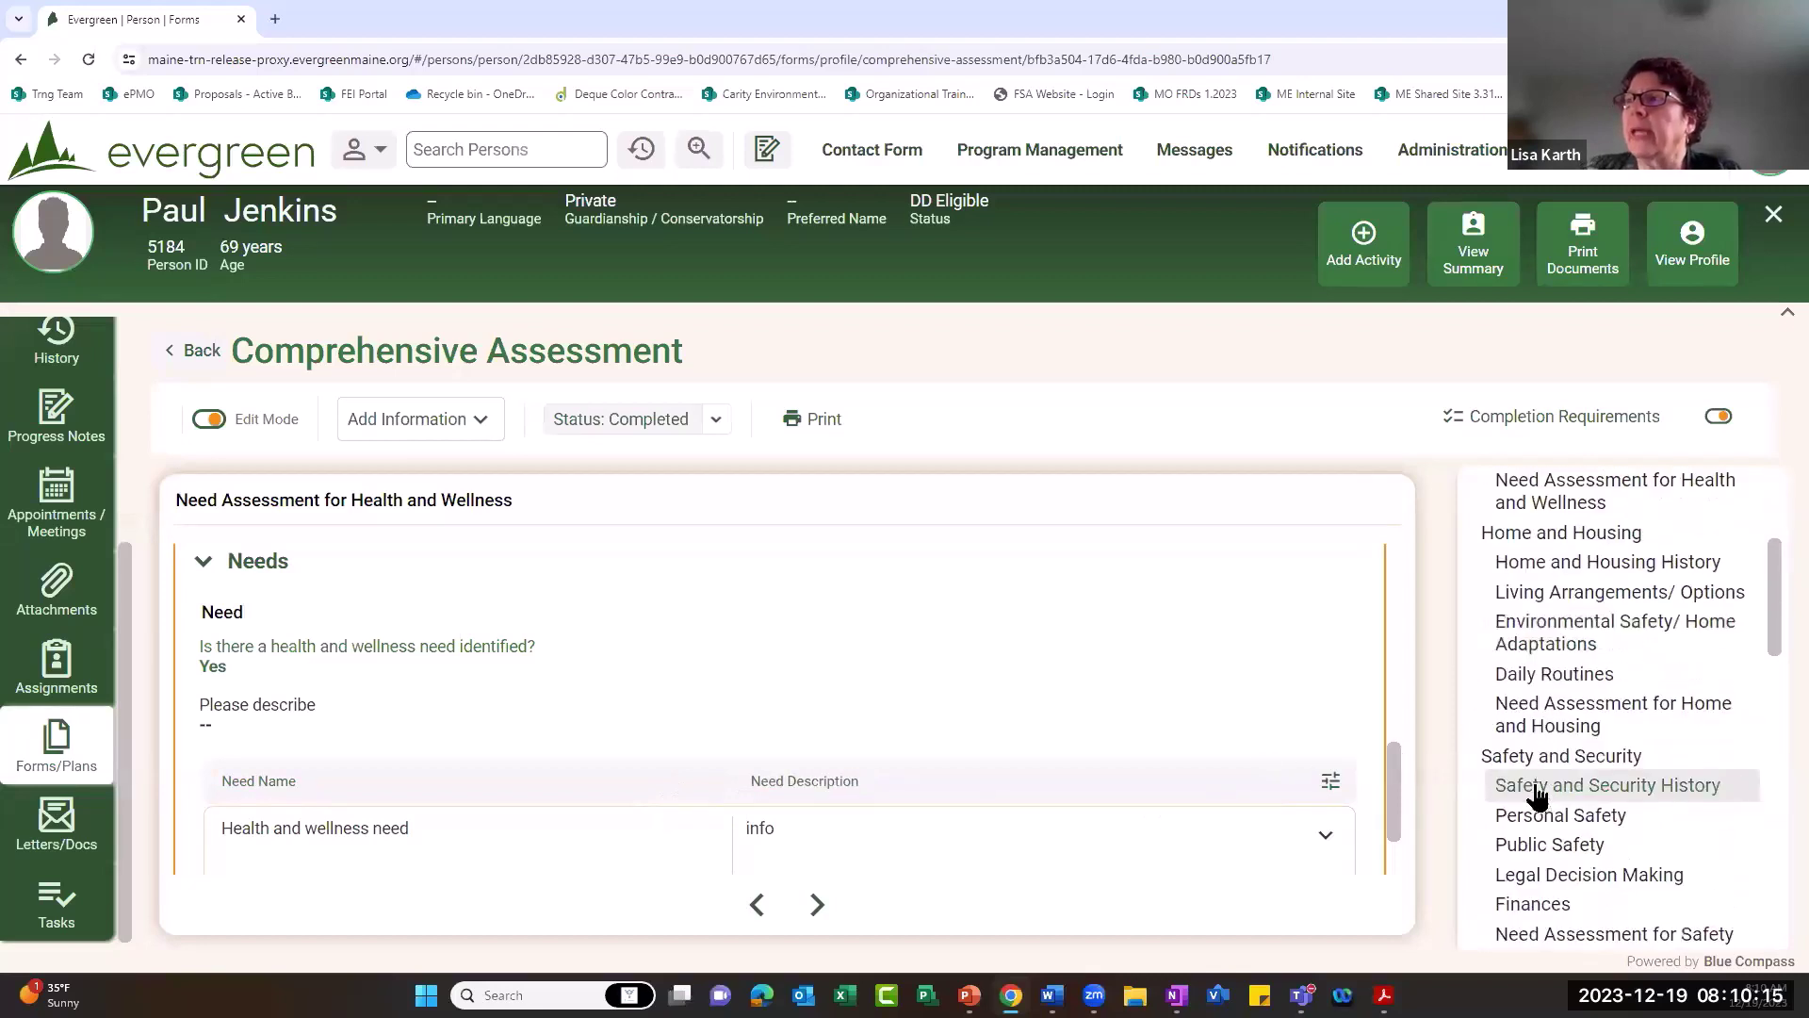
scroll(1536, 796, down, 4)
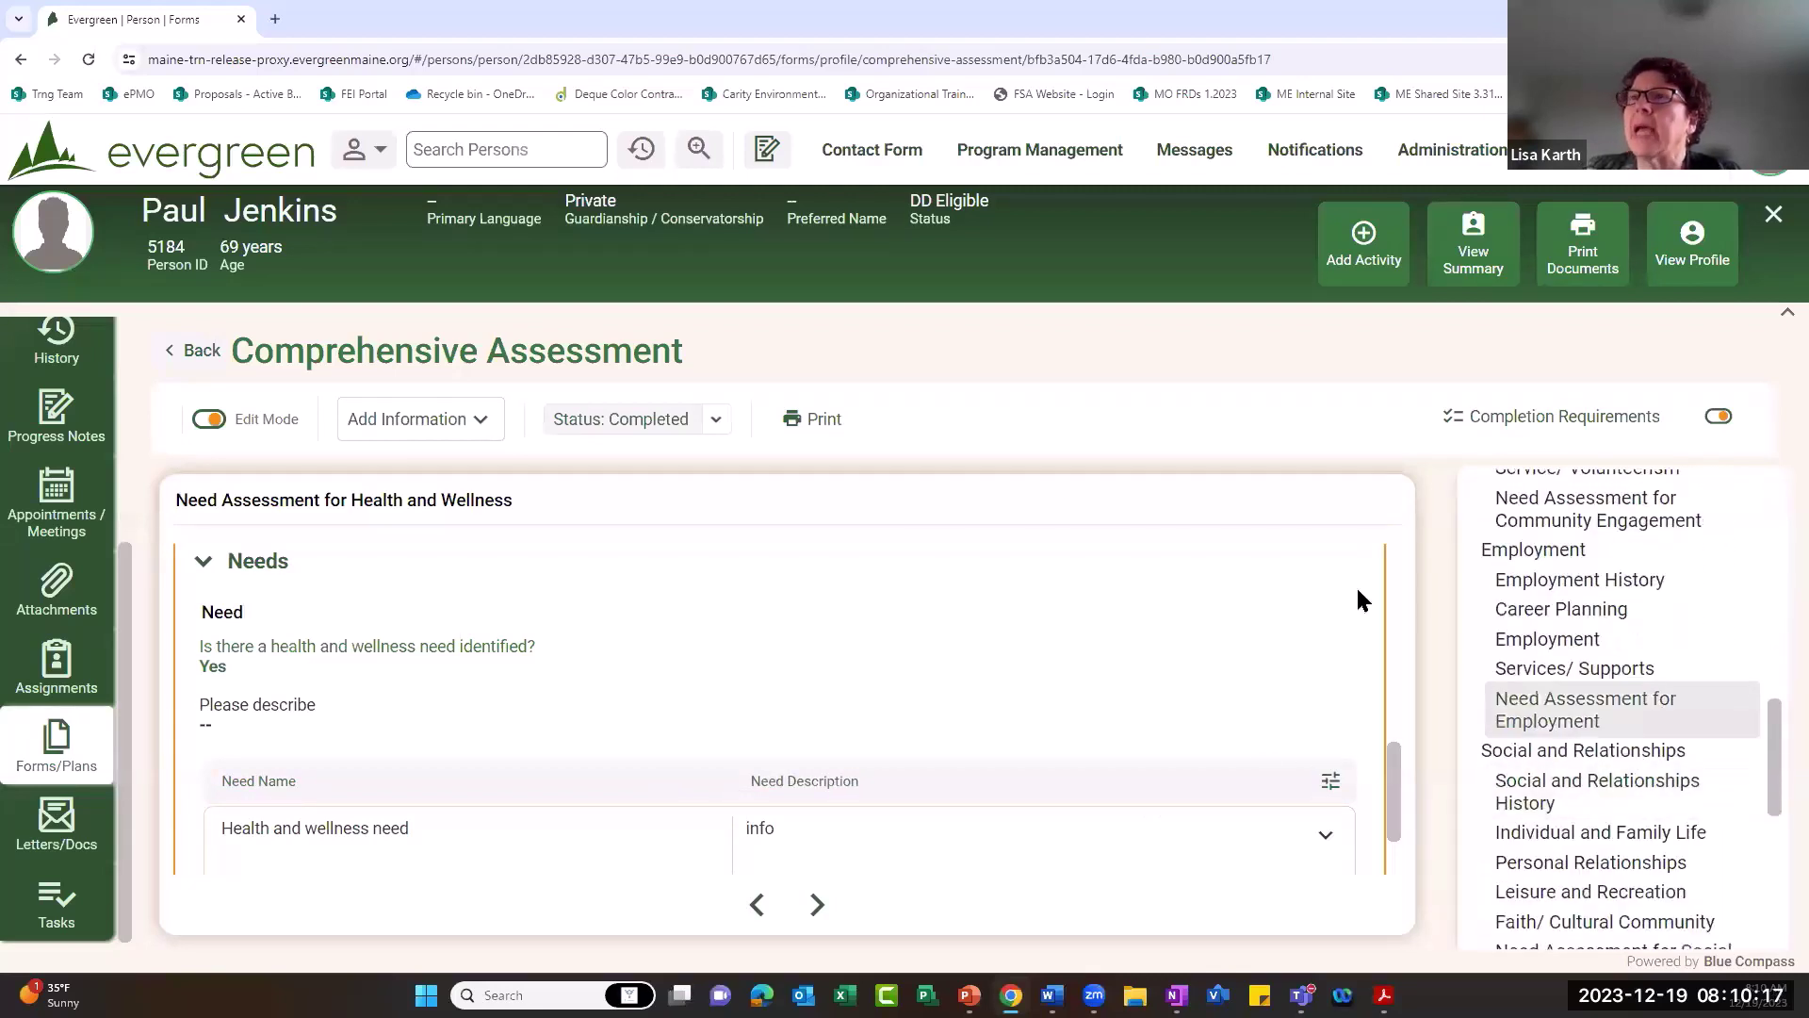
click(708, 431)
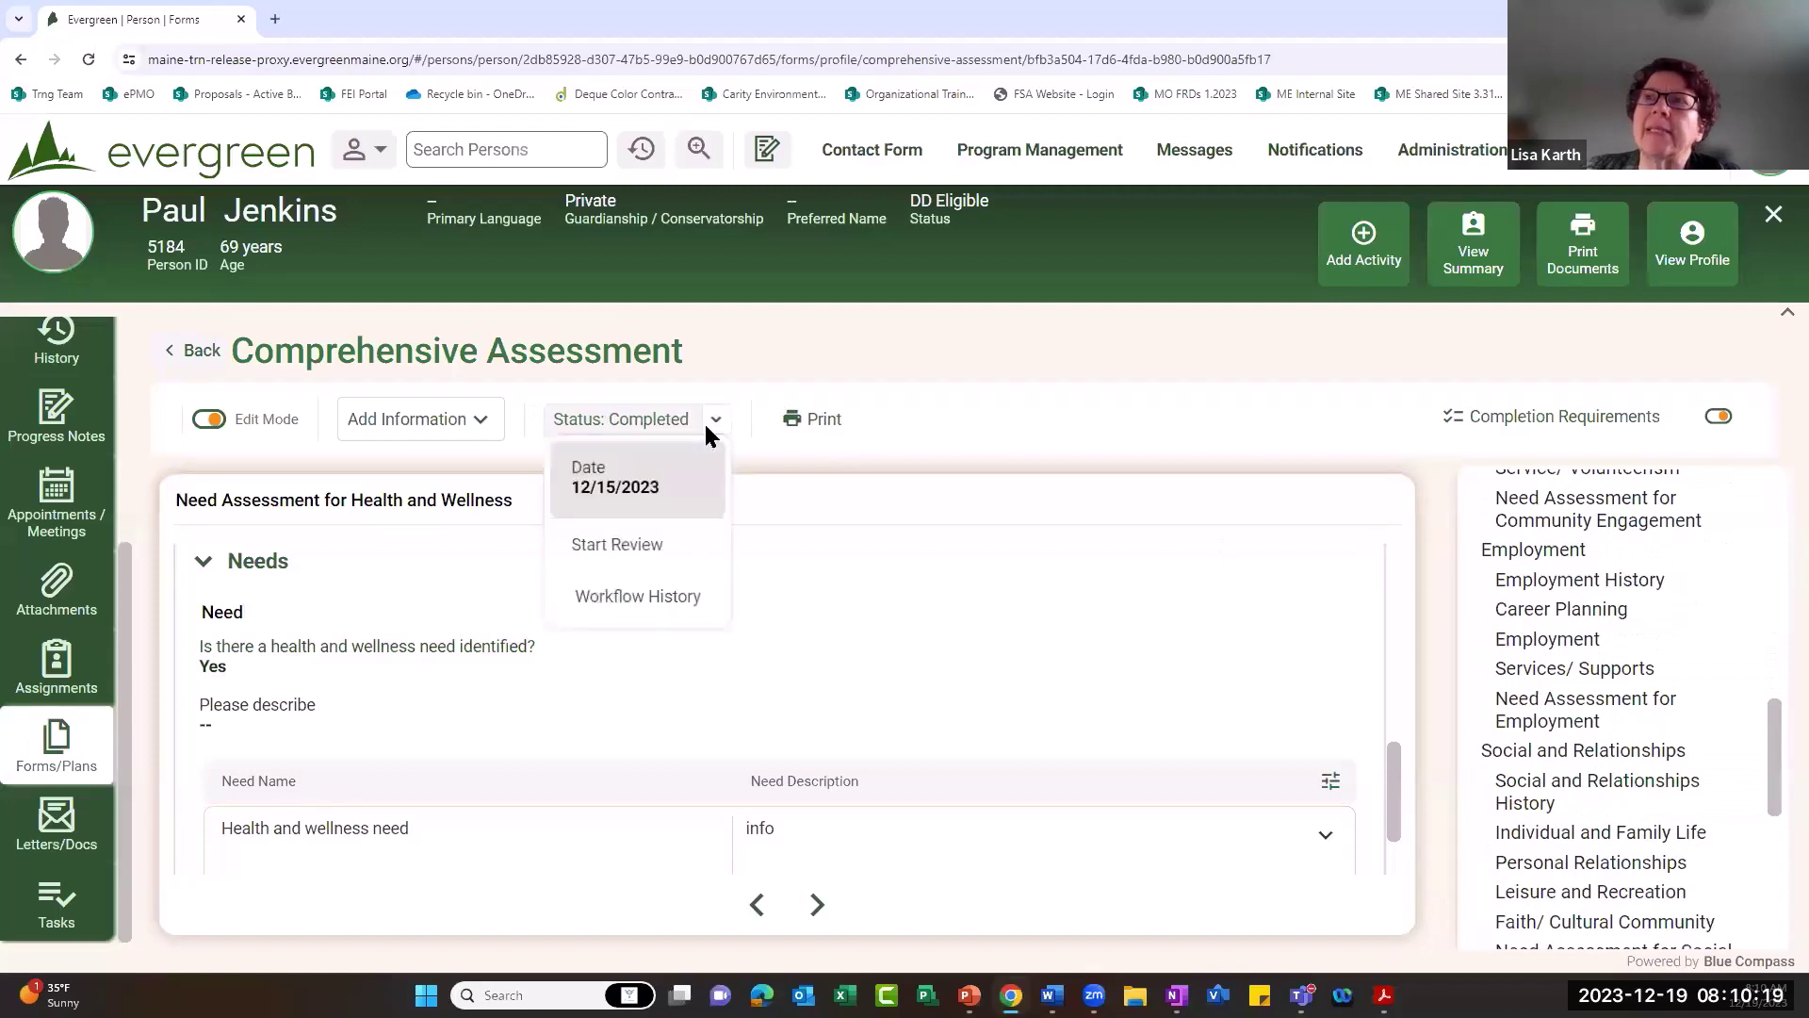
click(711, 421)
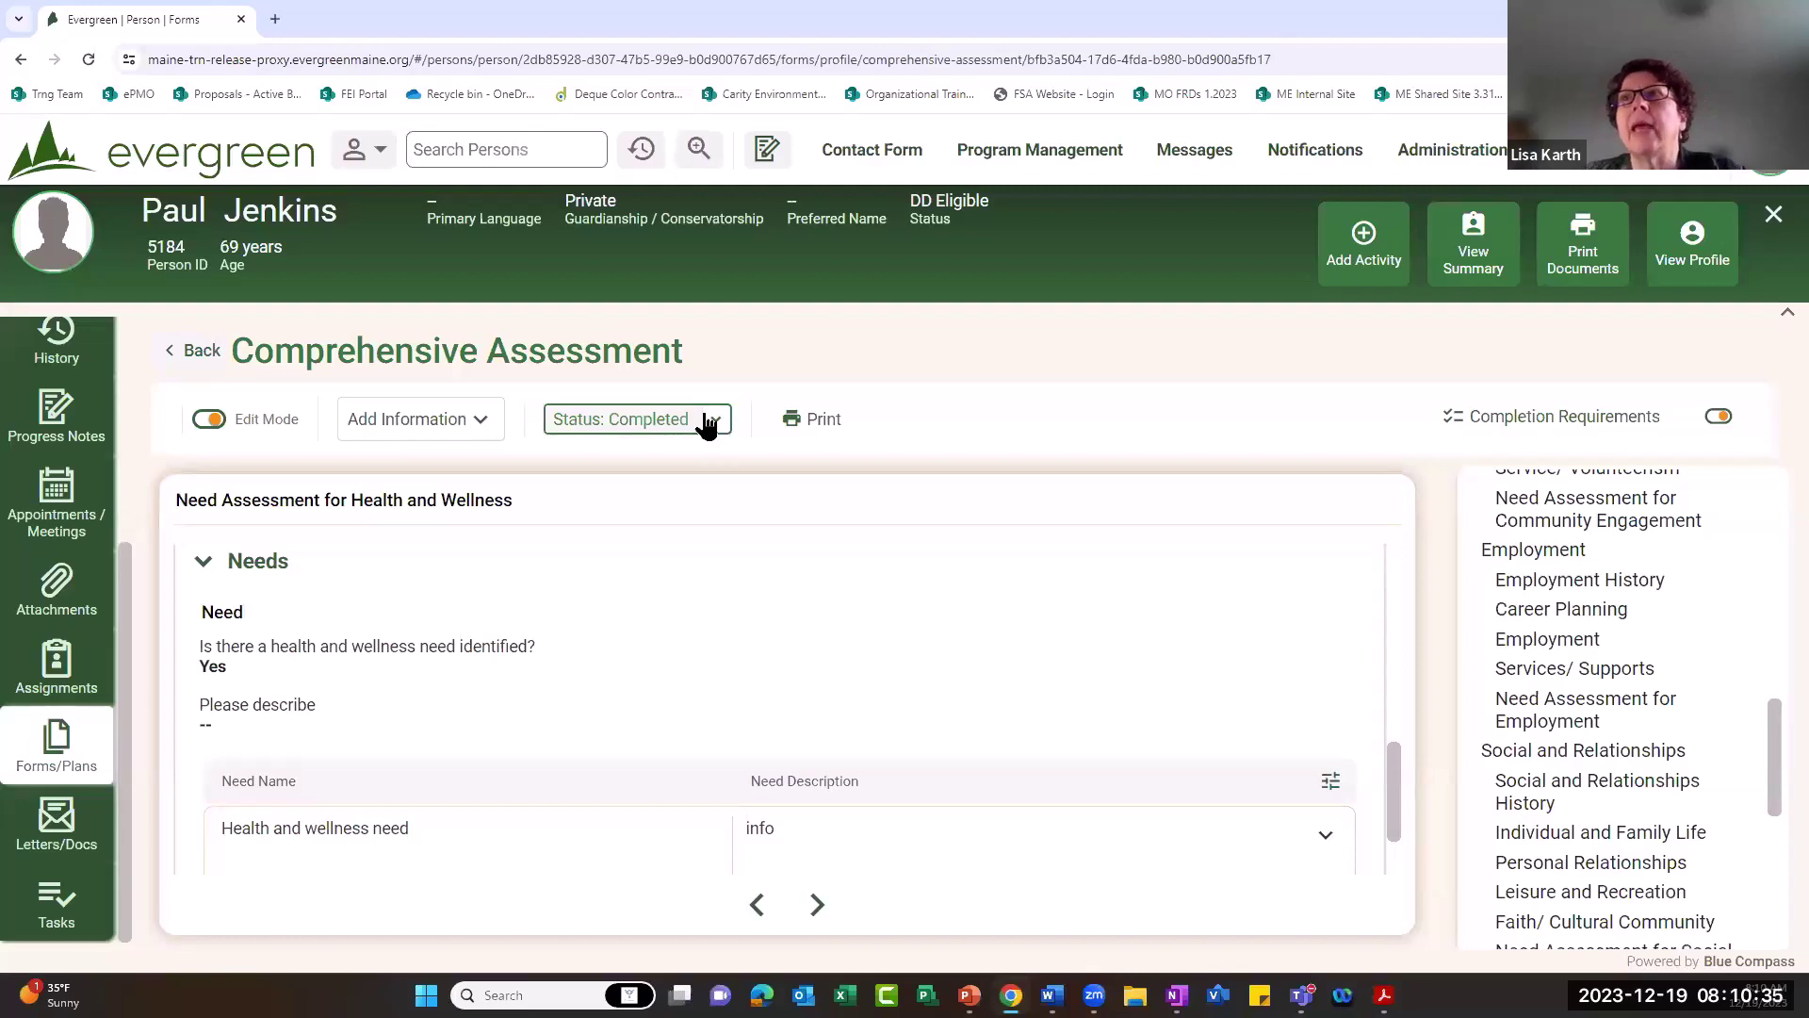
click(708, 424)
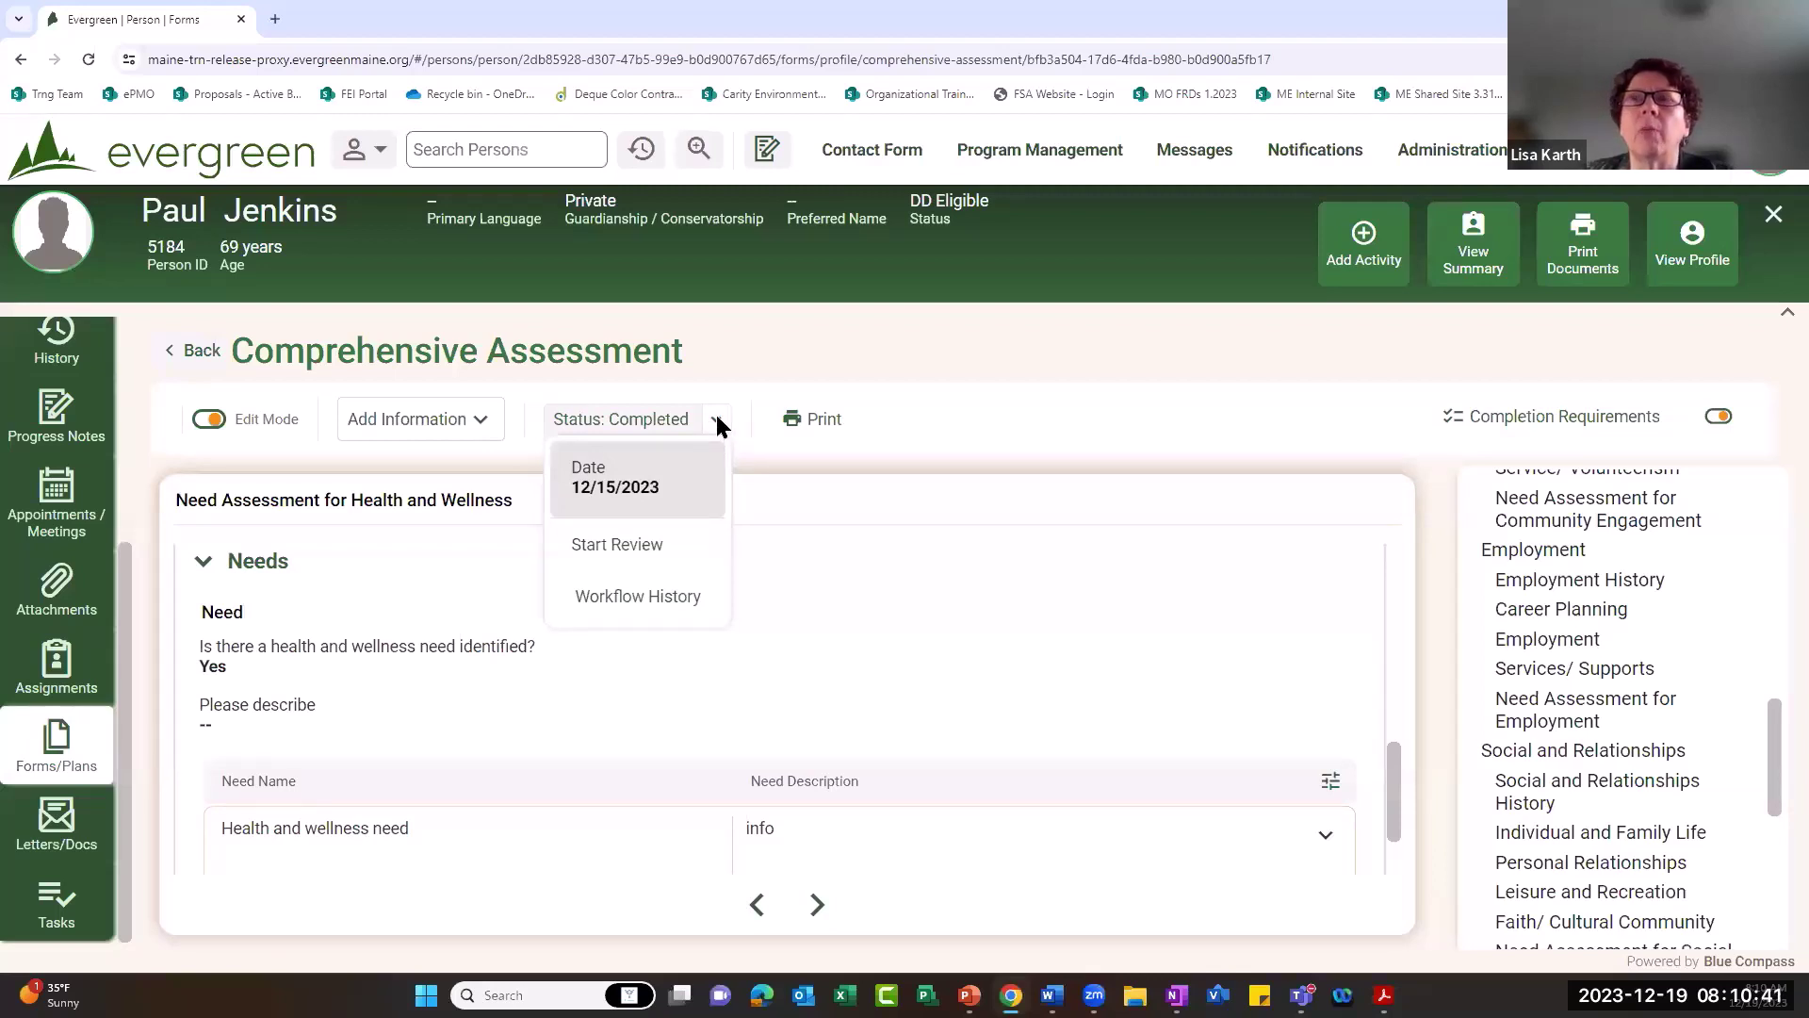
click(716, 416)
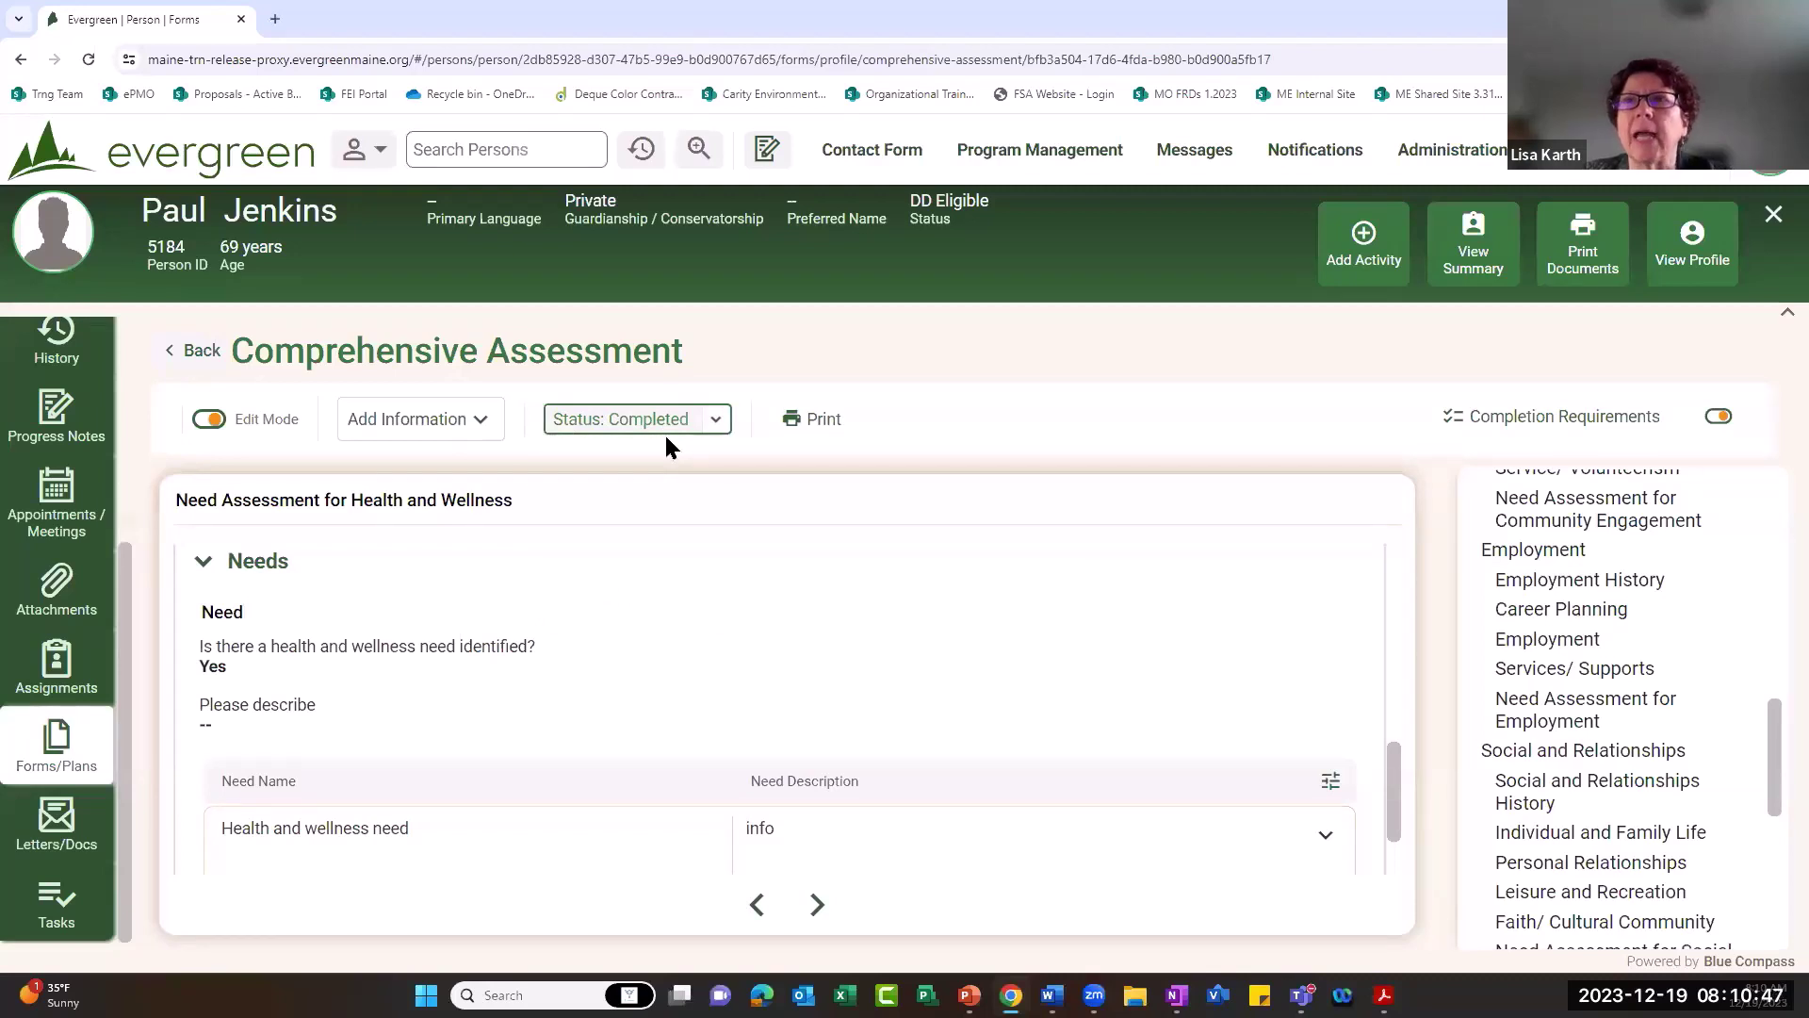
click(414, 419)
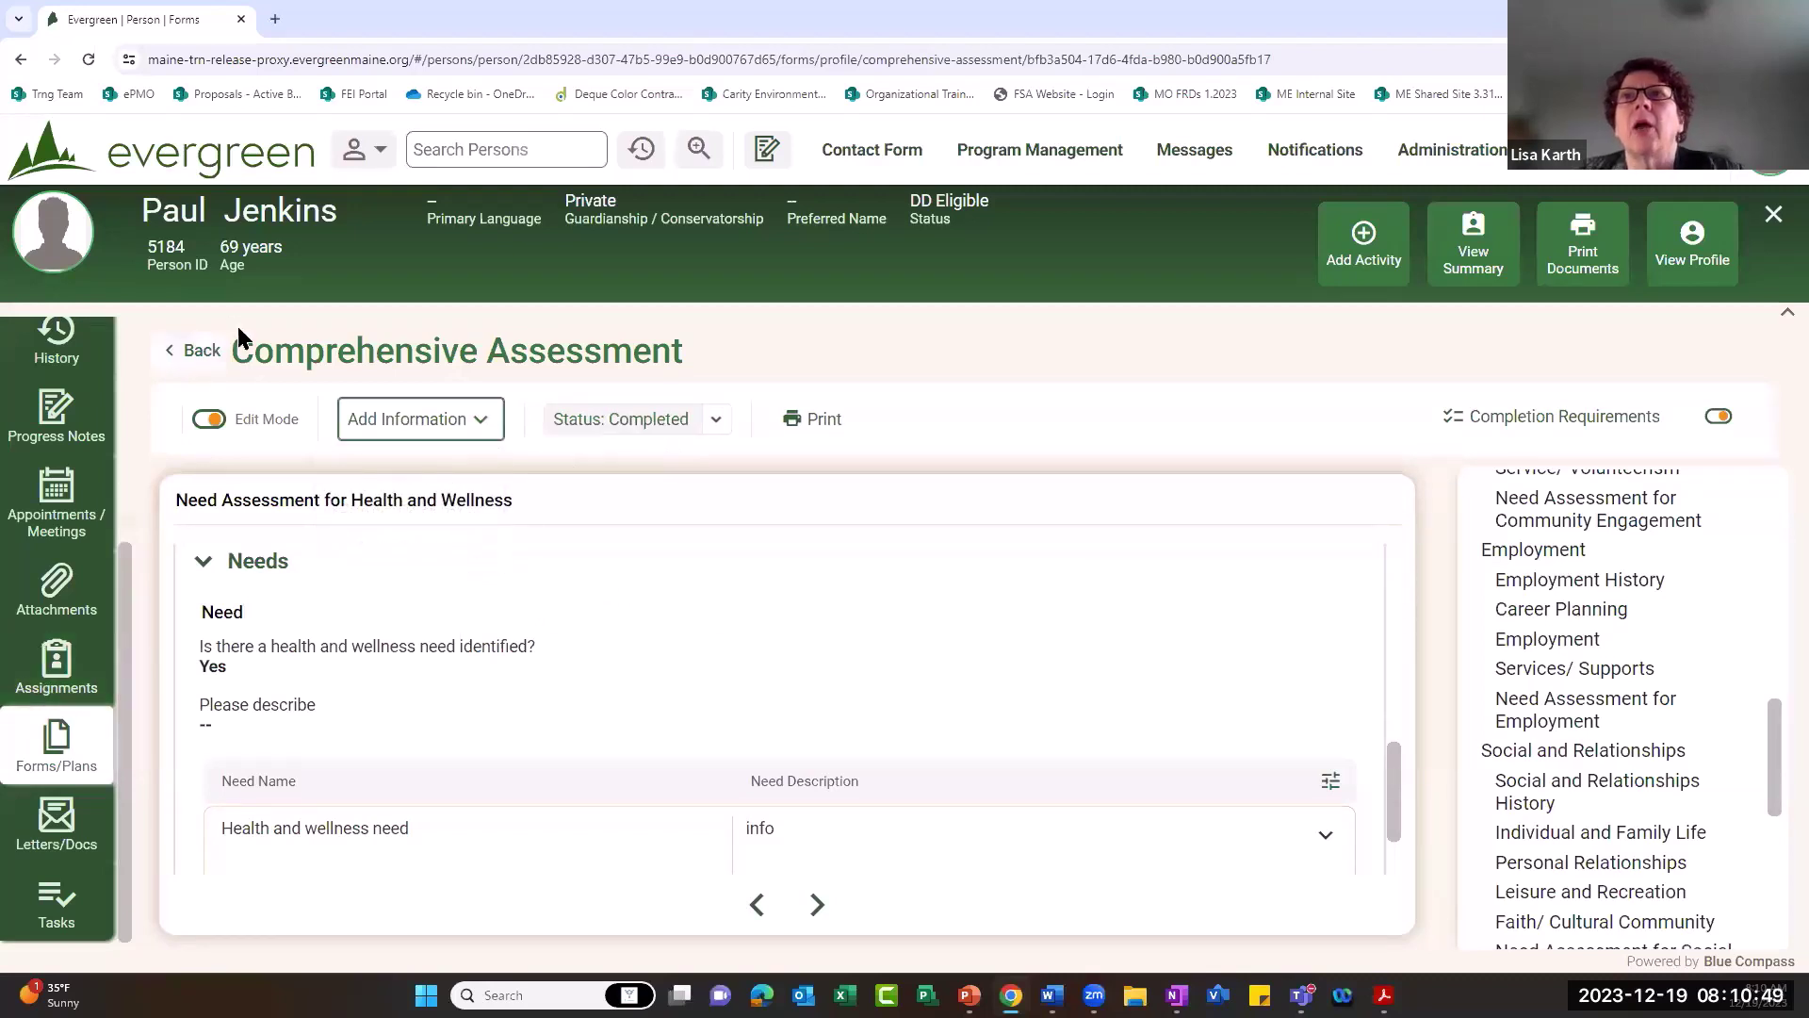
click(200, 353)
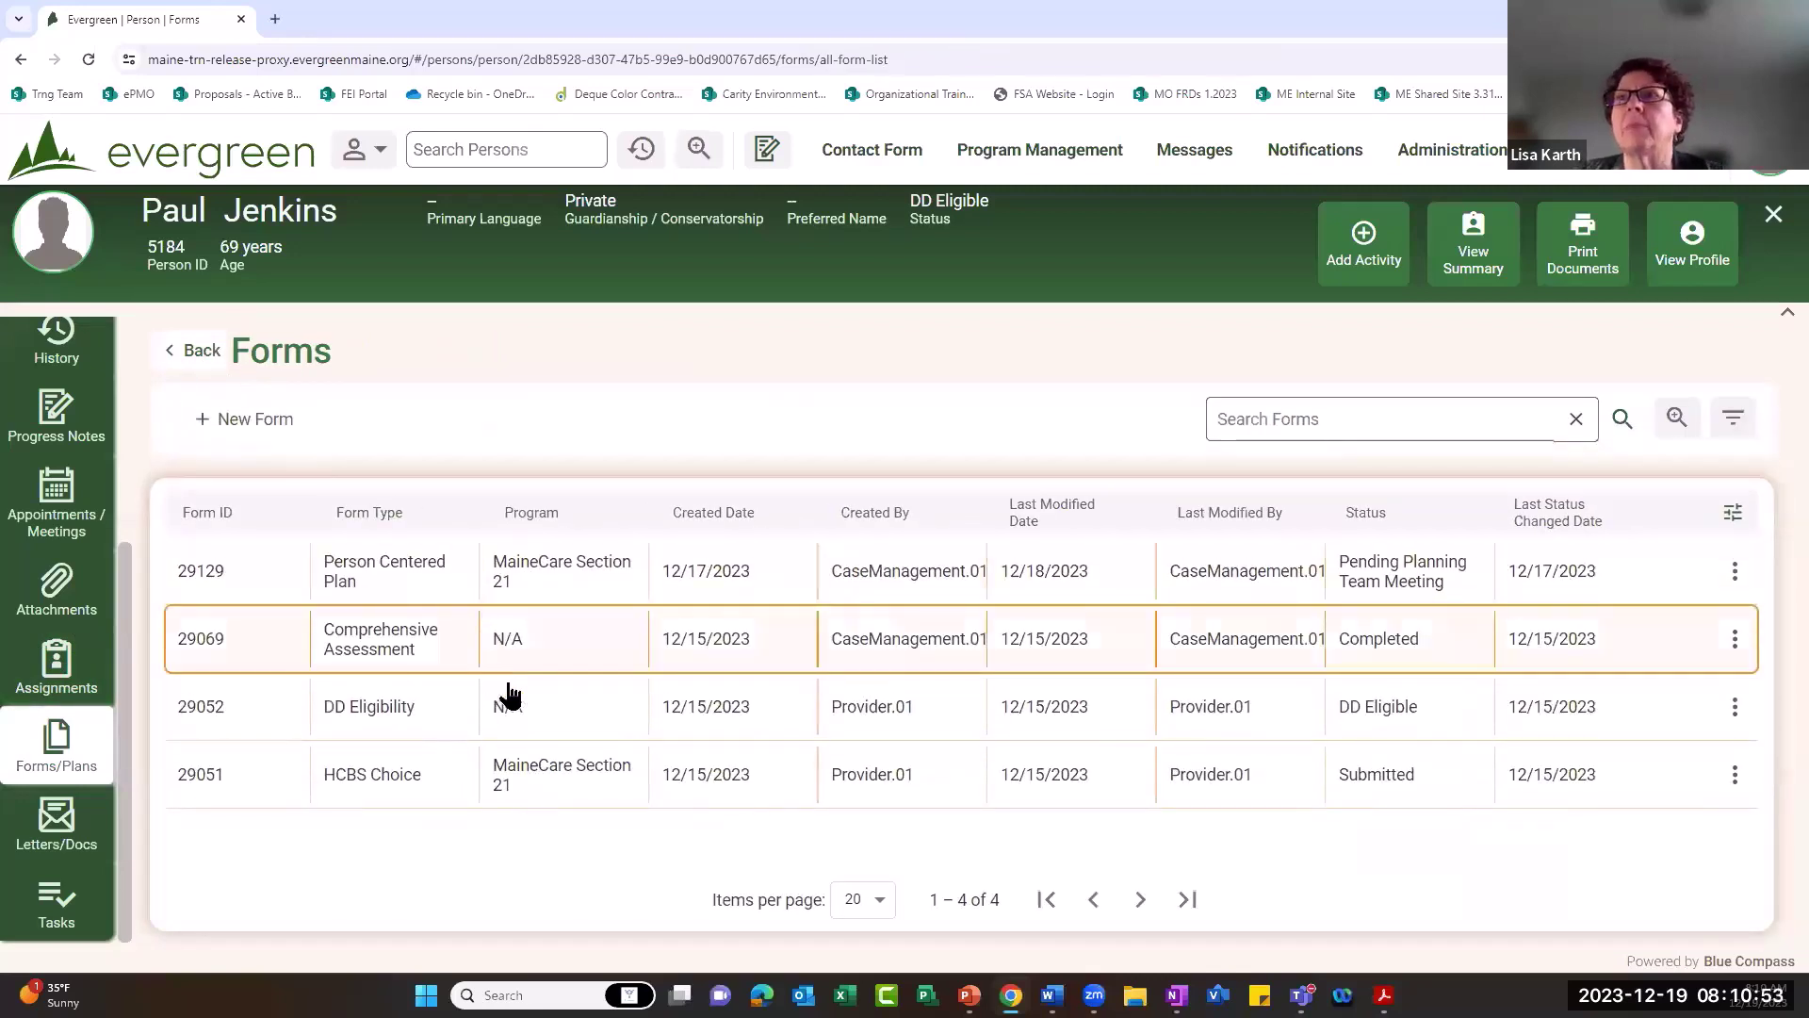
Open Person Centered Plan 29129, glance at the SIP tab, and return to the PCP tab
click(598, 571)
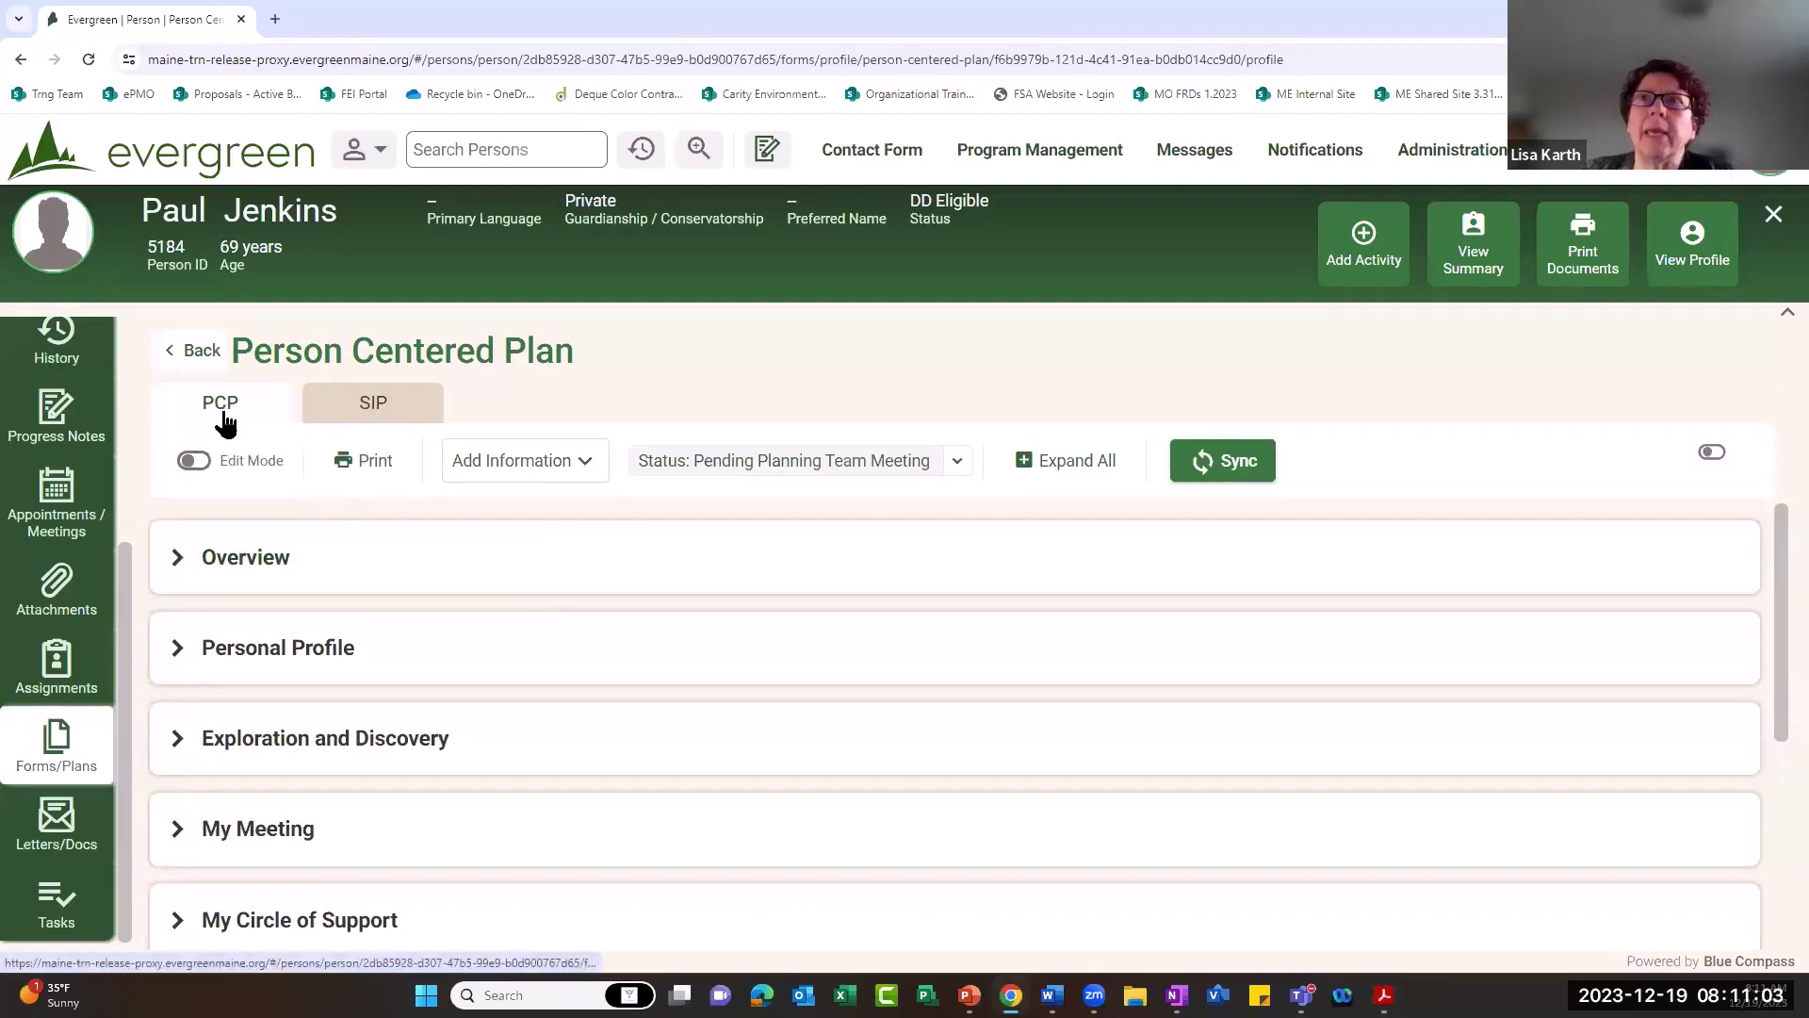
click(351, 404)
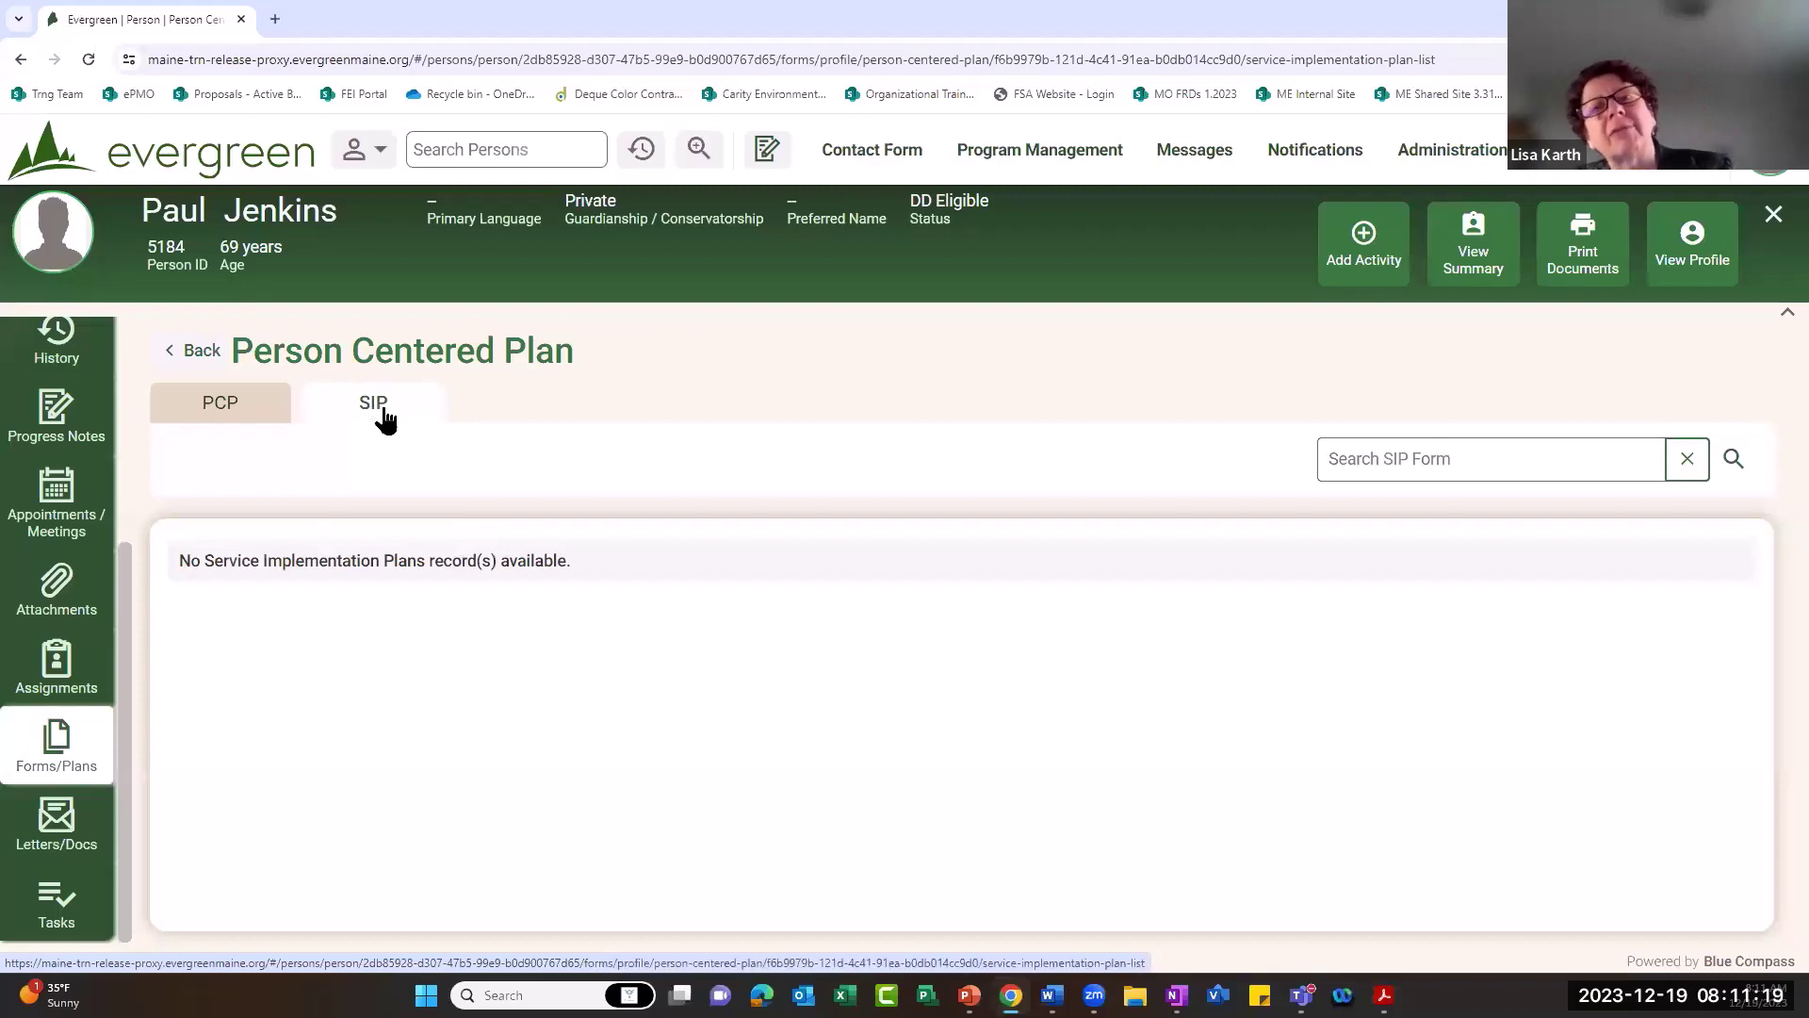
click(229, 414)
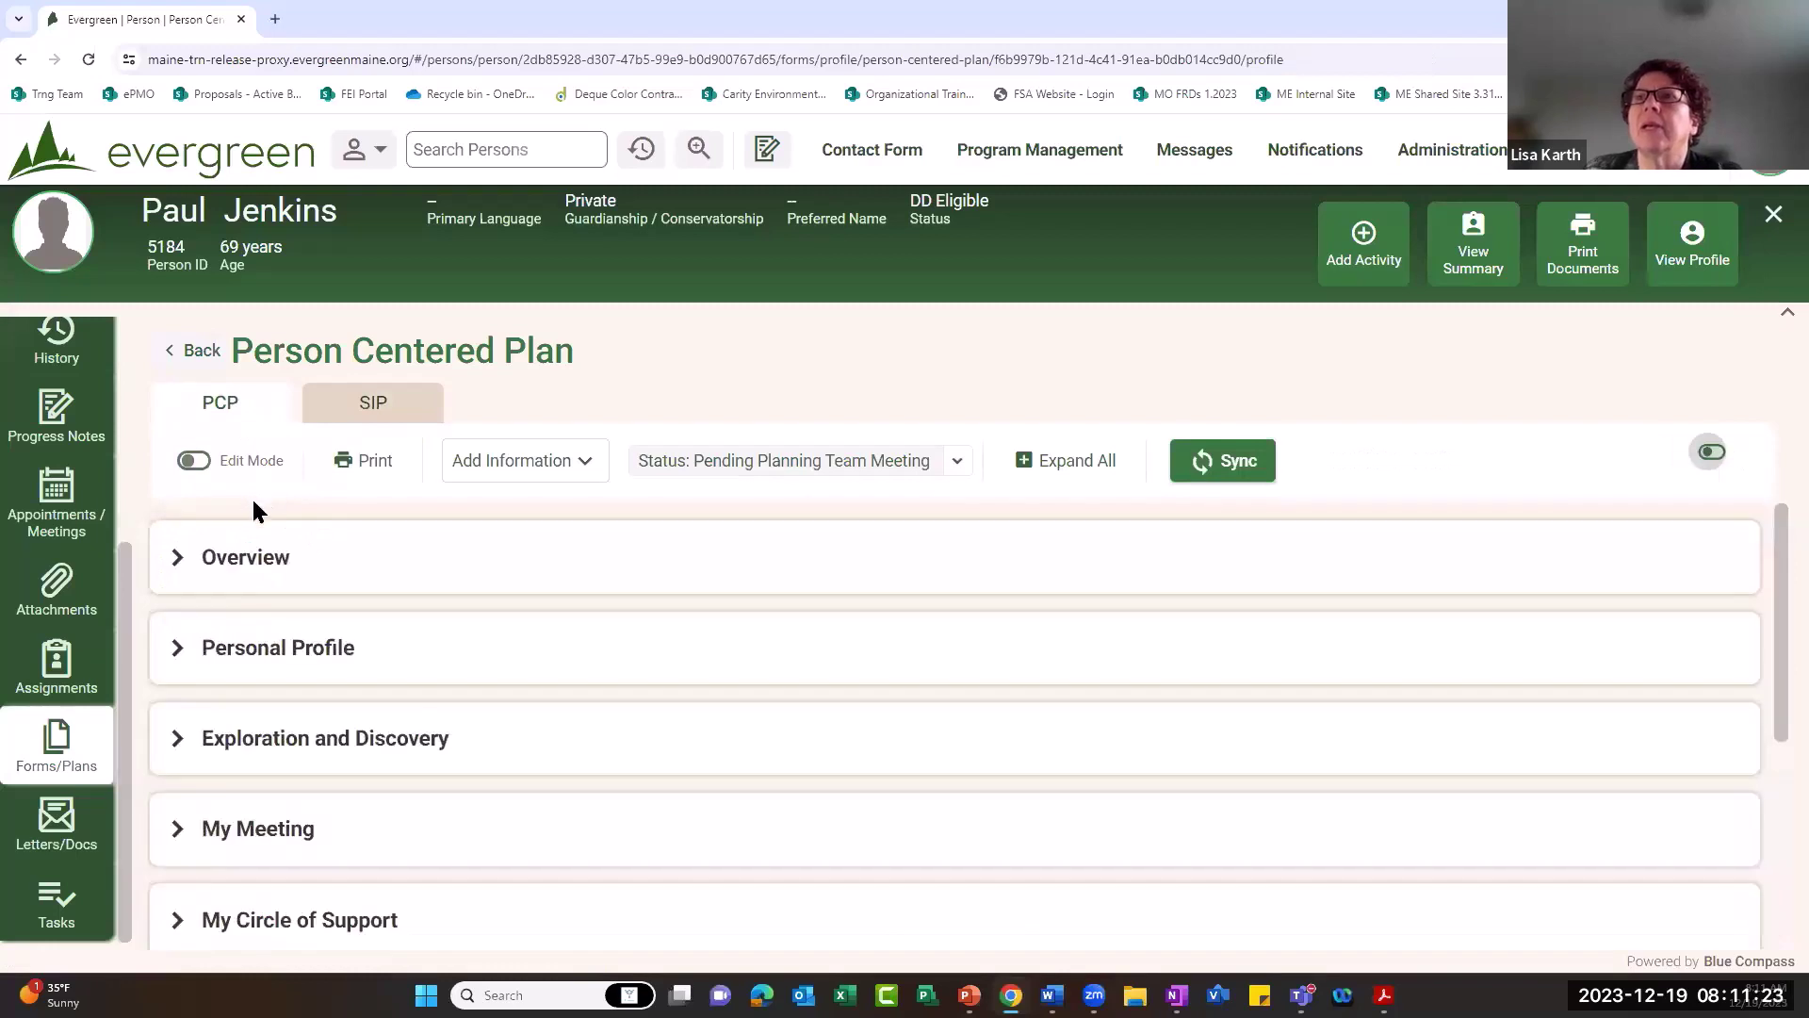
Make the plan editable with its outline shown, then open Personal Profile tools and Getting the Life I Want
click(196, 462)
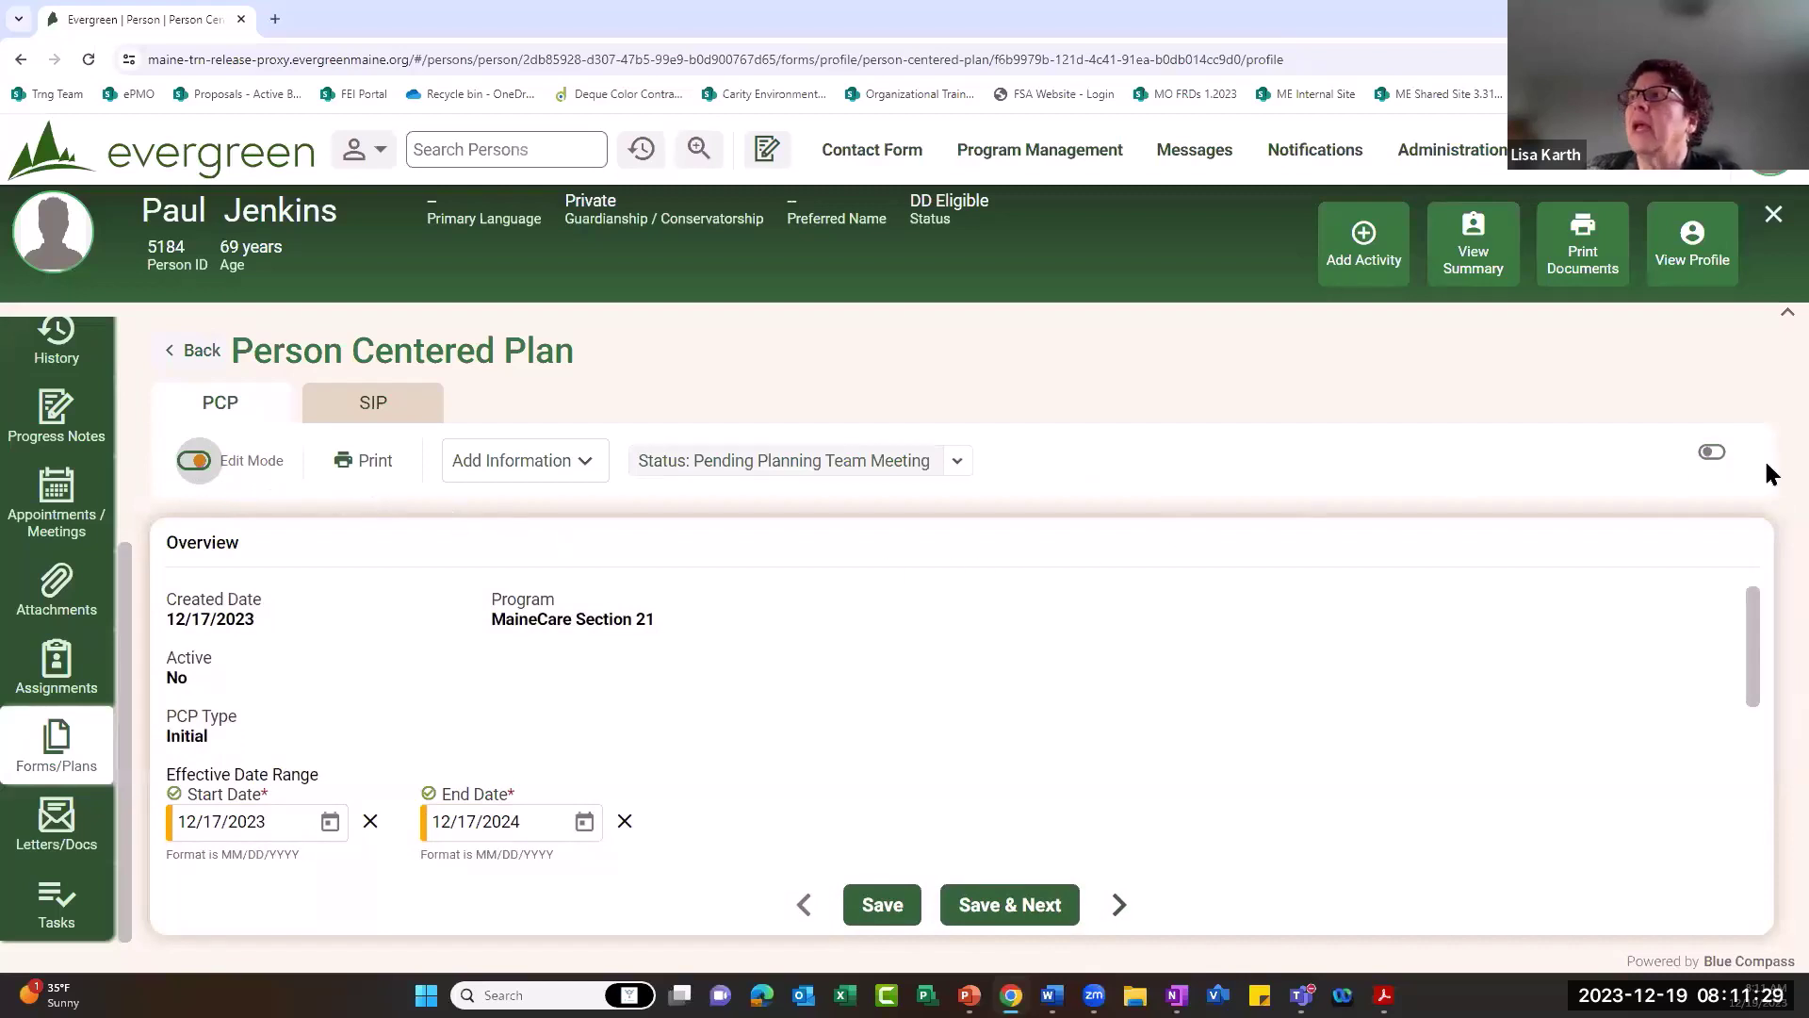
click(1713, 452)
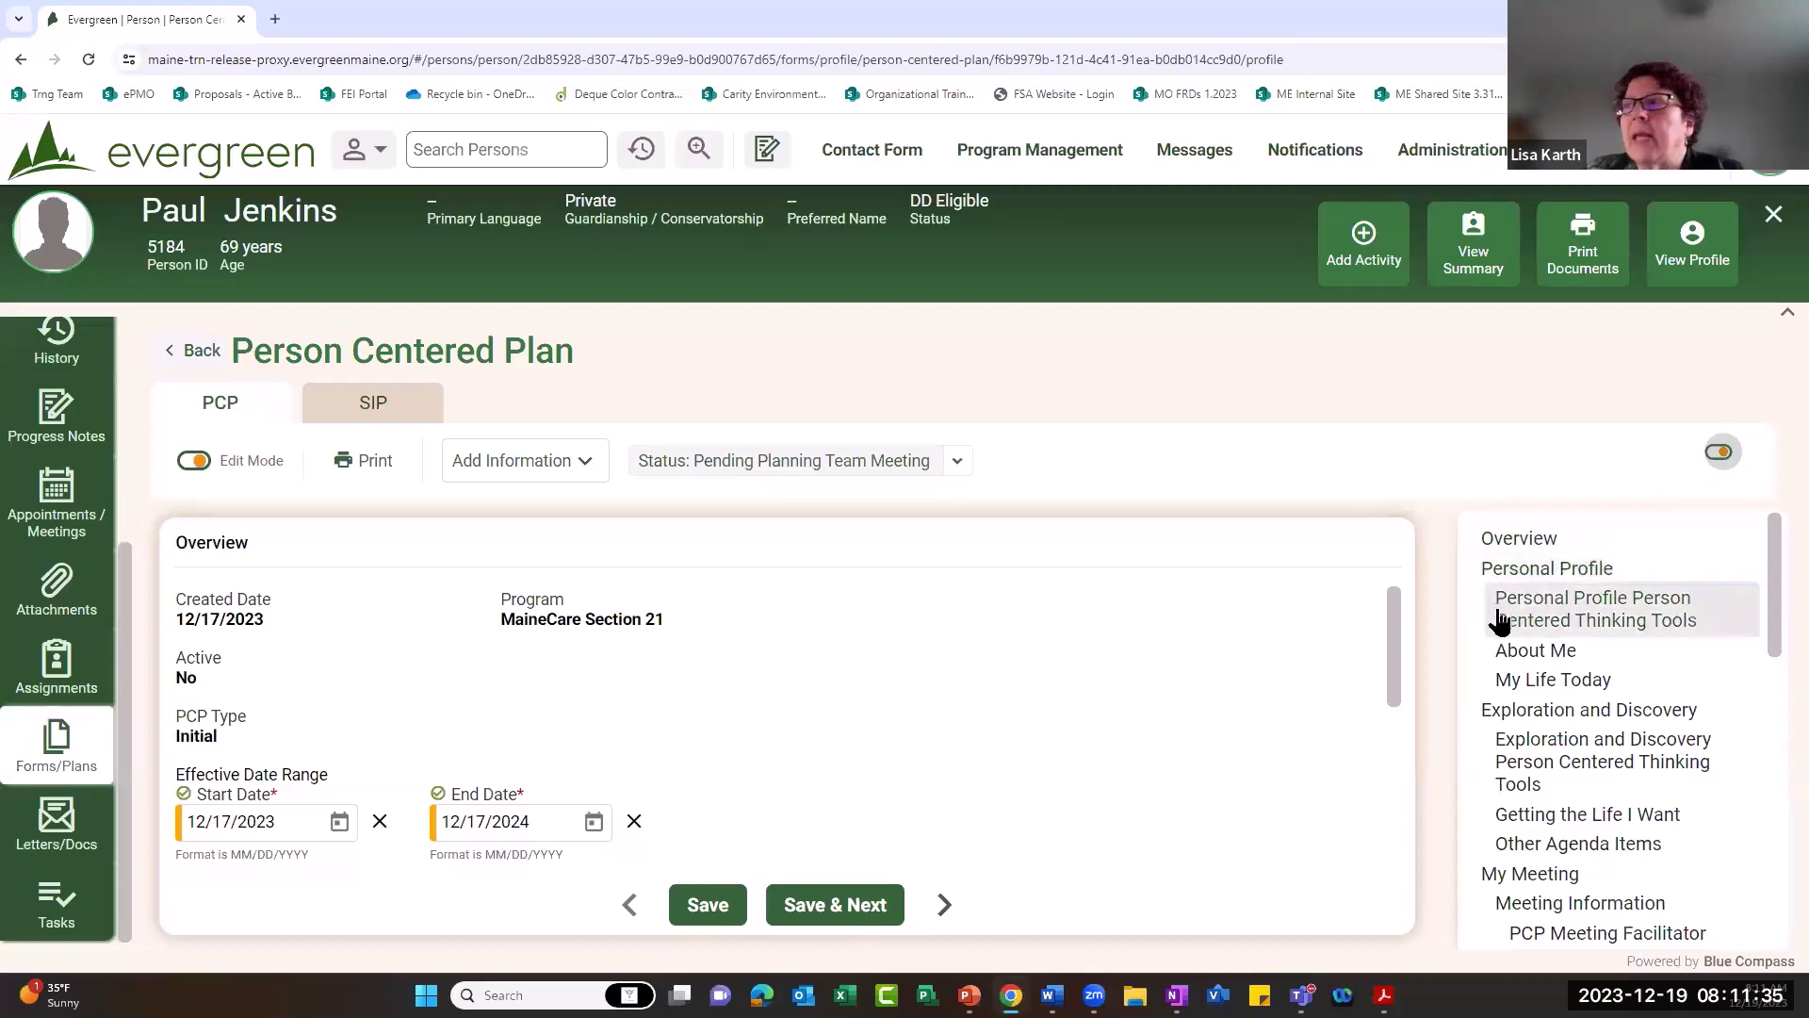
click(1693, 616)
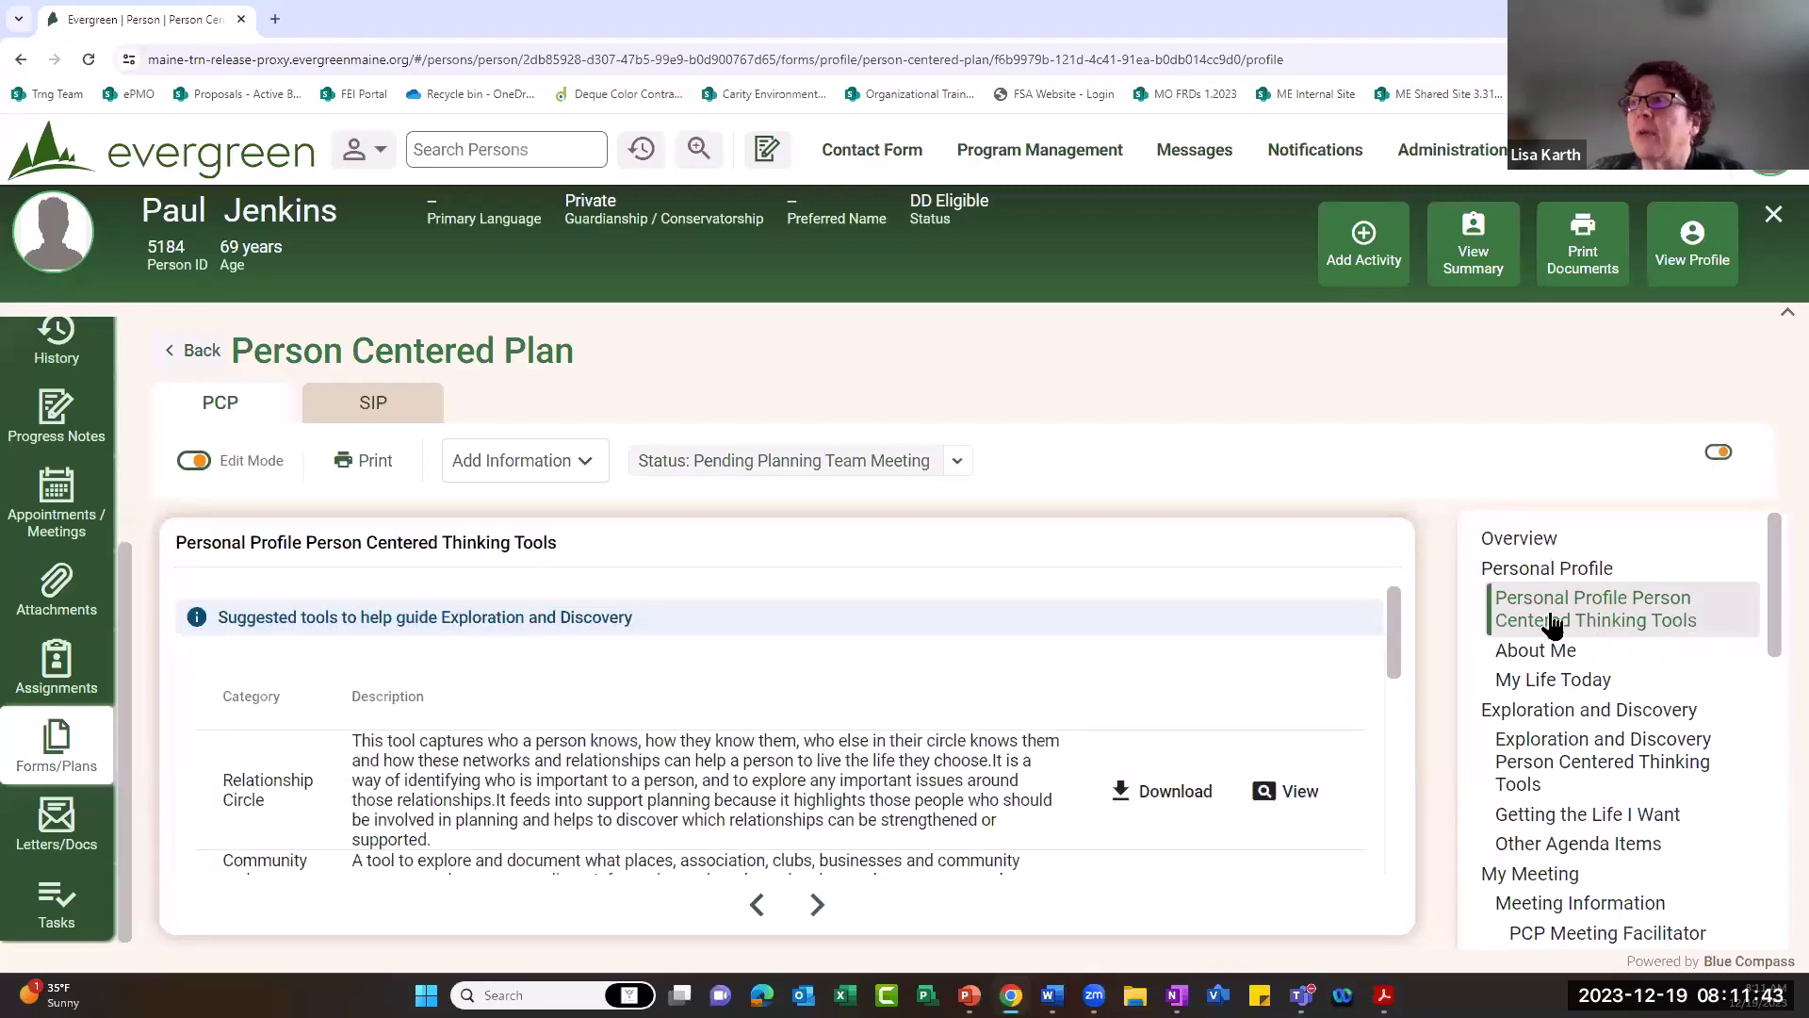
scroll(1557, 630, down, 1)
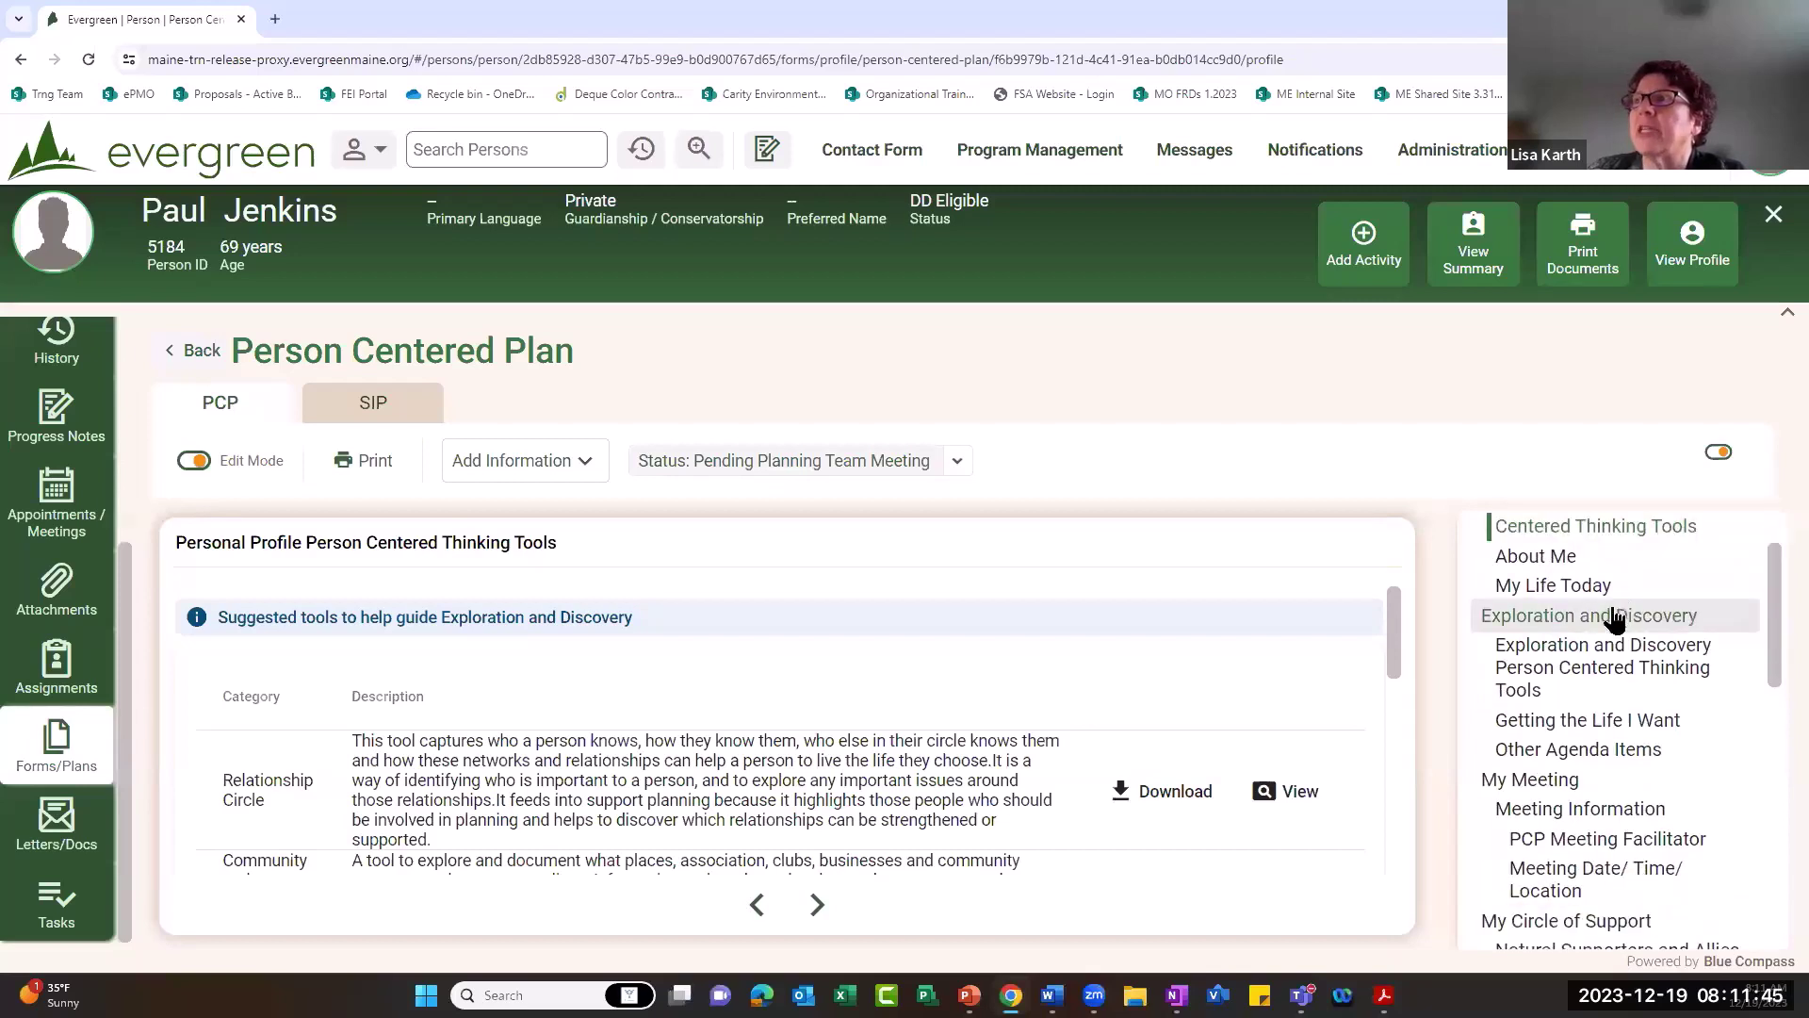
scroll(1607, 613, up, 1)
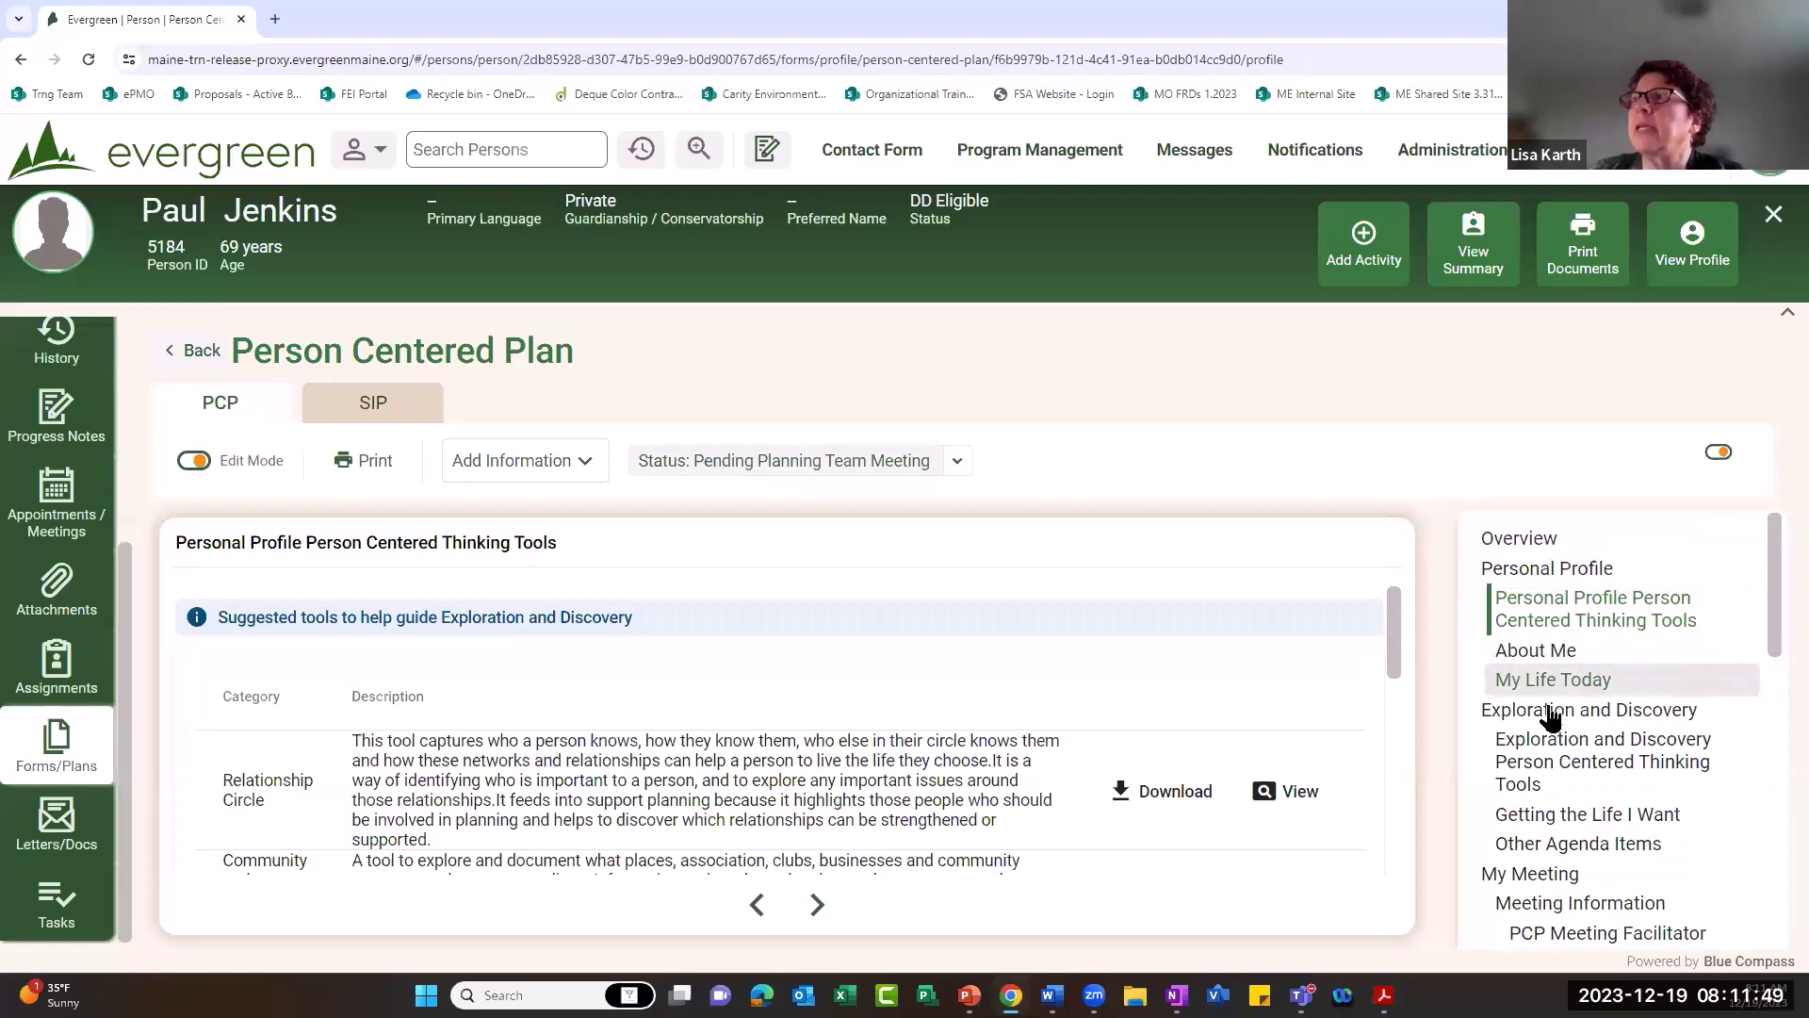
scroll(1536, 778, down, 1)
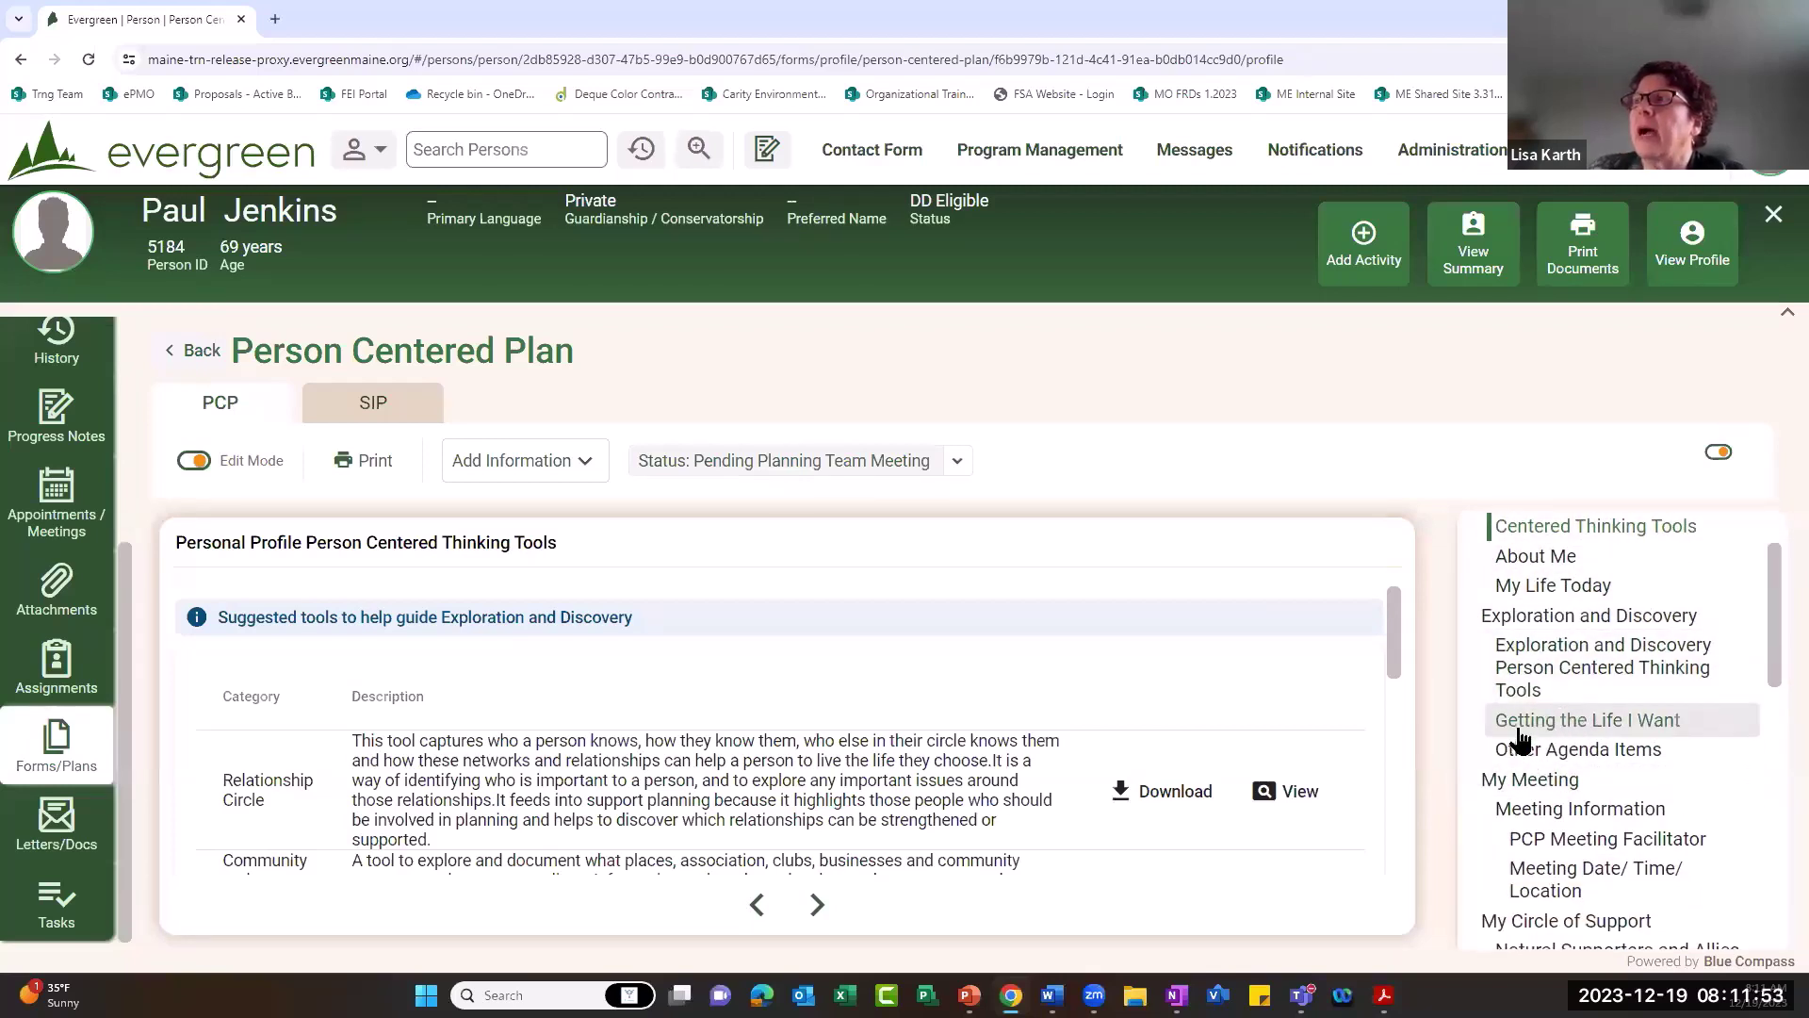
click(1513, 729)
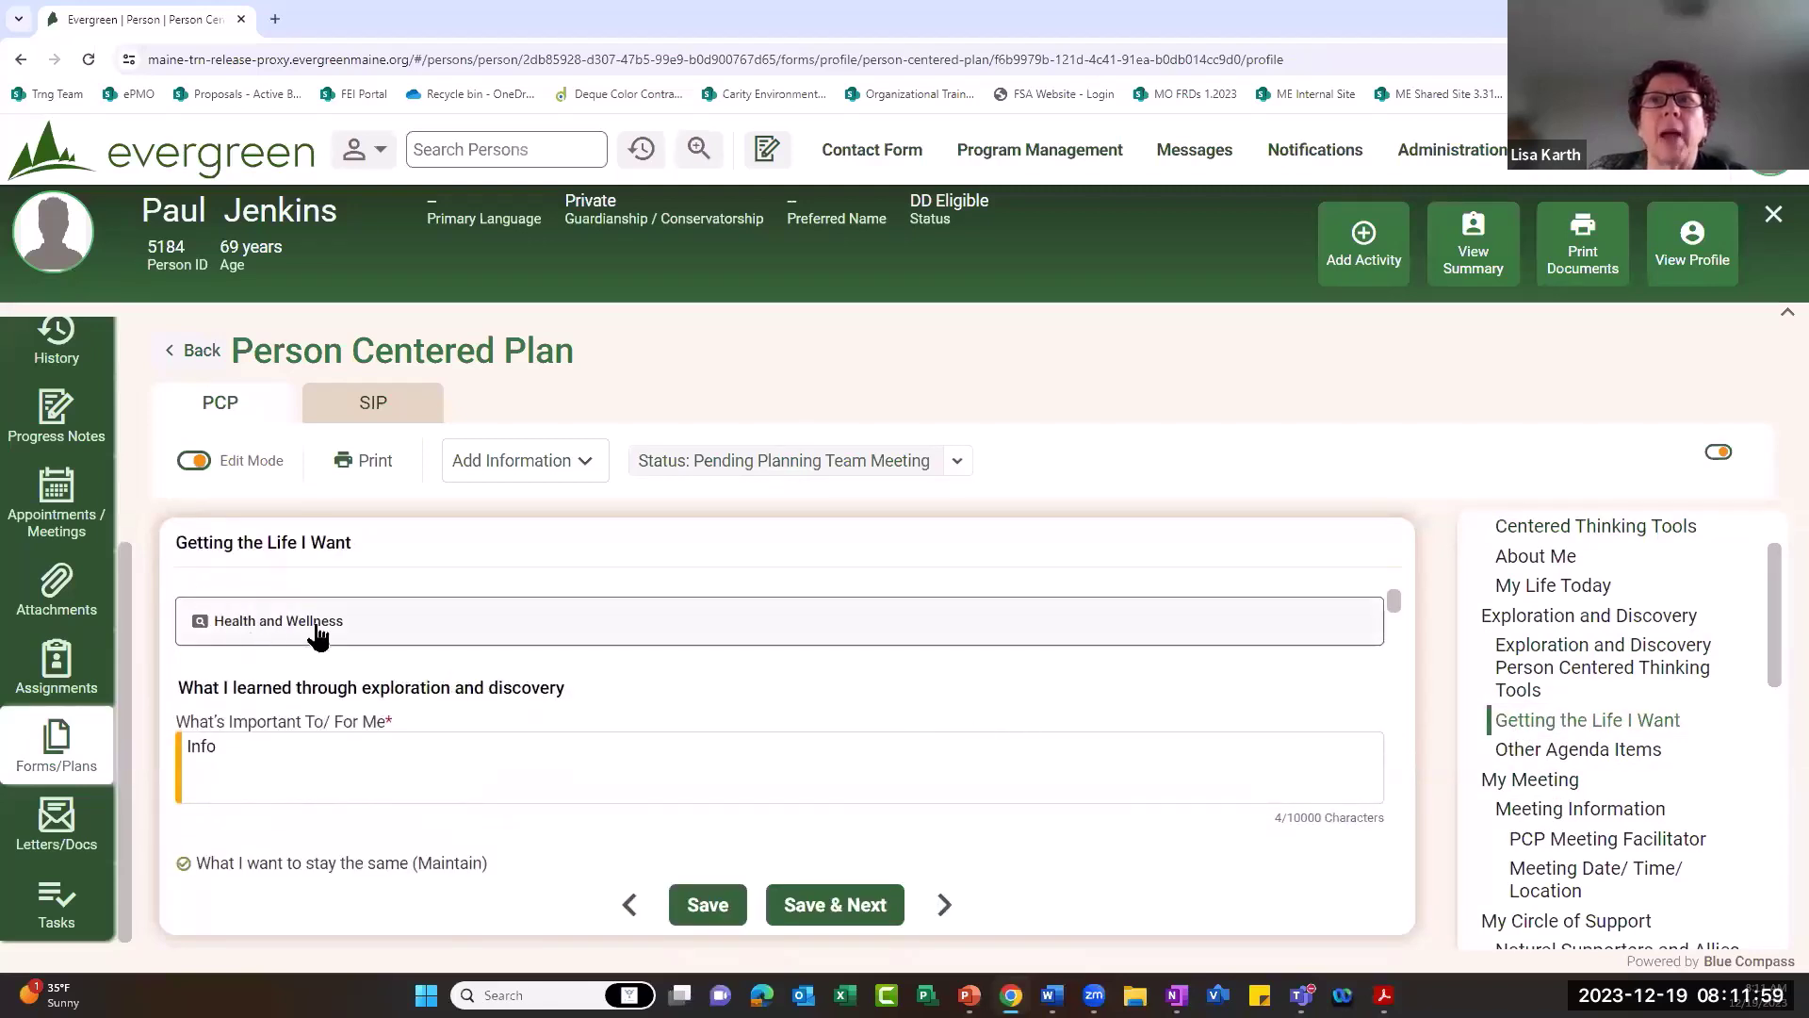
click(455, 619)
scroll(488, 652, down, 5)
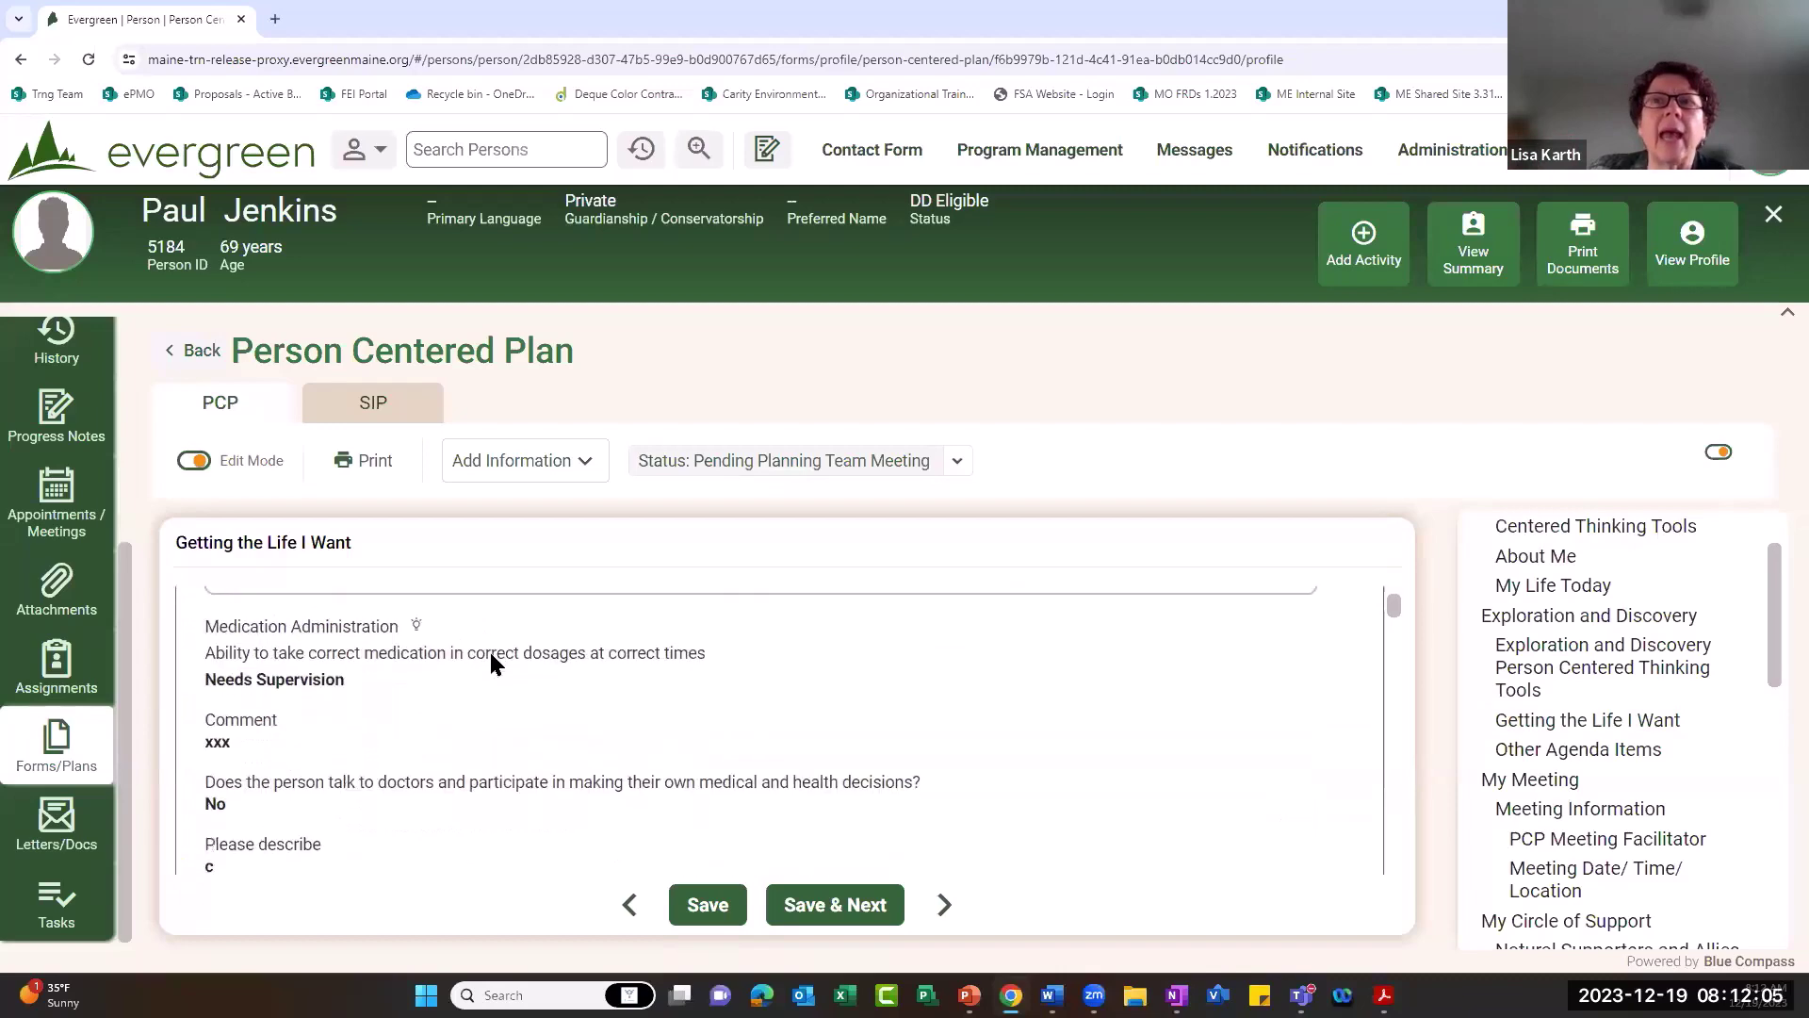
scroll(492, 665, down, 2)
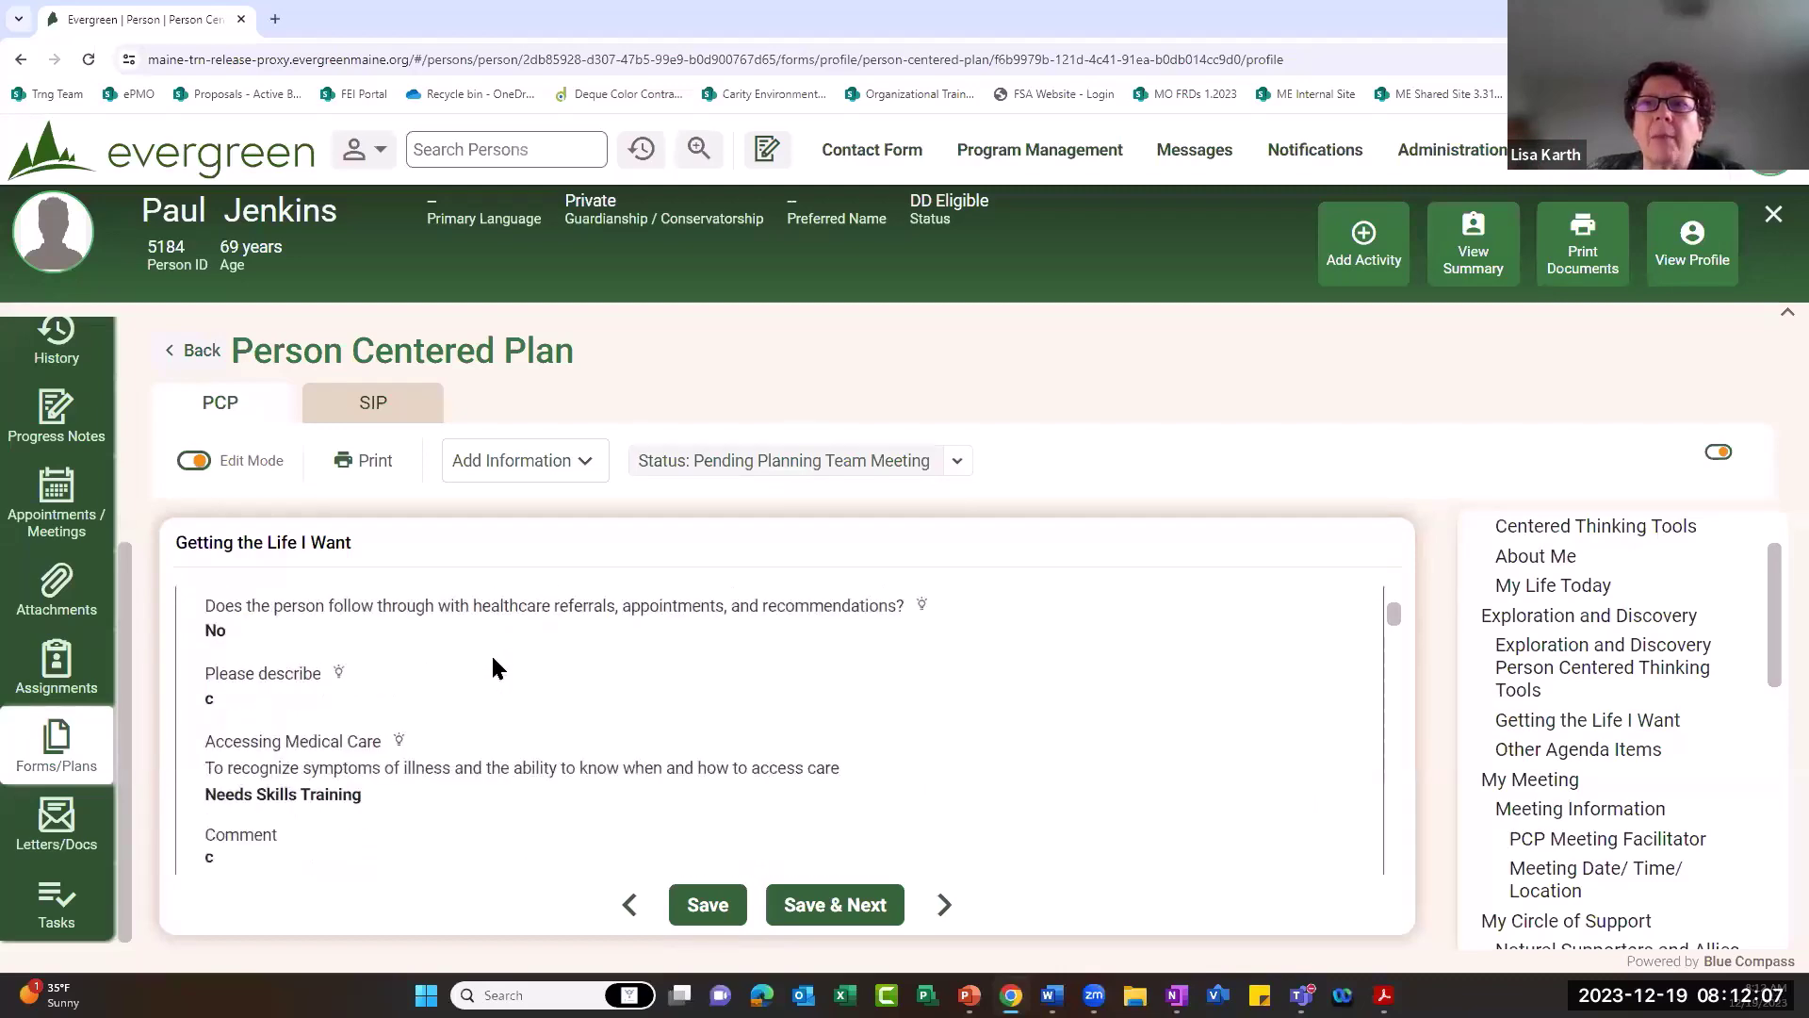
scroll(497, 667, up, 7)
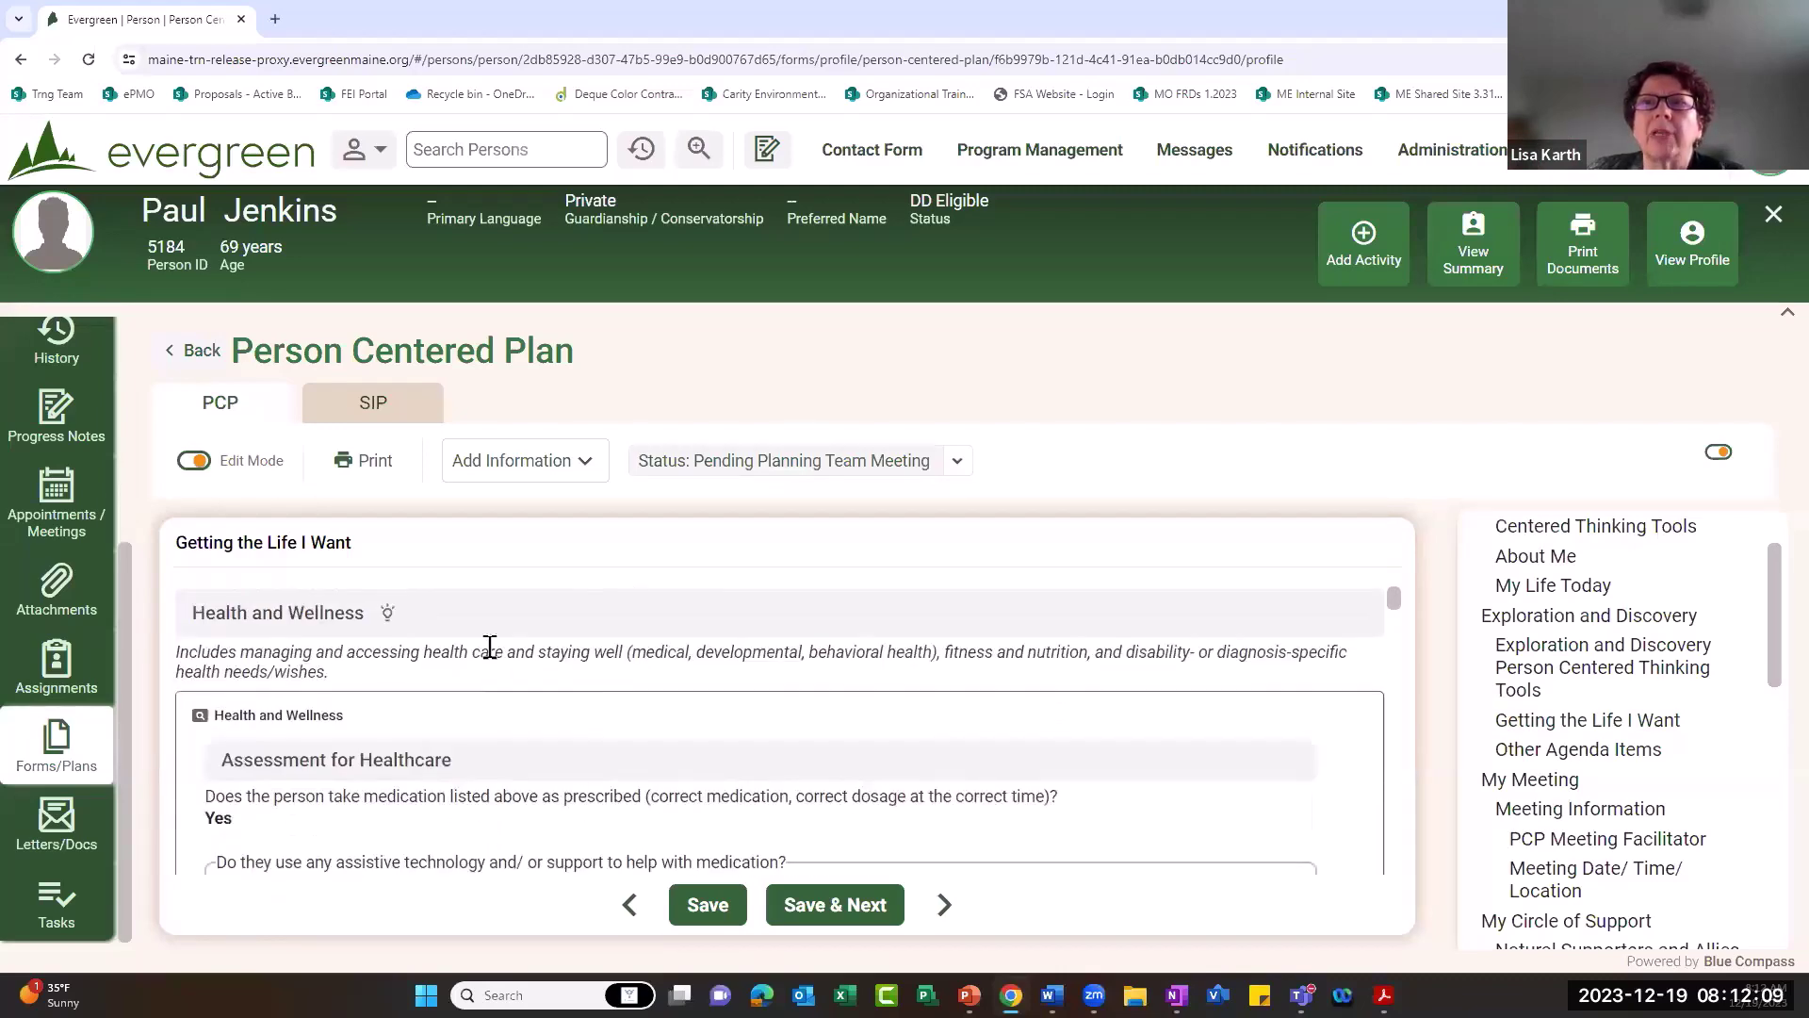
click(283, 715)
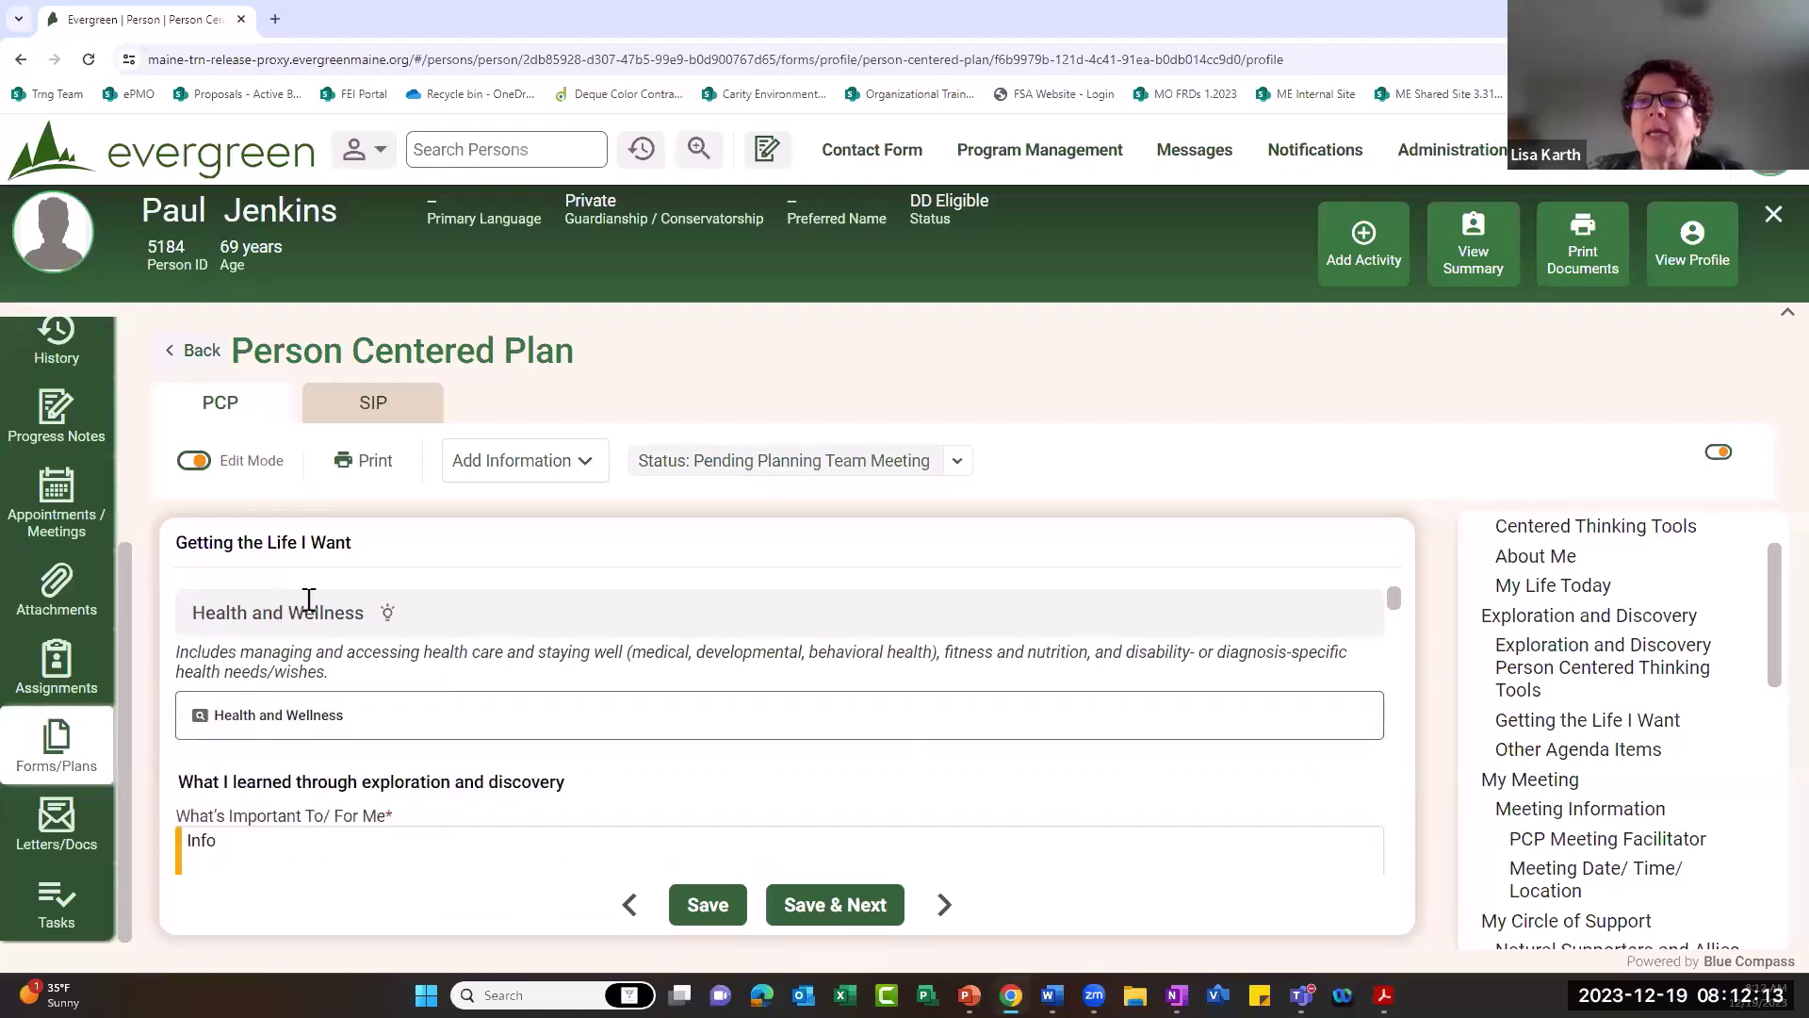
scroll(326, 614, down, 4)
scroll(325, 603, up, 2)
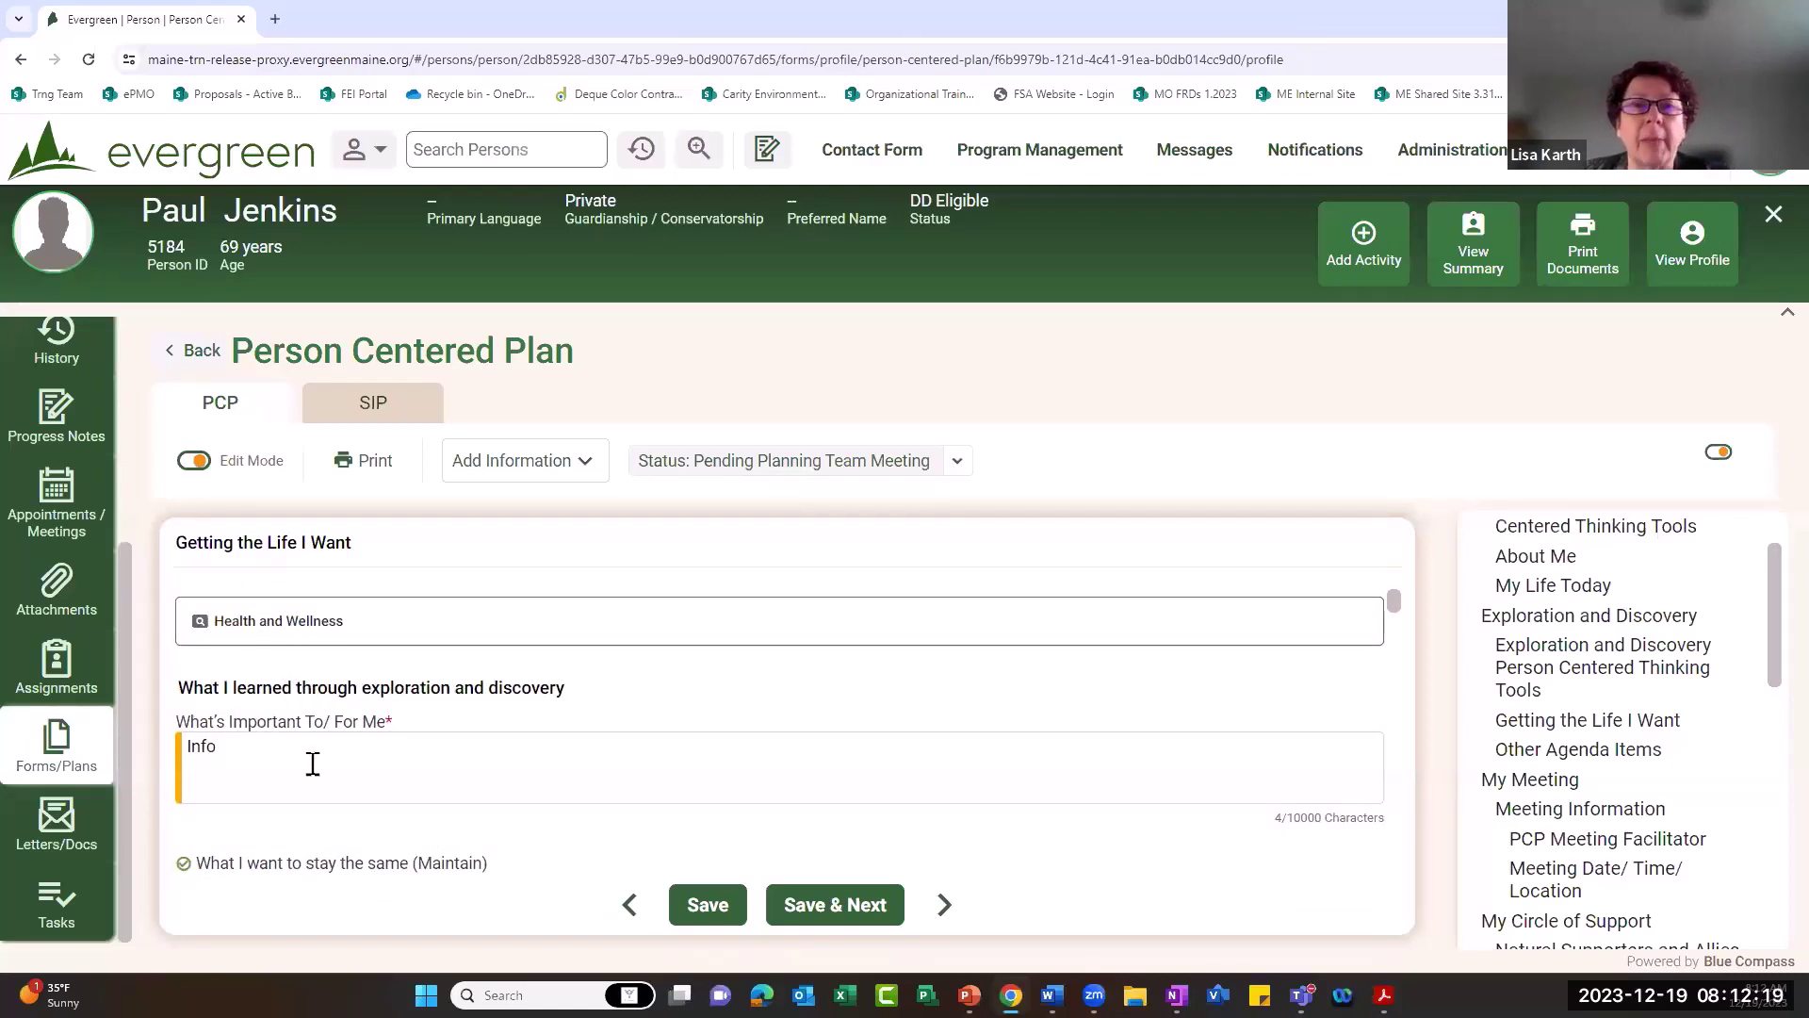
scroll(313, 763, down, 1)
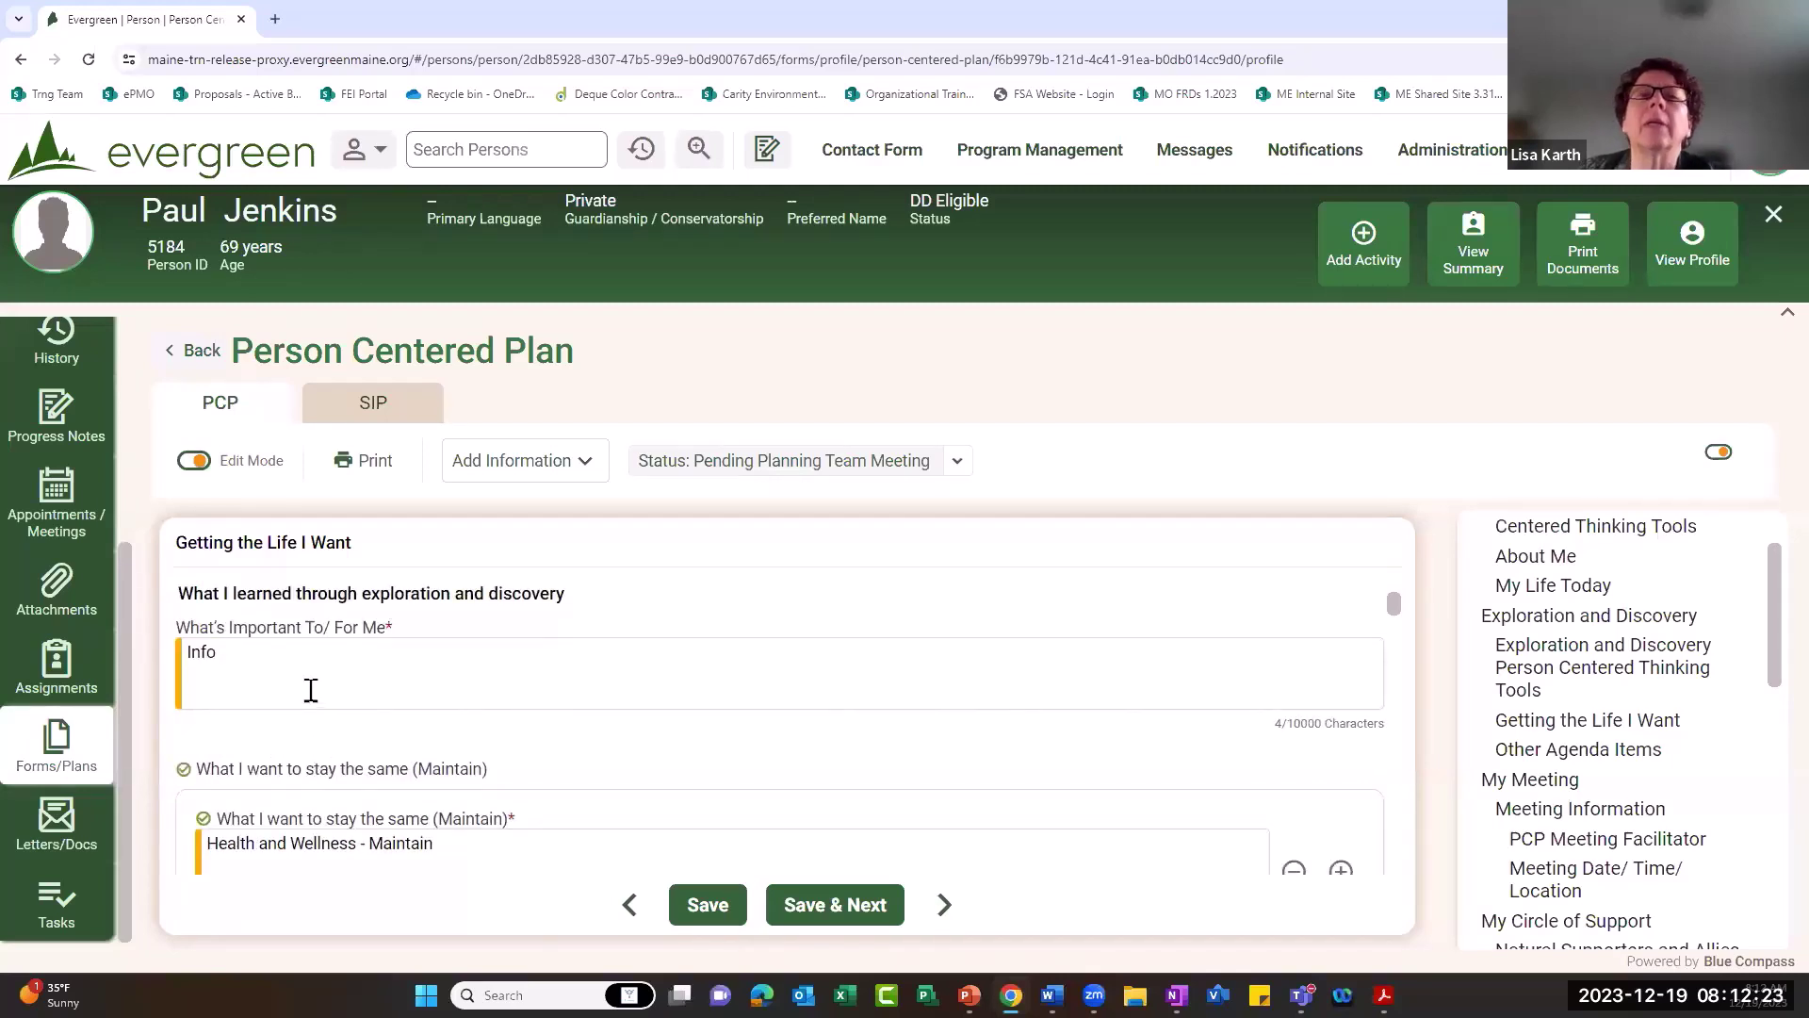
scroll(314, 707, down, 2)
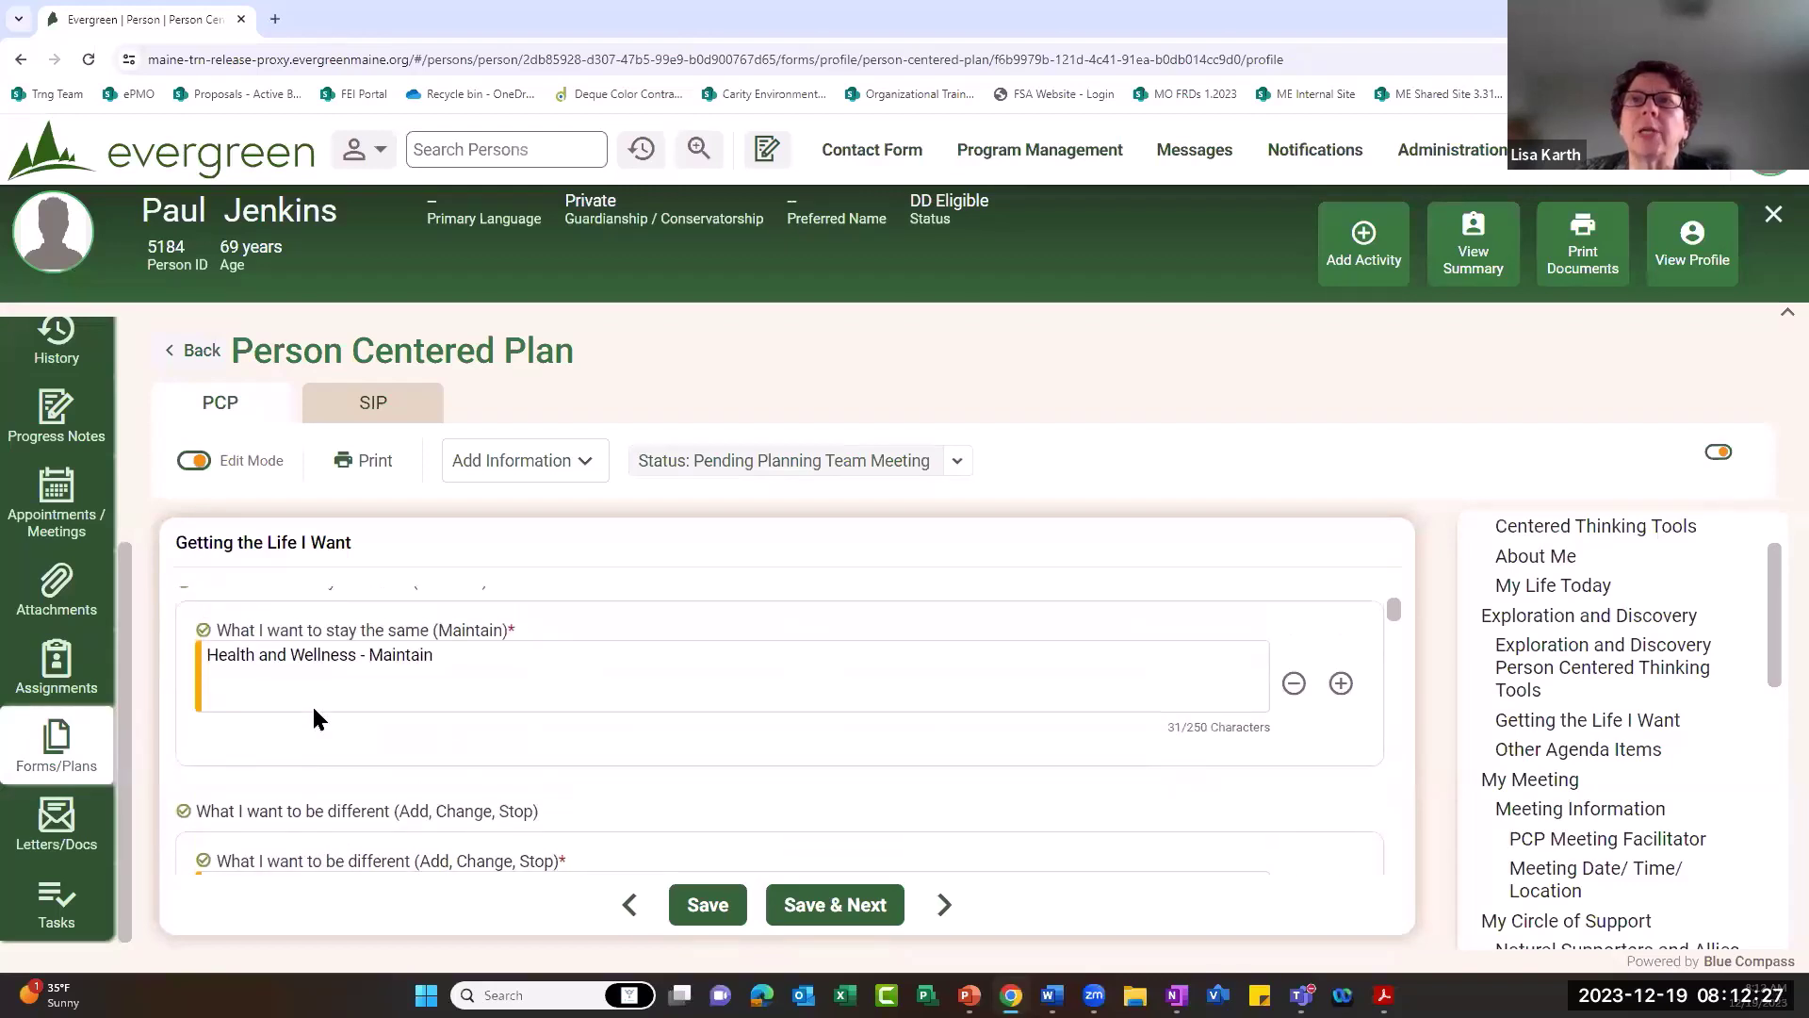
scroll(313, 707, up, 1)
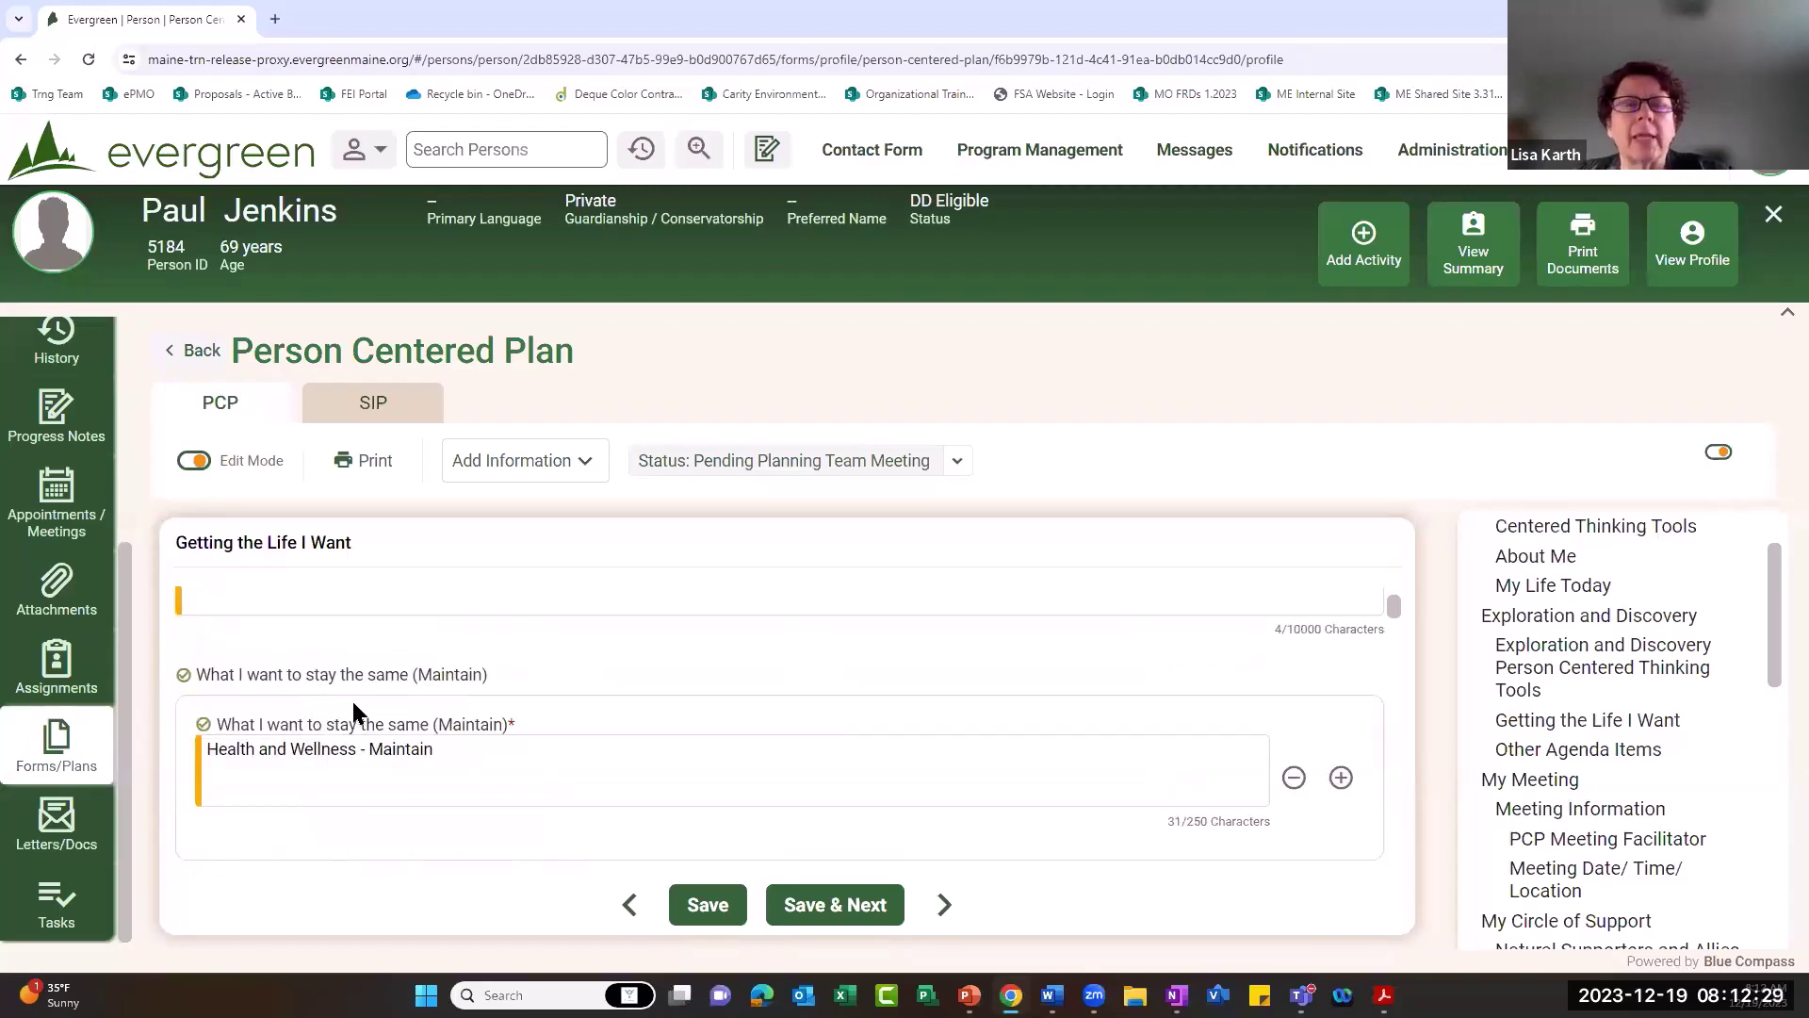
scroll(353, 703, down, 2)
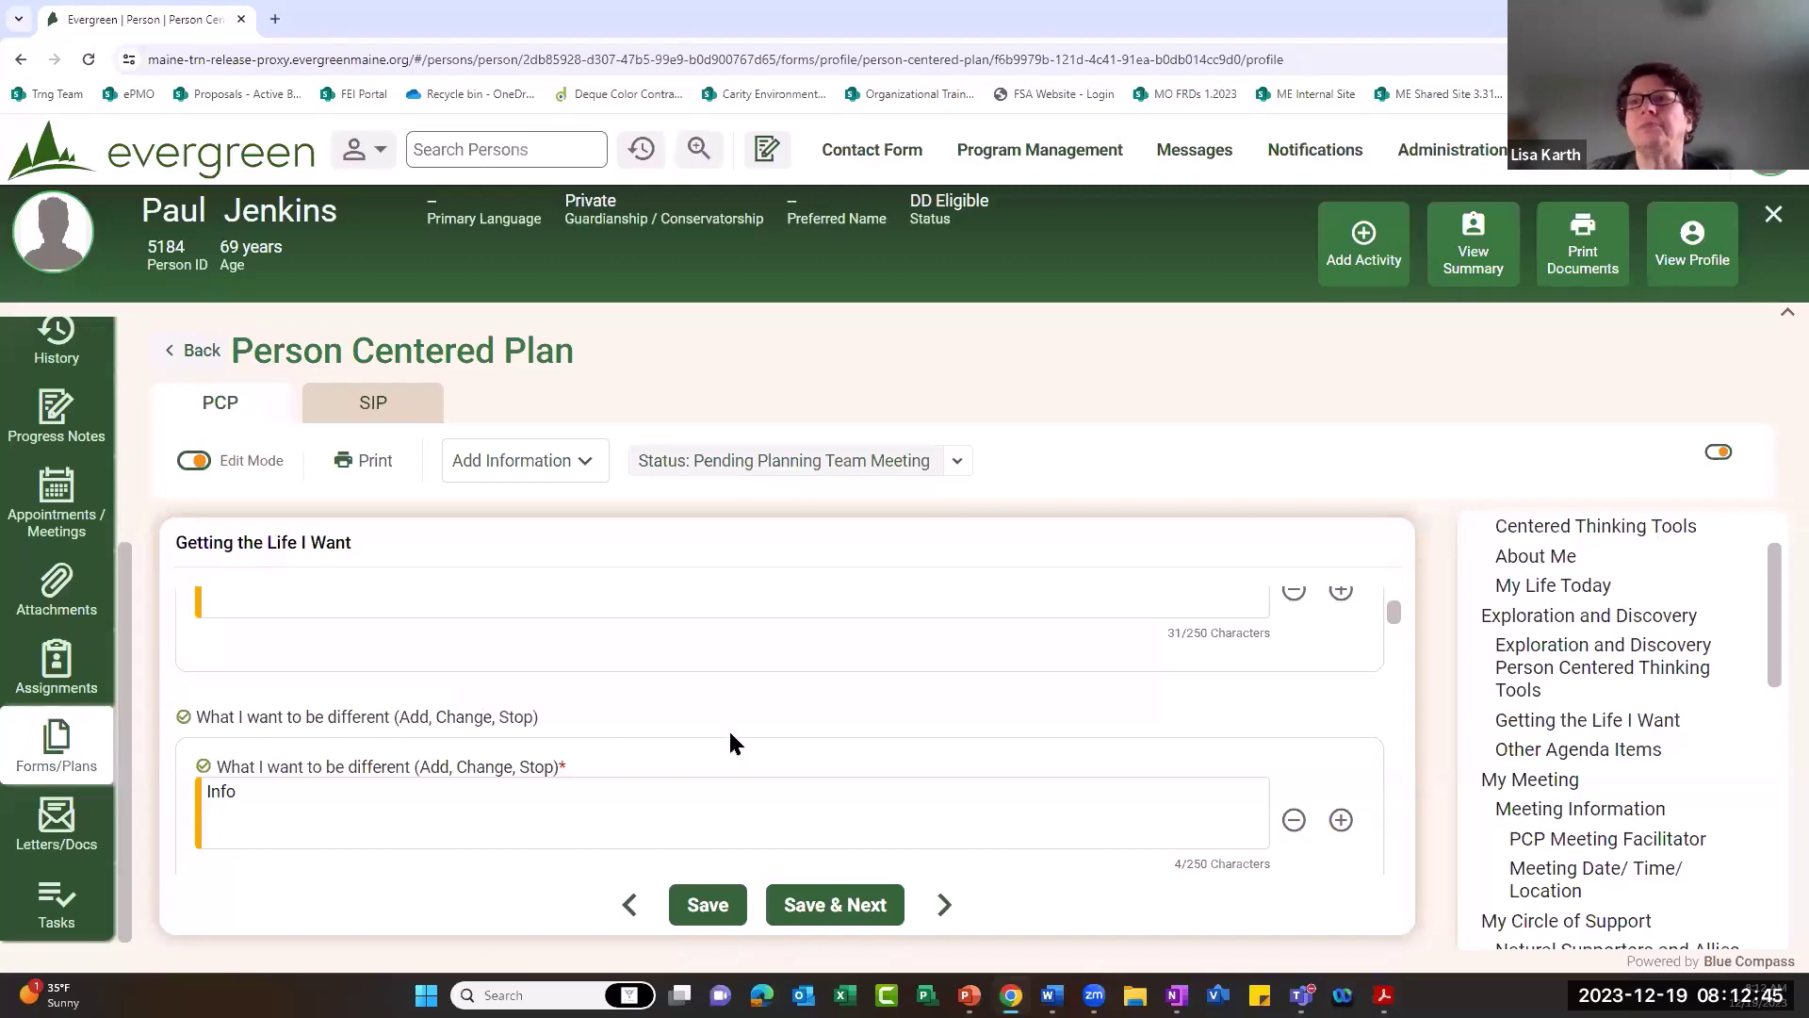
Browse Meeting Information, Date/Time/Location, Natural Supporters and Allies, and My Vision sections to My Life Planning tools
click(1505, 809)
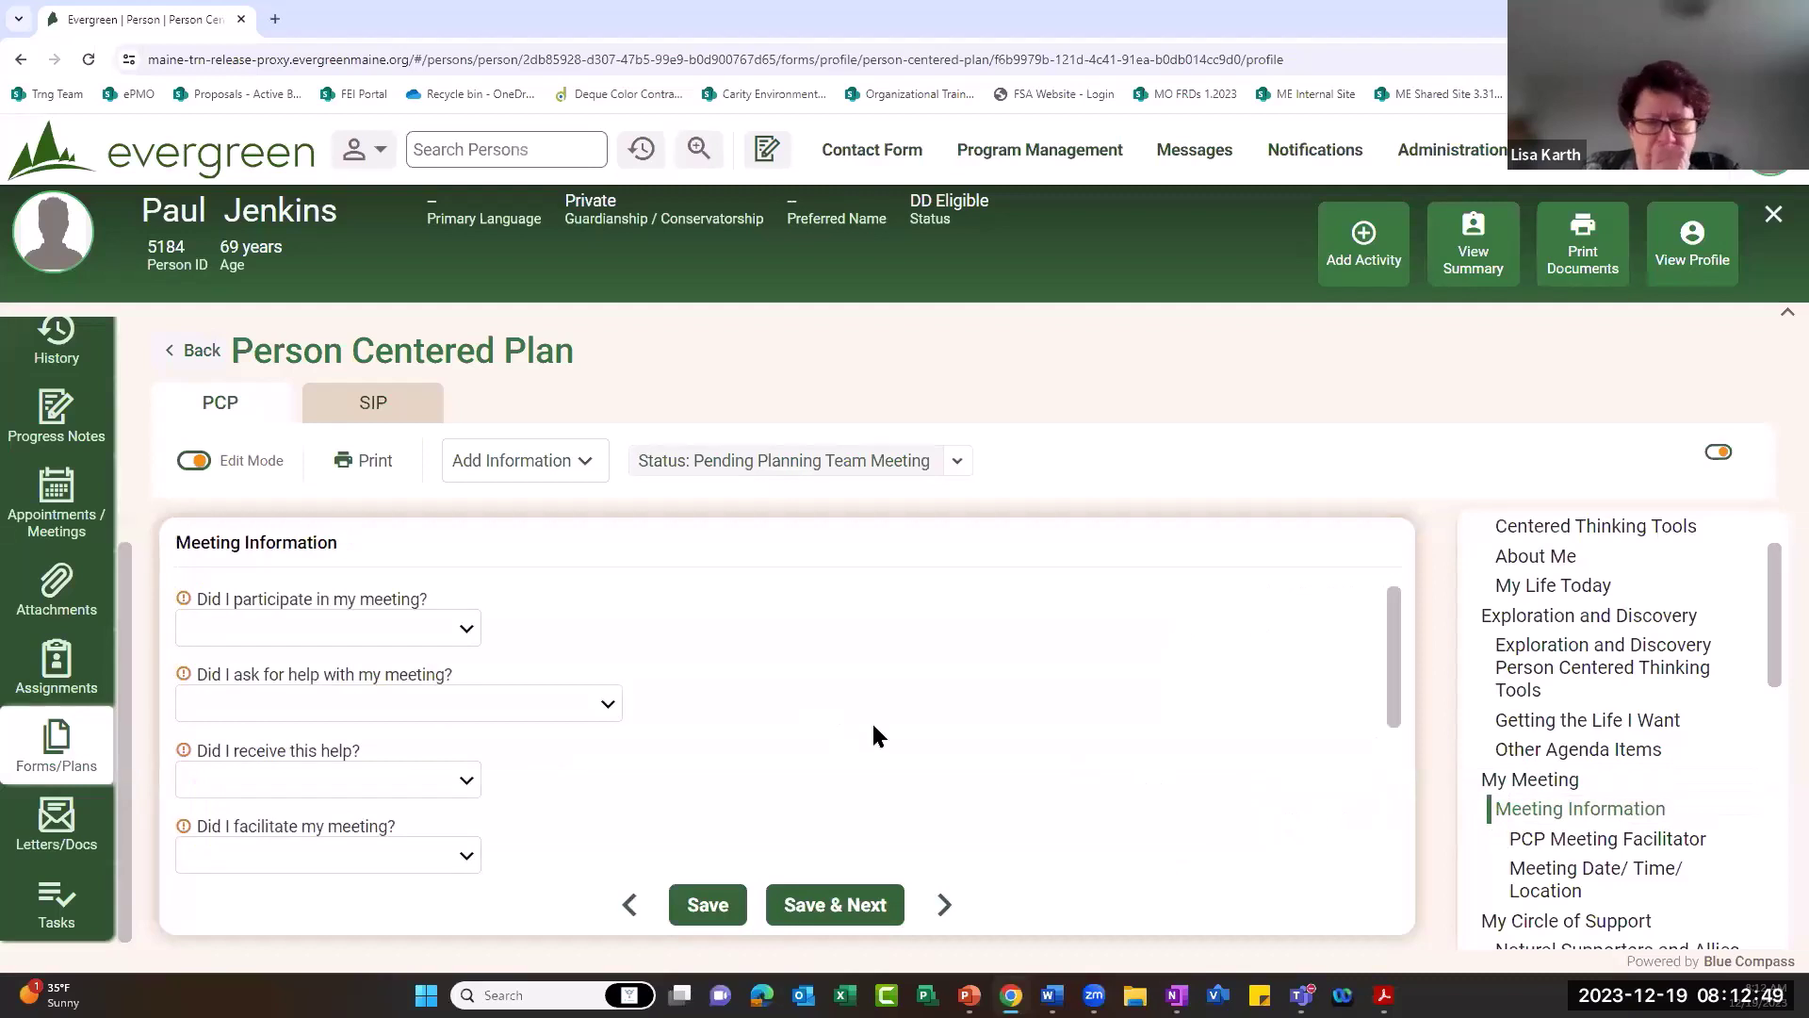
click(1558, 874)
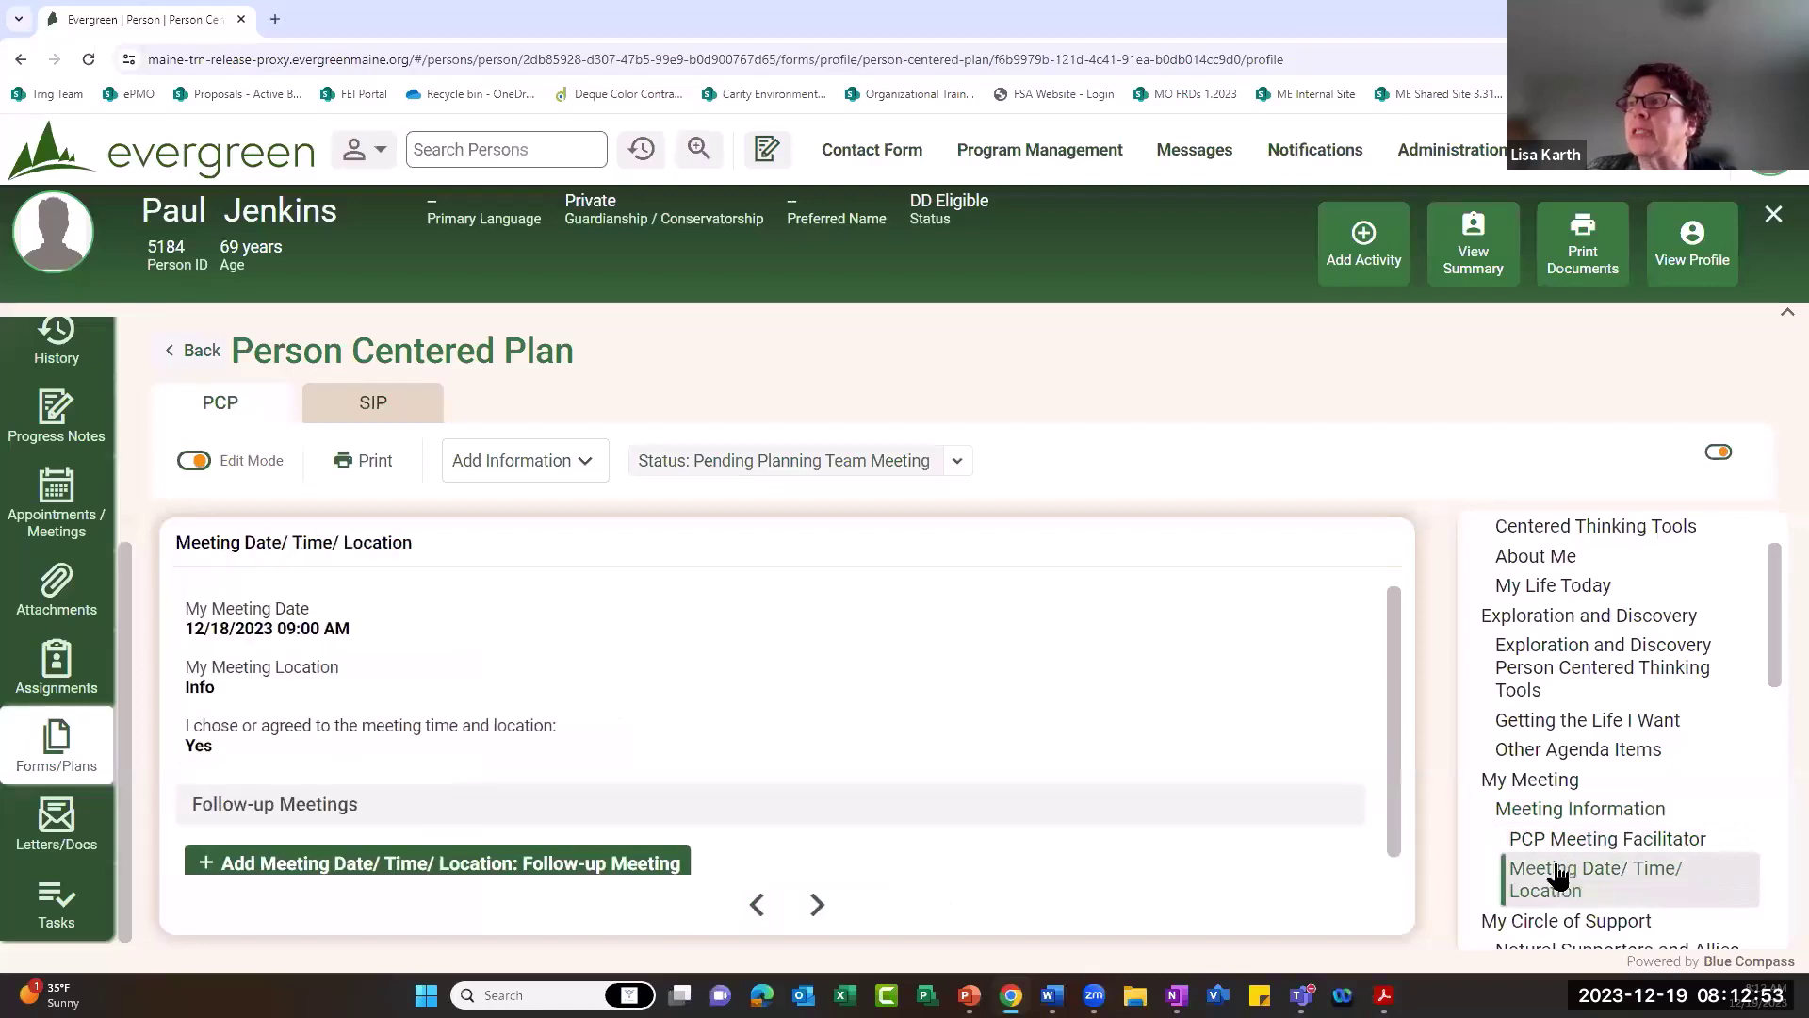
scroll(1555, 871, down, 1)
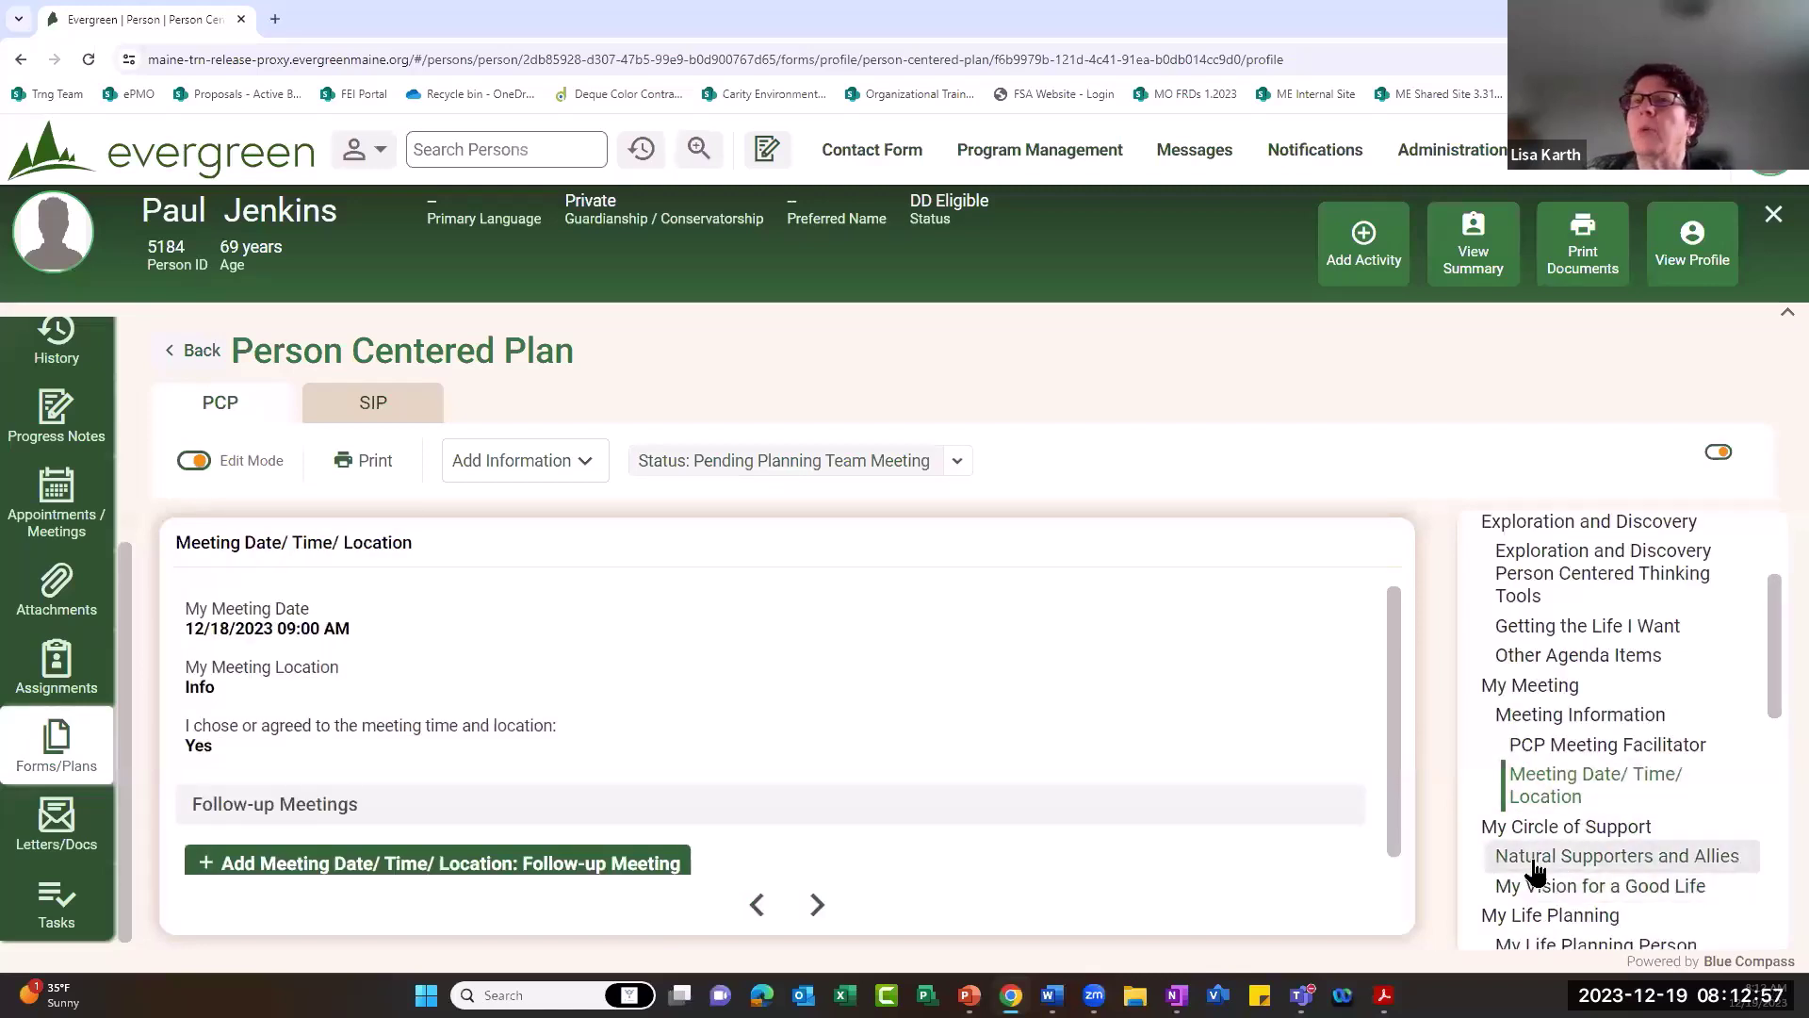
click(1534, 865)
scroll(981, 787, down, 5)
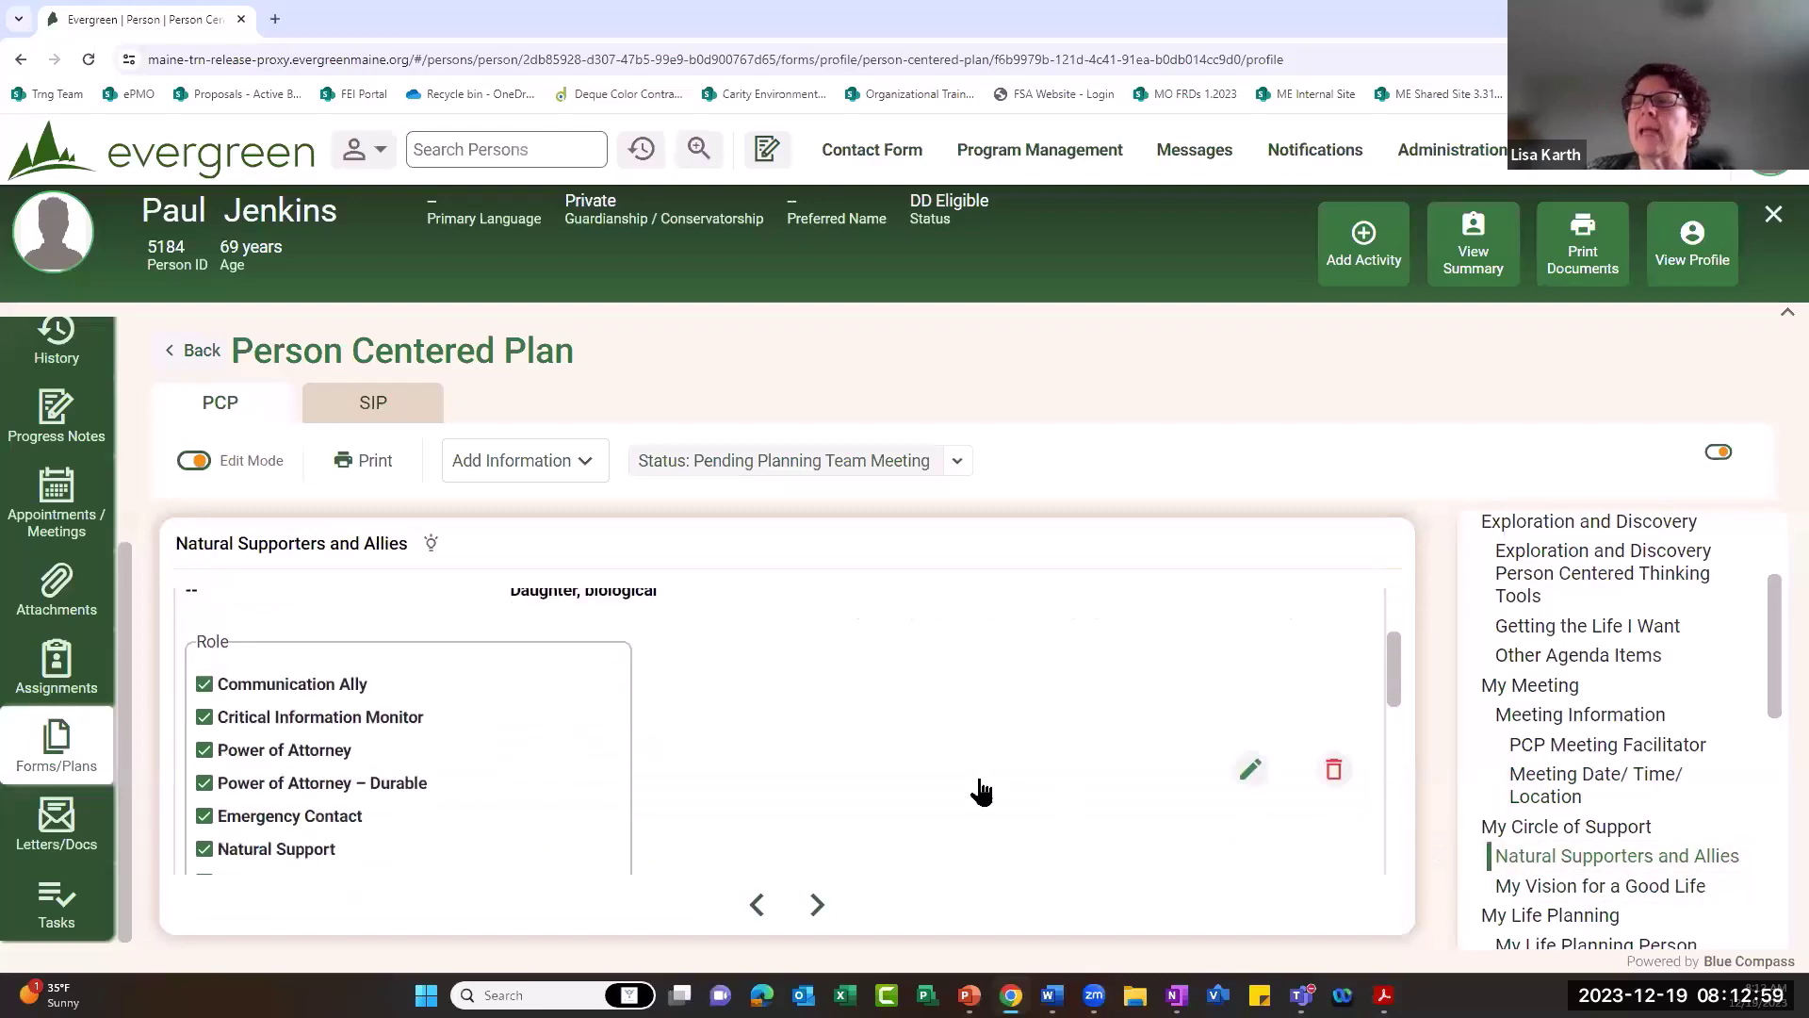
scroll(1536, 843, down, 2)
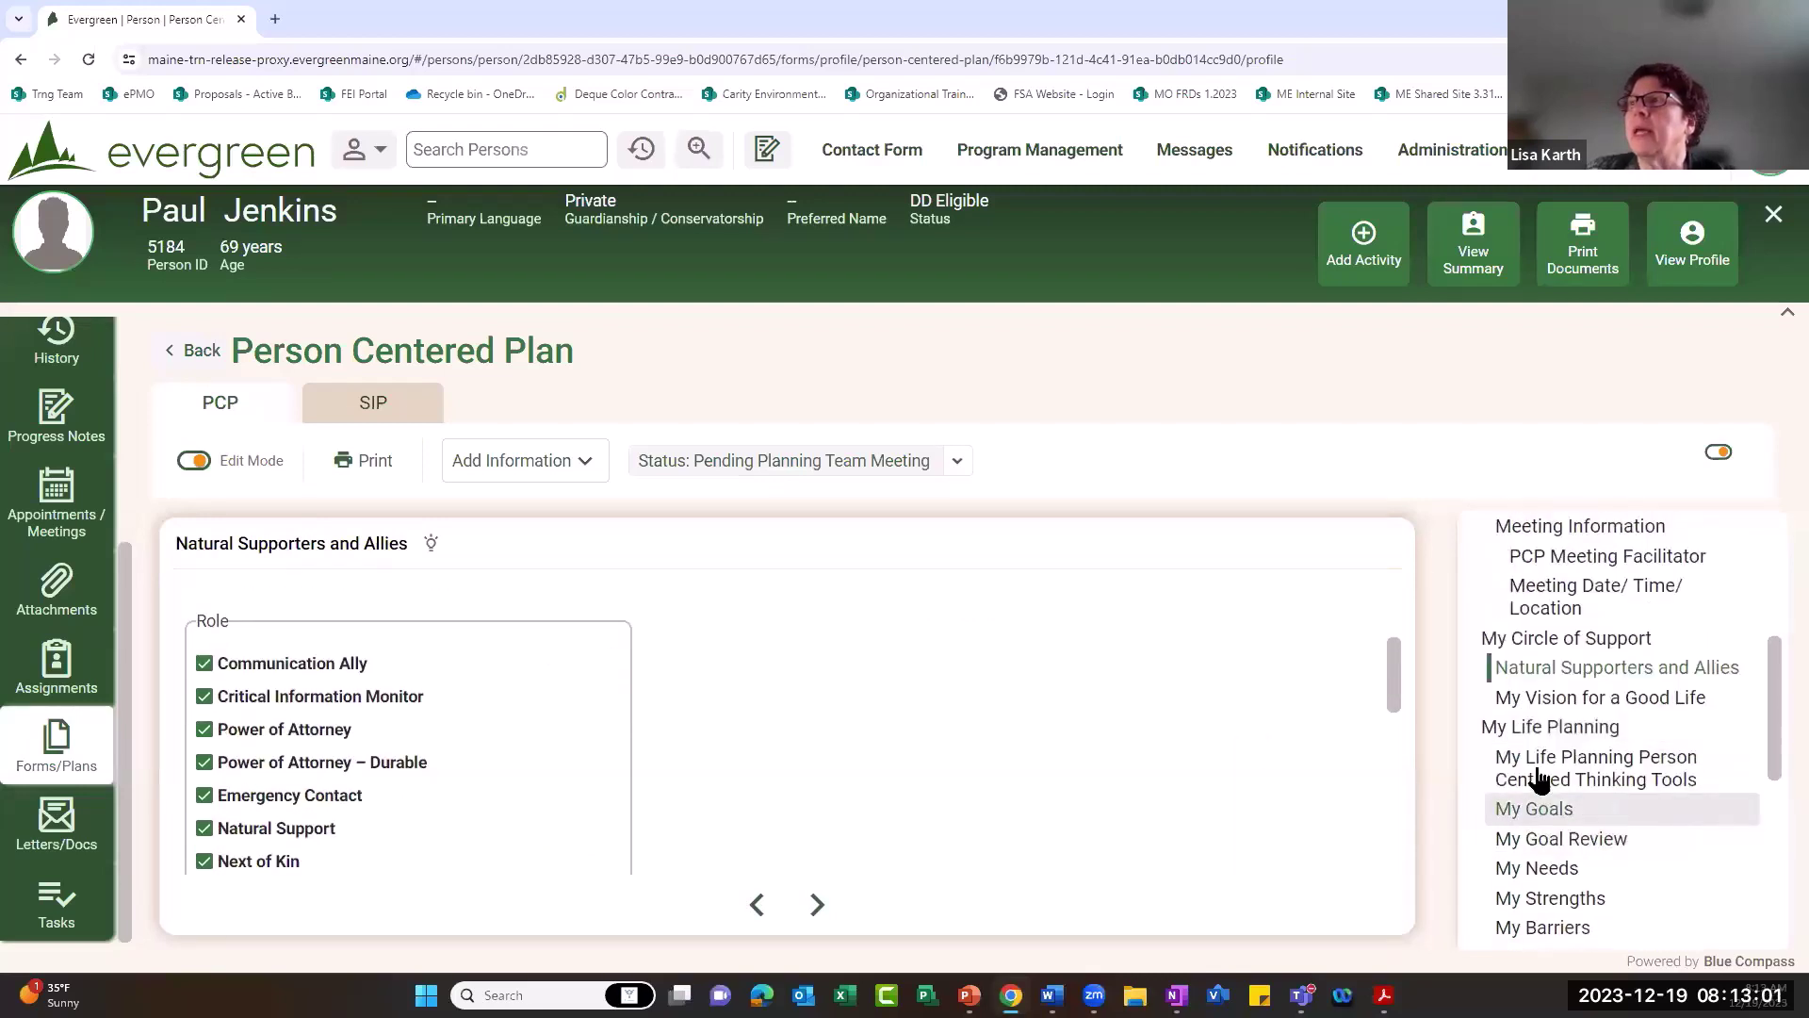
click(1554, 712)
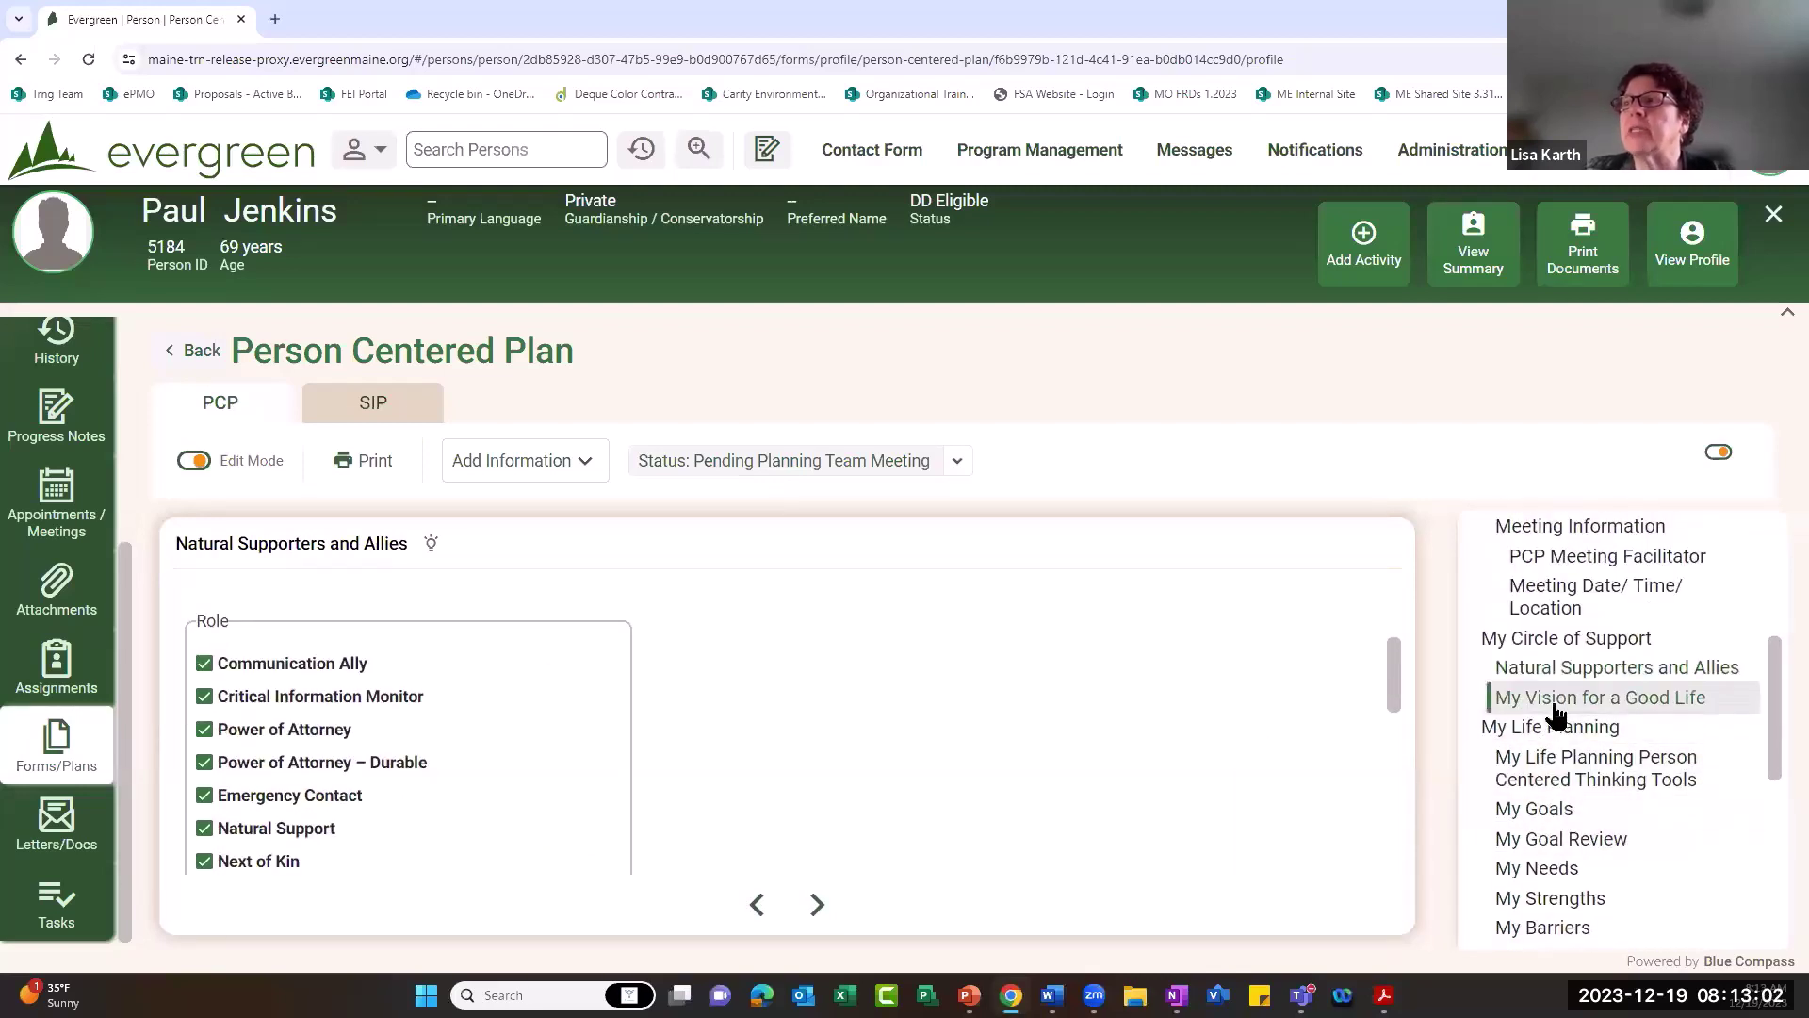
click(1502, 782)
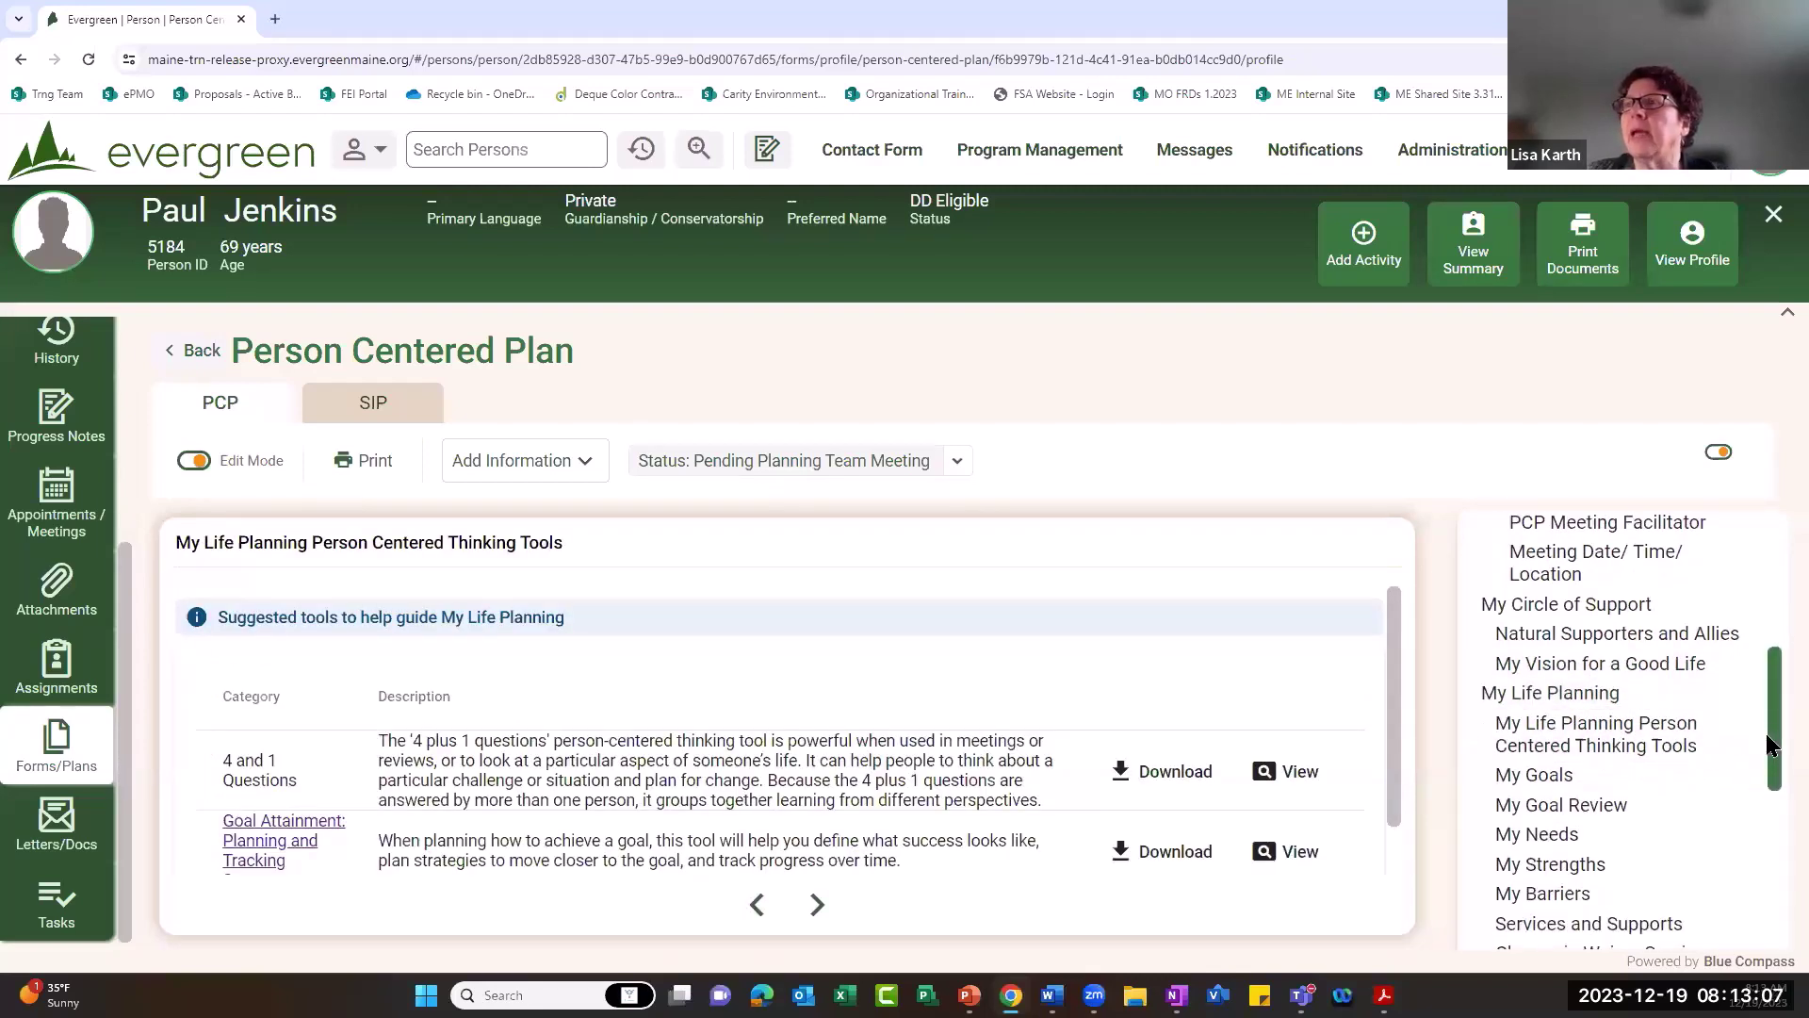
scroll(1768, 745, down, 2)
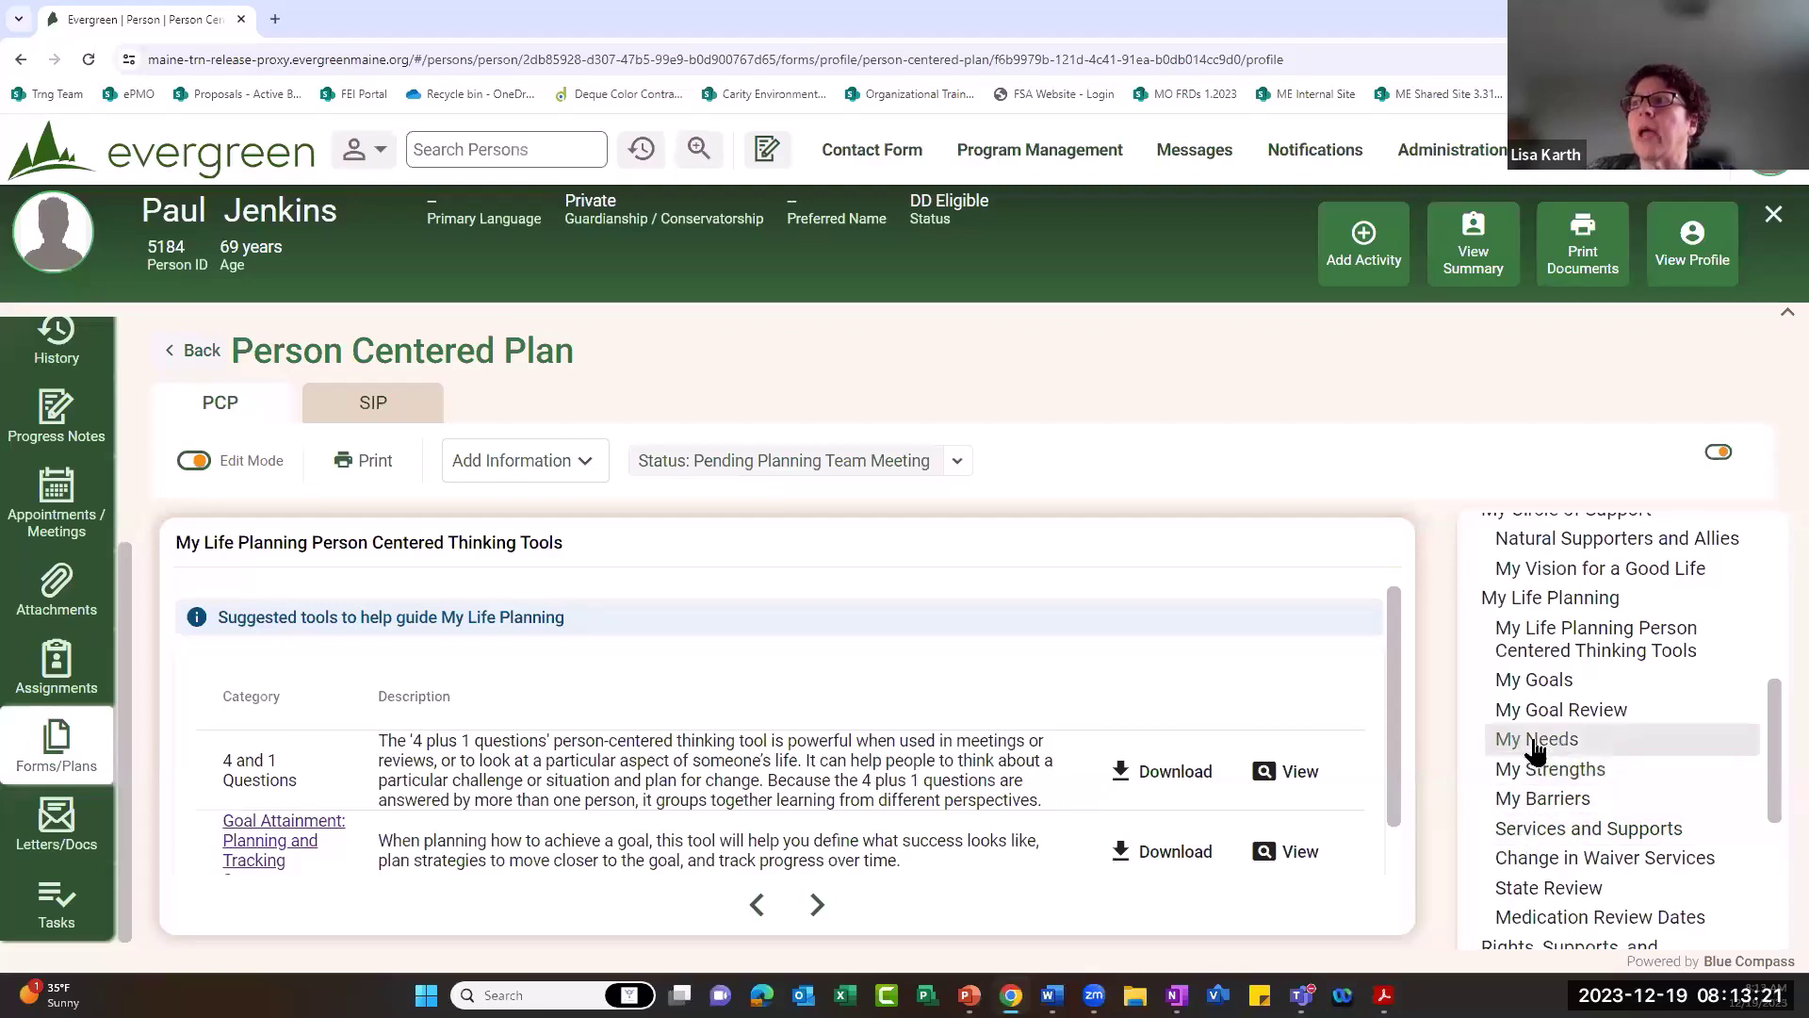
Go to My Goals and open the Health and Wellness - Maintain goal card
click(1526, 683)
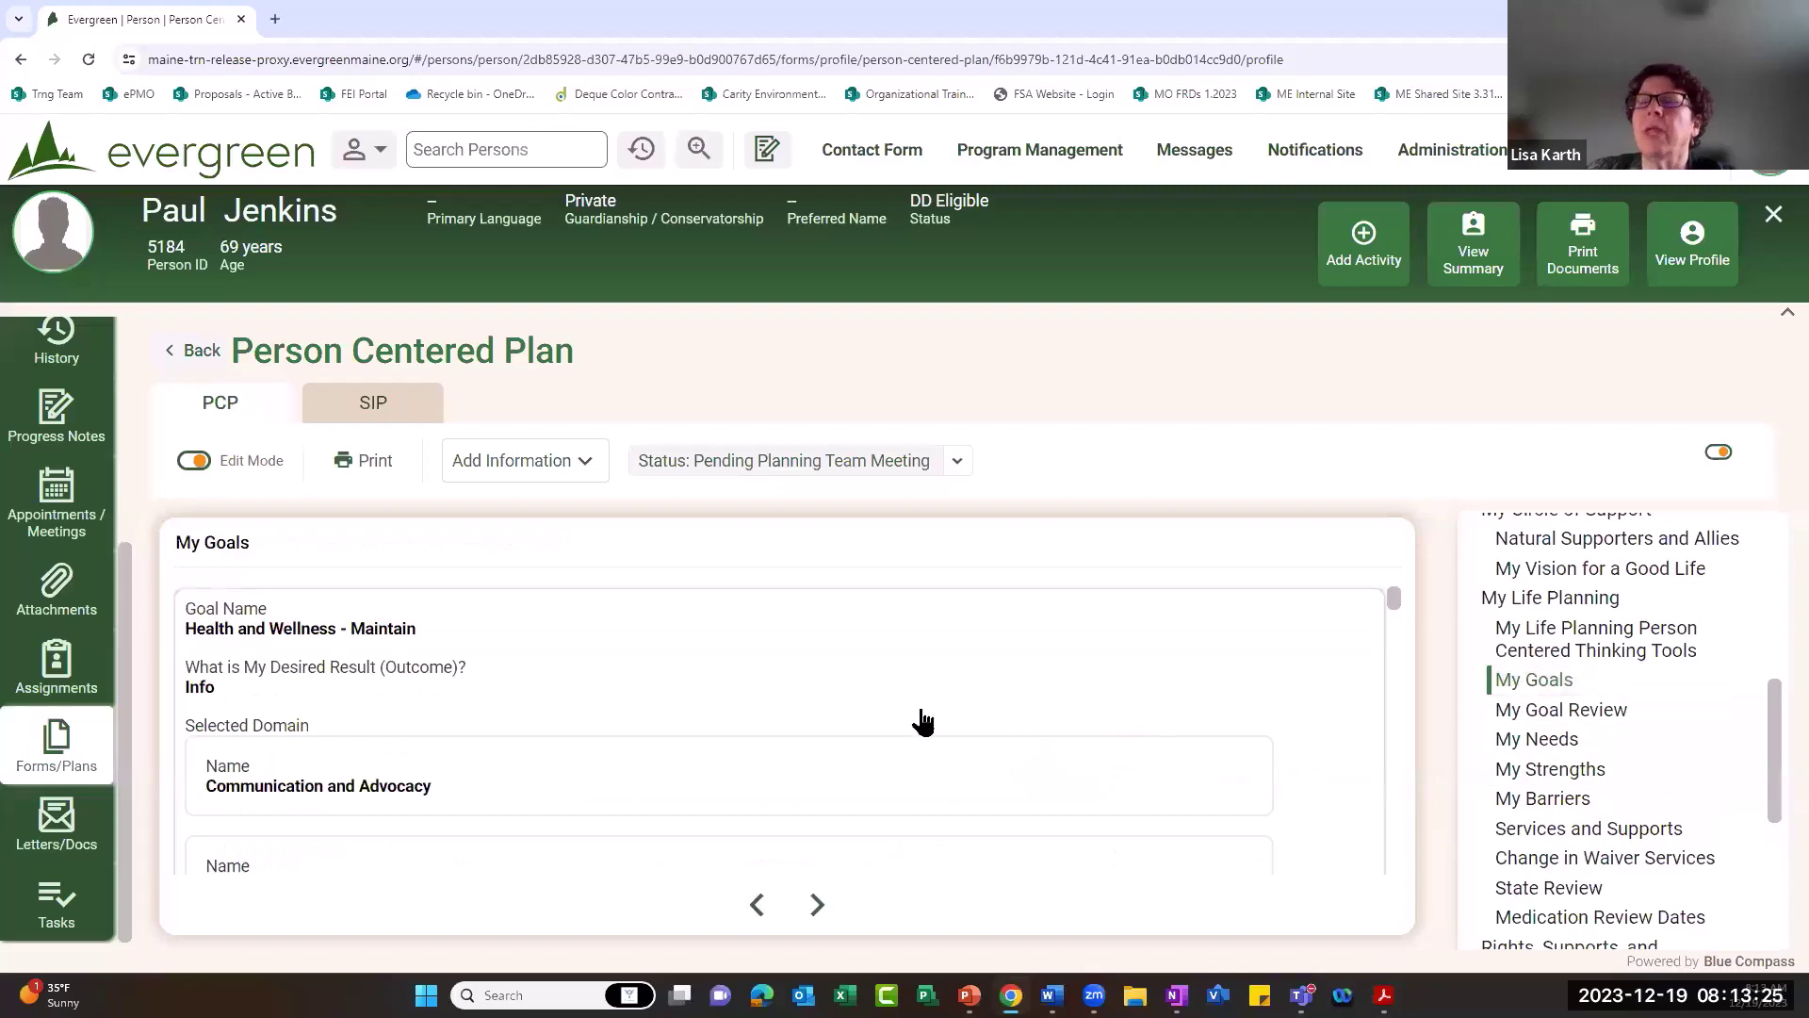
click(925, 714)
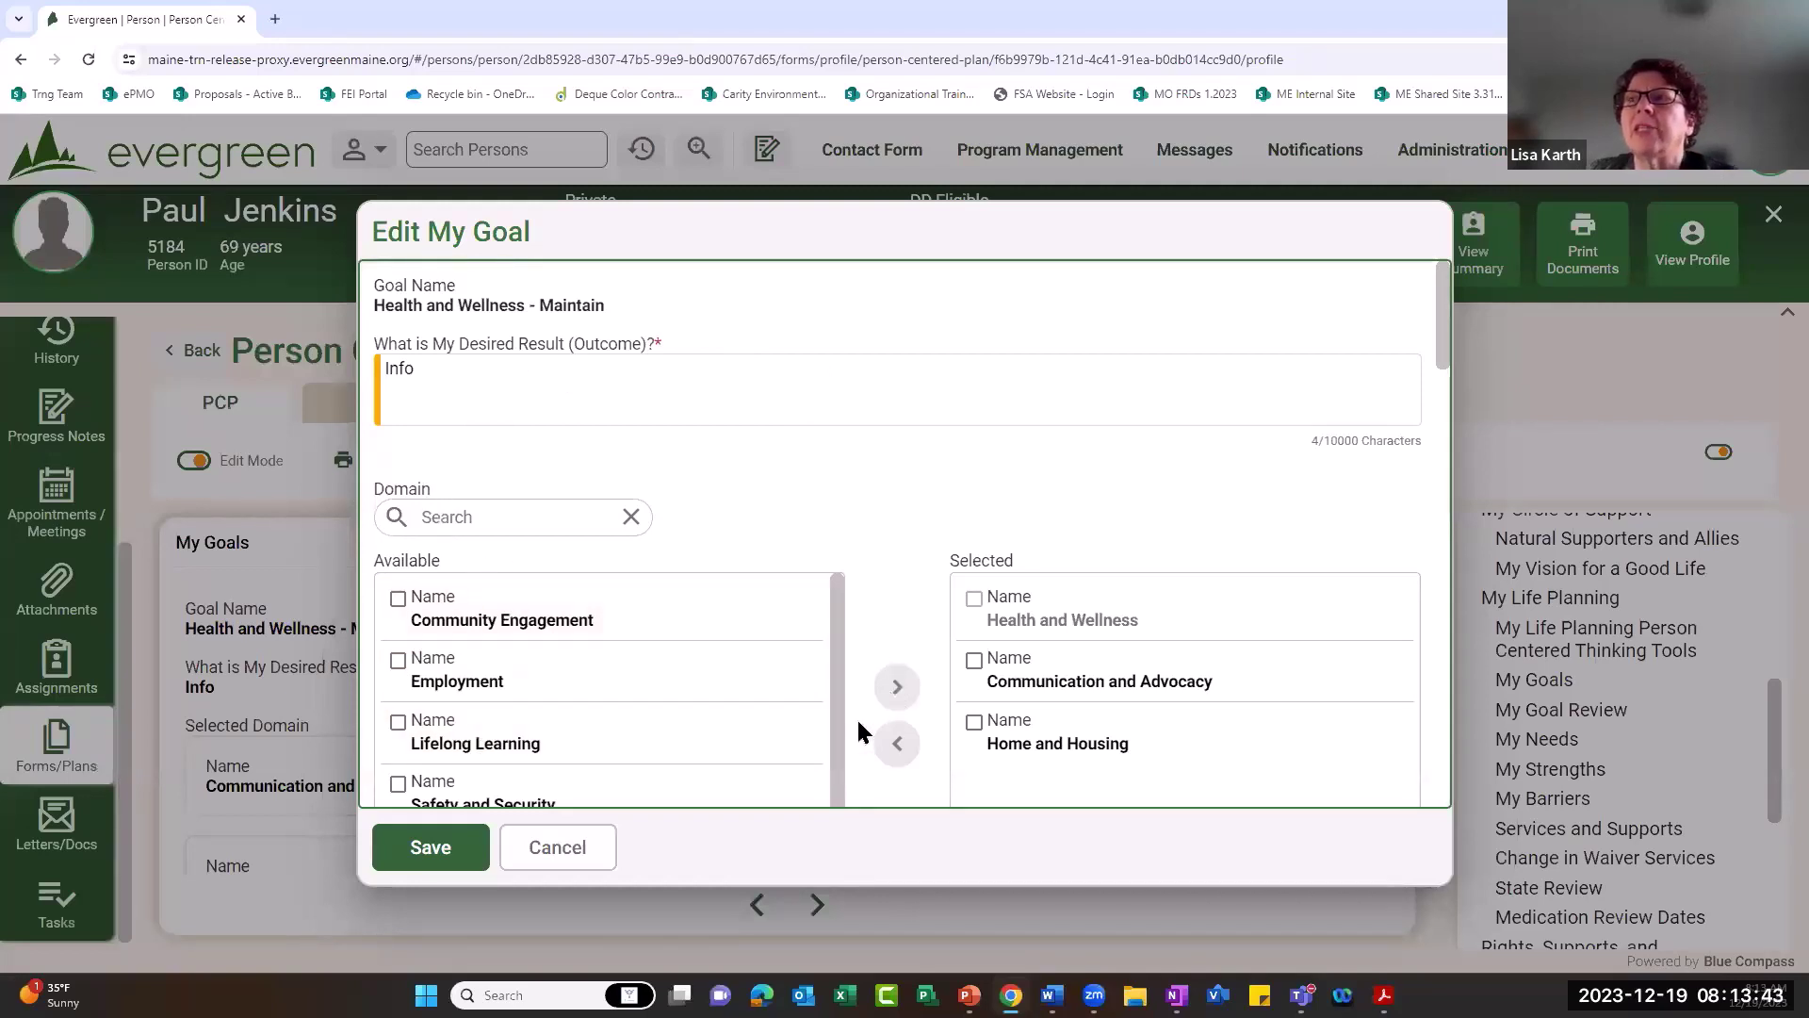
Review the goal's fields: target end date 03/01/2024, Home Support-Remote Support-Interactive Support service, status New
drag(1444, 360, 1441, 492)
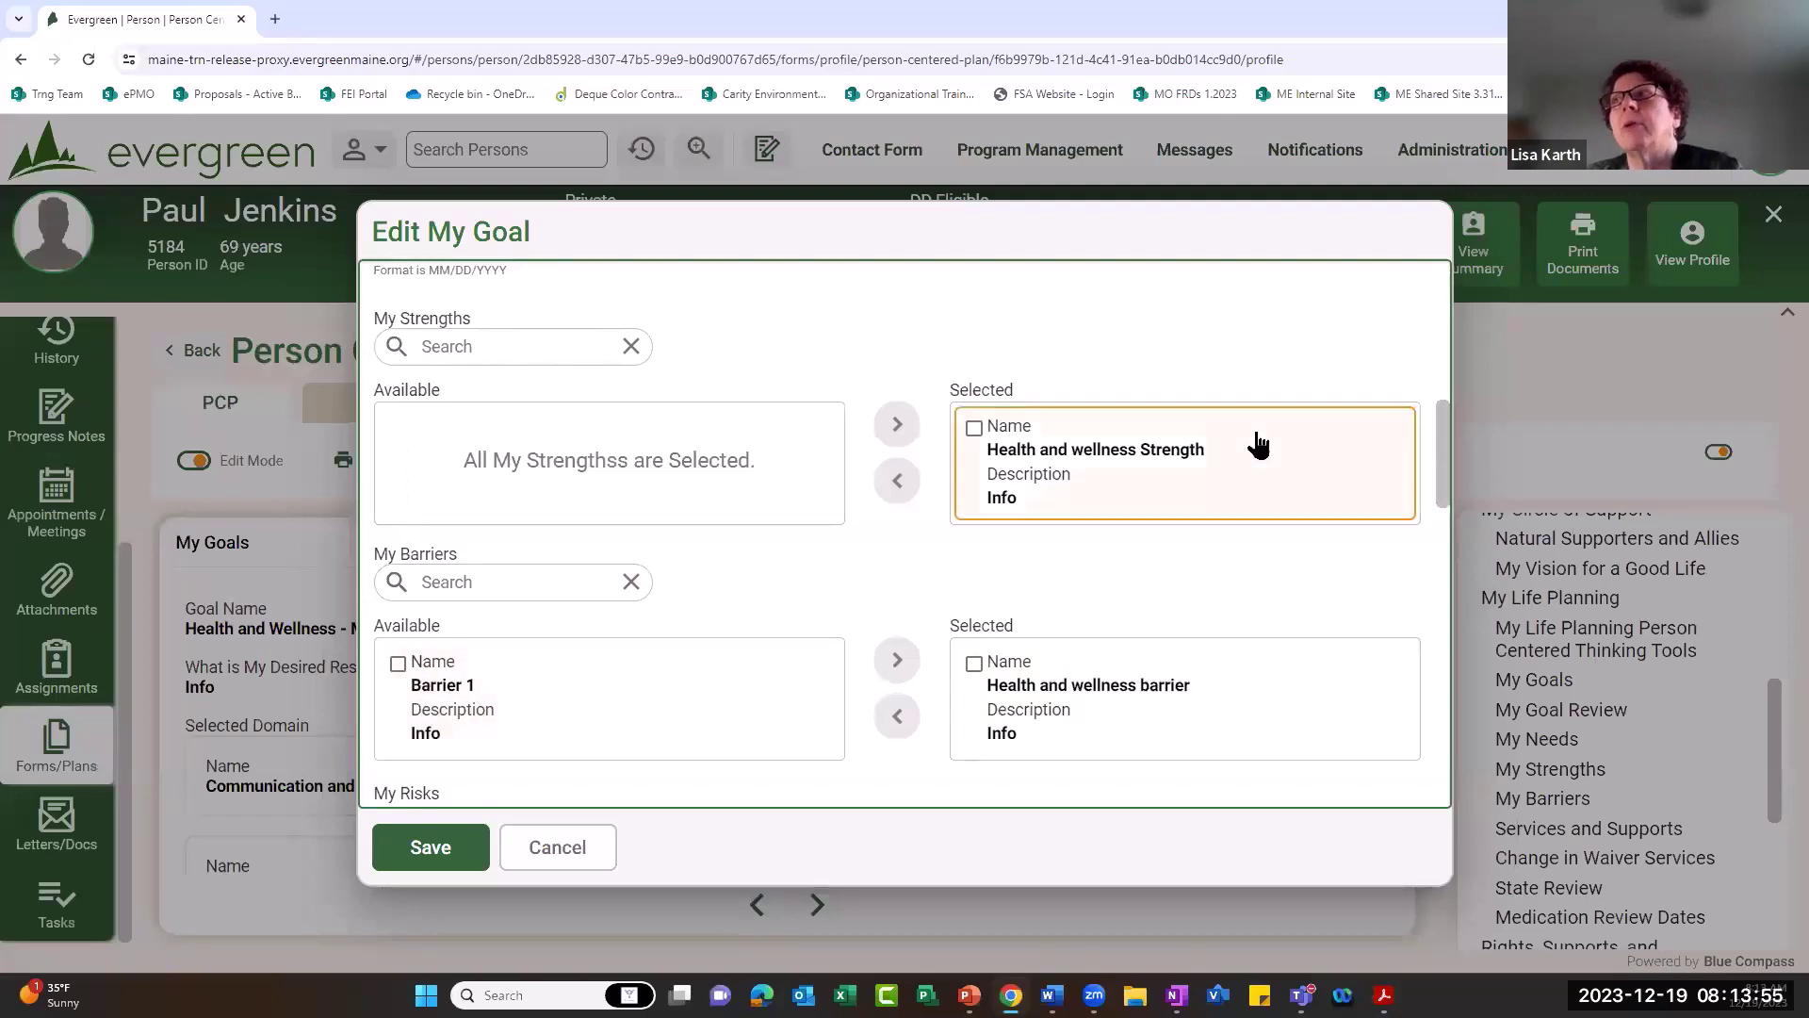
drag(1442, 445, 1435, 575)
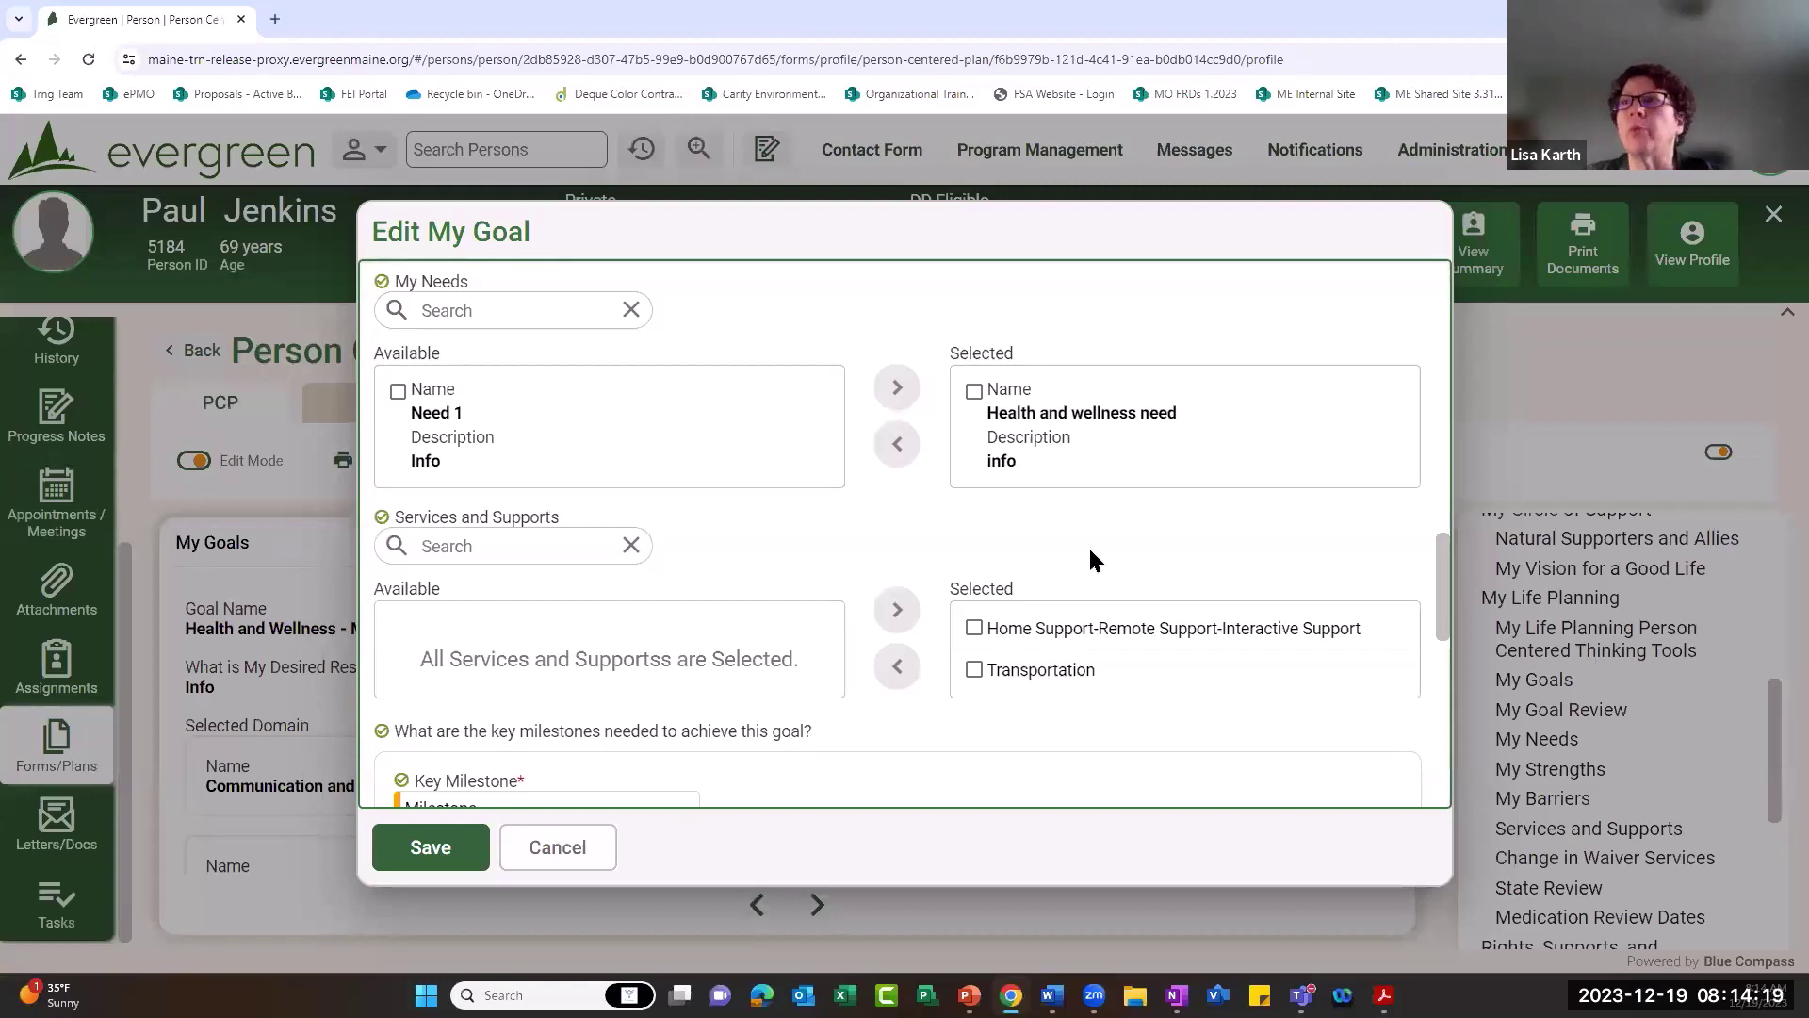
scroll(907, 629, down, 4)
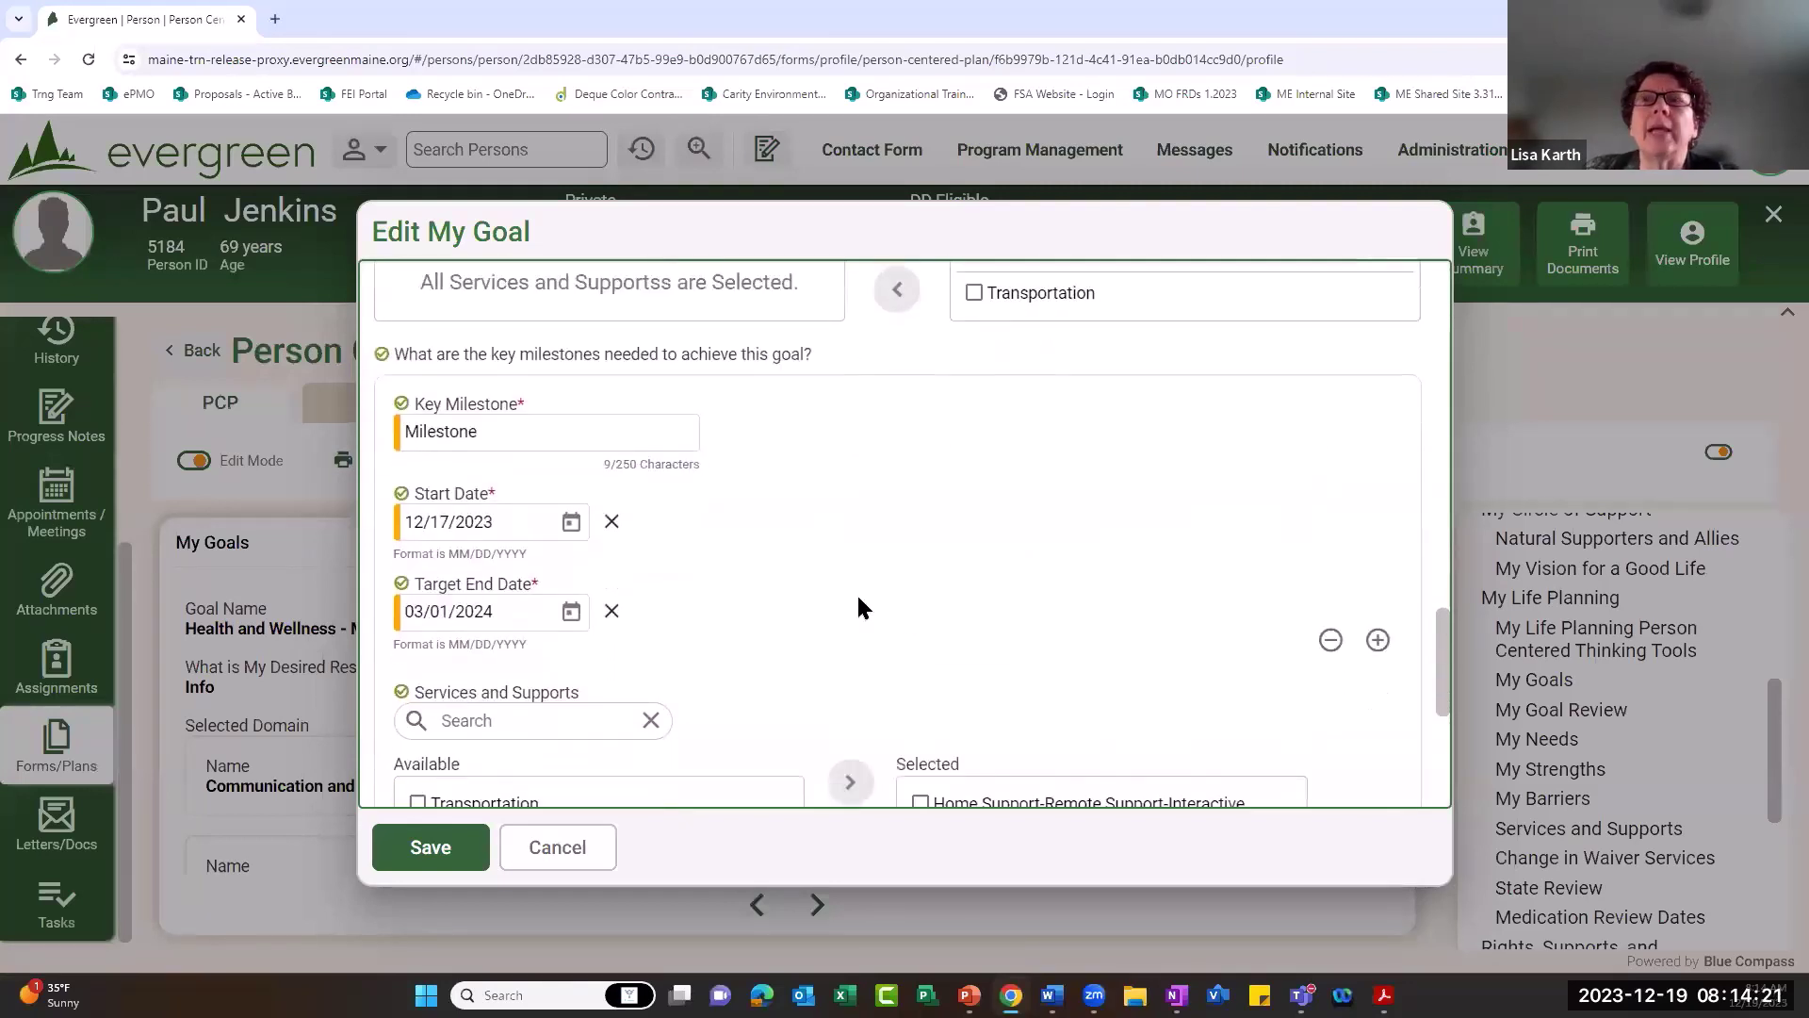
scroll(816, 535, down, 3)
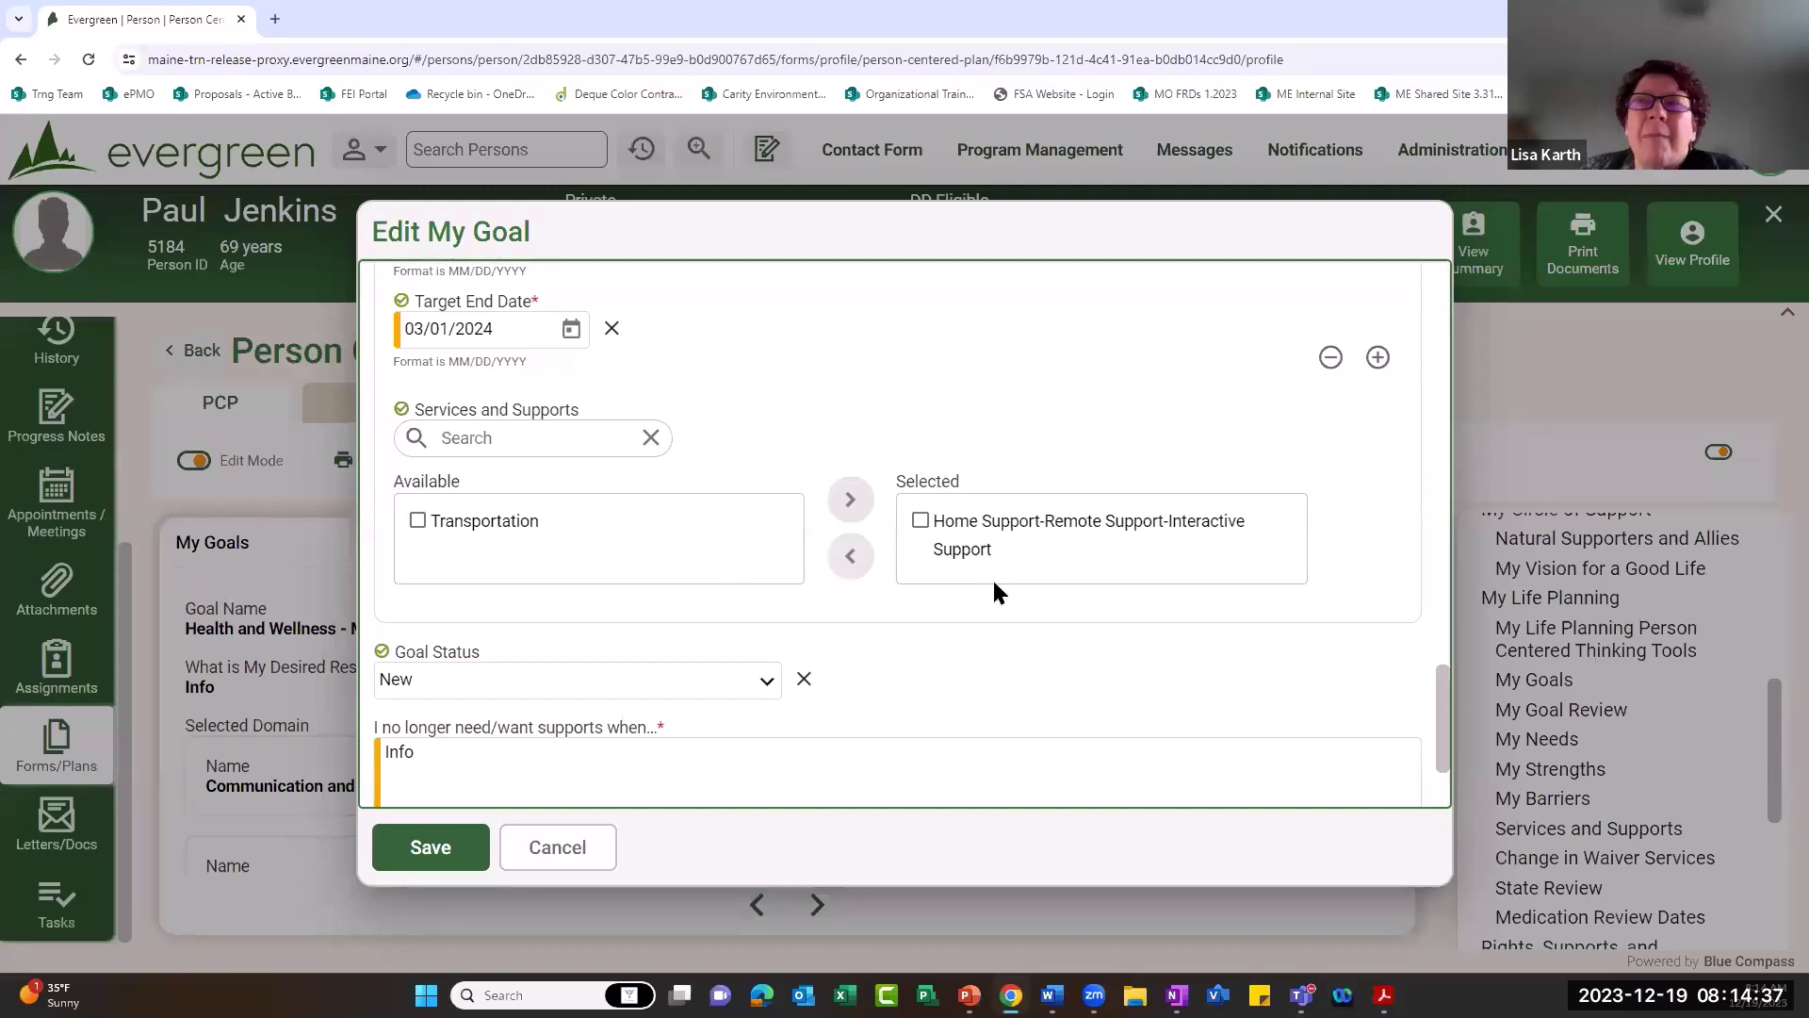
scroll(992, 579, down, 2)
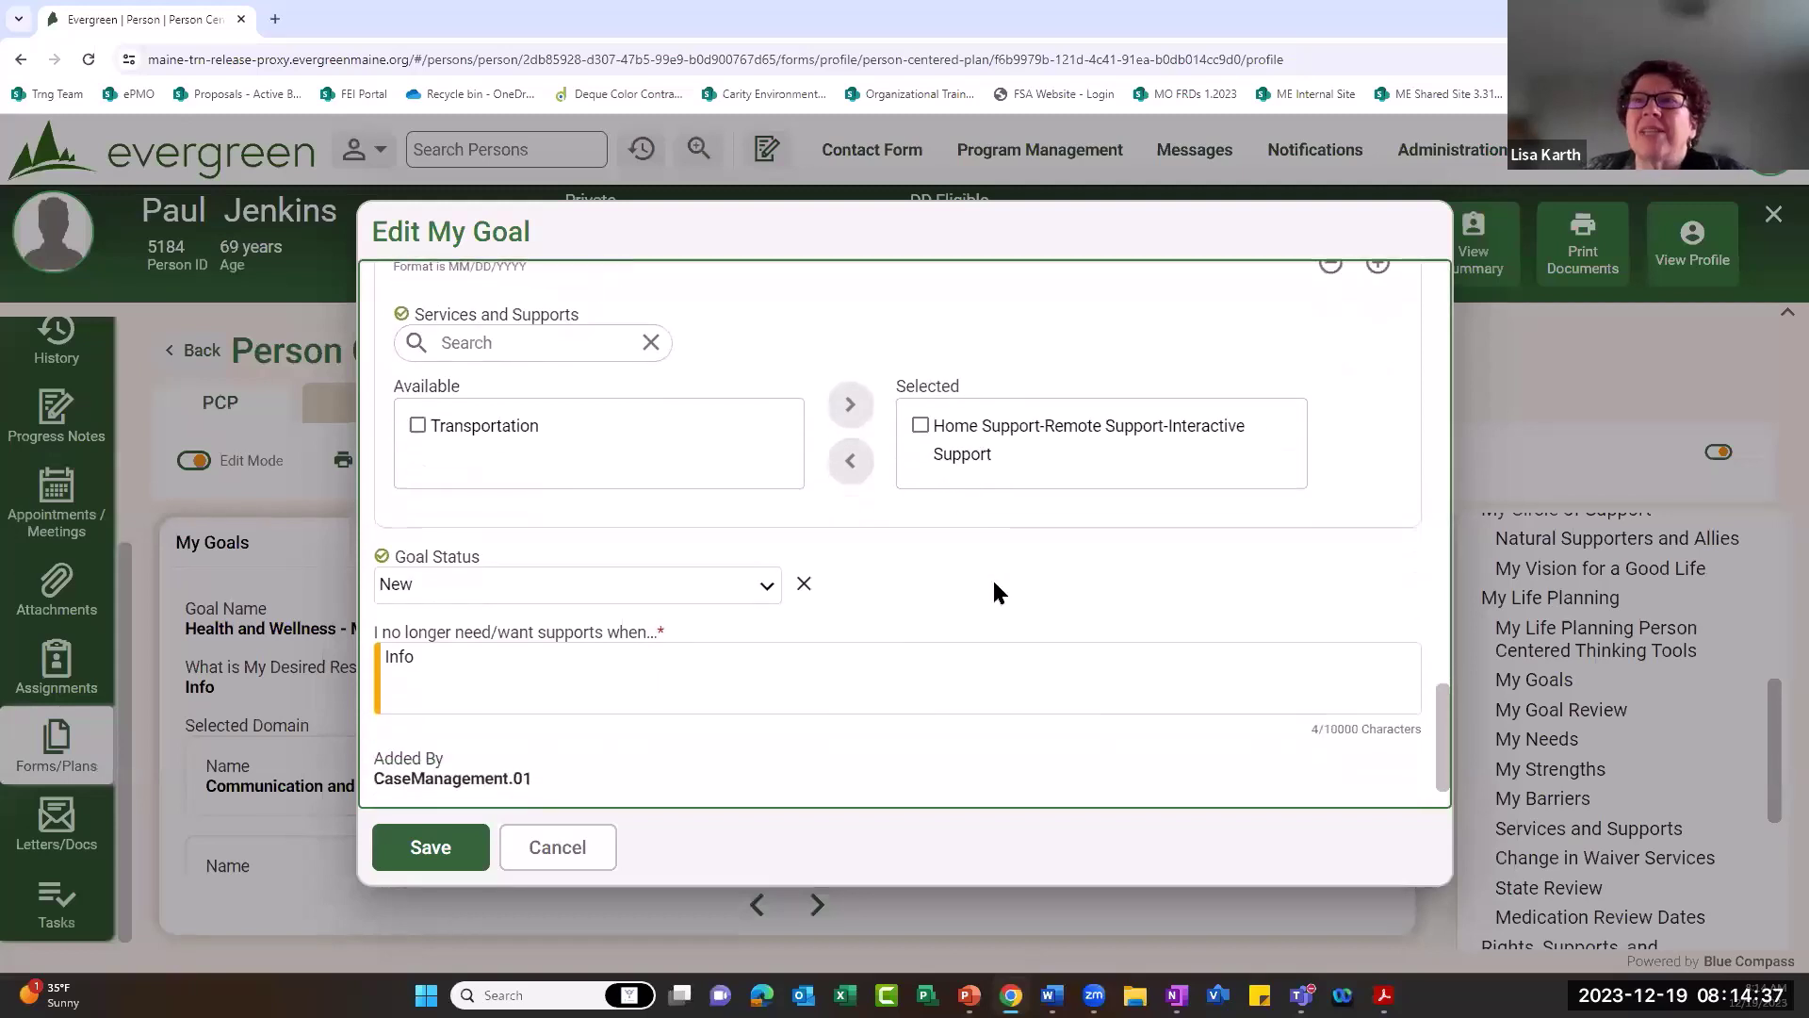
Discard the goal editor changes and confirm permanent deletion of the pending goal record
click(542, 853)
scroll(1226, 697, down, 2)
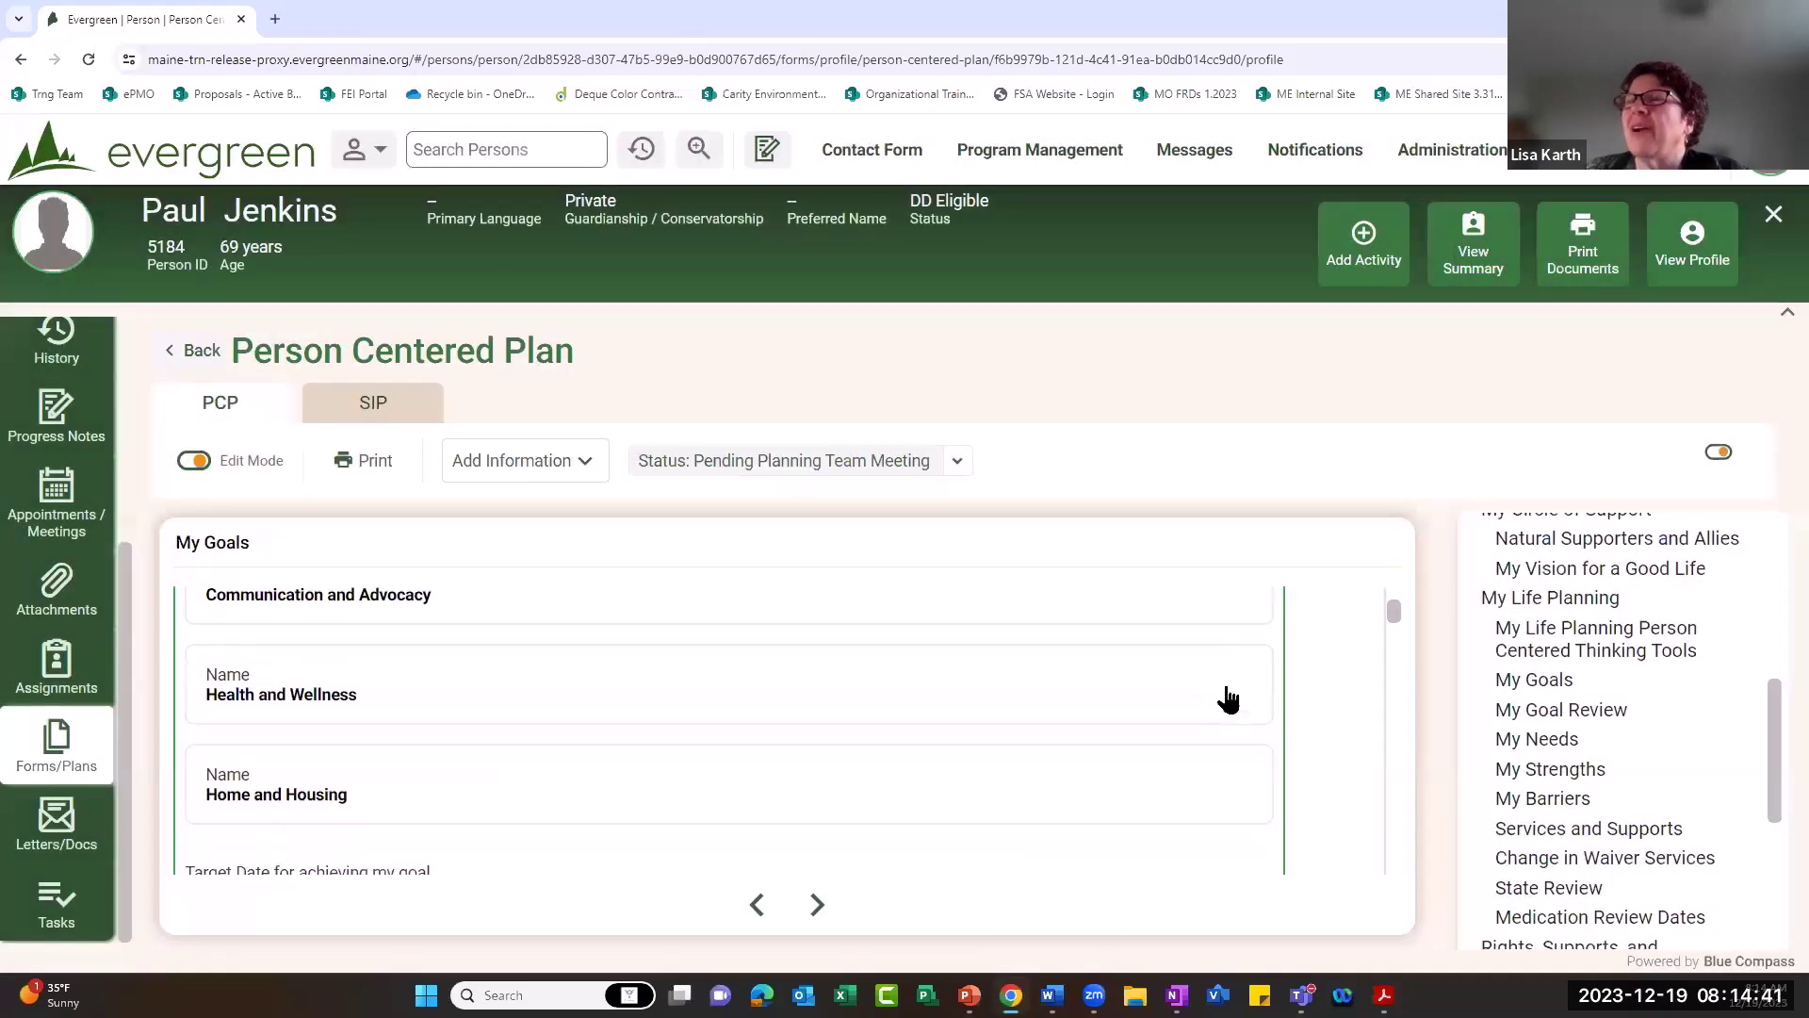
scroll(1226, 697, down, 1)
scroll(1224, 695, up, 2)
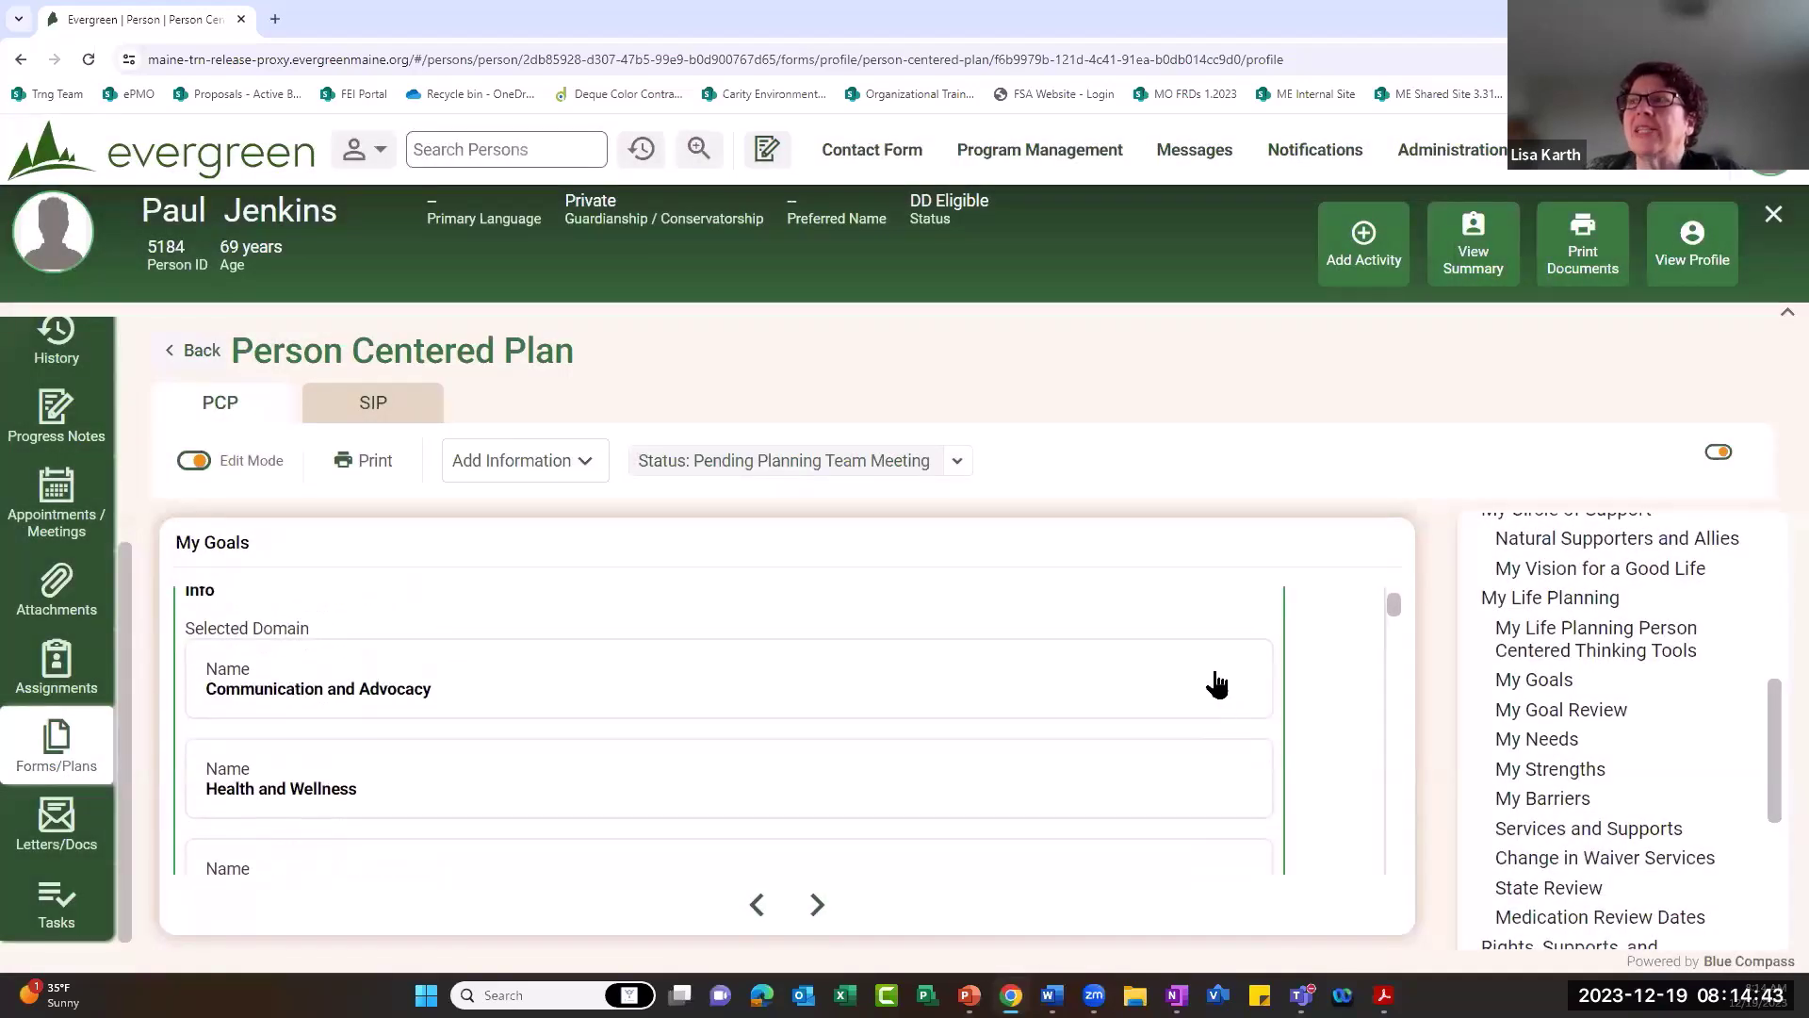
scroll(1212, 684, down, 2)
scroll(1209, 712, down, 4)
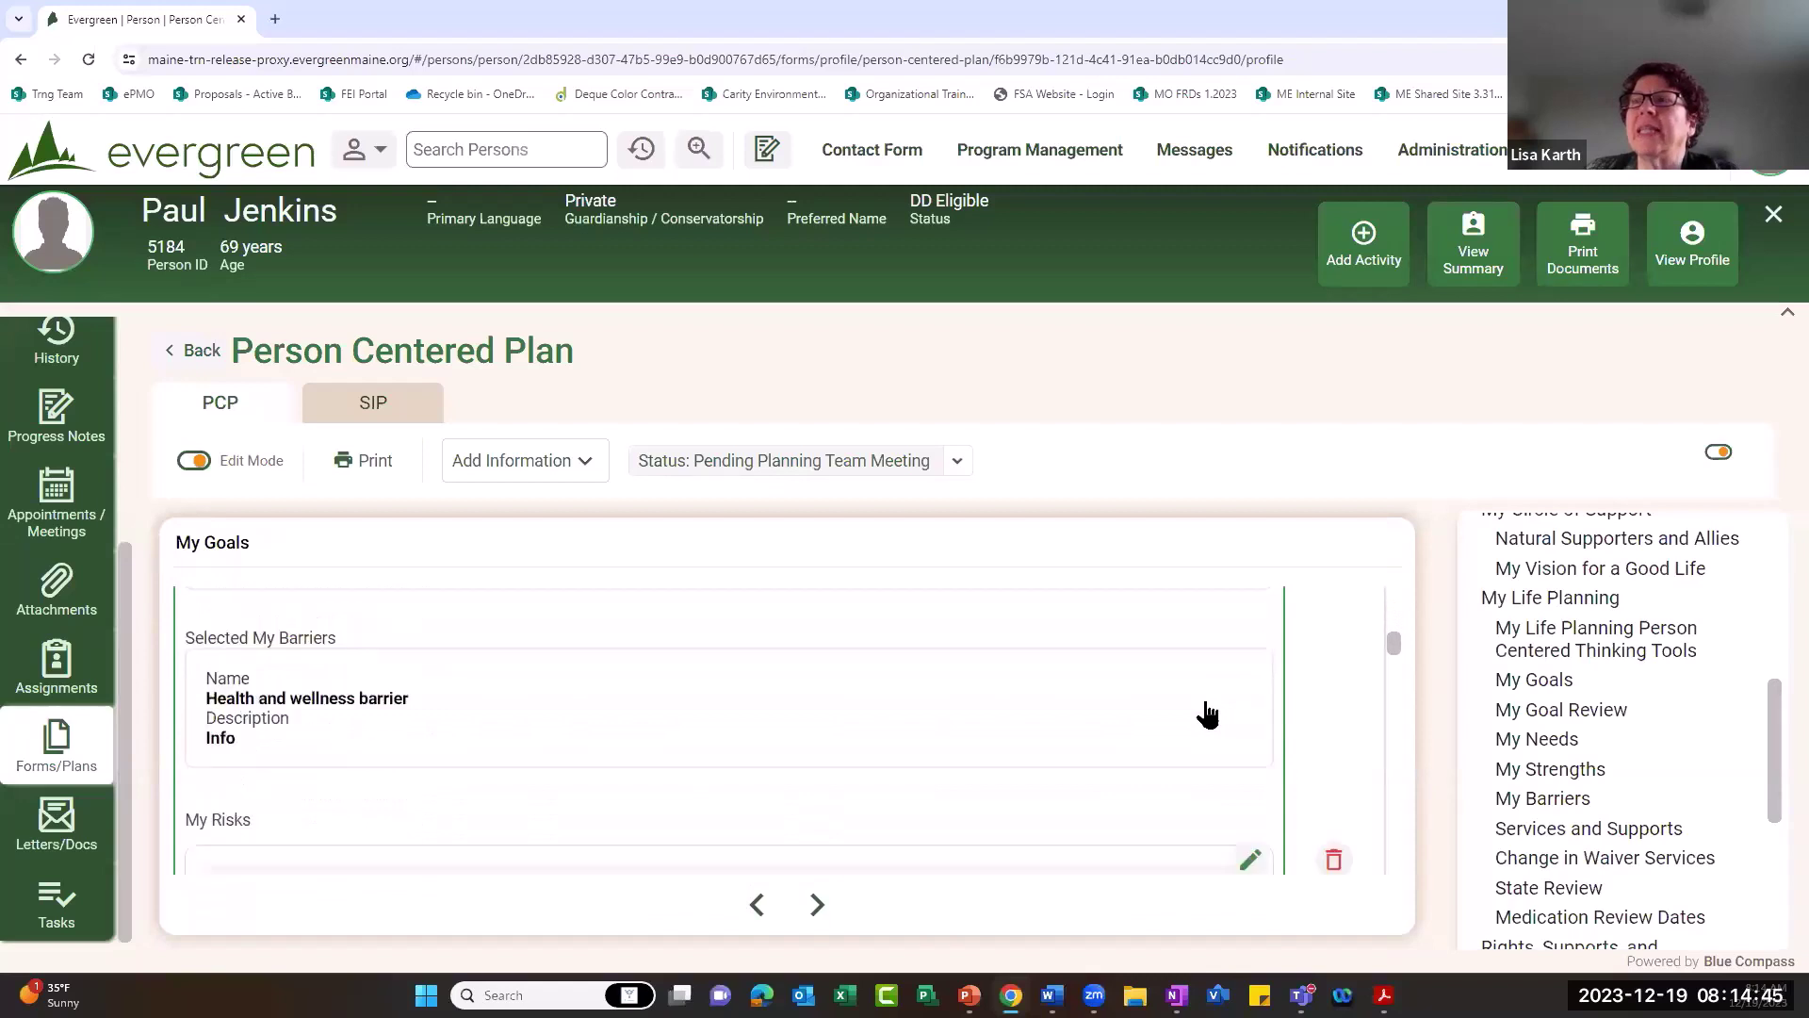
scroll(1178, 702, down, 3)
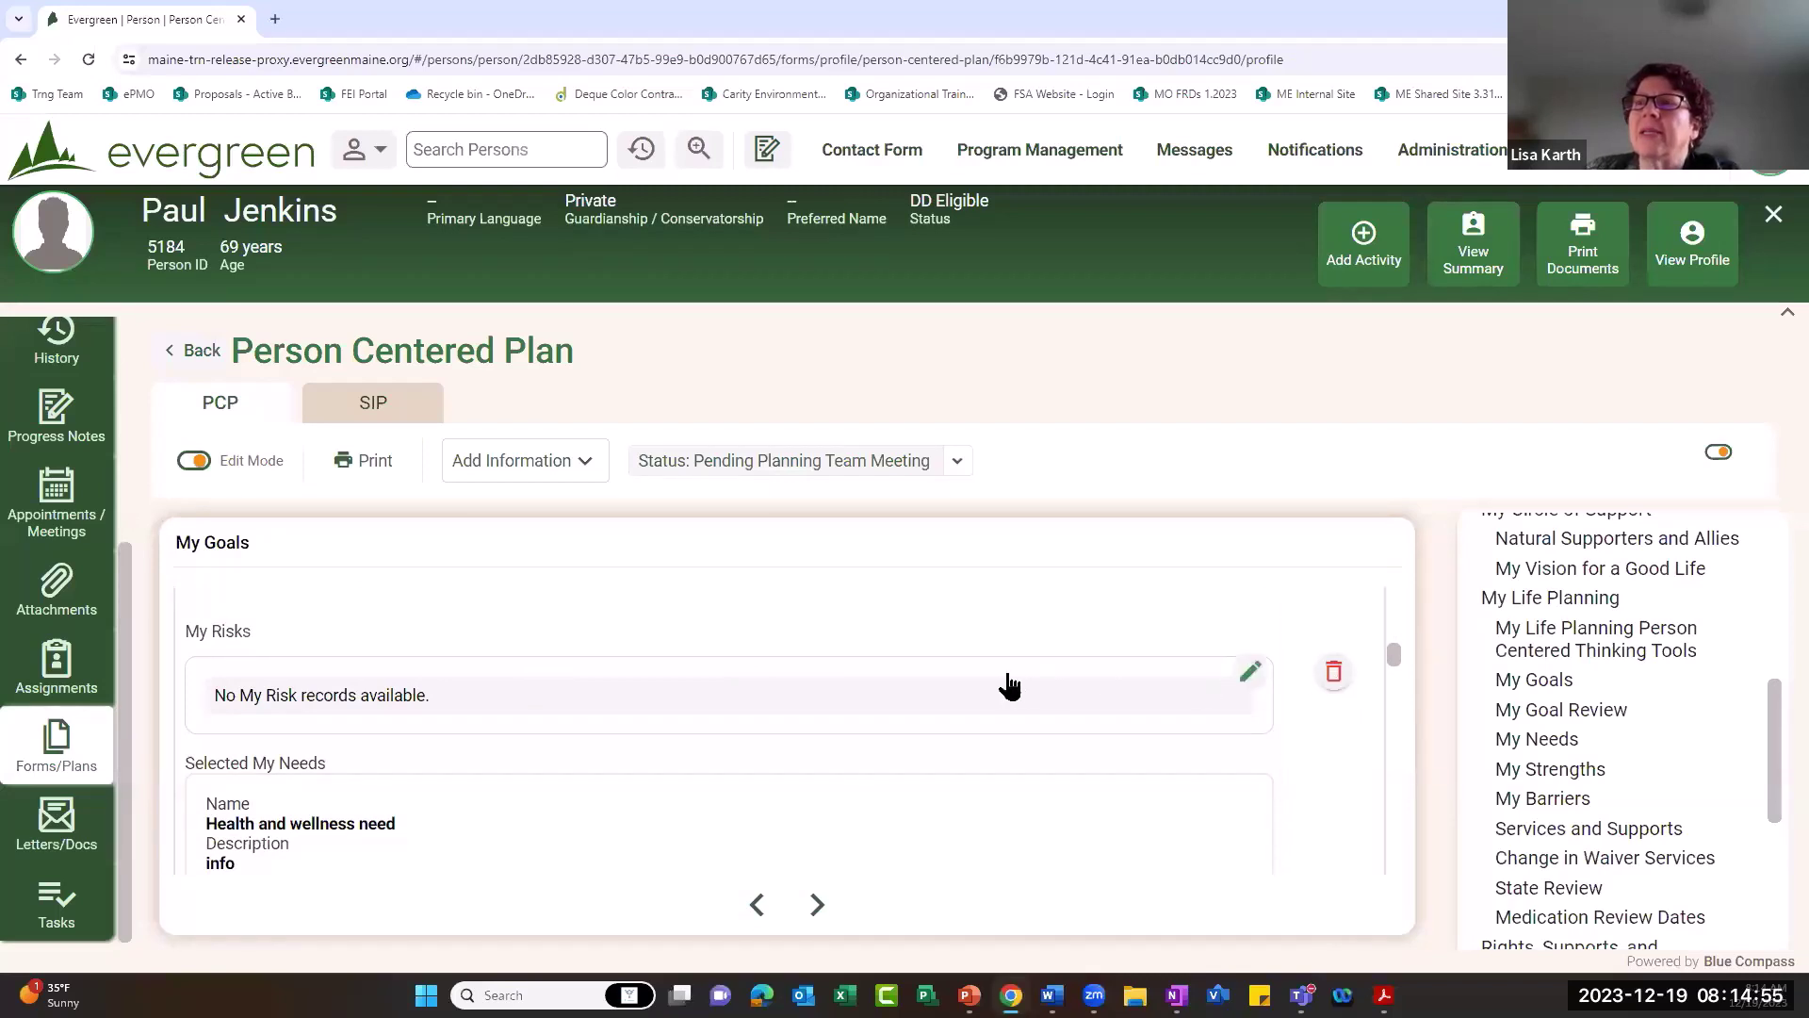
scroll(1008, 685, down, 3)
scroll(998, 686, down, 8)
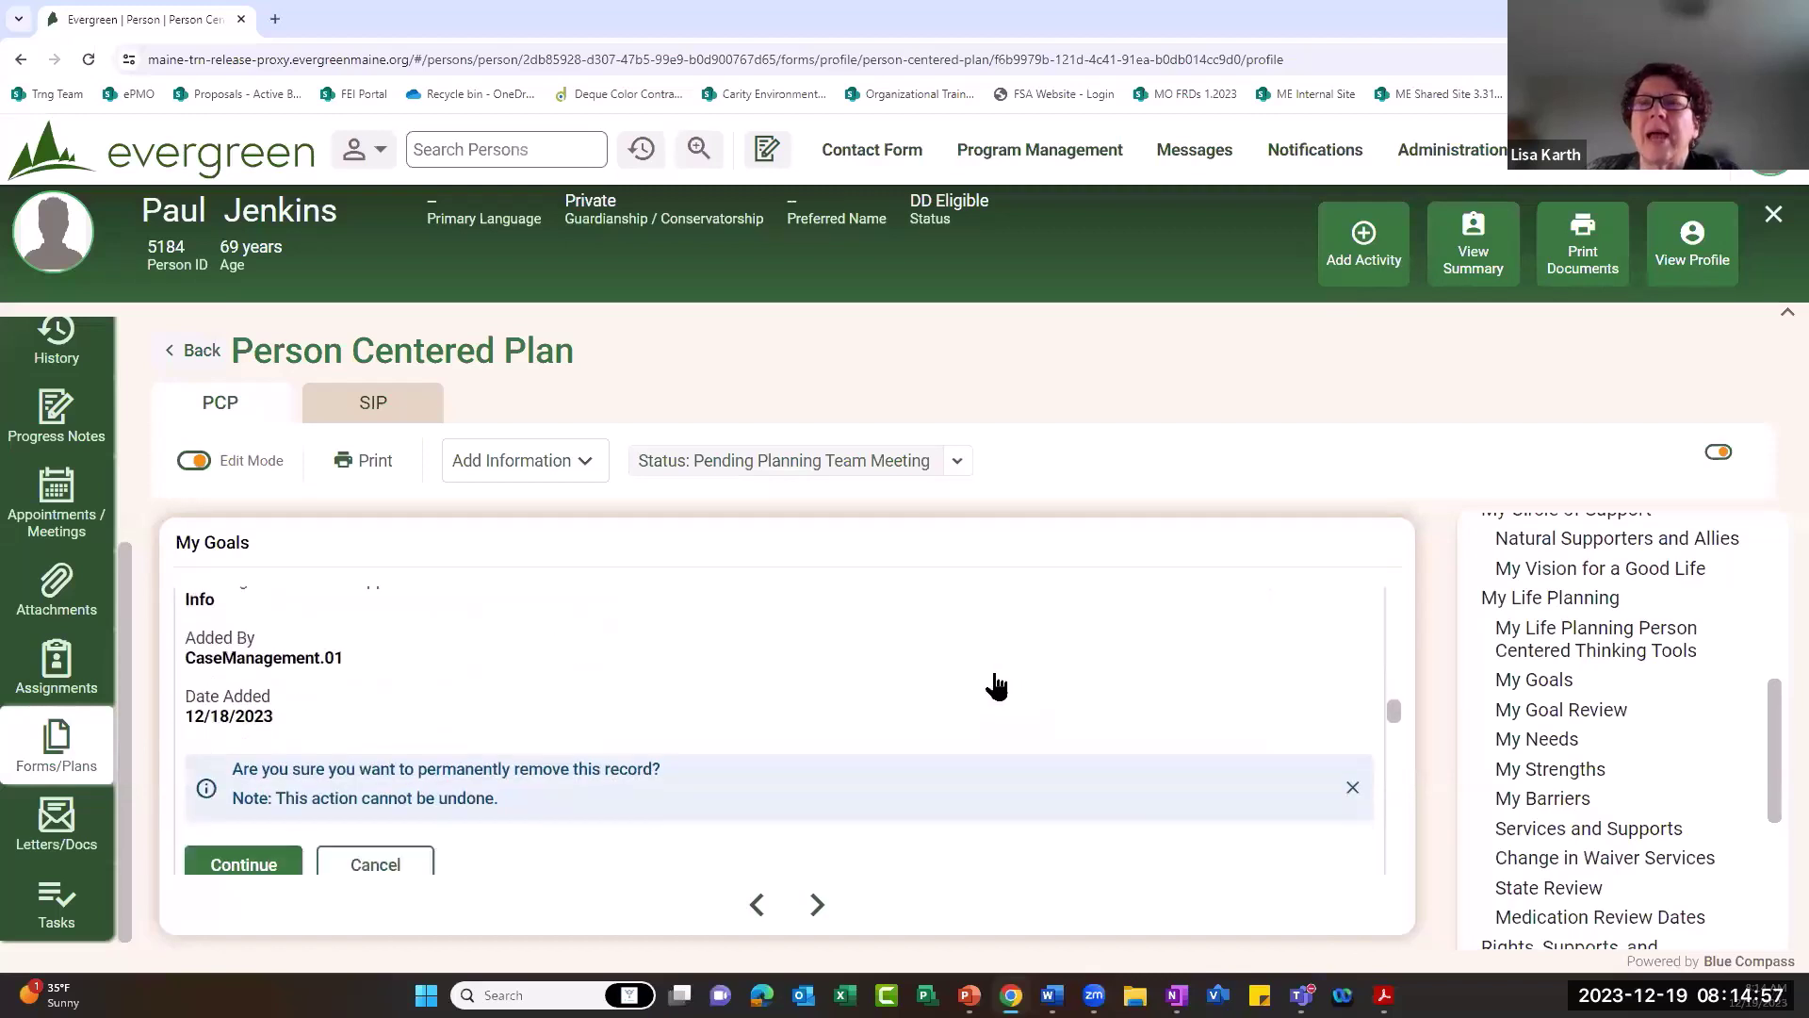
scroll(364, 694, up, 1)
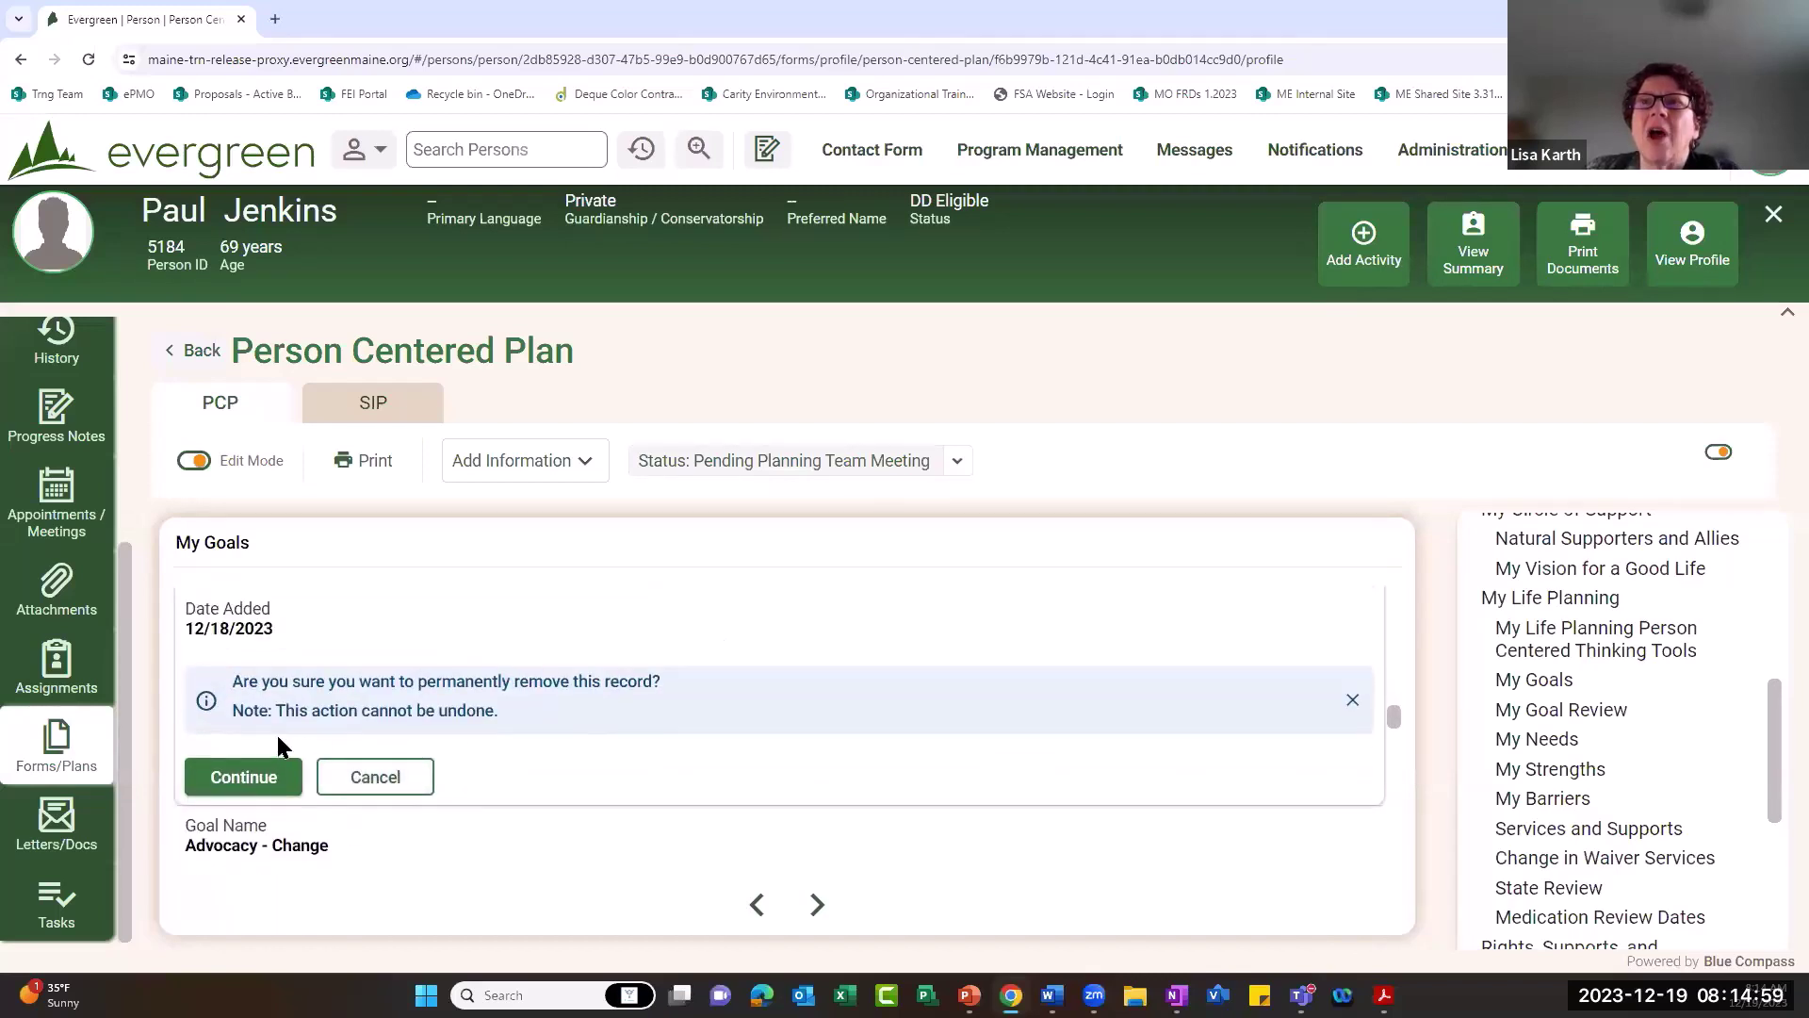
click(246, 787)
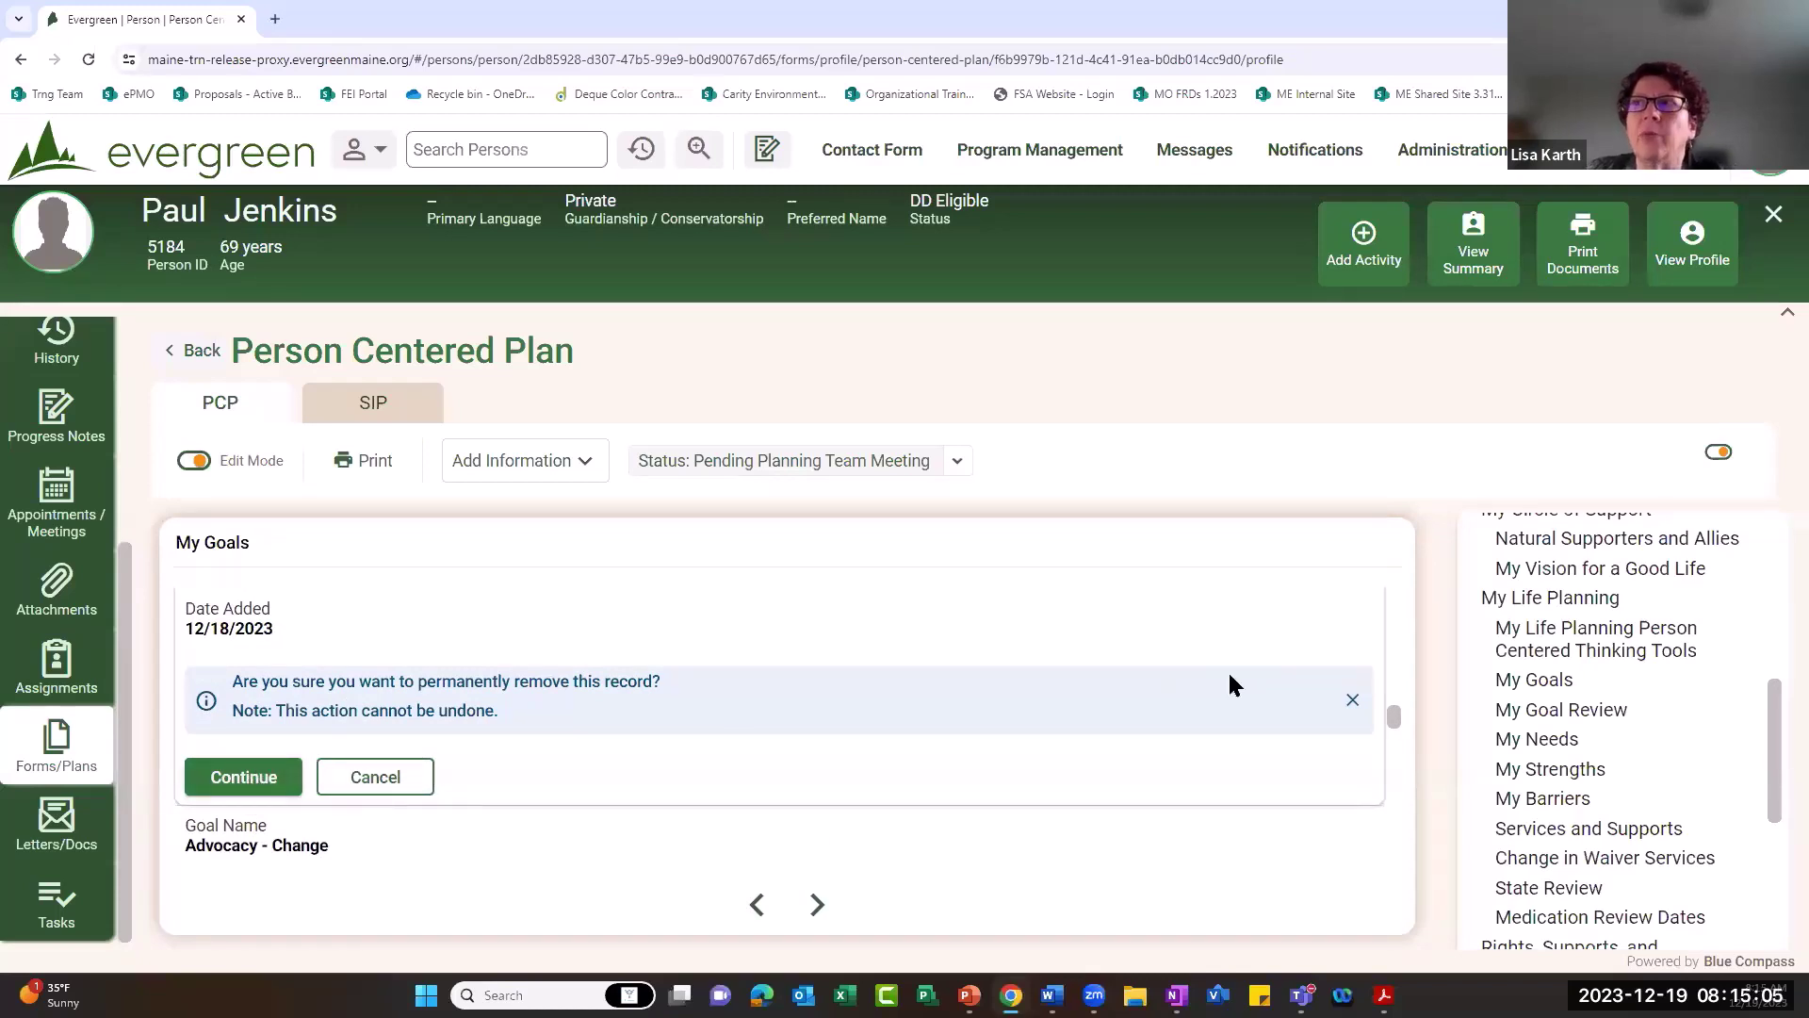
scroll(1229, 685, up, 5)
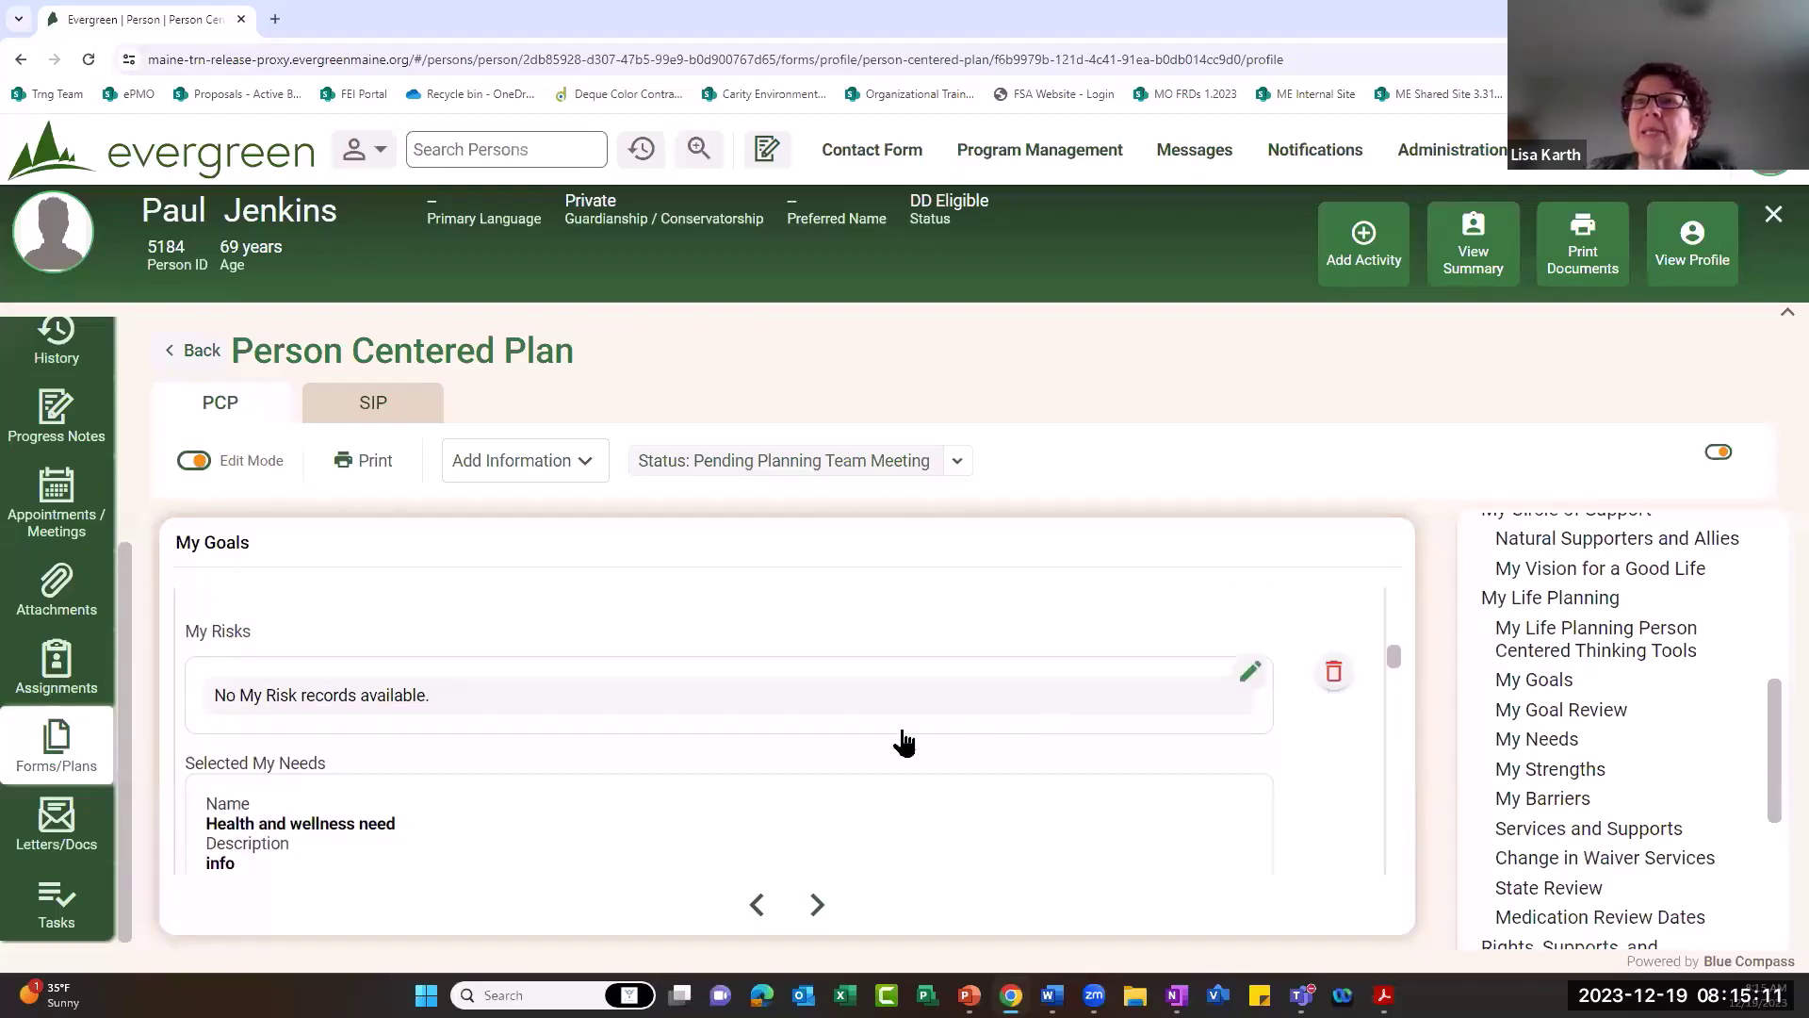
scroll(751, 756, down, 5)
scroll(752, 757, down, 10)
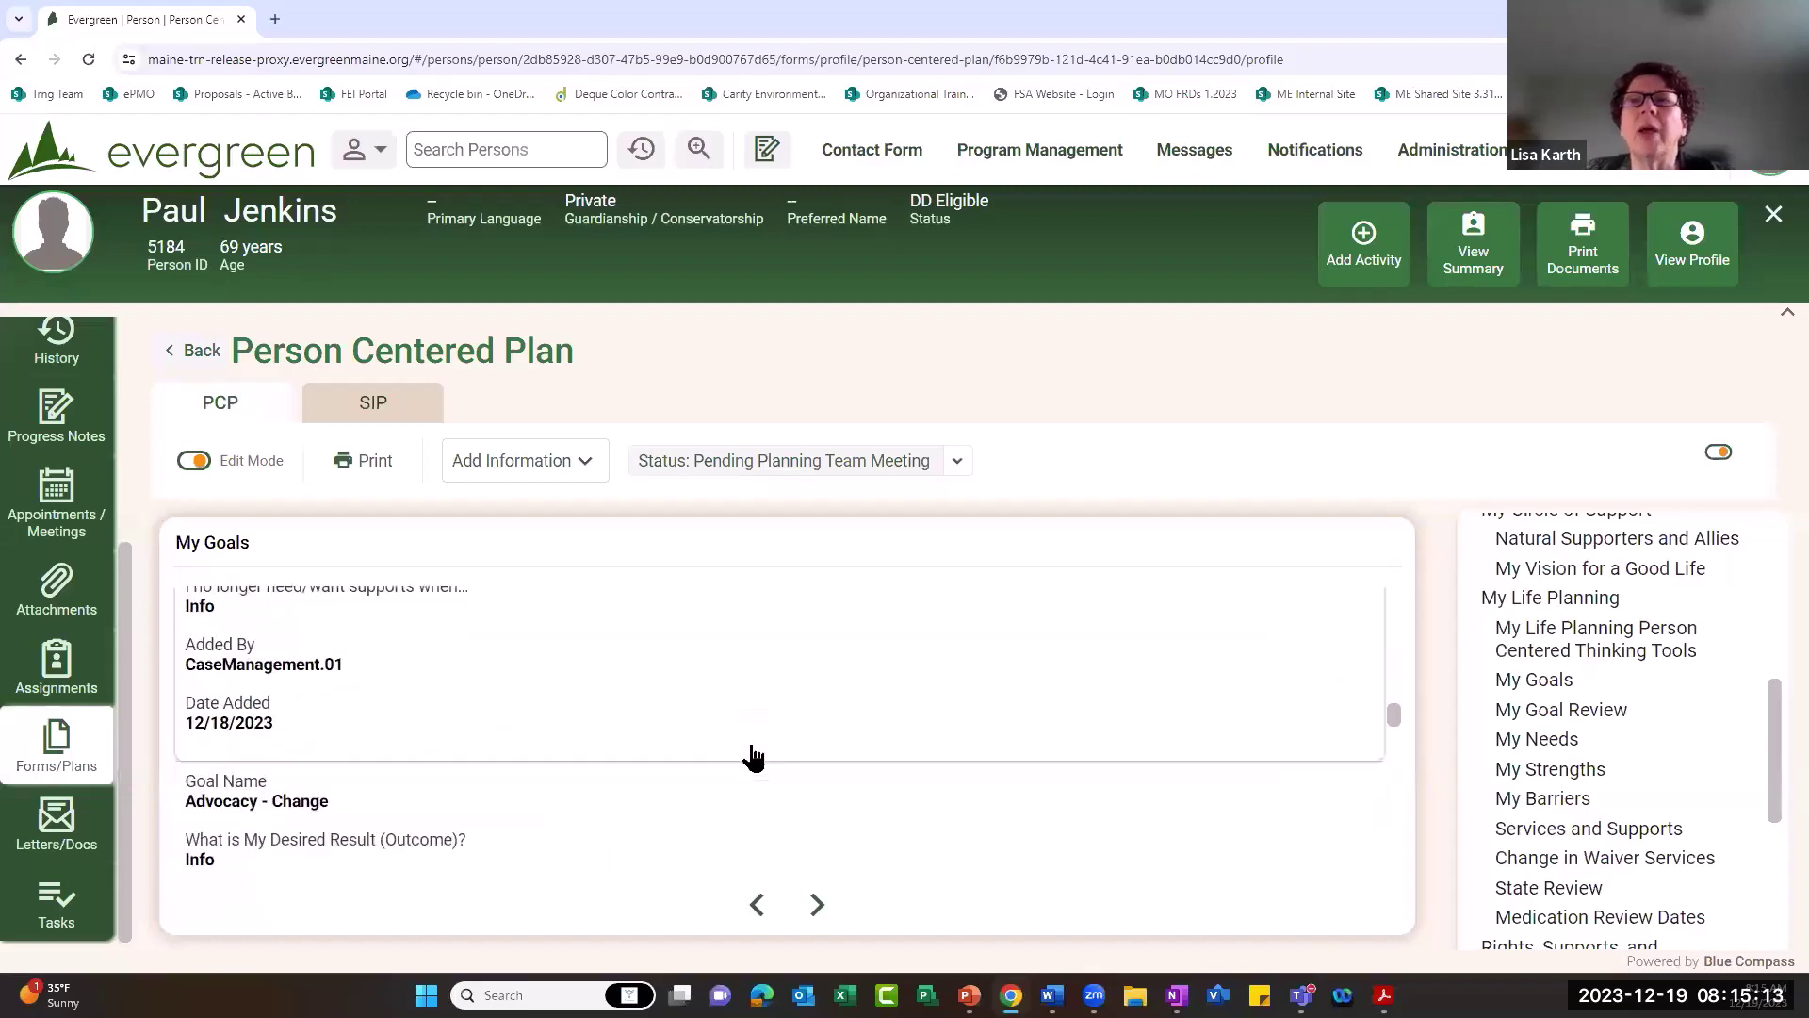
scroll(749, 759, down, 10)
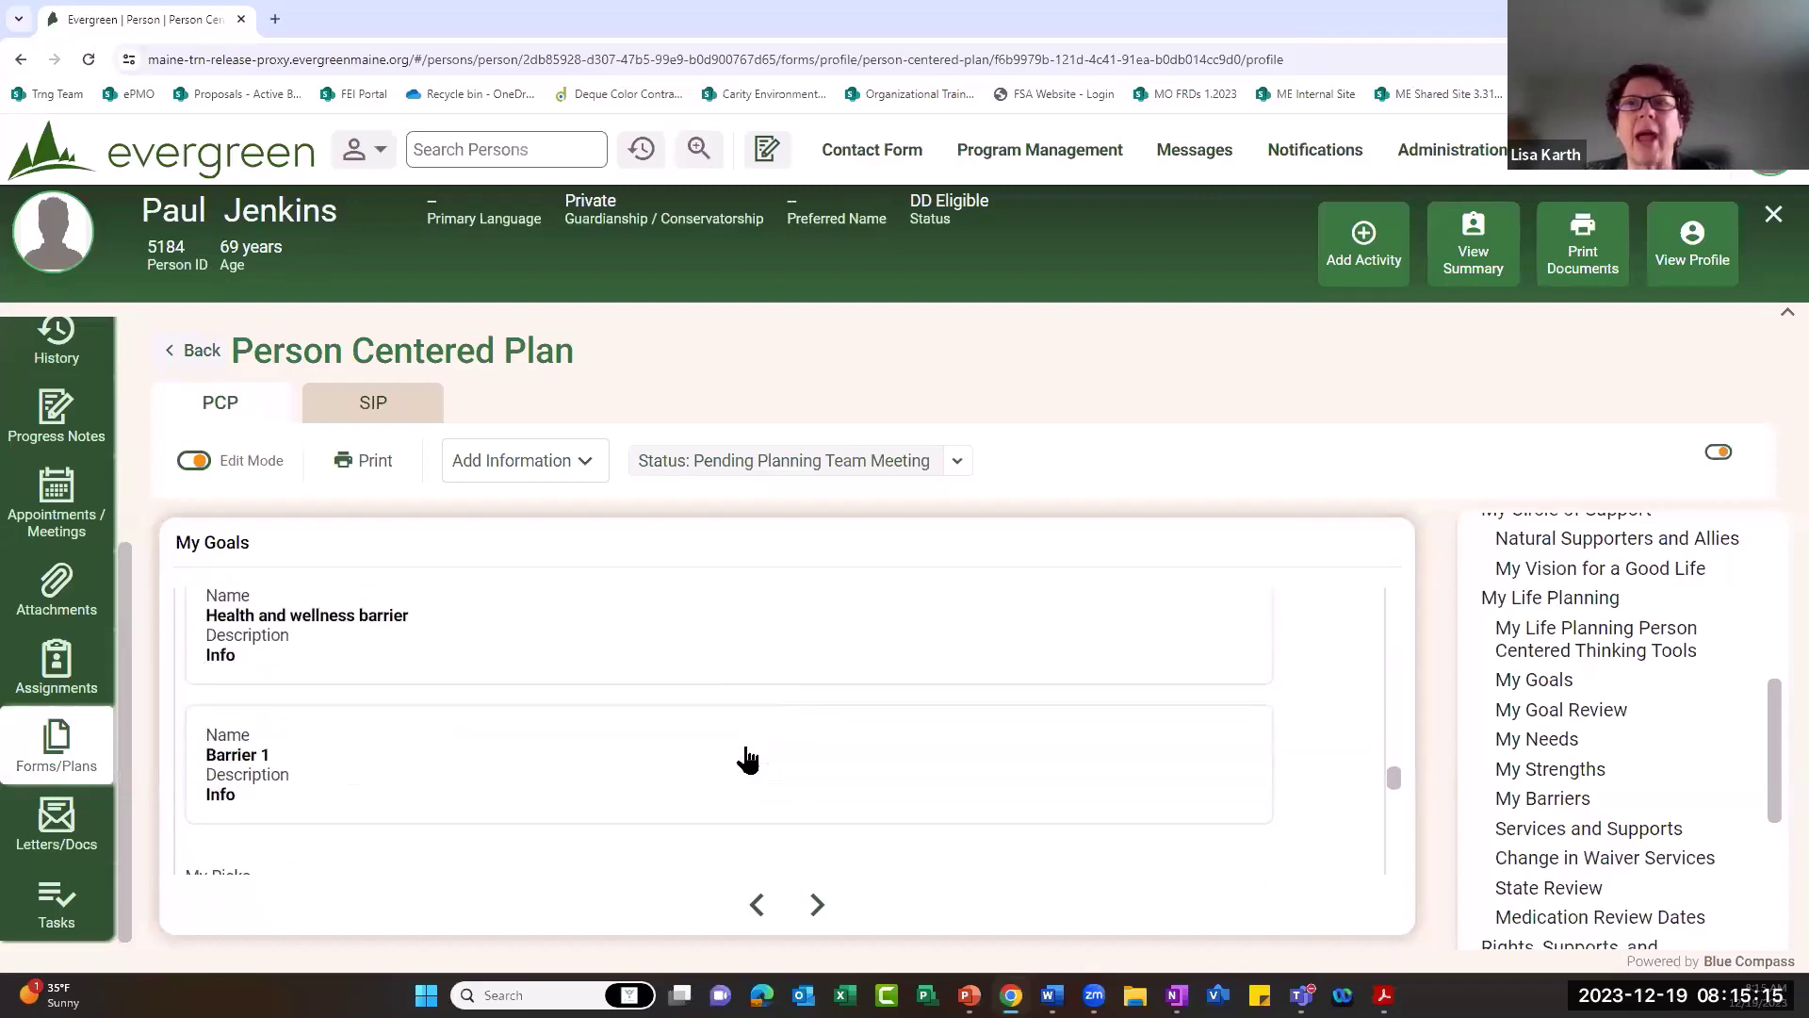
scroll(749, 760, down, 10)
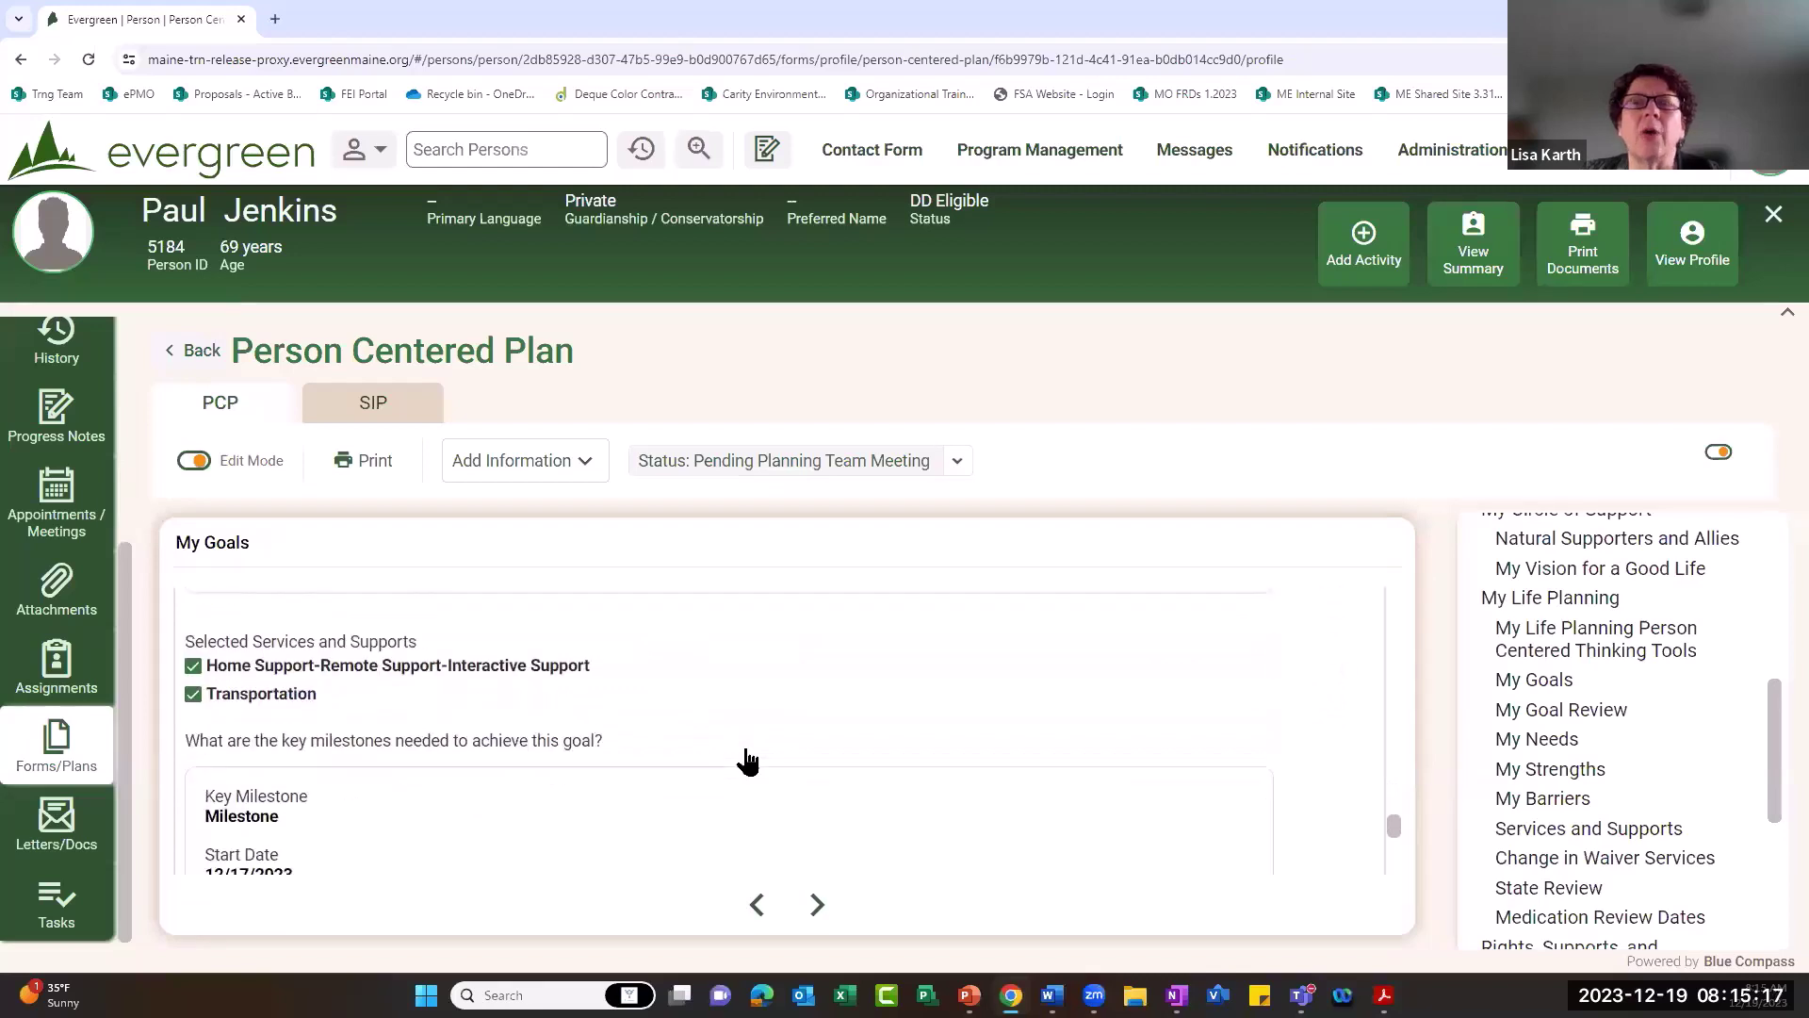
scroll(746, 761, up, 10)
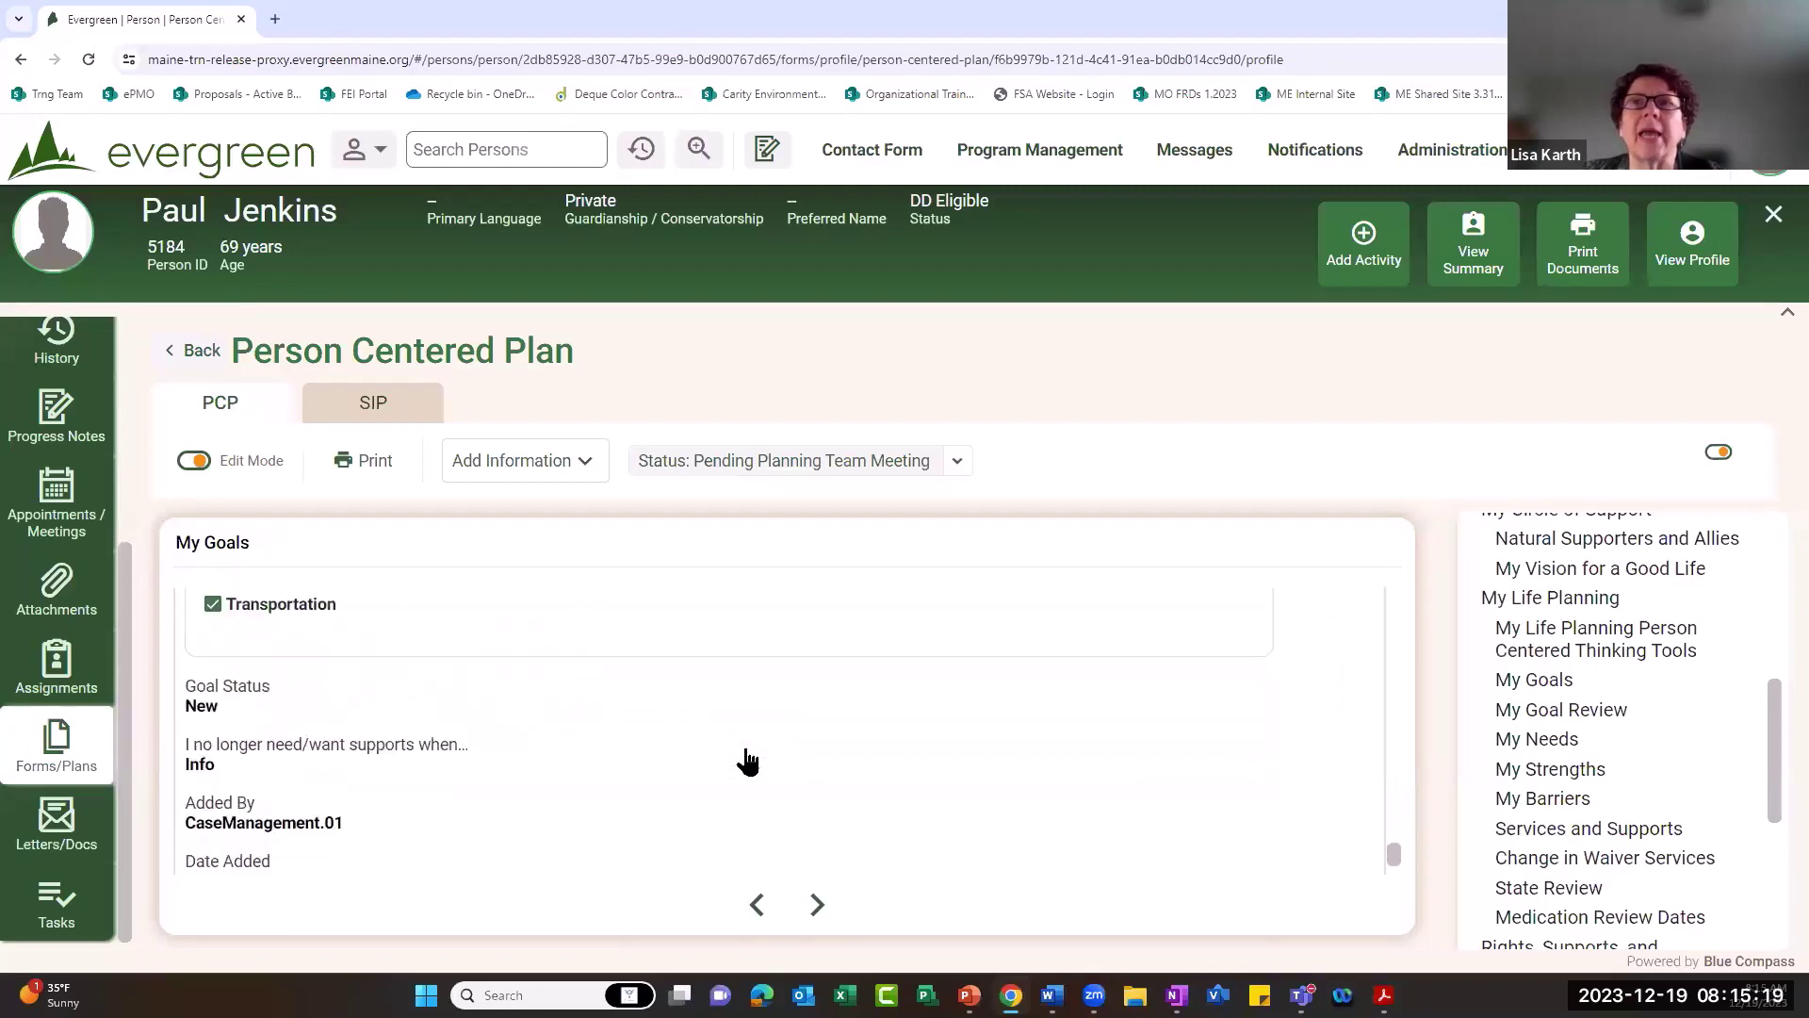
scroll(744, 760, up, 8)
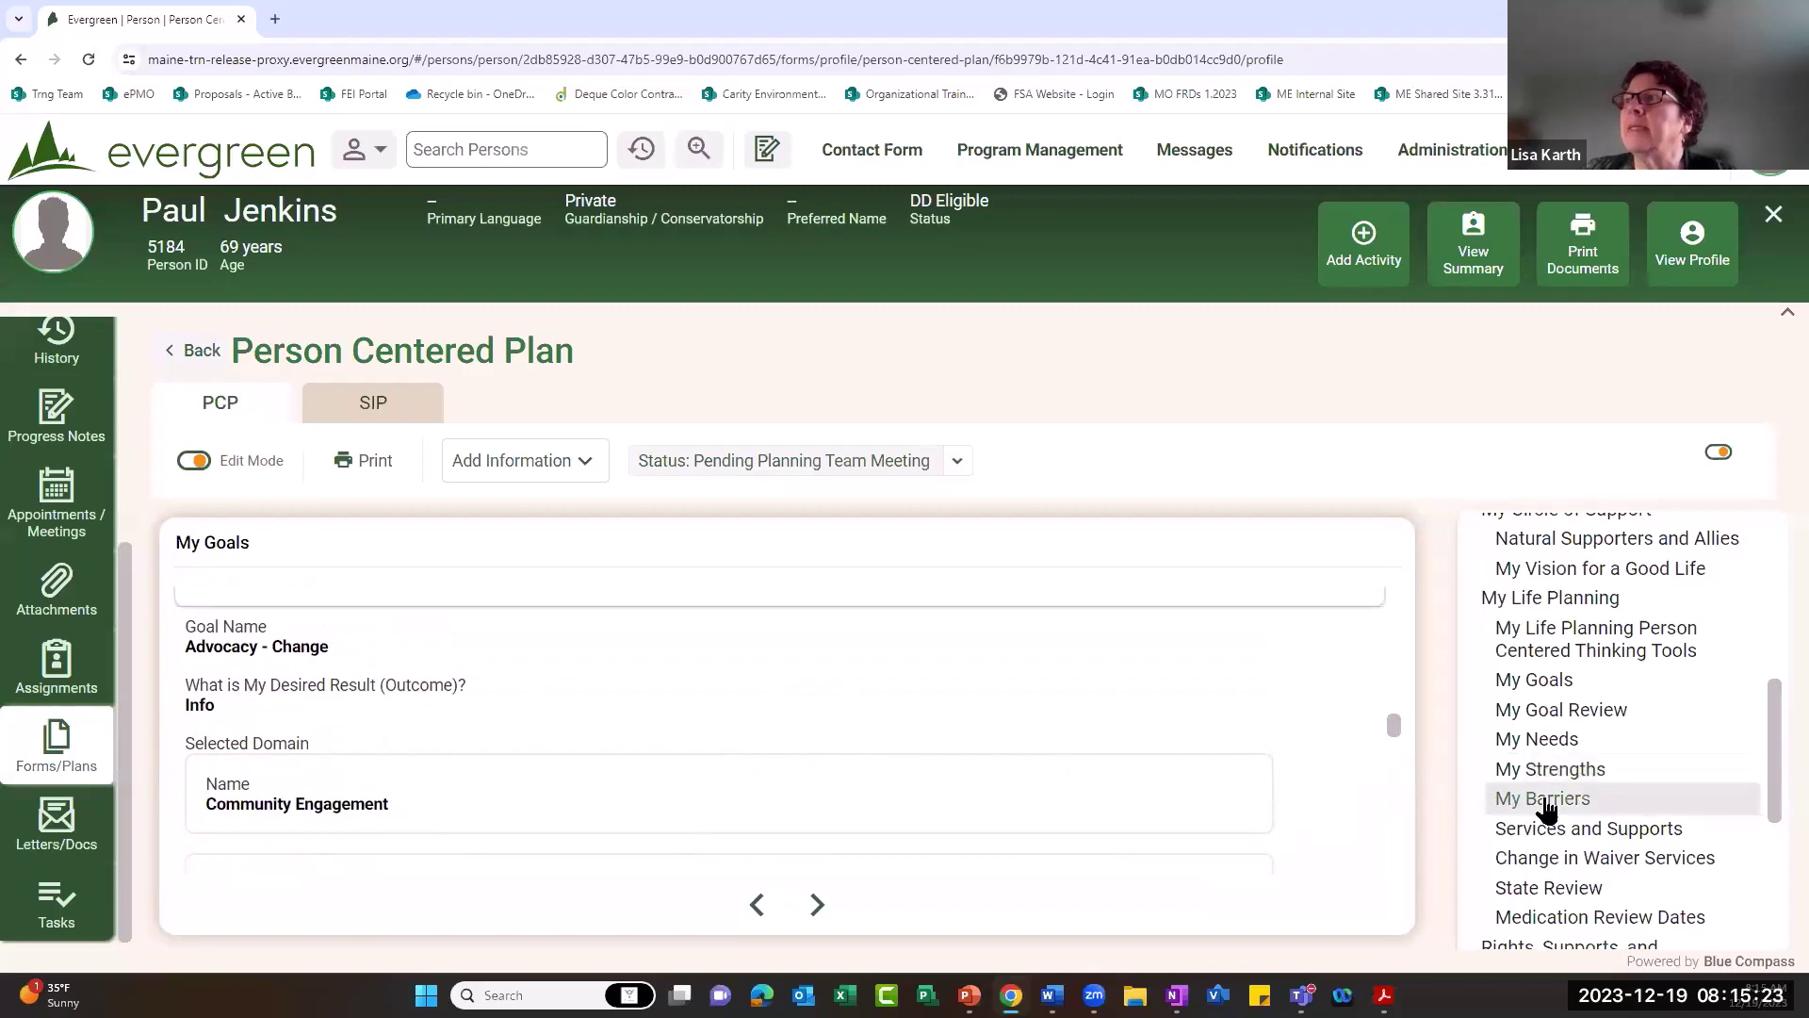
scroll(1542, 807, down, 1)
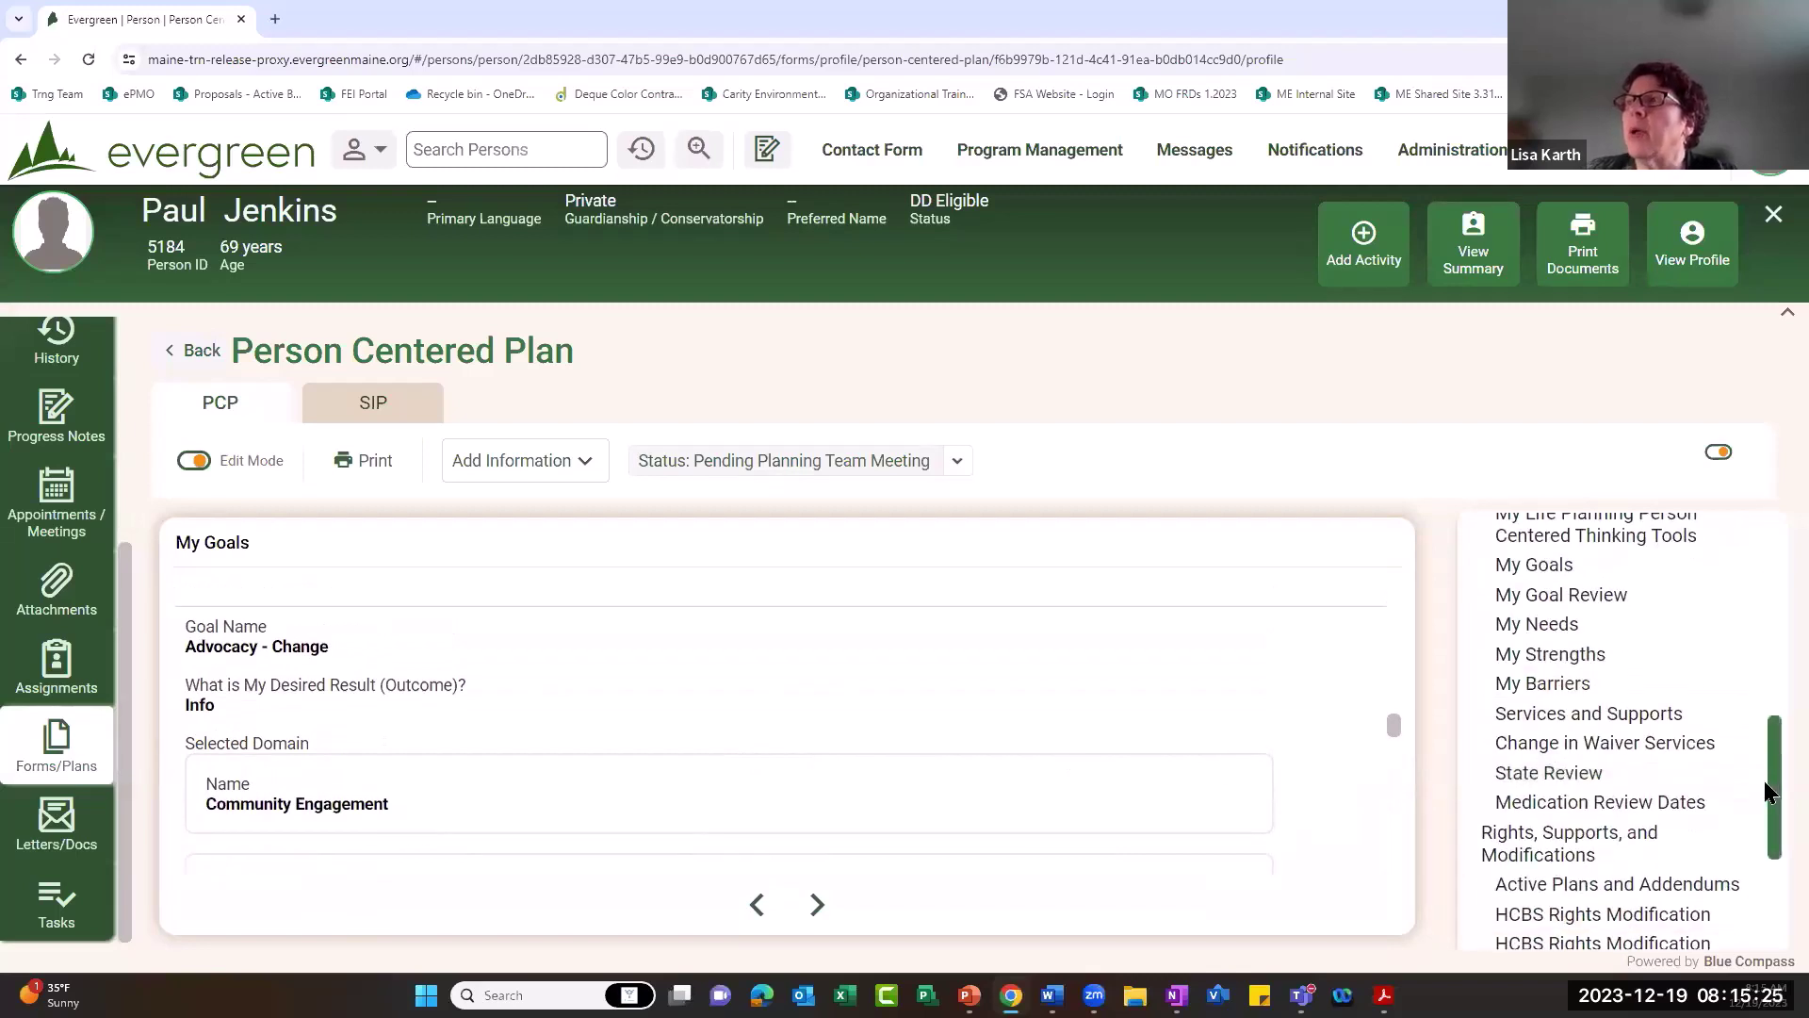
scroll(1630, 820, down, 1)
scroll(1570, 608, up, 2)
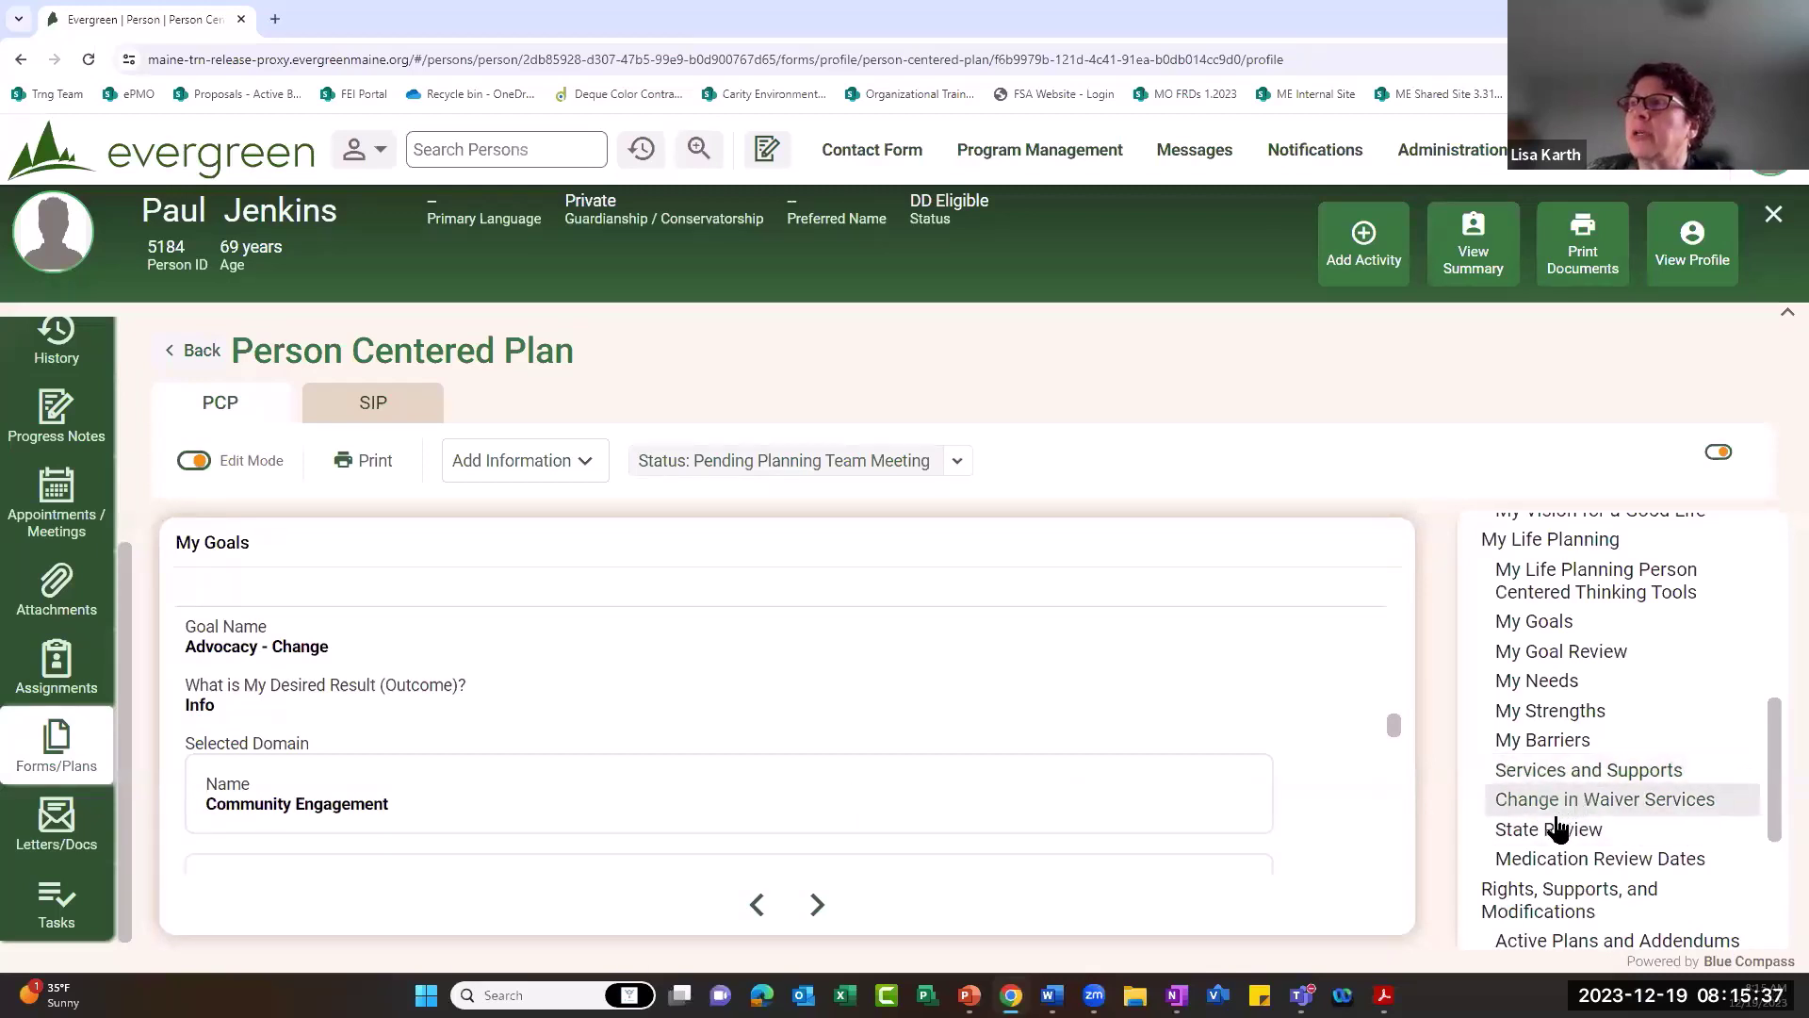
scroll(1564, 754, up, 1)
scroll(1564, 754, up, 3)
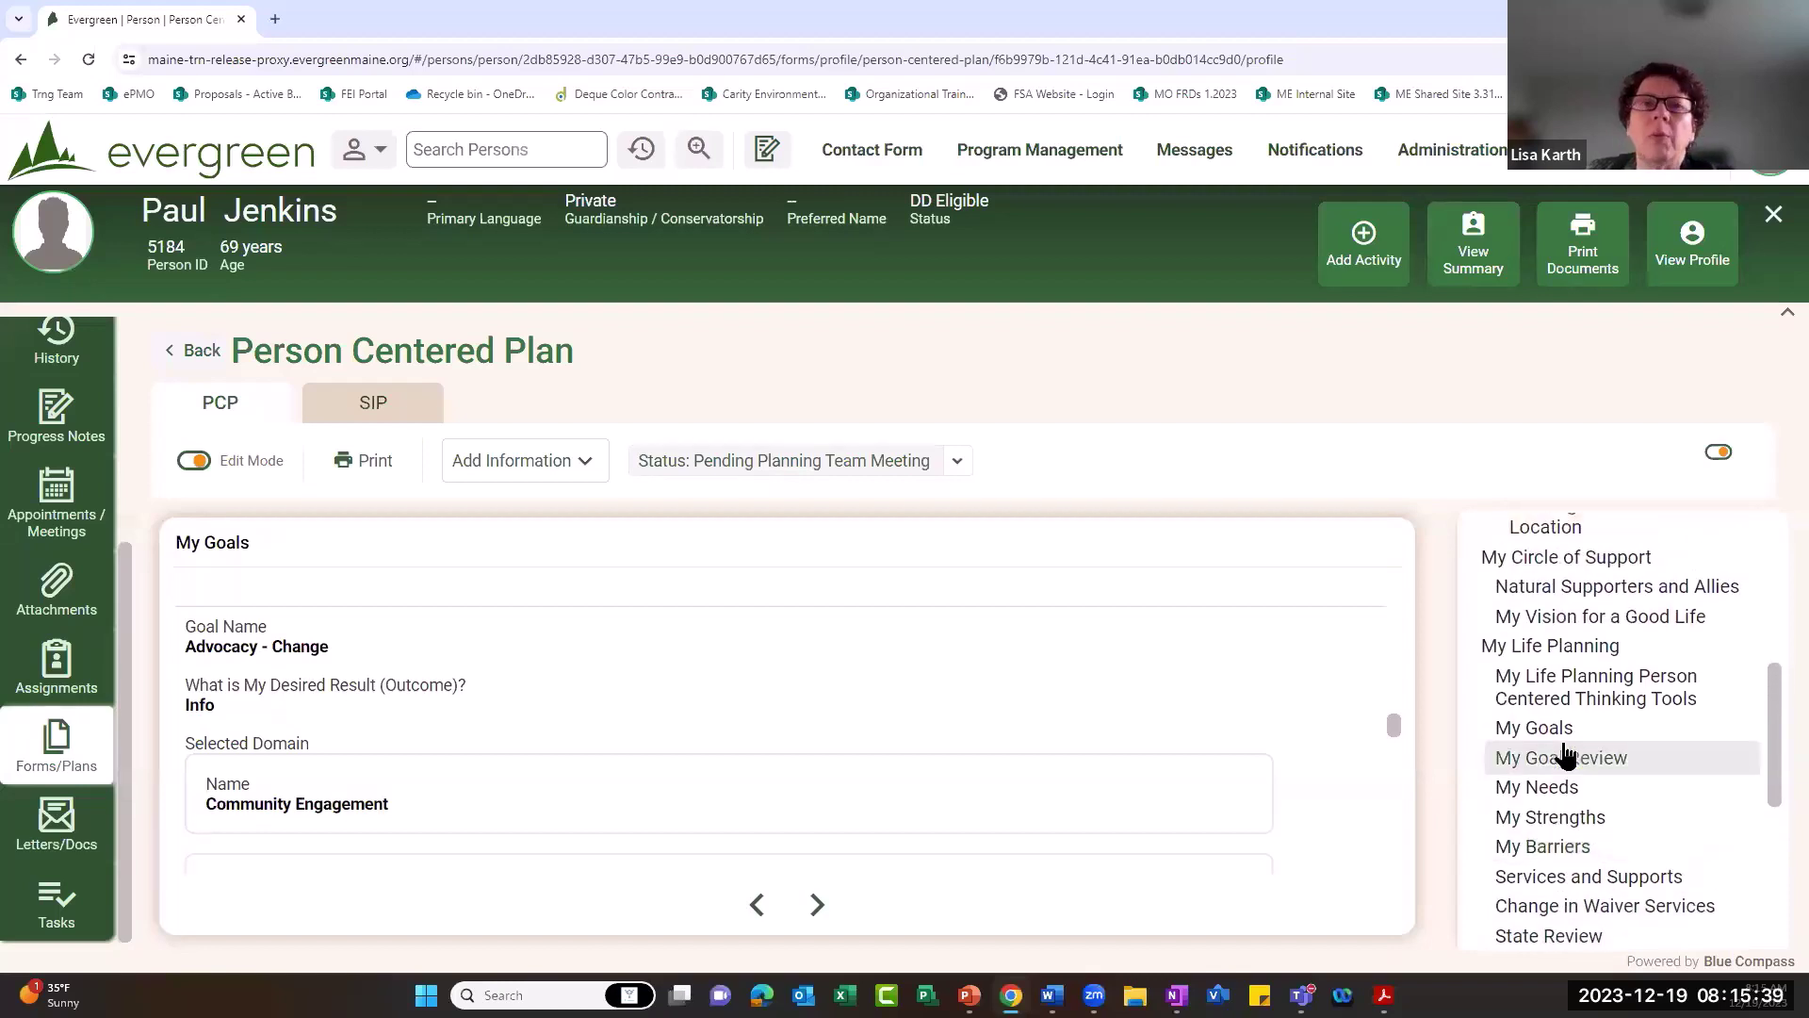
scroll(1564, 753, up, 1)
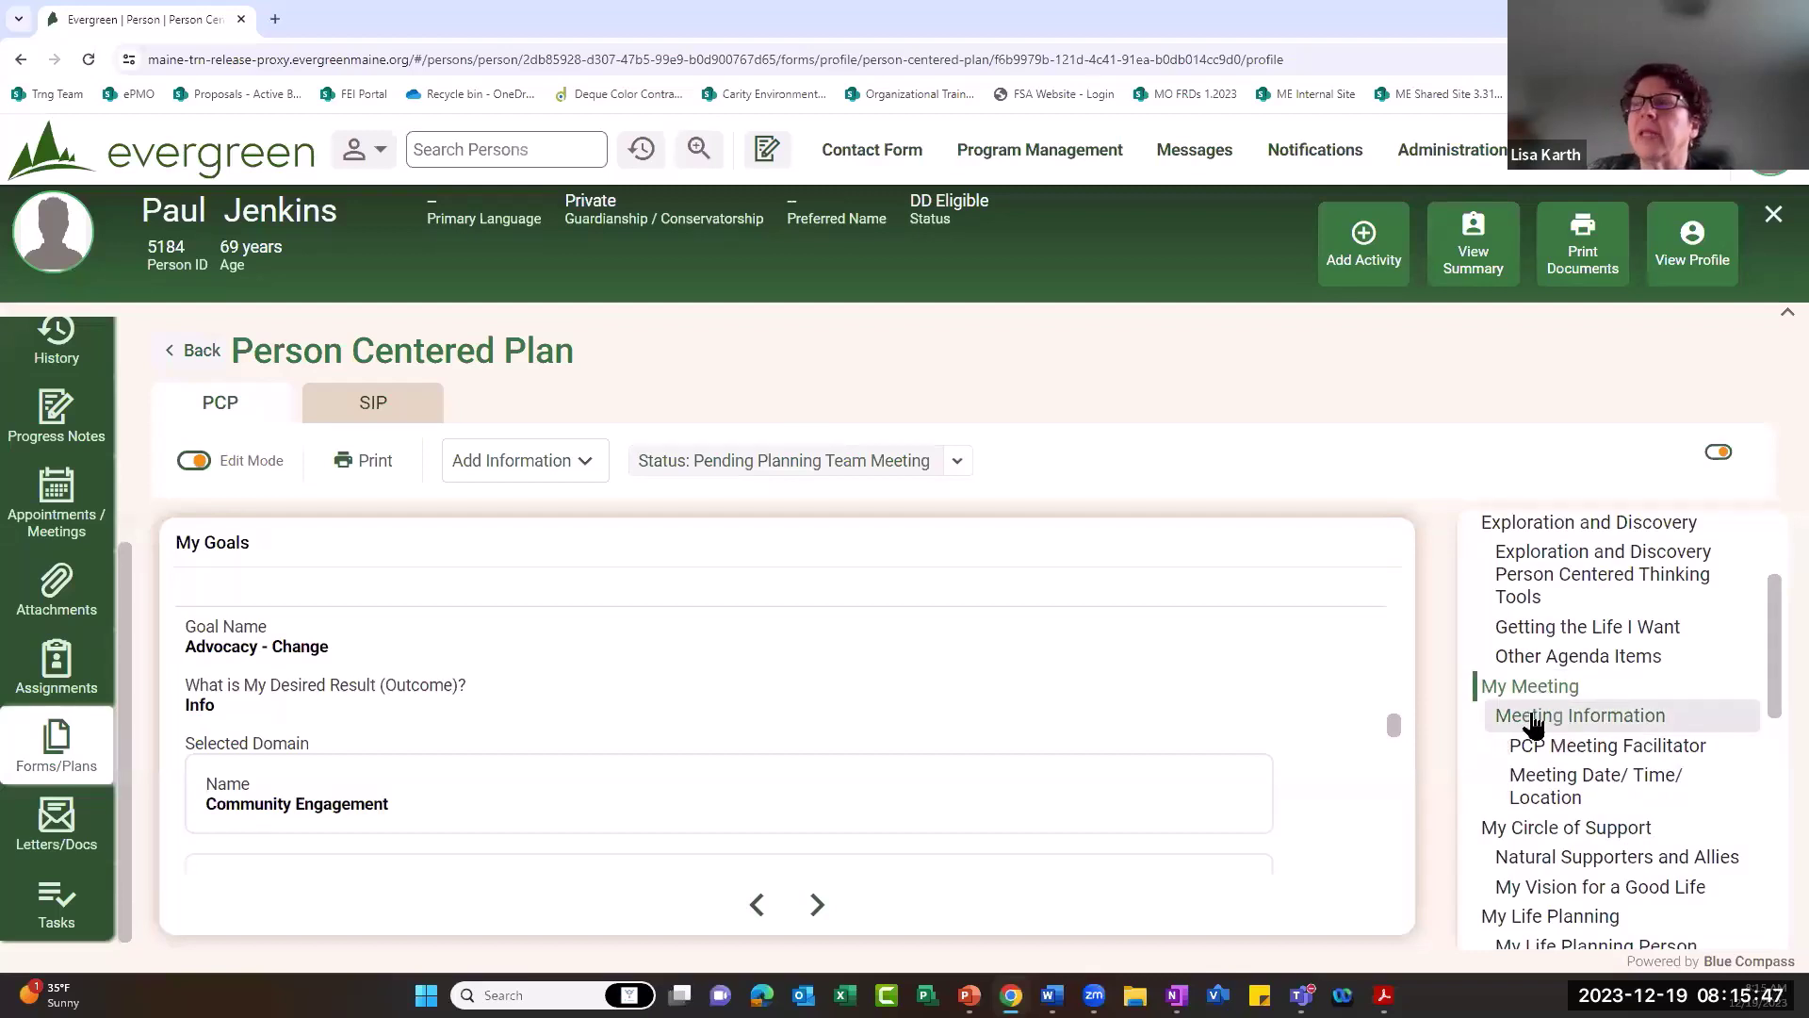
Answer participated Yes, 'I Independently directed my PCP', help received Yes, facilitated Yes, and save
click(1533, 723)
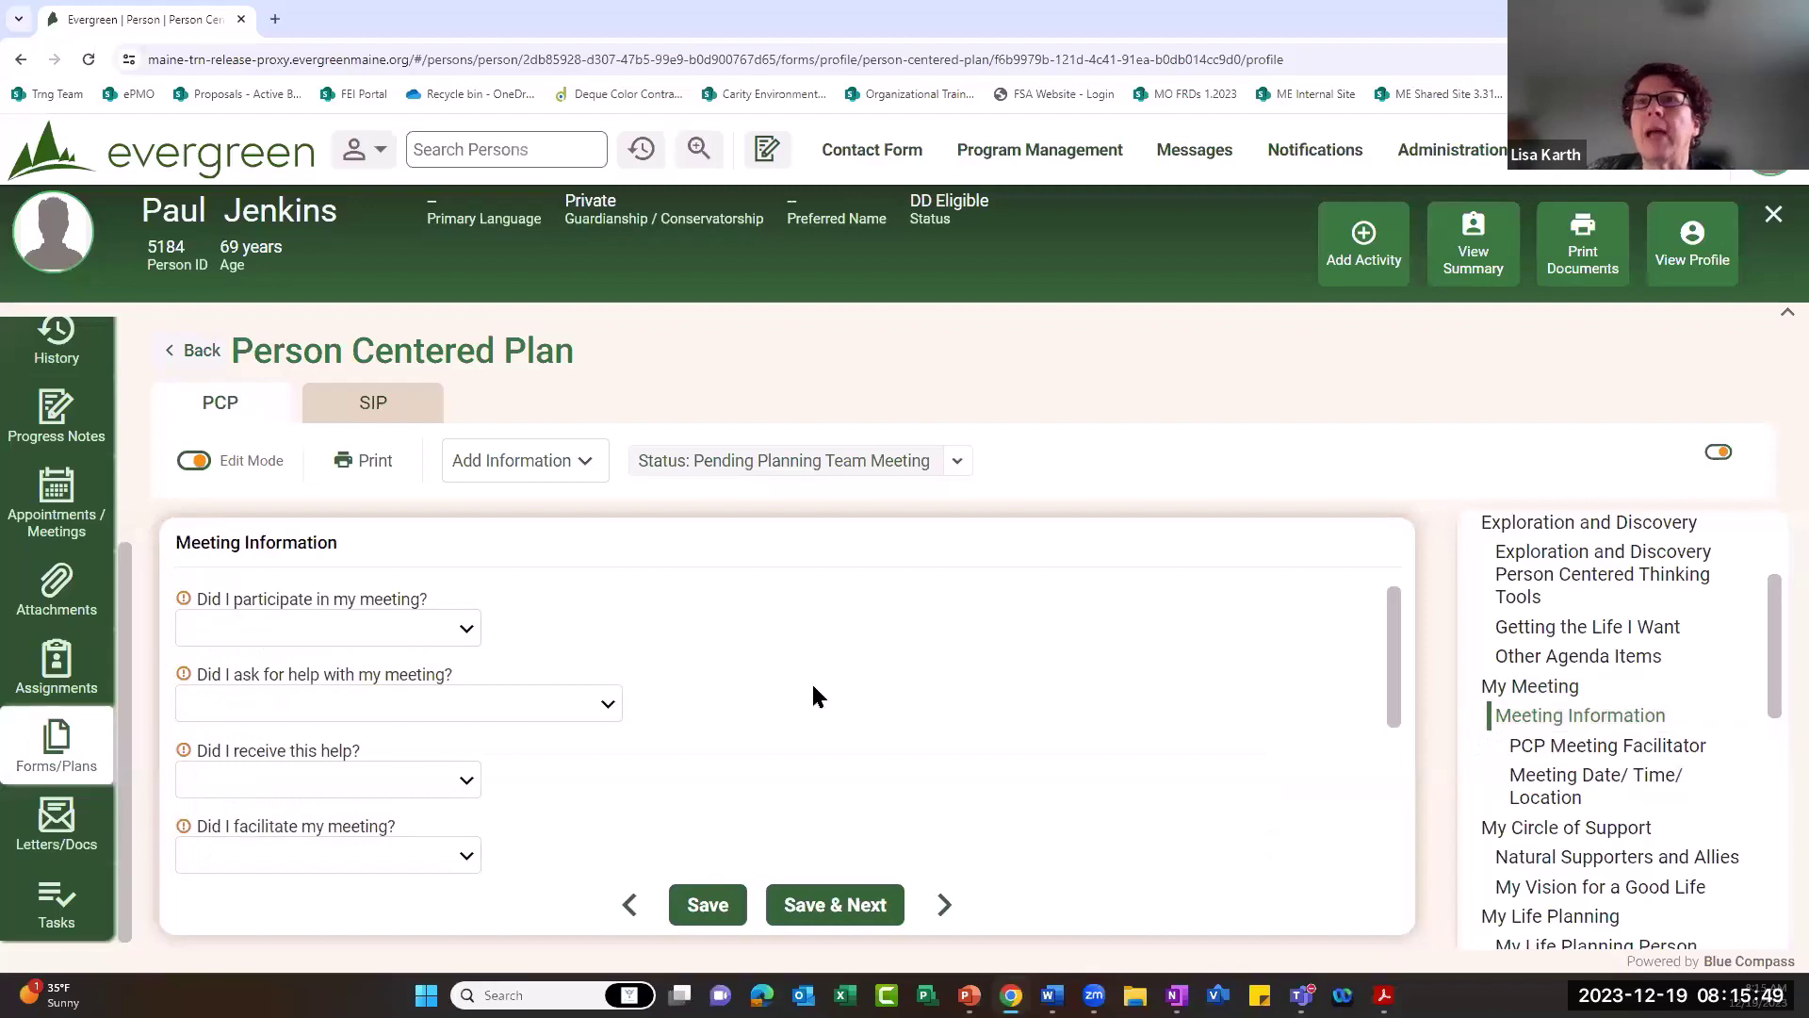
click(404, 628)
click(358, 674)
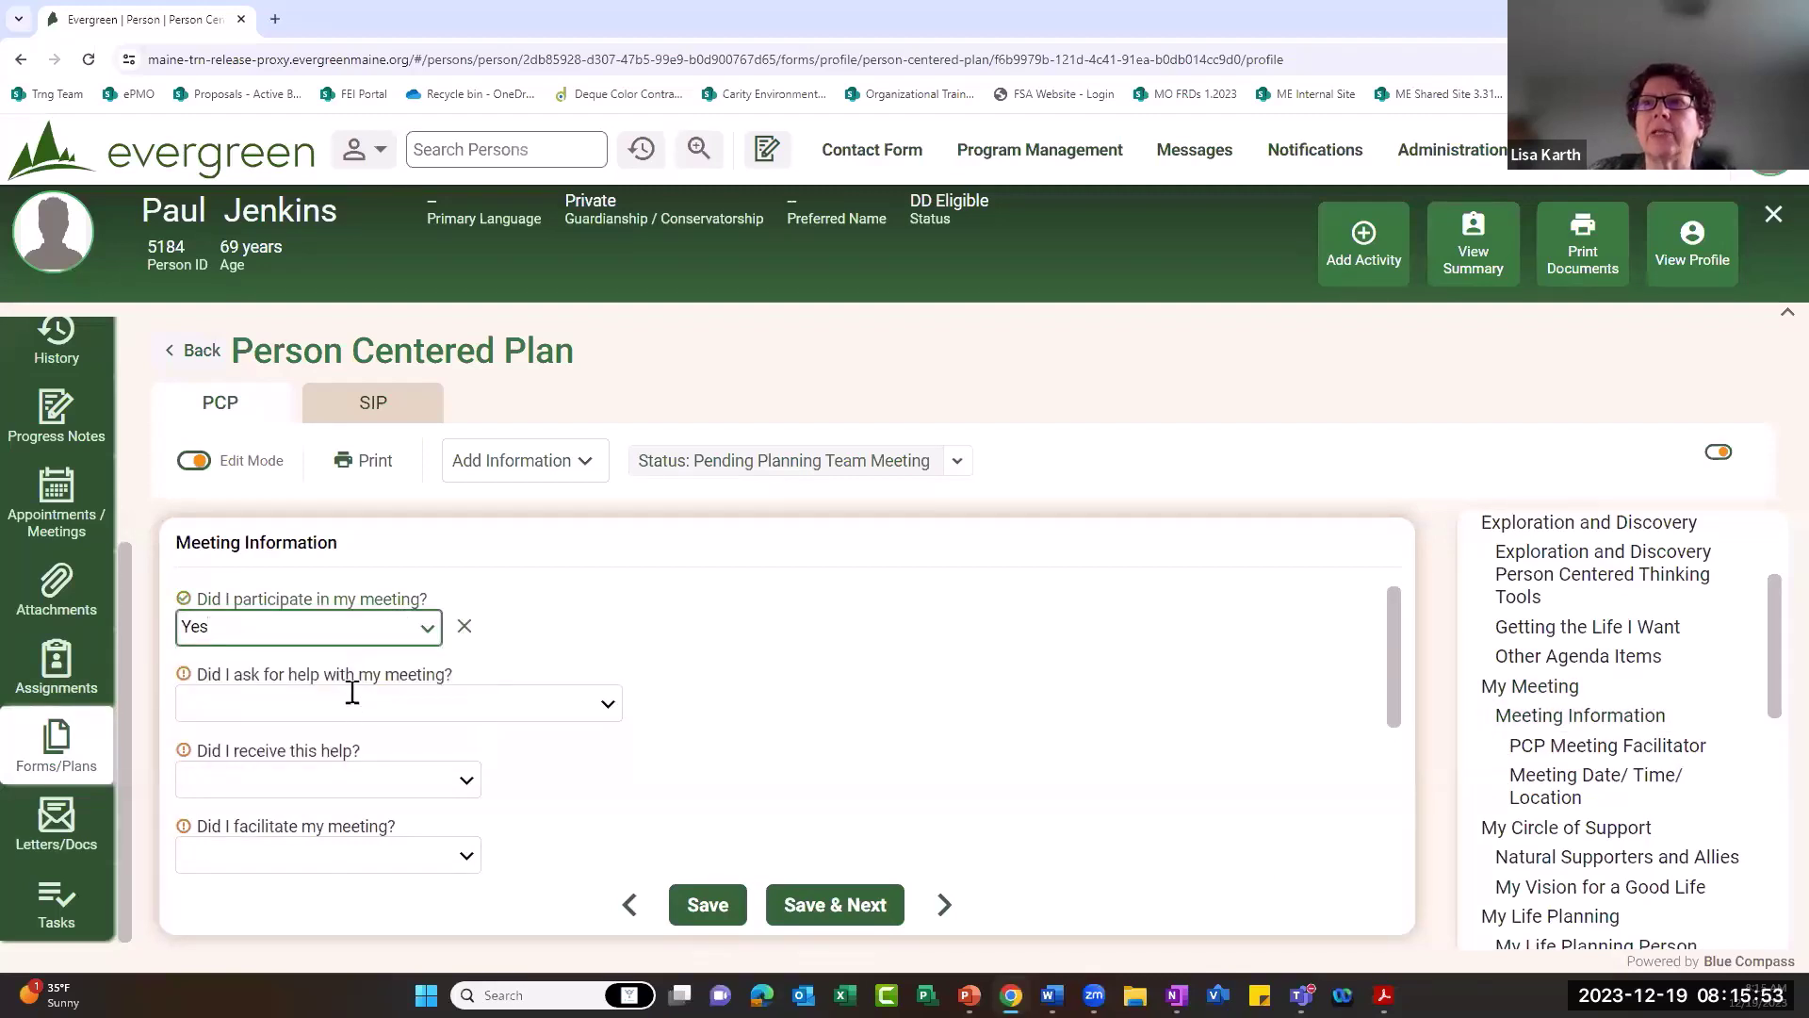
click(352, 693)
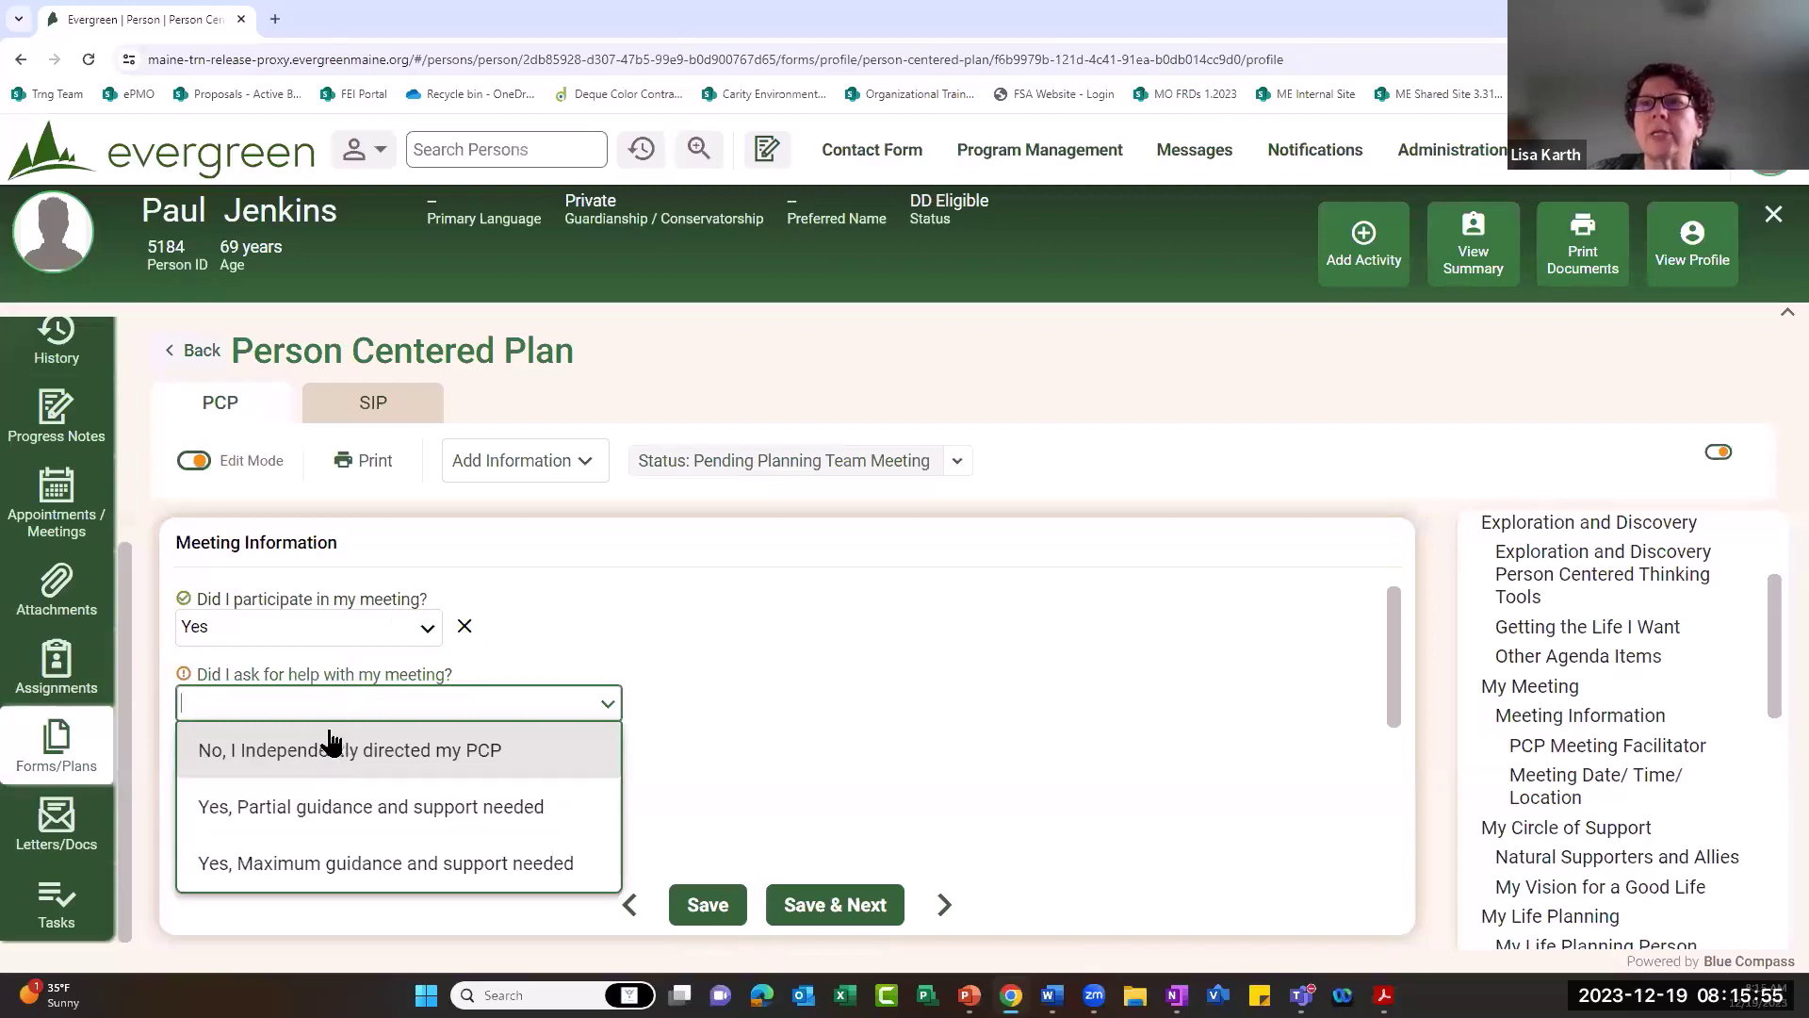
click(329, 746)
click(319, 778)
click(315, 825)
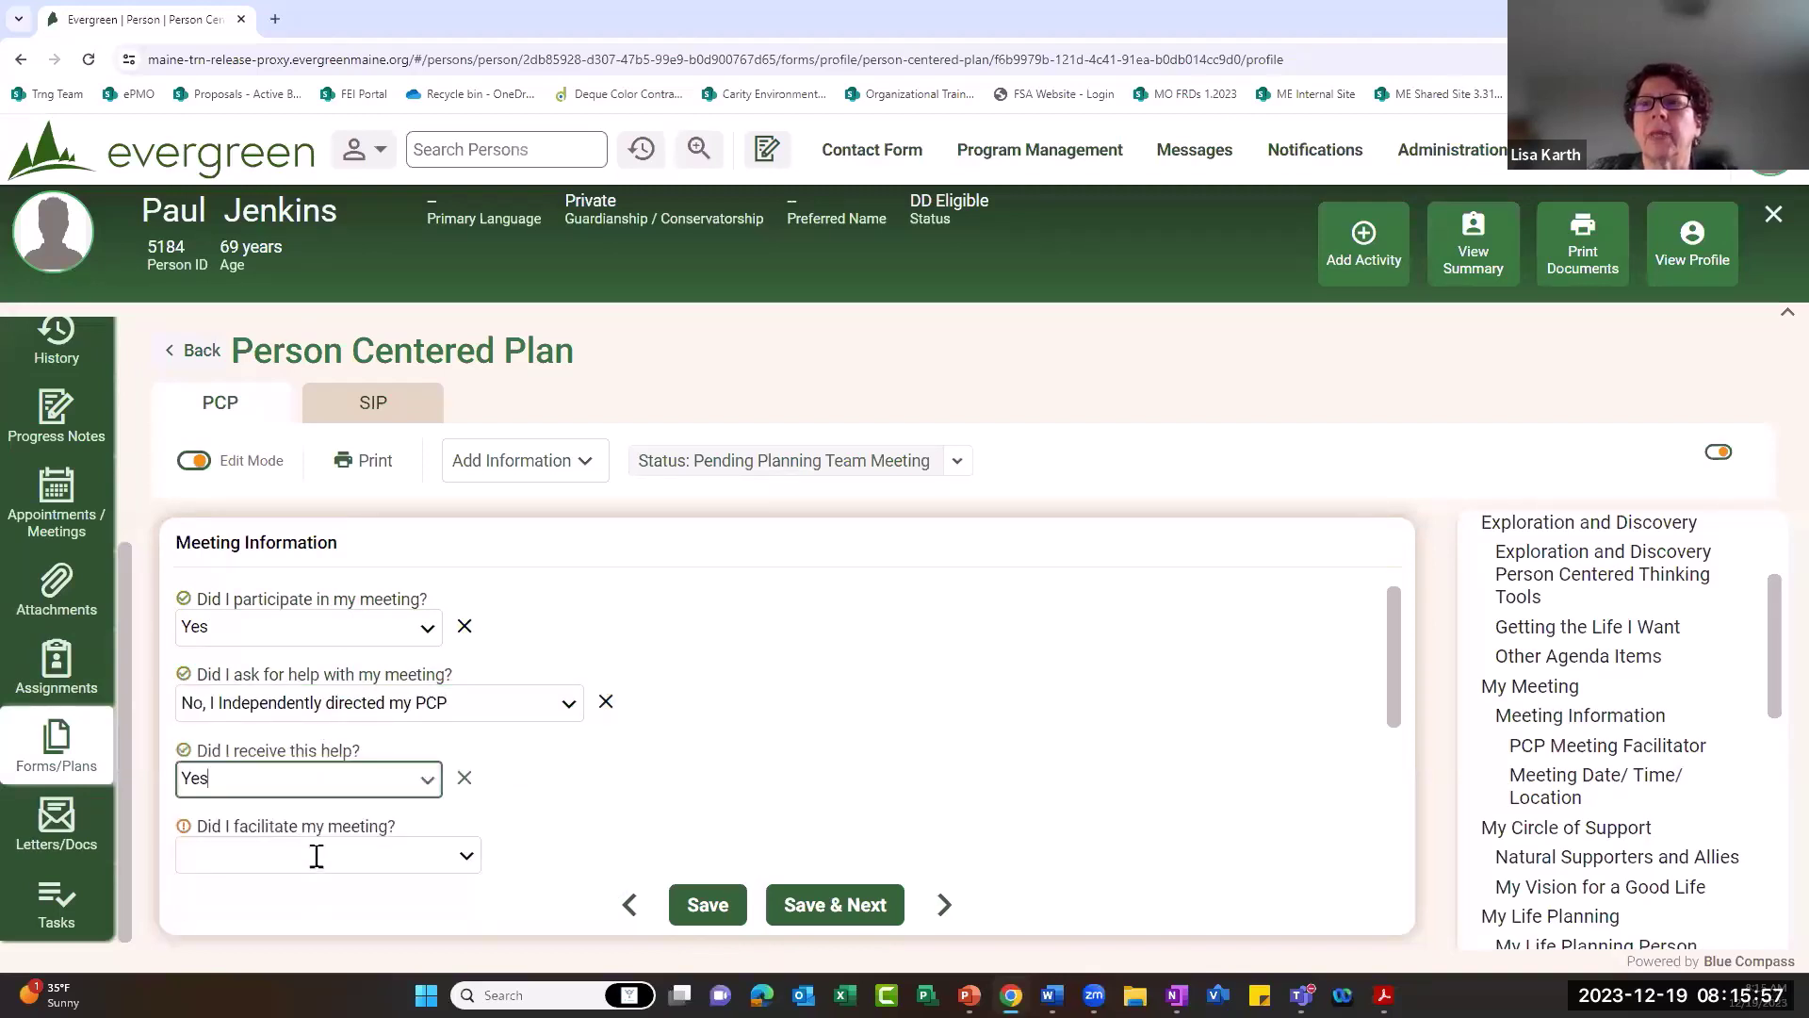
click(314, 856)
click(264, 739)
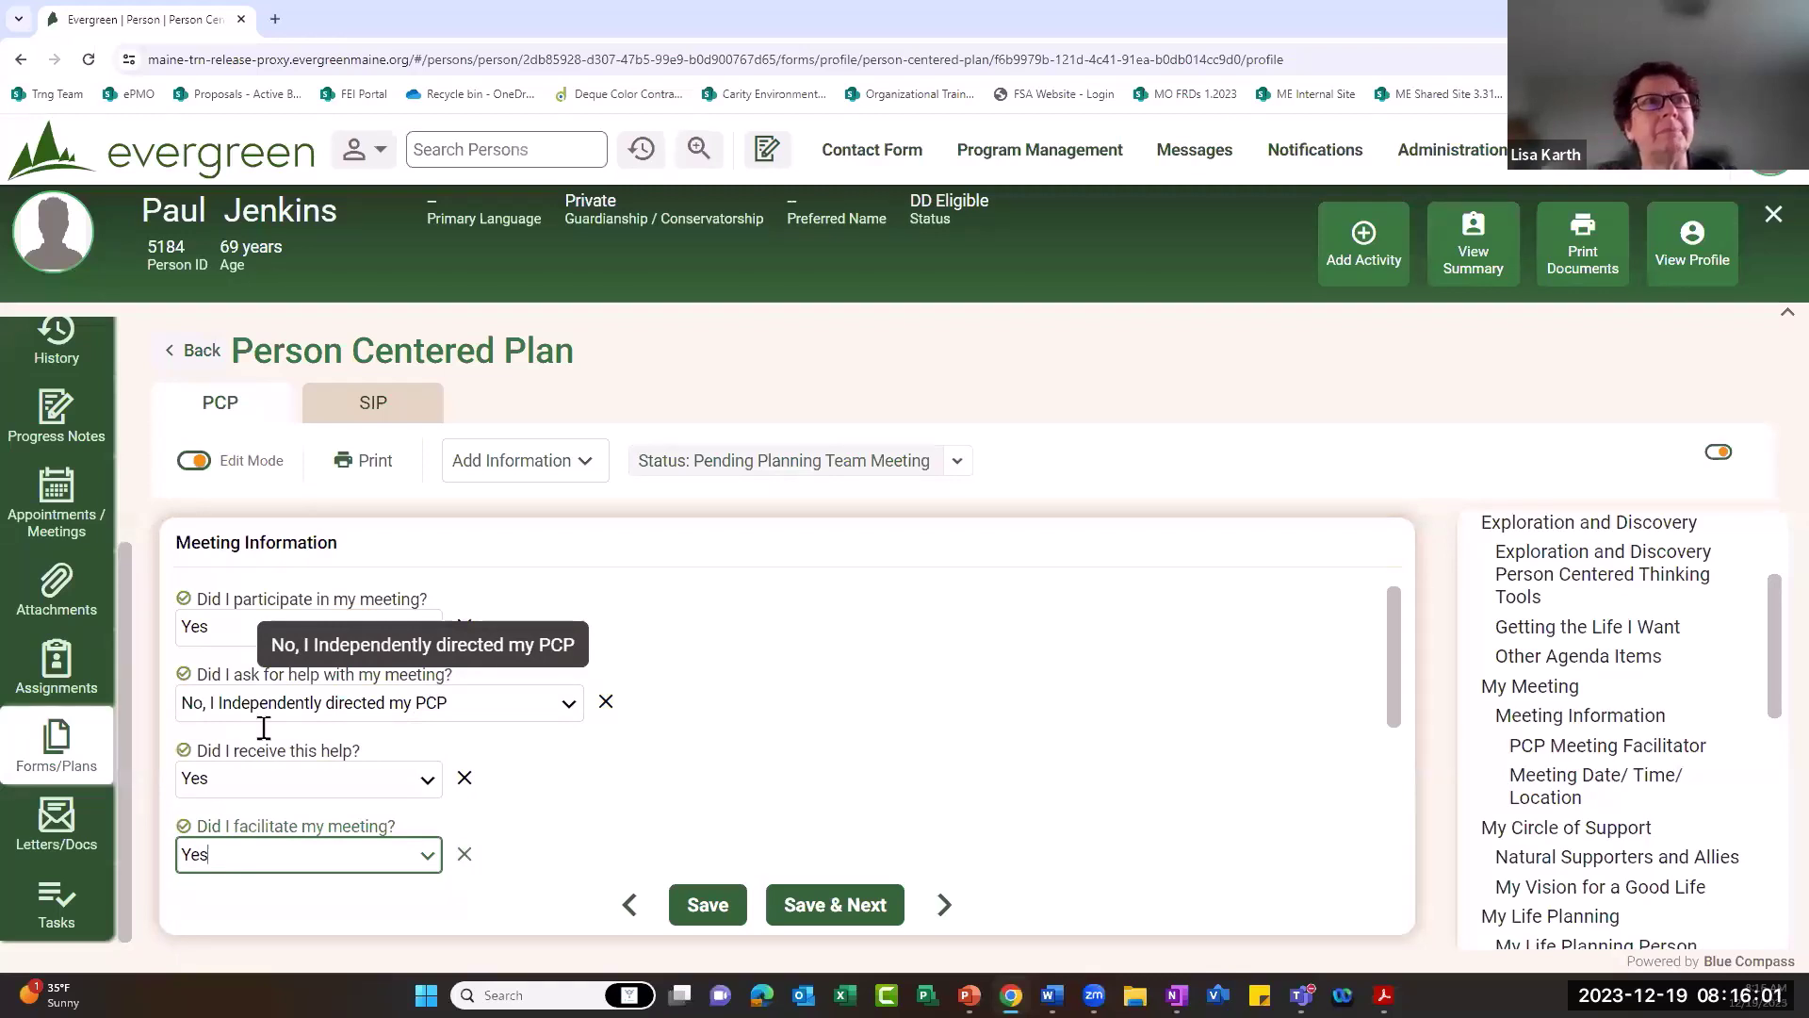
click(801, 903)
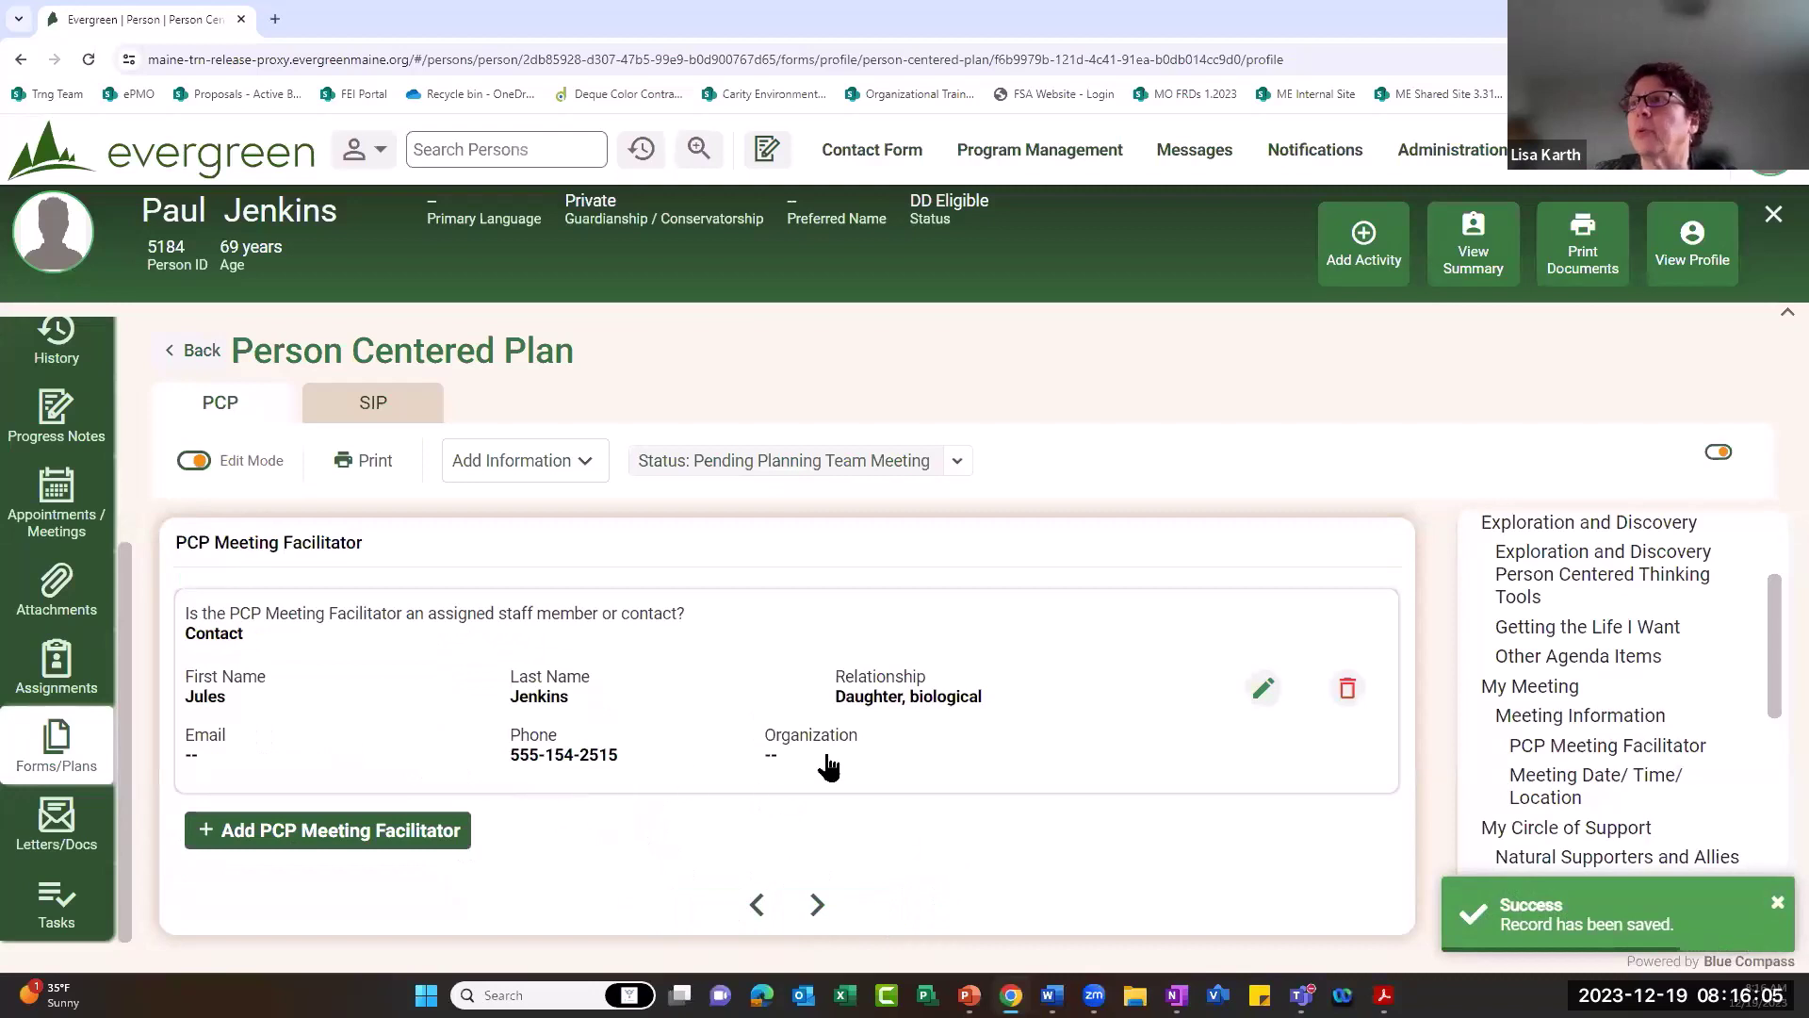
Answer Yes to both advocate questions, add the comment 'Info', and save
click(757, 905)
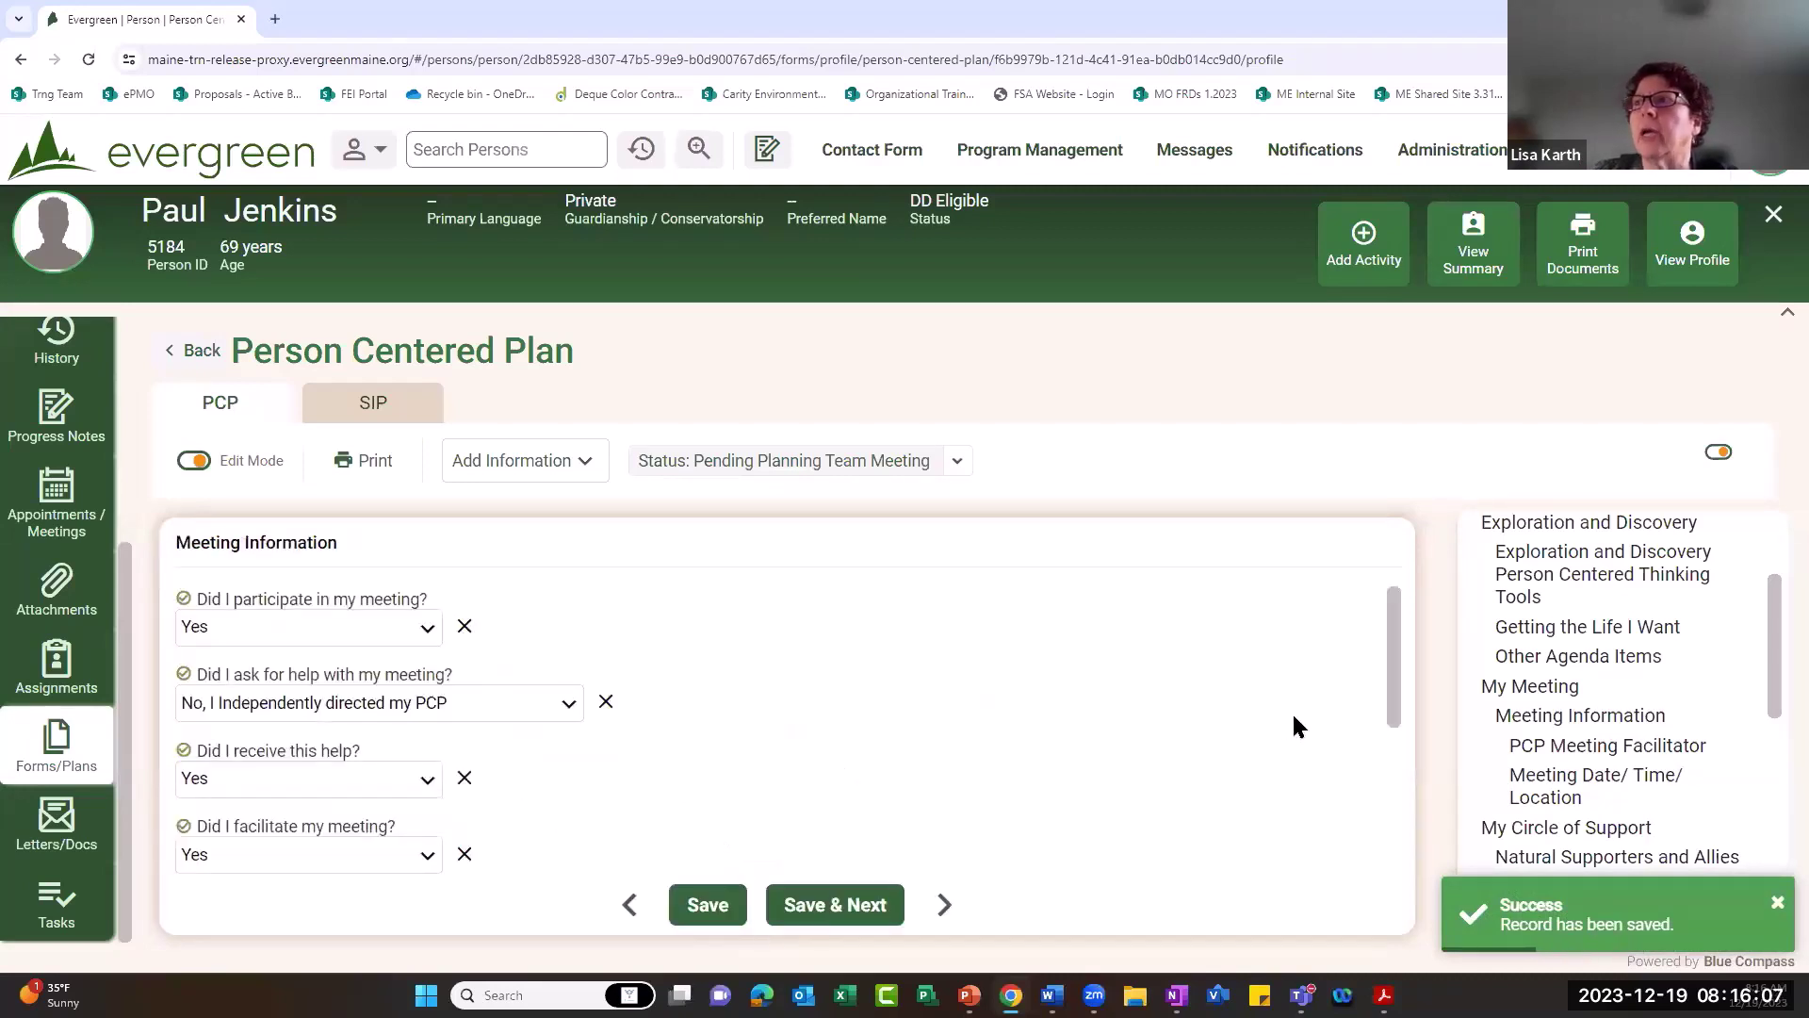
scroll(1292, 726, down, 5)
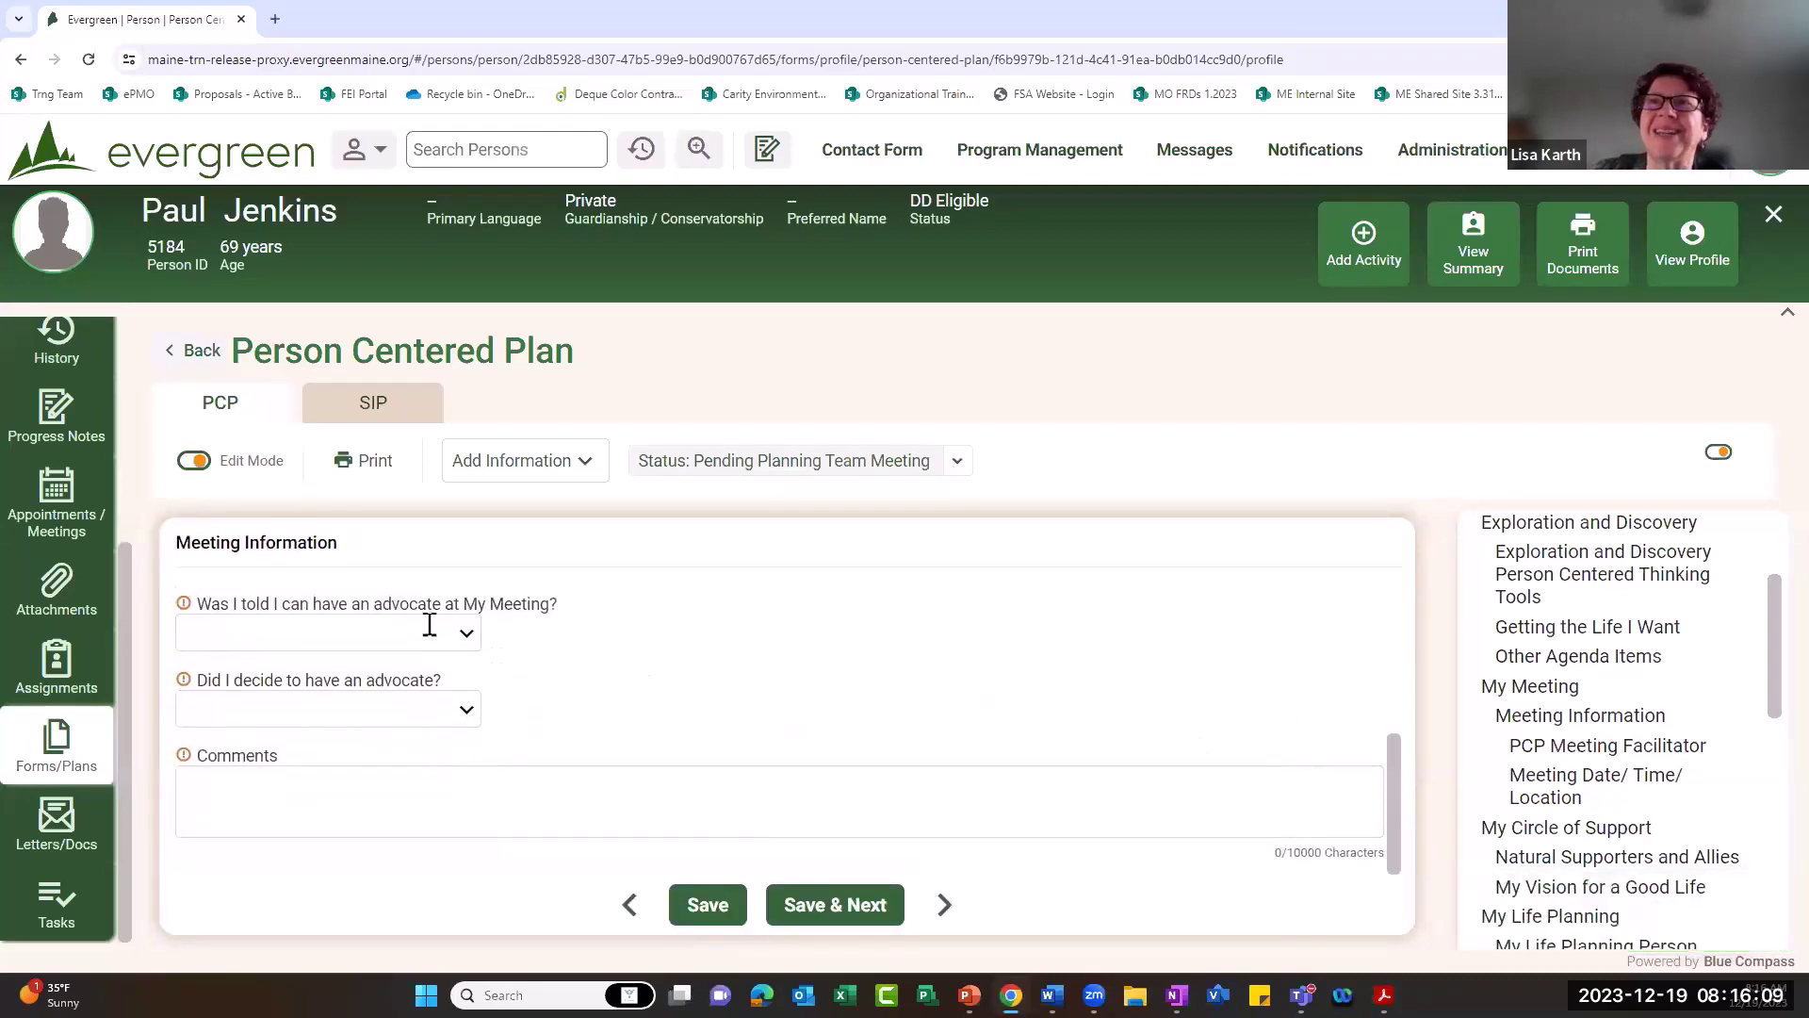
click(429, 630)
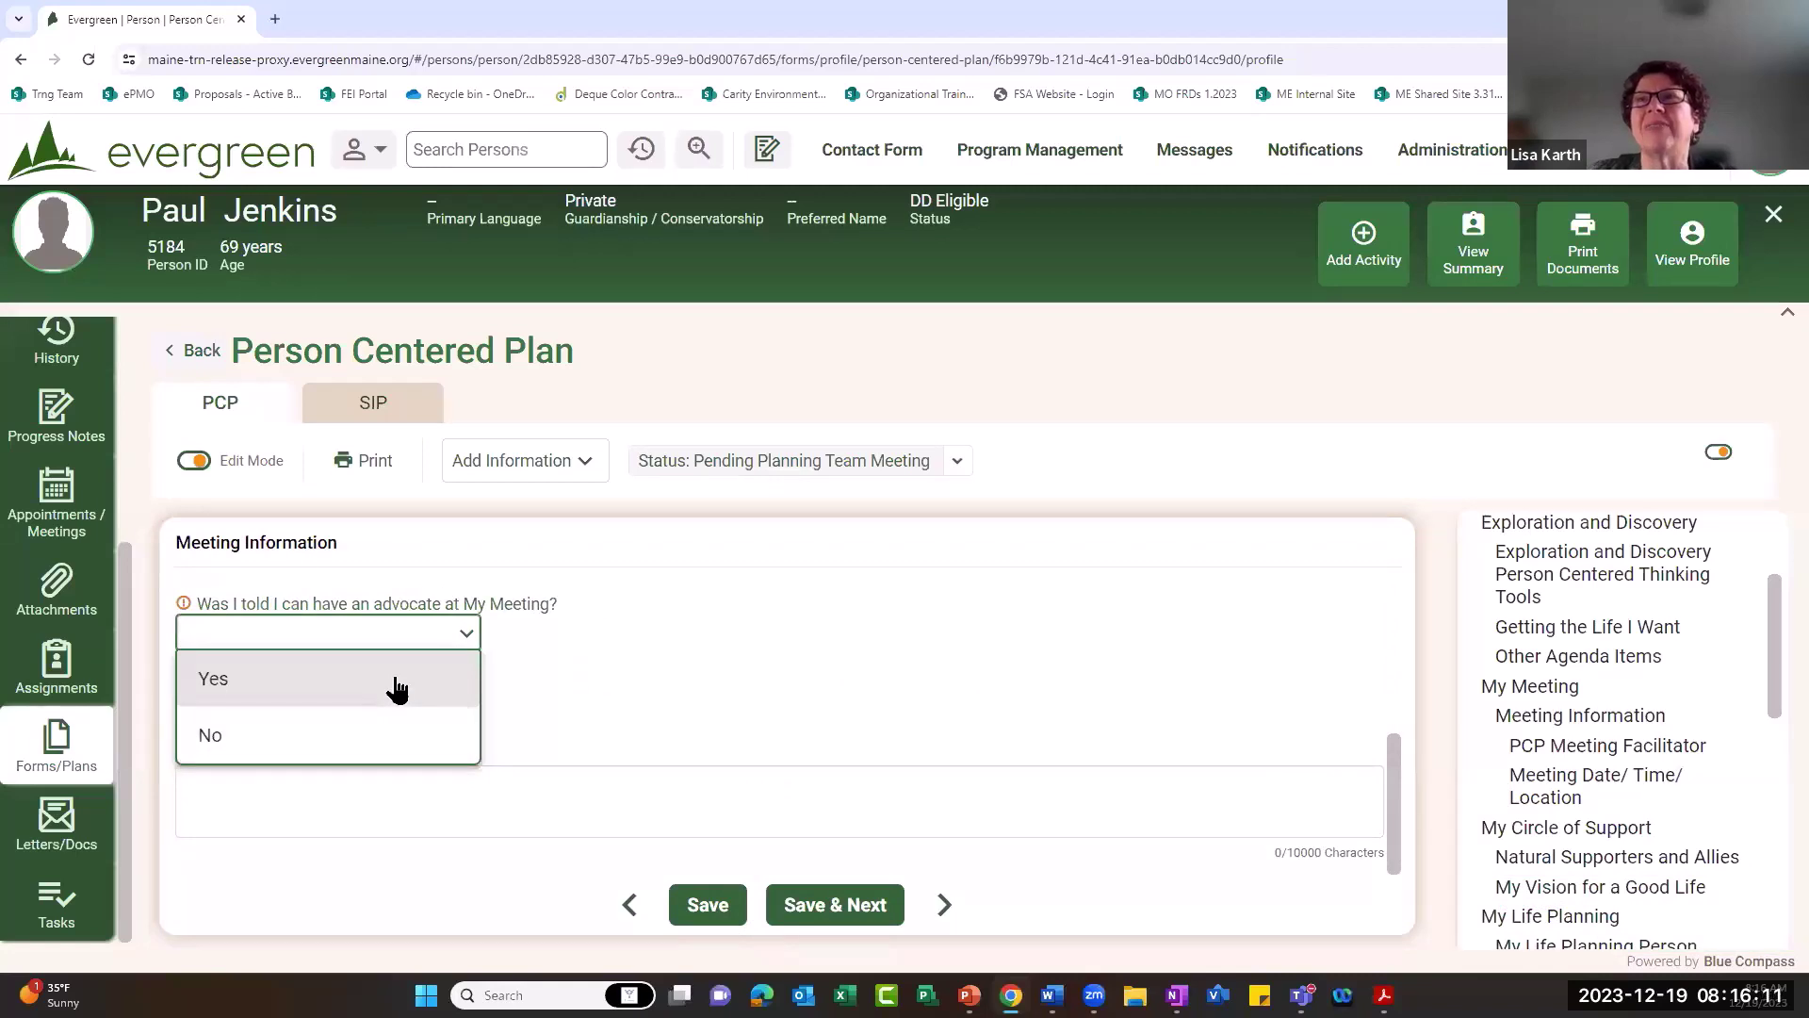
click(384, 673)
click(371, 709)
click(364, 759)
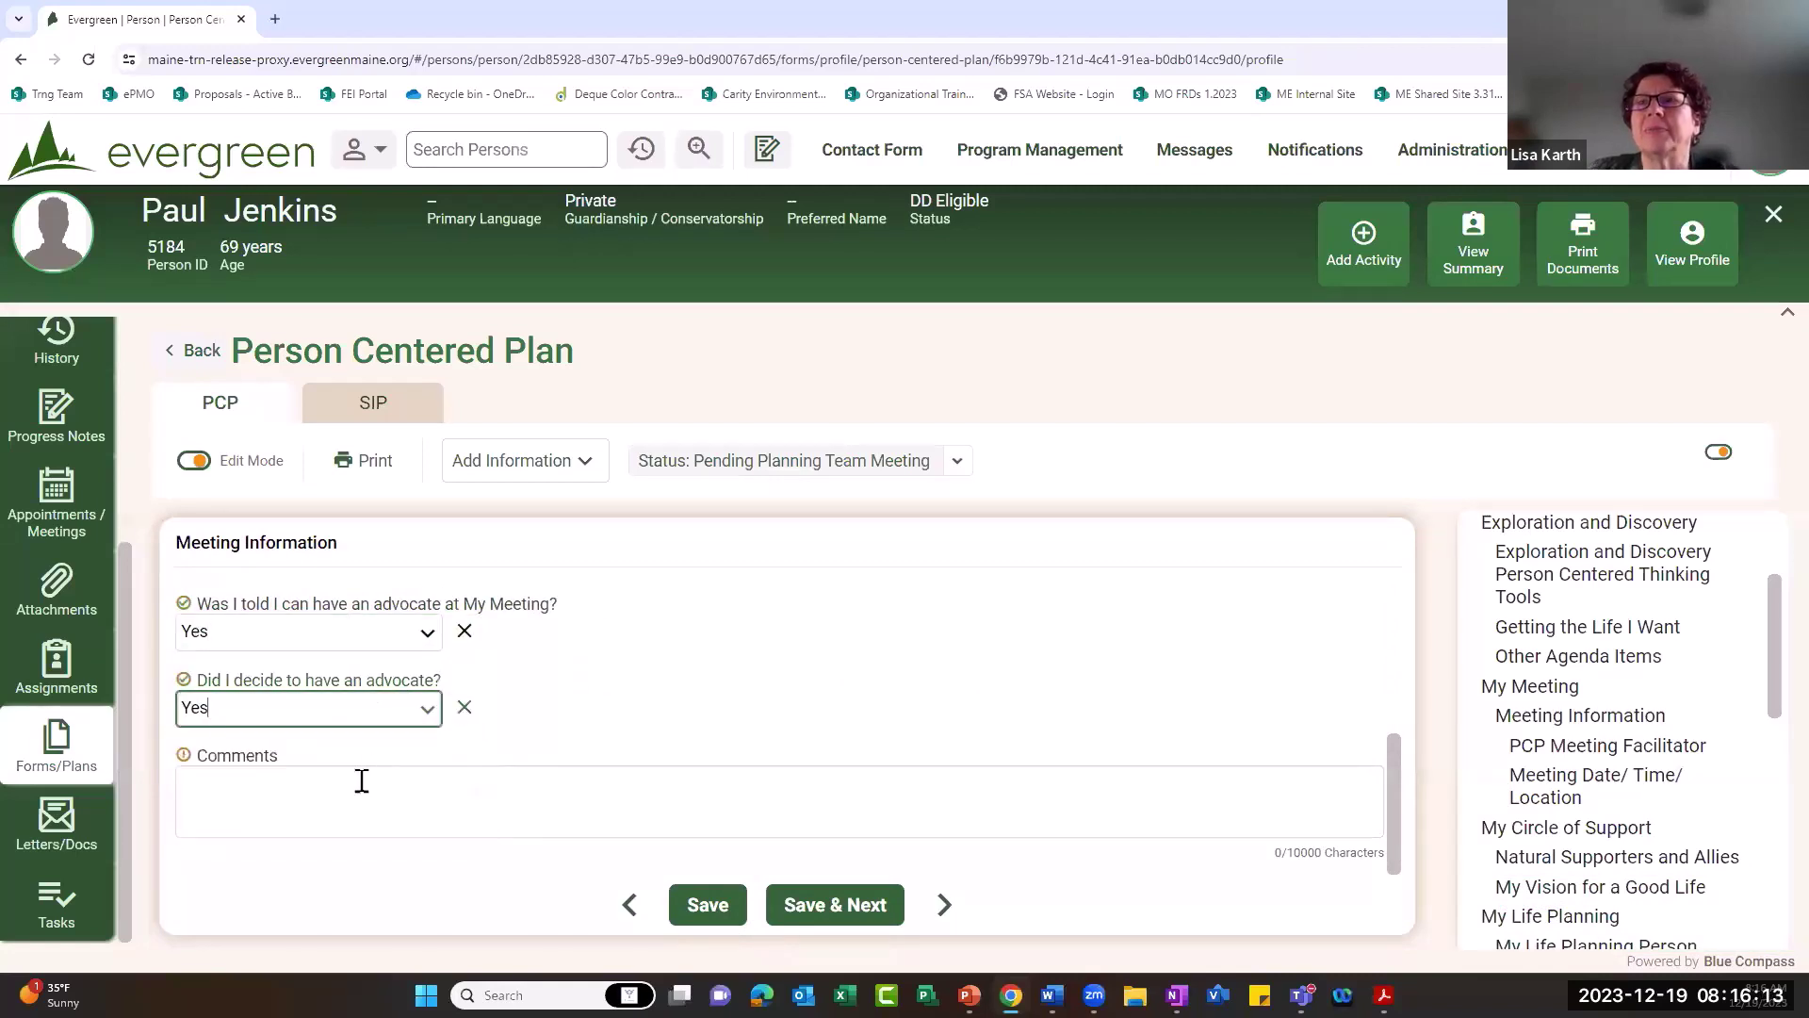
click(358, 791)
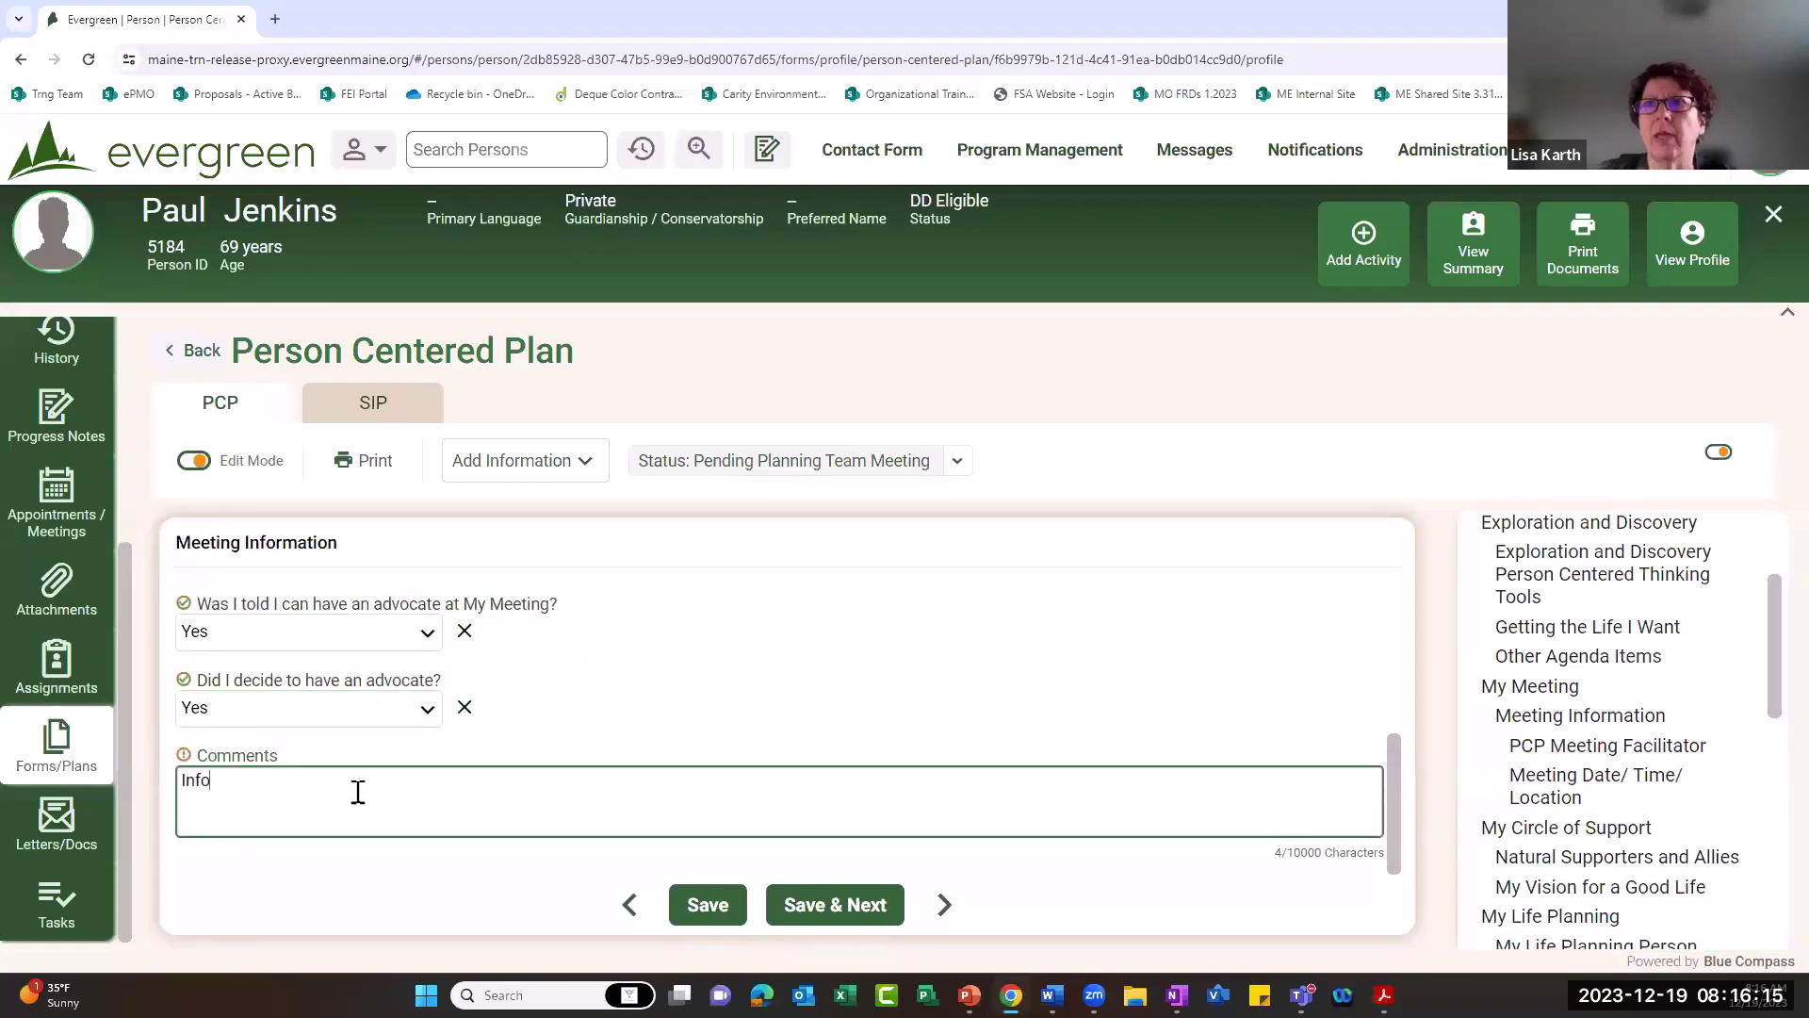
click(862, 907)
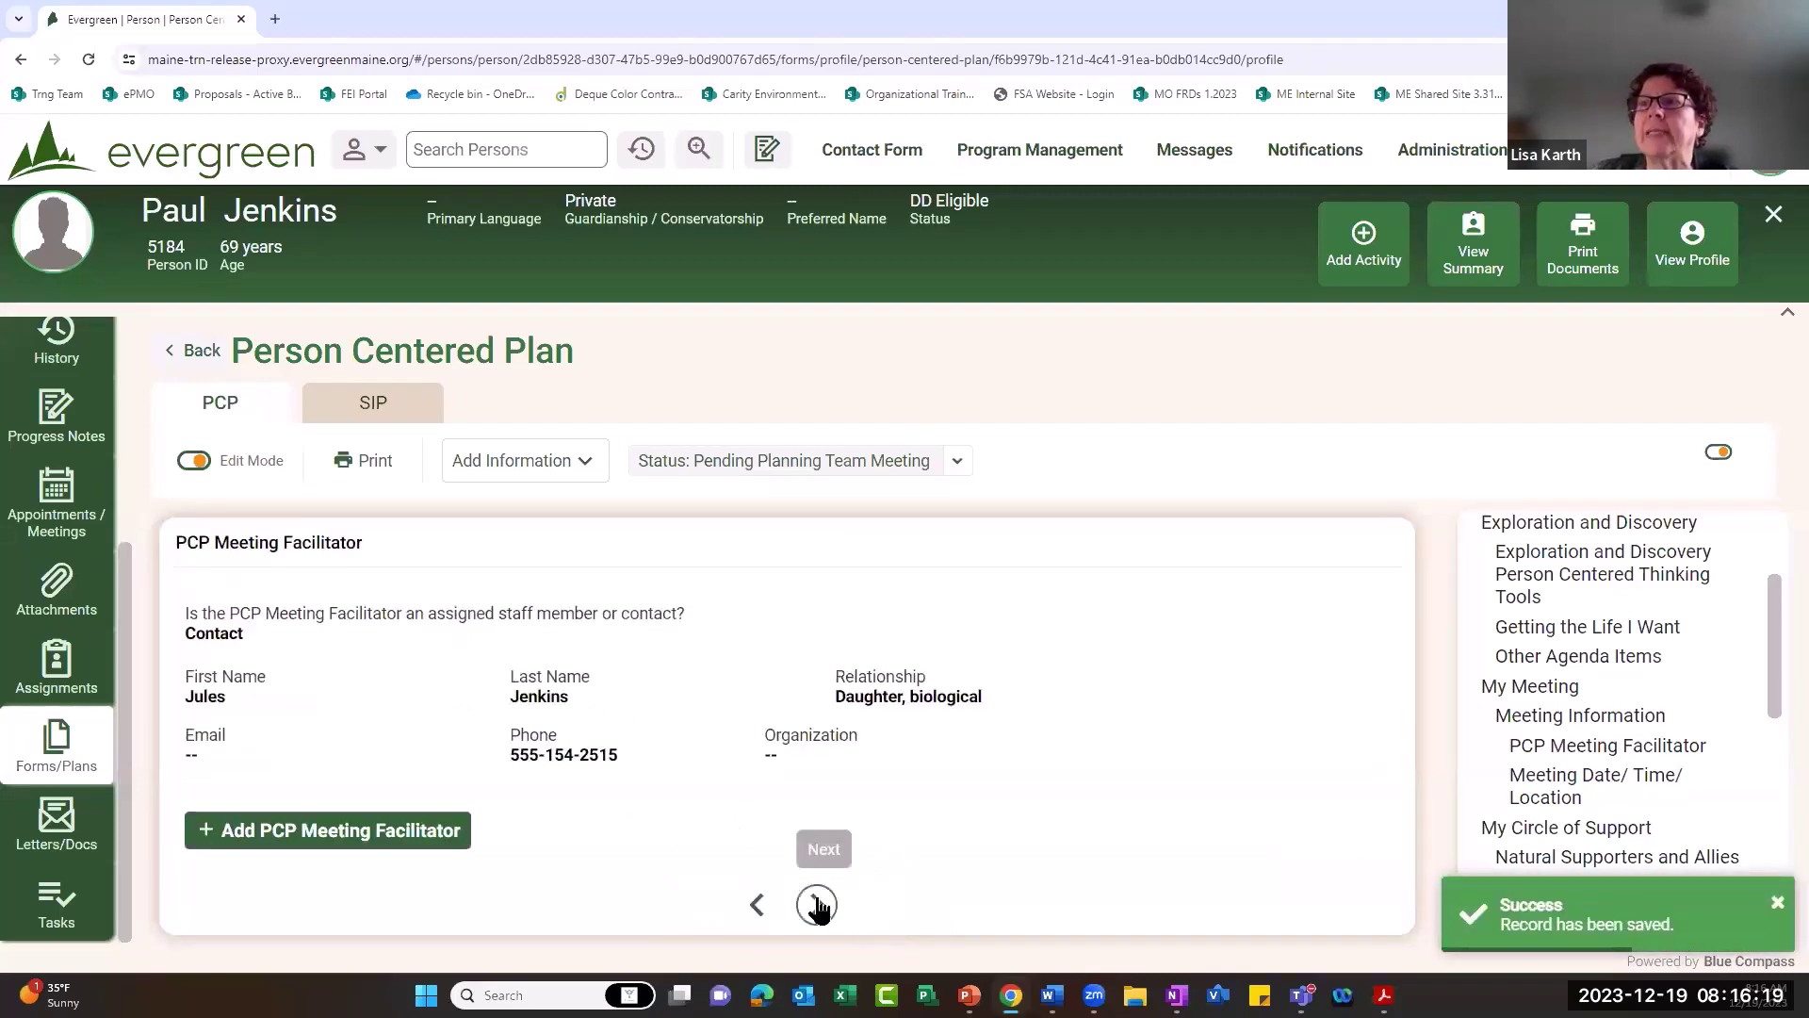
Advance past the meeting date, time and location section and review the daughter and son supporter entries
click(816, 904)
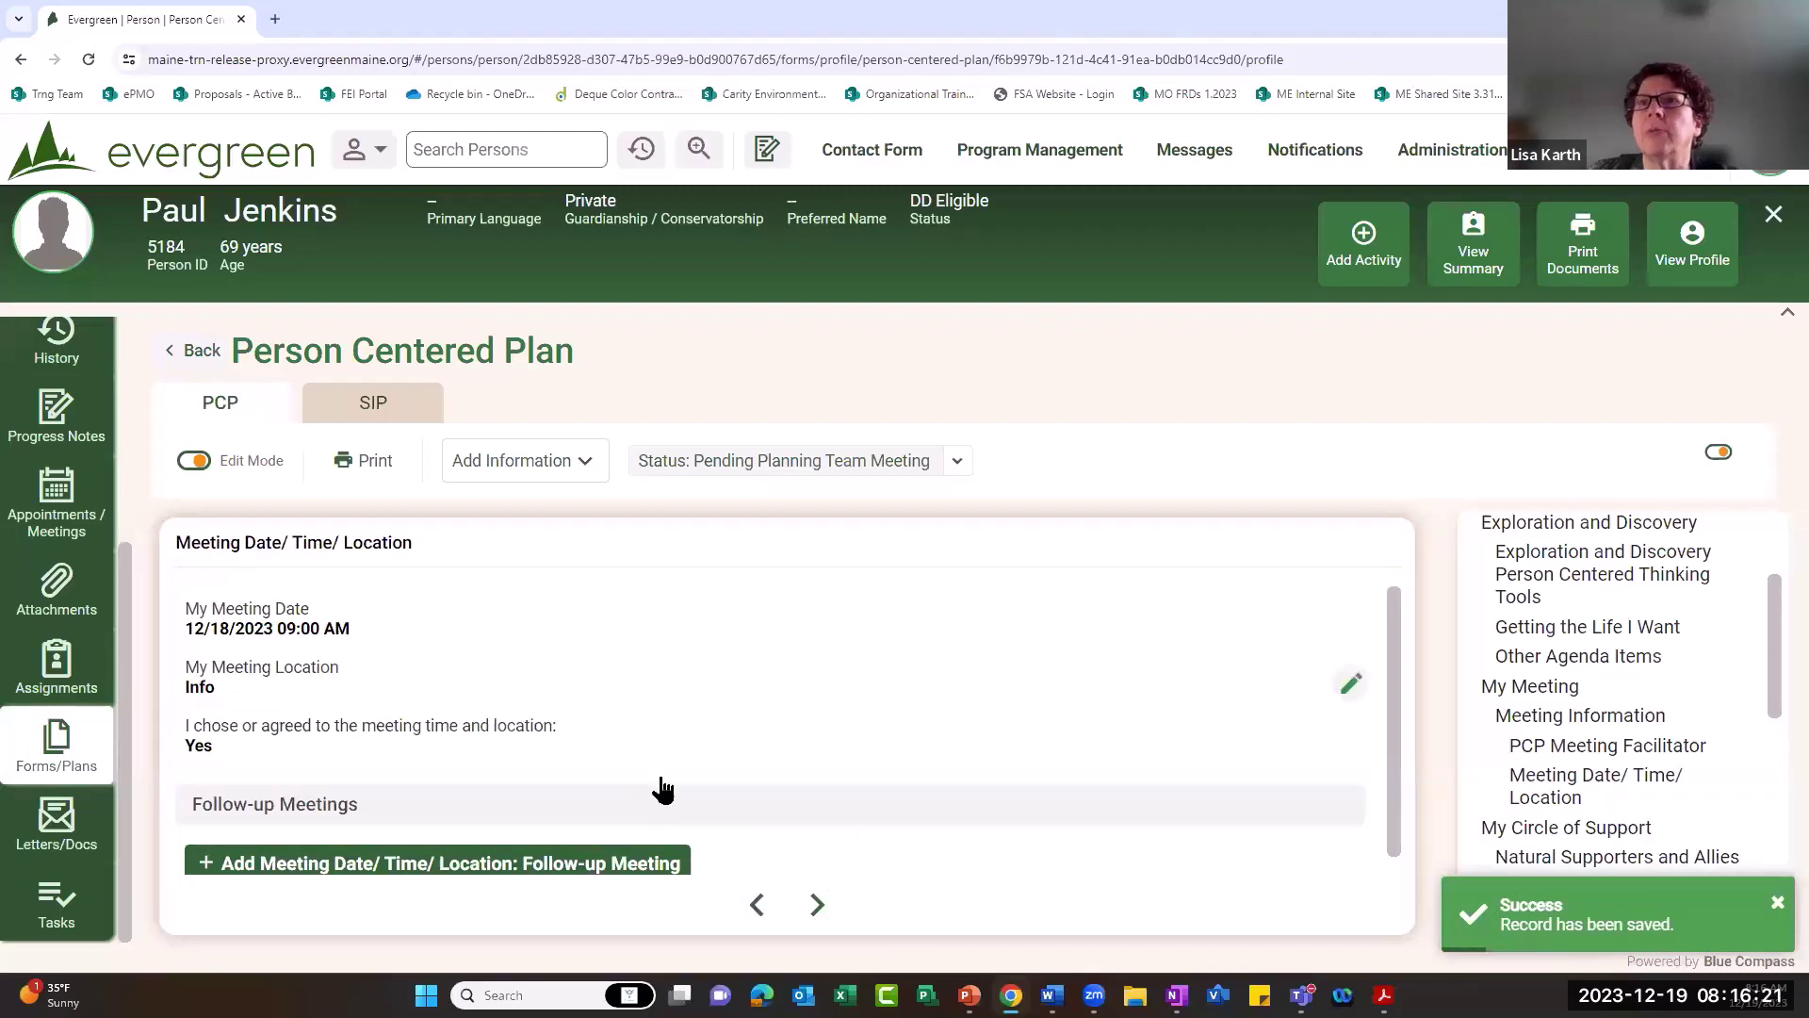
click(816, 904)
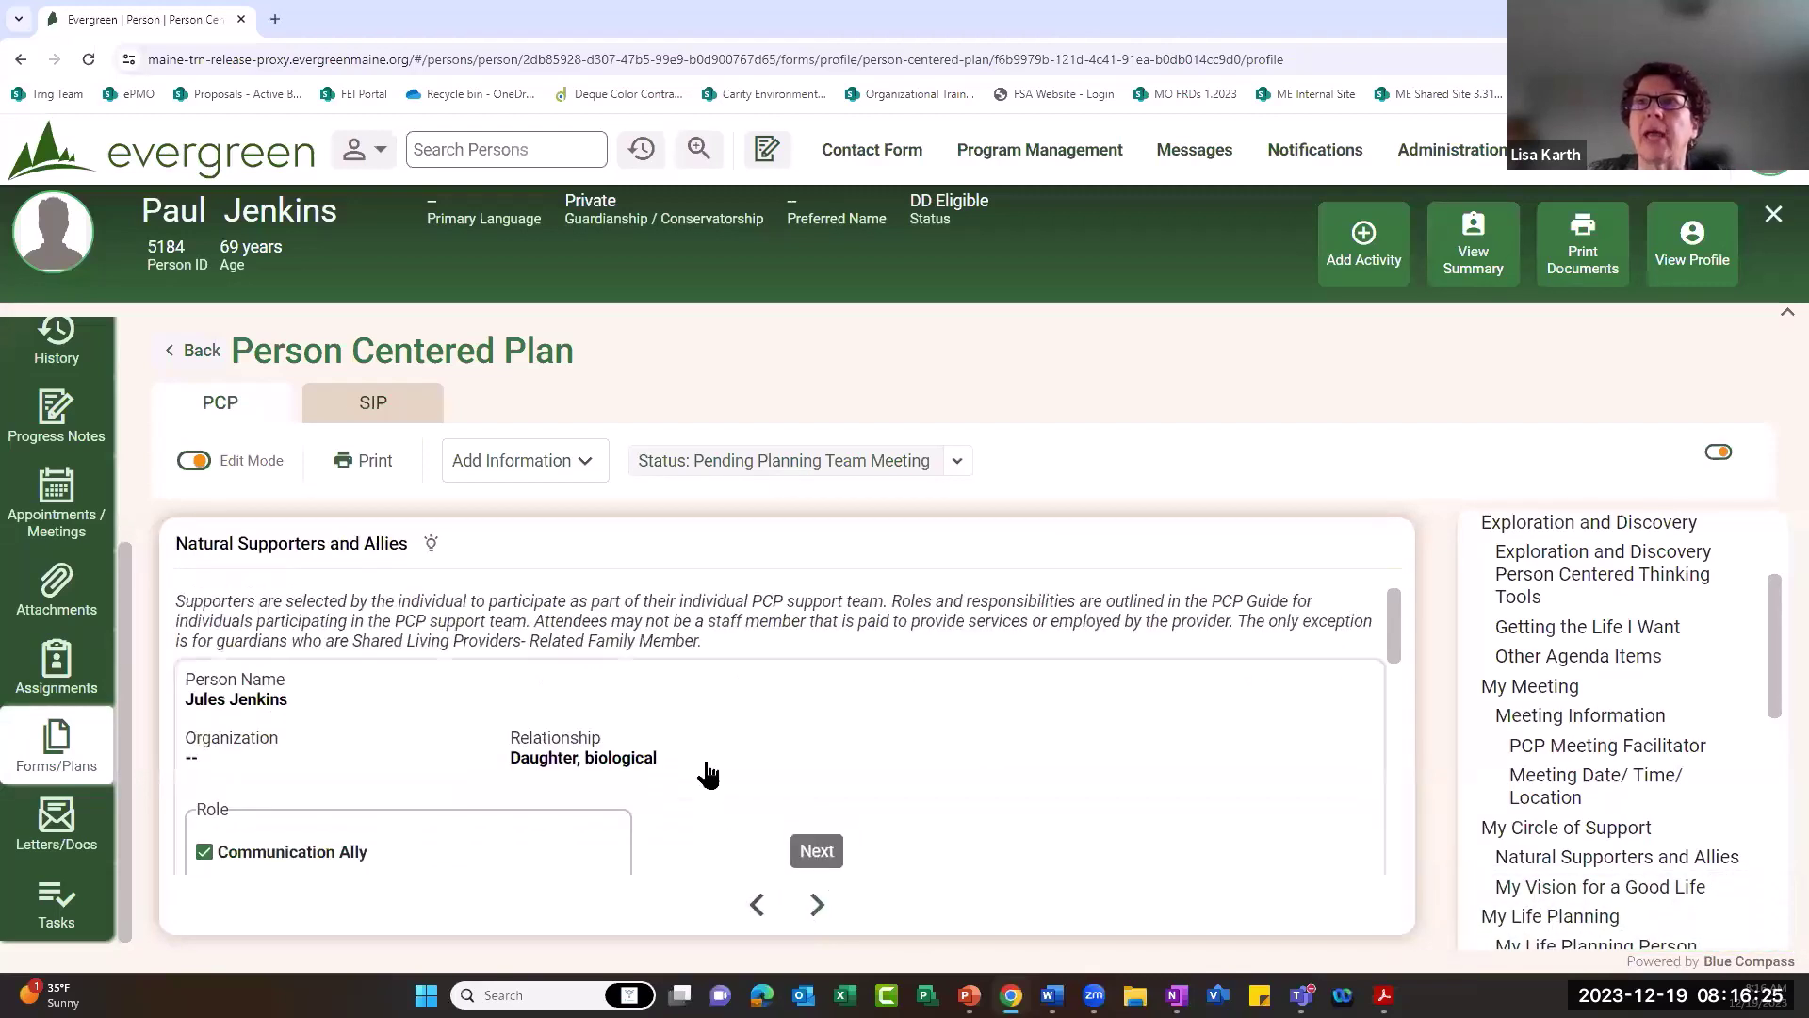
scroll(708, 768, down, 5)
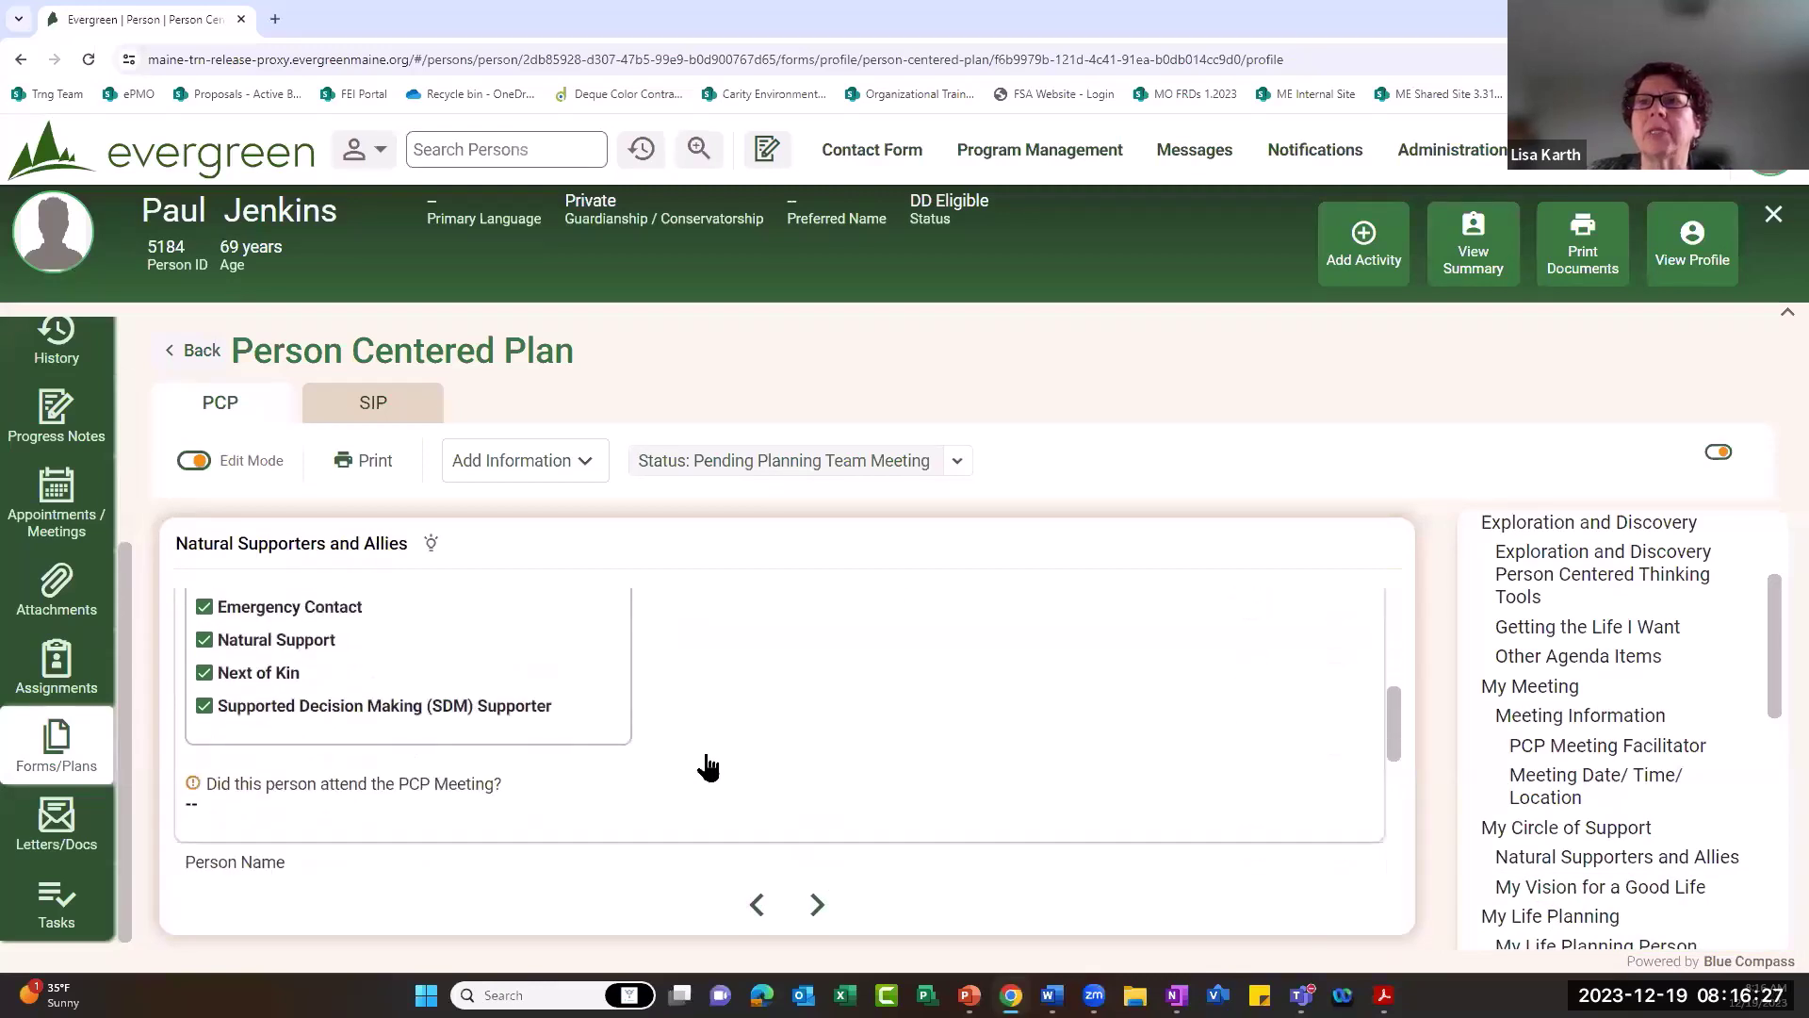
scroll(707, 768, up, 1)
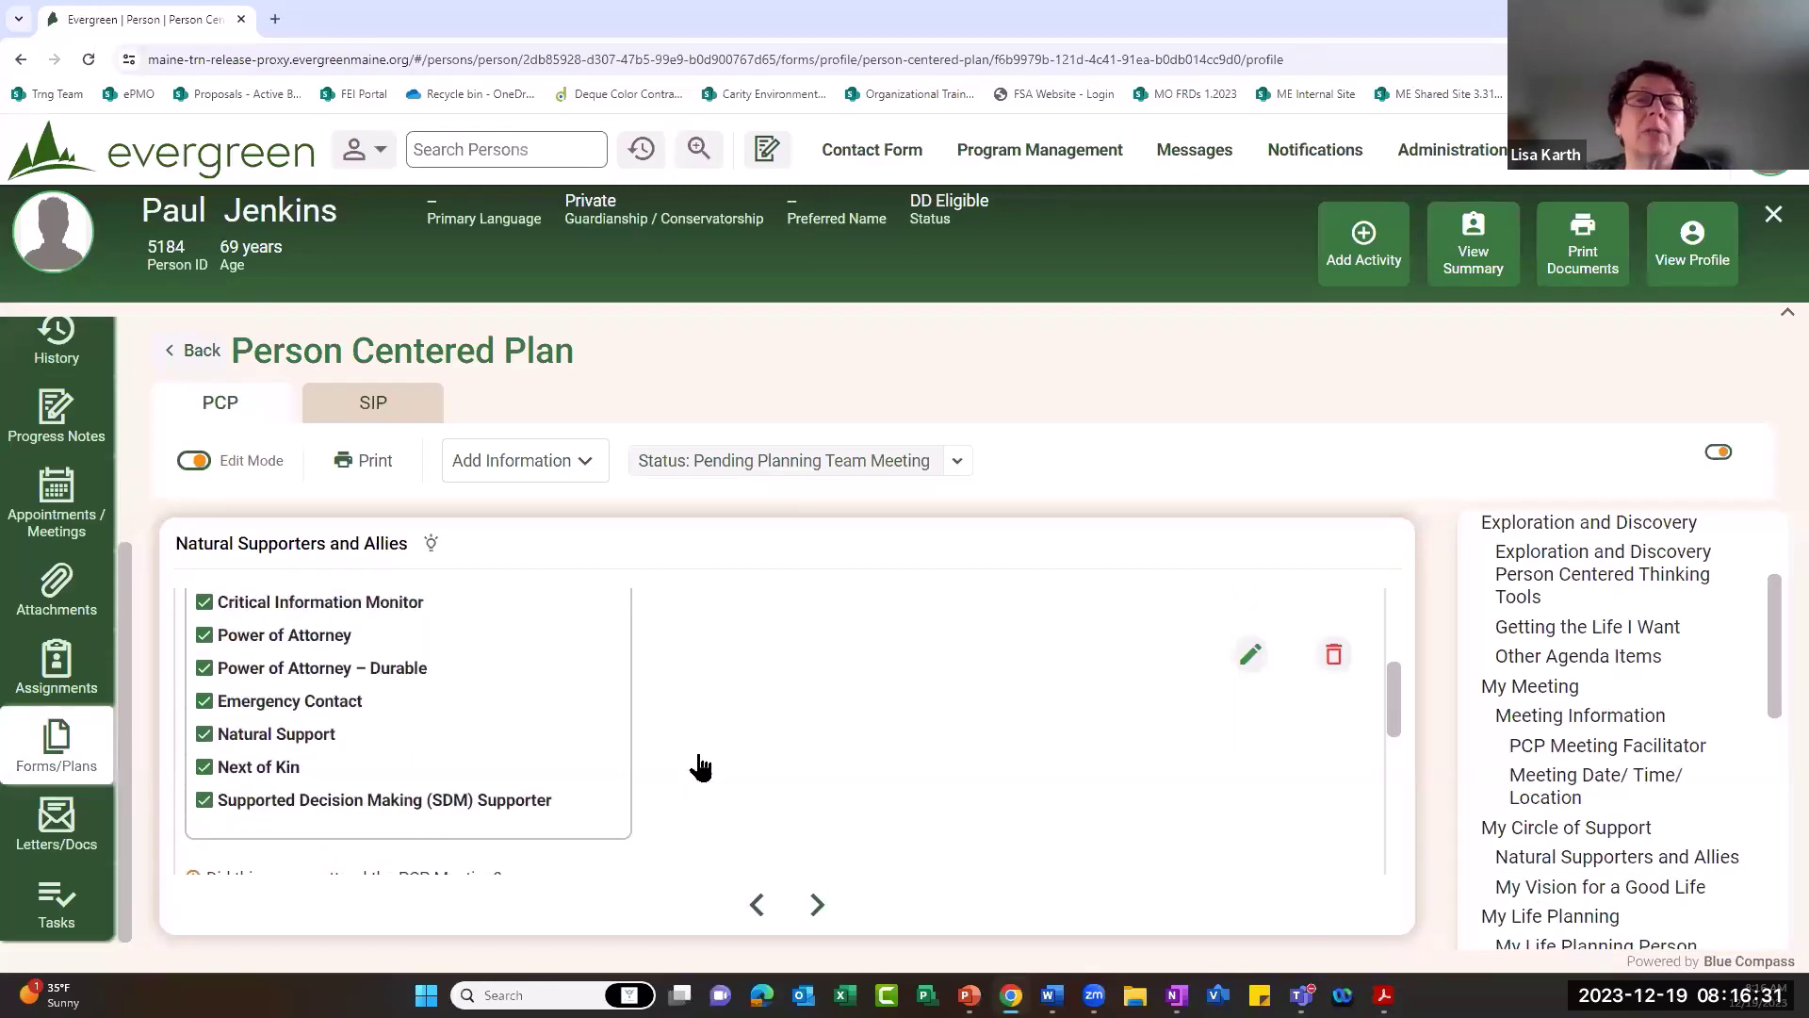
scroll(706, 768, up, 1)
scroll(701, 768, down, 1)
scroll(700, 768, down, 2)
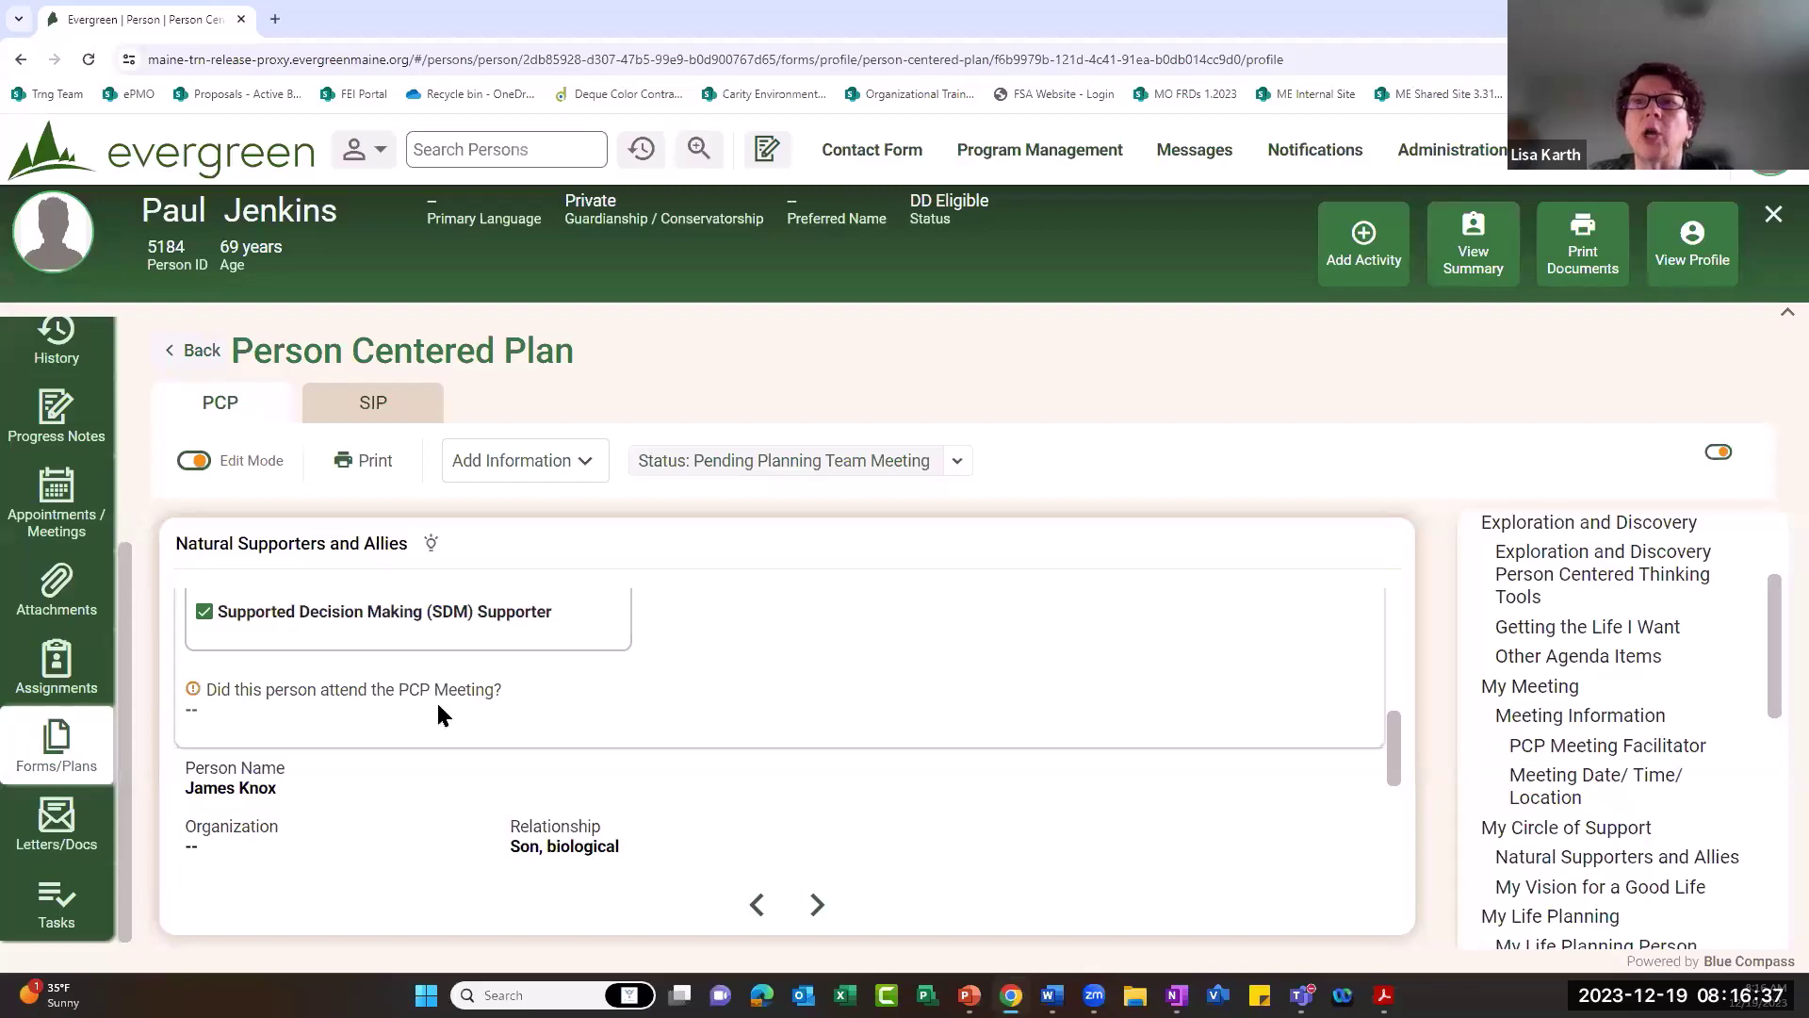
Record Yes for the daughter's PCP Meeting attendance and save it
click(437, 699)
scroll(614, 591, down, 3)
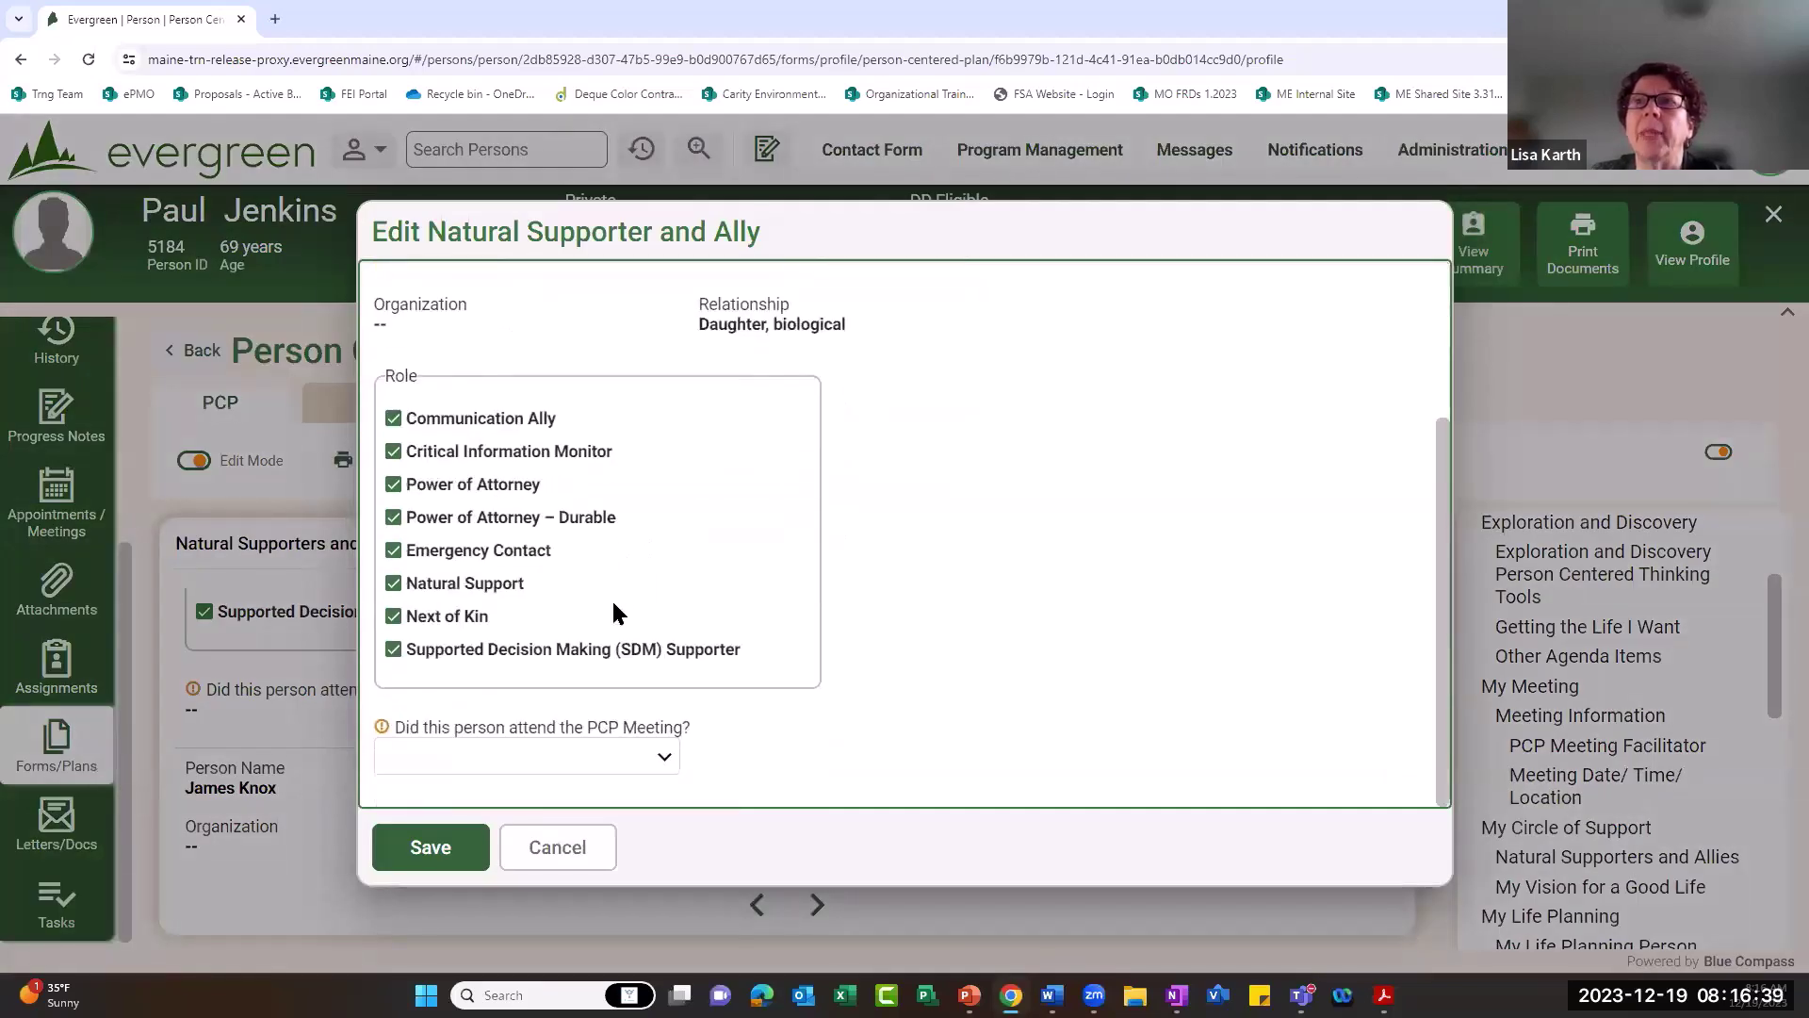
click(585, 749)
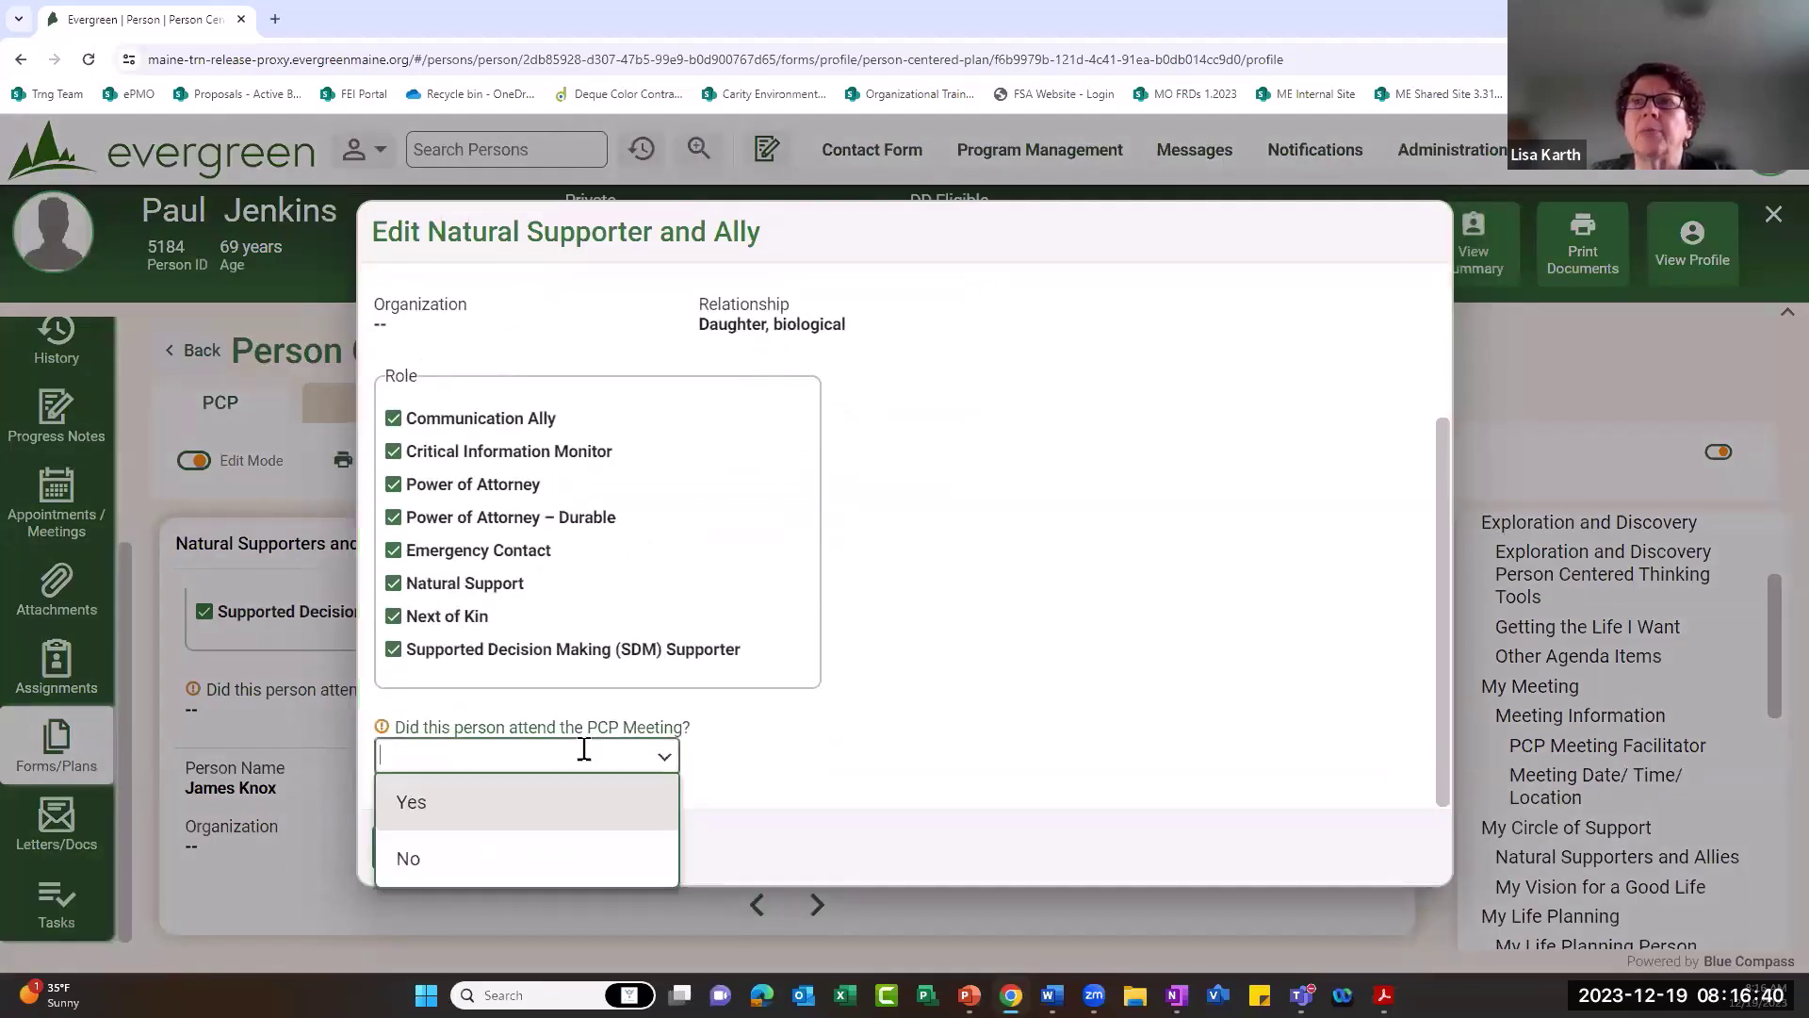
click(532, 808)
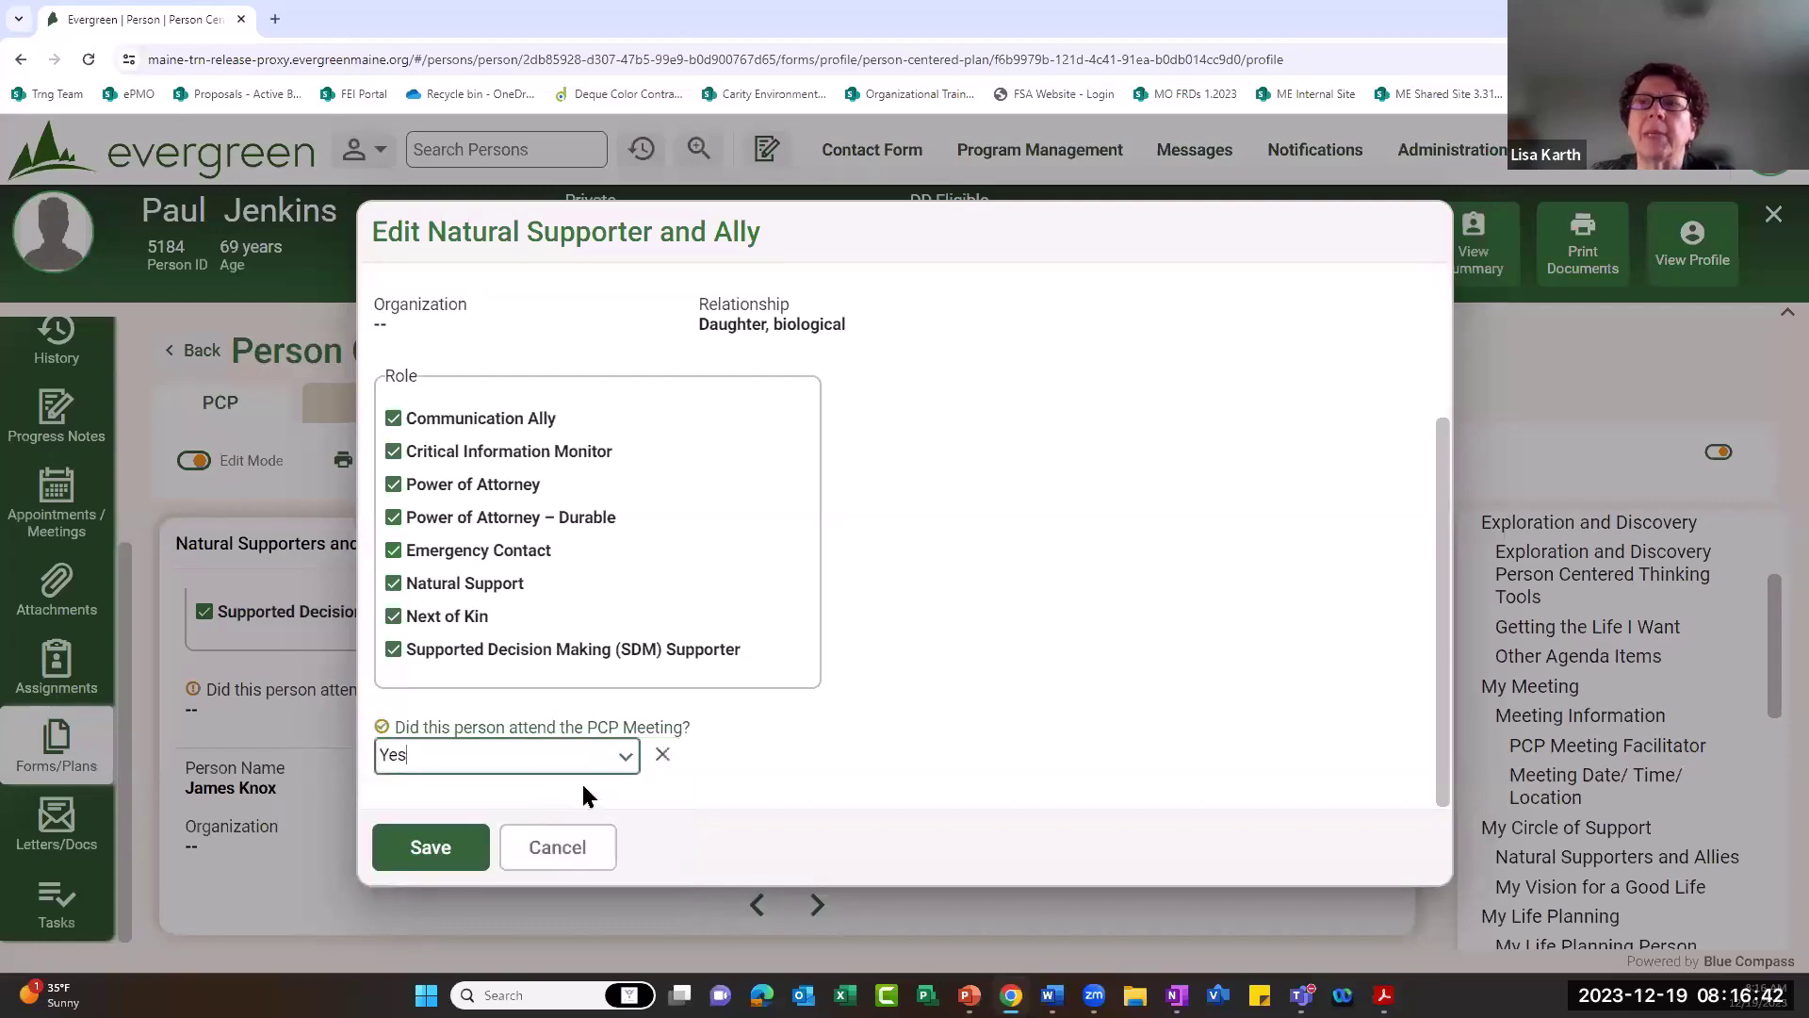
click(439, 847)
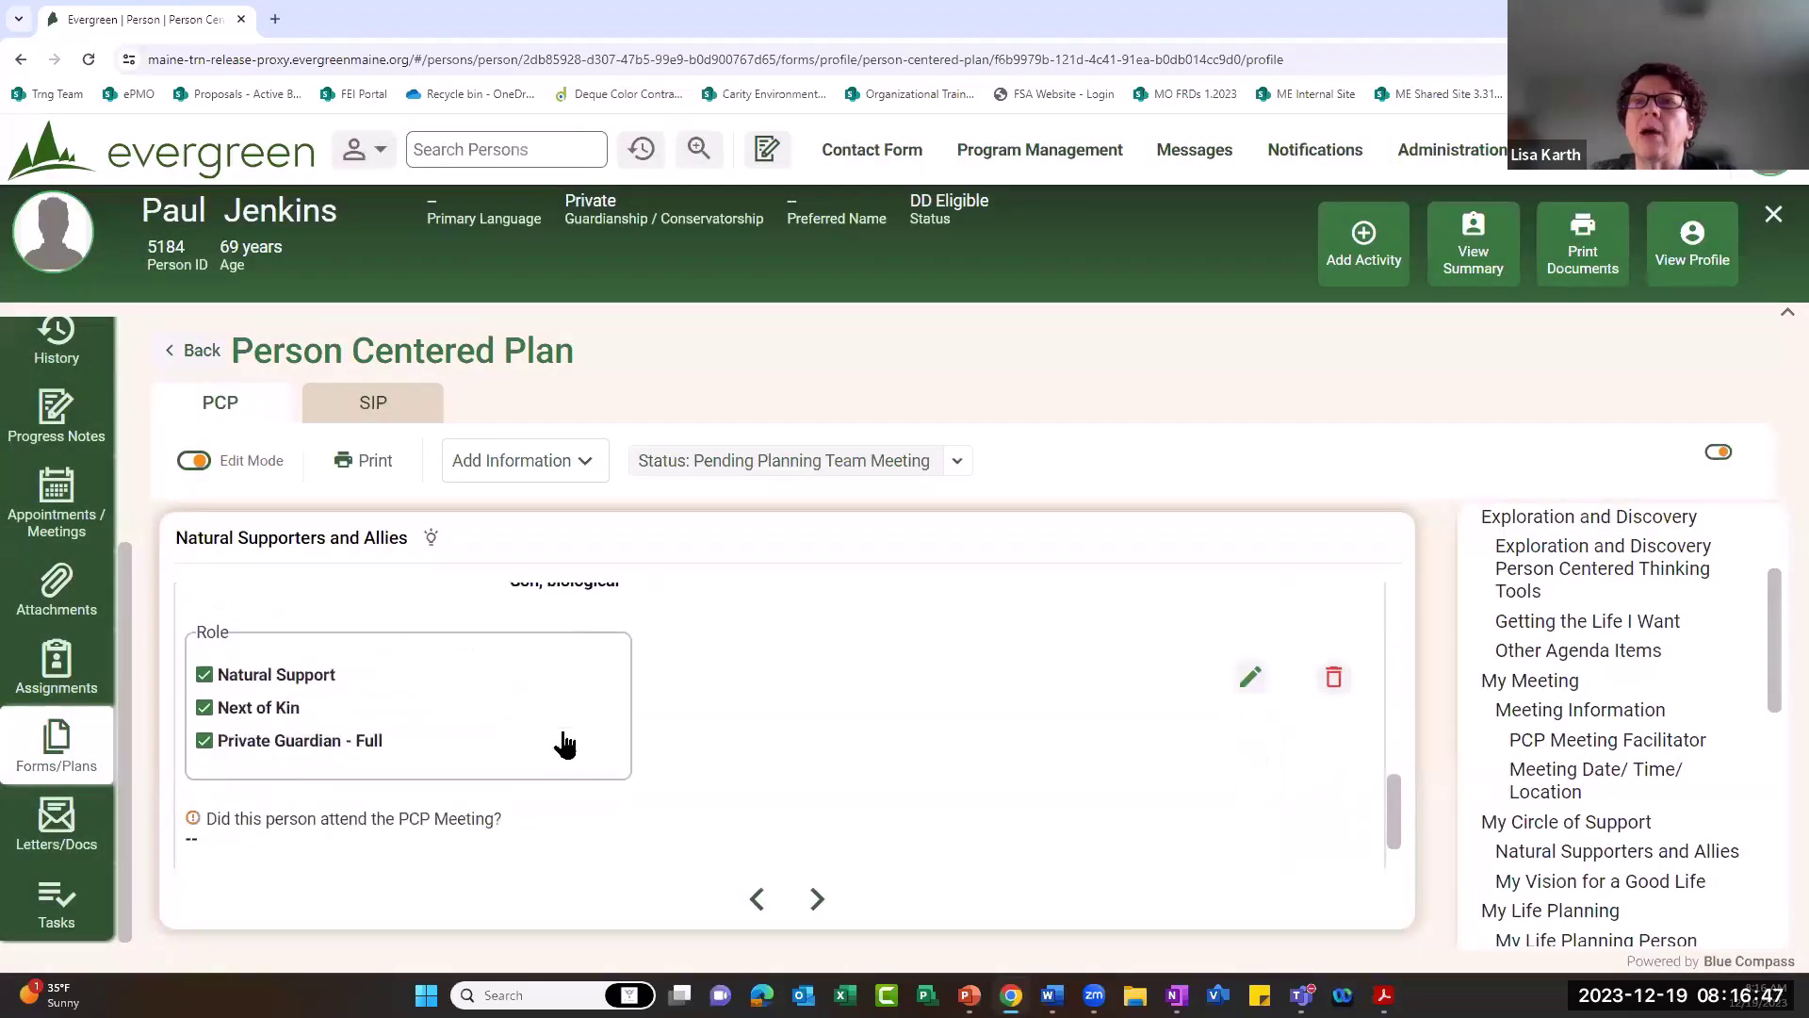
scroll(565, 744, down, 3)
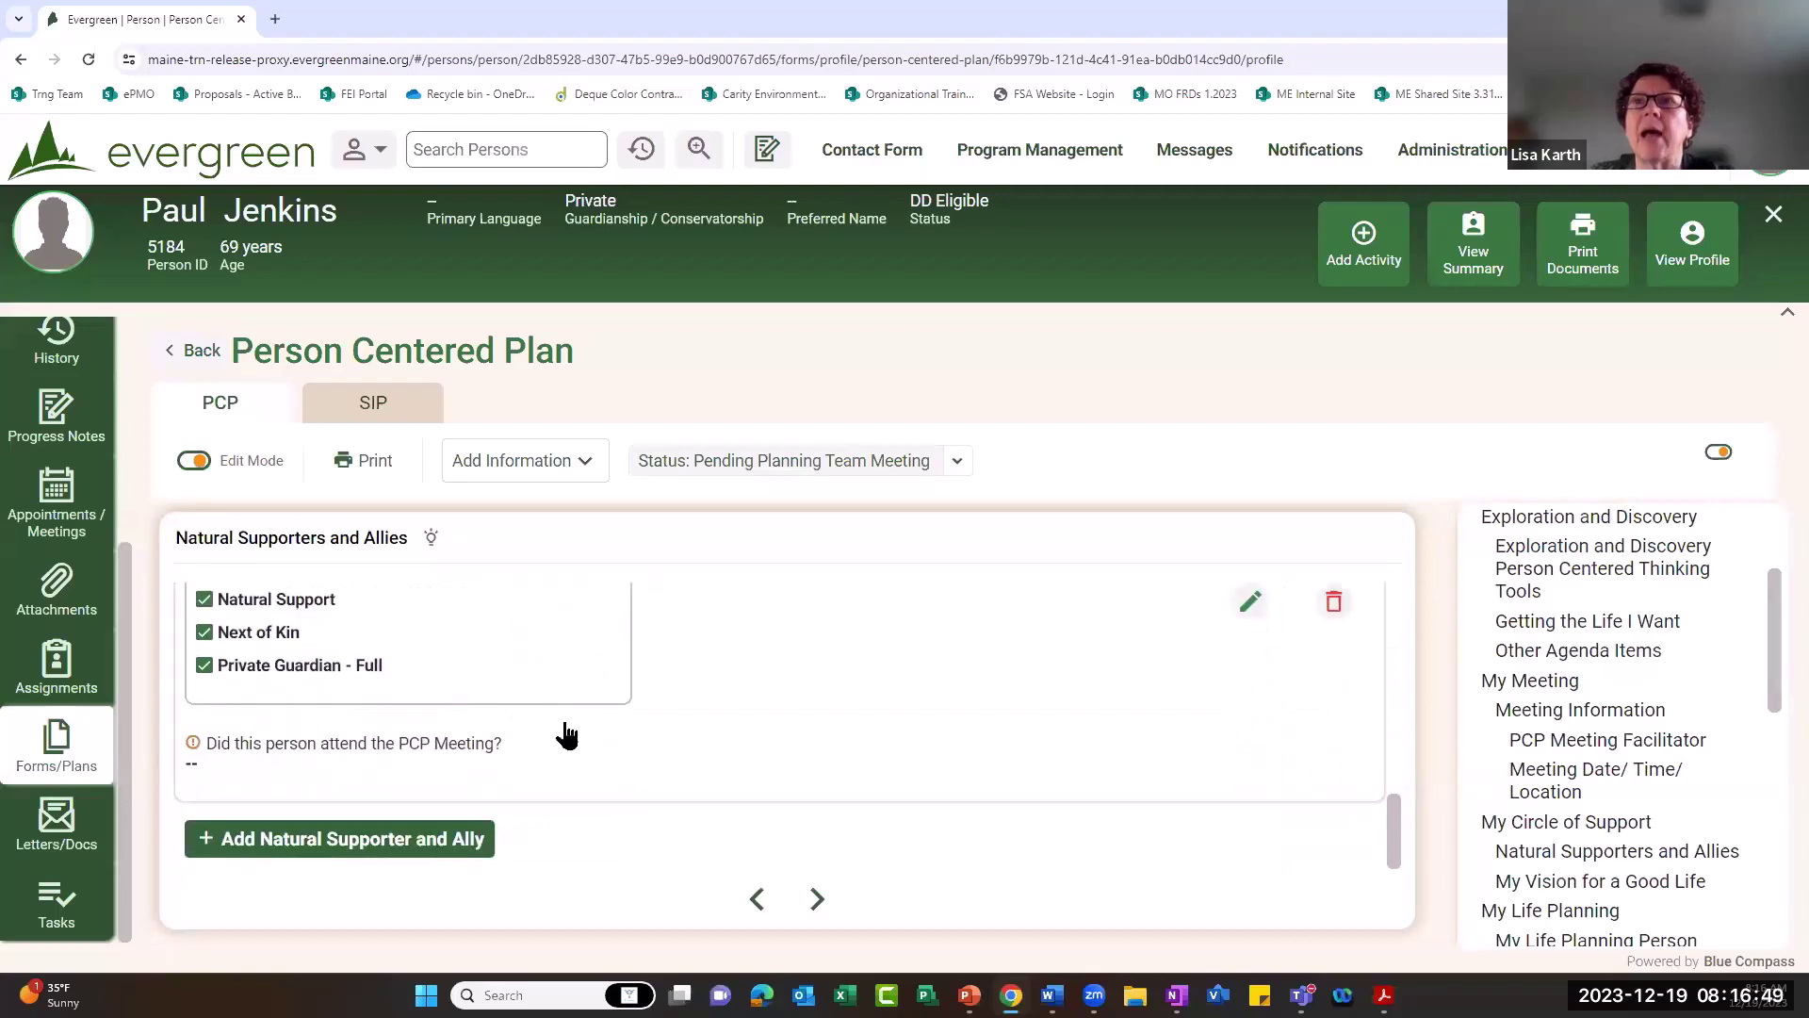
Record No for the son's PCP Meeting attendance and save it
click(353, 843)
click(367, 777)
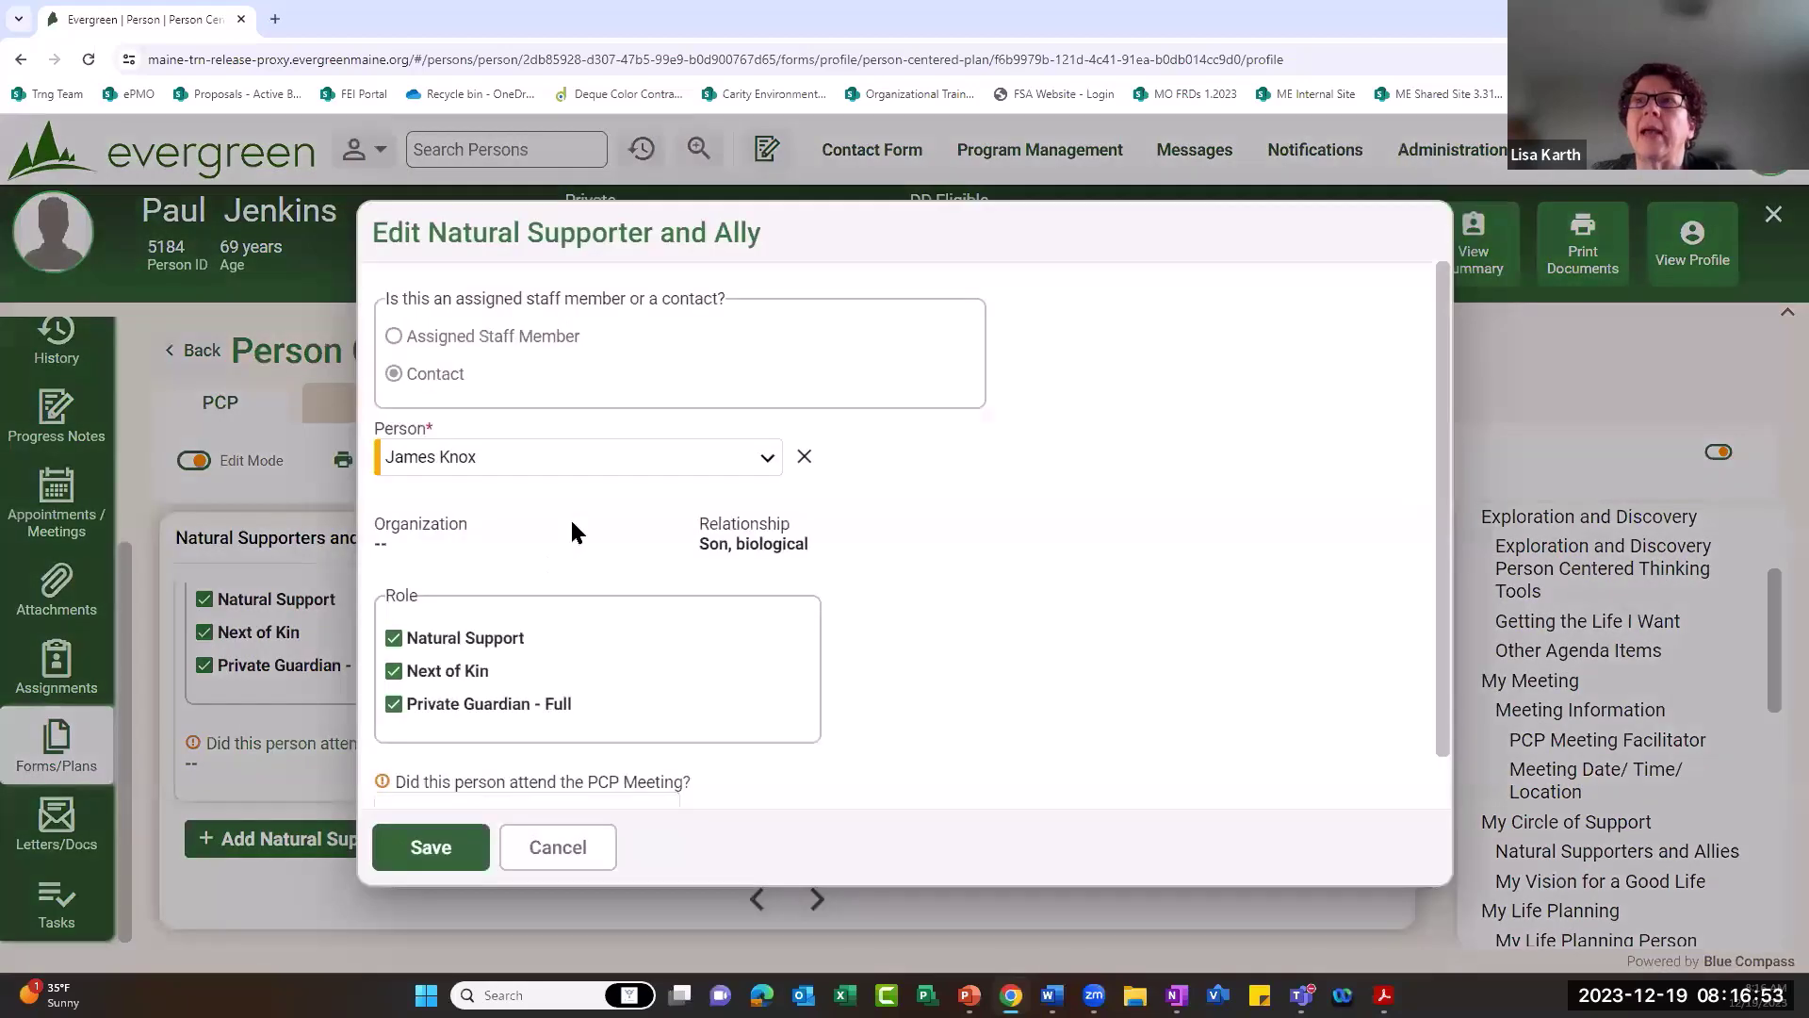
scroll(438, 688, down, 1)
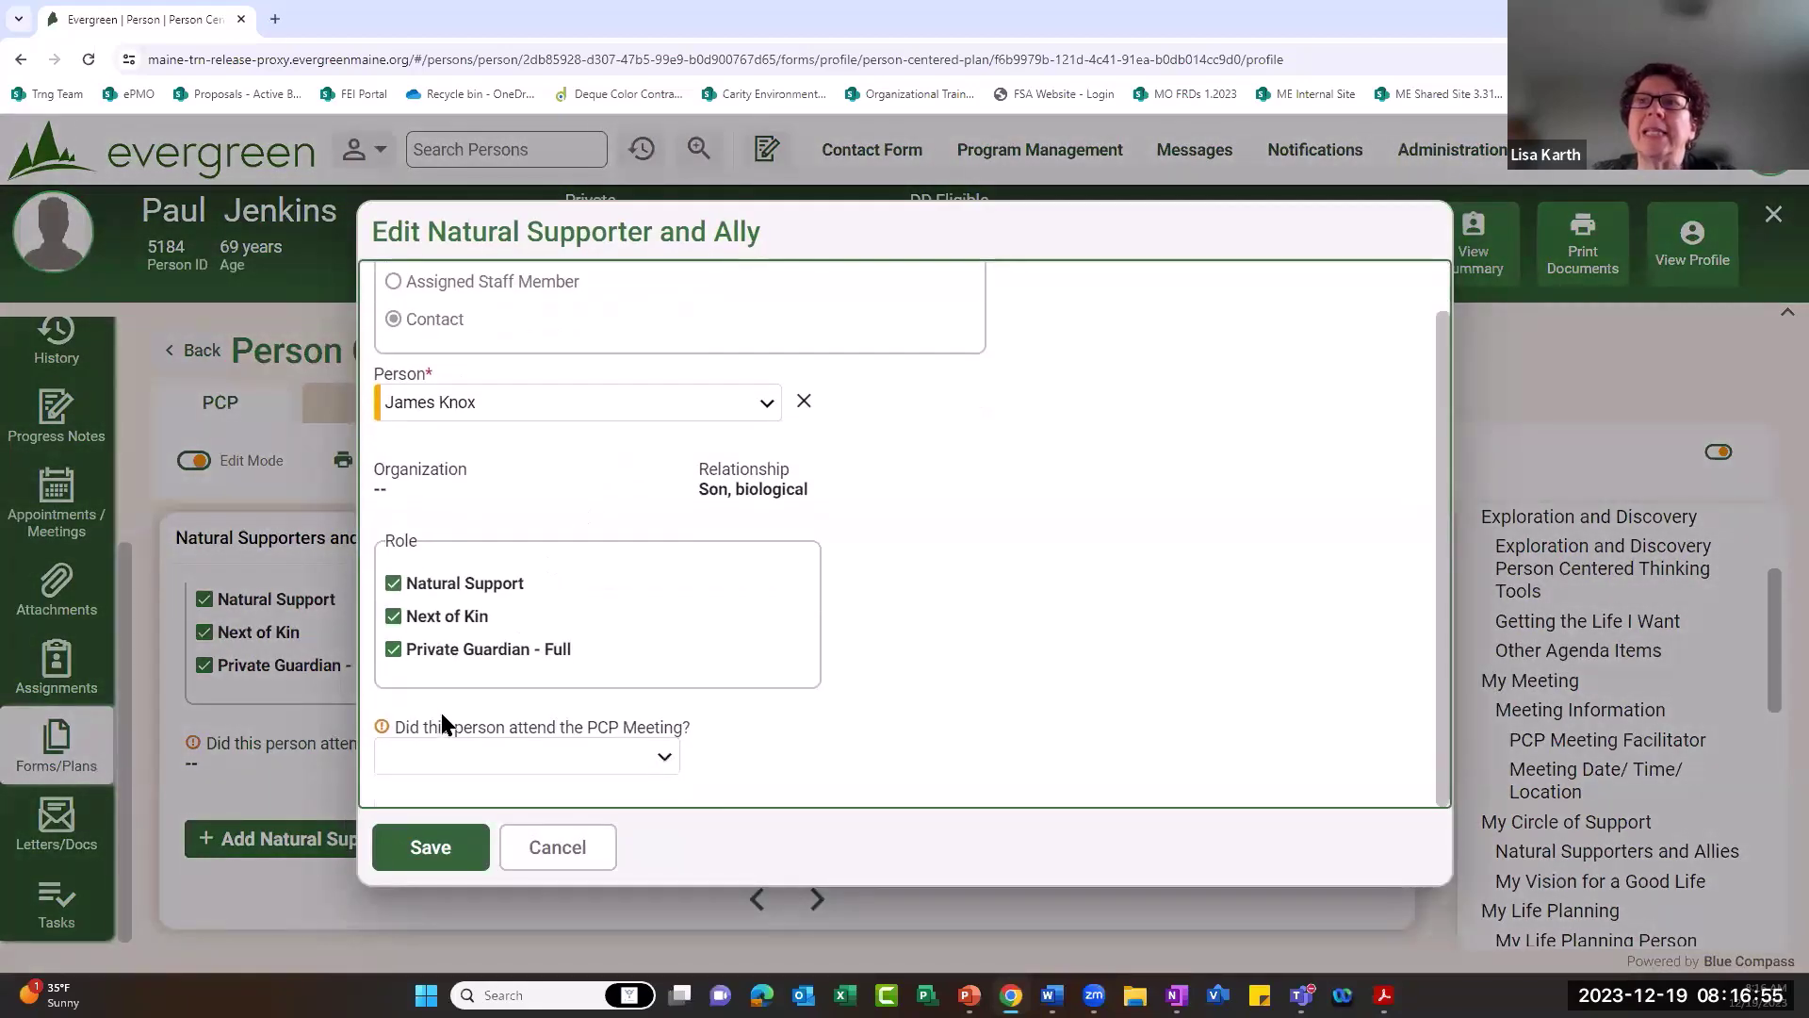
click(460, 753)
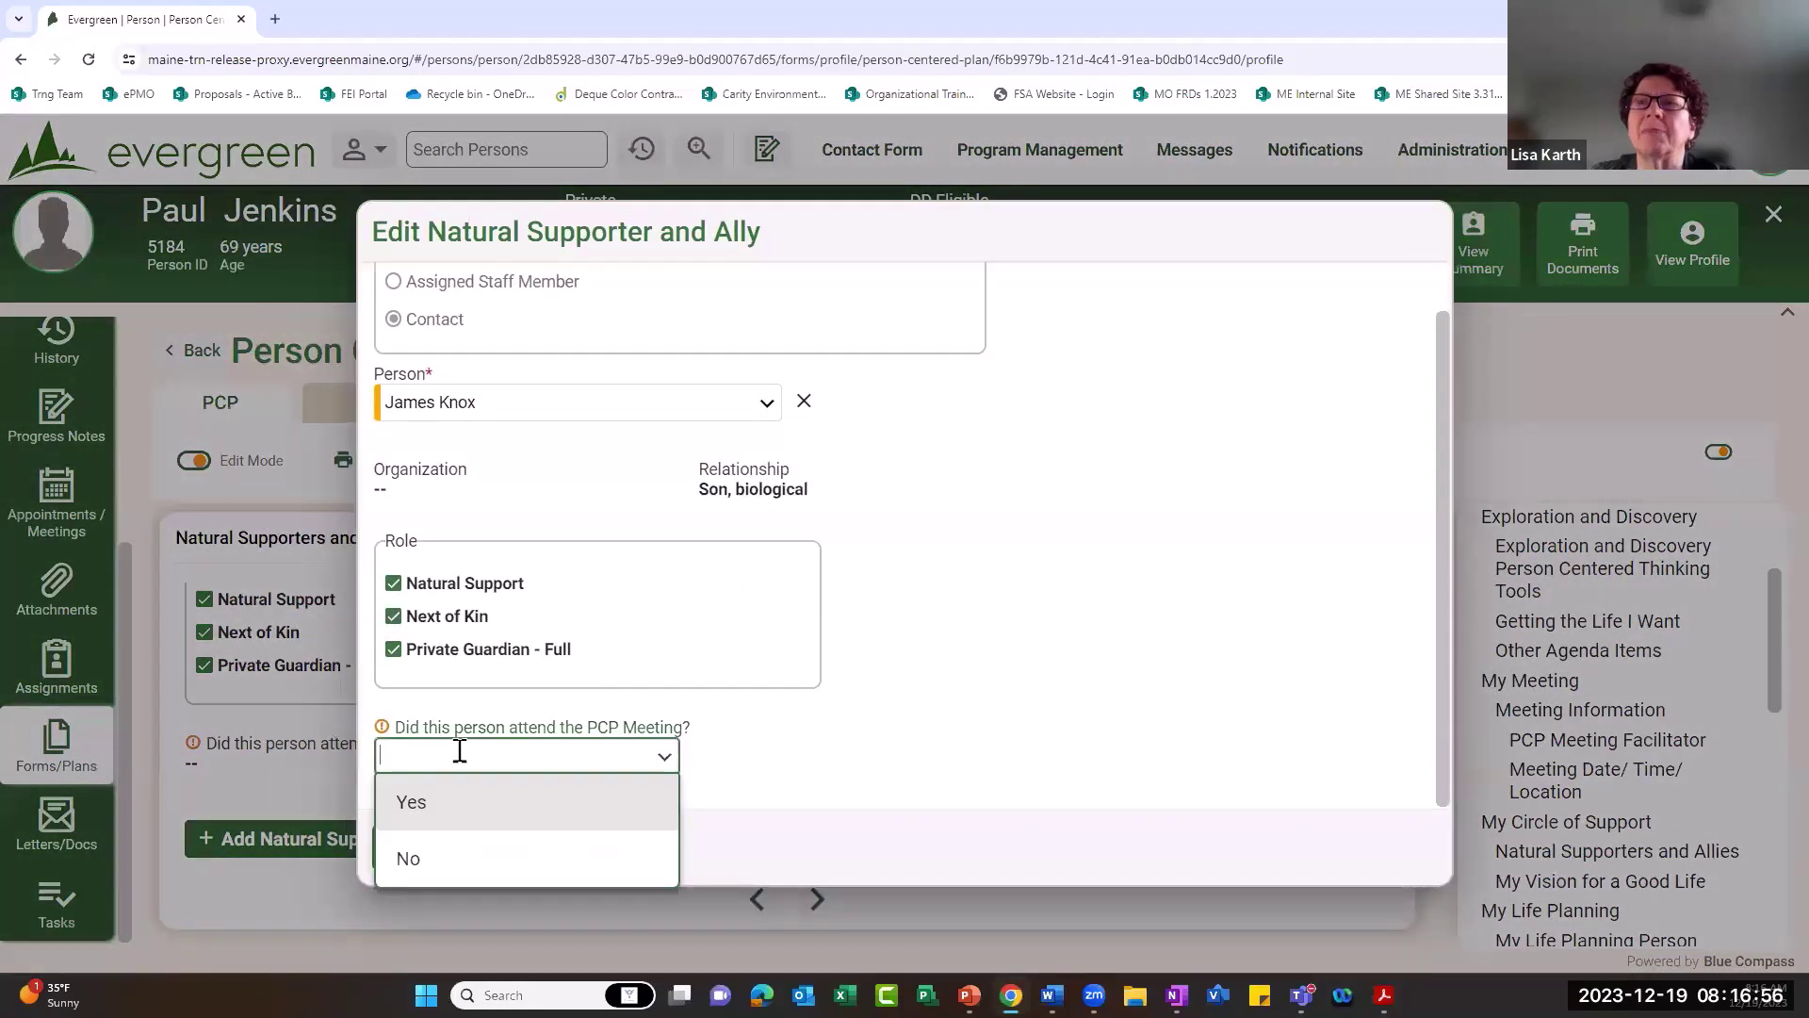
click(426, 859)
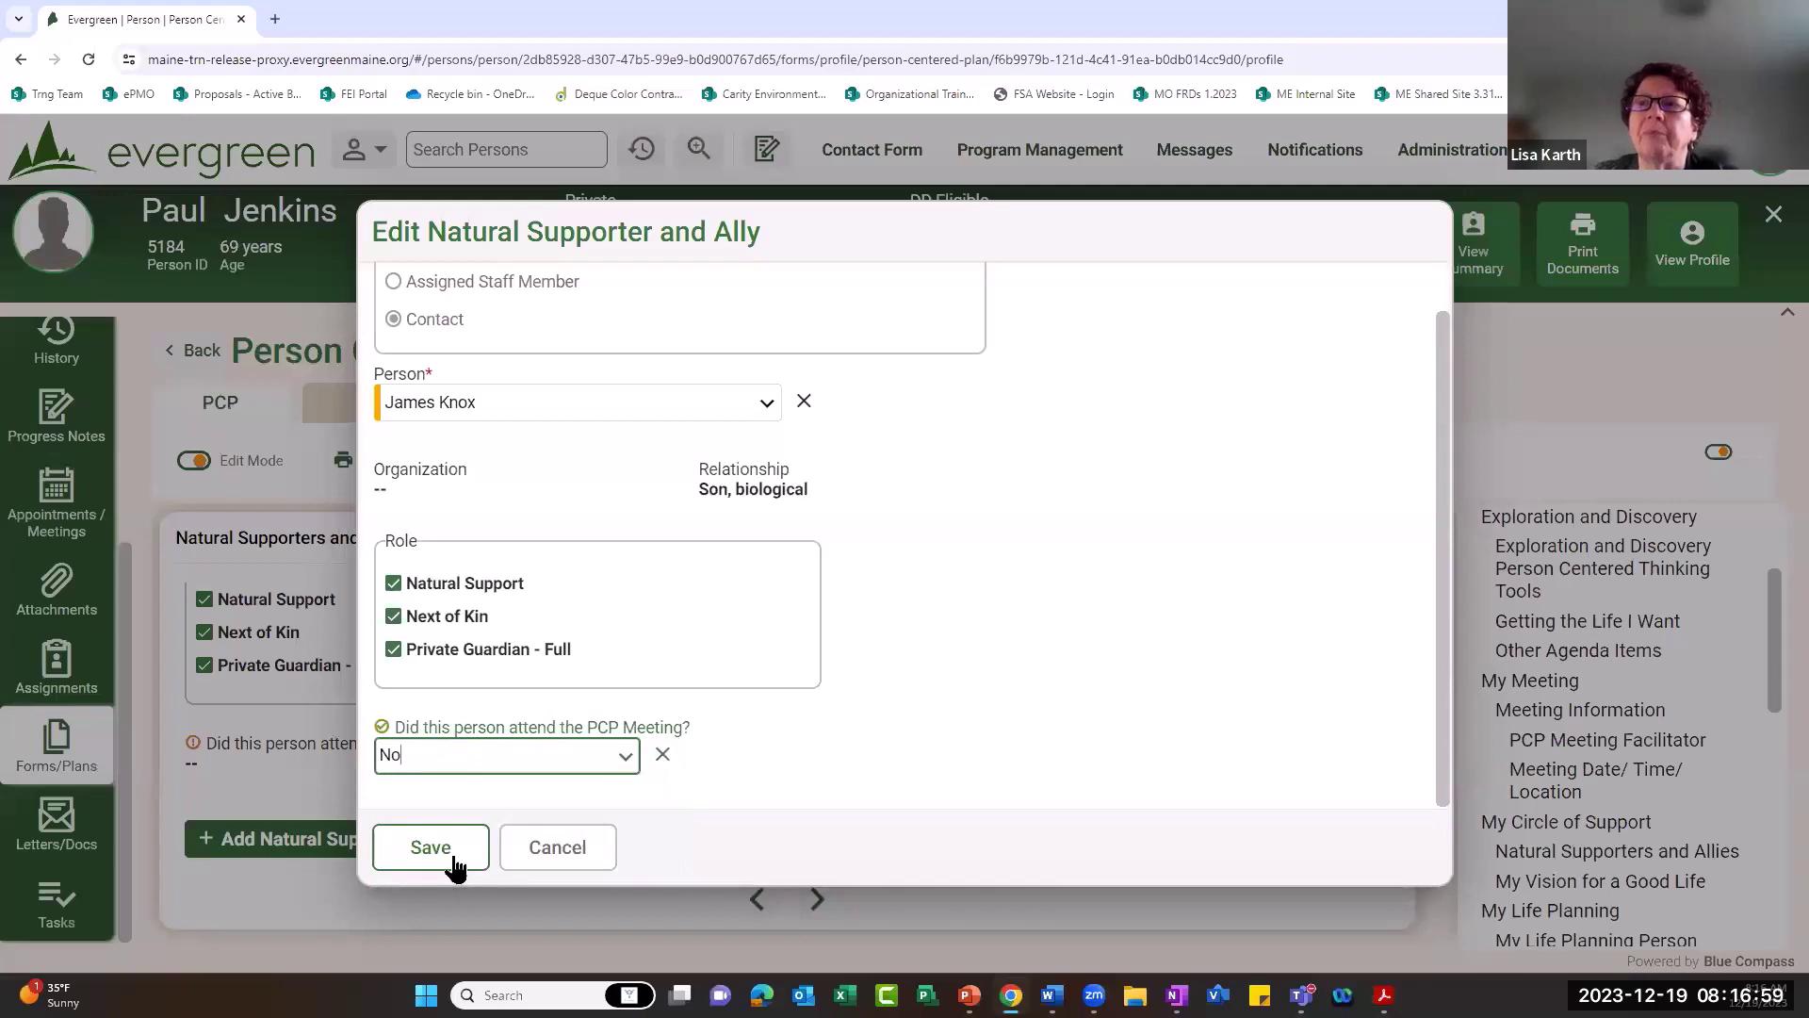
click(454, 854)
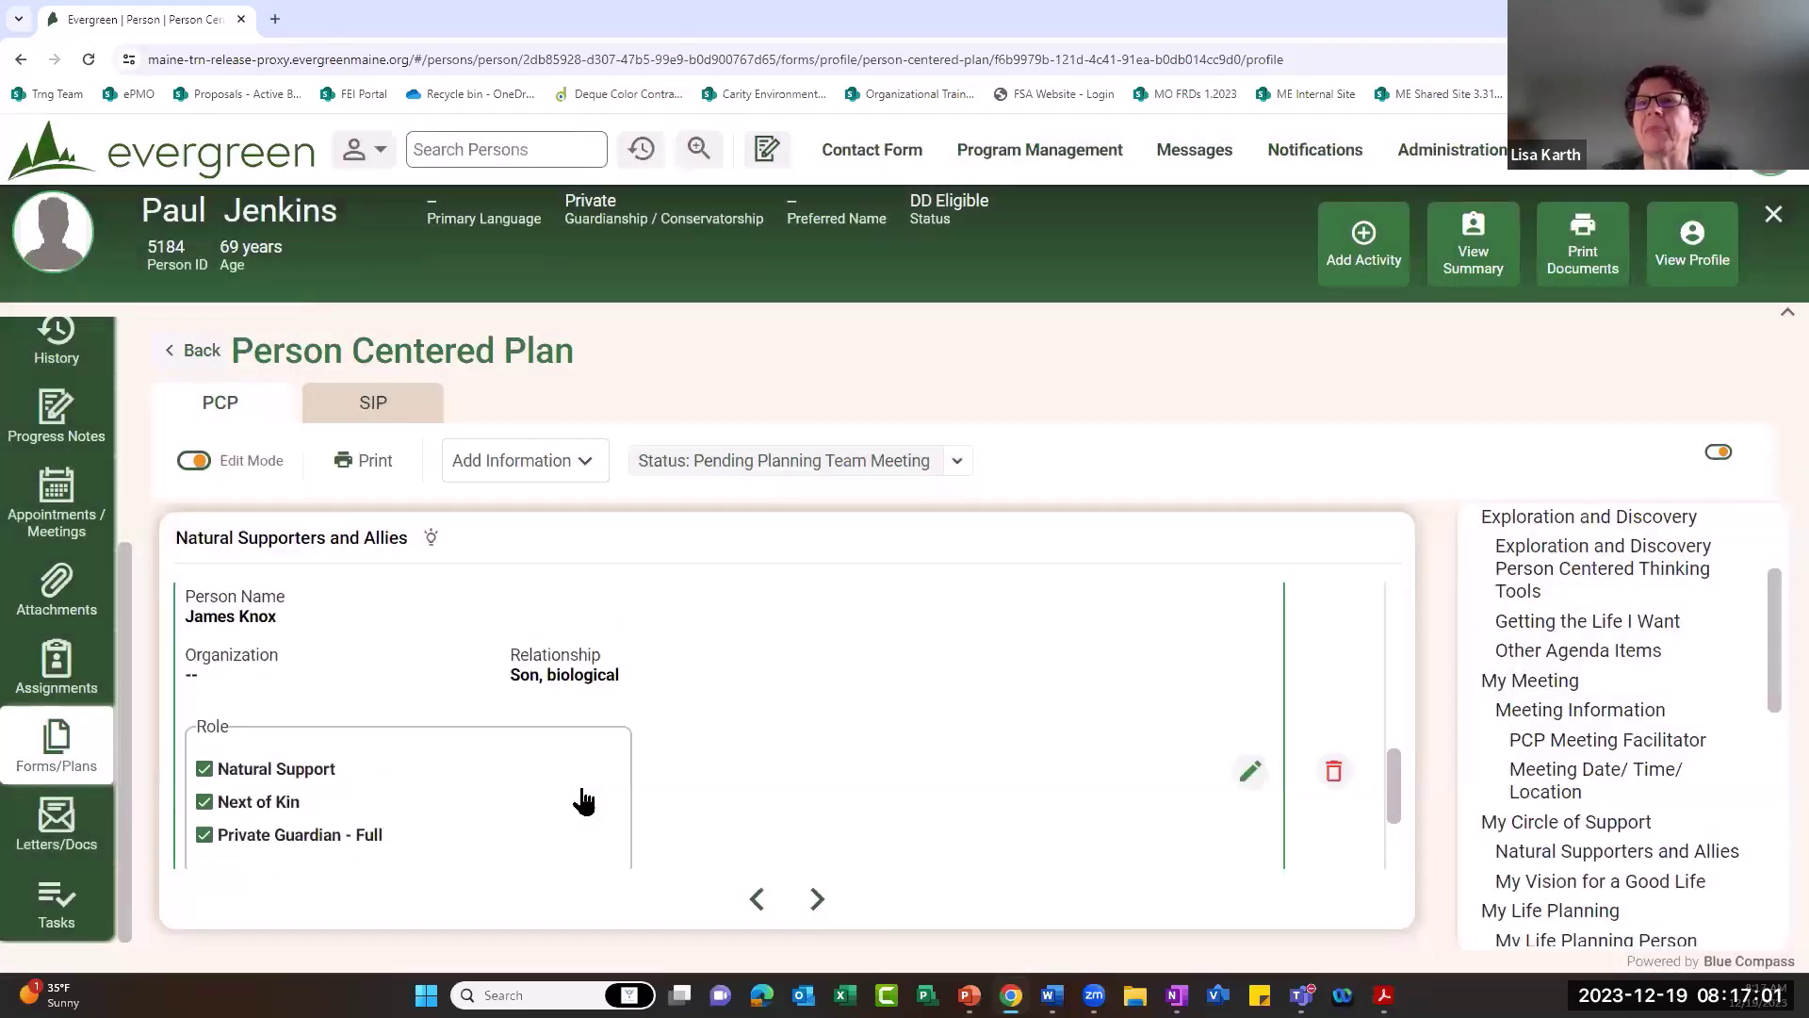
scroll(578, 801, down, 3)
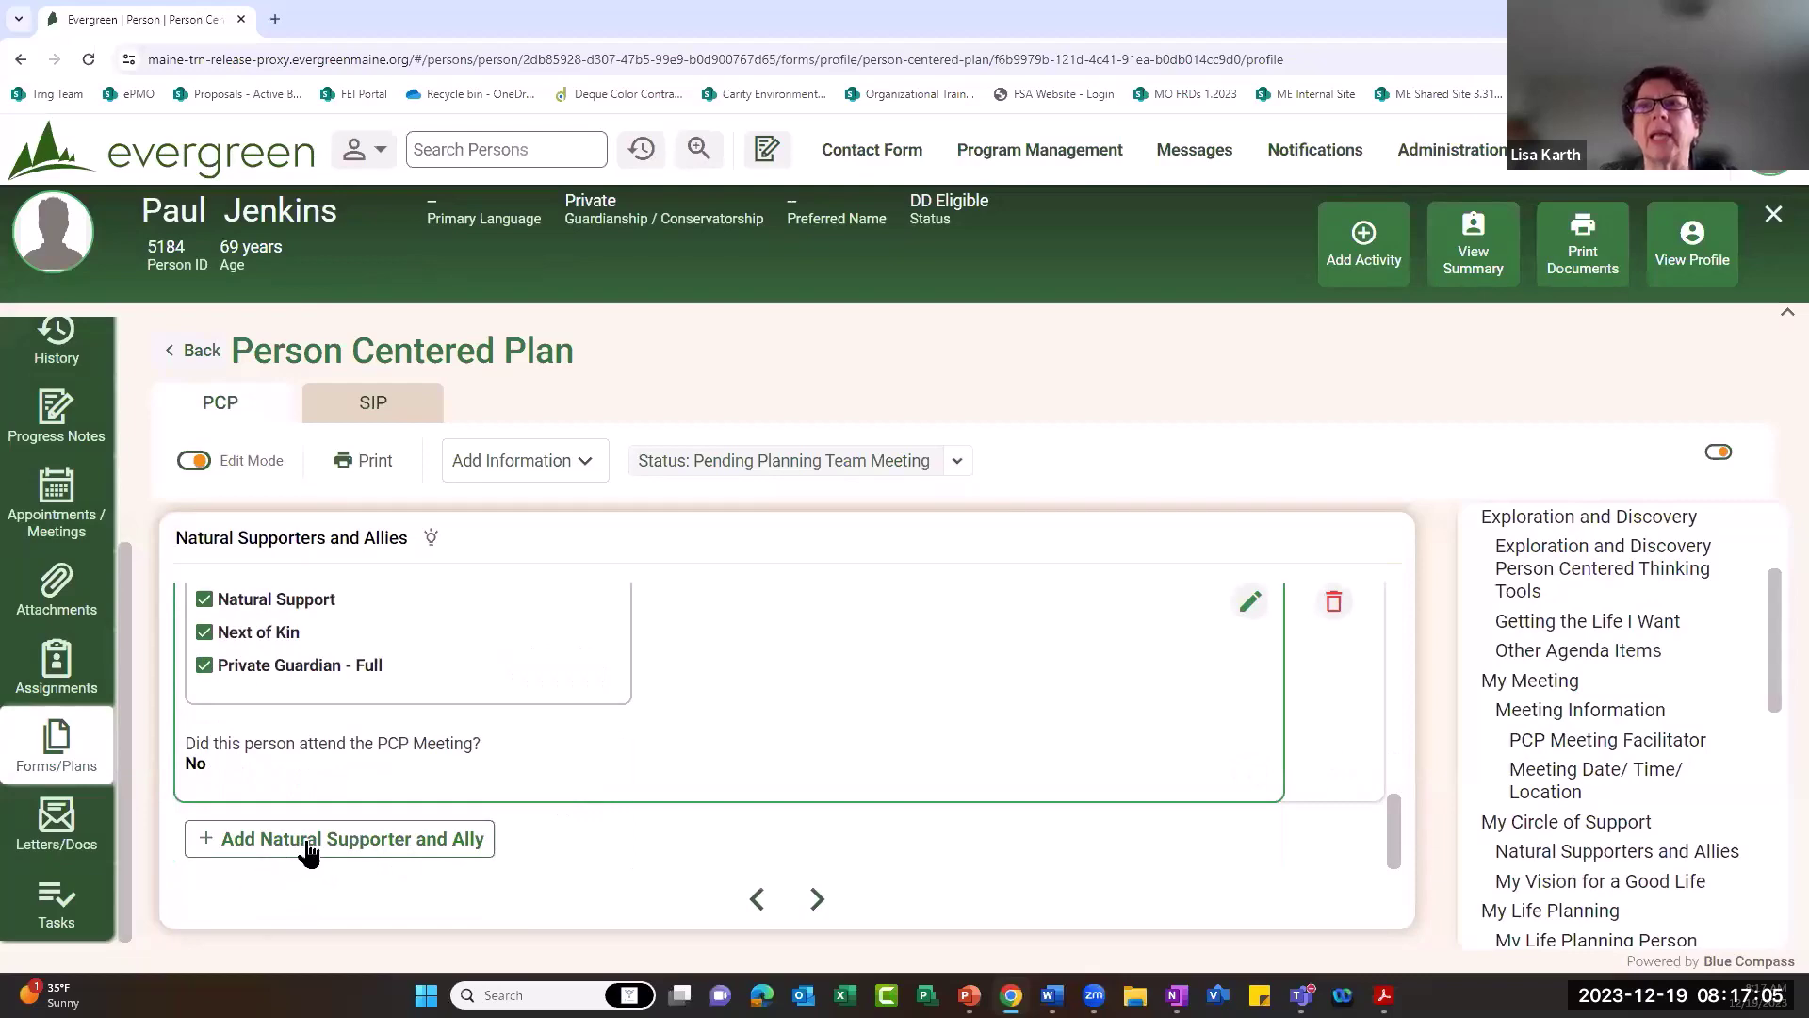
Start a new Contact-type natural supporter, browse the Person list, then cancel without adding anyone
click(373, 853)
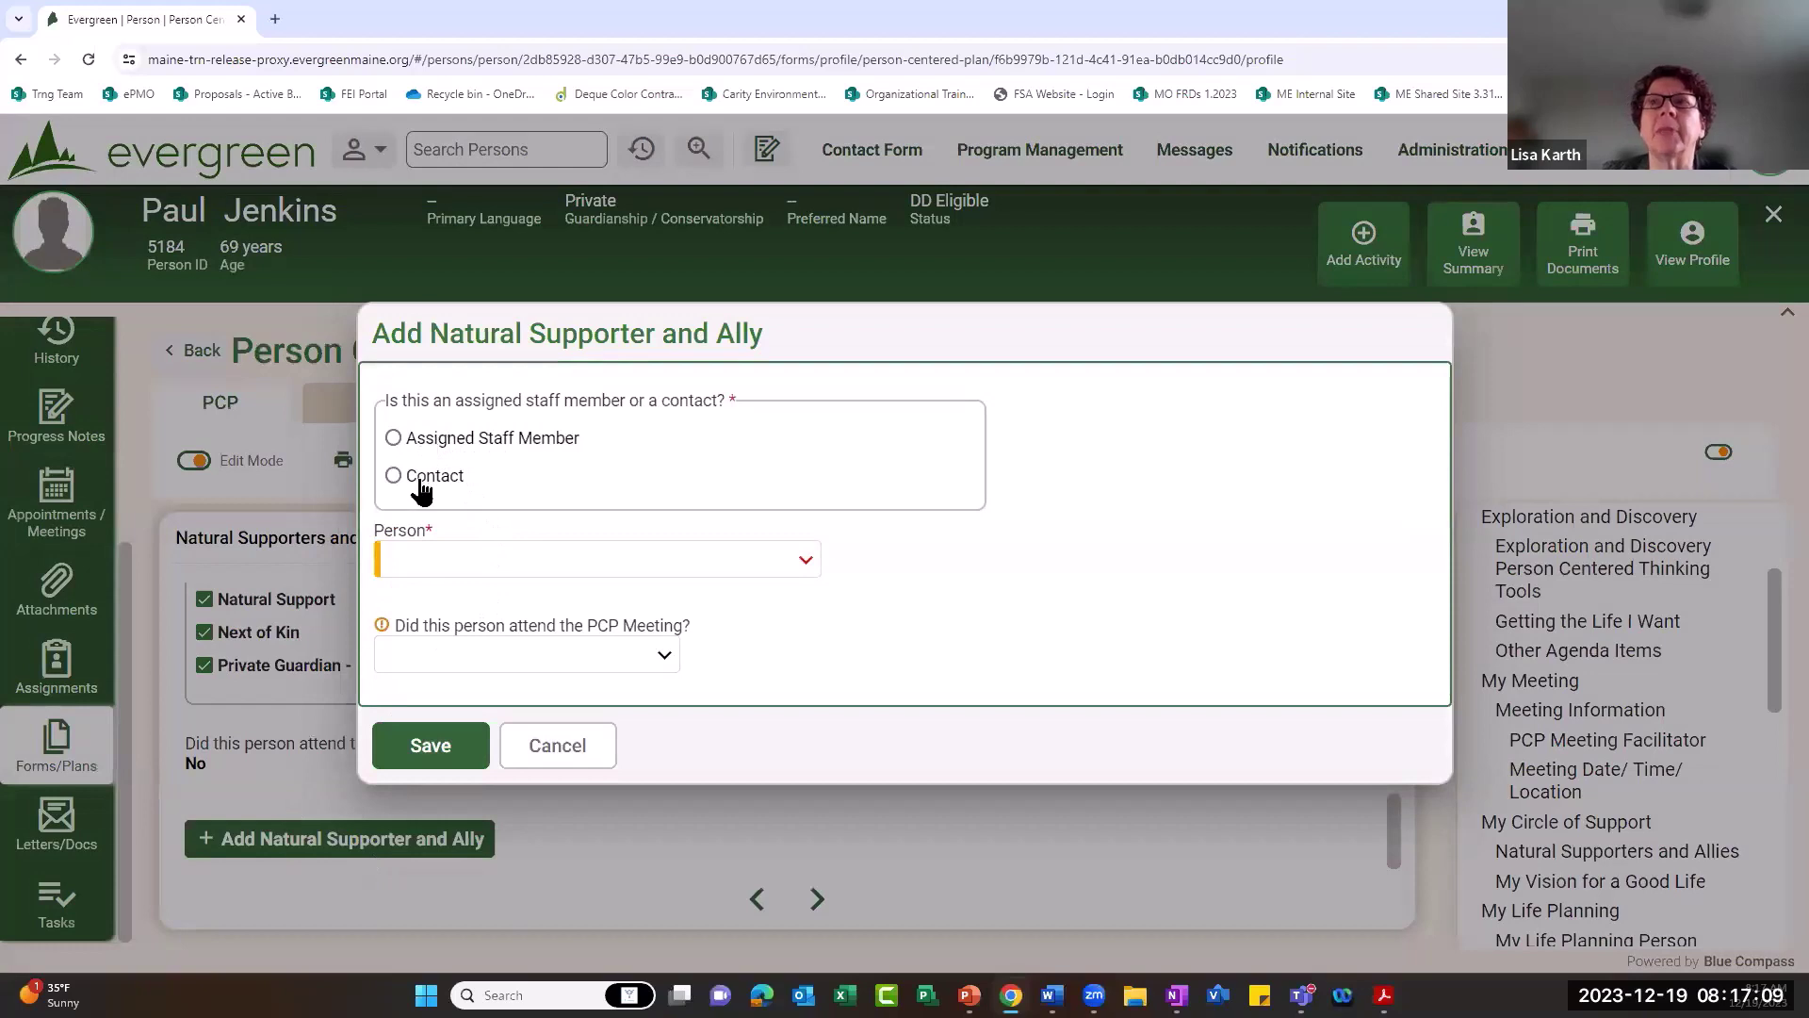
click(391, 475)
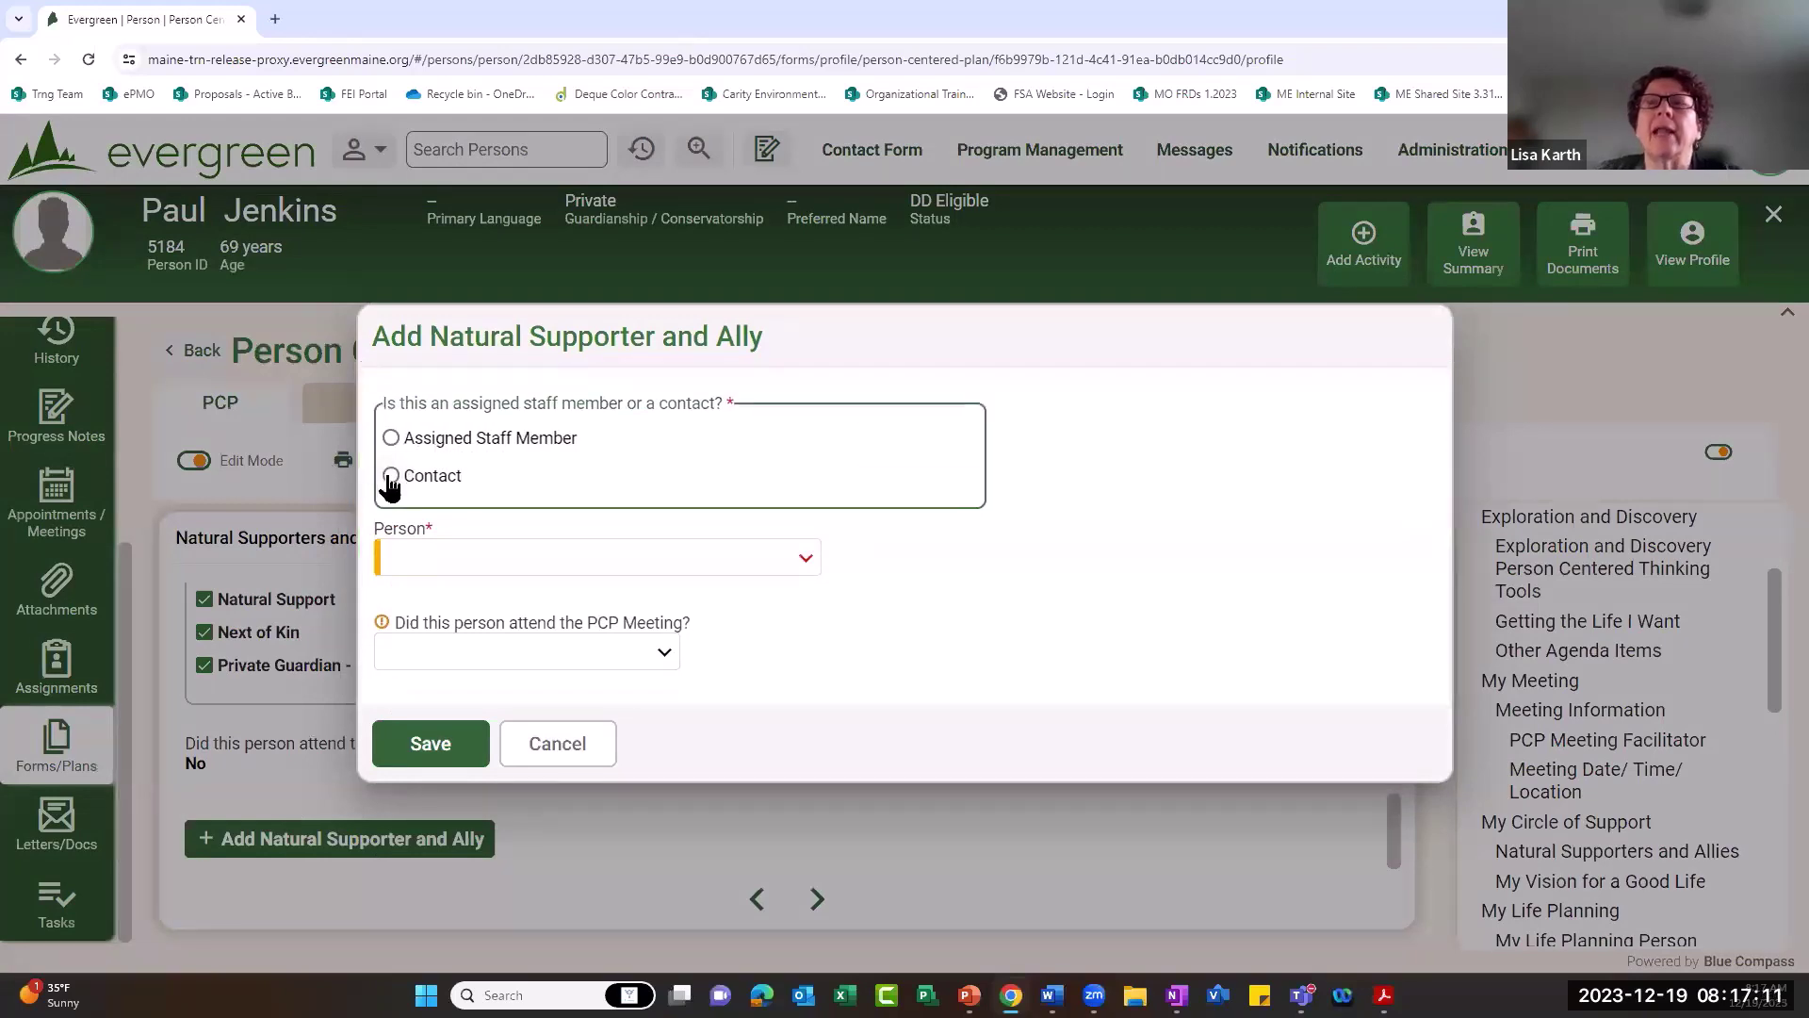
click(486, 555)
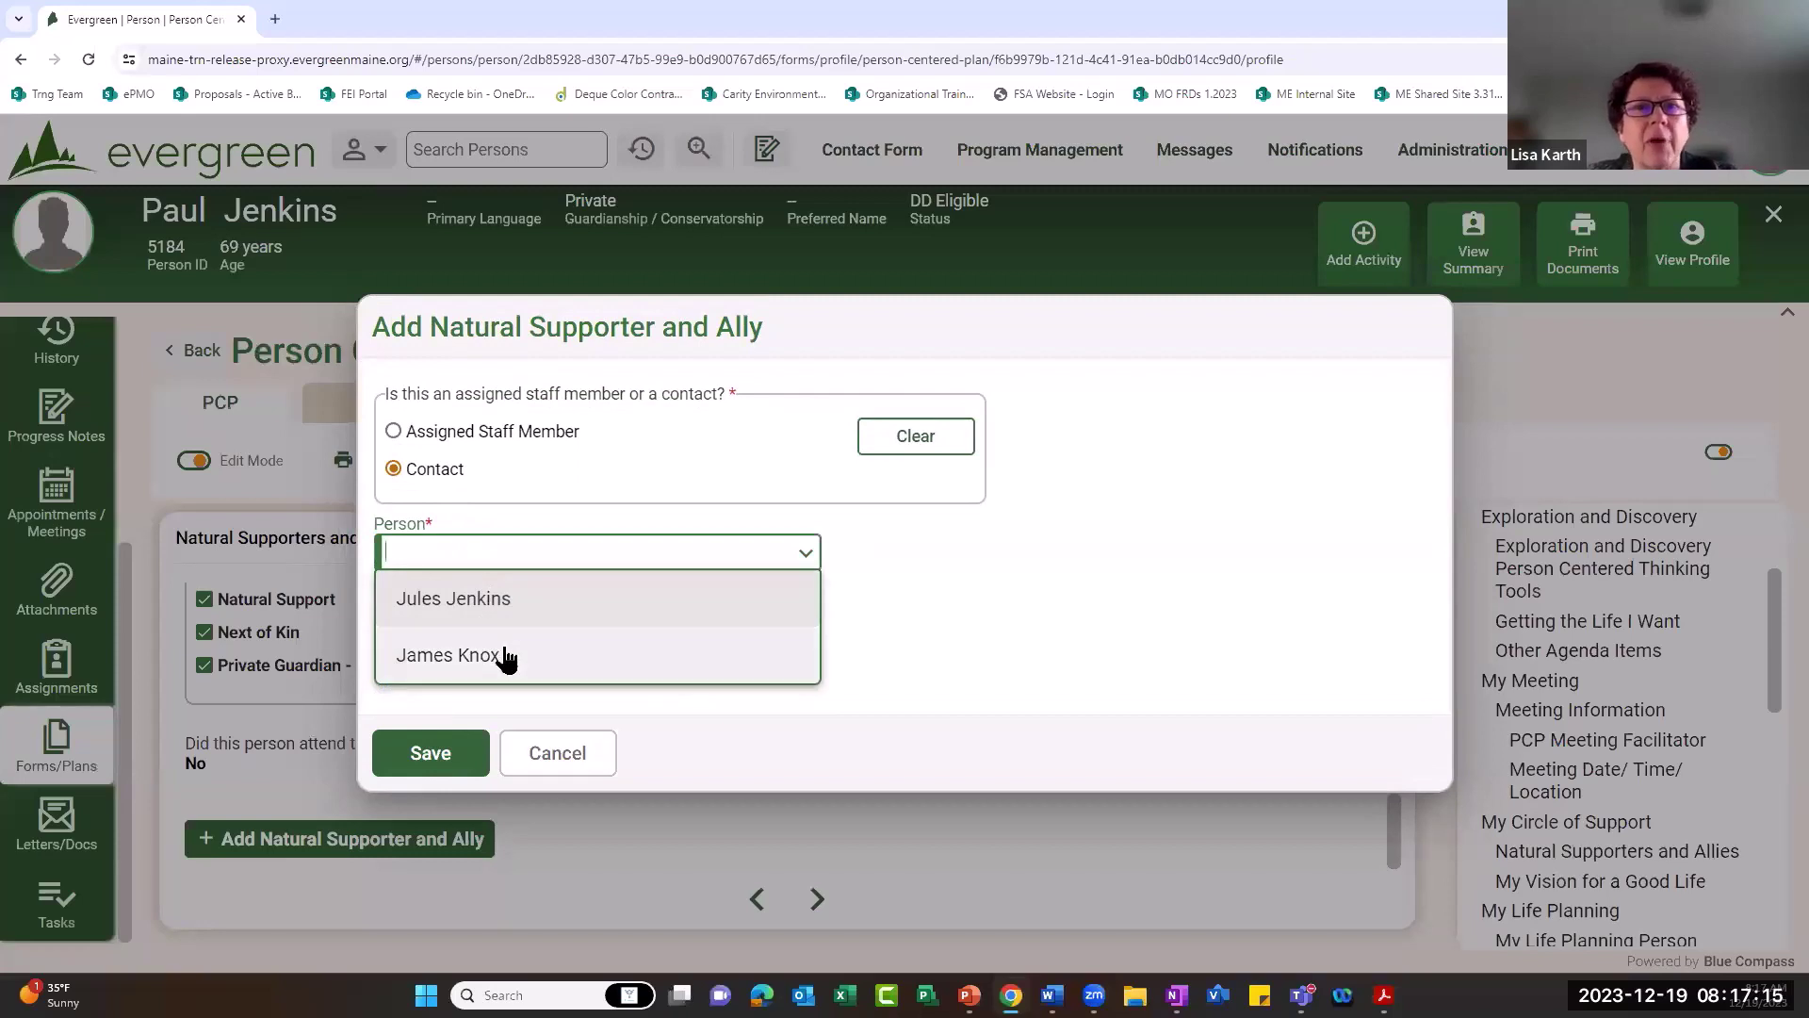
click(557, 753)
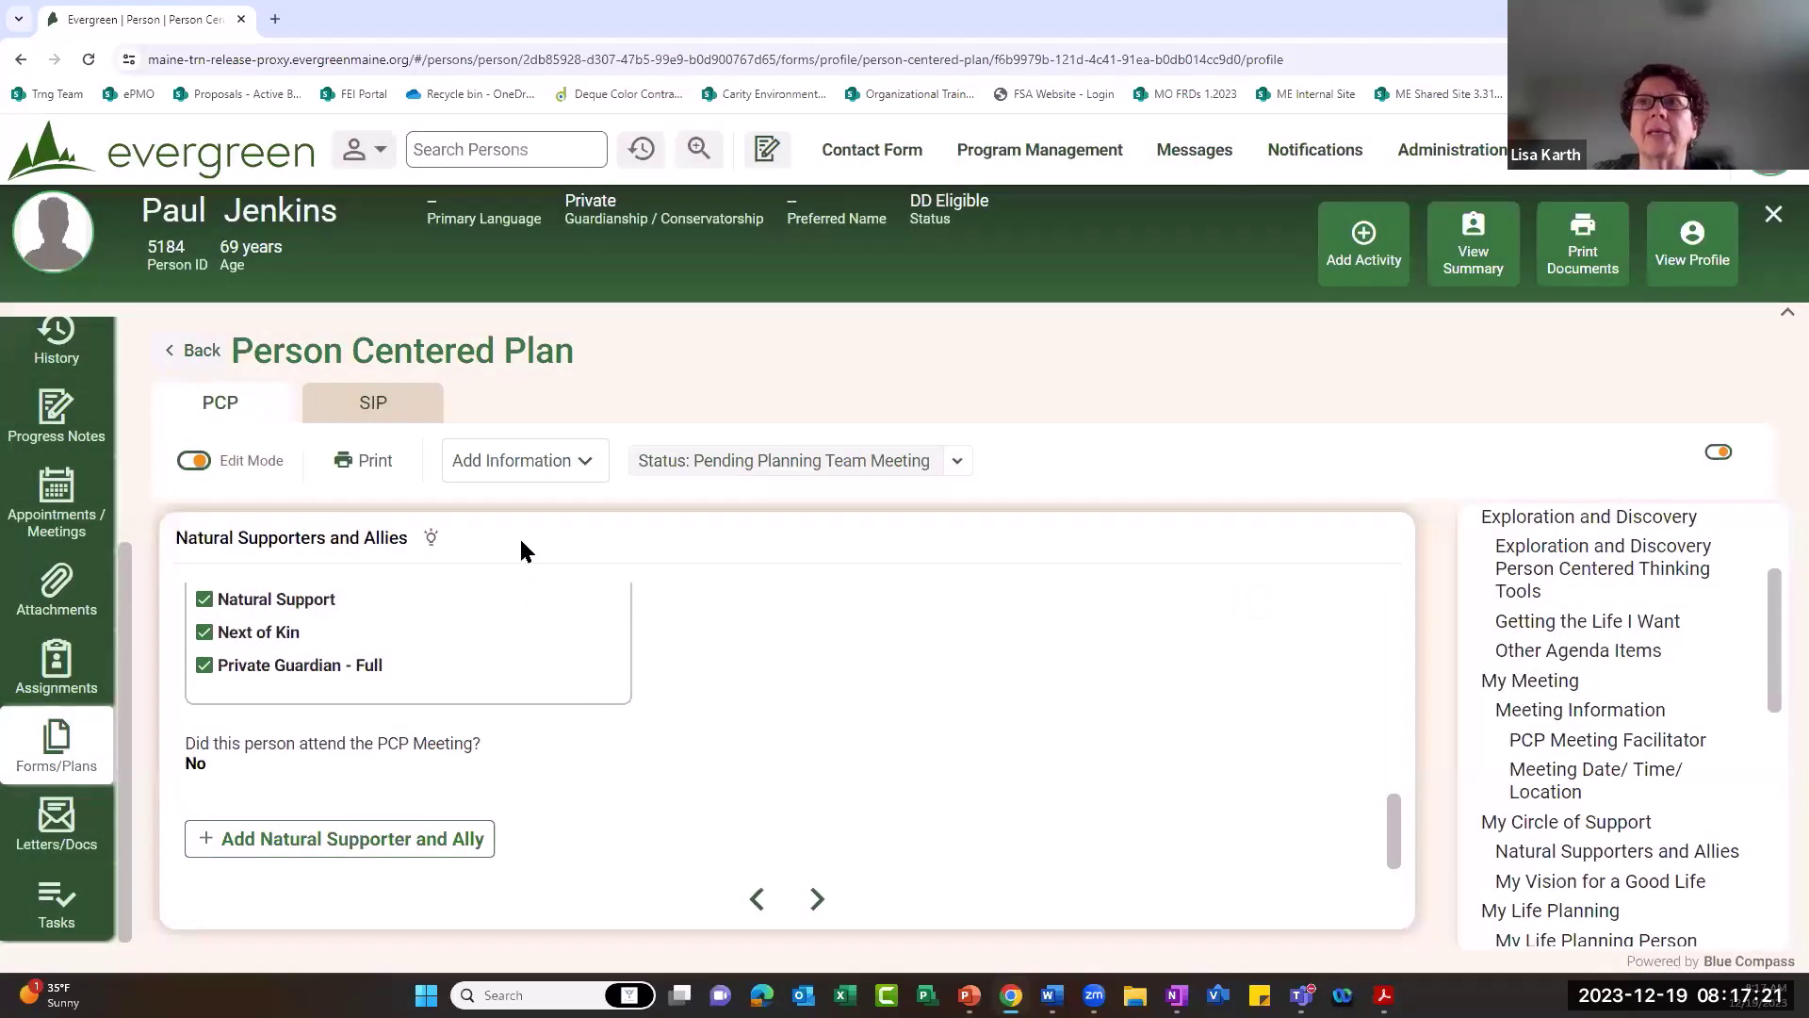
click(544, 458)
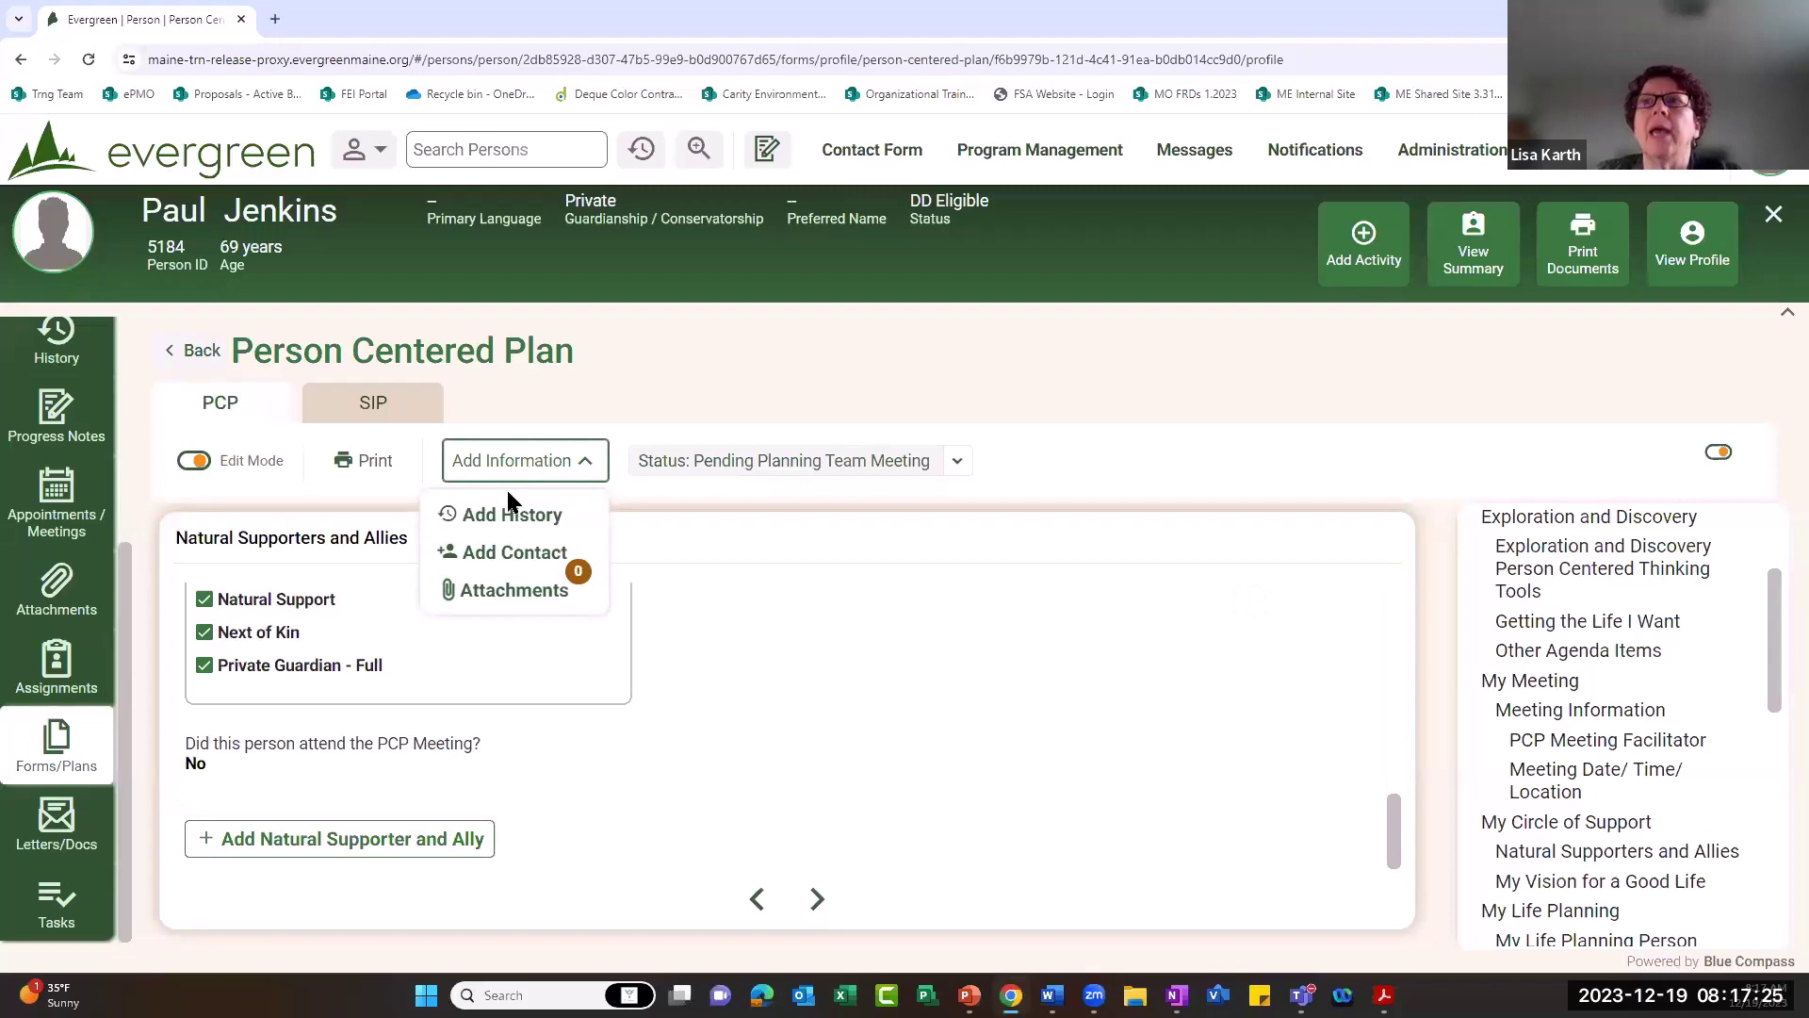
click(494, 556)
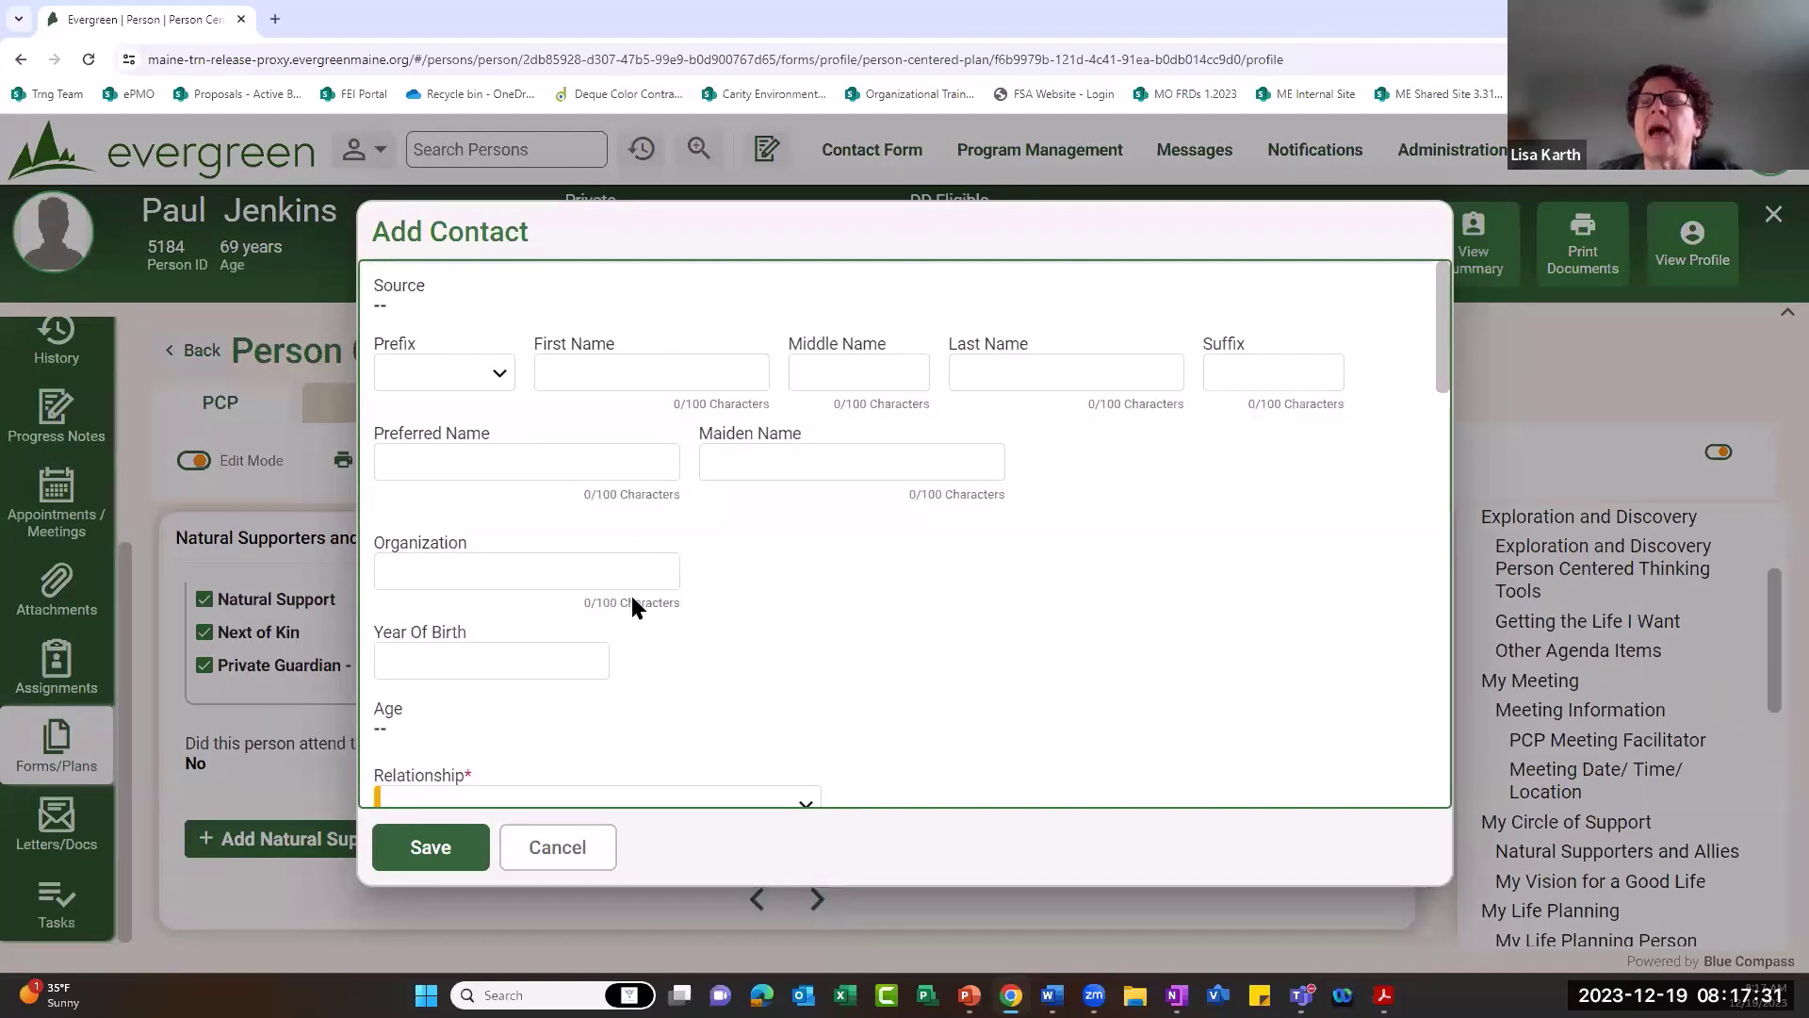
scroll(625, 600, down, 2)
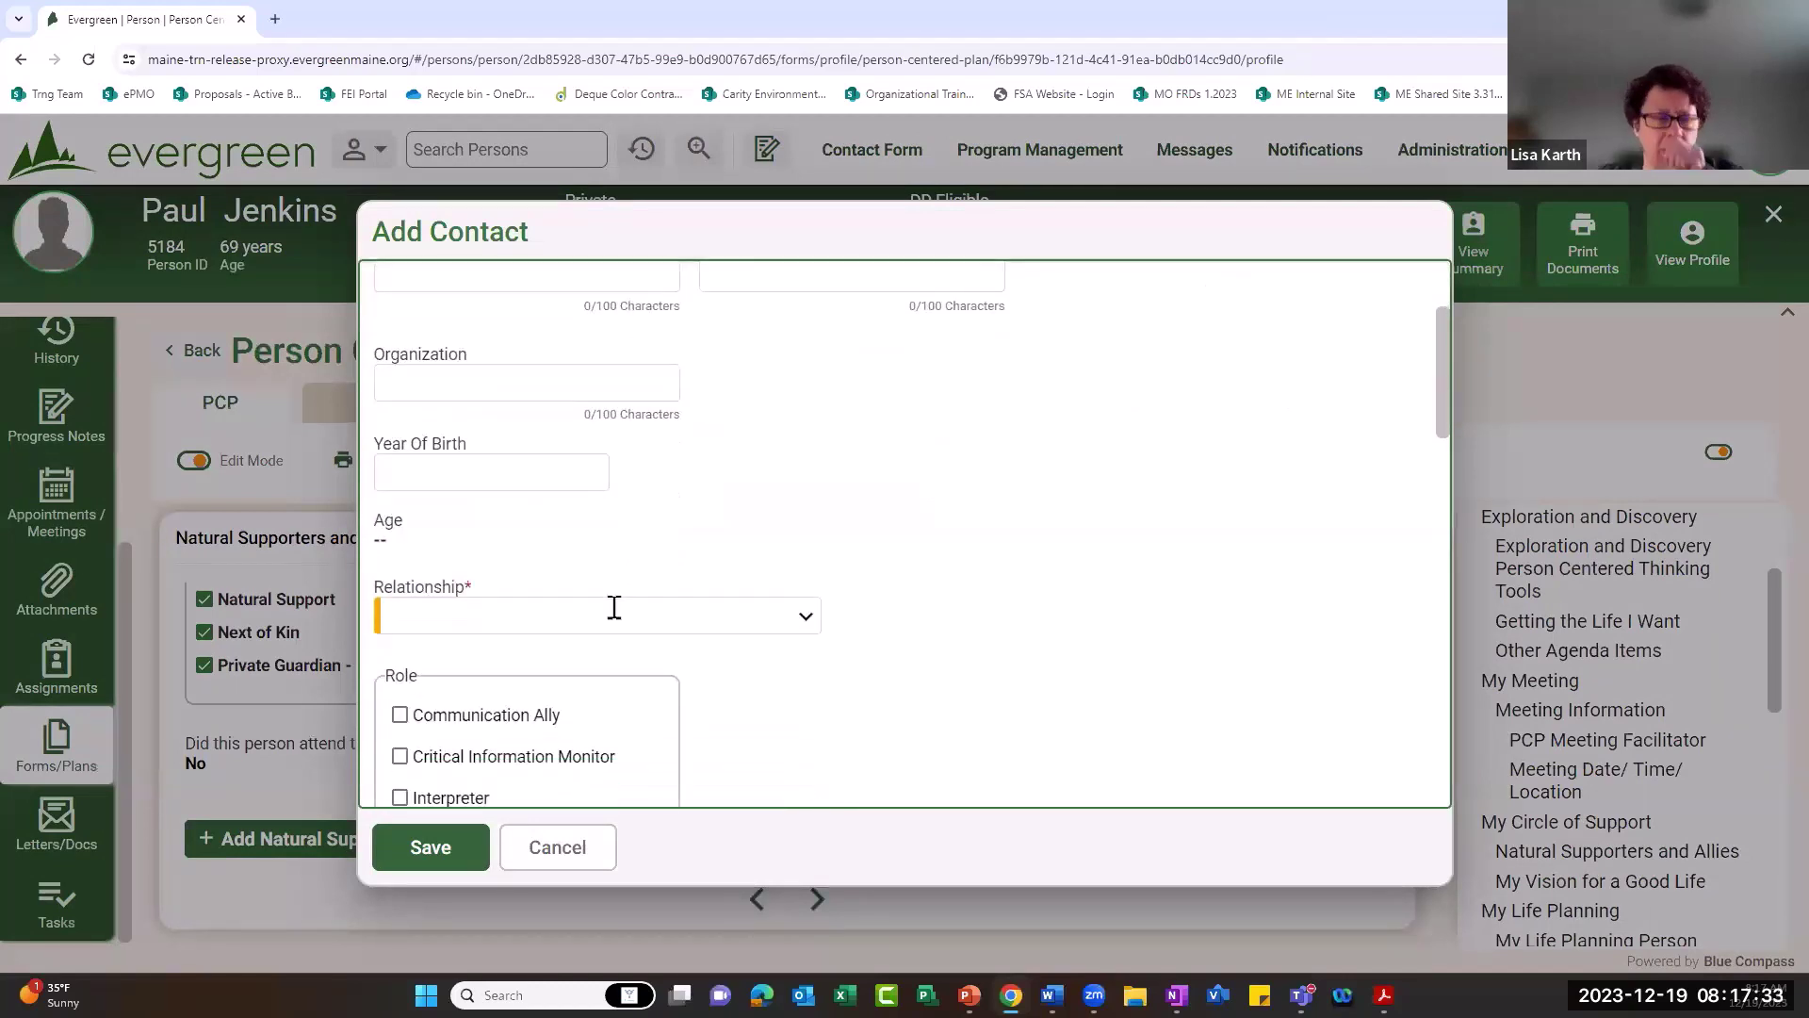
scroll(603, 640, down, 7)
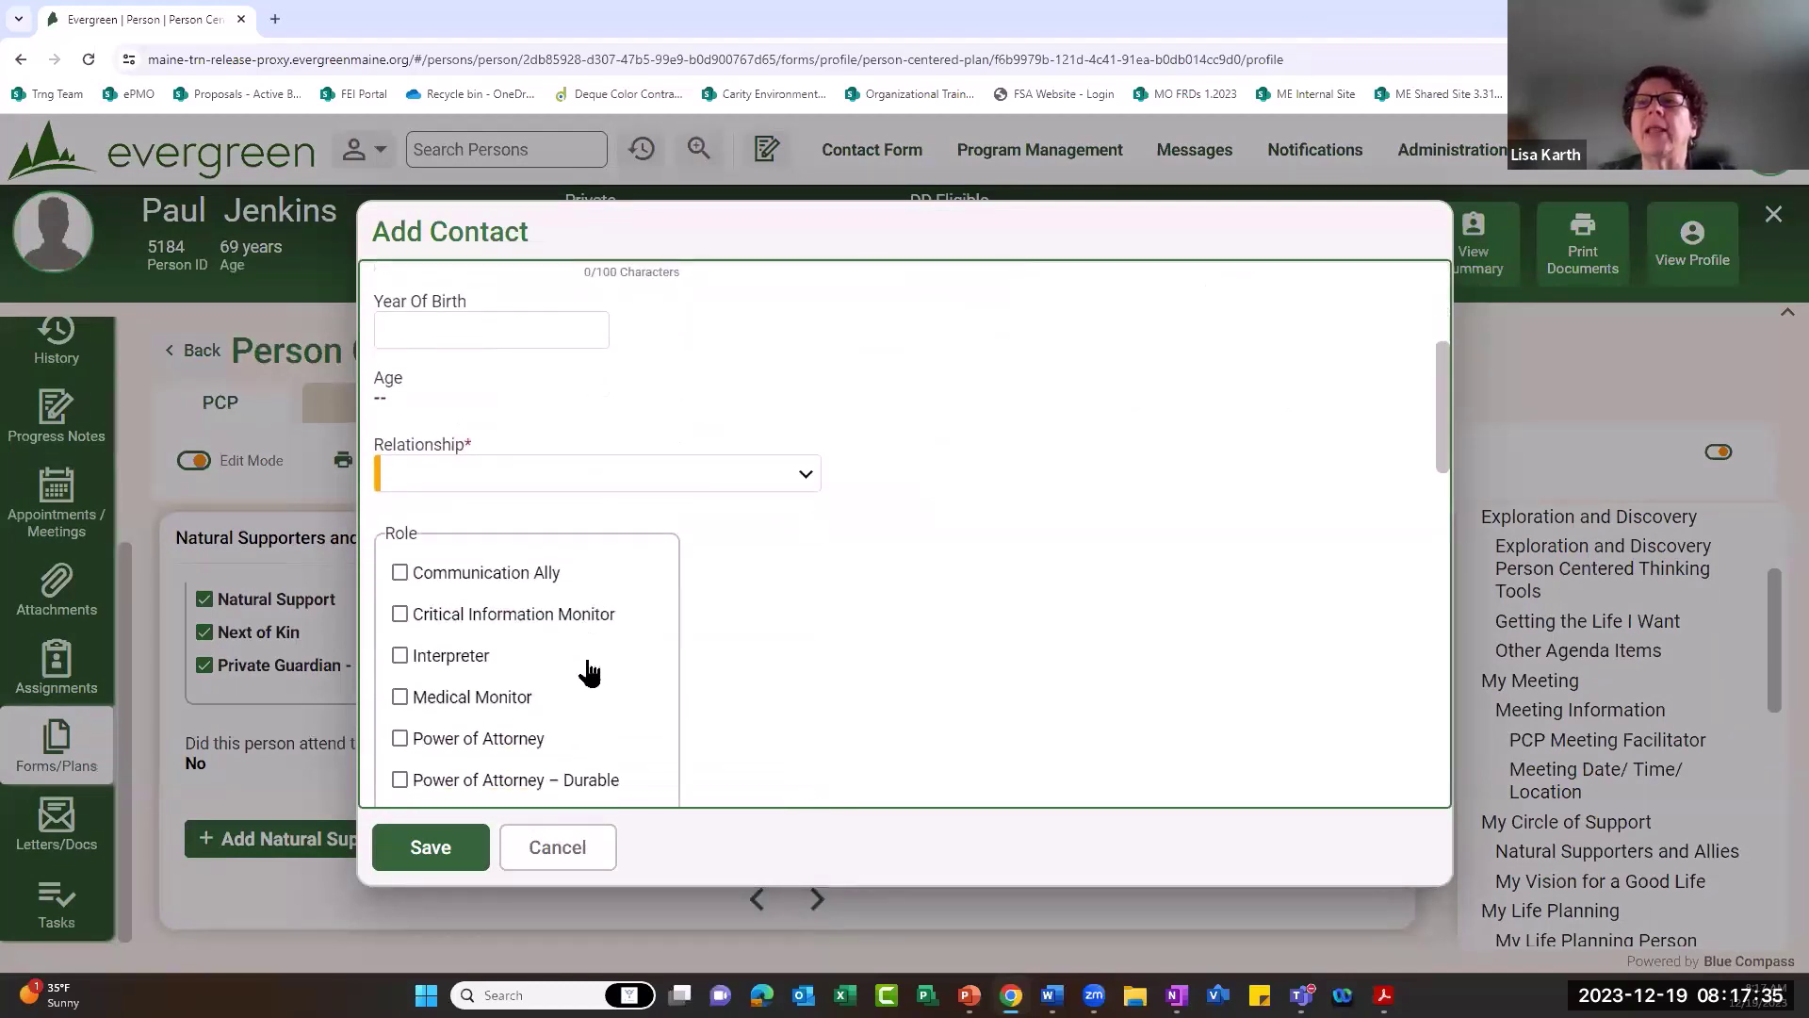
scroll(586, 671, down, 4)
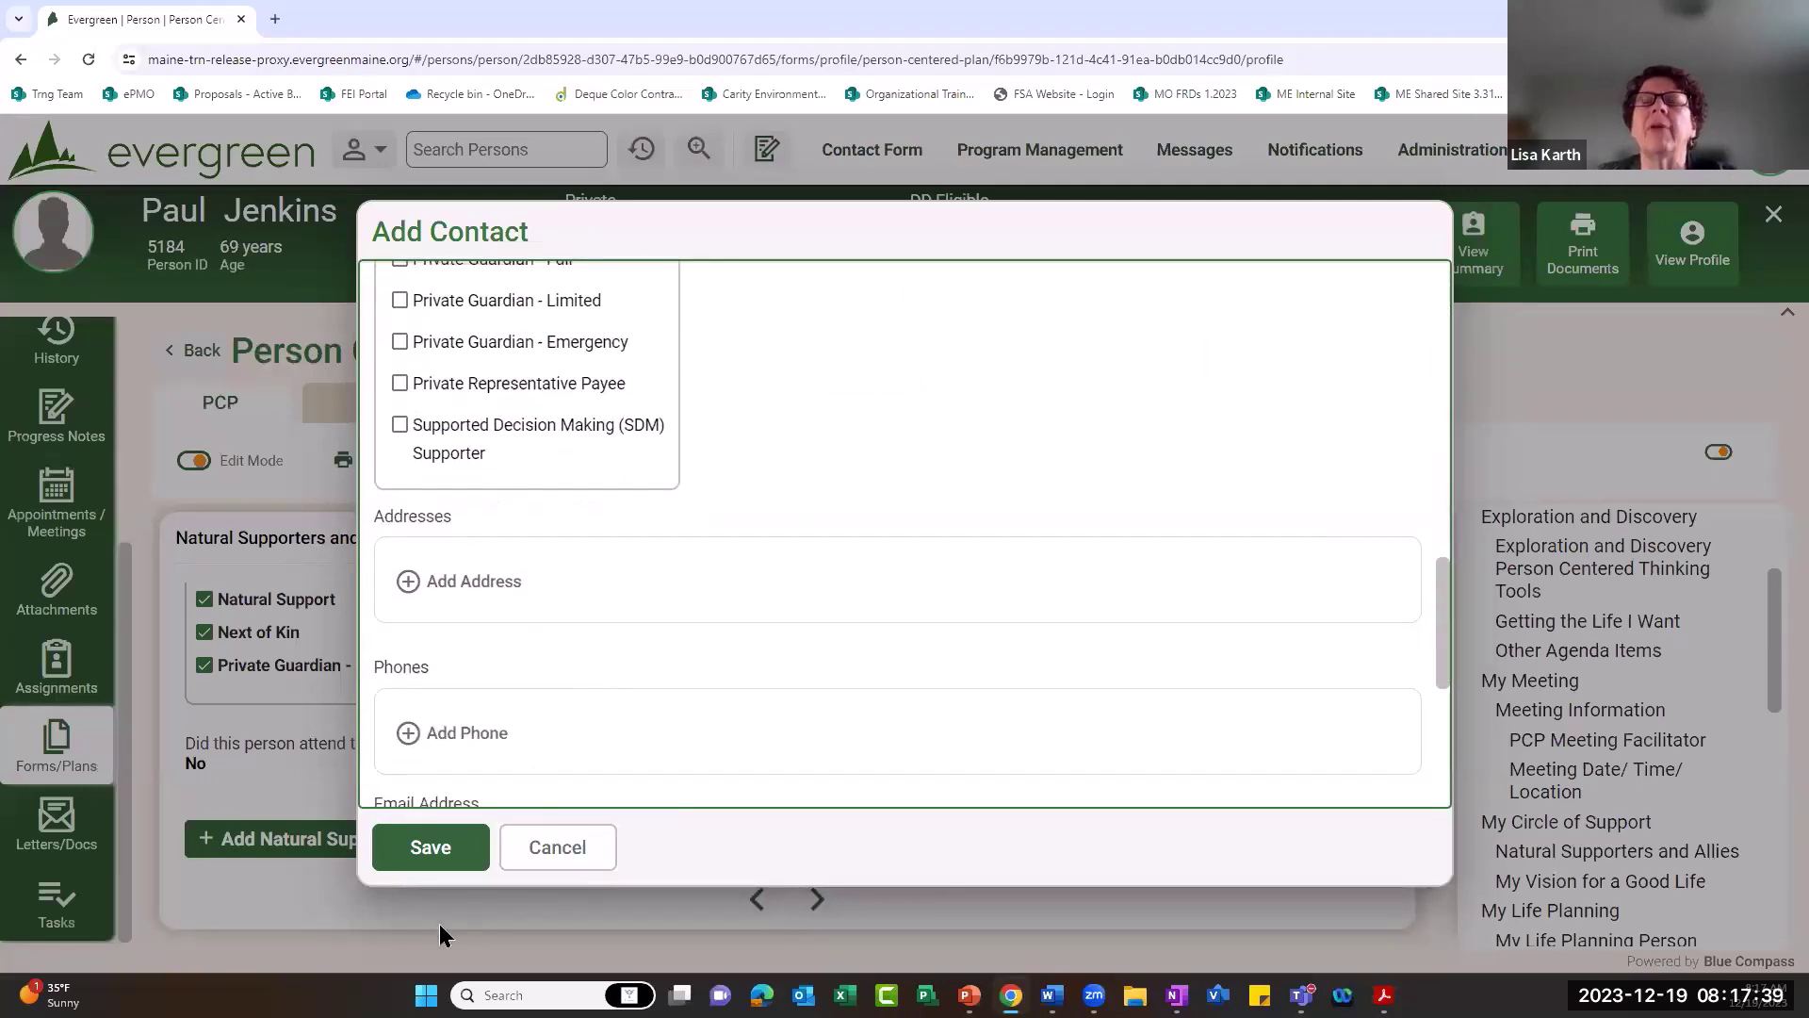
click(556, 847)
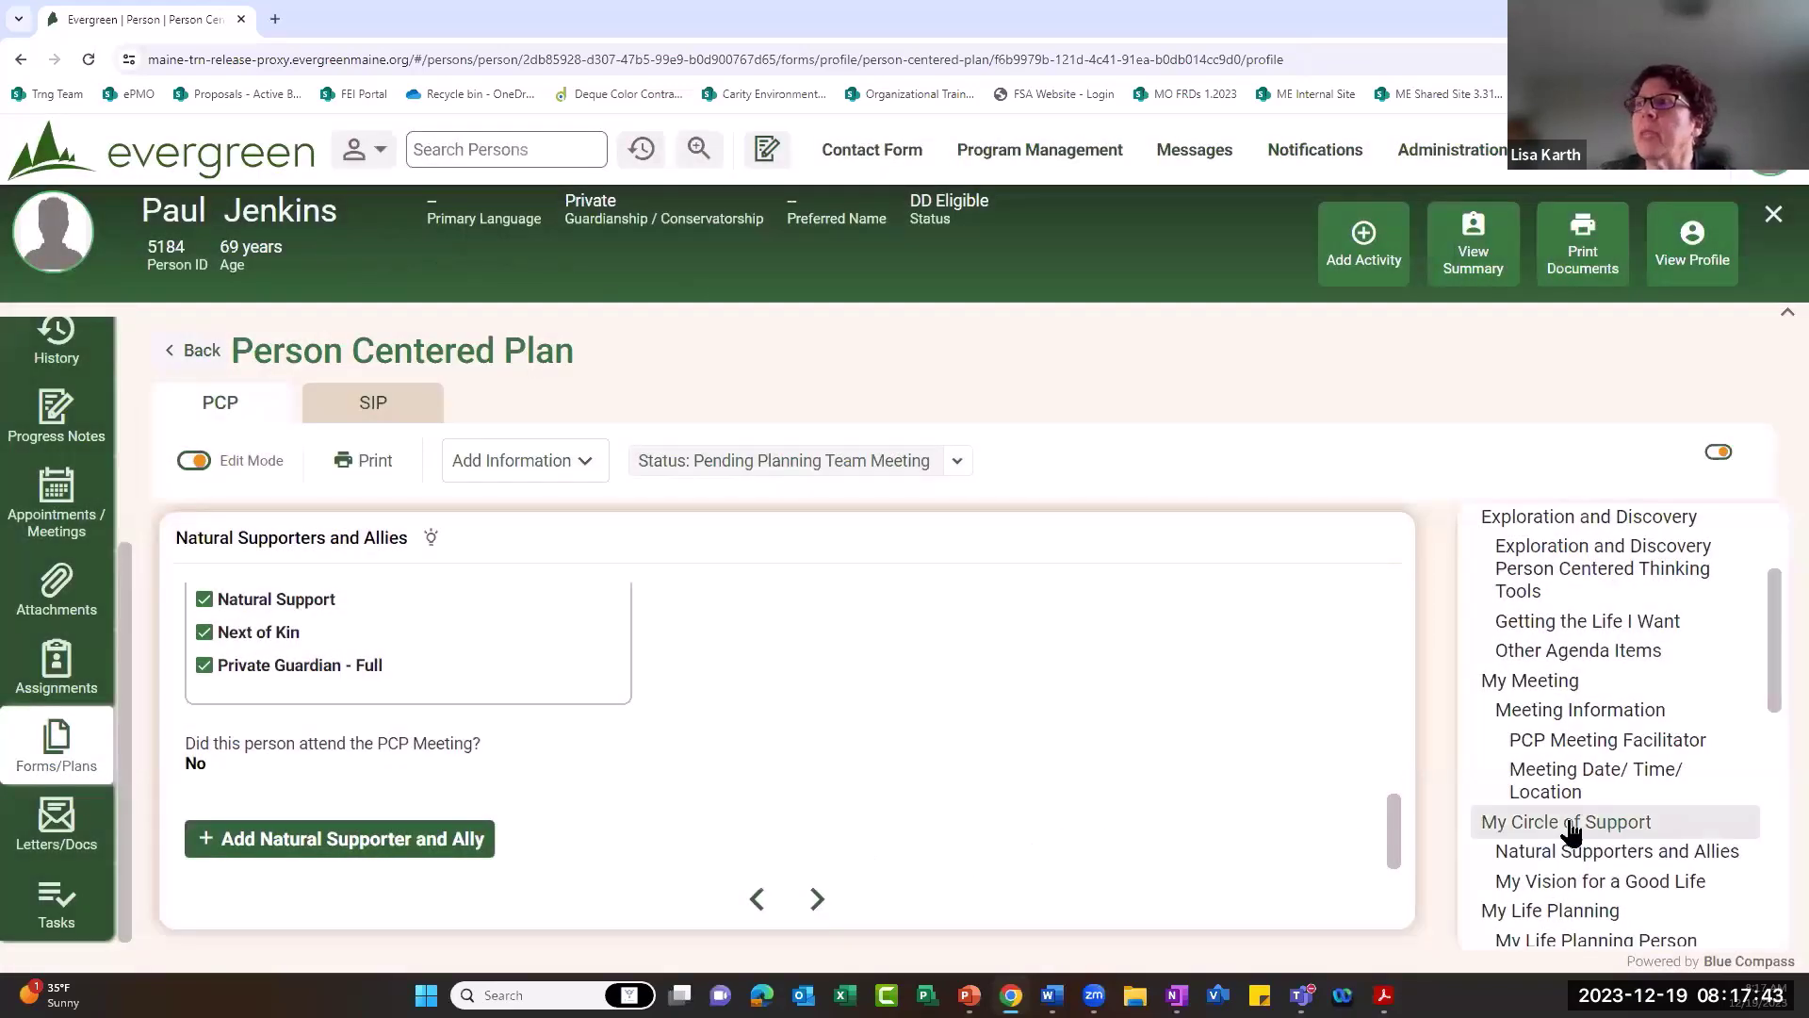
Move the plan on to My Vision for a Good Life, then show the State Review slide
scroll(1581, 824, down, 1)
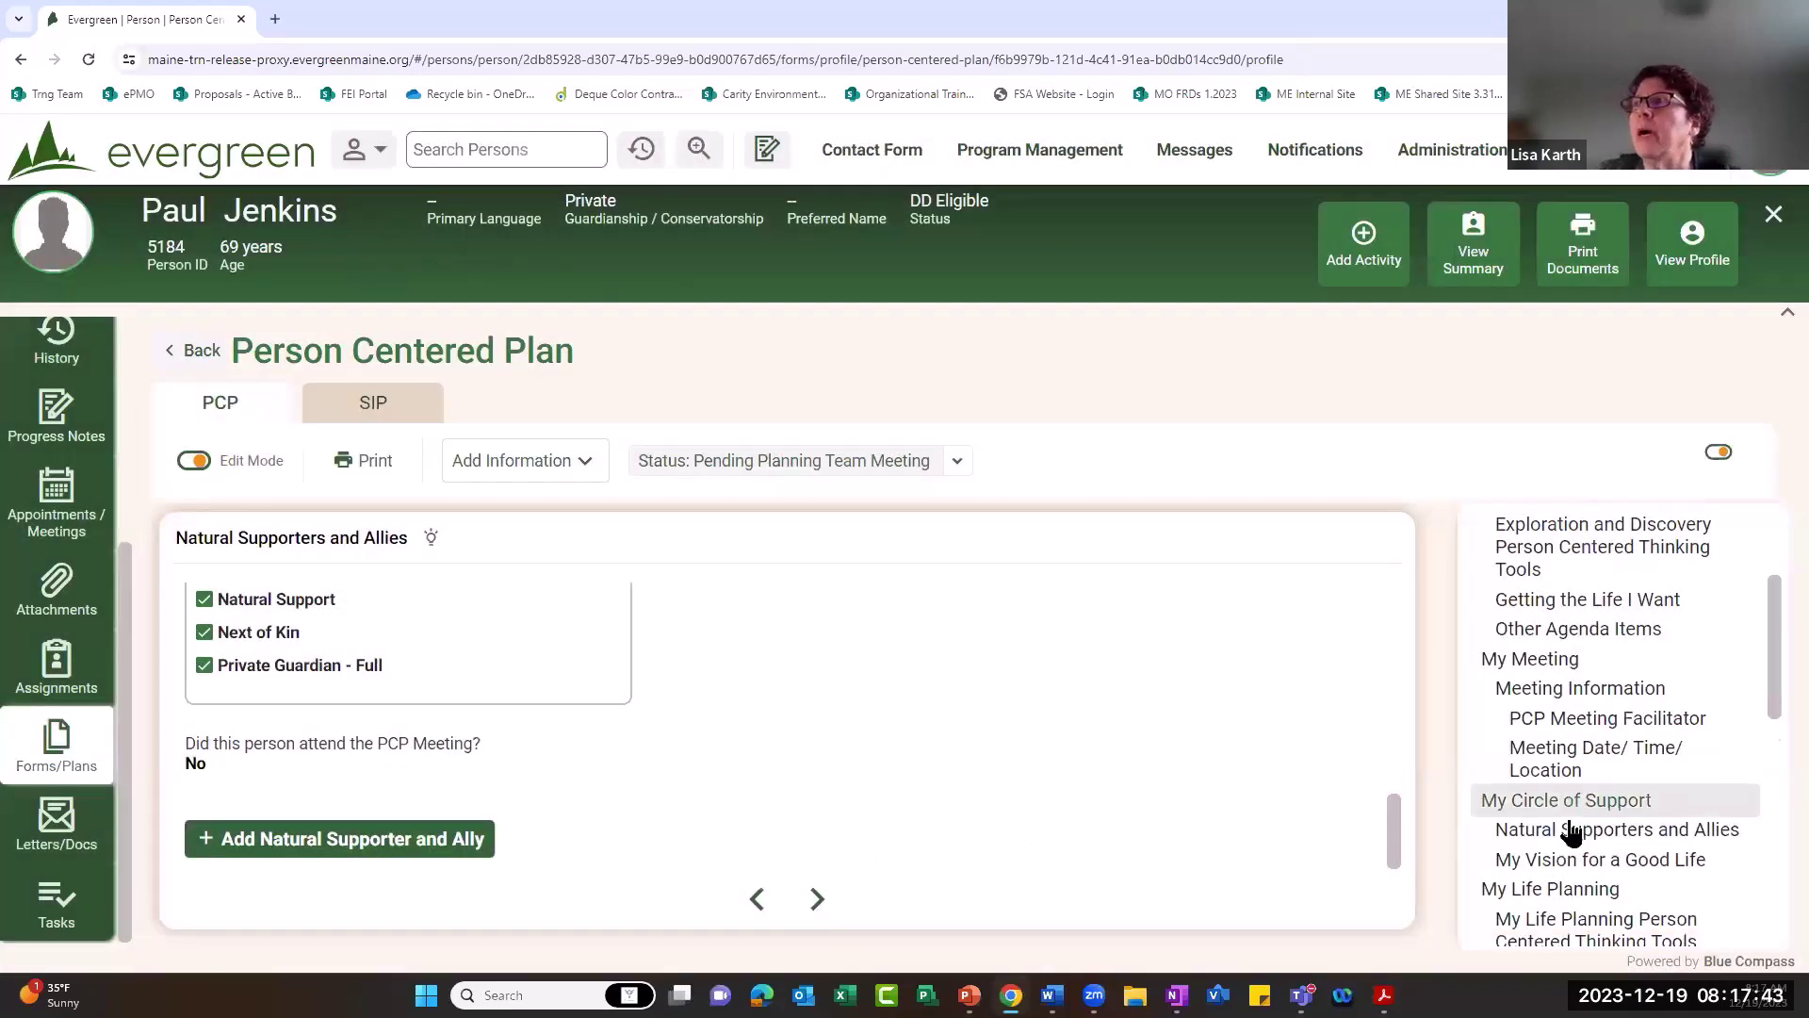
click(822, 899)
scroll(1596, 805, down, 3)
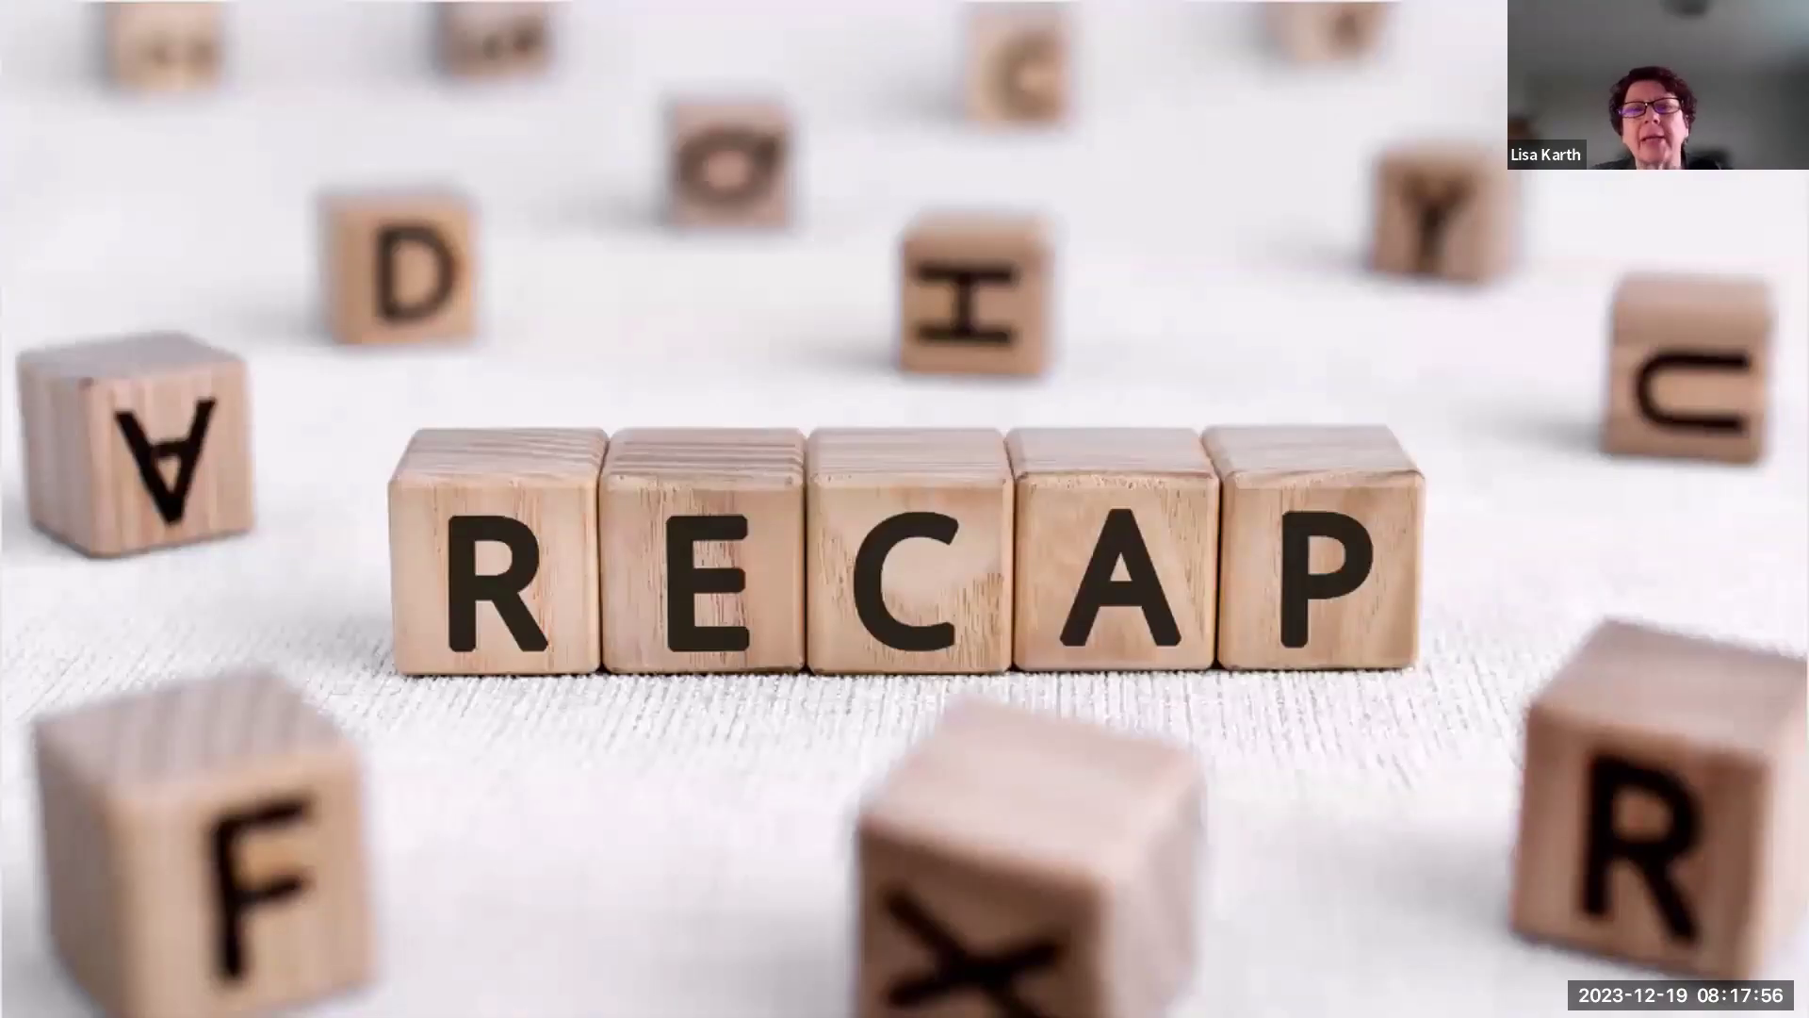
key(Right)
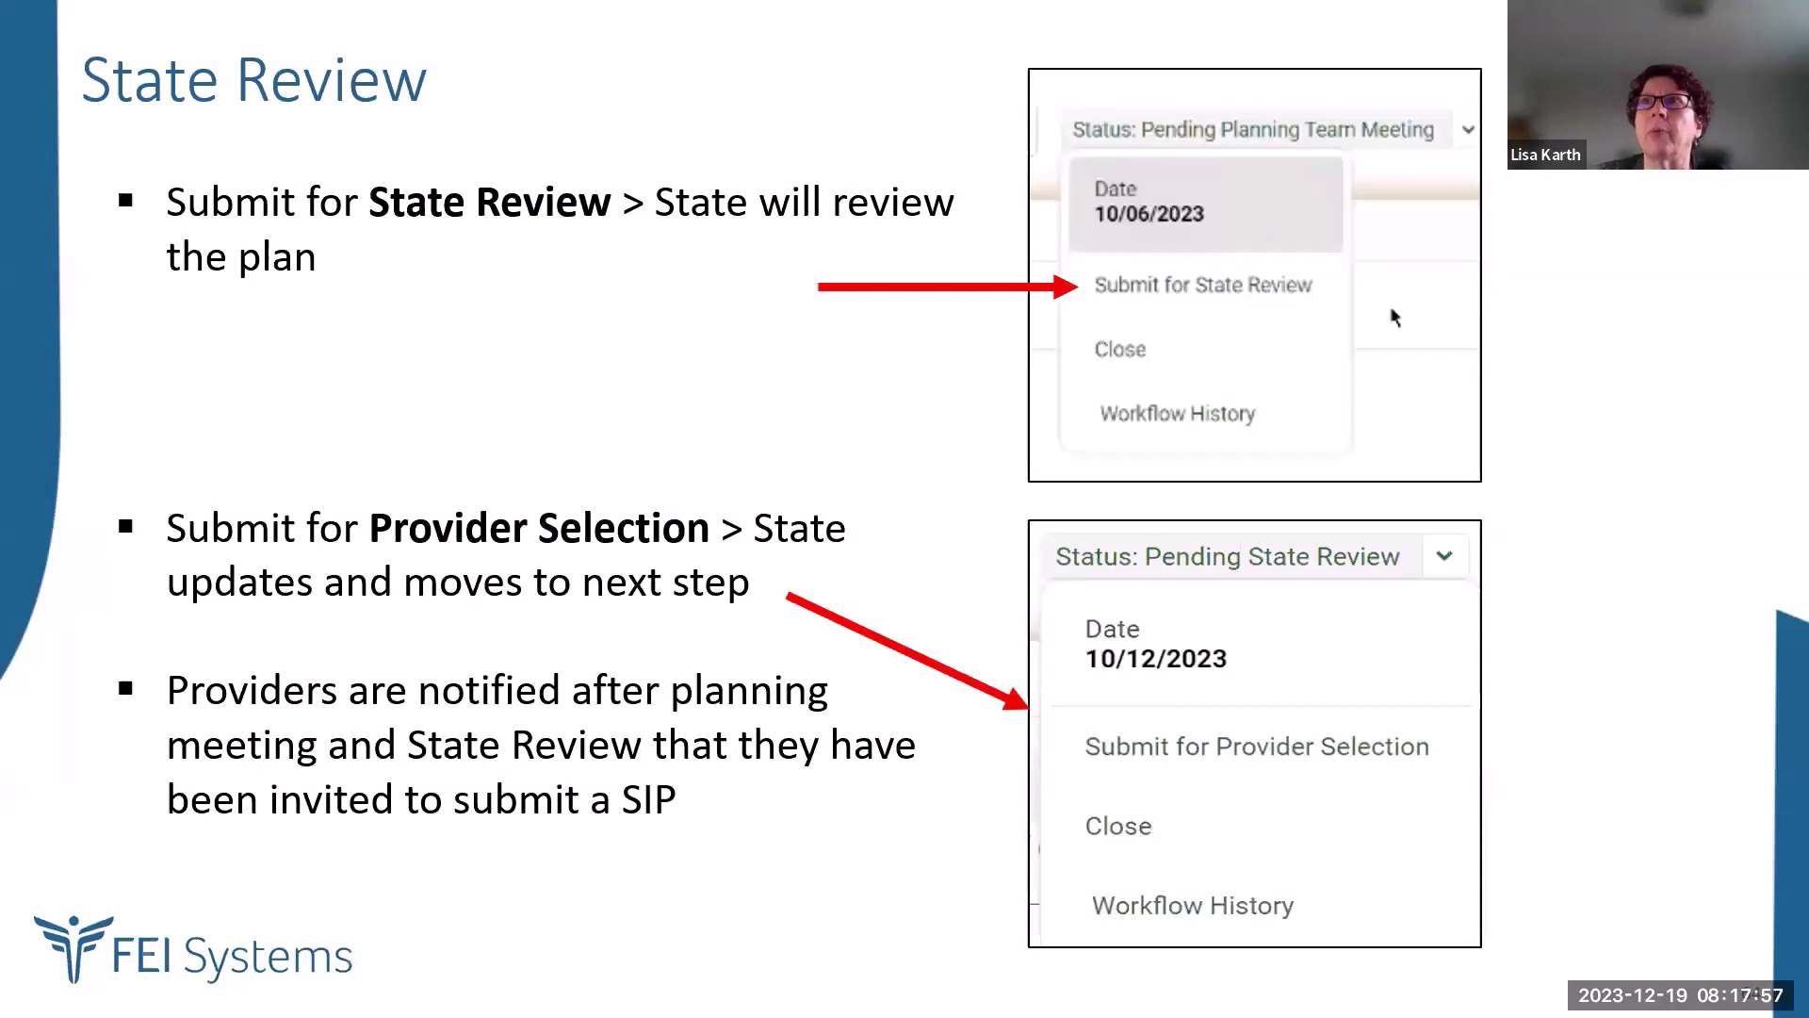
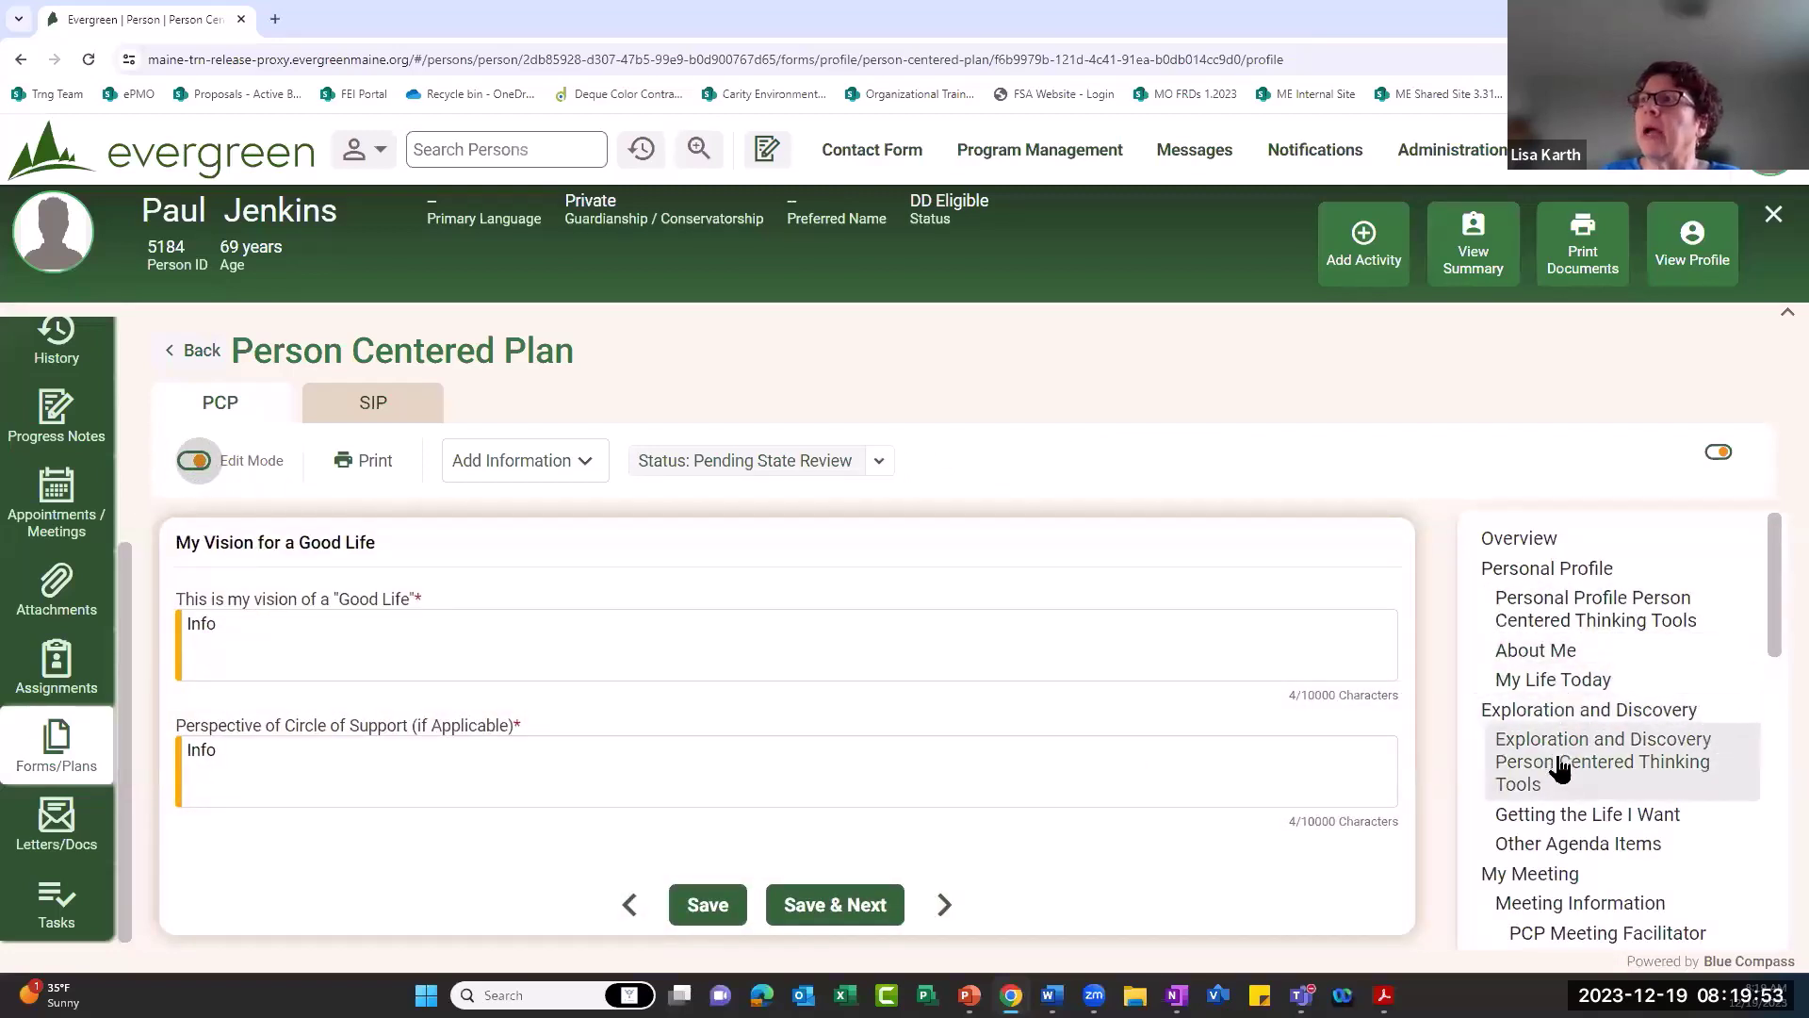
Mark the plan's State Review as Yes (approved 12/19/2023) and save it
scroll(1559, 826, down, 2)
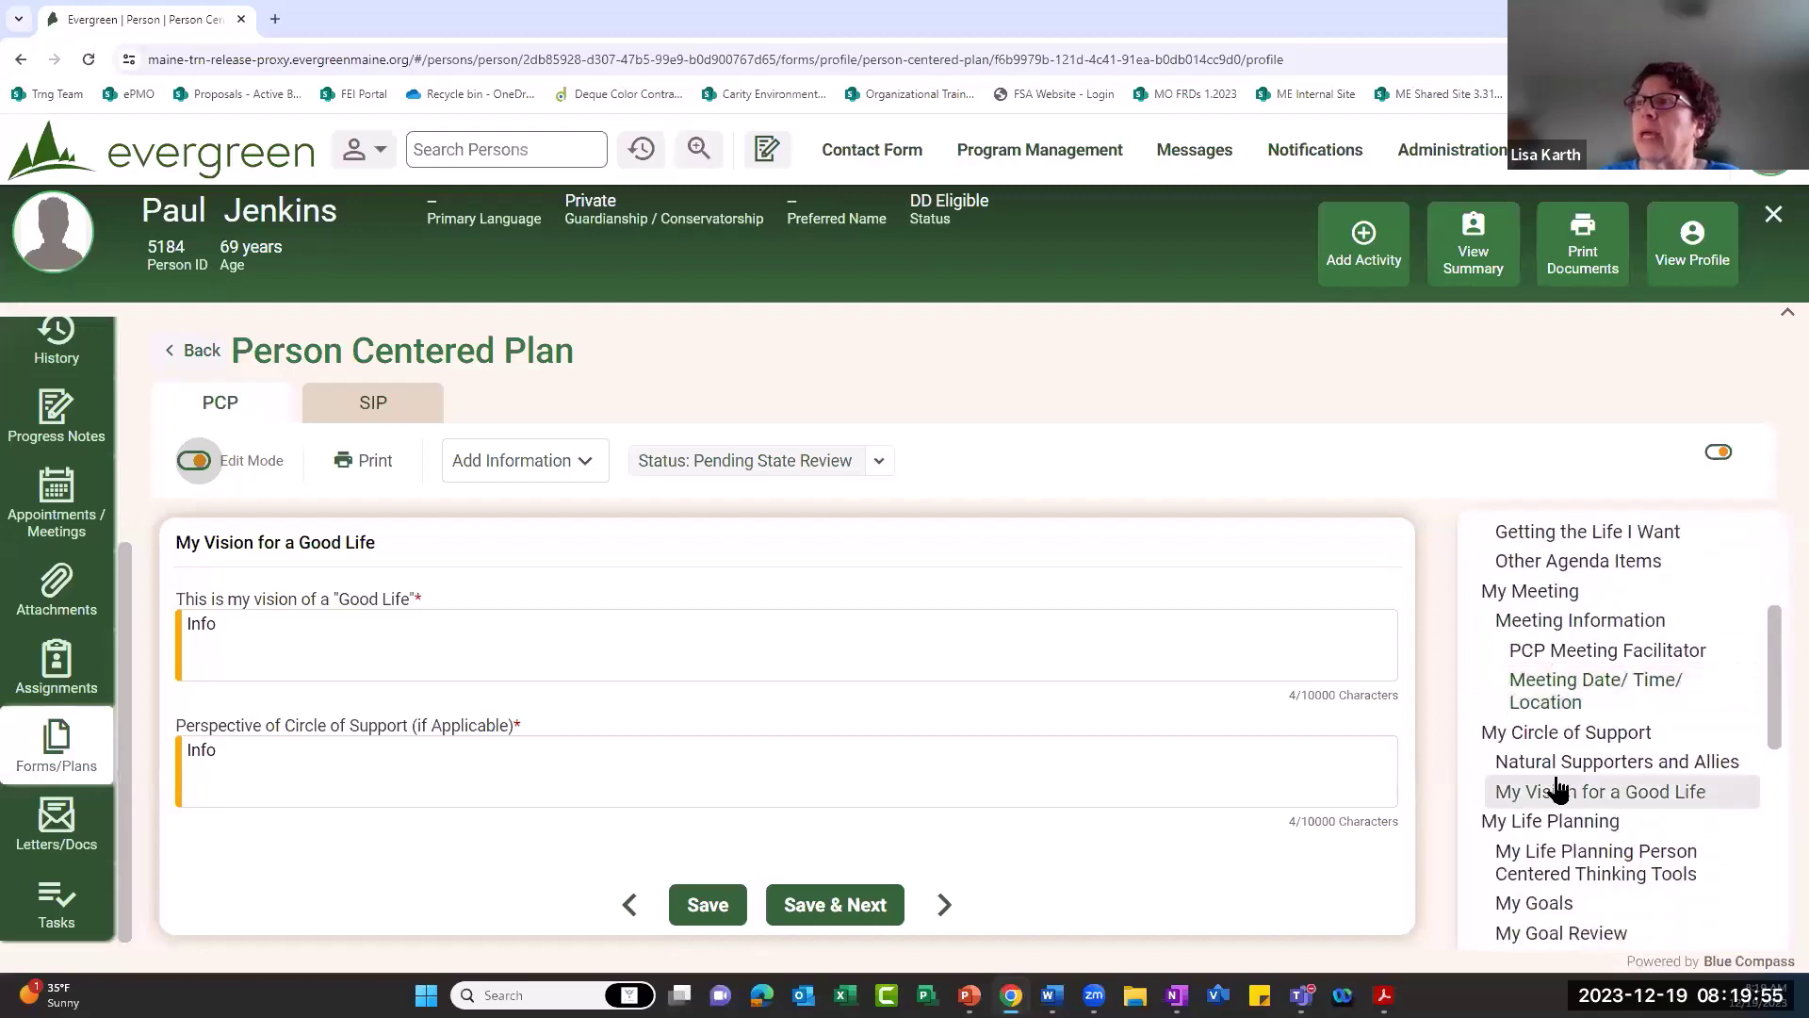
scroll(1553, 824, down, 2)
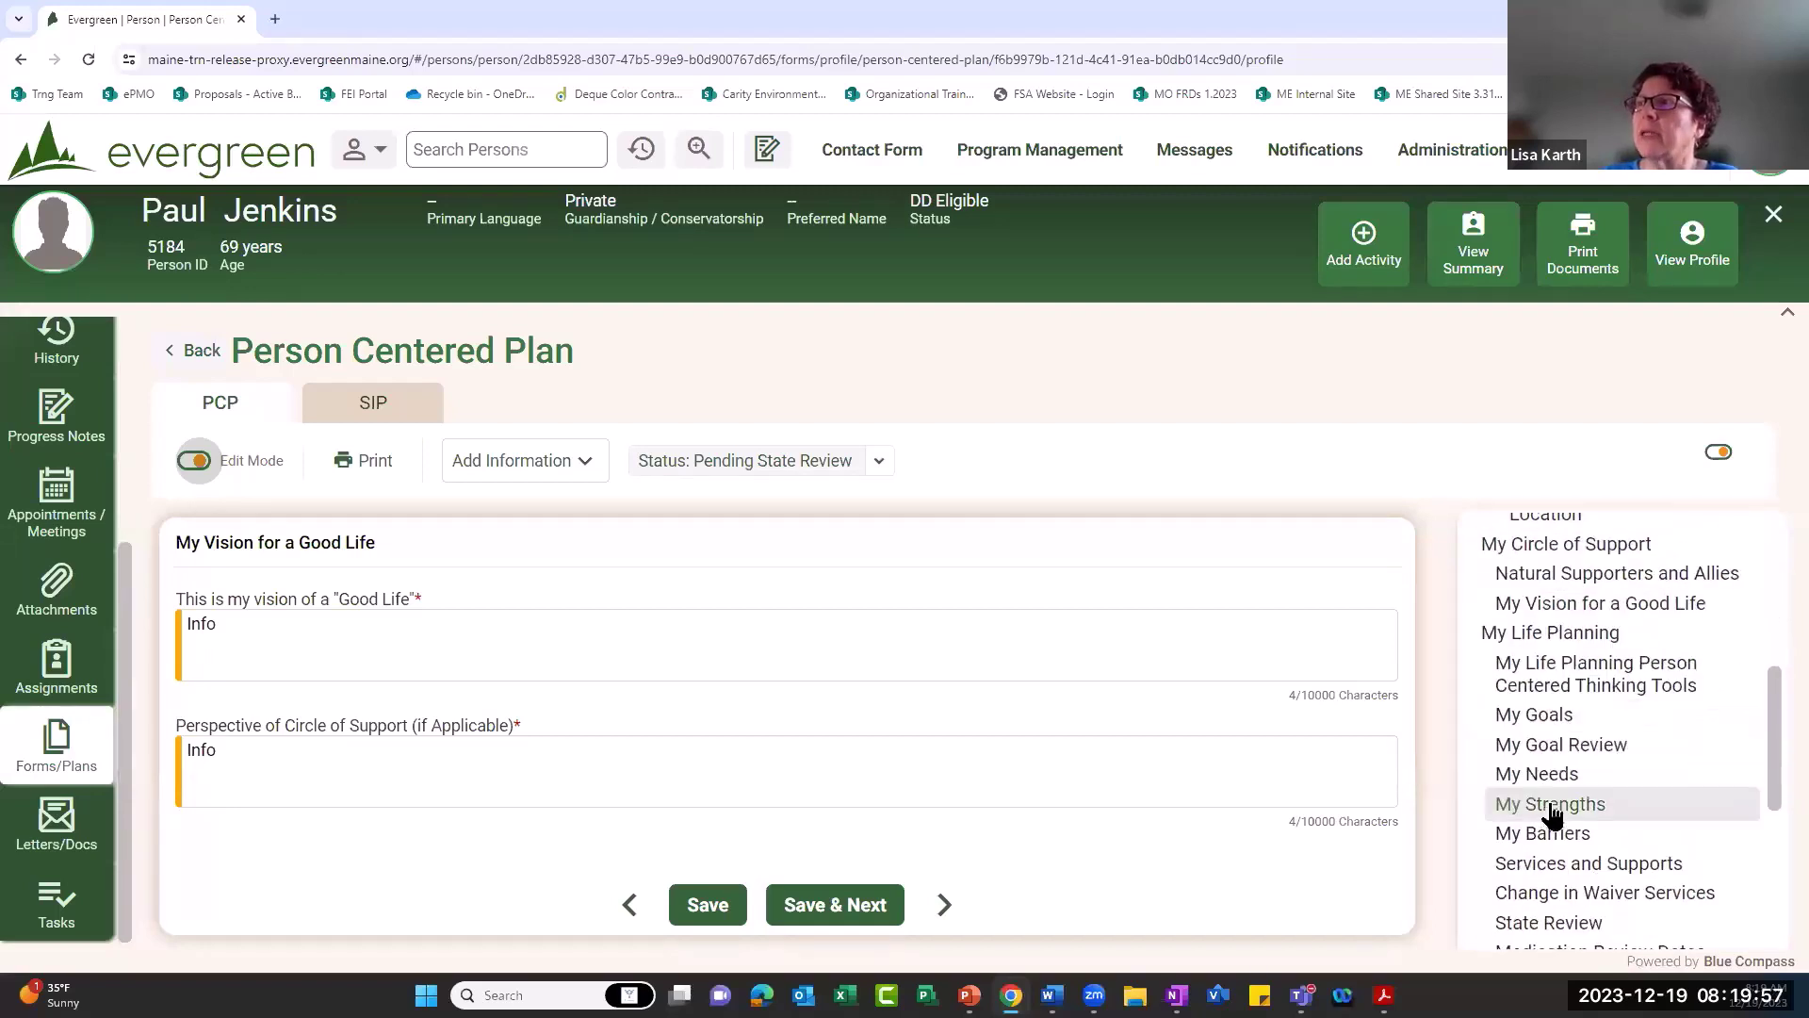
scroll(1553, 815, down, 1)
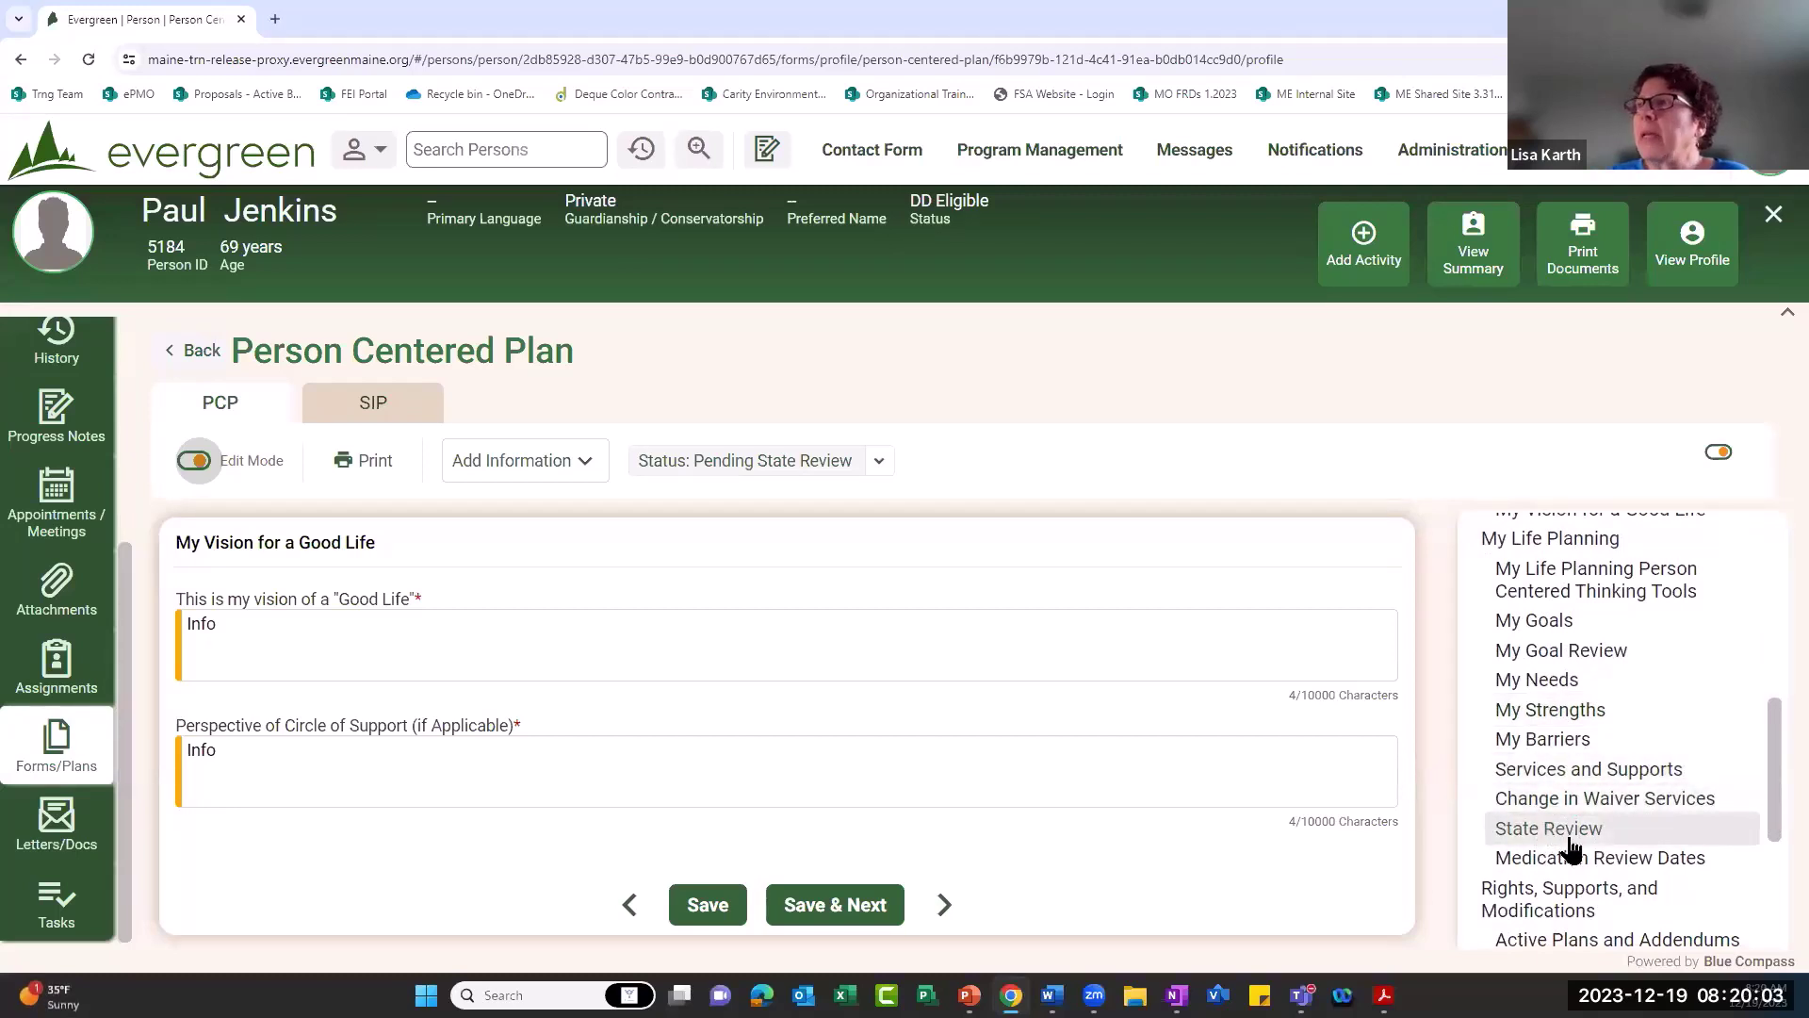
click(1575, 831)
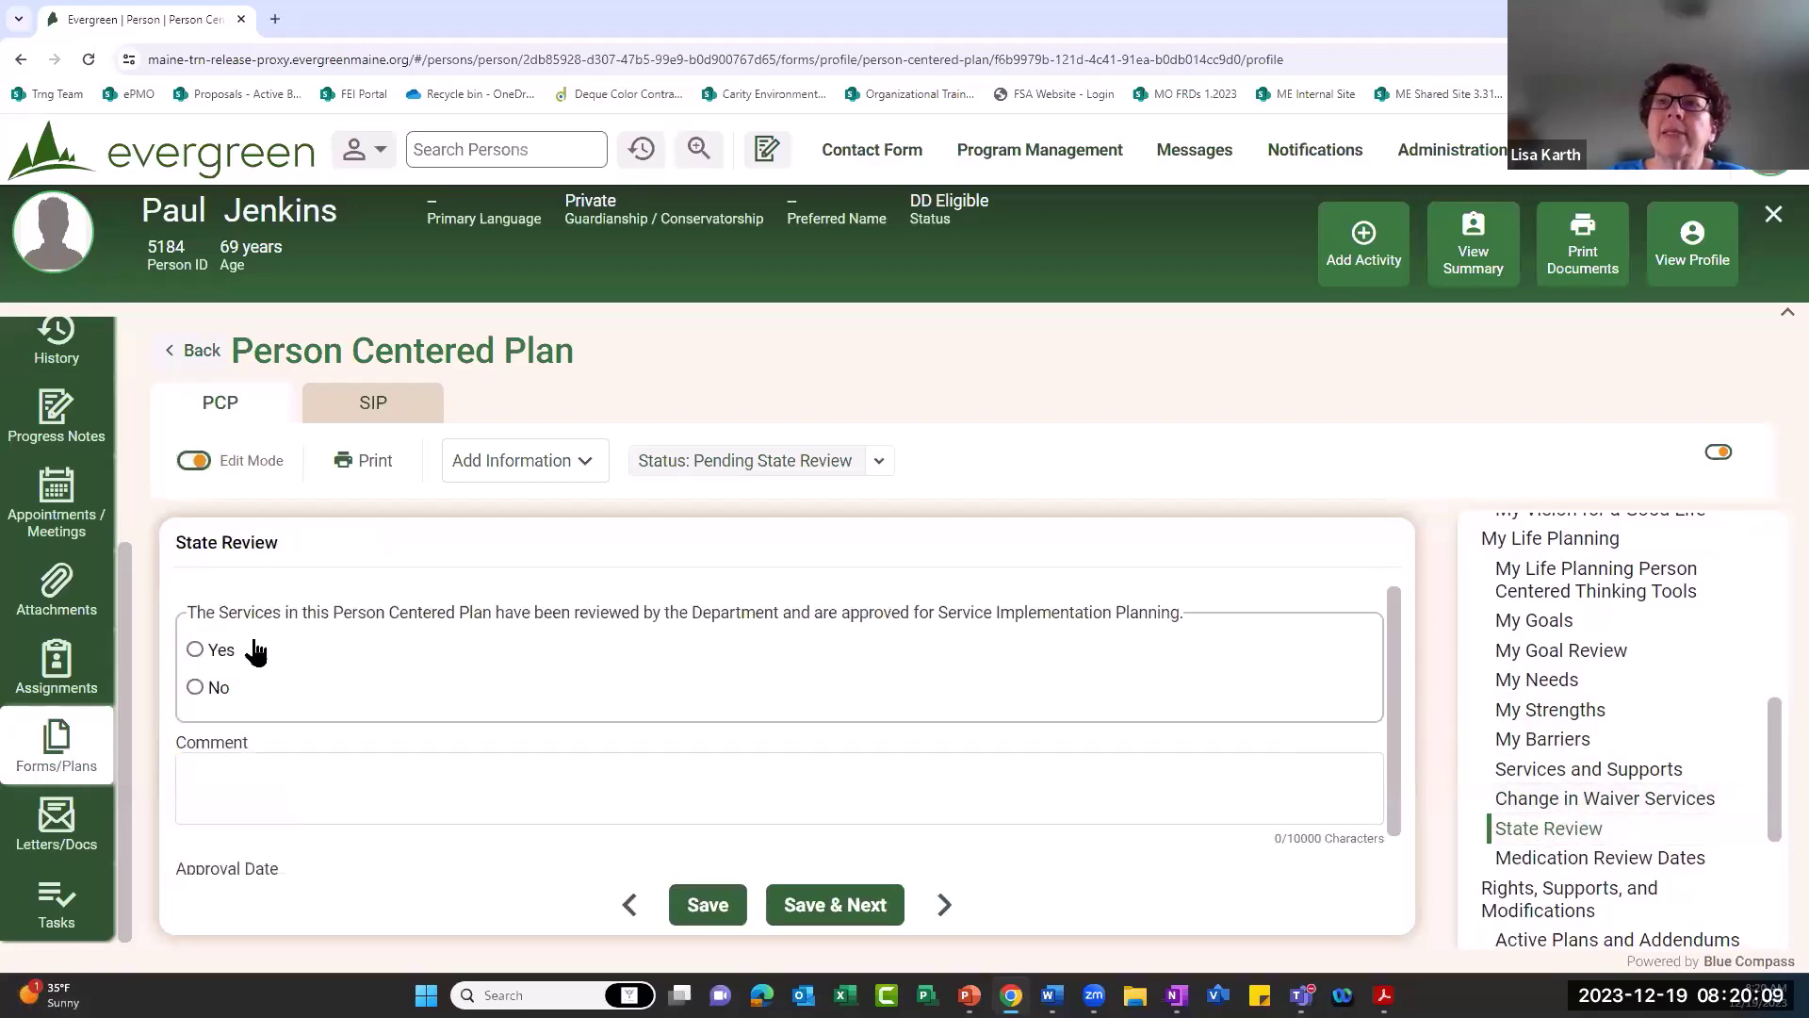
click(194, 649)
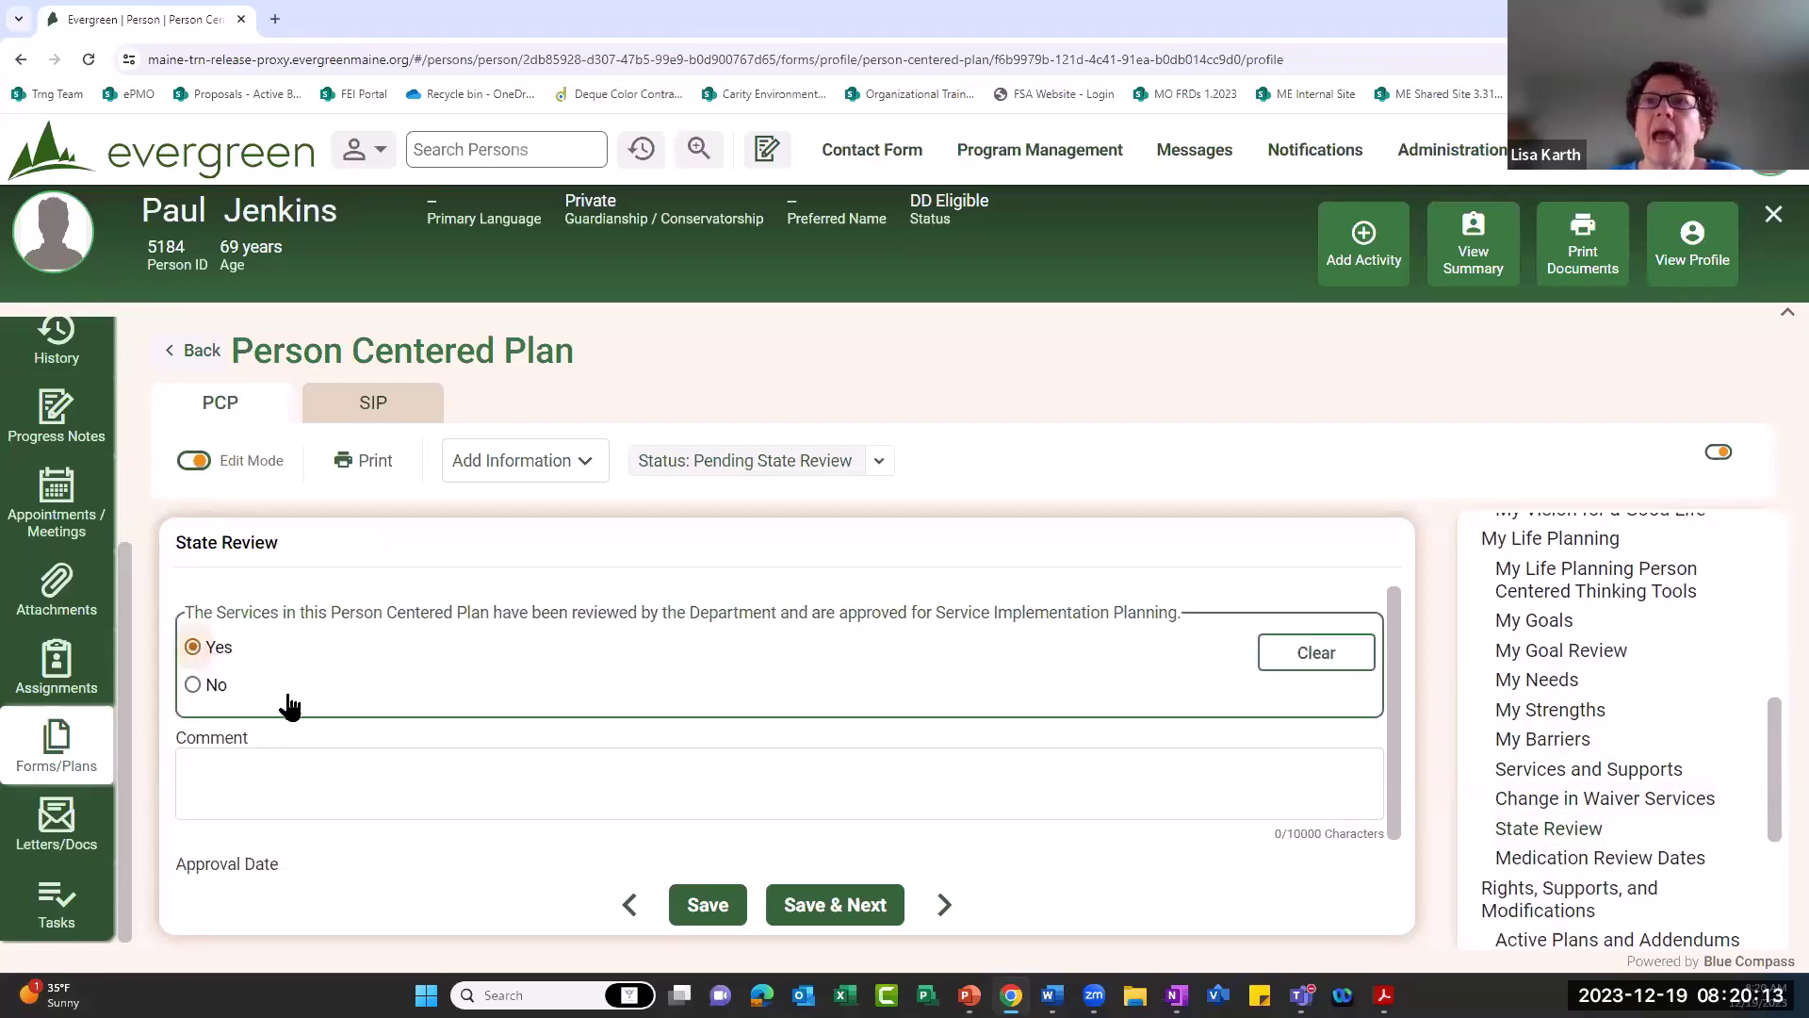
scroll(288, 702, down, 1)
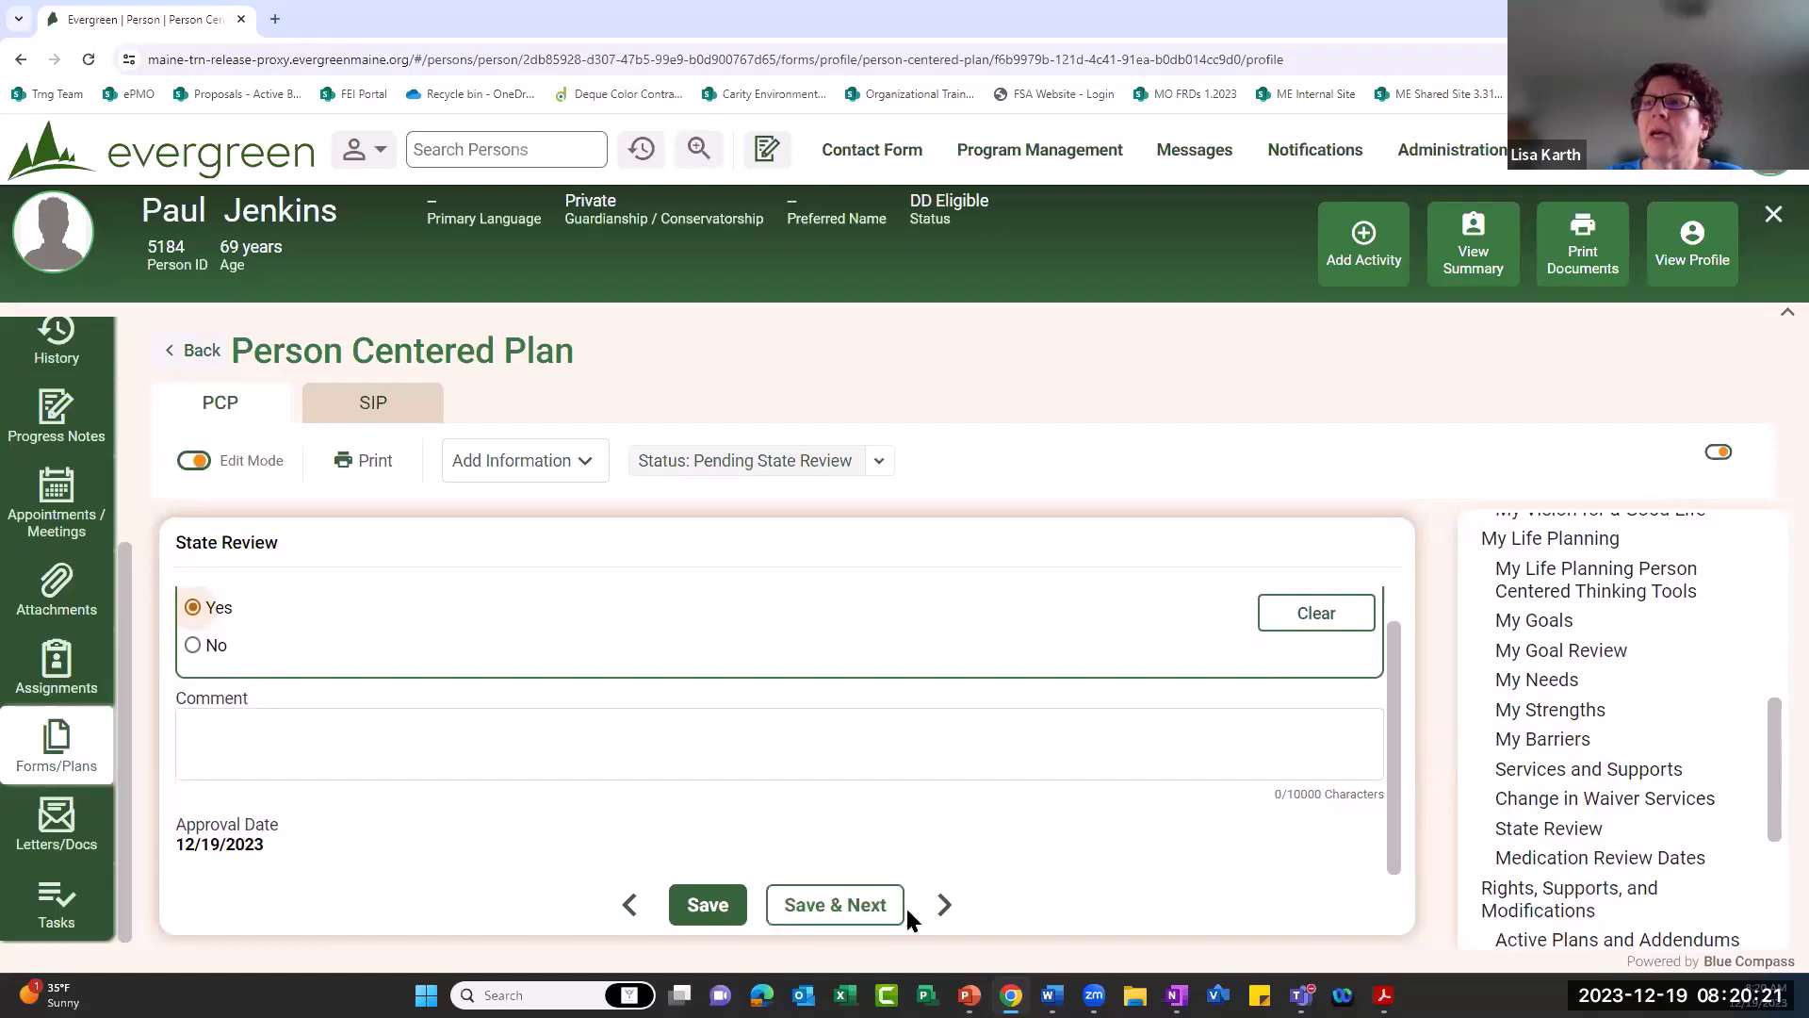
click(847, 912)
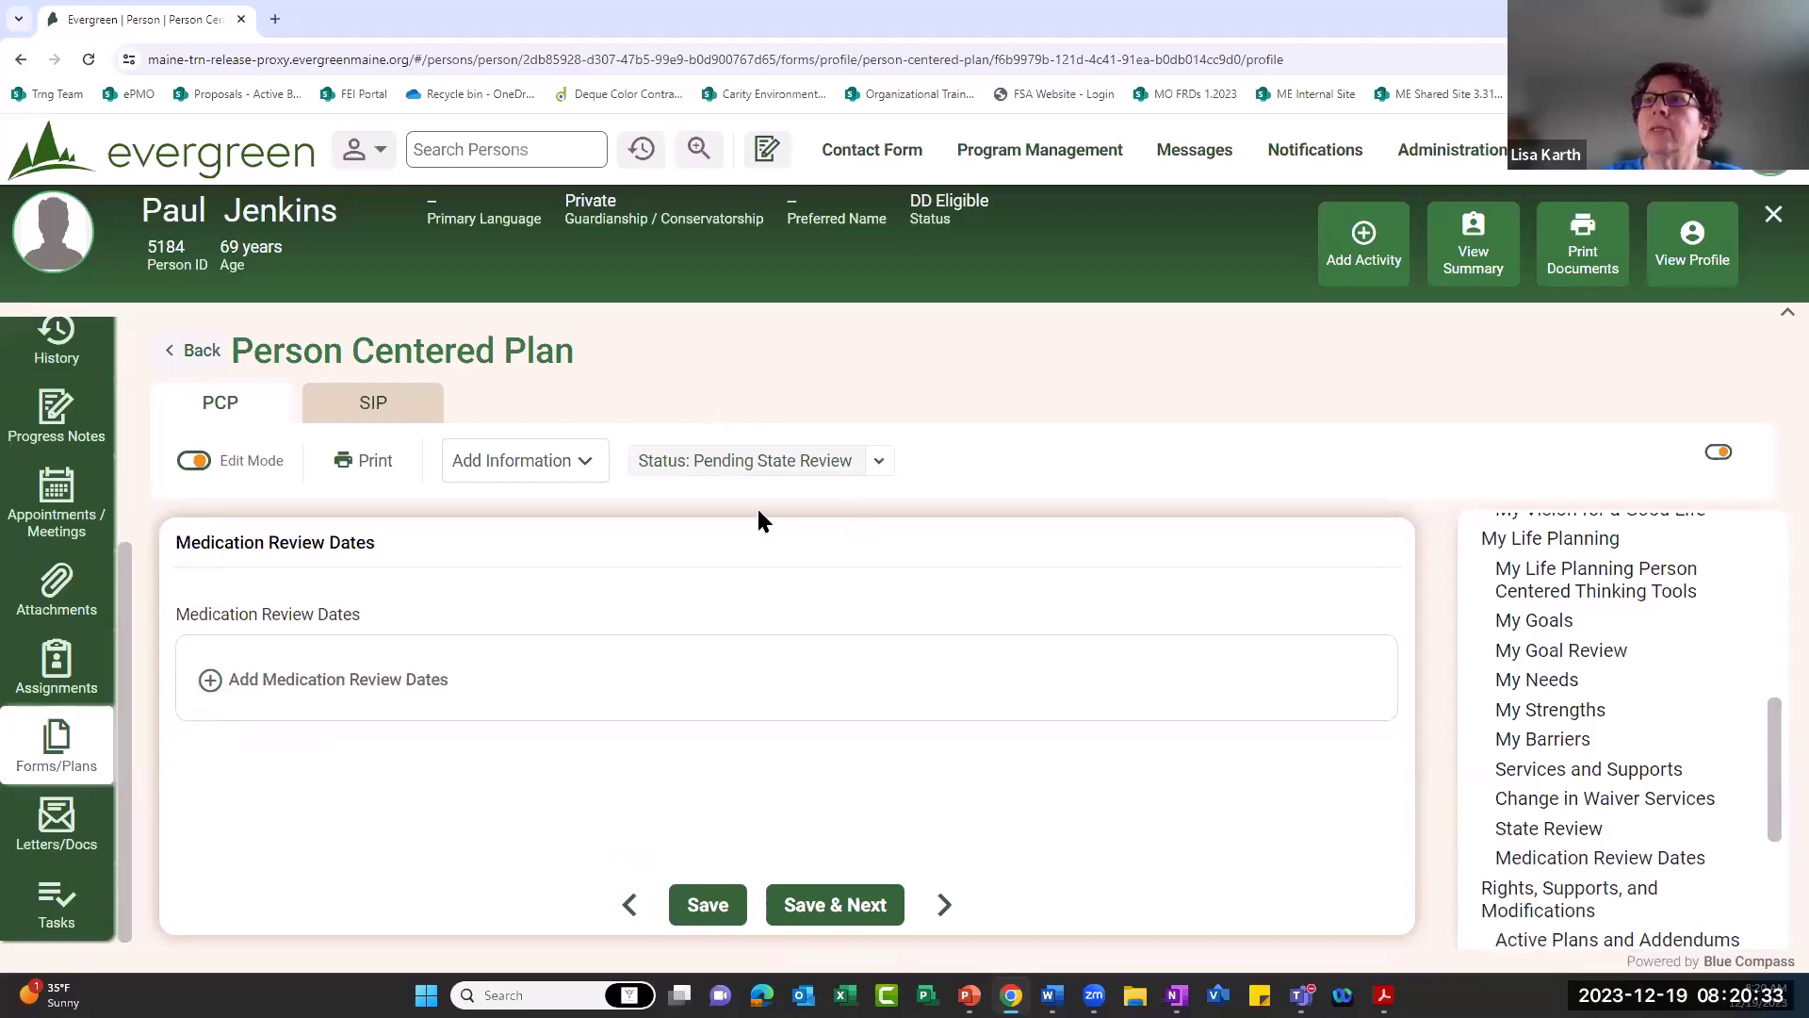
Change the plan status to Submit for Provider Selection and confirm approving the PCP
click(766, 462)
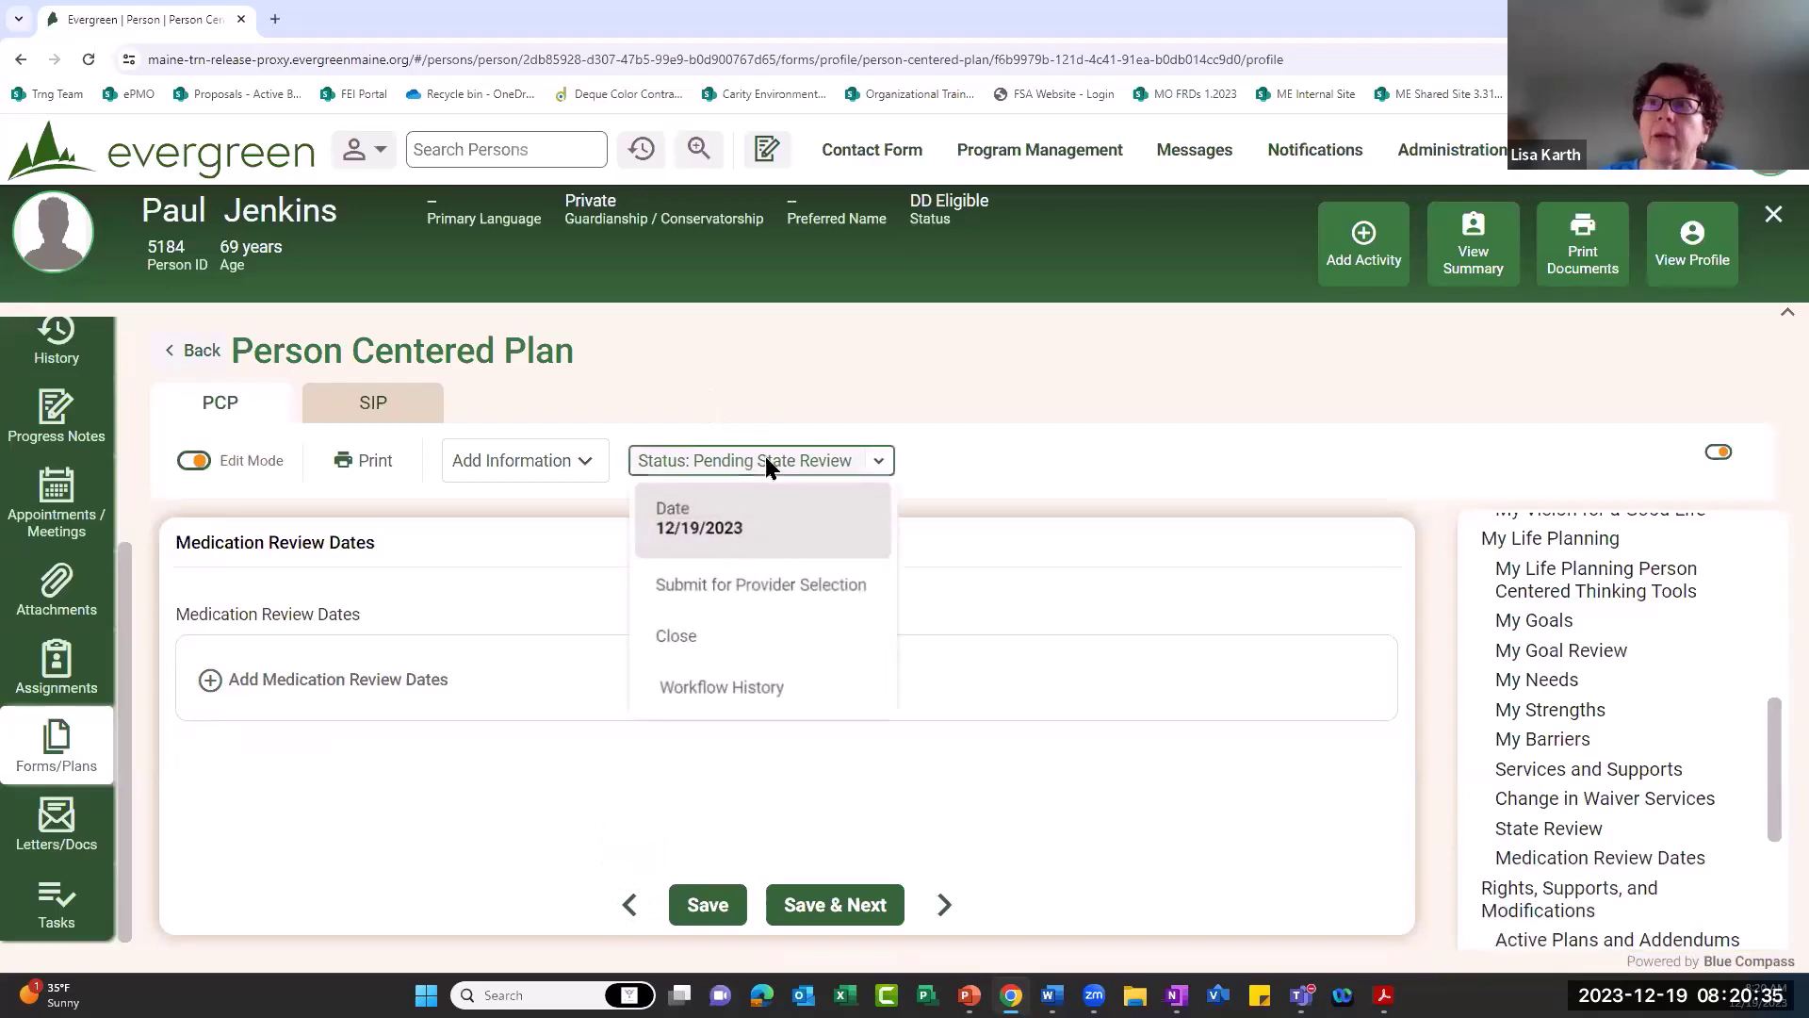
click(738, 590)
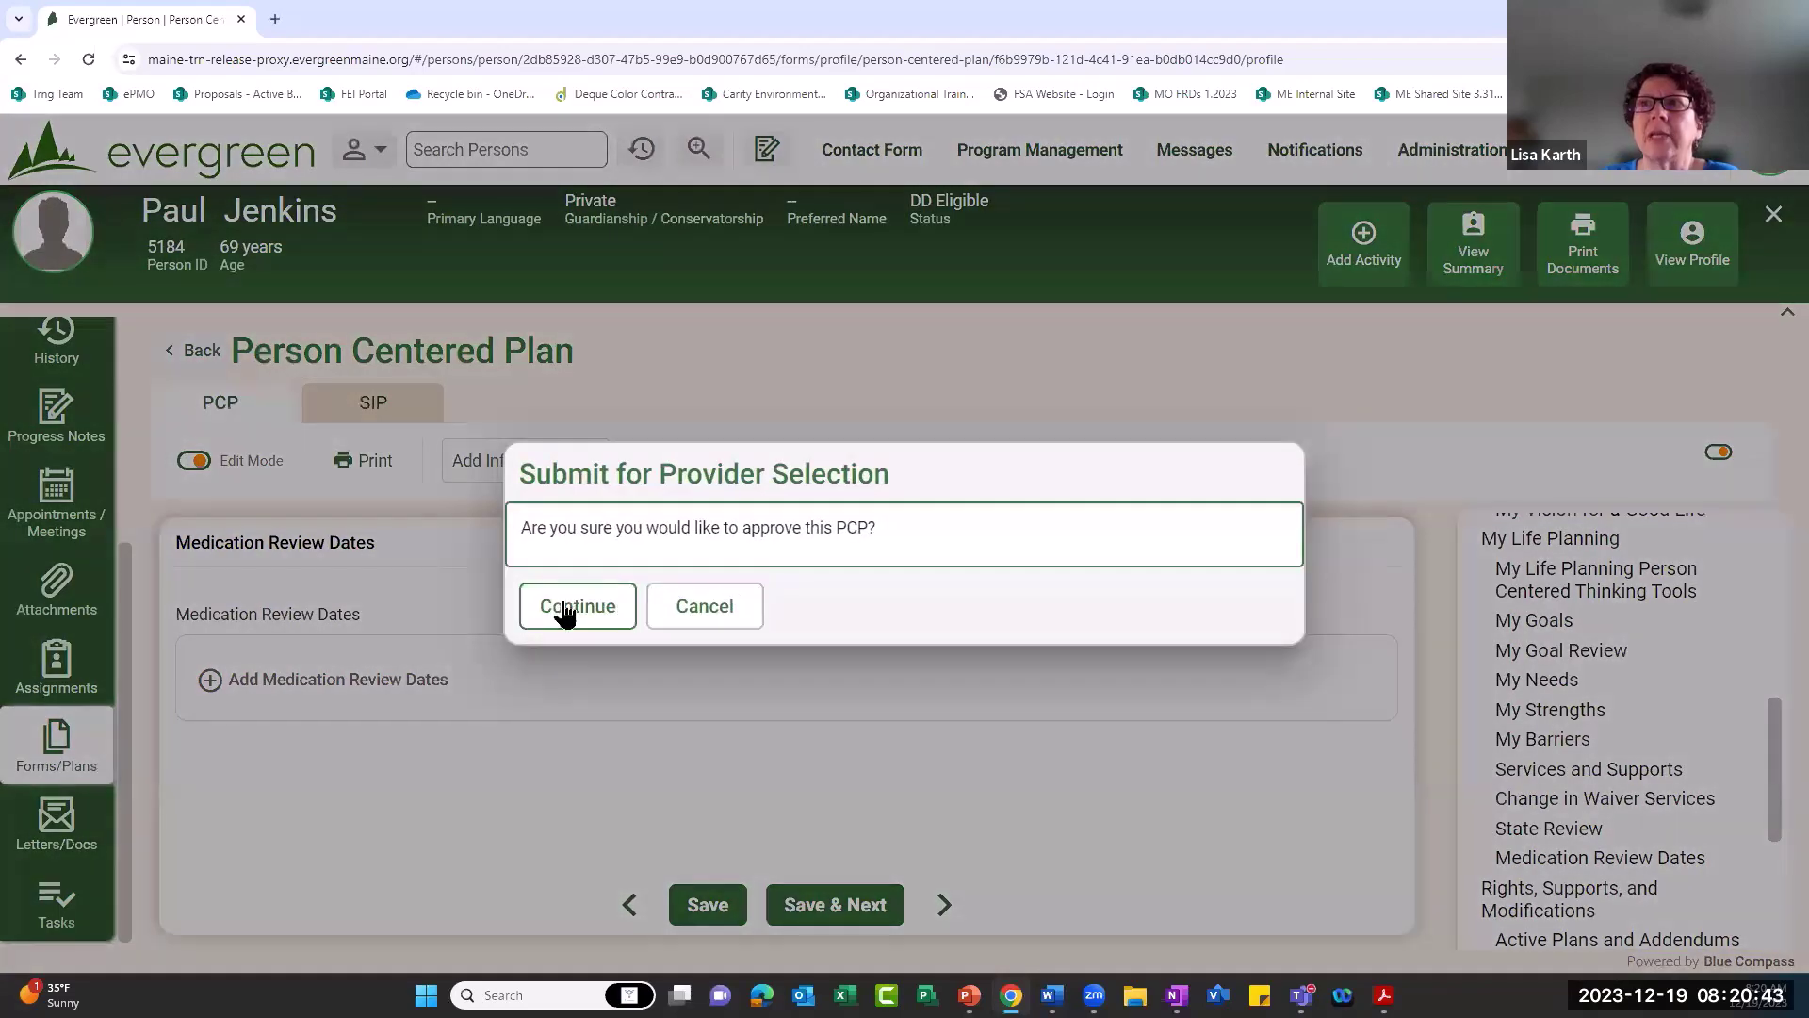
click(565, 611)
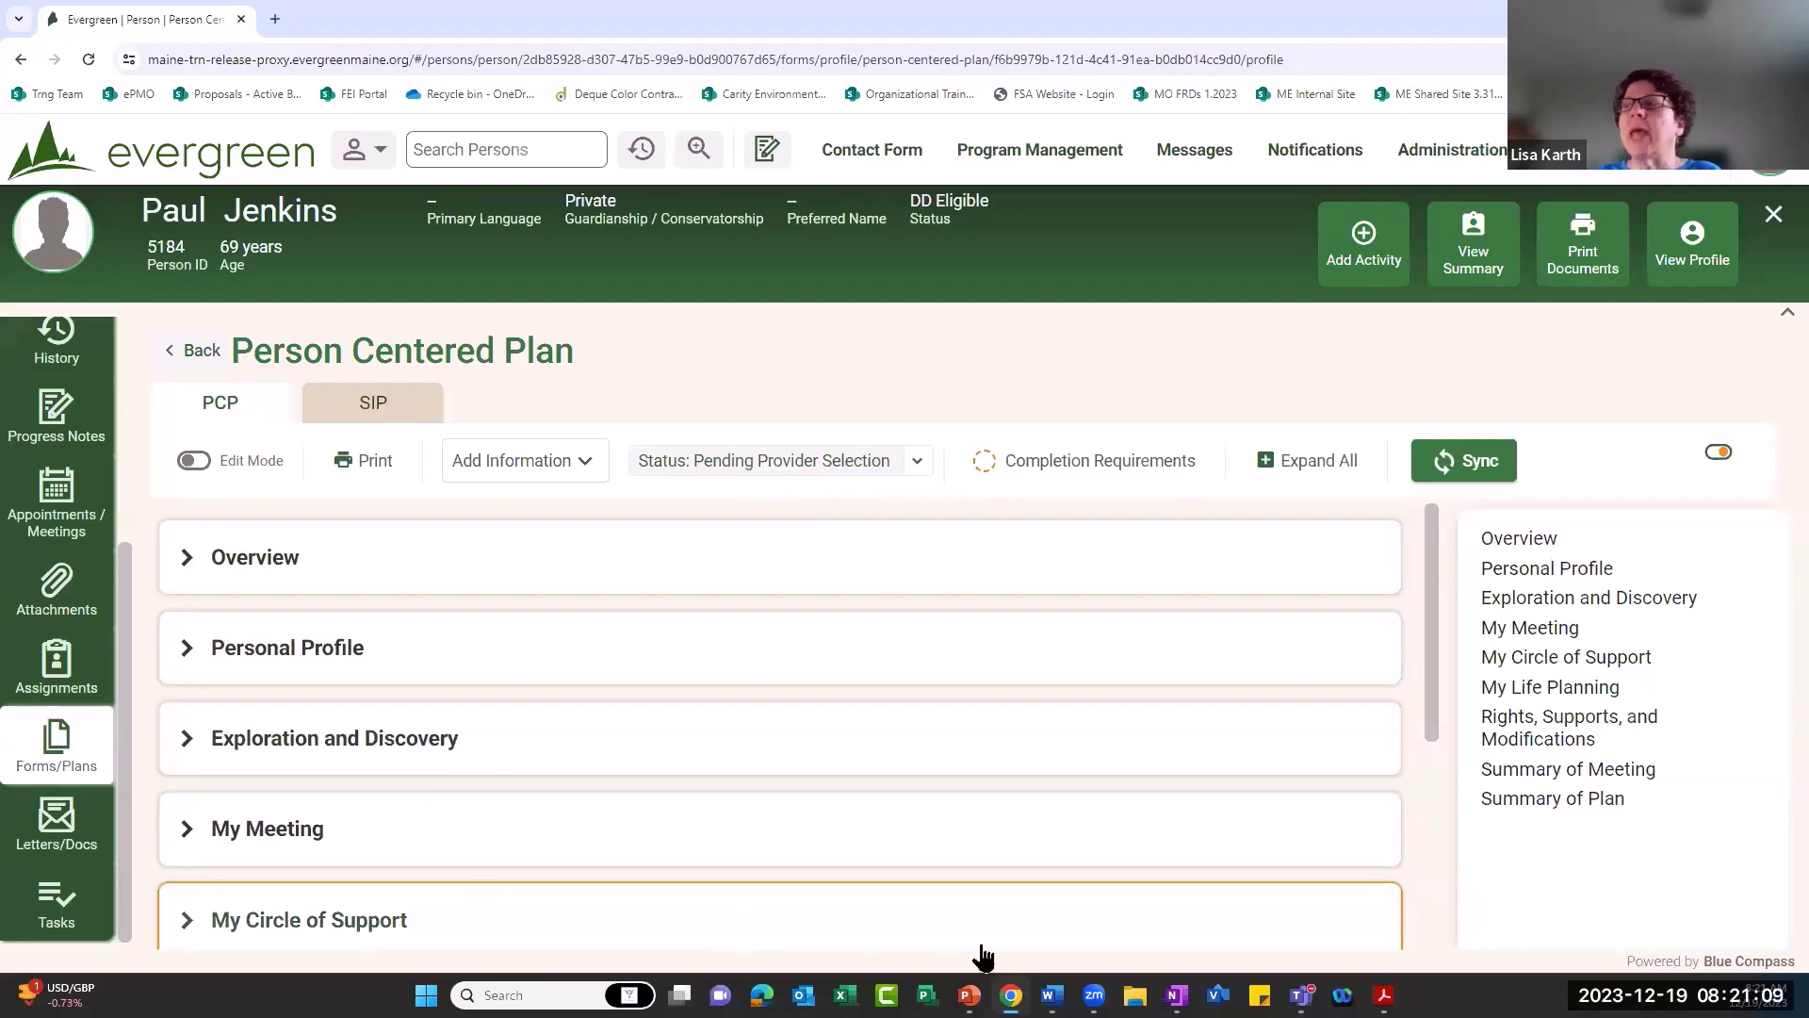
Sync the out-of-date PCP Meeting Facilitator contact into the plan
click(1525, 697)
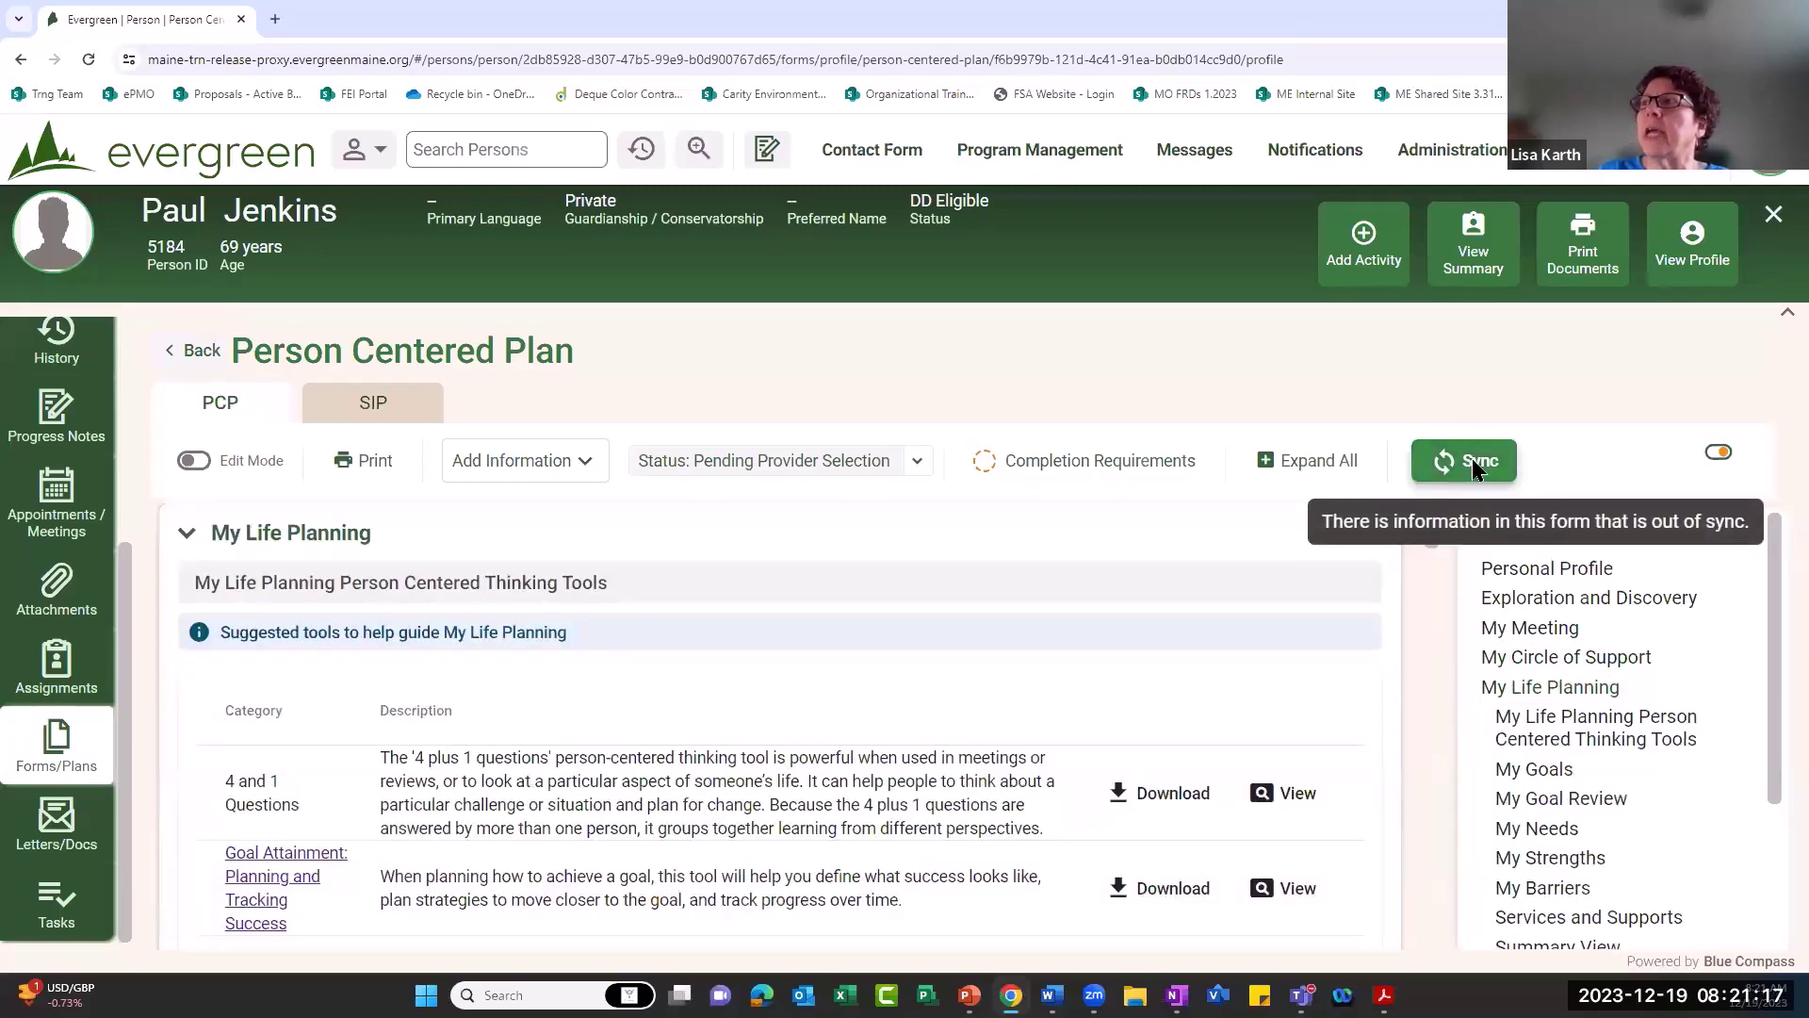
click(1472, 462)
click(503, 572)
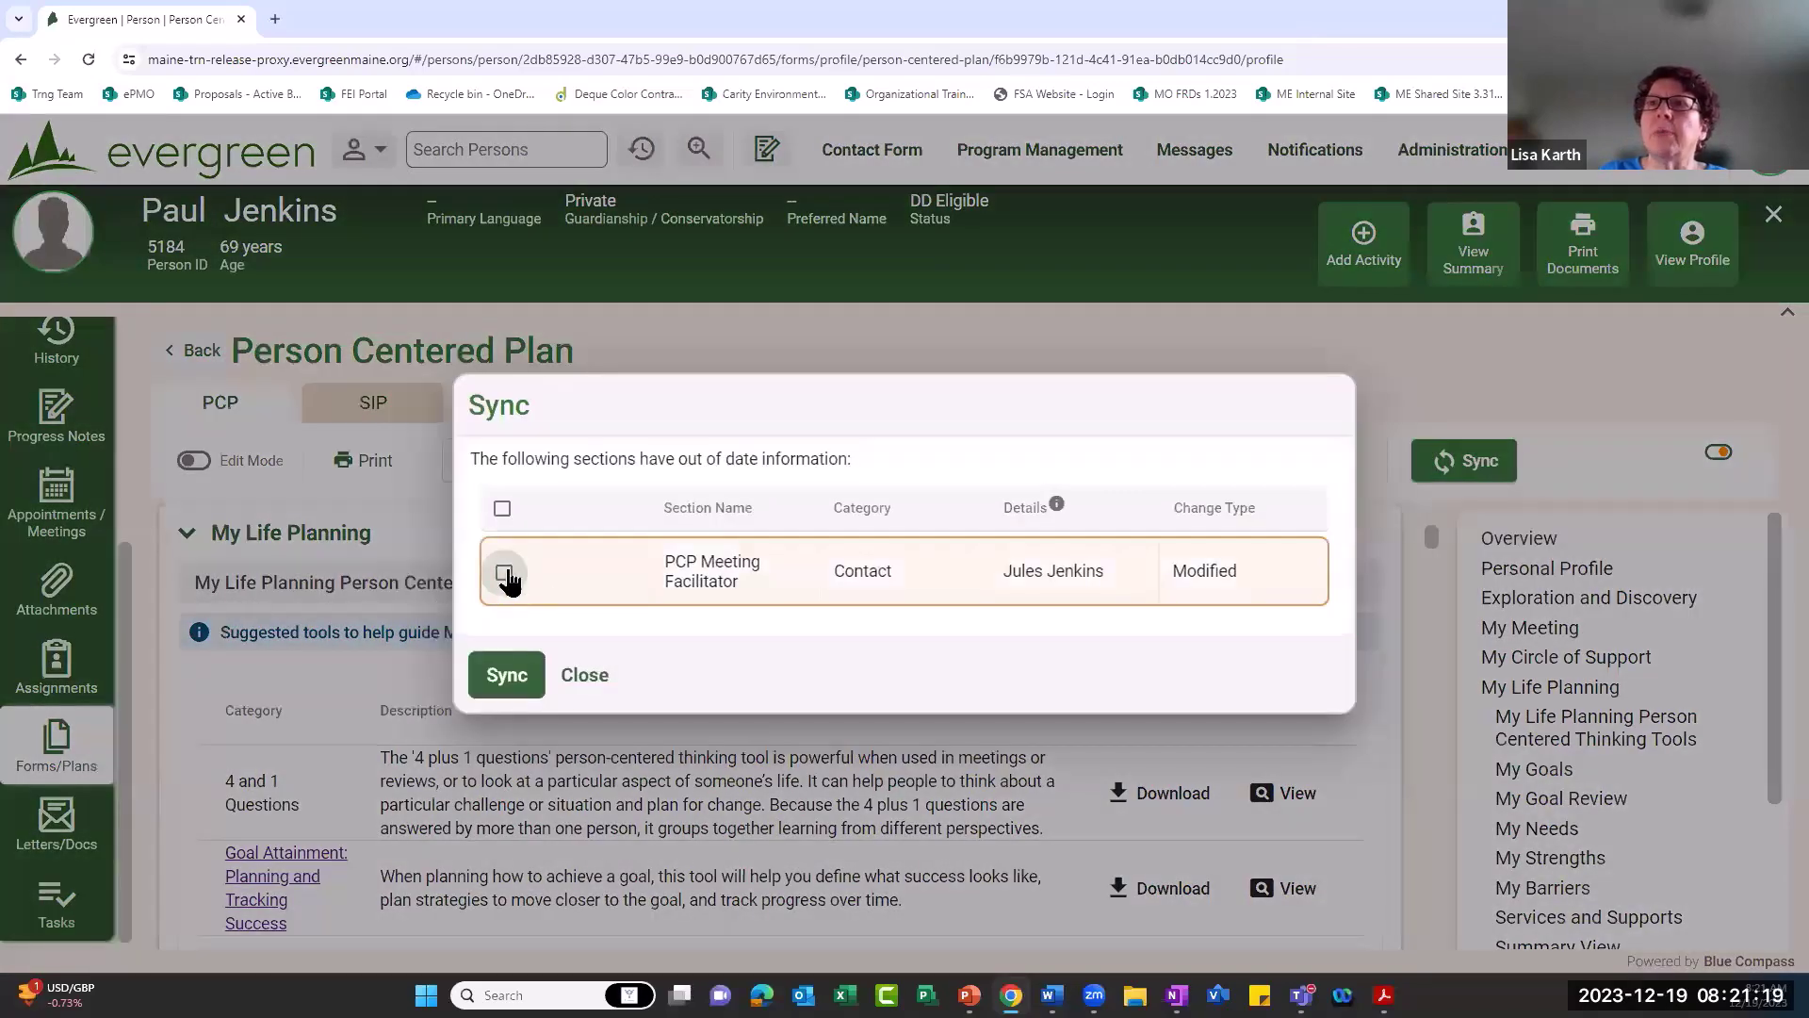
click(490, 674)
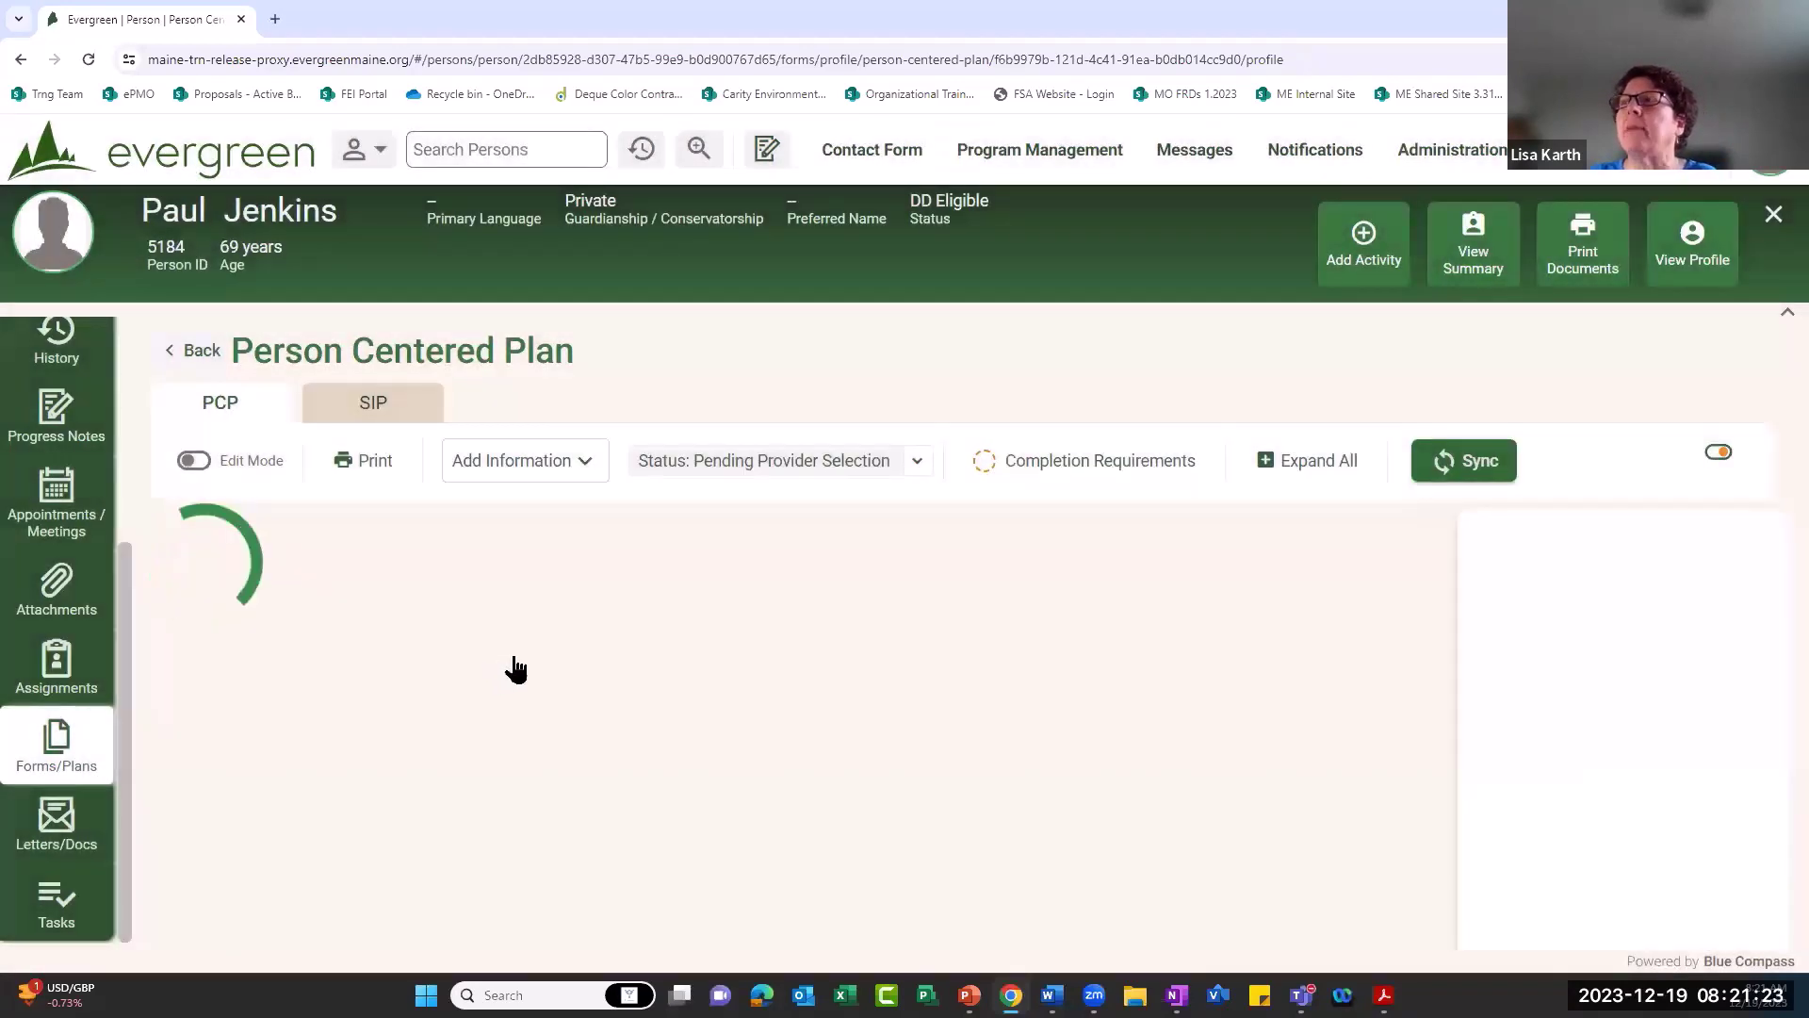
Turn Edit Mode back on and go to the Services and Supports section
click(234, 473)
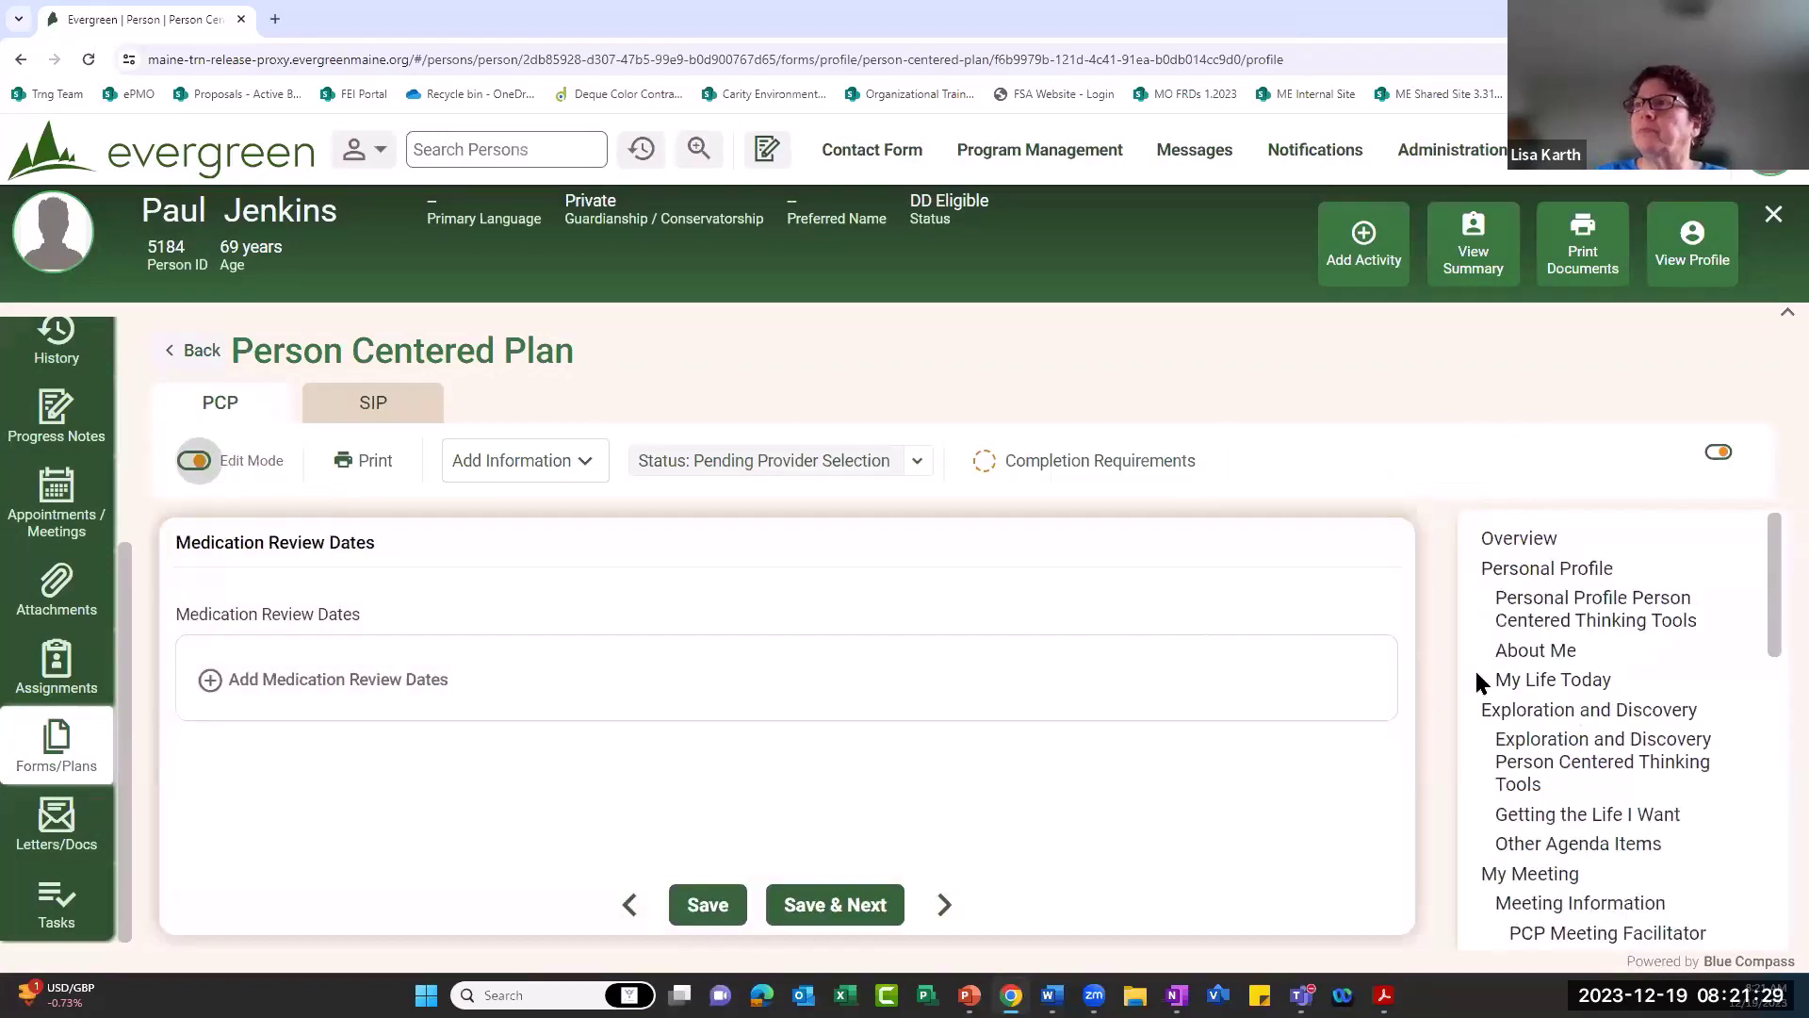
scroll(1507, 726, down, 4)
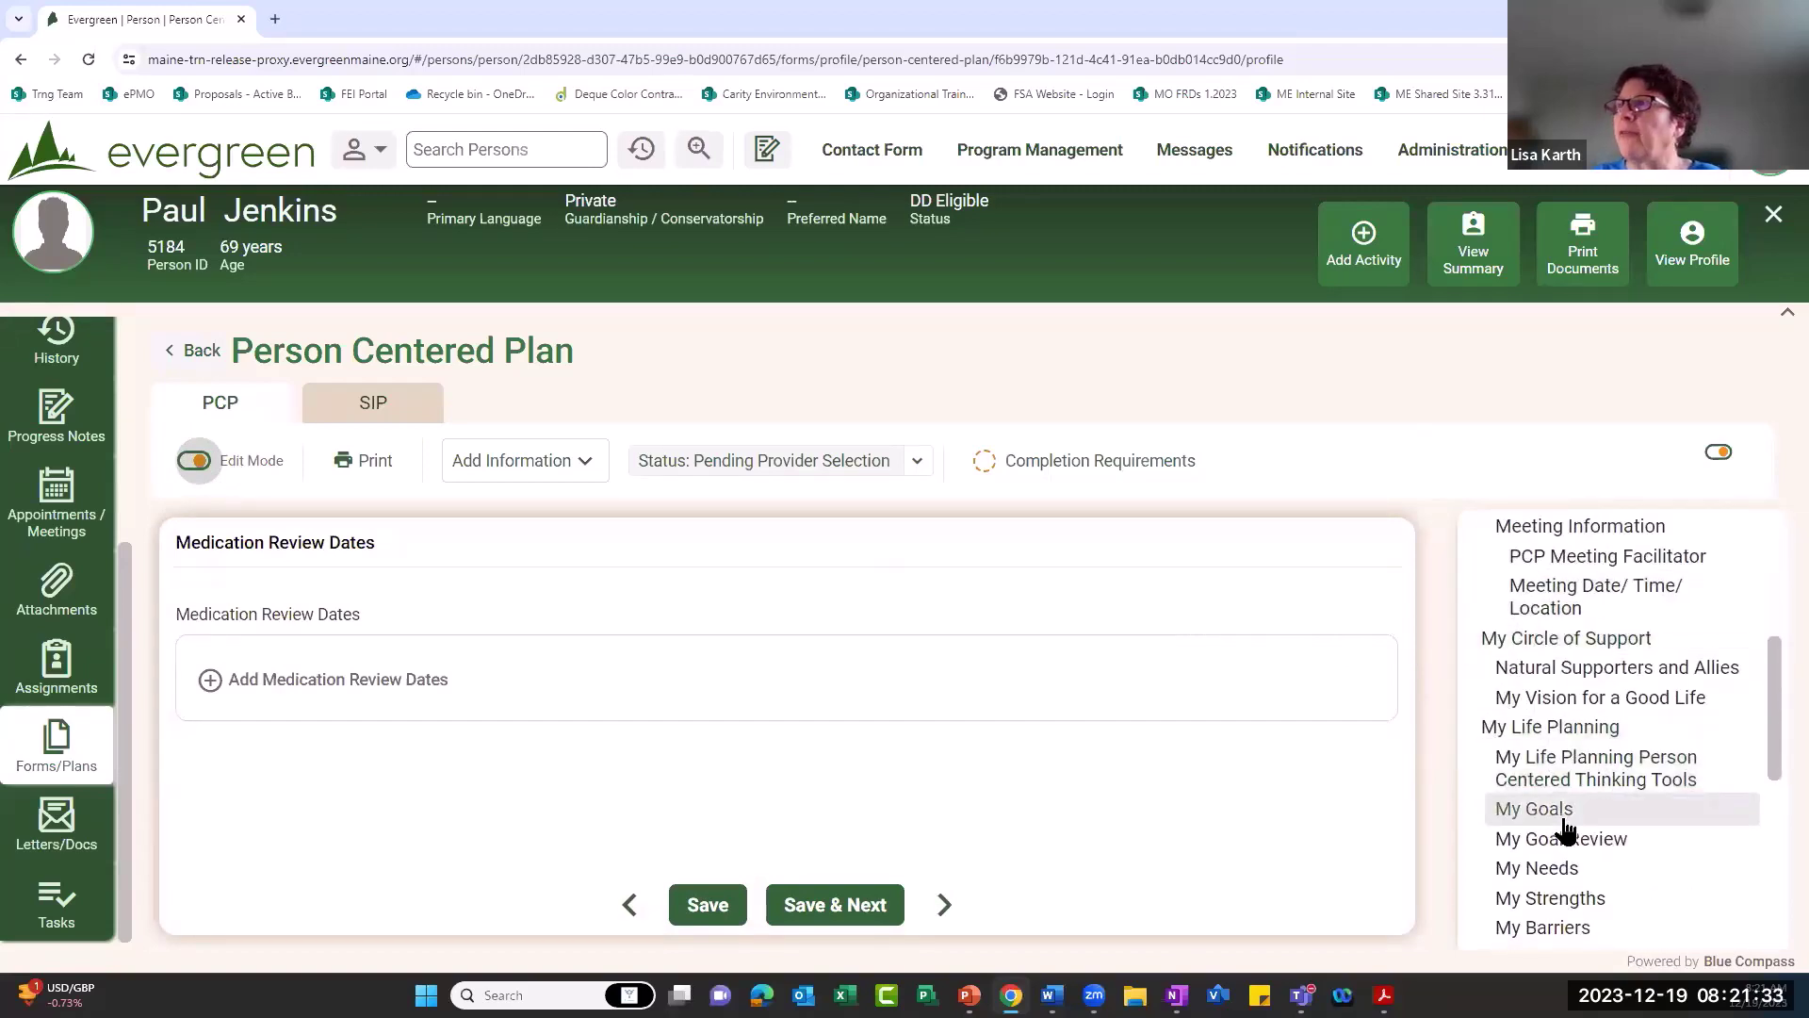
scroll(1566, 829, down, 3)
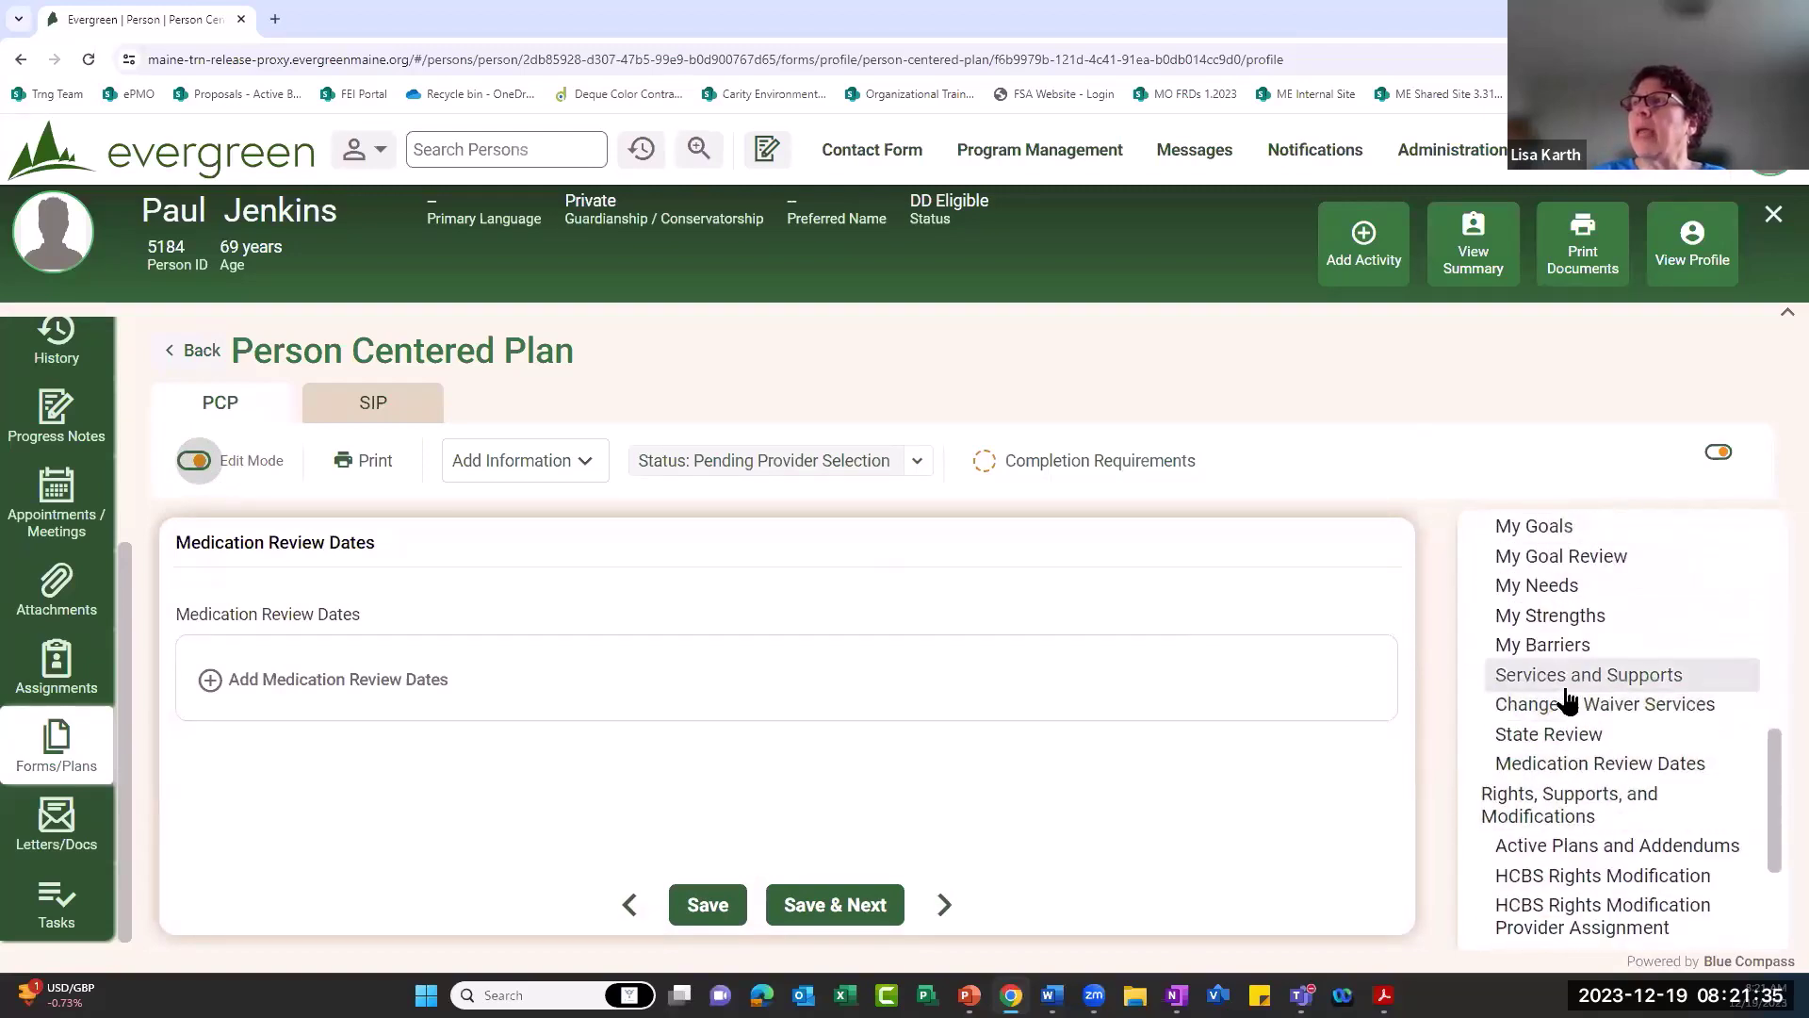
click(1545, 688)
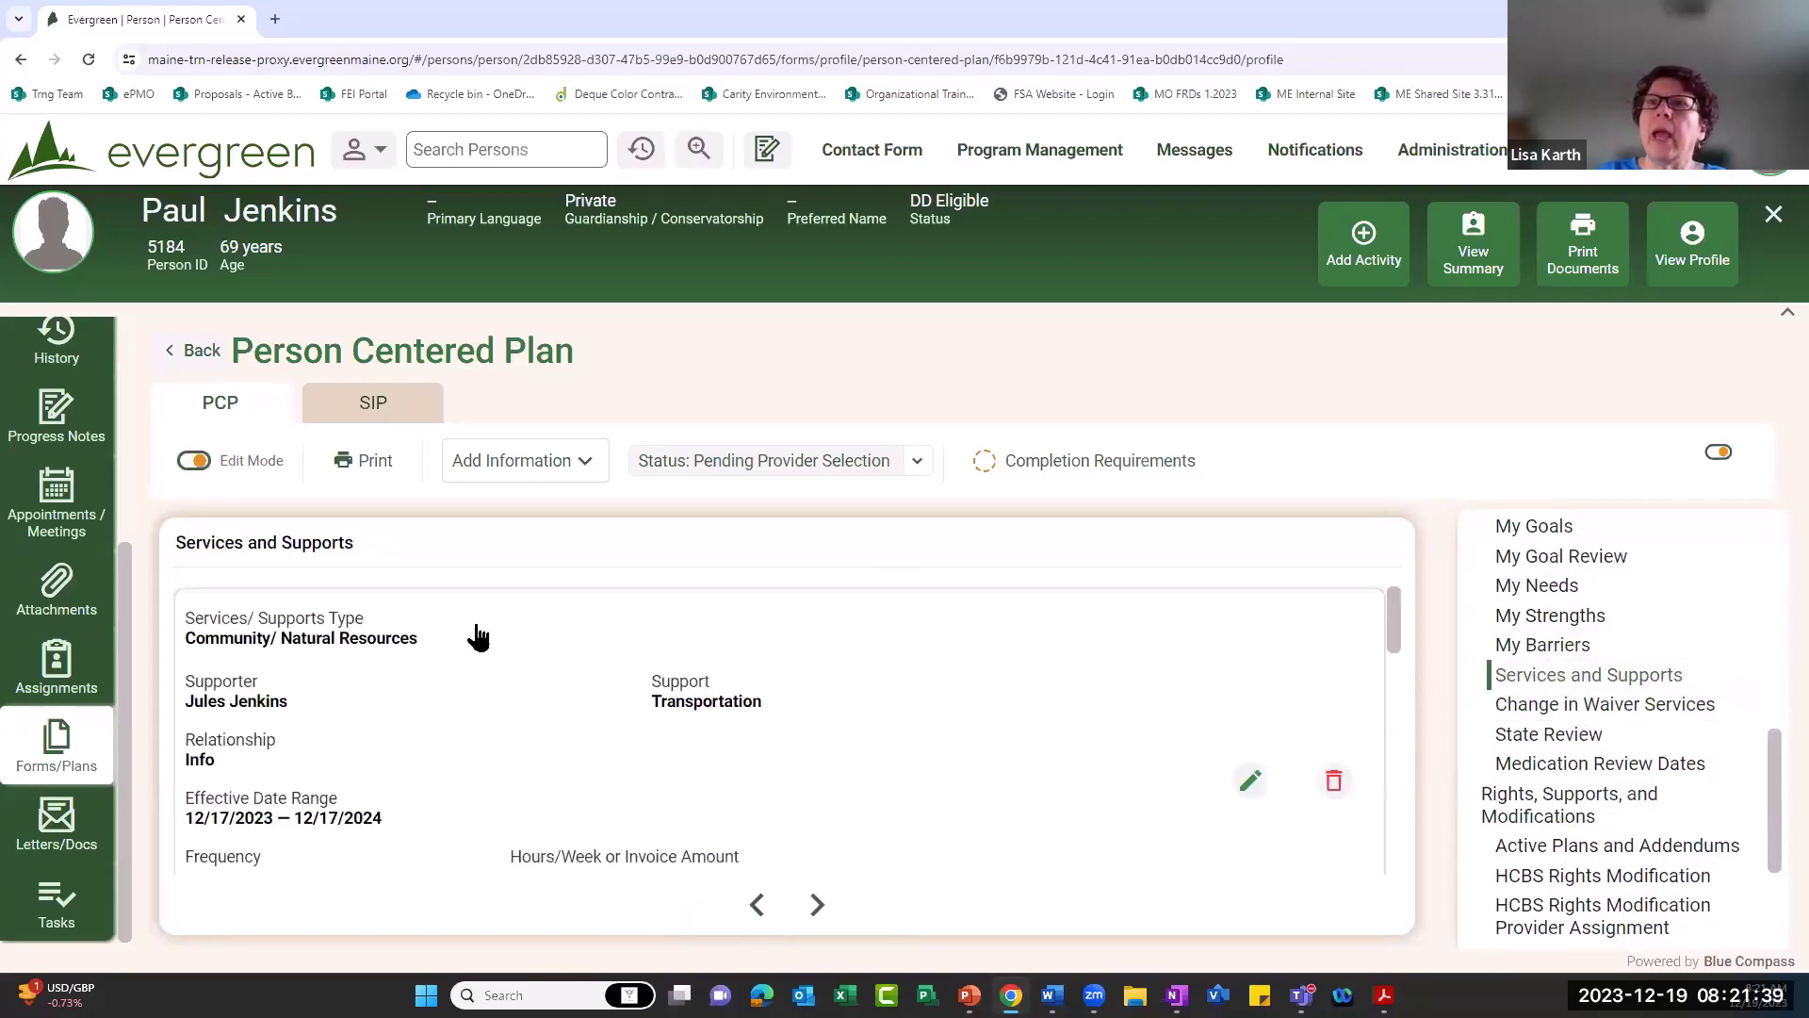
scroll(722, 749, down, 3)
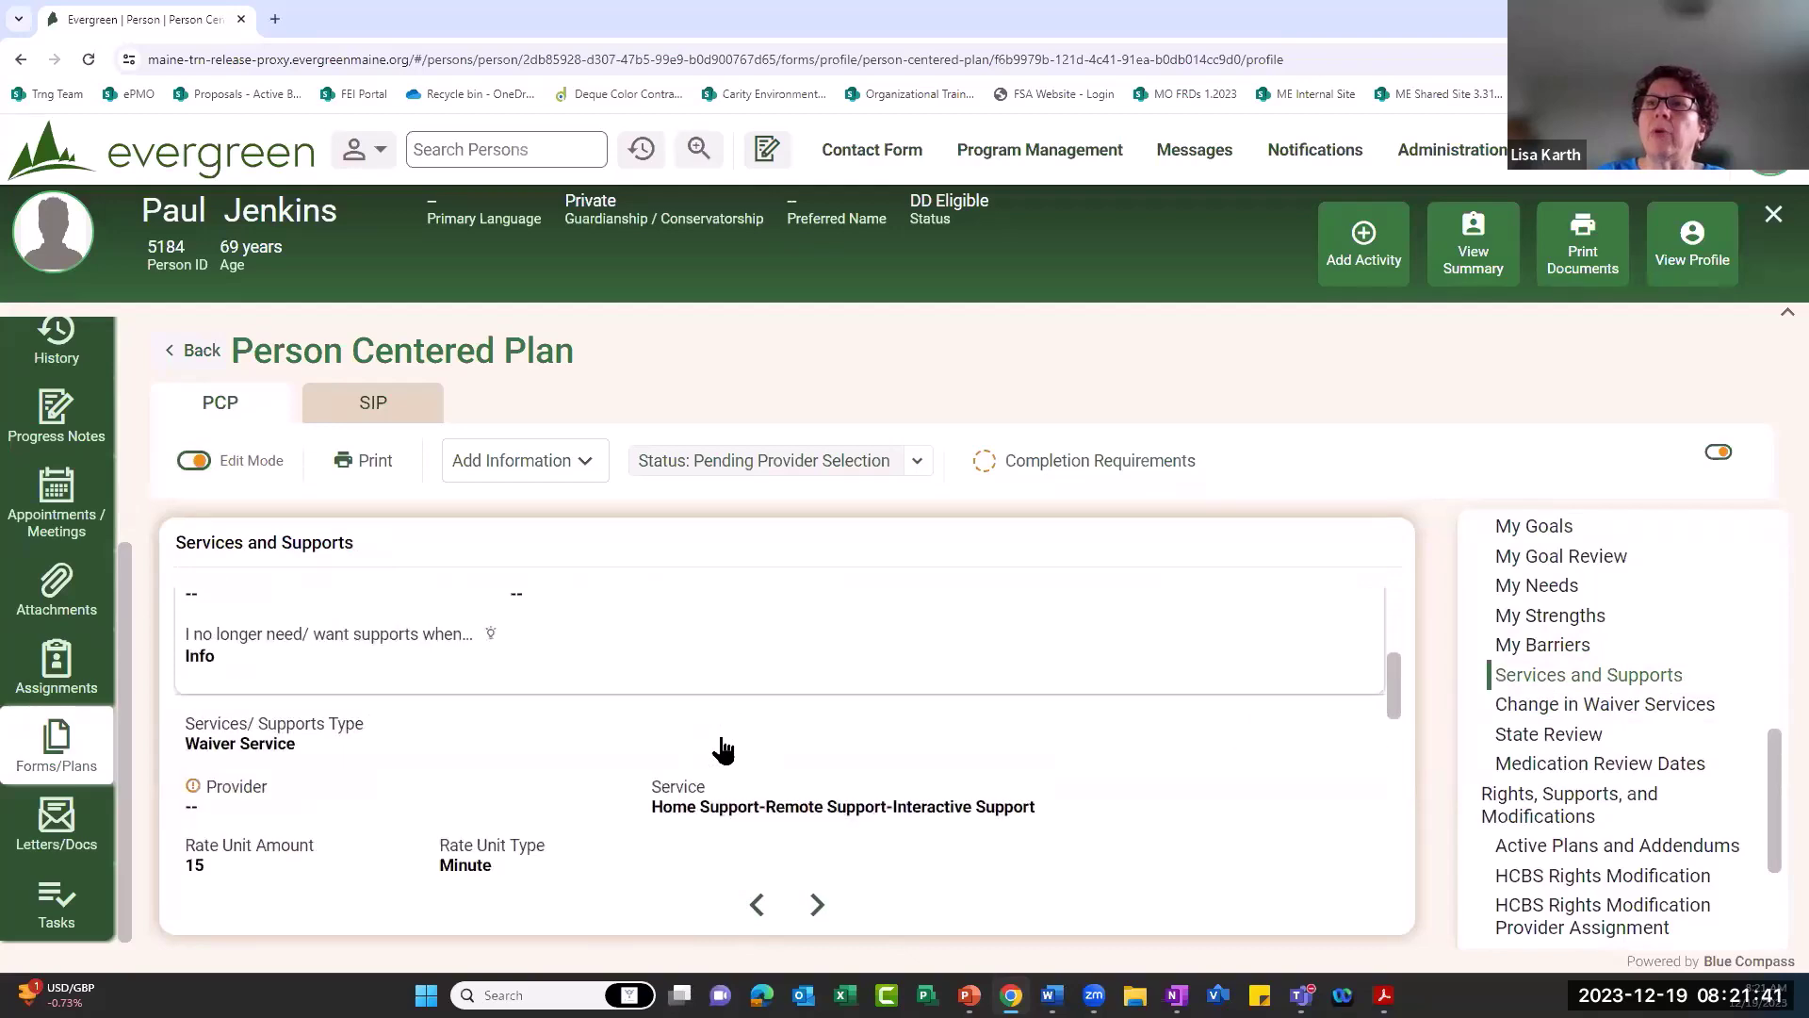
scroll(722, 749, down, 2)
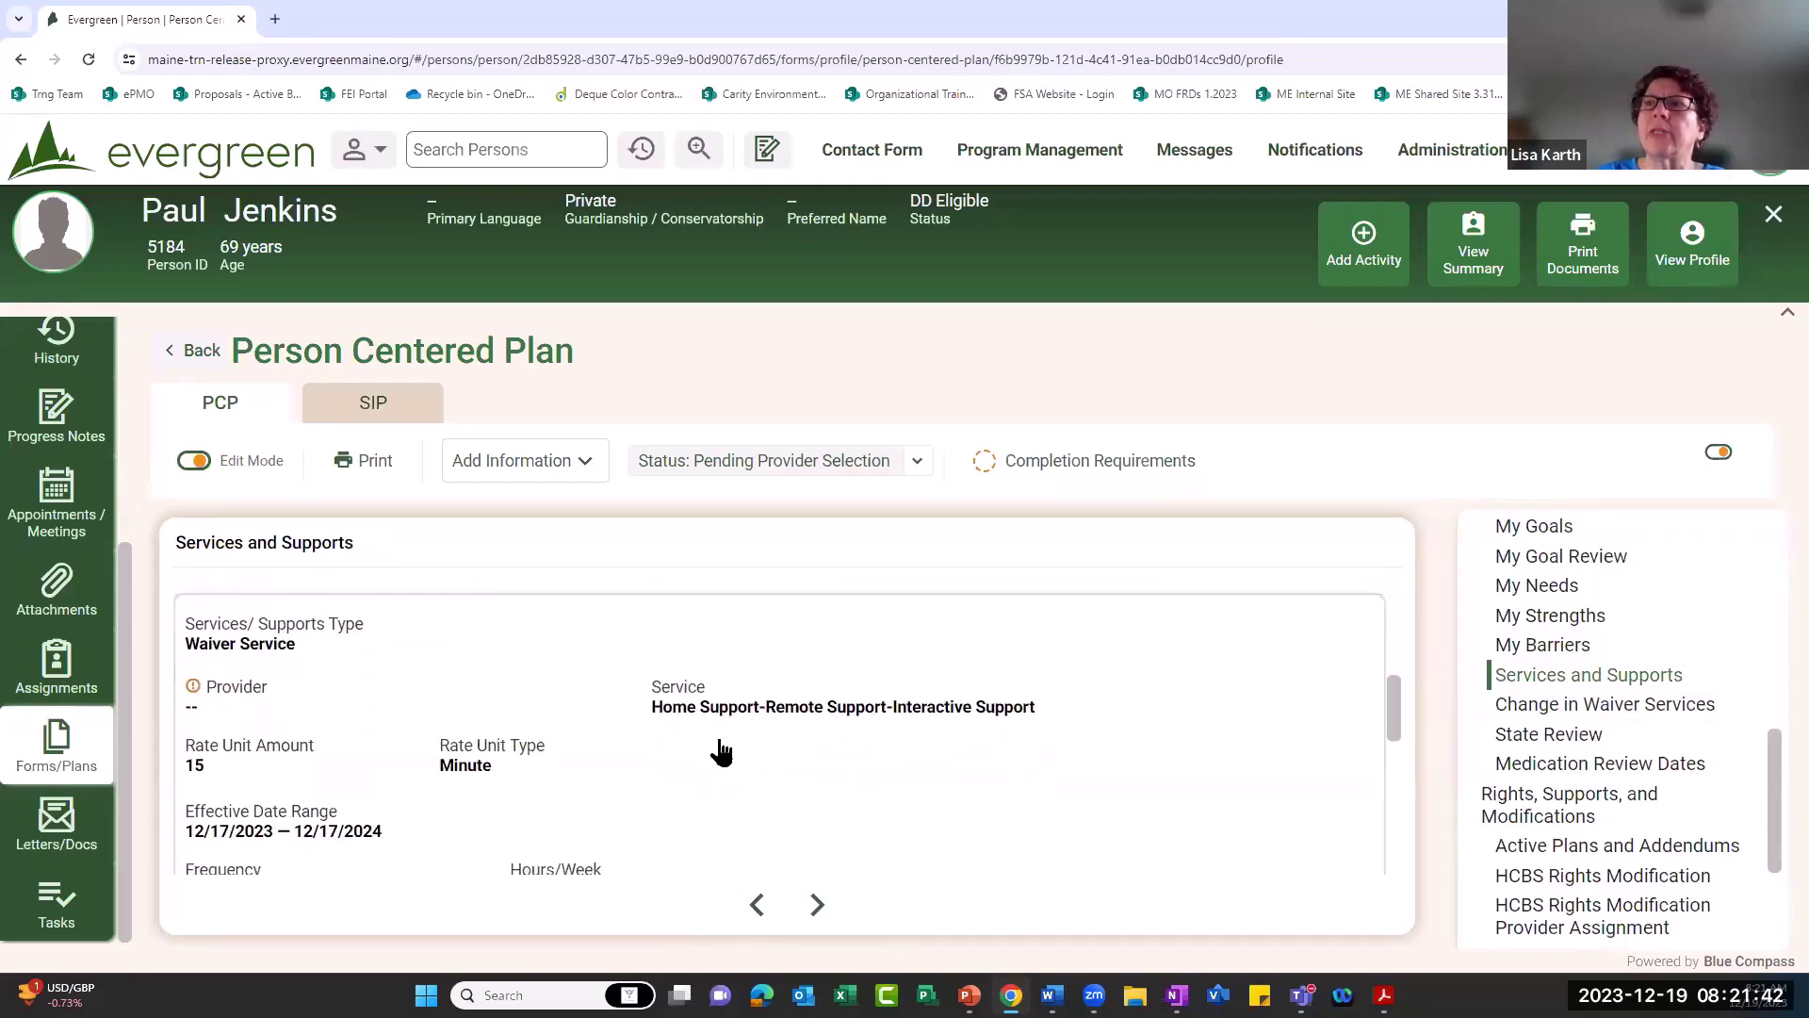
Edit the Waiver Service entry and check its provider list, which is empty
click(820, 718)
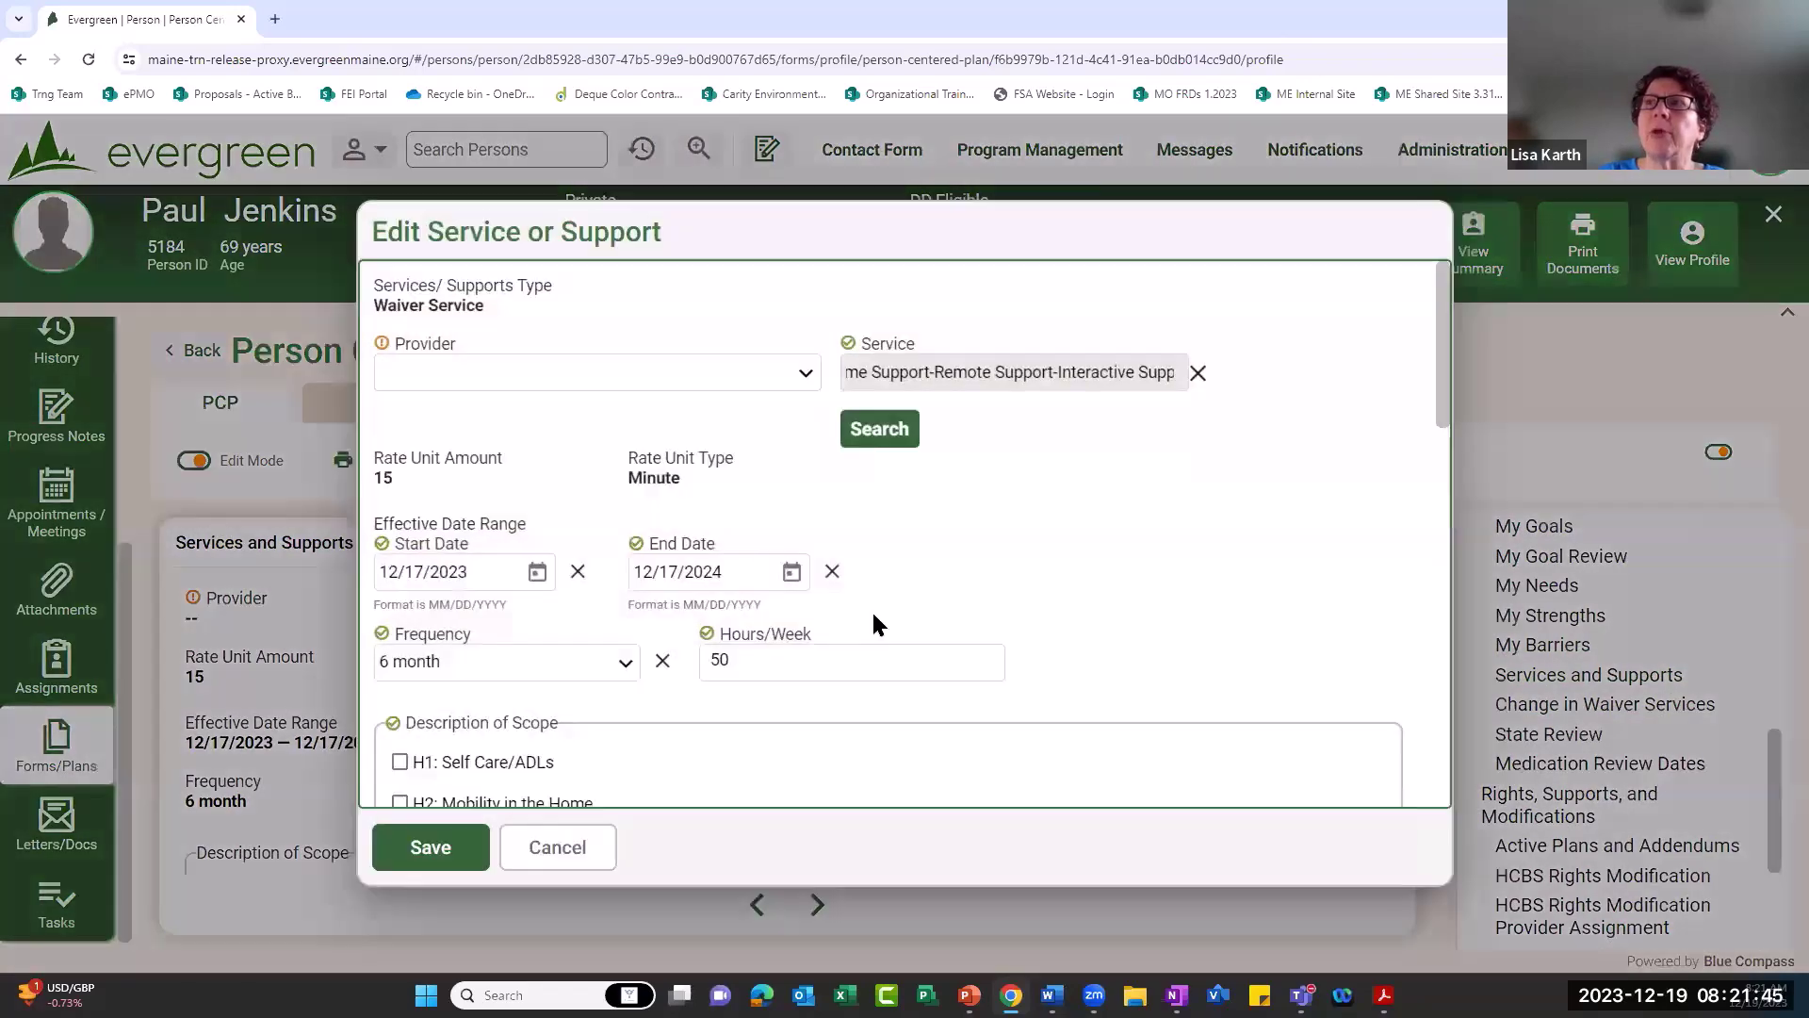
click(751, 370)
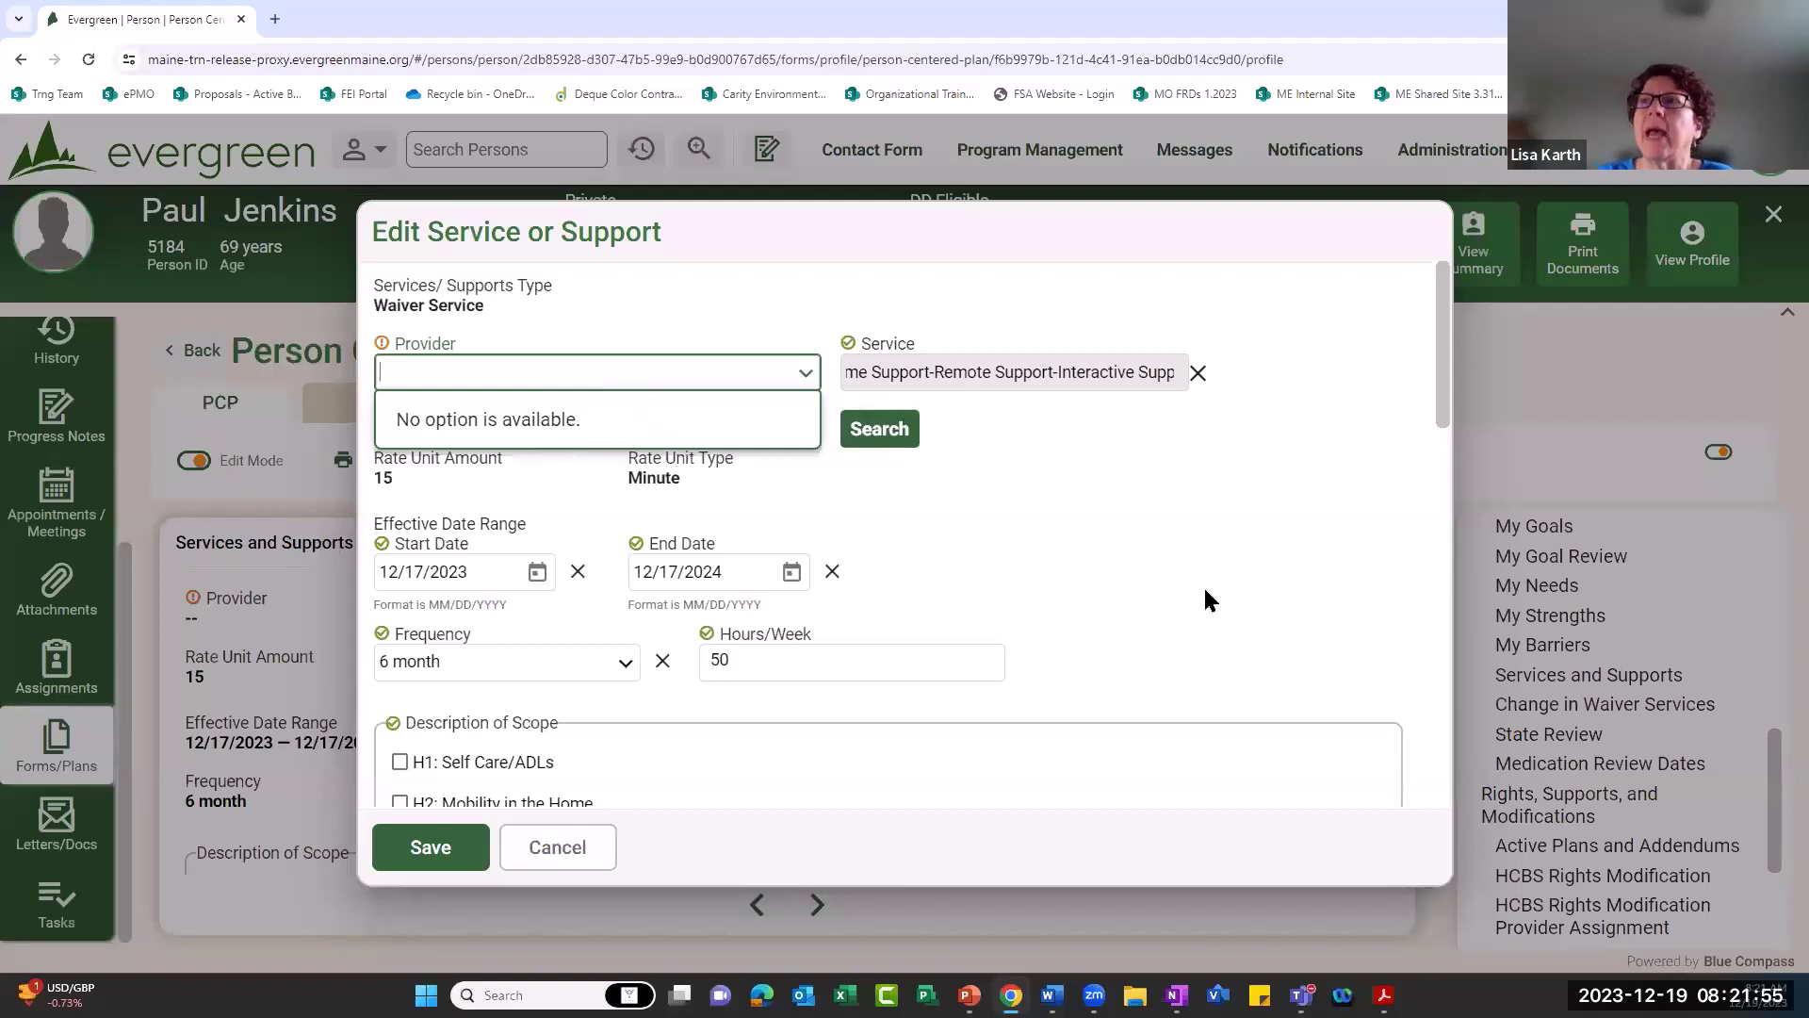
click(1133, 533)
Add a required provider invitation row and bring up the Link Existing Provider search
scroll(1119, 547, down, 3)
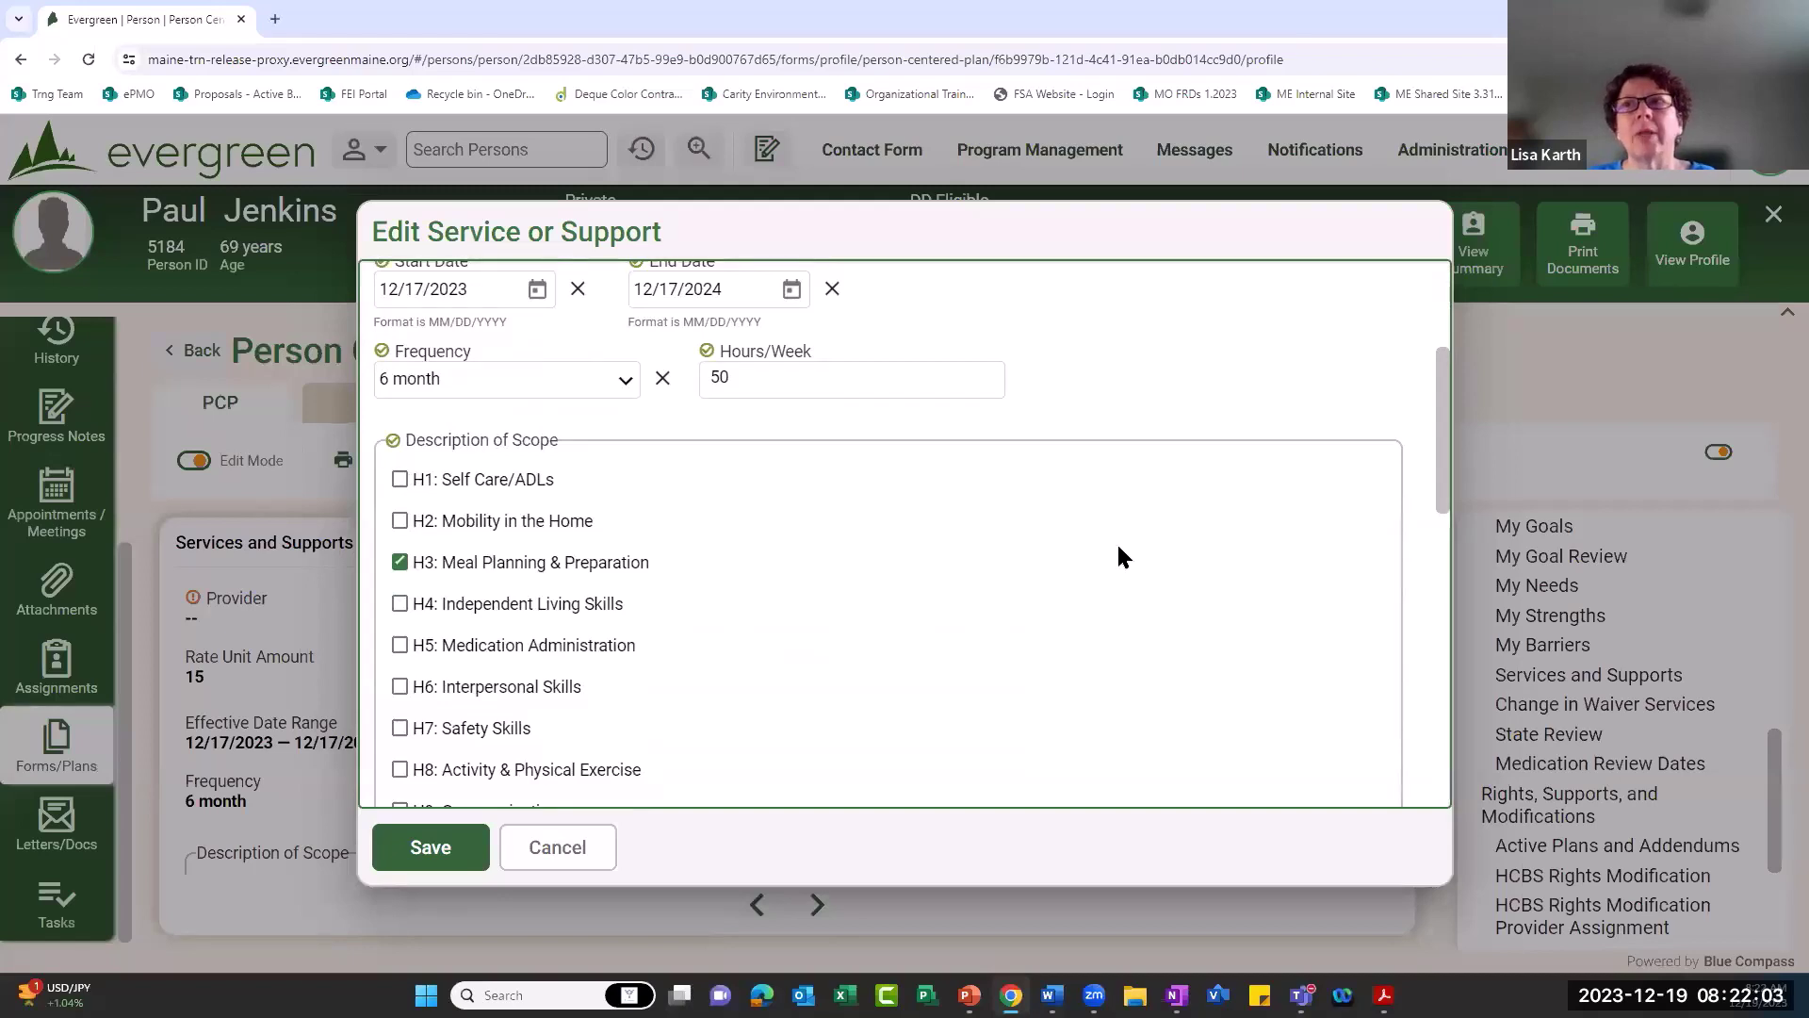
scroll(1120, 462, down, 3)
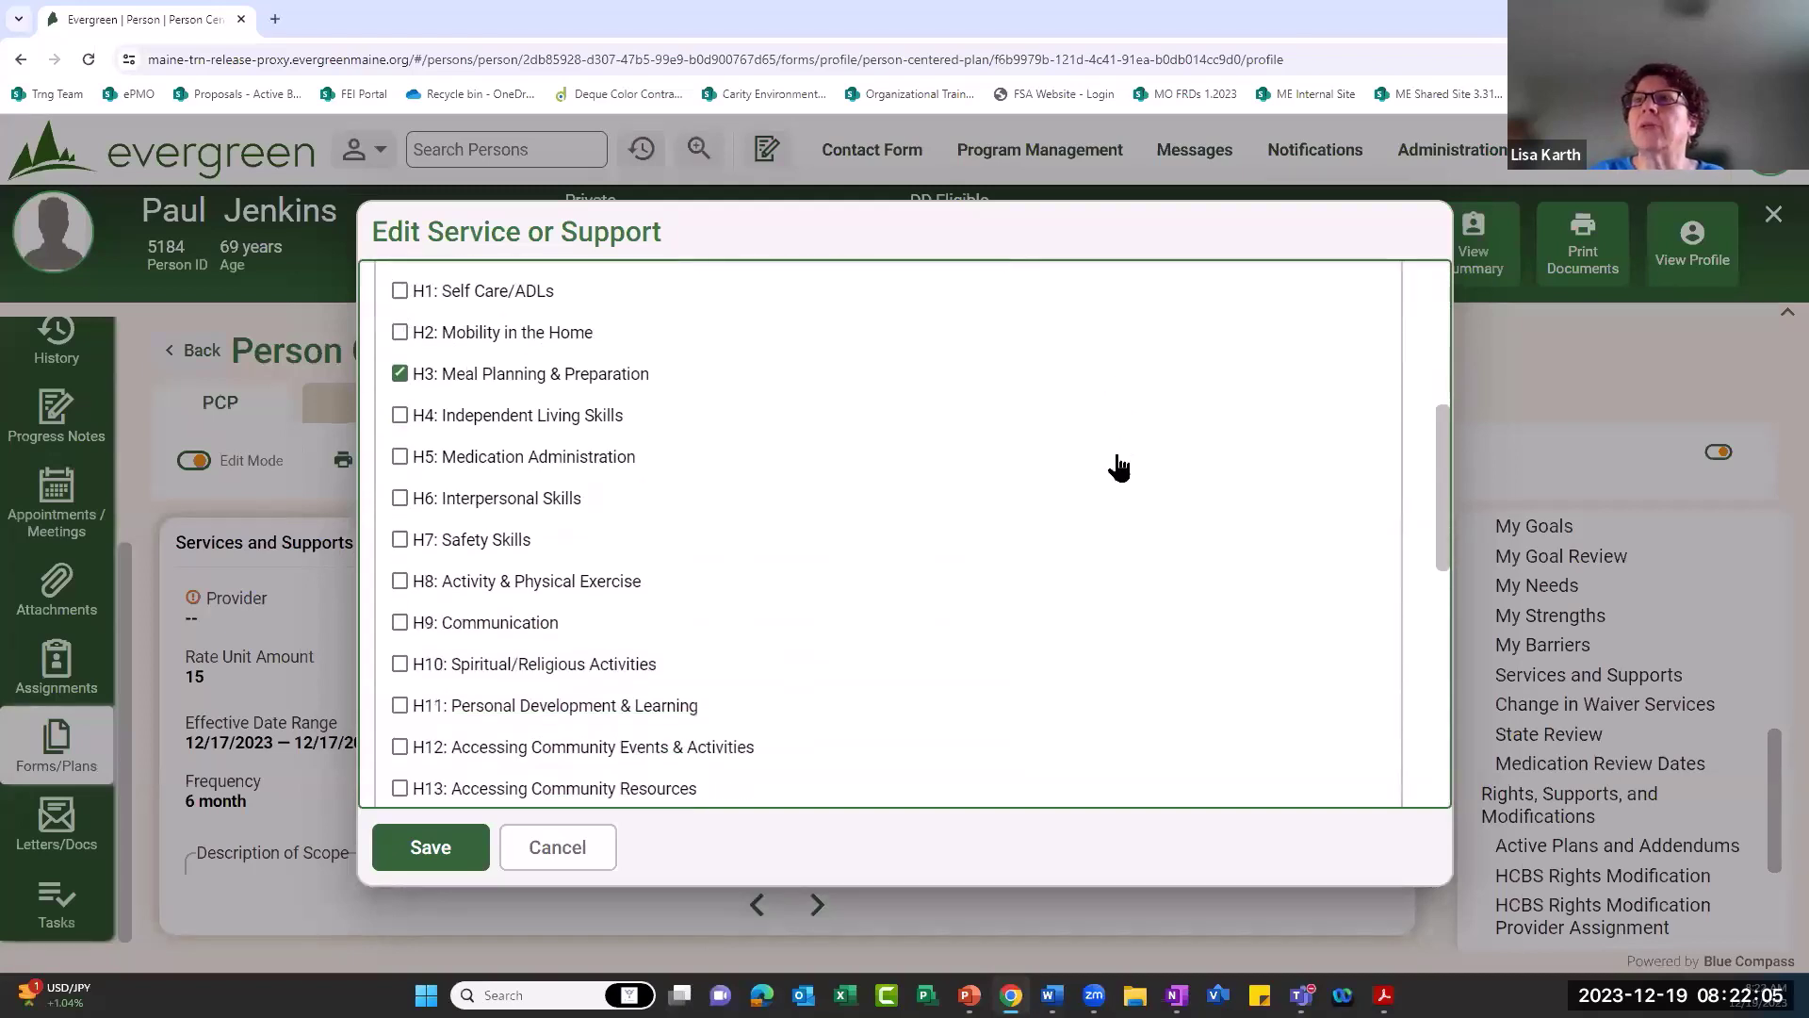
scroll(1119, 475, down, 6)
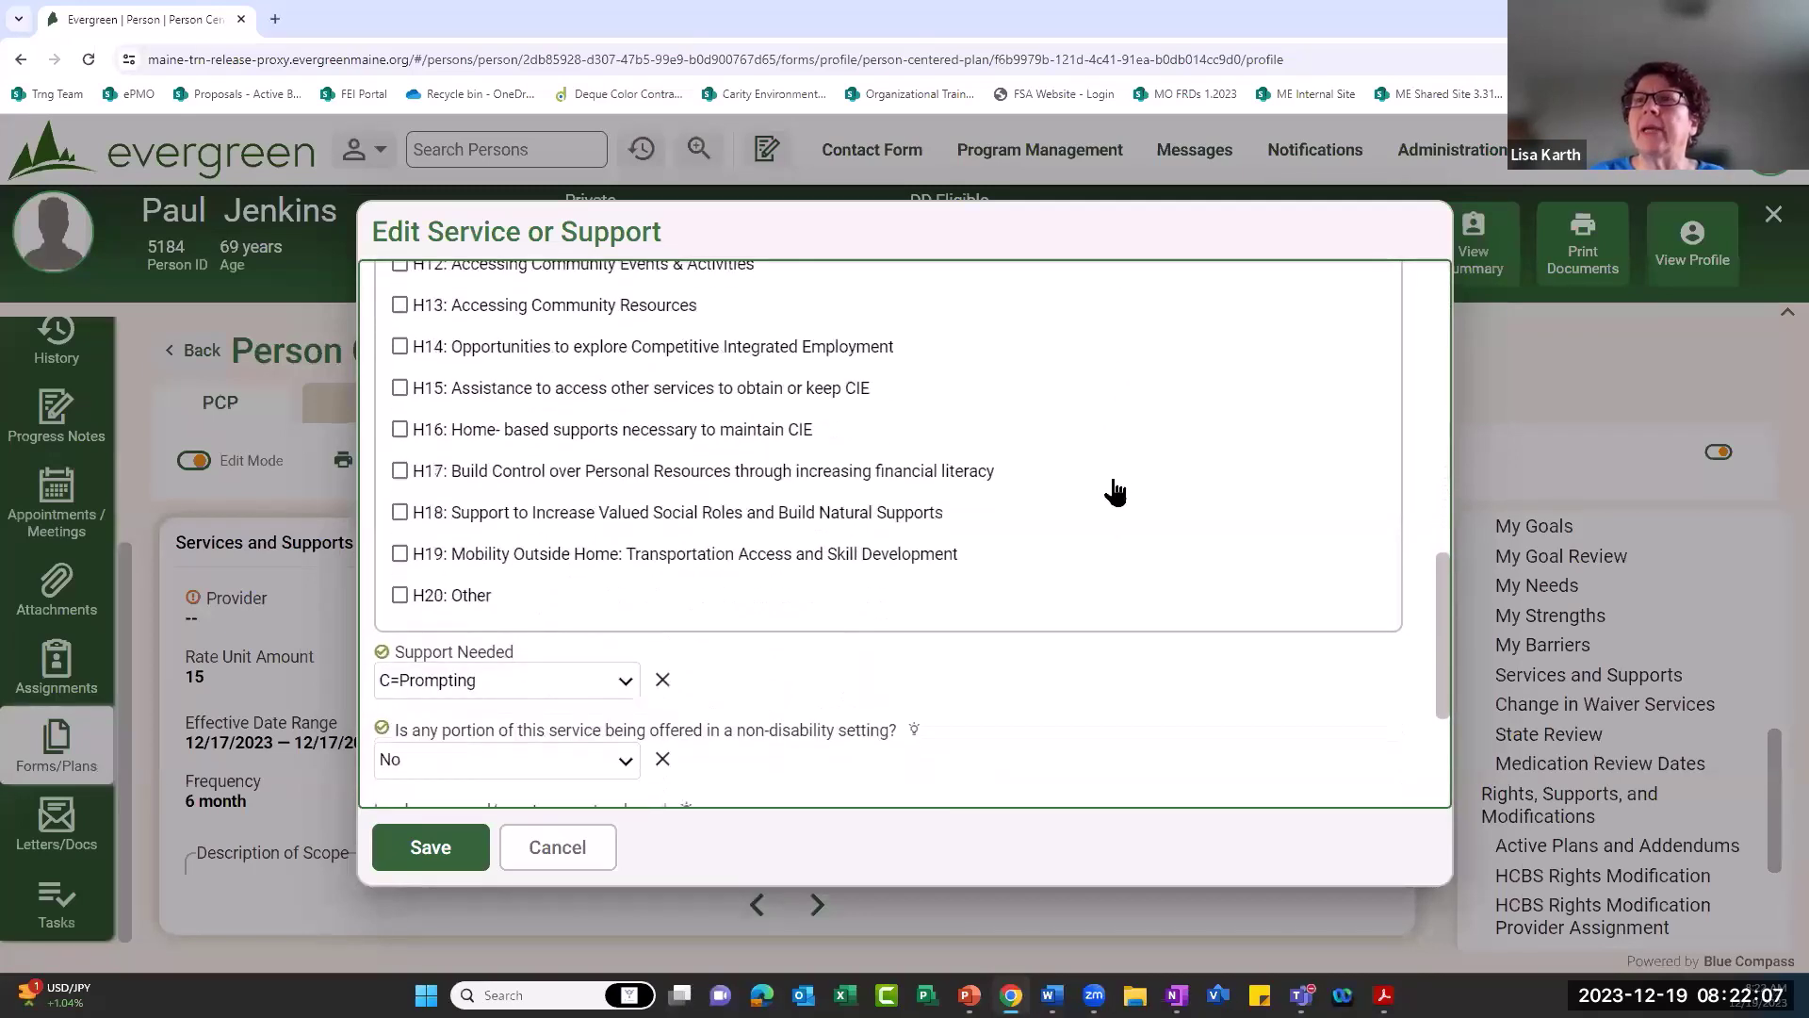
scroll(1111, 481, down, 1)
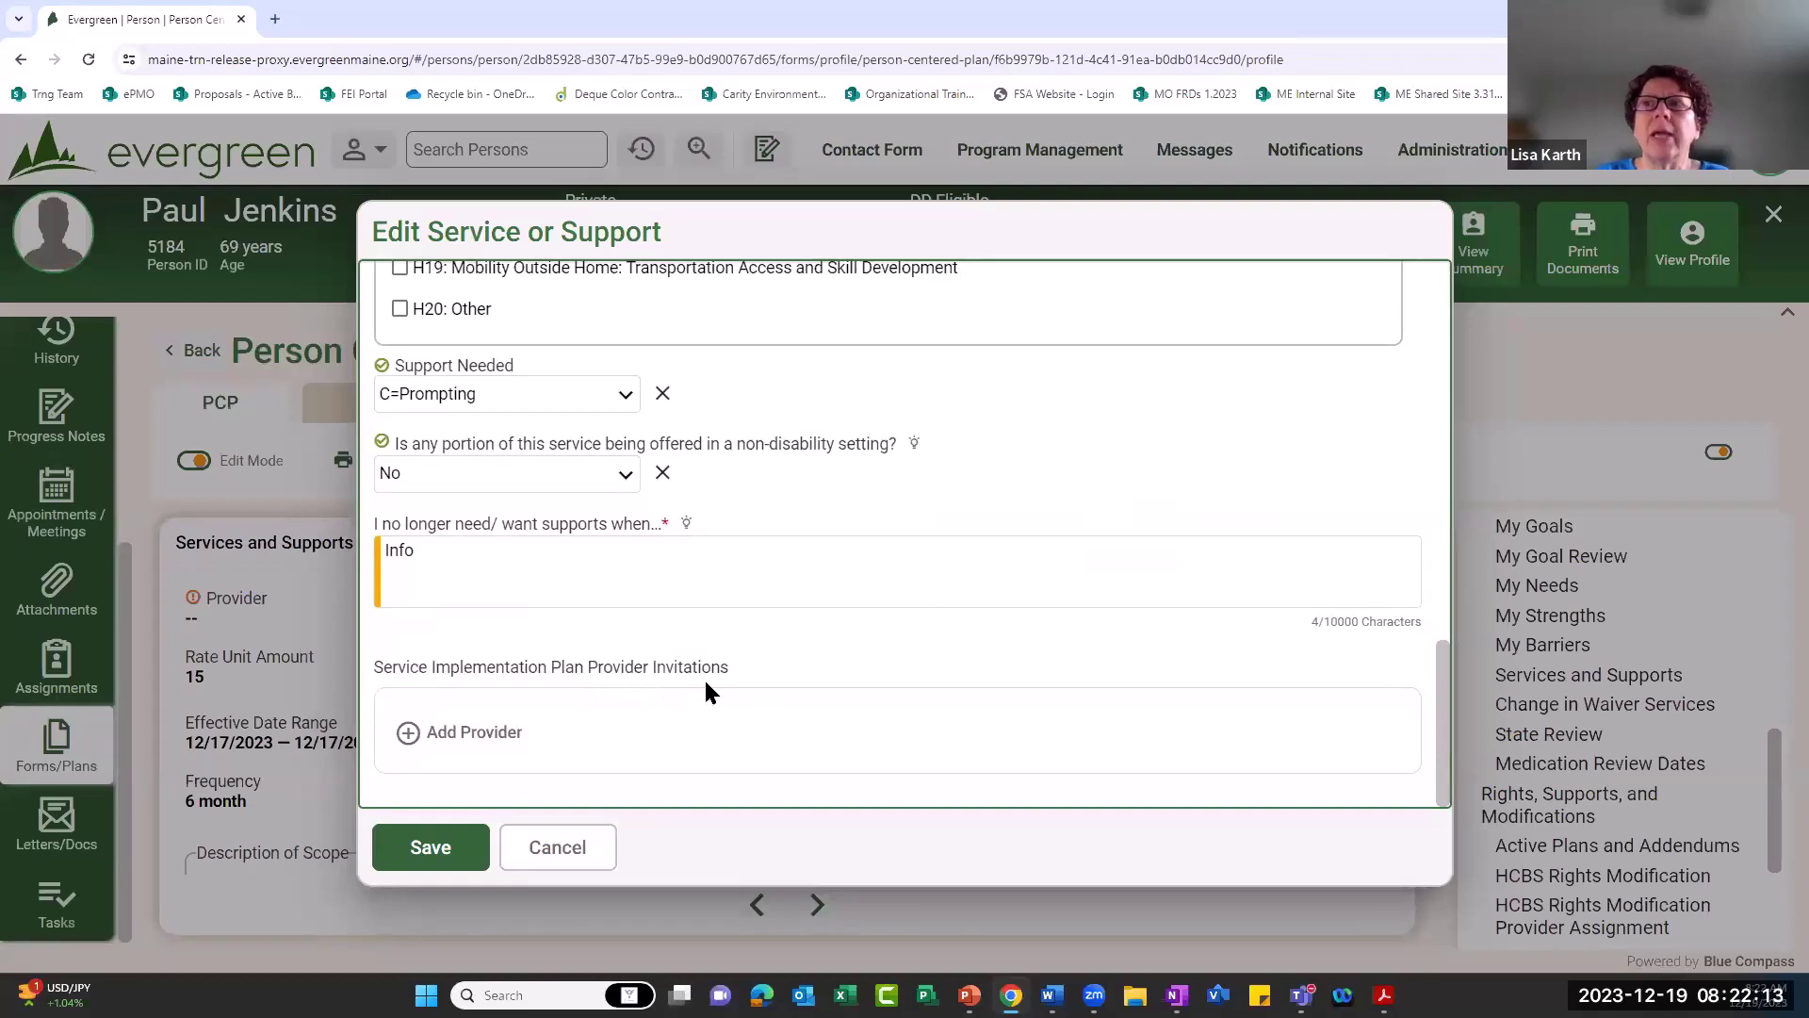
click(480, 737)
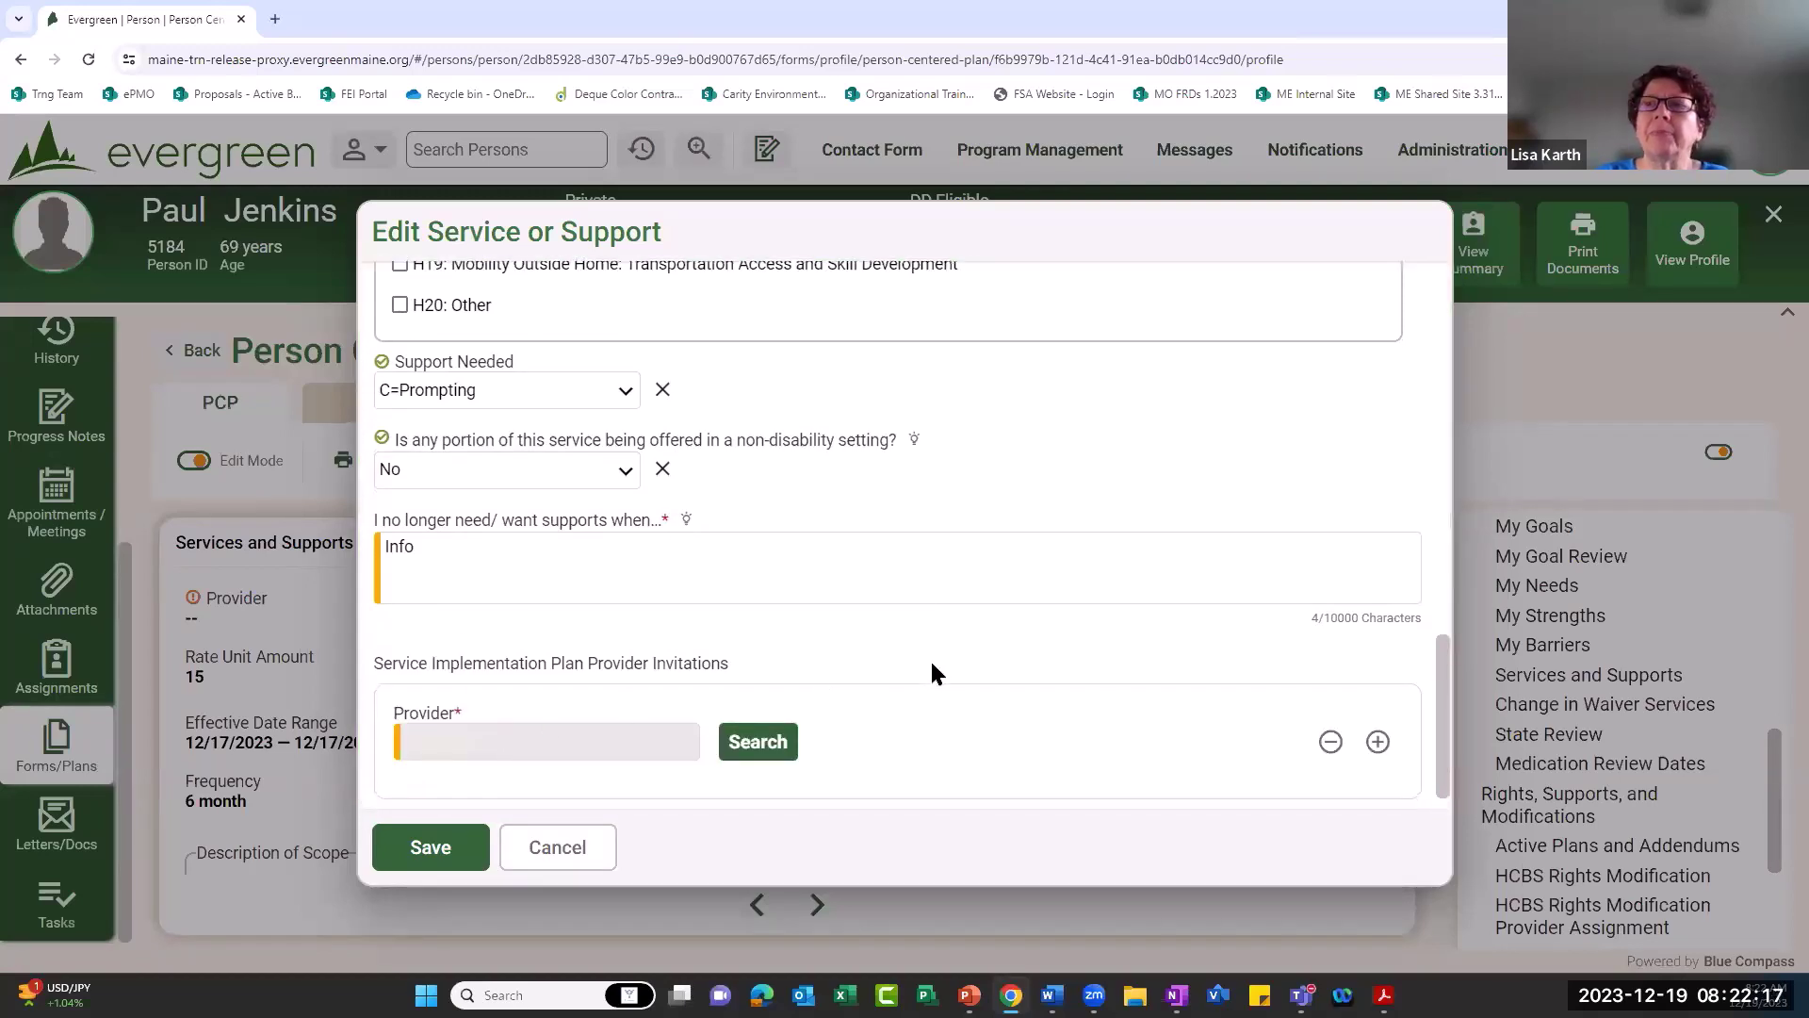
scroll(930, 658, down, 1)
click(504, 718)
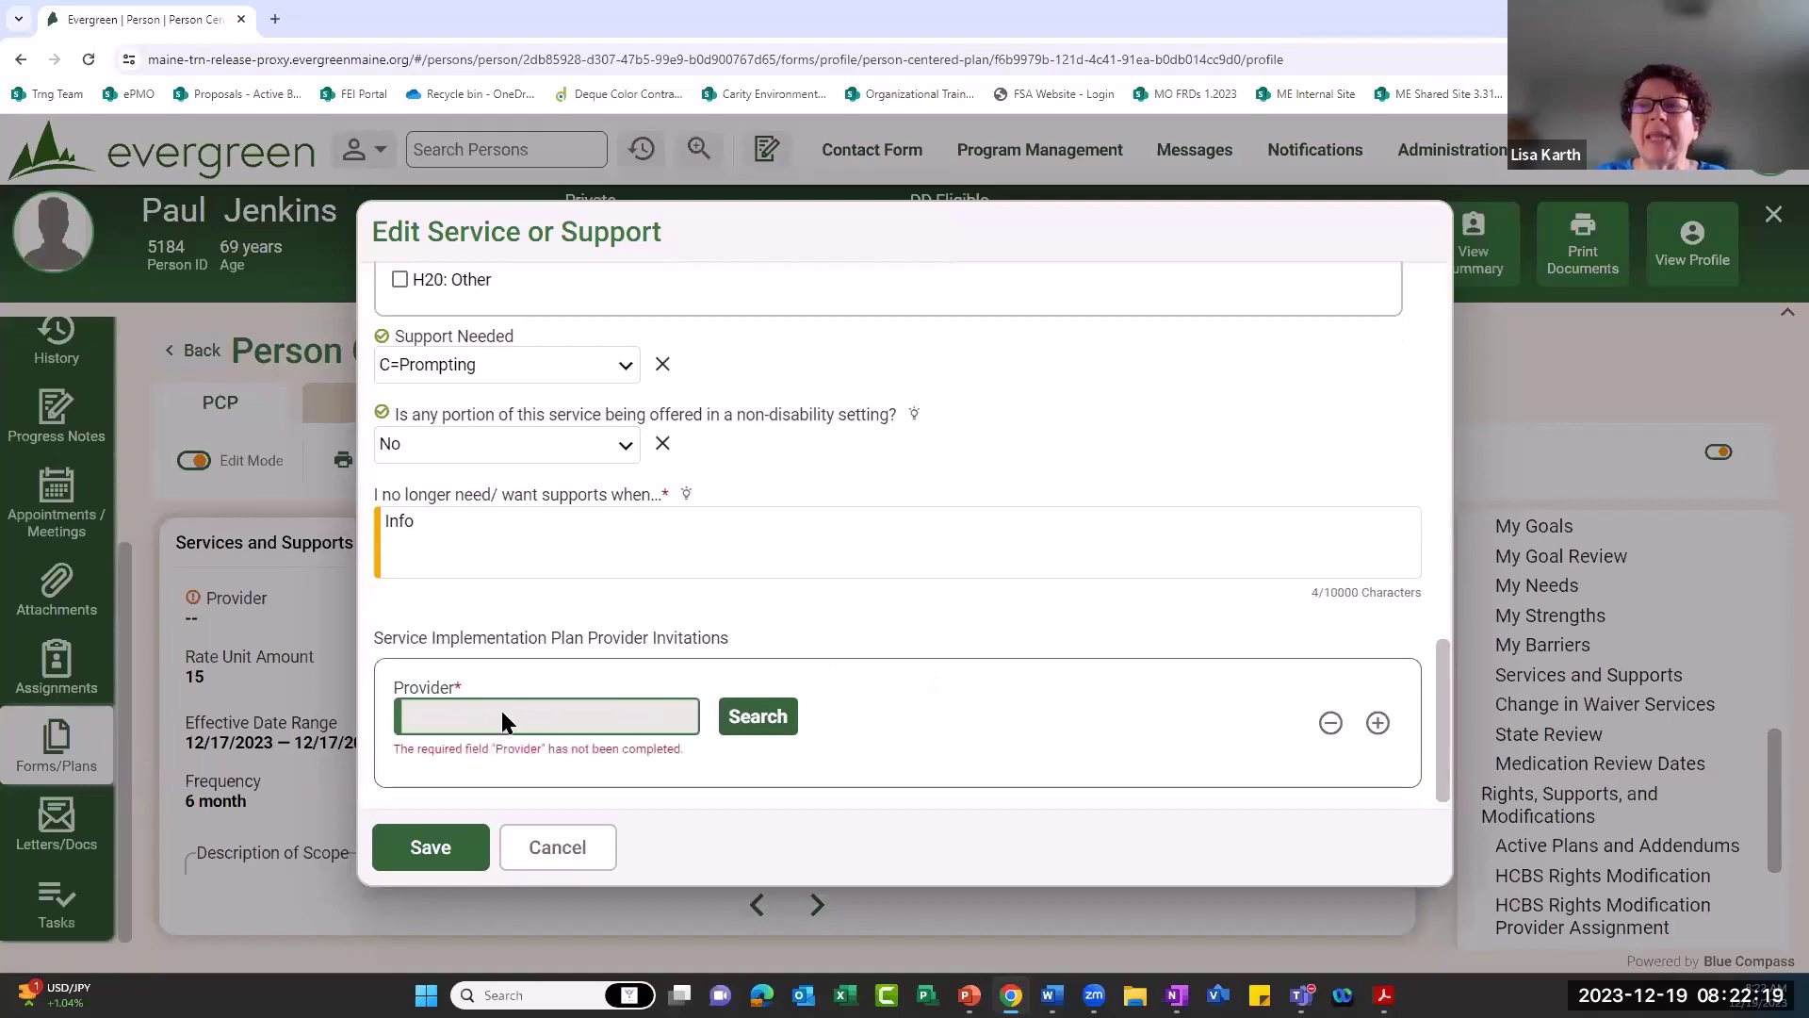
click(782, 718)
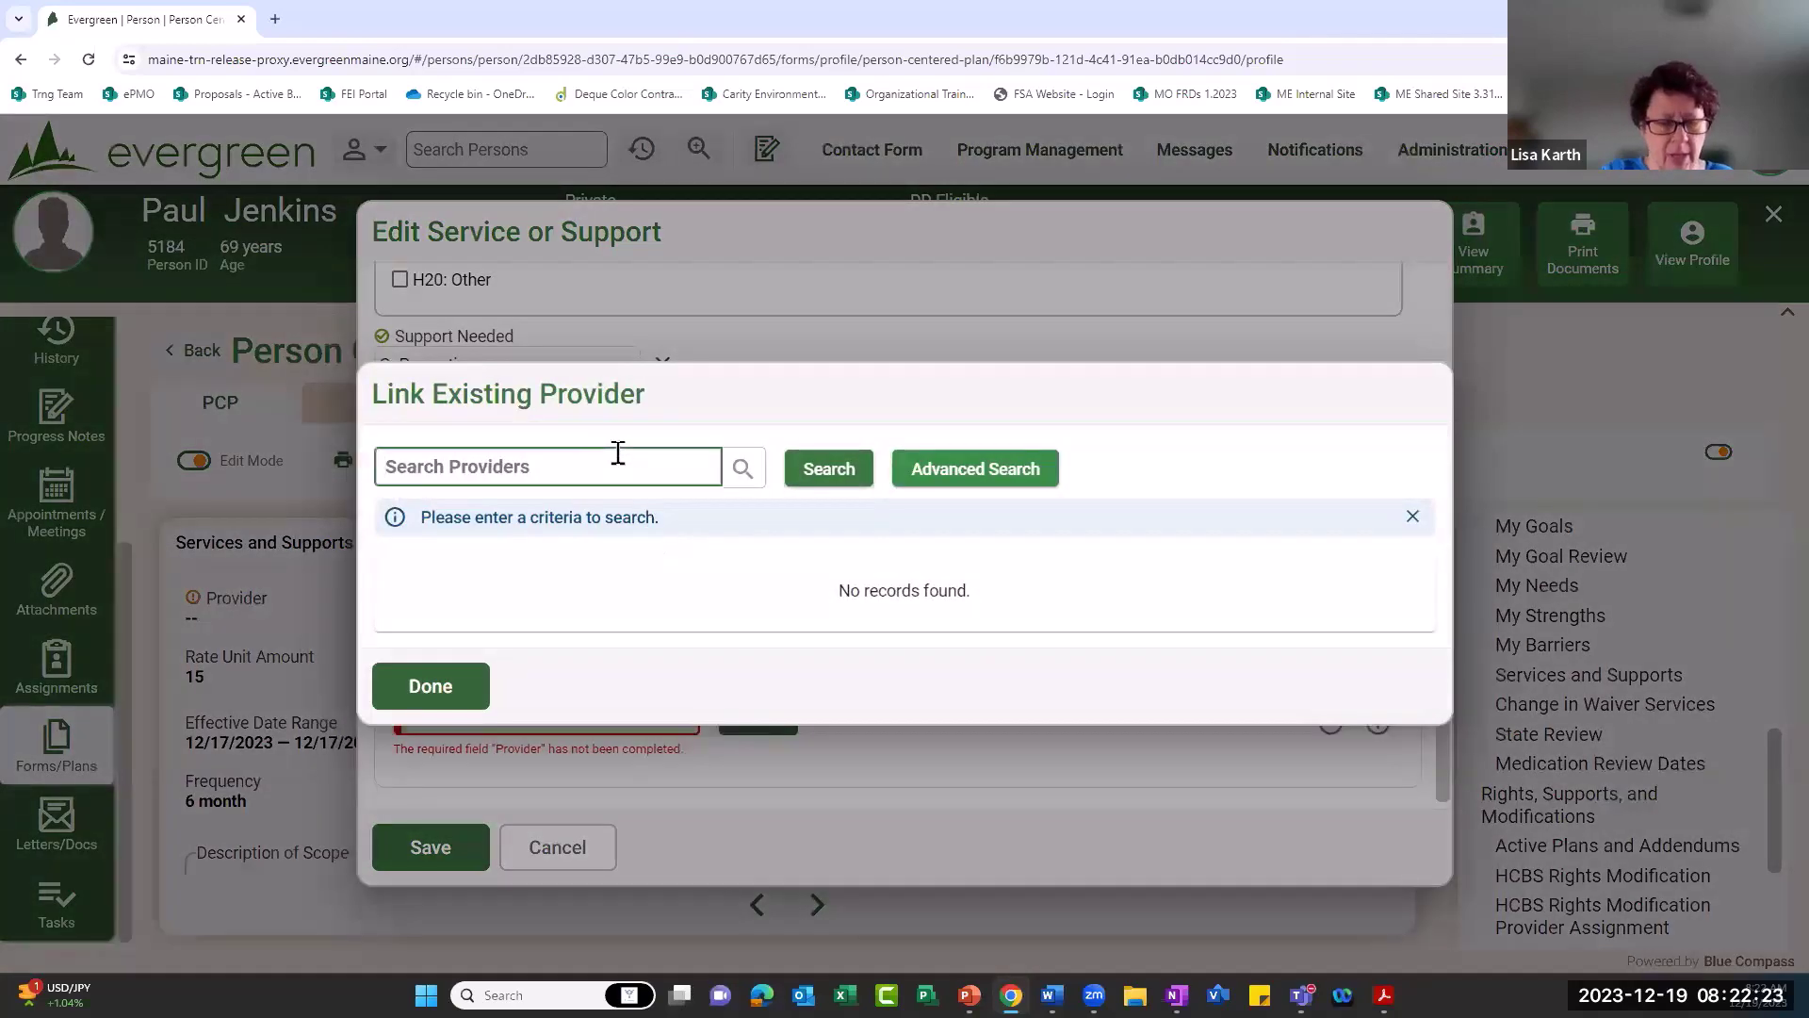
Search providers for 'baxter' and link Baxter Foundation to the invitation
text(baxter)
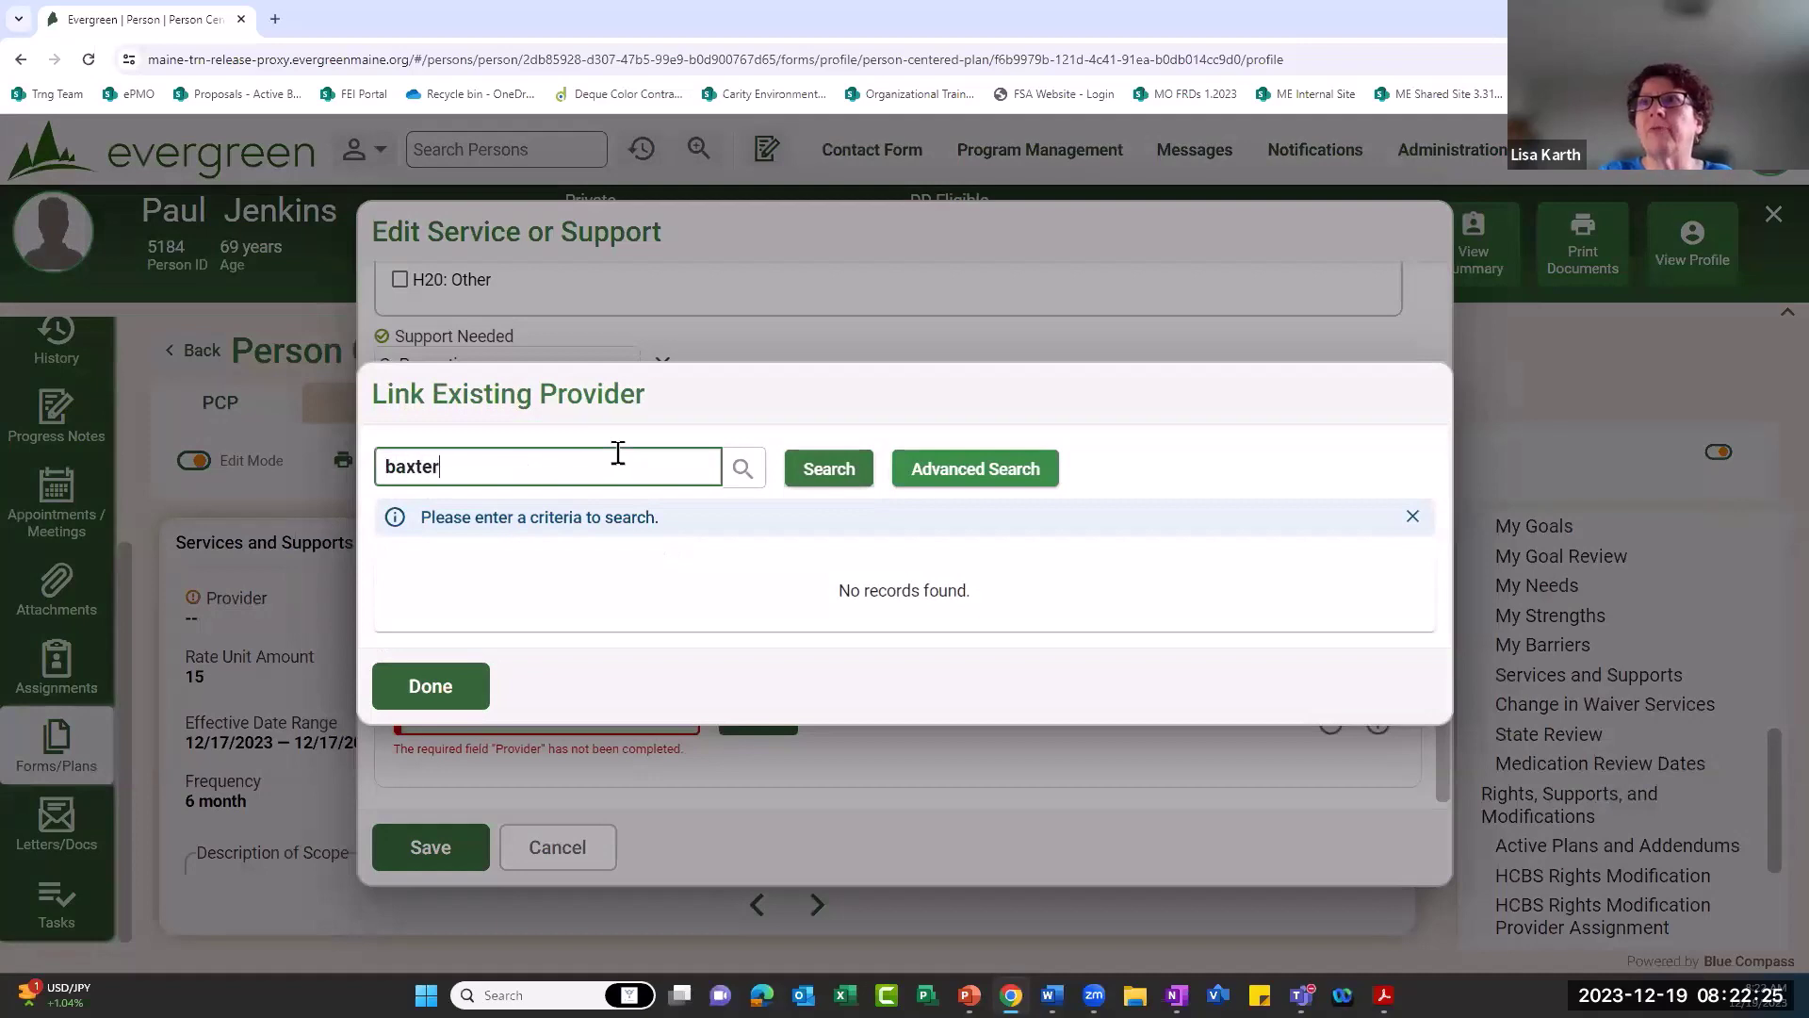
click(828, 468)
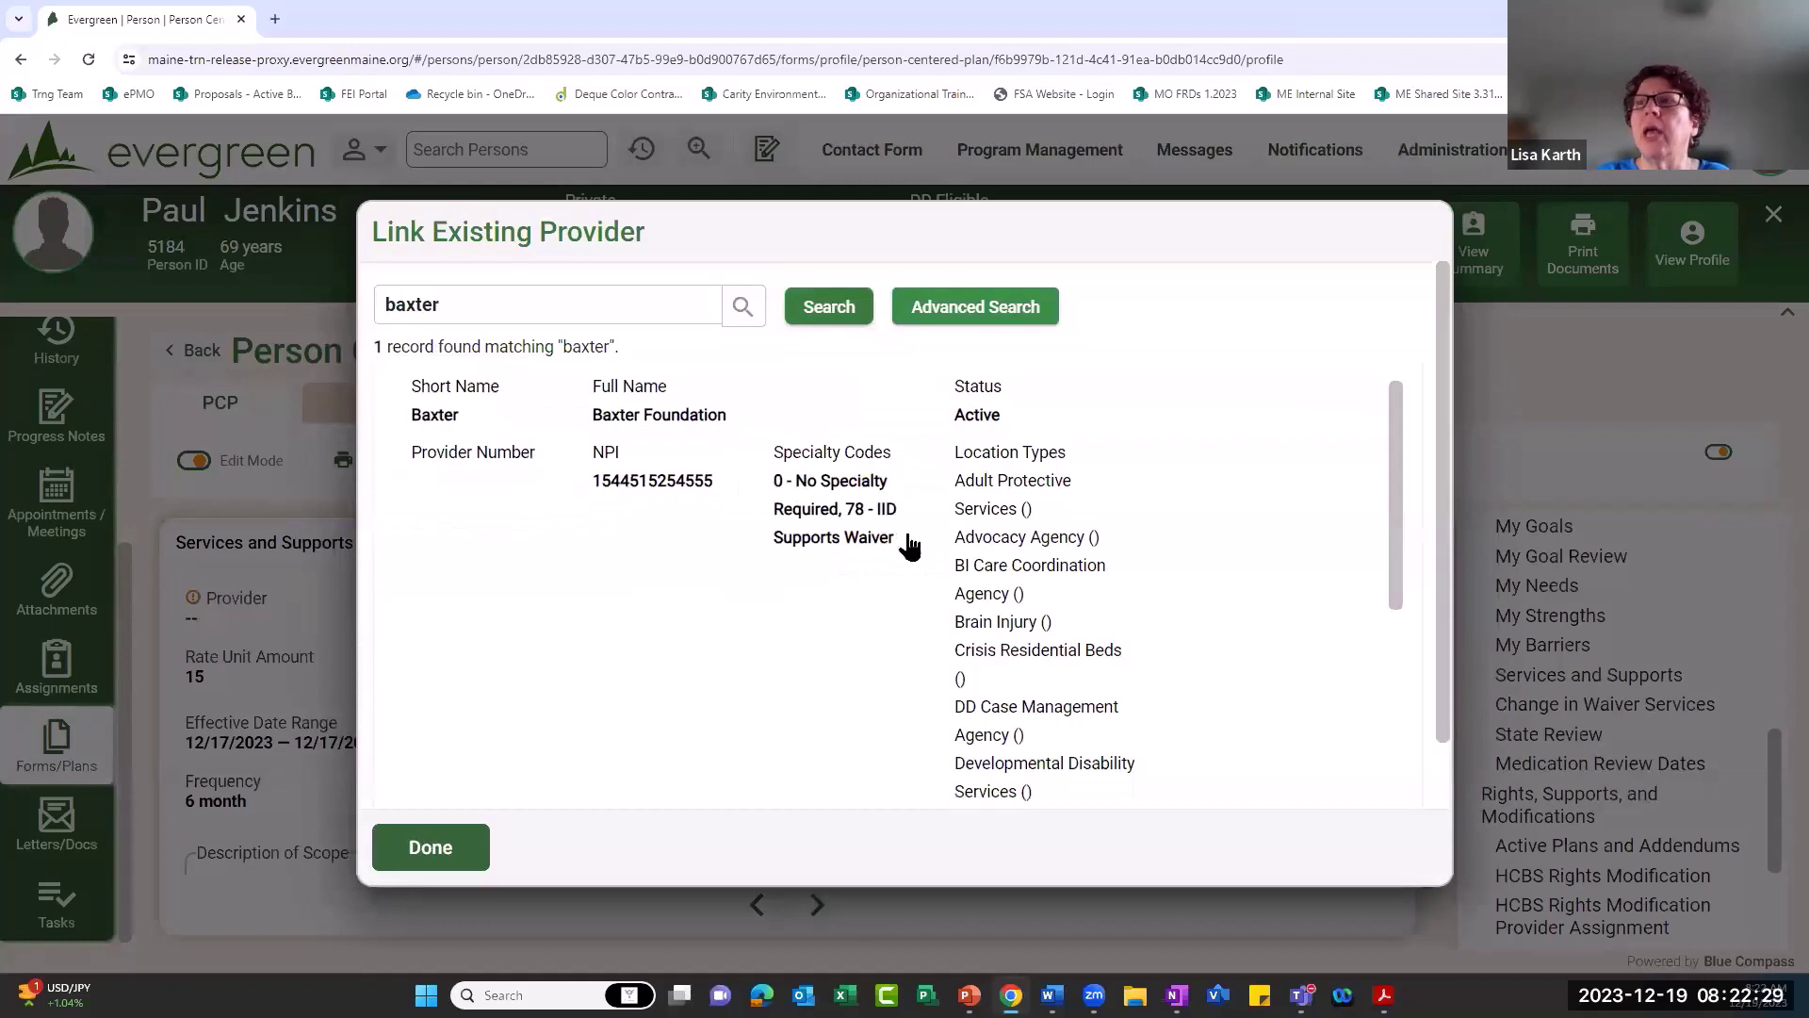
scroll(910, 545, down, 4)
scroll(911, 565, up, 1)
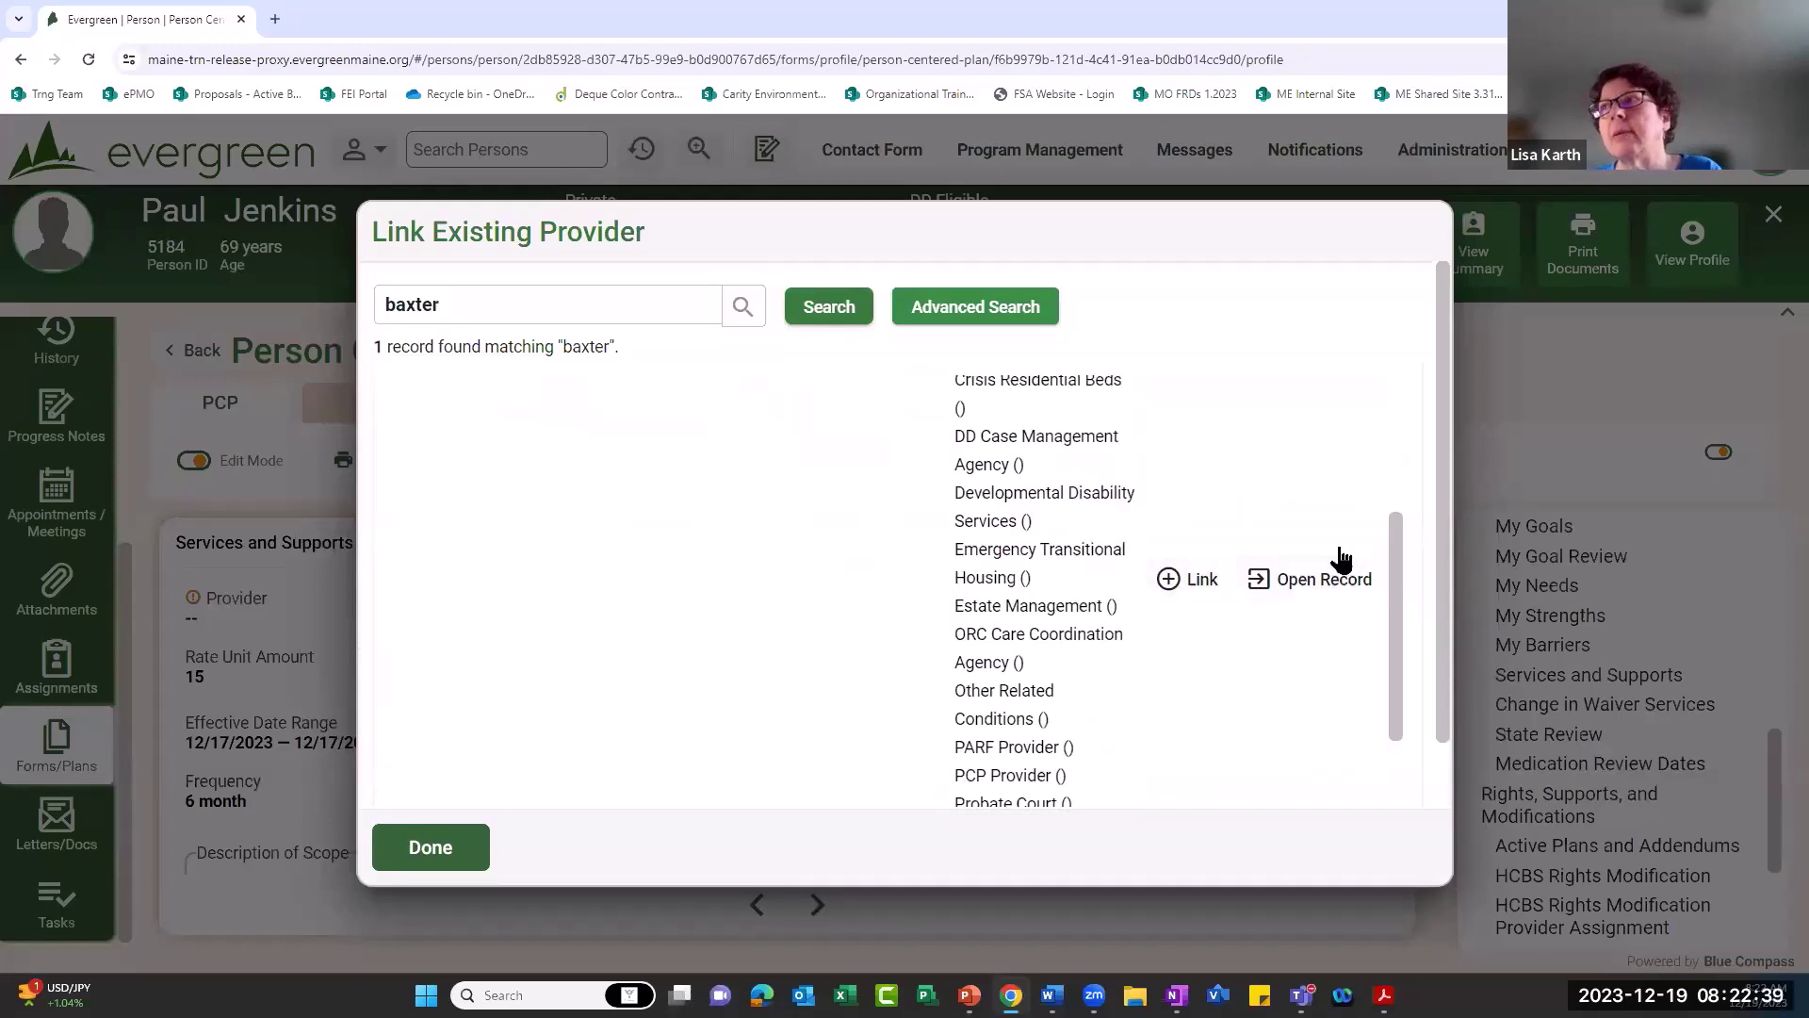
click(1185, 577)
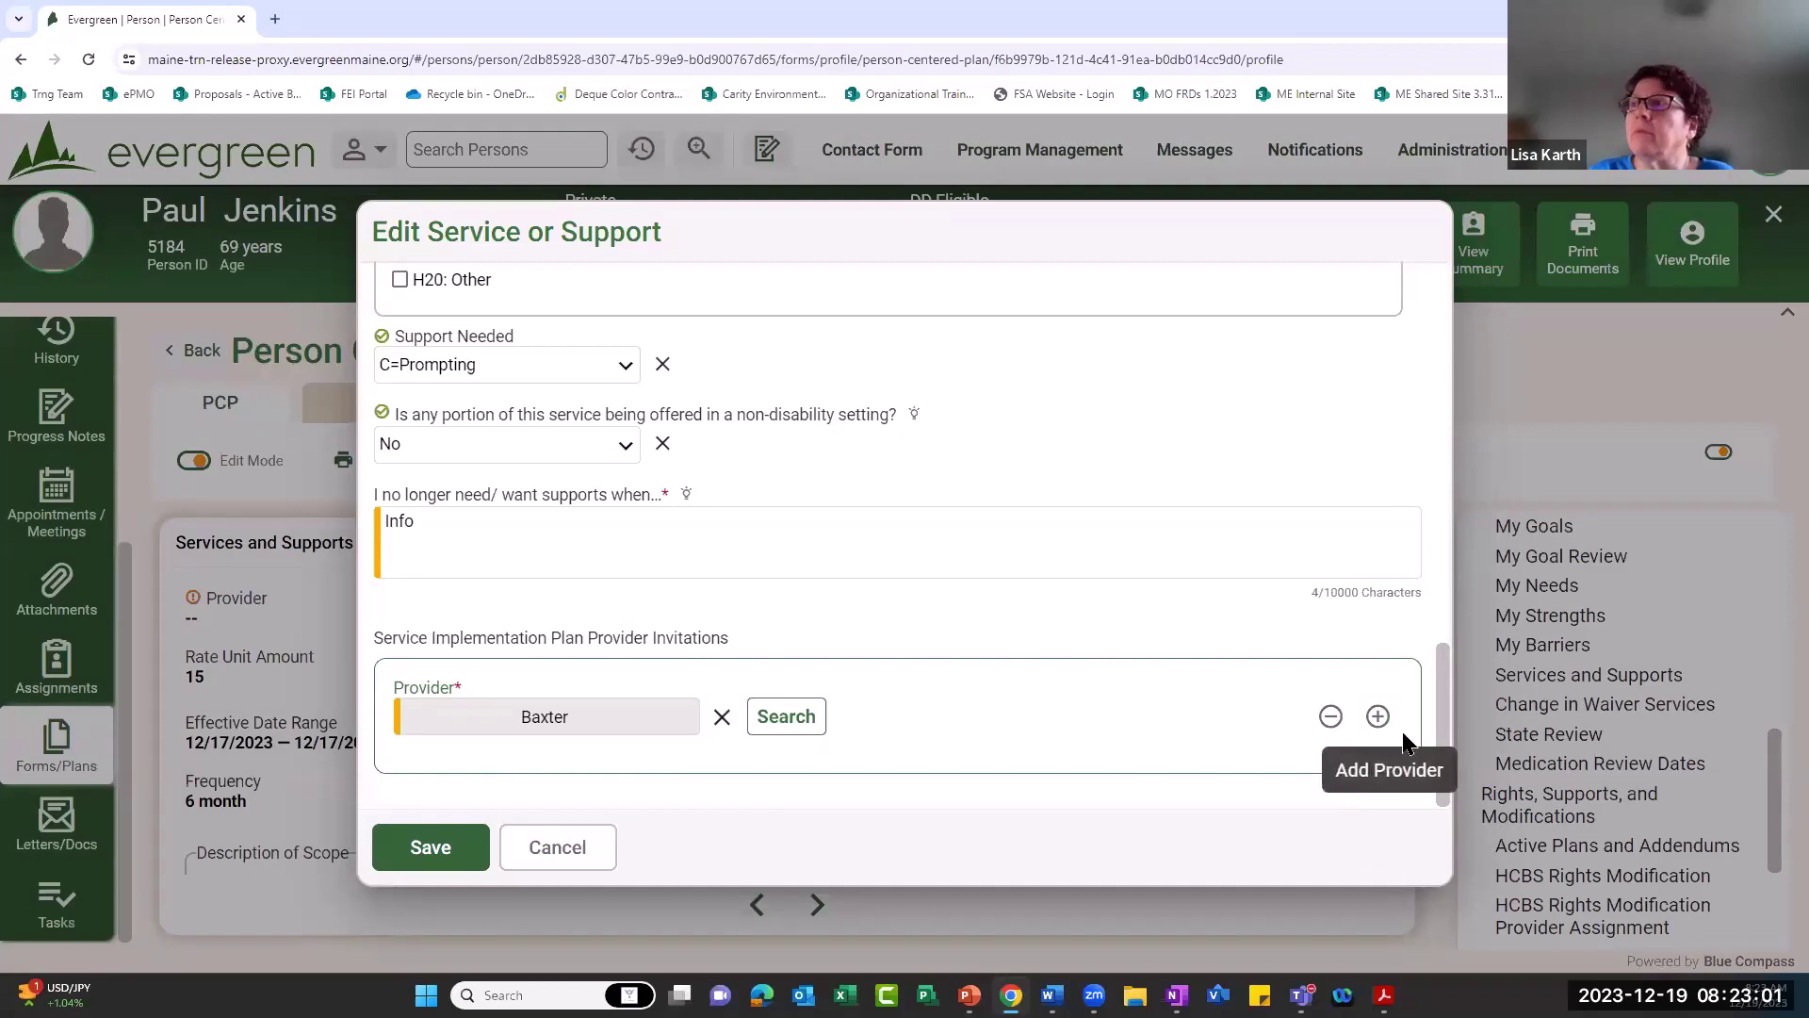
Add and remove an extra provider row, then save the service with only Baxter
click(1376, 718)
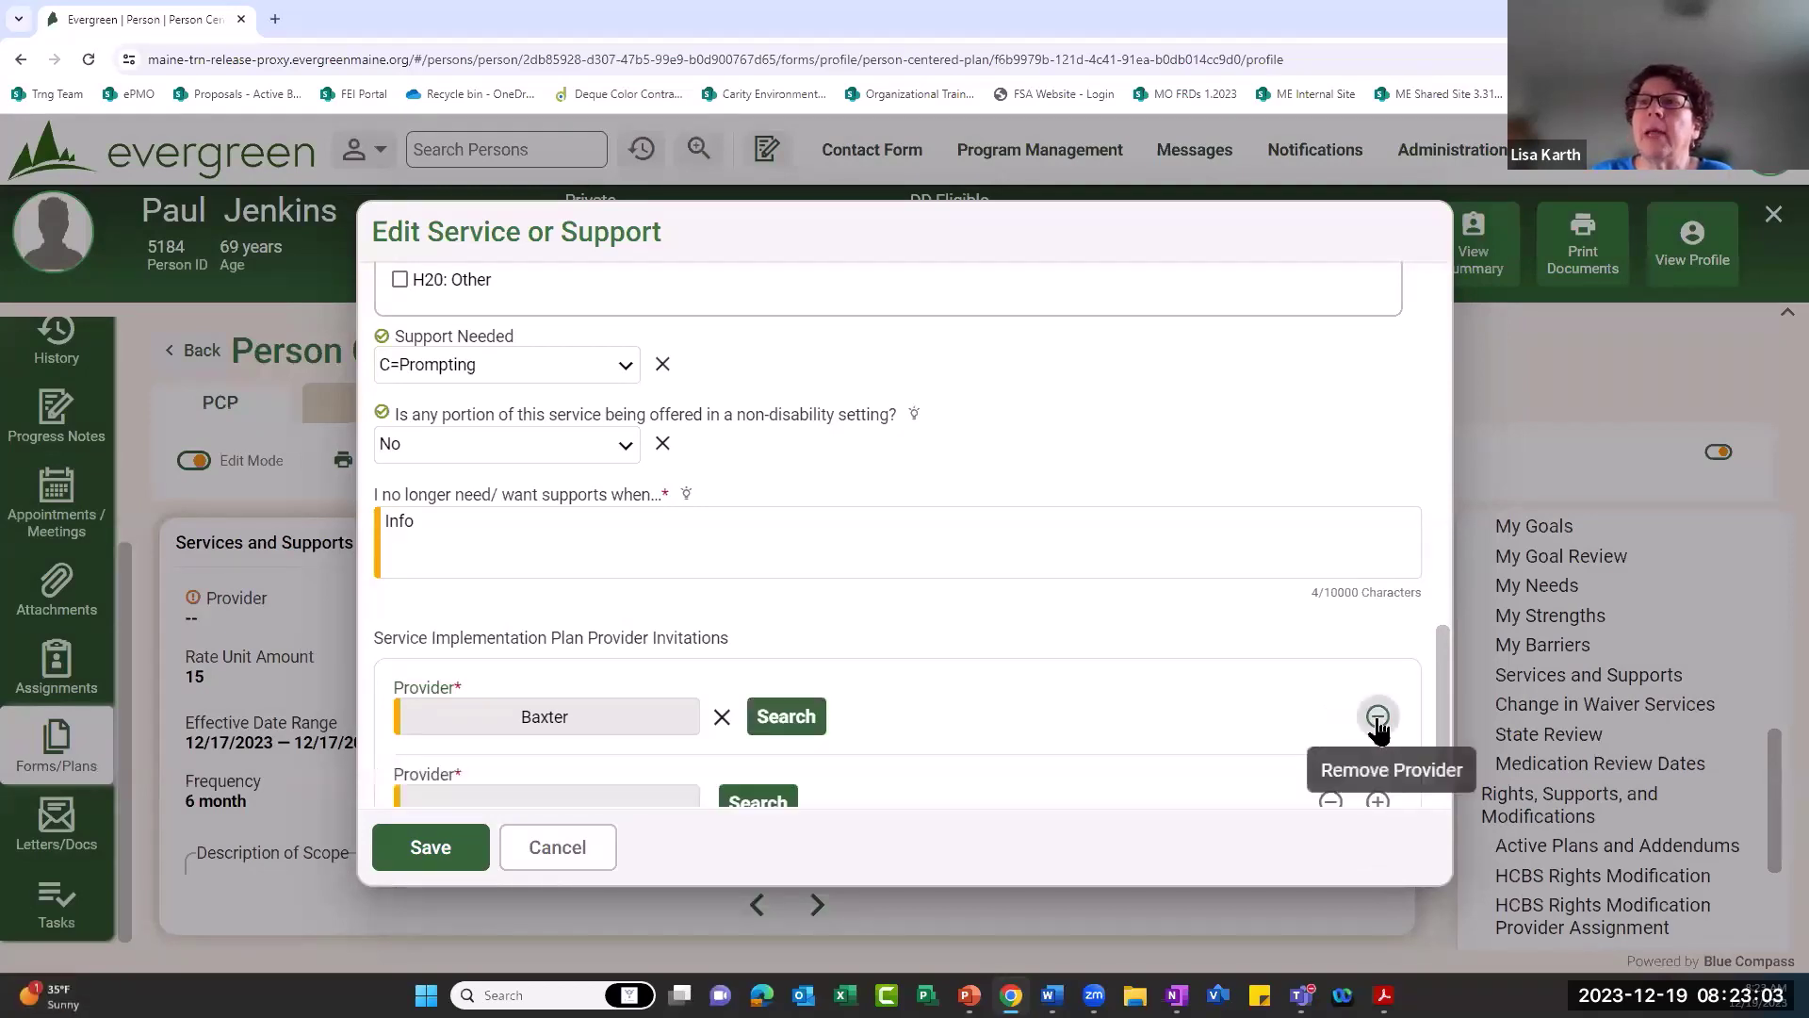
scroll(1225, 692, down, 1)
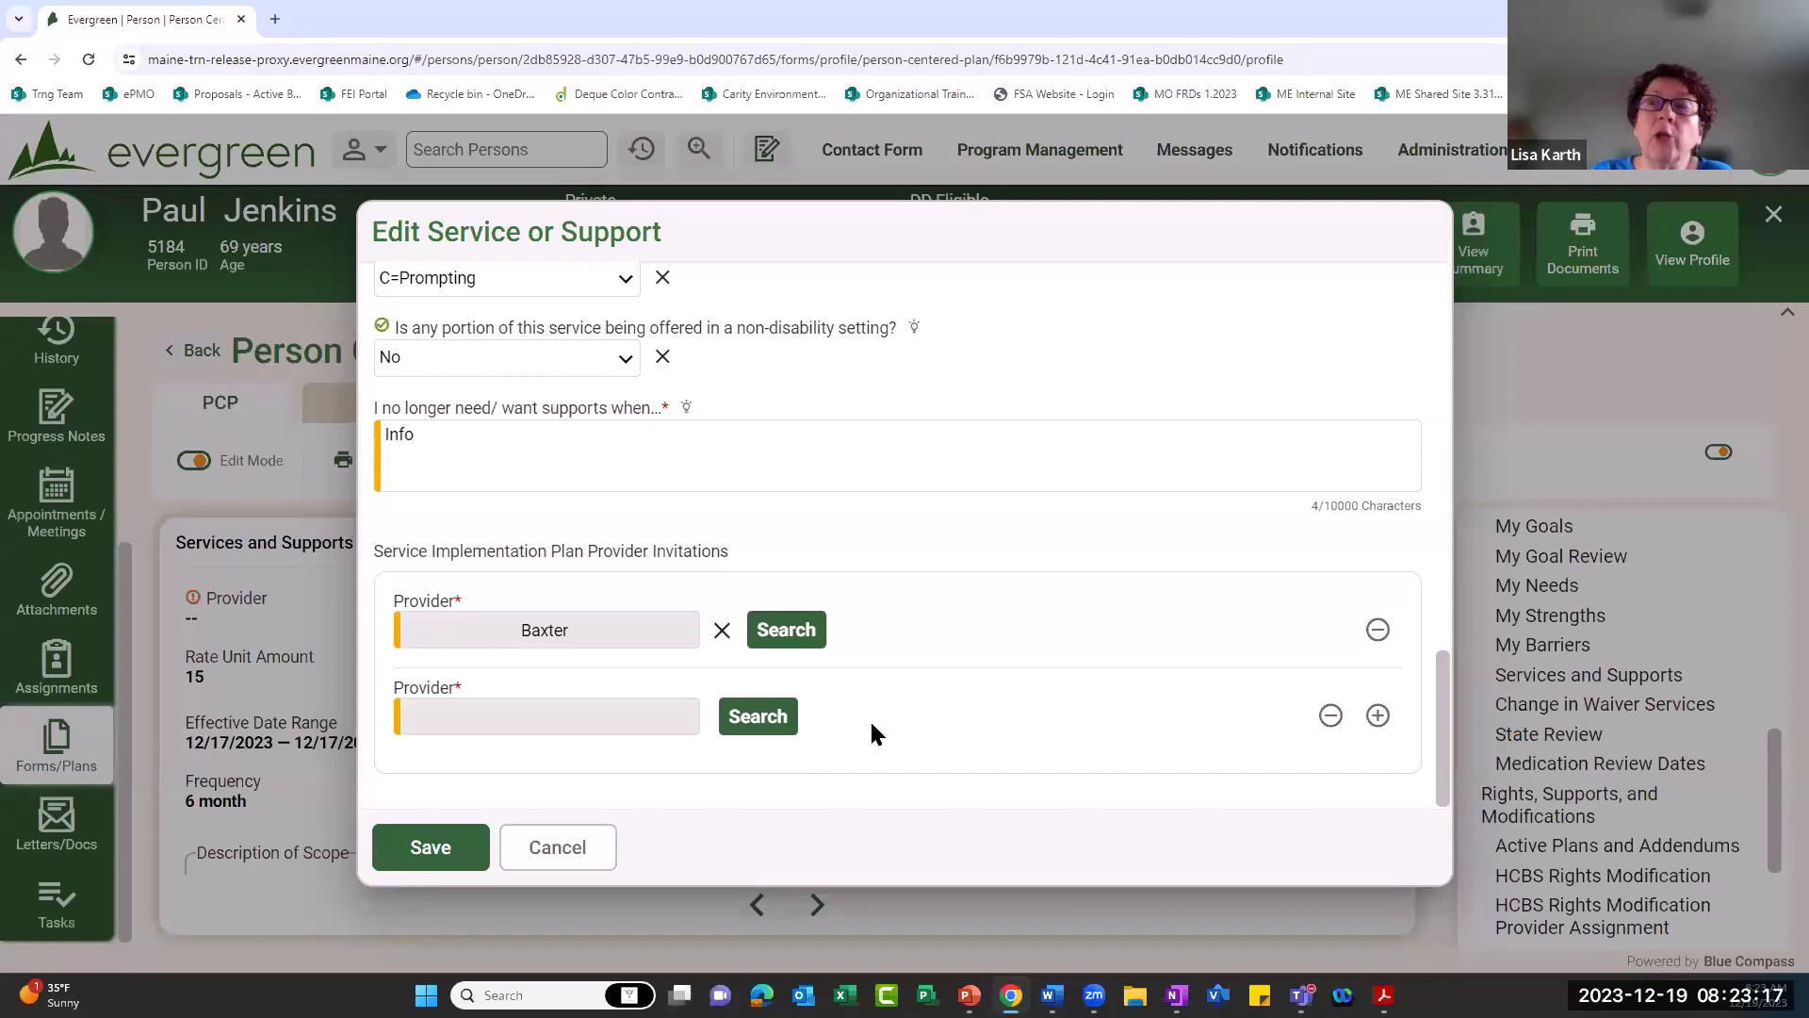
click(1327, 719)
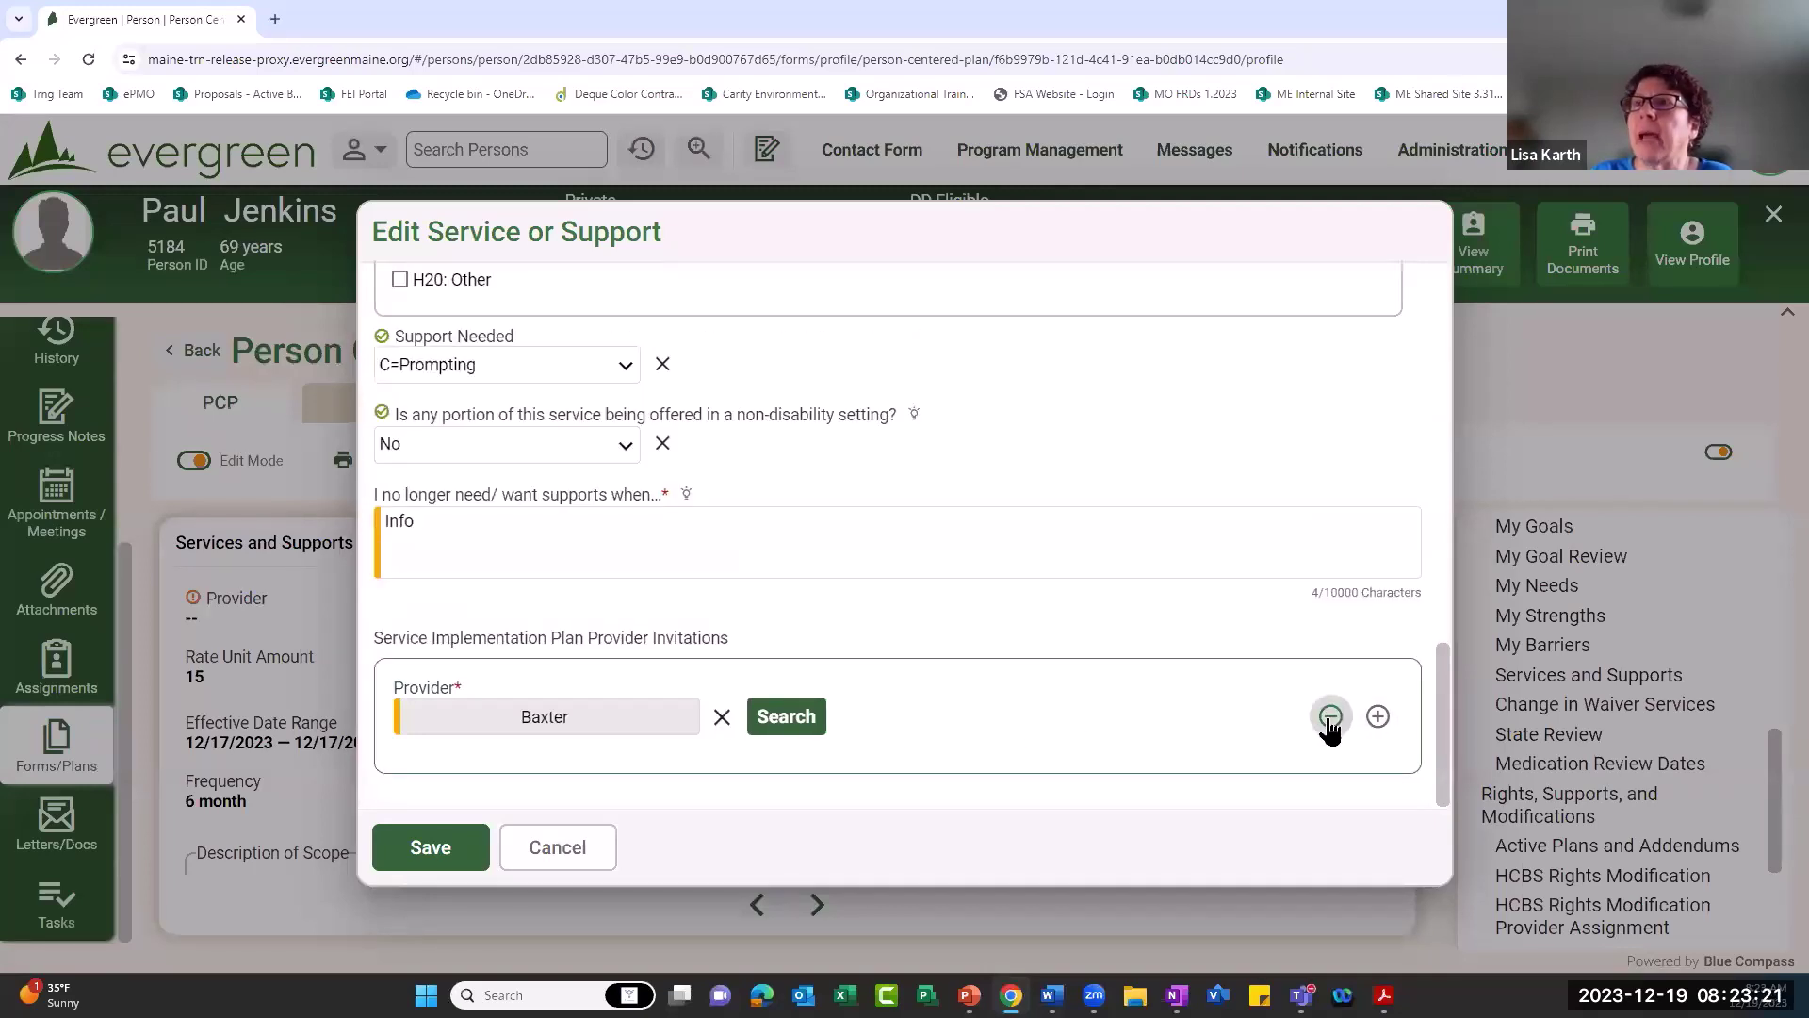
click(443, 851)
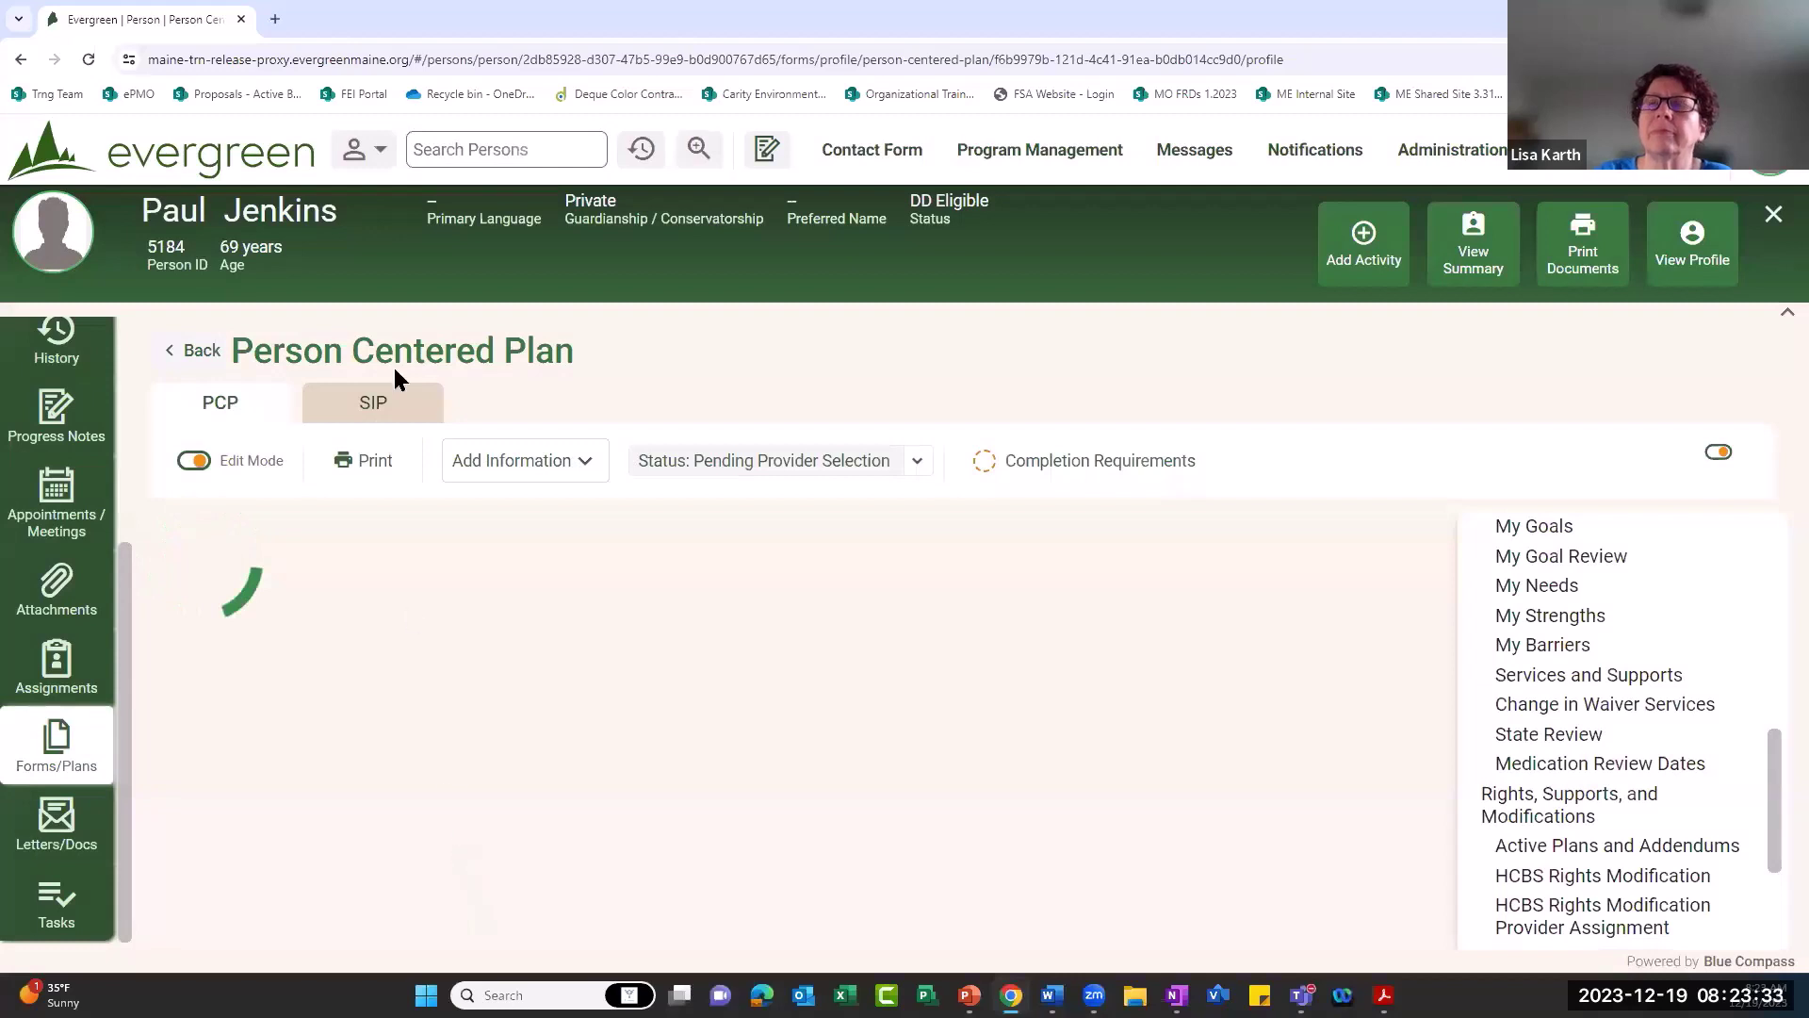
Review the plan's Completion Requirements, including the MY LIFE PLANNING items, then close the checklist
click(514, 459)
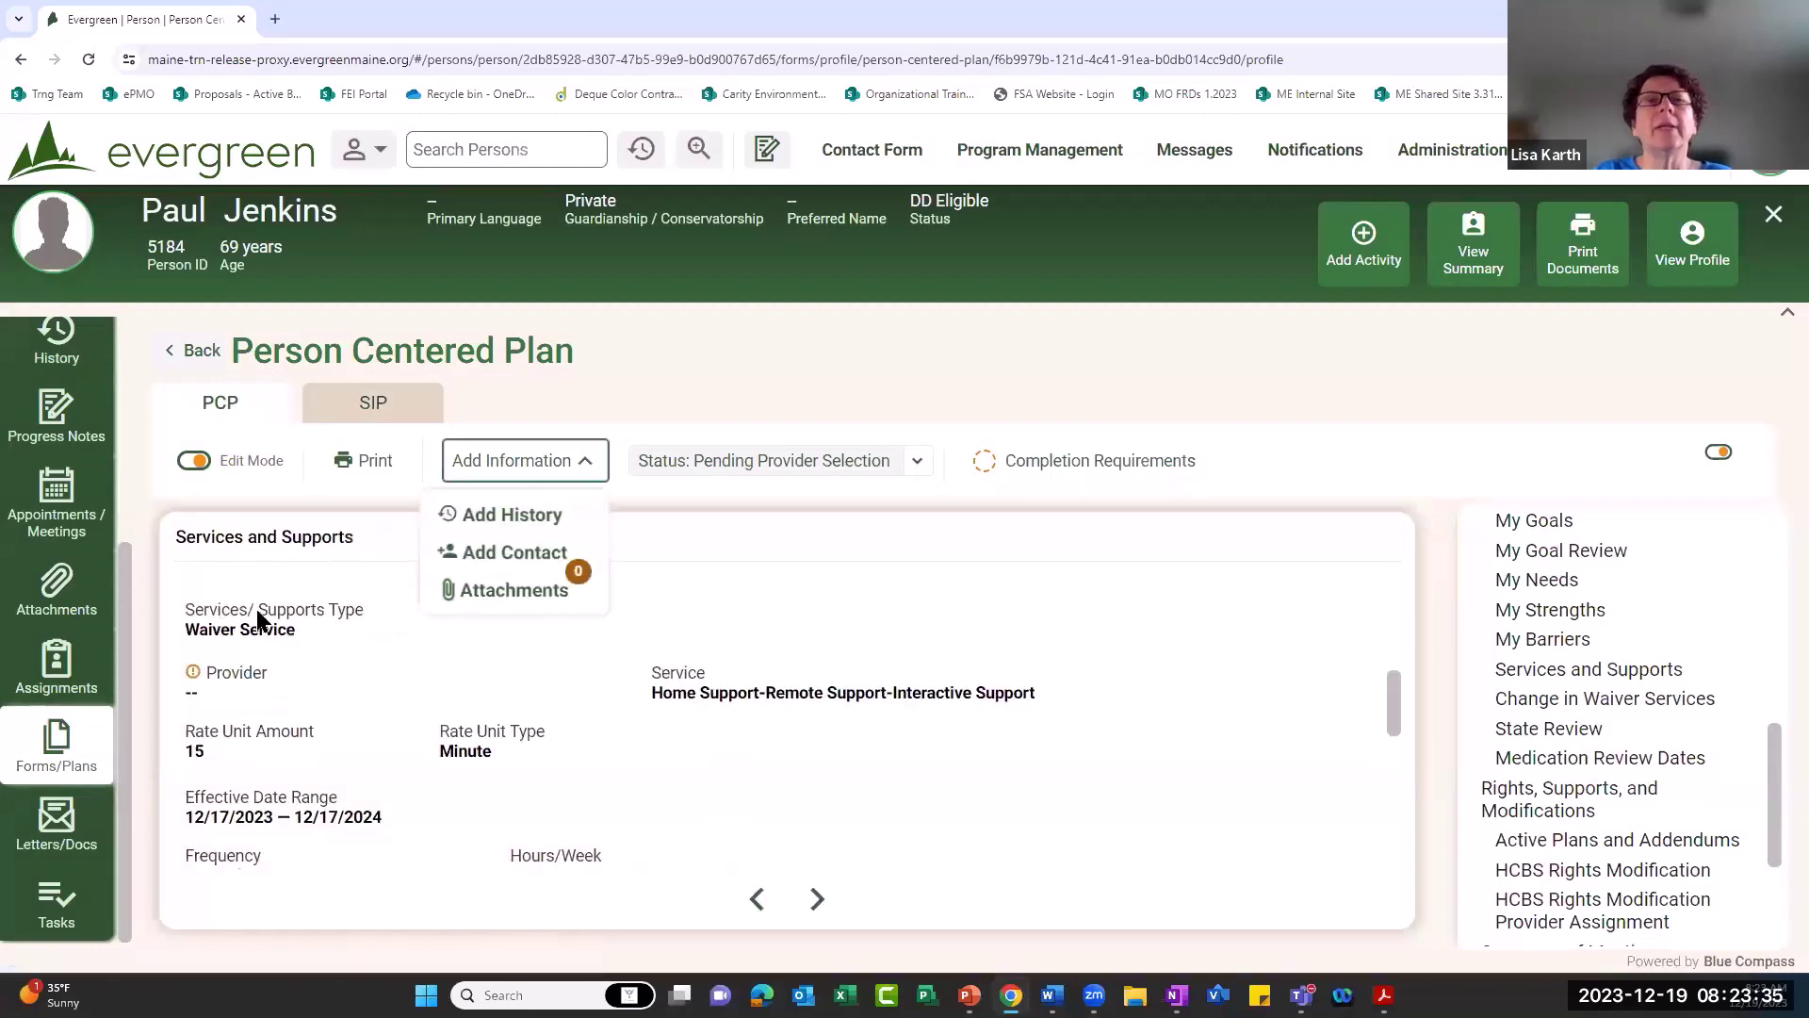
click(1139, 469)
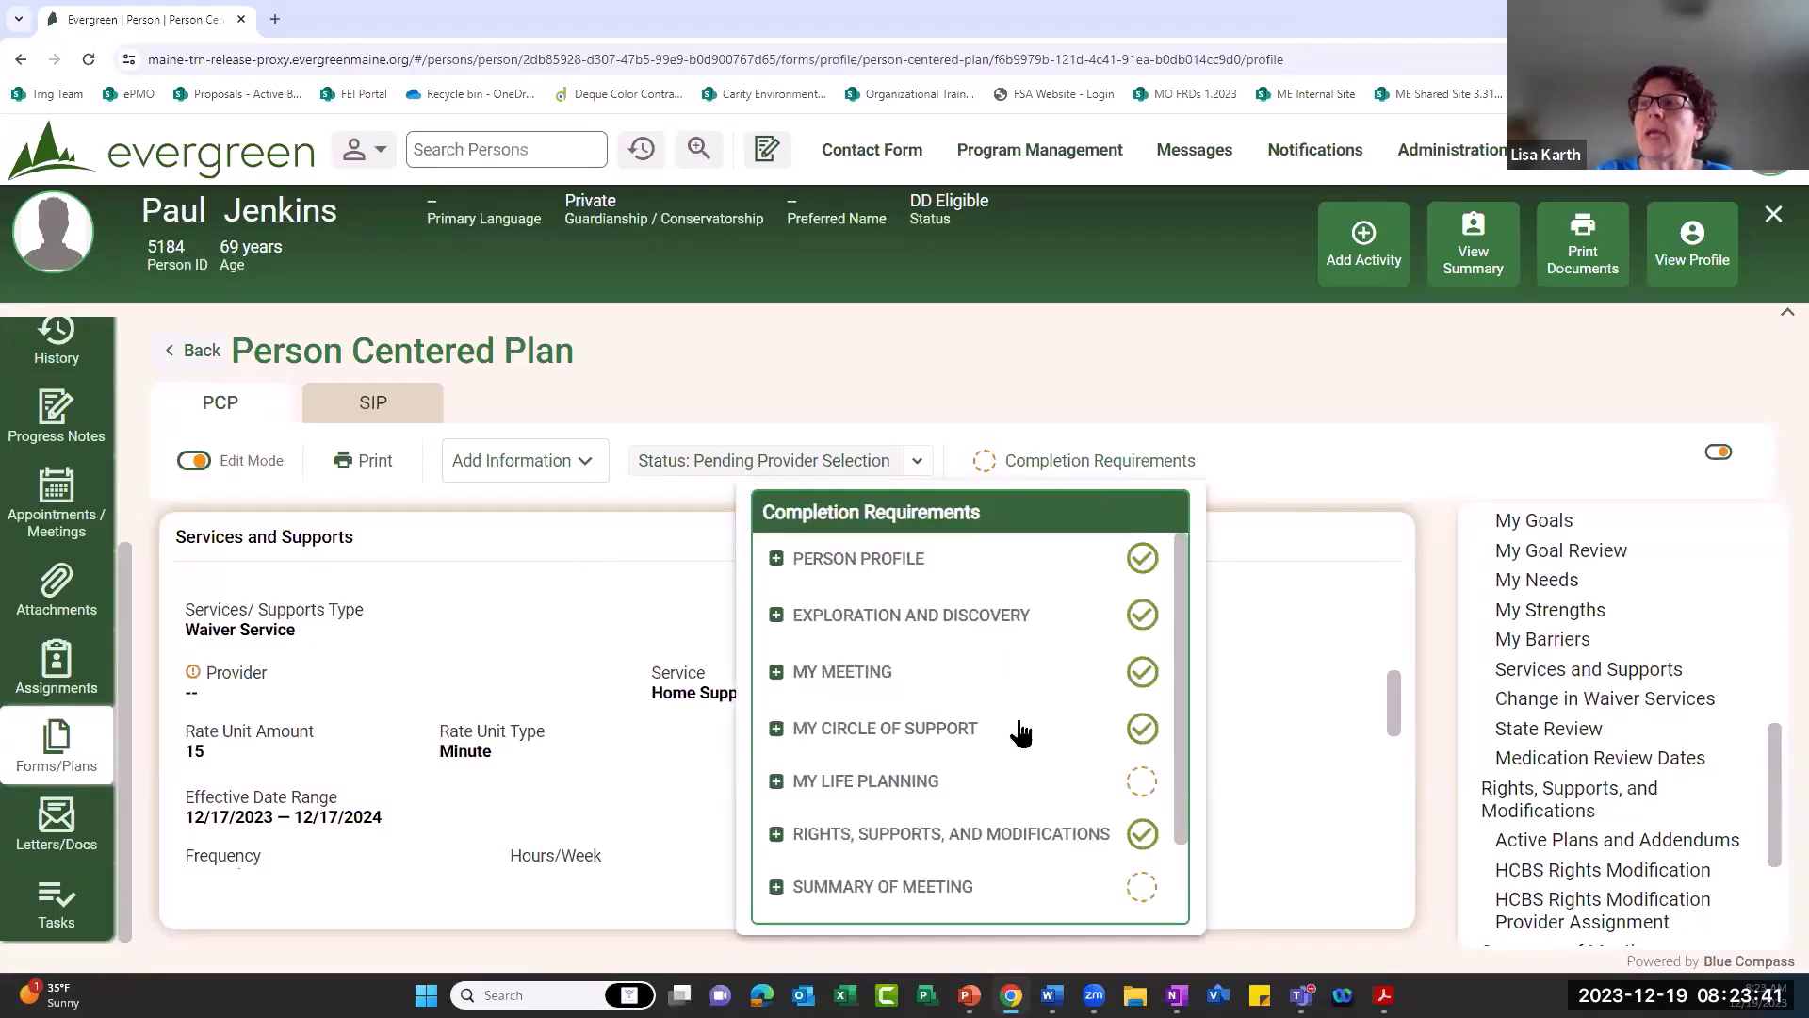
click(776, 781)
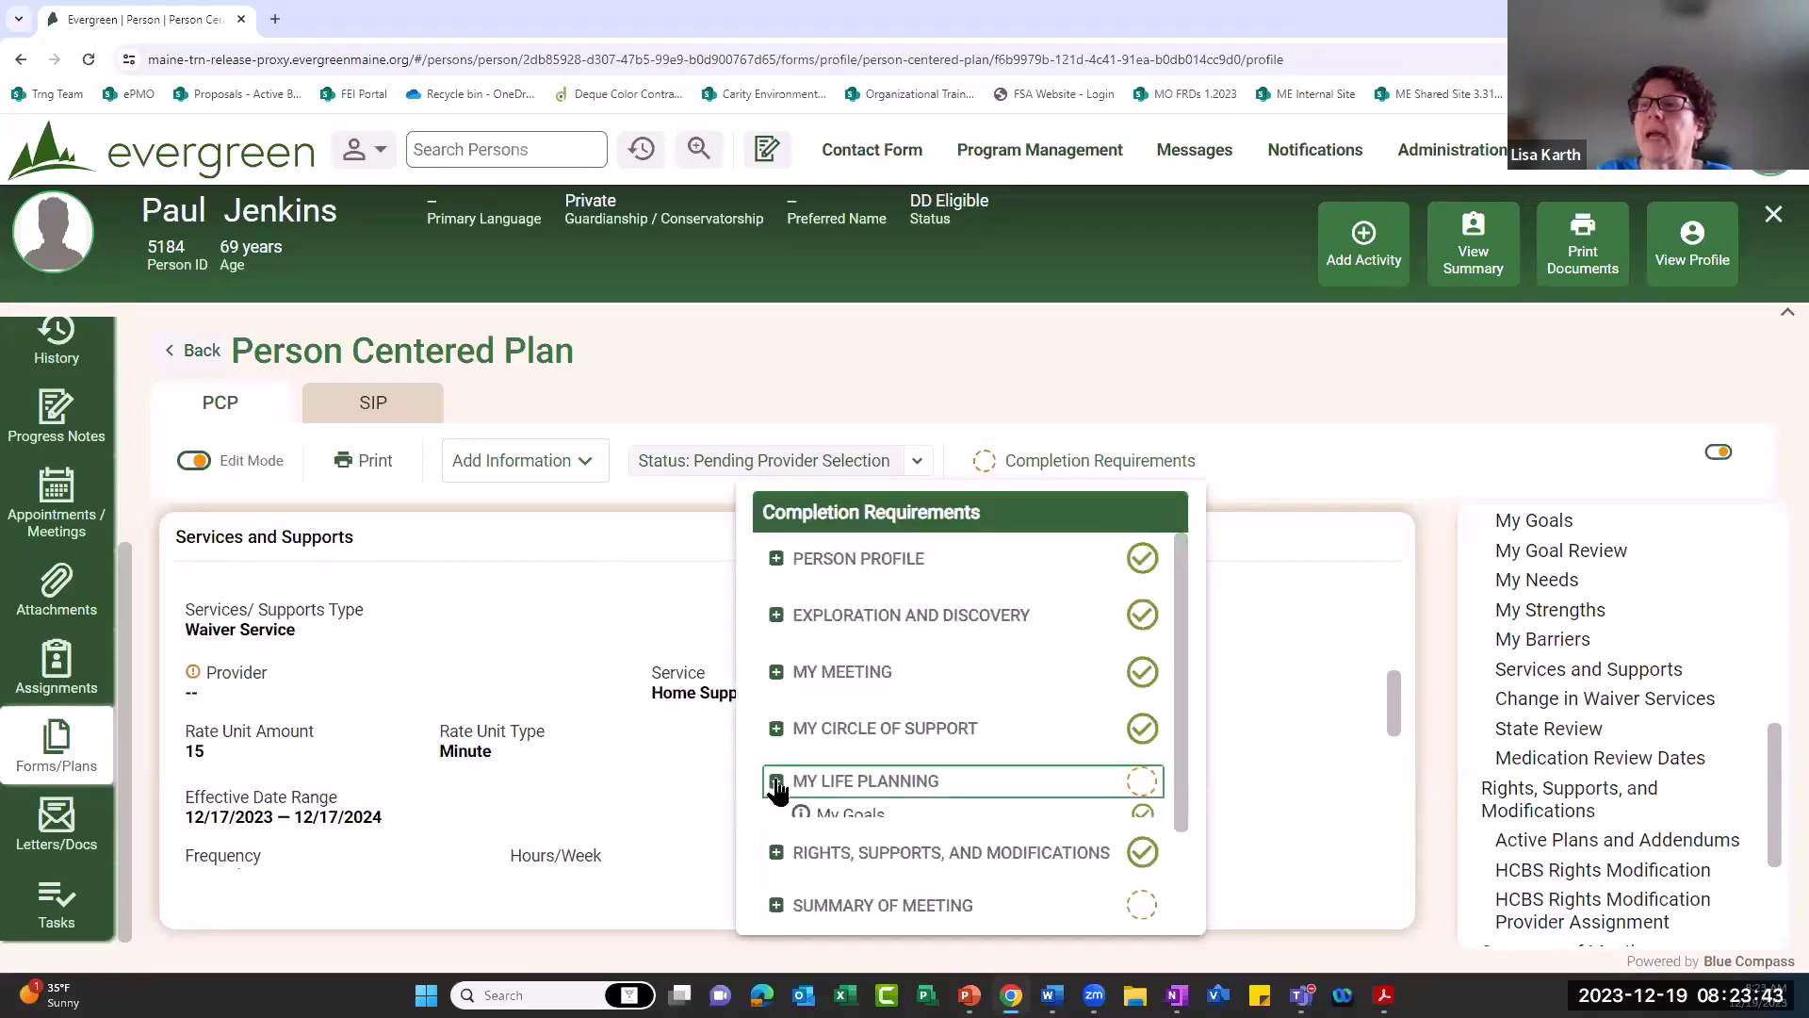
scroll(965, 741, down, 2)
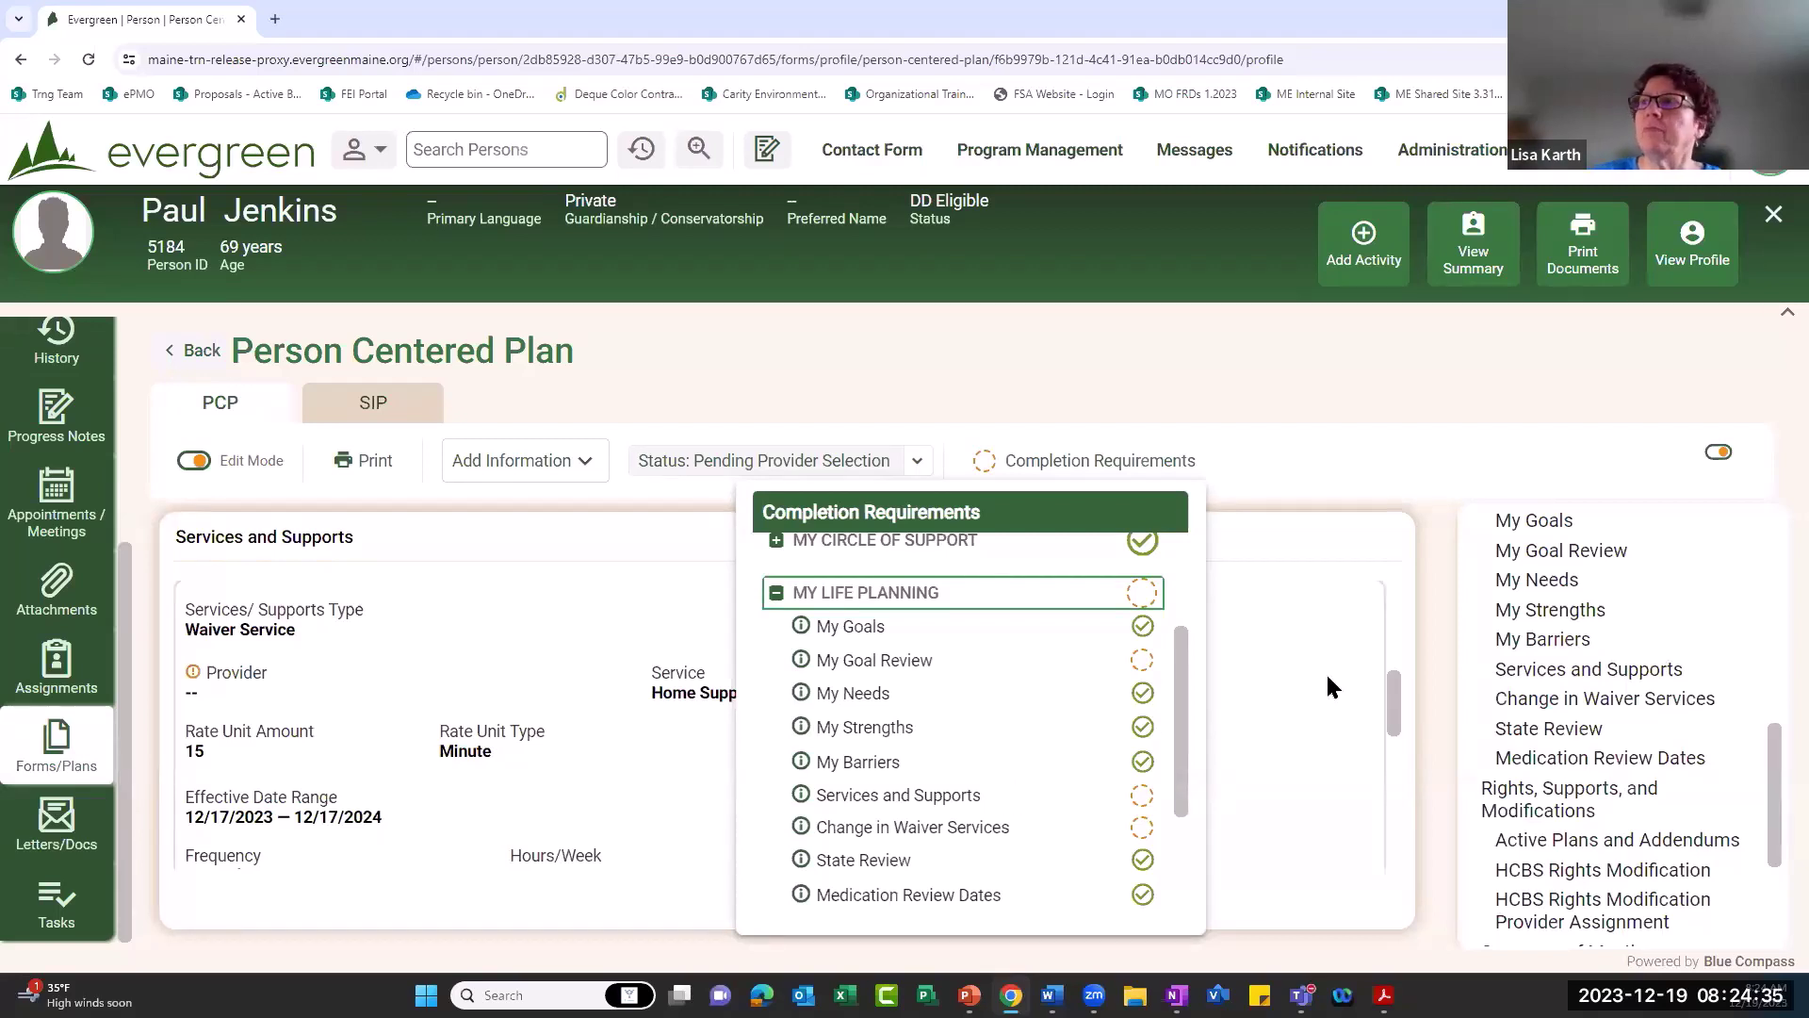
click(1315, 658)
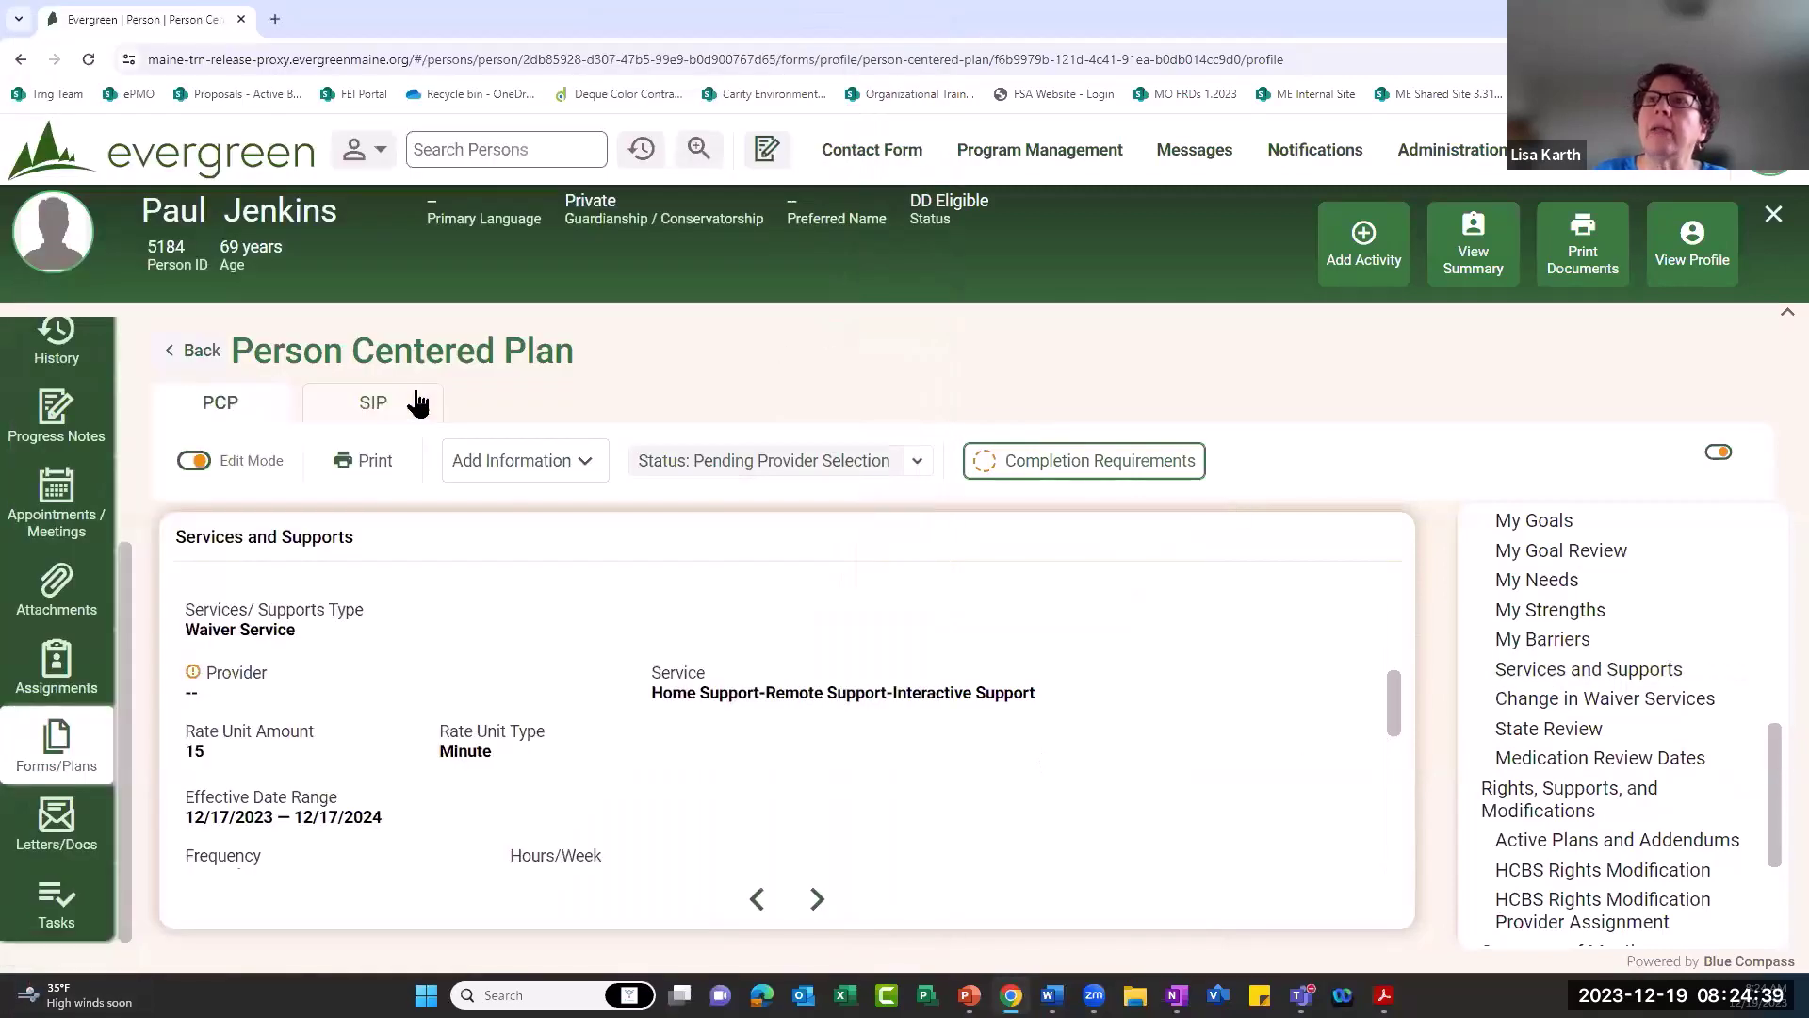
Select the In Progress Baxter SIP on the SIP tab, then switch to the PLAN / SIP slide
click(412, 404)
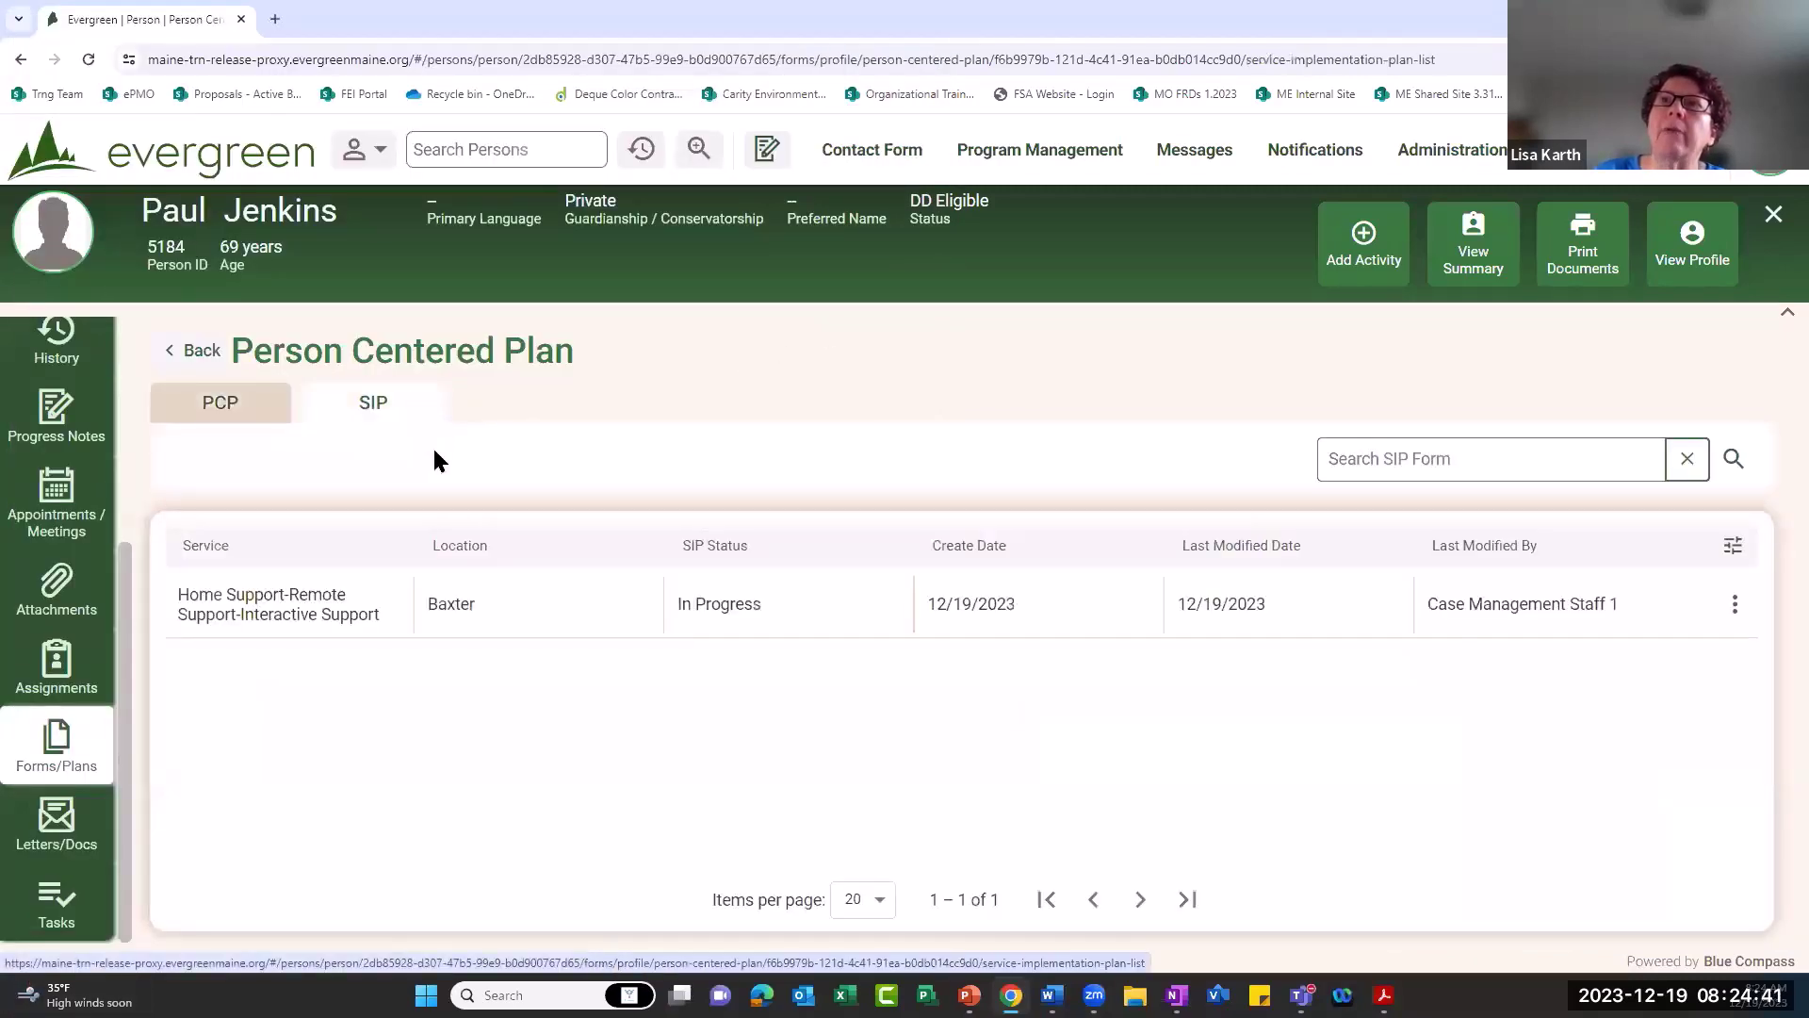
click(302, 620)
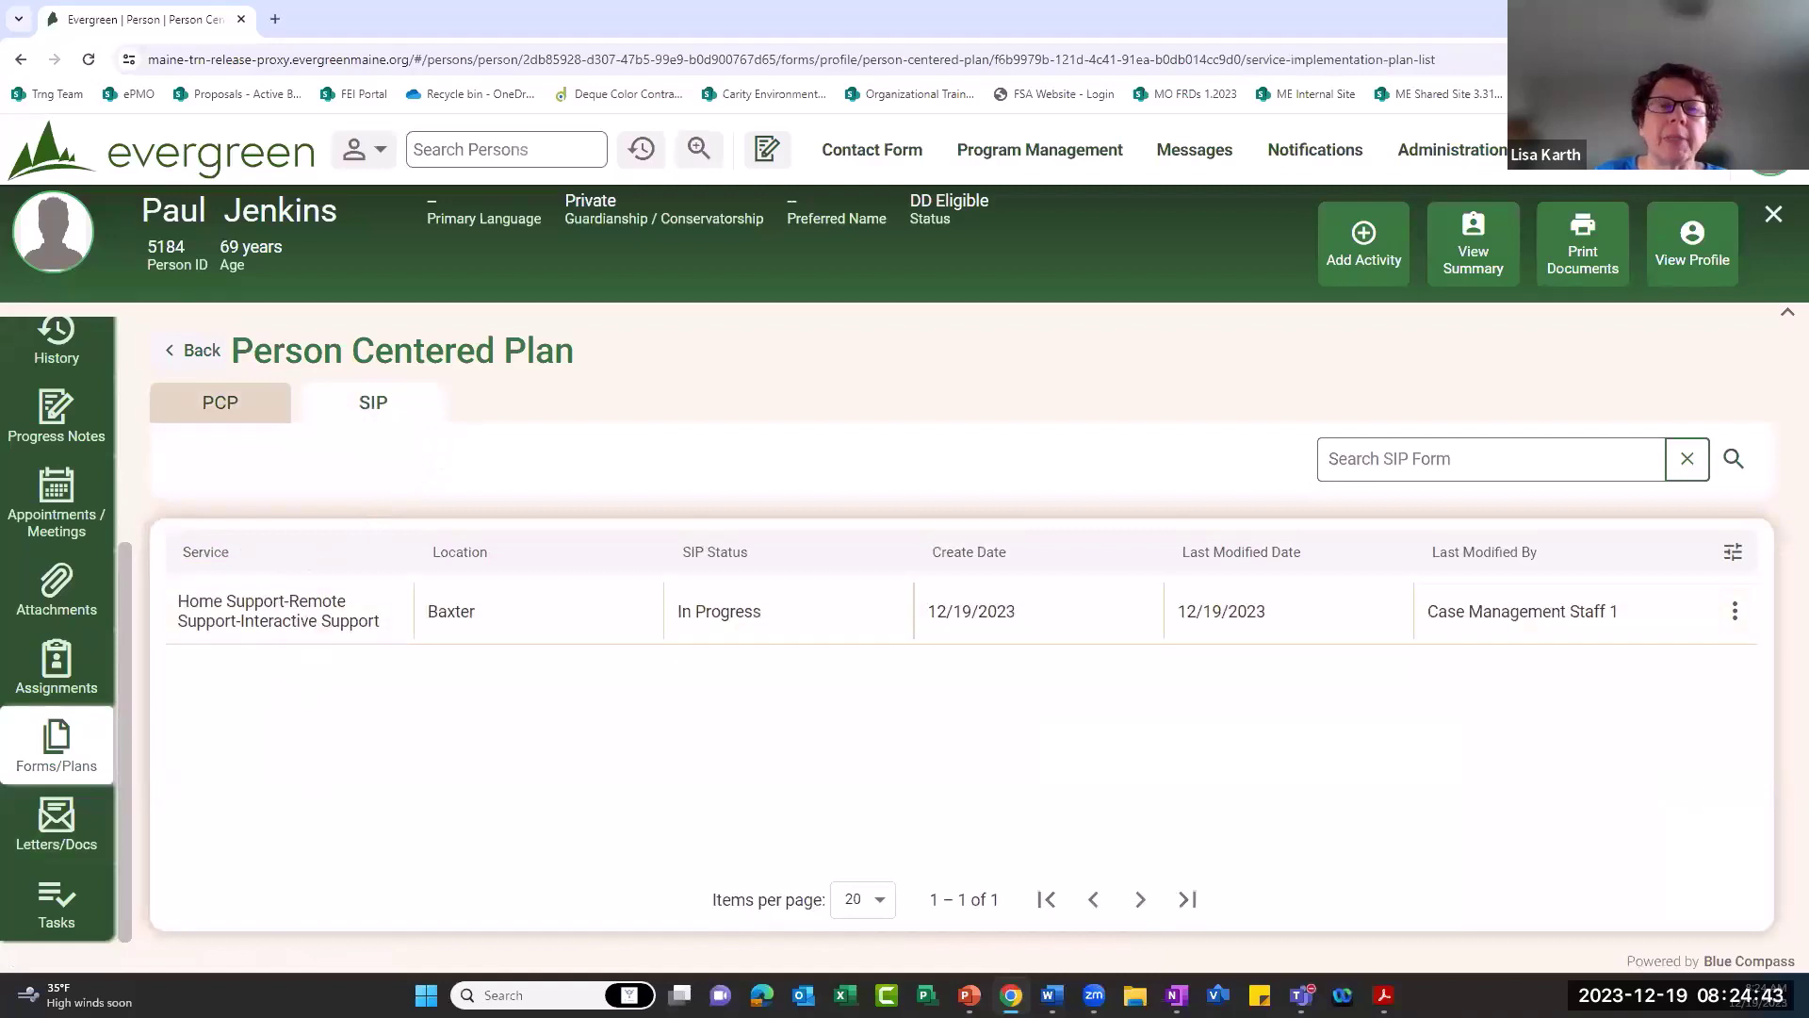
key(alt+Tab)
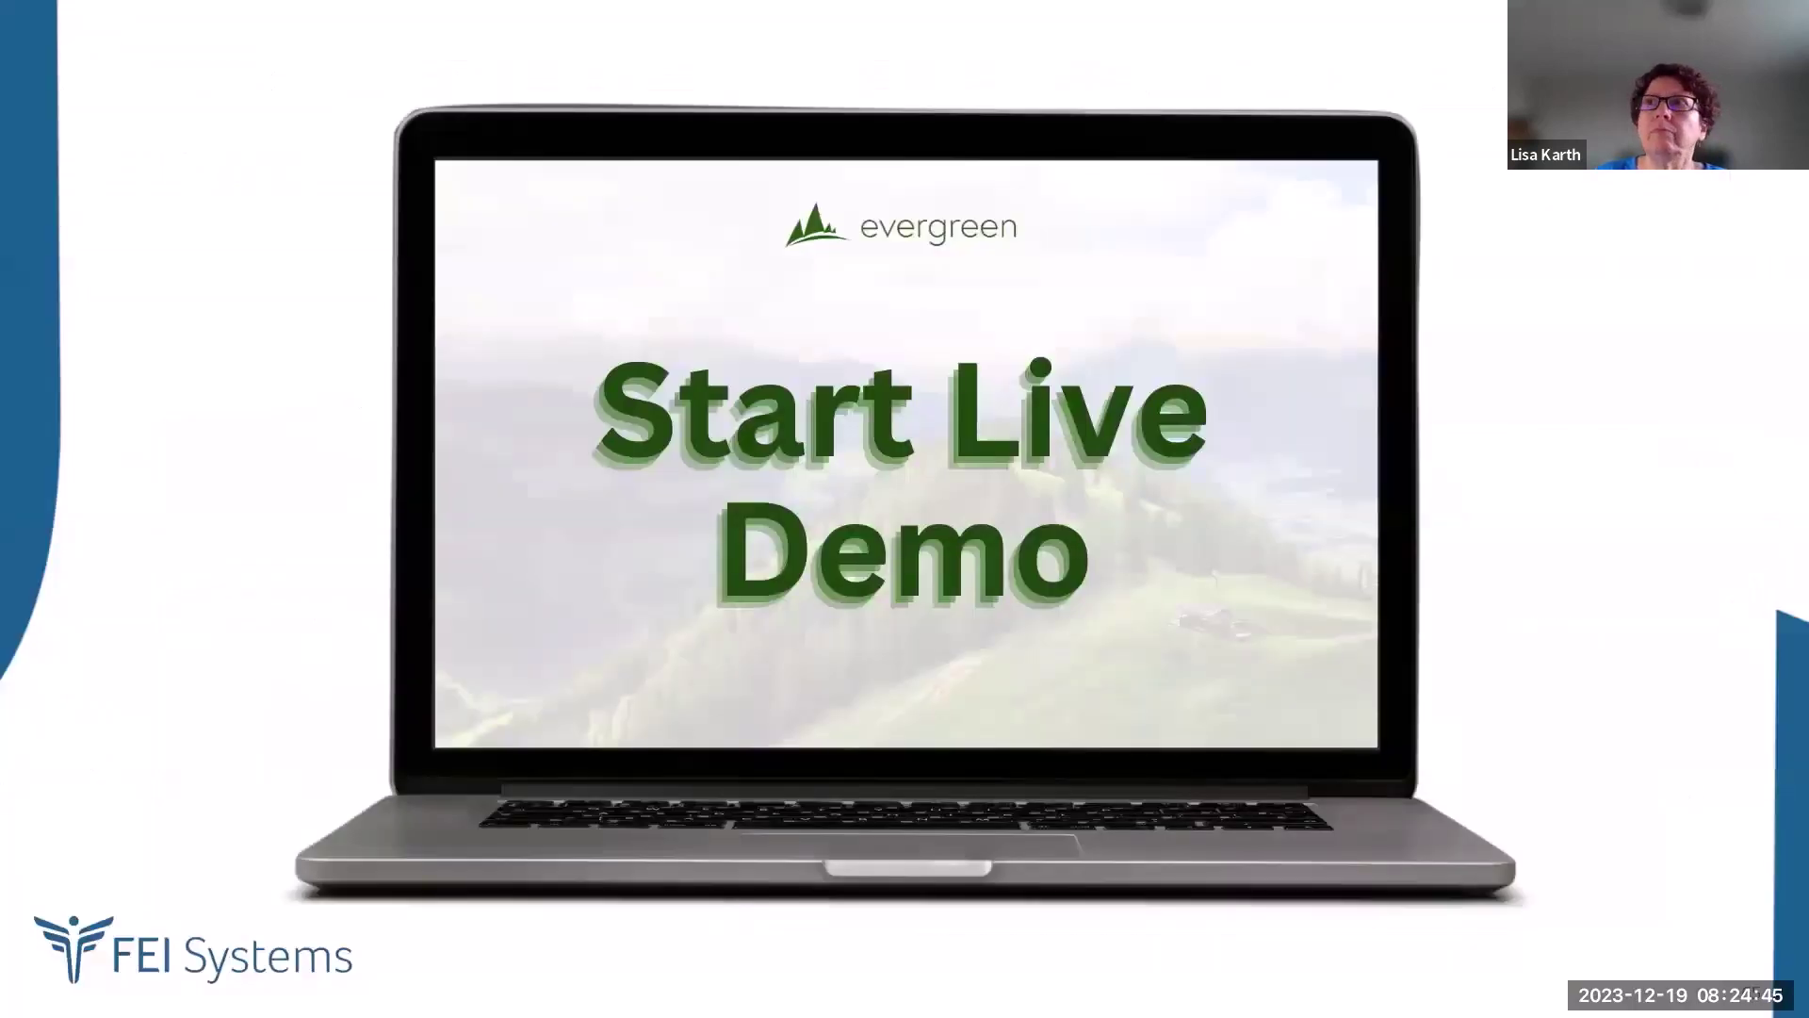
key(Left)
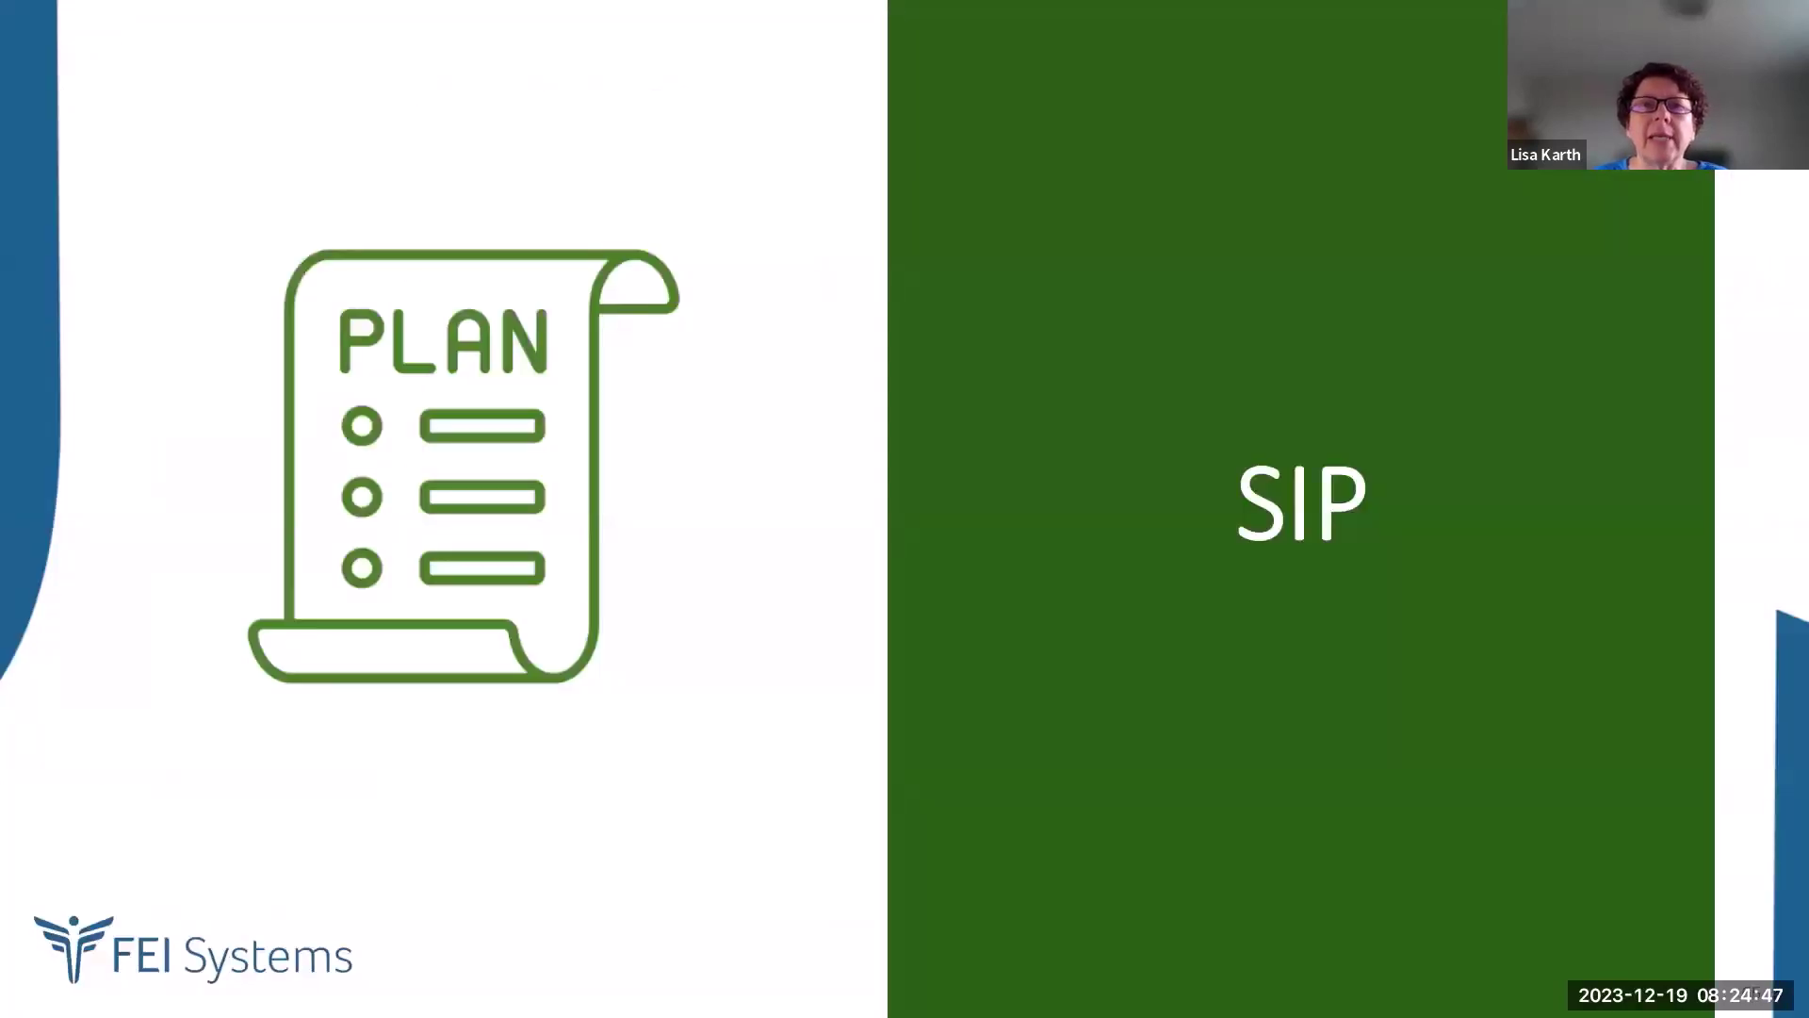
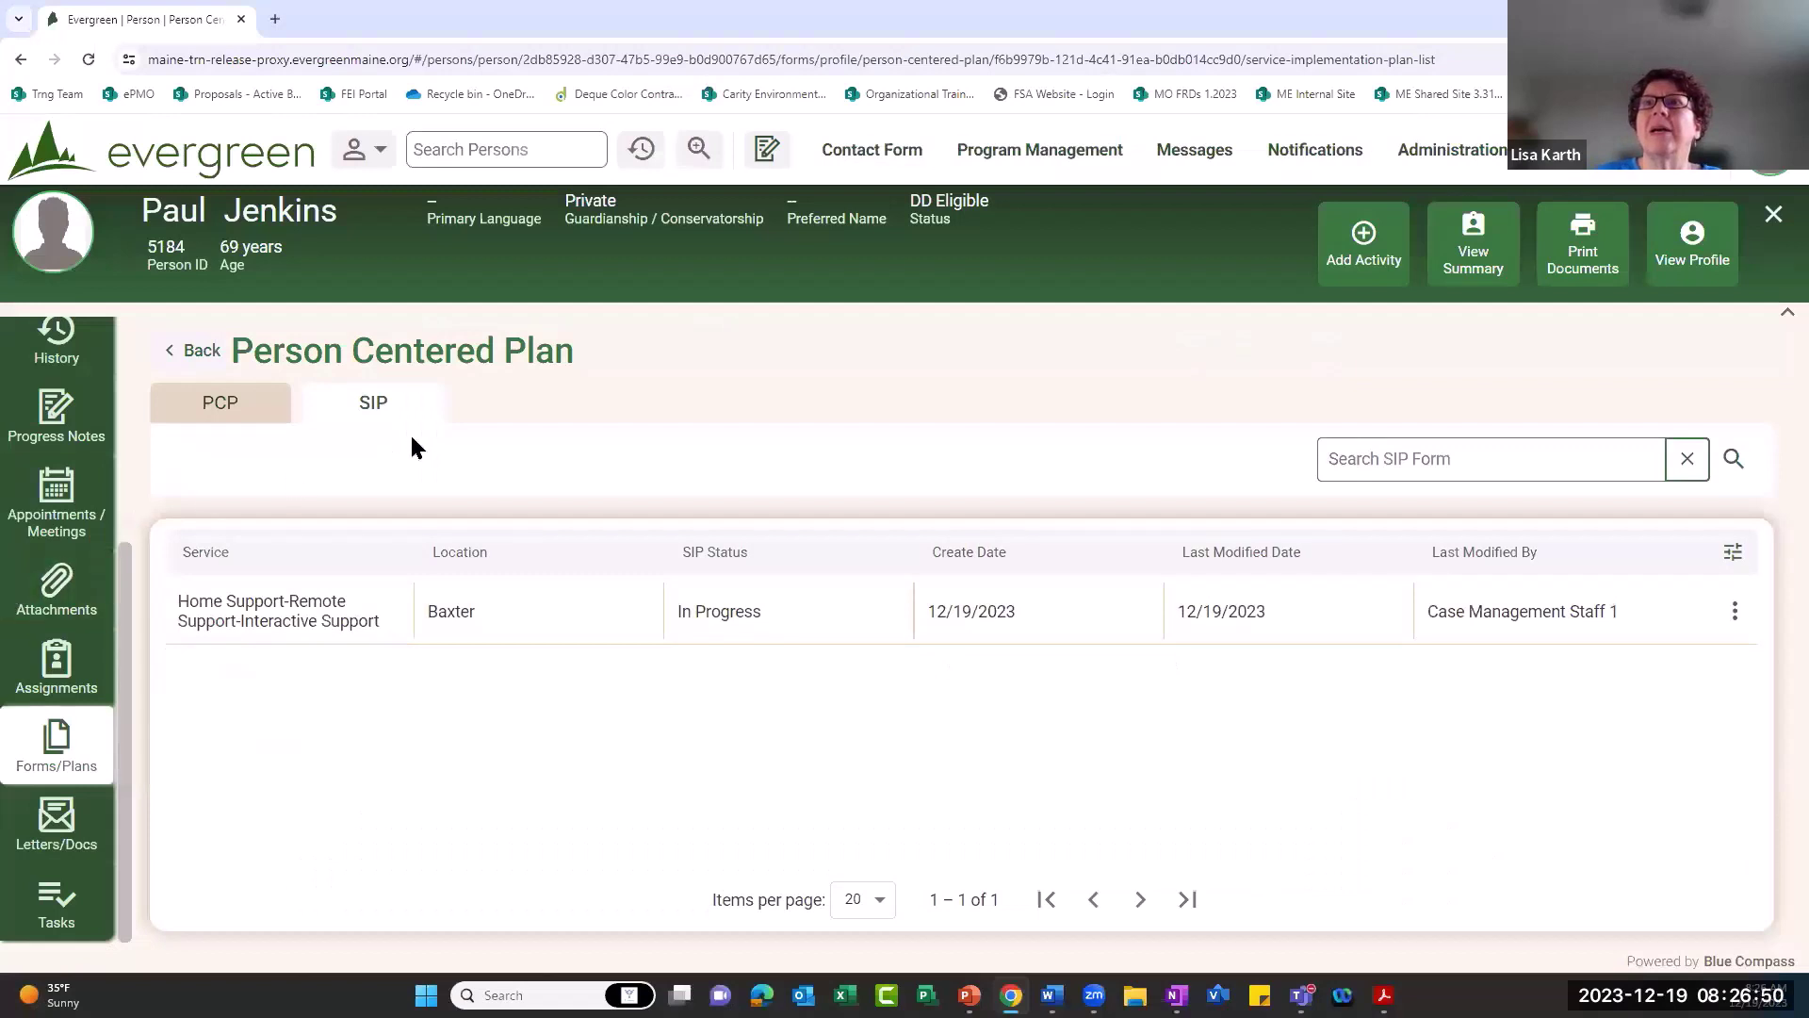
Switch to the person centered plan, show its section list and turn on Edit Mode
click(215, 405)
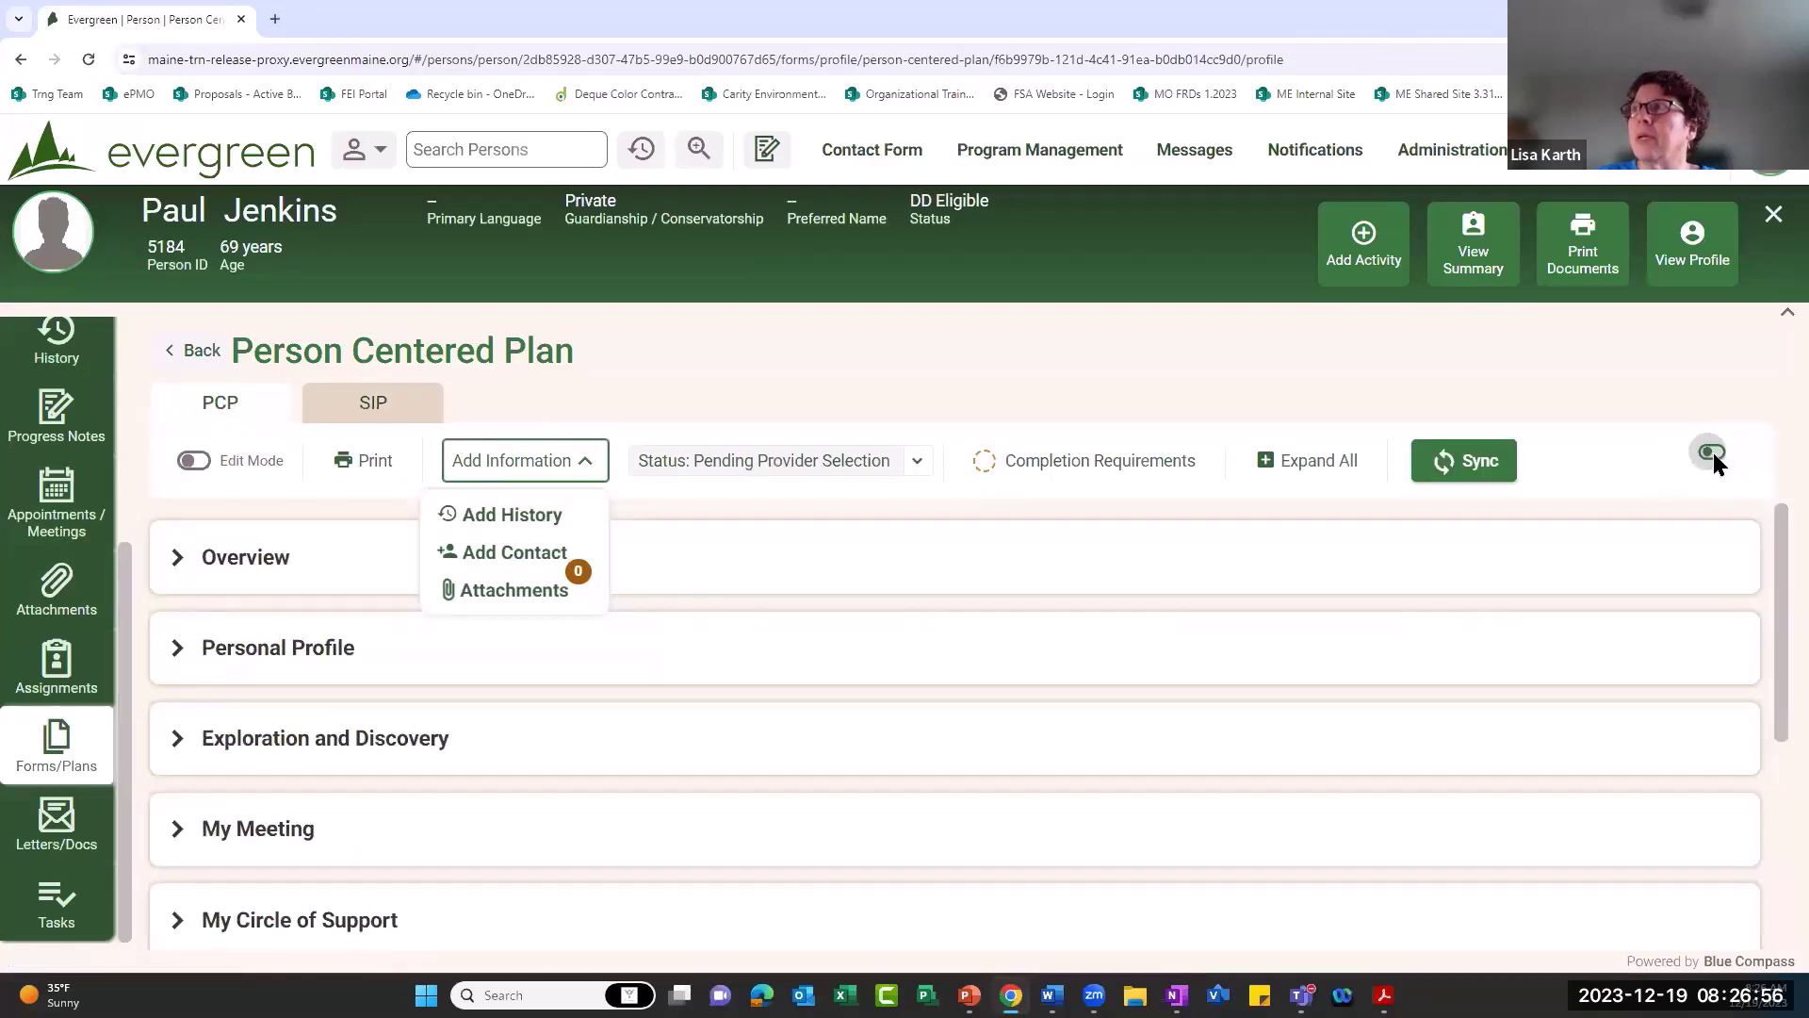
click(1711, 455)
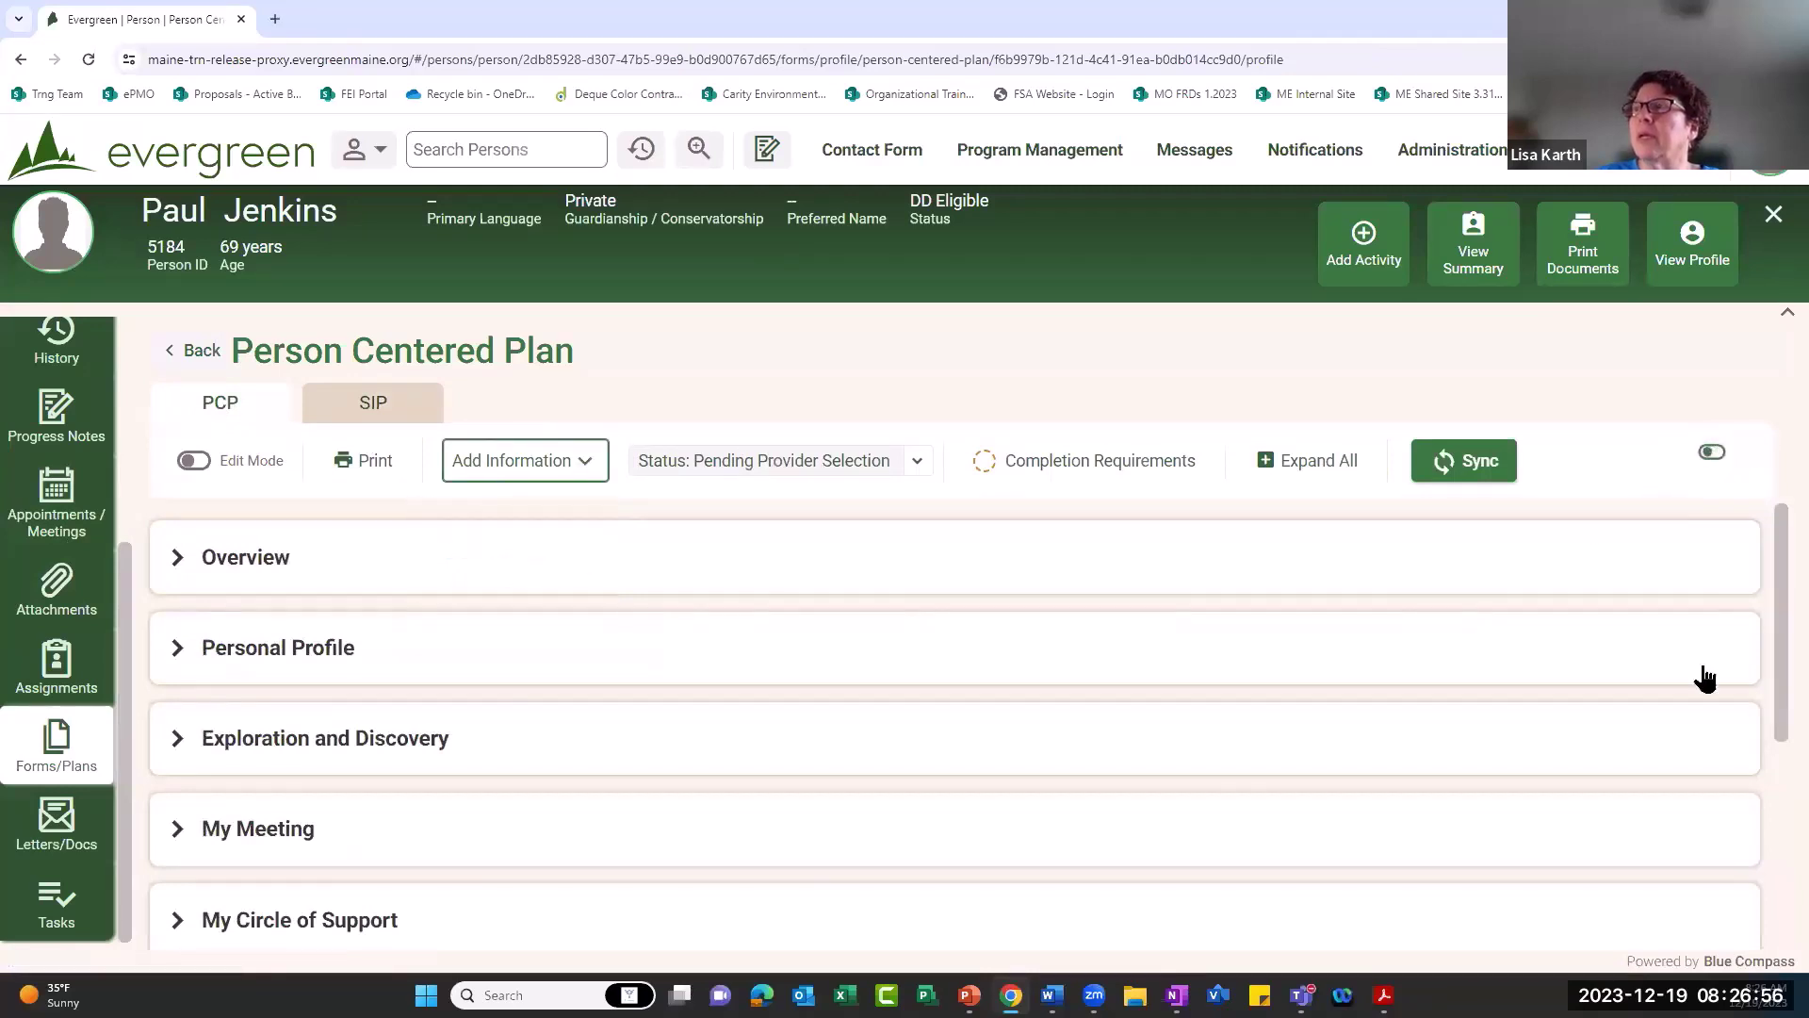
click(1711, 455)
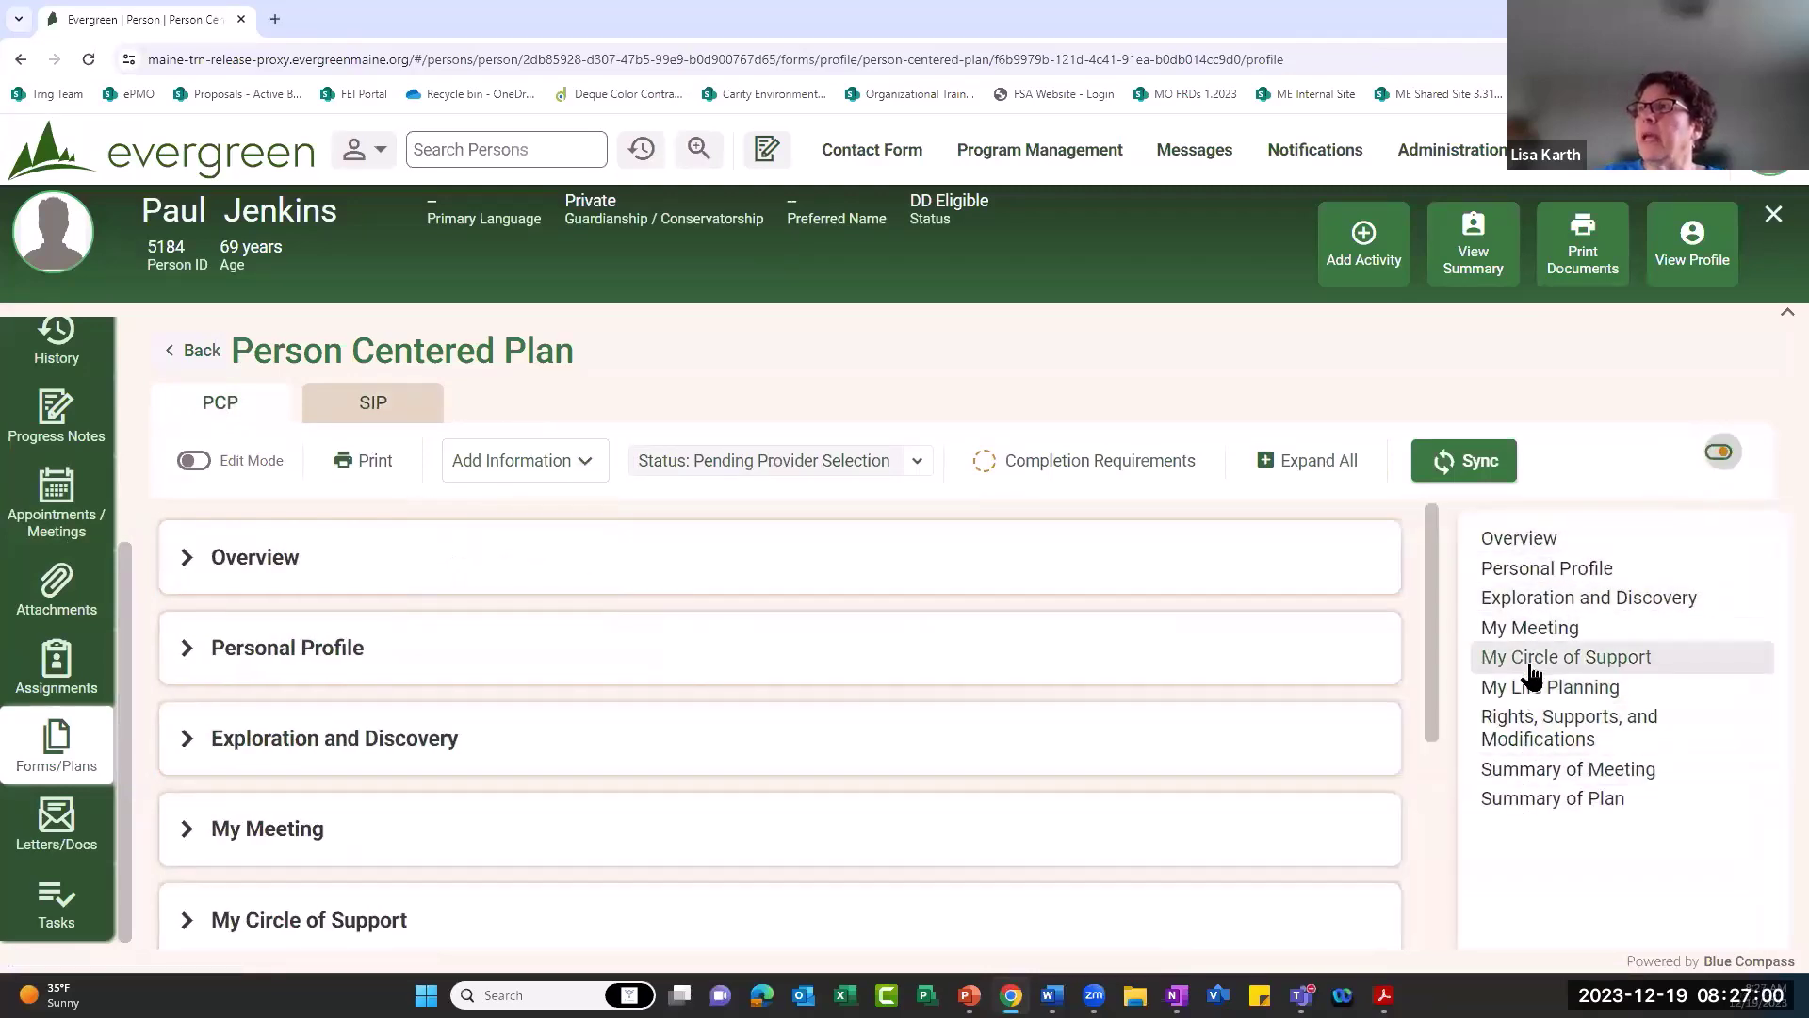
click(198, 460)
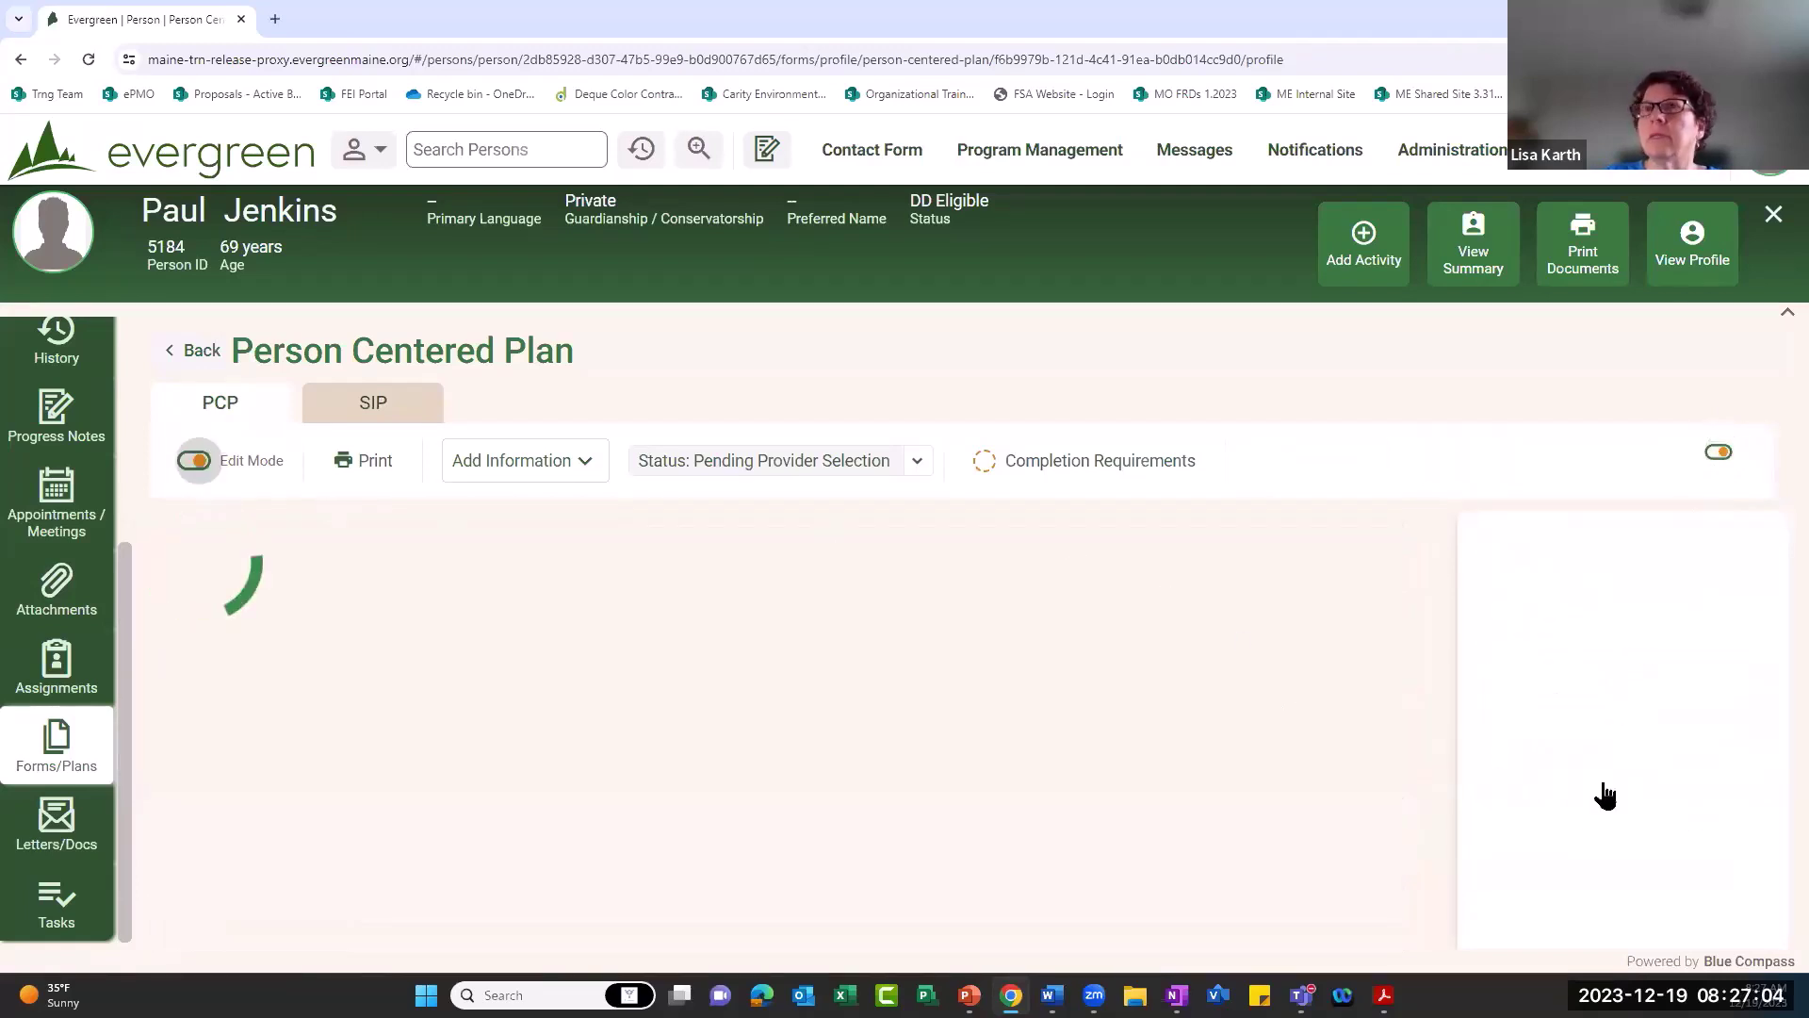
Jump to Services and Supports and bring the Baxter provider invitation into view
scroll(1601, 796, down, 5)
scroll(1592, 796, up, 3)
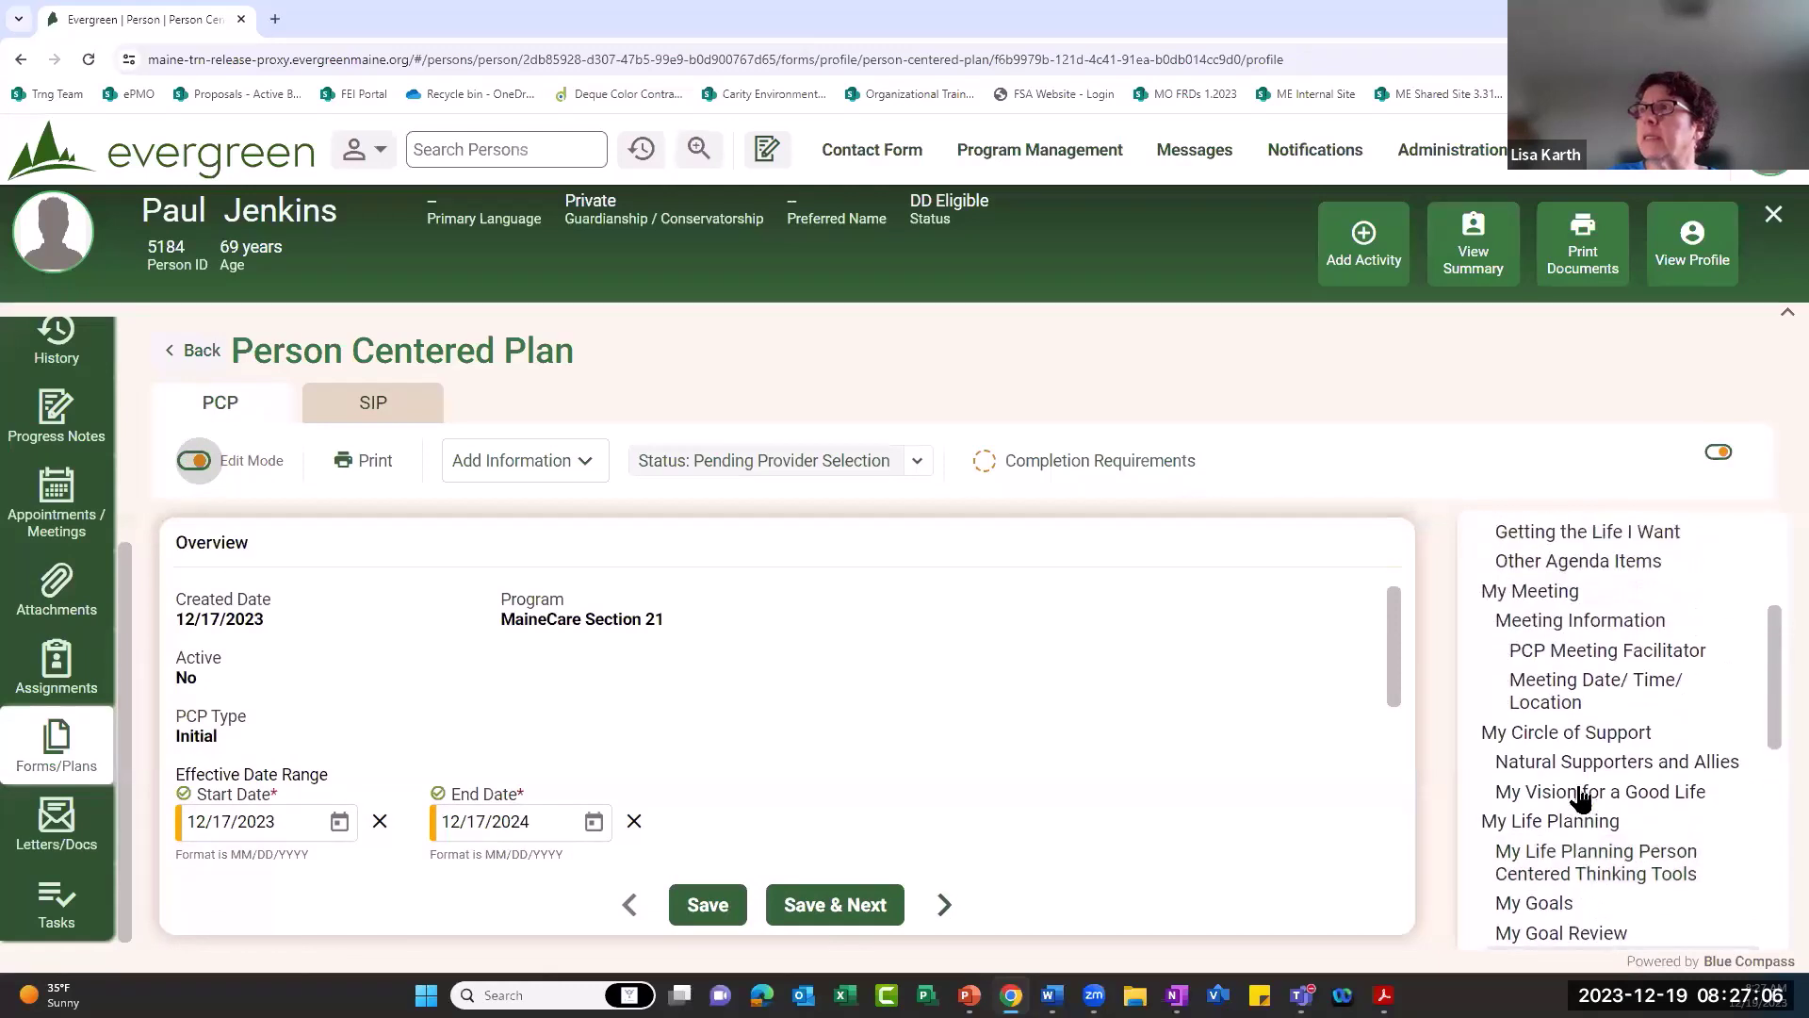
scroll(1581, 796, down, 3)
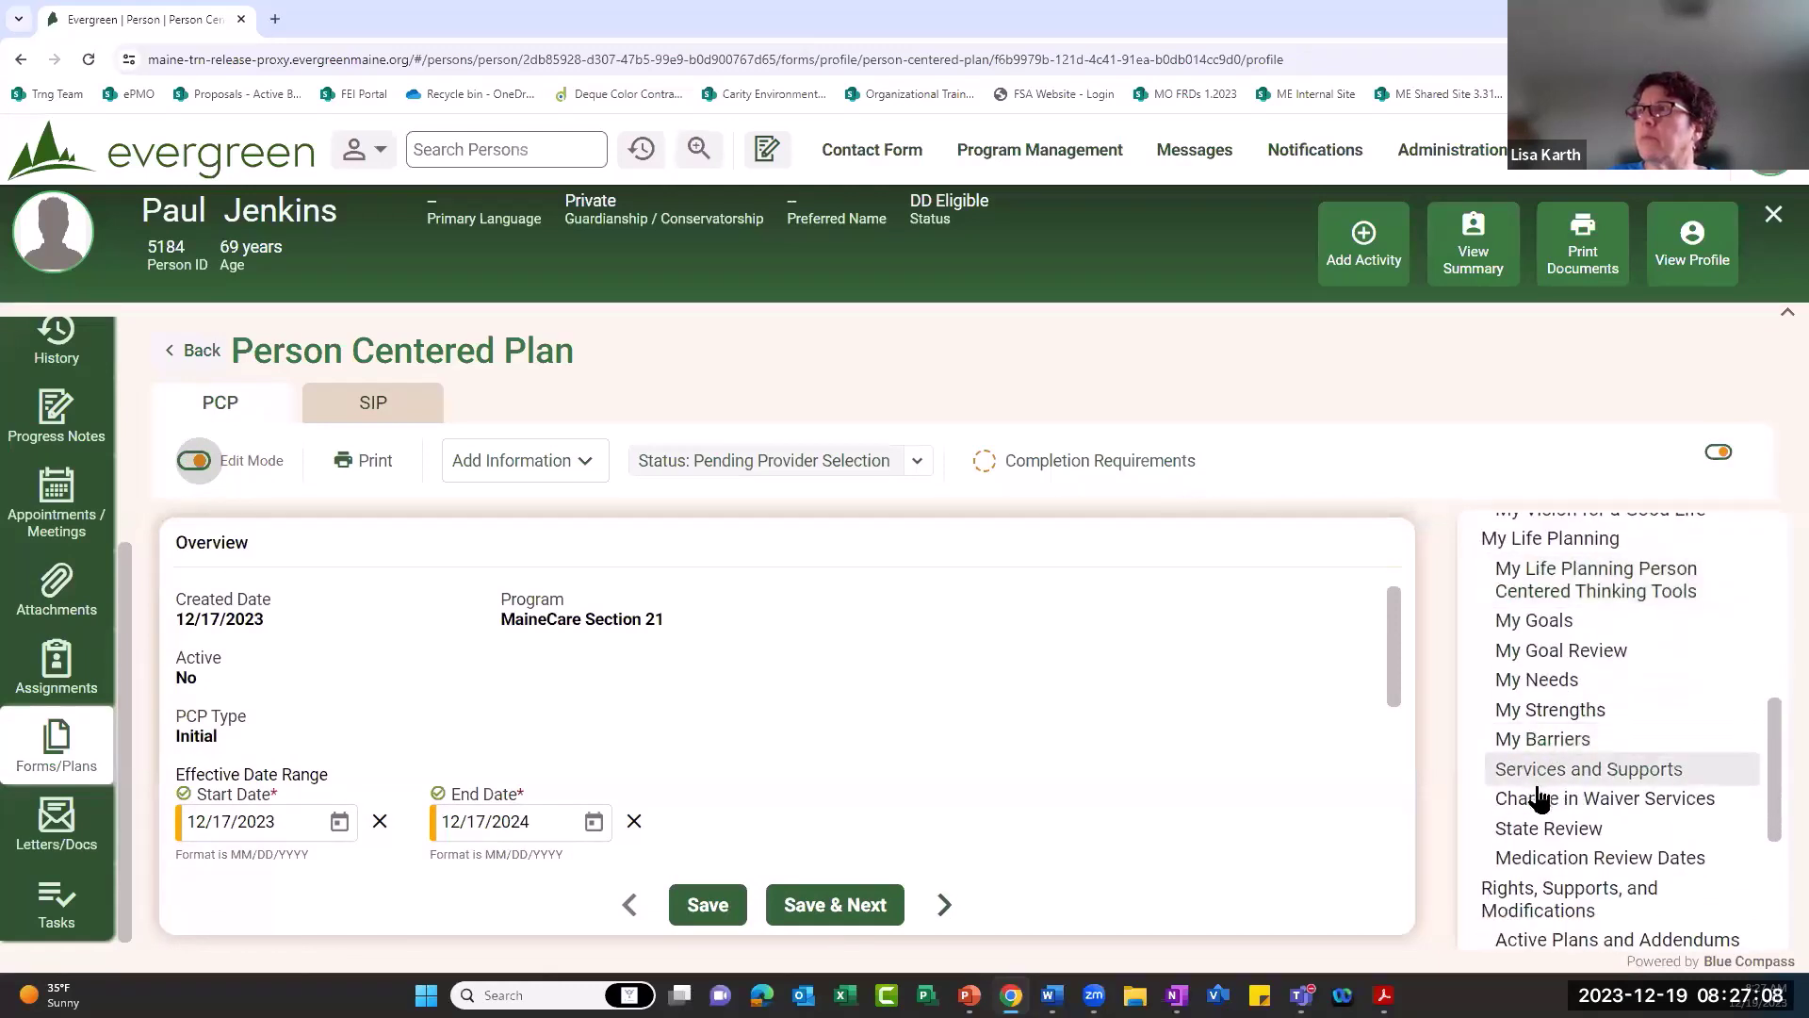
click(1538, 782)
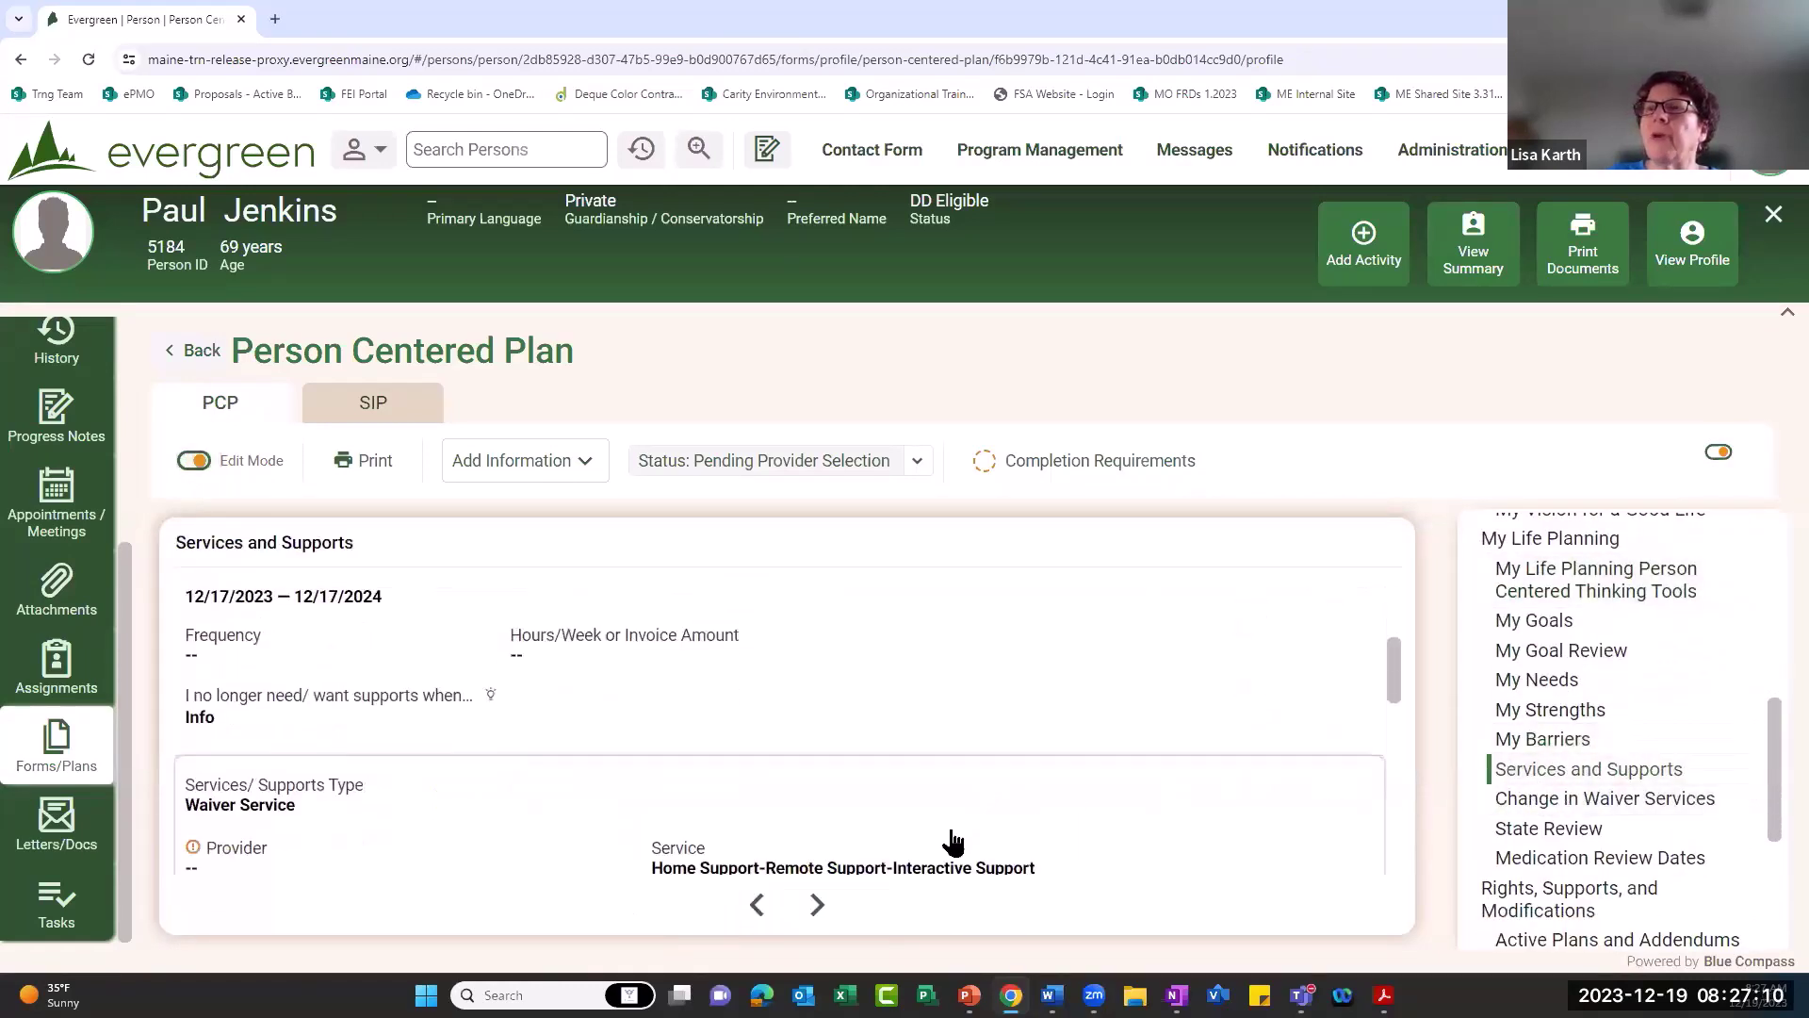
scroll(942, 848, down, 10)
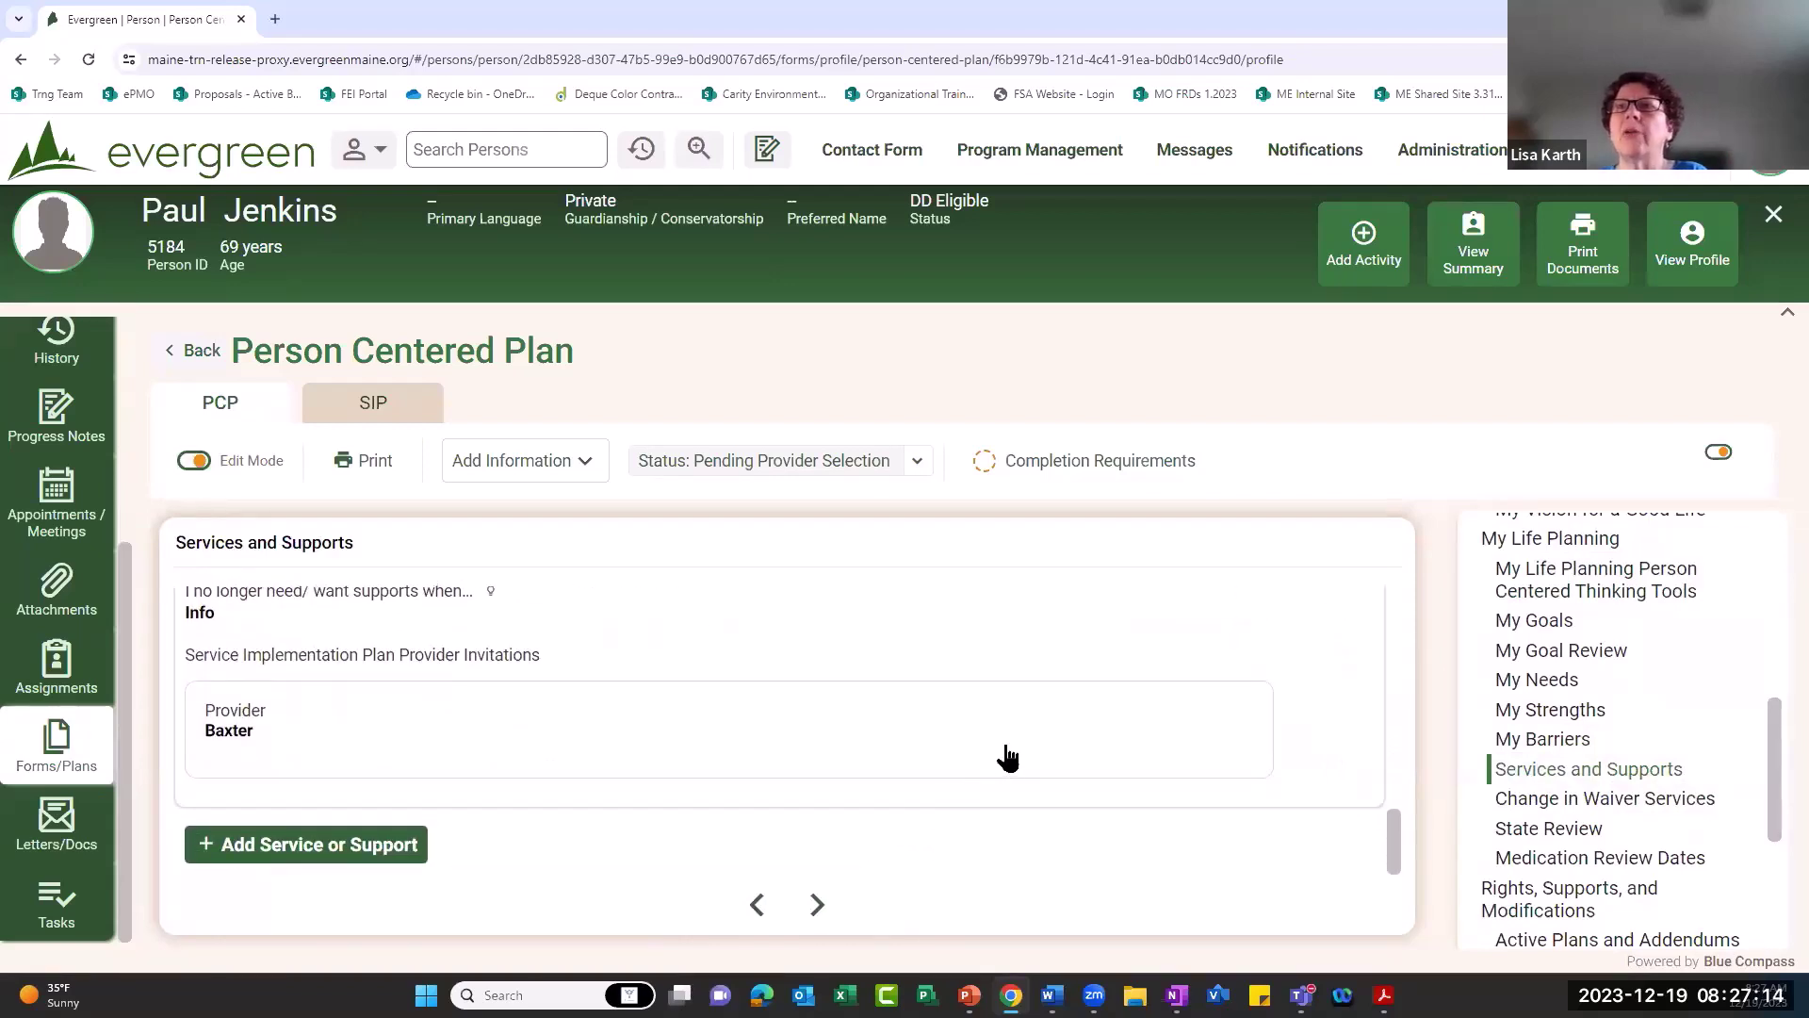
click(525, 462)
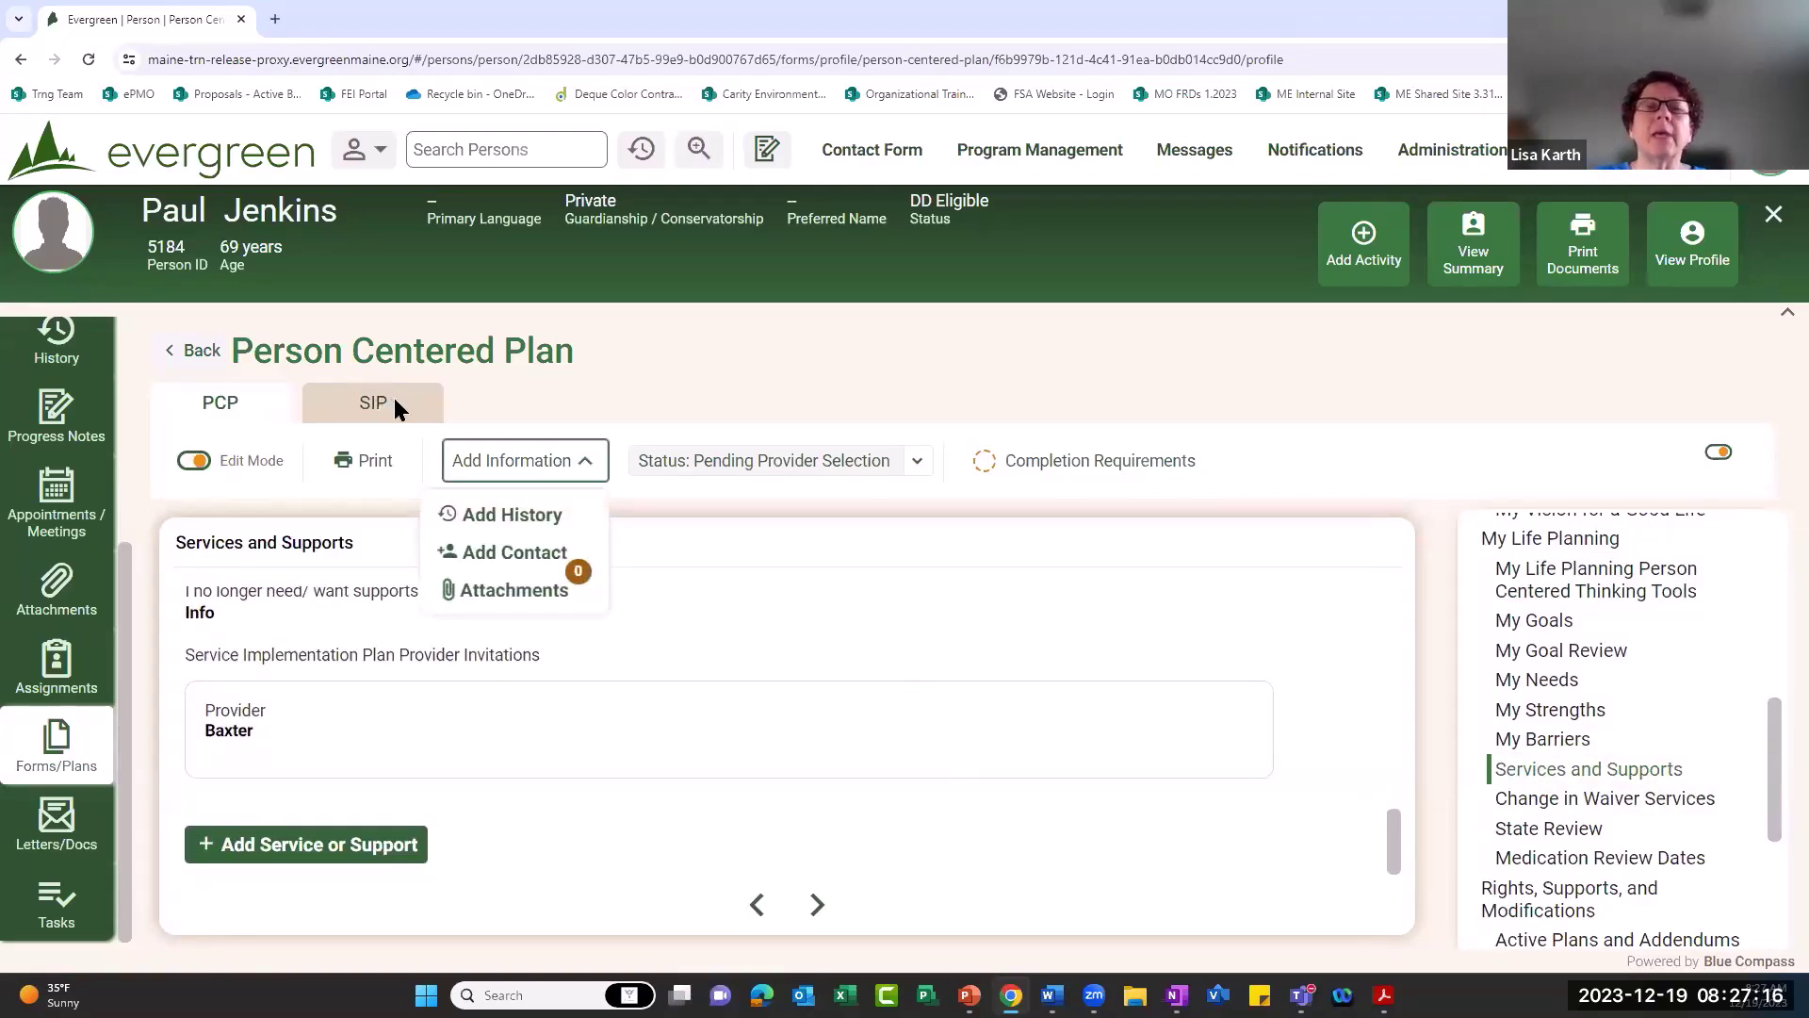
click(393, 403)
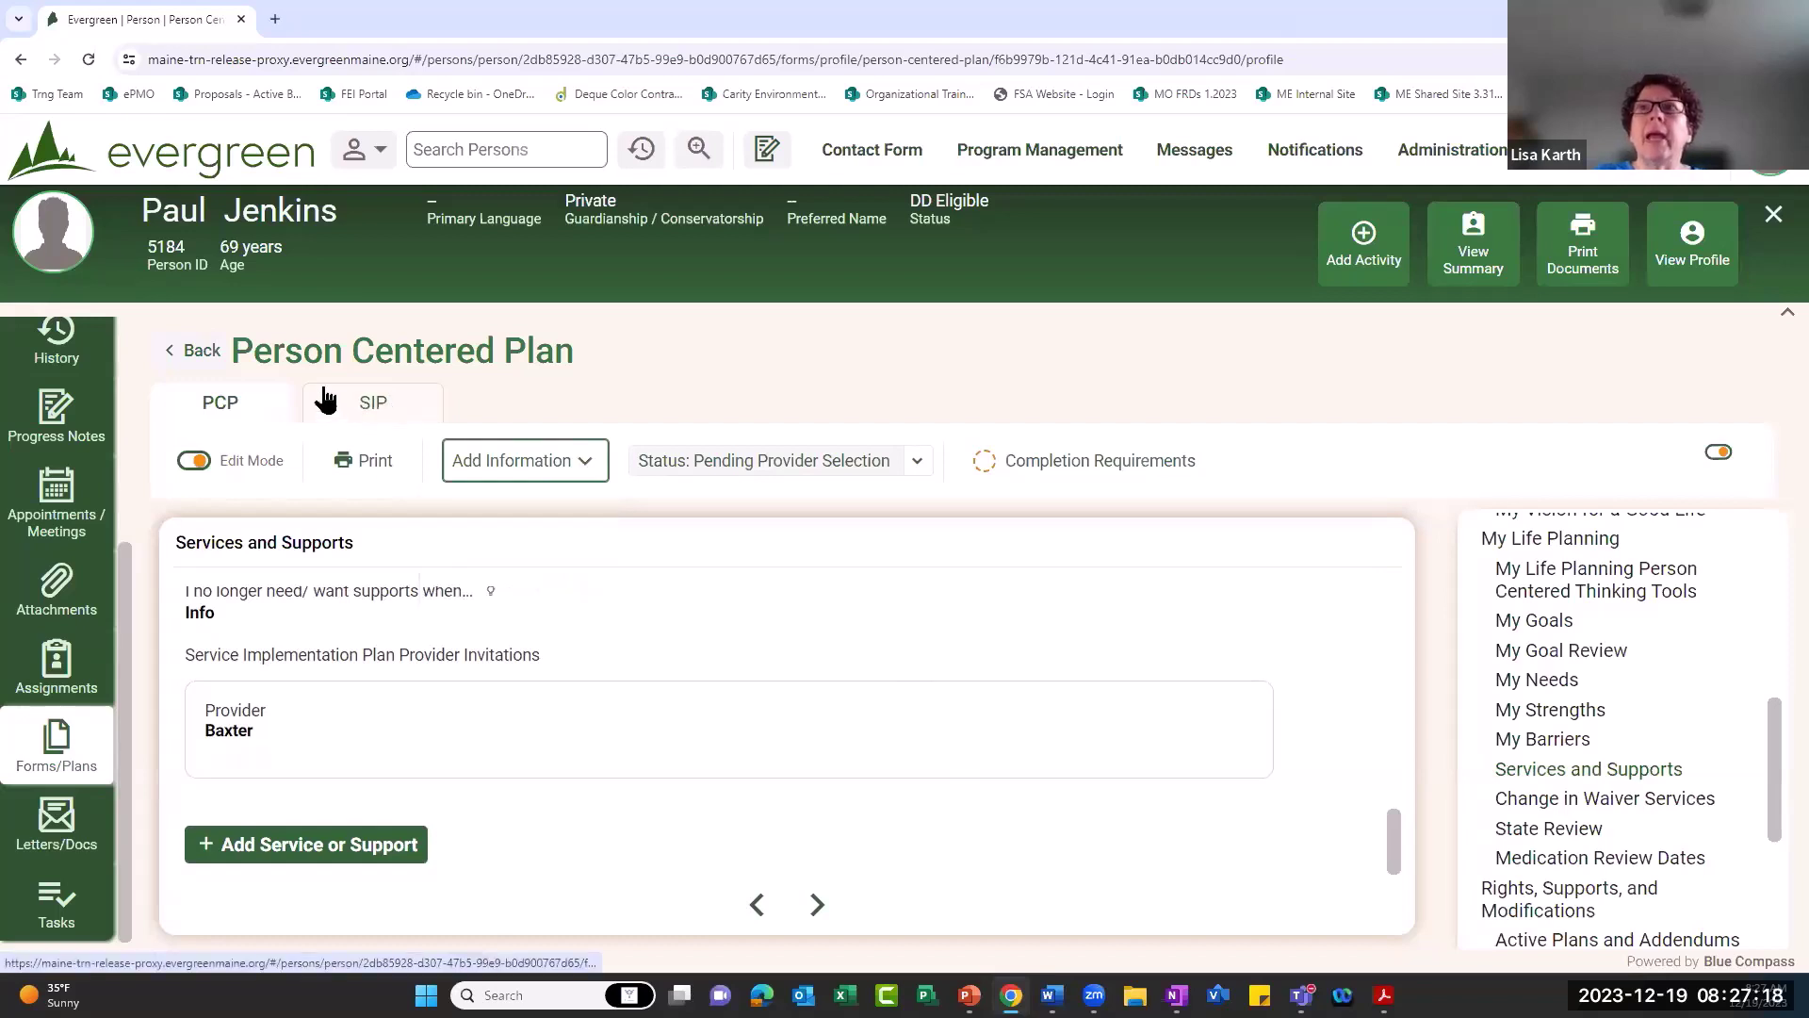
From the SIP list, open Baxter's in-progress Home Support service implementation plan
click(412, 412)
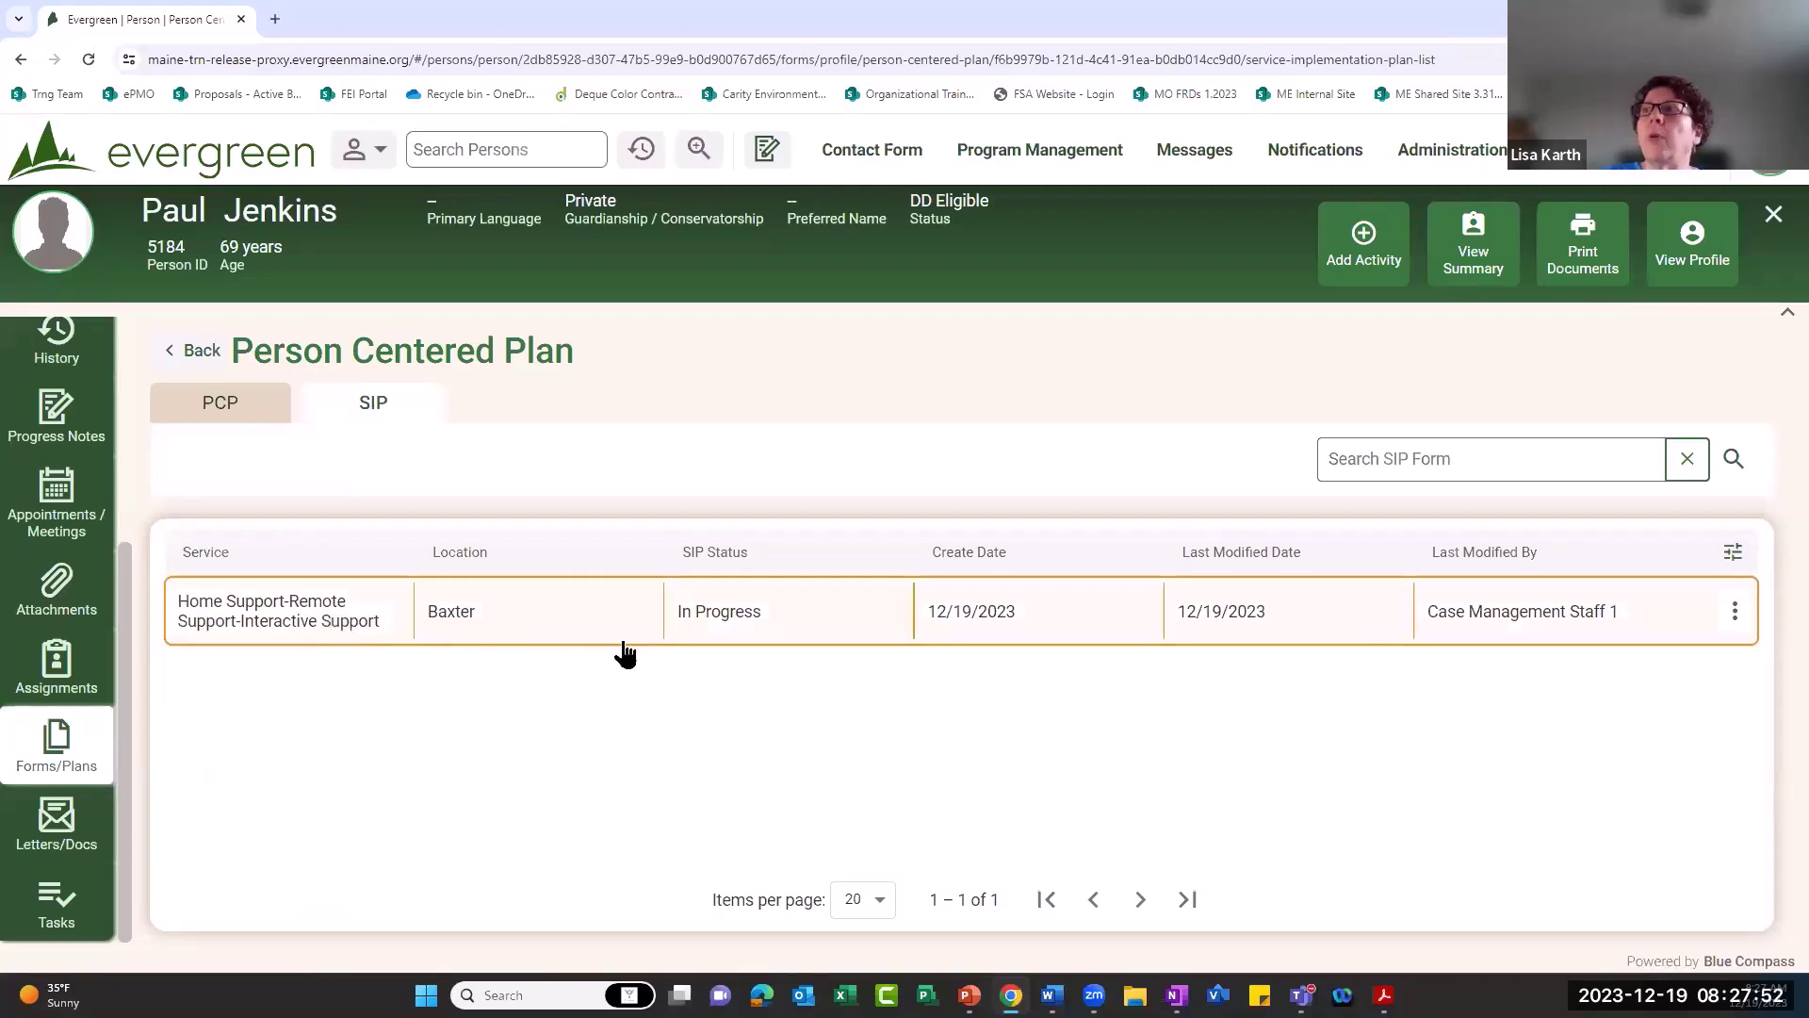
click(621, 612)
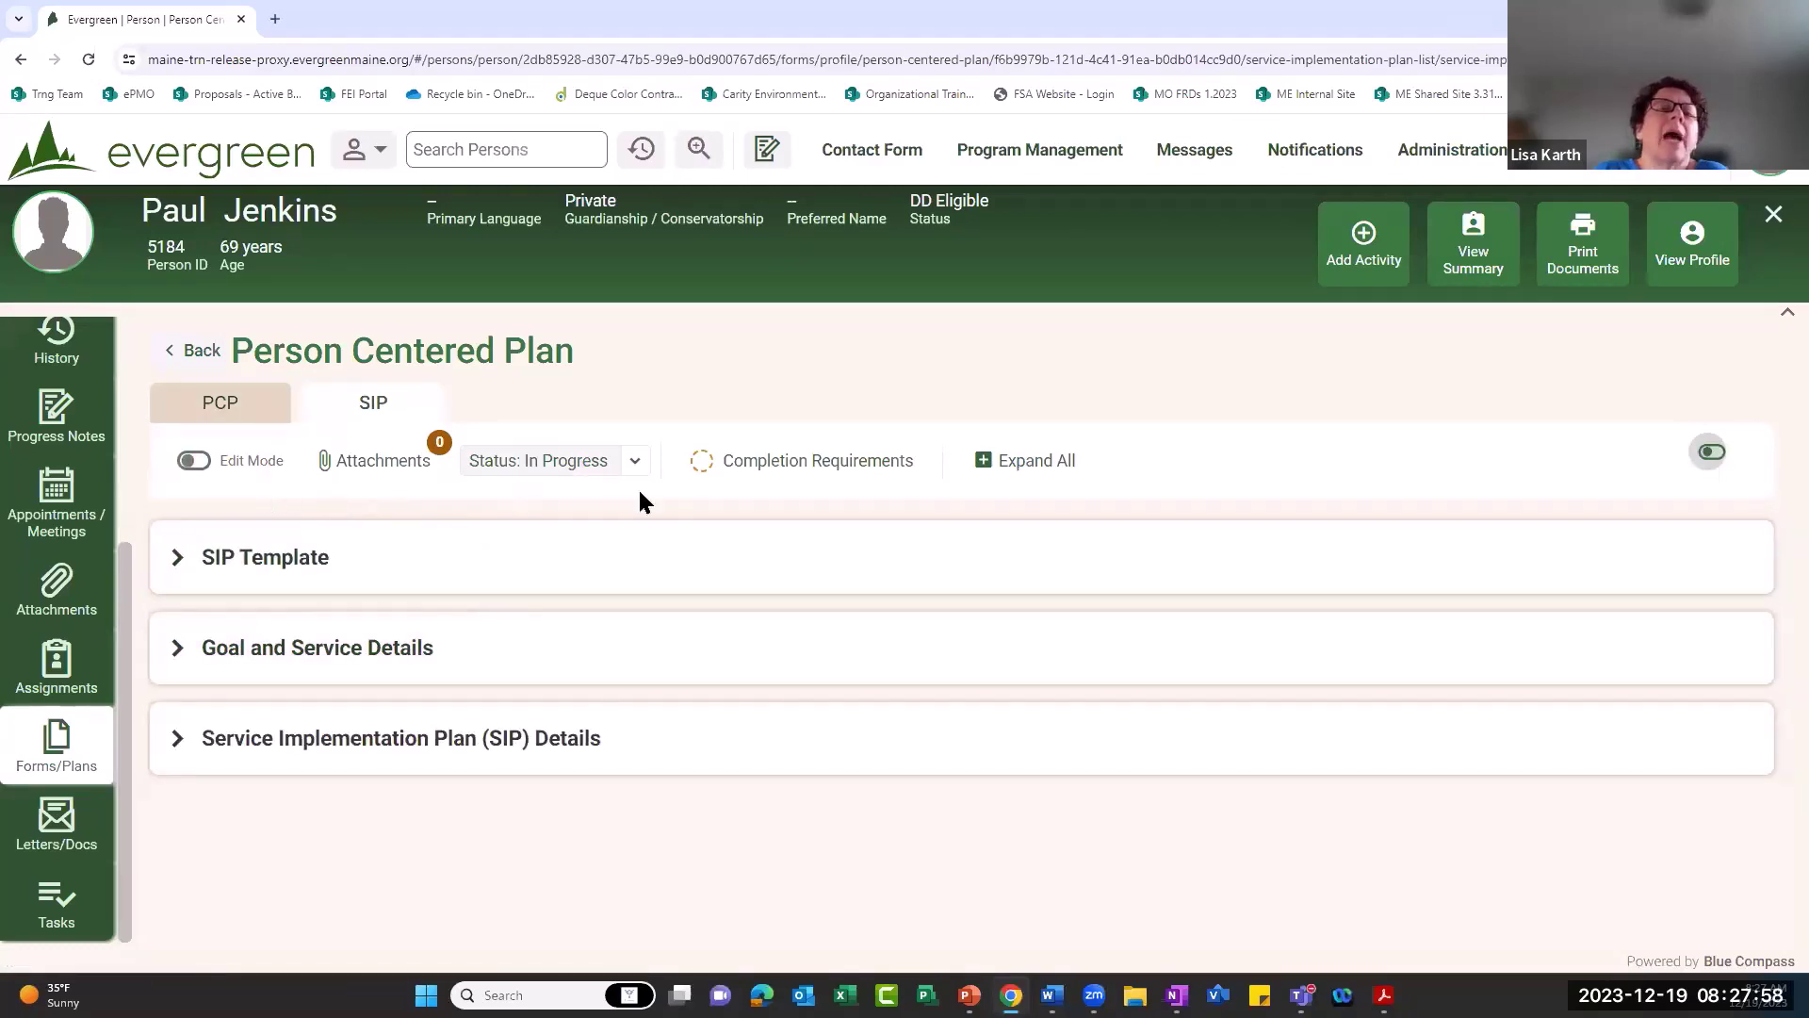
Turn on Edit Mode and the section navigator, and review the Status options without changing them
click(235, 467)
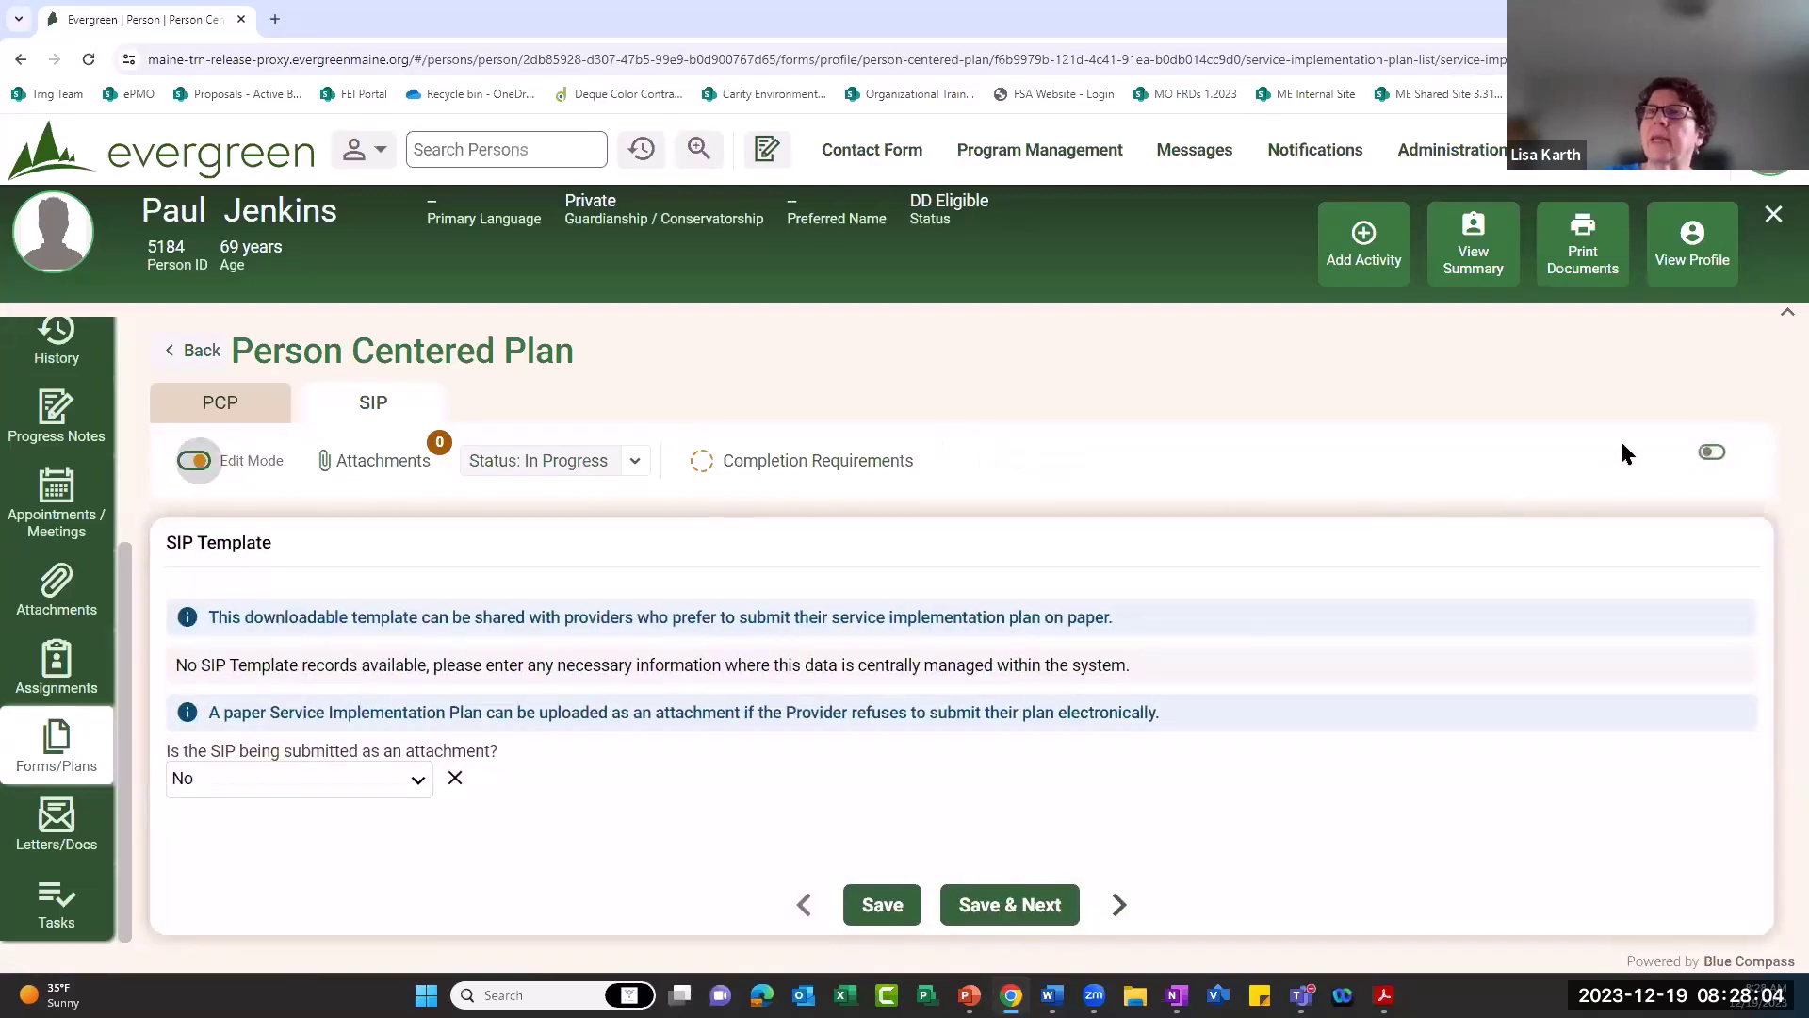
click(1712, 452)
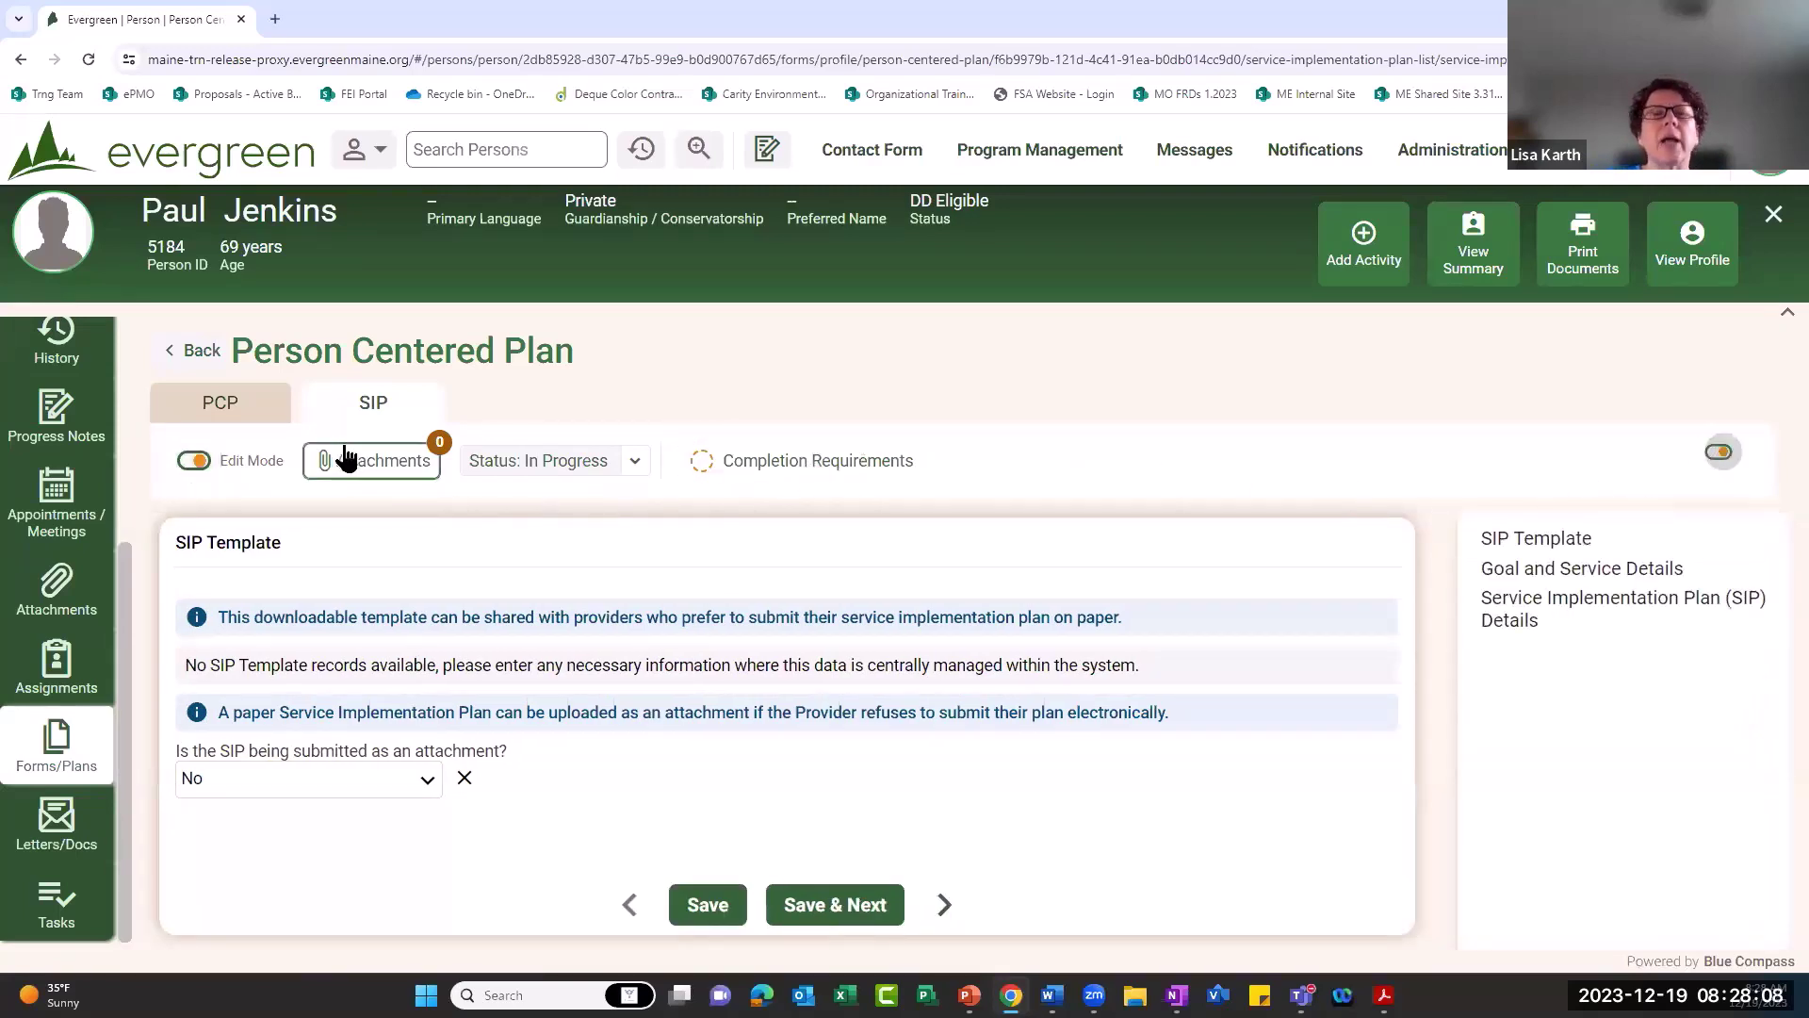
click(629, 466)
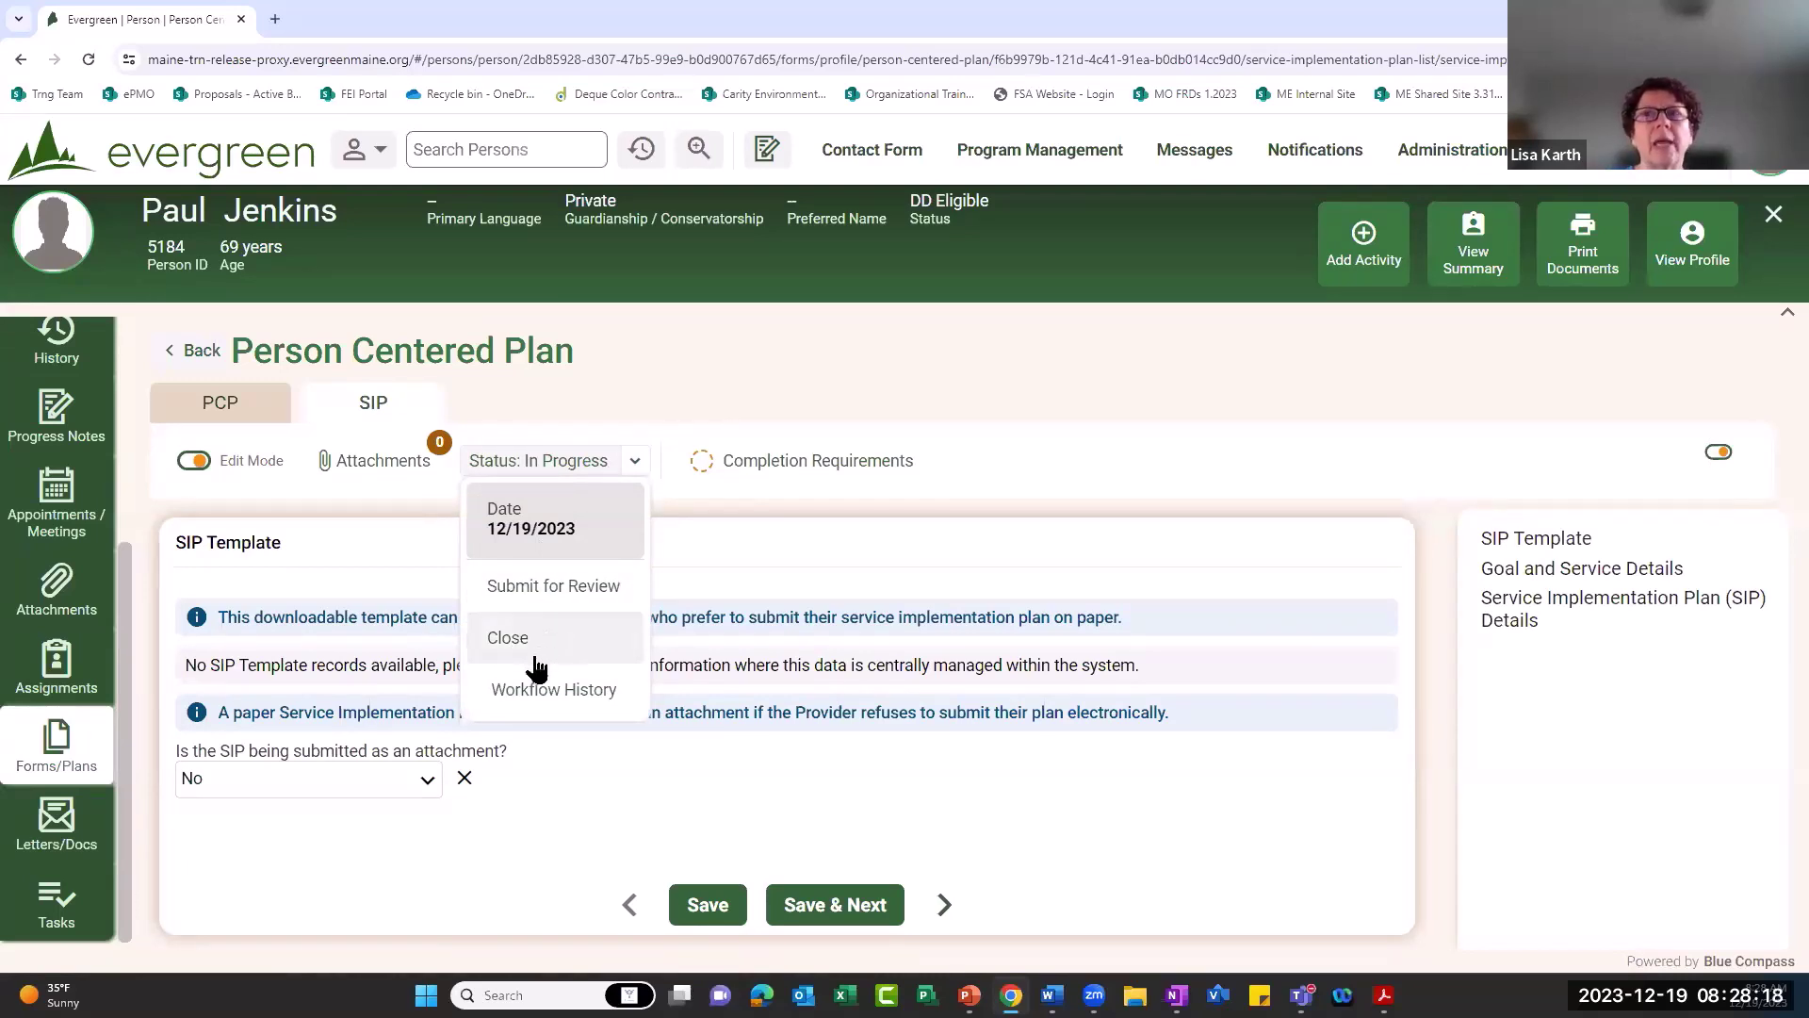
click(828, 467)
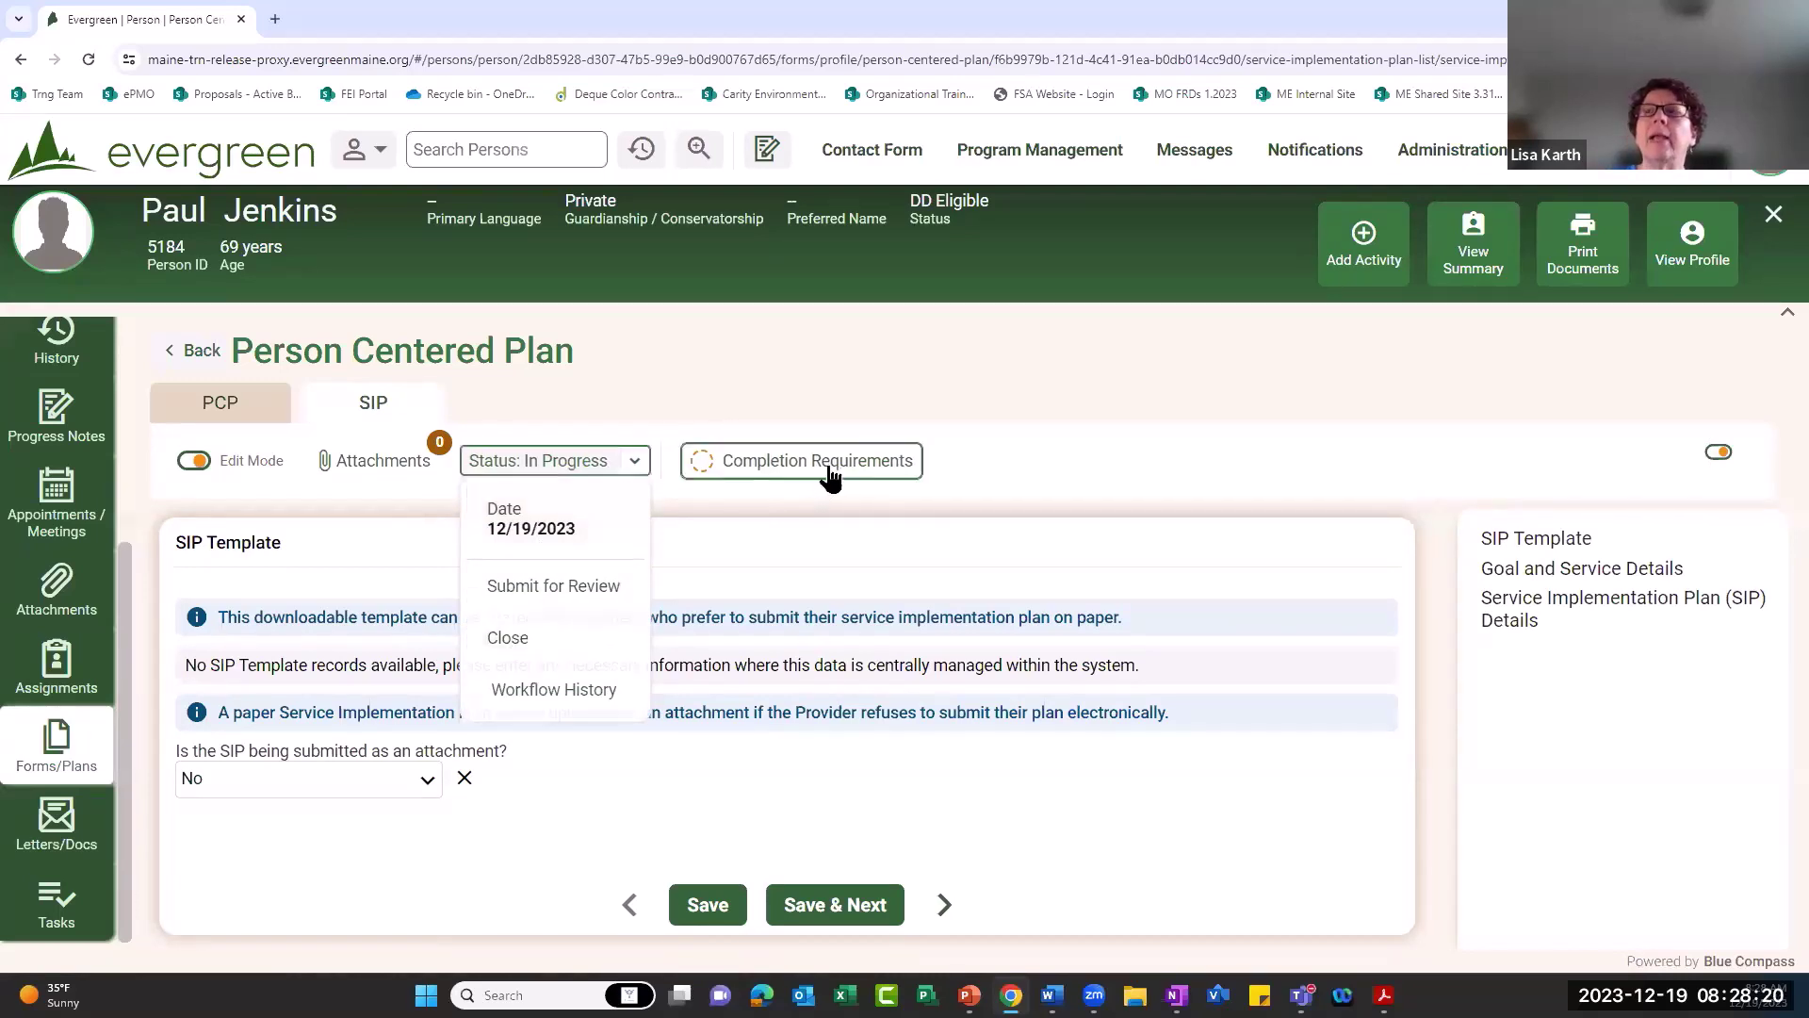
Check Completion Requirements, confirming SIP Details is still outstanding
click(834, 471)
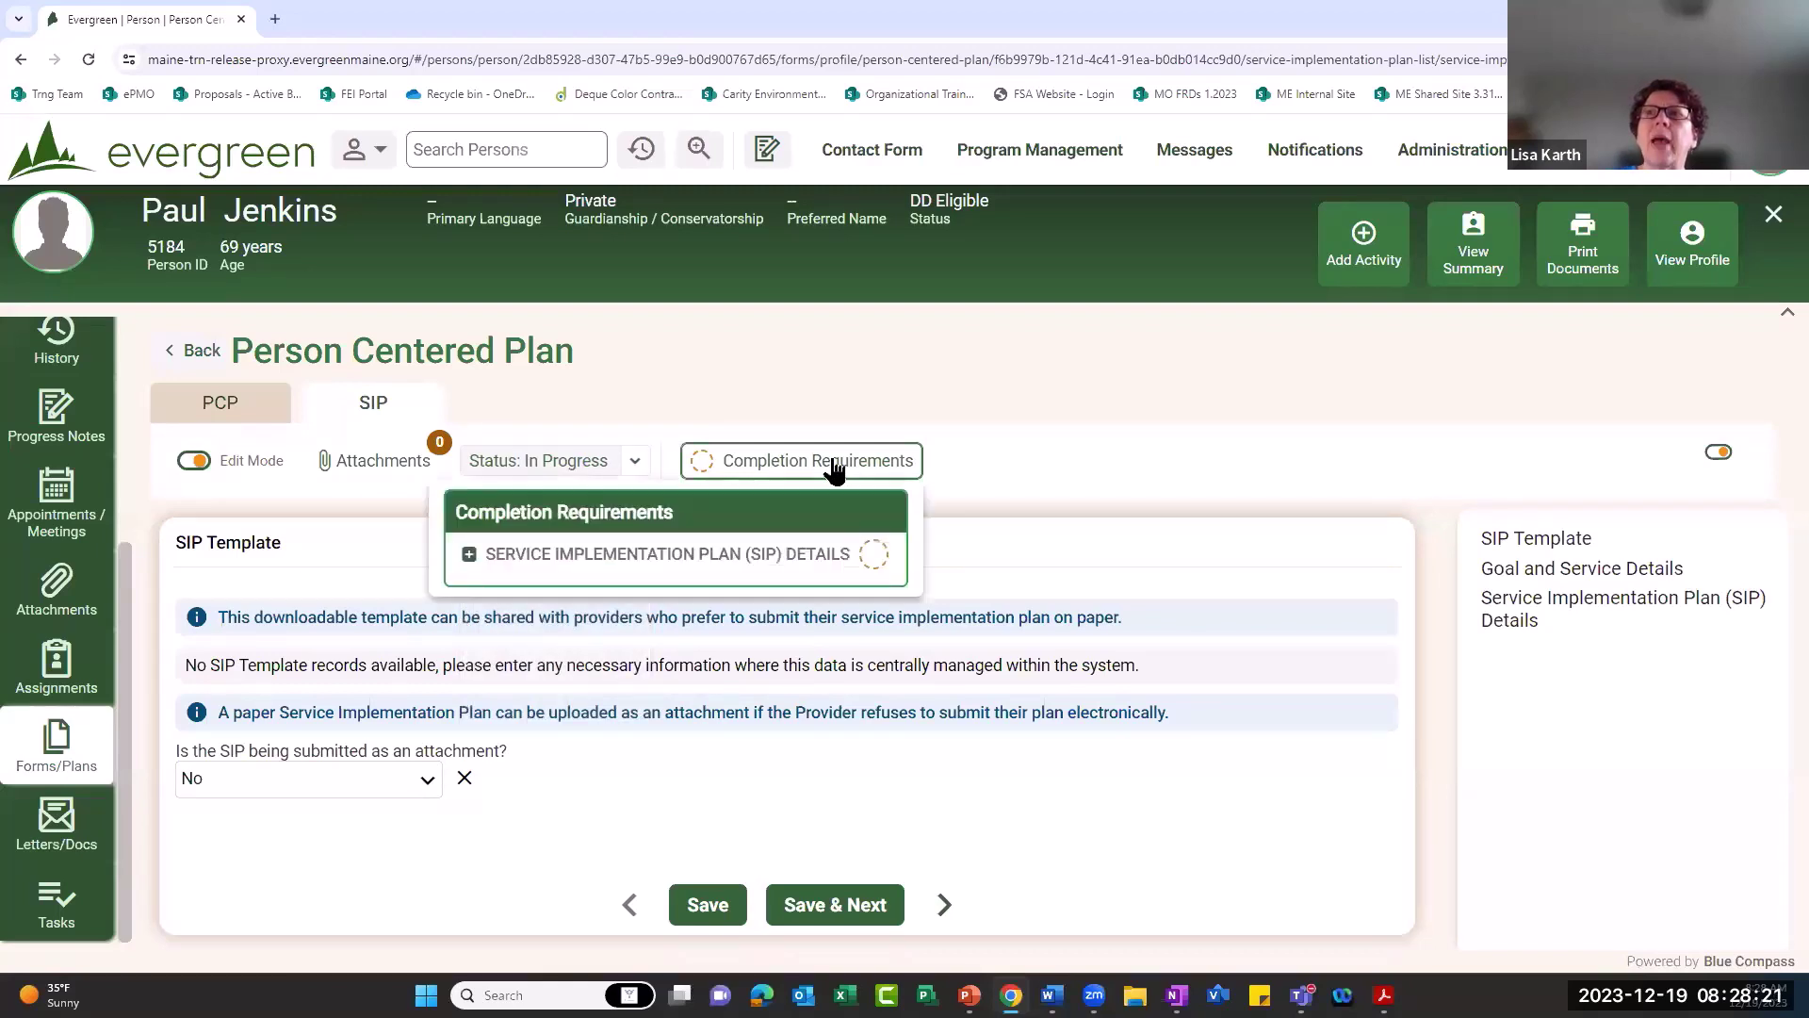
click(470, 556)
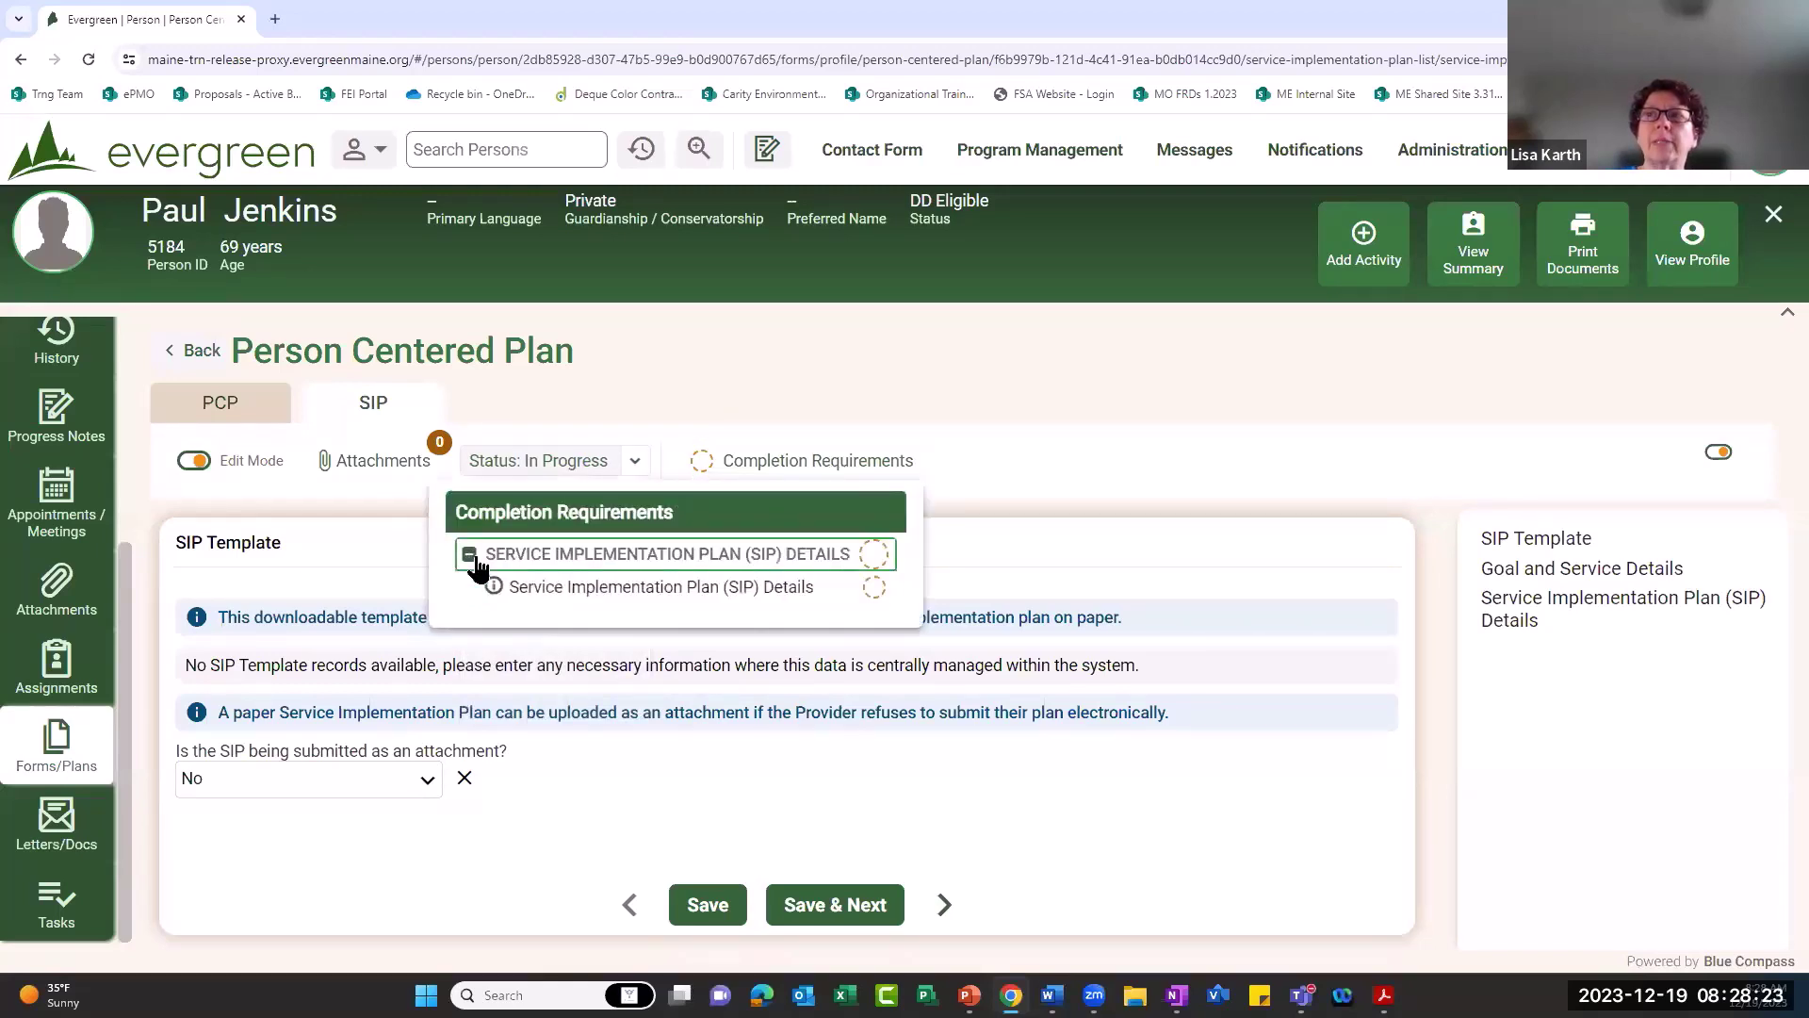
click(1007, 452)
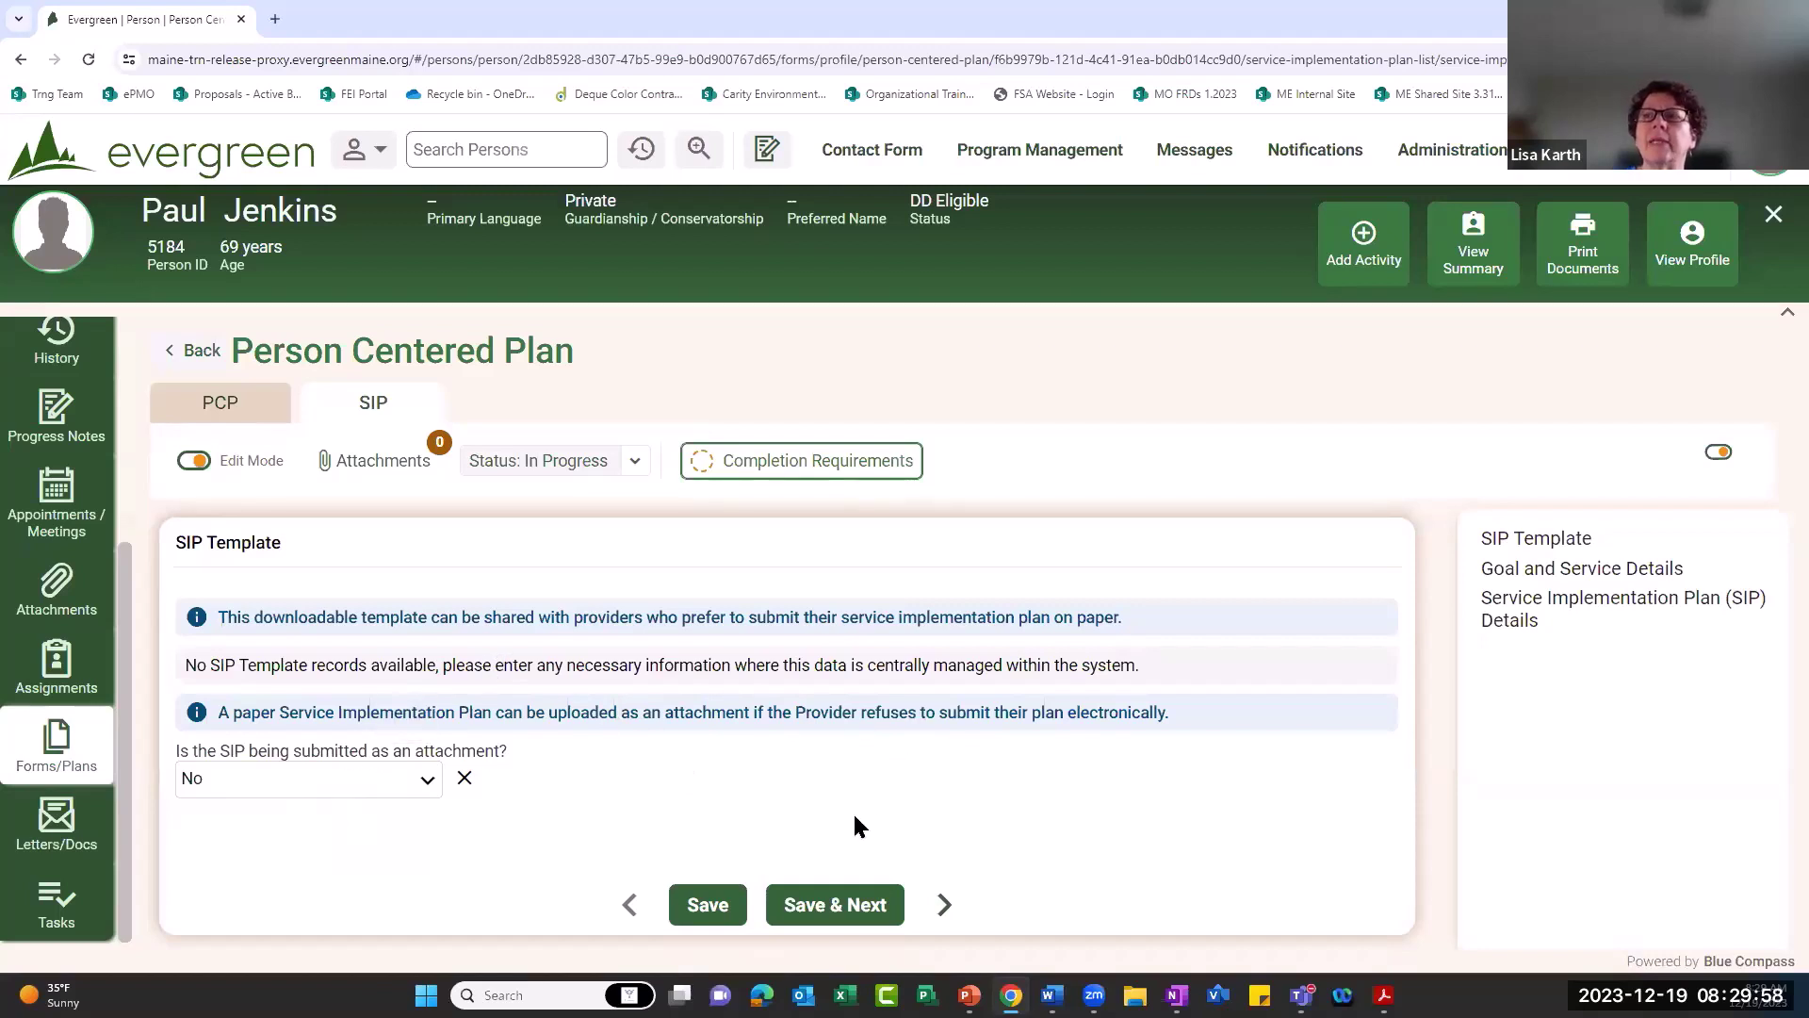
click(822, 907)
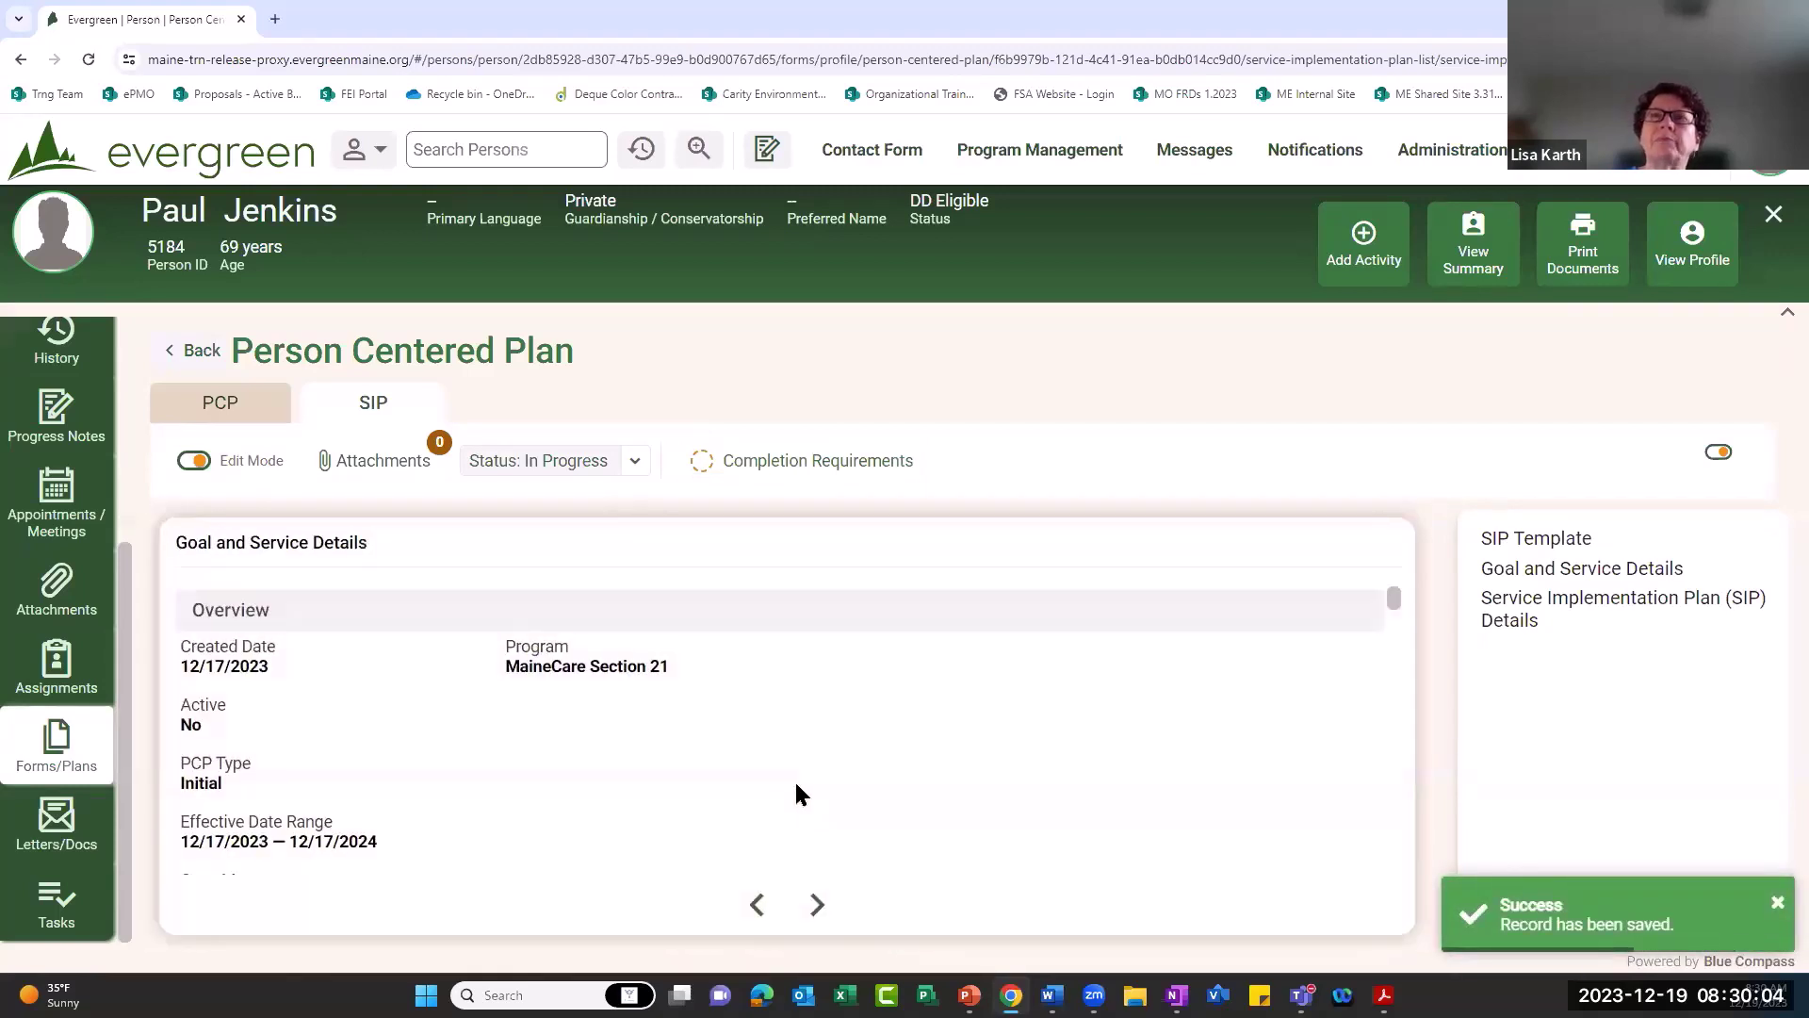
scroll(796, 784, down, 1)
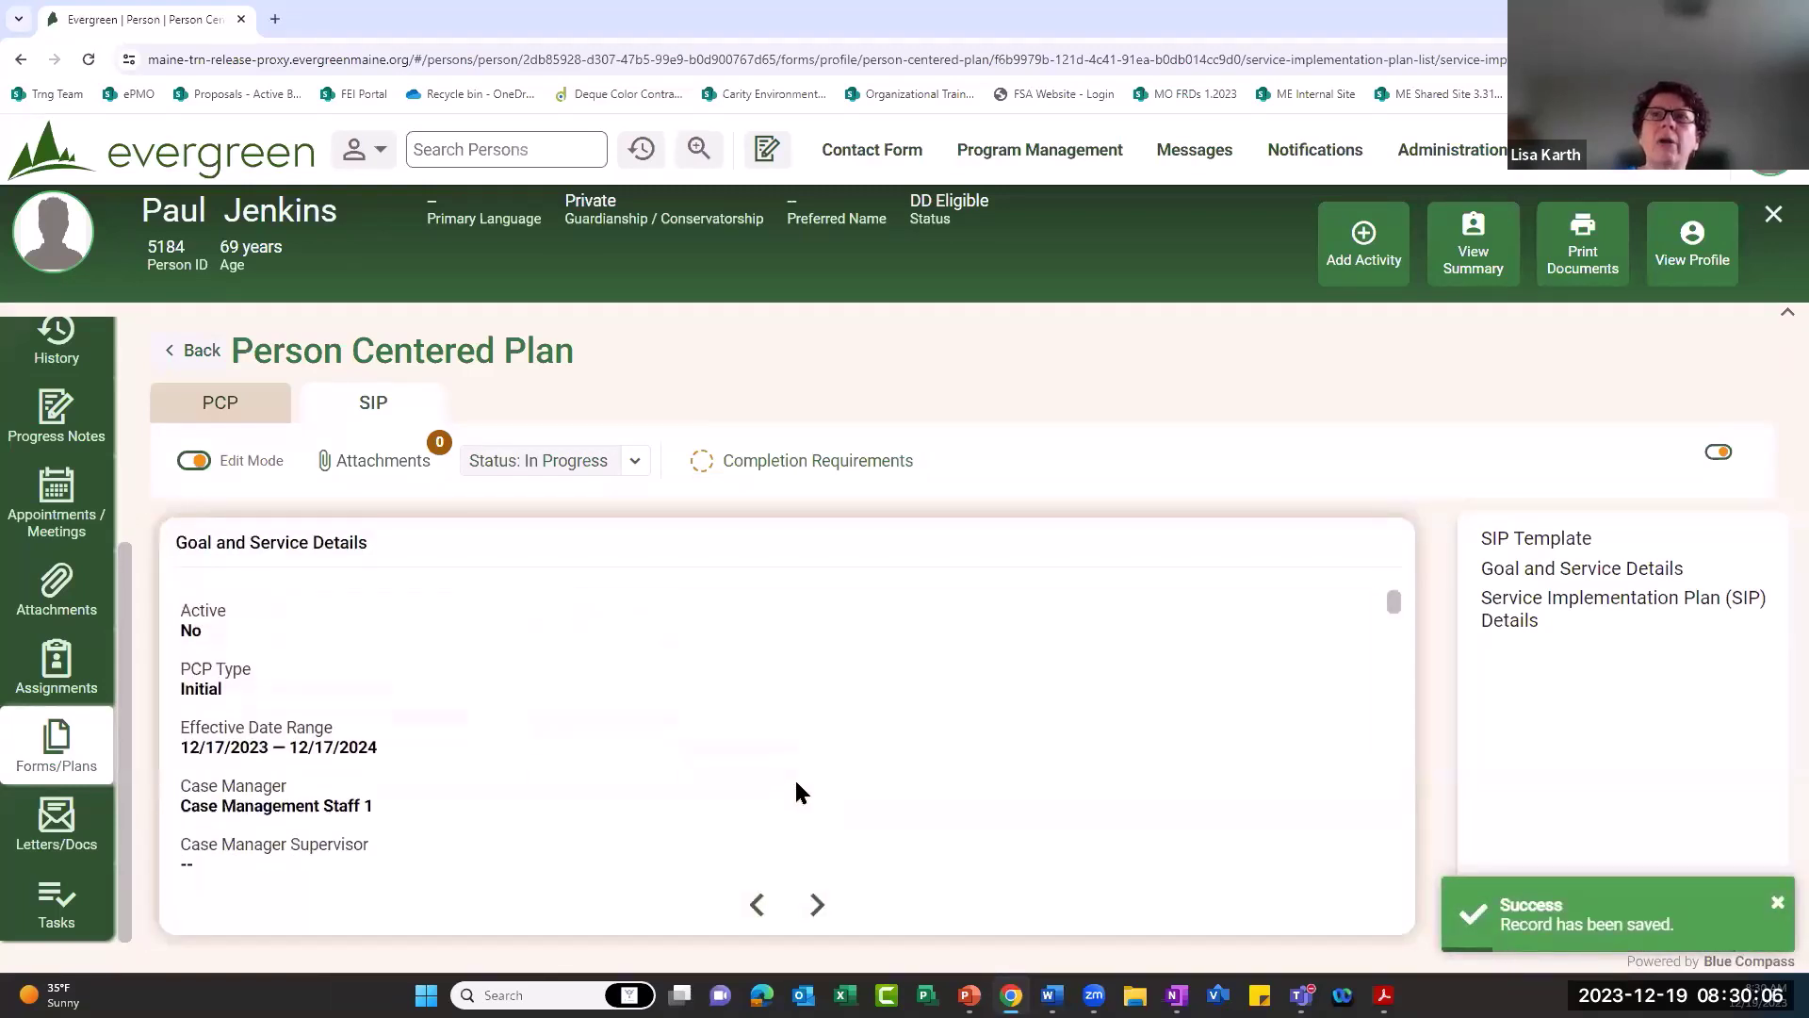
scroll(796, 763, up, 1)
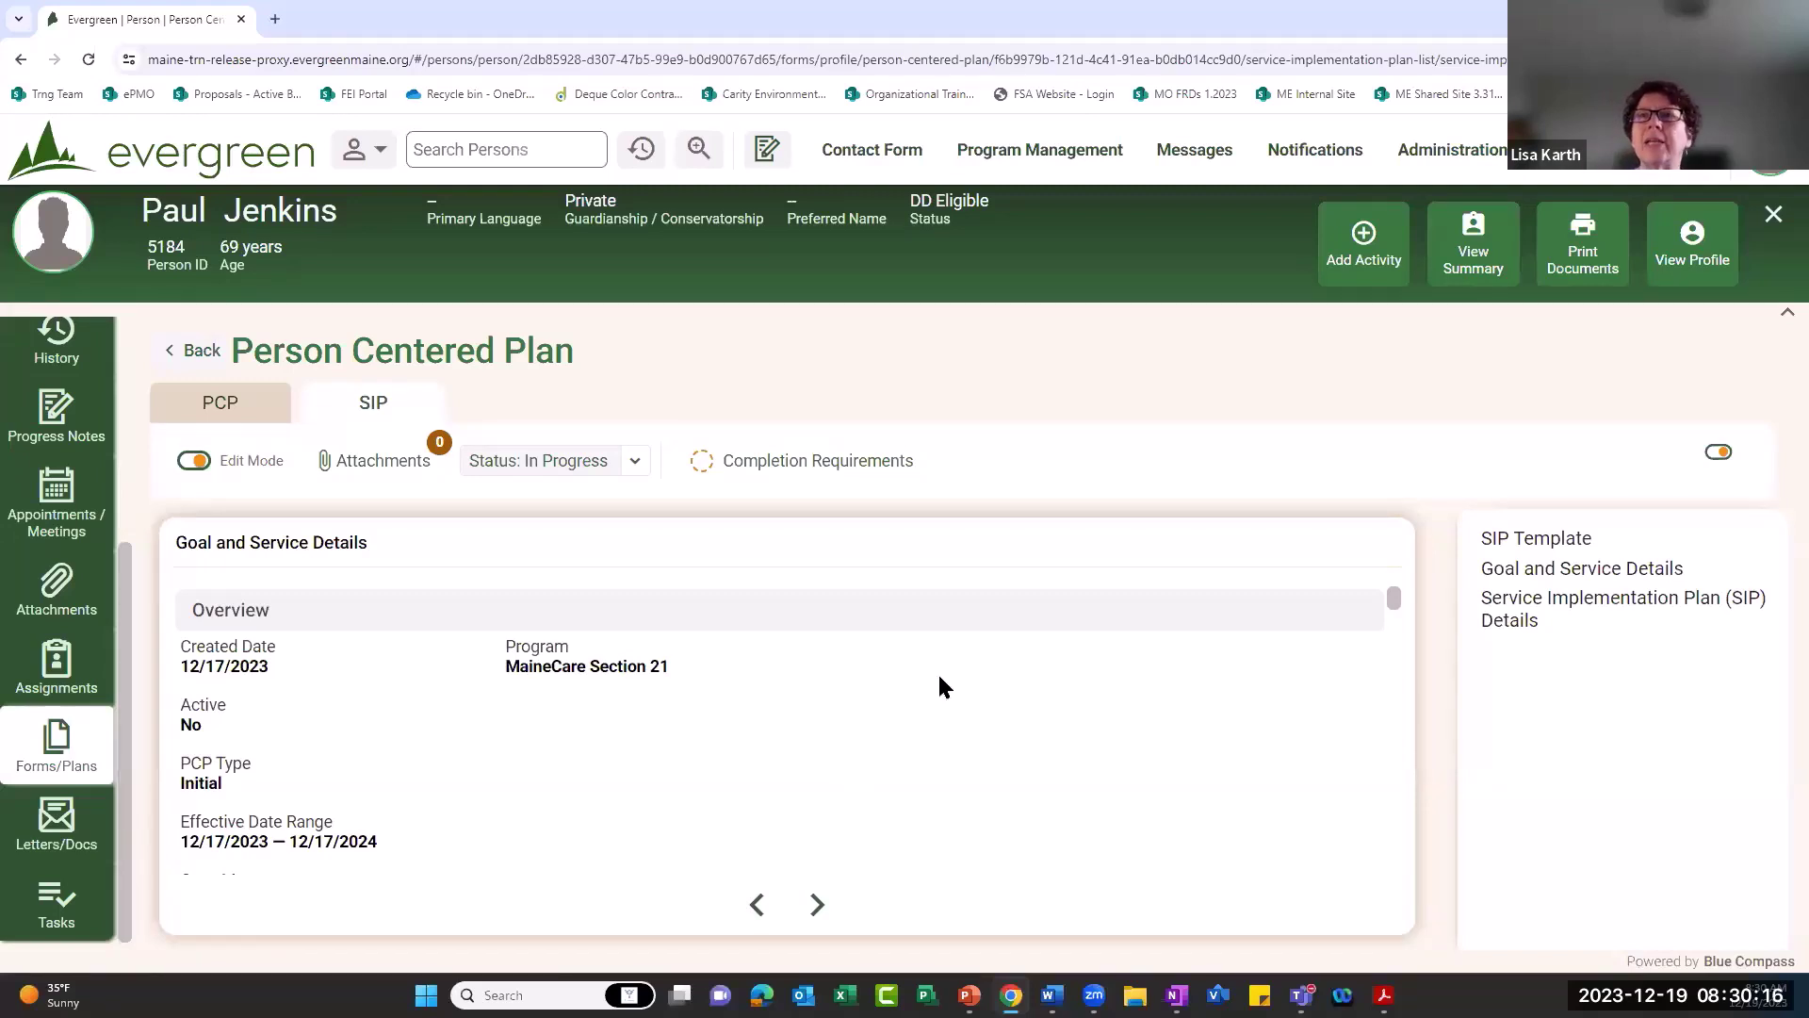
scroll(938, 674, down, 1)
scroll(881, 681, up, 1)
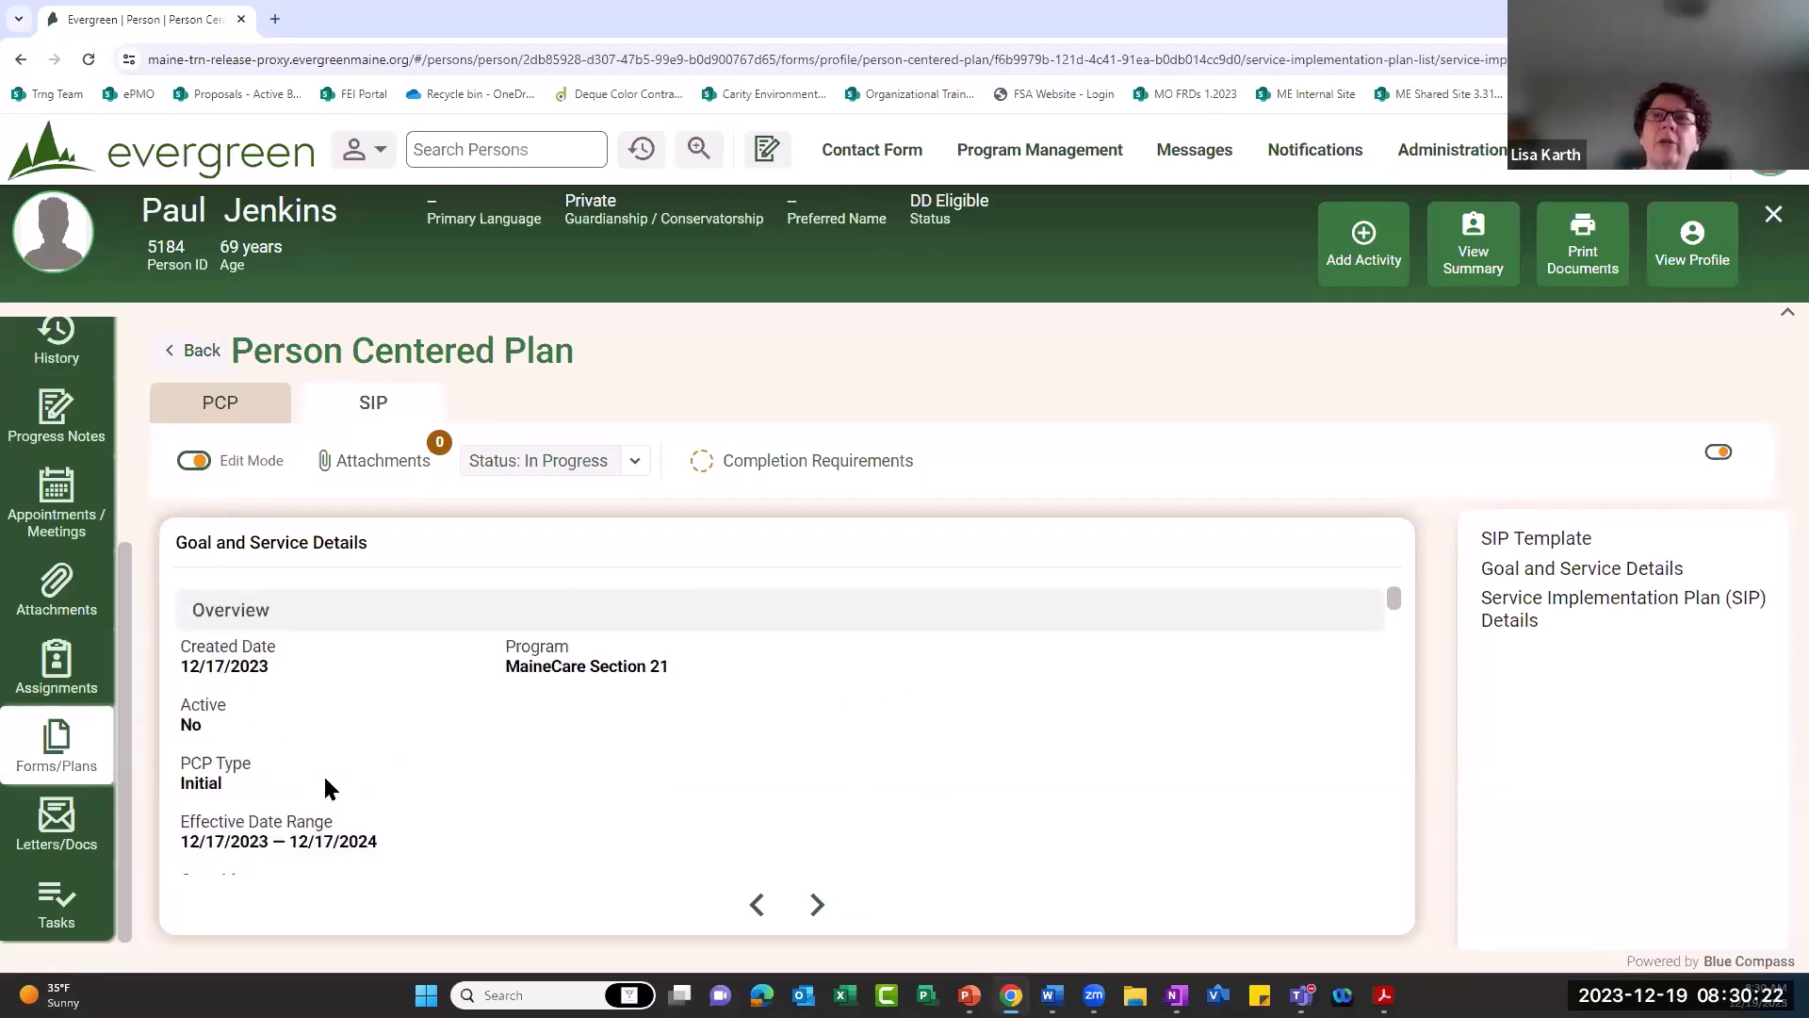
scroll(358, 782, down, 3)
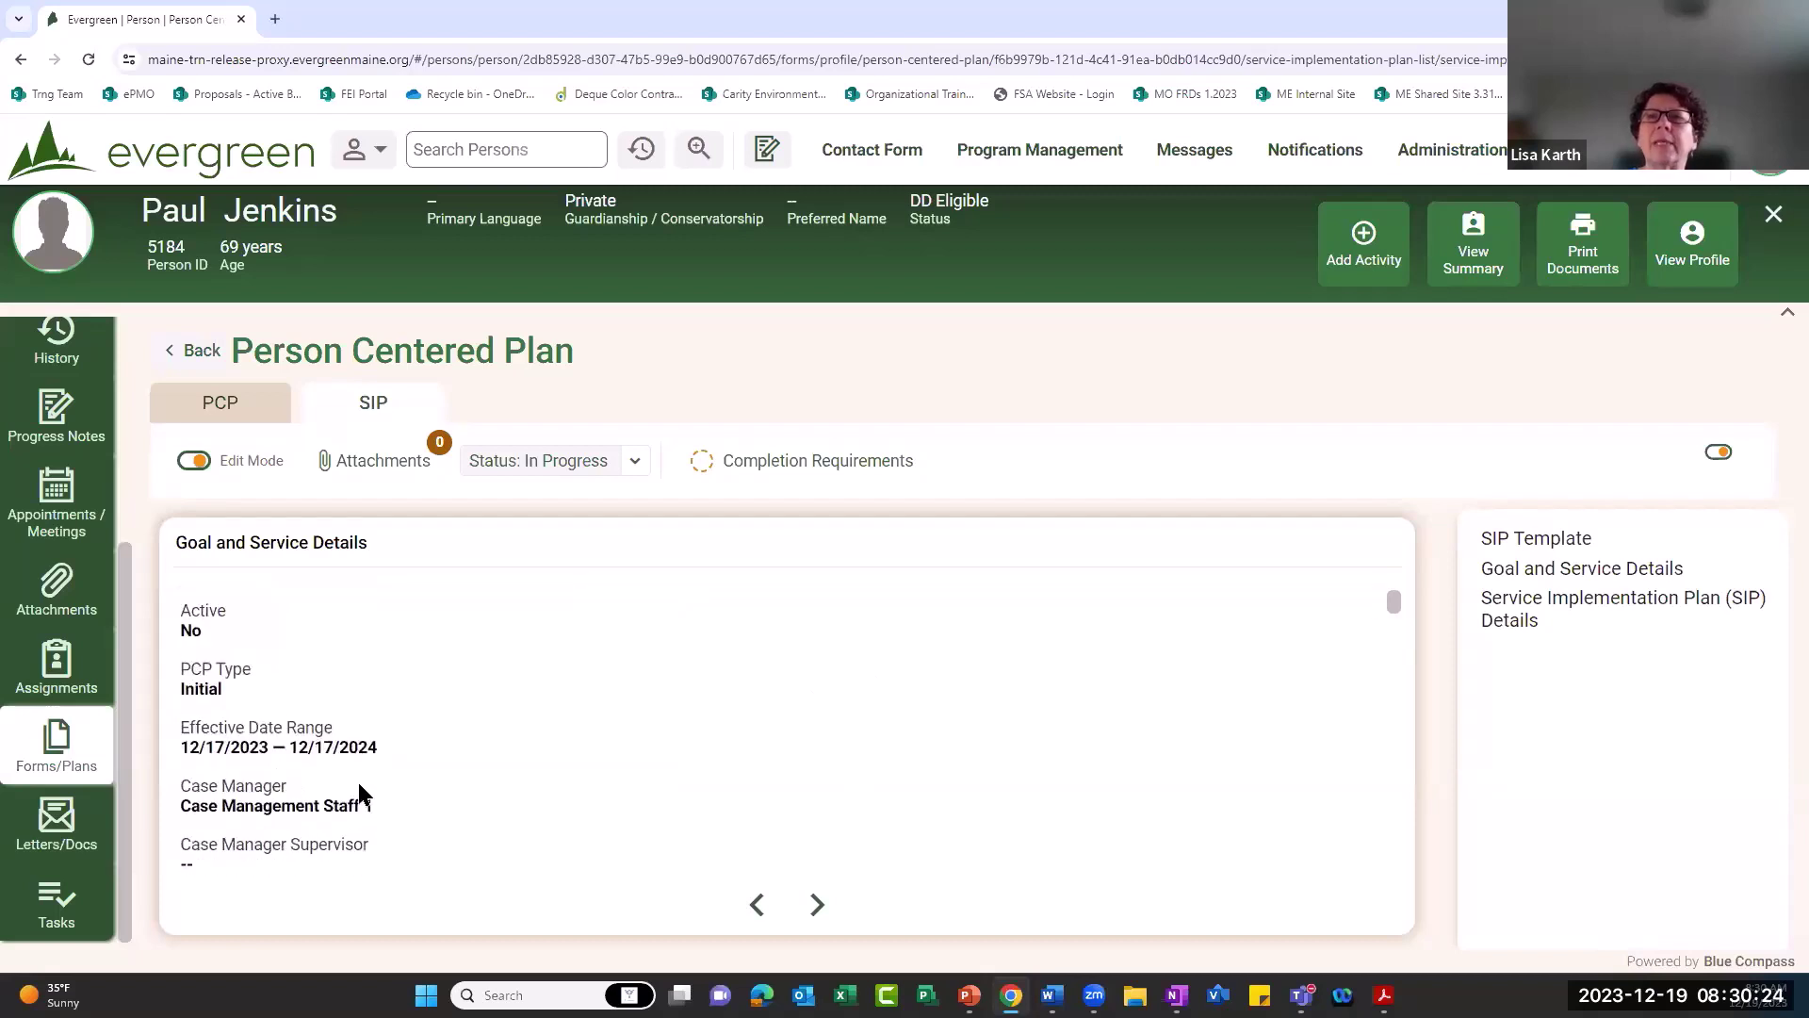
scroll(358, 792, down, 1)
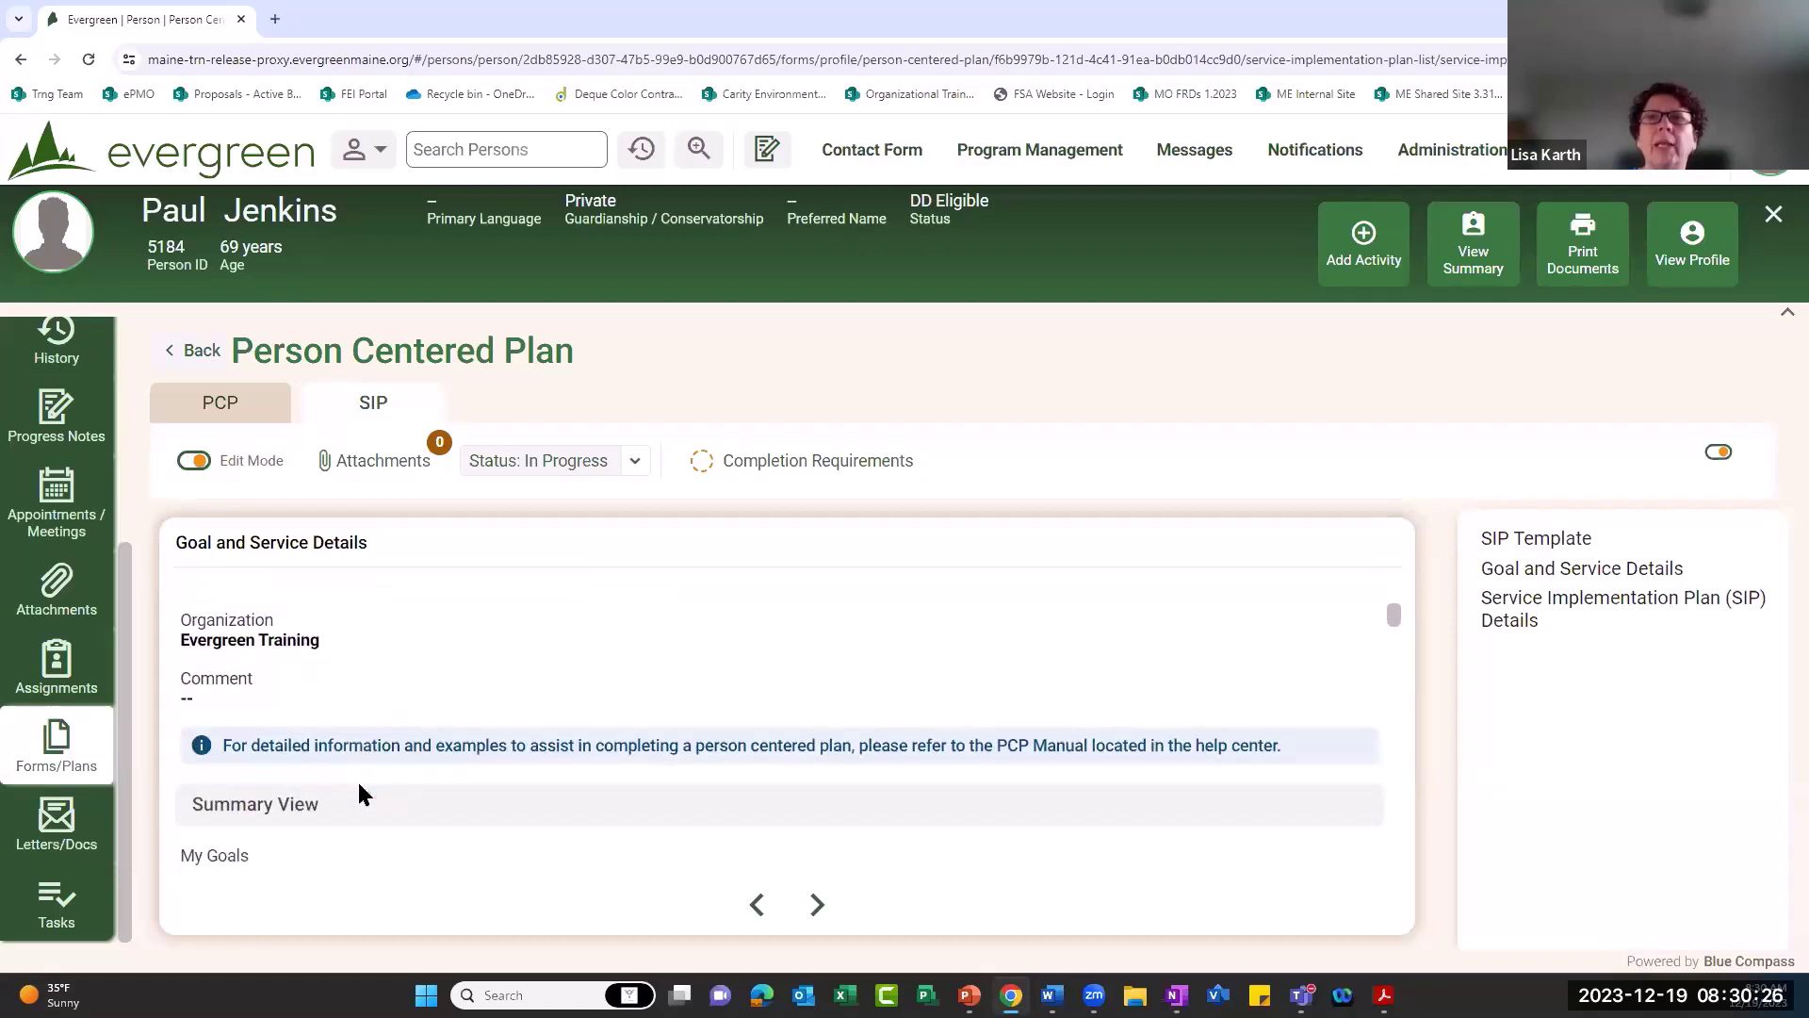
scroll(358, 782, down, 1)
scroll(358, 778, down, 1)
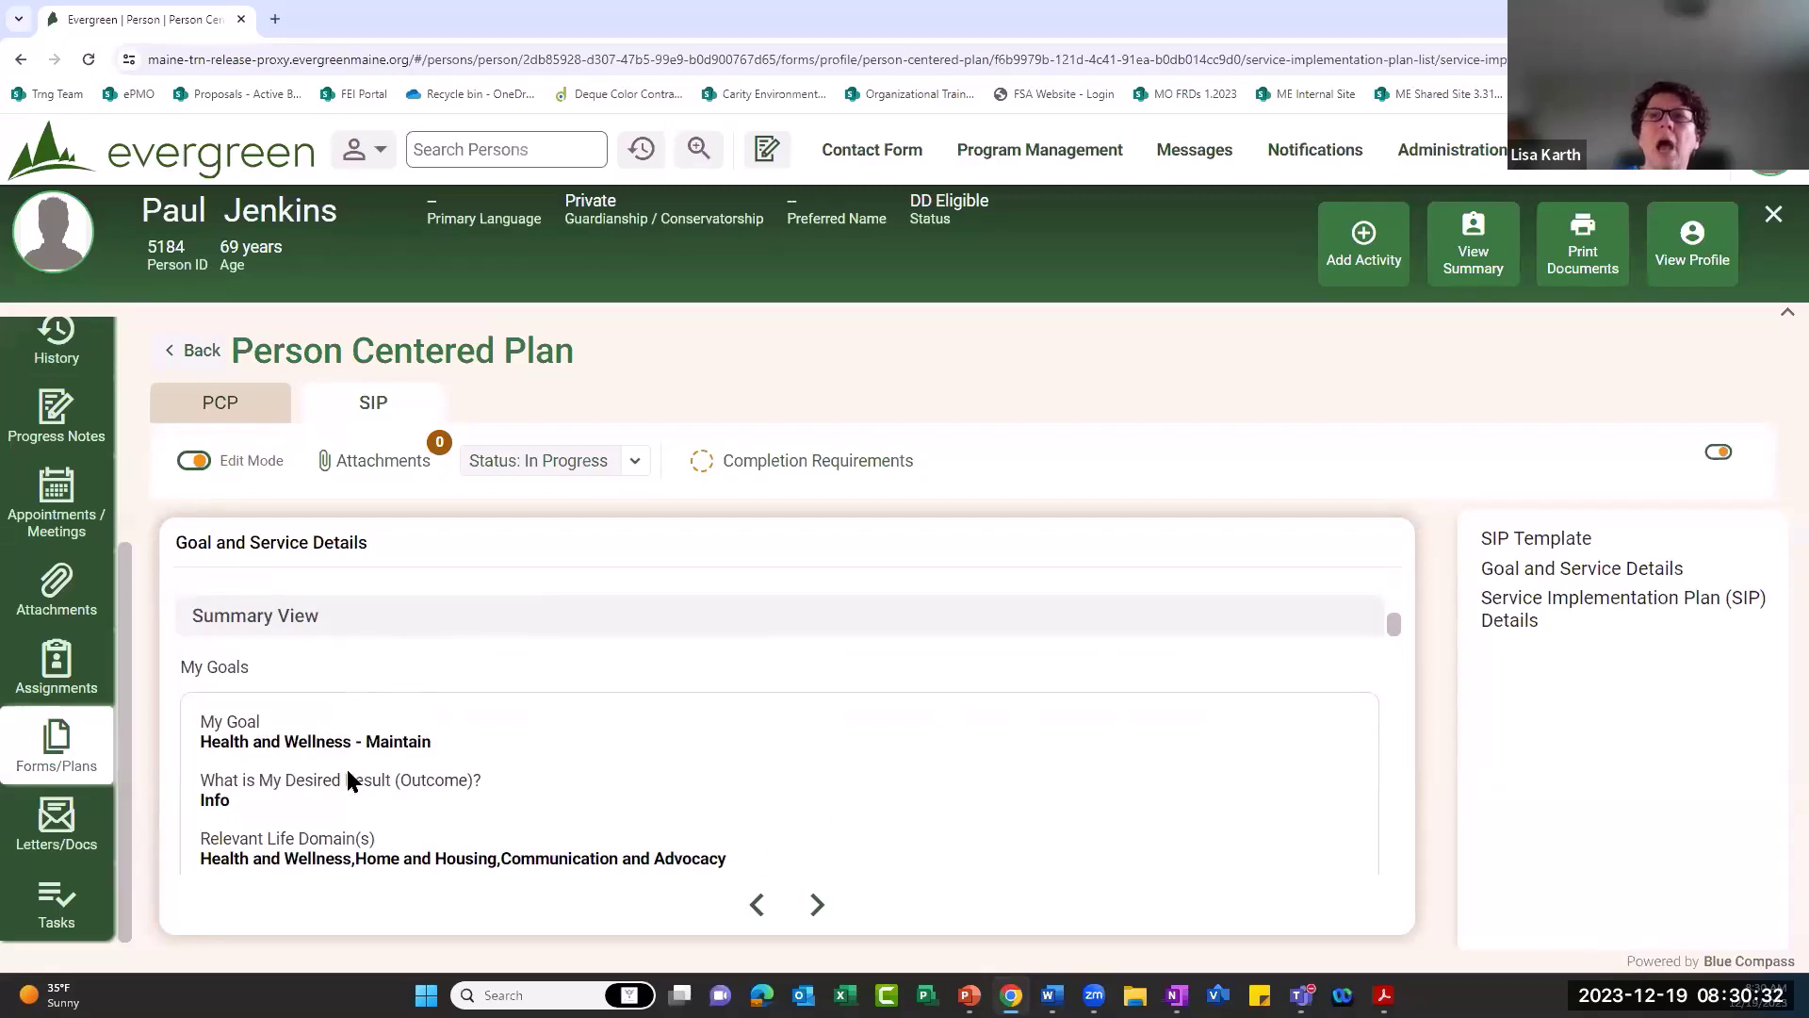
scroll(346, 774, down, 4)
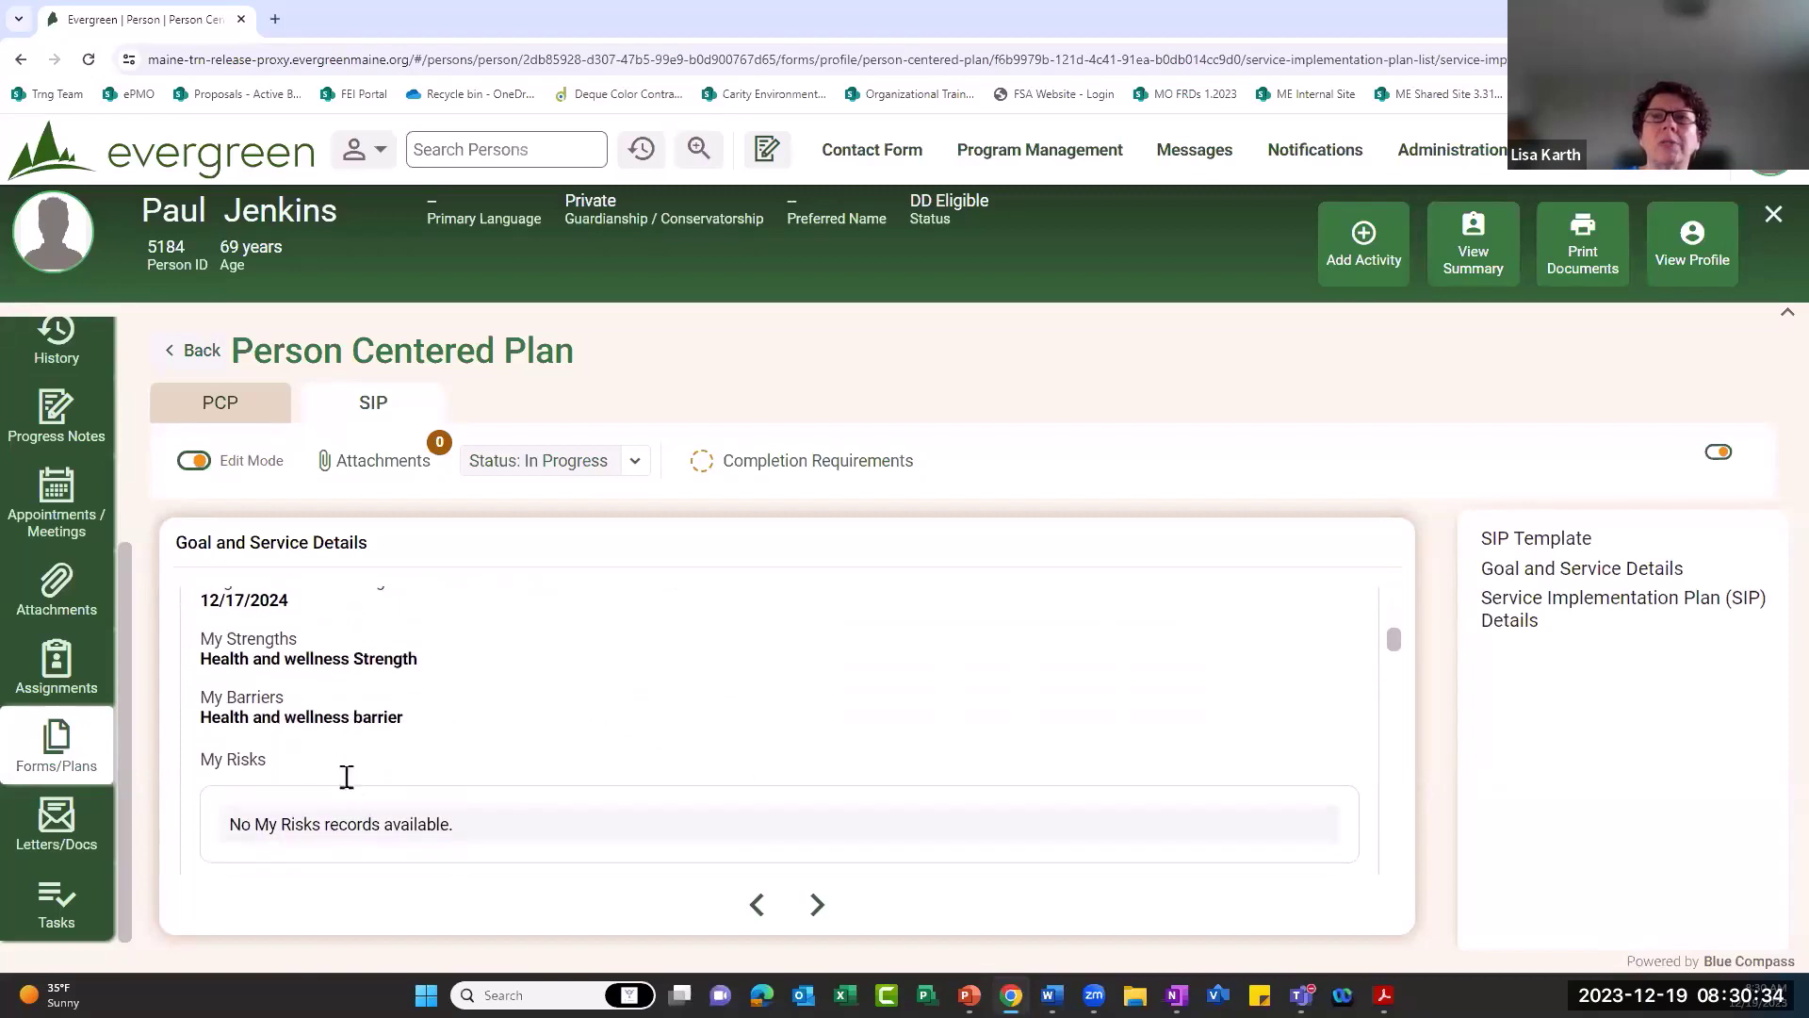
scroll(347, 790, down, 4)
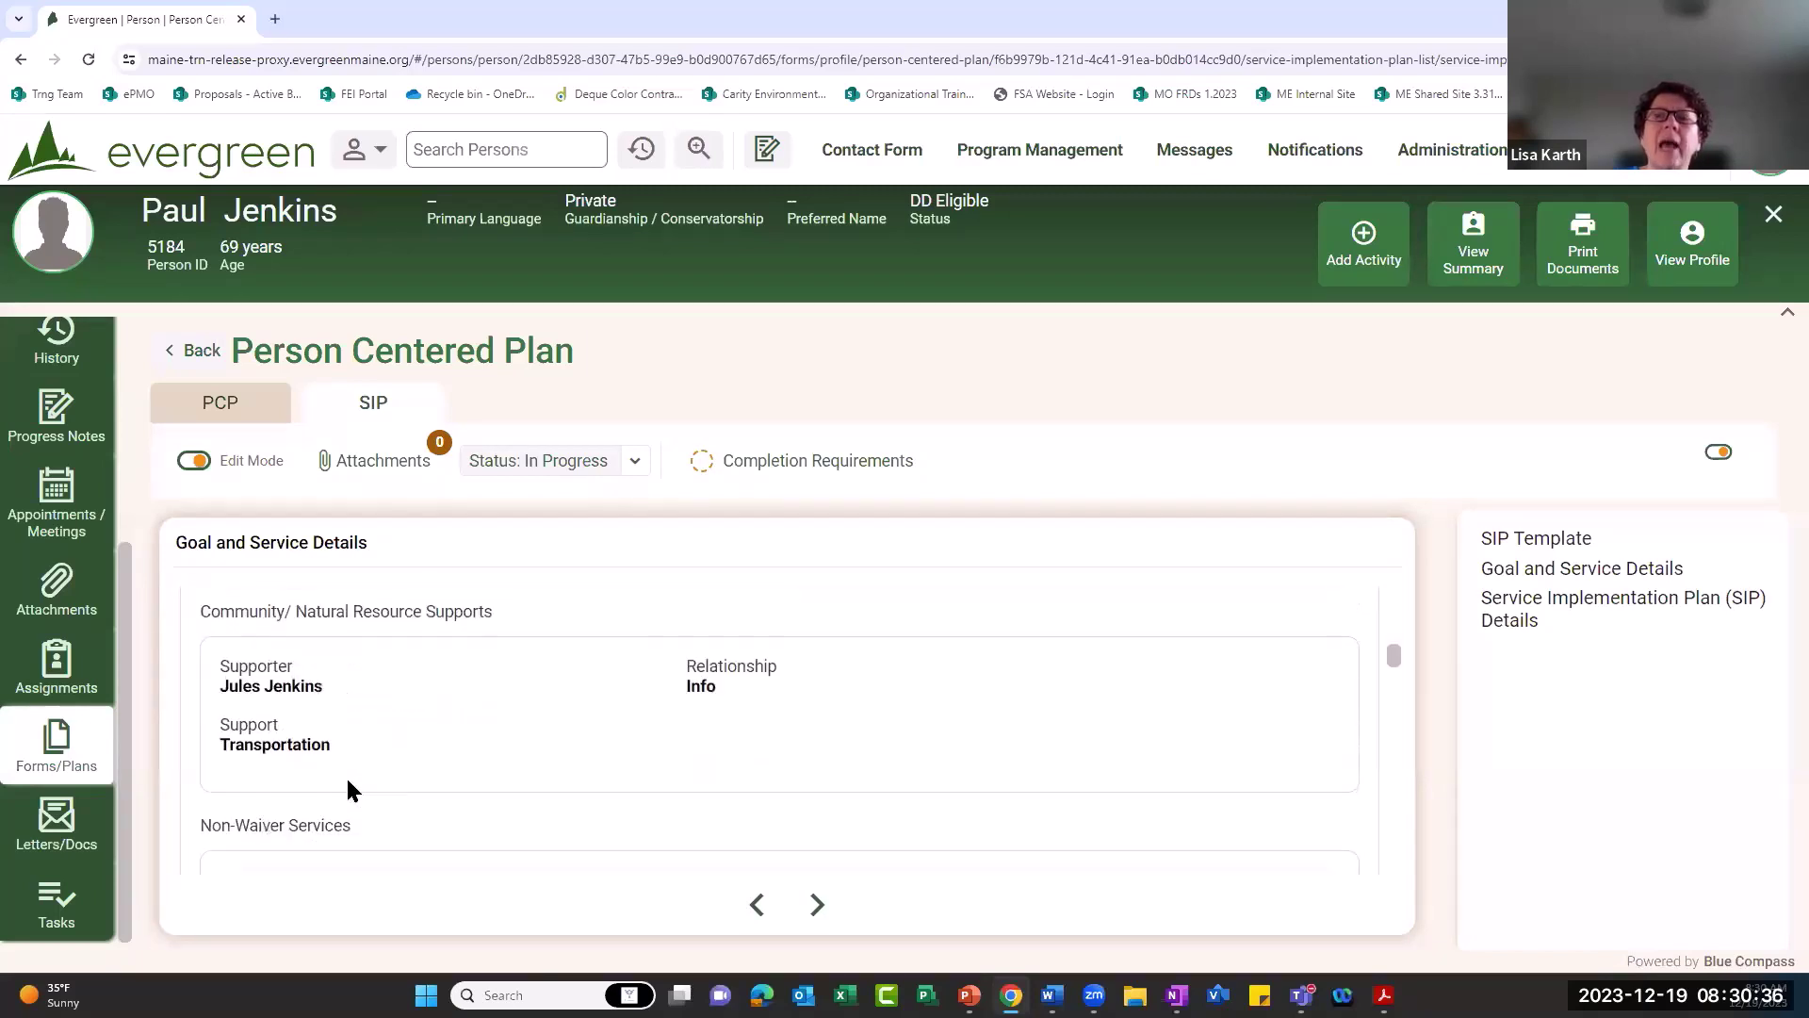
scroll(346, 782, down, 4)
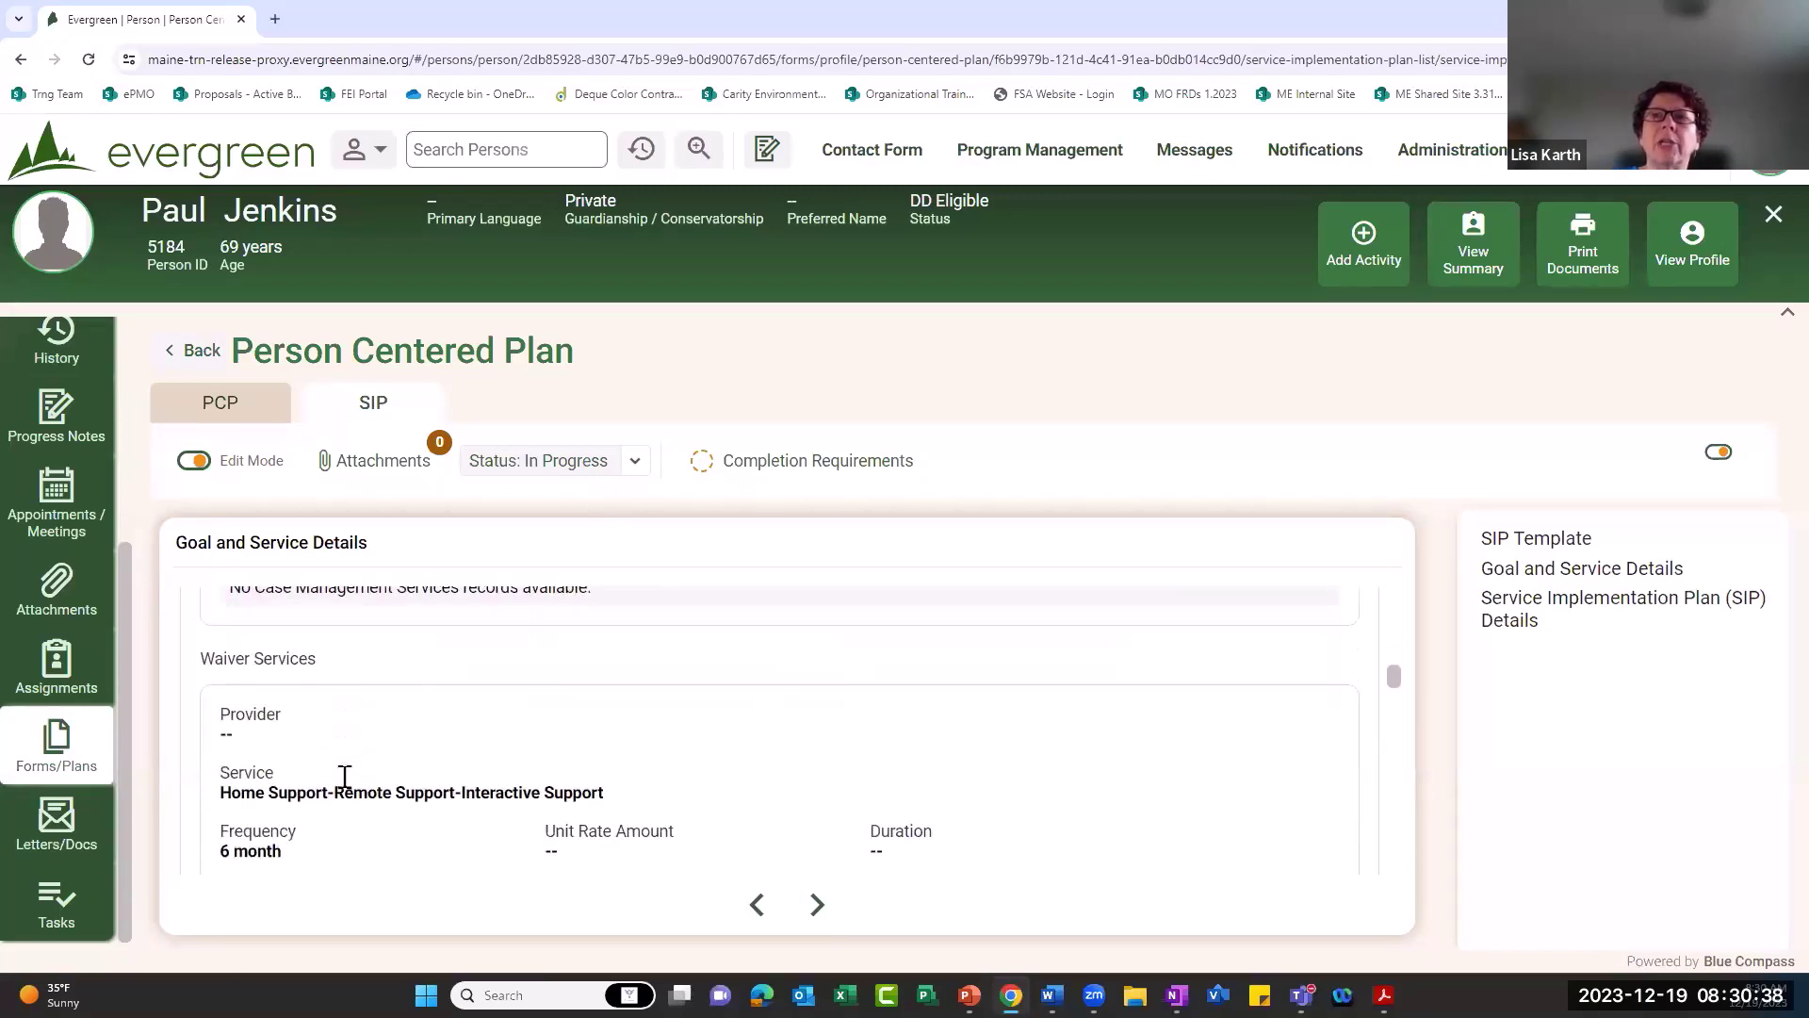
scroll(345, 777, down, 4)
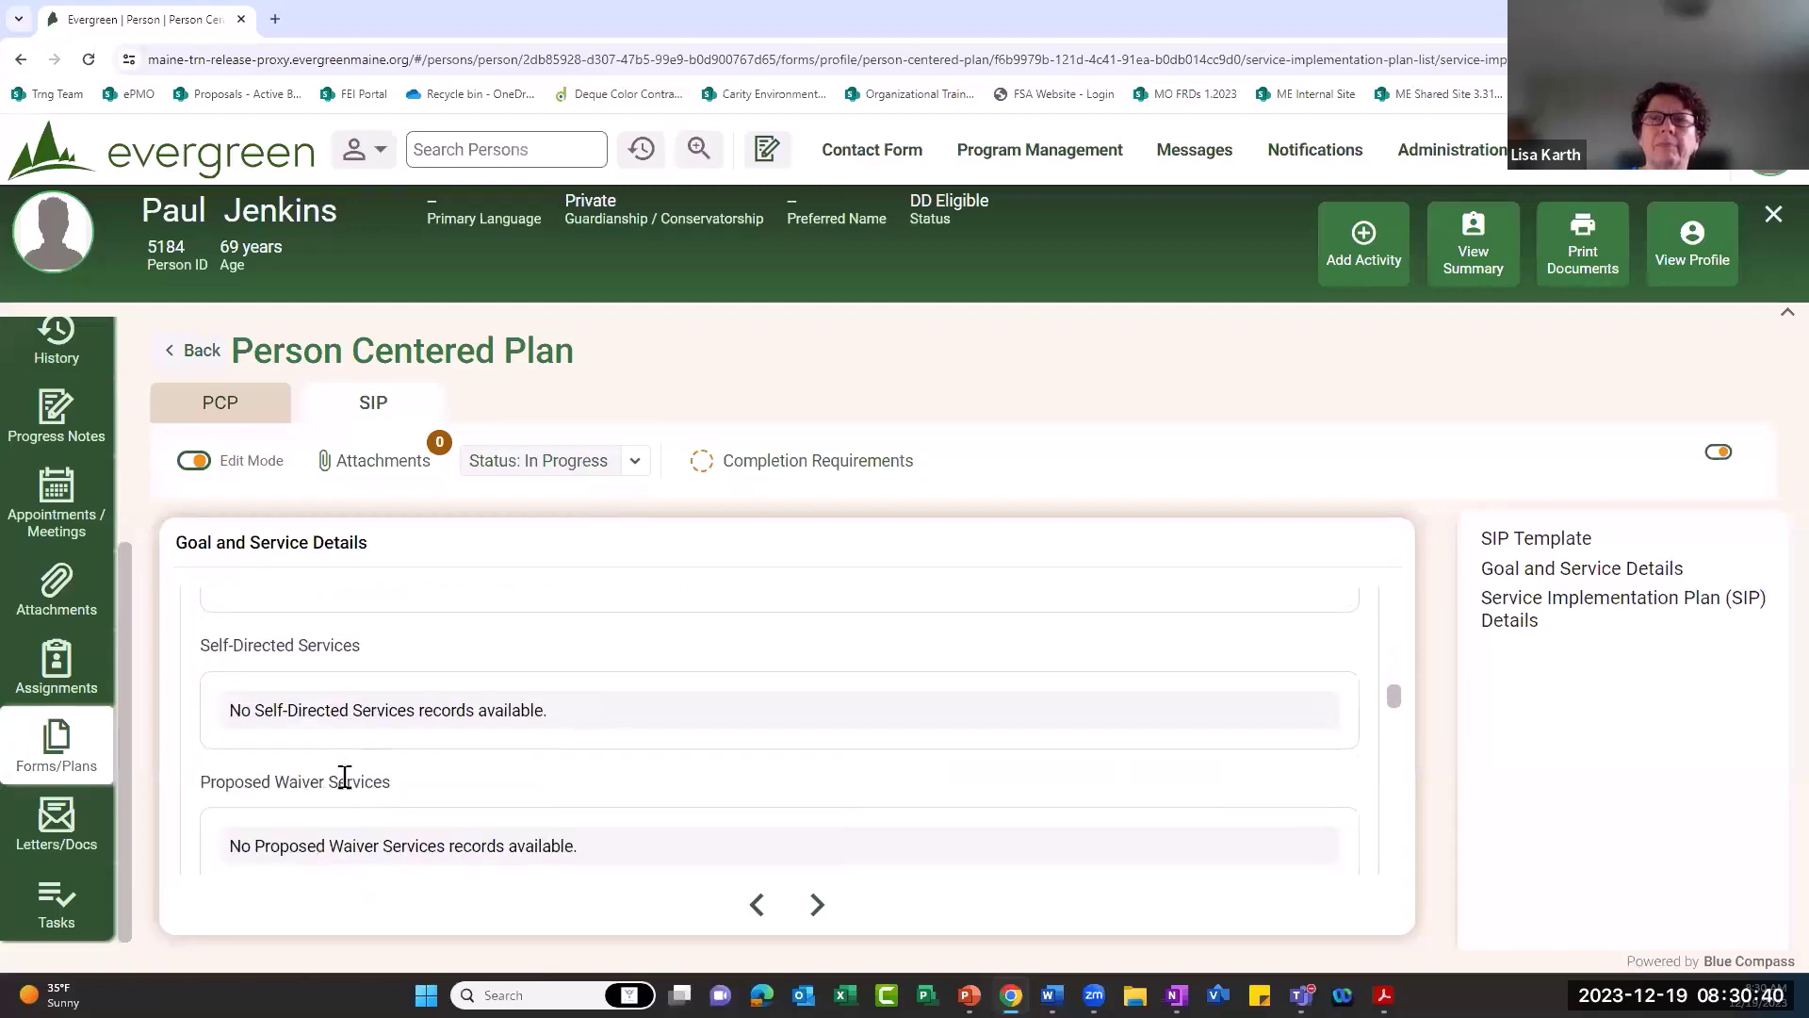
scroll(346, 790, down, 4)
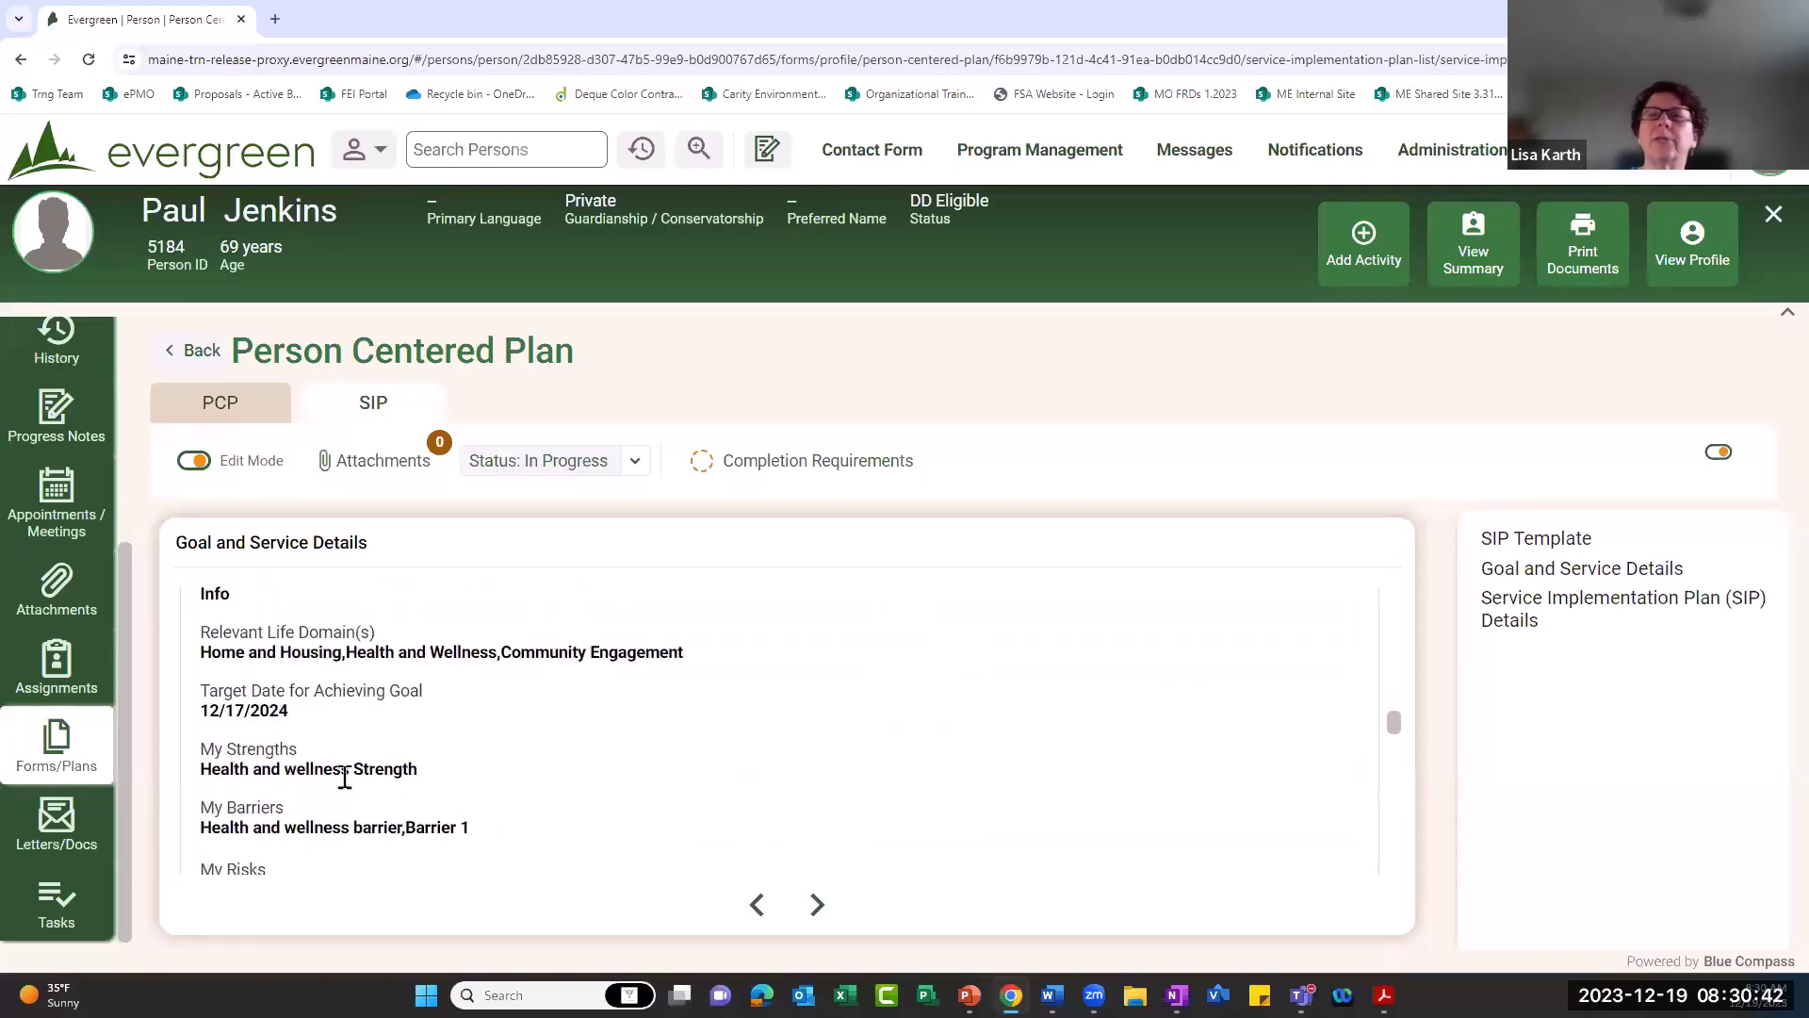
scroll(348, 791, down, 4)
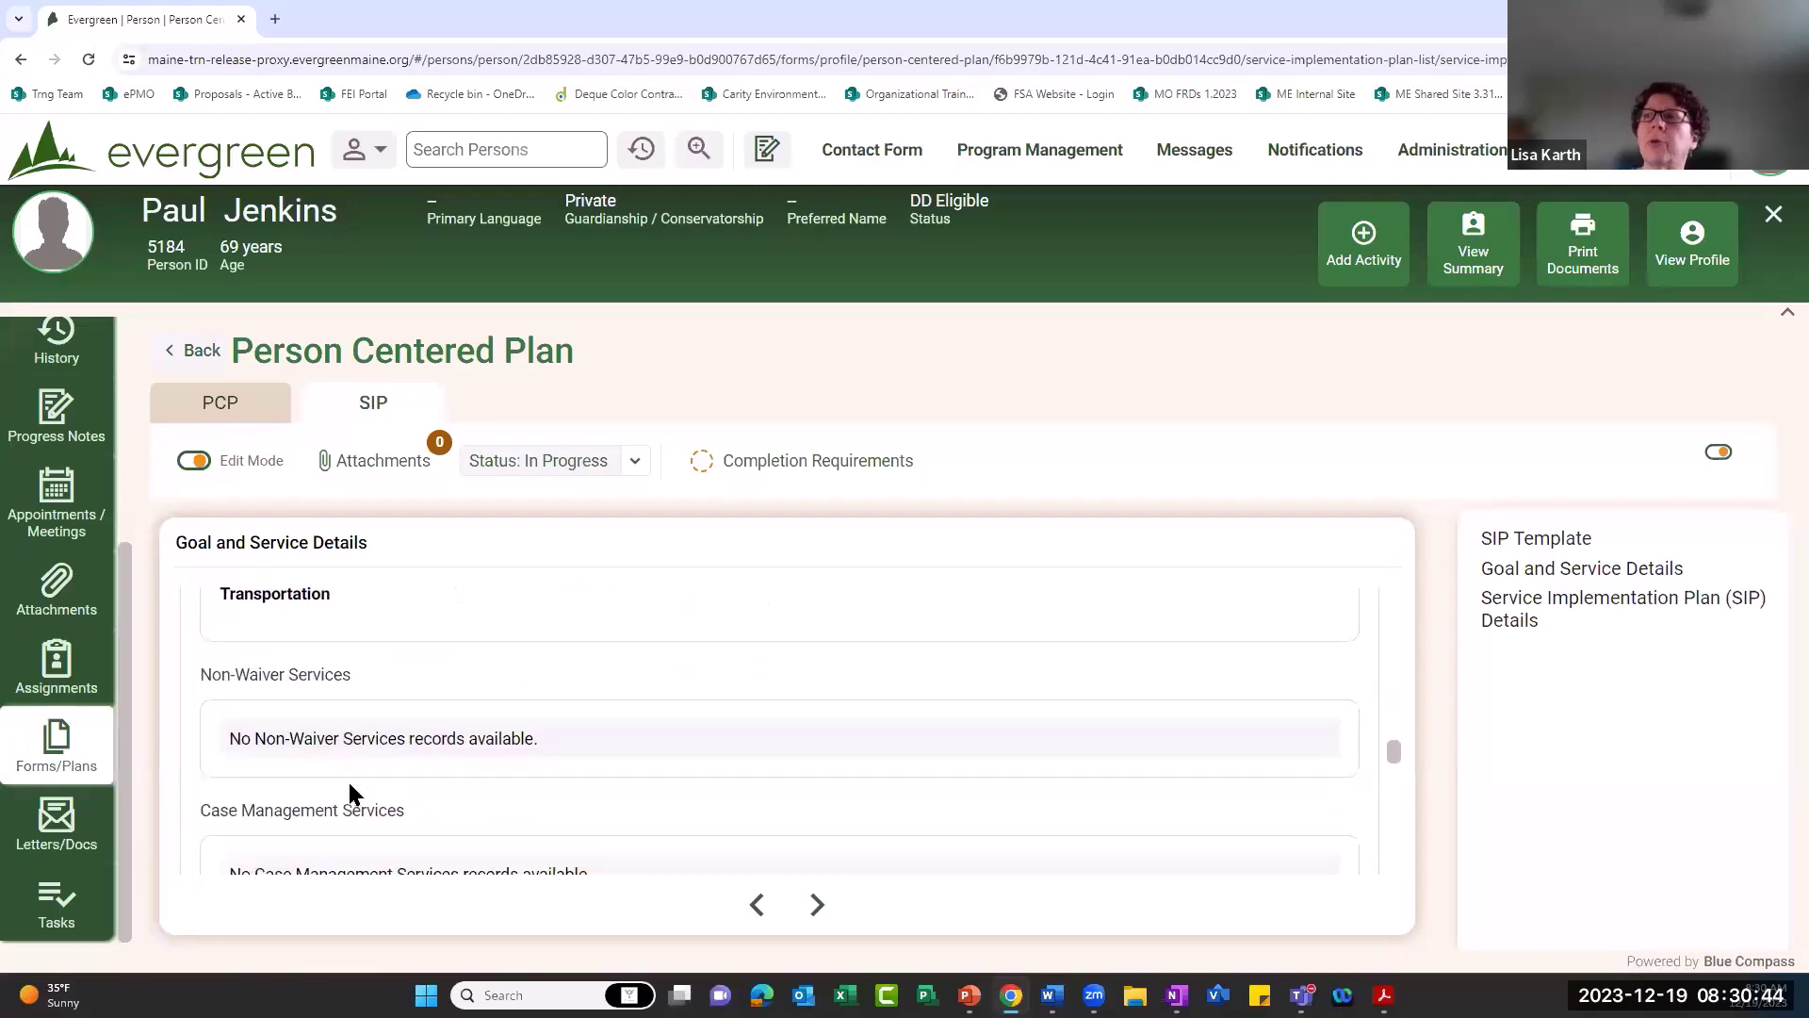
scroll(349, 785, down, 5)
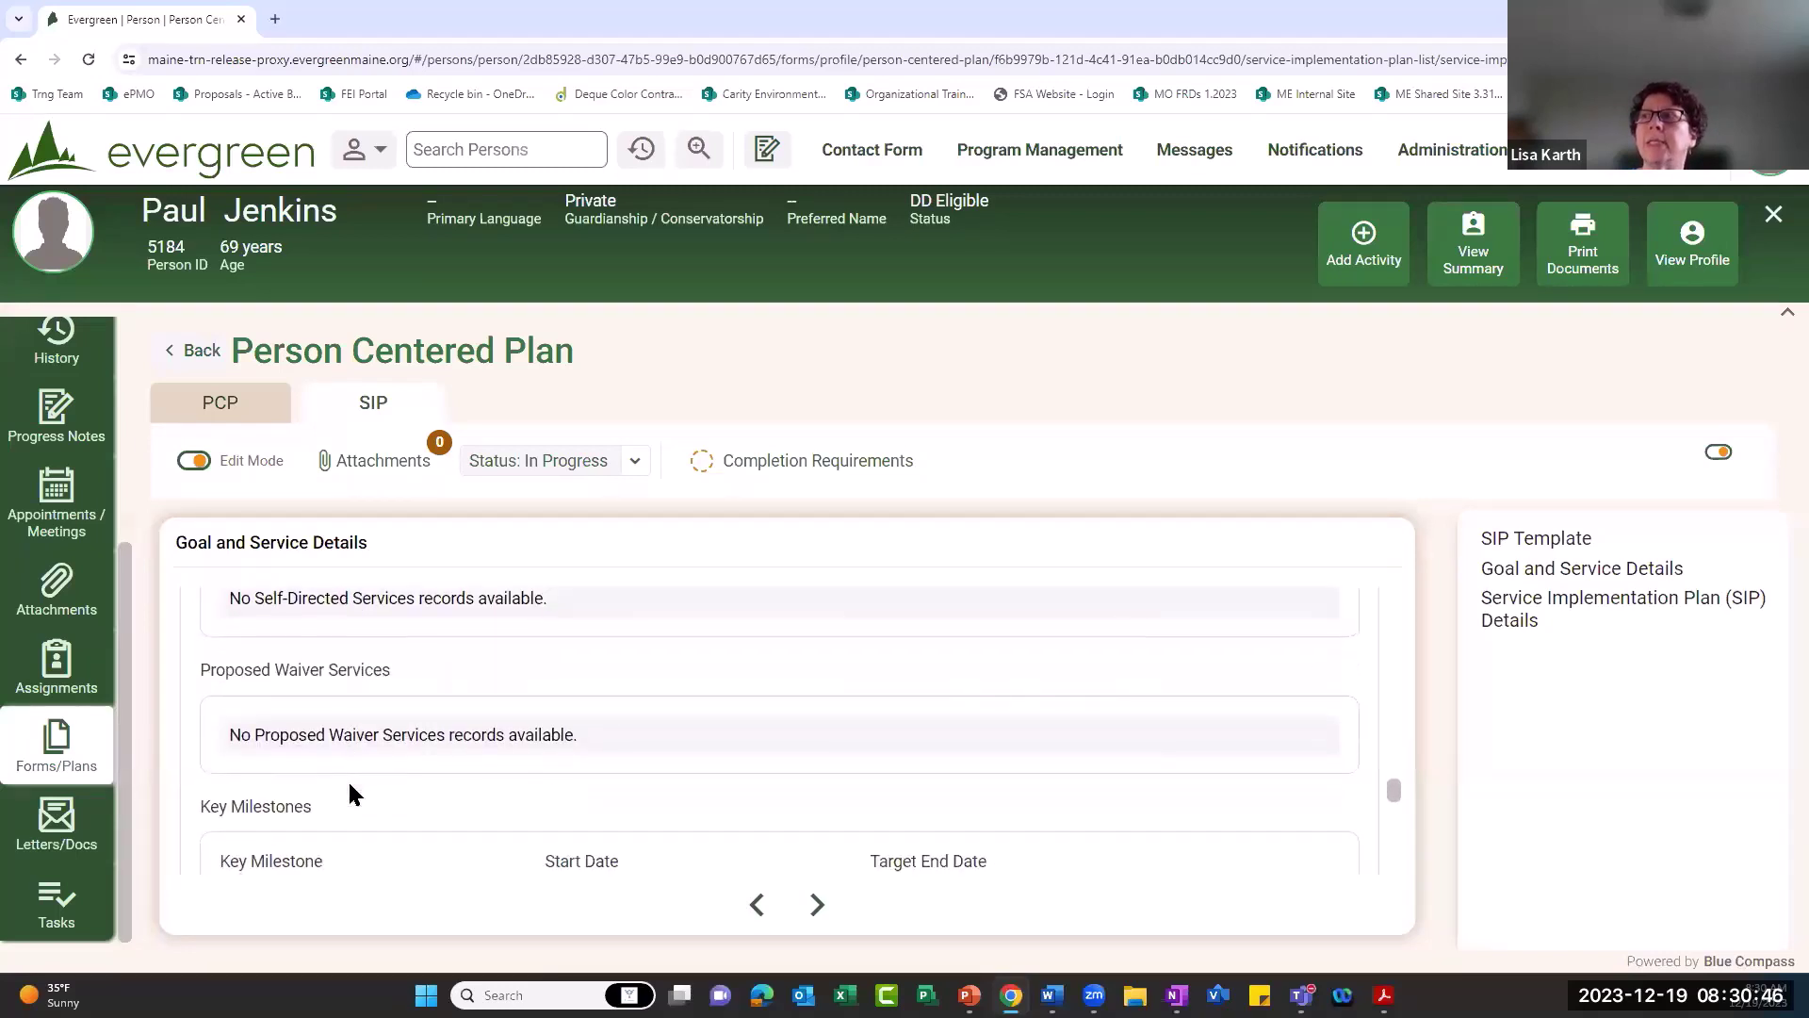
scroll(349, 790, down, 5)
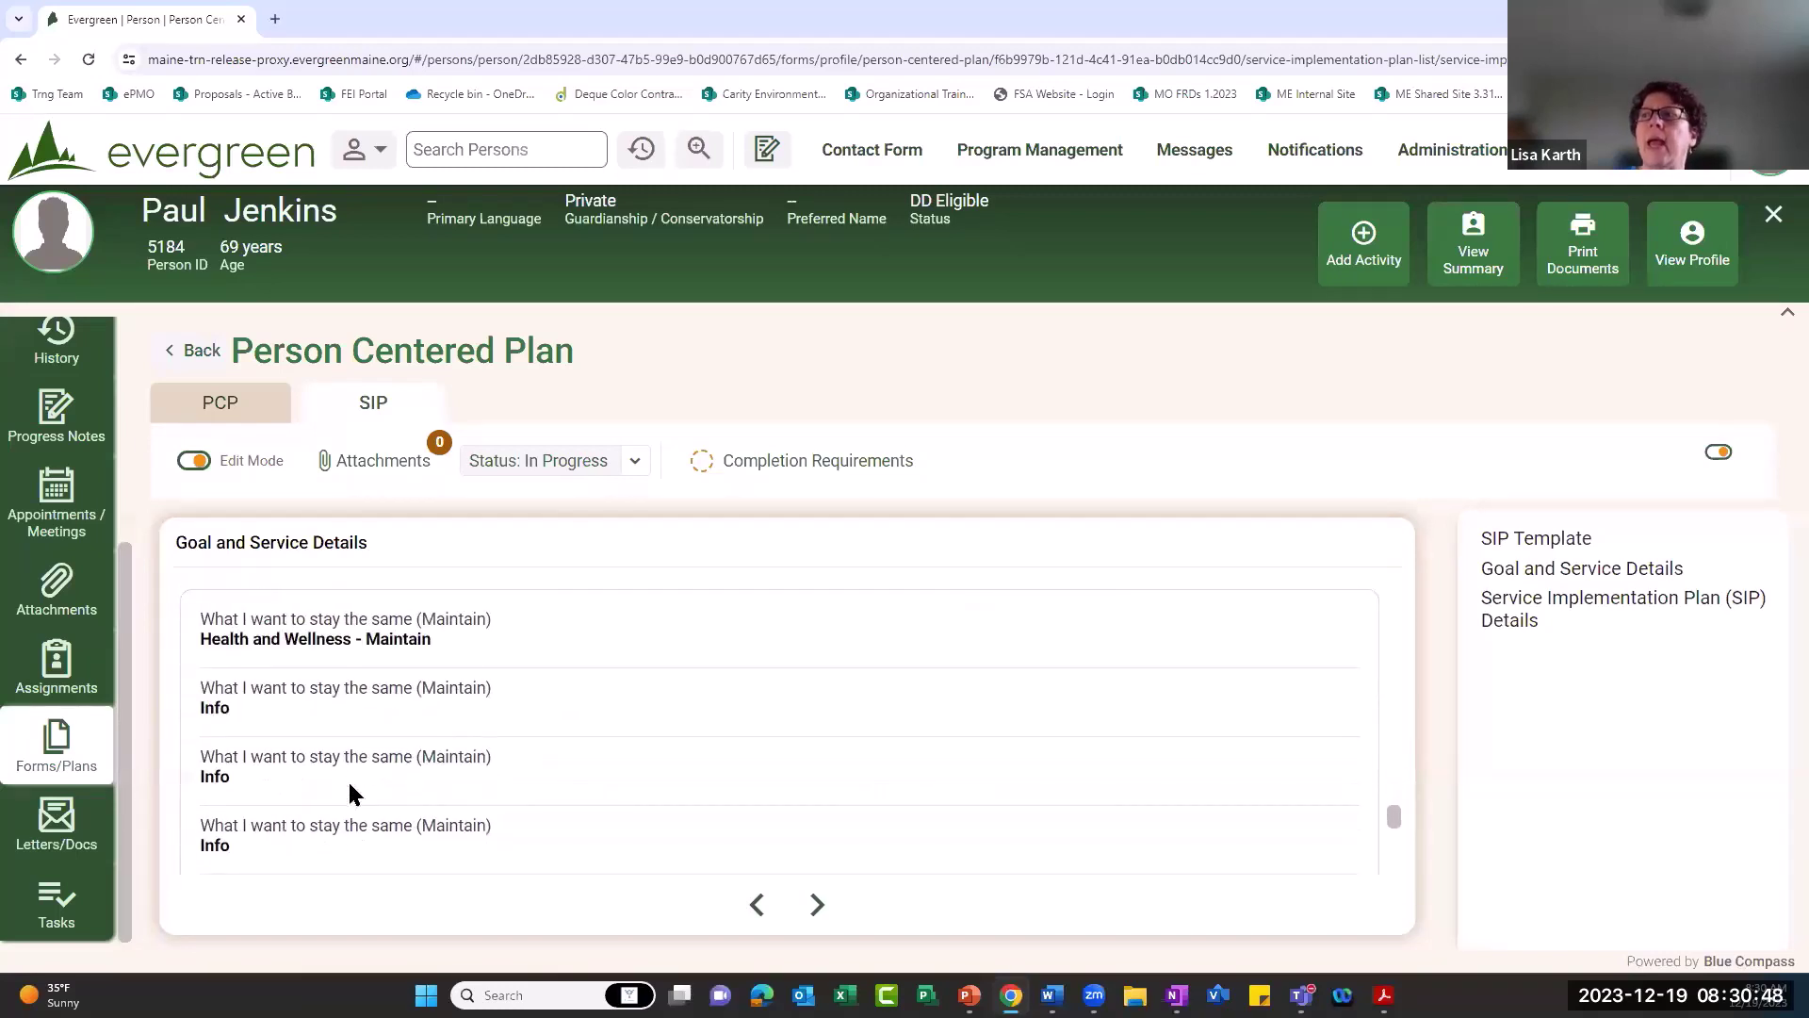
scroll(349, 789, down, 3)
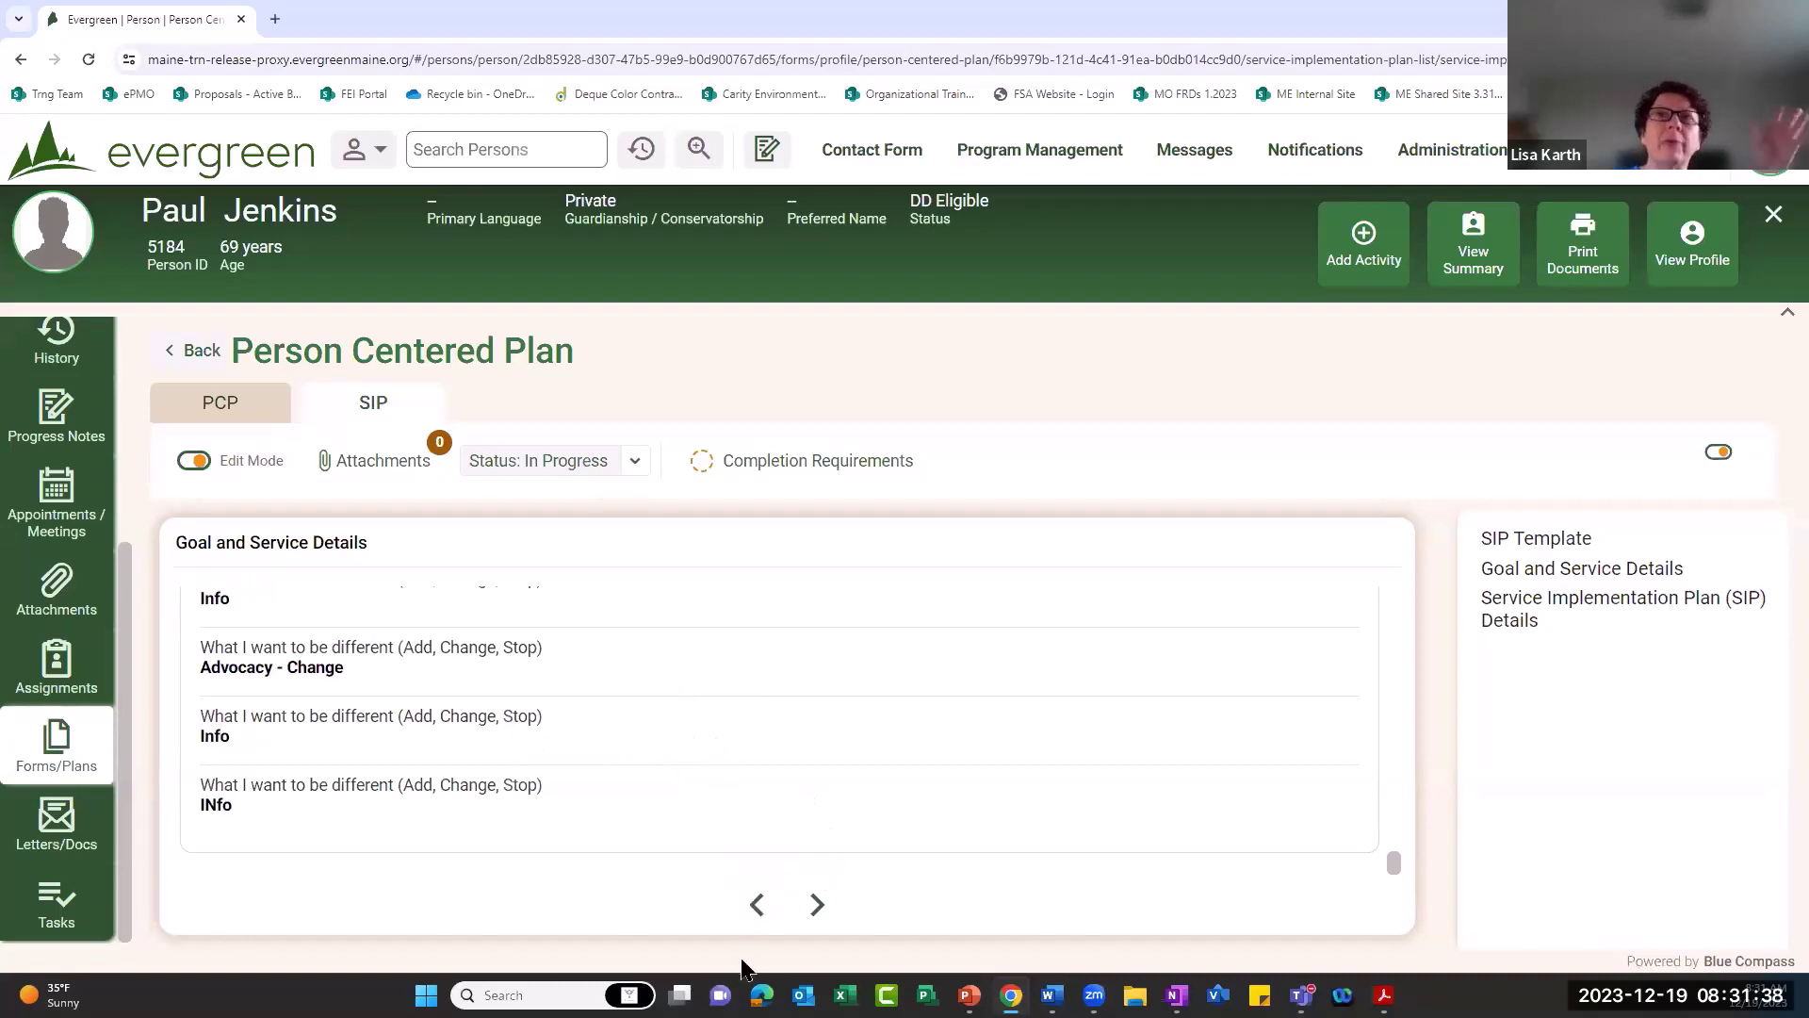
On SIP Details, set the assurances' Purpose of Support to 2=Skill Maintenance with description 'Info'
click(817, 904)
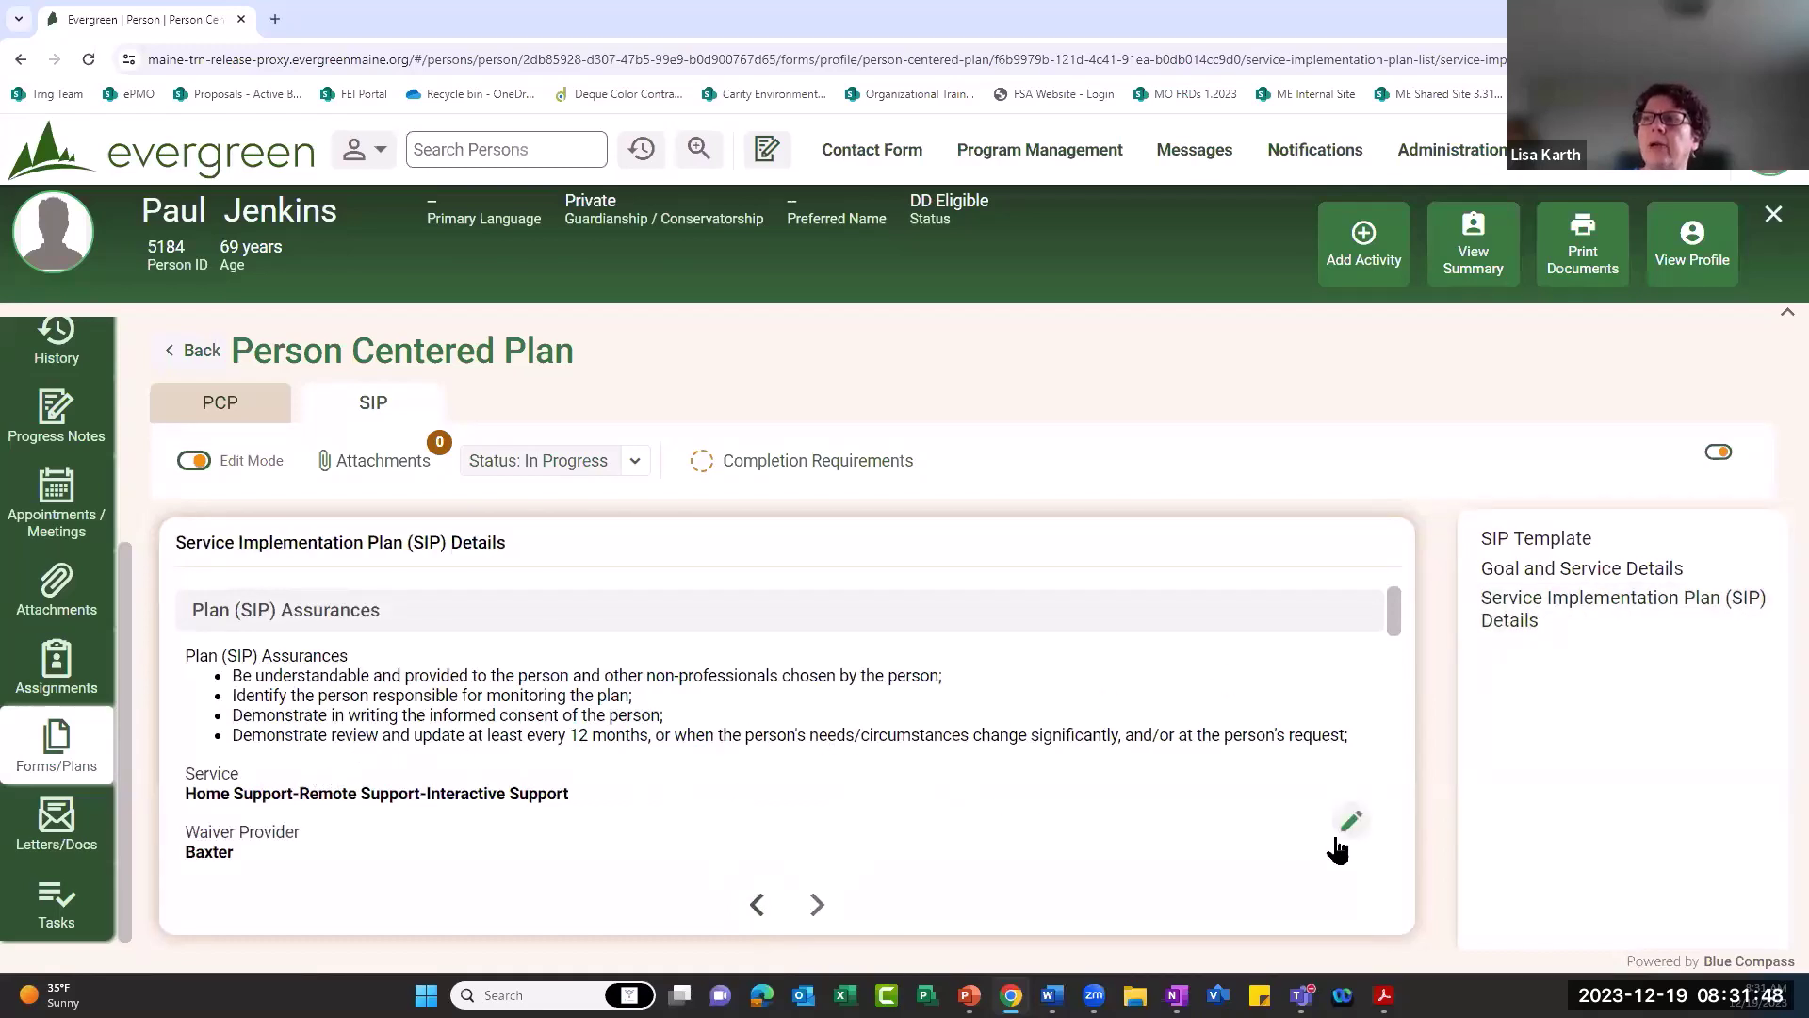
click(1032, 809)
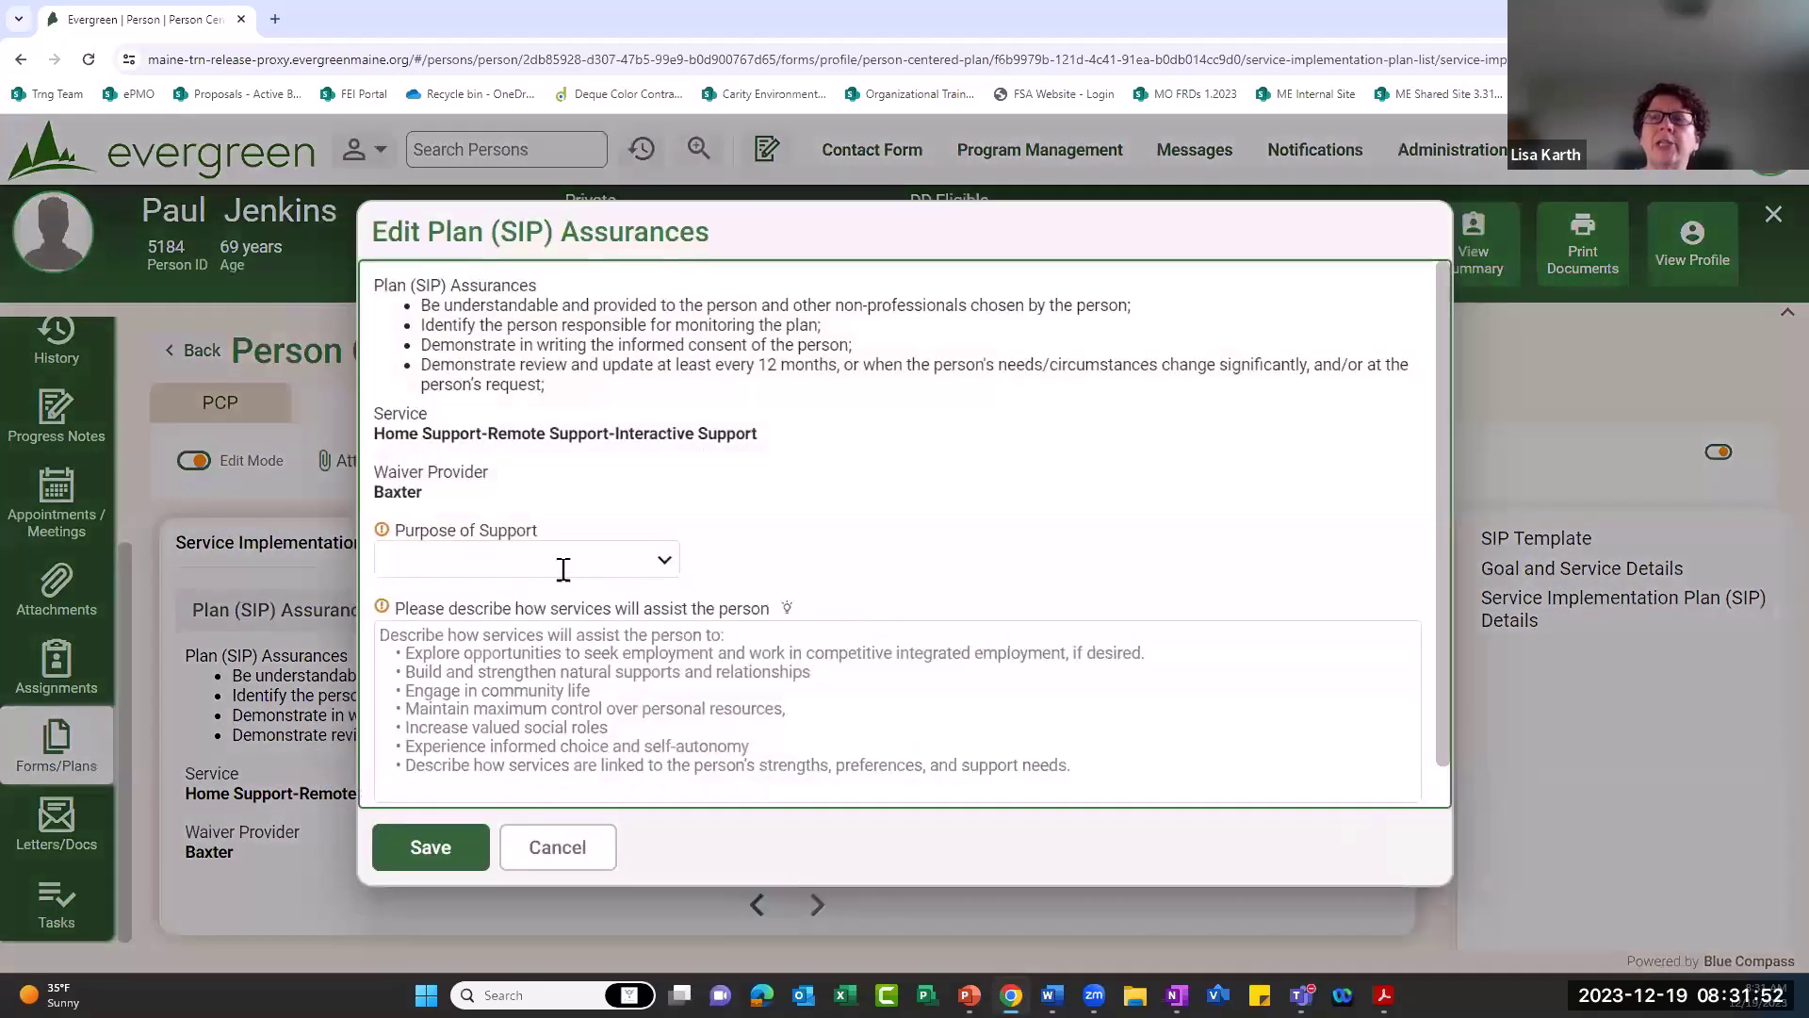
click(574, 561)
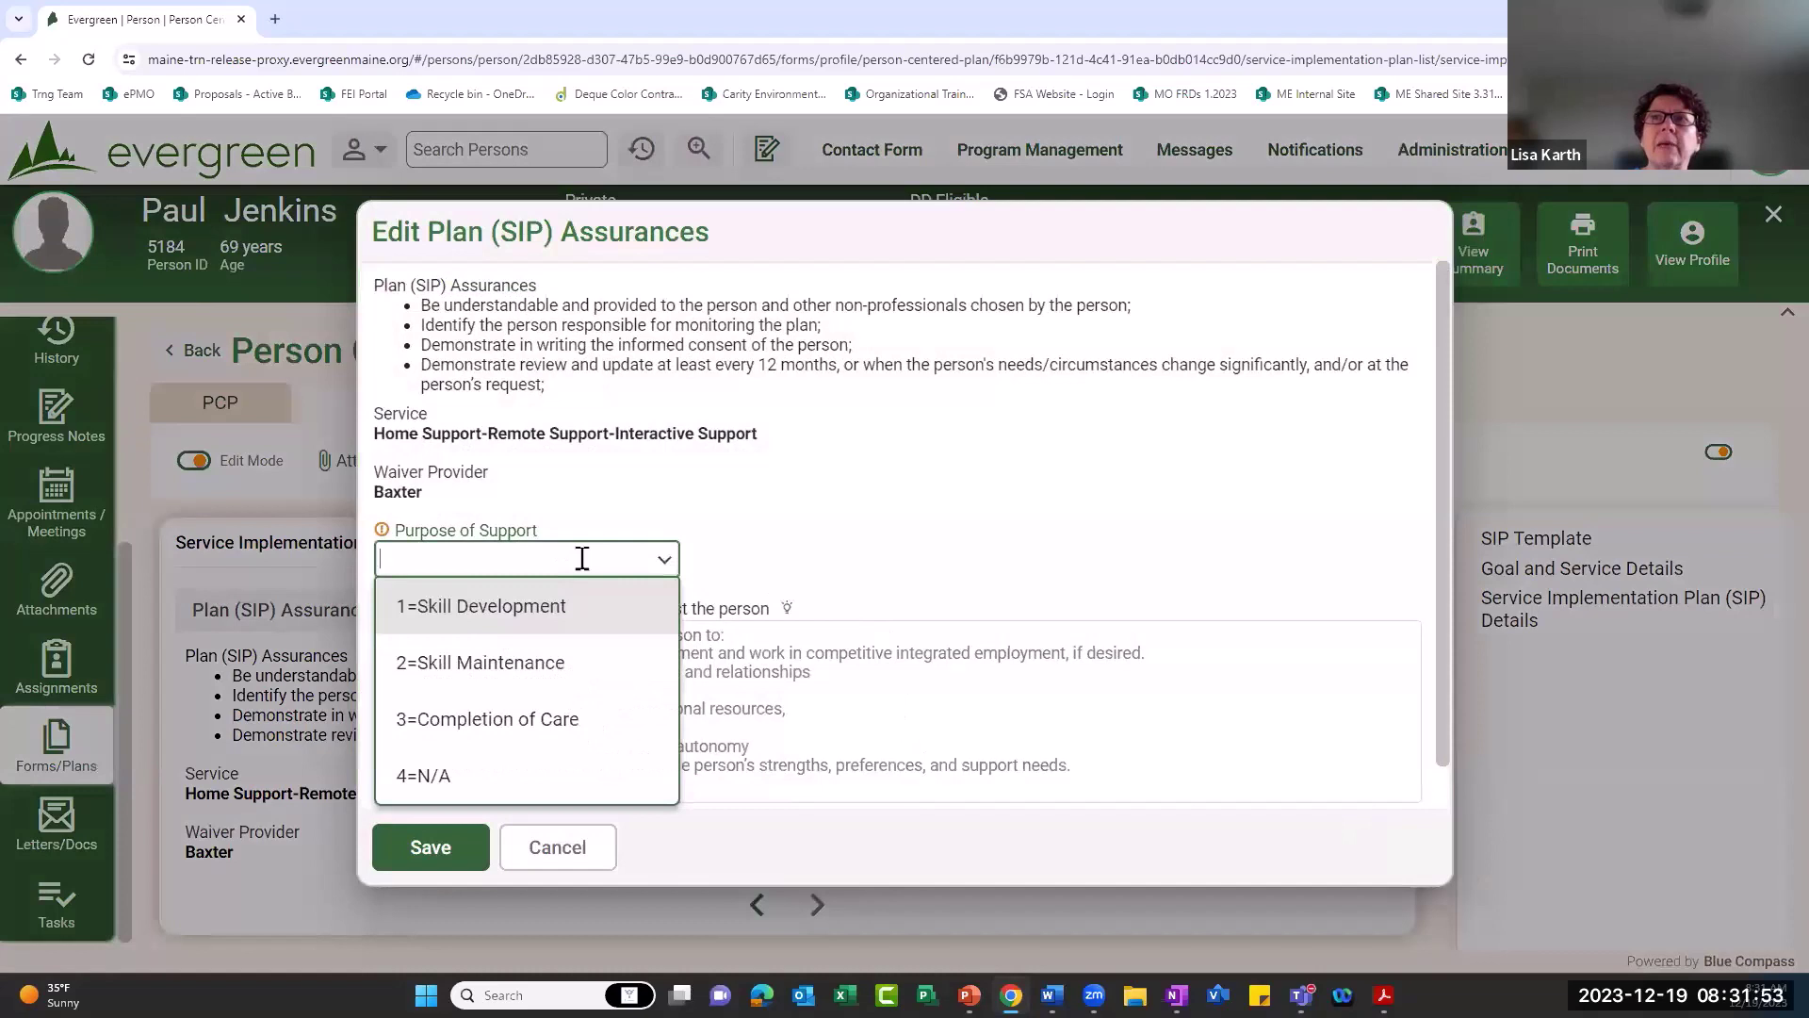
click(530, 669)
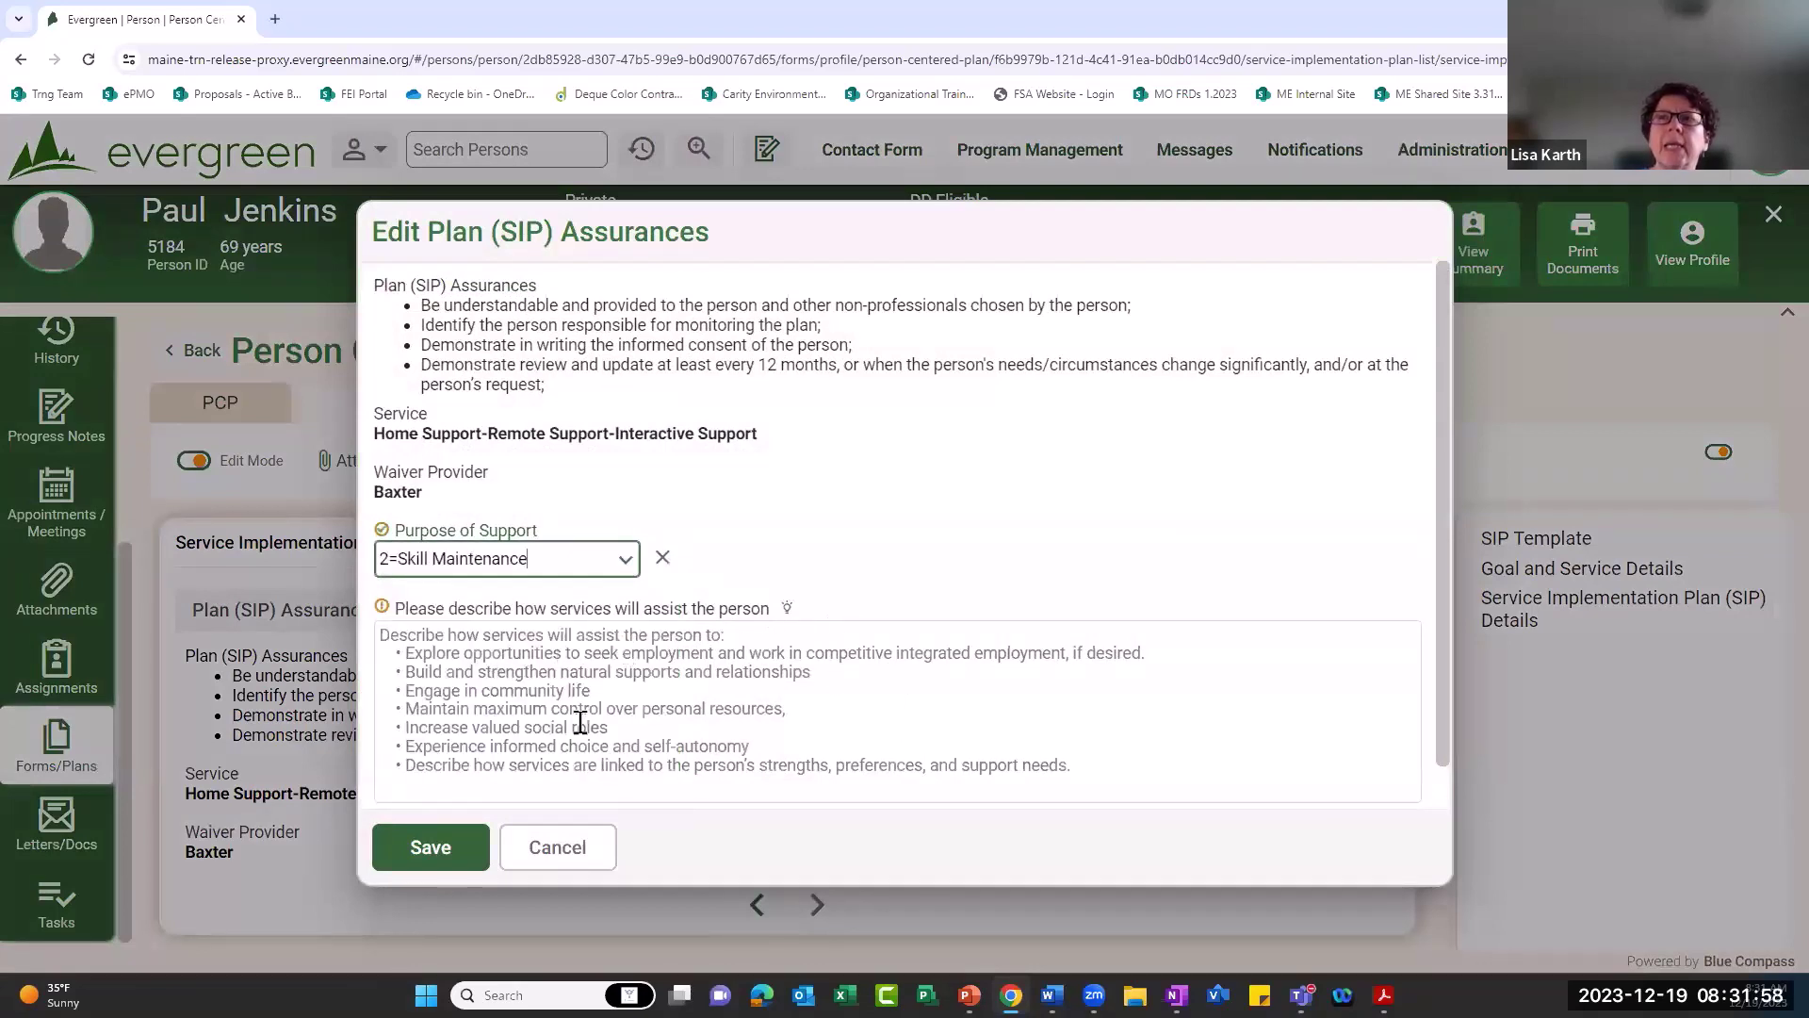
click(512, 649)
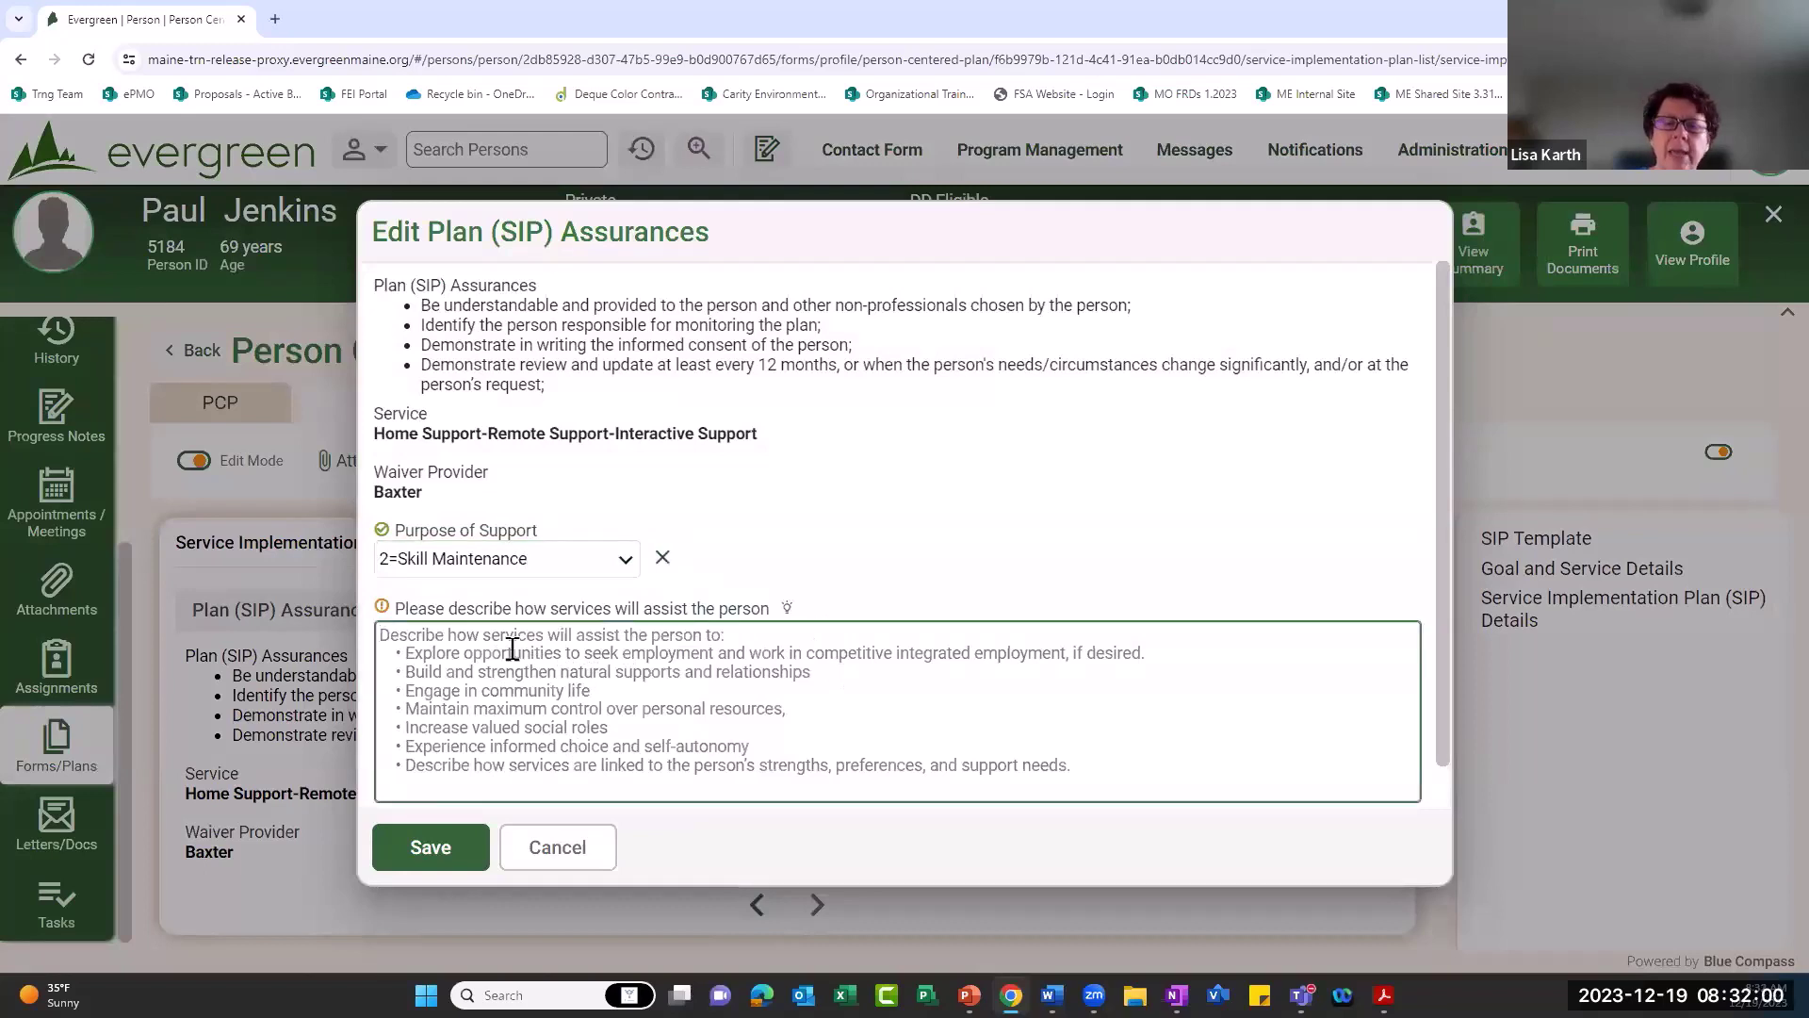
text(Info)
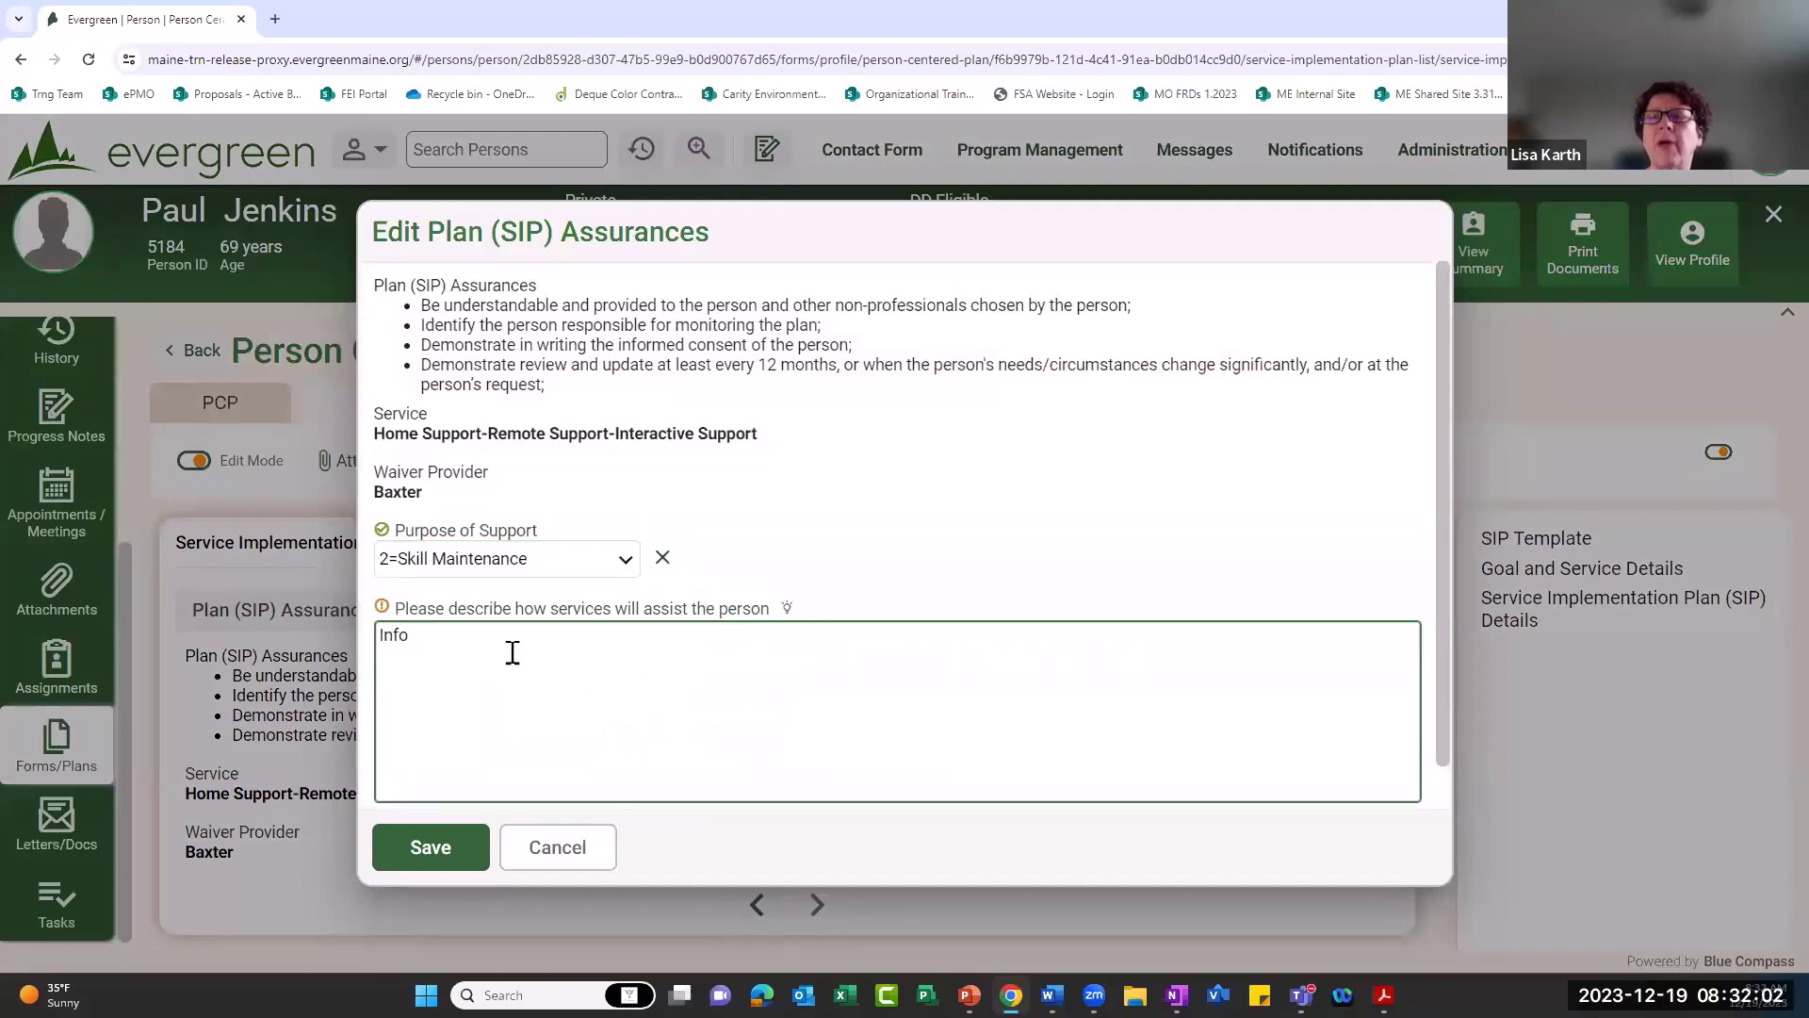
click(418, 853)
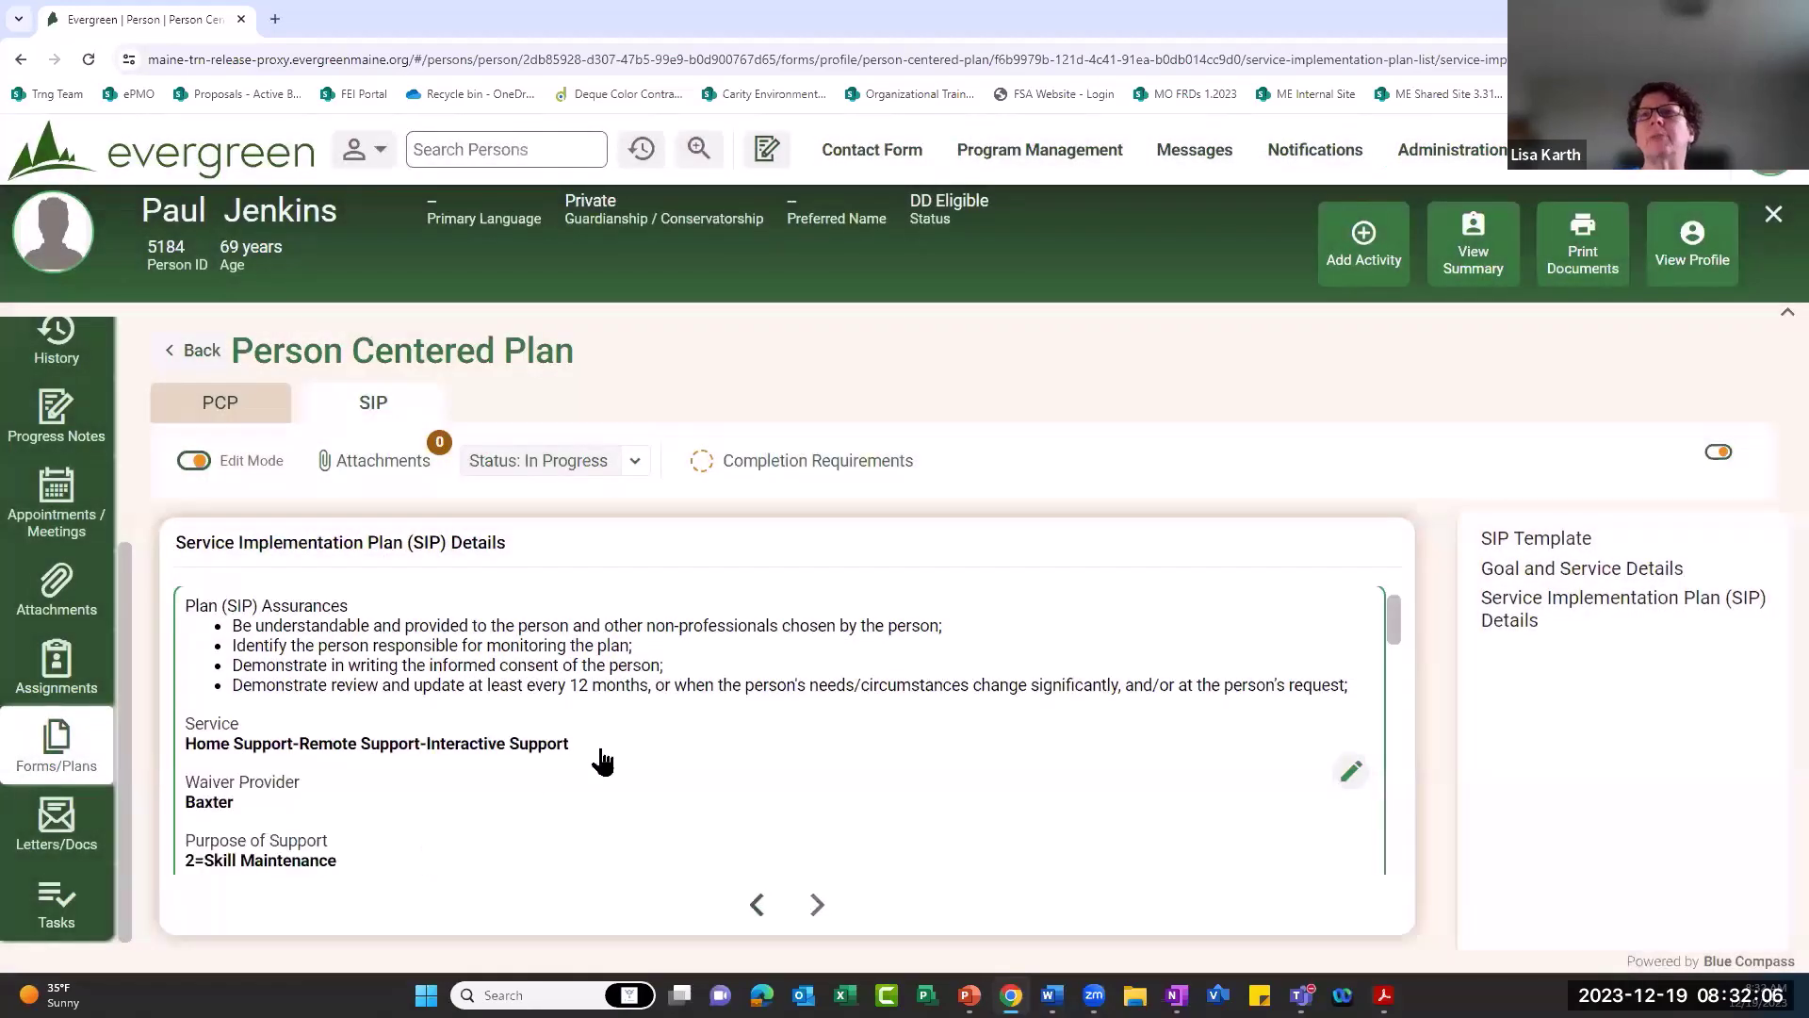
scroll(719, 735, down, 1)
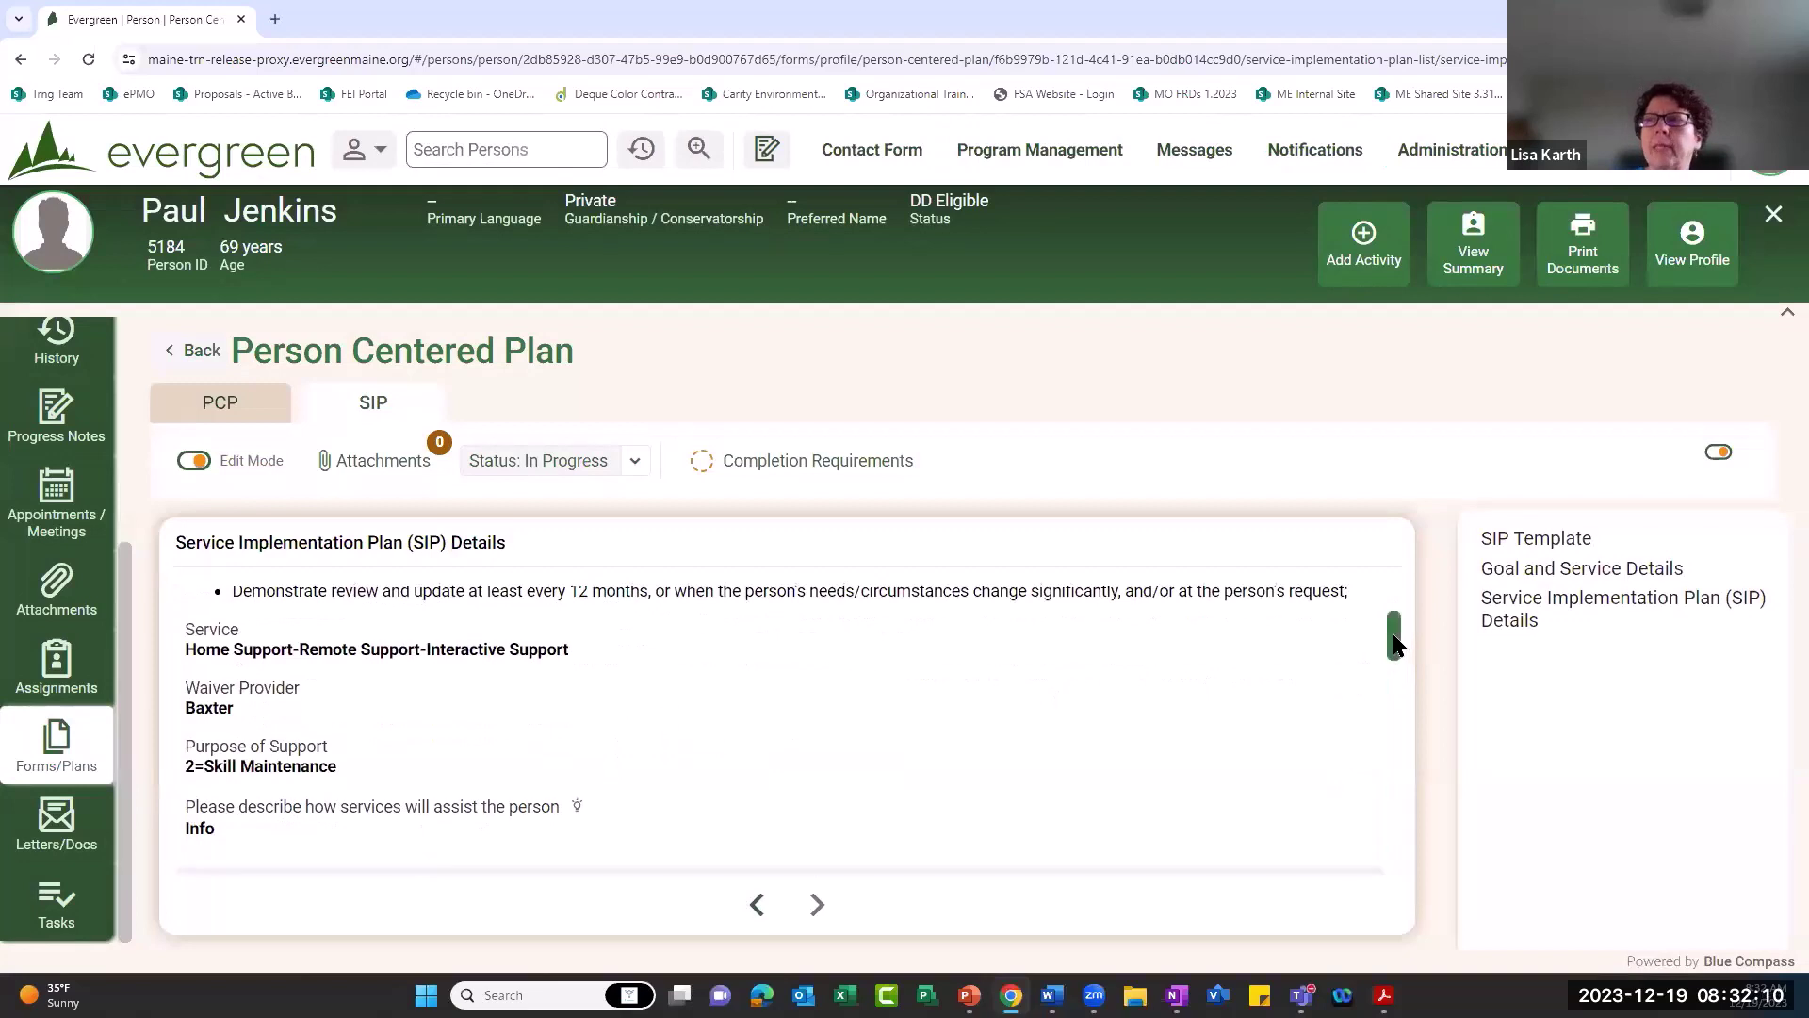
drag(1392, 633, 1388, 684)
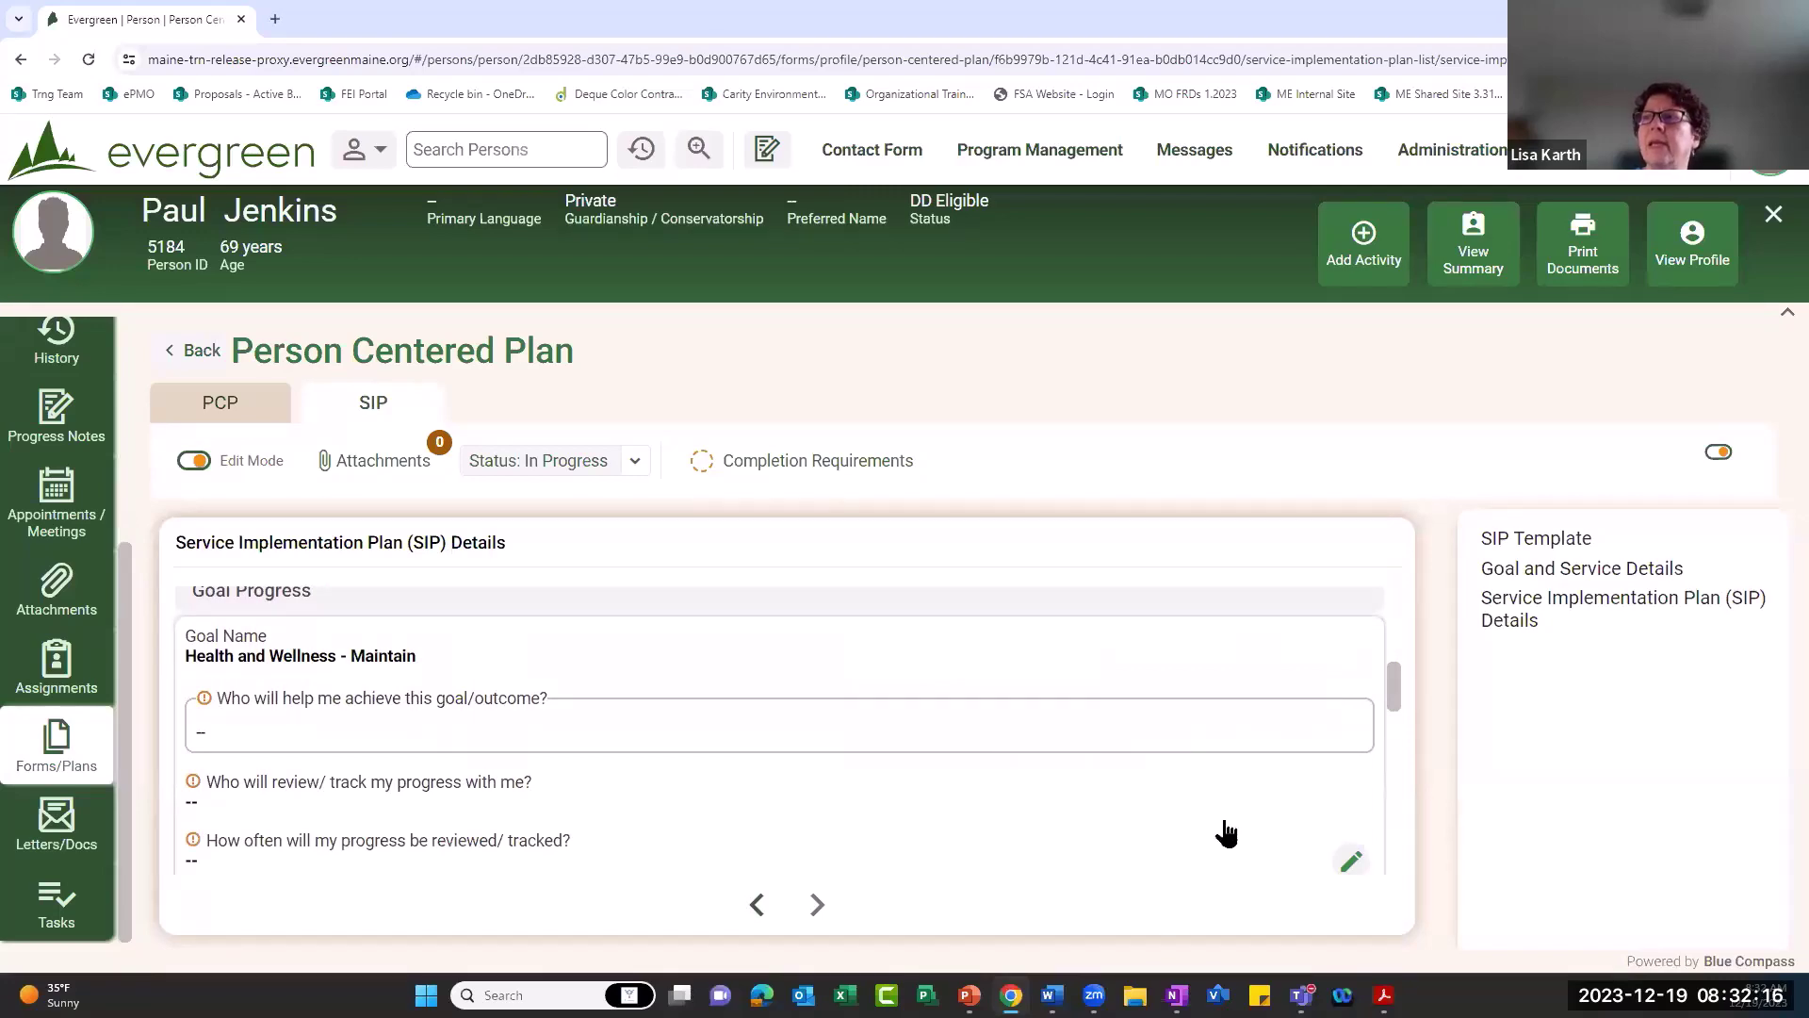
Save Health and Wellness - Maintain progress: Direct Support Professional helps, Program Supervisor reviews Monthly, description 'info'
click(959, 766)
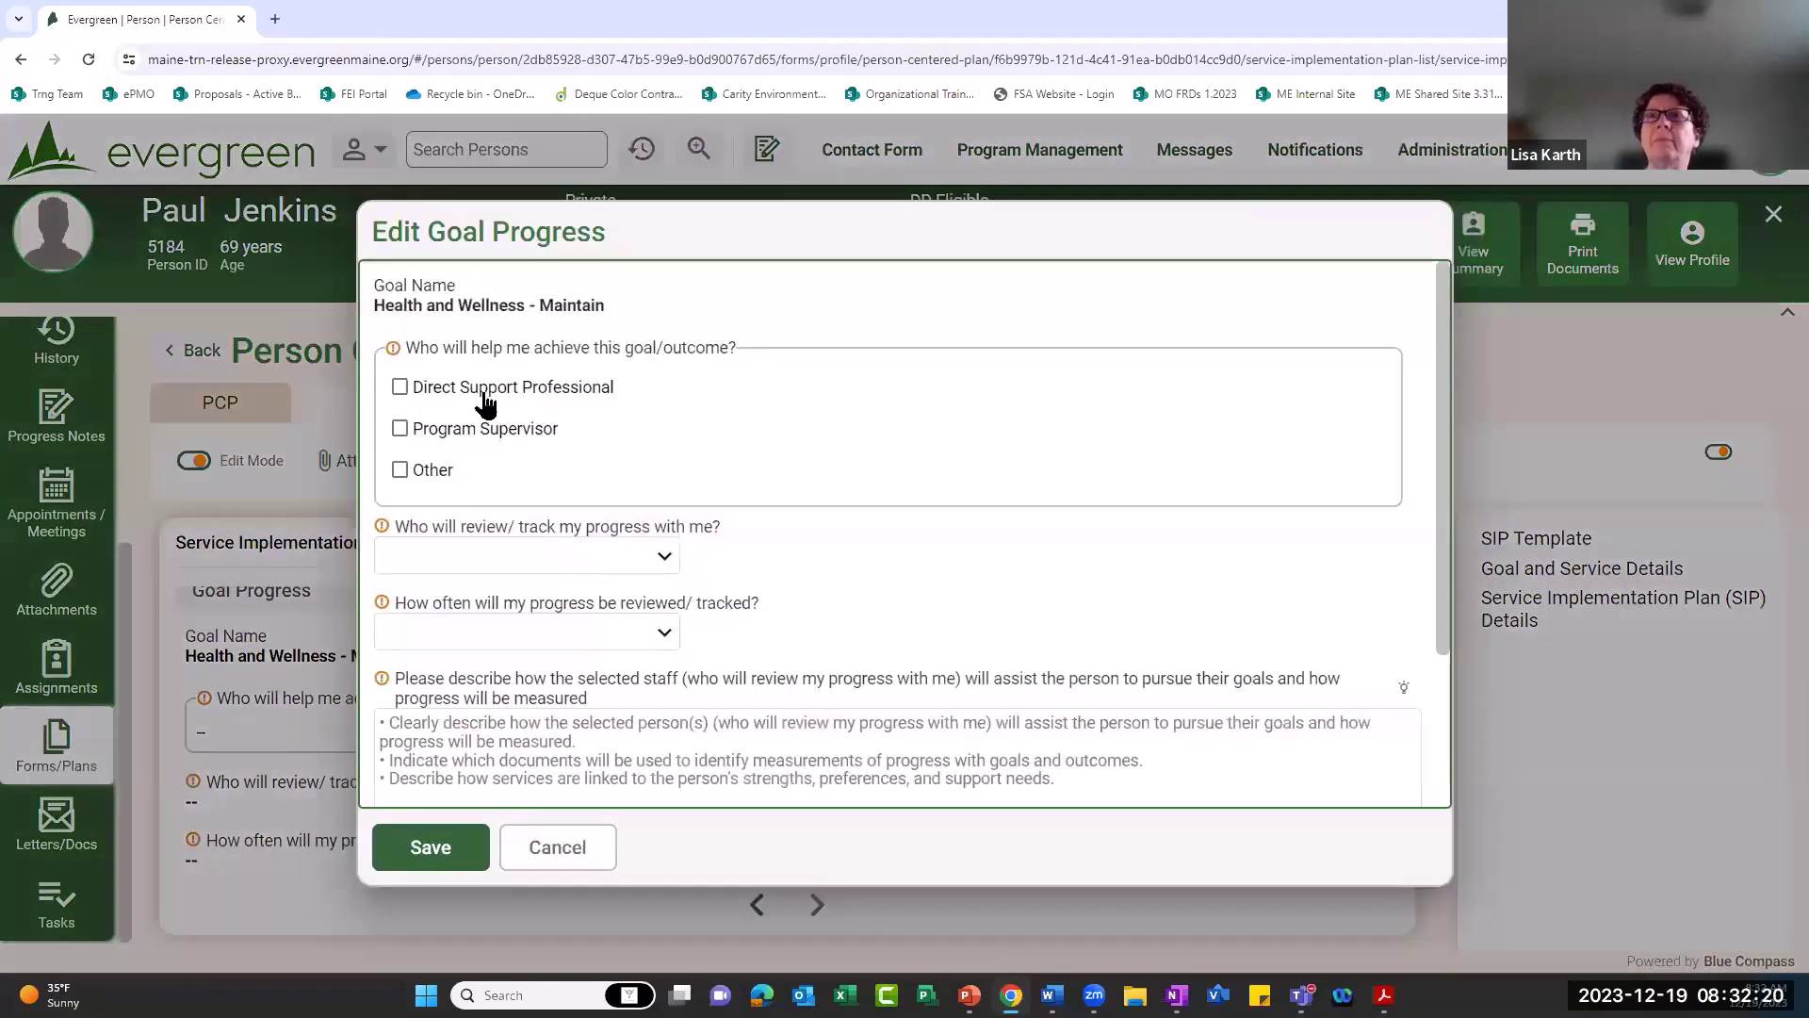
click(399, 387)
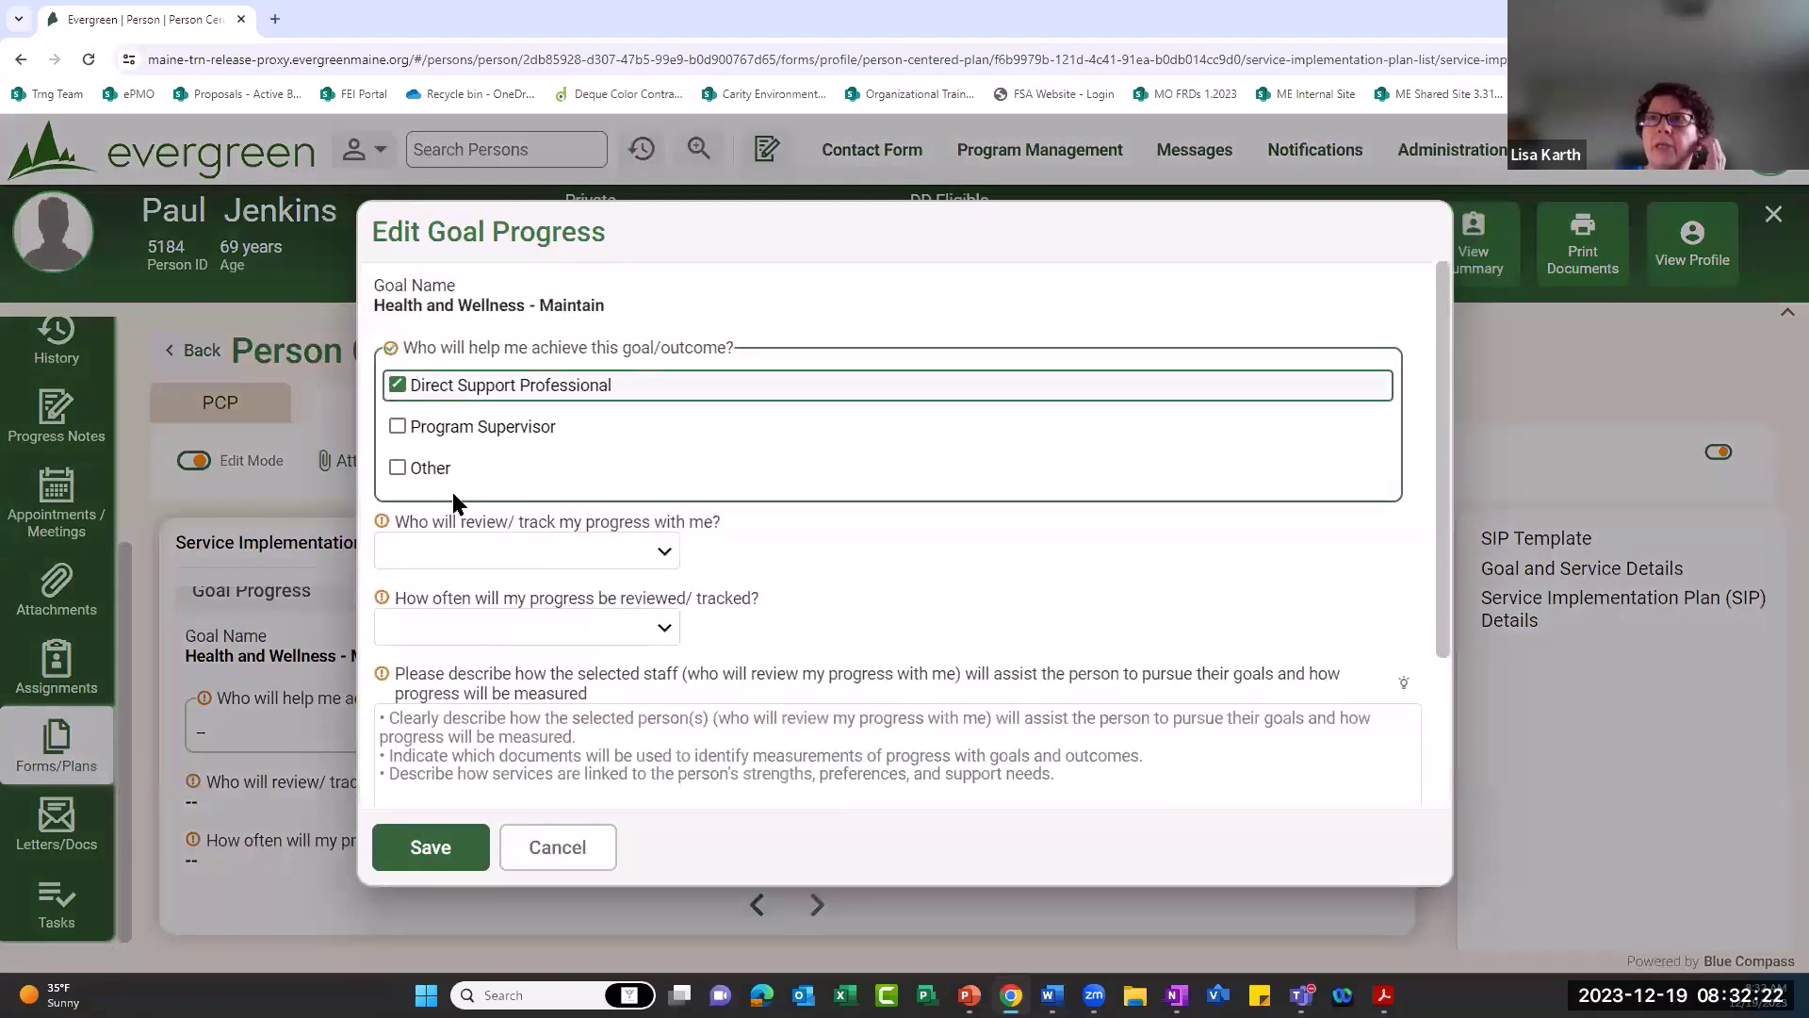
click(535, 554)
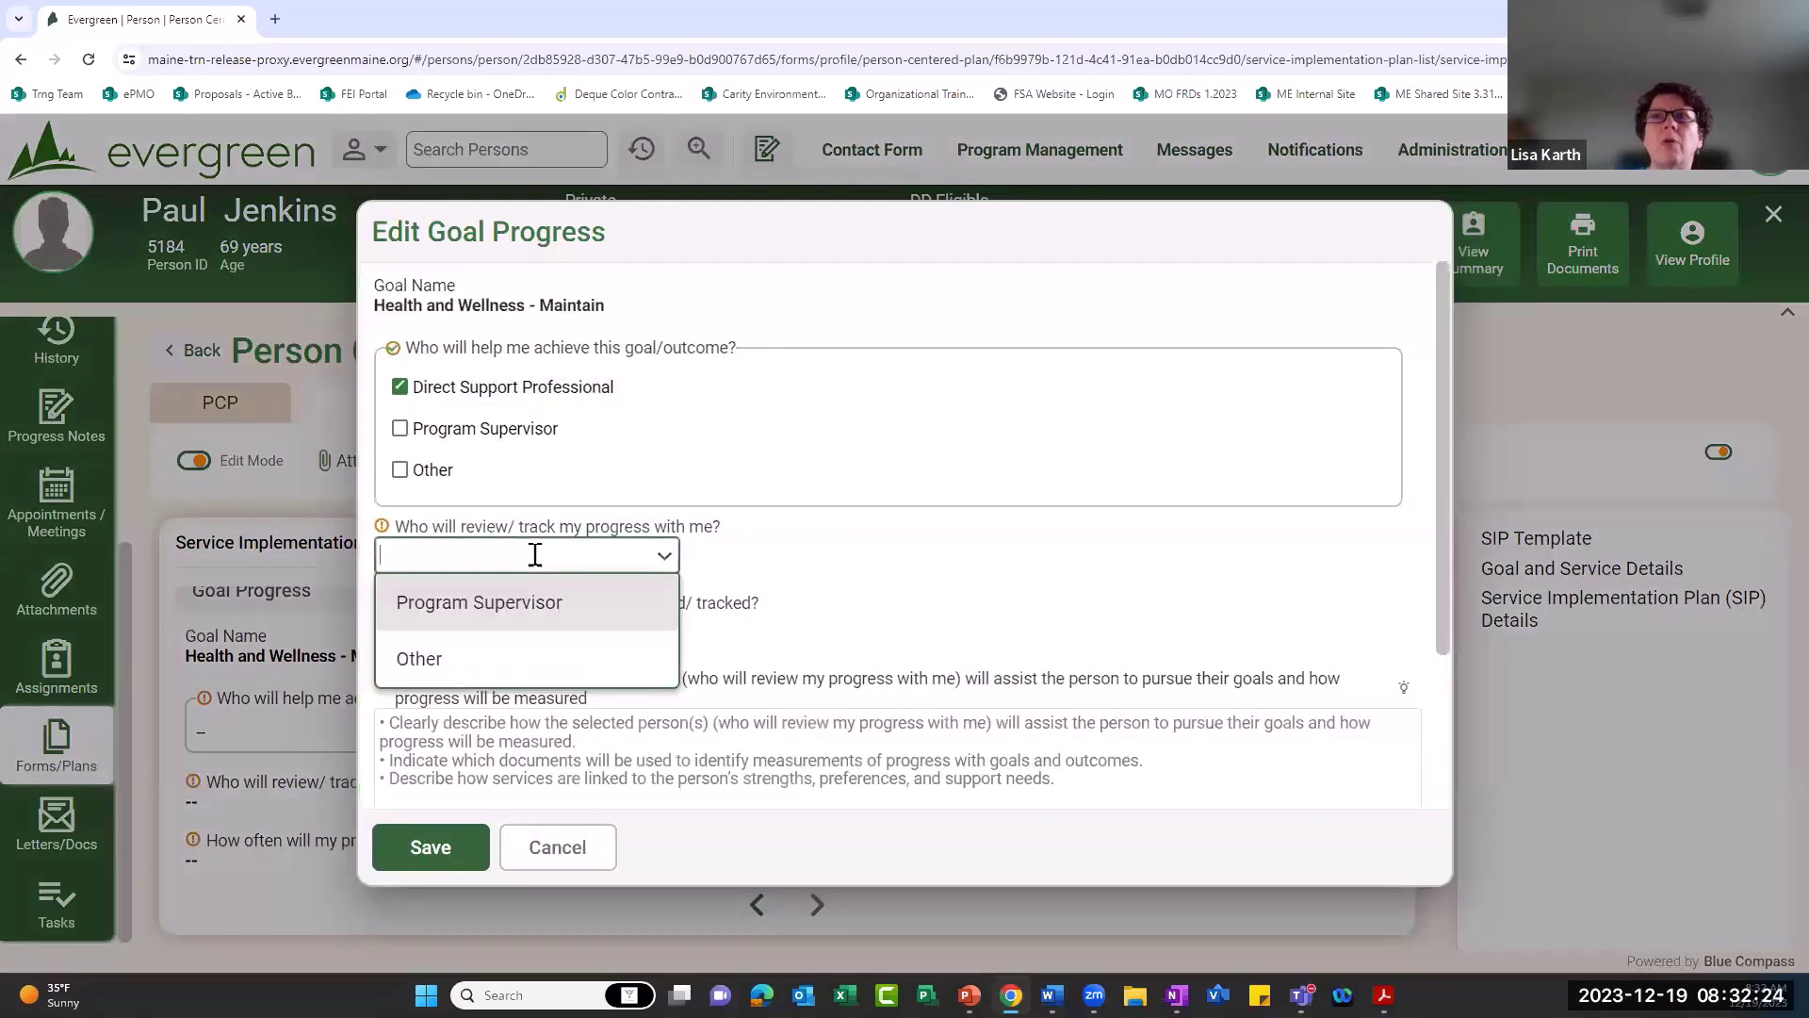
click(524, 603)
click(529, 635)
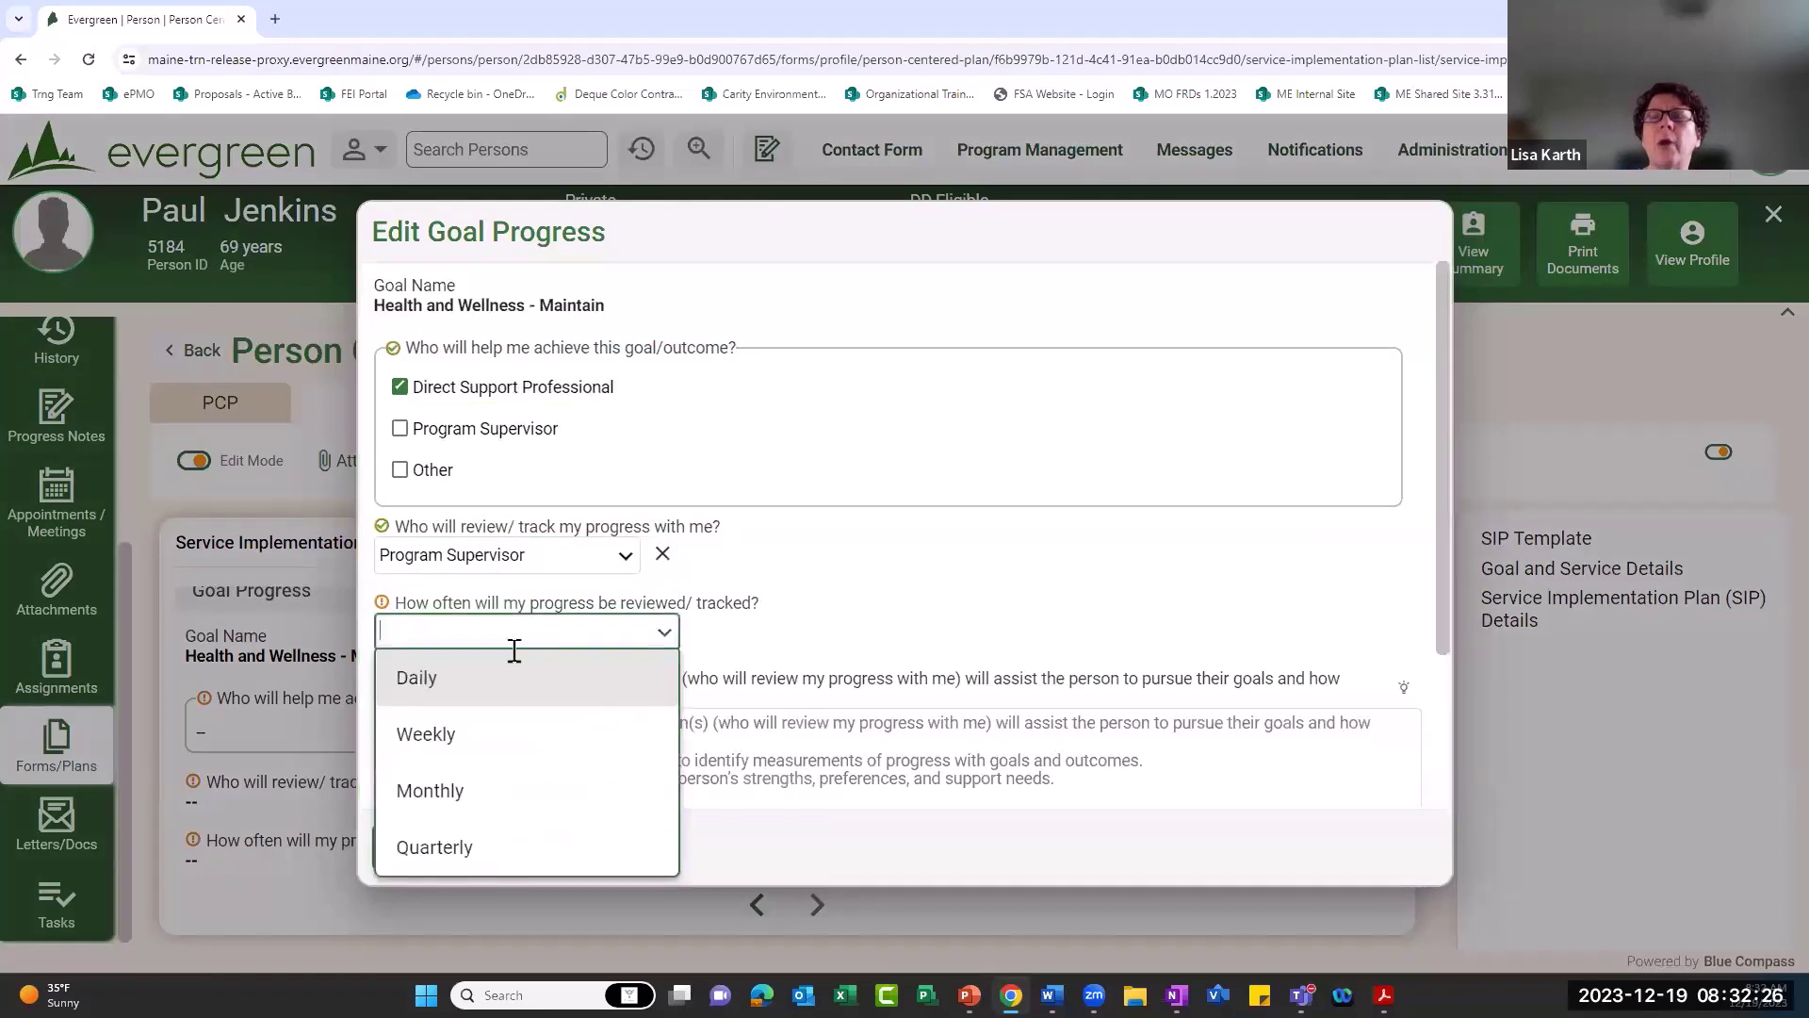
click(479, 785)
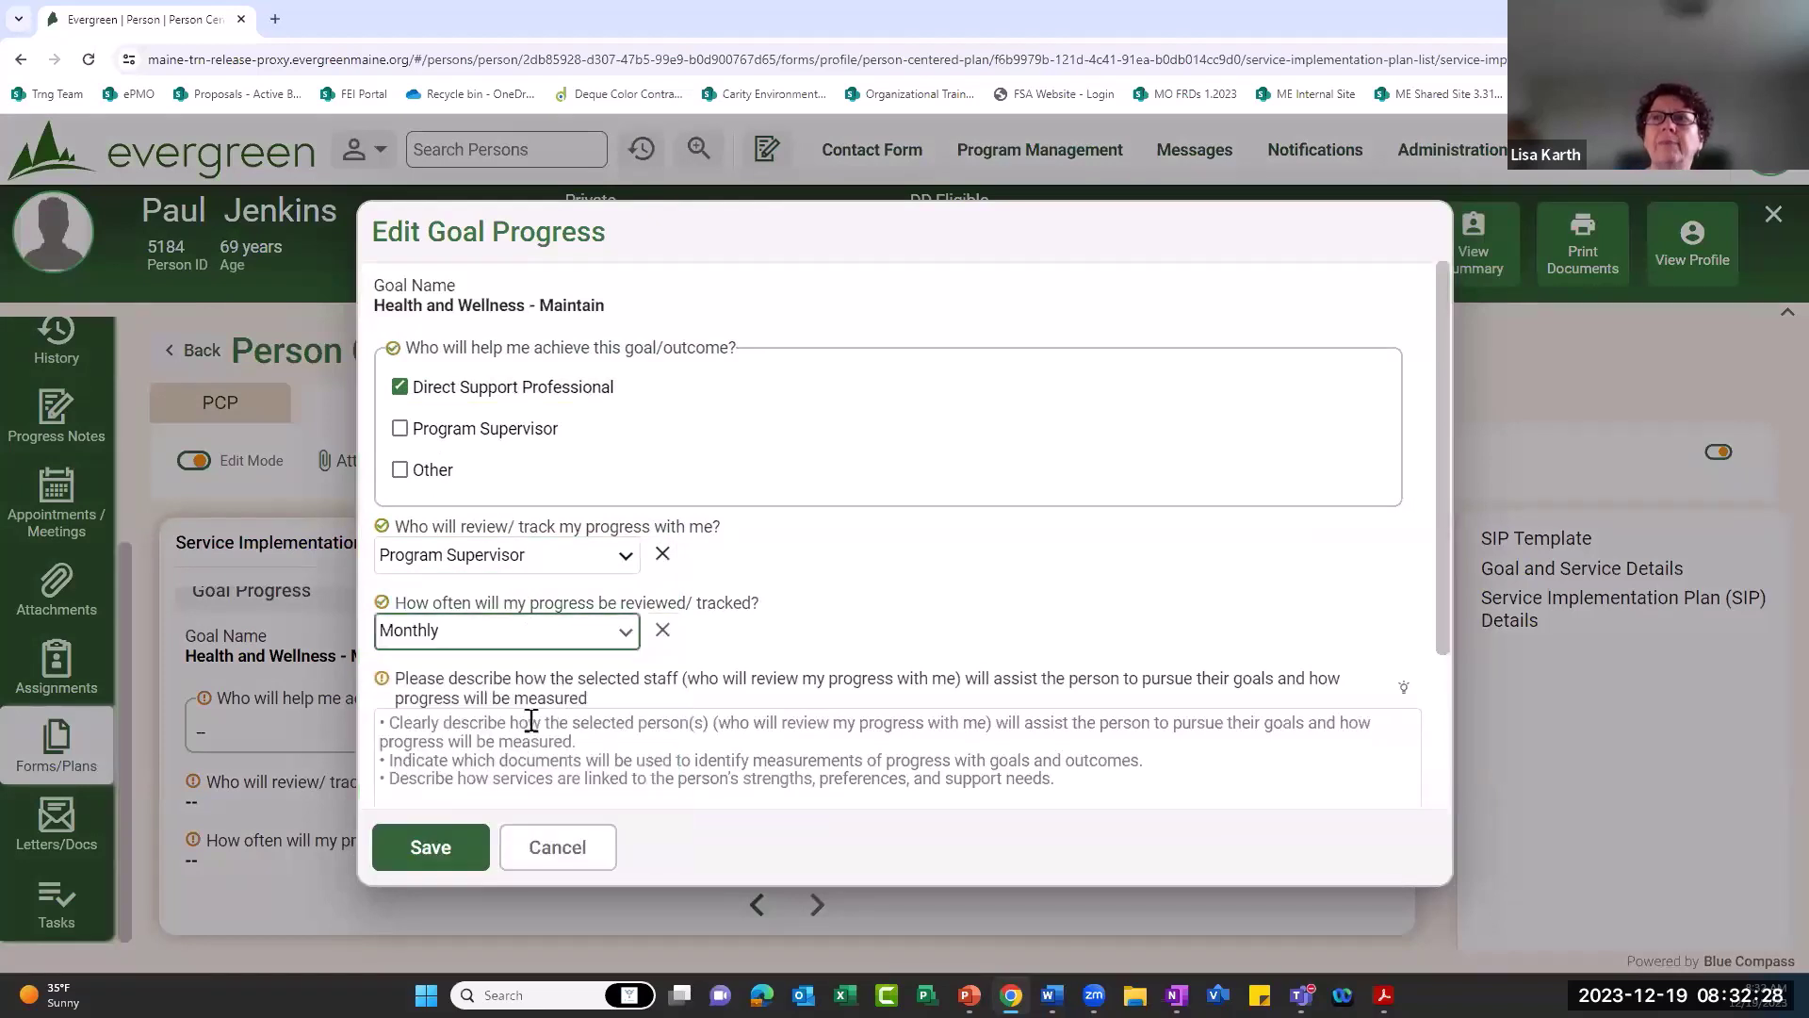
scroll(528, 730, down, 1)
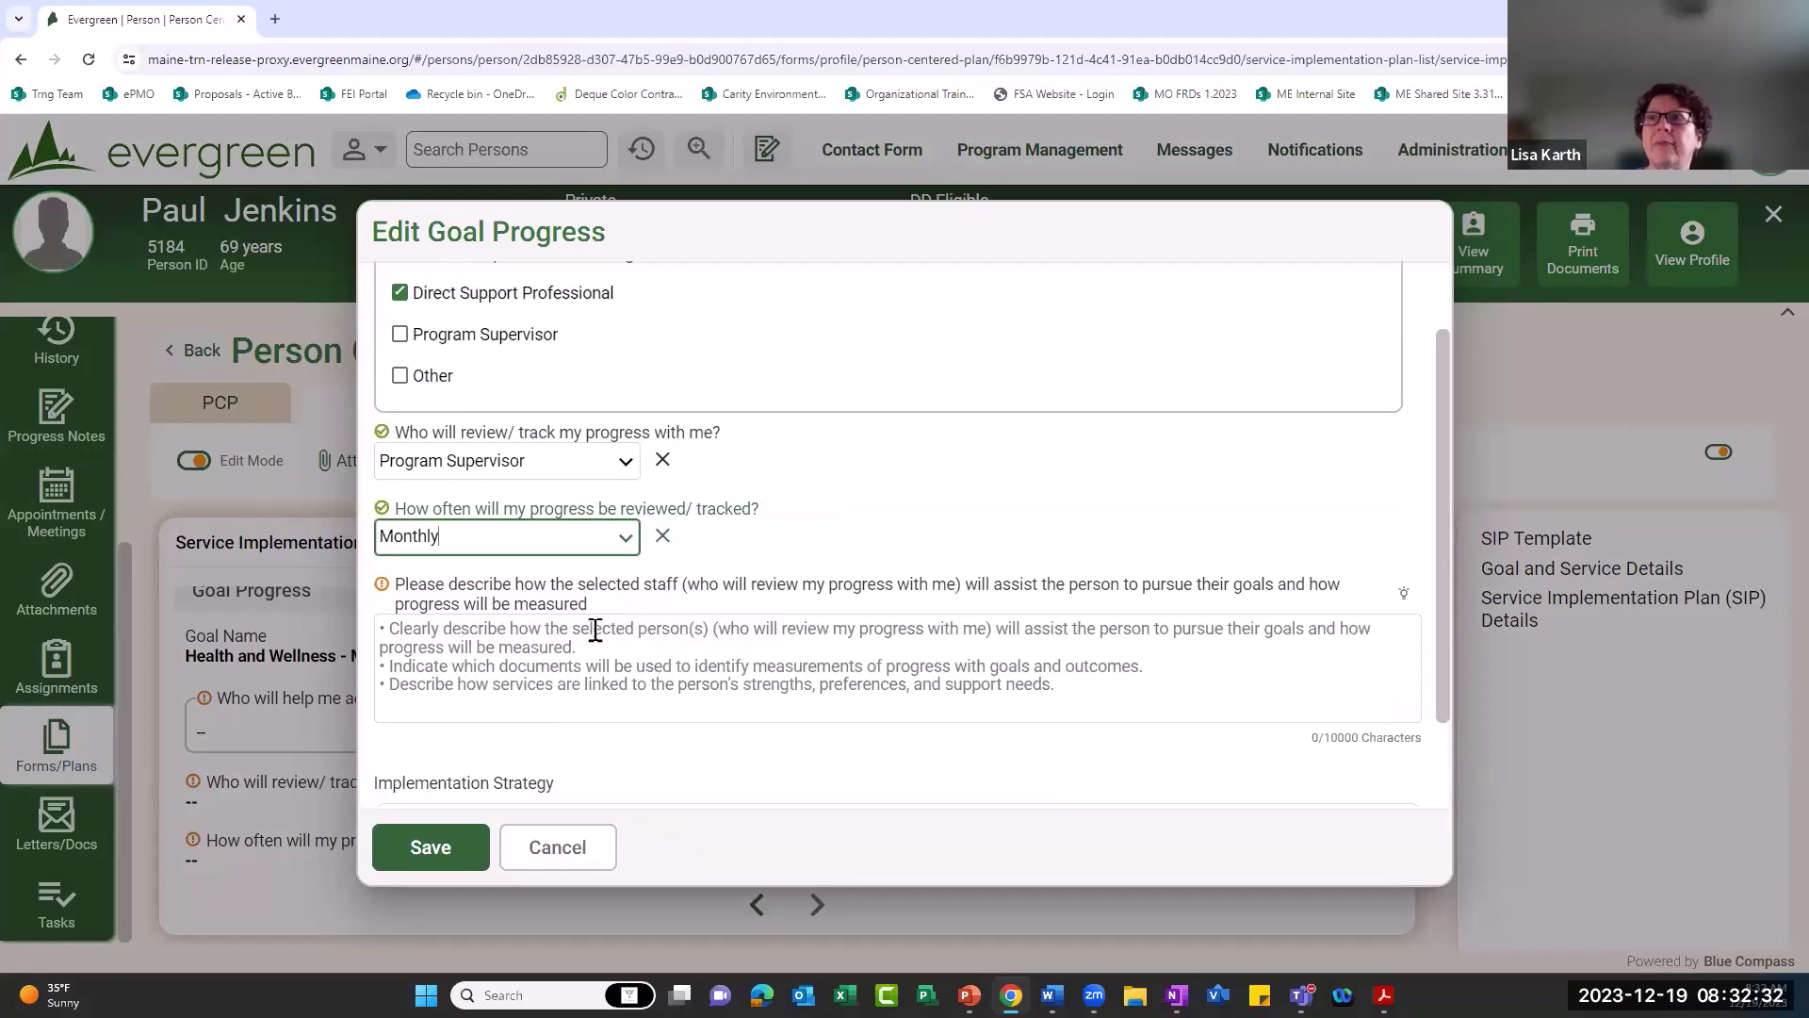
click(423, 716)
text(info)
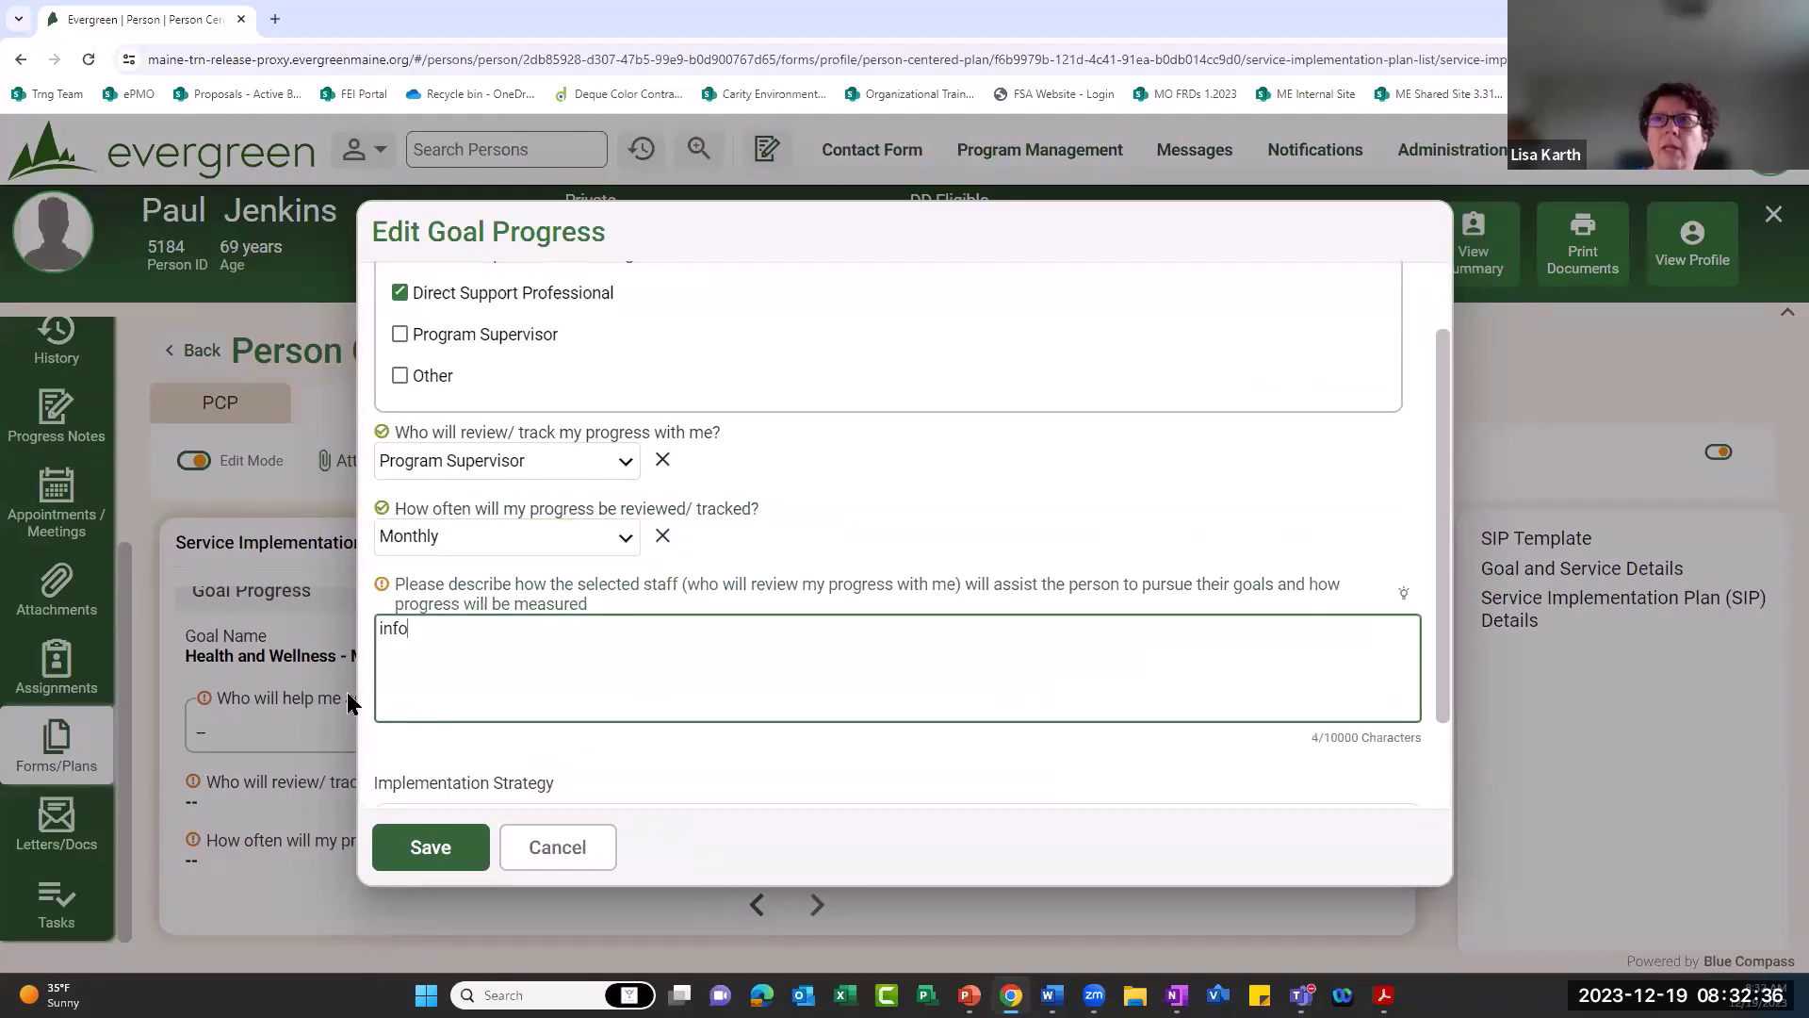
scroll(573, 666, down, 2)
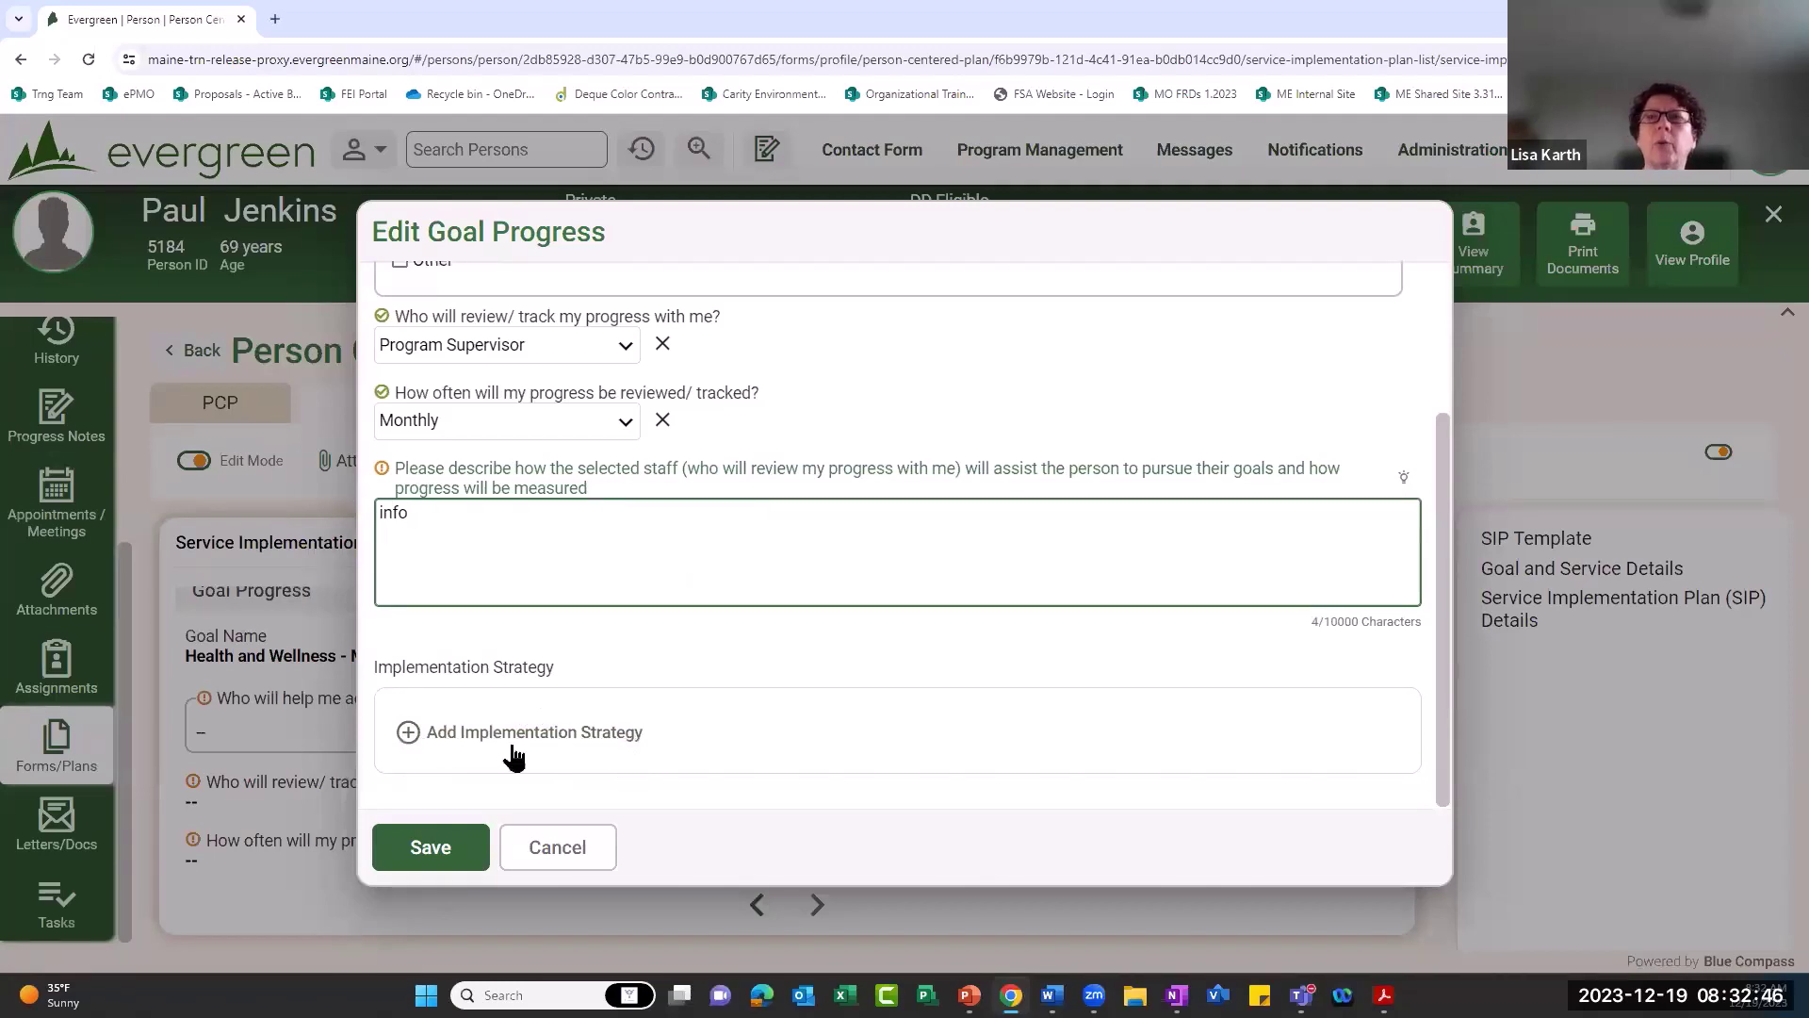
click(426, 848)
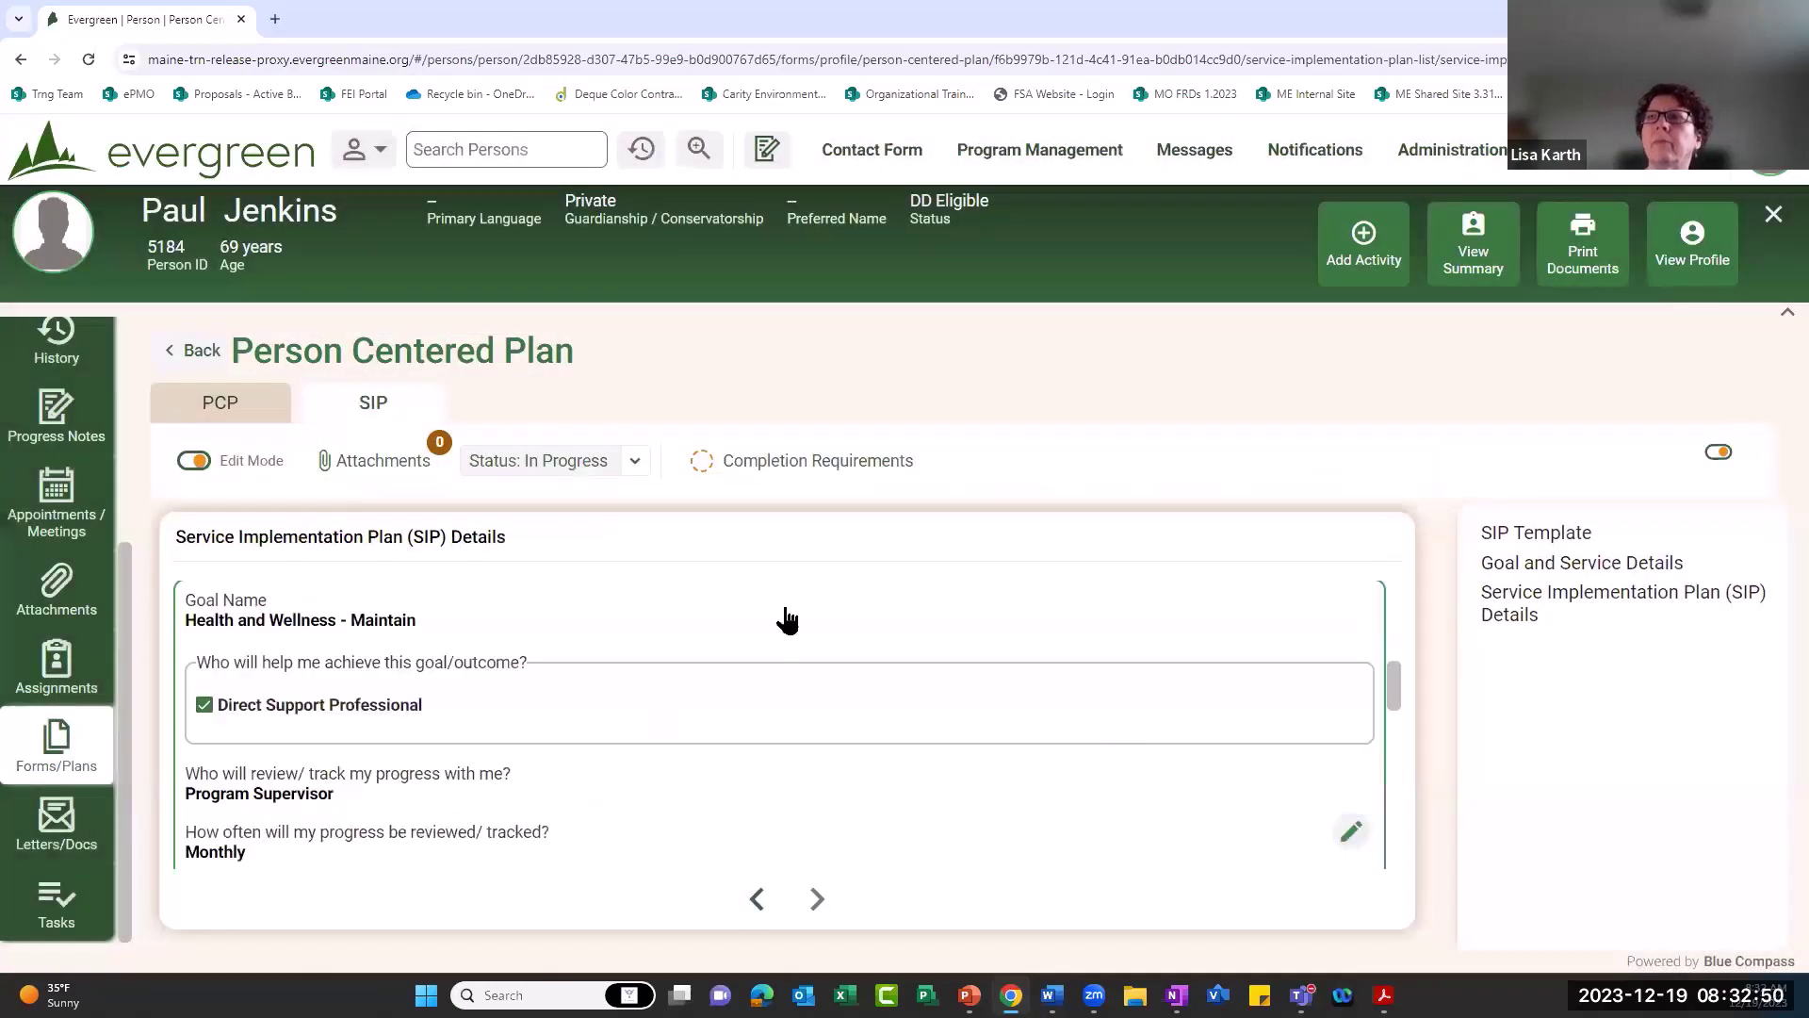
For Advocacy - Change, mark Direct Support Professional as helper with Program Supervisor reviewing Monthly
scroll(807, 687, down, 3)
scroll(807, 715, down, 5)
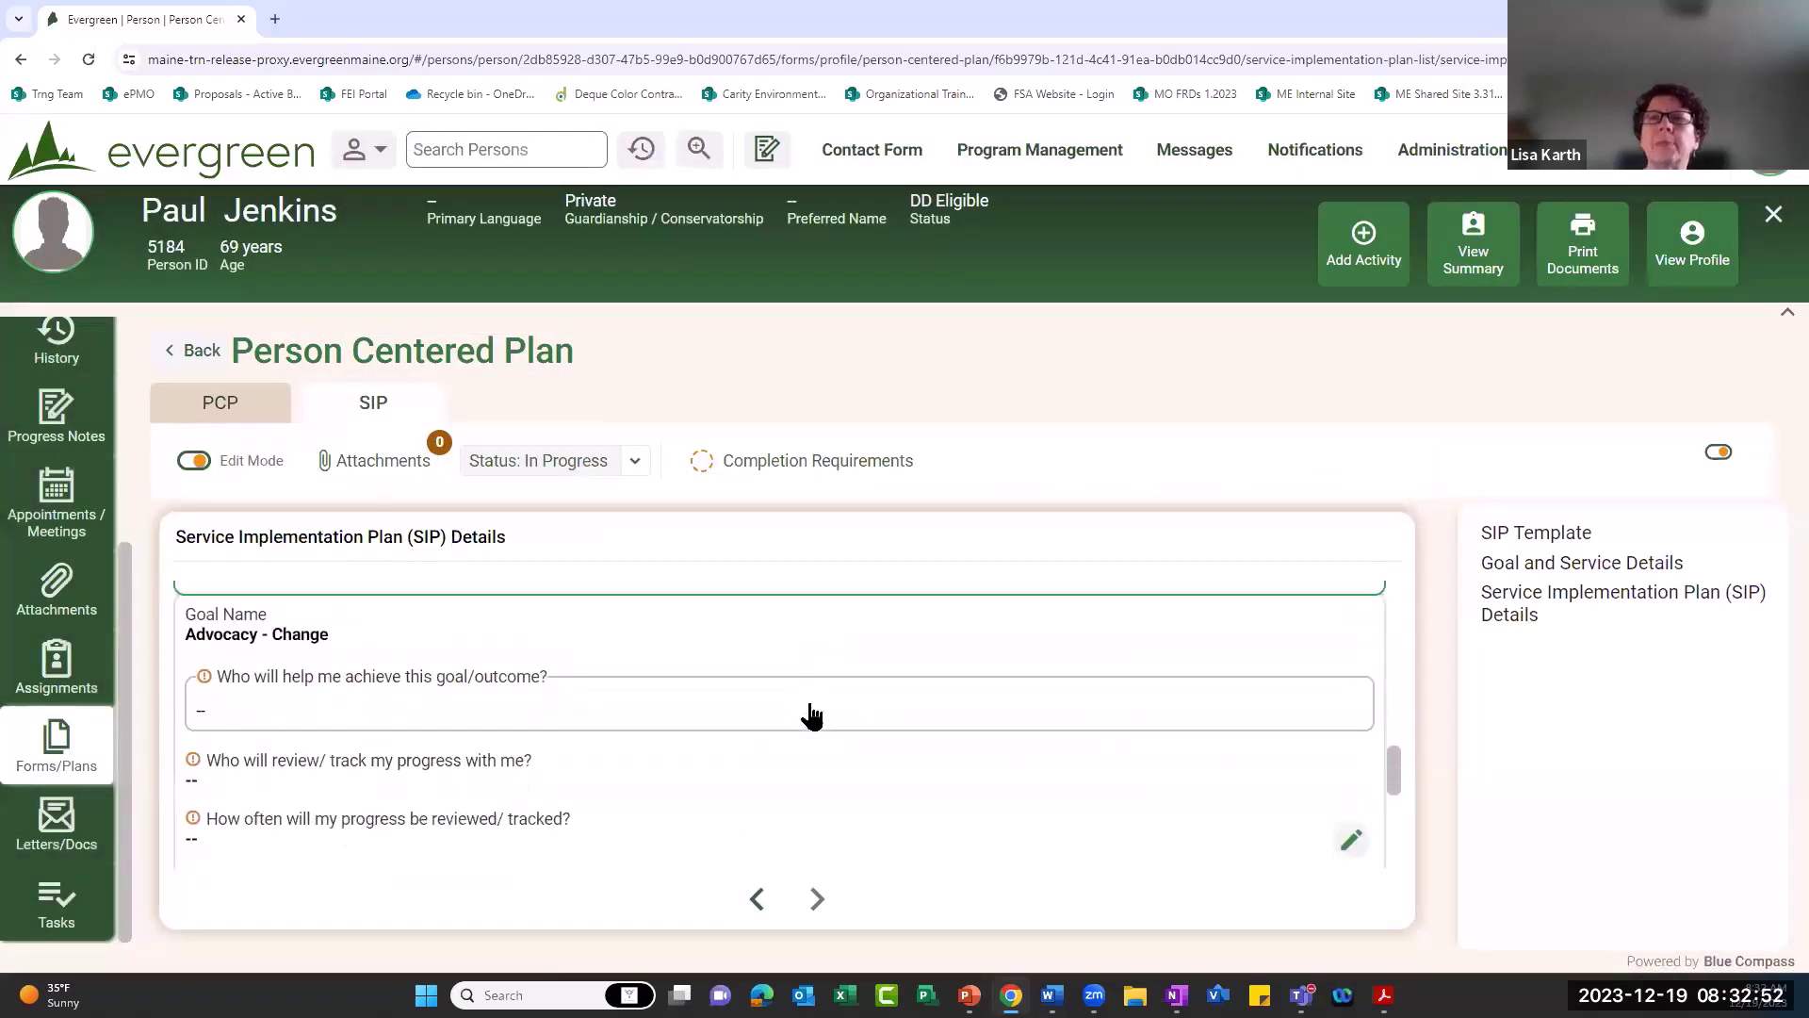
scroll(659, 731, up, 4)
scroll(662, 740, down, 1)
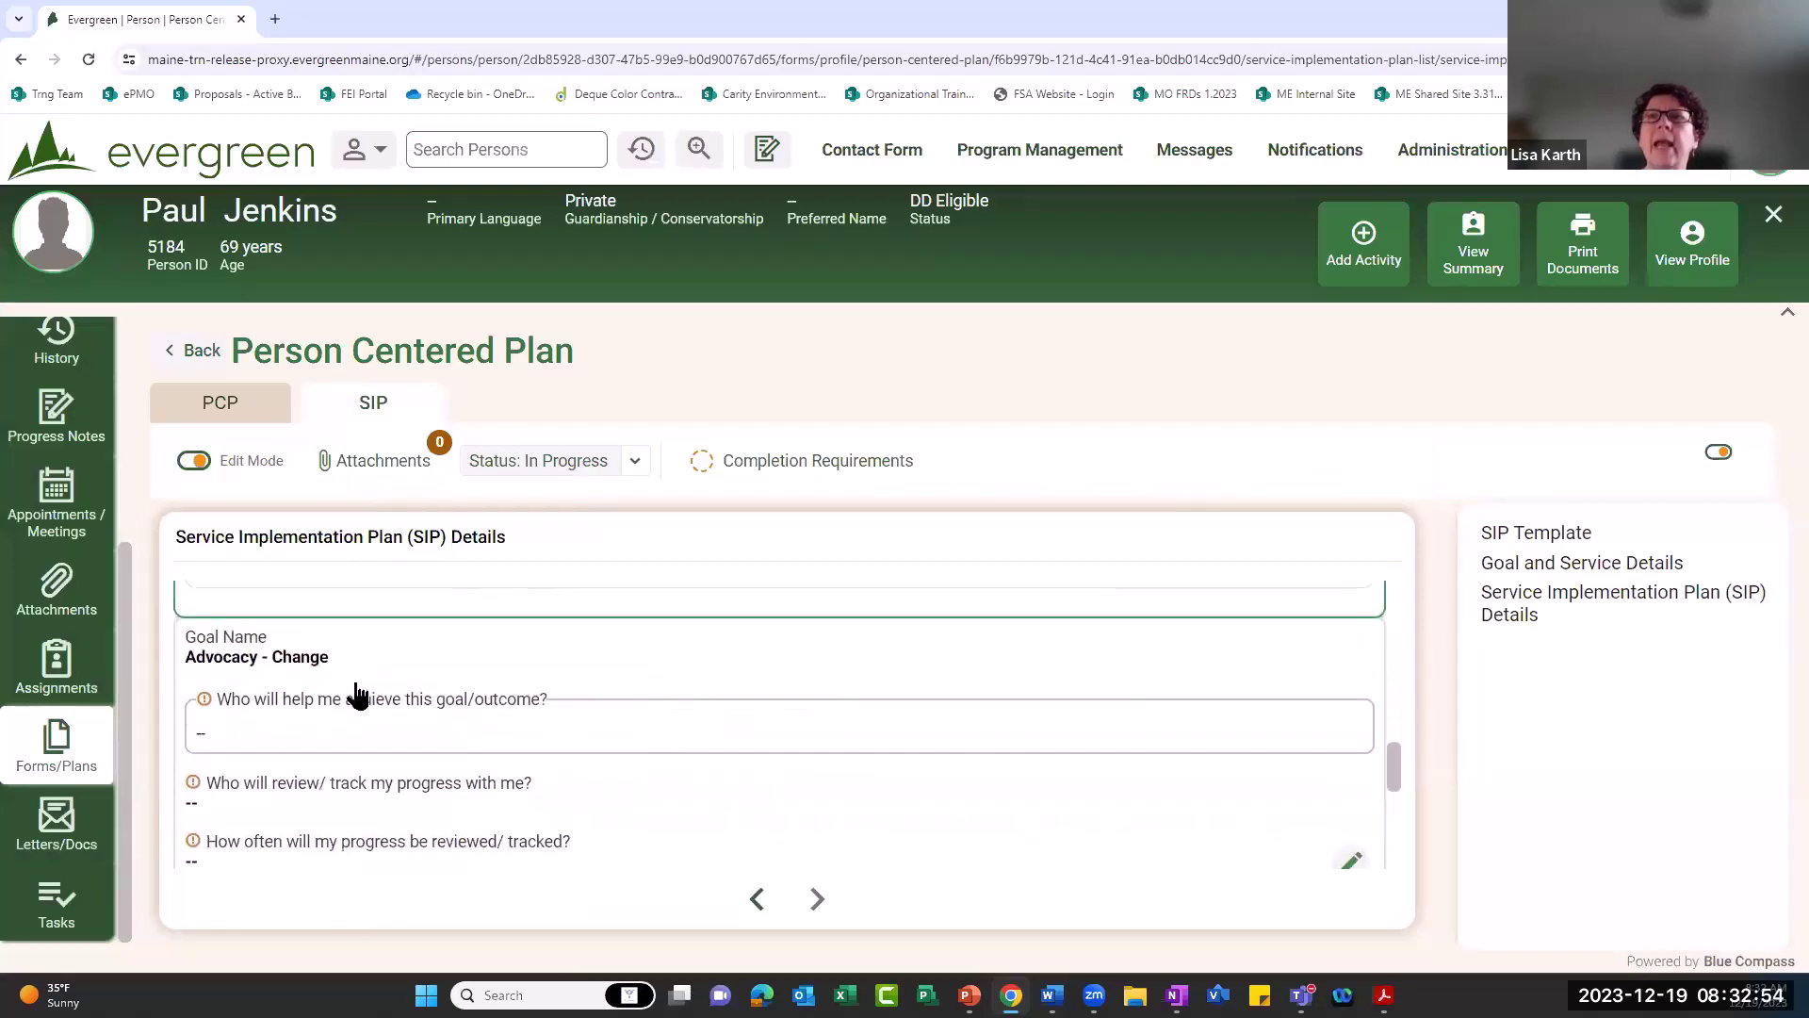
click(865, 805)
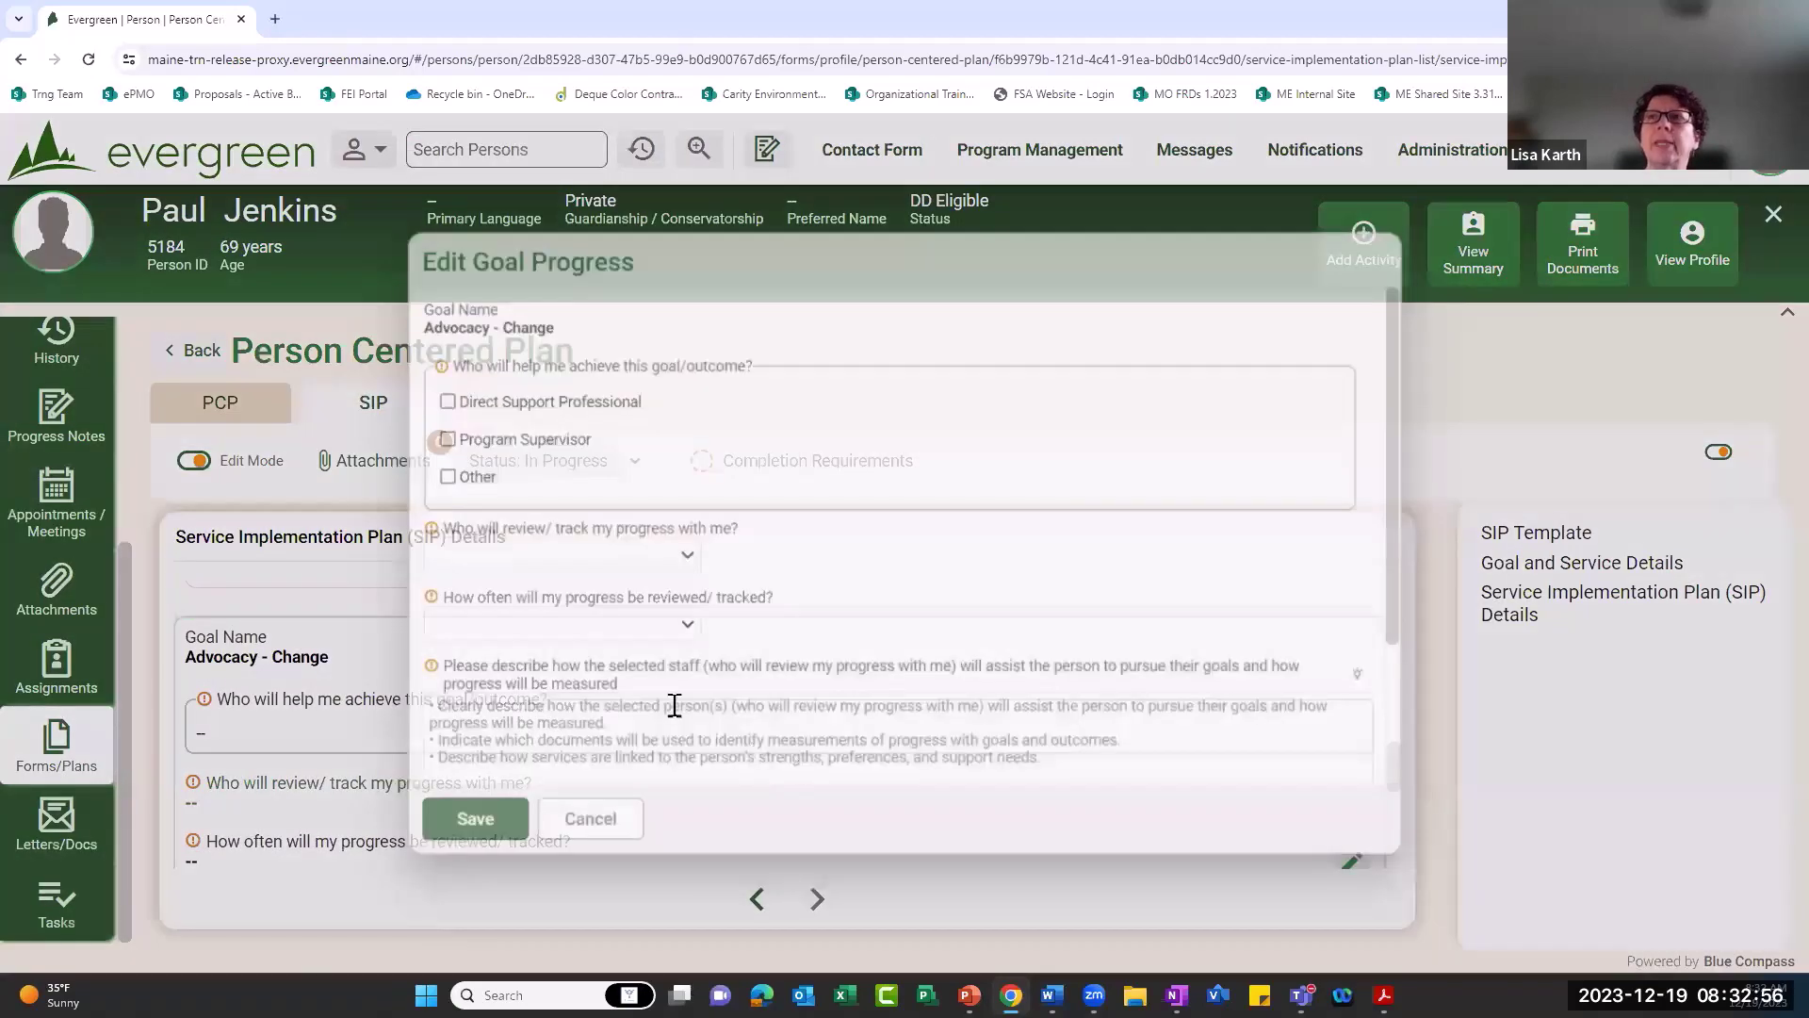
click(432, 388)
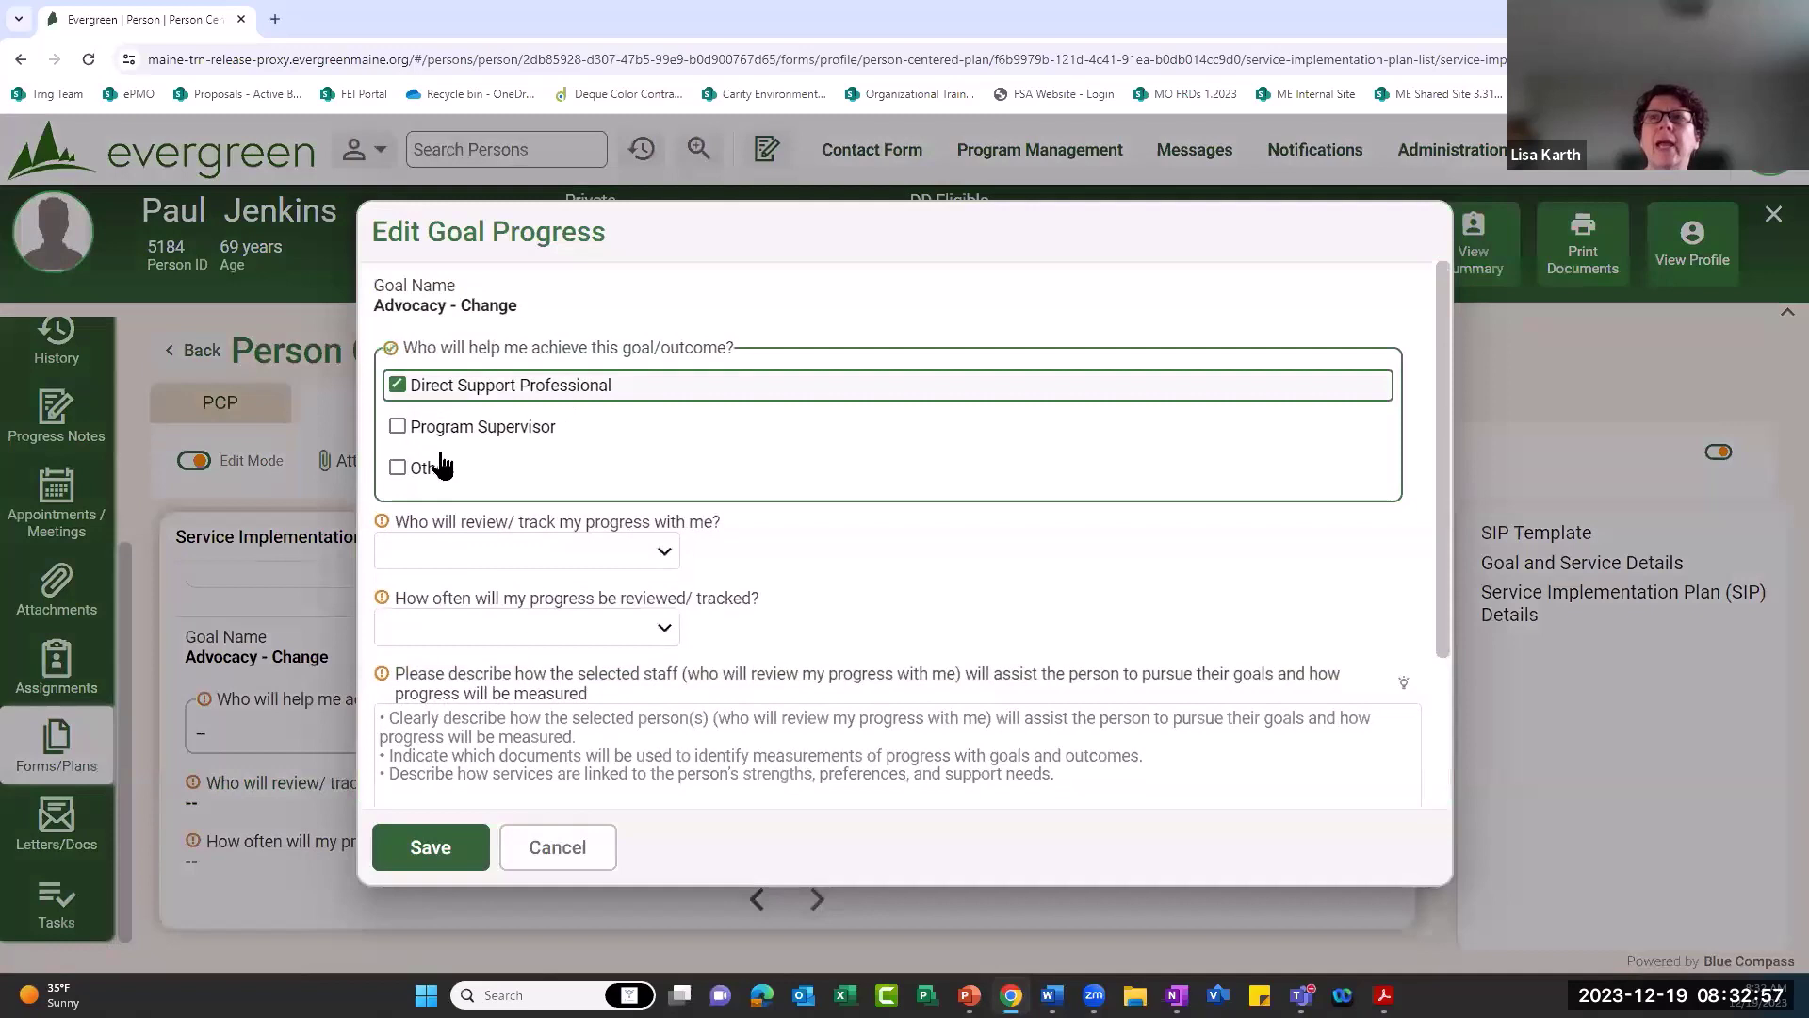
click(467, 546)
click(471, 607)
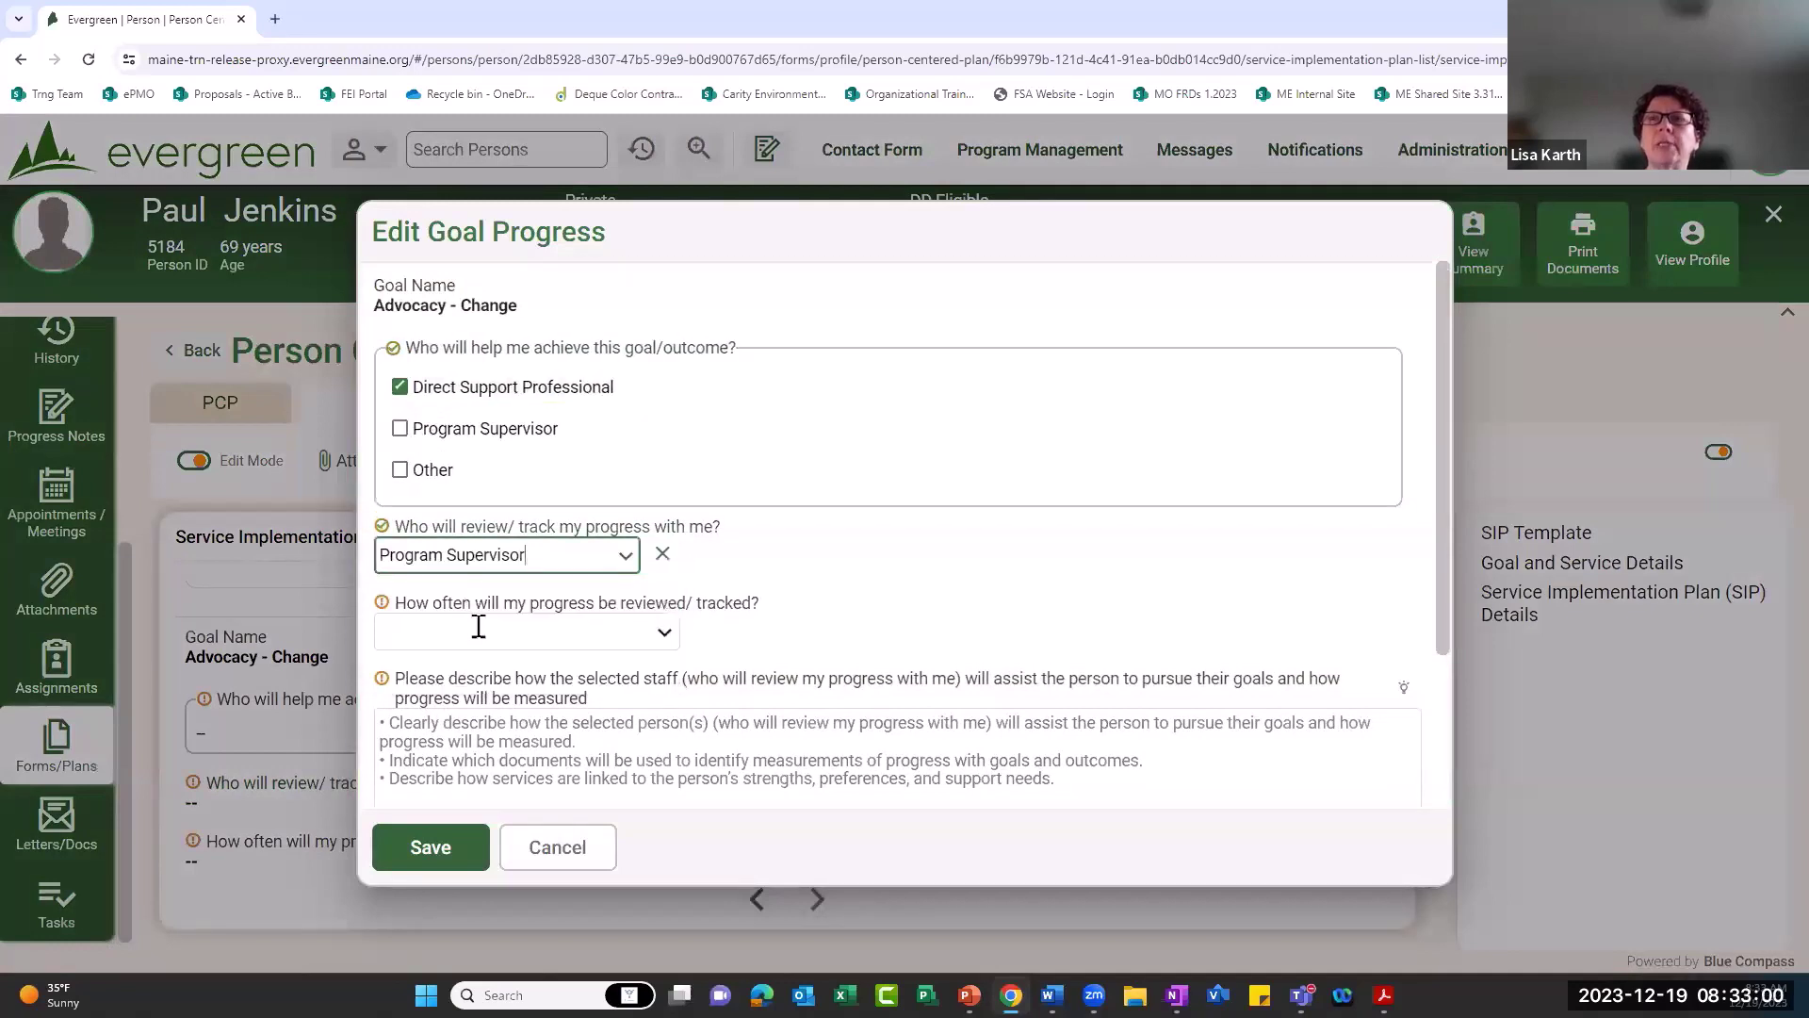
click(477, 631)
click(500, 800)
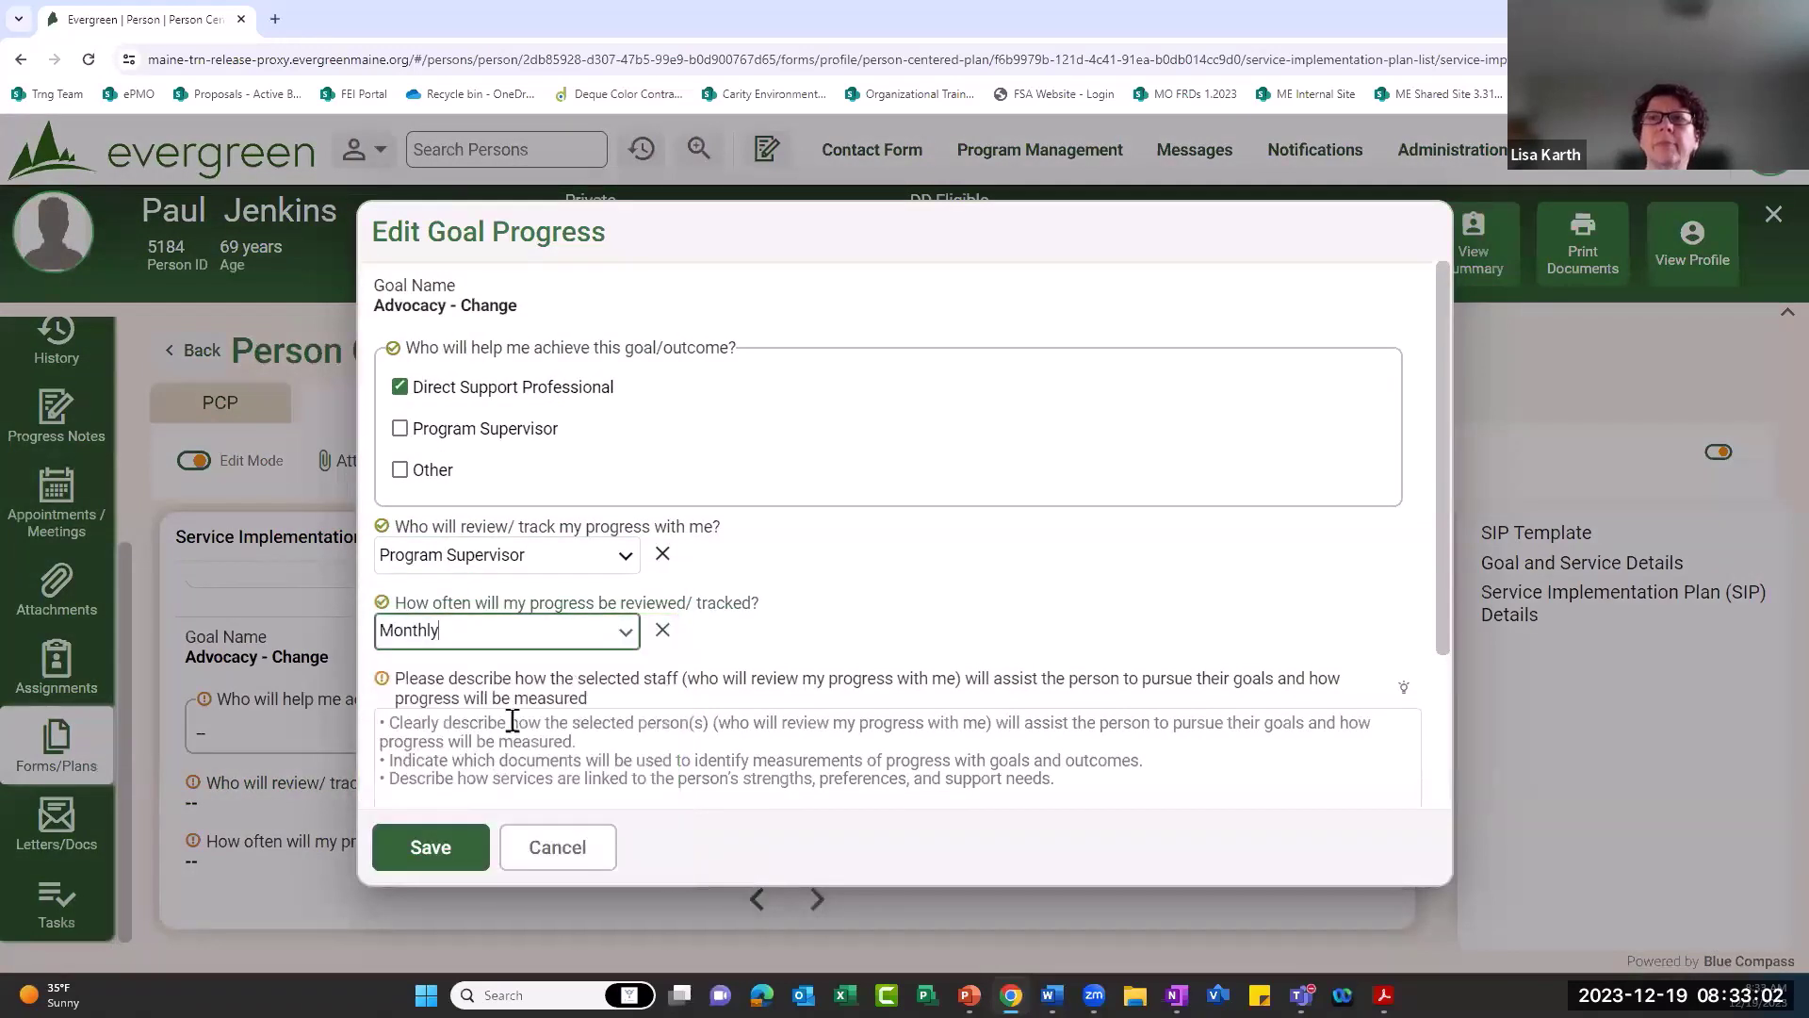
Describe the reviewer's help as 'Info' and save the Advocacy - Change goal progress
scroll(512, 710, down, 1)
click(504, 648)
text(Info)
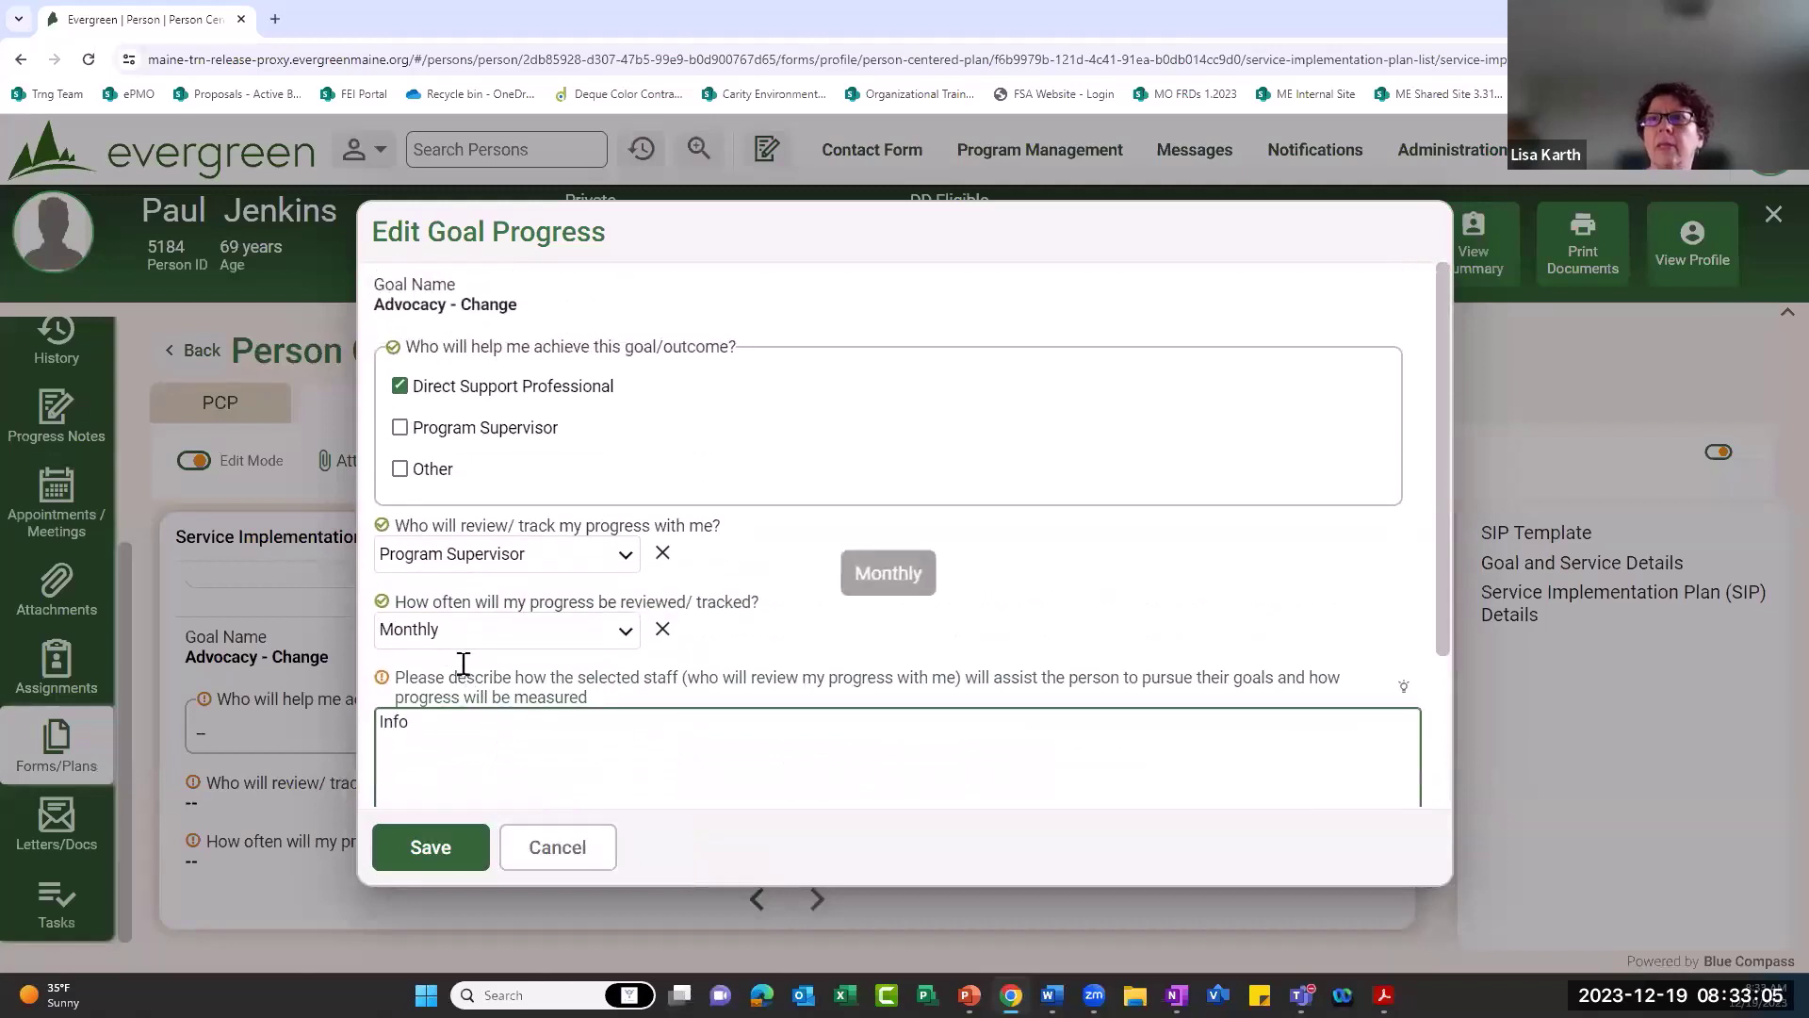
scroll(465, 695, down, 3)
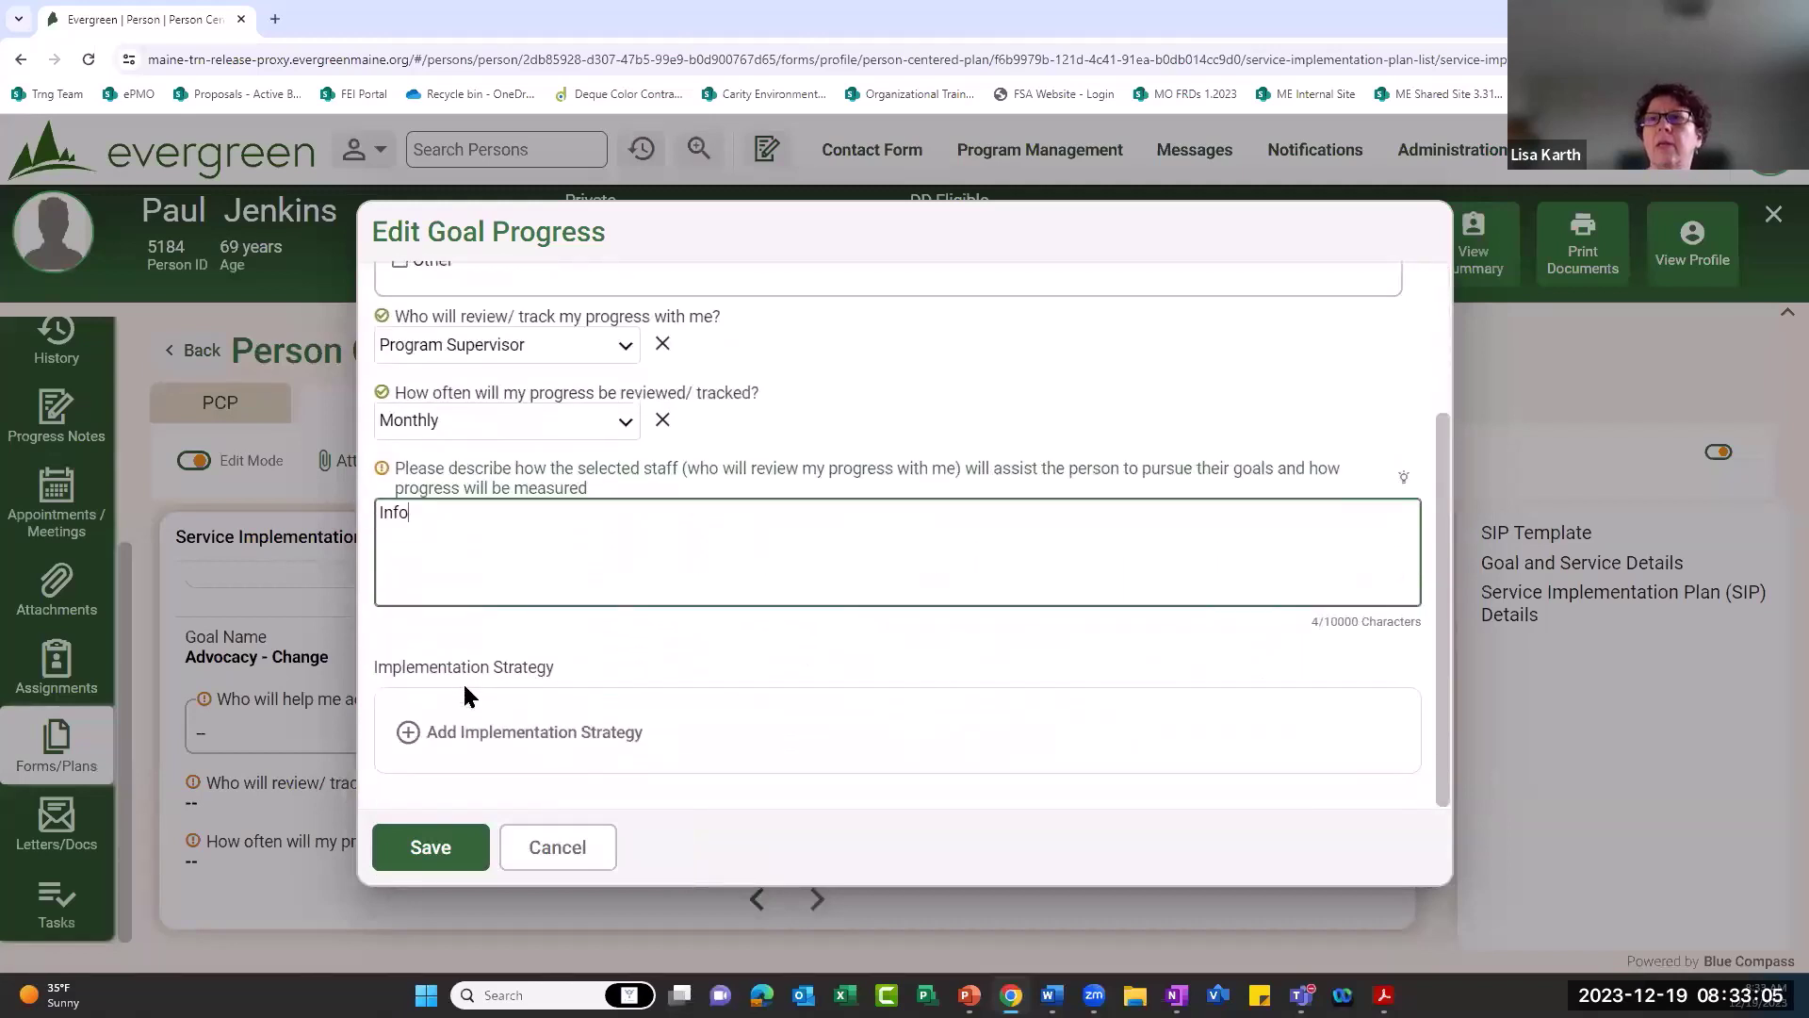
click(407, 845)
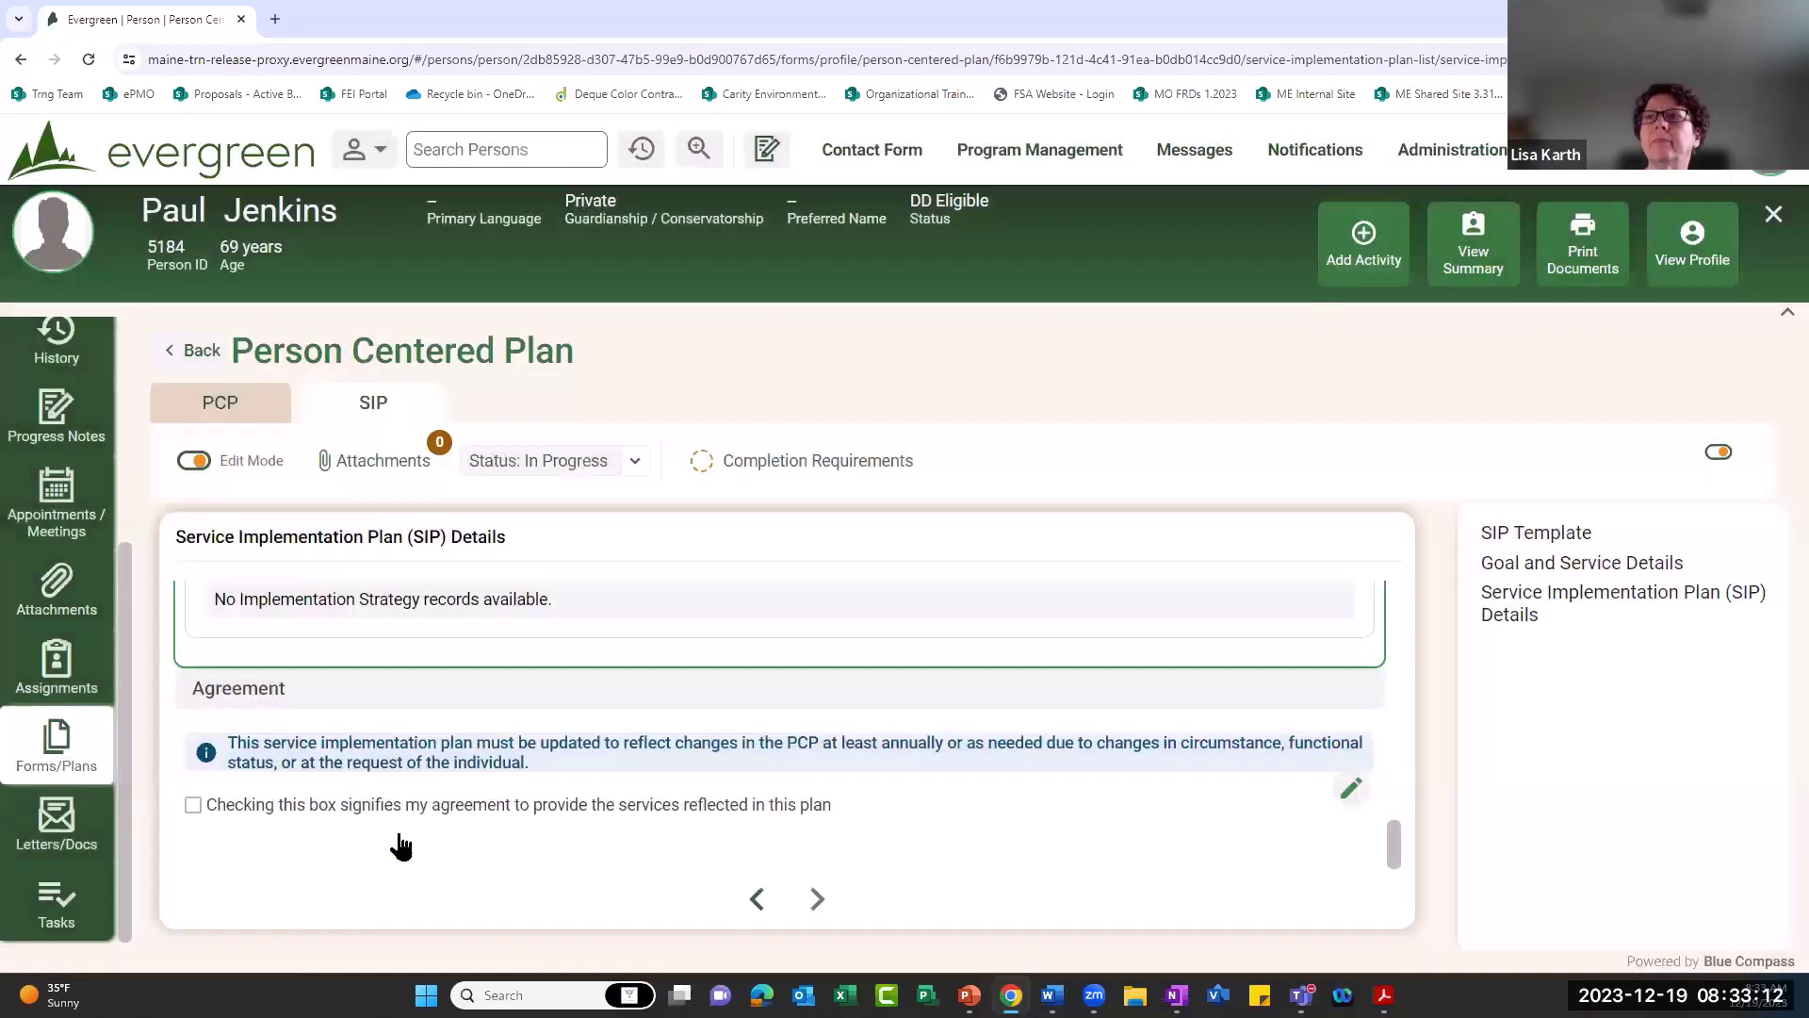
Tick the agreement to provide the plan's services and save it
scroll(838, 798, down, 5)
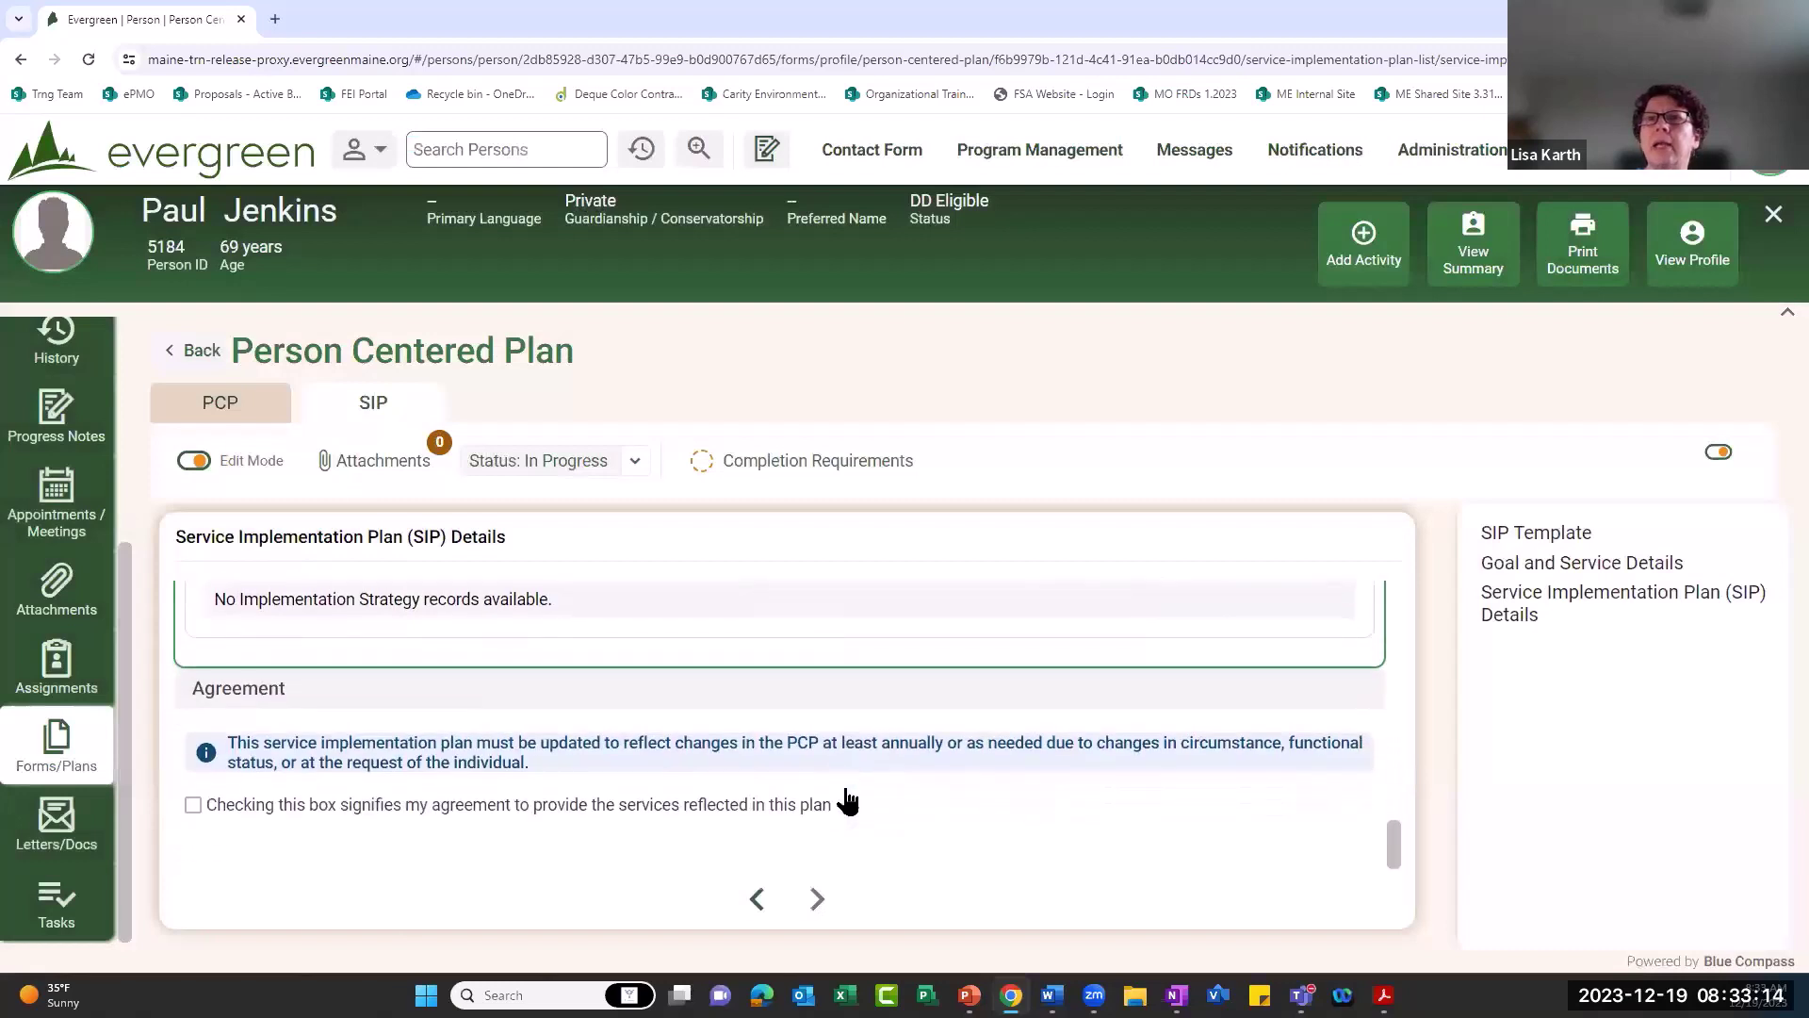
click(192, 806)
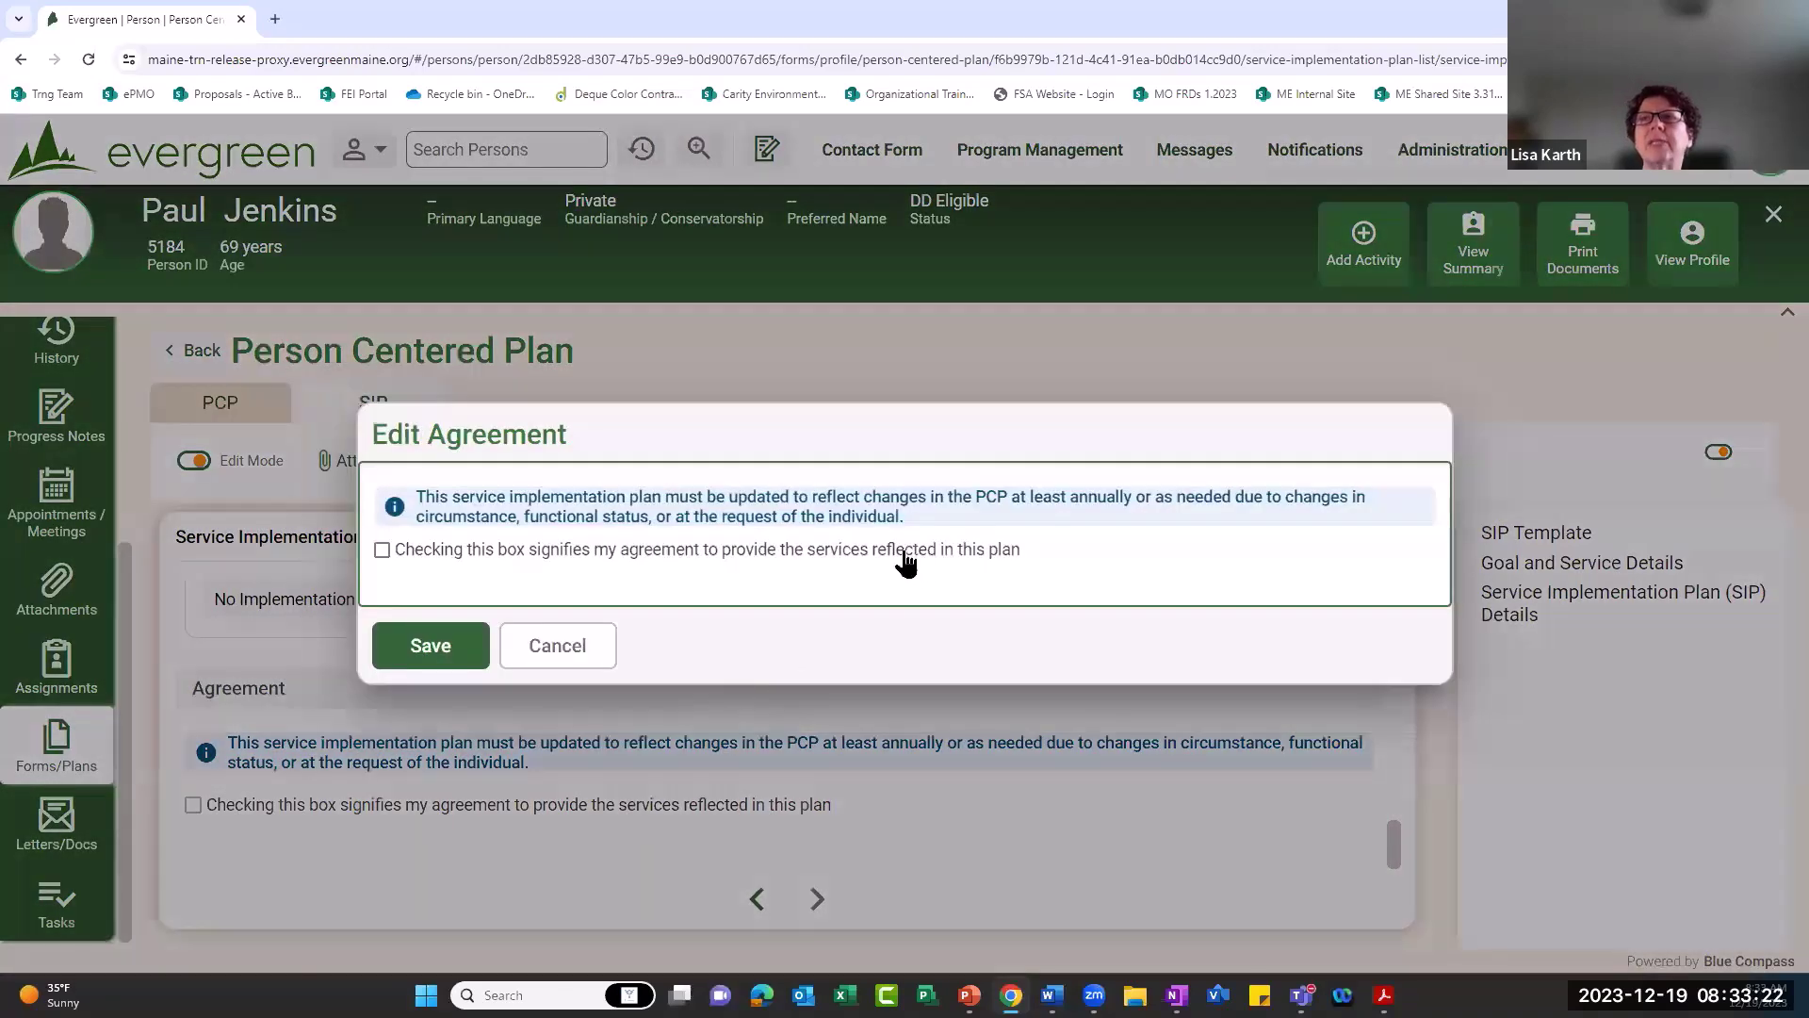
click(382, 549)
click(424, 648)
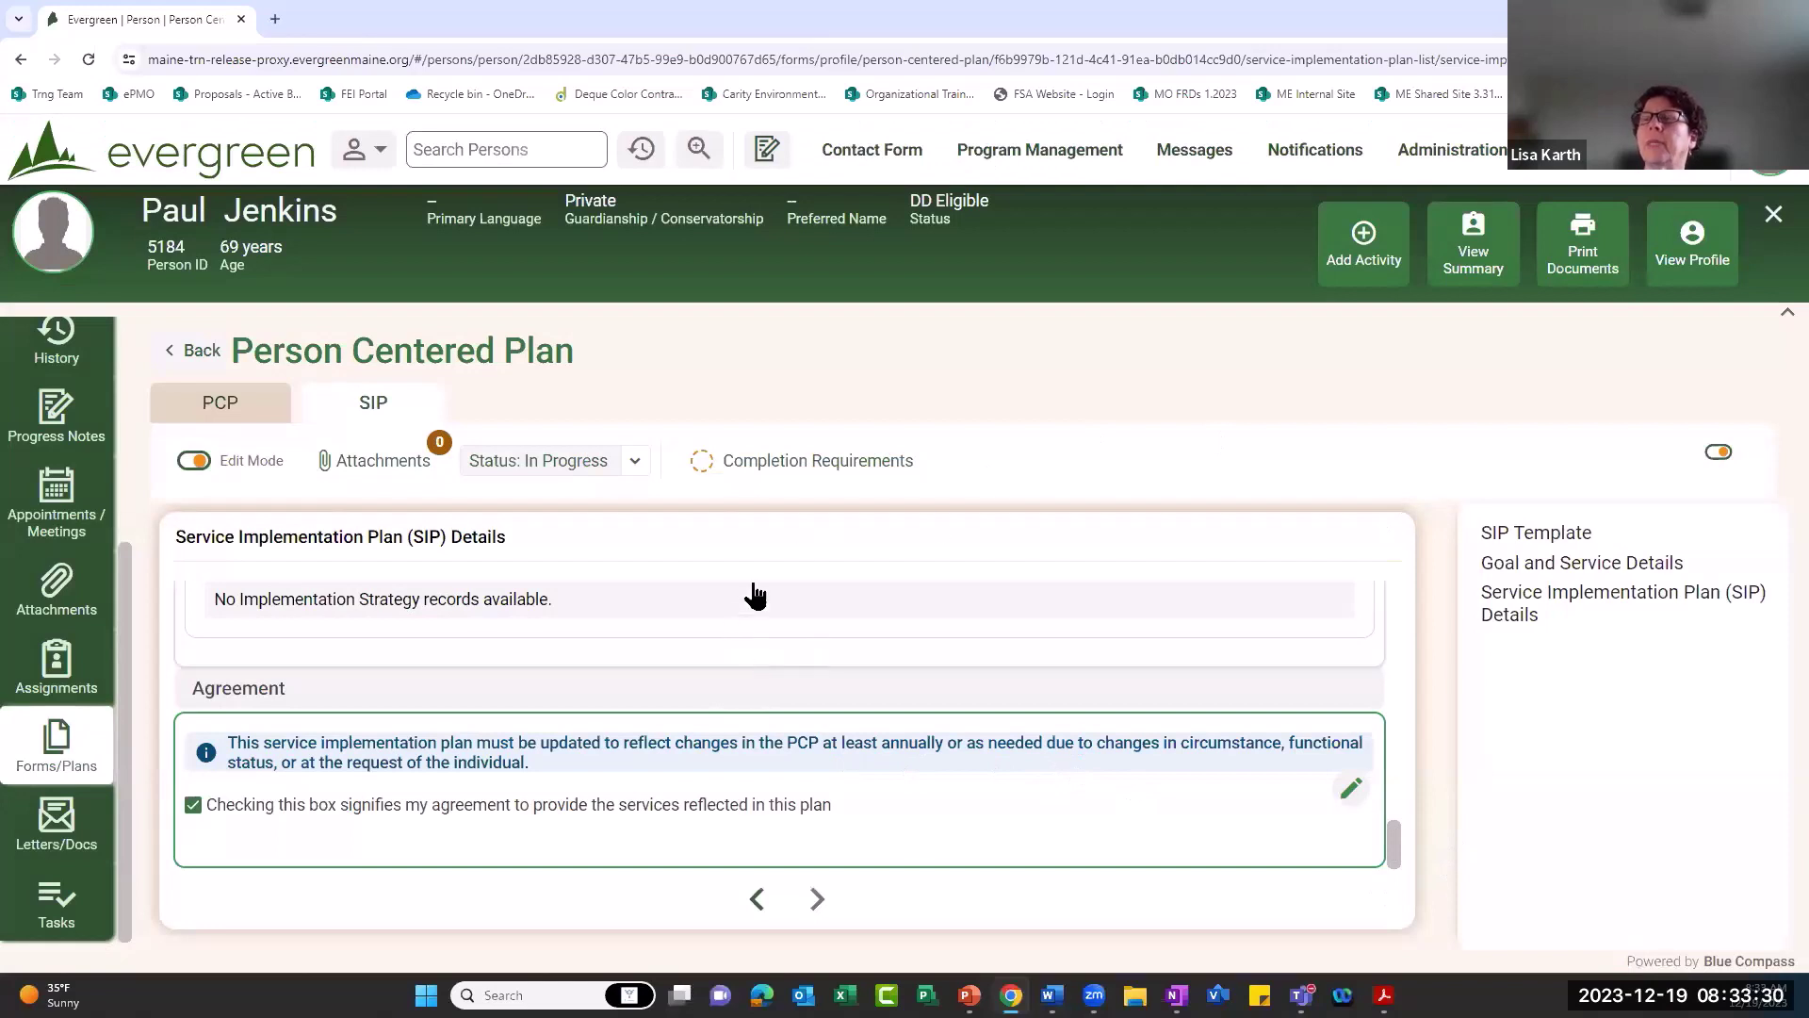
Review the remaining Completion Requirements, expanding the SIP Details group
click(812, 471)
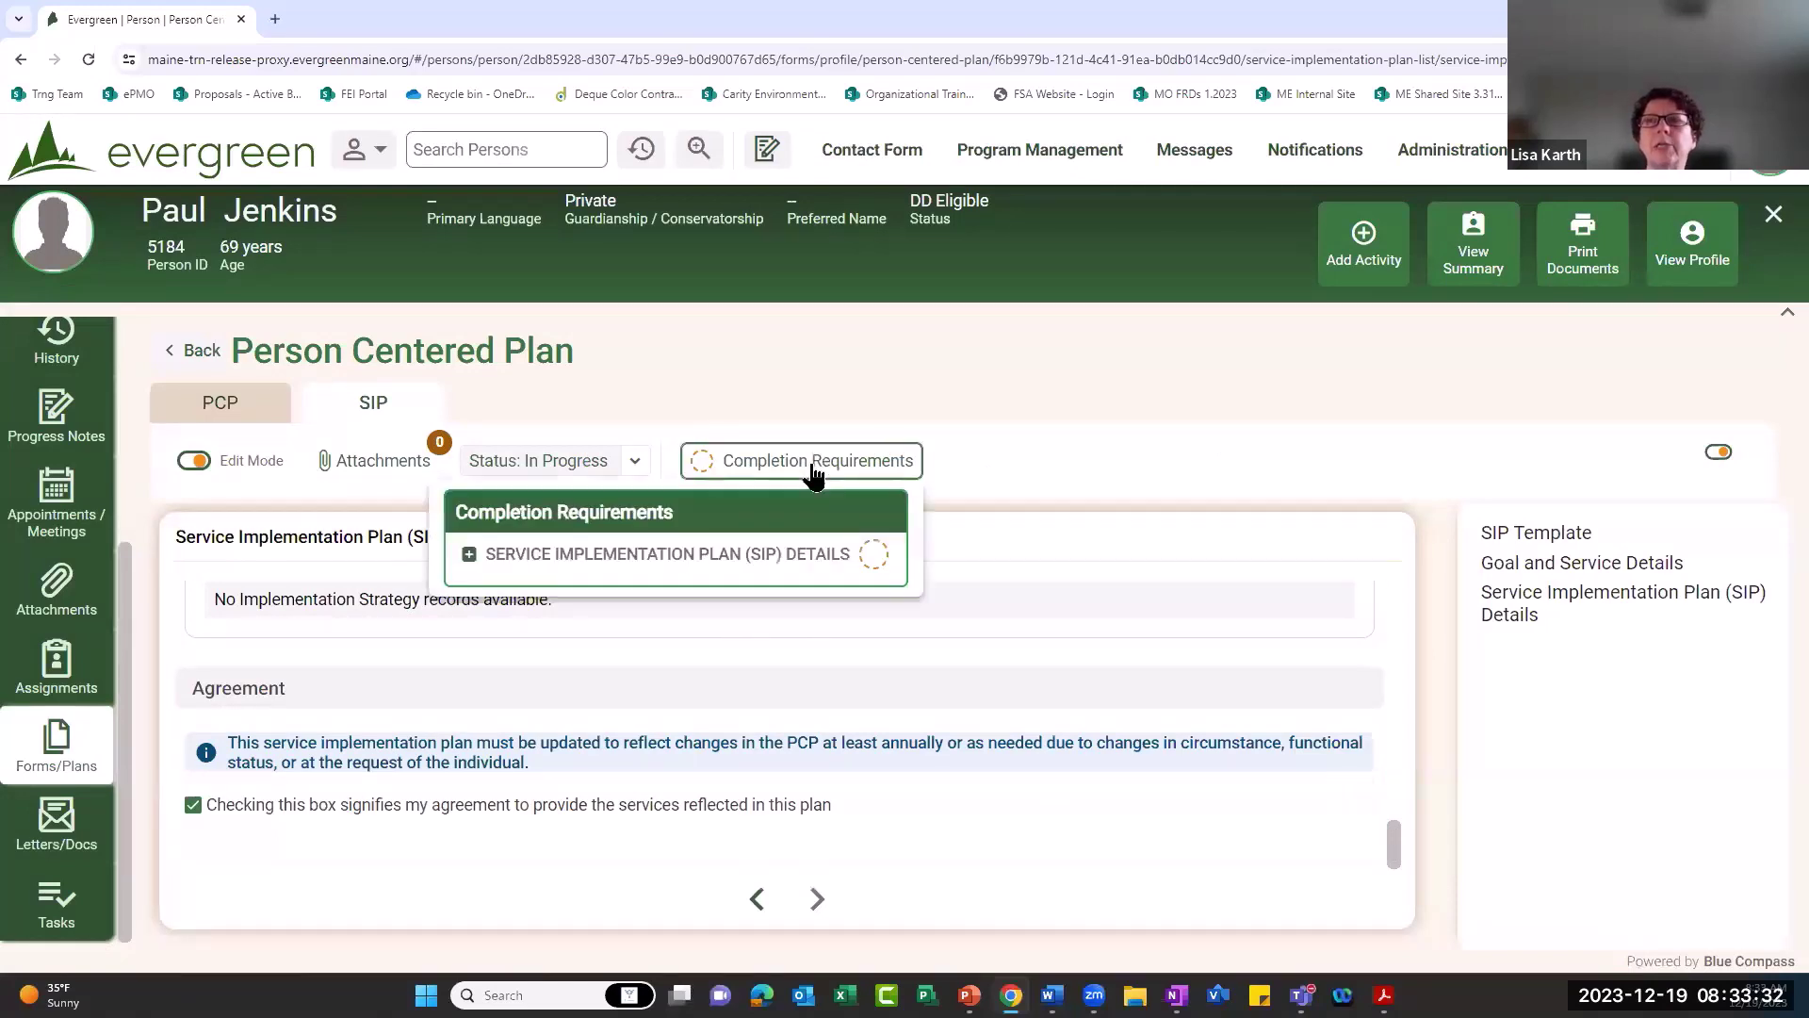
click(469, 555)
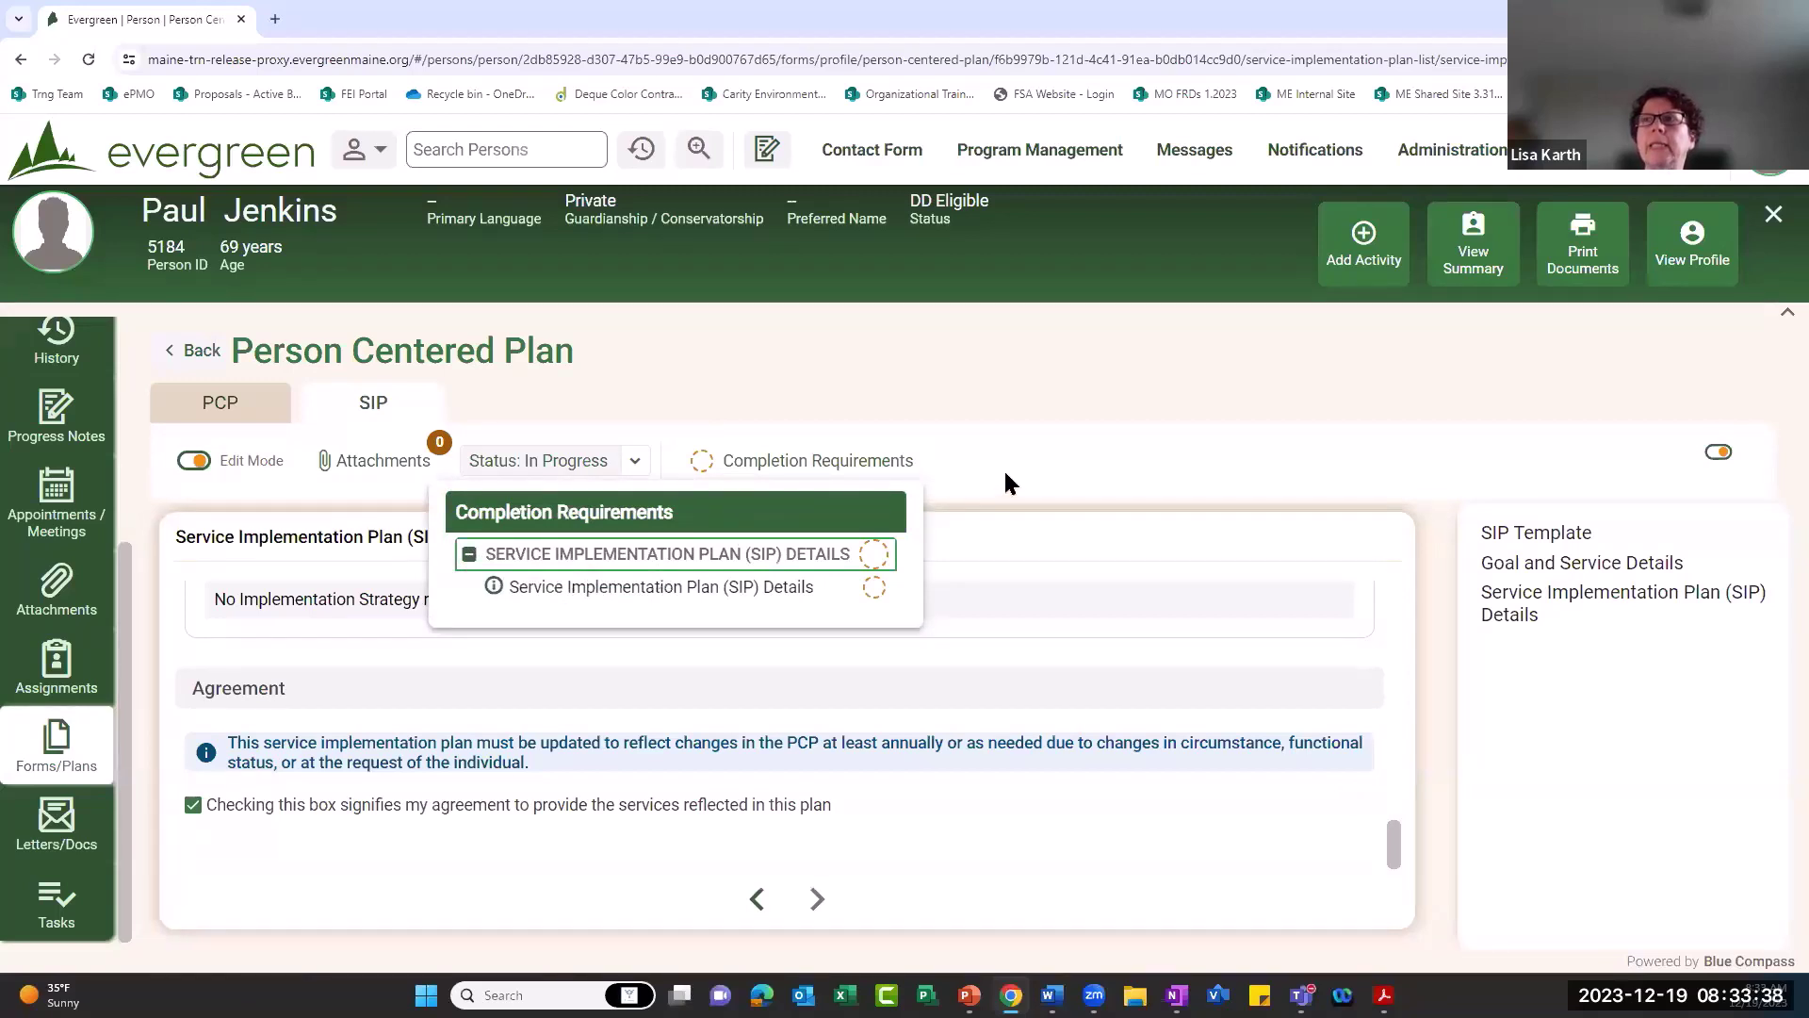
click(1056, 450)
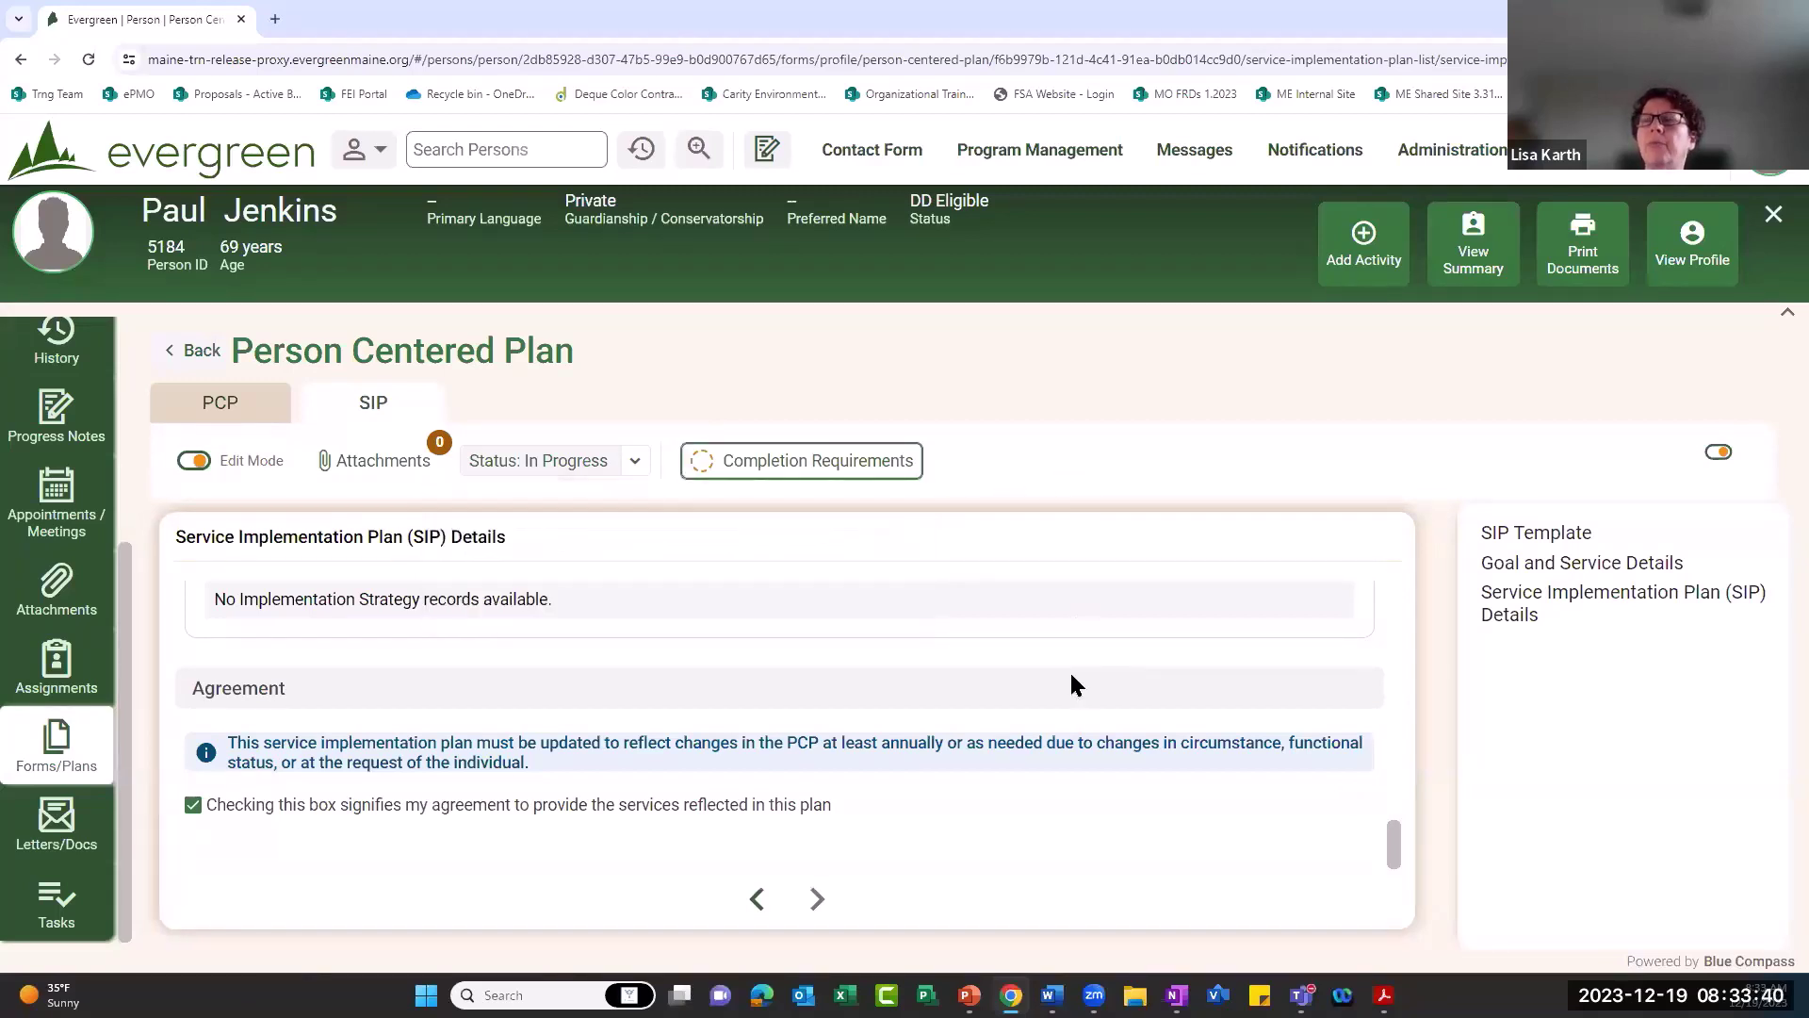
Re-save the Plan (SIP) Assurances with its 'Info' description
scroll(1071, 670, up, 3)
scroll(1070, 684, down, 5)
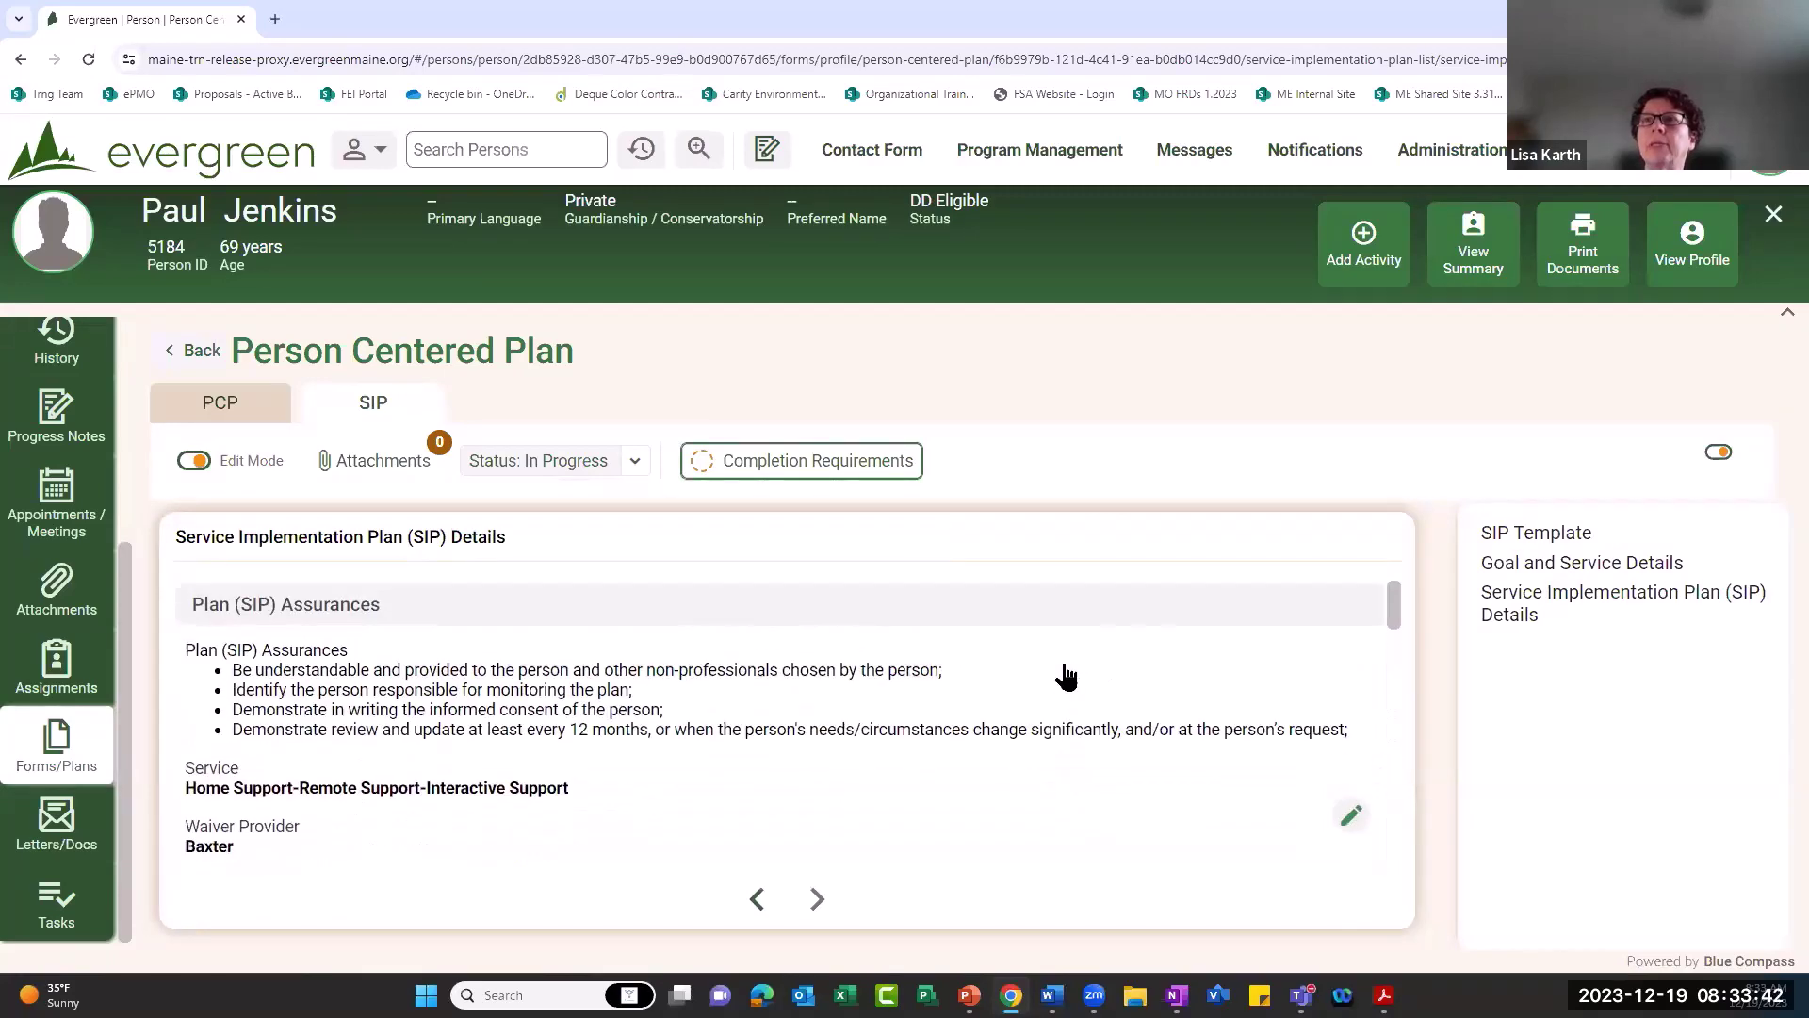
scroll(1059, 677, down, 1)
click(1300, 739)
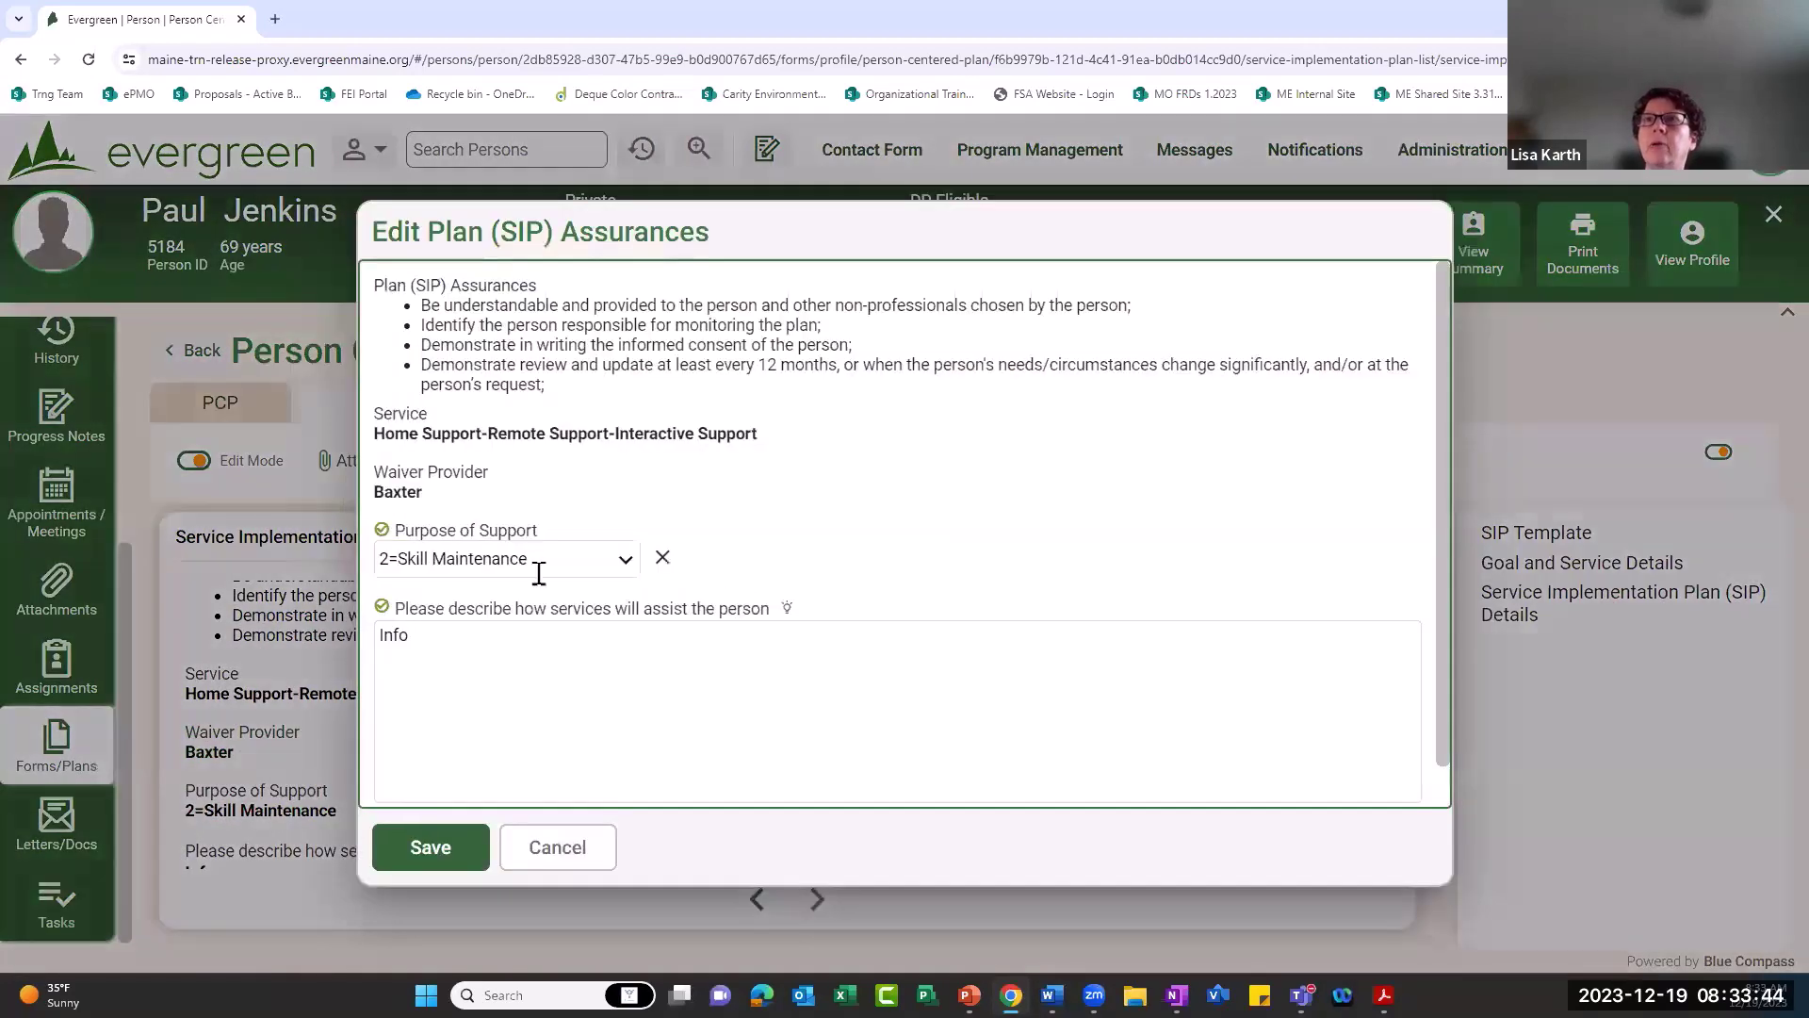
click(392, 629)
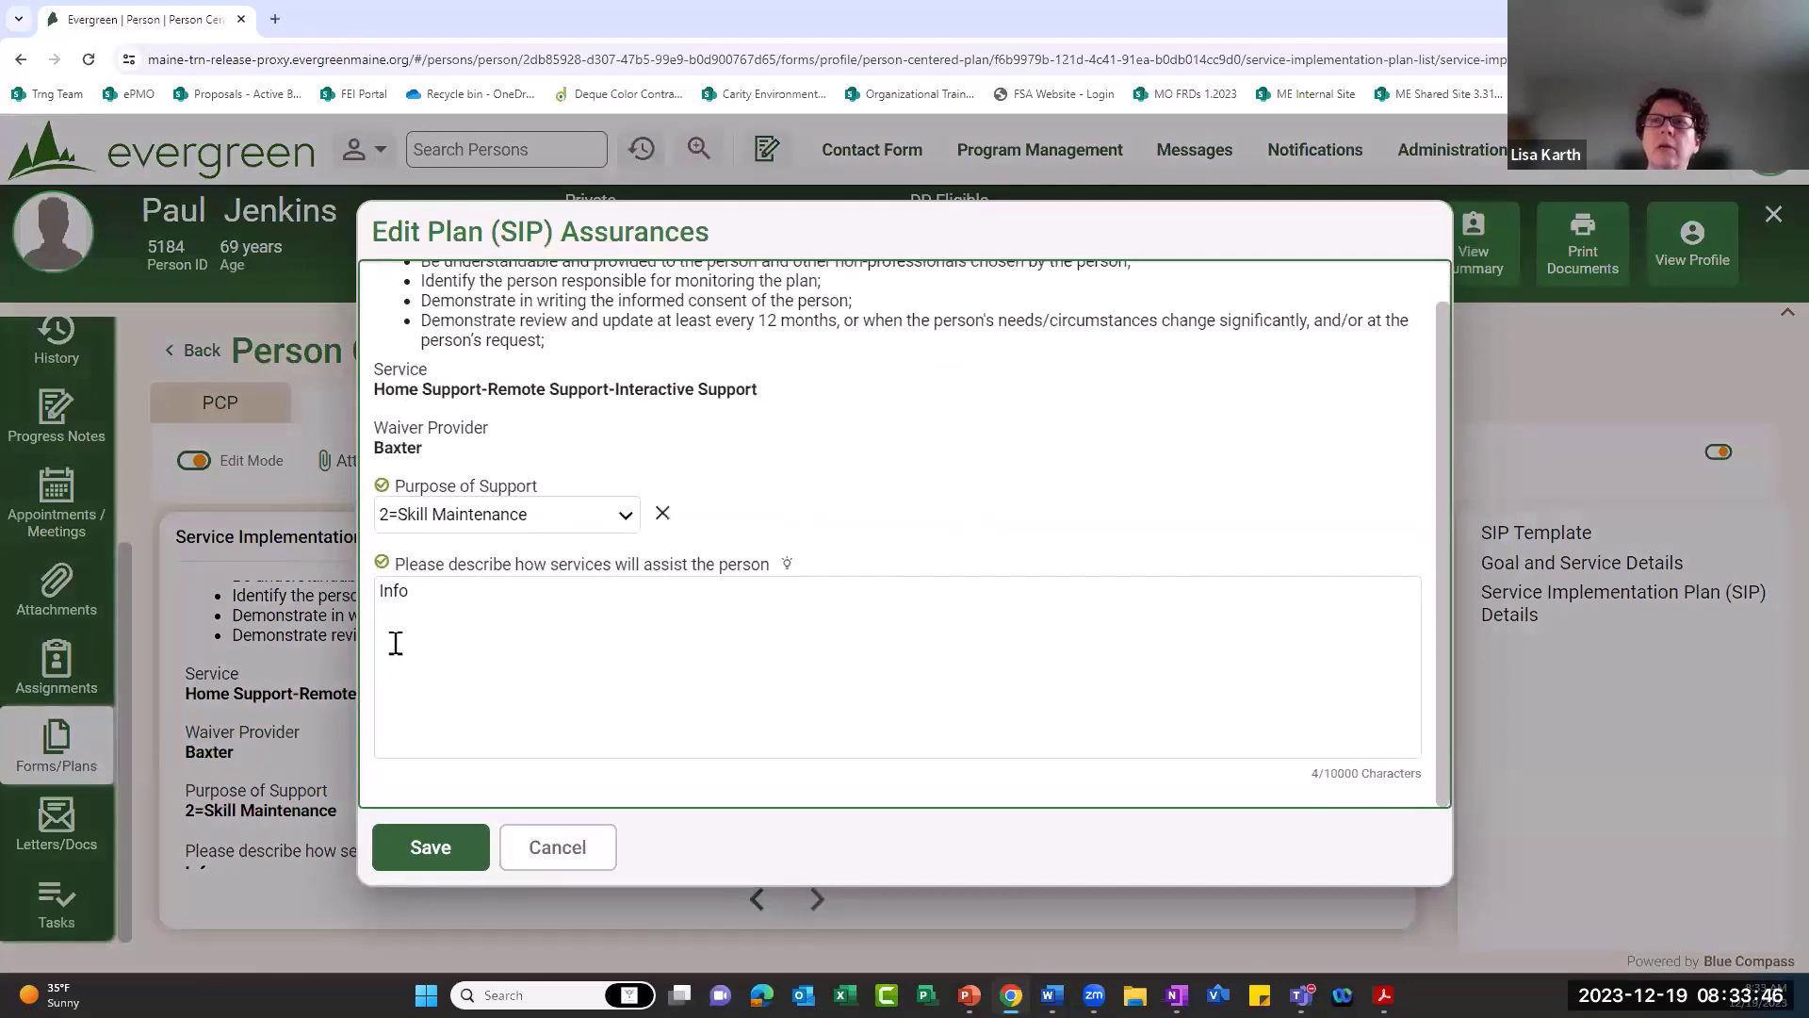
click(430, 846)
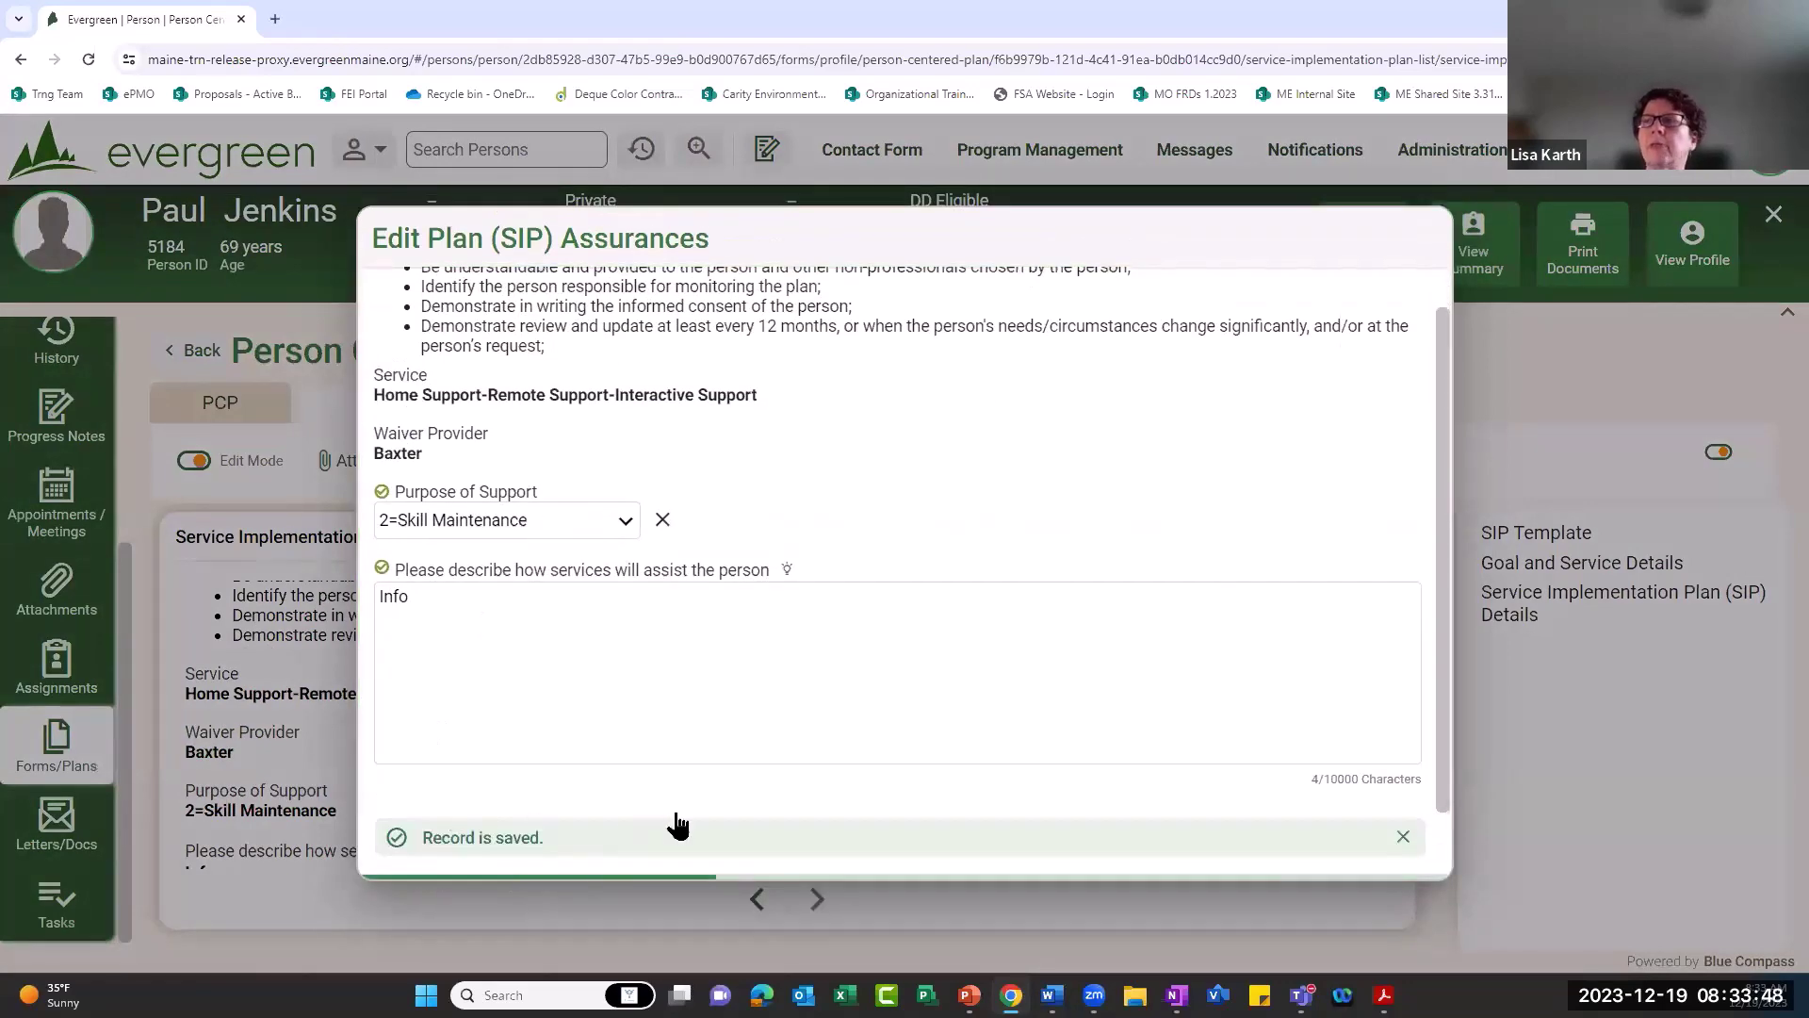
scroll(747, 771, down, 3)
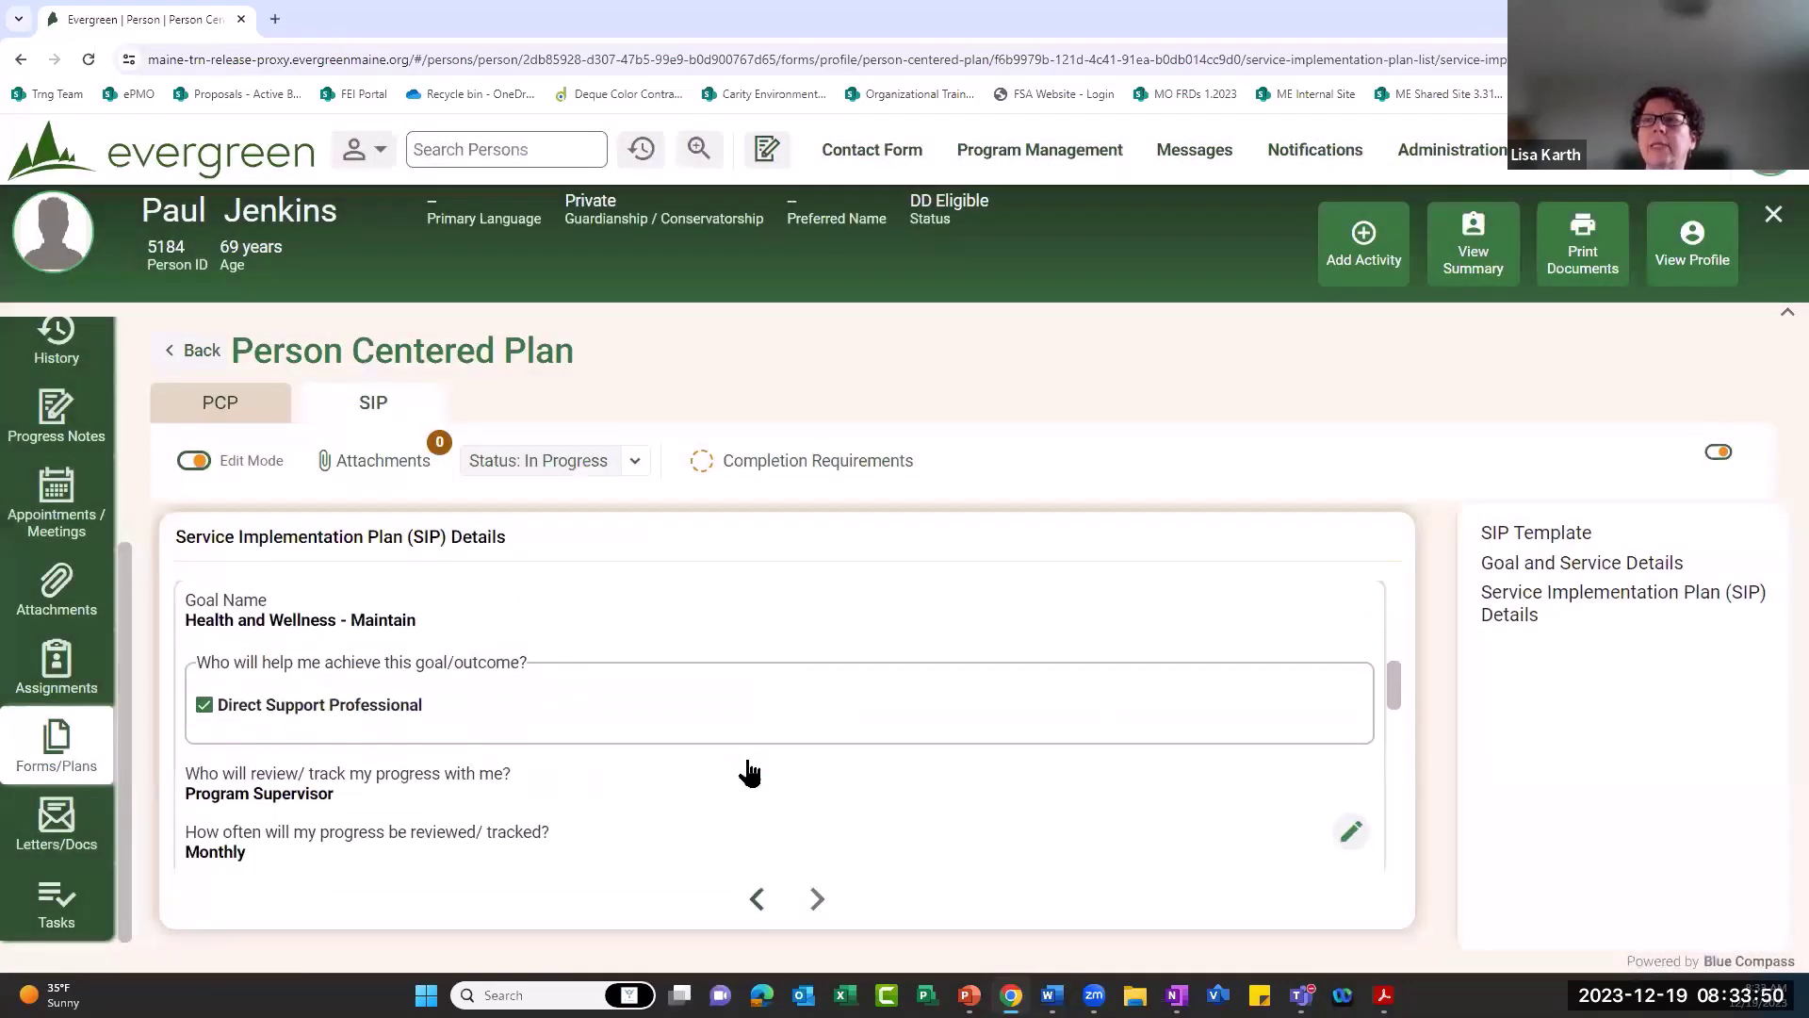
click(744, 753)
Add the implementation strategy 'Info' to the Health and Wellness - Maintain goal and save
scroll(680, 637, down, 4)
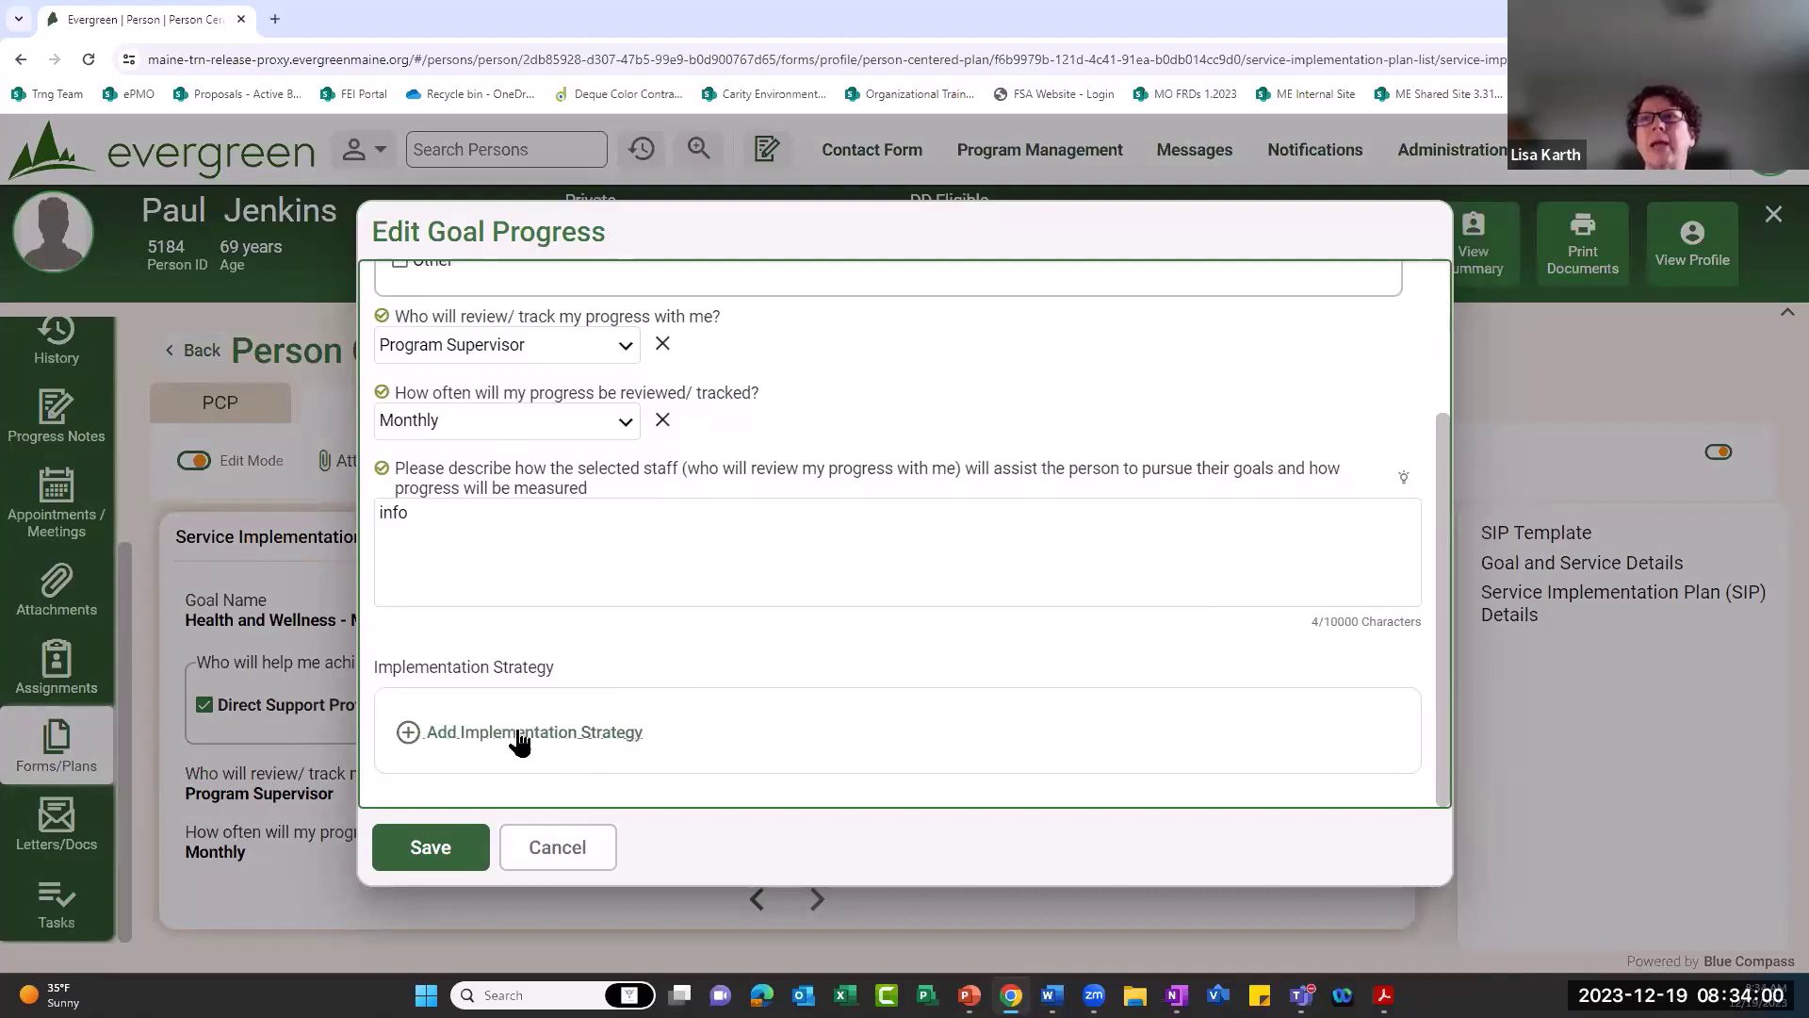
click(519, 734)
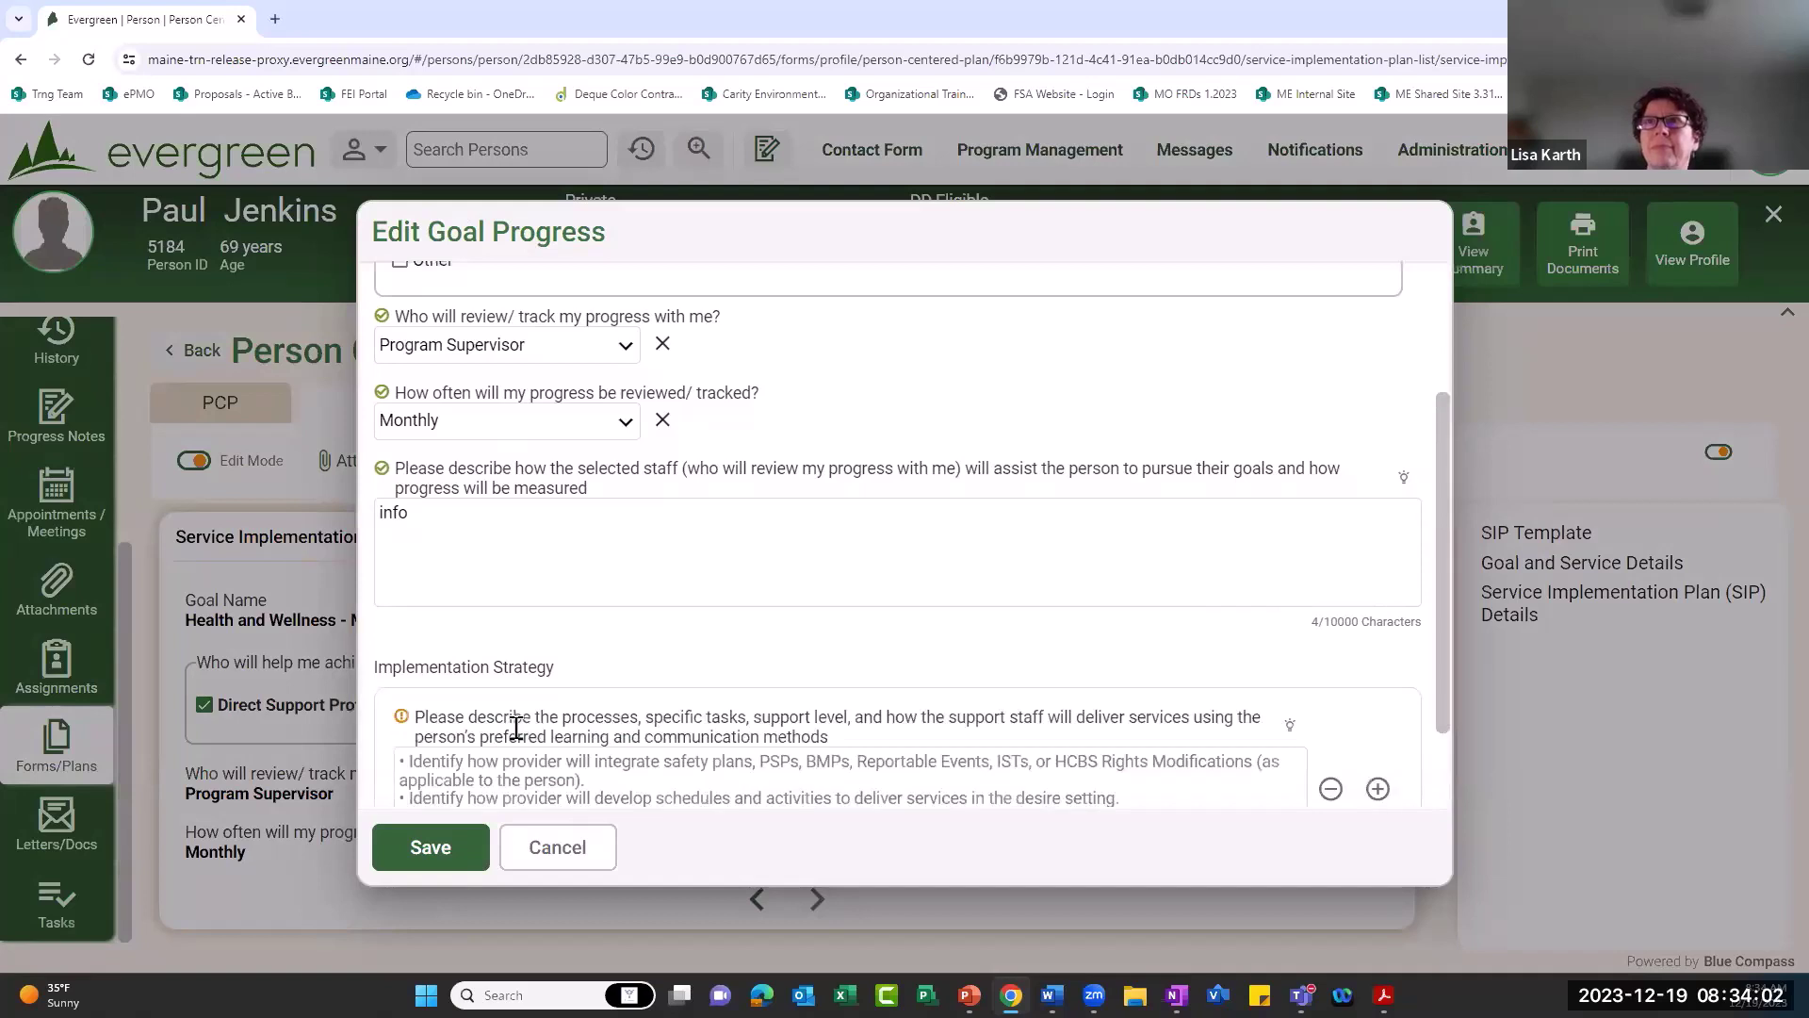
scroll(544, 737, down, 1)
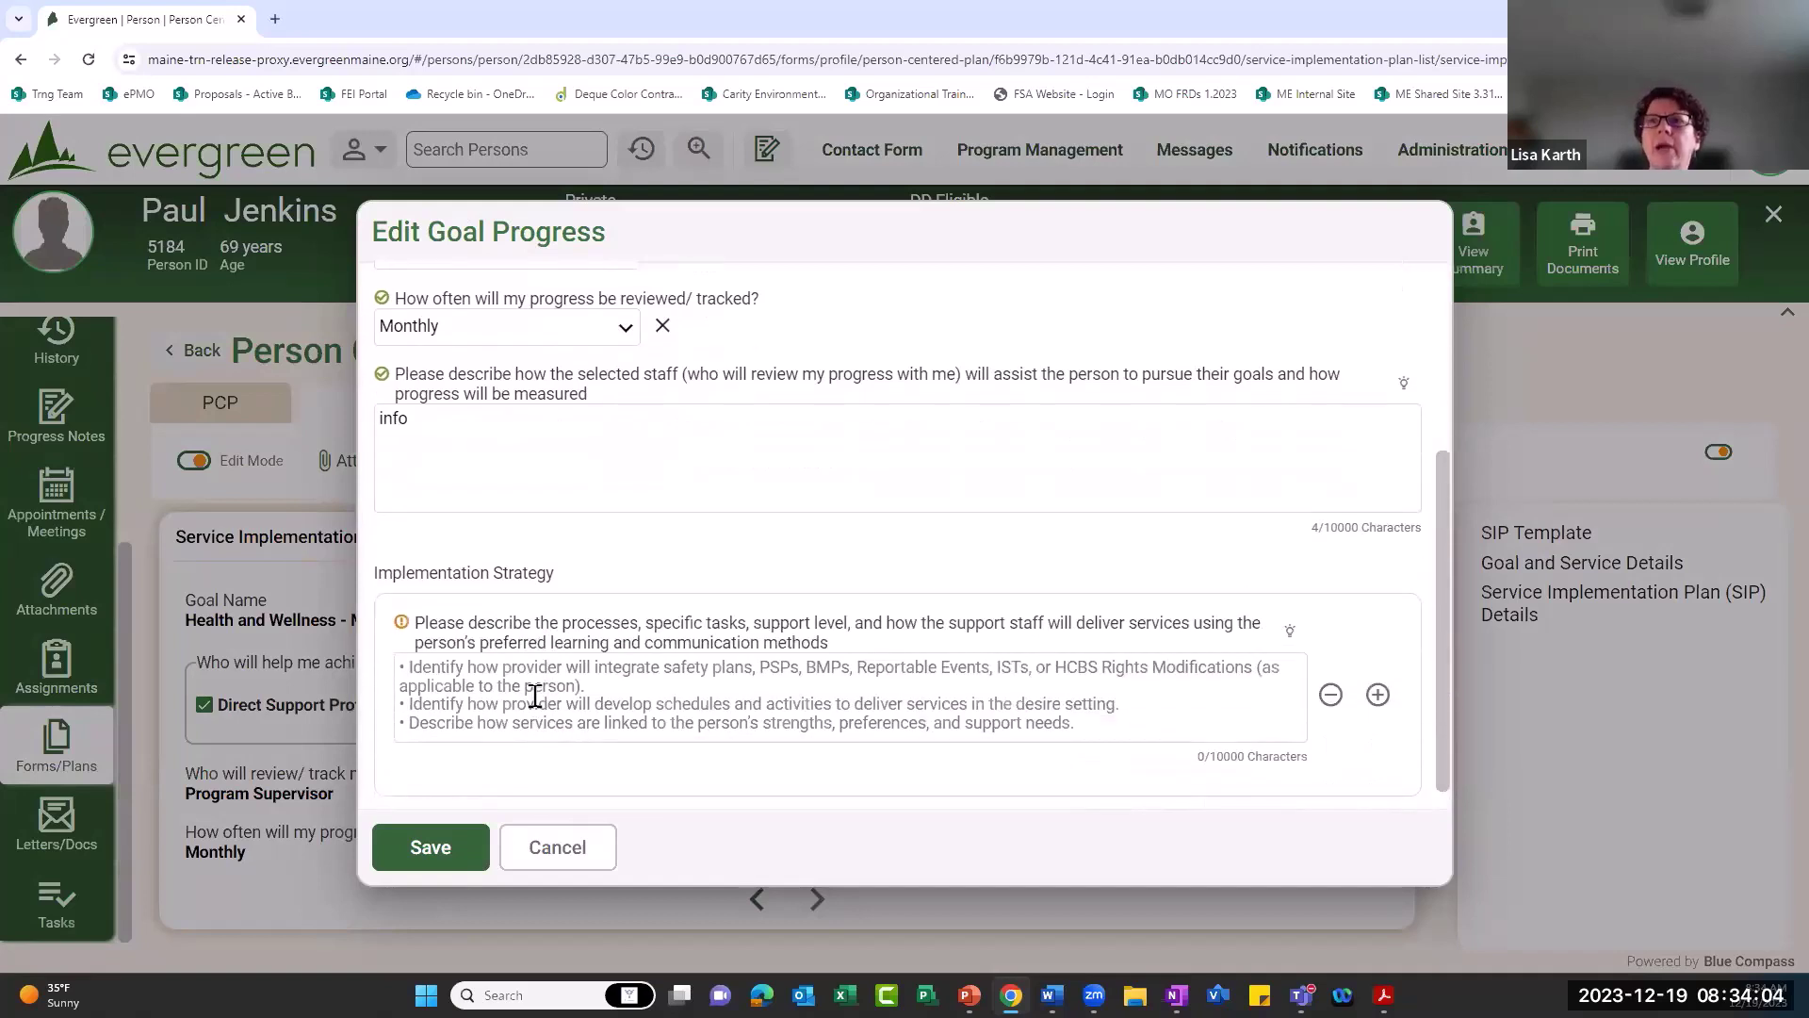
click(533, 691)
text(Info)
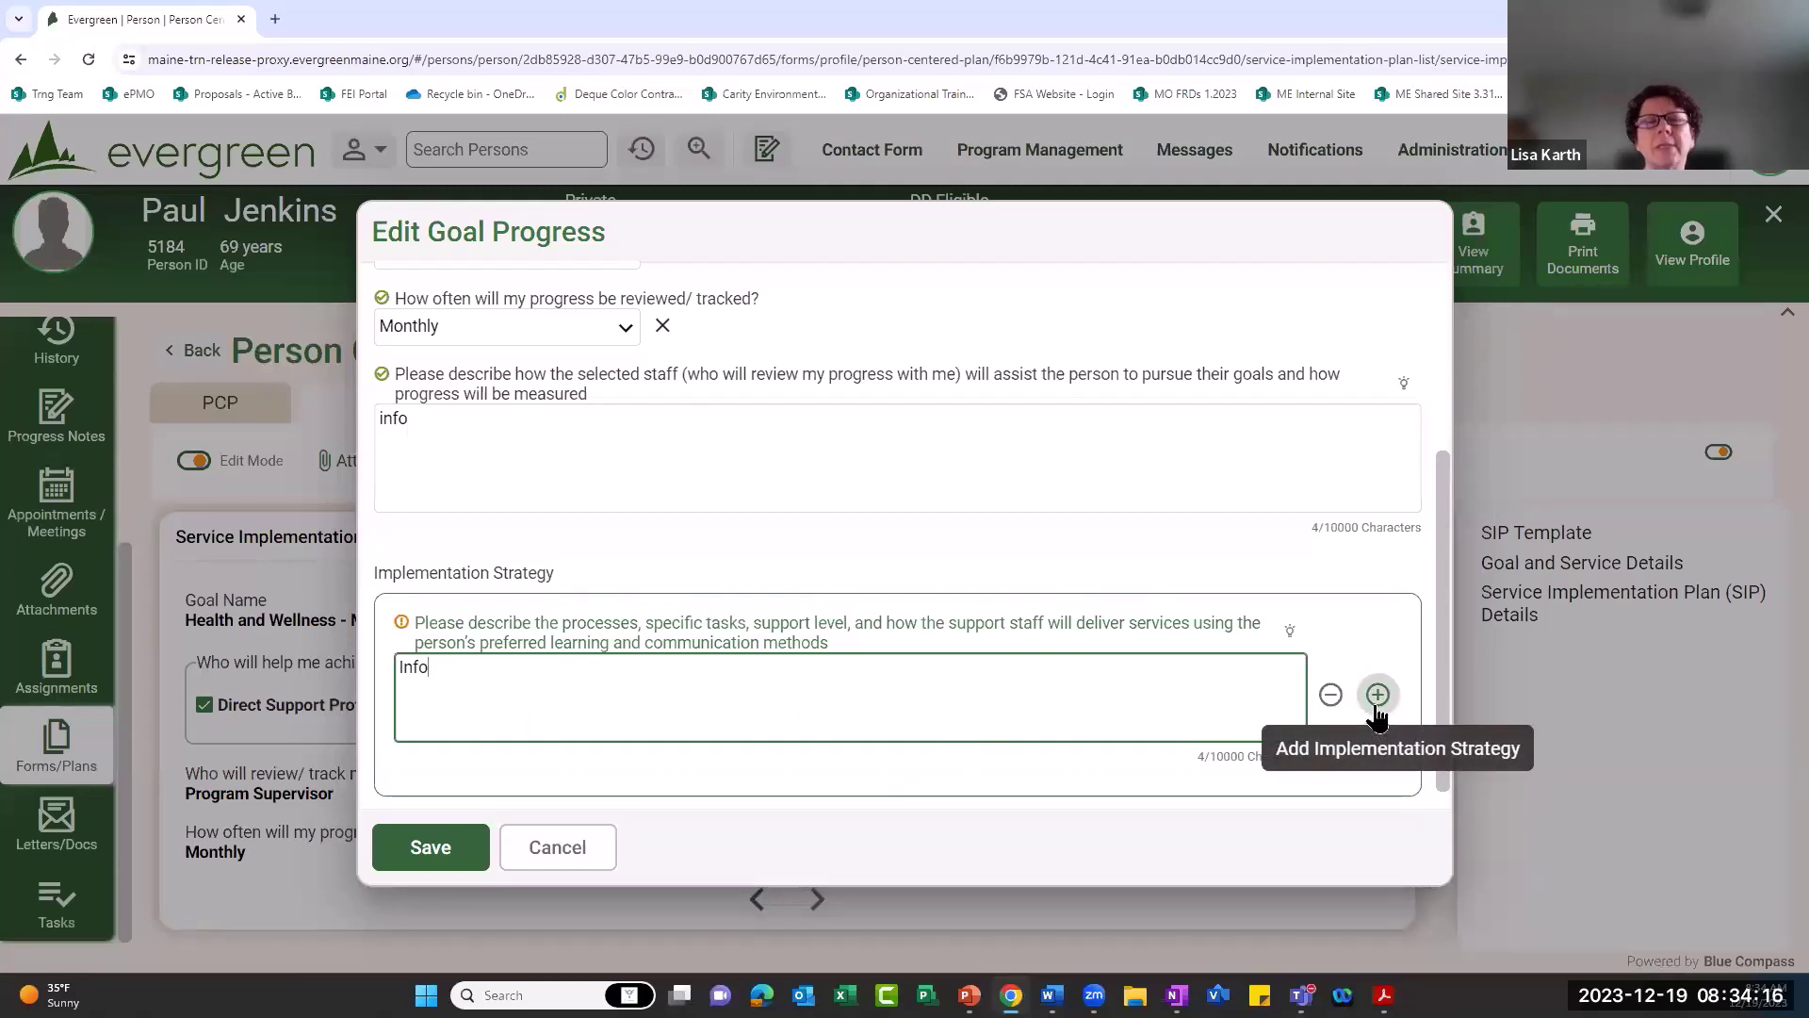
click(452, 850)
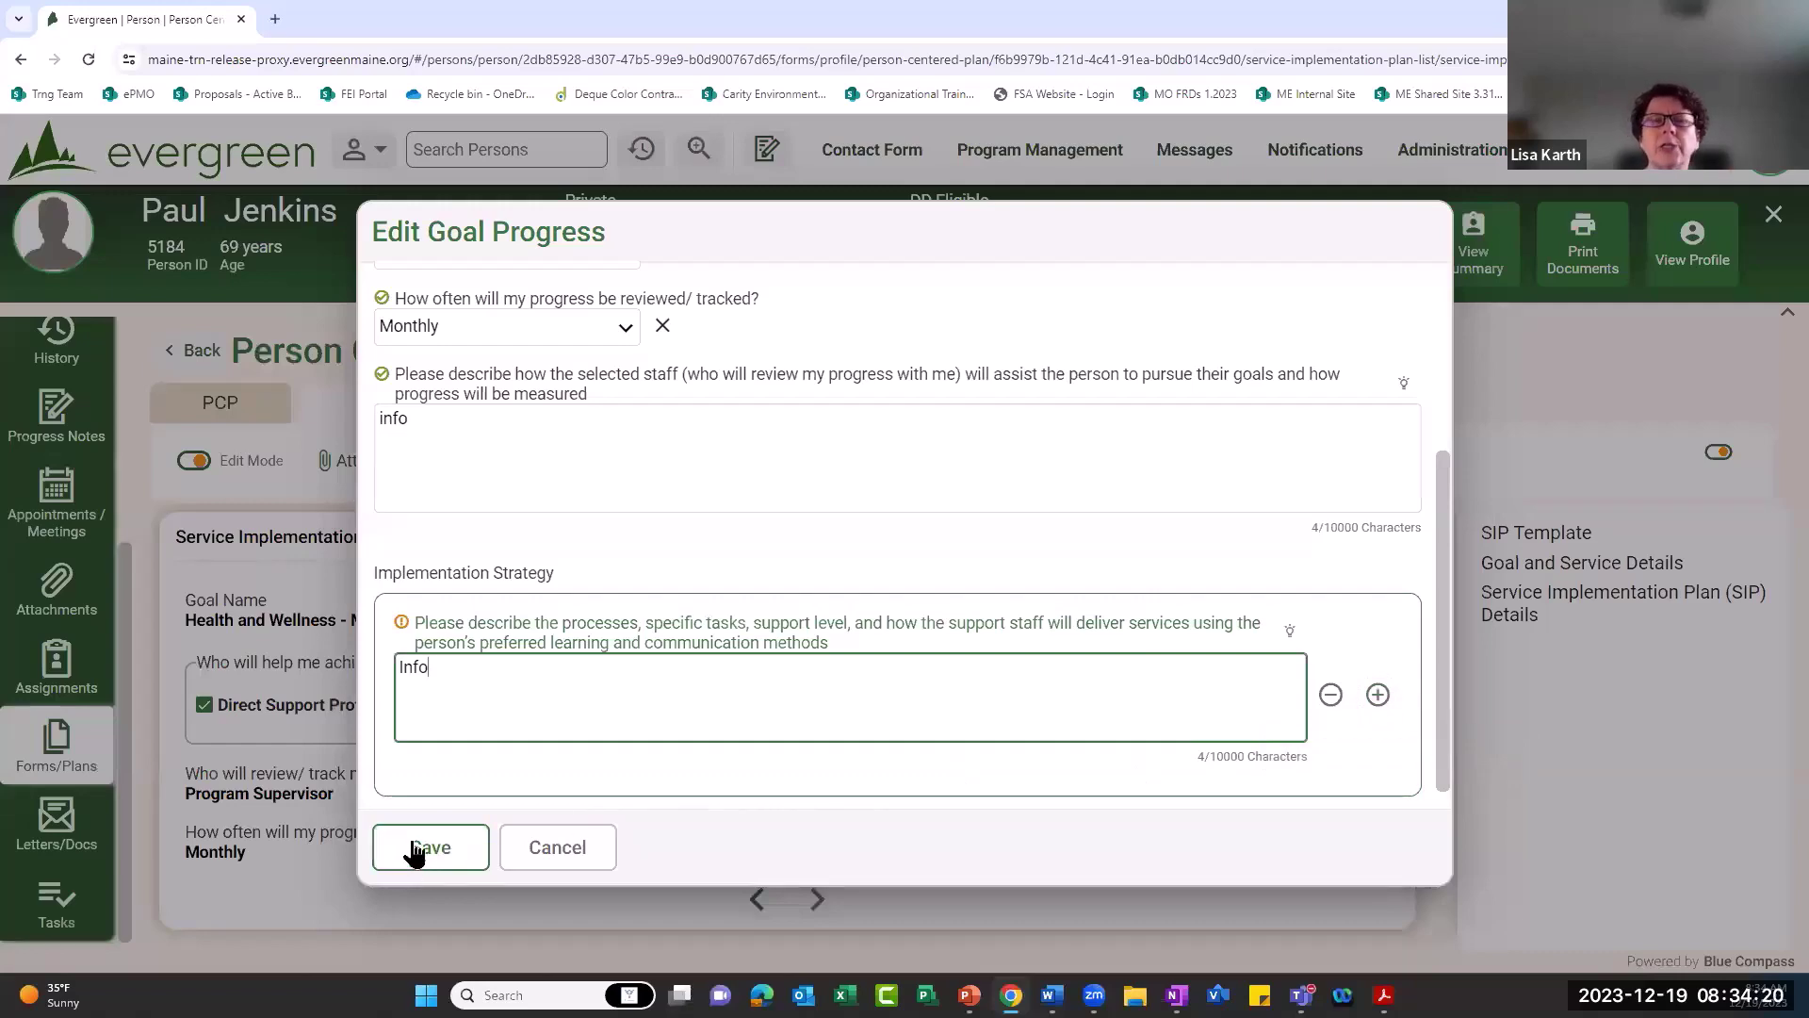
click(418, 848)
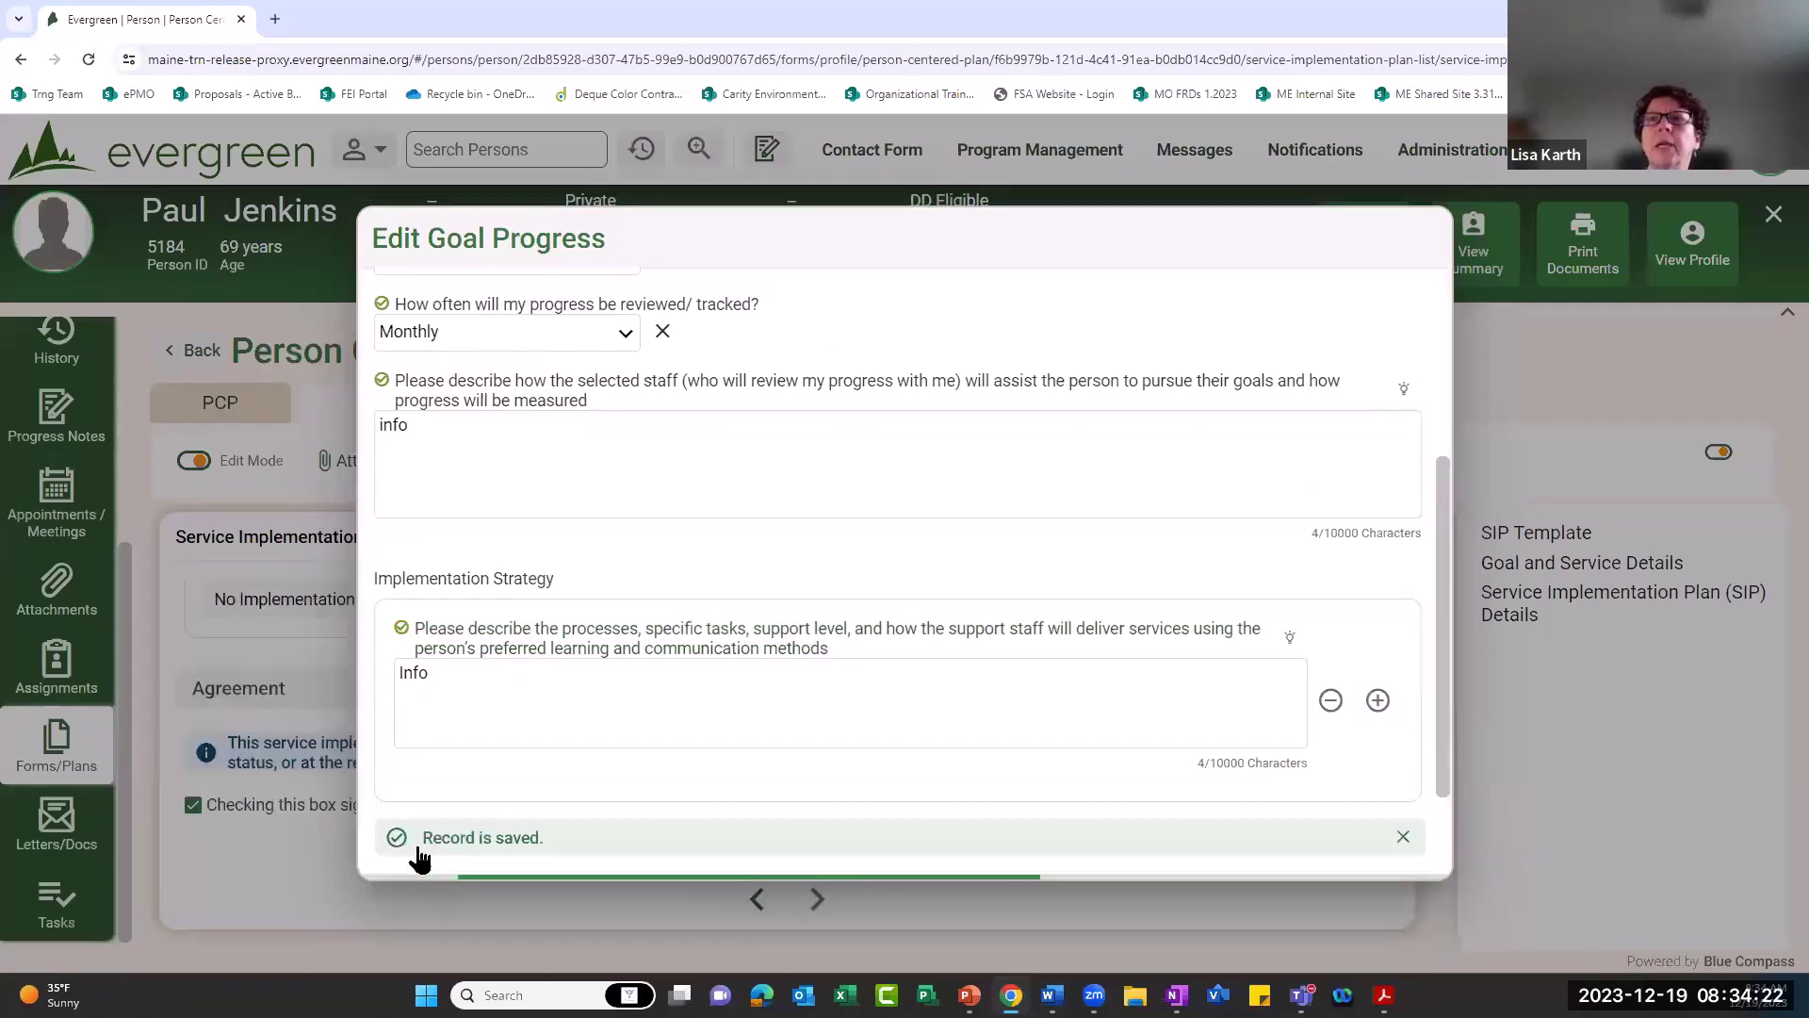
Add the implementation strategy 'Info' to the Advocacy - Change goal and save
scroll(702, 697, down, 1)
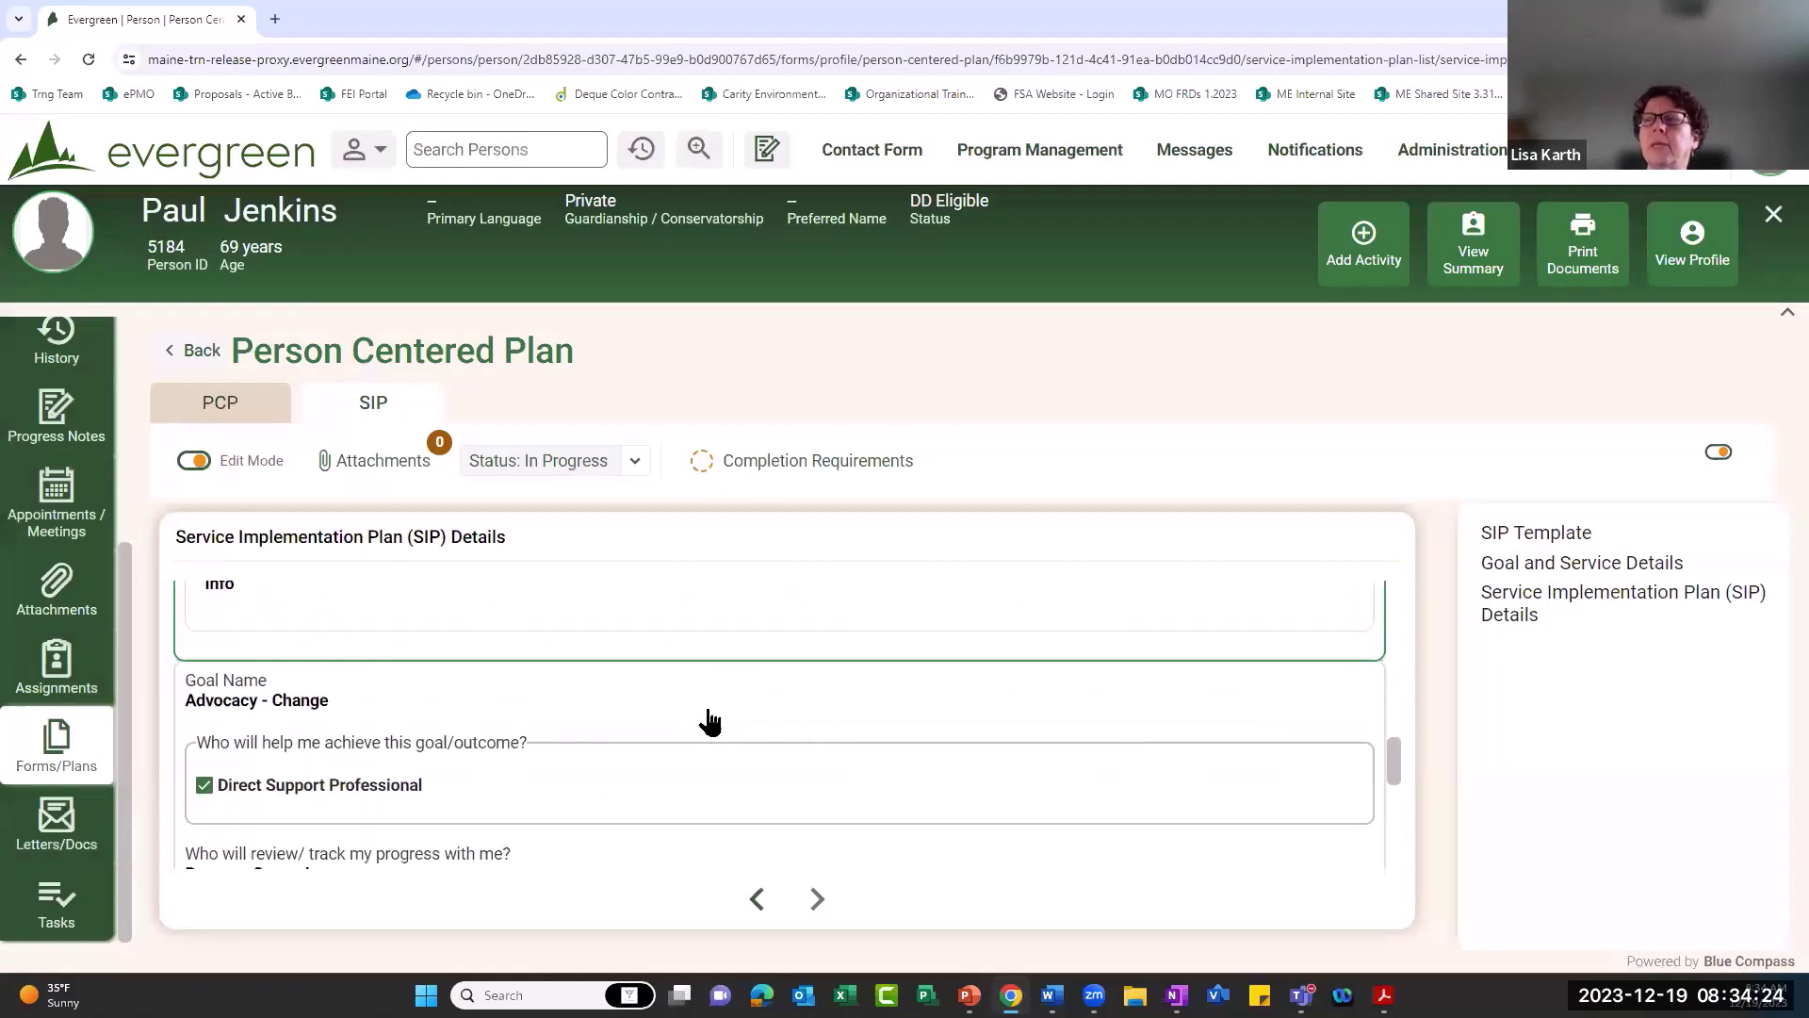
scroll(707, 716, down, 5)
scroll(708, 725, up, 2)
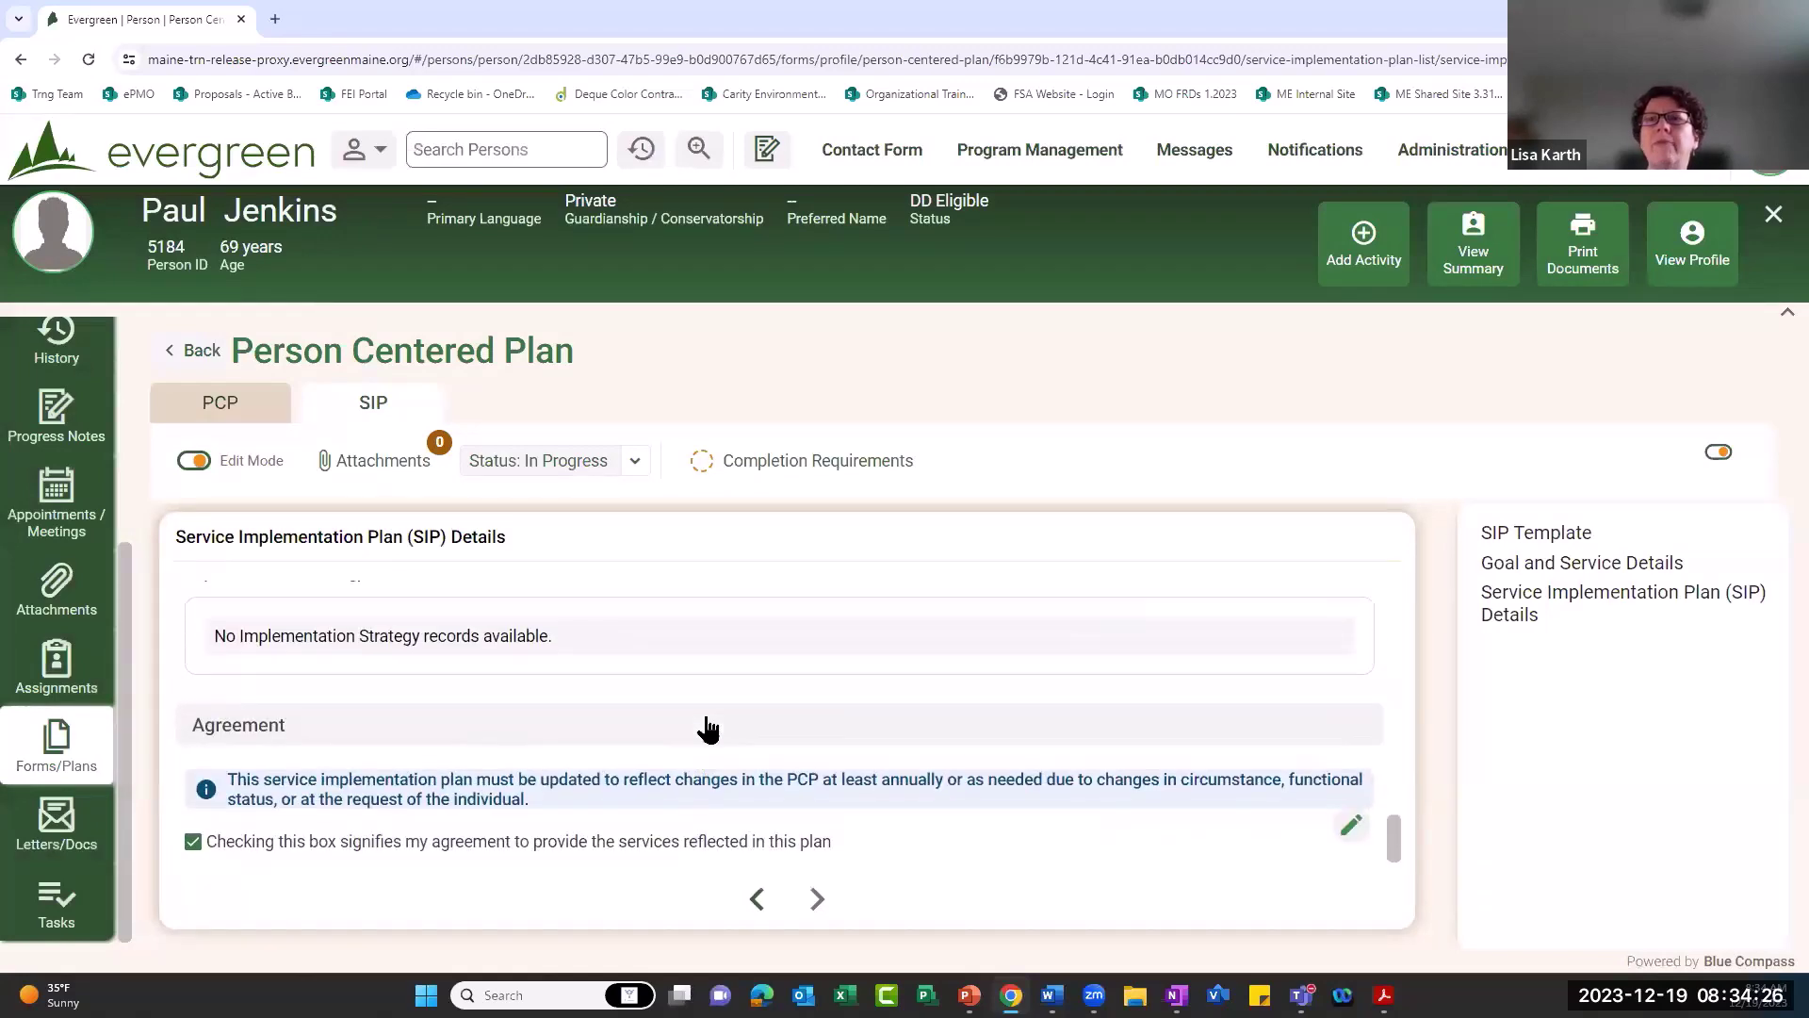
click(704, 716)
scroll(697, 651, down, 2)
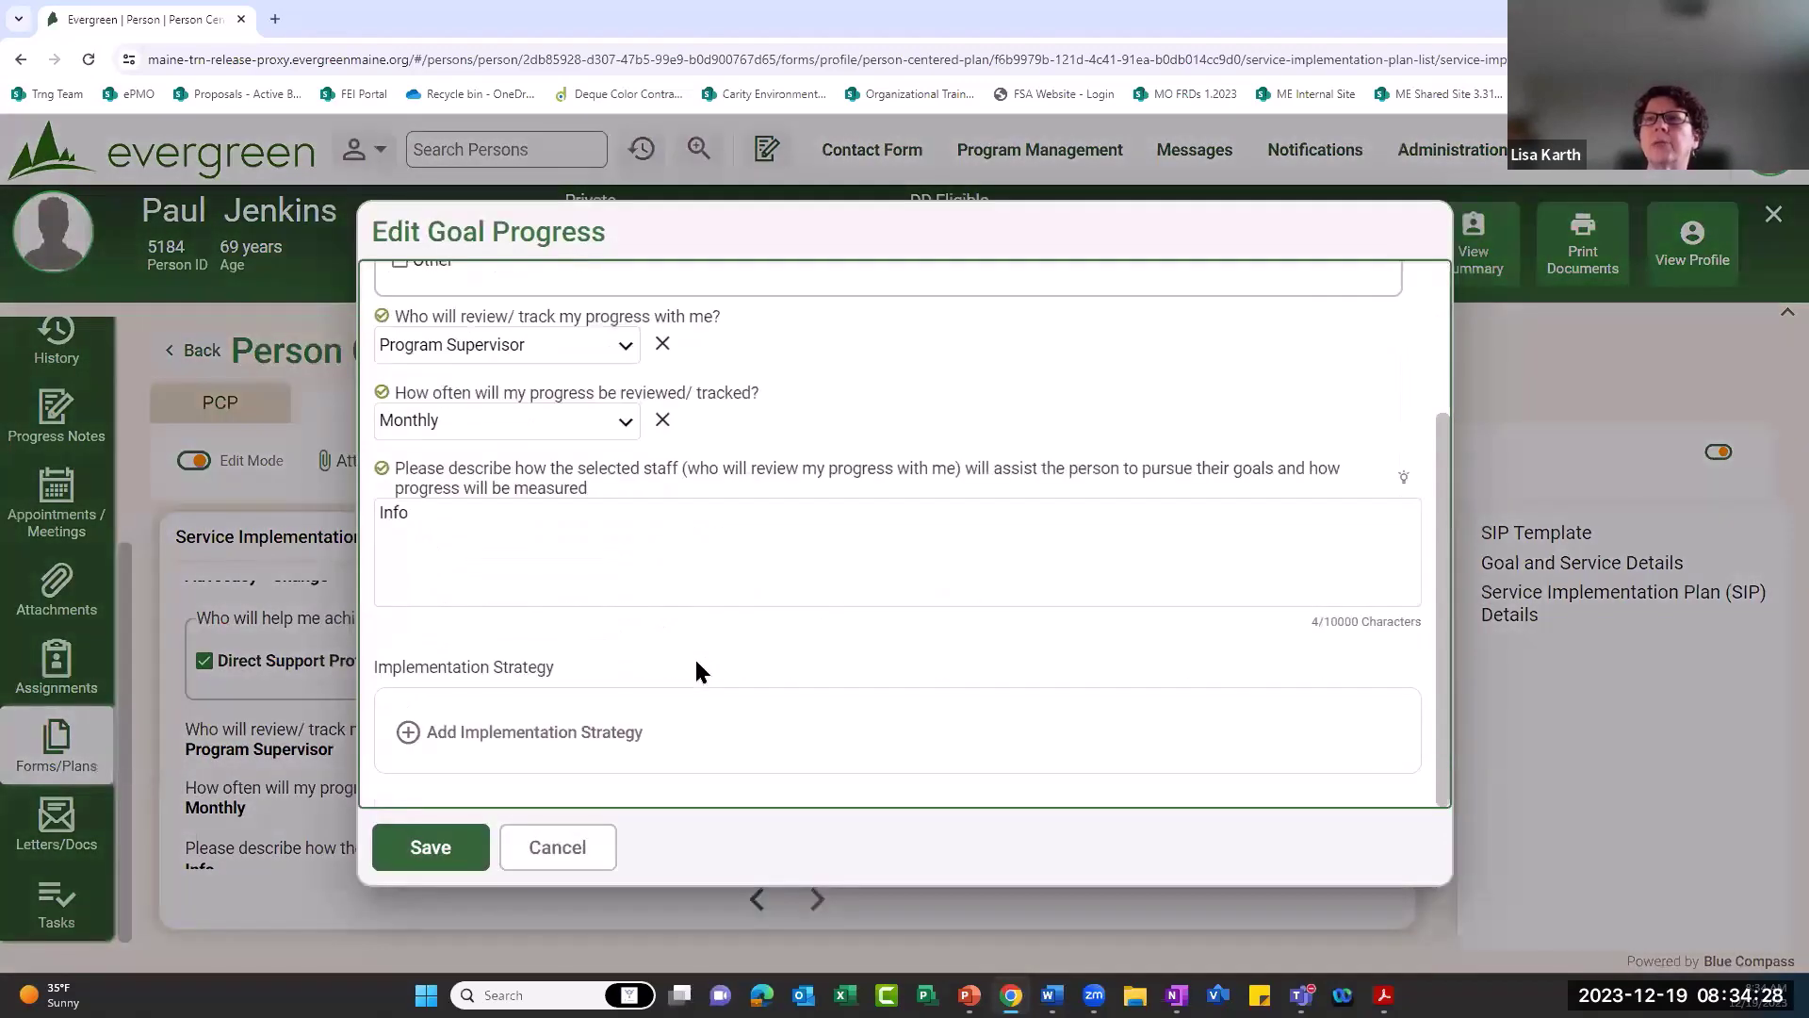
click(545, 736)
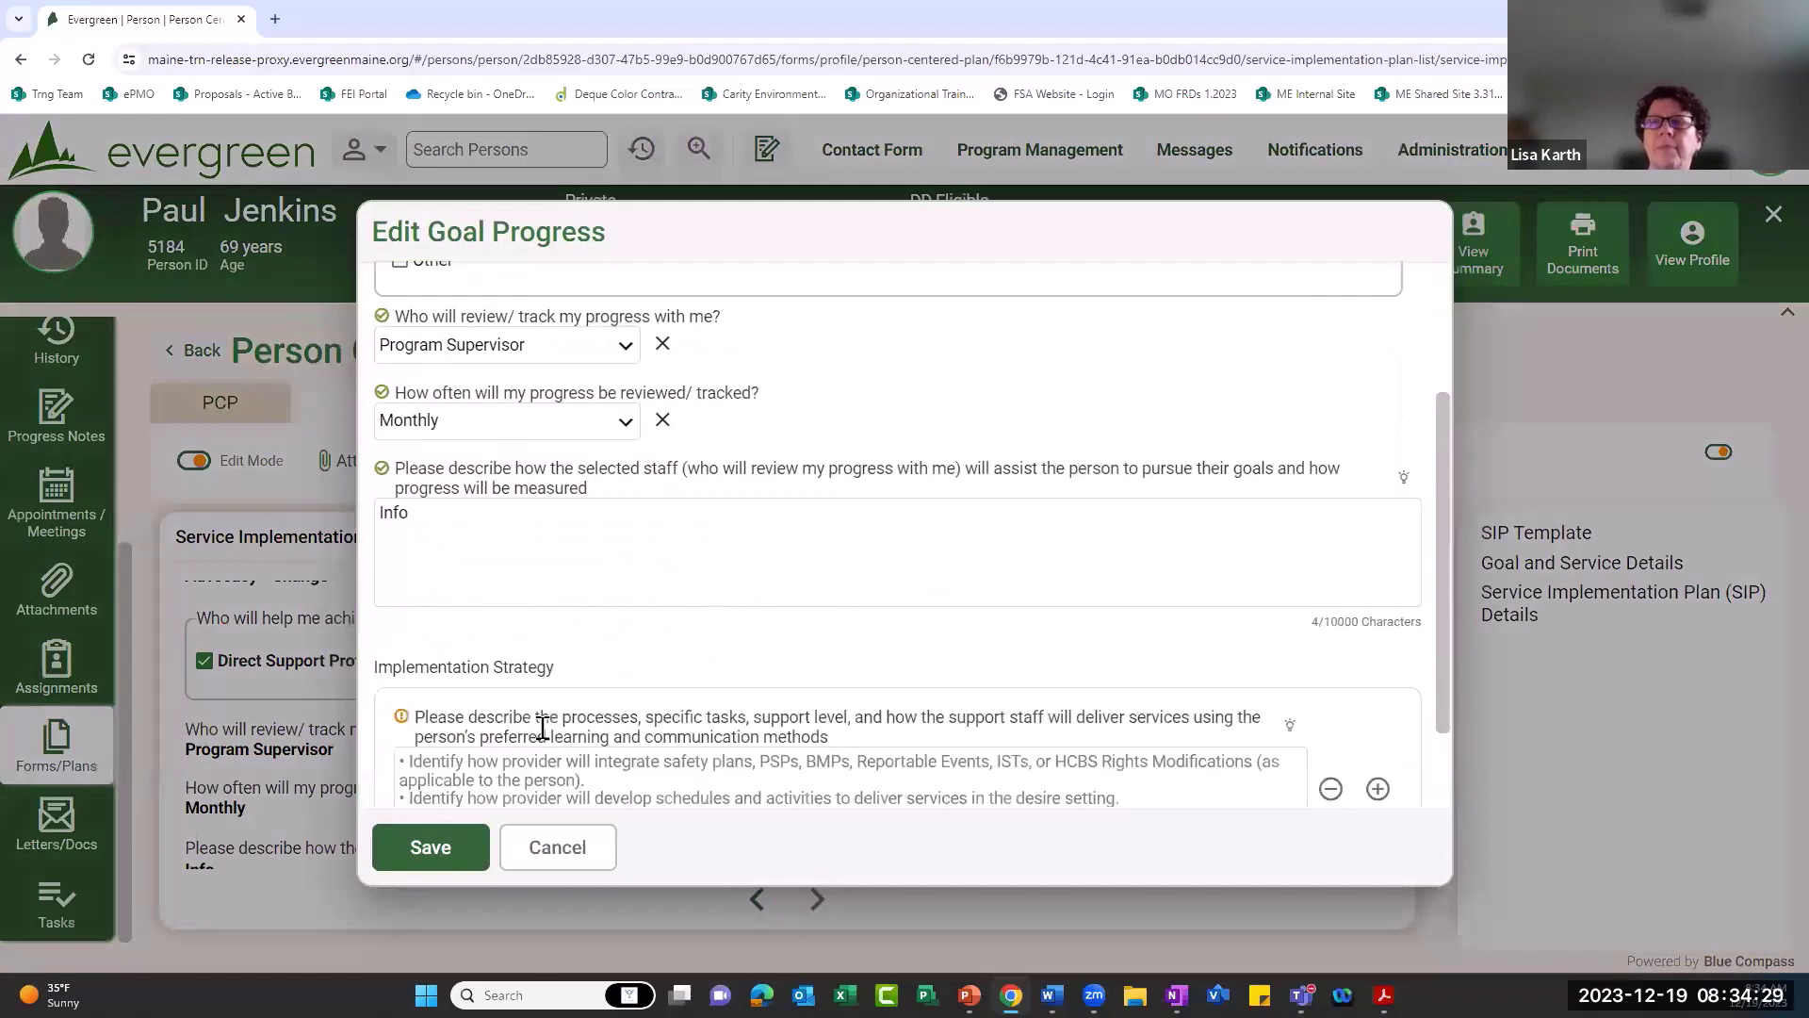
click(521, 771)
text(Info)
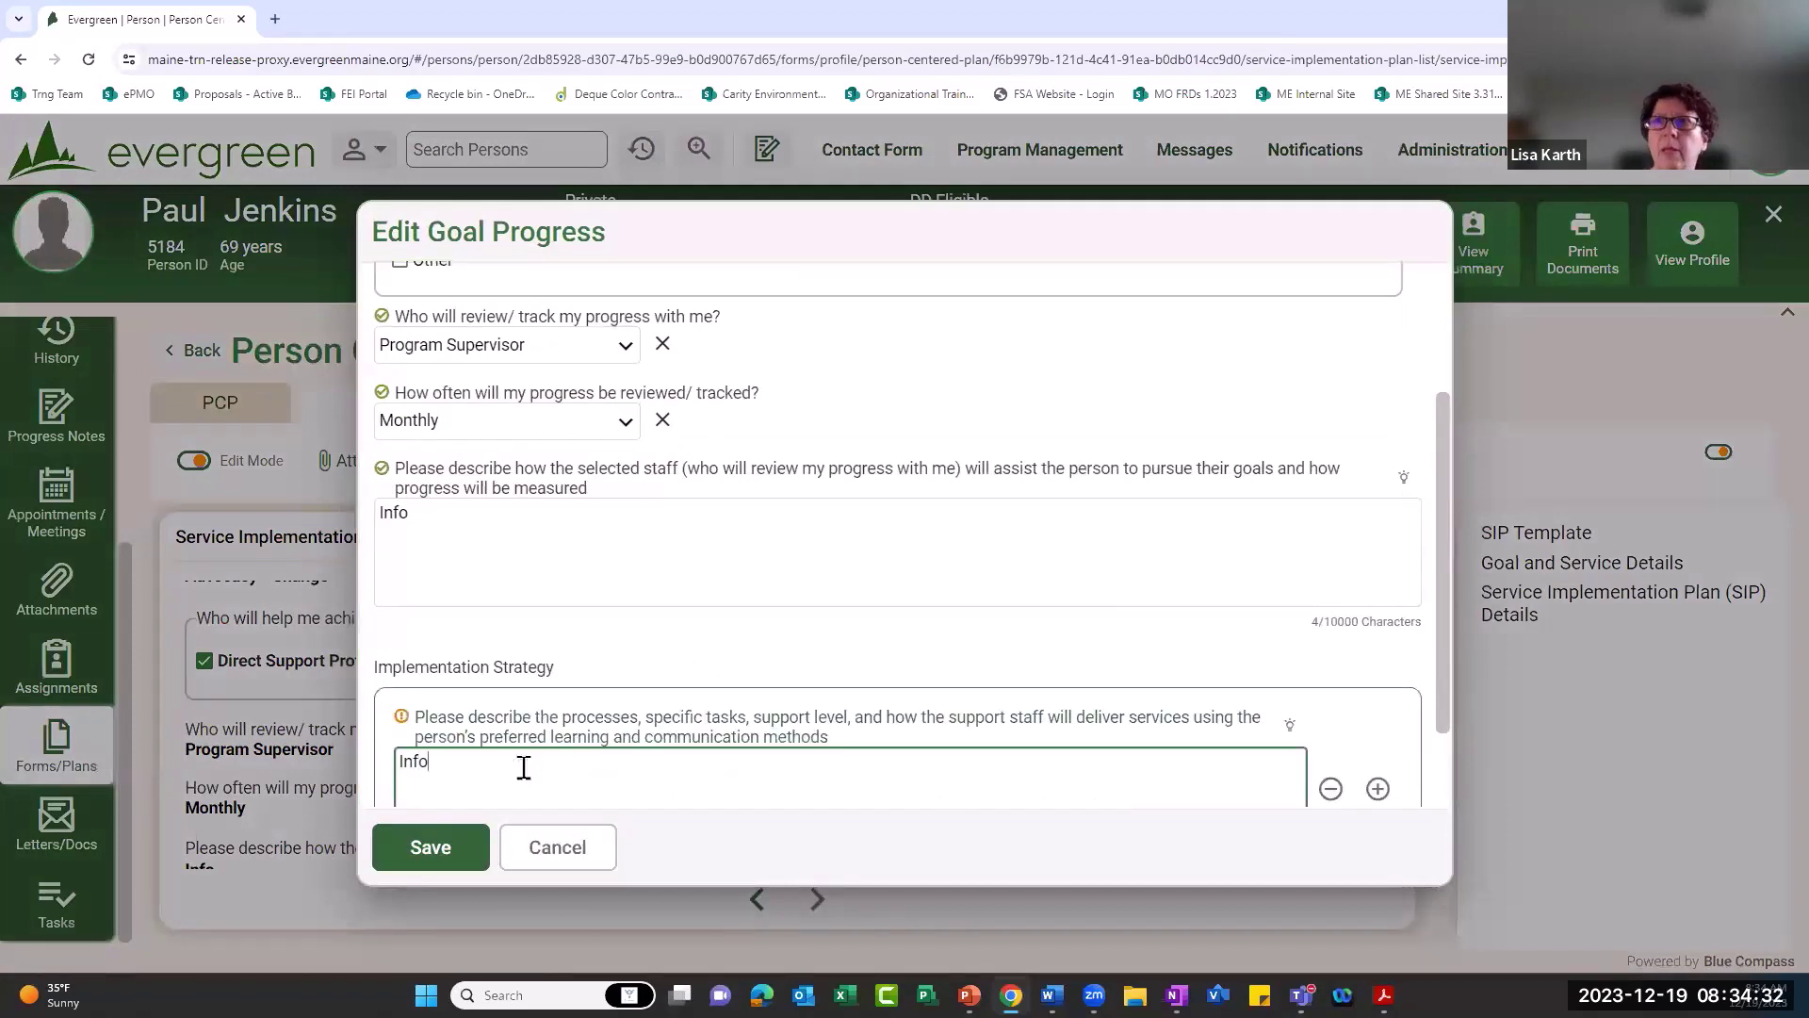
scroll(517, 759, down, 1)
click(431, 847)
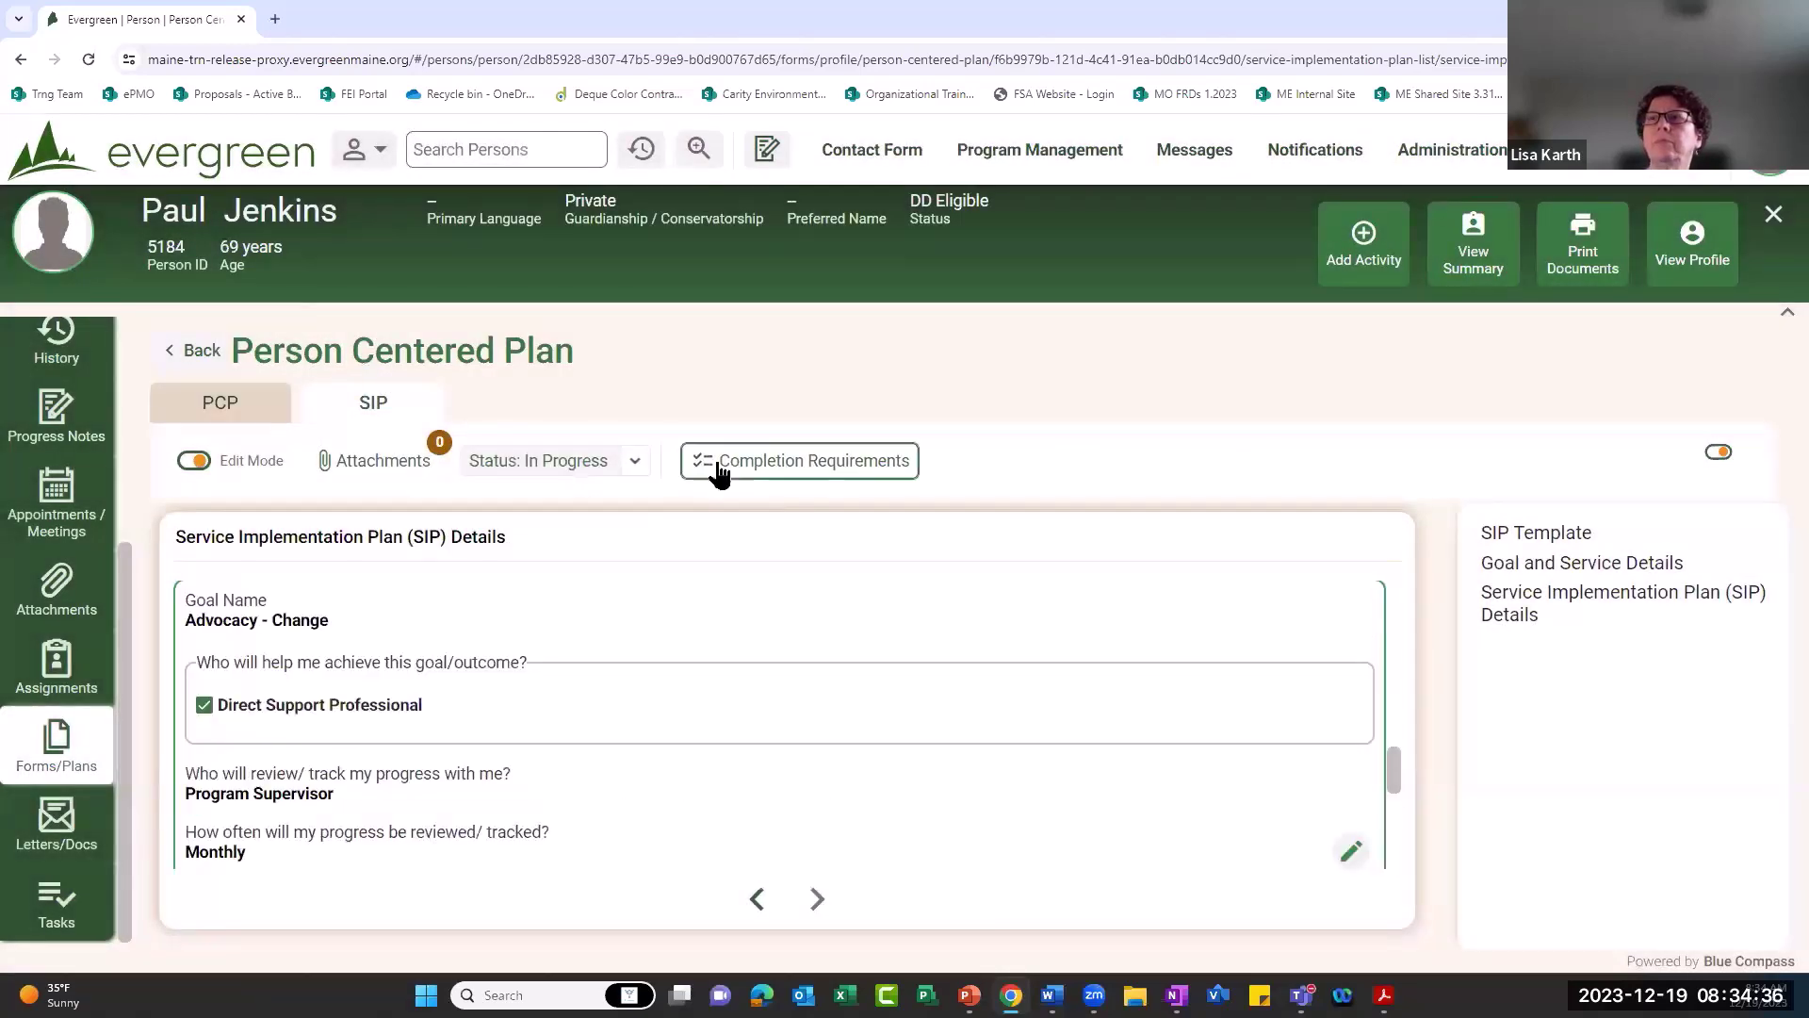
Verify the completion requirements are met, then change the SIP status to Submit for Review
click(718, 463)
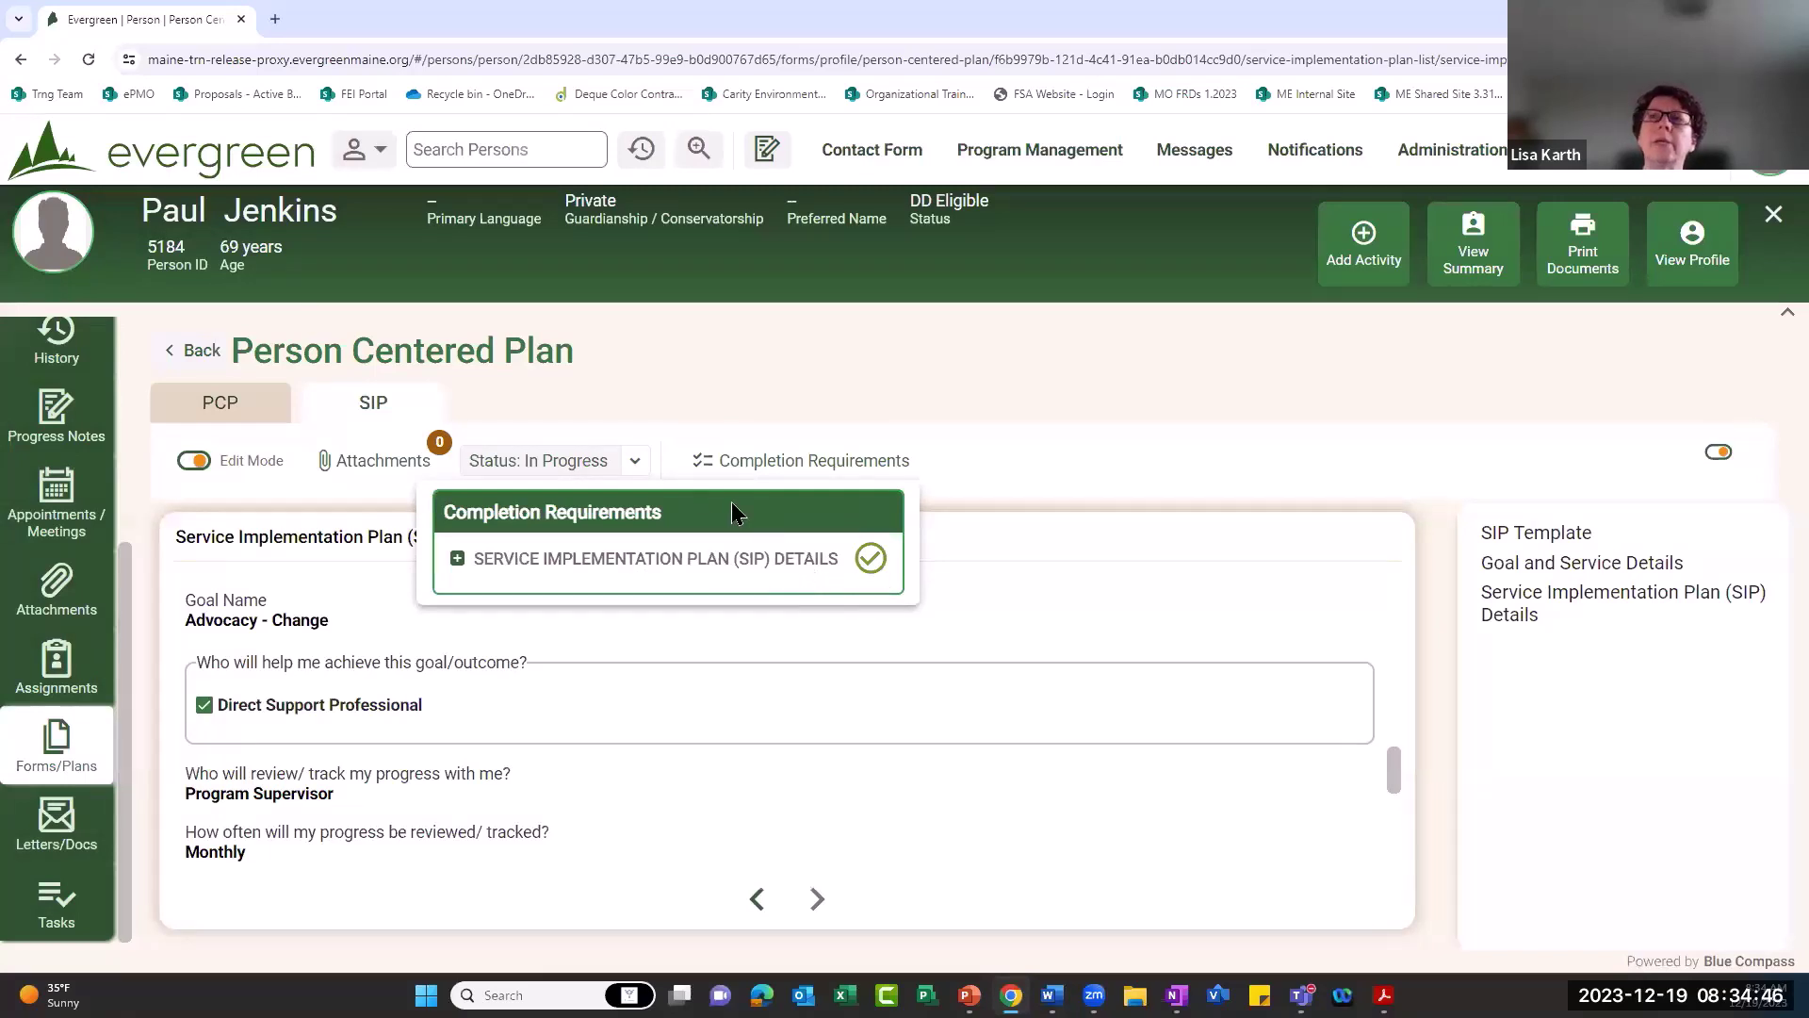
click(575, 460)
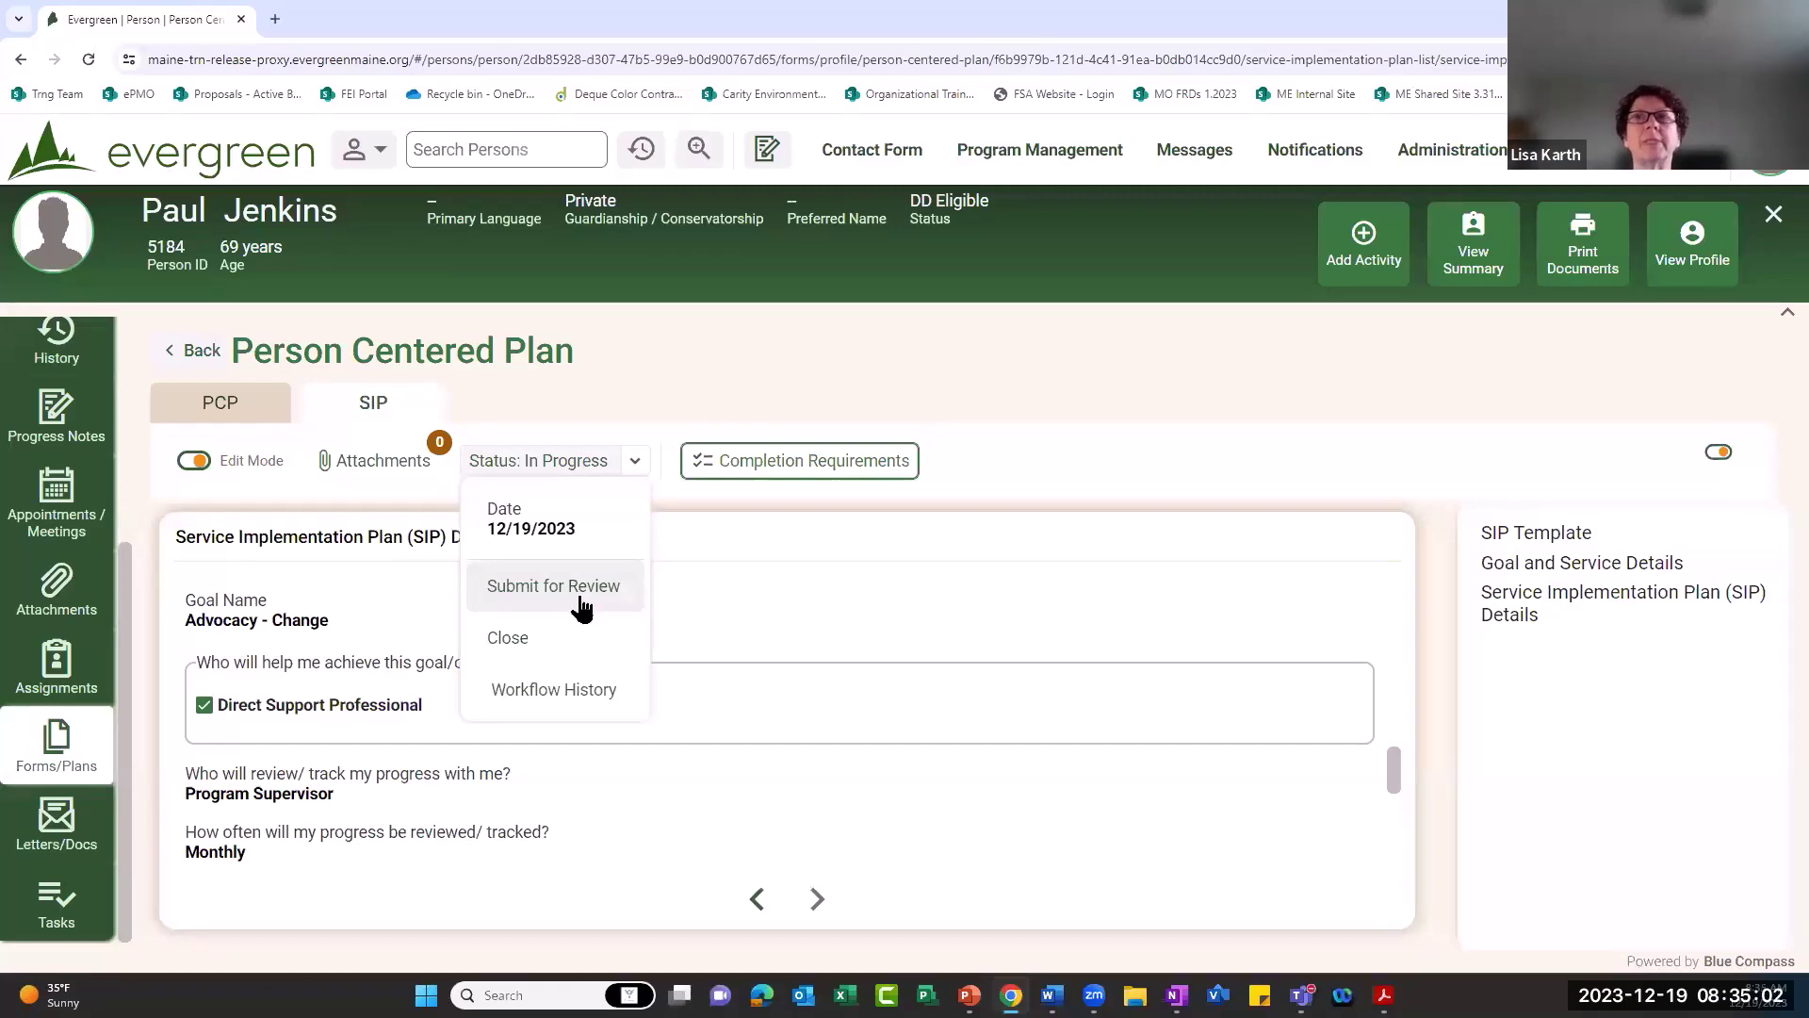
click(588, 588)
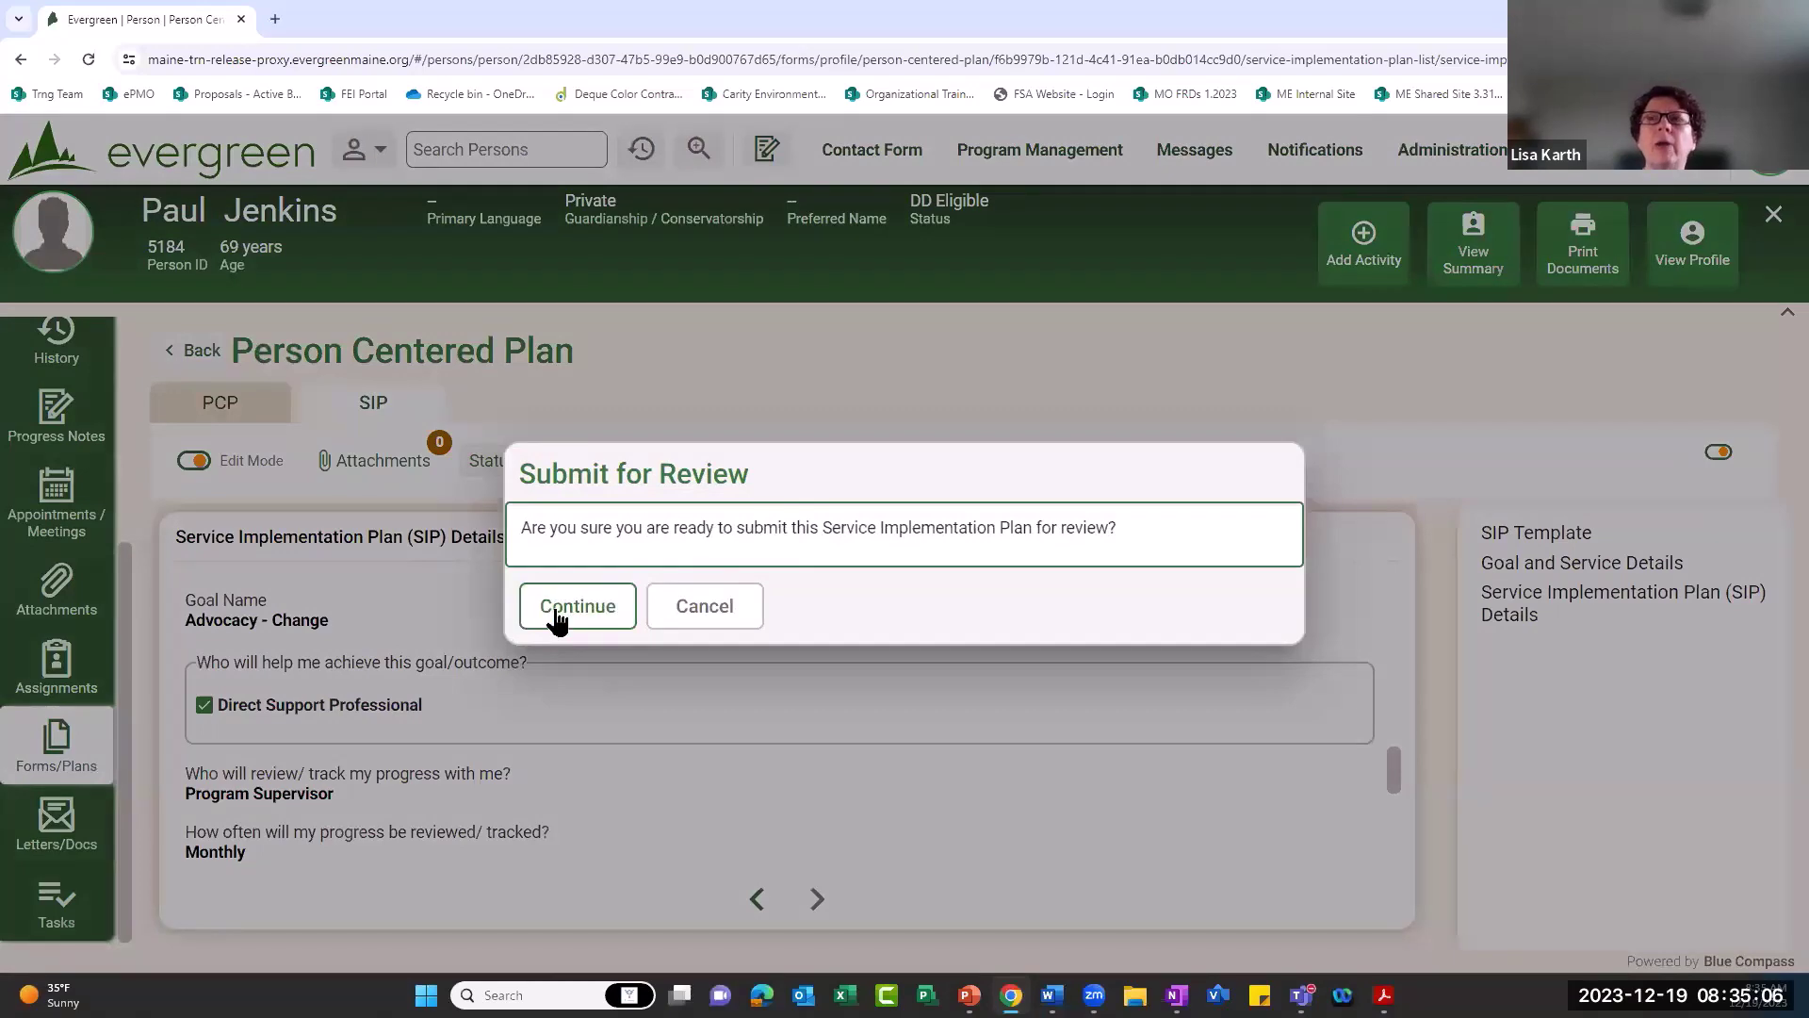
click(556, 610)
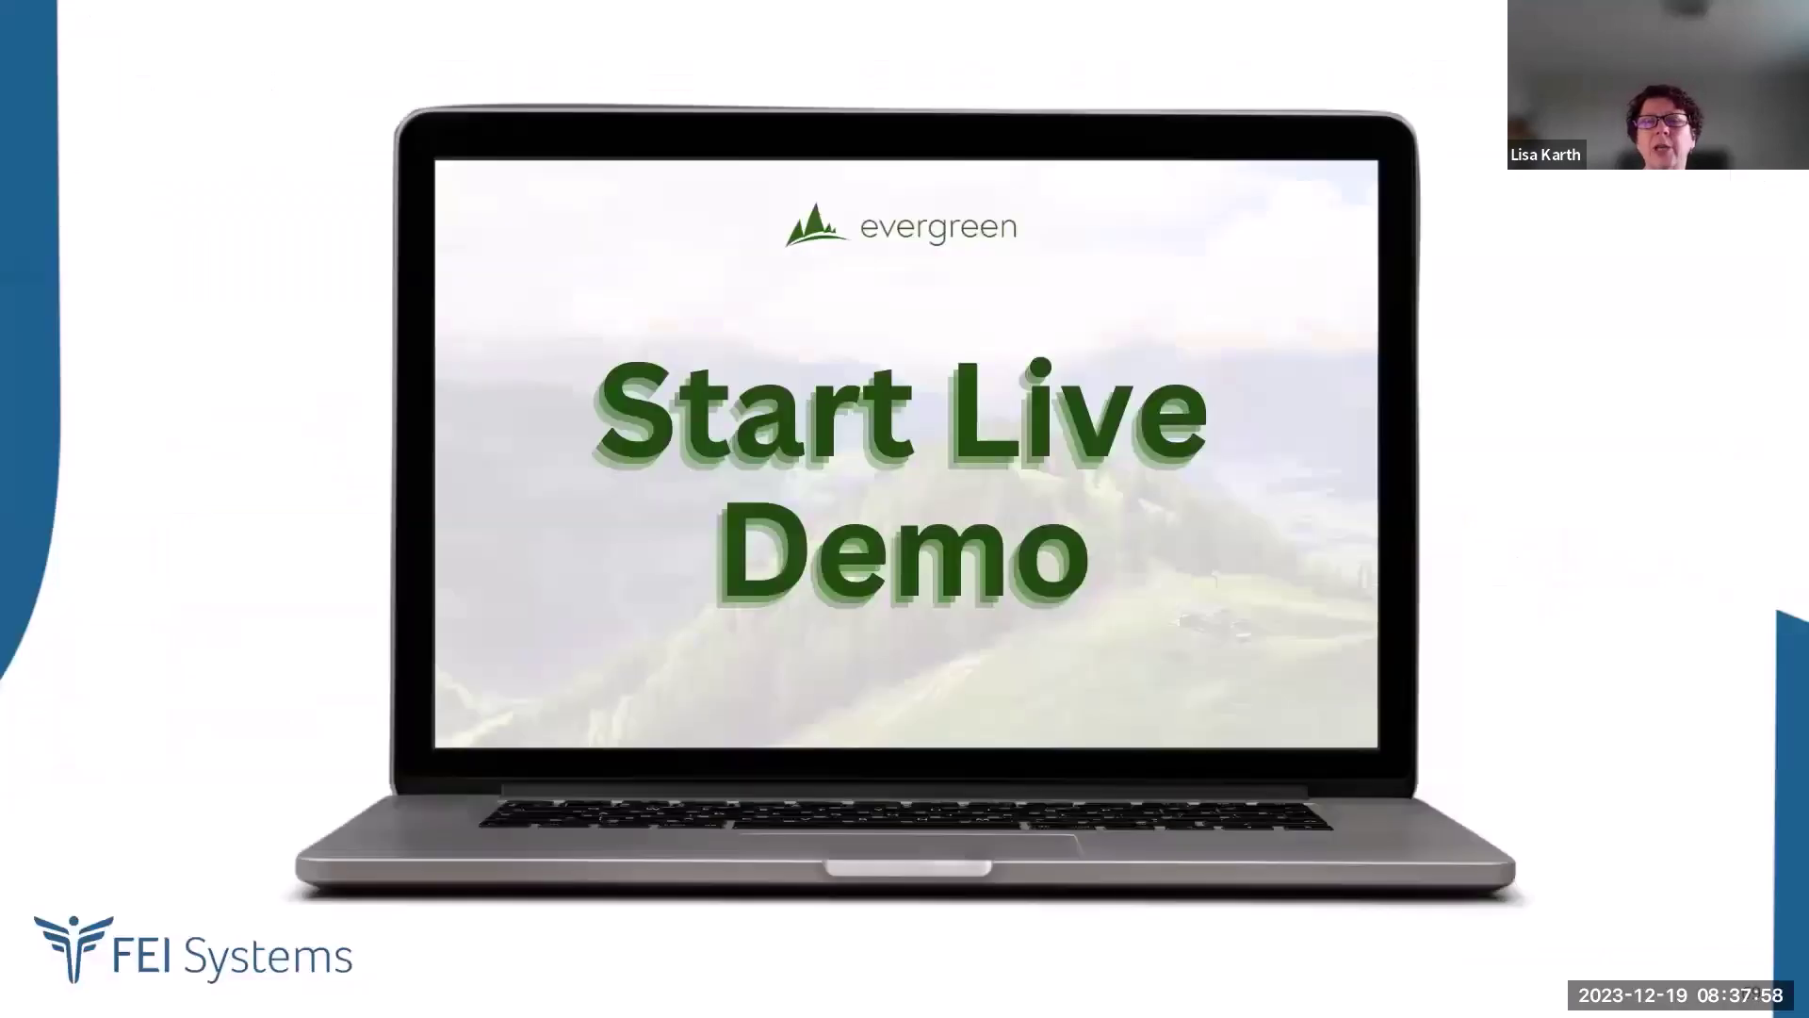
Advance the presentation to the Review the Form Workflow Completion slide
key(Right)
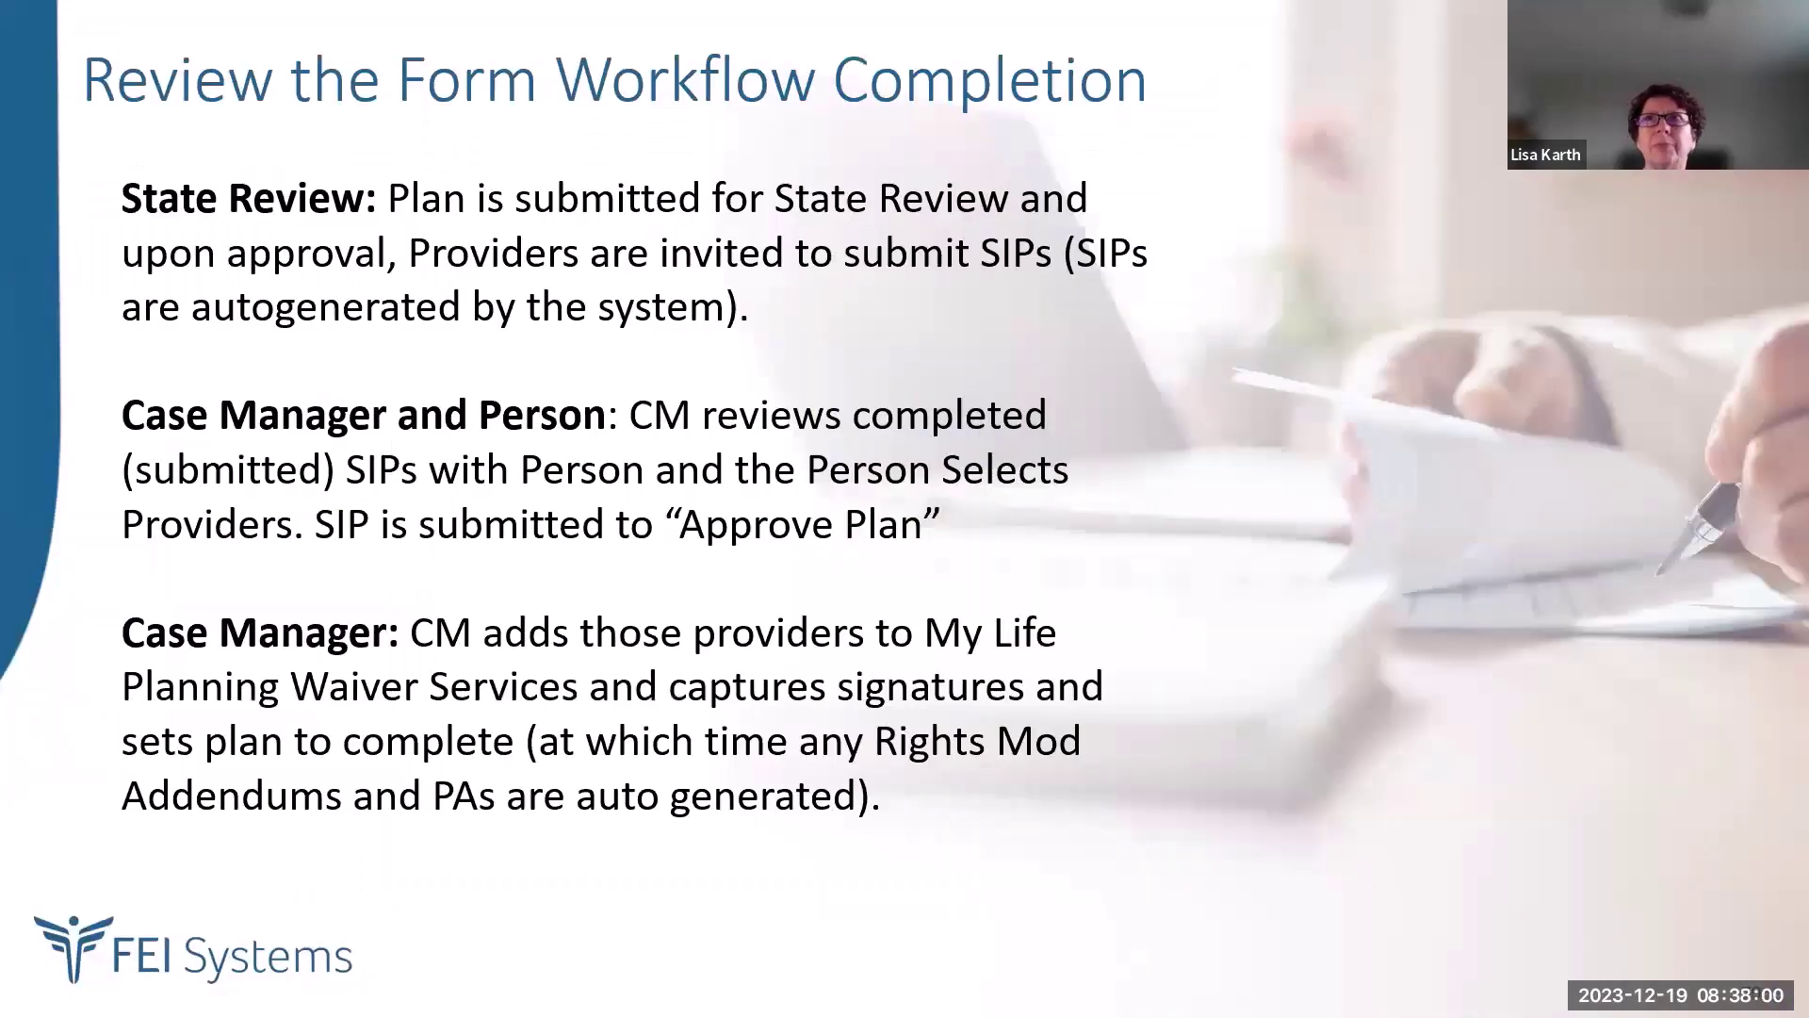
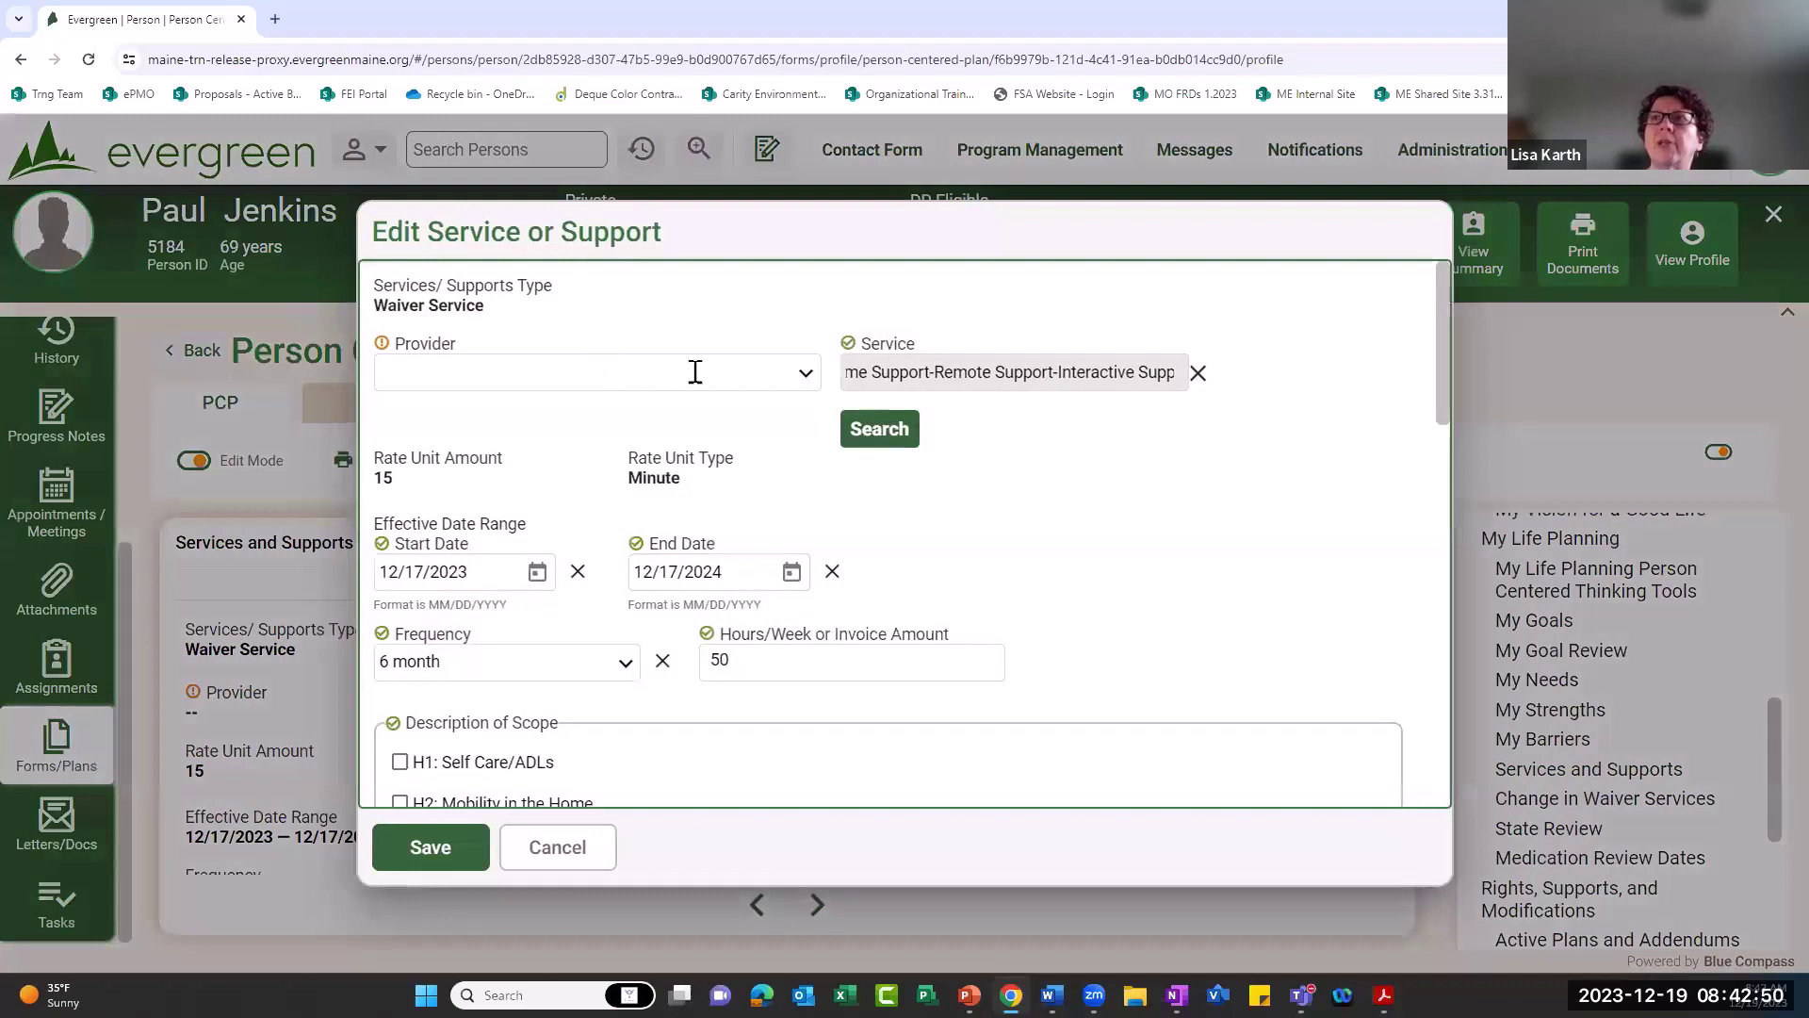
Assign Baxter as provider of the Home Support-Remote Support-Interactive Support service, save it, and advance
click(708, 372)
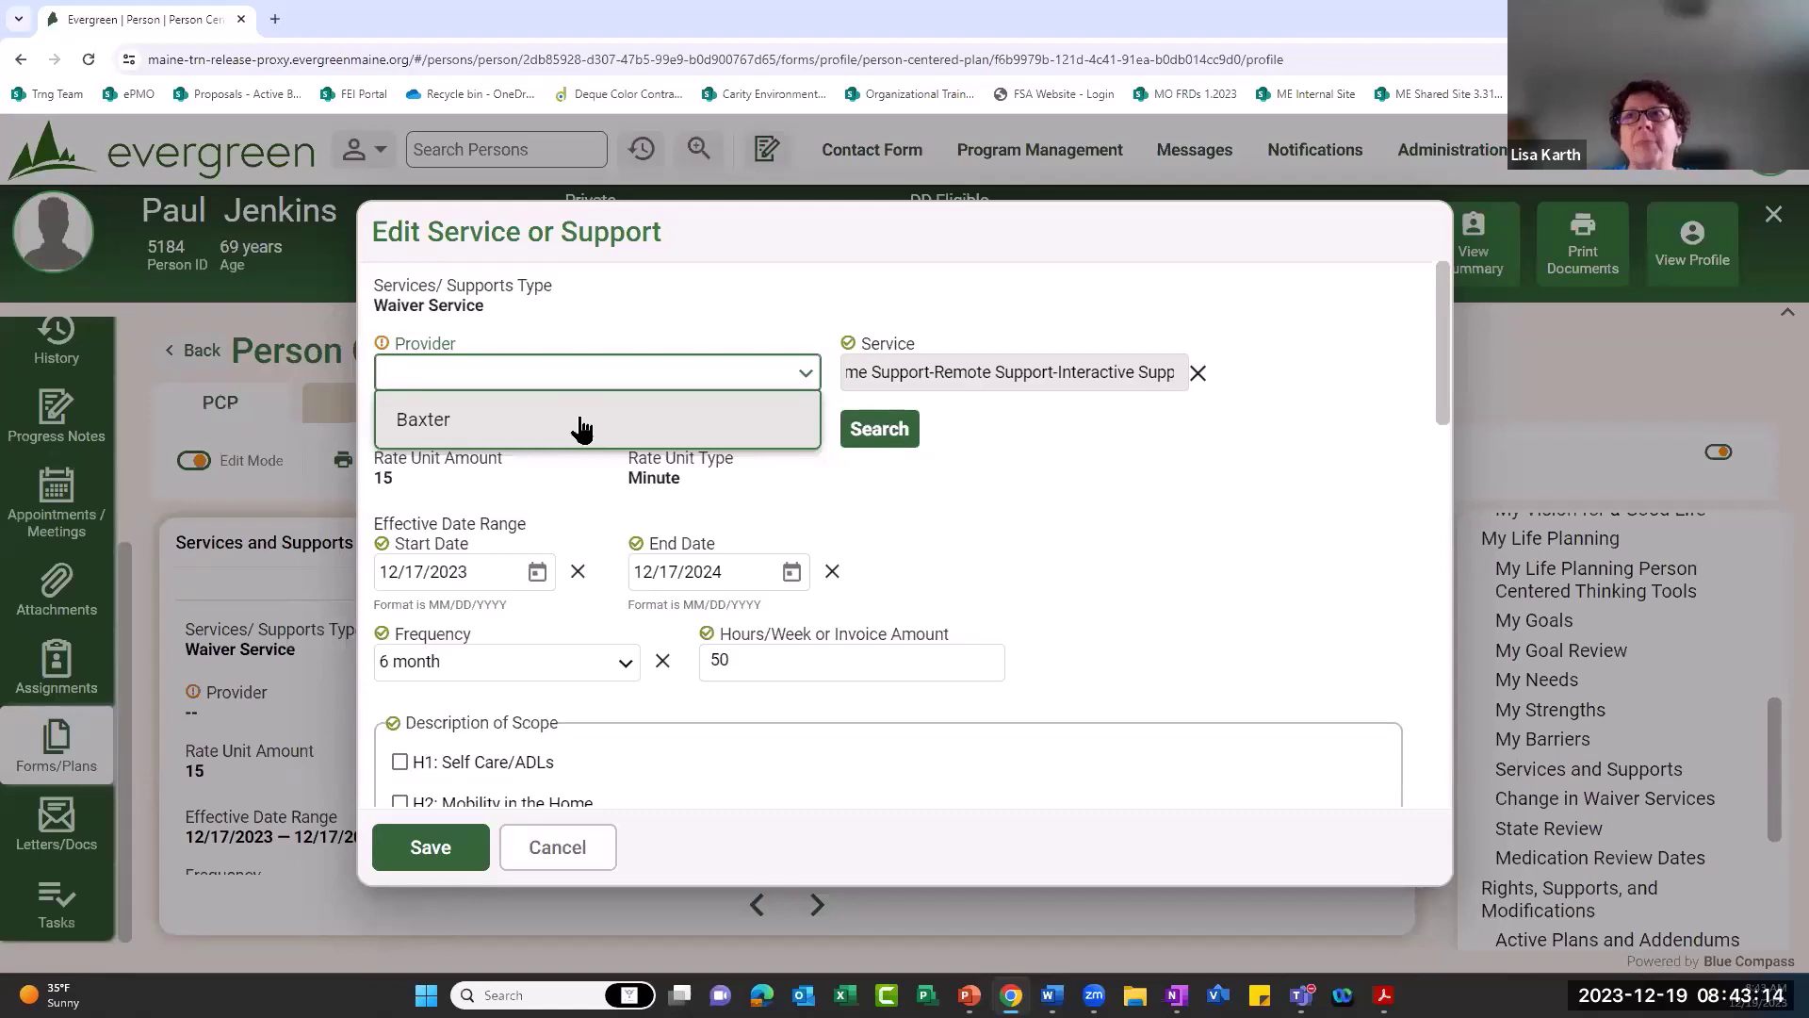
click(580, 420)
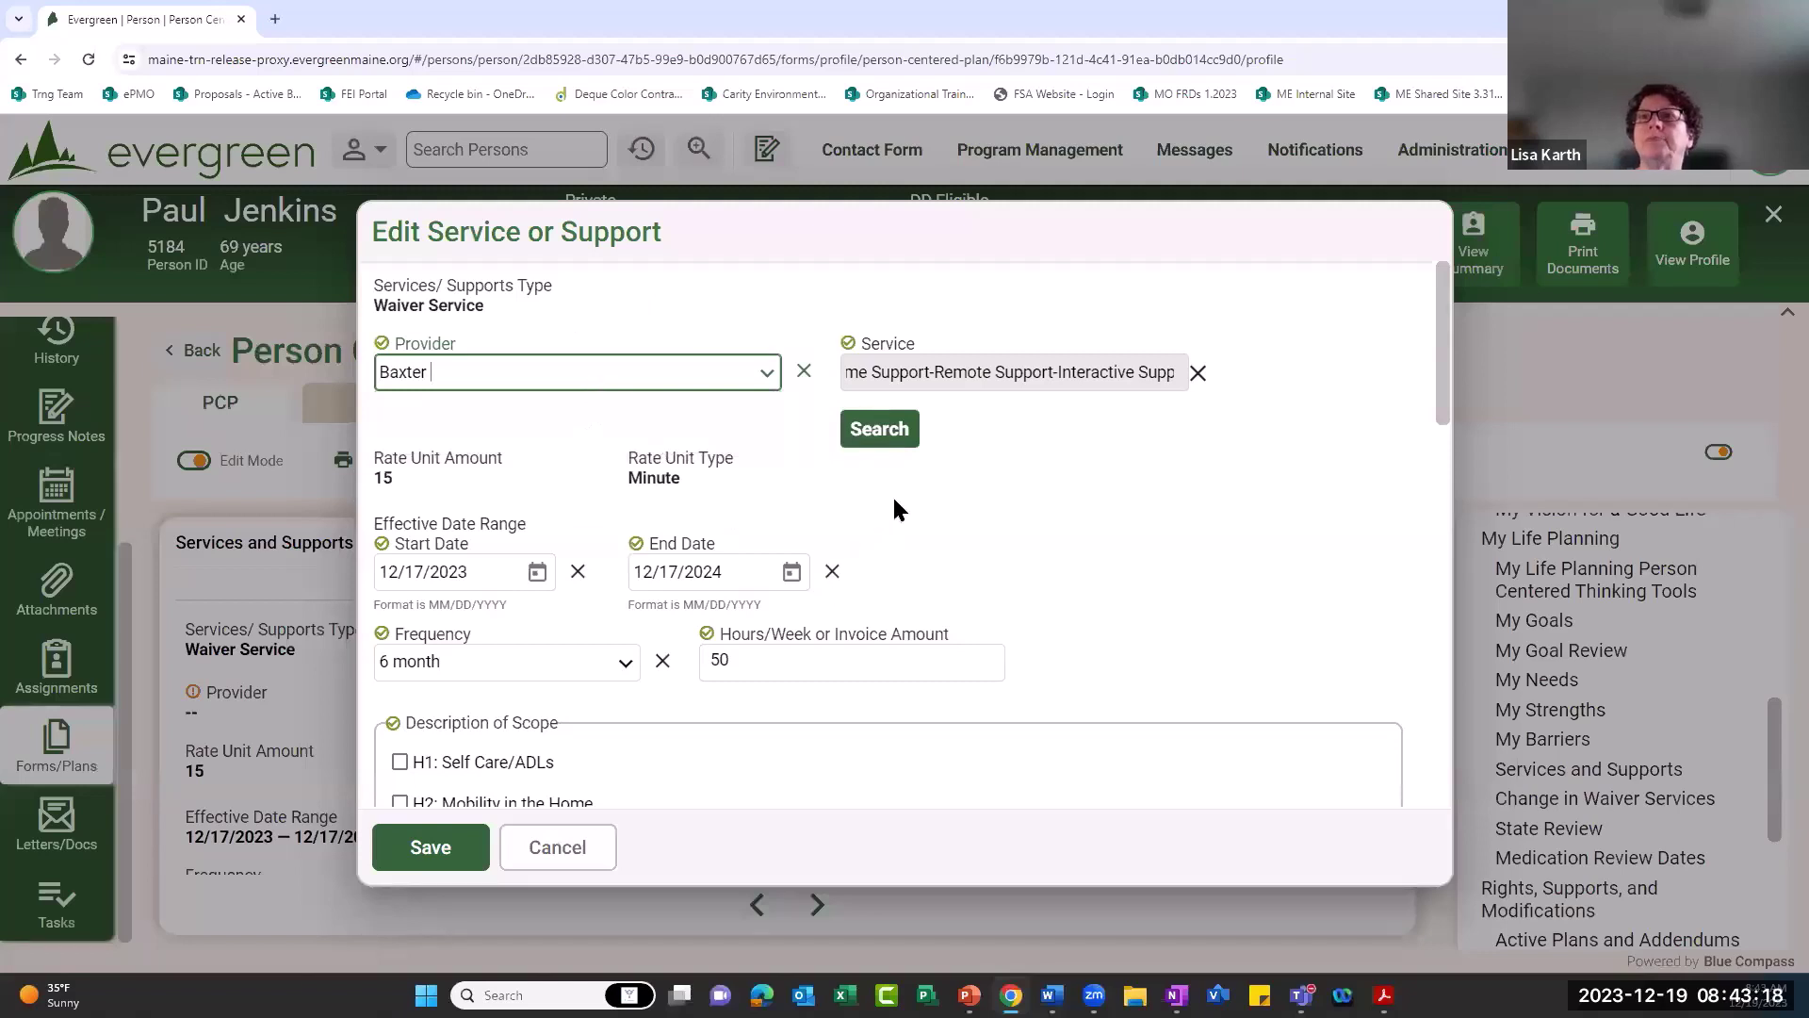
scroll(868, 565, down, 7)
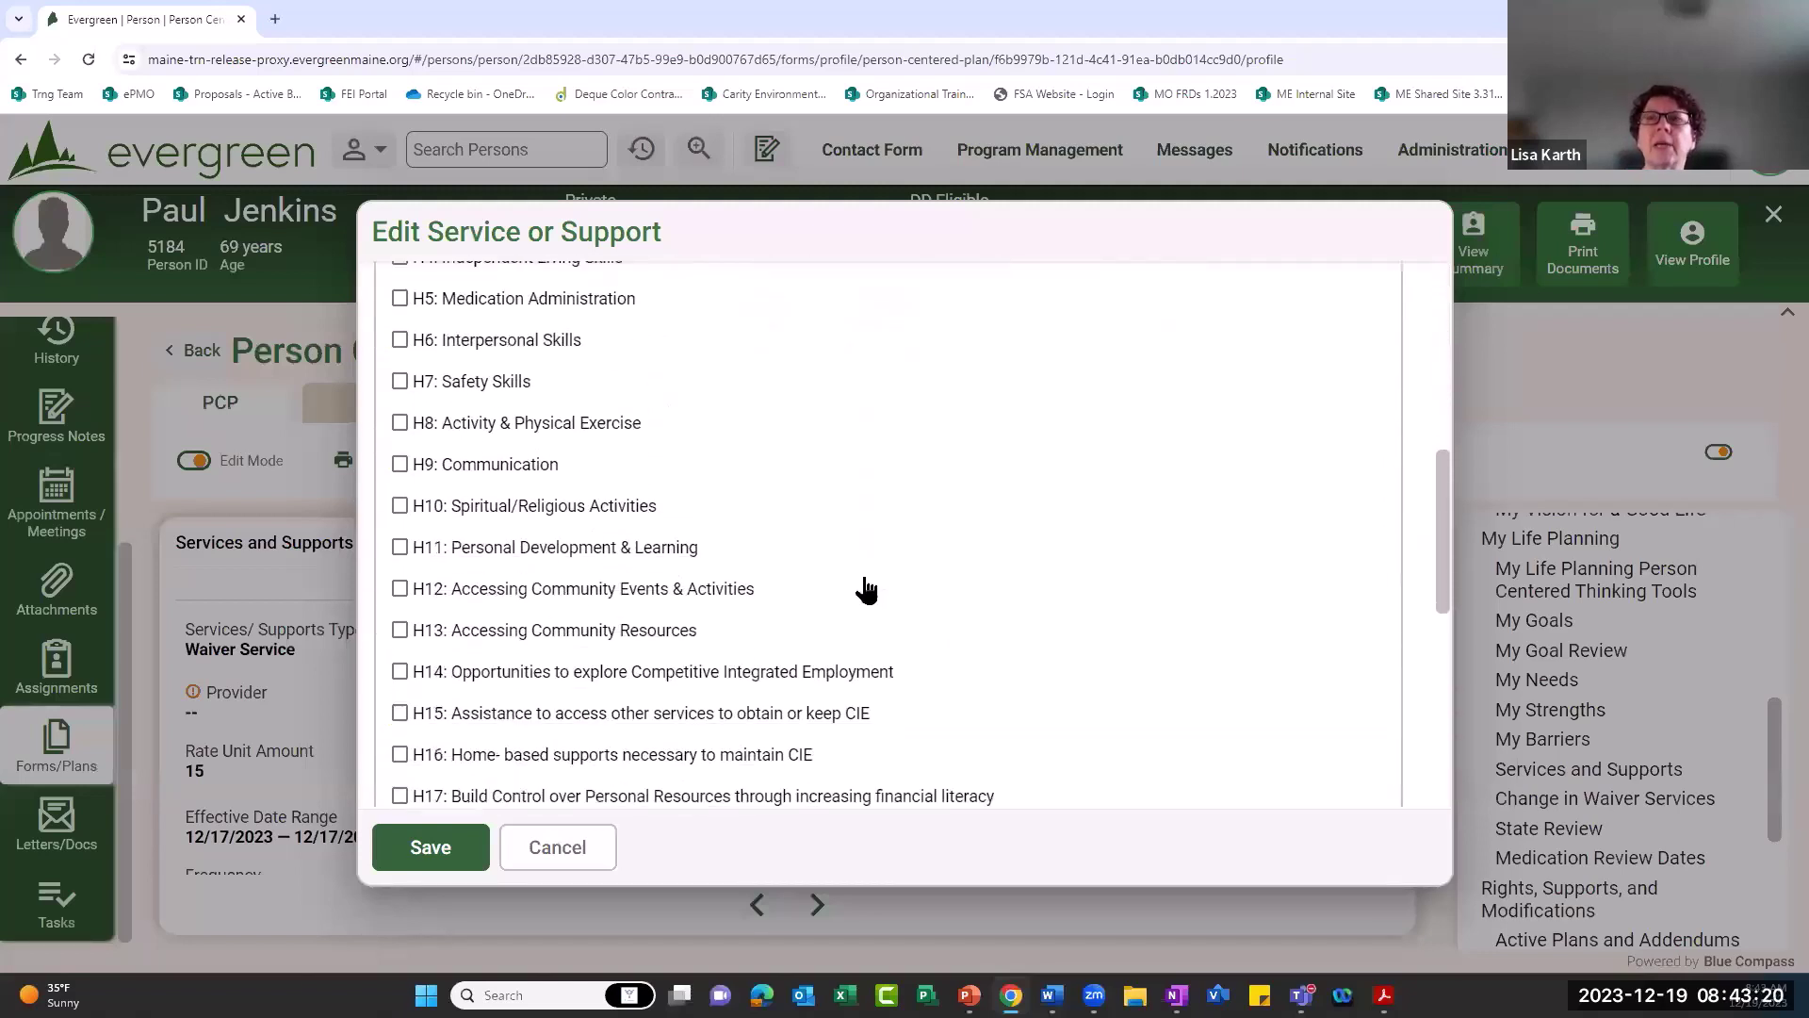
scroll(865, 584, down, 7)
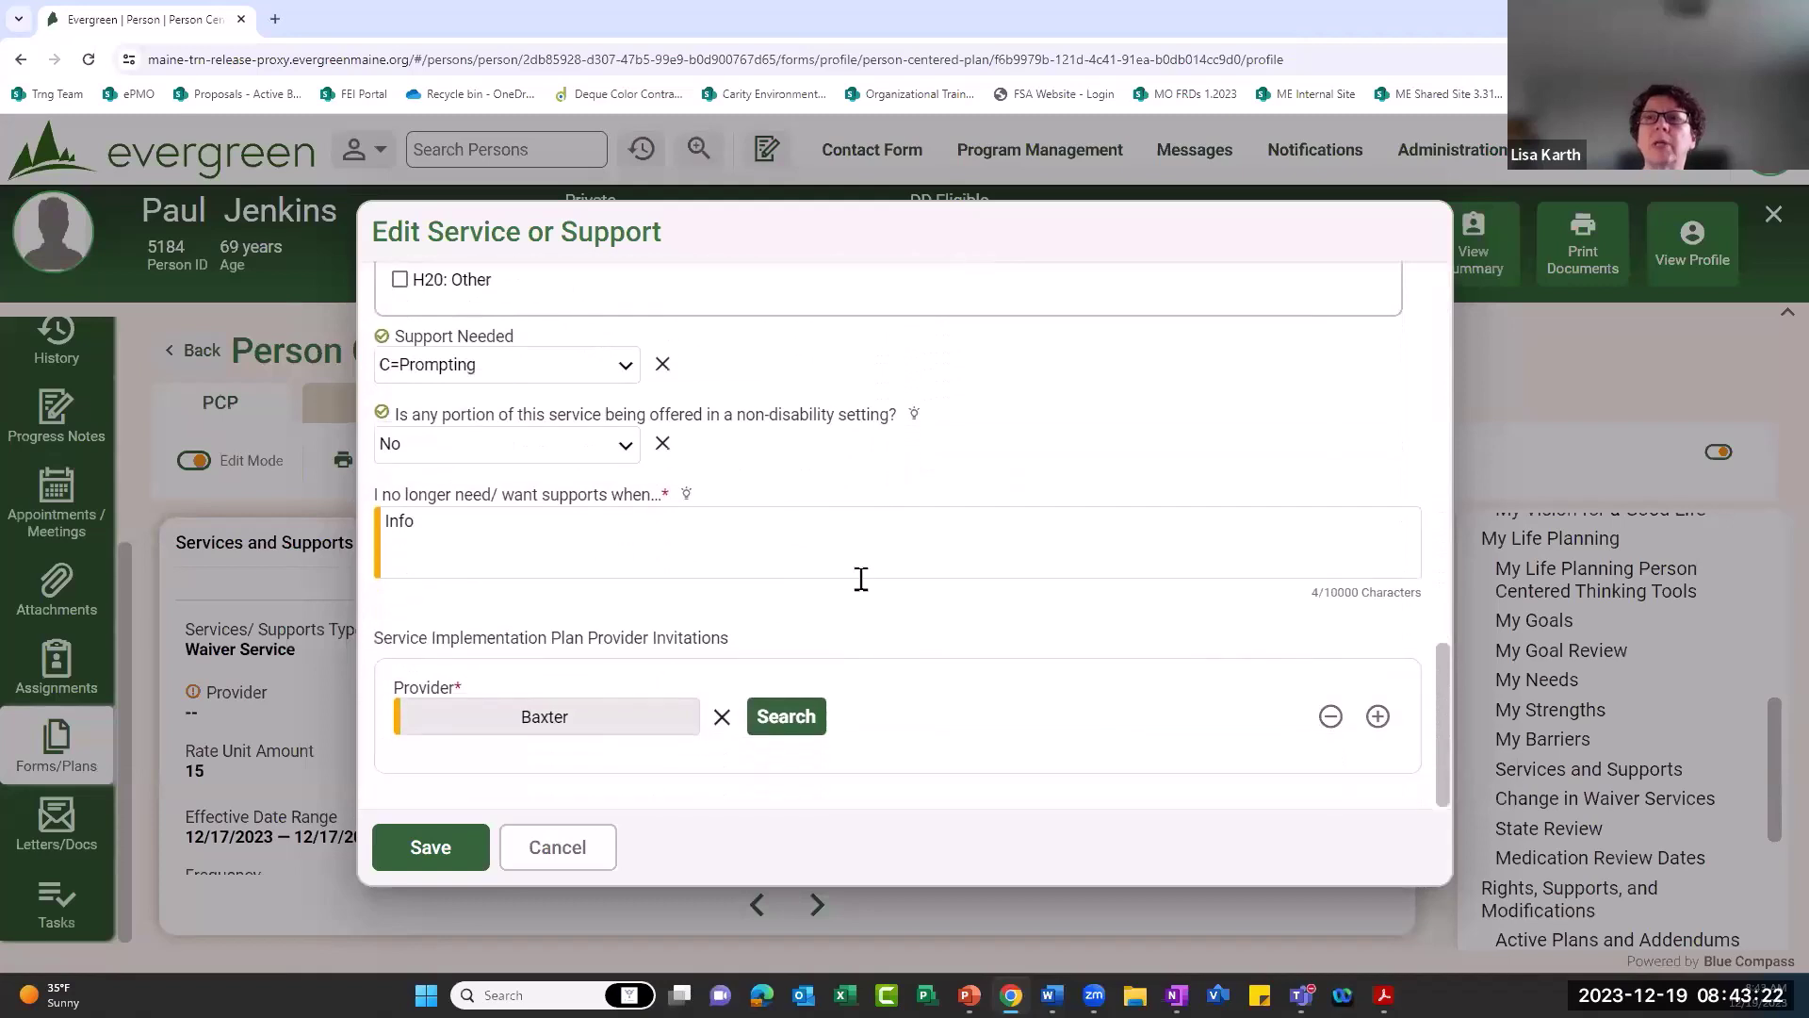
click(426, 851)
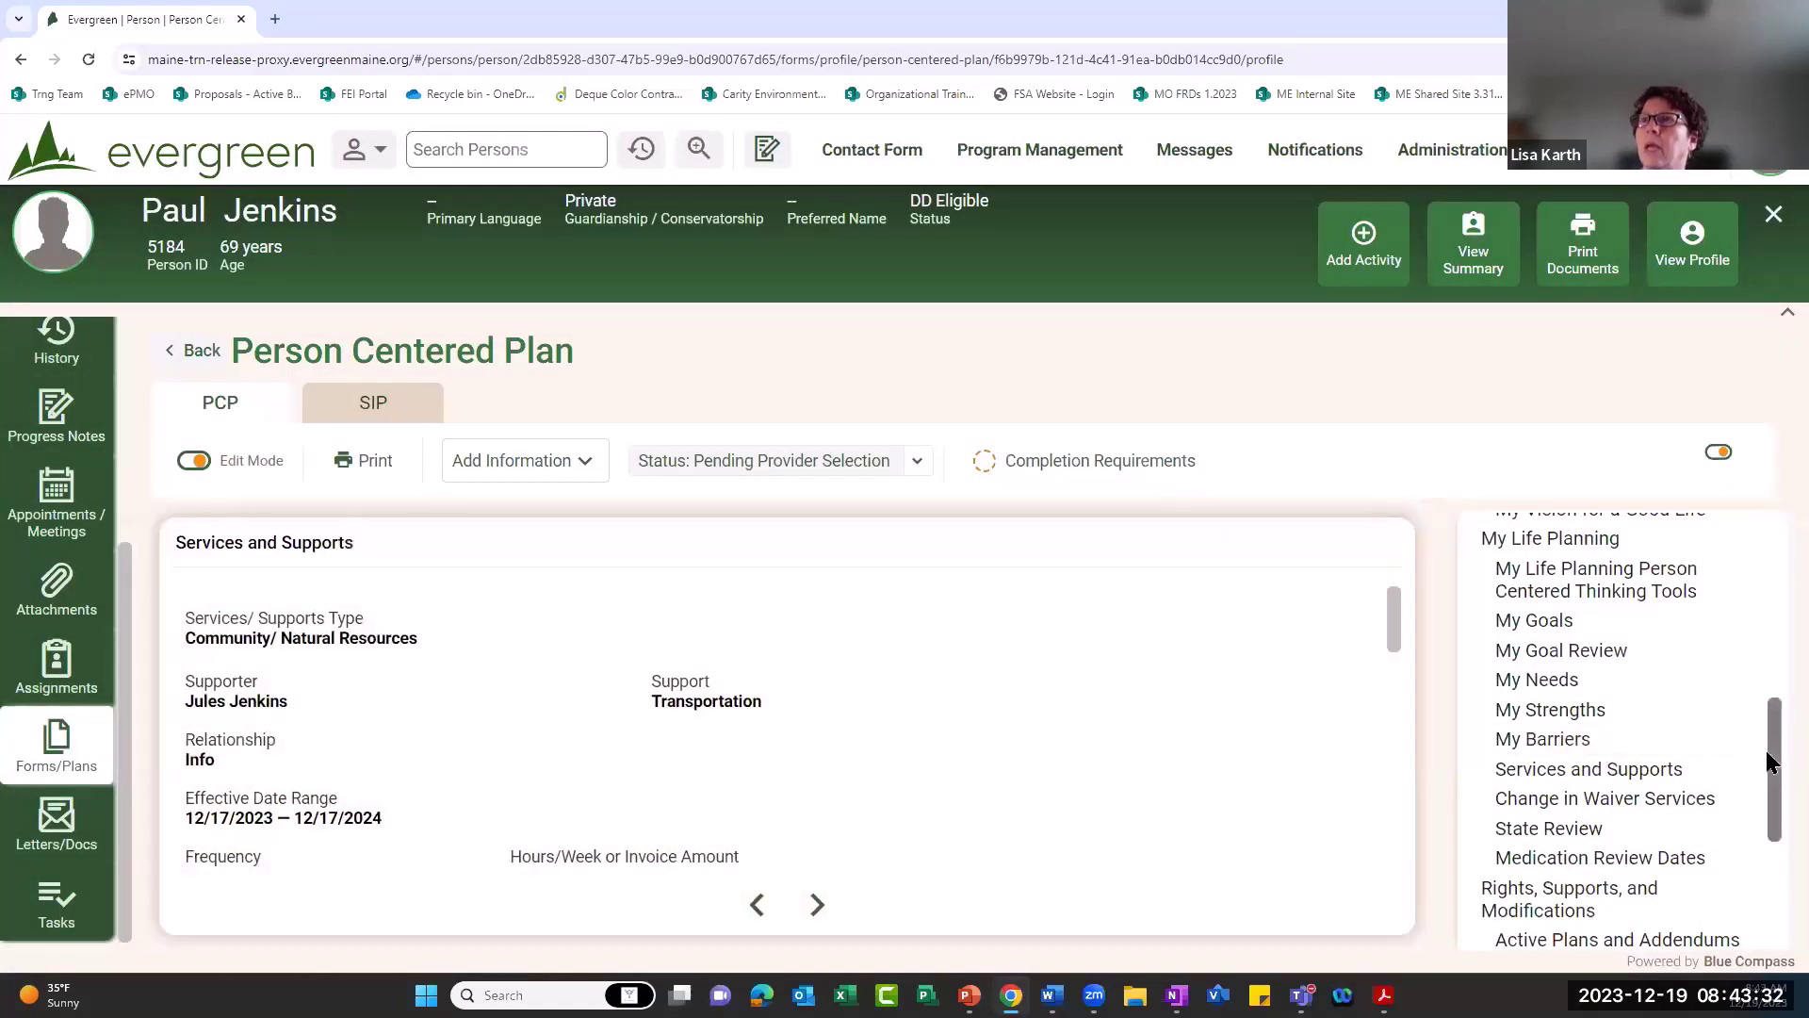
drag(1766, 754, 1766, 788)
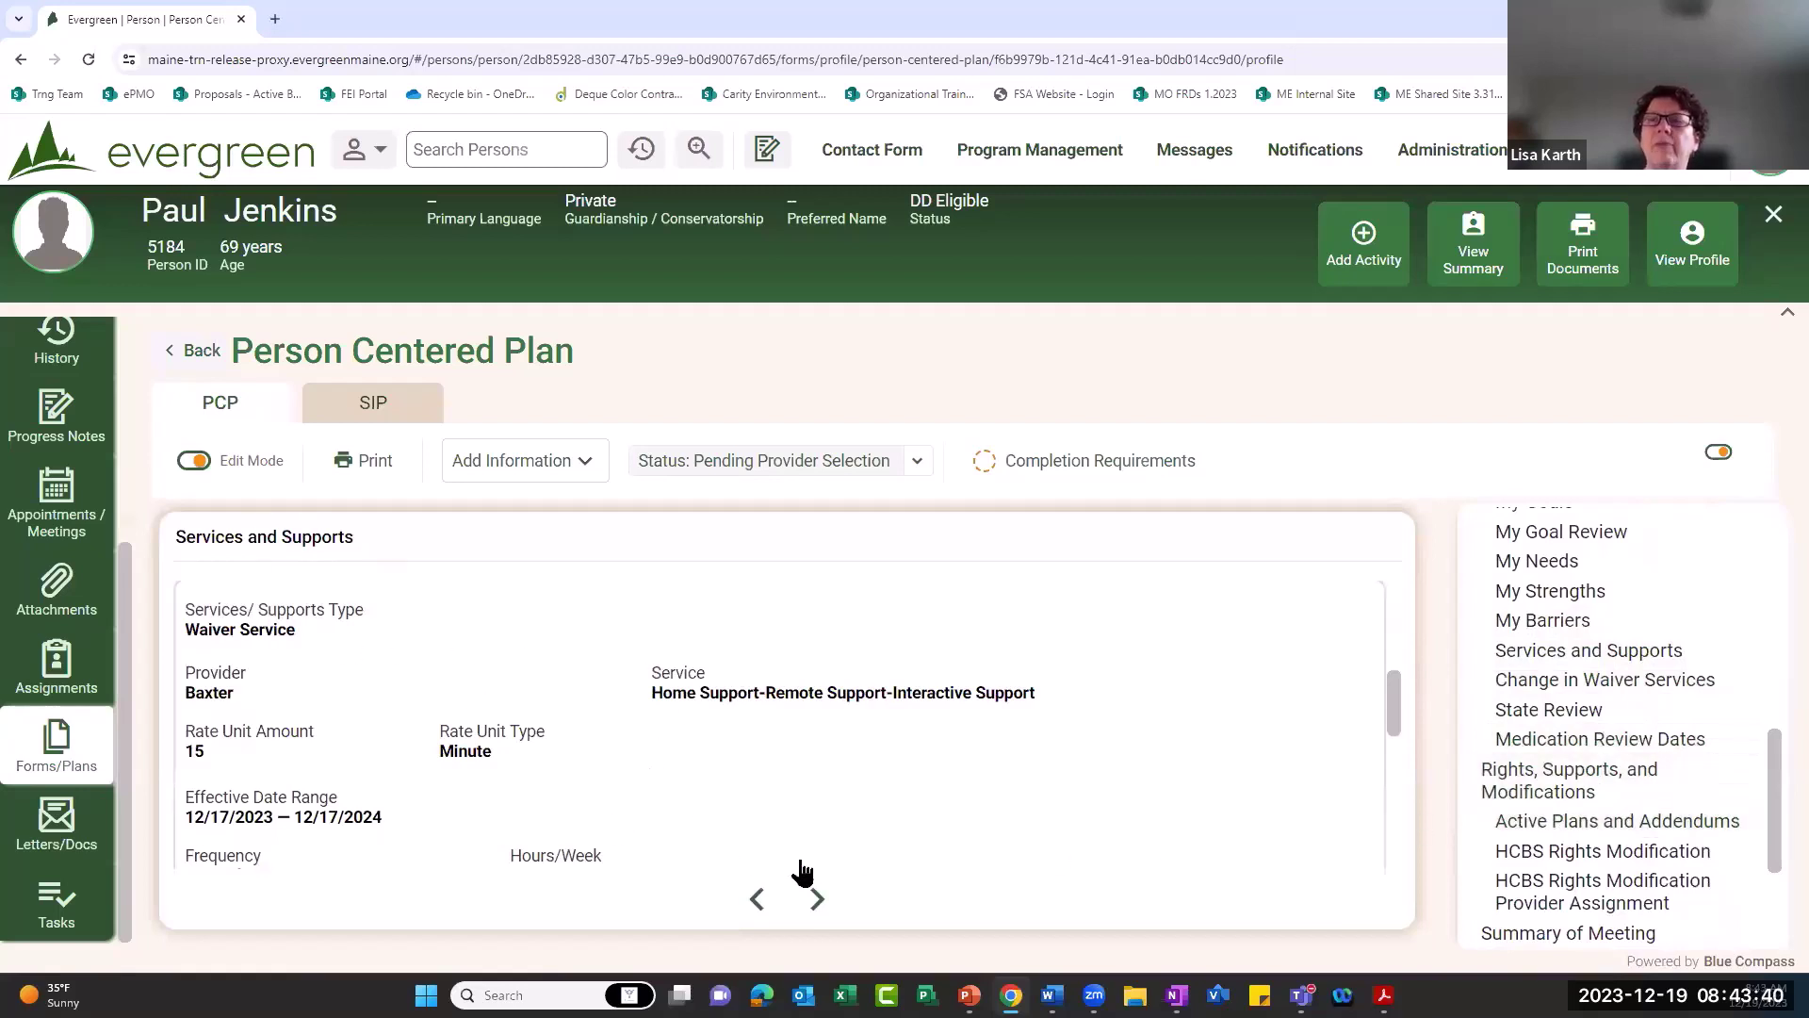
click(815, 901)
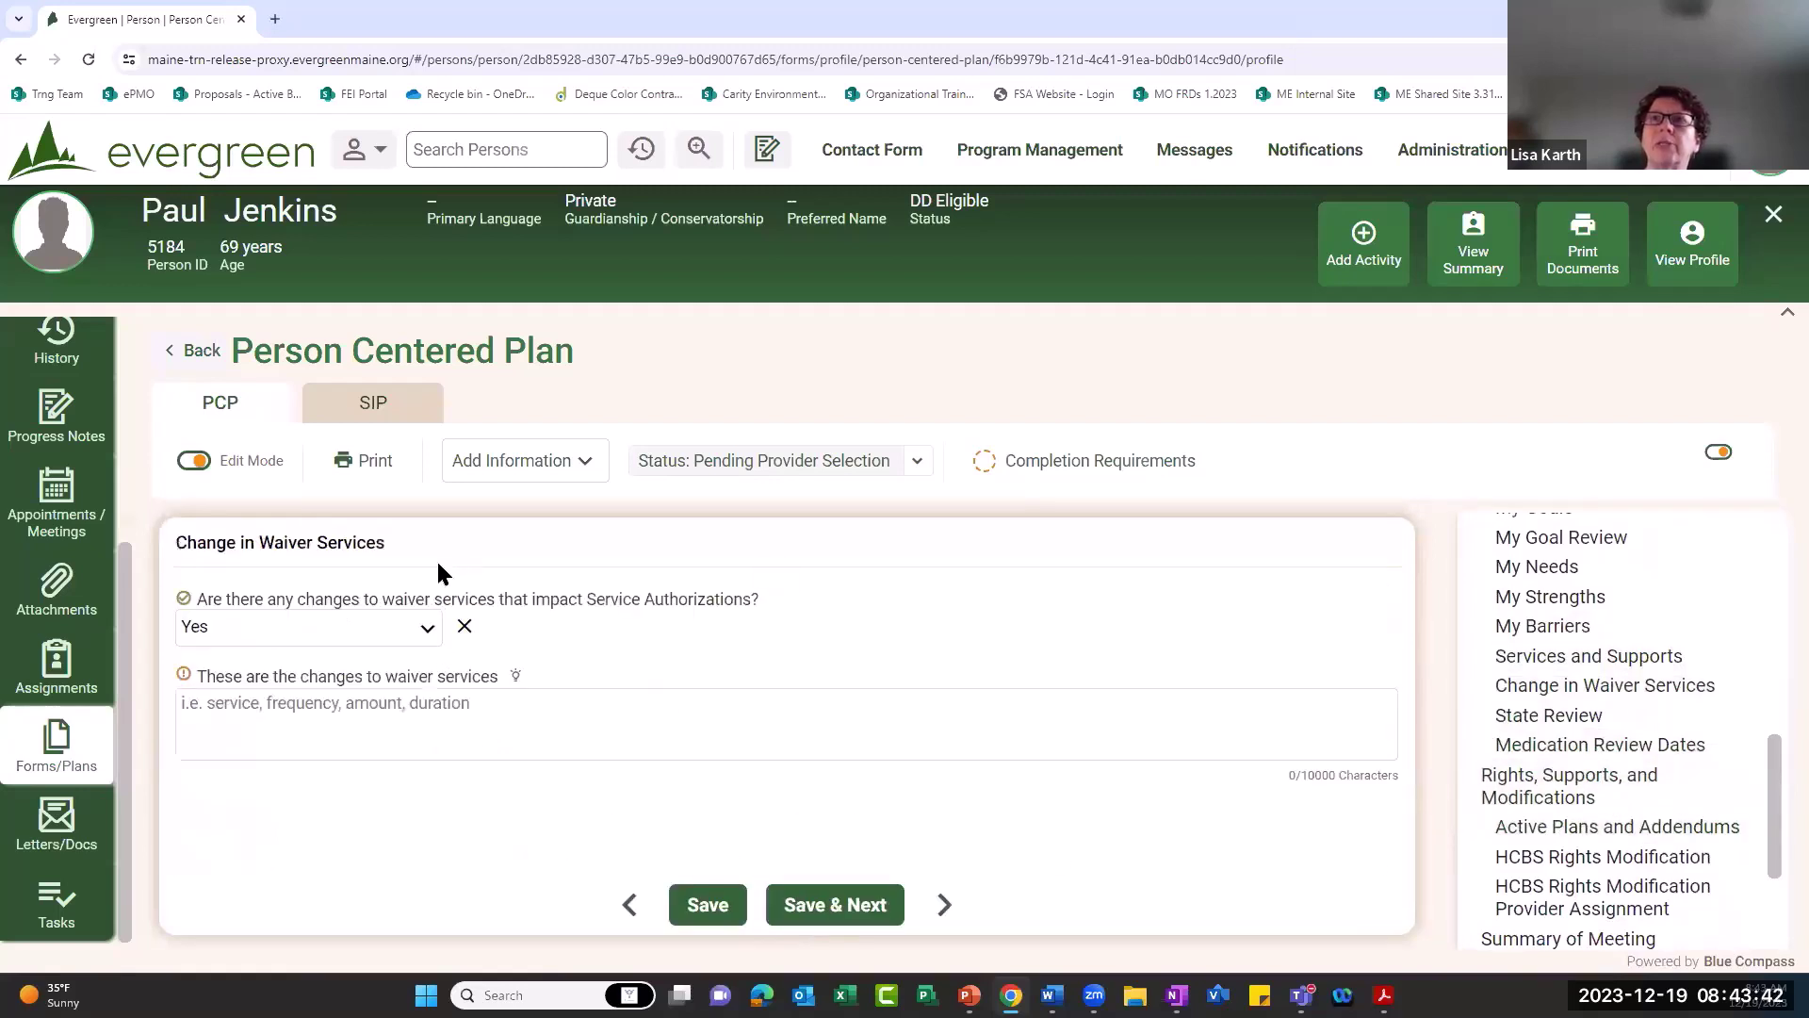
Enter 'Info' as the waiver-services change, then save it and the State Review section
click(309, 708)
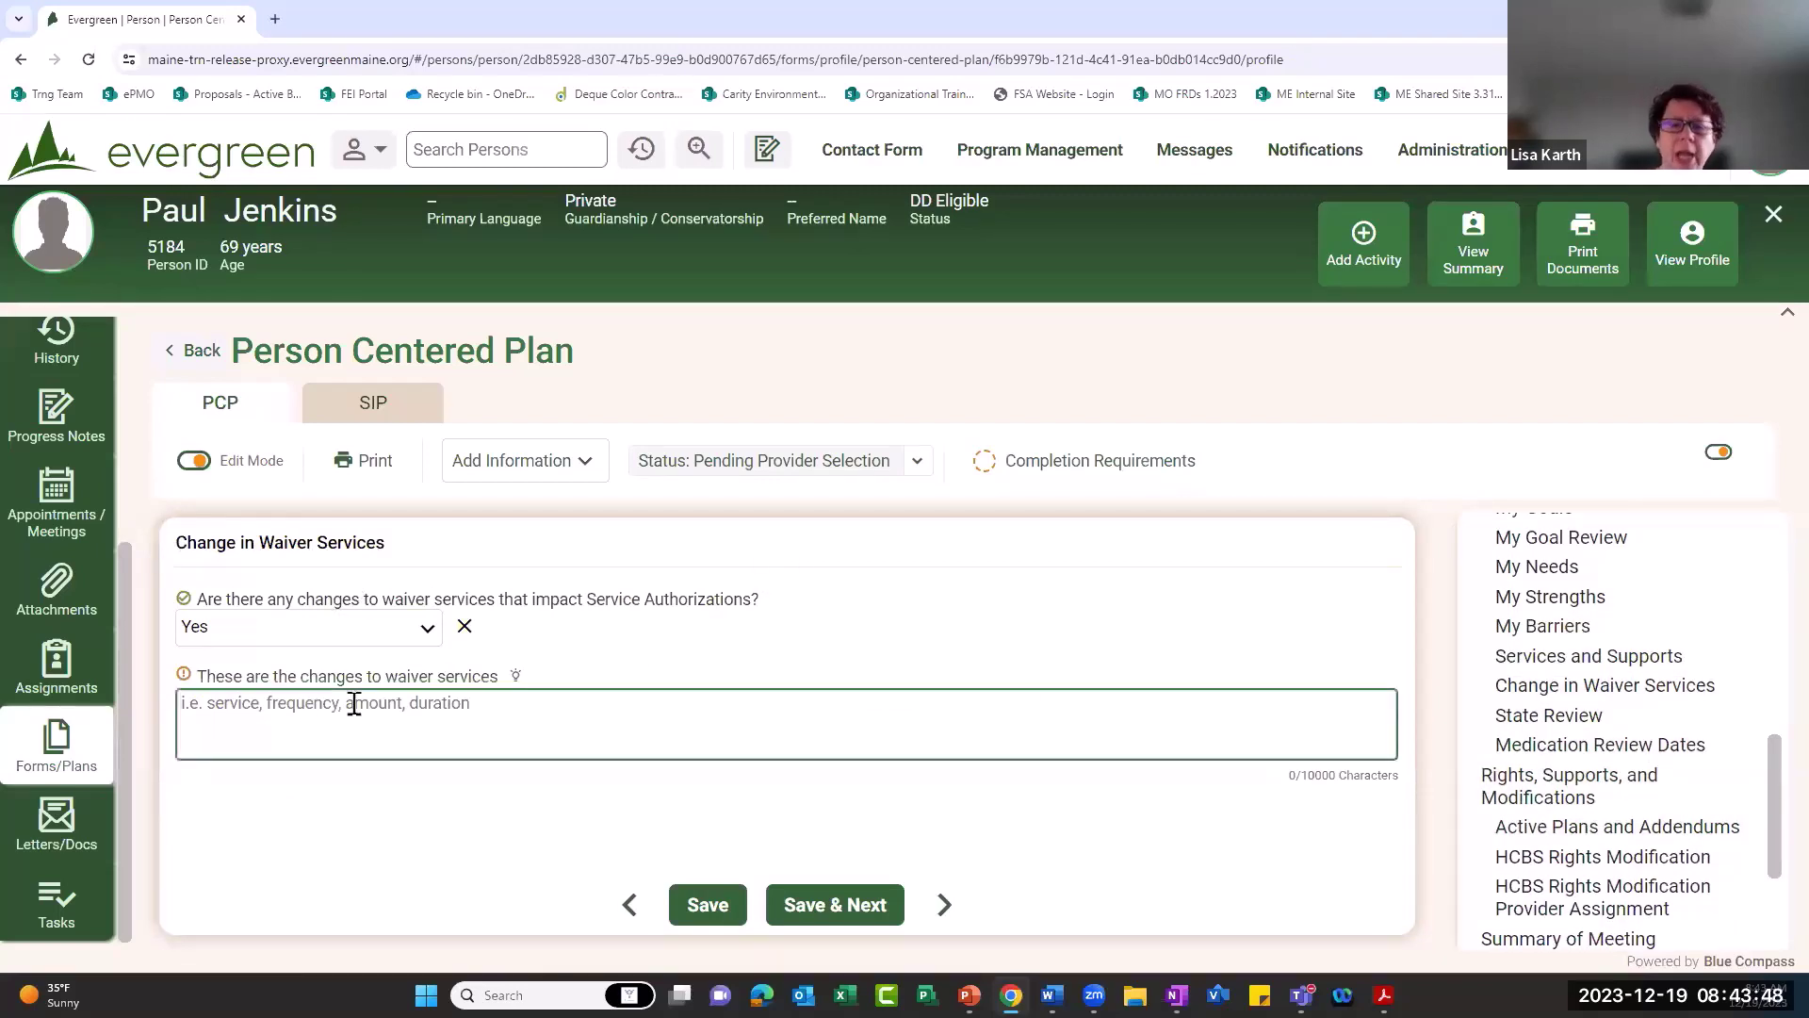
text(Info)
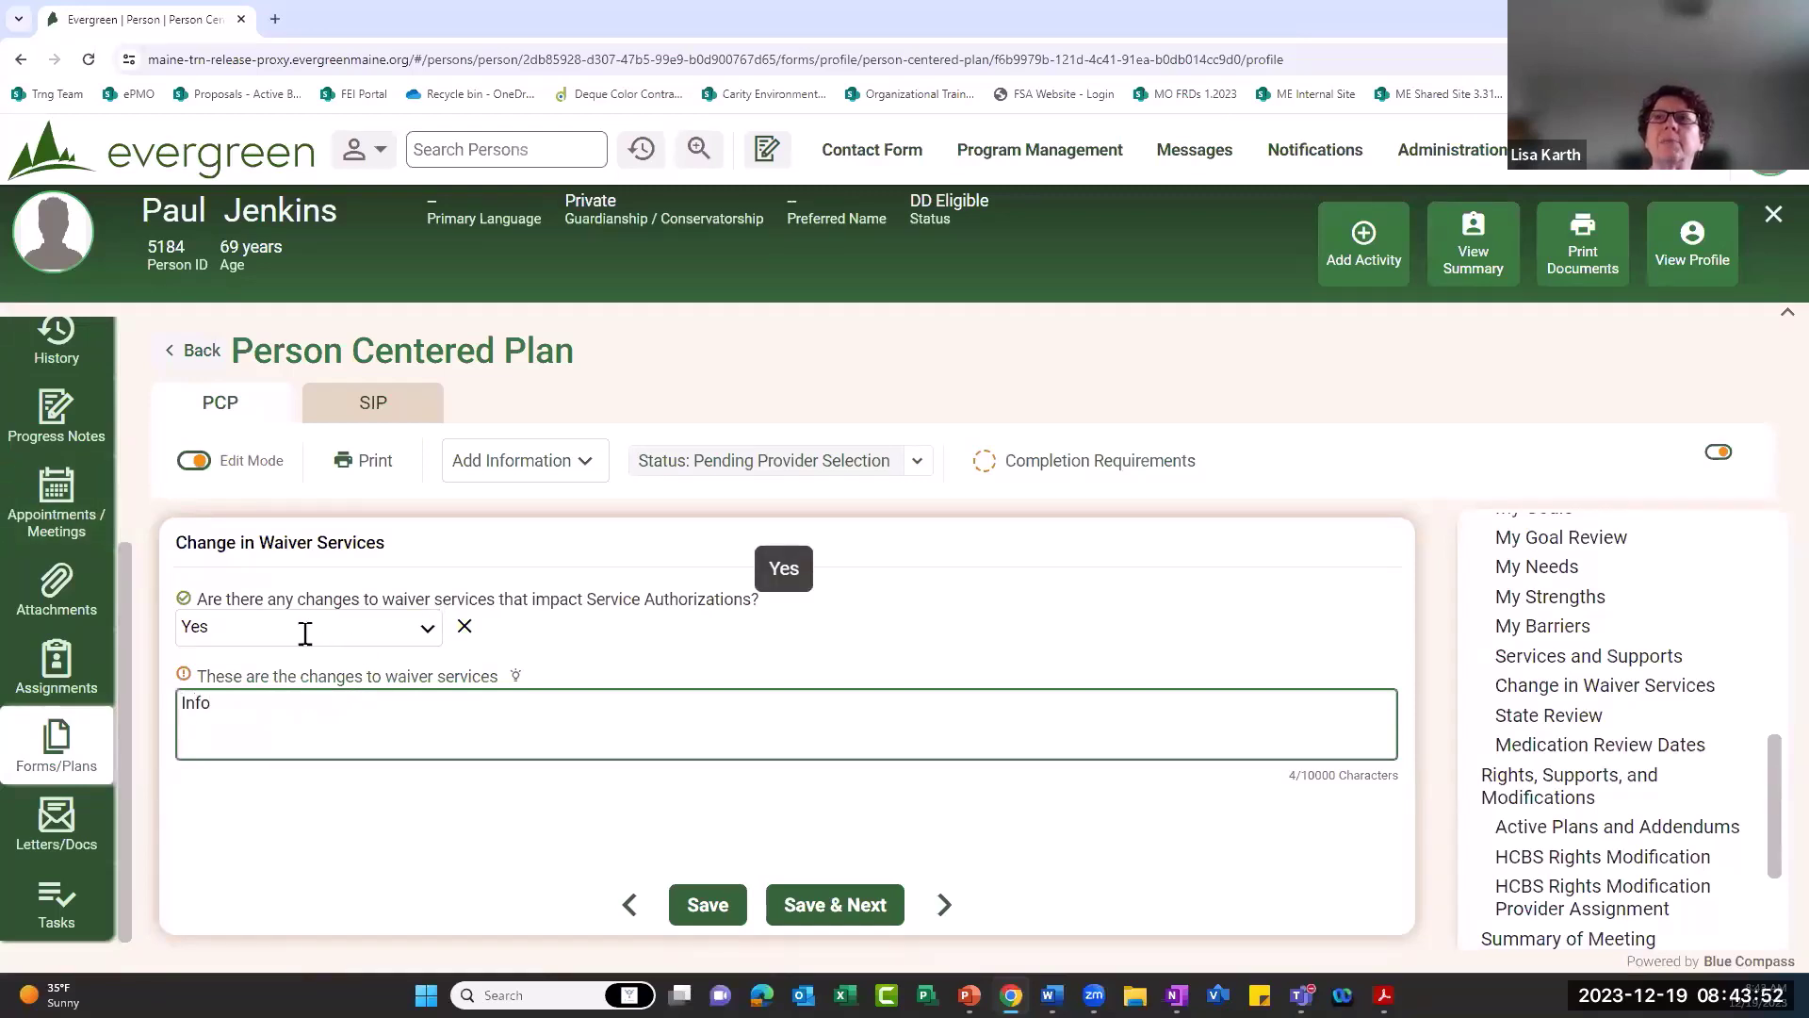
click(839, 906)
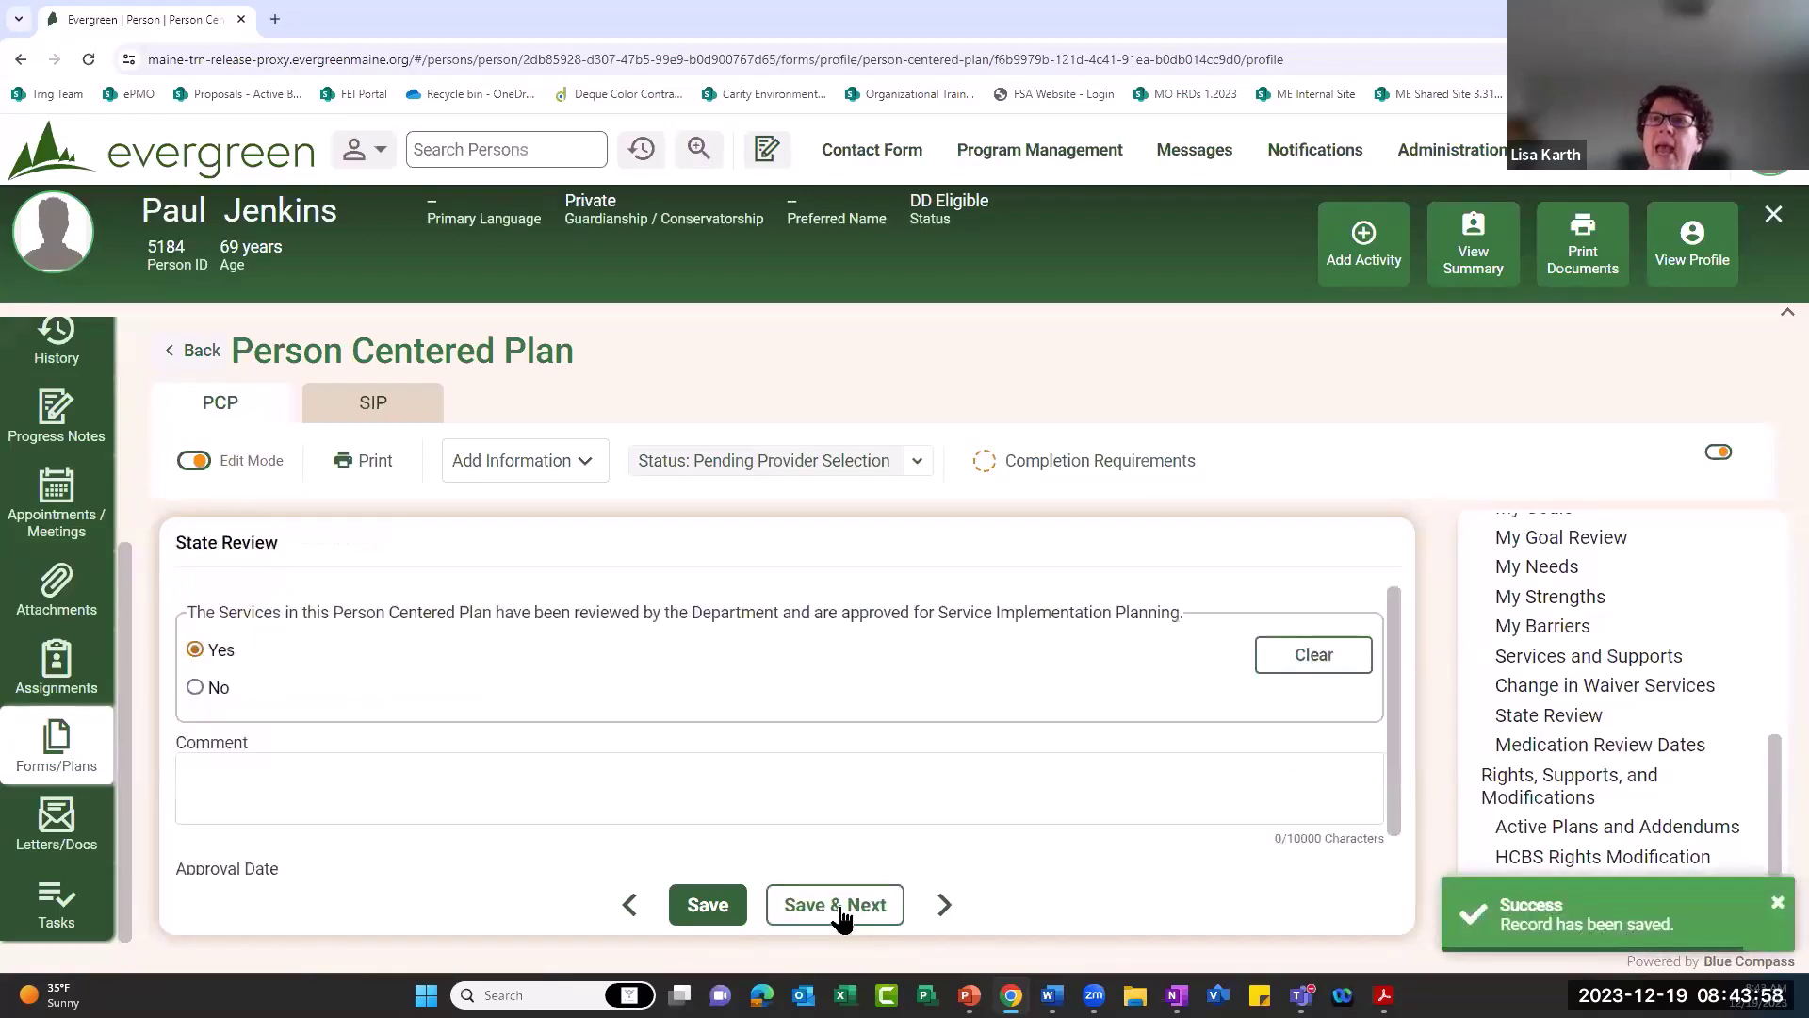
scroll(738, 698, down, 1)
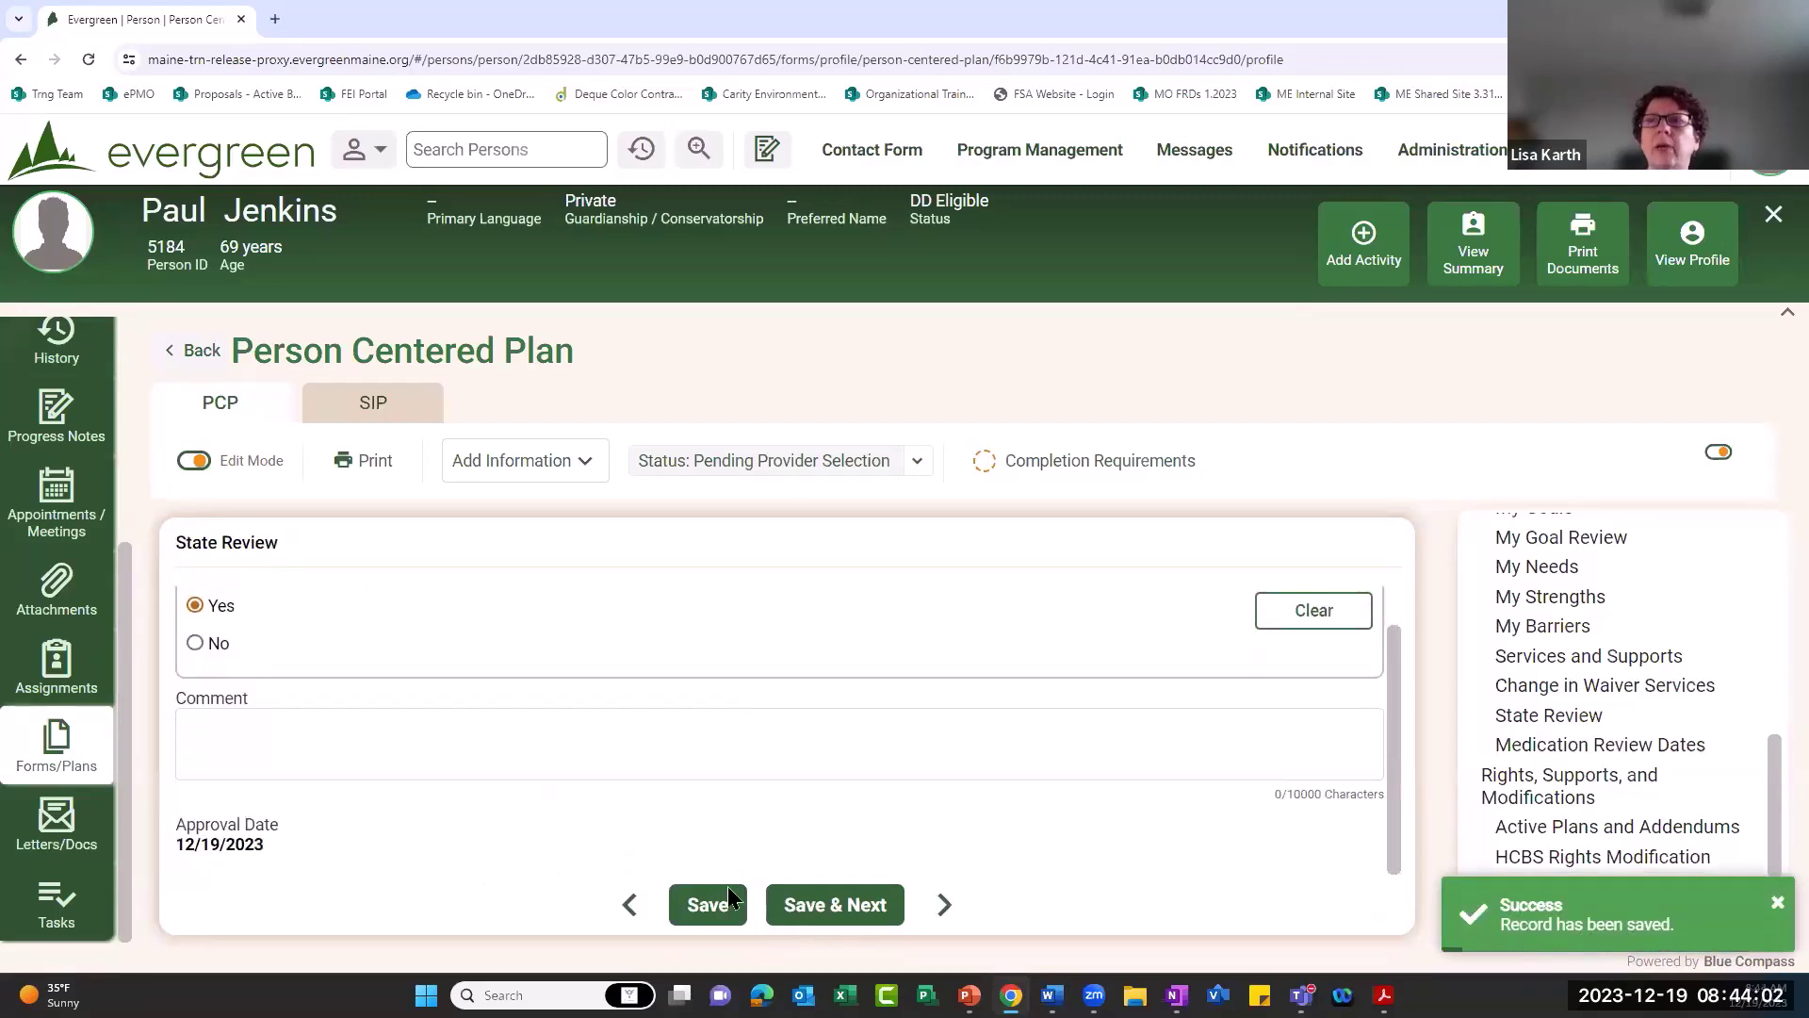
click(829, 905)
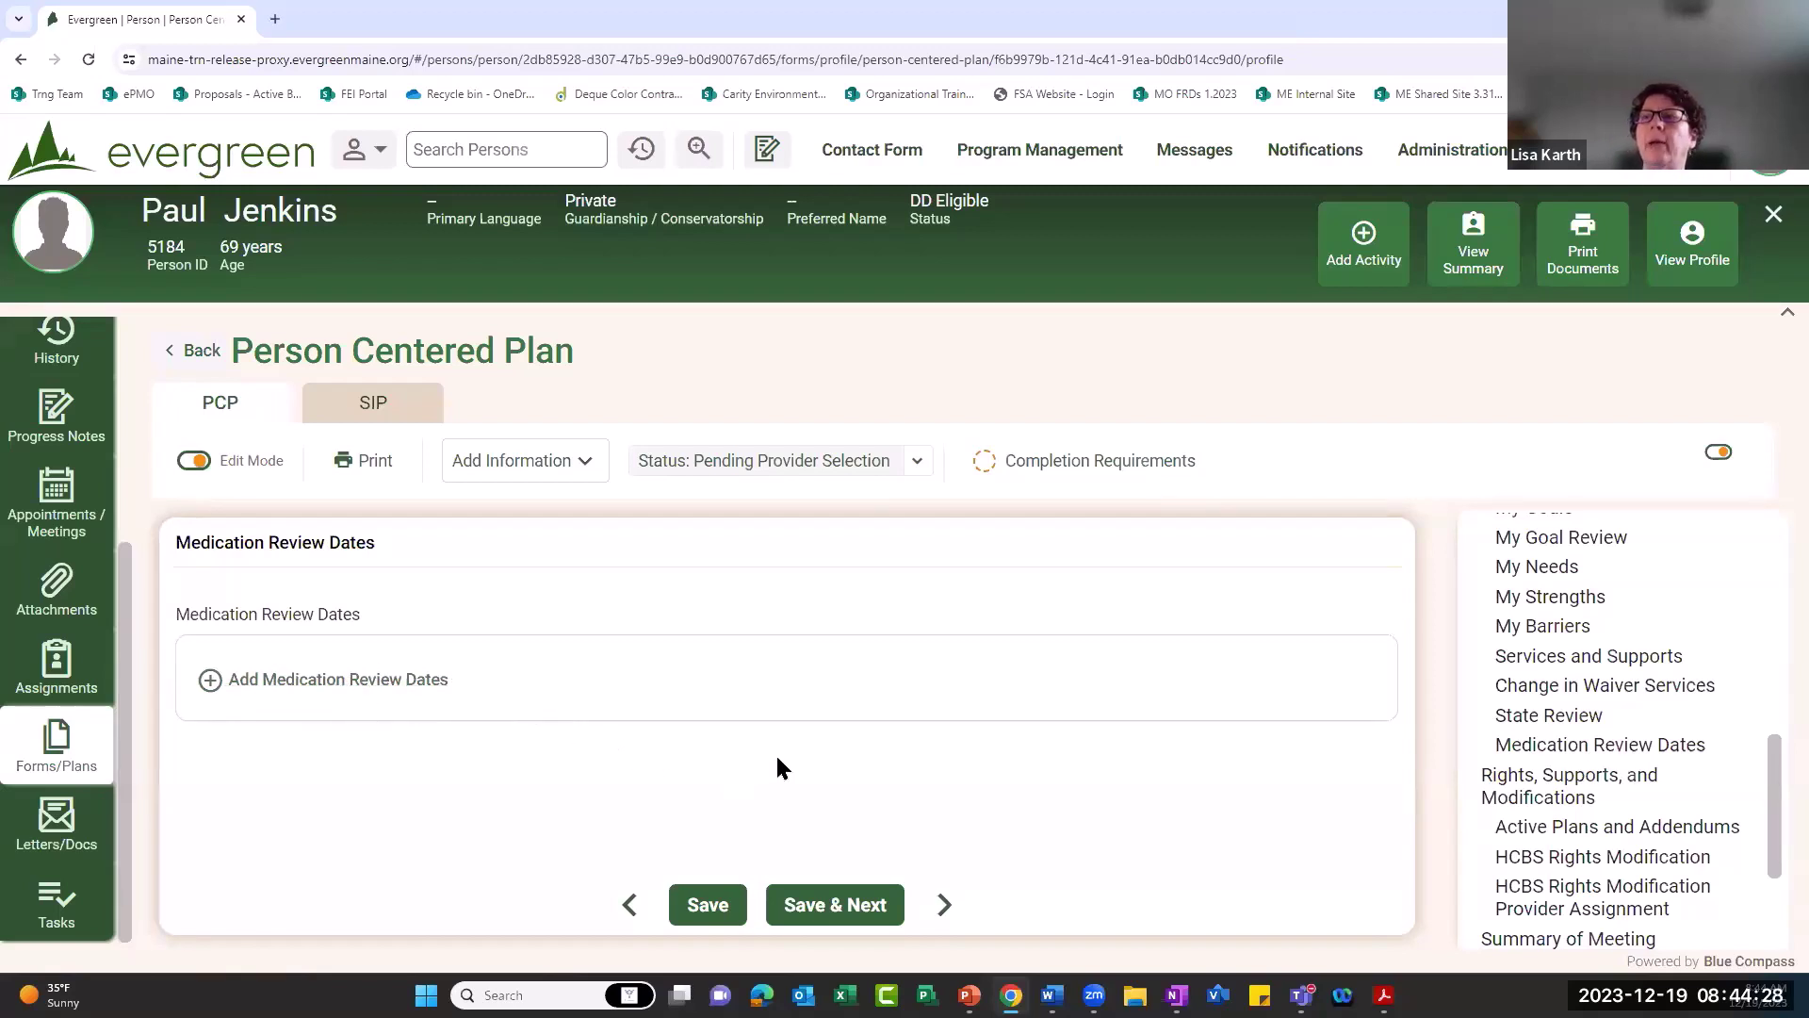
Save Medication Review Dates, then review and save the empty Active Plans and Addendums section
click(836, 907)
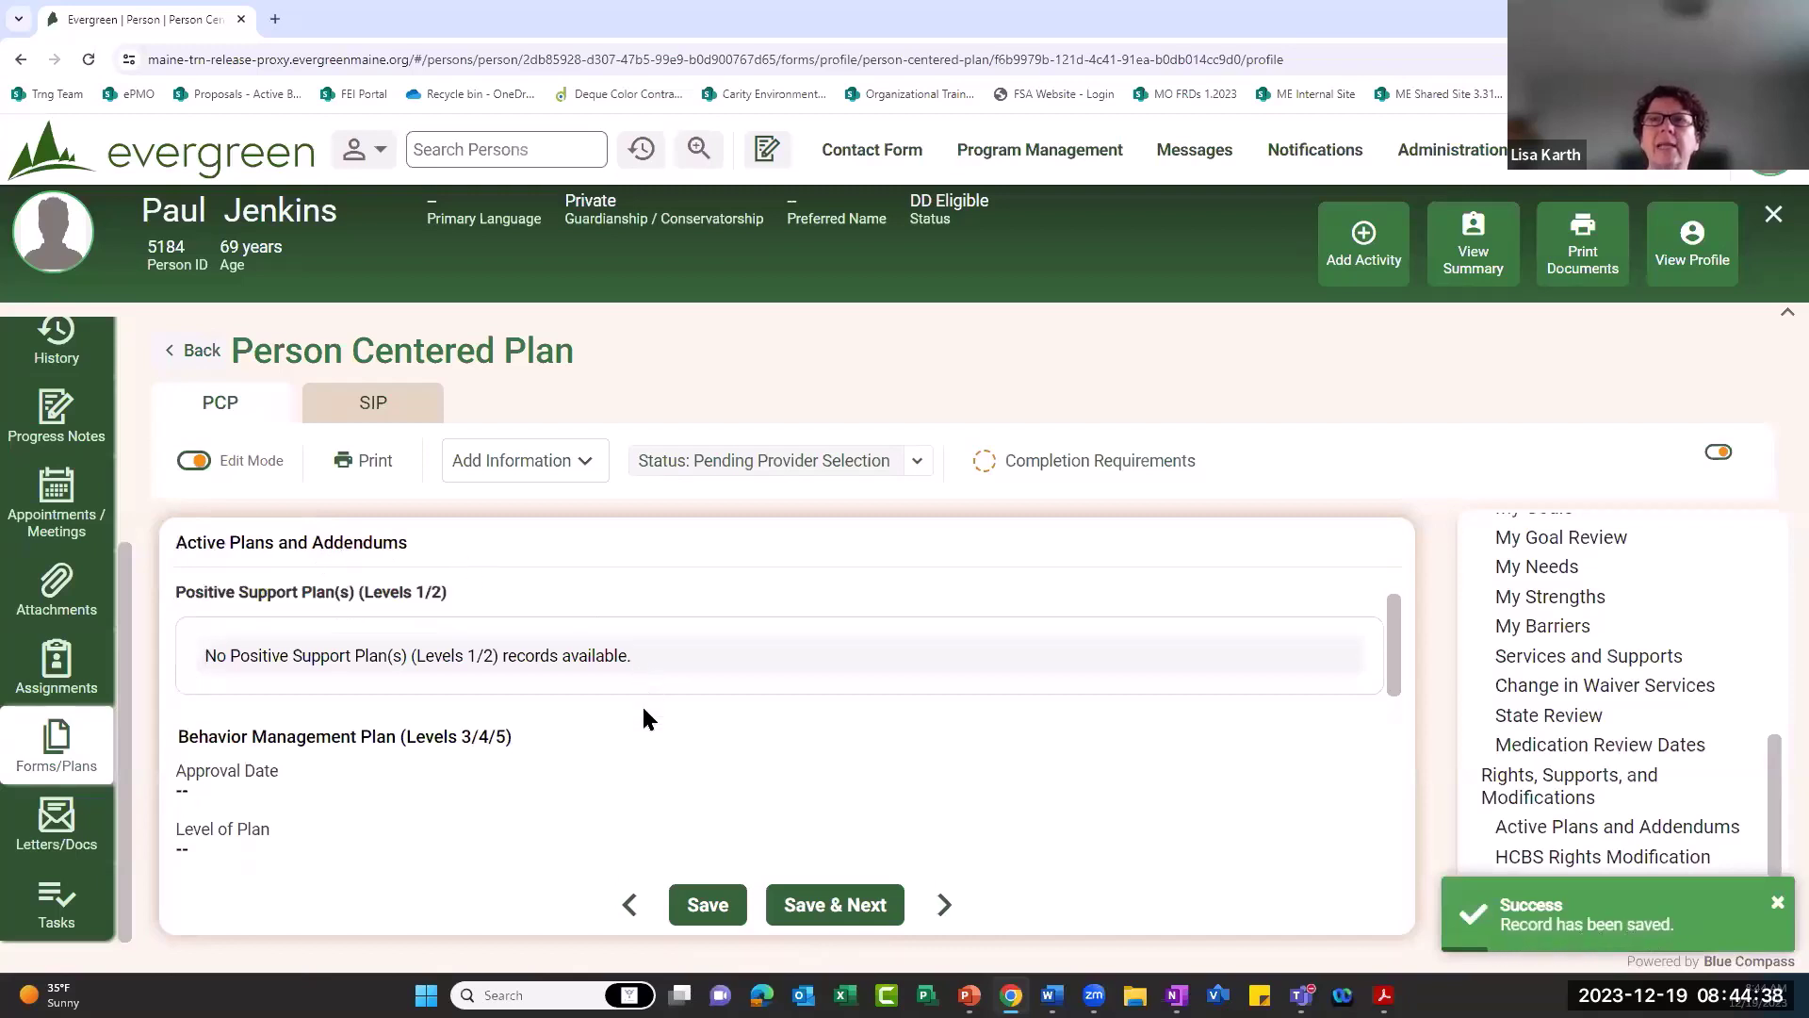
scroll(643, 718, down, 3)
scroll(643, 717, up, 3)
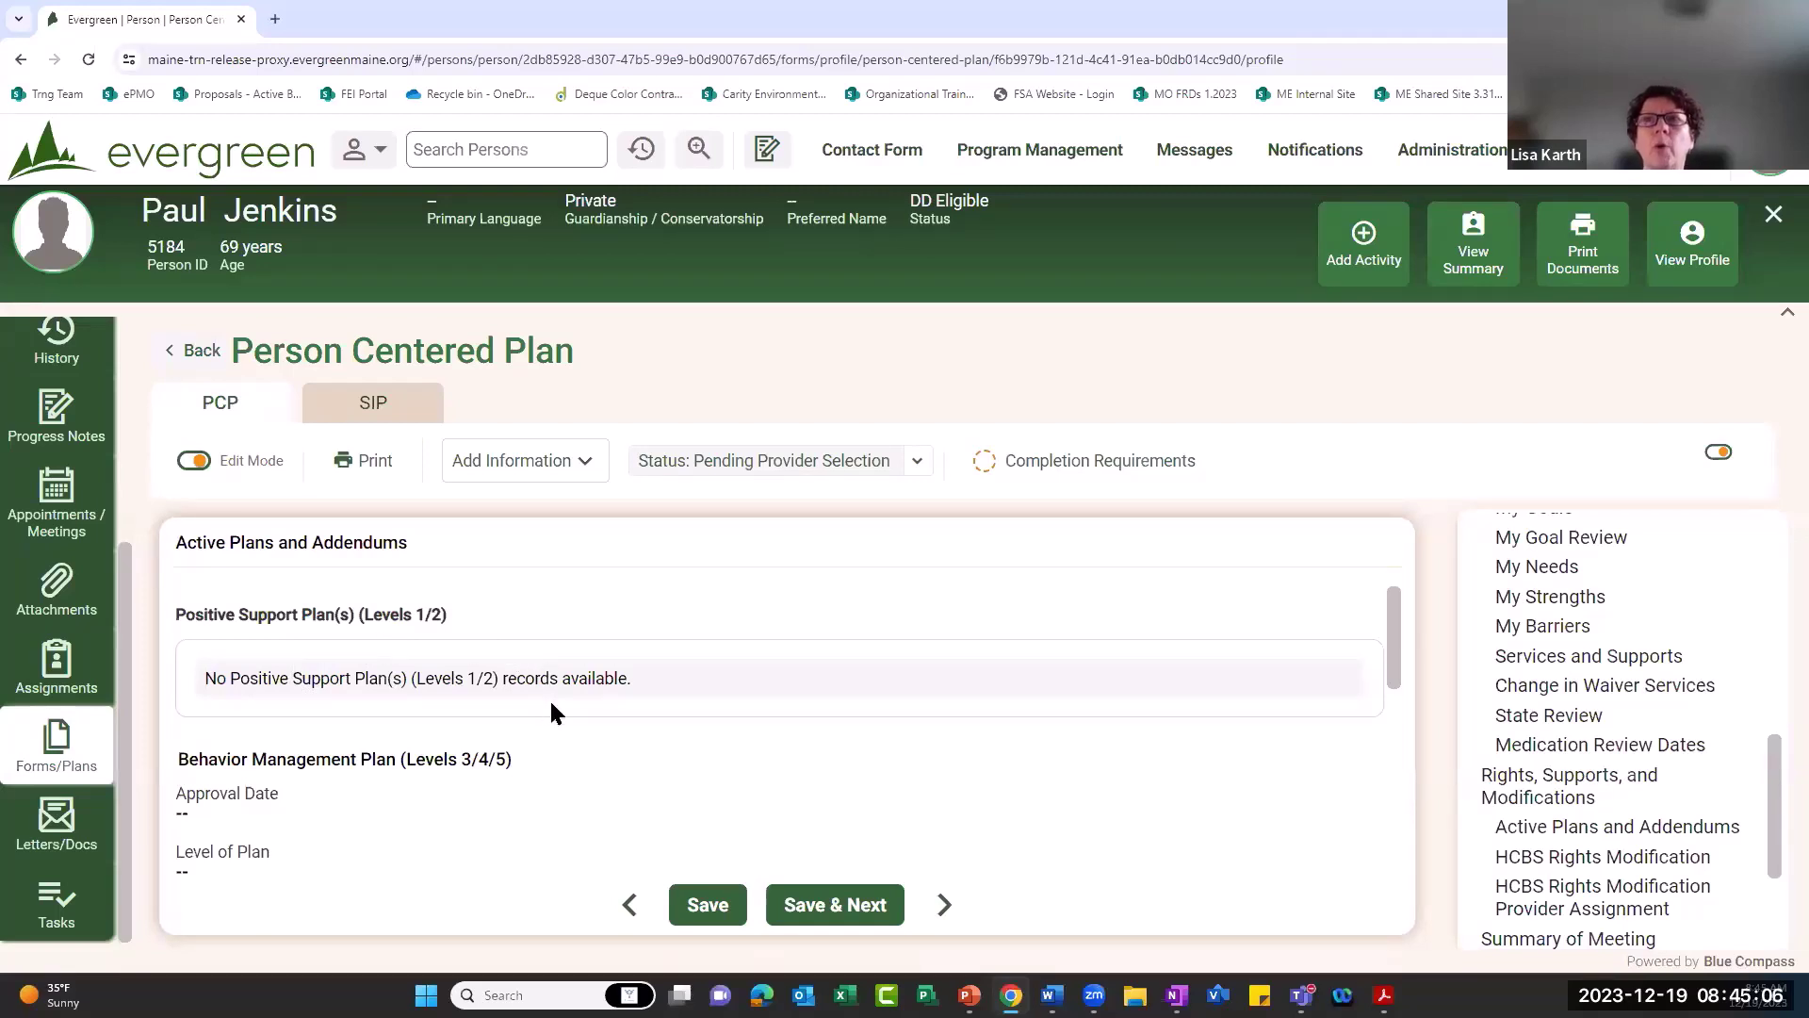
scroll(550, 698, down, 2)
scroll(550, 702, up, 1)
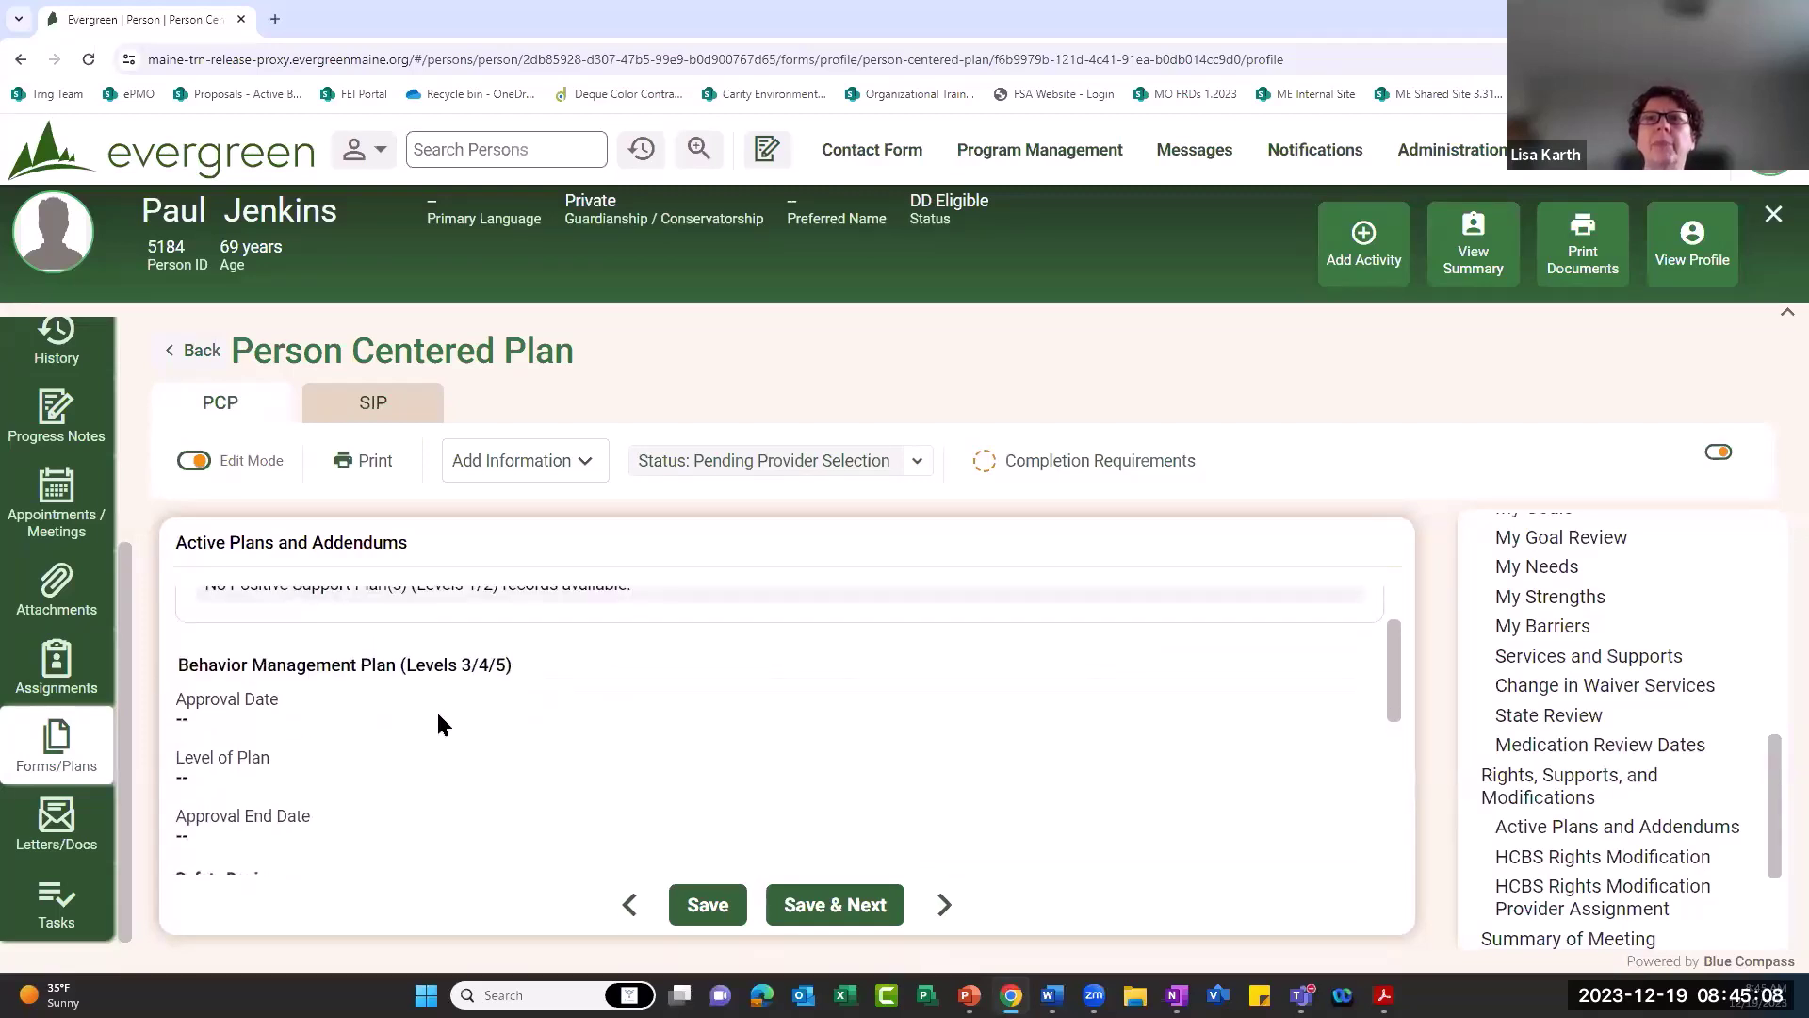
scroll(415, 758, down, 3)
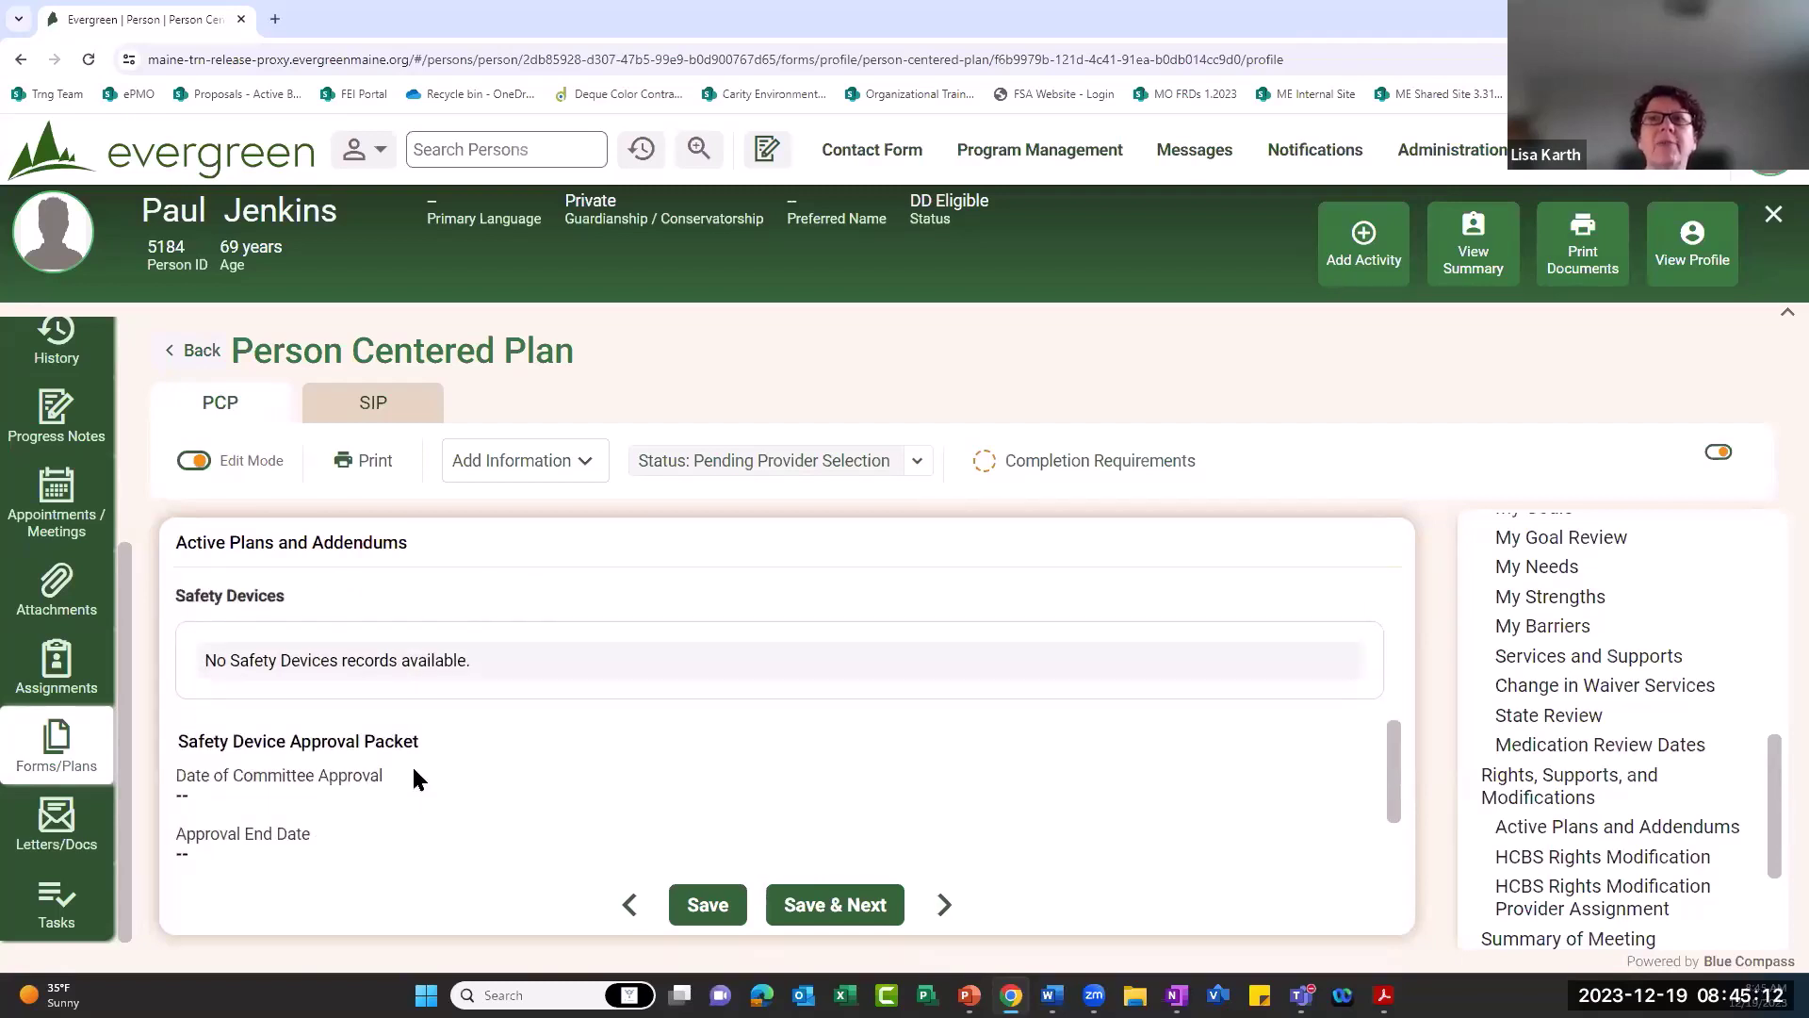
scroll(415, 771, down, 2)
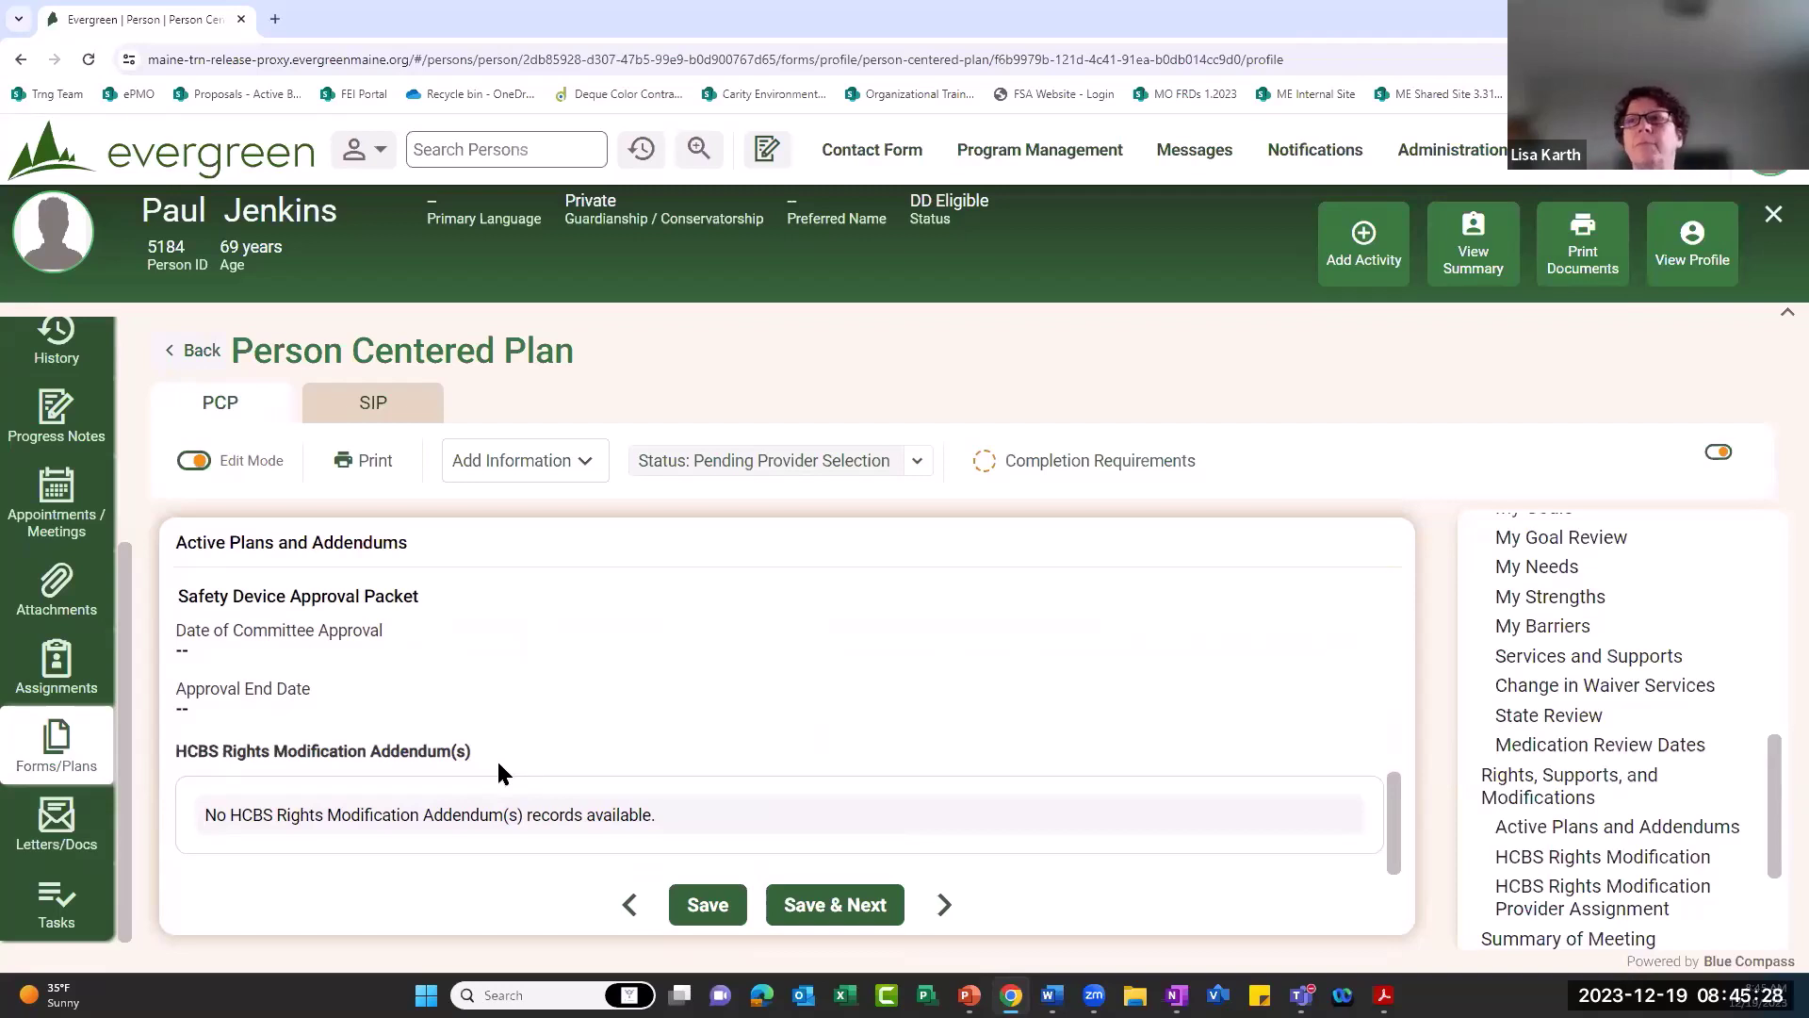
click(826, 907)
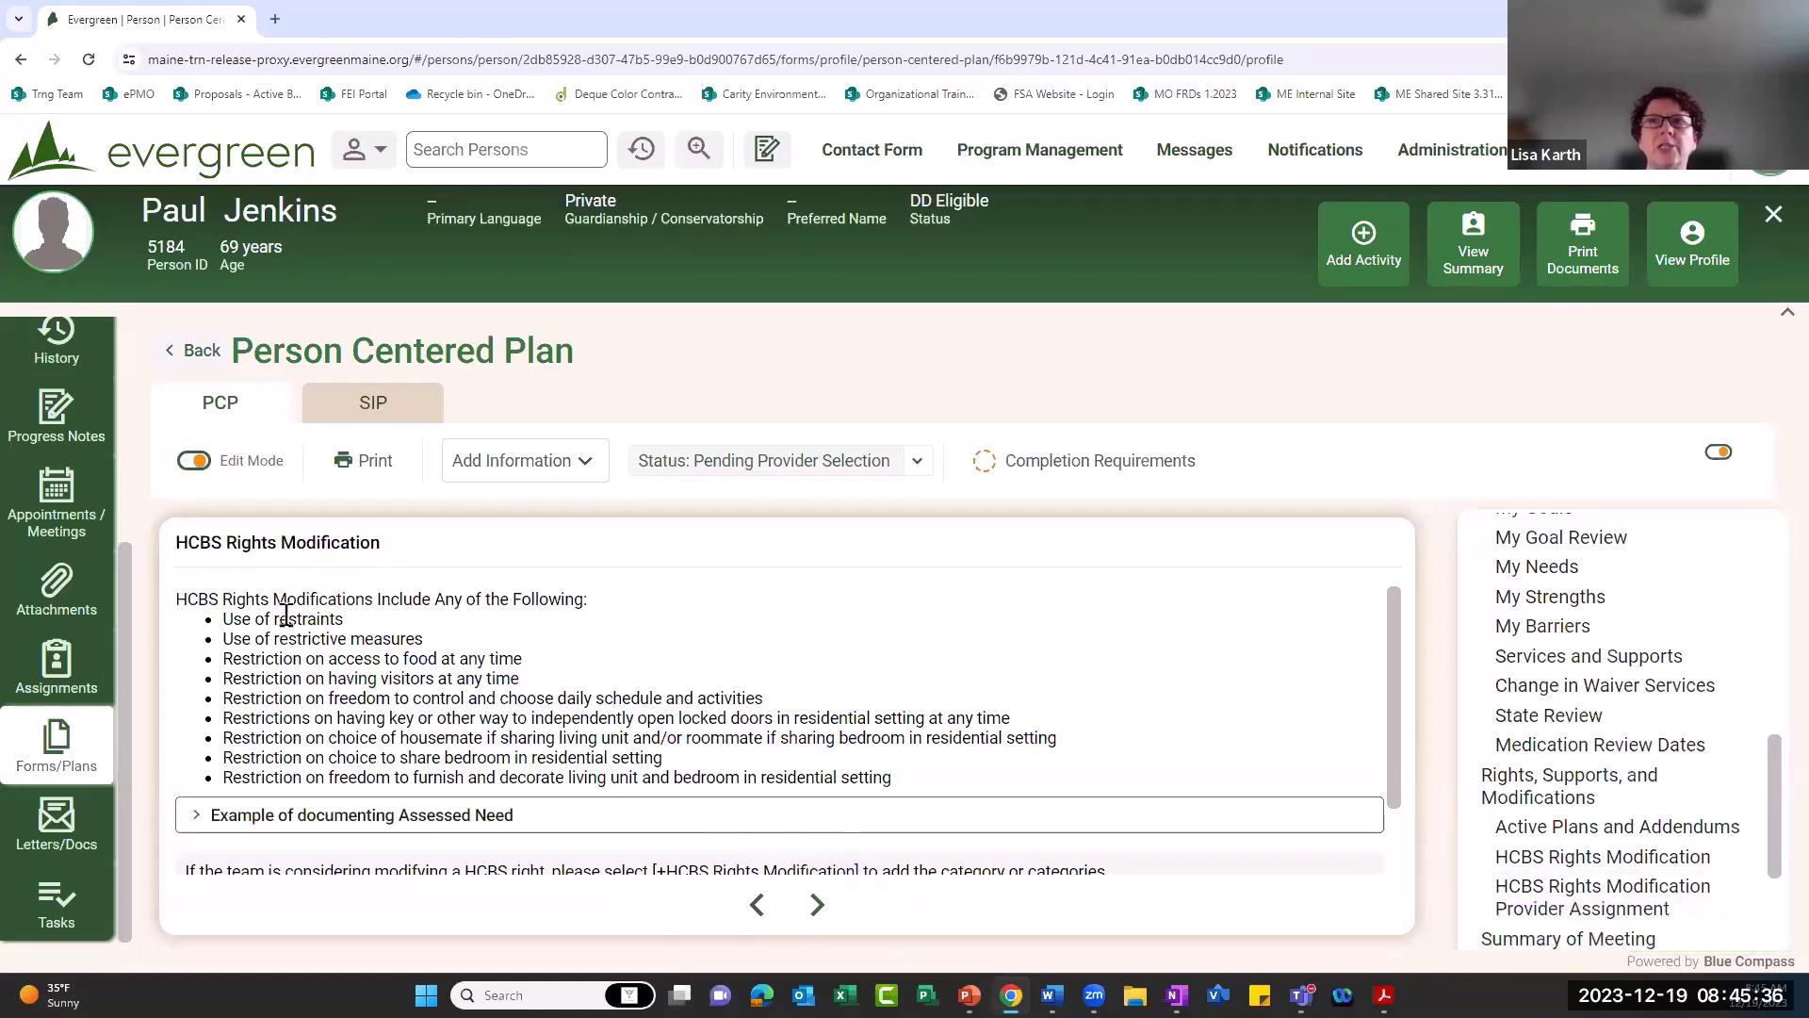
Read the HCBS Rights Modification guidance, briefly expanding the Example of documenting Assessed Need
scroll(311, 692, down, 2)
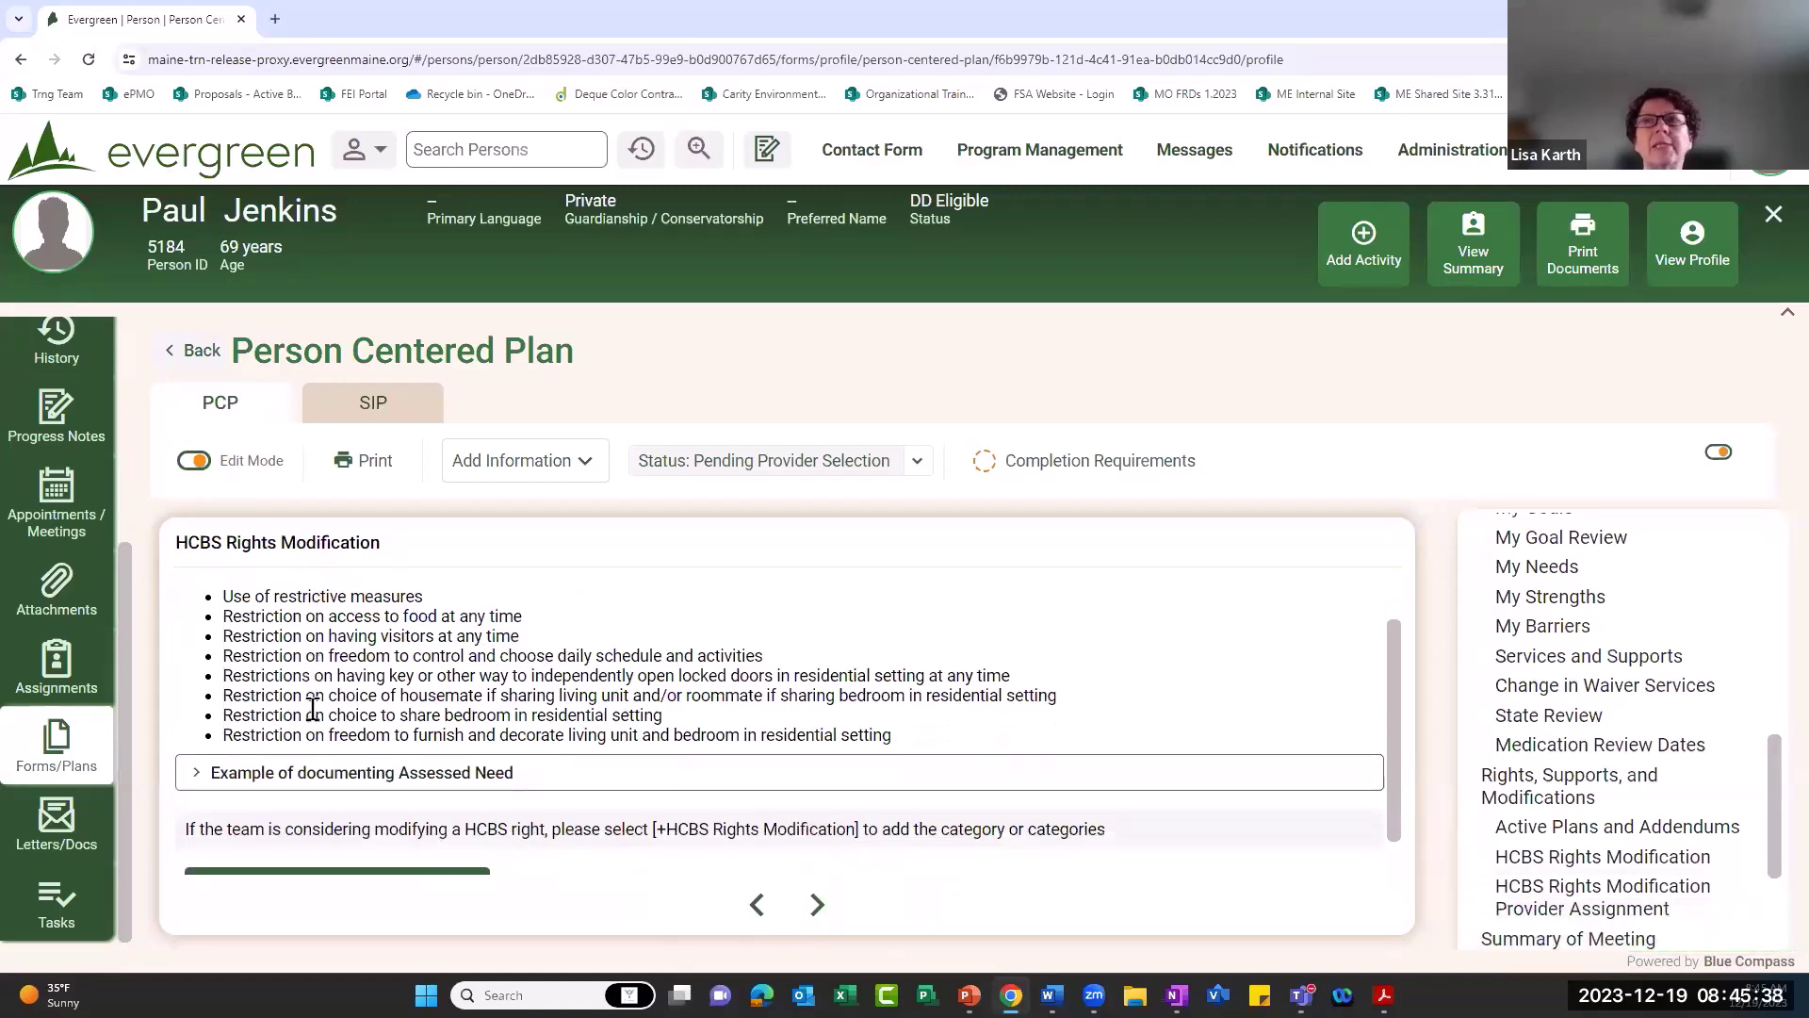
scroll(320, 683, up, 3)
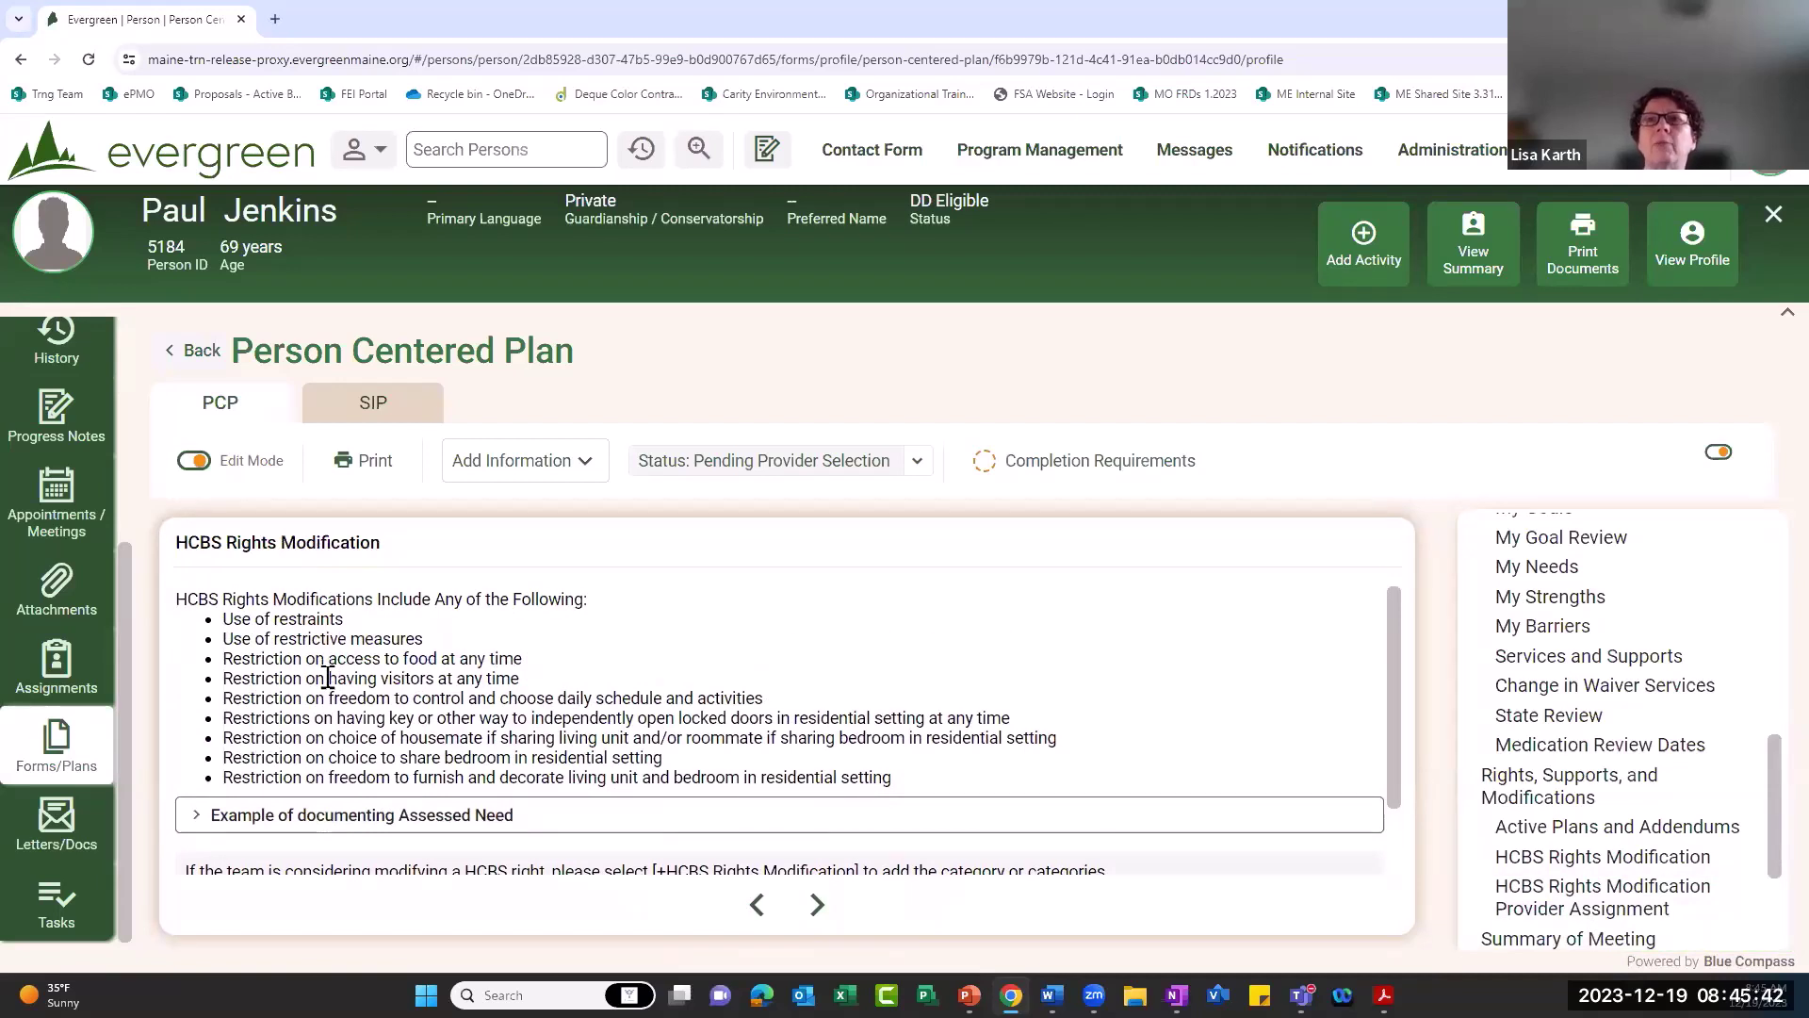
scroll(328, 671, down, 1)
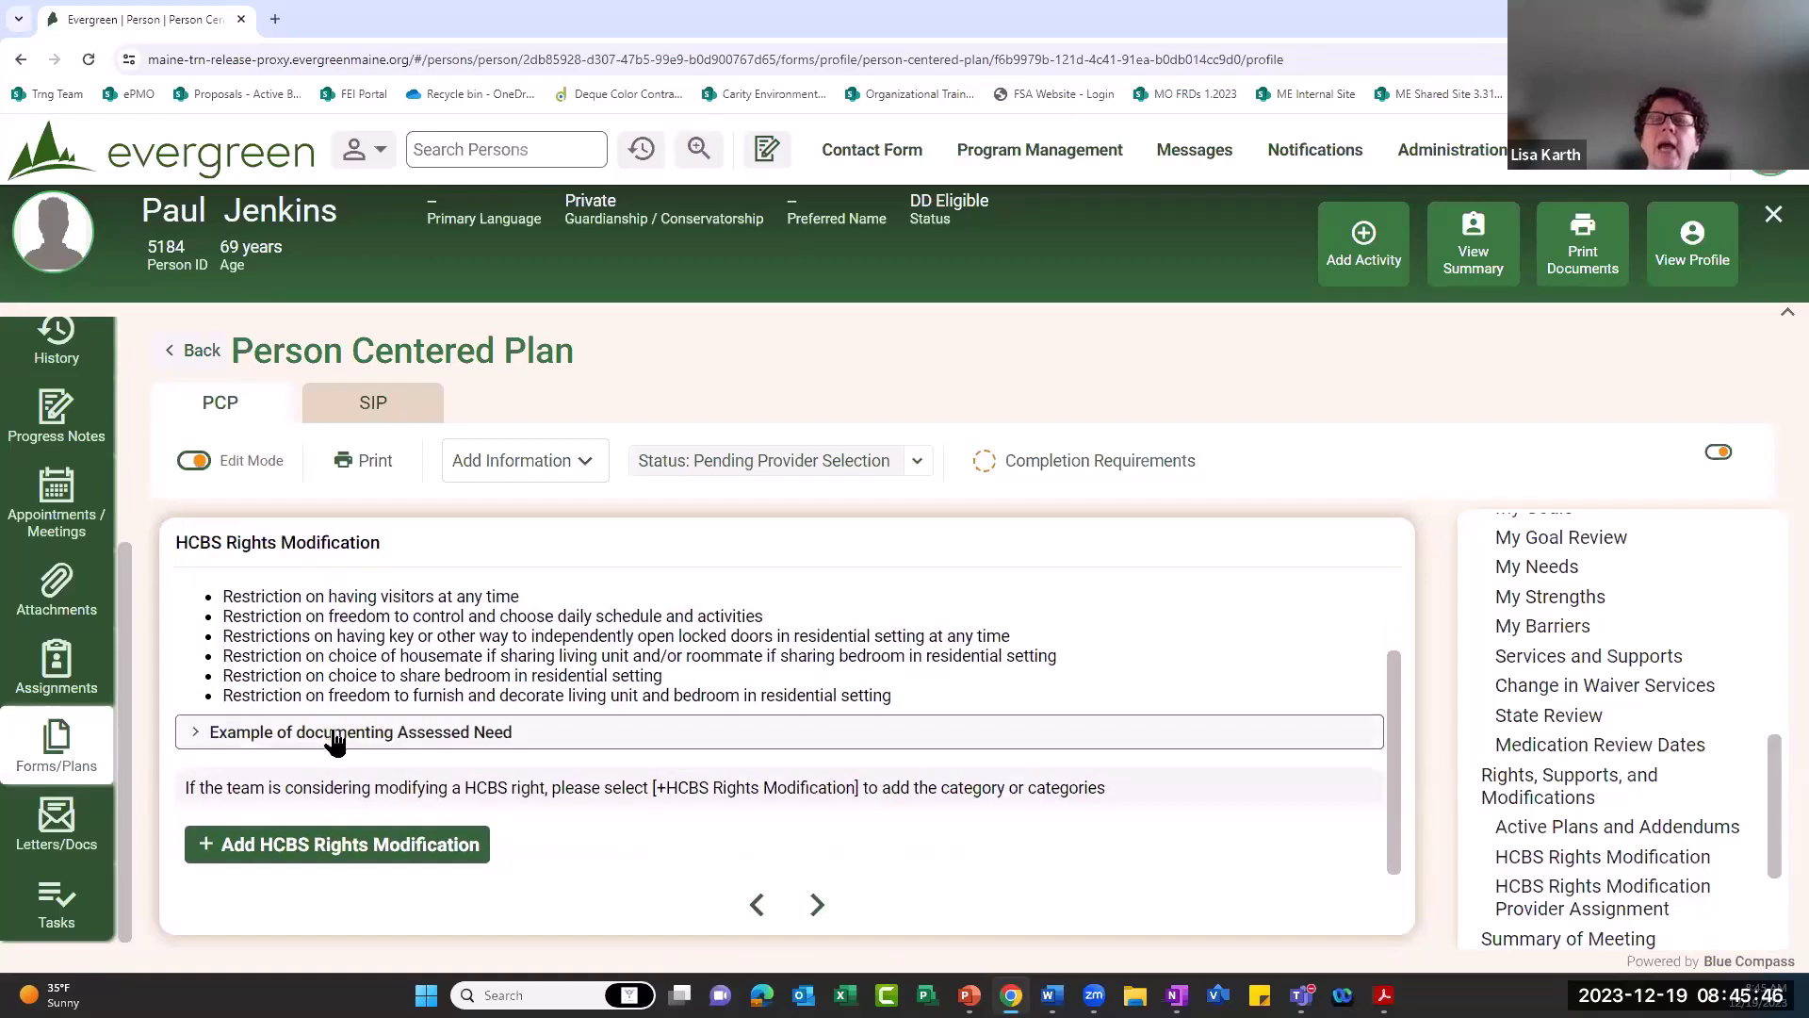
click(536, 745)
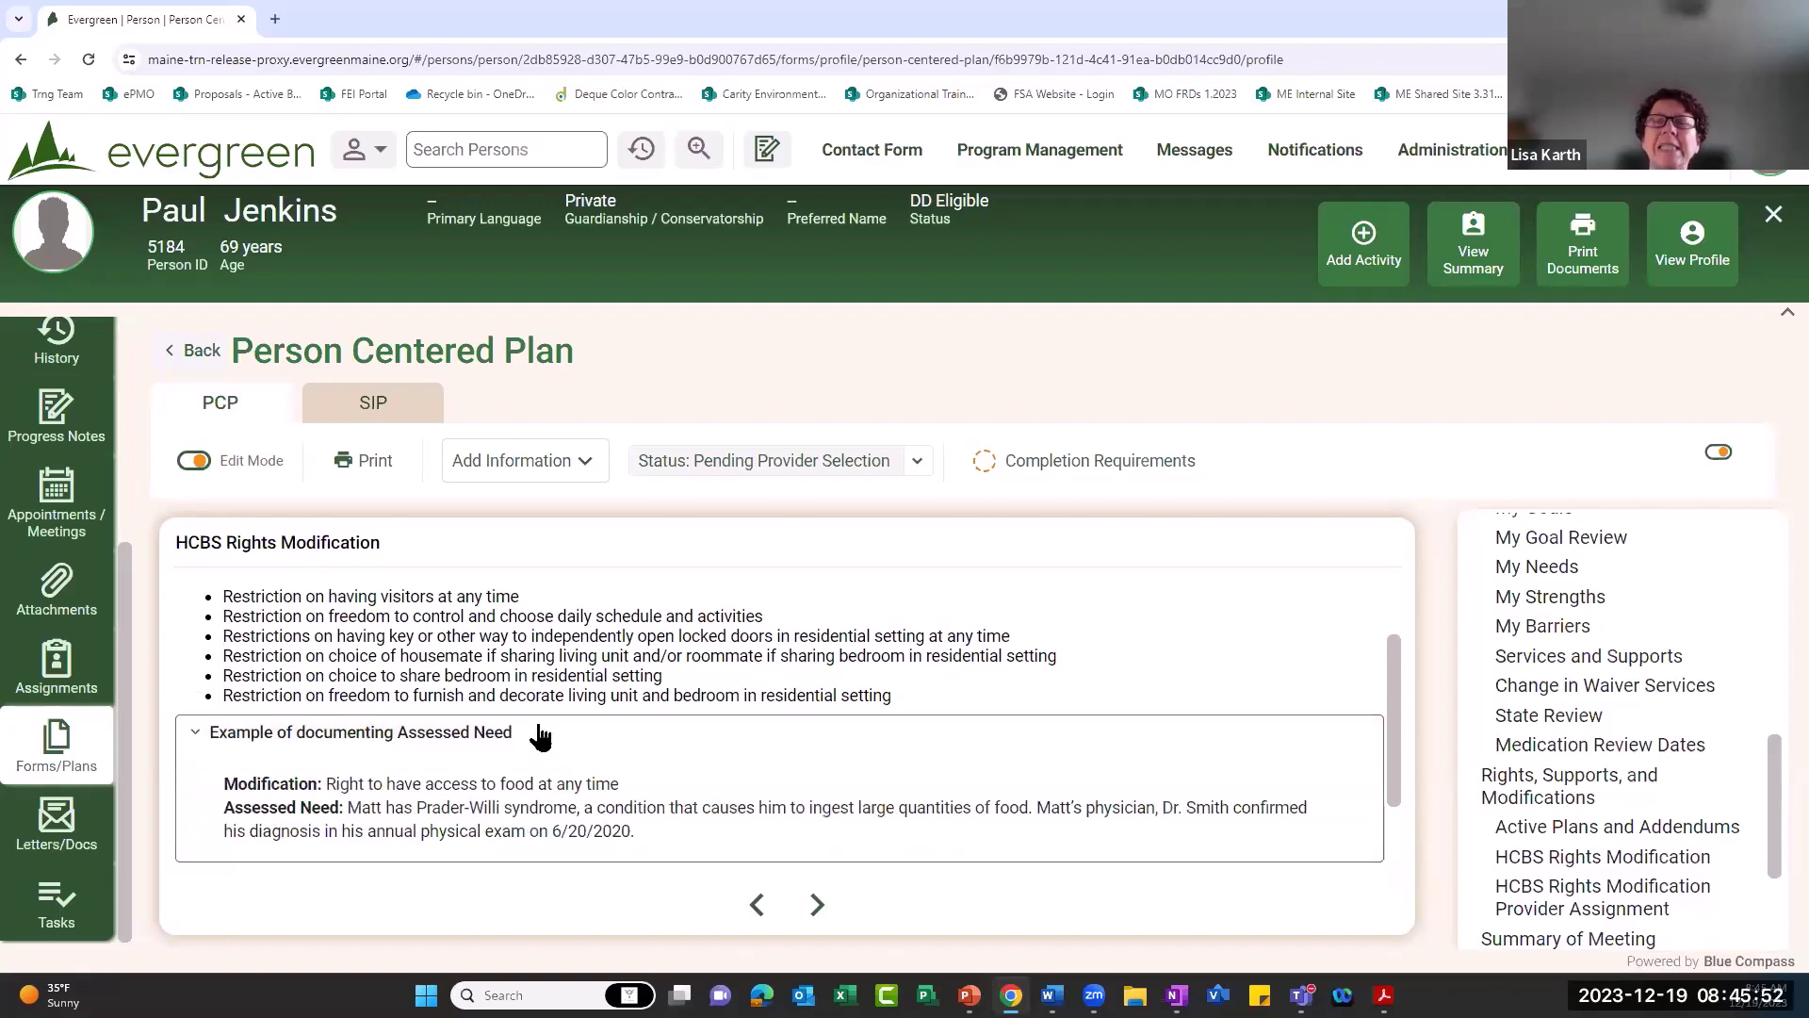
scroll(539, 735, down, 1)
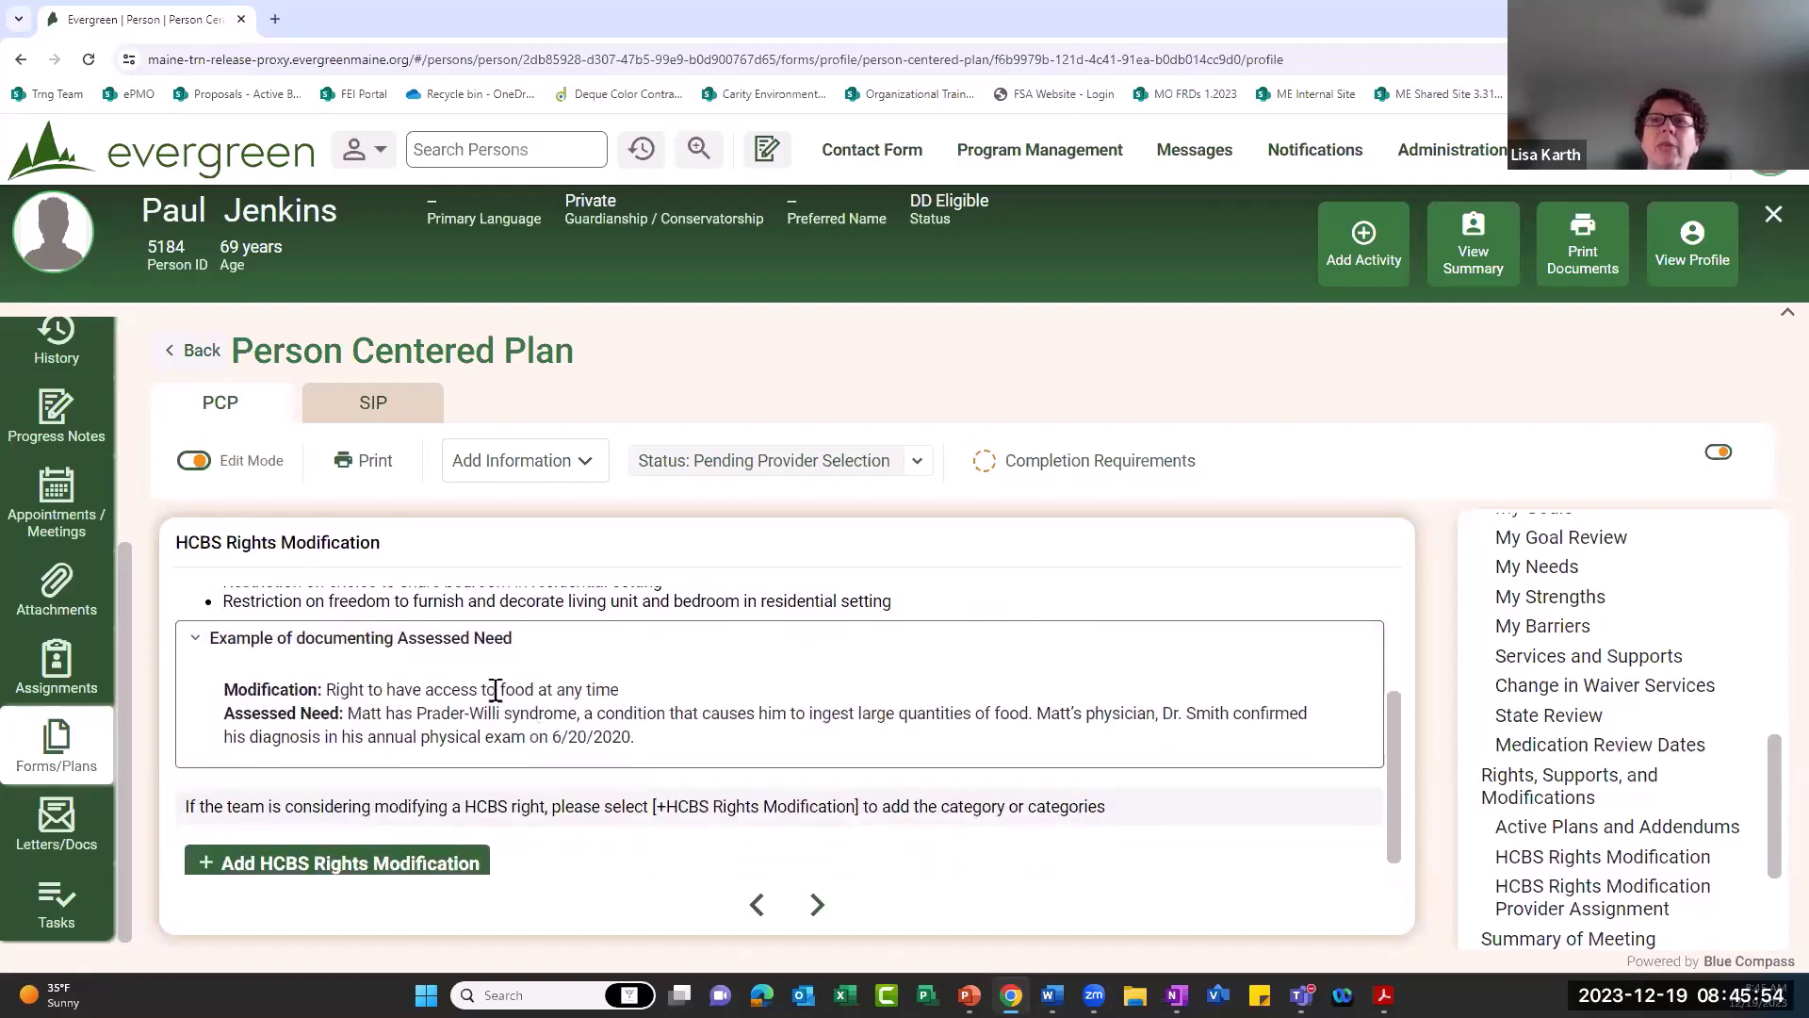
click(477, 638)
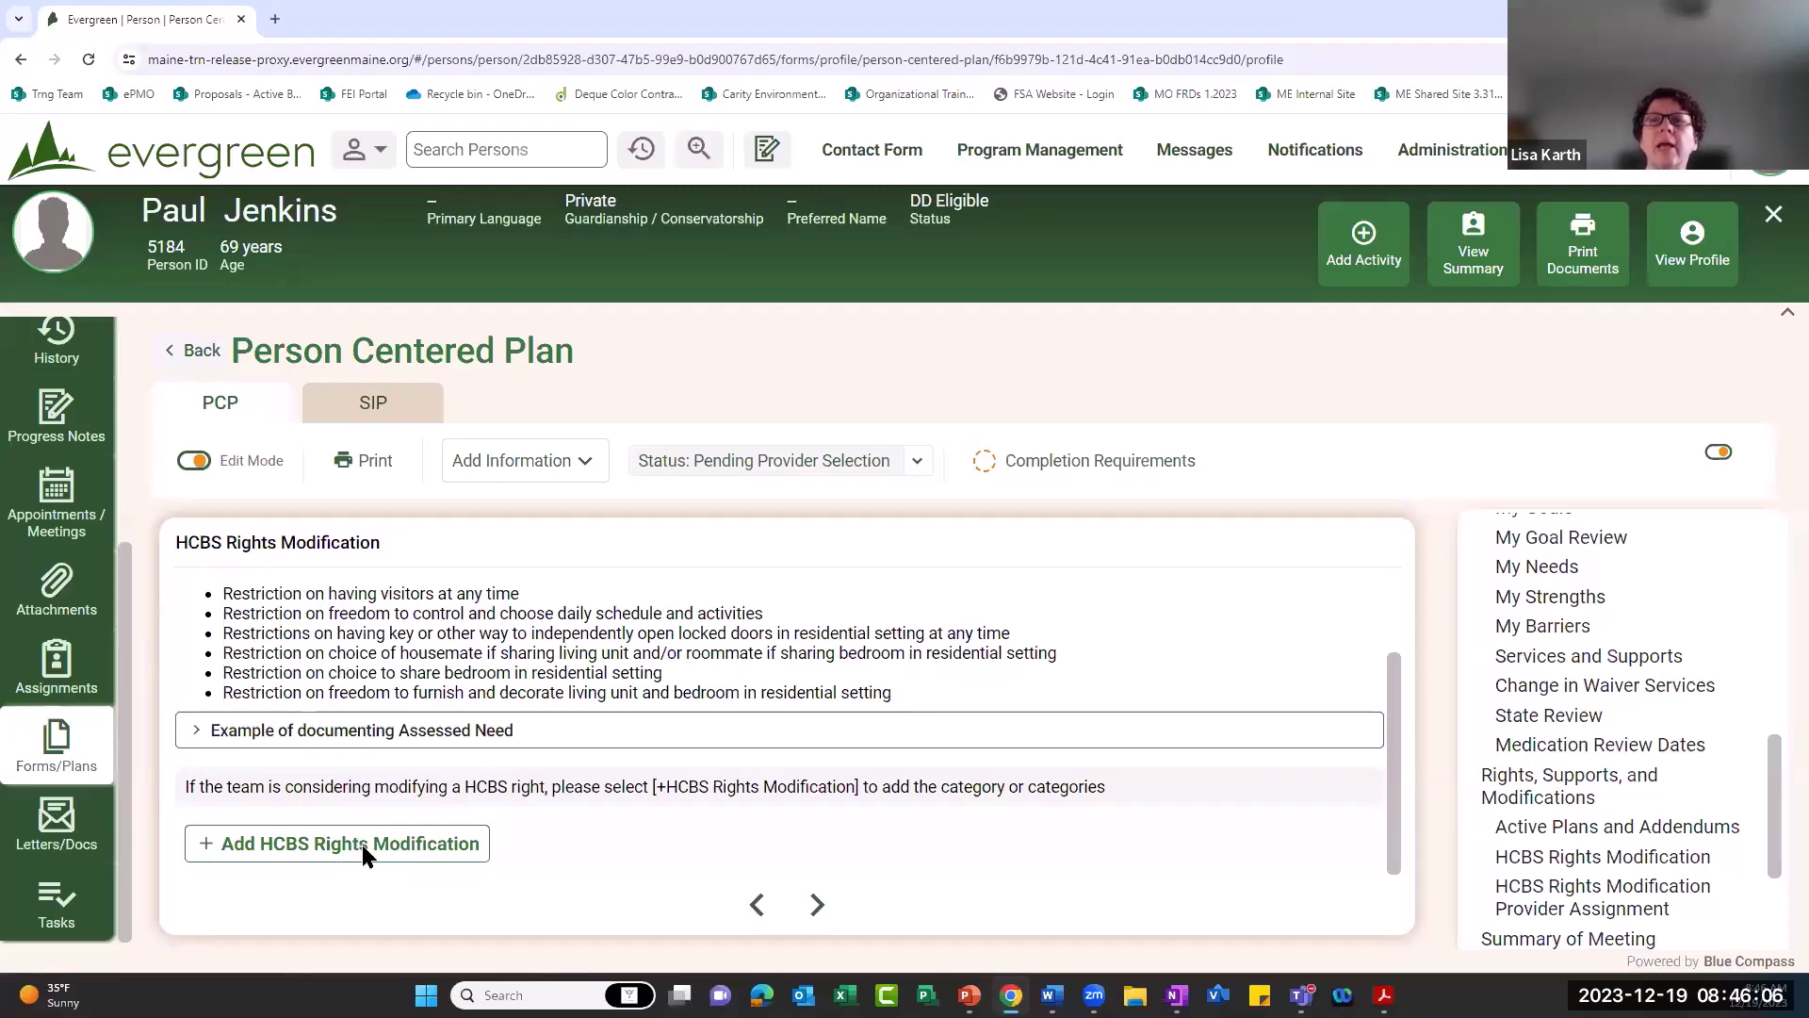
Add an individualized-schedule rights modification: reason 'info', challenging behavior No, guardian consent Yes
click(362, 844)
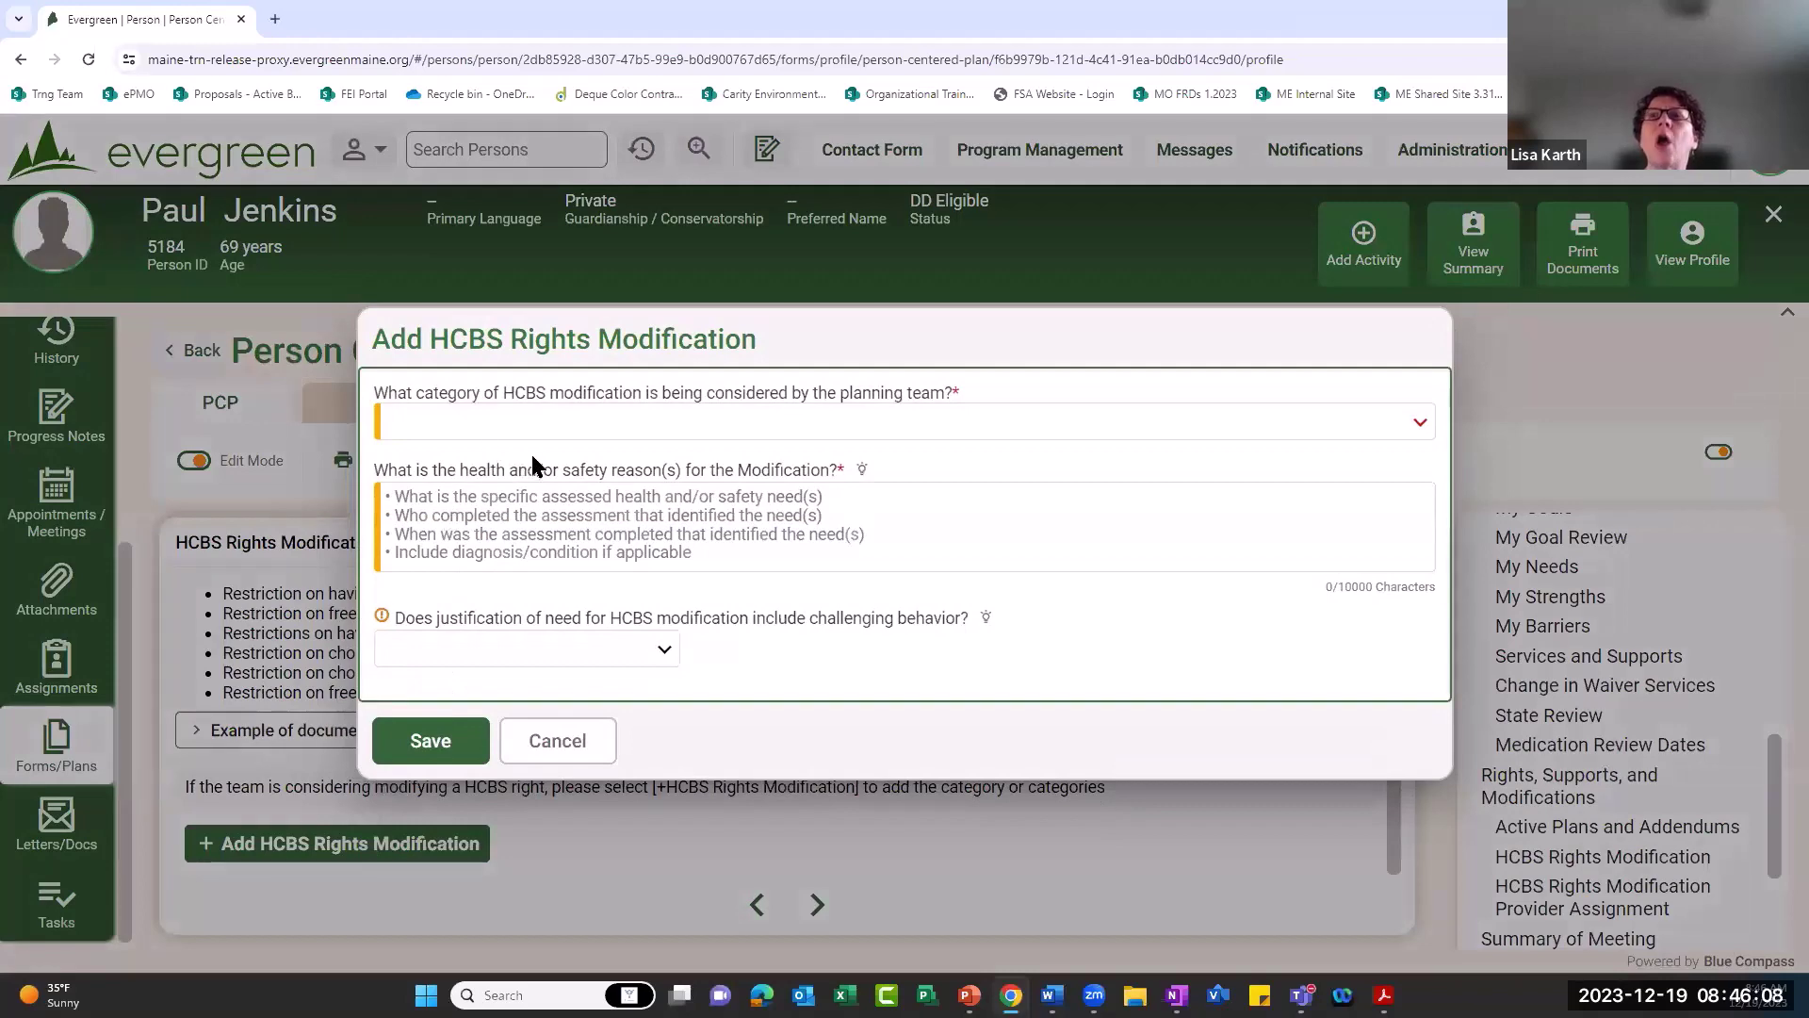
click(589, 420)
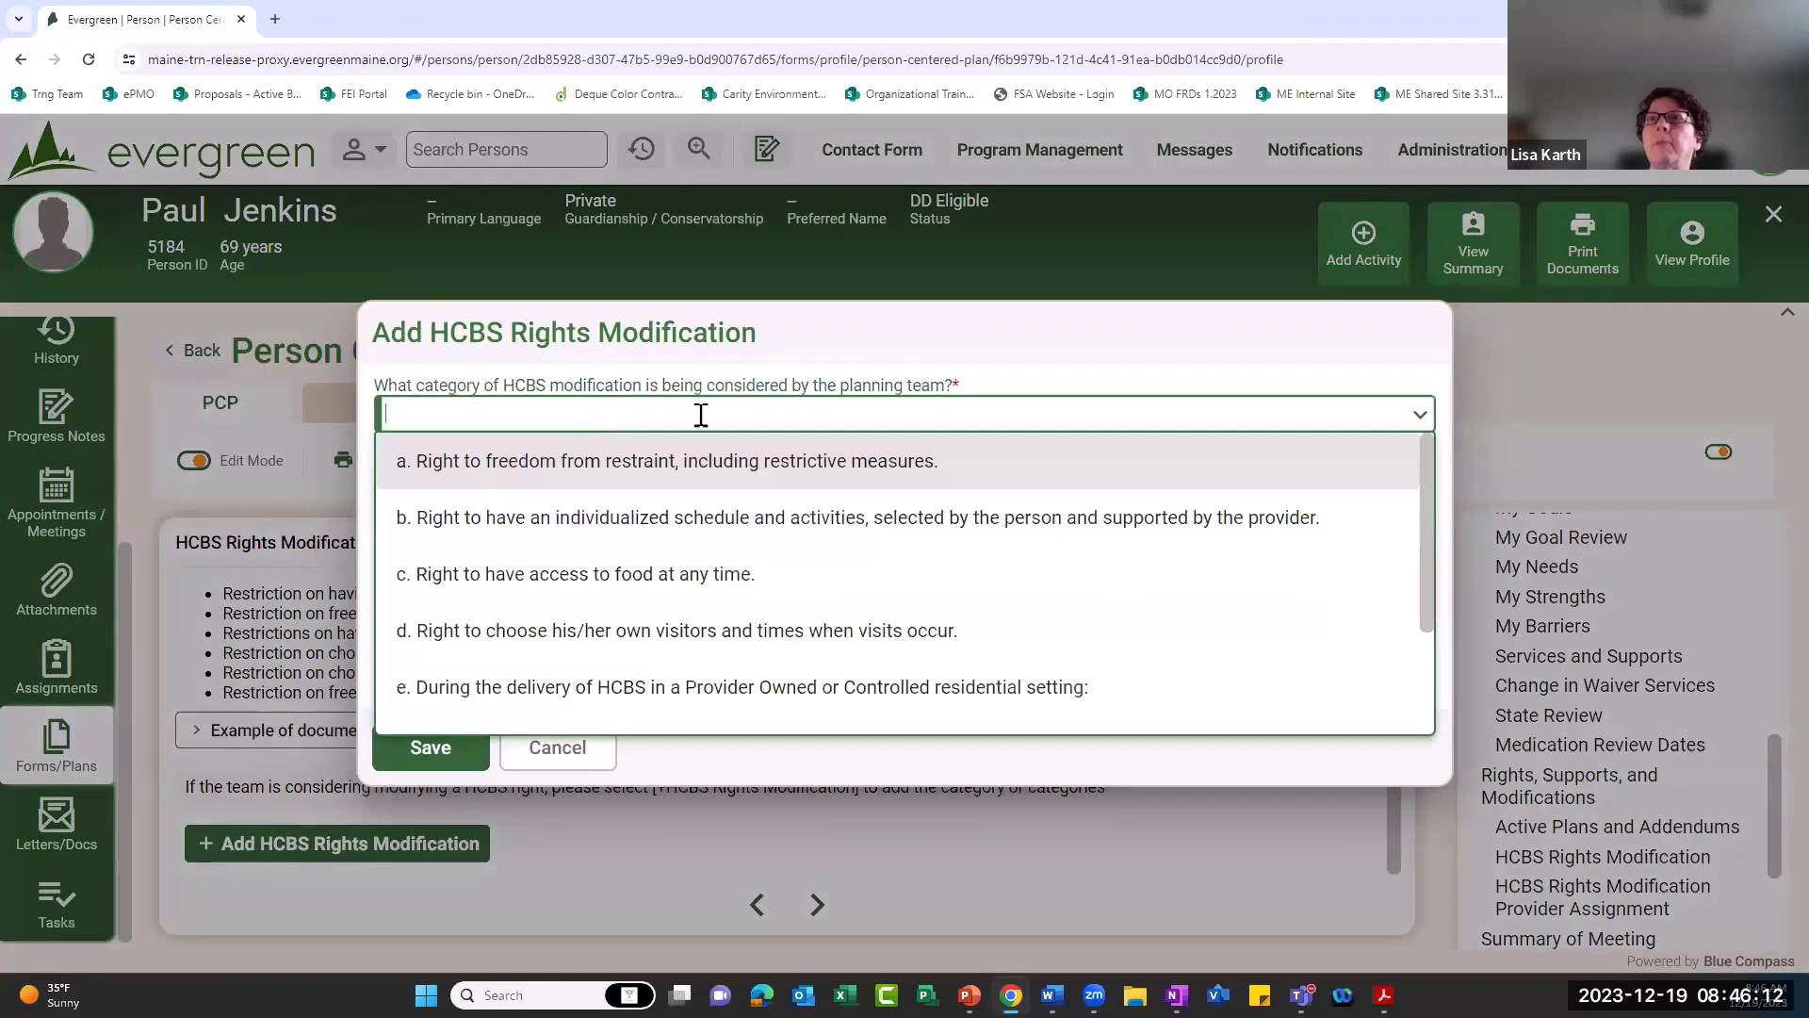
click(539, 521)
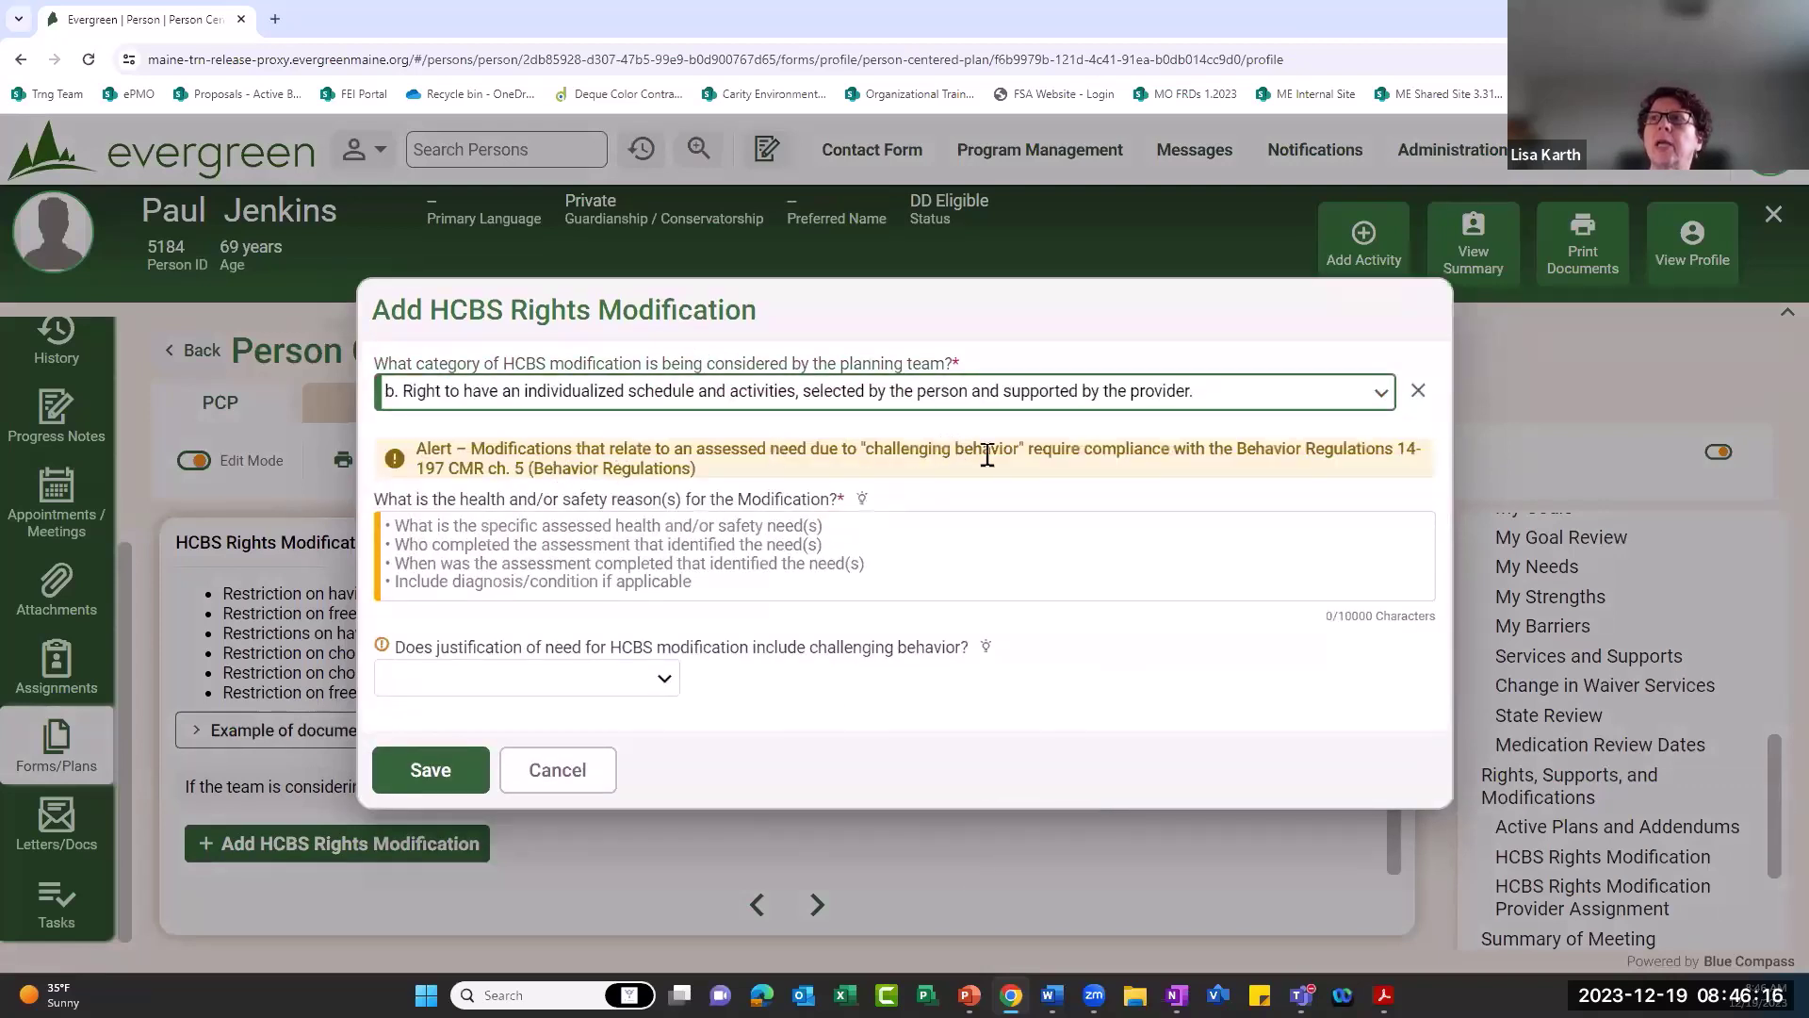
click(482, 556)
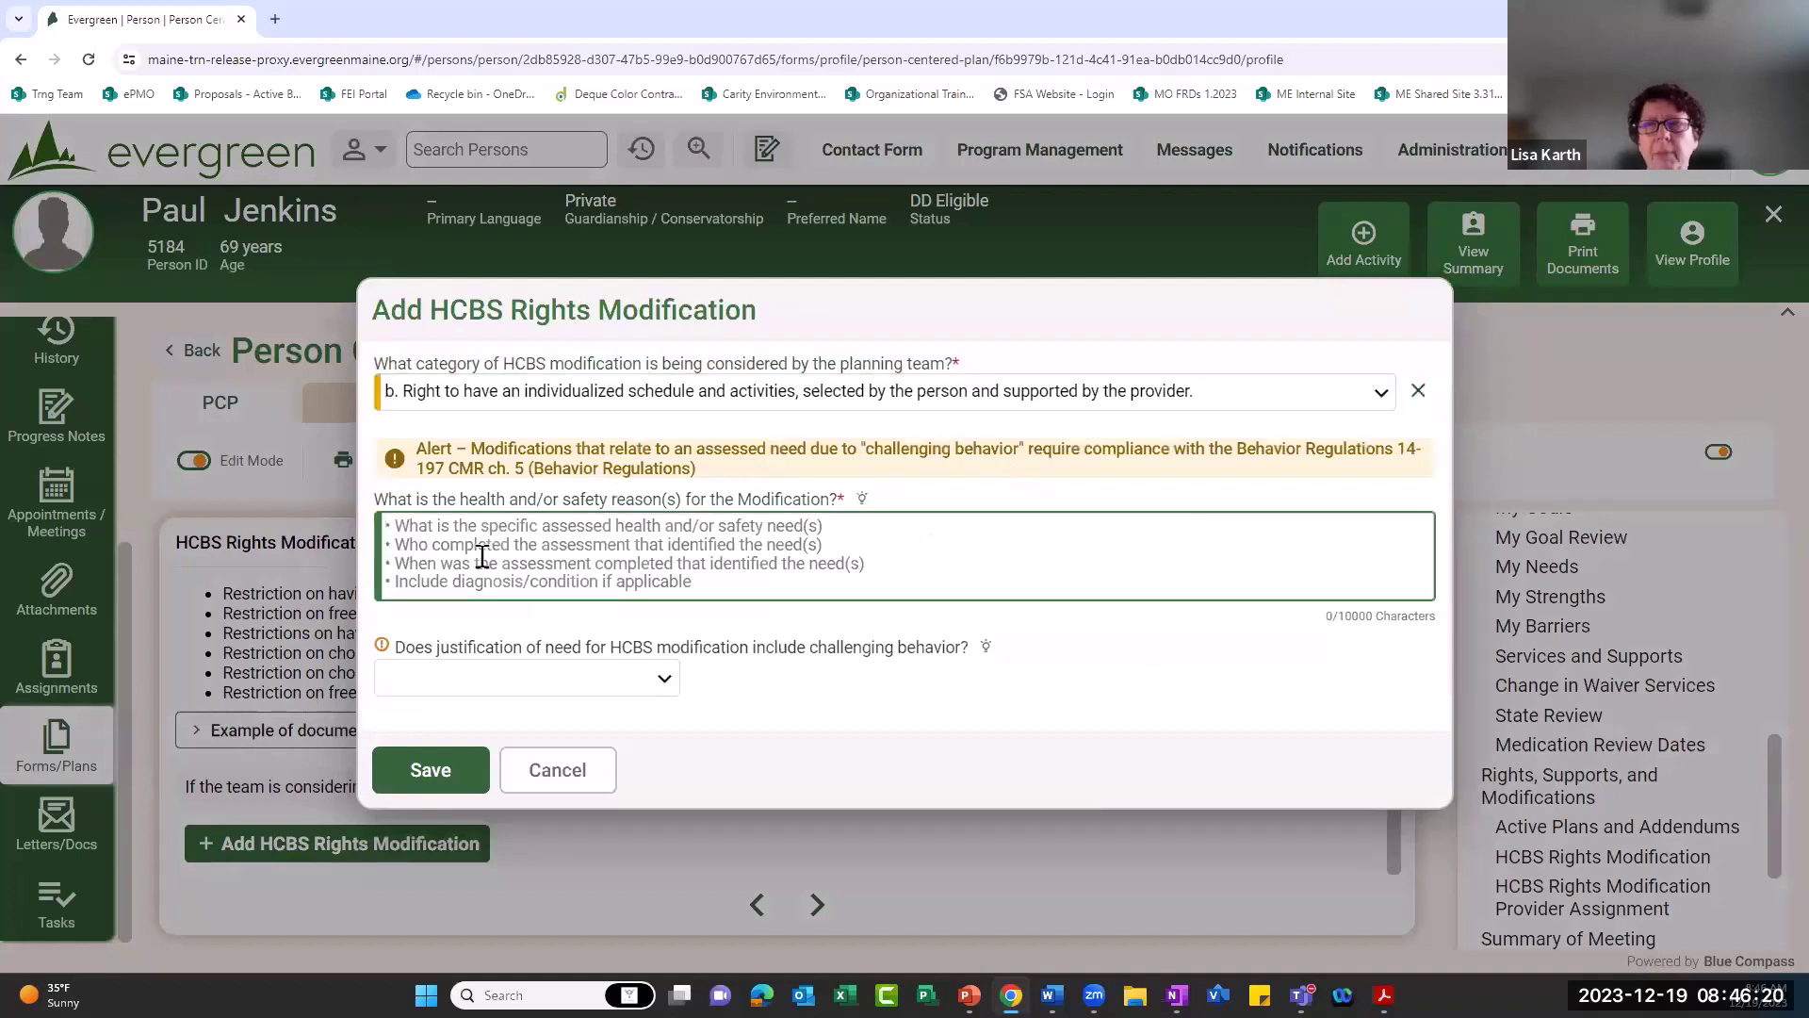
text(info)
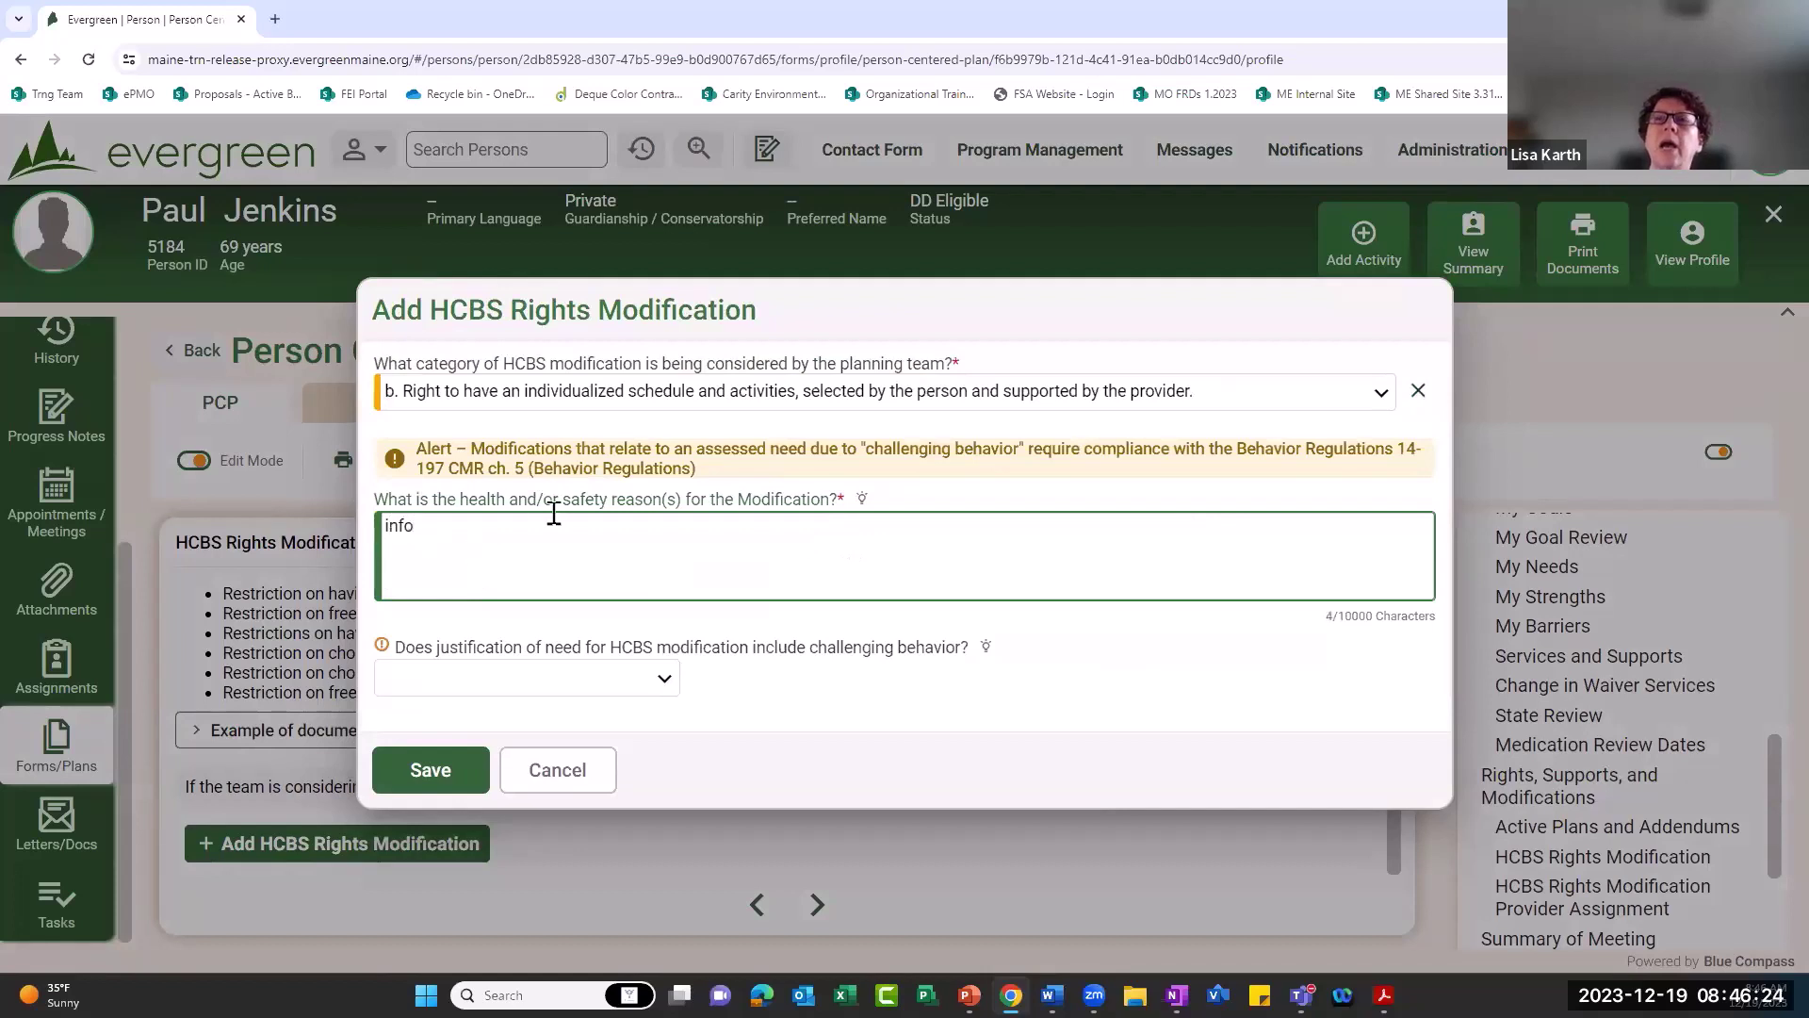
click(496, 678)
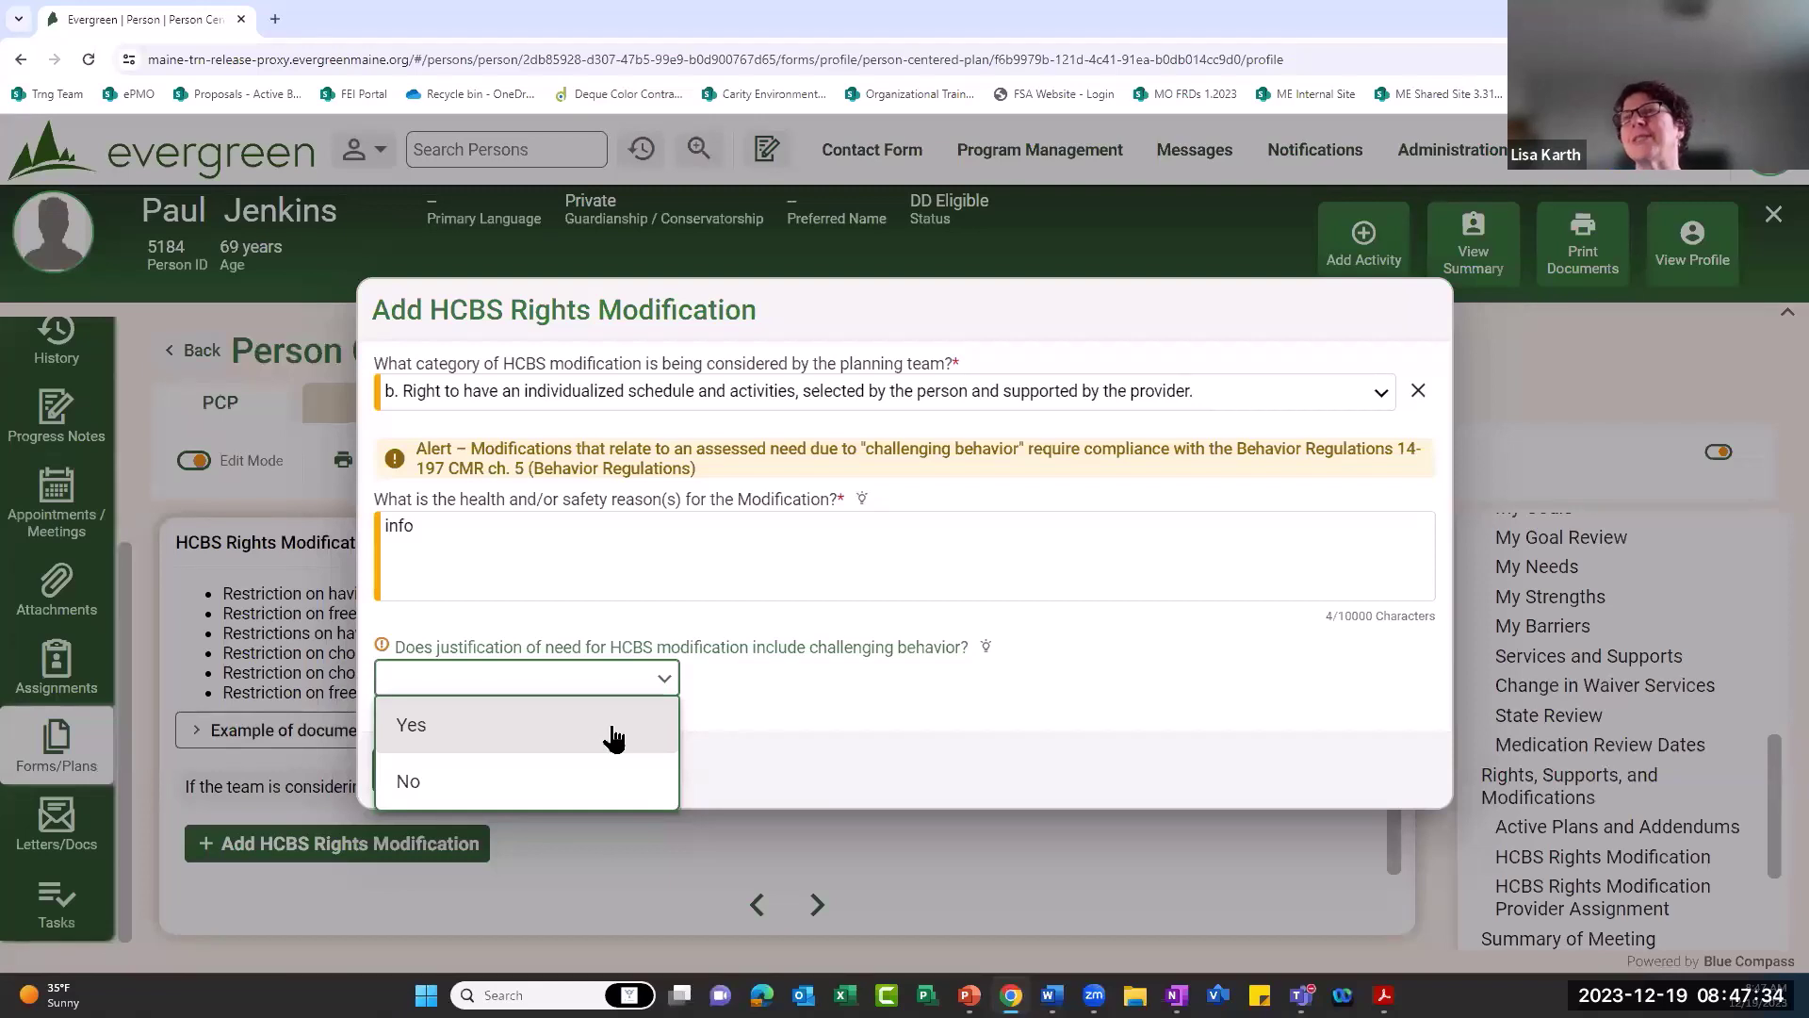
click(411, 782)
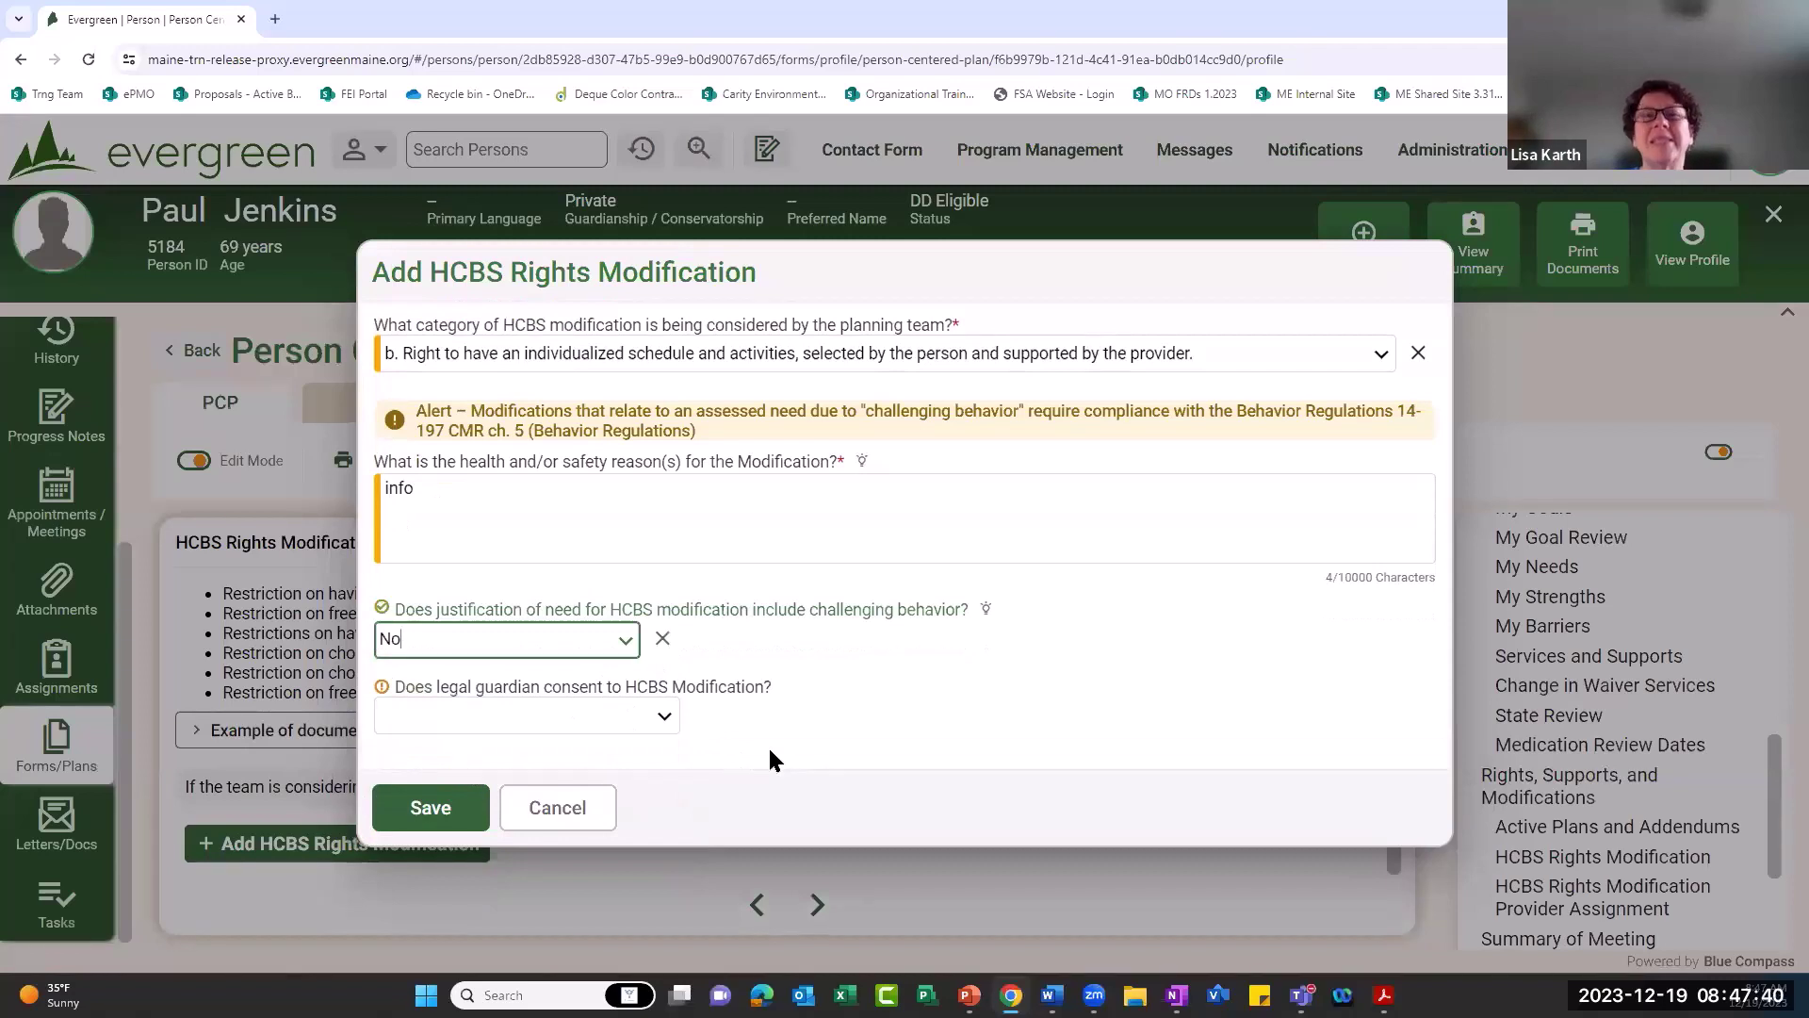
click(659, 713)
click(509, 768)
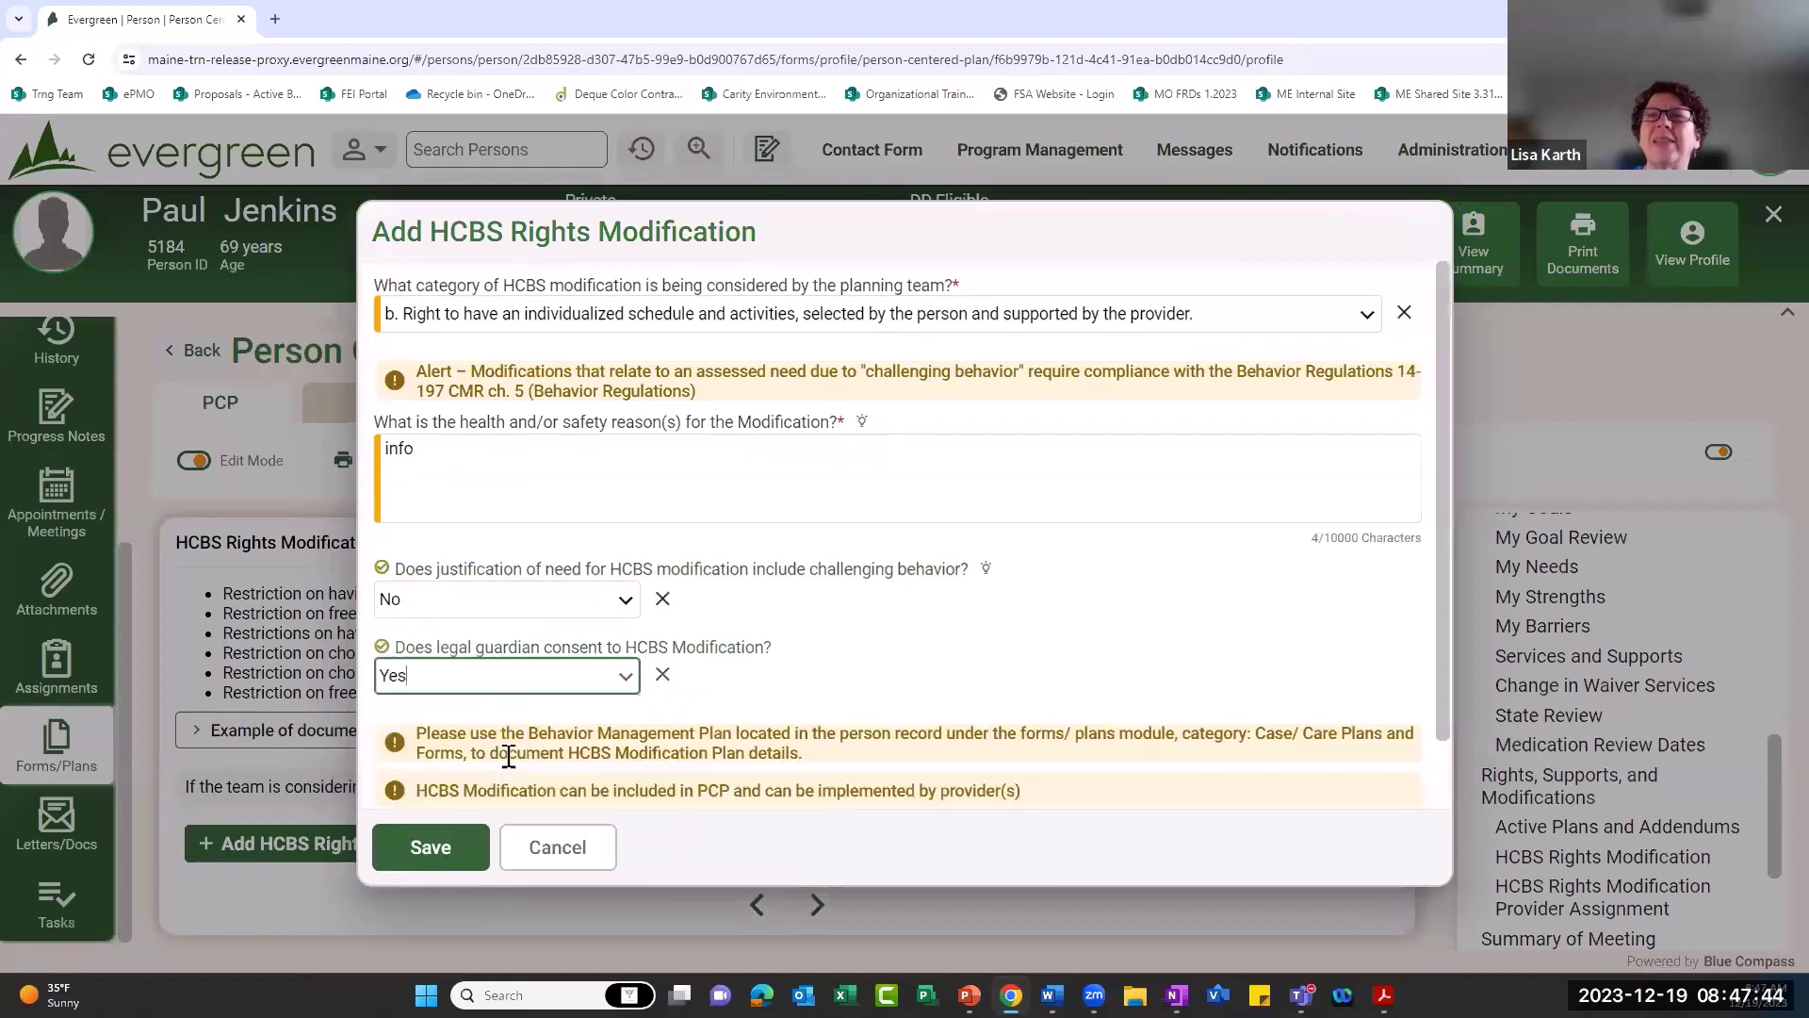
scroll(527, 744, down, 1)
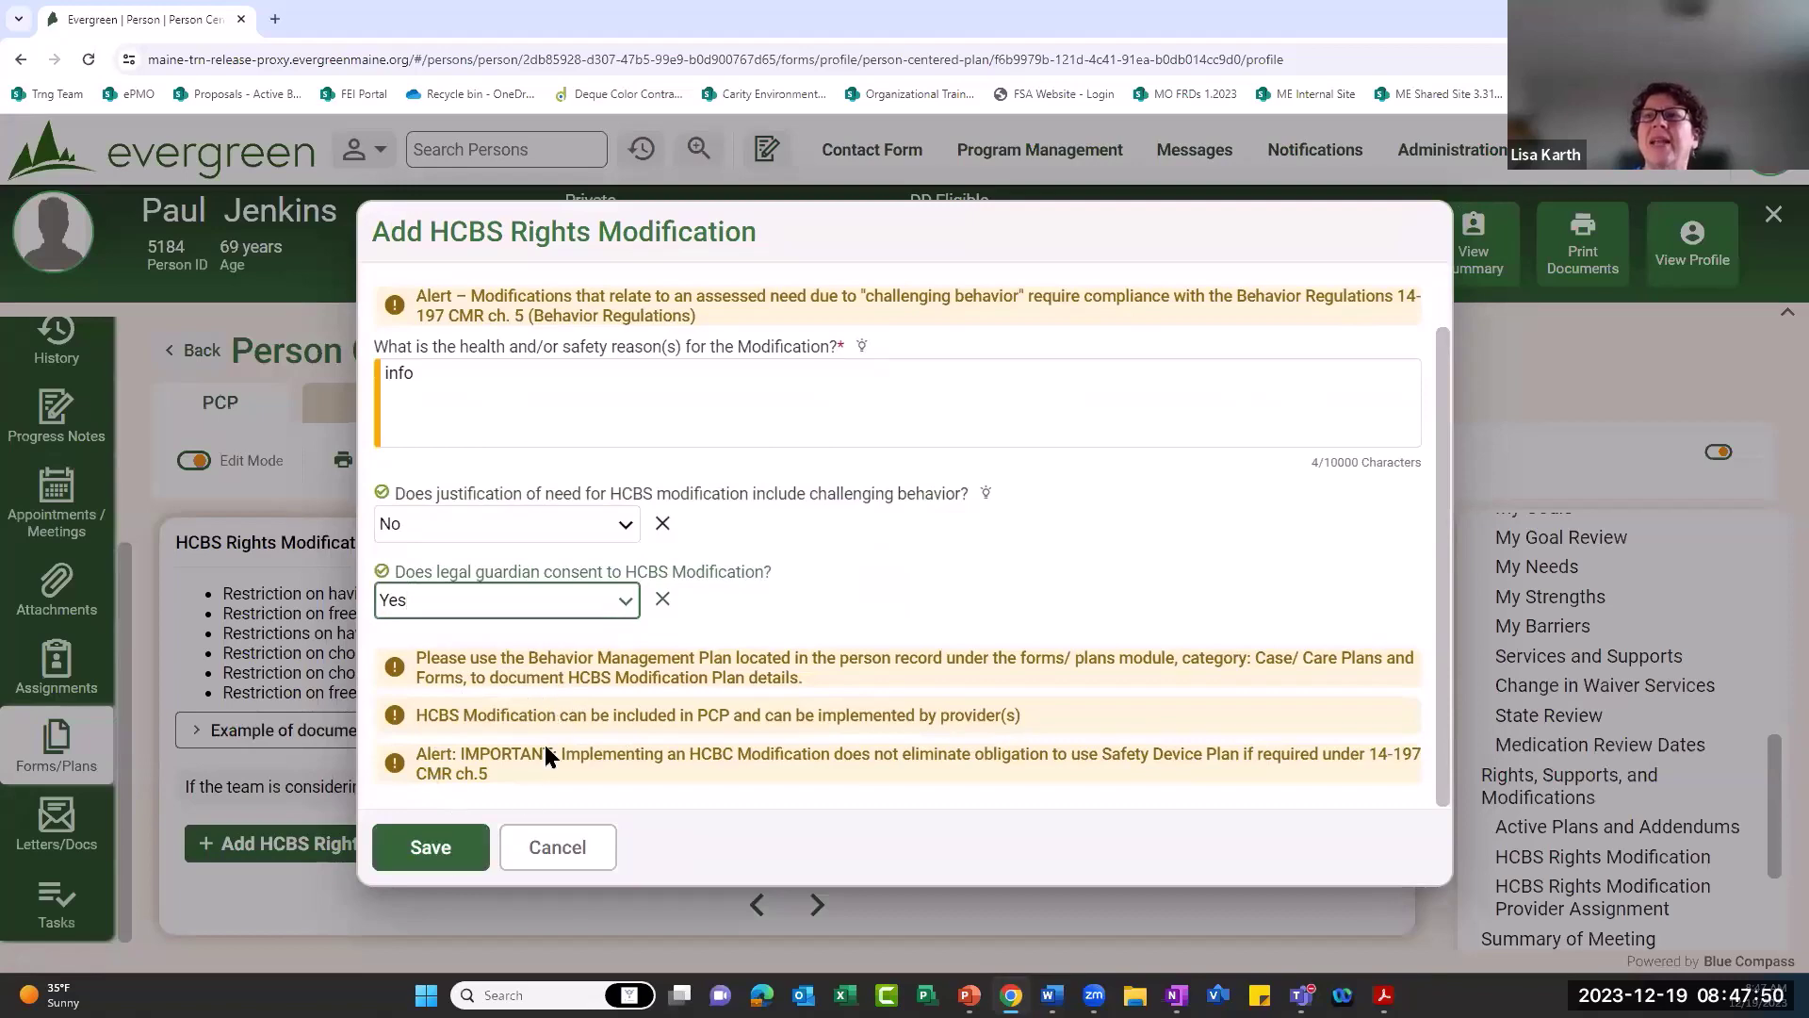
click(443, 859)
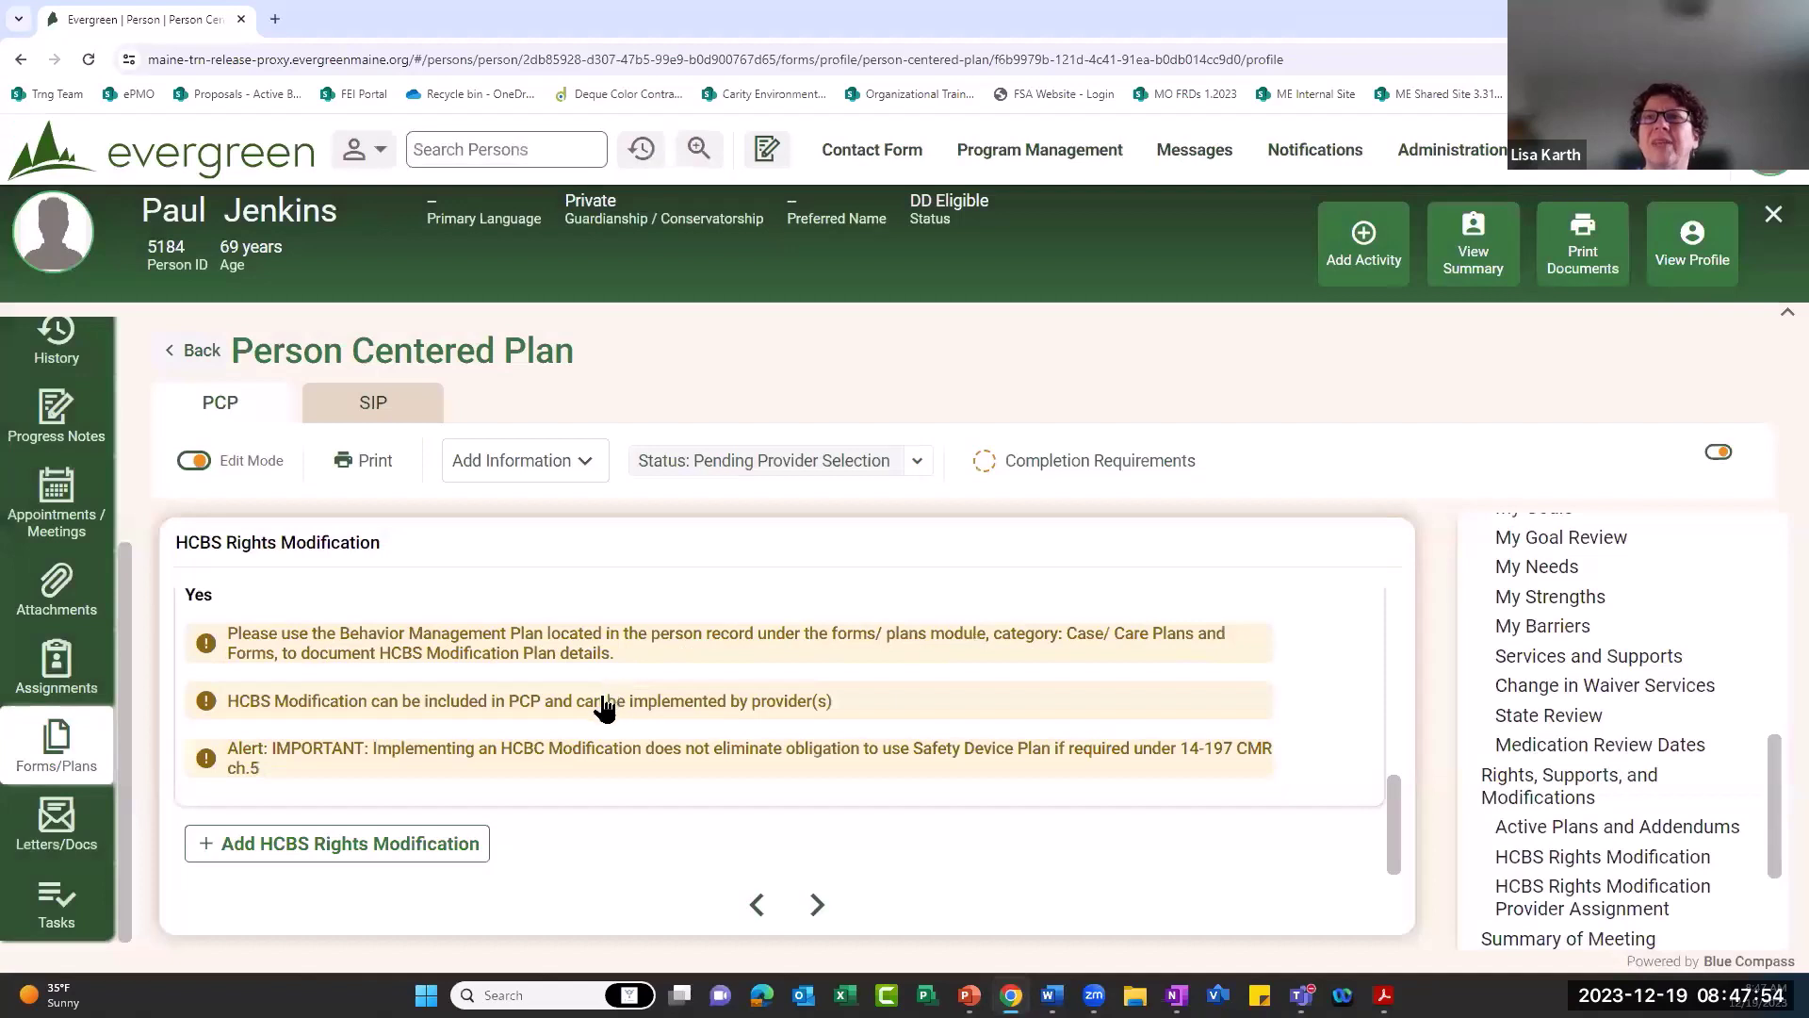
Advance to Provider Assignment and start a new HCBS Rights Modification provider assignment
scroll(597, 709, up, 1)
scroll(597, 718, down, 1)
scroll(597, 723, down, 1)
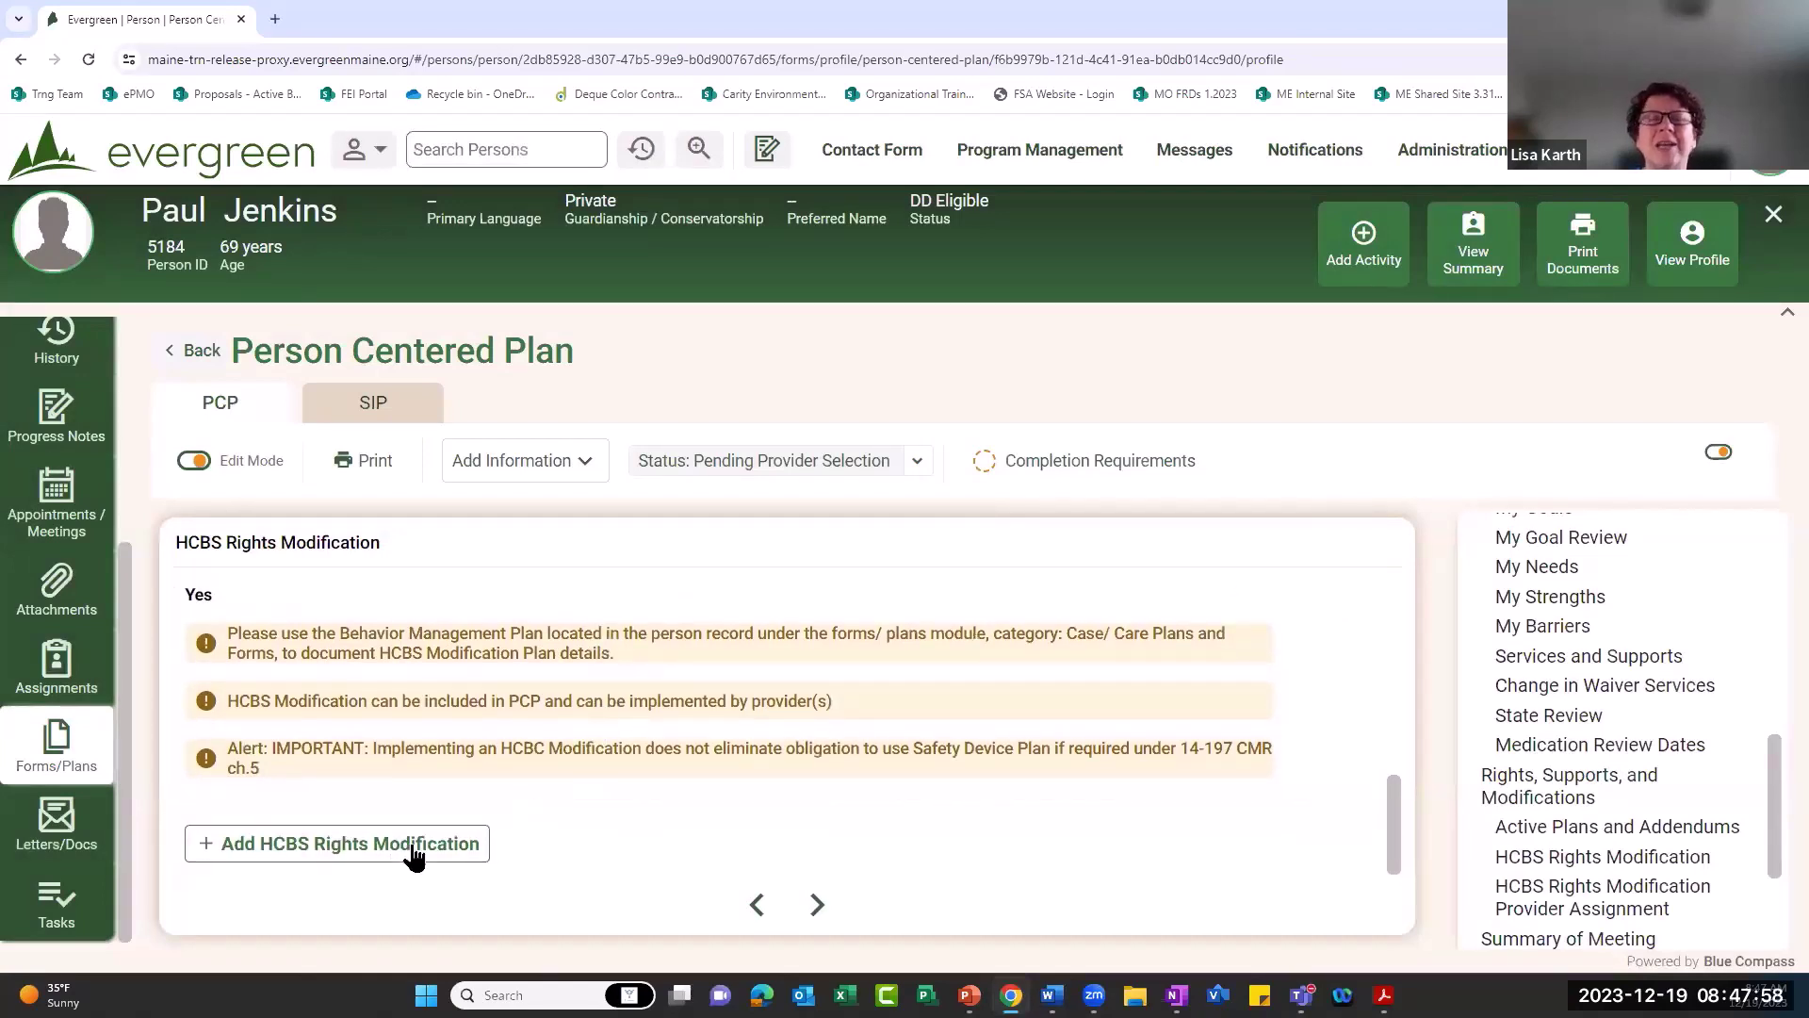
click(806, 912)
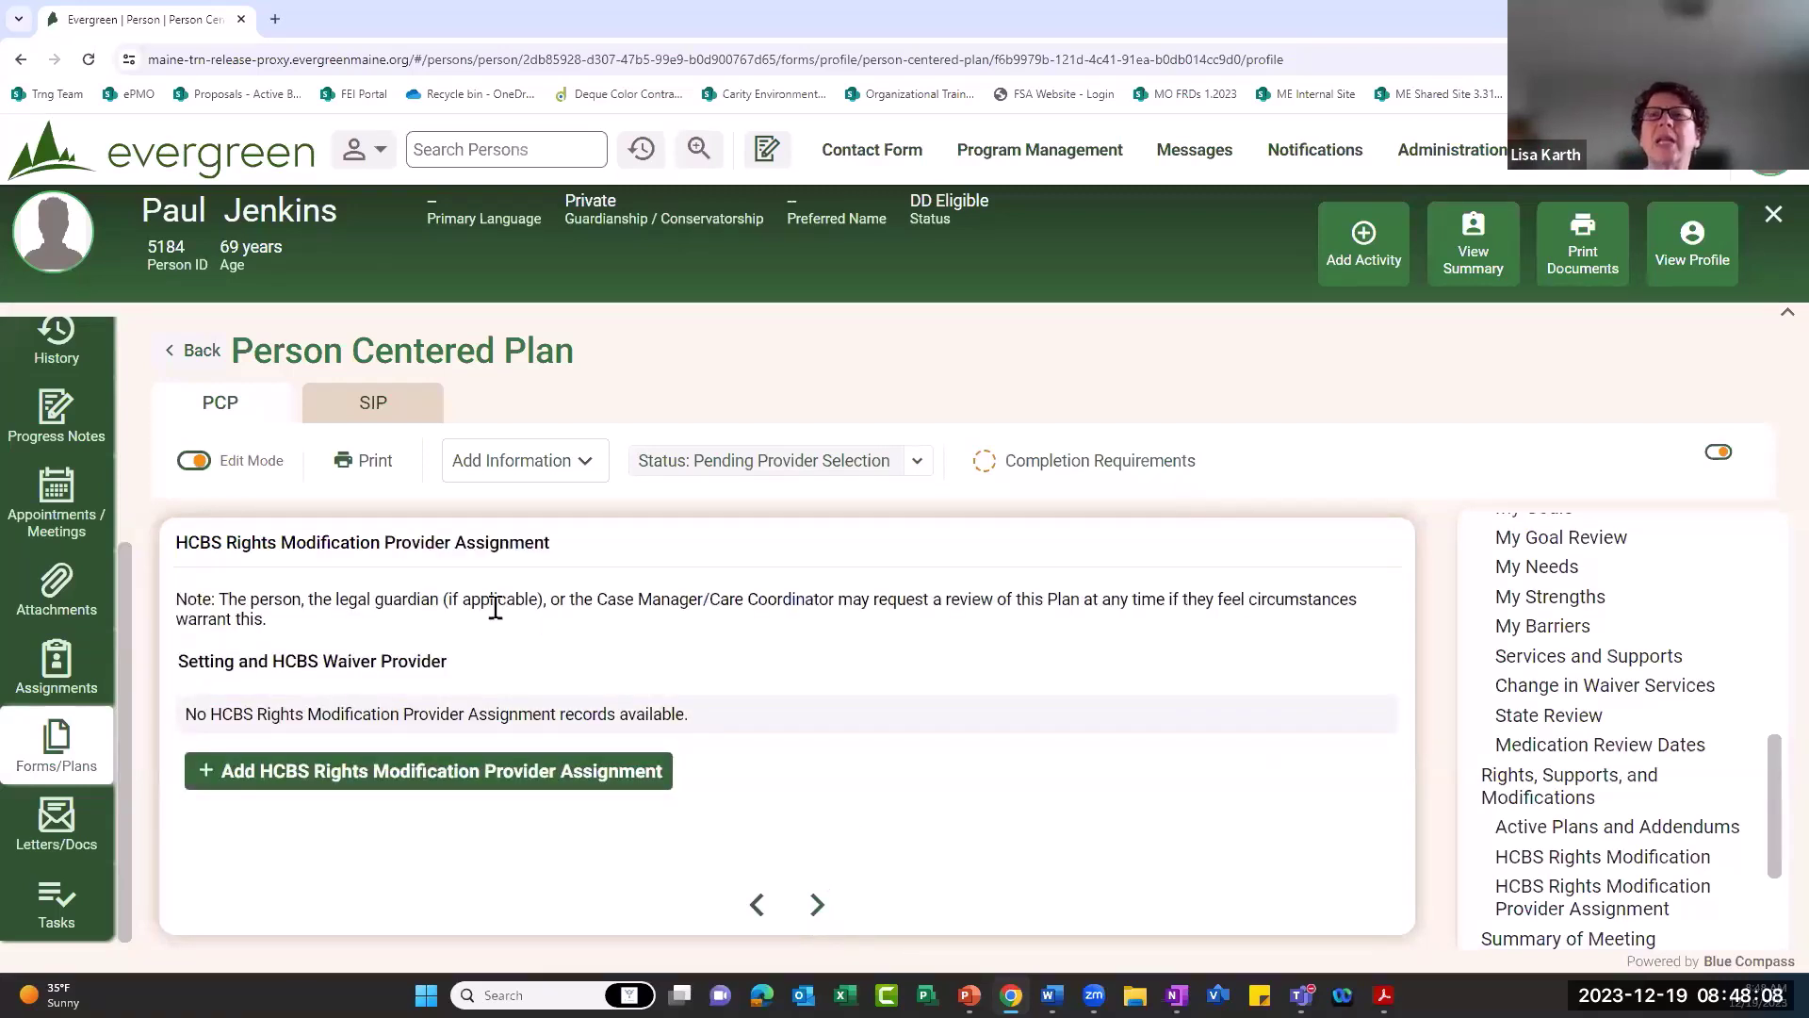
click(327, 770)
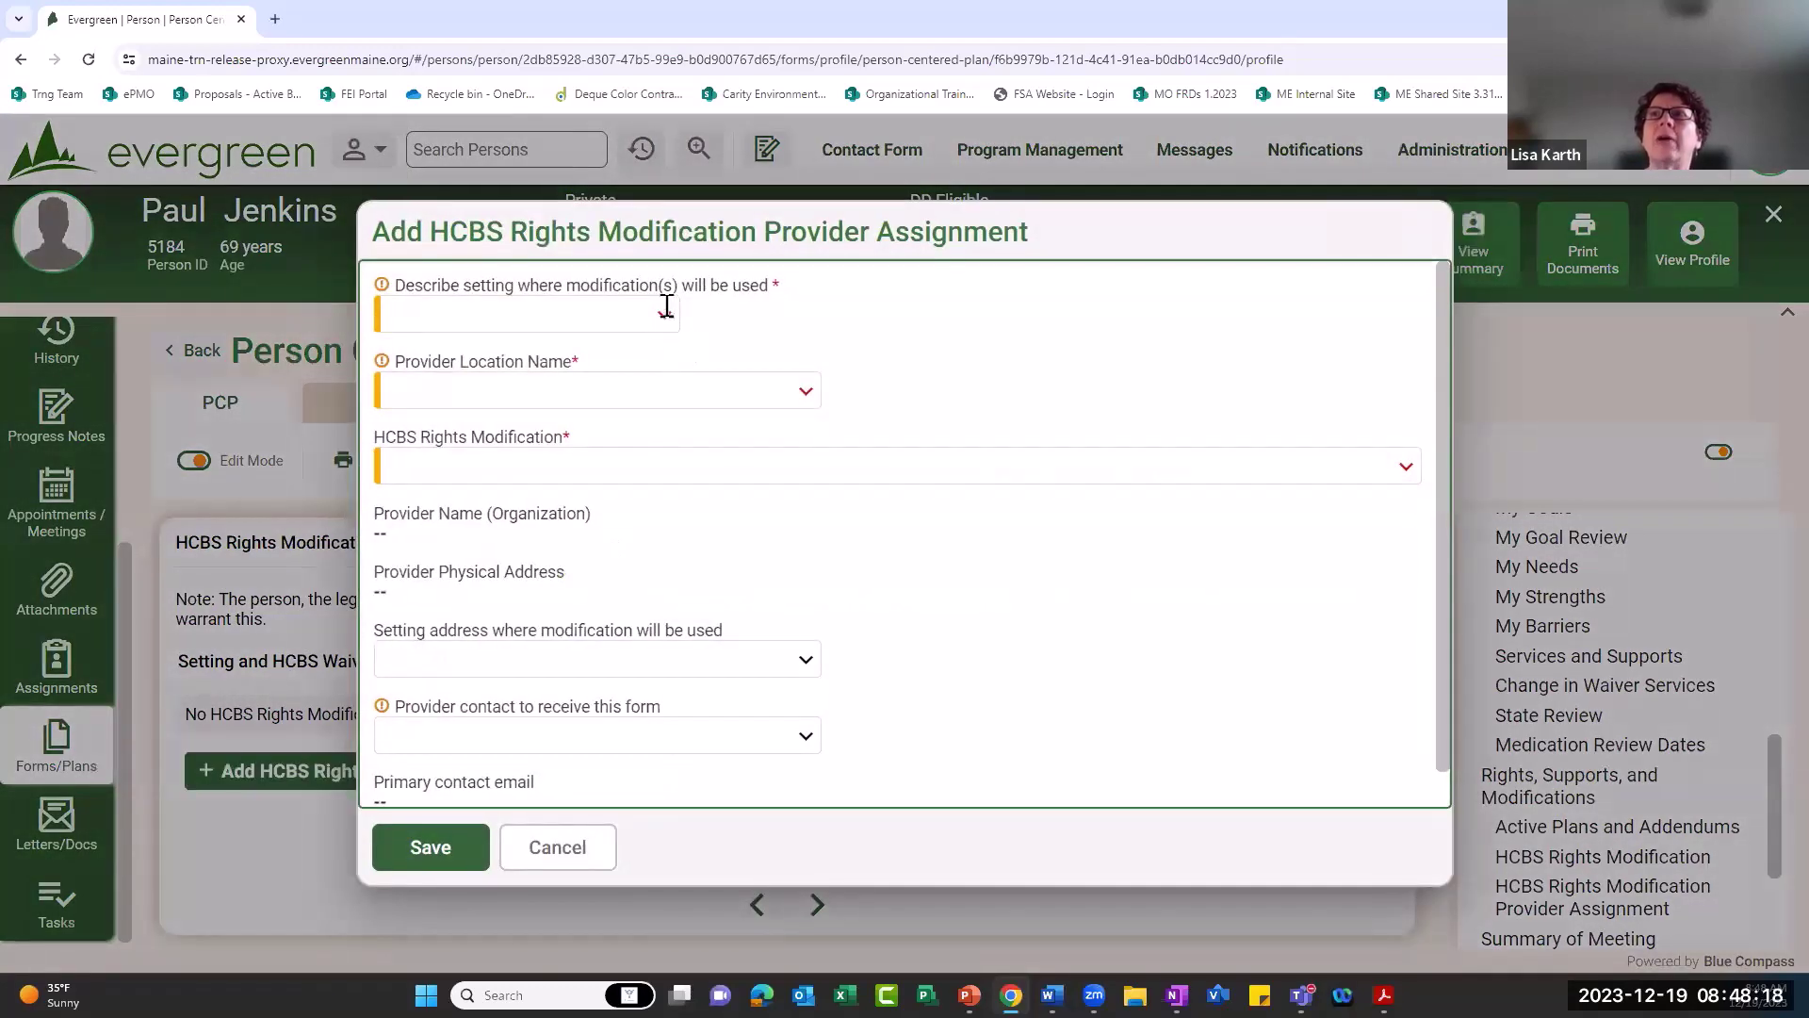
Set the assignment's setting to 97755 Assistive Tech: Assessment, location Baxter, and the individualized-schedule right
click(664, 311)
click(570, 421)
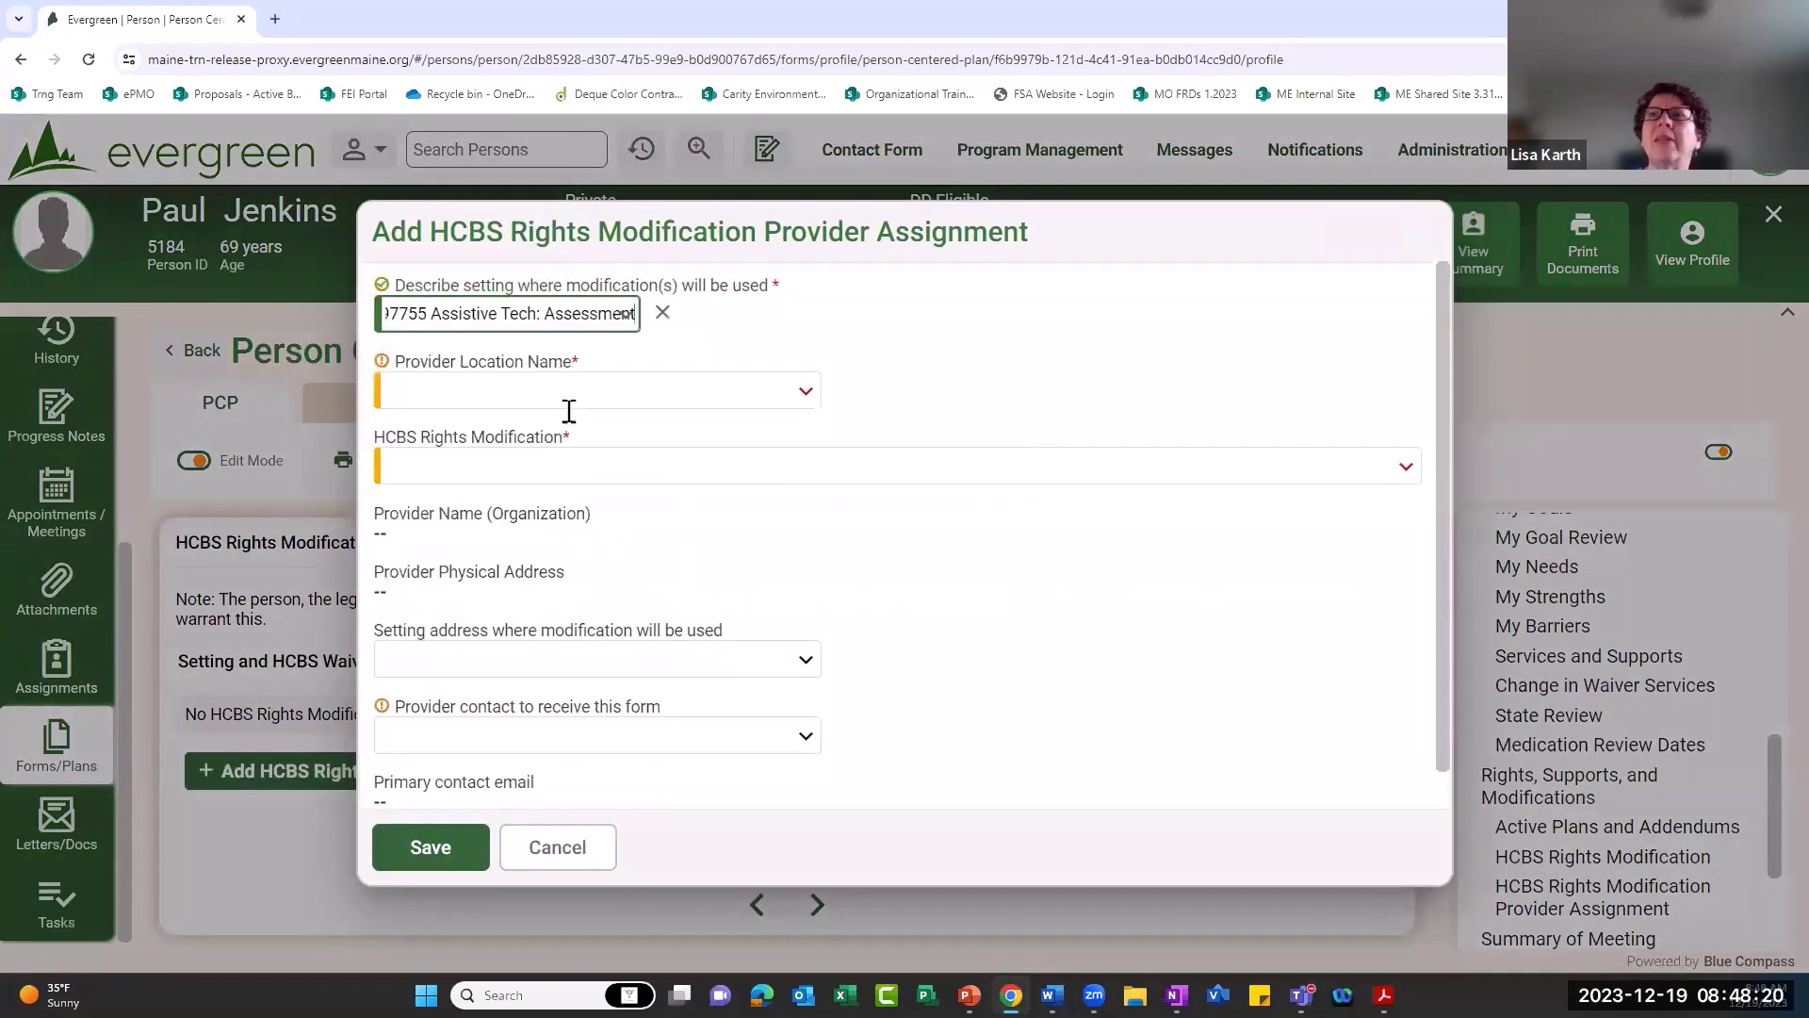
click(597, 393)
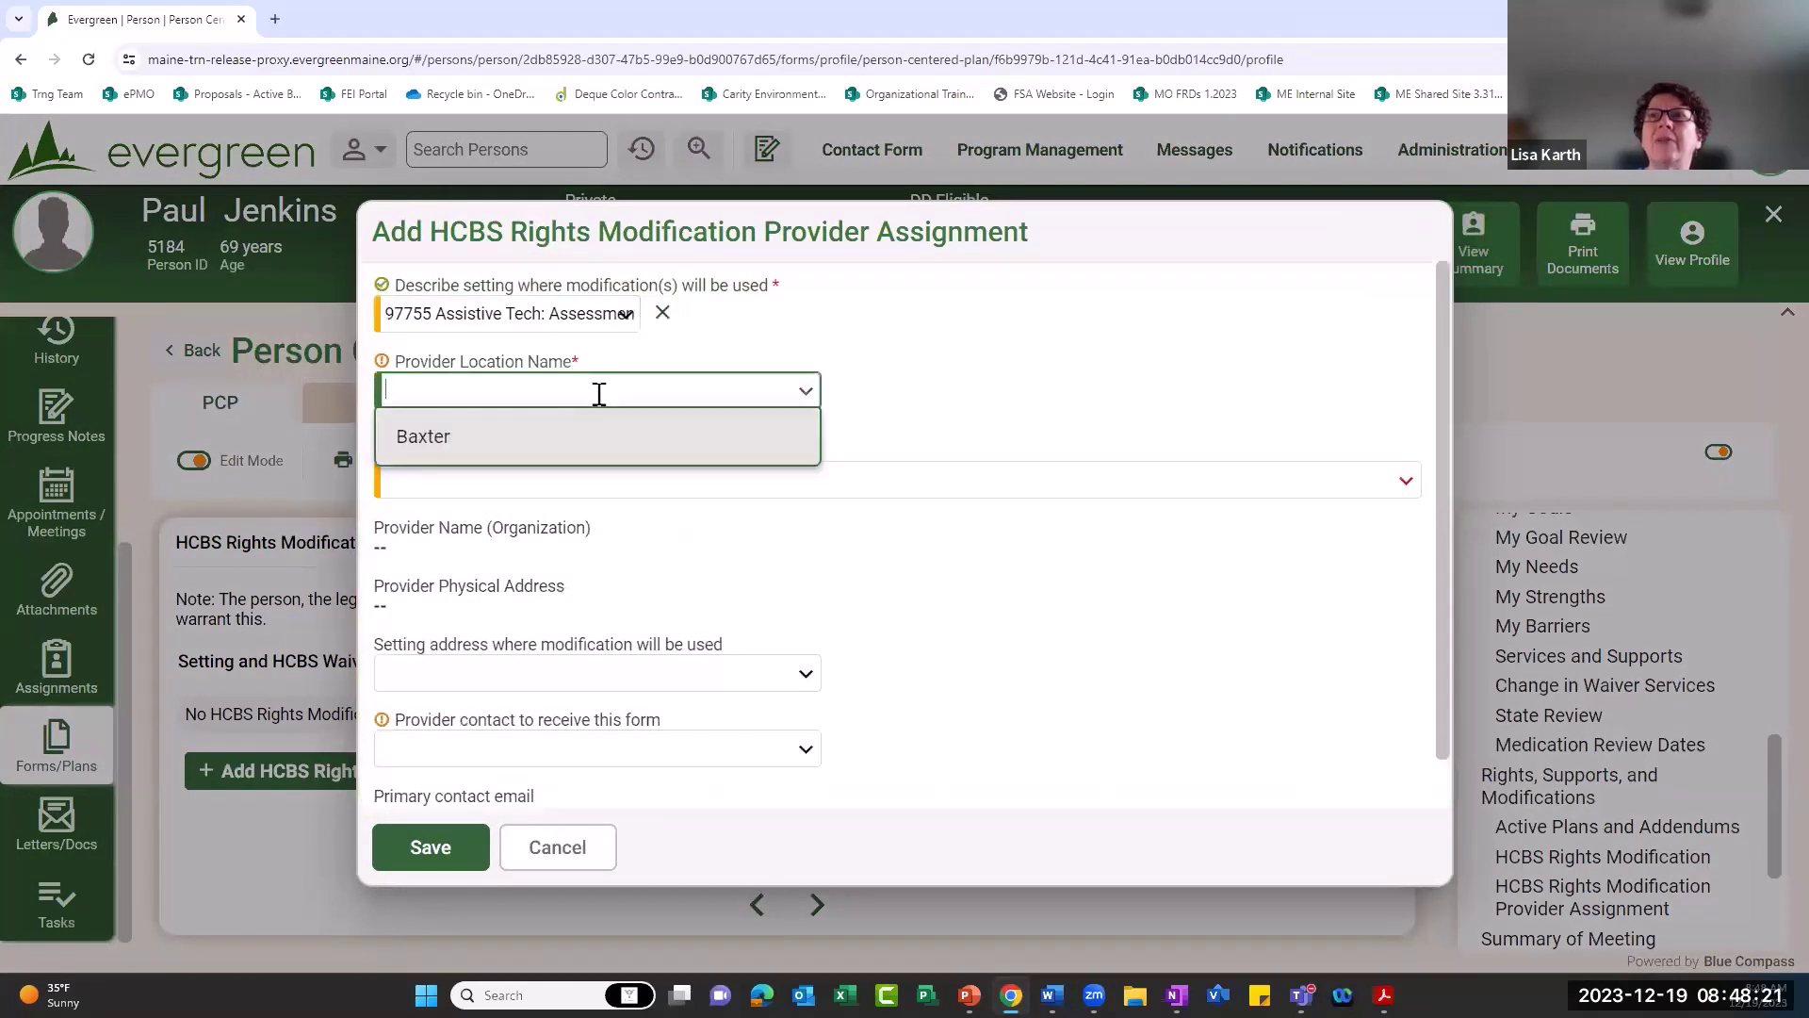
click(530, 460)
click(526, 471)
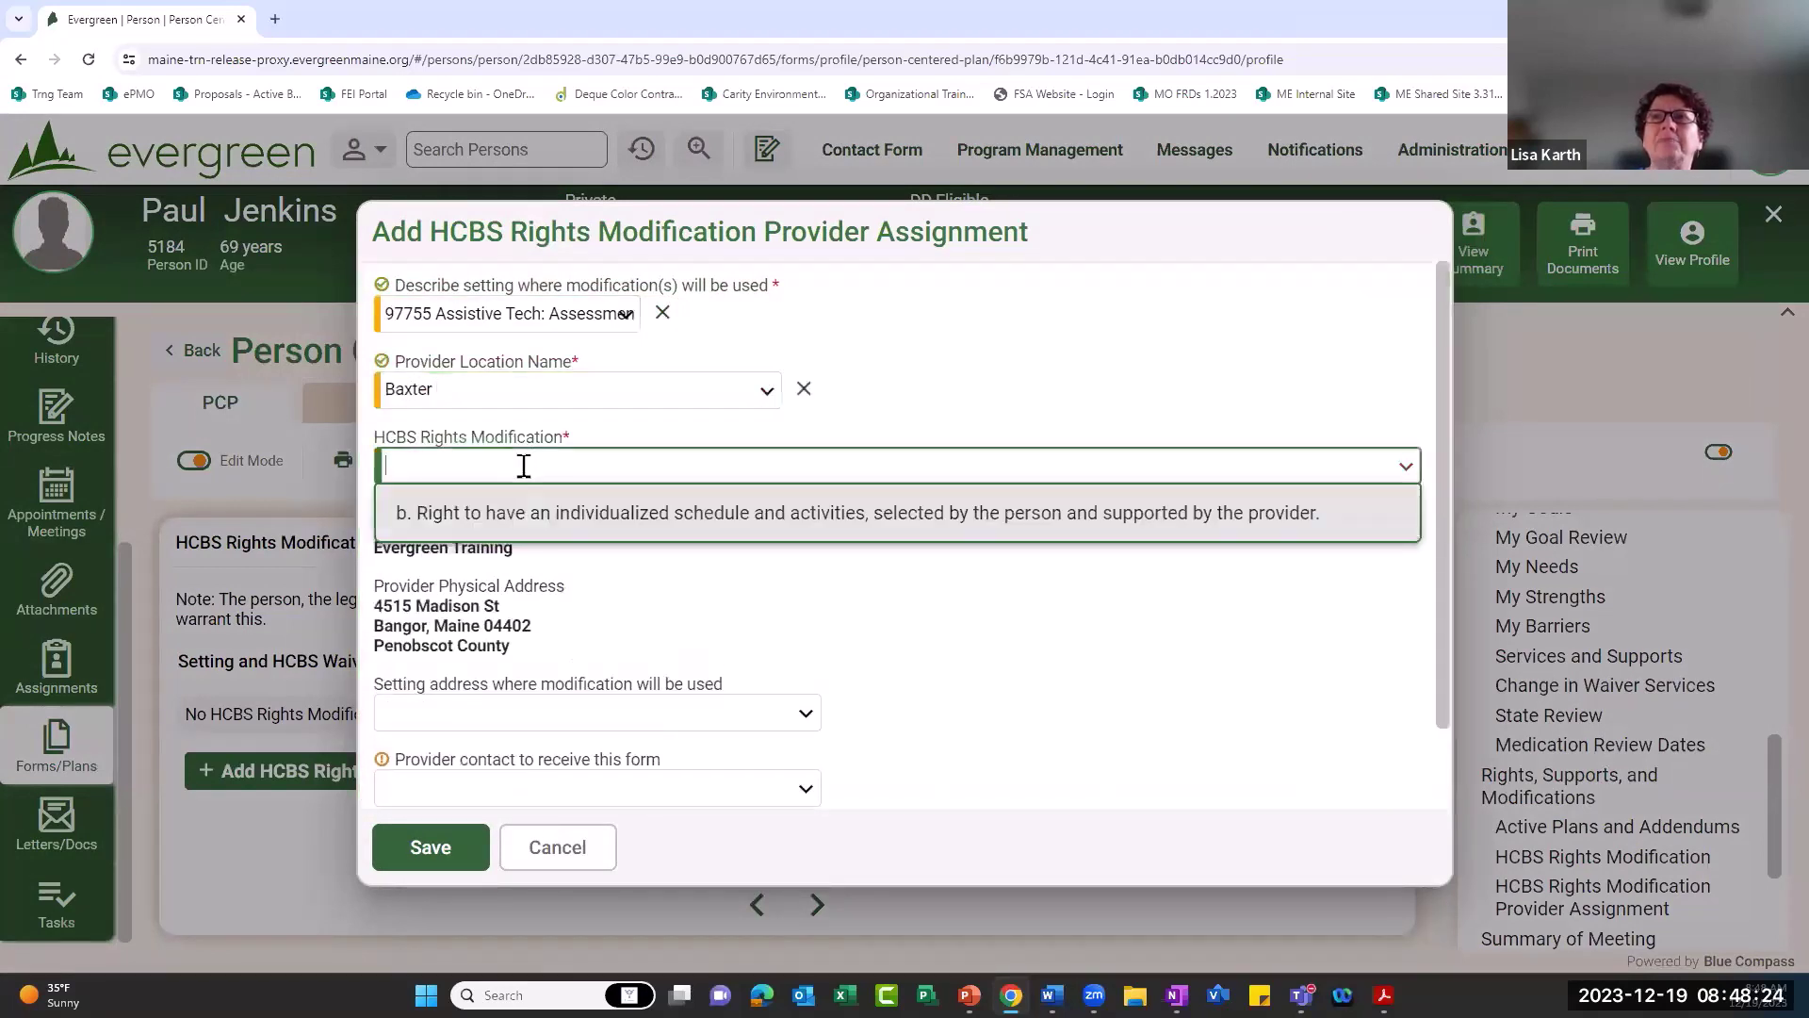
click(521, 515)
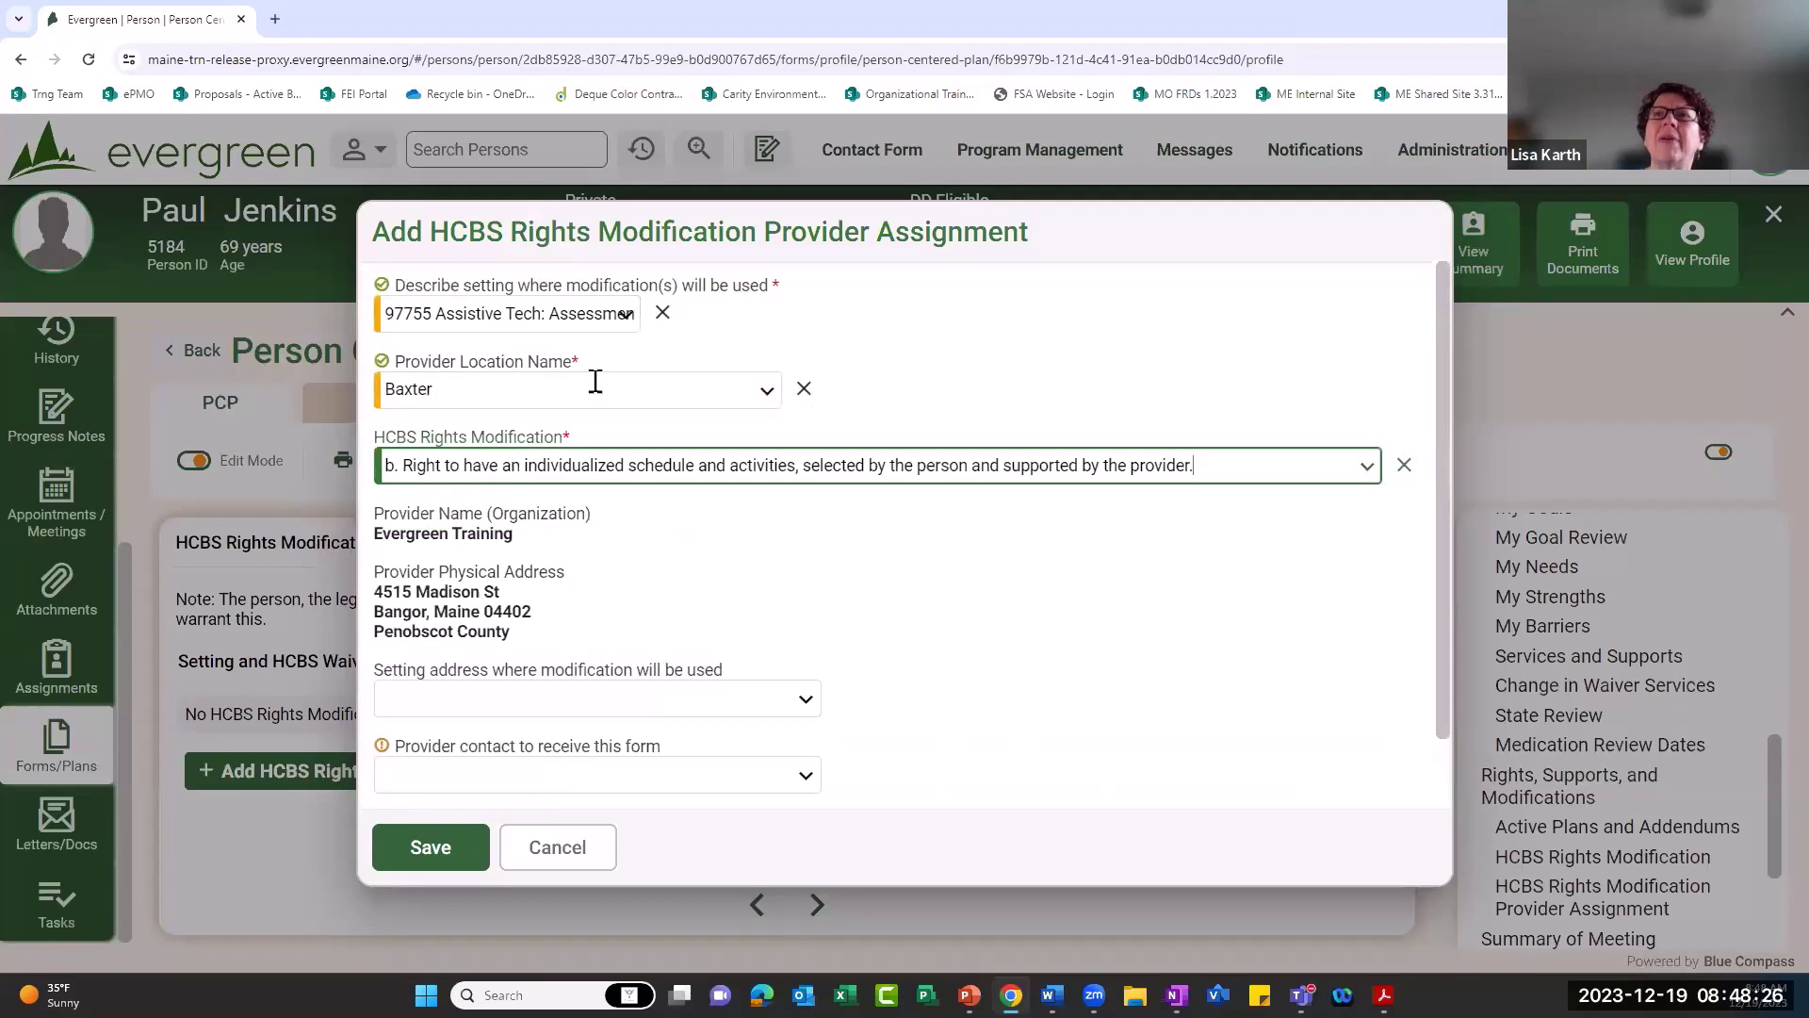
click(595, 380)
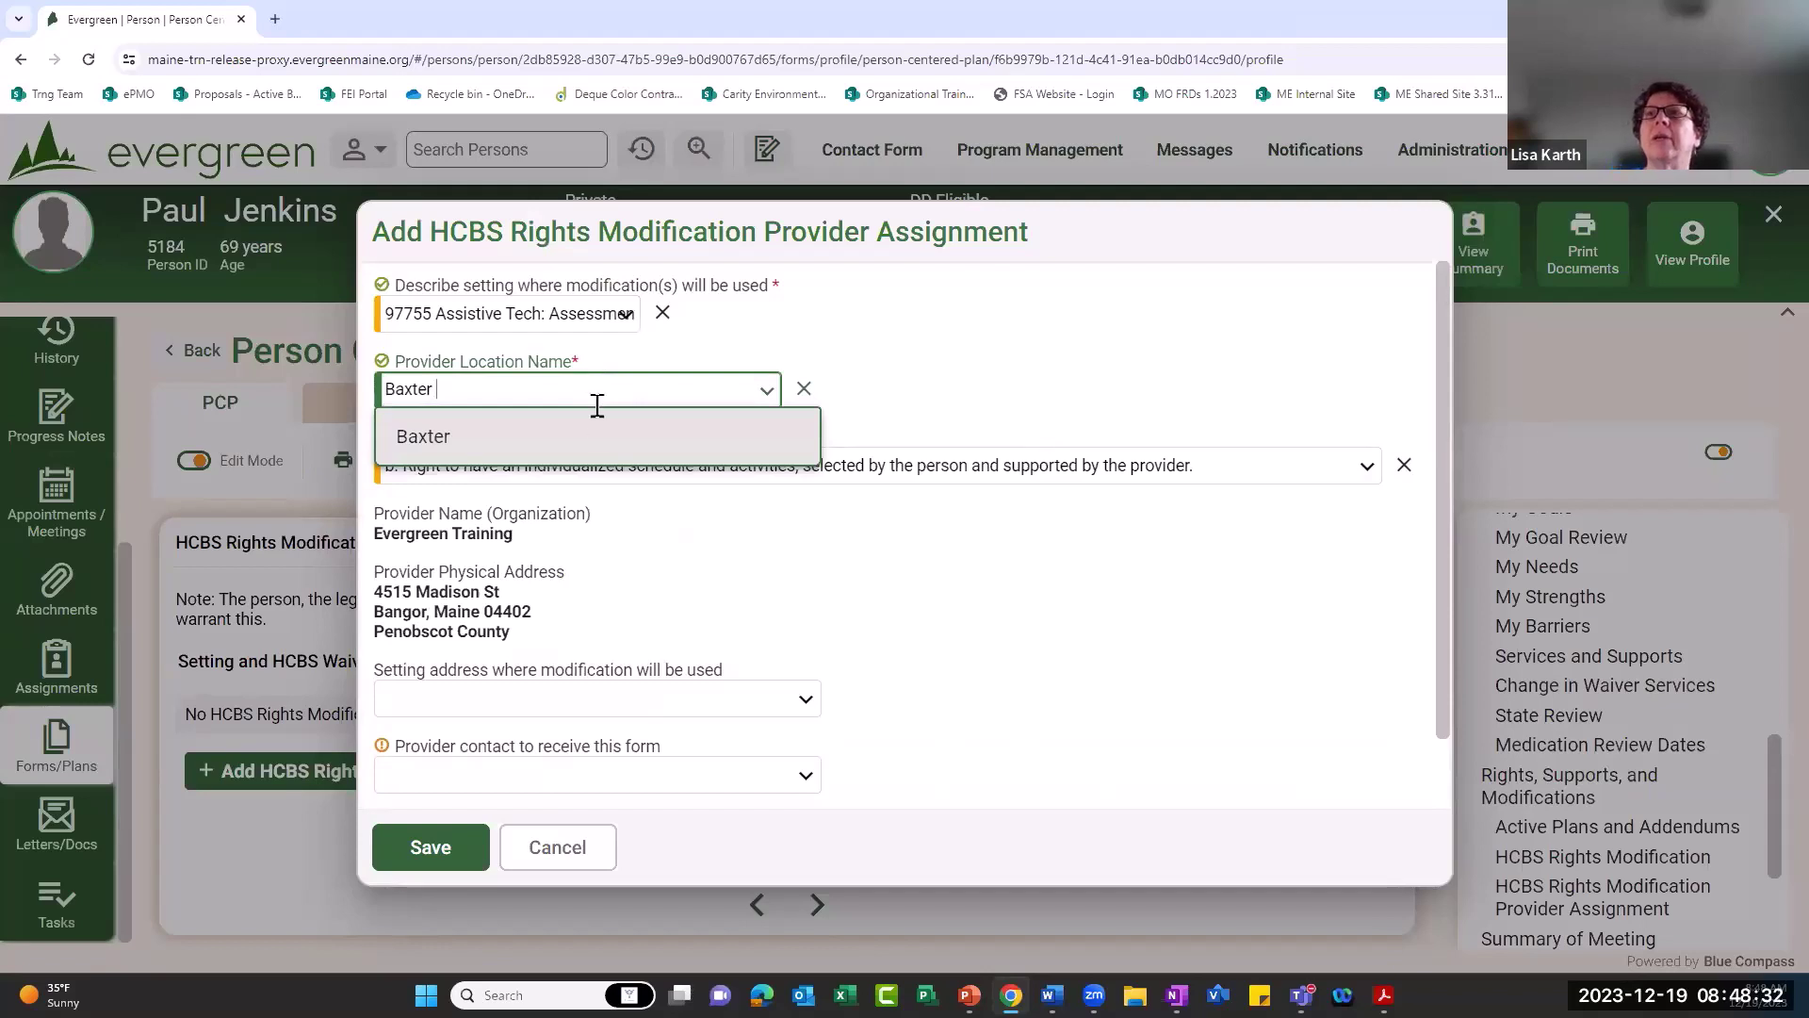
click(599, 439)
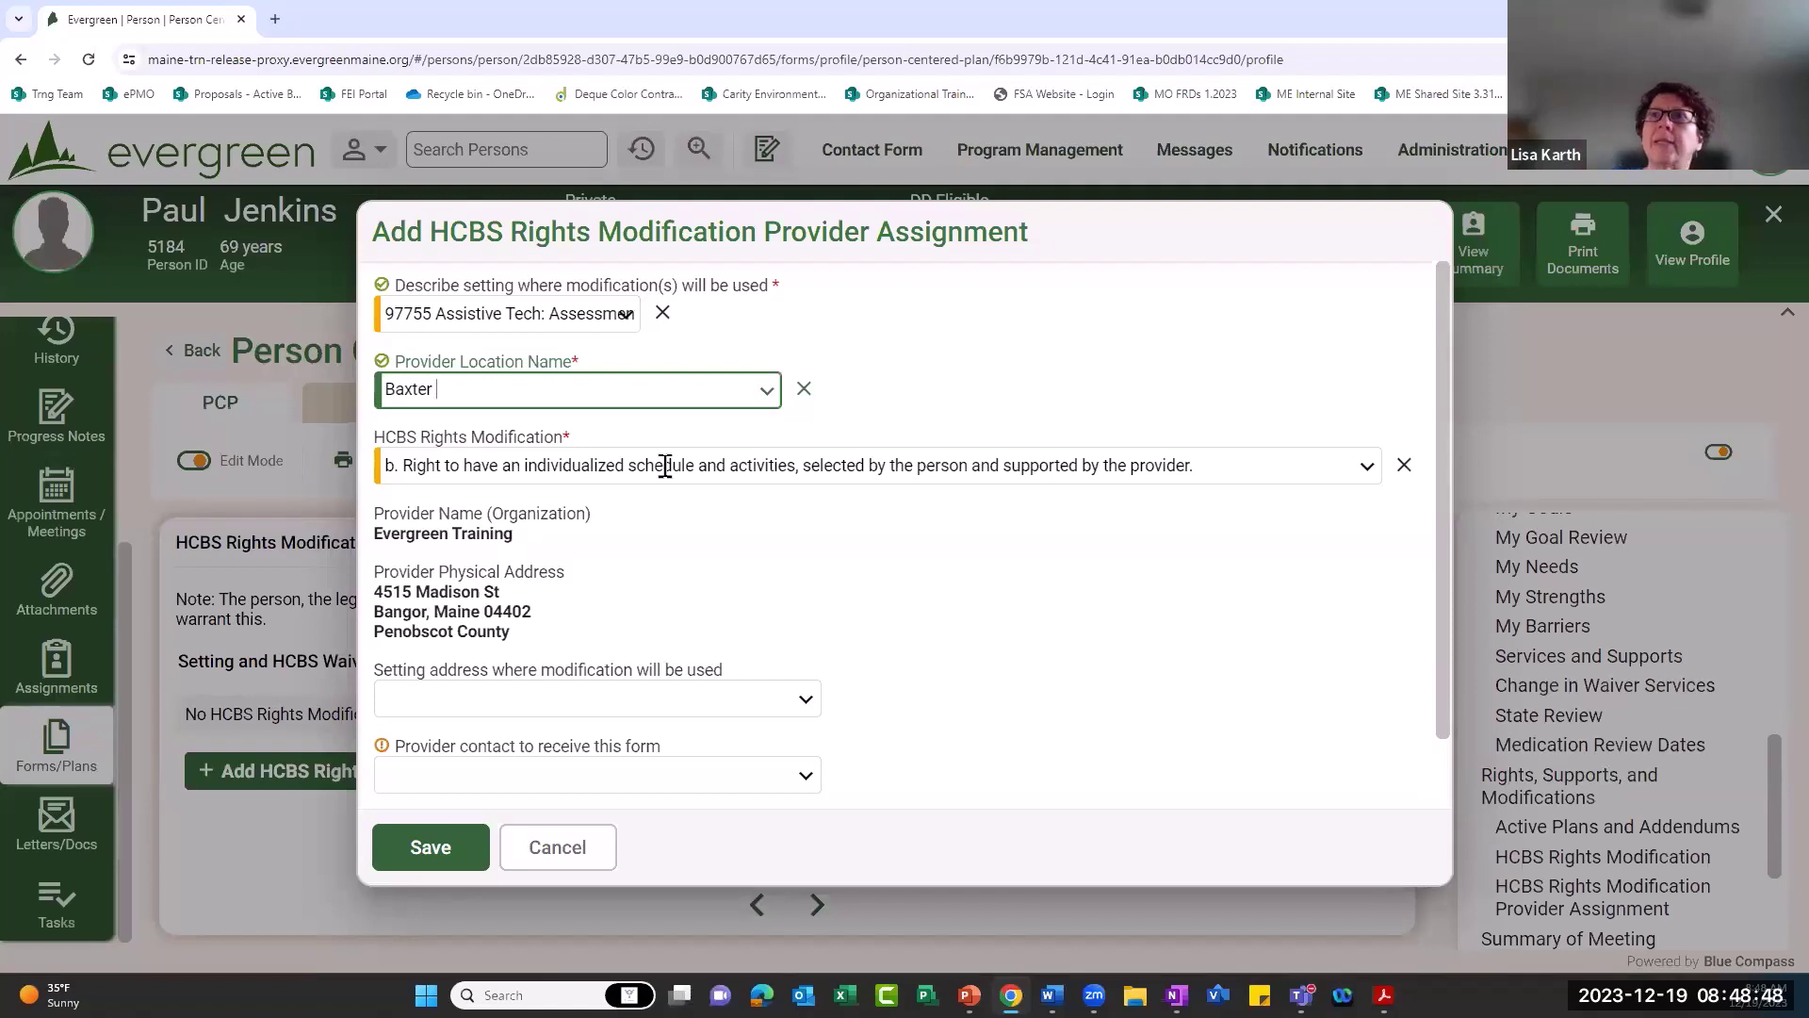
Choose Provider Staff 1 as the provider contact and save the assignment
scroll(483, 528, down, 1)
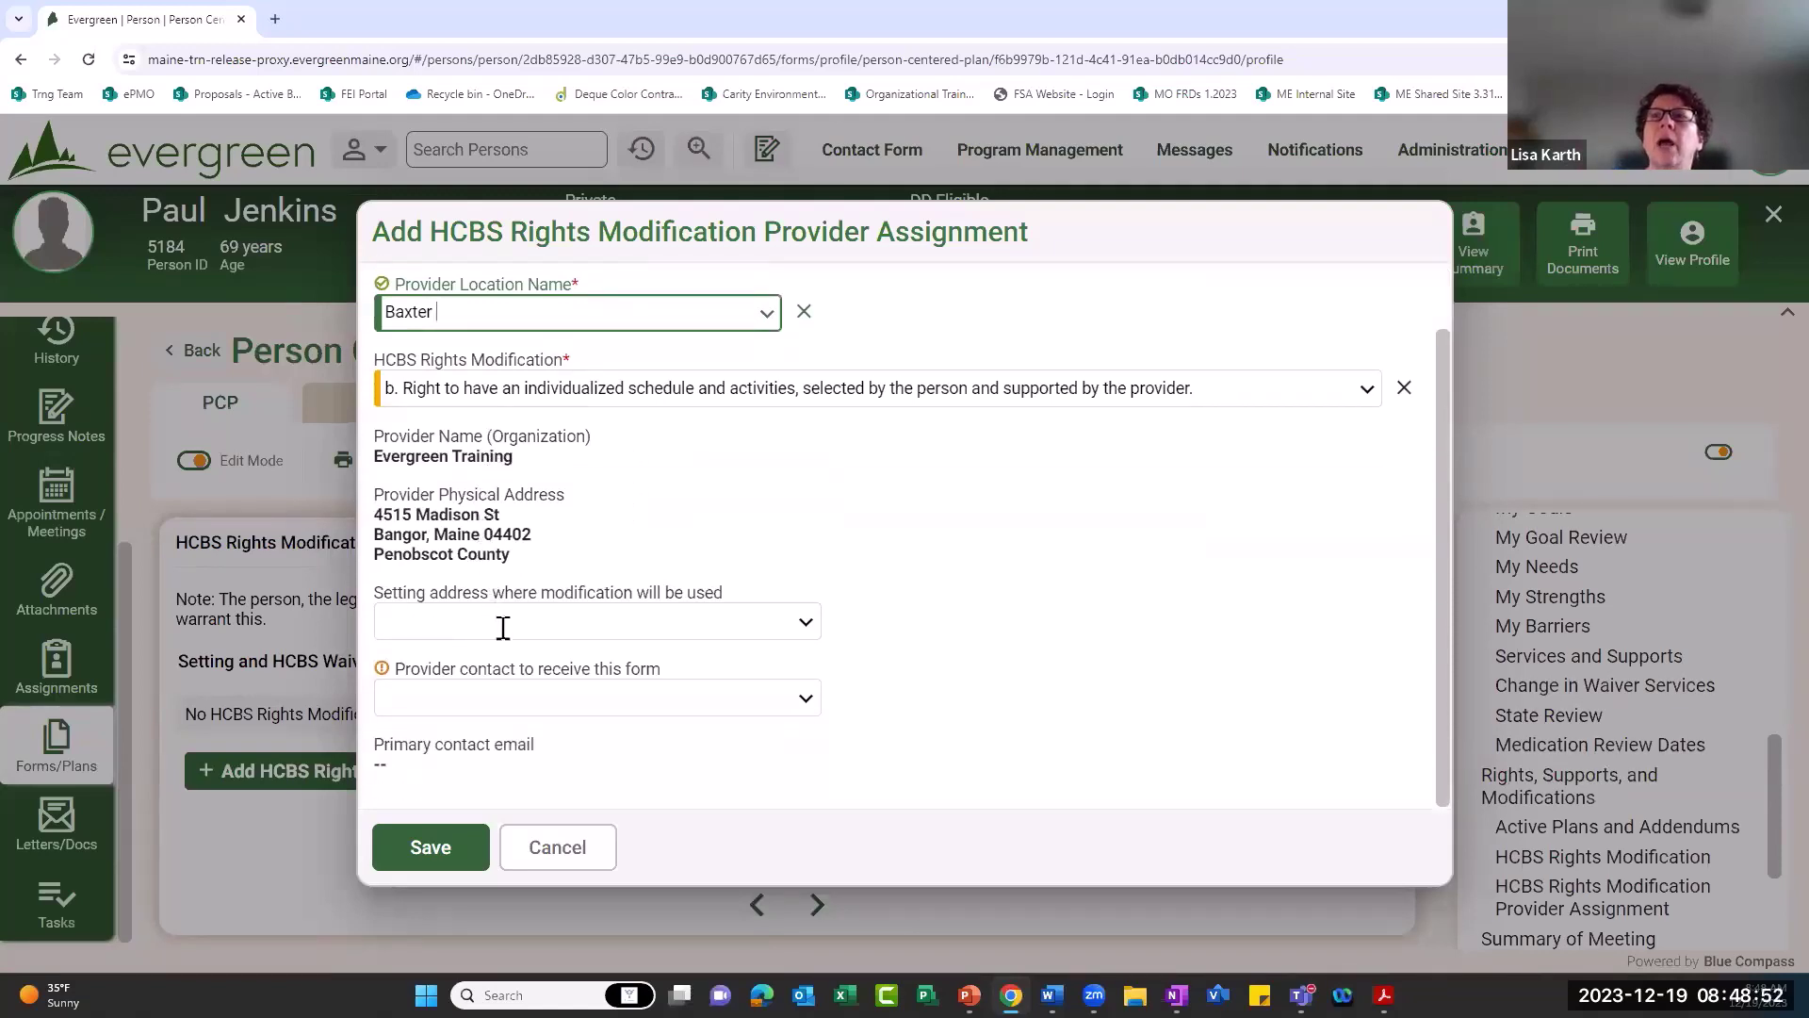
click(489, 696)
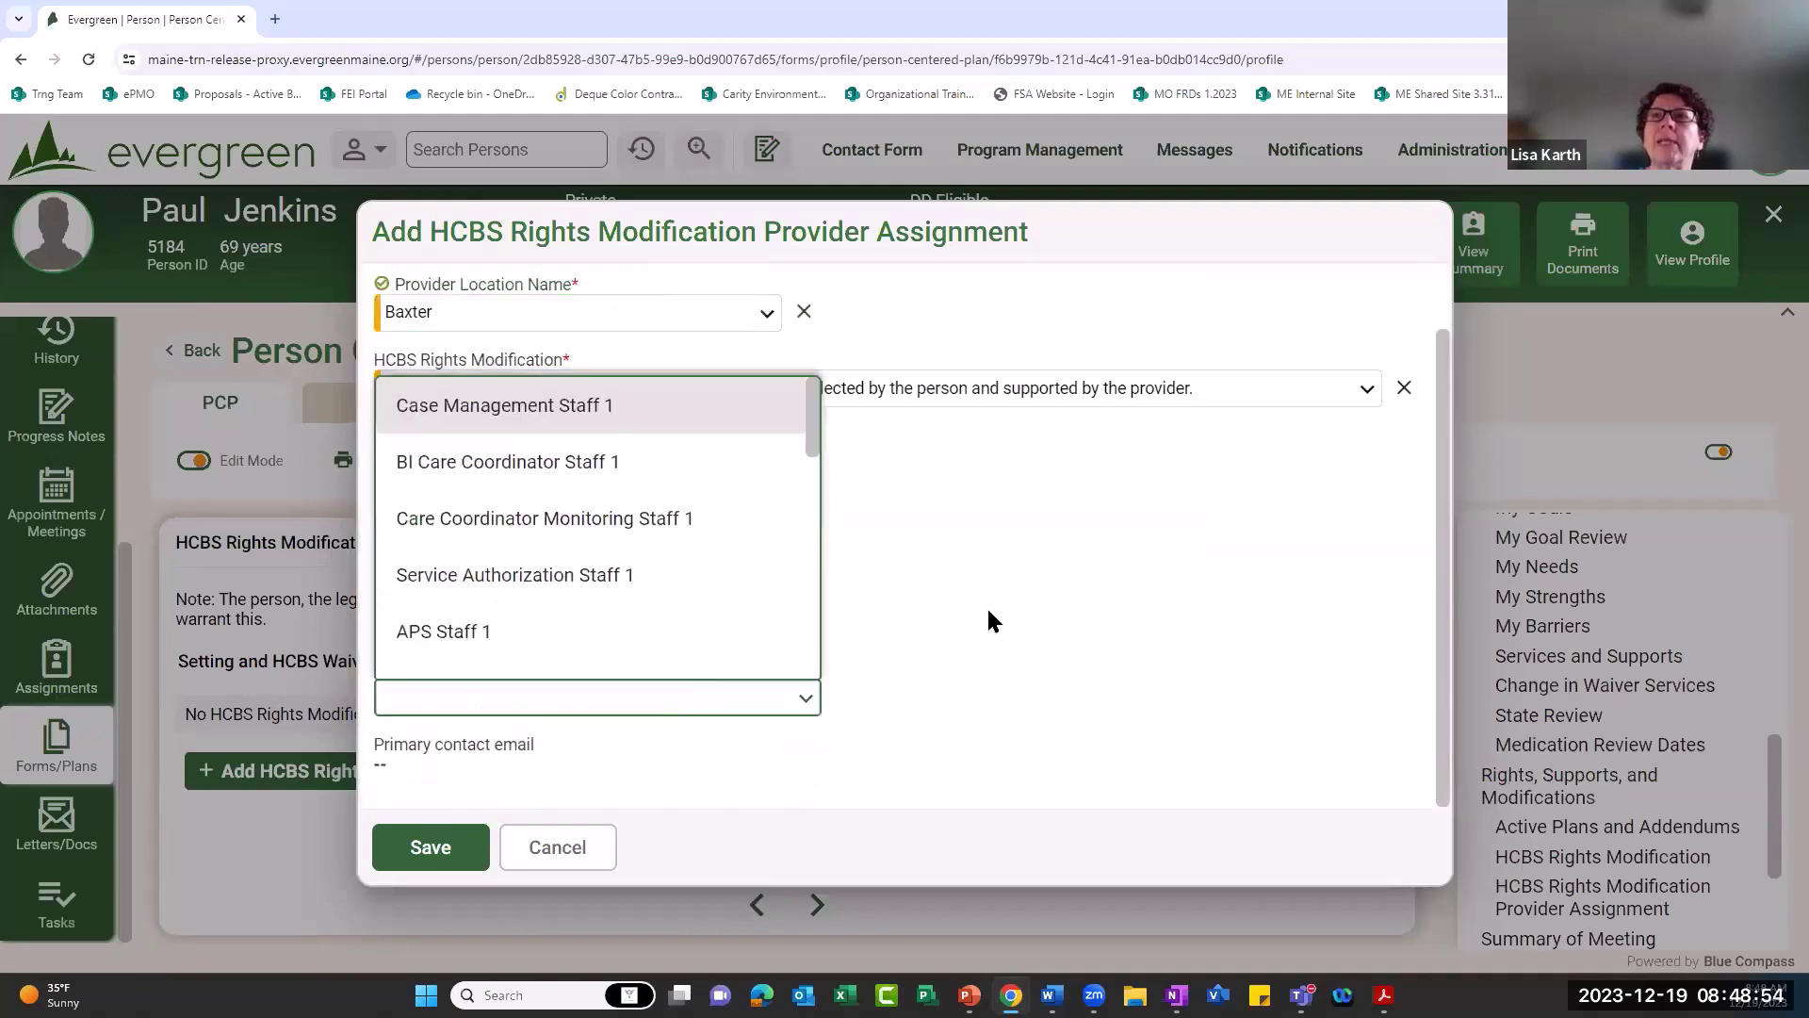
click(963, 511)
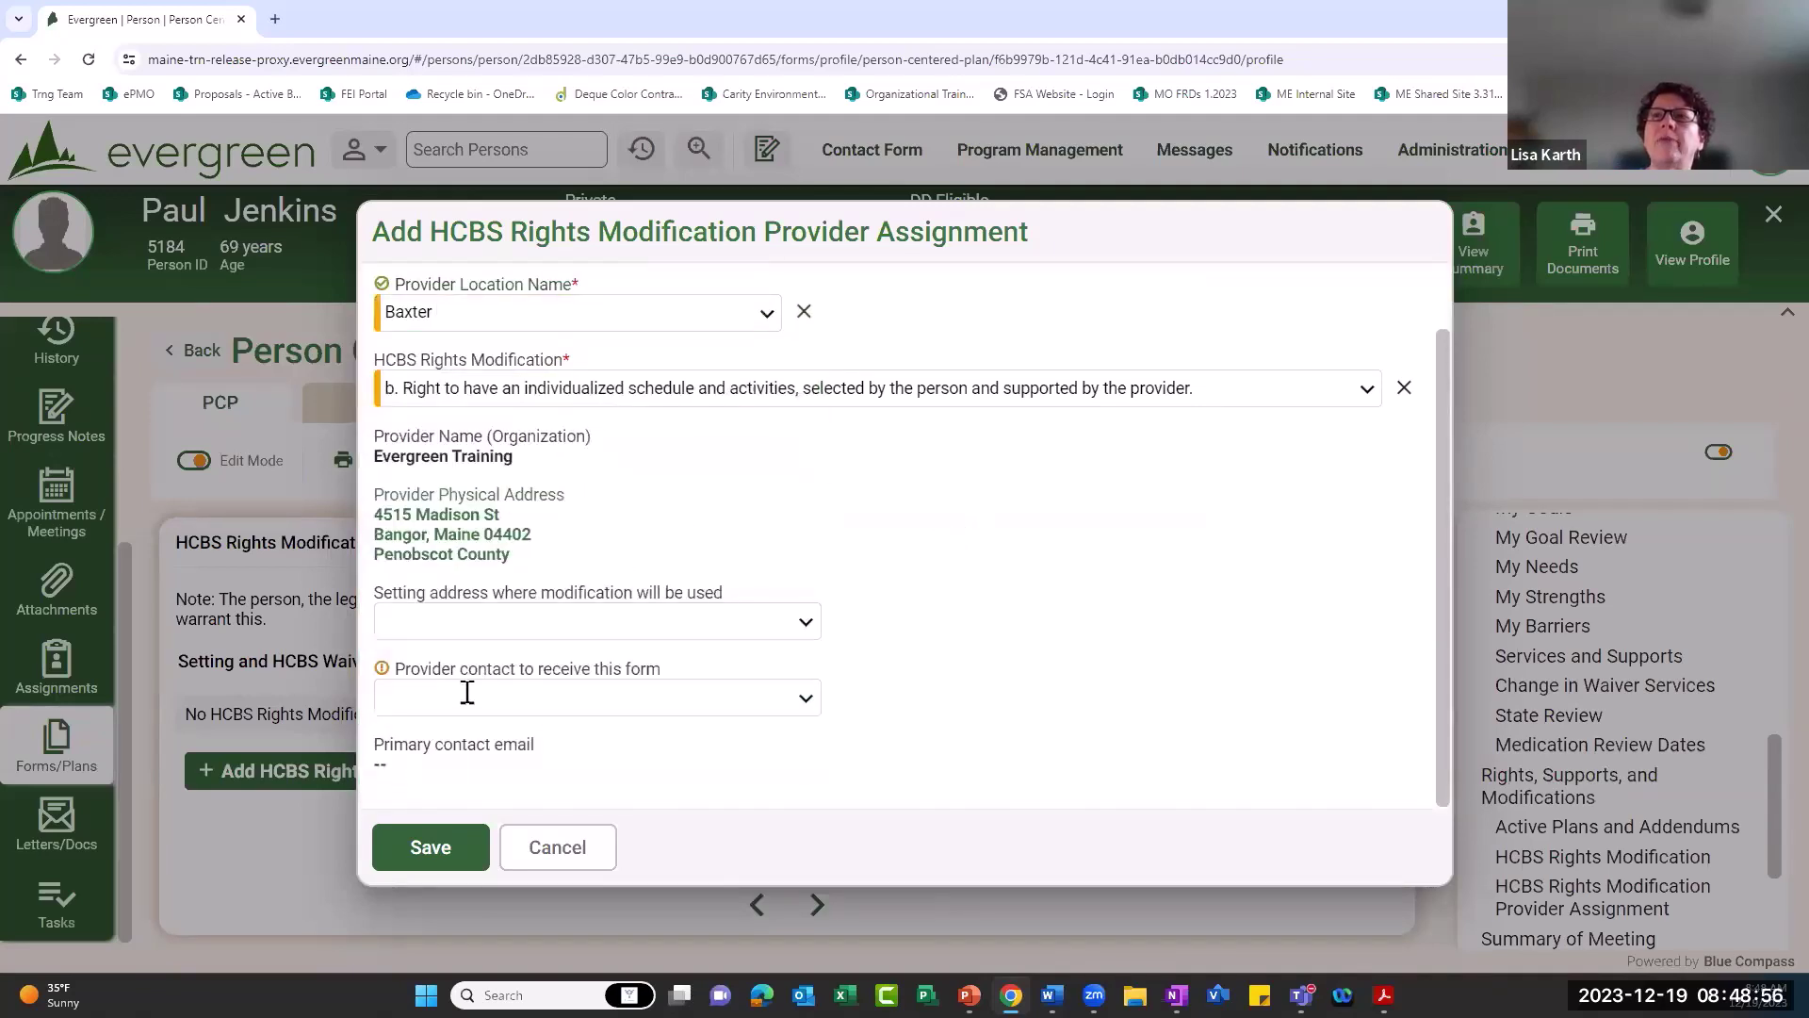
click(665, 696)
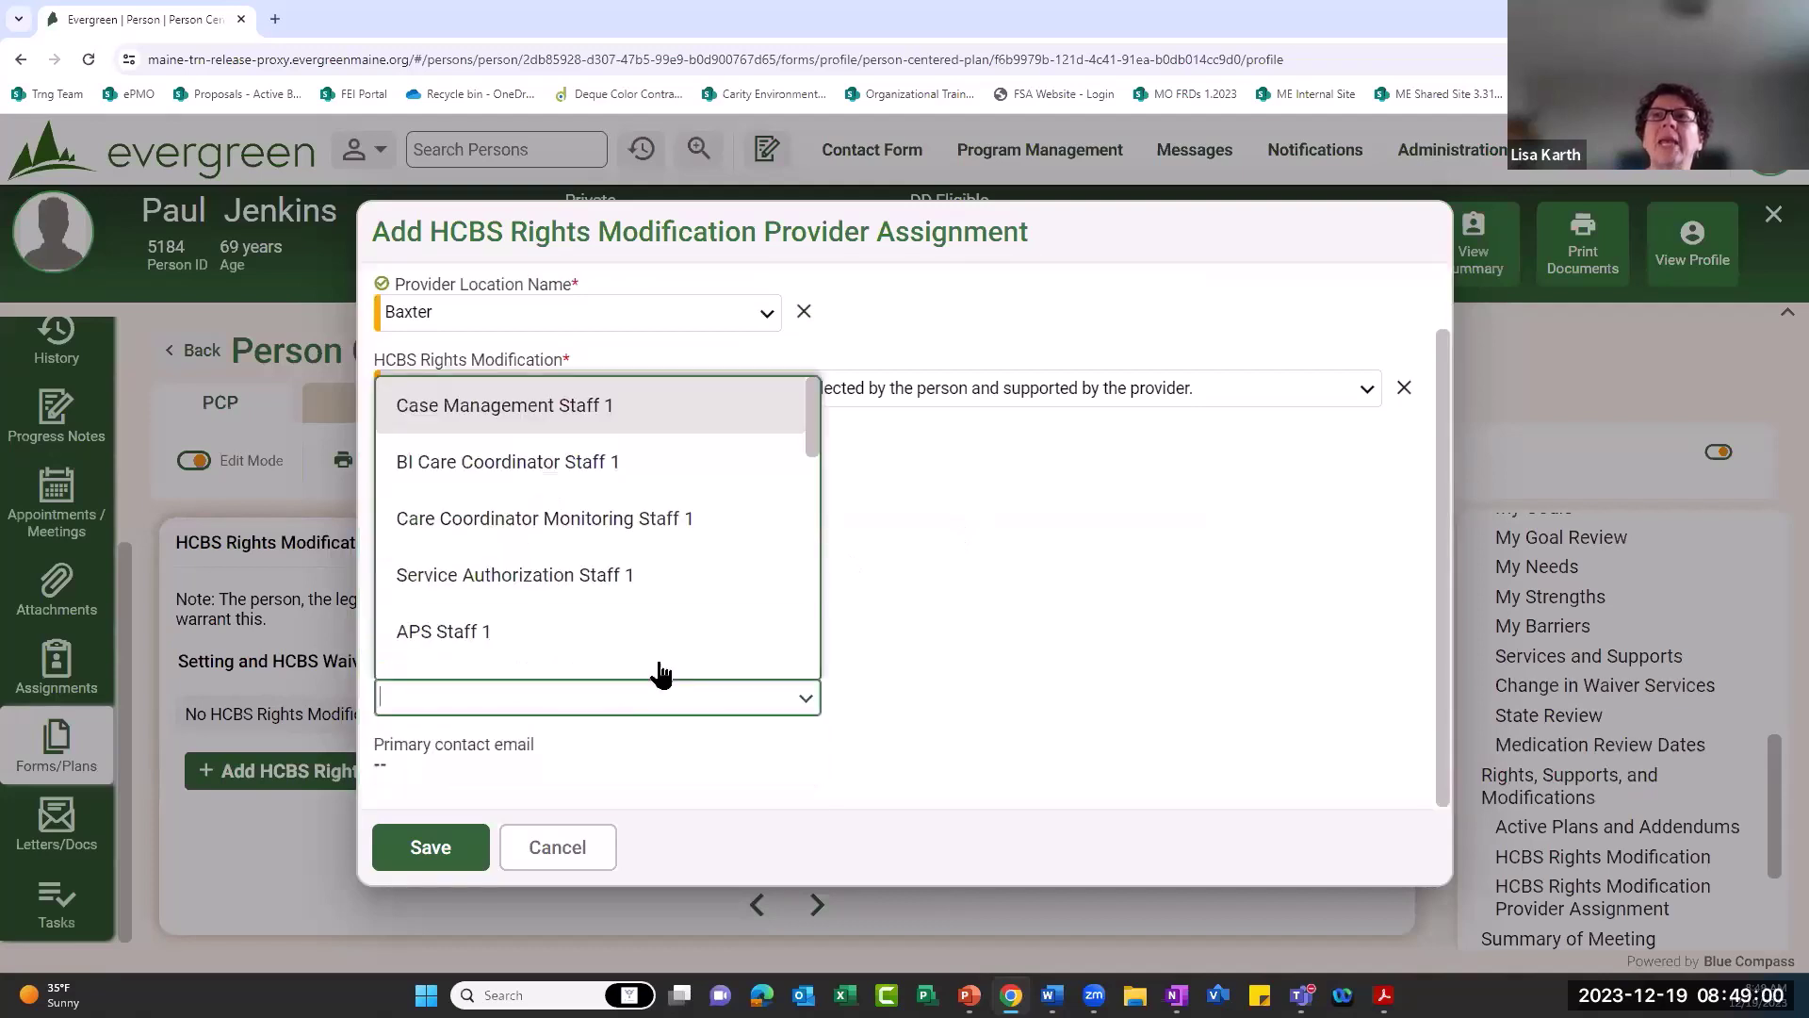
scroll(597, 575, down, 2)
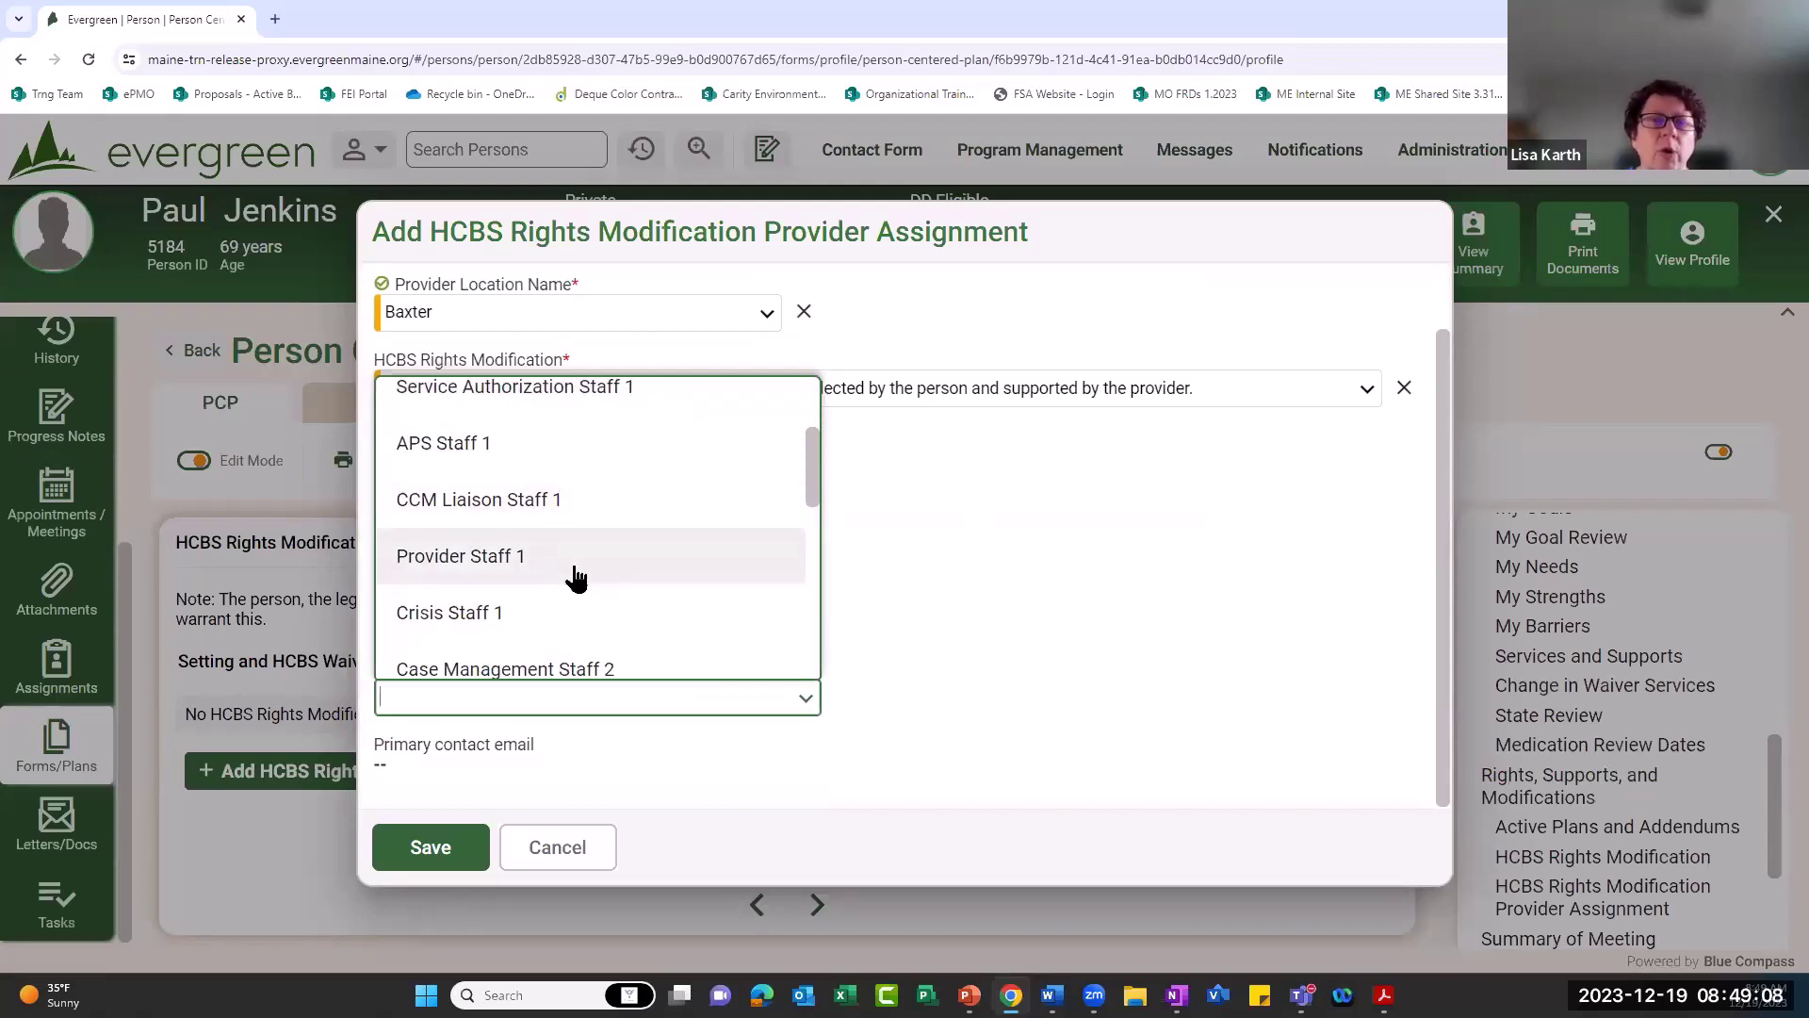
click(582, 556)
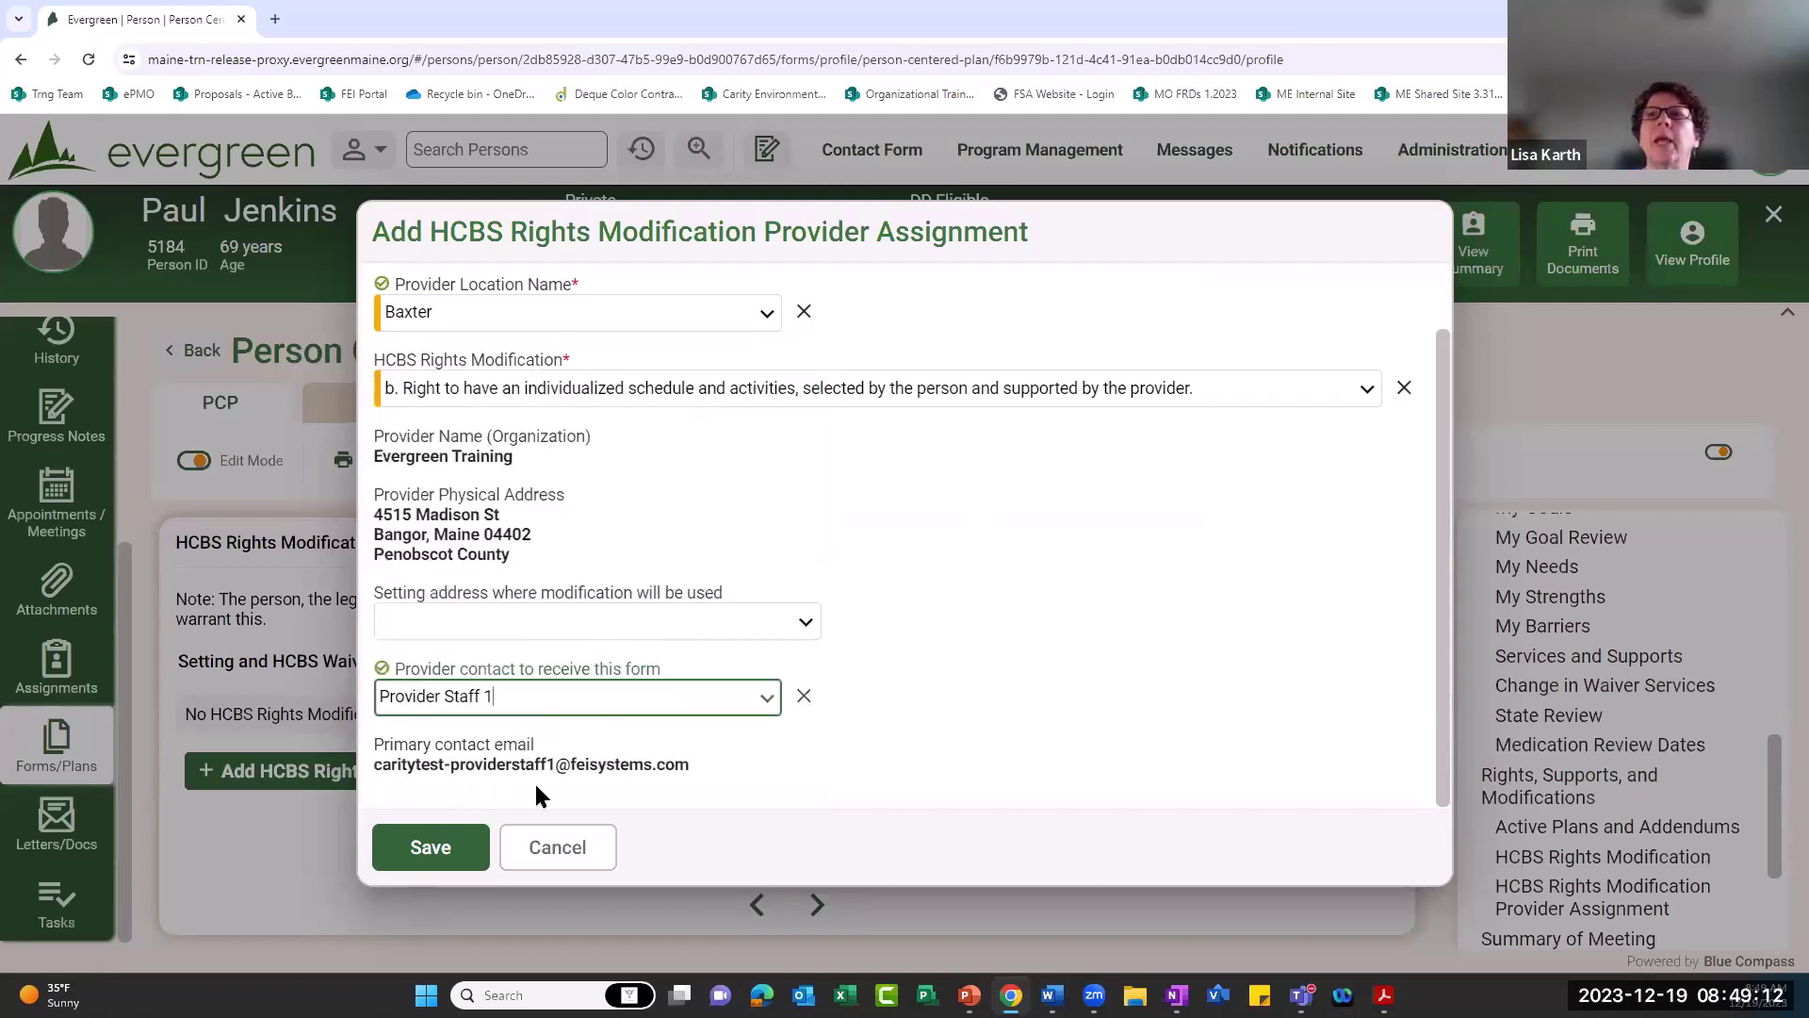
click(430, 850)
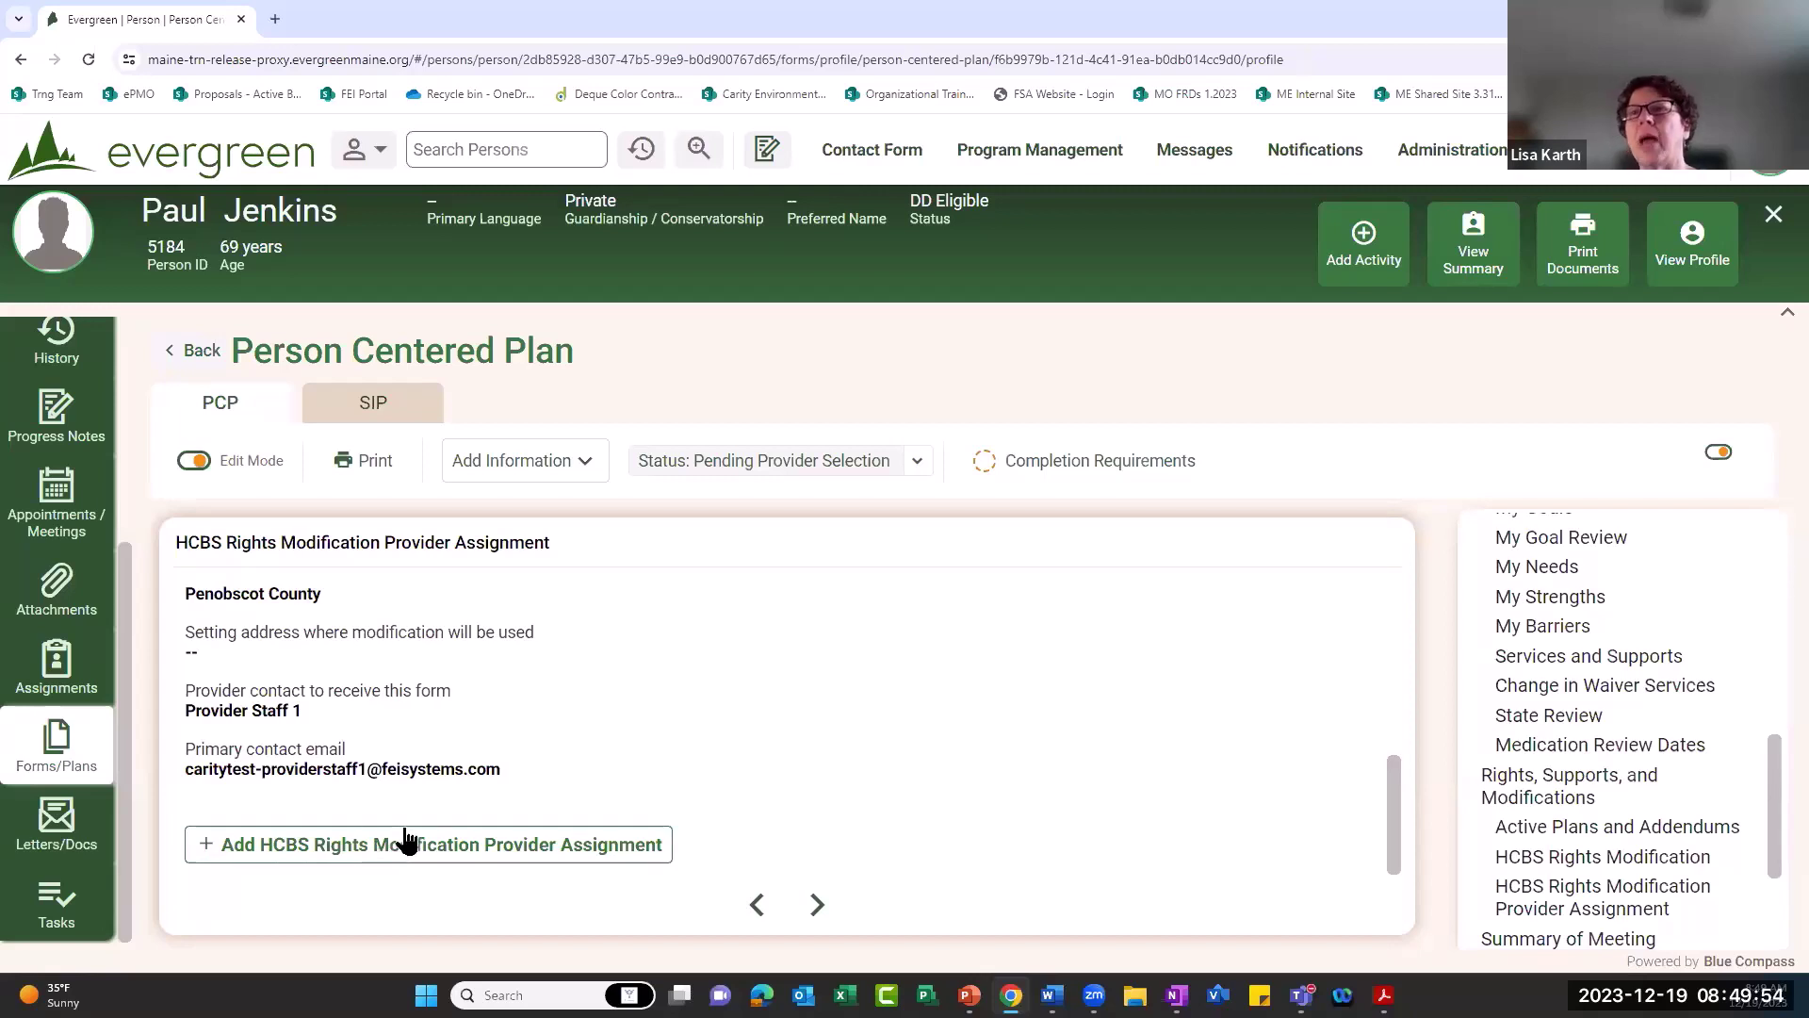
Review the saved Penobscot County assignment and continue to the Meeting Narrative section
click(816, 907)
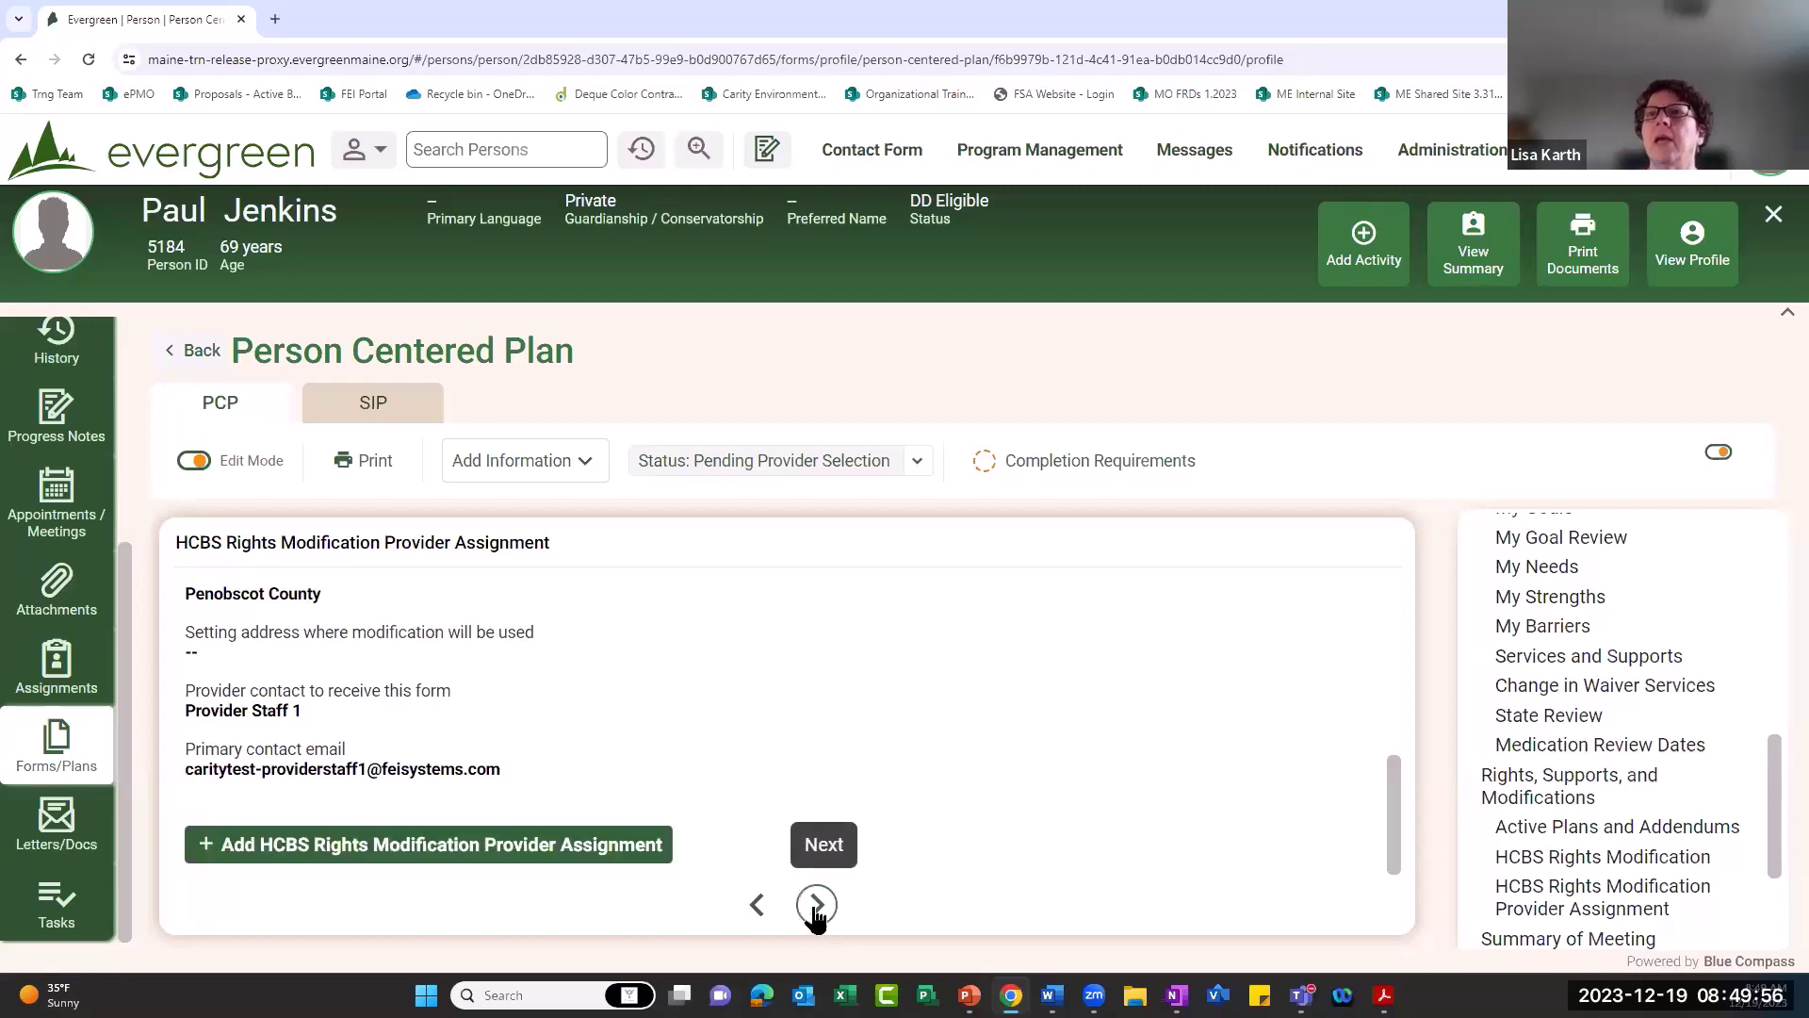
Enter 'Info' as the meeting narrative and save it
click(313, 621)
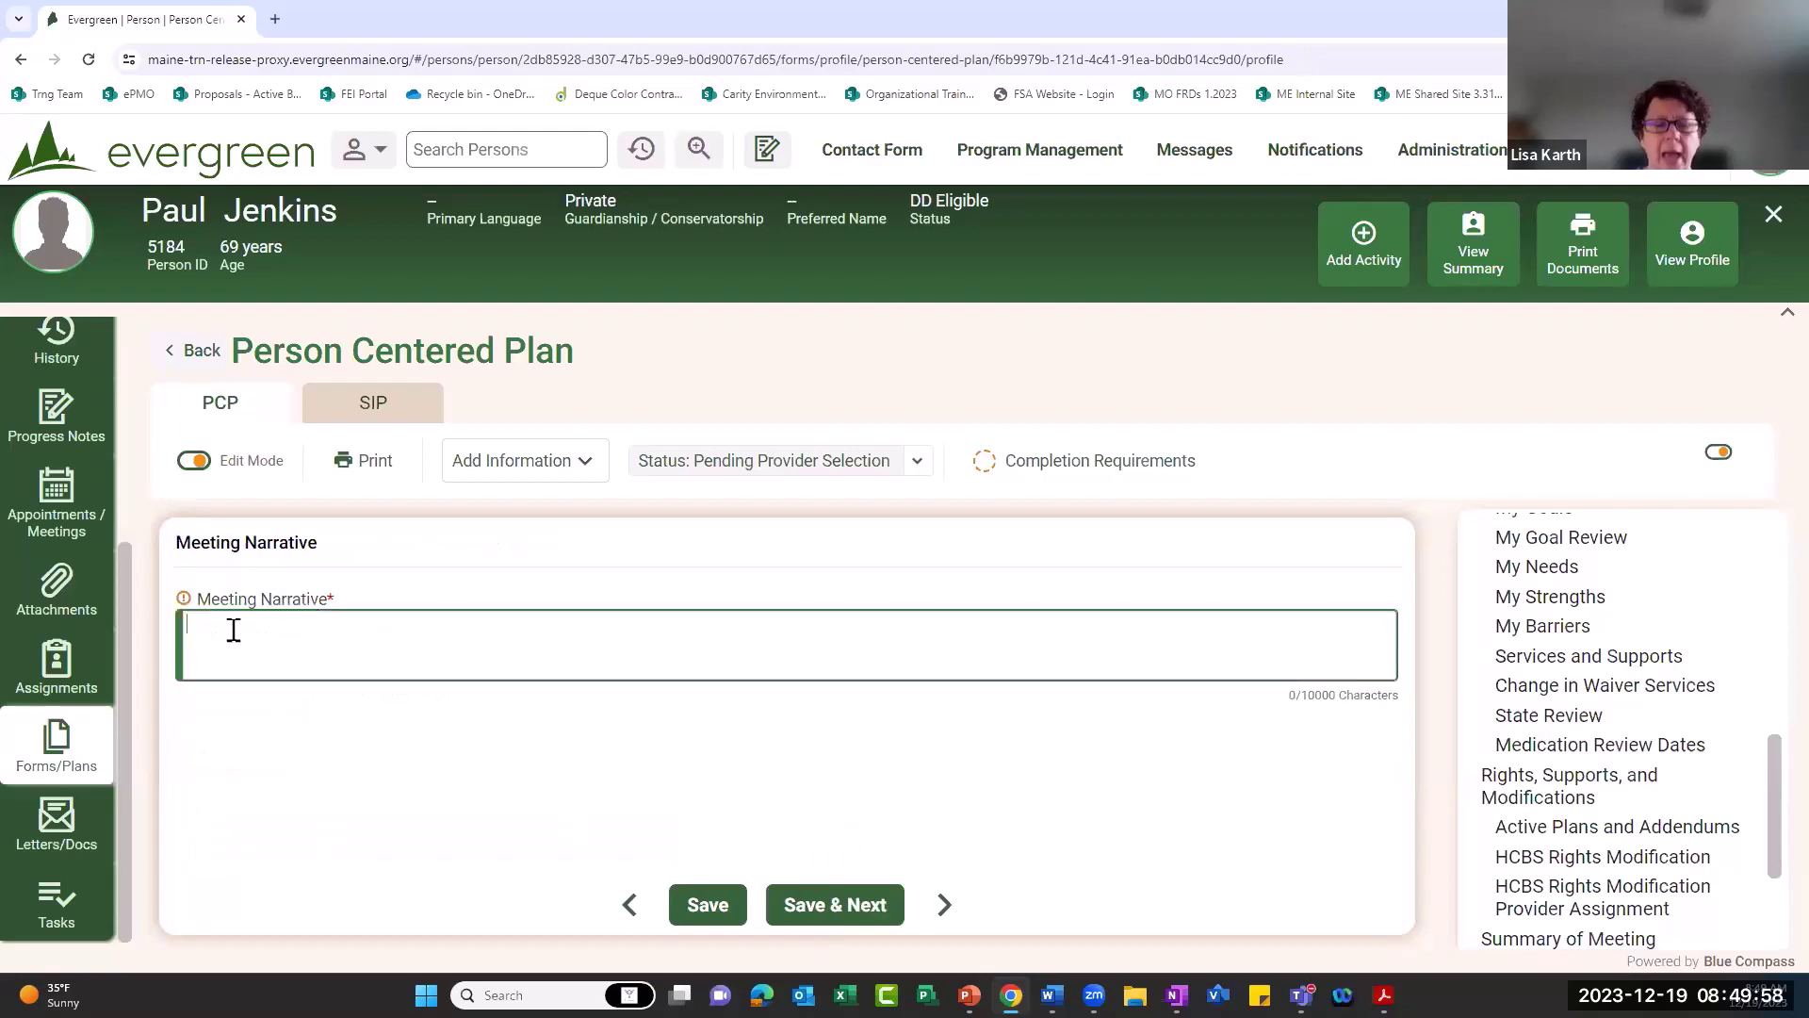
text(Info)
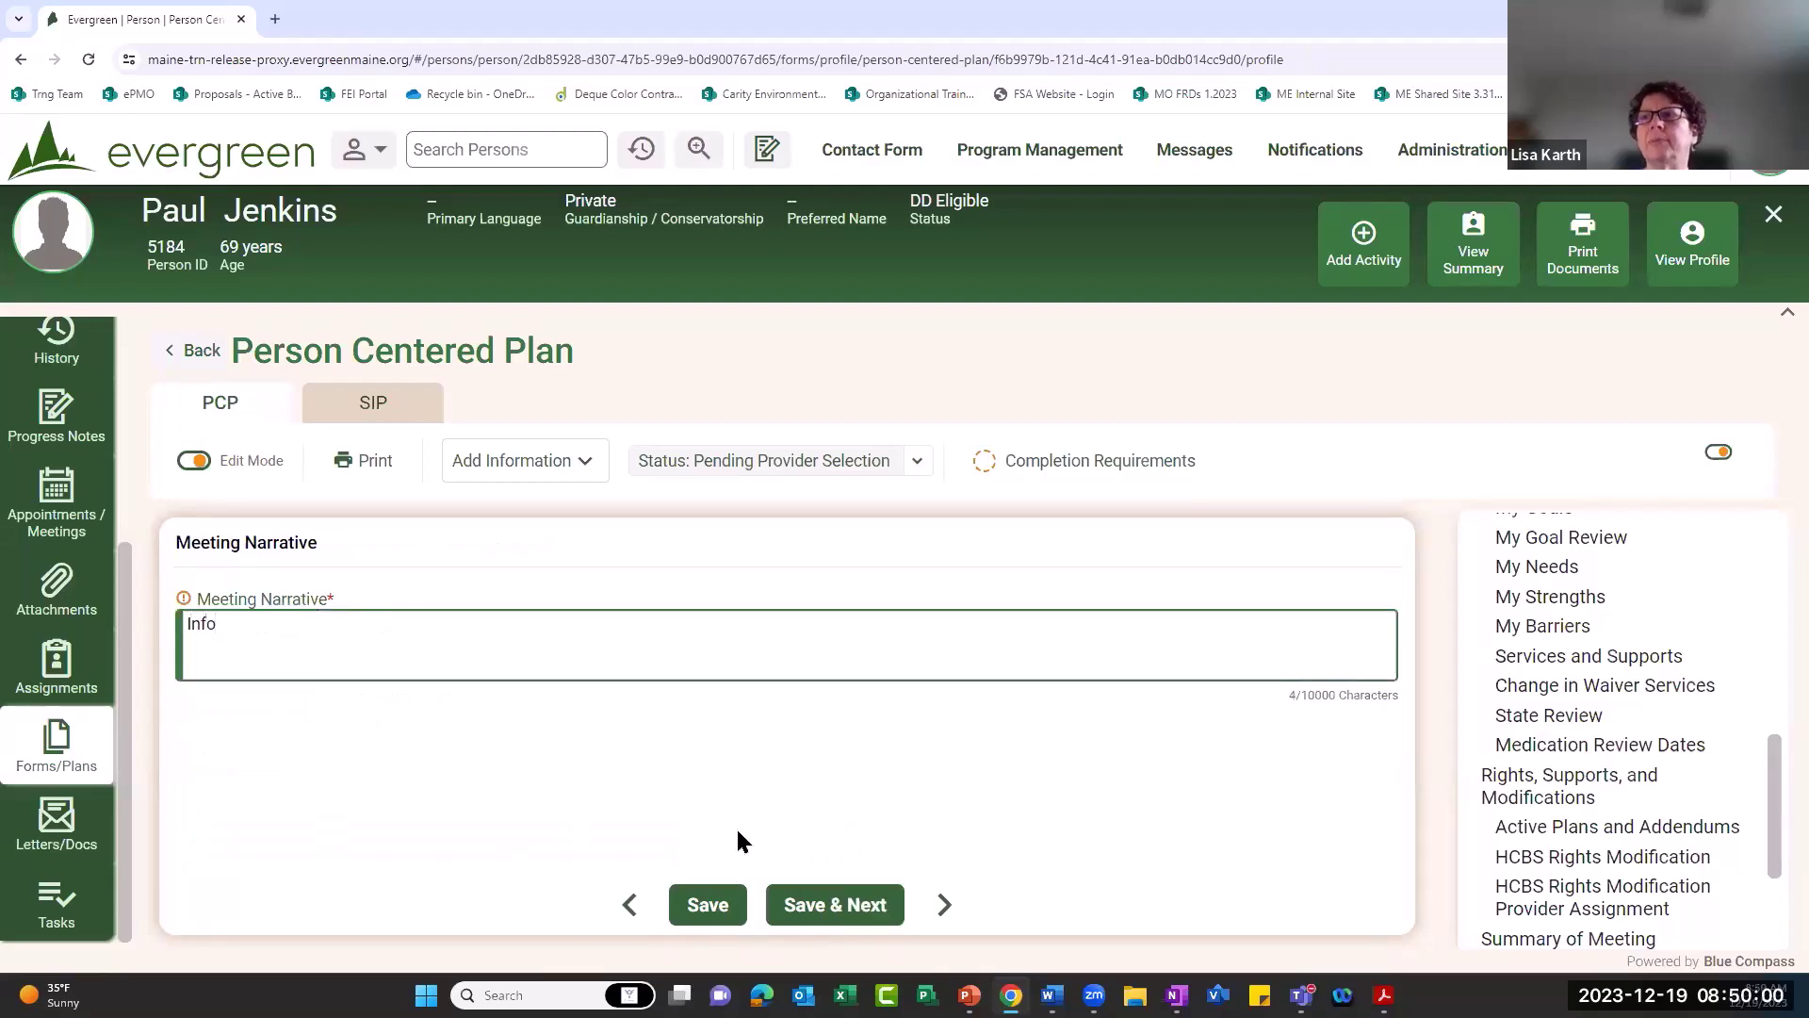
click(817, 906)
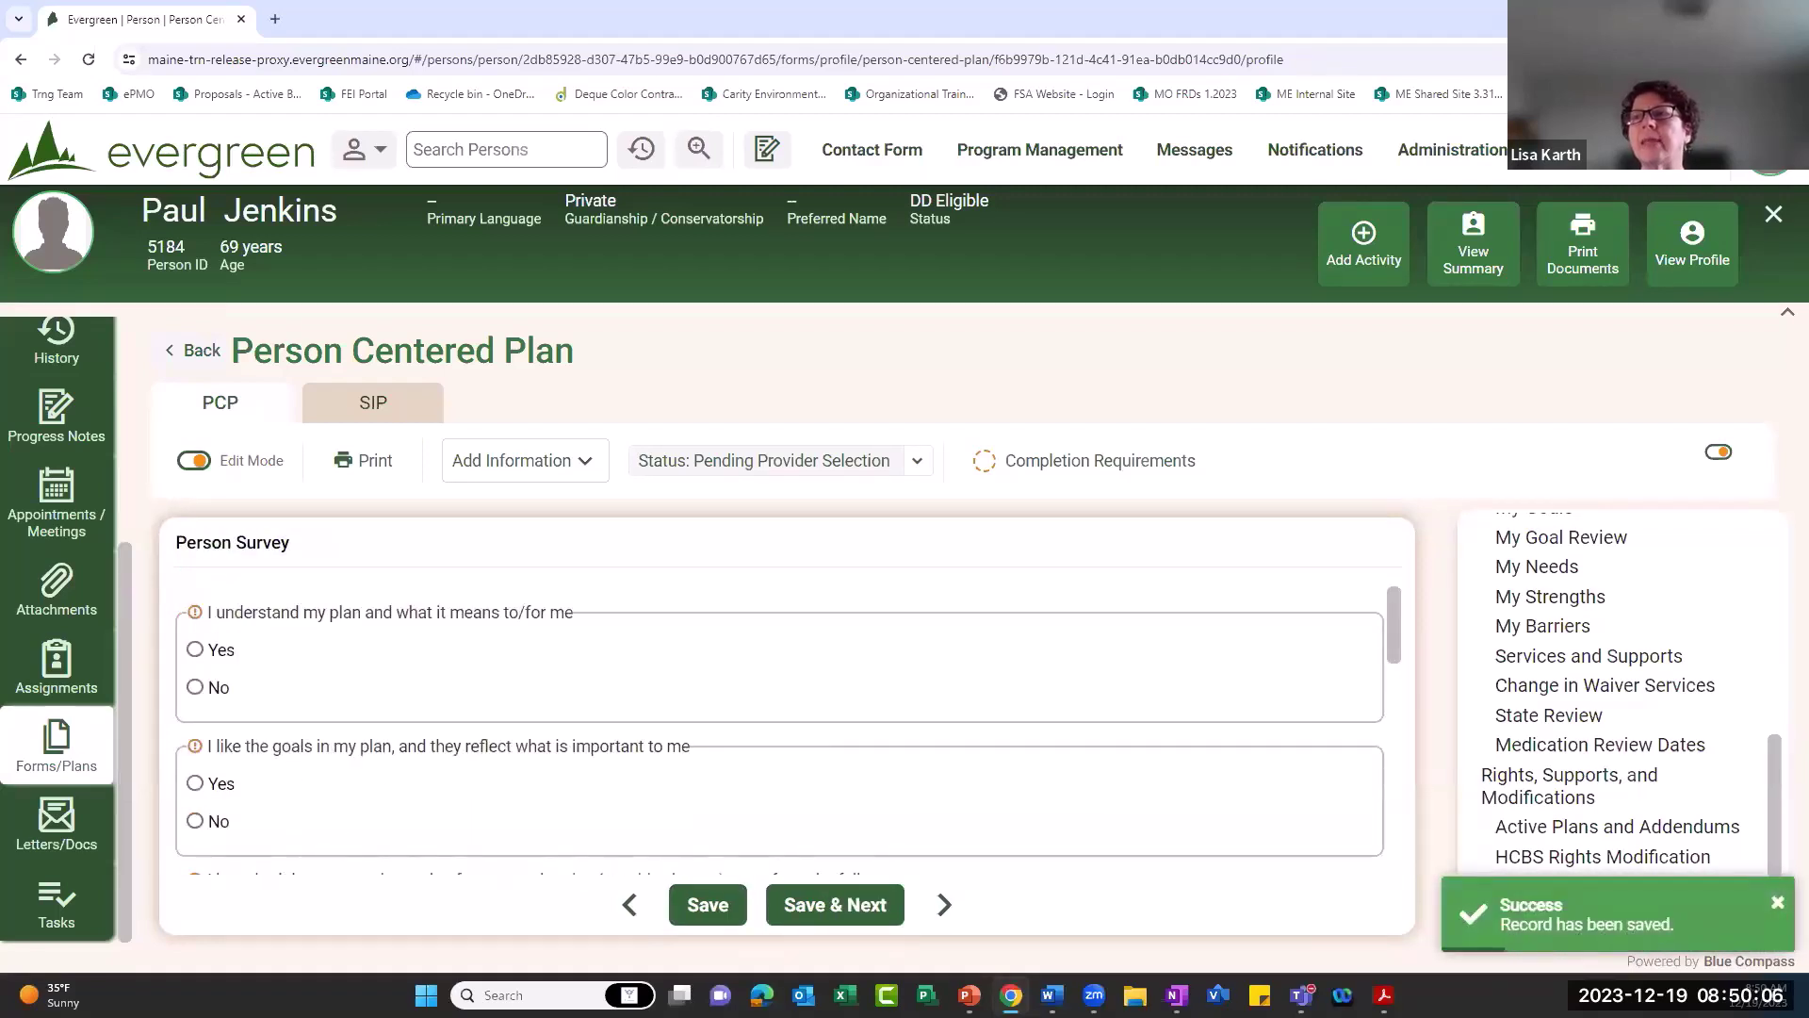
Bring the 'Start Live Demo' PowerPoint slide show back to full screen
scroll(1505, 871, down, 1)
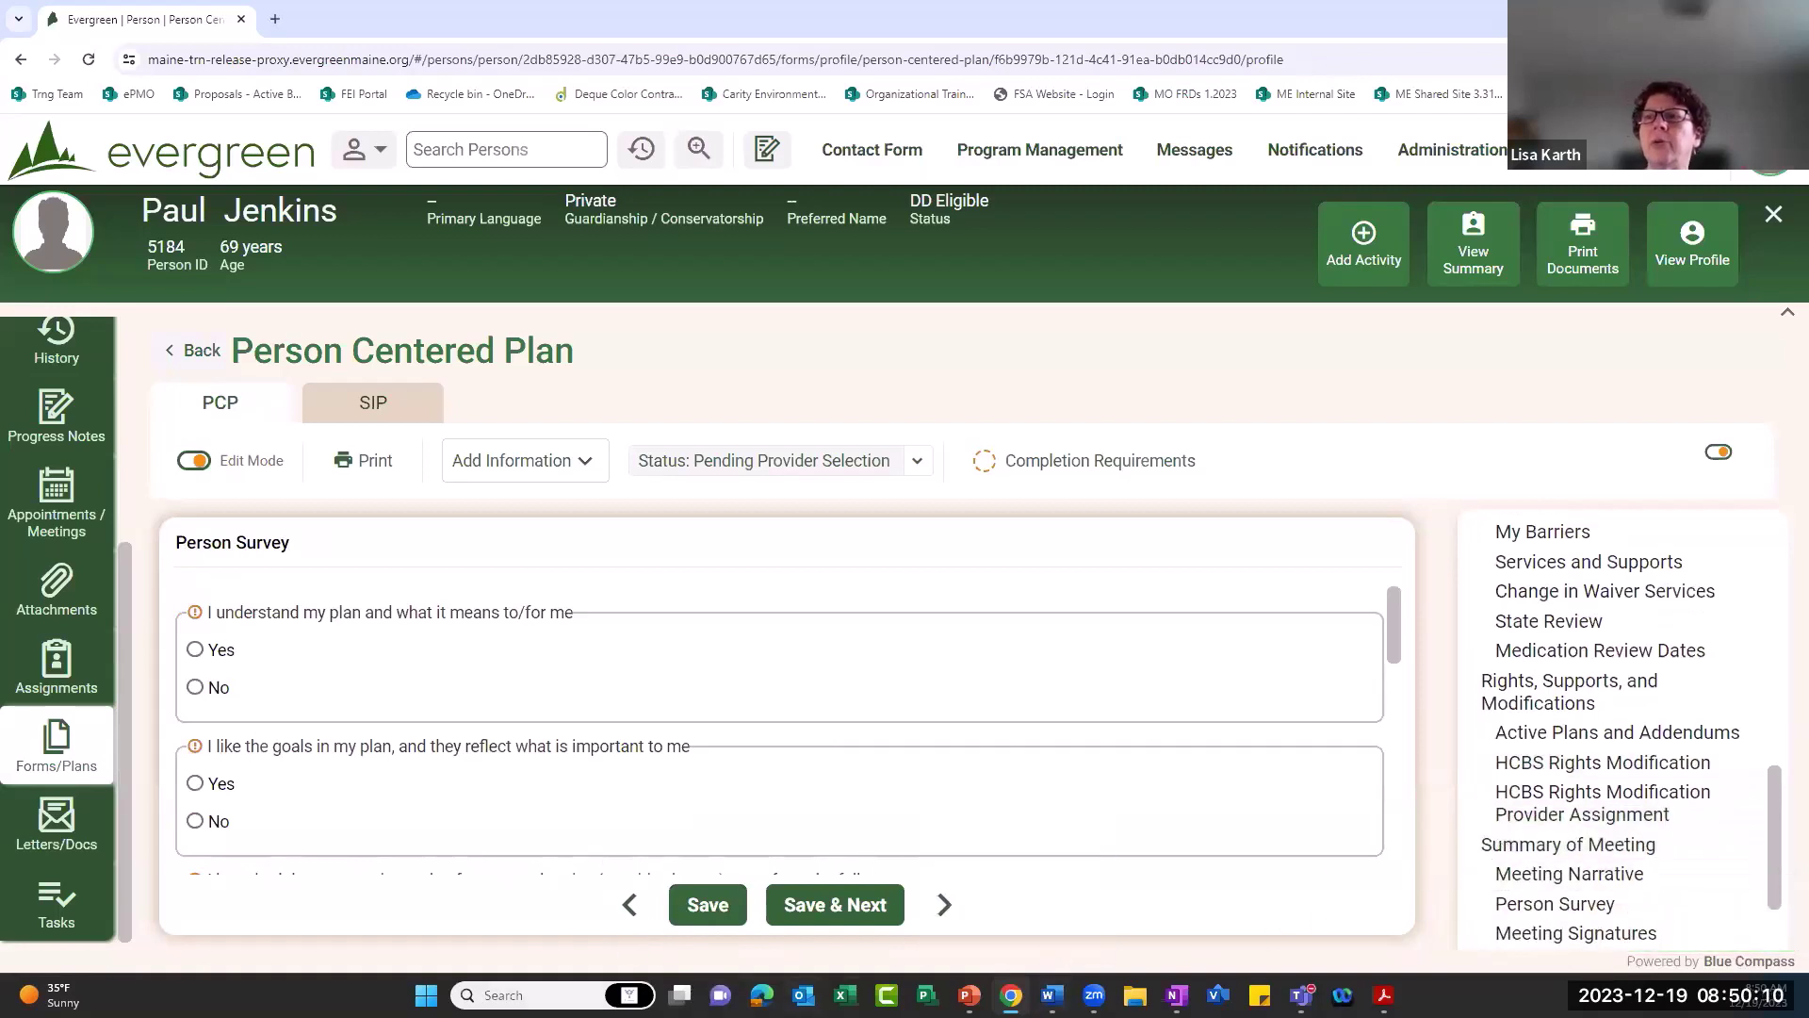
mouse_move(970, 994)
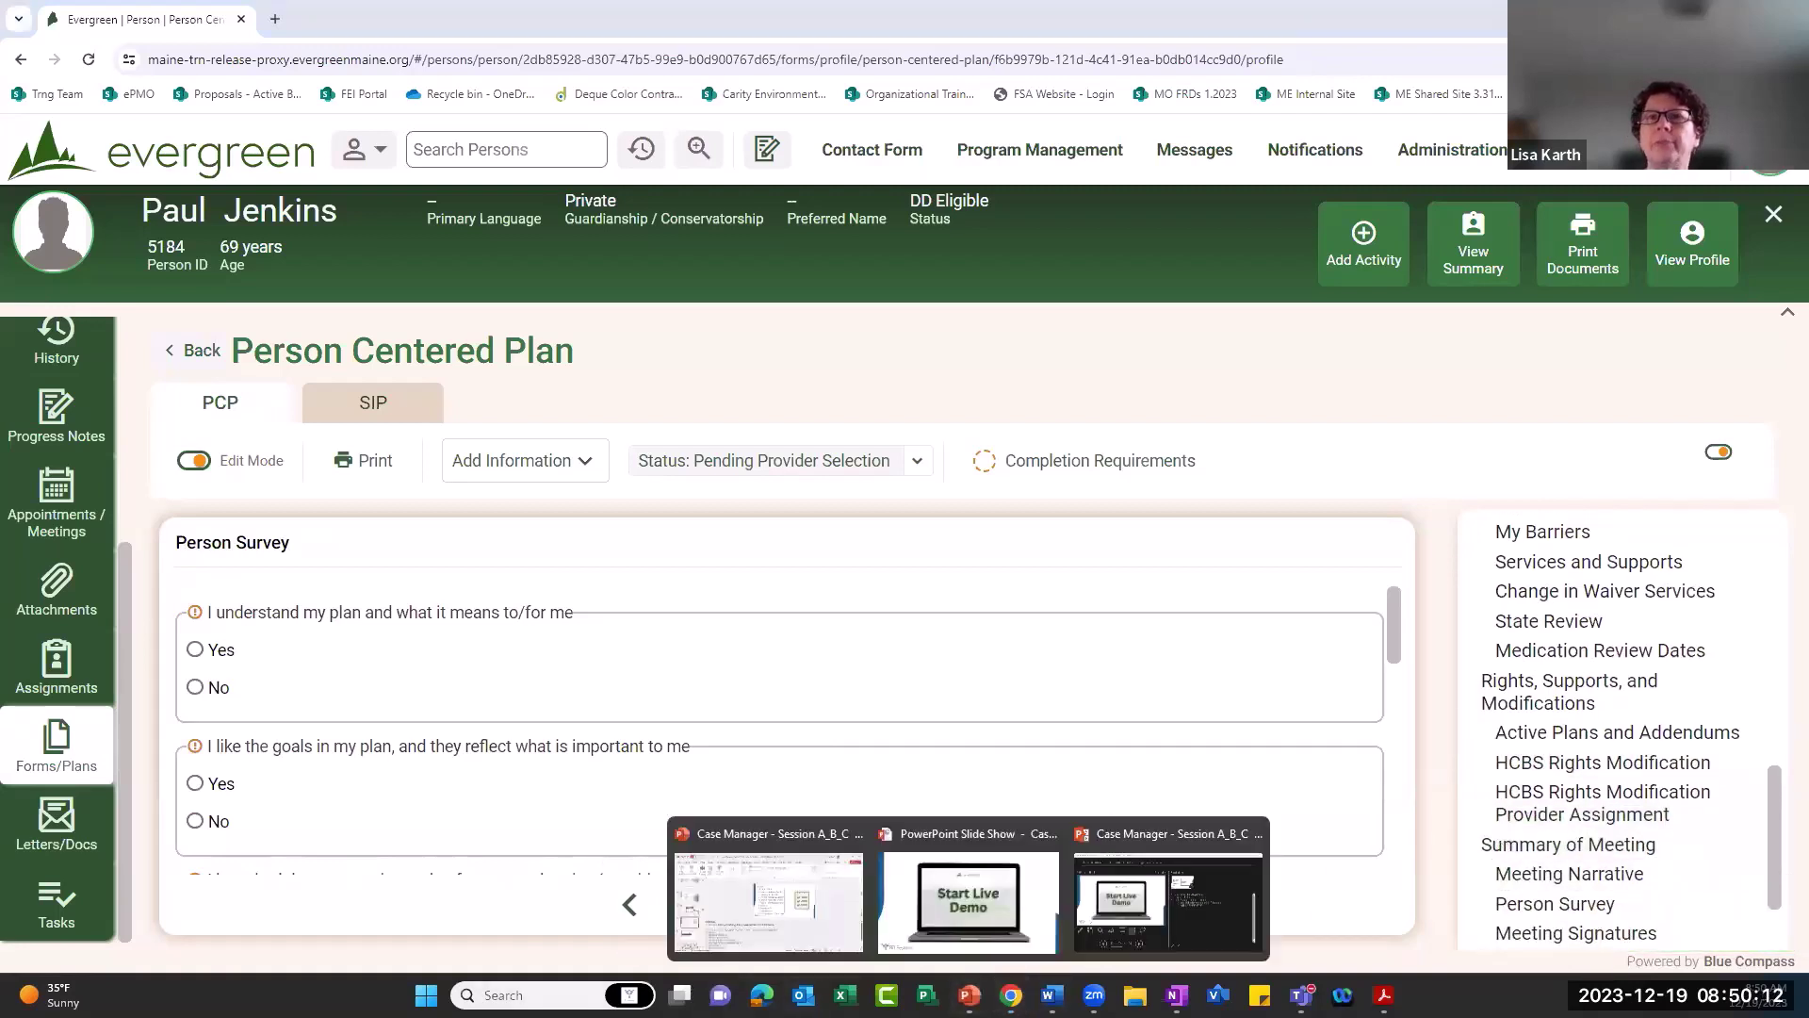
click(955, 924)
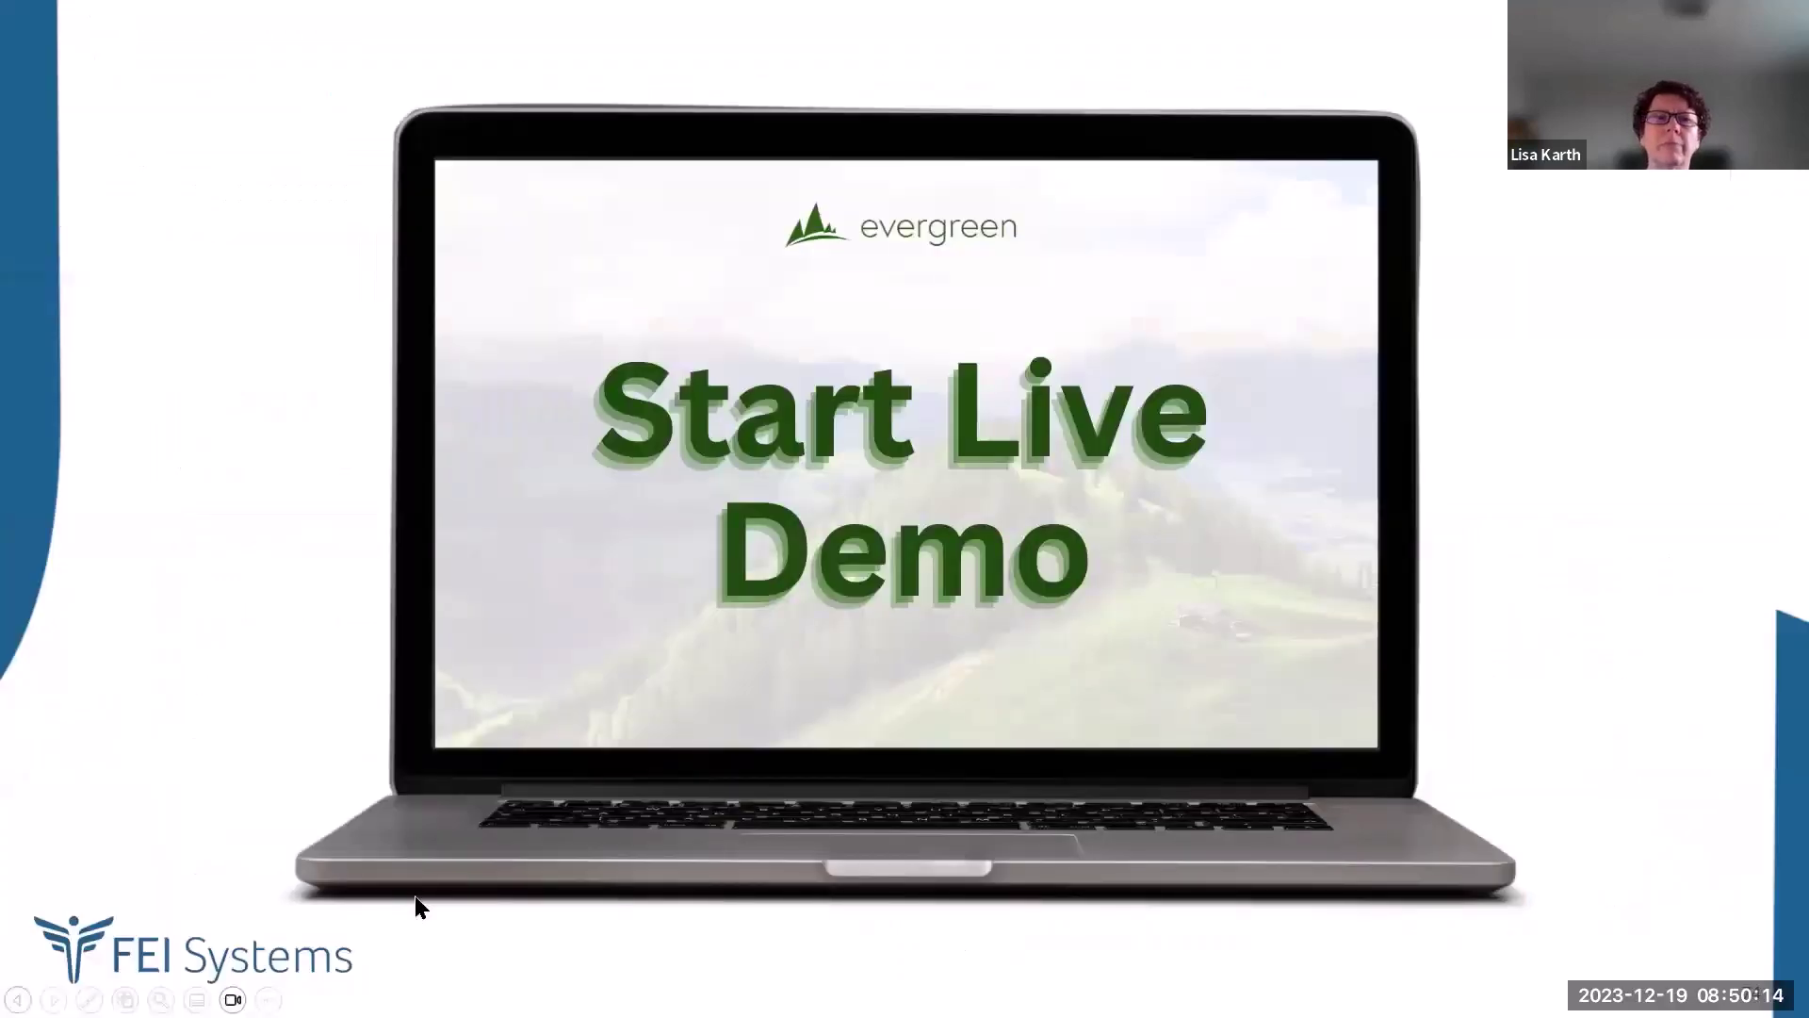
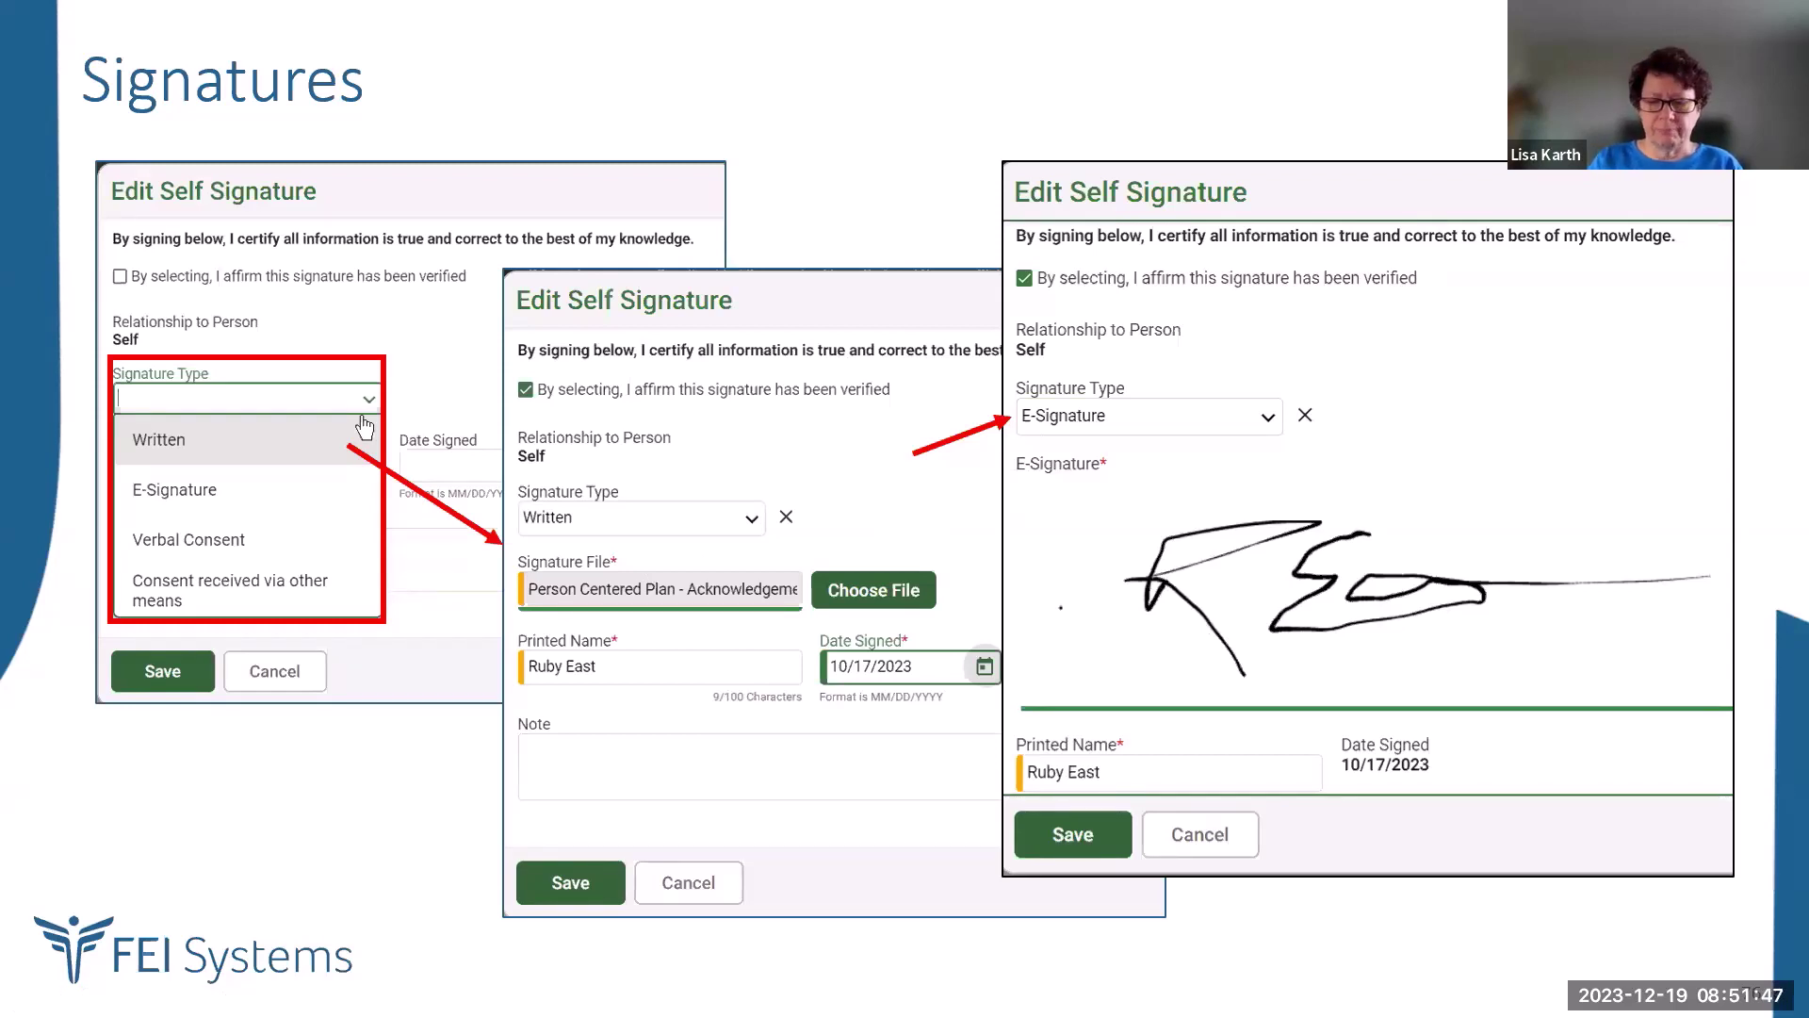
Advance the slideshow from the Signatures slide to the Start Live Demo slide
key(Right)
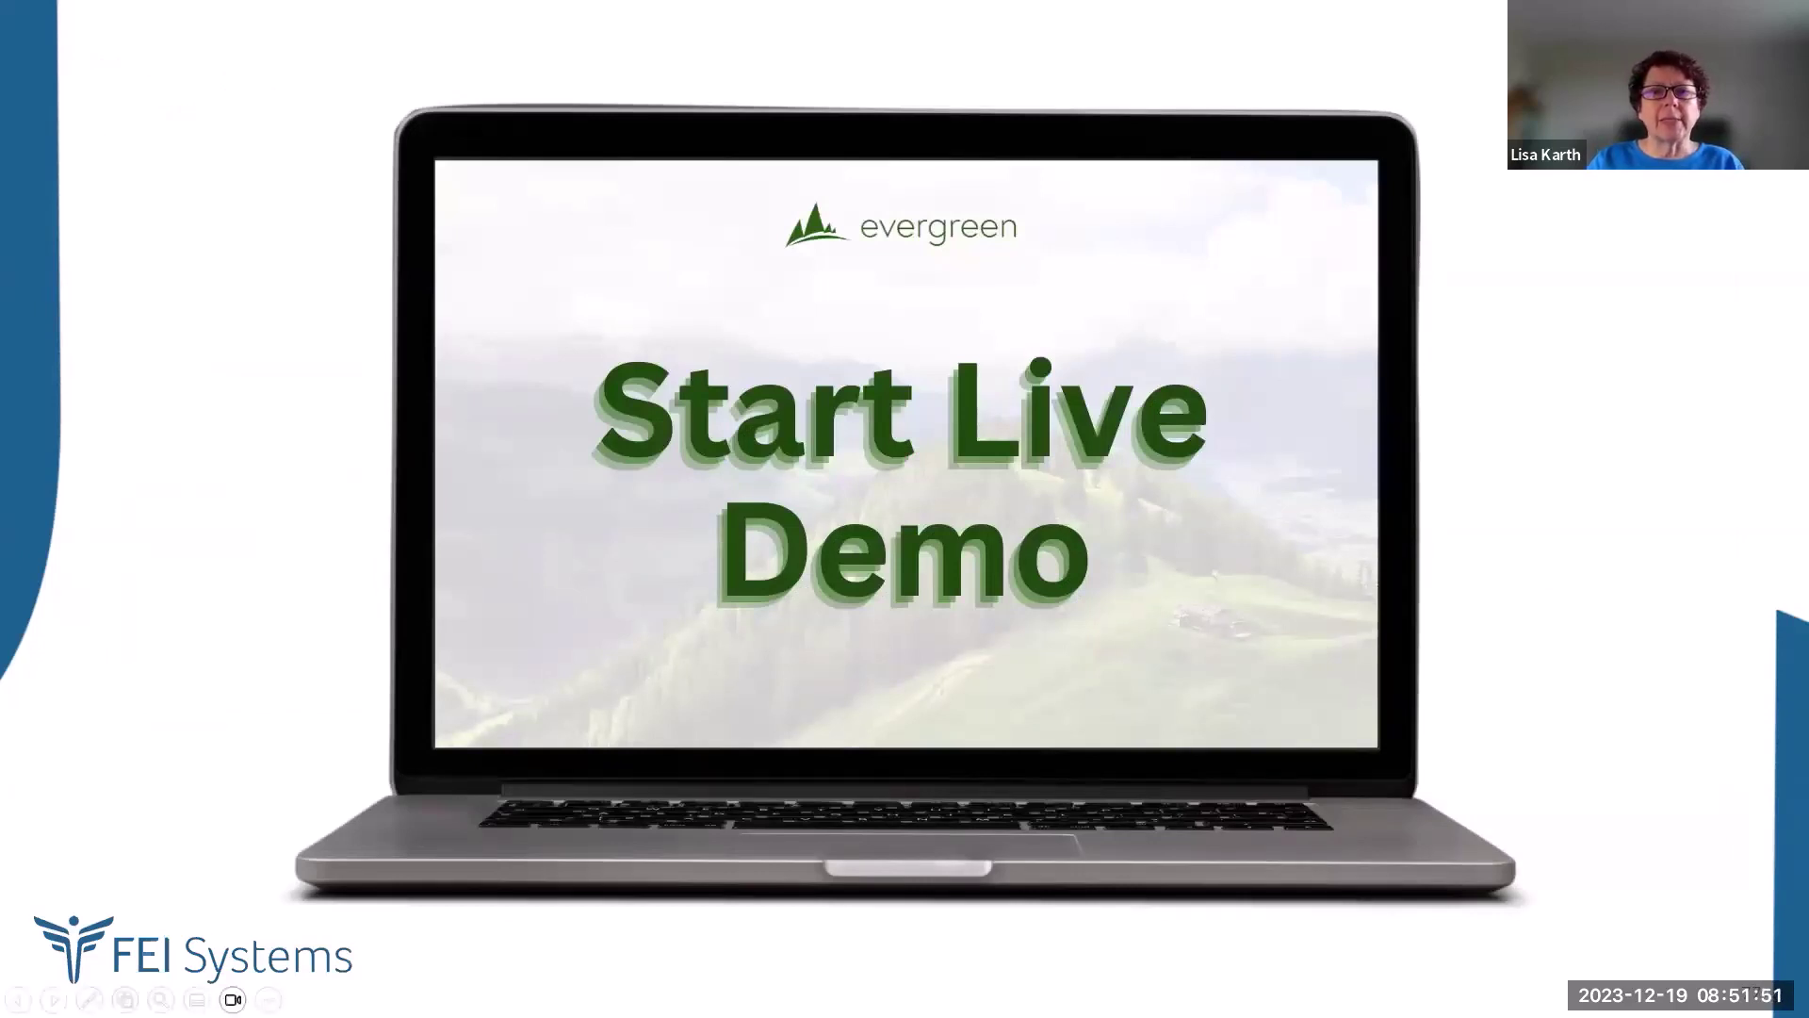
Back in Evergreen, answer Yes to understanding the plan and liking its goals
key(alt+Tab)
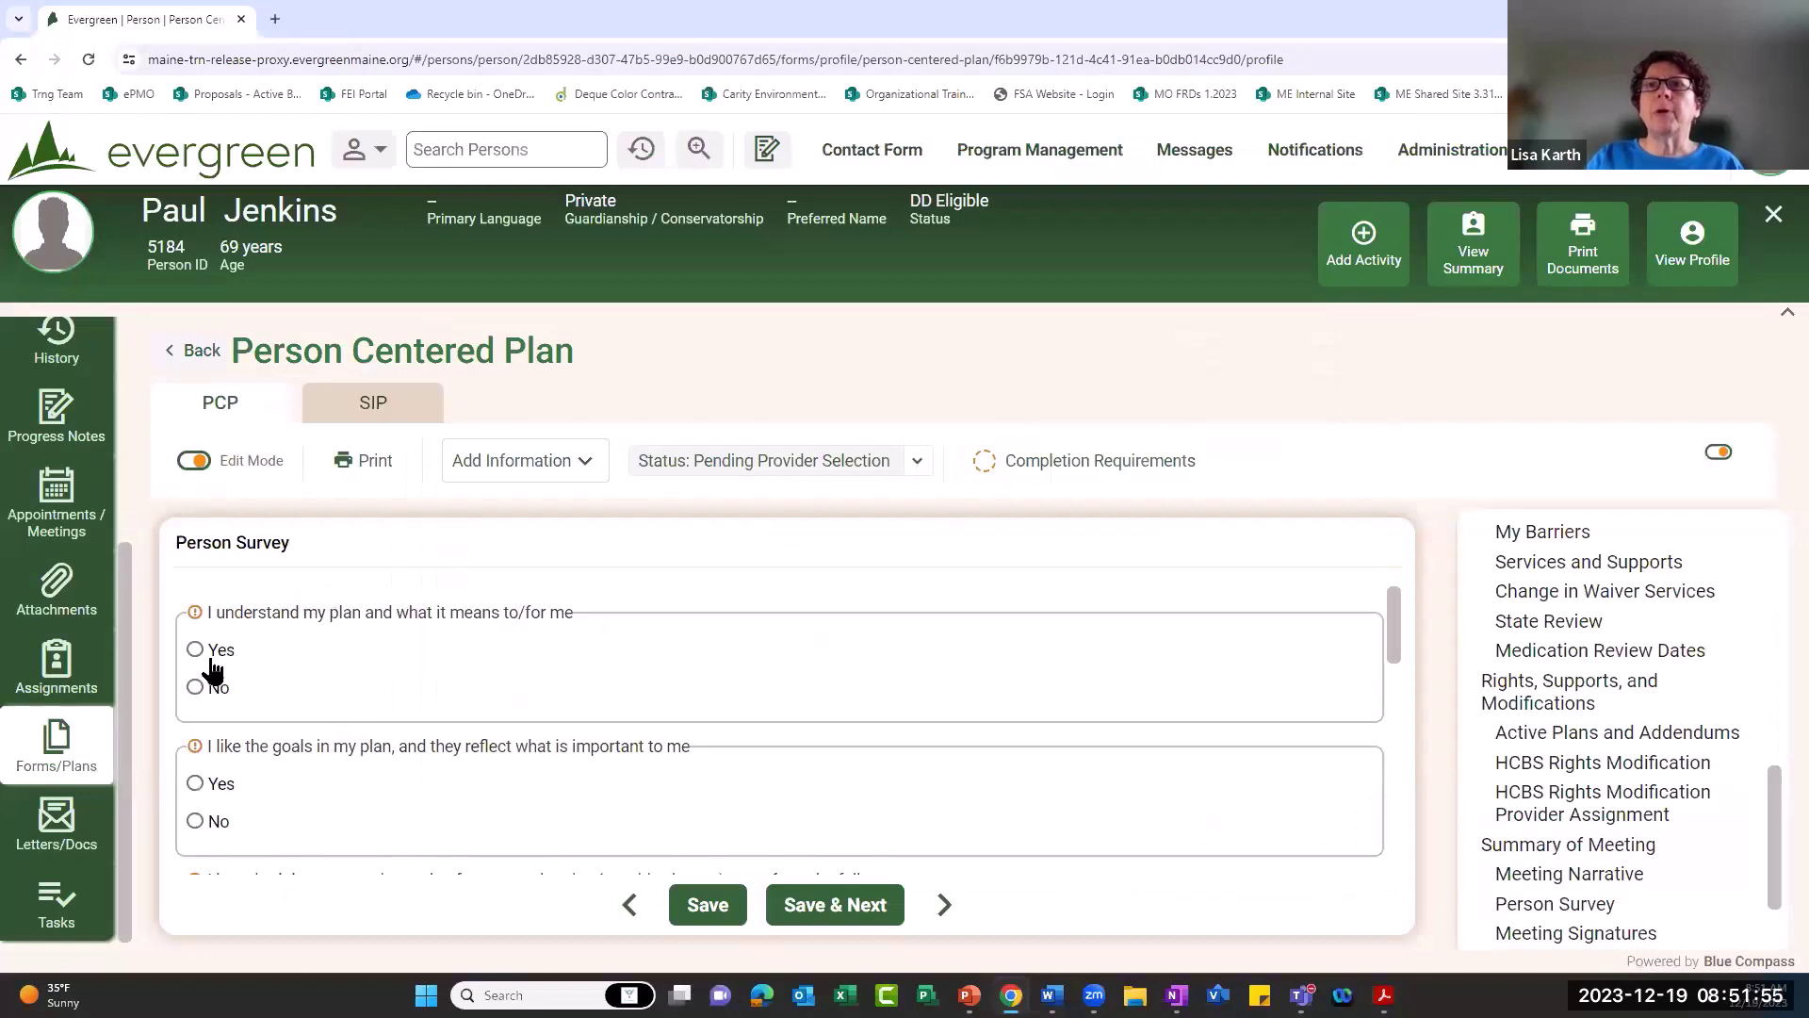
scroll(1656, 832, down, 1)
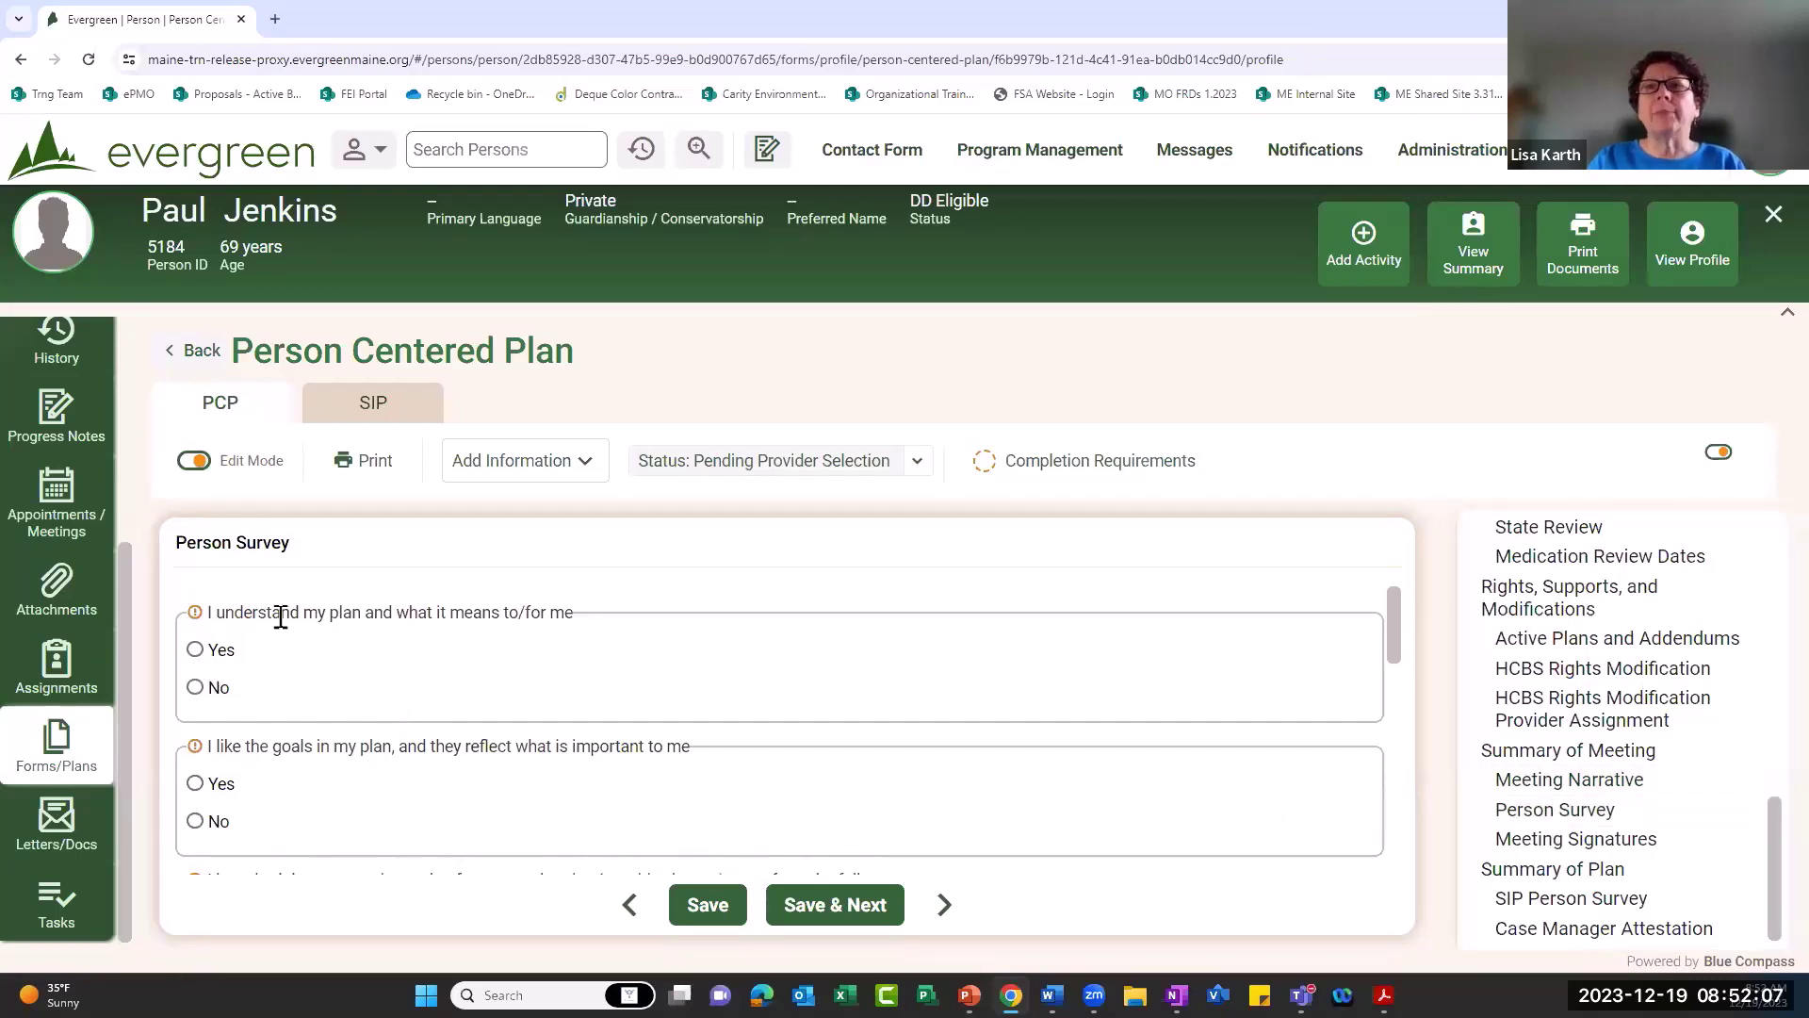
click(195, 649)
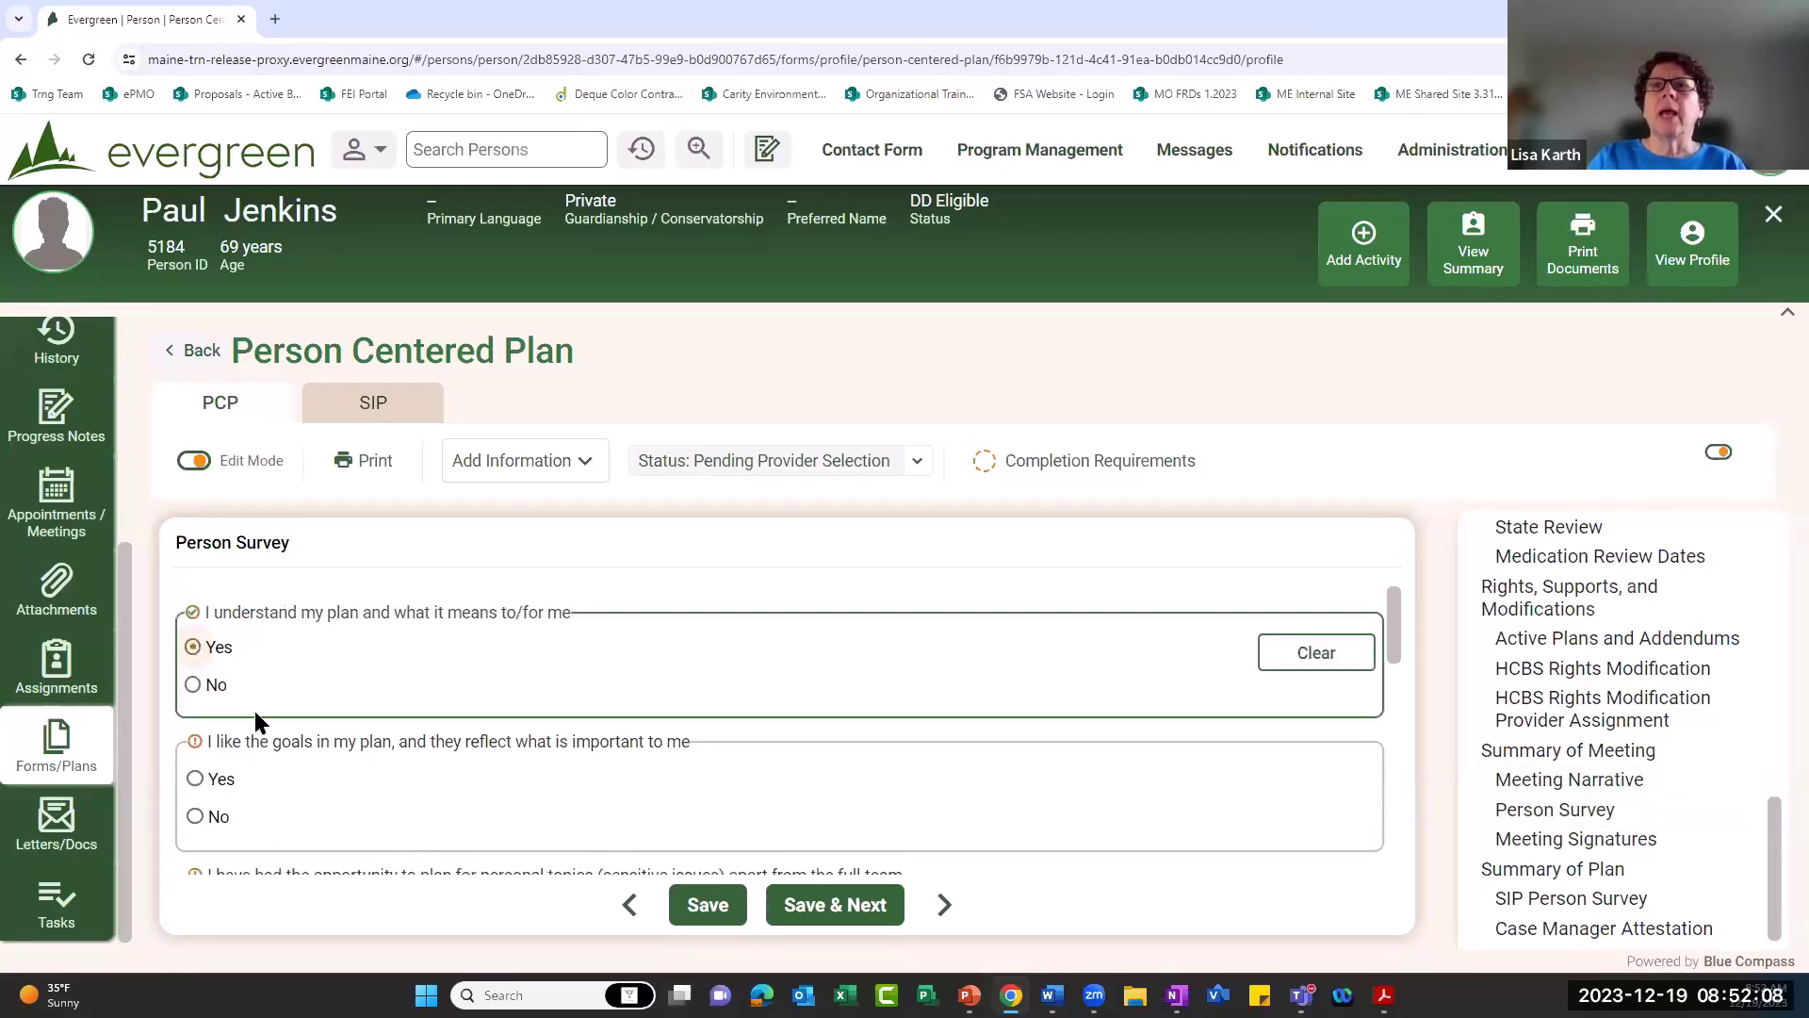
click(196, 779)
Answer Yes to private planning, choosing services, changing the plan, grievance and abuse-reporting questions
scroll(362, 703, down, 2)
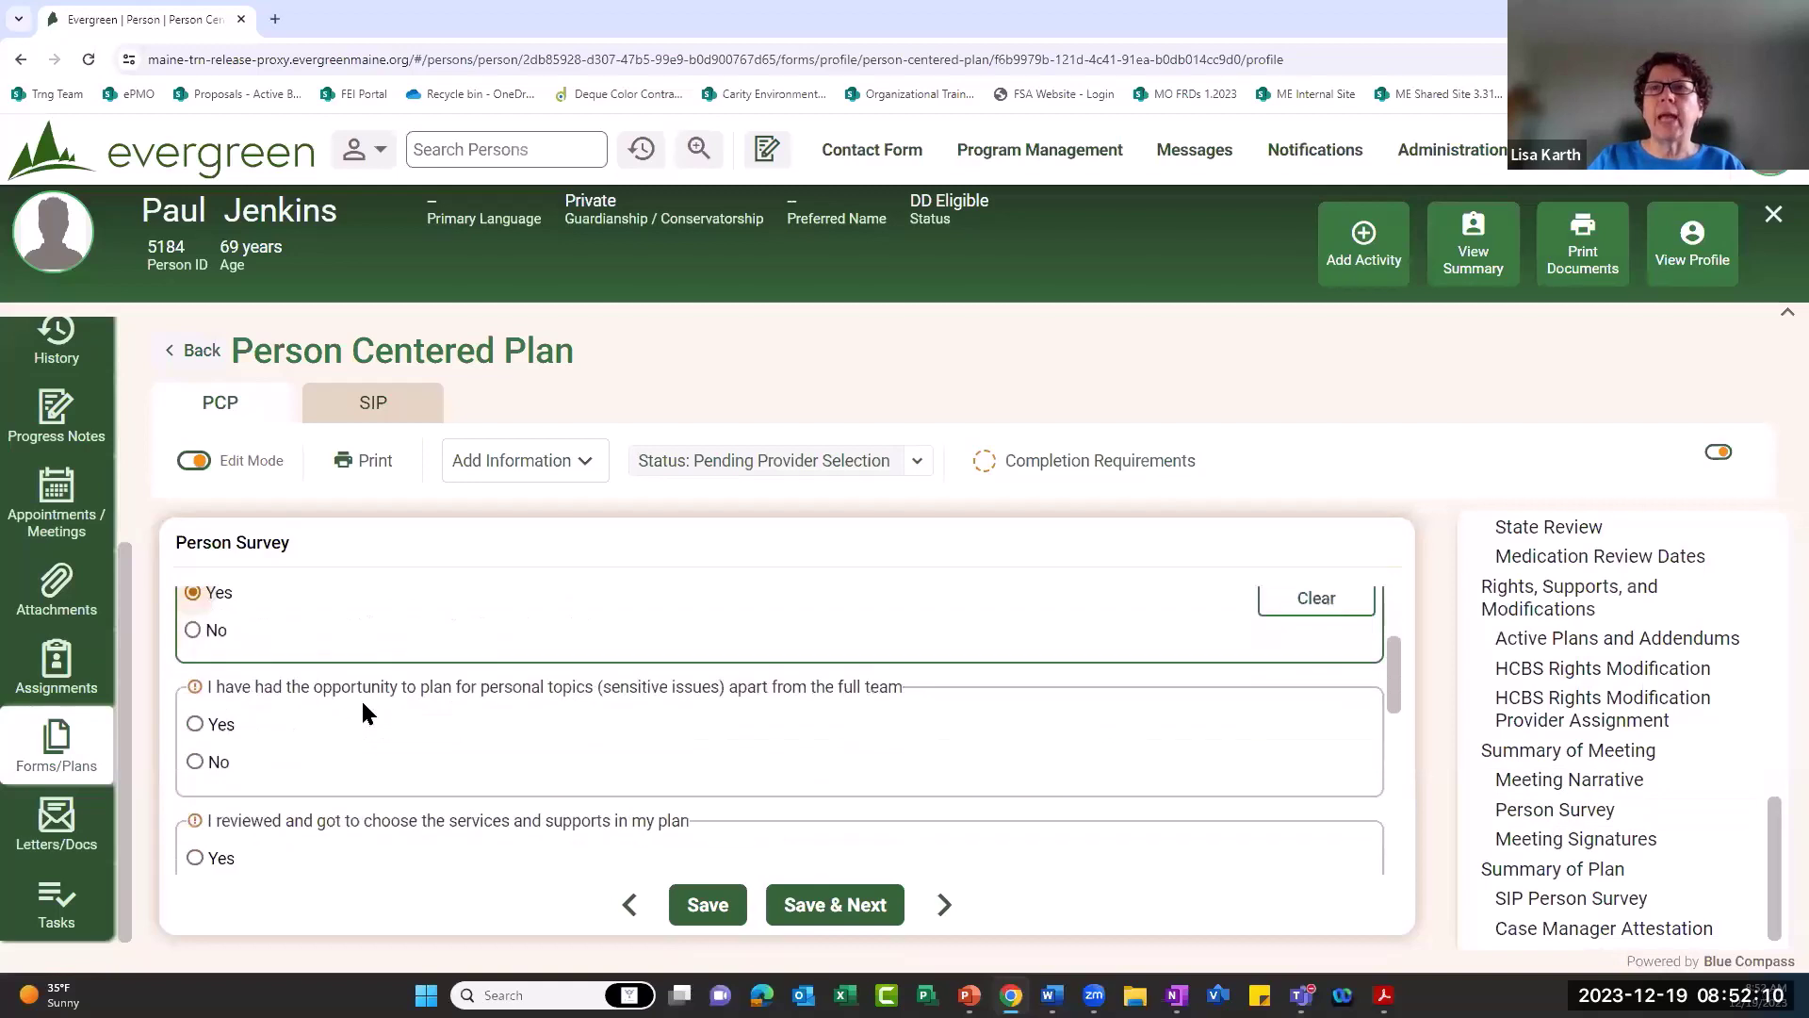
click(212, 727)
scroll(217, 726, down, 2)
click(198, 671)
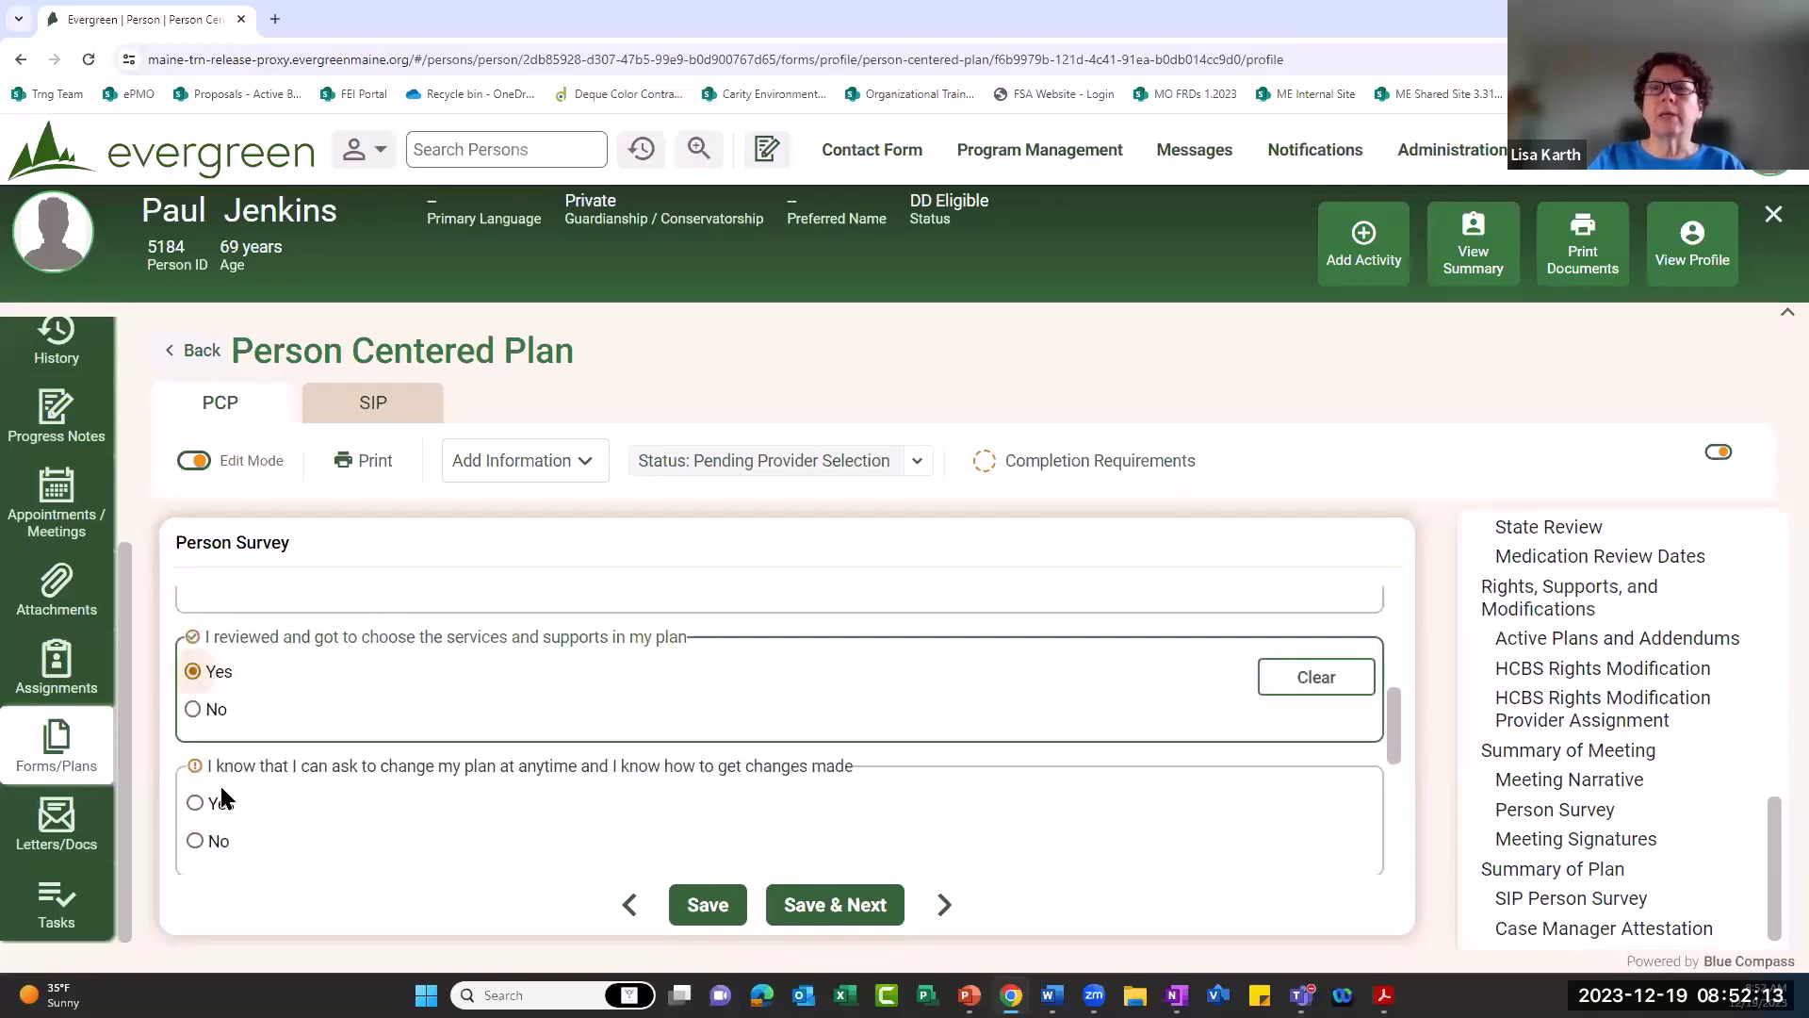
click(202, 802)
scroll(226, 716, down, 3)
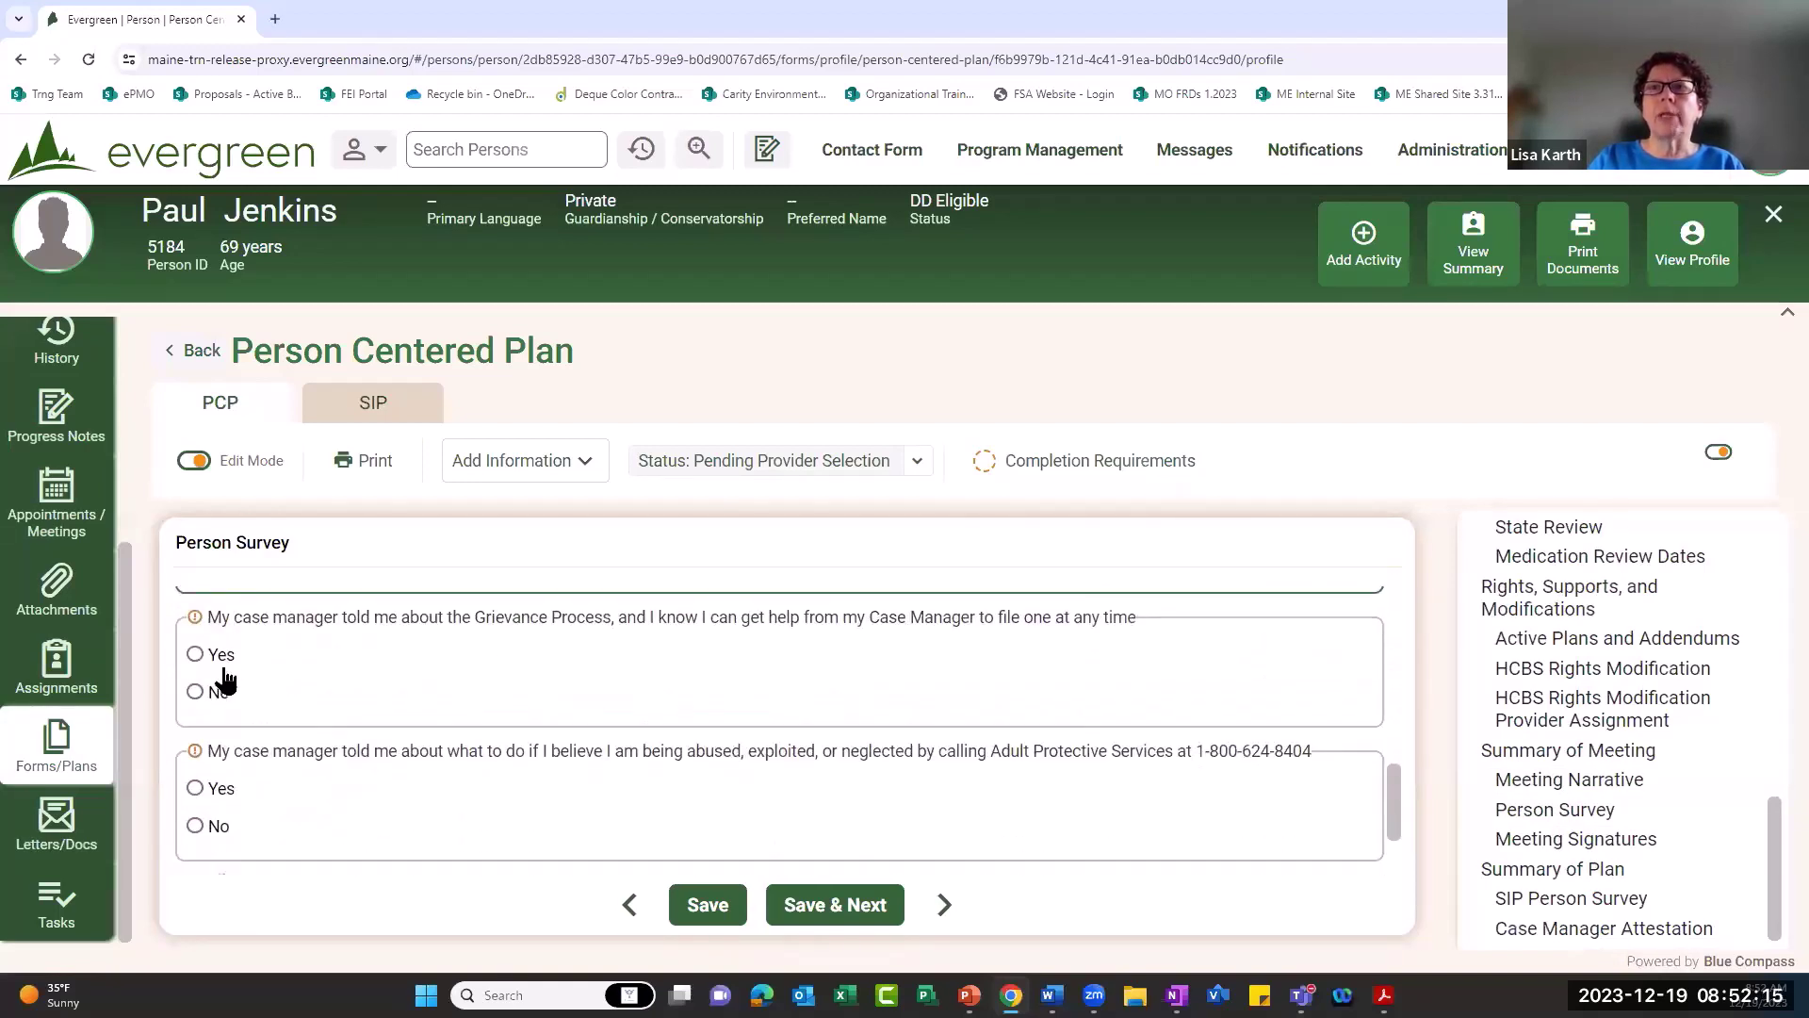
click(221, 656)
click(224, 792)
scroll(365, 697, down, 1)
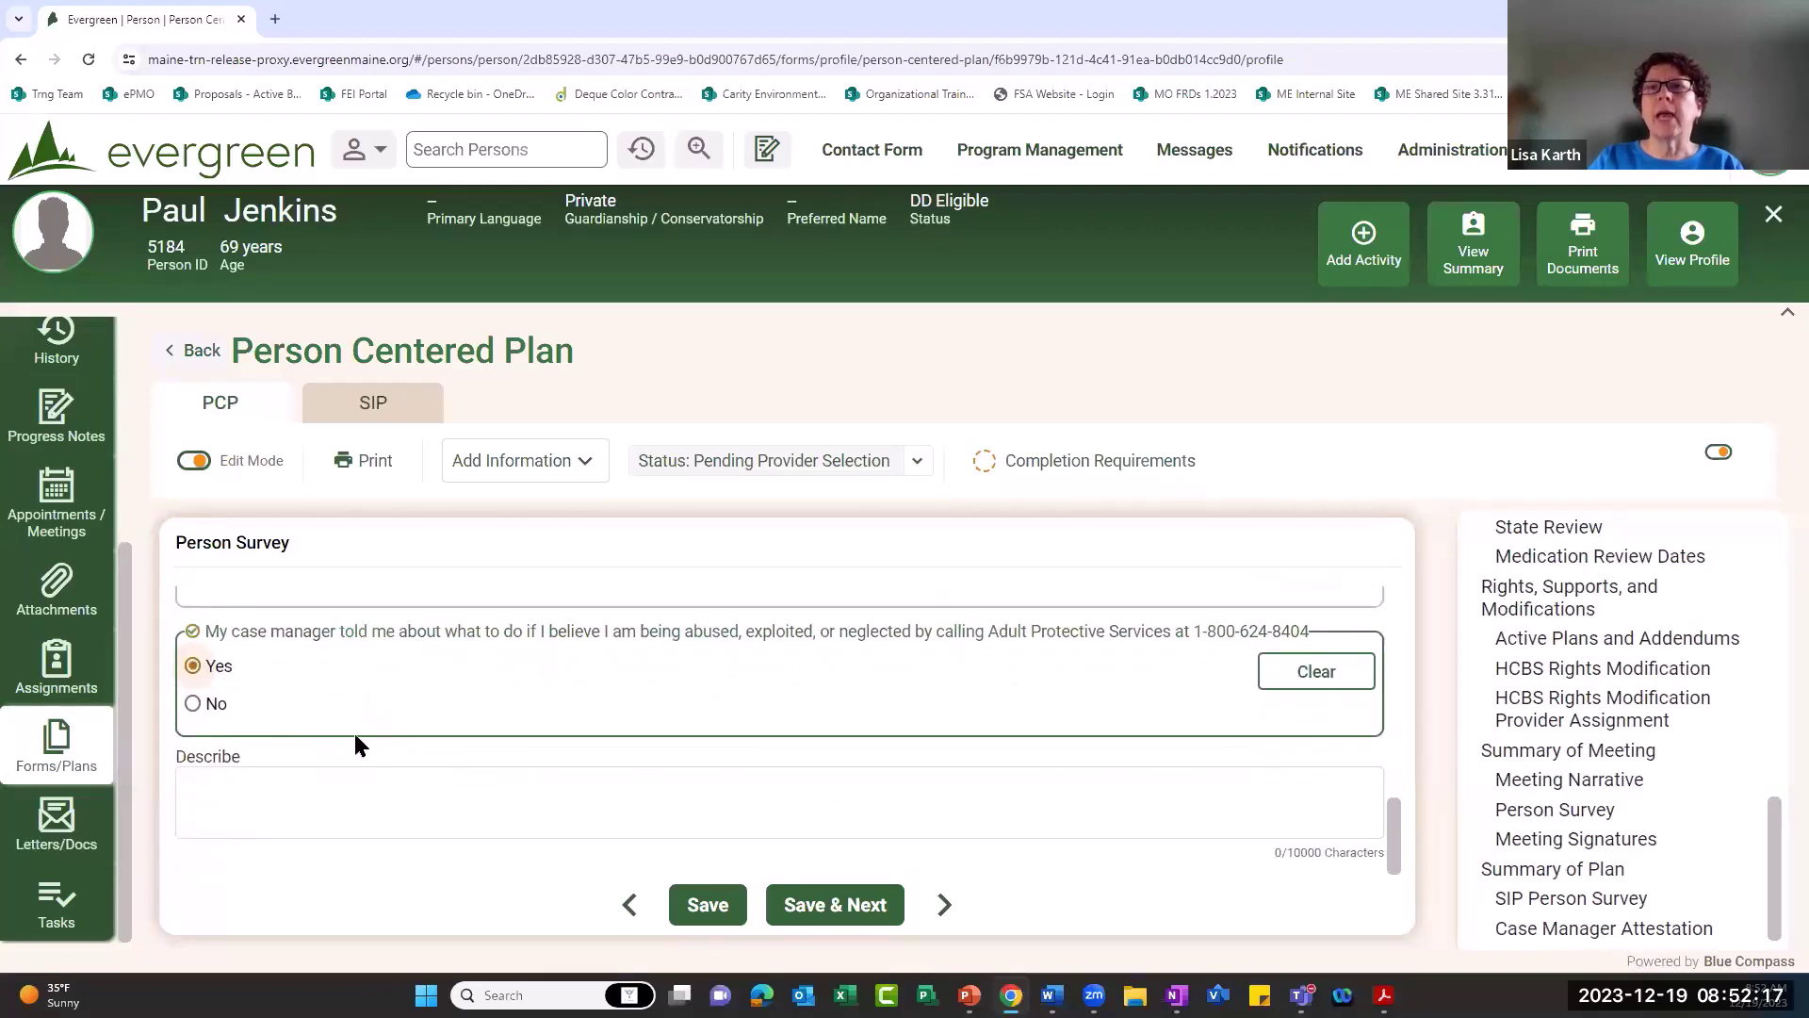
click(1129, 465)
scroll(910, 836, down, 1)
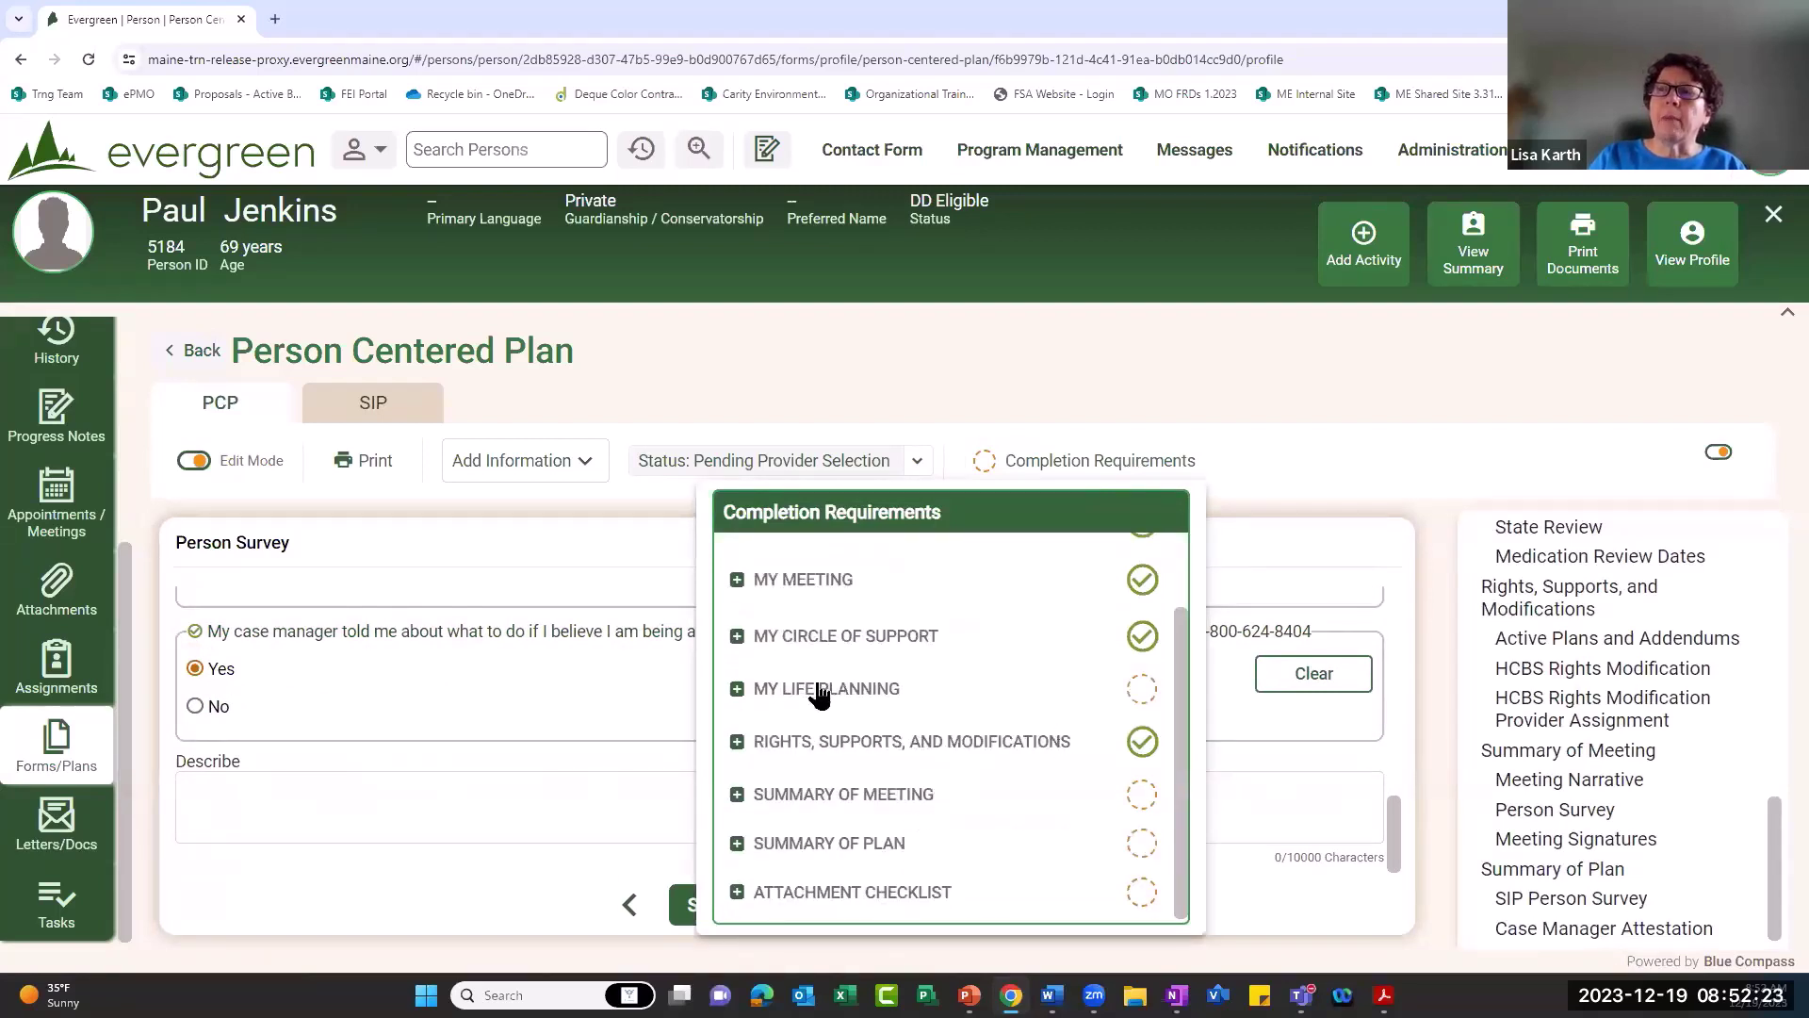
click(737, 690)
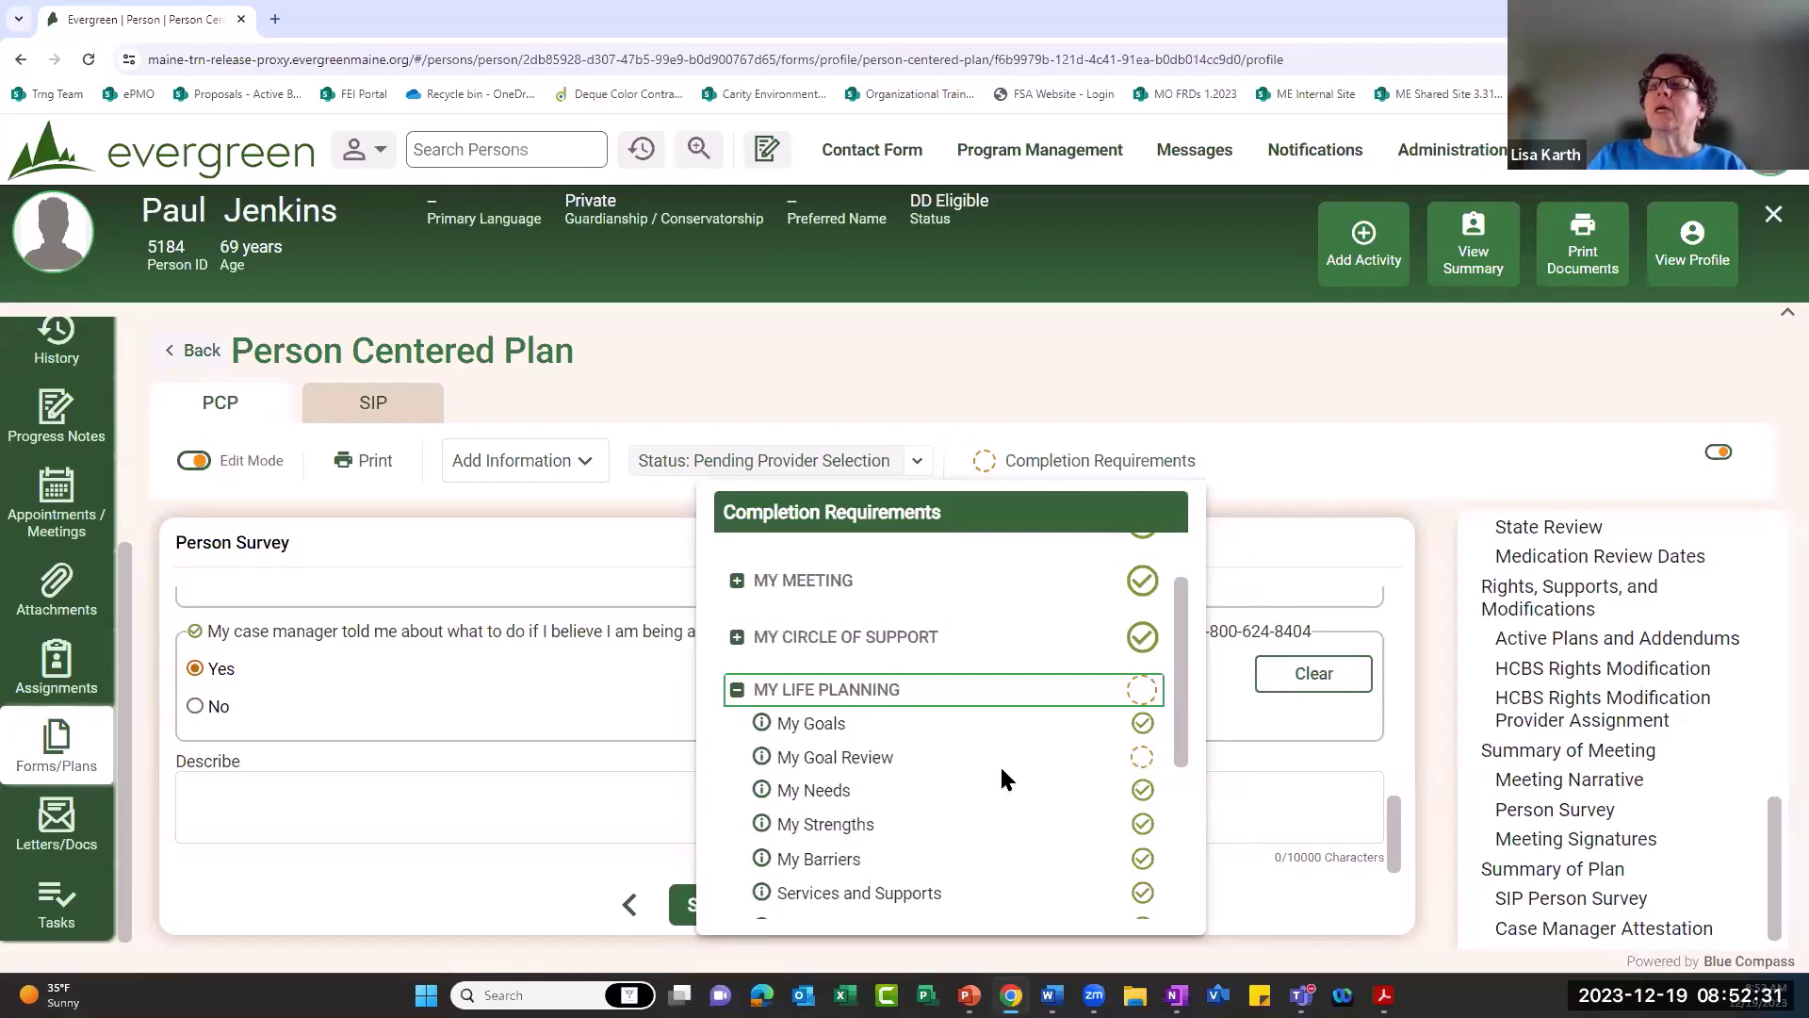
scroll(1002, 769, down, 2)
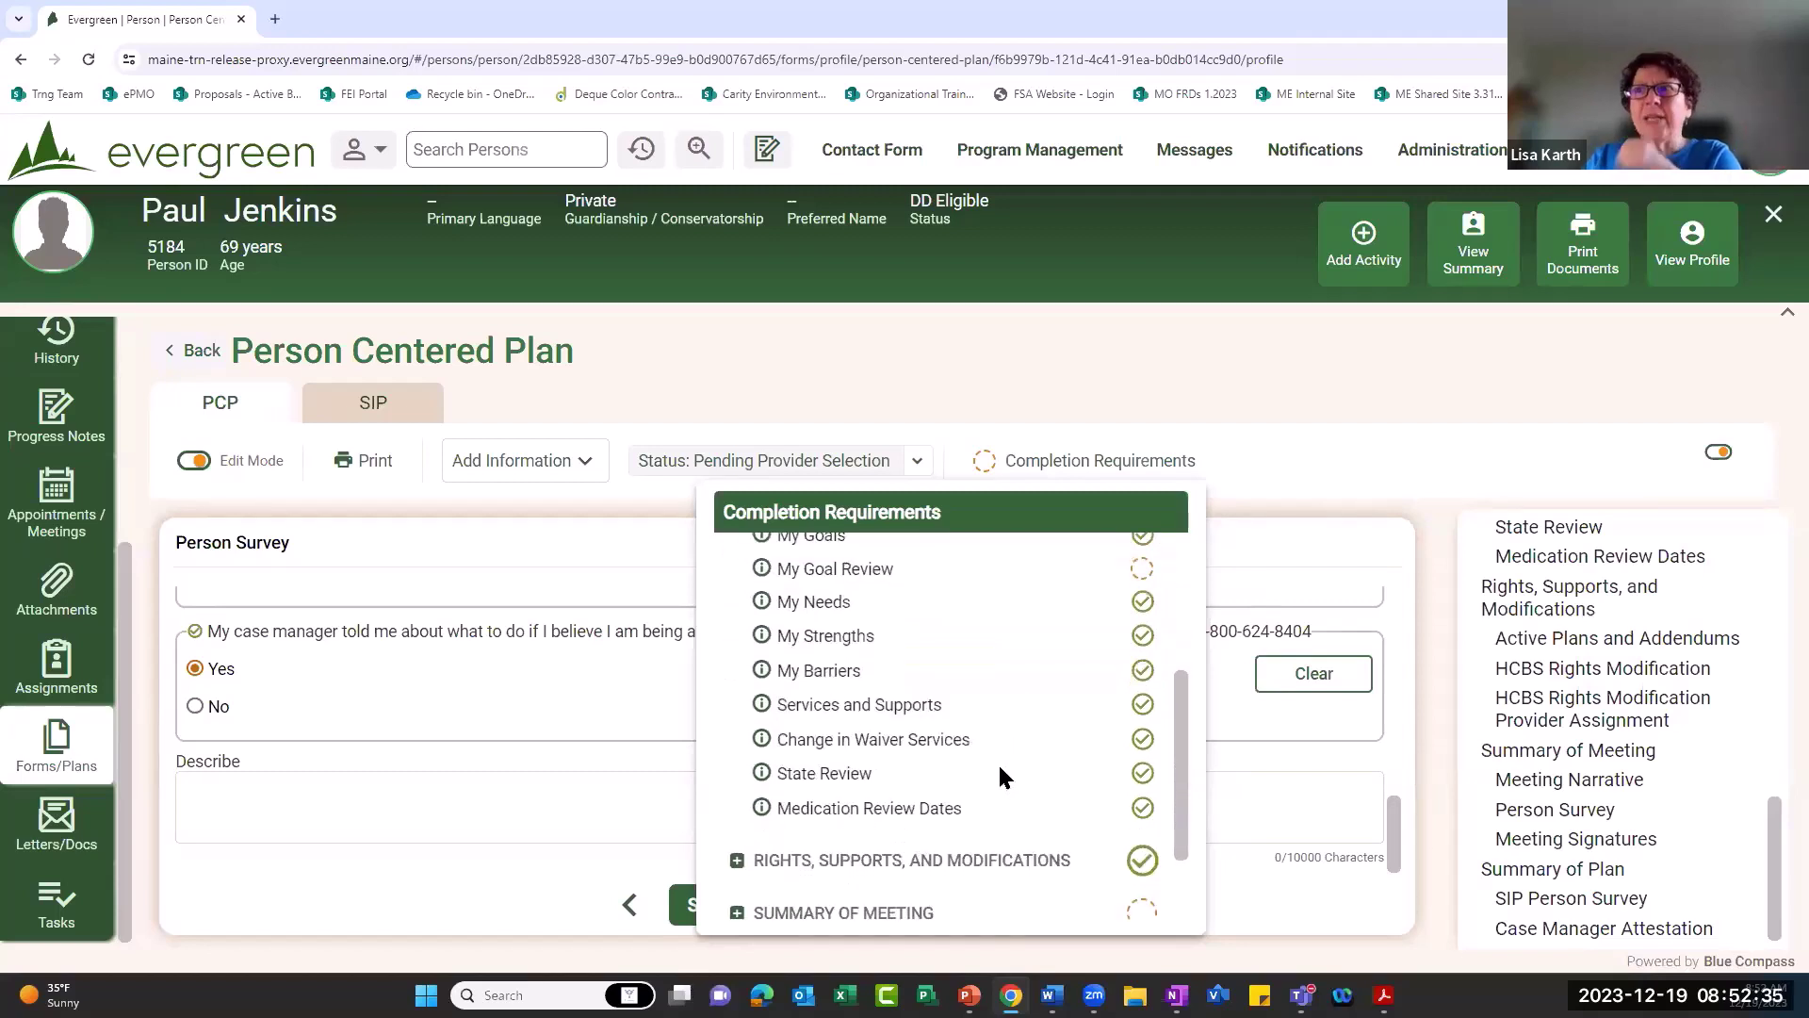
scroll(999, 768, down, 1)
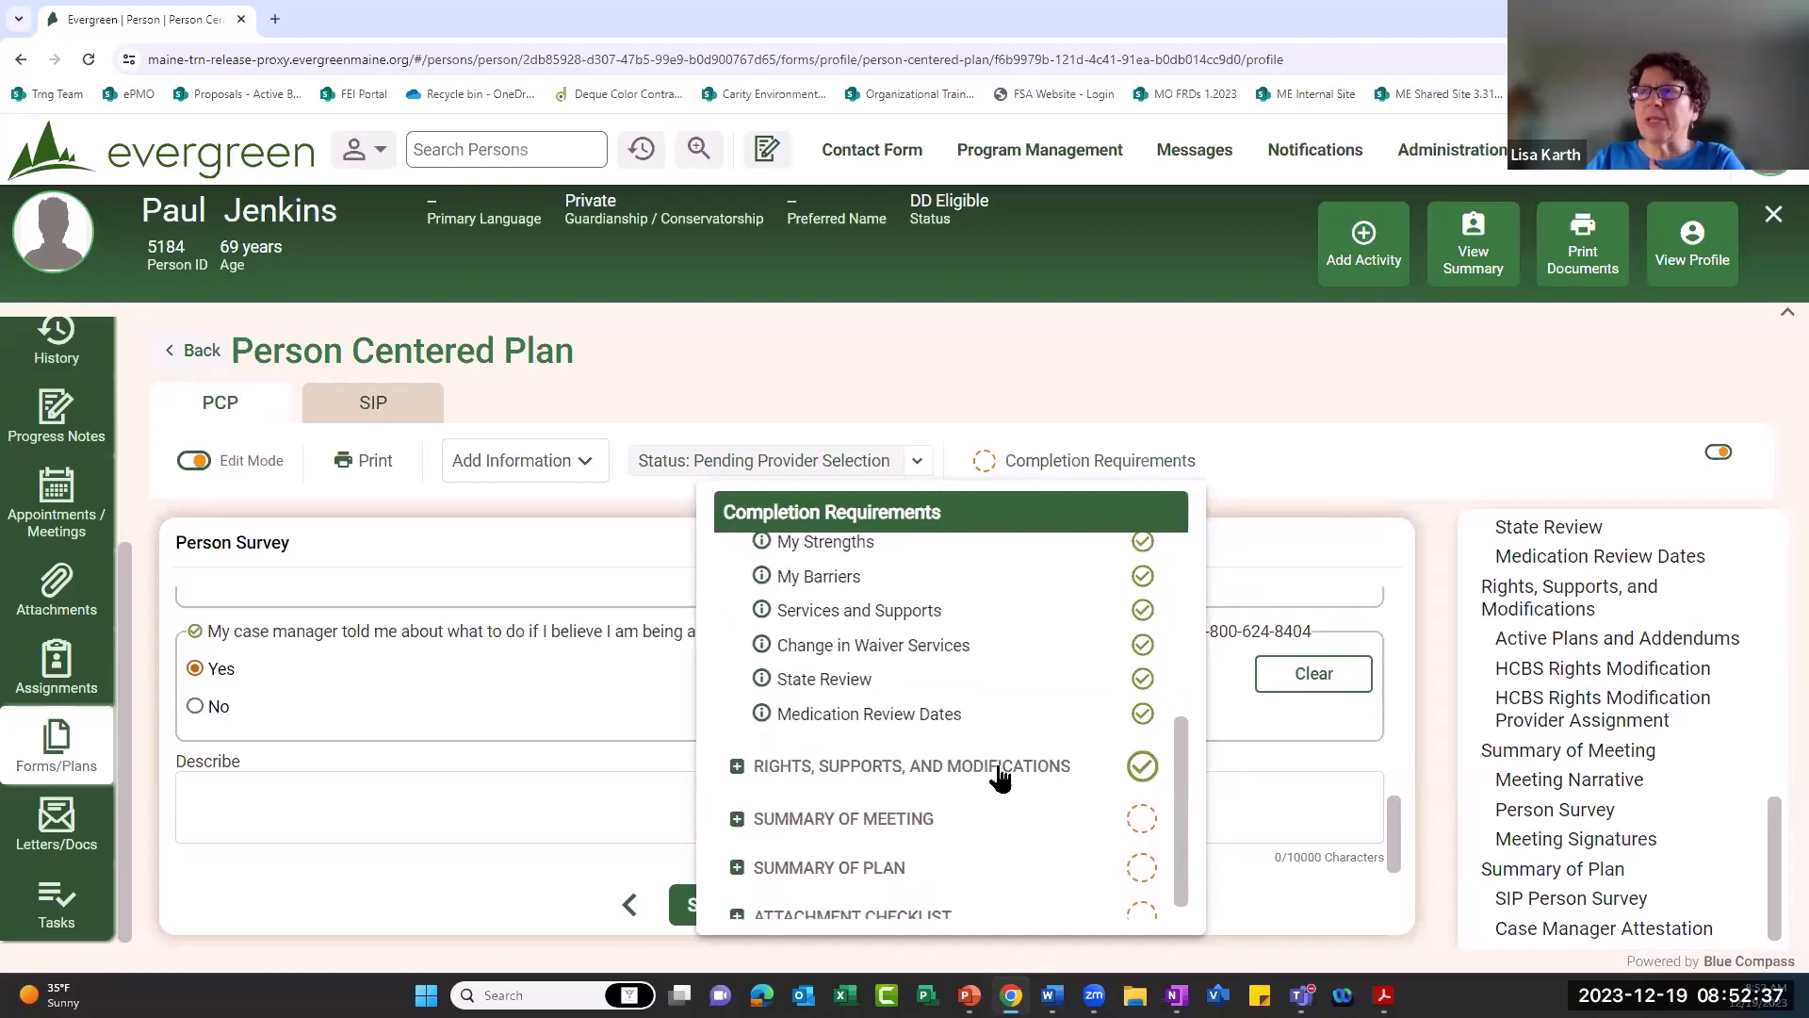
click(1366, 416)
scroll(1496, 815, down, 1)
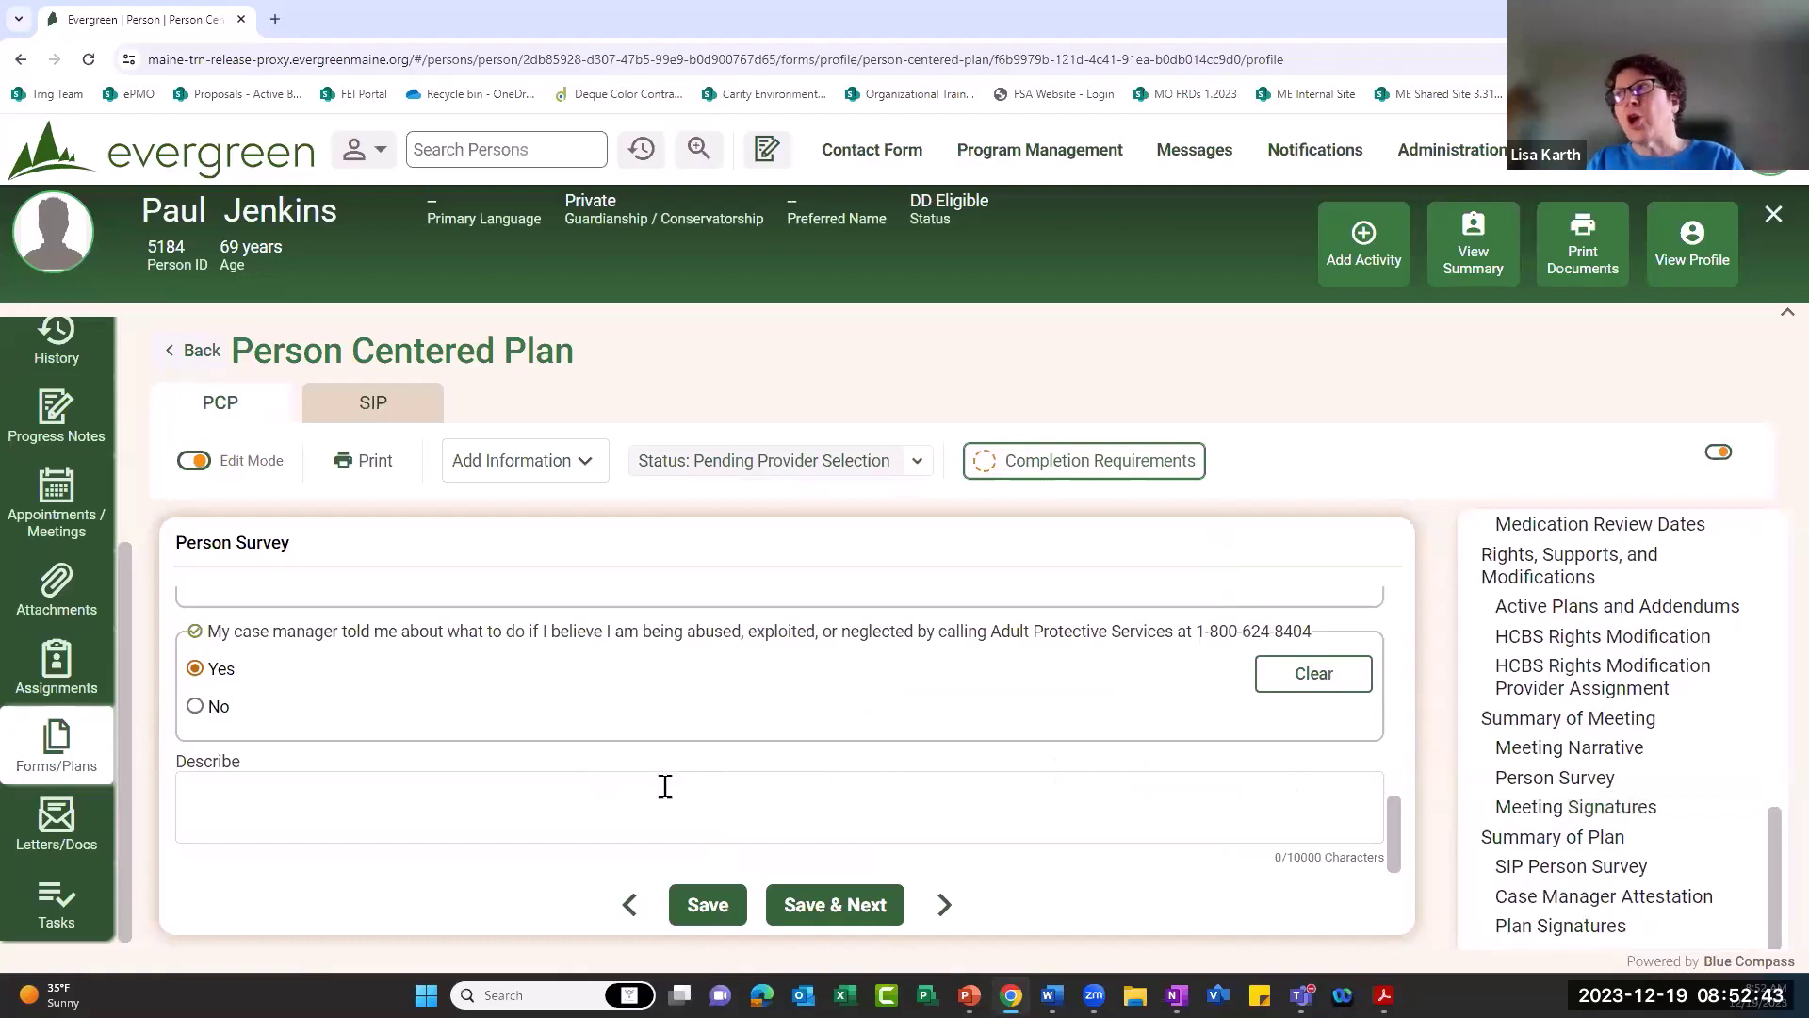
Save the Person Survey and open the Self entry in Meeting Signatures for editing
scroll(709, 767, down, 1)
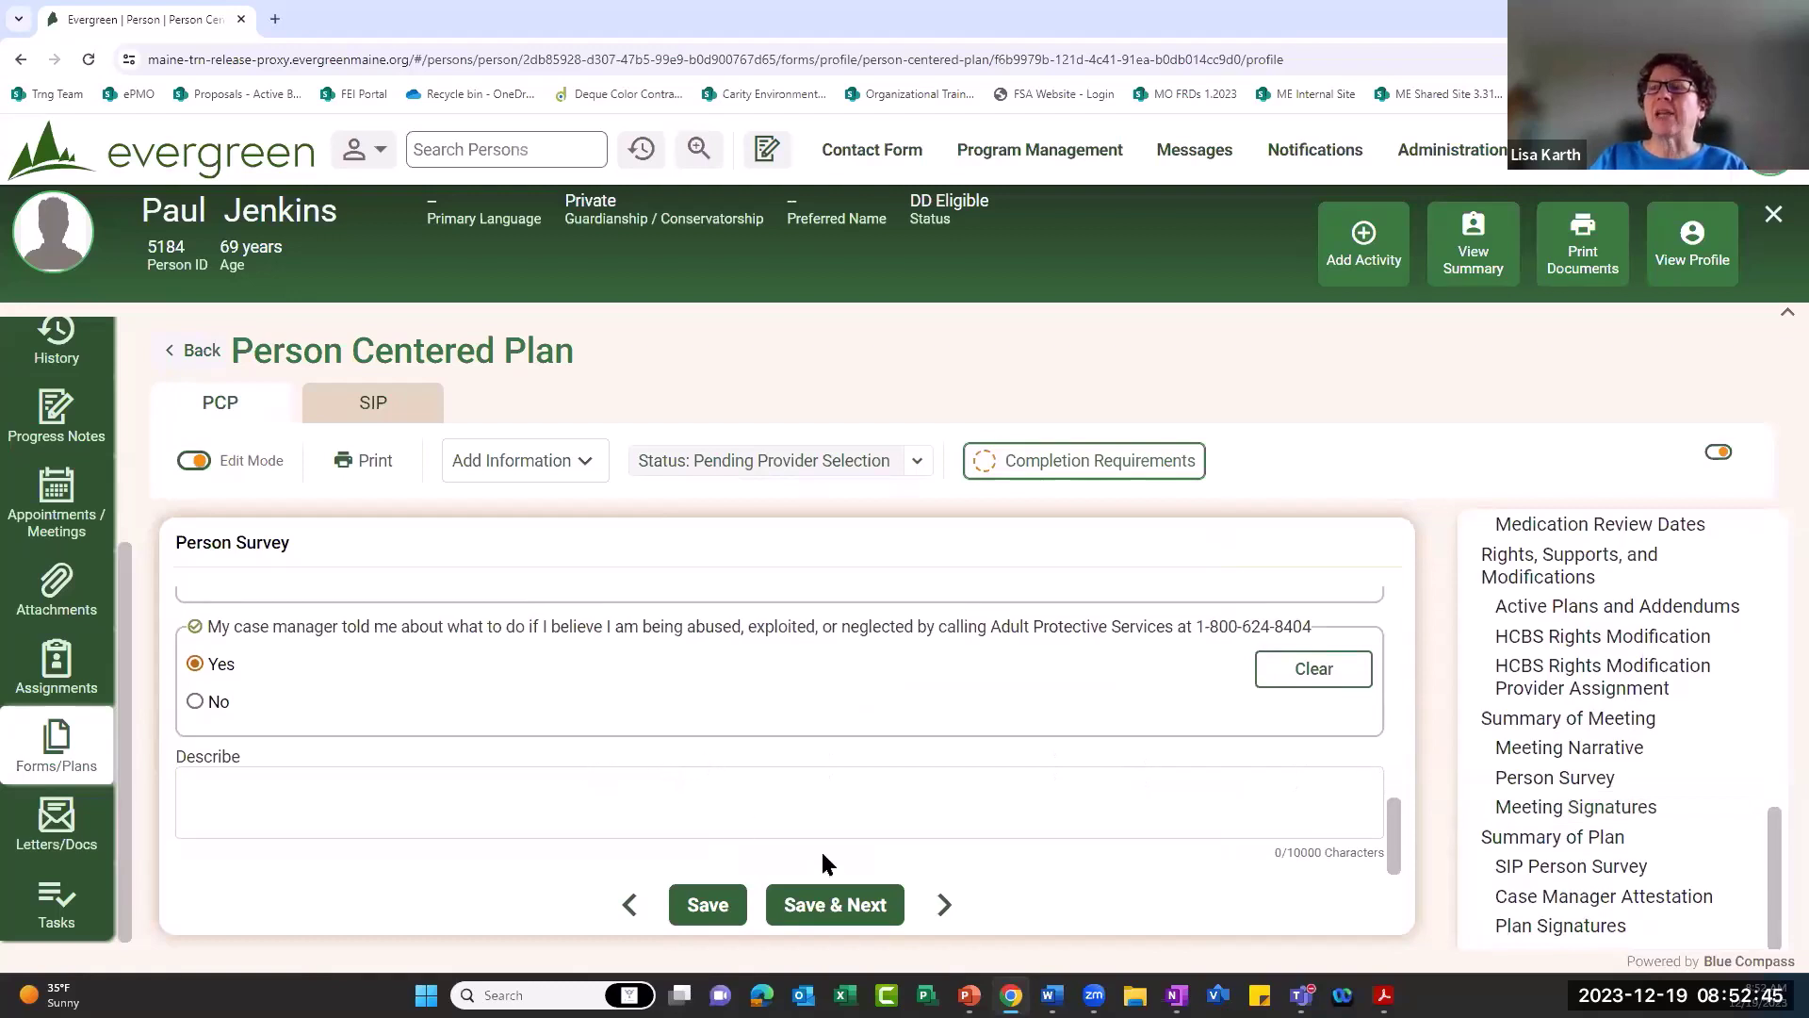
click(847, 910)
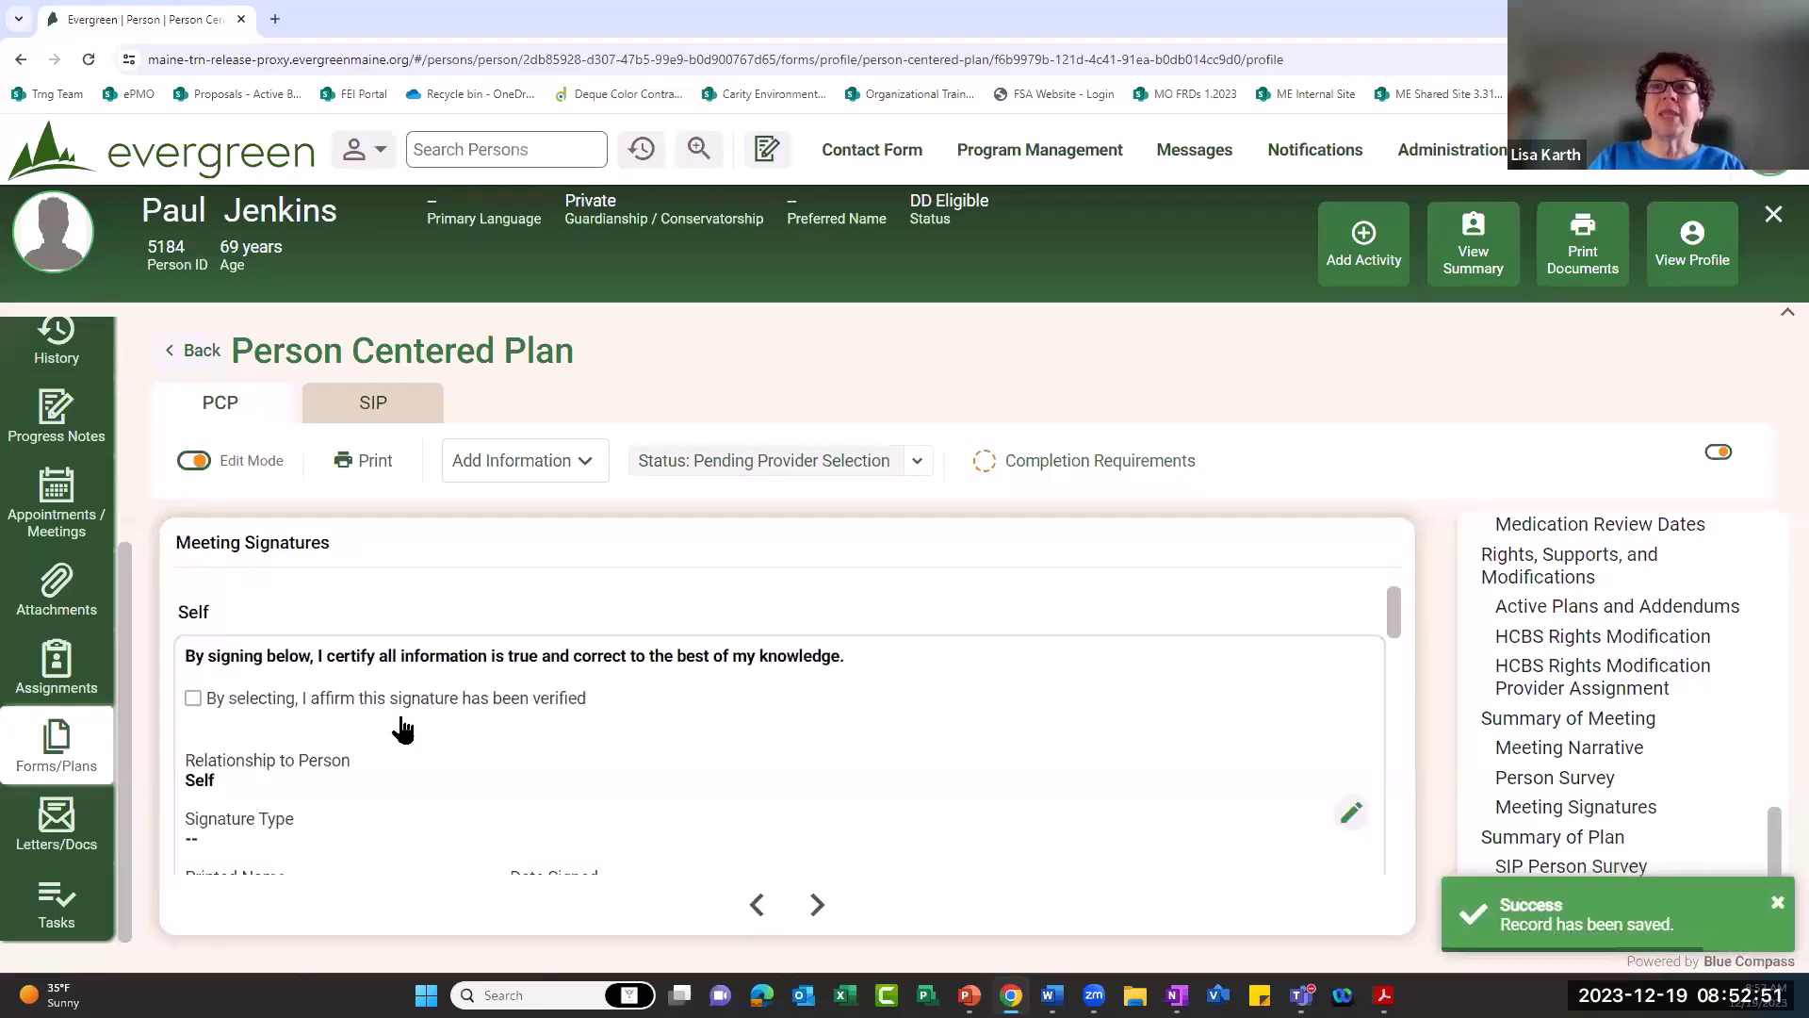
scroll(436, 707, down, 1)
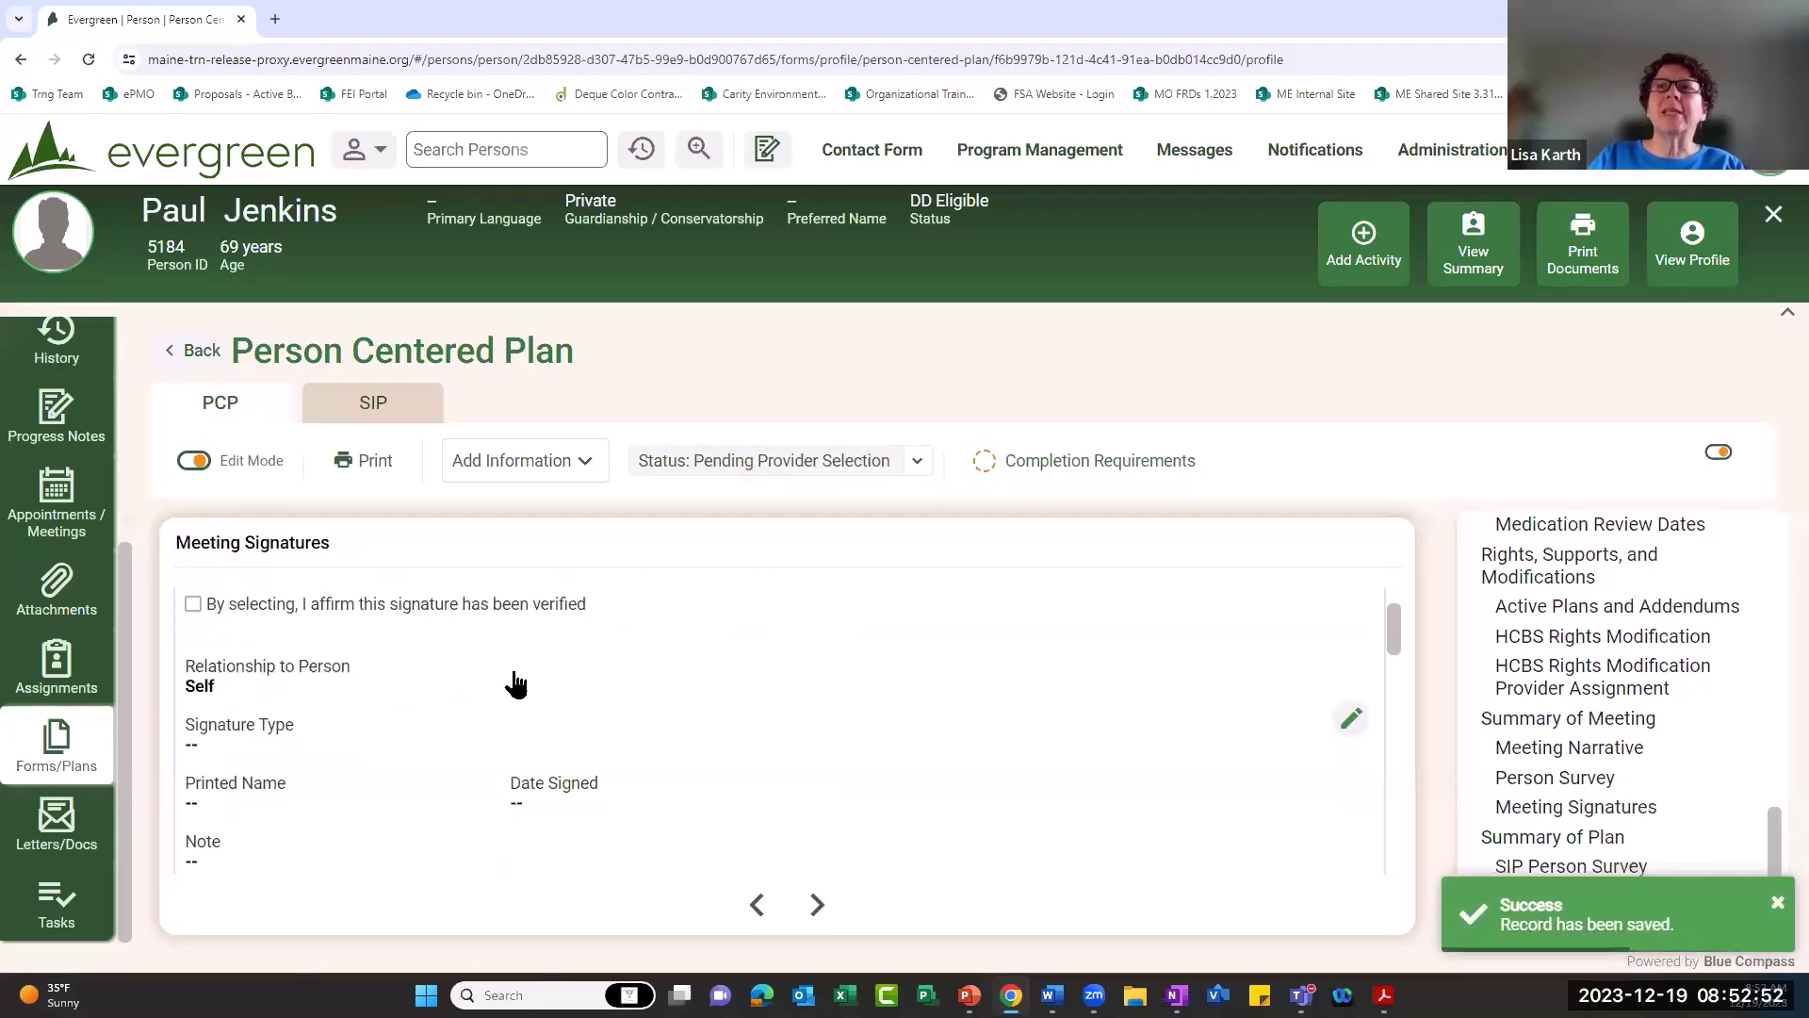
click(1003, 769)
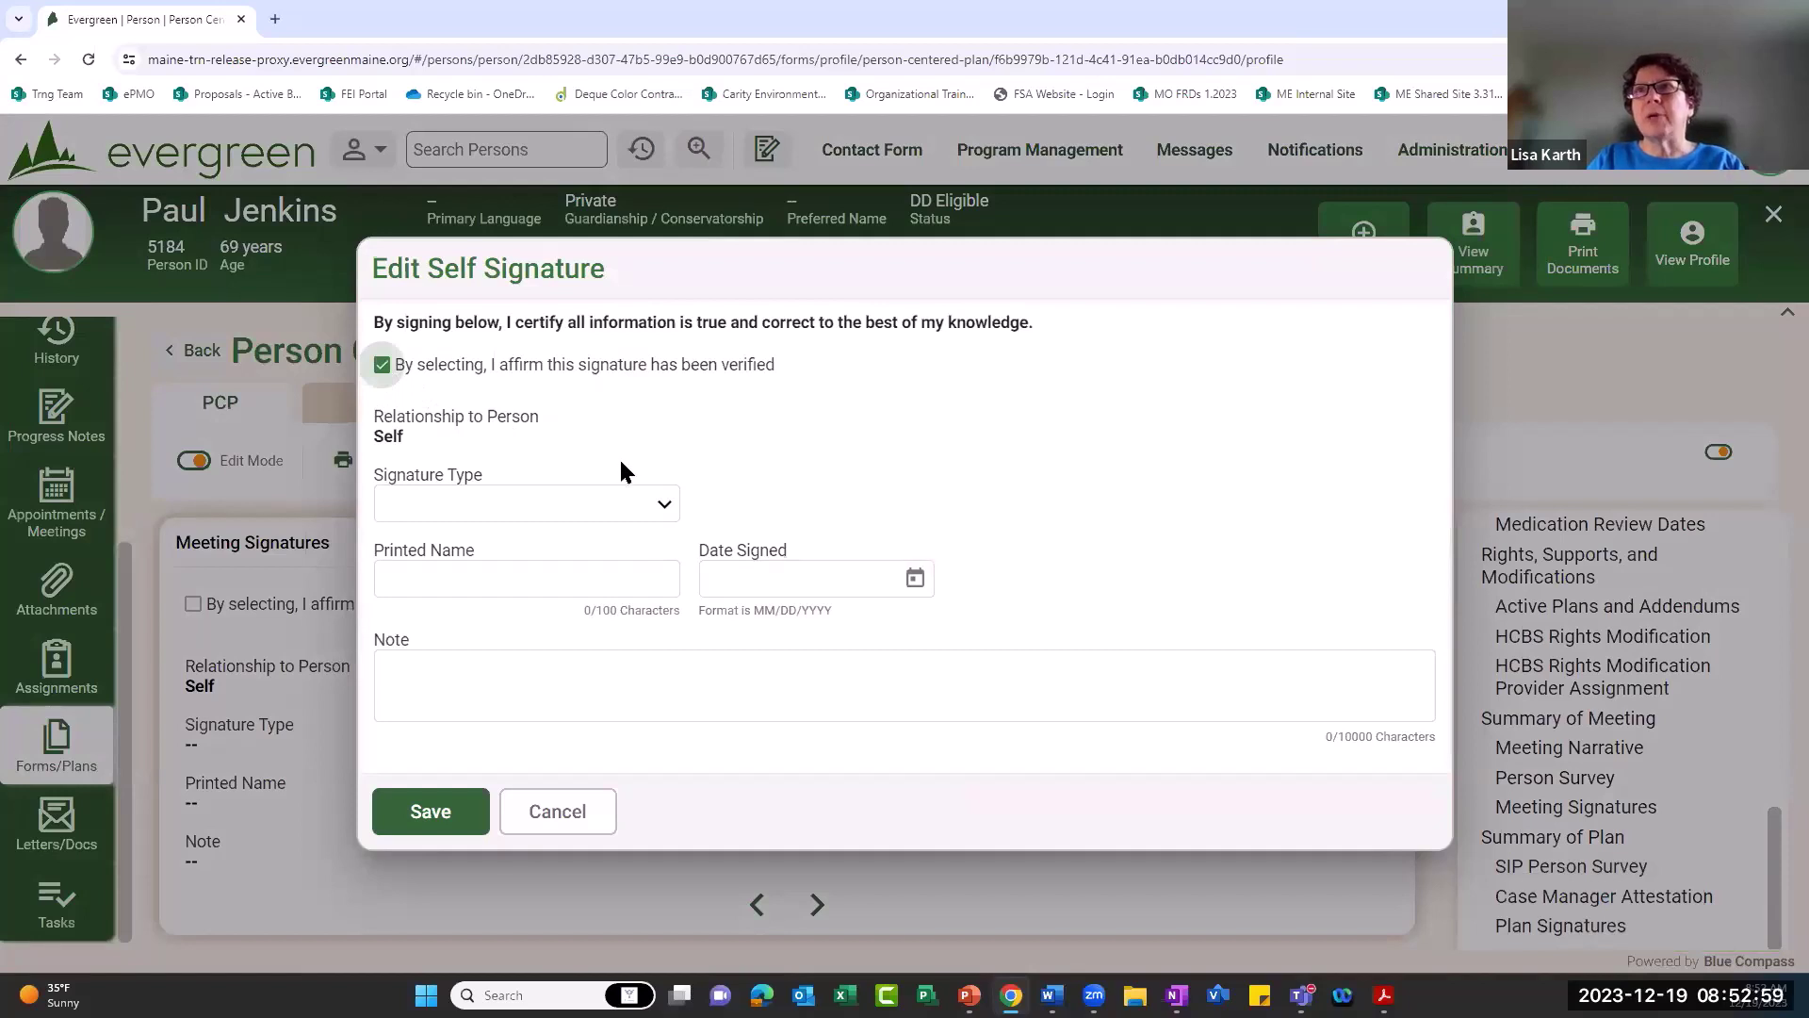
Set the signature type to E-Signature and draw the signature on the pad
click(617, 501)
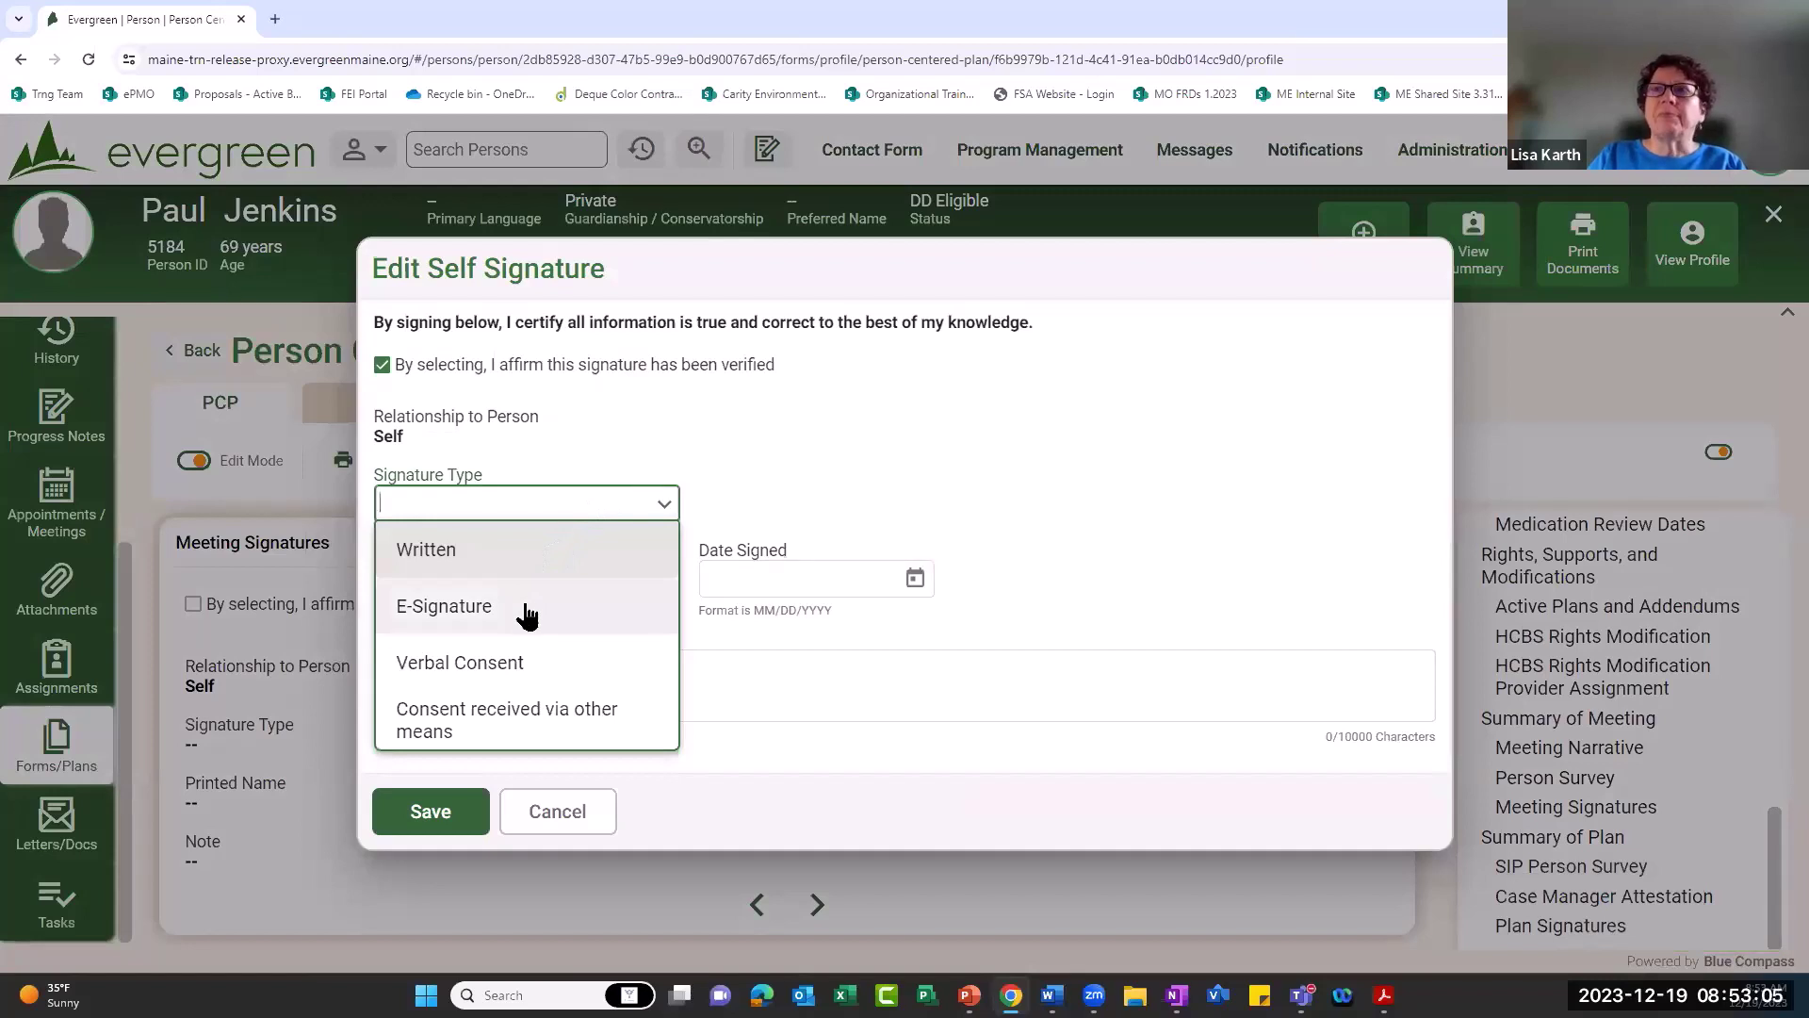
click(526, 612)
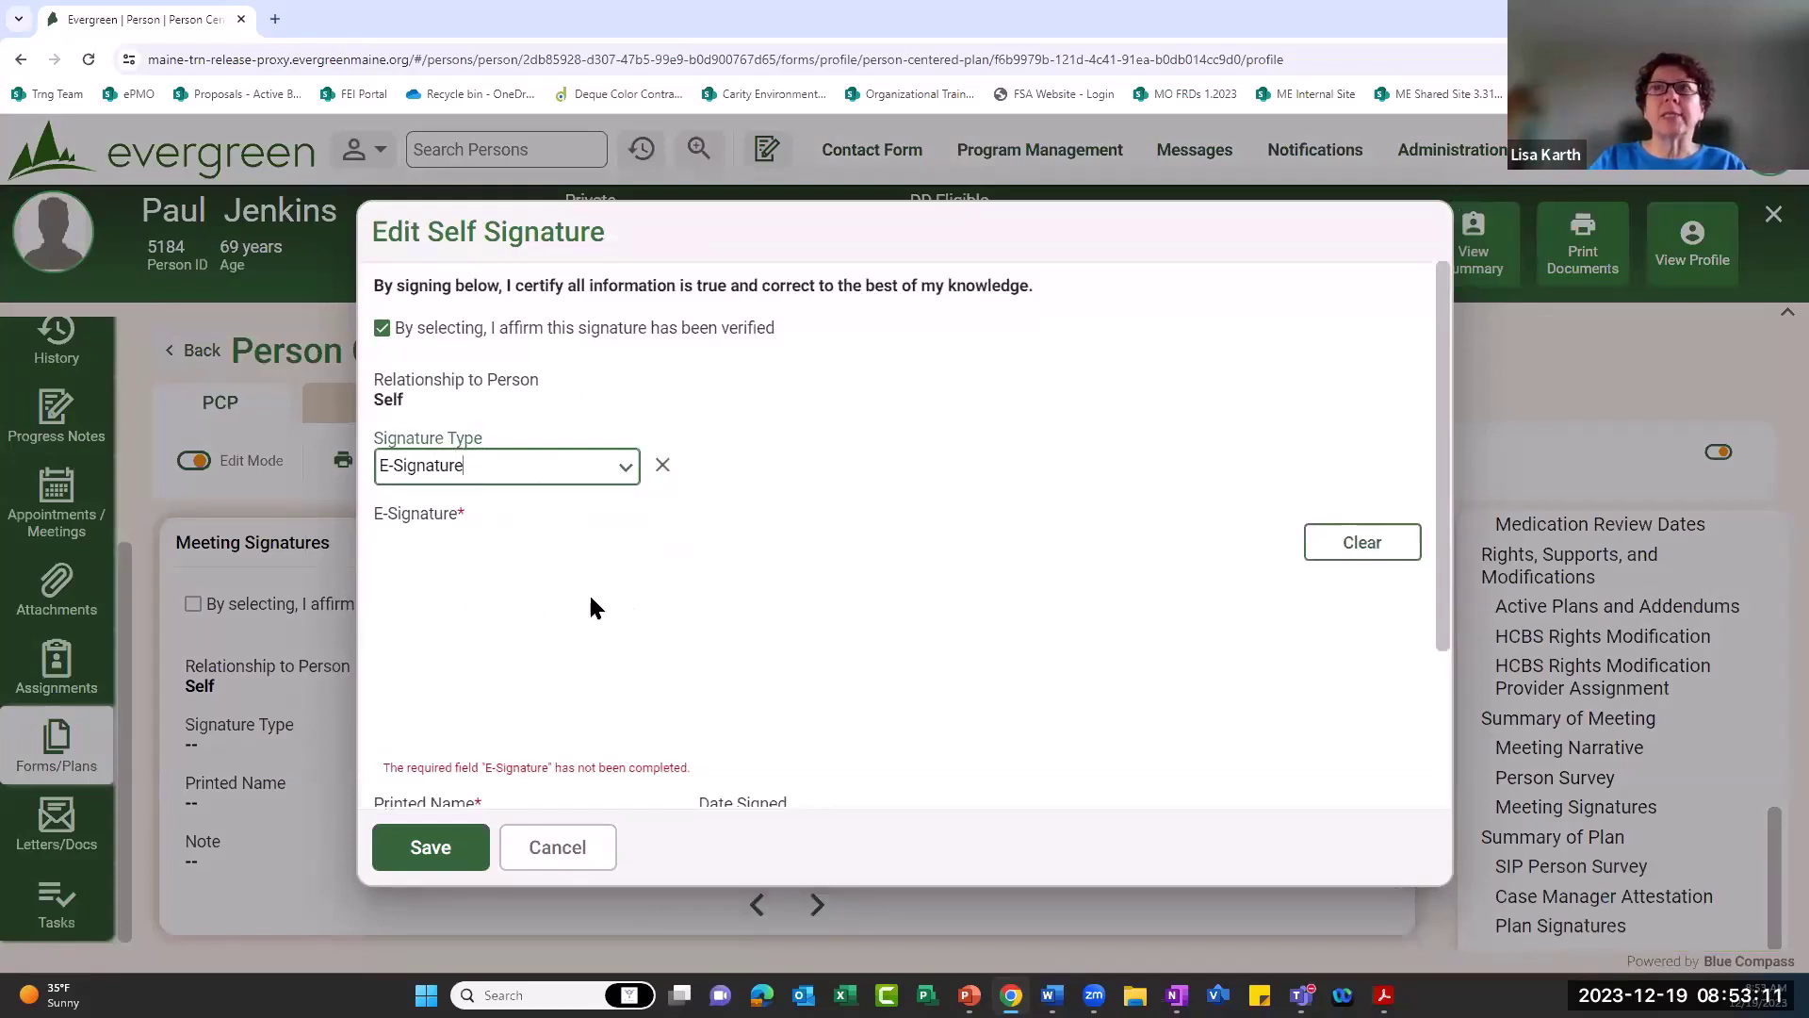
drag(565, 604, 1052, 597)
drag(1223, 582, 1166, 614)
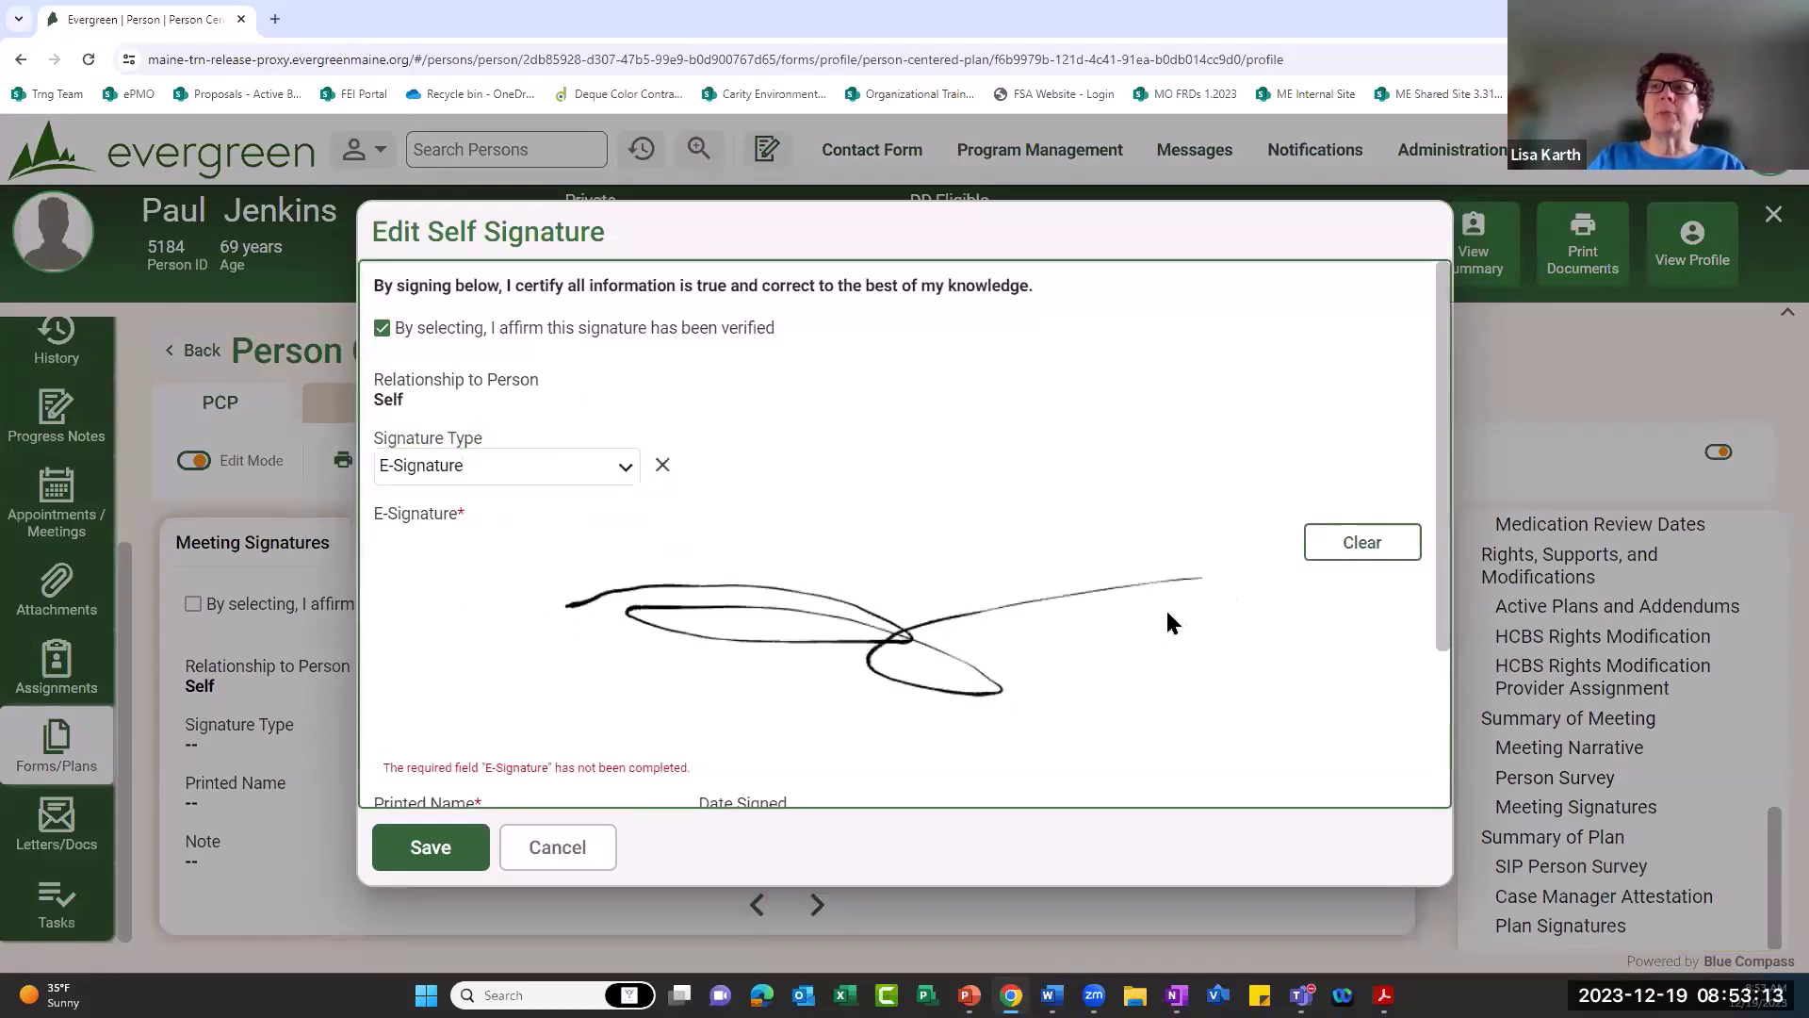
scroll(420, 620, down, 1)
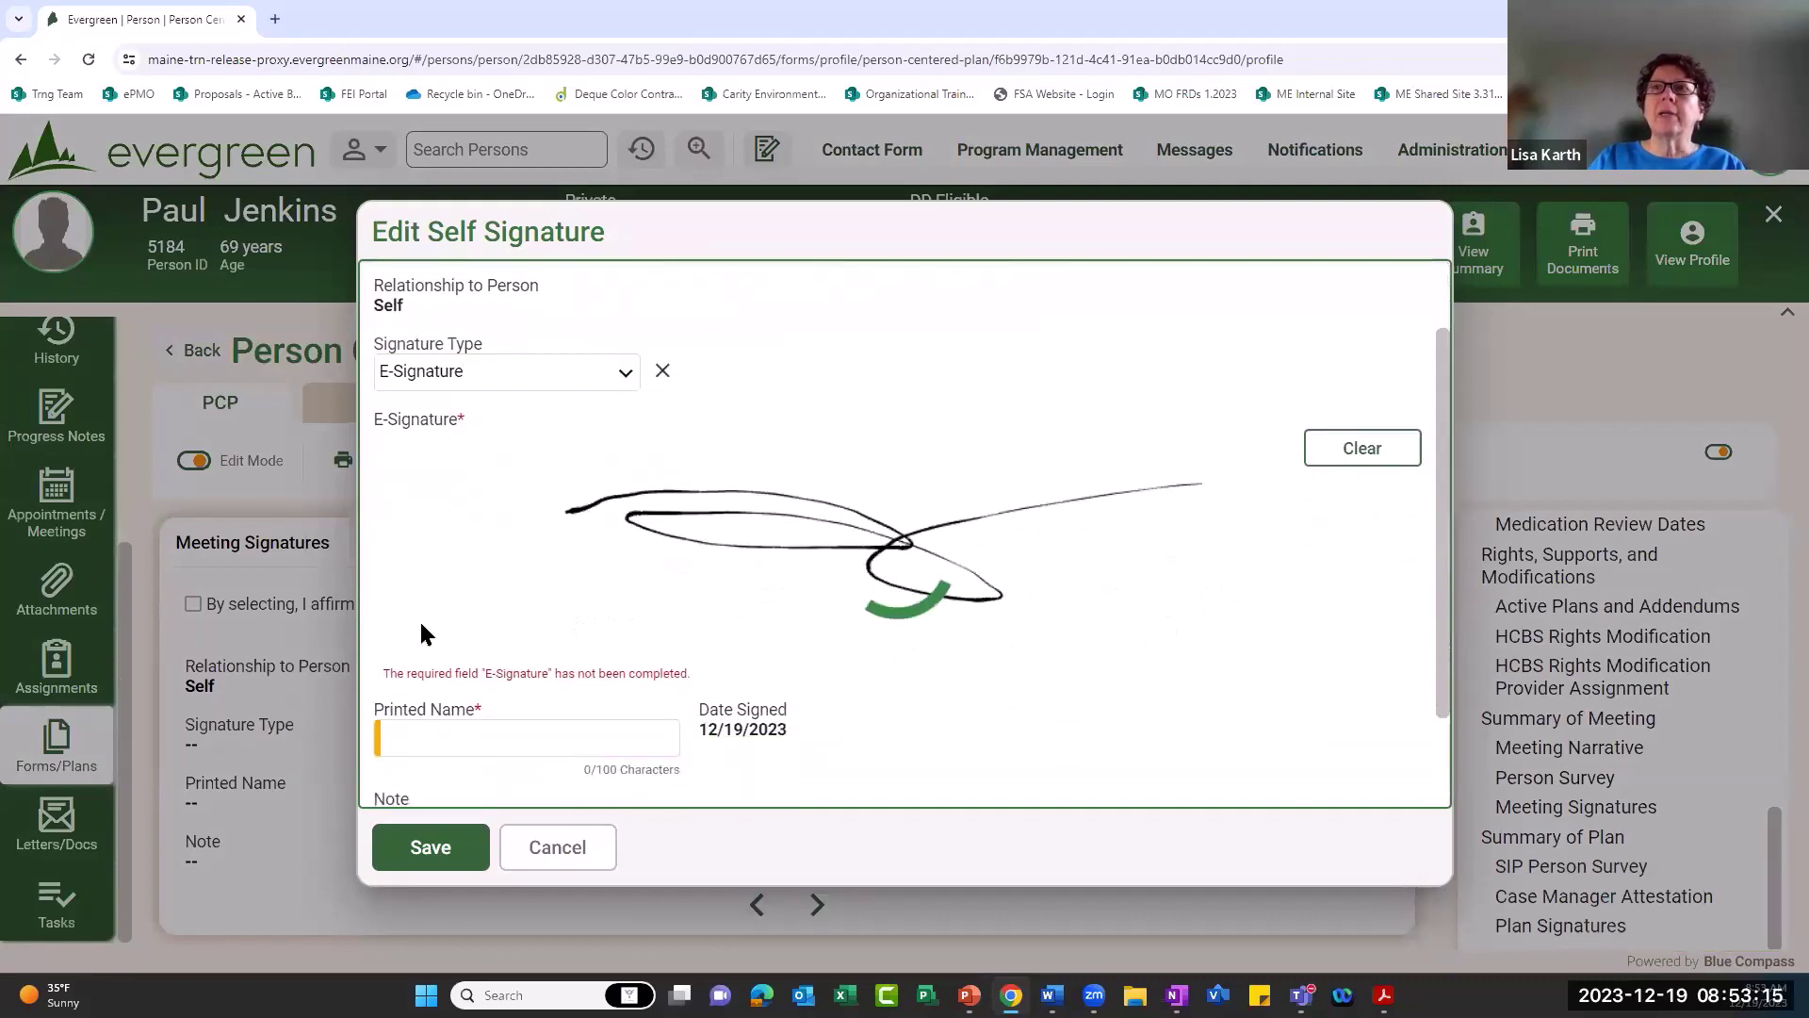
scroll(422, 622, up, 1)
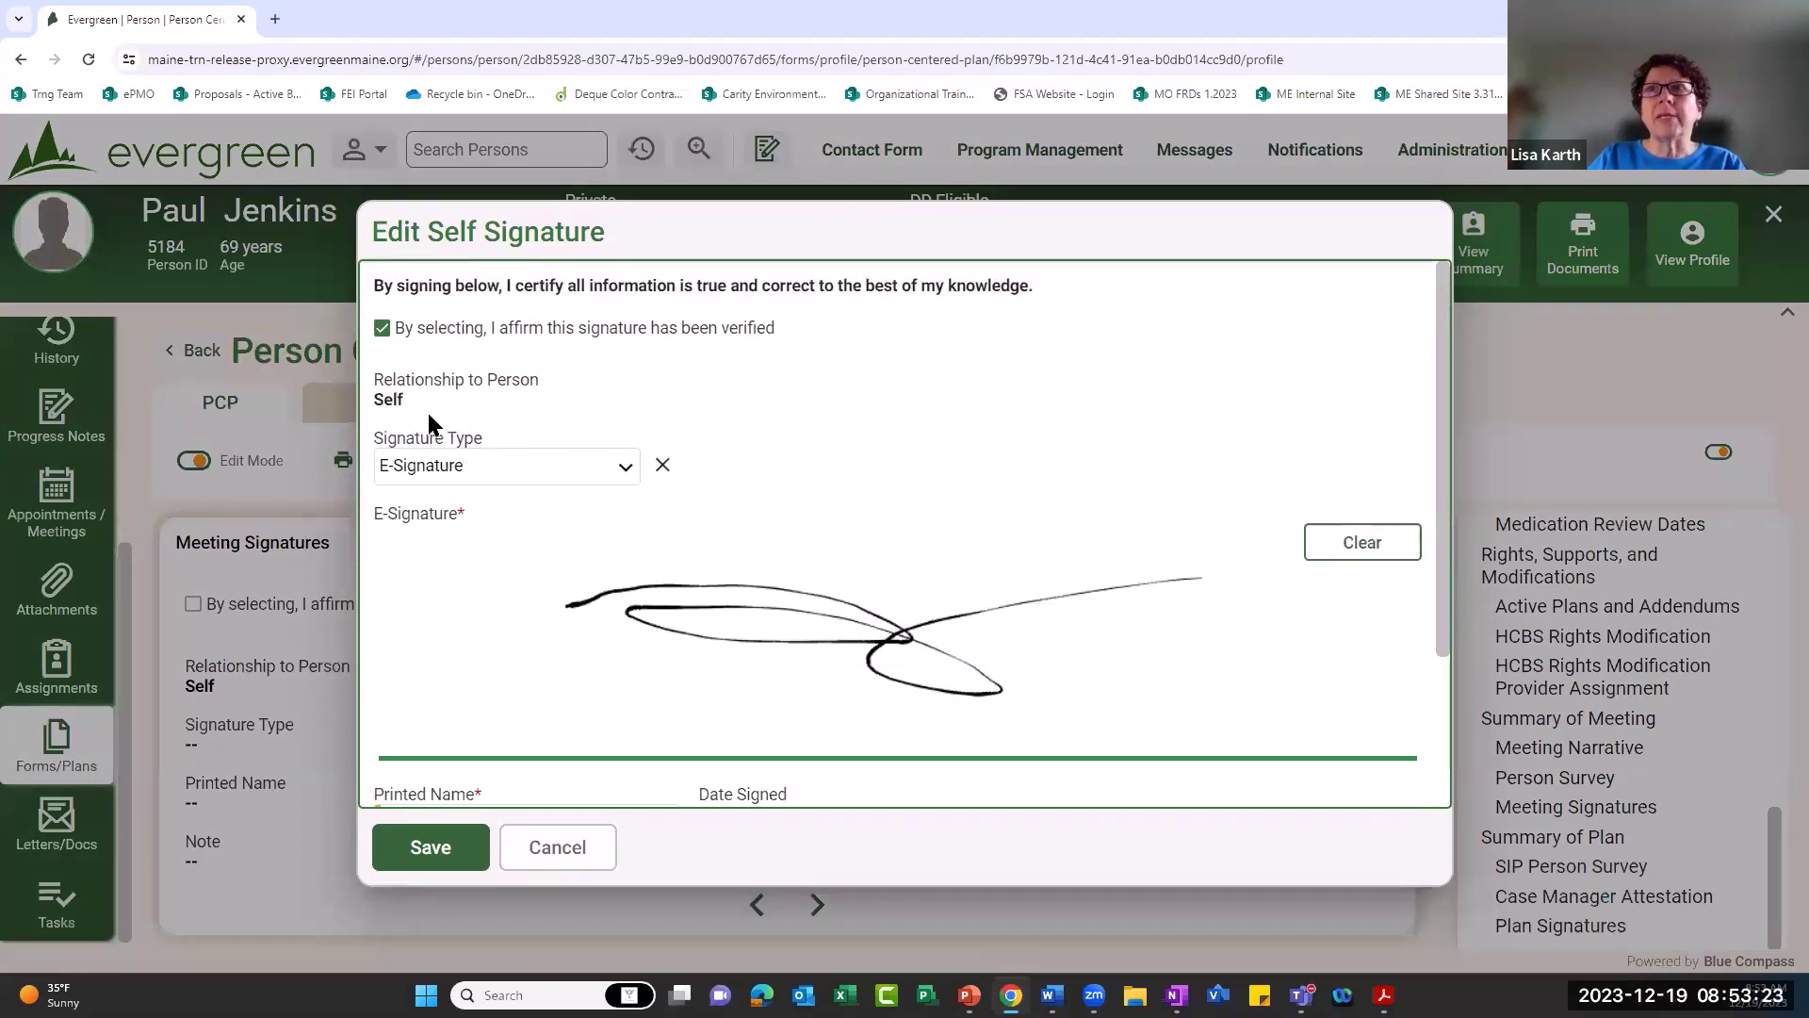
scroll(444, 551, down, 2)
Enter the person's printed name and save the self signature
click(445, 637)
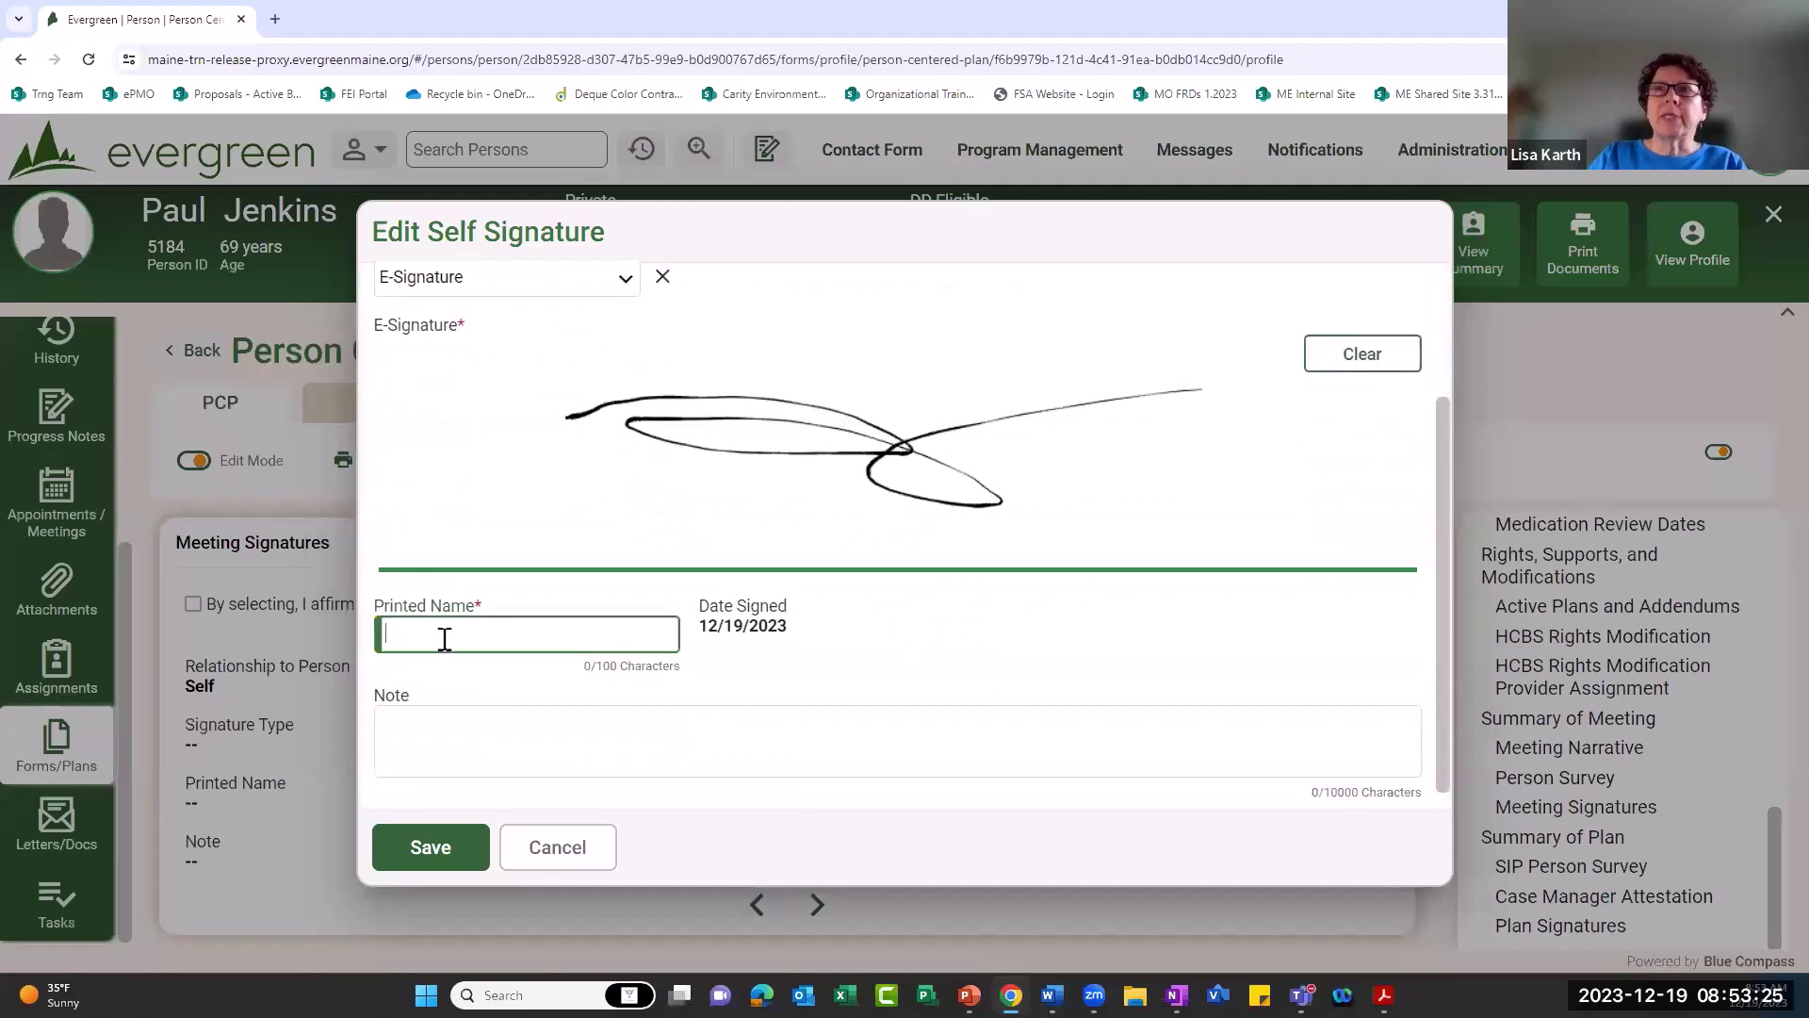
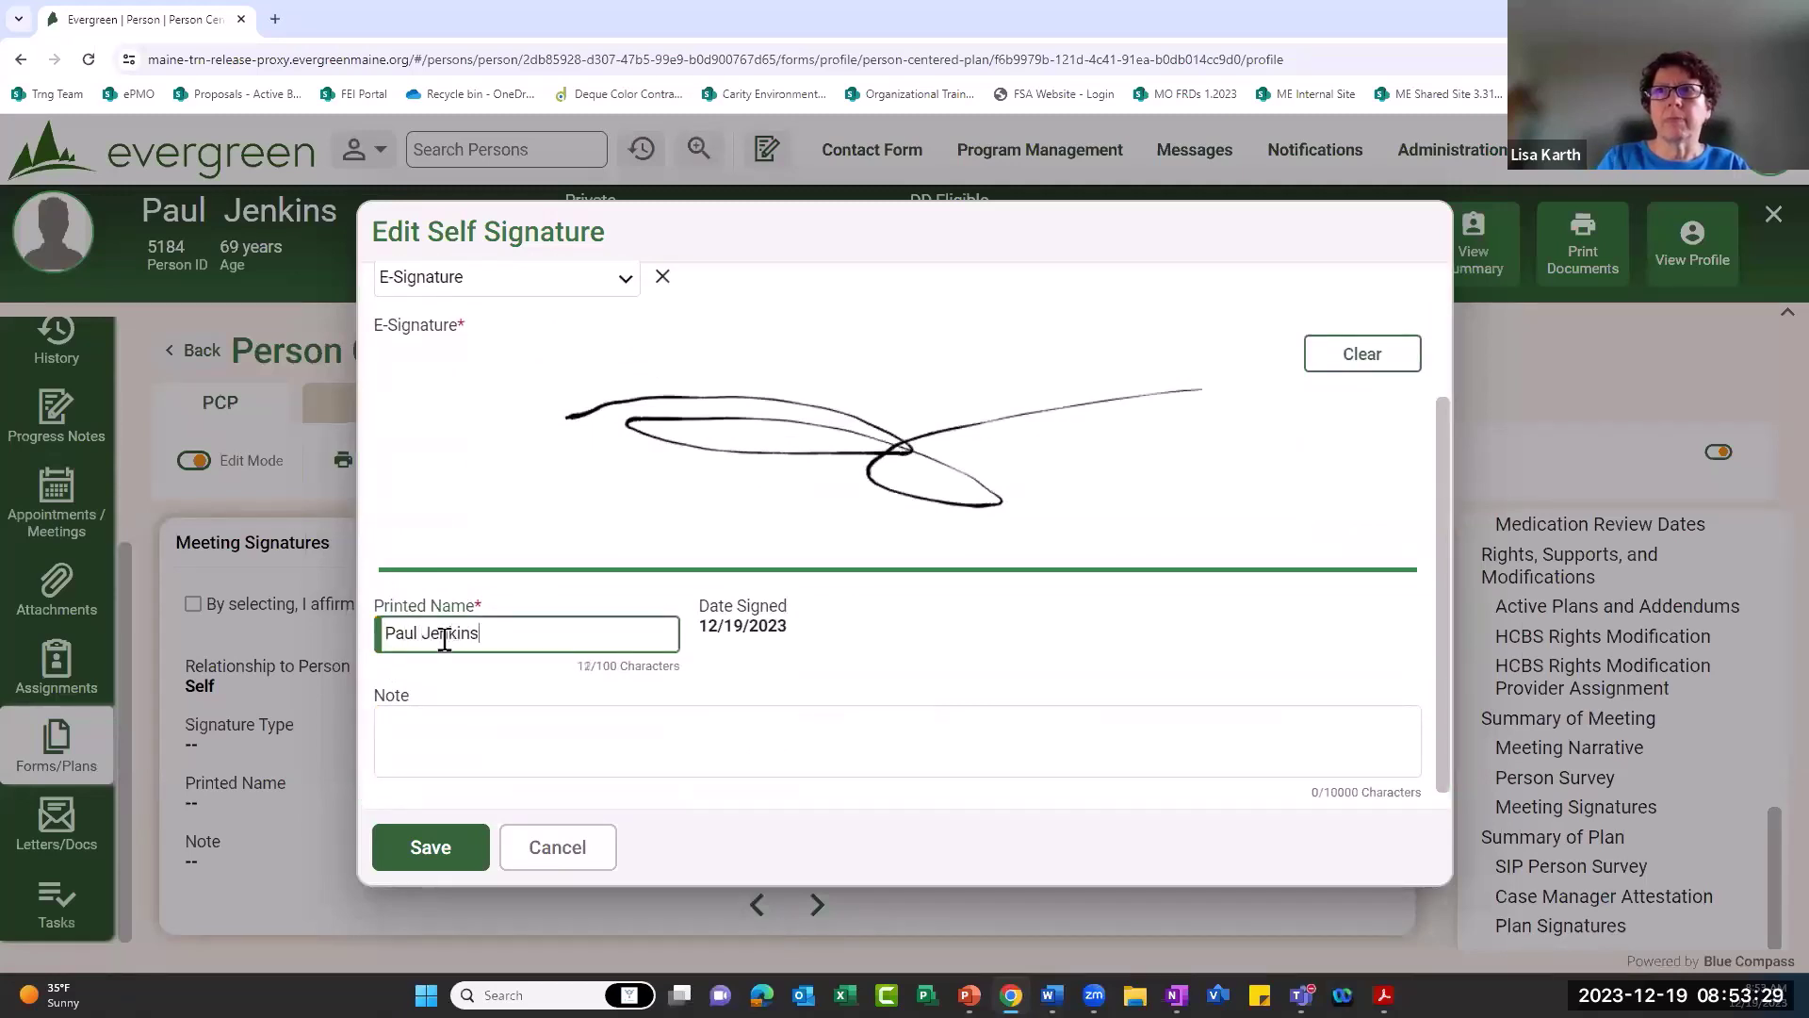
scroll(553, 606, down, 1)
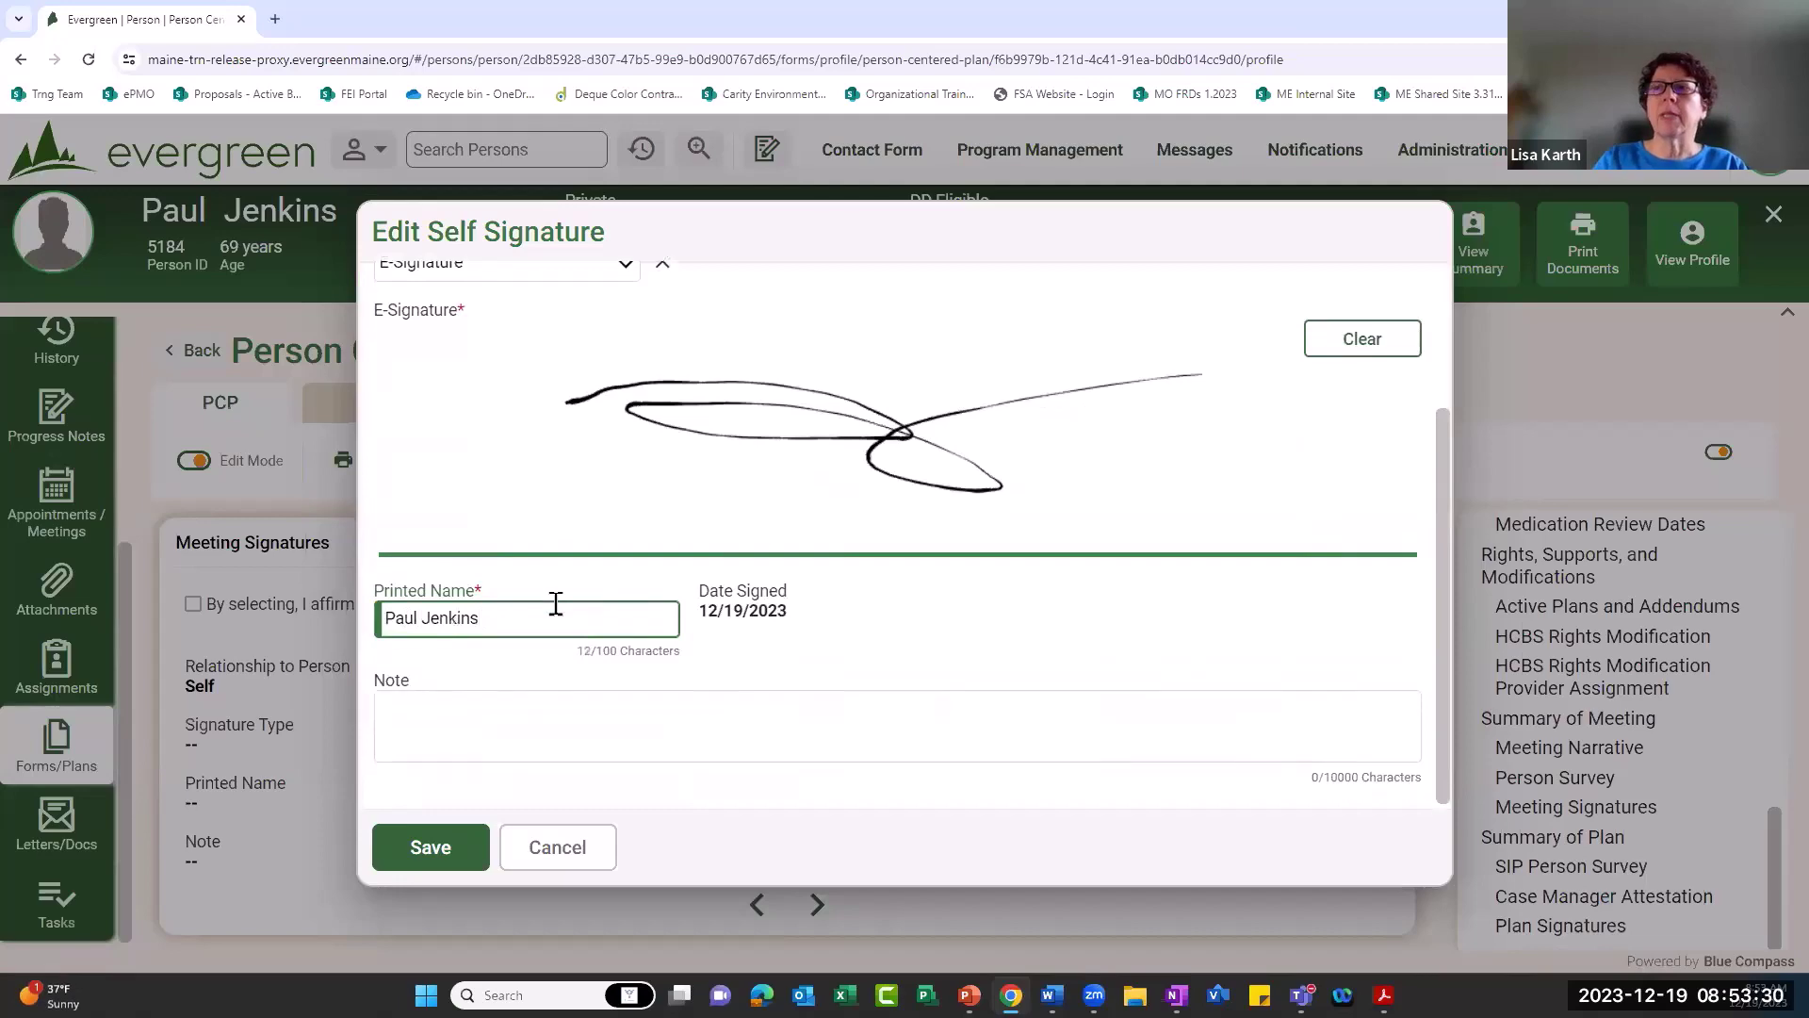
click(458, 852)
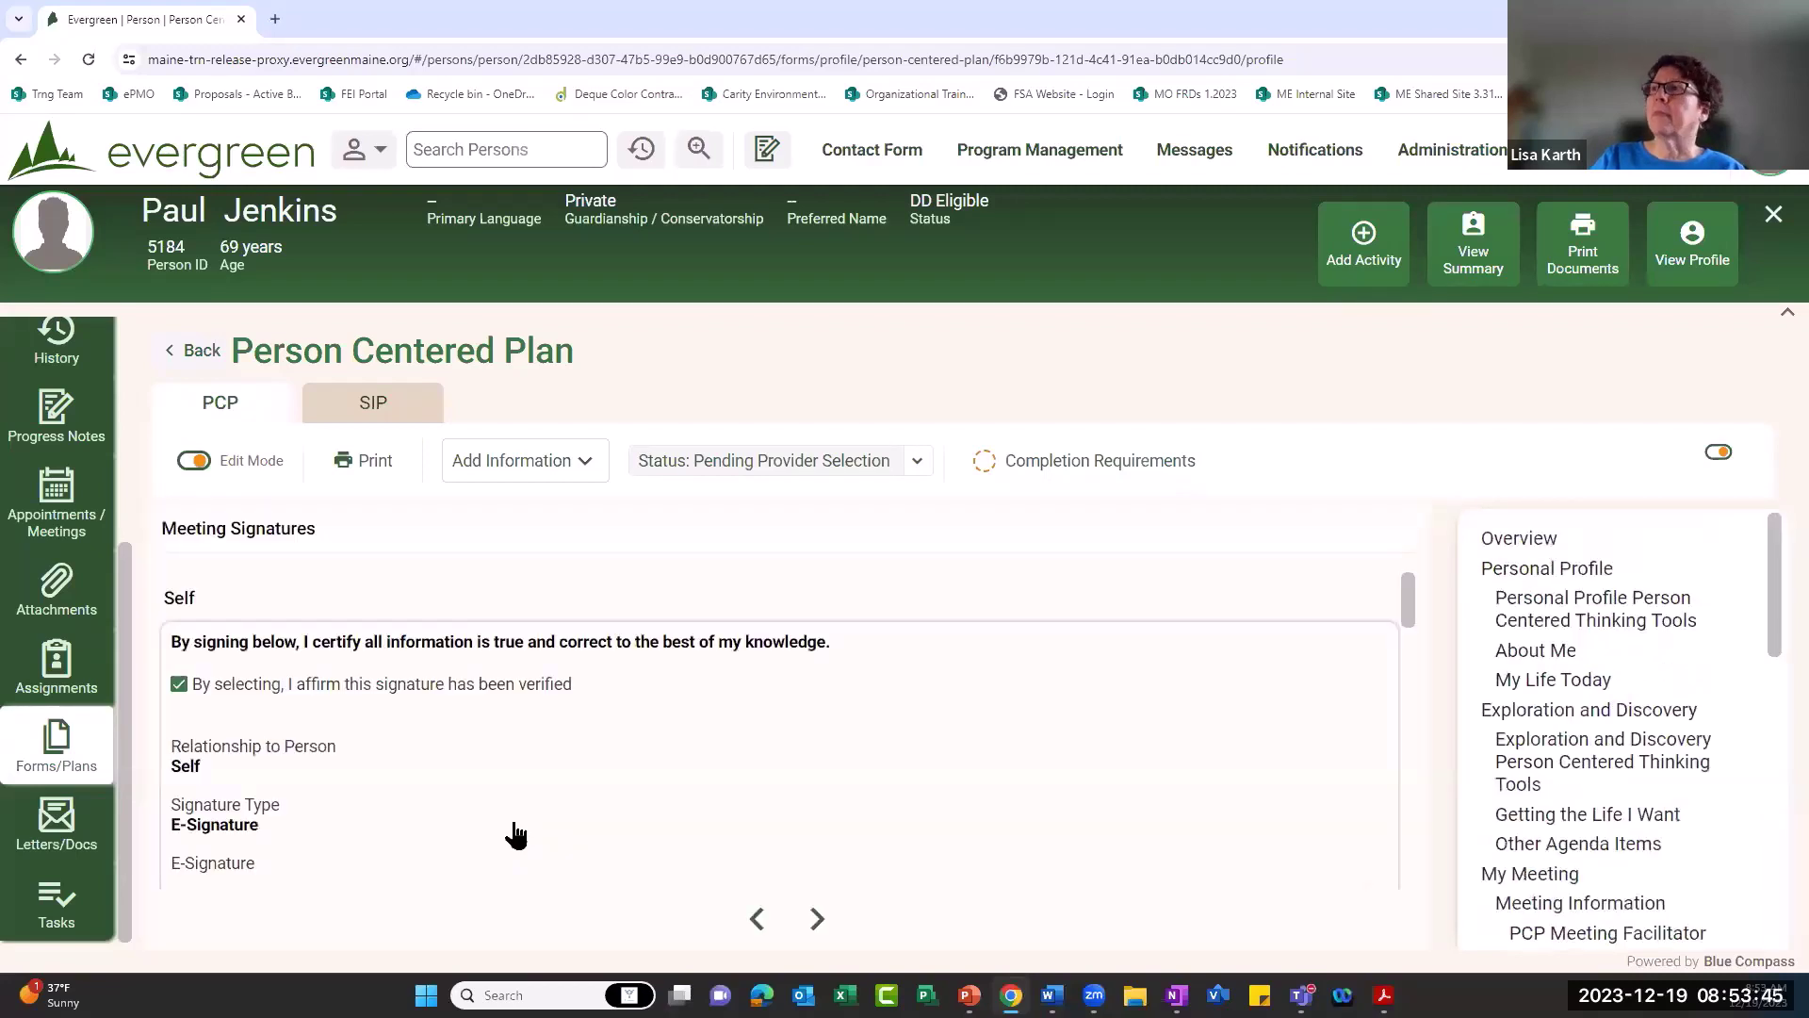
Find the Case Manager section in Meeting Signatures and open its signature for editing
scroll(712, 782, down, 1)
scroll(711, 782, down, 8)
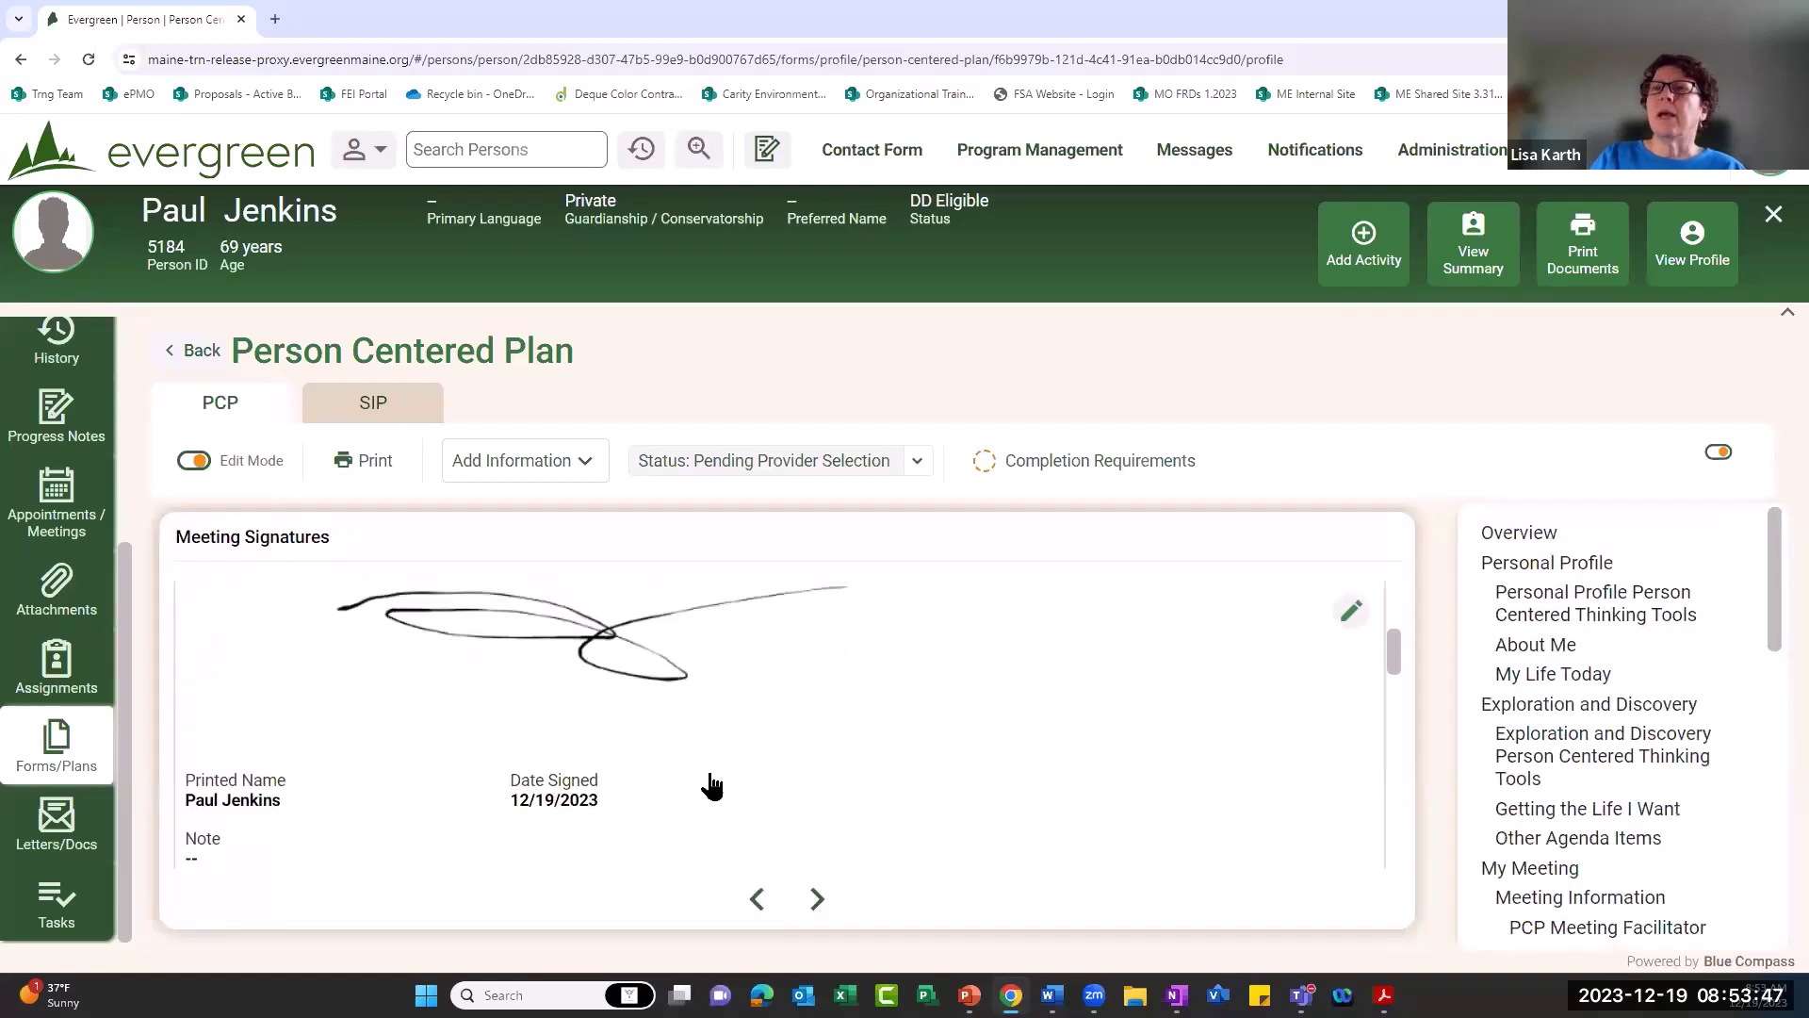
scroll(712, 790, down, 2)
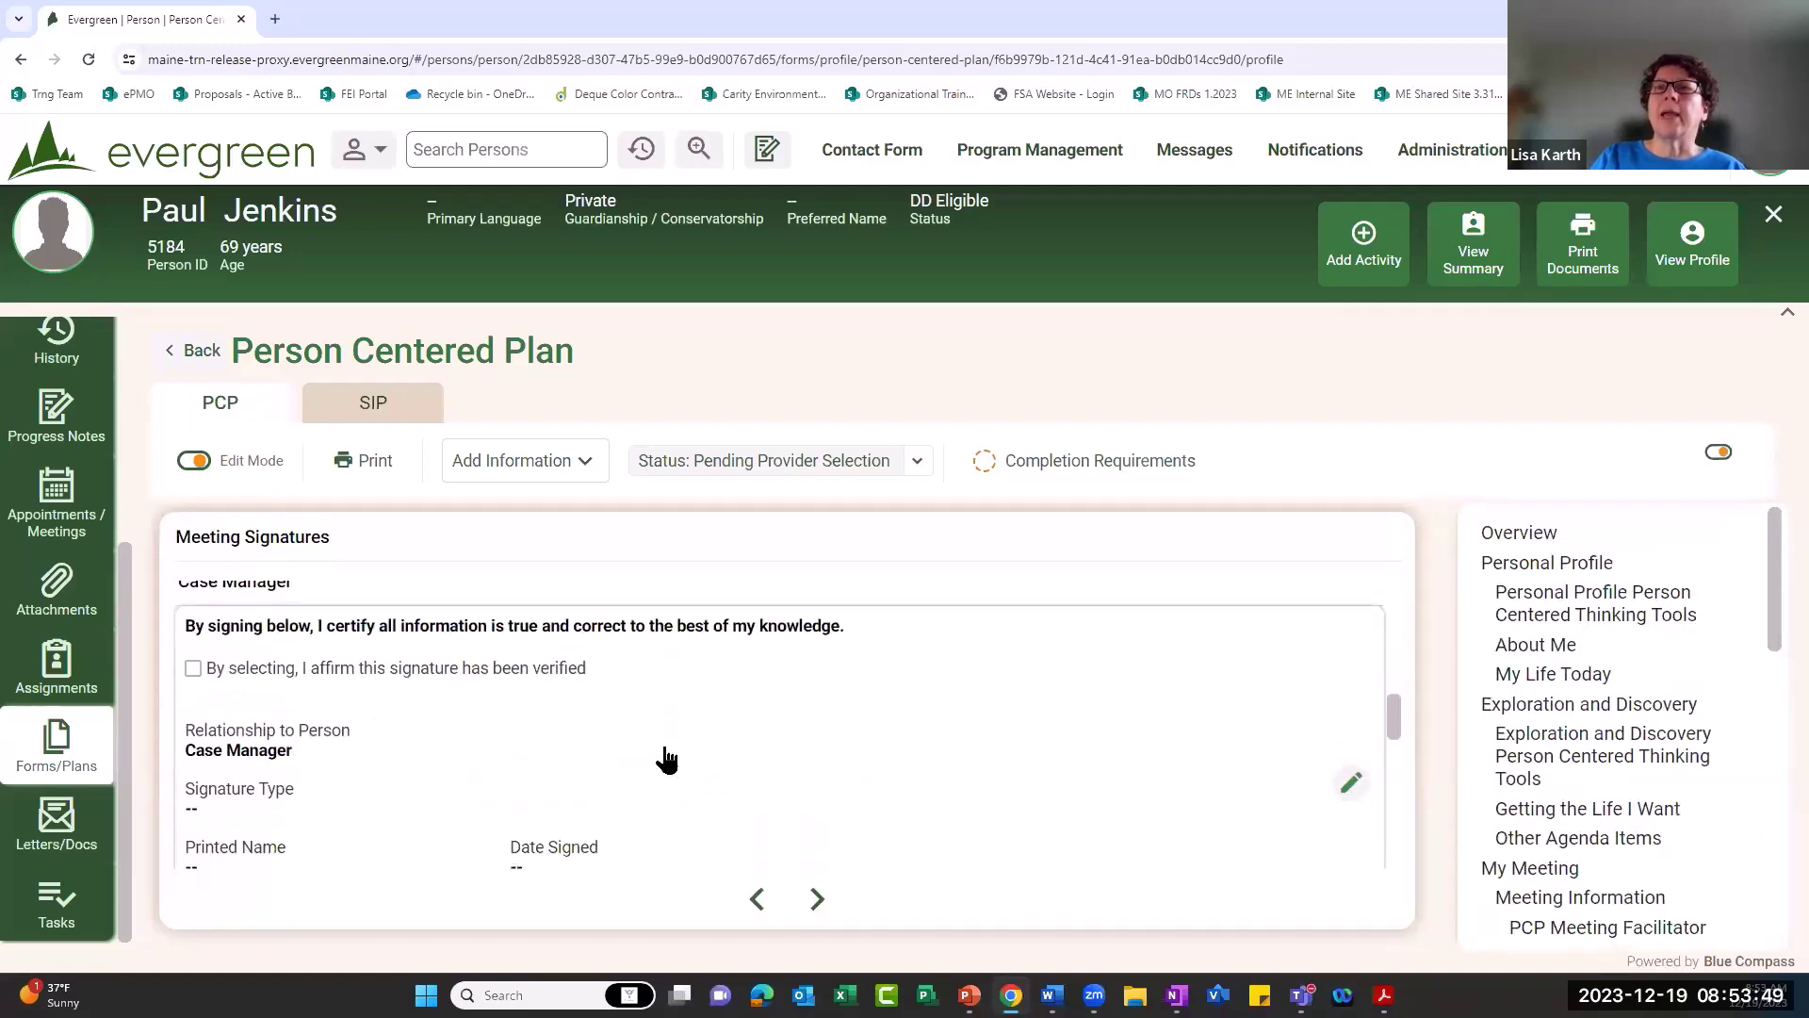
scroll(663, 755, up, 2)
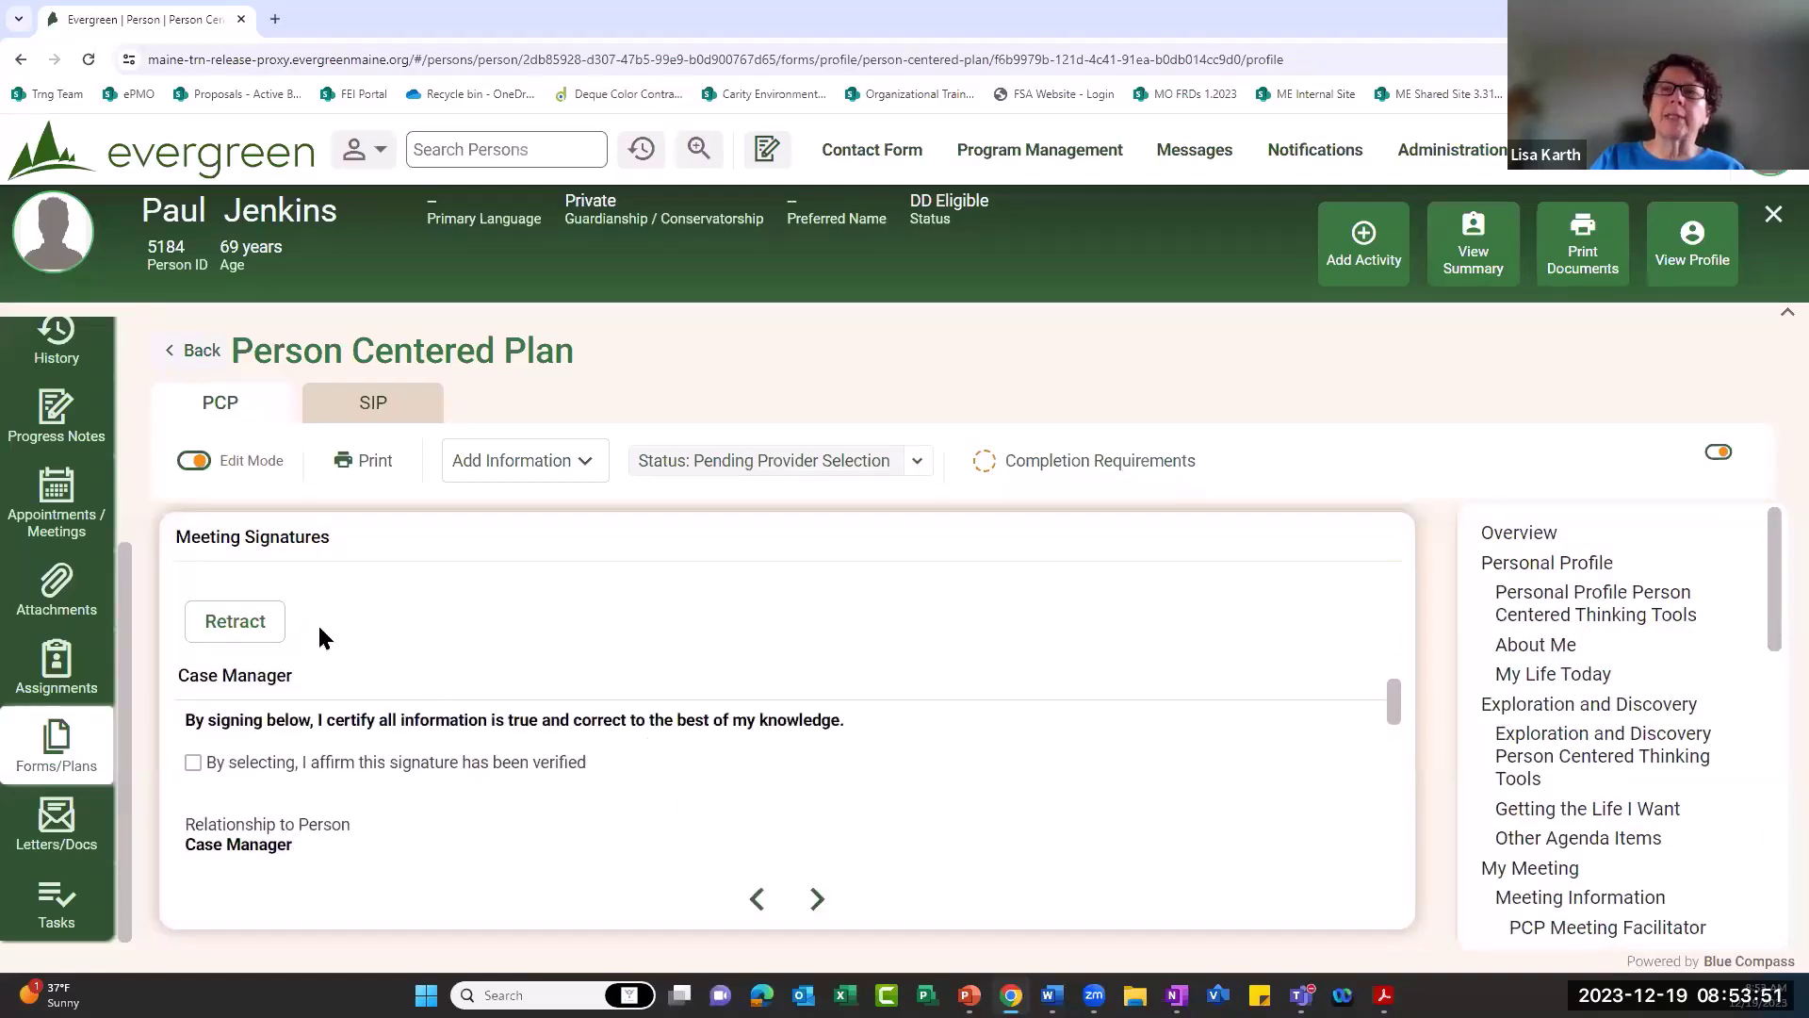
scroll(329, 624, up, 4)
scroll(1134, 711, up, 5)
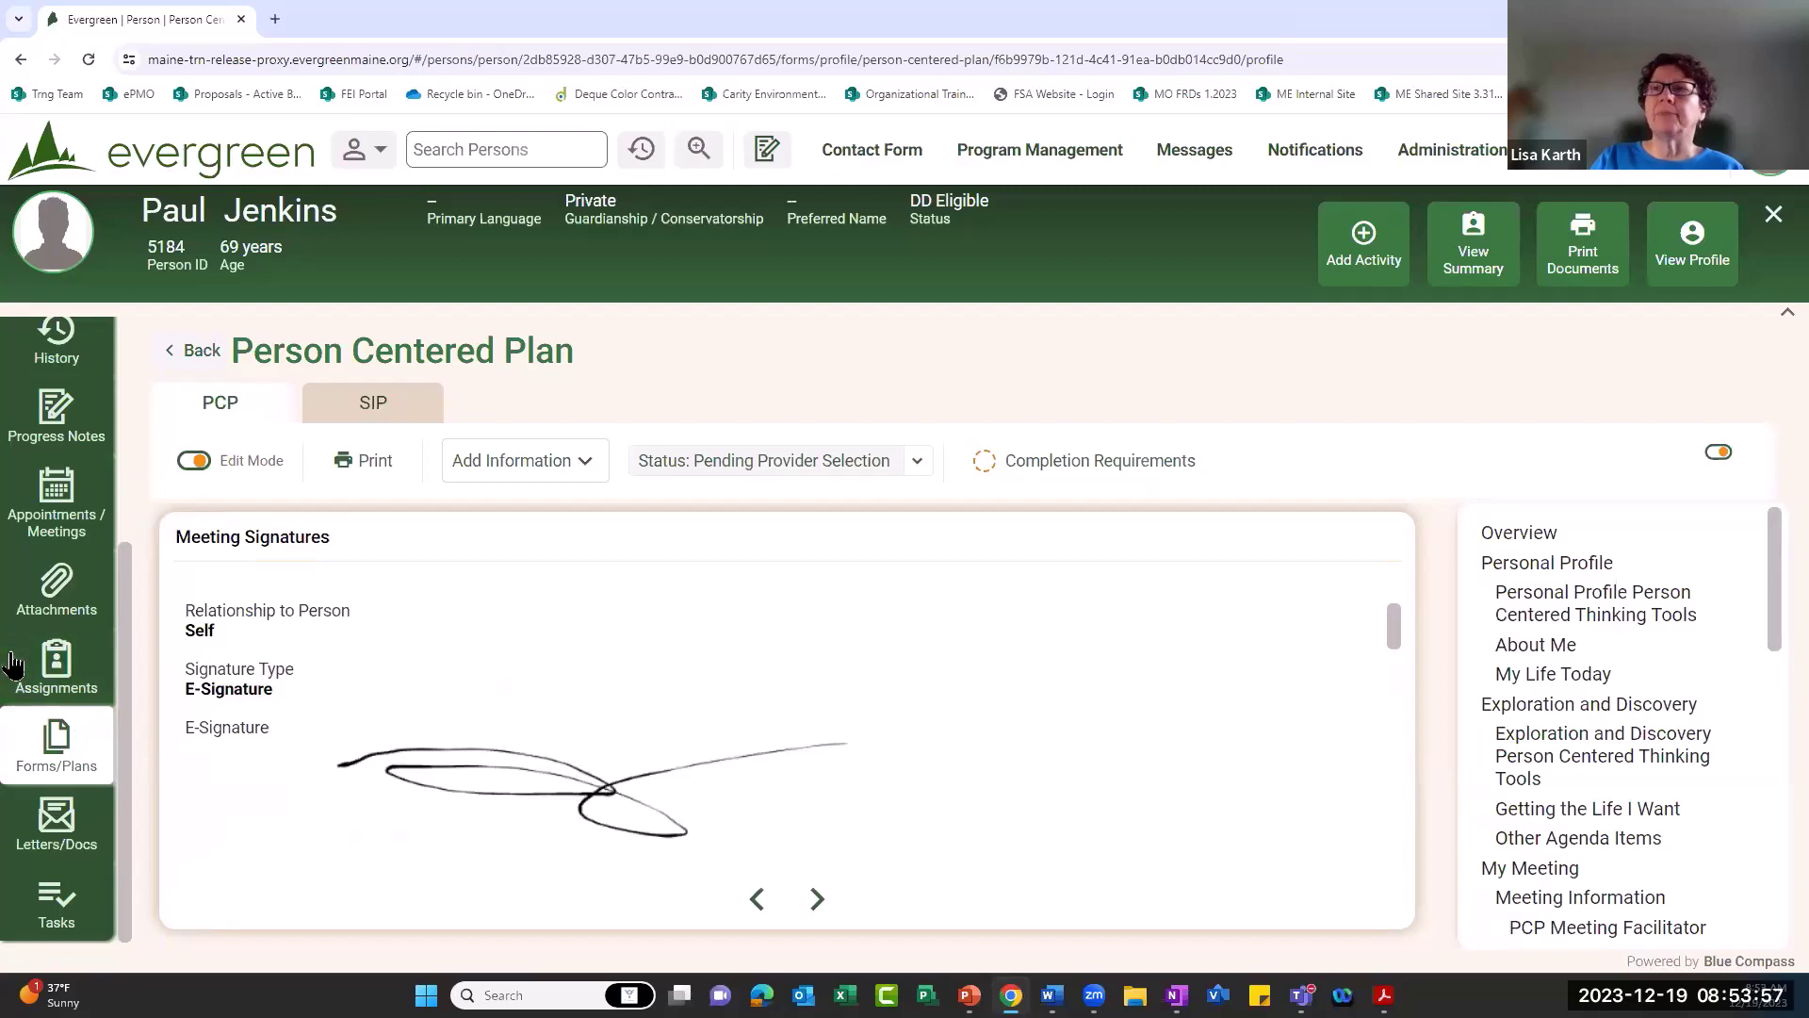
scroll(942, 763, down, 5)
scroll(876, 792, up, 1)
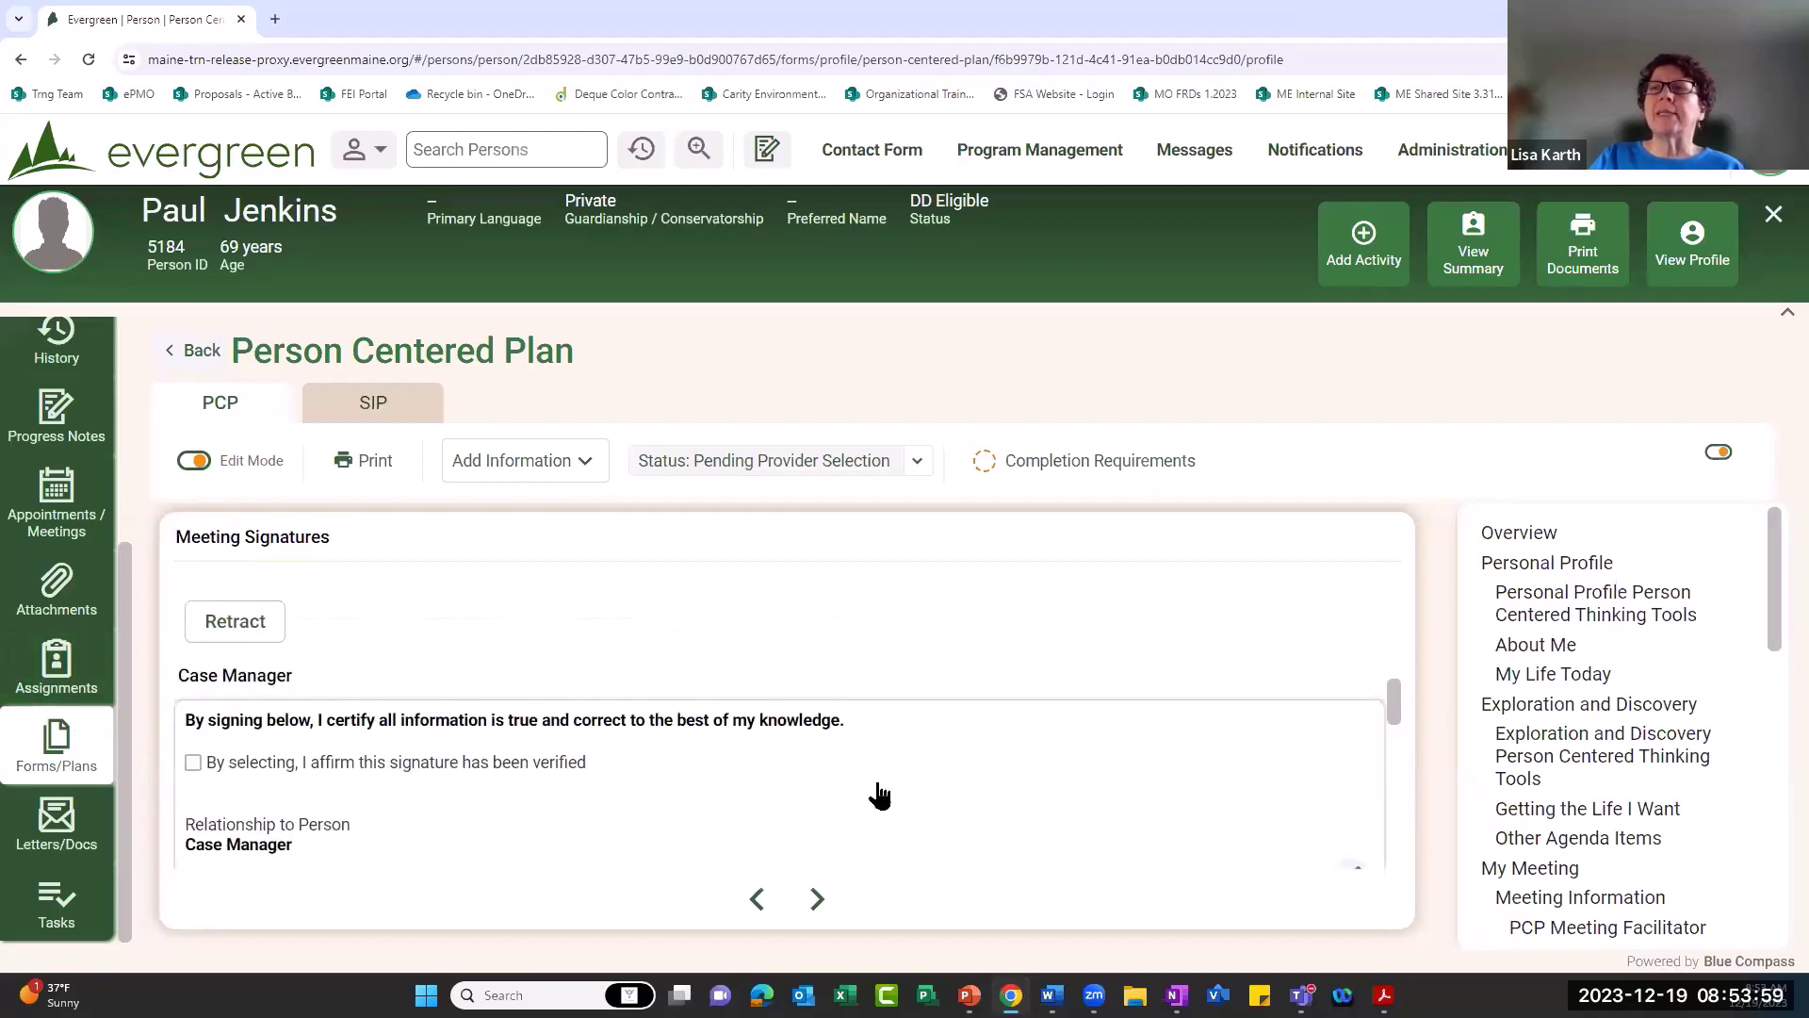
scroll(876, 795, down, 2)
scroll(753, 792, up, 2)
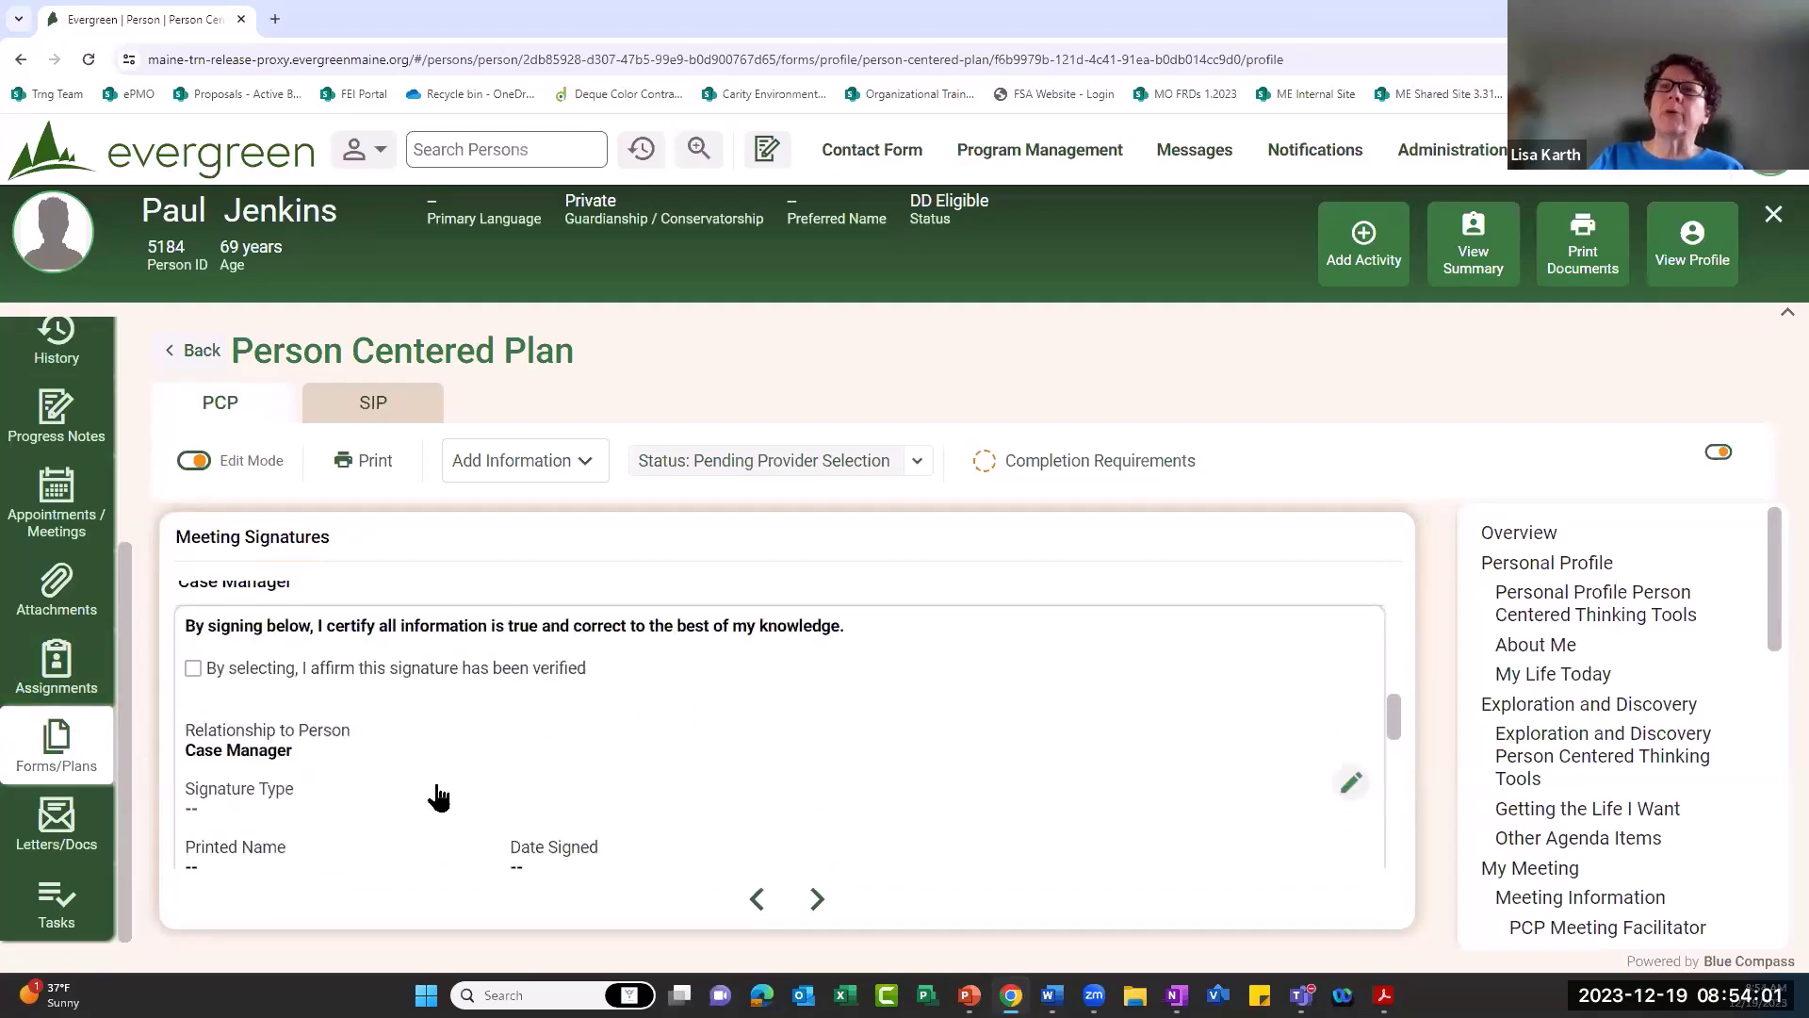
click(436, 782)
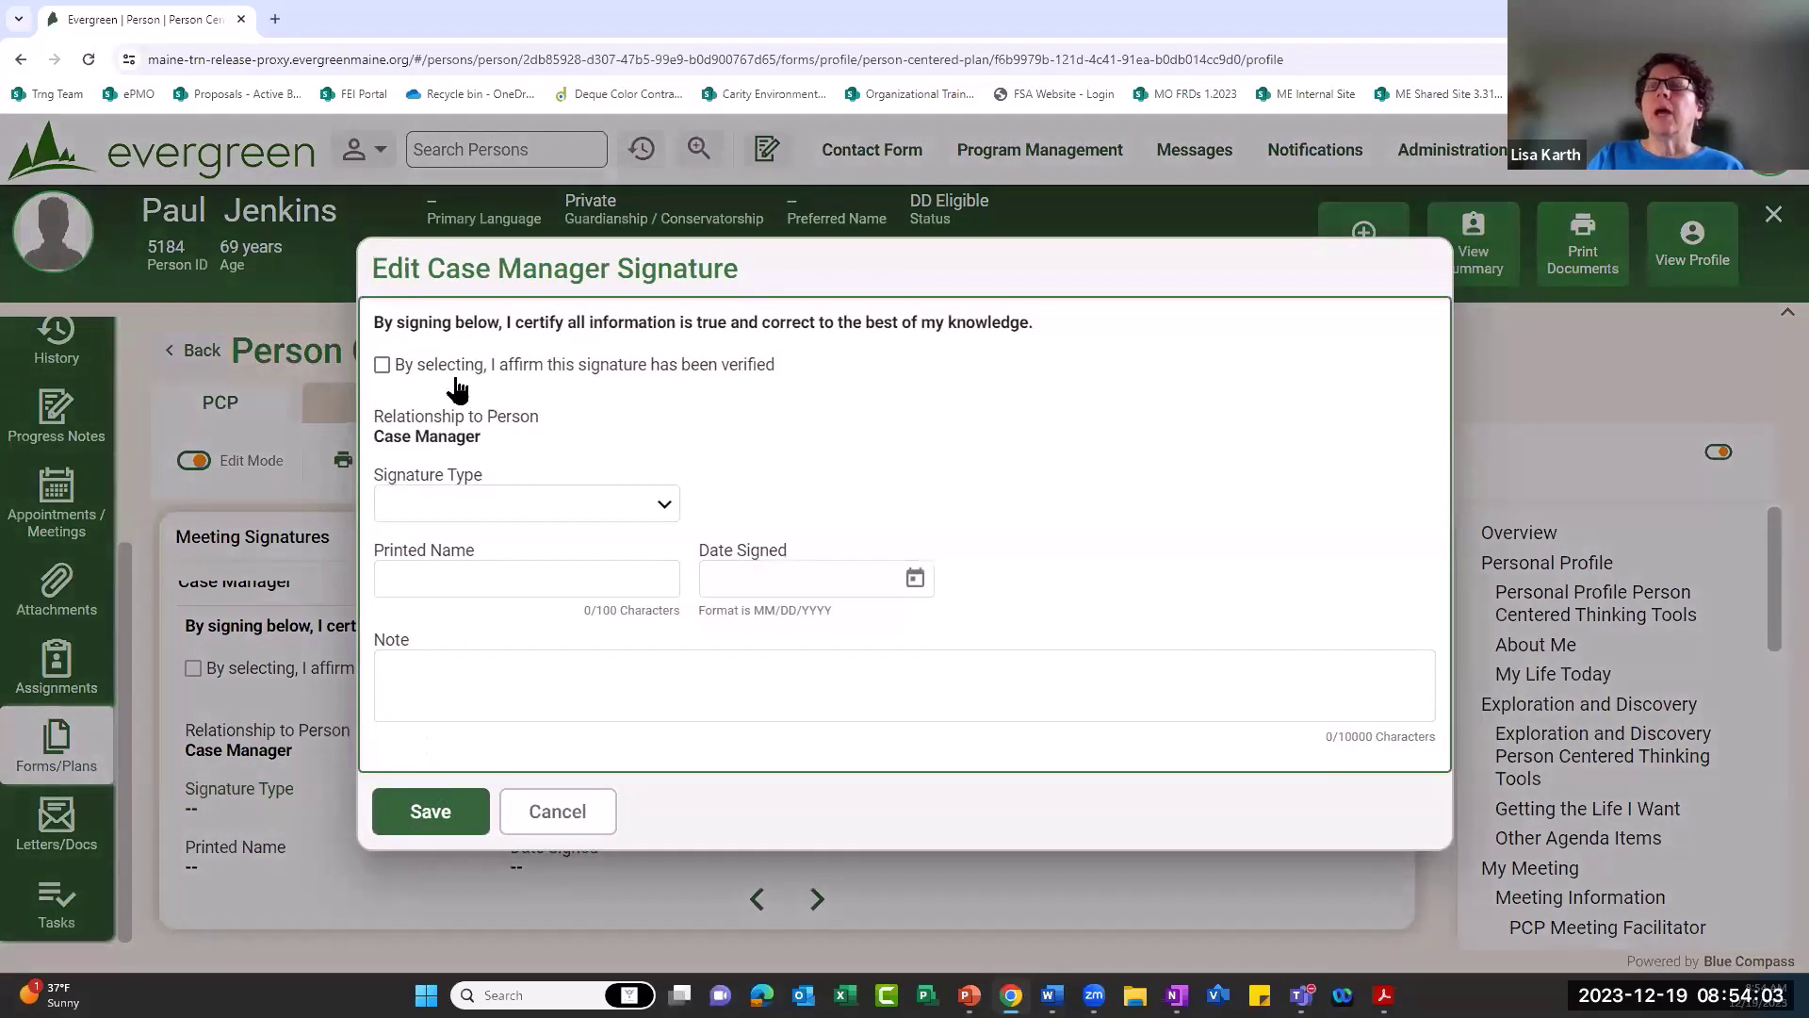
Mark the signature verified, set type Written, and attach Attachment - use in training.docx
click(382, 366)
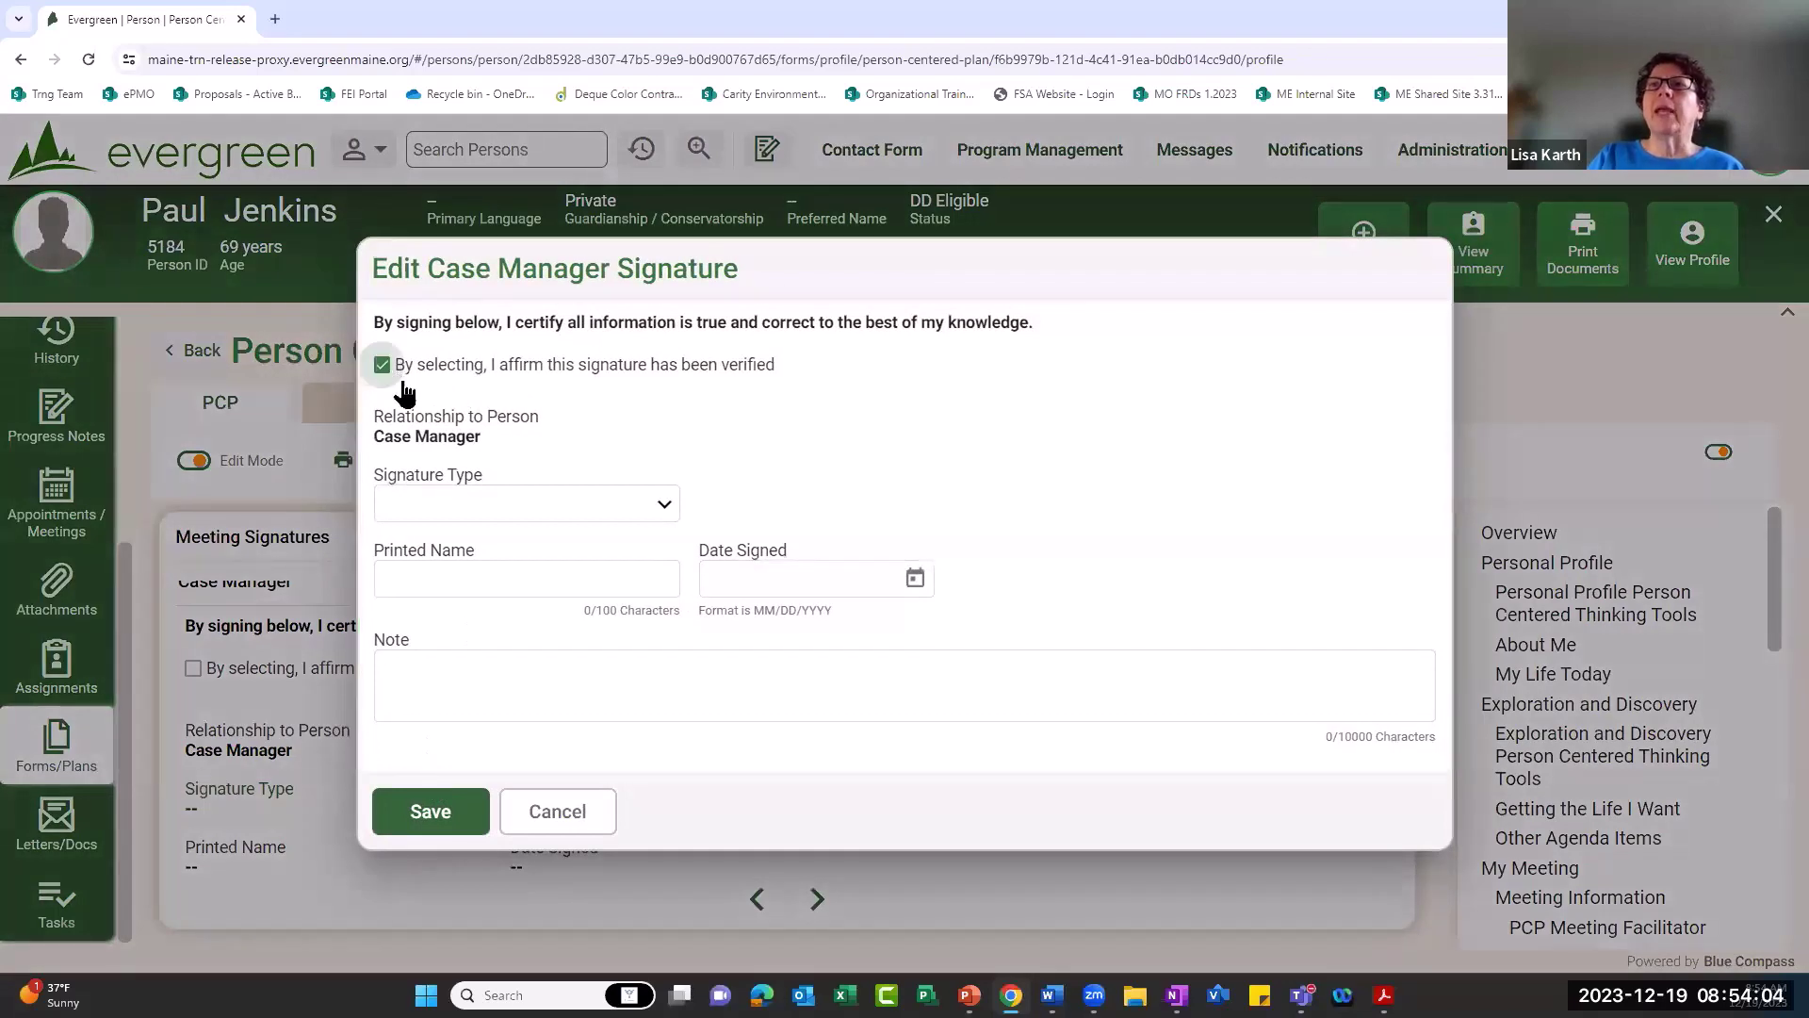
click(577, 507)
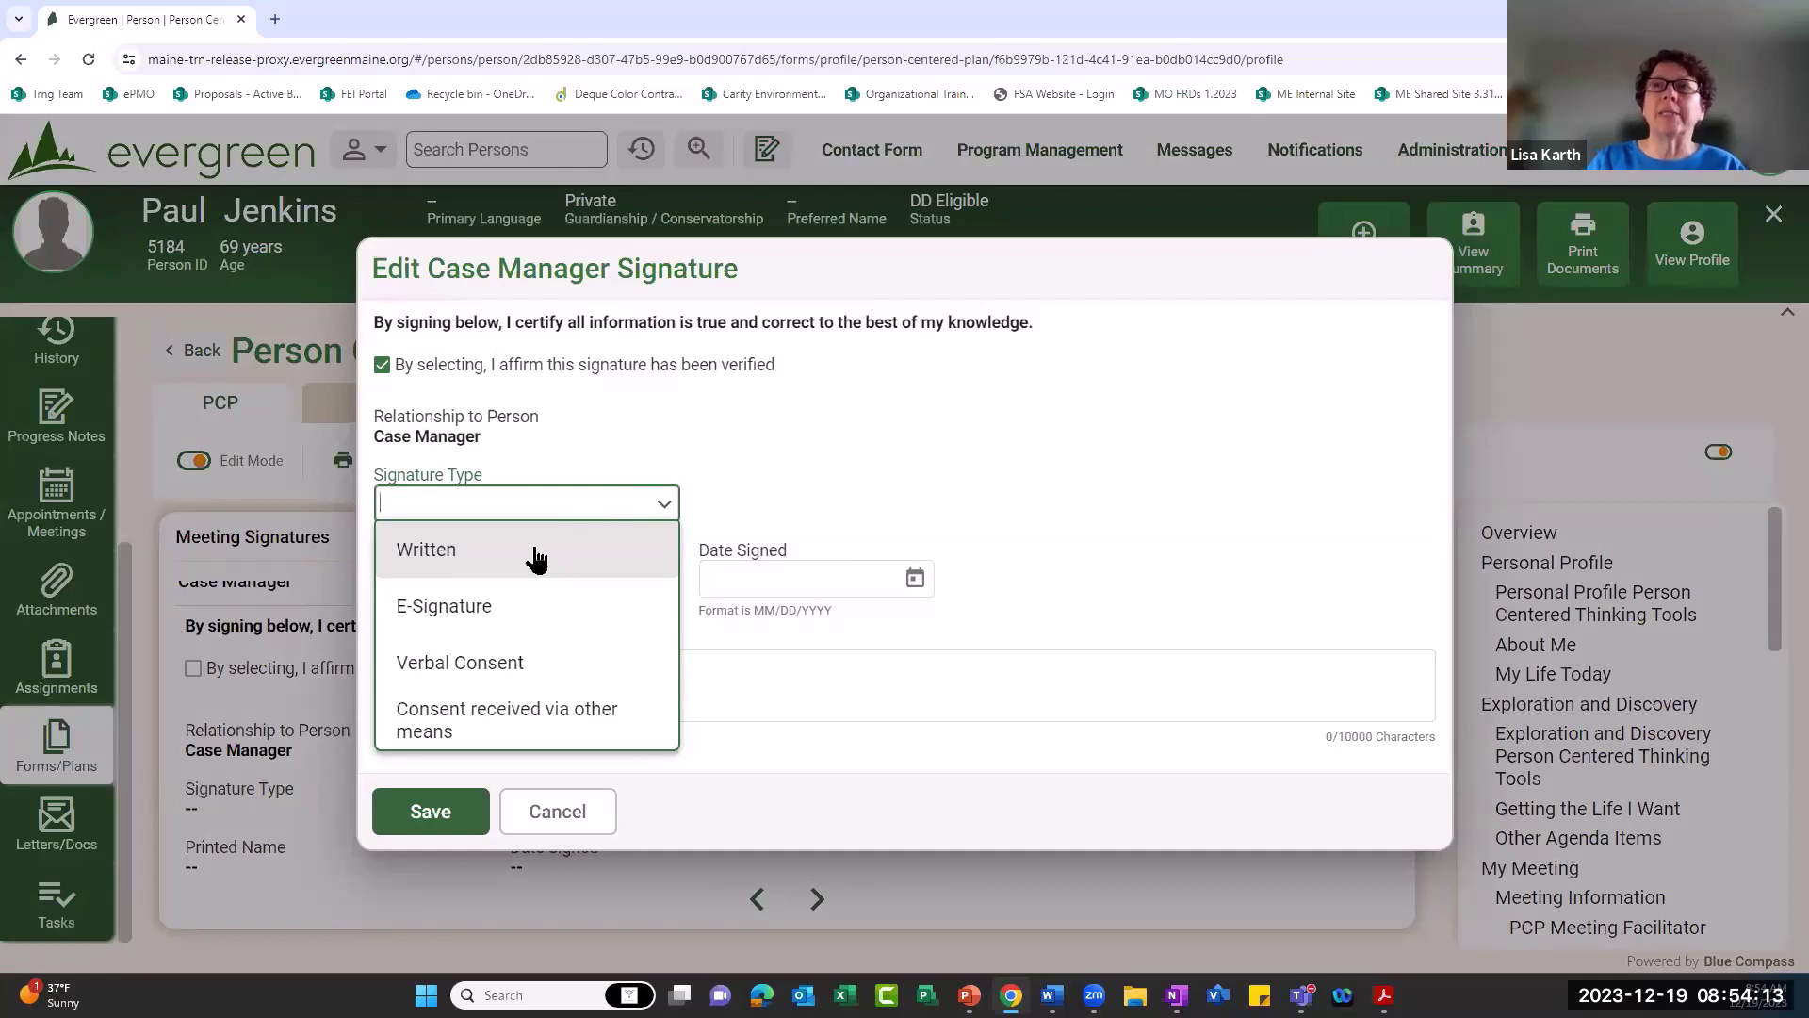
click(532, 554)
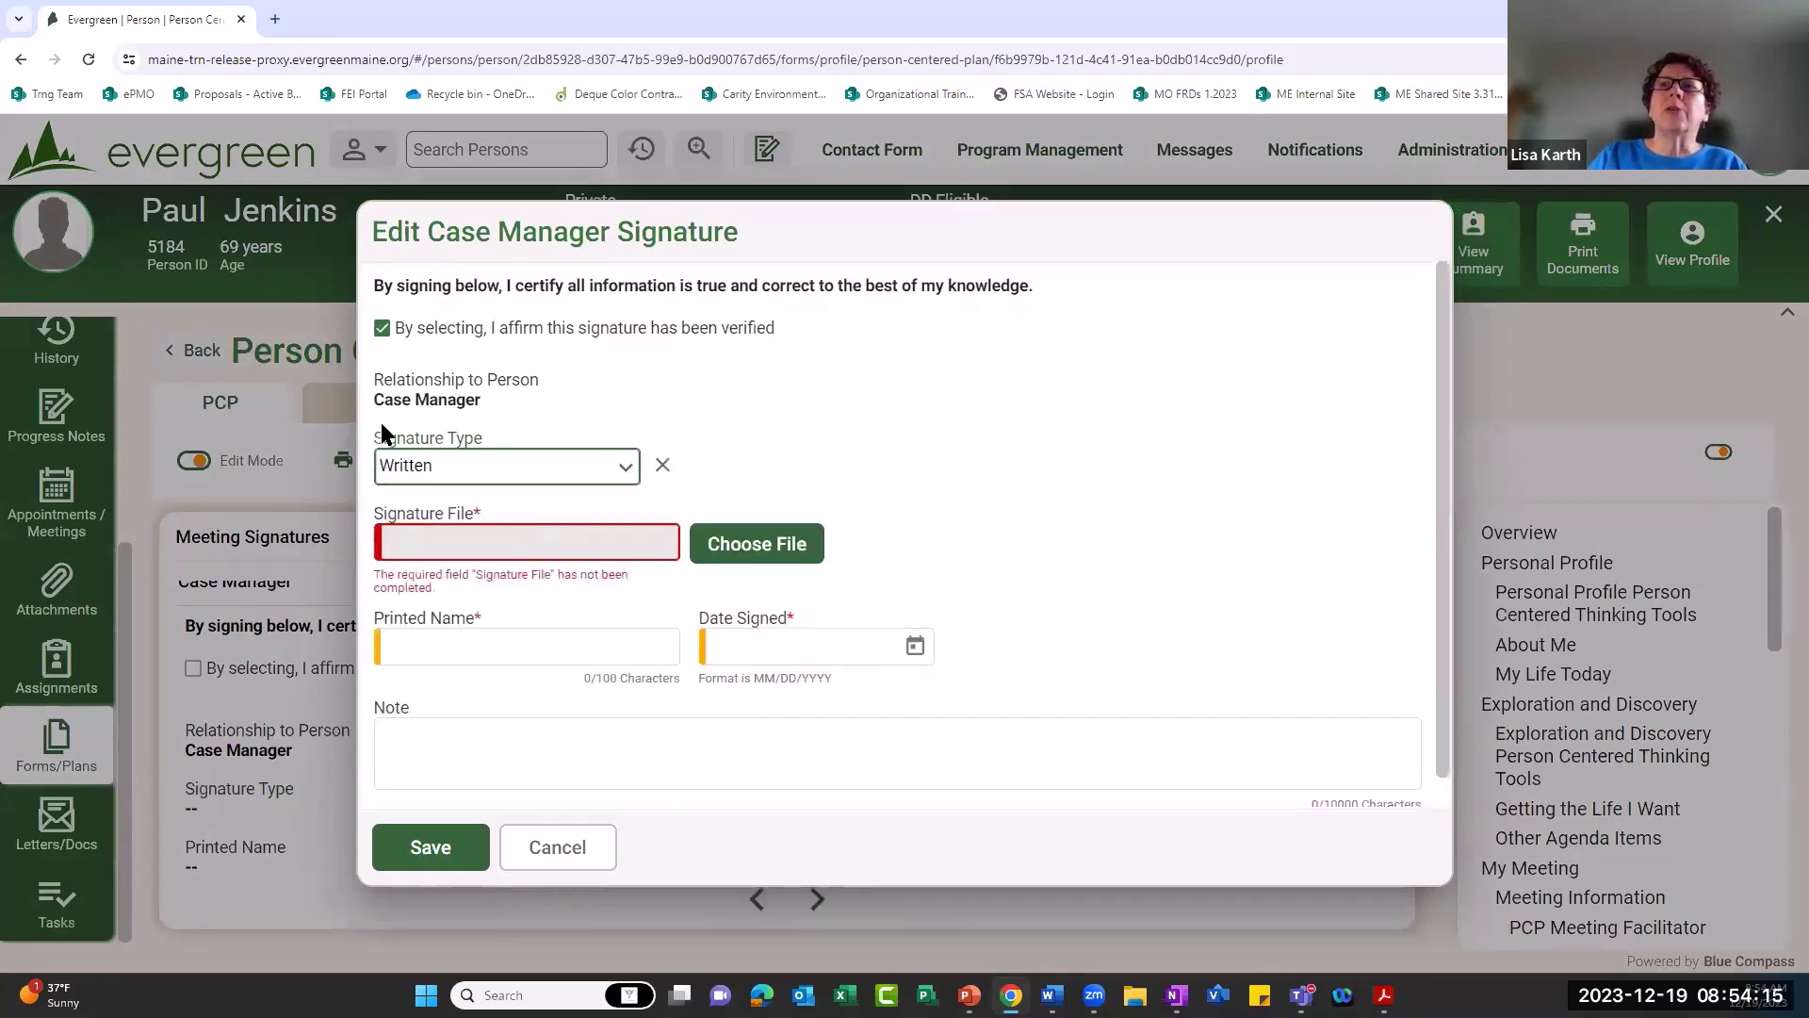
click(758, 546)
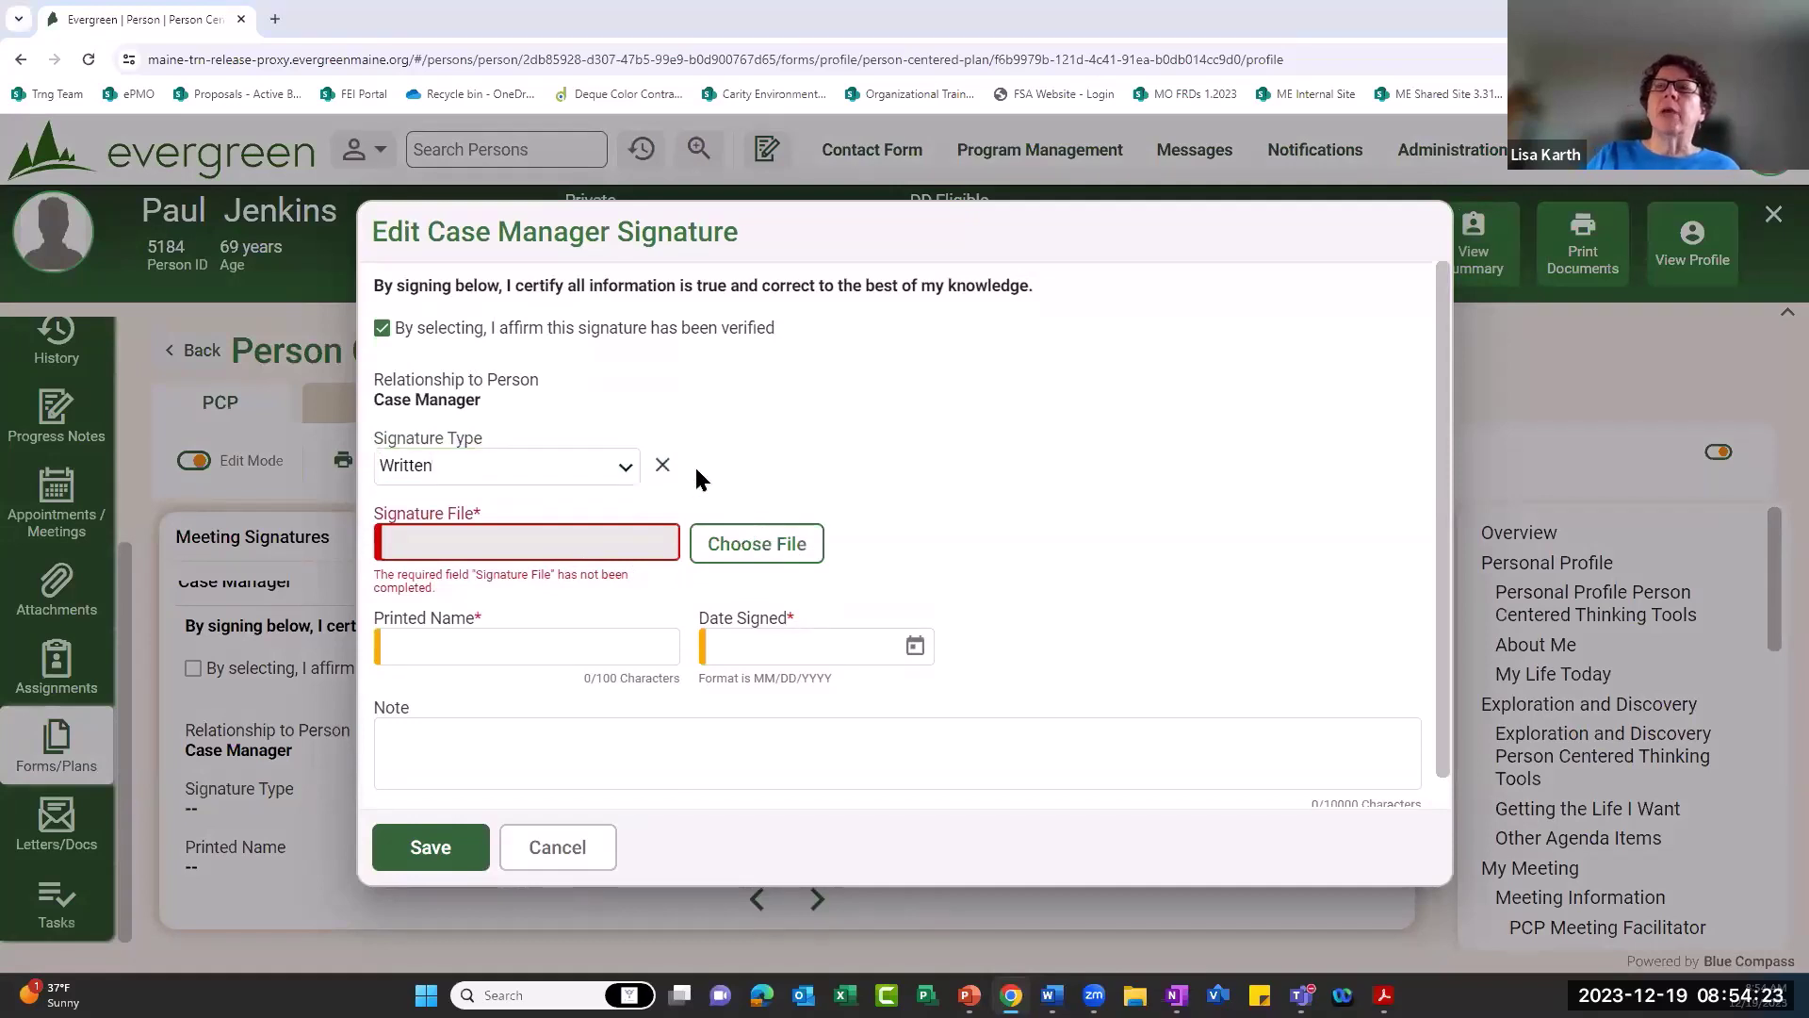
scroll(412, 321, down, 5)
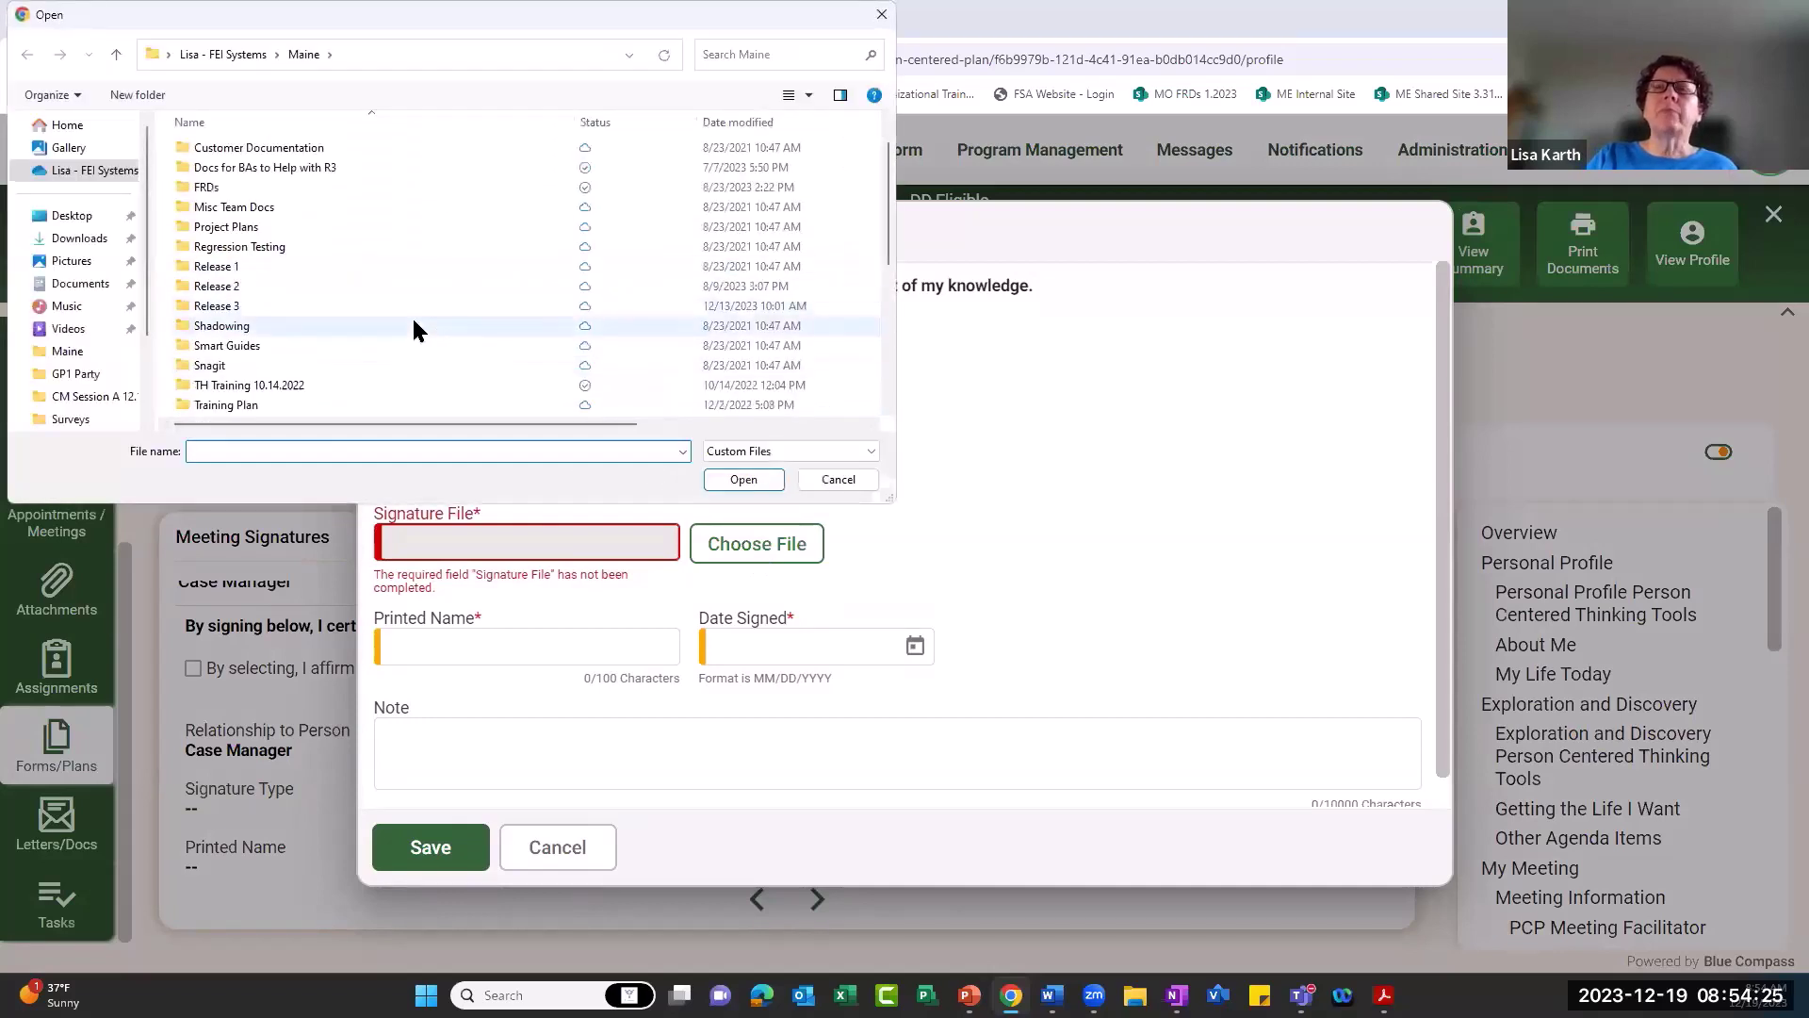
scroll(412, 332, down, 1)
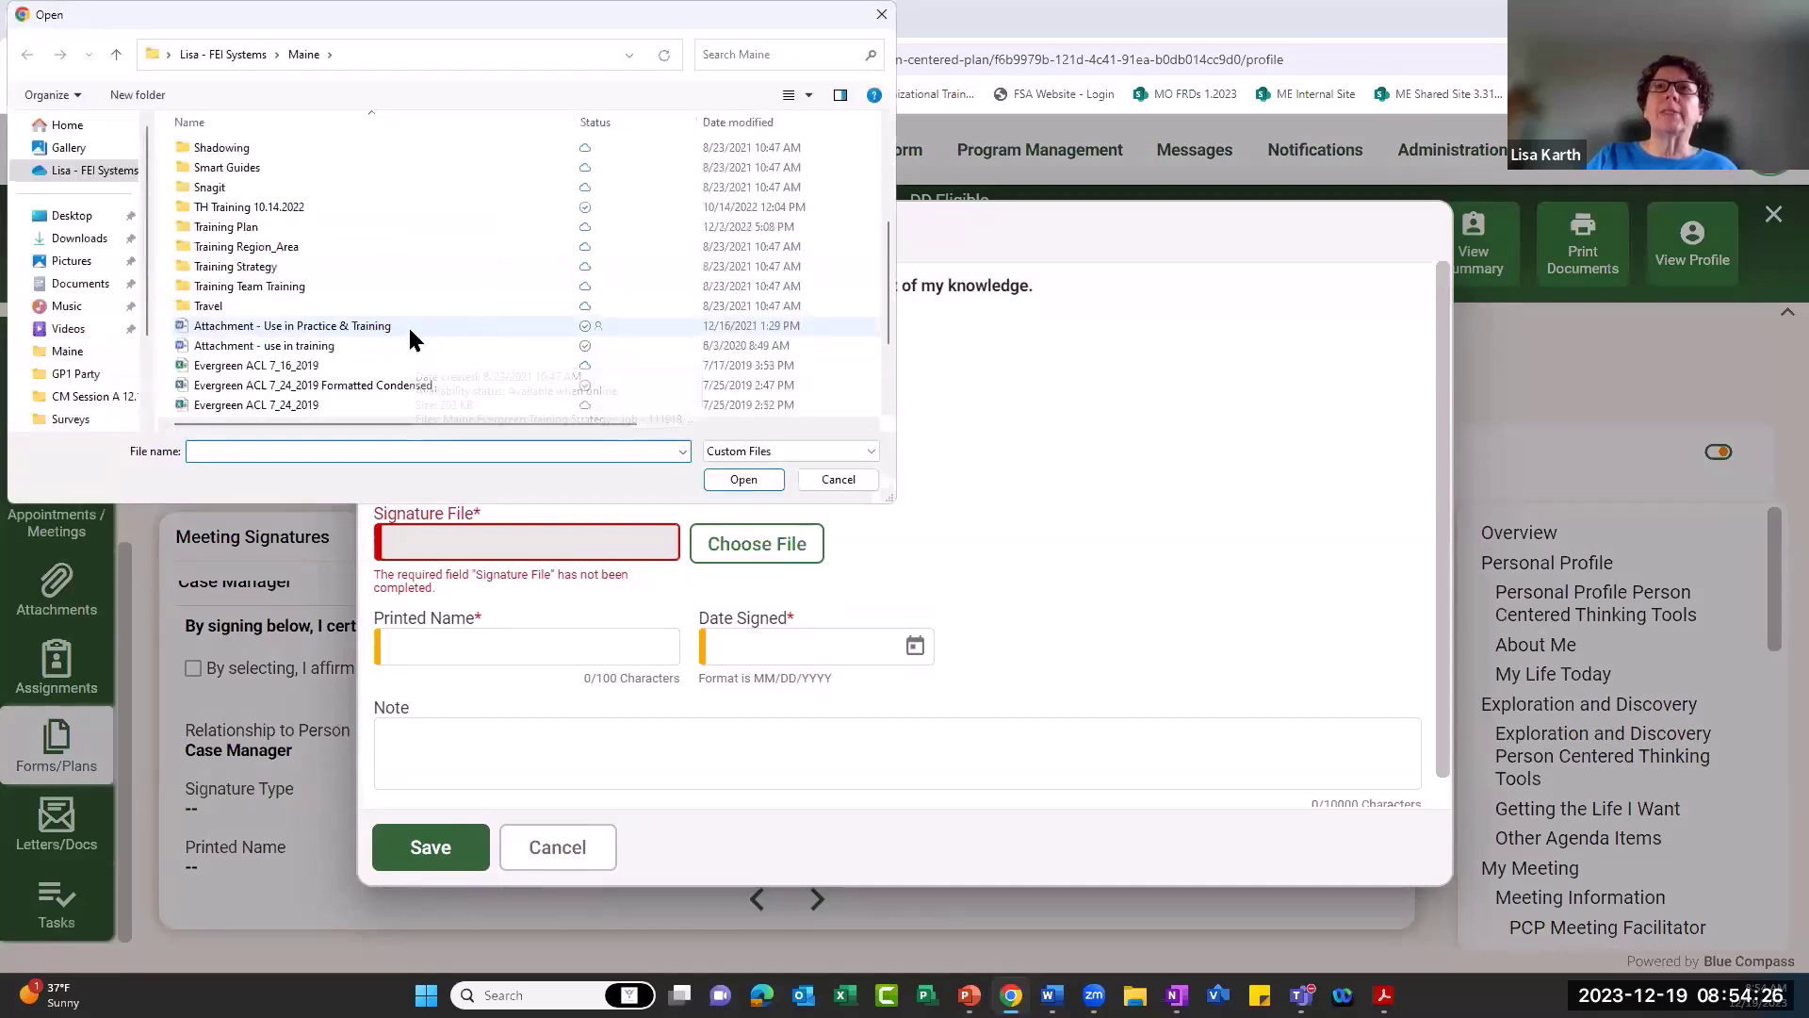
click(279, 330)
click(283, 345)
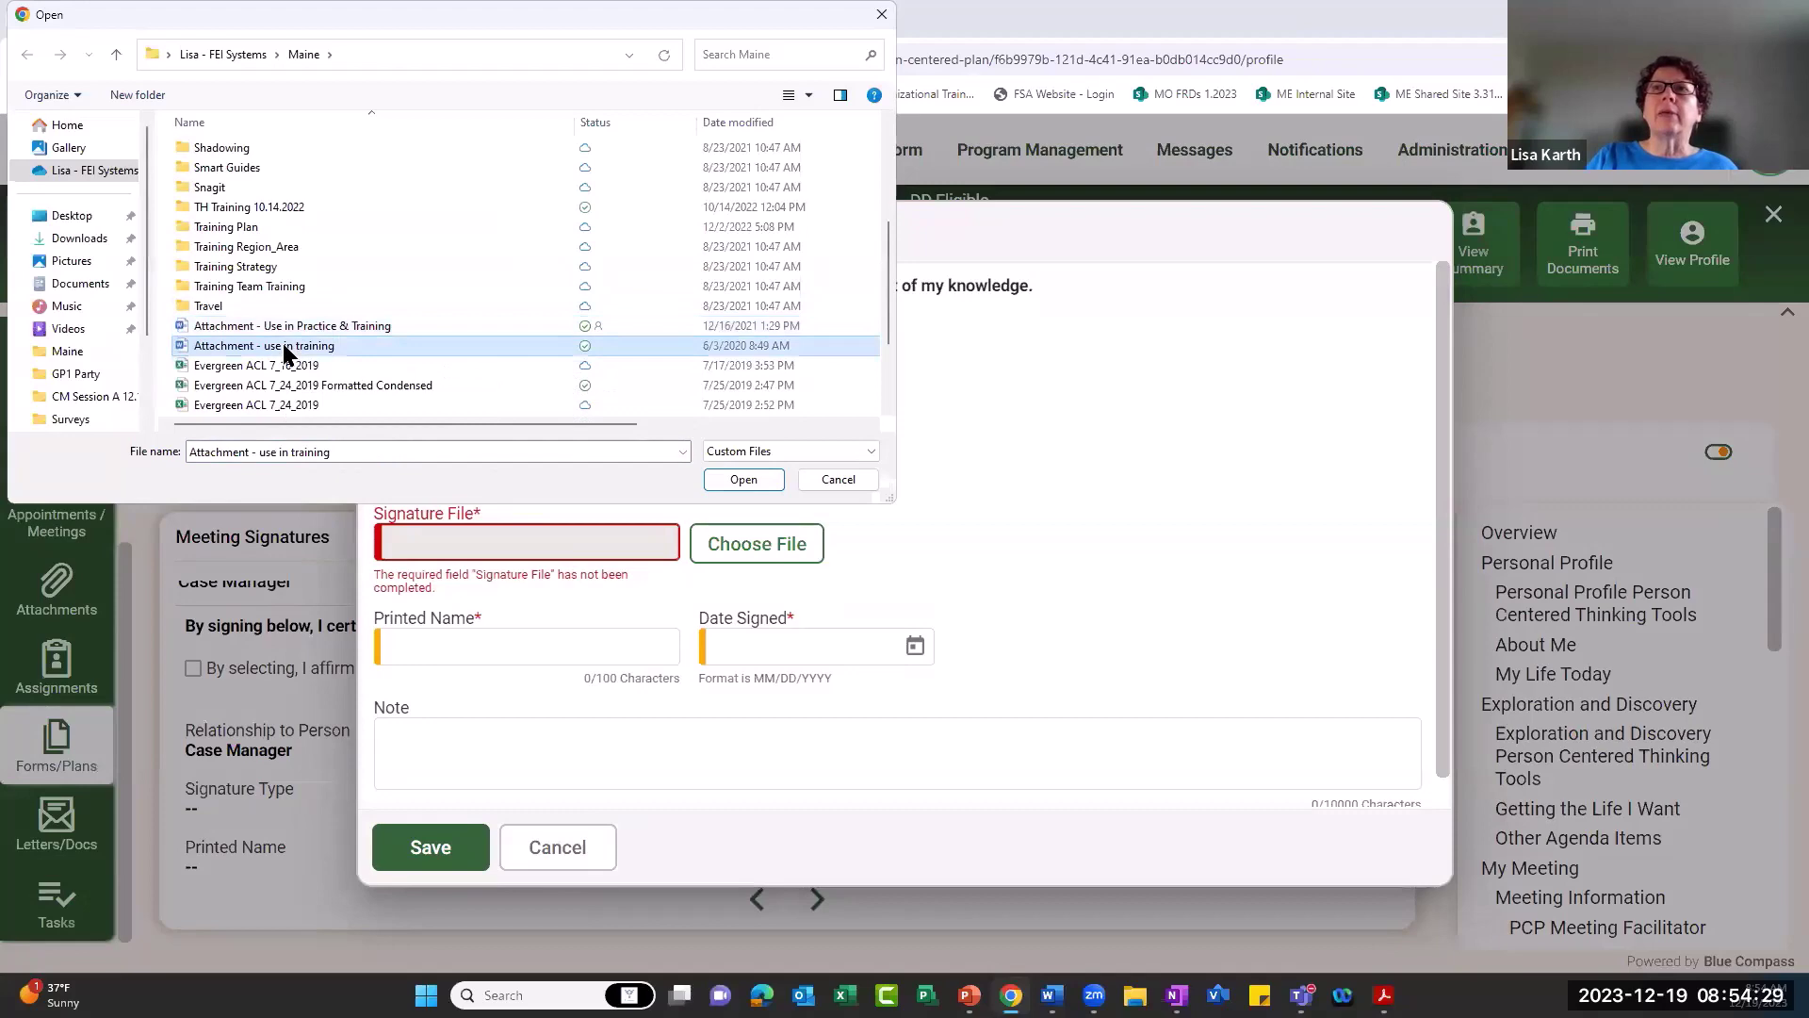
double_click(283, 344)
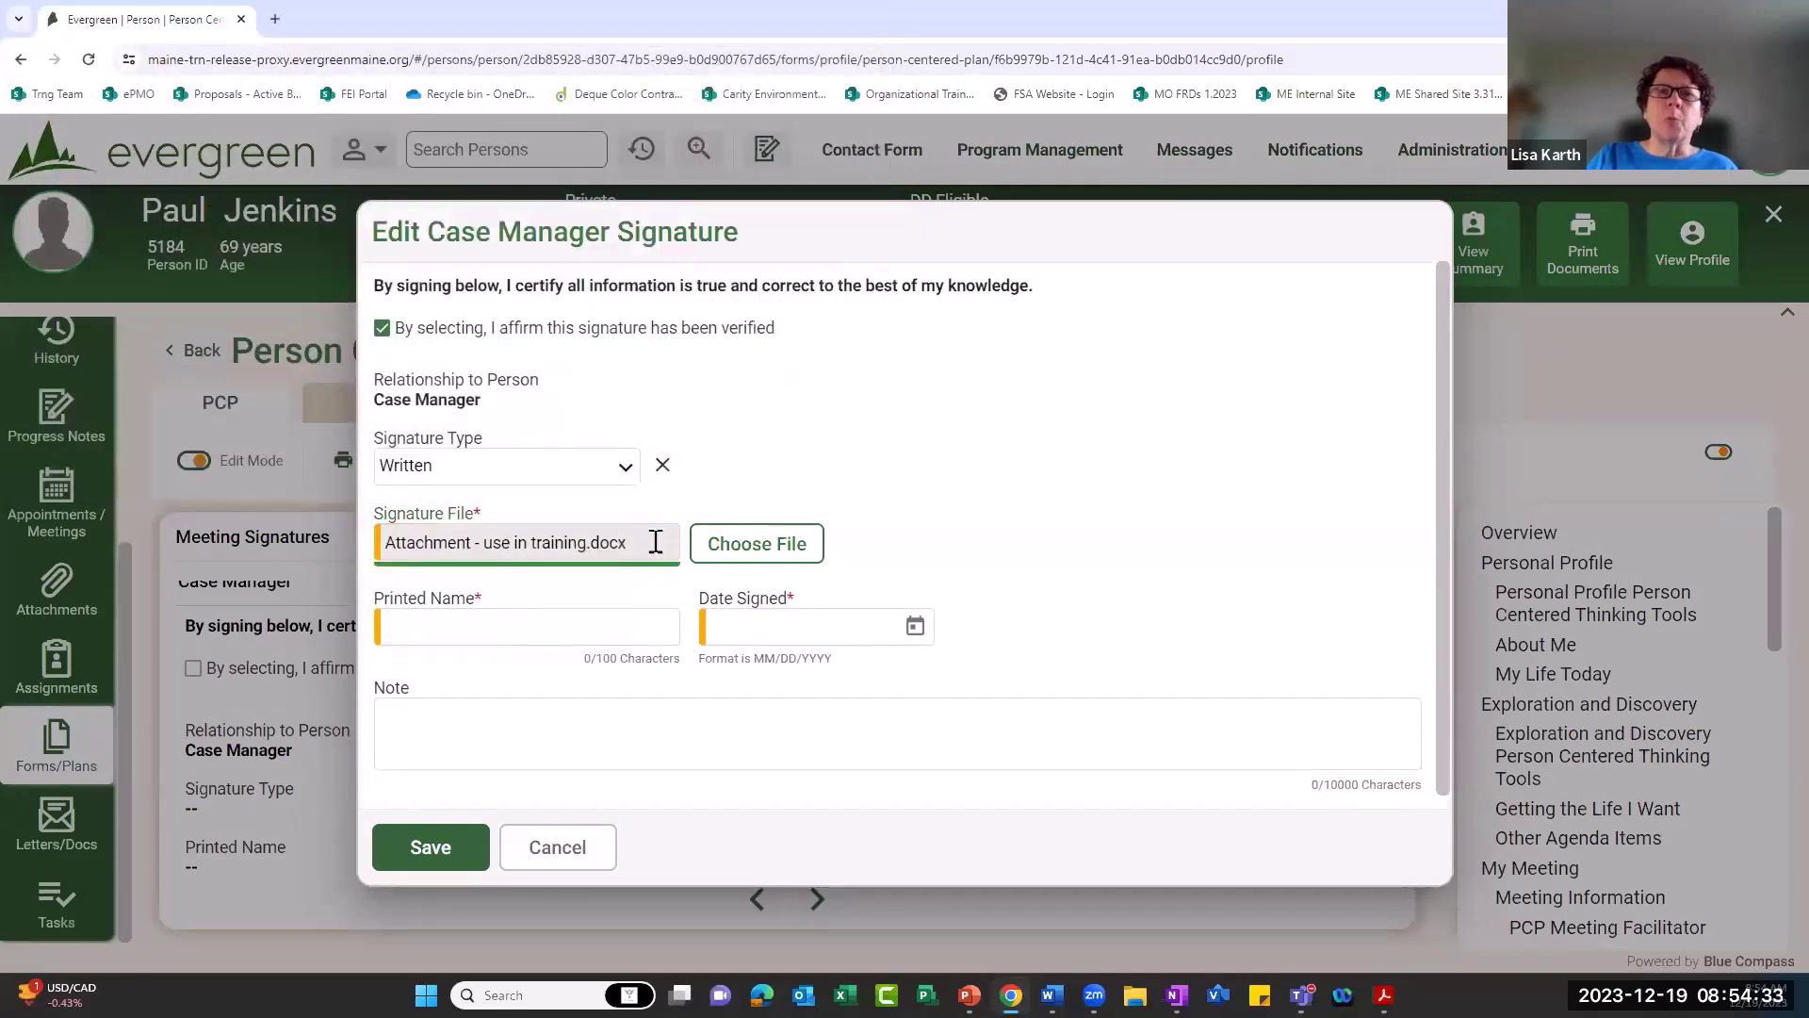
Enter the case manager's printed name, date it 12/19/2023, and save
click(589, 615)
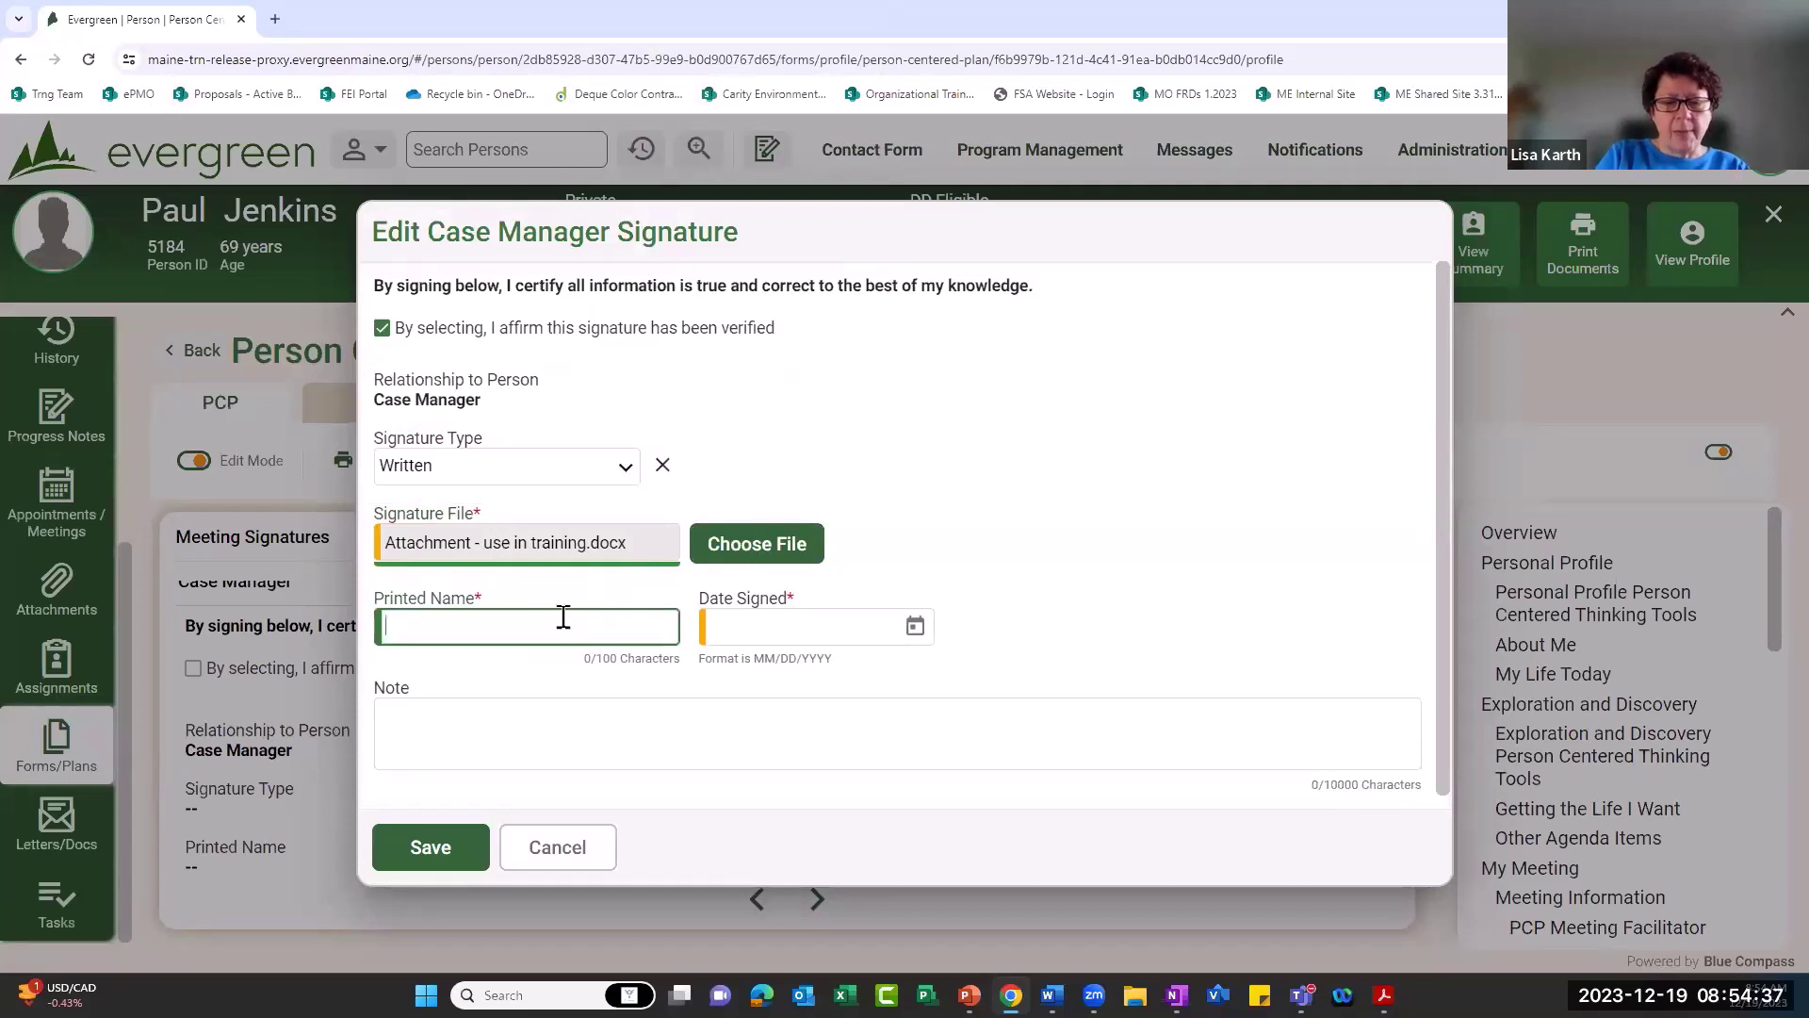
text(d)
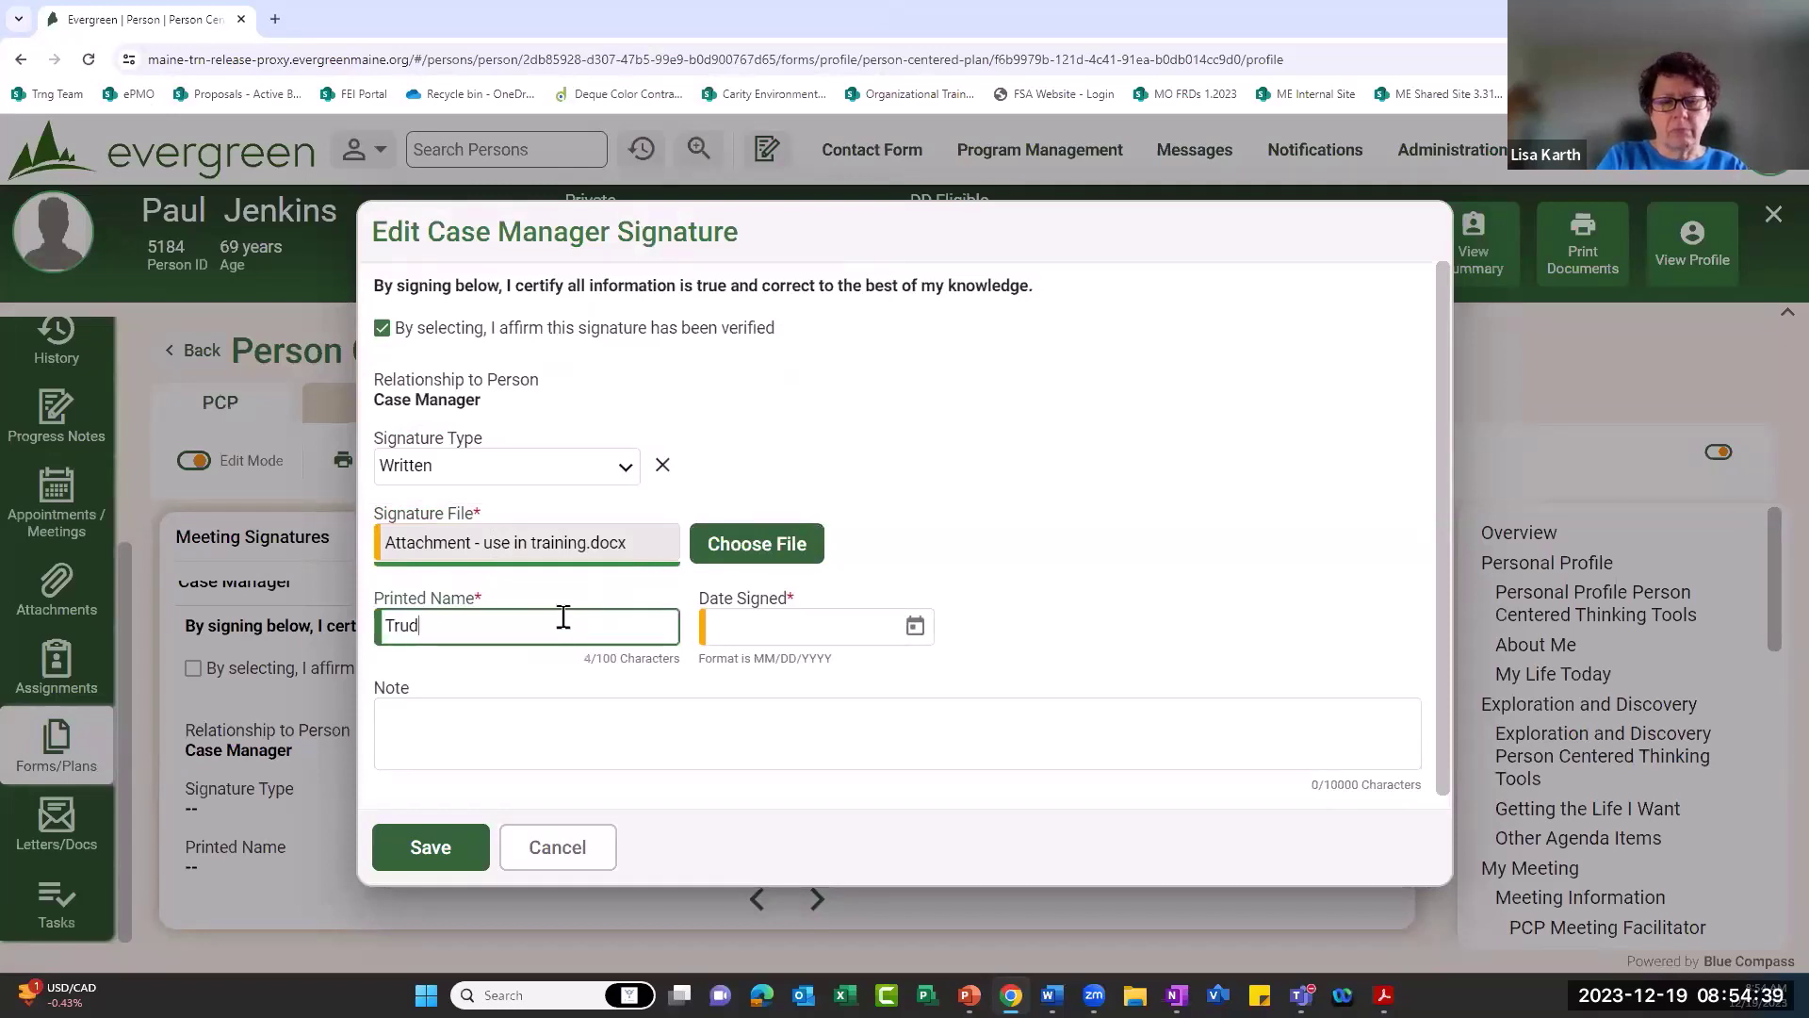
text(y CM)
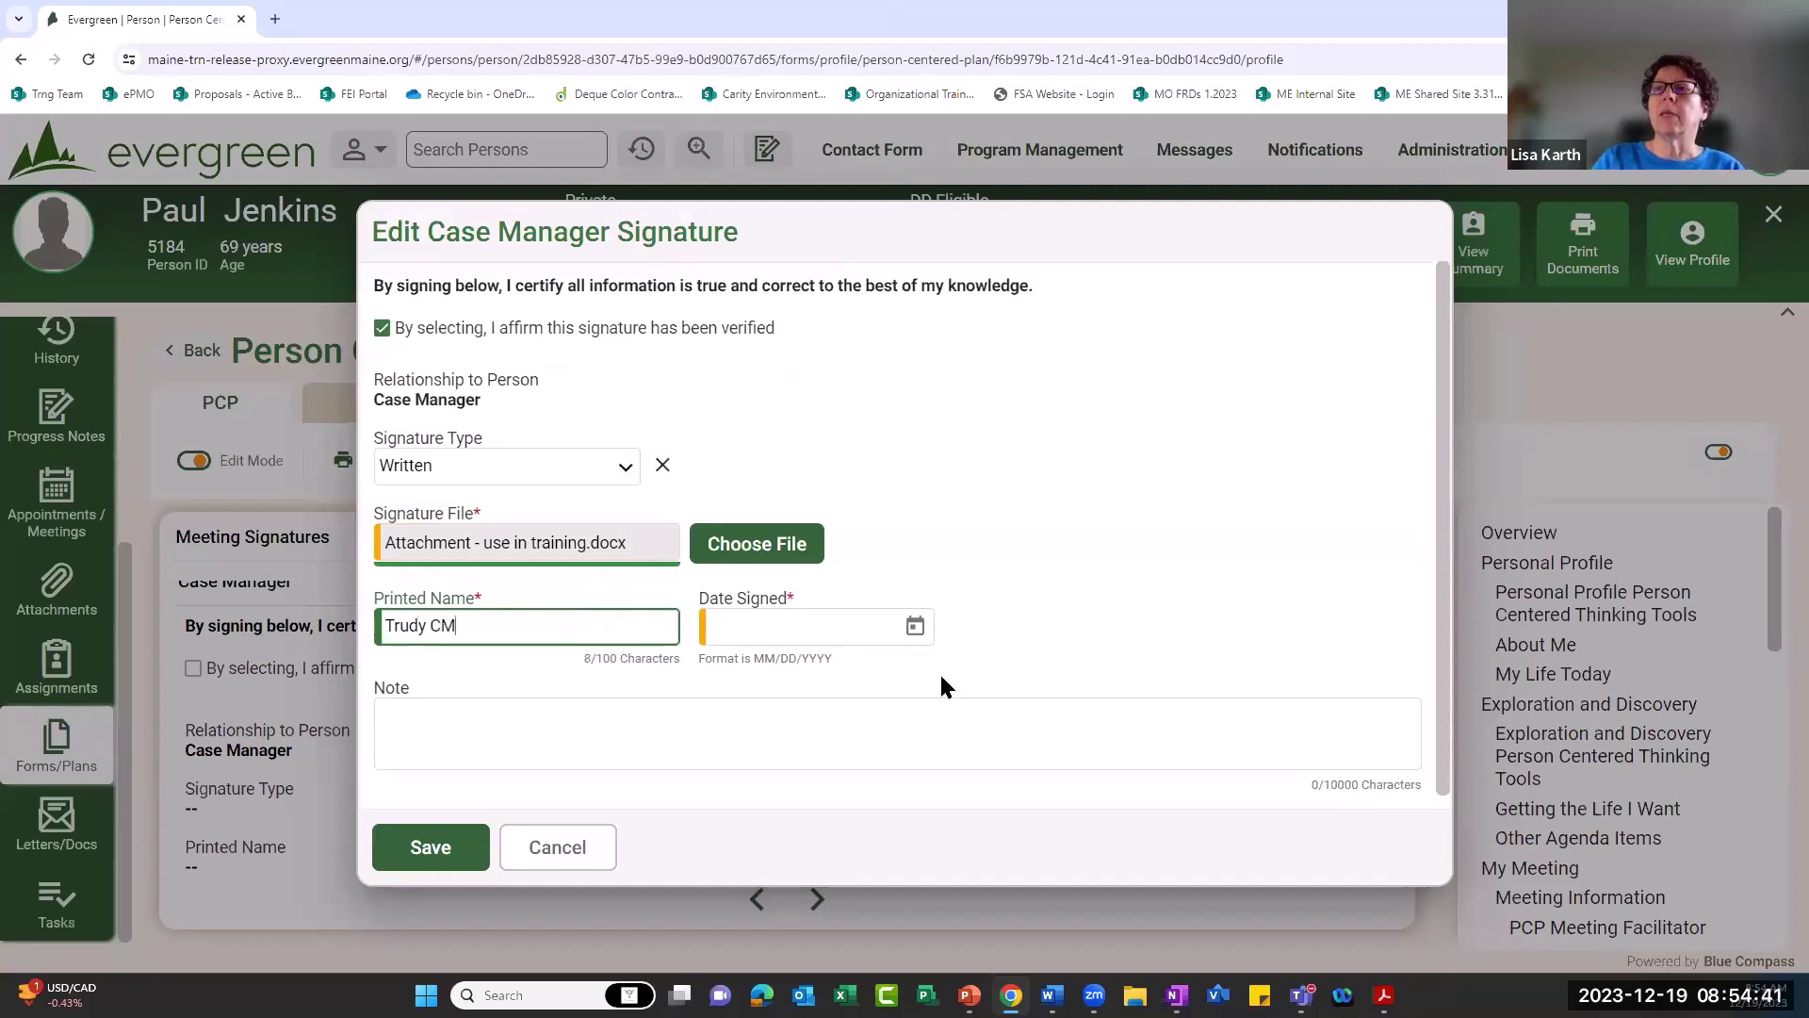
click(910, 637)
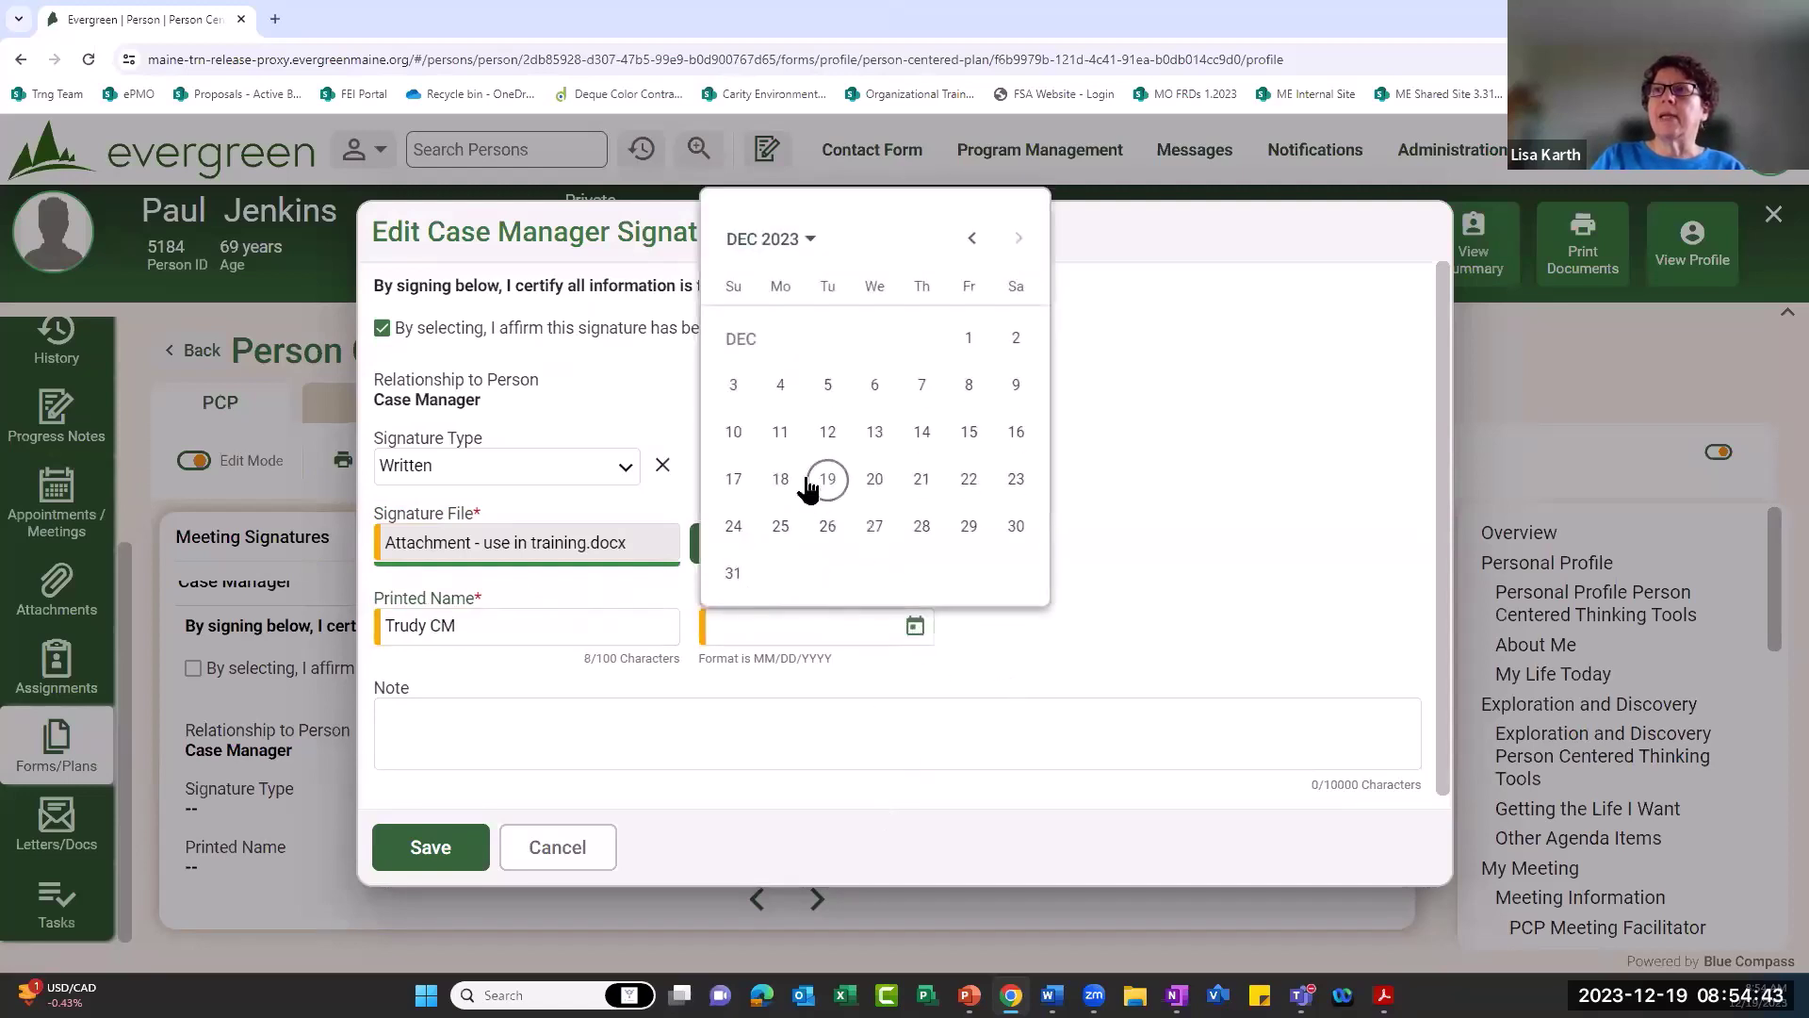
click(828, 480)
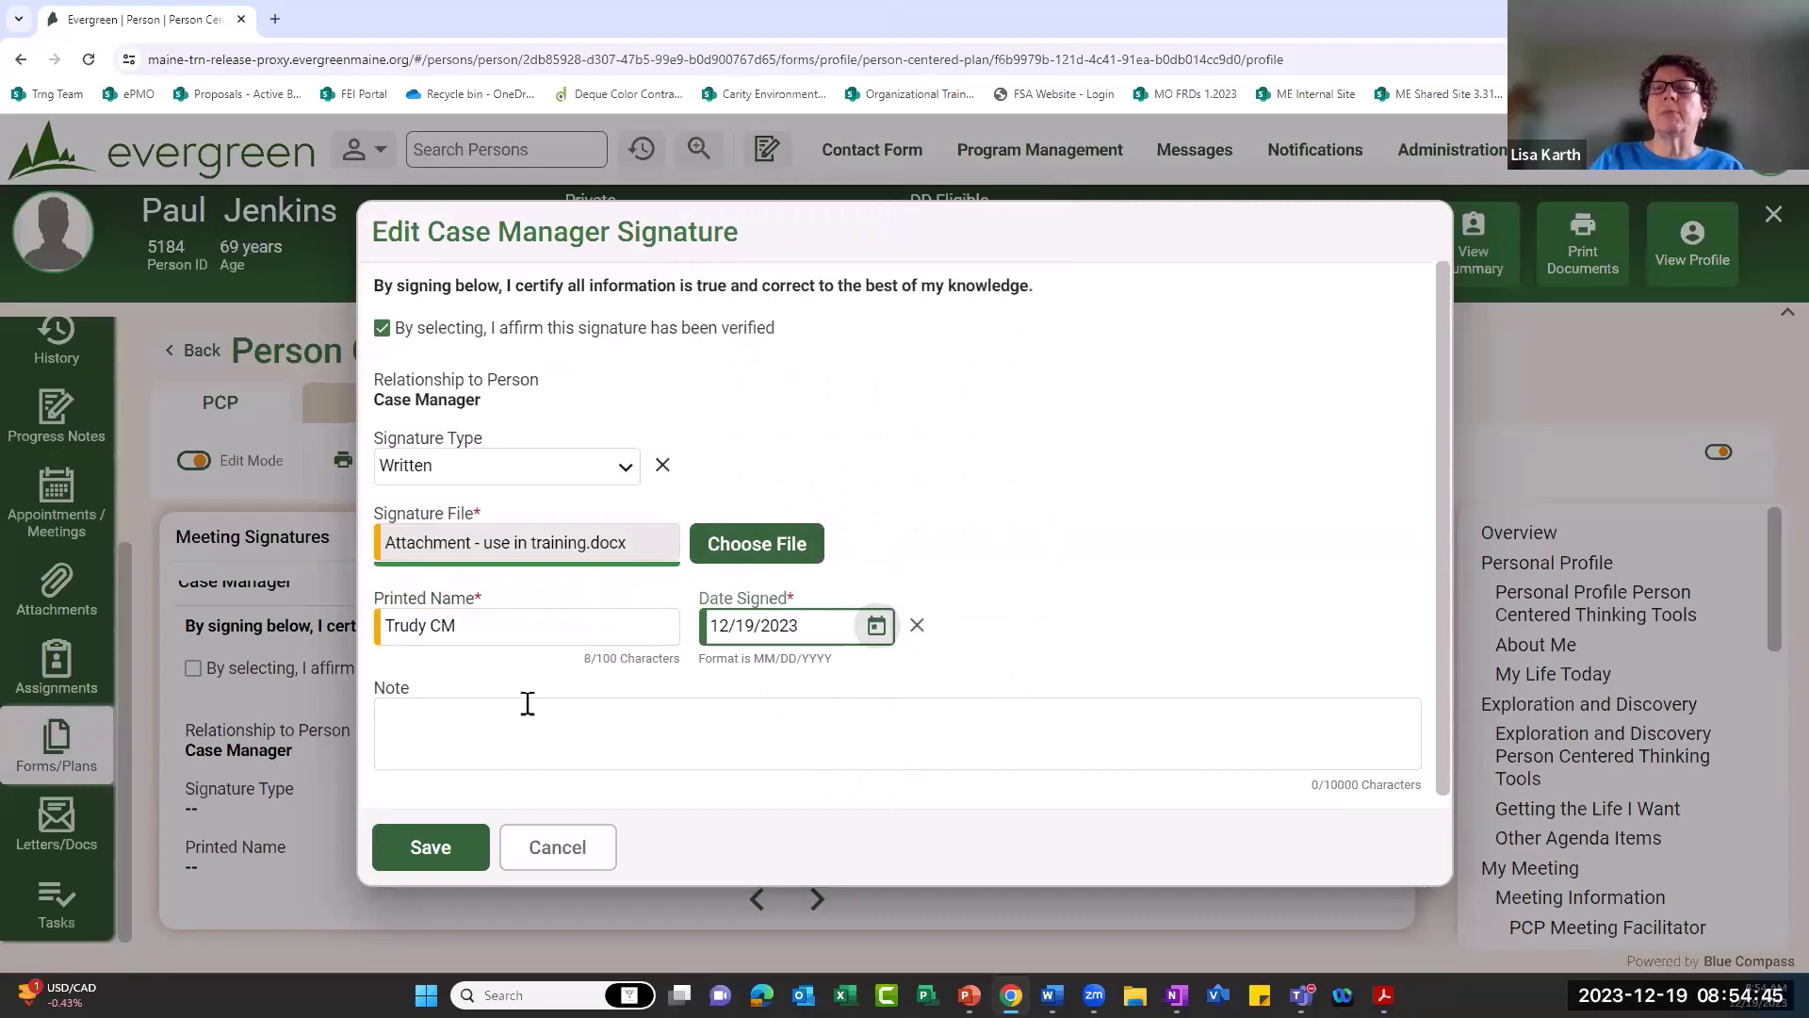
scroll(487, 716, down, 1)
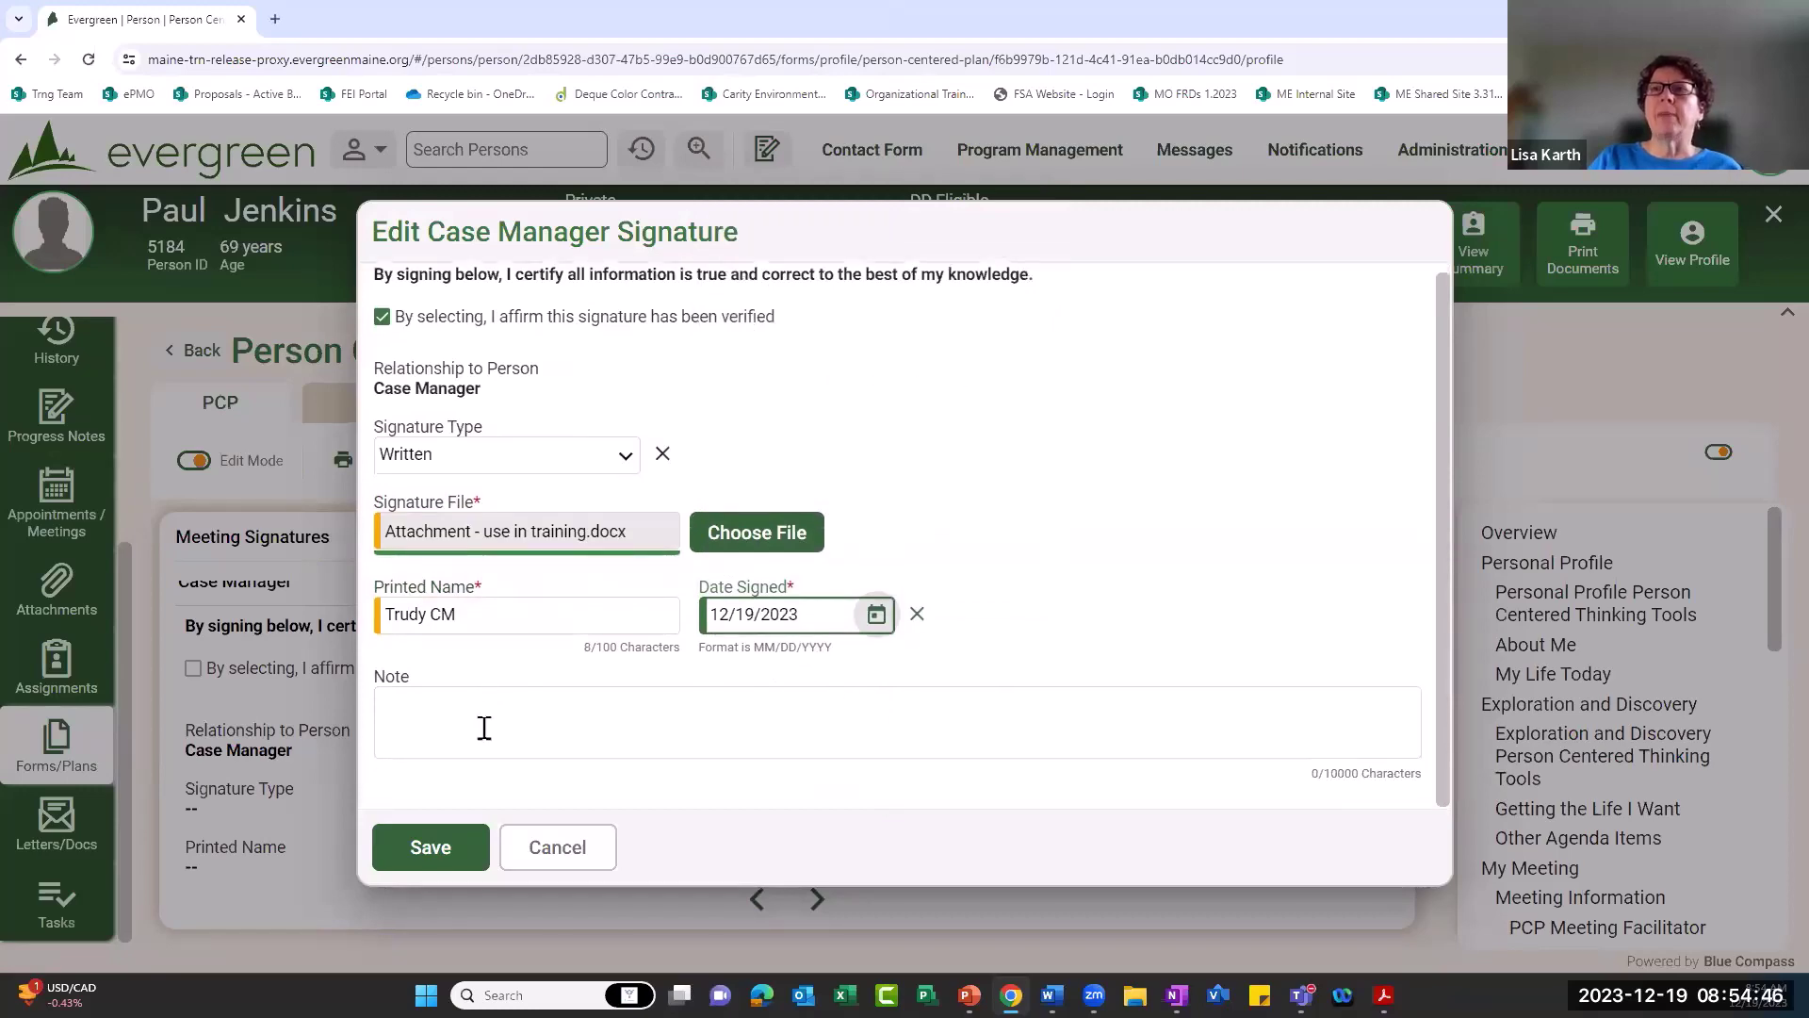
click(439, 852)
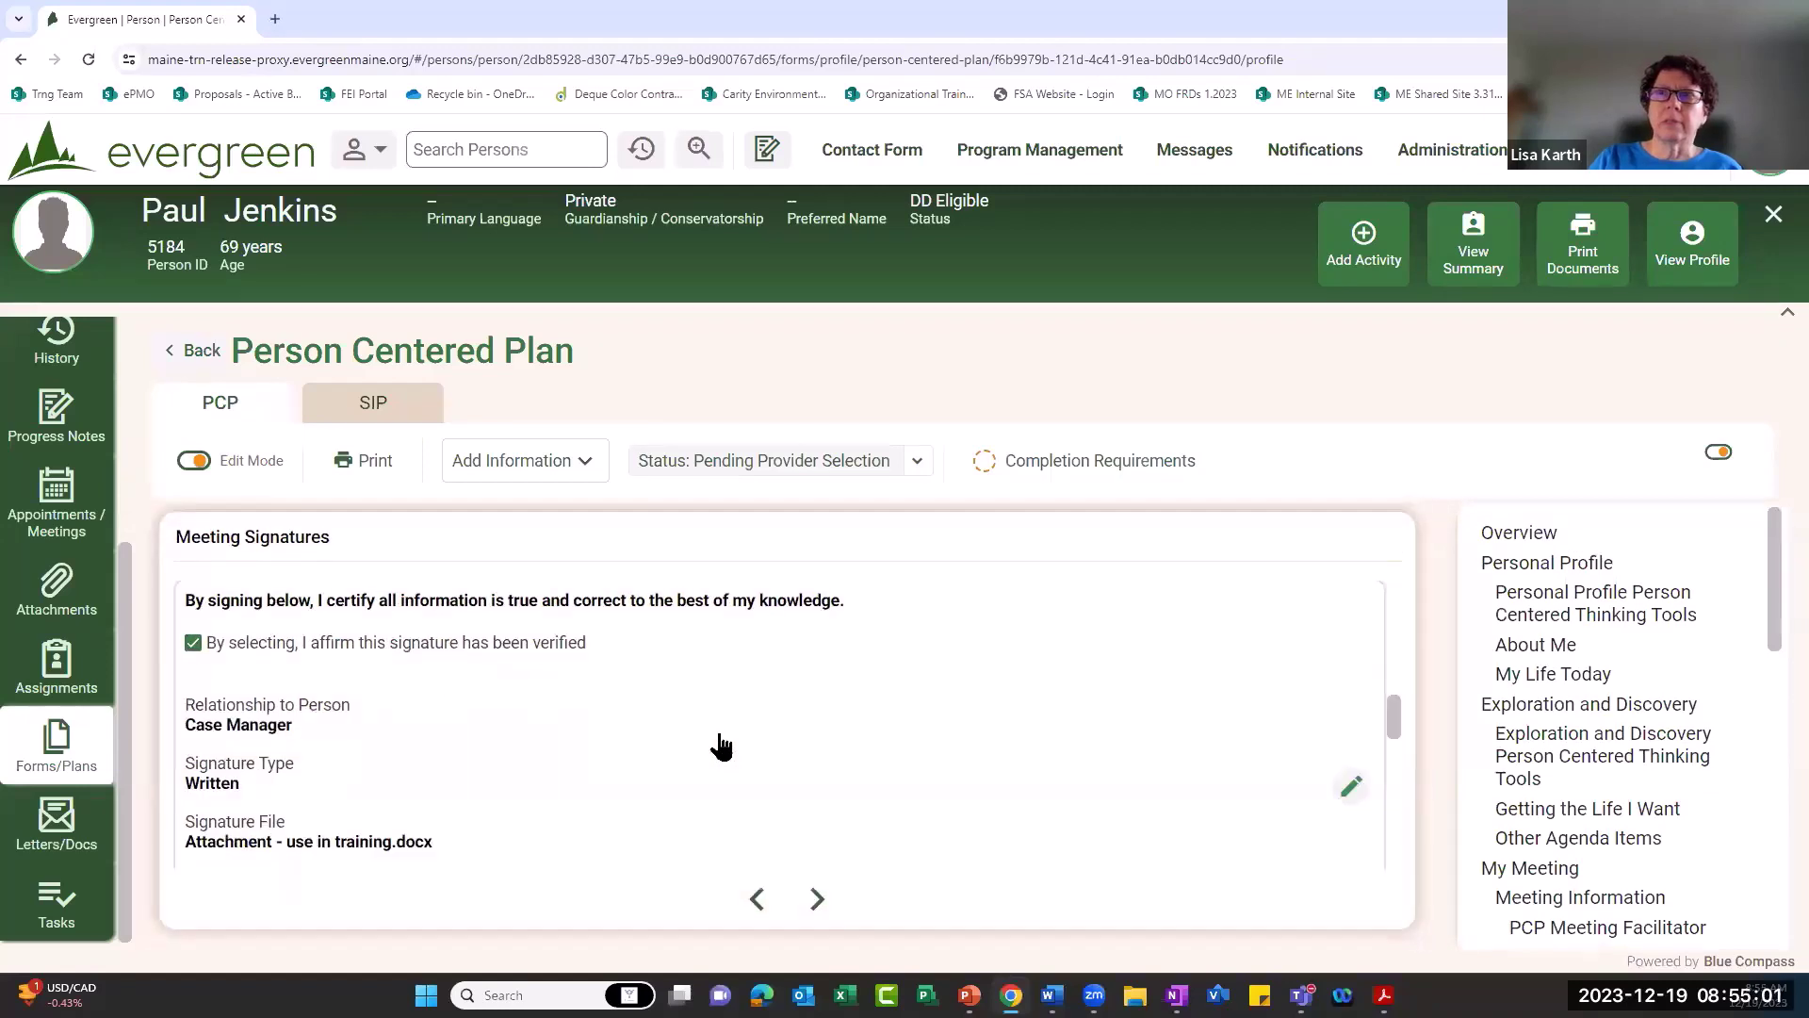
Review the saved Case Manager signature without changes, then move down to the Guardian entry
scroll(592, 732, down, 3)
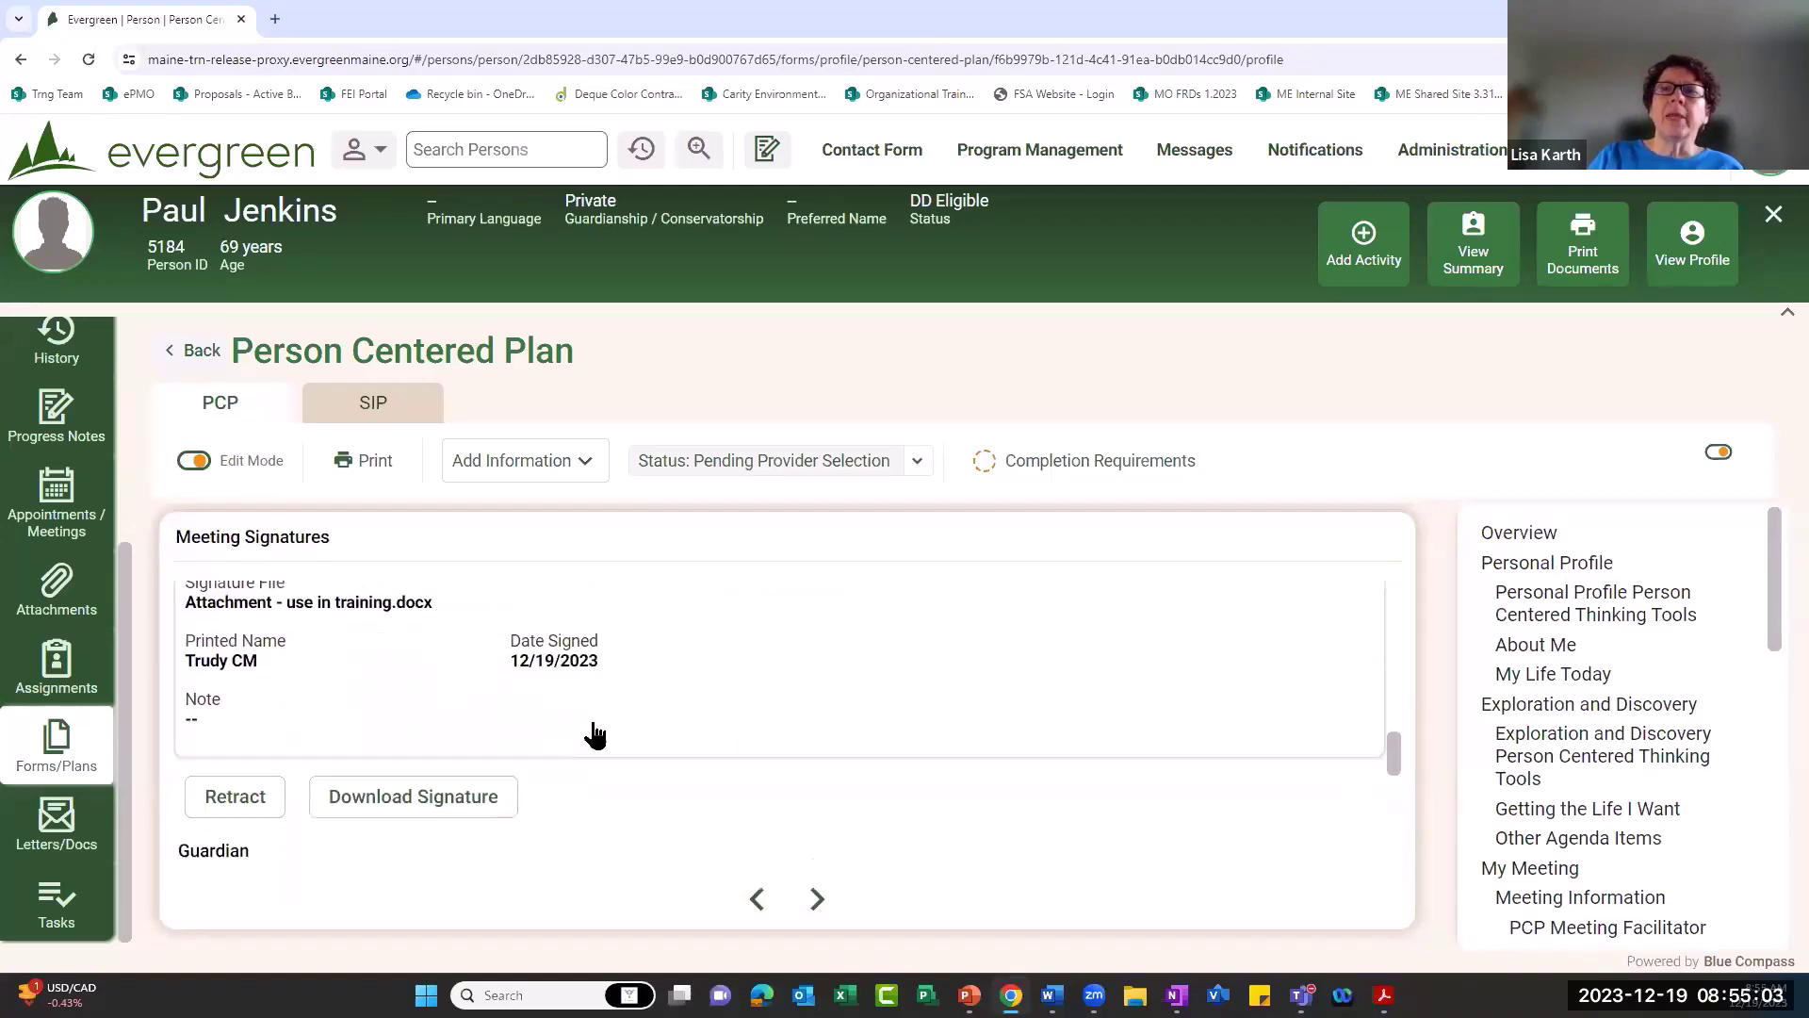
scroll(593, 734, down, 5)
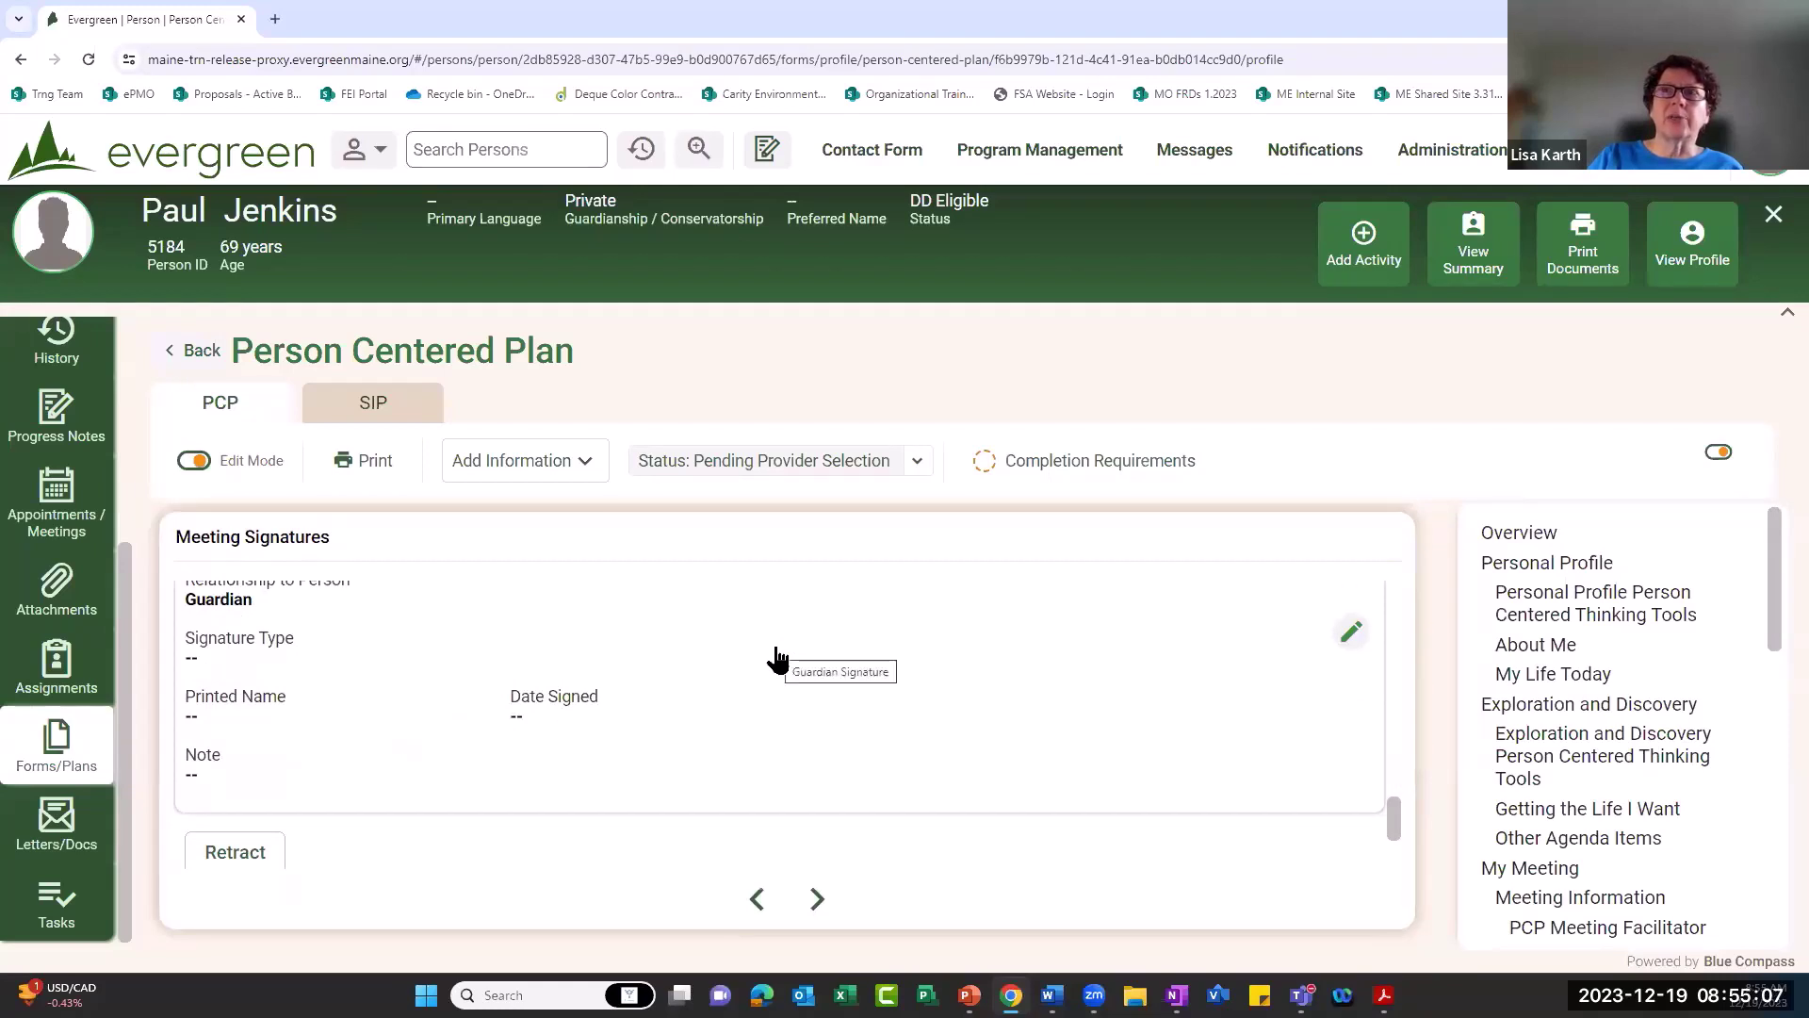
scroll(606, 747, up, 3)
scroll(606, 747, up, 3)
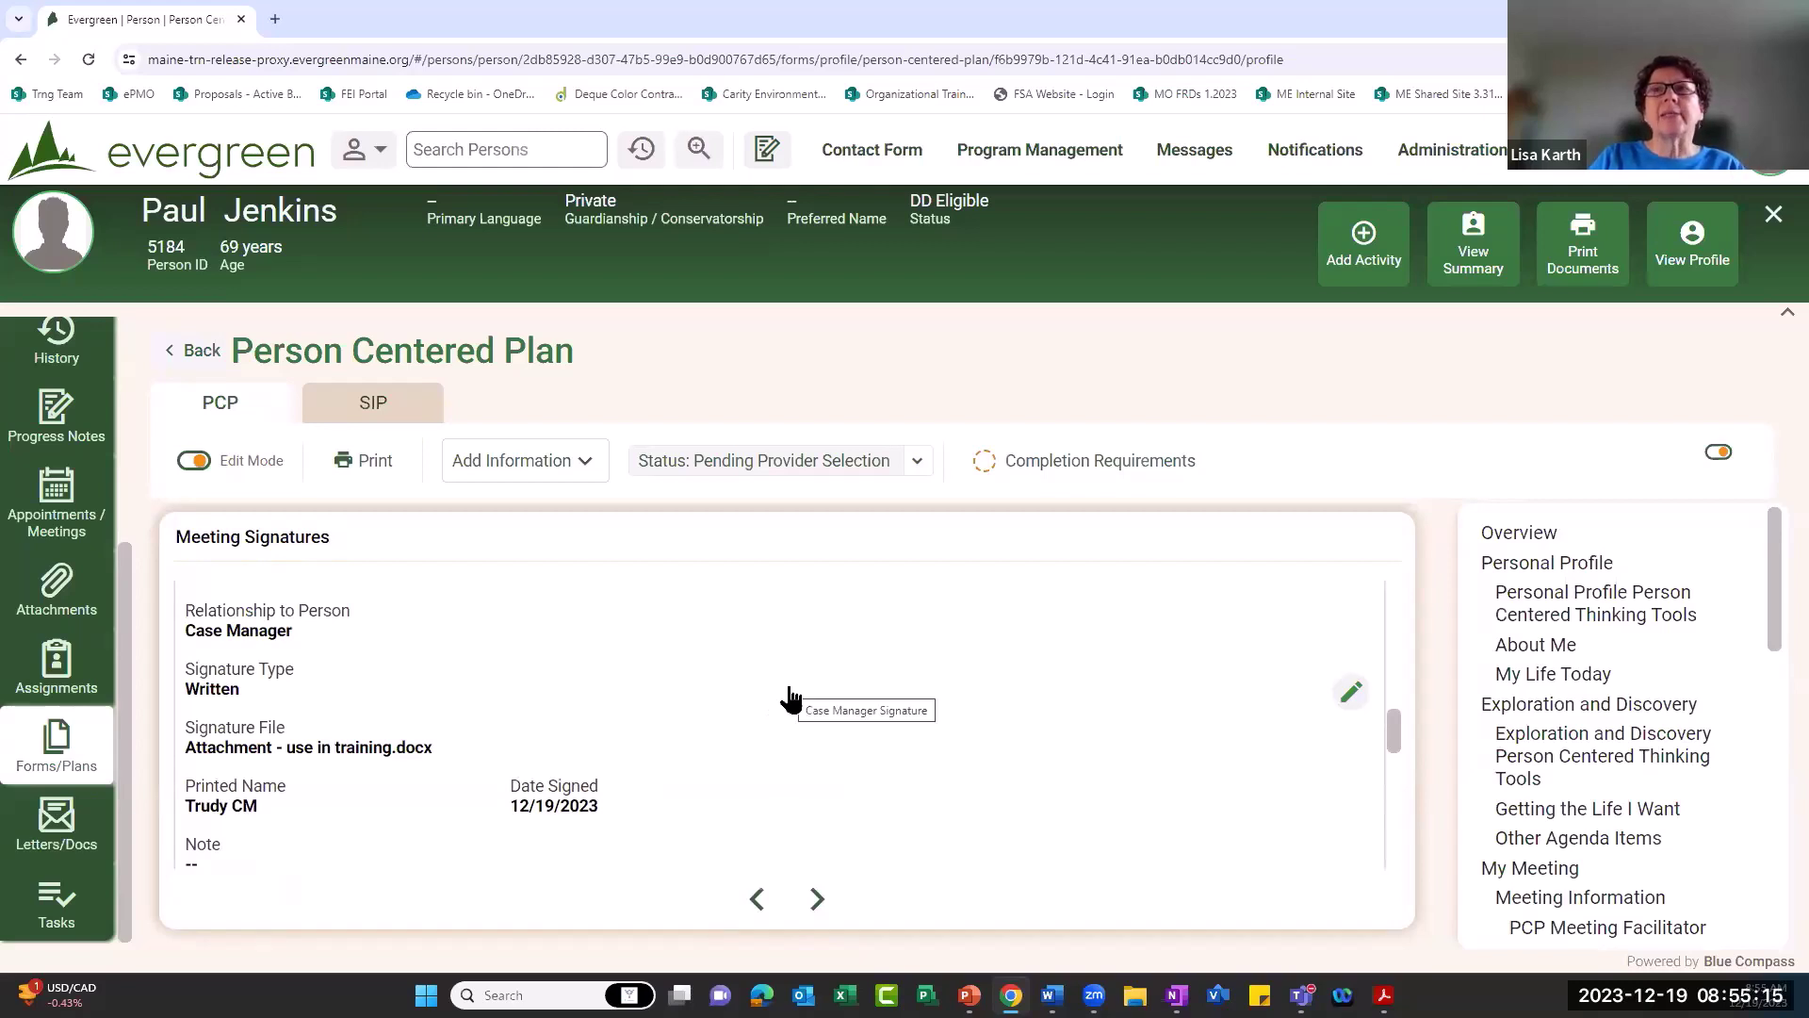
click(710, 717)
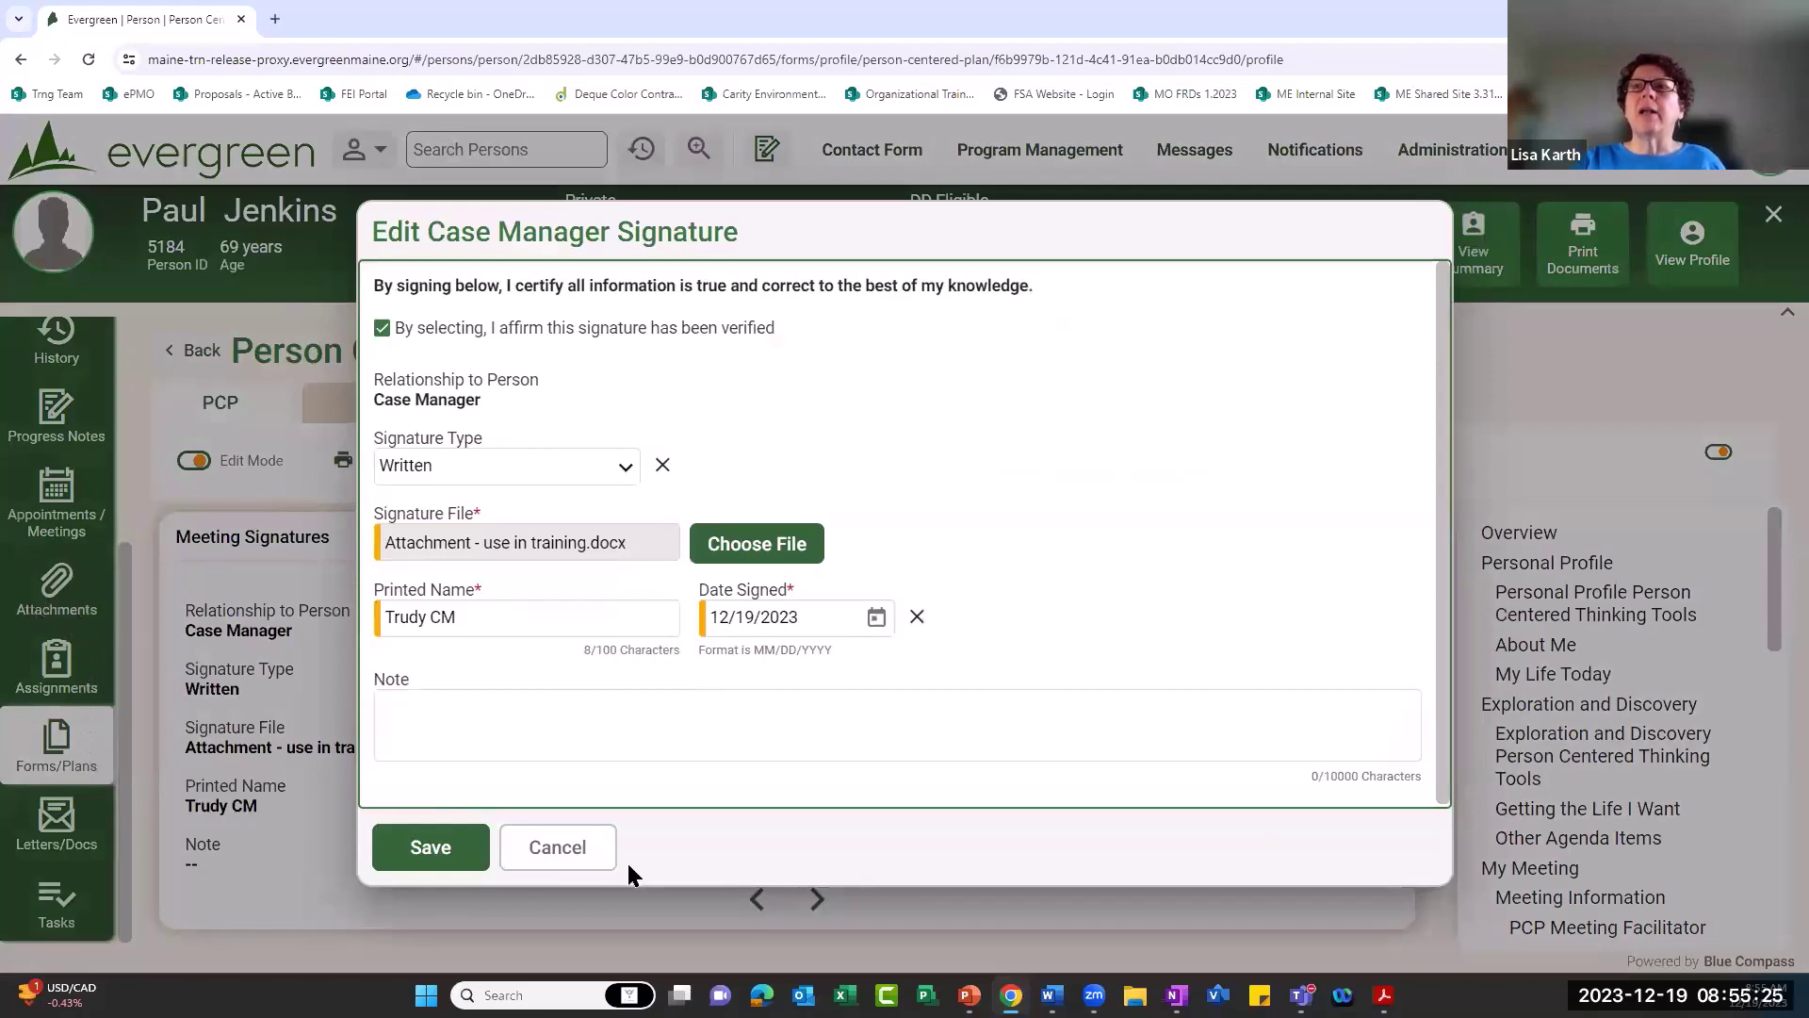
click(558, 847)
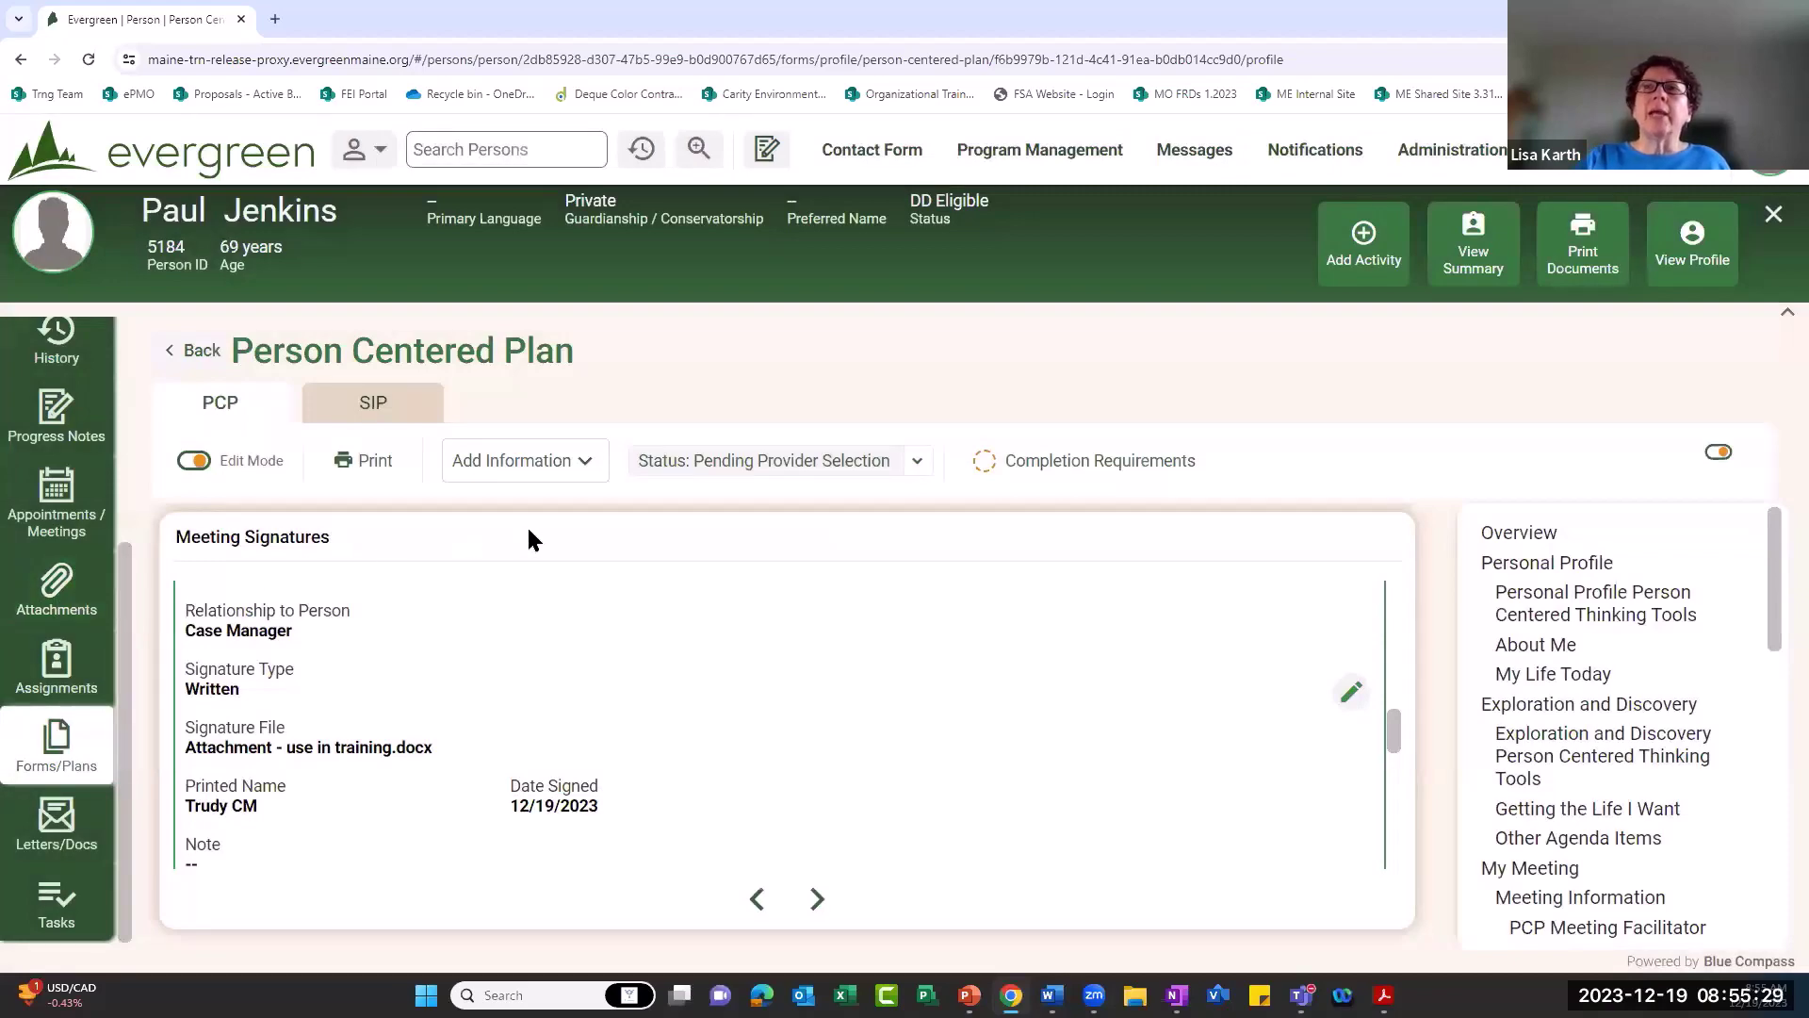
click(721, 713)
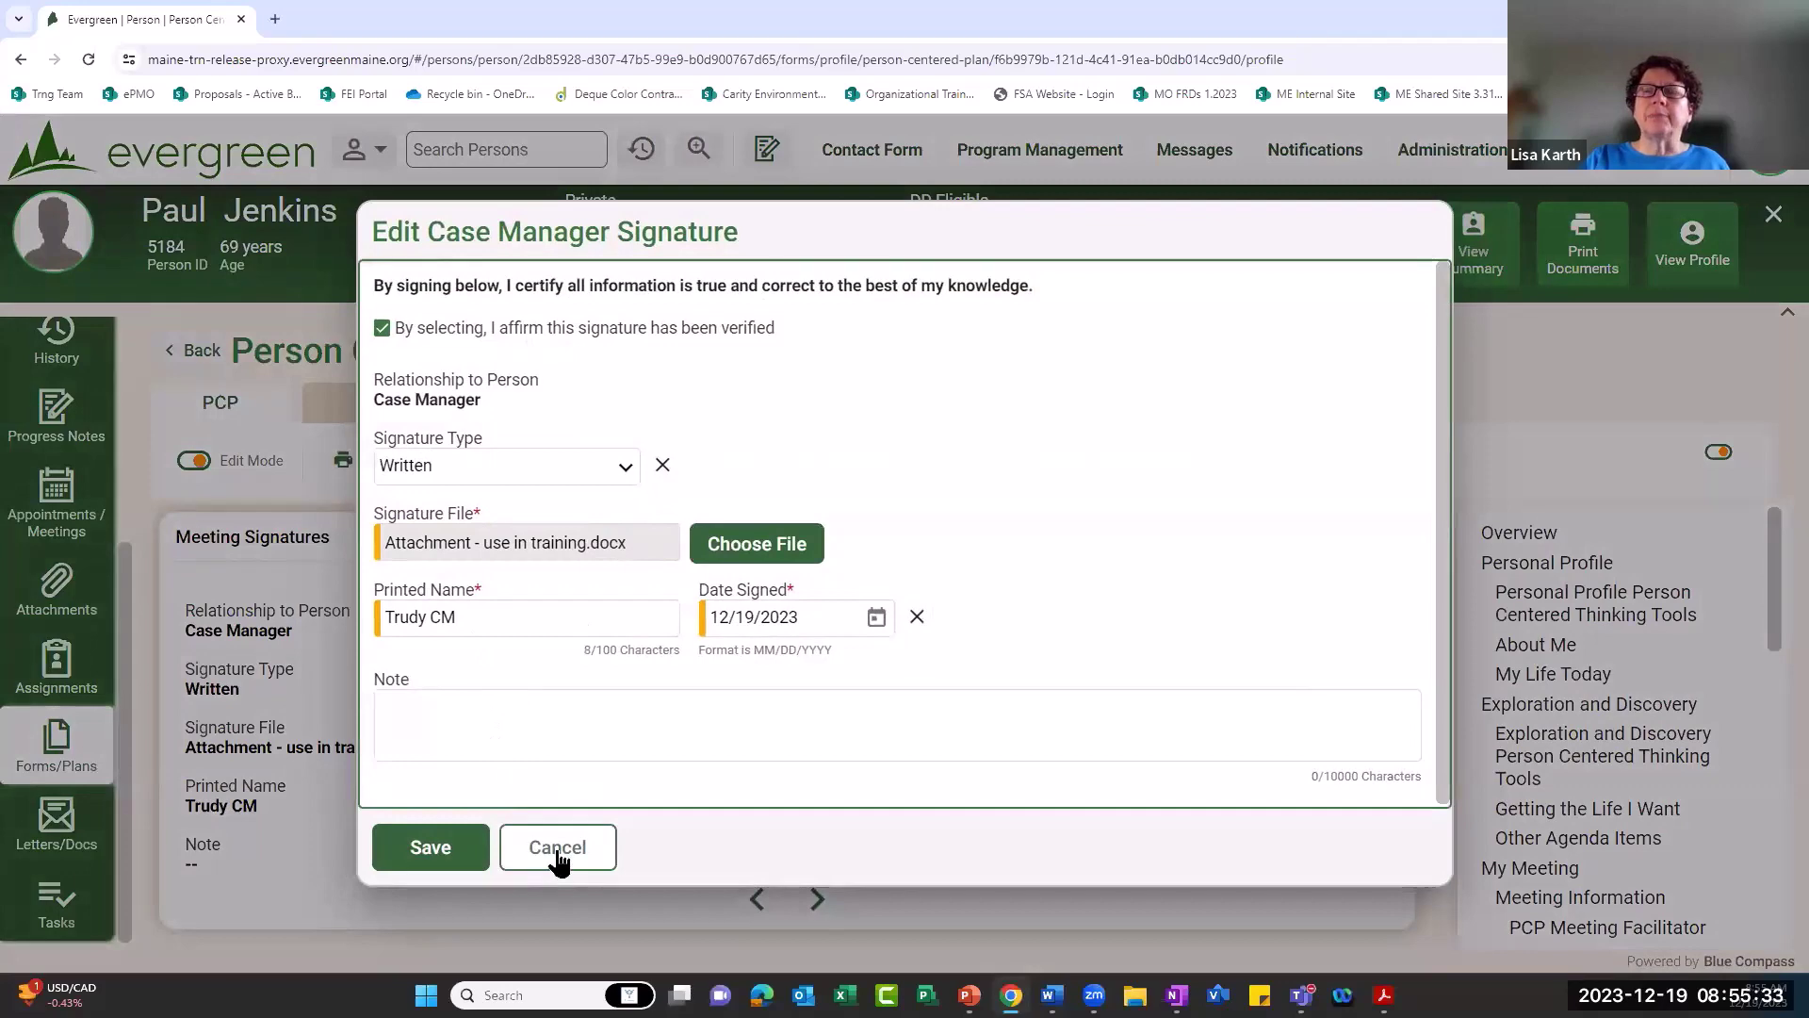
click(558, 848)
scroll(552, 823, down, 3)
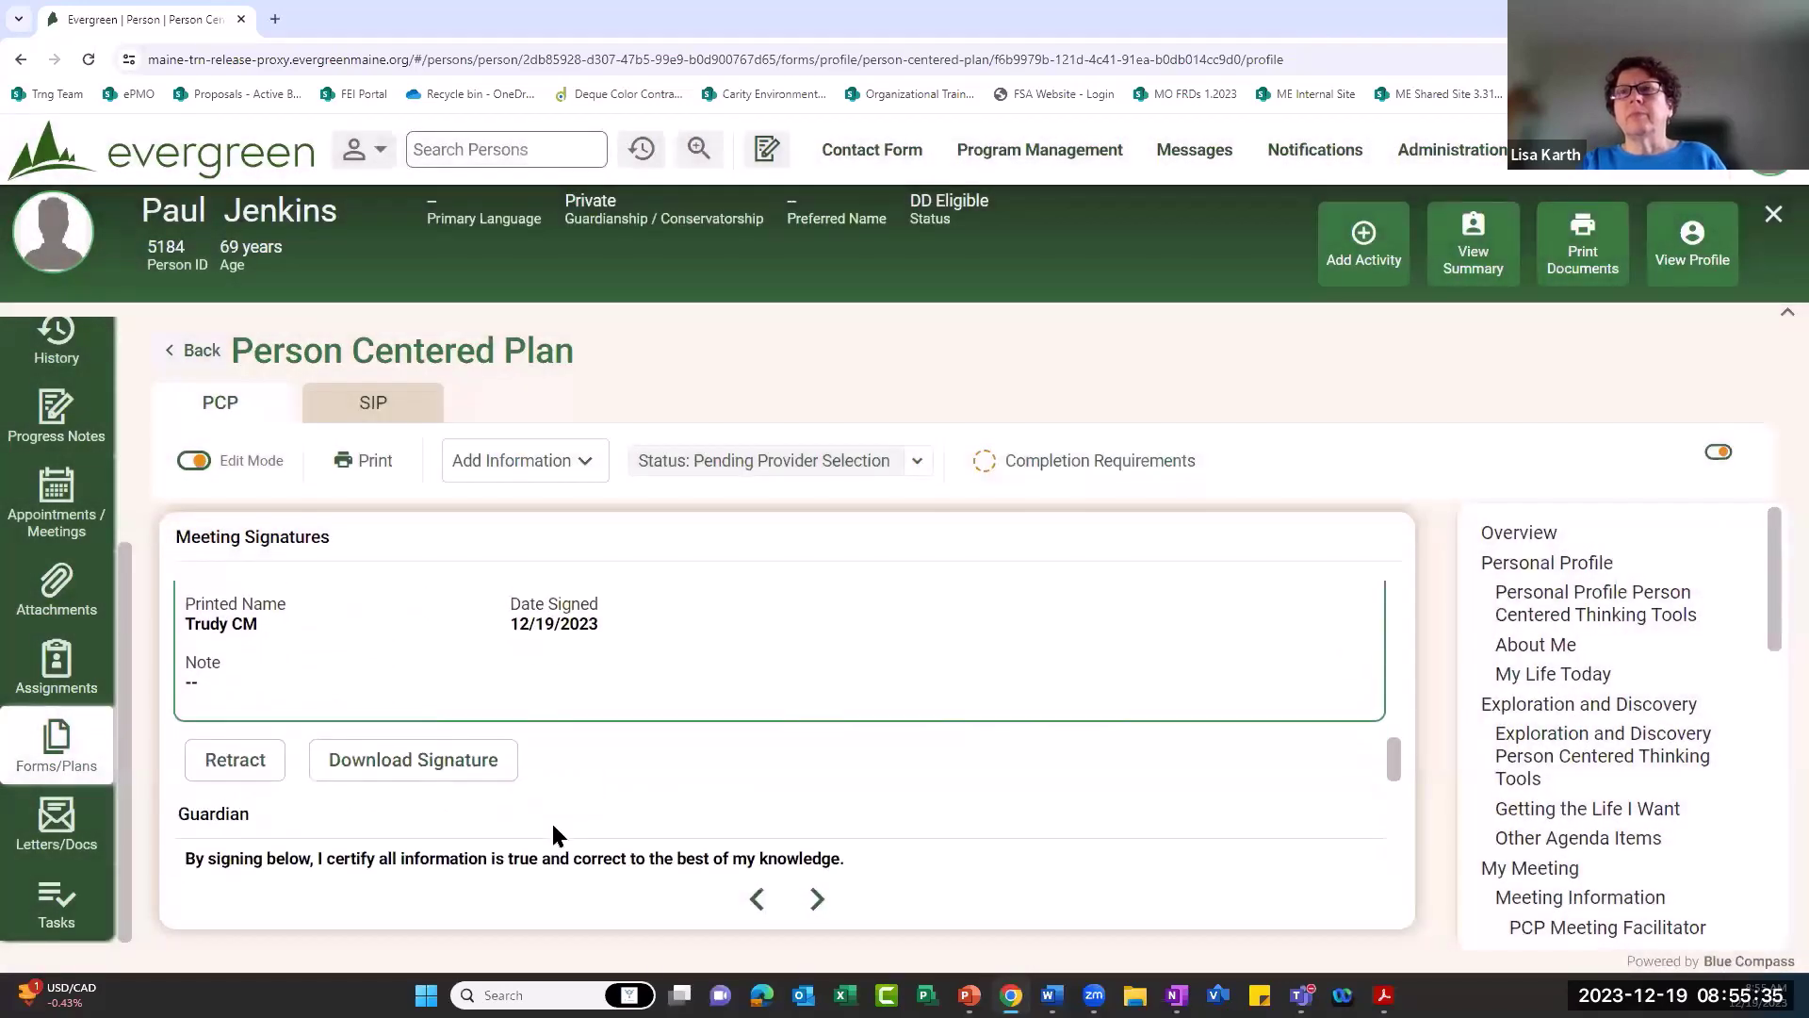
scroll(746, 839, down, 3)
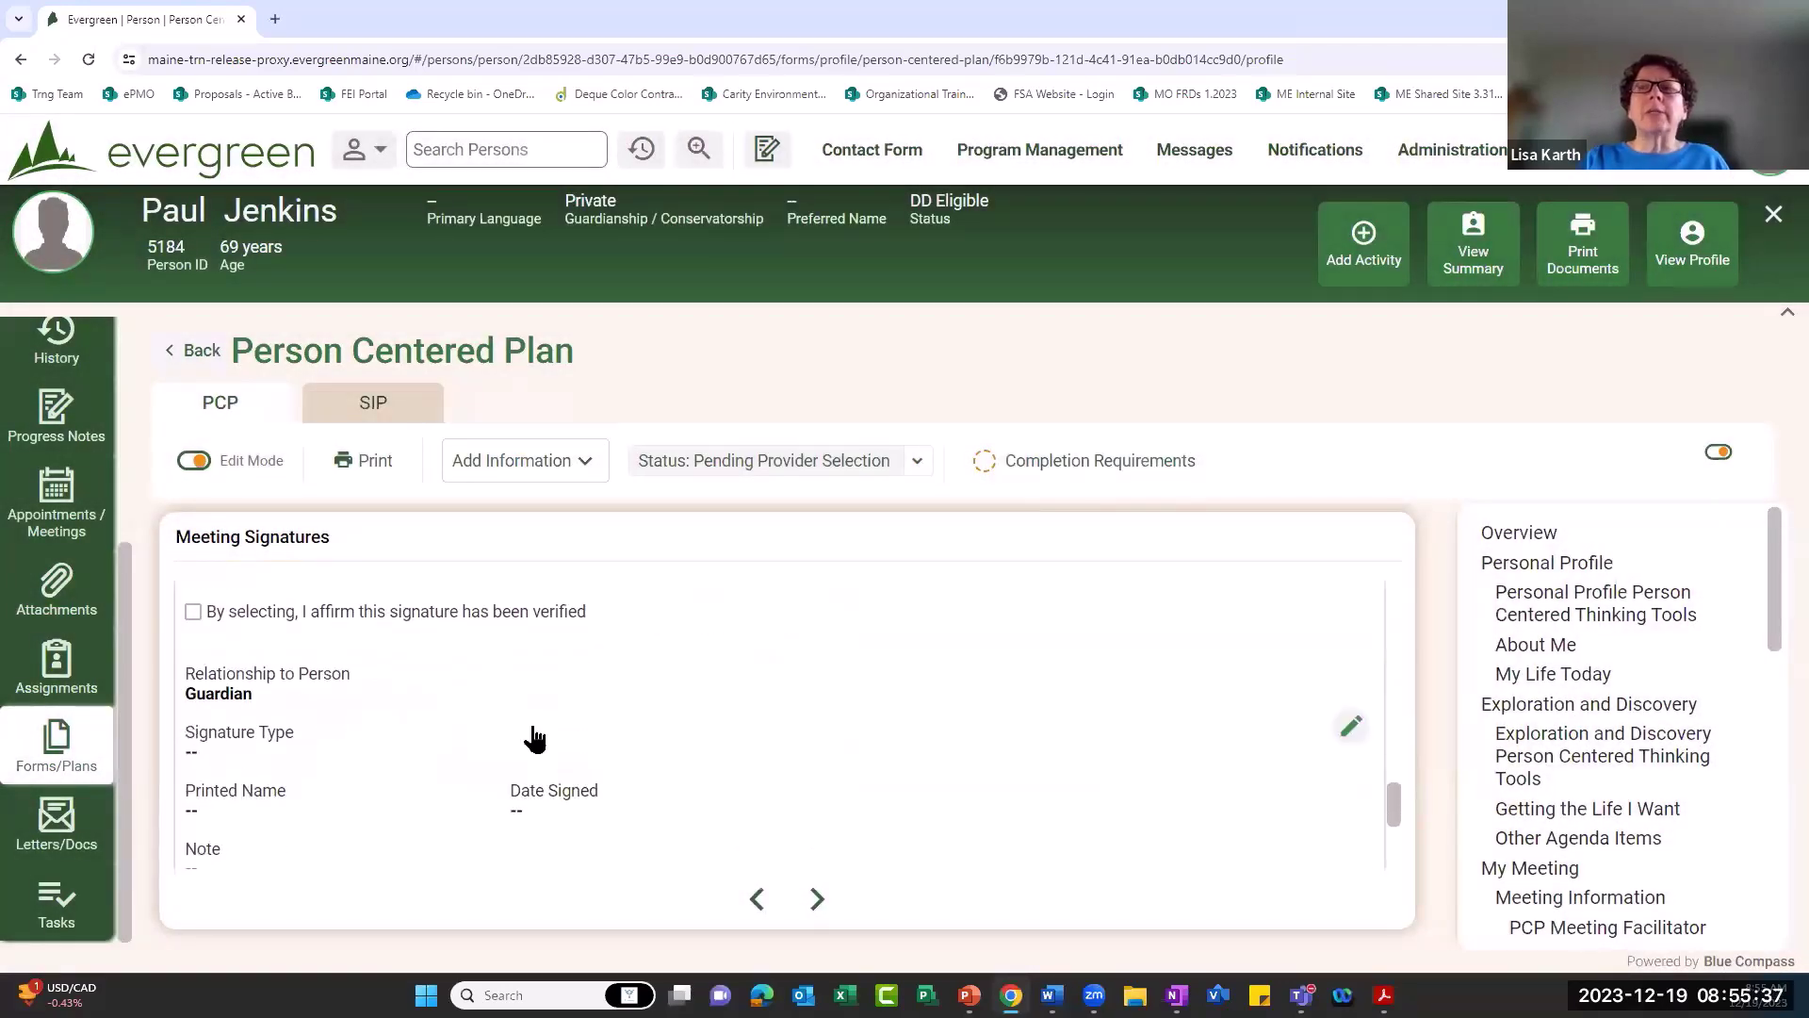
Open the Guardian signature, set type E-Signature, mark it verified and draw the signature
click(337, 718)
click(562, 504)
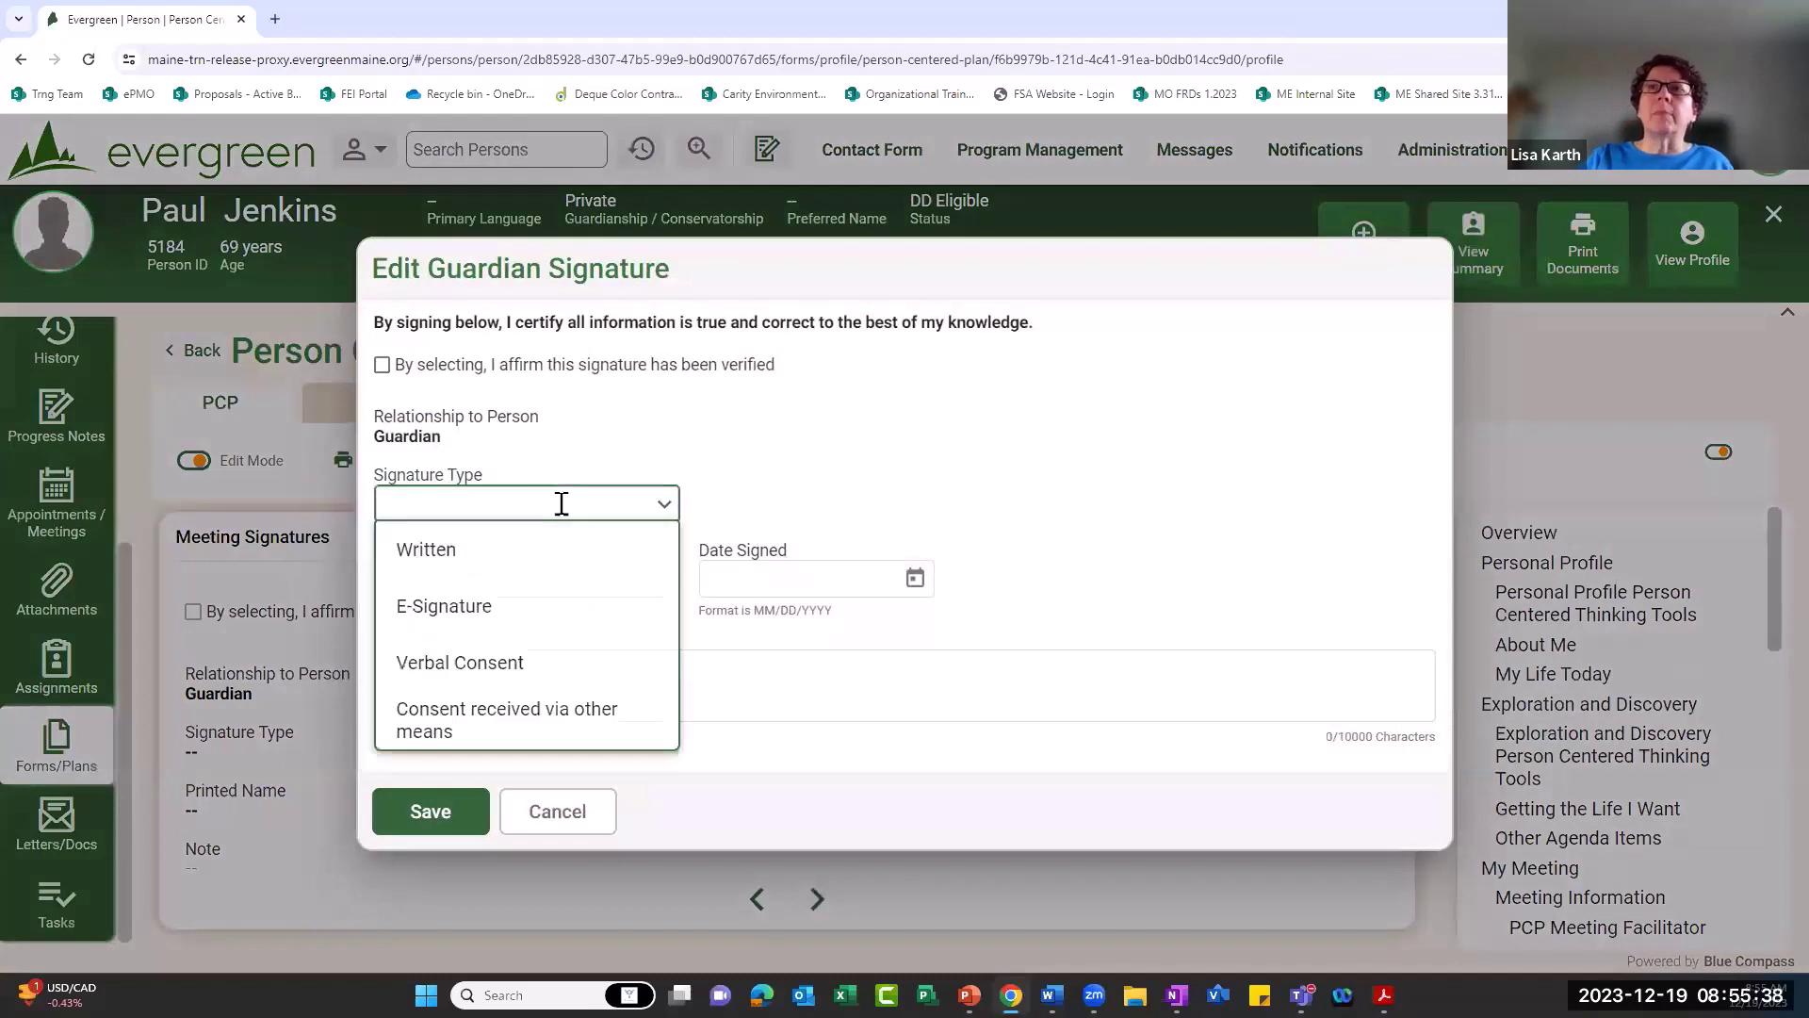
click(506, 607)
click(454, 331)
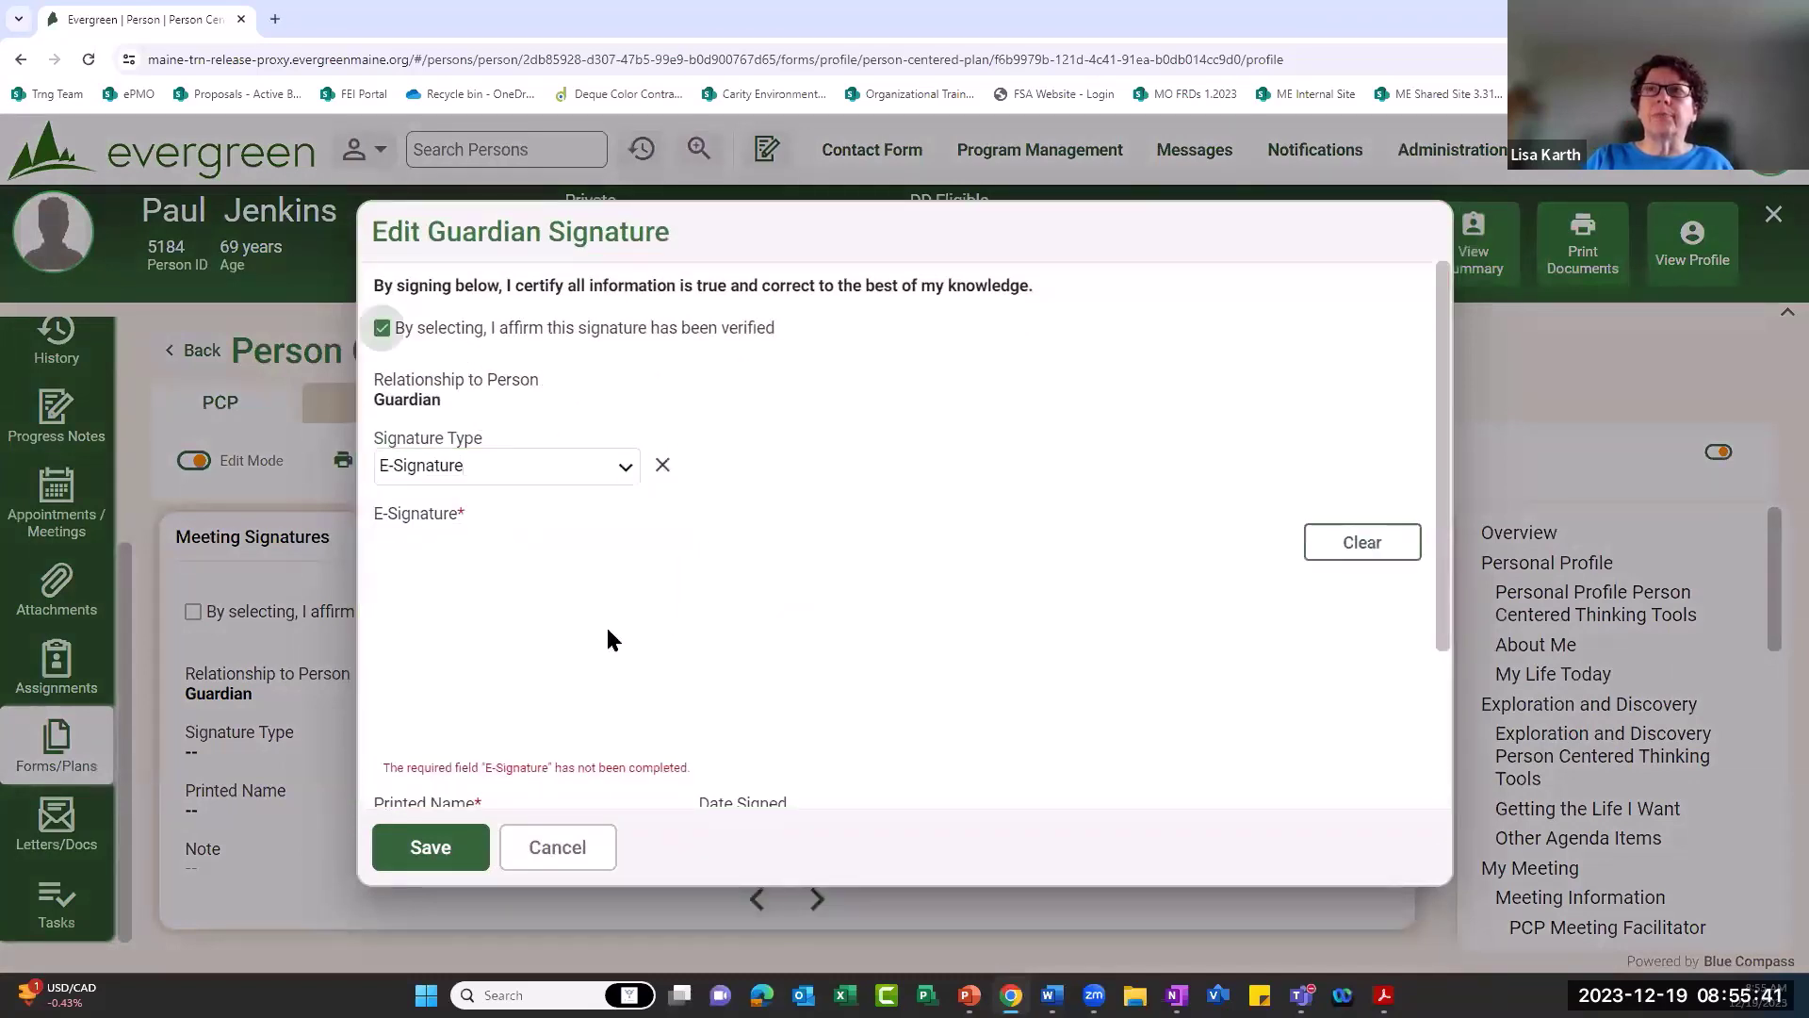
drag(870, 624, 1019, 650)
scroll(613, 716, down, 2)
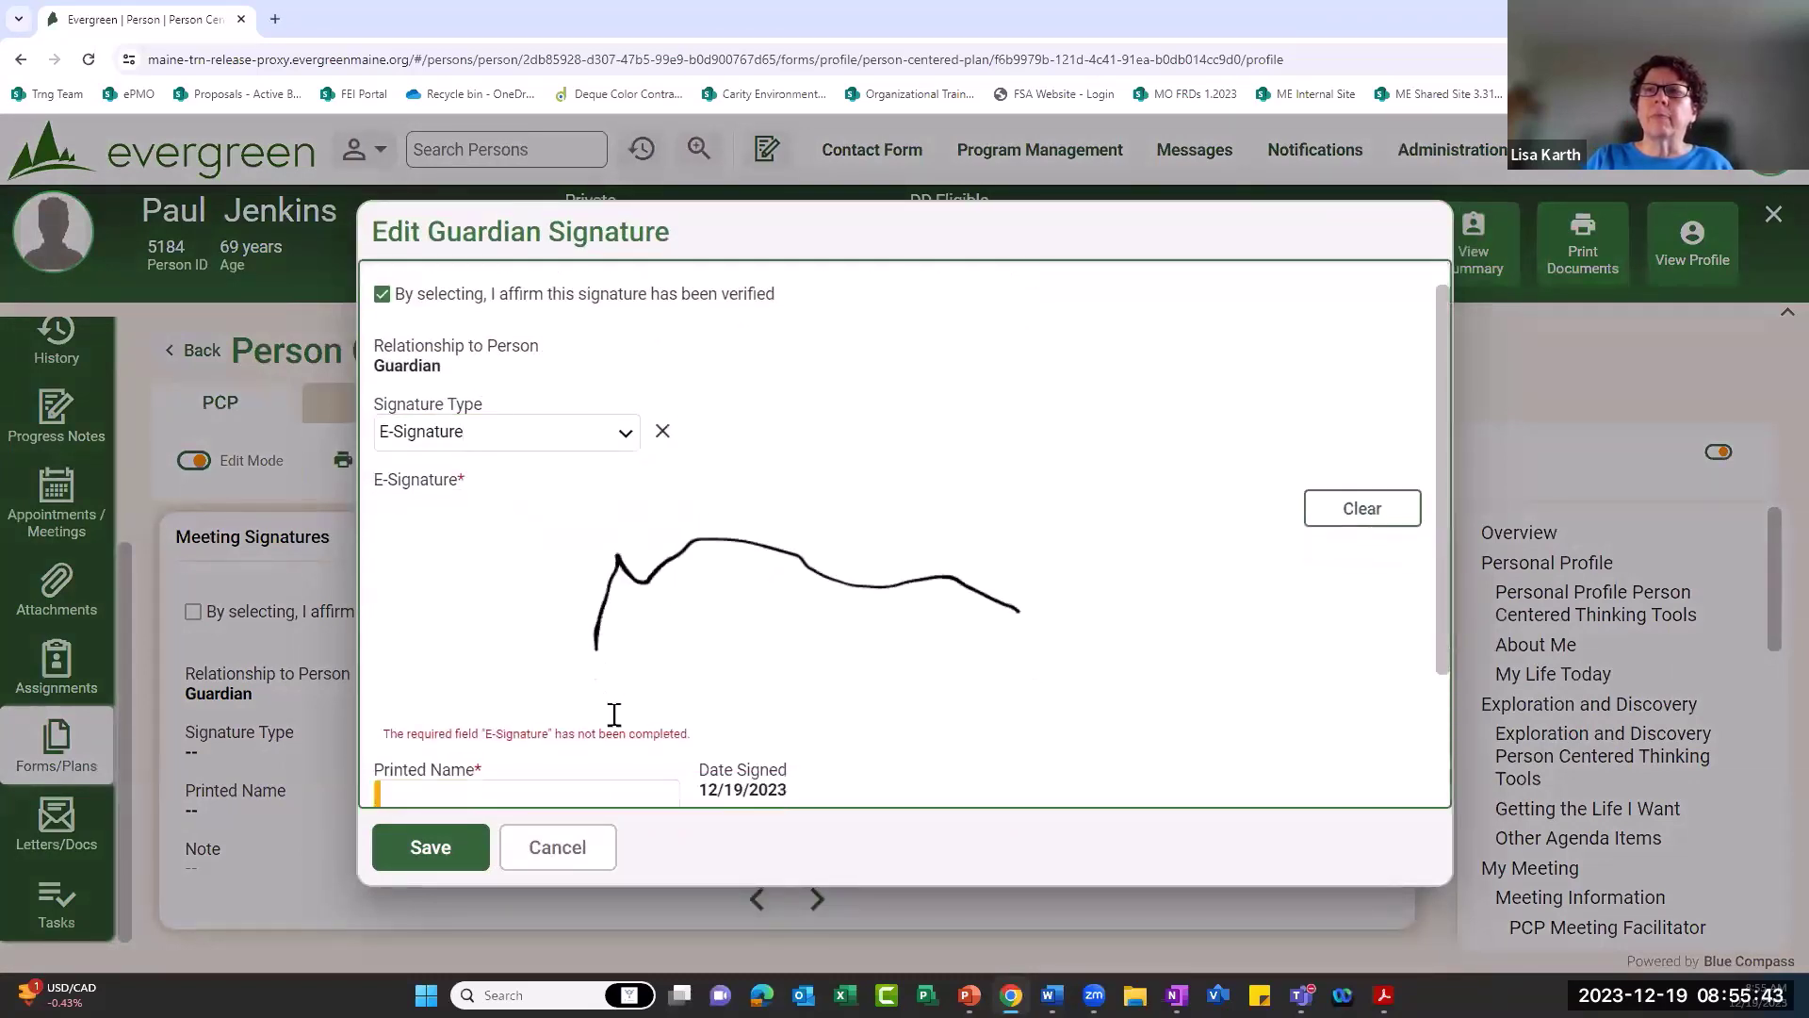
Enter the guardian's printed name, save, and review it under Meeting Signatures
click(469, 642)
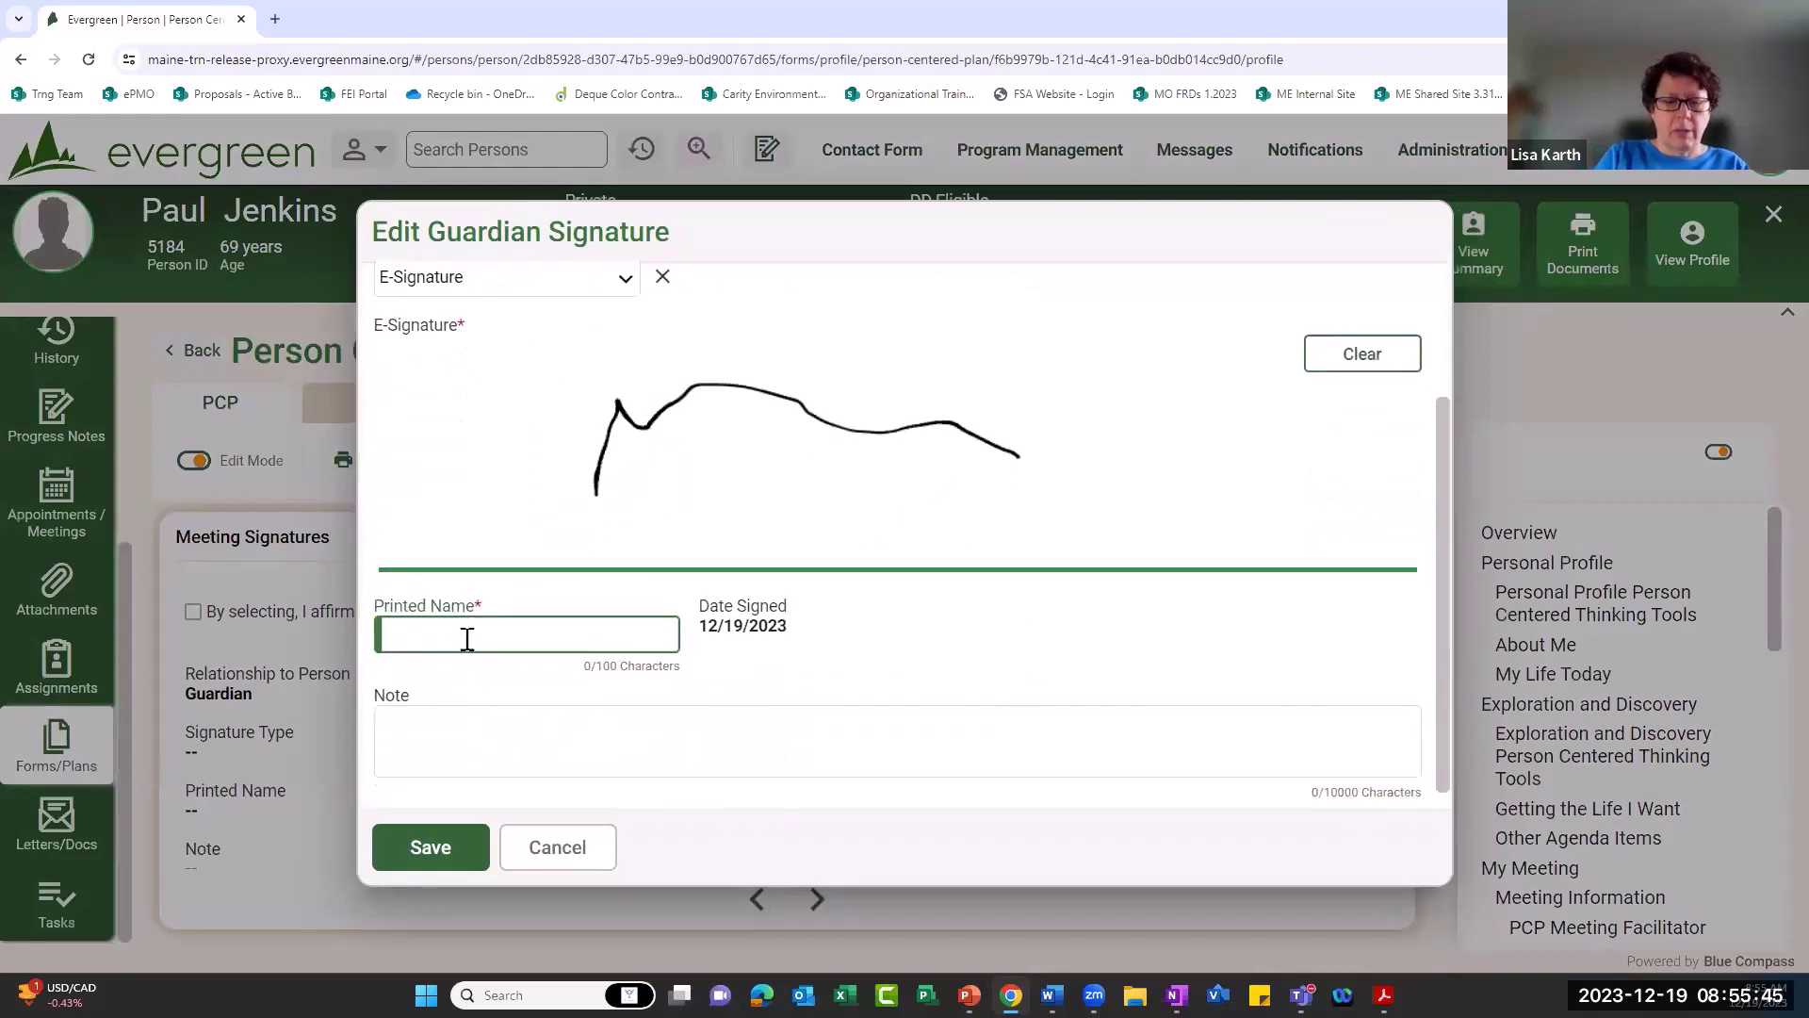
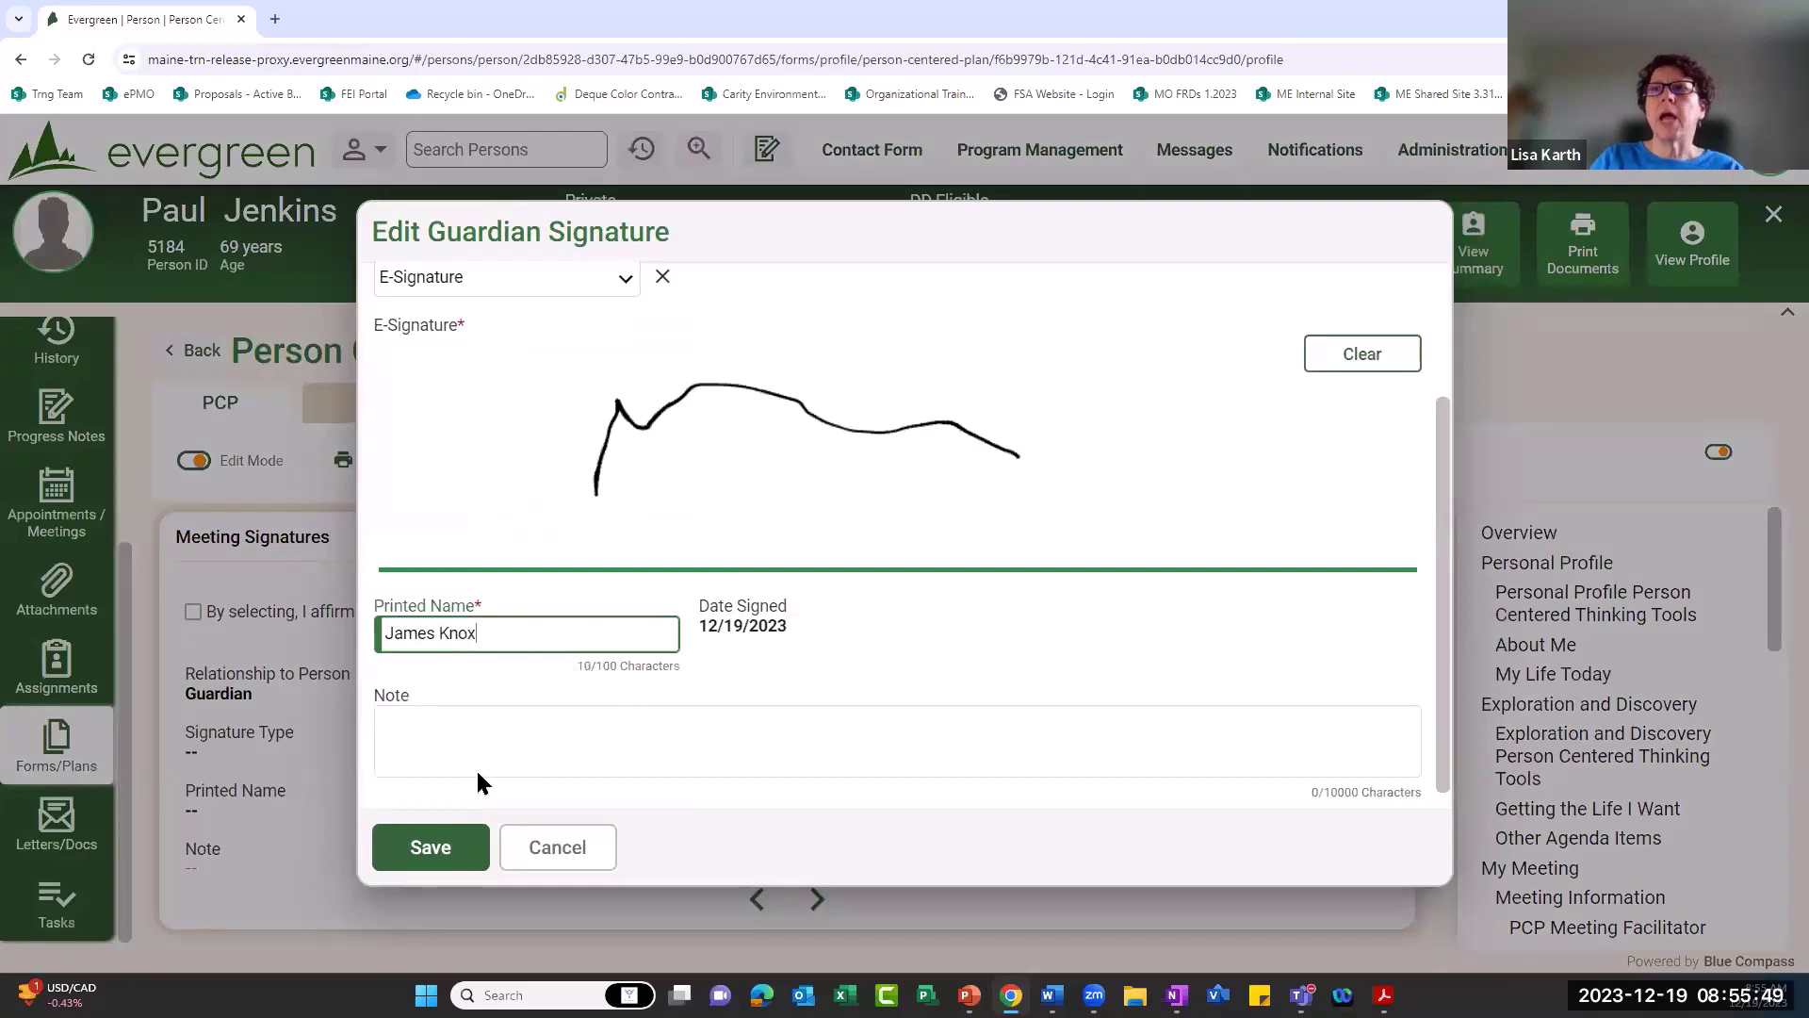
scroll(477, 767, down, 1)
click(454, 844)
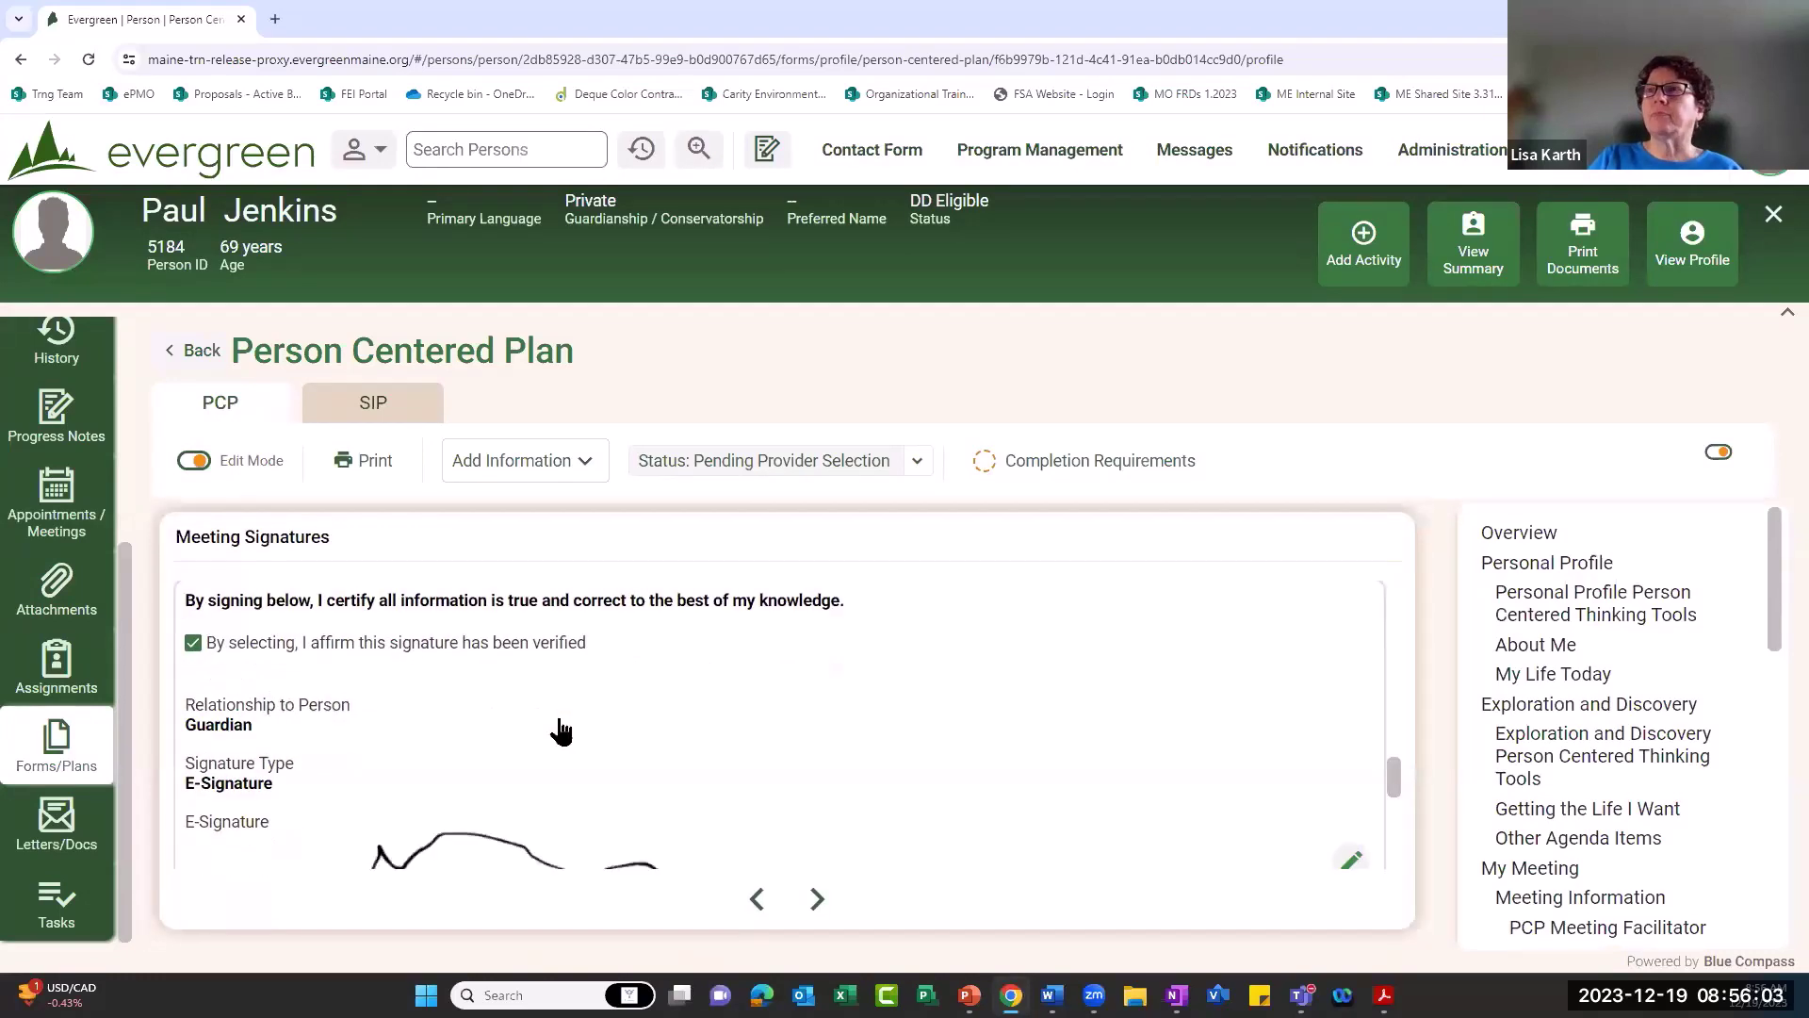
scroll(1127, 743, down, 2)
scroll(1138, 747, down, 4)
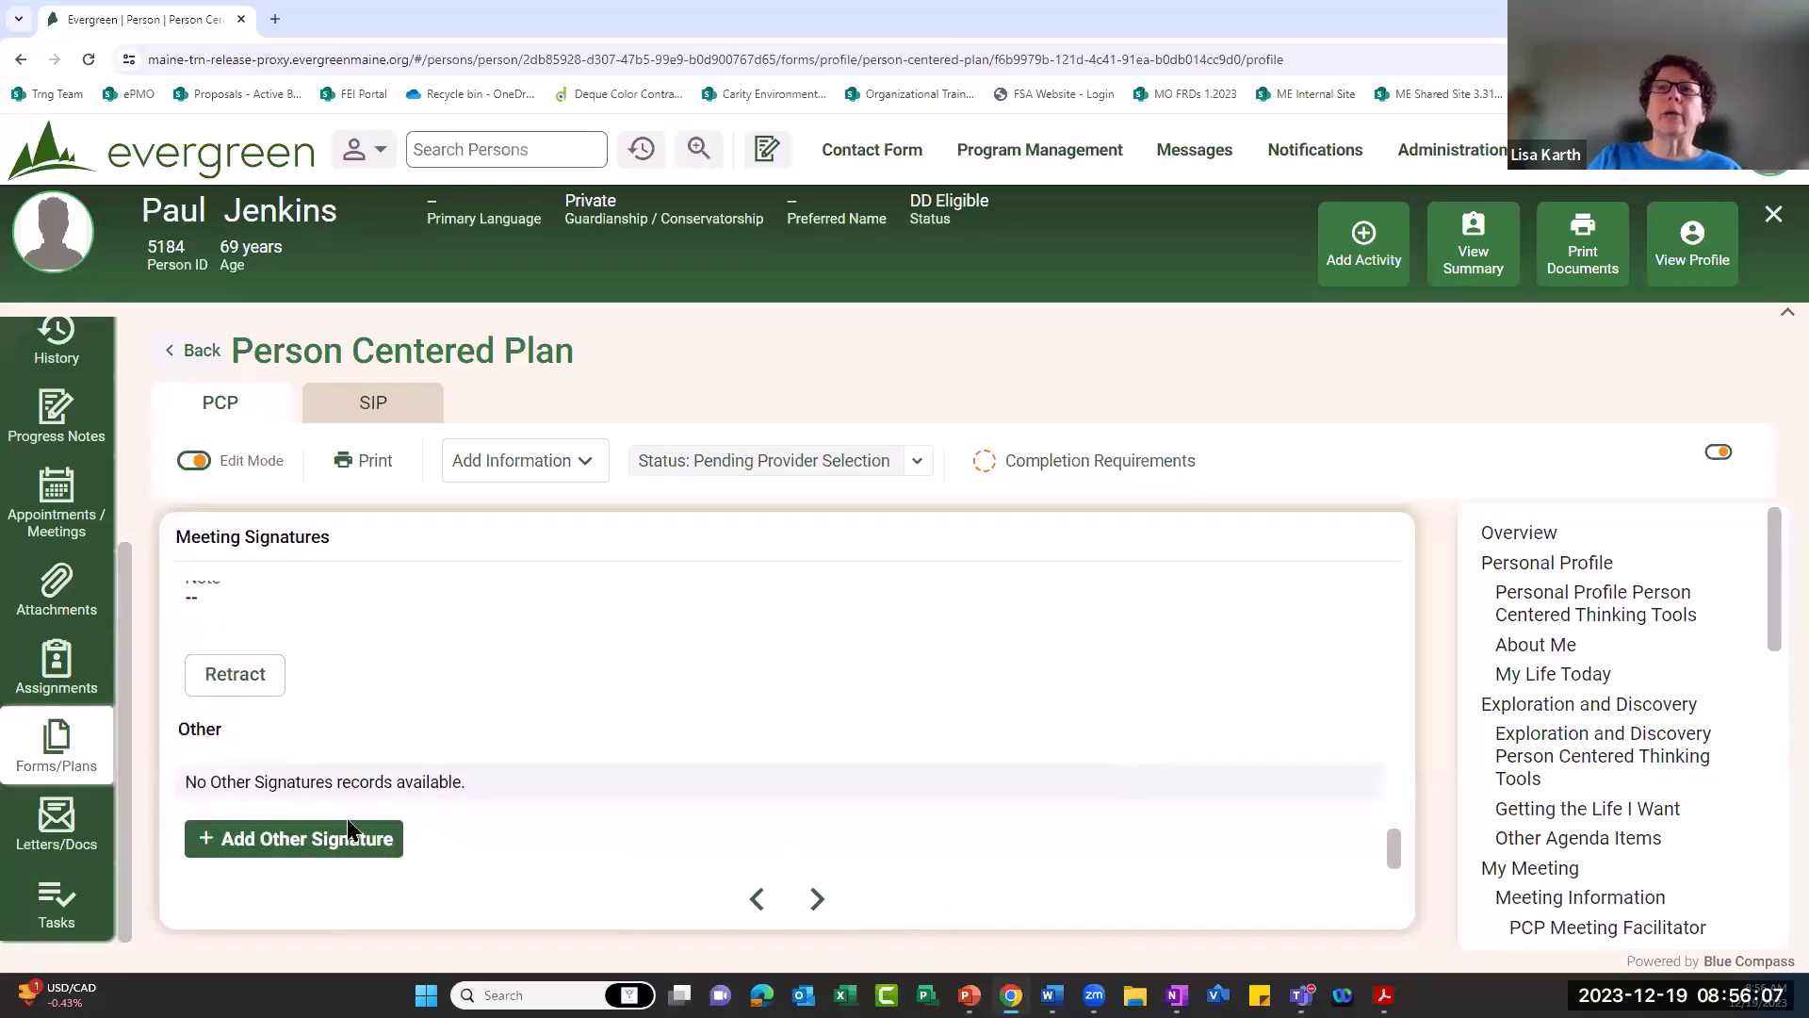
In the SIP Person Survey, answer Yes to choosing providers and agreeing with the SIPs
click(816, 898)
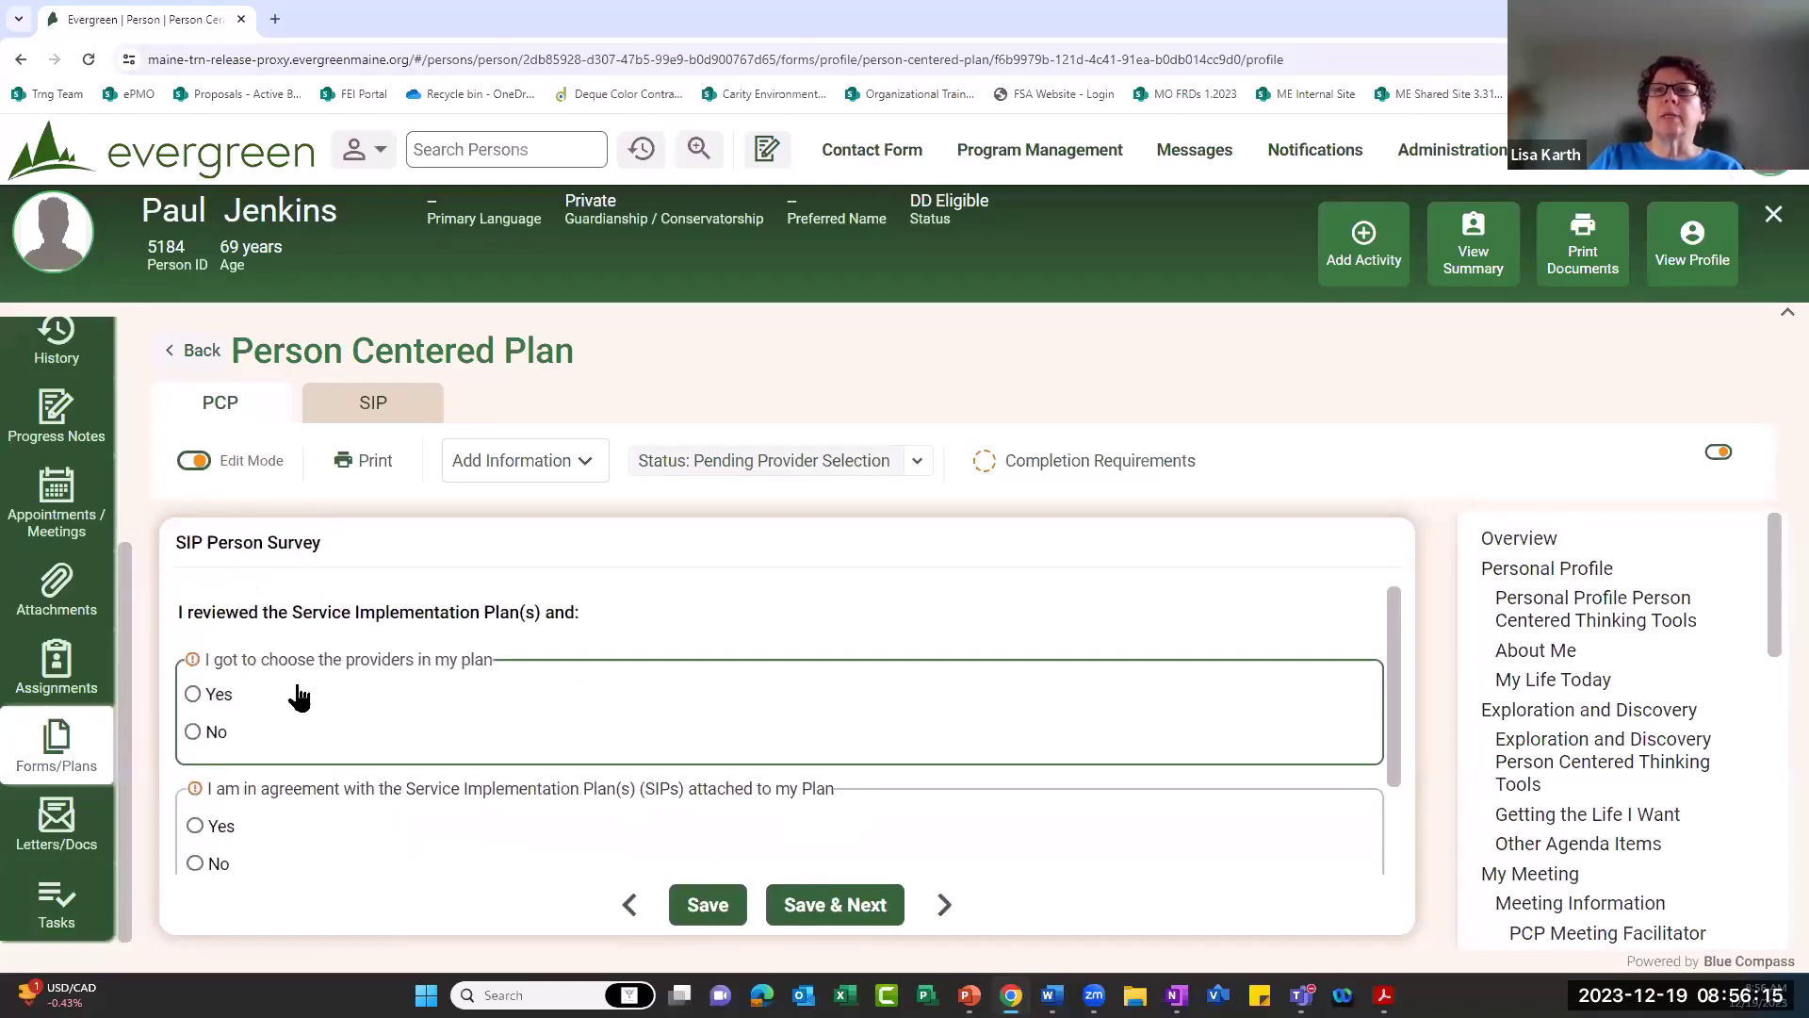
scroll(273, 697, down, 1)
scroll(298, 692, up, 1)
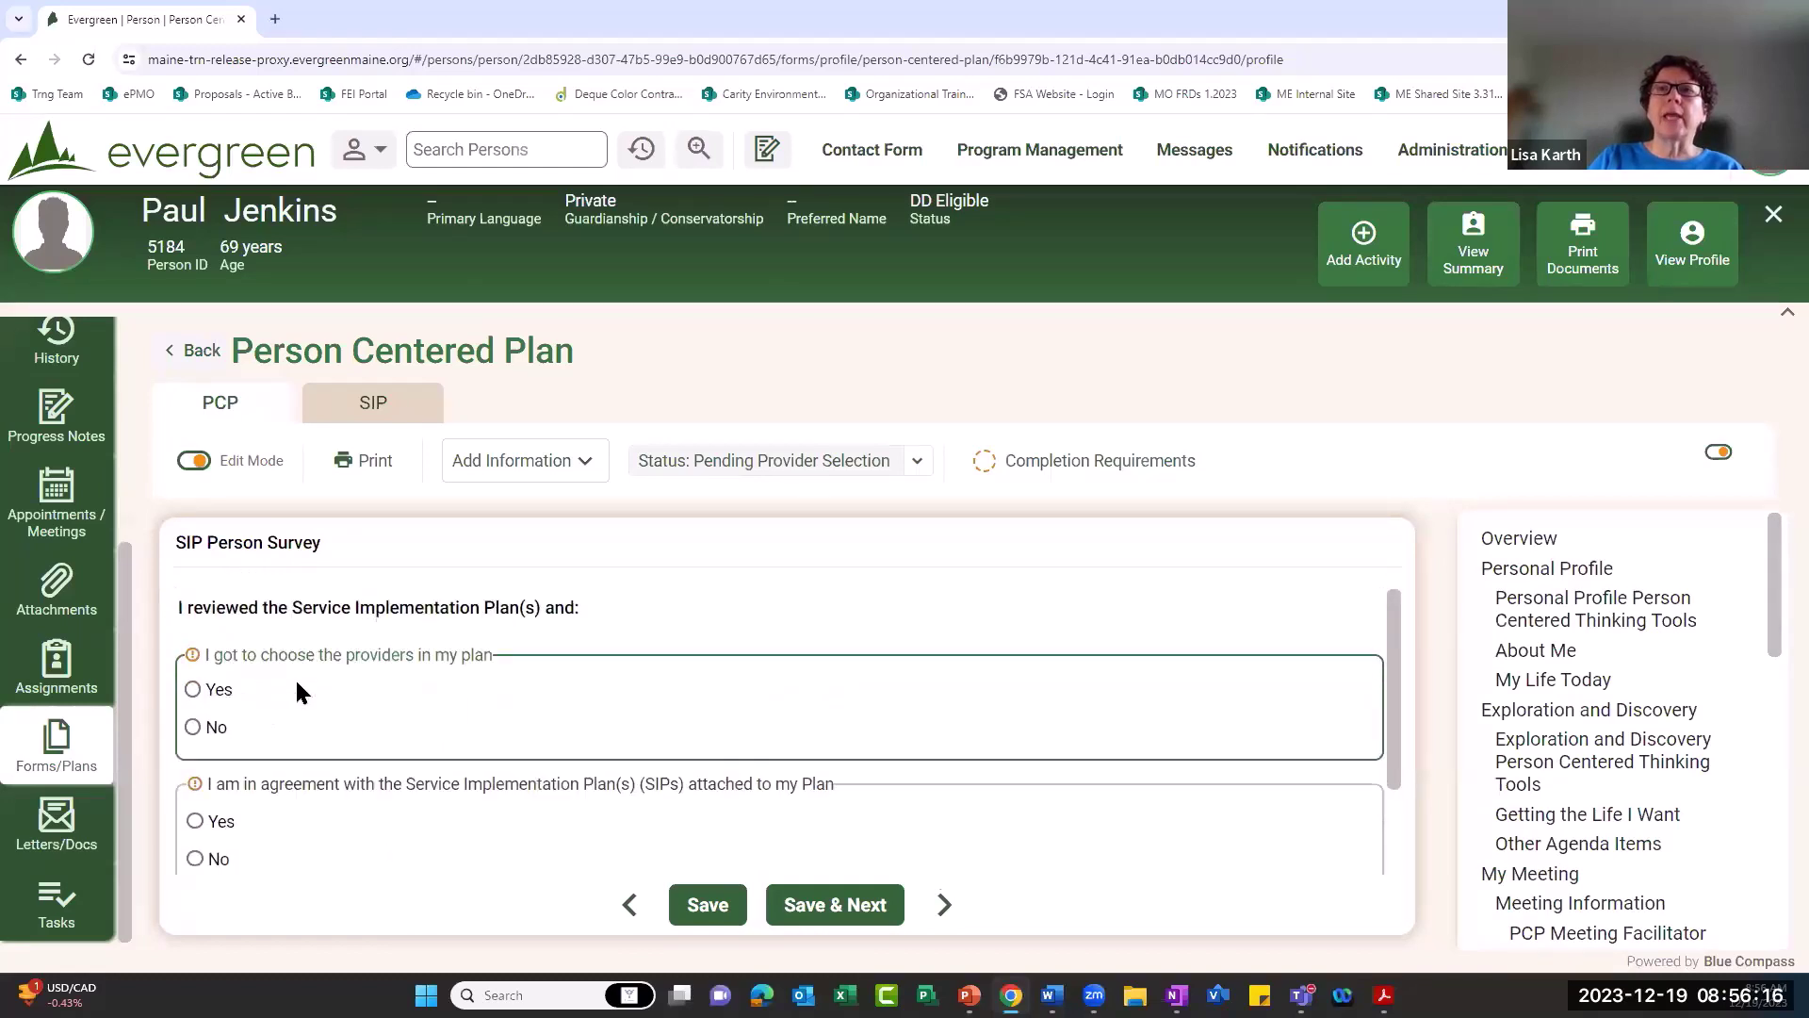
click(193, 690)
click(195, 822)
scroll(271, 789, down, 1)
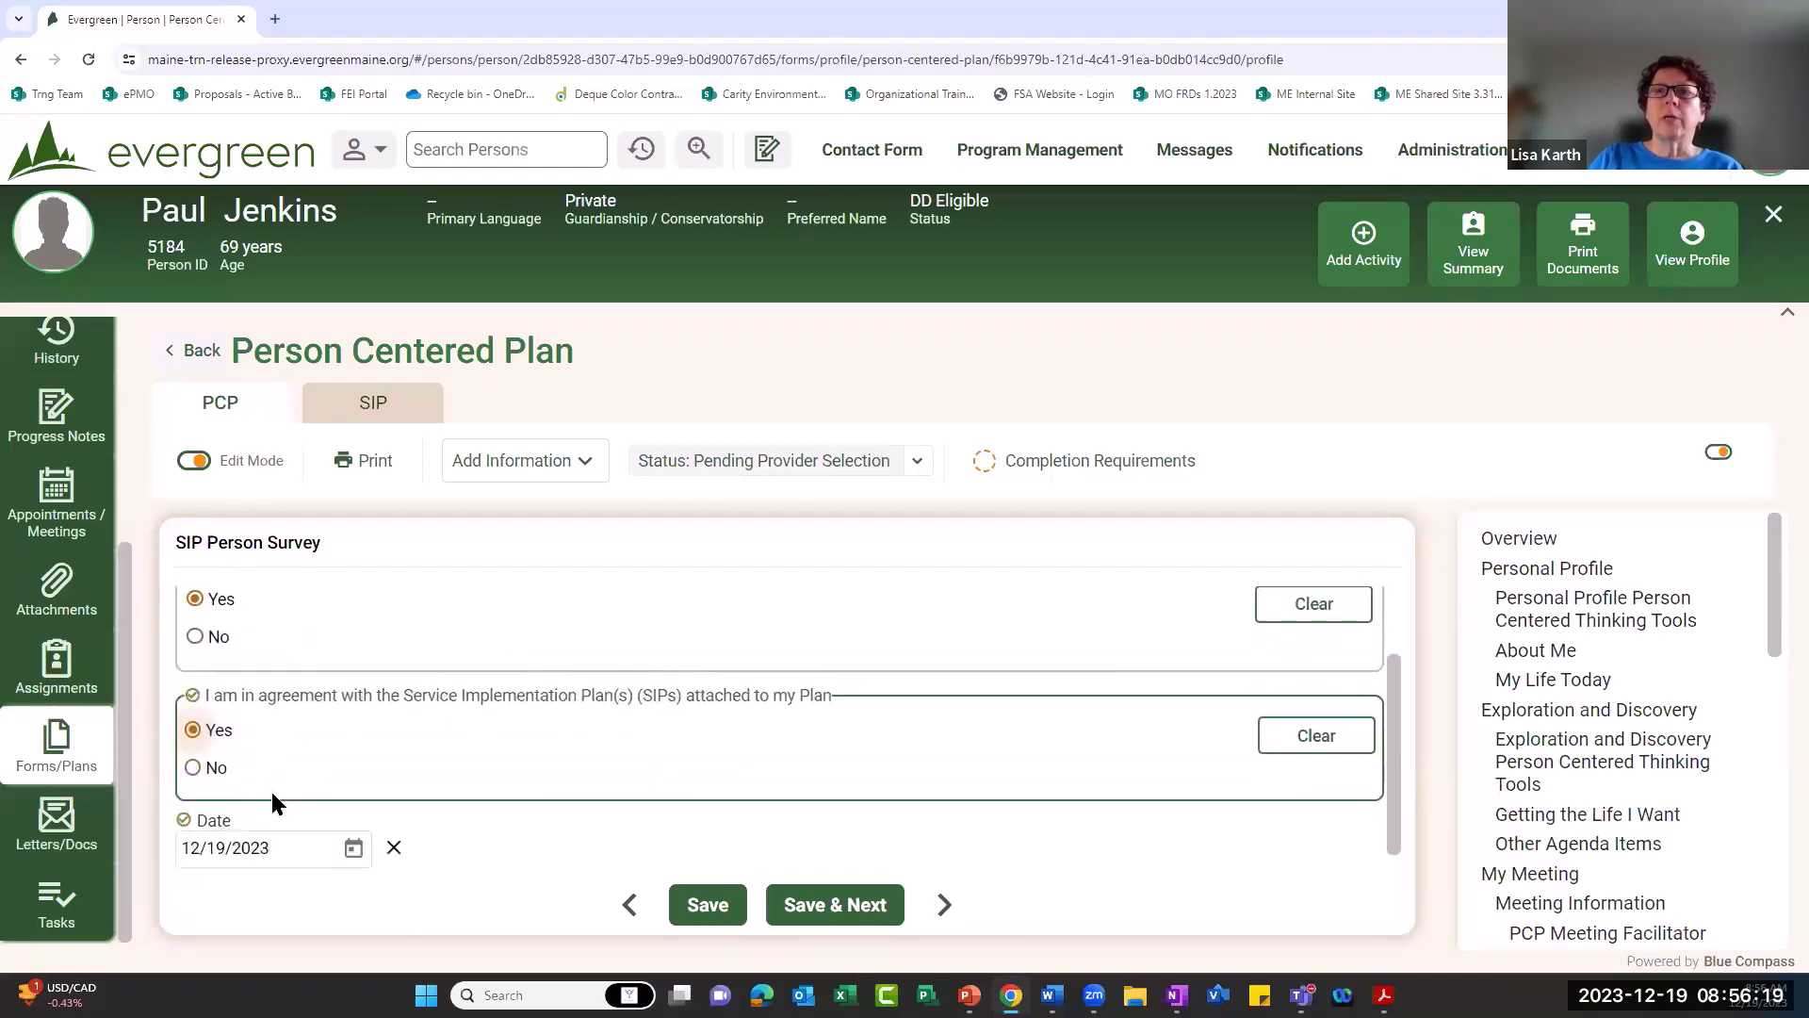
Save the survey, answer Yes to the Case Manager Attestation, and continue to Plan Signatures
click(784, 903)
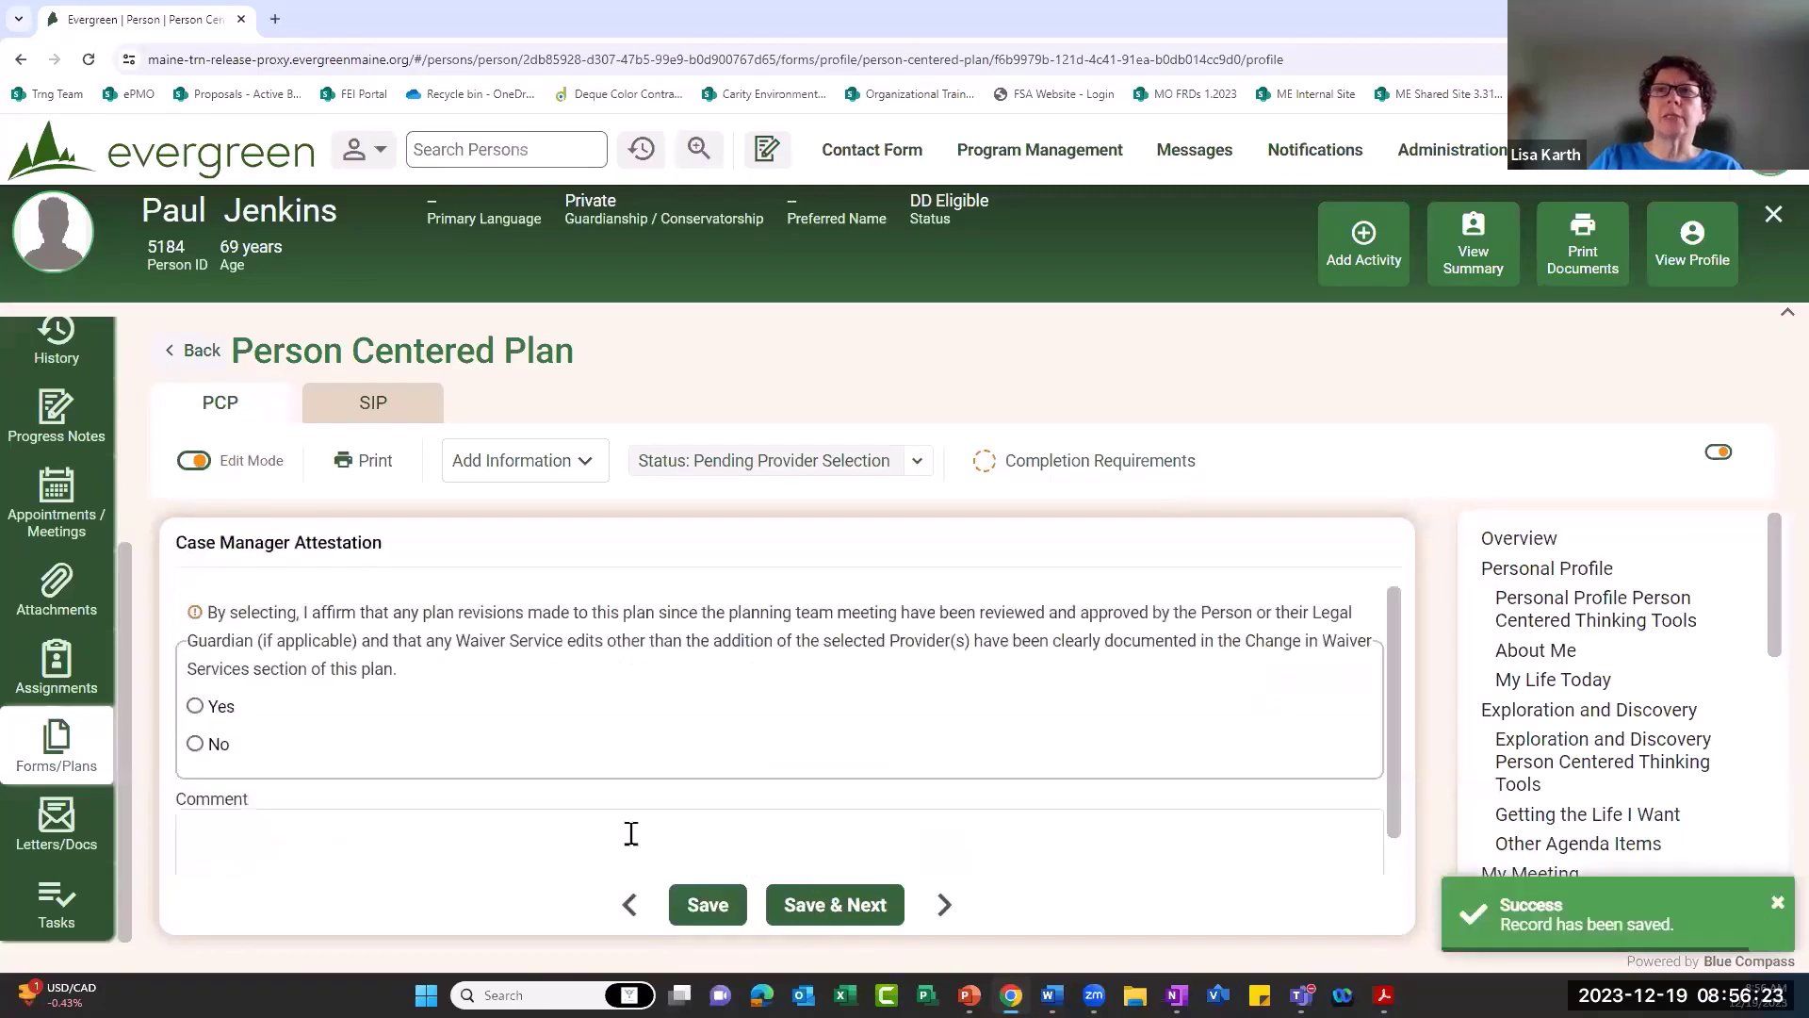
click(224, 708)
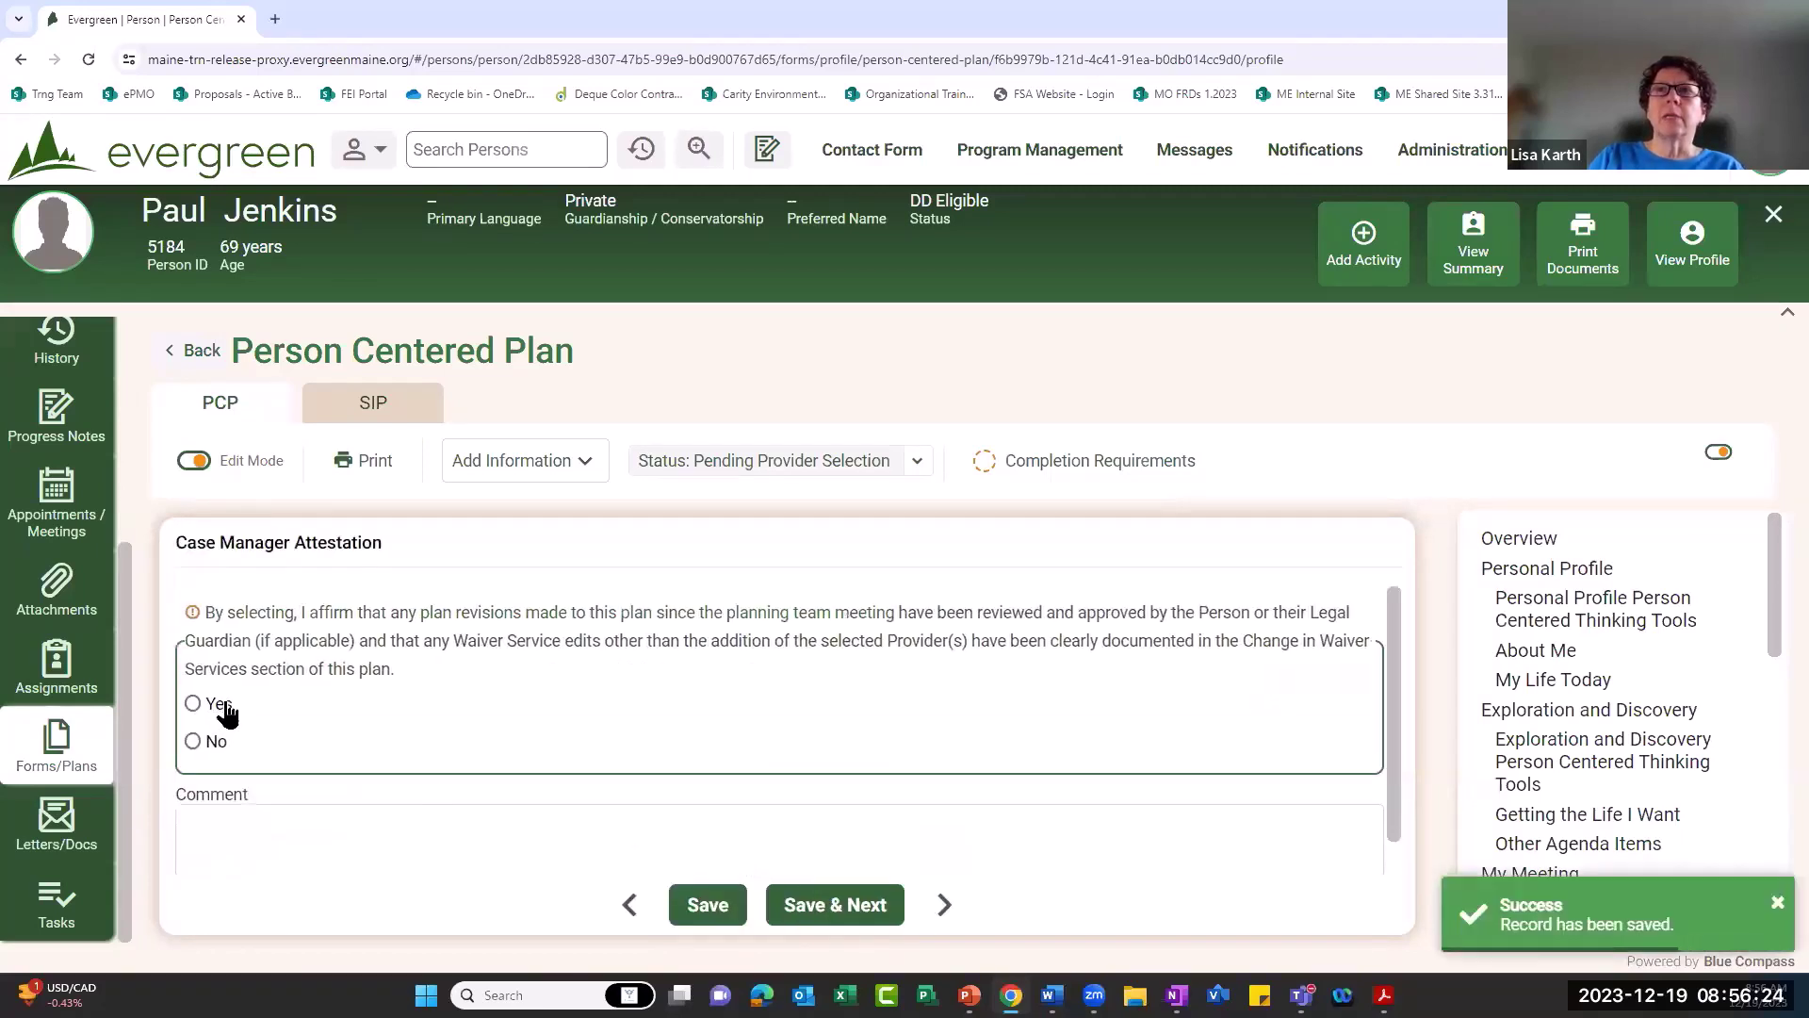
click(848, 904)
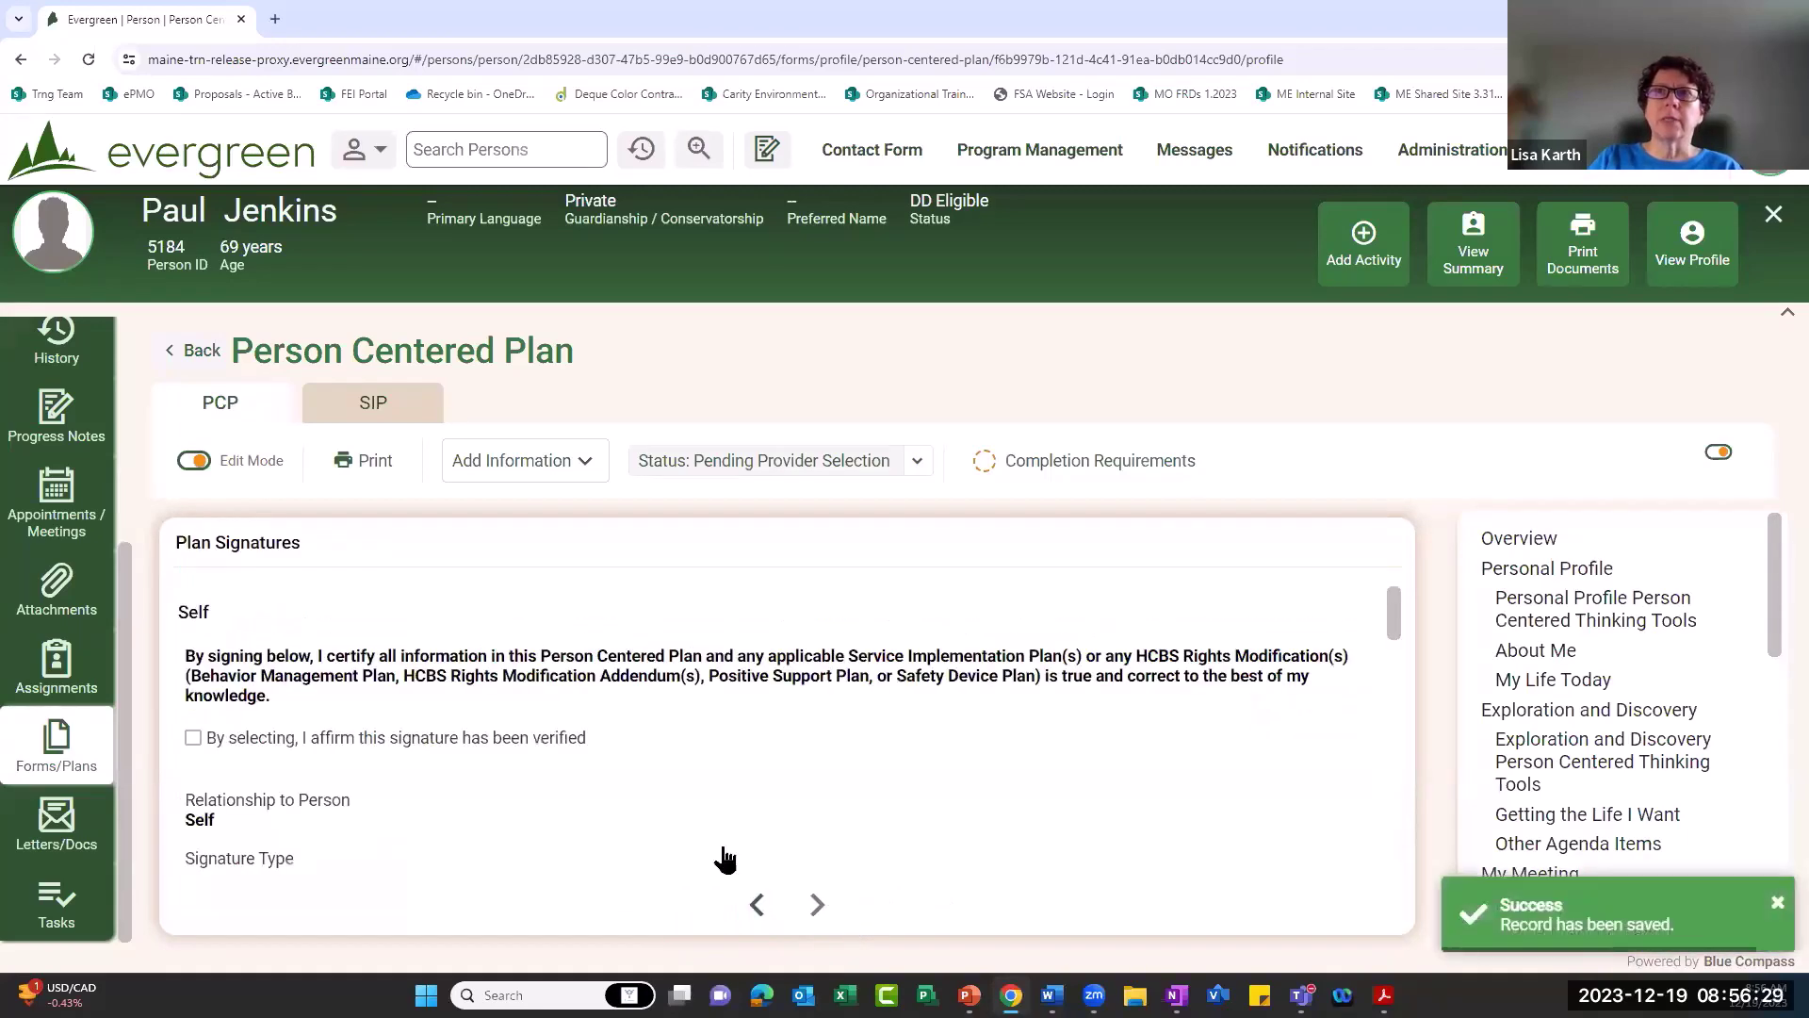
Open the Self plan signature, mark it verified, choose Written and attach the training attachment file
scroll(331, 692, down, 1)
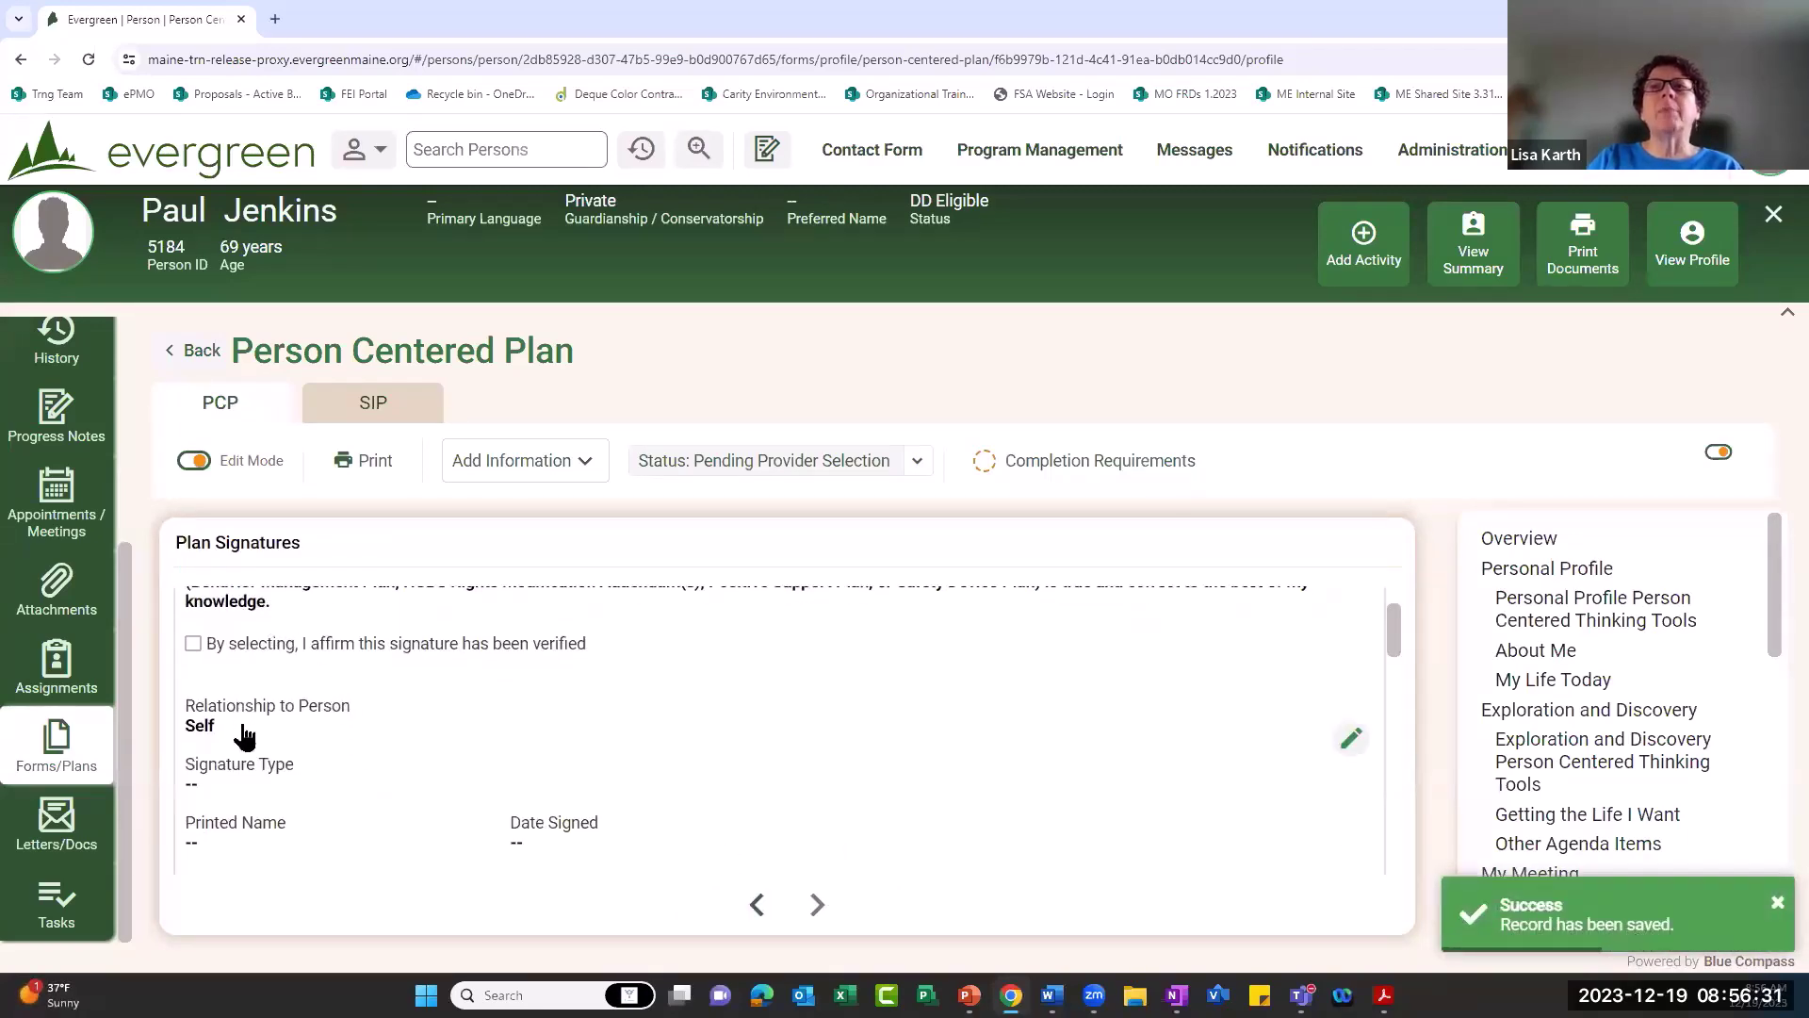
click(582, 731)
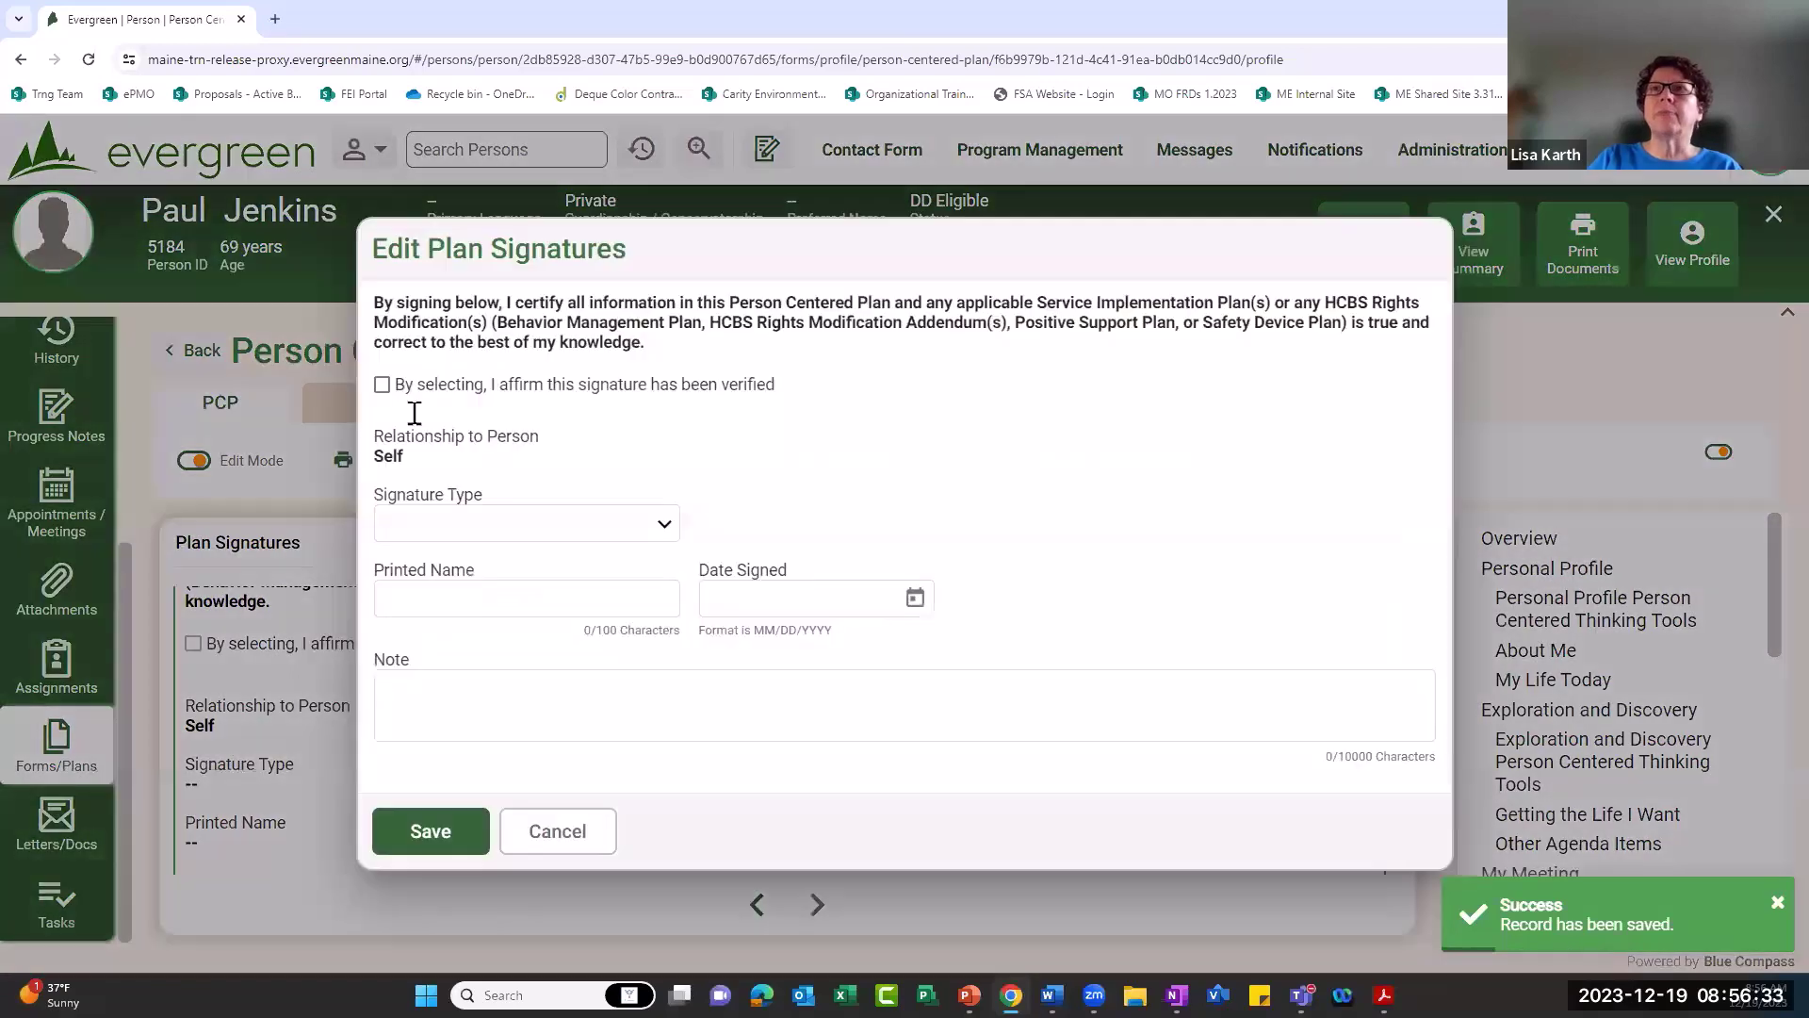
click(382, 384)
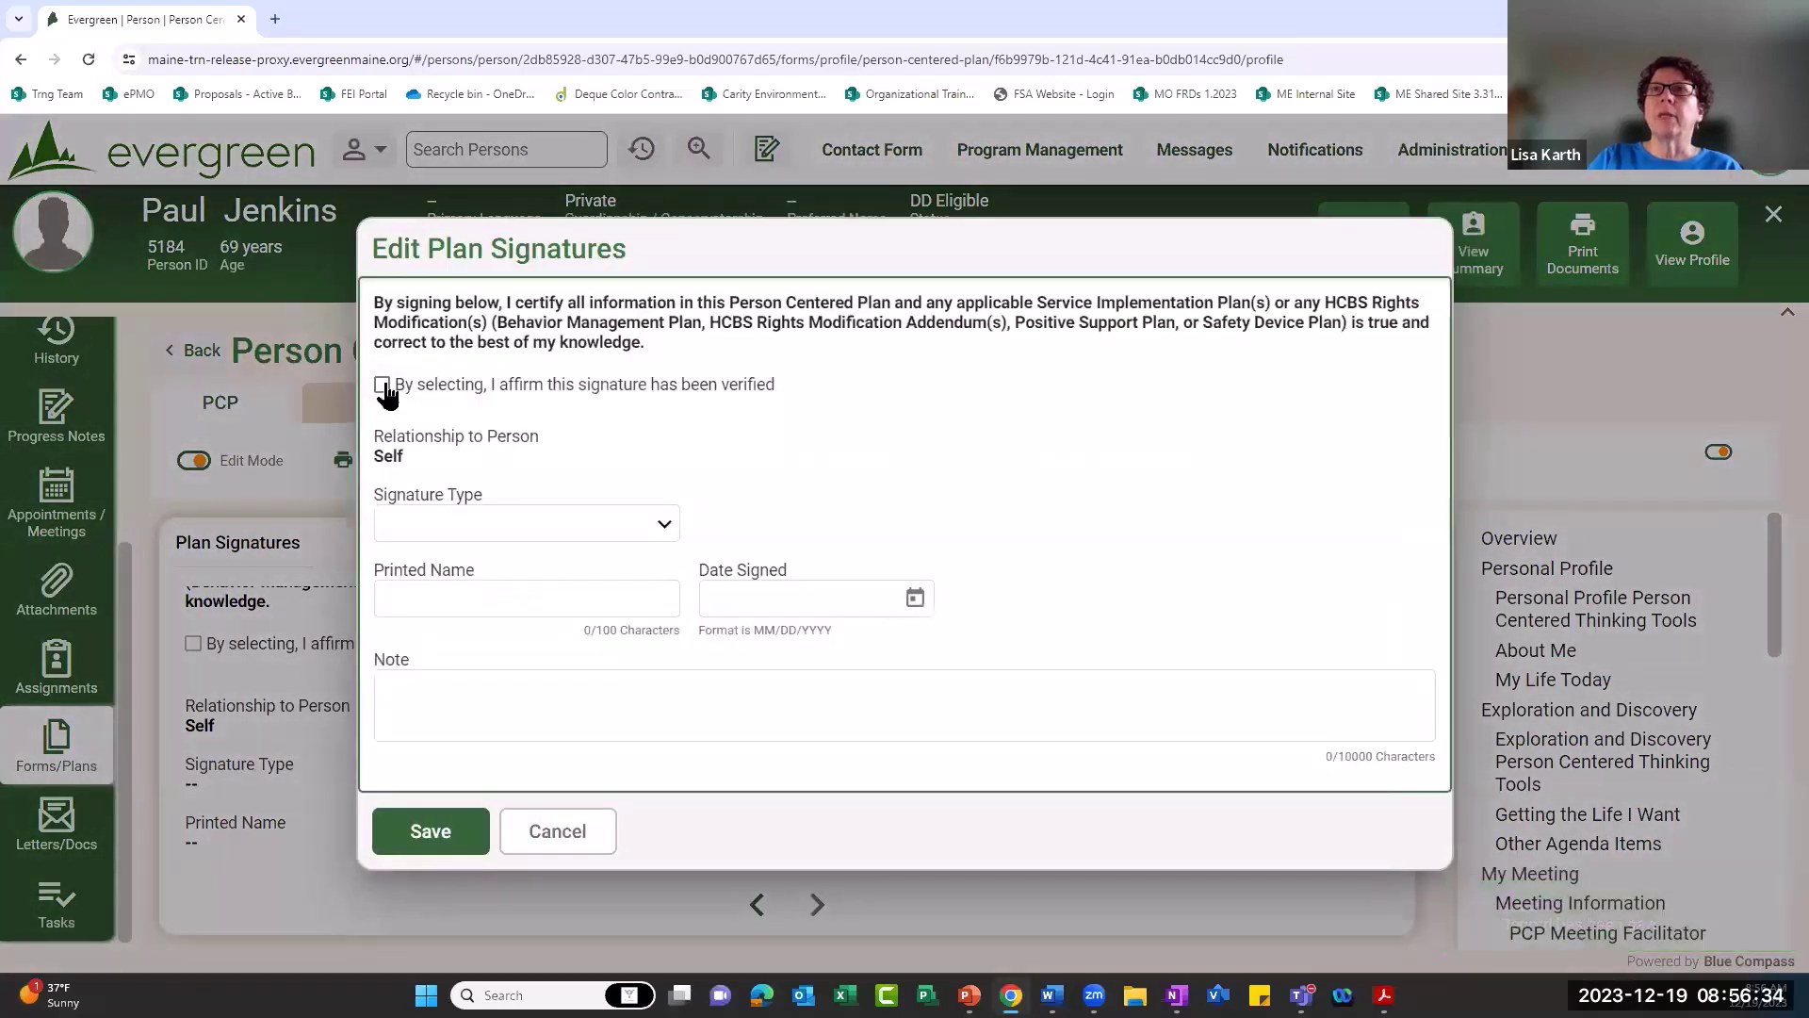
click(552, 524)
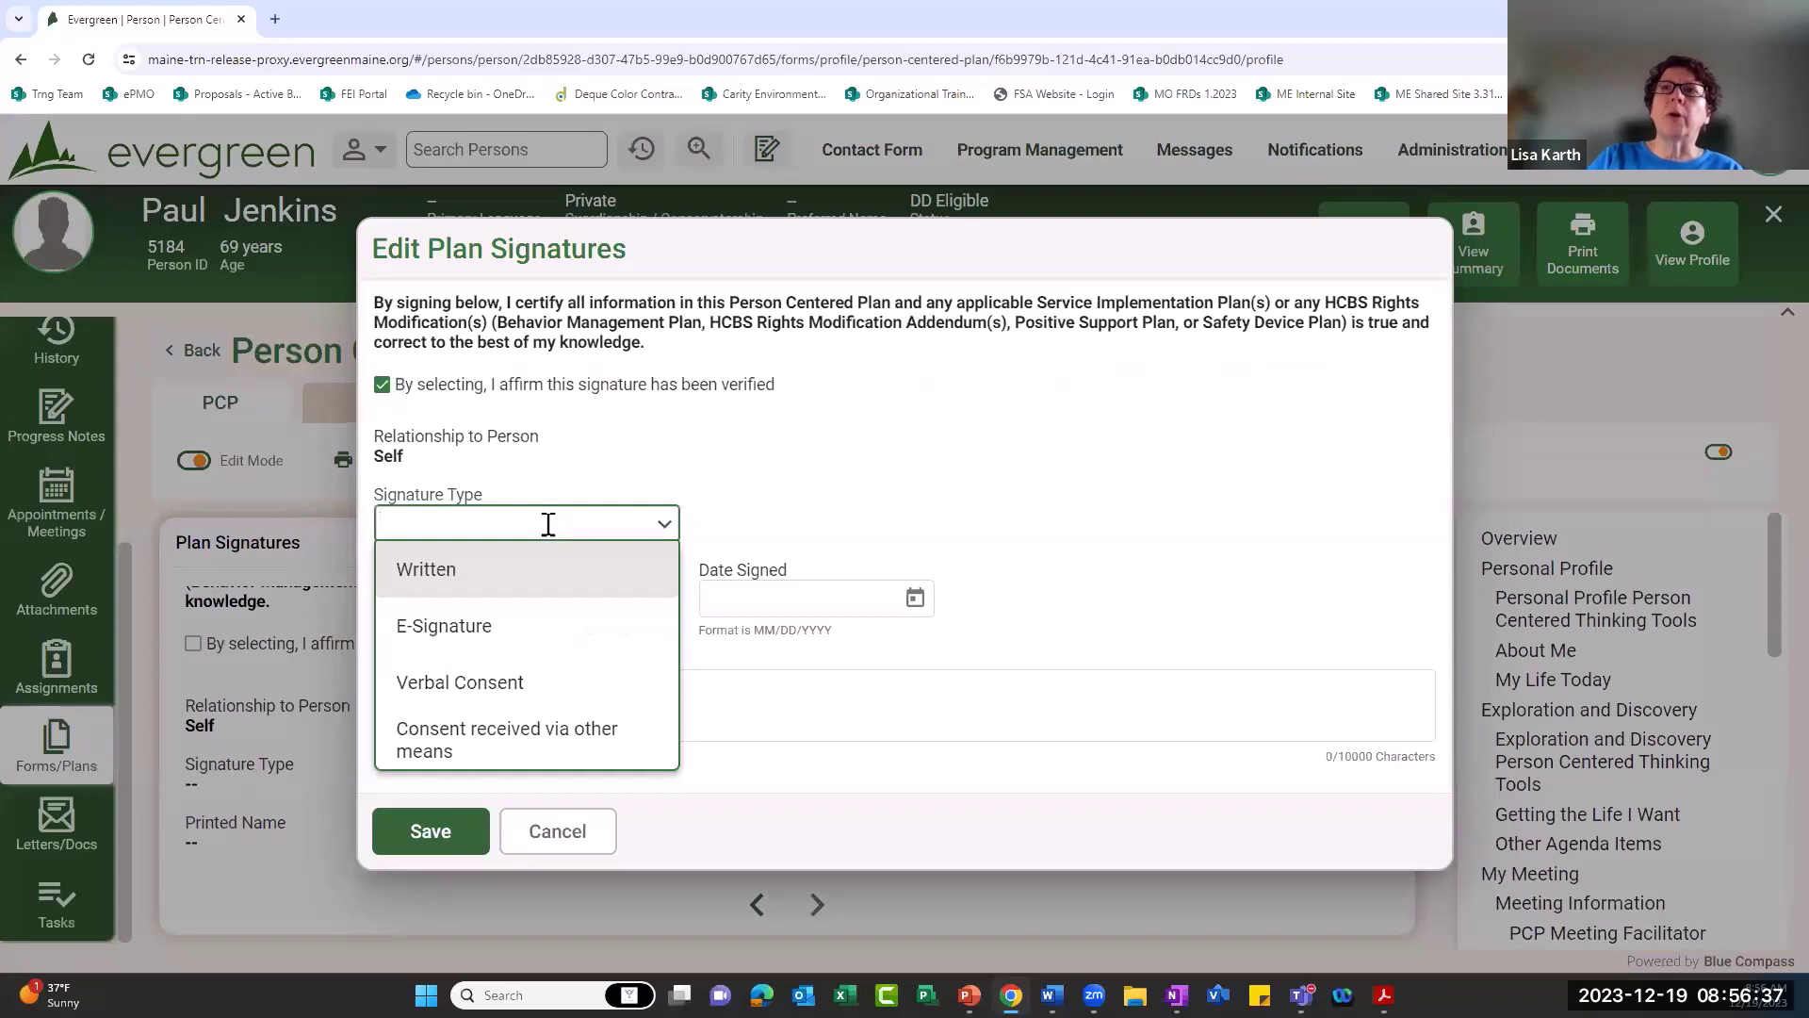
click(512, 568)
click(754, 584)
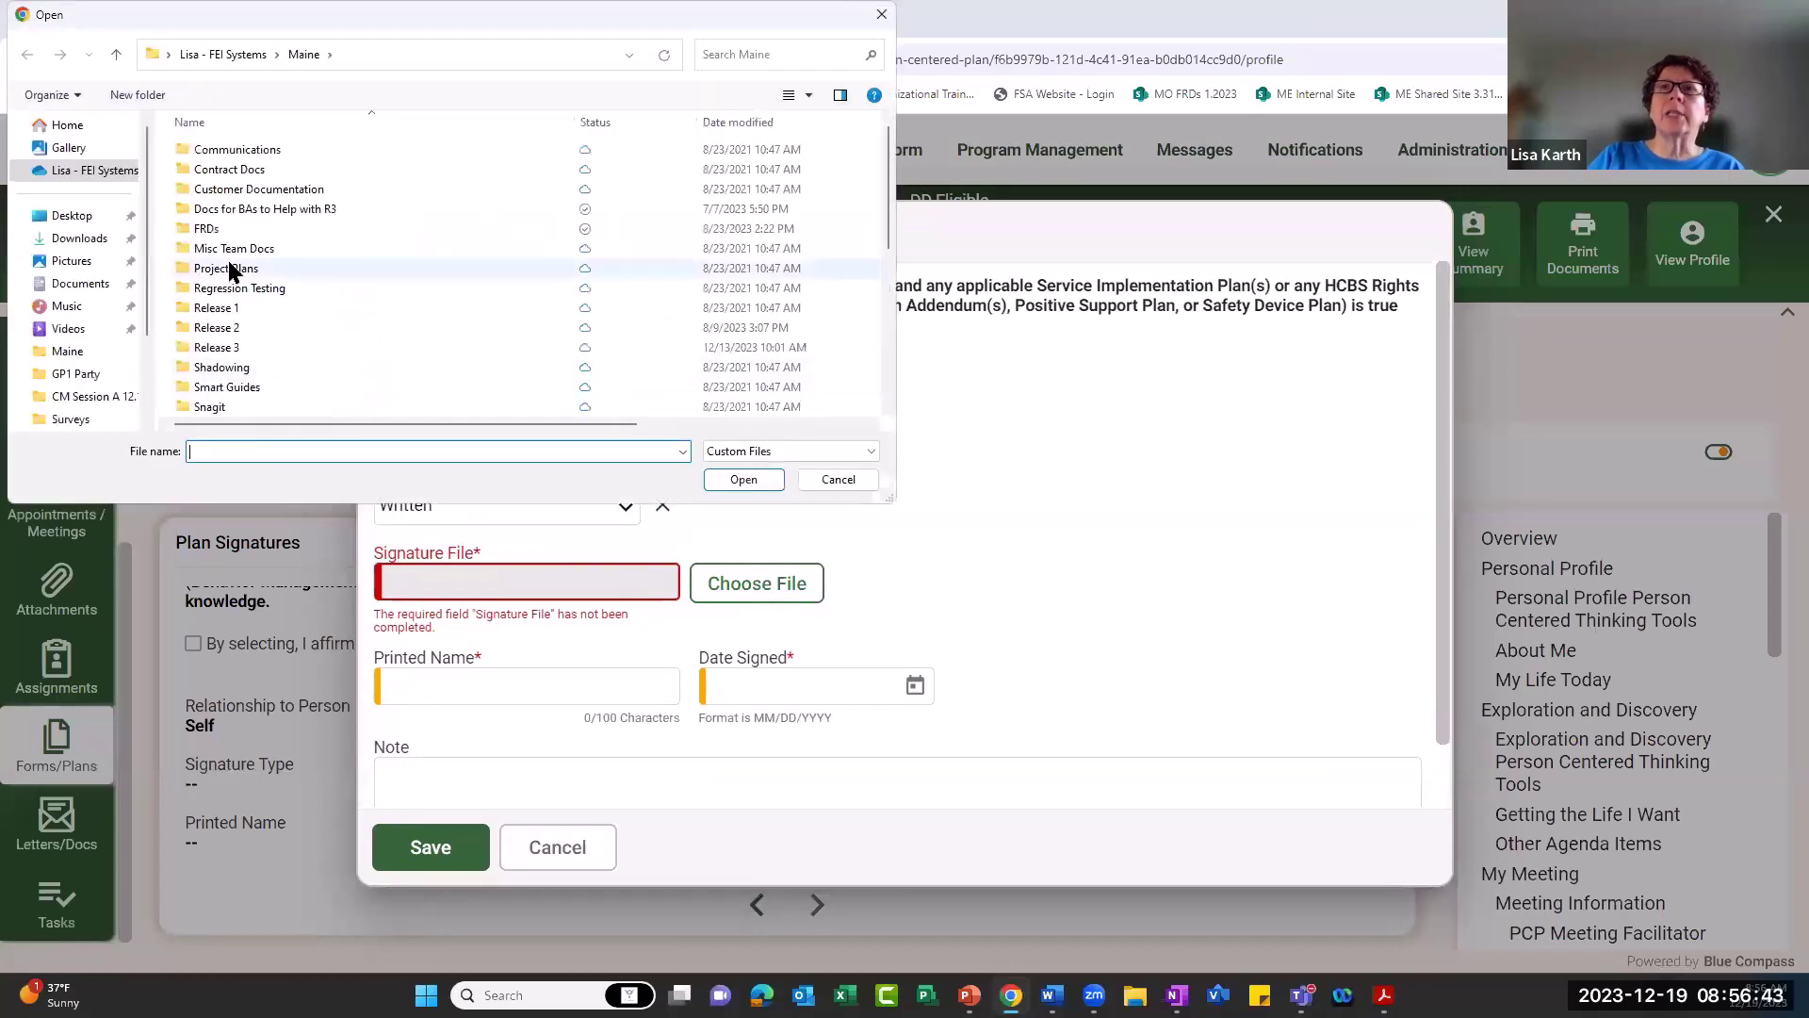
scroll(230, 358, down, 7)
click(243, 286)
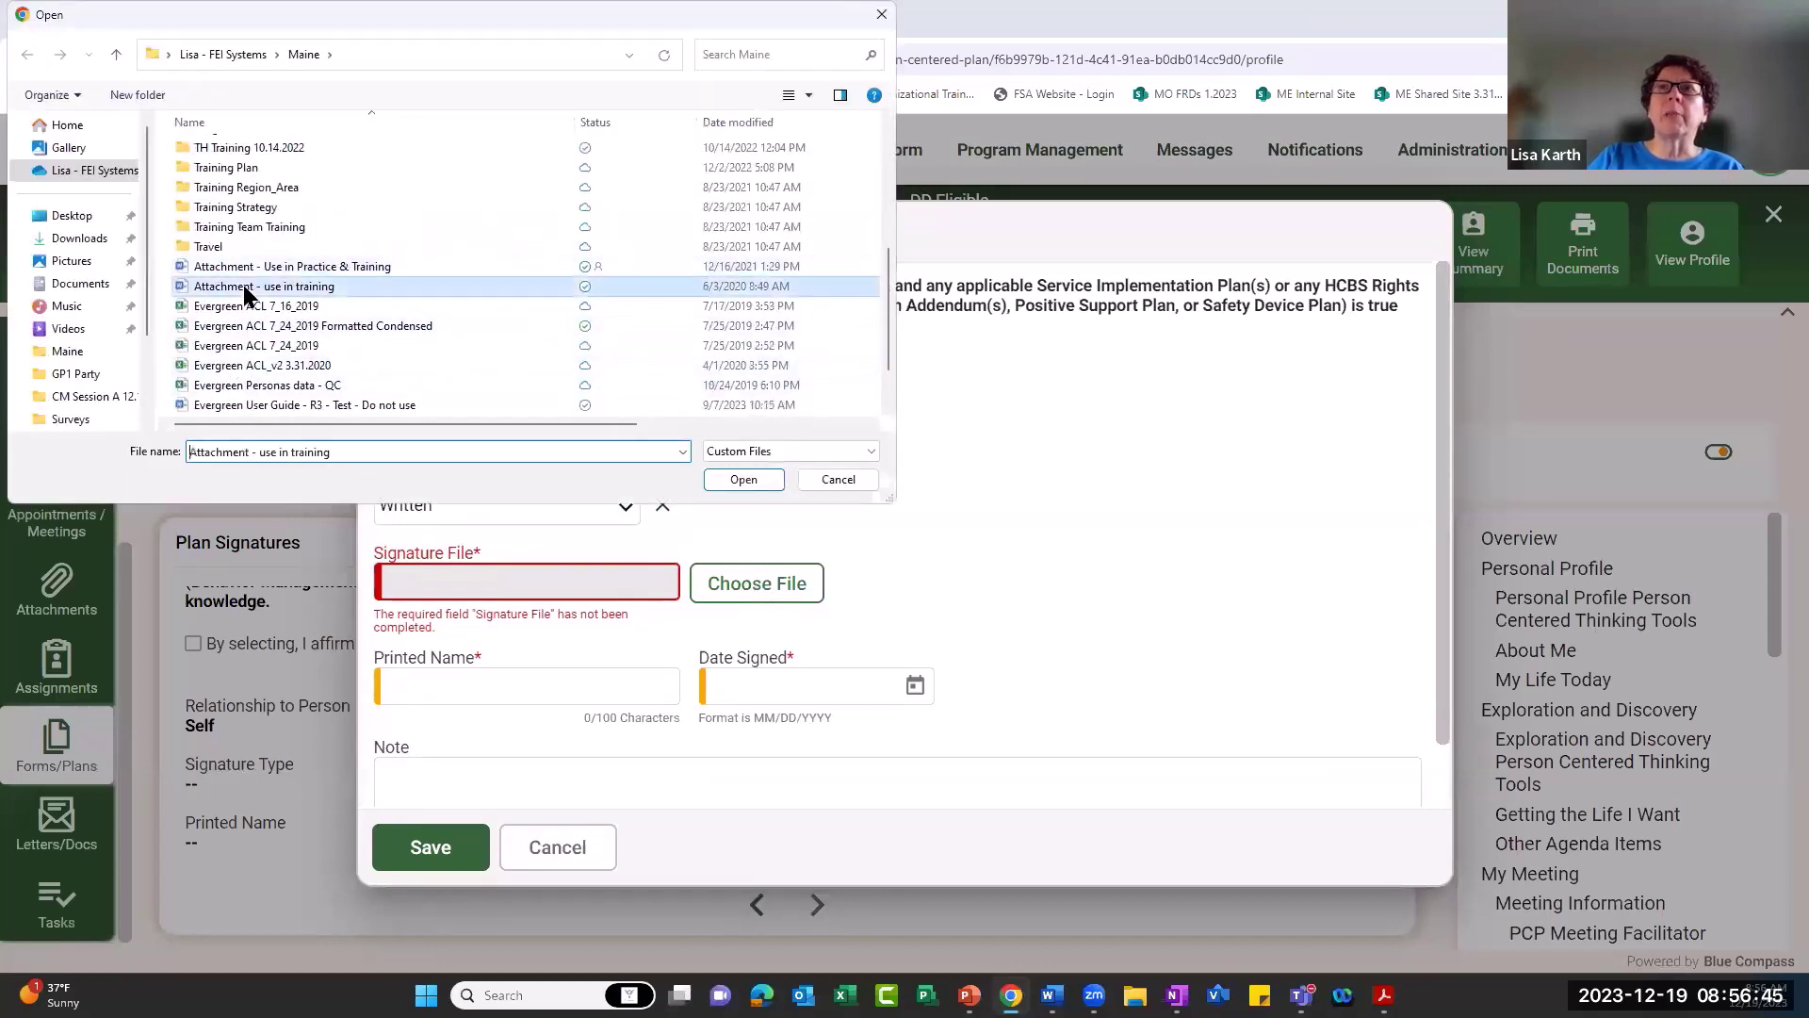
click(757, 479)
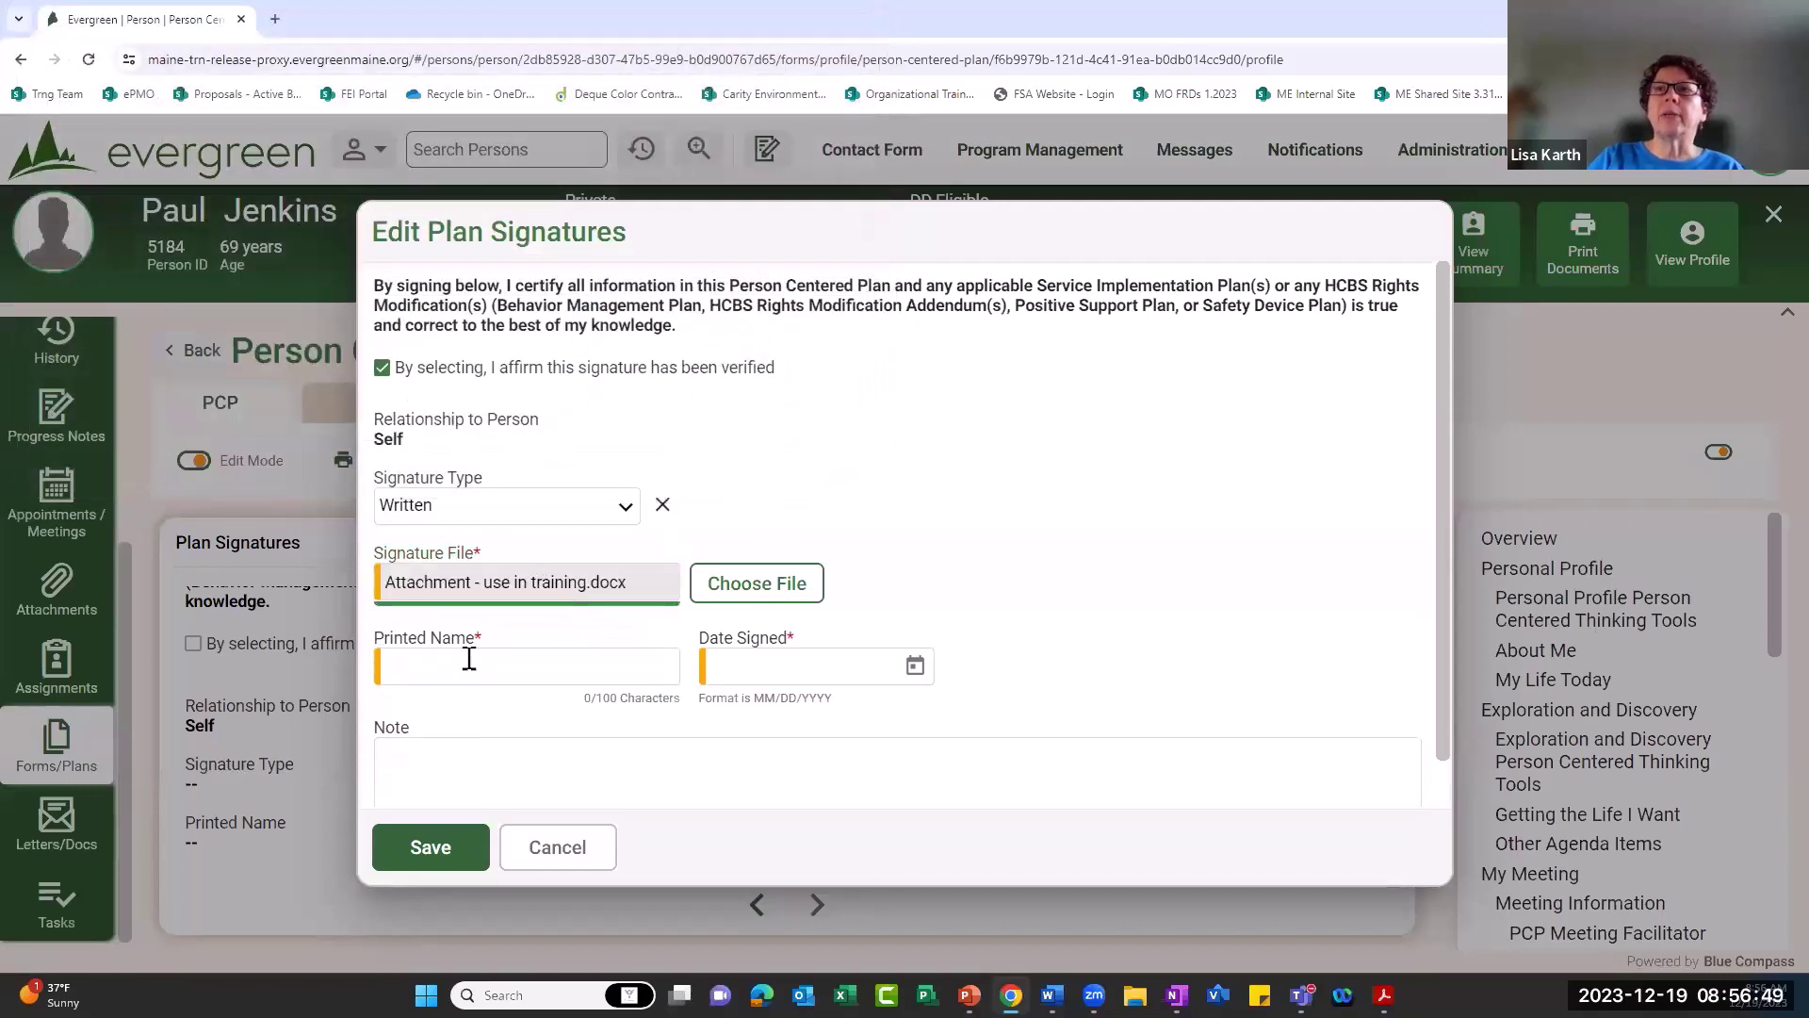
Enter the person's printed name, set the signed date to 12/19/2023, and save
click(503, 668)
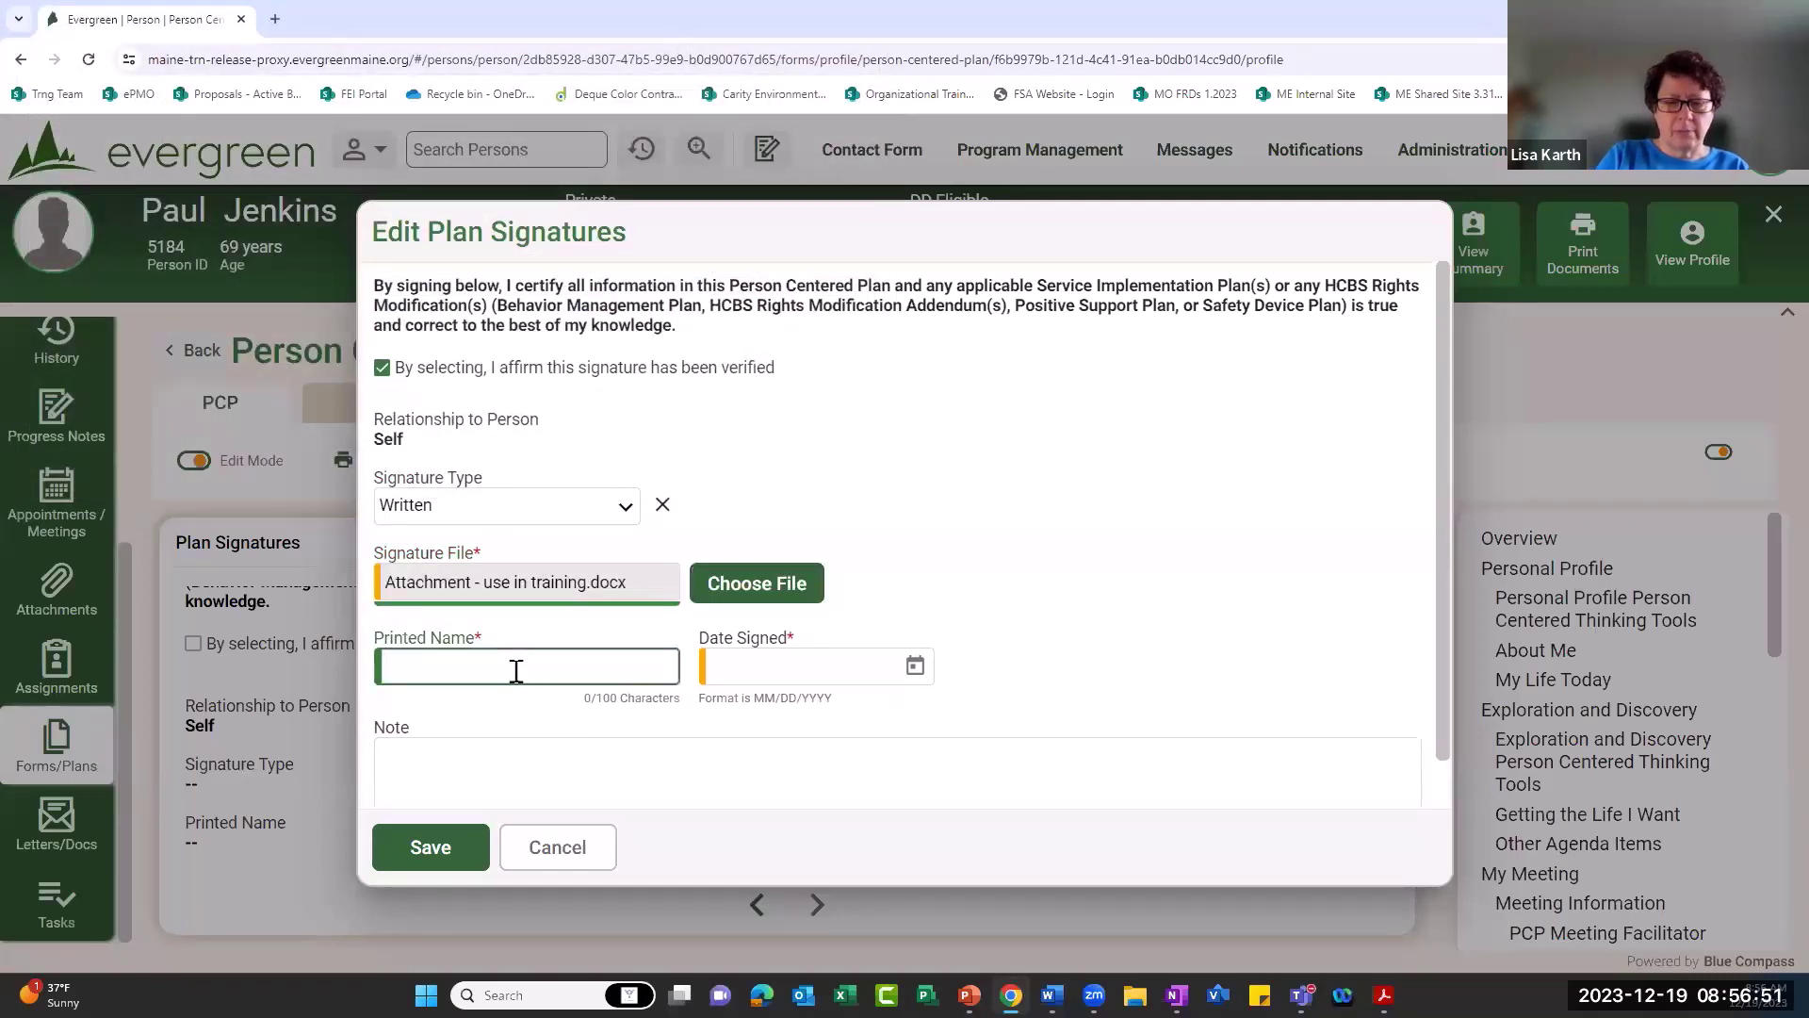
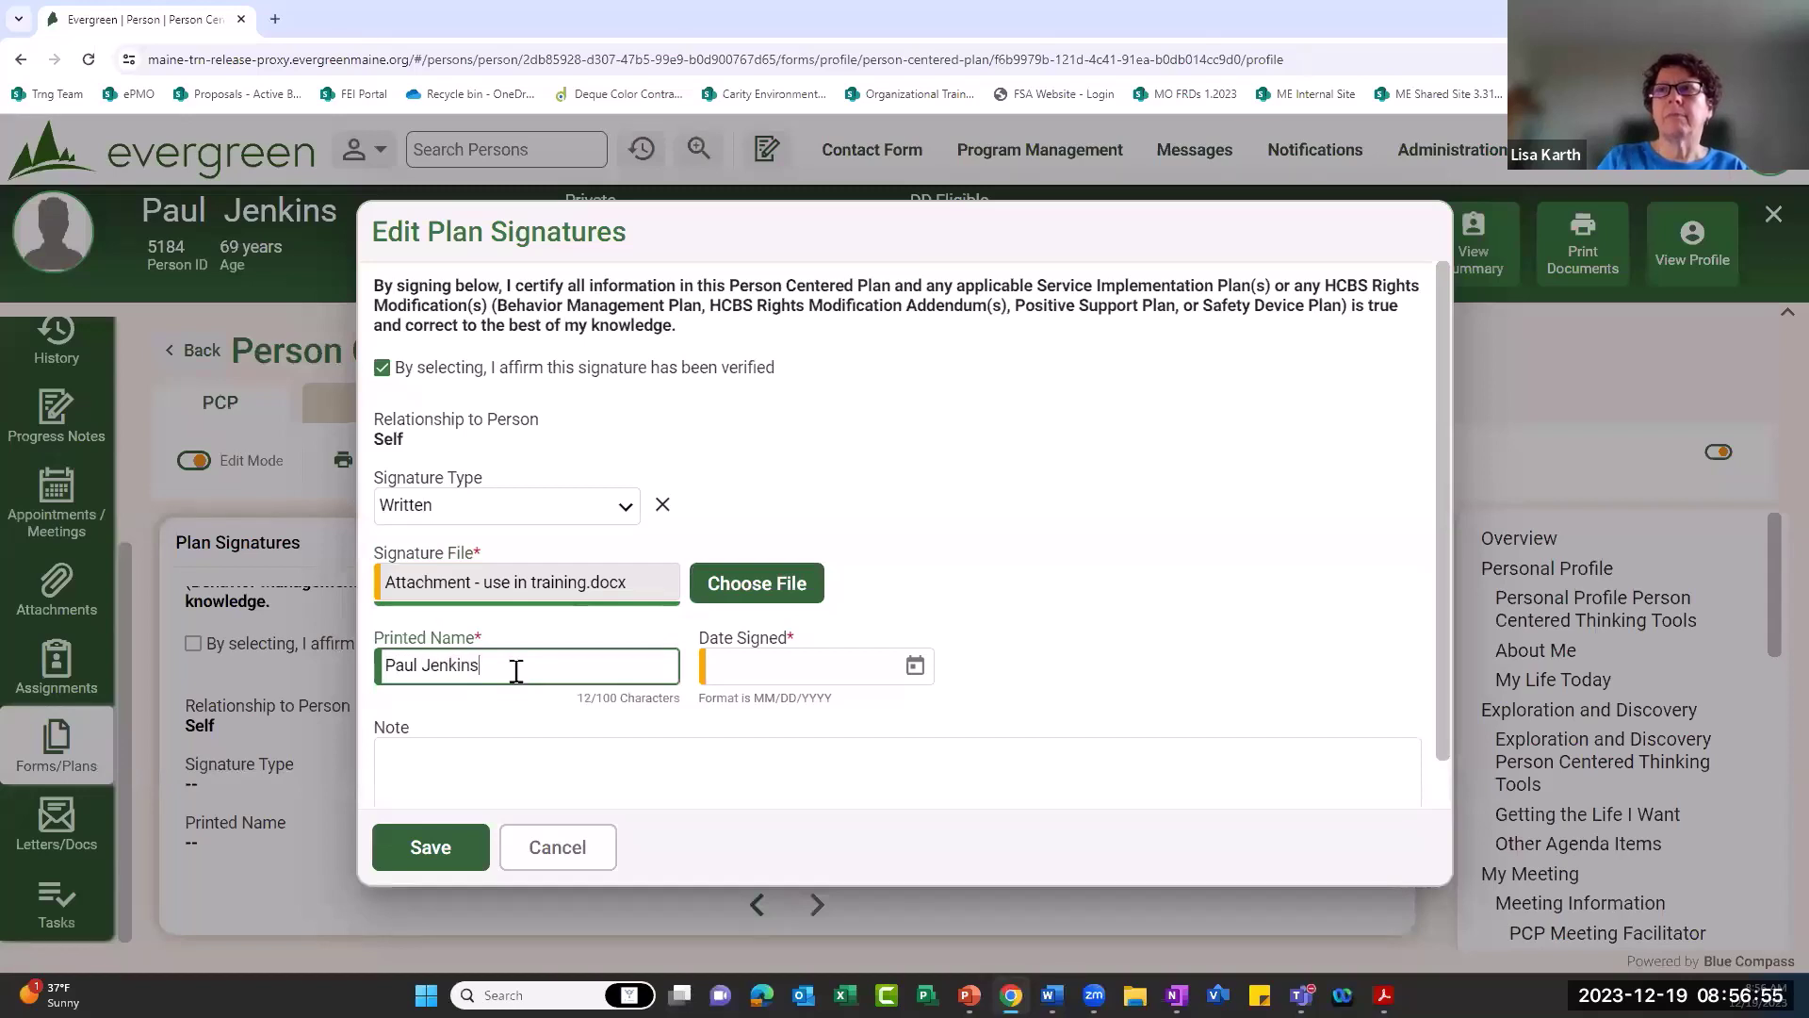
click(914, 667)
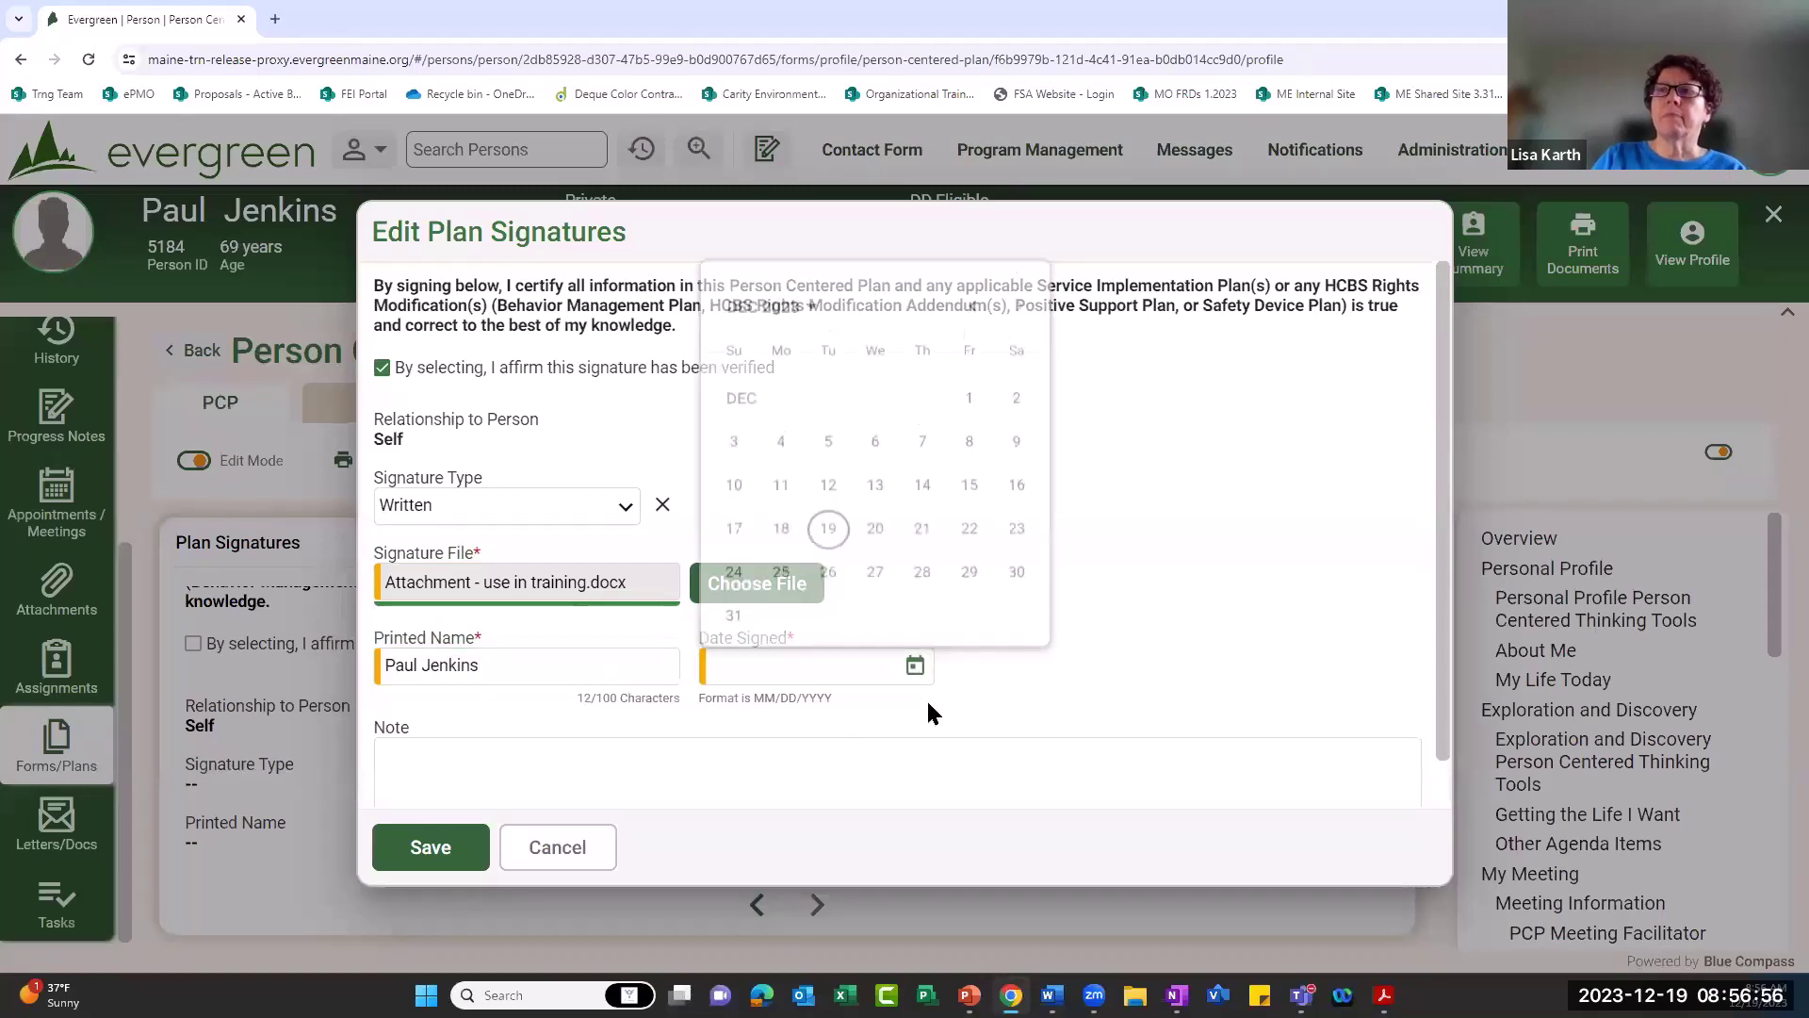
click(824, 522)
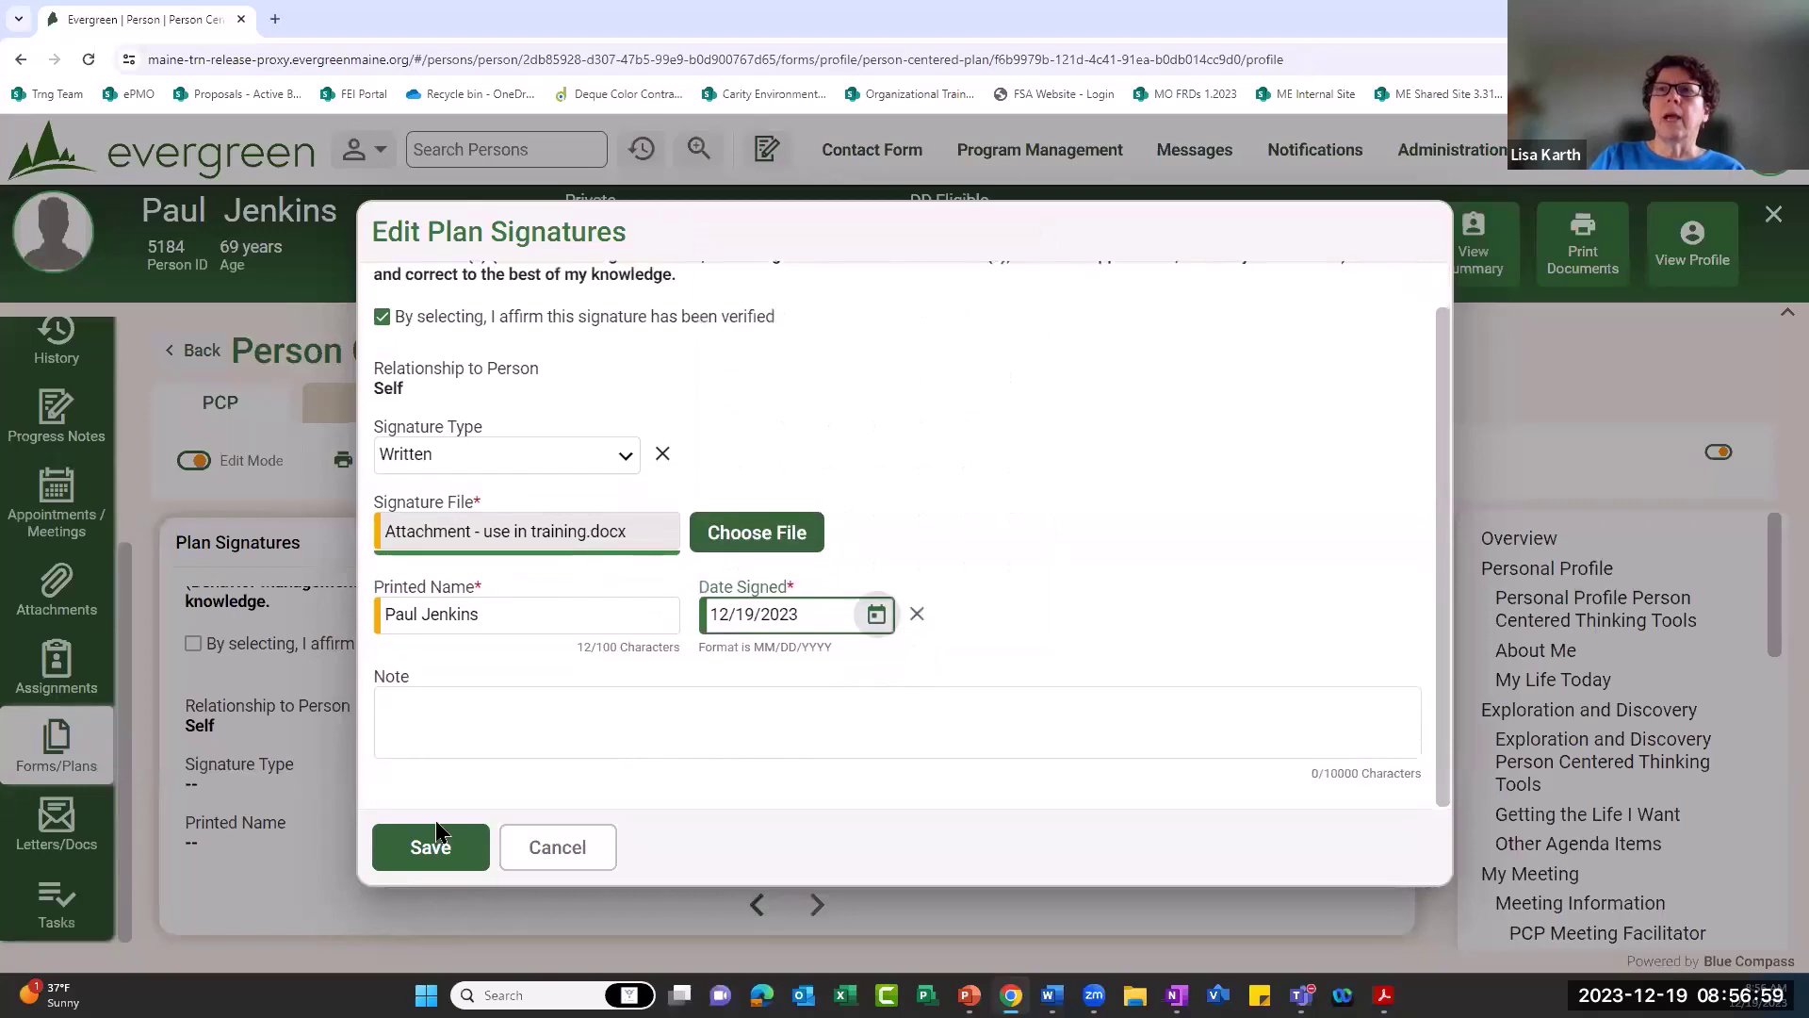
click(395, 853)
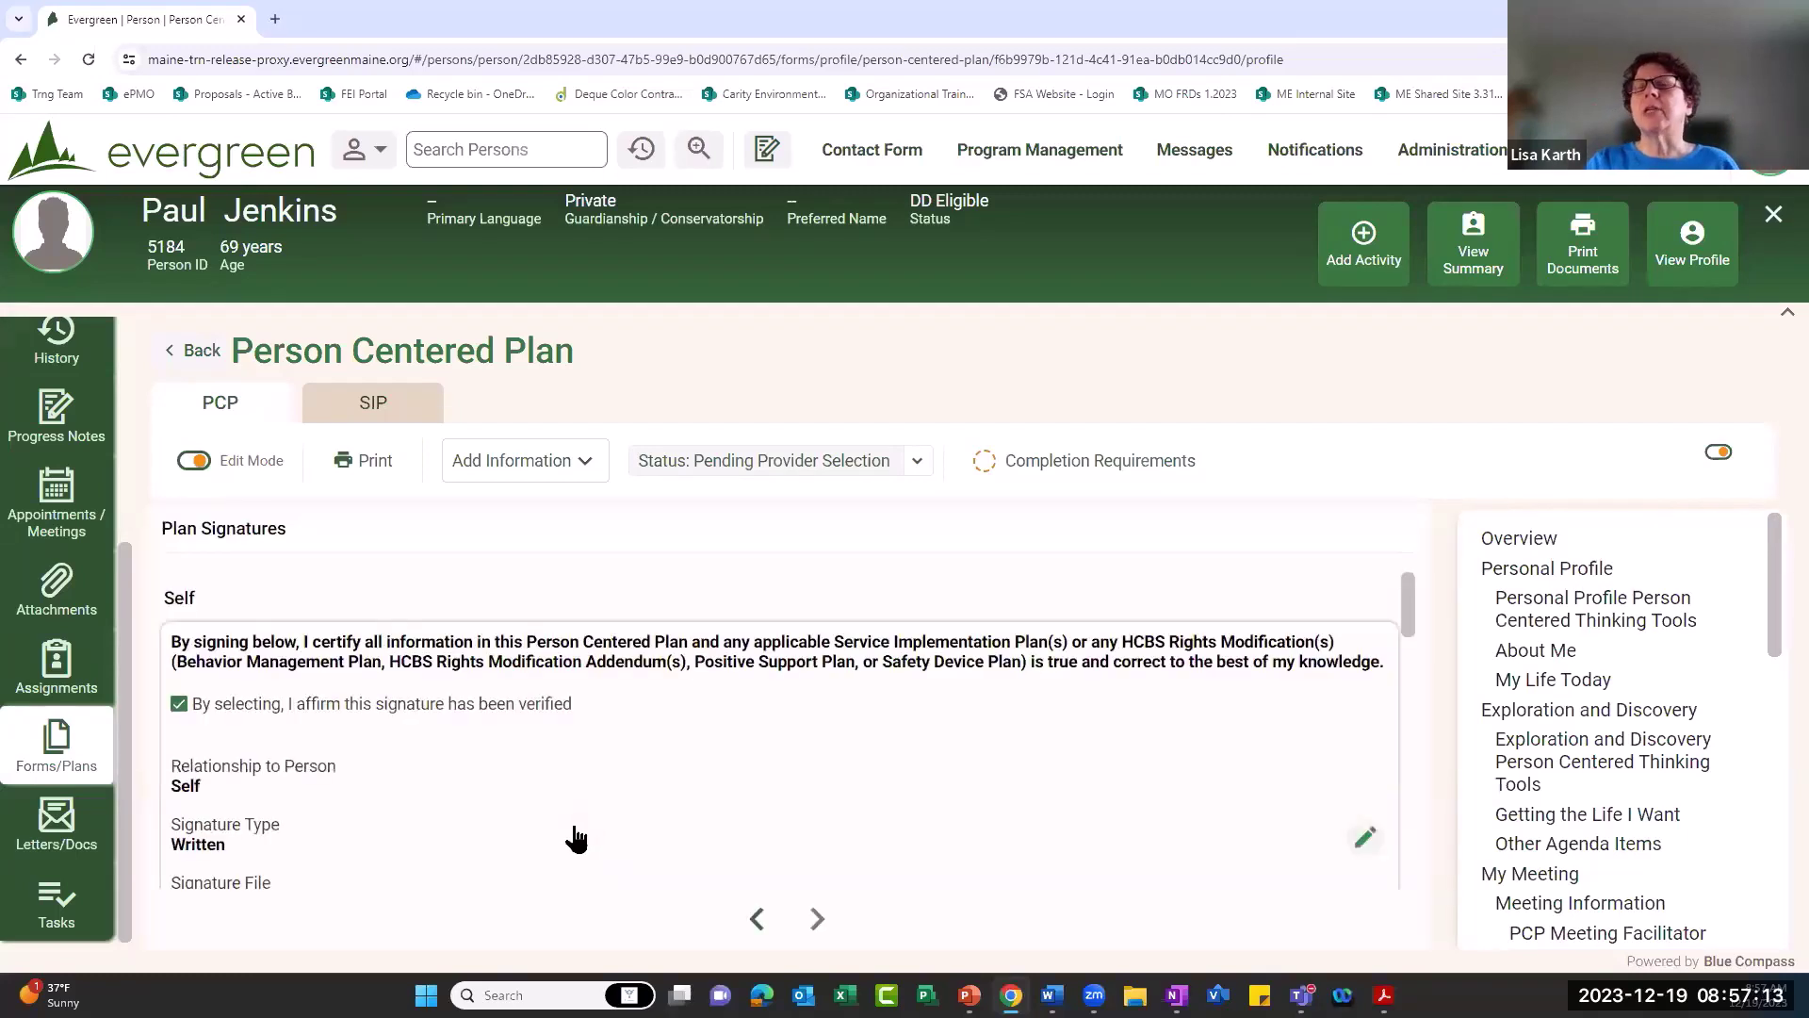
Mark the Case Manager signature as verified, choose E-Signature, and draw the signature on the pad
scroll(574, 819, down, 3)
scroll(573, 815, down, 3)
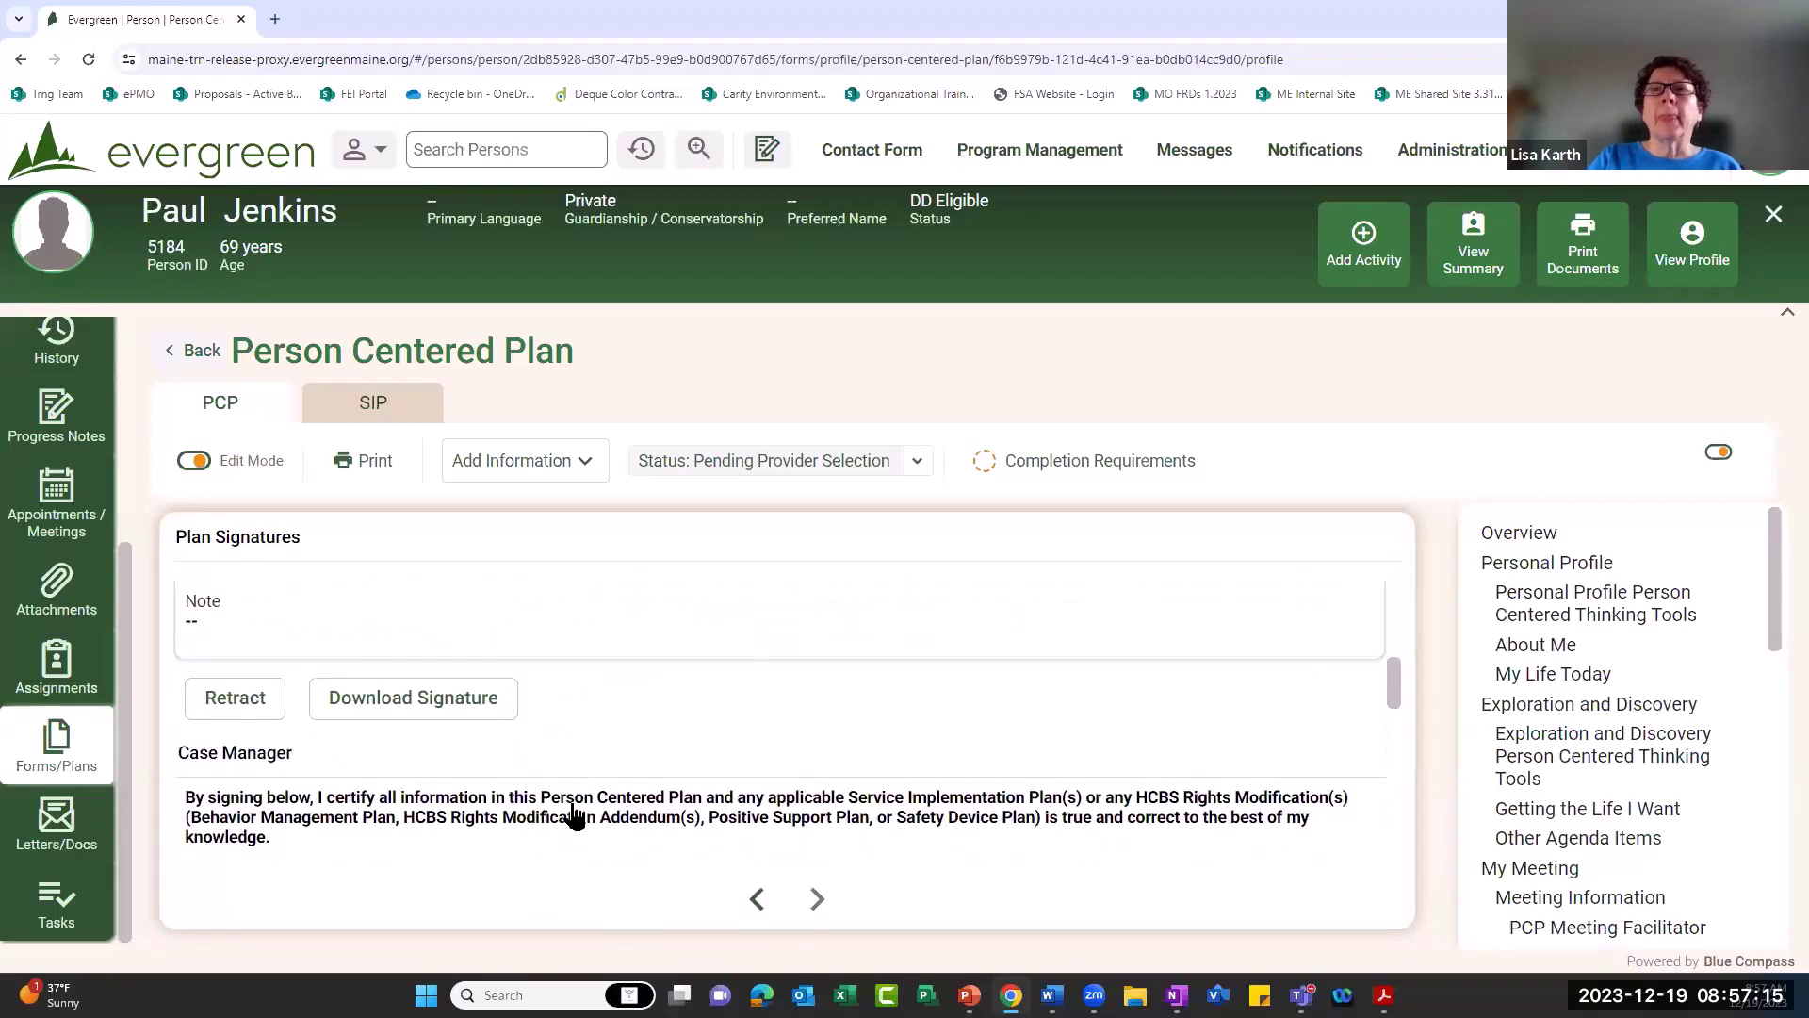
click(749, 764)
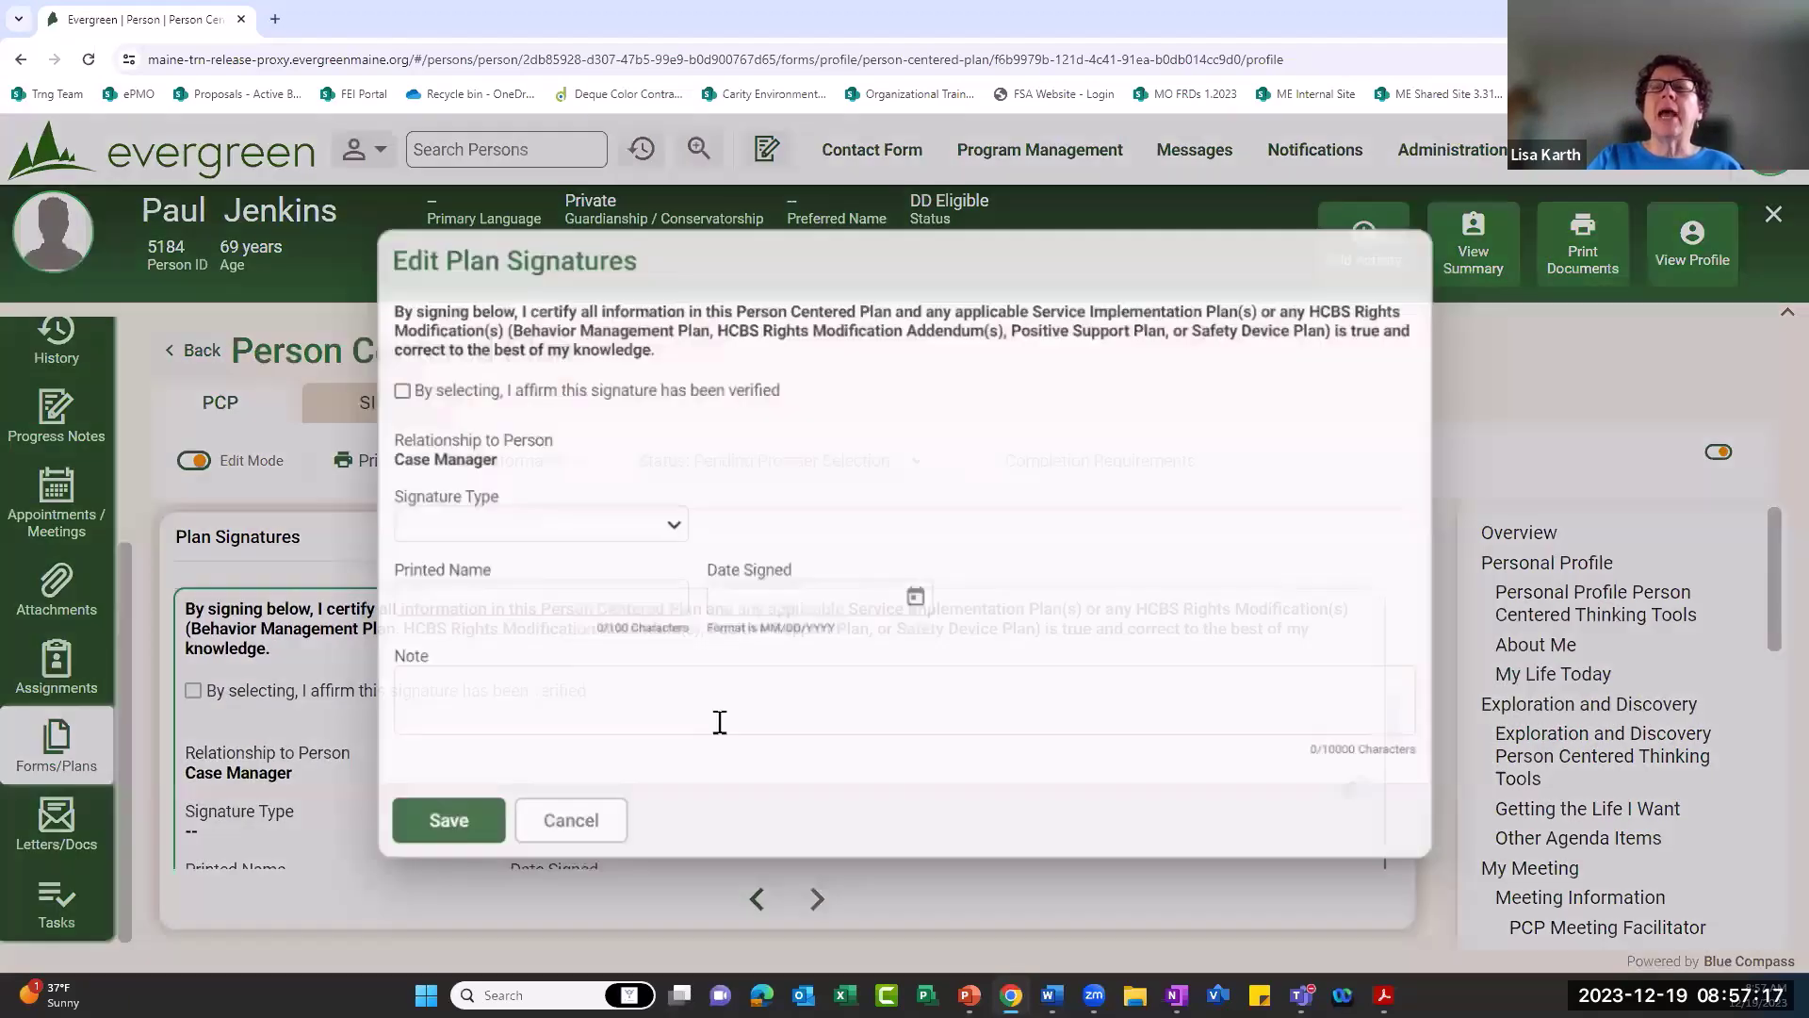
click(427, 406)
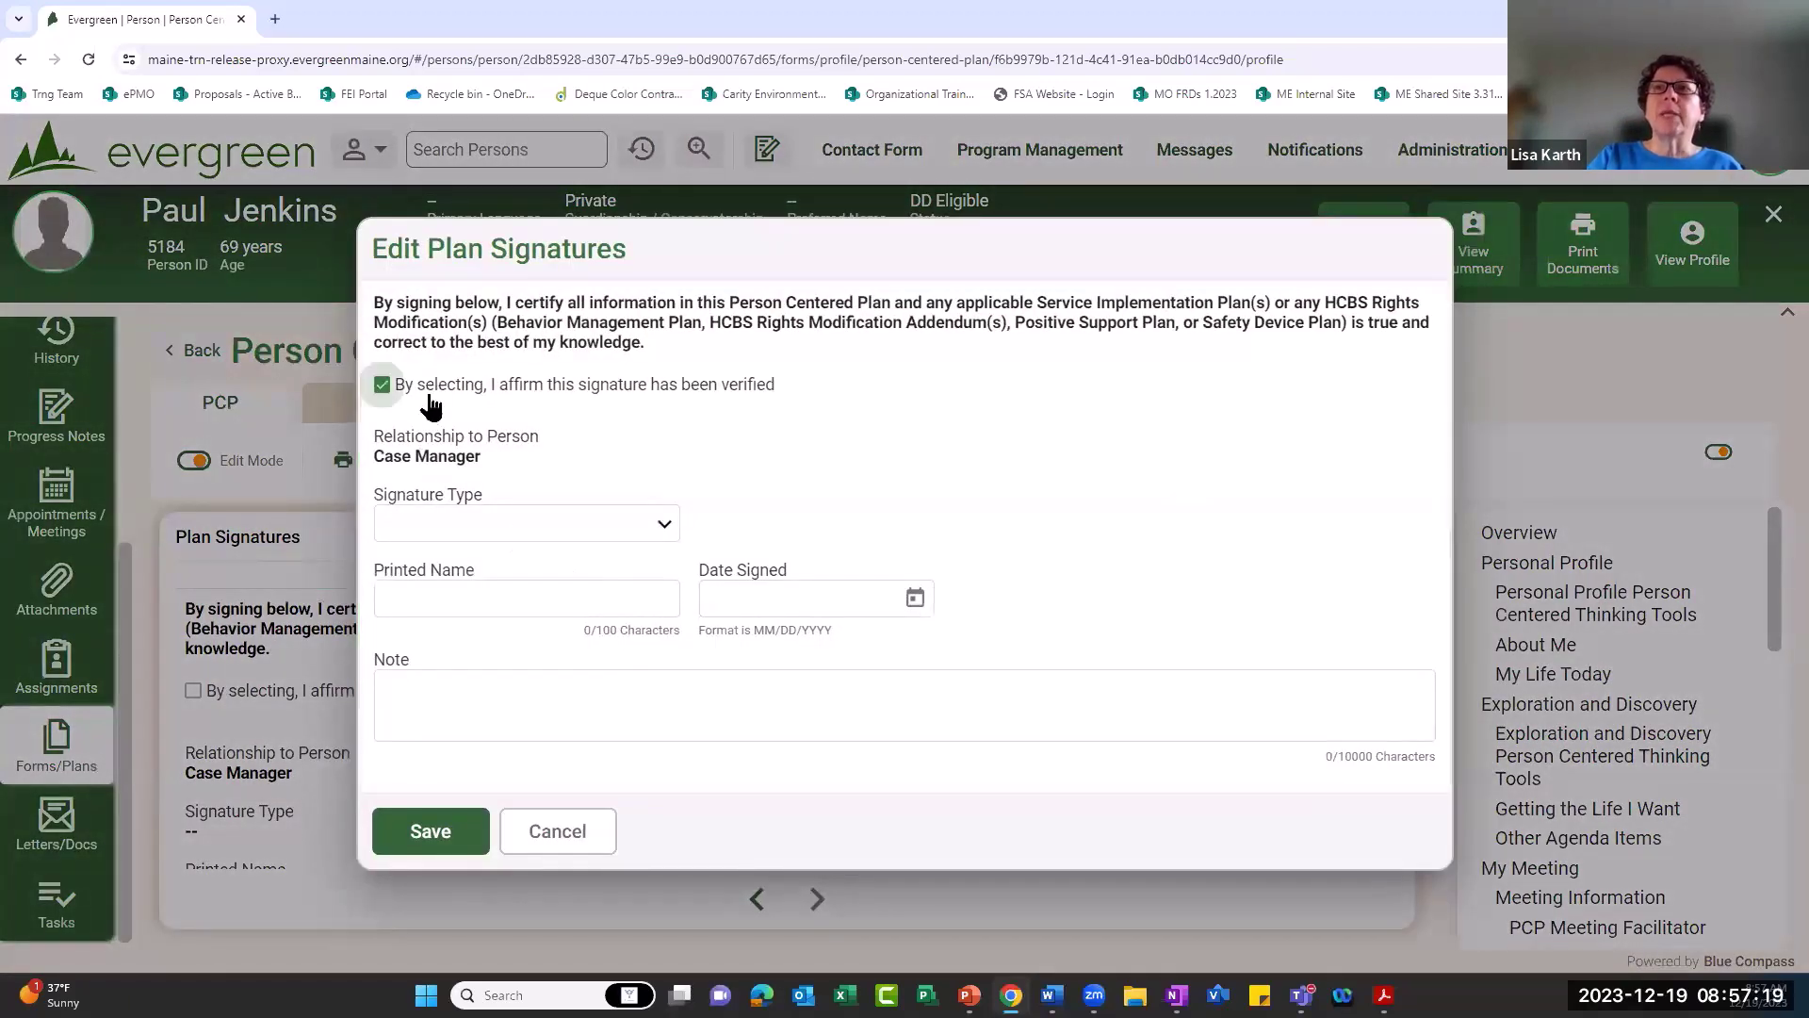
click(500, 514)
click(488, 624)
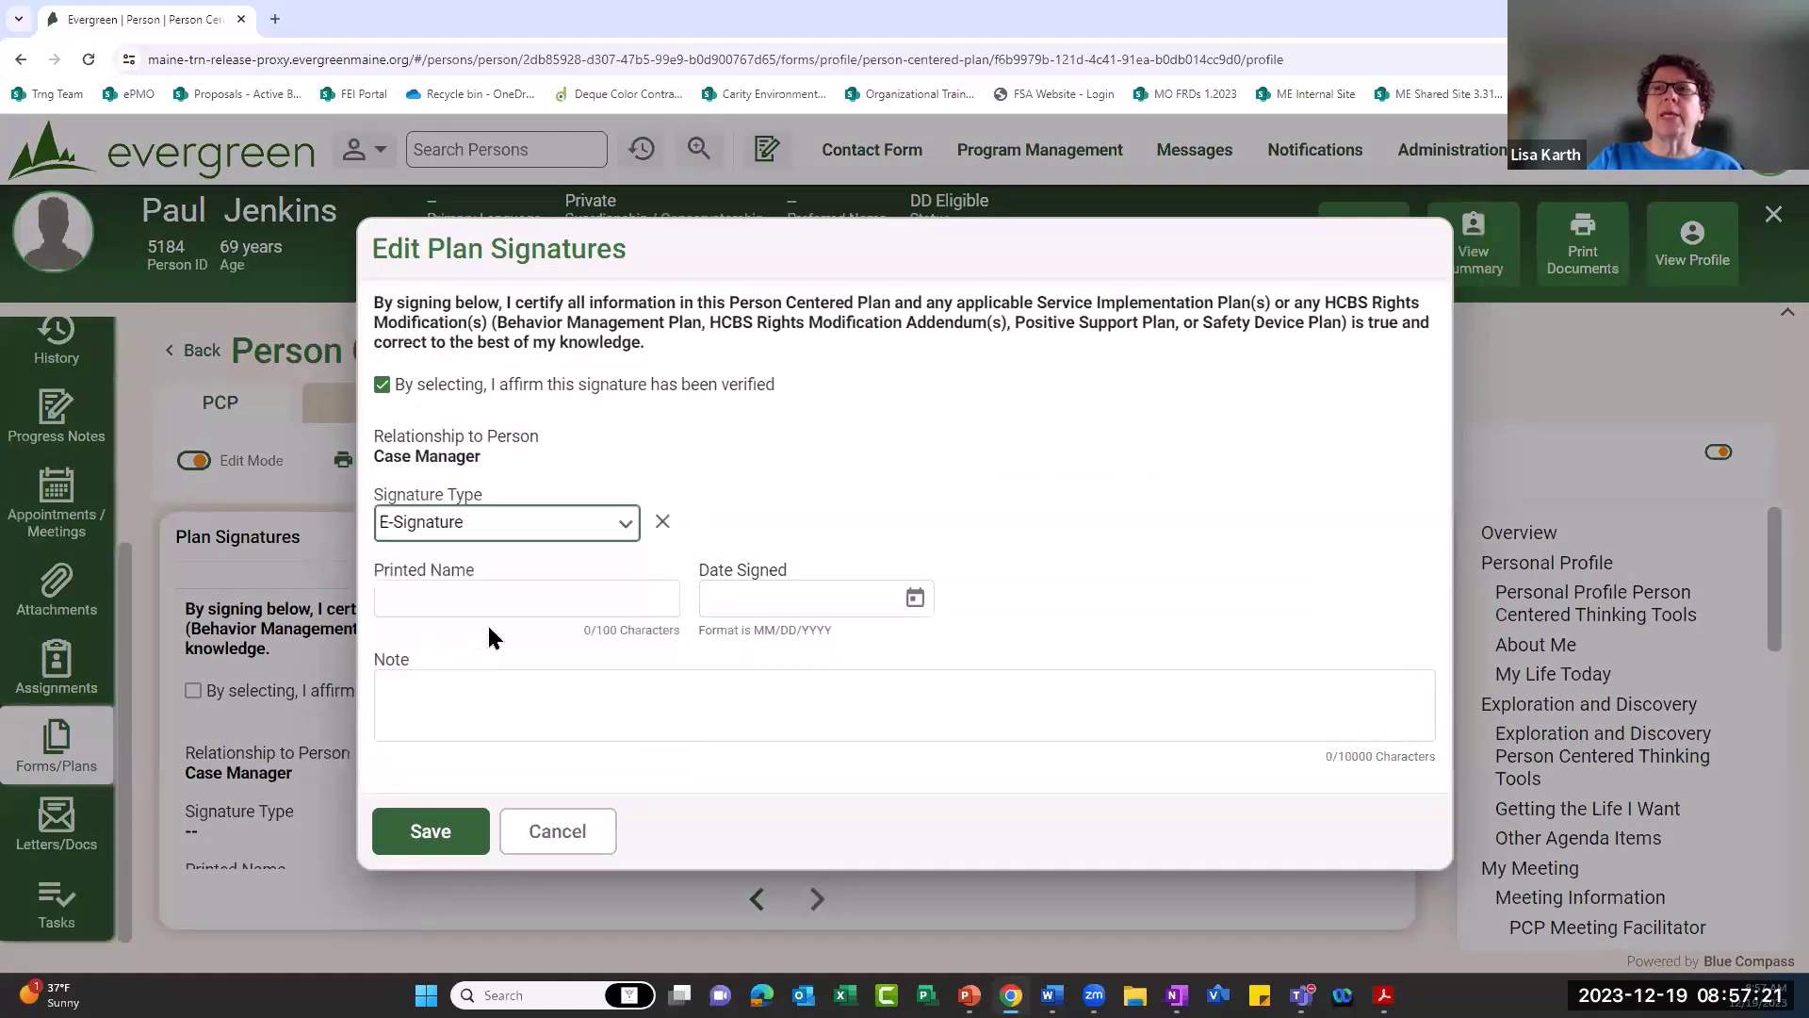
drag(623, 716, 1277, 697)
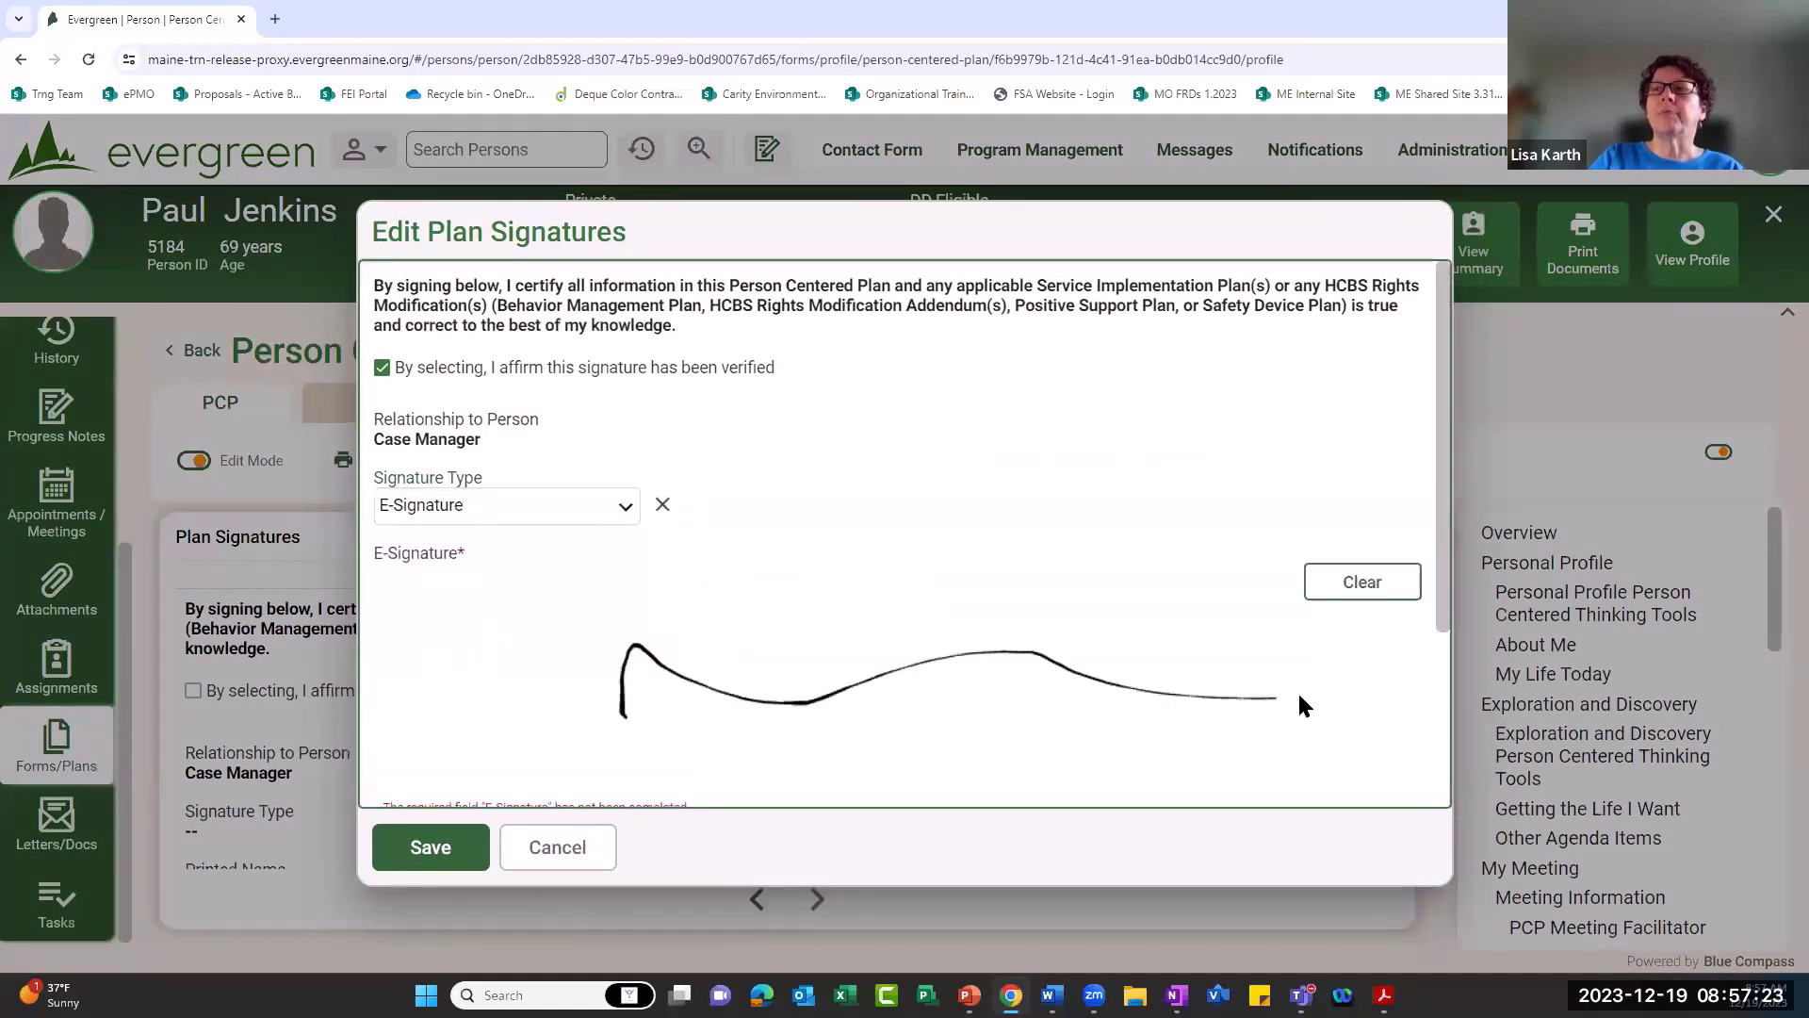
Enter the case manager's printed name and save the signature
scroll(499, 664, down, 3)
click(477, 622)
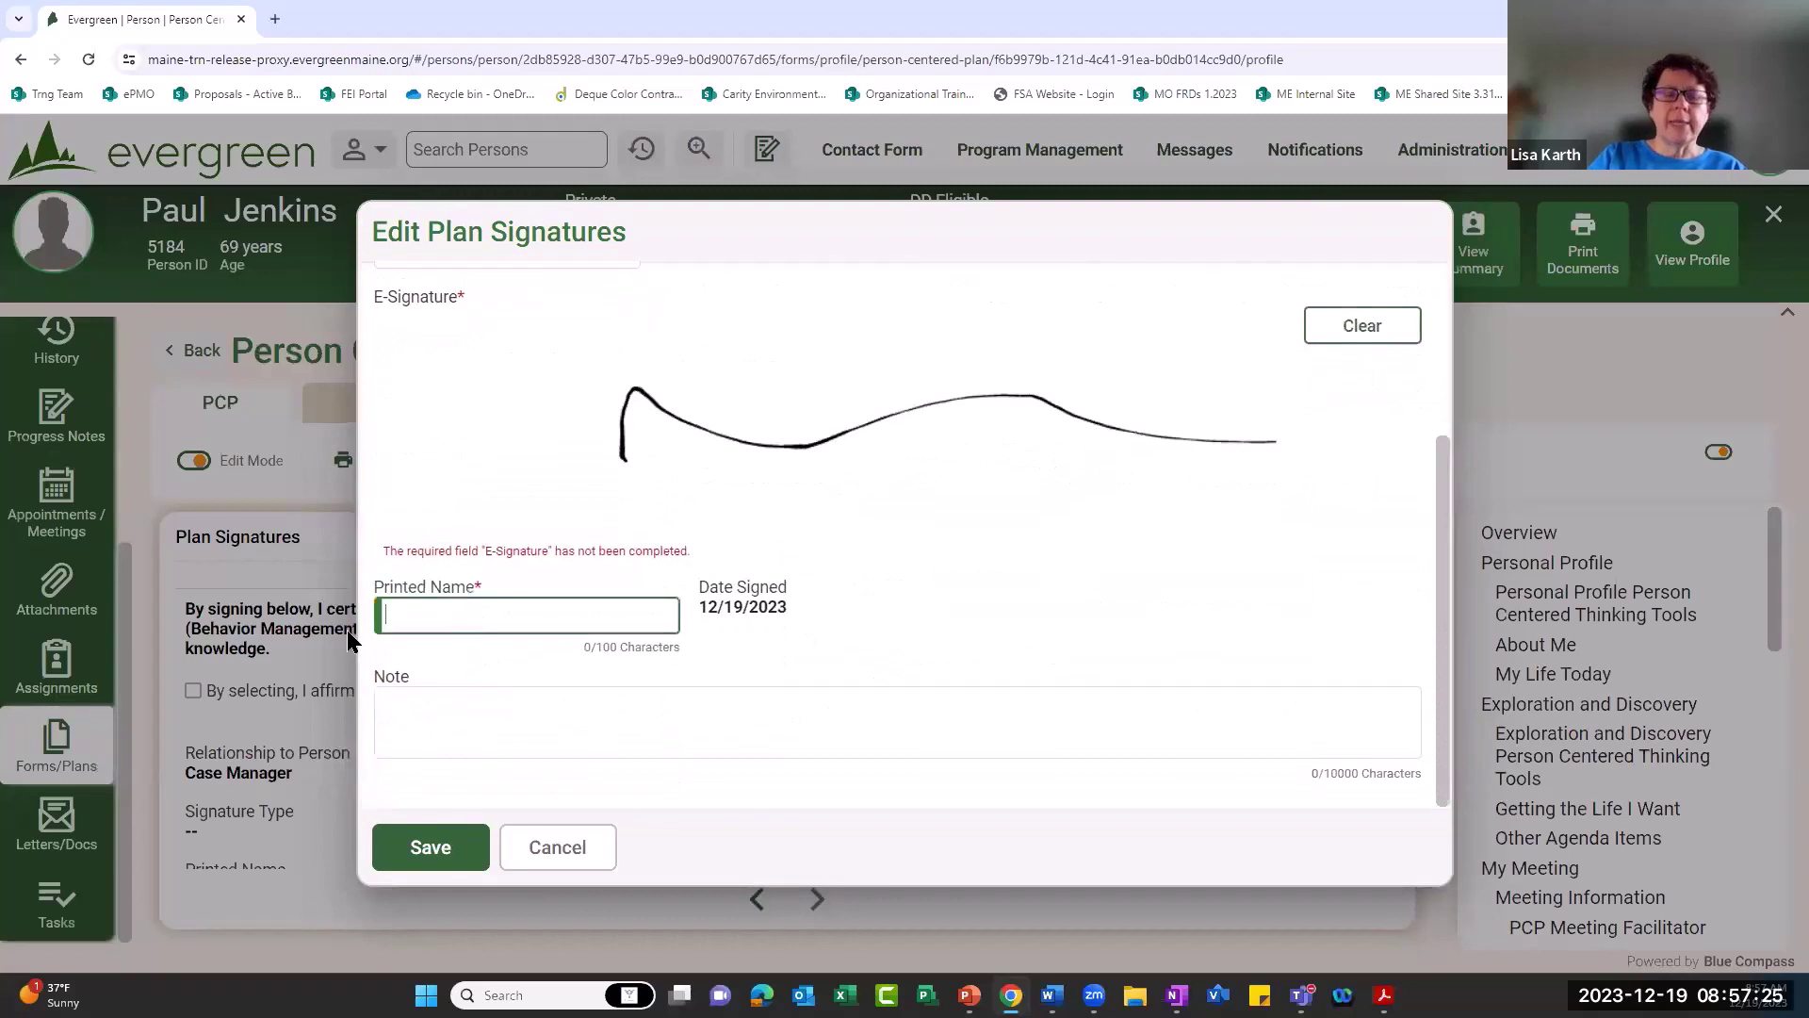
text(Tr)
text(a)
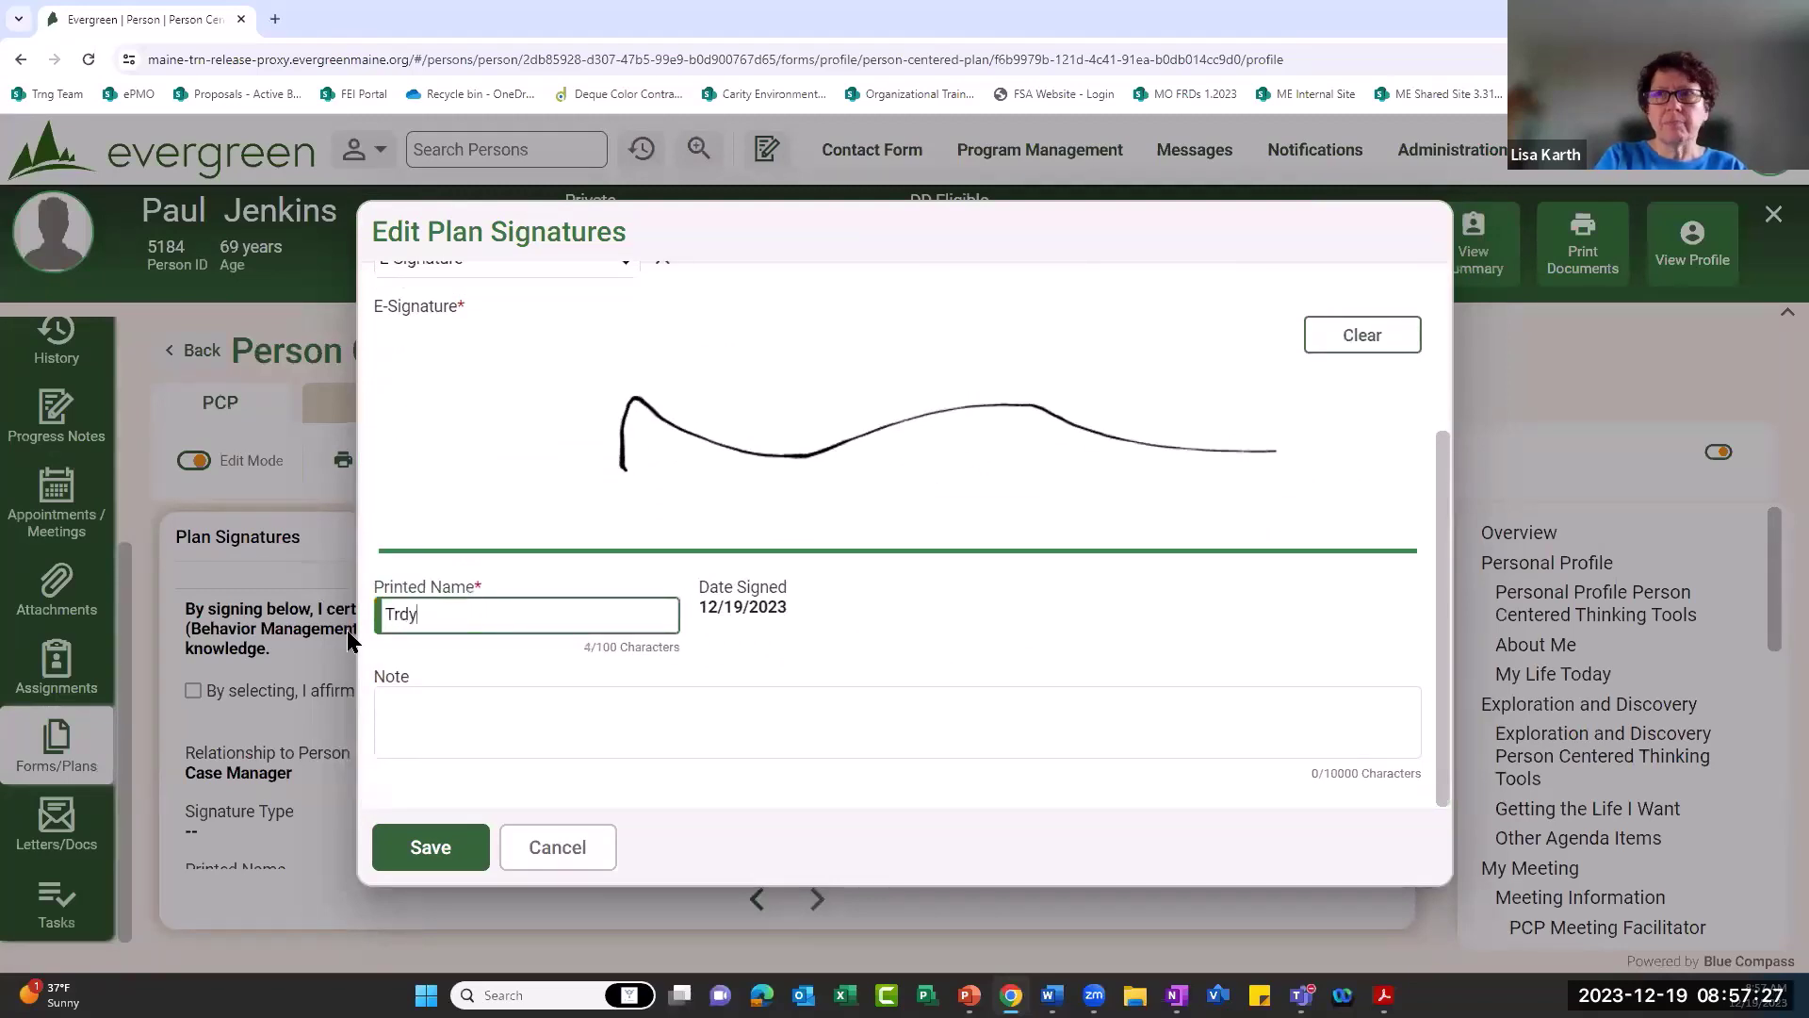
key(BackSpace)
text(u)
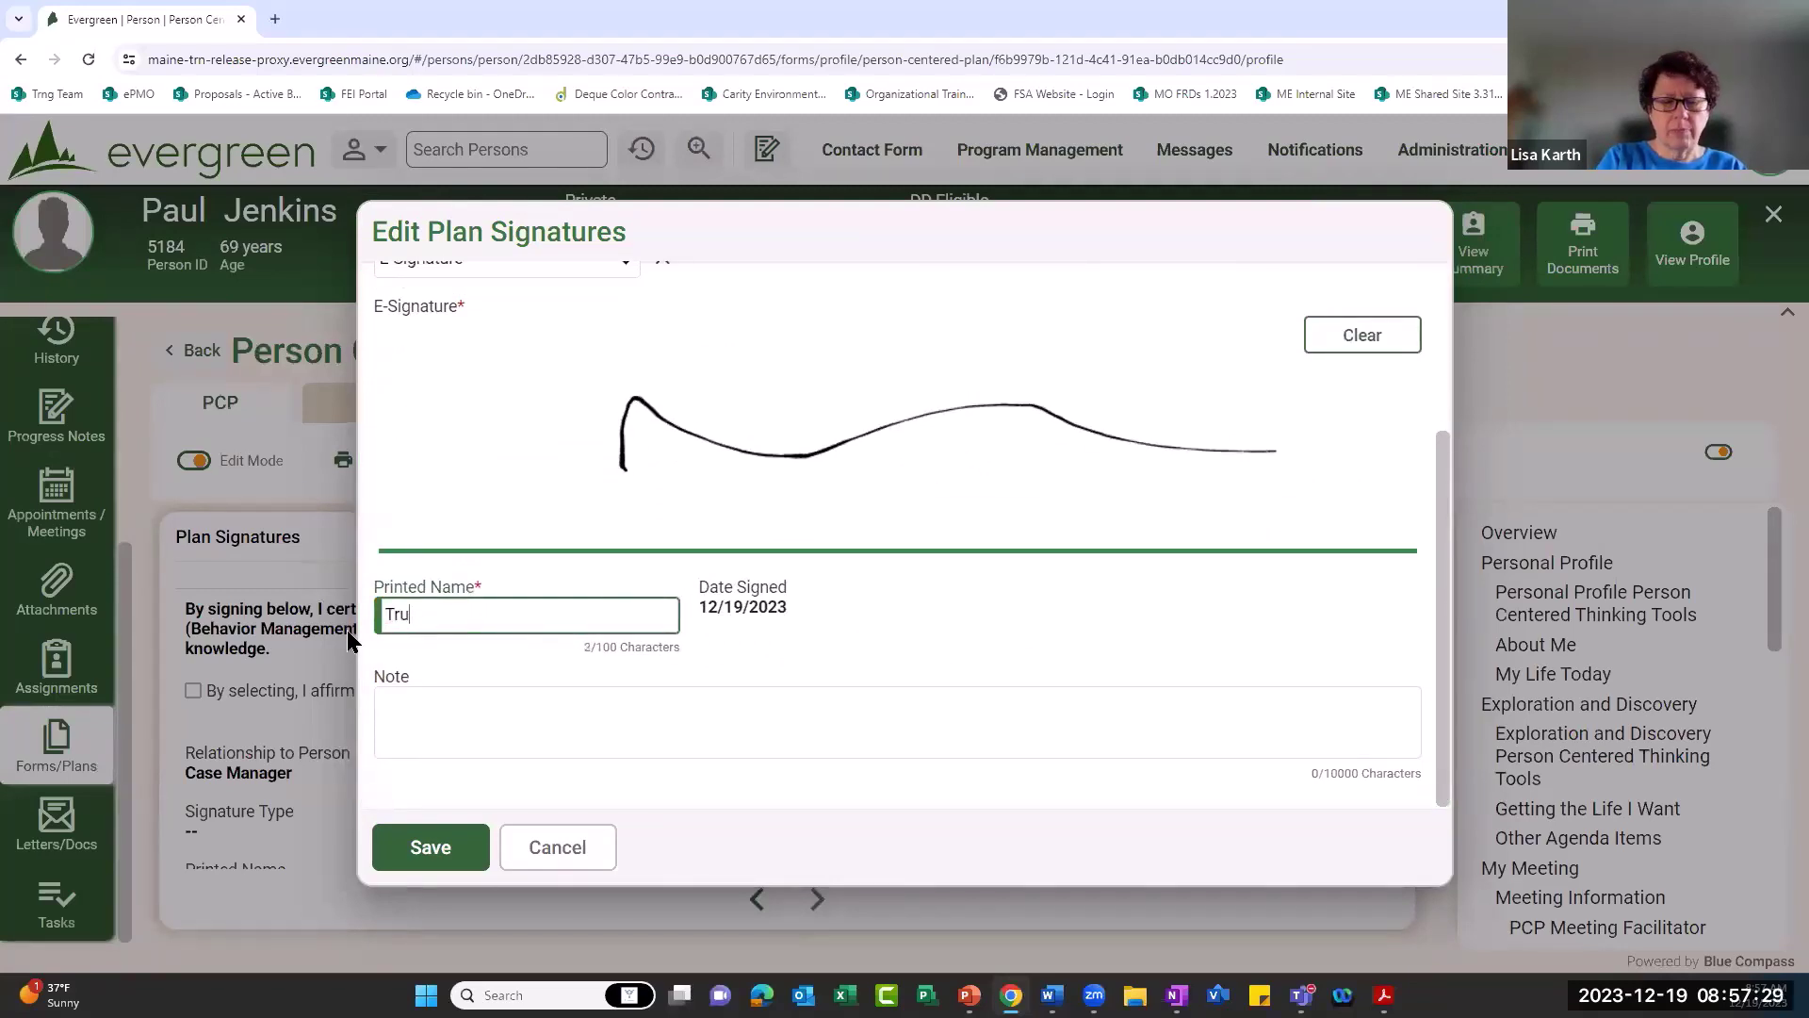
text(dy CM)
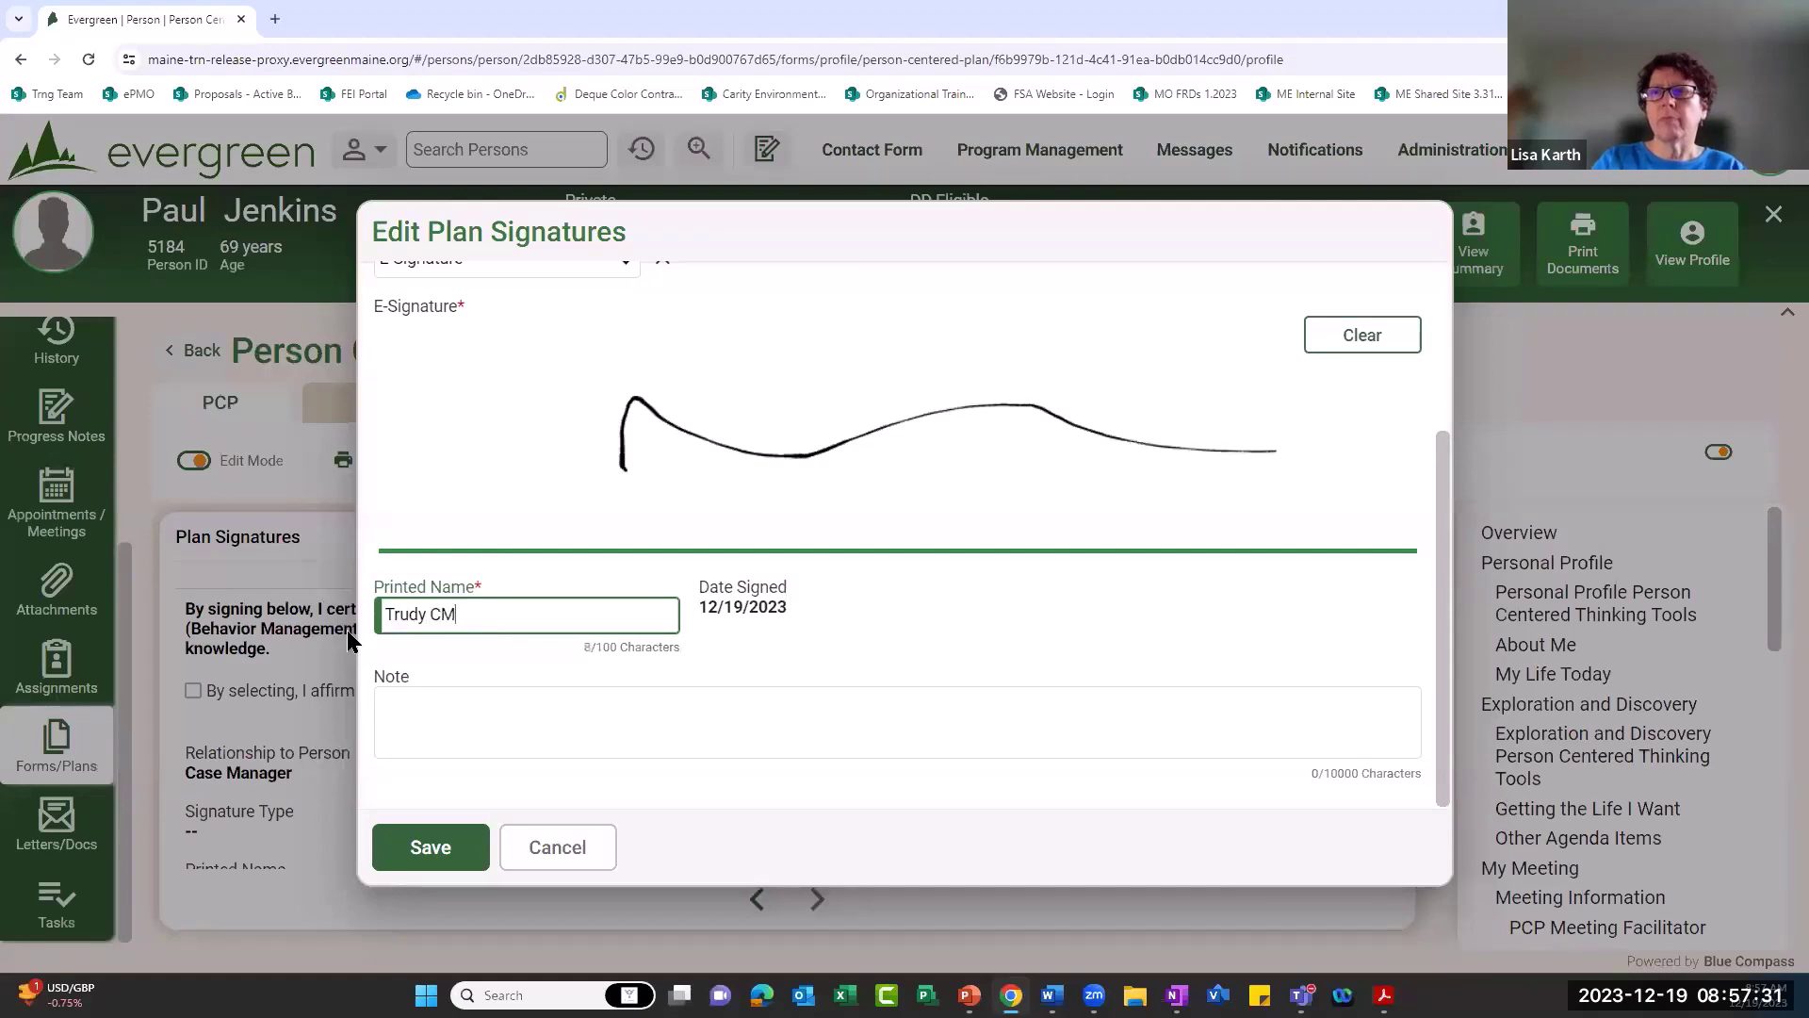
click(462, 848)
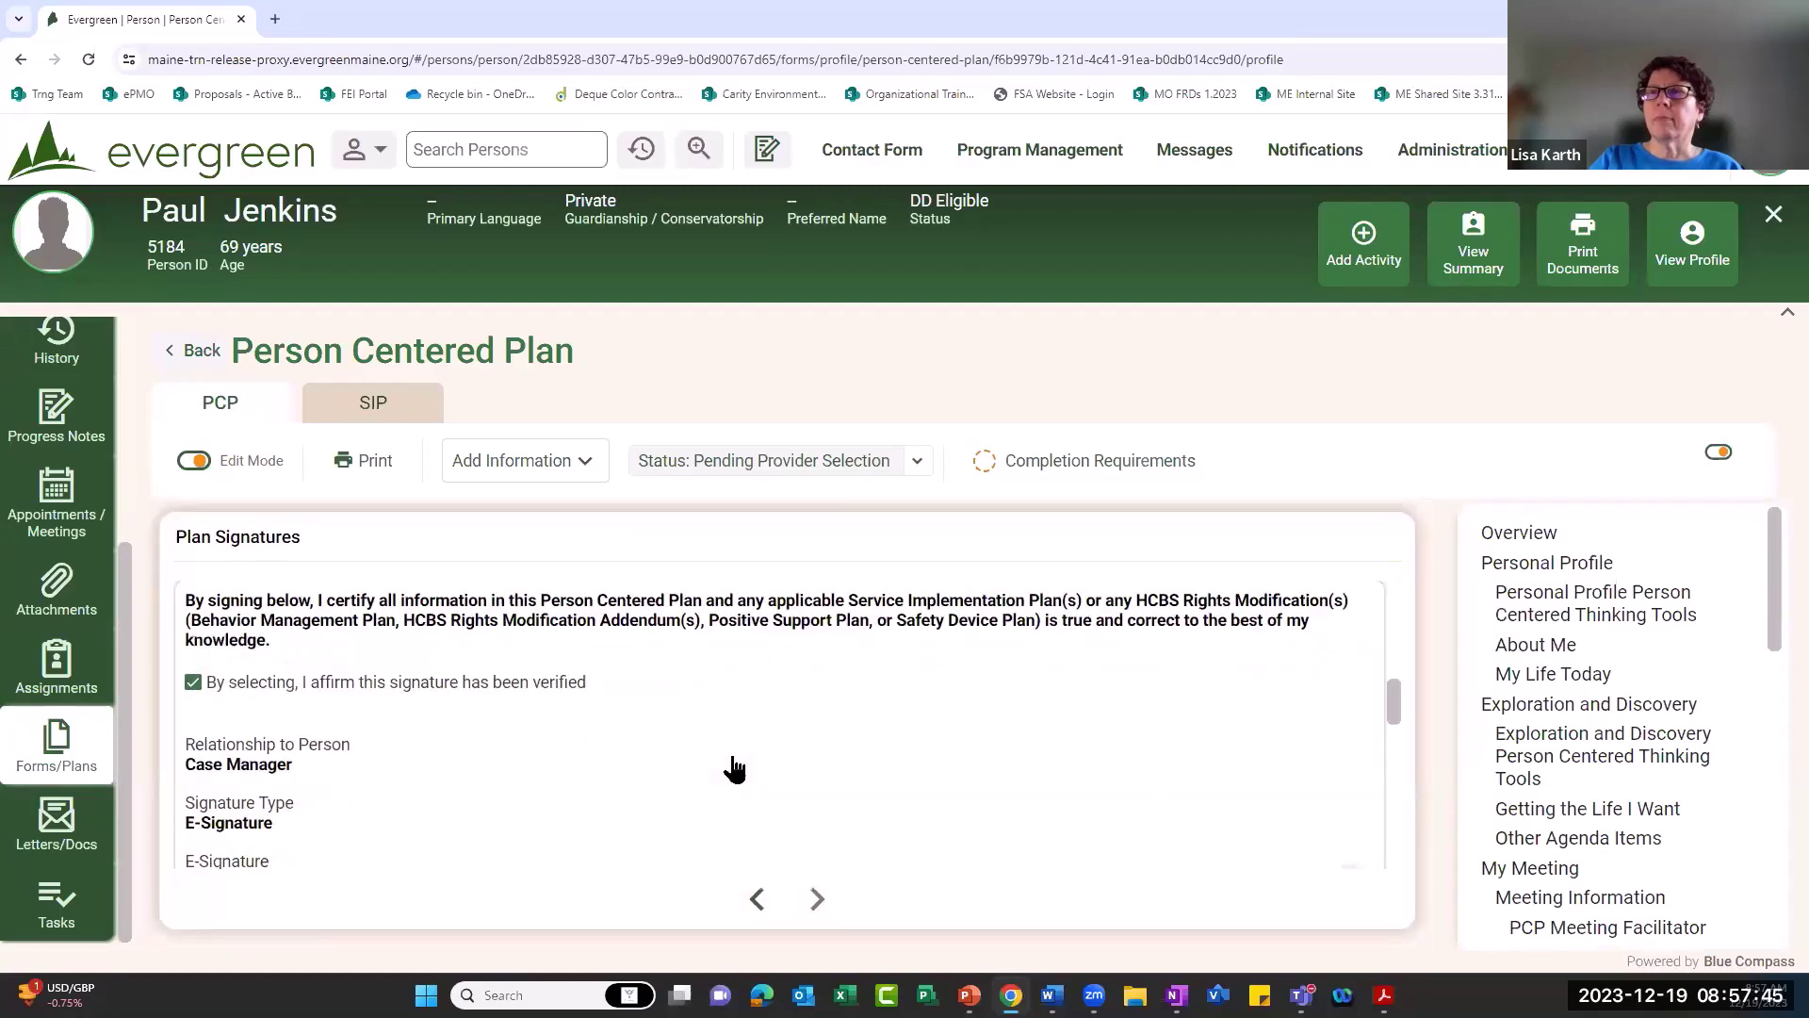
Mark the Guardian signature as verified, choose E-Signature, and draw the signature
scroll(733, 768, down, 3)
scroll(738, 777, down, 6)
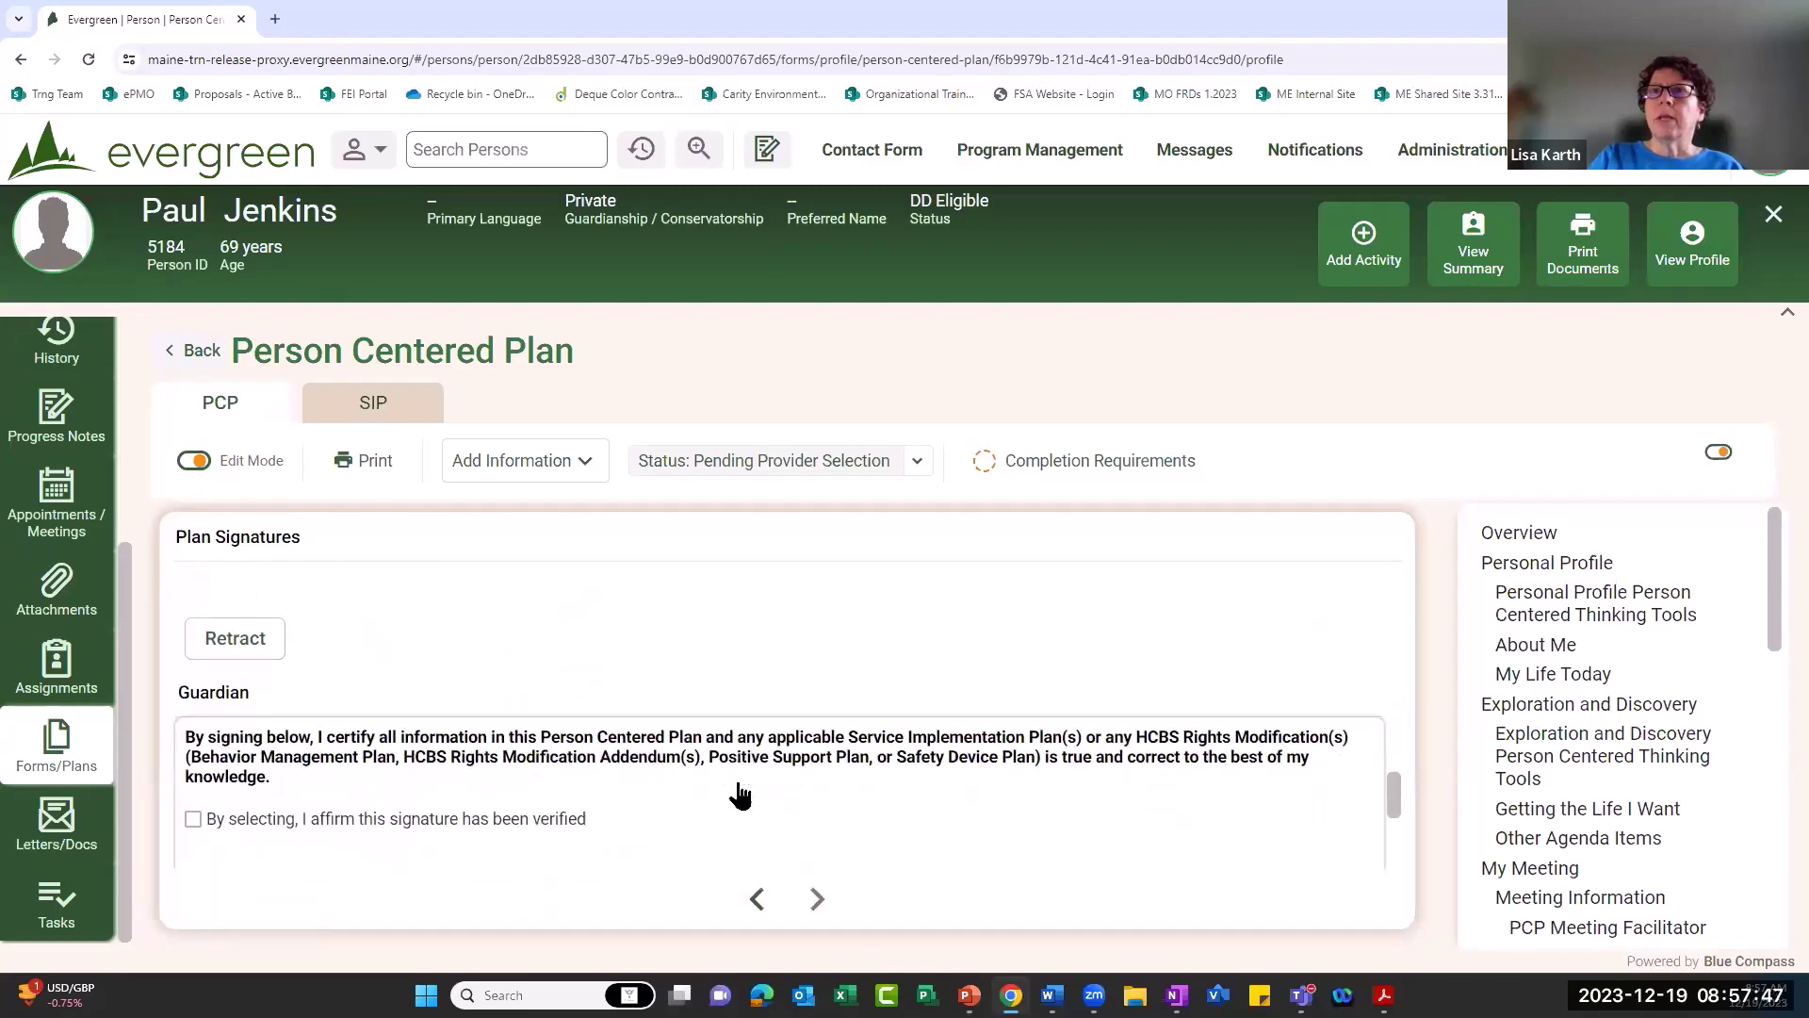
click(687, 751)
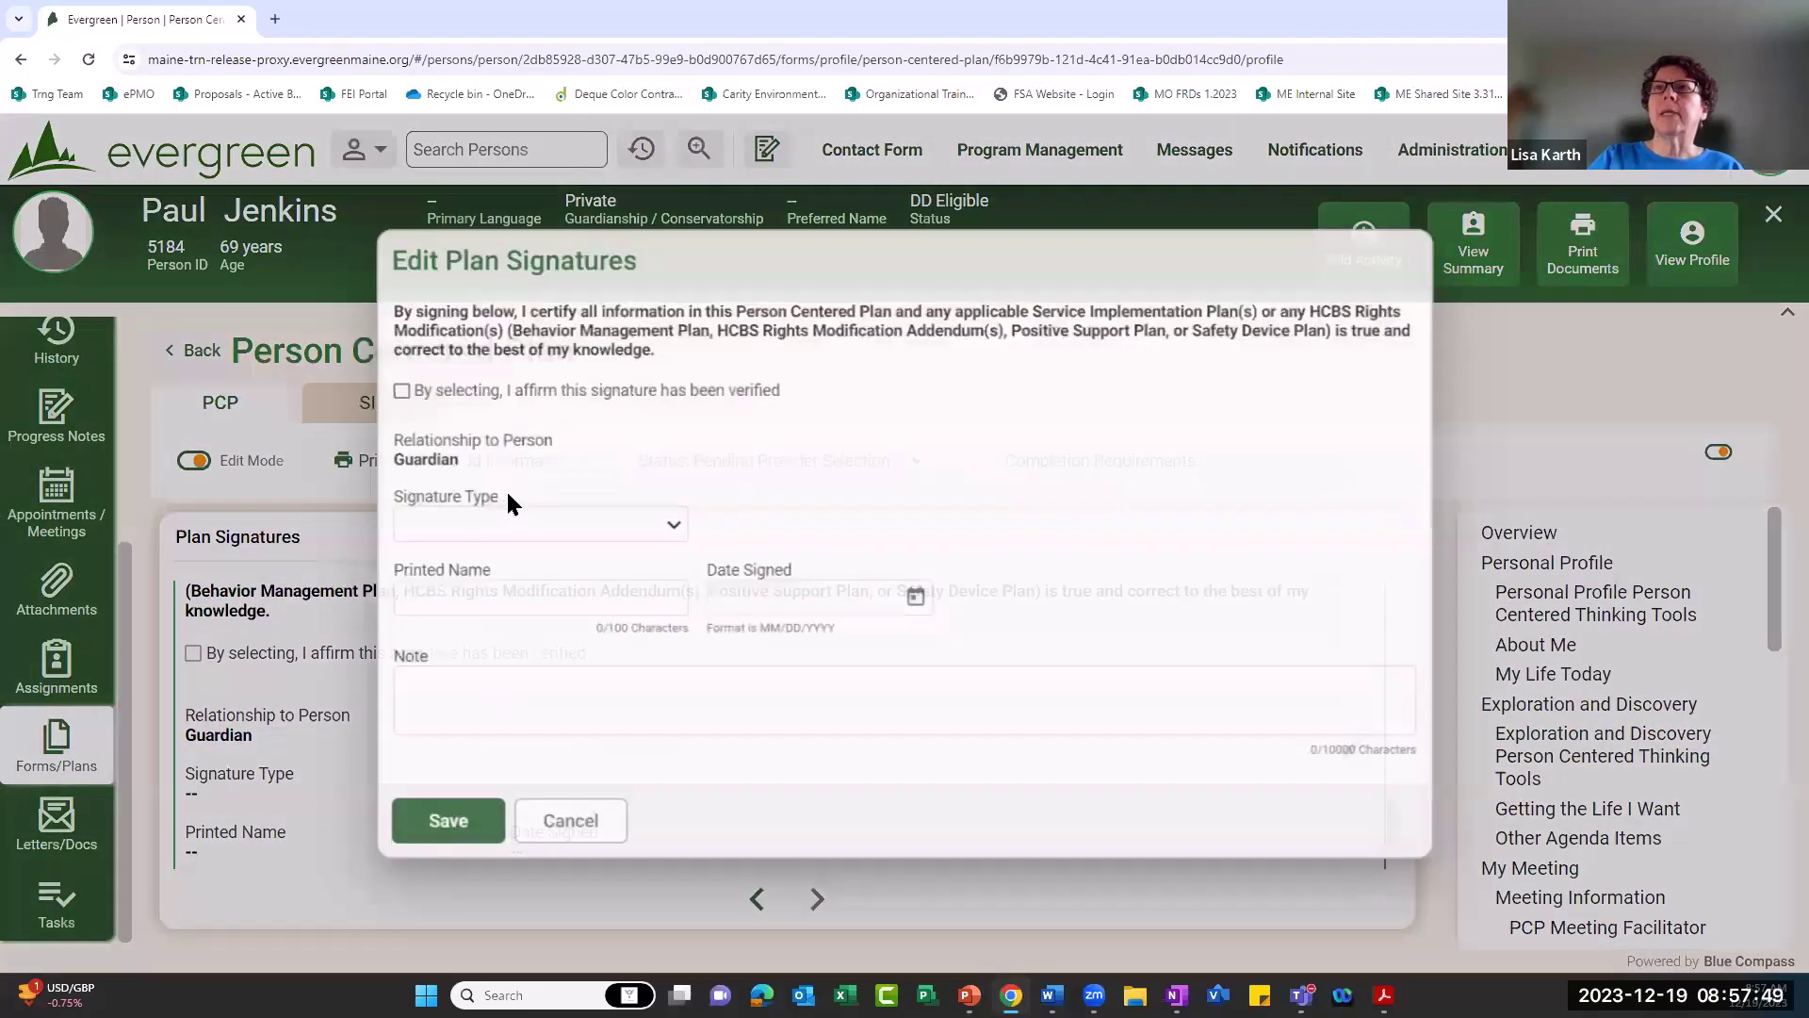
click(475, 386)
click(526, 523)
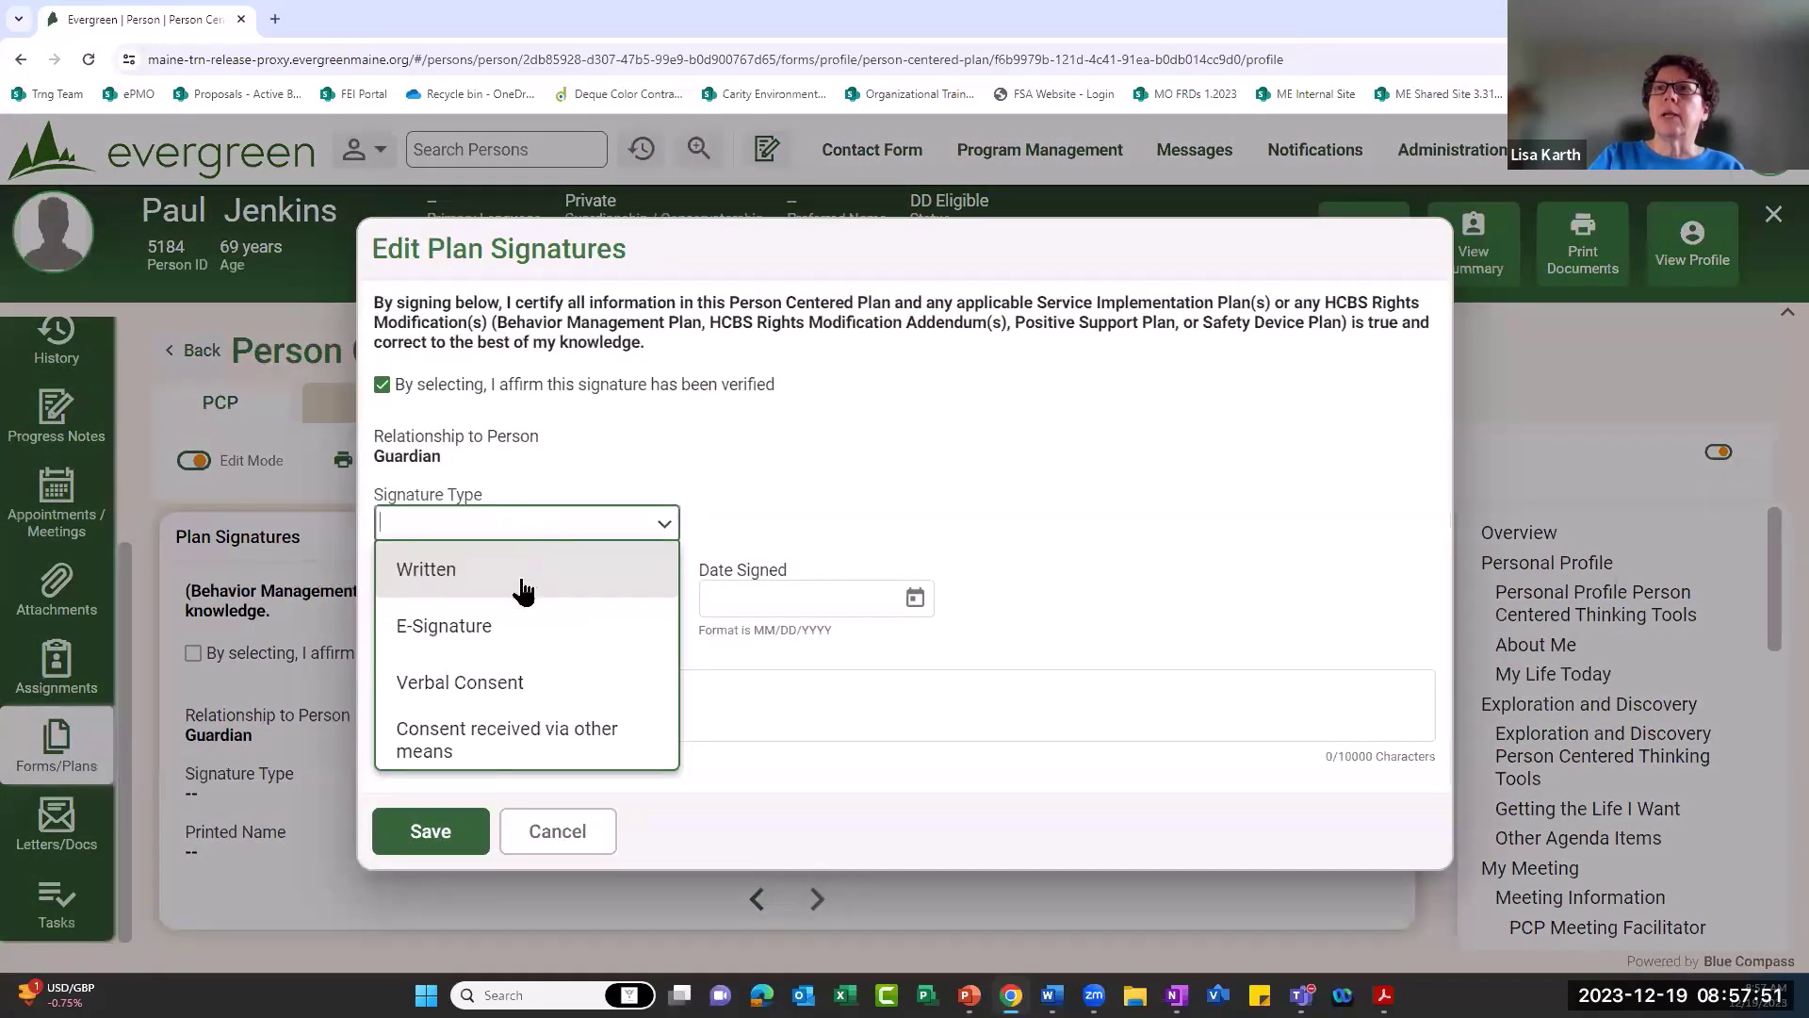
click(533, 626)
mouse_move(510, 701)
mouse_down()
mouse_move(964, 705)
mouse_move(848, 684)
mouse_move(1305, 659)
mouse_up()
Enter the Guardian's printed name and save the signature
scroll(580, 683, down, 3)
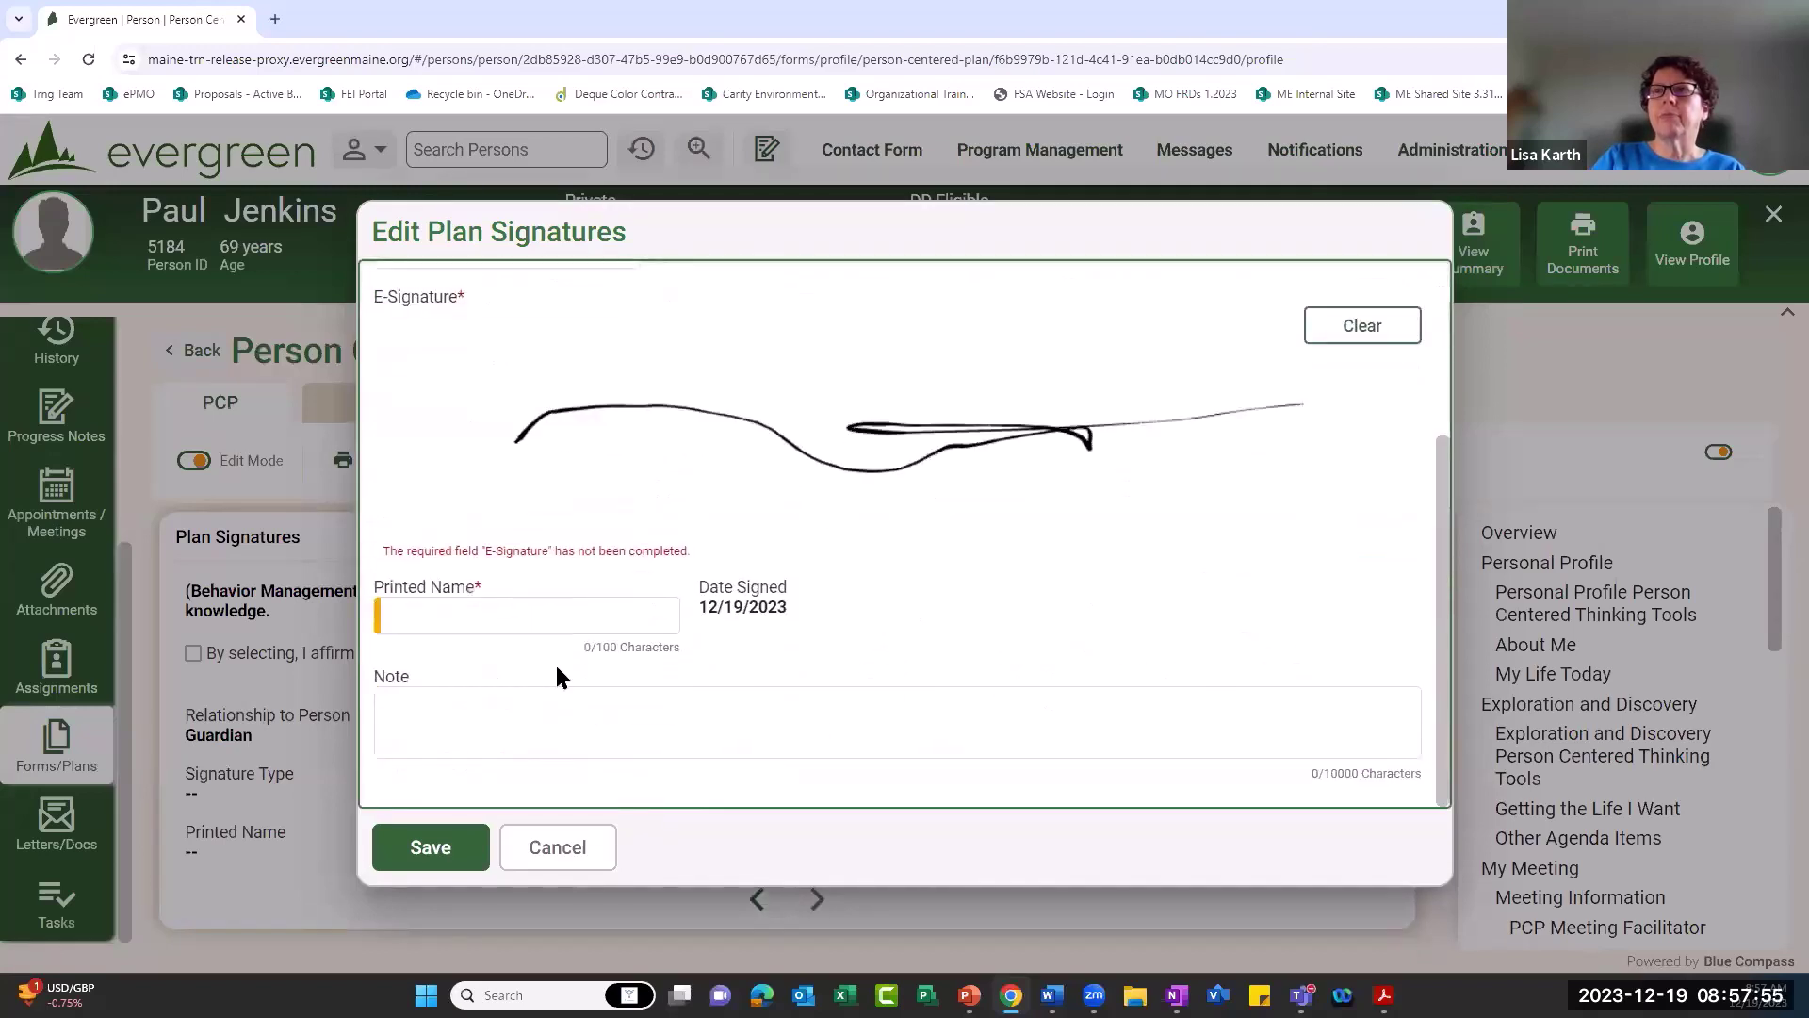
click(430, 614)
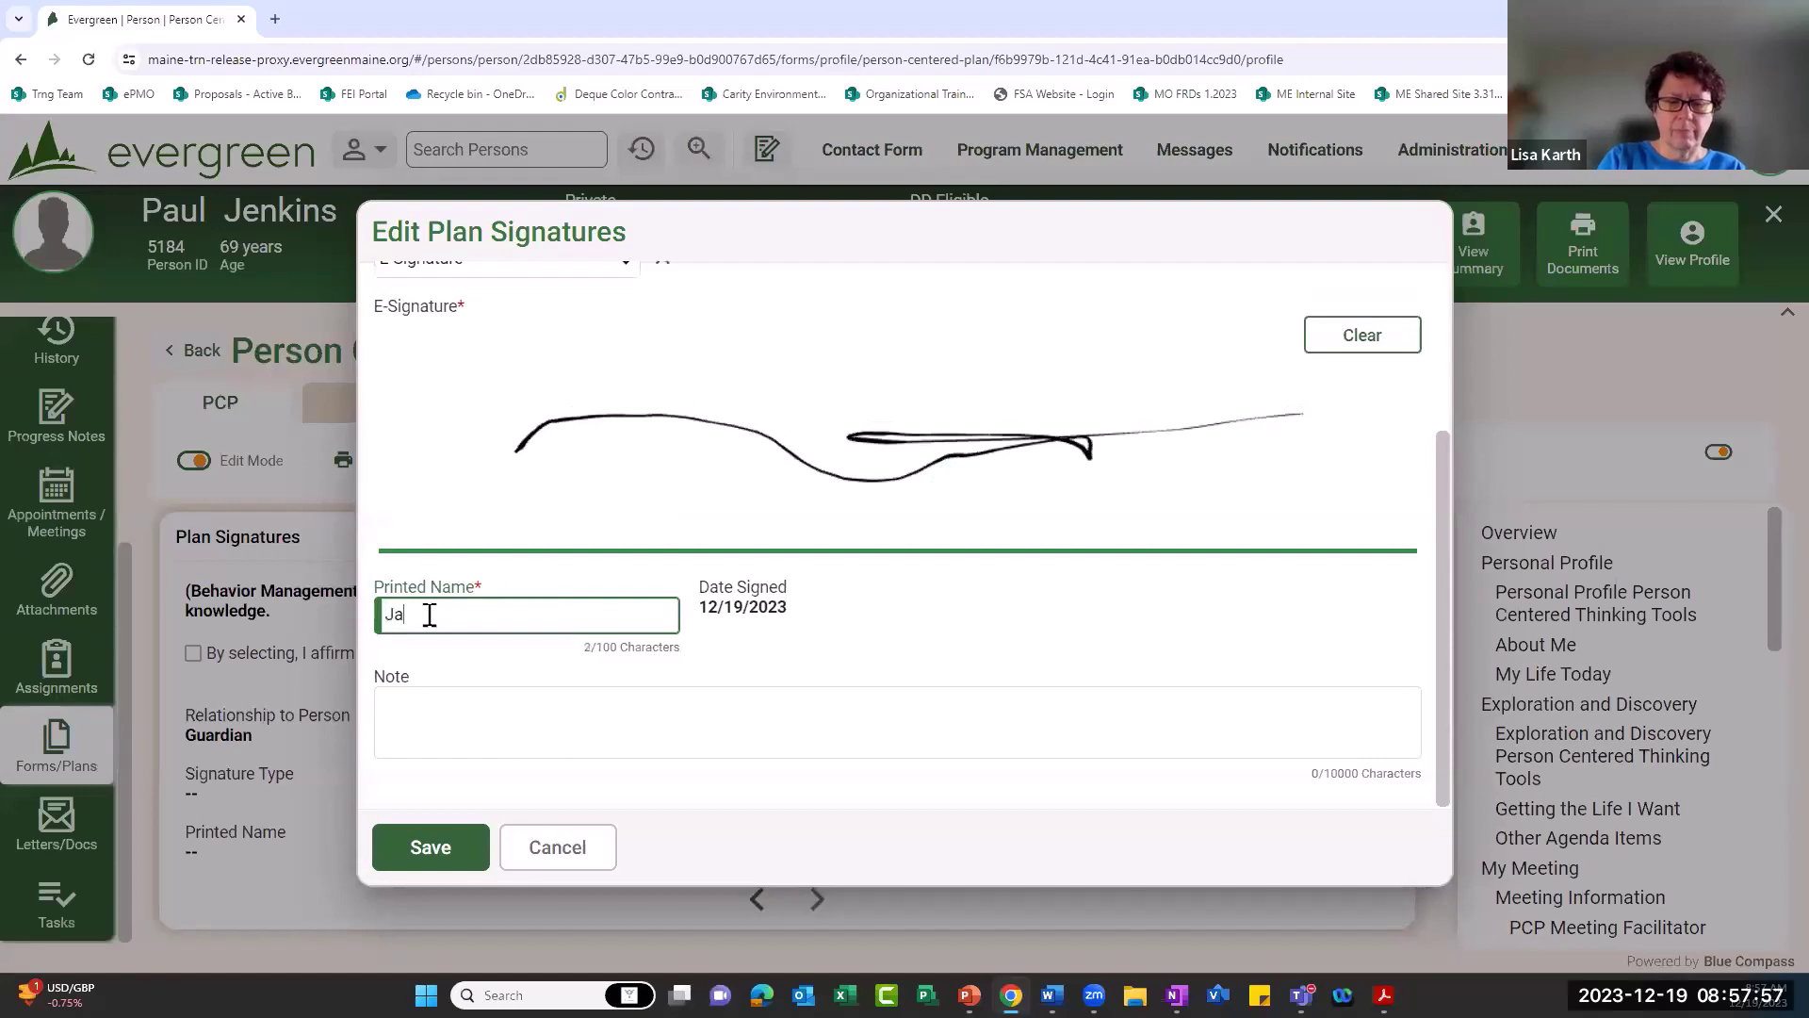
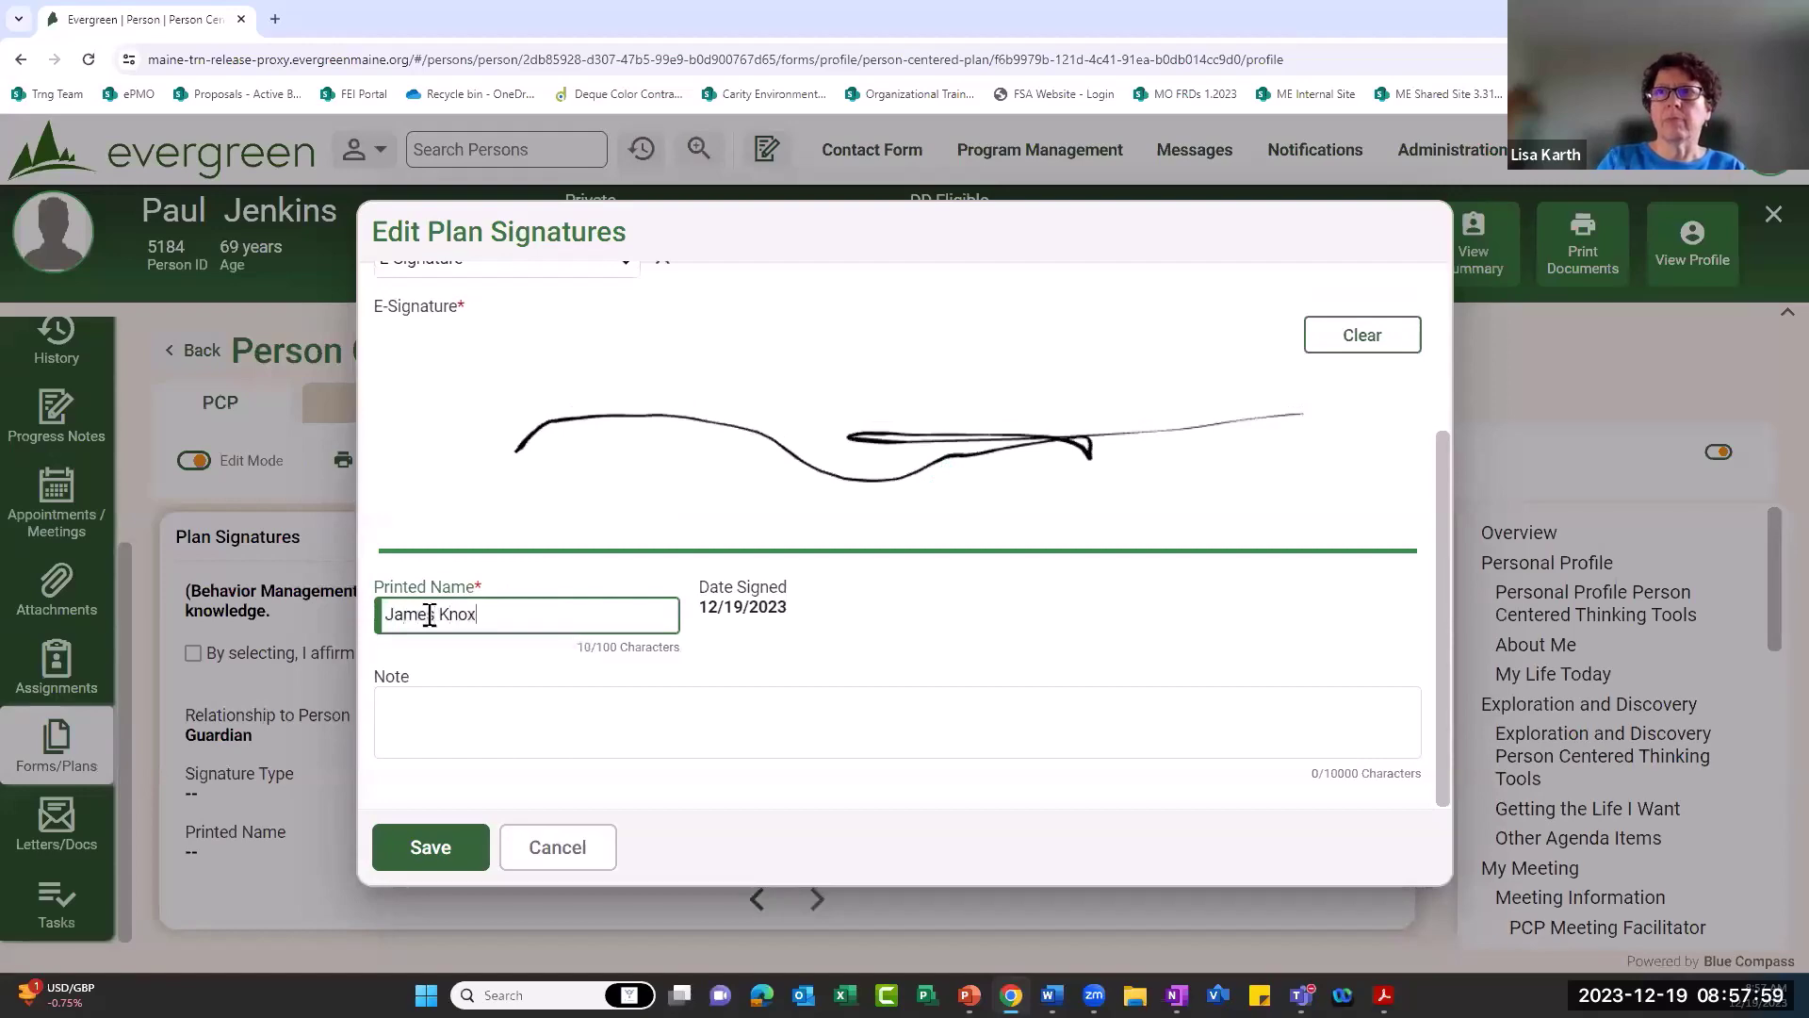
click(426, 848)
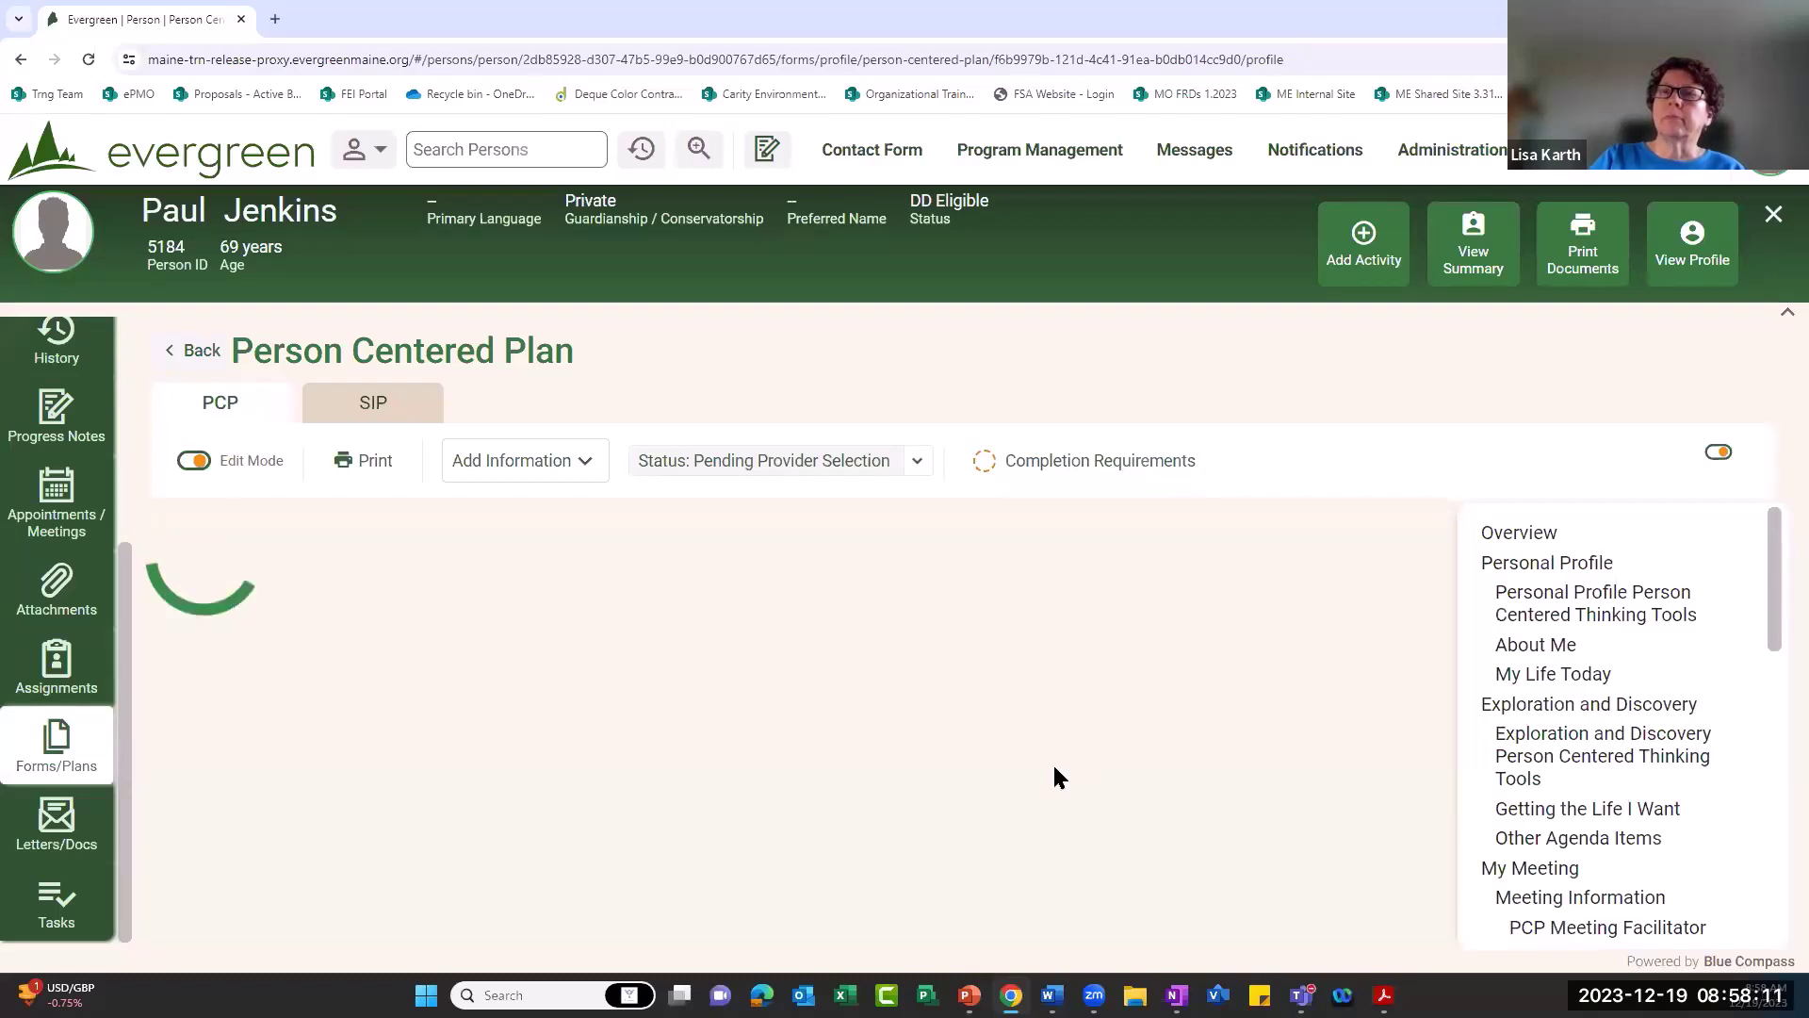
click(1100, 462)
scroll(1007, 791, down, 5)
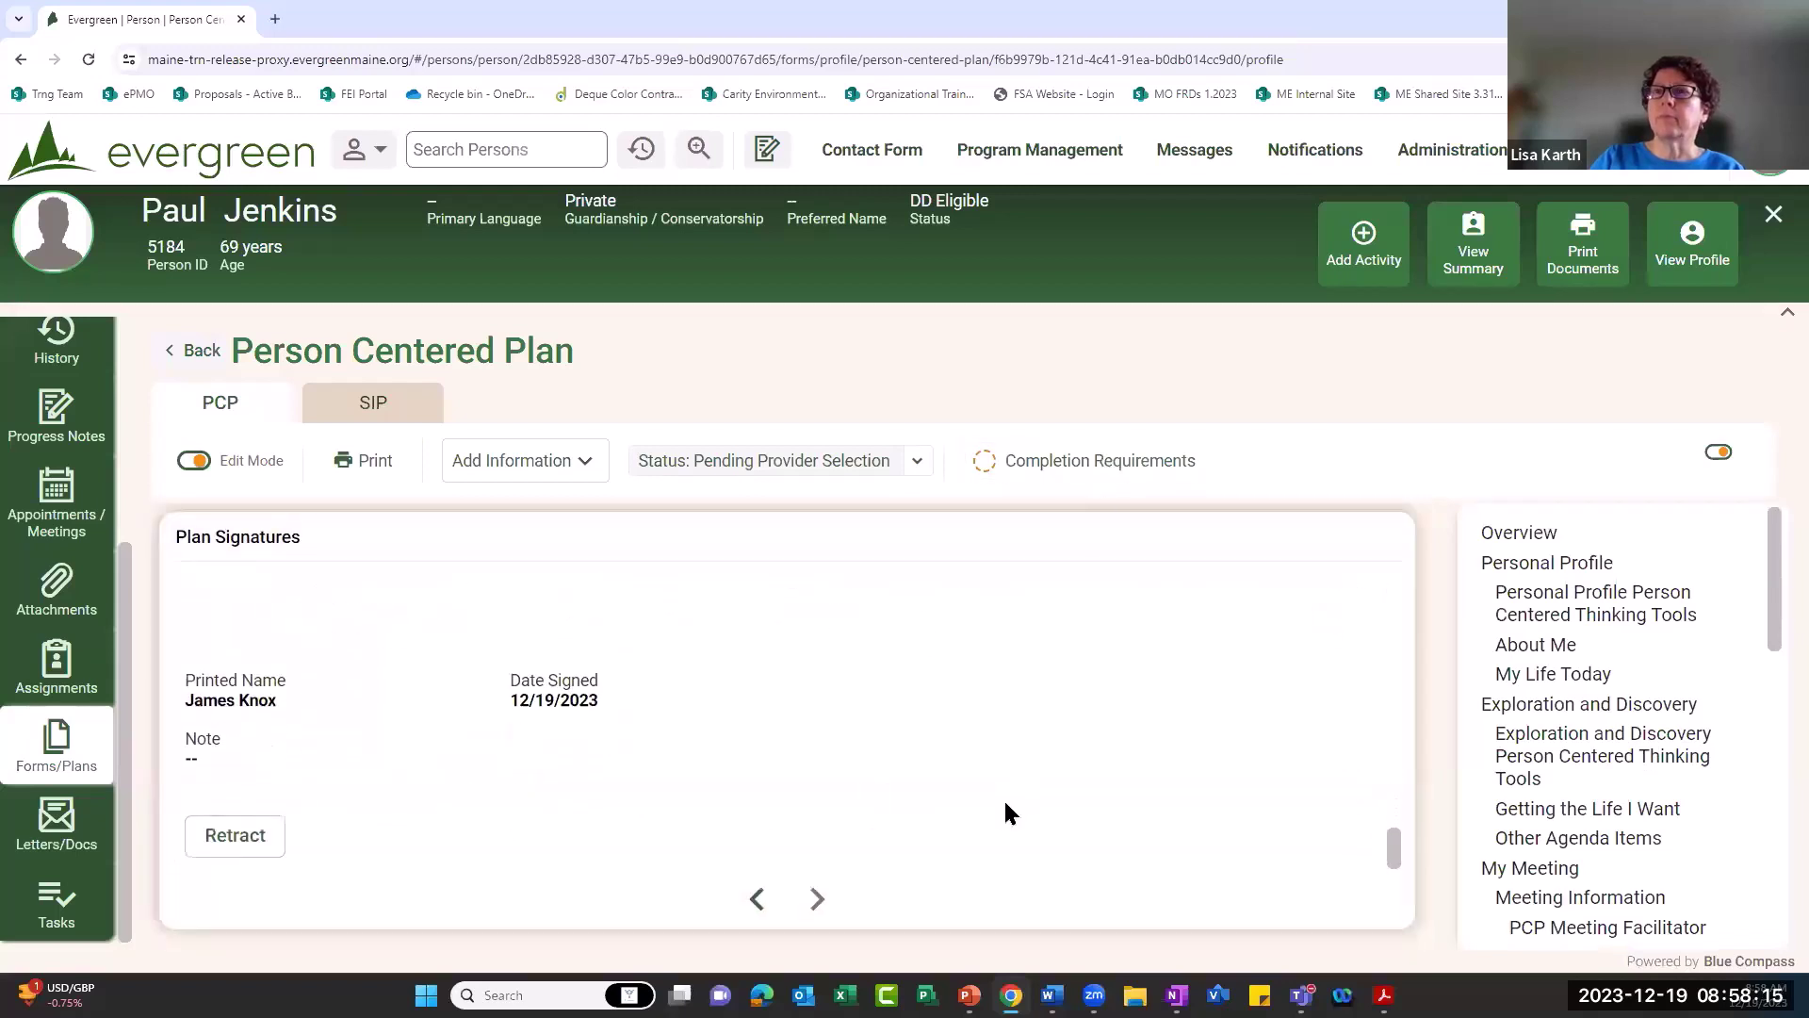
scroll(1001, 801, up, 1)
scroll(1002, 796, up, 2)
scroll(1591, 754, down, 4)
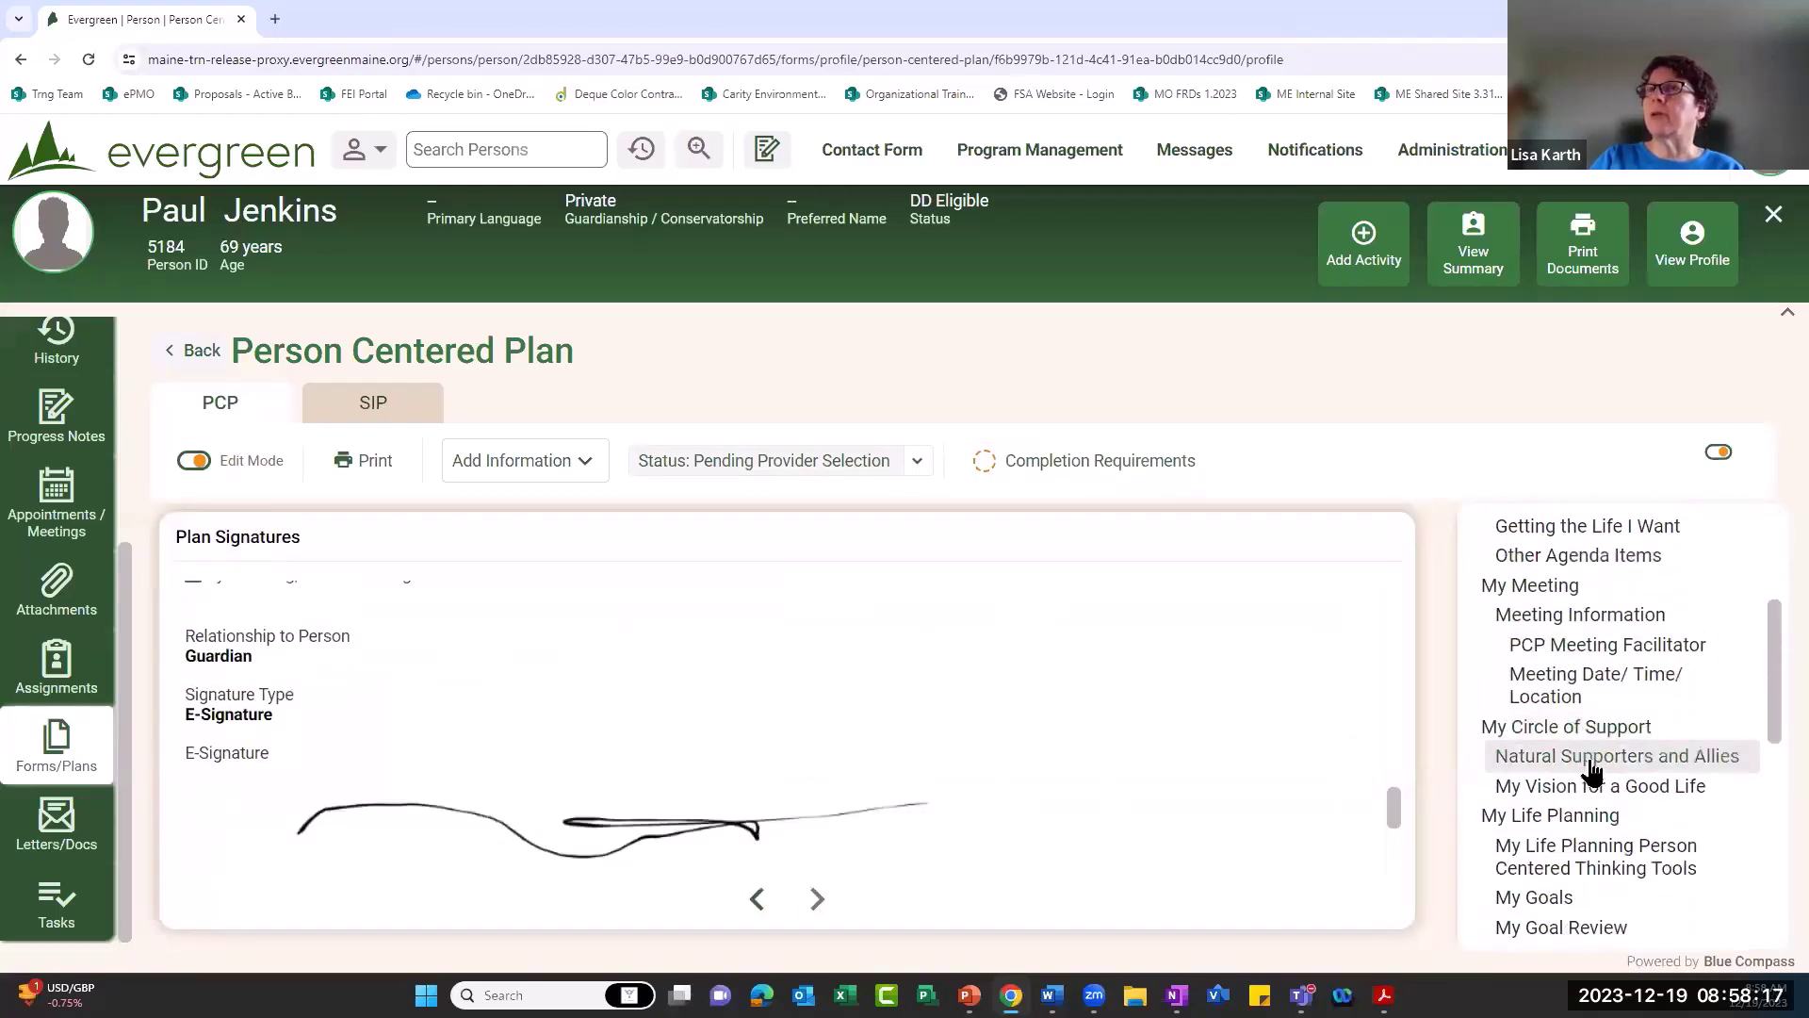
scroll(1592, 780, down, 7)
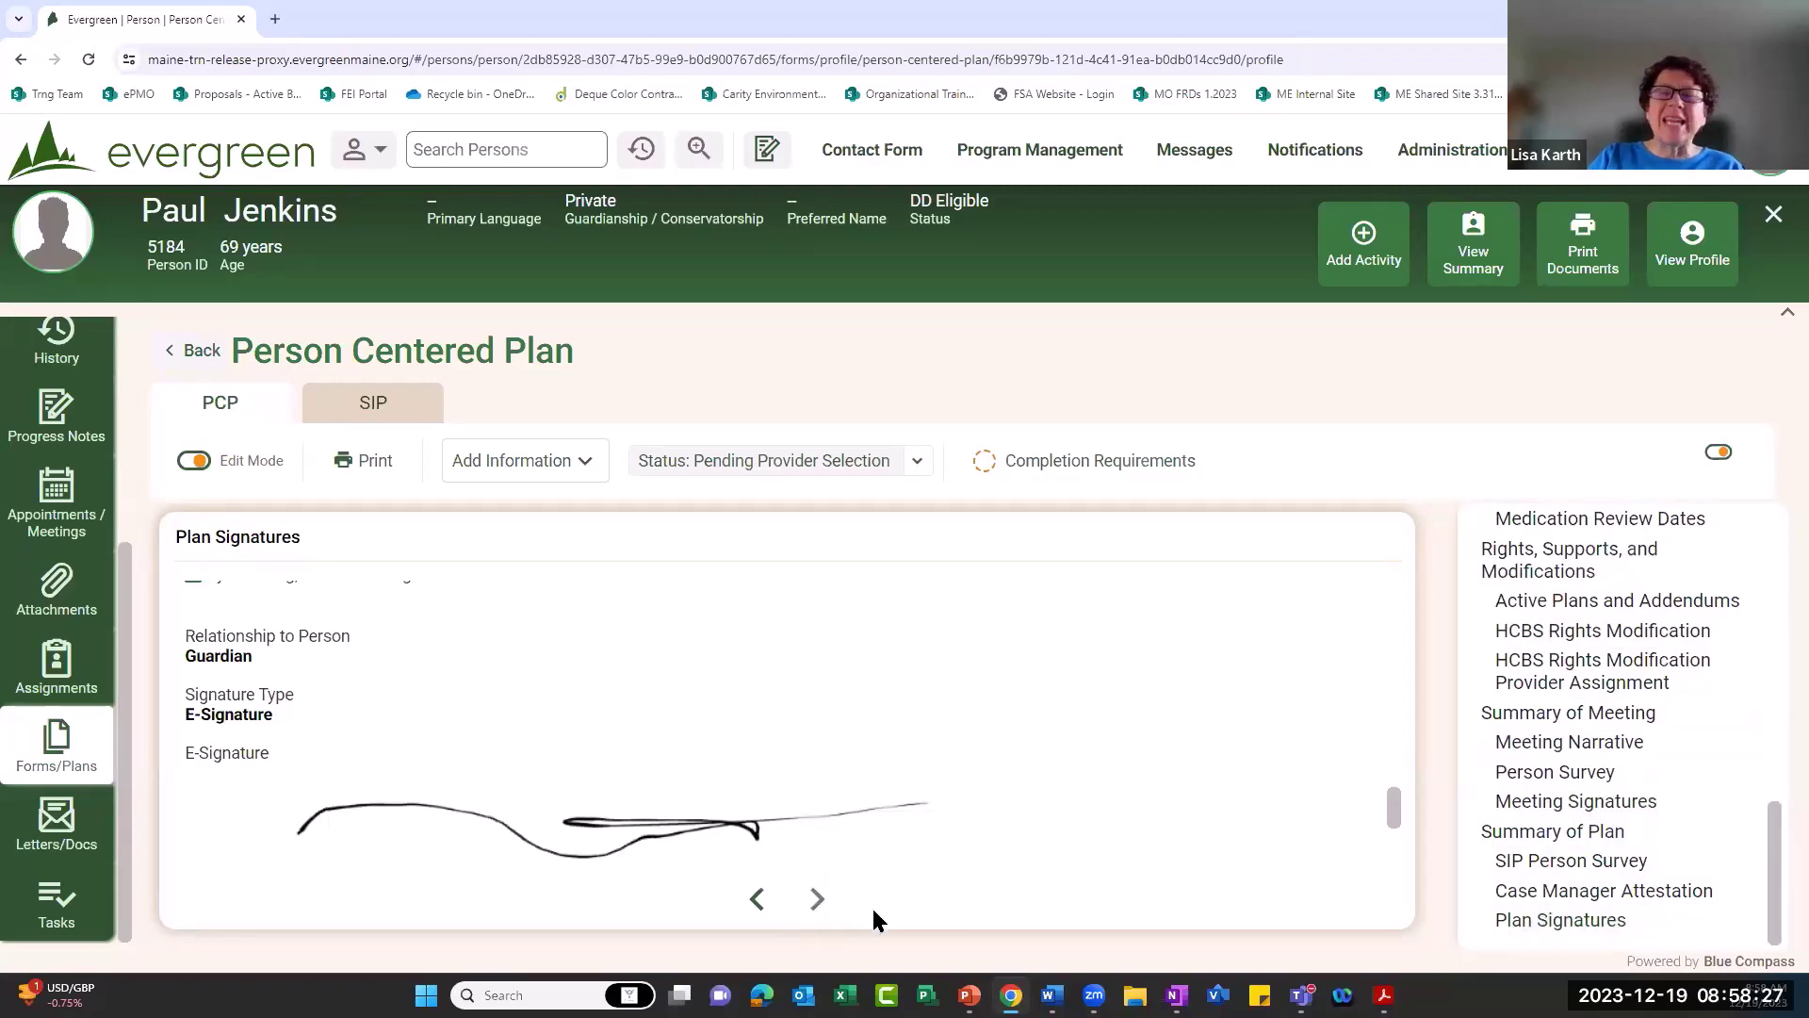
mouse_move(1090, 713)
scroll(1090, 713, up, 1)
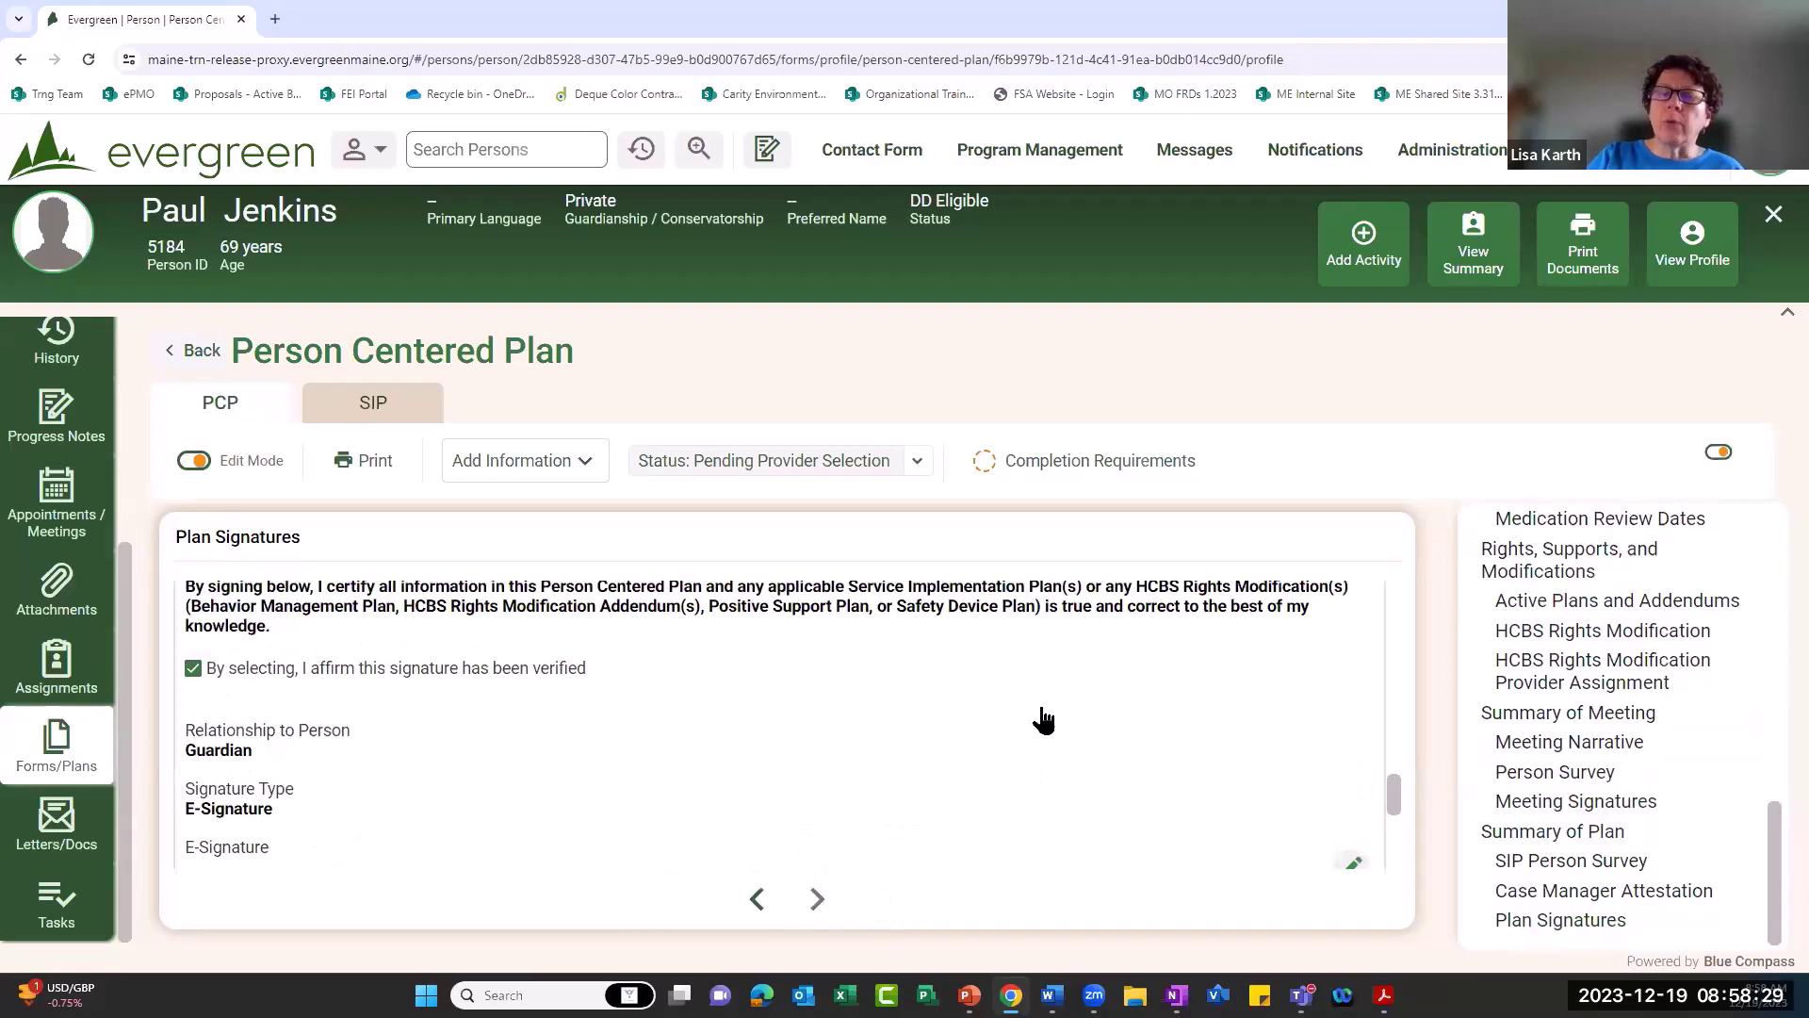
scroll(1046, 719, up, 1)
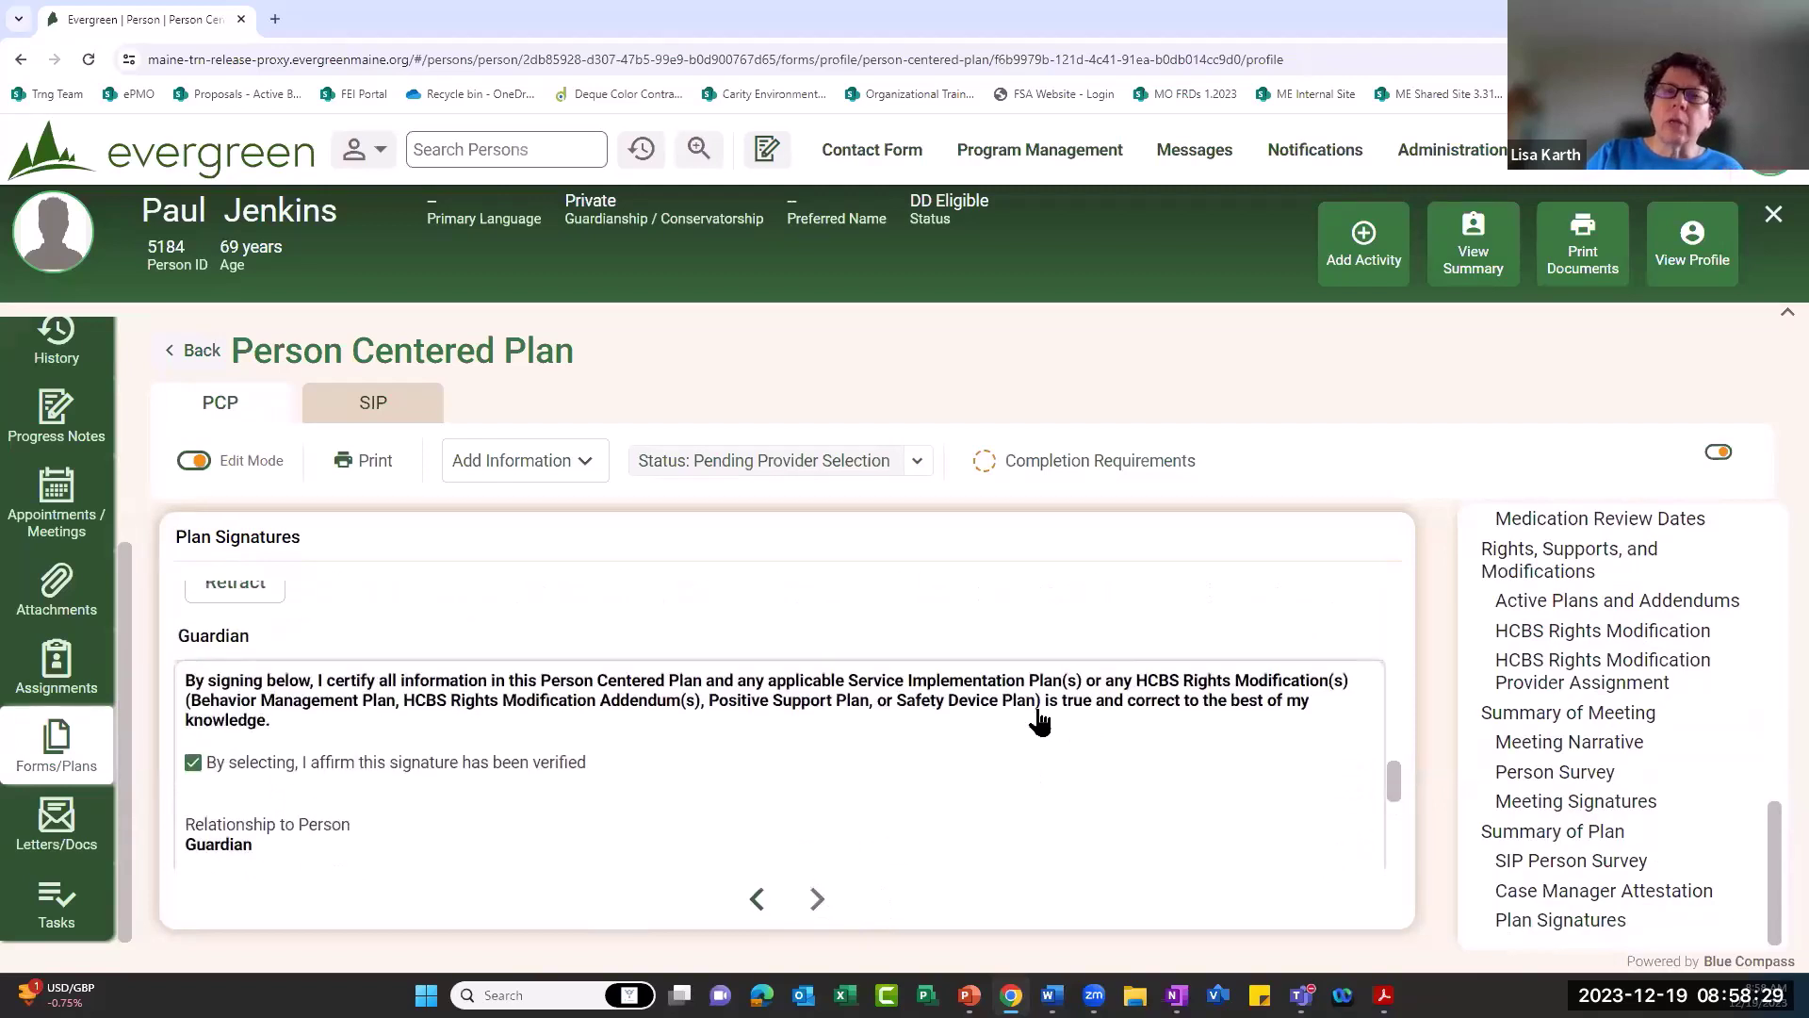
click(1069, 467)
scroll(1020, 554, down, 2)
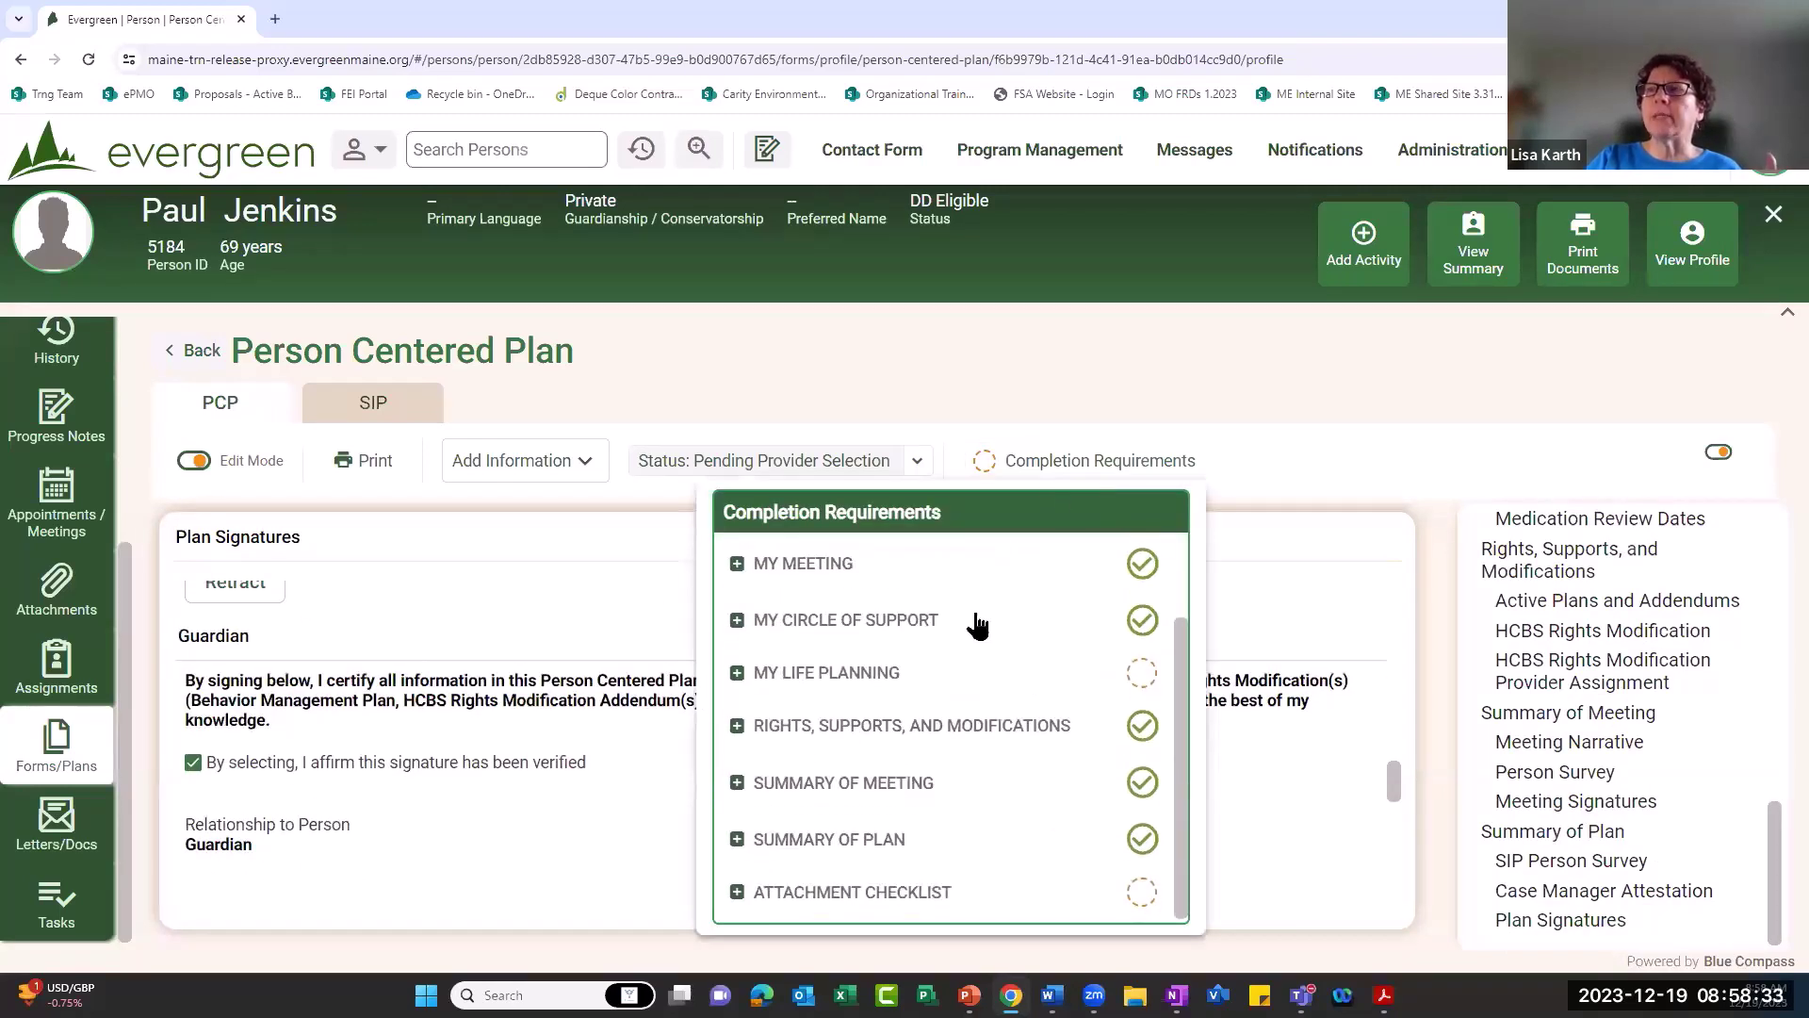
scroll(977, 626, up, 2)
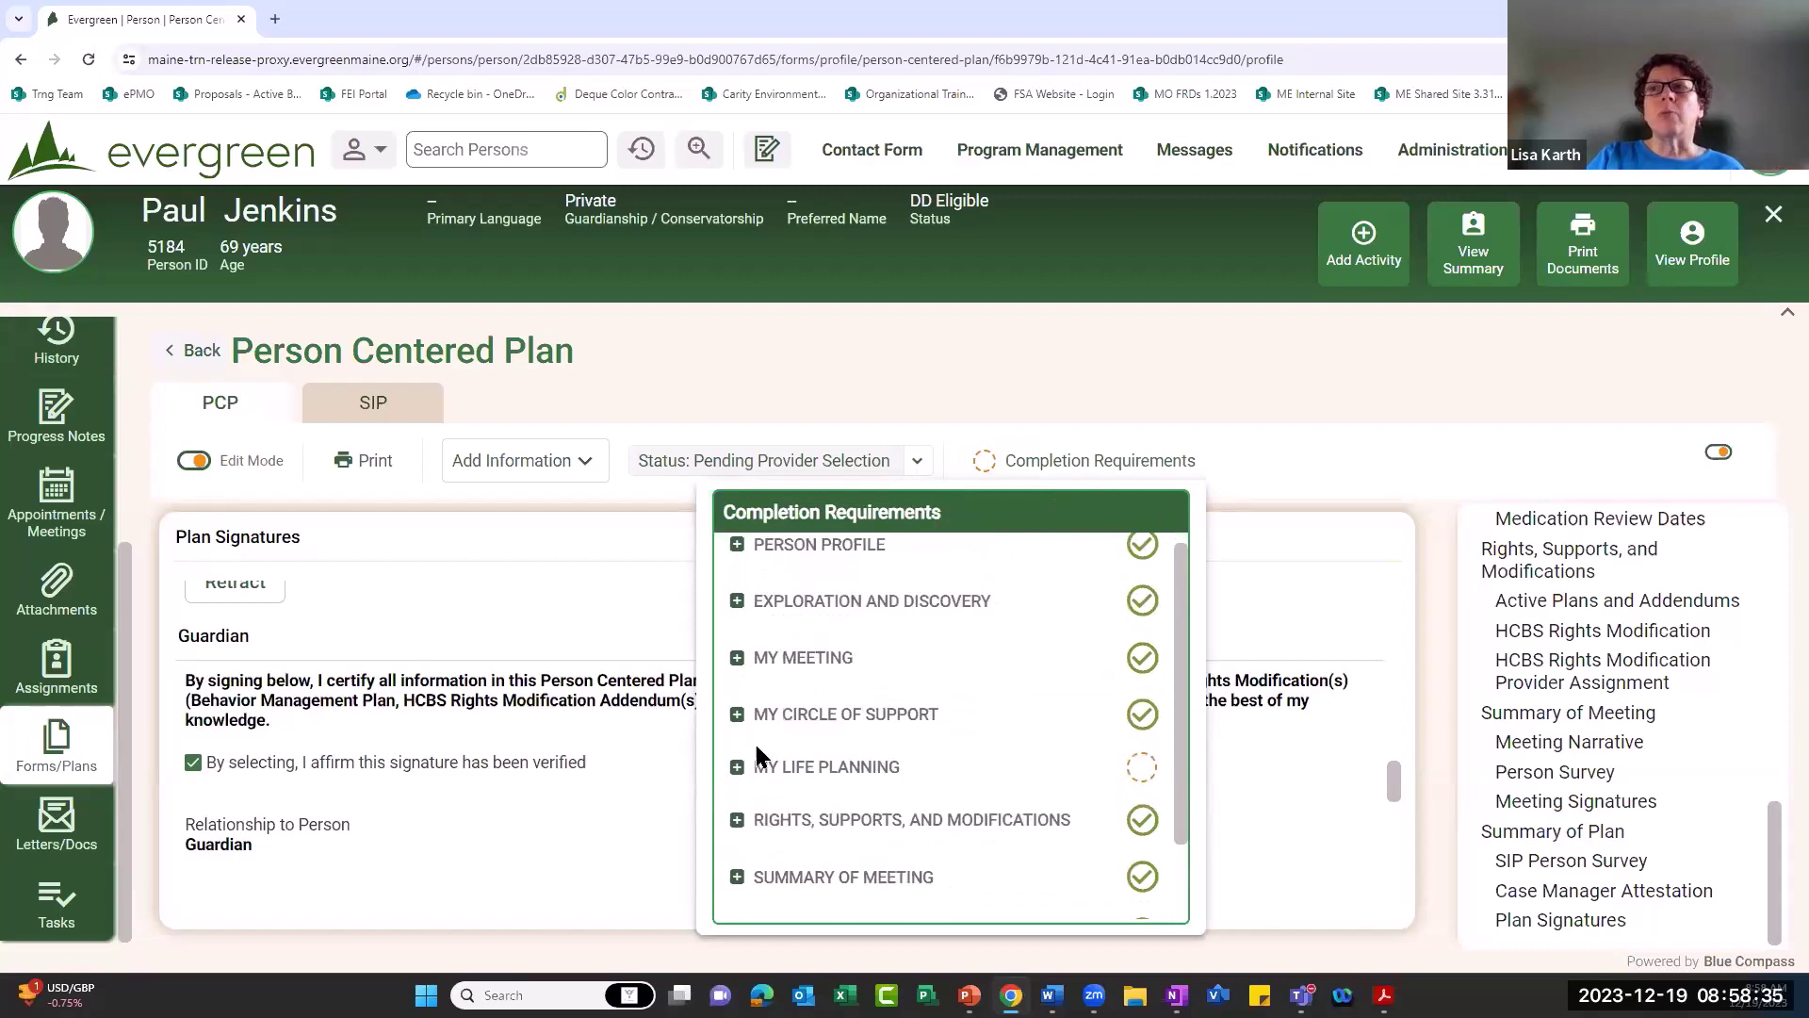
click(734, 769)
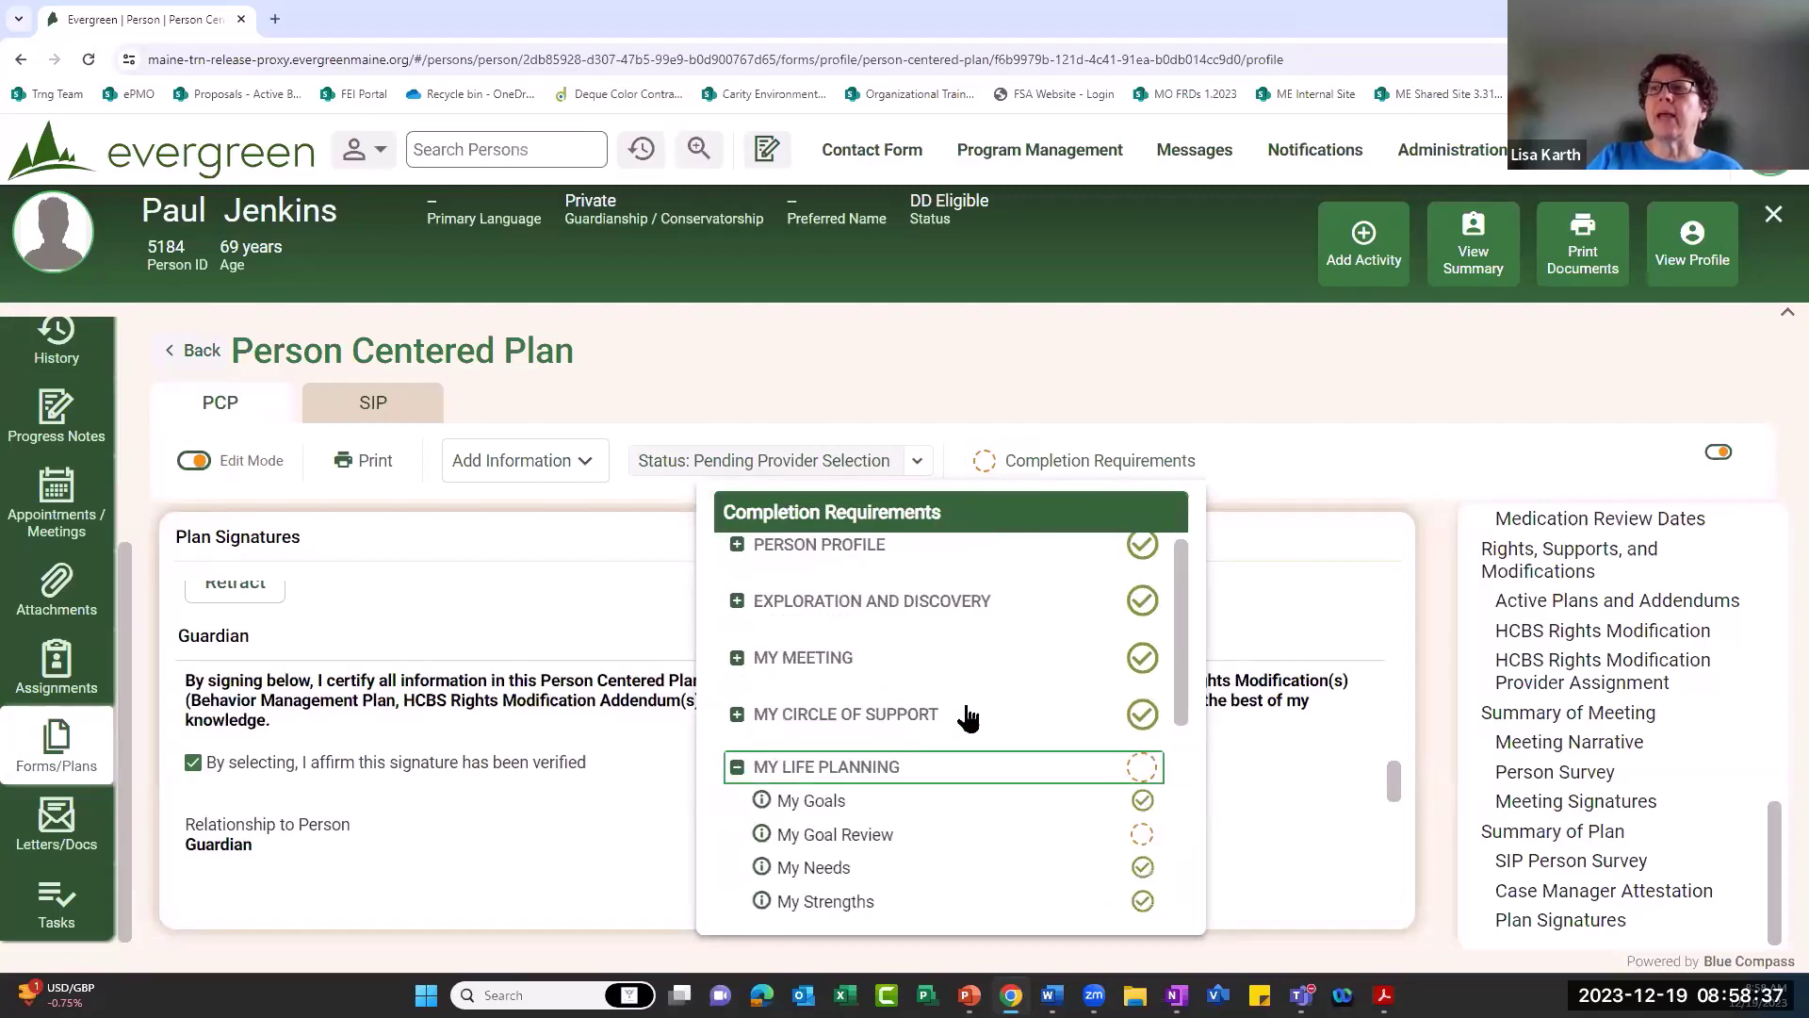
scroll(970, 726, down, 3)
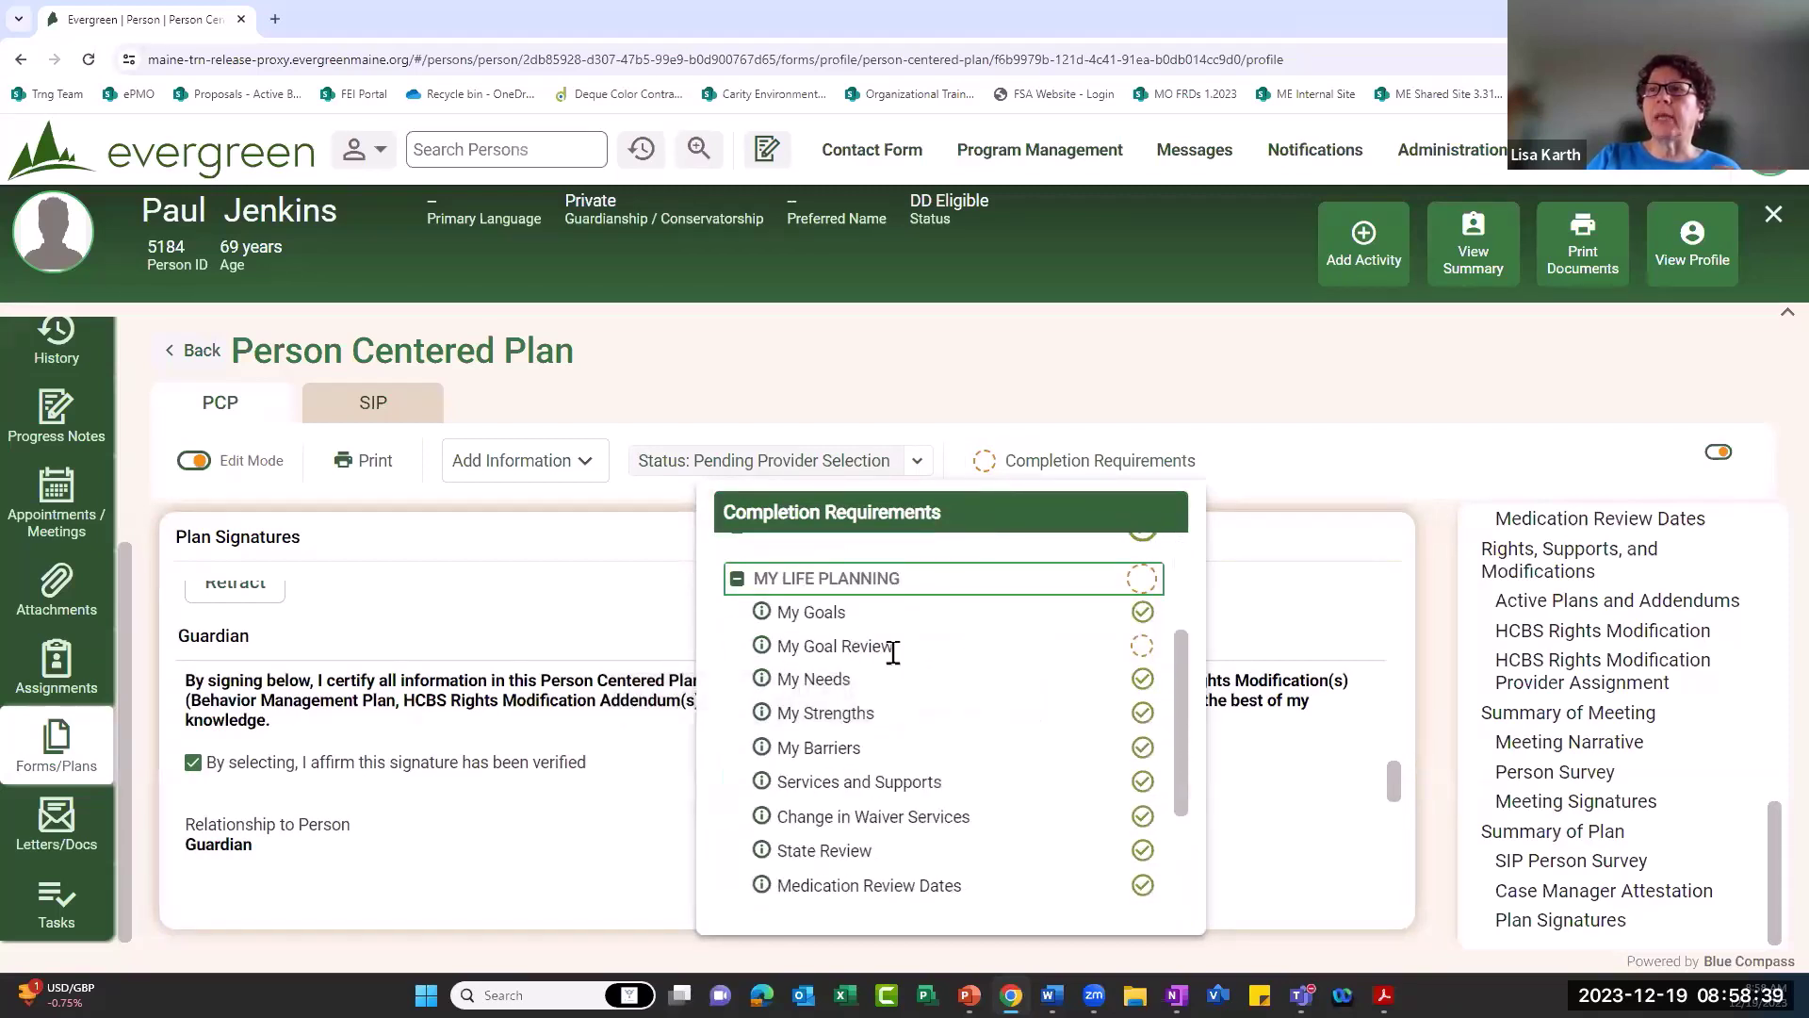
scroll(918, 676, down, 4)
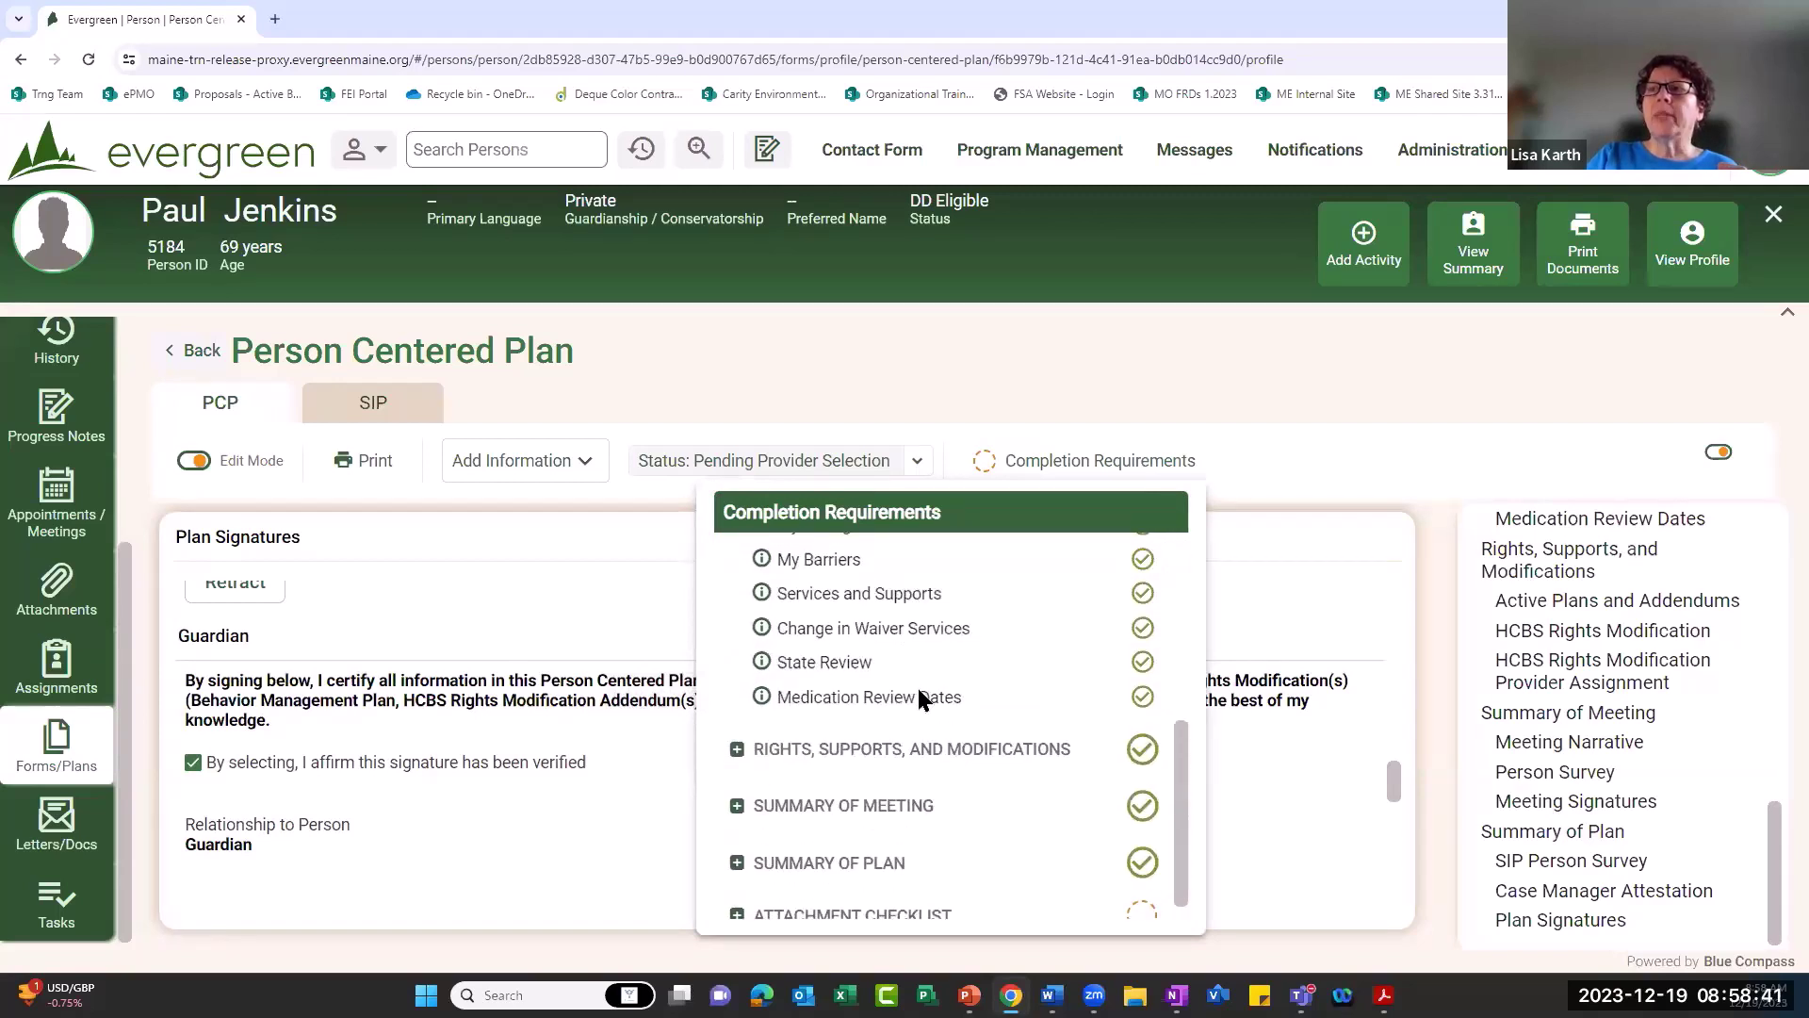
click(736, 892)
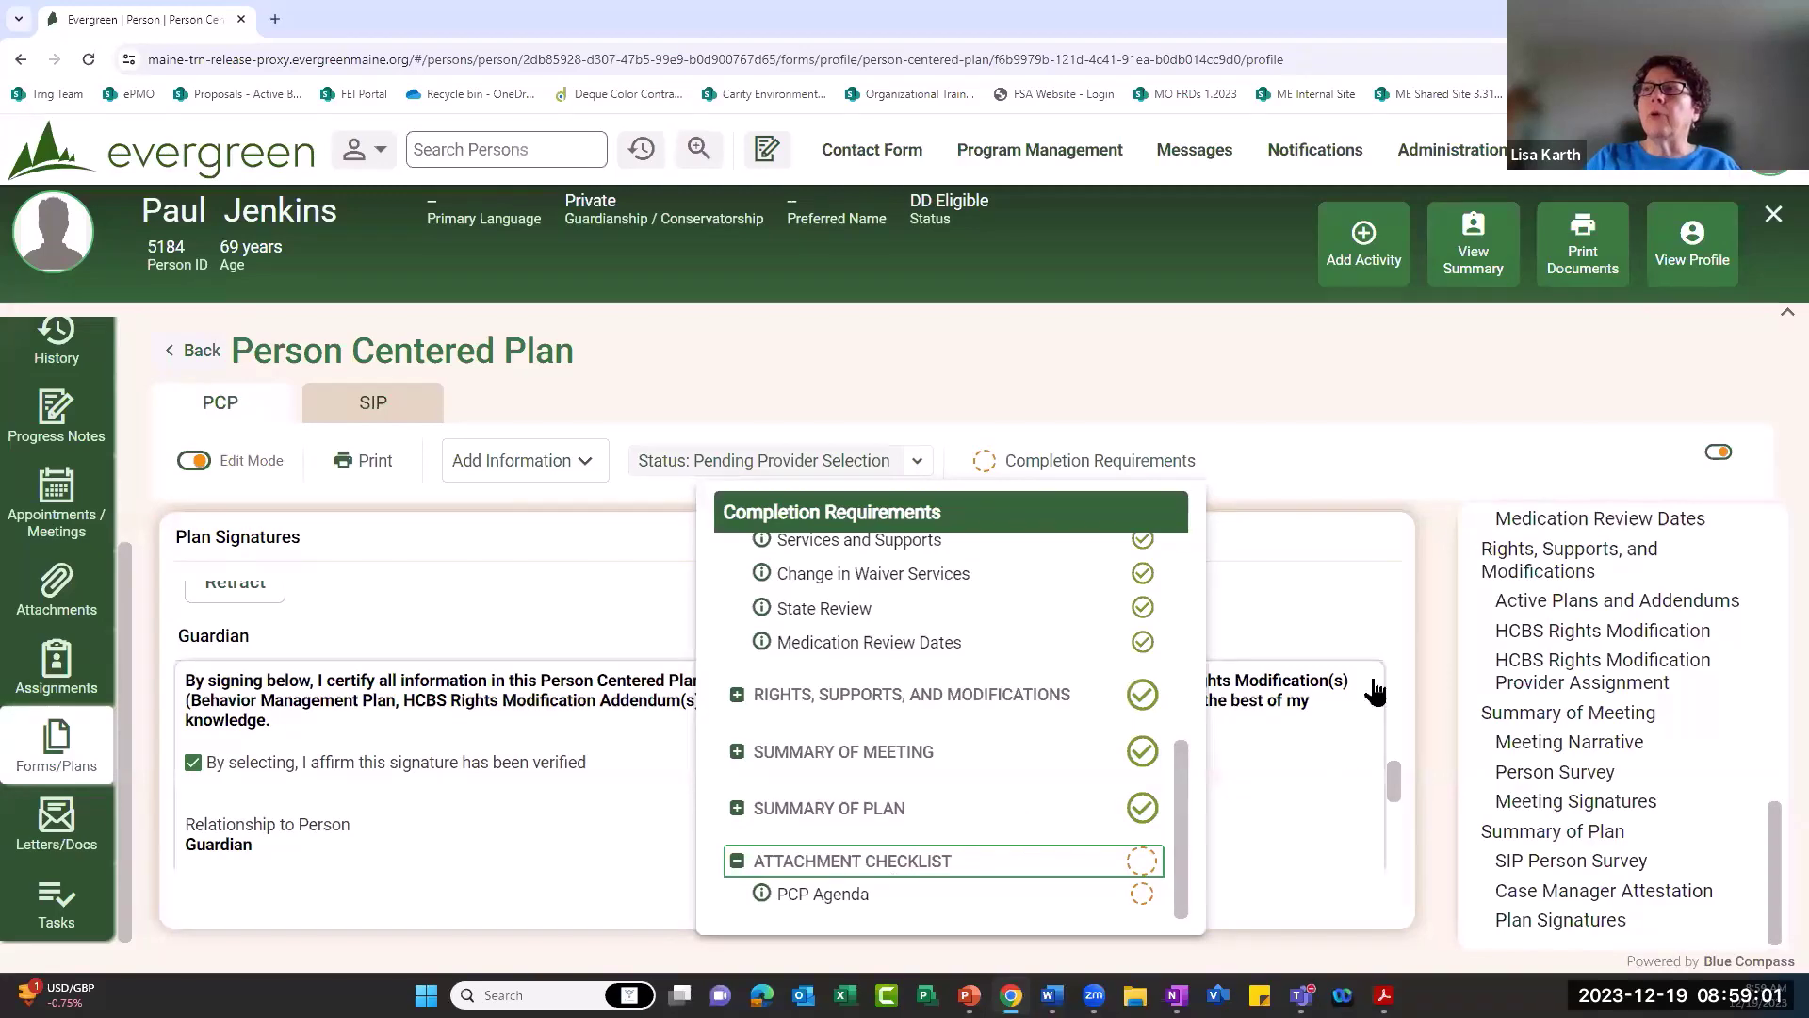
click(1381, 595)
scroll(1559, 690, up, 2)
scroll(1560, 691, up, 4)
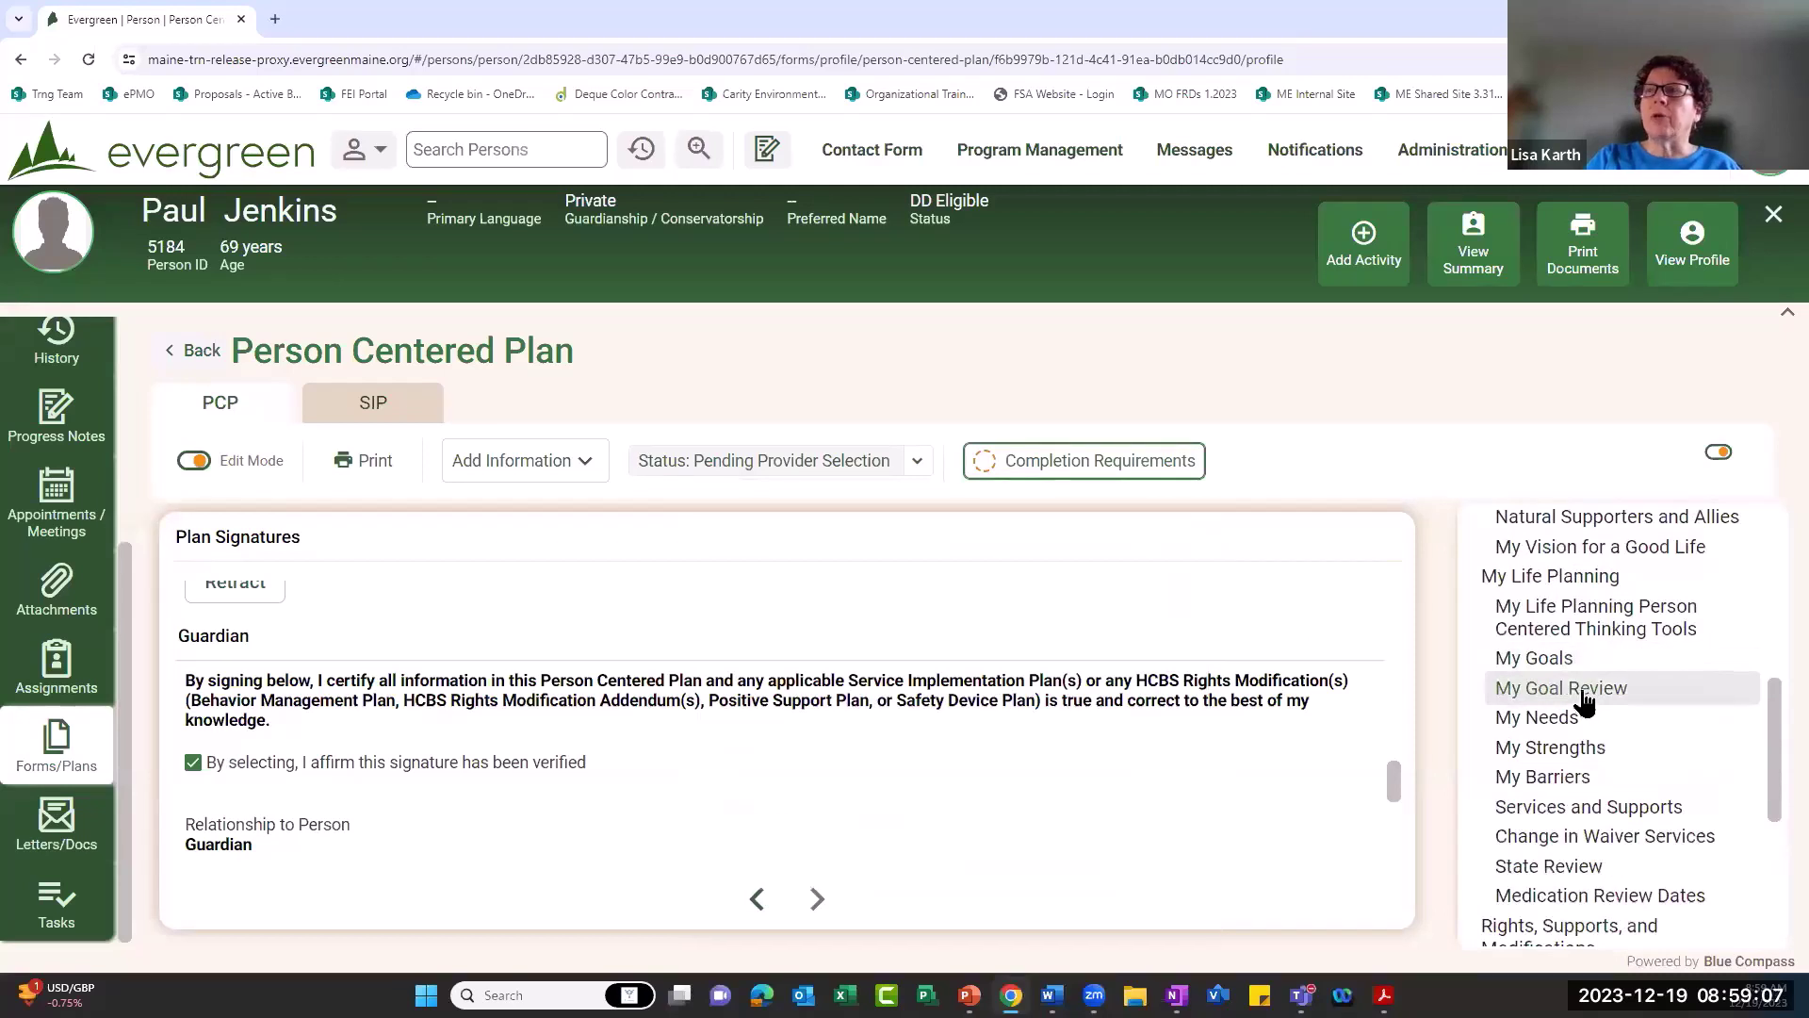
Set My satisfaction, My Progress and My Implementation Strategies reviews to Quarterly, then Save & Next
click(1561, 691)
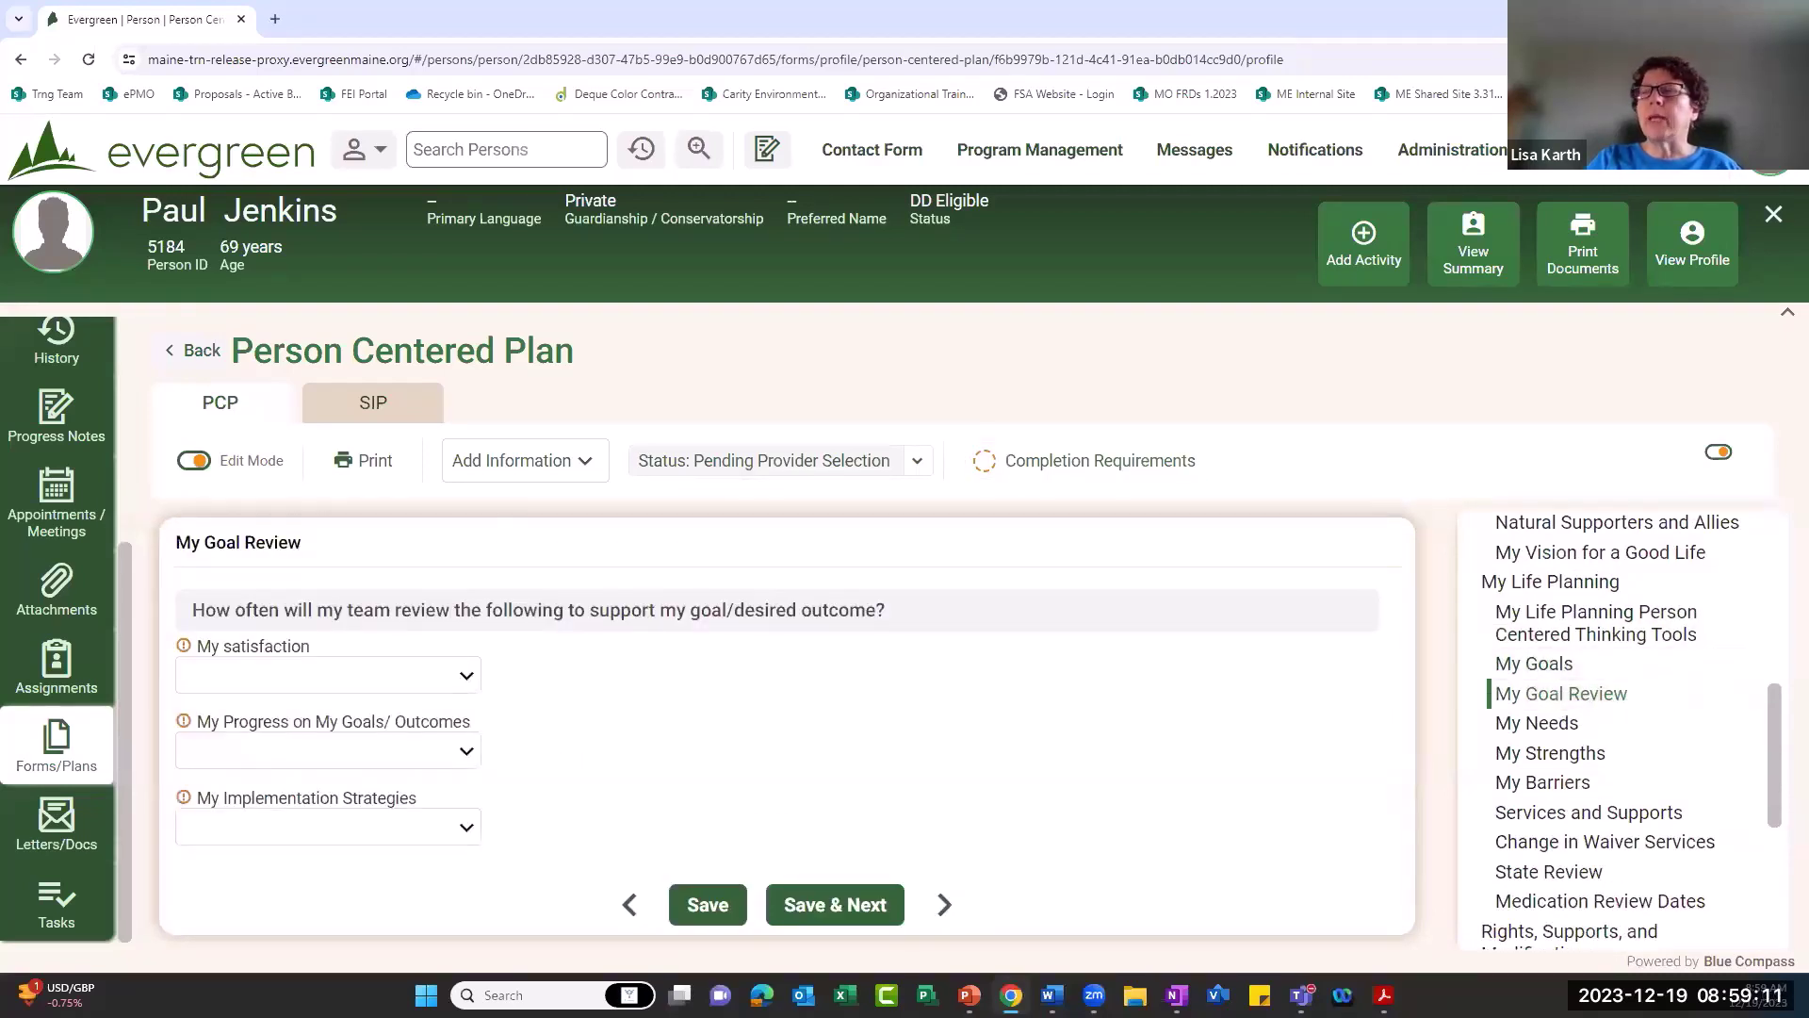
click(380, 674)
click(365, 789)
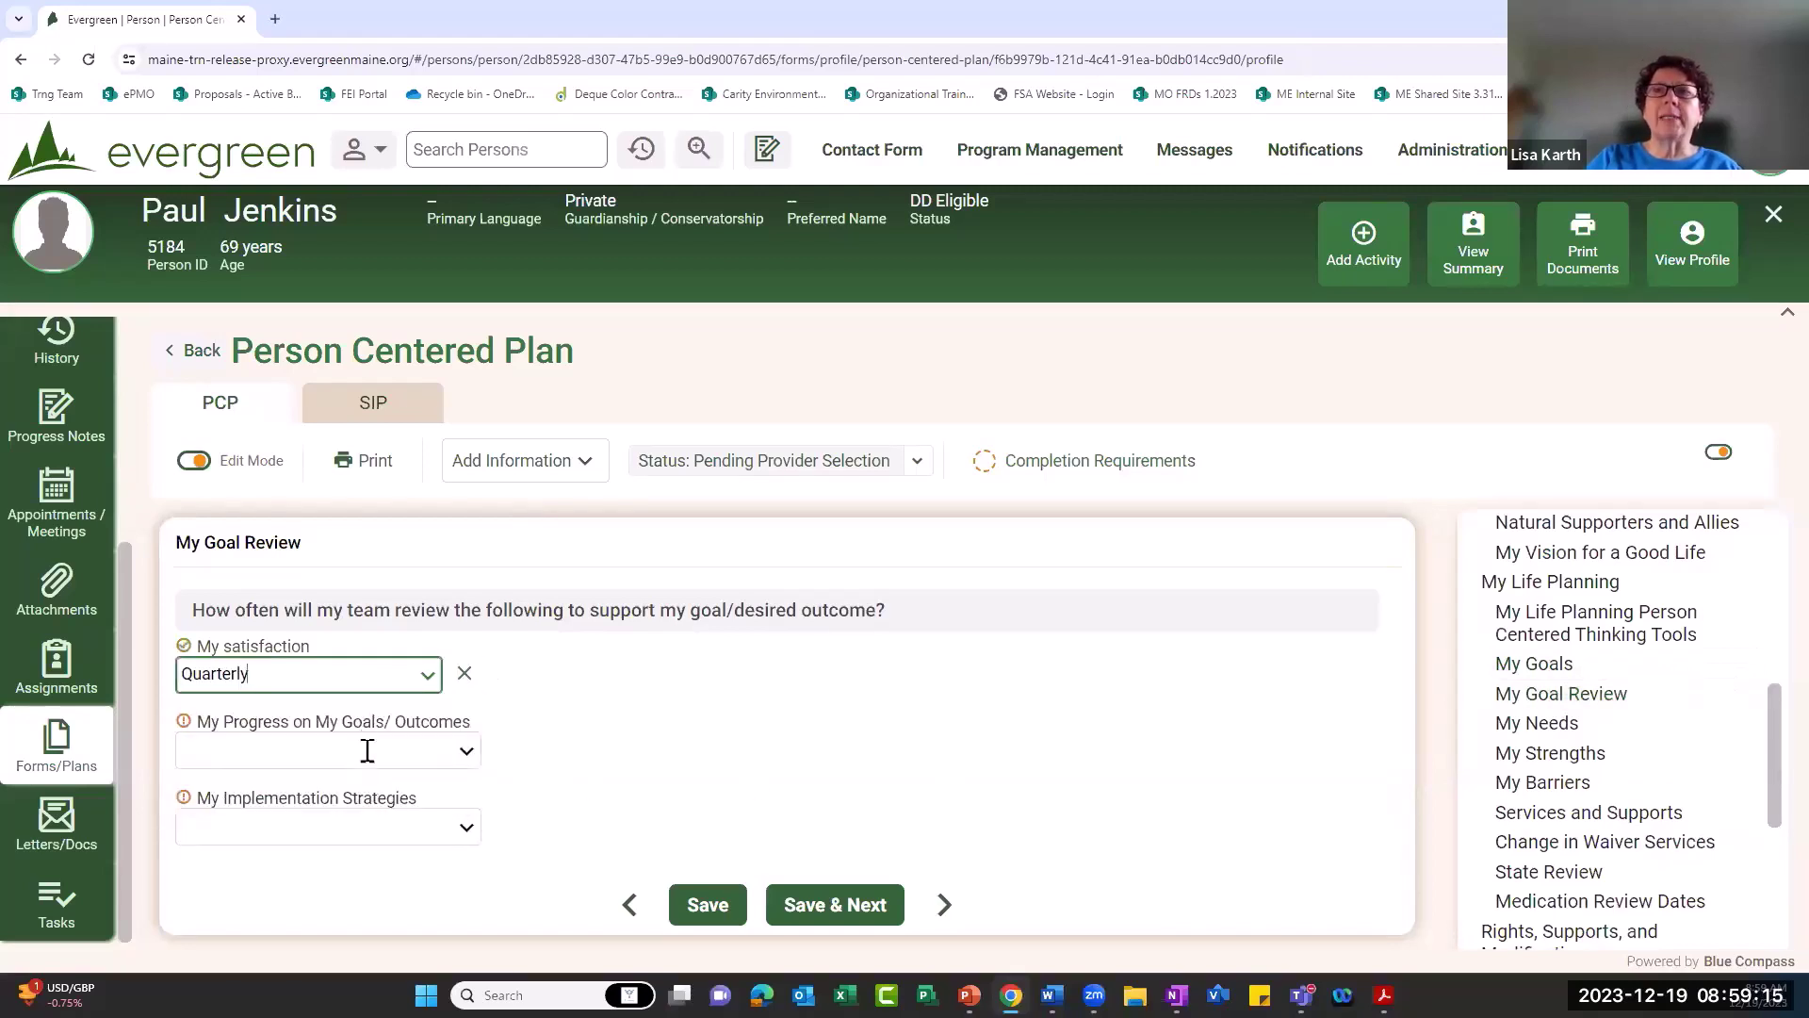
click(388, 749)
click(329, 855)
click(295, 824)
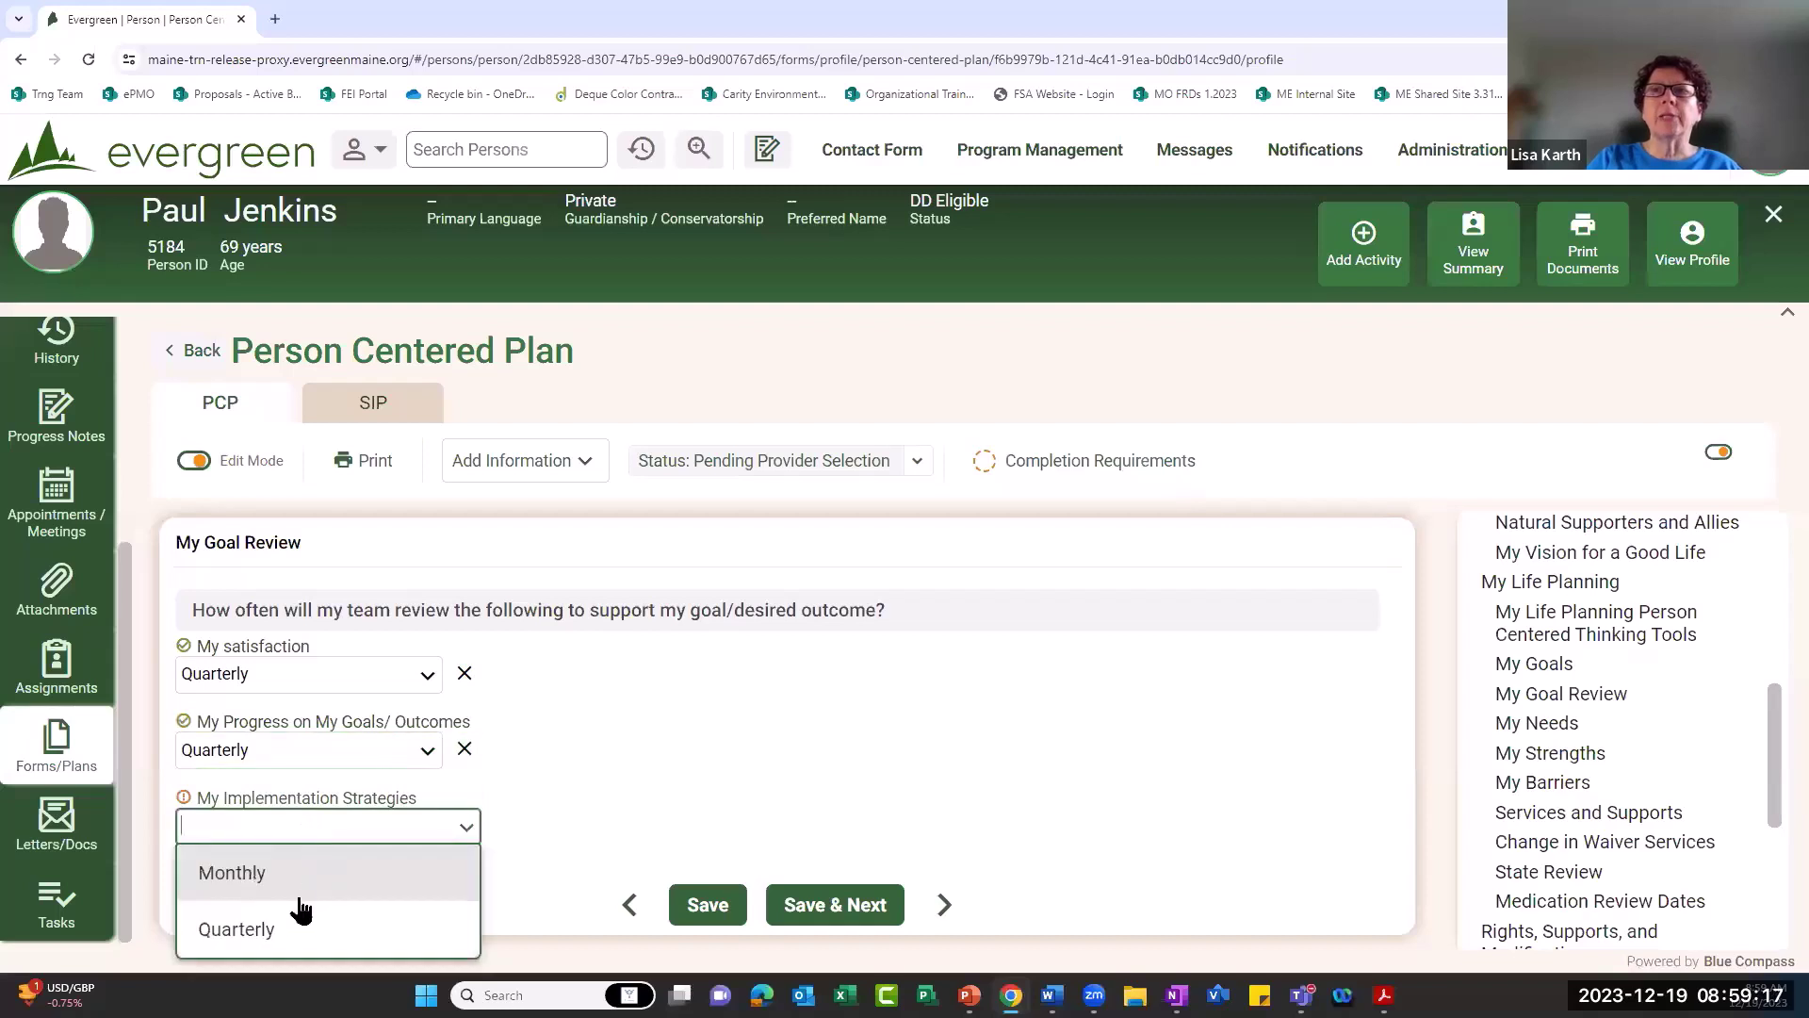
click(295, 929)
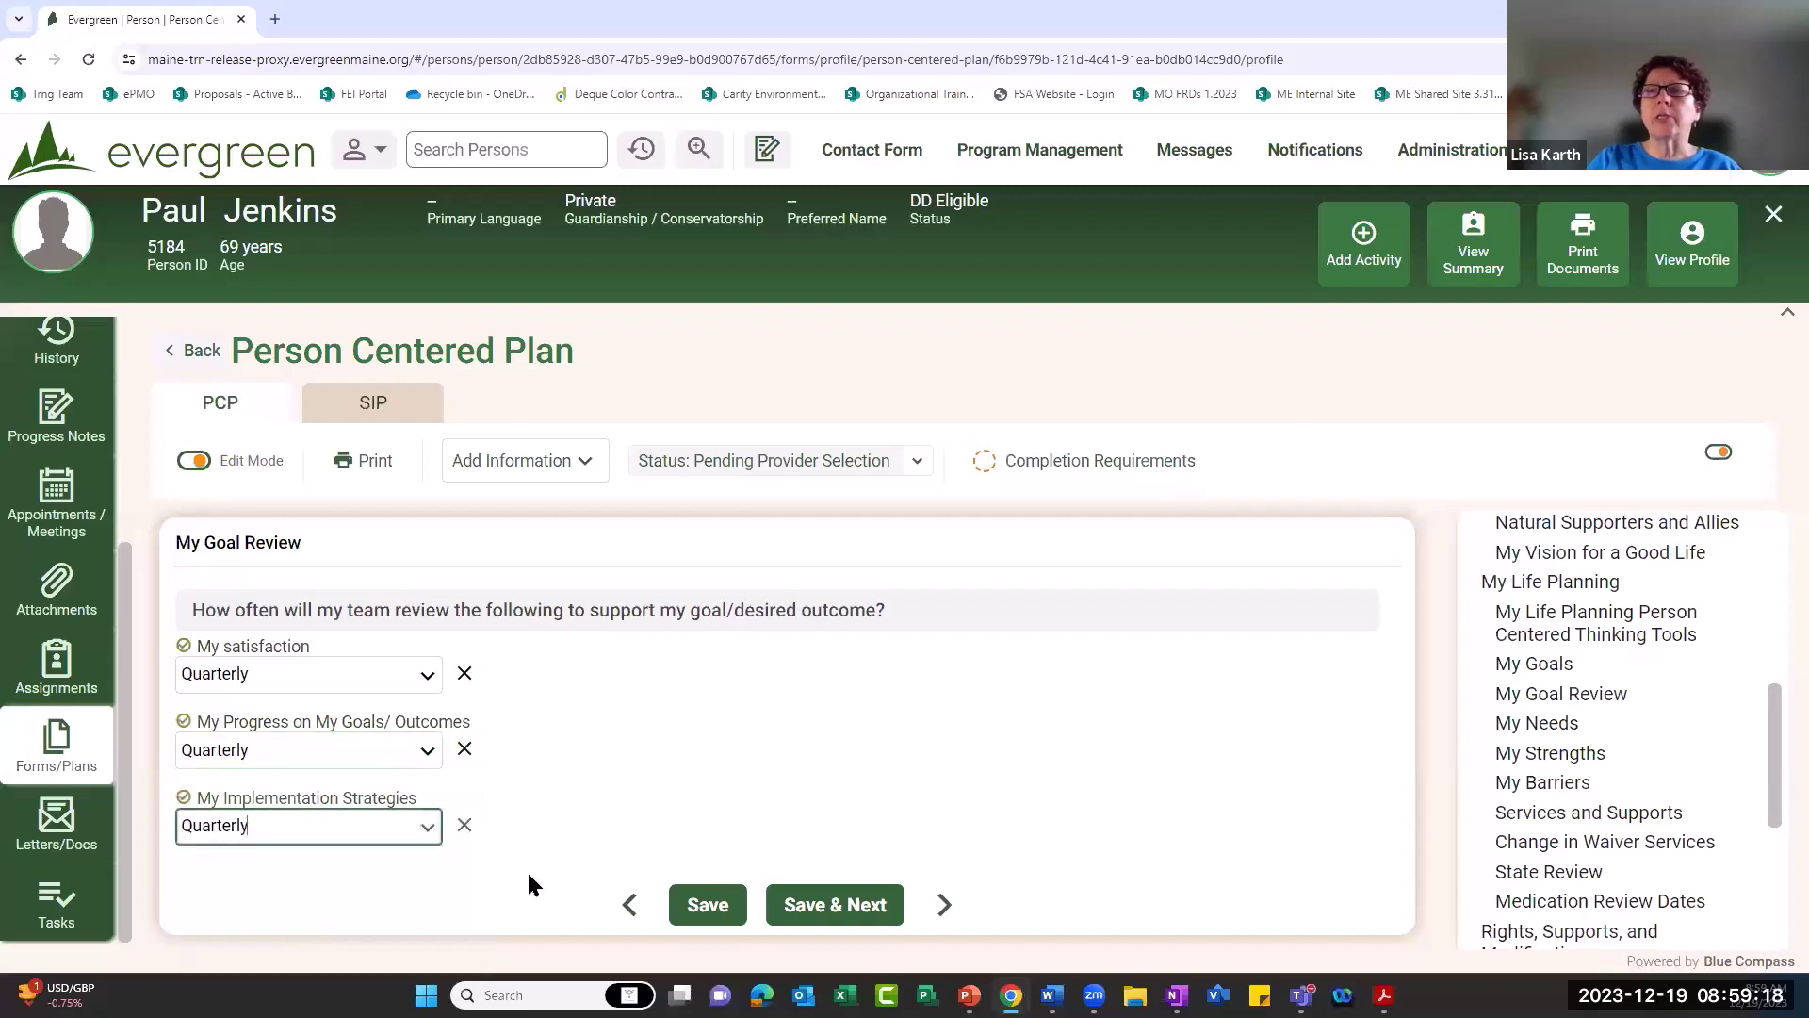
click(778, 907)
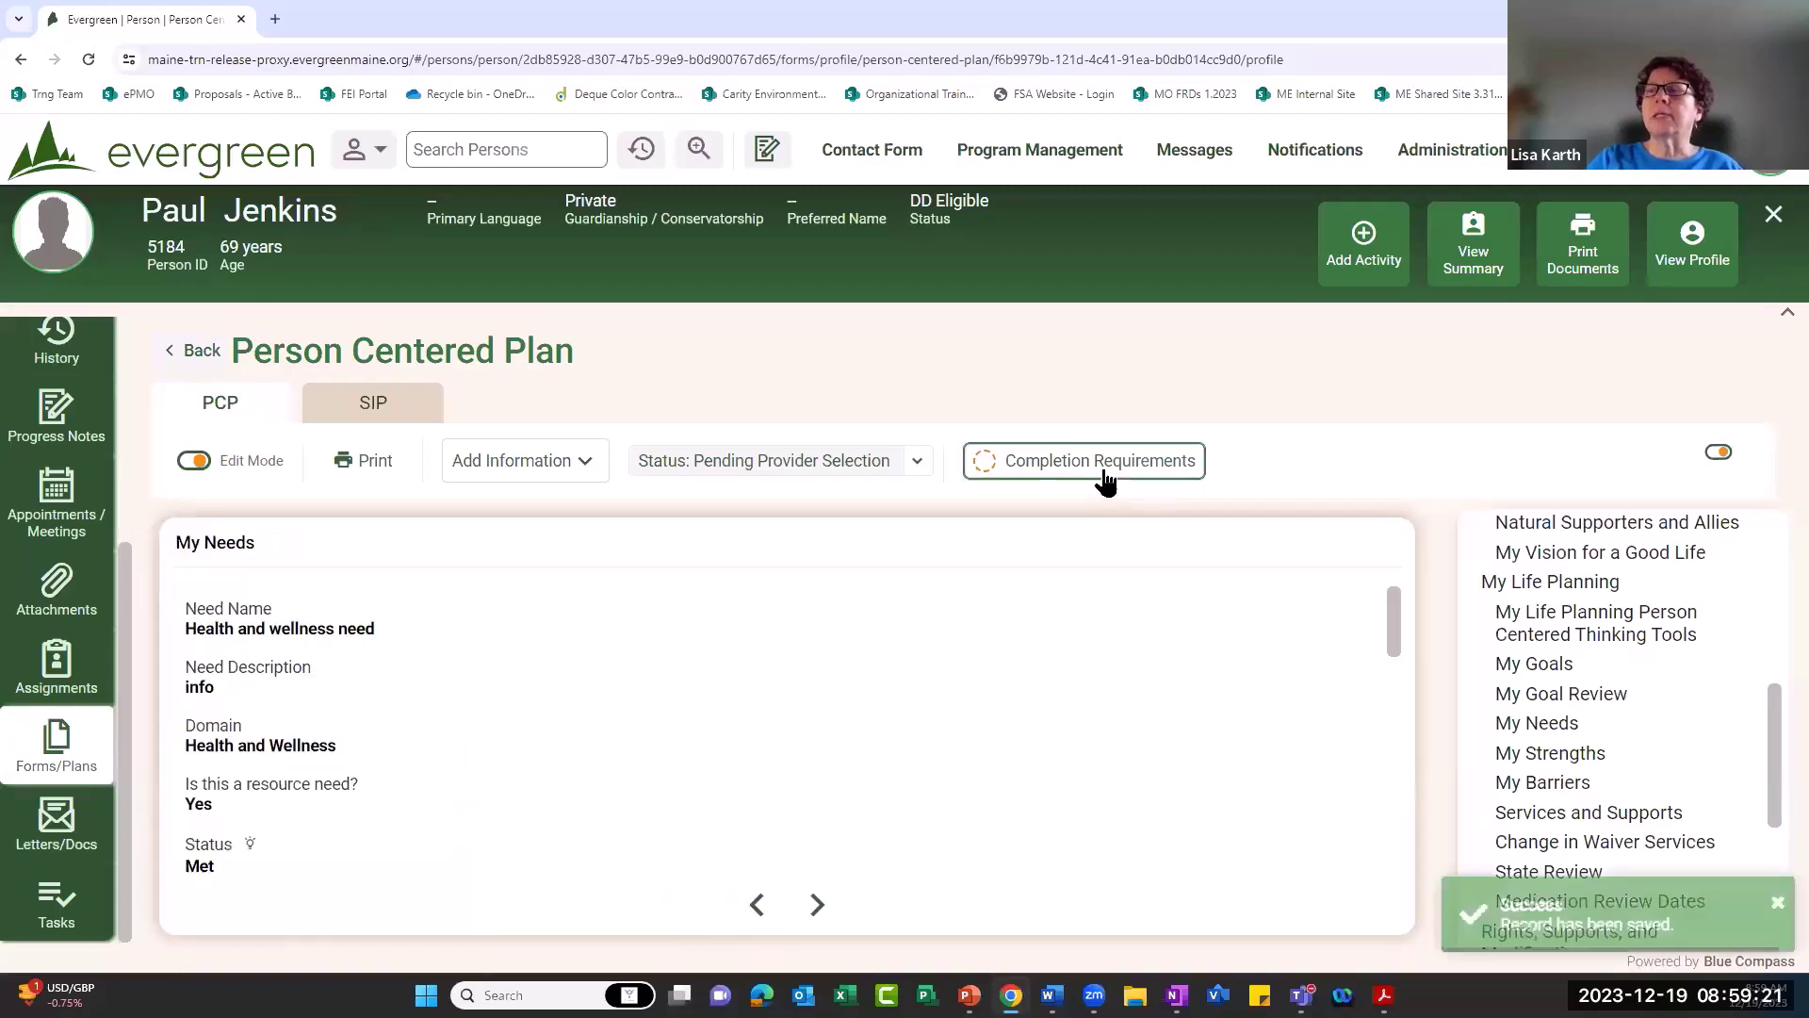
Check Completion Requirements, finding the Attachment Checklist item still missing, then leave the need editor
click(1075, 476)
scroll(863, 699, down, 1)
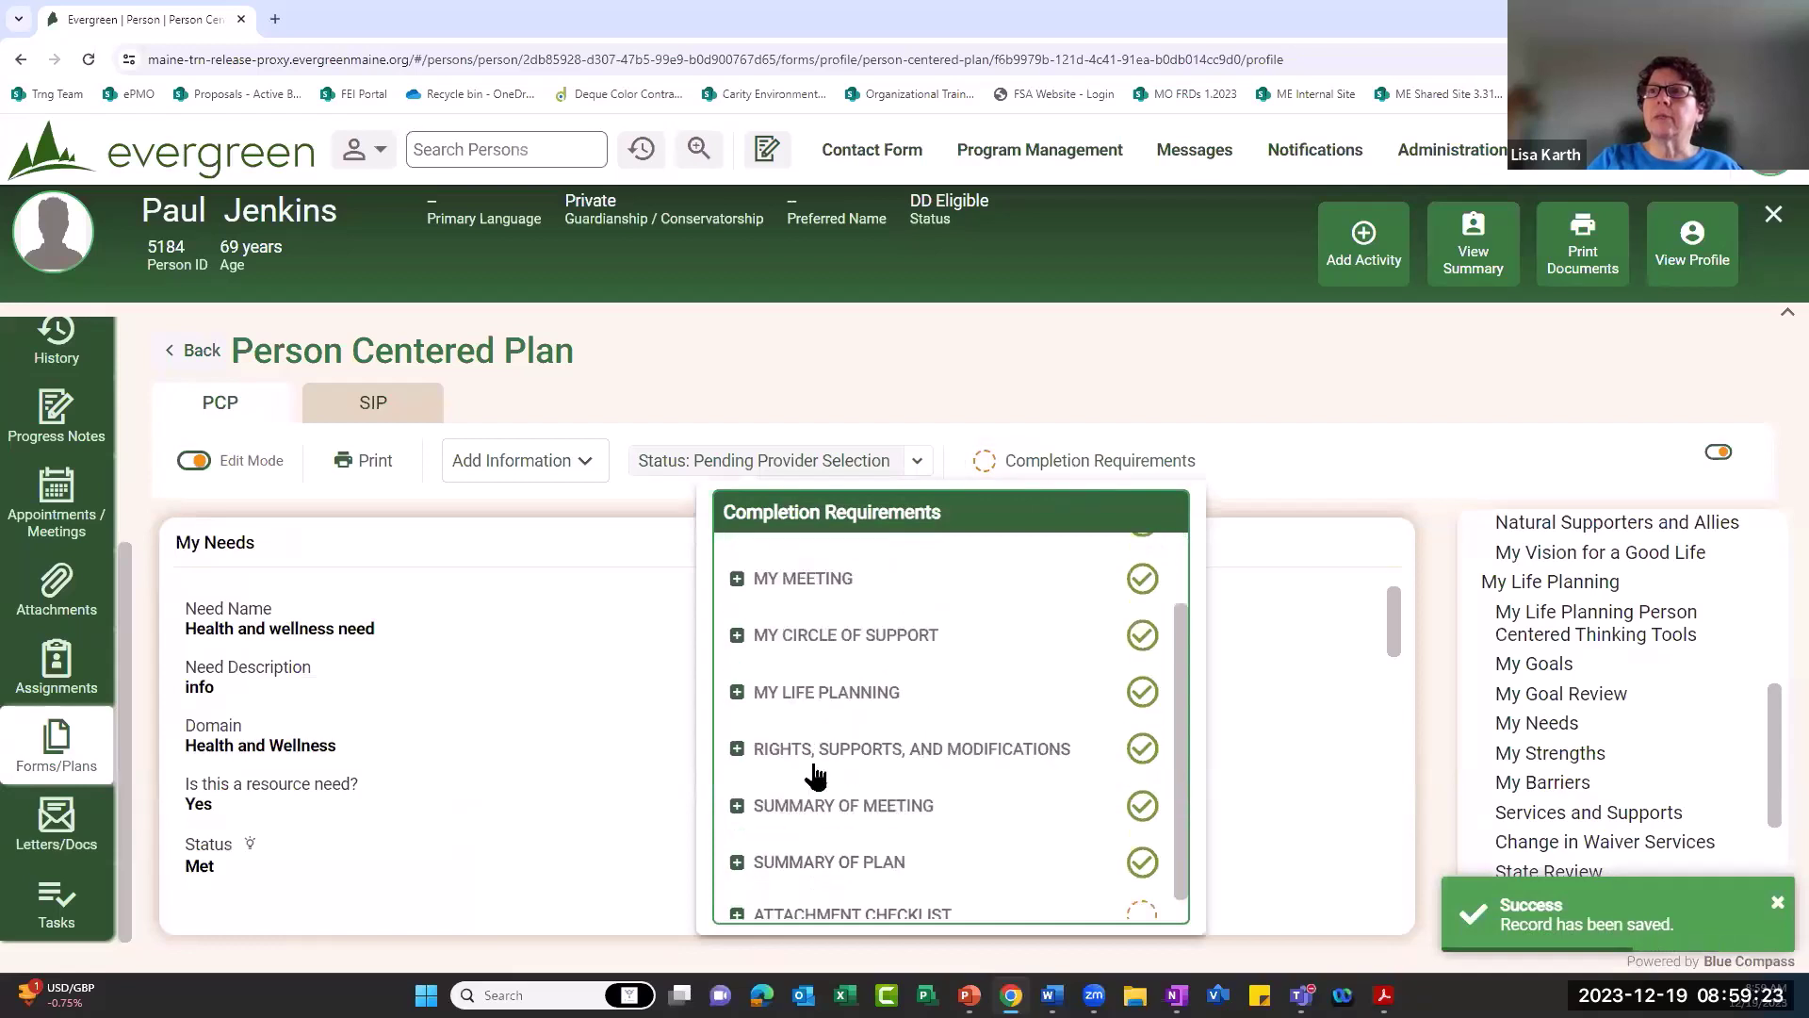
scroll(1067, 756, down, 1)
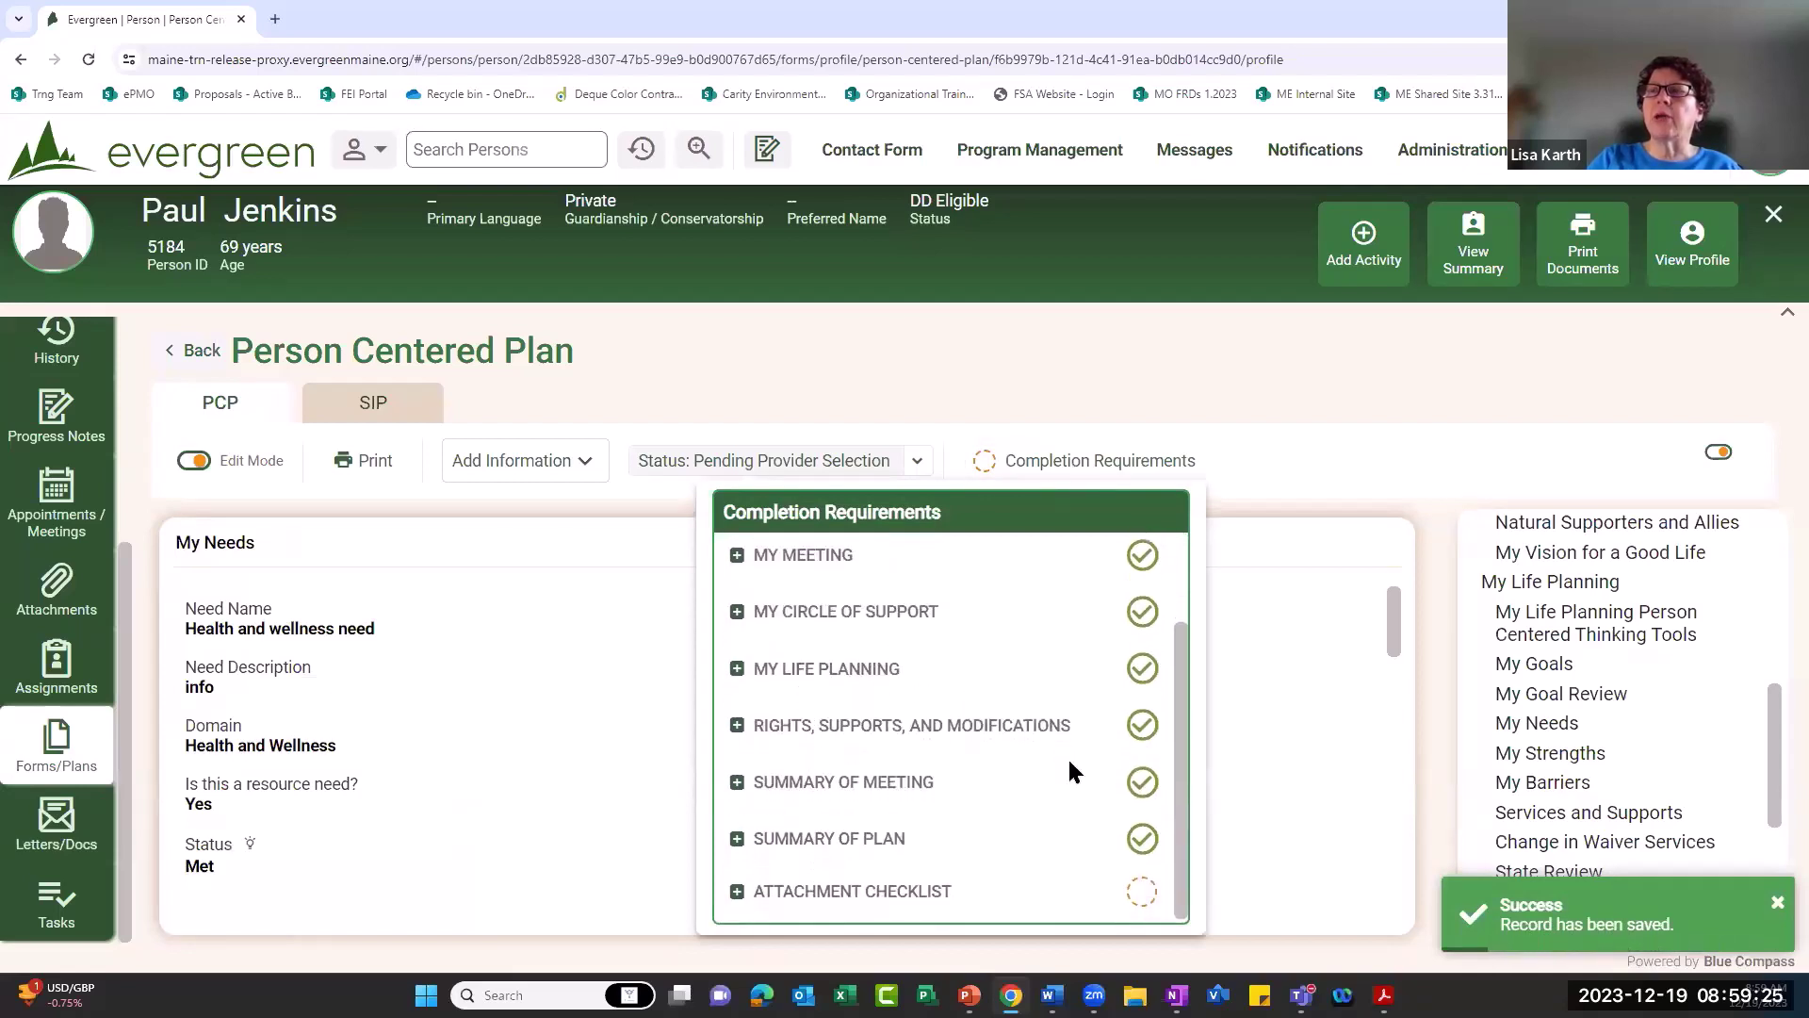
click(827, 891)
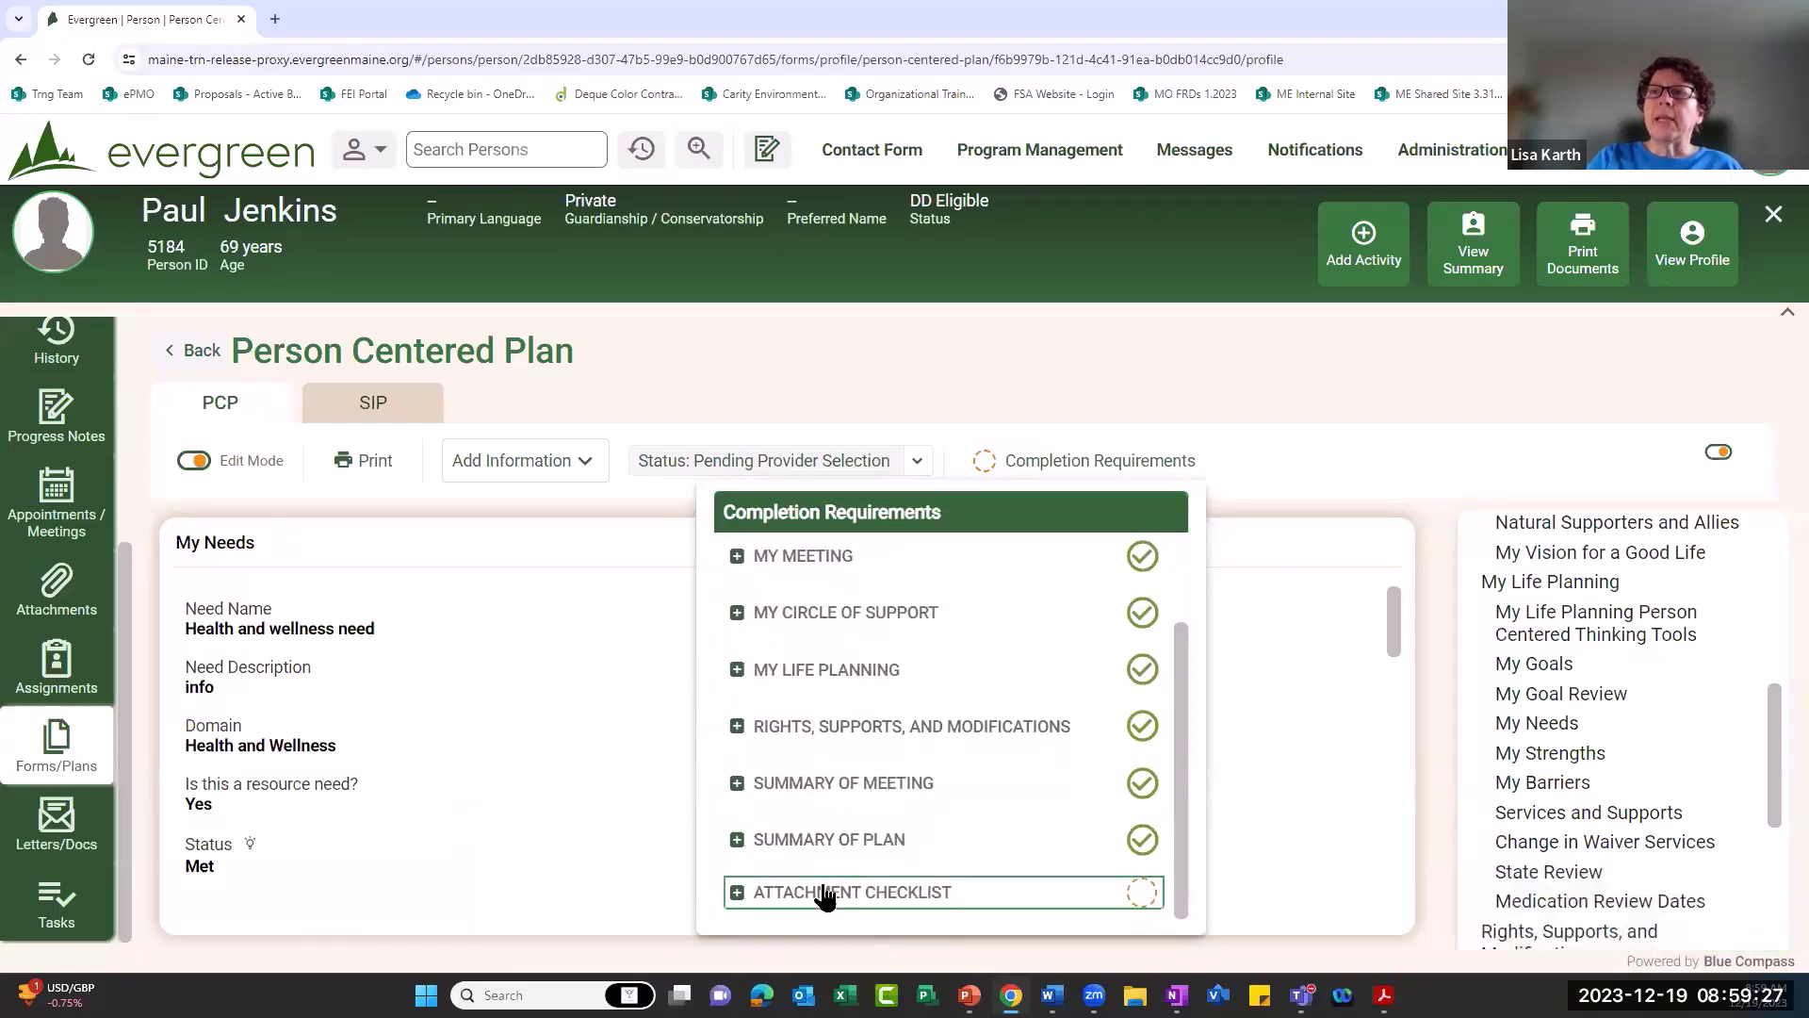
scroll(1072, 872, down, 1)
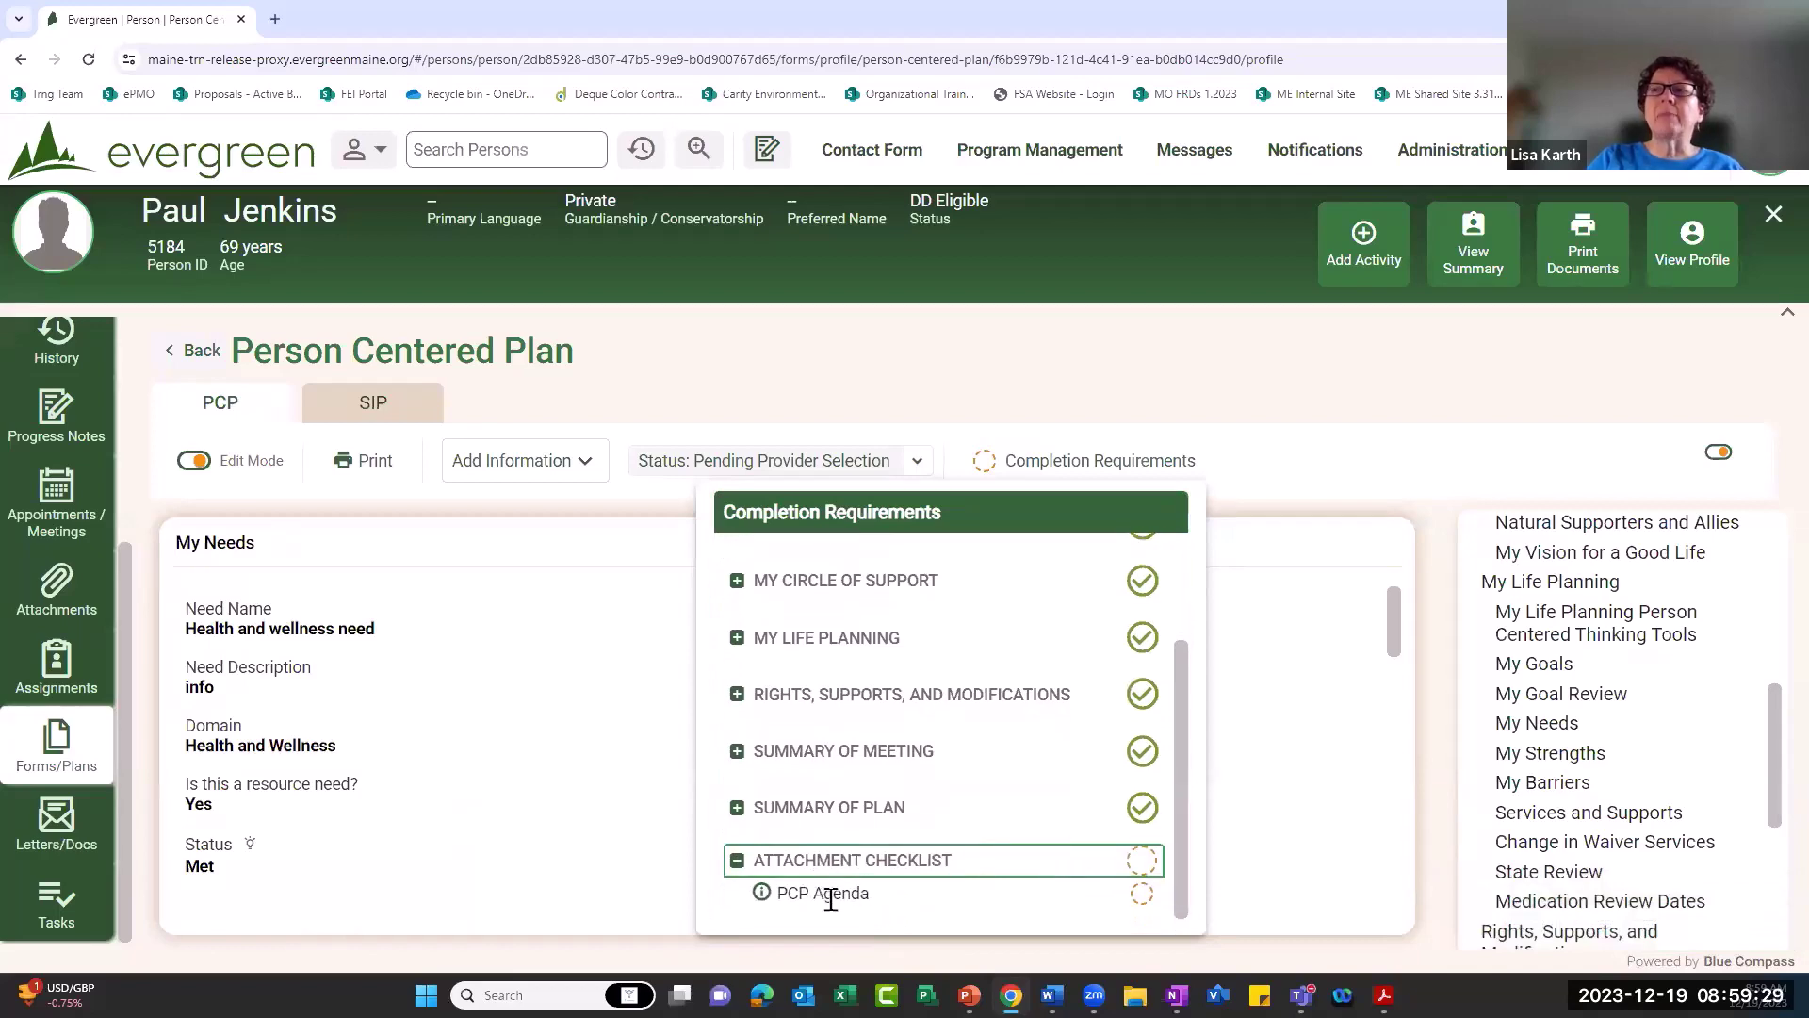
click(555, 719)
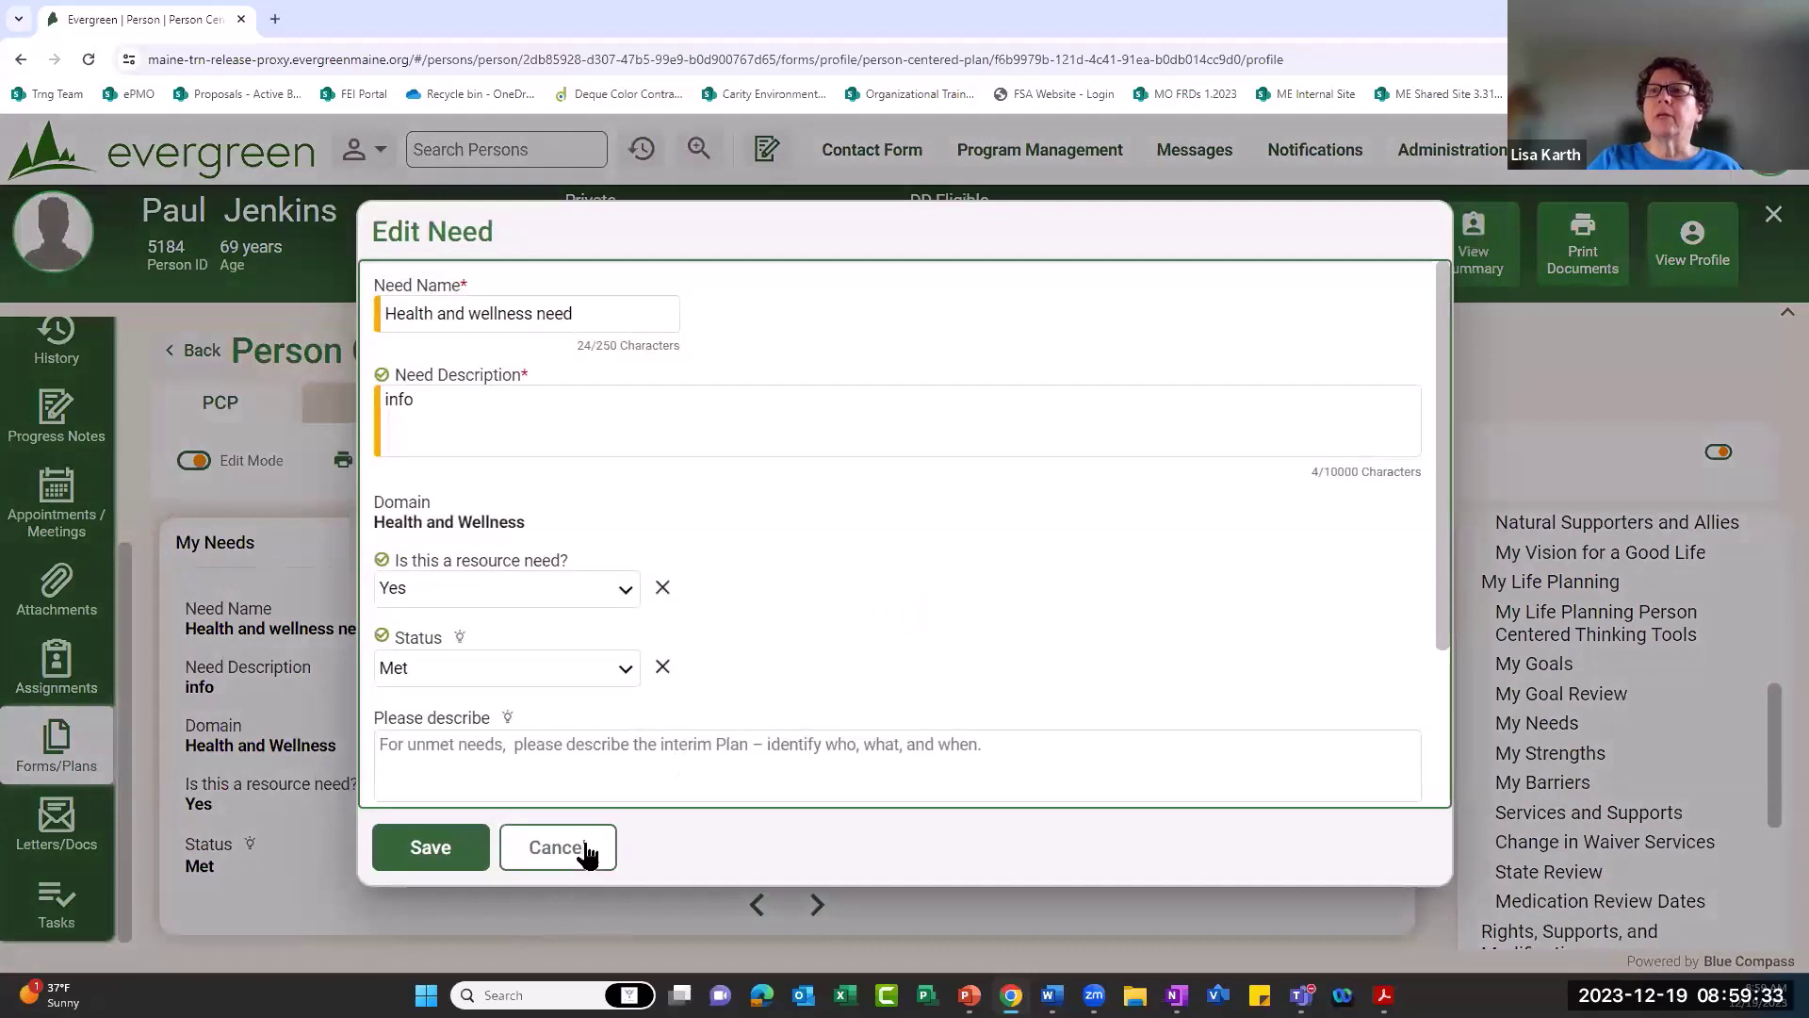
click(577, 853)
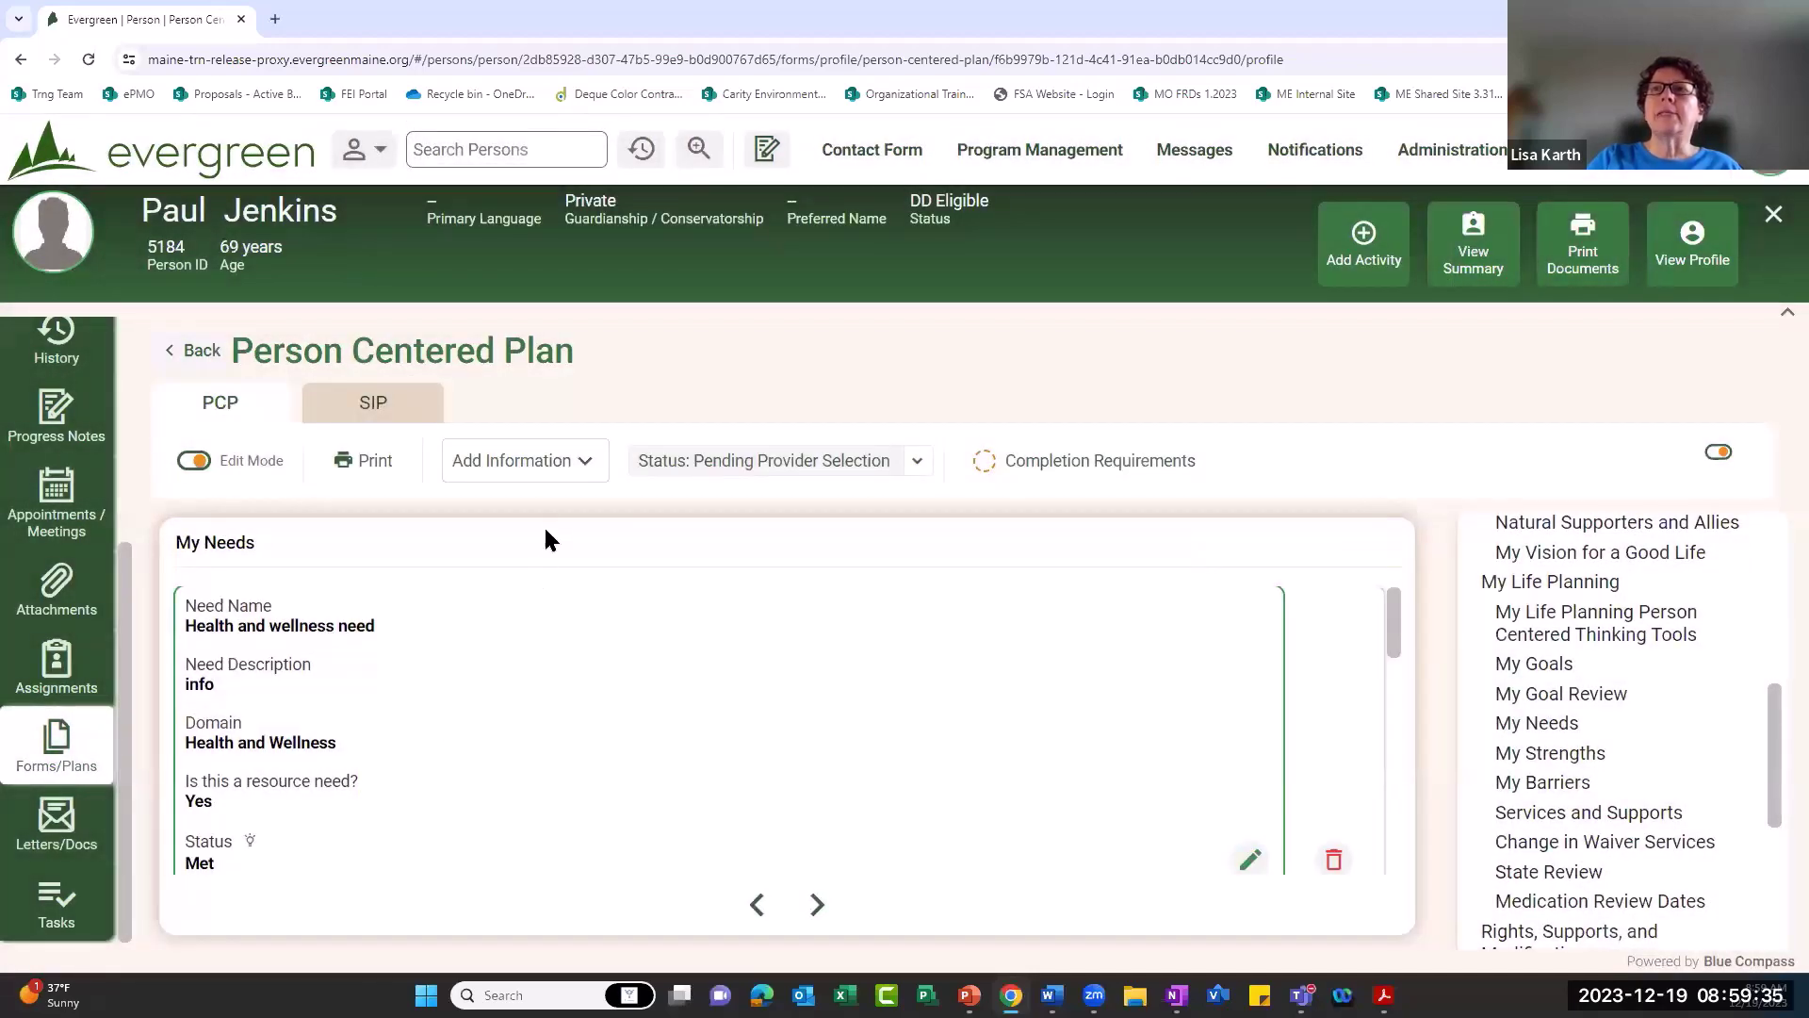
click(500, 472)
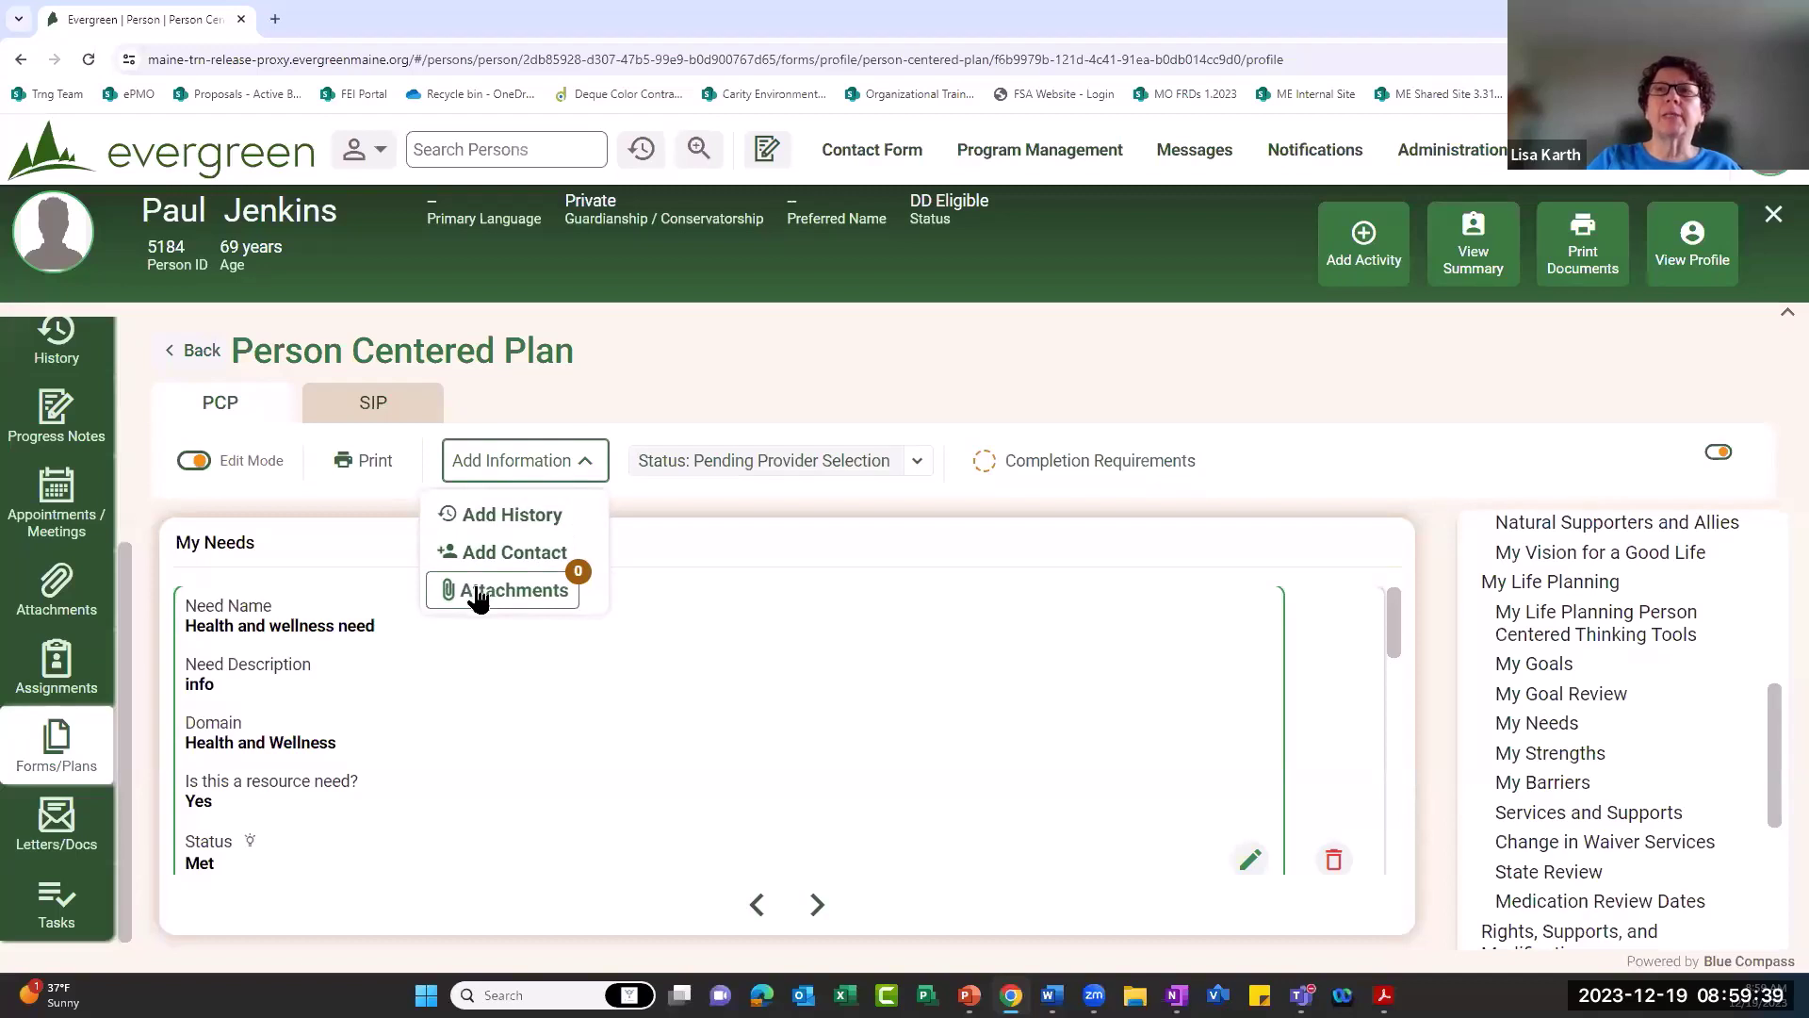
Choose Attachments from Add Information to show the plan's empty attachment list
click(912, 618)
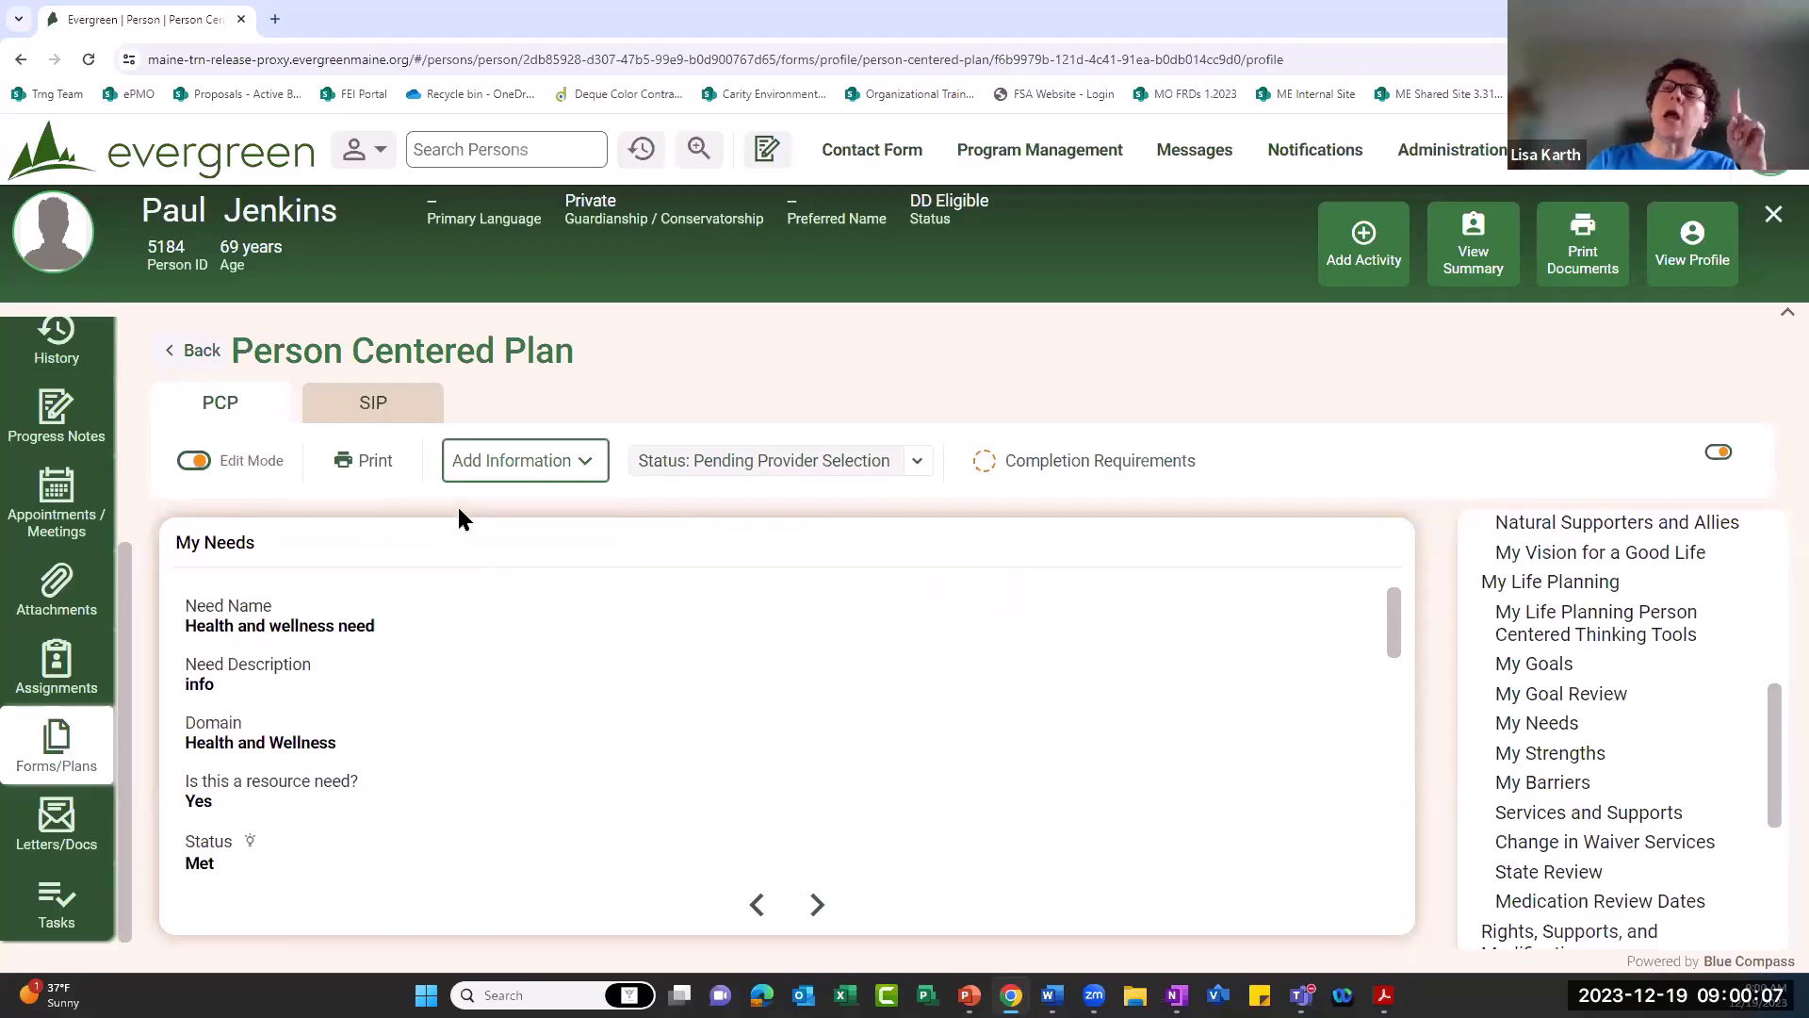
click(539, 474)
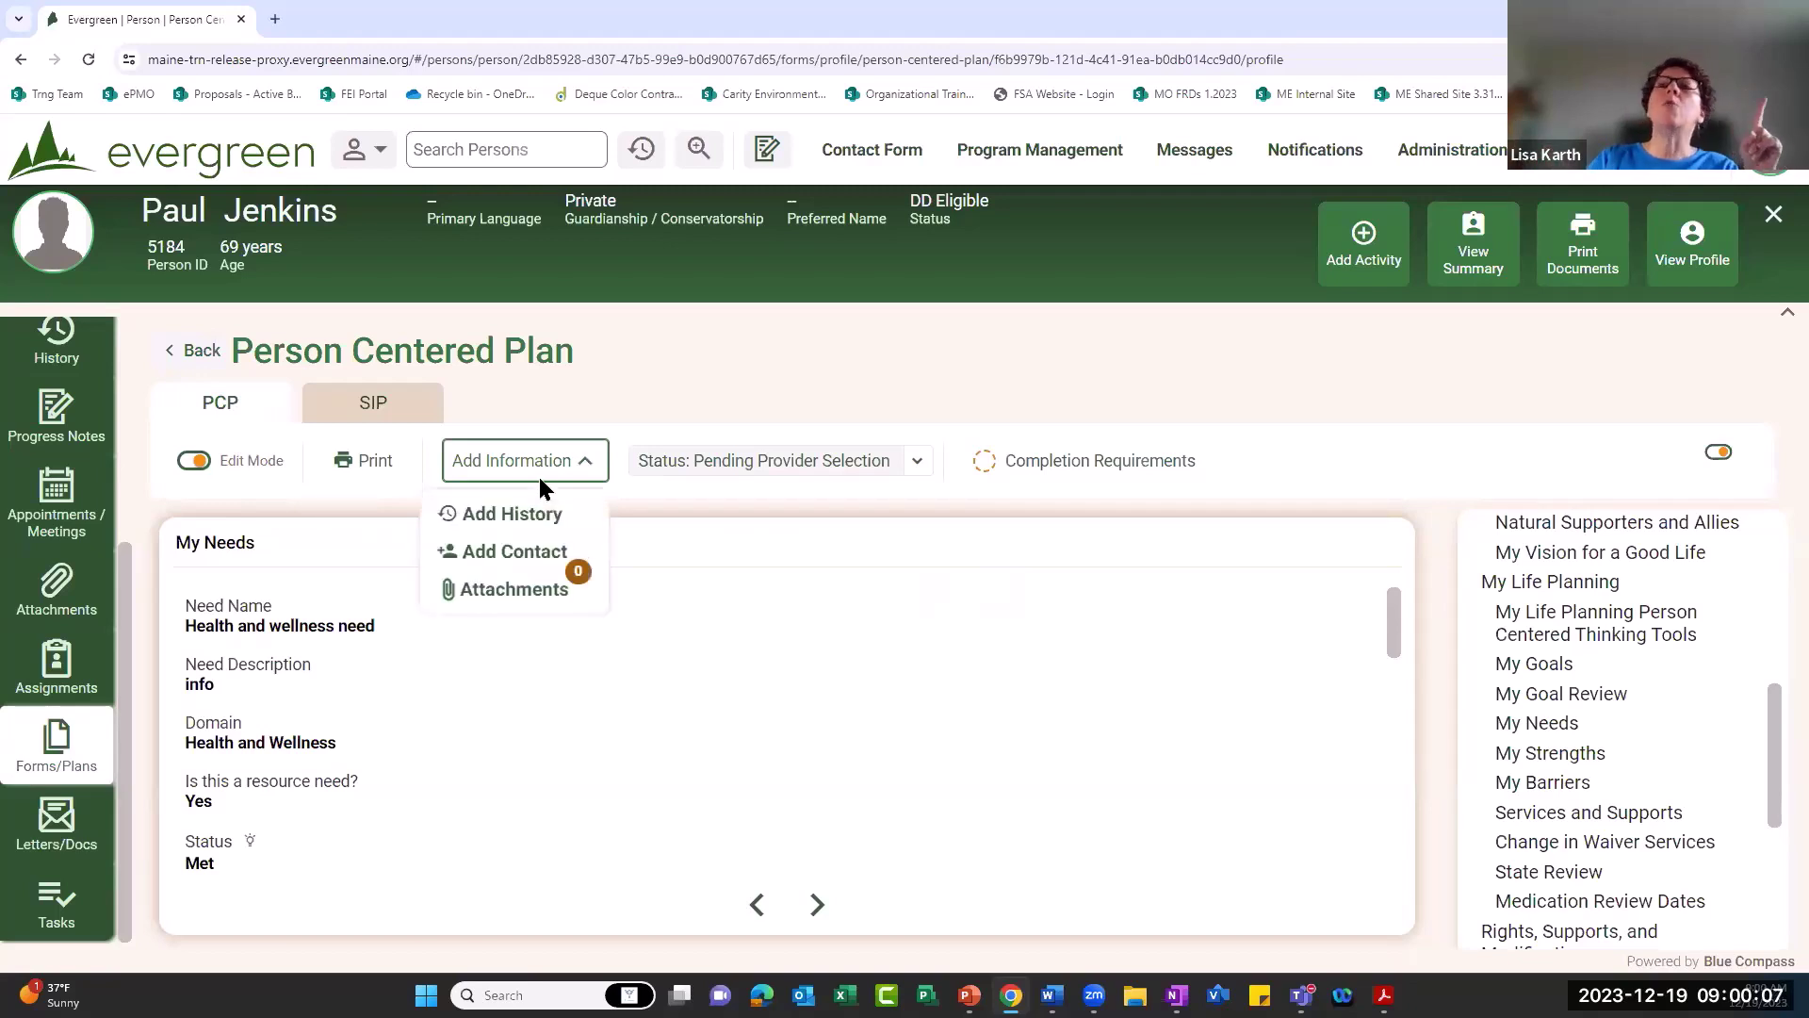
click(505, 592)
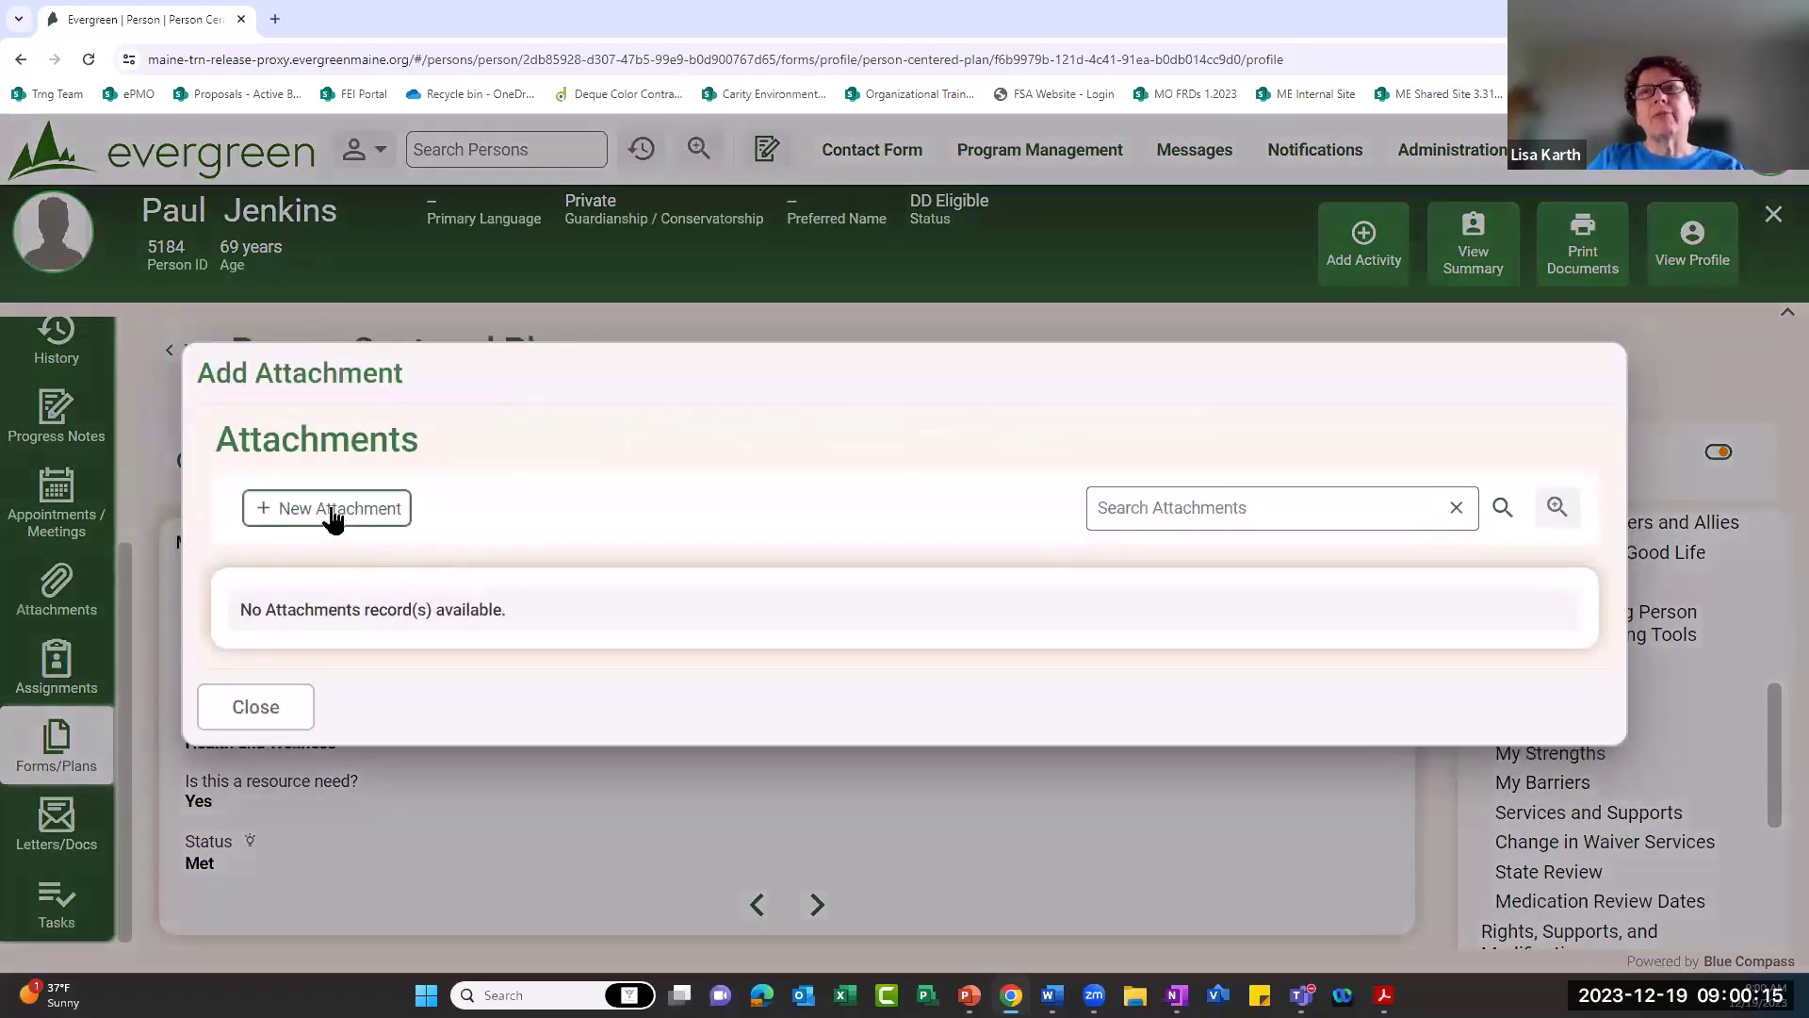
Start a new attachment with 'Attachment - use in training.docx' and categorize it as PCP Agenda
click(386, 514)
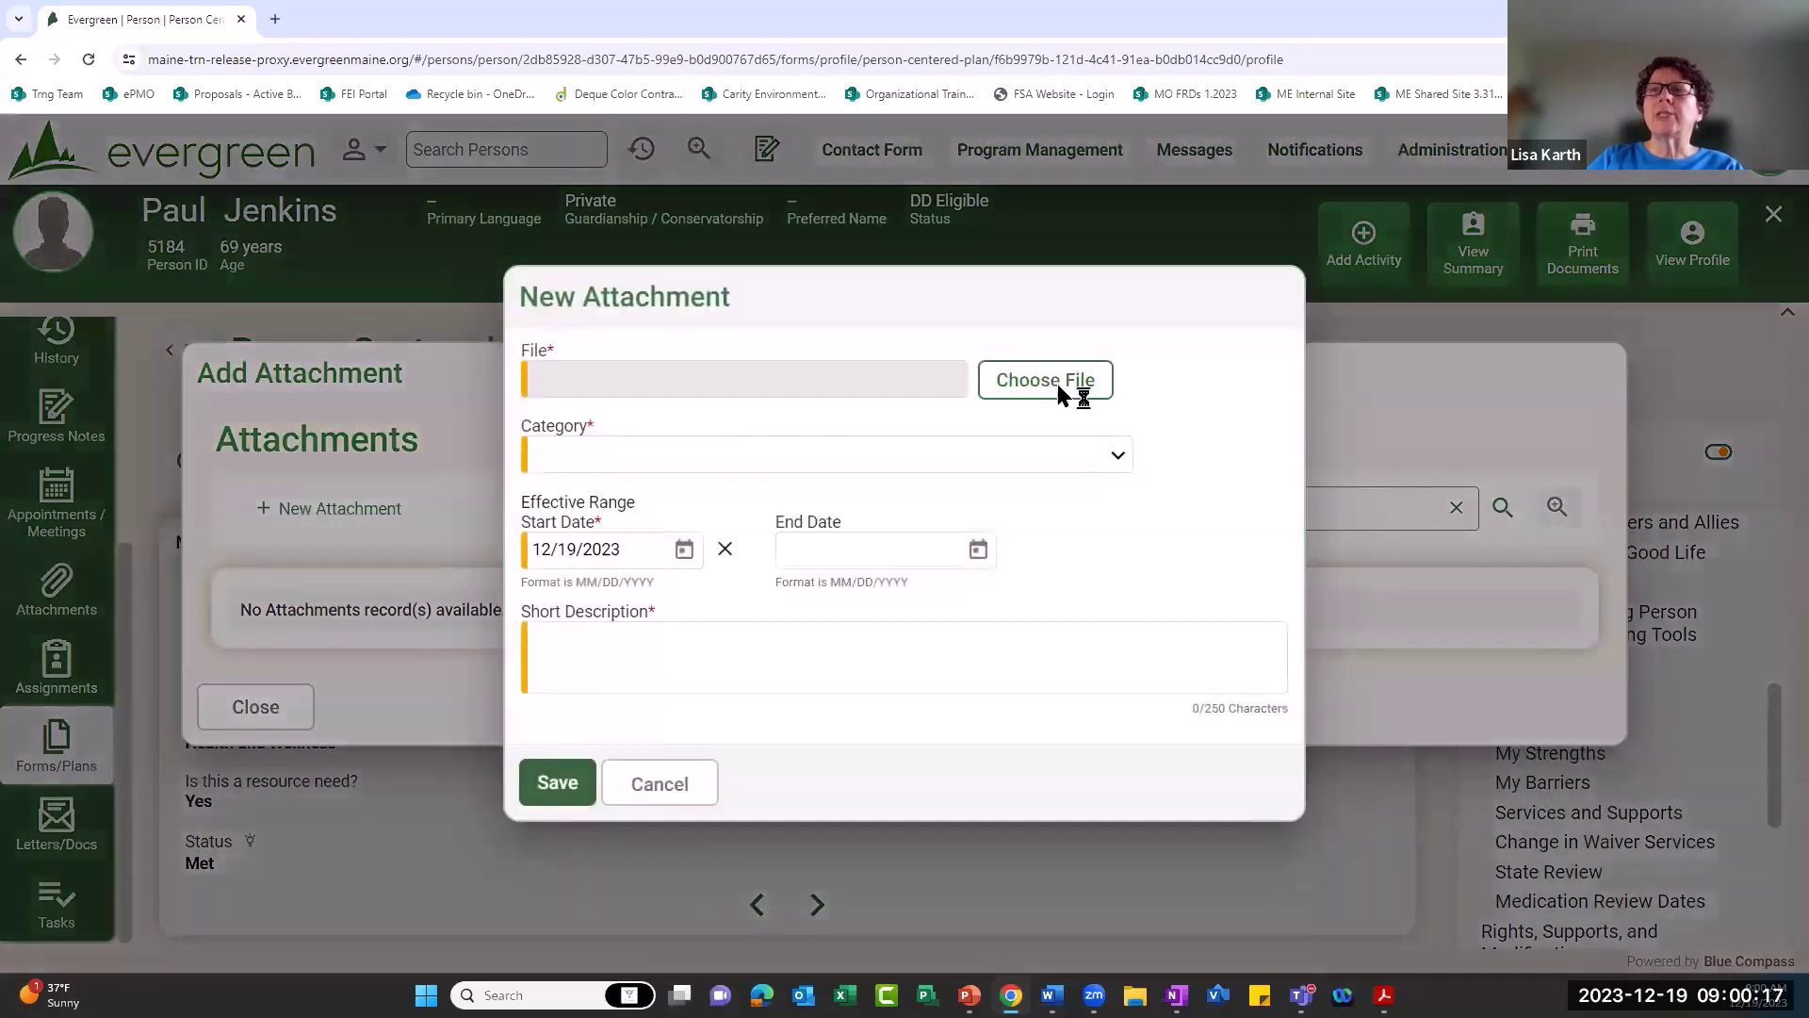
click(1040, 374)
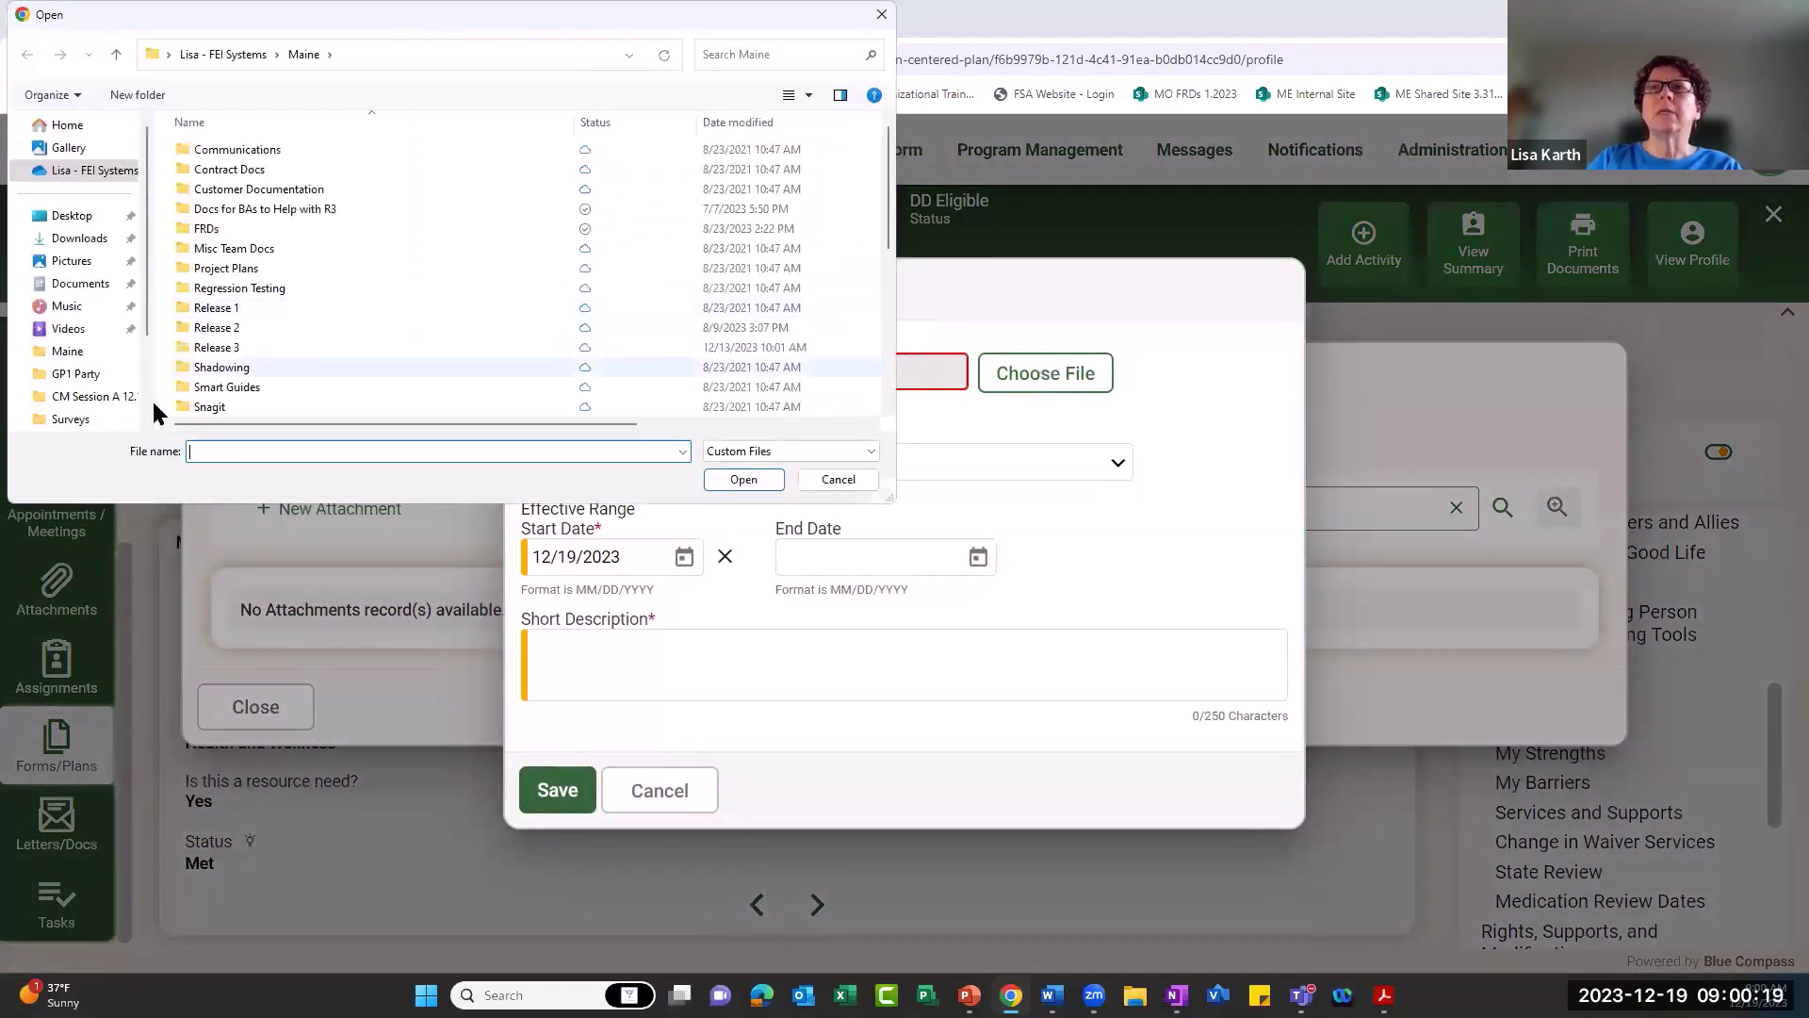
scroll(273, 362, down, 5)
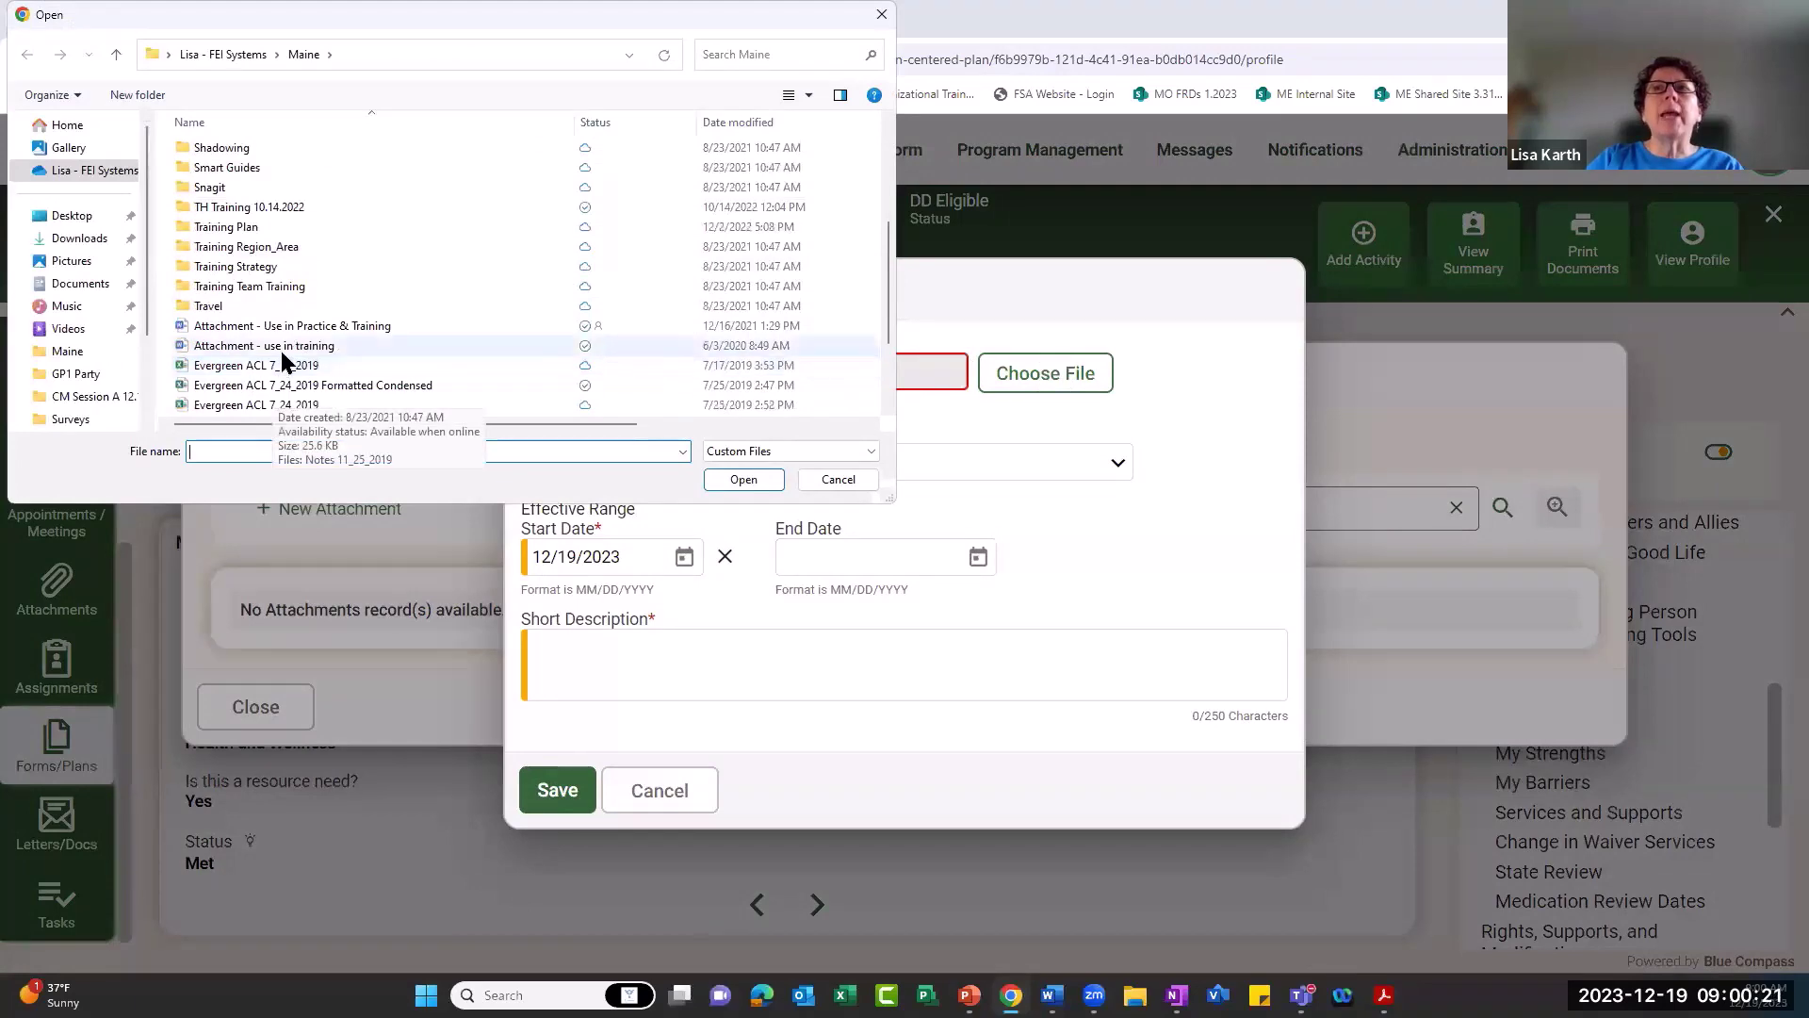
click(281, 345)
click(743, 478)
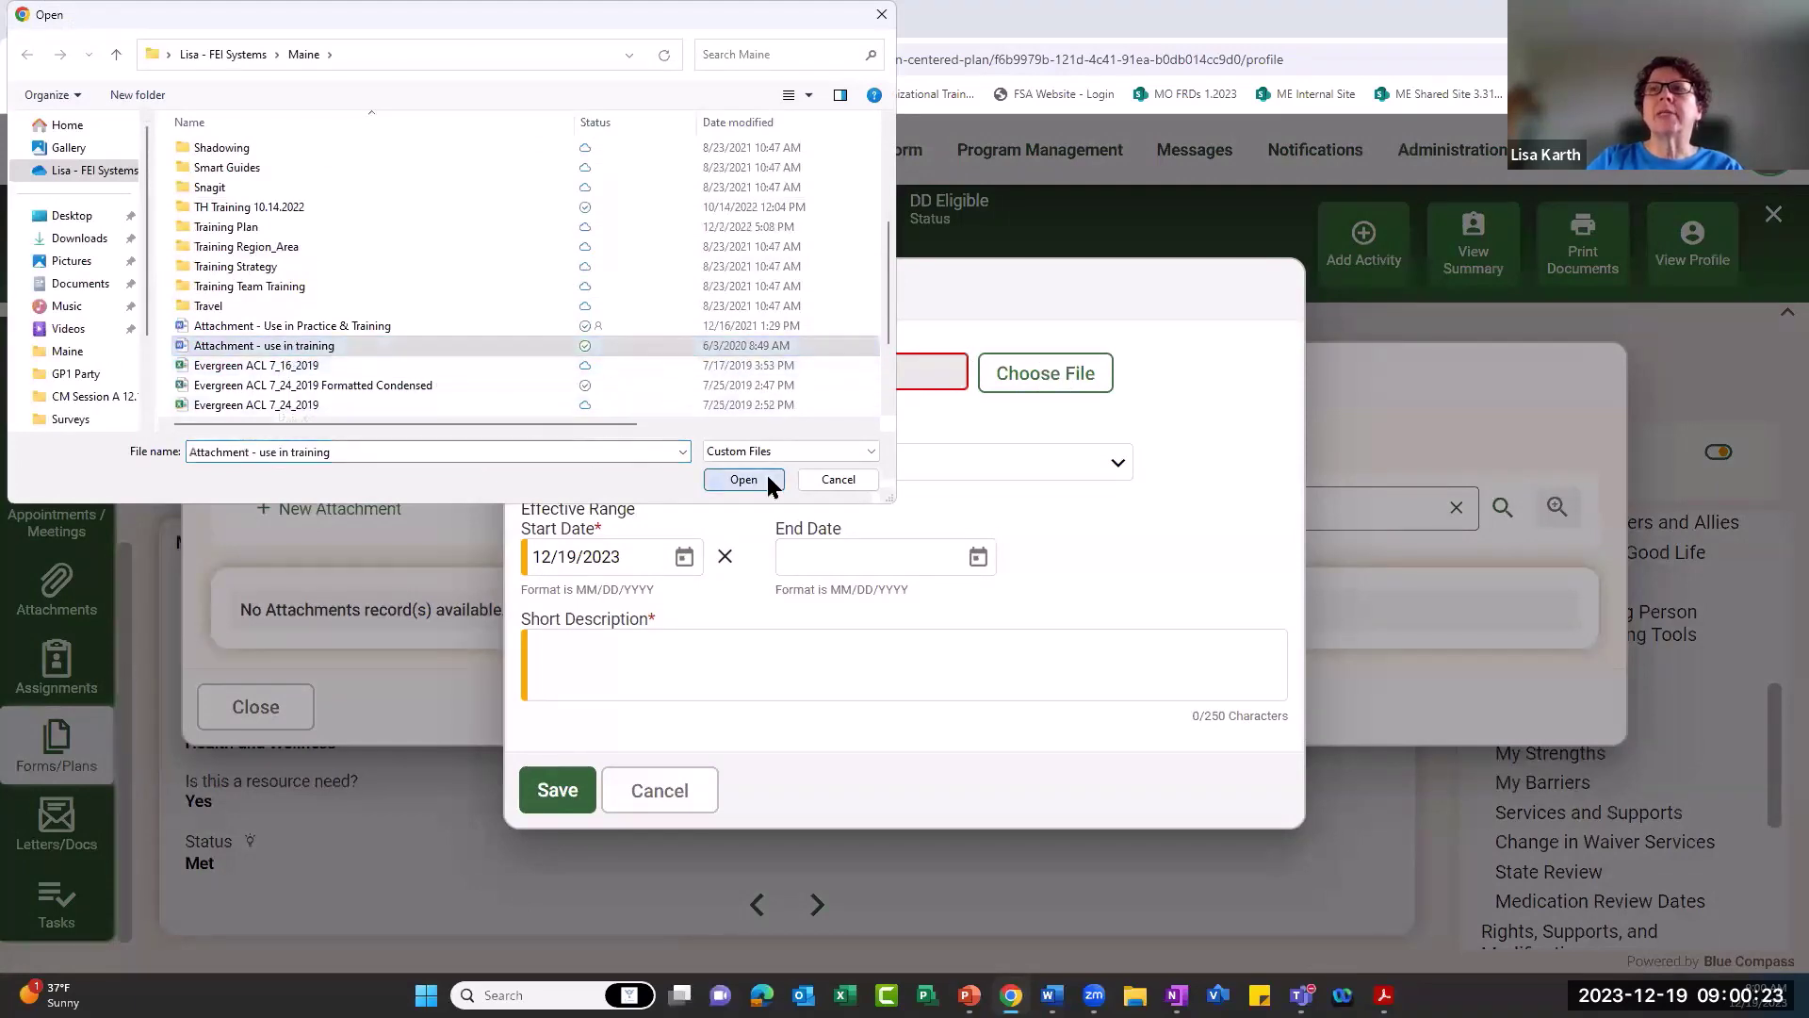
click(735, 459)
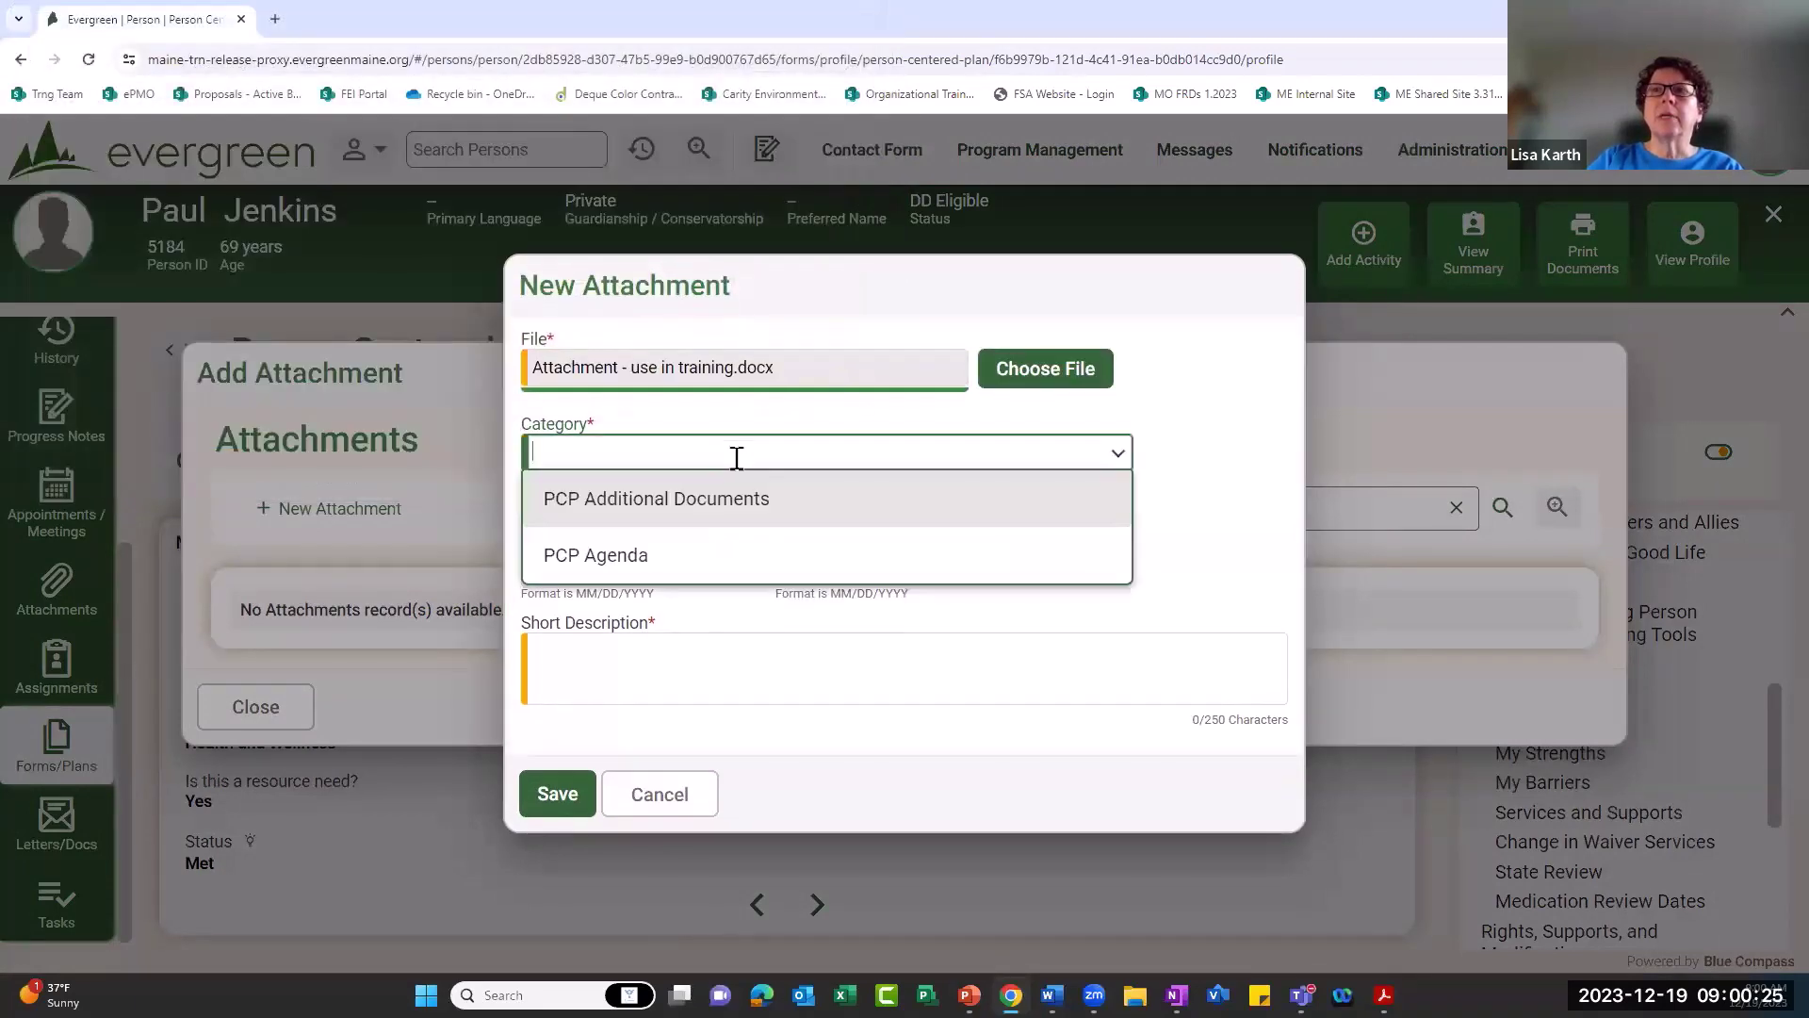
click(606, 564)
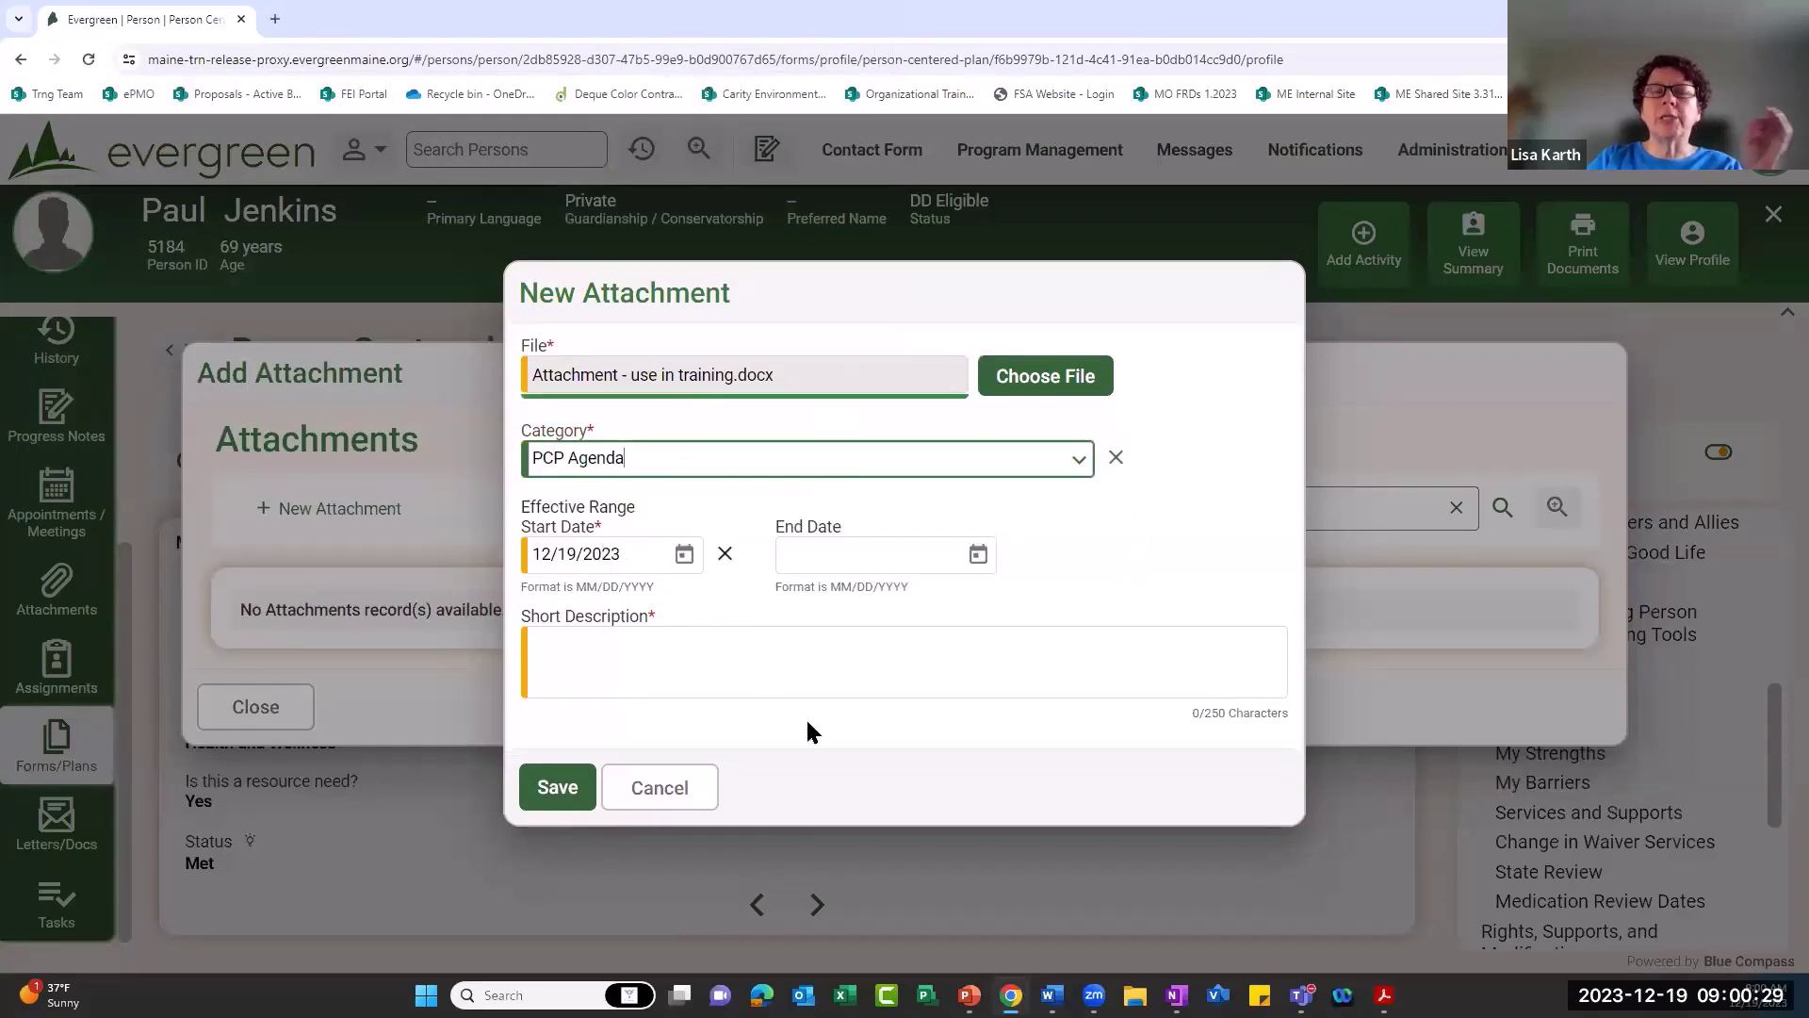
Enter the short description 'Info' and save the attachment
click(699, 662)
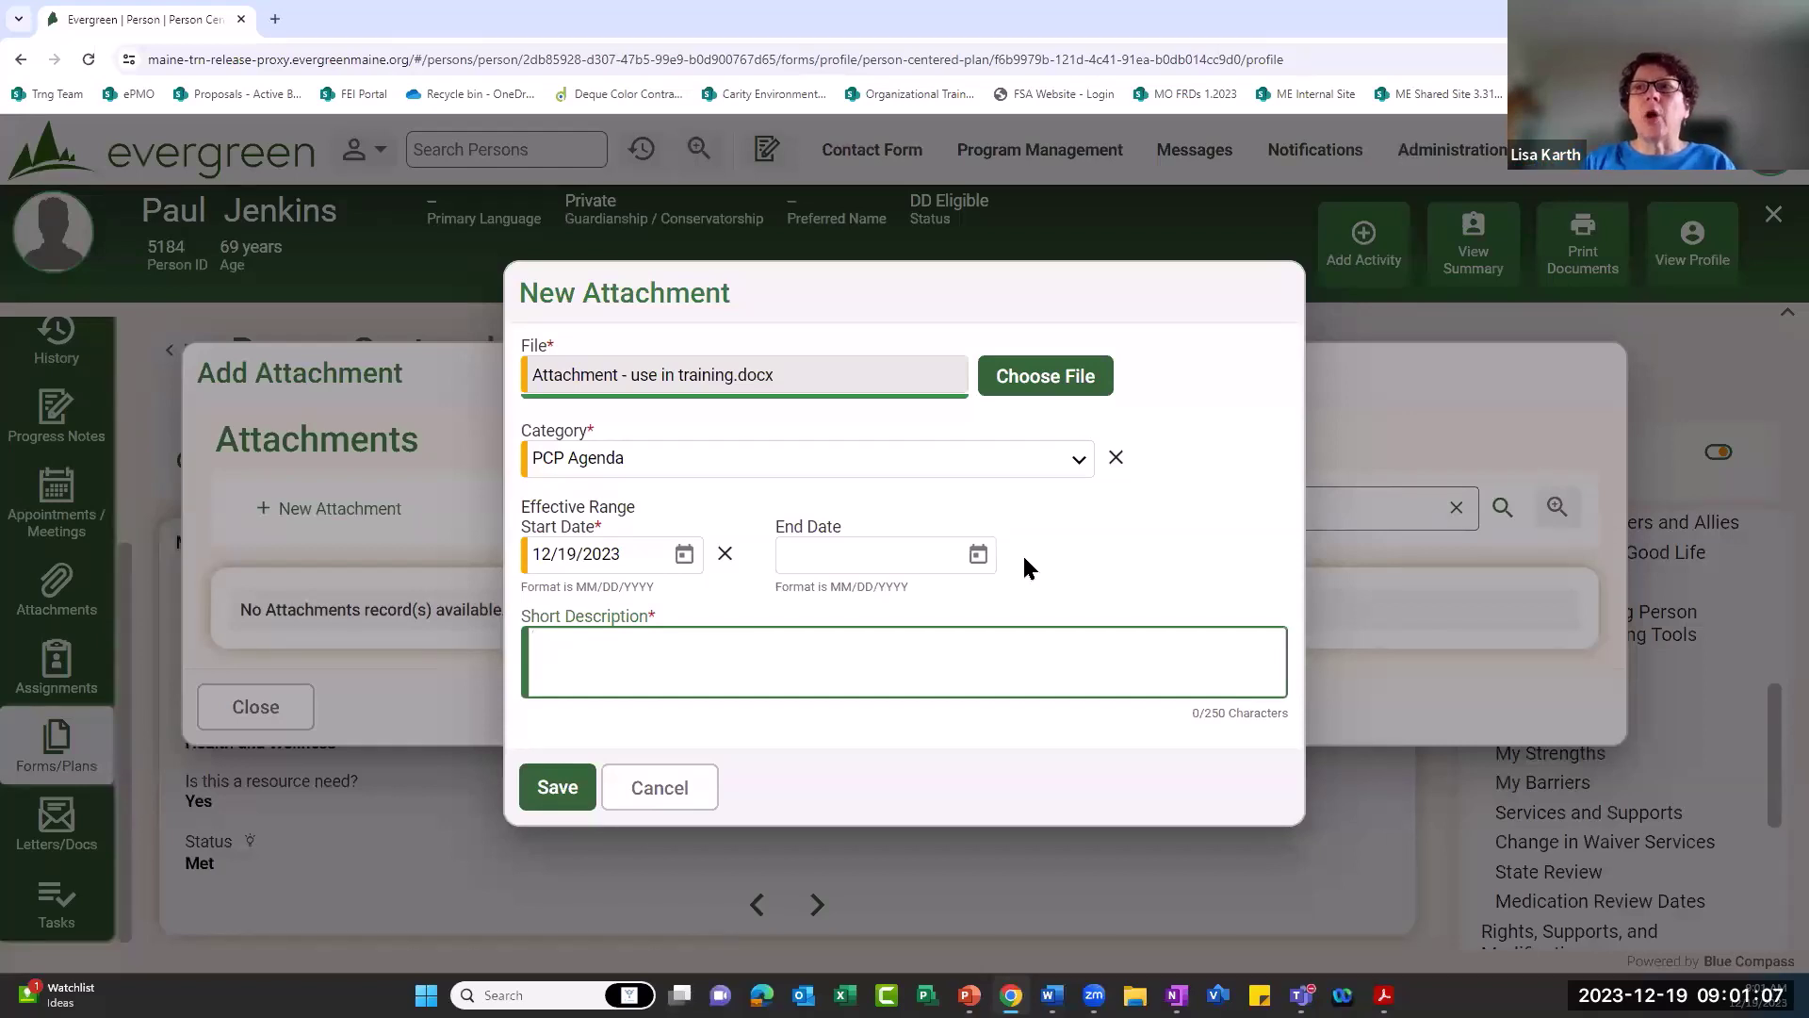
click(561, 789)
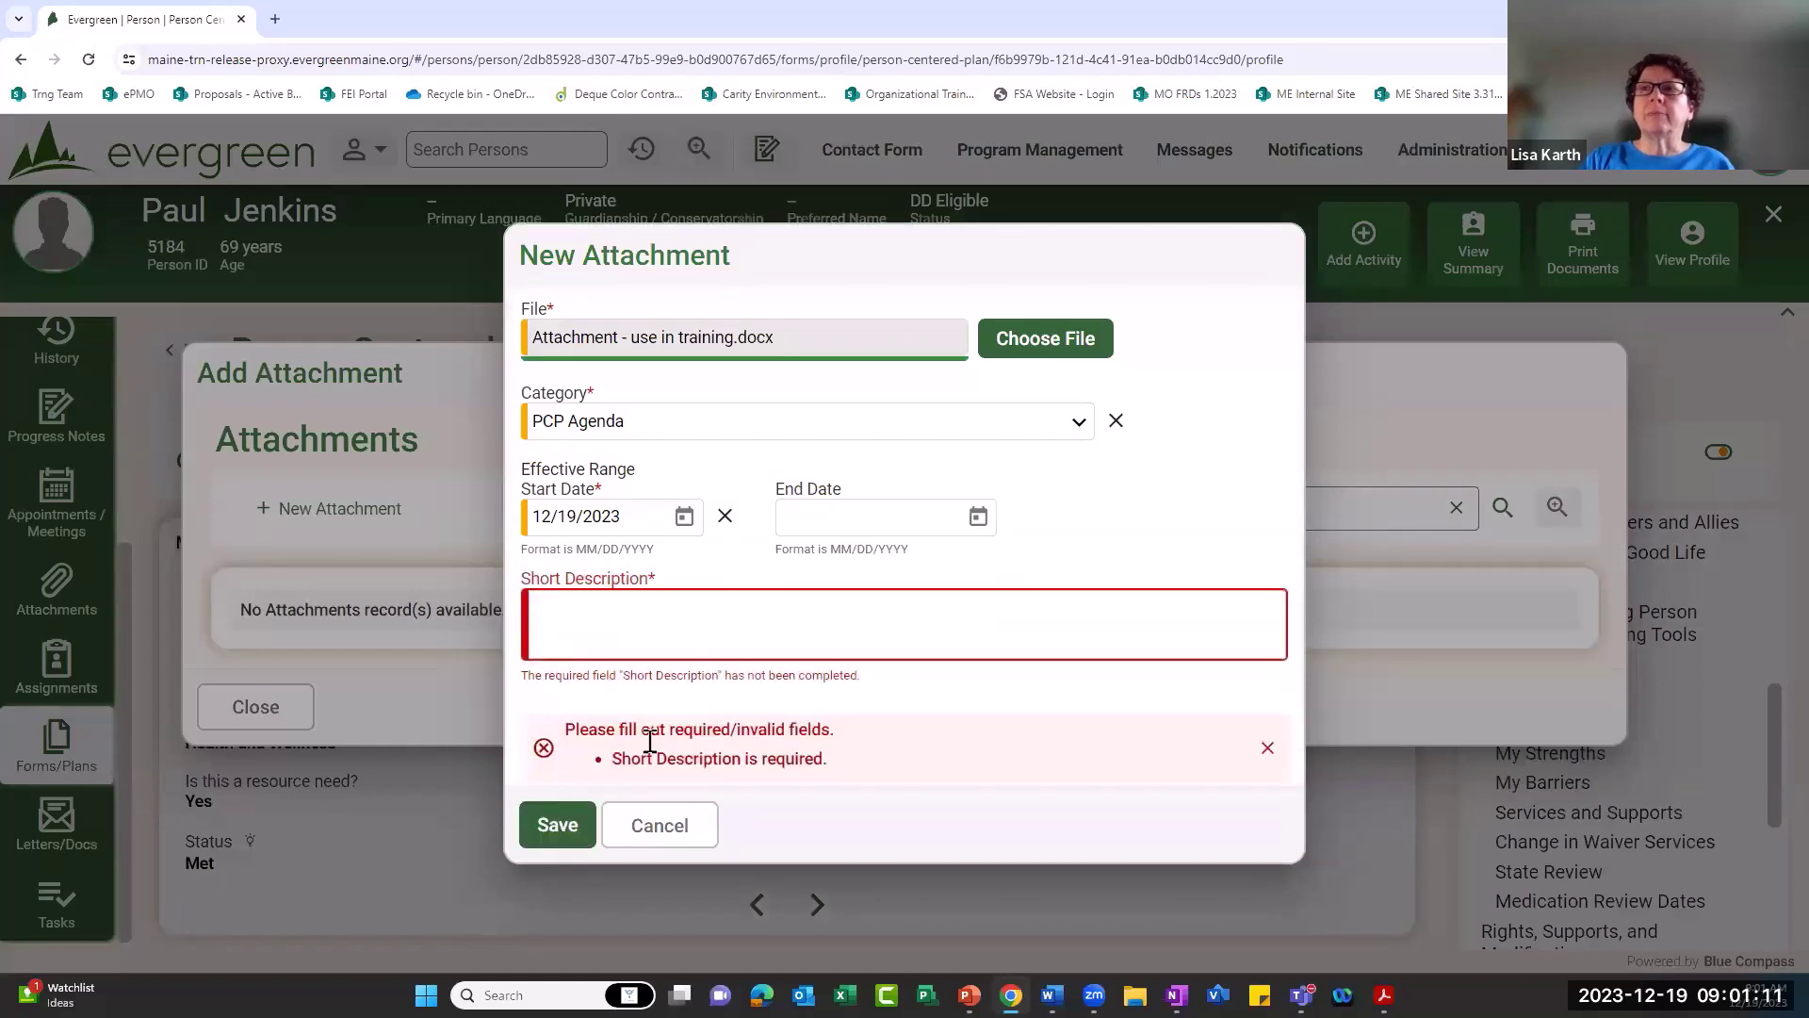
click(684, 625)
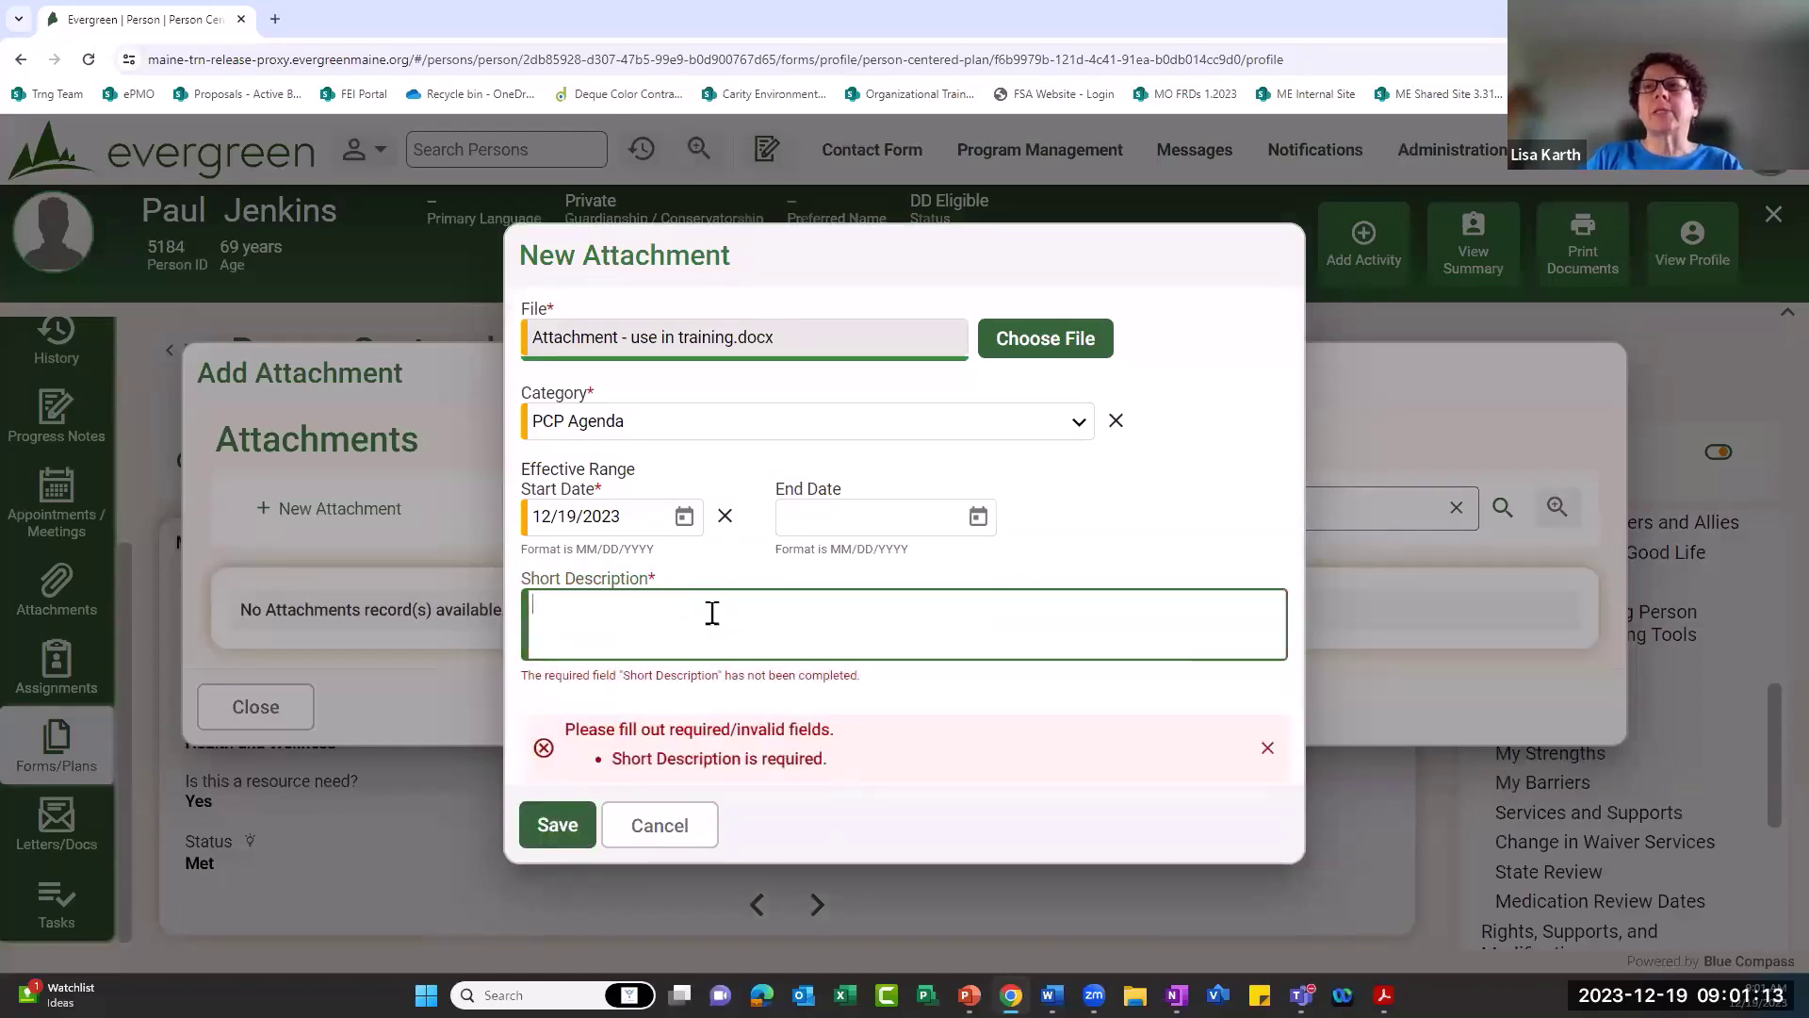
text(Info)
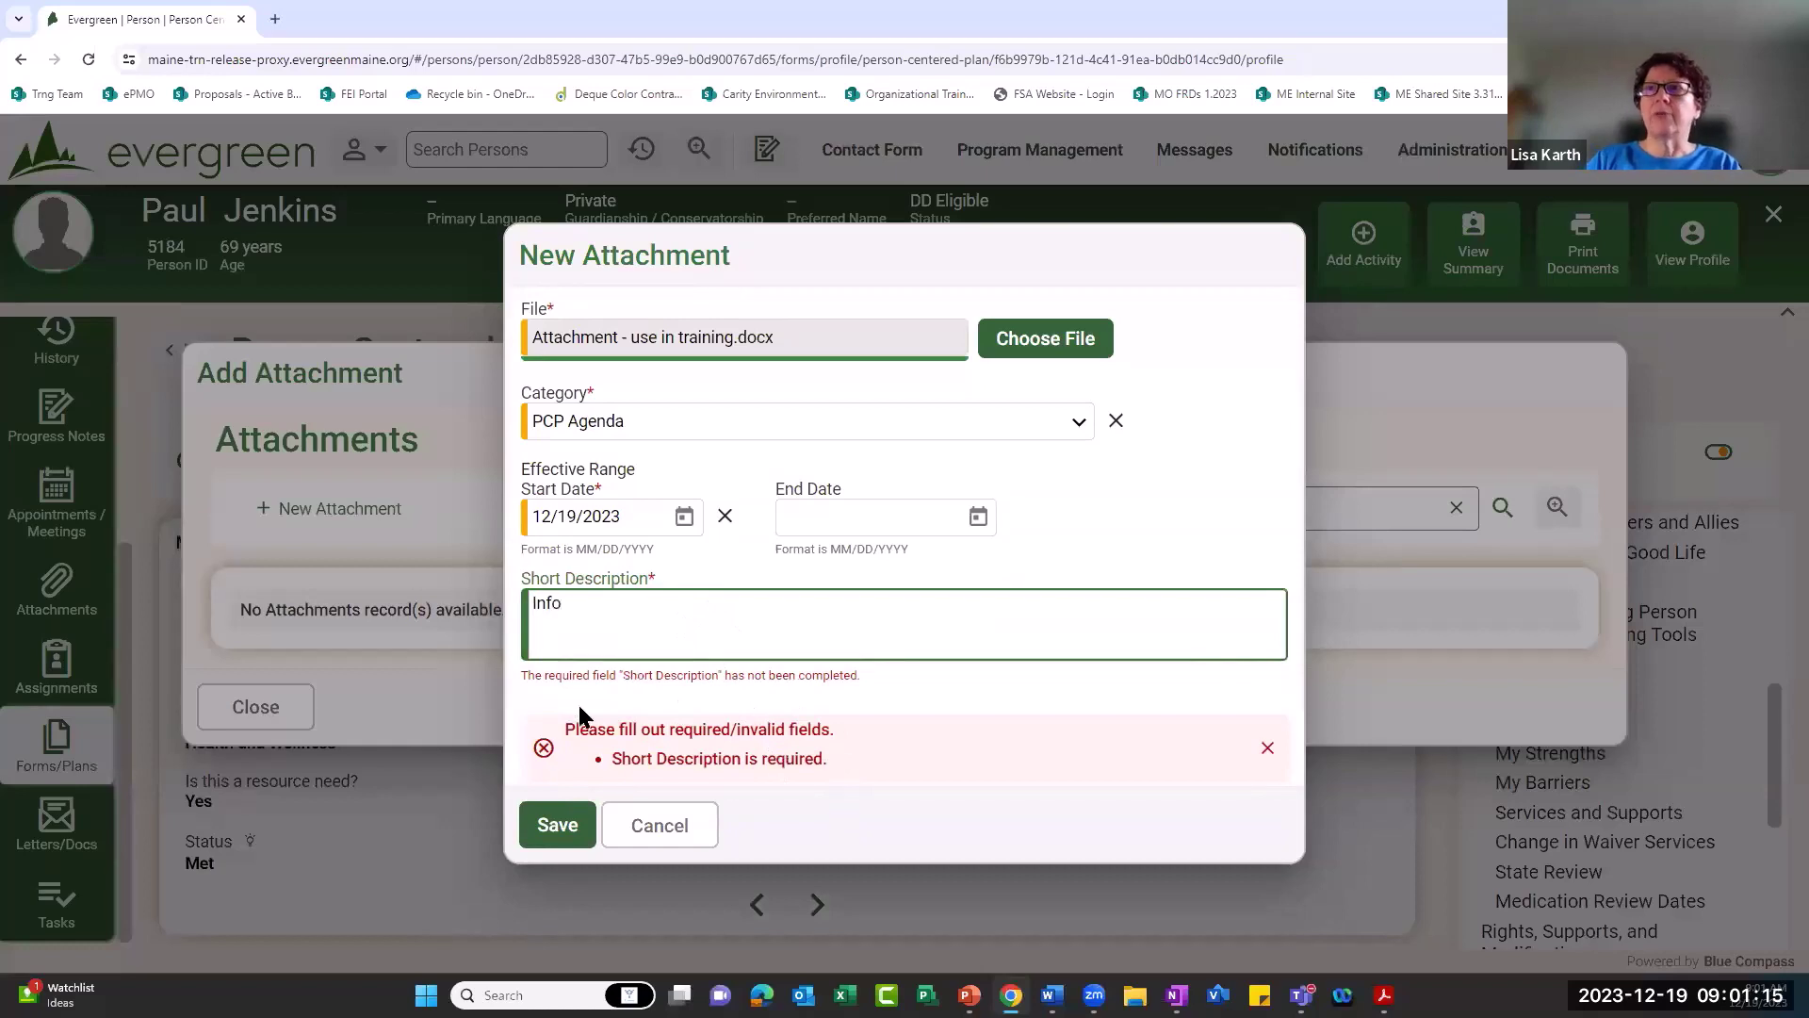
click(566, 836)
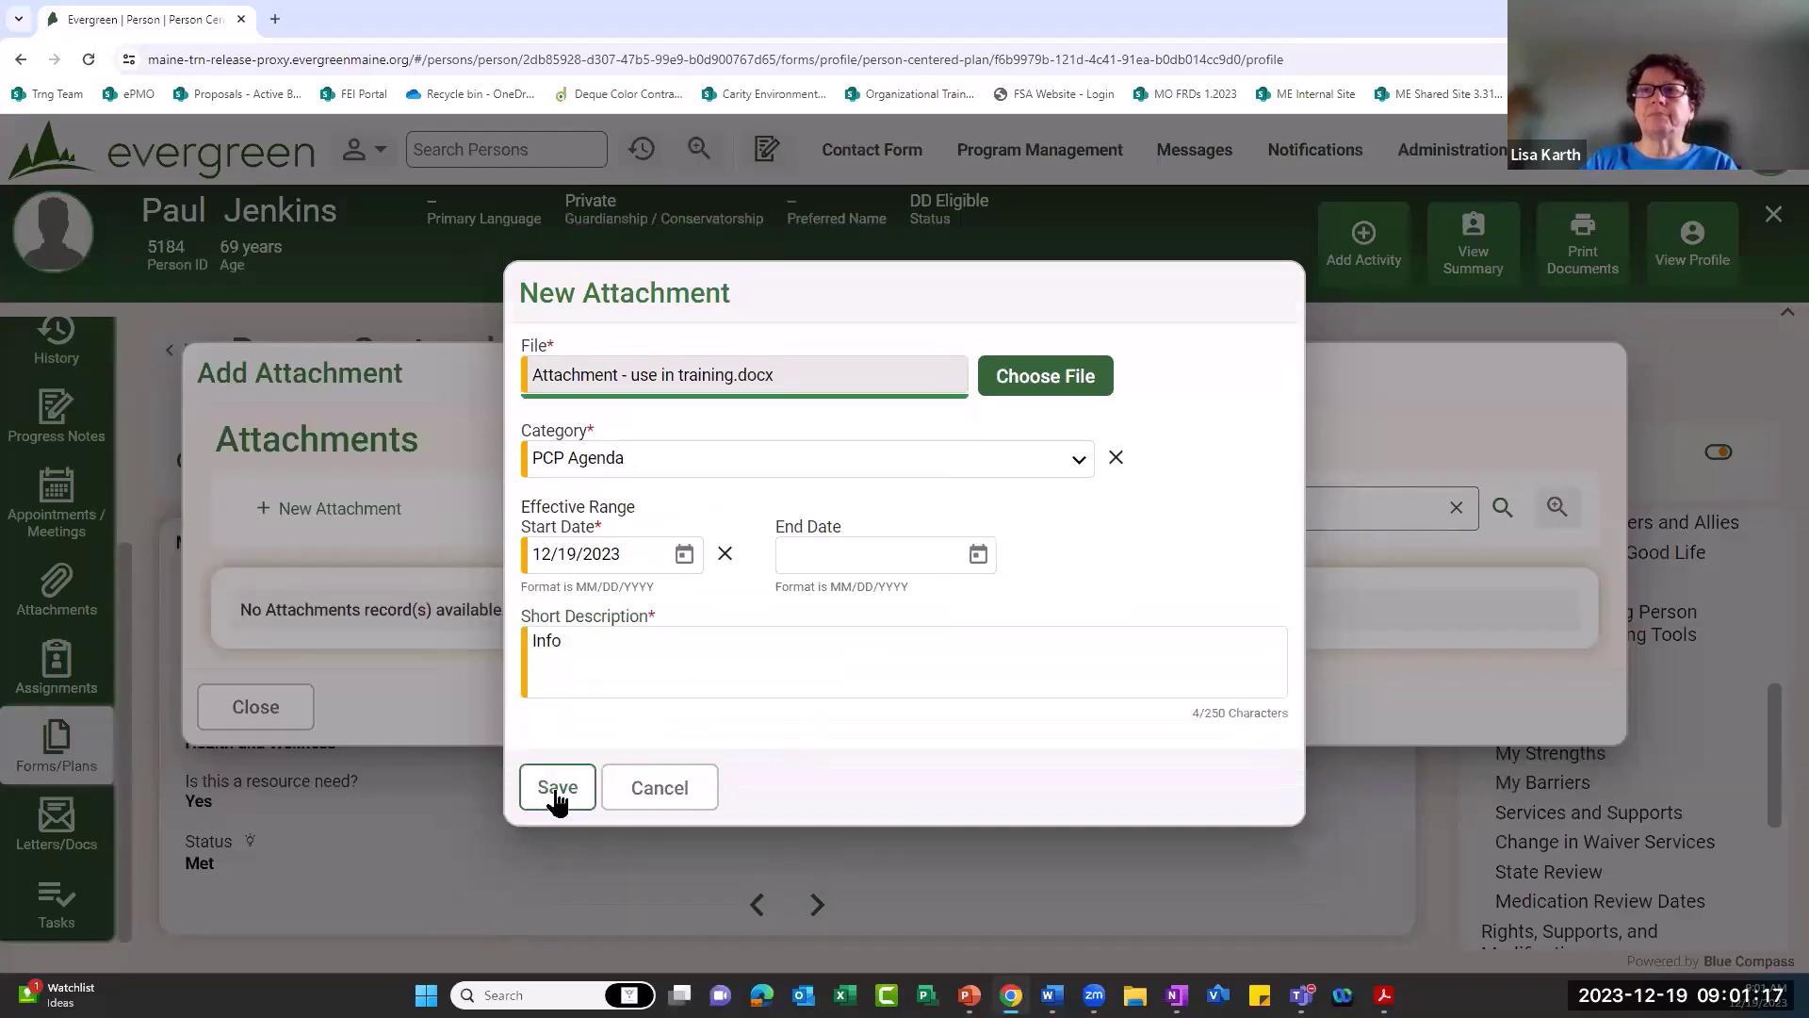
click(556, 792)
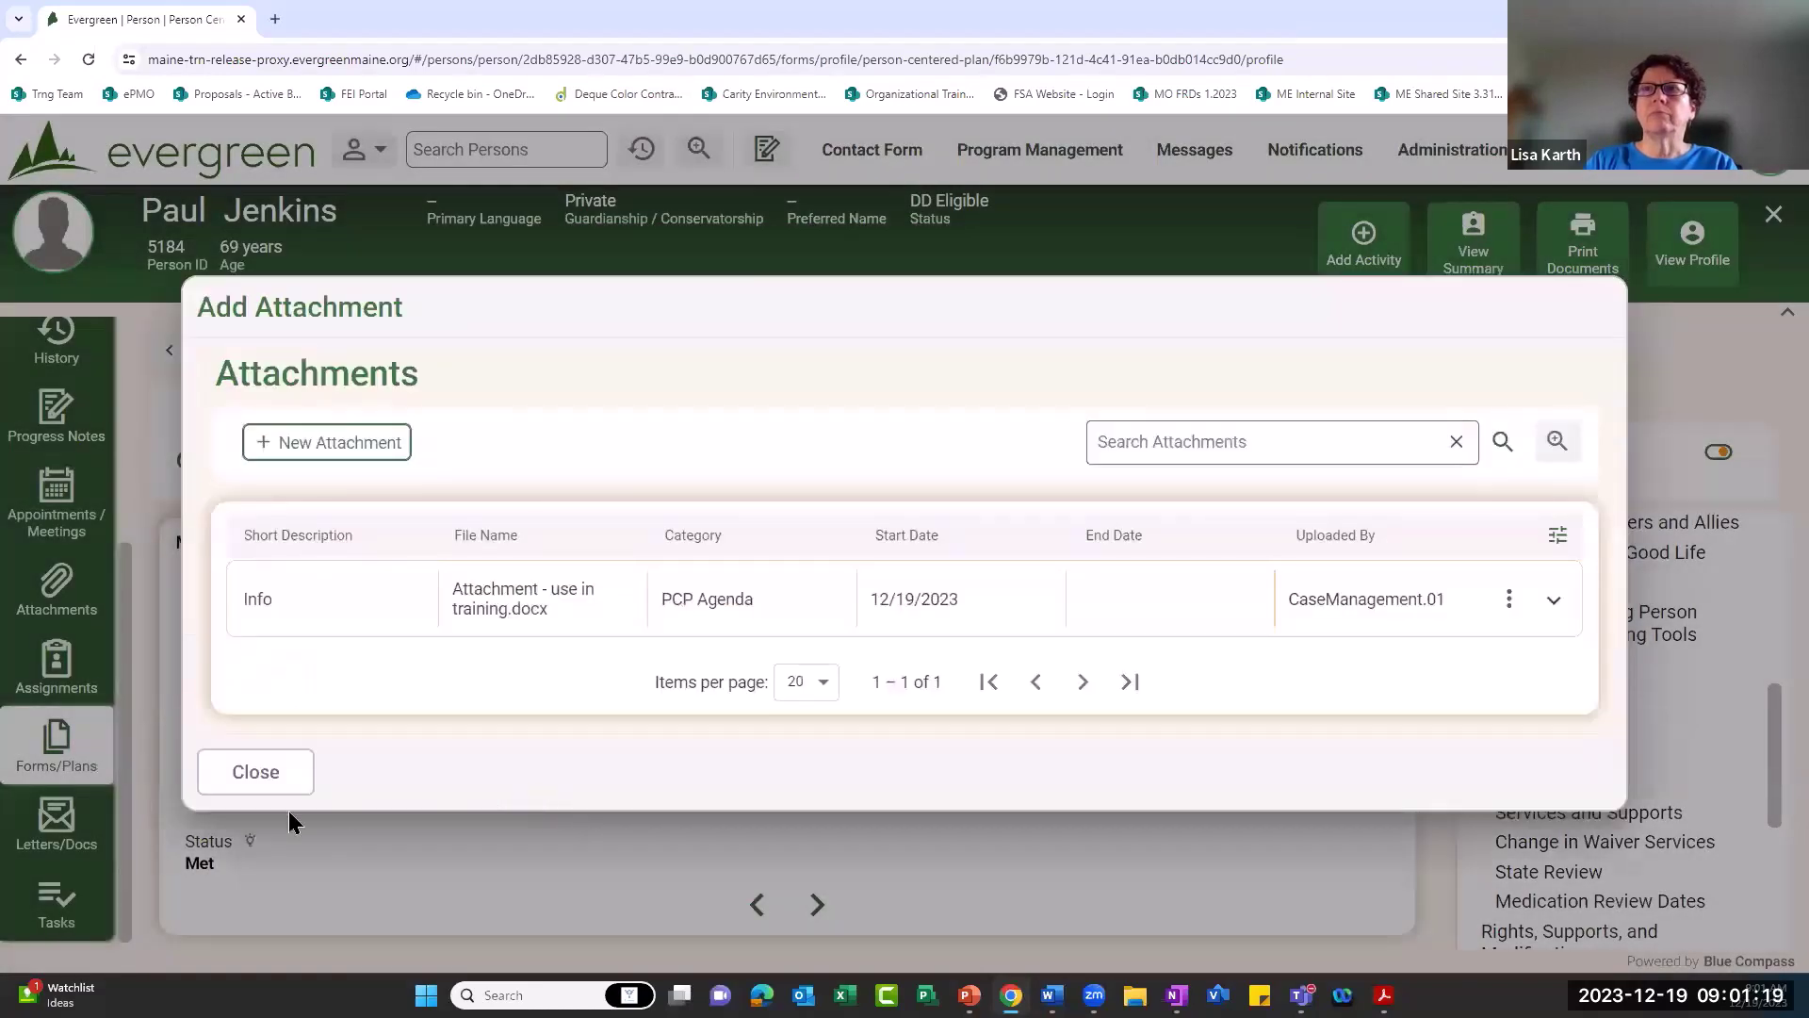
Review the new attachment's details without changes and close the attachments list
click(1508, 600)
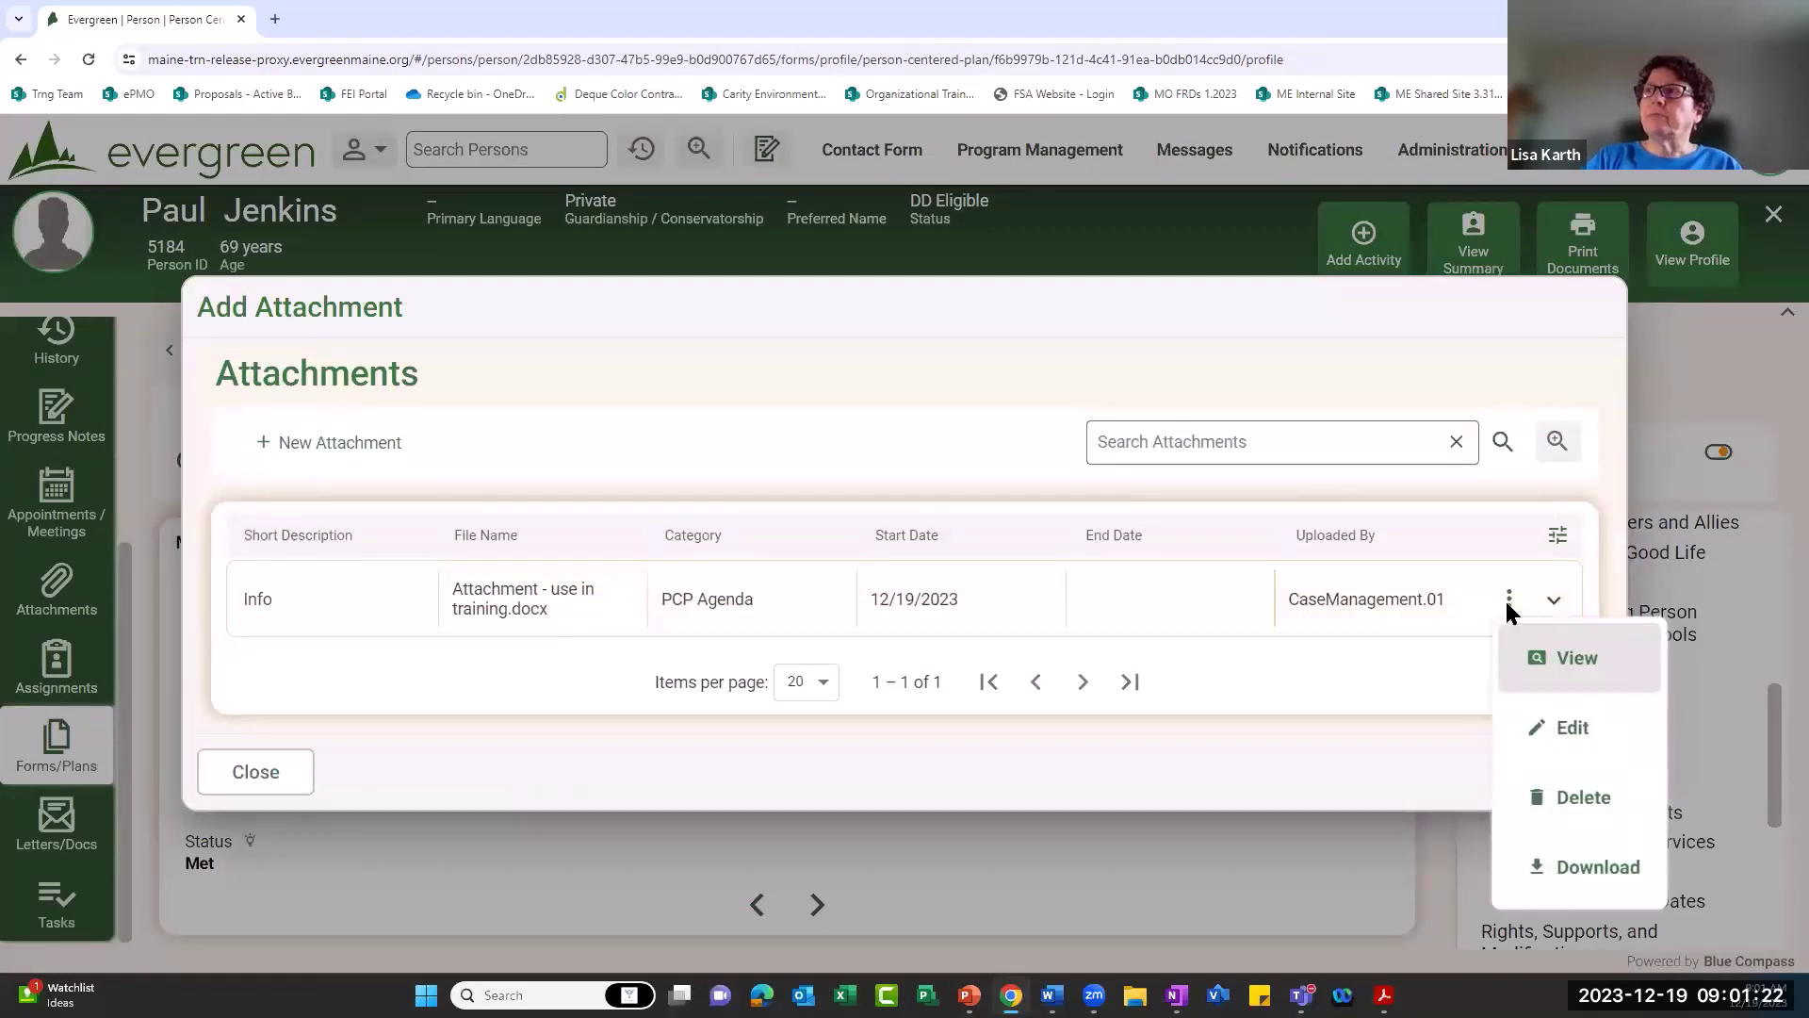
click(1569, 730)
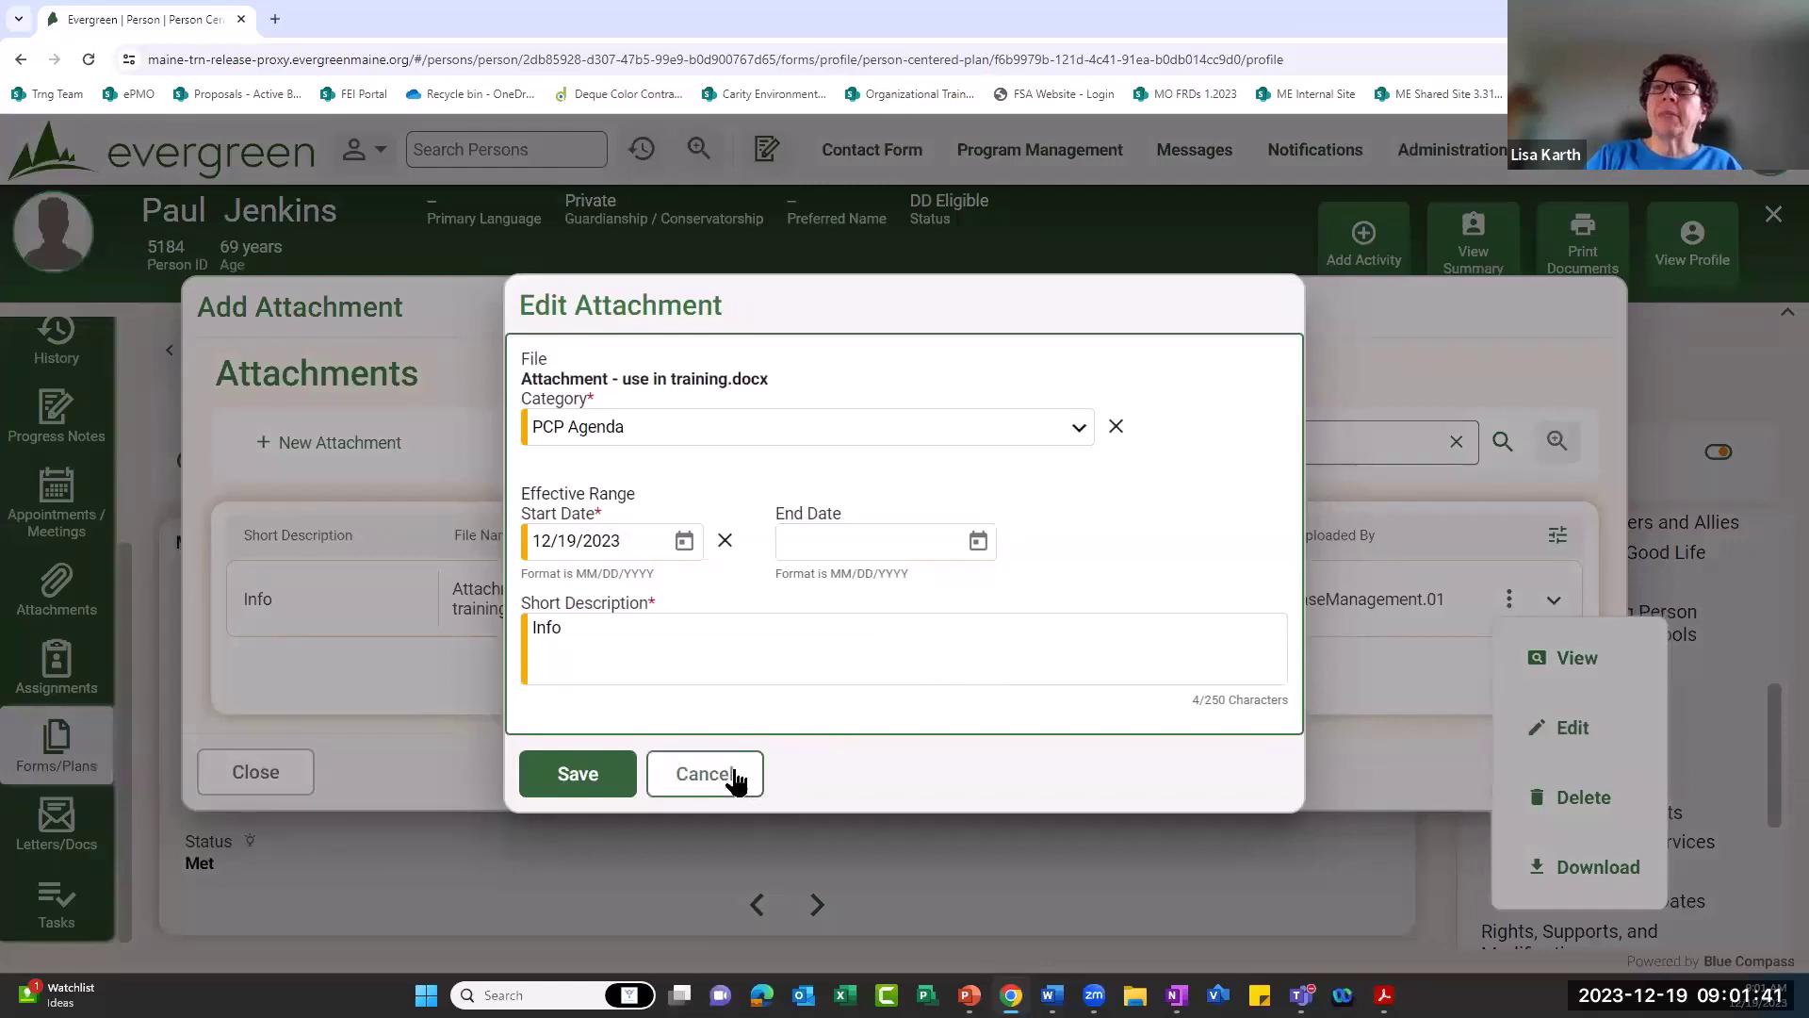
click(705, 773)
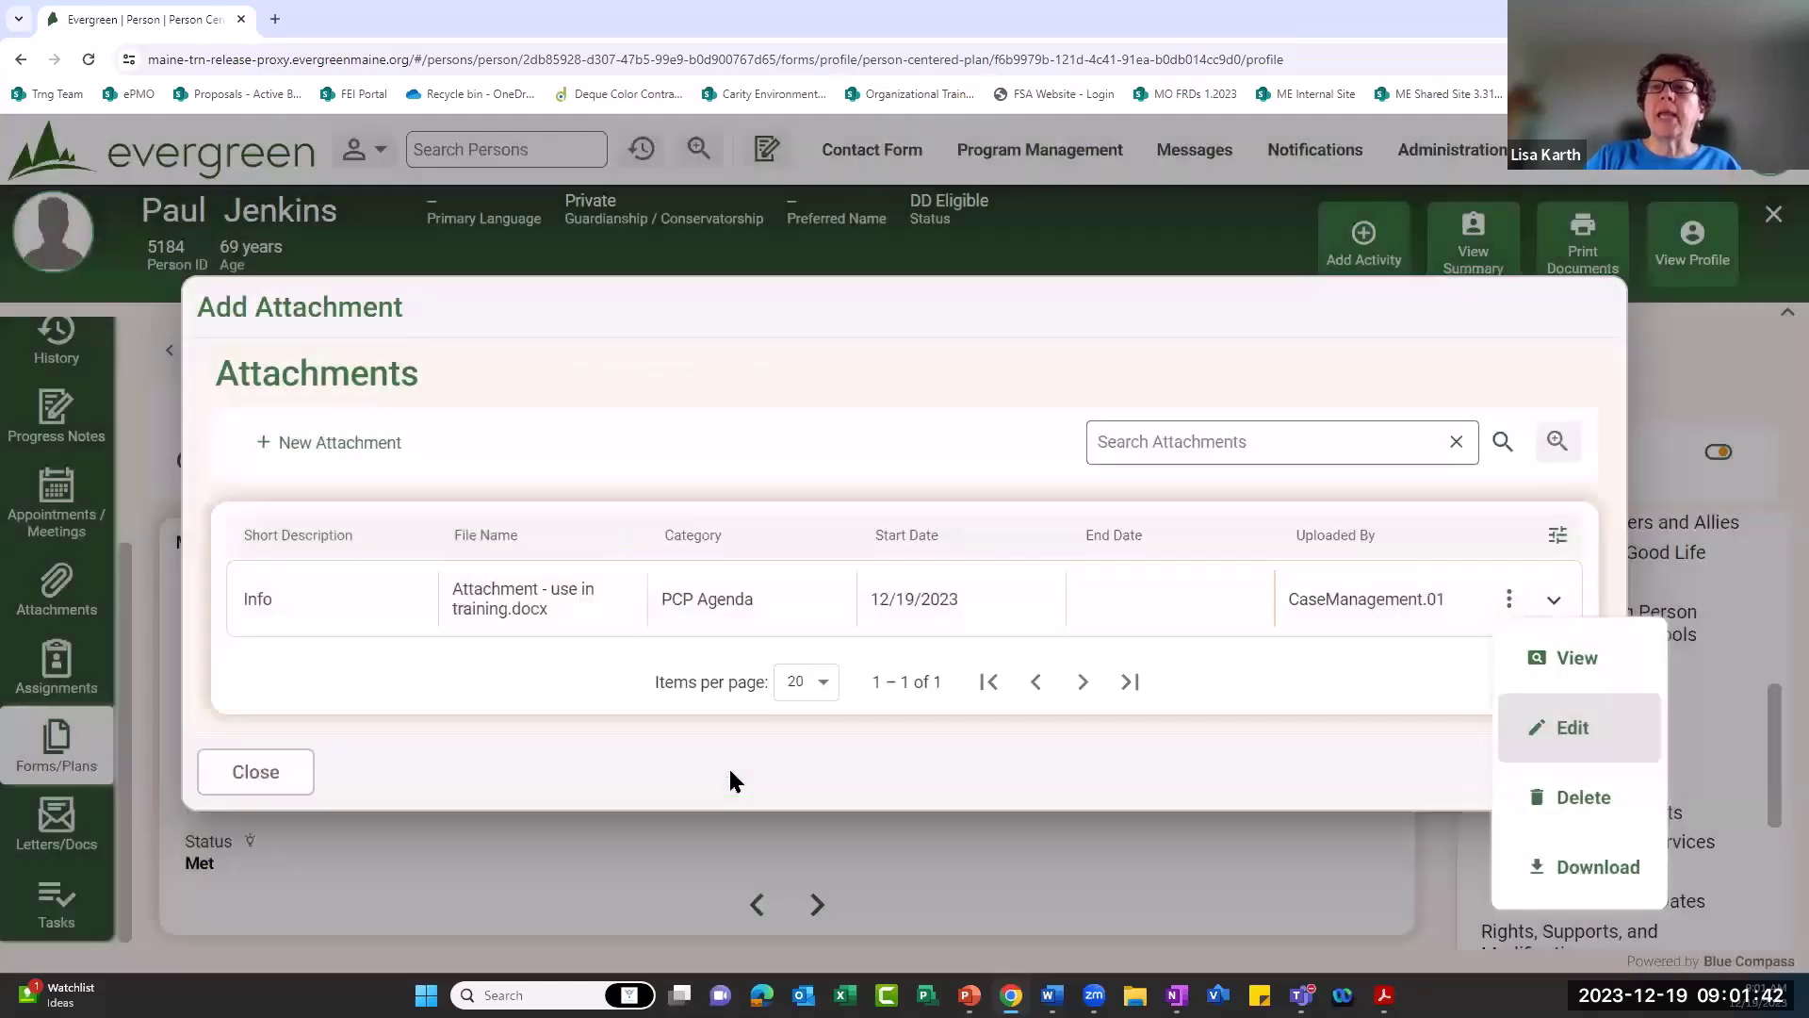
click(281, 773)
click(243, 784)
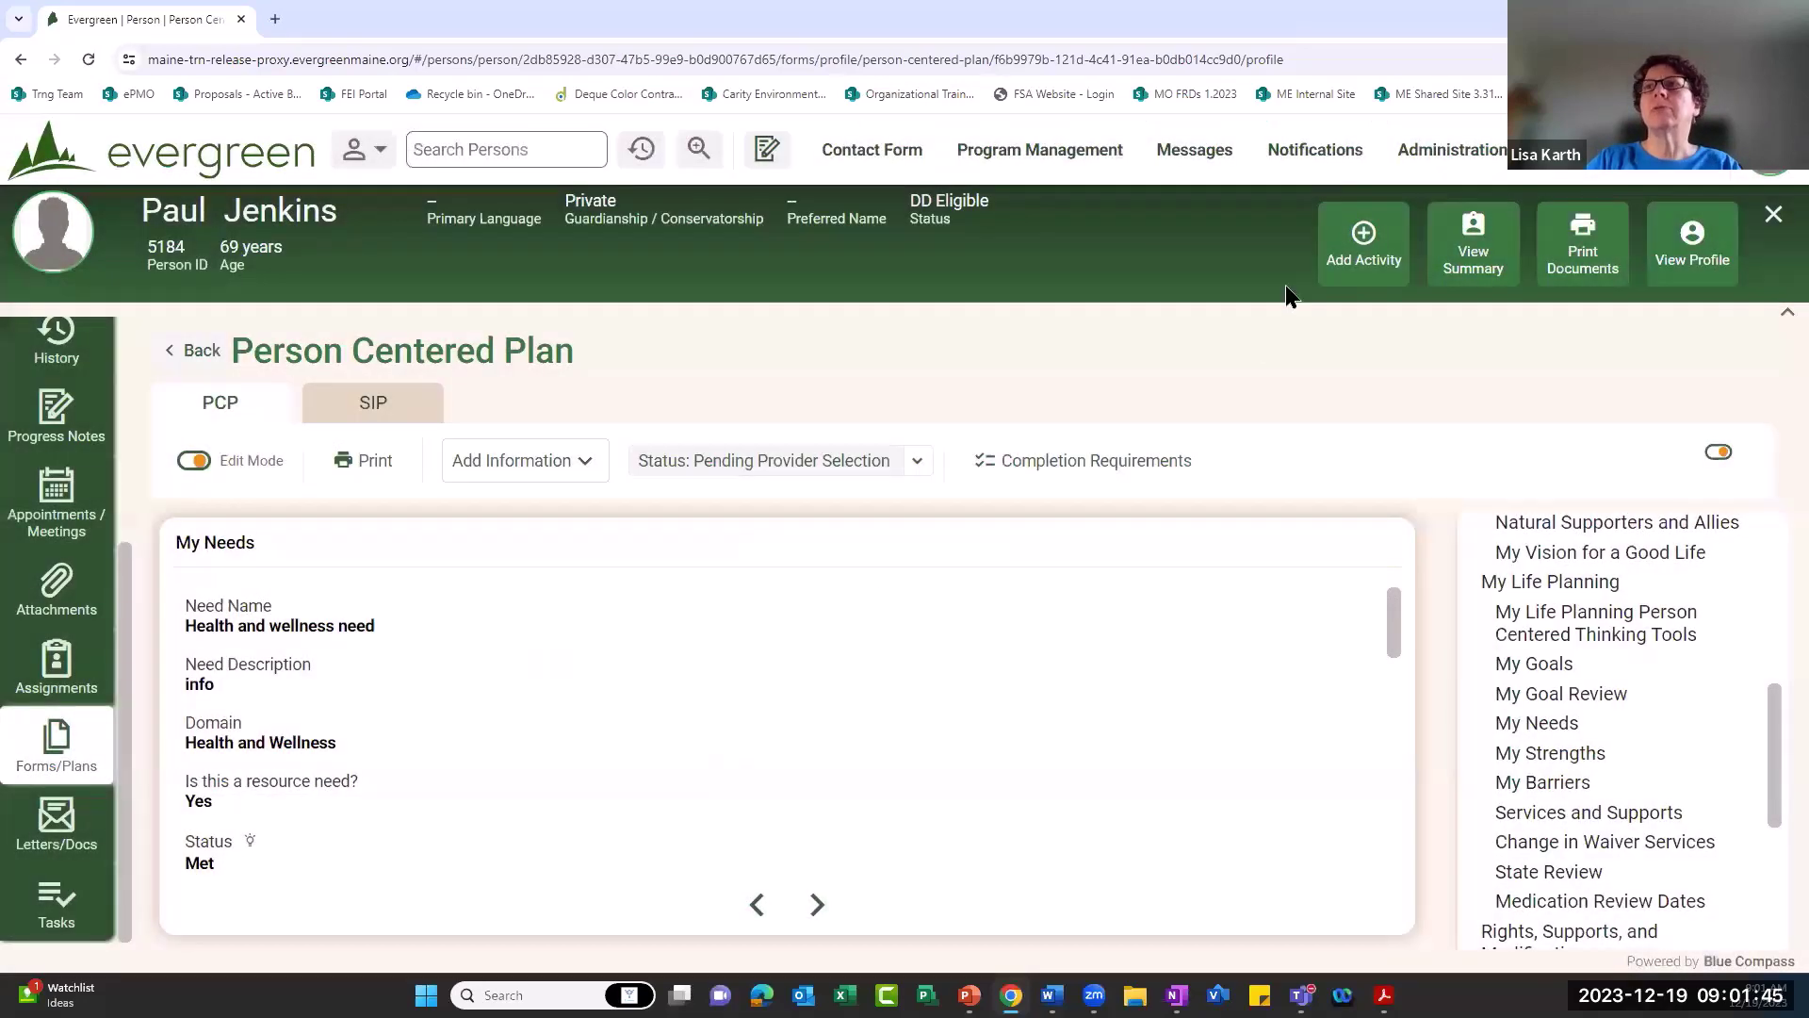
Confirm in Completion Requirements that every item, including the Attachment Checklist, is met
click(1063, 476)
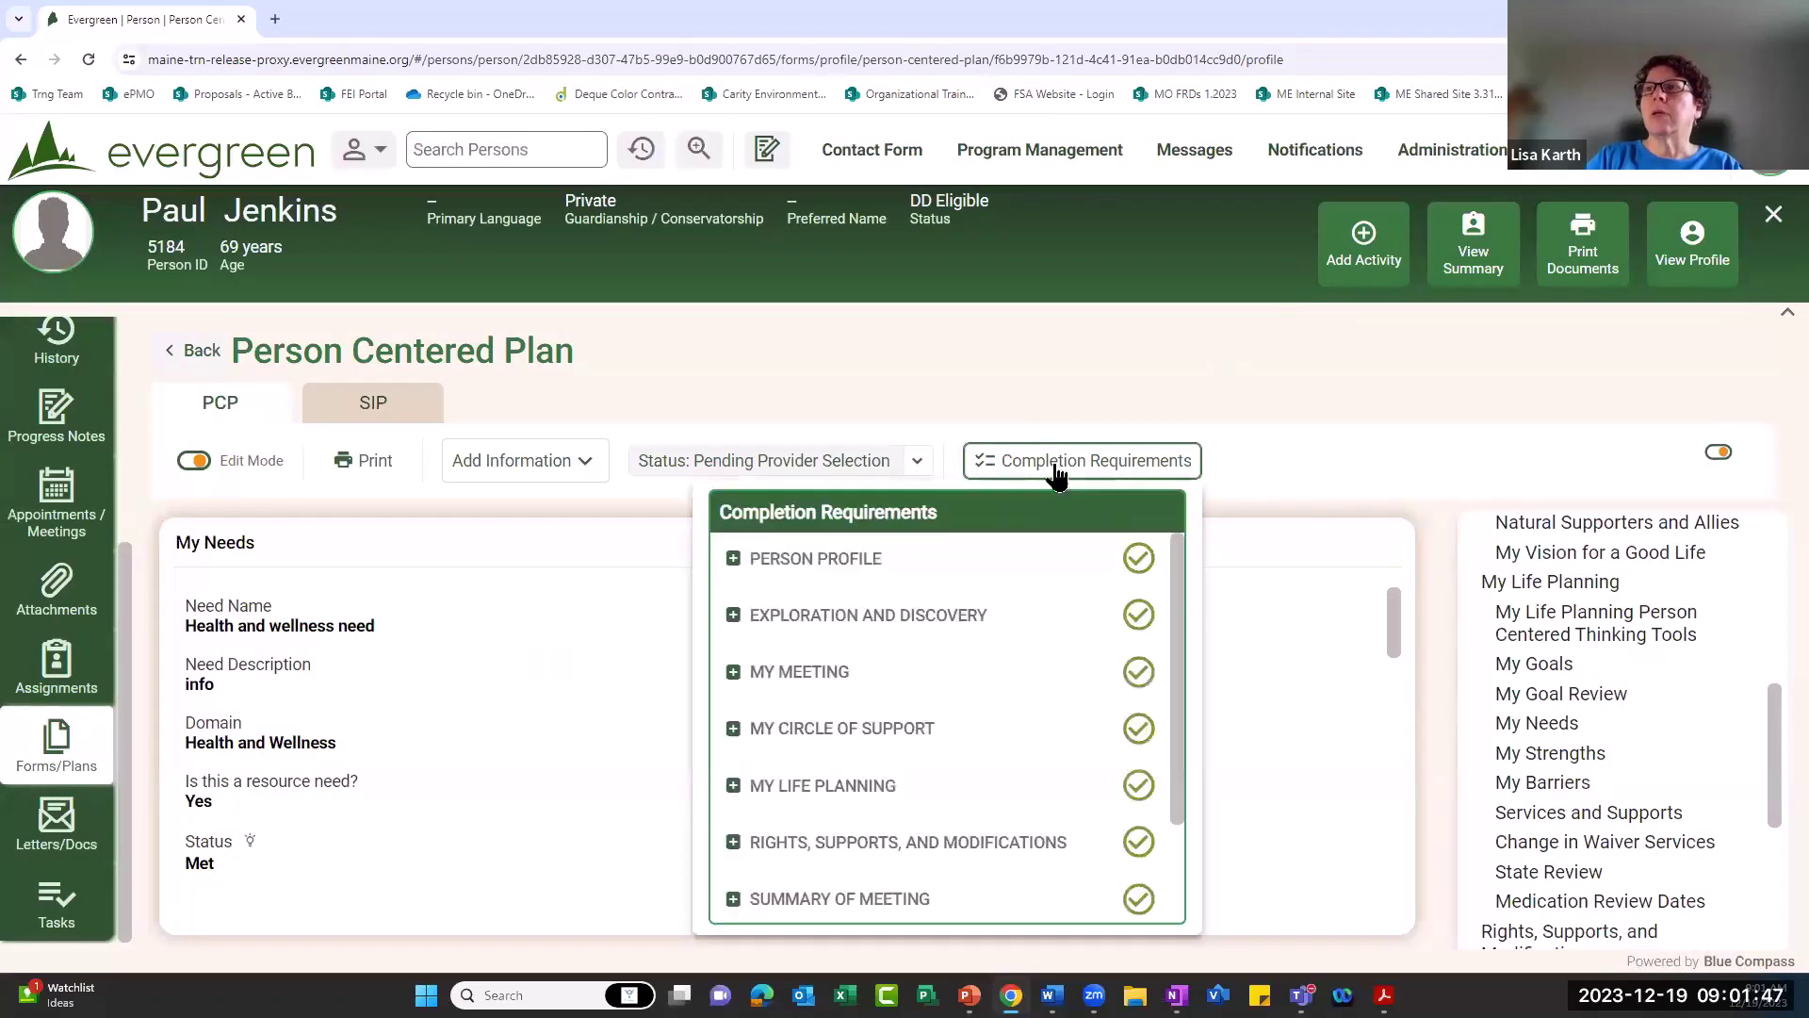
scroll(913, 743, down, 2)
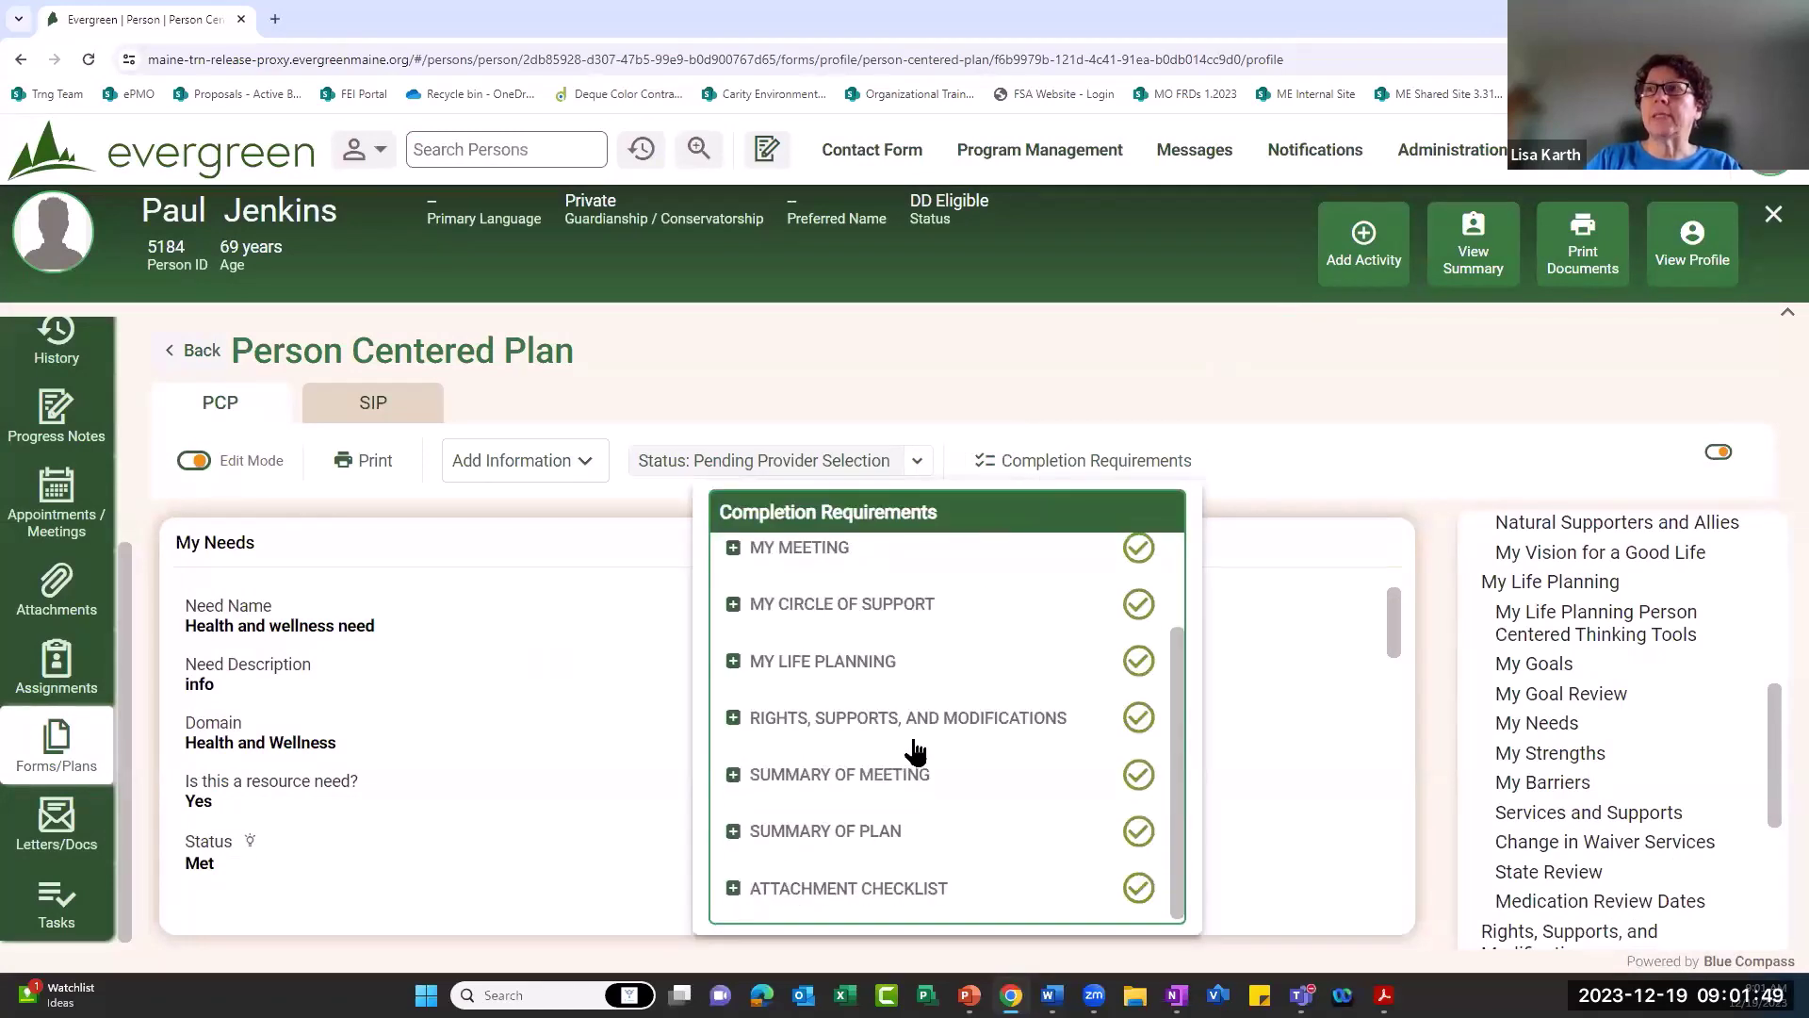
click(1047, 348)
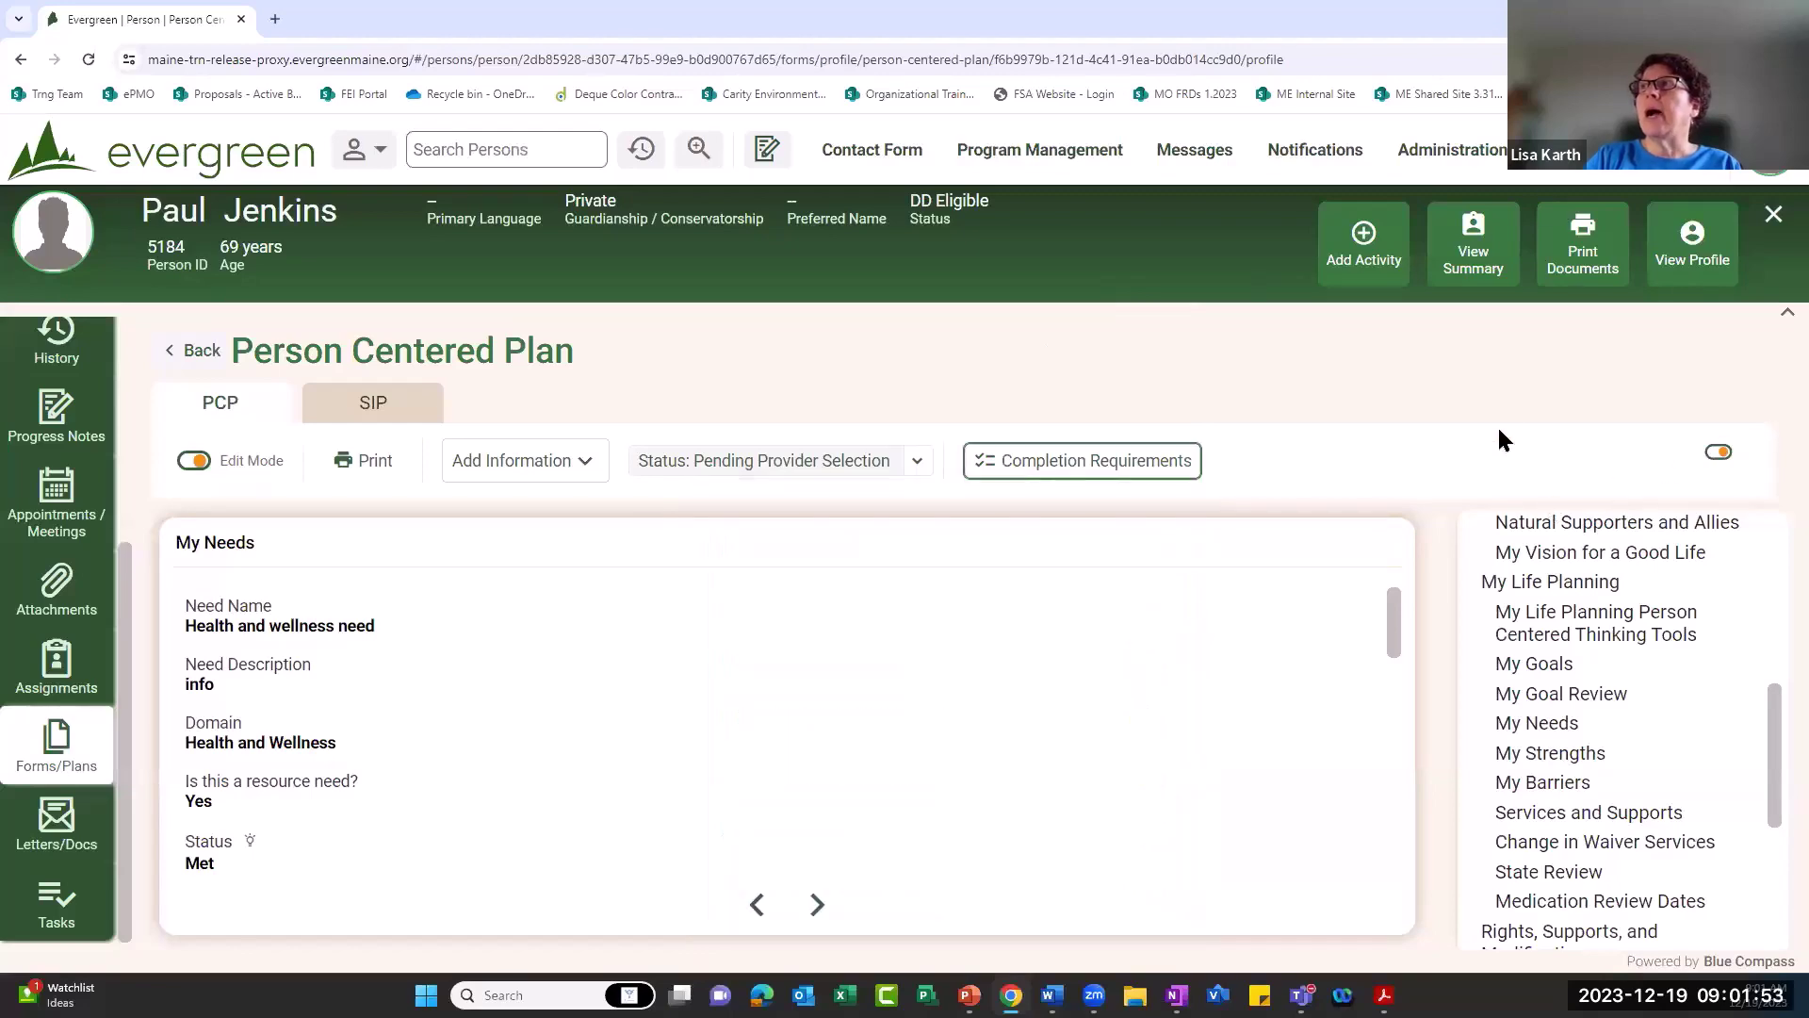
Log out of Evergreen from the user menu and confirm
click(1769, 162)
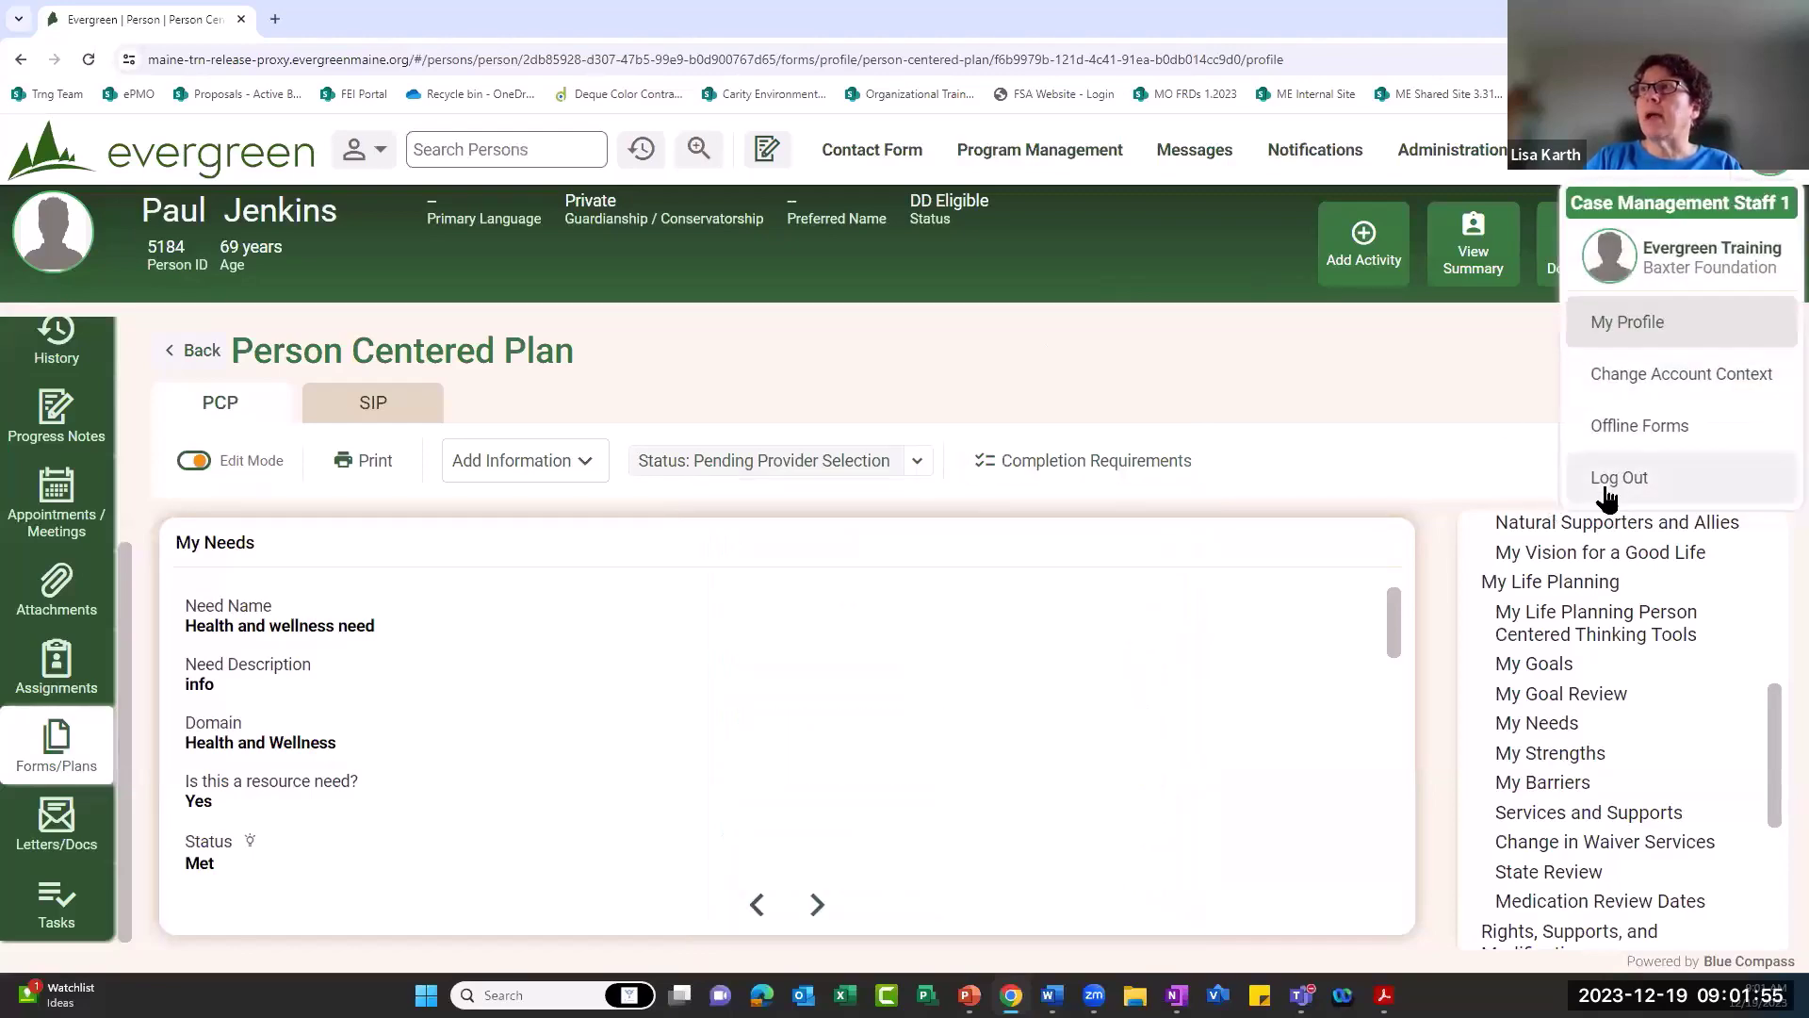
click(1606, 482)
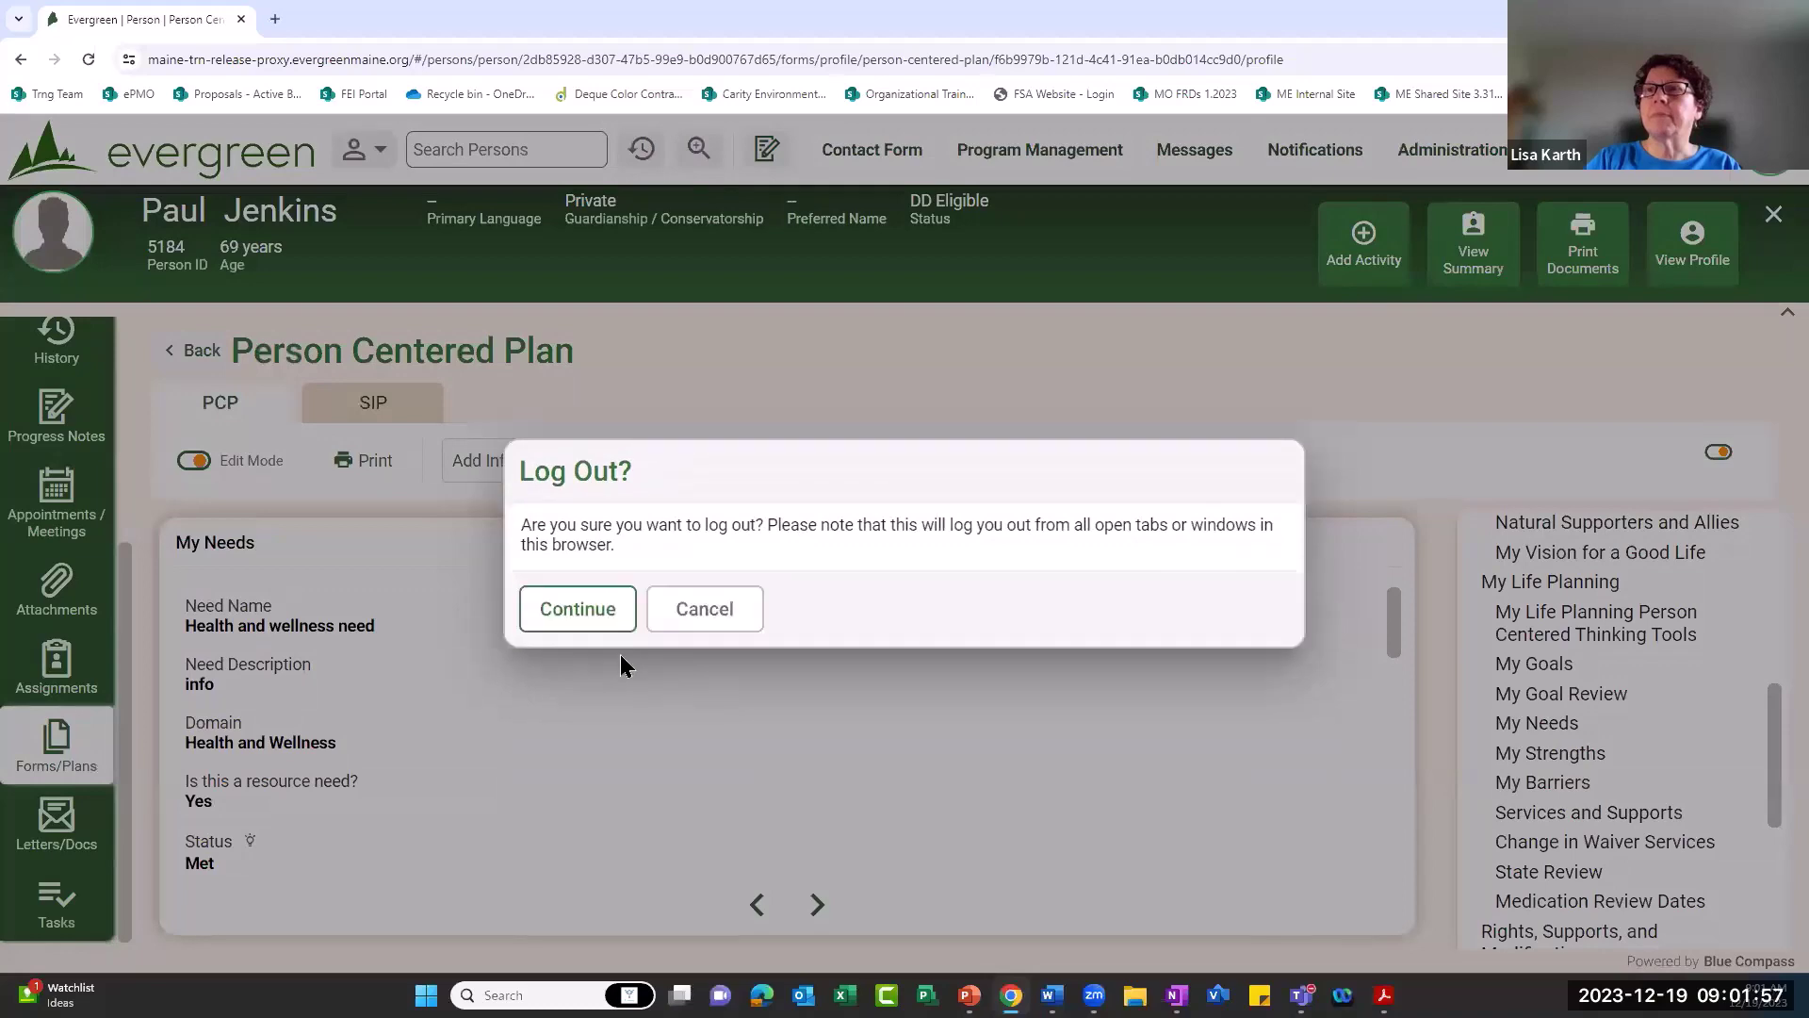
click(577, 608)
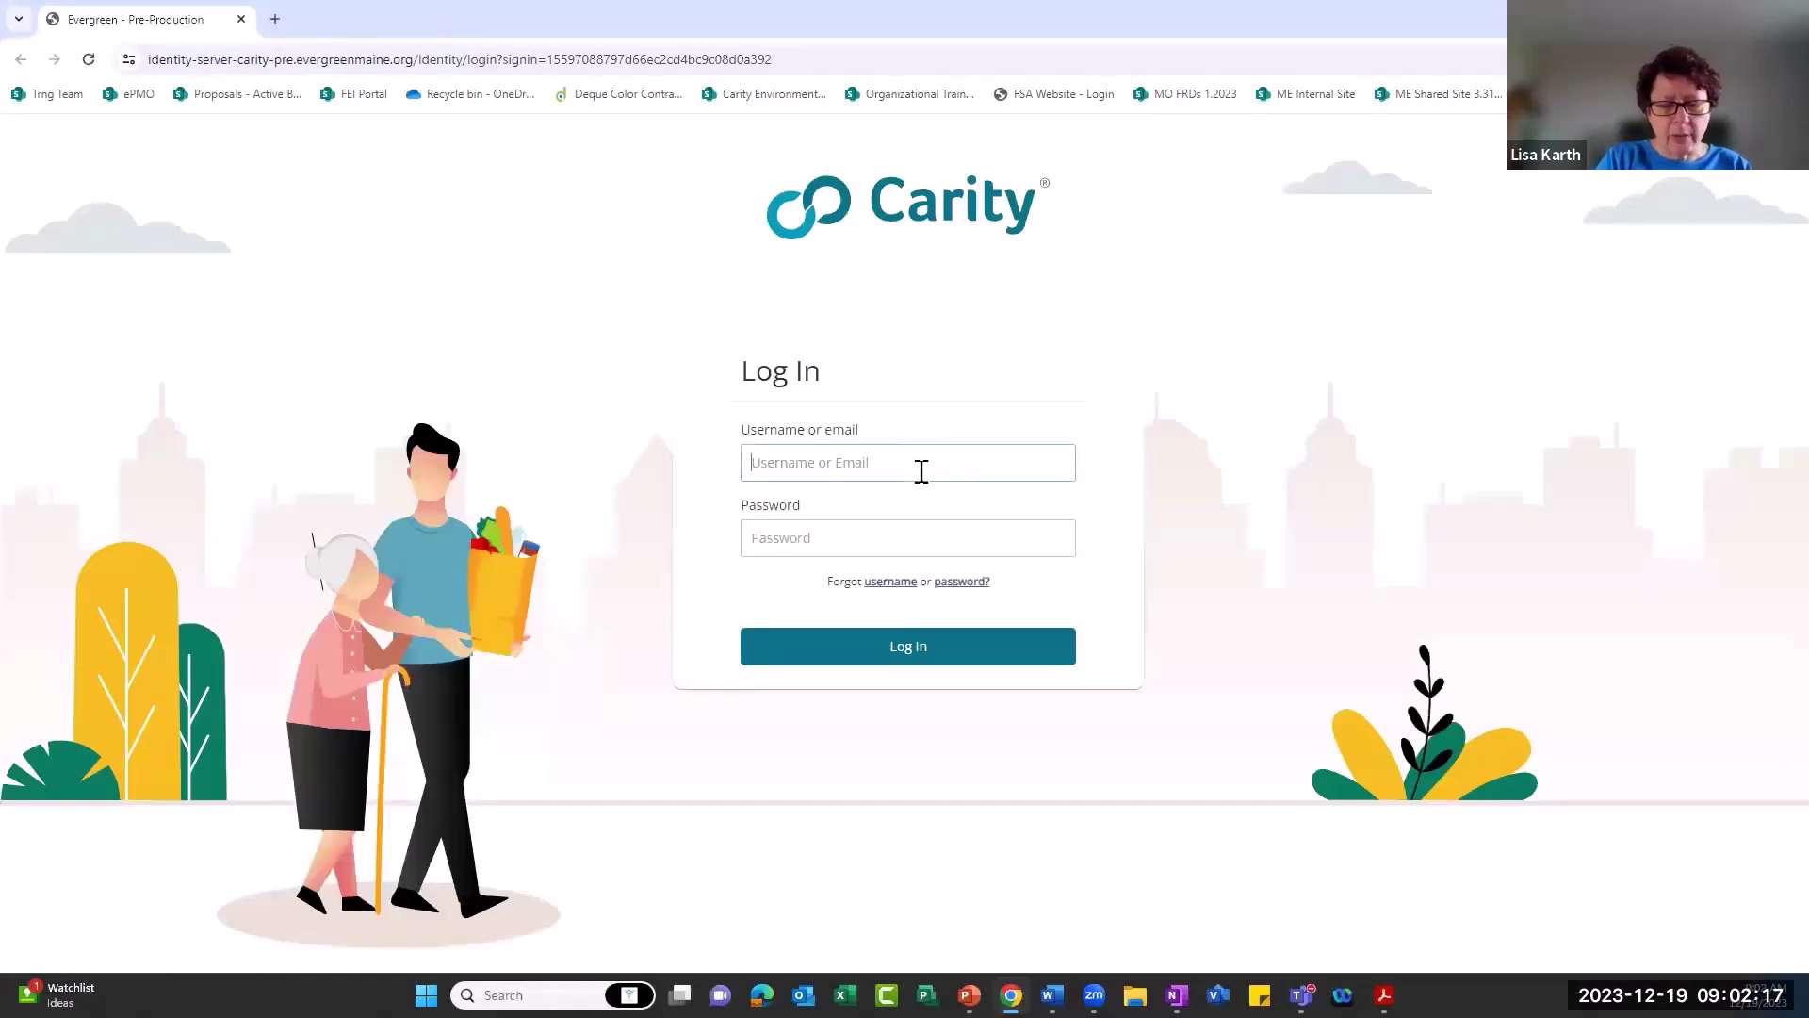
Sign back in with the case manager credentials and acknowledge the access notice
text(Case)
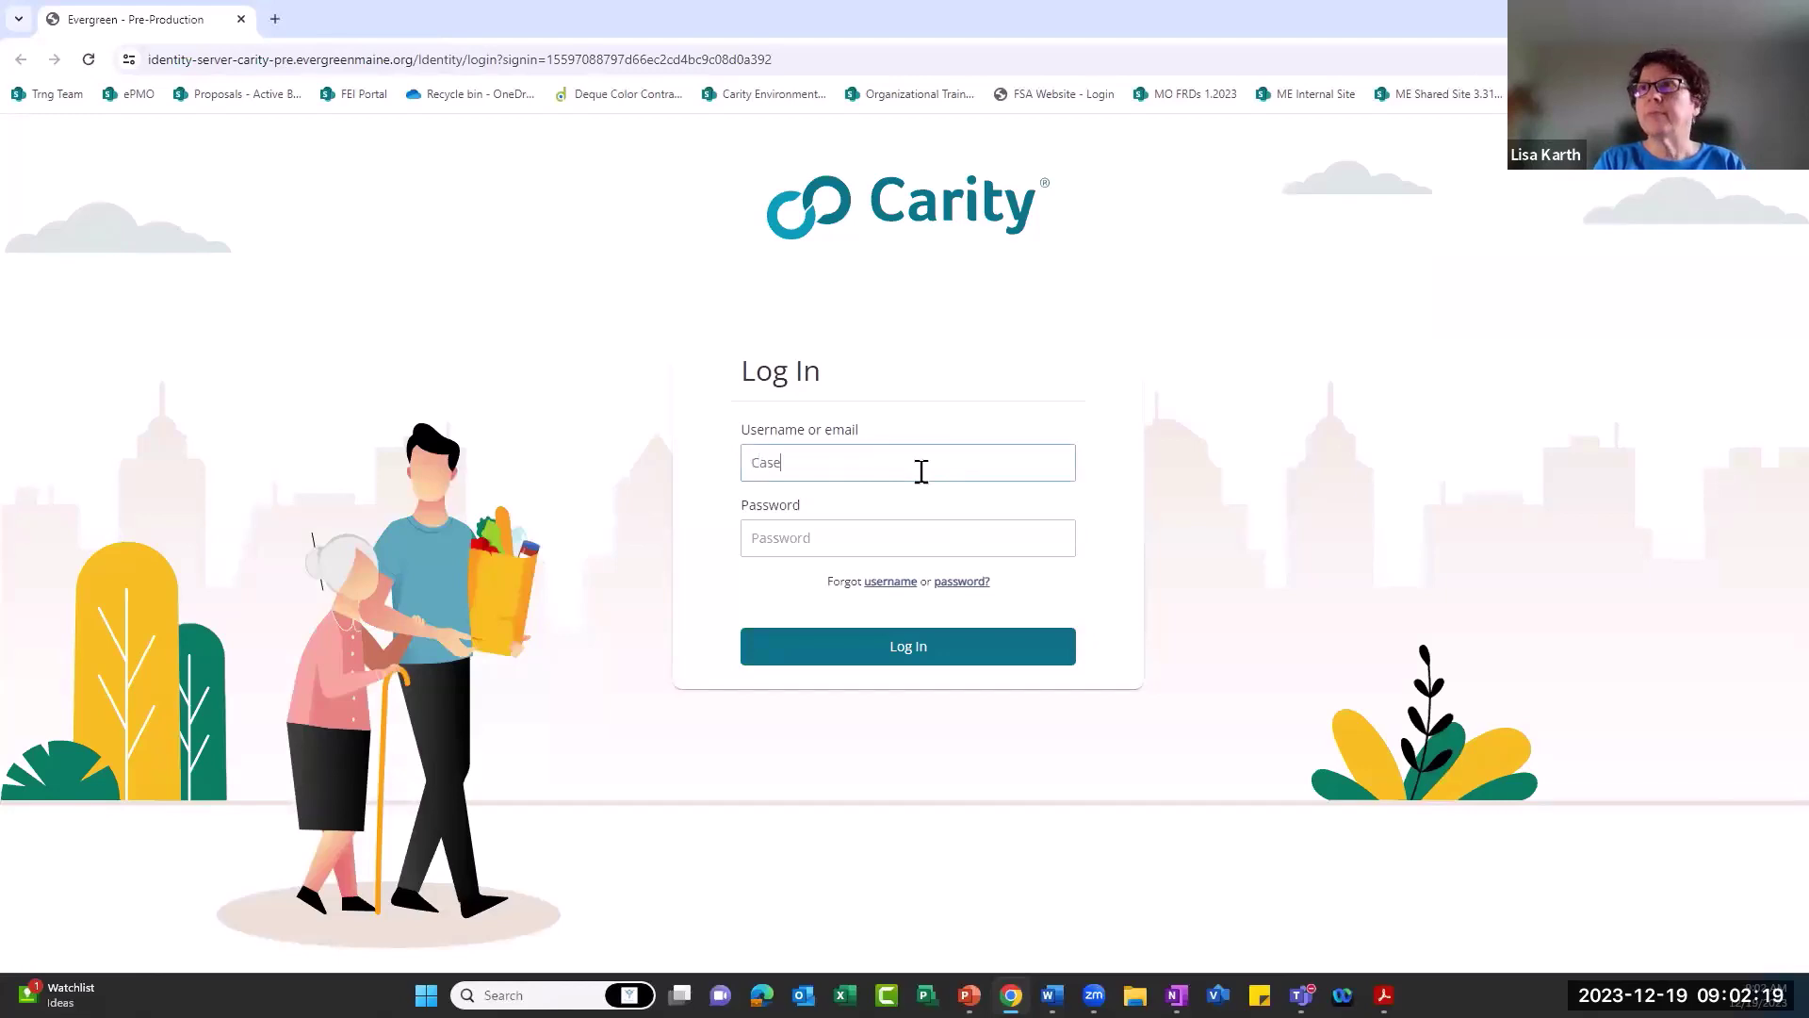
text(management)
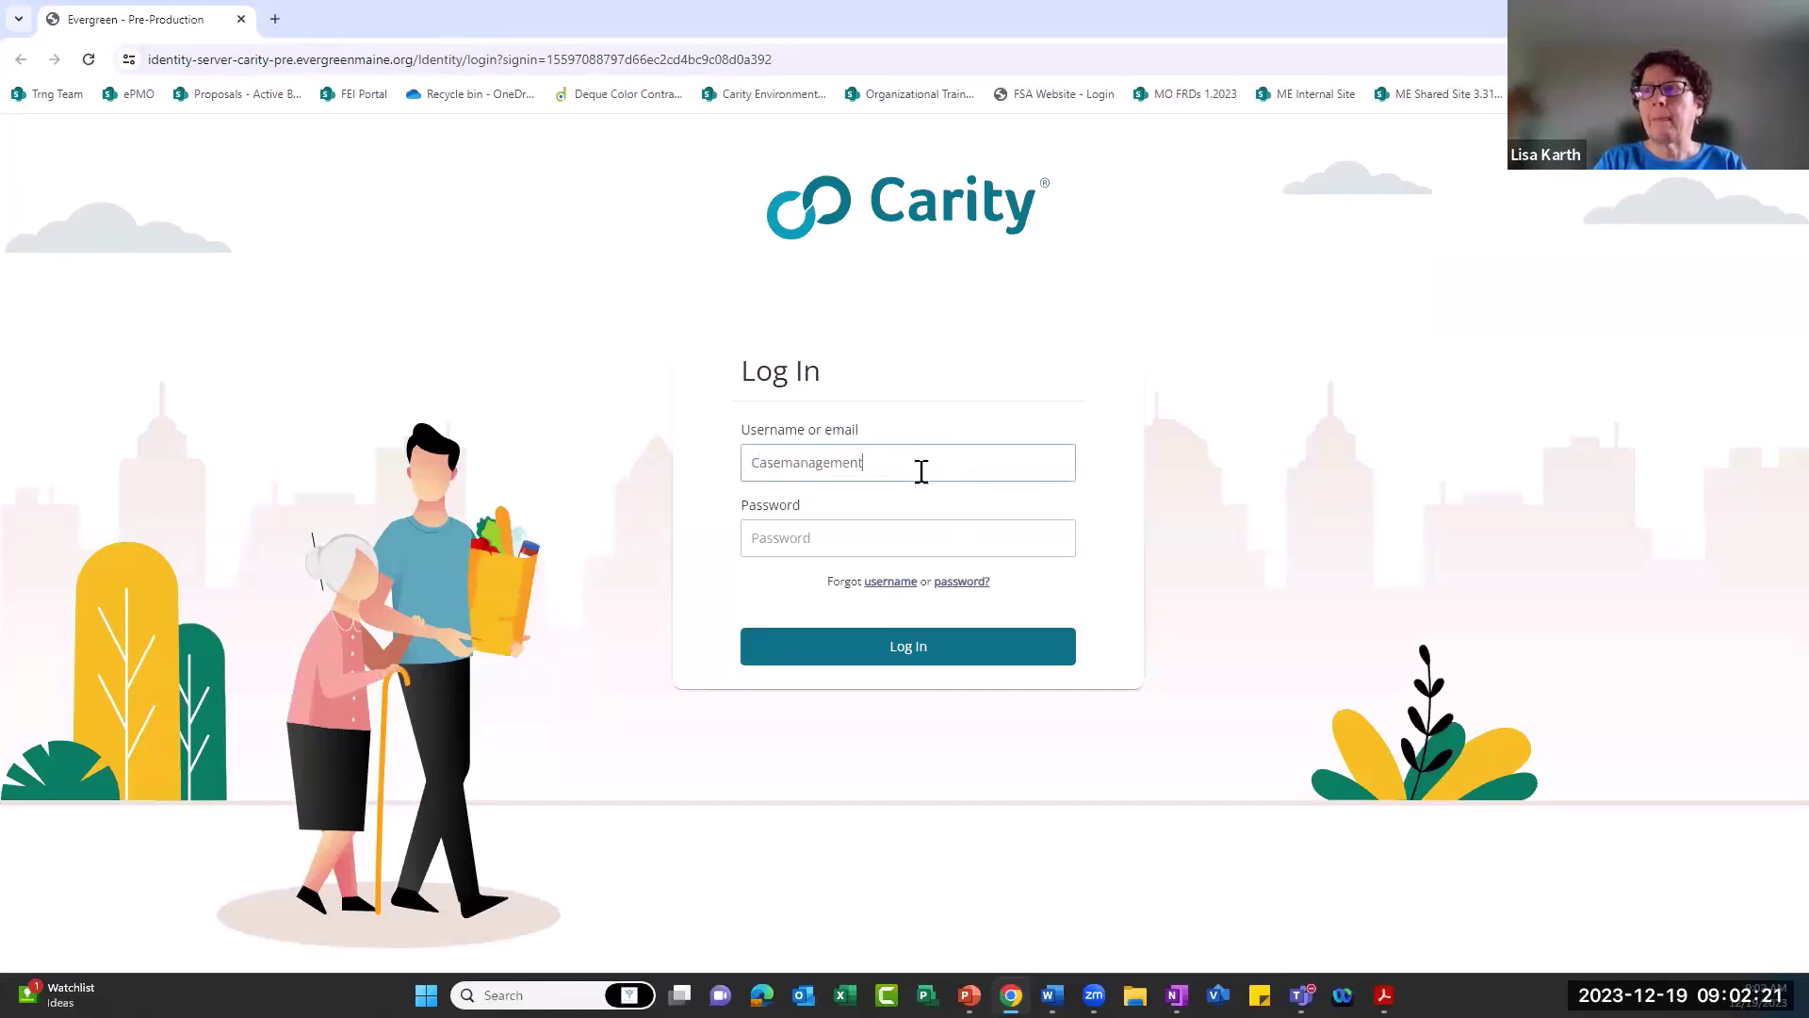
text(.01)
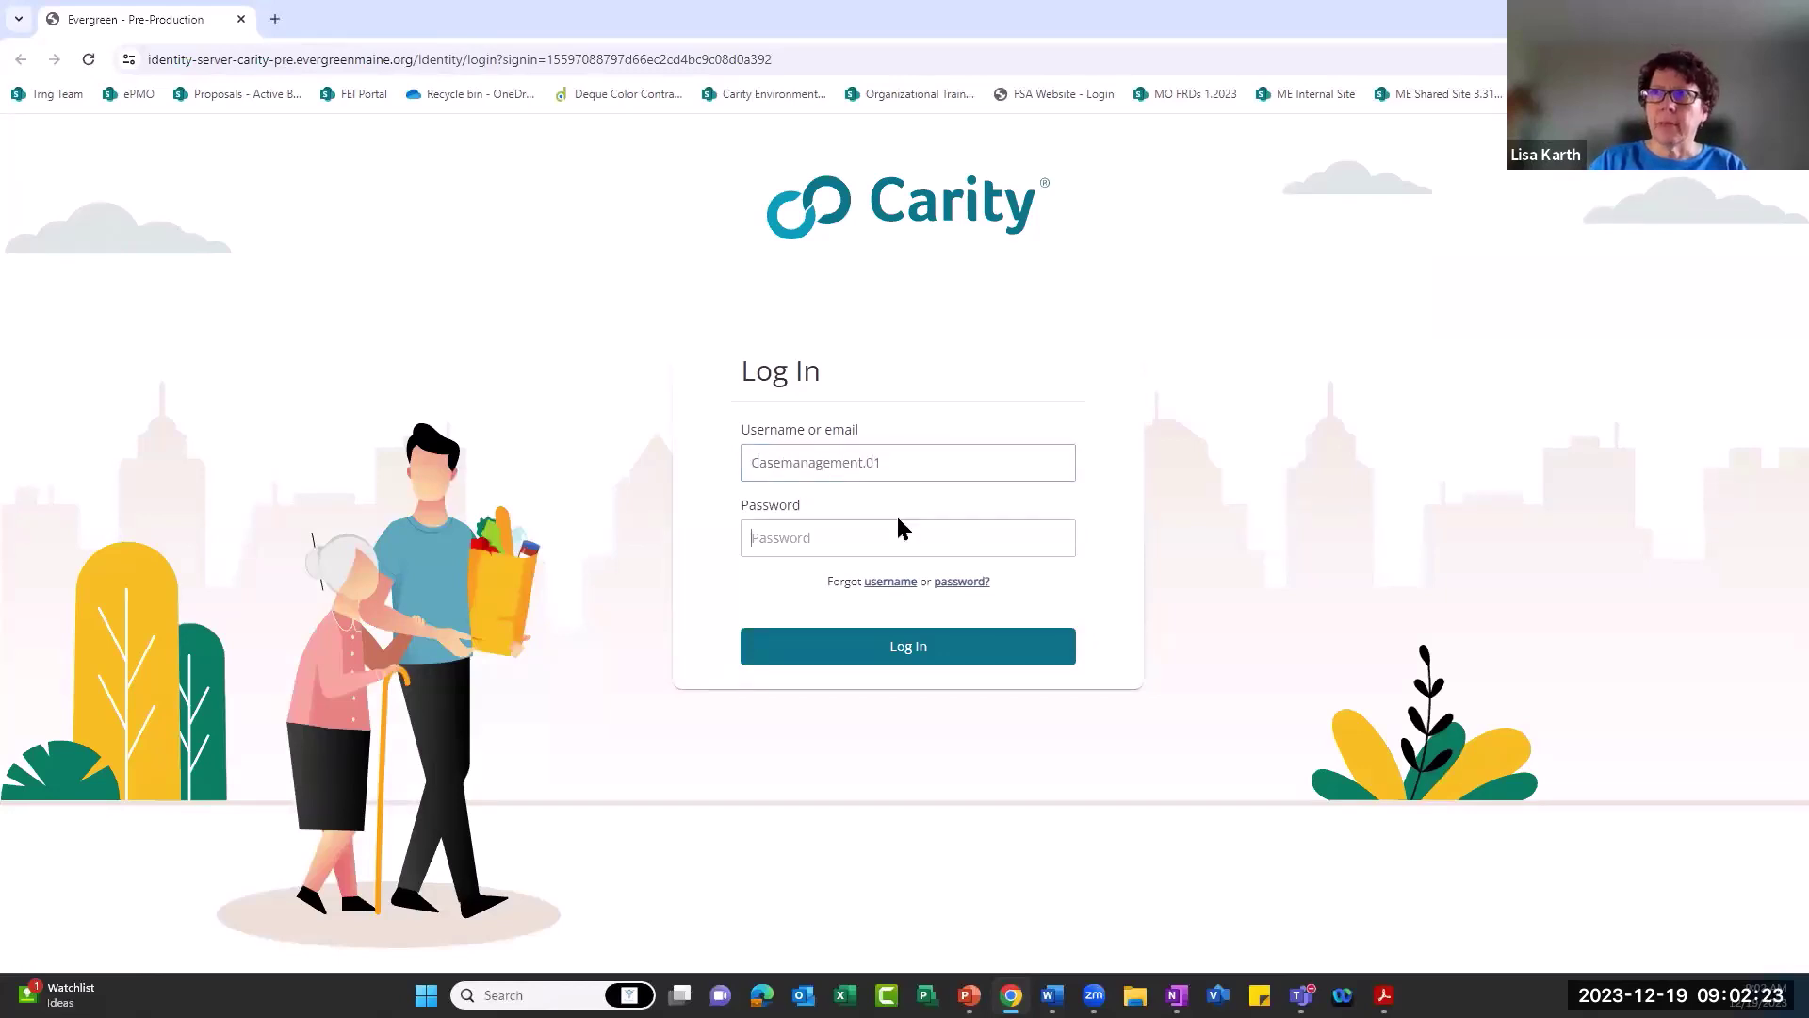
text(••••••)
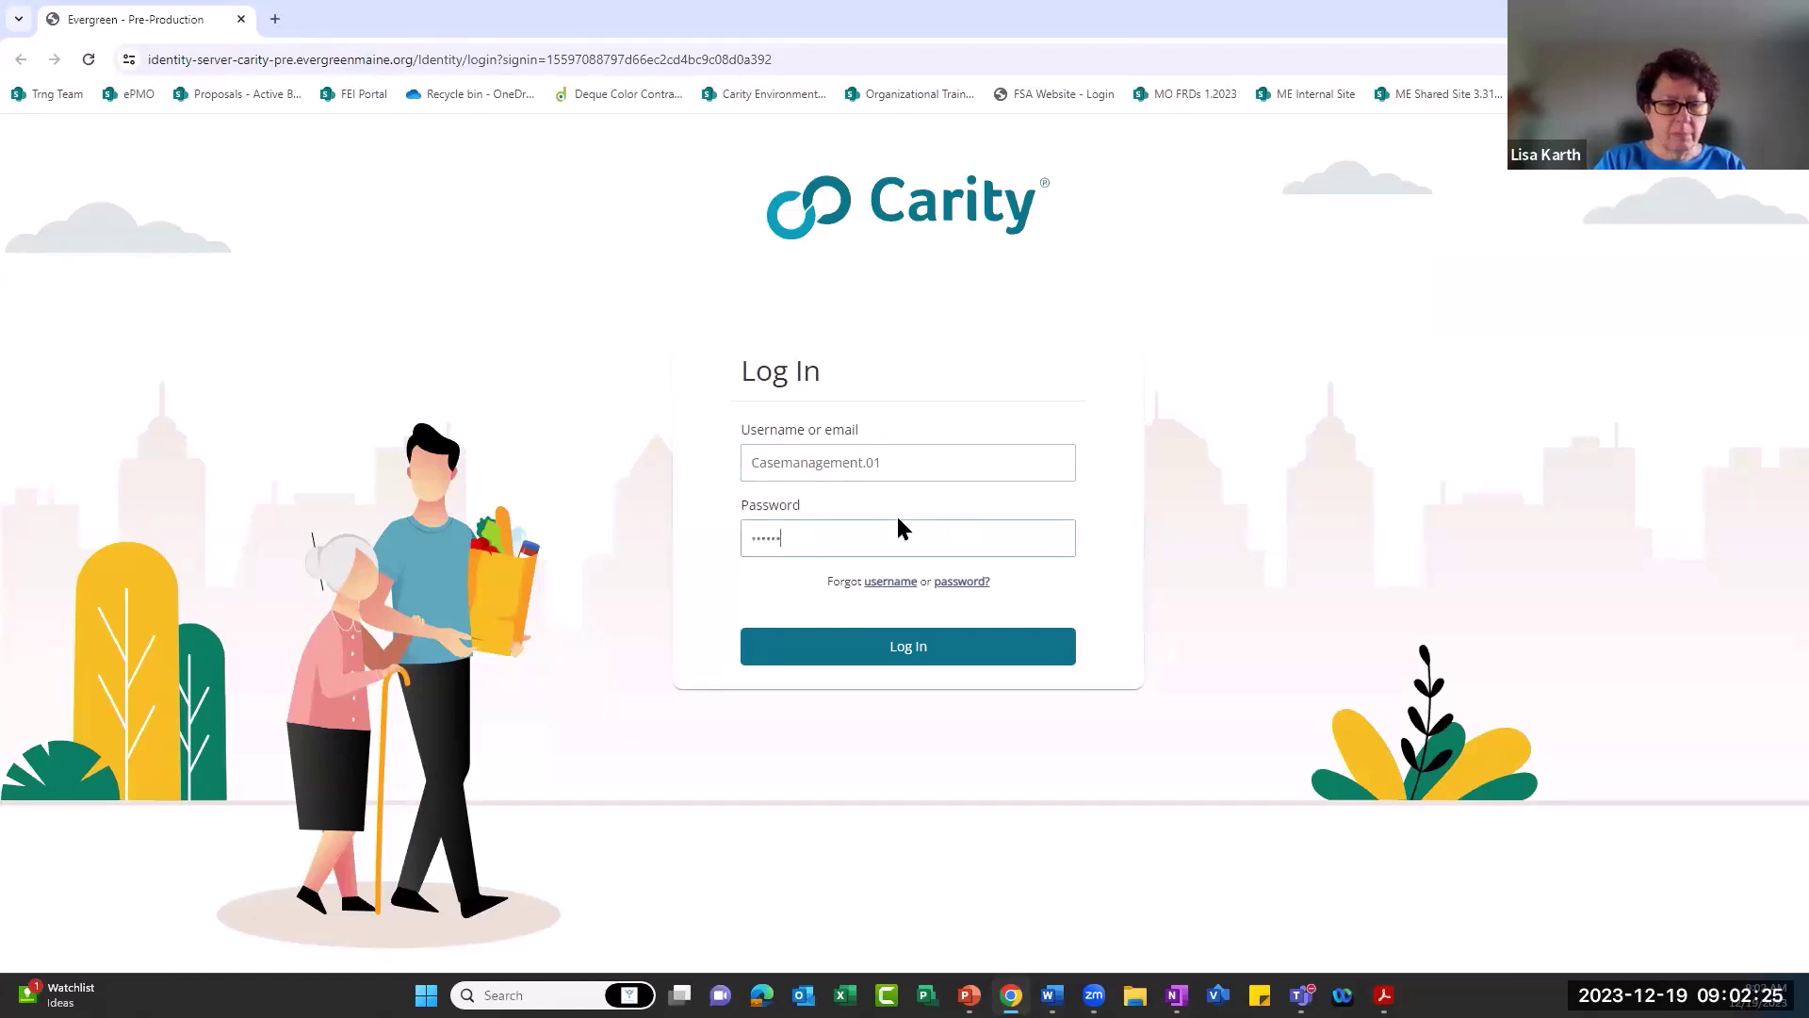
text(•••••)
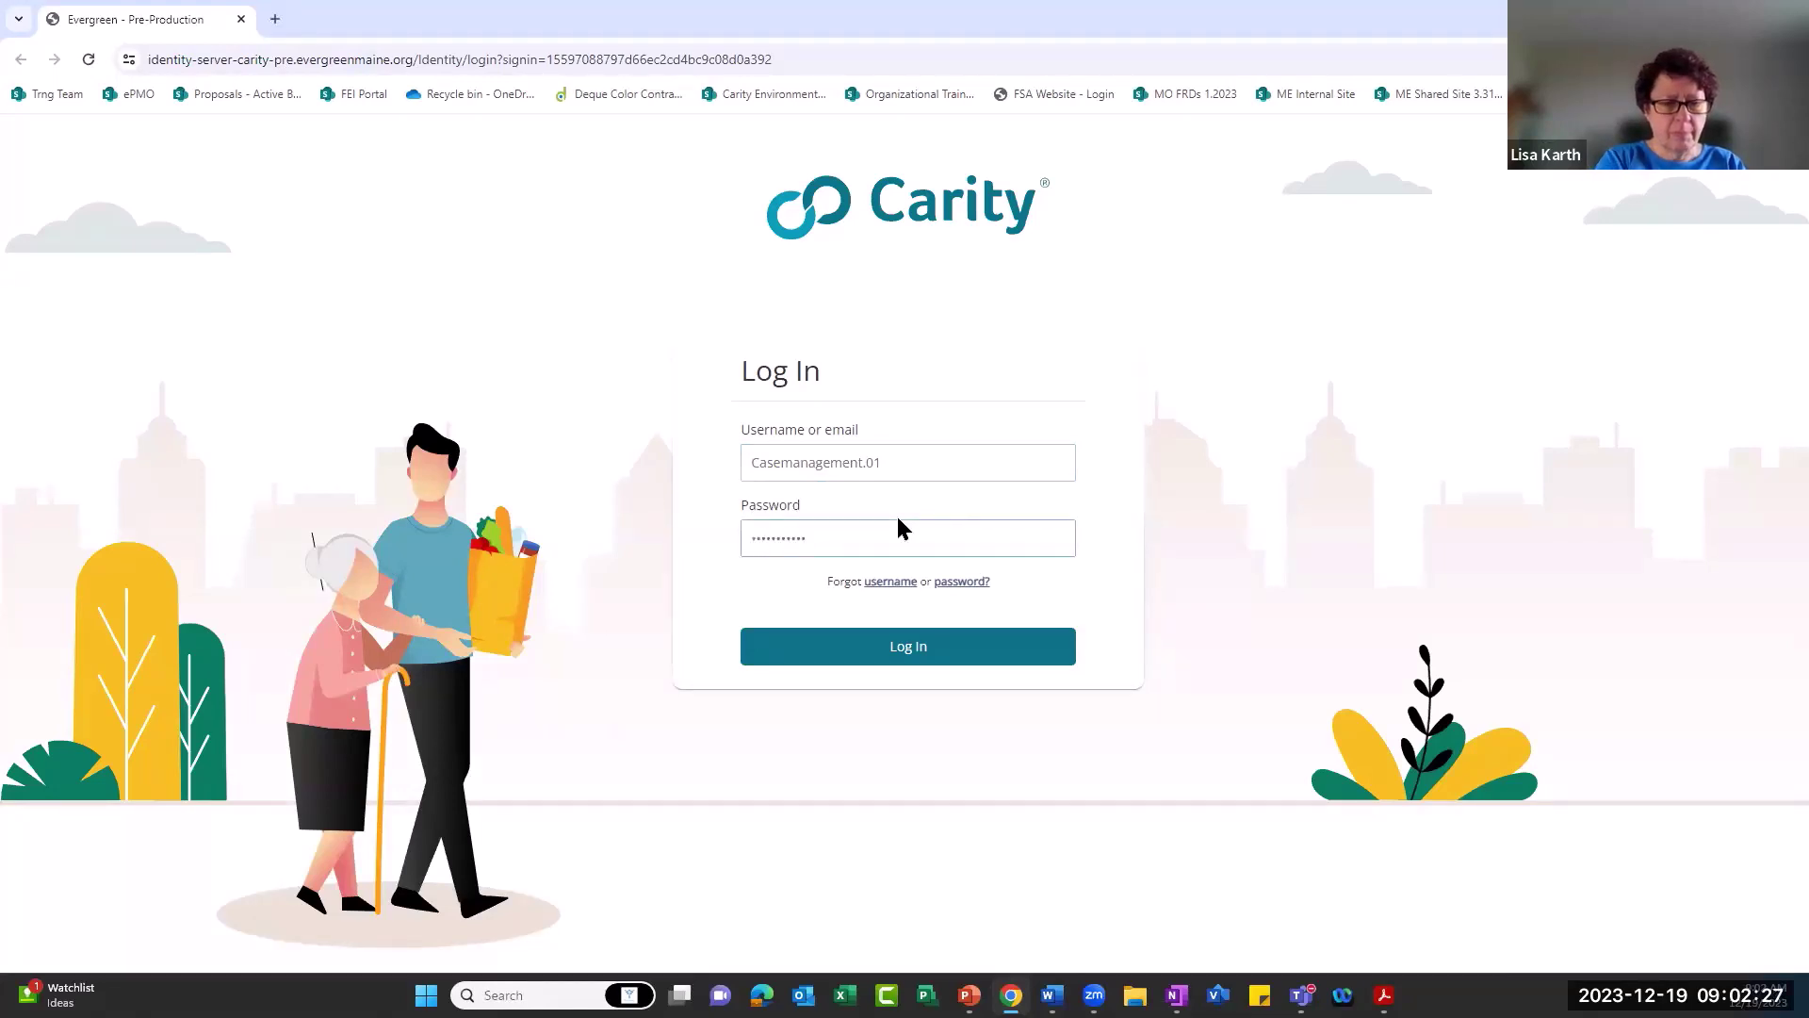
click(909, 646)
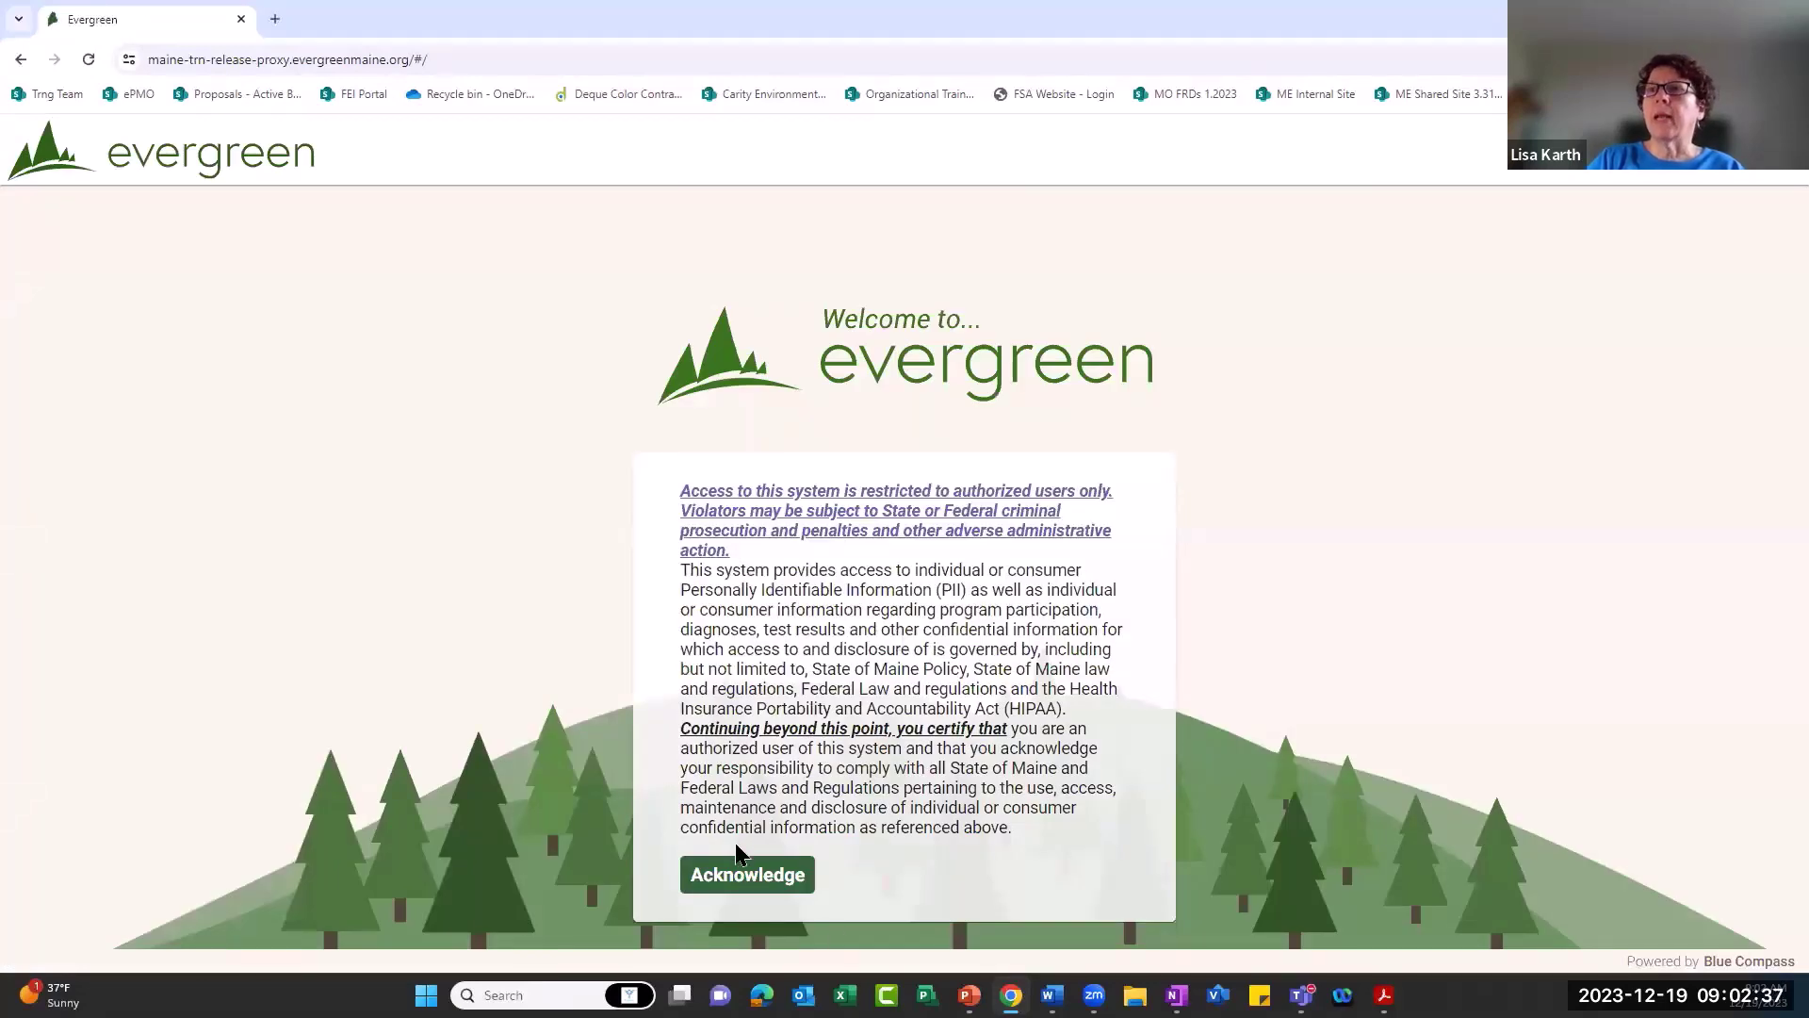
click(746, 874)
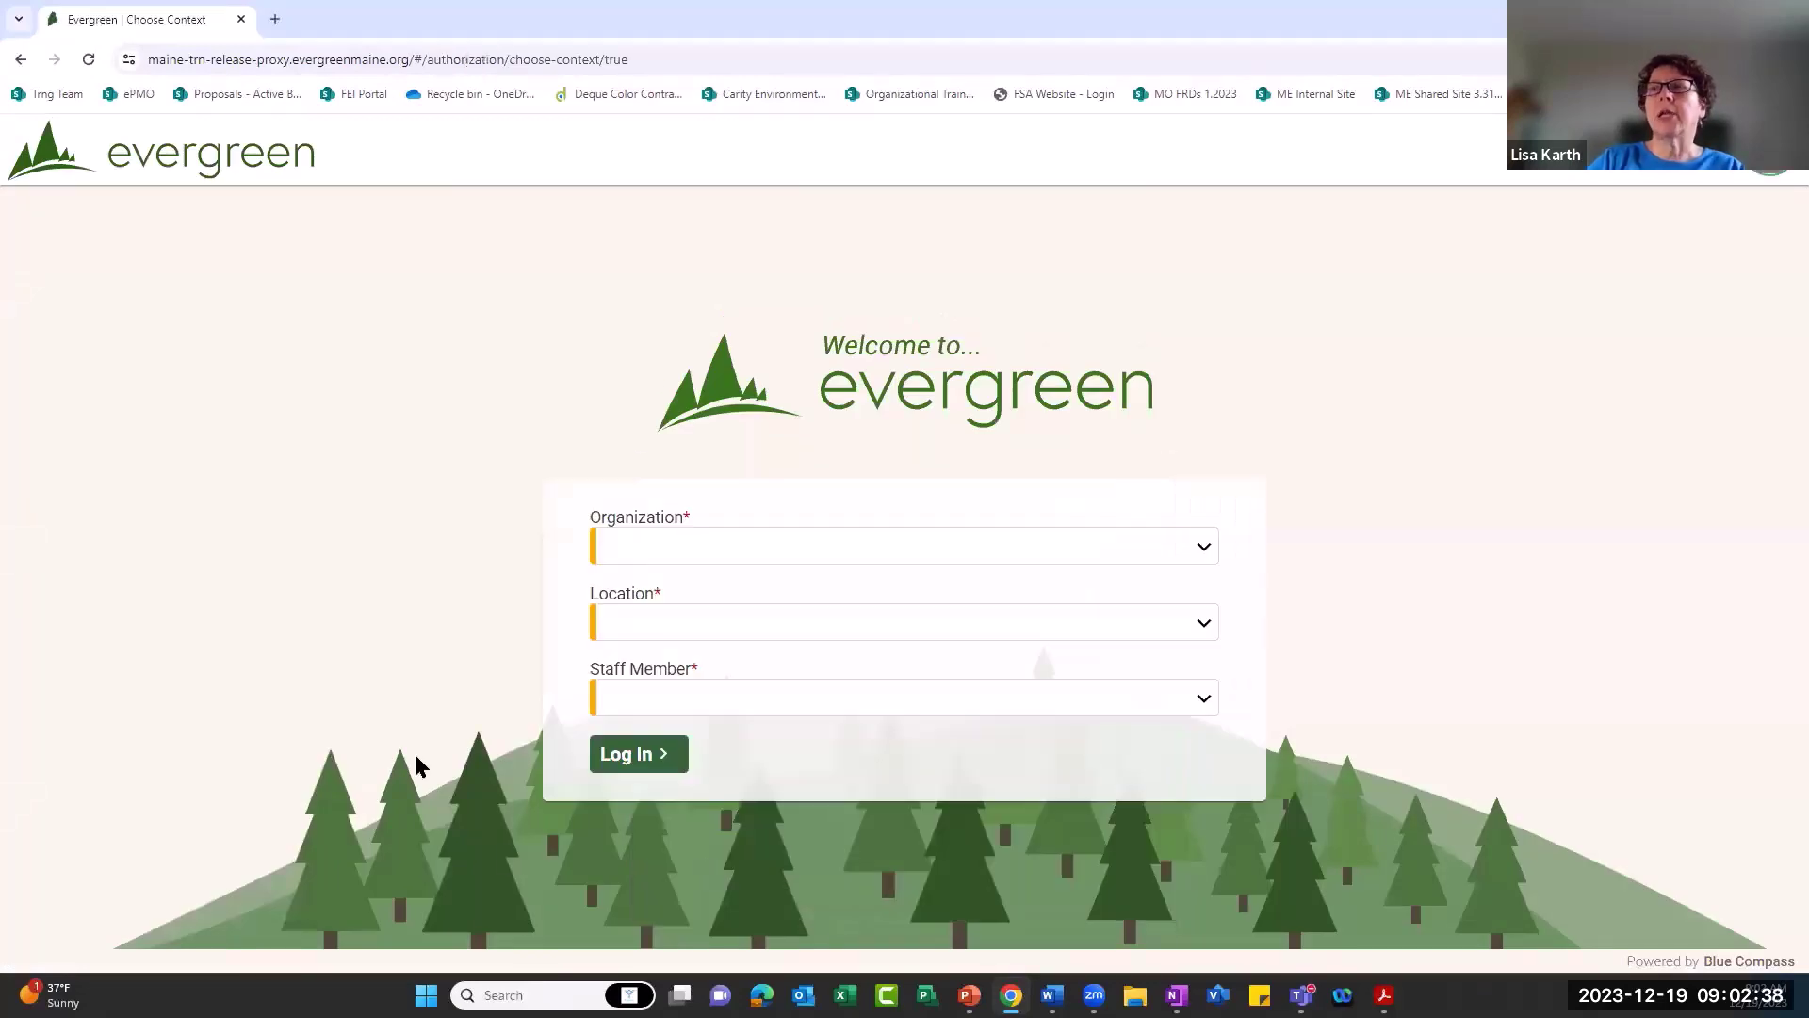
Log in with Organization Evergreen Training, Location Baxter Foundation and Staff Member Self
click(658, 546)
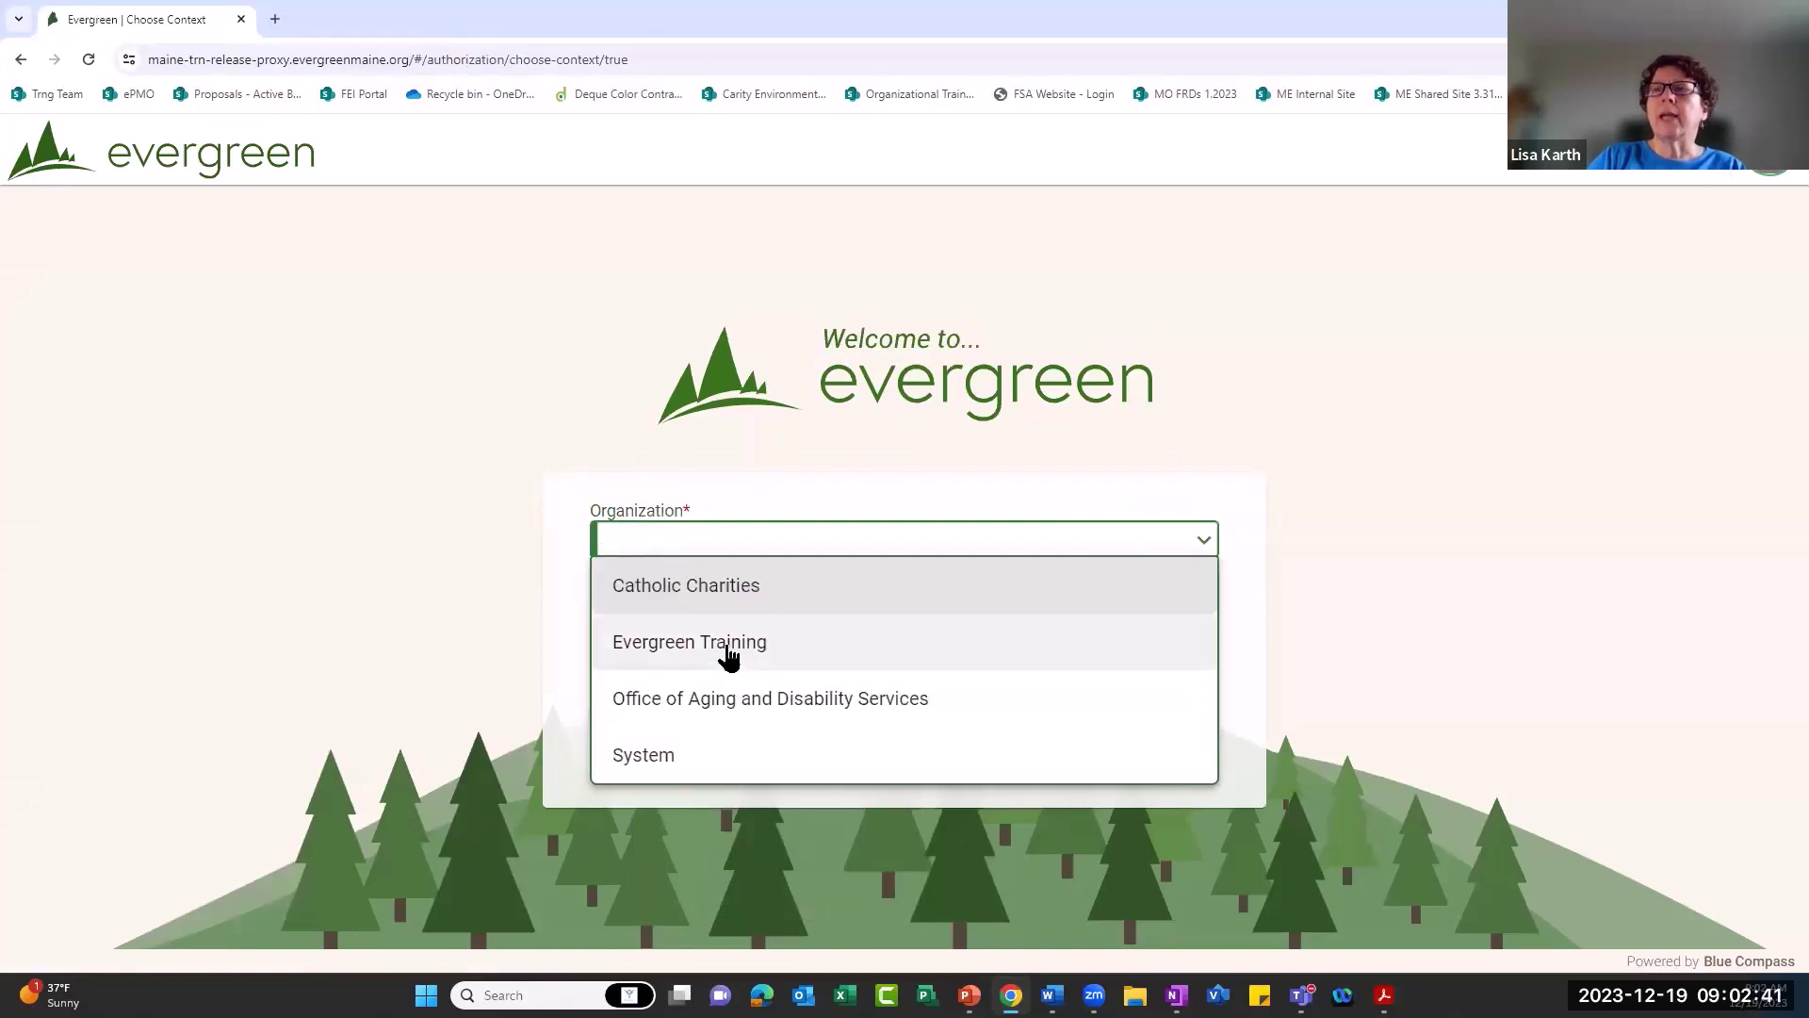
click(728, 650)
click(733, 620)
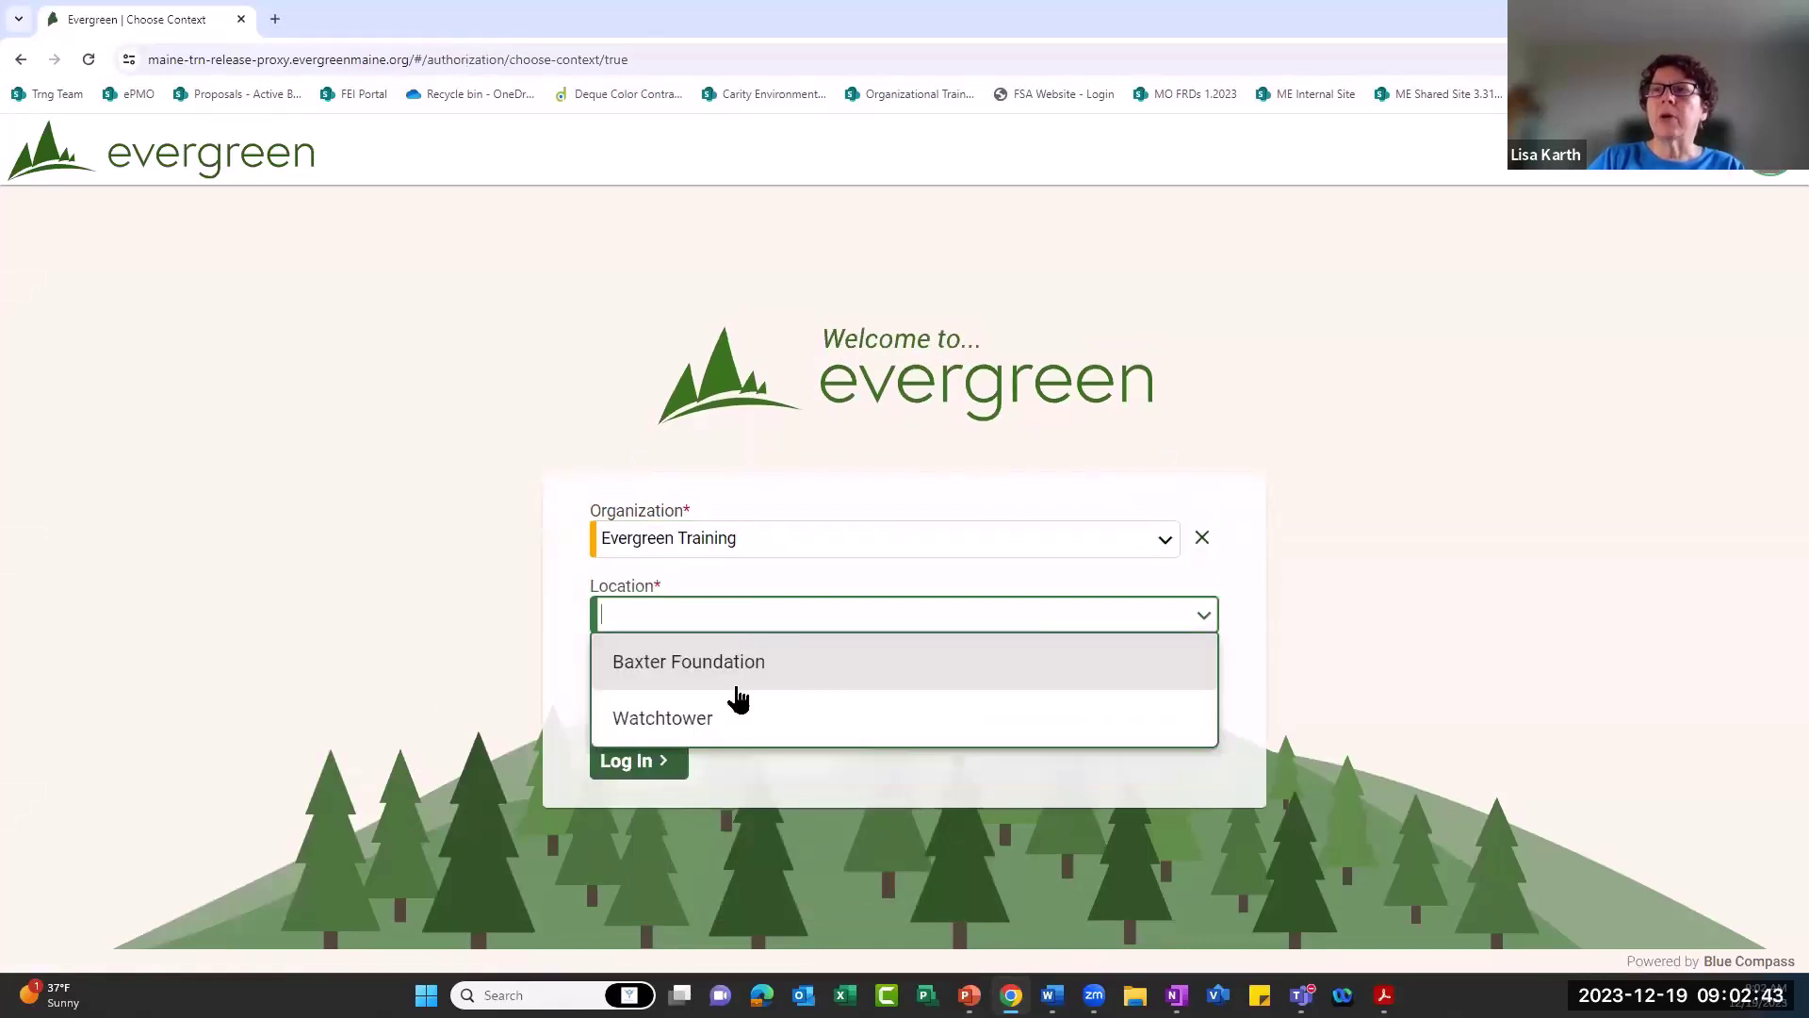
click(731, 661)
click(720, 700)
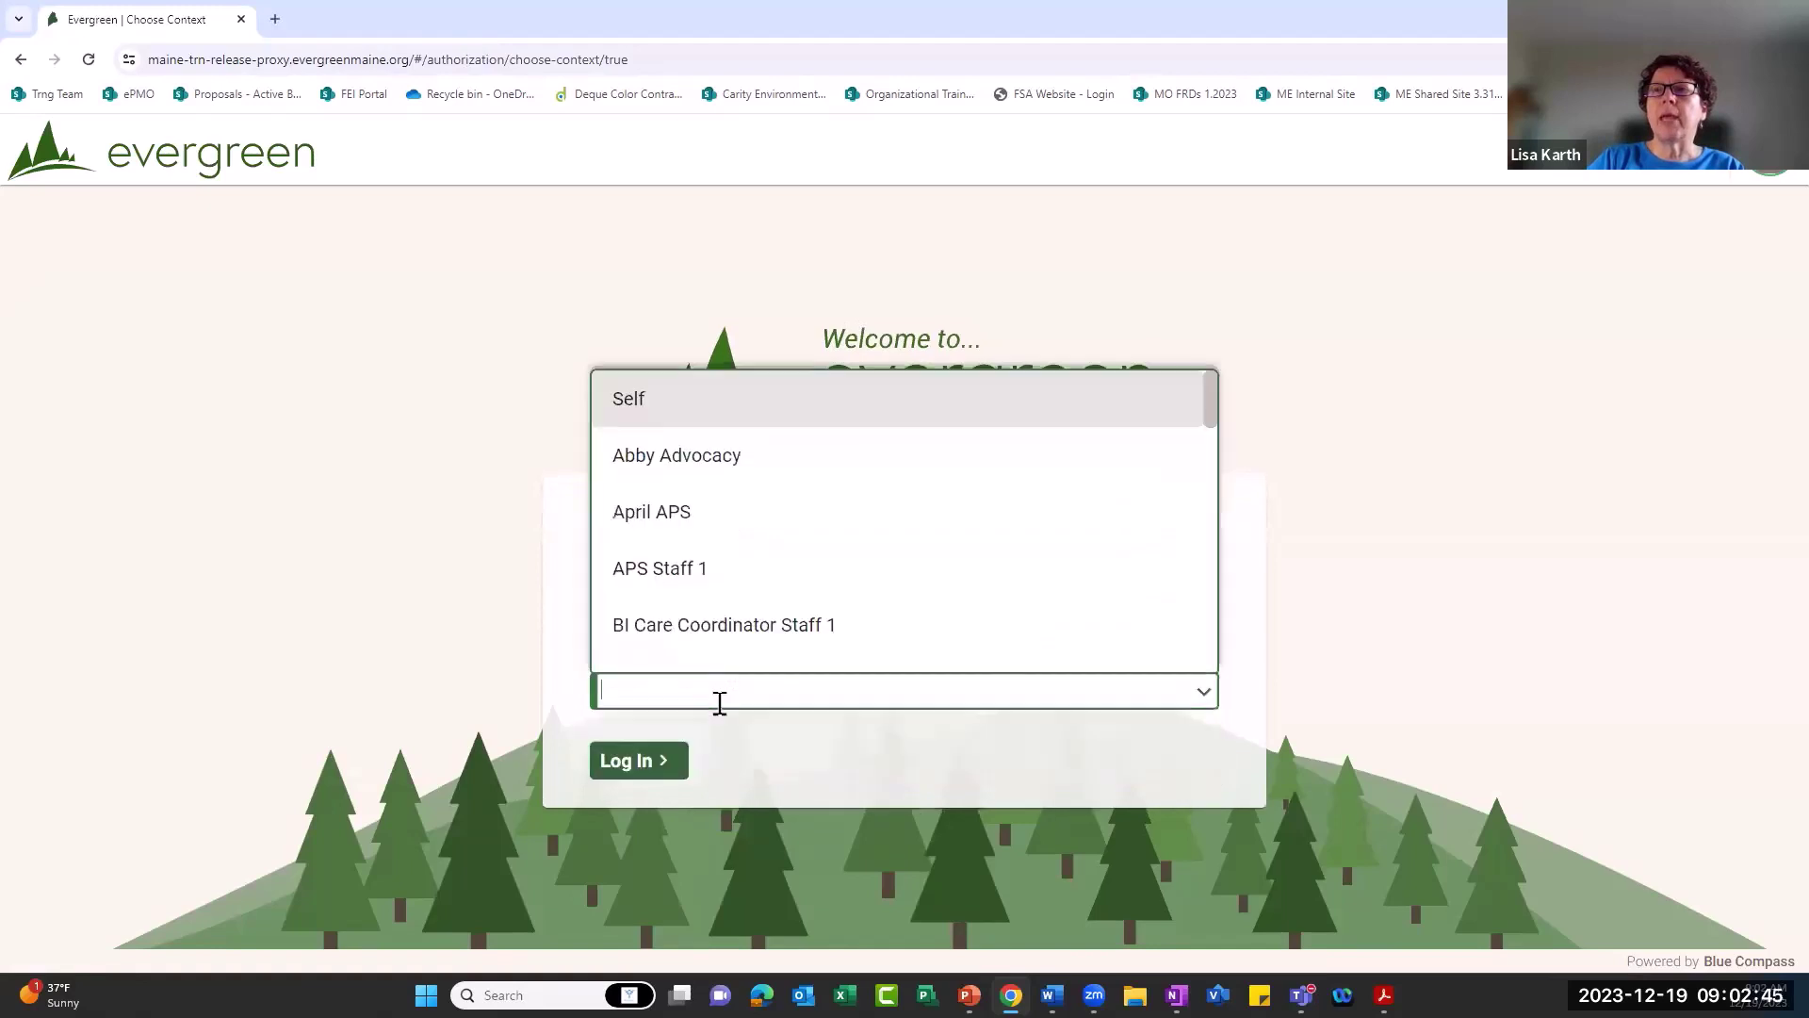
click(687, 407)
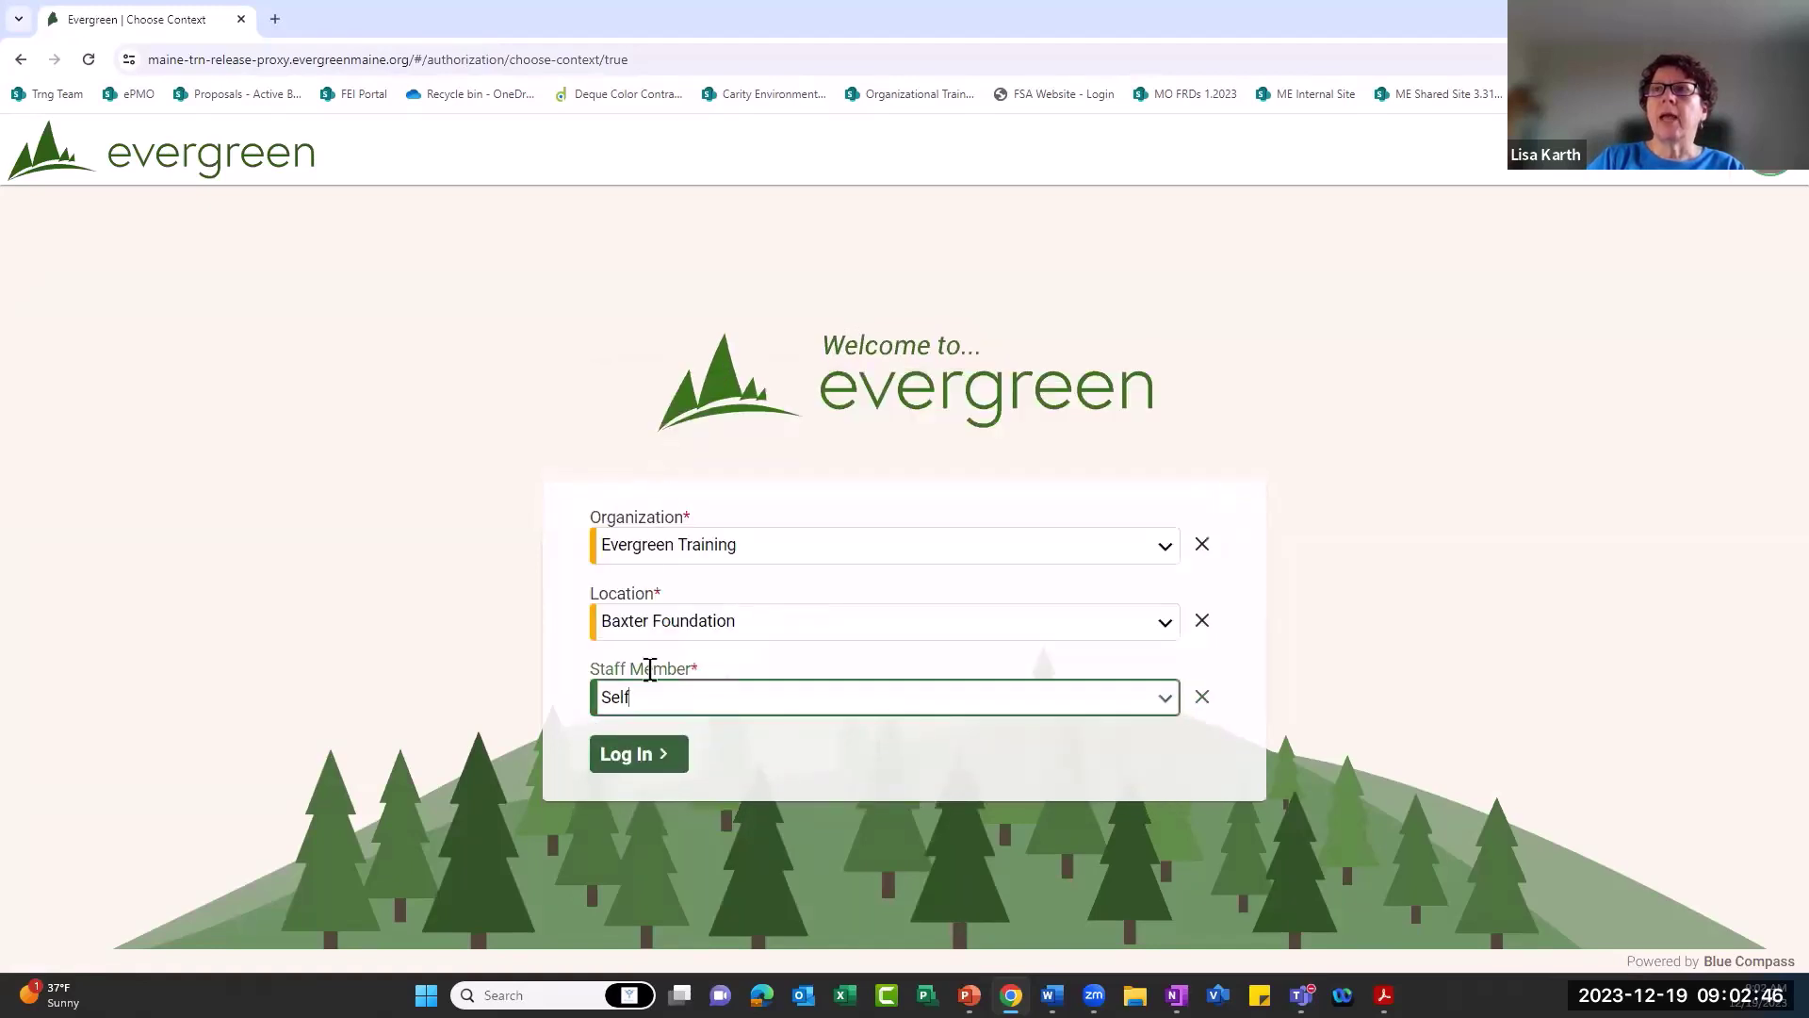
click(640, 756)
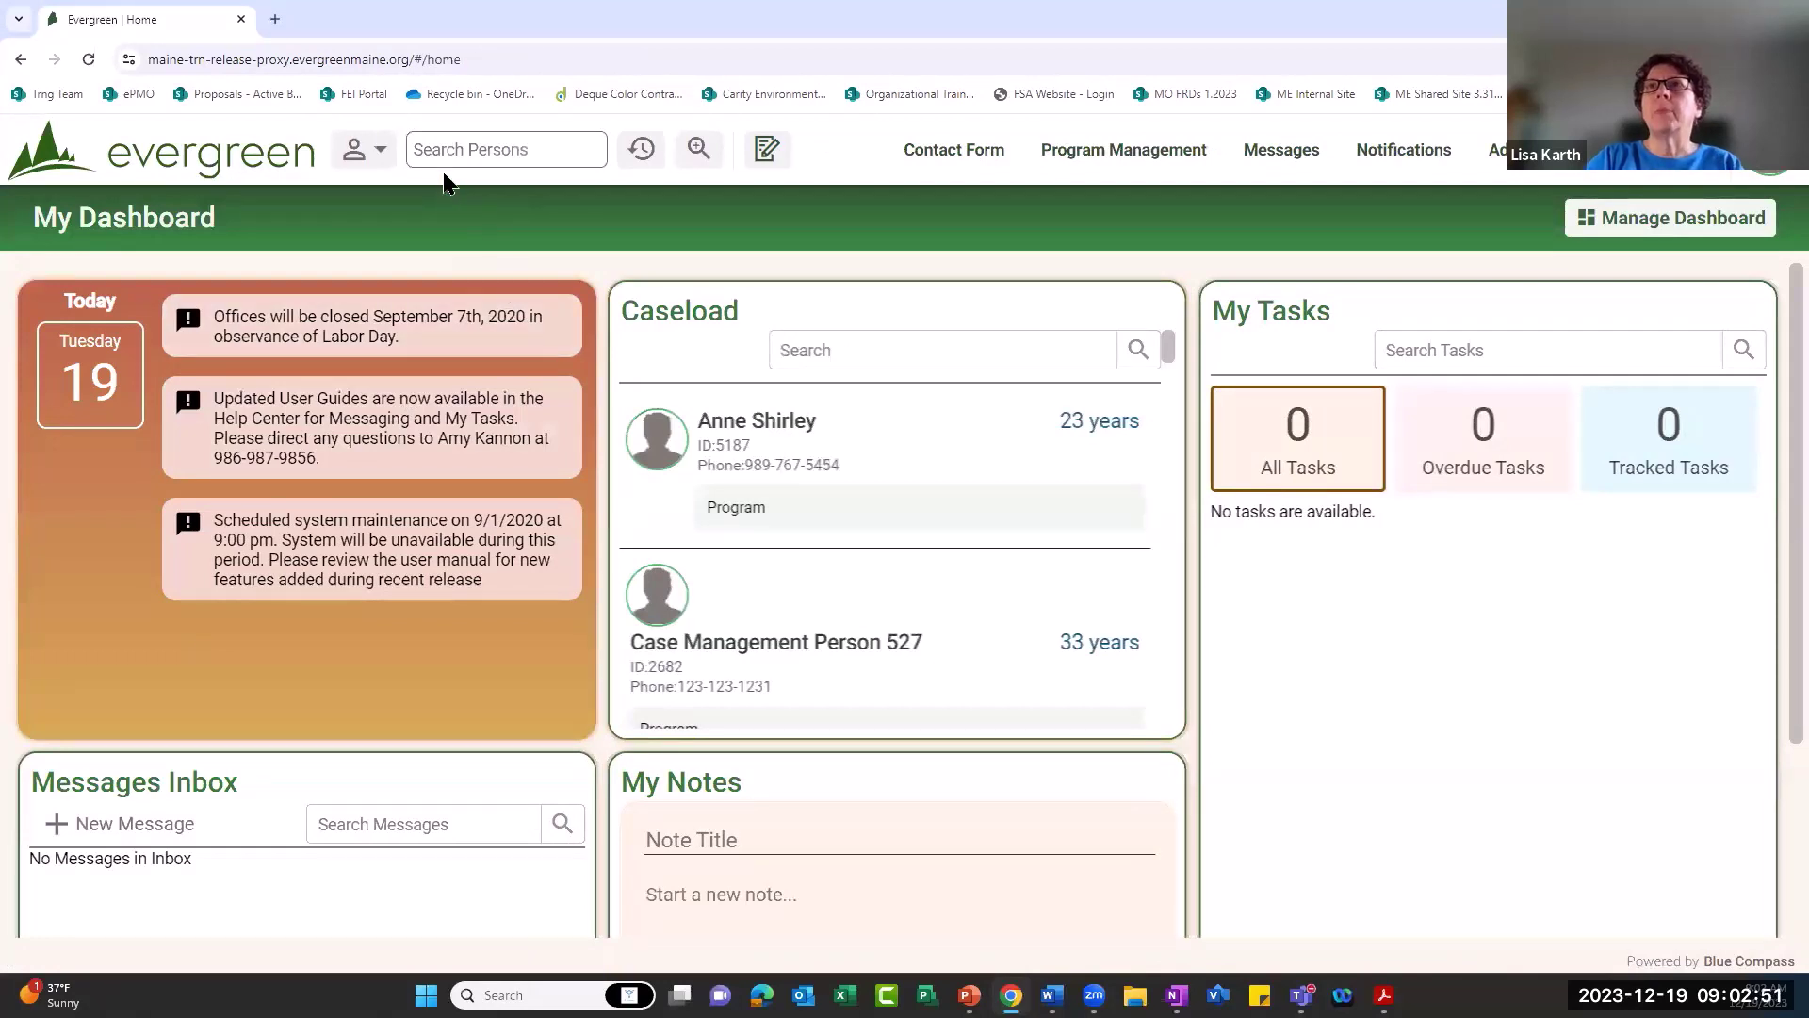
Search persons for 'paul' and open the matching client's dashboard
click(488, 149)
text(paul)
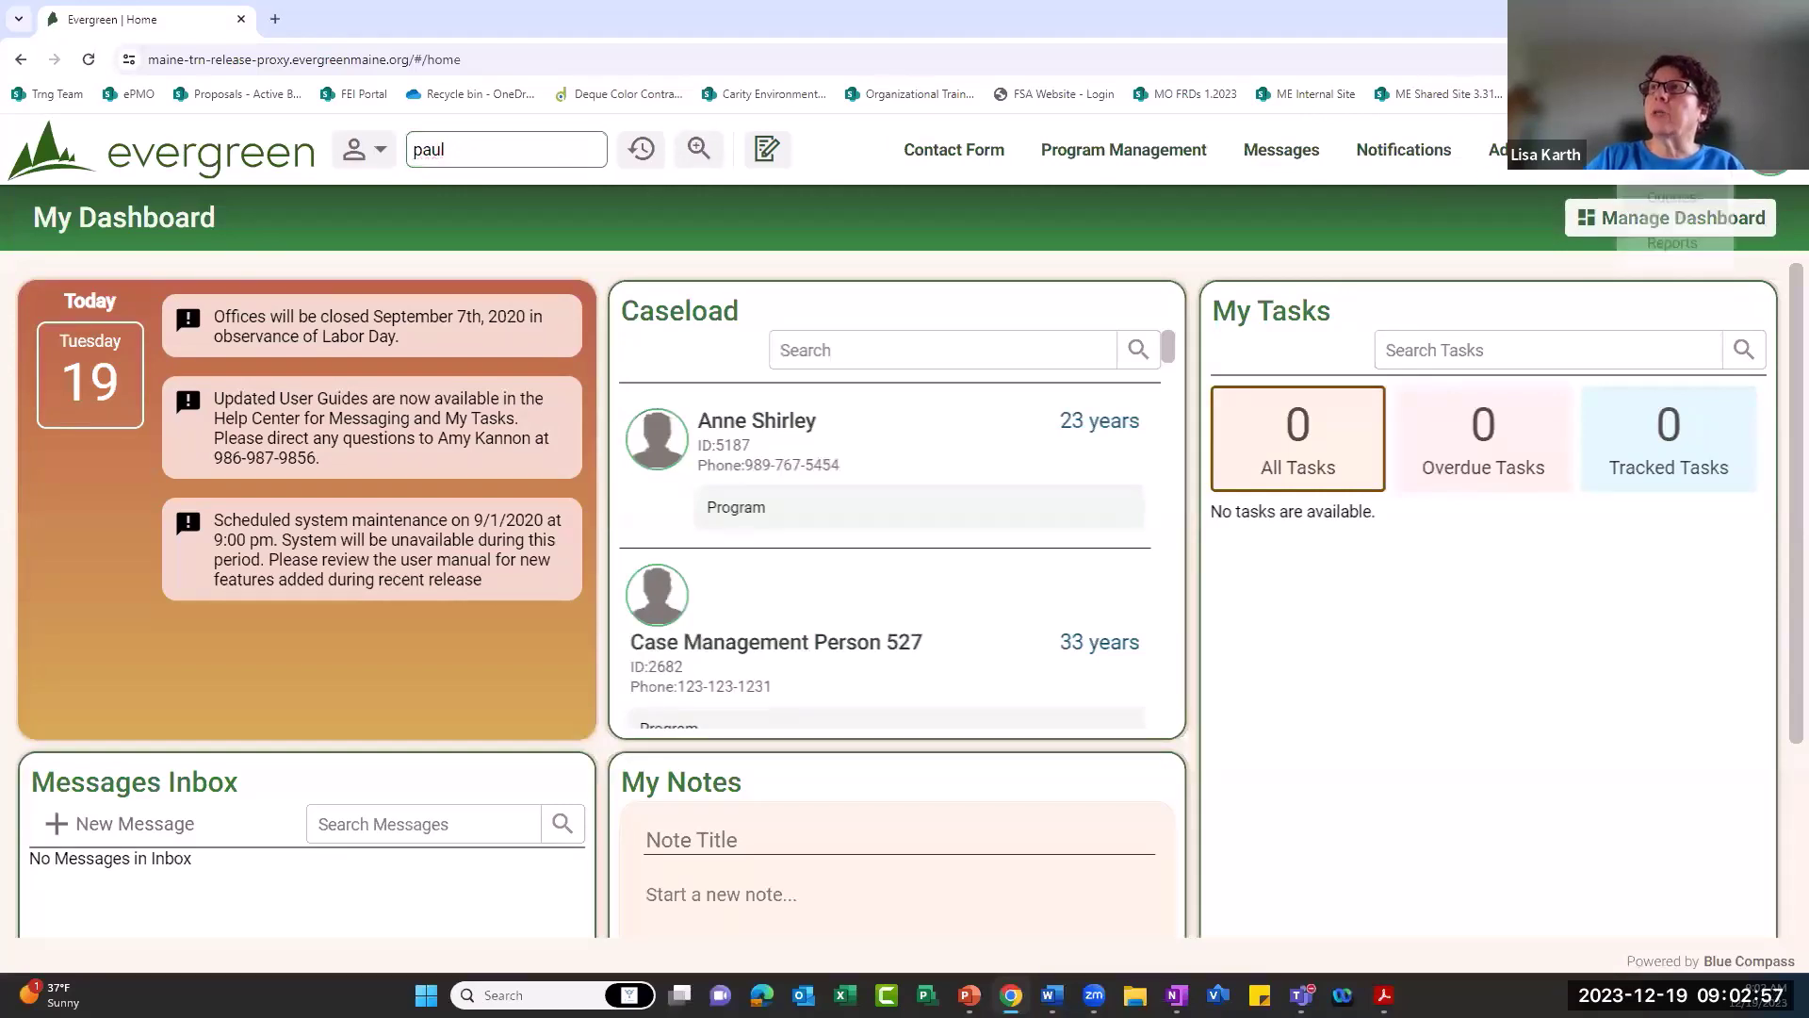
click(1674, 142)
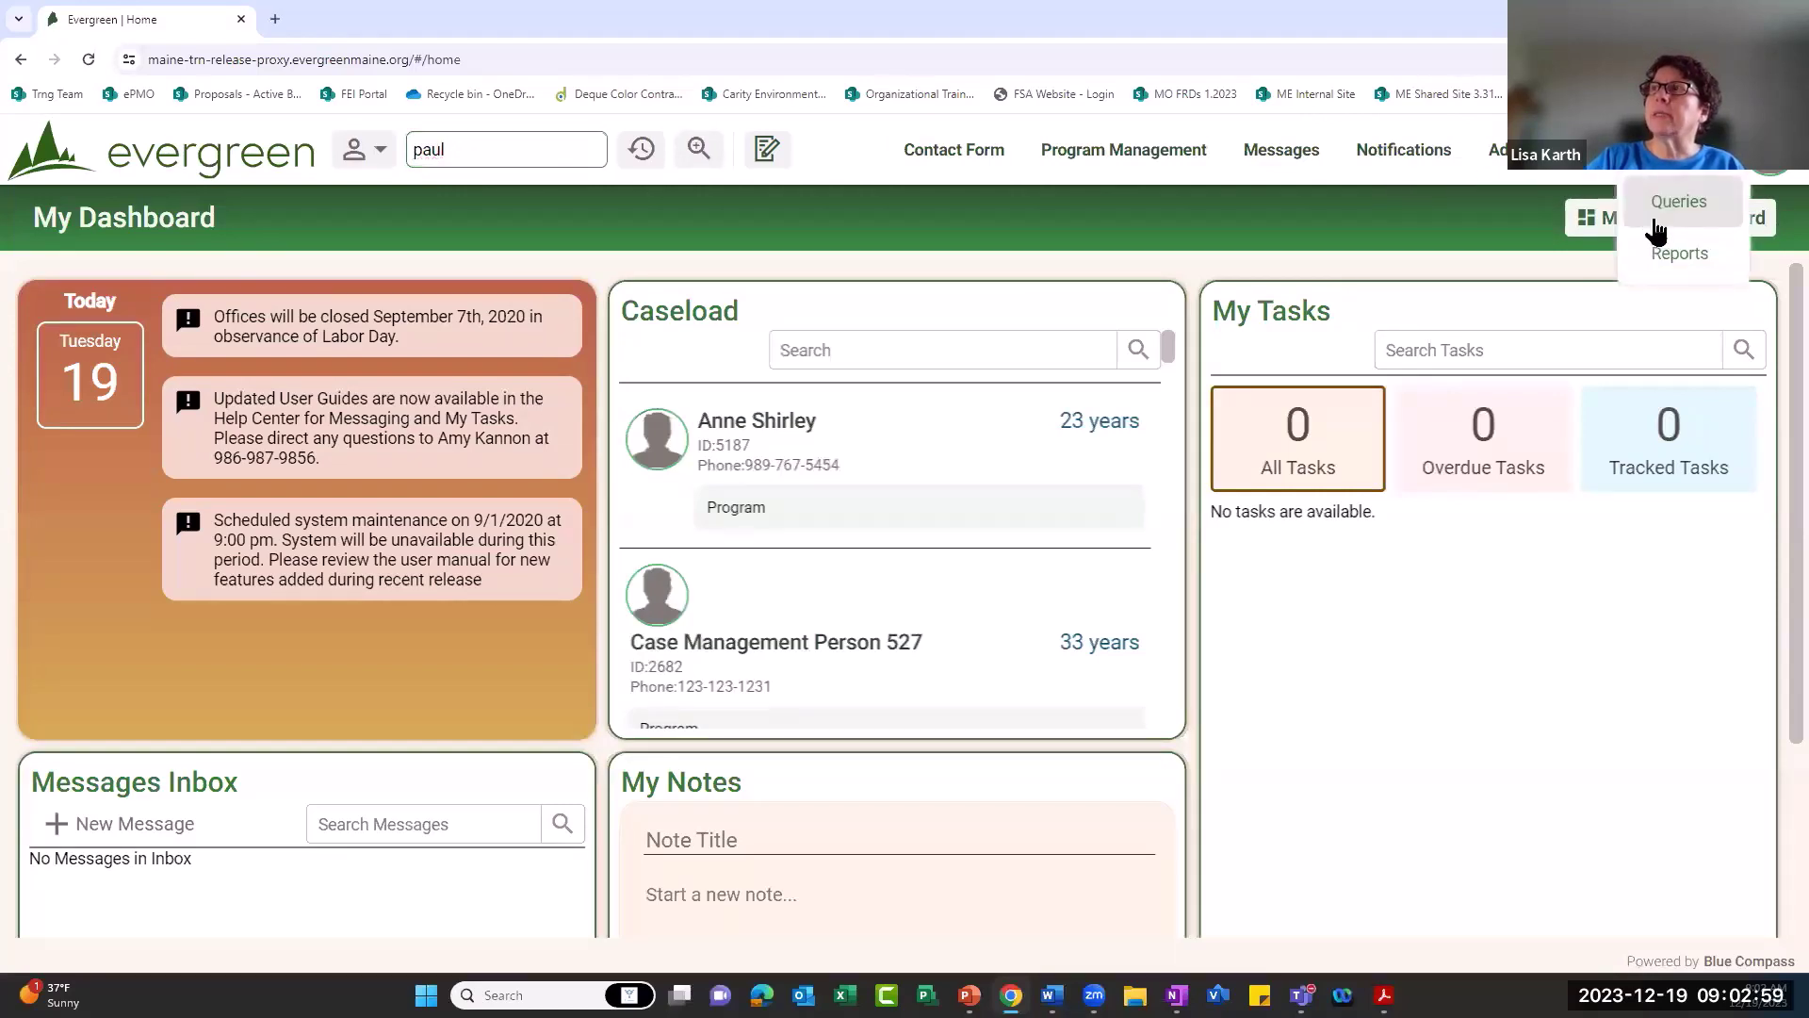
click(480, 152)
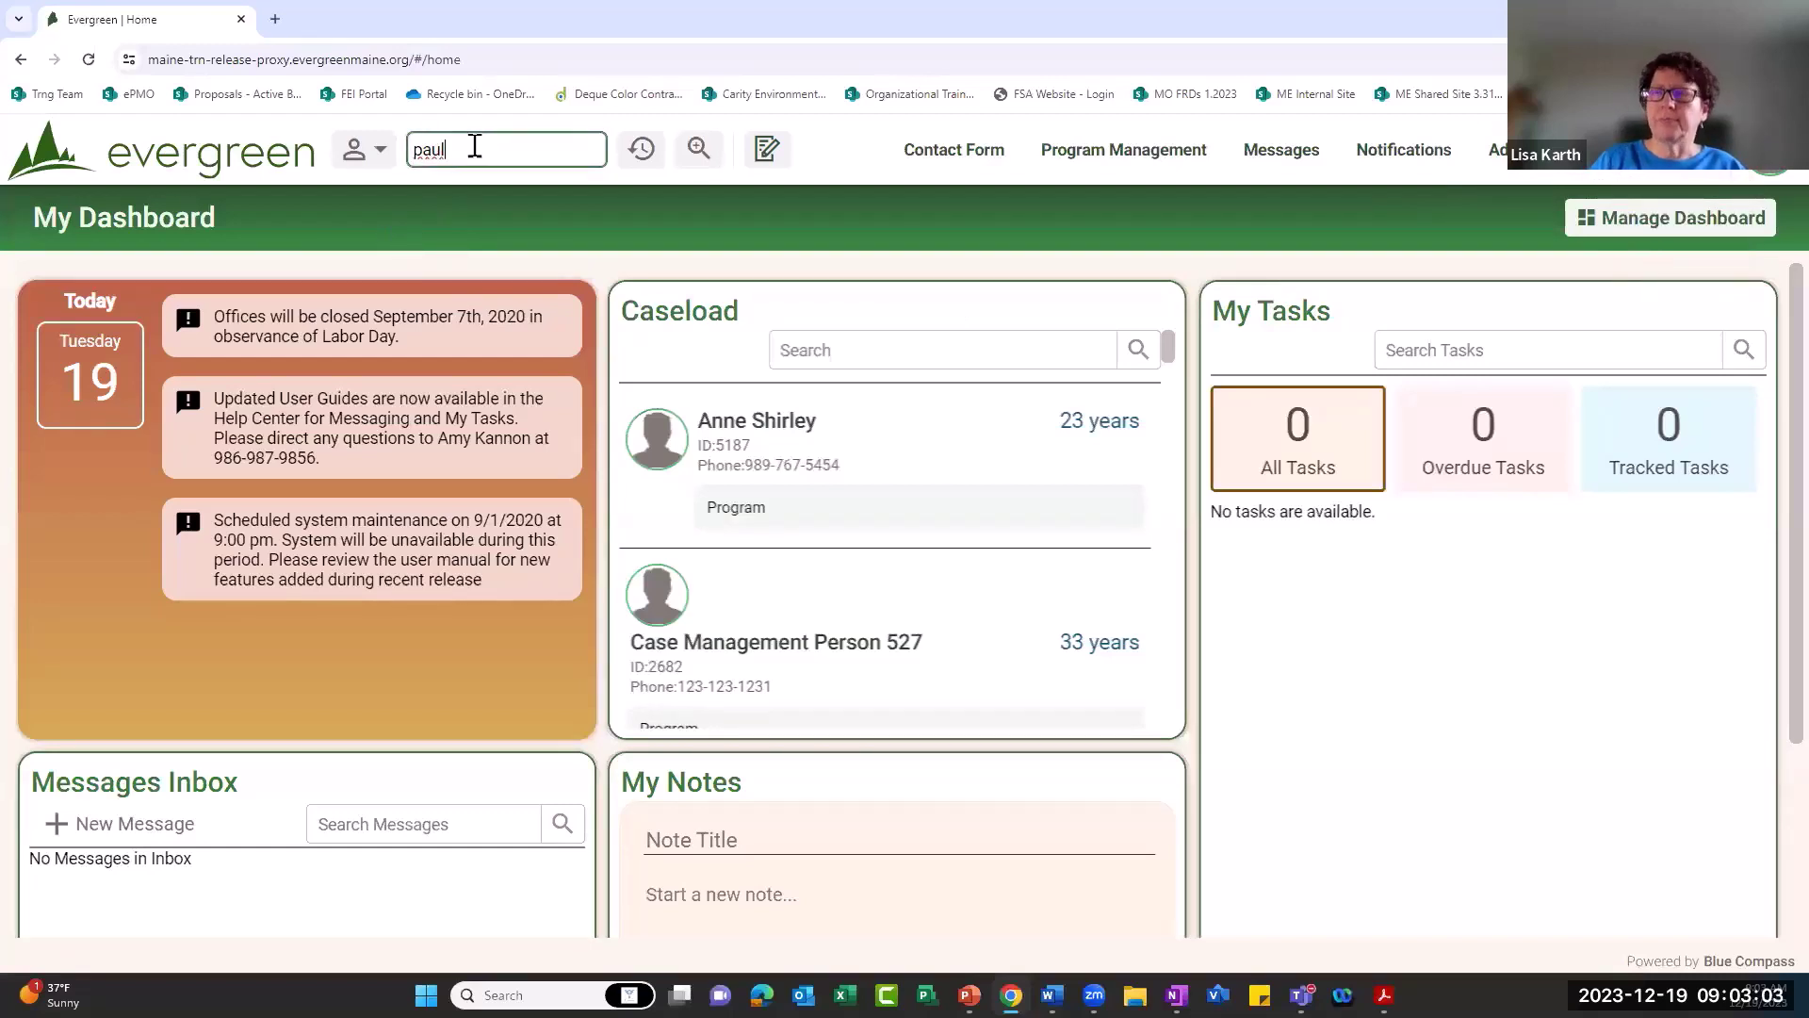
key(Return)
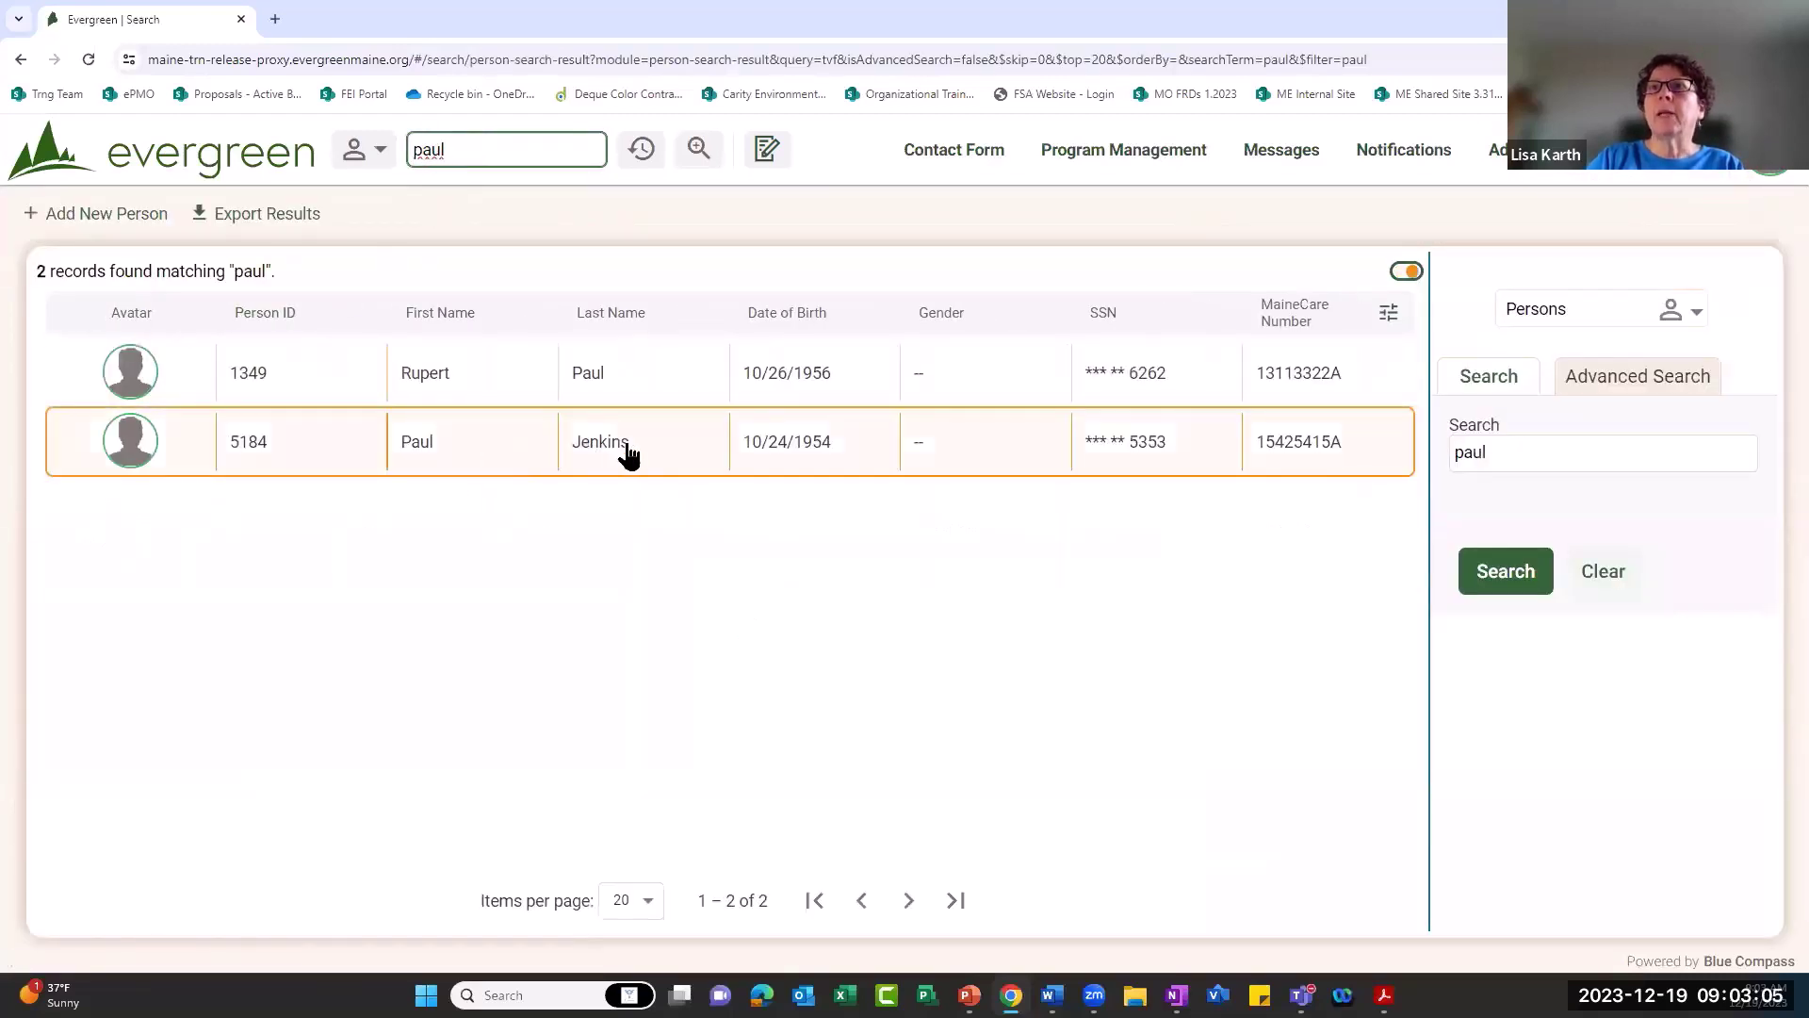
click(628, 455)
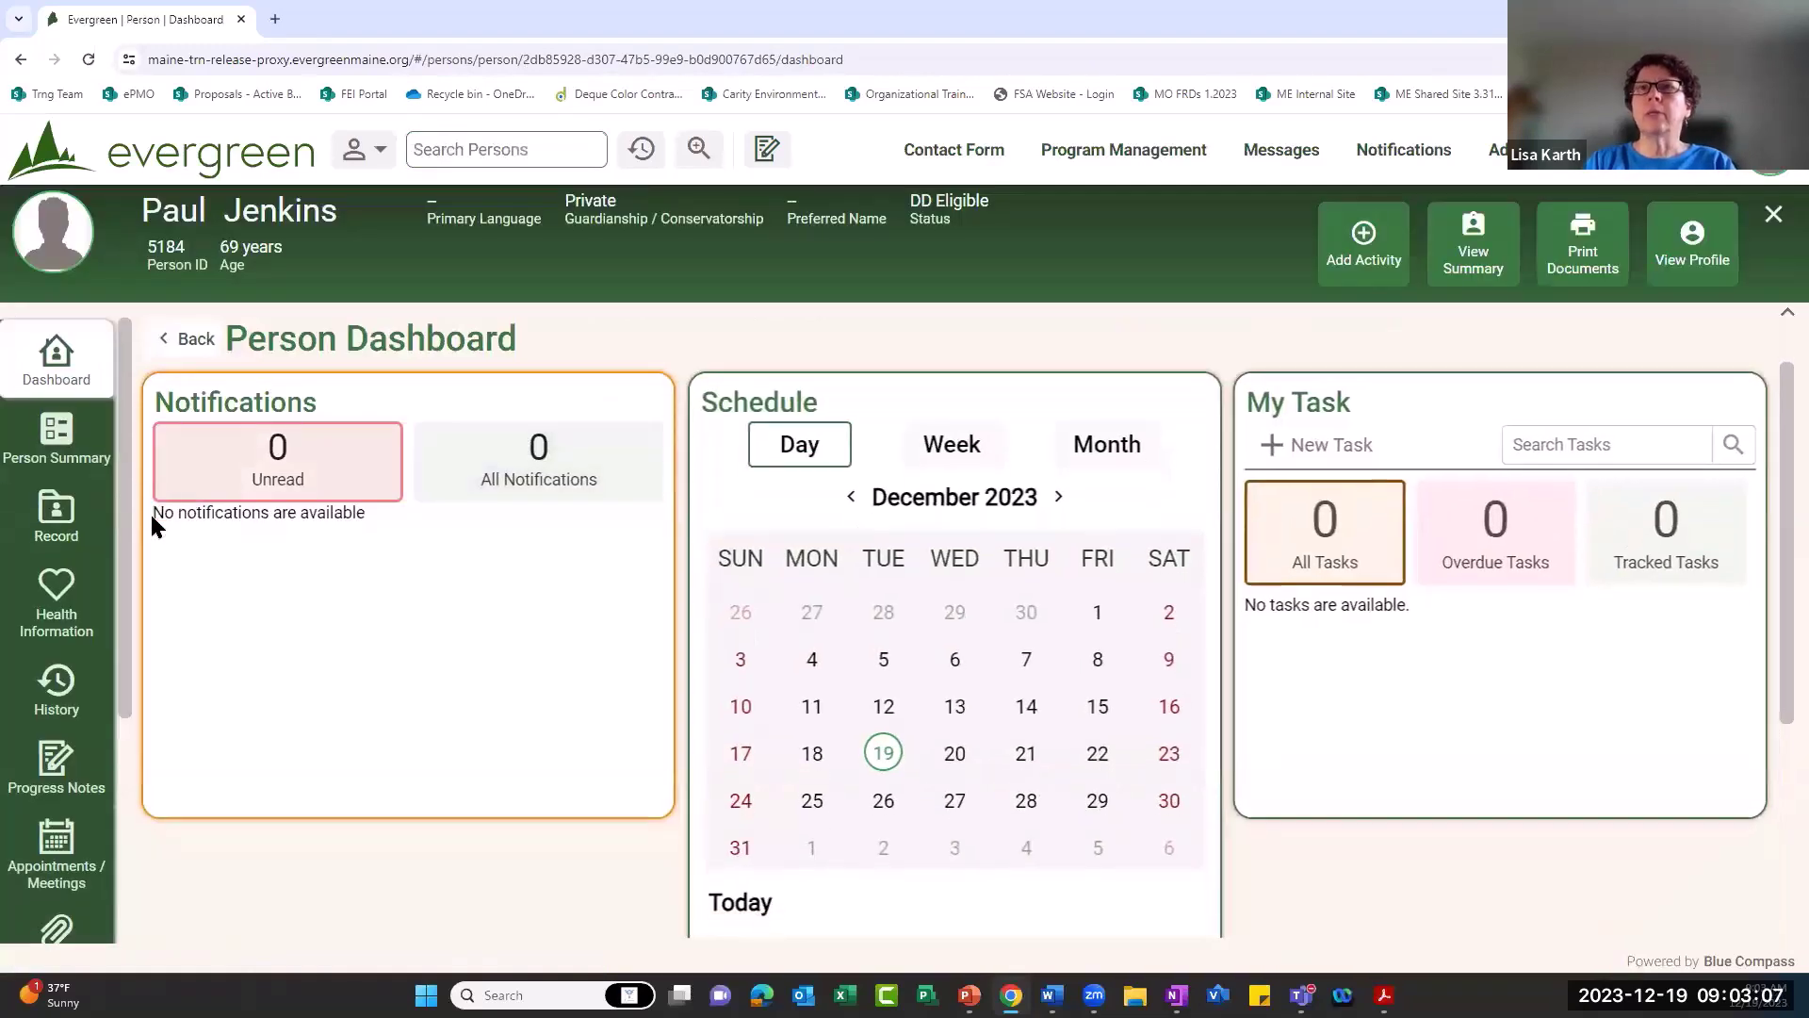
Open Person Centered Plan 29129 from the client's Forms/Plans list
scroll(147, 518, down, 1)
scroll(123, 537, down, 4)
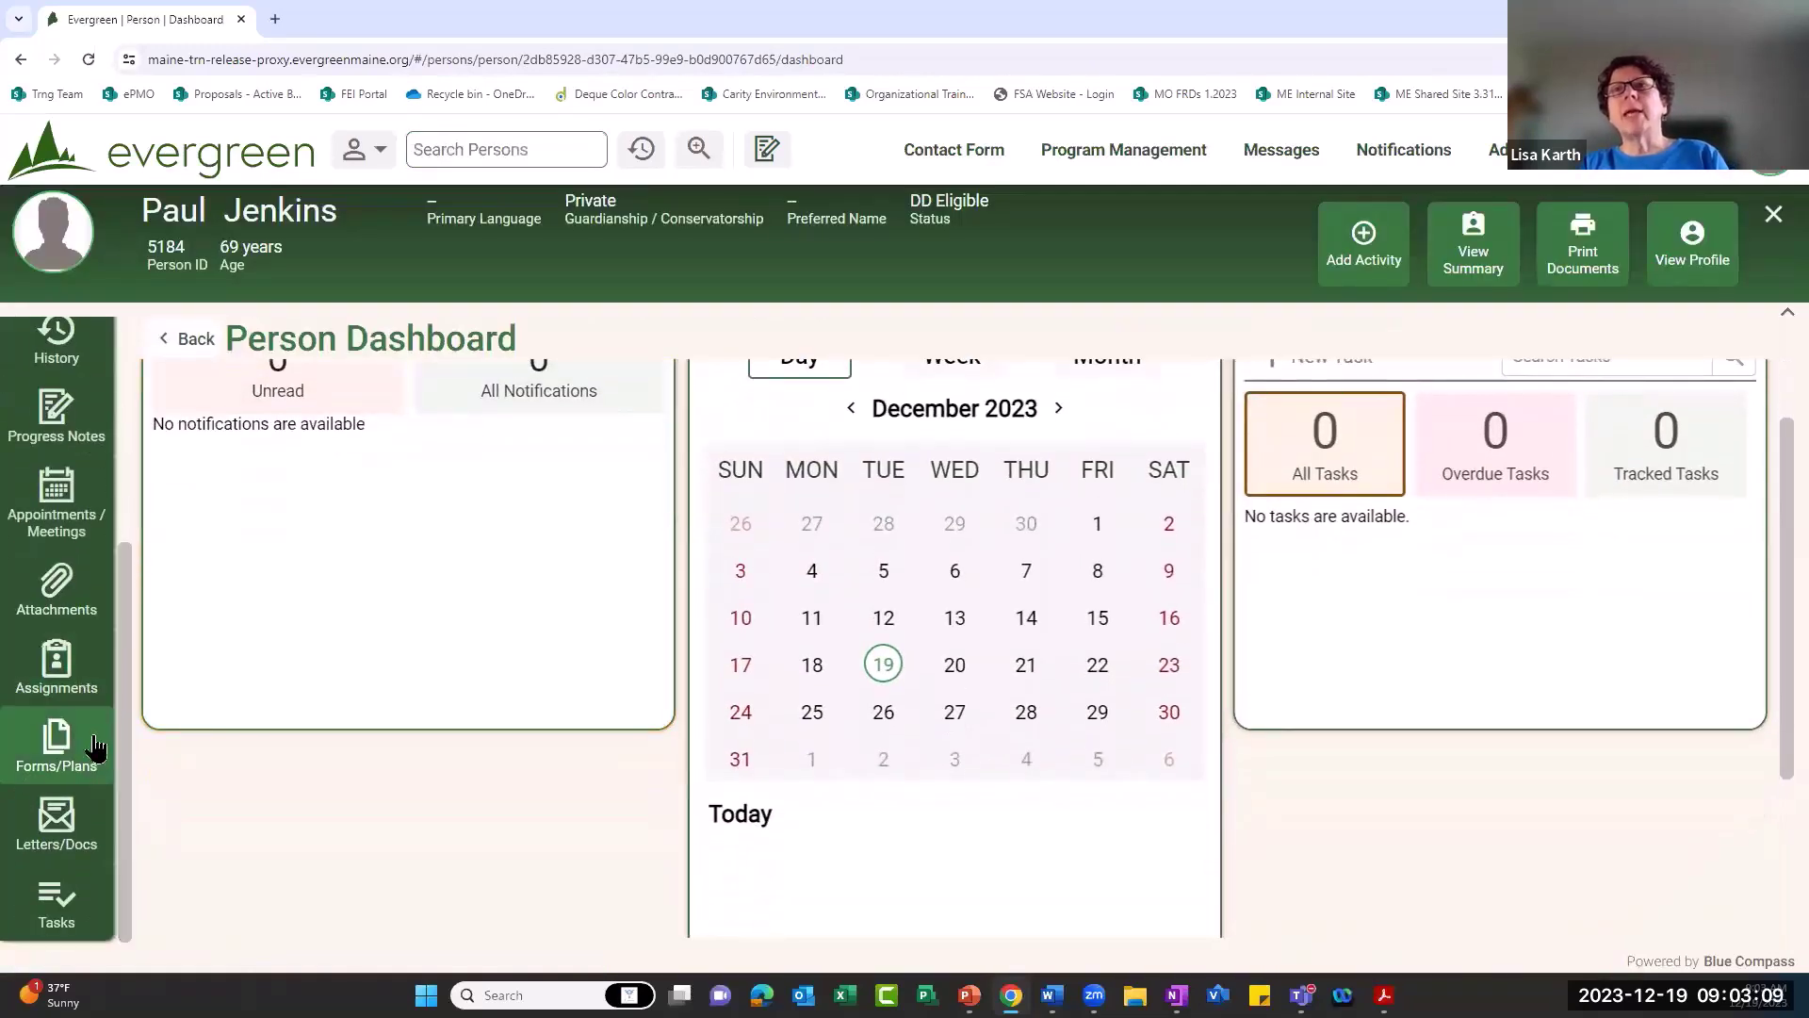
click(80, 765)
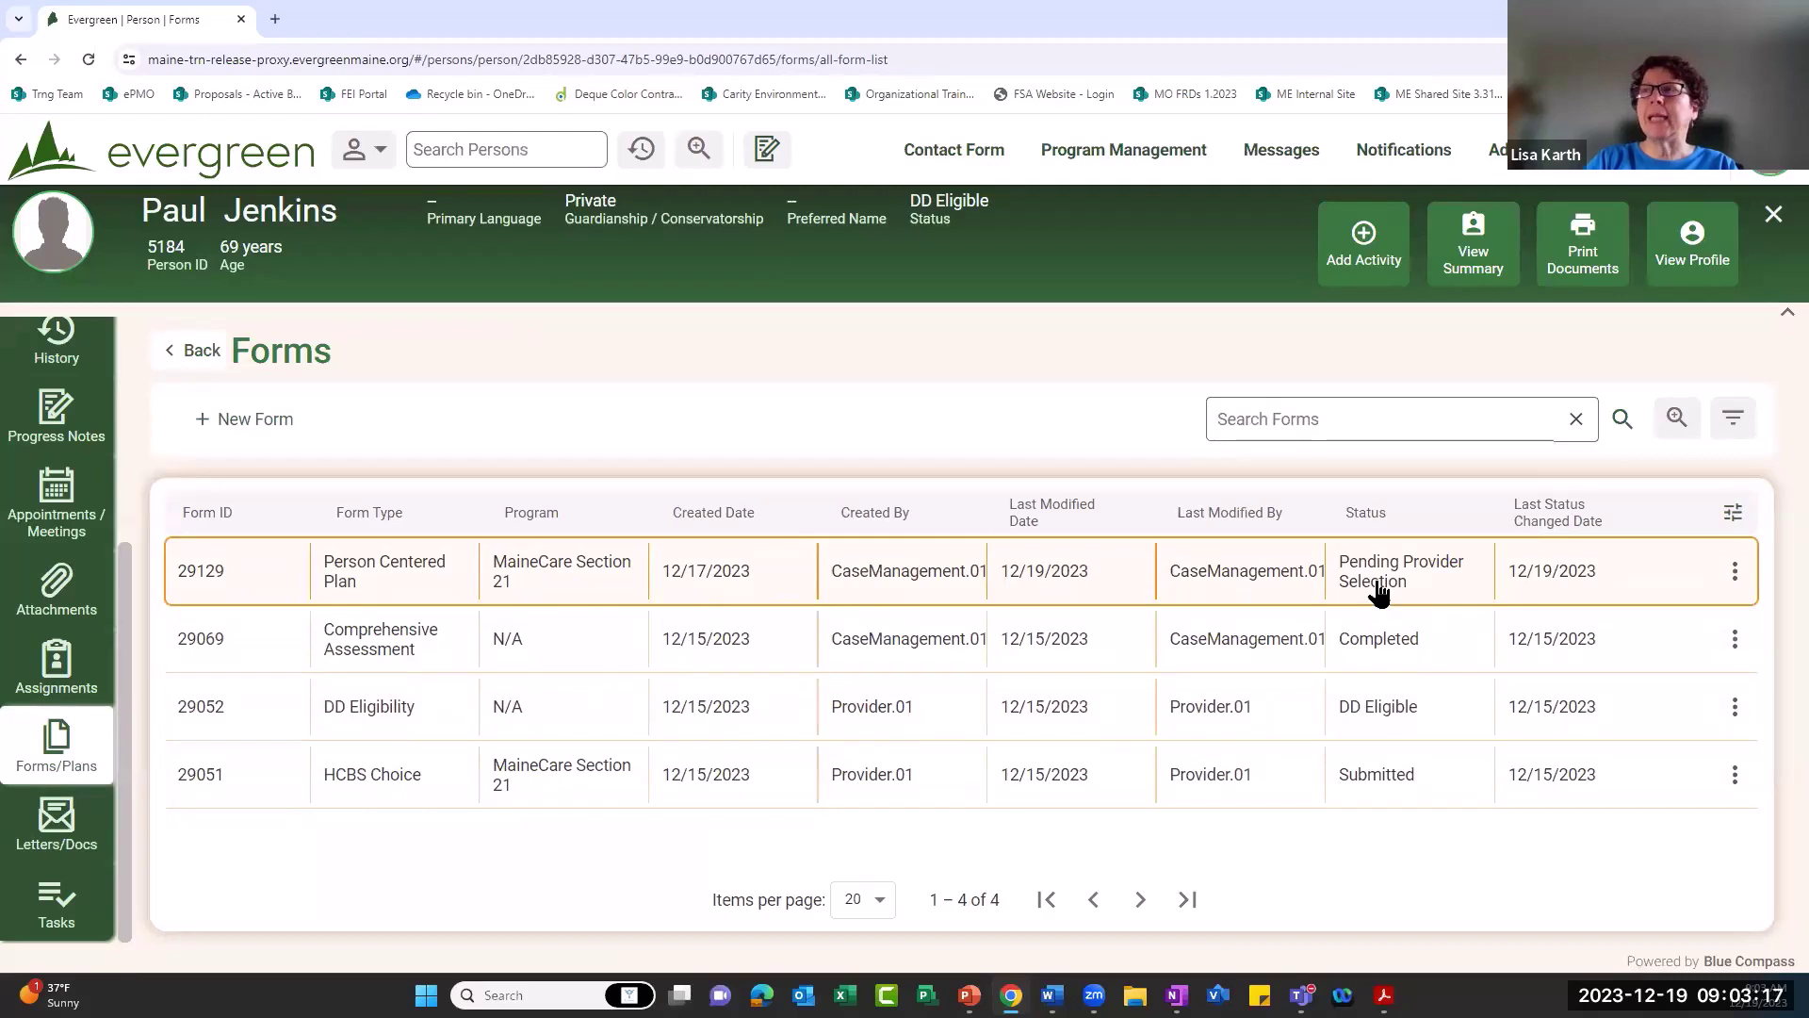
click(1448, 582)
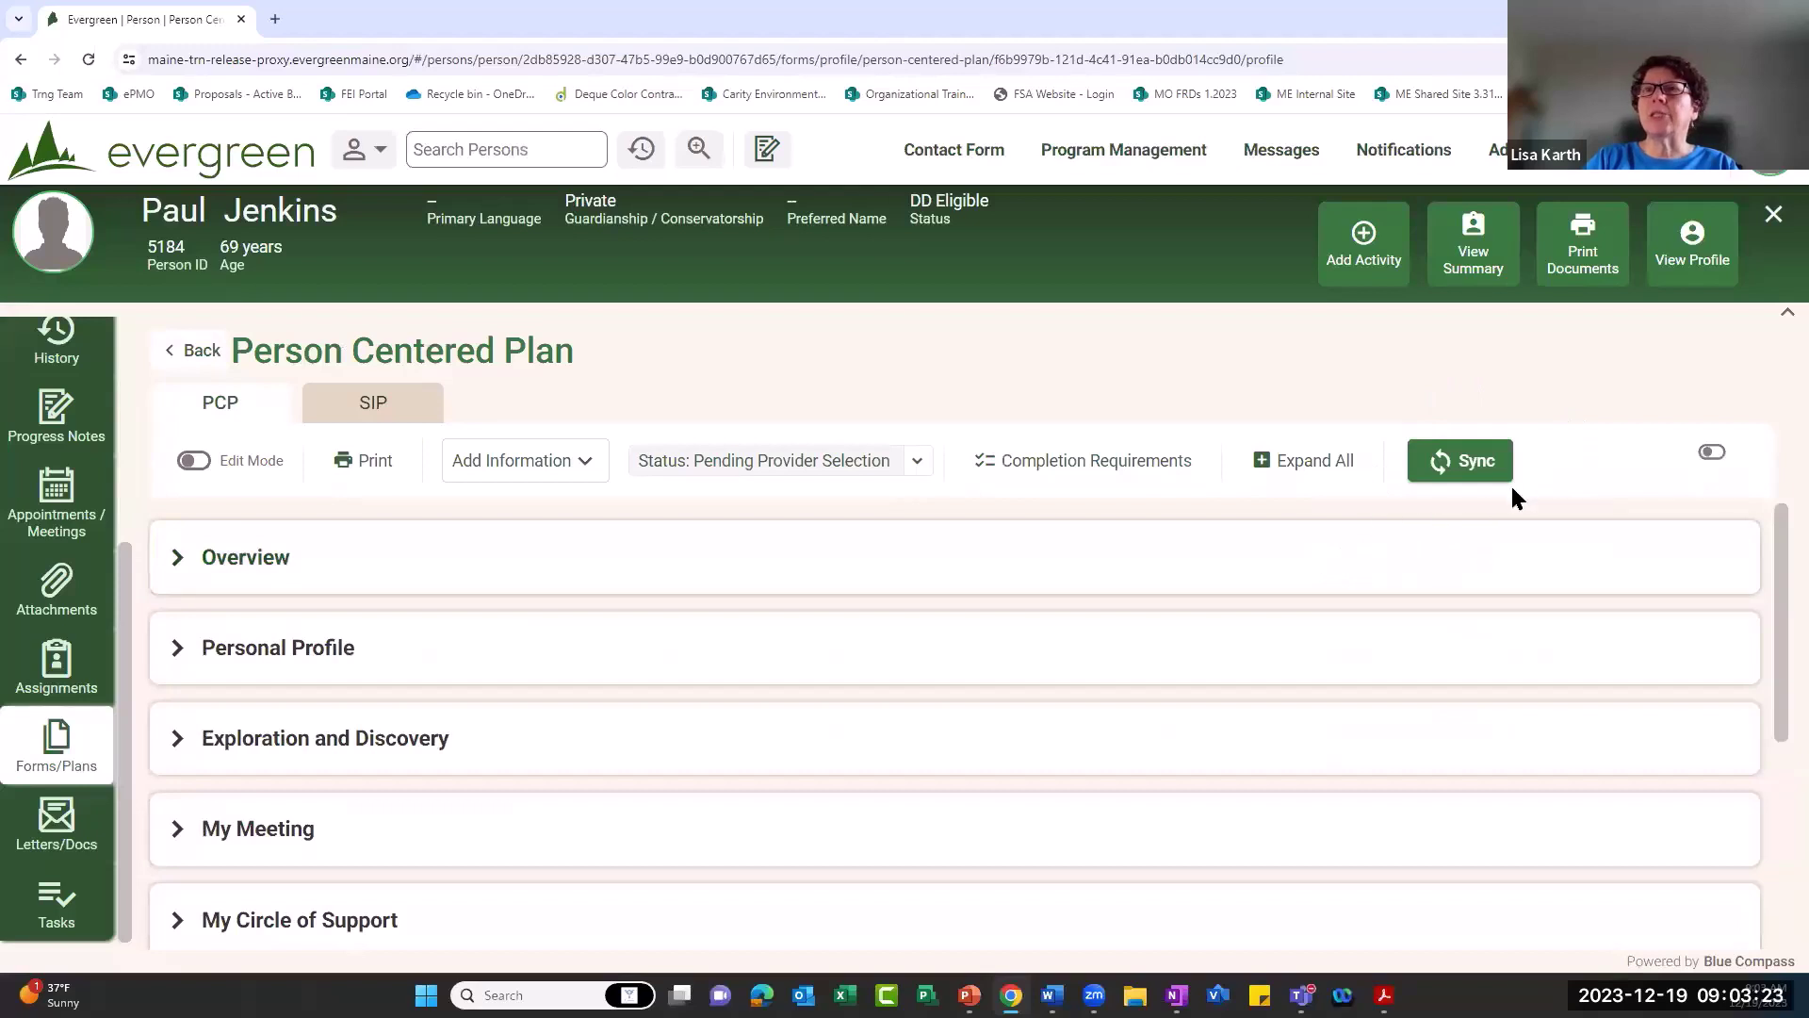
After checking the requirements, set the plan status via Complete Plan and confirm to reach Plan Completed
click(1104, 459)
scroll(1026, 619, down, 2)
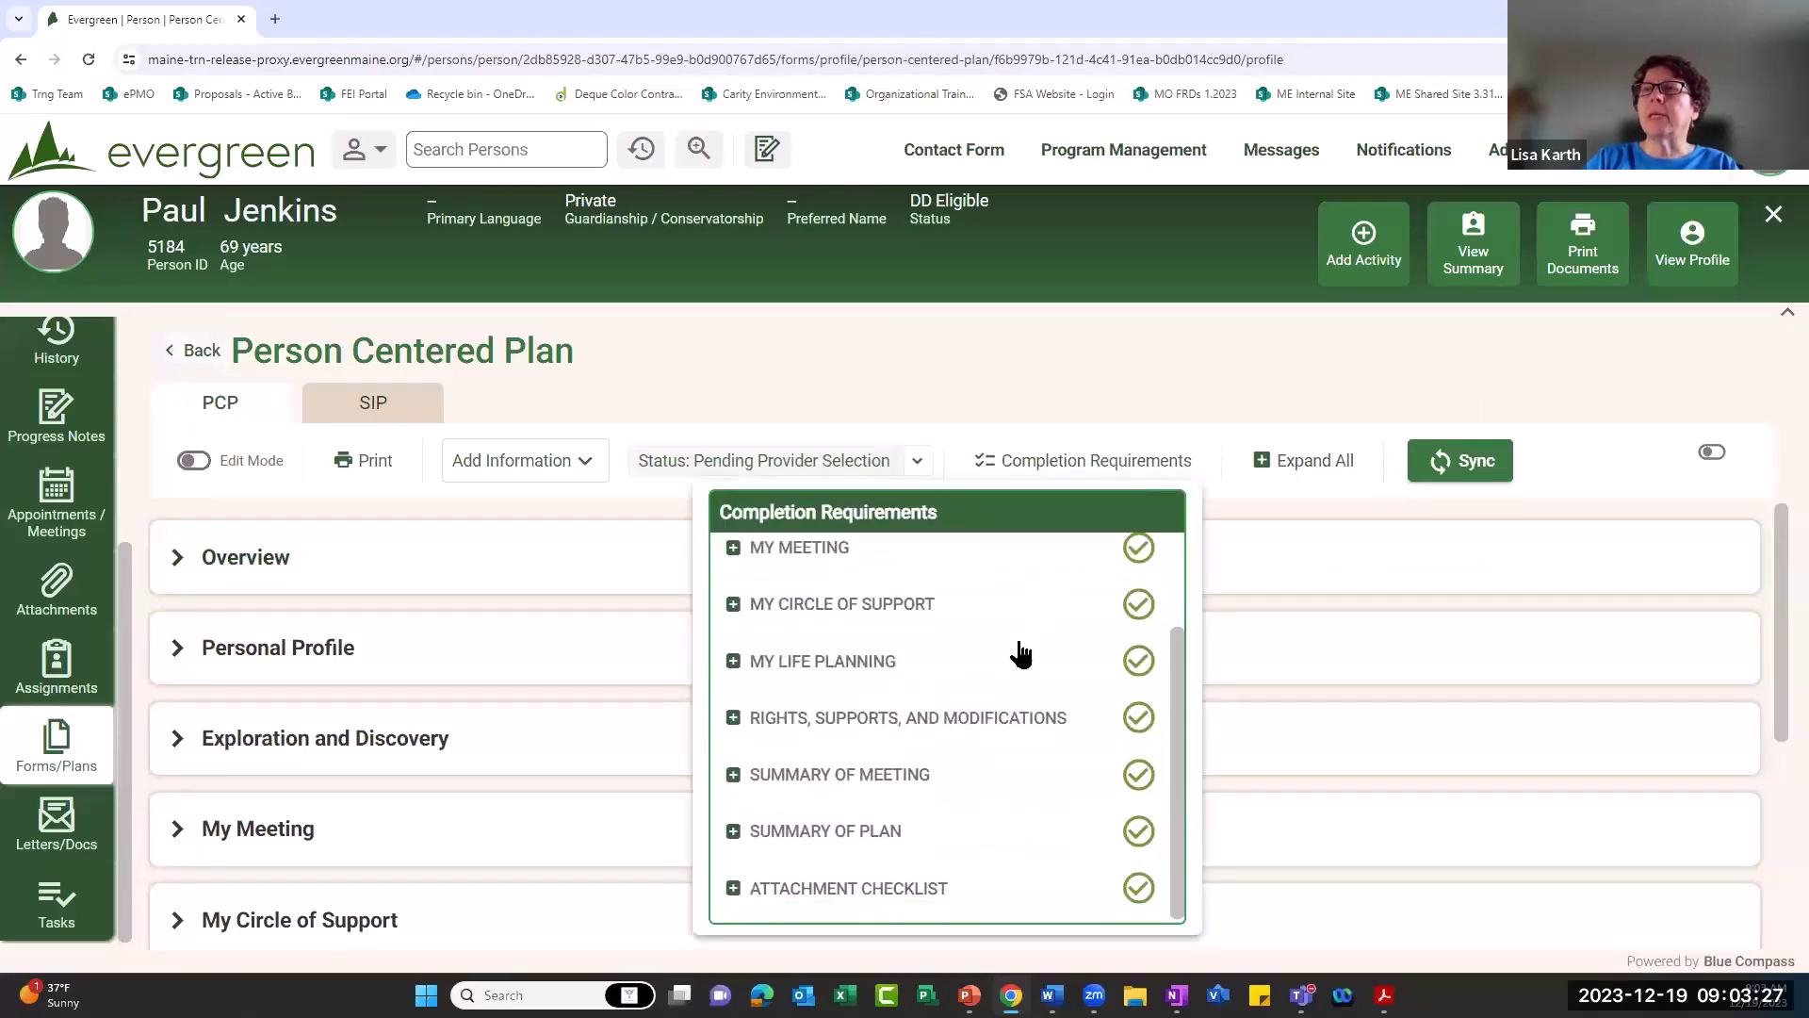
click(801, 460)
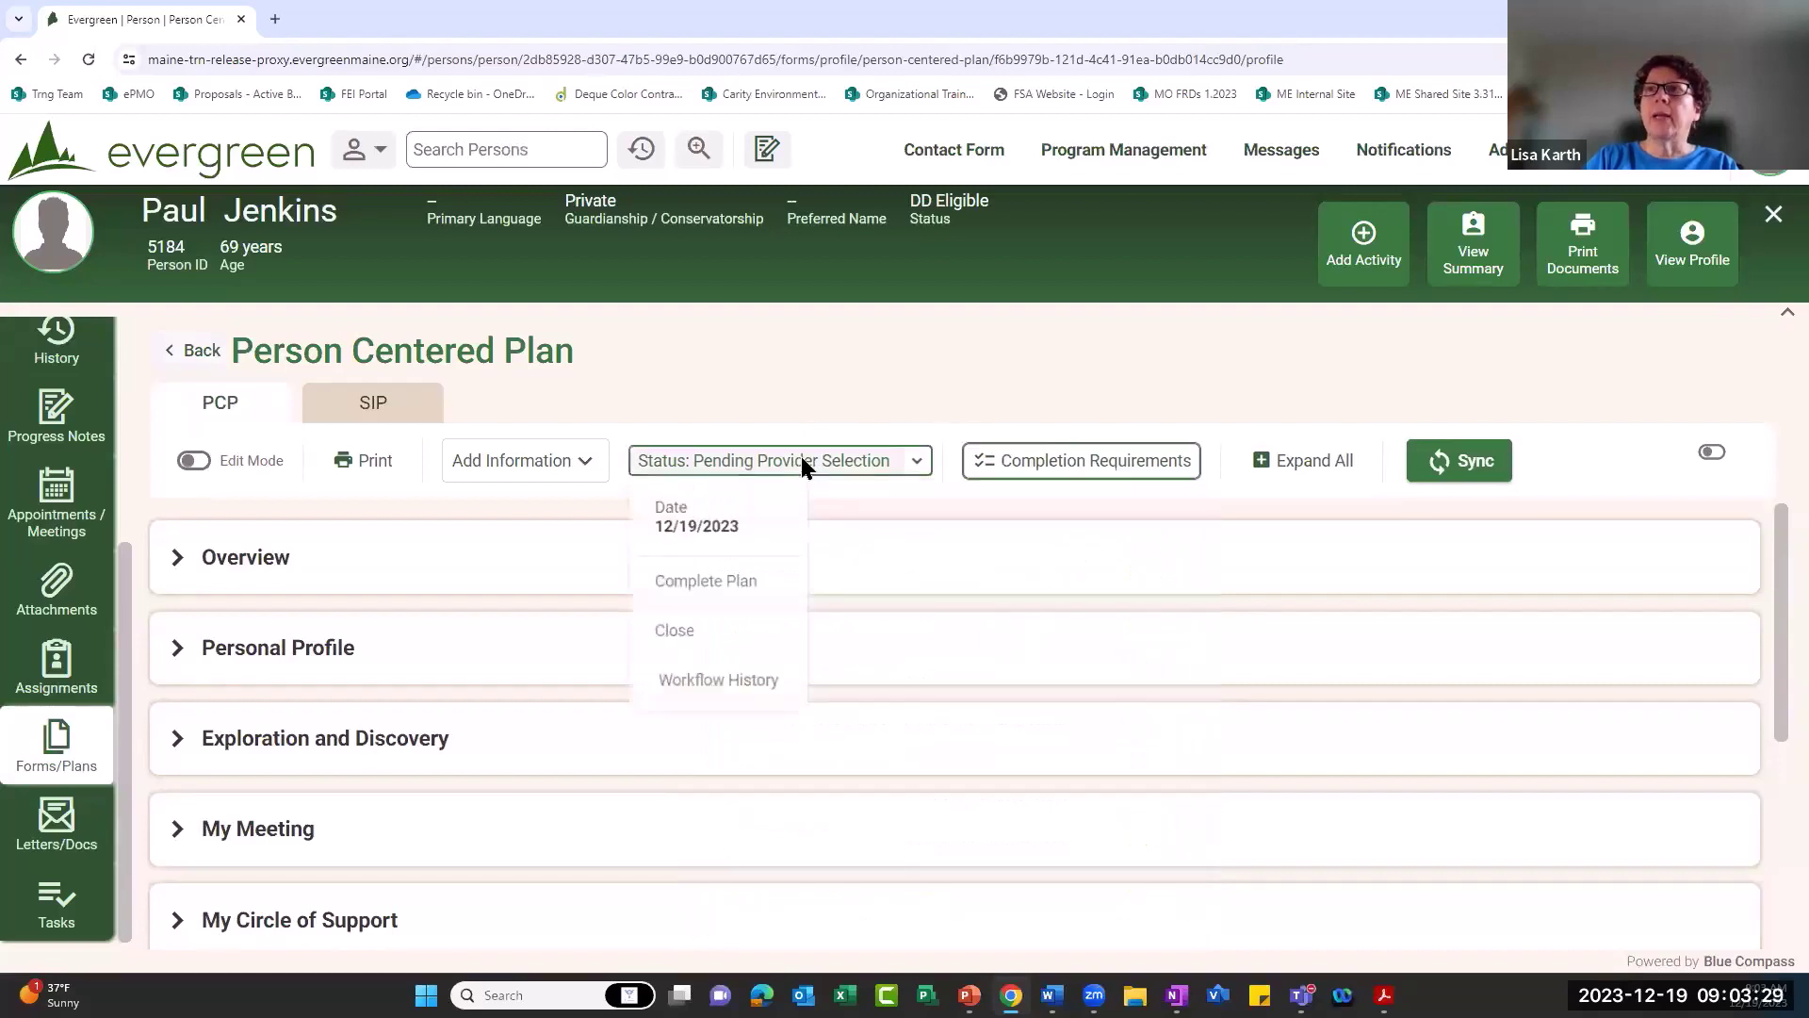
click(743, 586)
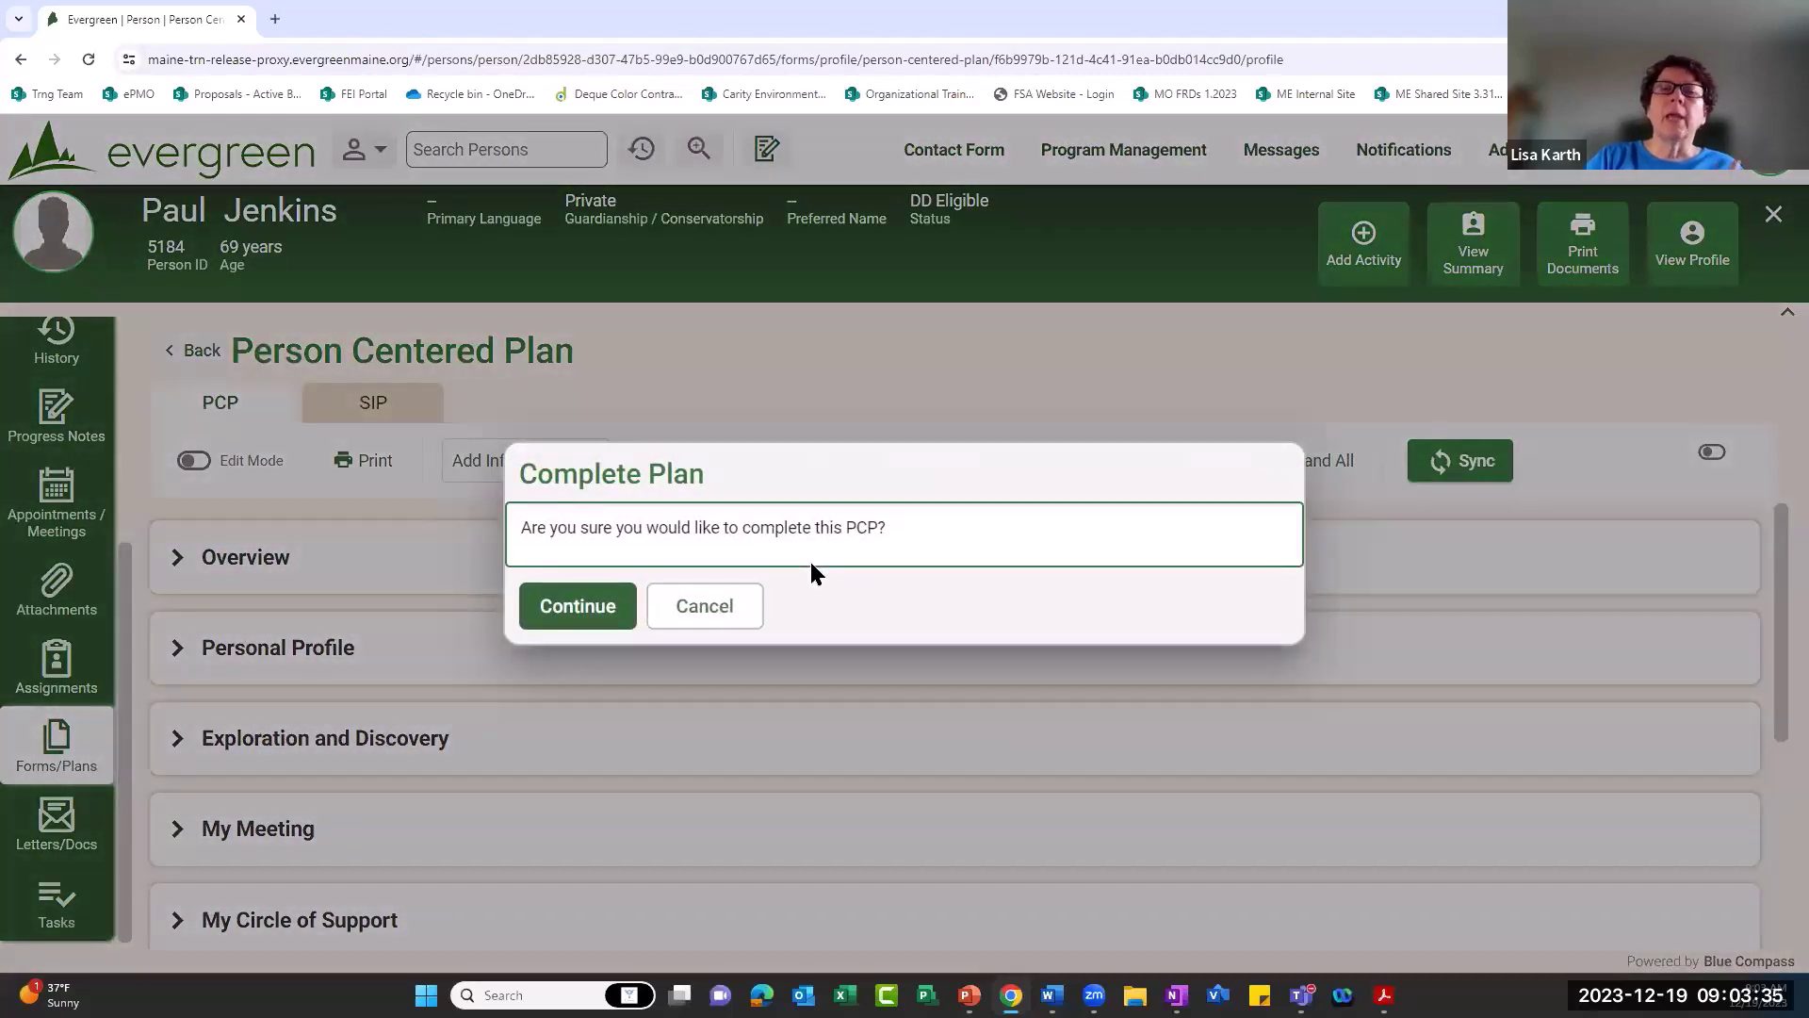
click(749, 614)
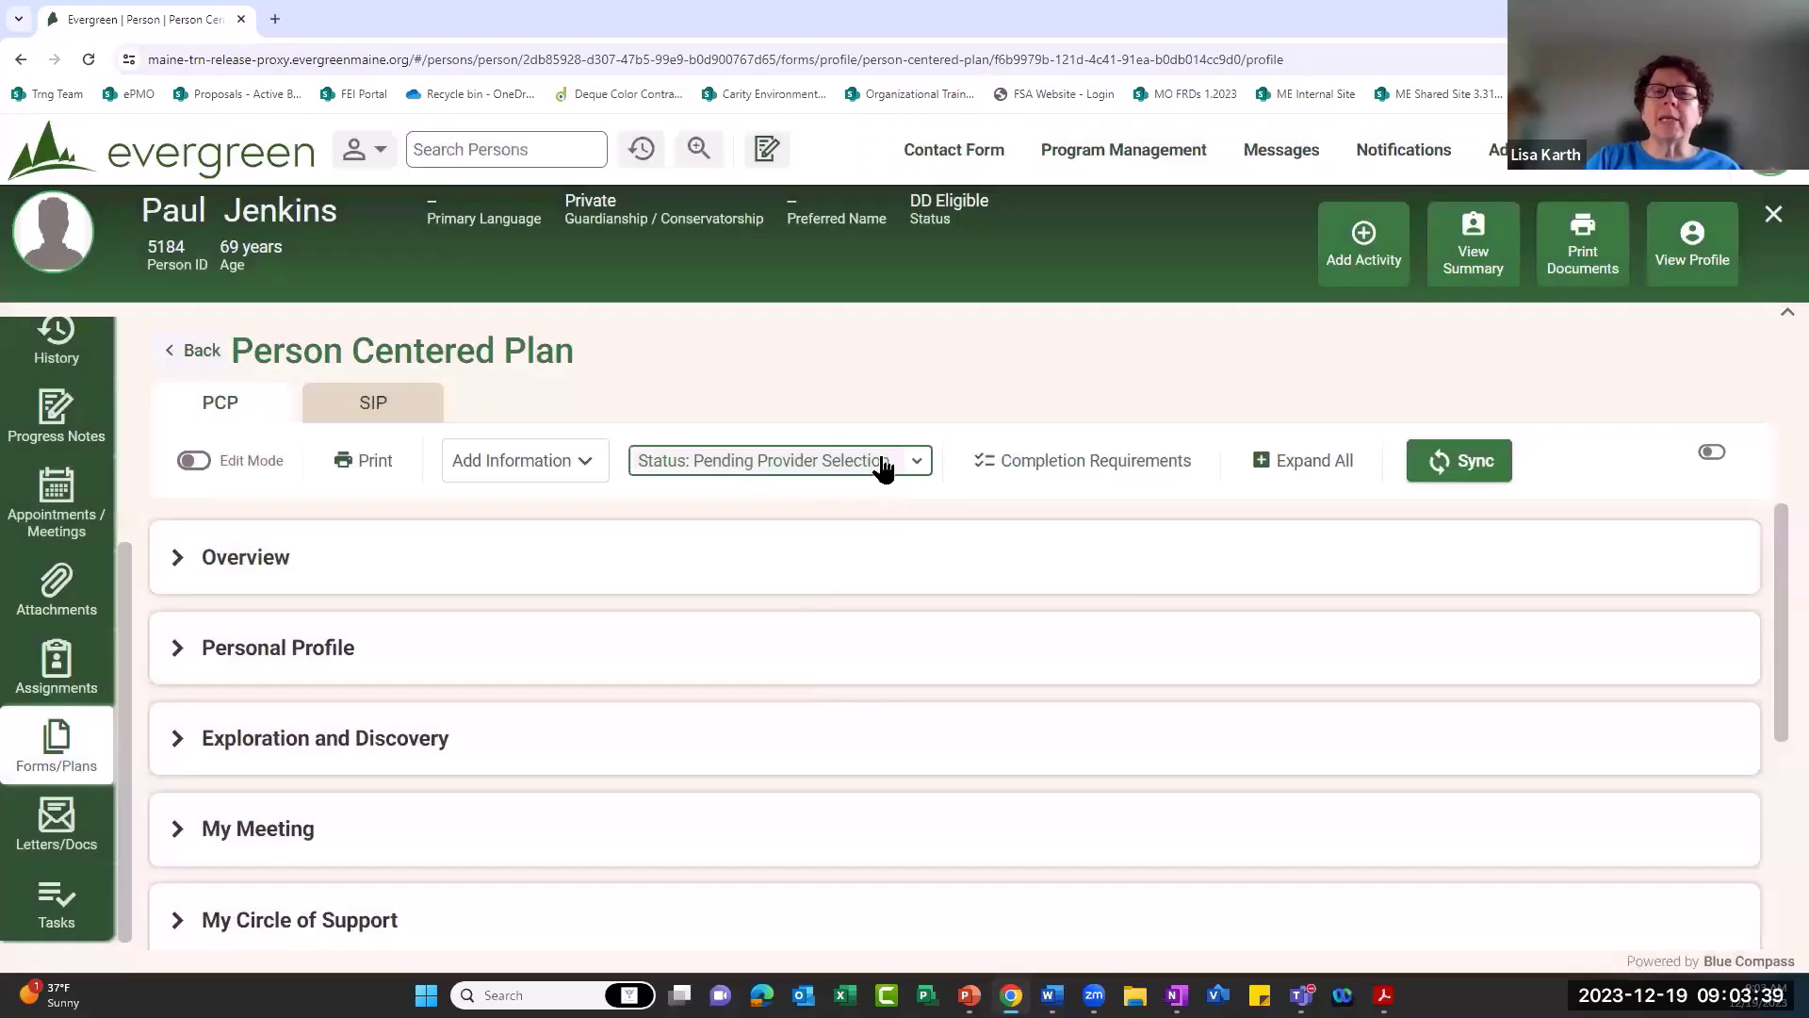
click(881, 463)
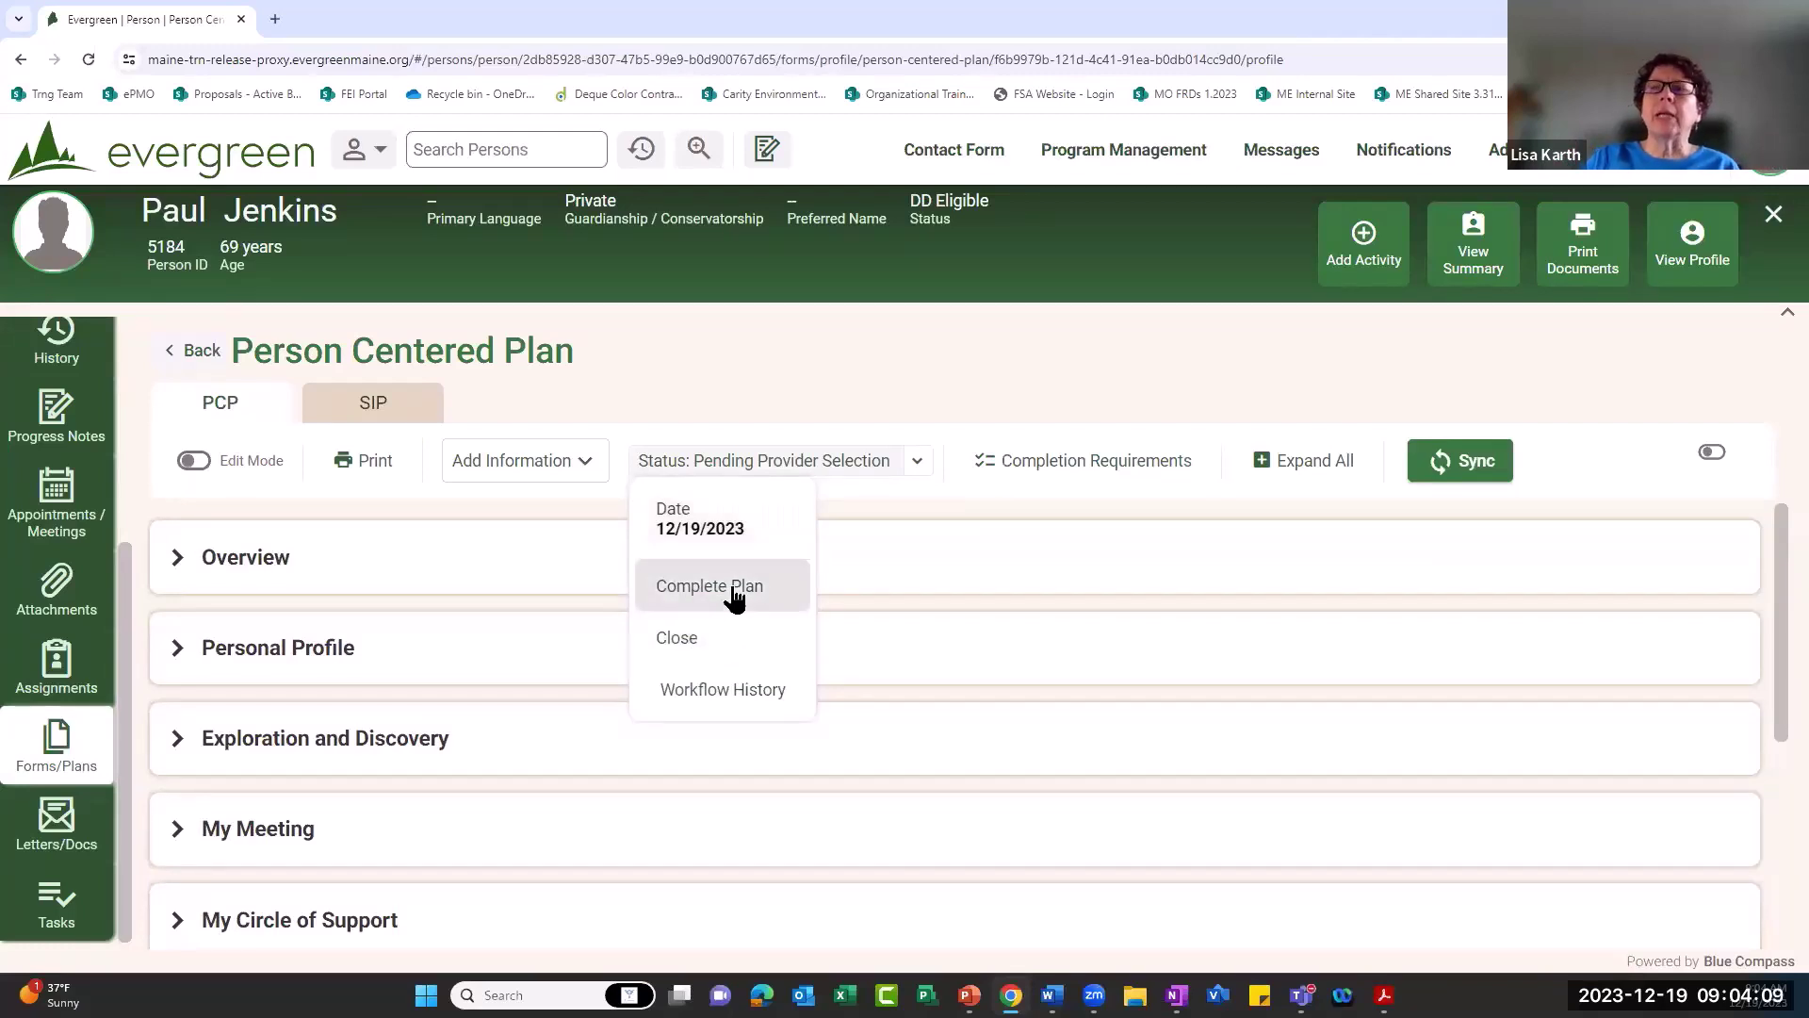
click(734, 590)
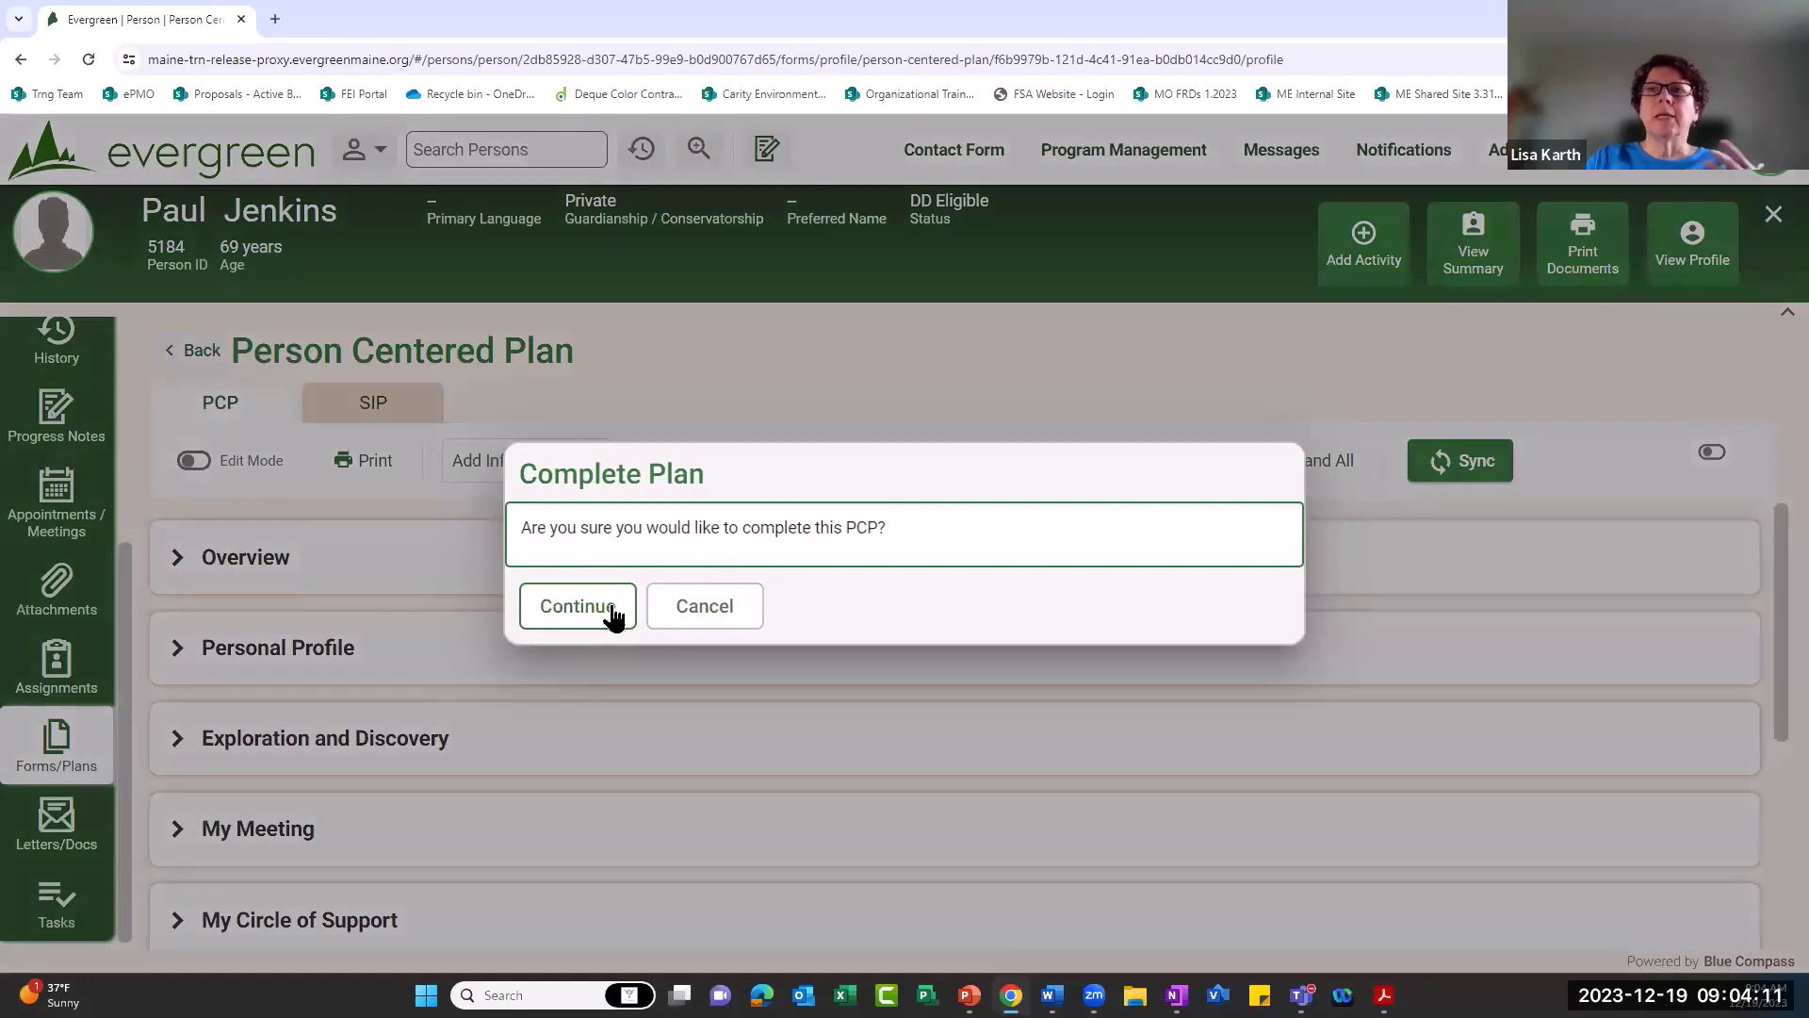
click(610, 608)
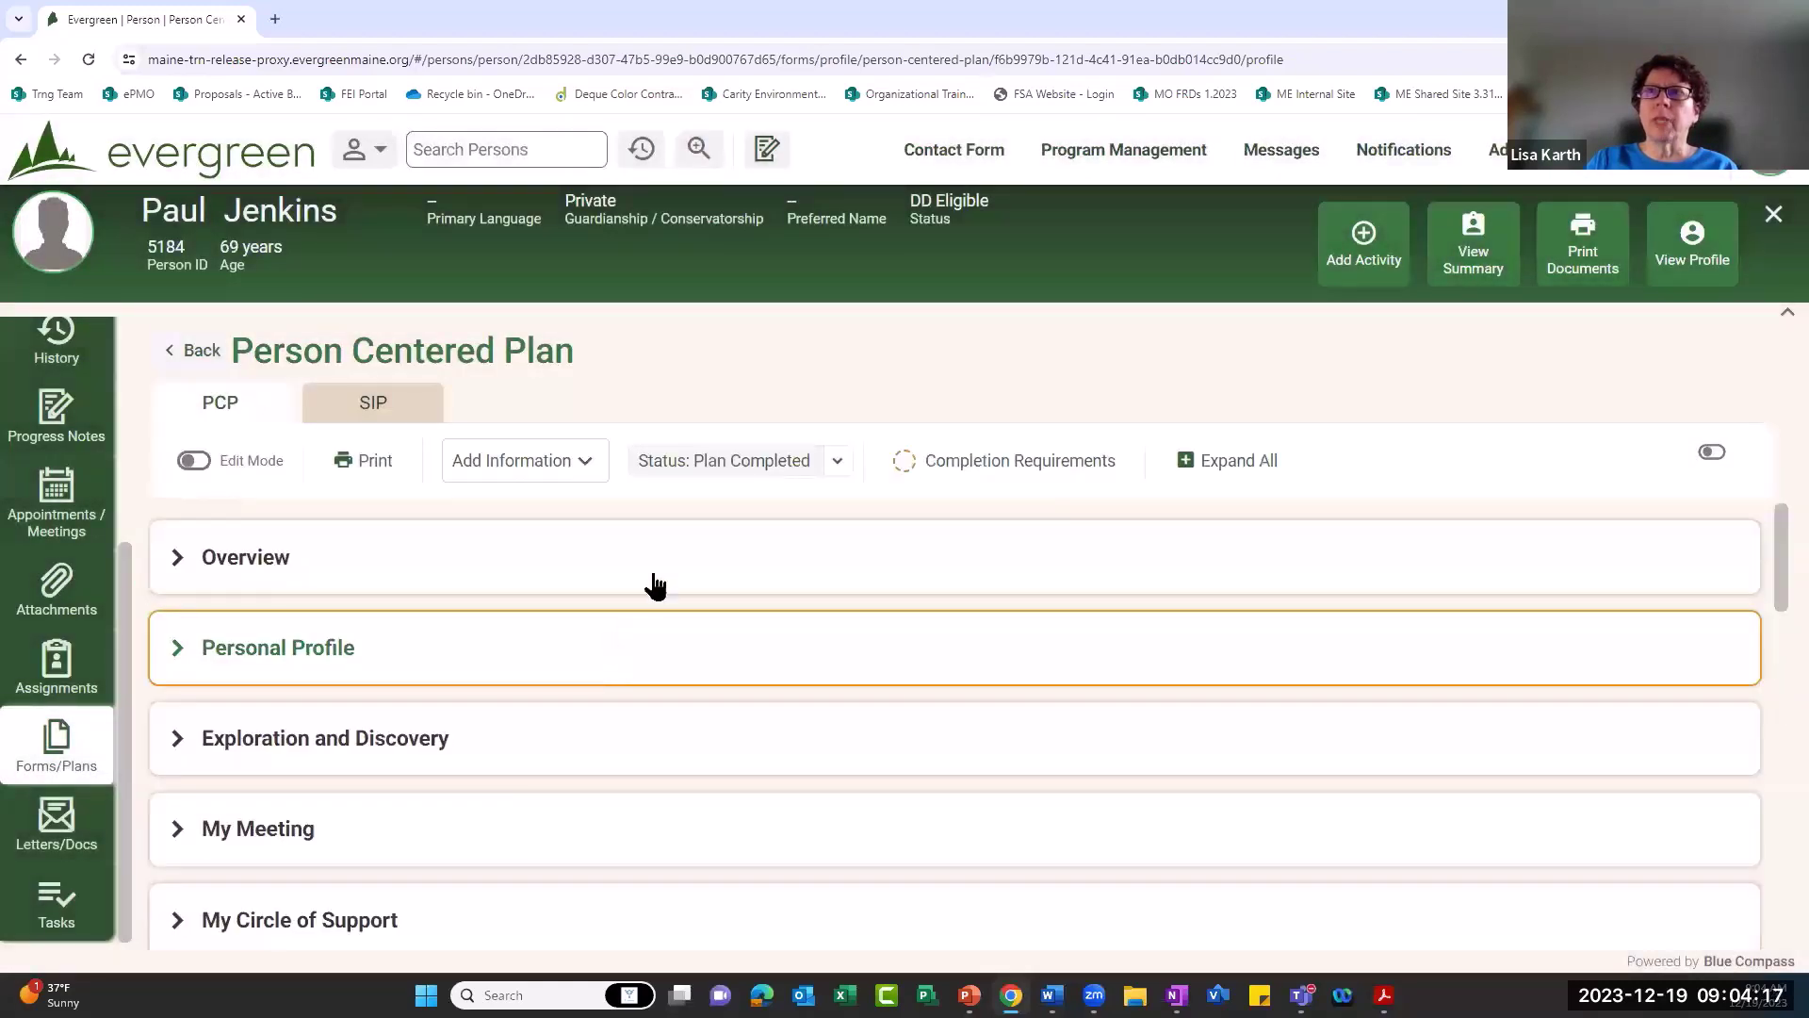
Return to the client's six-form Forms/Plans list and advance to the HCBS Rights Modification Addendum slide
click(761, 467)
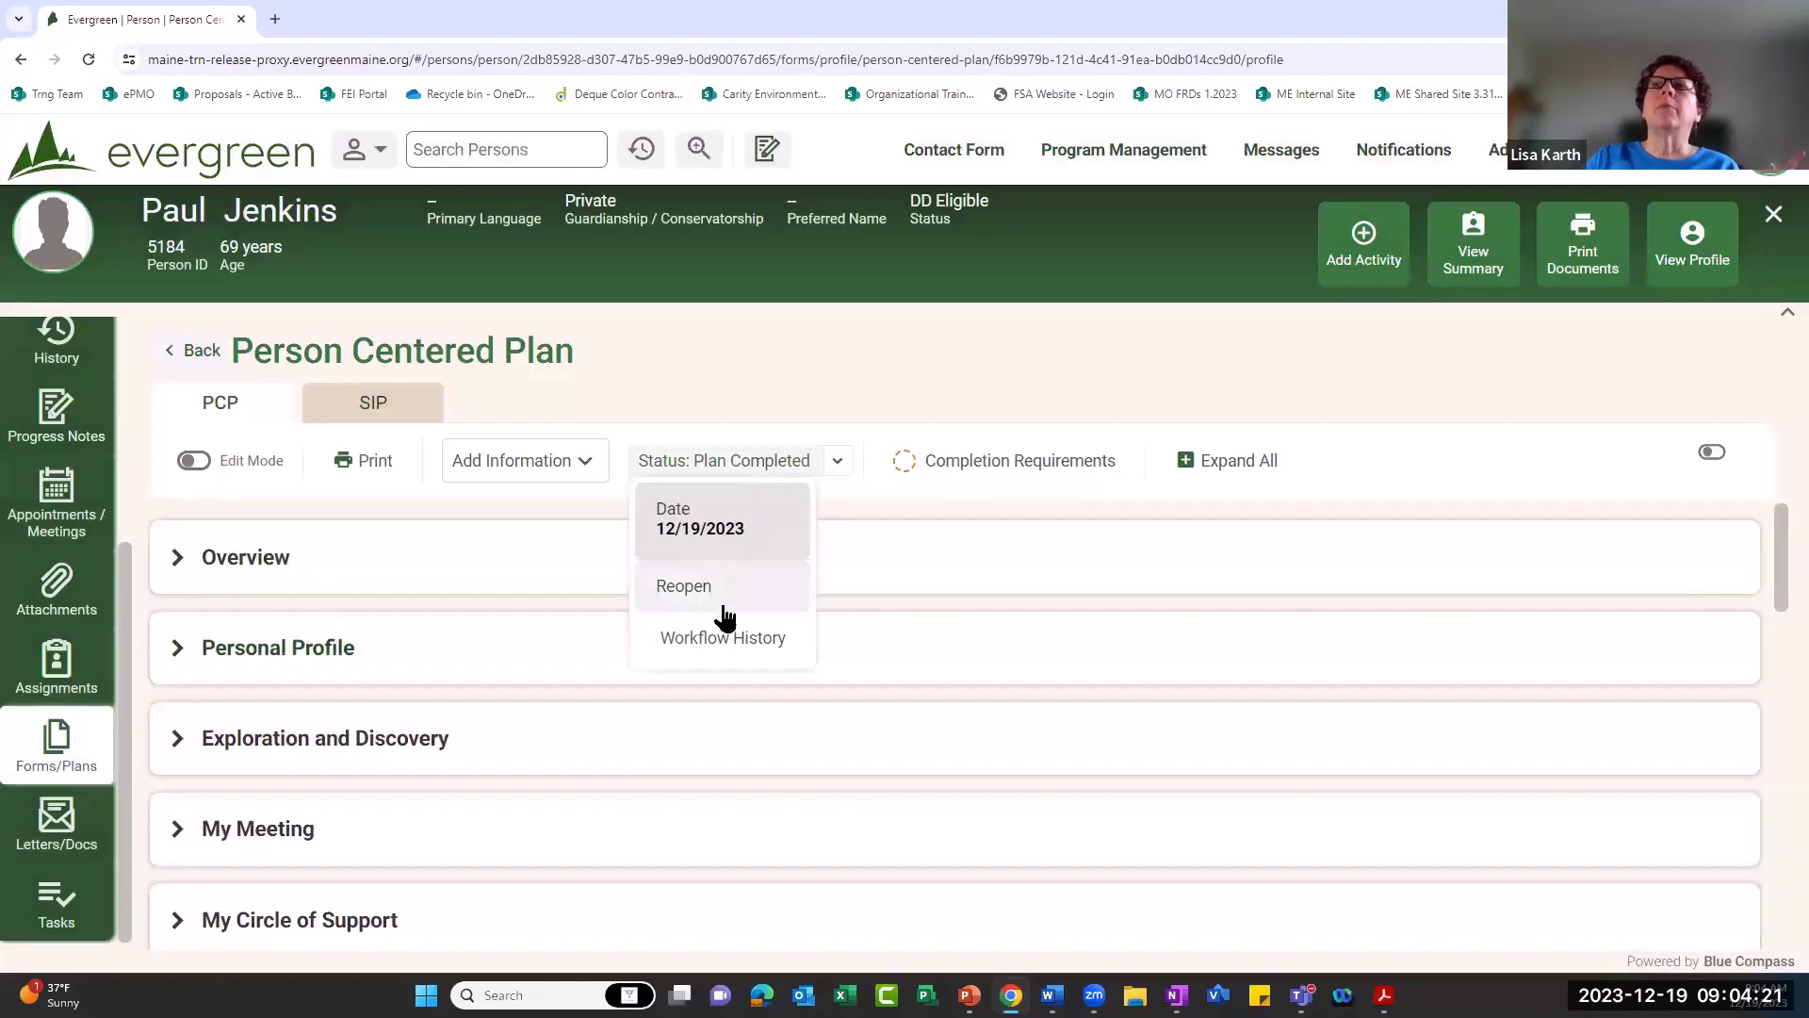
click(742, 468)
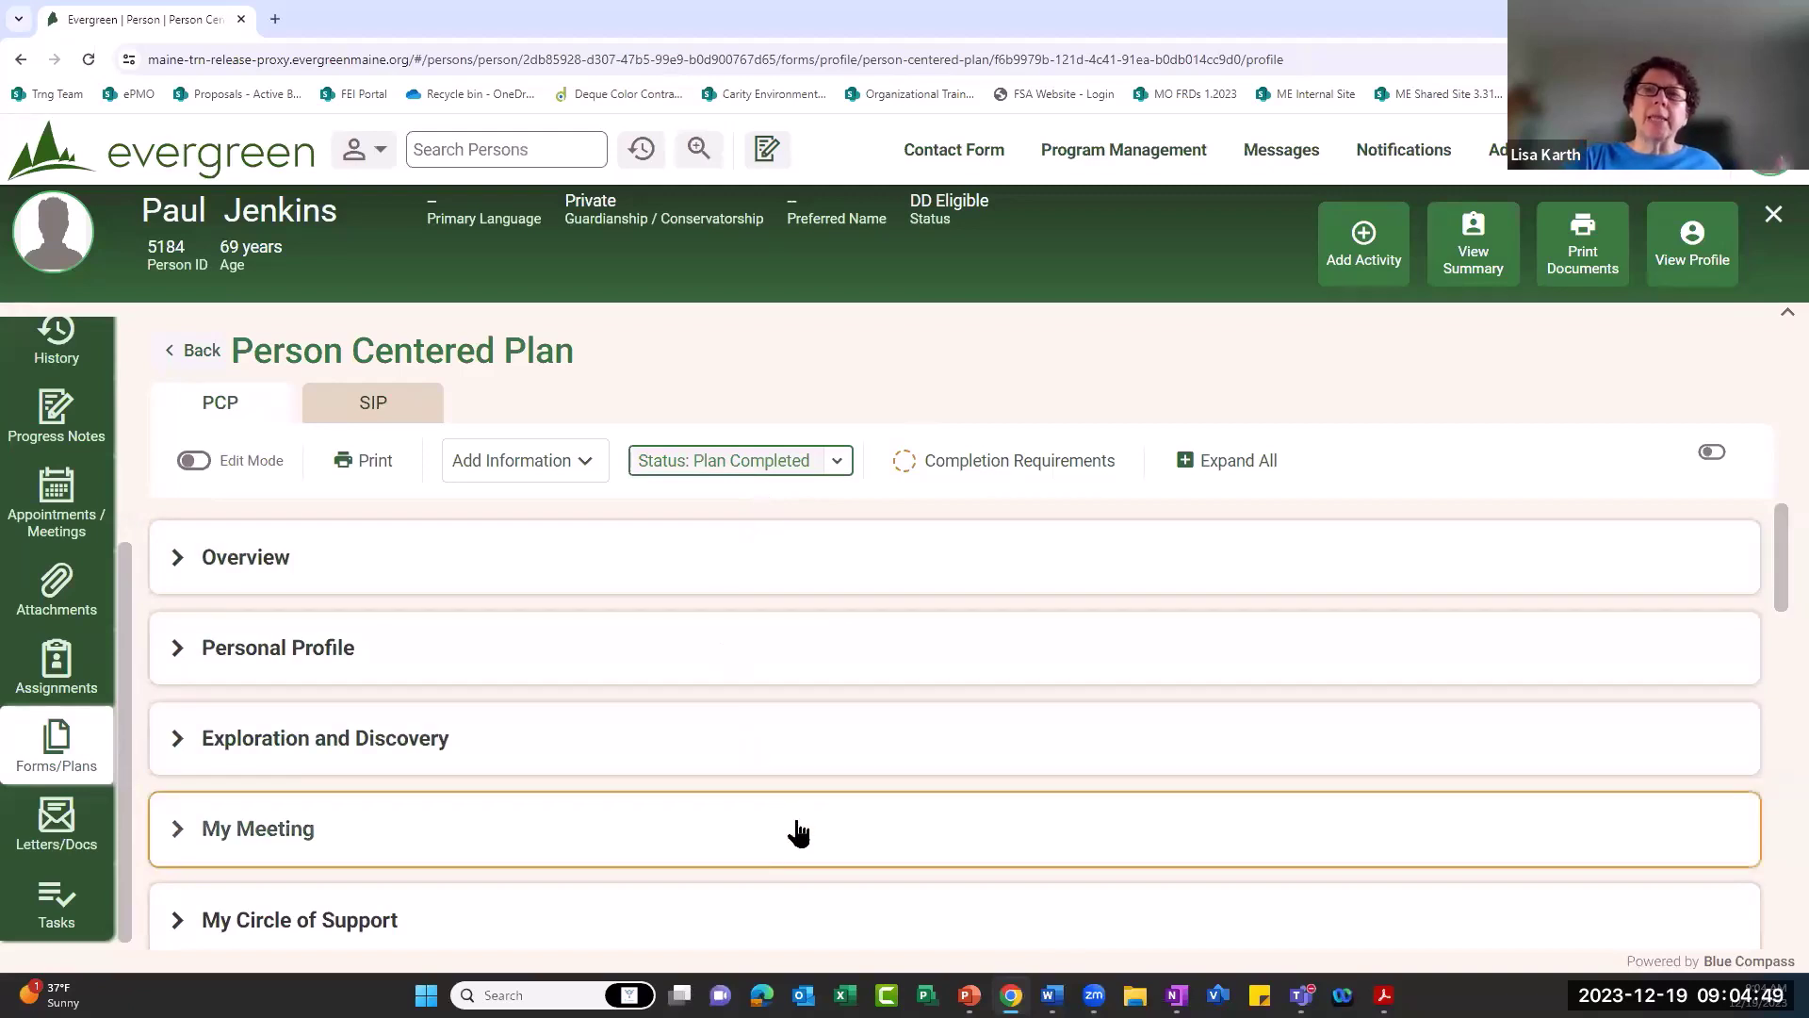
click(80, 765)
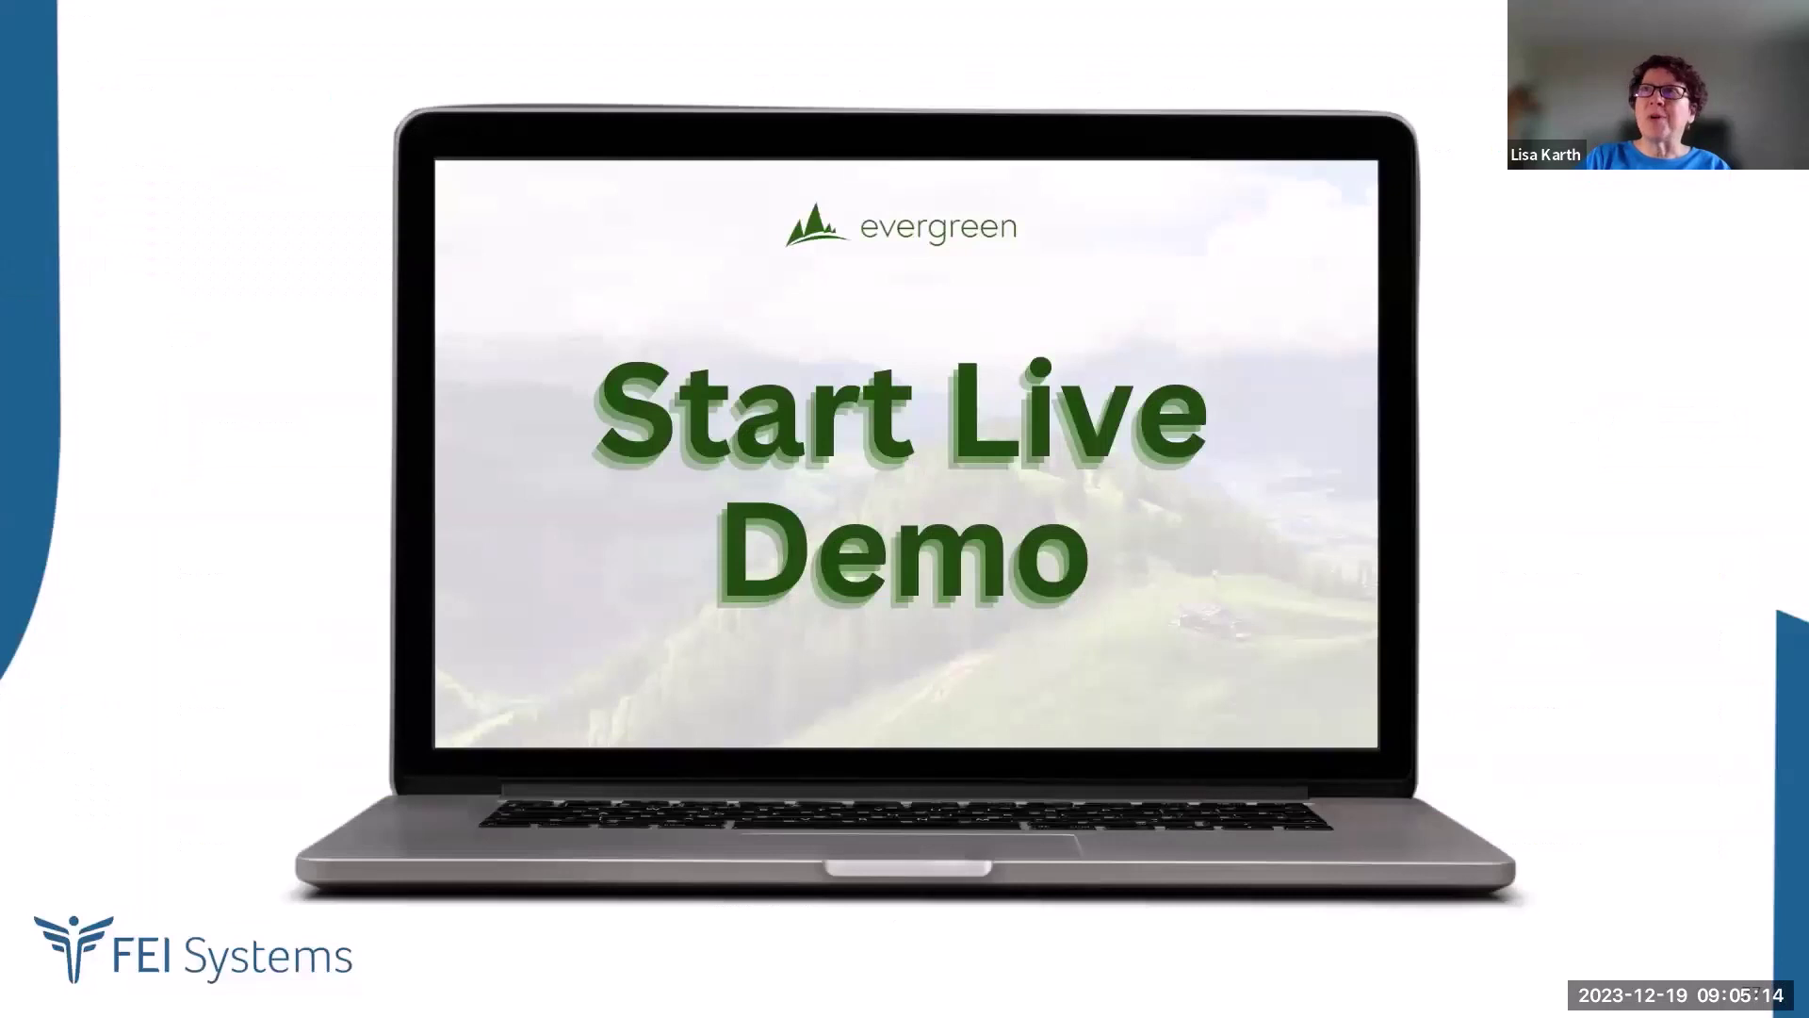
key(Right)
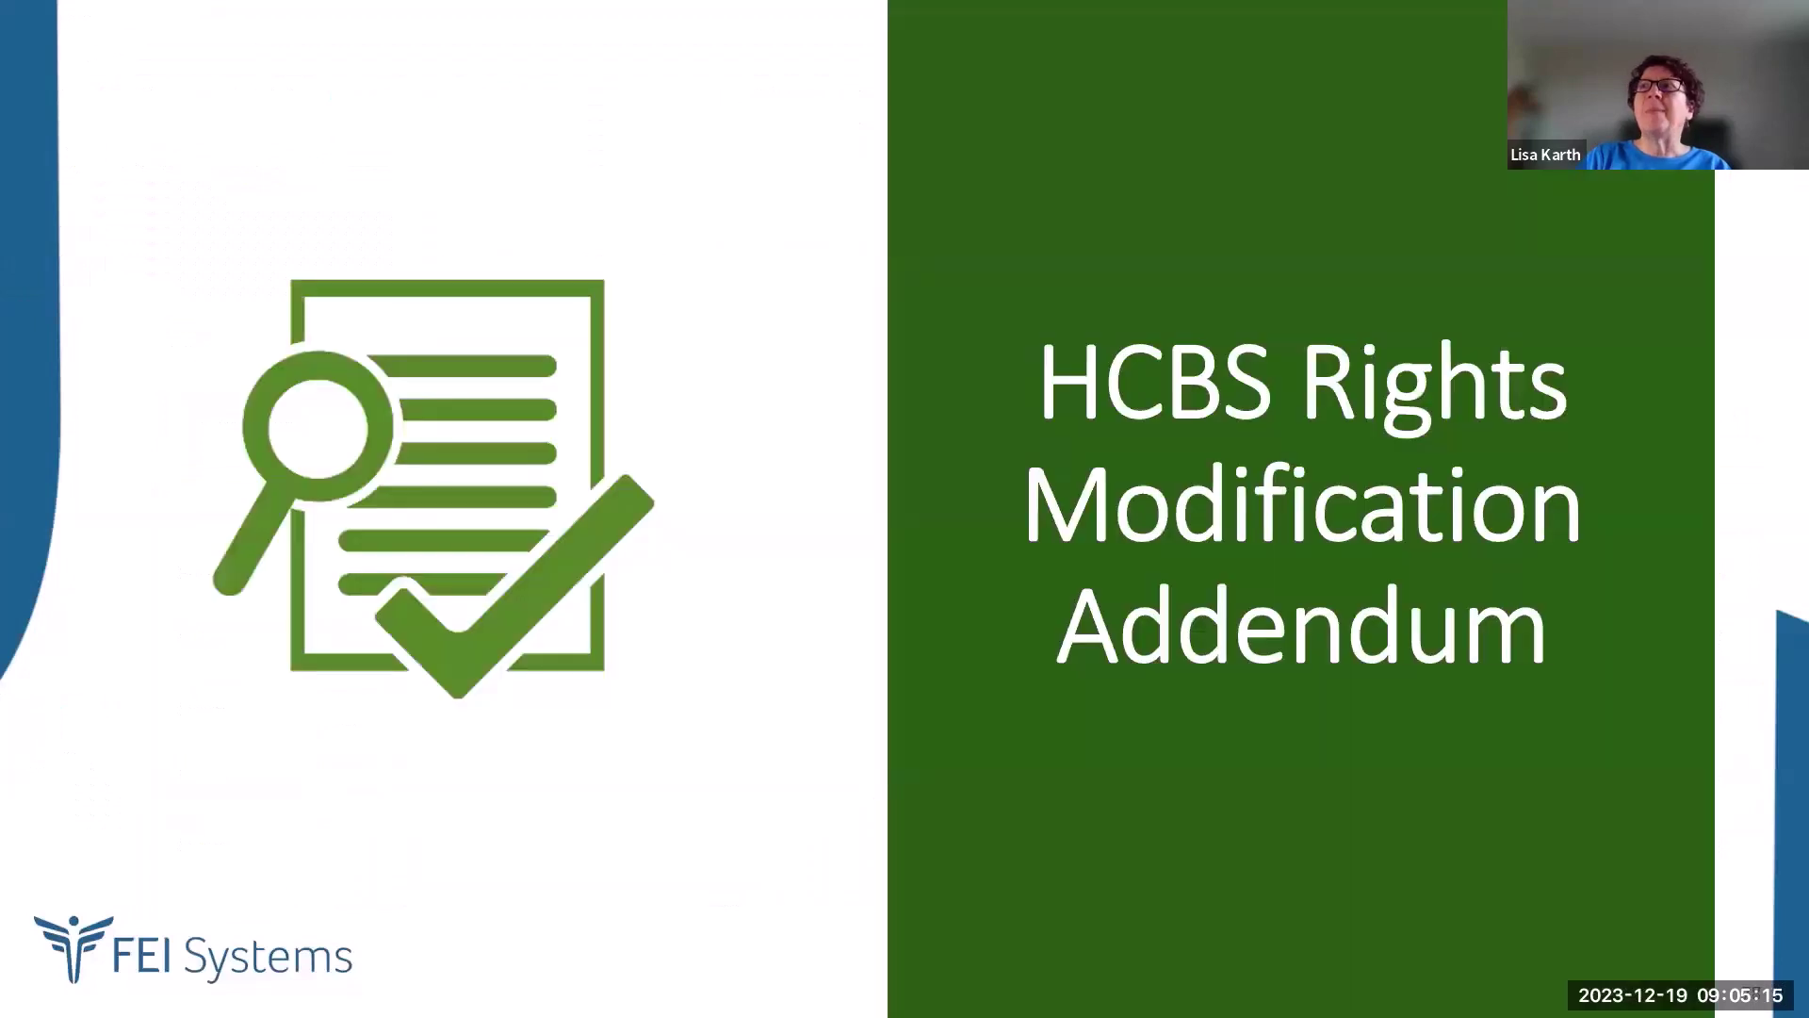
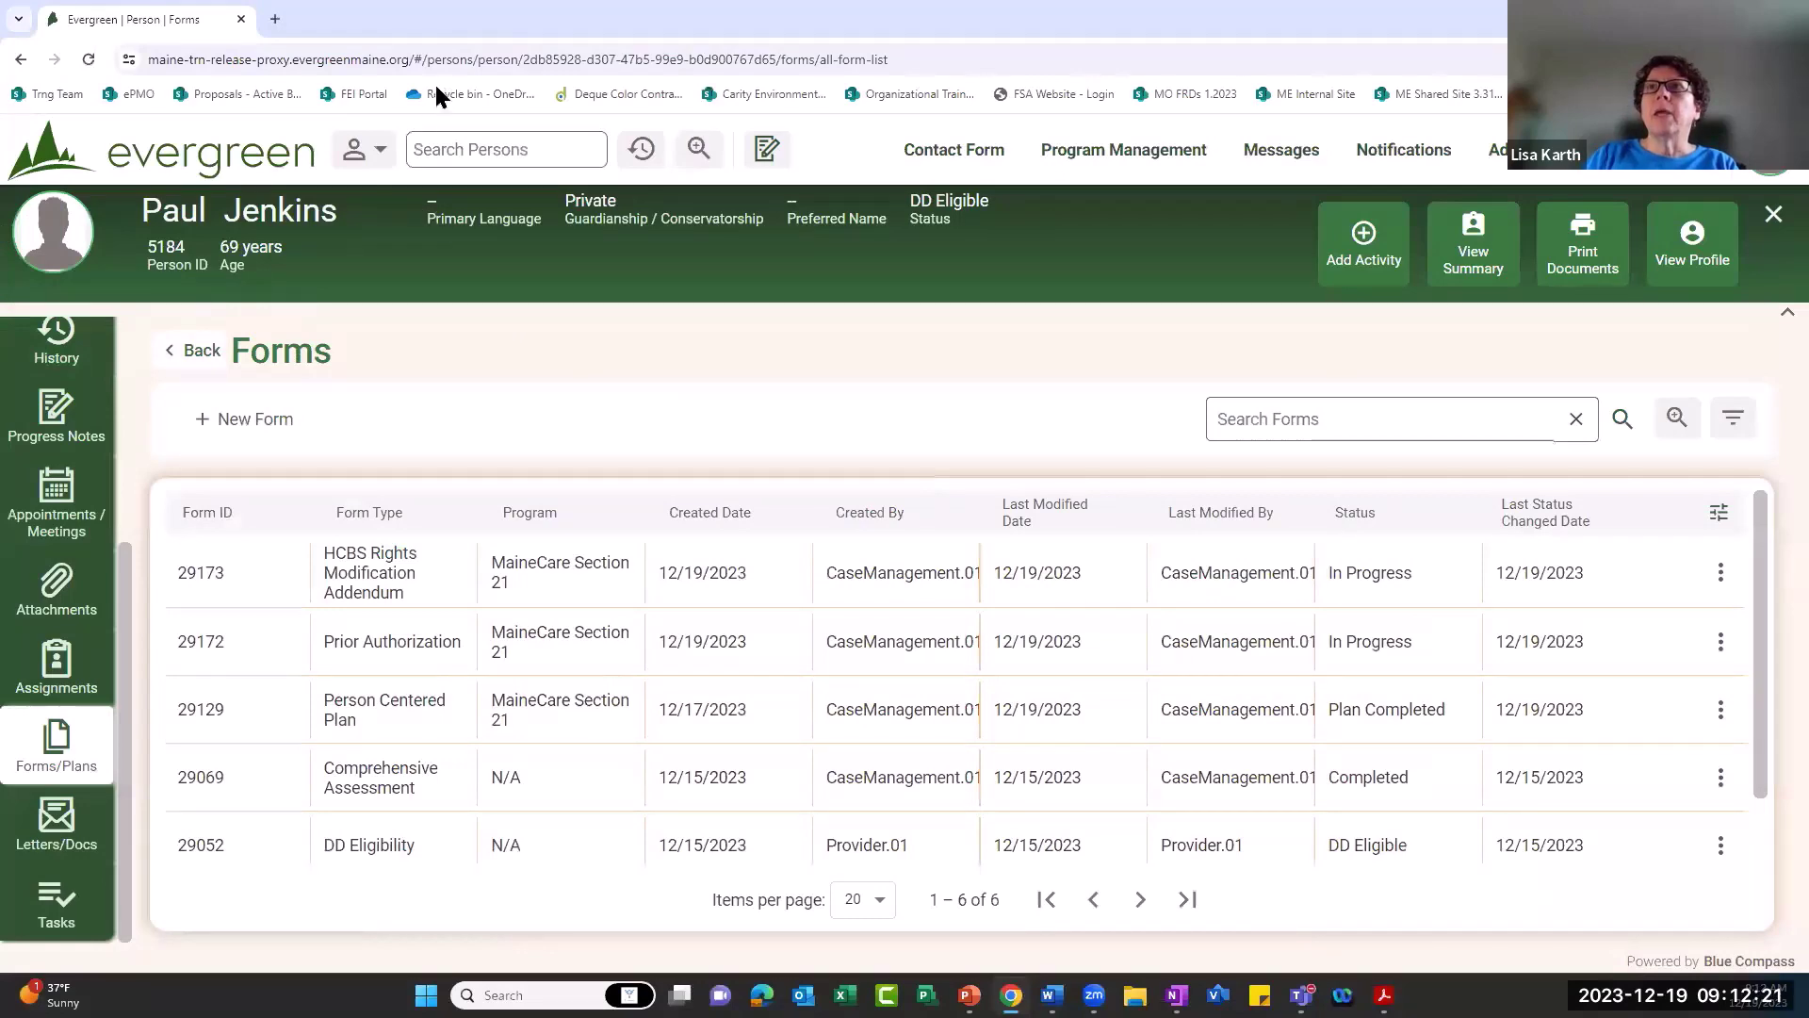
click(213, 171)
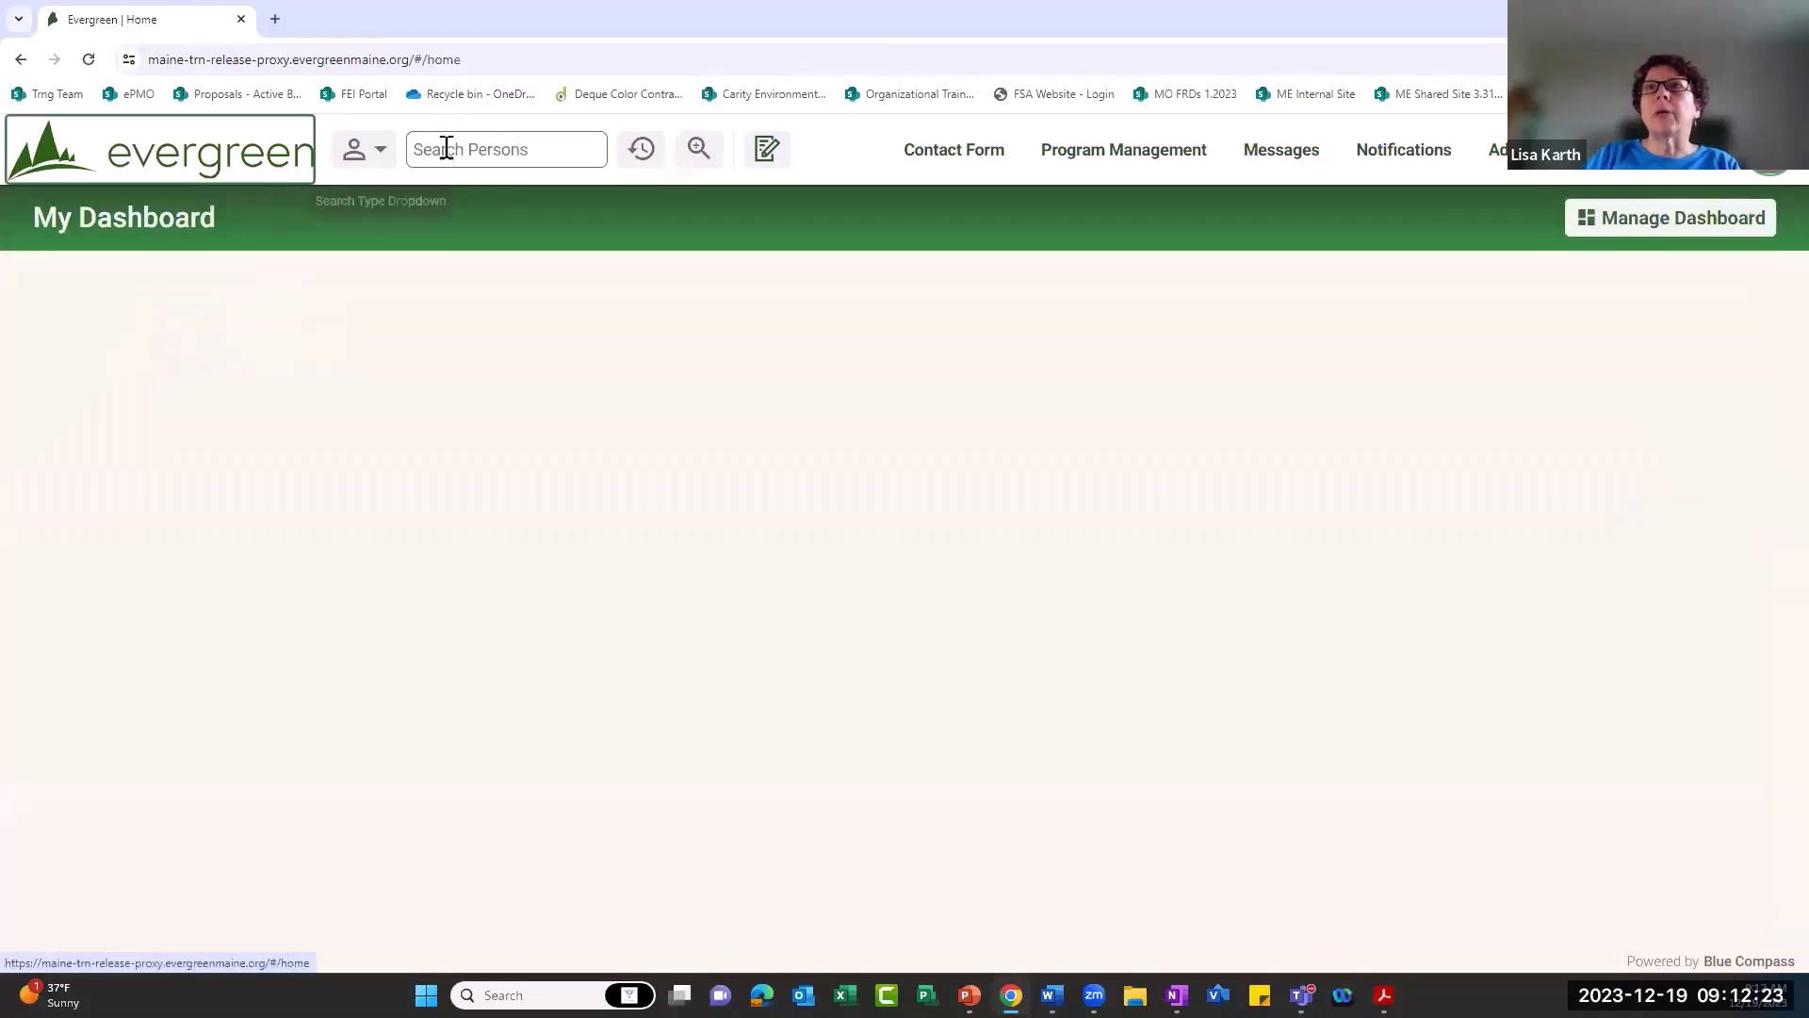
click(697, 151)
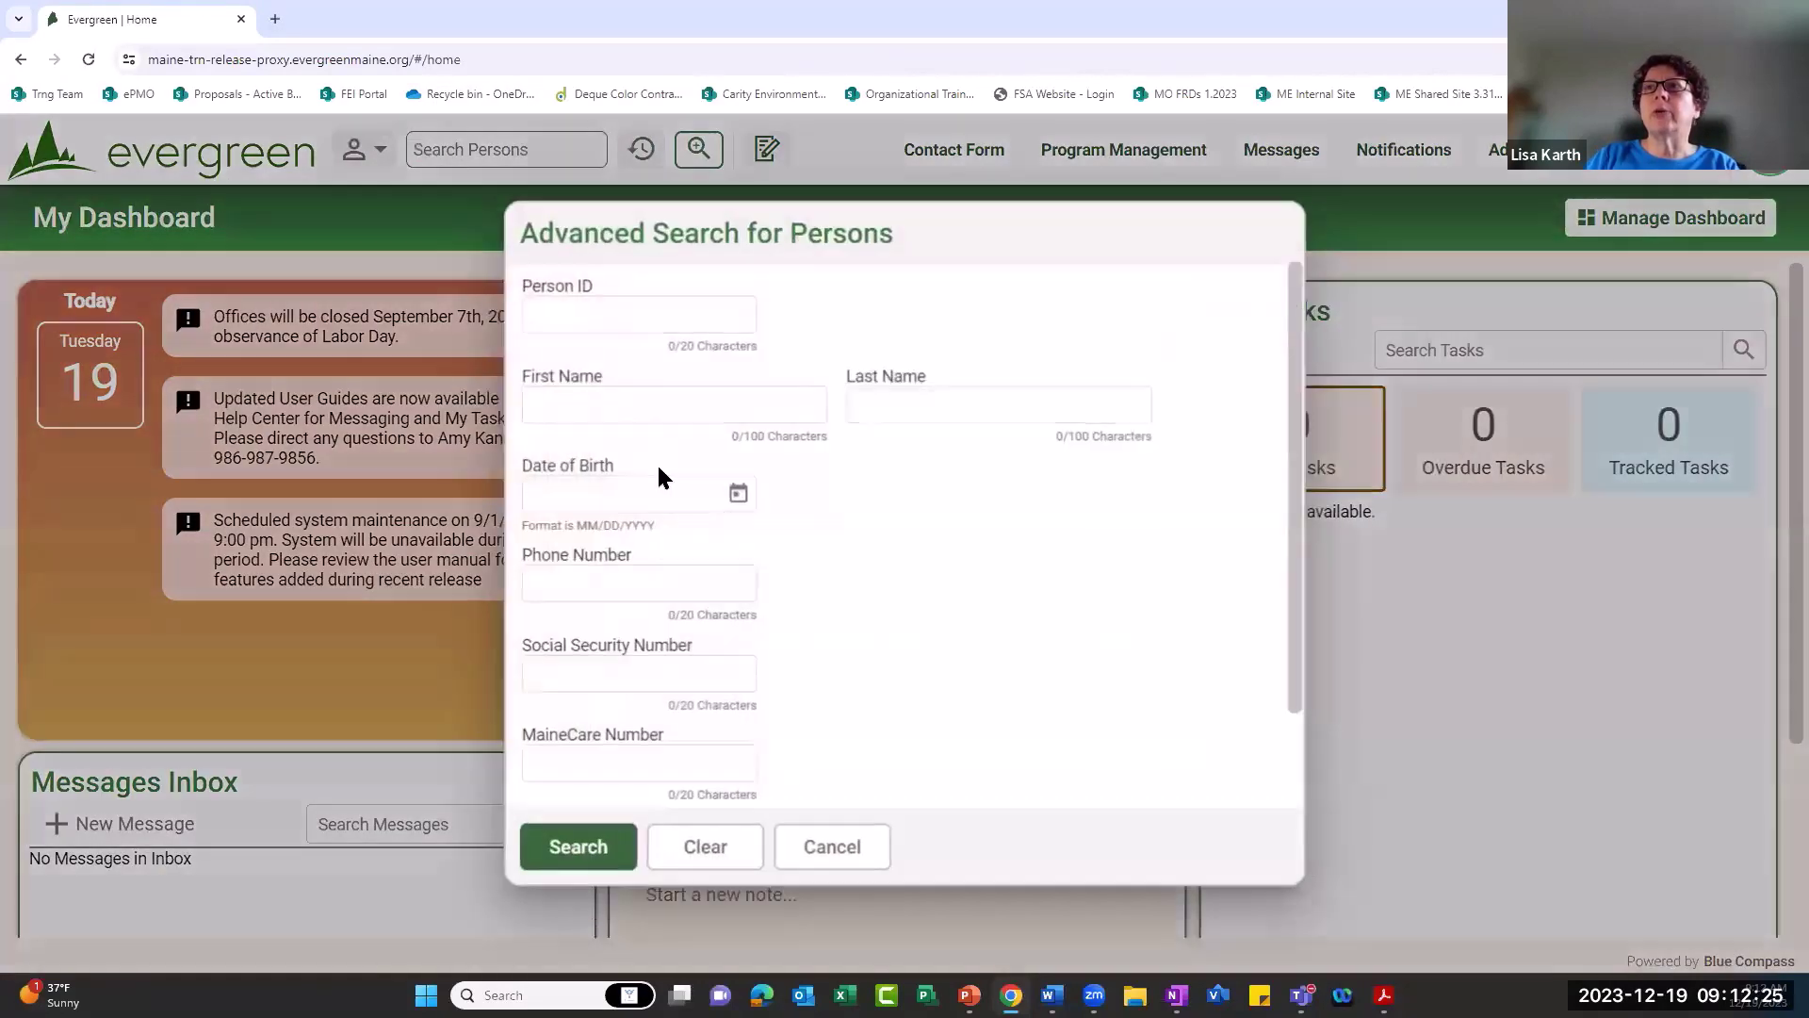
click(646, 411)
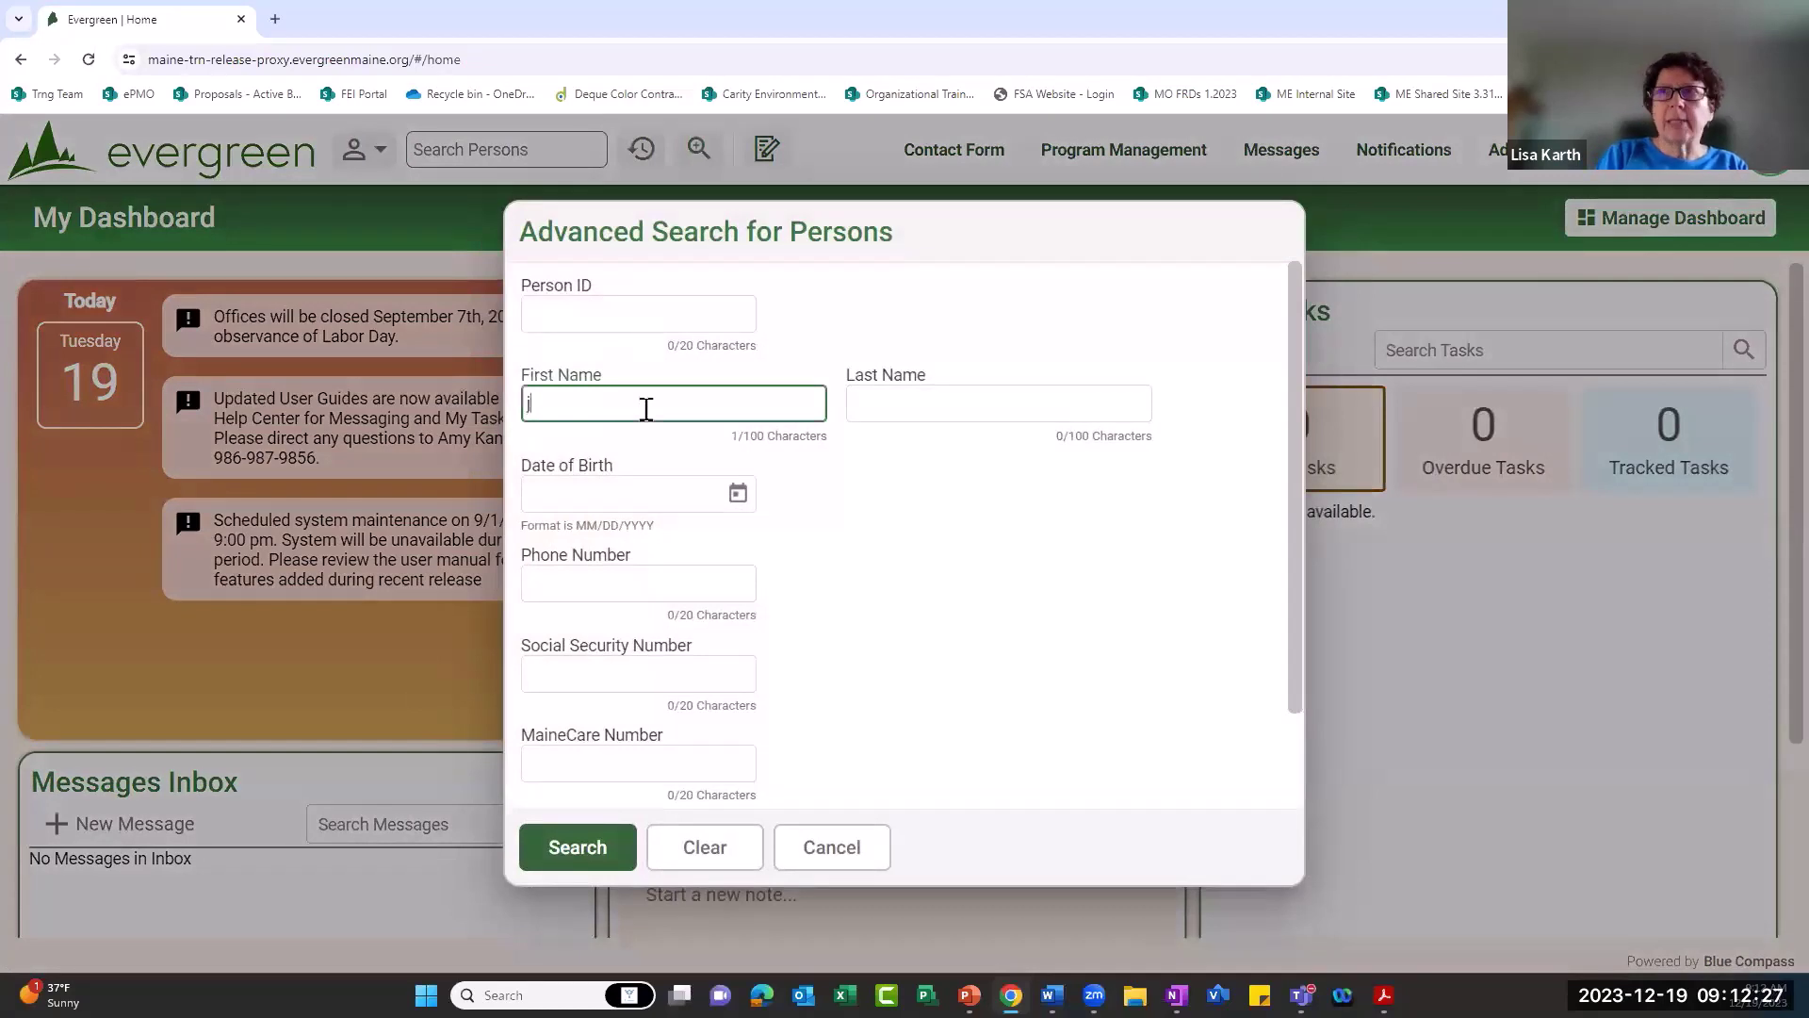
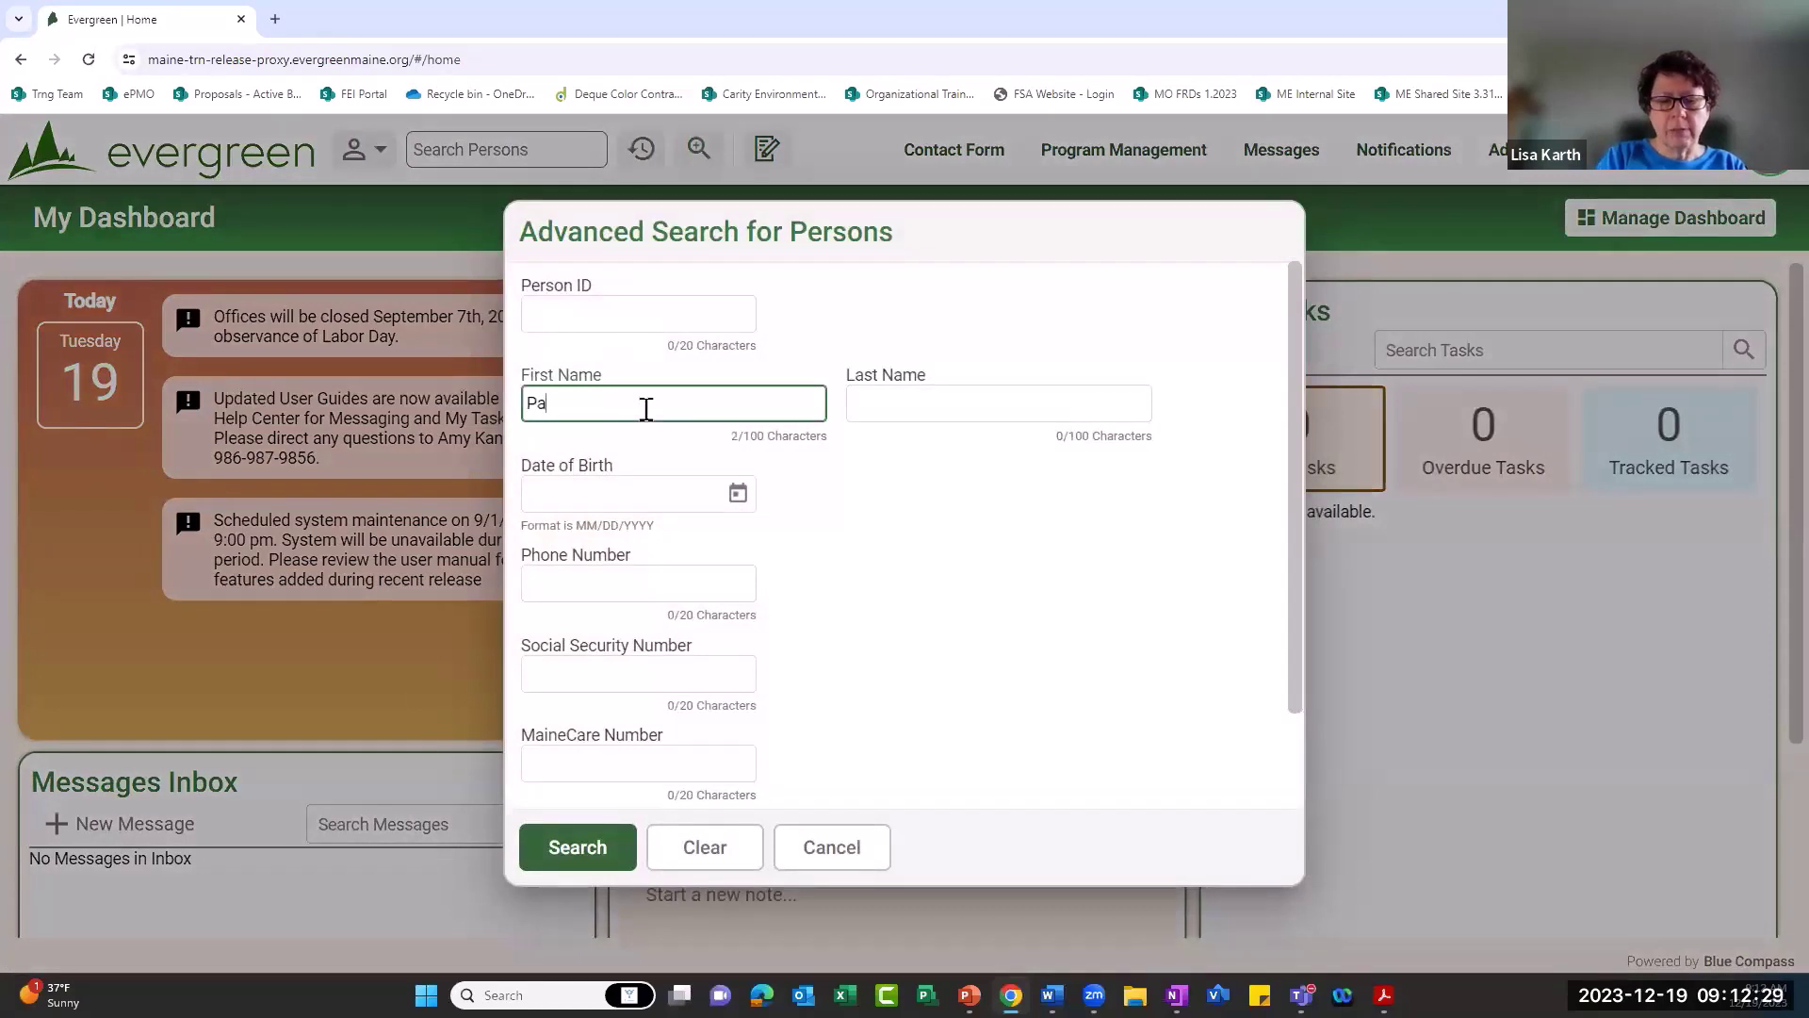
key(Tab)
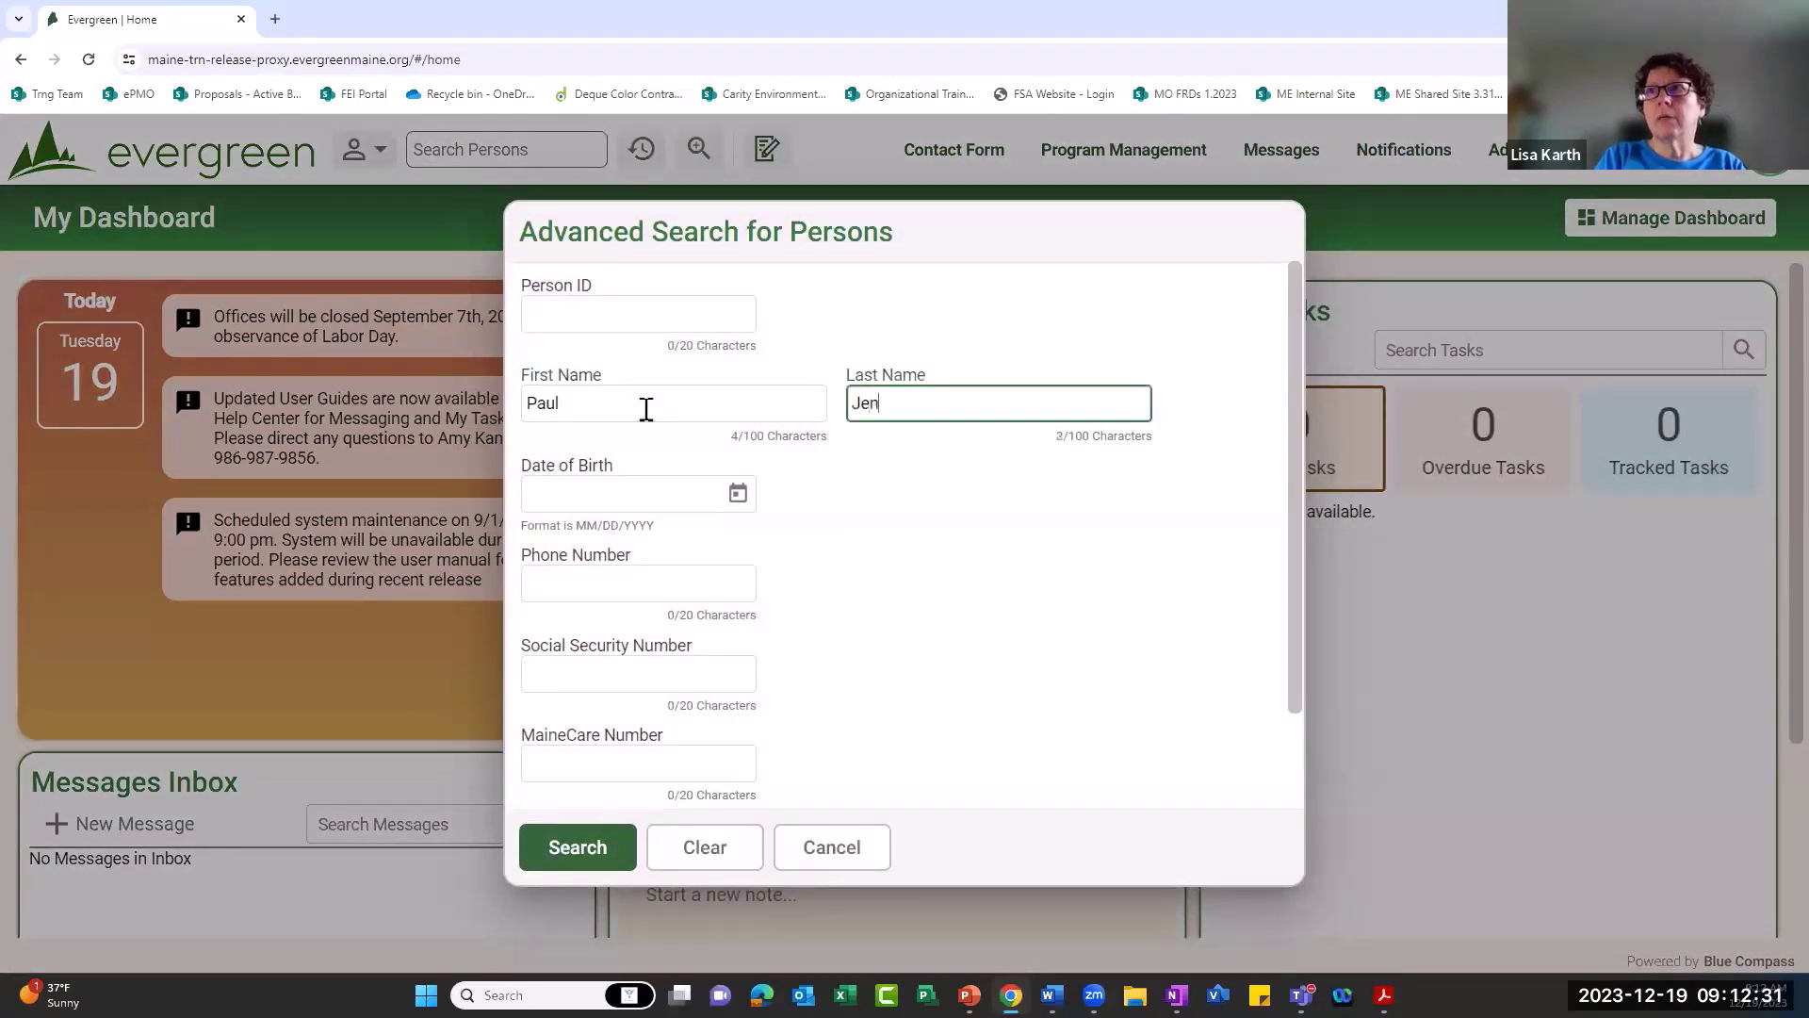
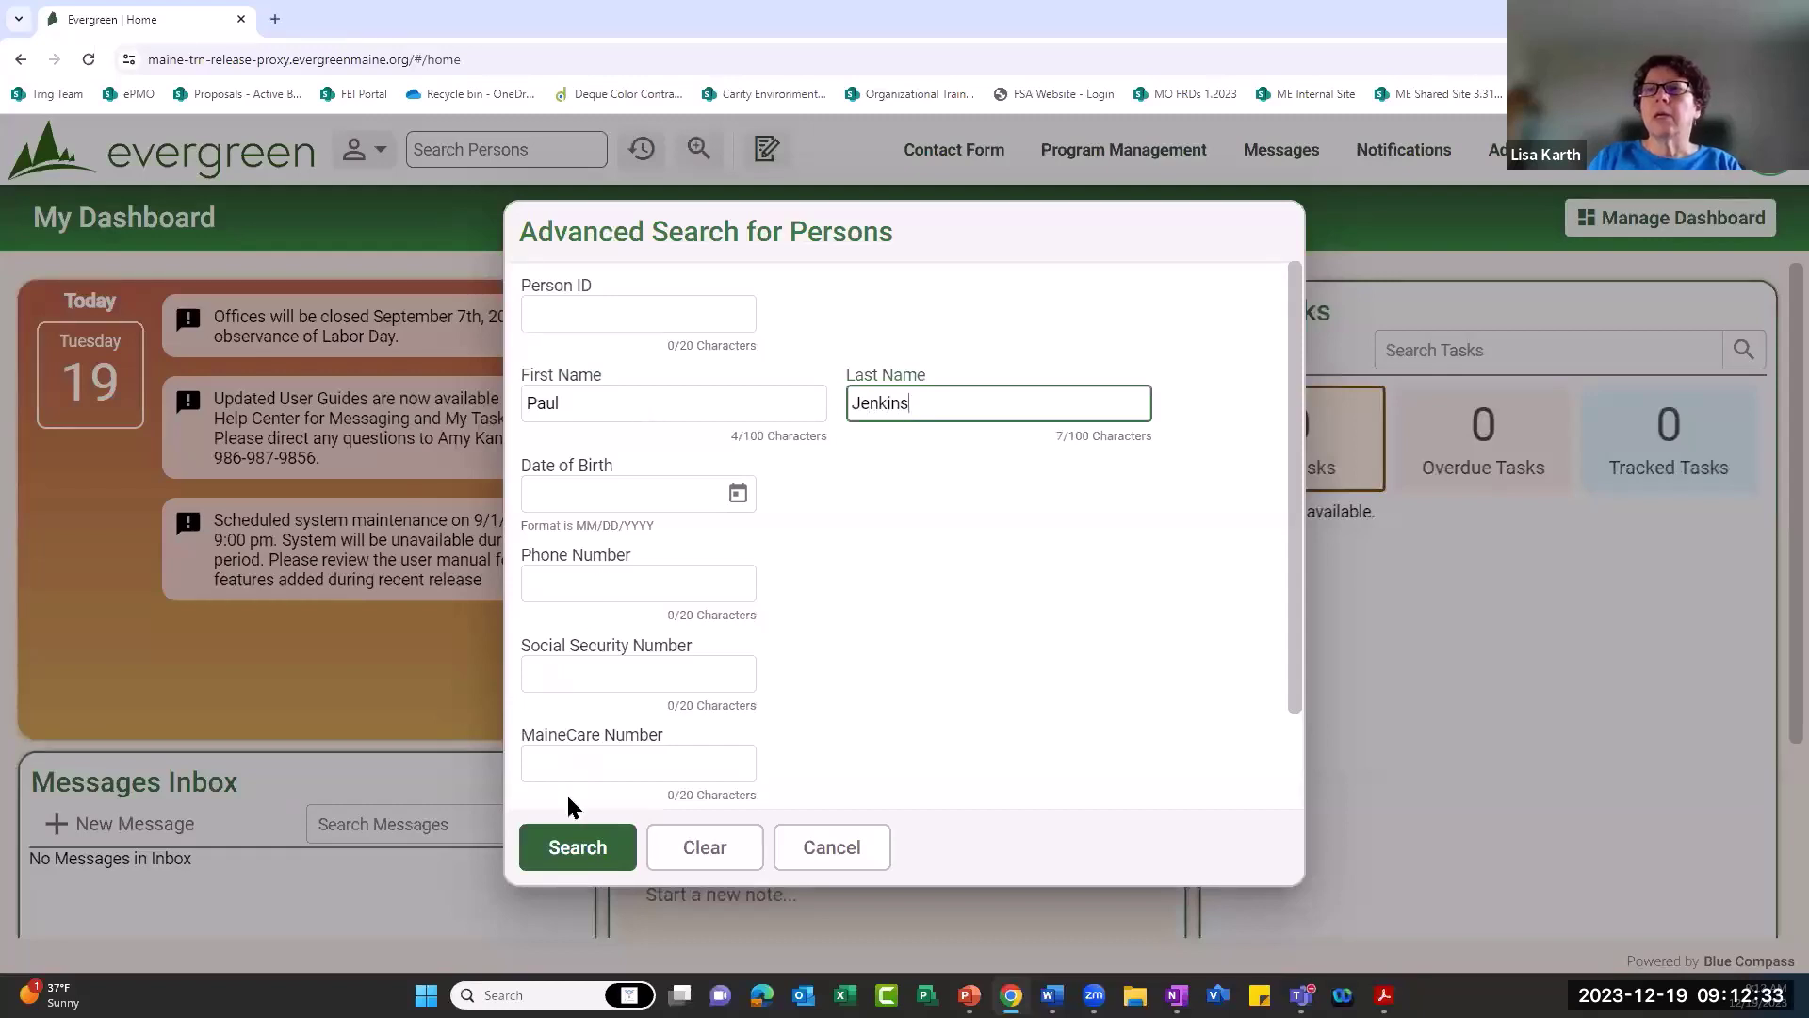
click(594, 853)
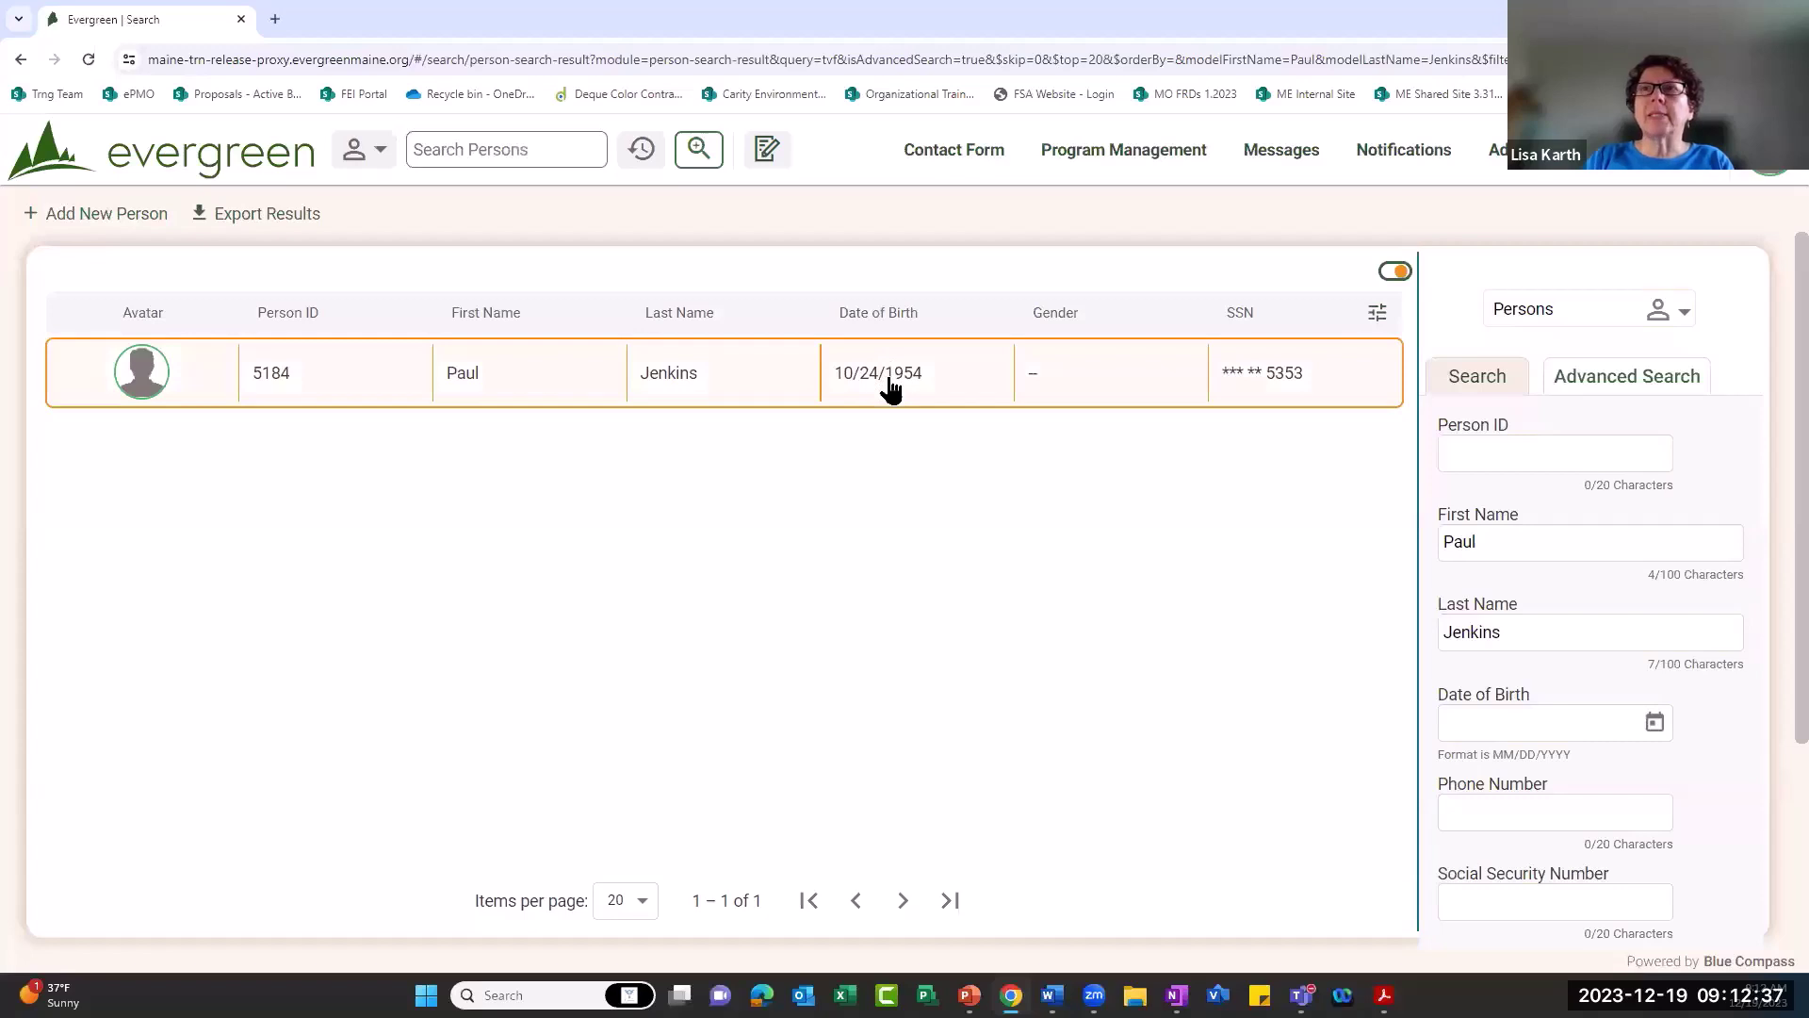
click(891, 387)
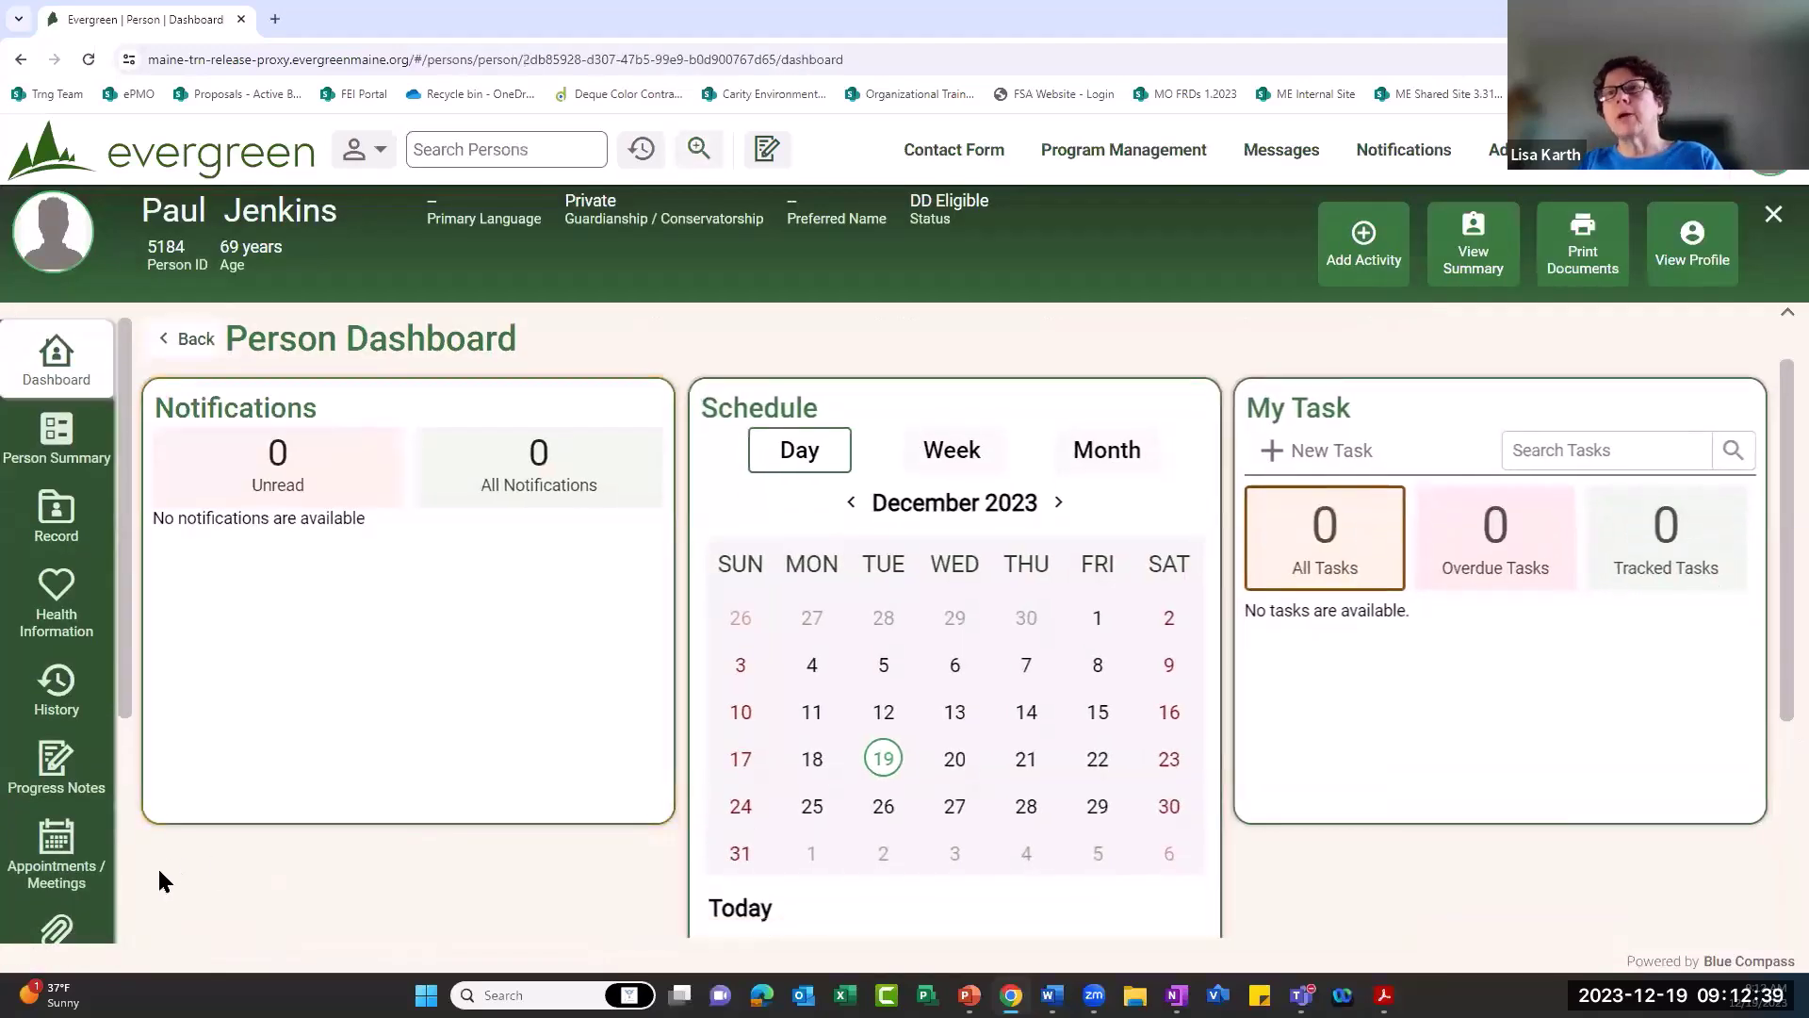
scroll(75, 735, down, 4)
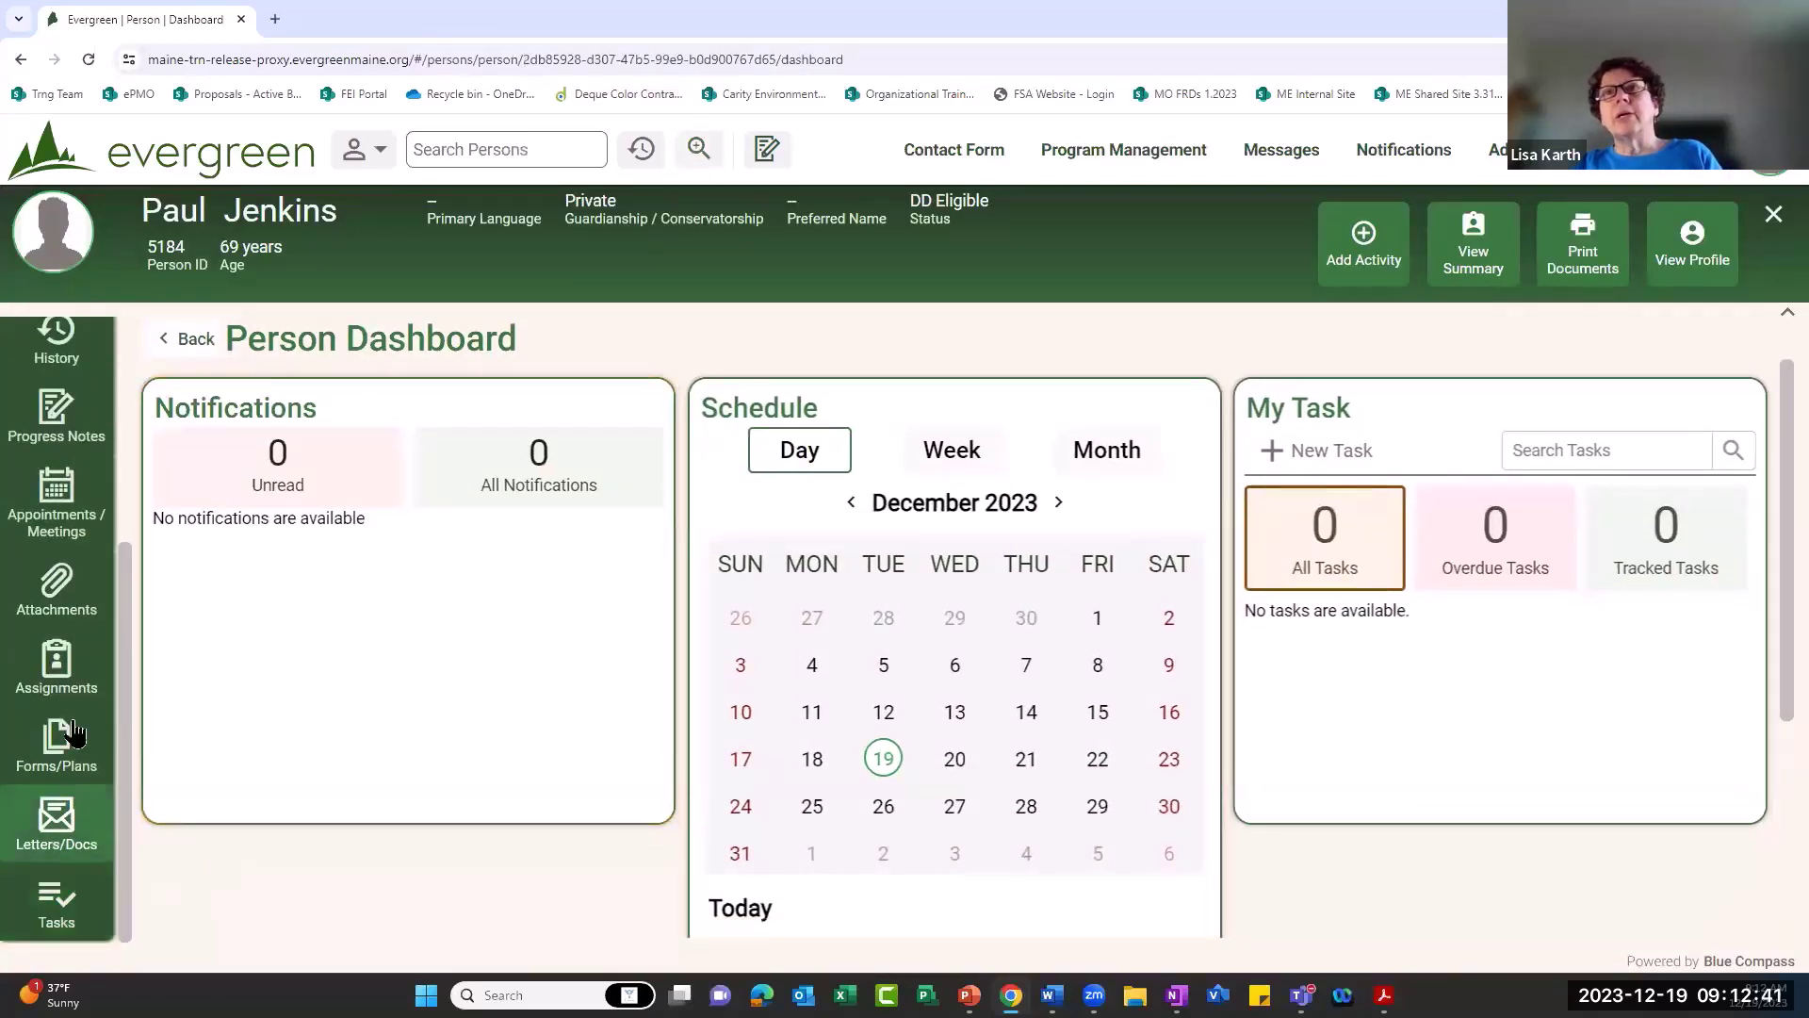
click(81, 729)
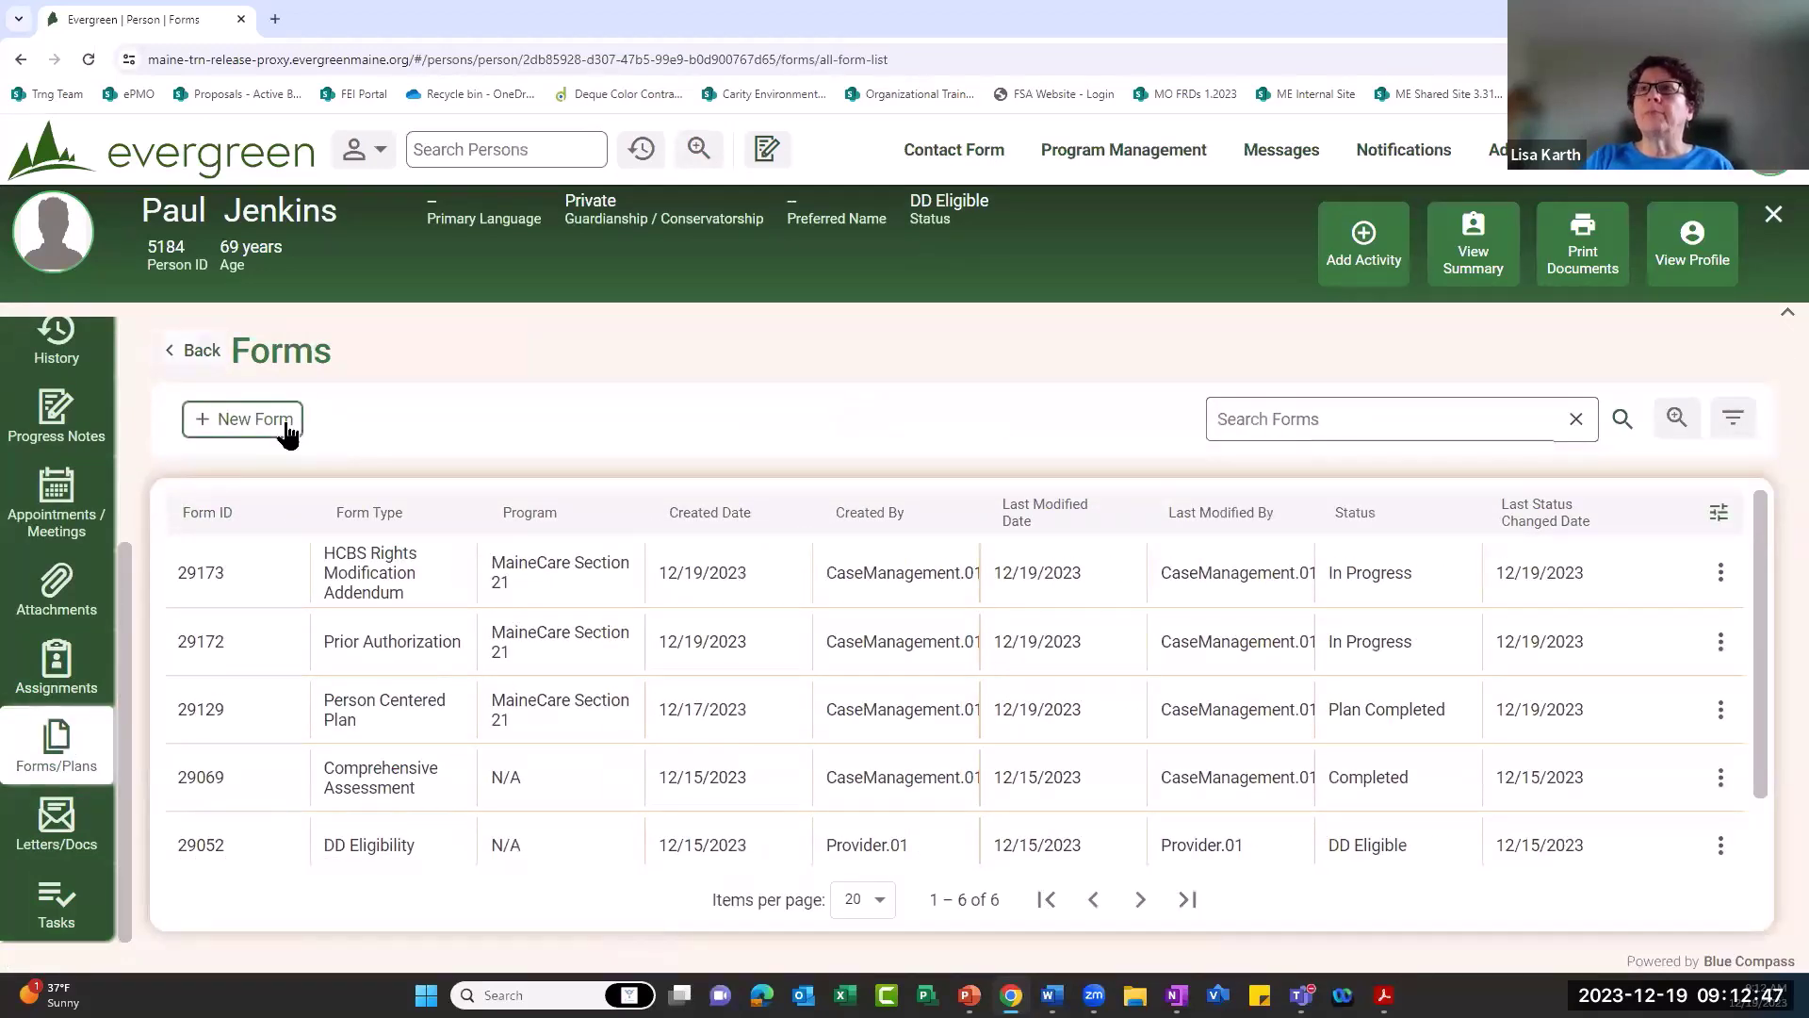
Start a new Application / Reconsideration Packet form from the Application and Classification category
click(286, 422)
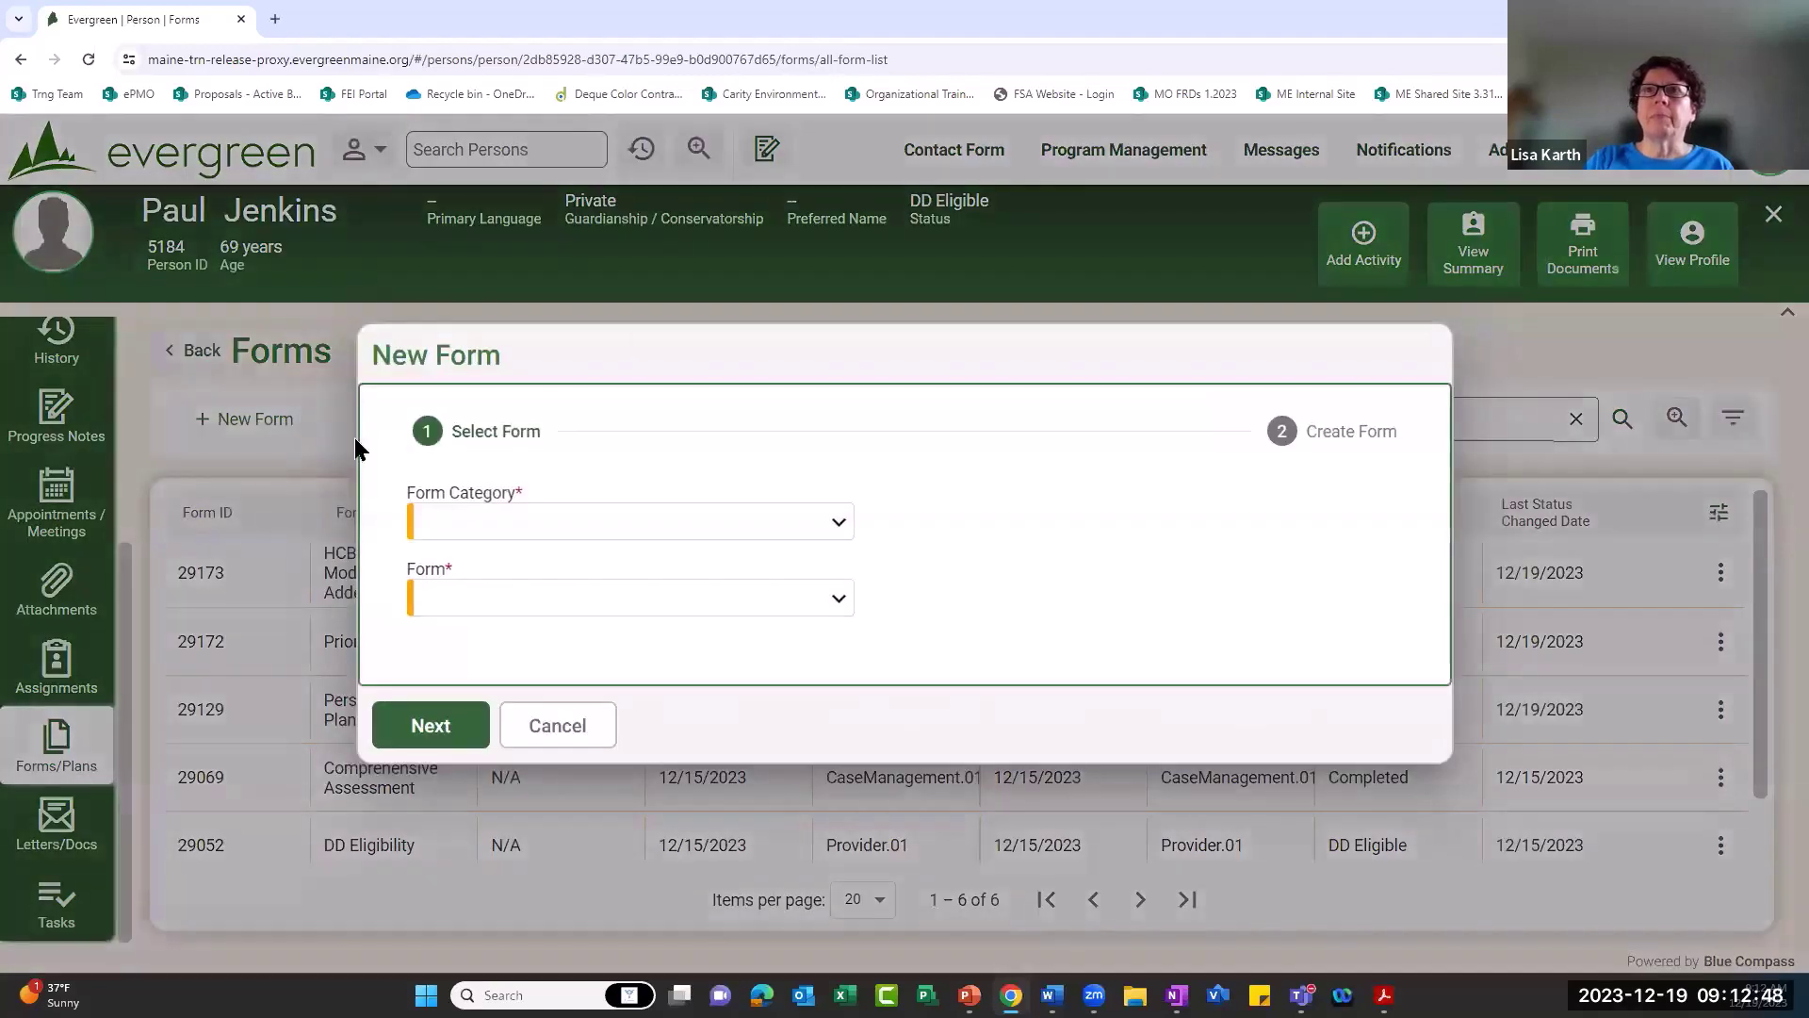
click(642, 519)
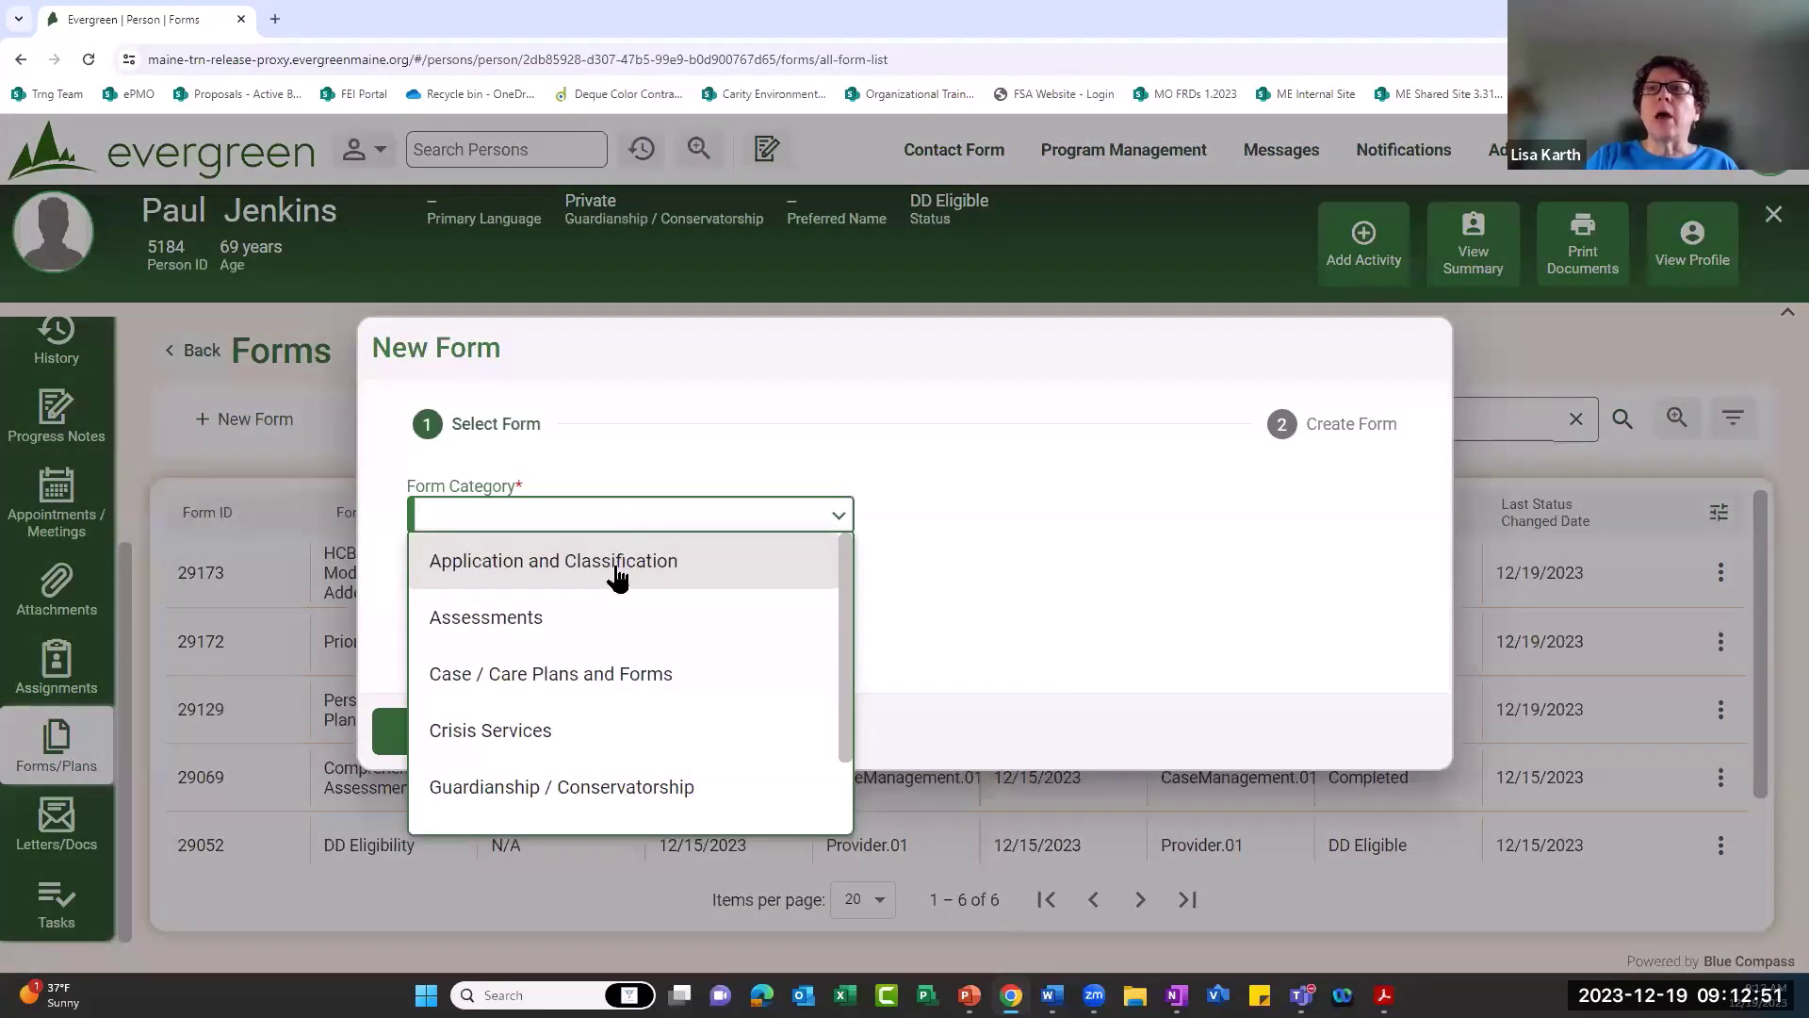
click(696, 571)
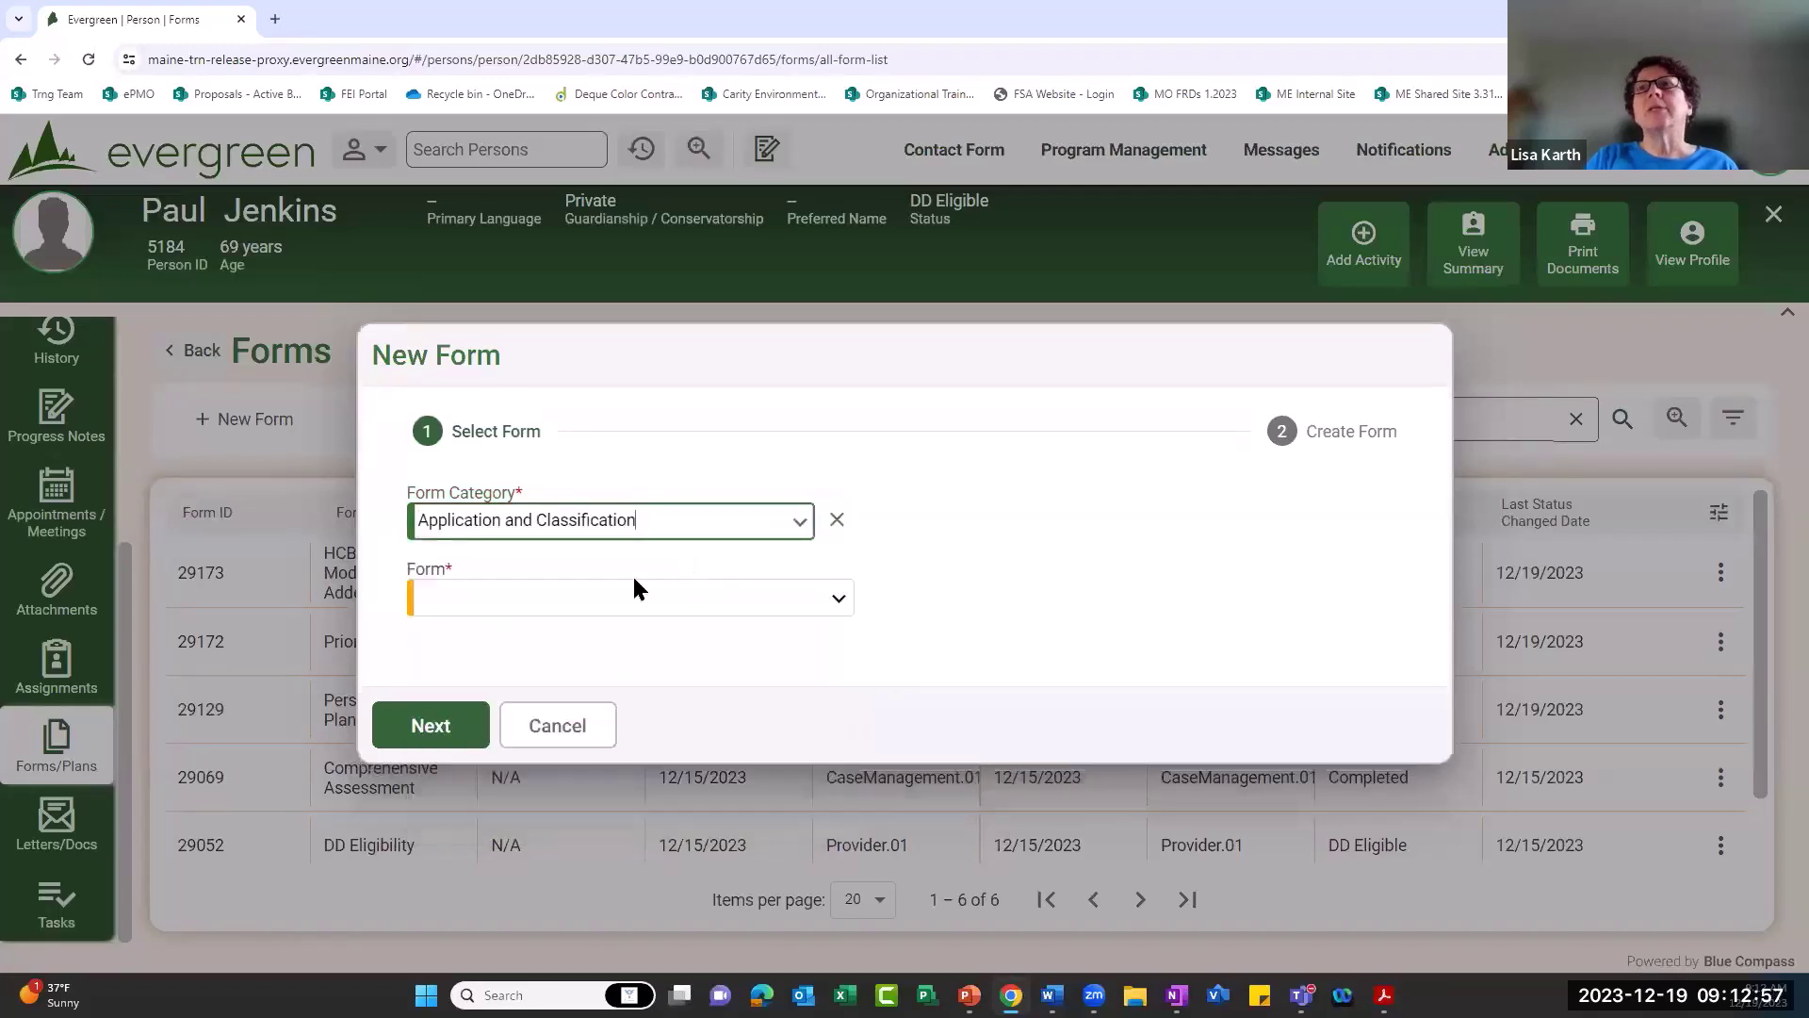
click(598, 601)
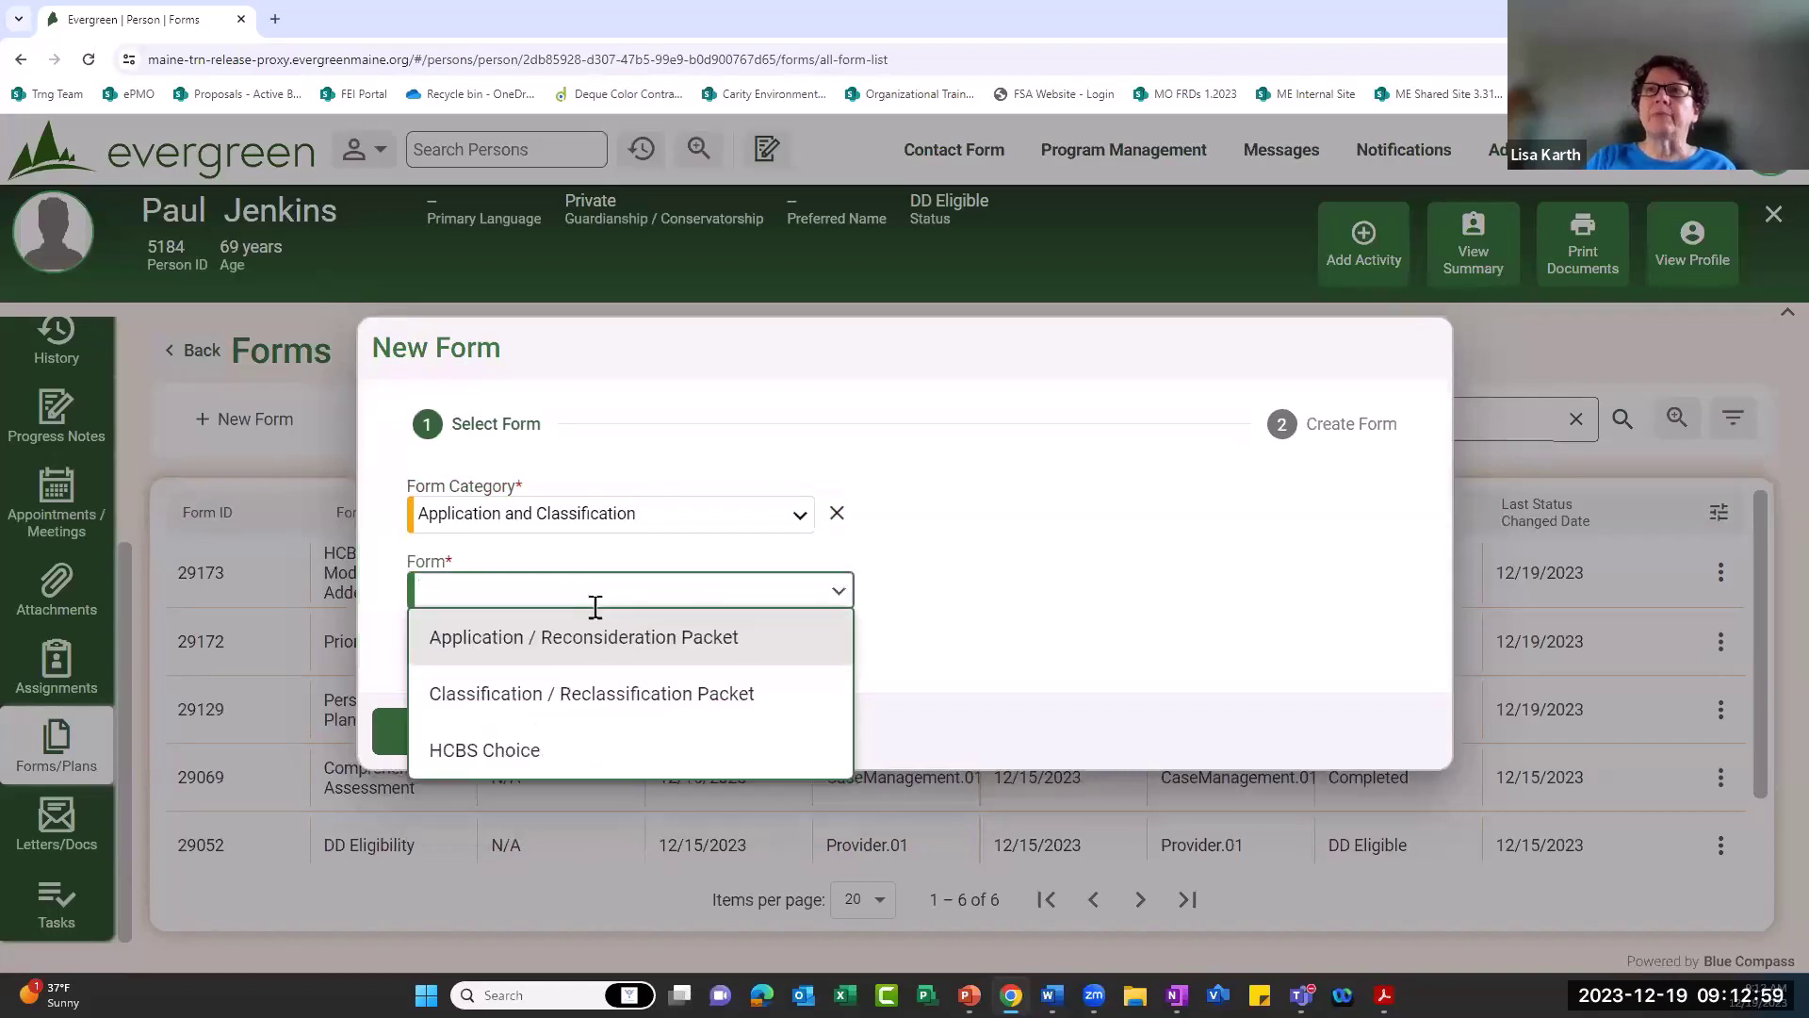
click(675, 639)
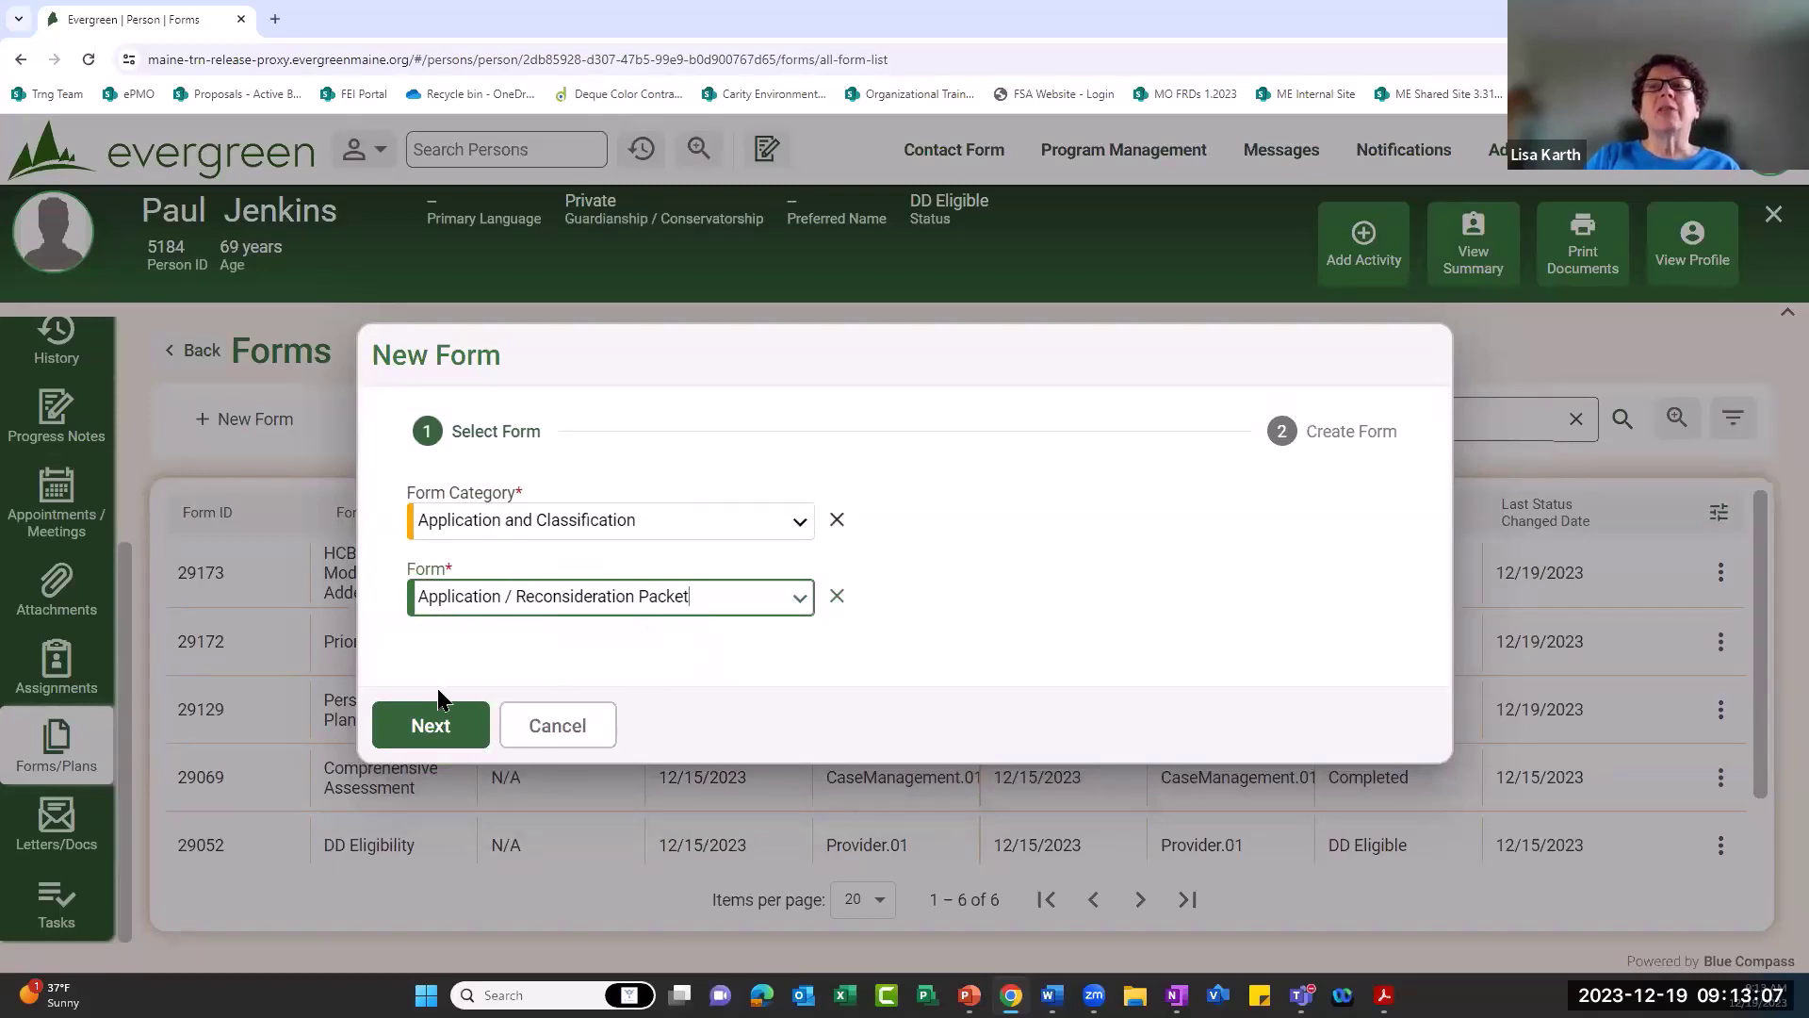
click(419, 735)
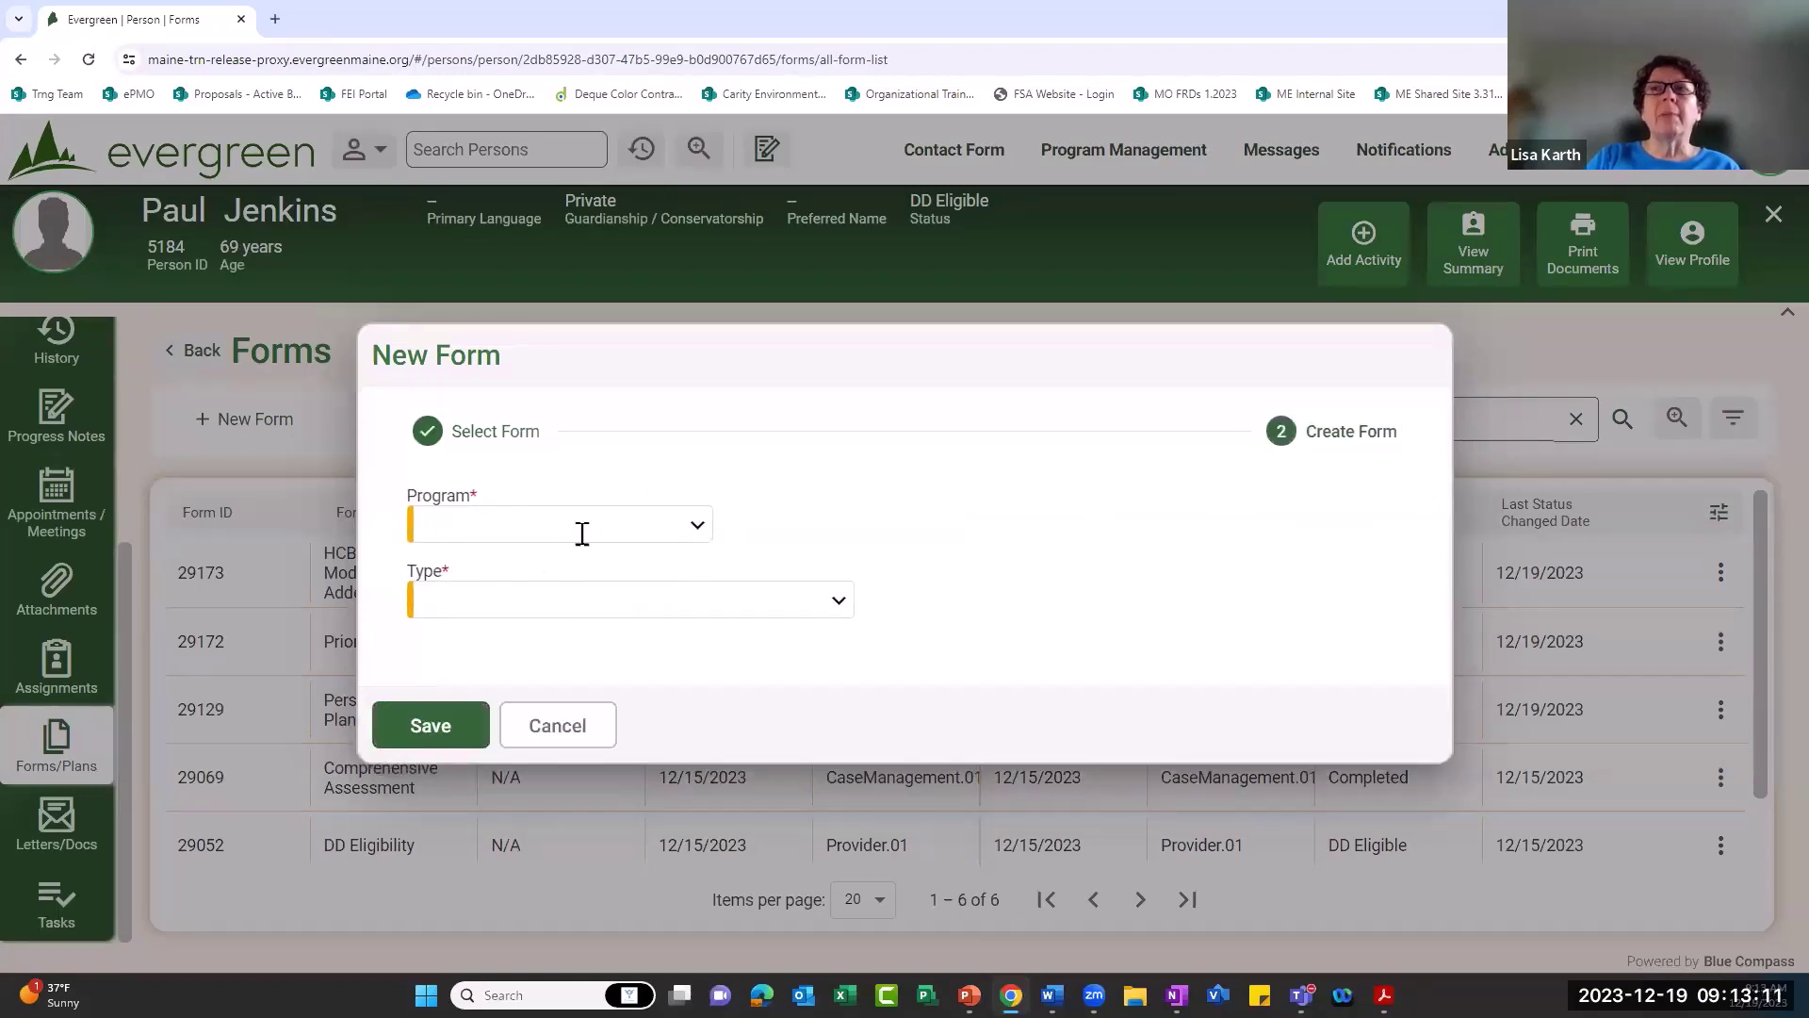
Set the program to MaineCare Section 21 and the type to Application, then save
click(582, 533)
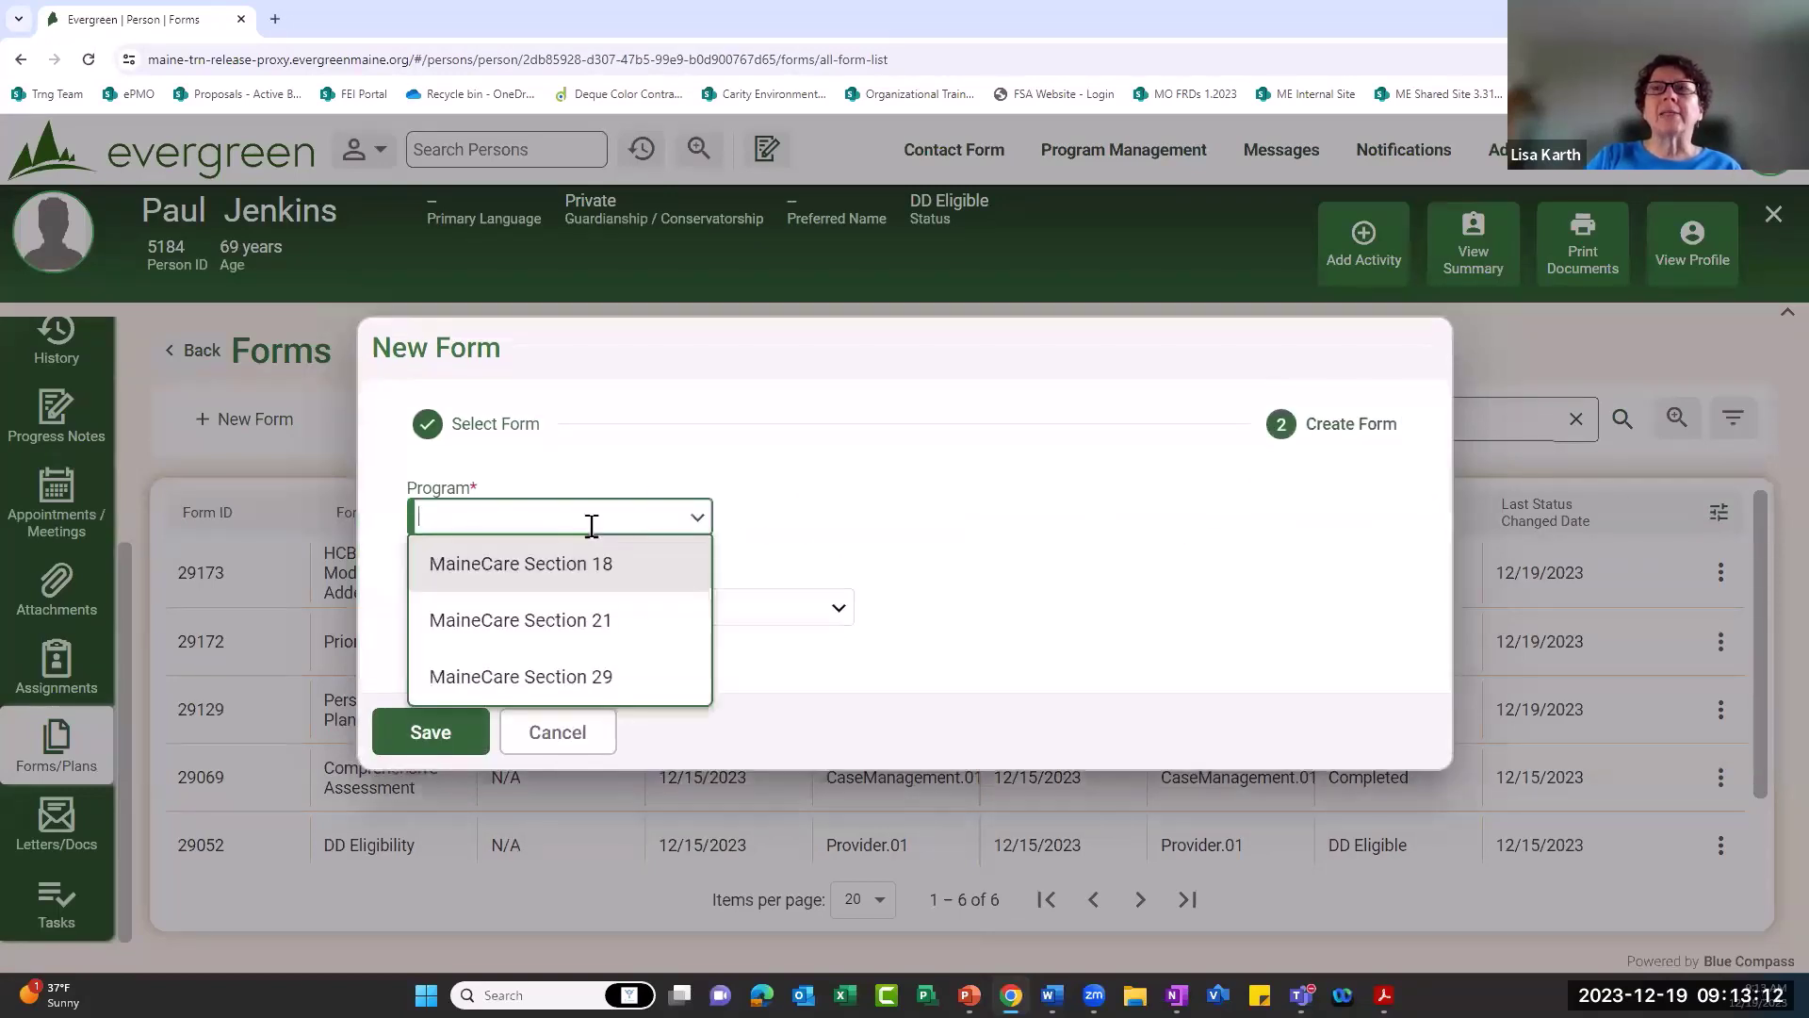
click(577, 626)
click(566, 604)
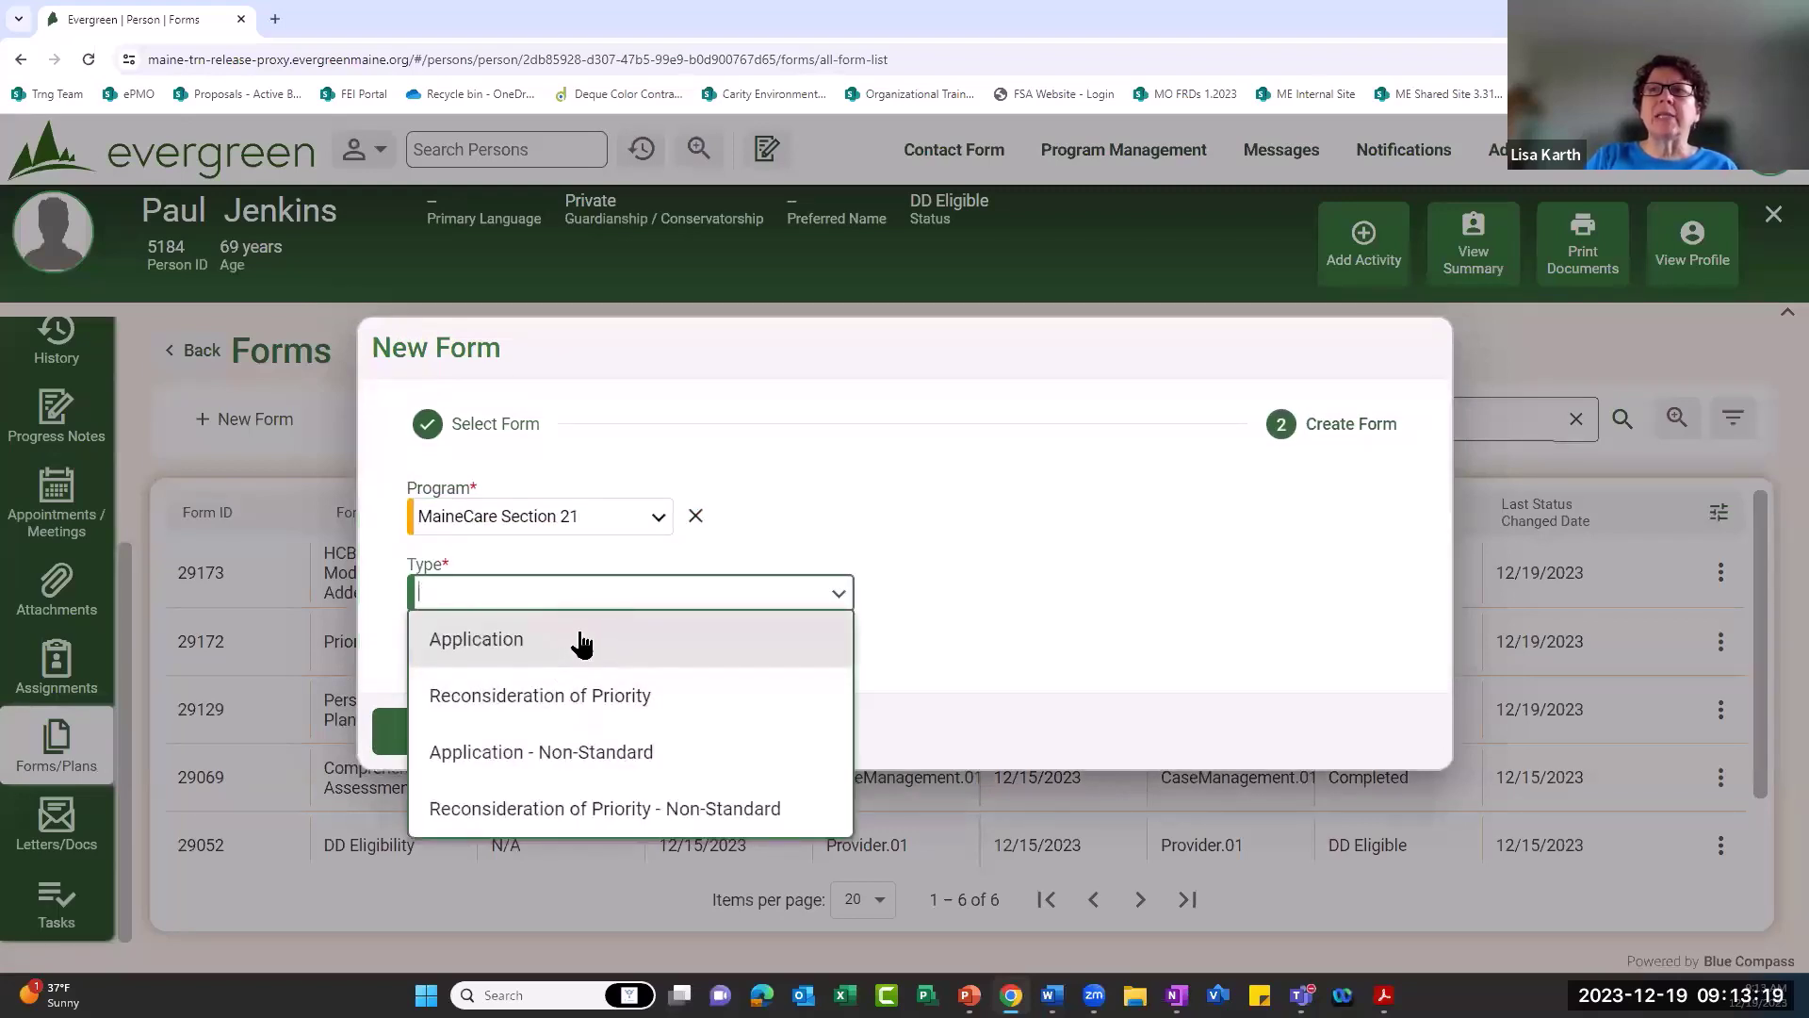
click(581, 642)
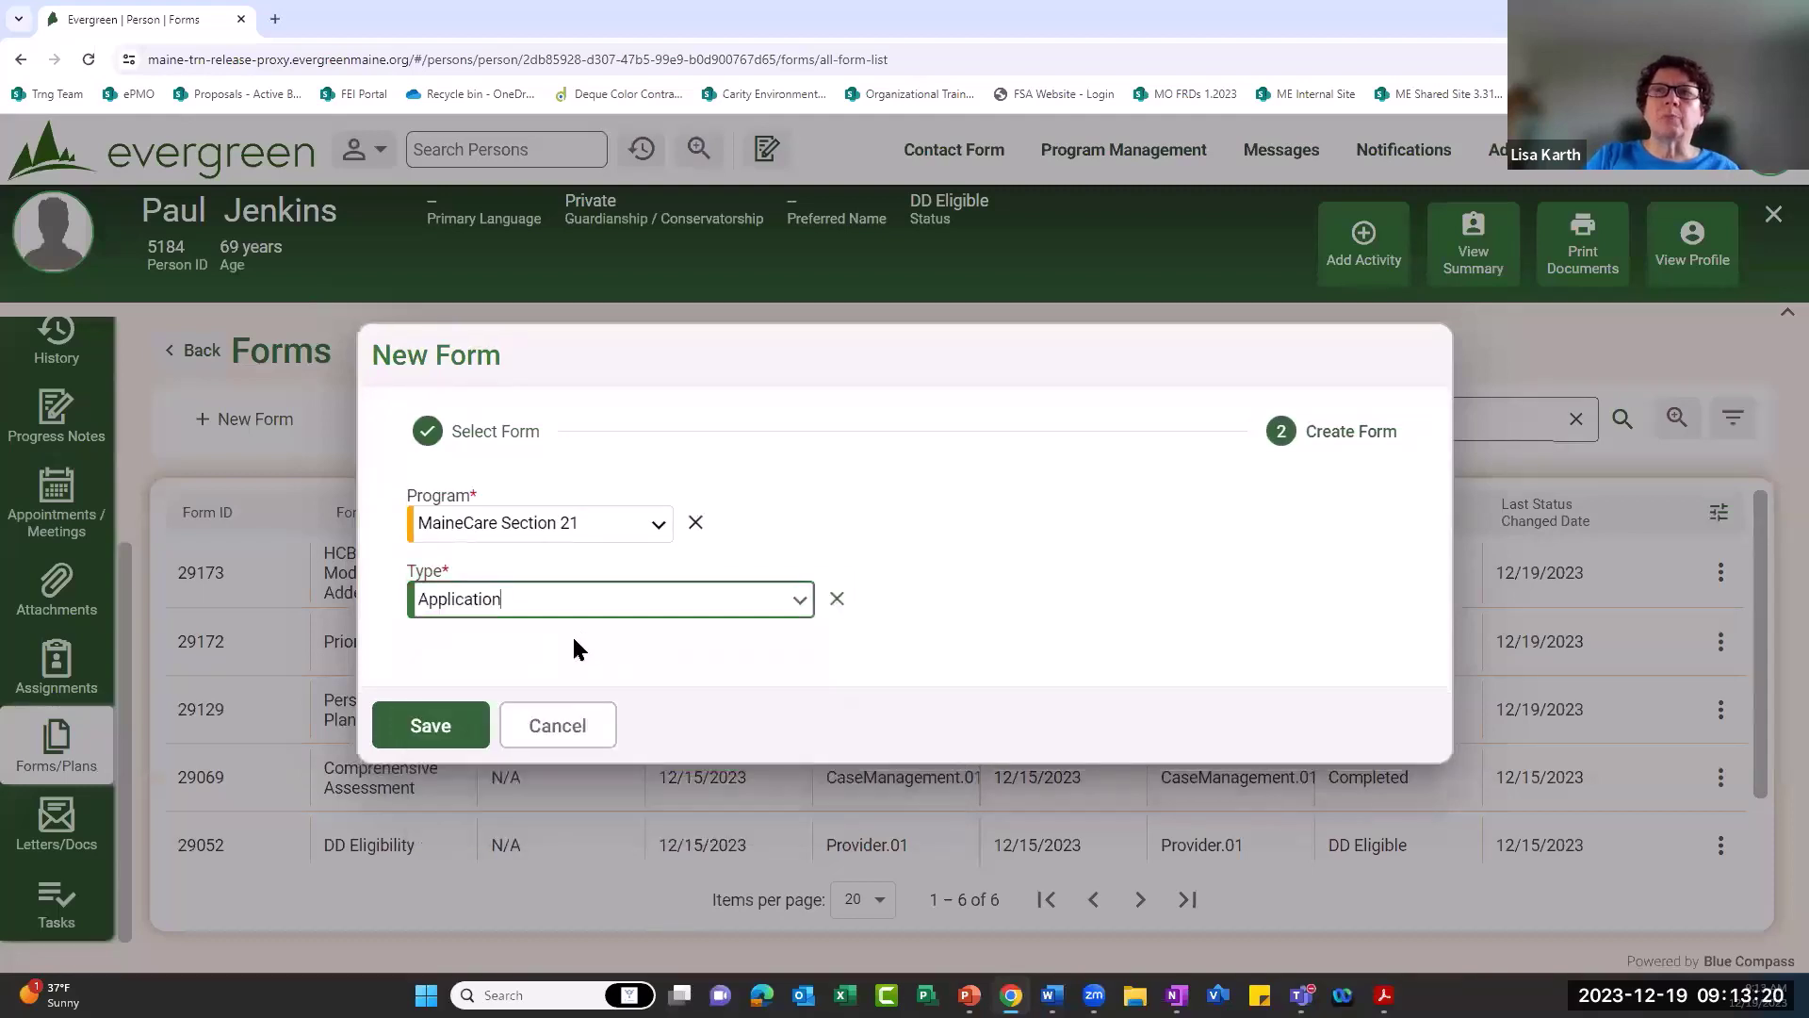
click(401, 733)
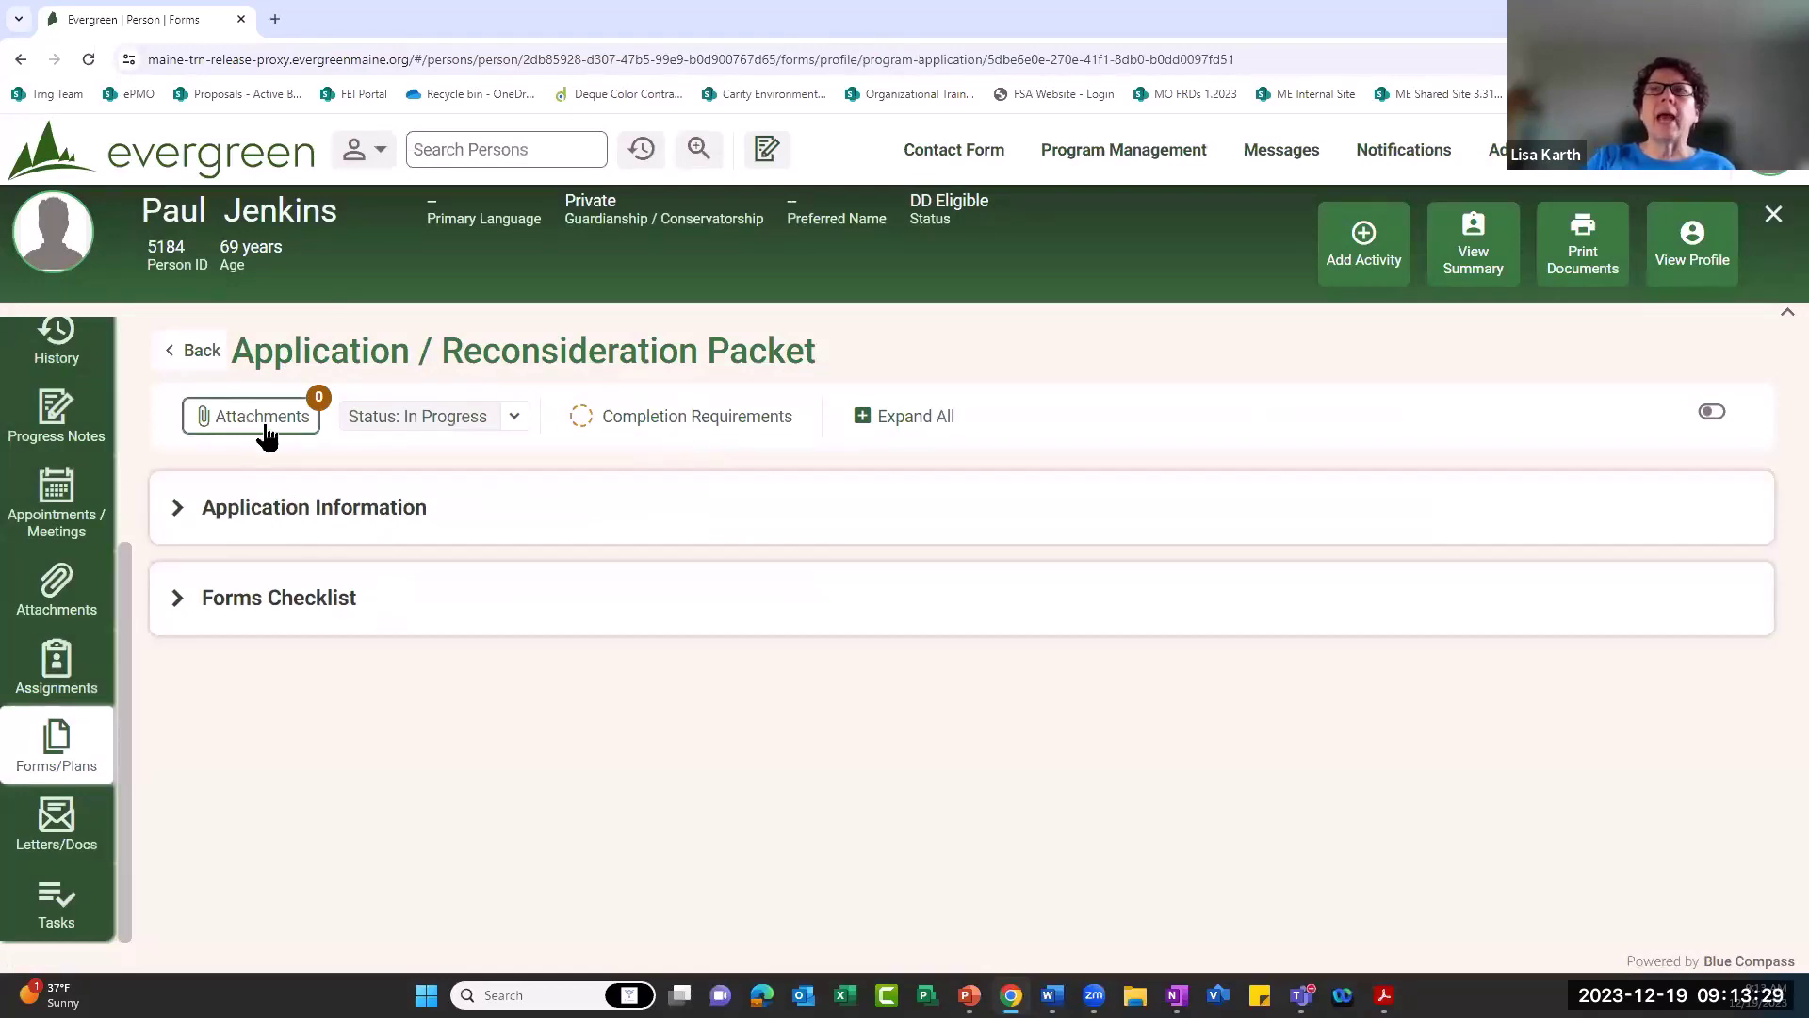
Review the packet's status options and its required forms and attachments
click(514, 417)
click(518, 421)
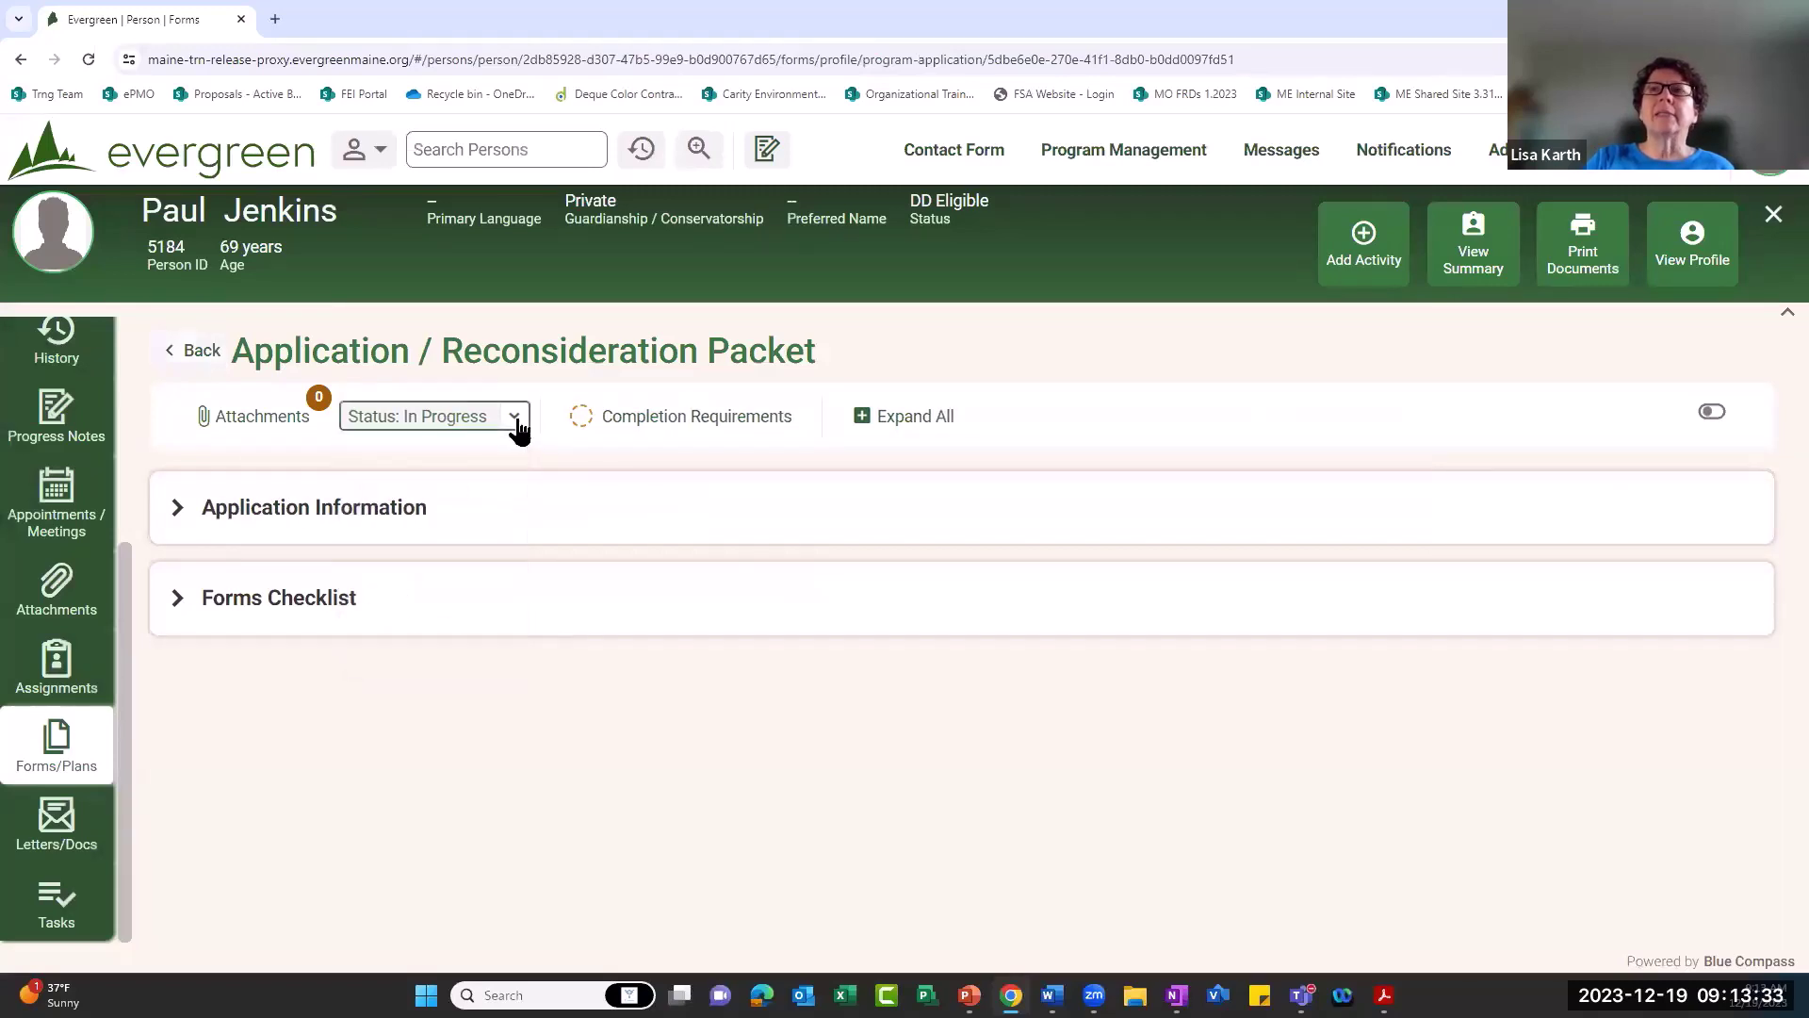
click(676, 422)
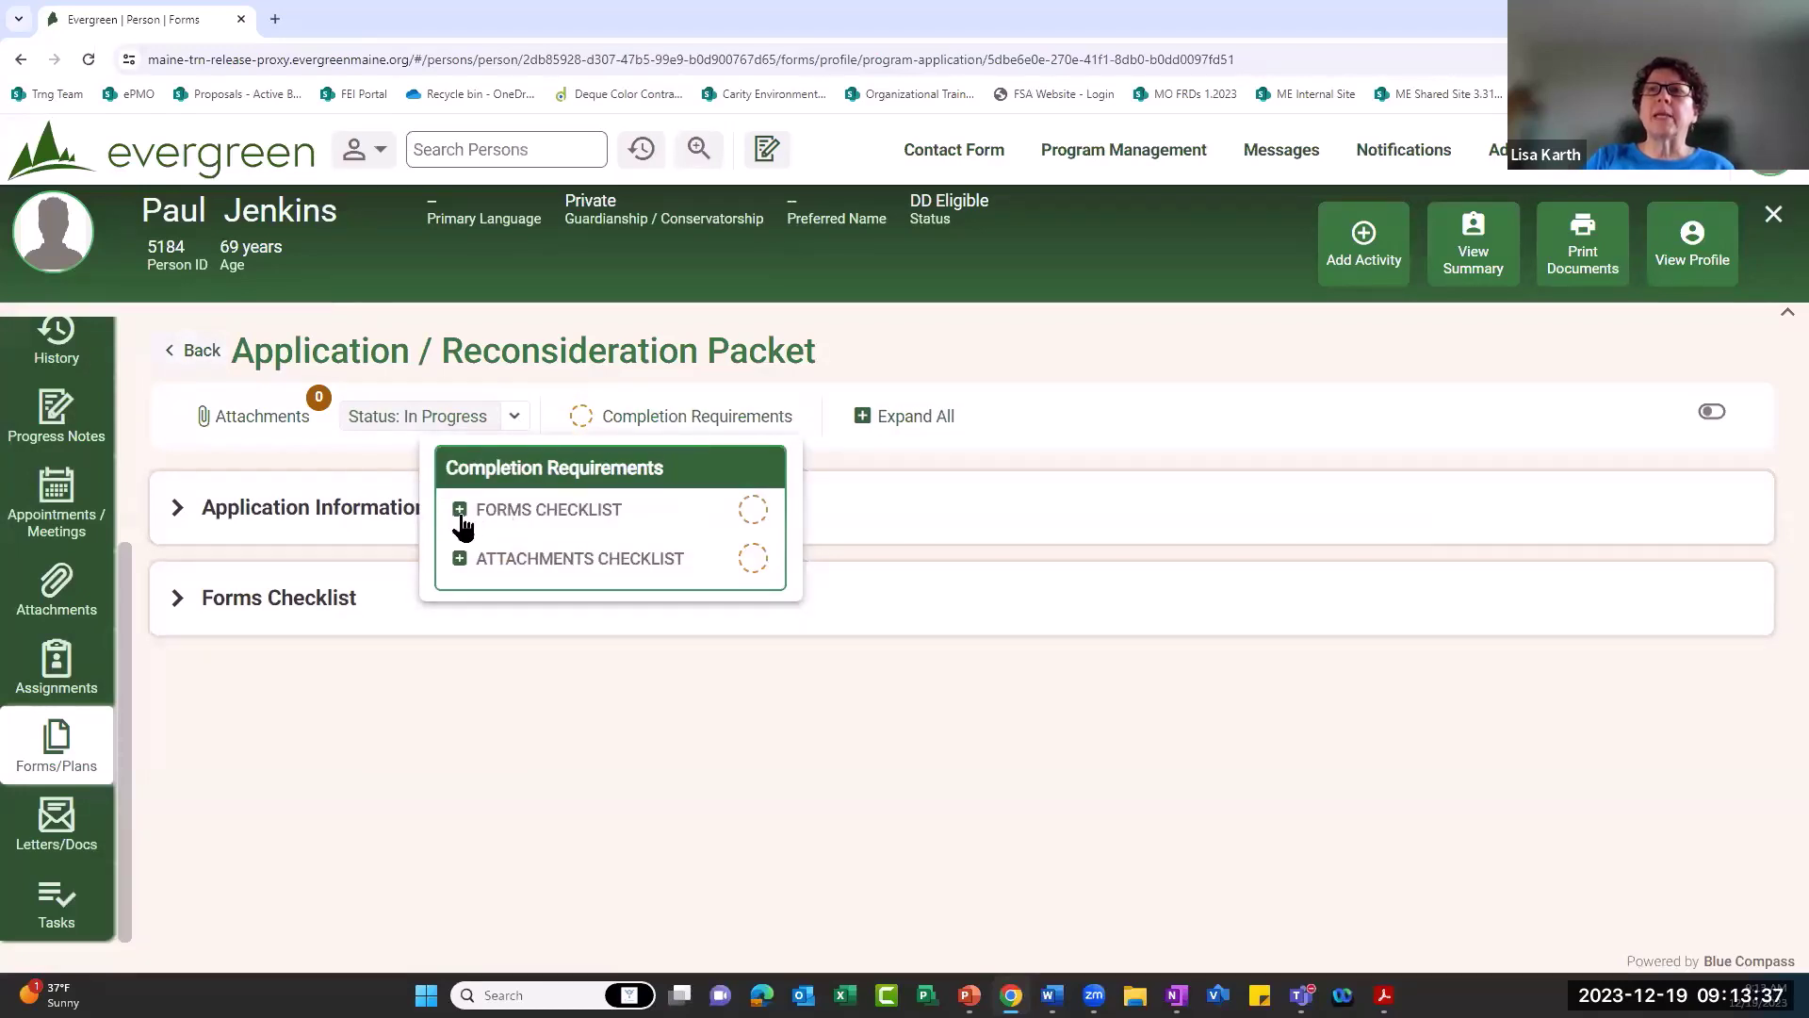
click(460, 511)
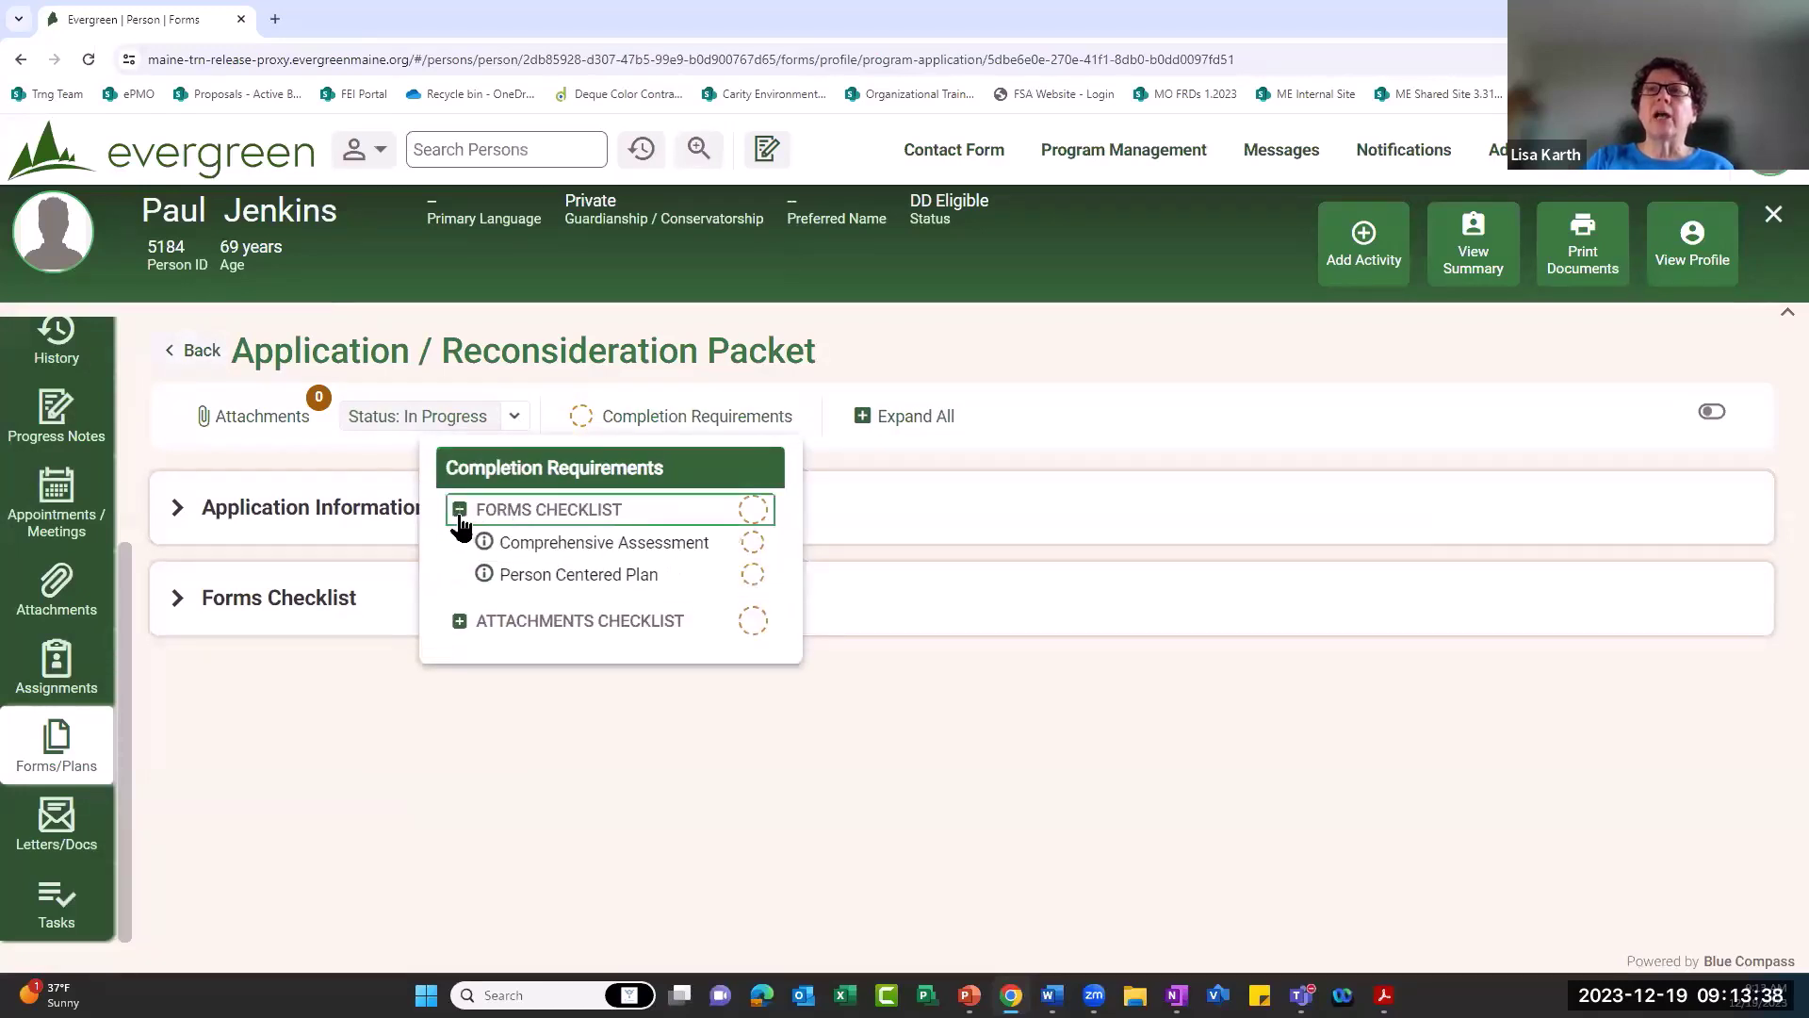
click(459, 621)
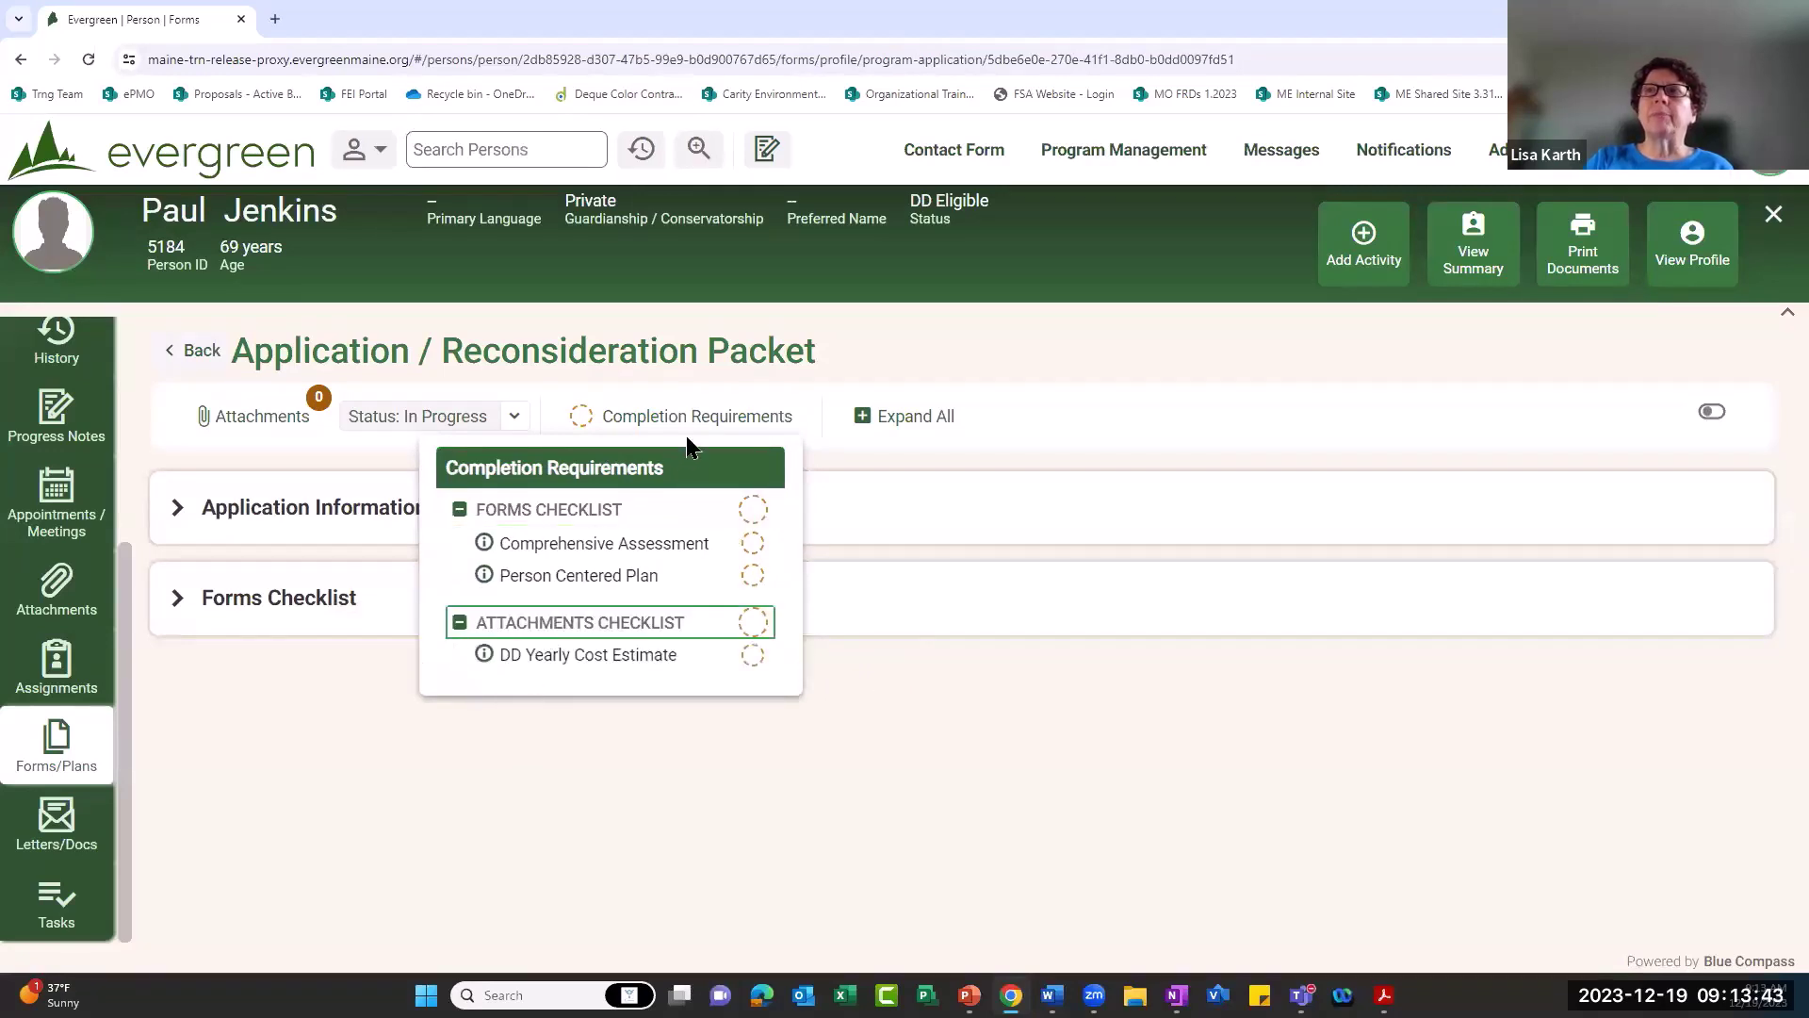
click(686, 426)
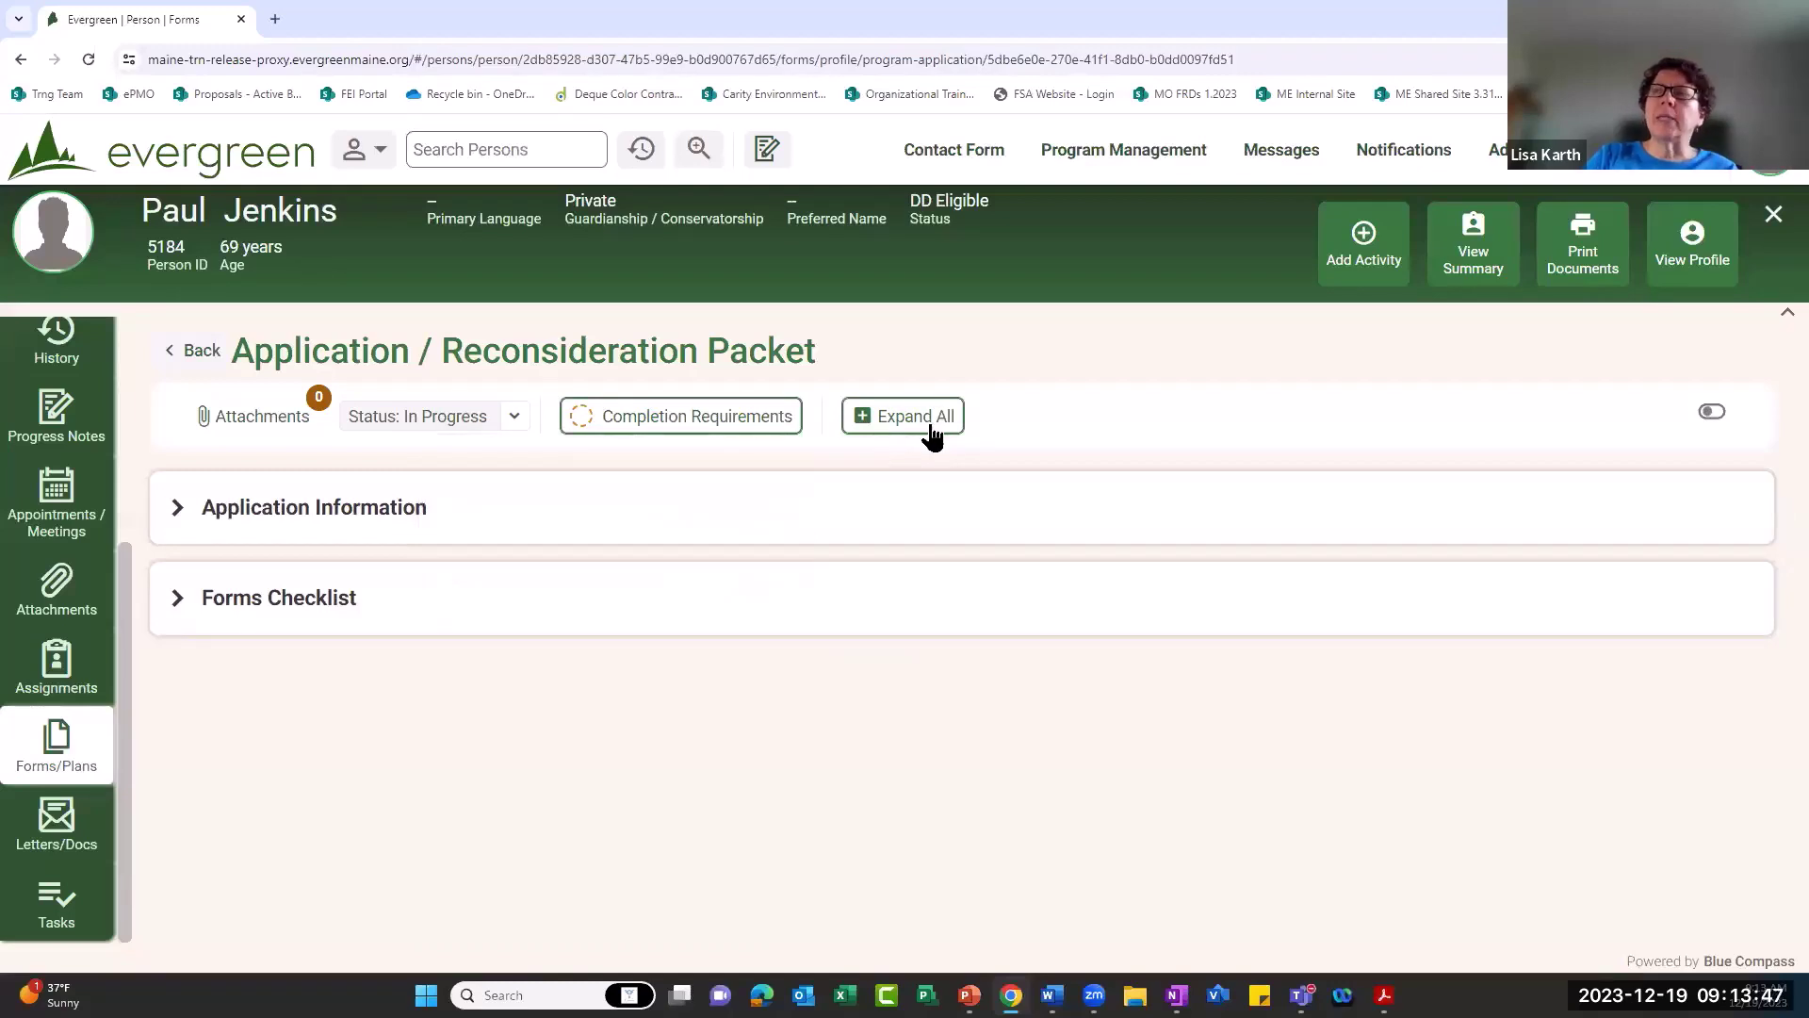
Show the section outline and expand the Application Information and Forms Checklist sections
click(1709, 413)
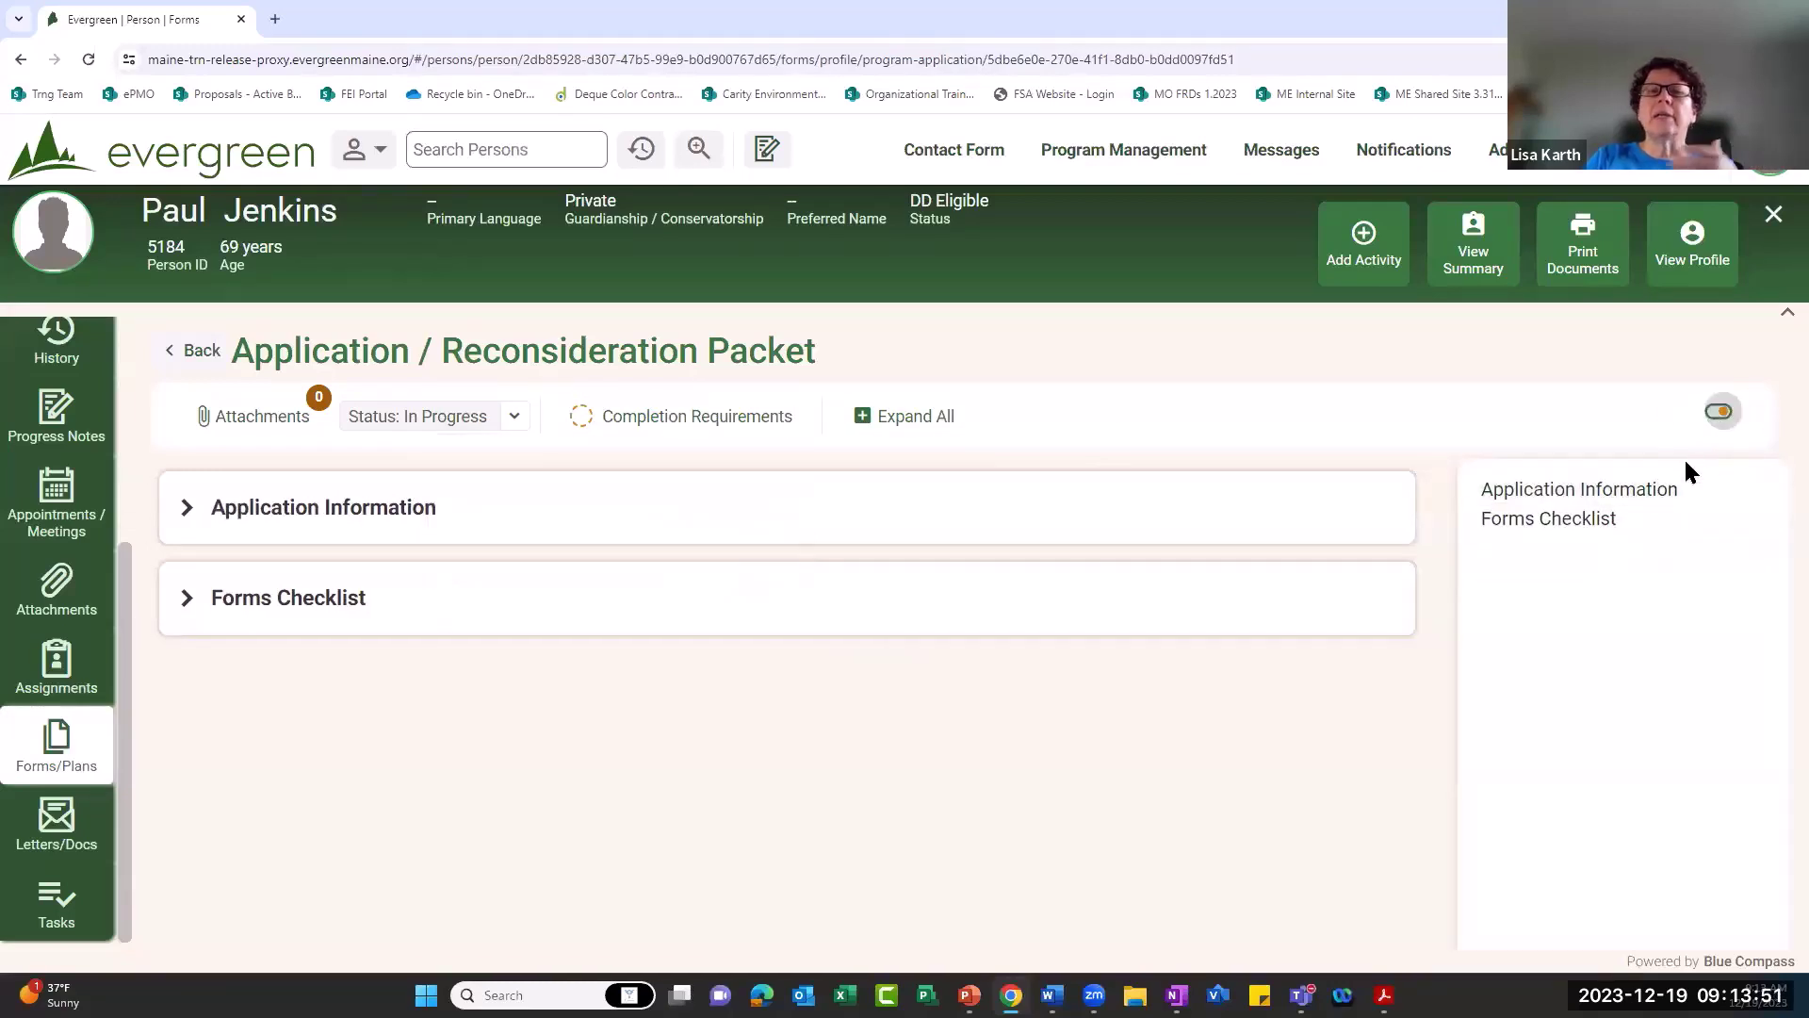
click(341, 513)
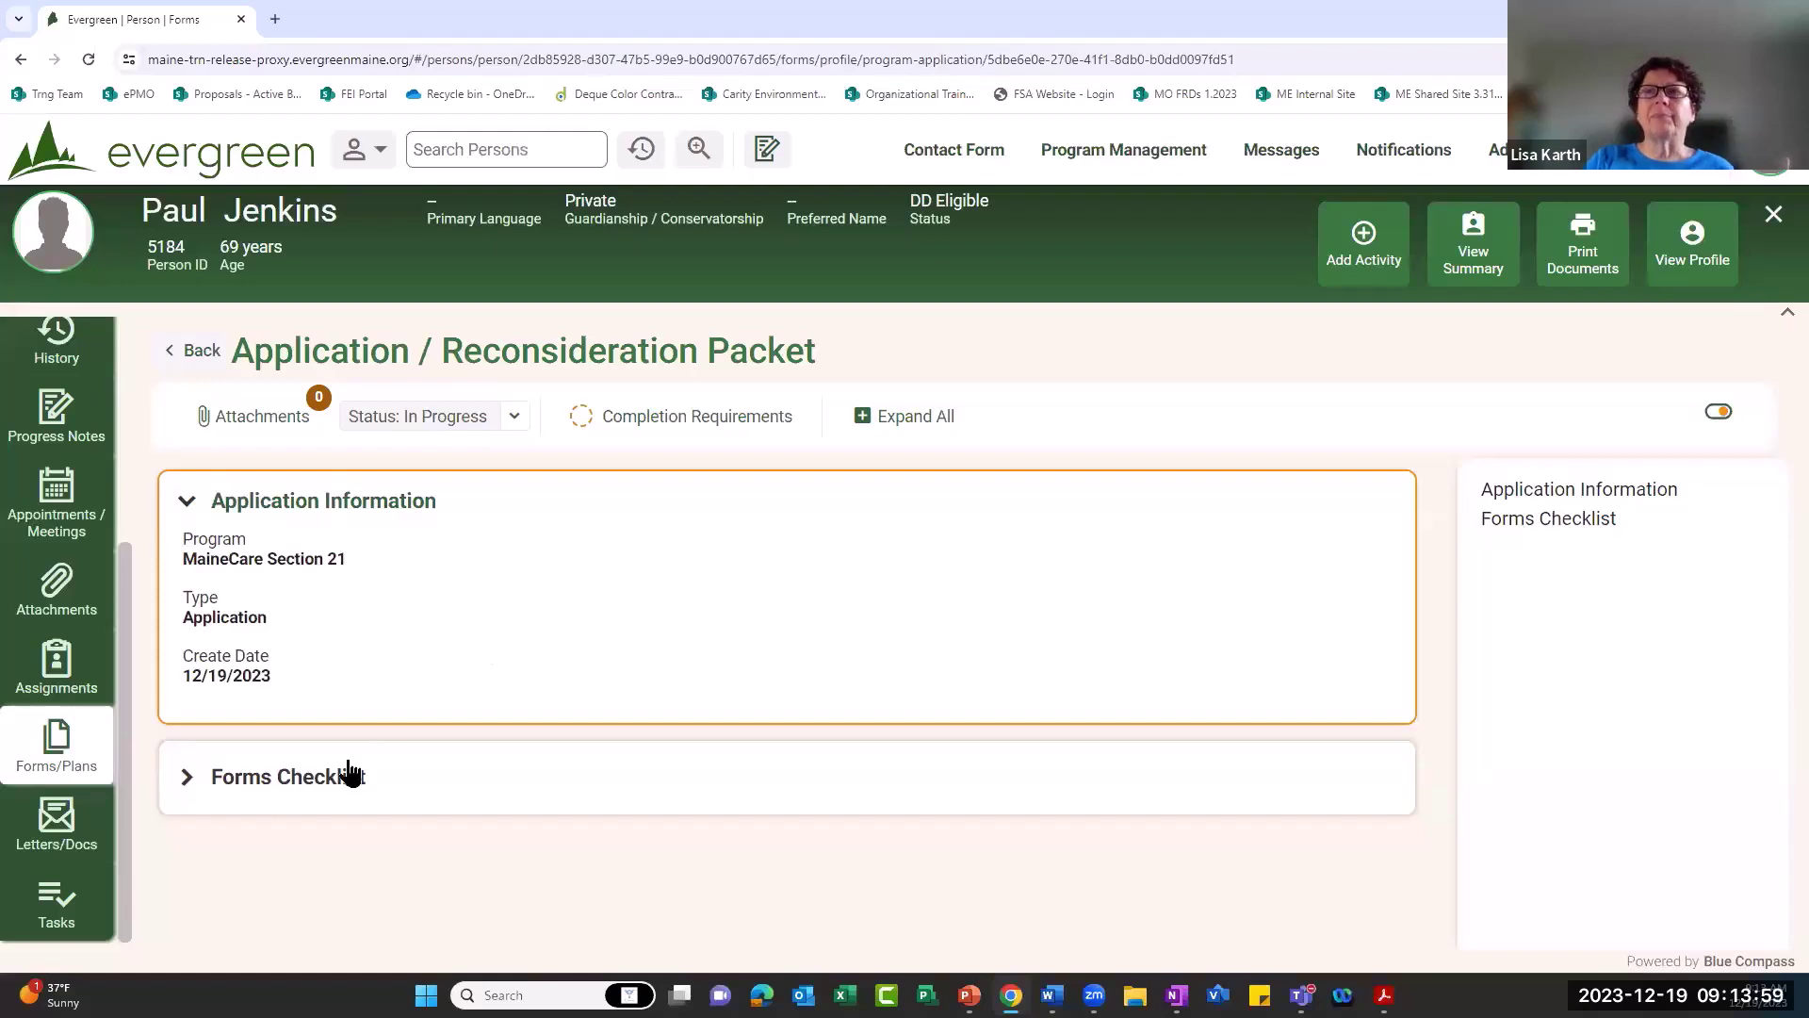
click(292, 781)
scroll(506, 630, down, 2)
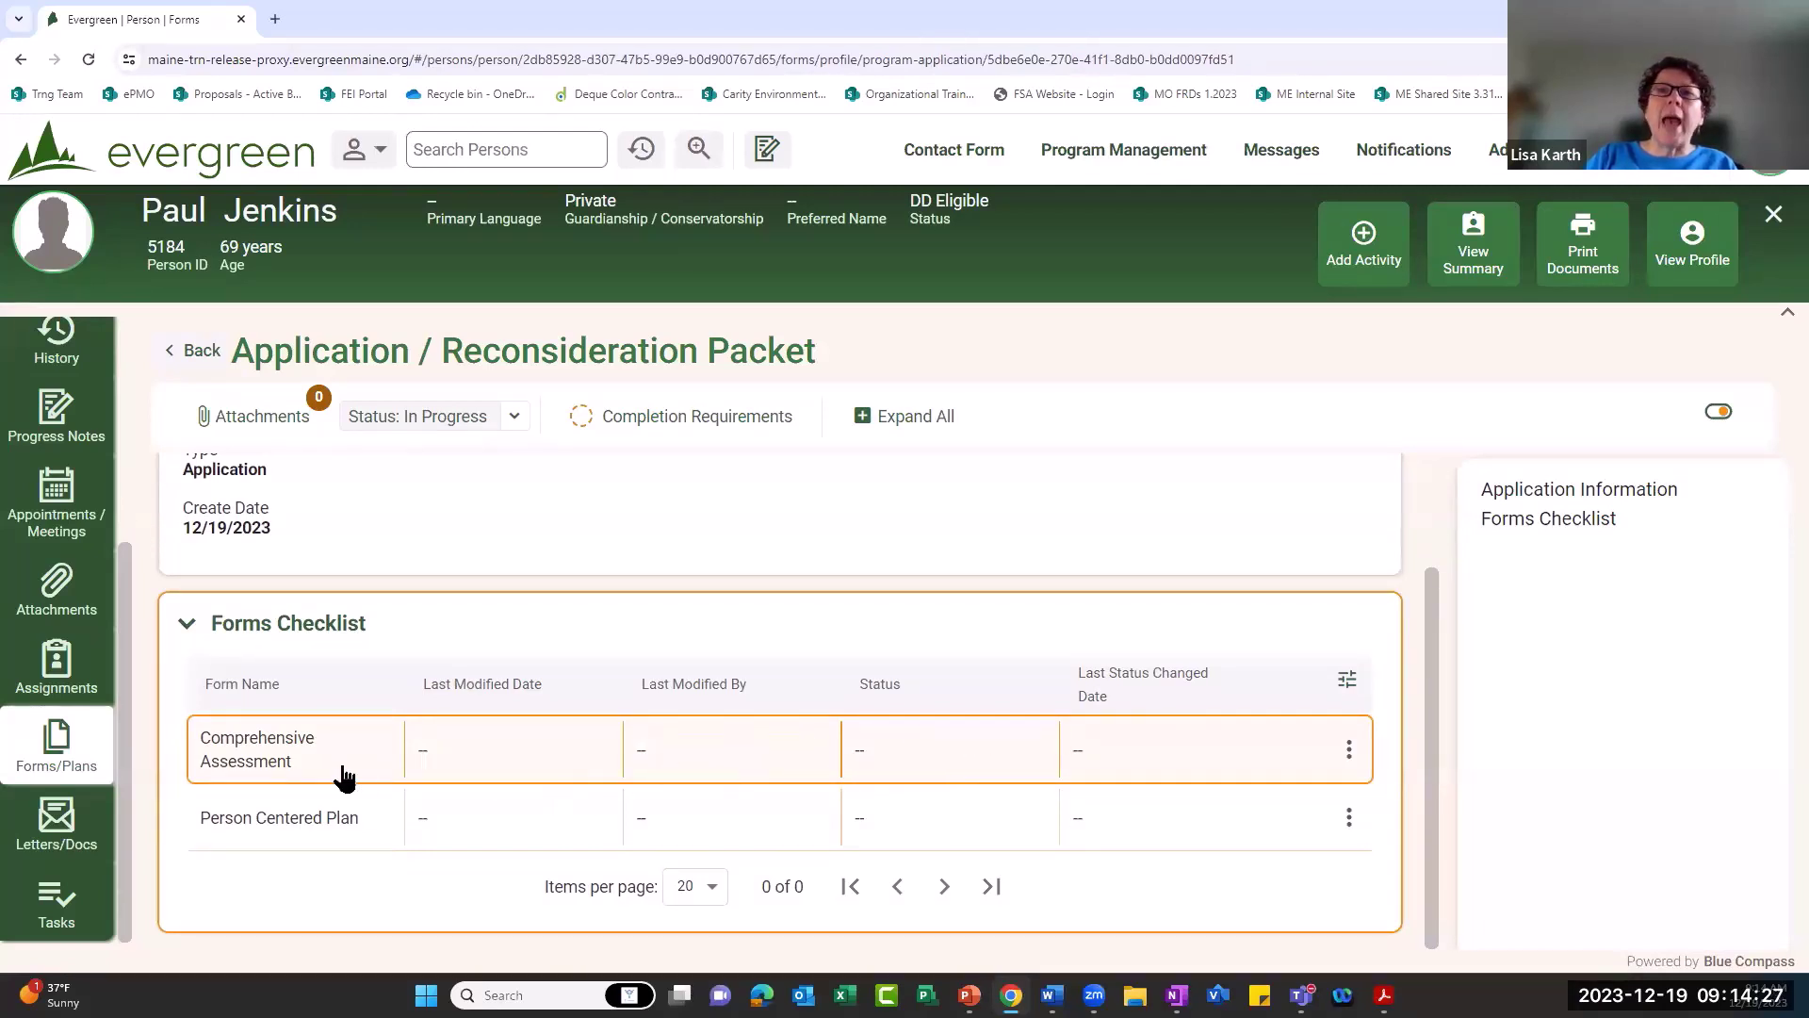
Open the Link Form dialog for the Comprehensive Assessment and sort forms by created date
click(1351, 760)
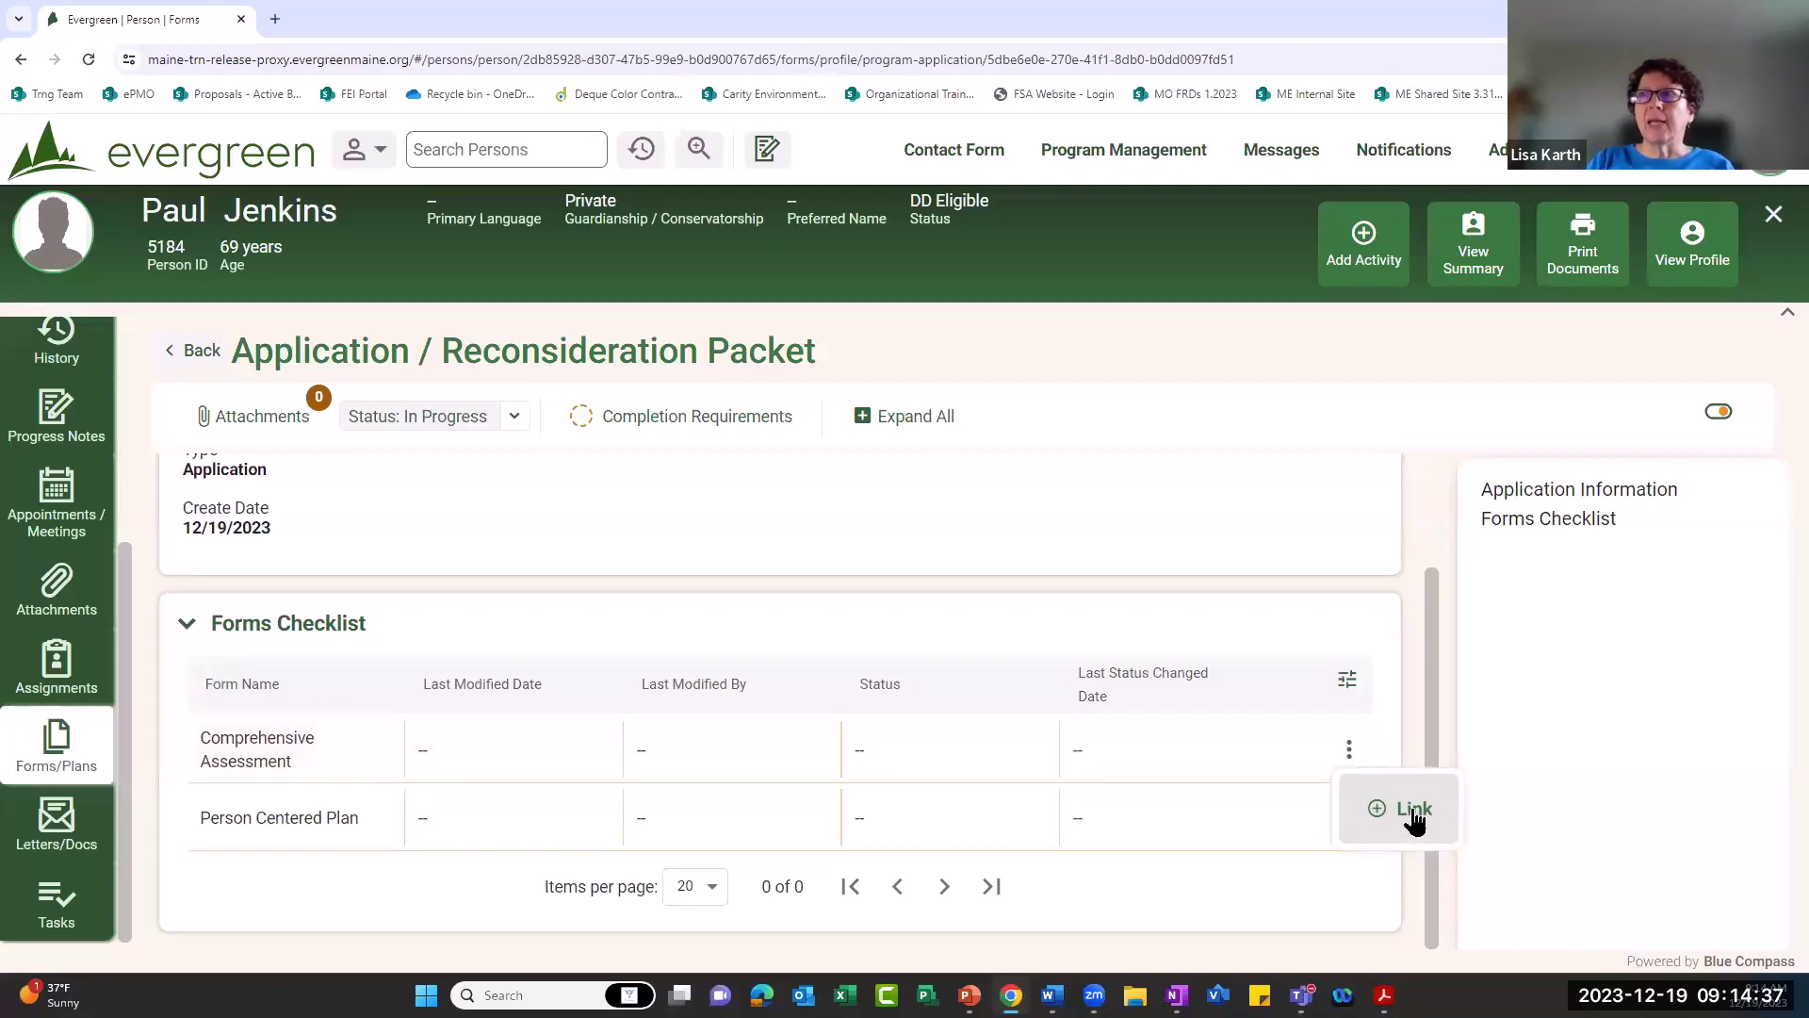
click(1413, 813)
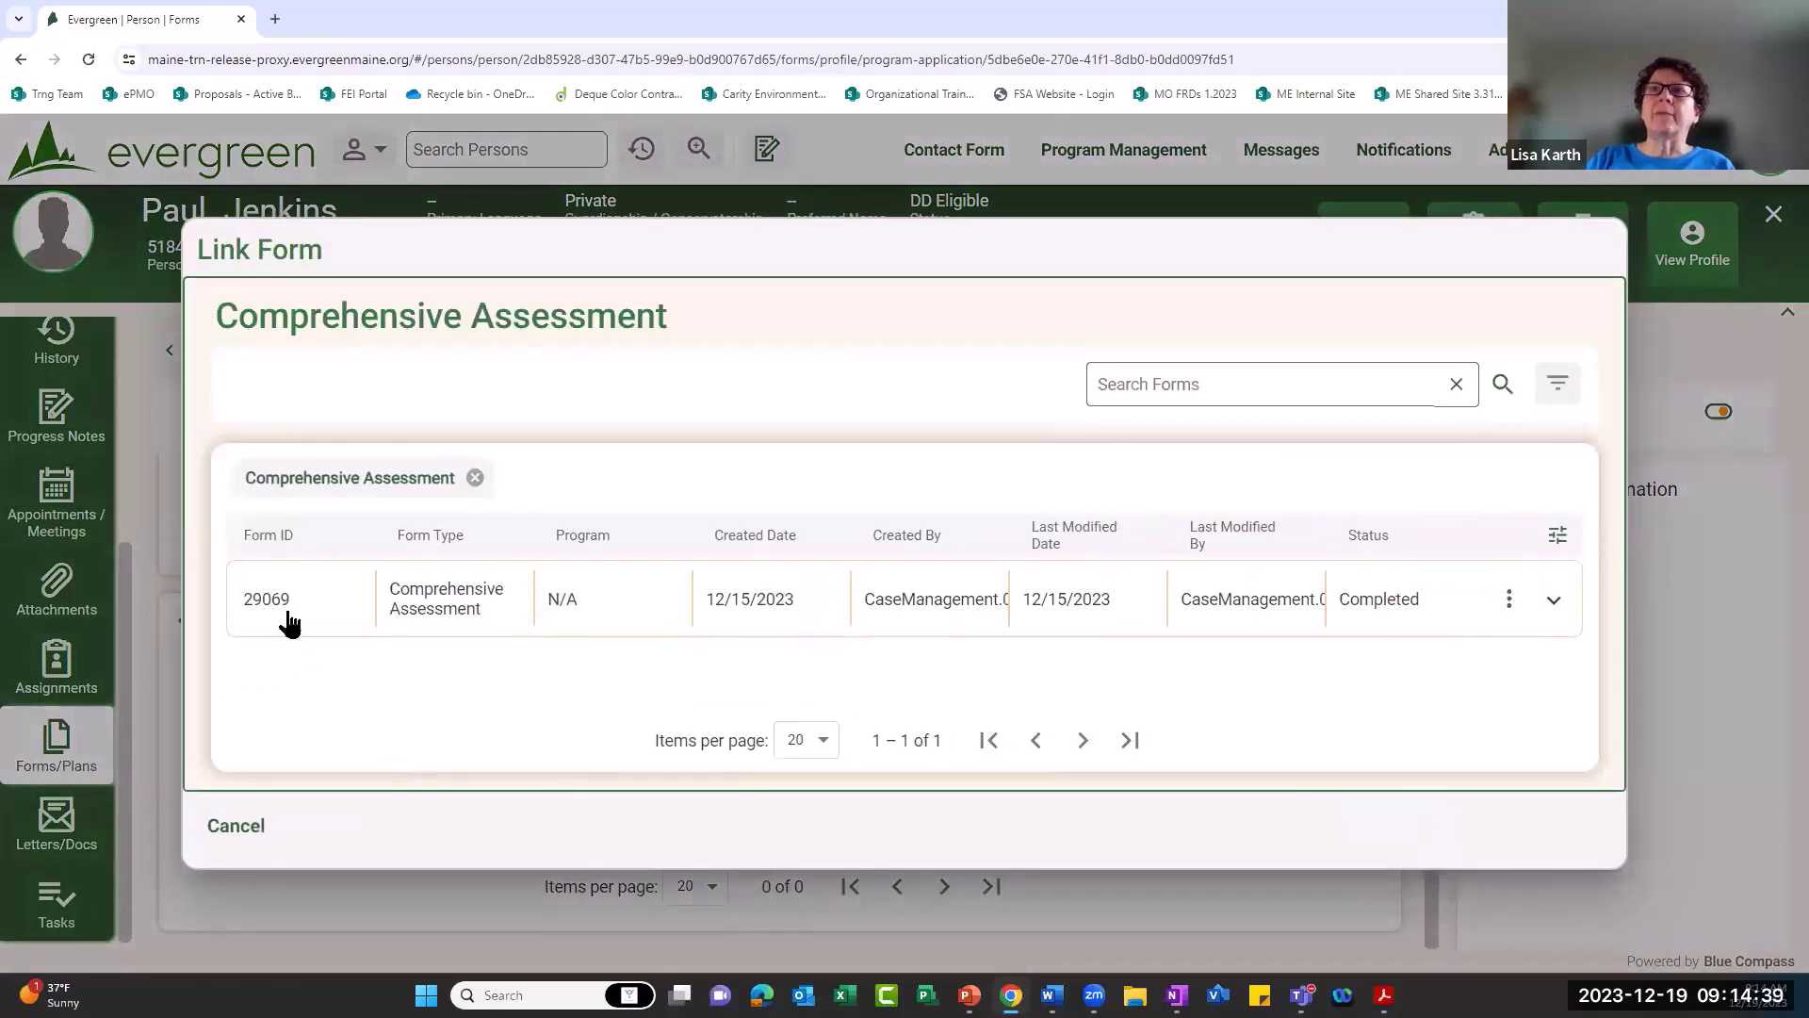
click(962, 607)
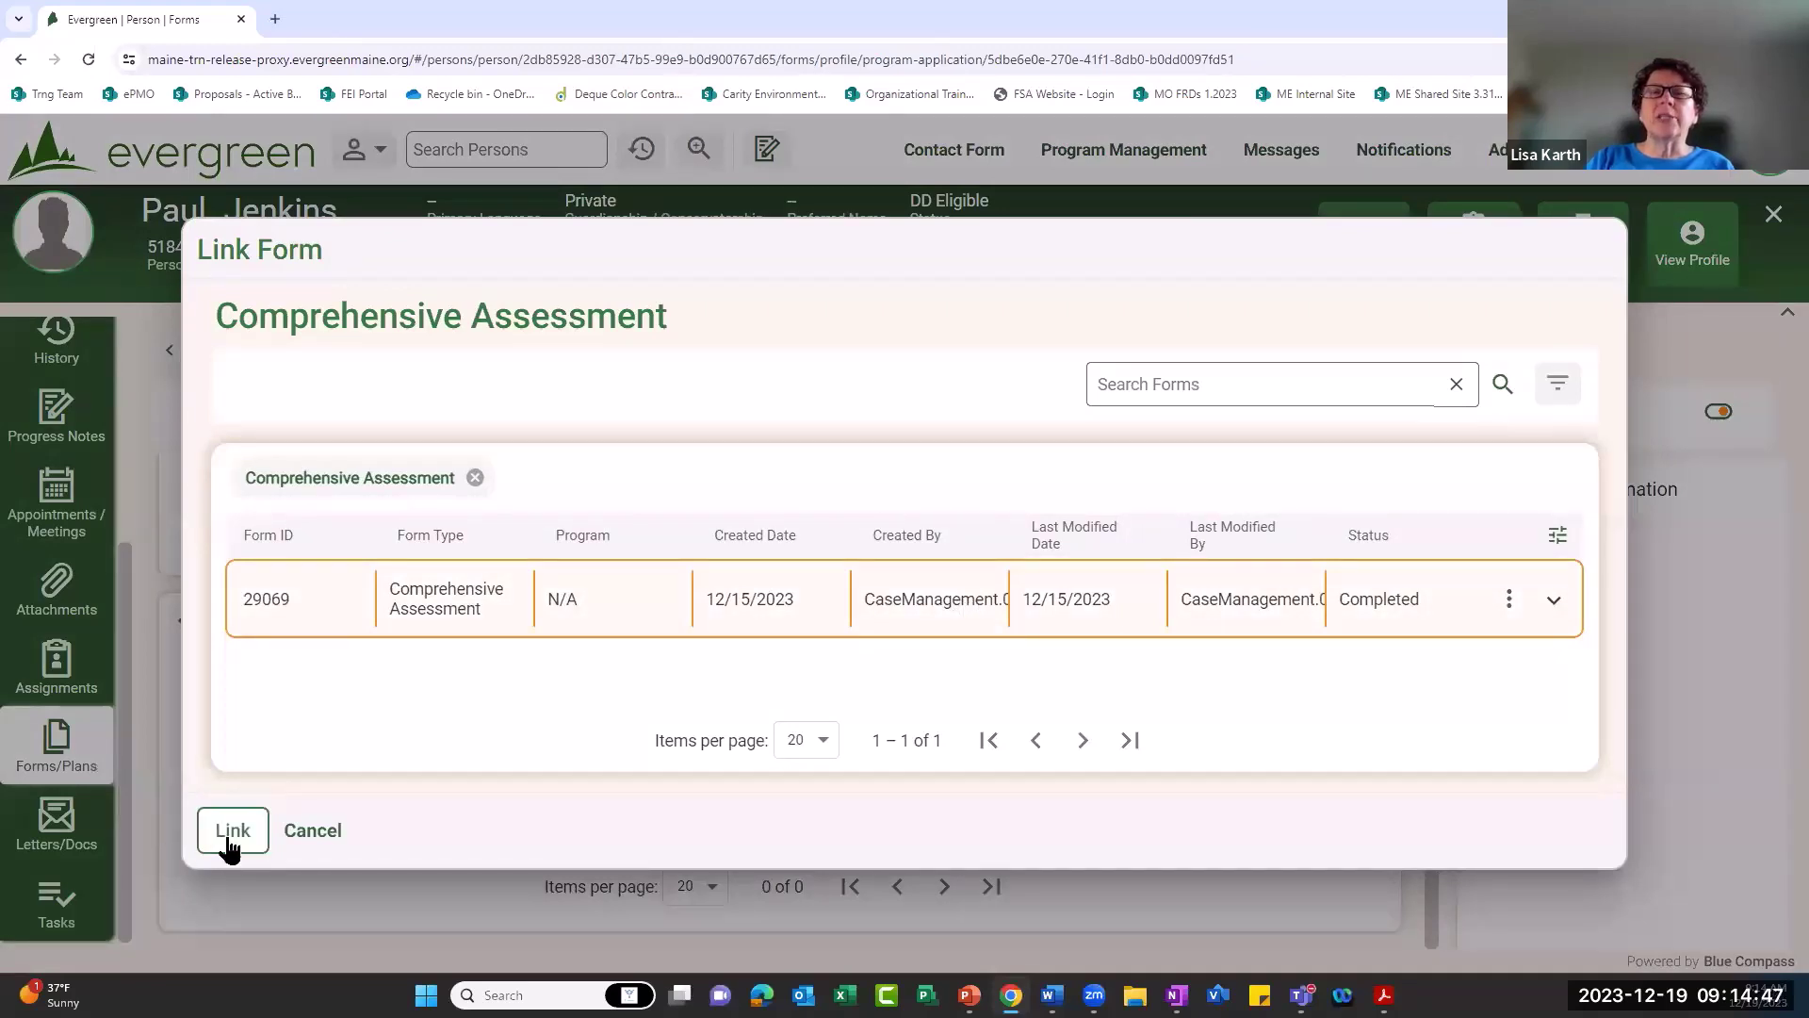
click(749, 536)
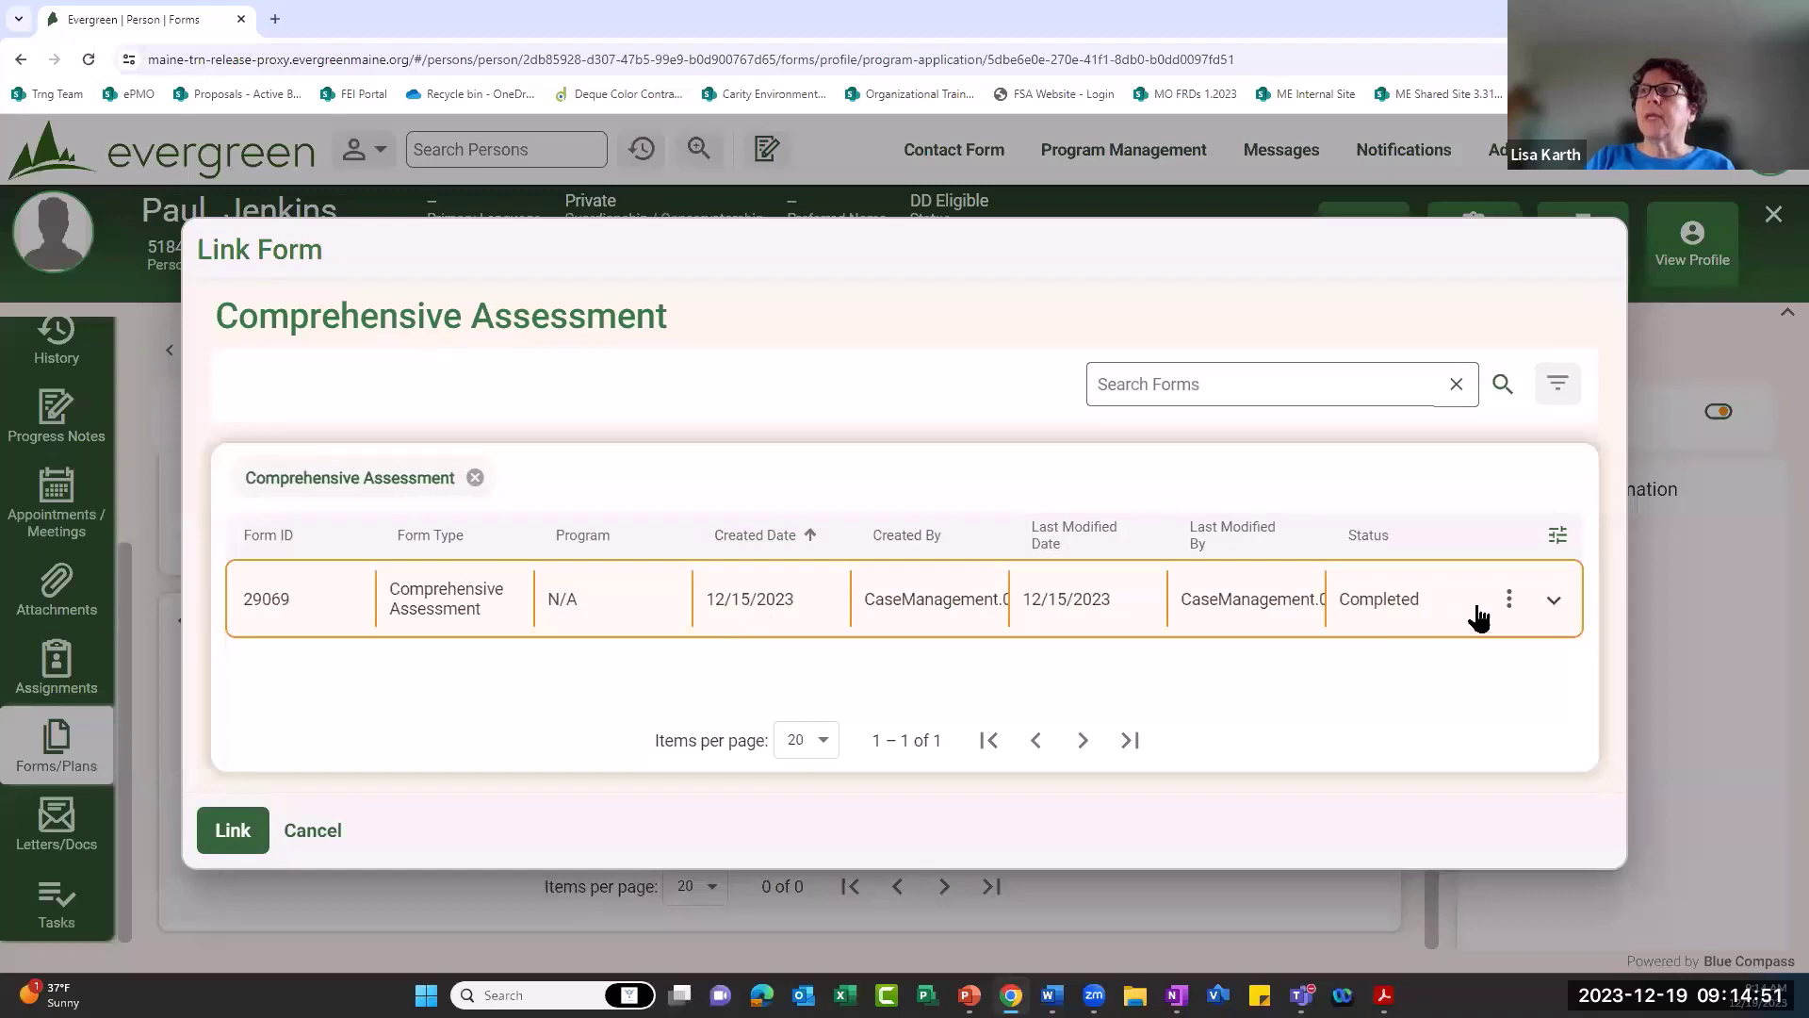
click(1512, 605)
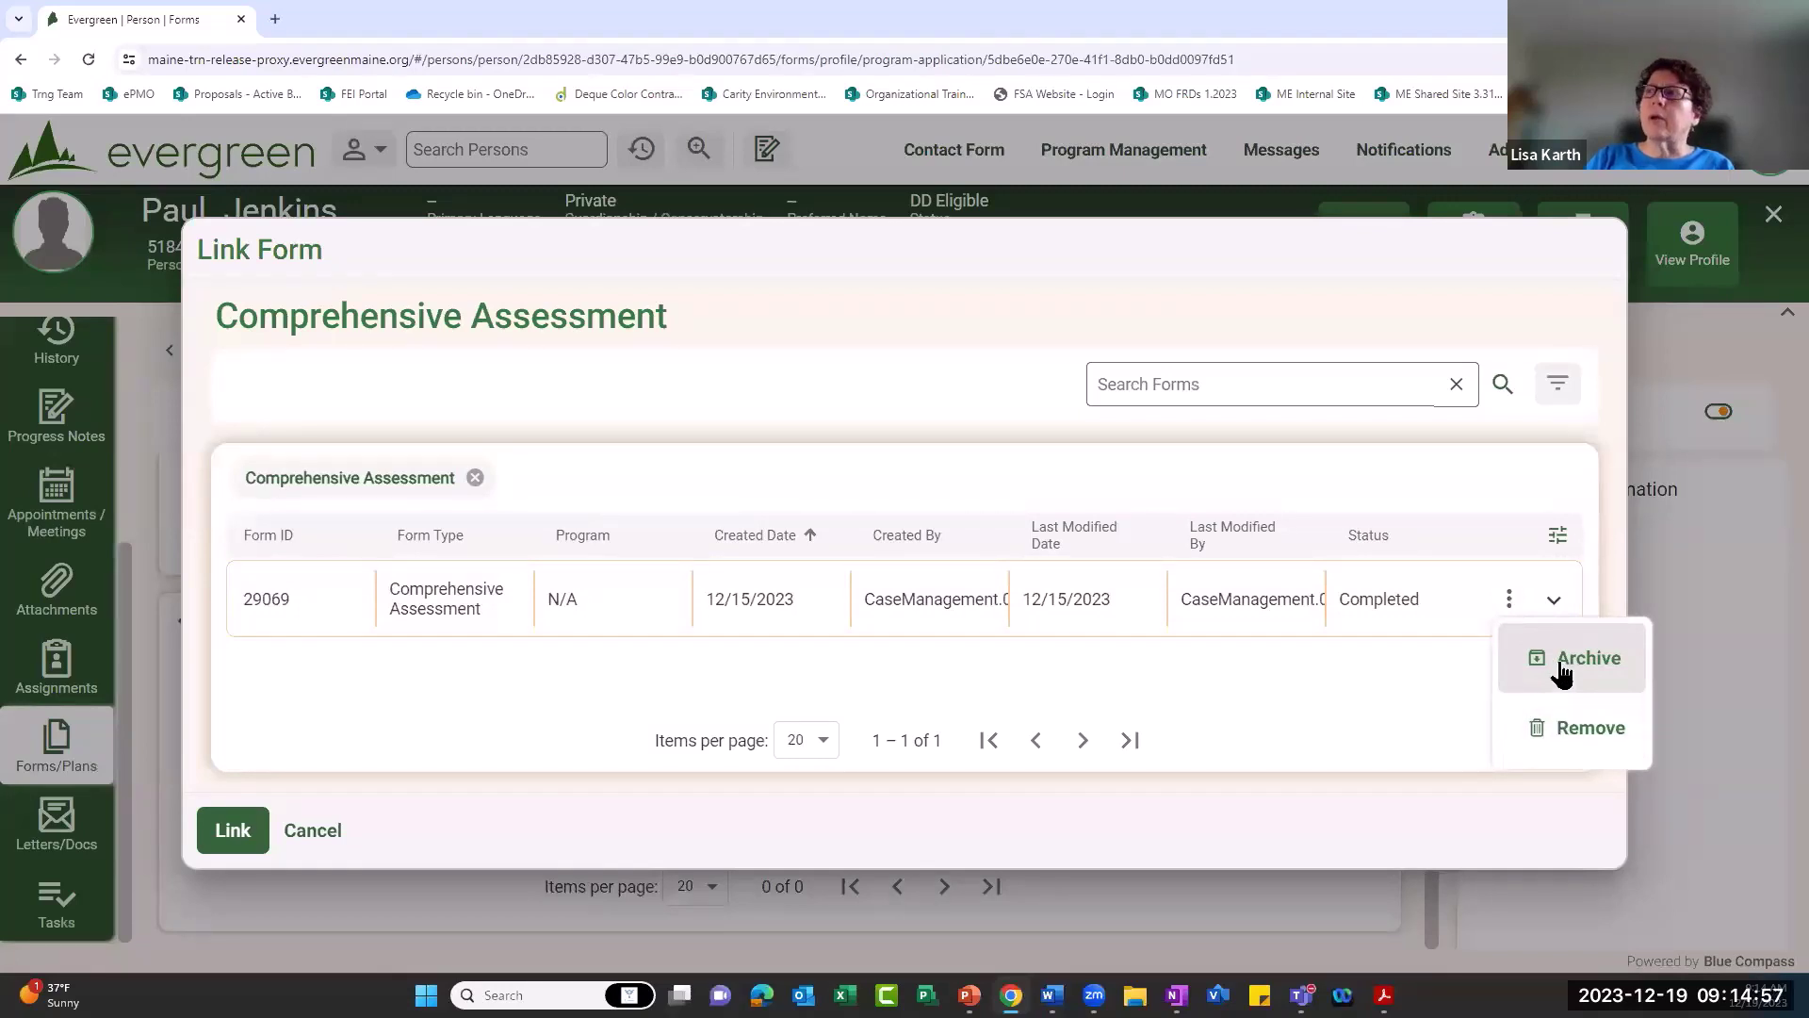
click(496, 622)
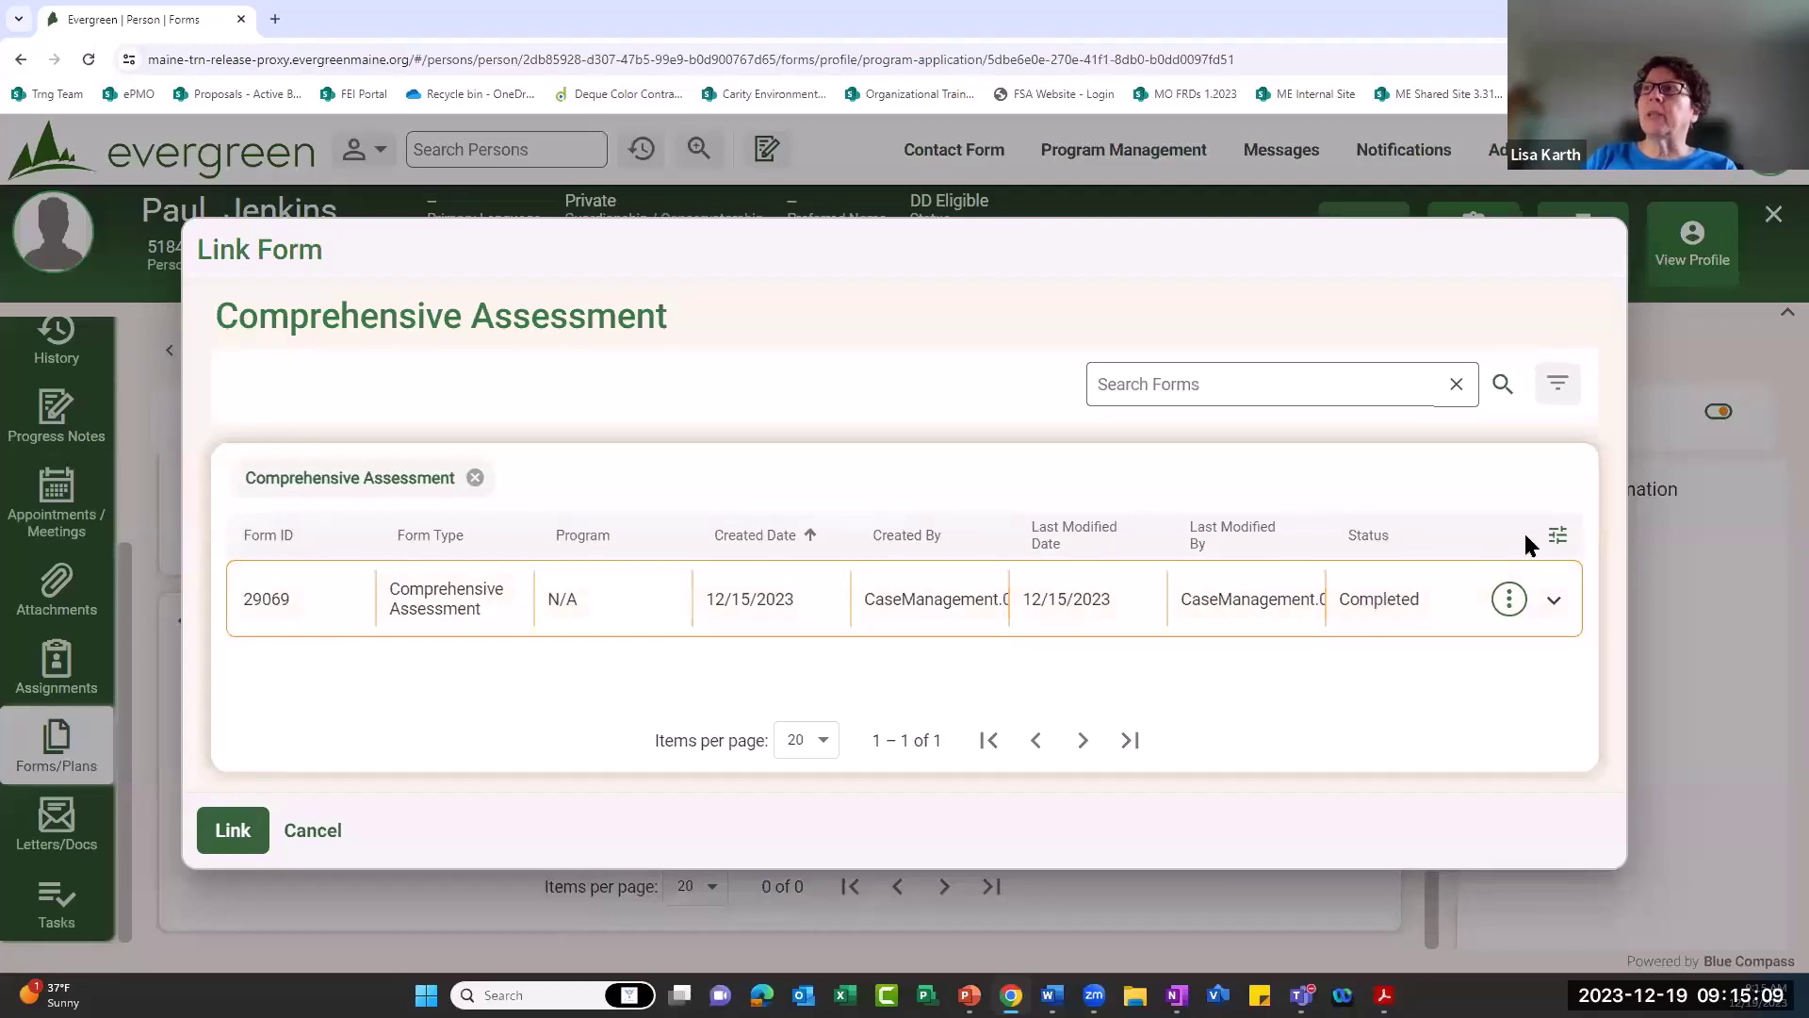
Add the Active column to the forms table and link Comprehensive Assessment 29069
click(1557, 534)
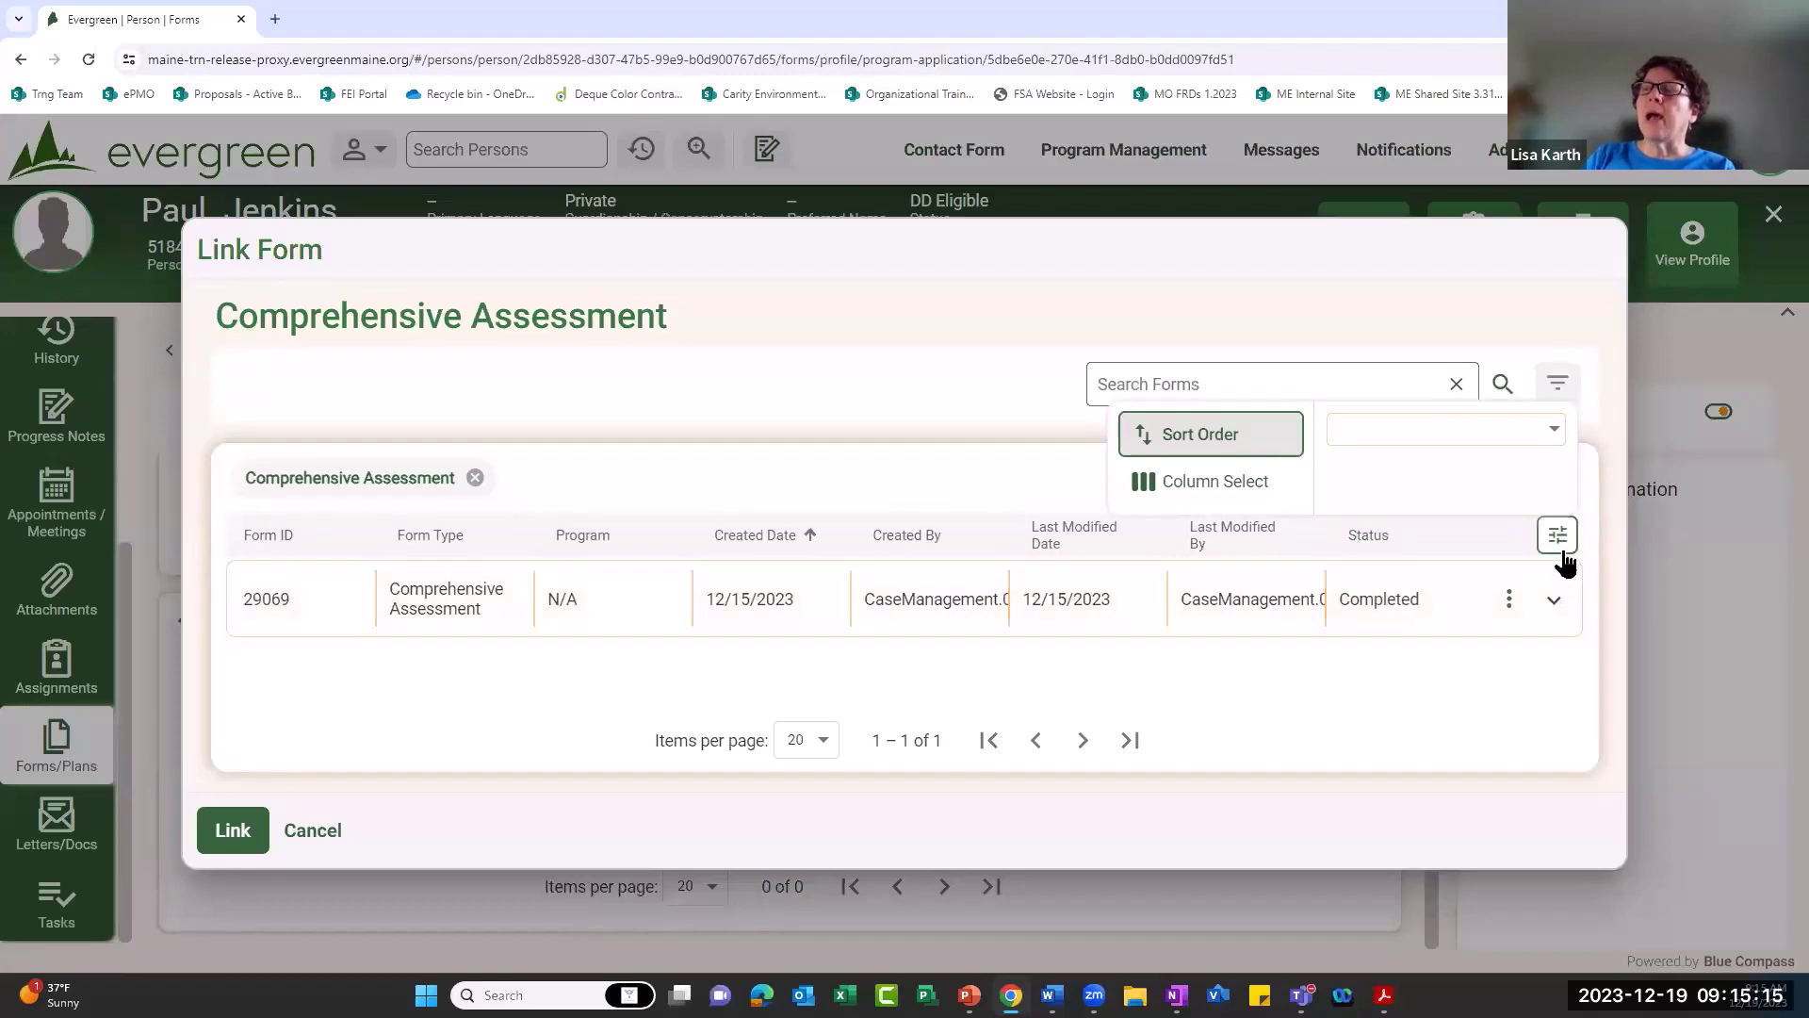
click(1214, 486)
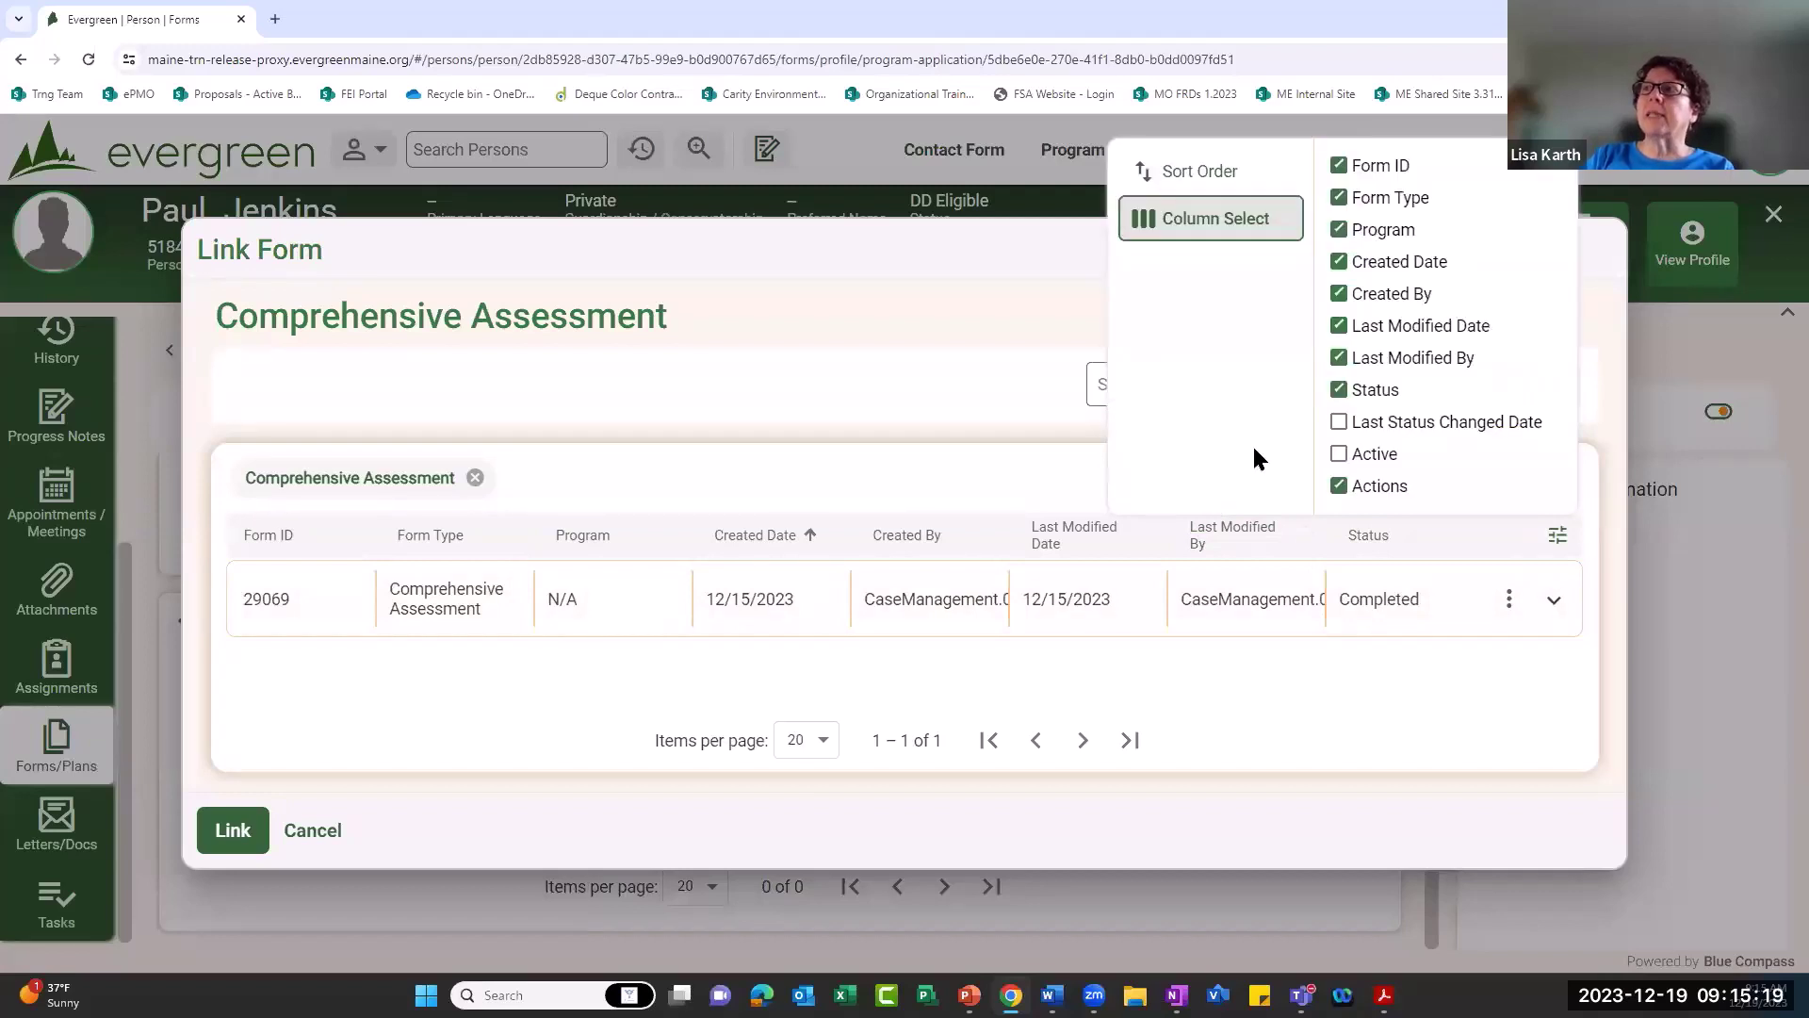
click(1338, 454)
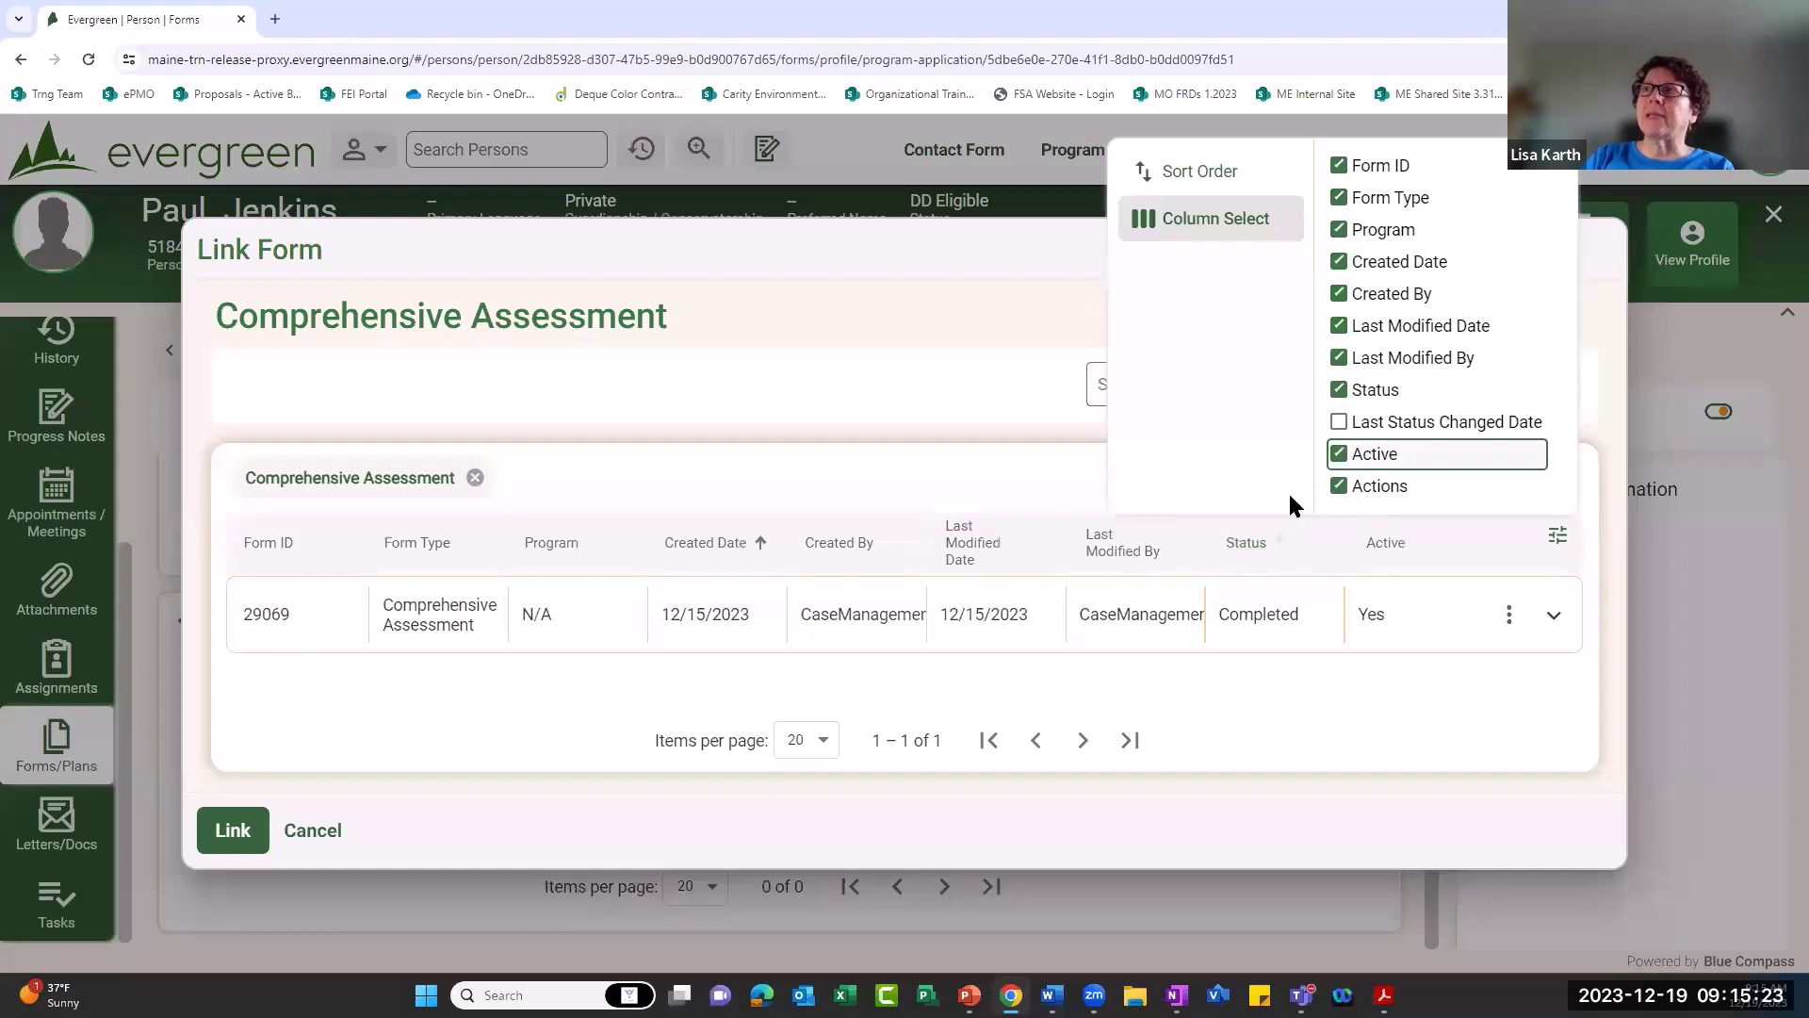
click(1555, 537)
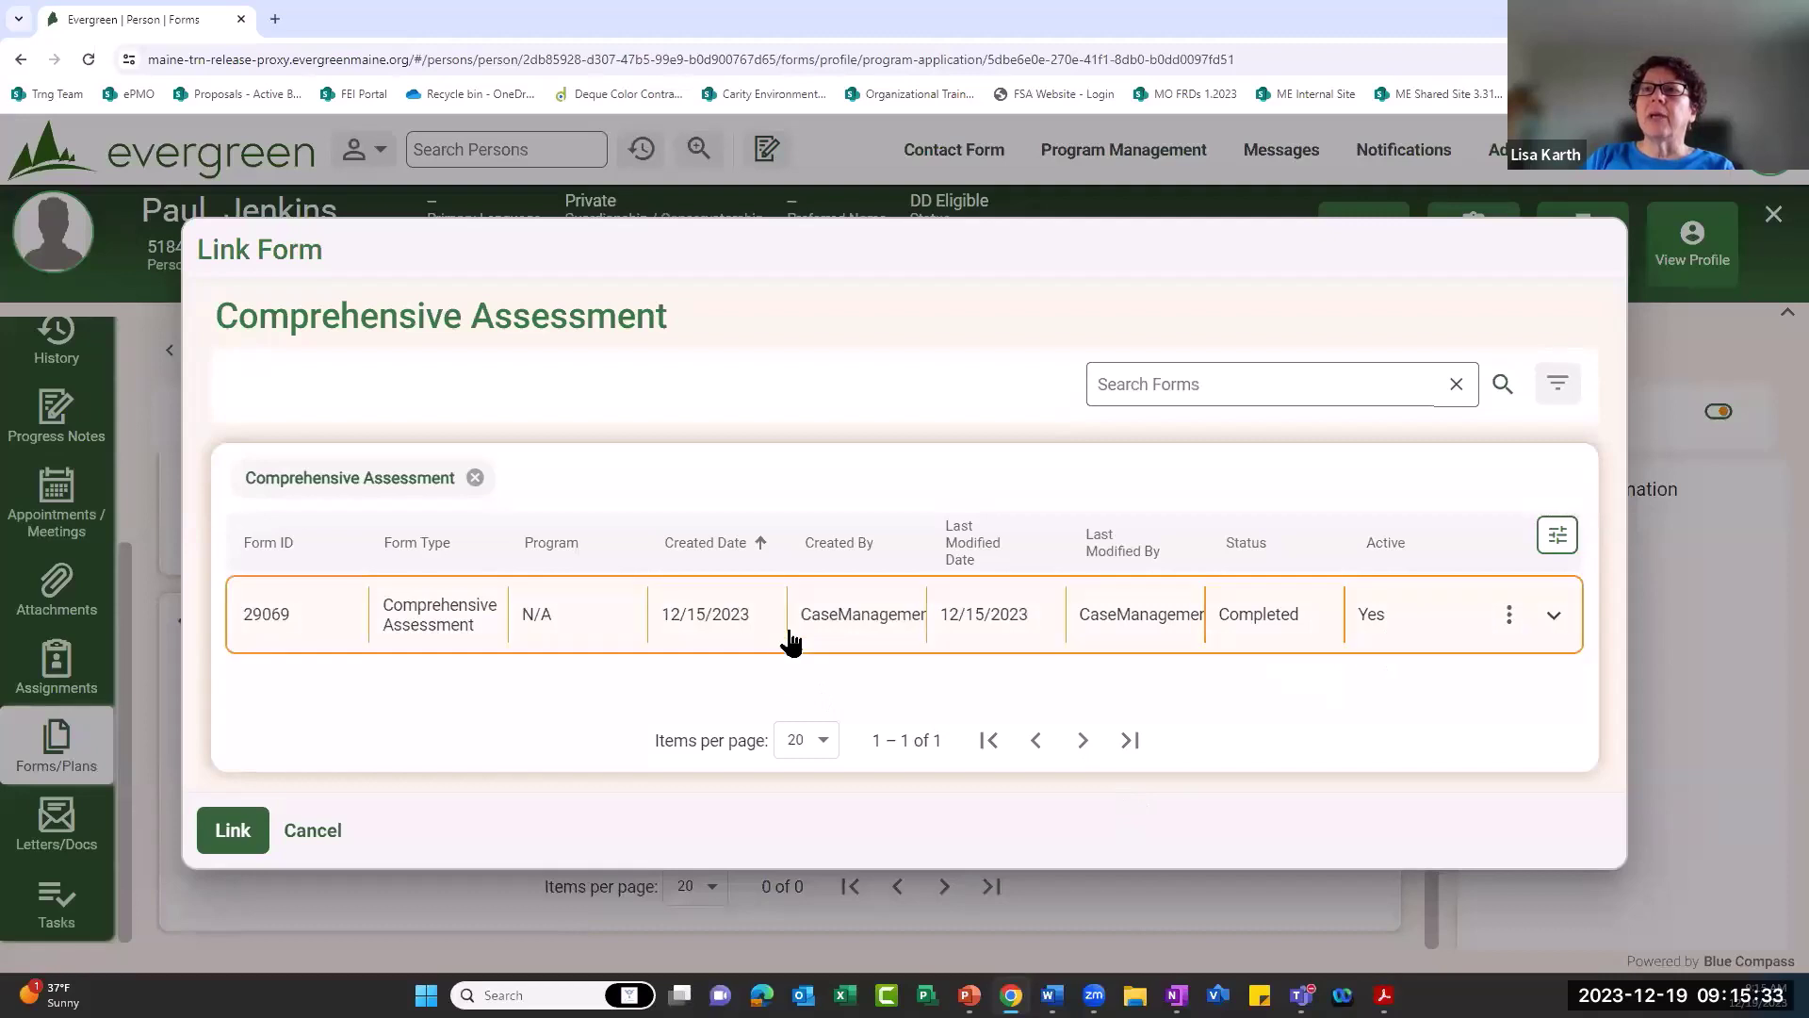
click(224, 835)
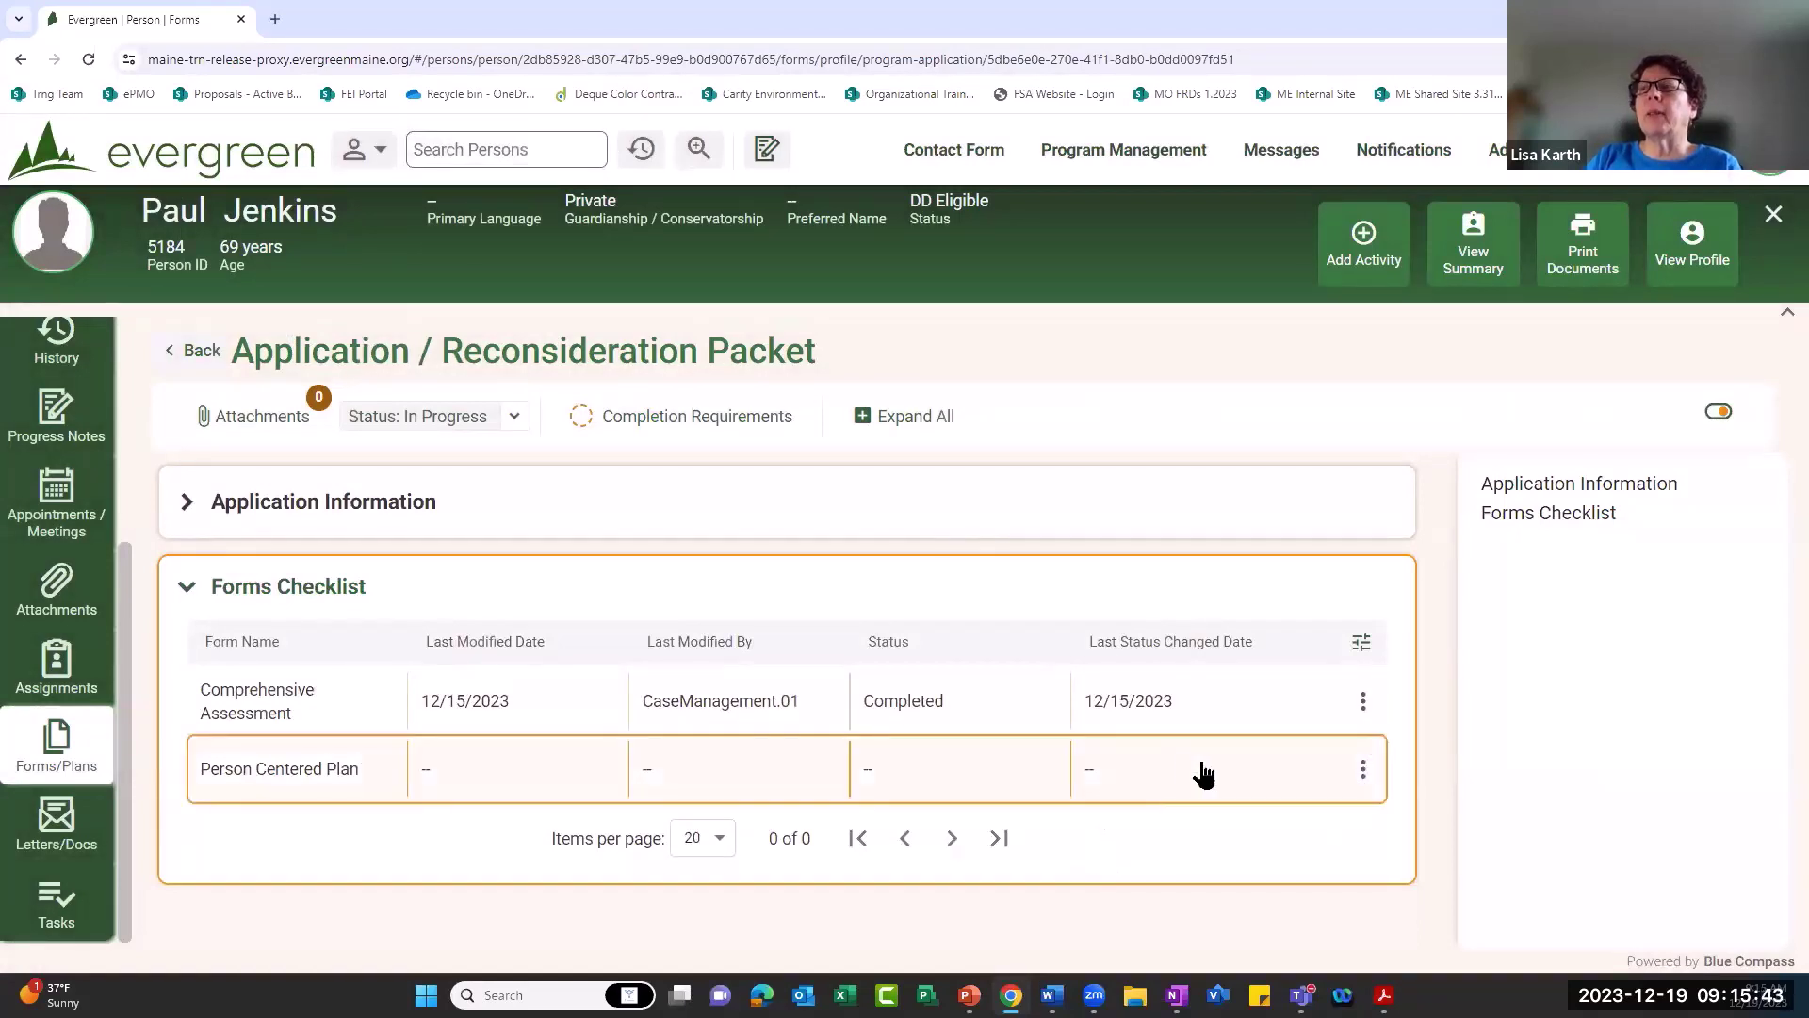
Link Person Centered Plan 29129 to the packet's Person Centered Plan requirement
click(1364, 770)
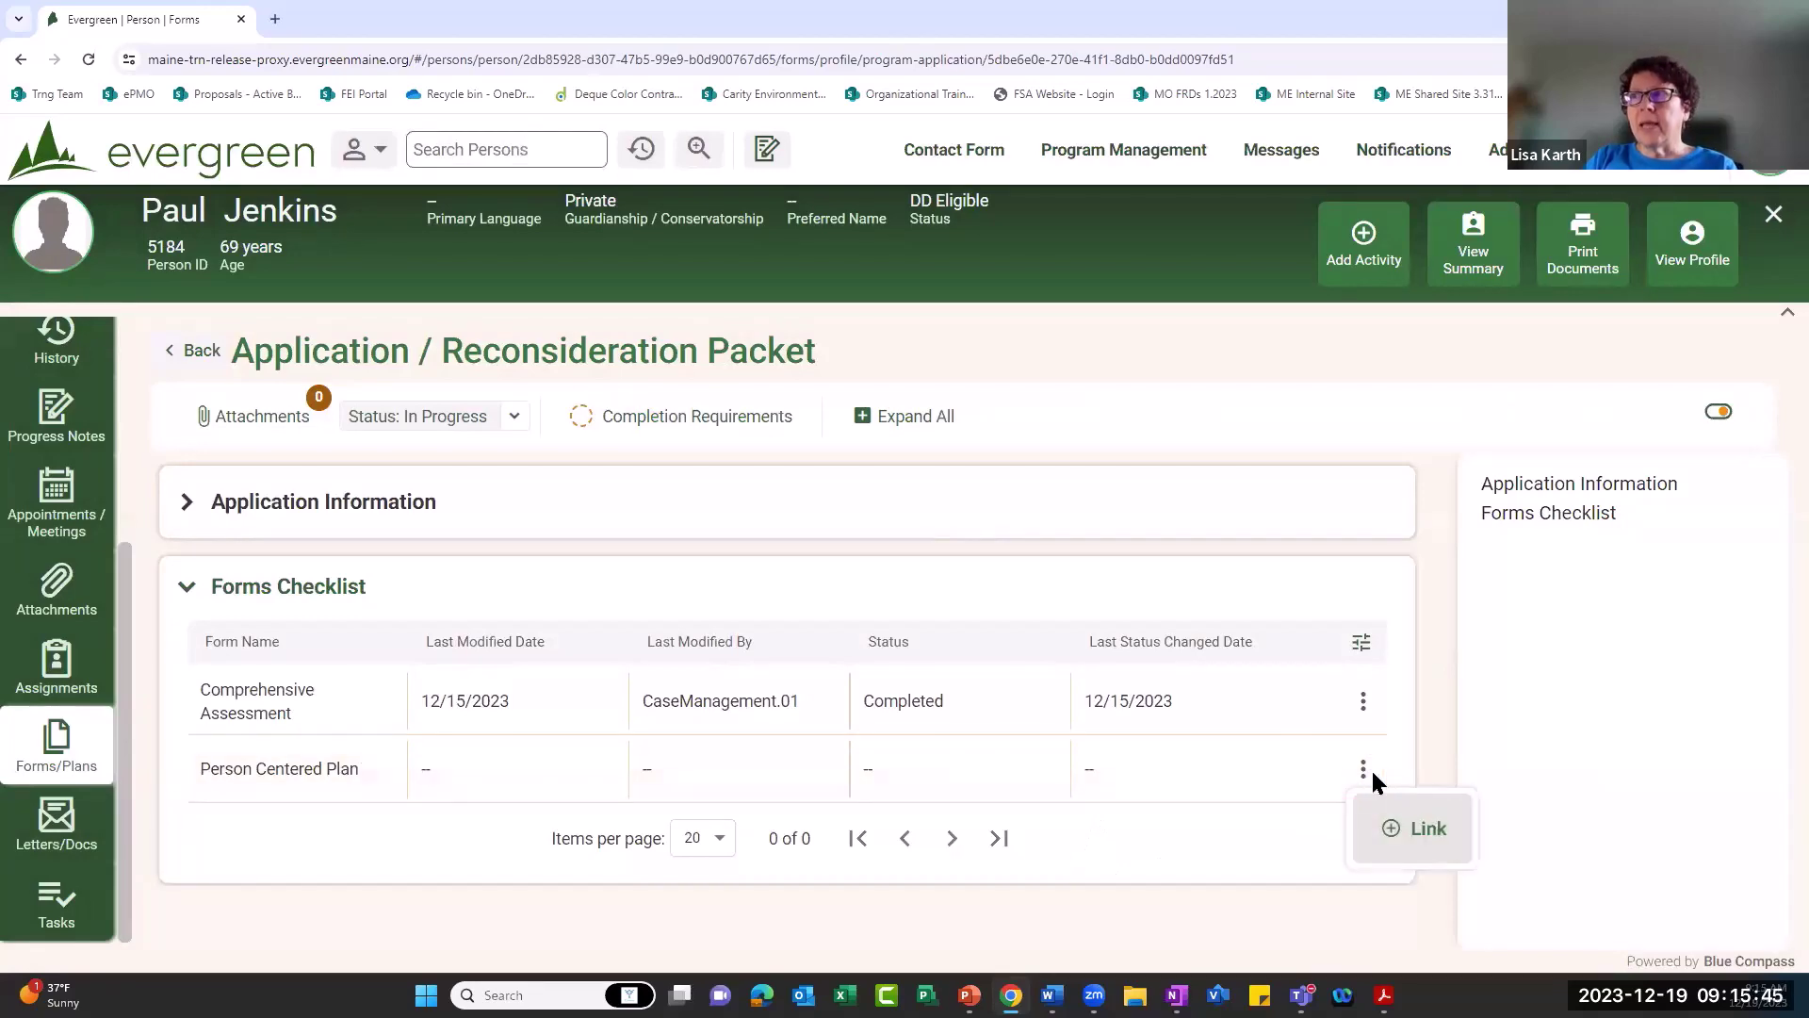
click(1404, 833)
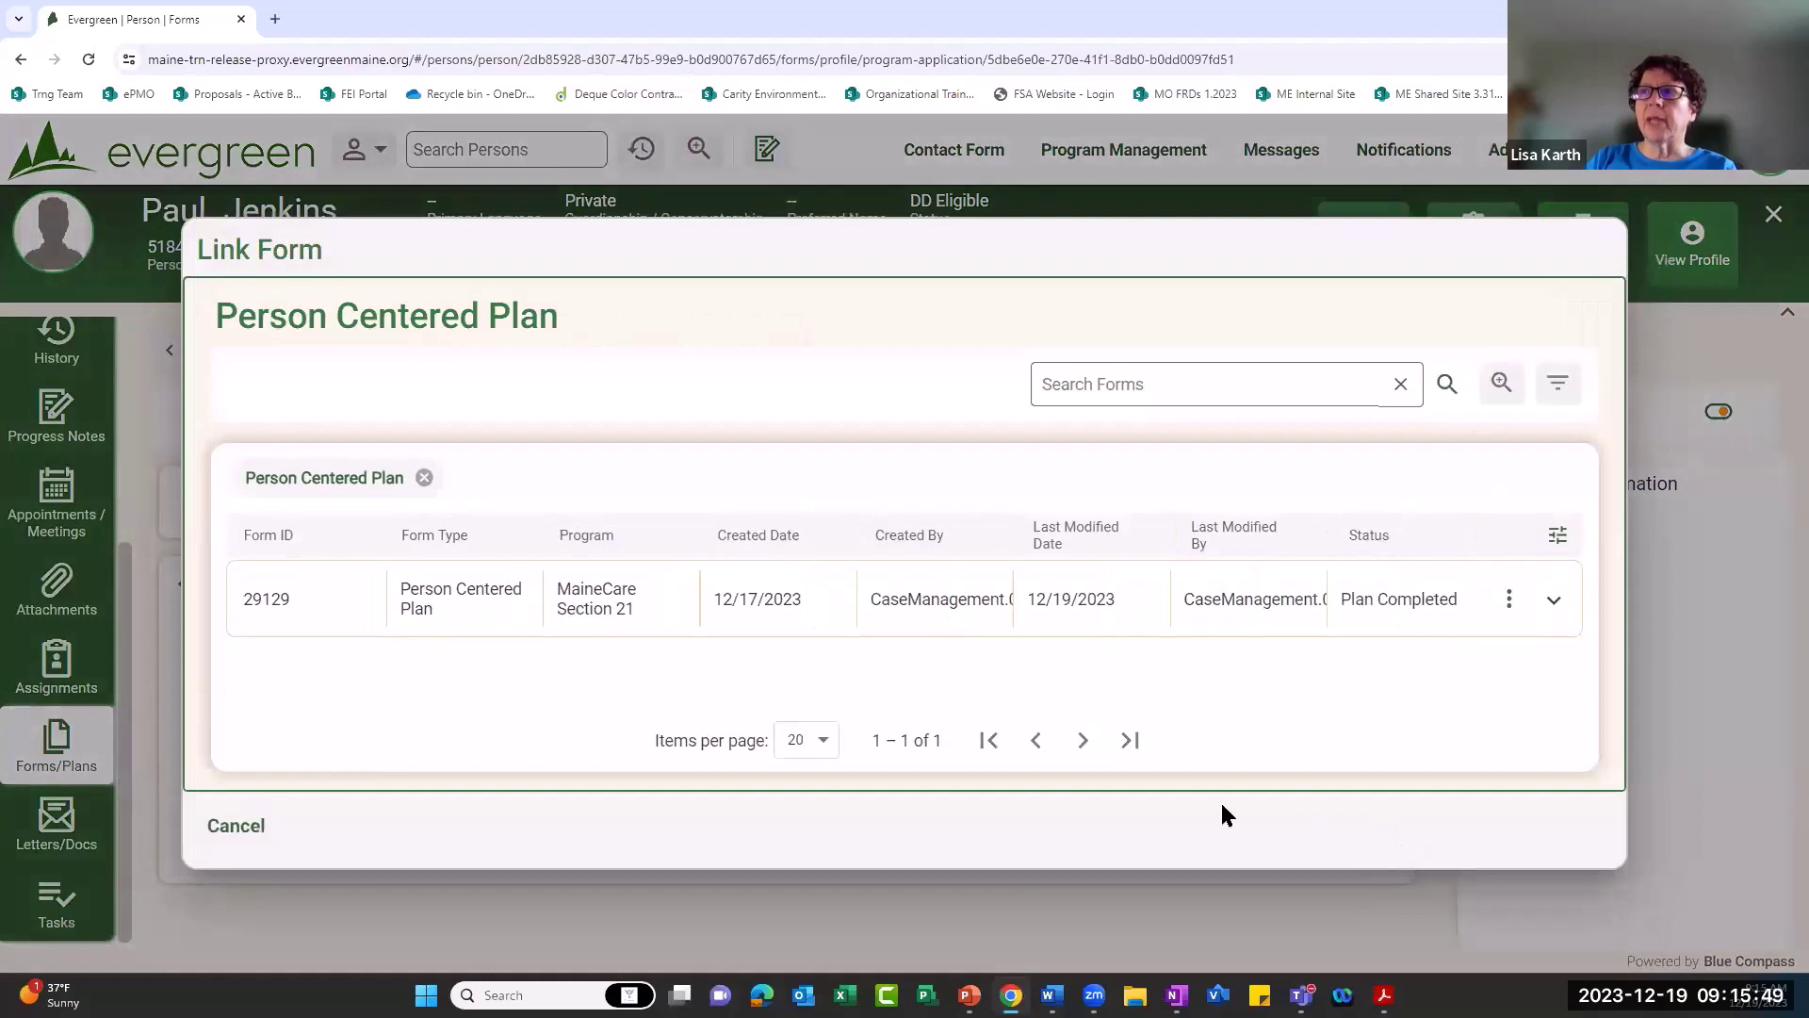
click(1511, 610)
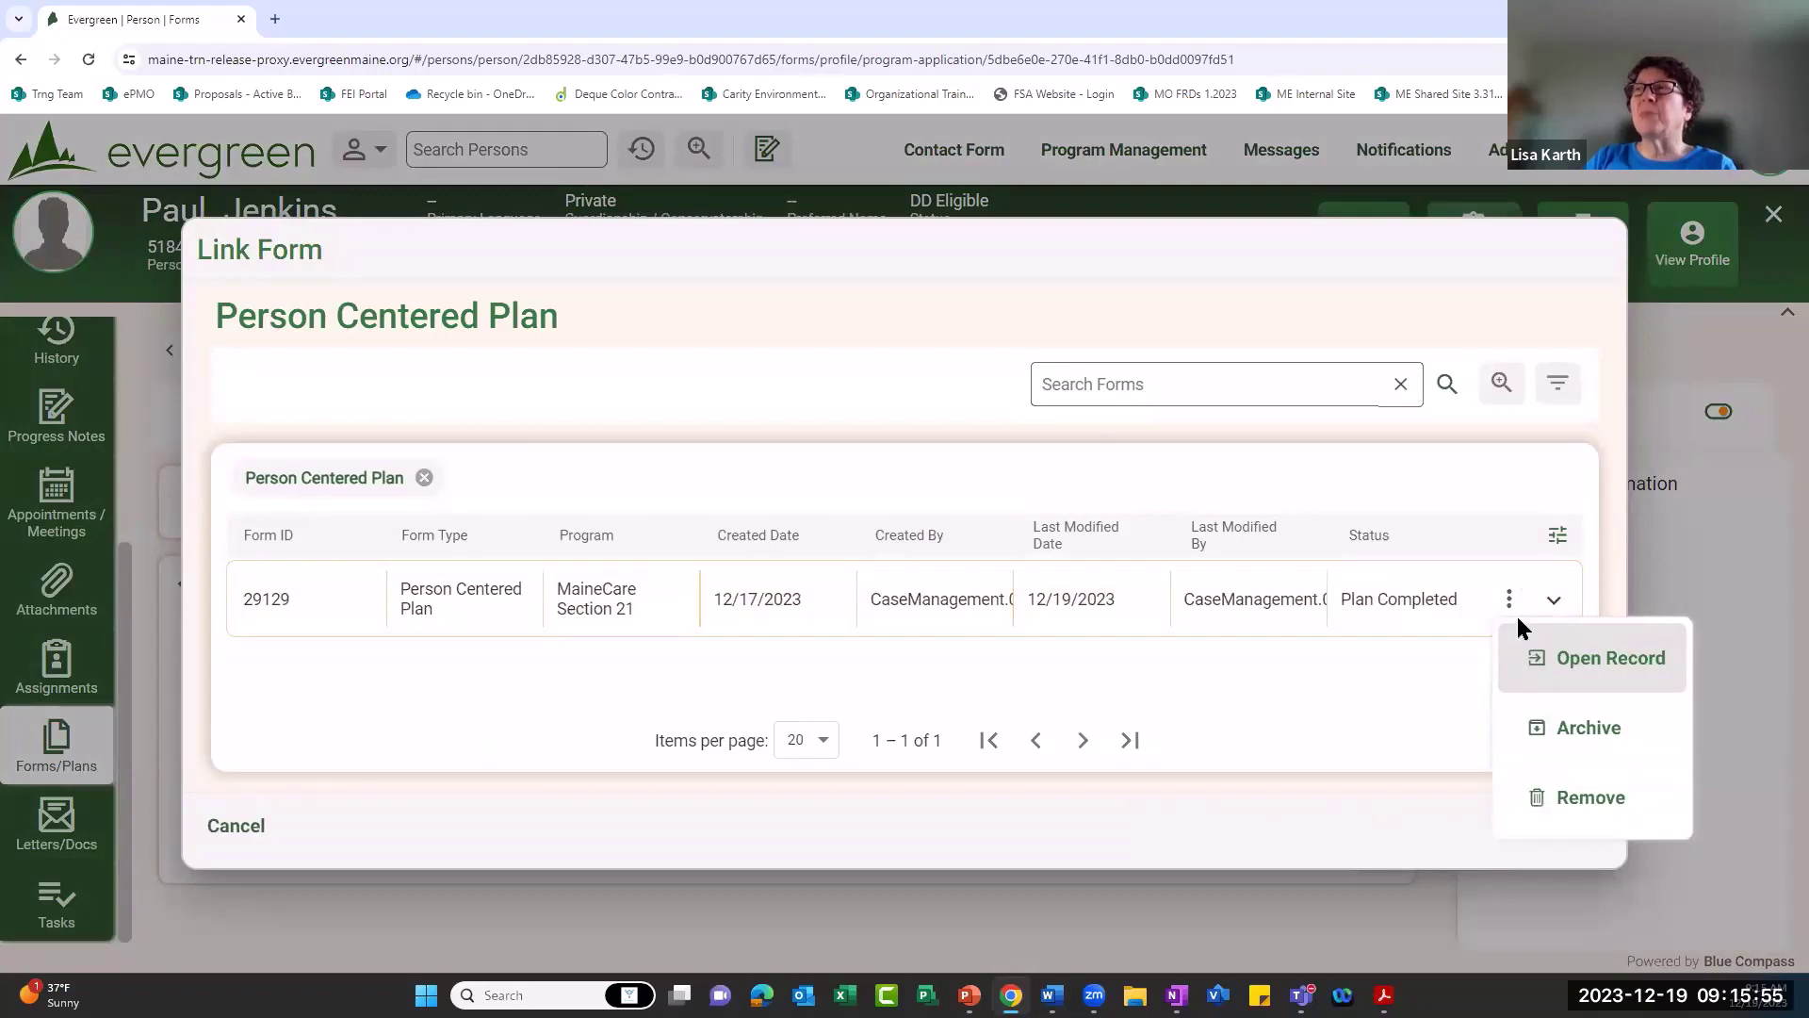
click(1506, 599)
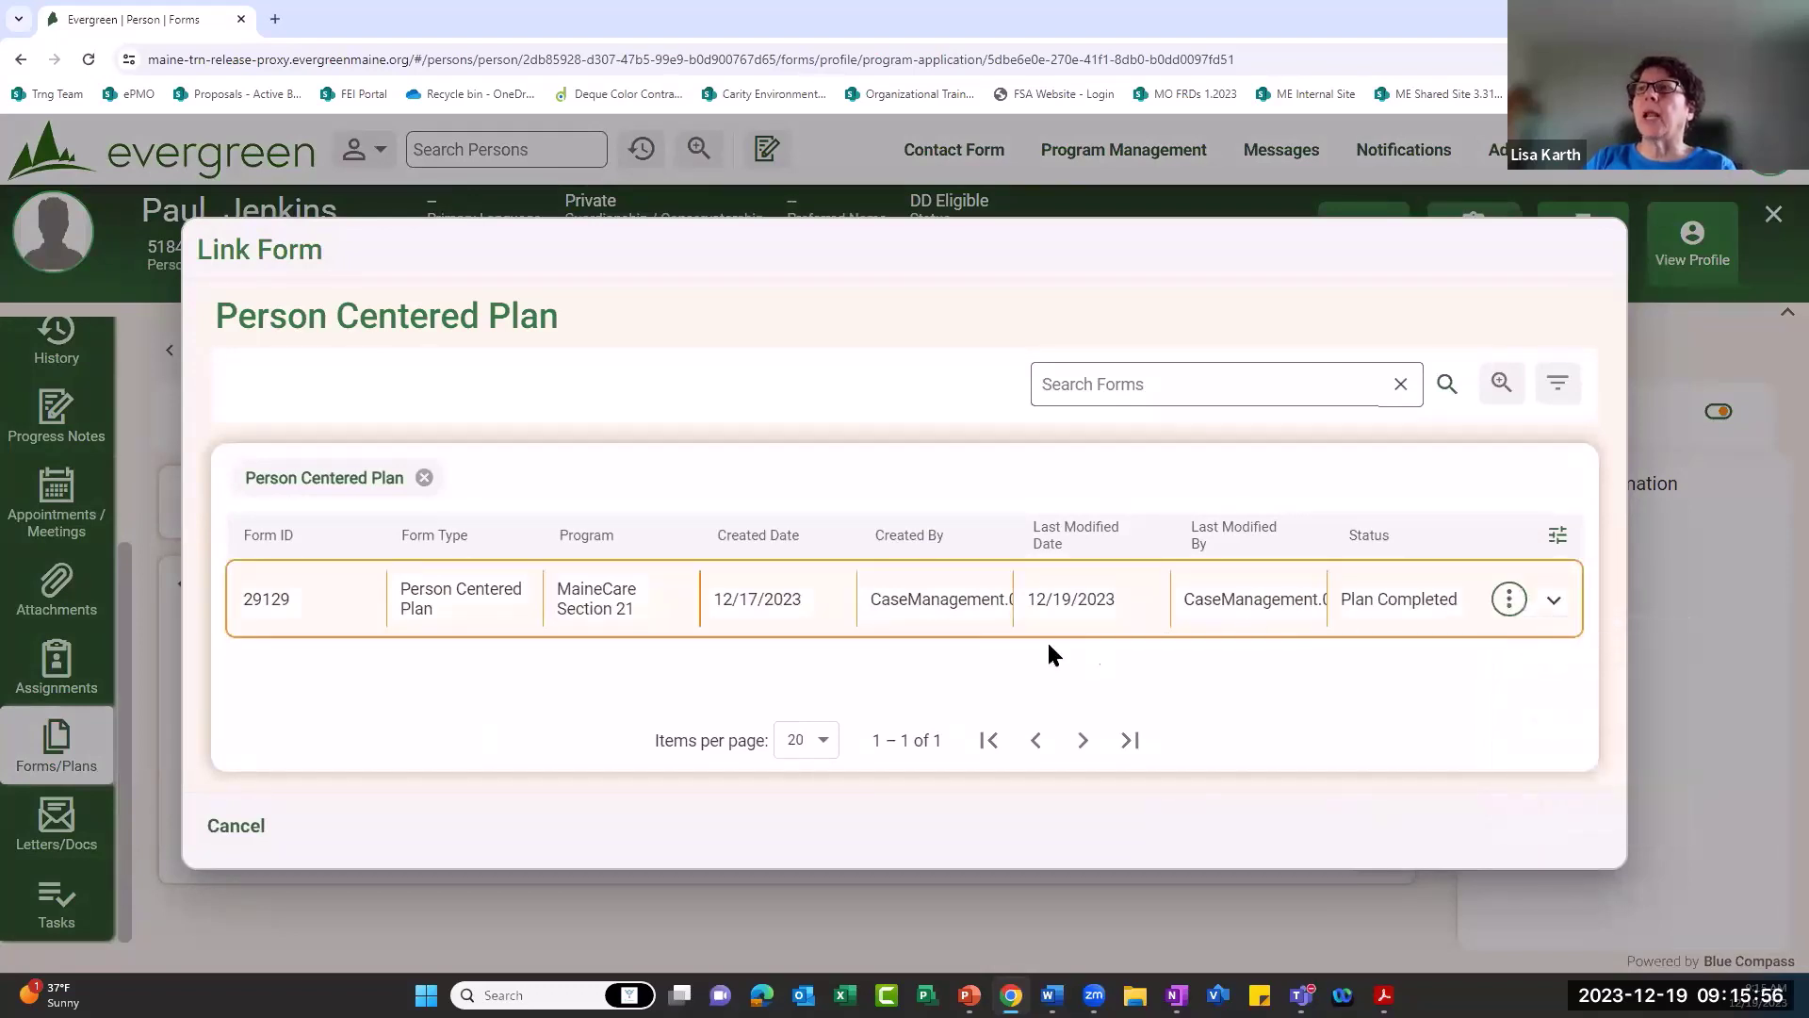
click(838, 622)
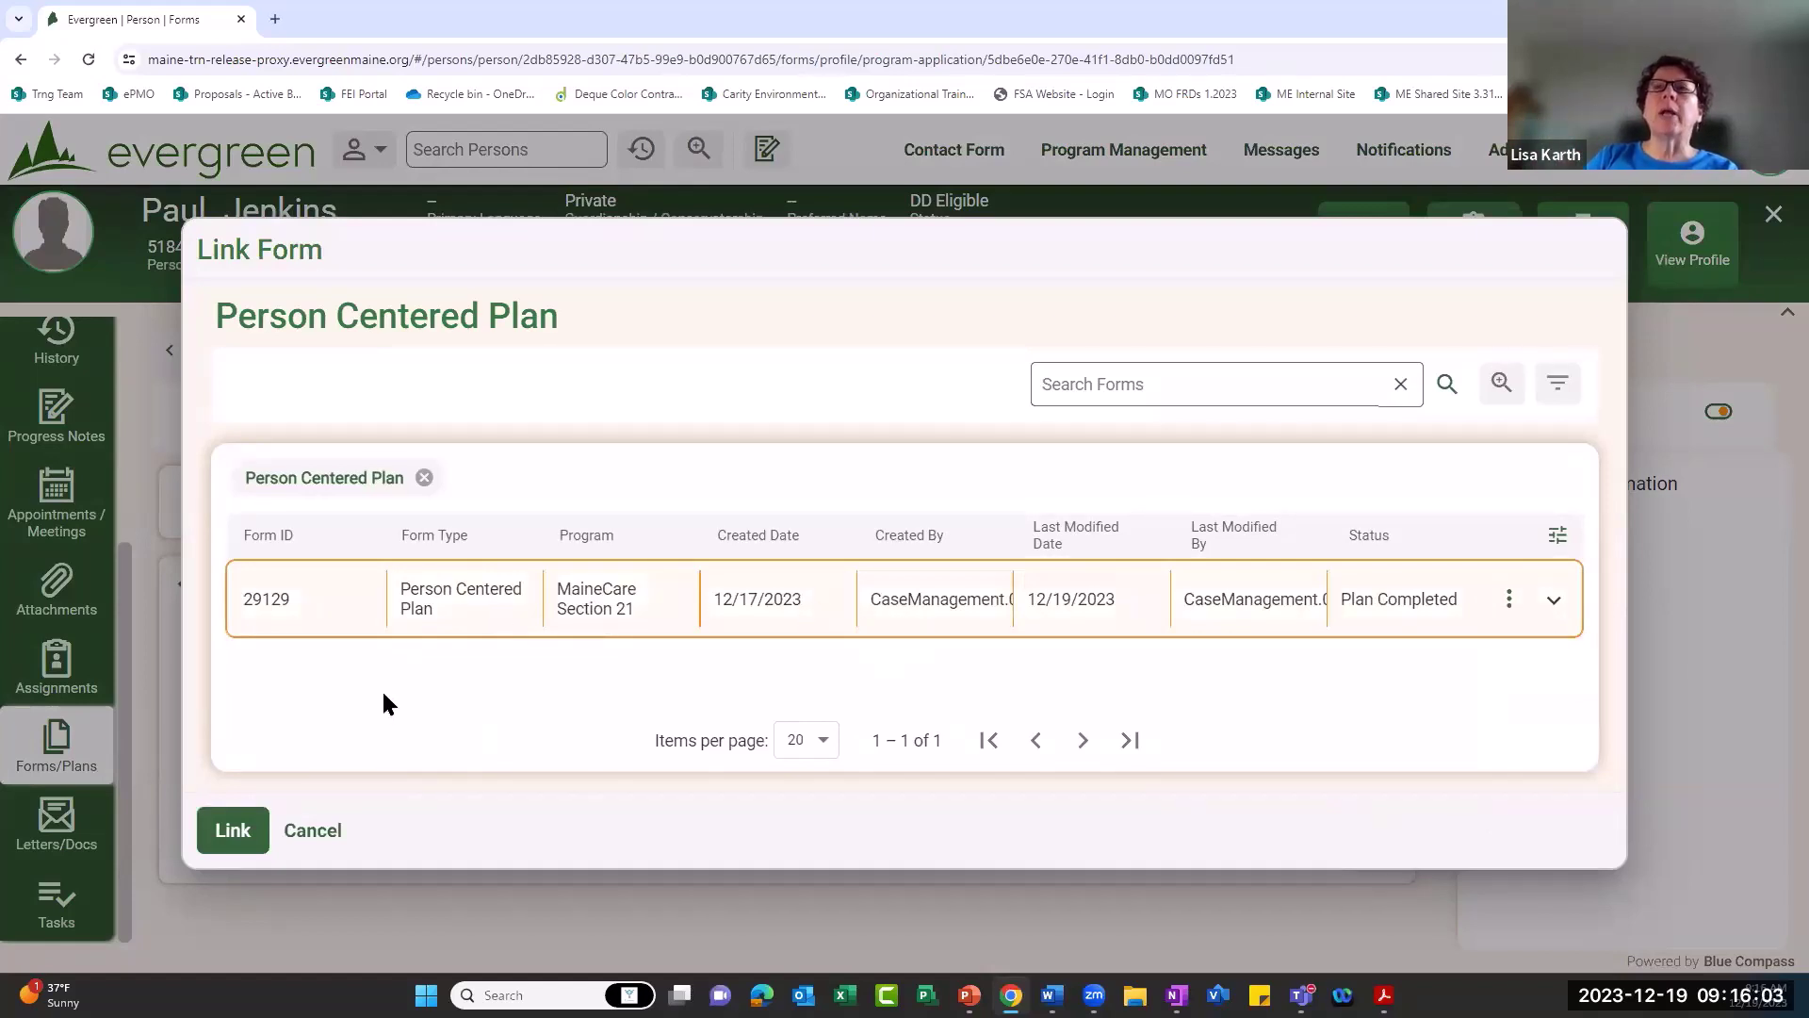
click(232, 834)
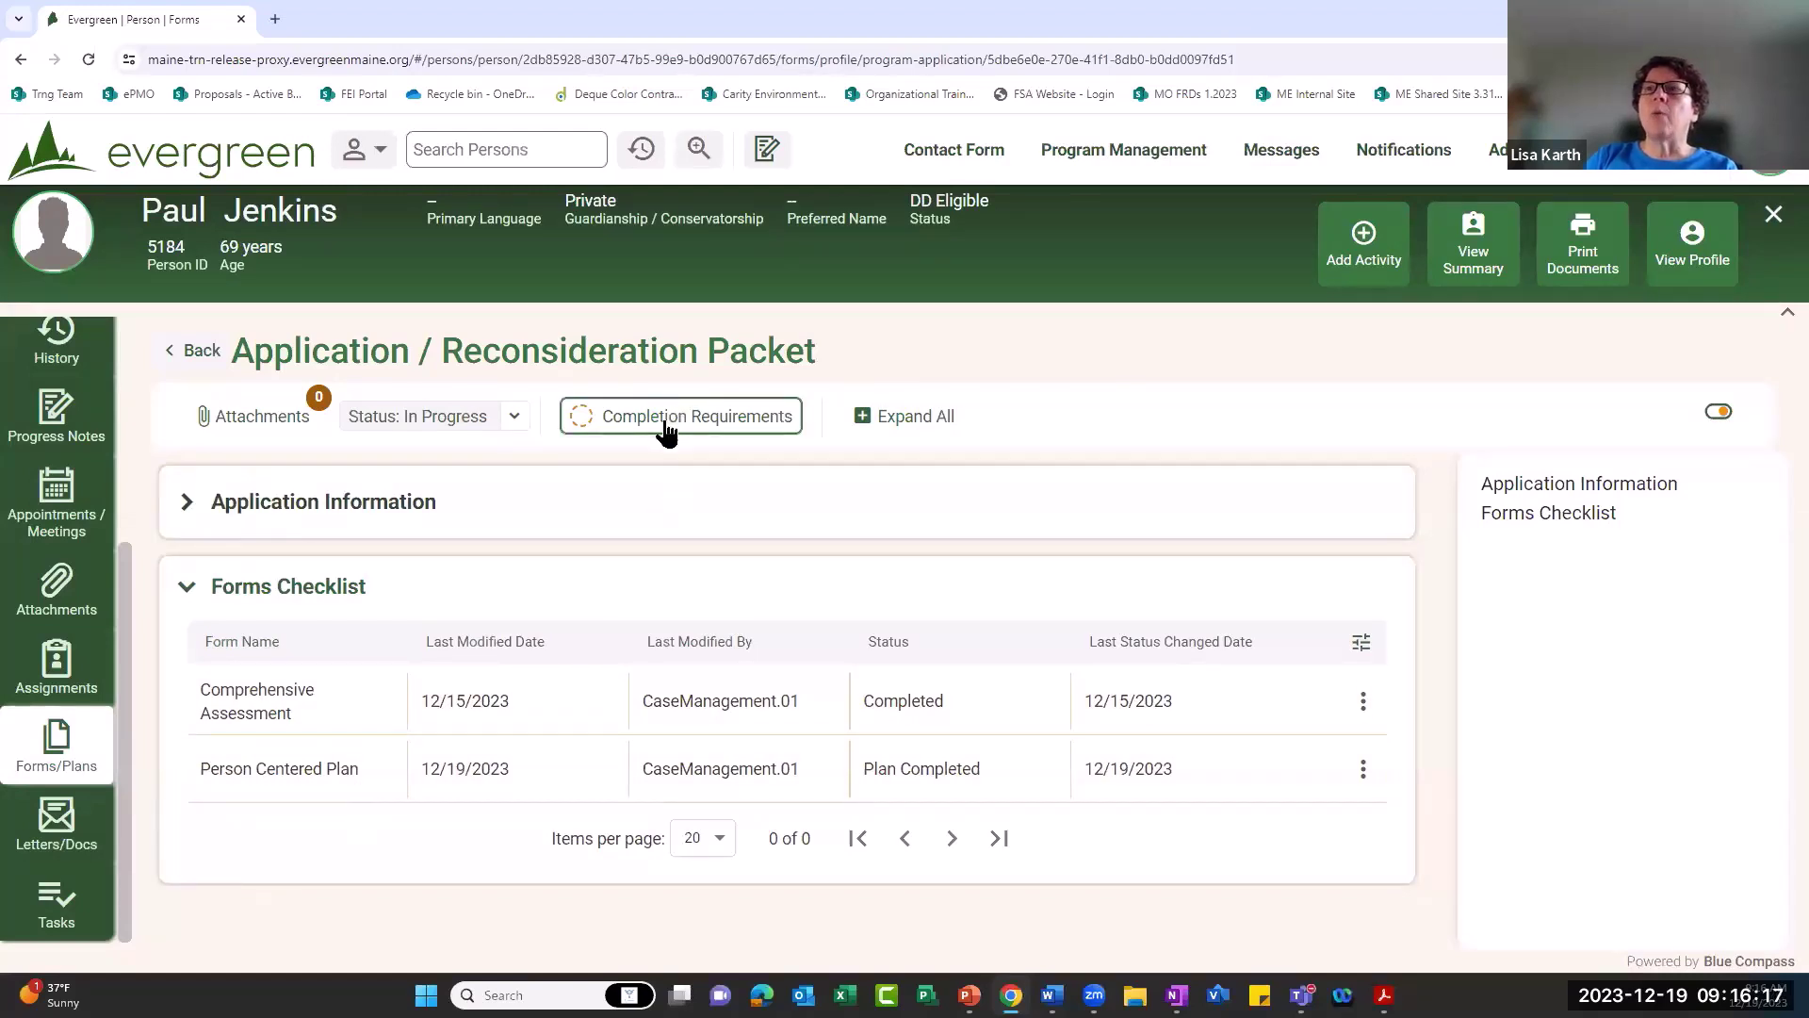
Check the completion requirements to see the attachment still needed
click(626, 425)
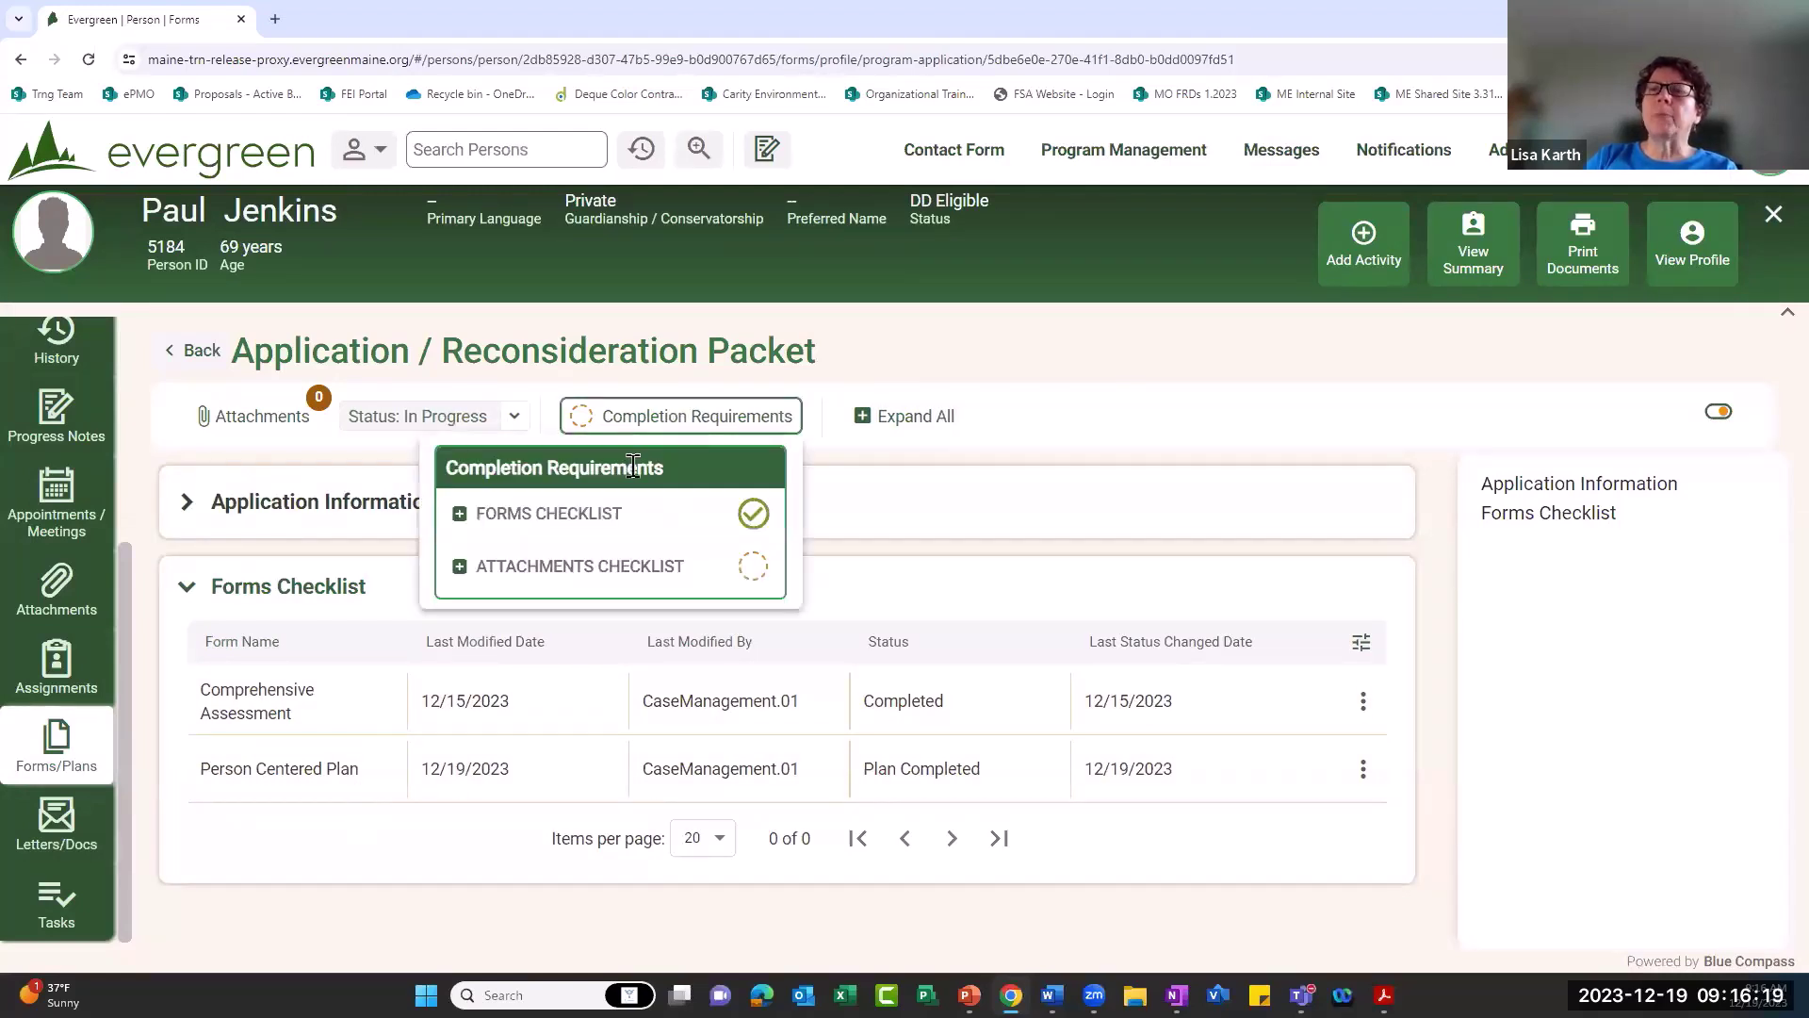
click(459, 566)
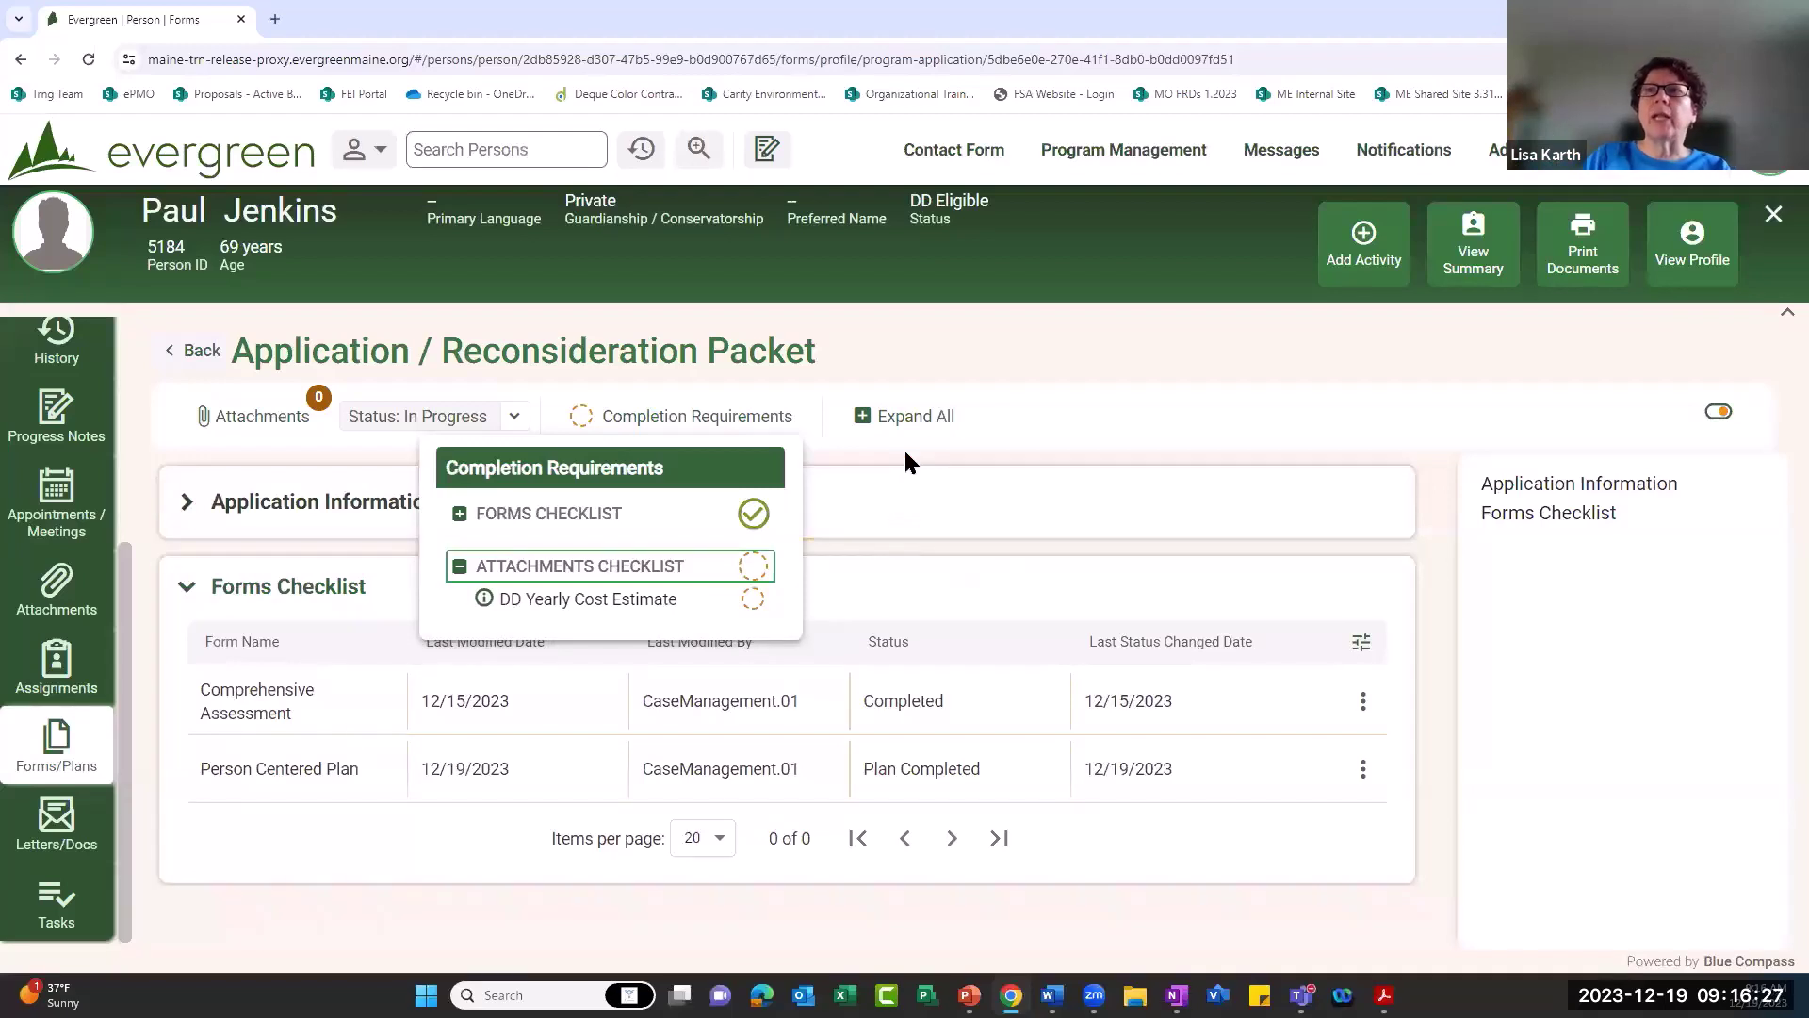
click(1116, 415)
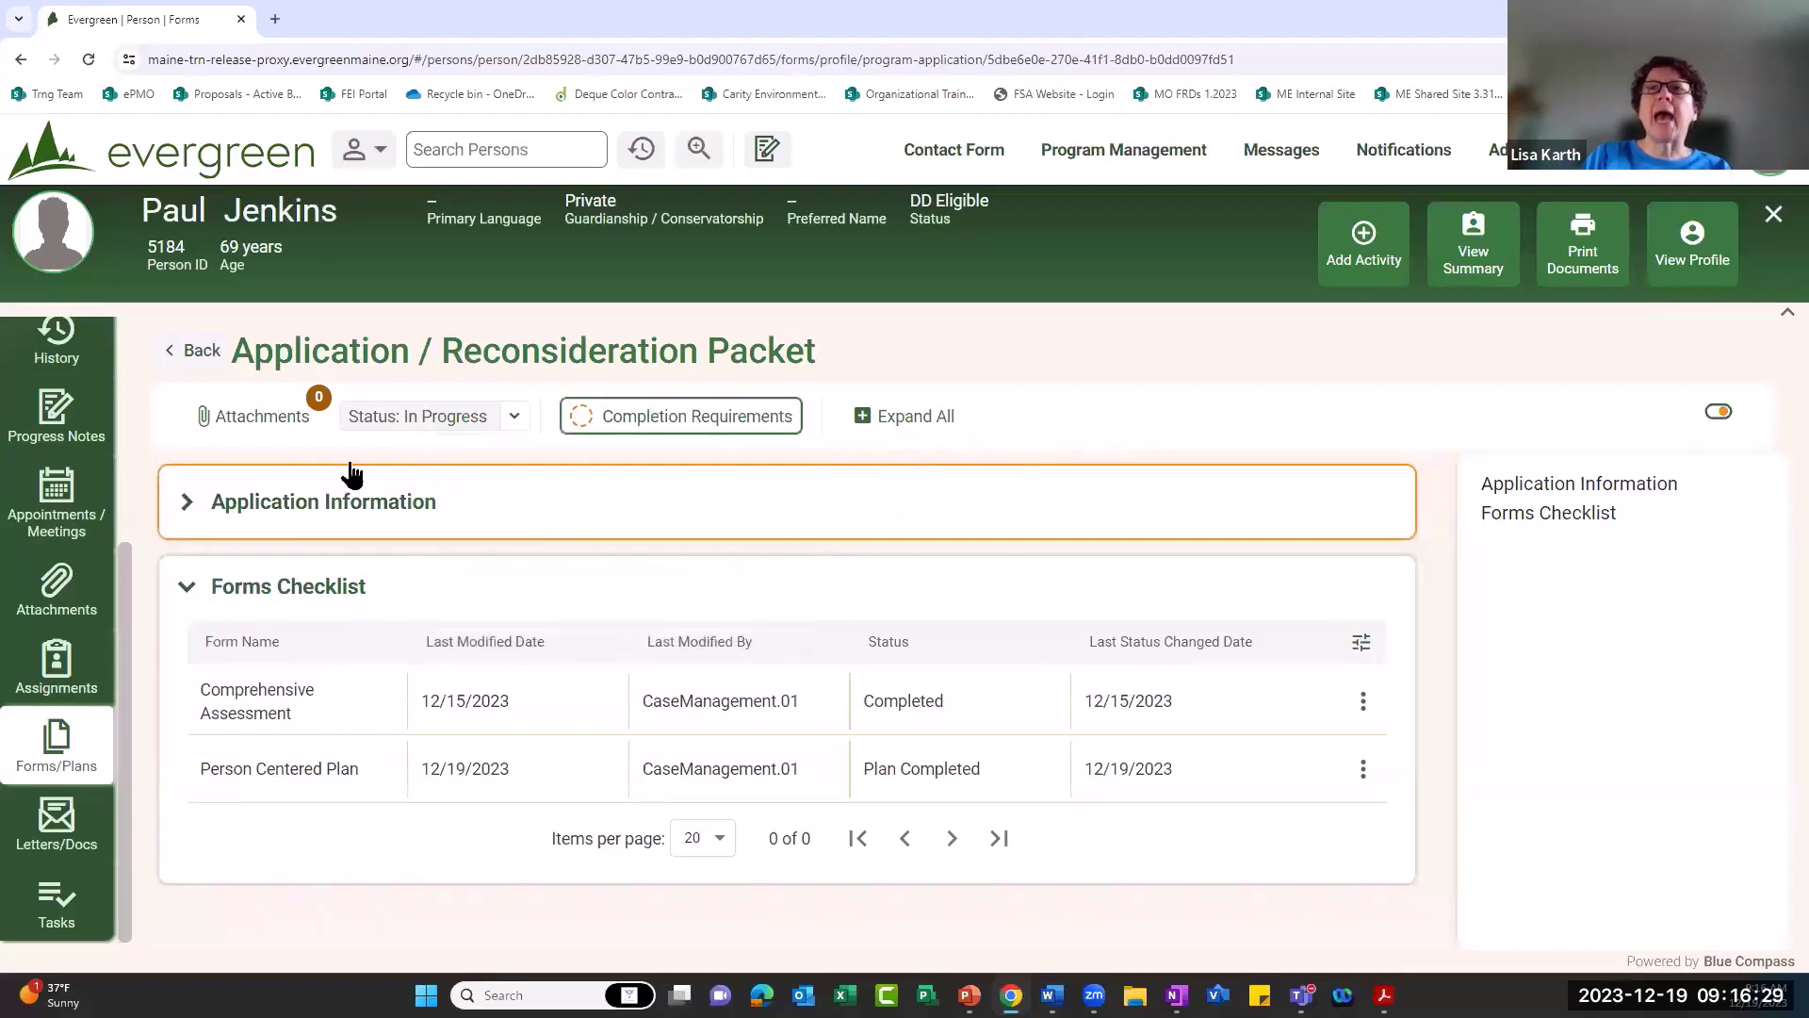
Start a new packet attachment using the 'Attachment - use in training' file
click(235, 420)
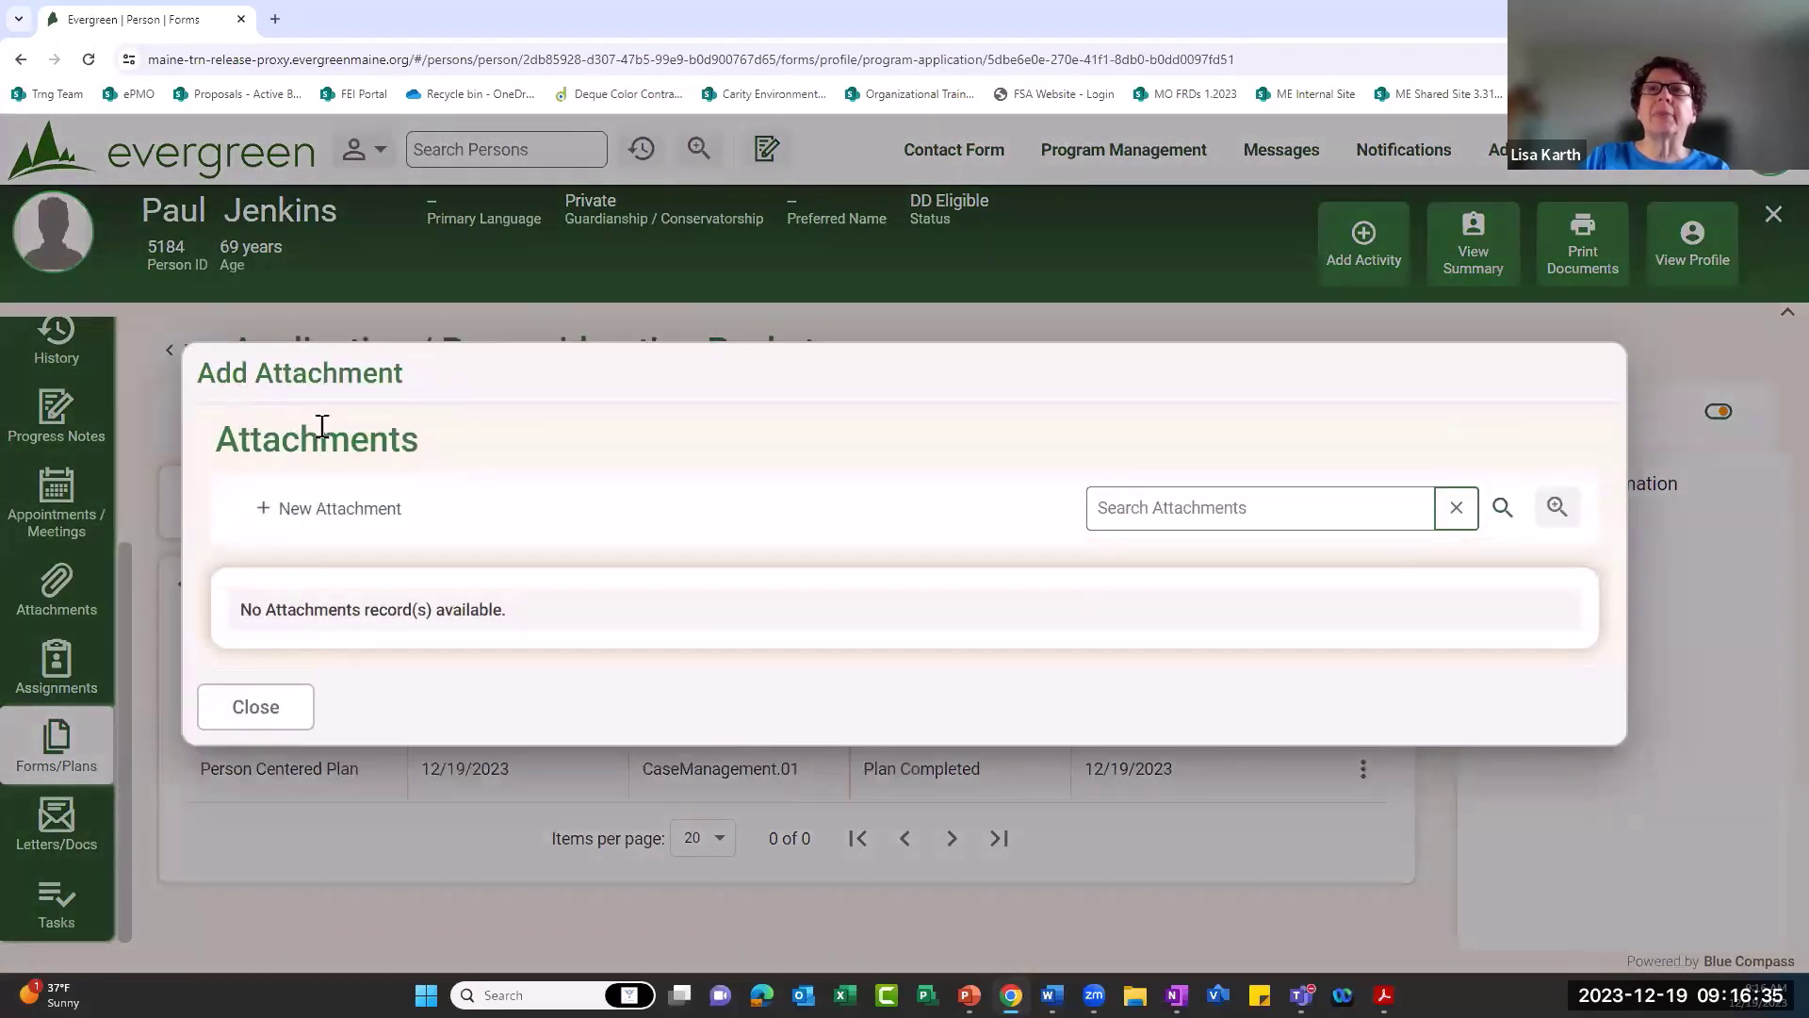
click(349, 509)
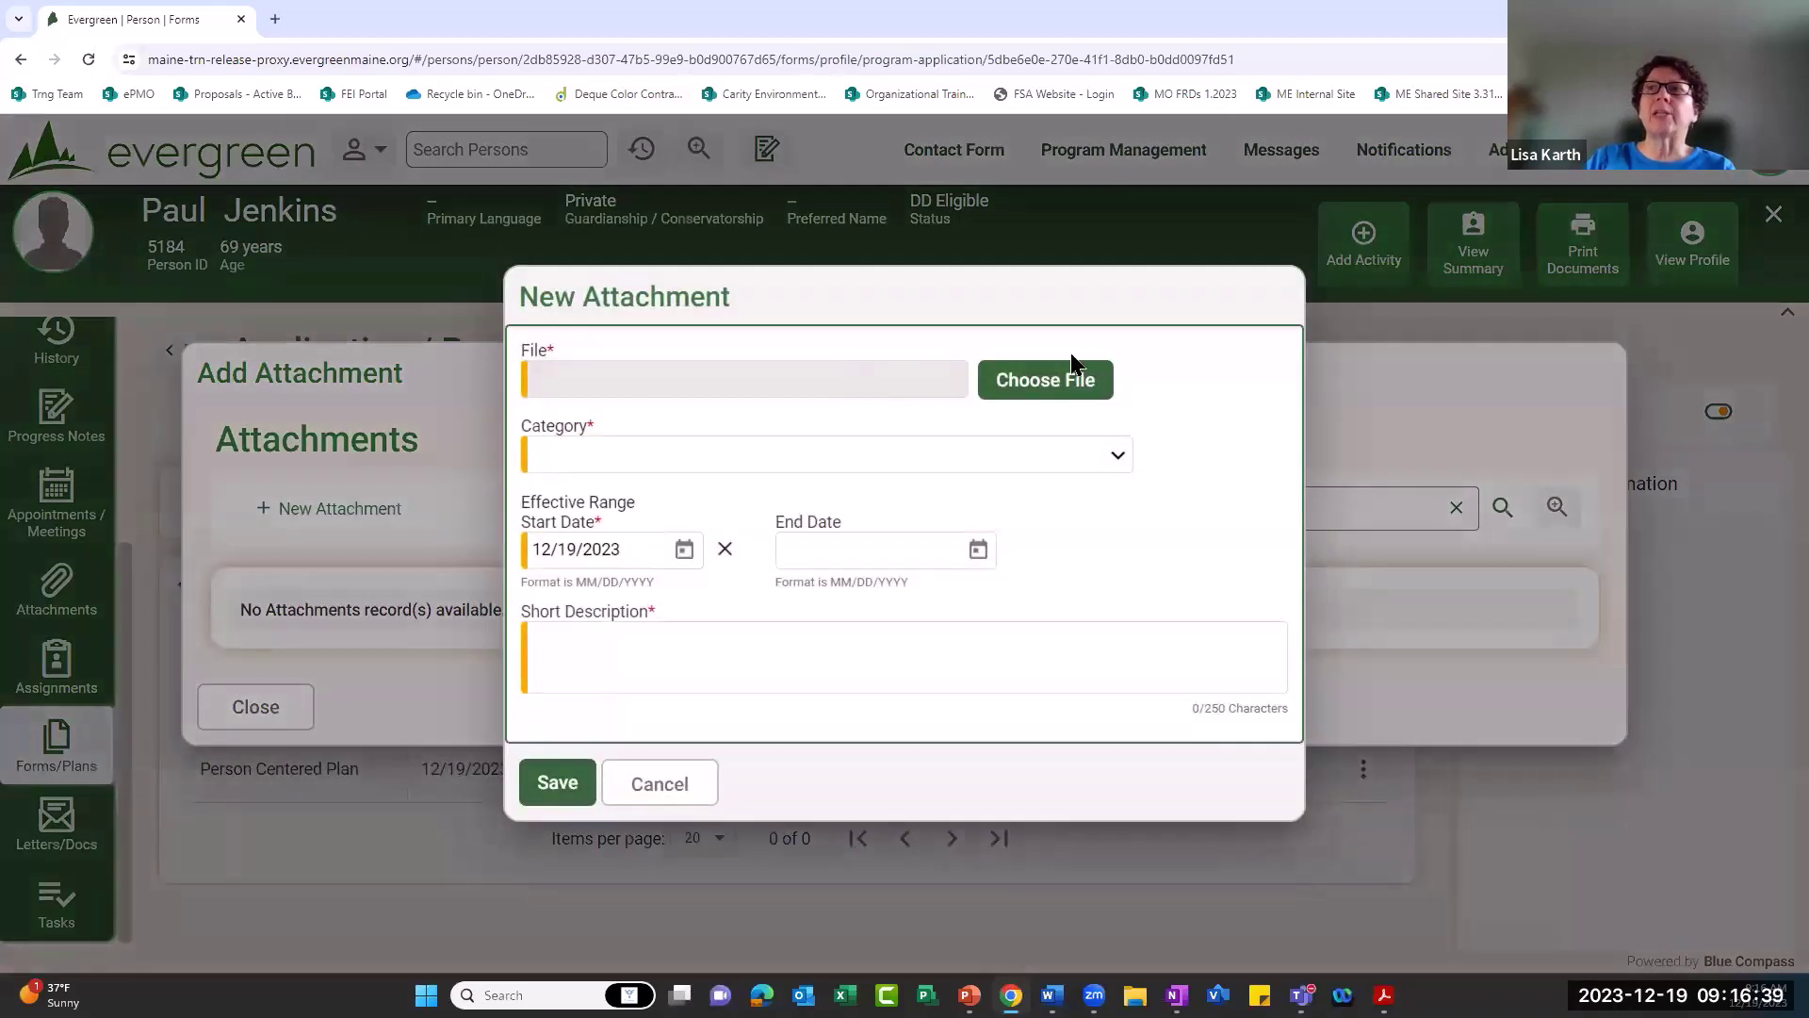
click(1056, 382)
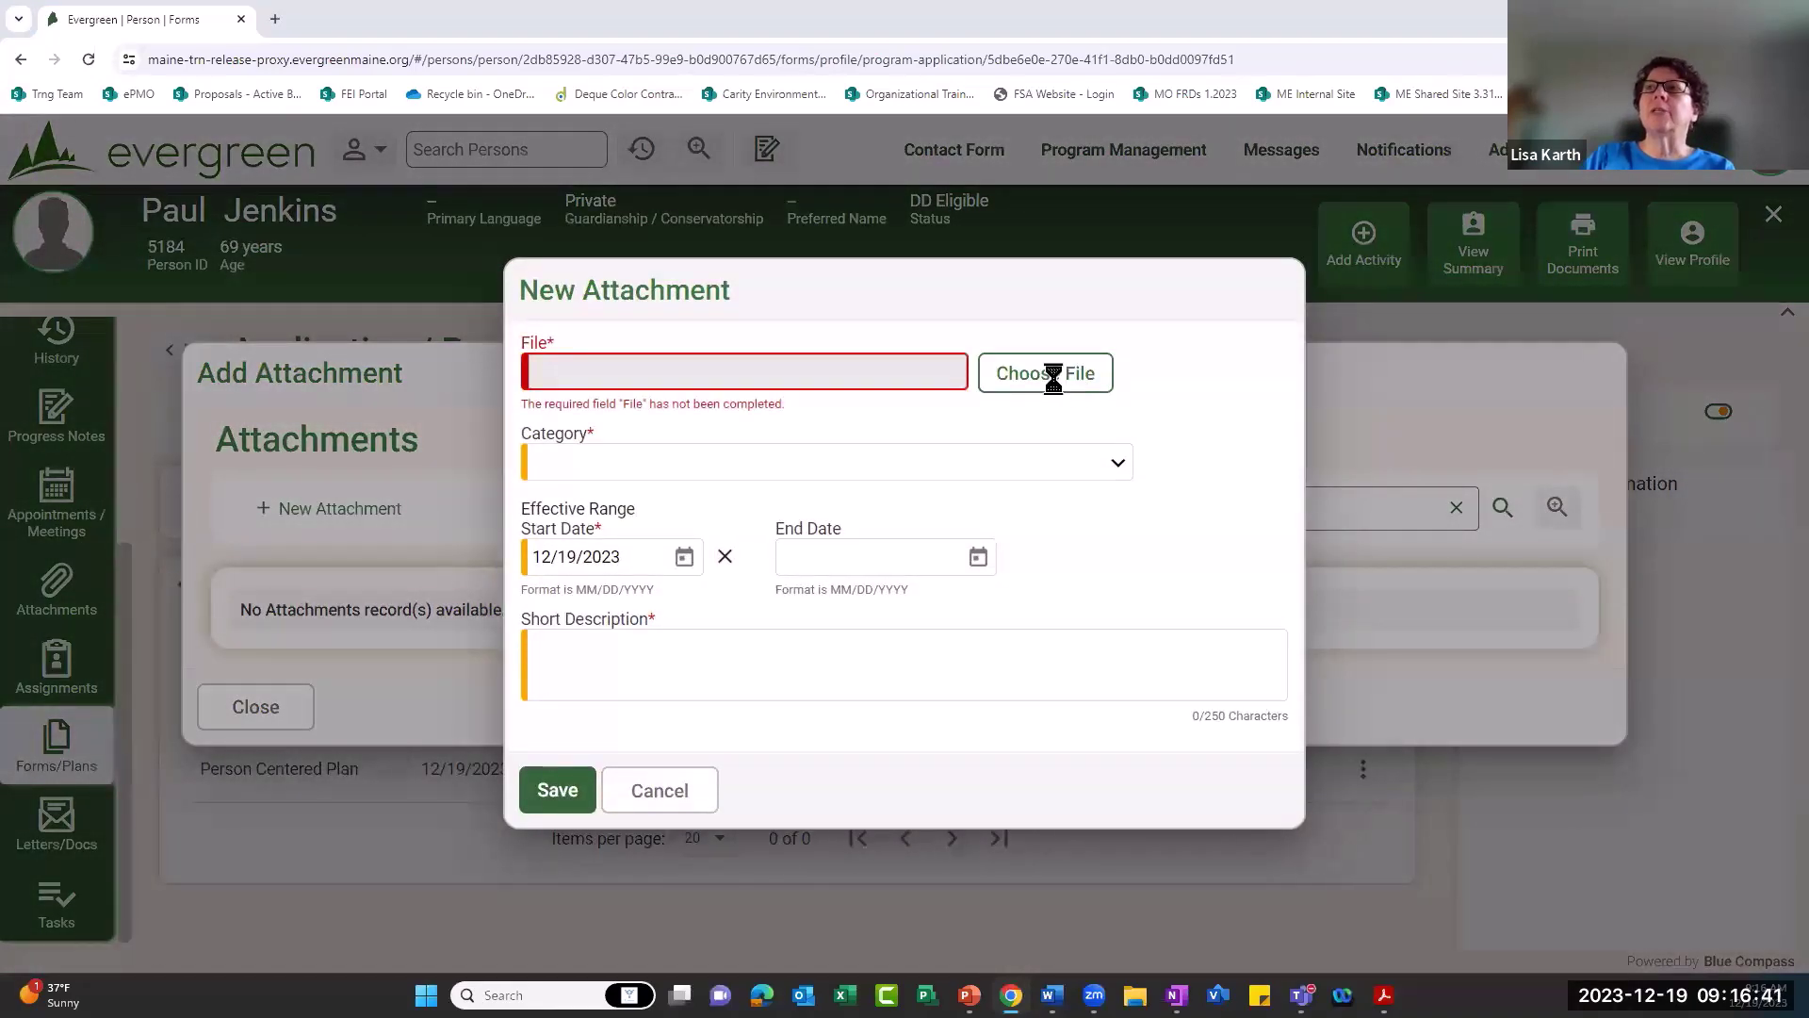
scroll(326, 403, down, 3)
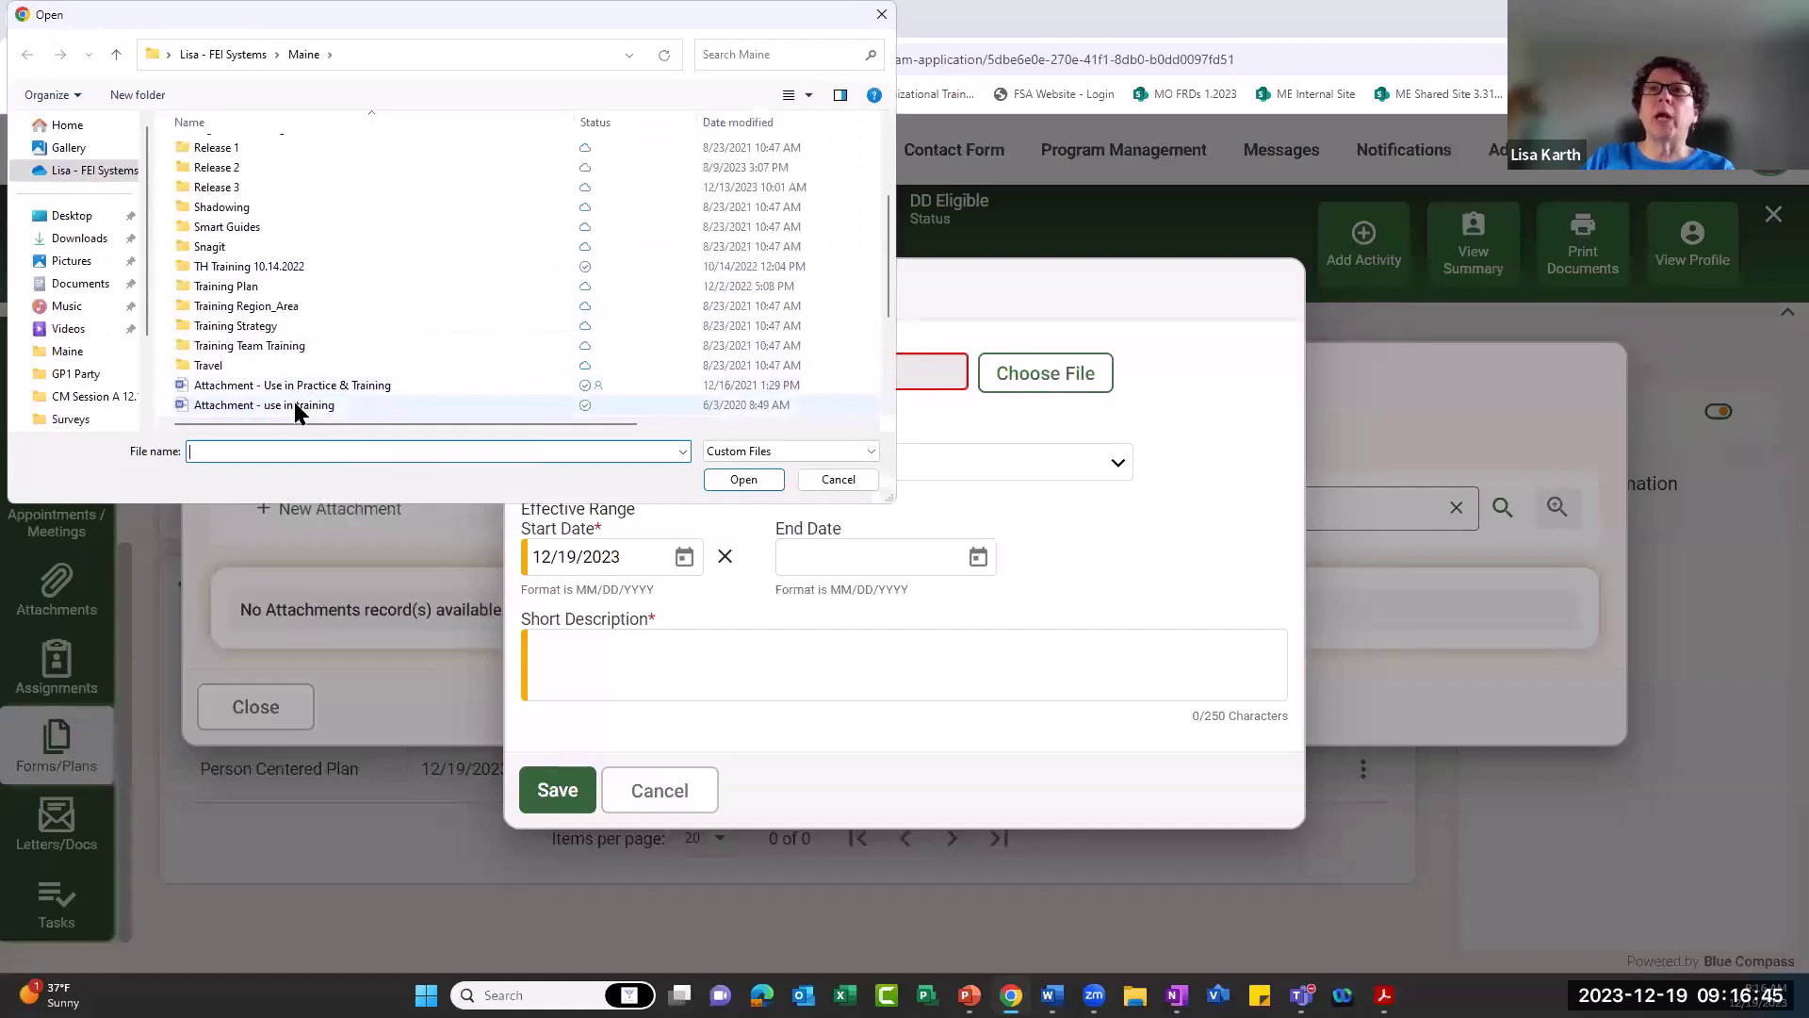
click(294, 404)
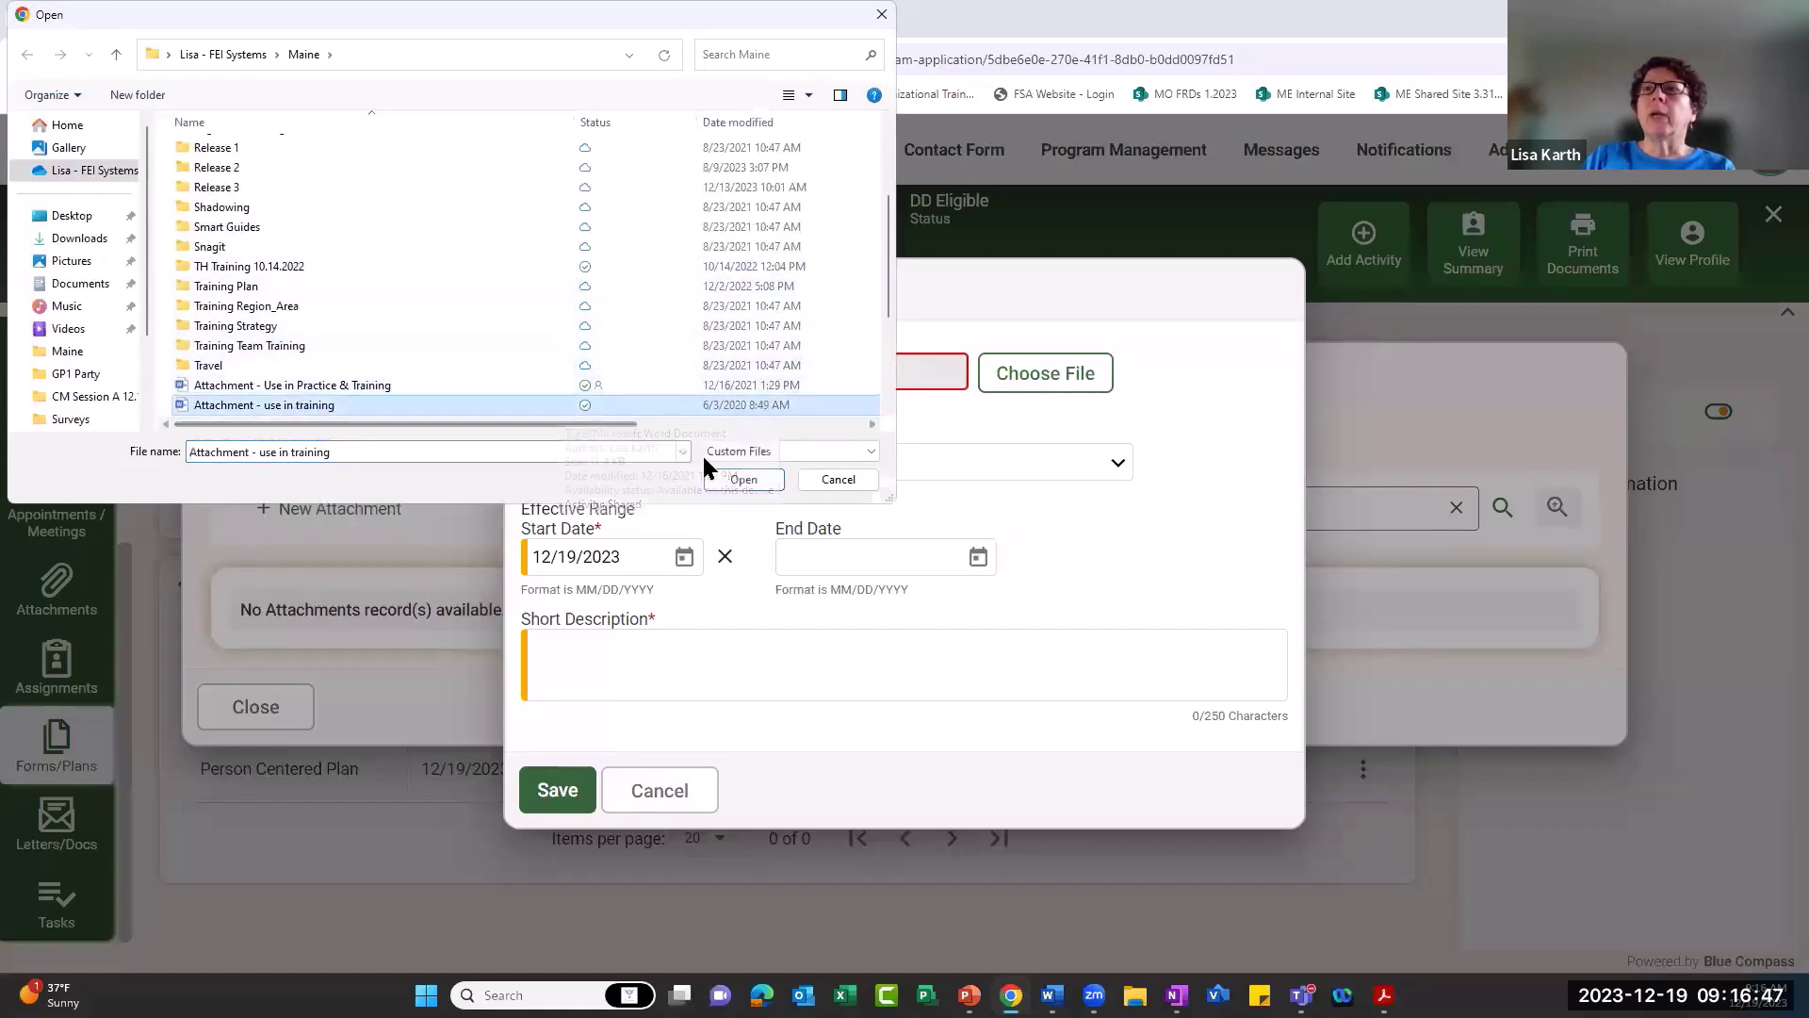
click(768, 482)
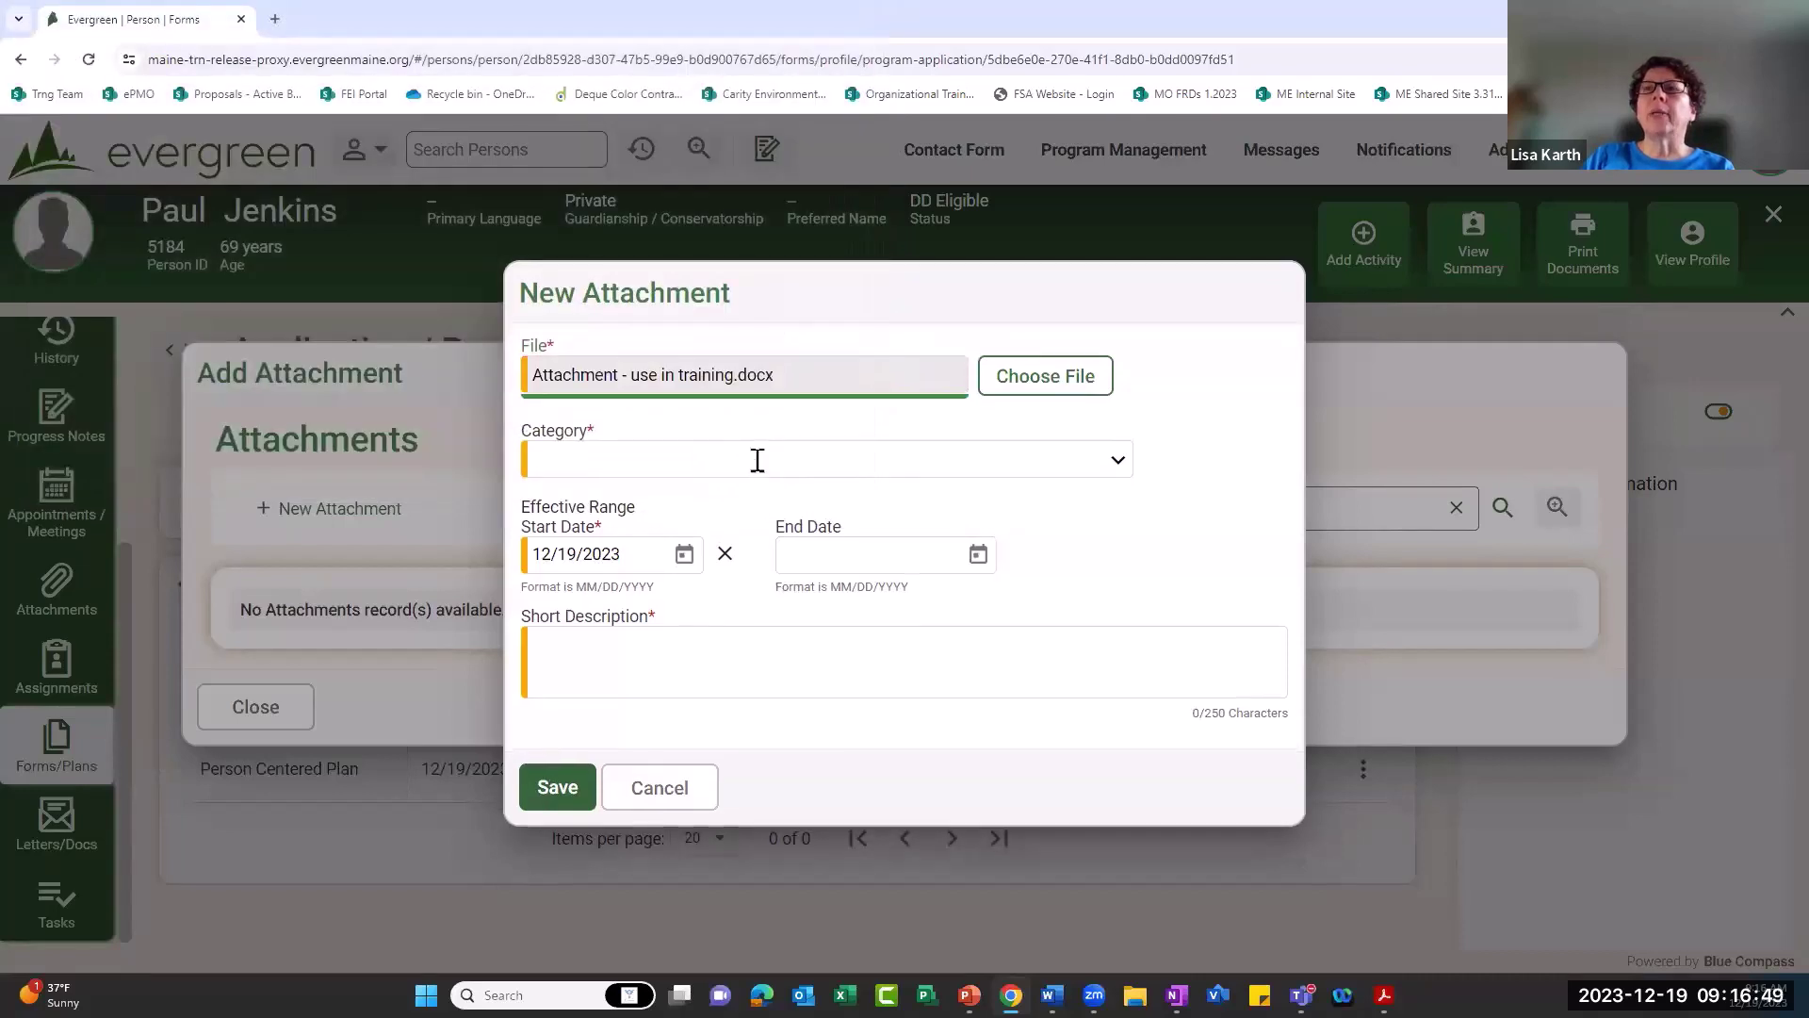
Categorize the attachment as DD Yearly Cost Estimate with description 'Info' and save it
click(756, 460)
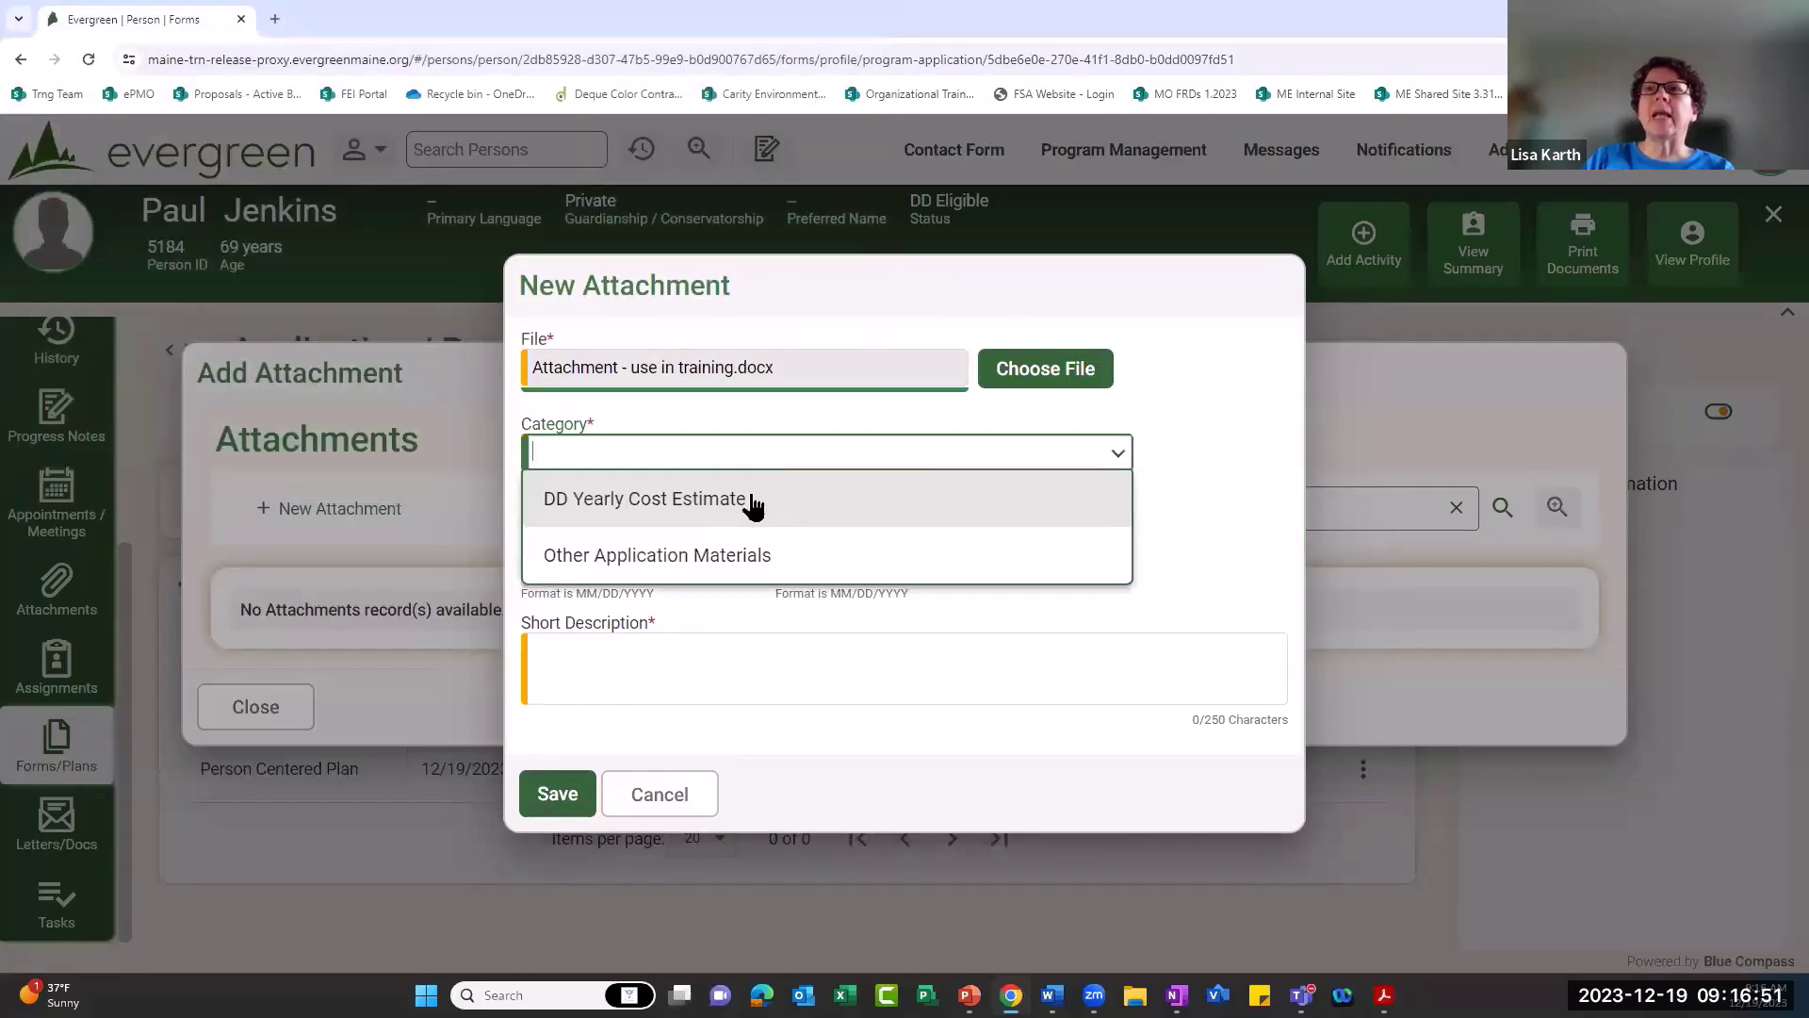
click(755, 500)
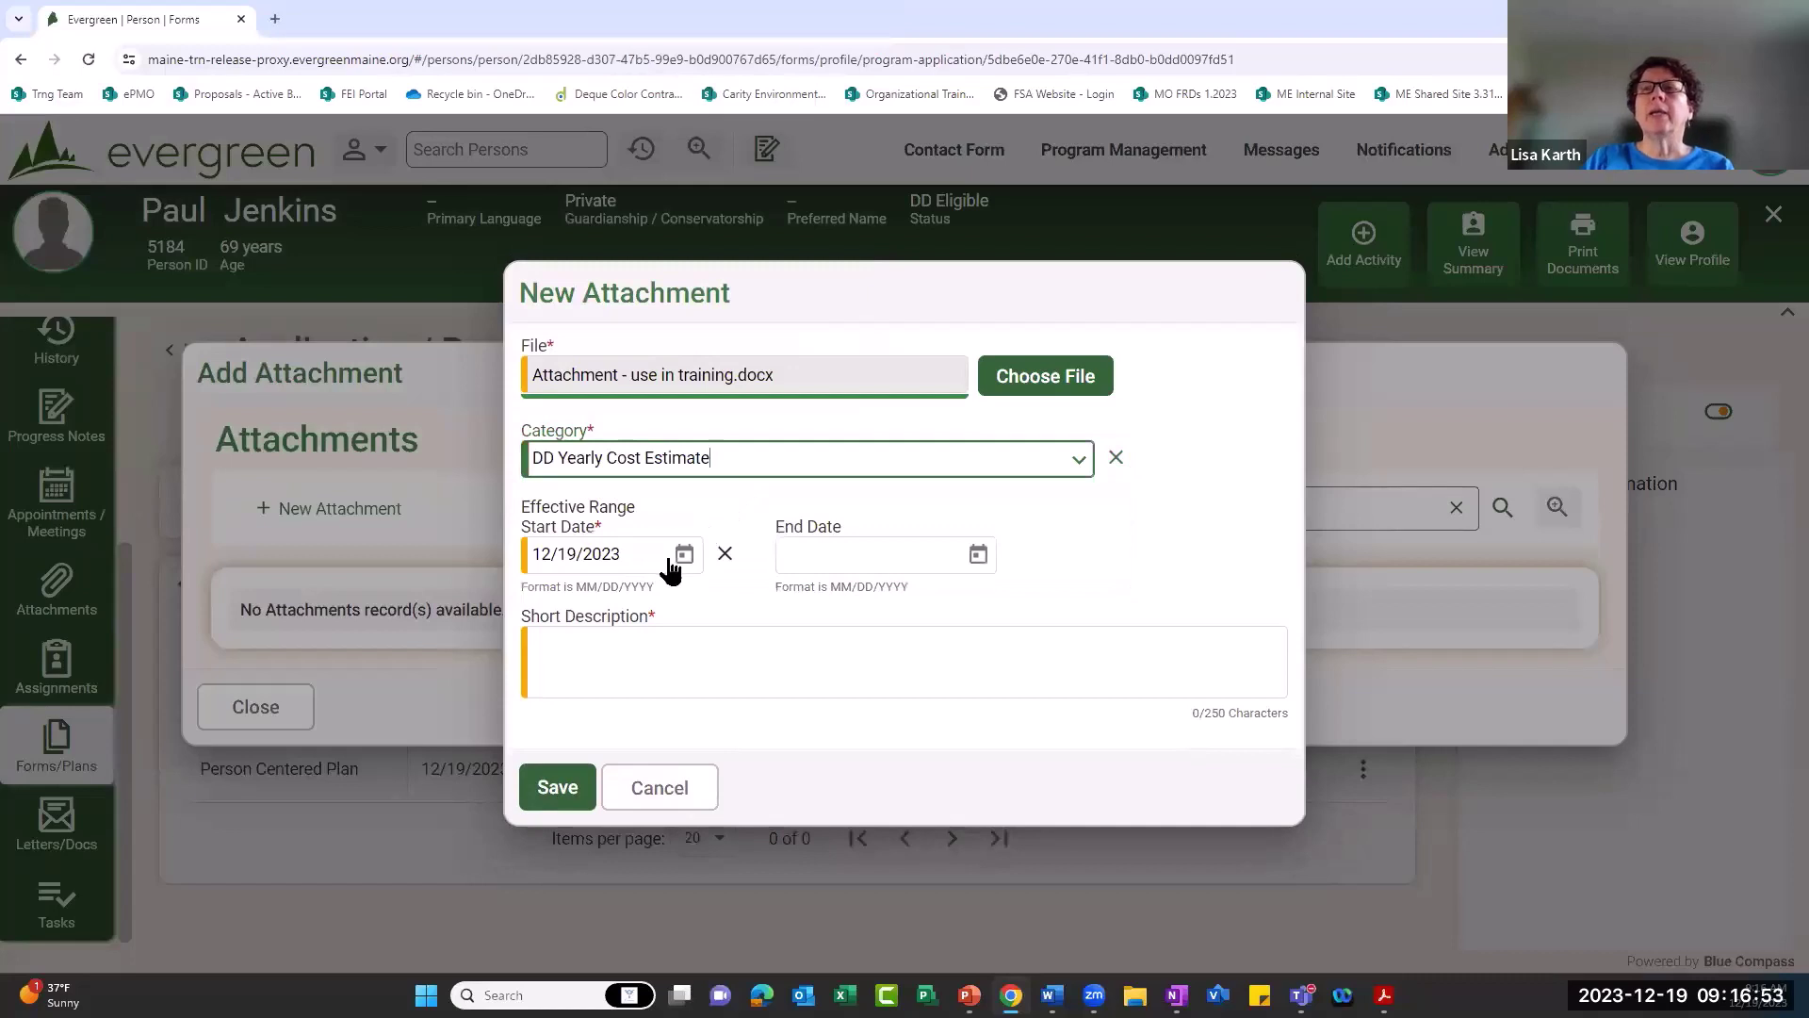
click(616, 646)
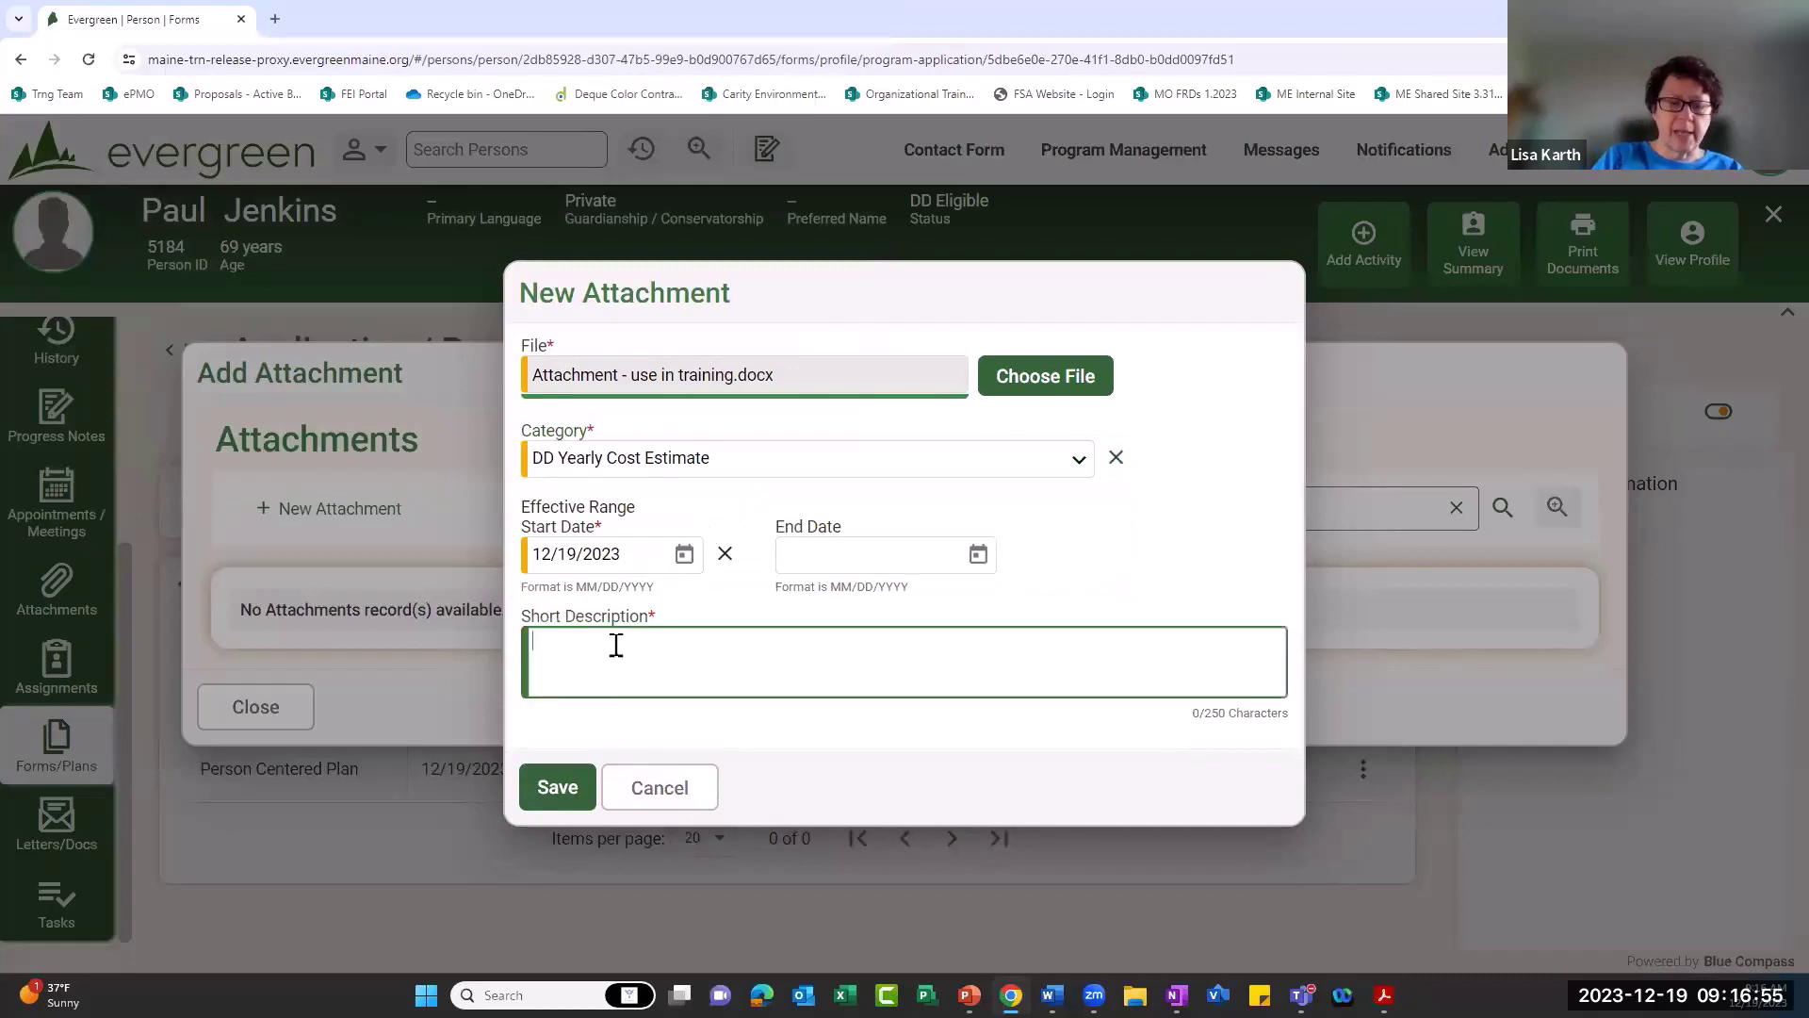
text(Info)
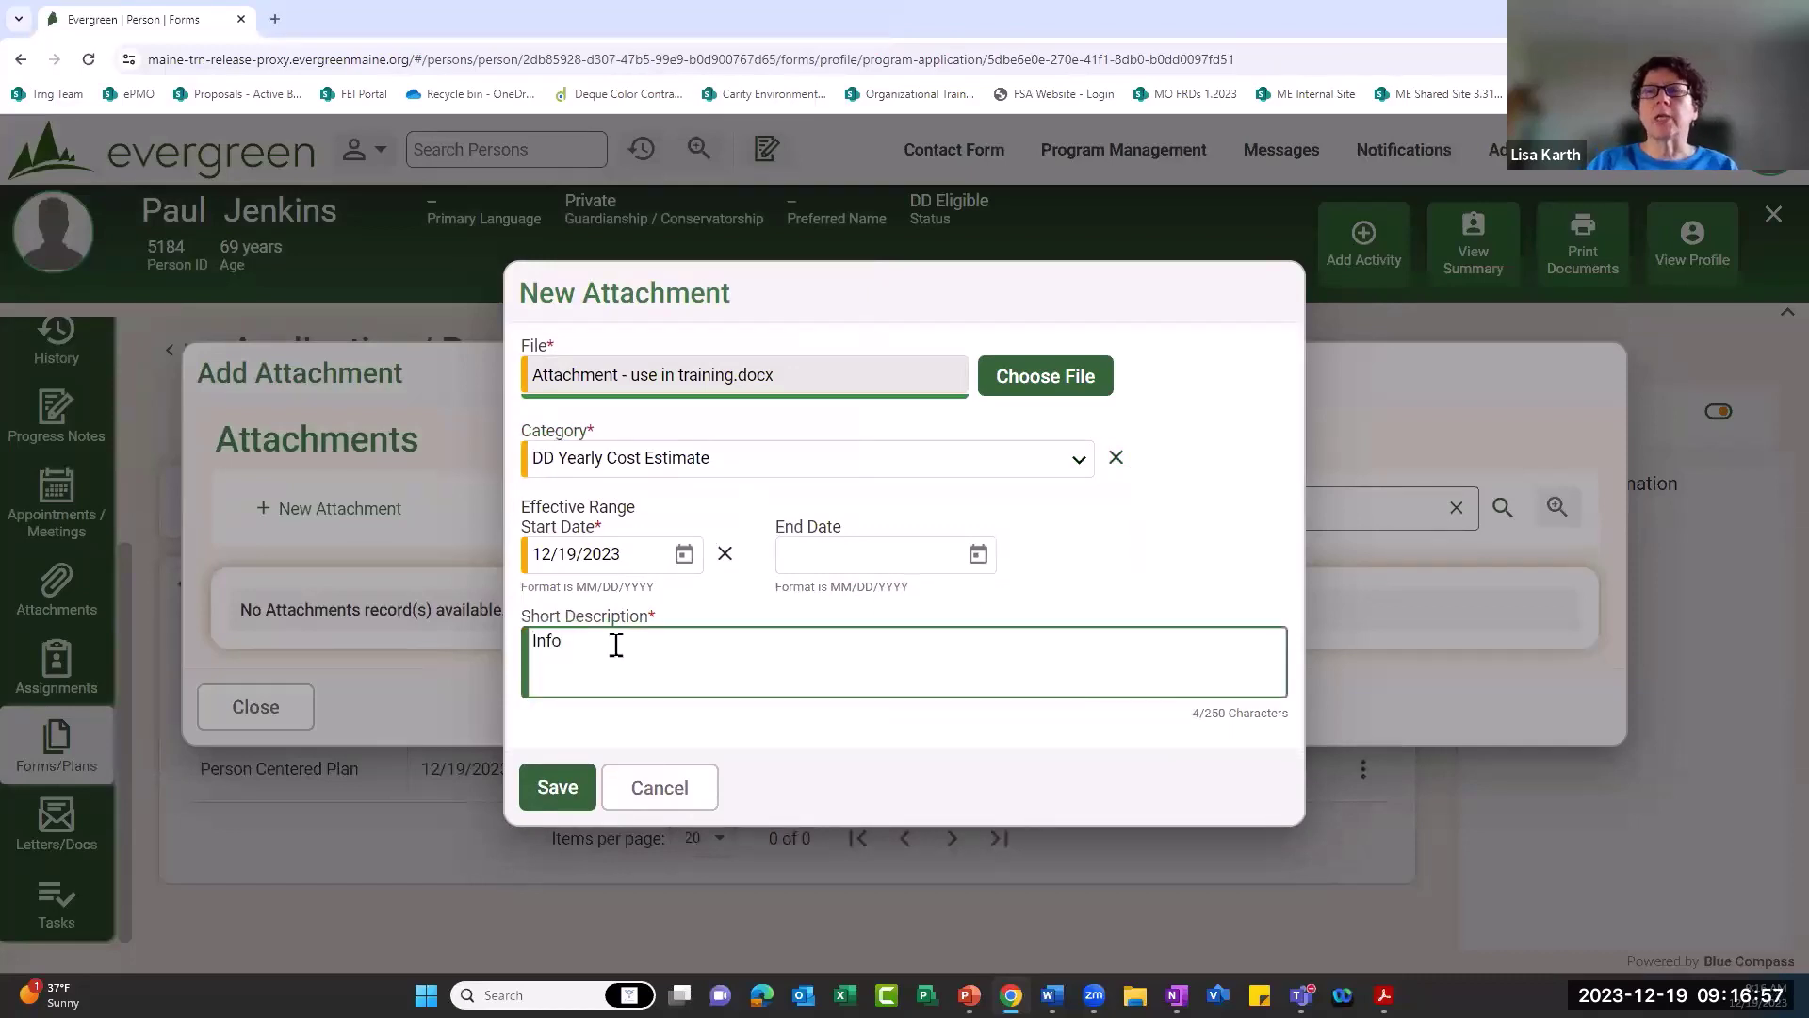
click(563, 793)
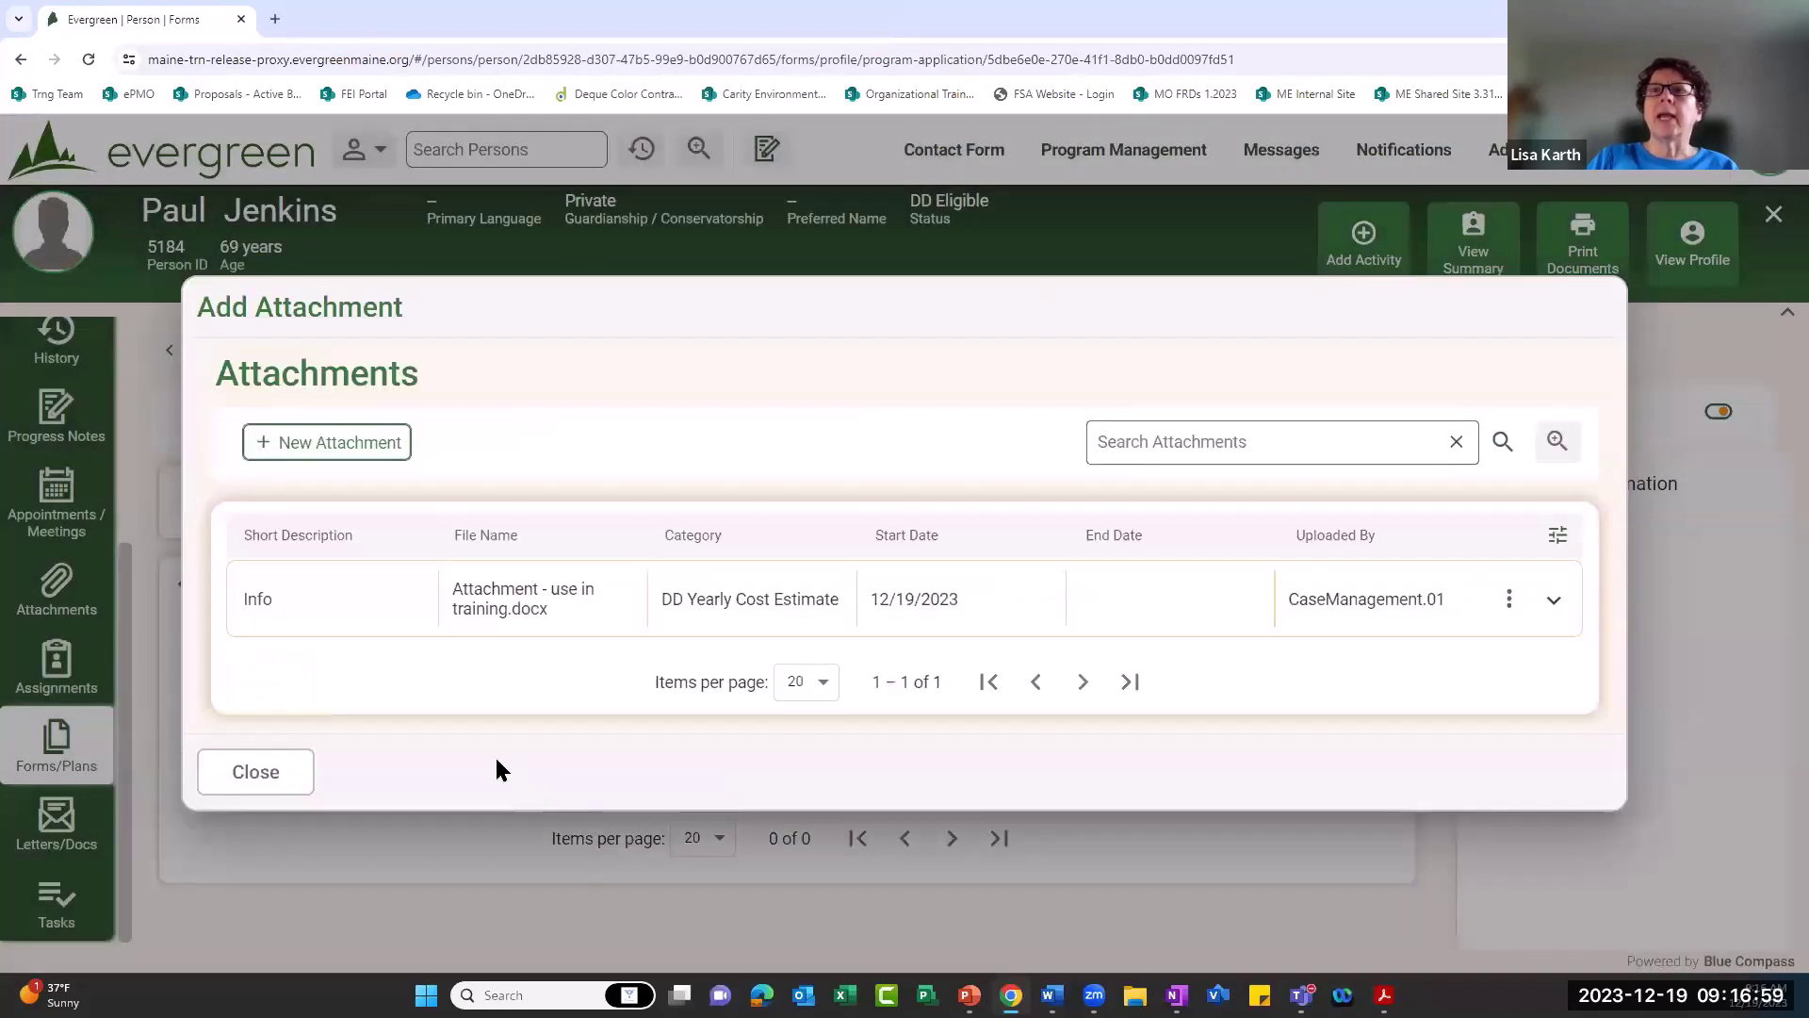
click(272, 777)
click(723, 415)
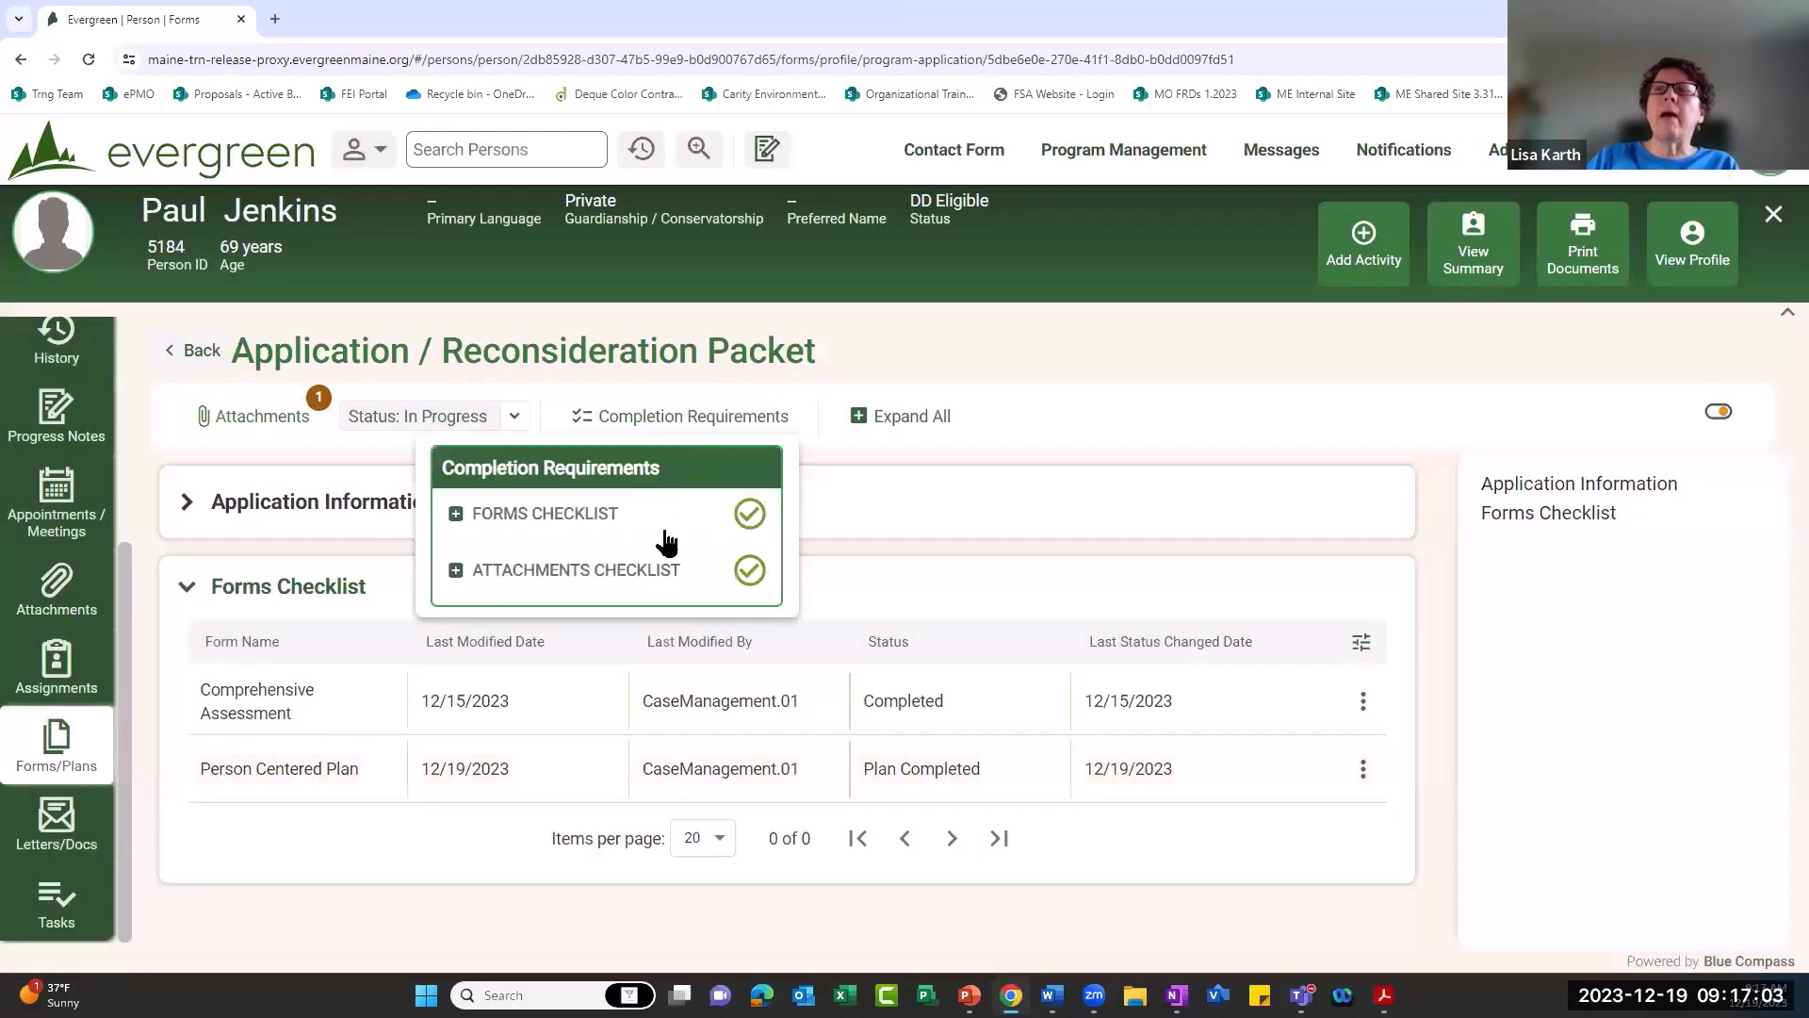
Open the linked Comprehensive Assessment to review it, then return to the packet
click(1135, 420)
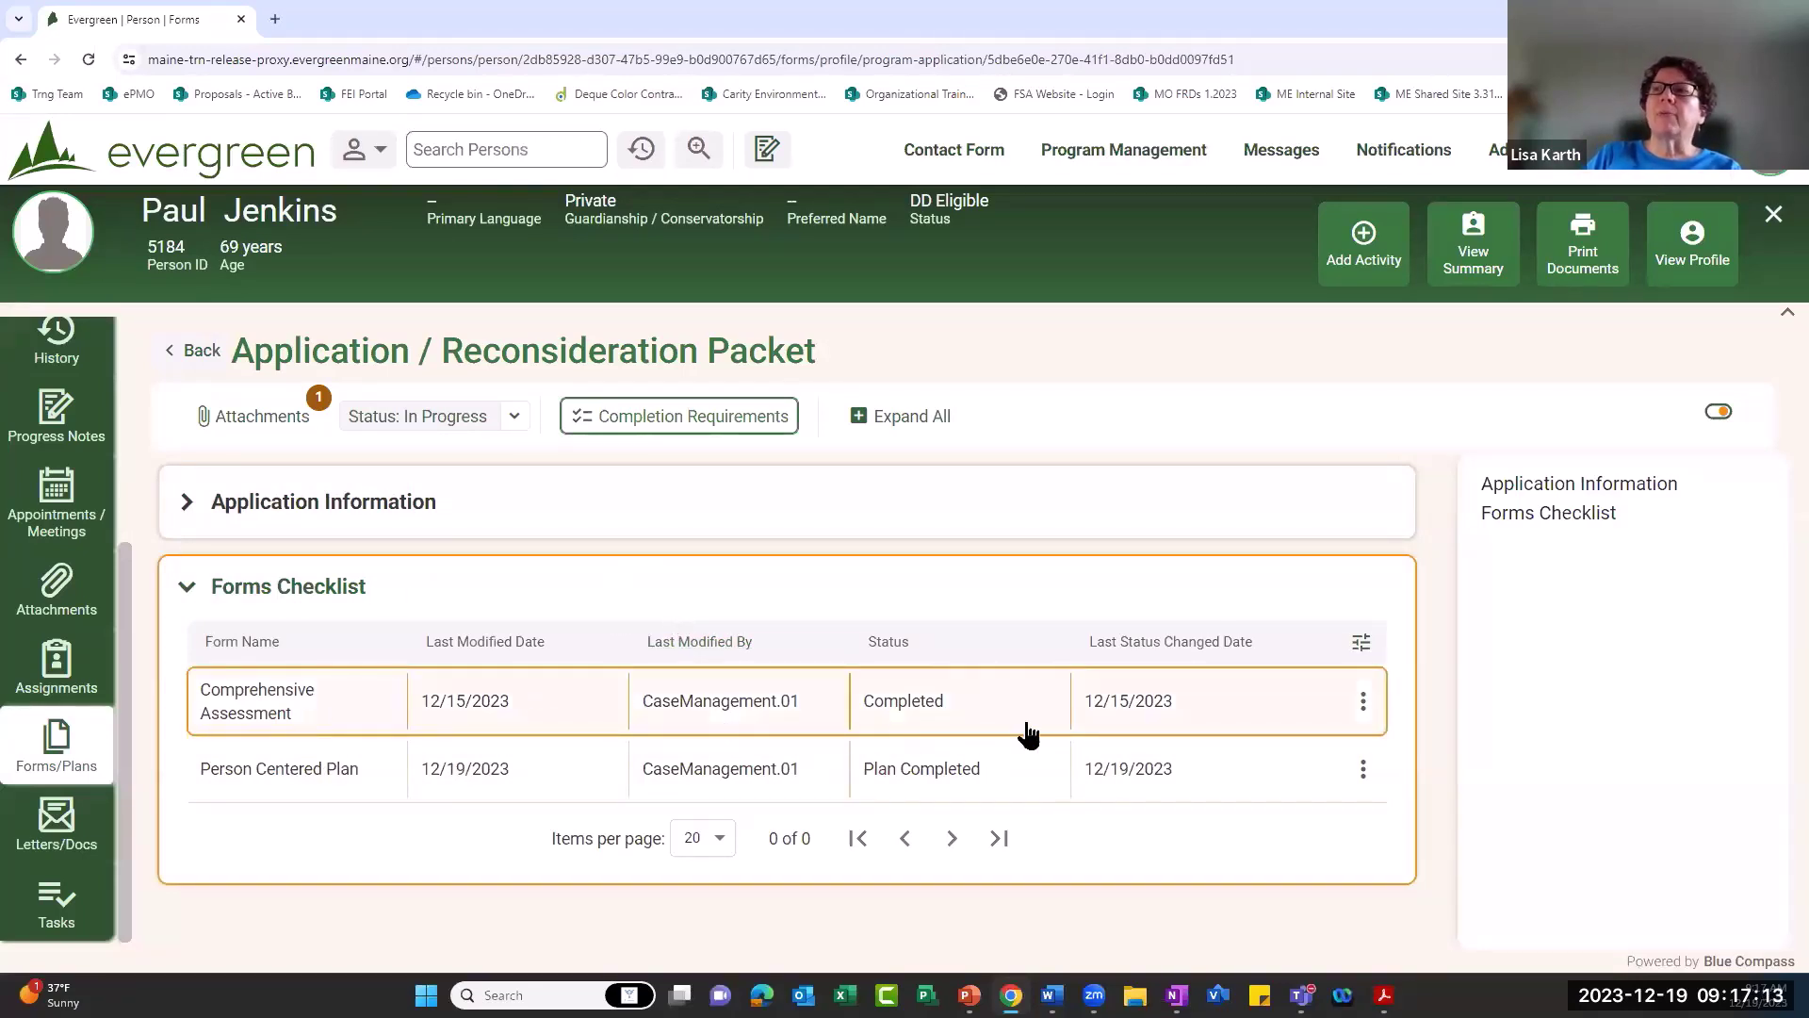
click(991, 714)
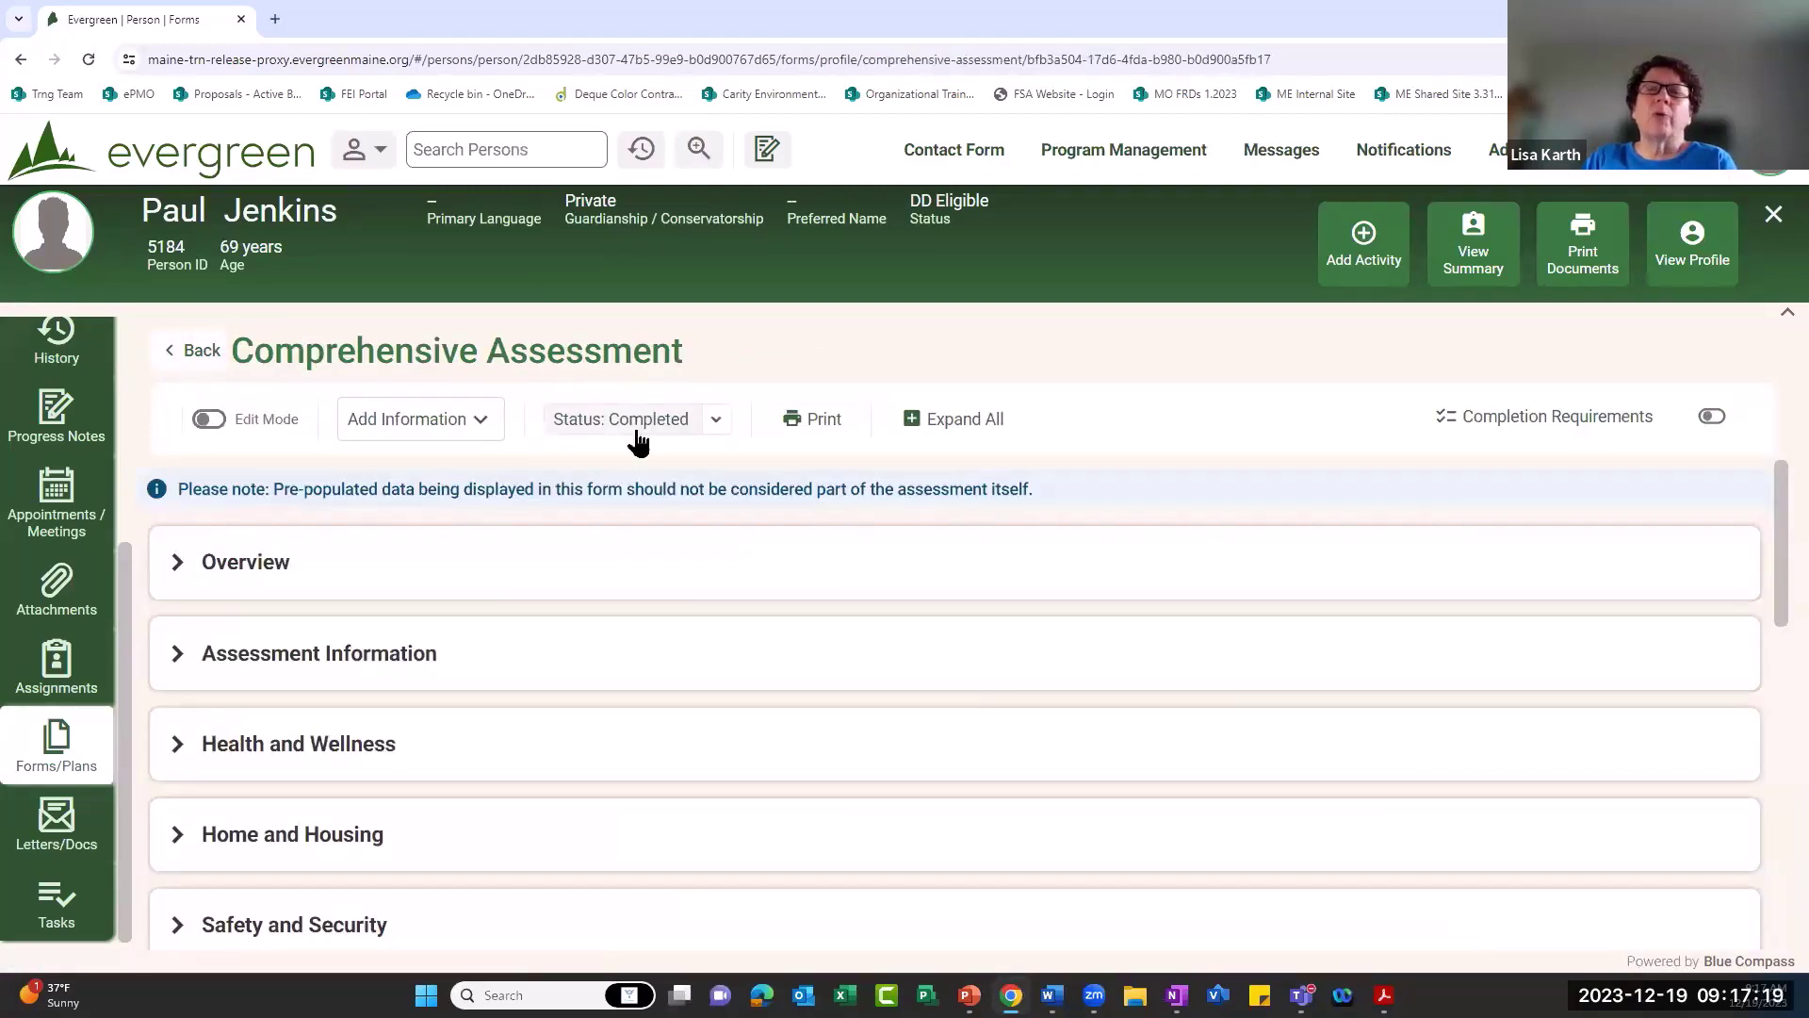
scroll(600, 589, down, 5)
scroll(601, 590, up, 5)
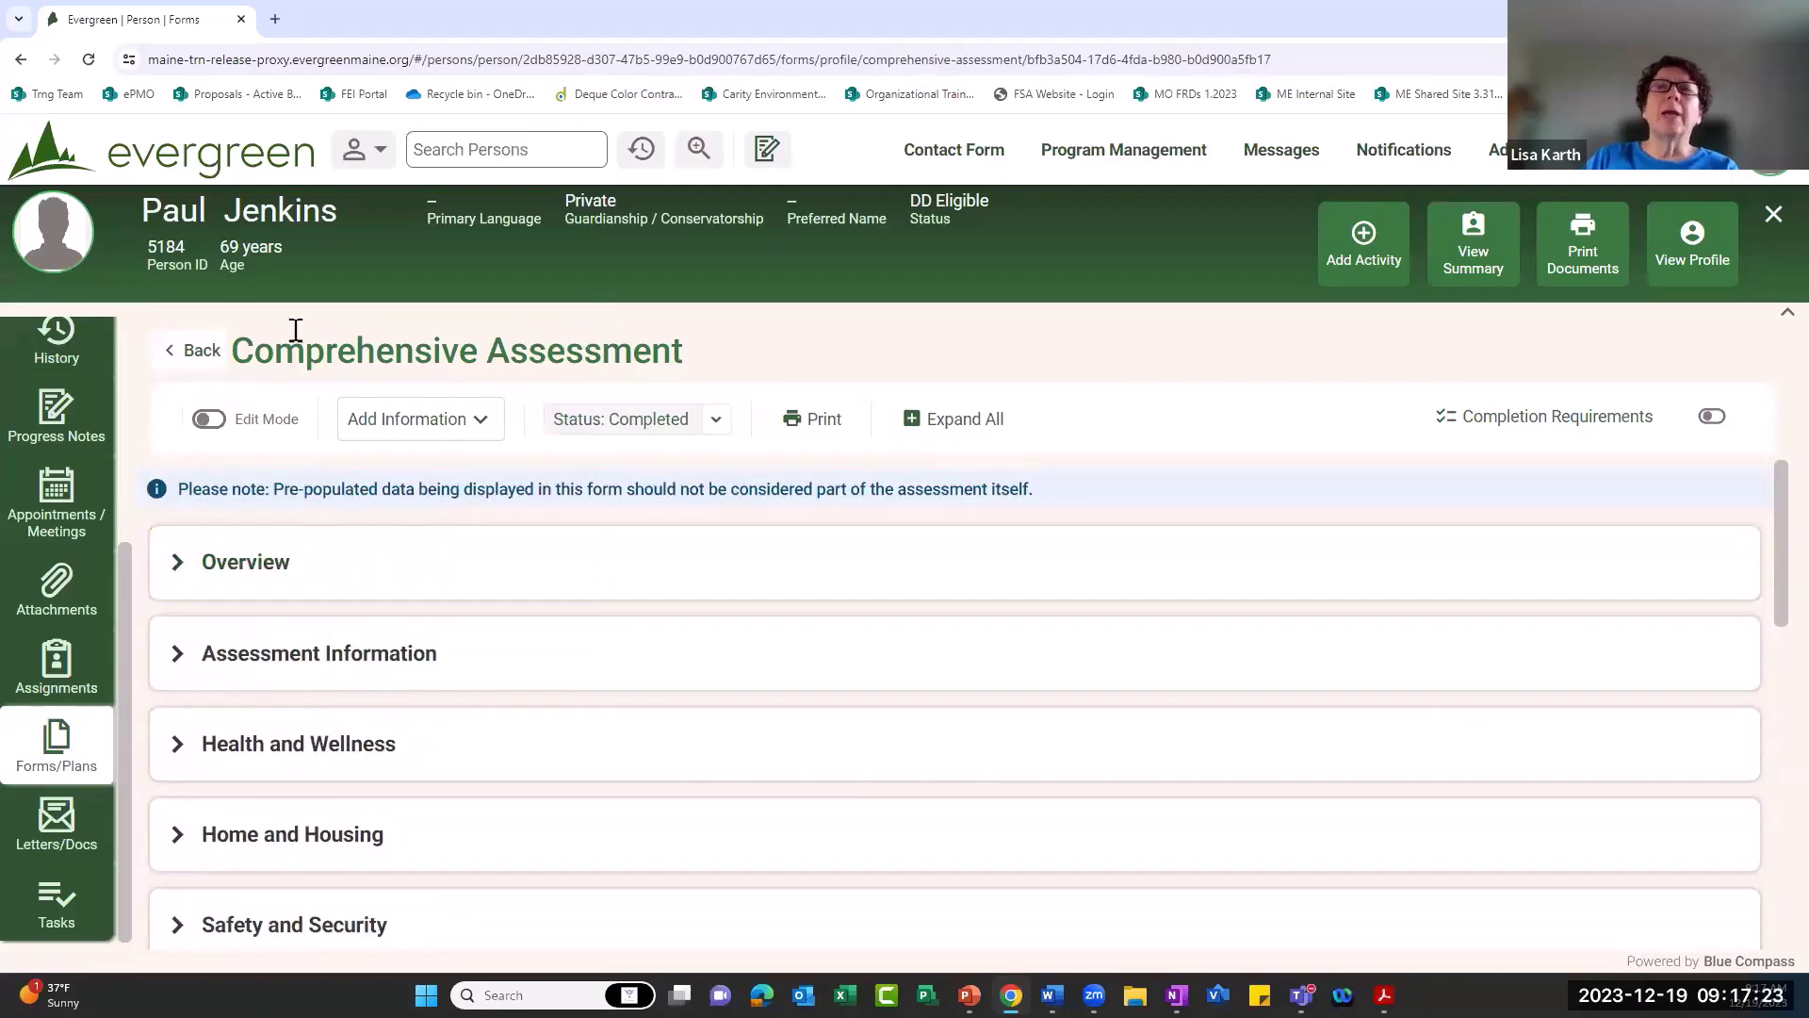
click(205, 357)
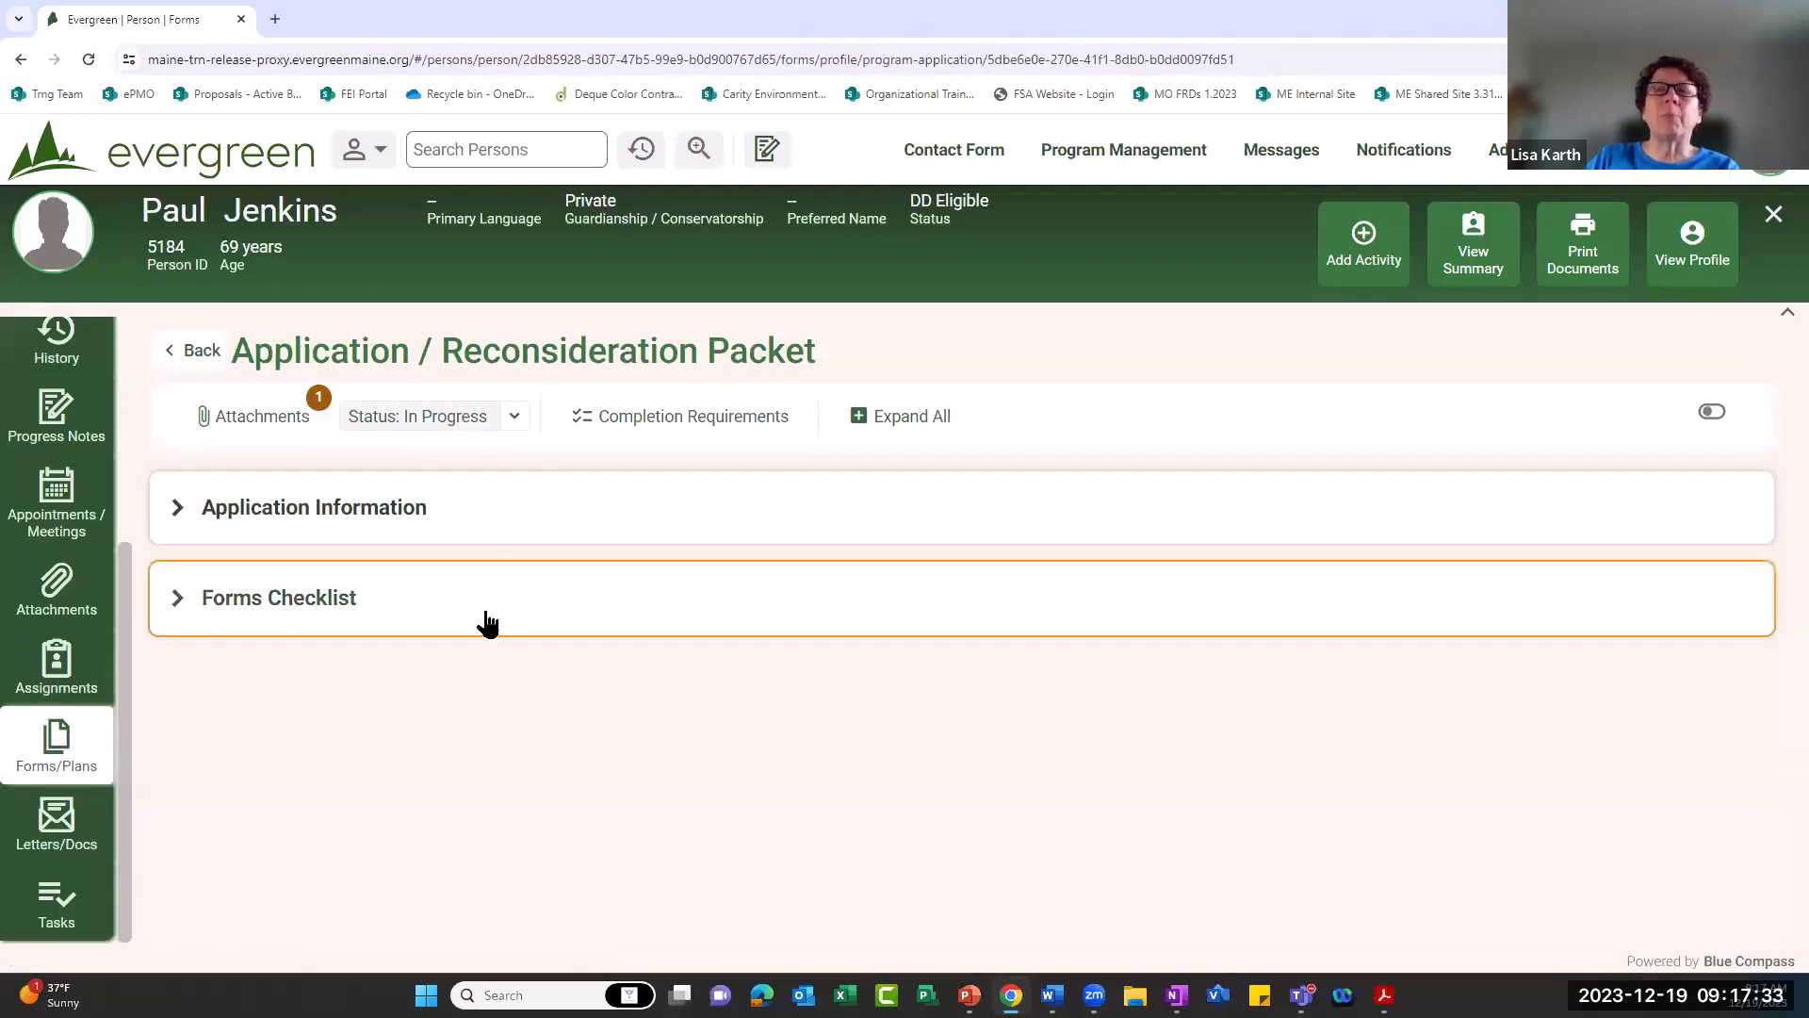
Open the linked Person Centered Plan from the Forms Checklist, then return and recheck requirements
click(236, 603)
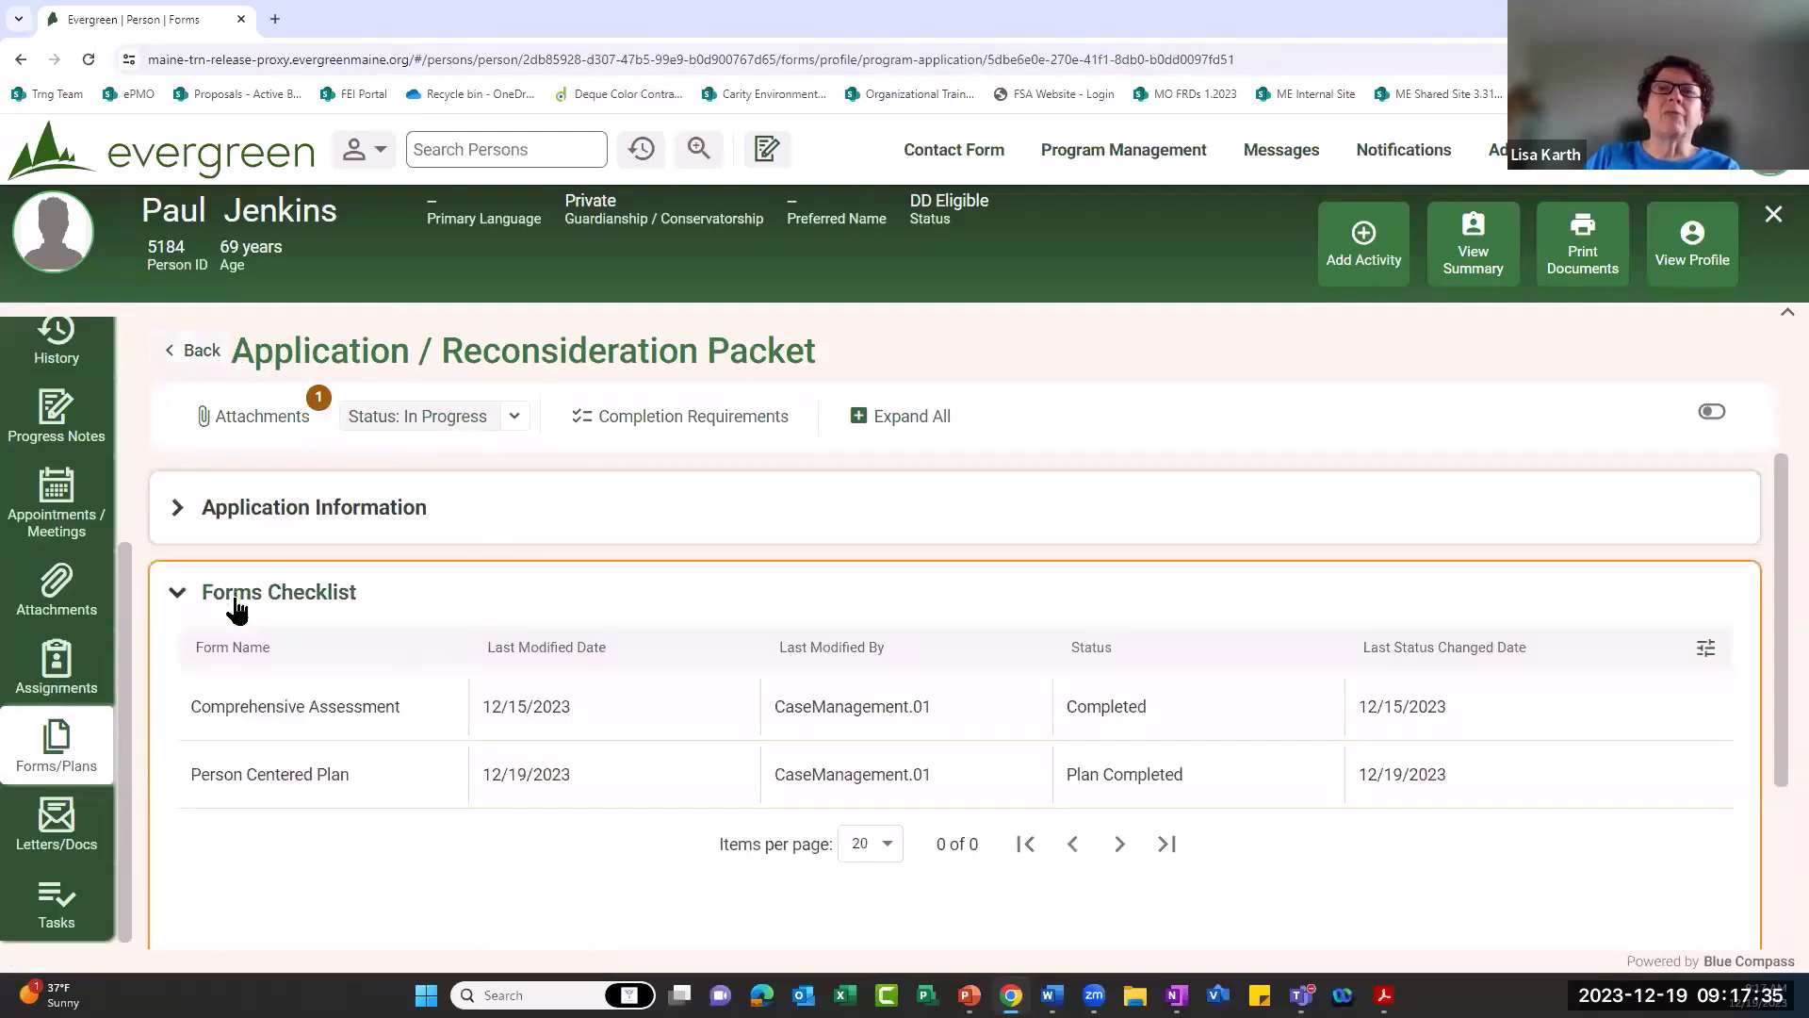
click(637, 782)
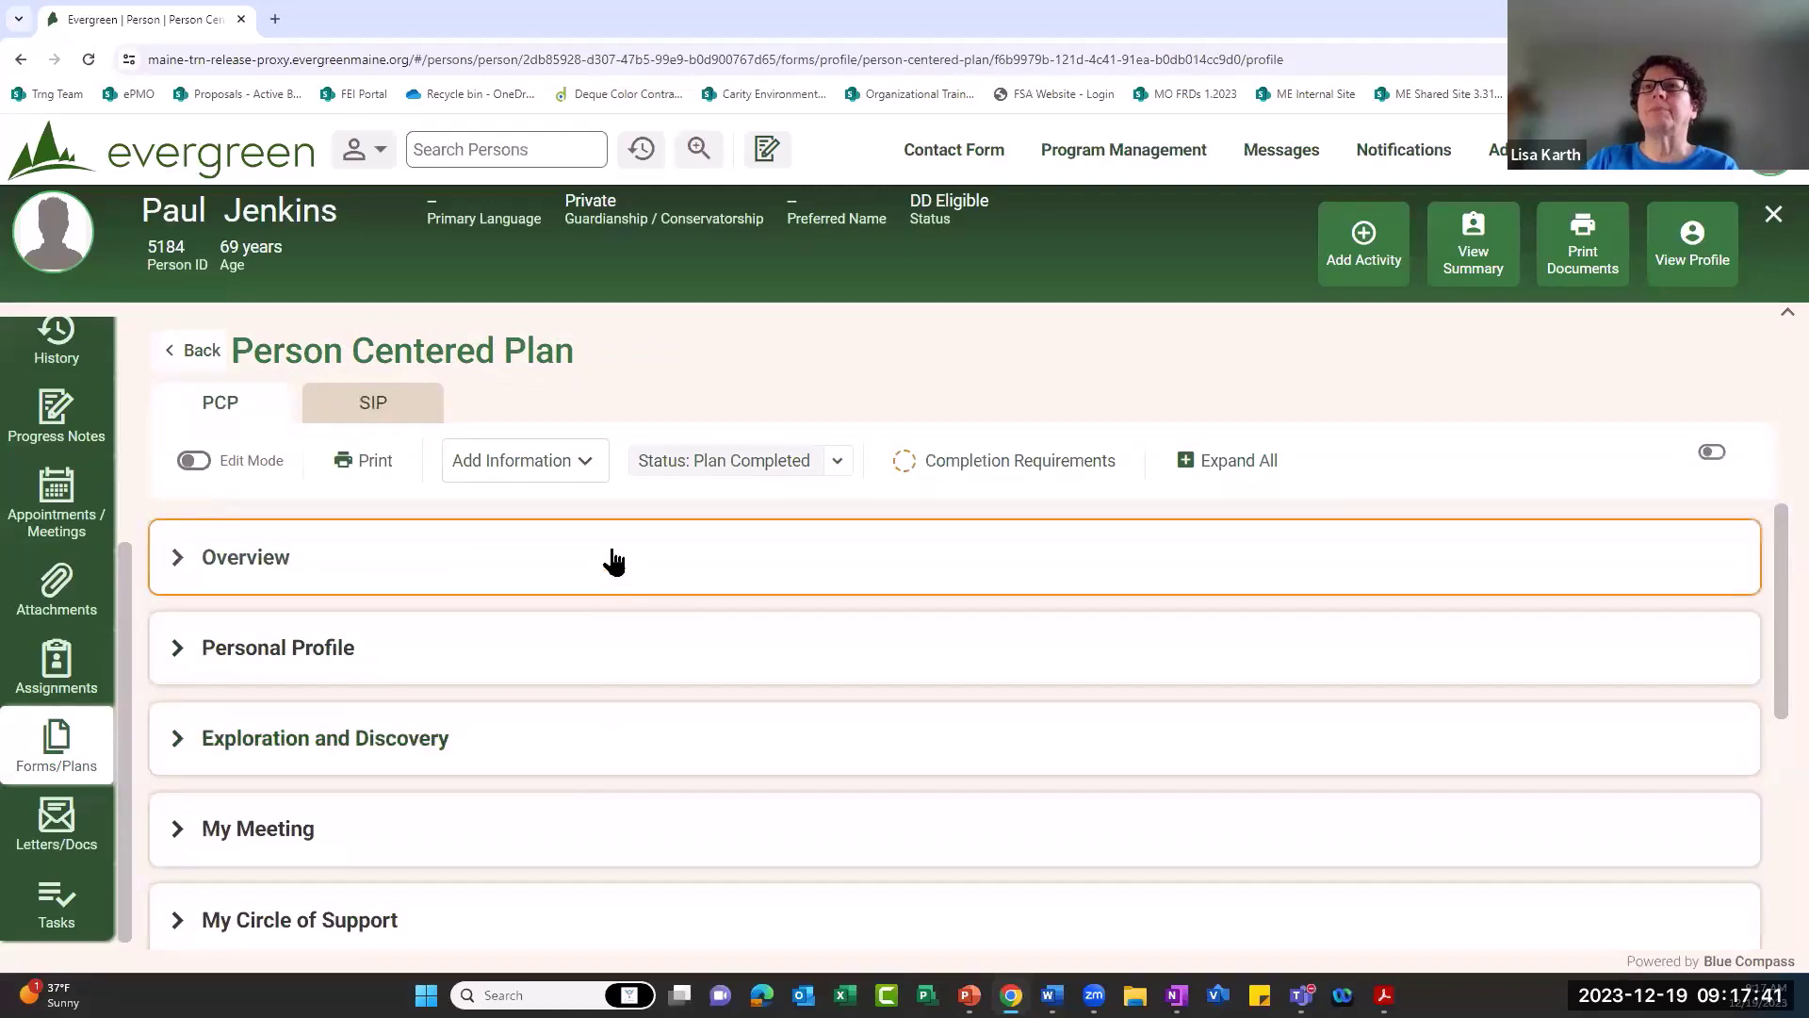
click(525, 460)
click(224, 358)
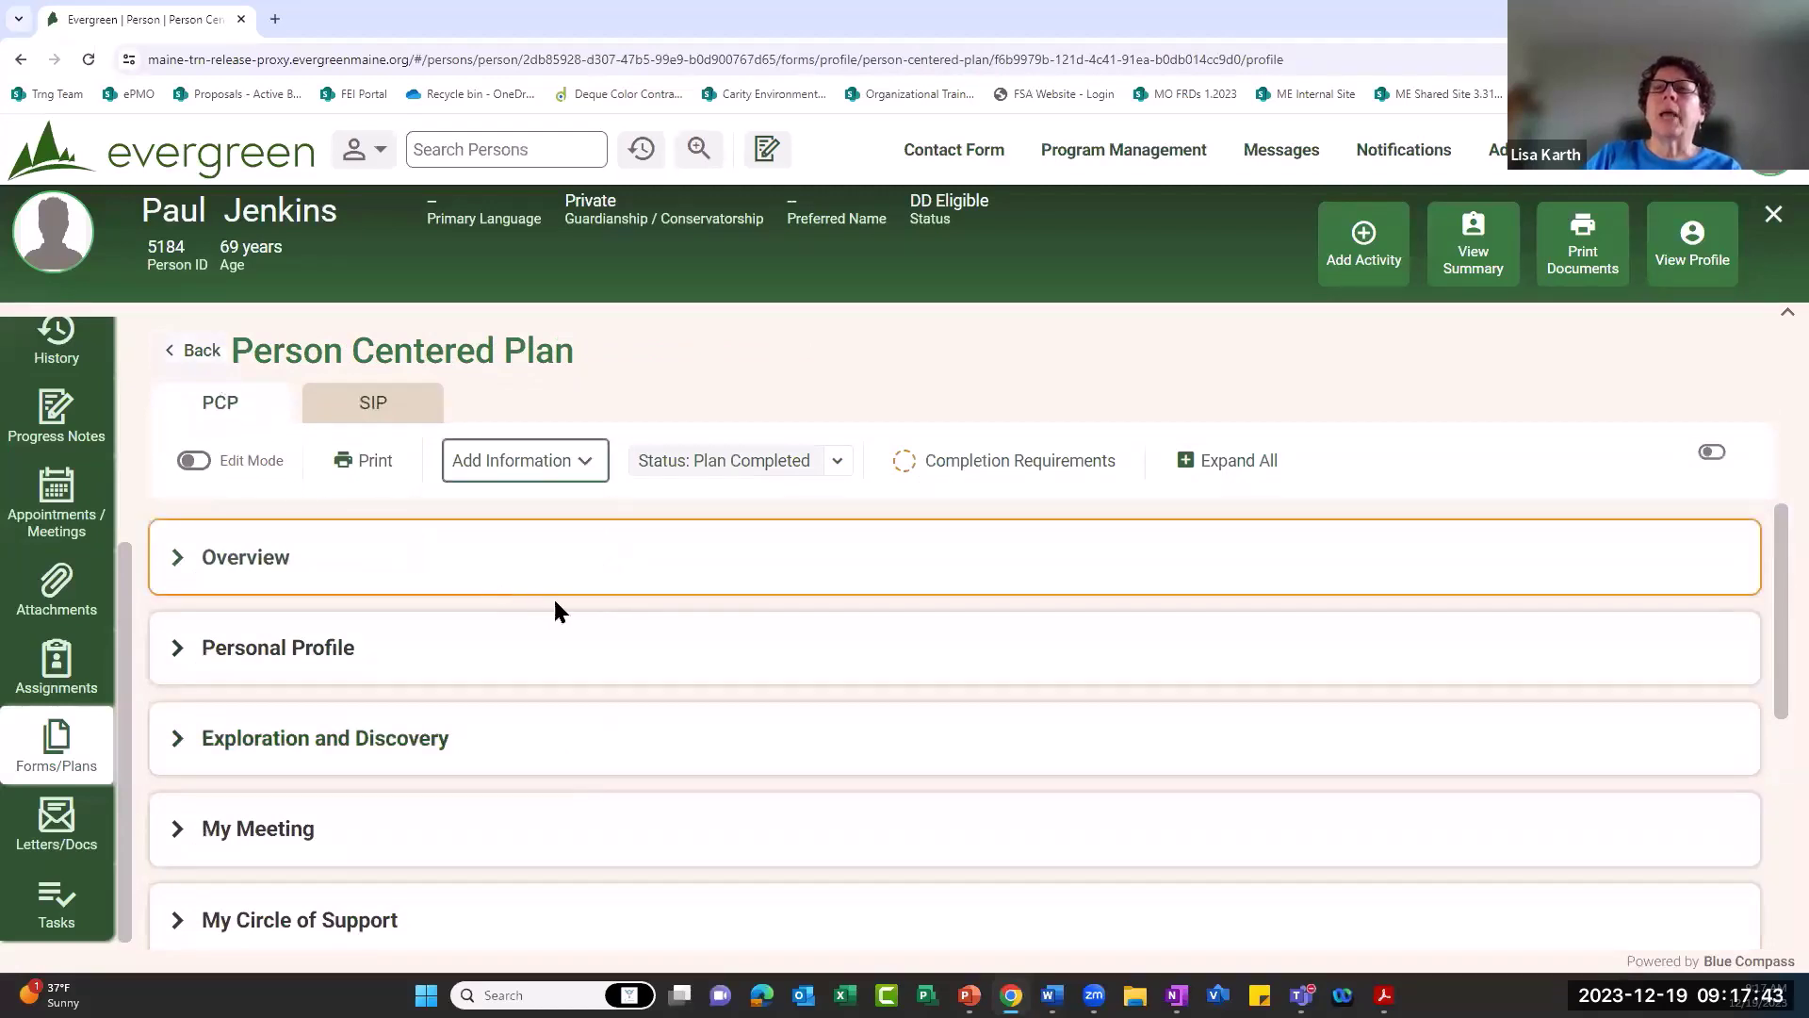
click(179, 351)
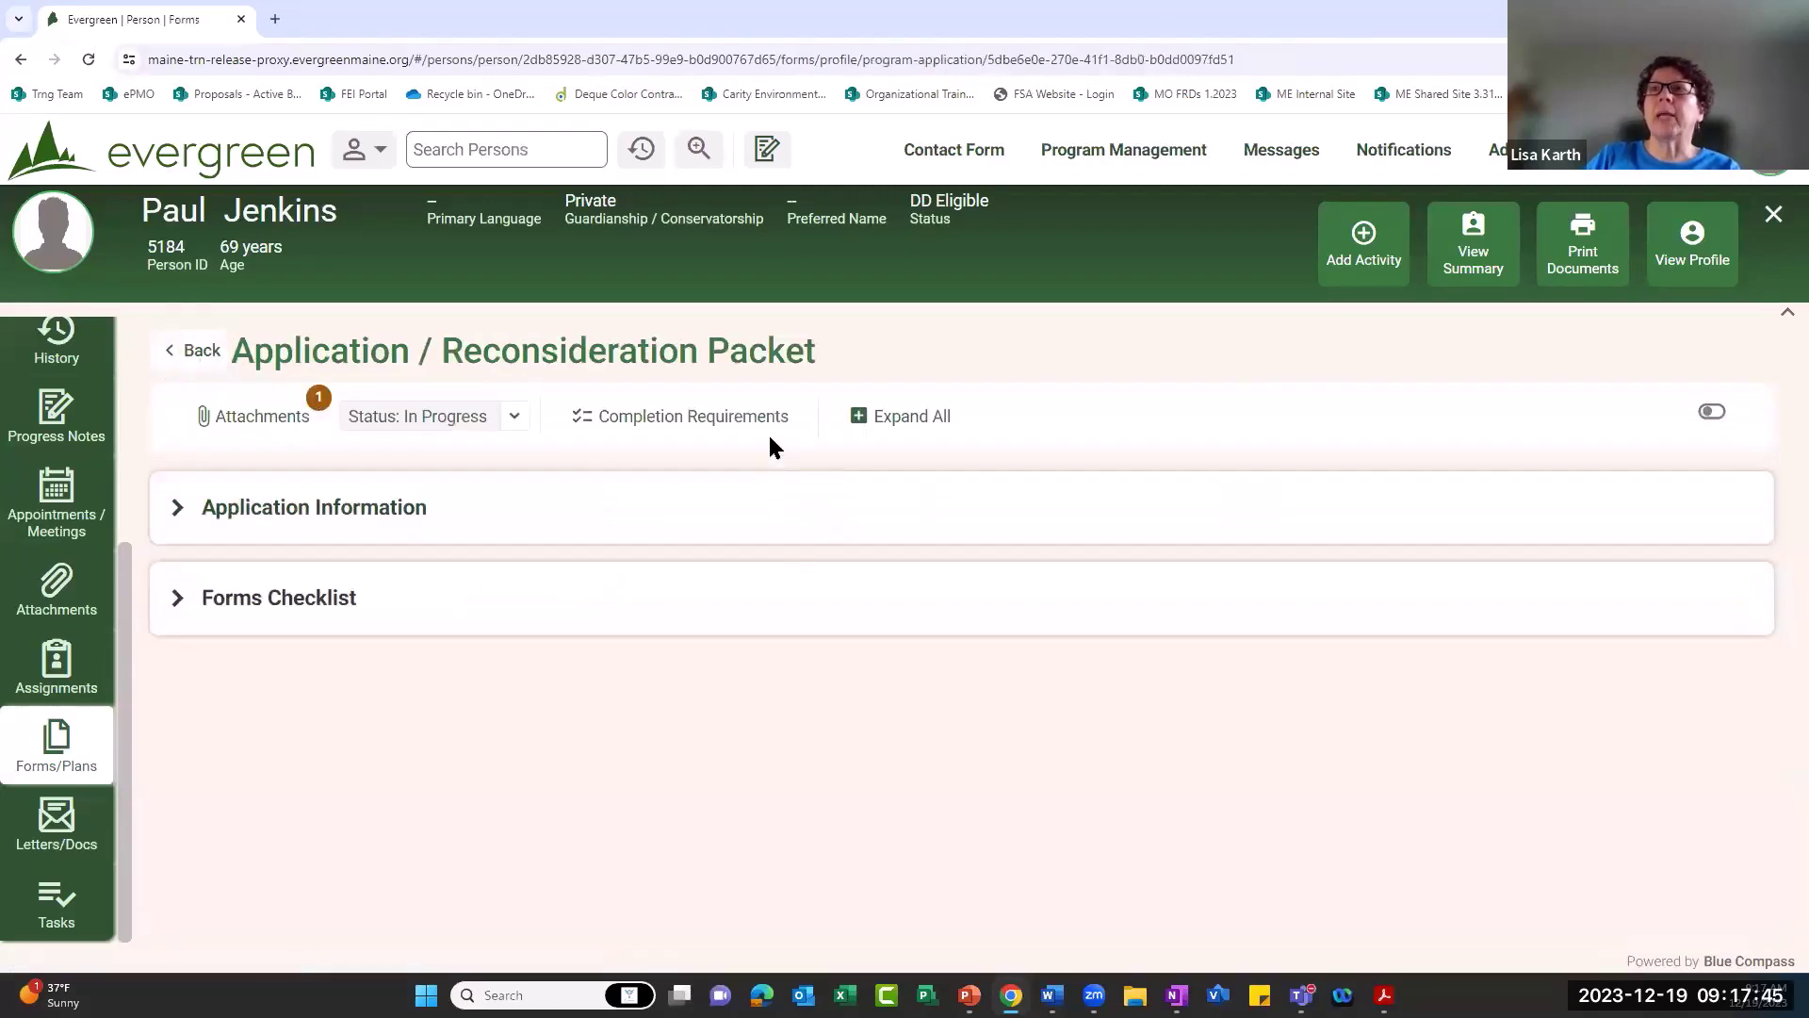
click(723, 432)
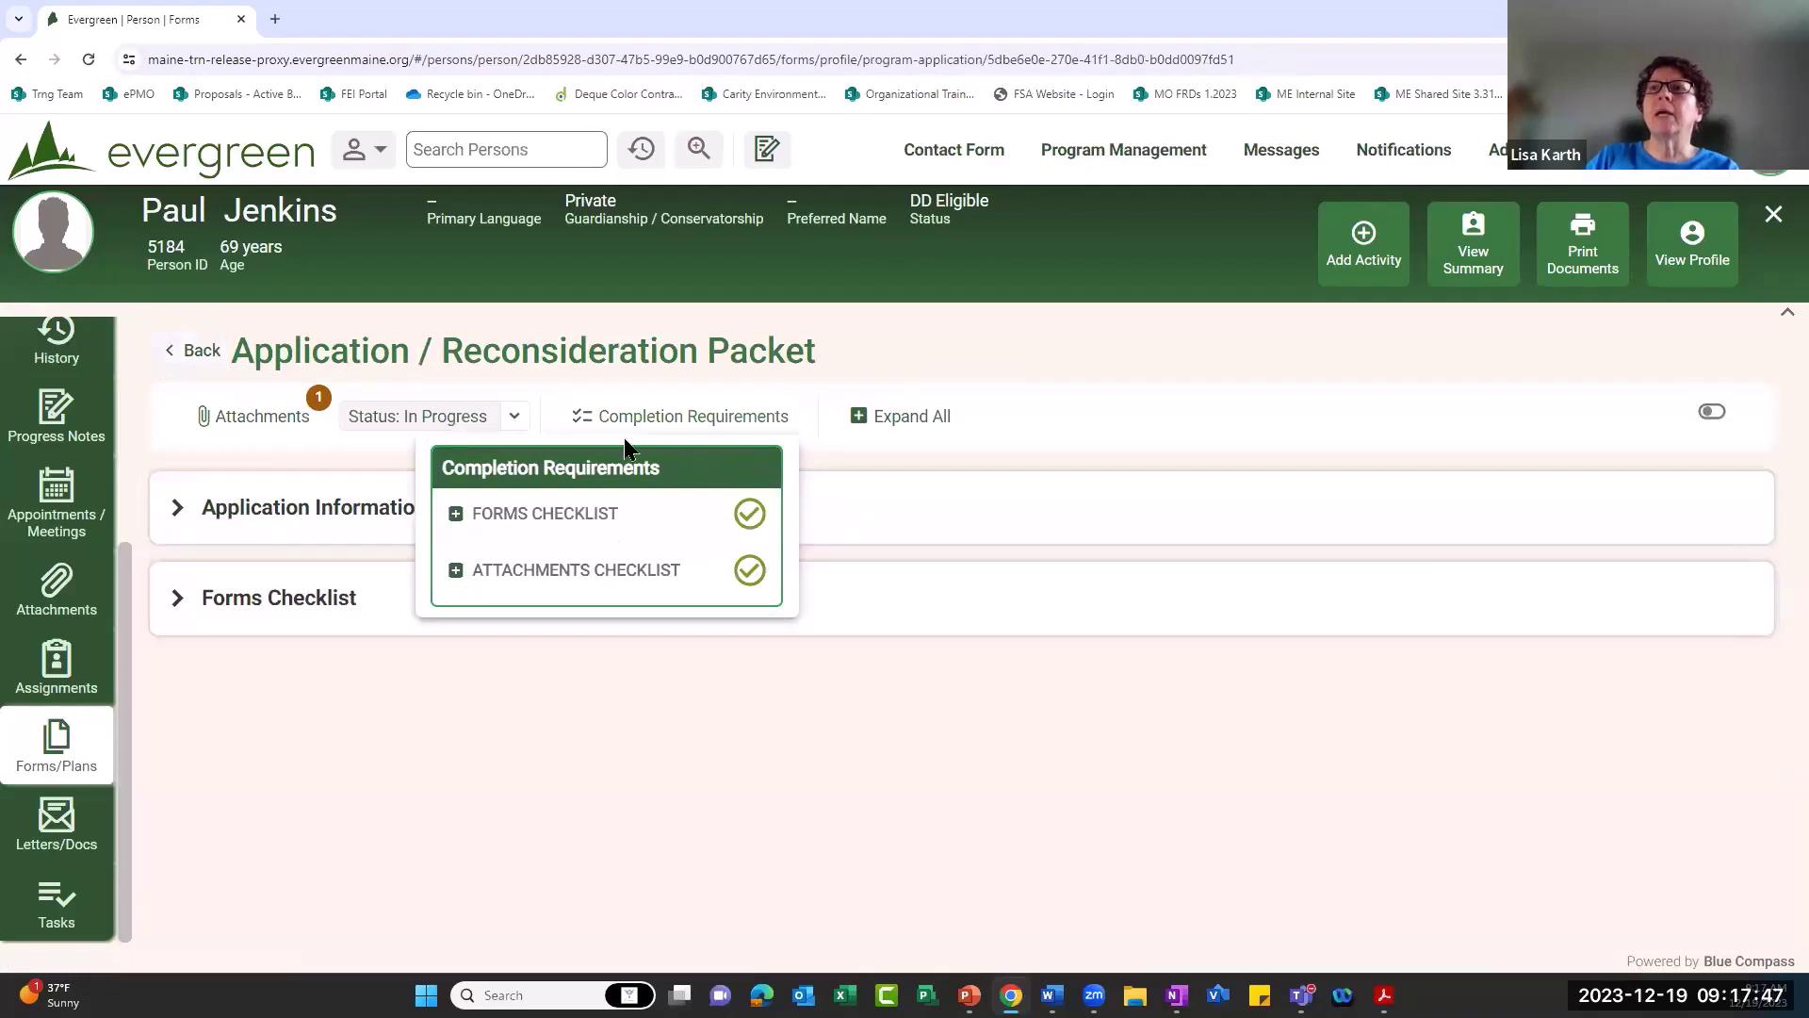
Submit the packet from its Status menu with a brief comment
click(469, 414)
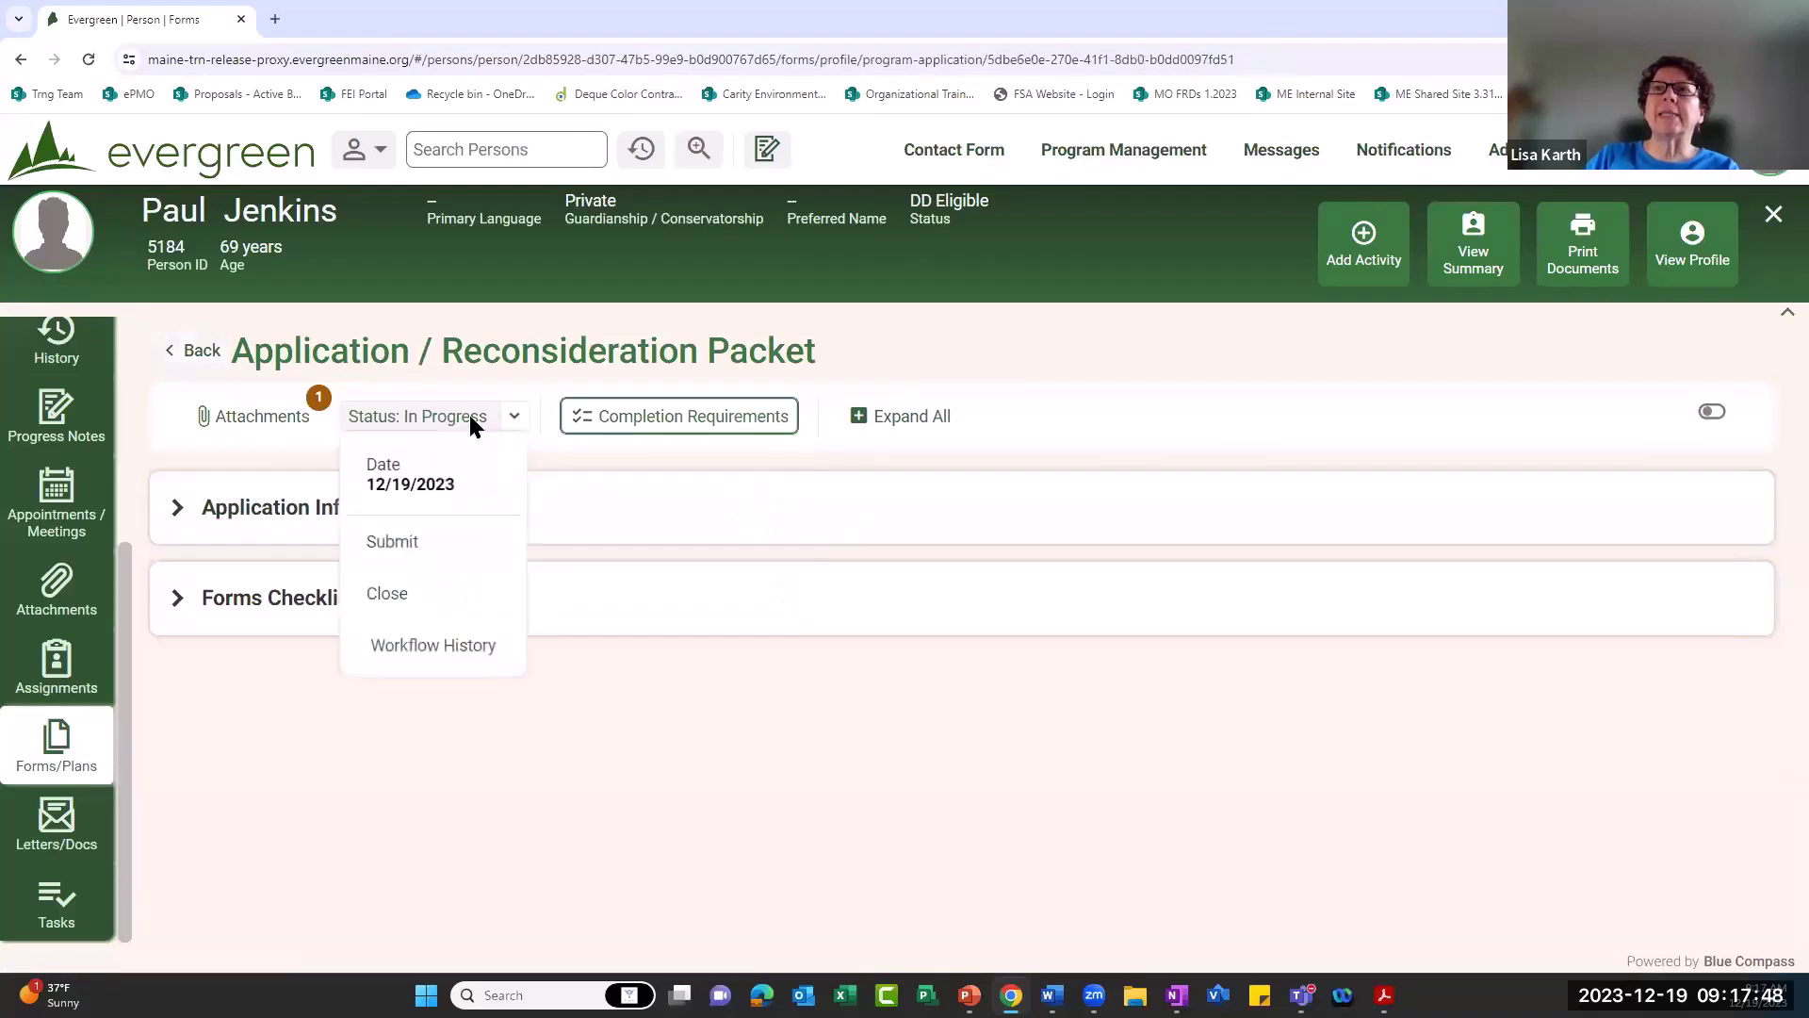
click(434, 546)
click(706, 524)
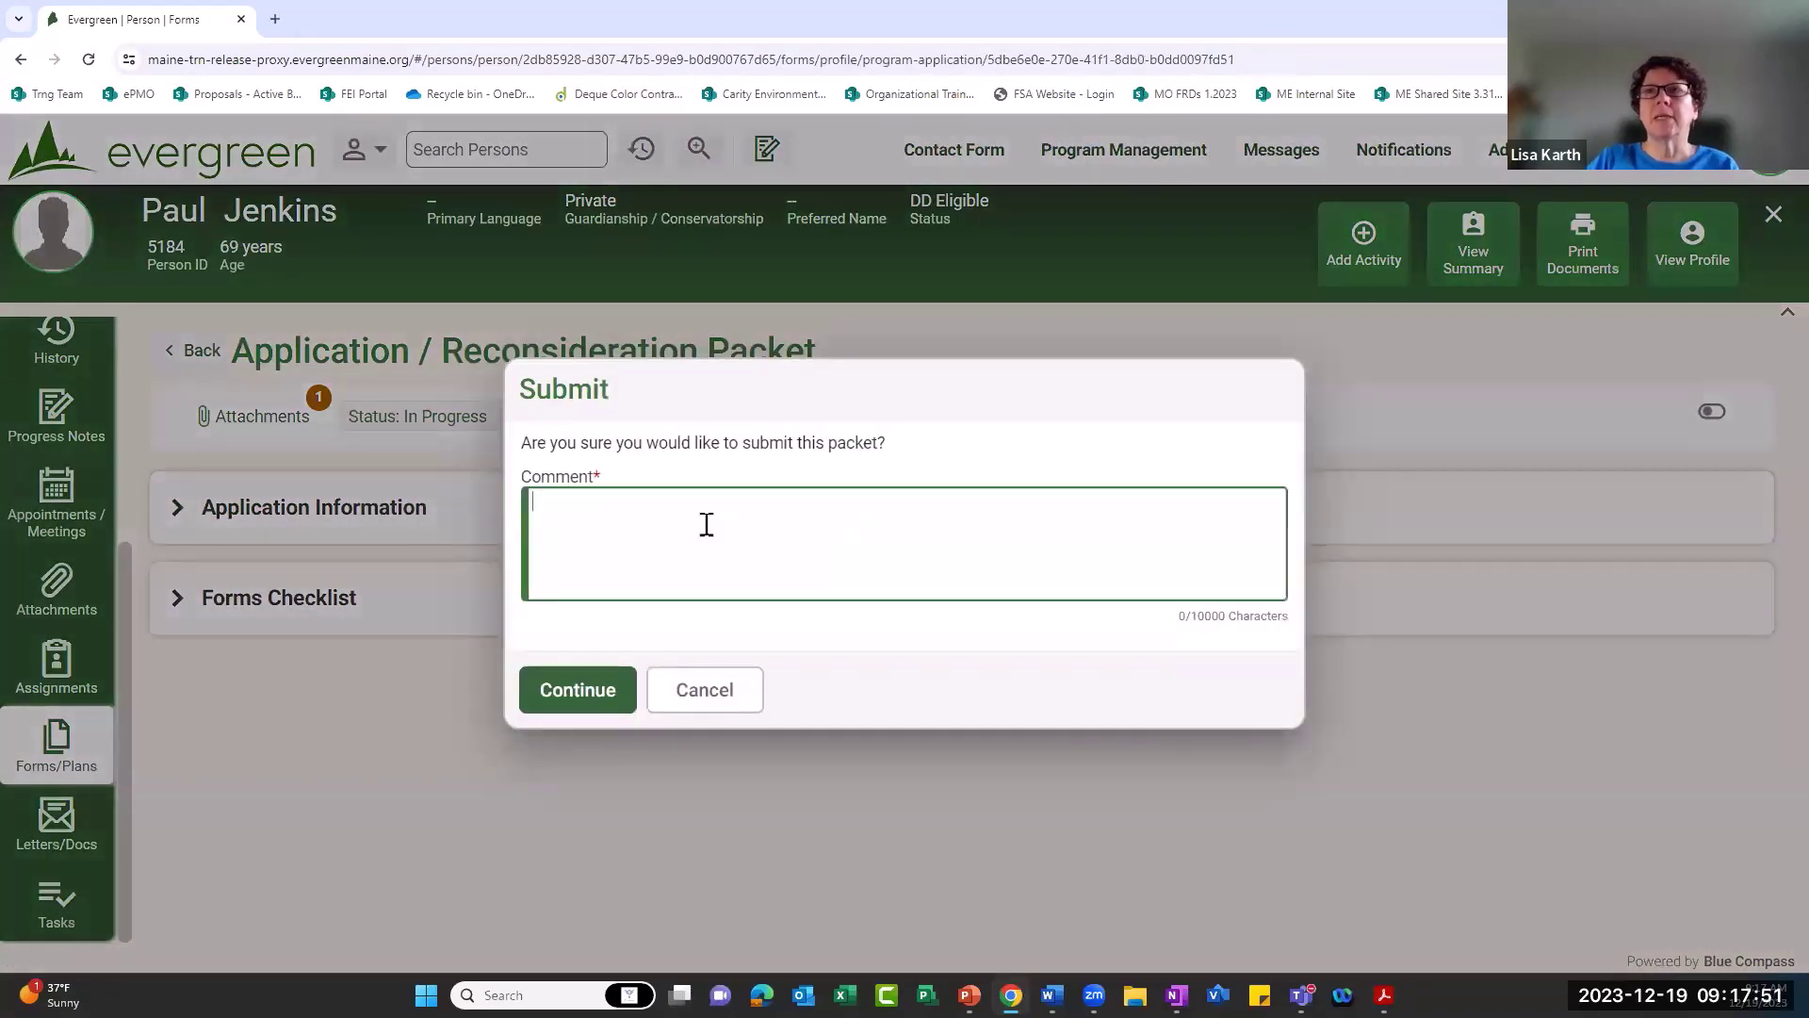
text(Info)
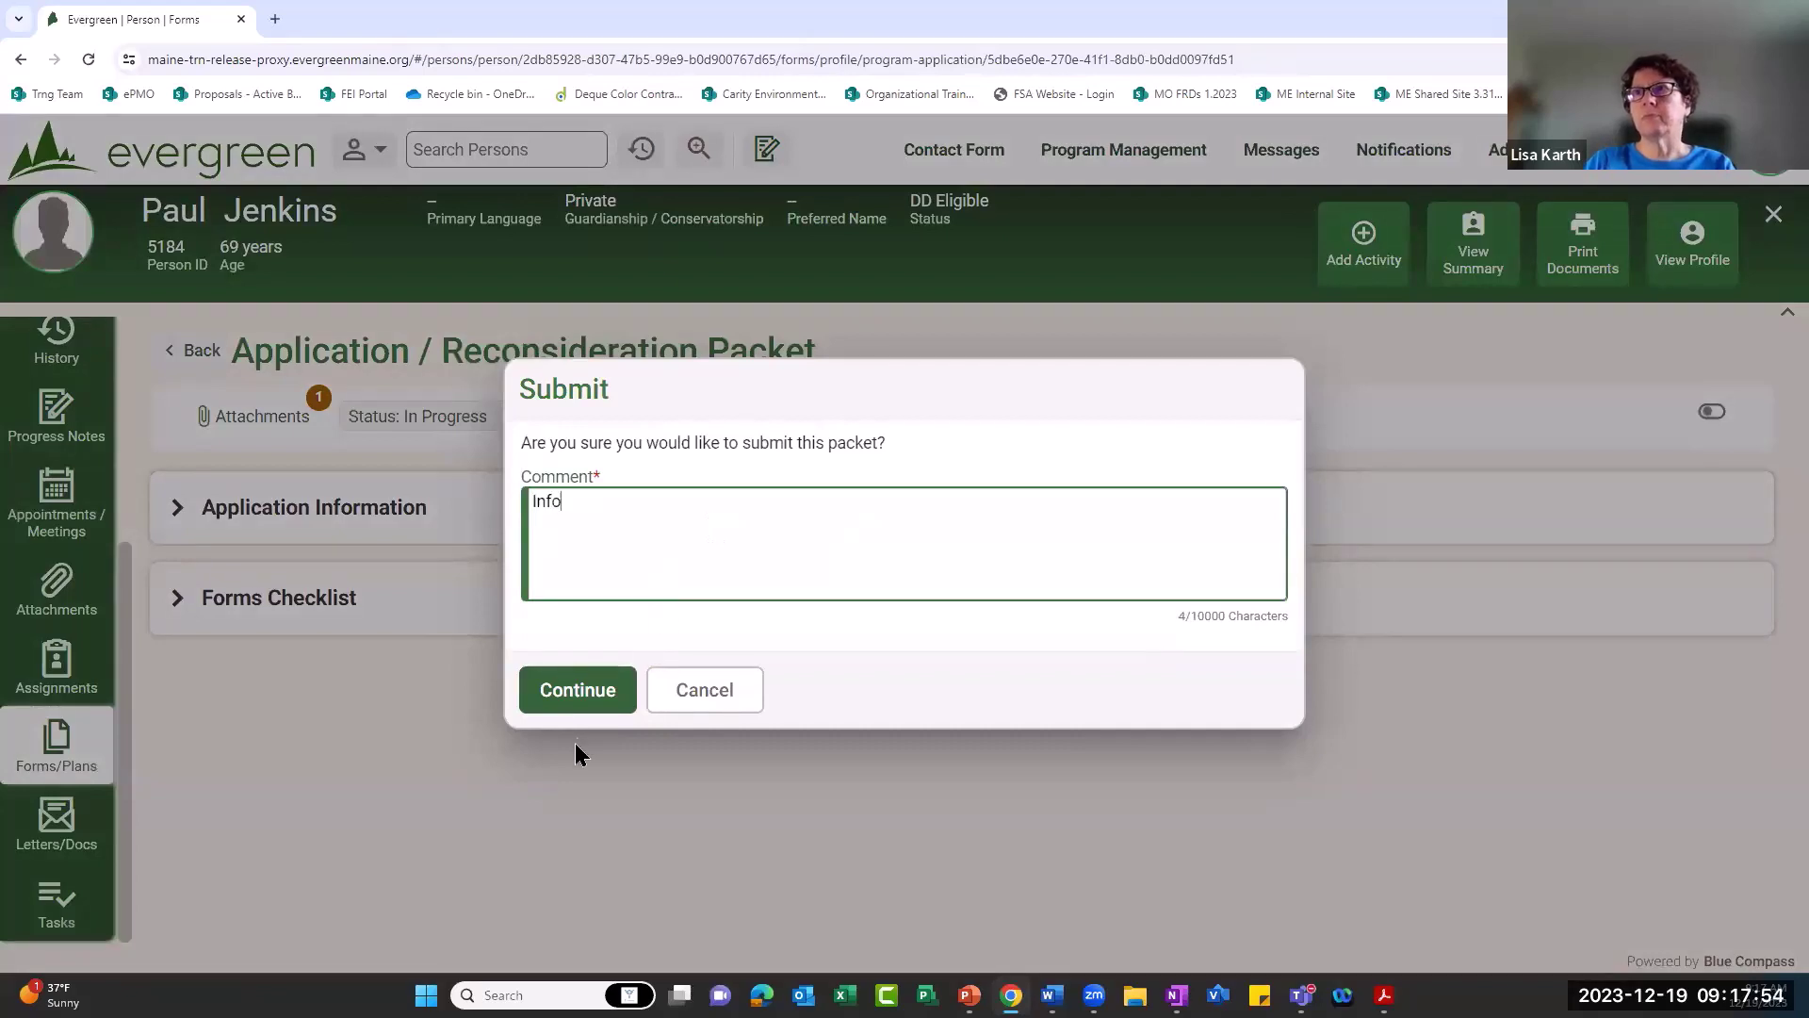
click(578, 693)
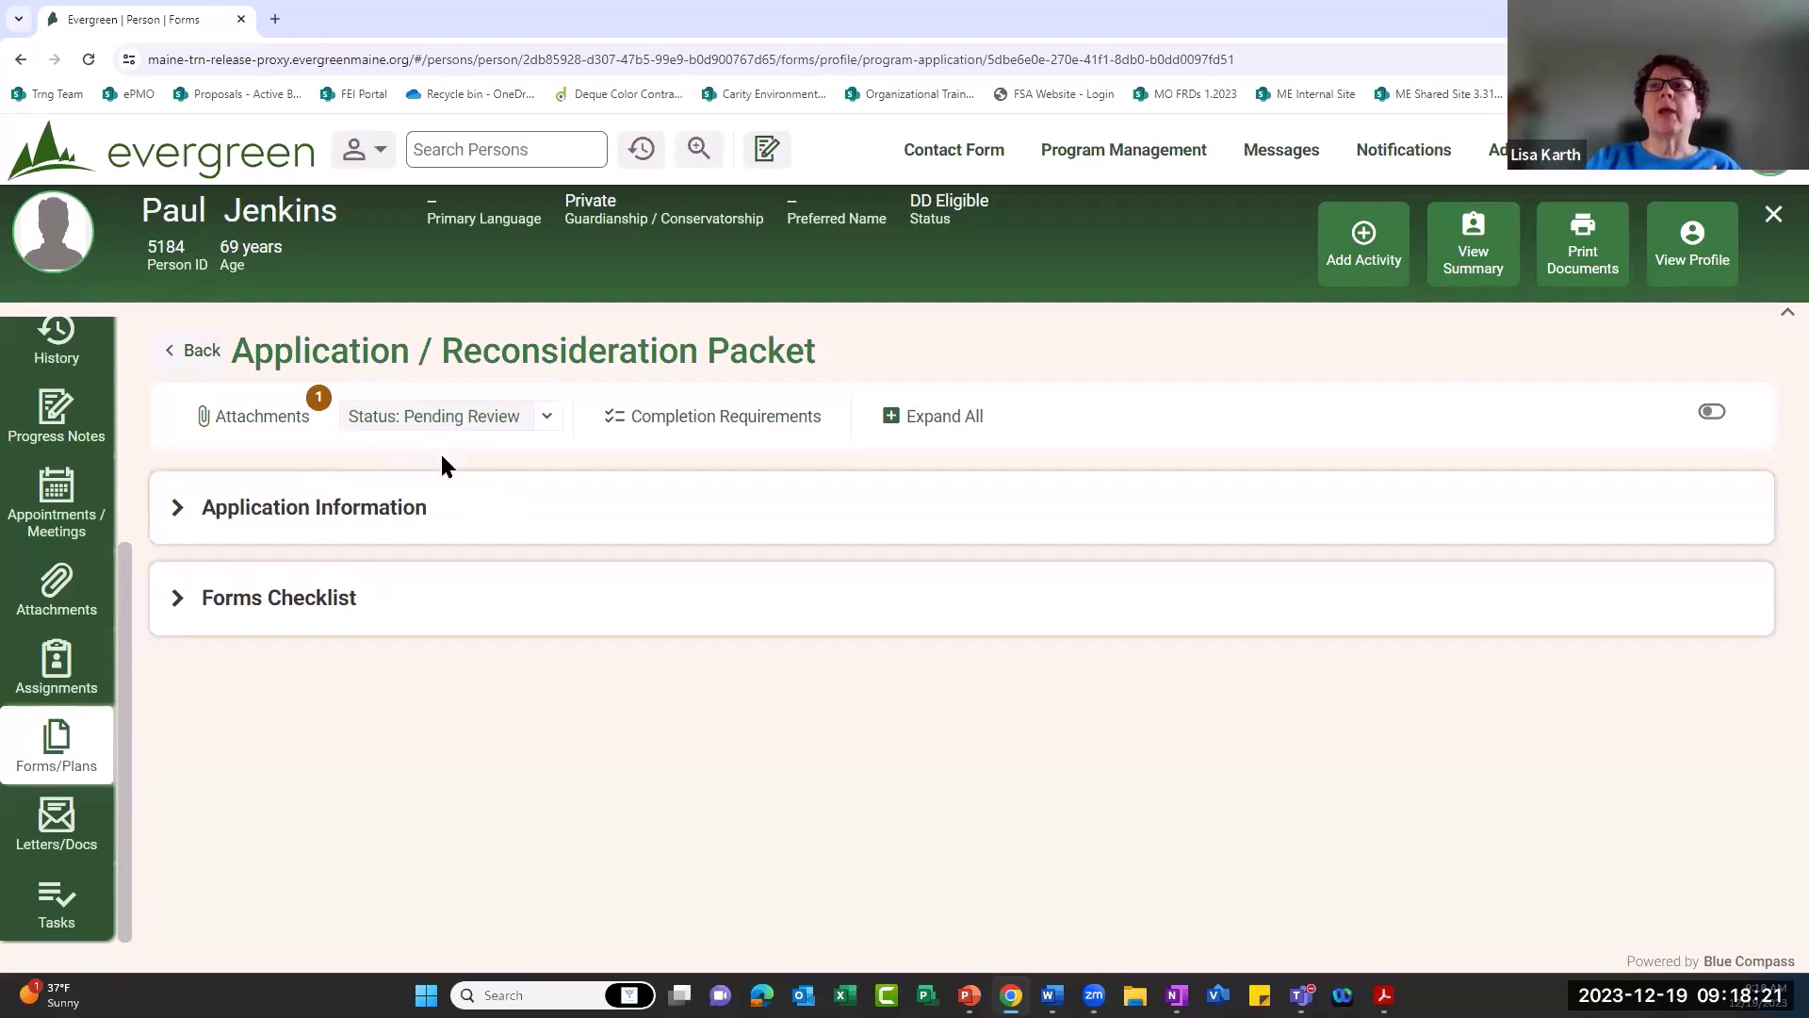
Choose Start Review on the Pending Review packet, confirm, and reopen the decision options
click(478, 426)
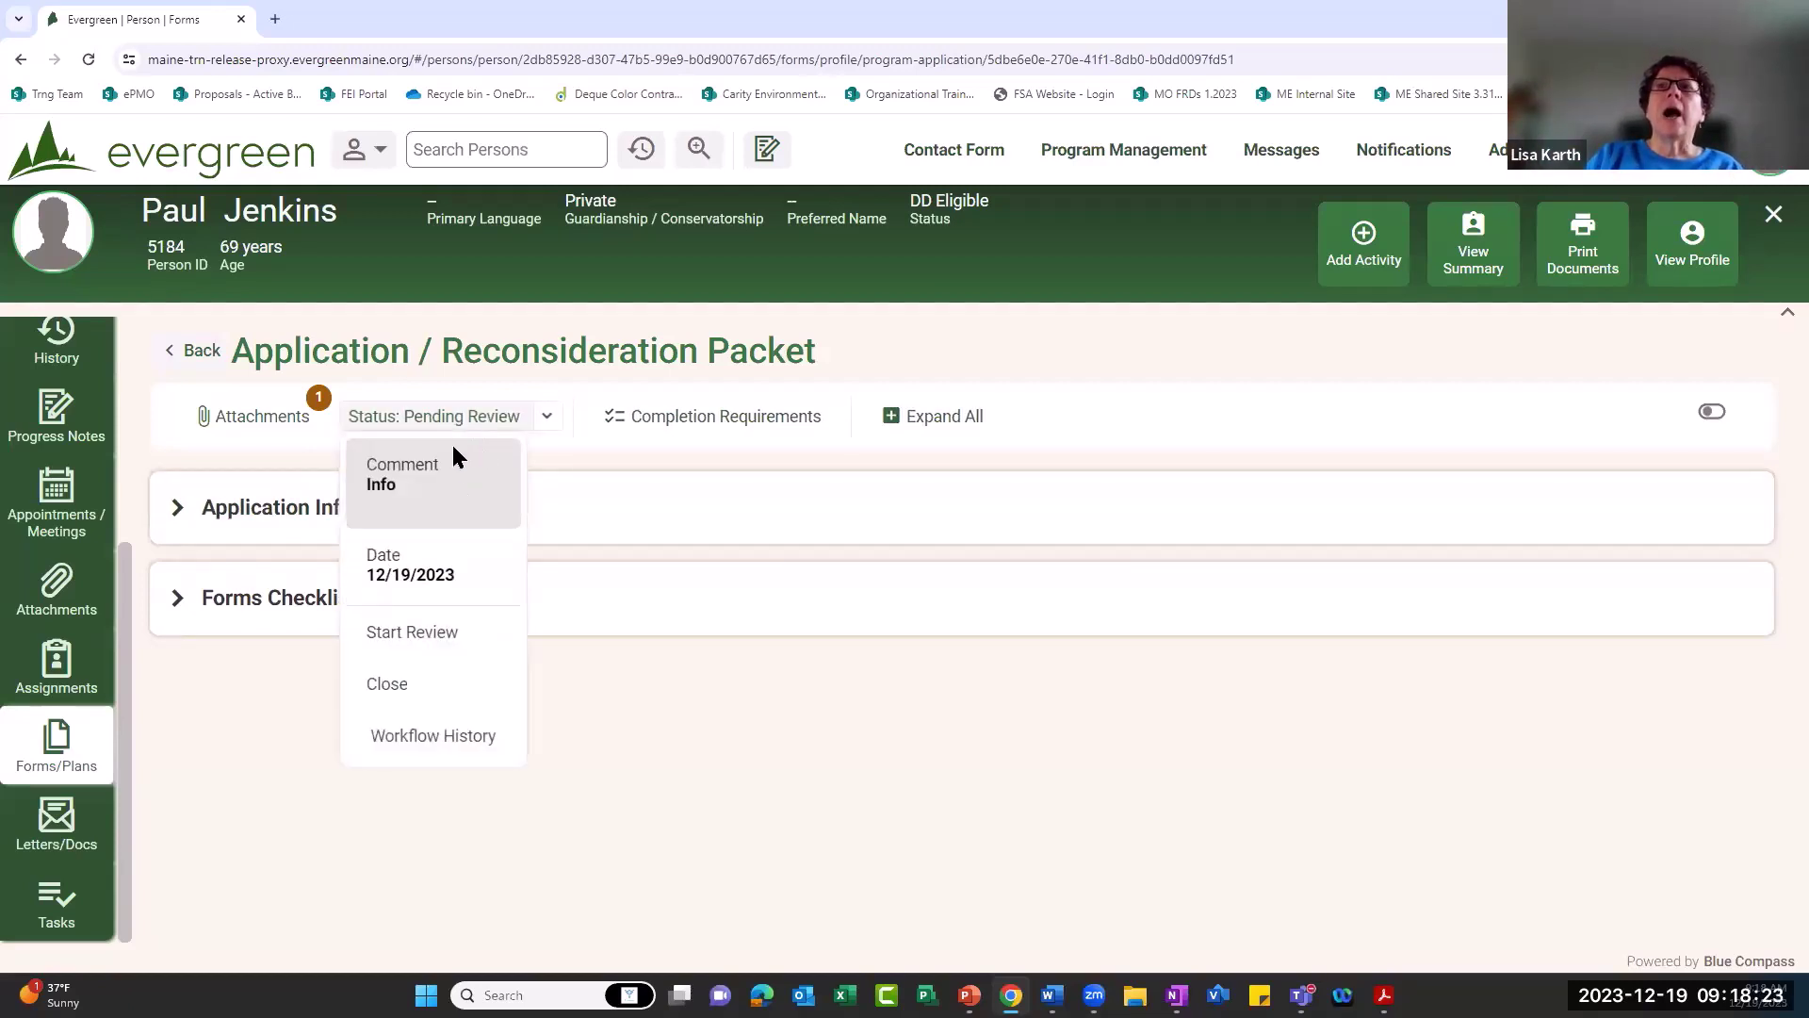
click(442, 641)
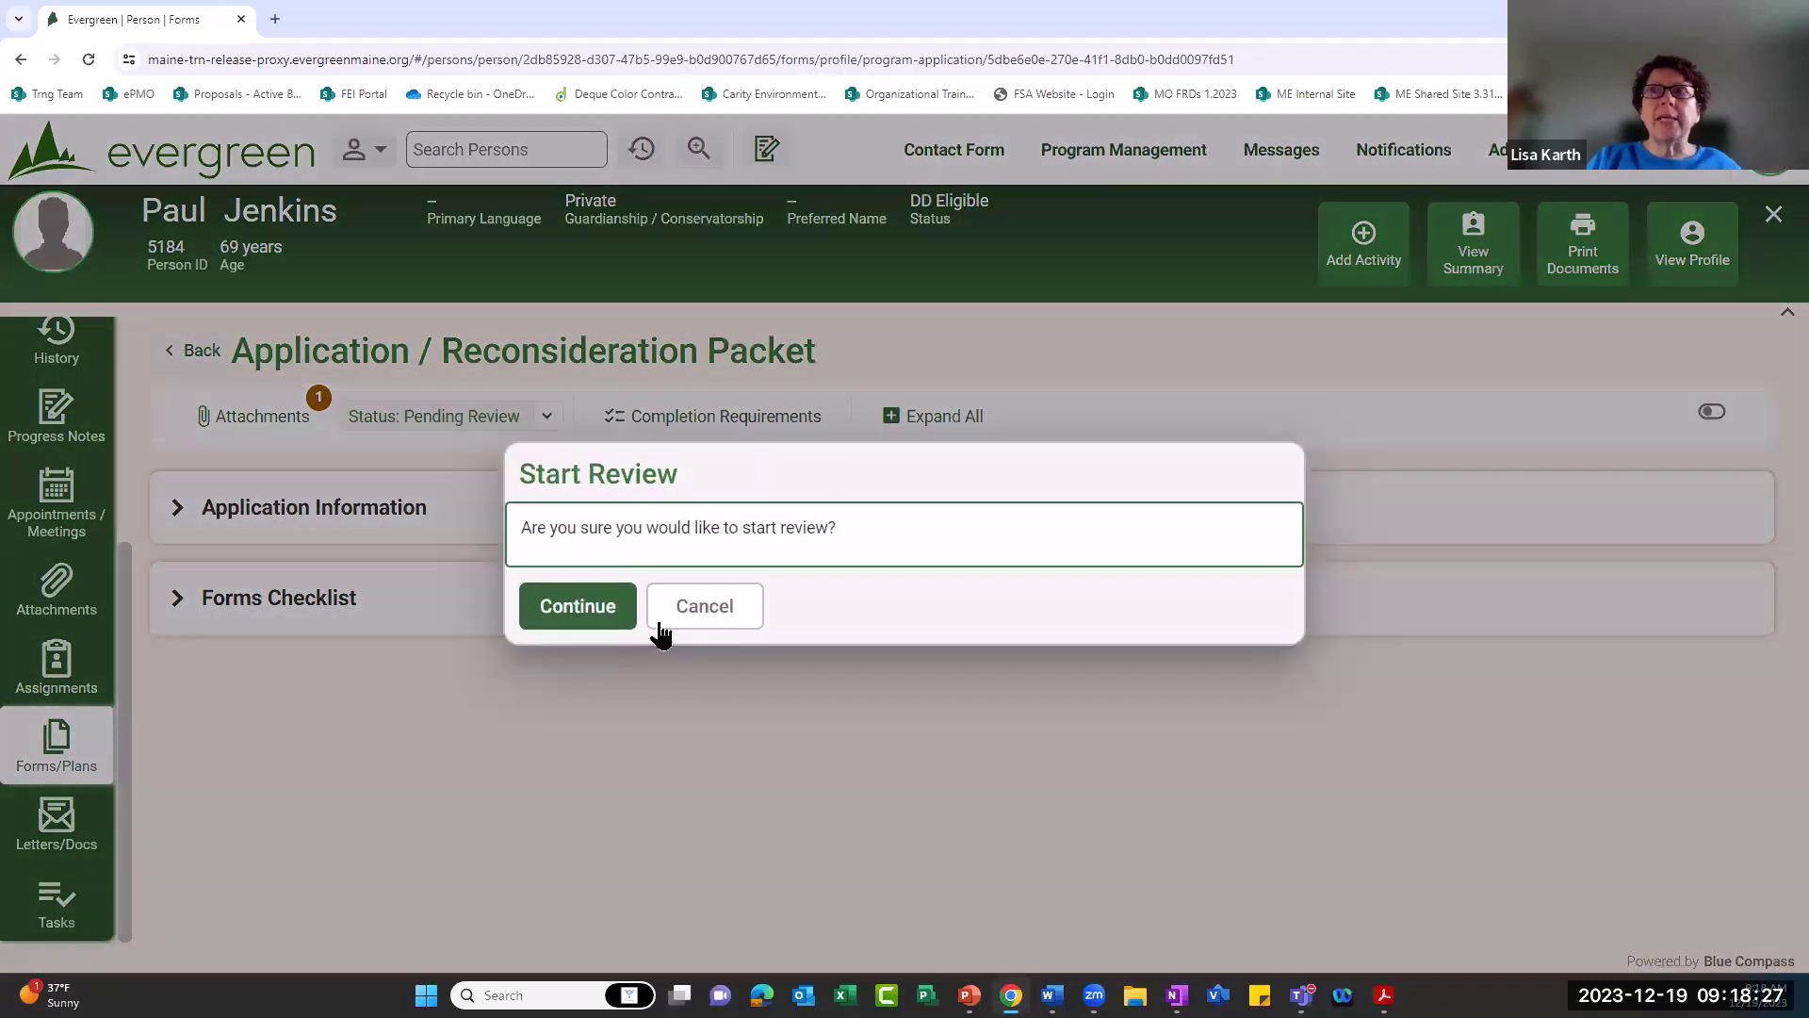
click(592, 612)
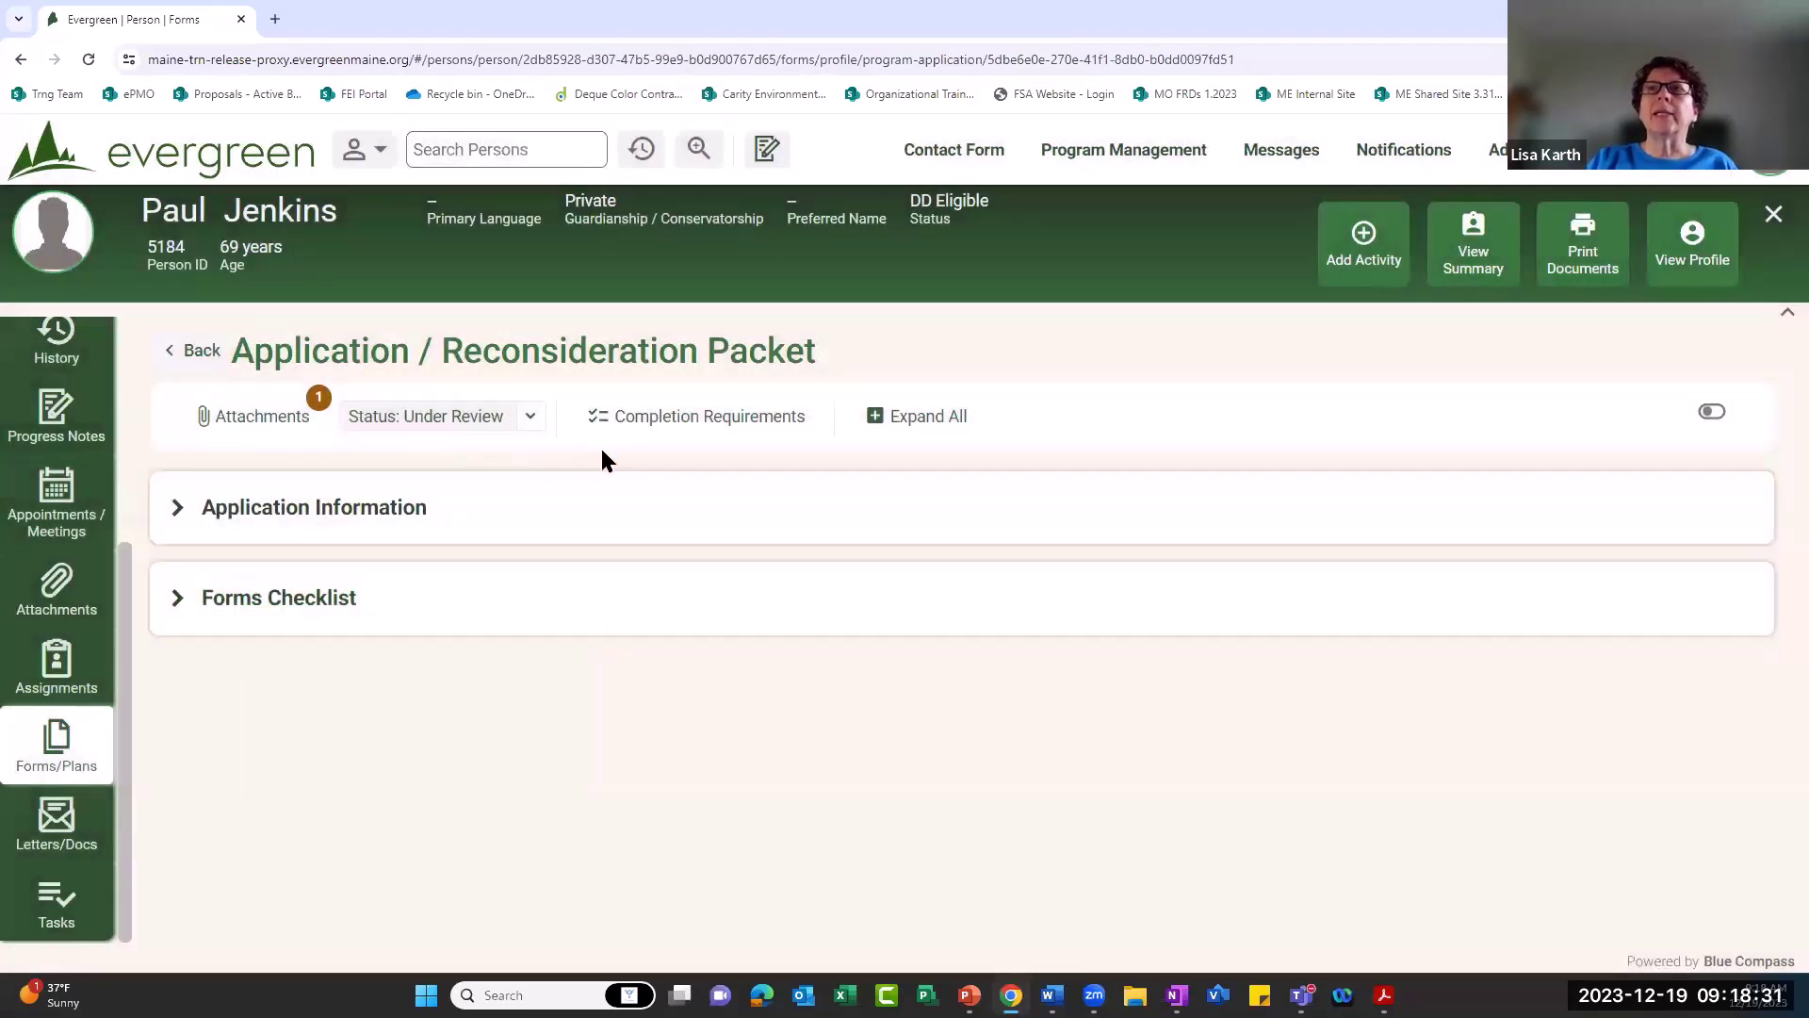
click(471, 424)
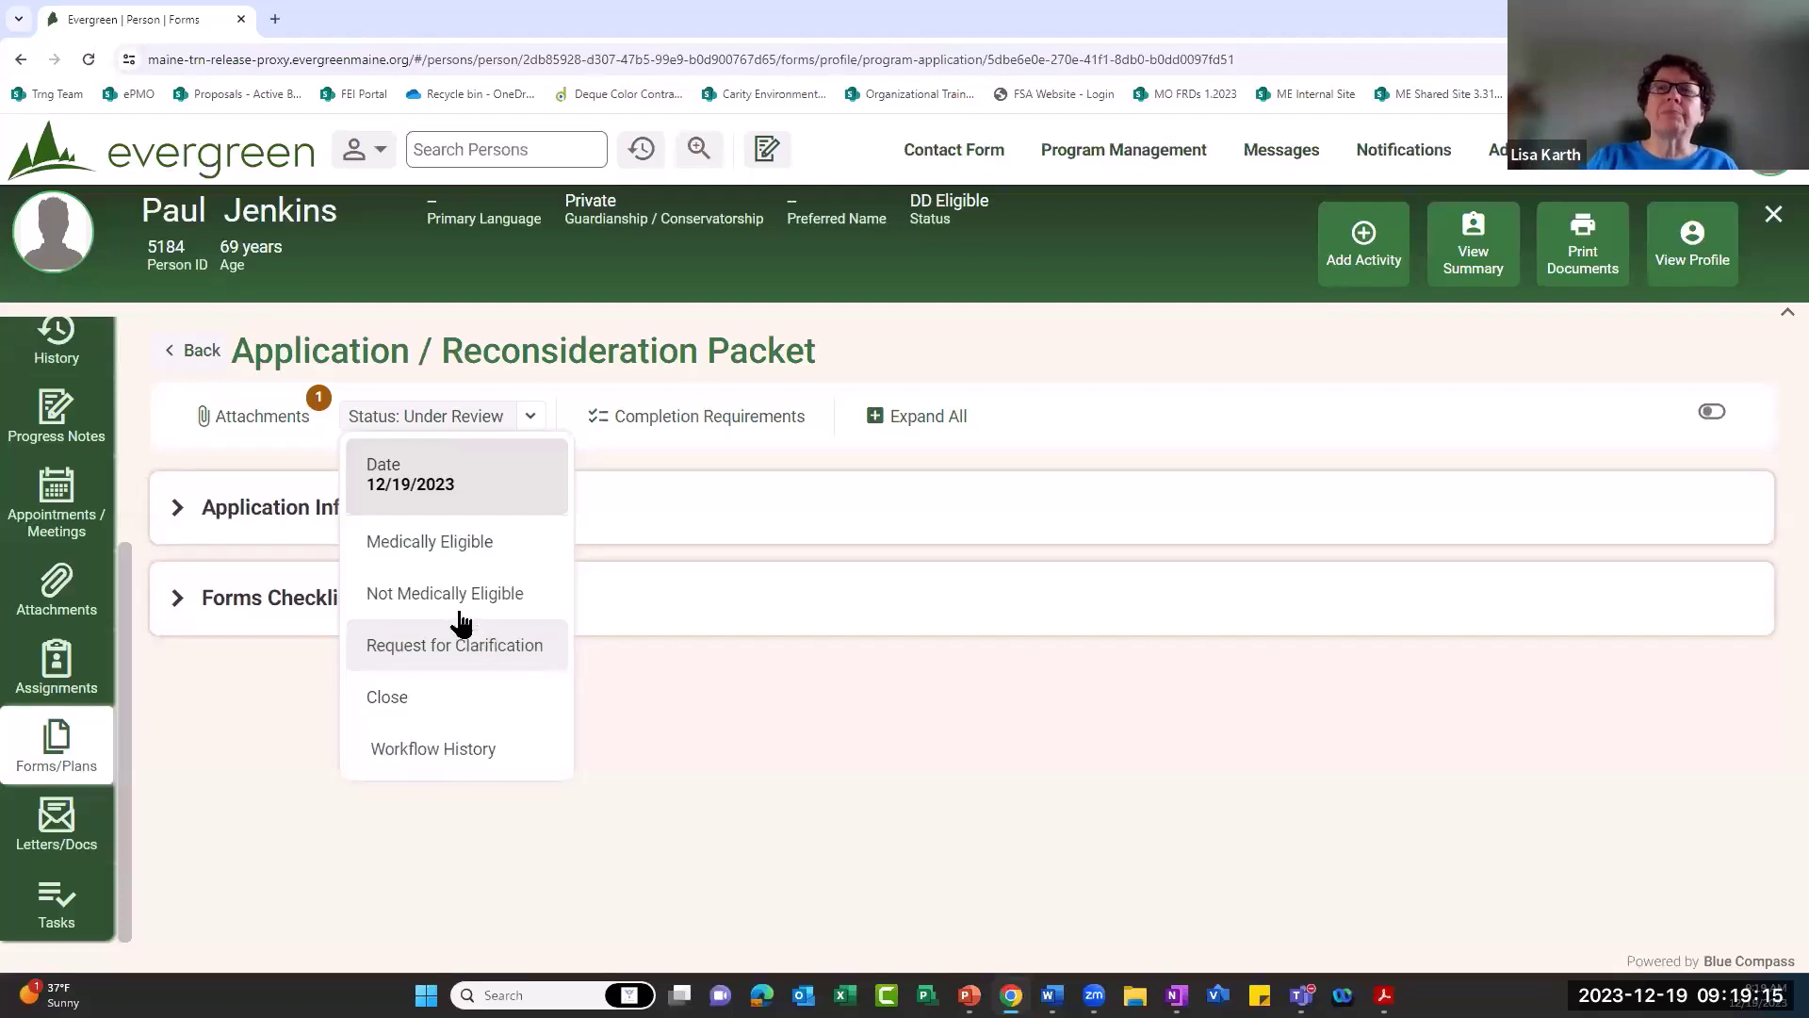
Attempt saving Medically Eligible at Priority 2, then cancel after the error
click(459, 541)
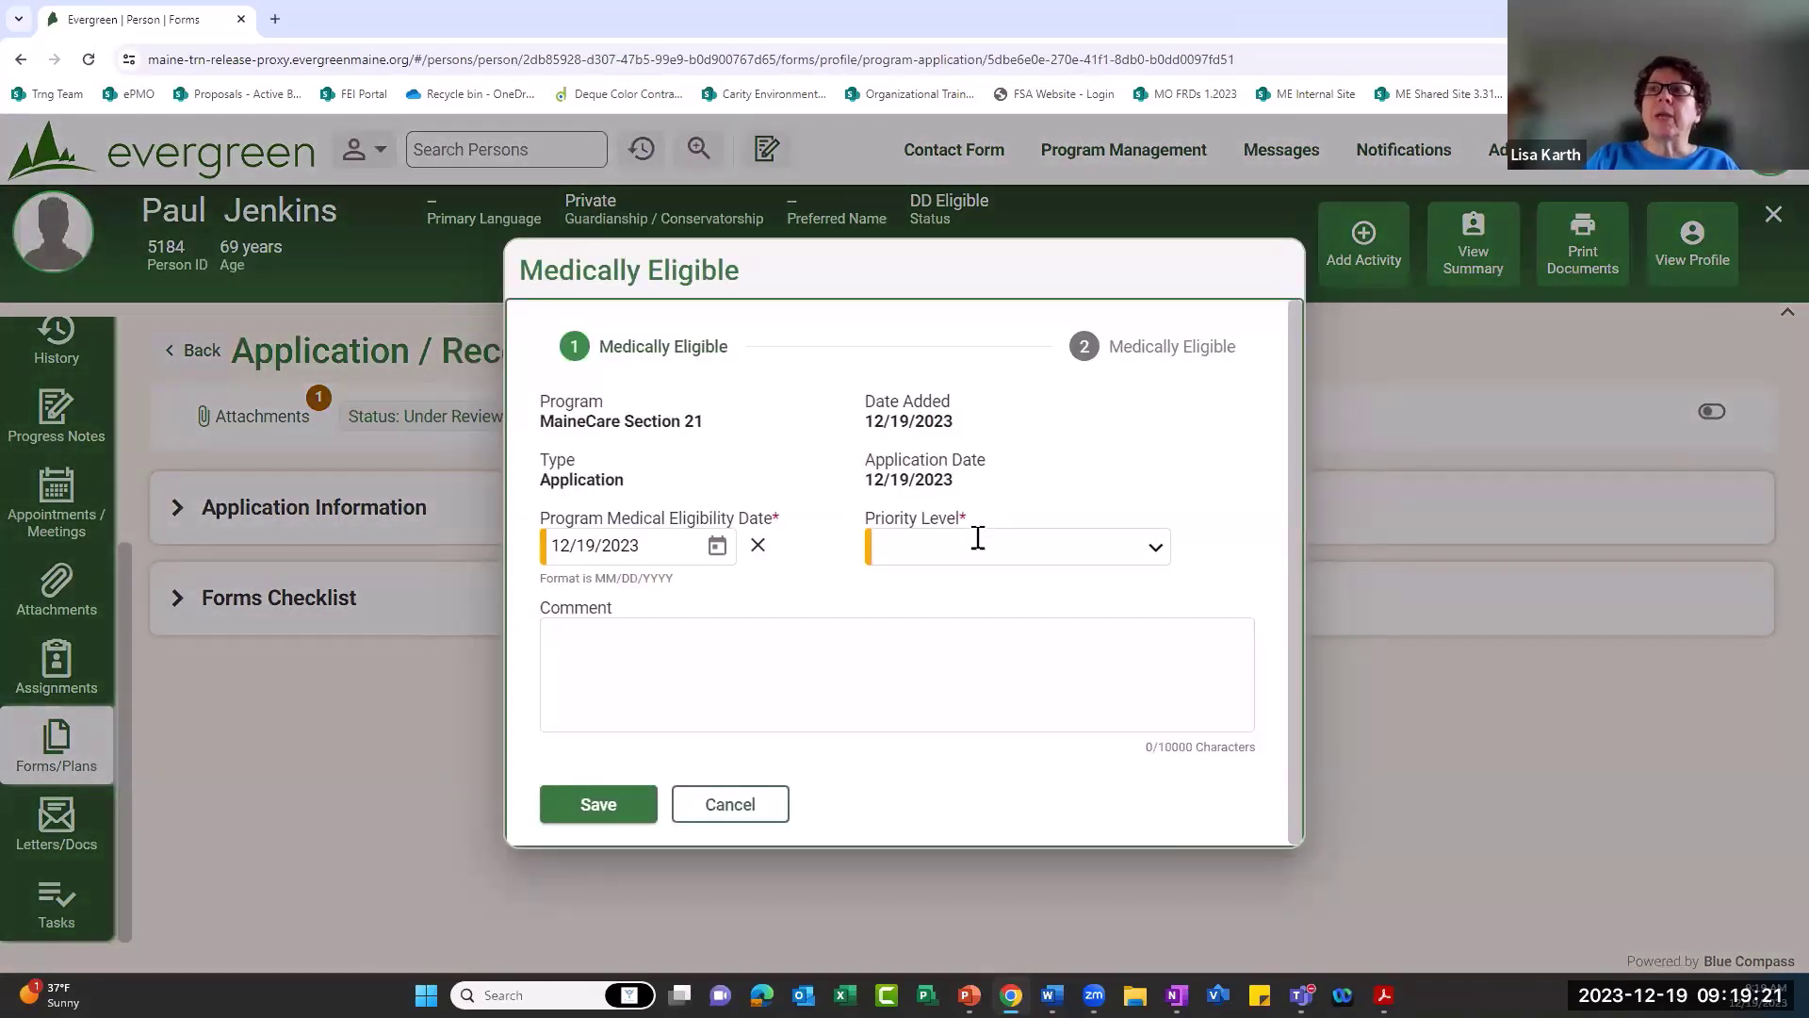
click(978, 537)
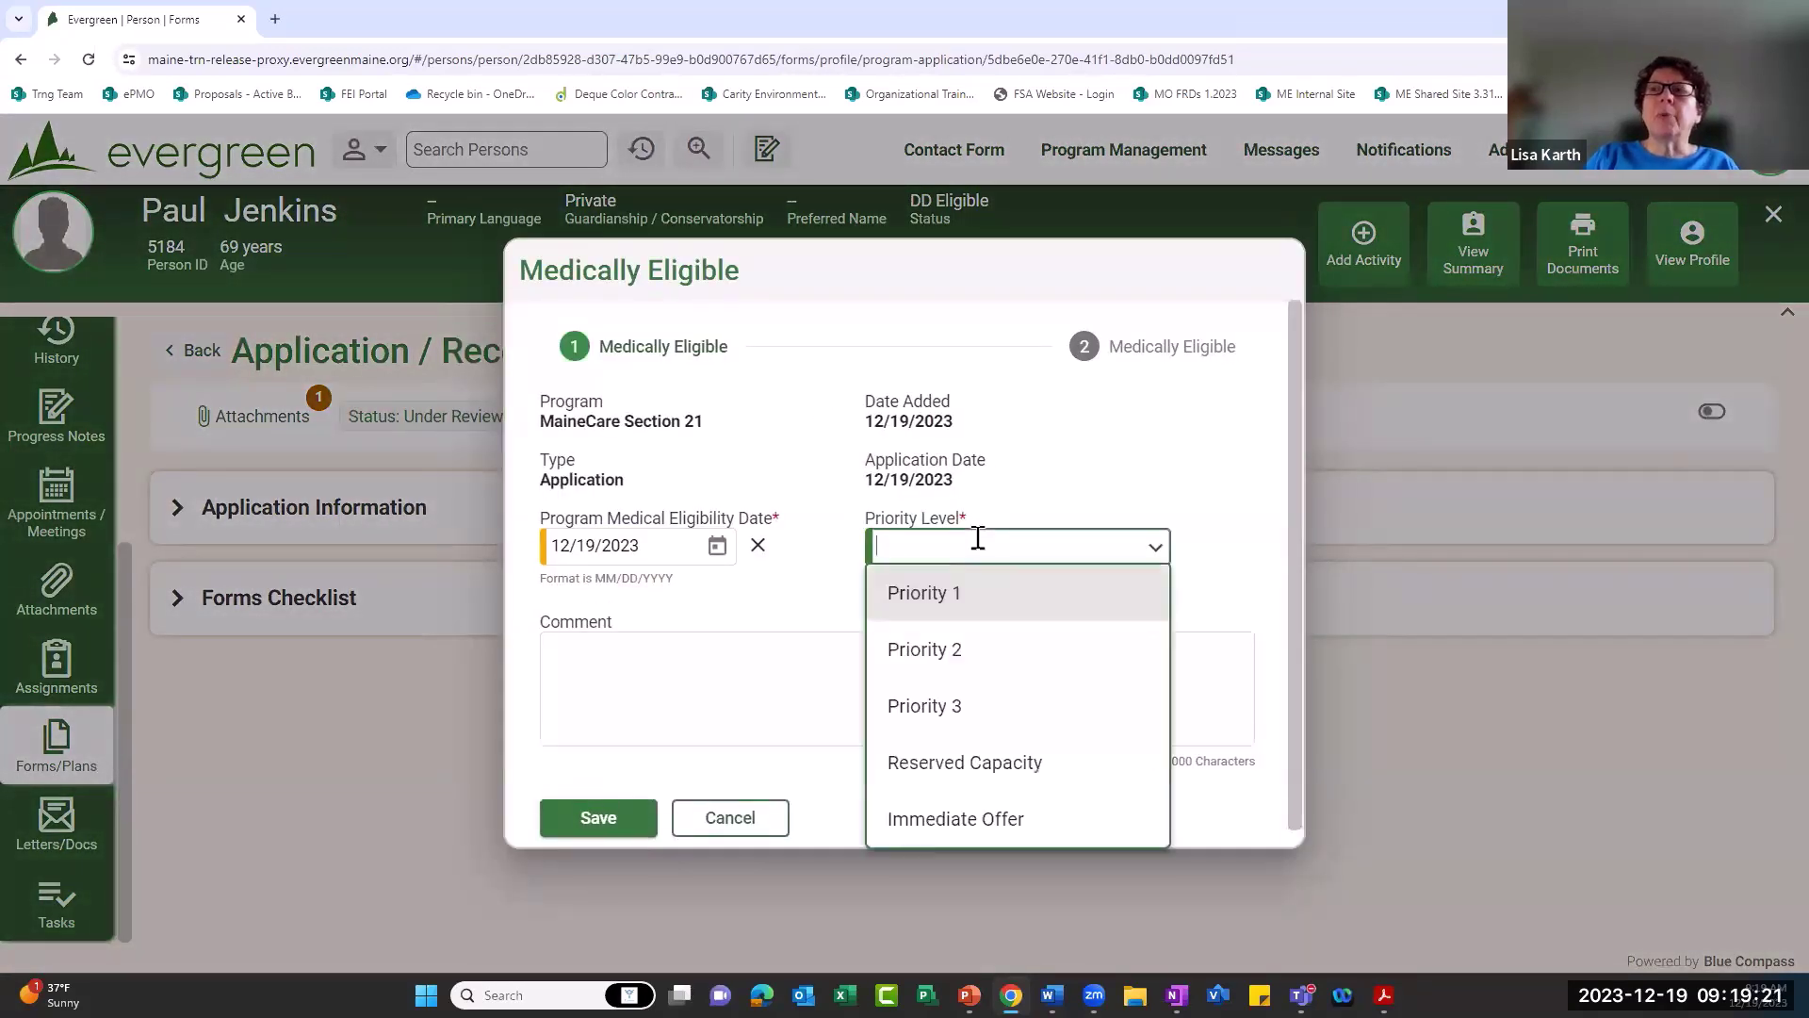
click(976, 649)
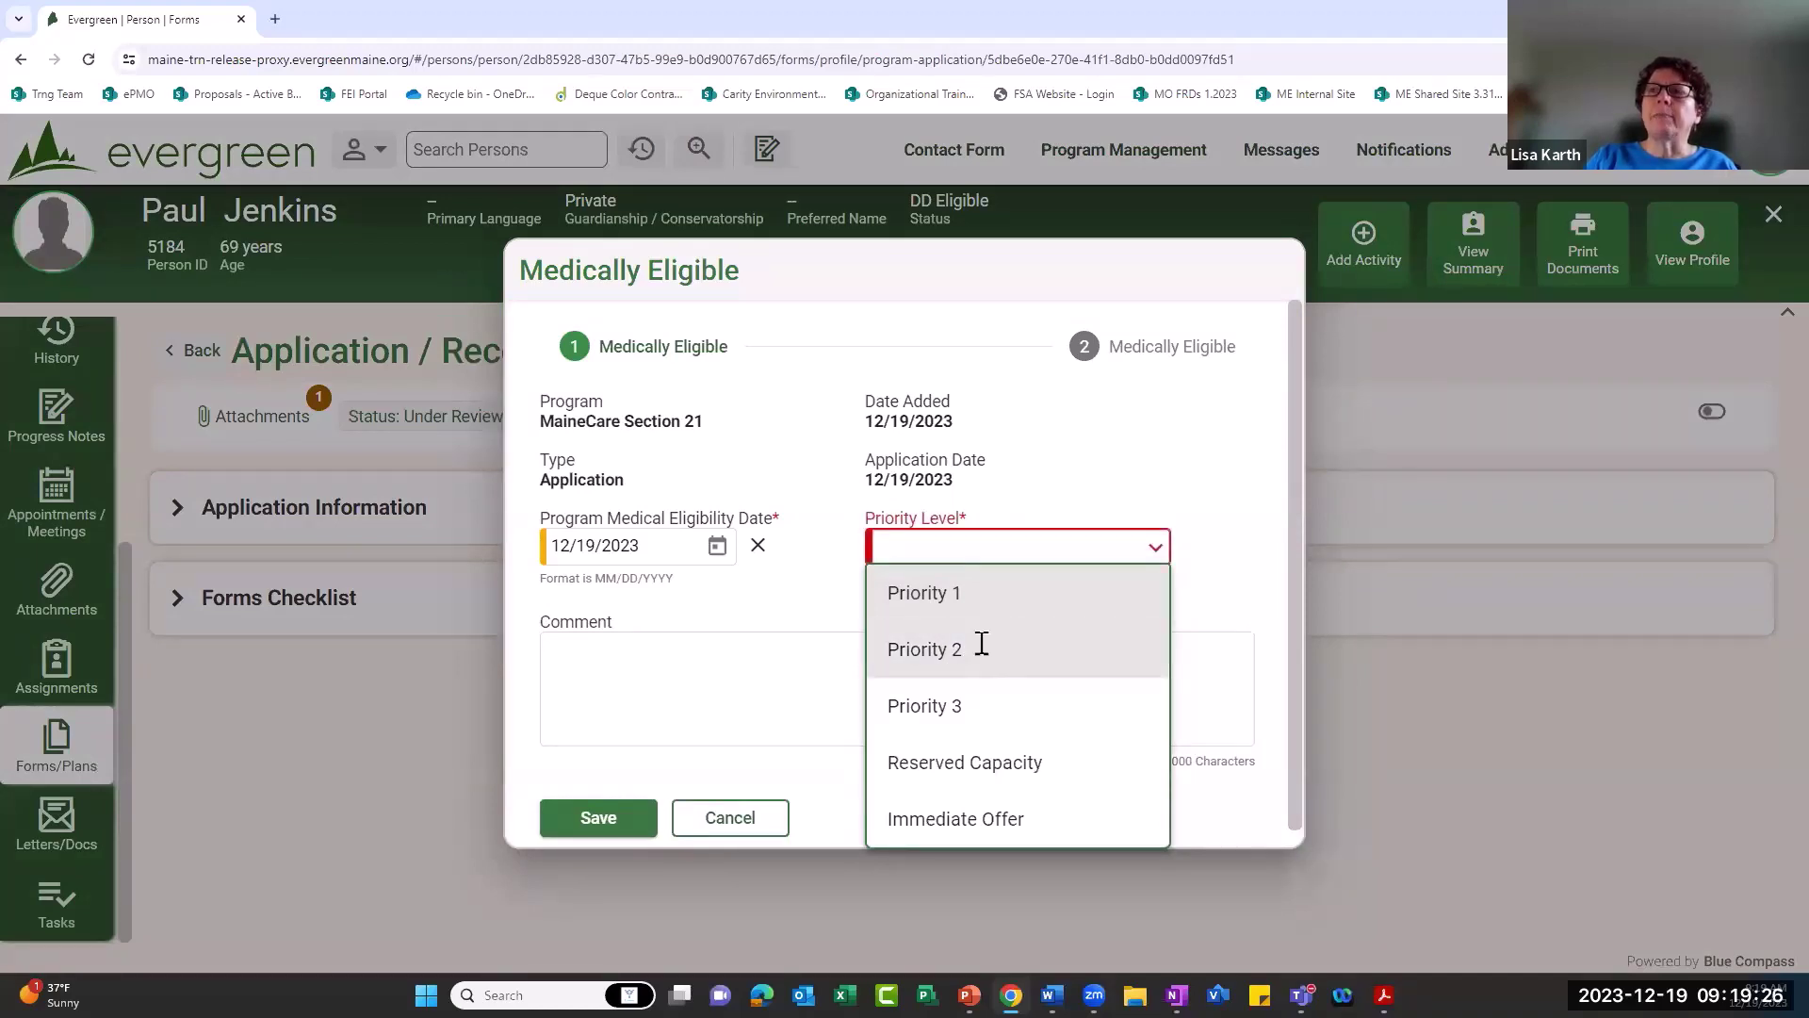
click(598, 805)
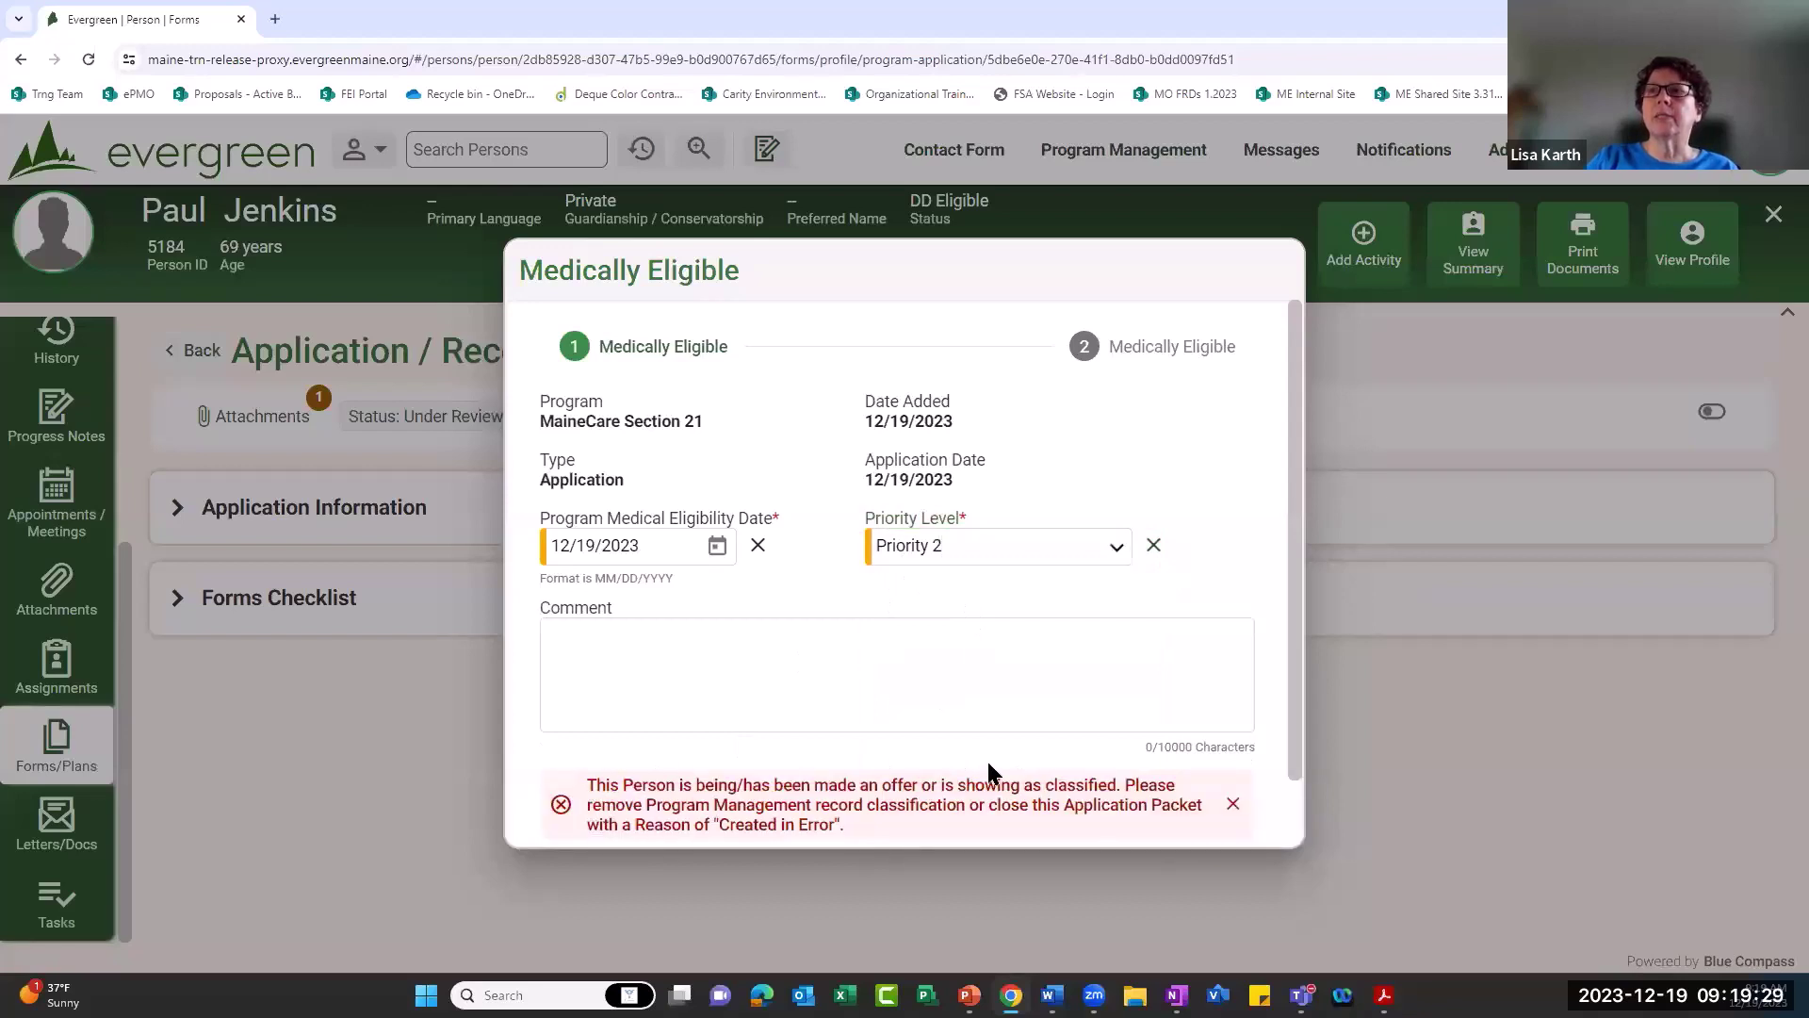
scroll(1032, 788, down, 2)
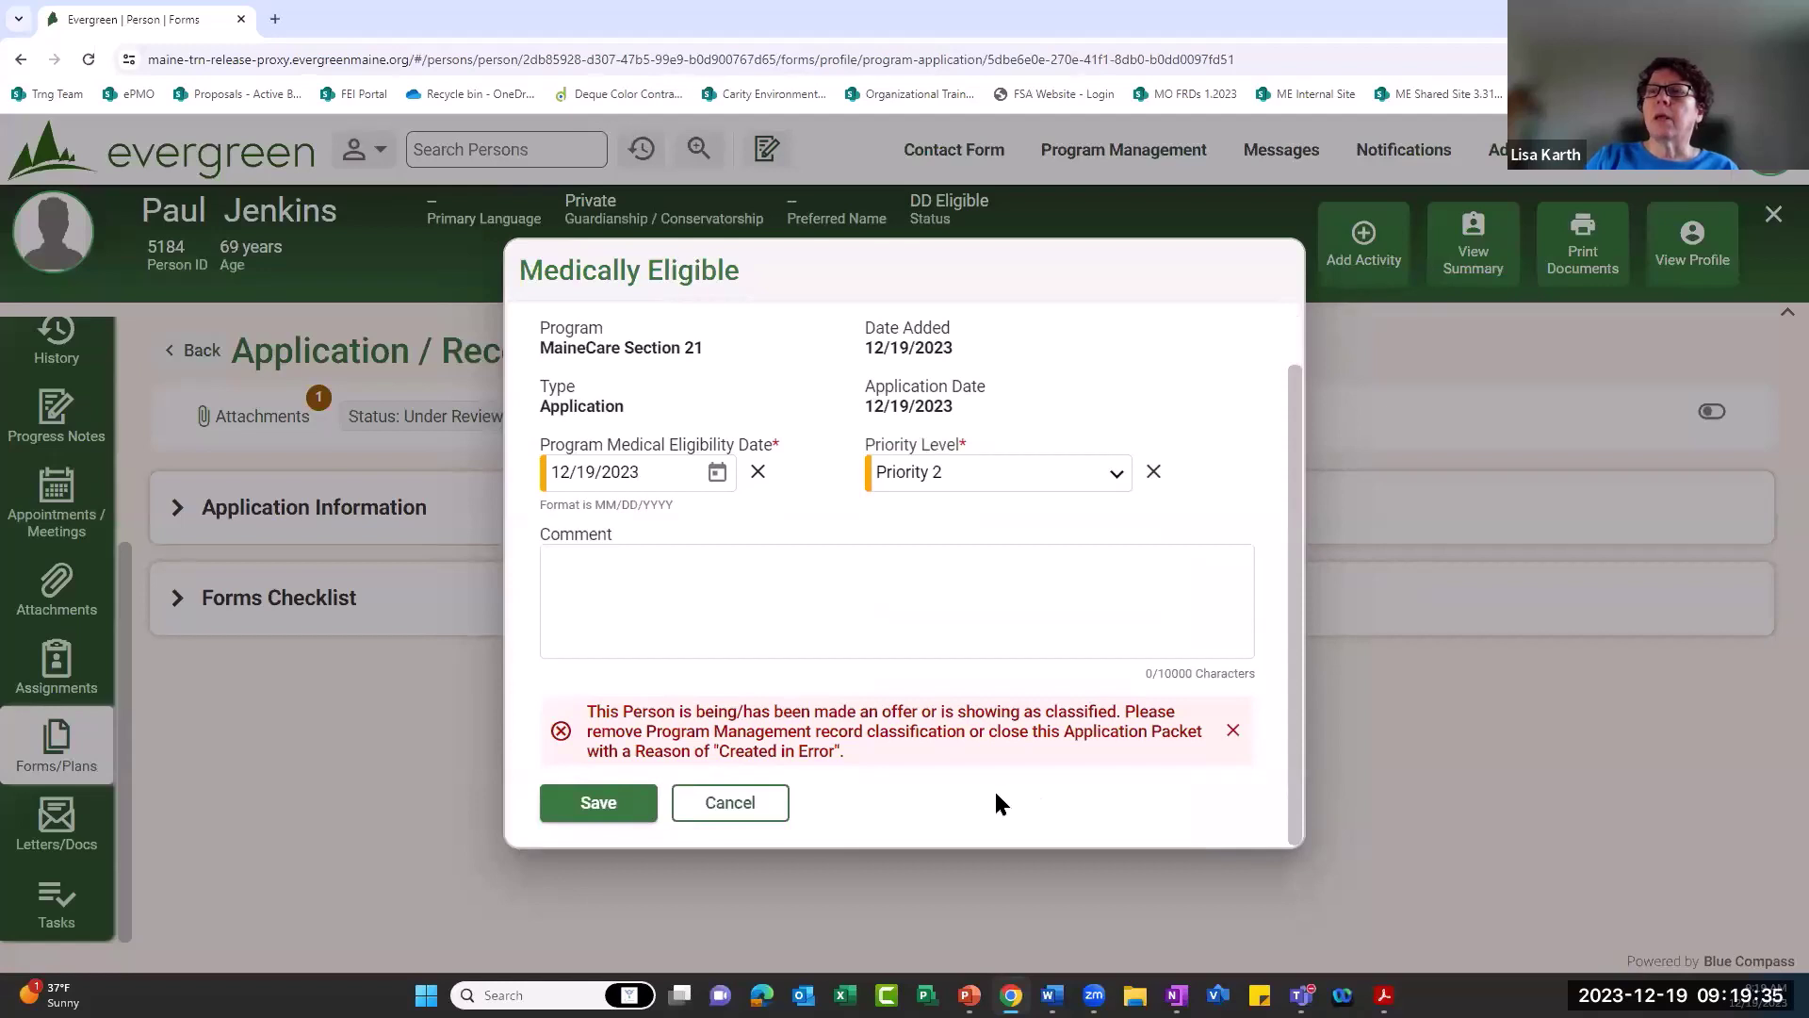
click(732, 816)
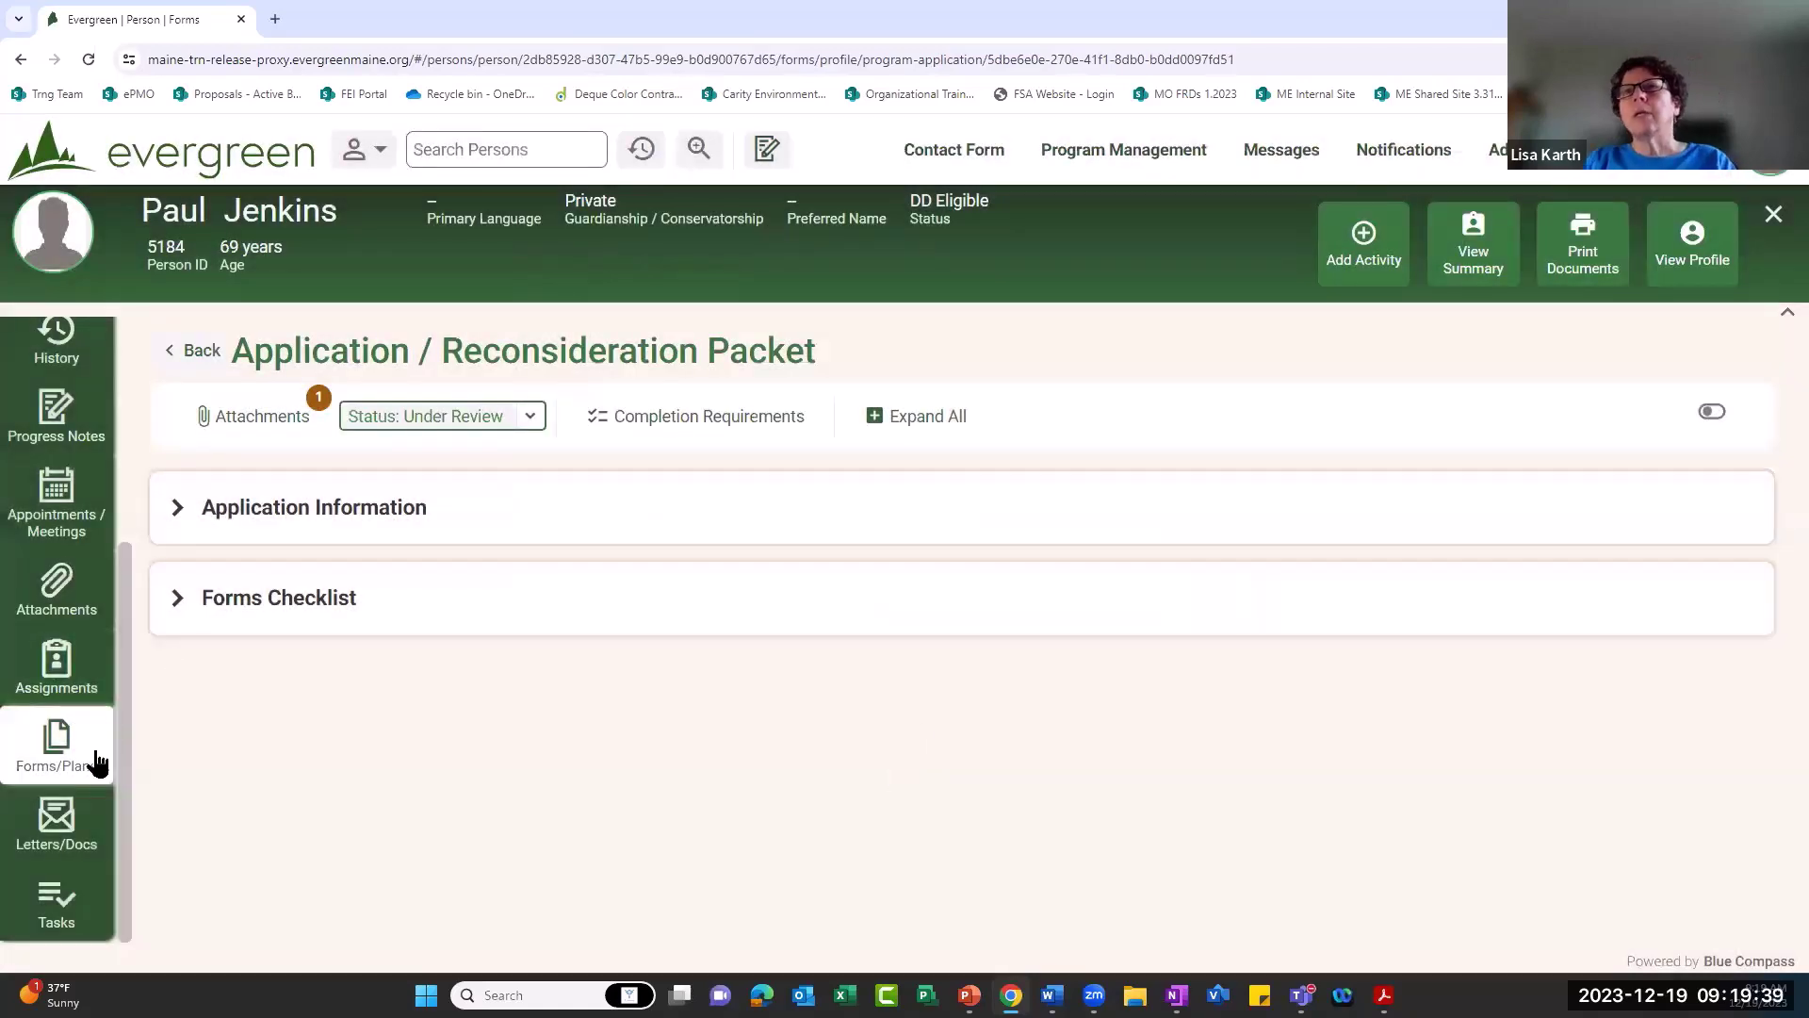
Reopen packet 29174 from the Forms list and save Medically Eligible at Priority 2 again
click(49, 744)
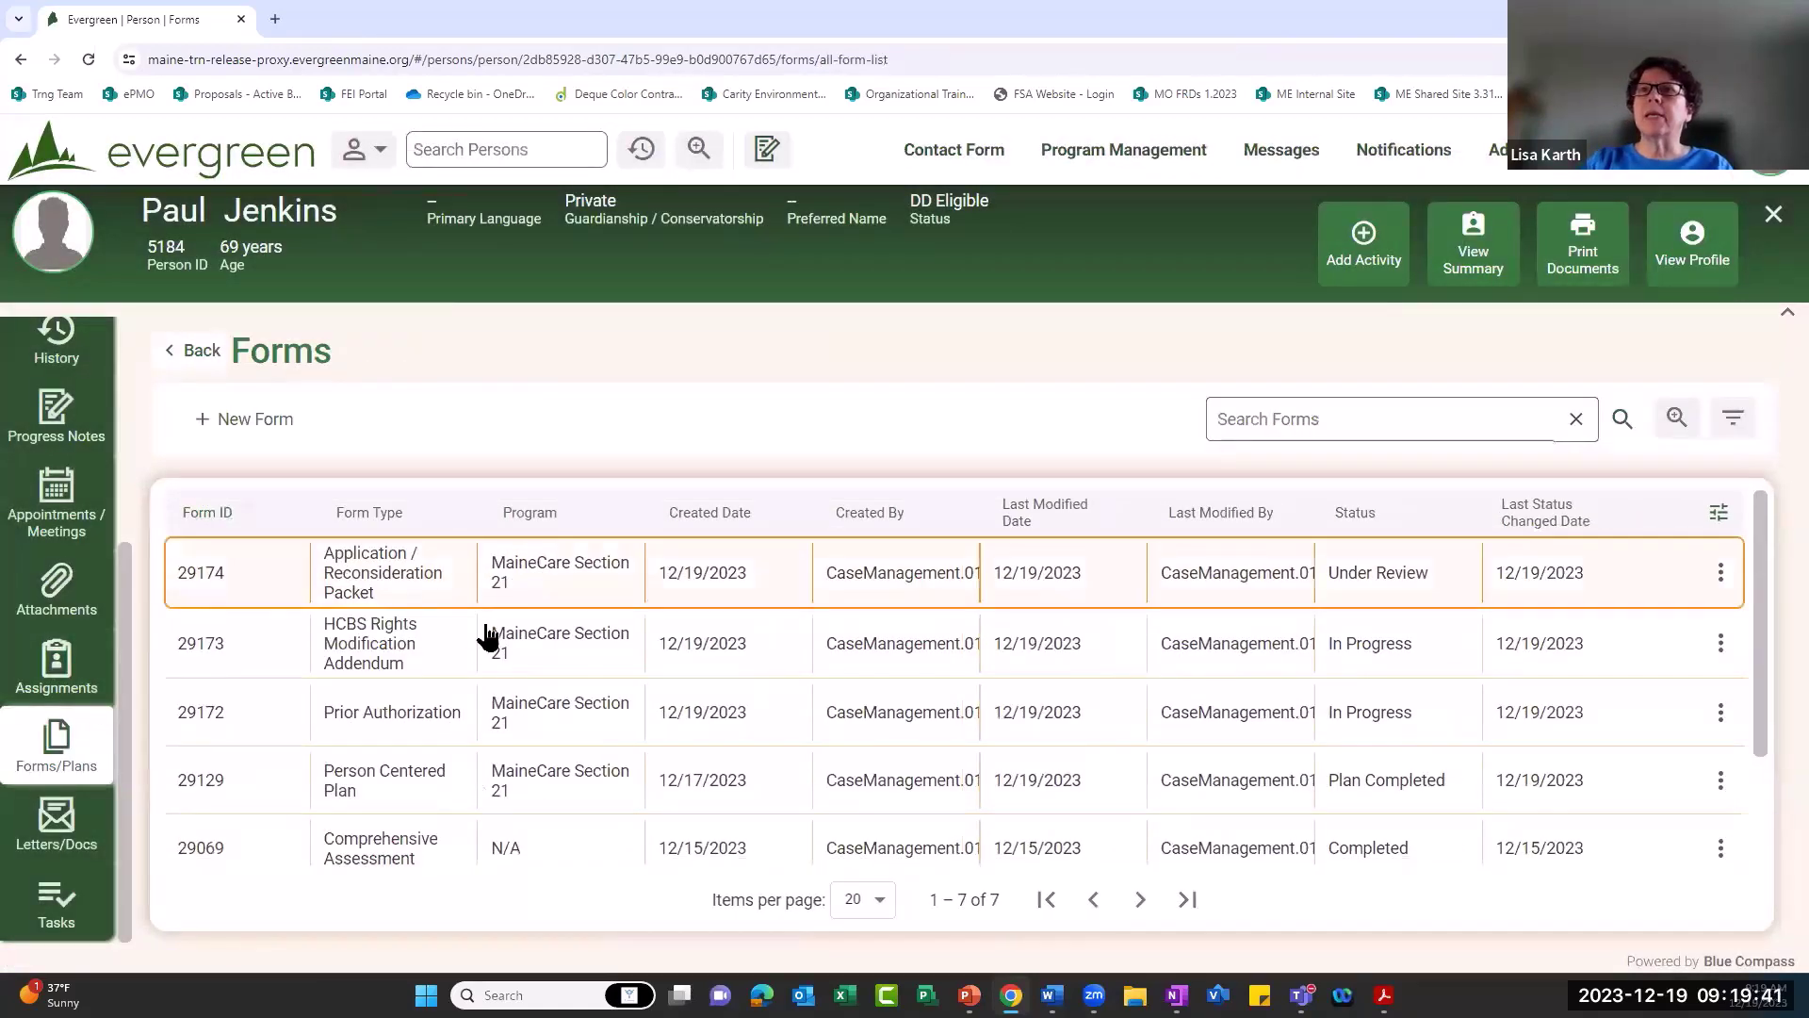
scroll(481, 641, down, 2)
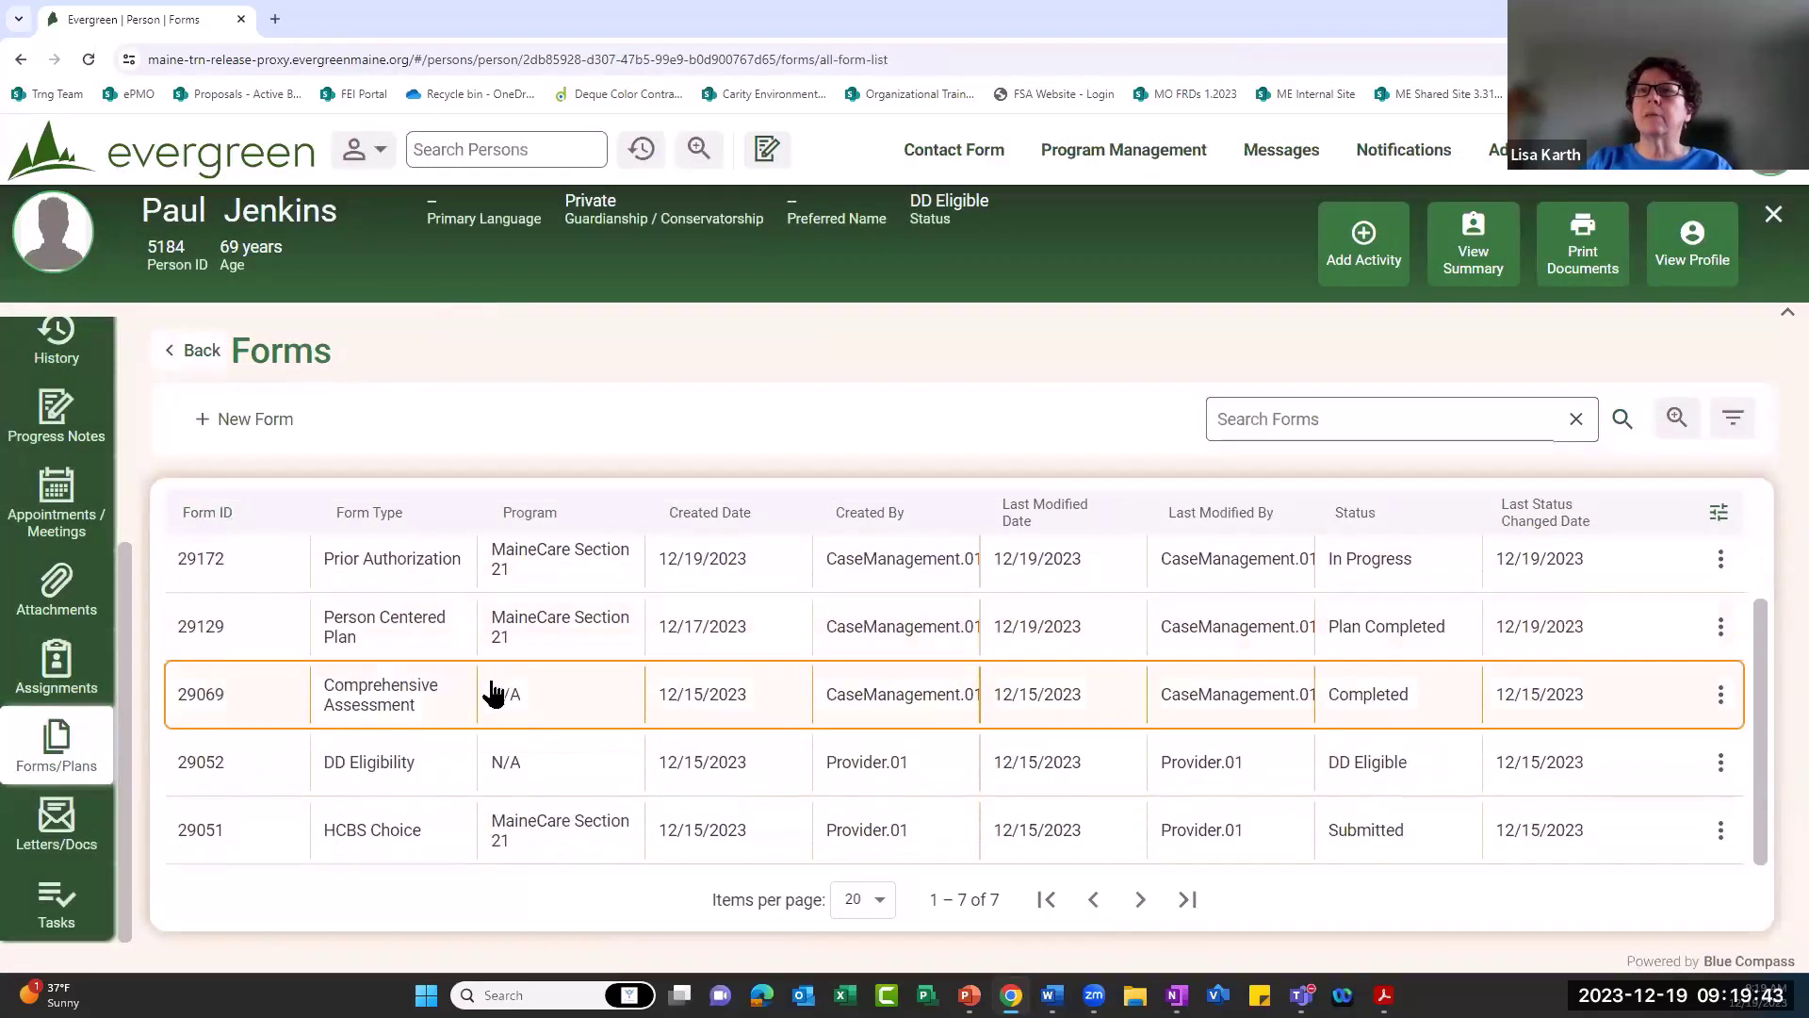
scroll(492, 687, up, 2)
click(420, 584)
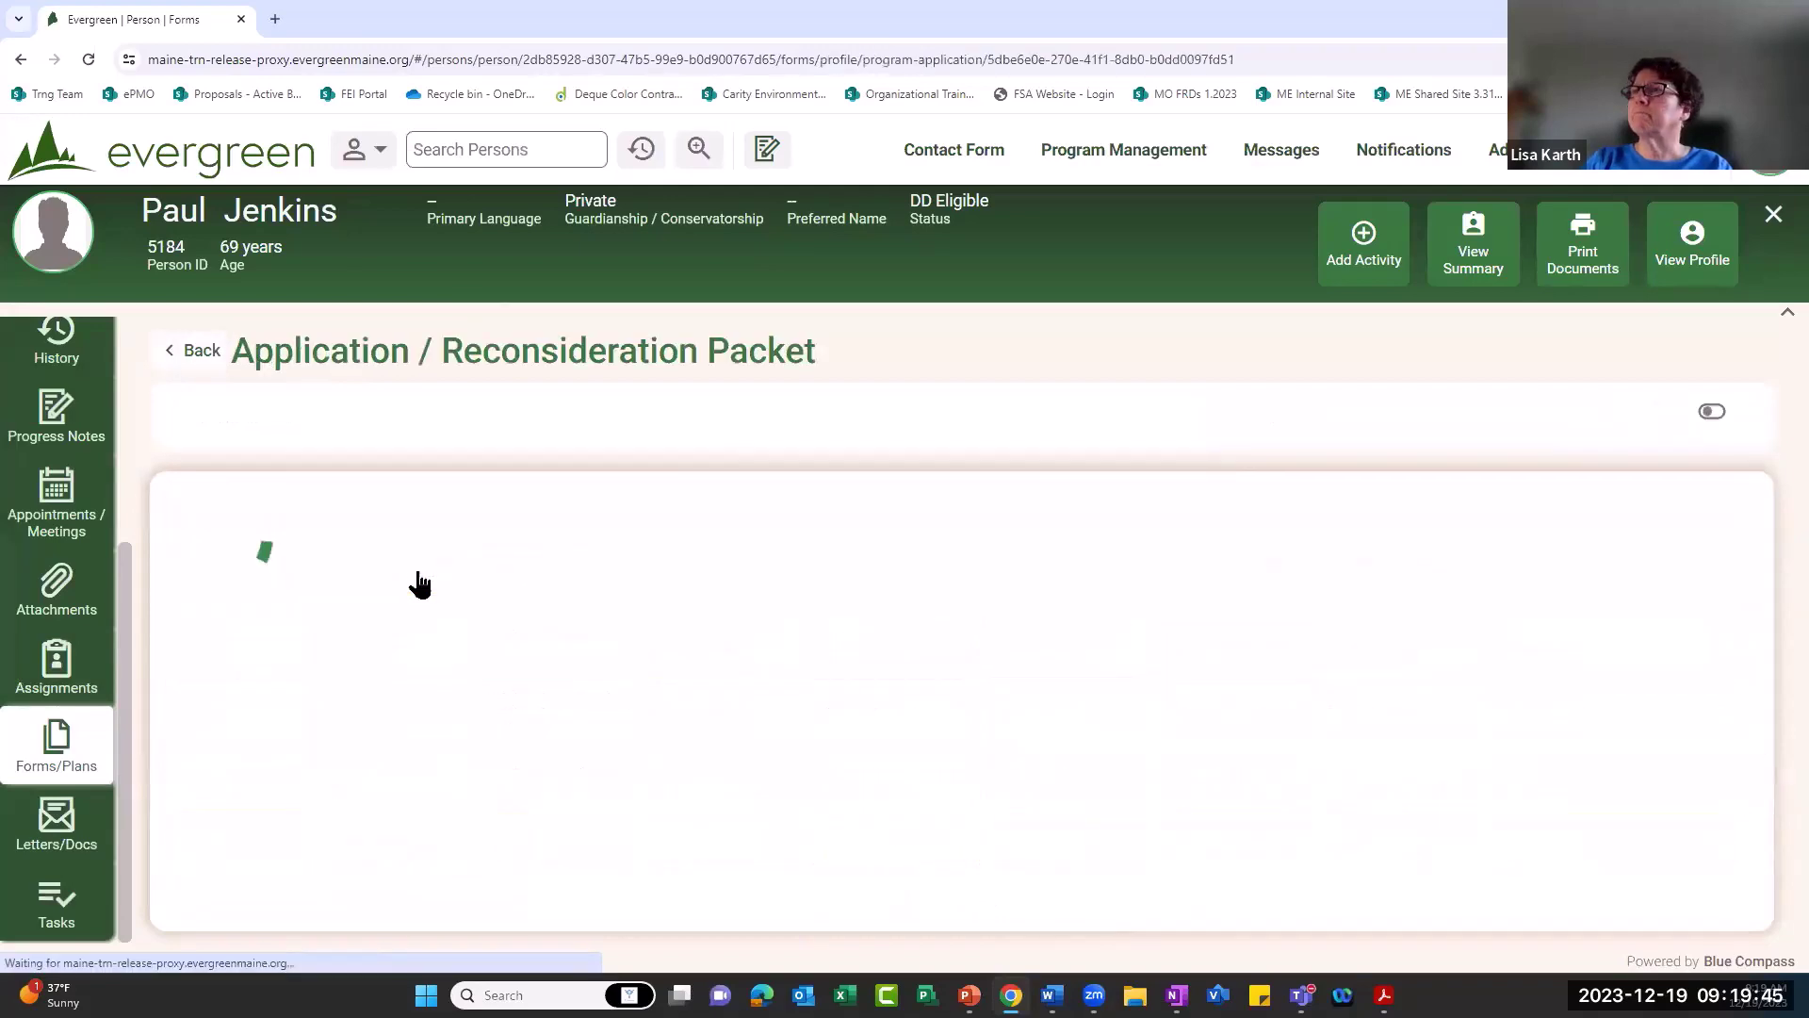
click(429, 422)
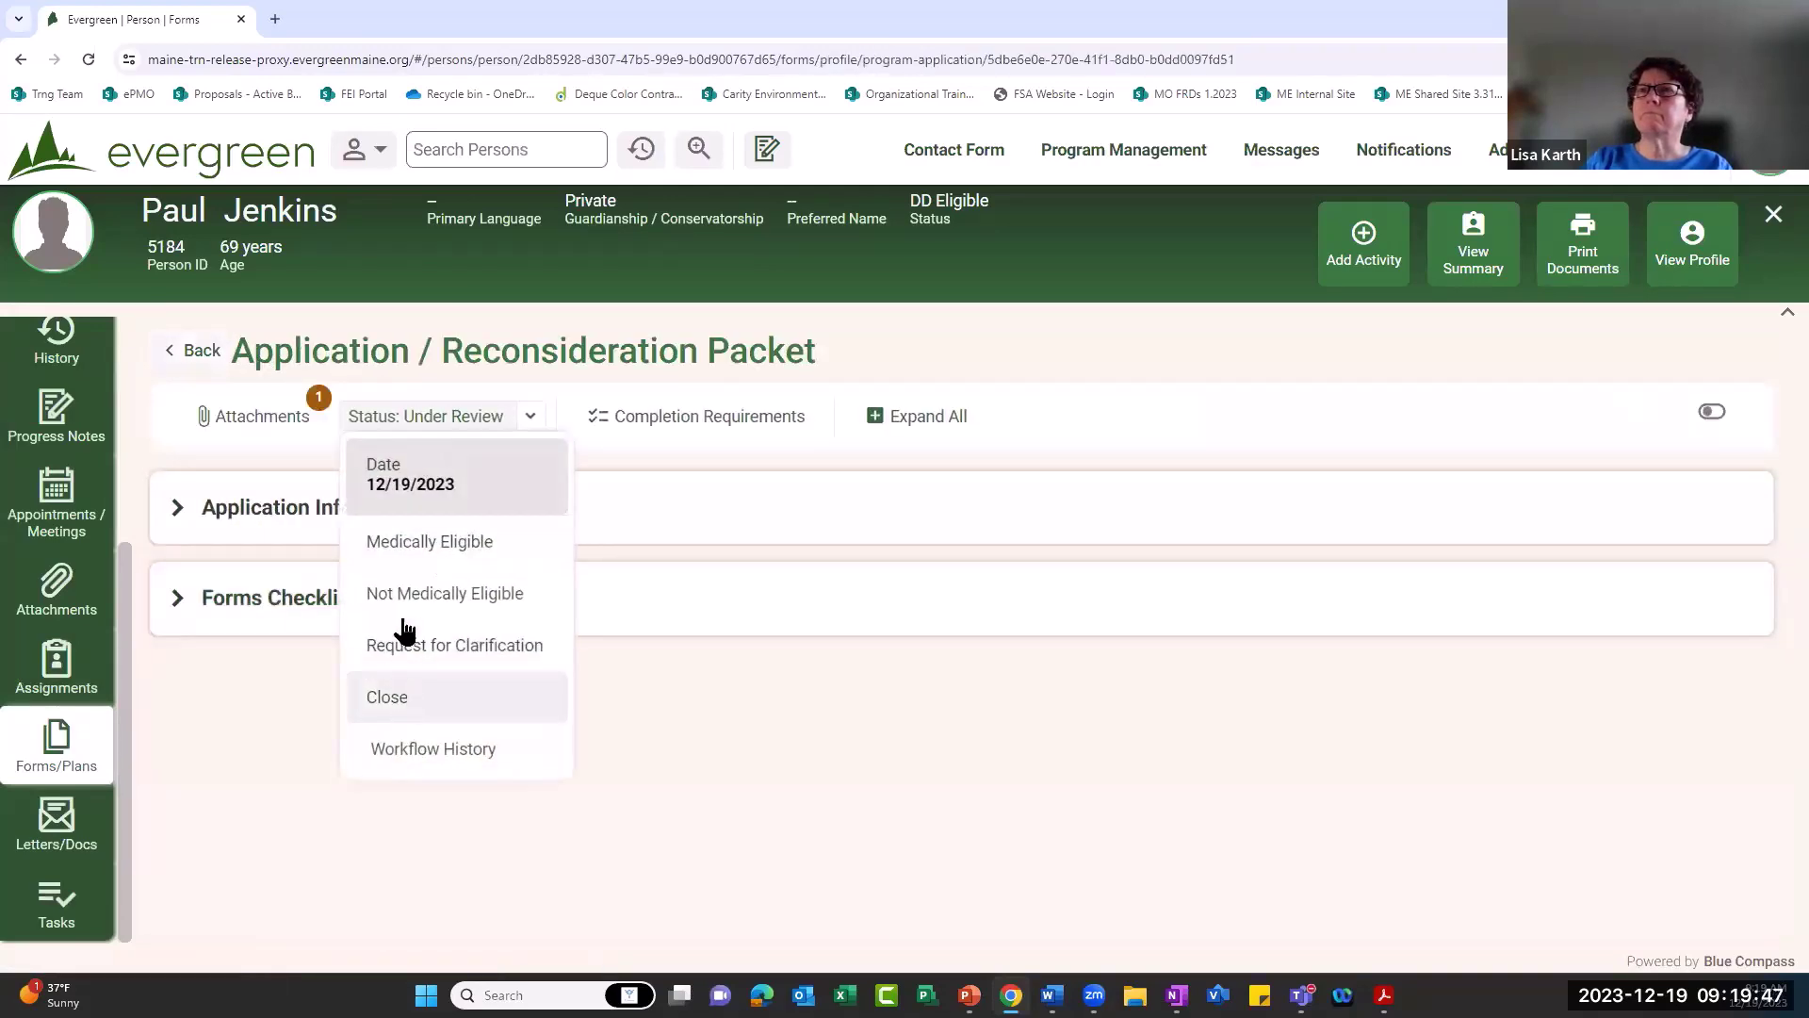
click(426, 542)
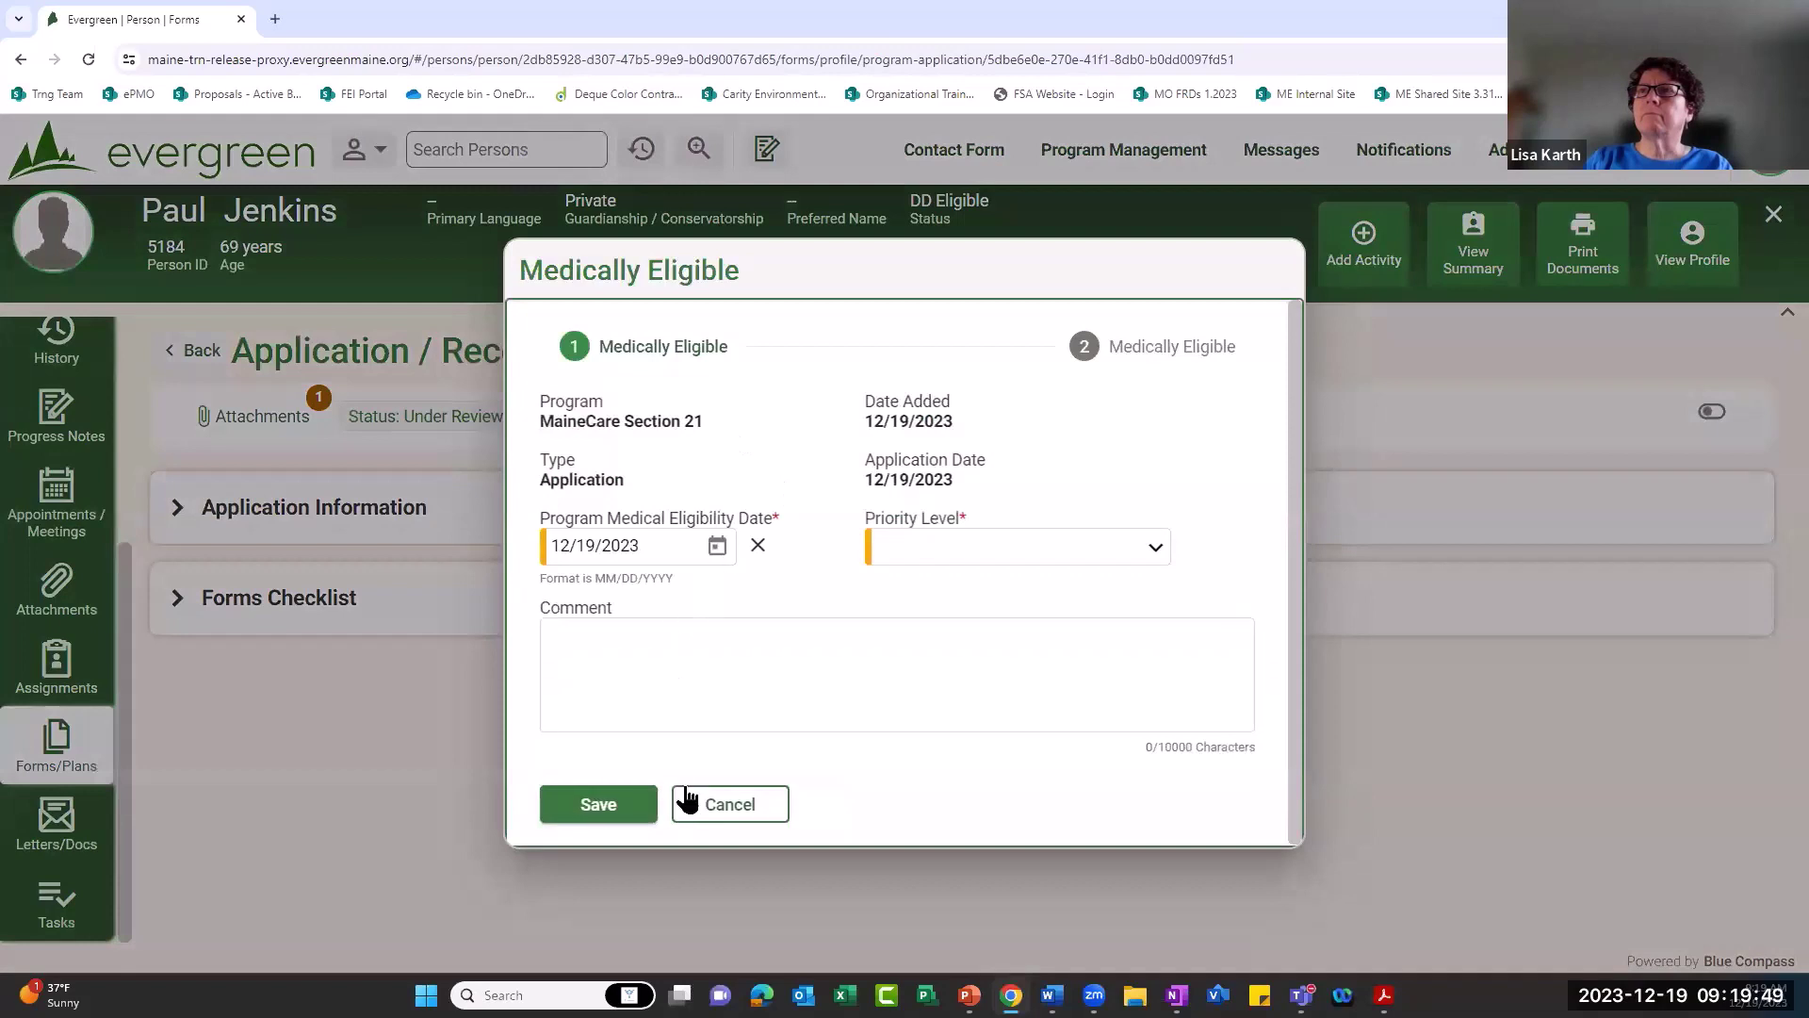
click(991, 547)
click(966, 648)
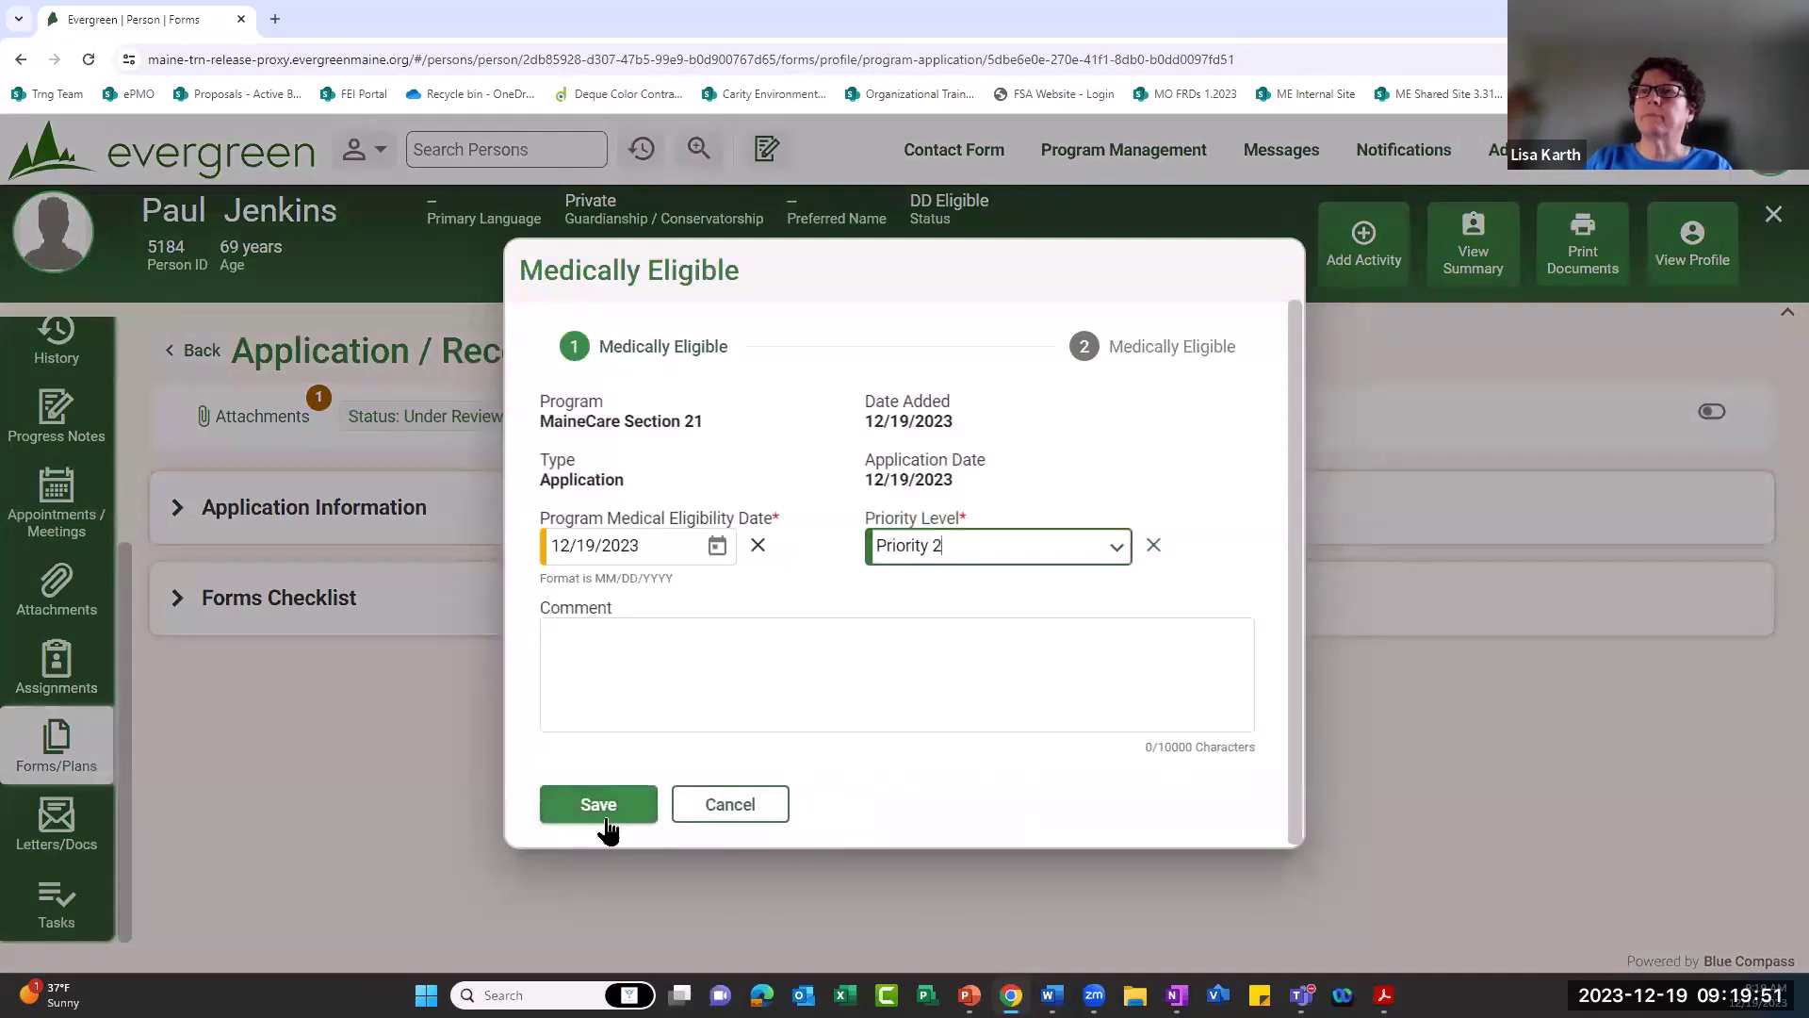
click(581, 814)
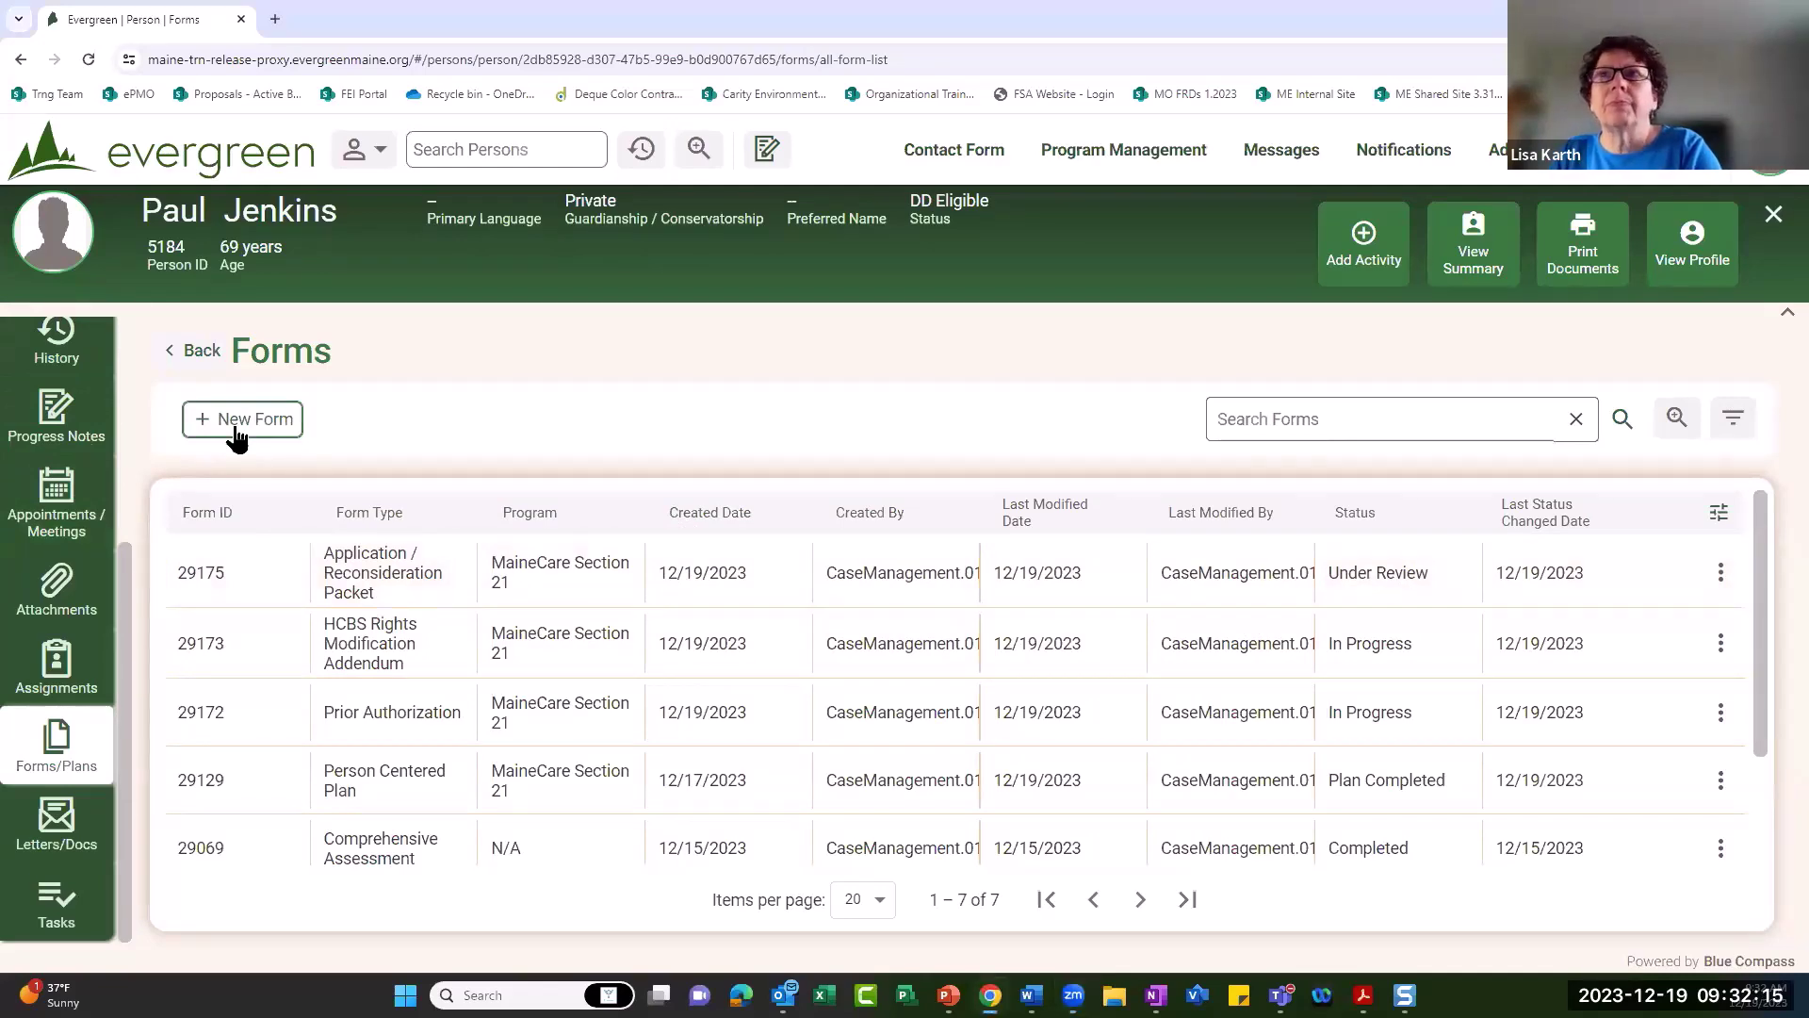
Start a new form from the Forms list, then advance the presentation one slide
click(277, 432)
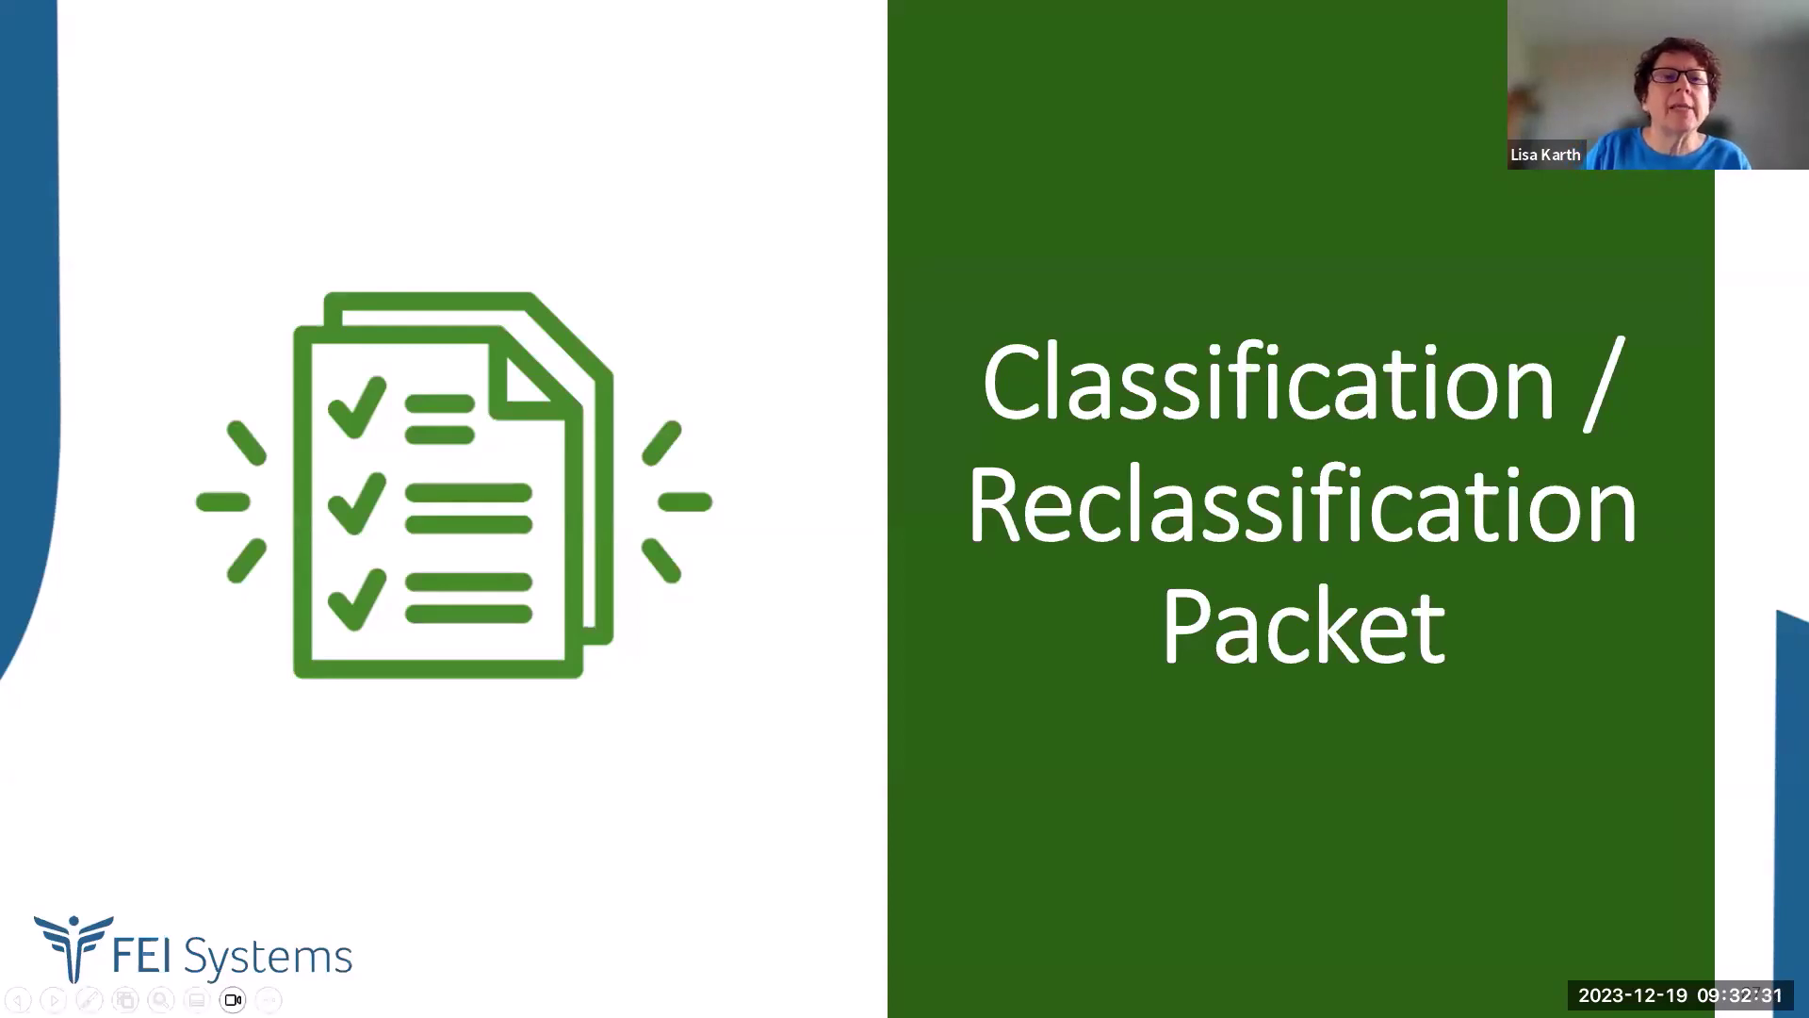
key(Right)
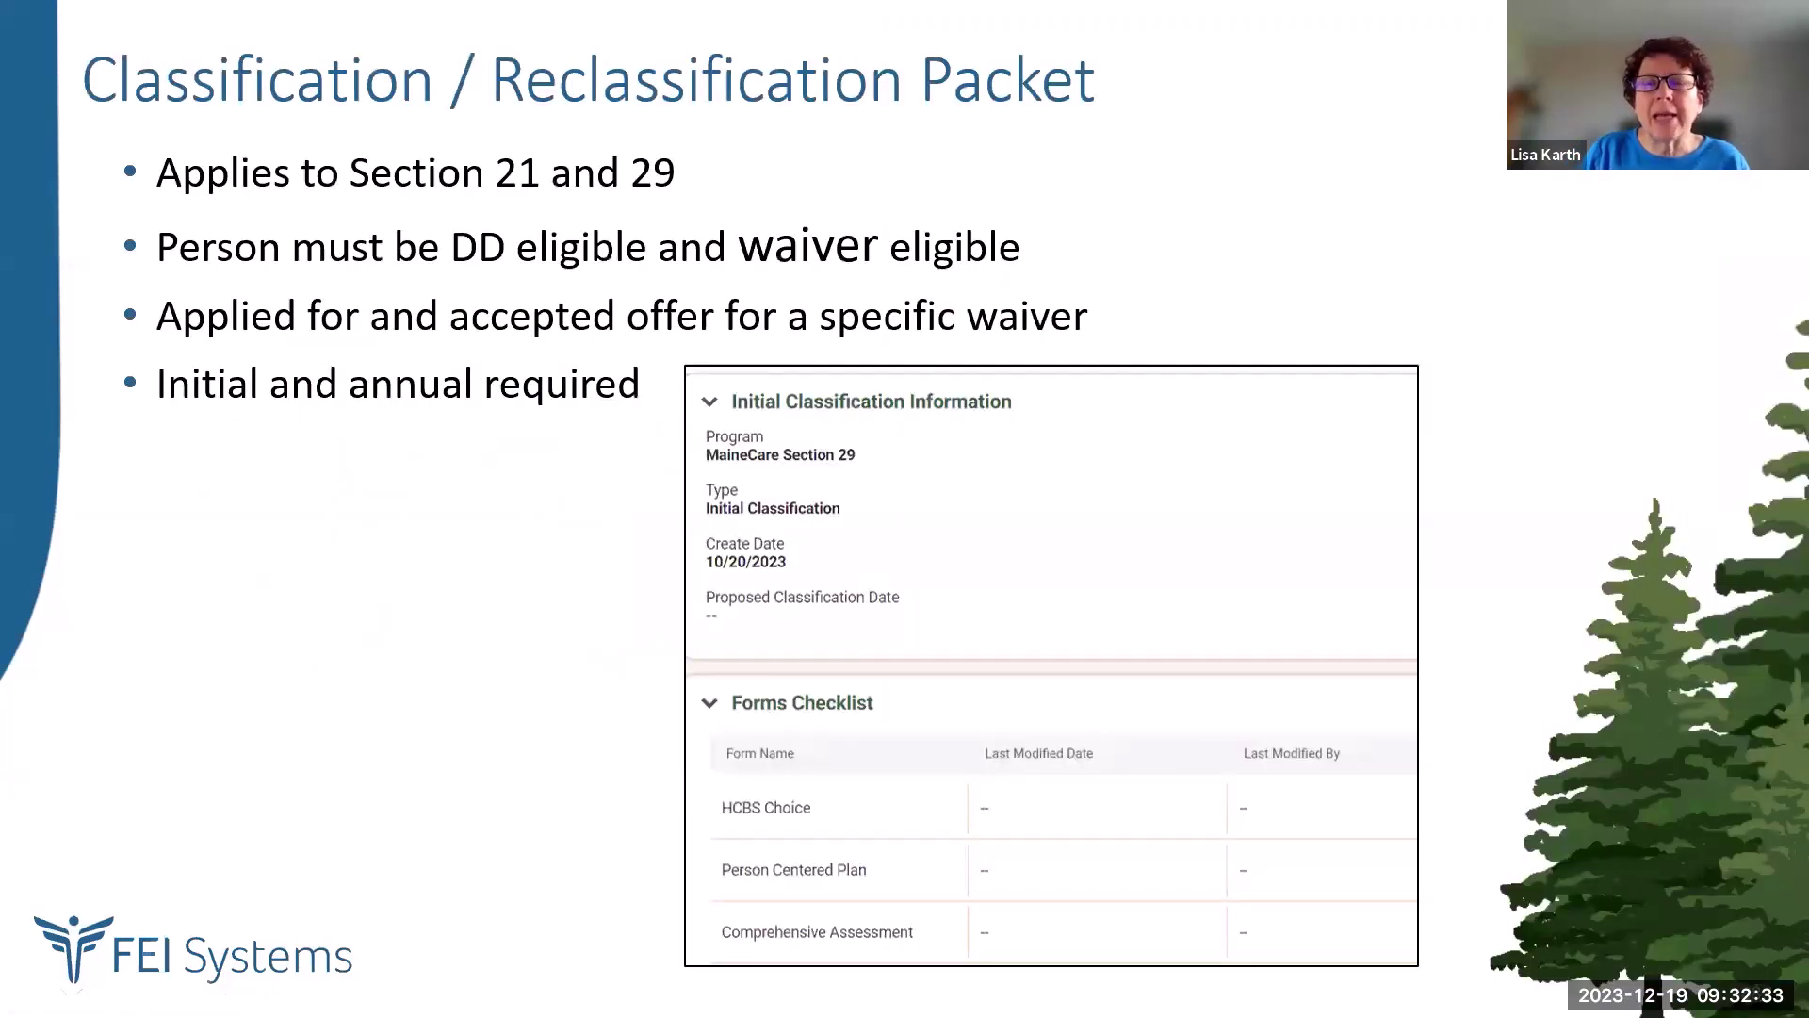
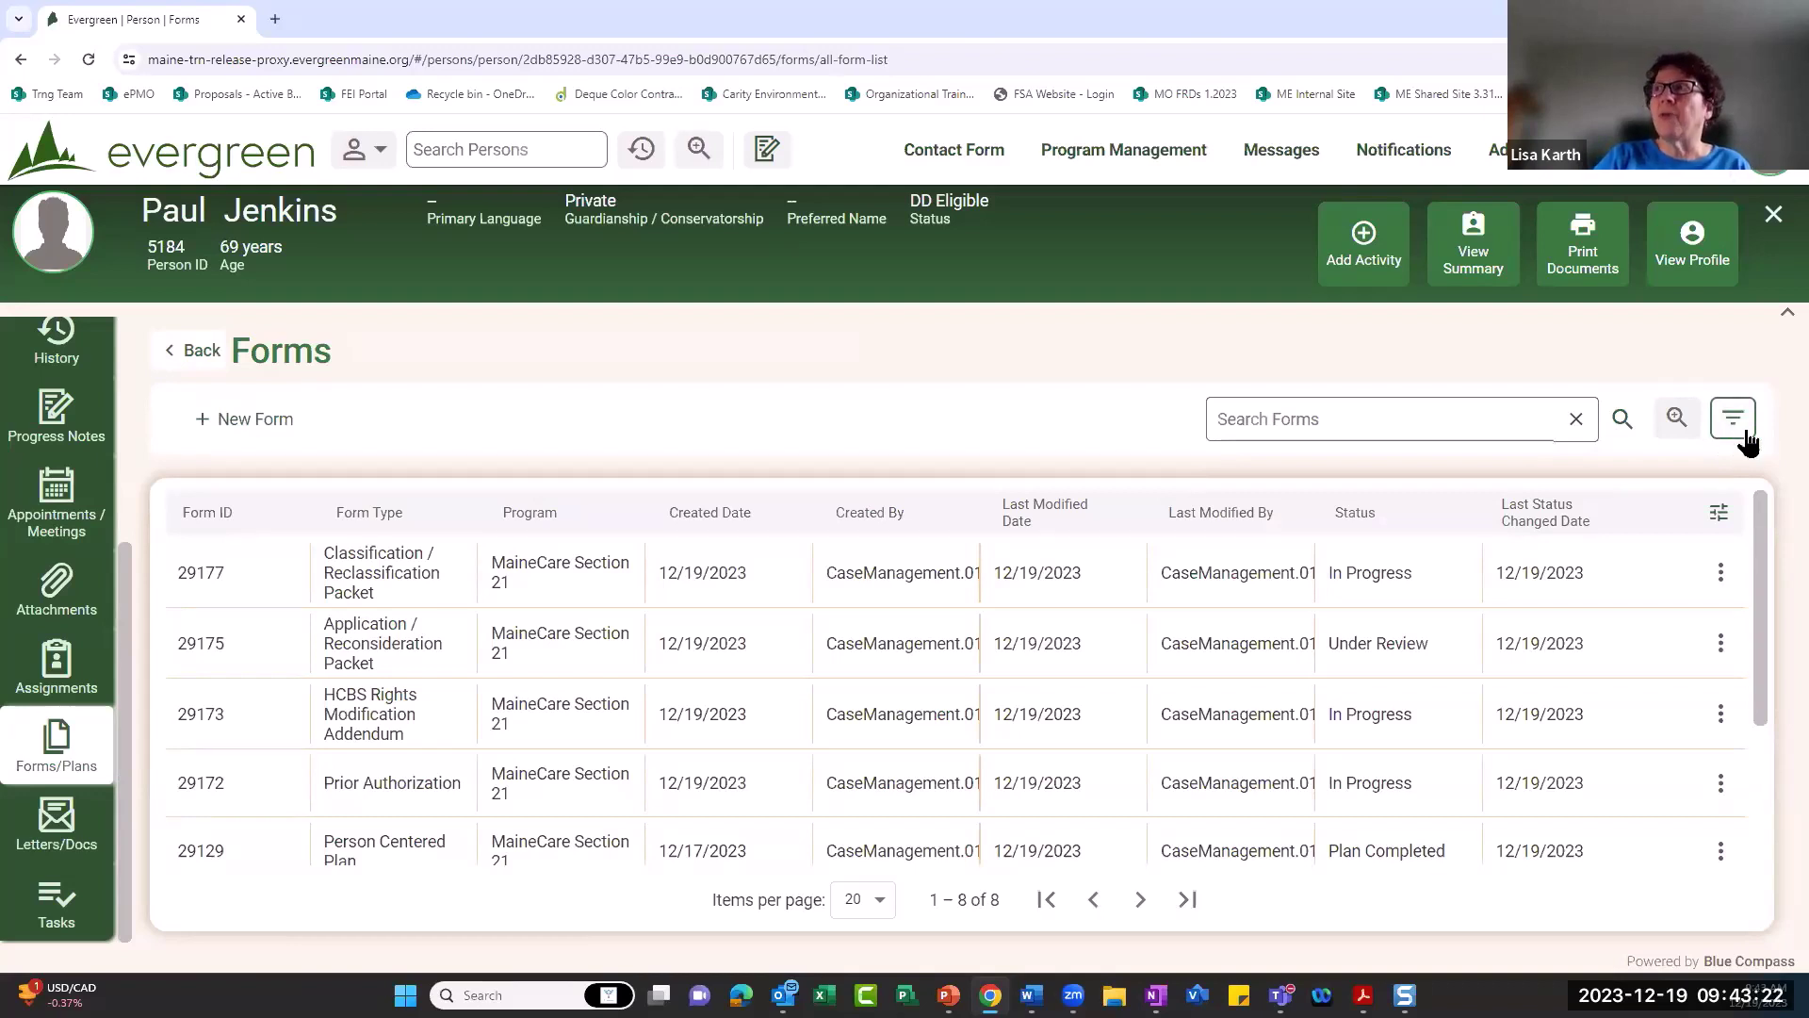
Filter the forms list to Person Centered Plan, leaving the completed MaineCare Section 21 plan
click(1738, 426)
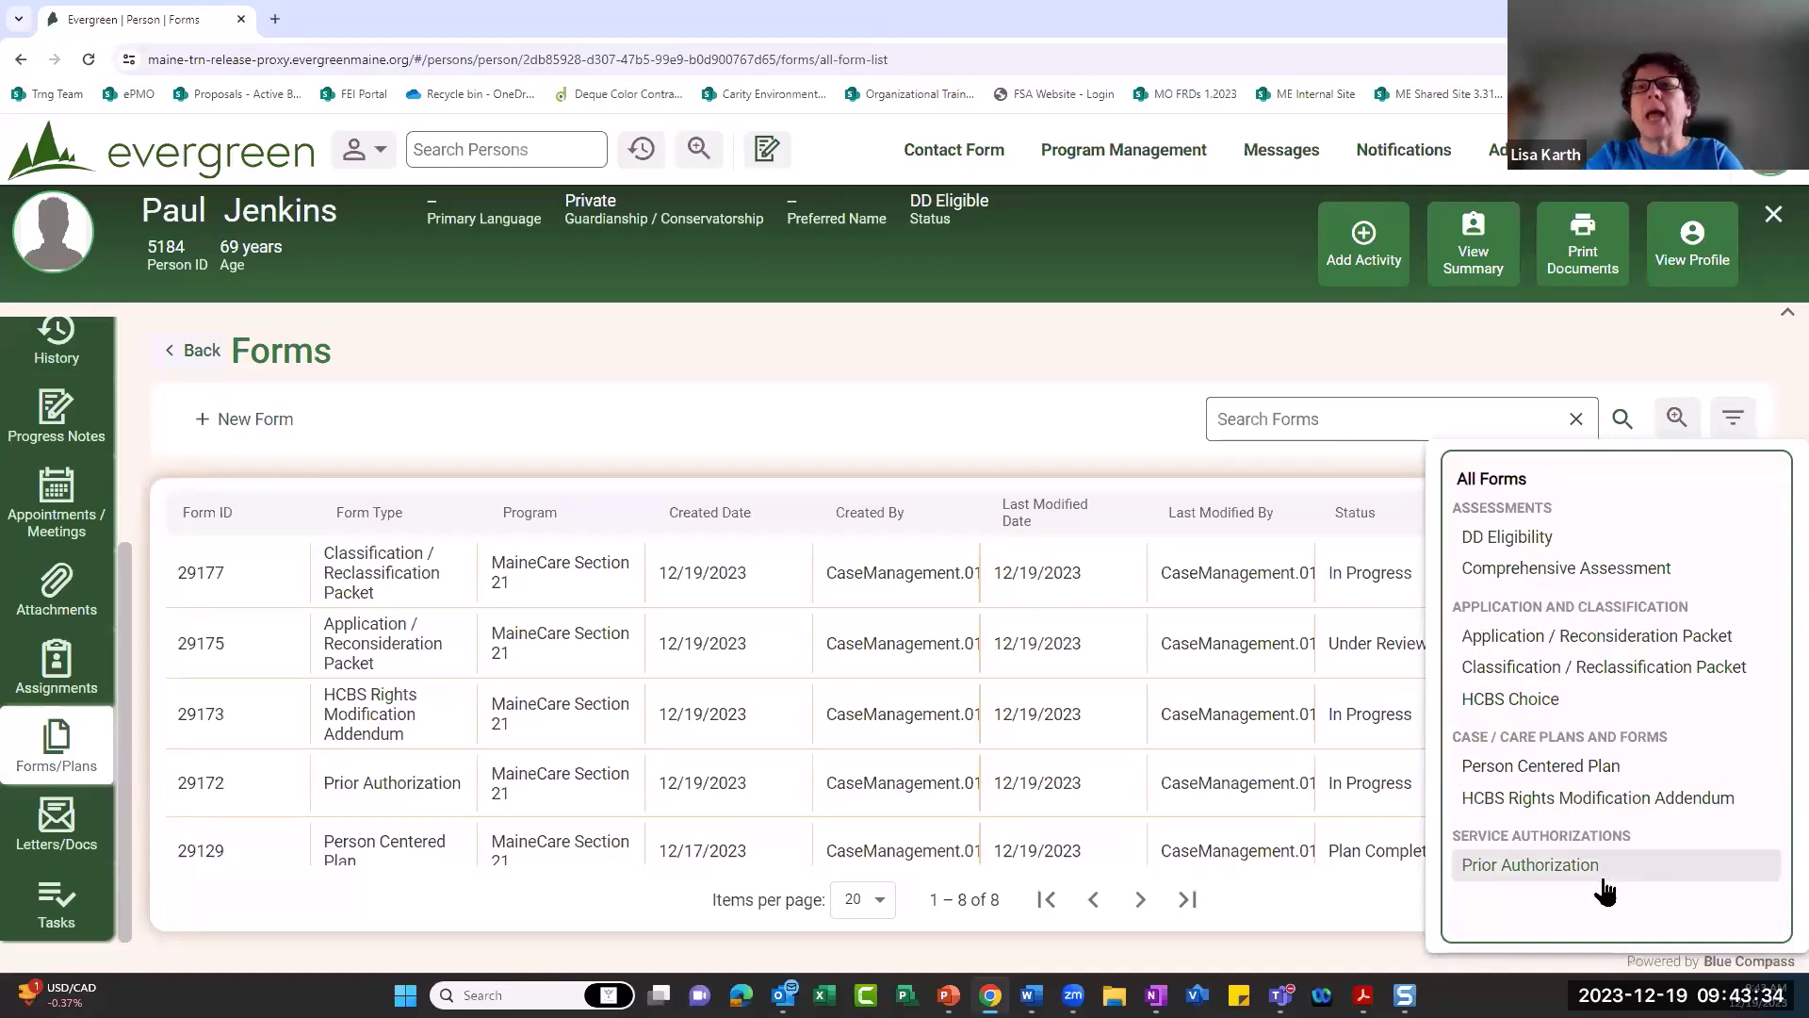
click(1591, 766)
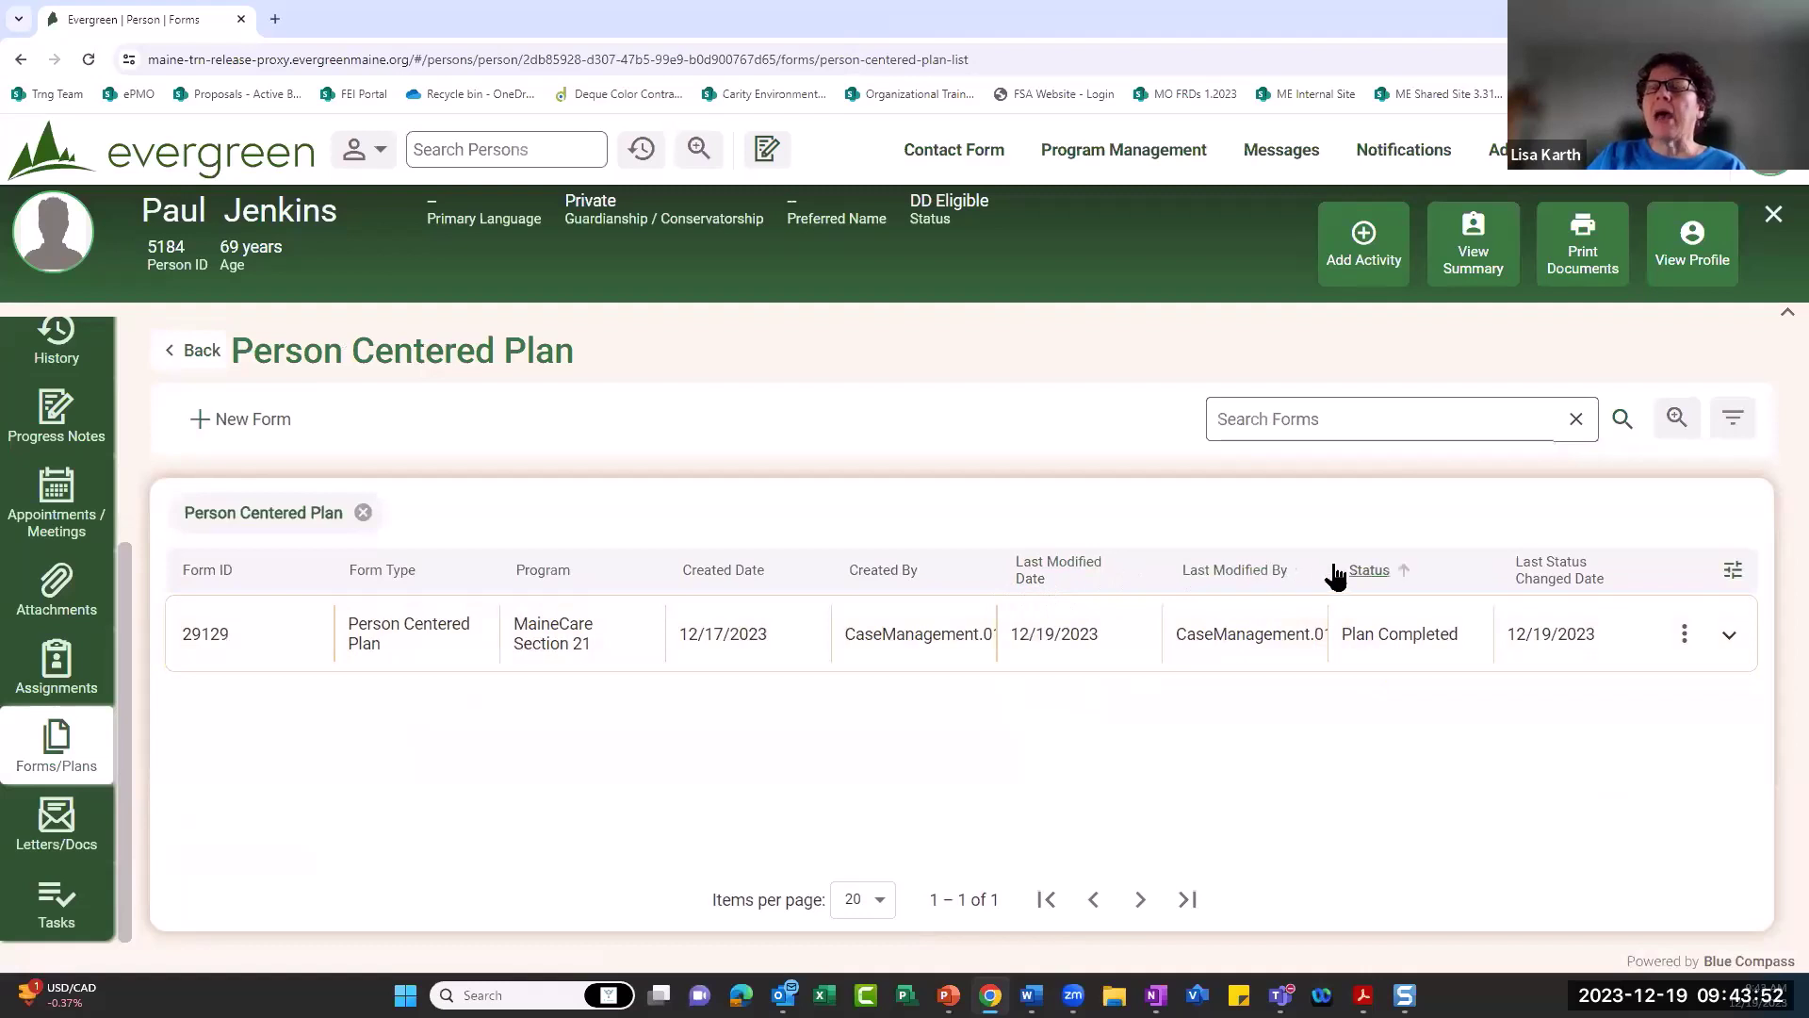
Add the Active column through Column Select so the plan shows Active: Yes
click(1734, 571)
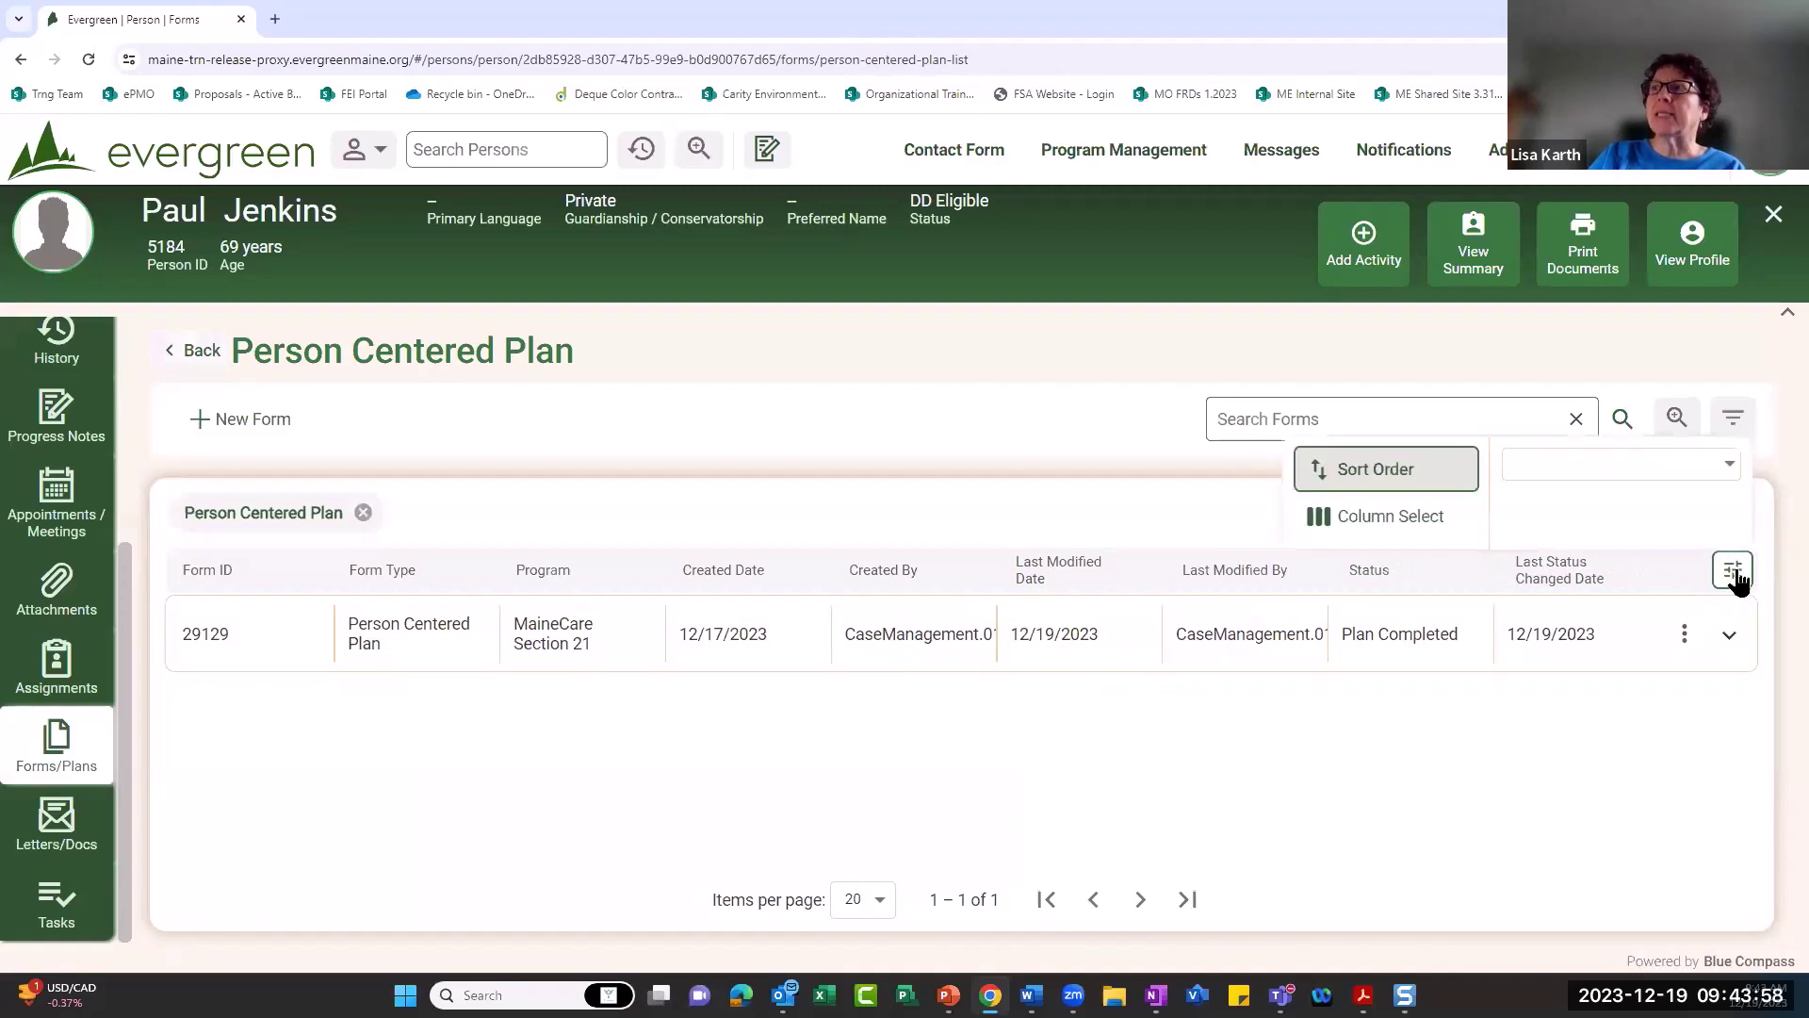
click(1371, 518)
click(1526, 502)
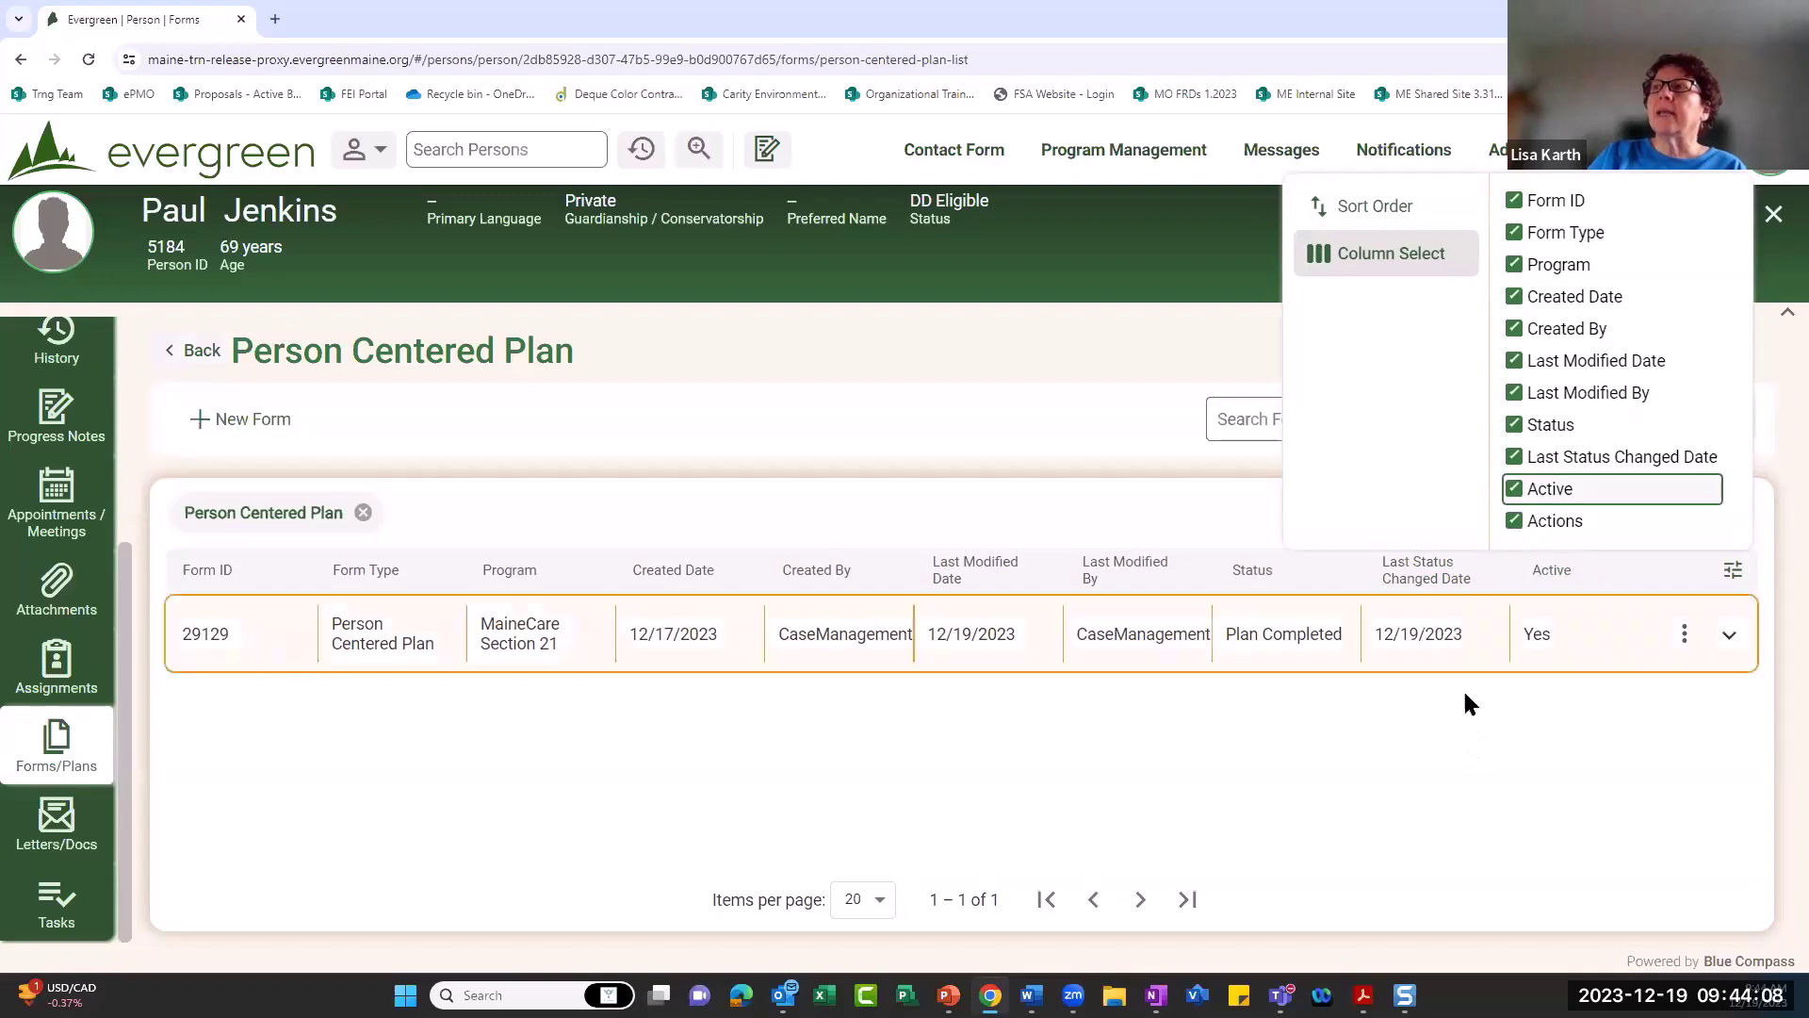
click(1733, 571)
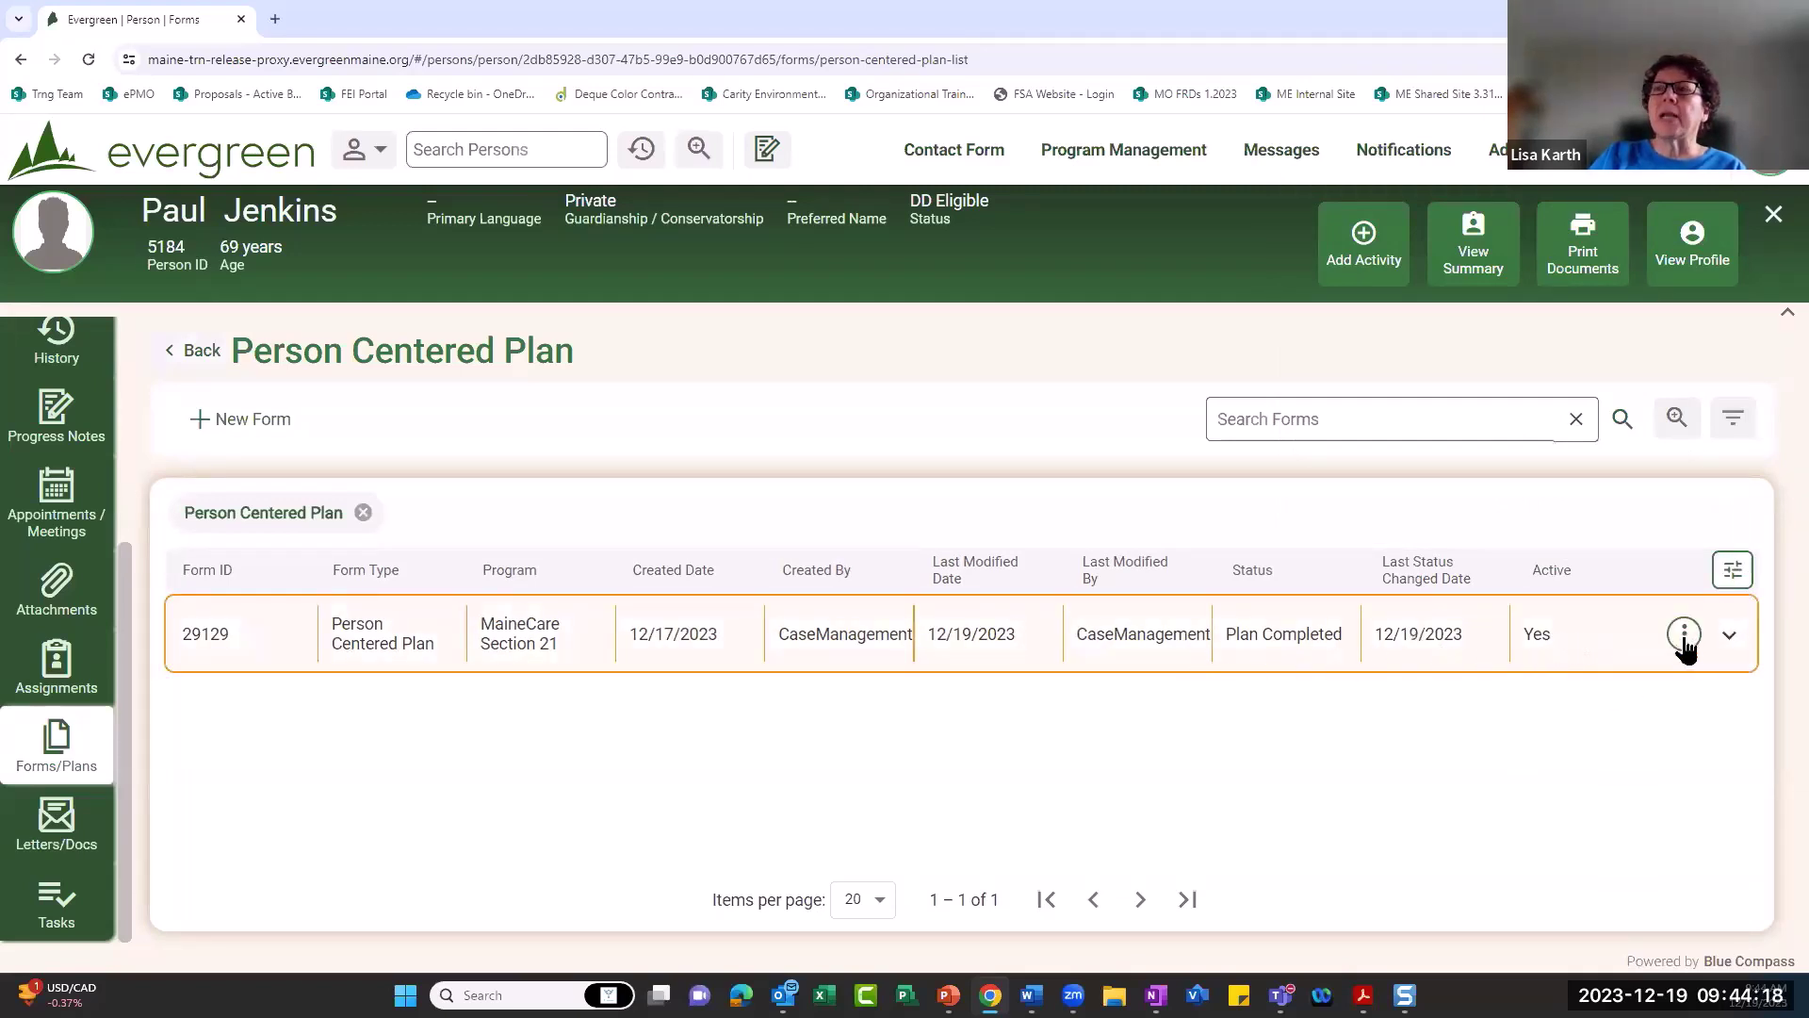
Start revising the plan, cancel the confirmation, and reopen the plan's actions menu
click(1685, 635)
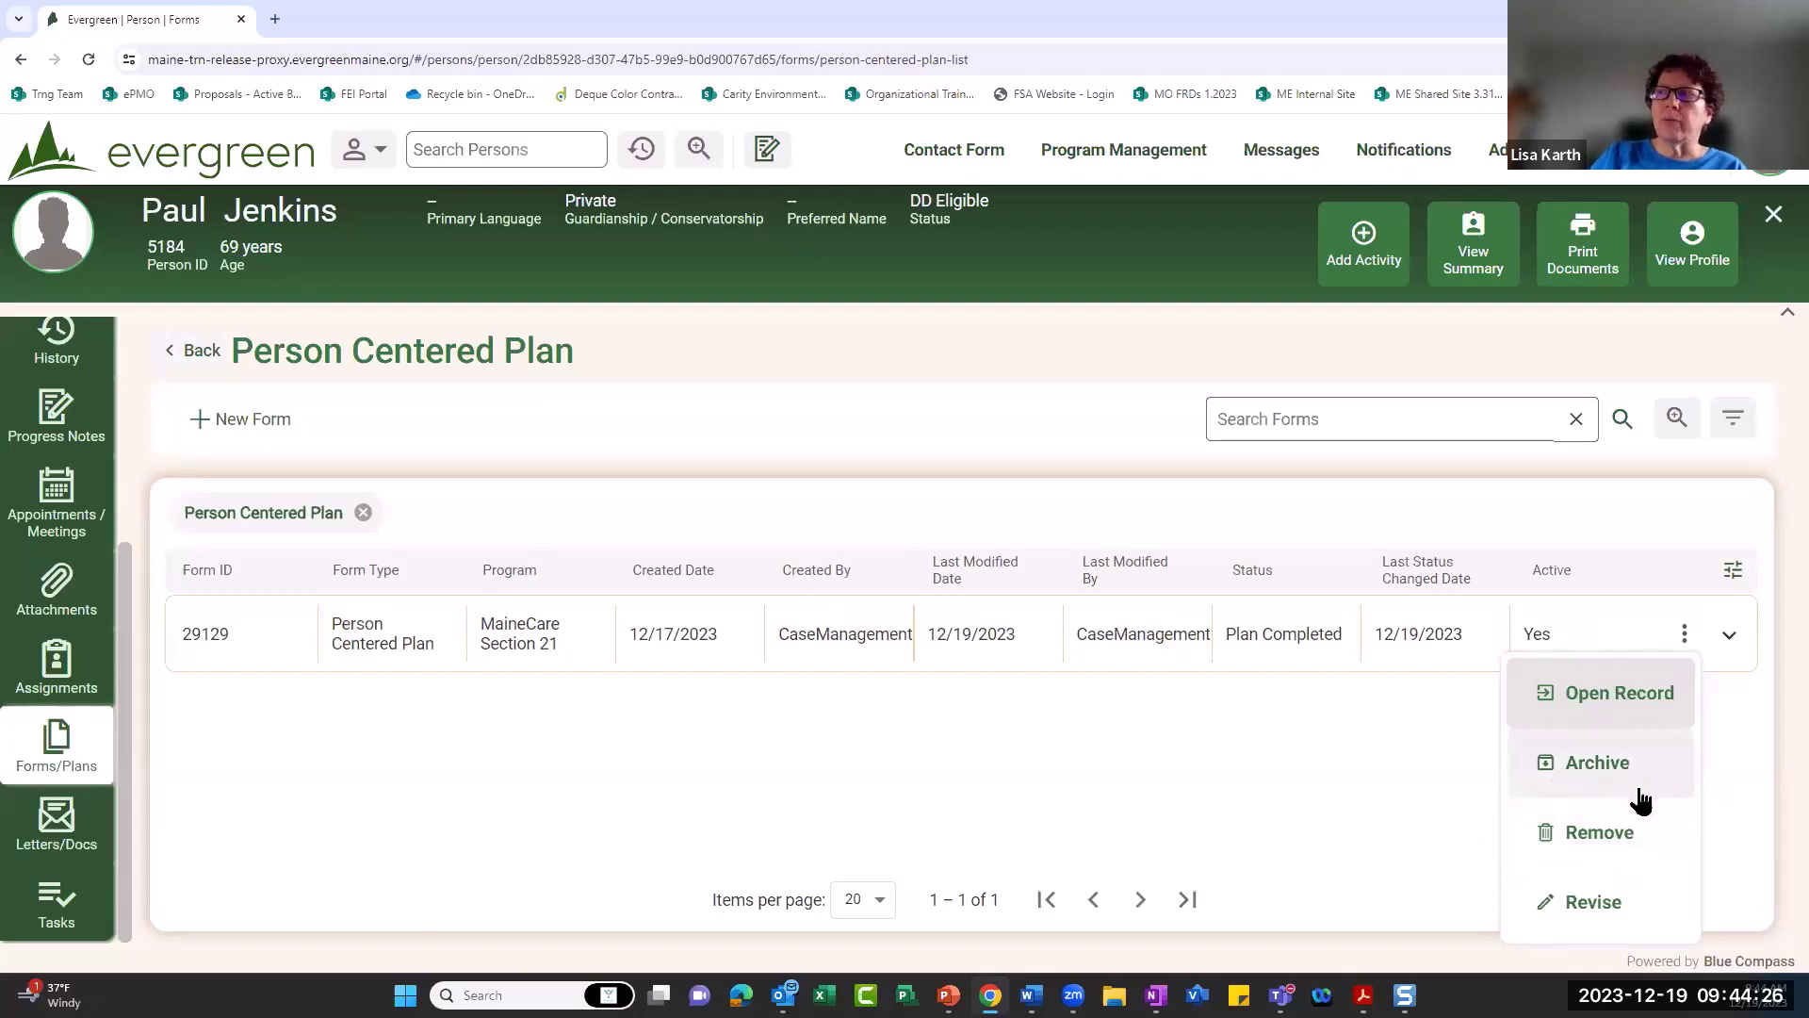
click(1592, 902)
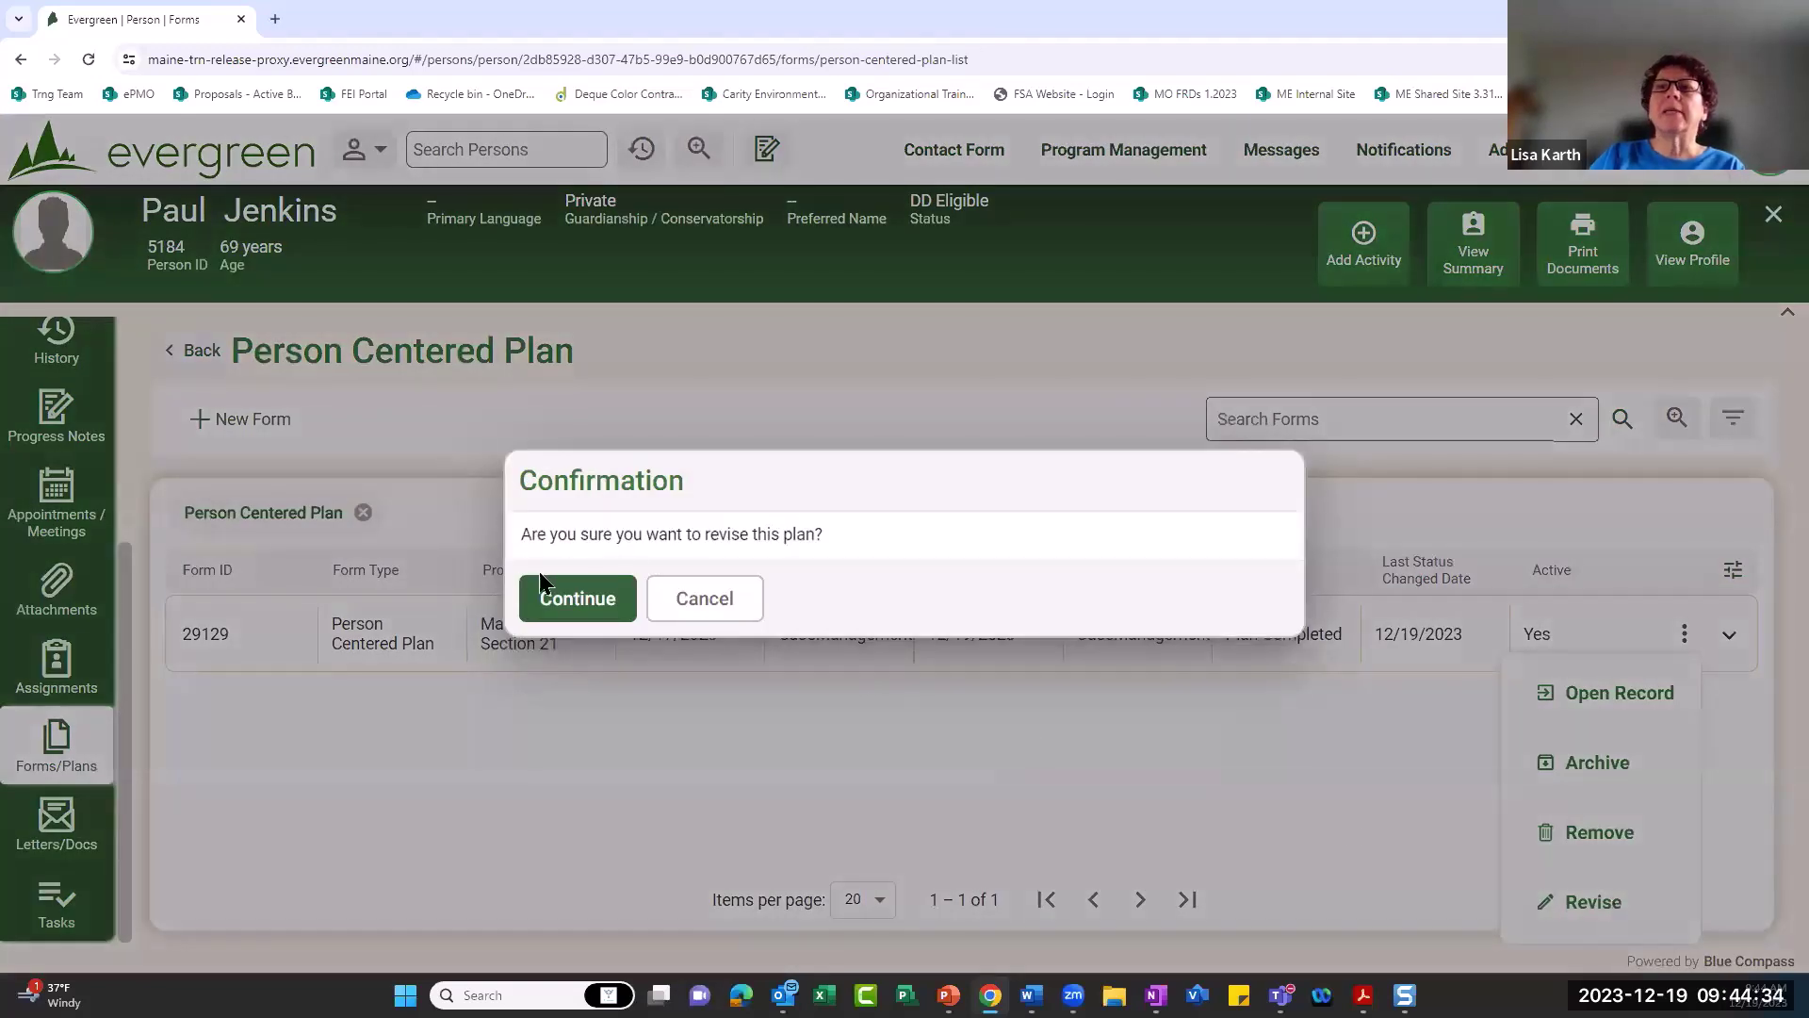
click(705, 601)
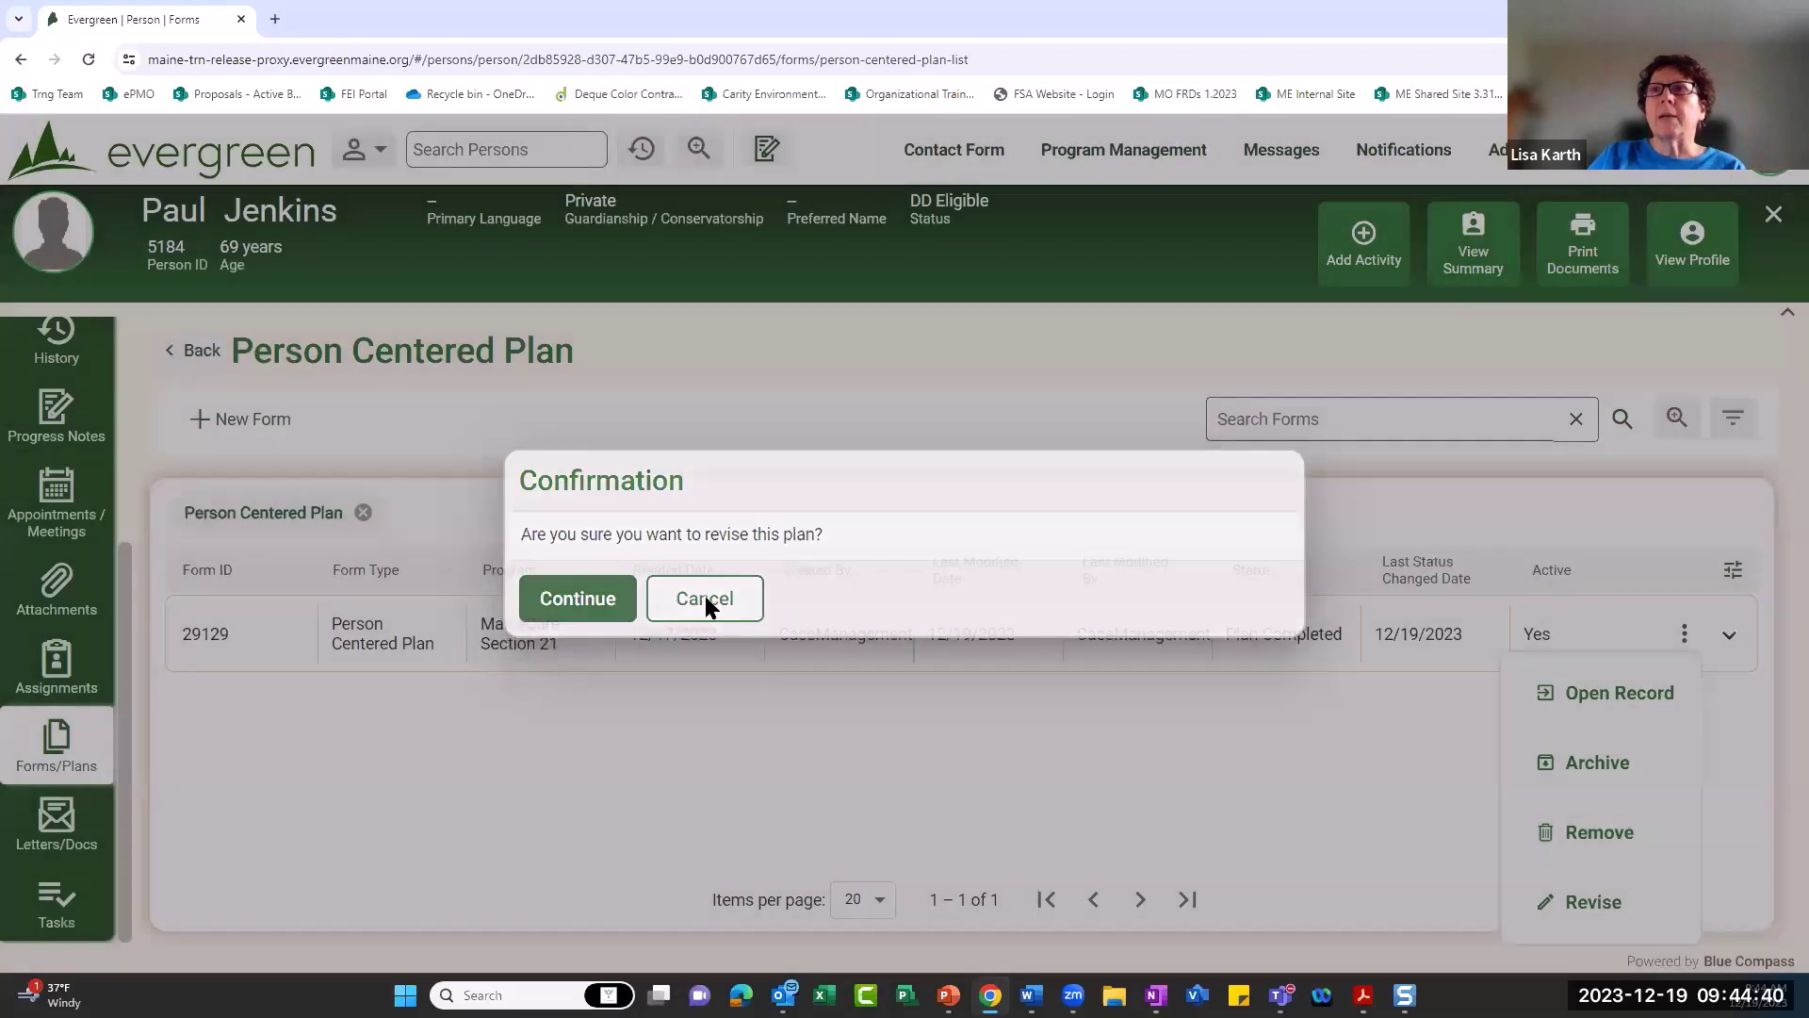
click(777, 794)
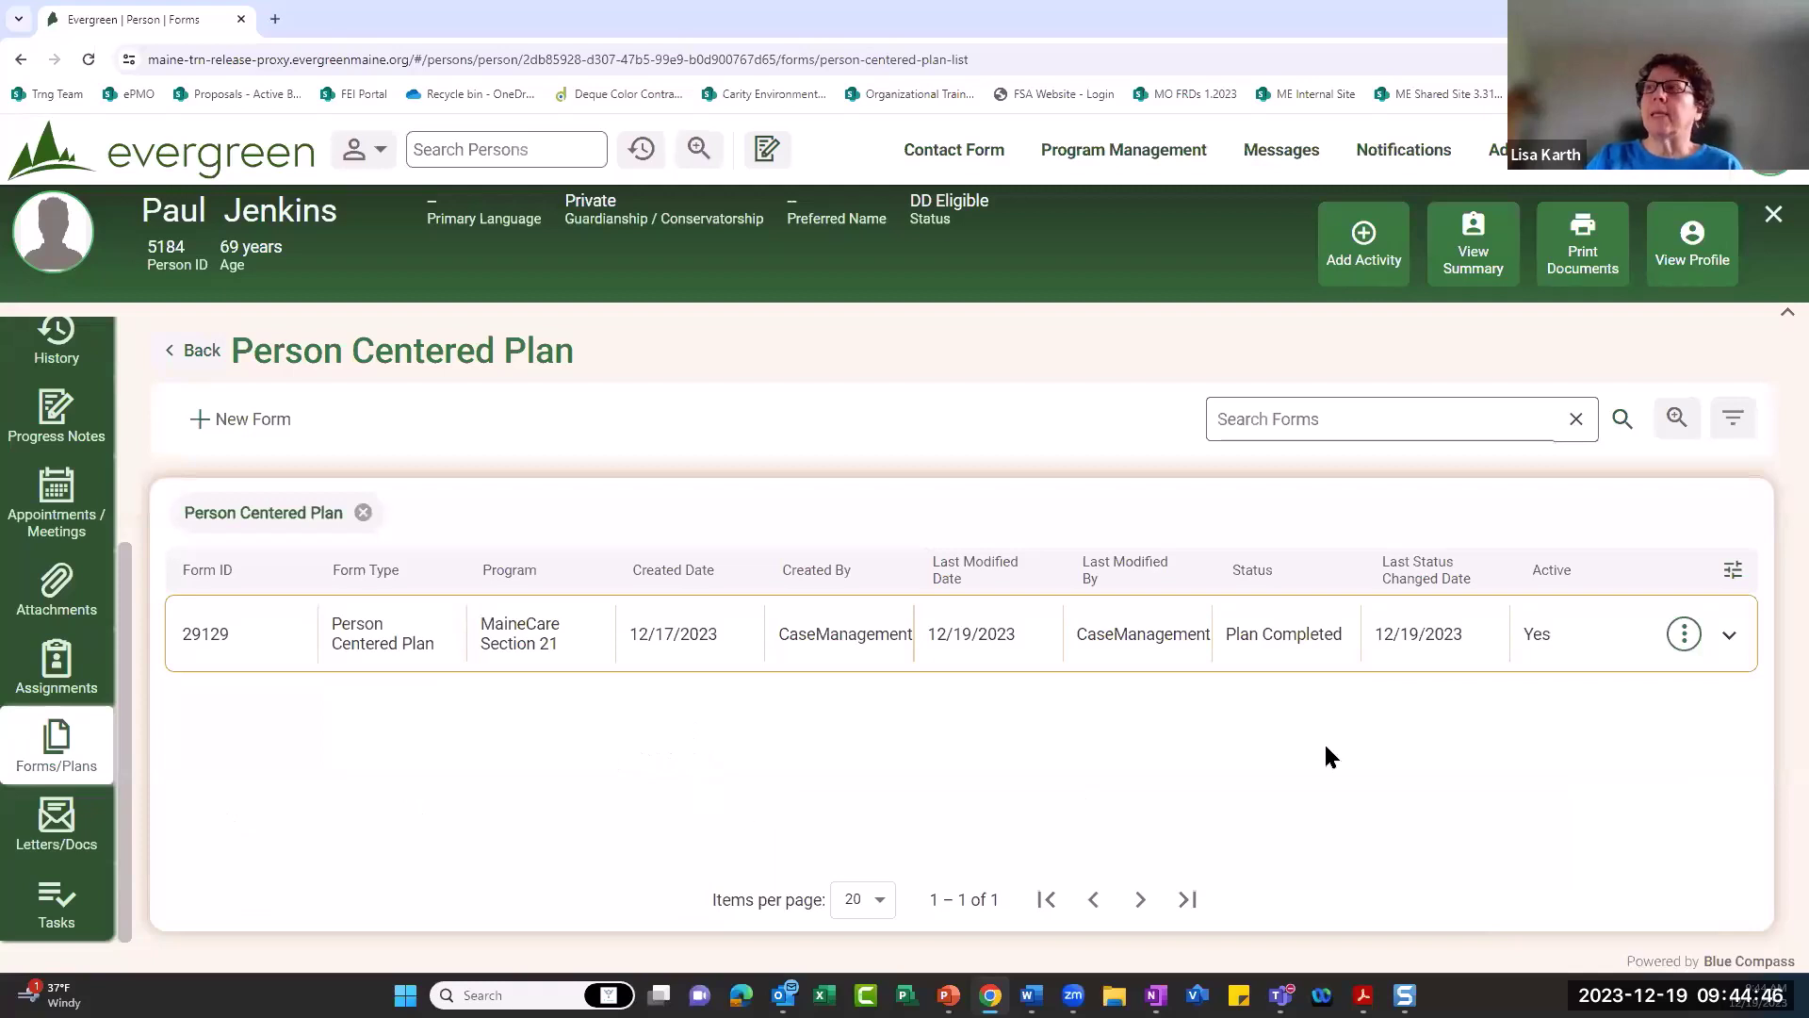
click(1683, 633)
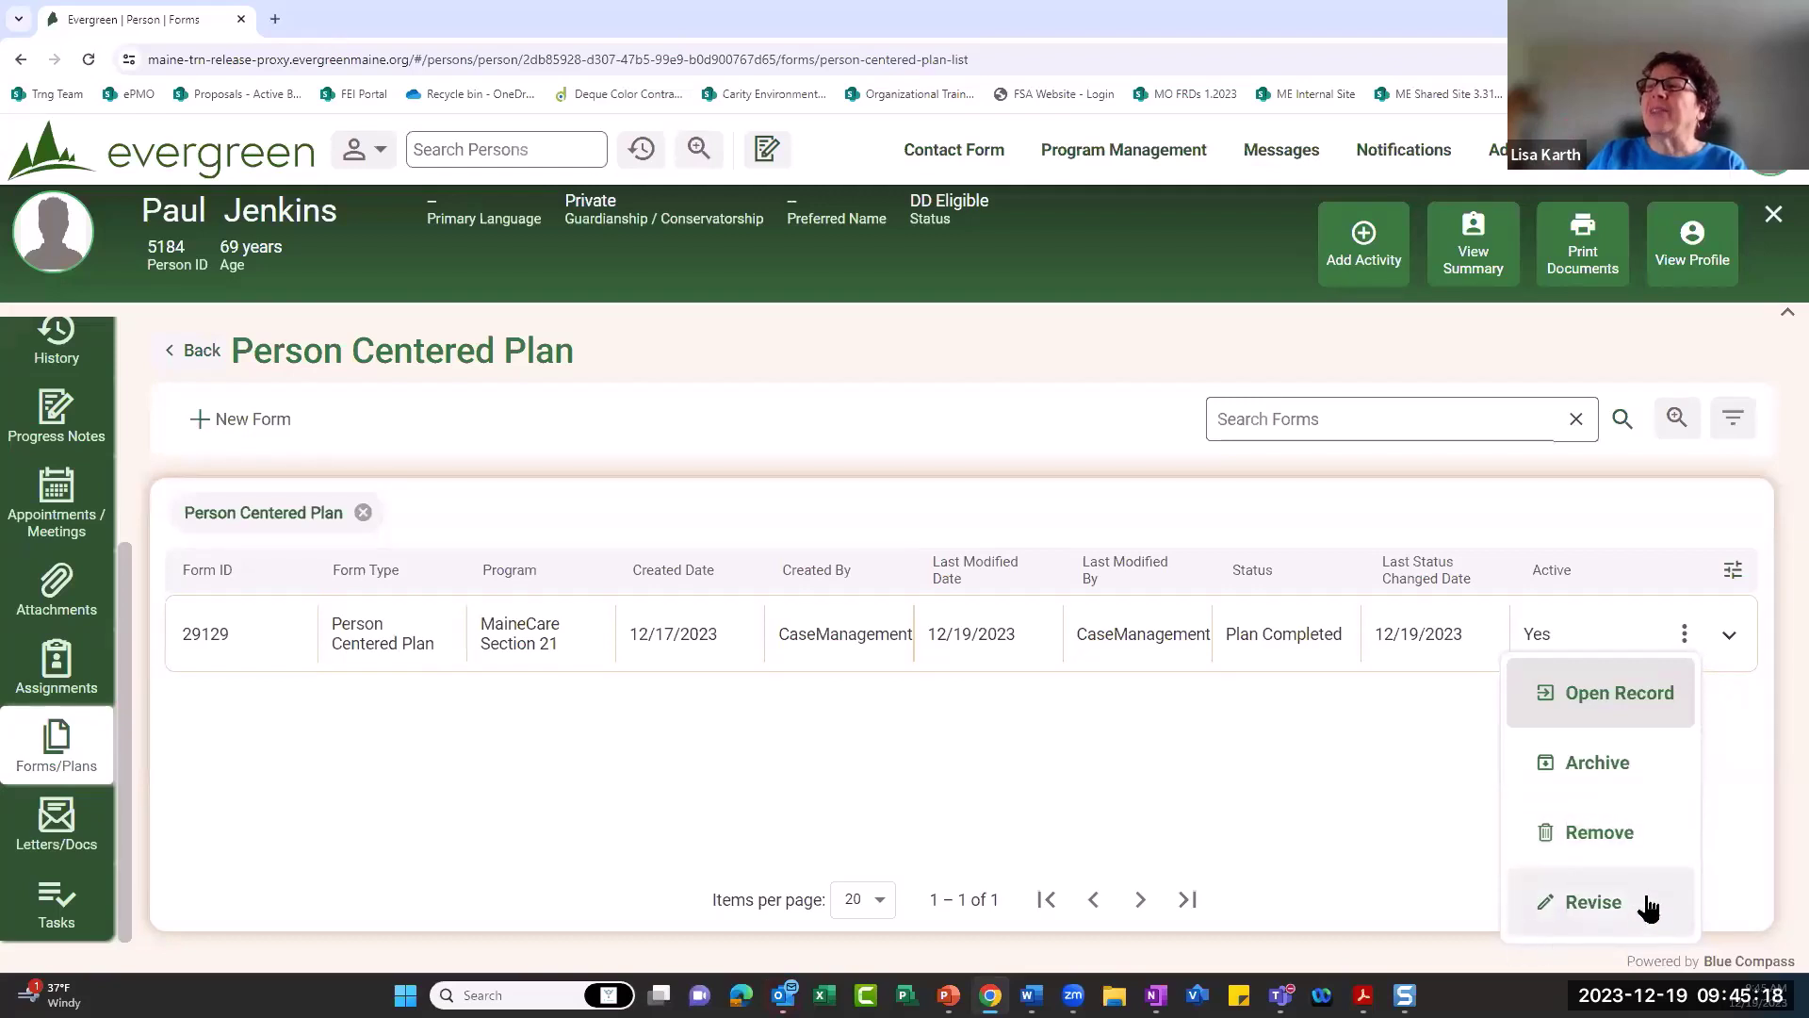
Try revising the plan as a Change with Clerical Edit and Change in Goal, then cancel on the staff error
click(1583, 903)
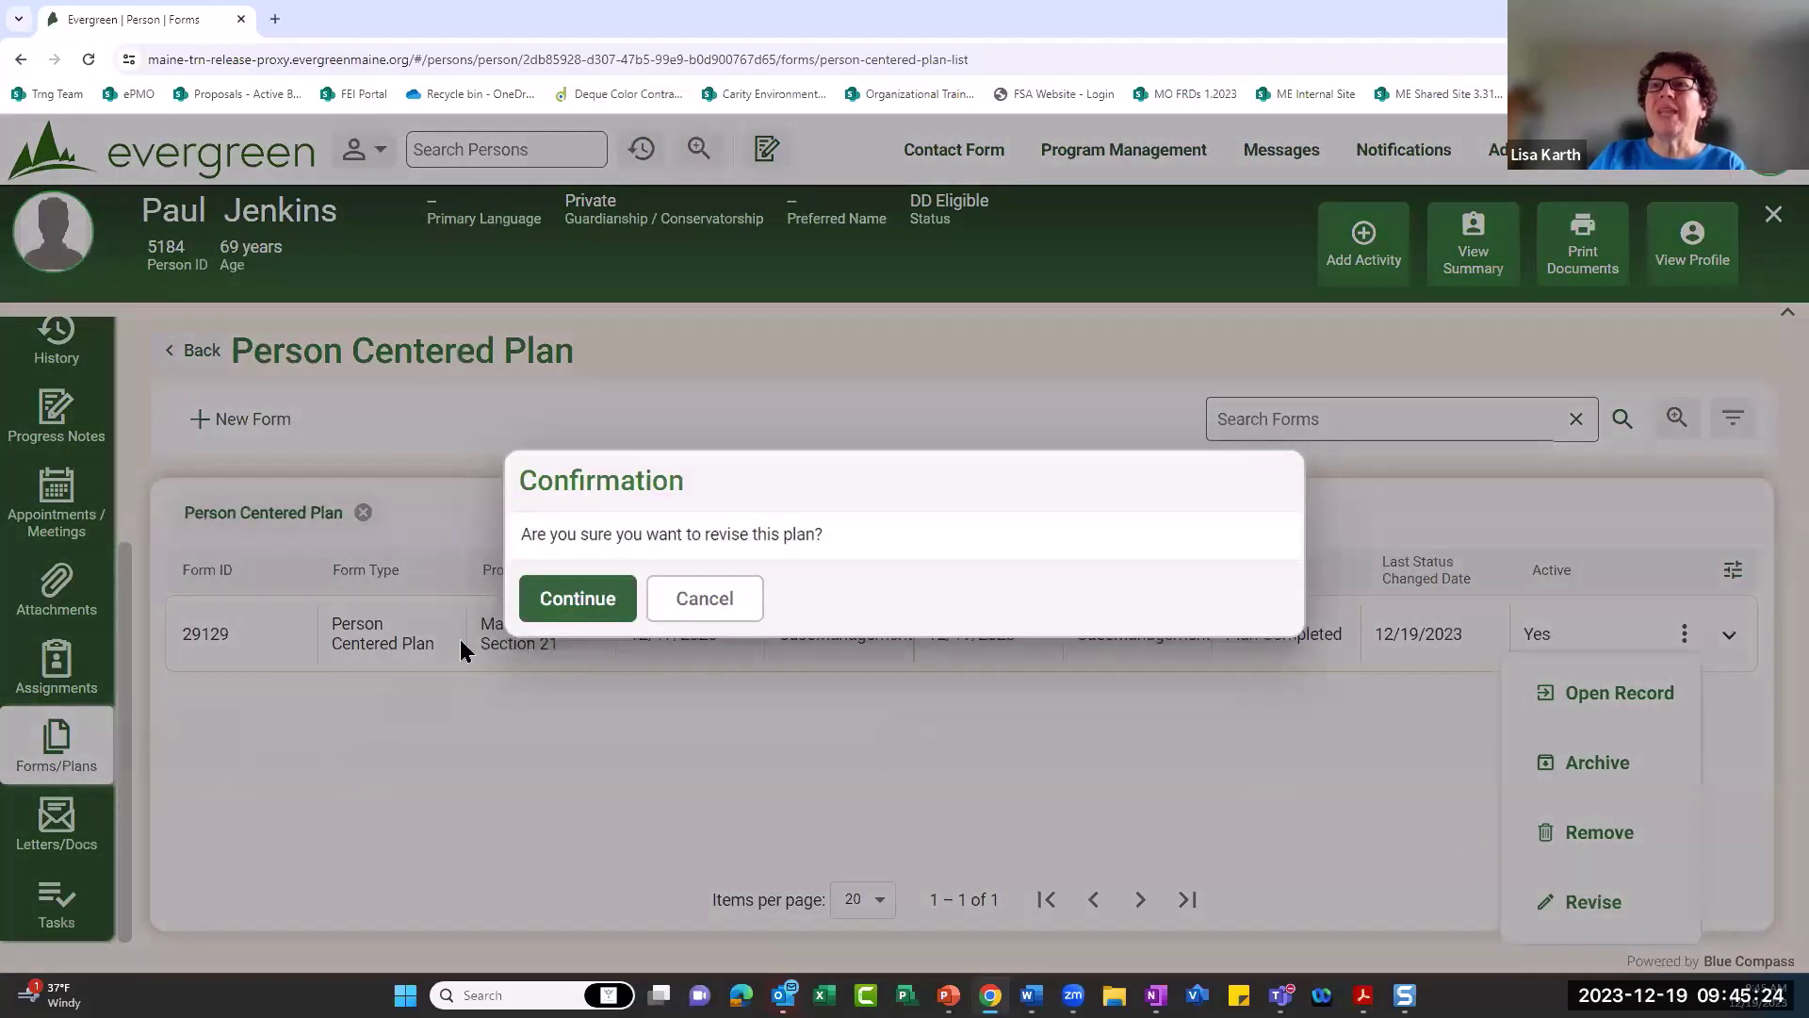
click(592, 610)
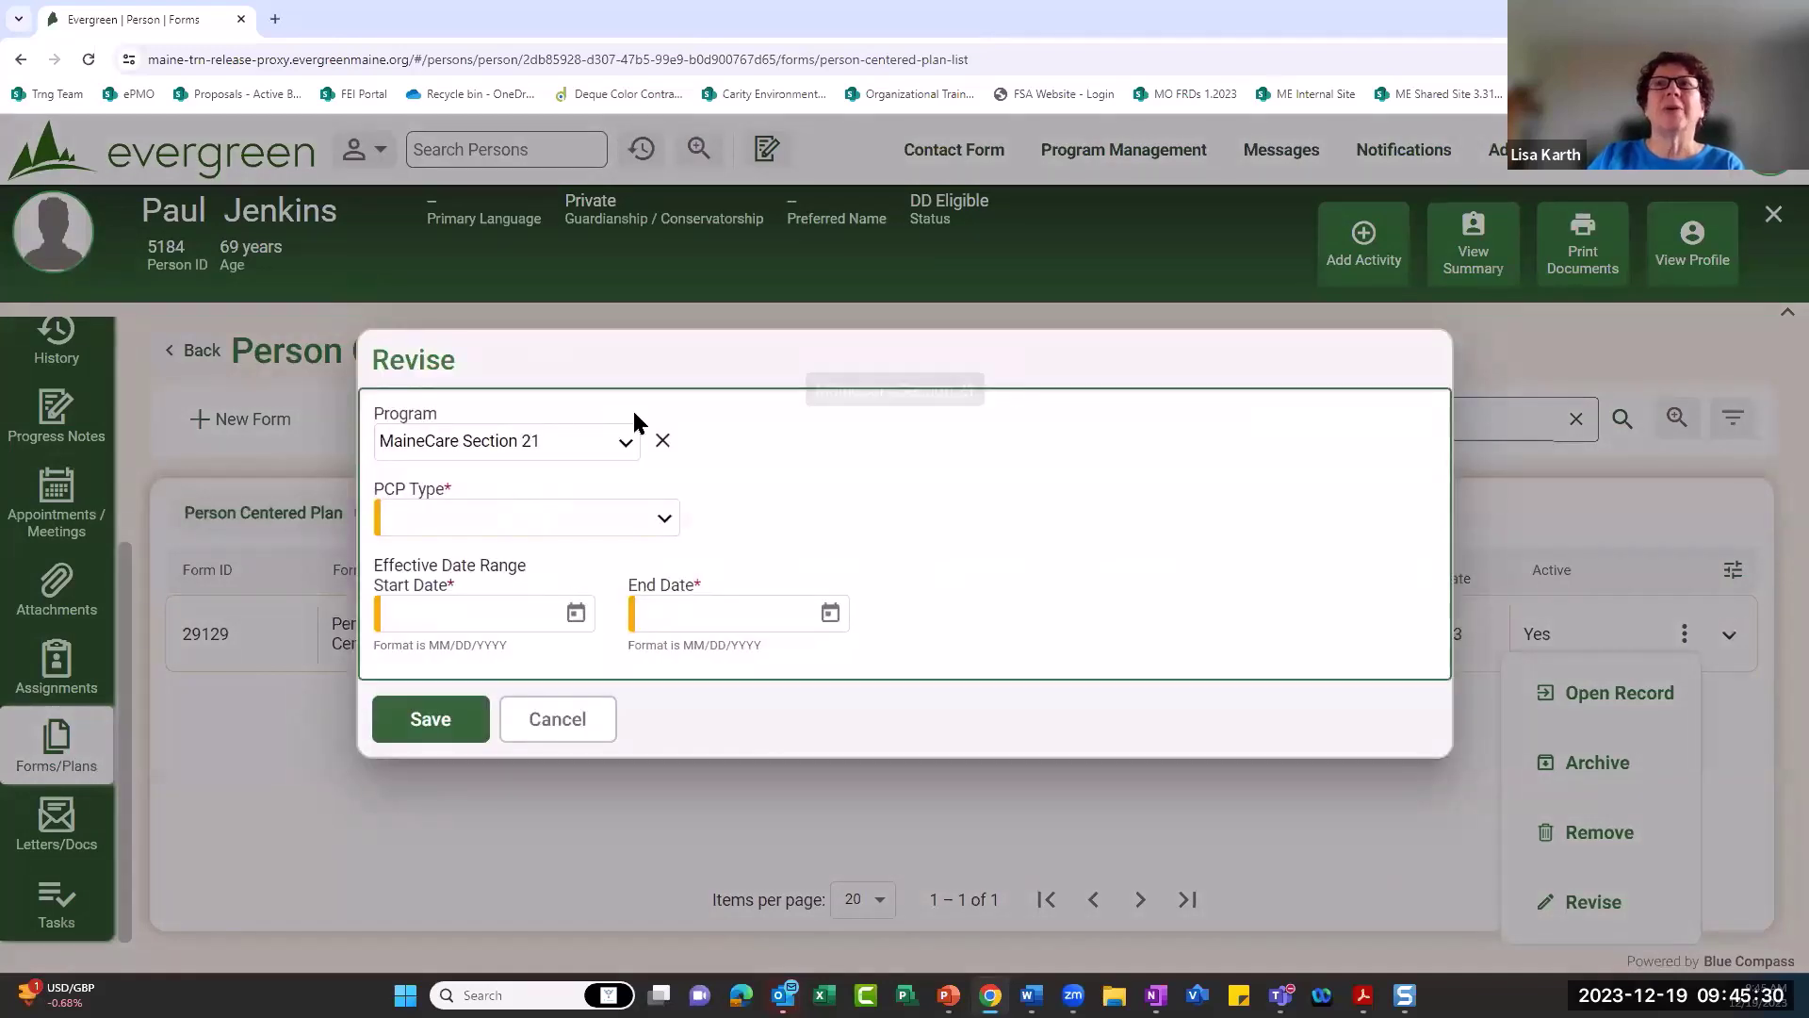
click(512, 516)
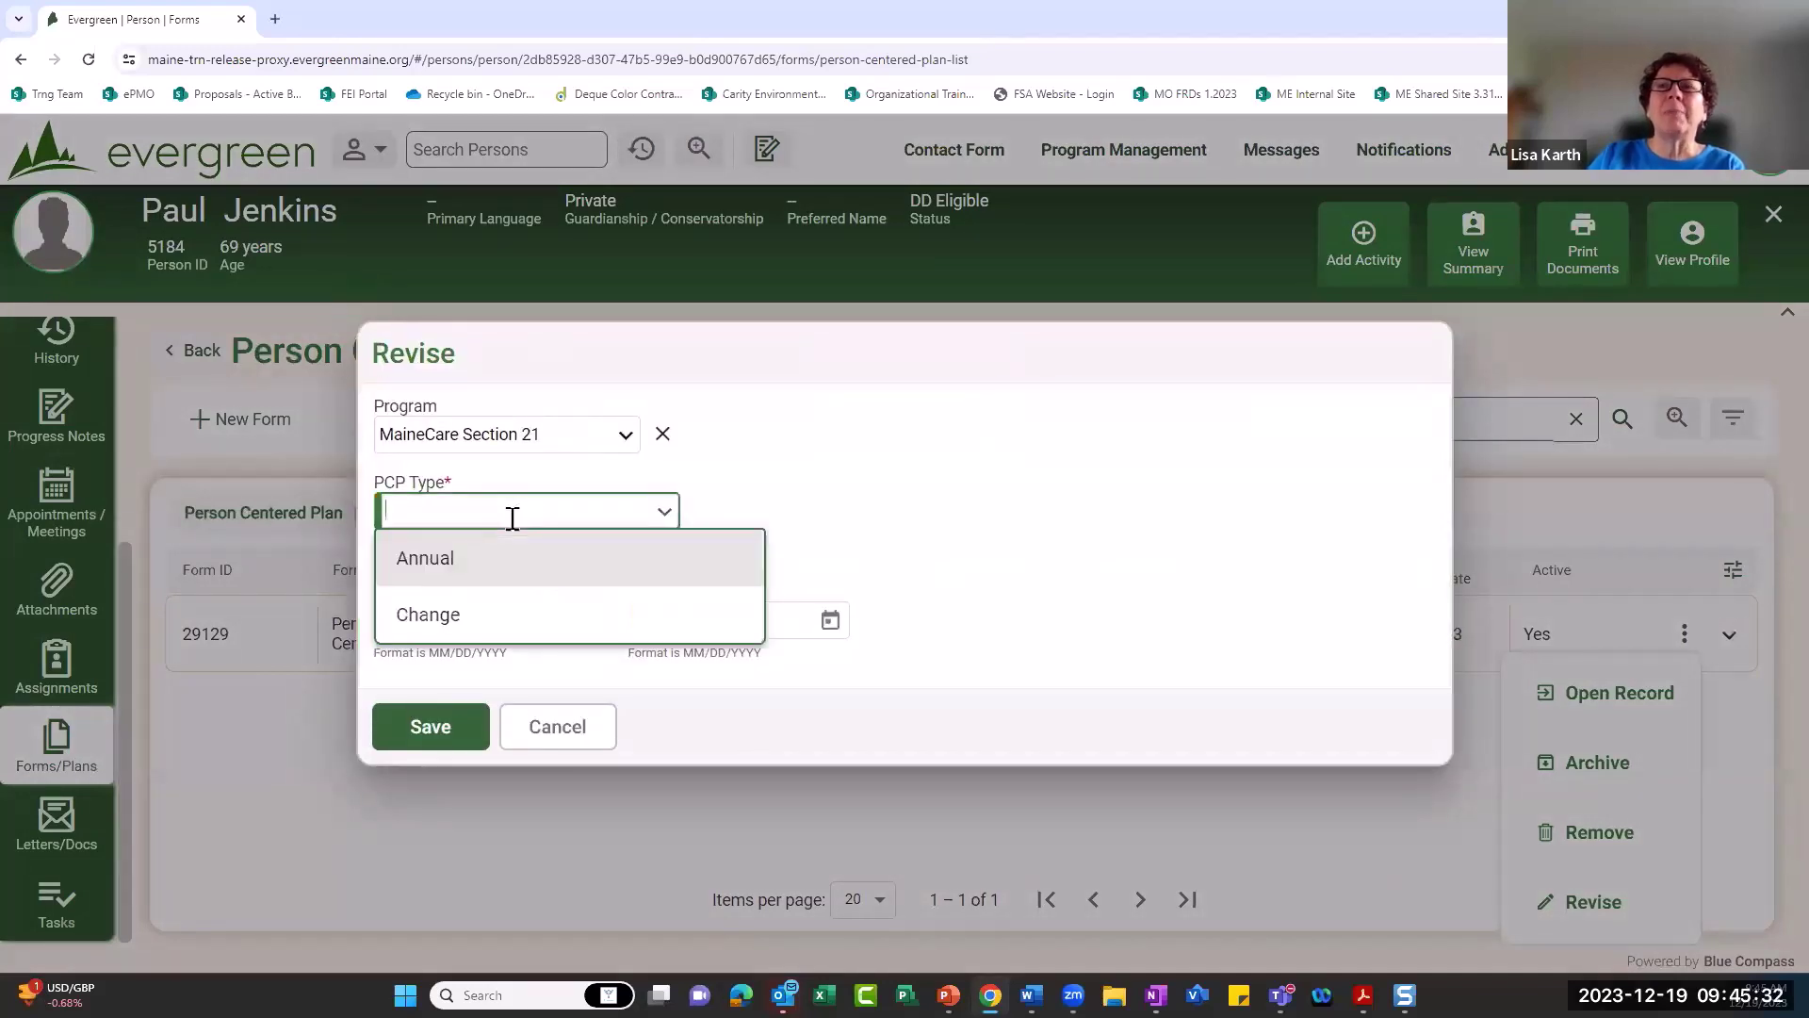
click(472, 621)
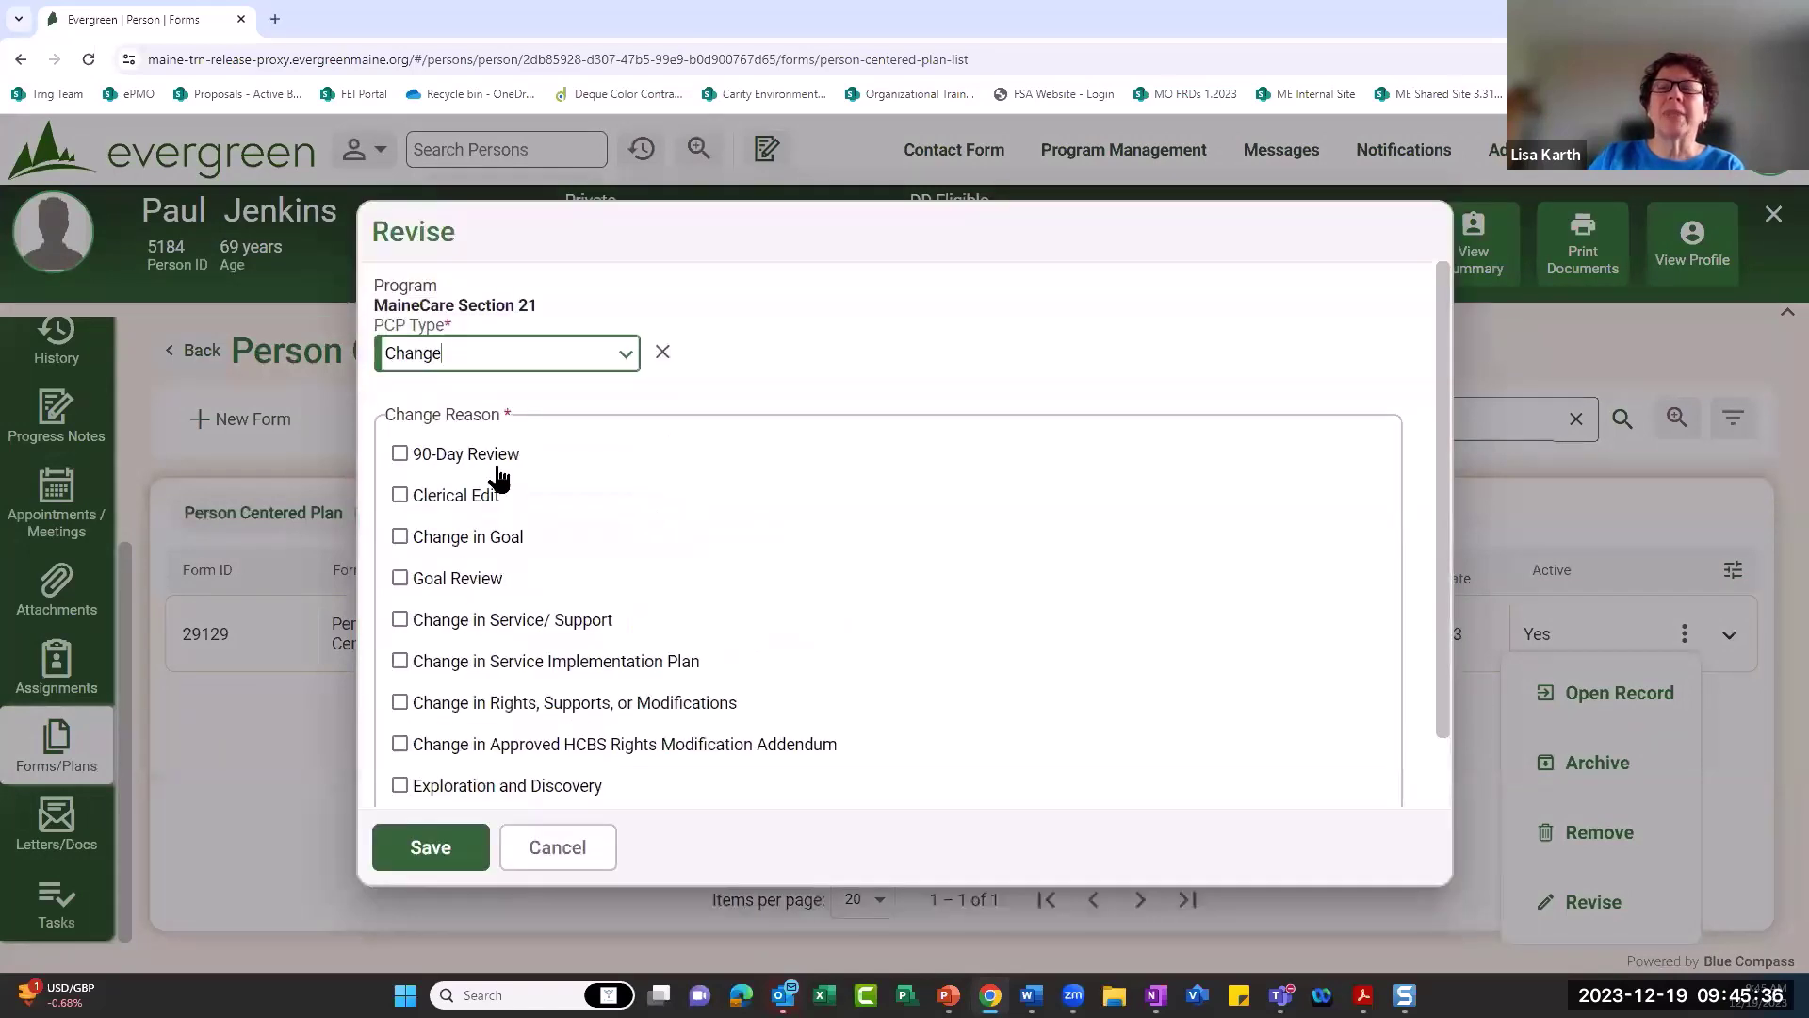
scroll(442, 541, down, 1)
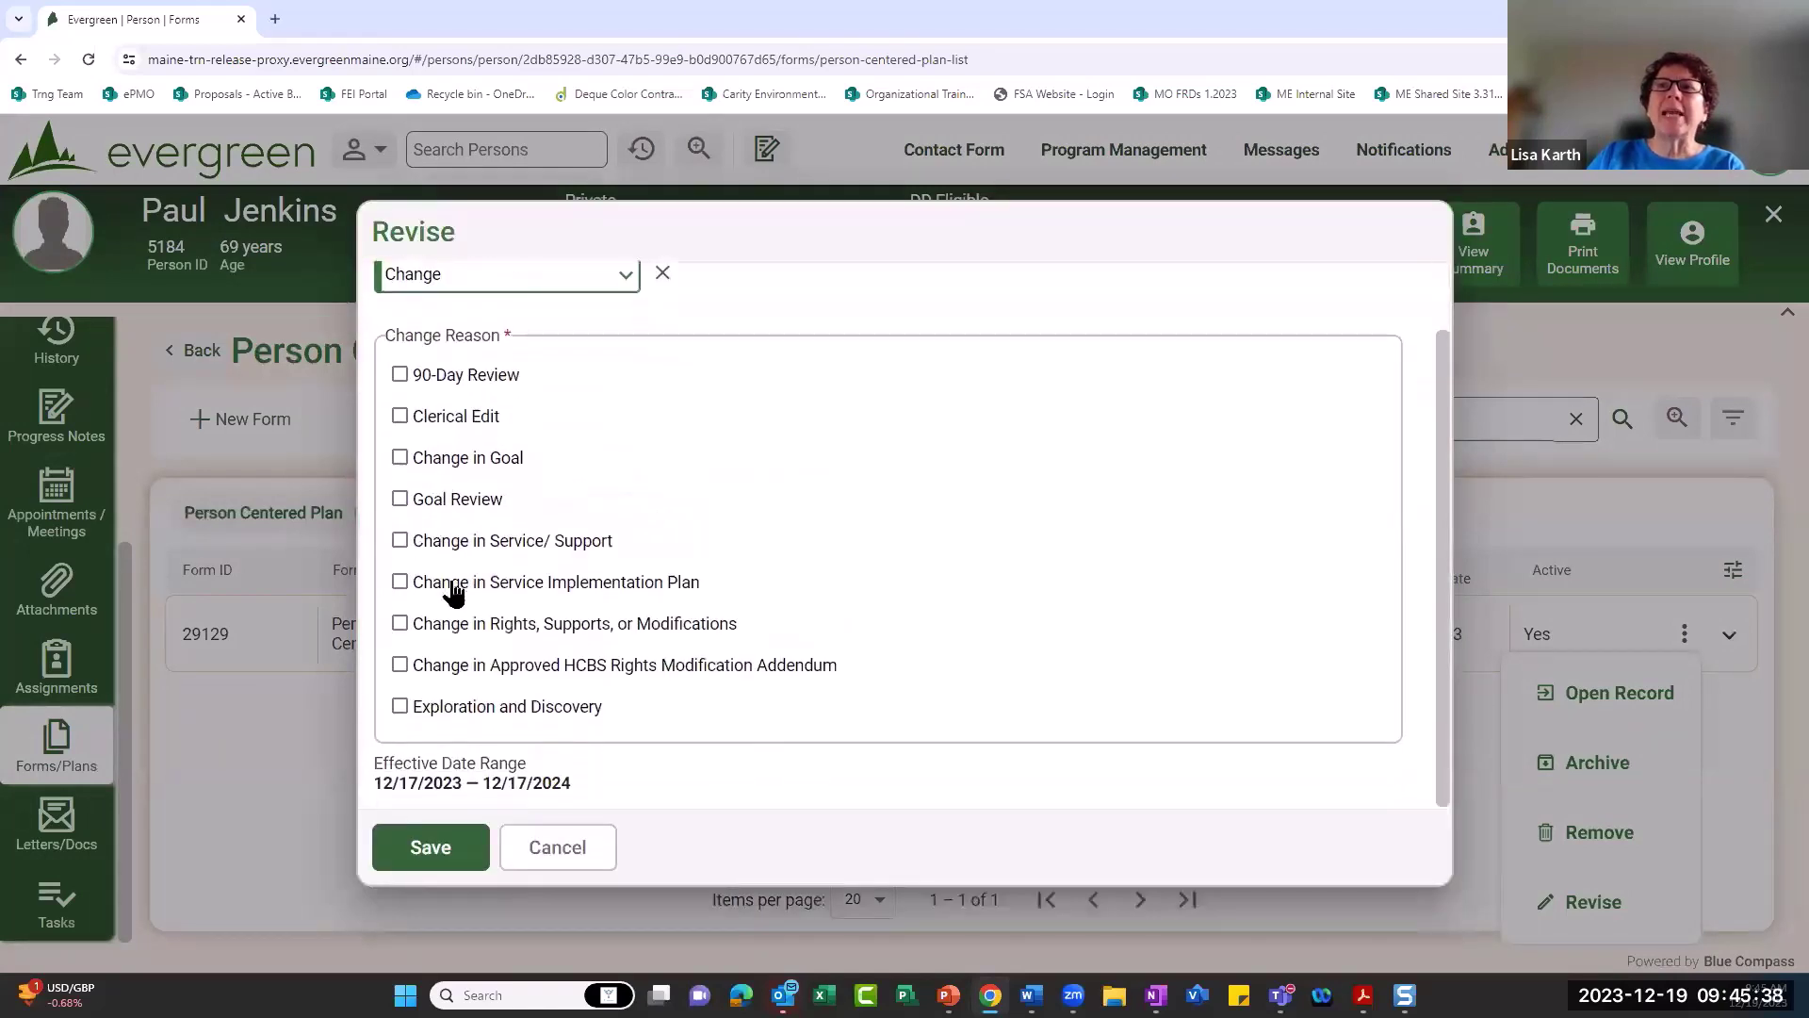
scroll(453, 593, up, 1)
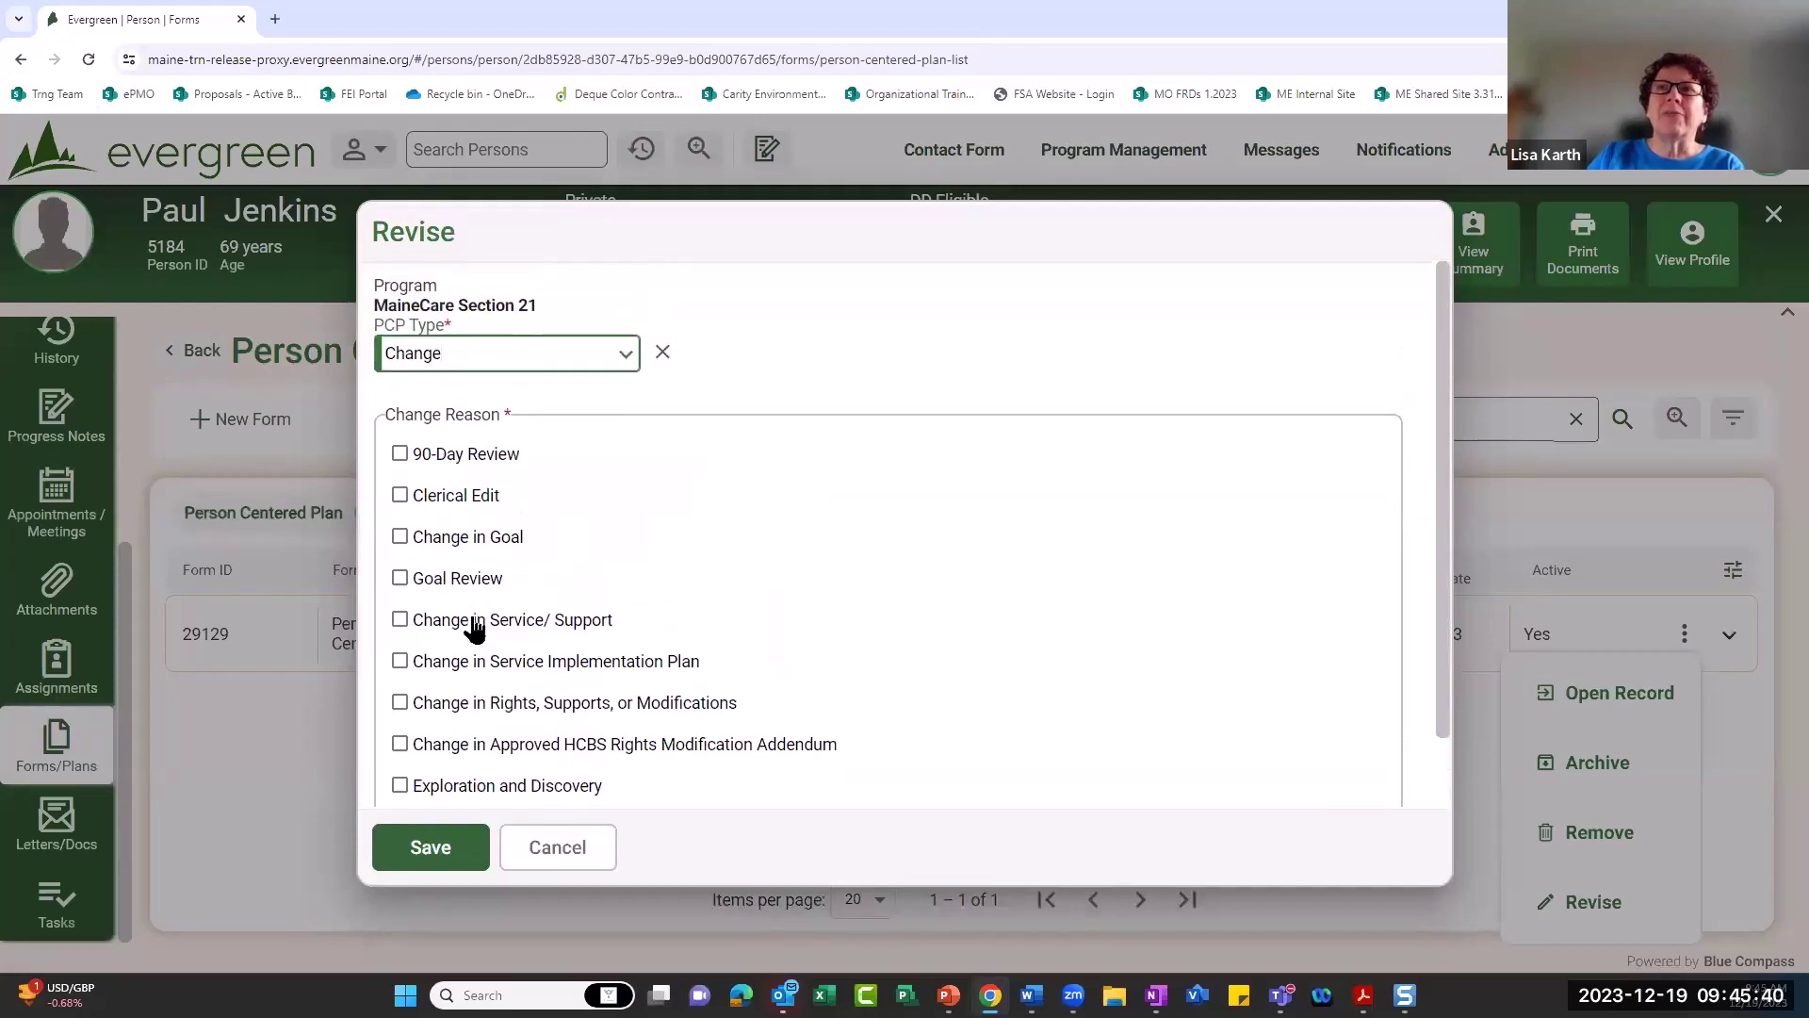
click(400, 498)
click(397, 544)
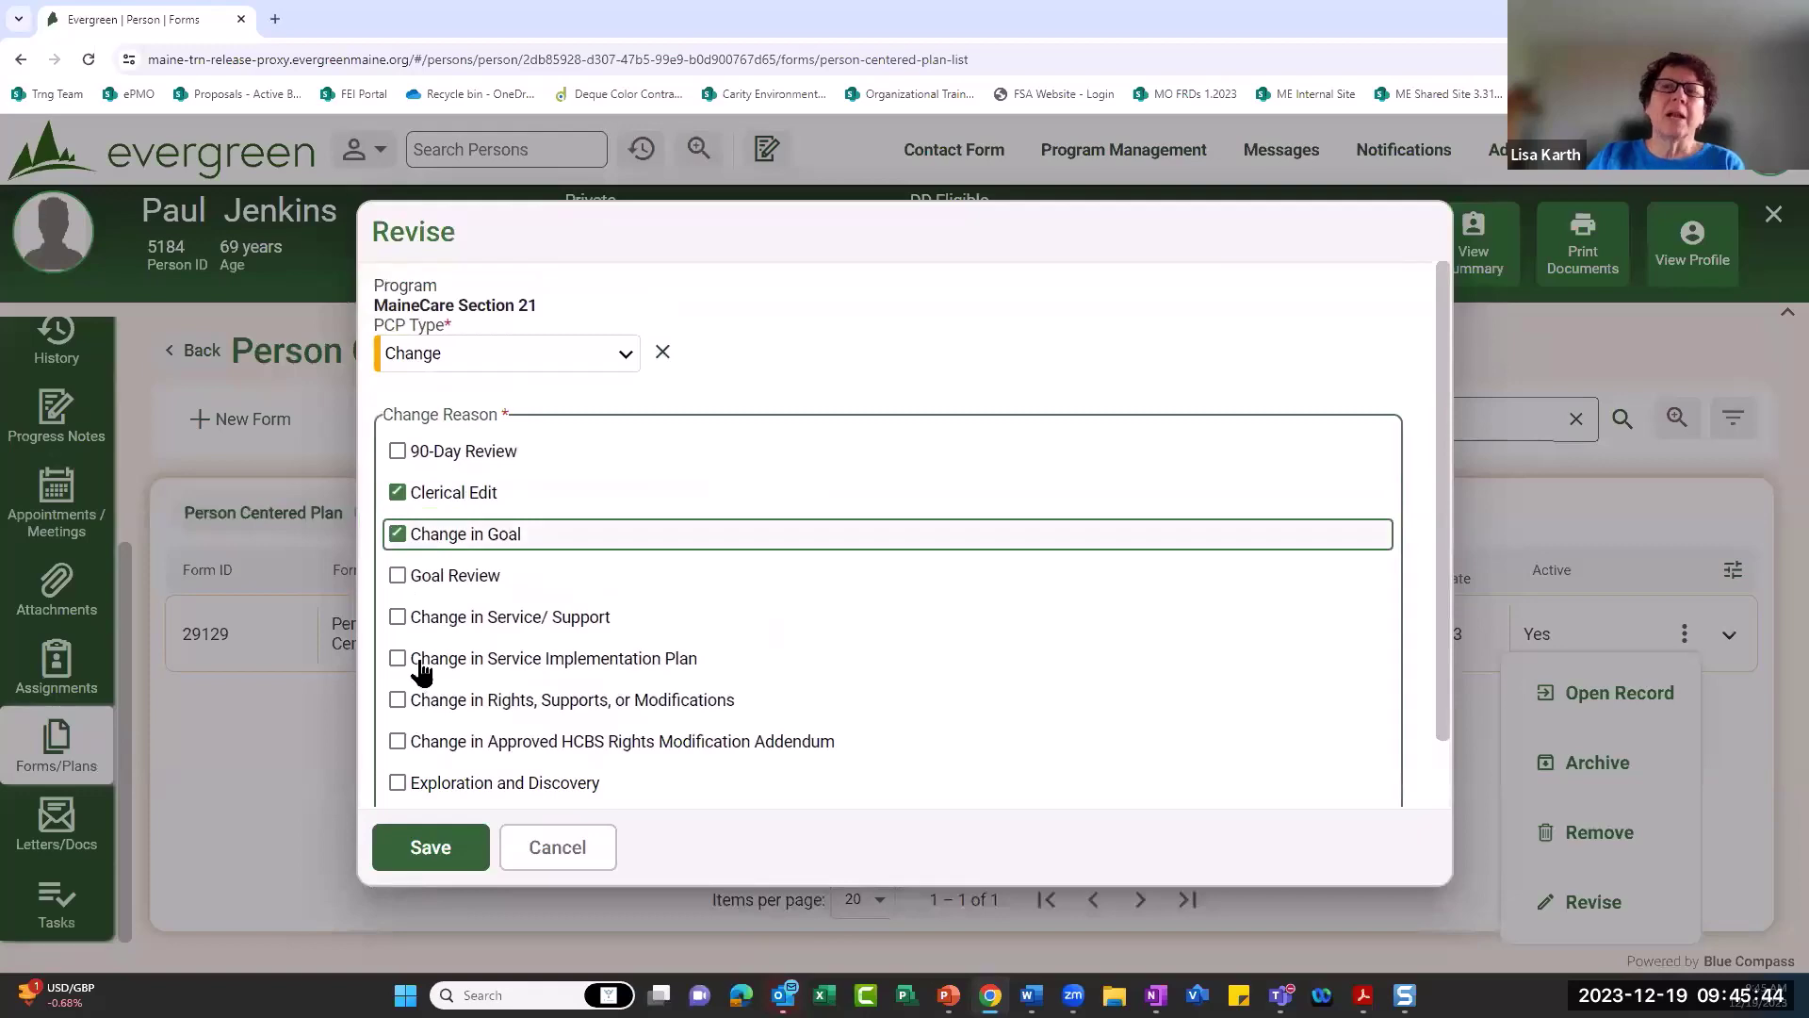
scroll(420, 678, down, 1)
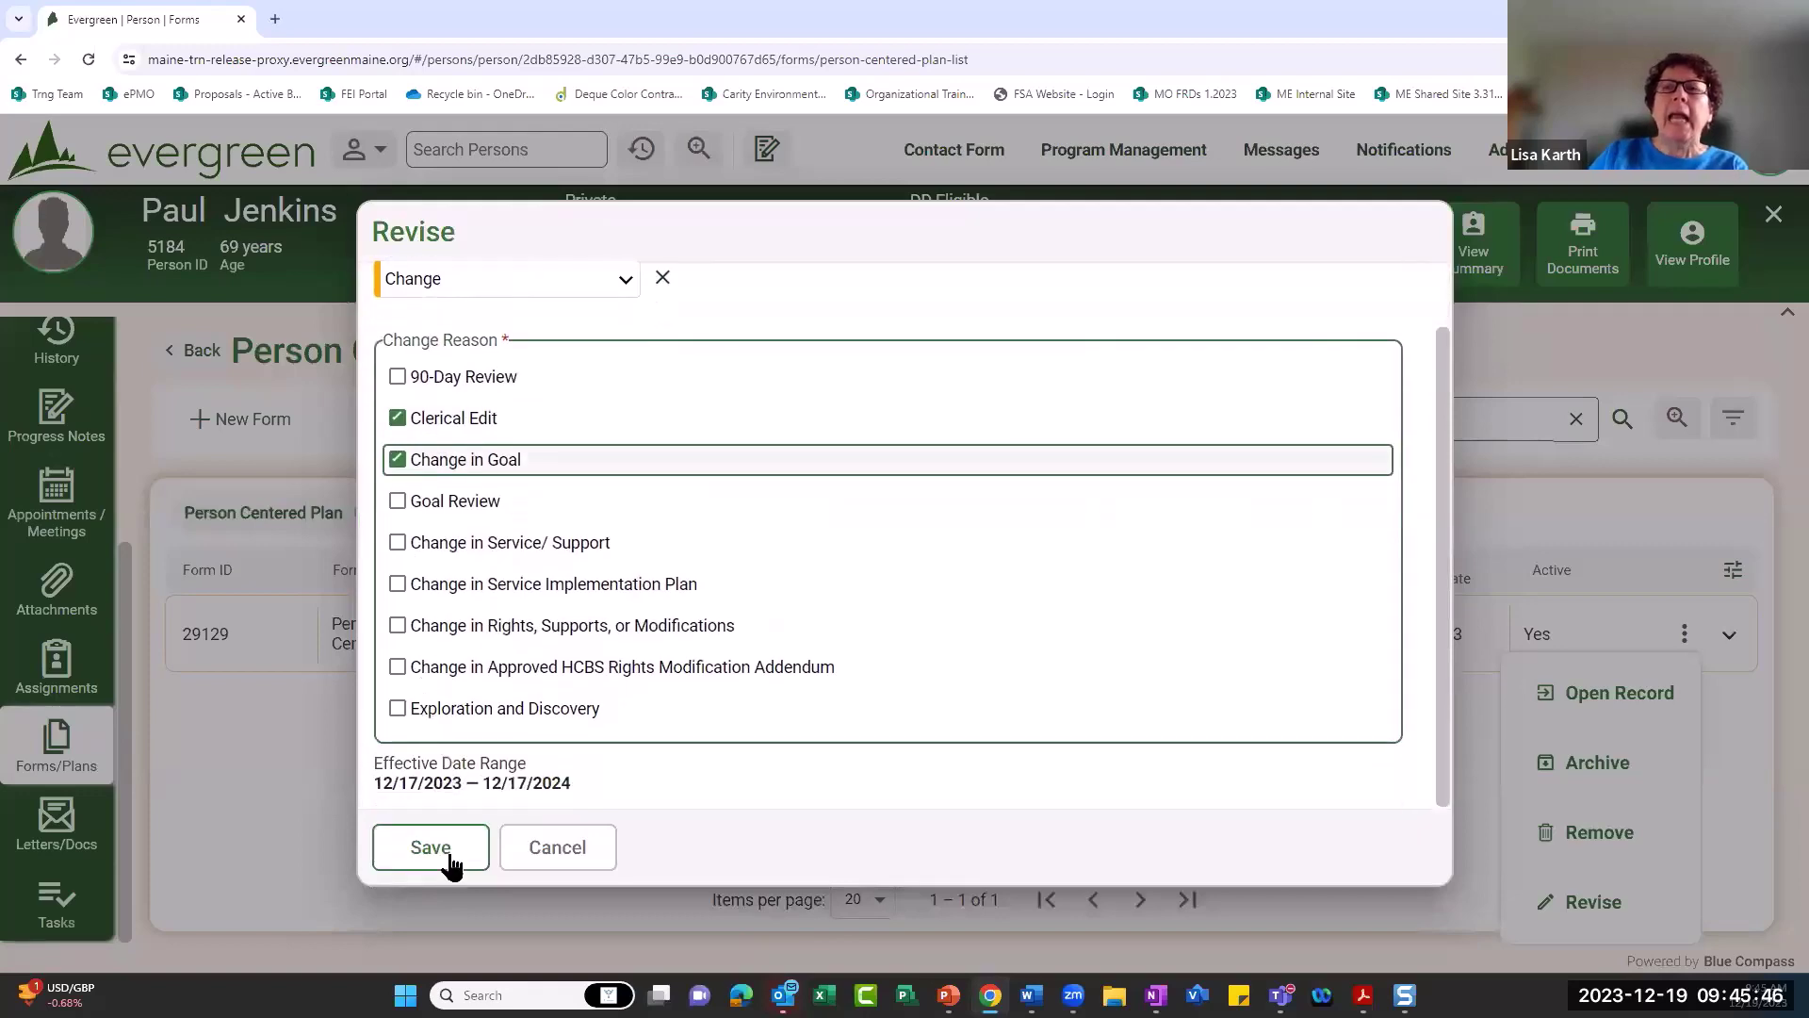
click(451, 862)
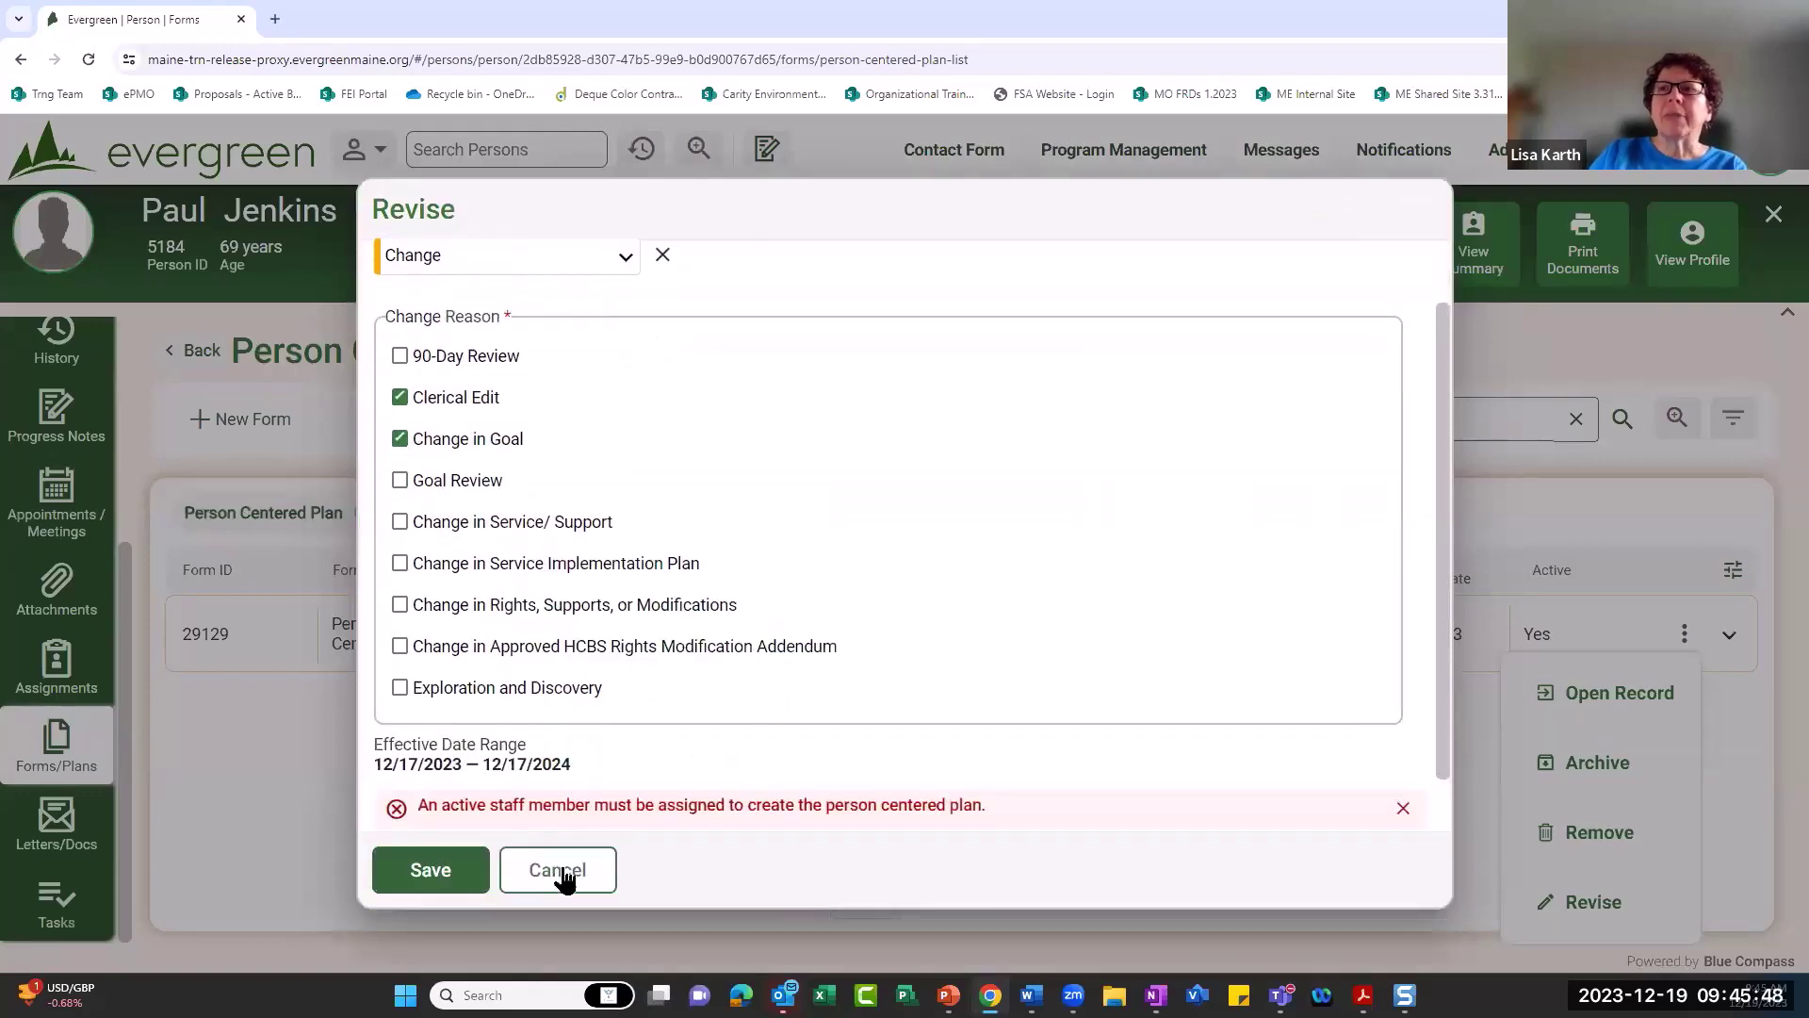
click(561, 870)
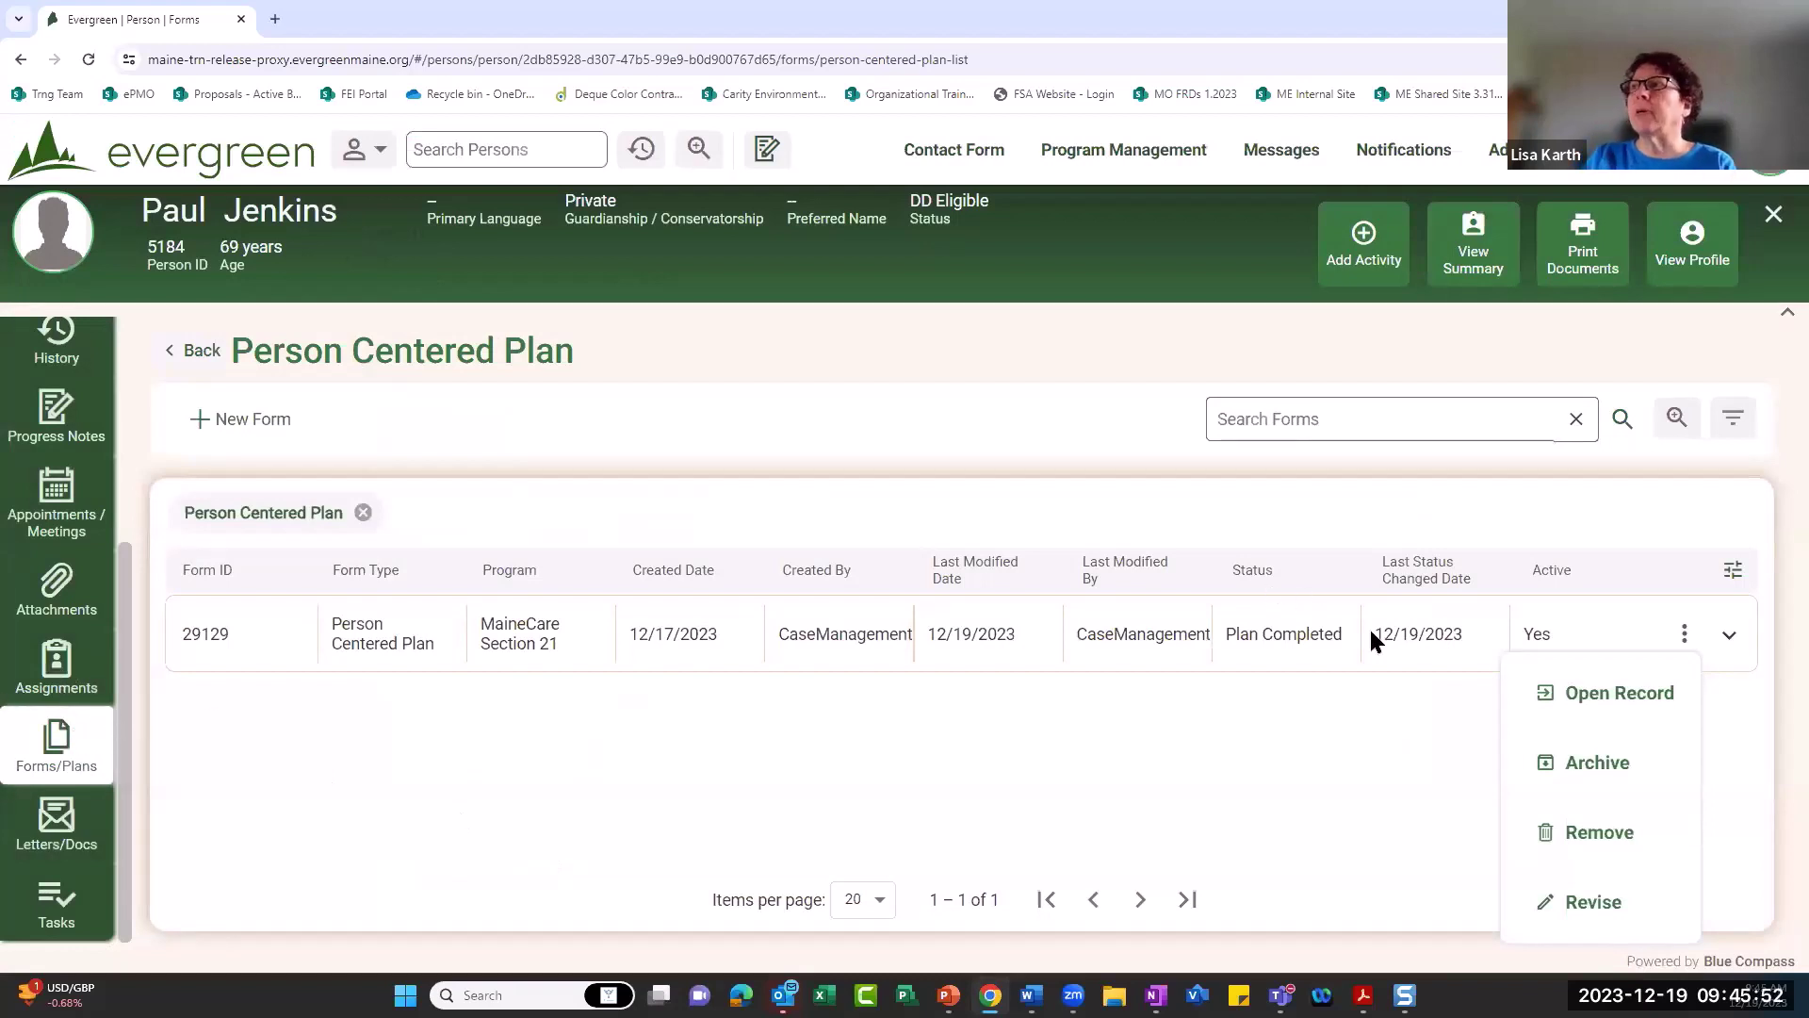
Retry the Change revision with the same two reasons, abandoning it again after the staff error
click(1622, 904)
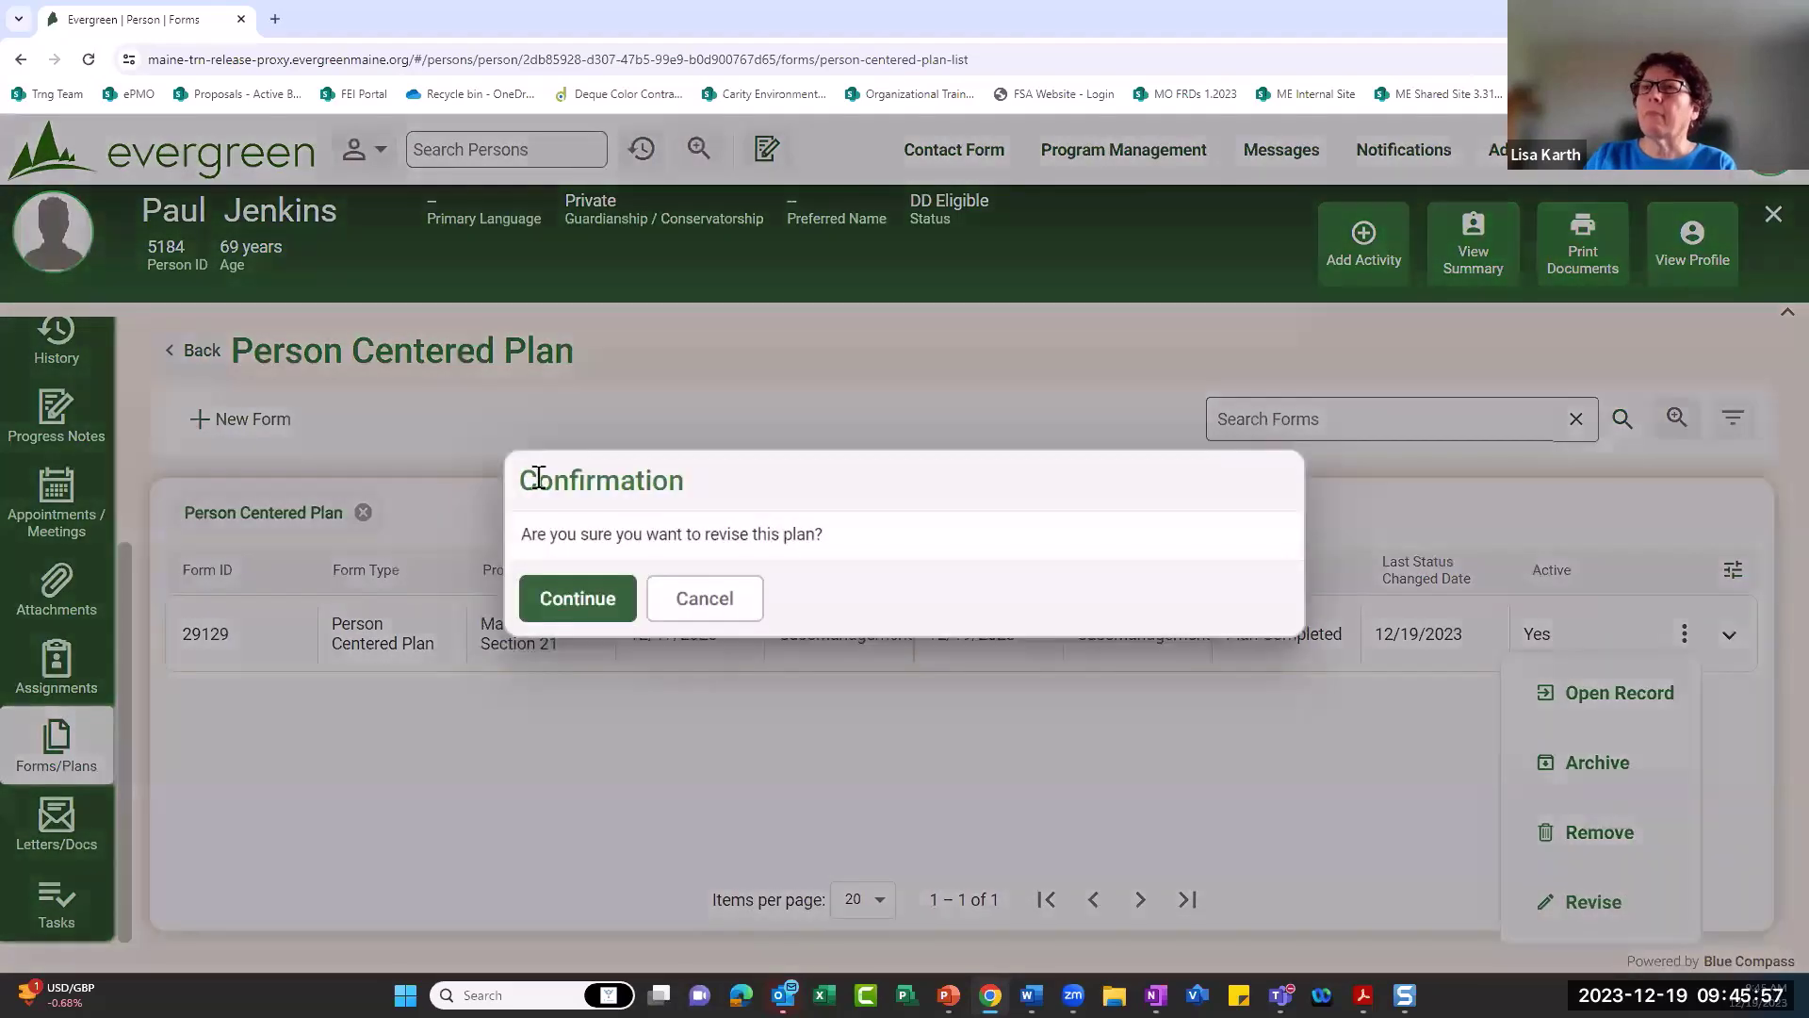
click(570, 611)
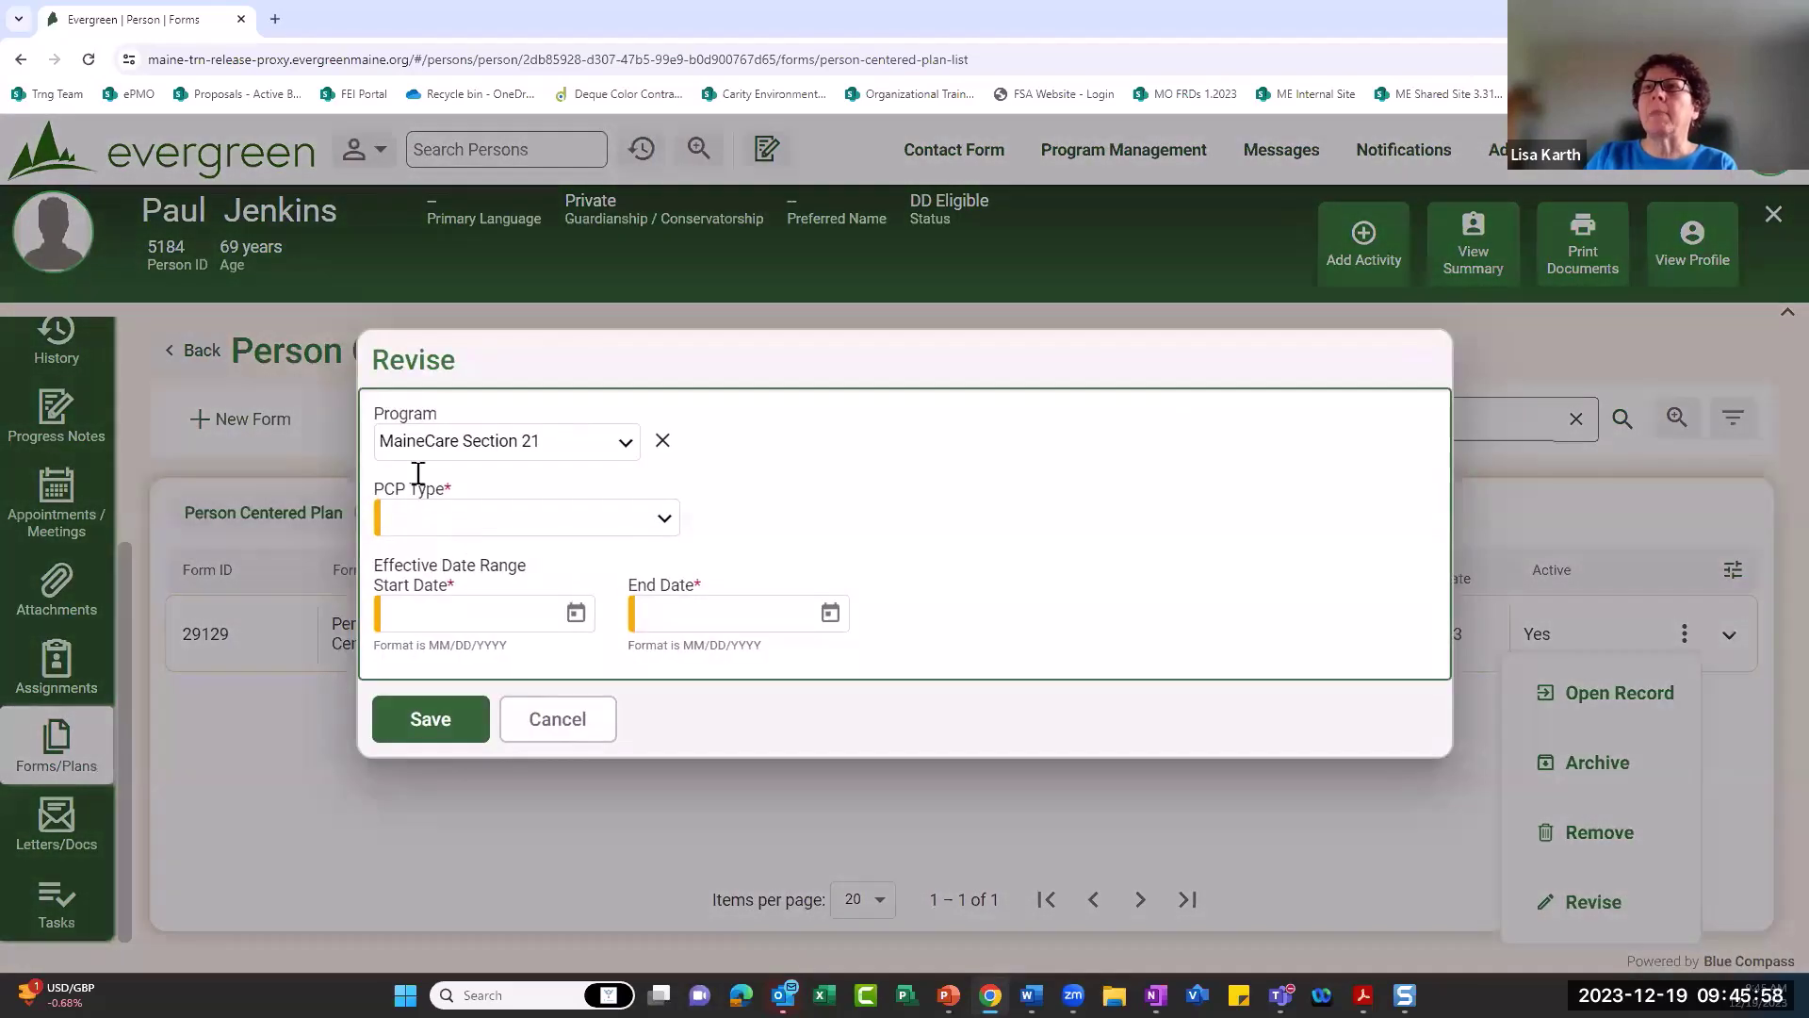
click(493, 516)
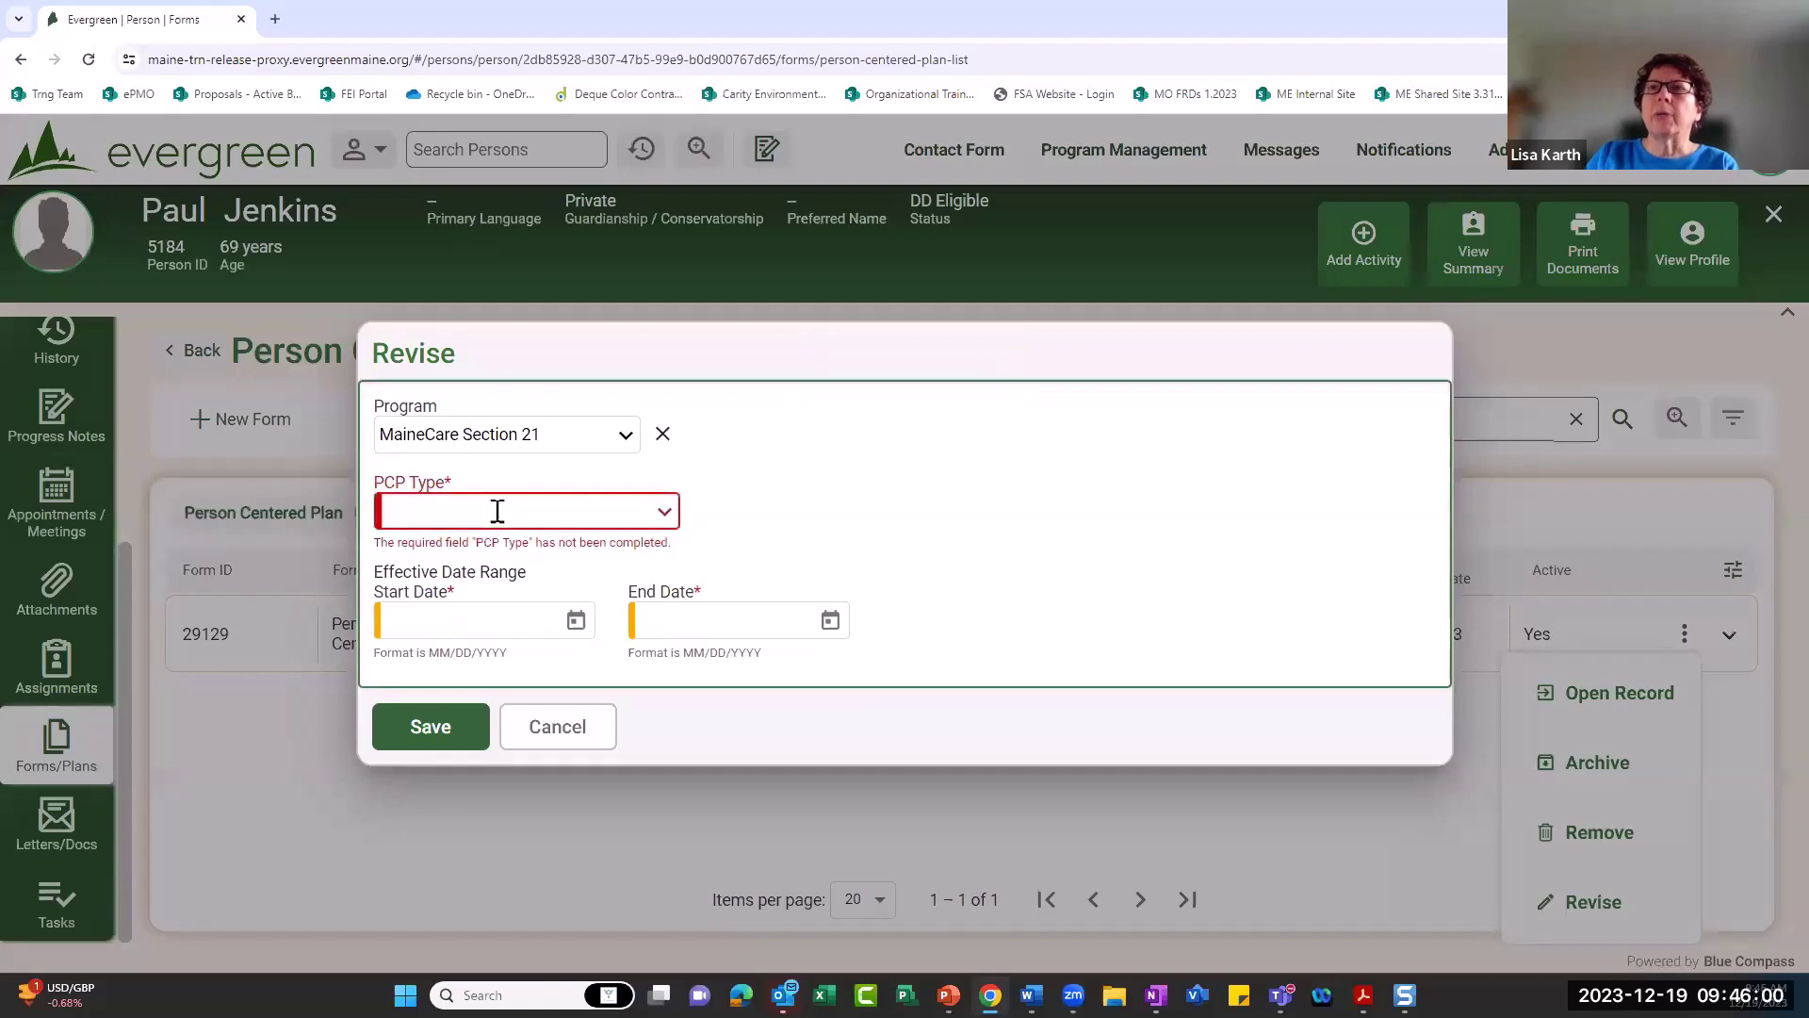
click(456, 615)
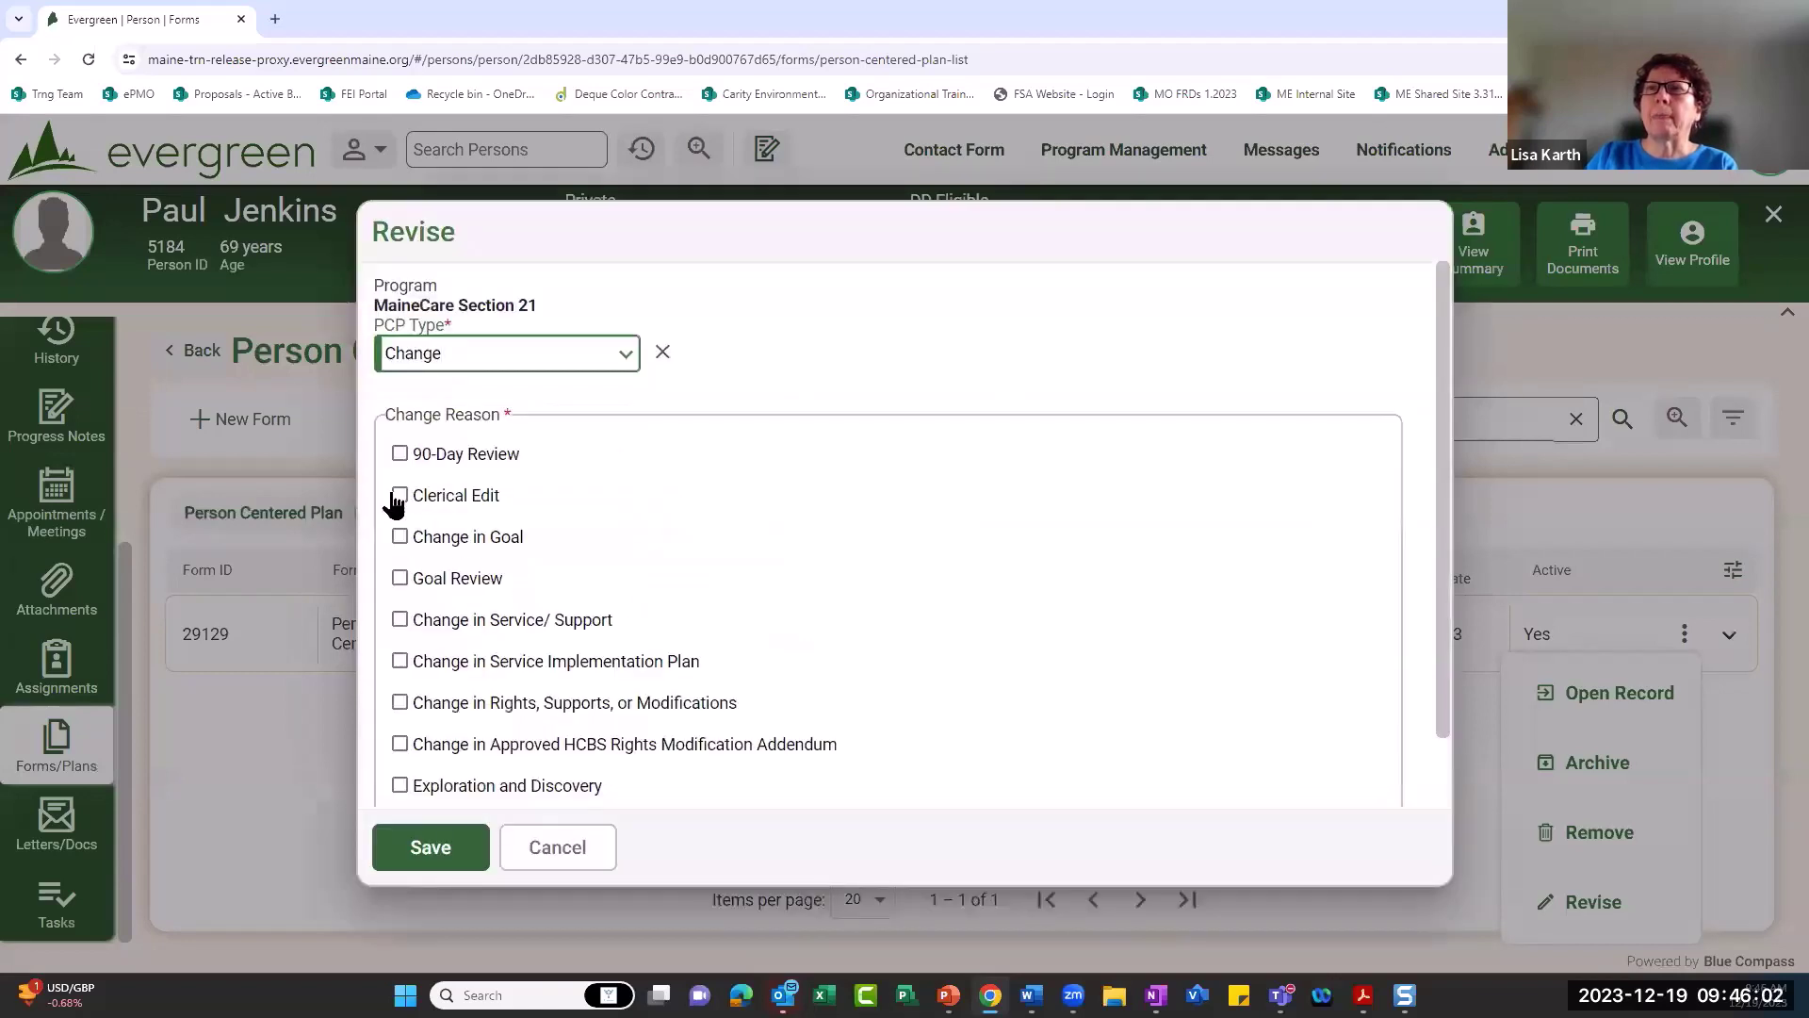
click(399, 494)
click(432, 537)
scroll(424, 739, down, 1)
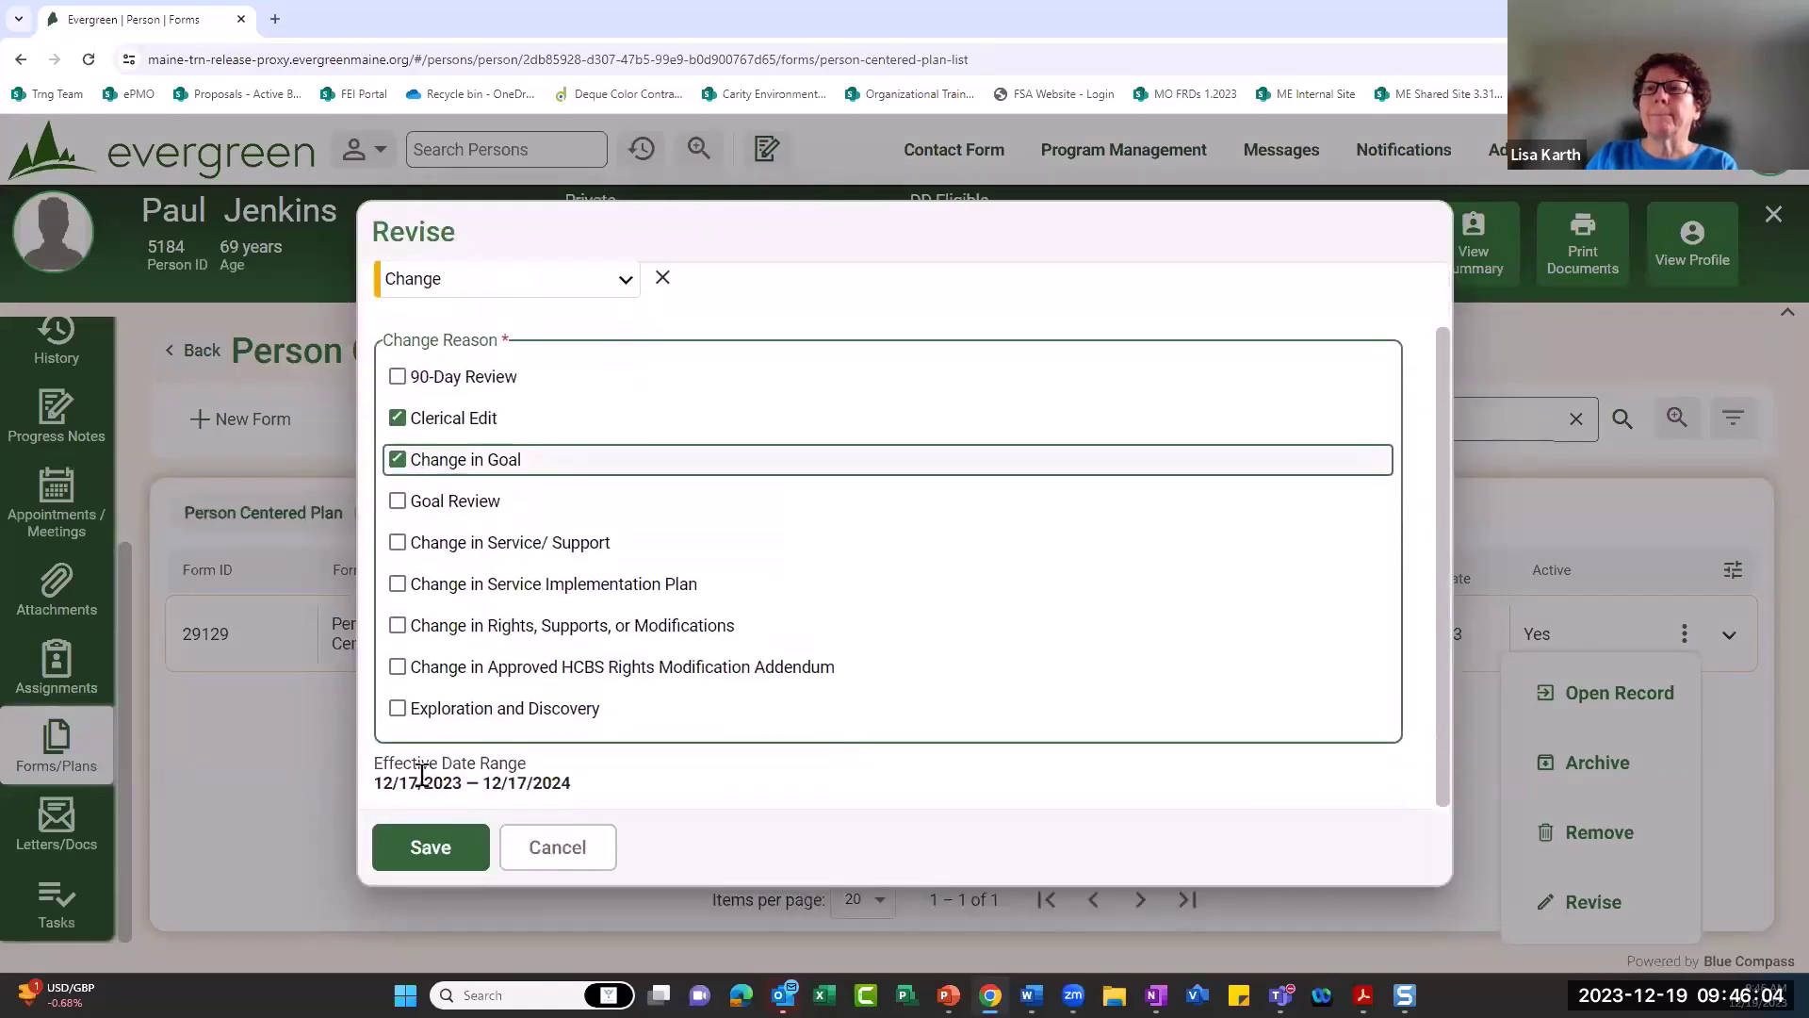
click(467, 869)
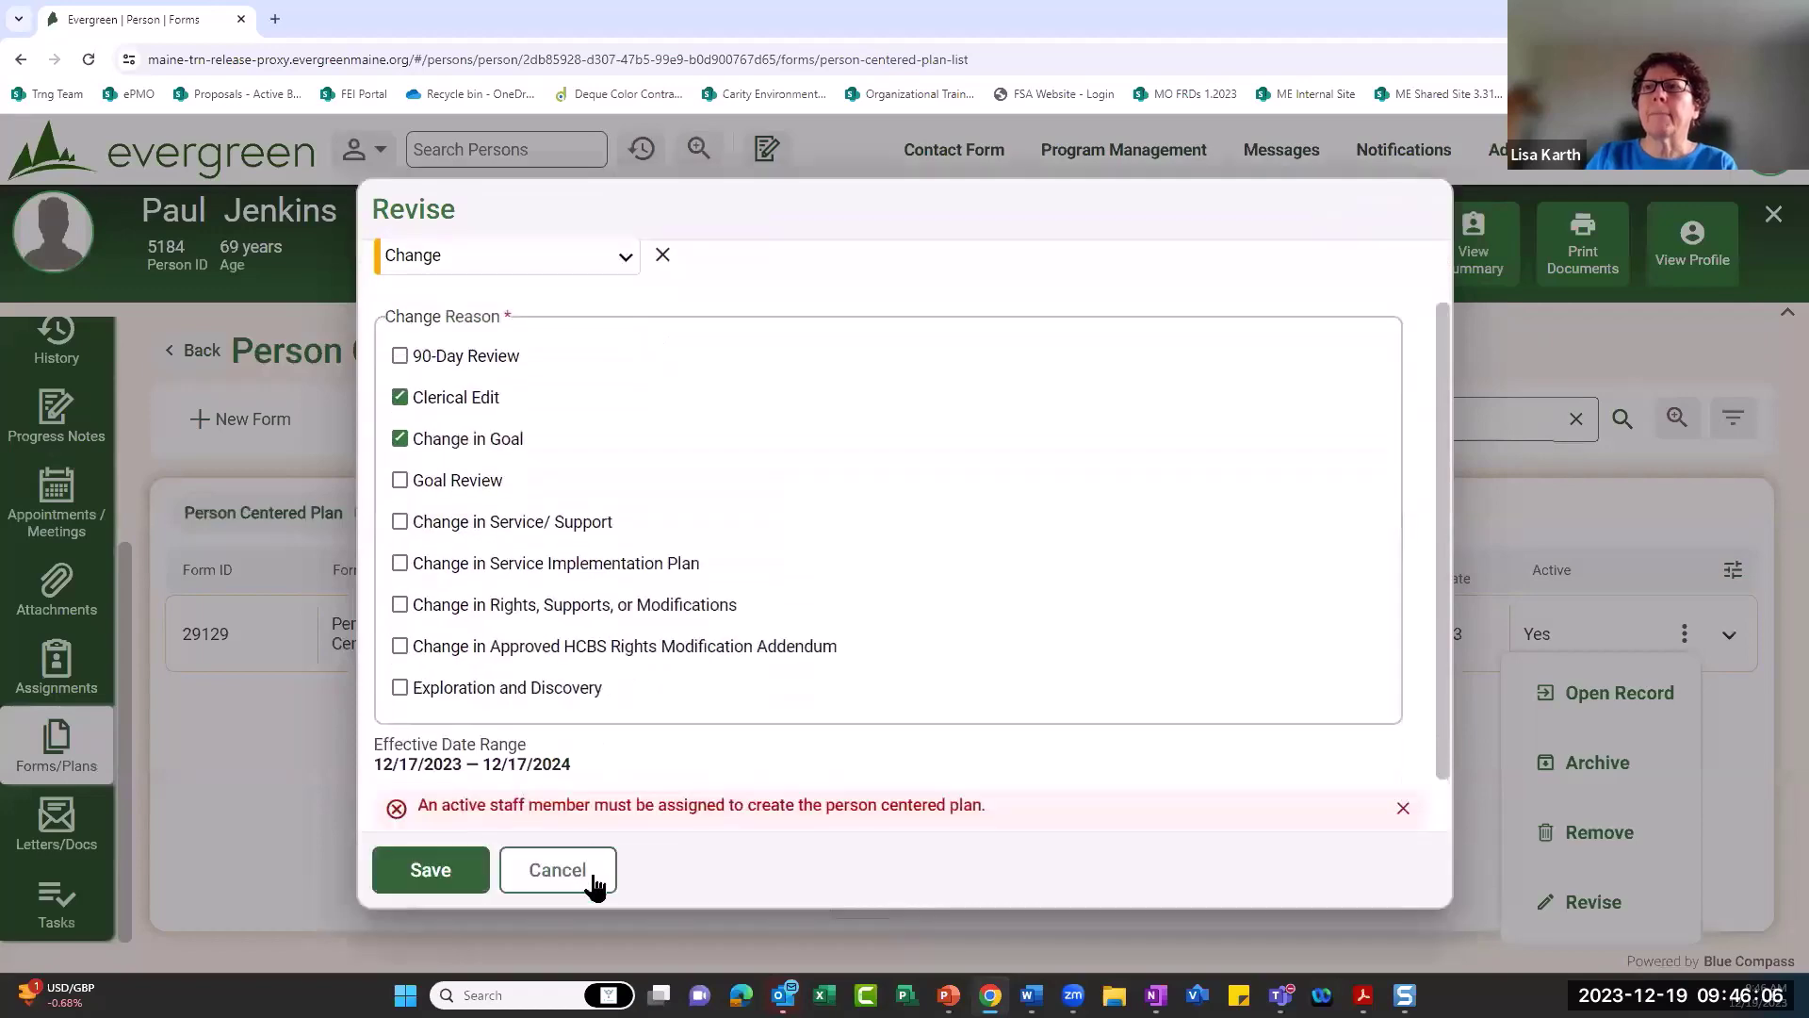
click(556, 869)
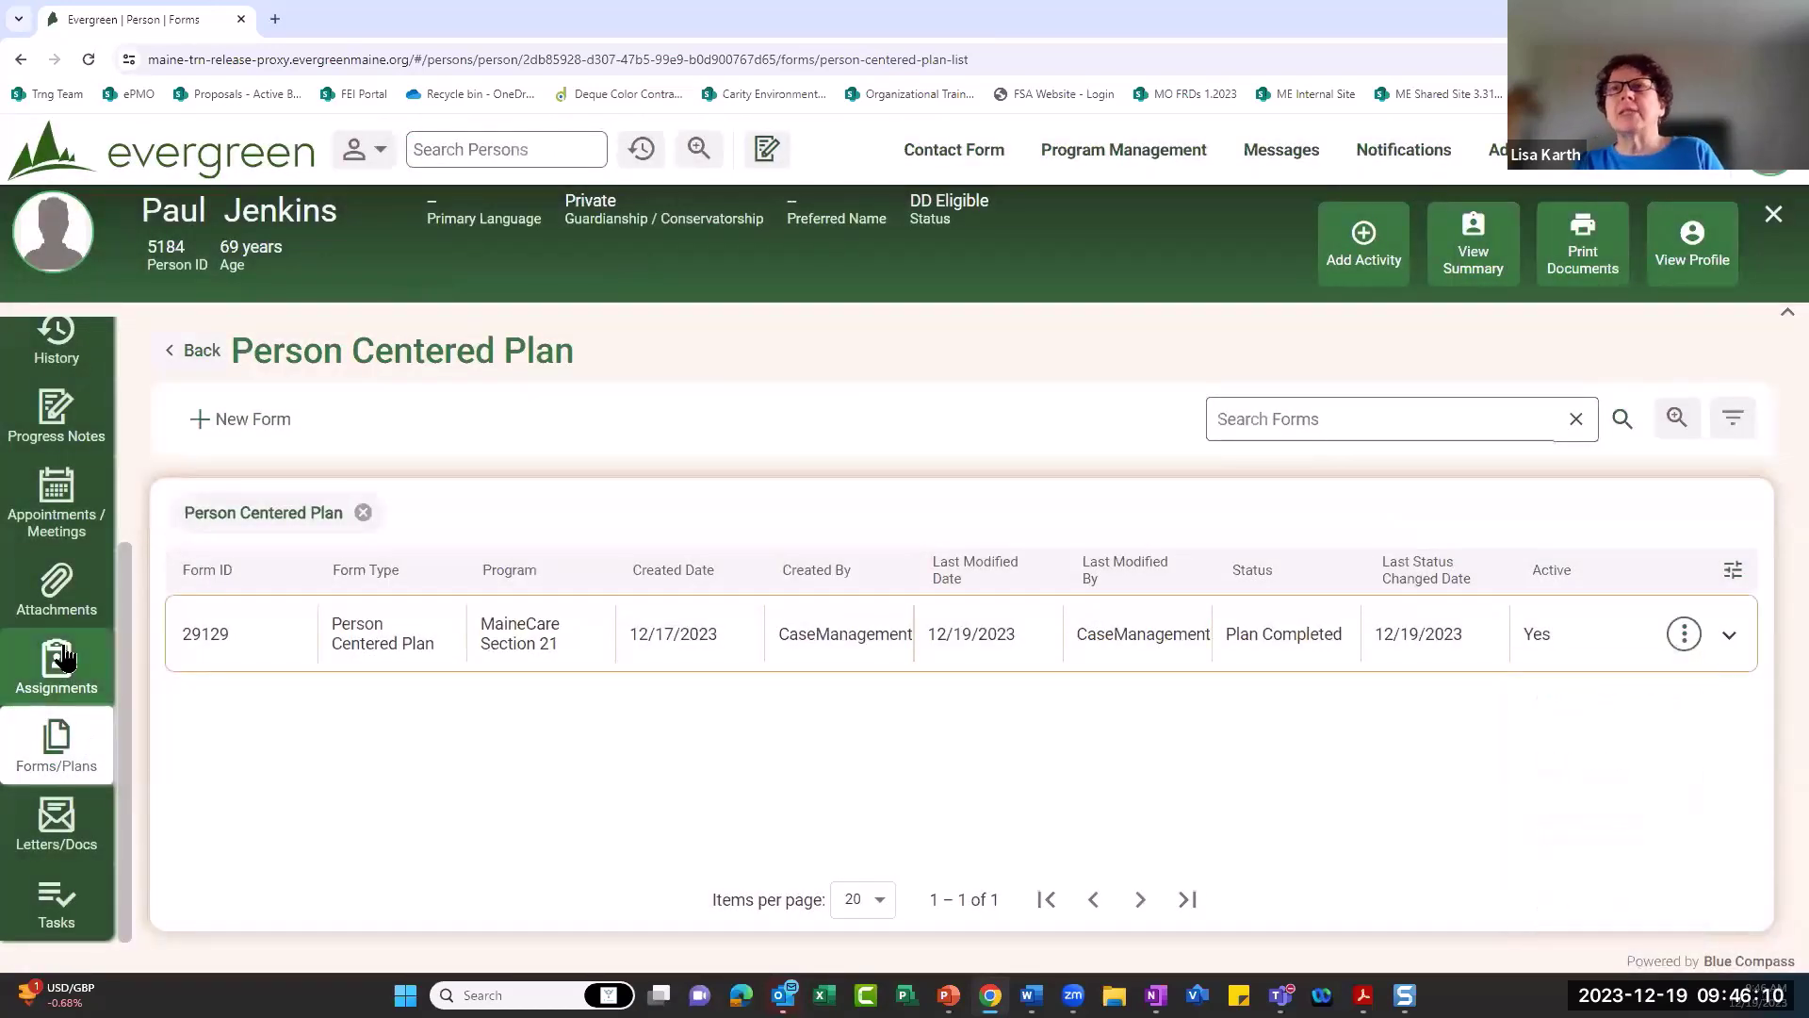
Go to the client's Staff Assignments and start a new staff assignment
click(64, 656)
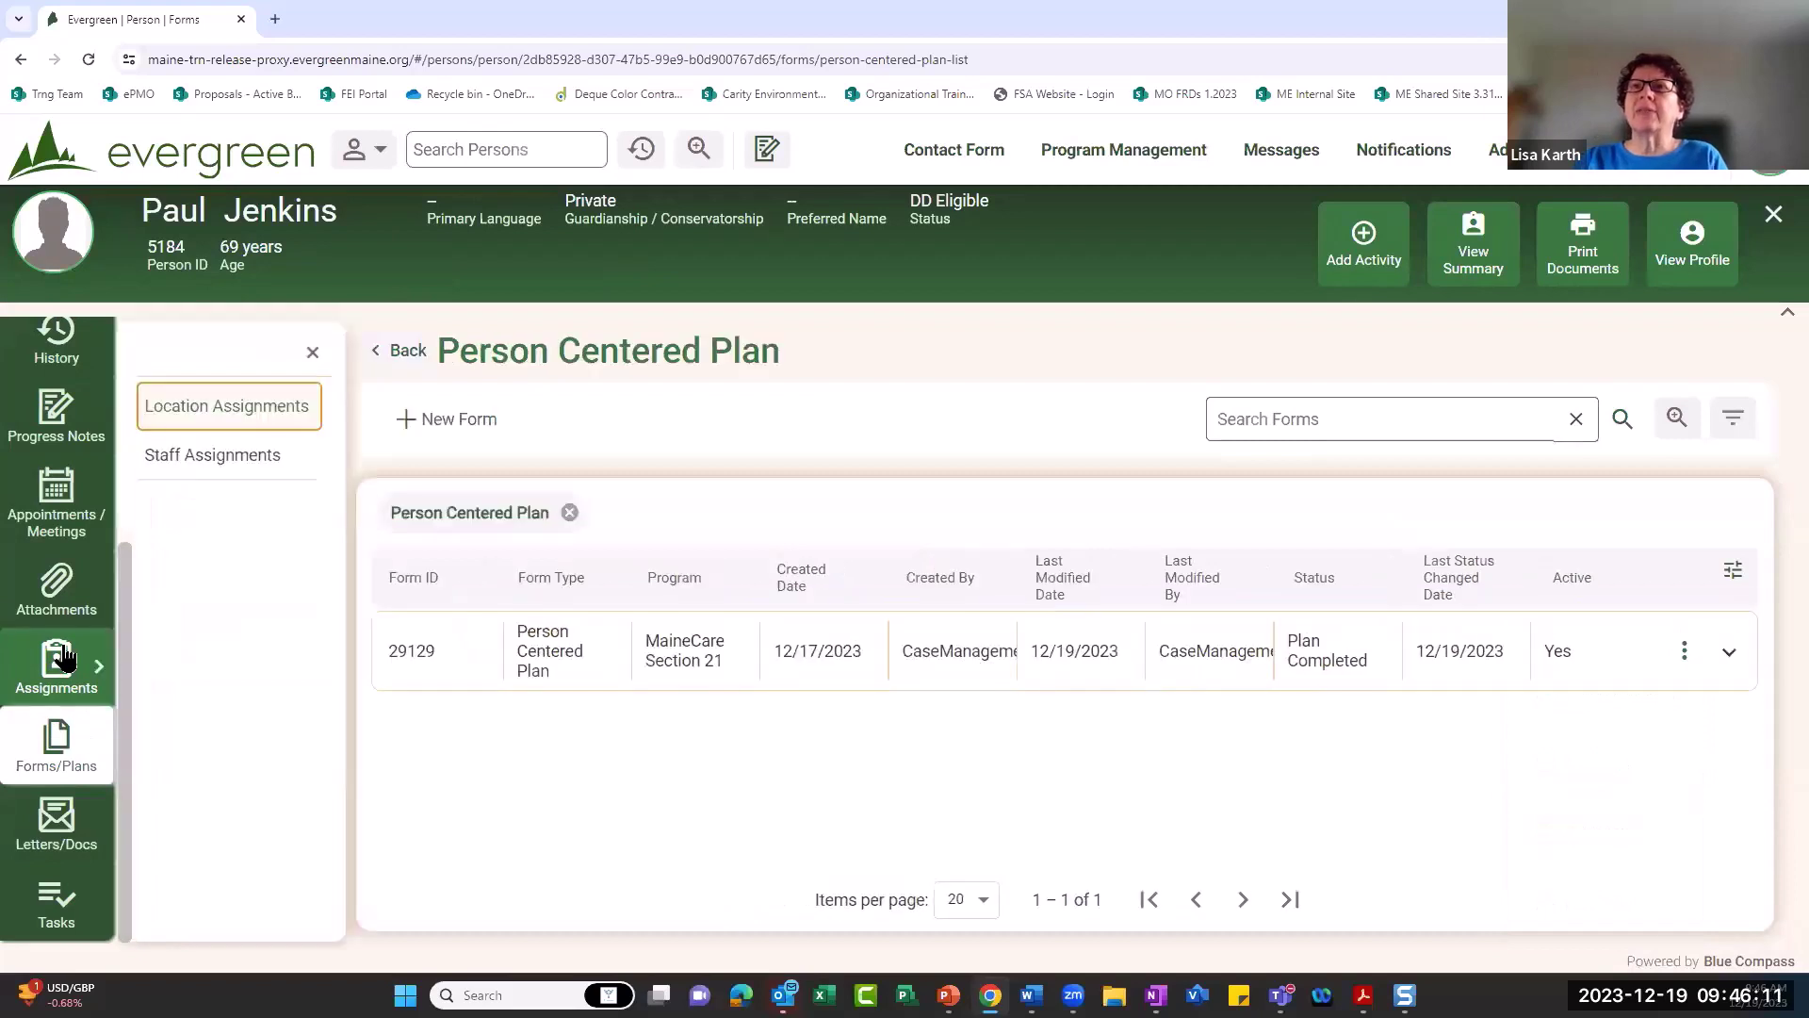
click(283, 462)
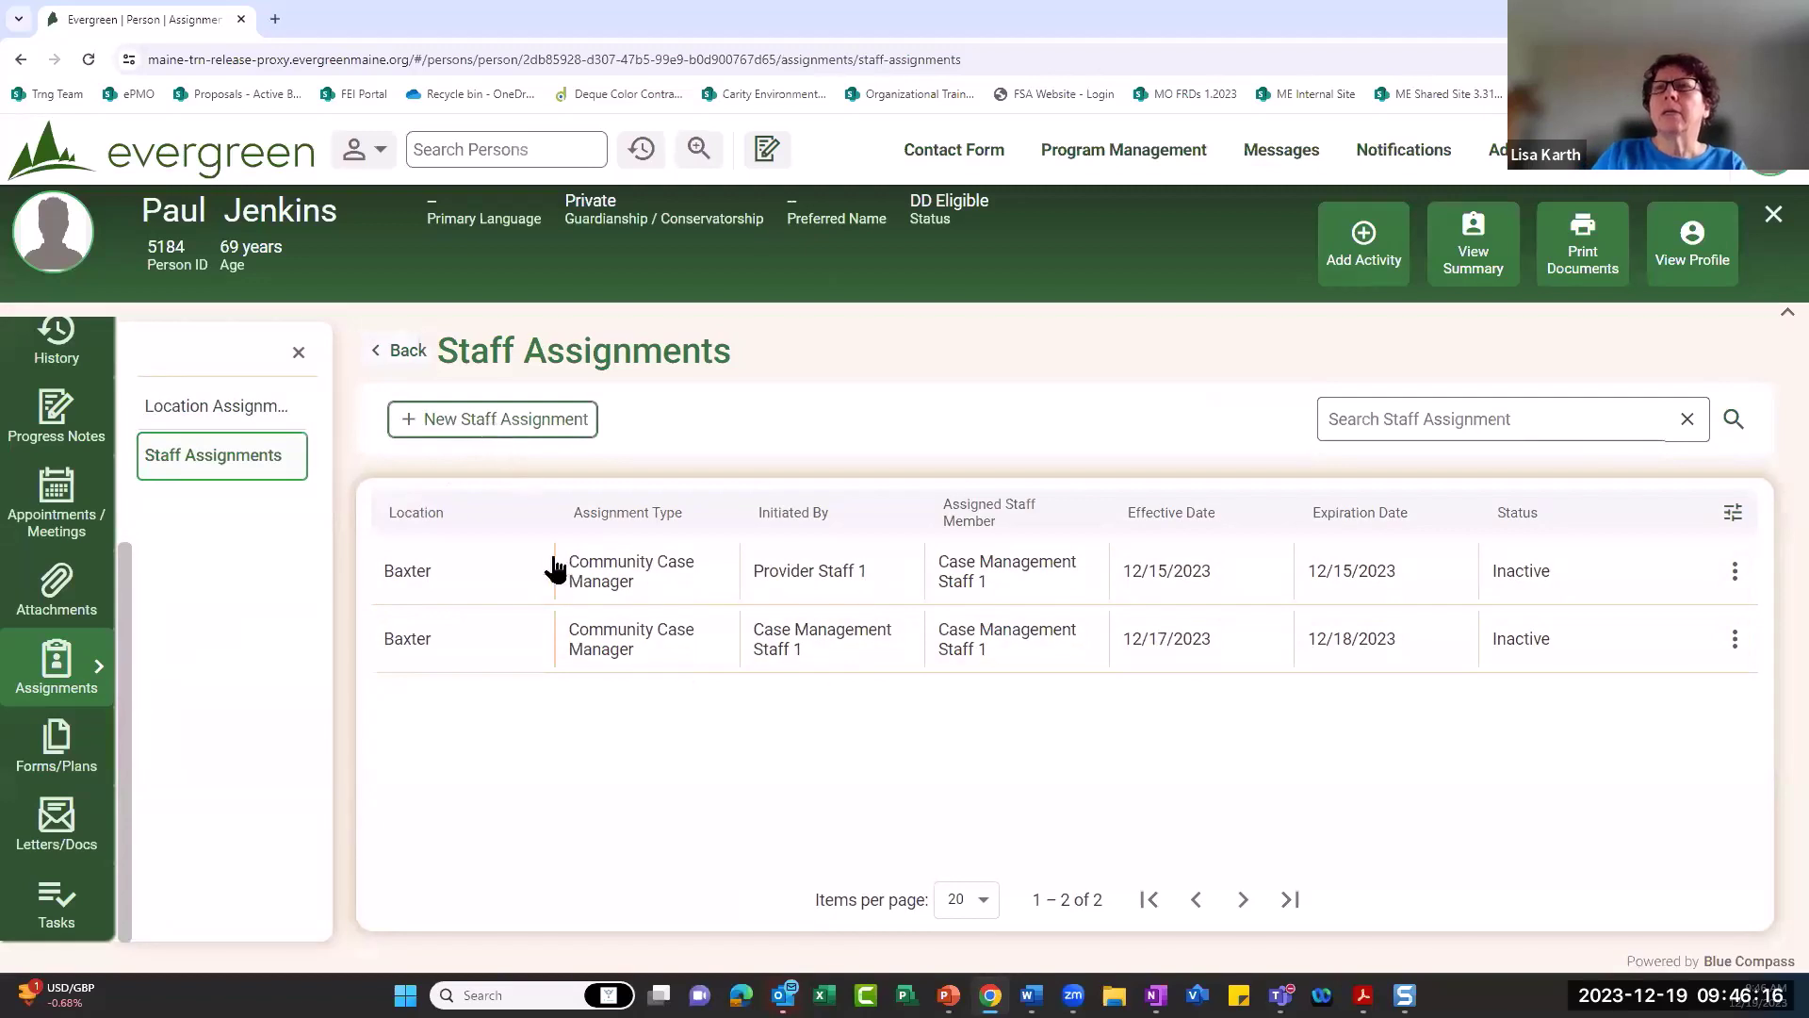
click(537, 418)
Make the new assignment a Community Case Manager role for Case Management Staff 1
click(624, 345)
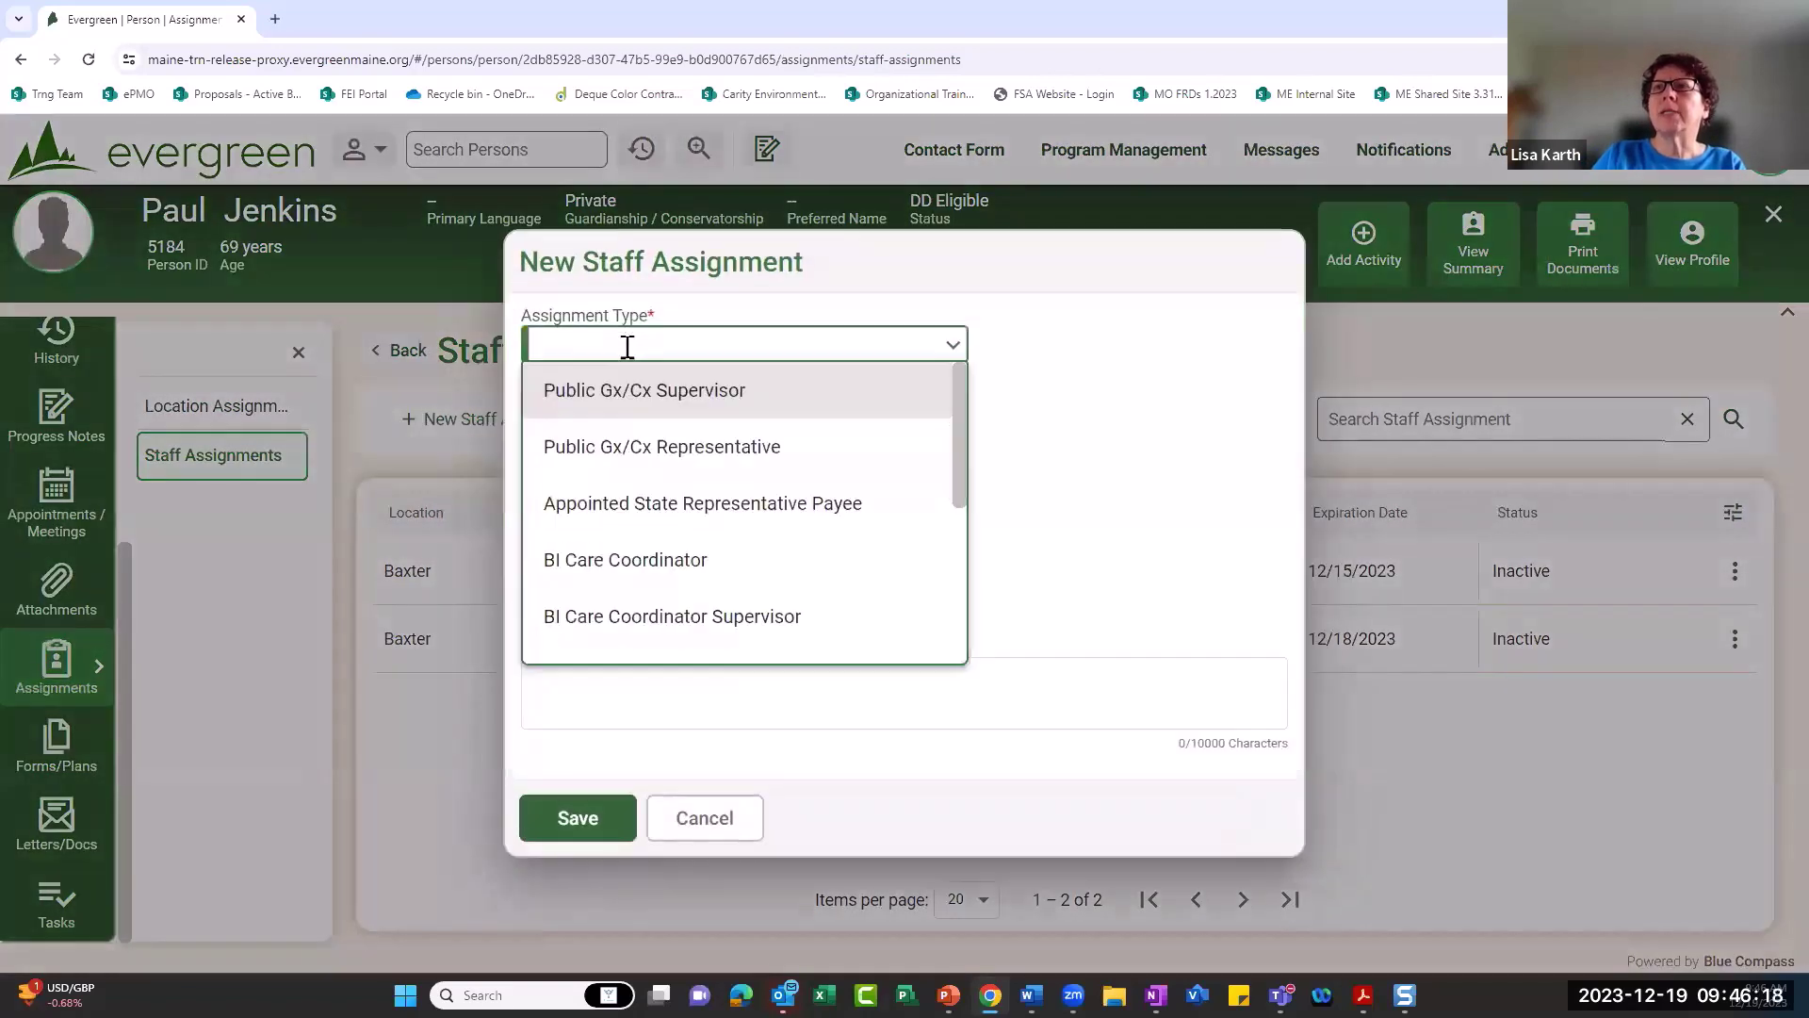
scroll(659, 578, down, 2)
scroll(657, 552, up, 1)
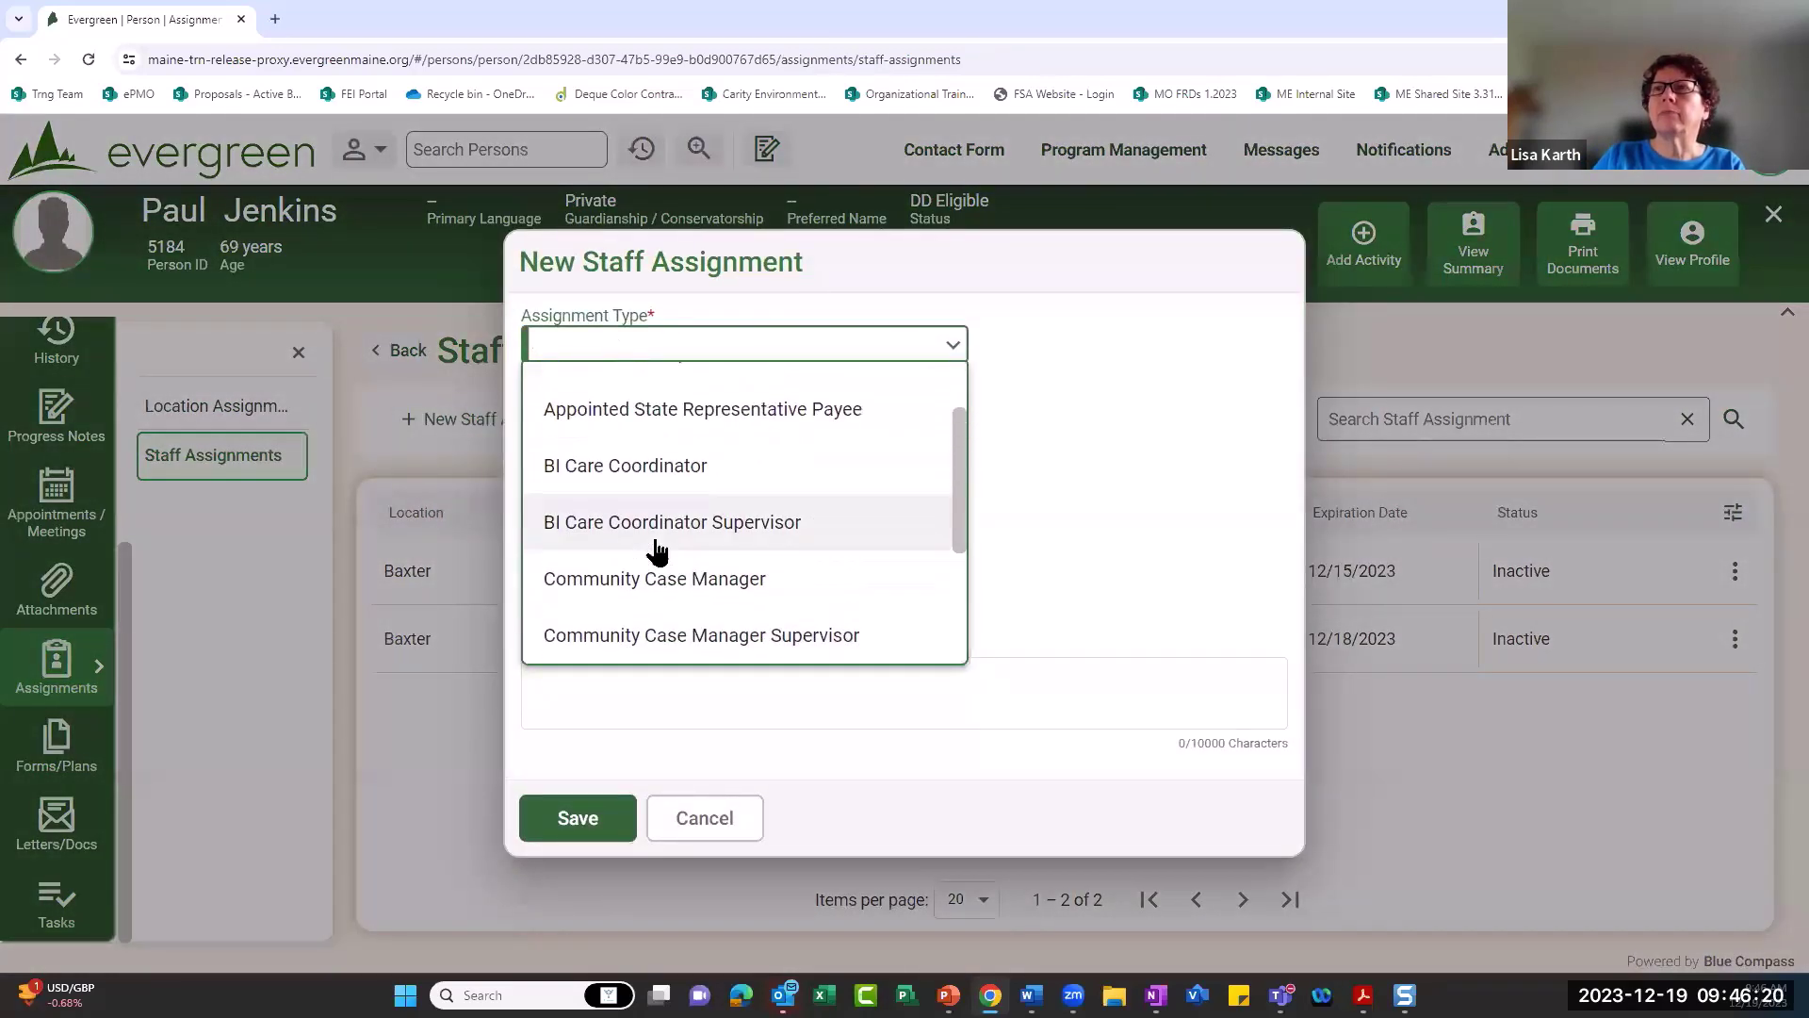
scroll(657, 551, down, 1)
click(658, 498)
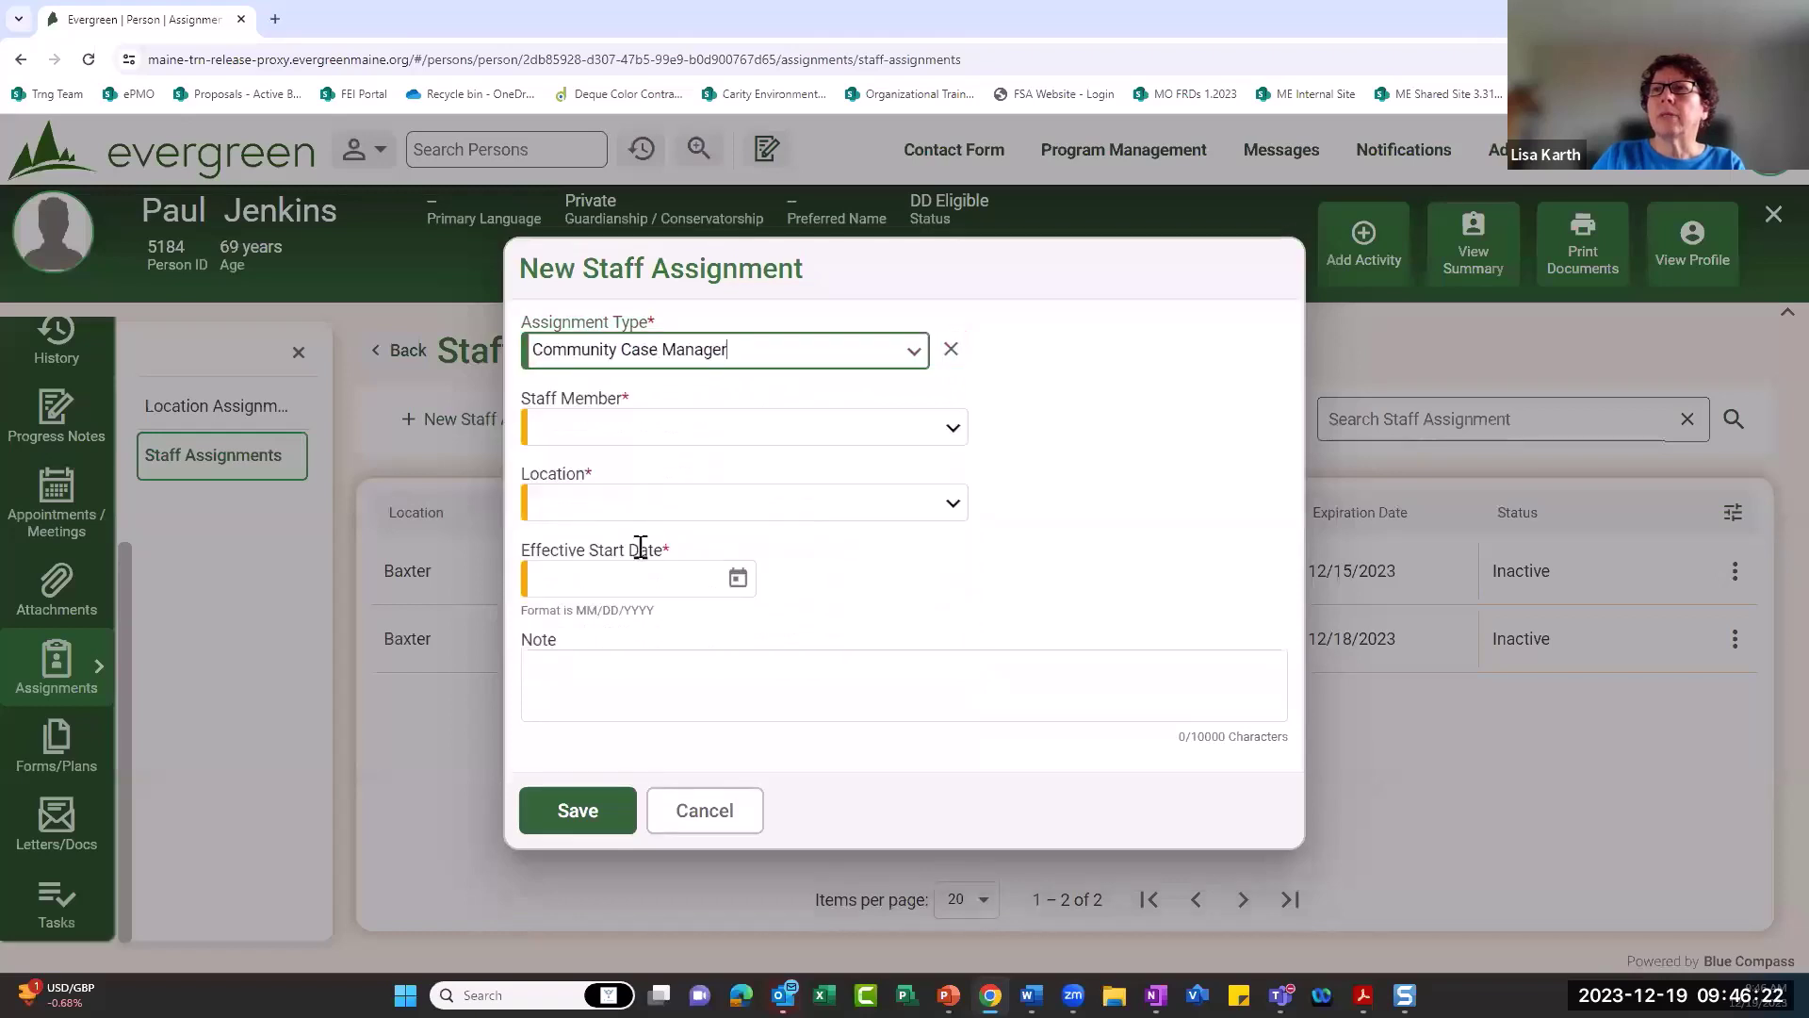
click(603, 415)
click(600, 466)
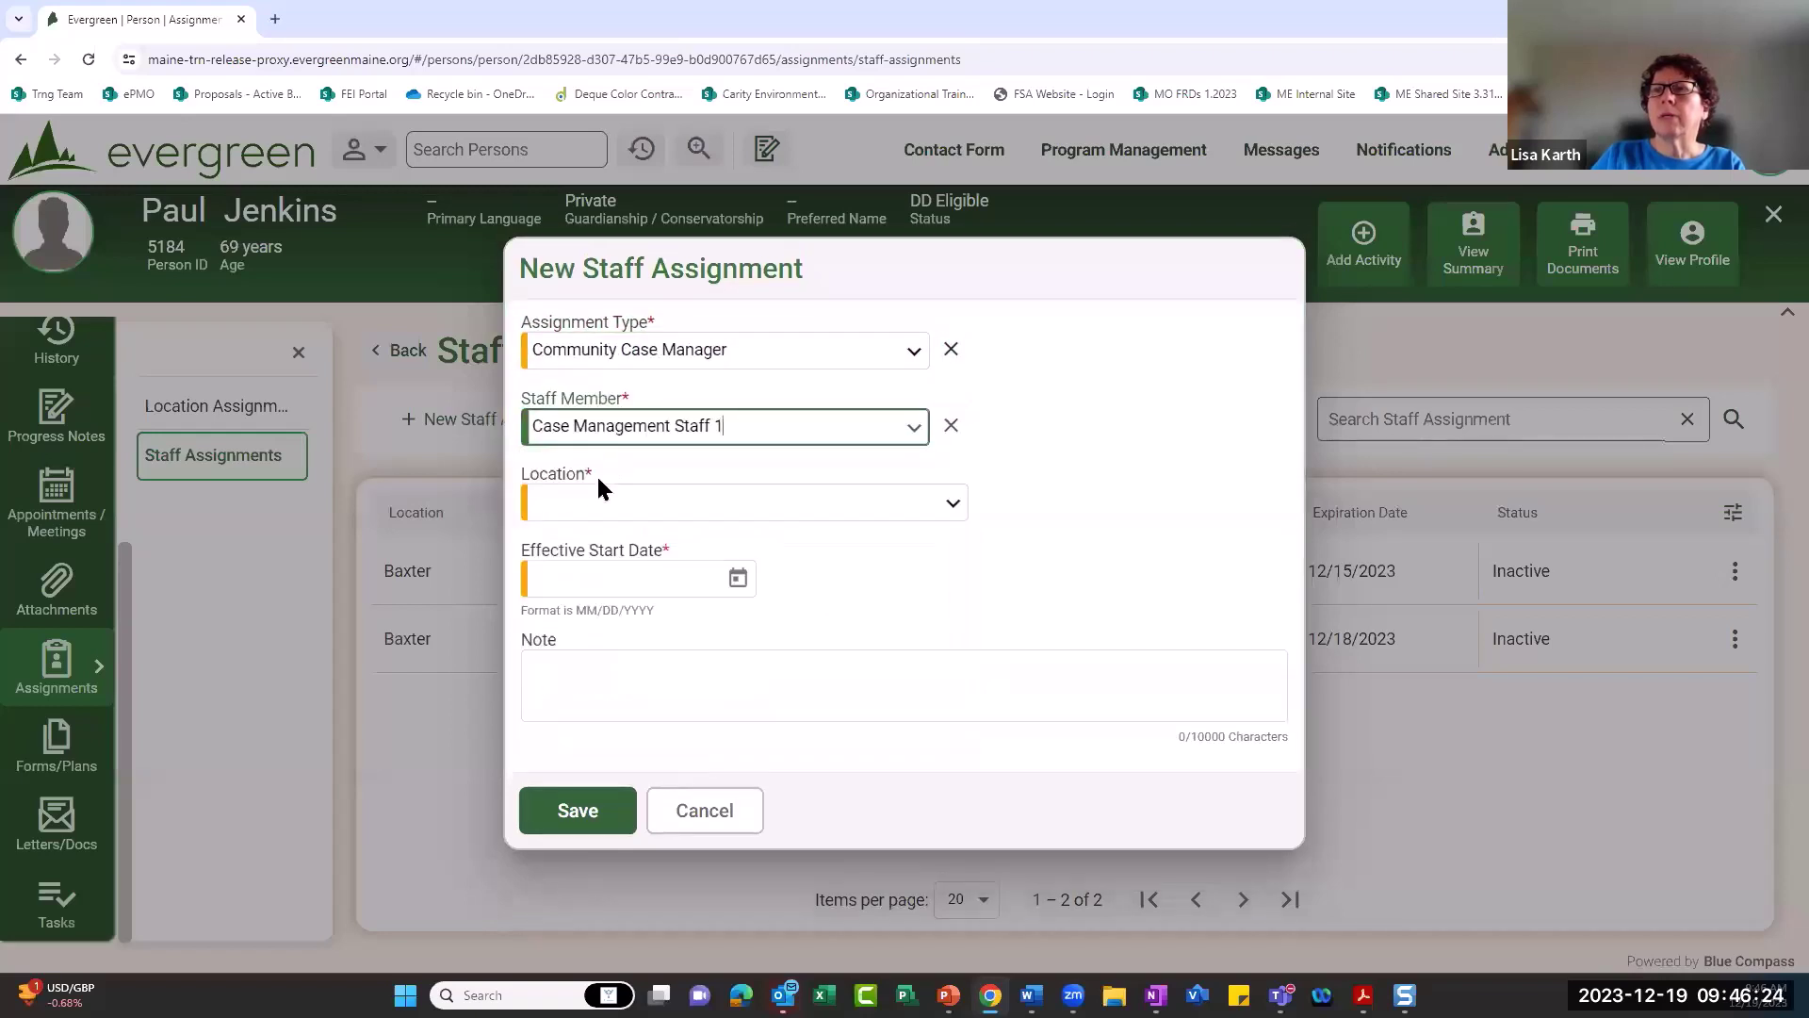
Set location Baxter Foundation and start date 12/19/2023, save, and return to Forms/Plans
click(589, 509)
click(603, 541)
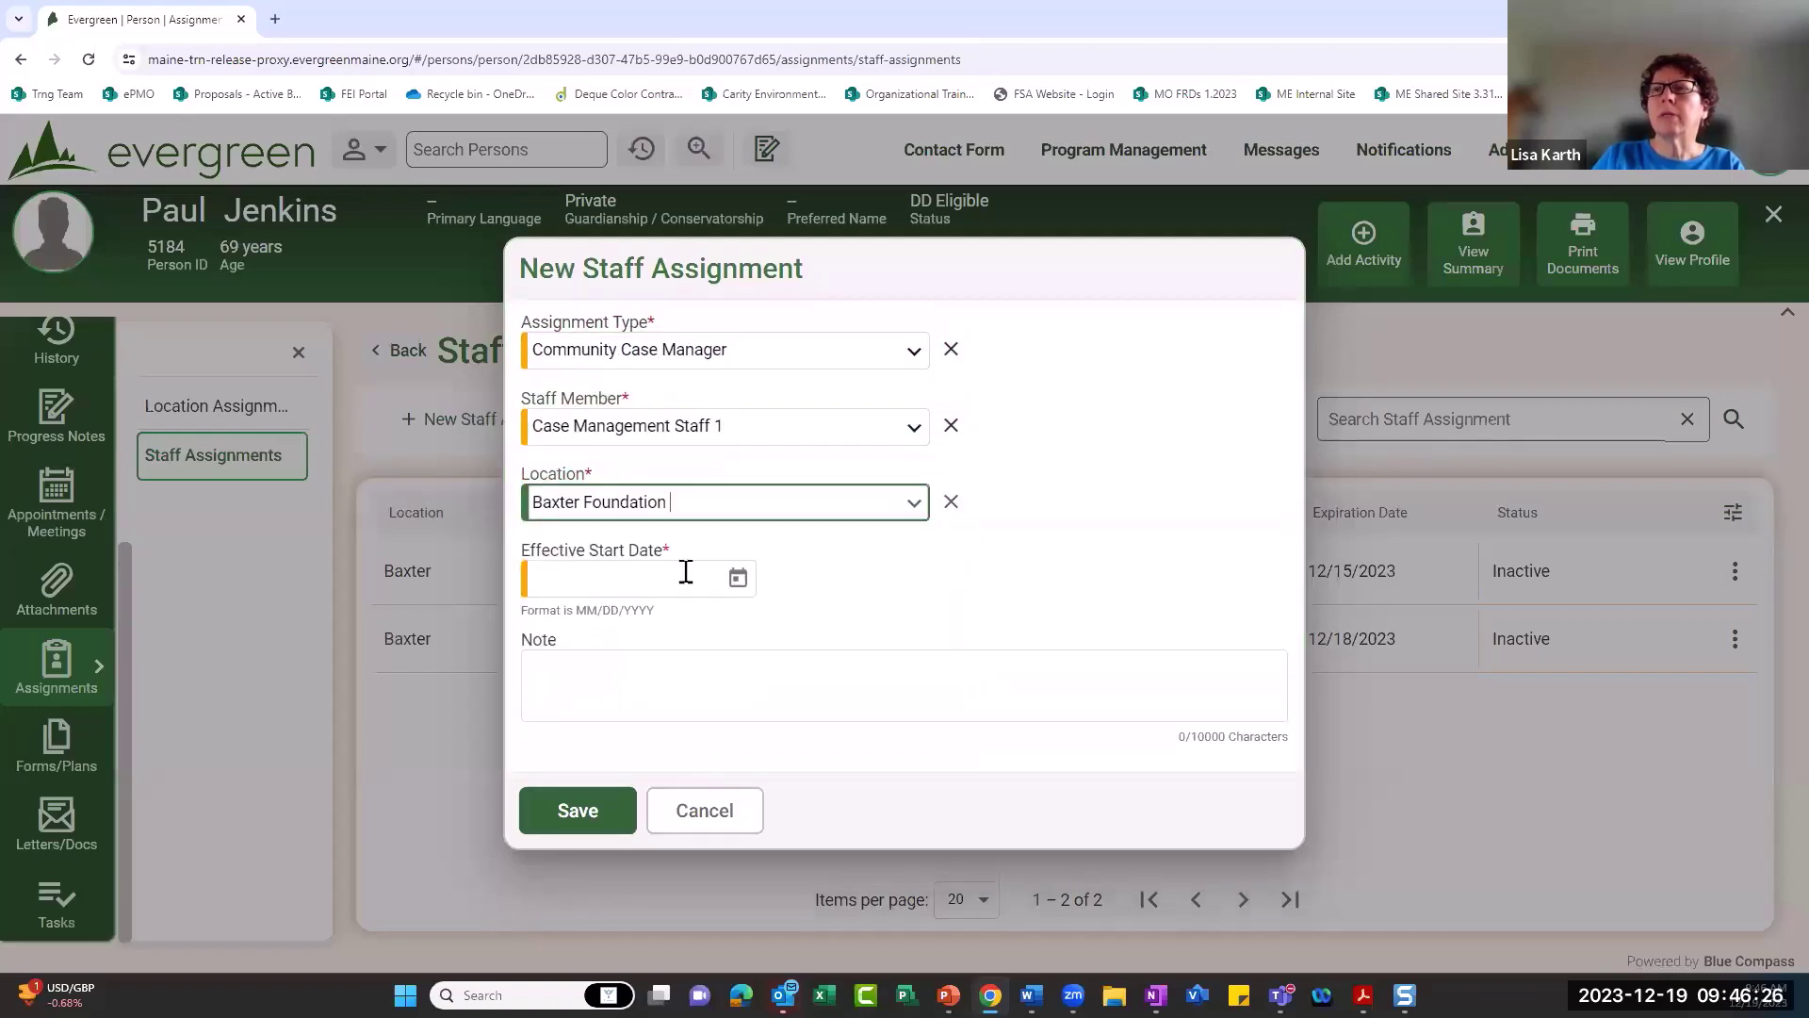
click(738, 578)
click(650, 430)
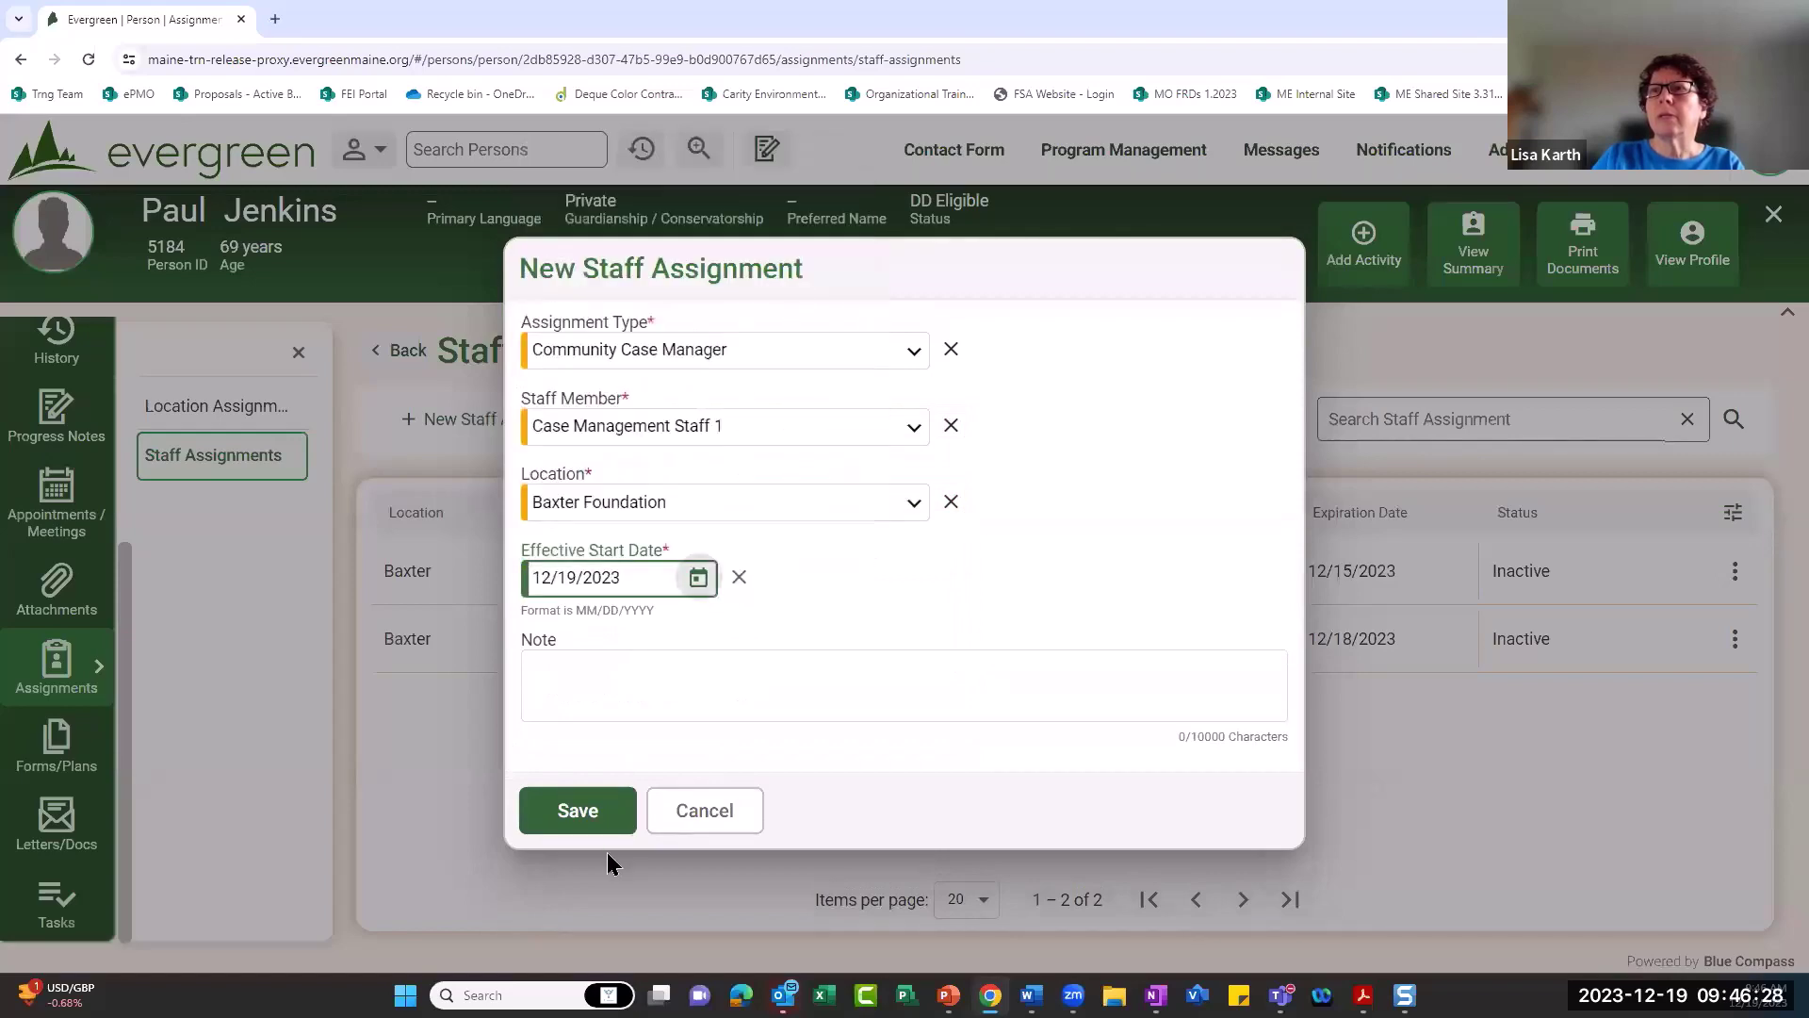
click(578, 812)
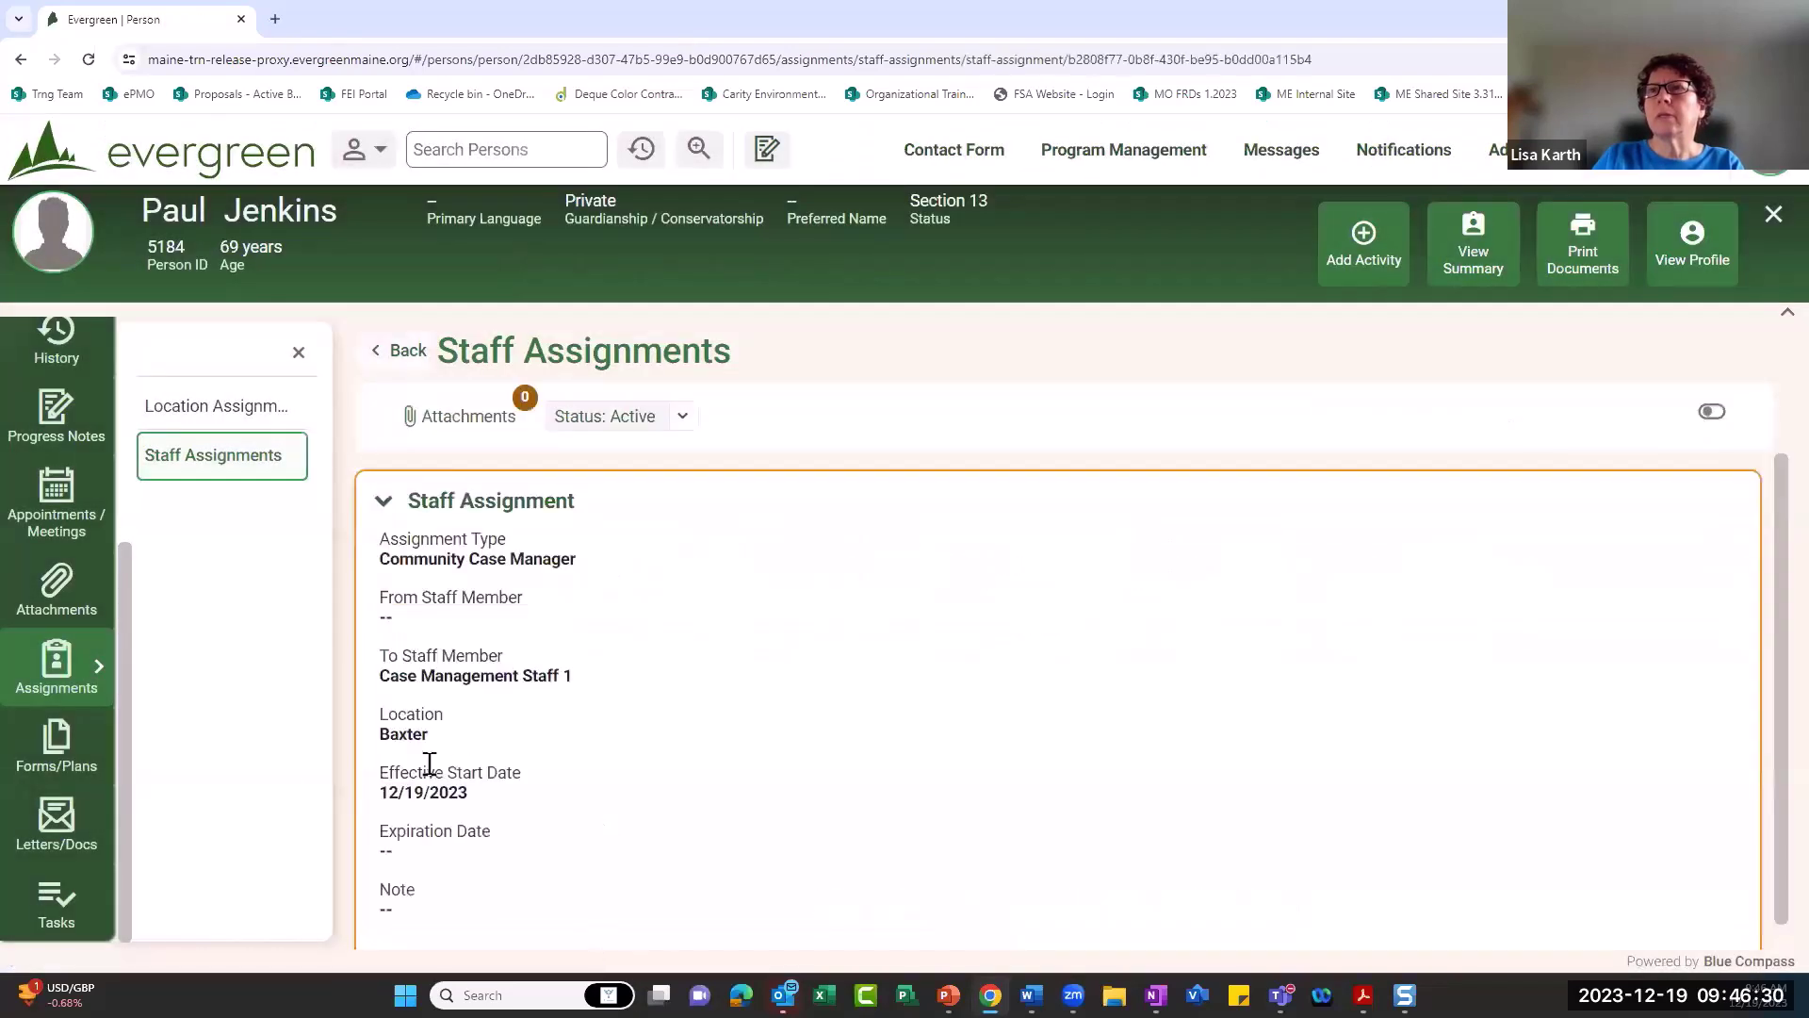
click(56, 754)
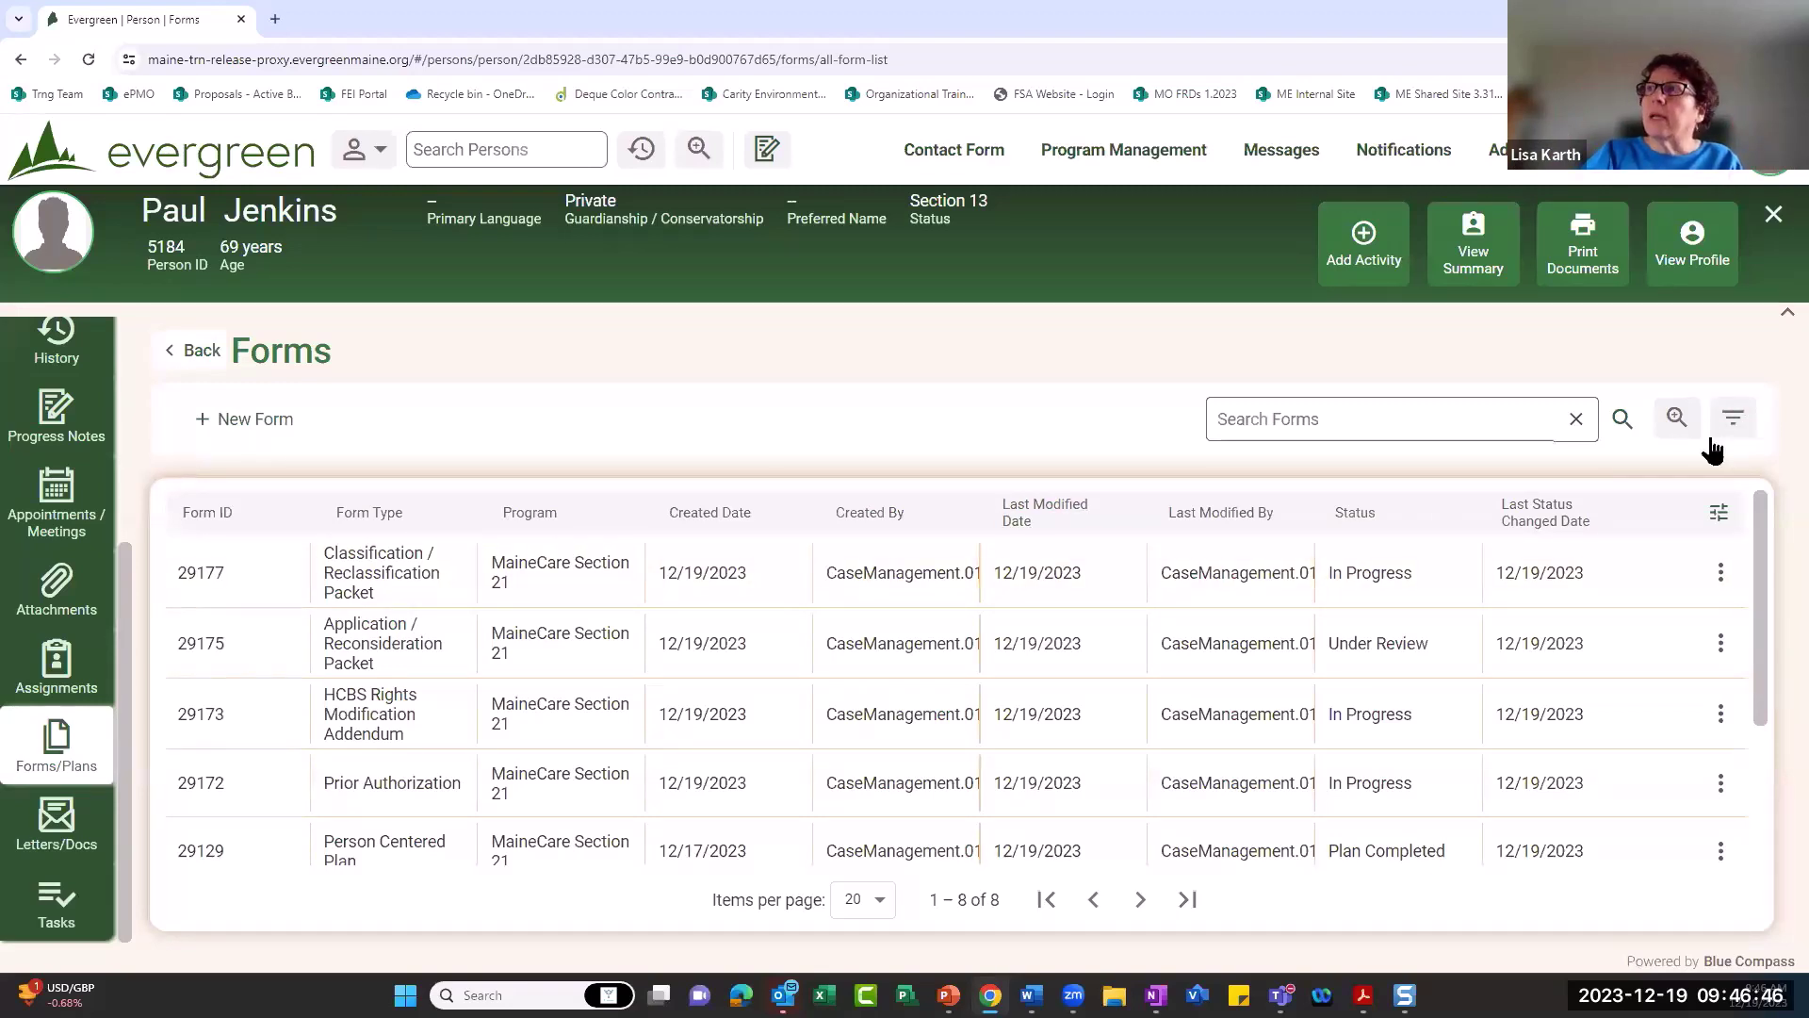
Filter the forms to Person Centered Plan 29129 and add the Active column showing Yes
click(1735, 420)
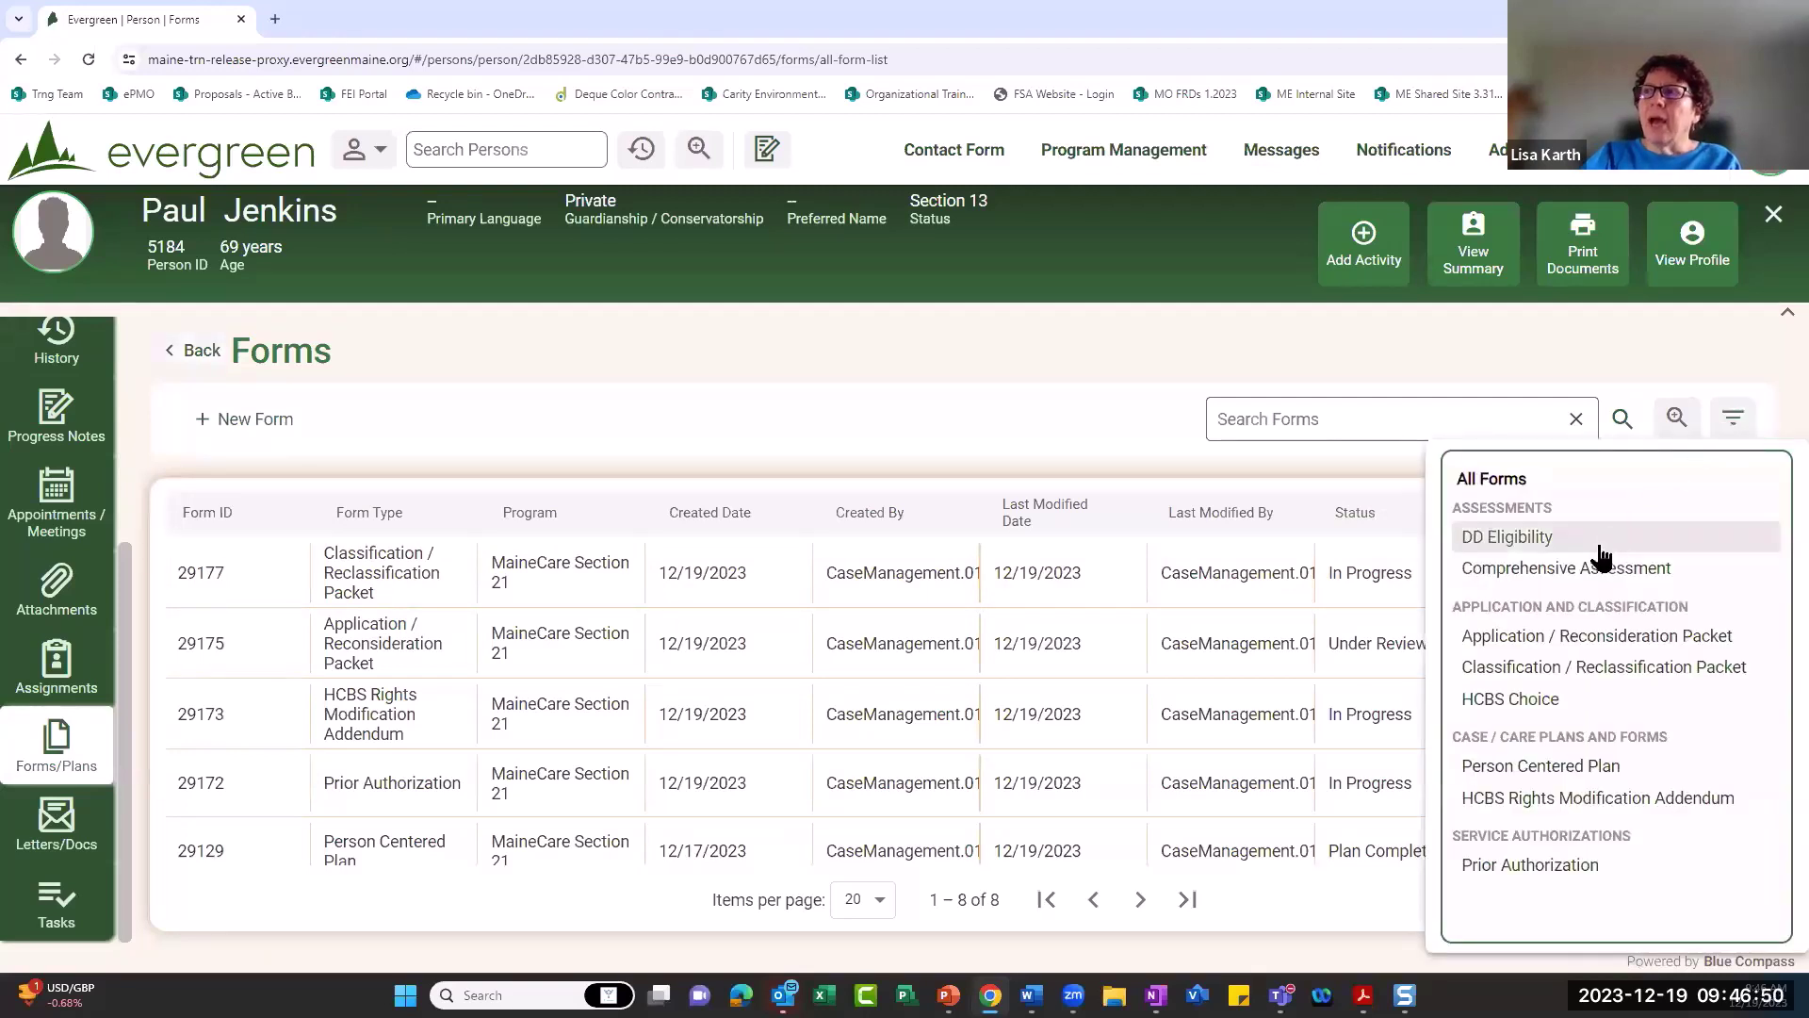
click(1557, 771)
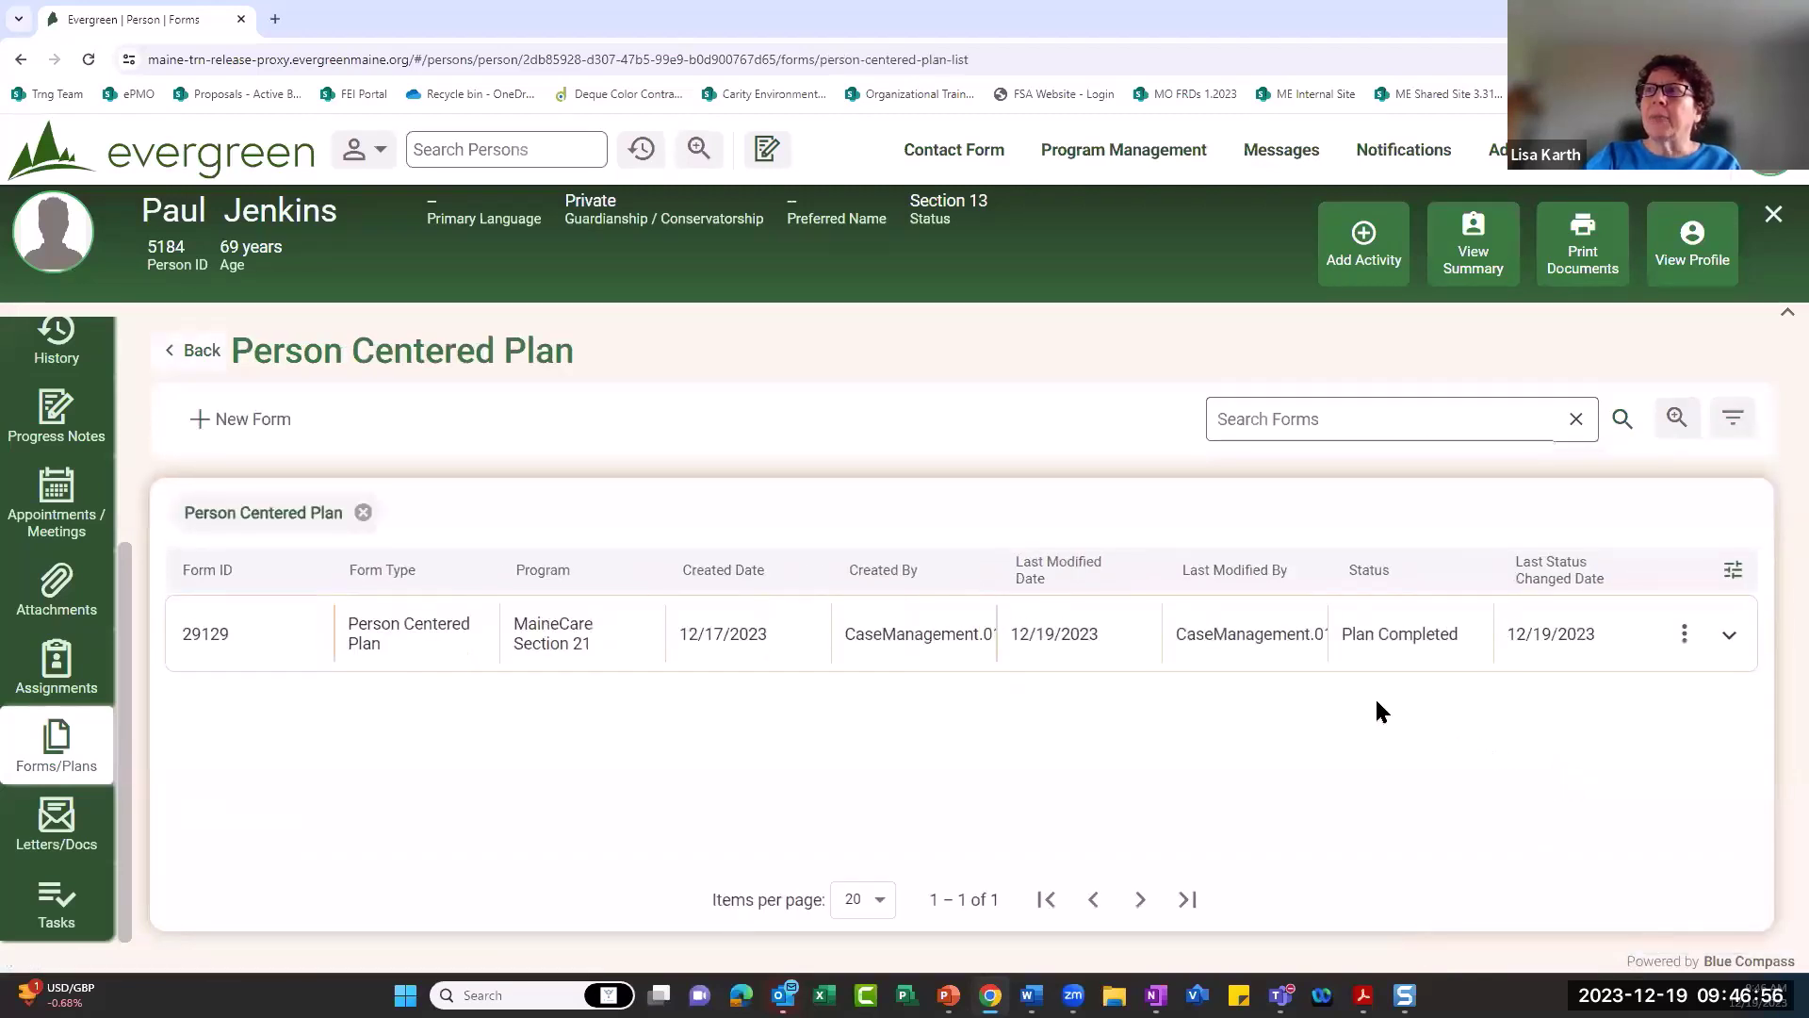
click(1734, 575)
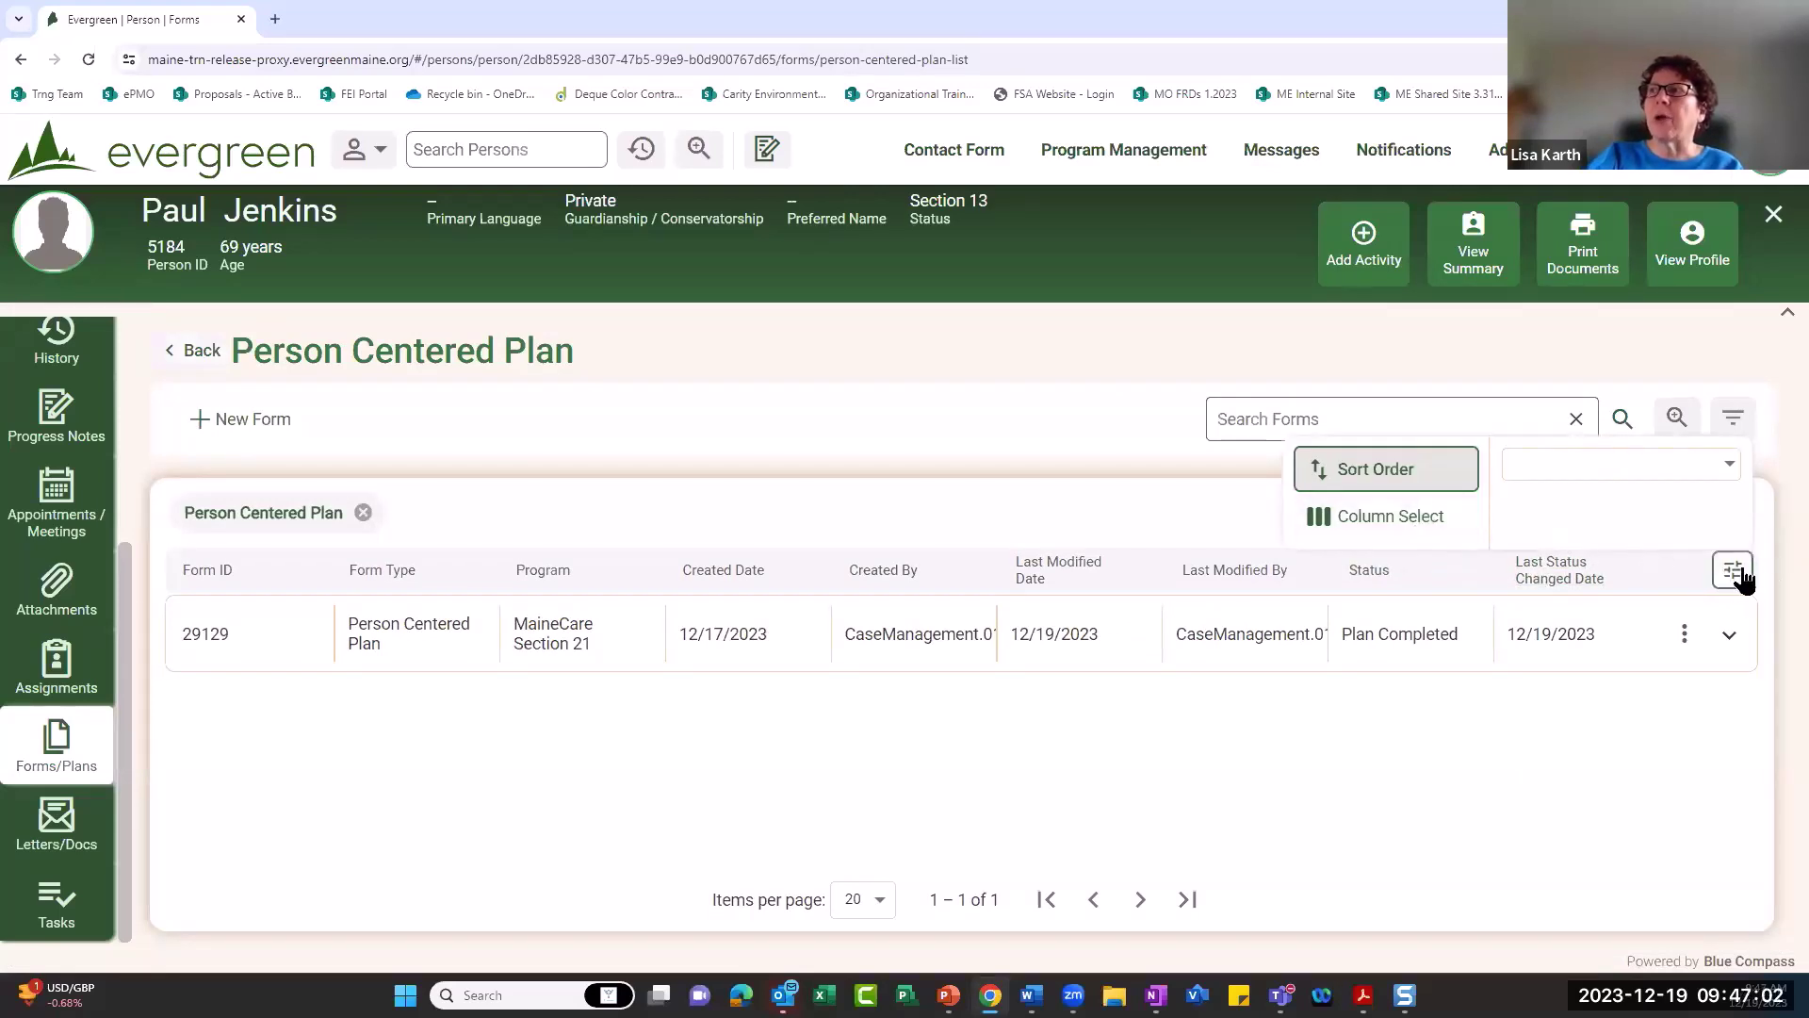
click(1404, 518)
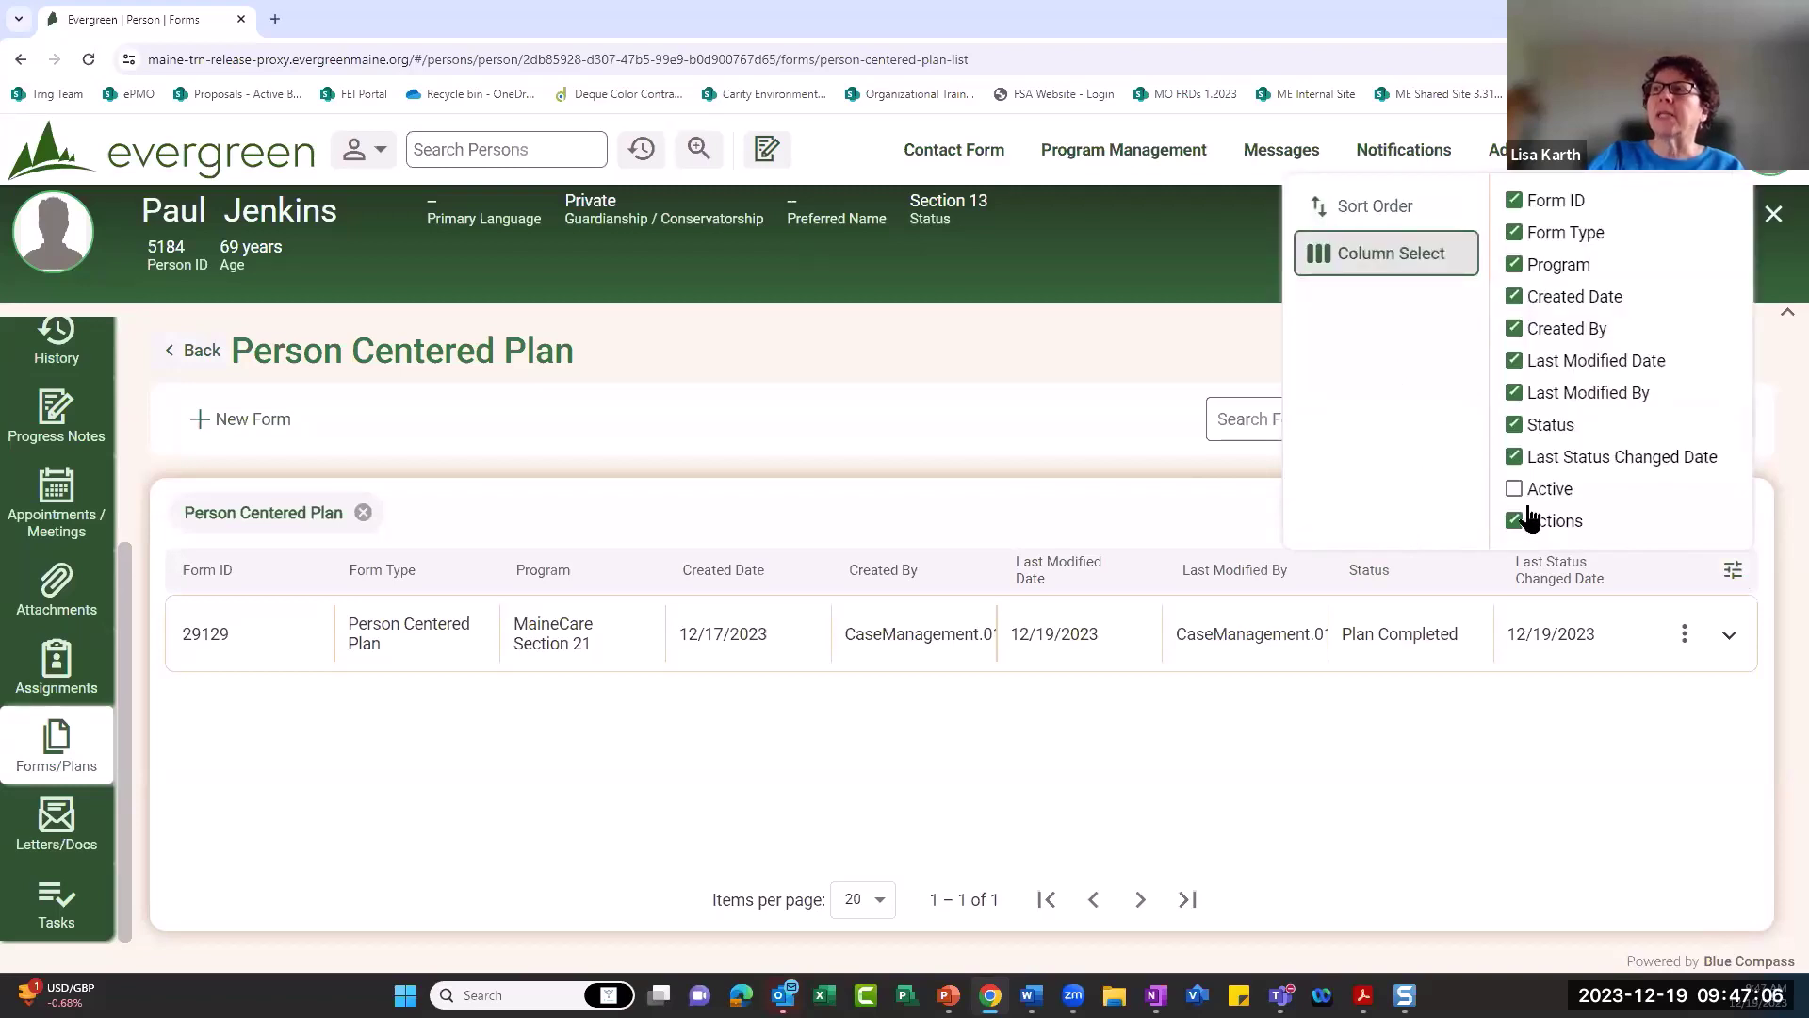
click(1540, 500)
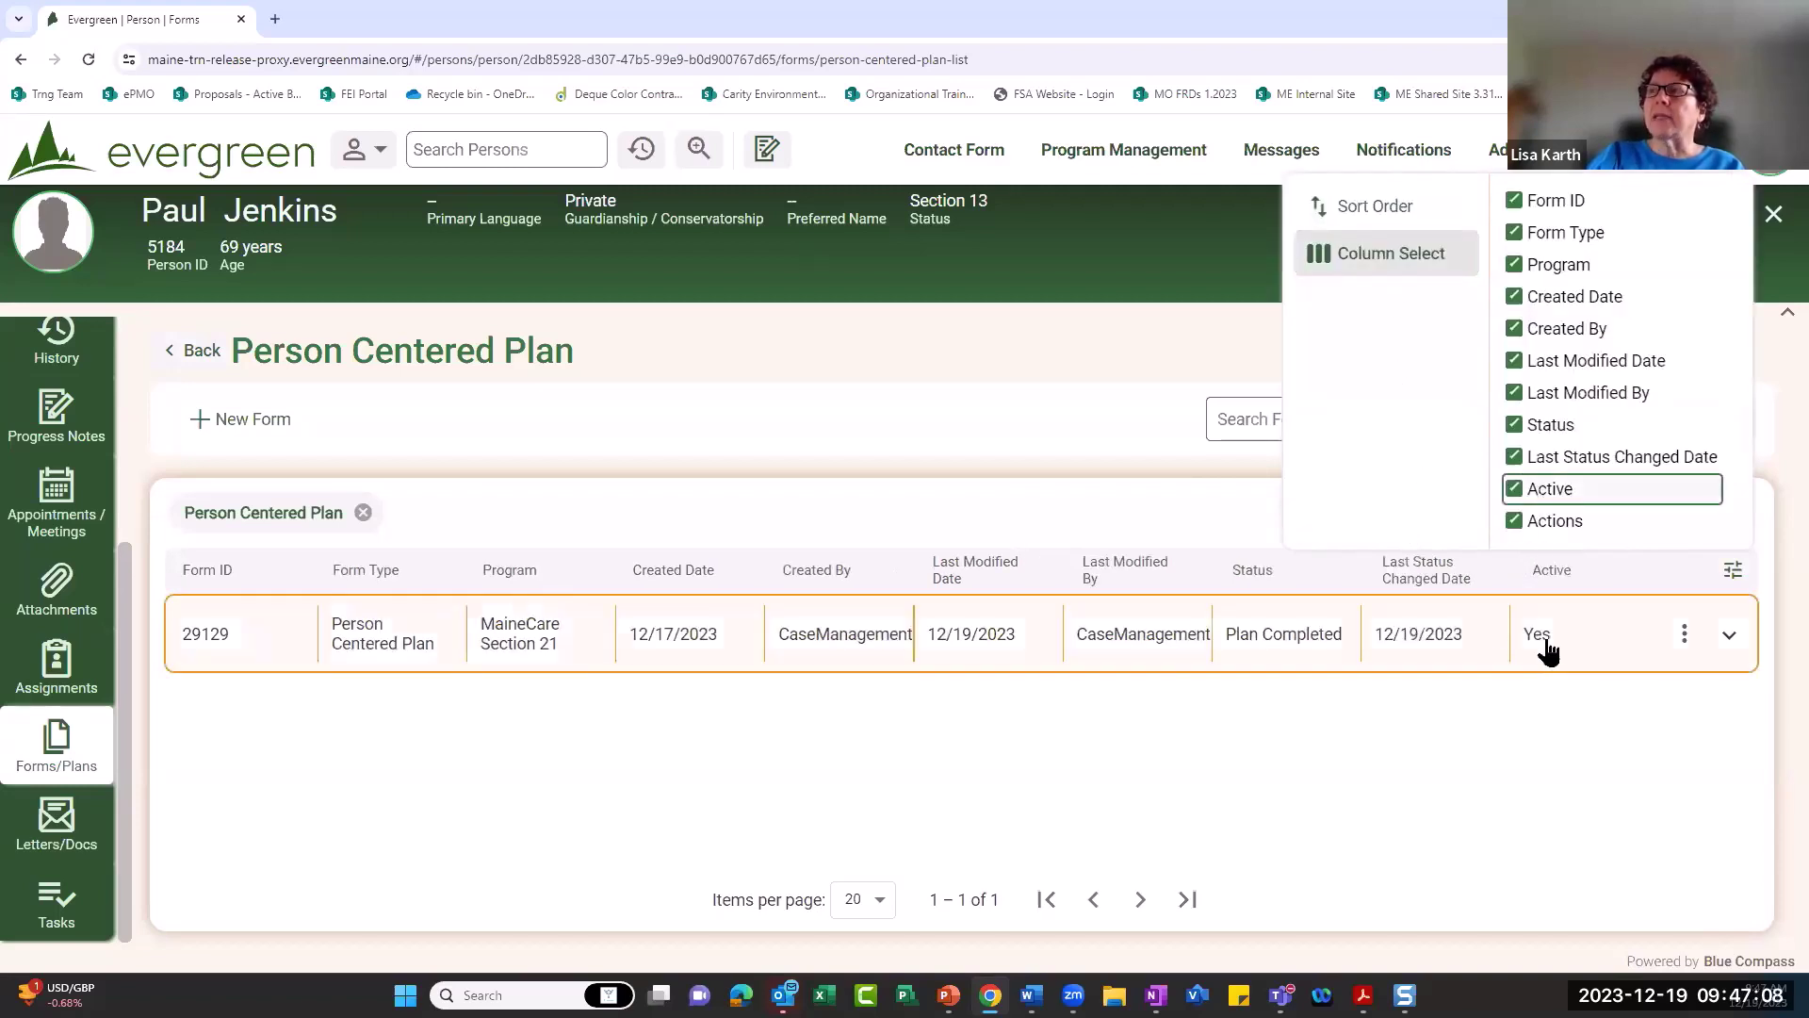
click(1734, 576)
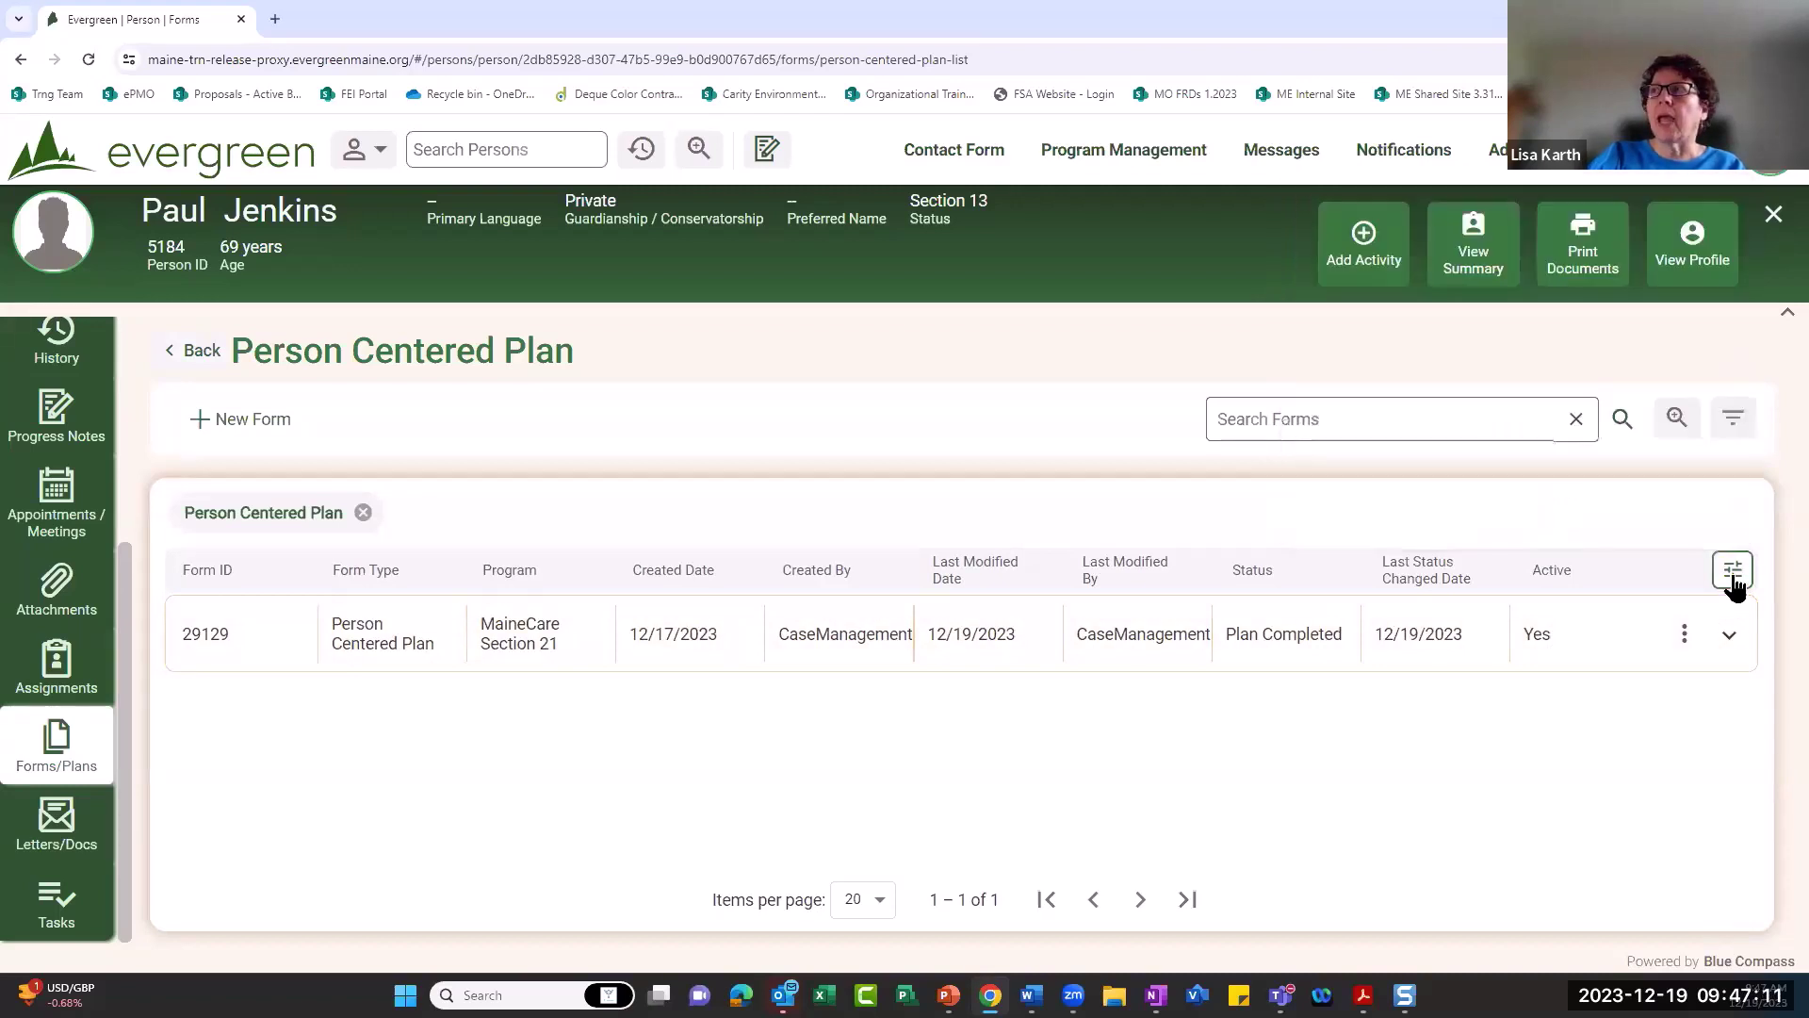
click(1685, 633)
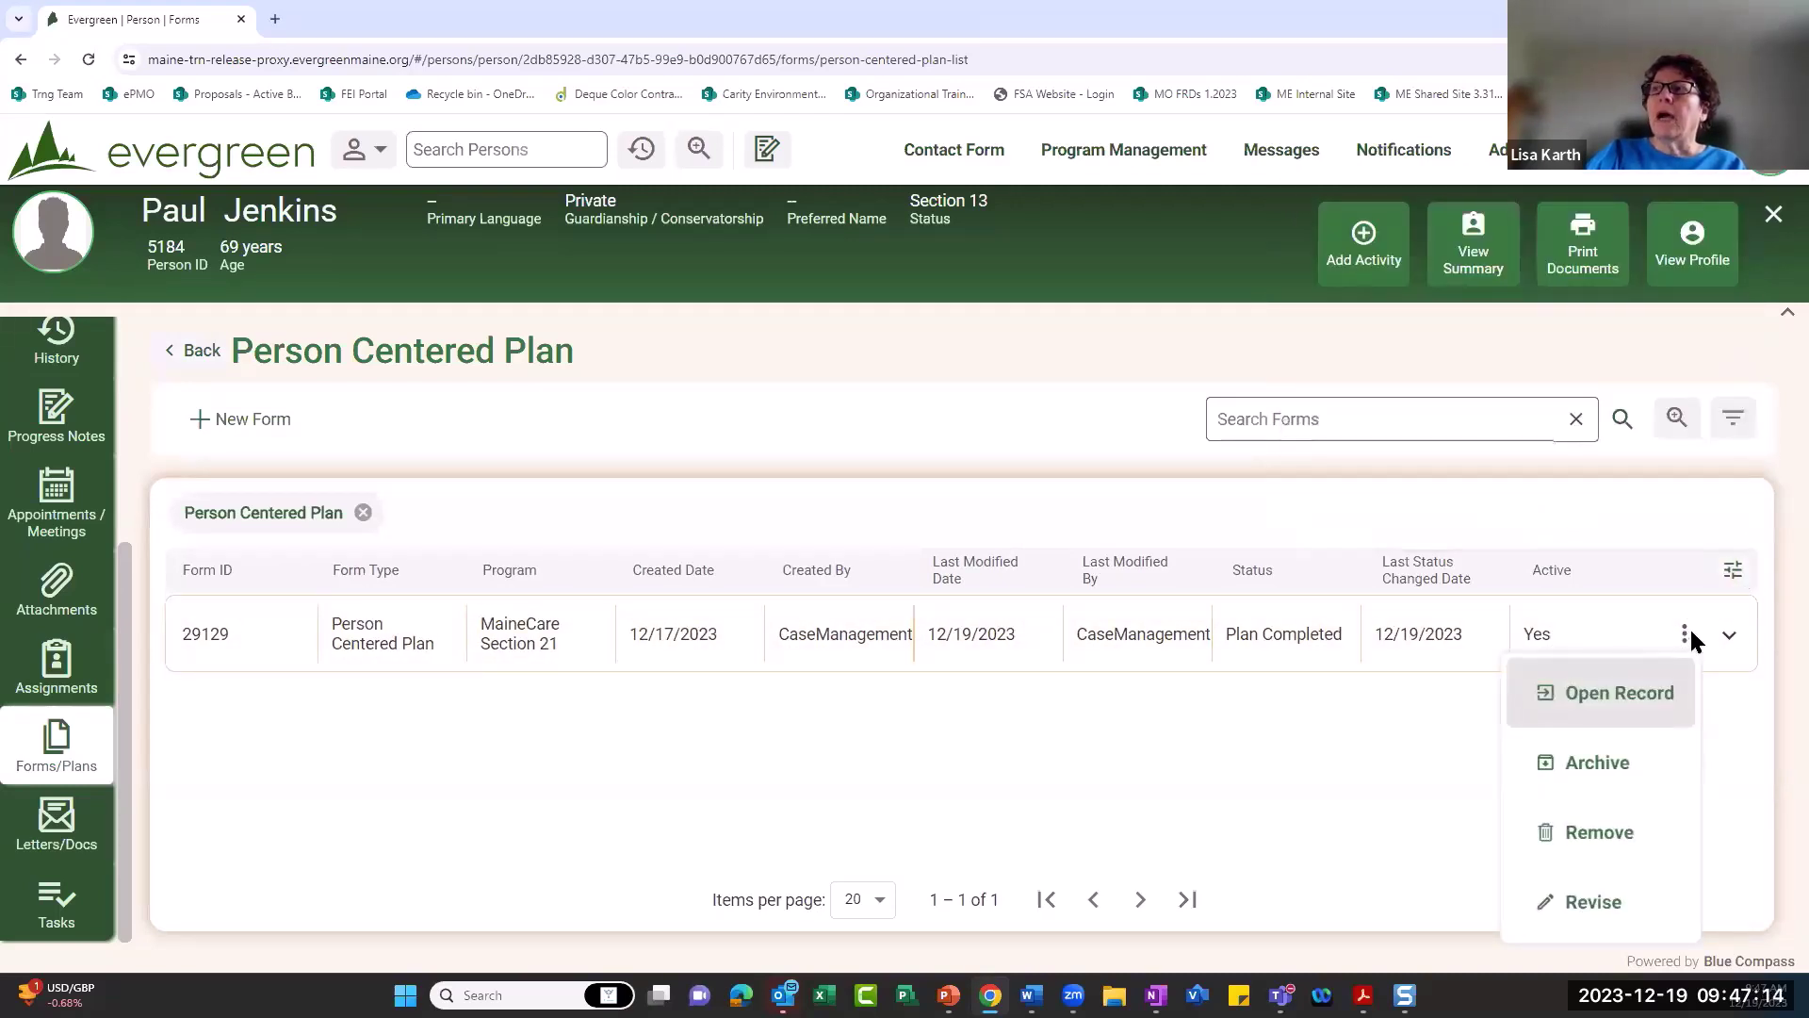
Save a Change revision of the plan citing Clerical Edit and Change in Goal
click(1583, 905)
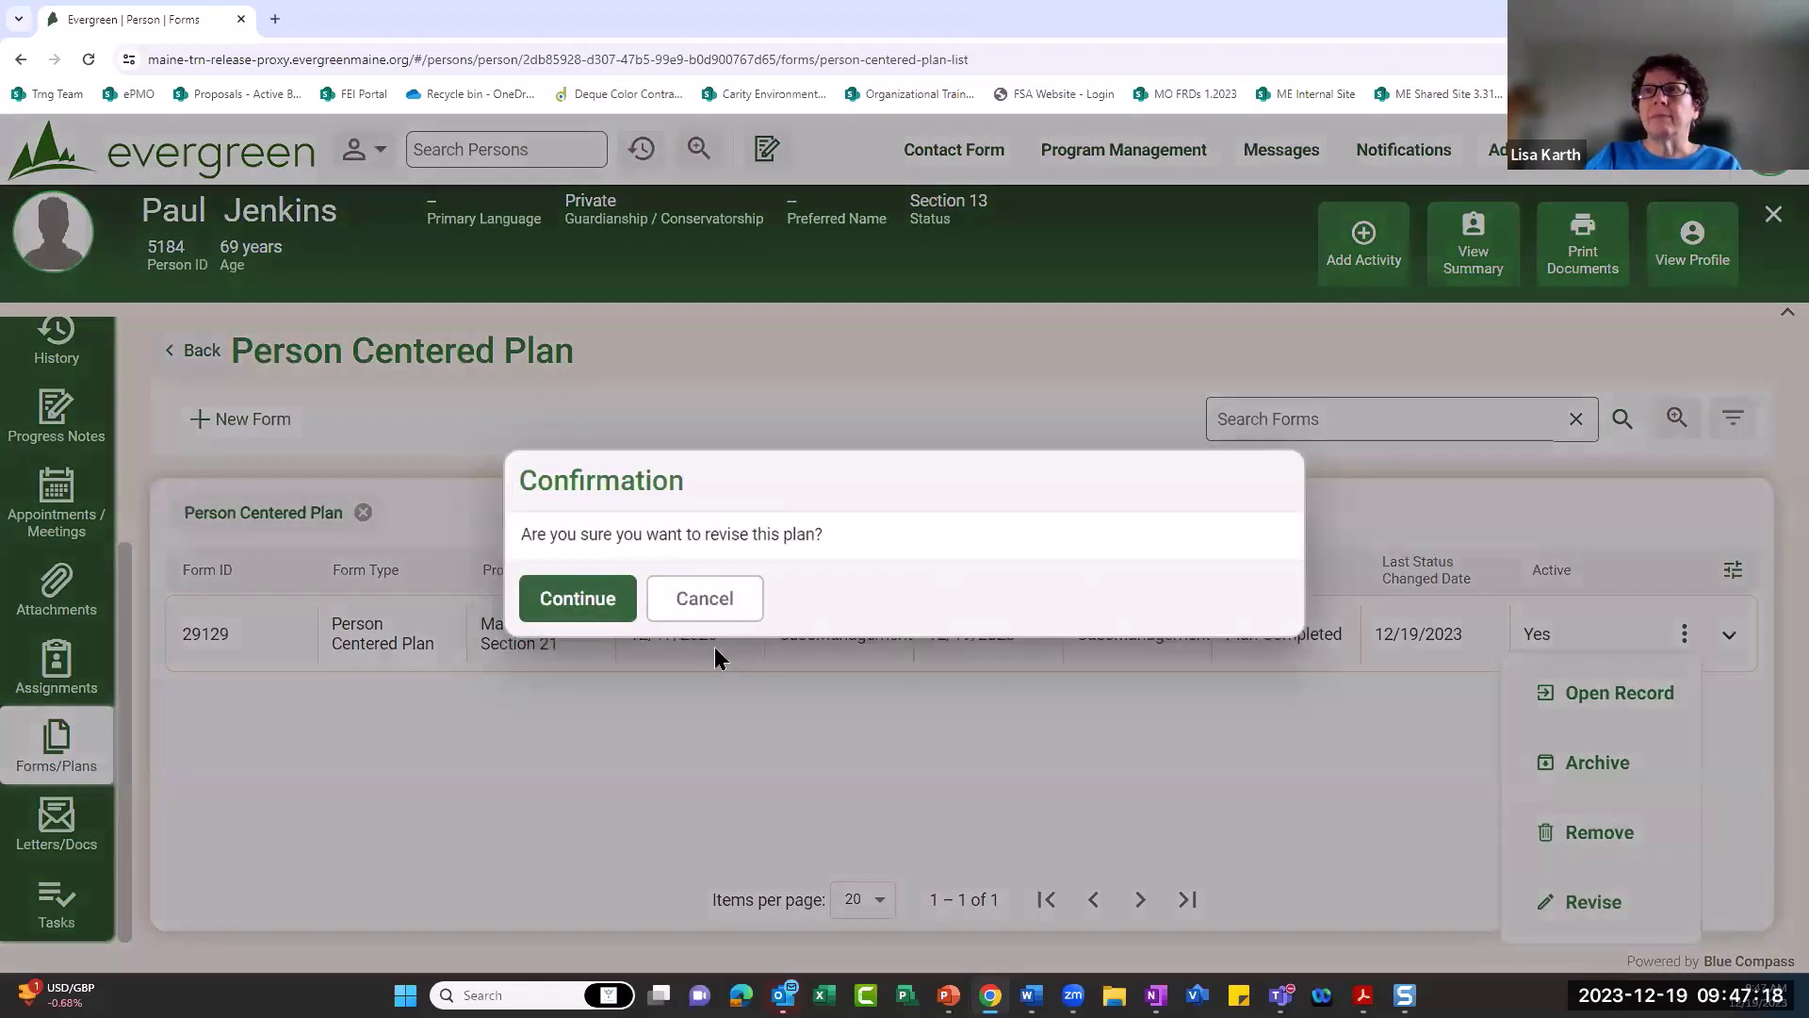
click(580, 599)
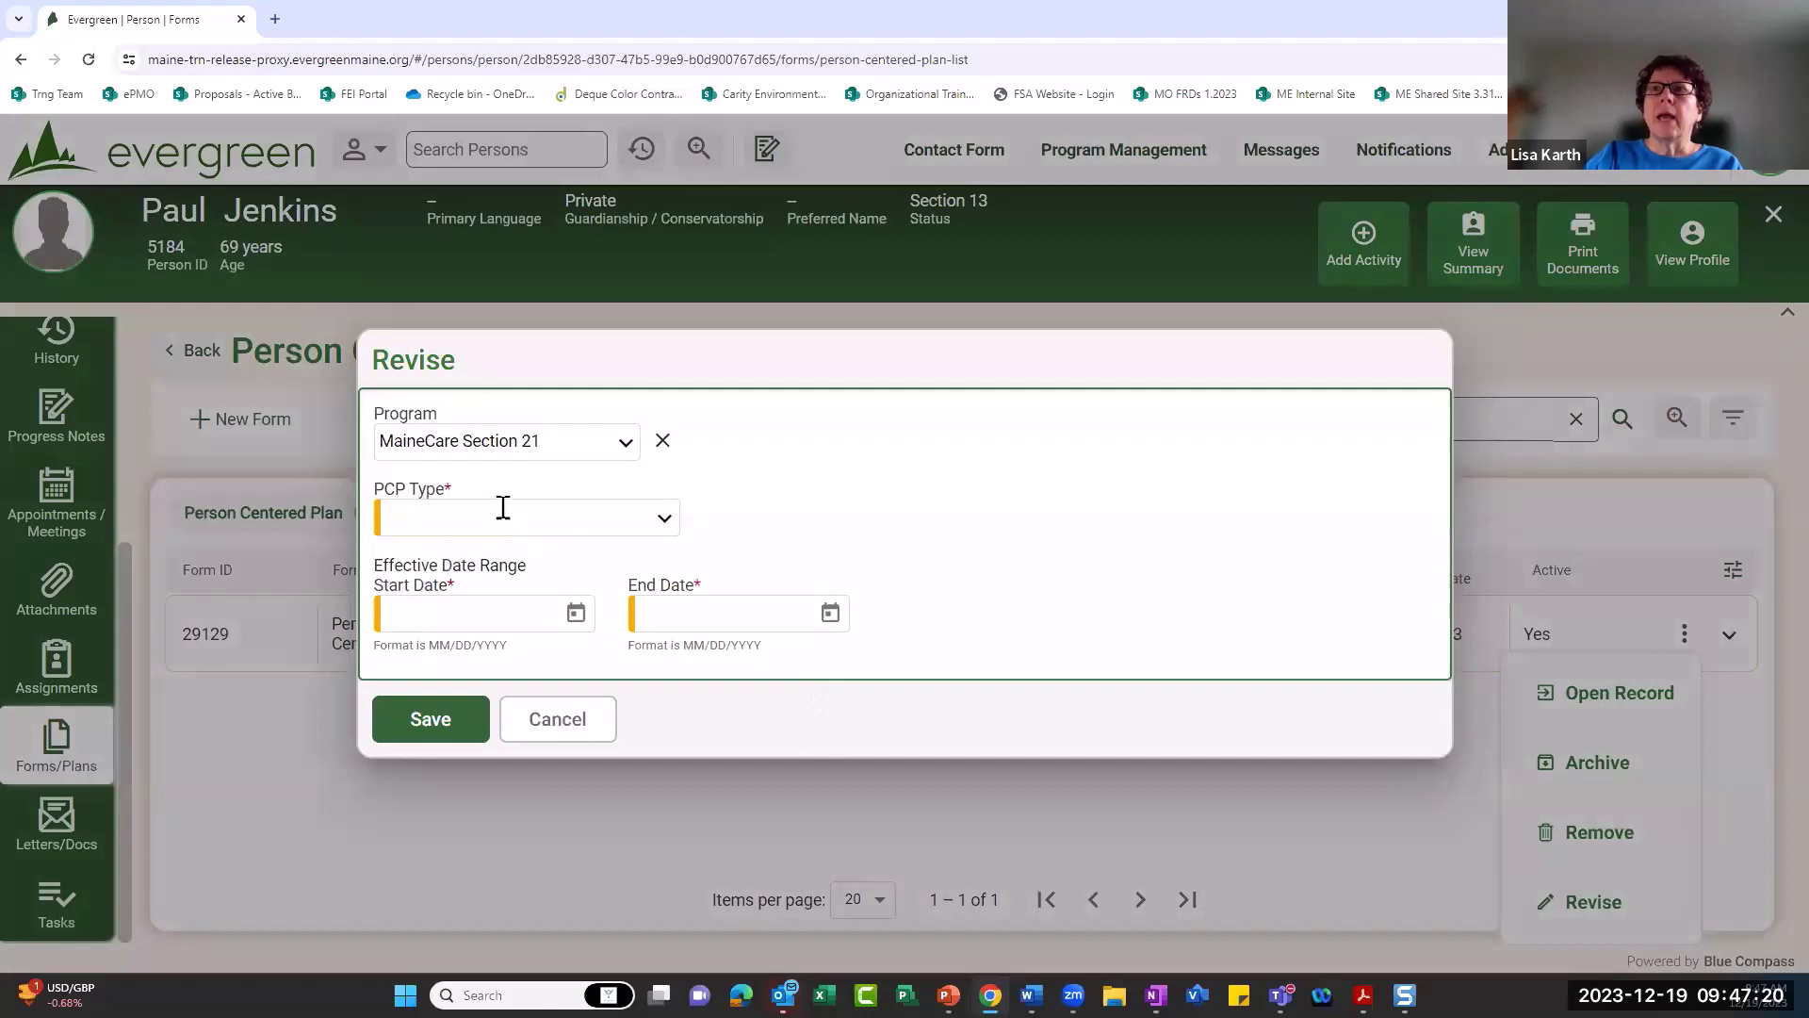
click(500, 510)
click(509, 612)
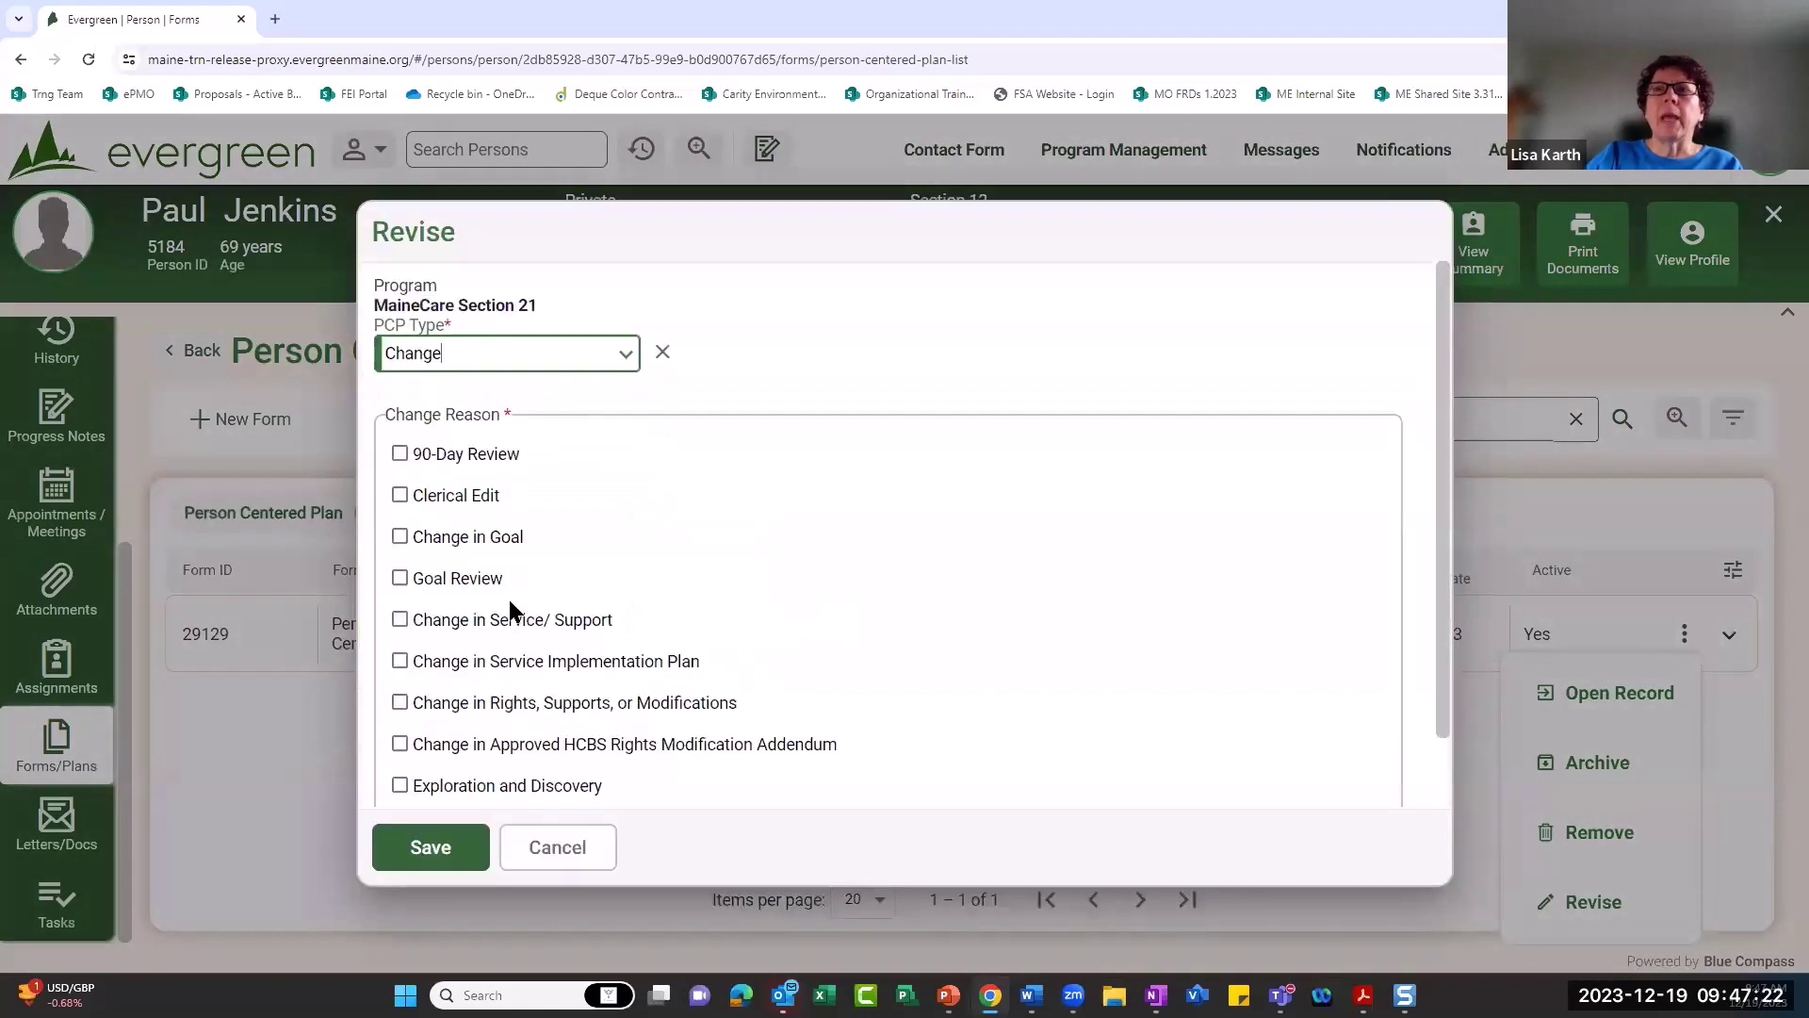
click(401, 497)
click(402, 535)
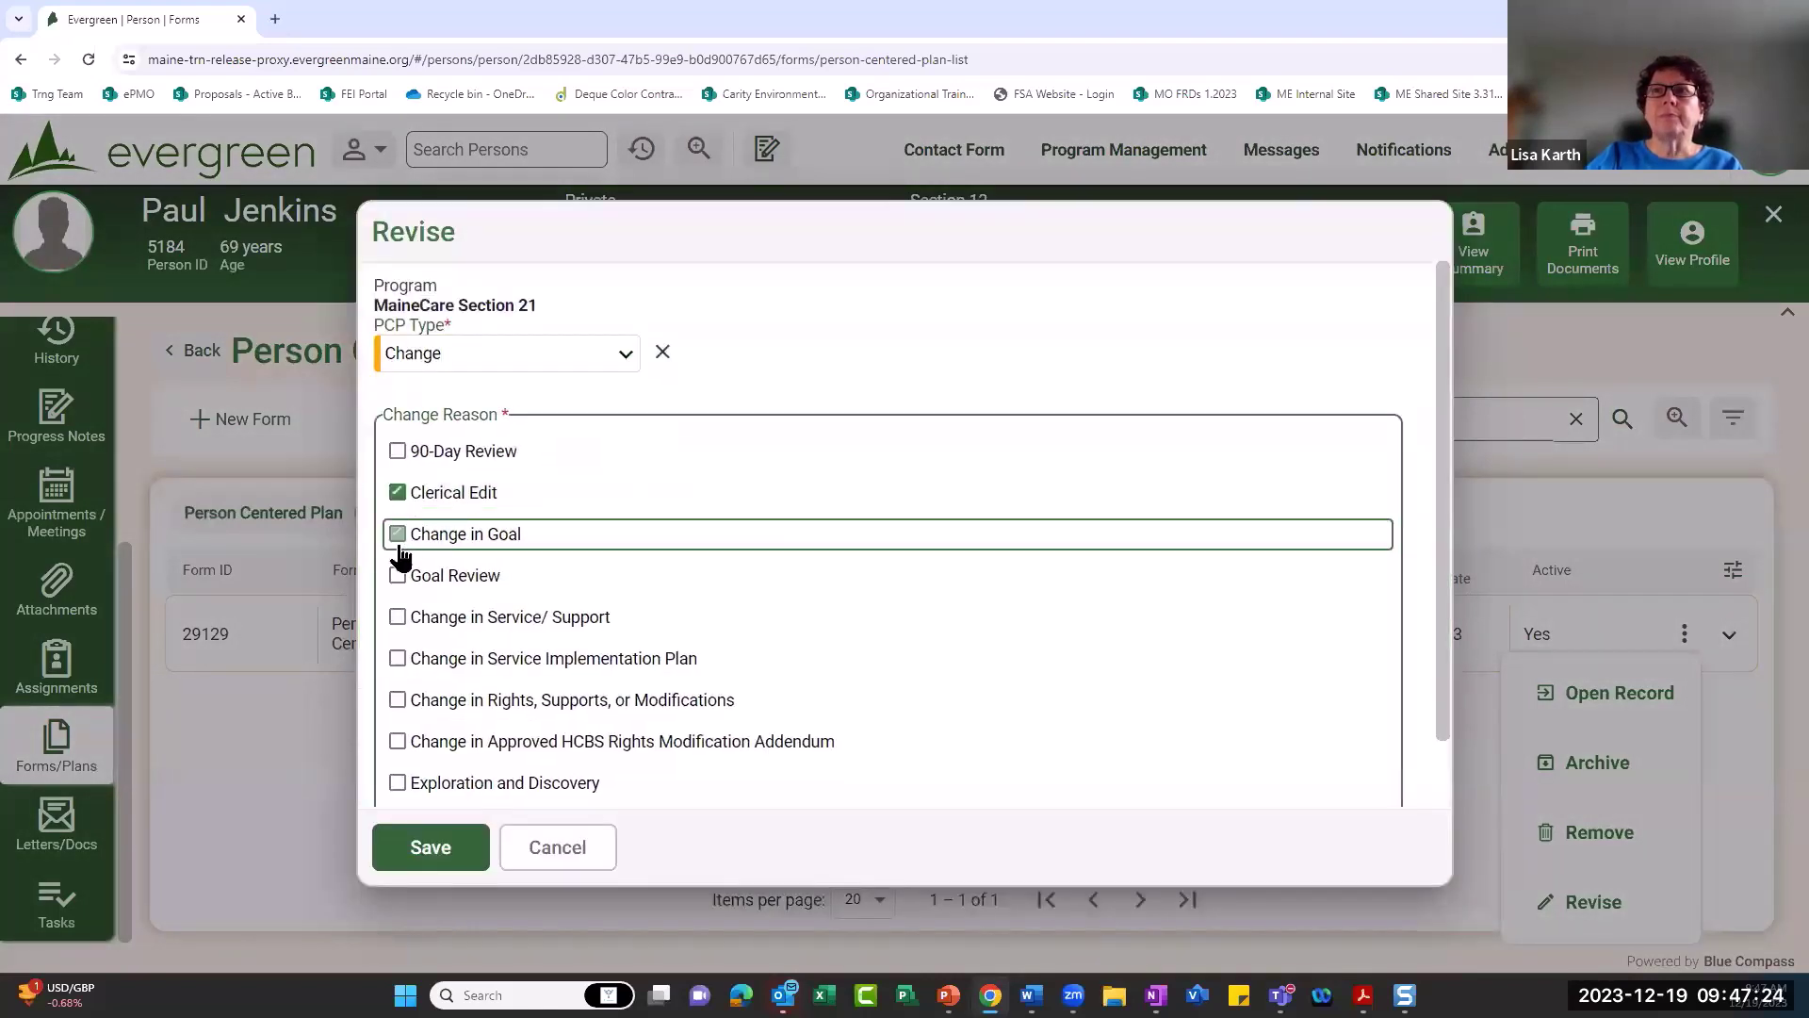
scroll(516, 716, down, 1)
click(430, 846)
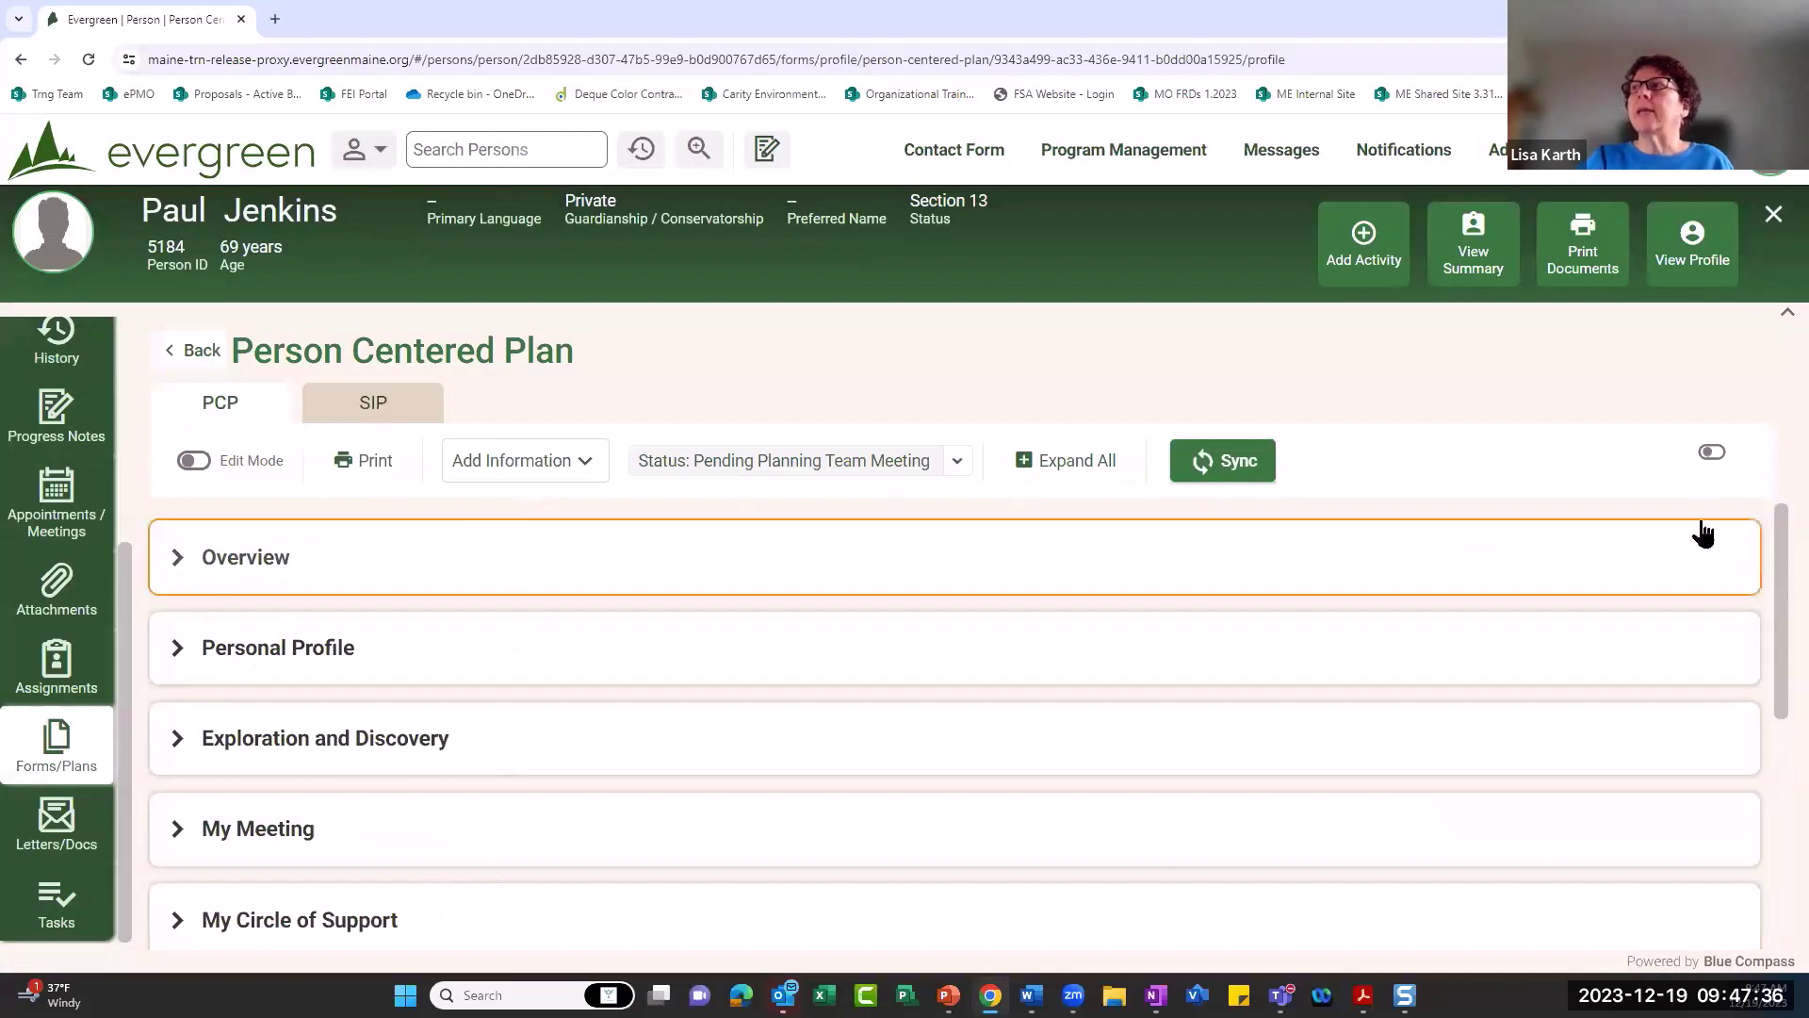
Turn on Edit Mode and jump to the Getting the Life I Want section
click(1713, 453)
click(195, 460)
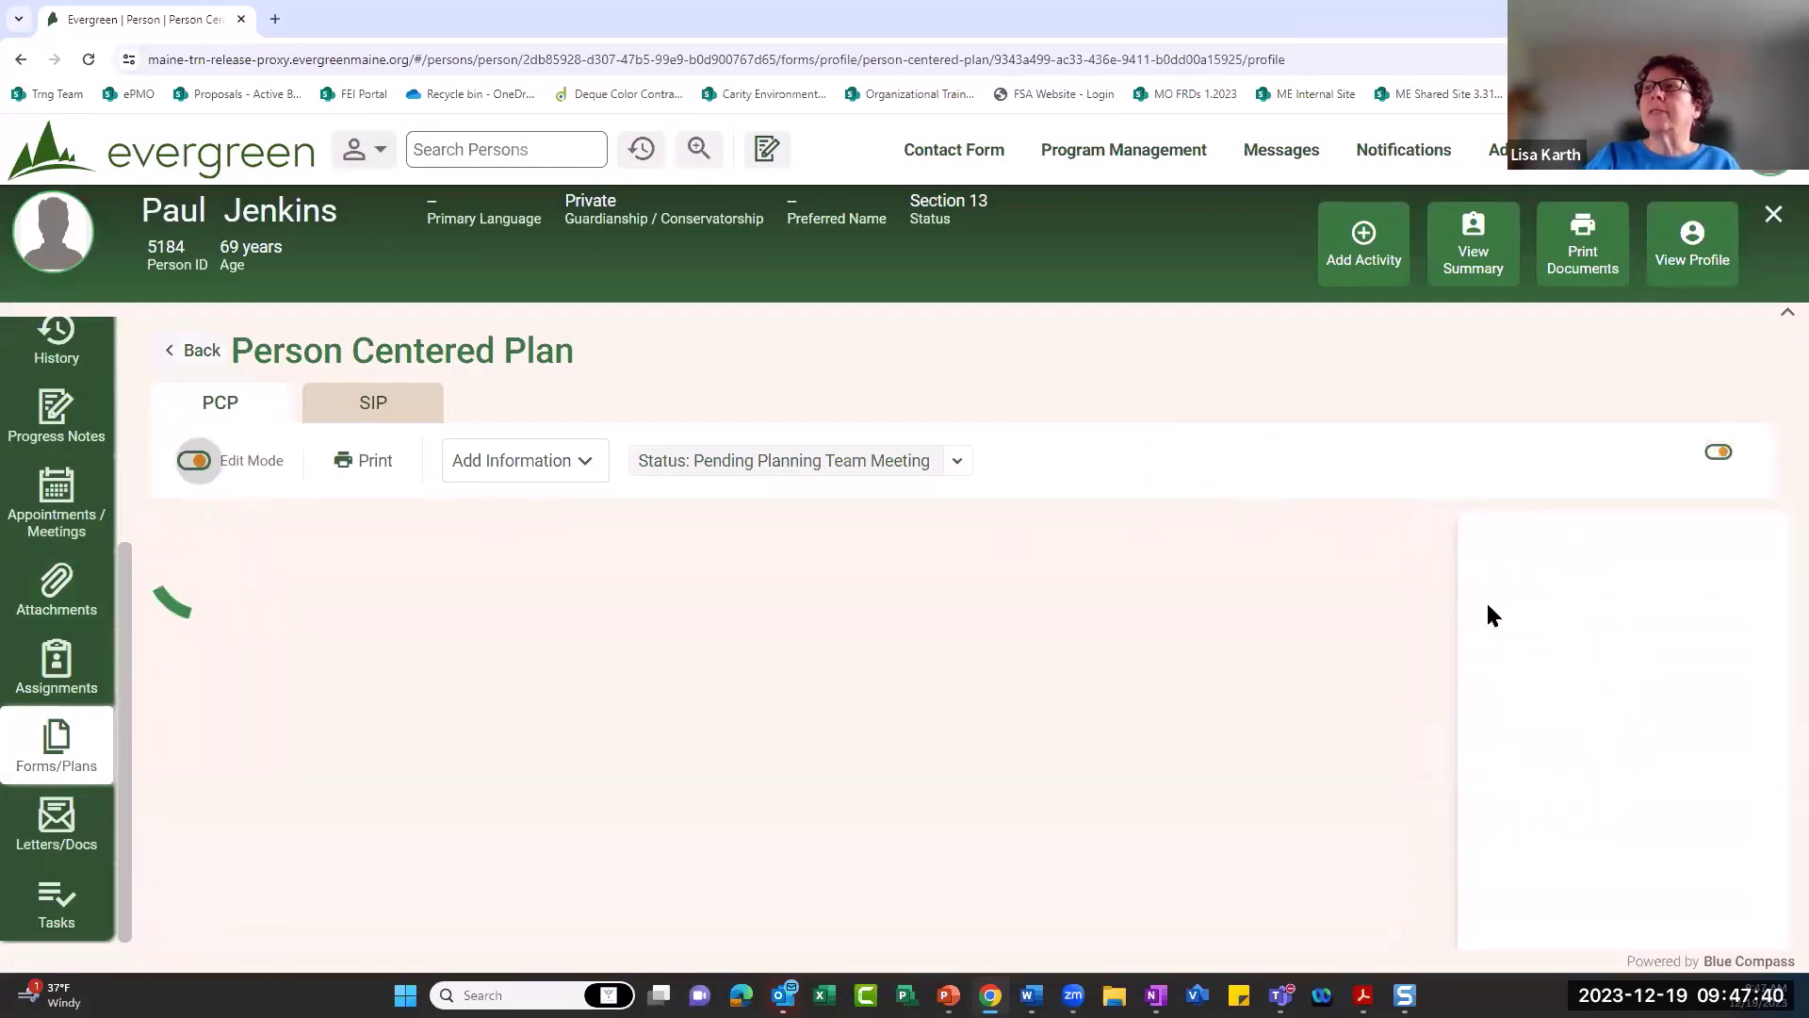
scroll(1576, 671, down, 2)
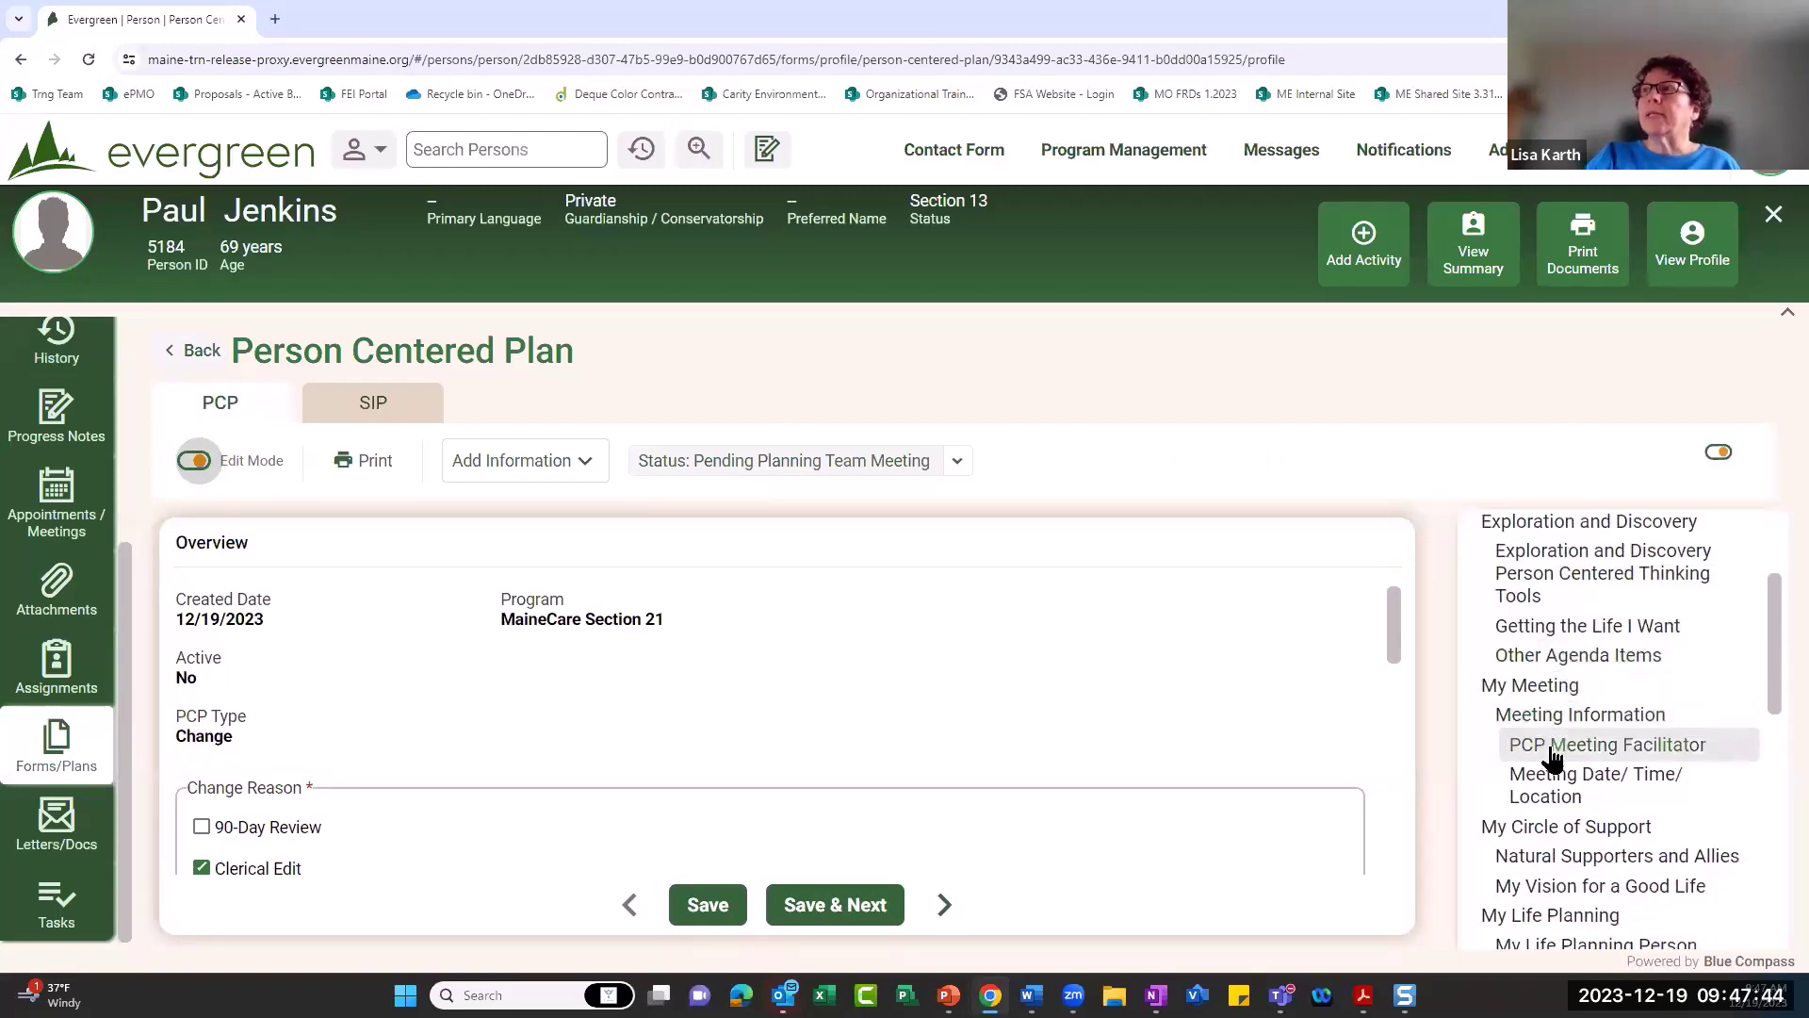
click(1534, 637)
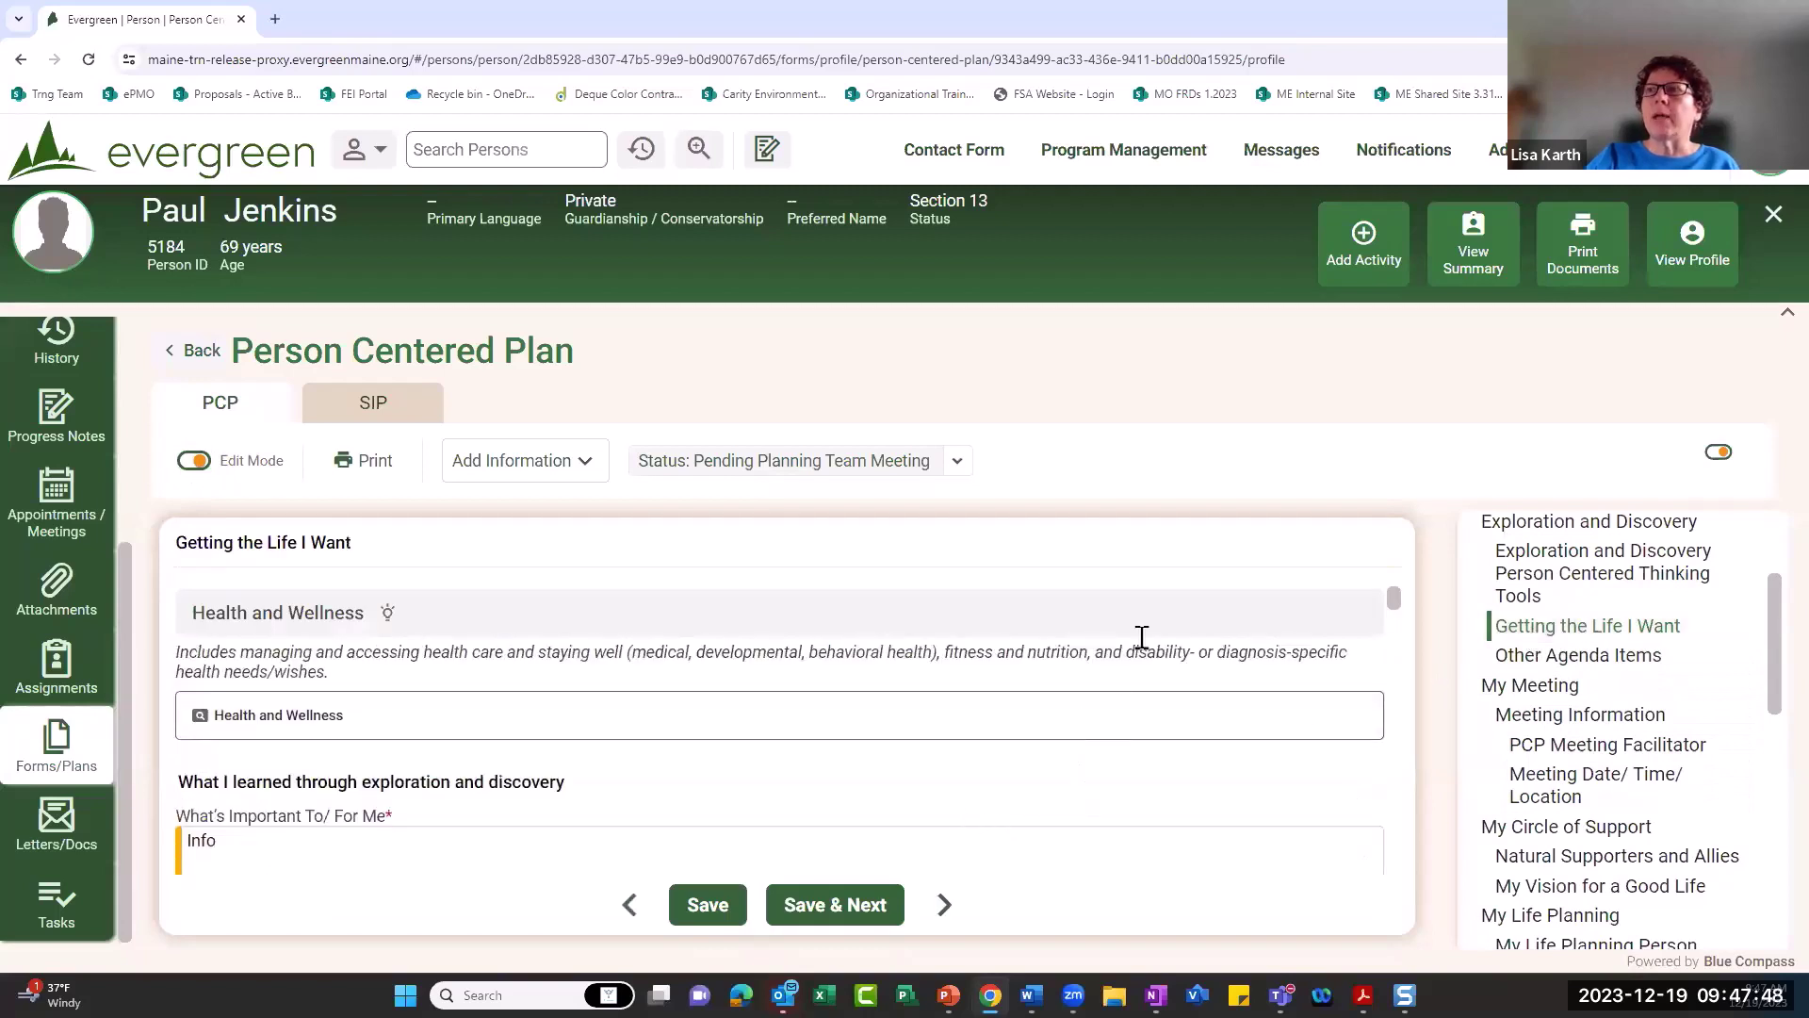
Append '- and more' to both the What's Important answer and the Maintain goal
scroll(929, 810, down, 1)
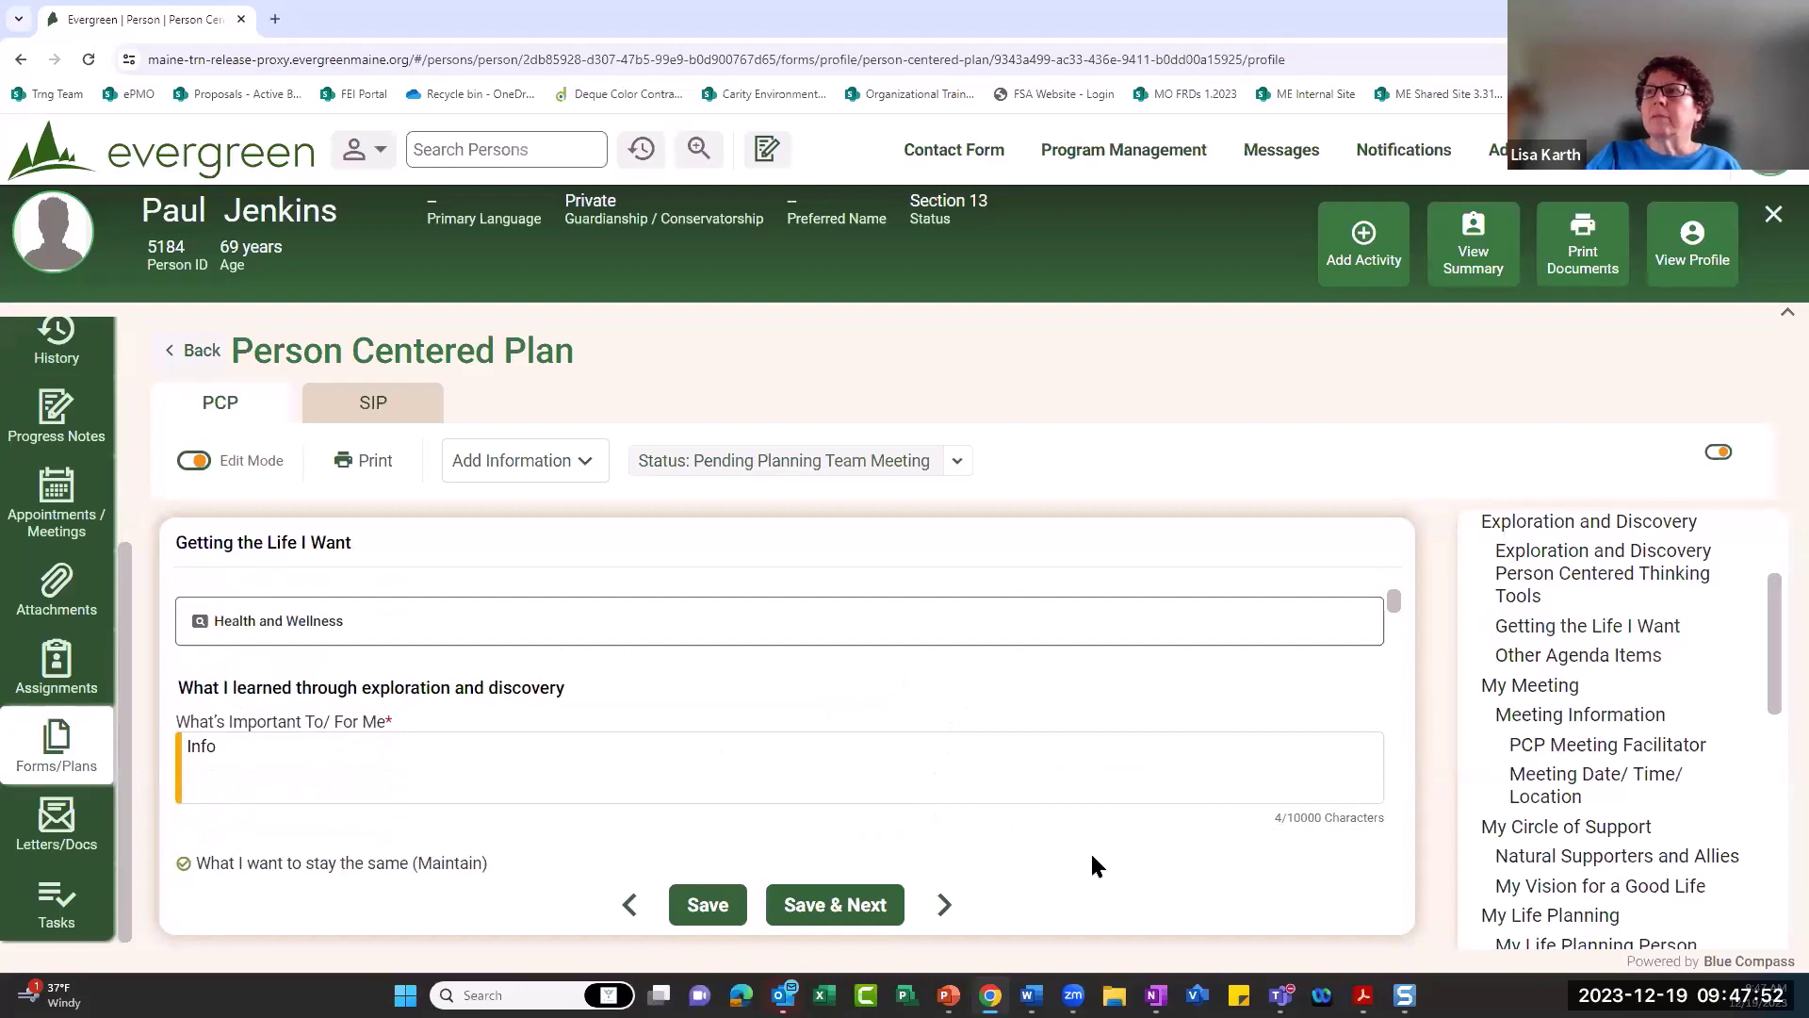
scroll(765, 827, down, 1)
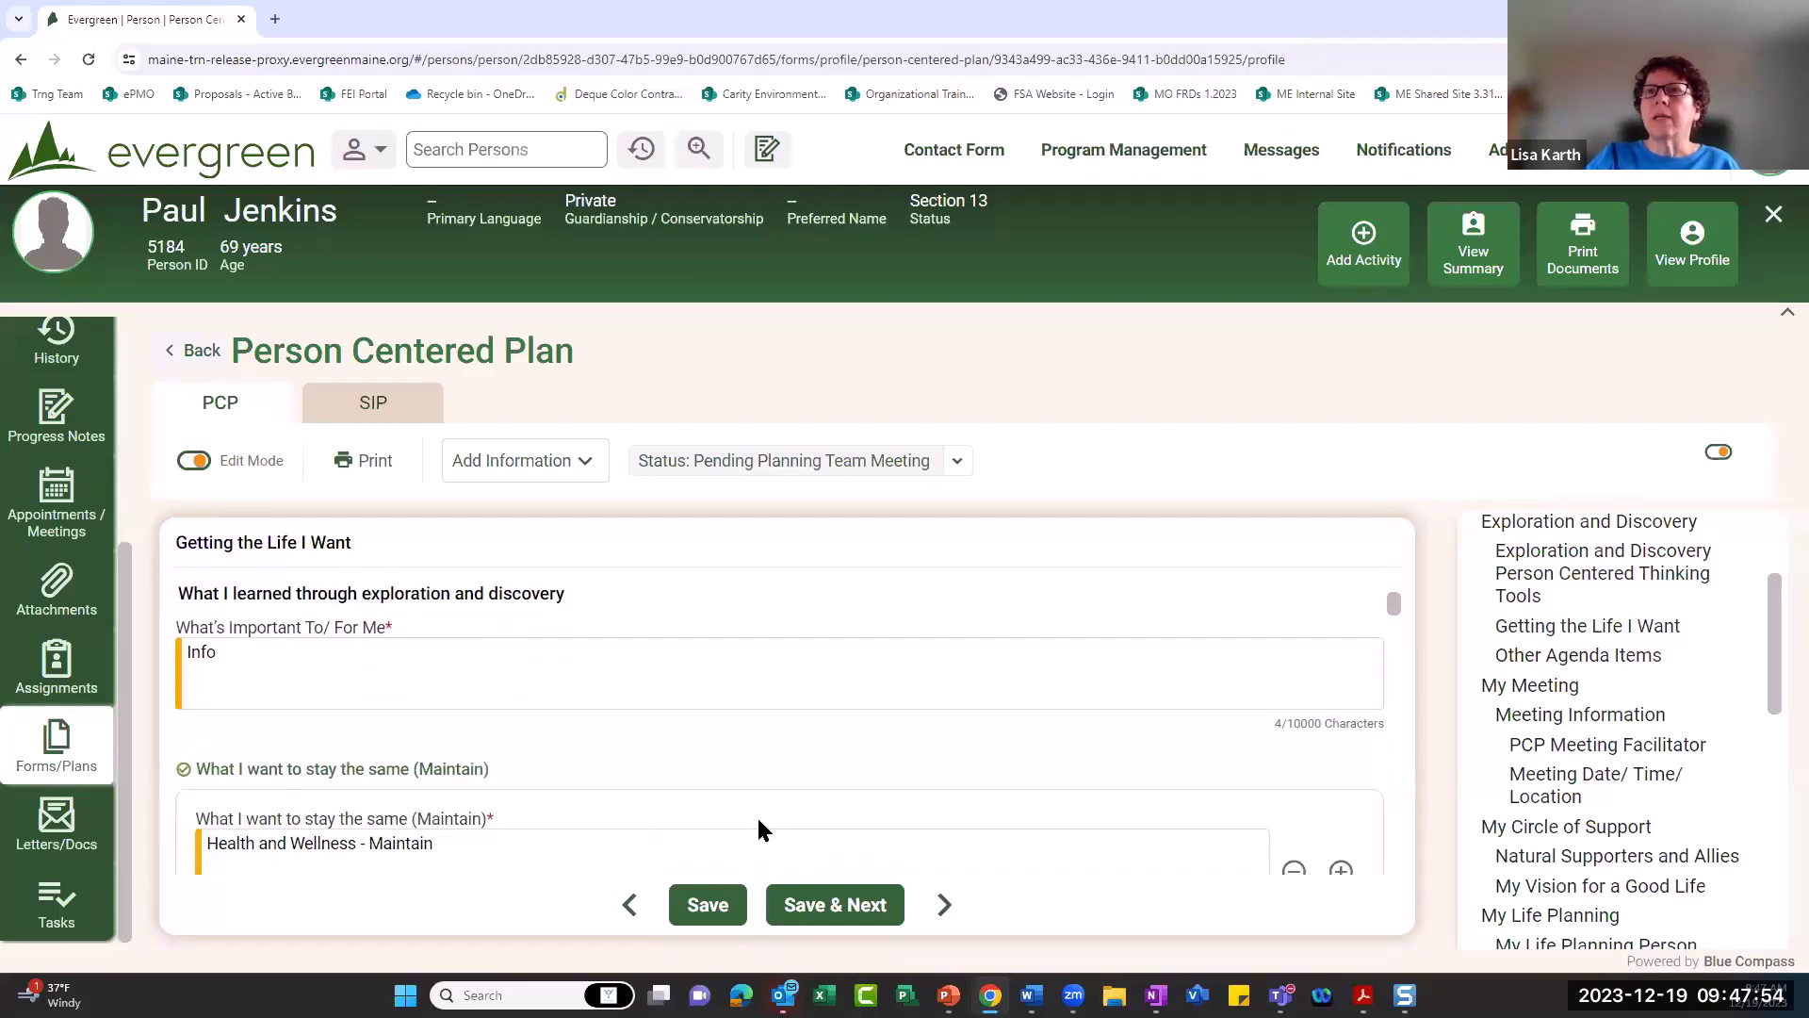
click(294, 658)
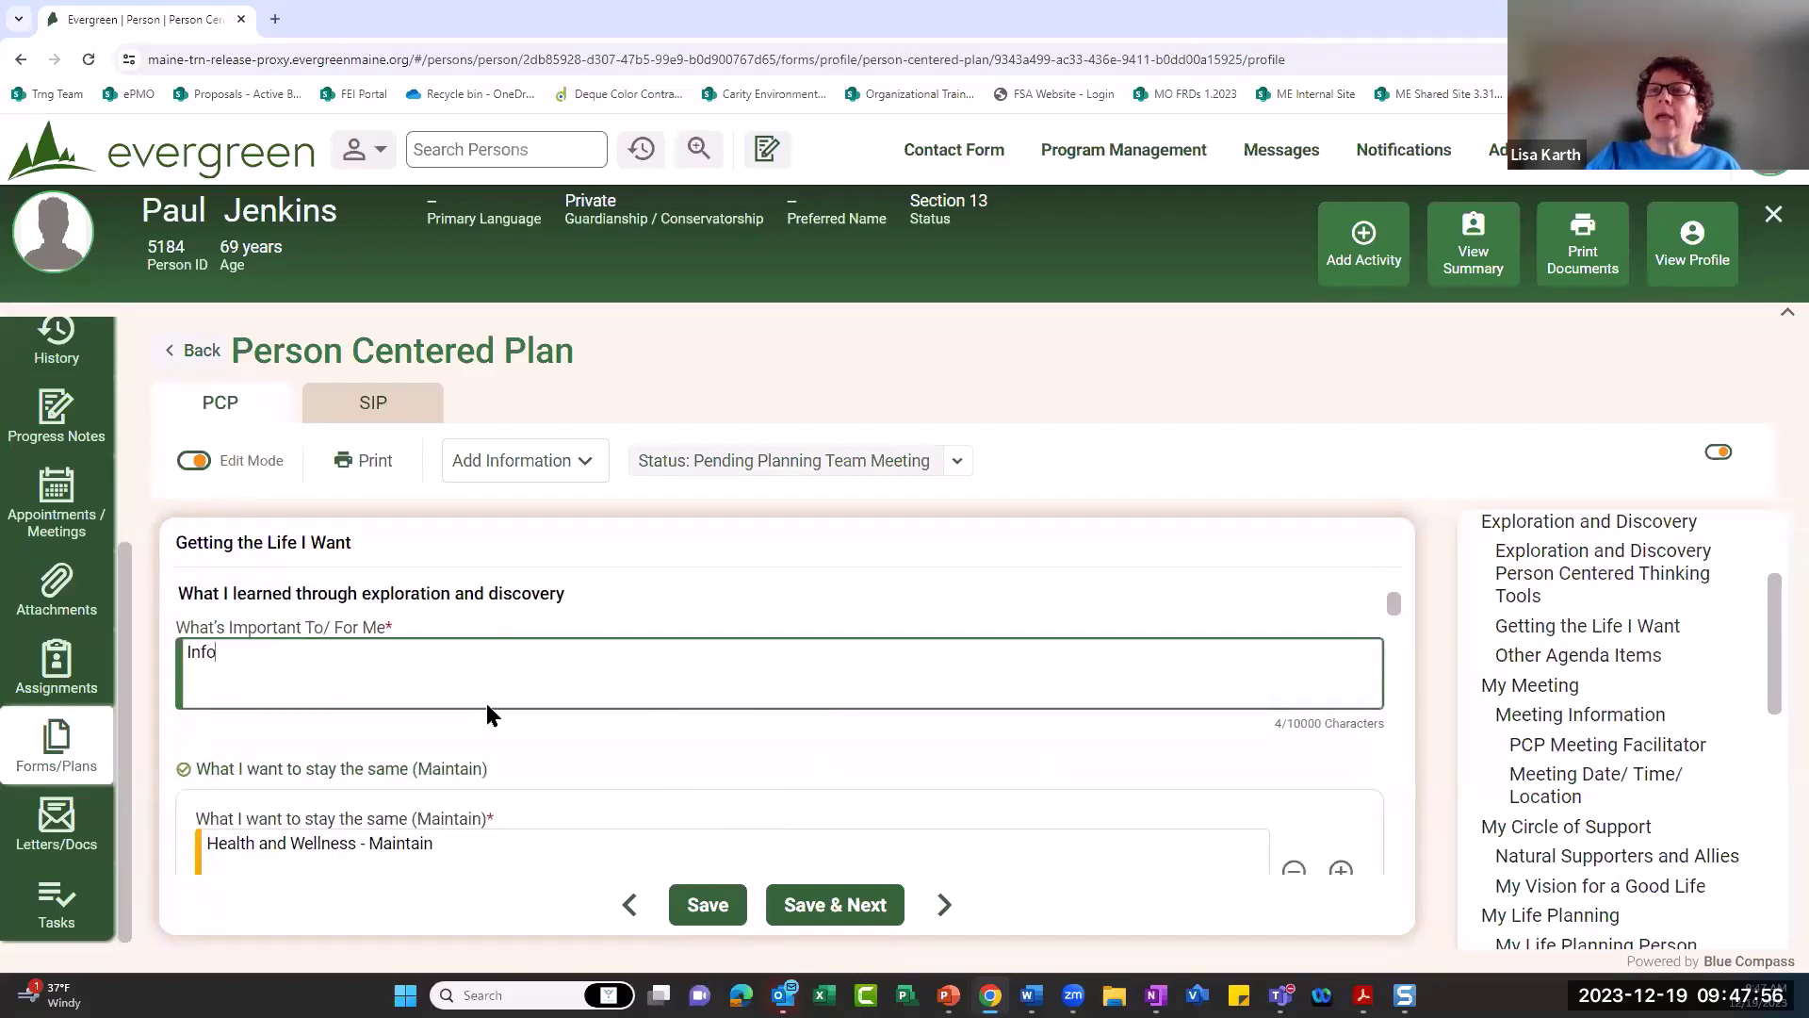
text(- and more)
scroll(407, 774, down, 1)
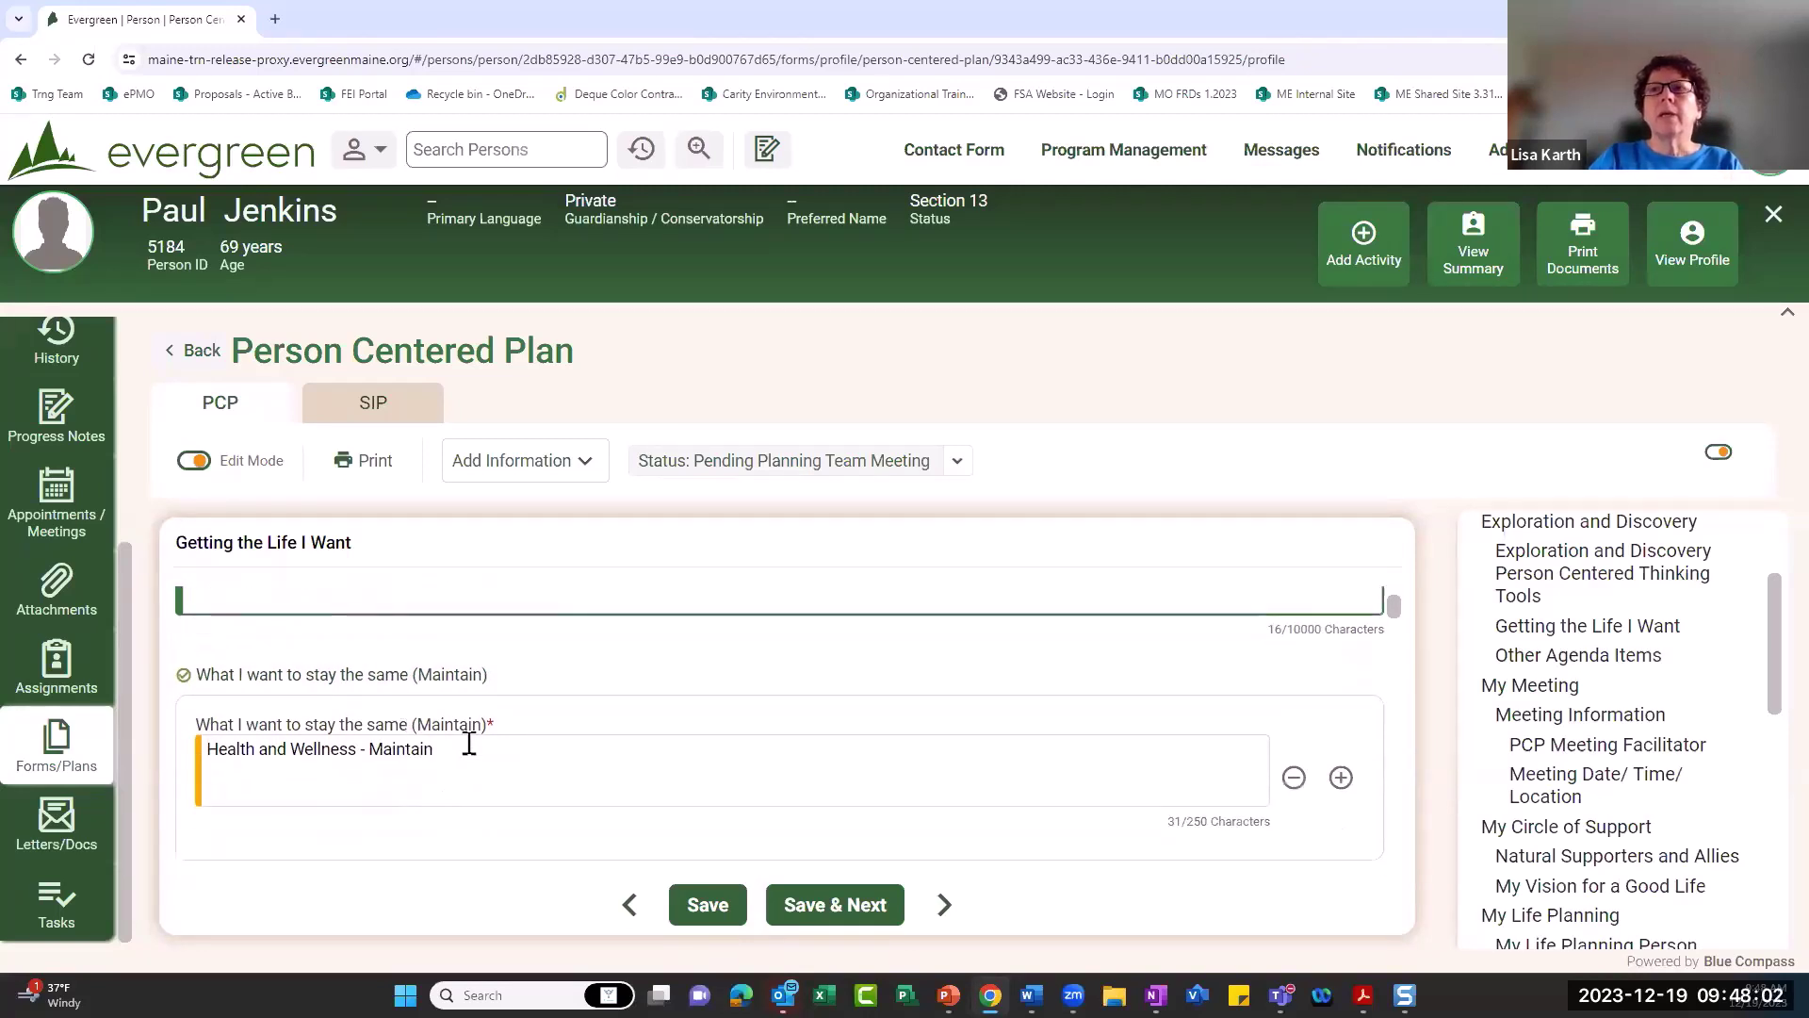
click(476, 754)
text(- and more)
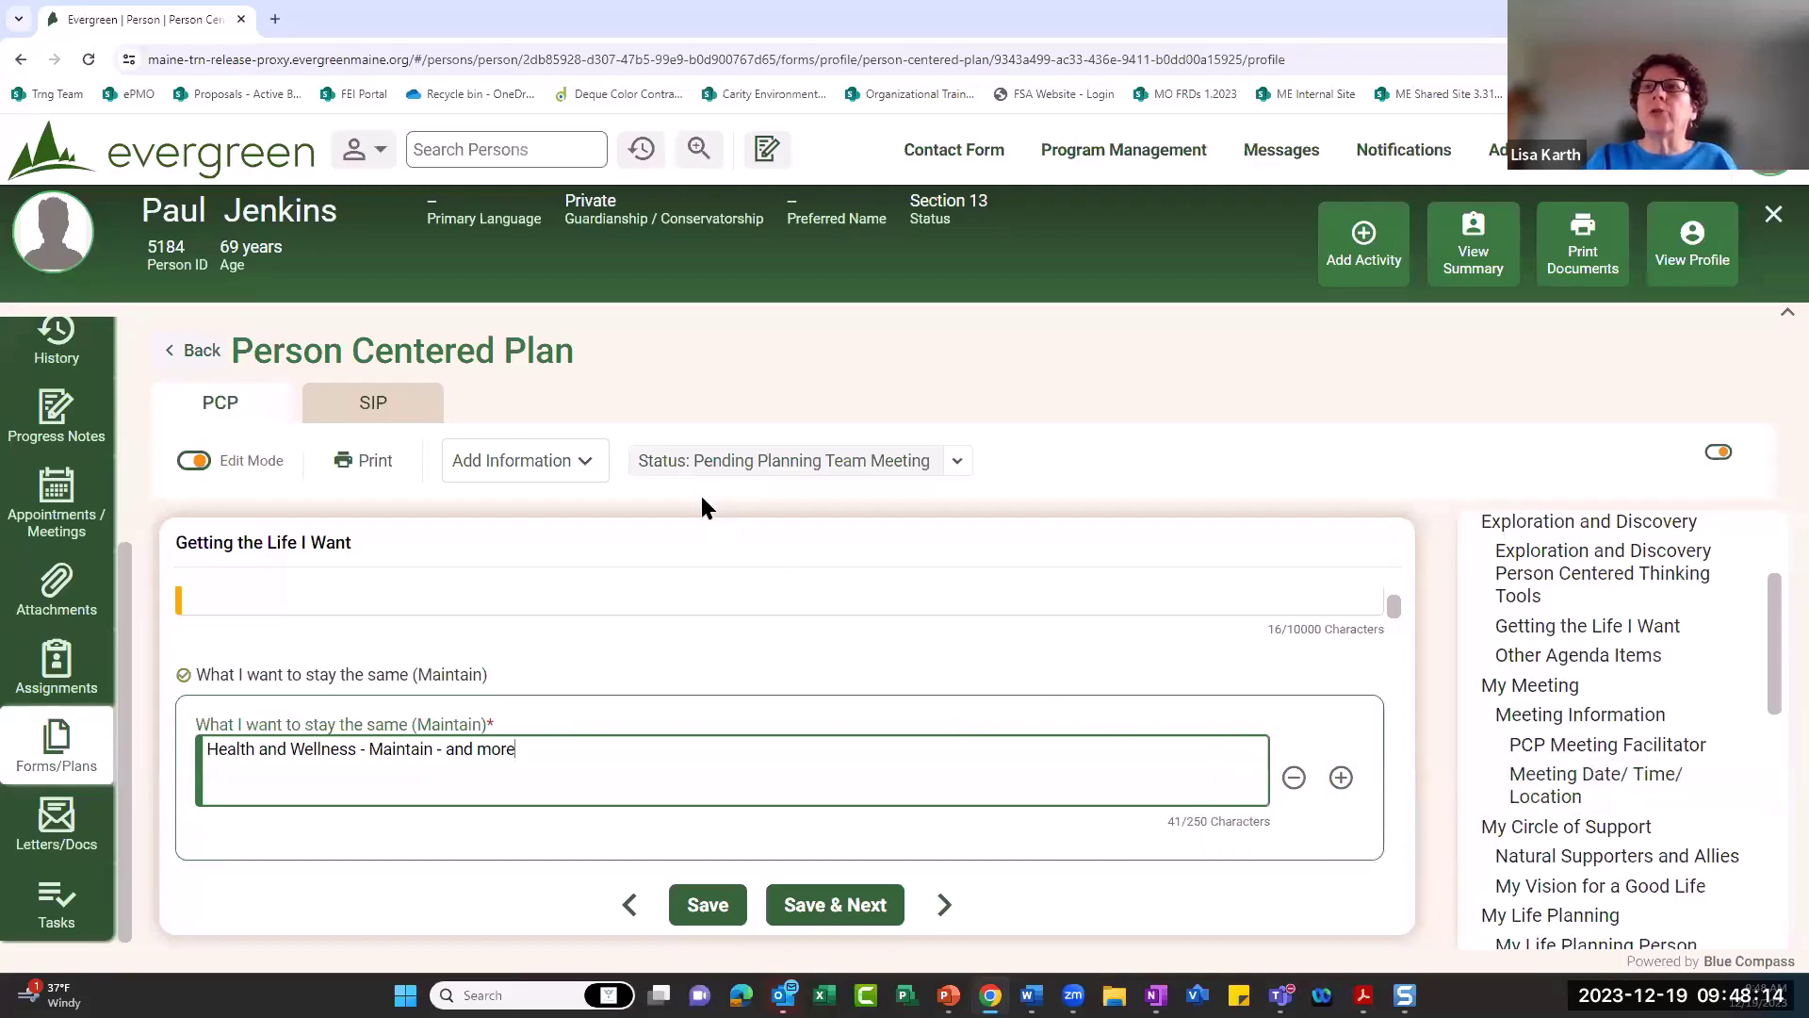
Leave the plan and advance the slideshow to the Reportable Events slide
scroll(1629, 725, down, 2)
scroll(1630, 725, down, 2)
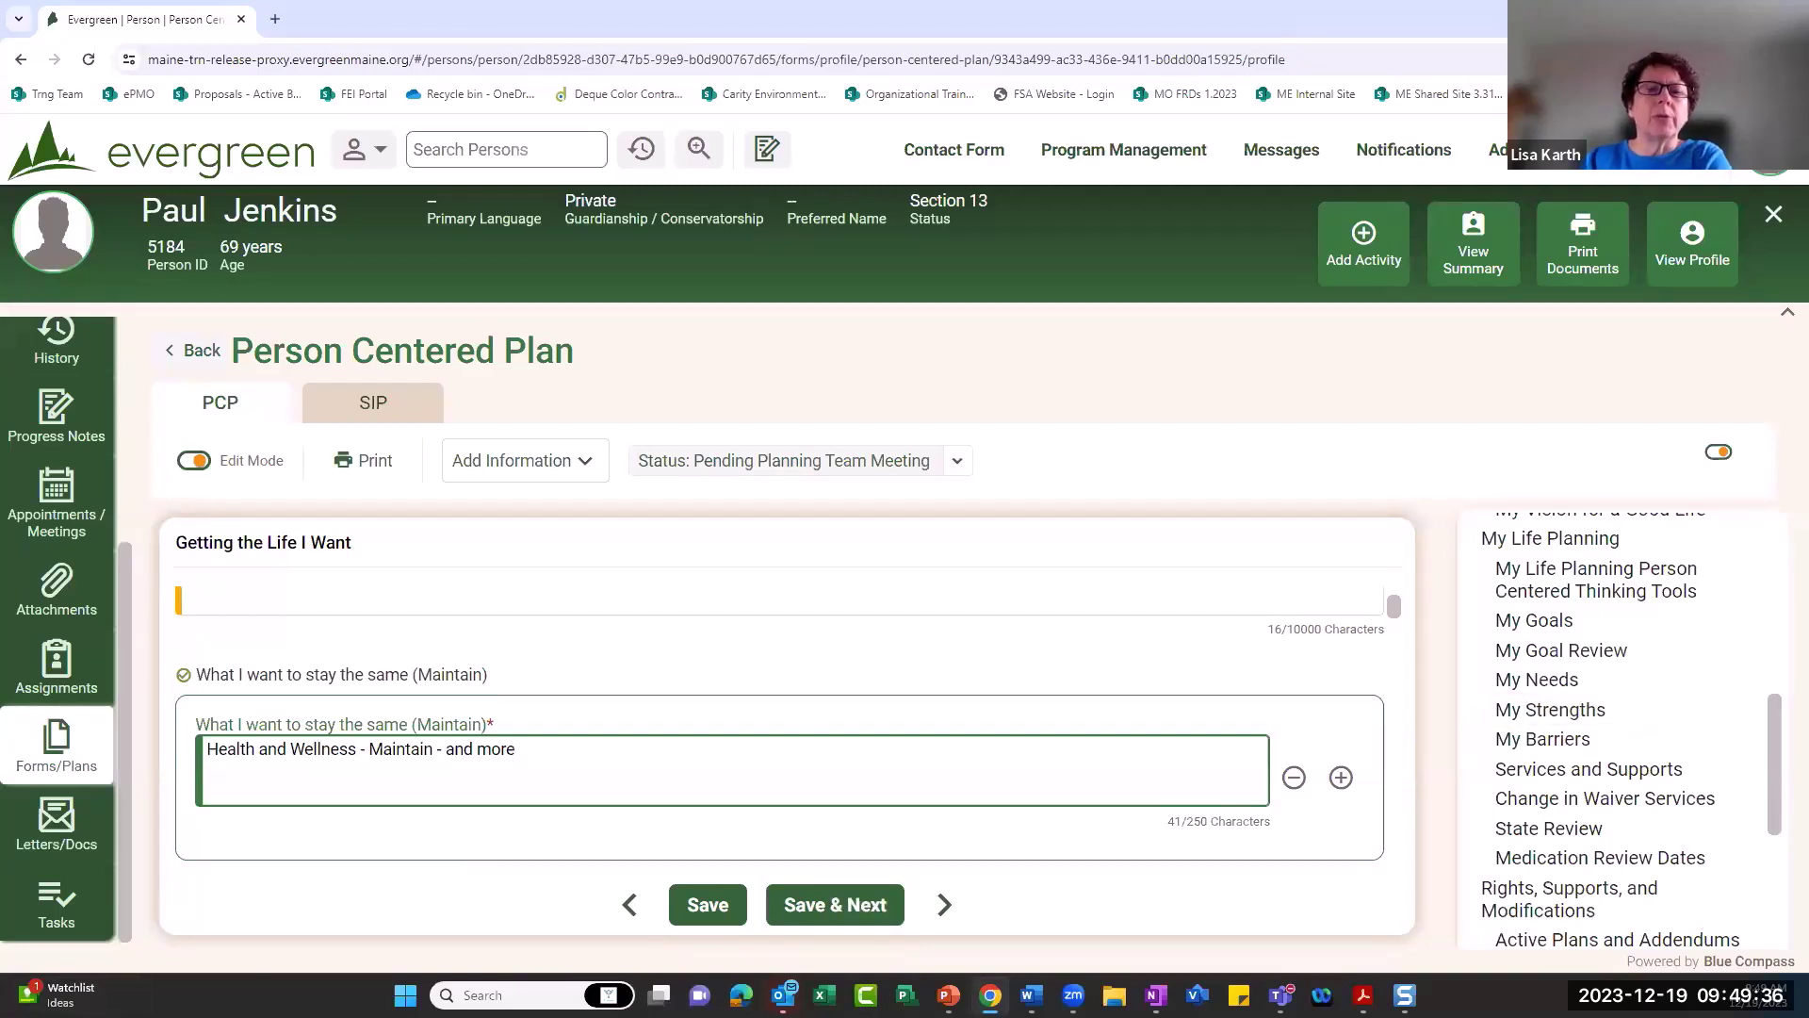
key(alt+Tab)
key(Right)
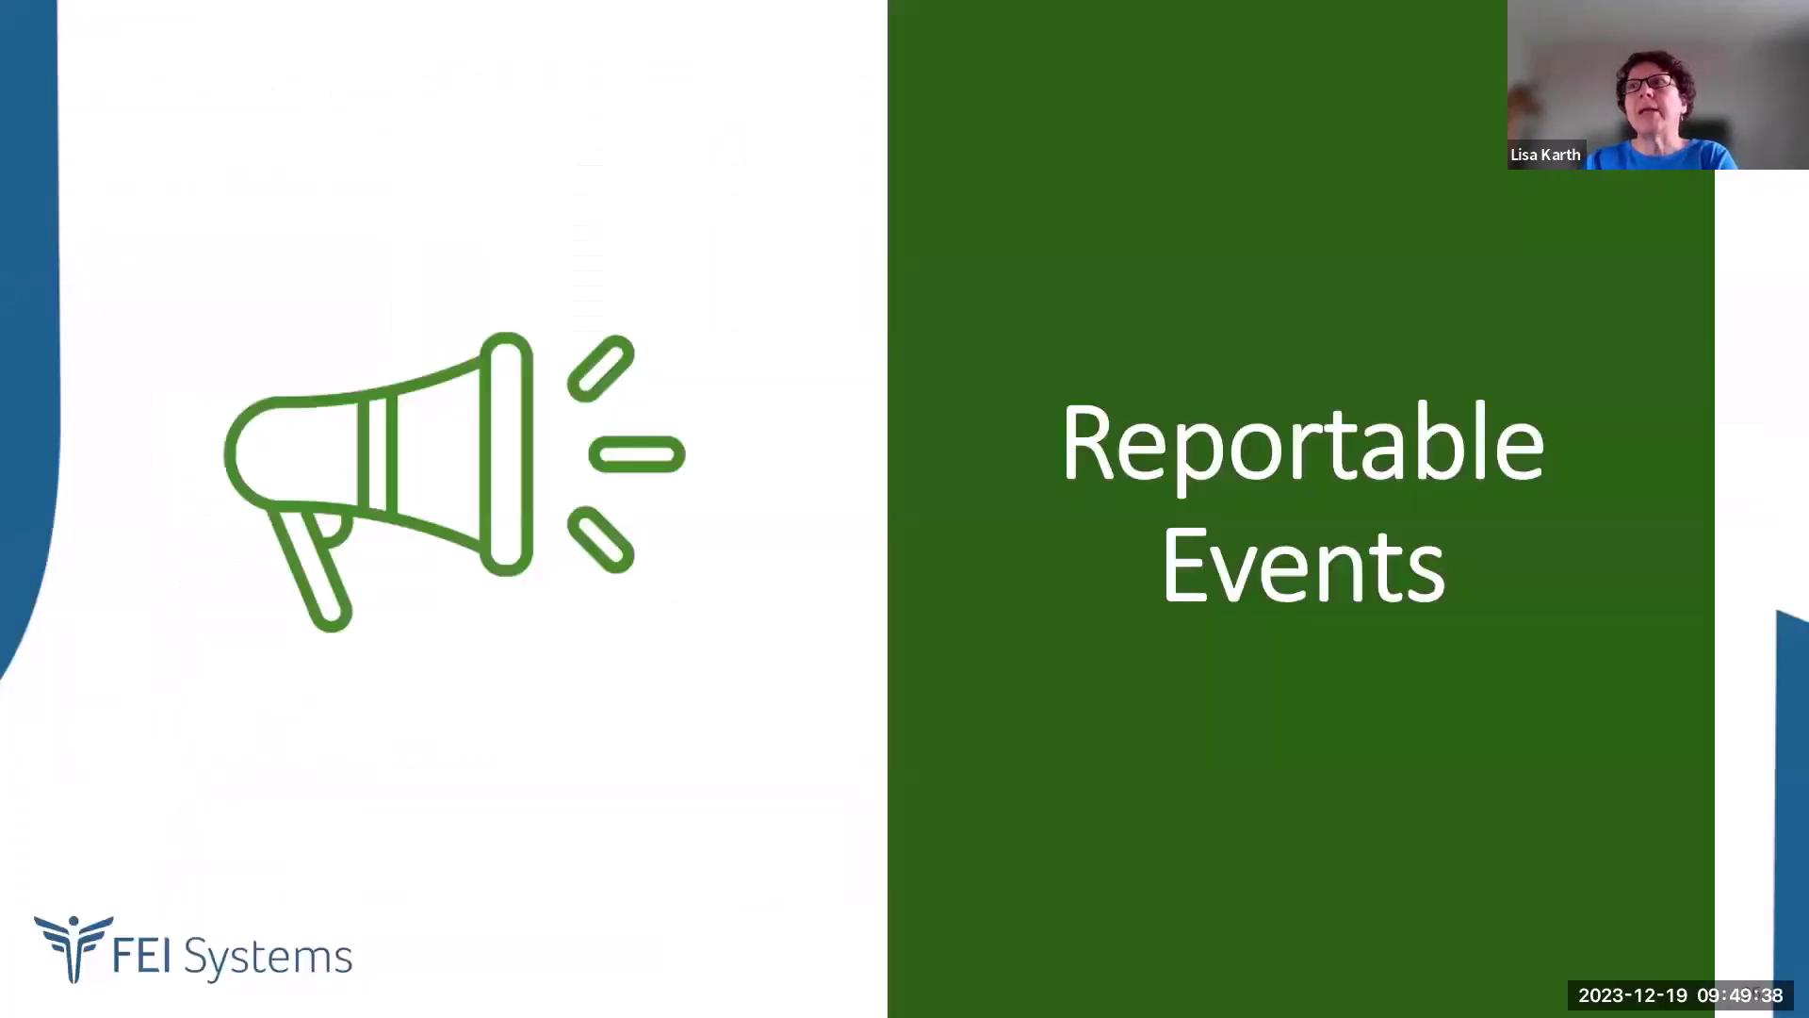
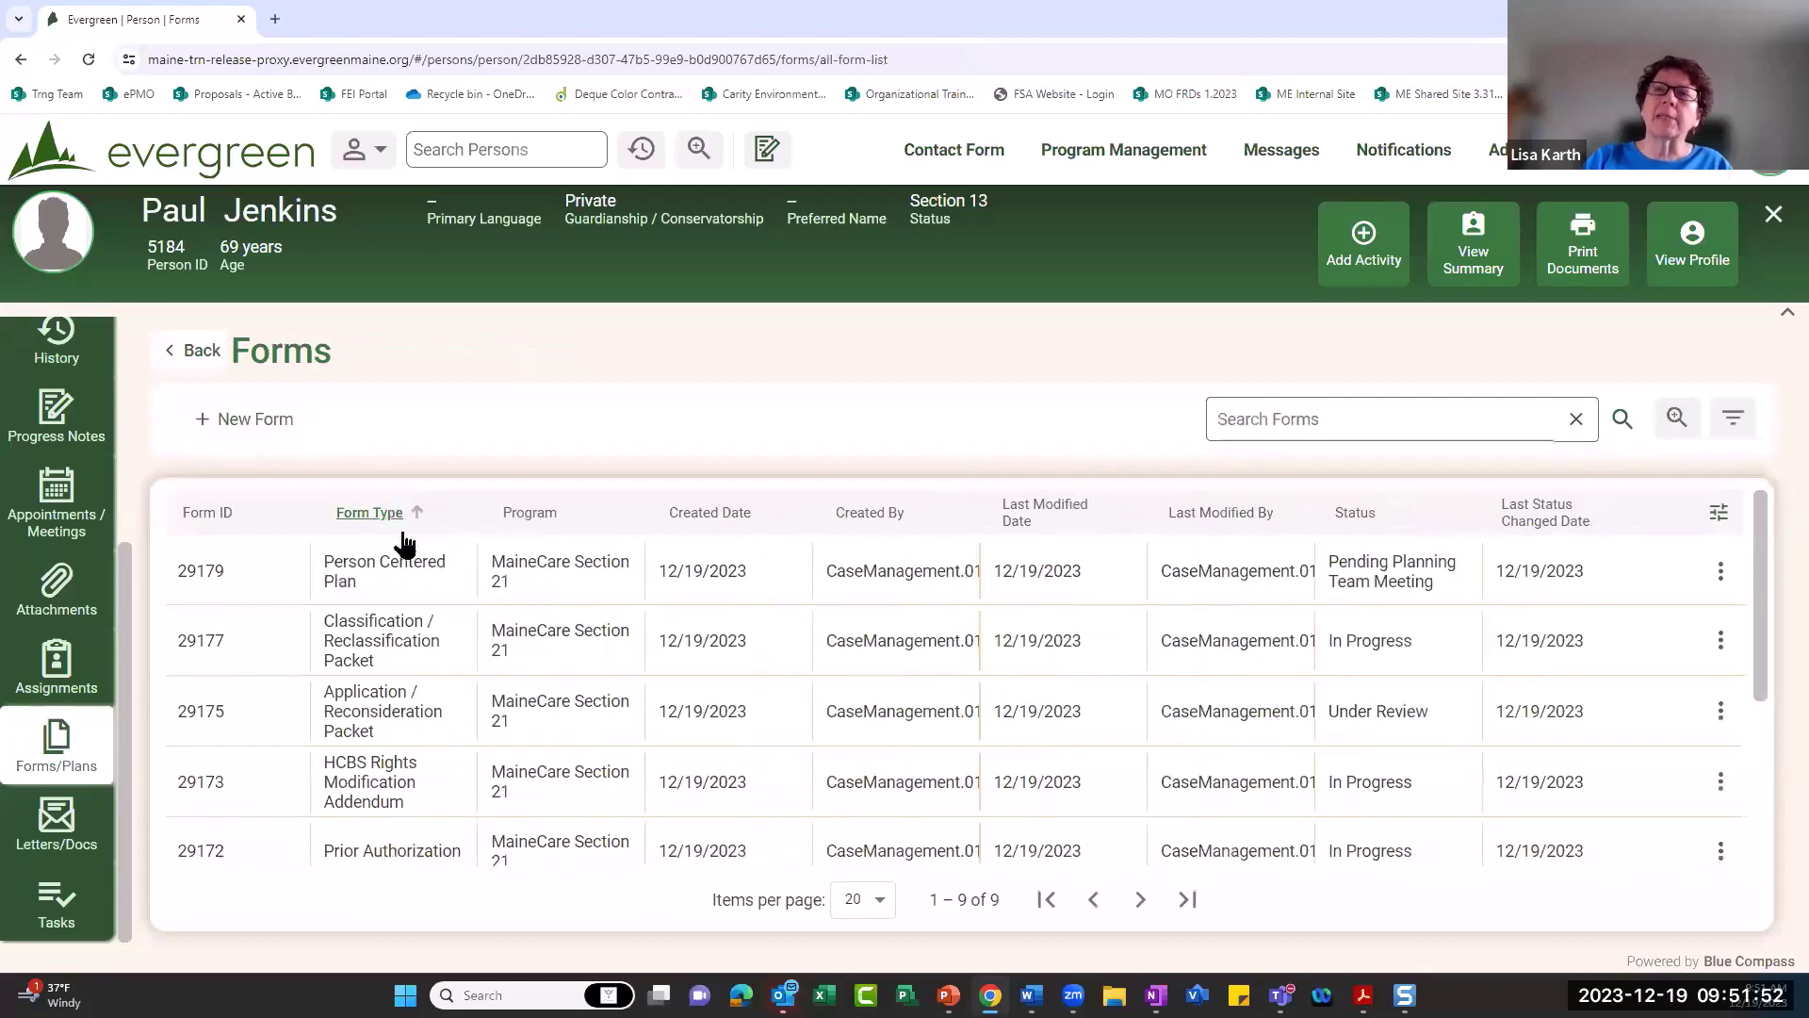
Open the HCBS Rights Modification Addendum form briefly, then return to the client's forms list
scroll(433, 718, up, 4)
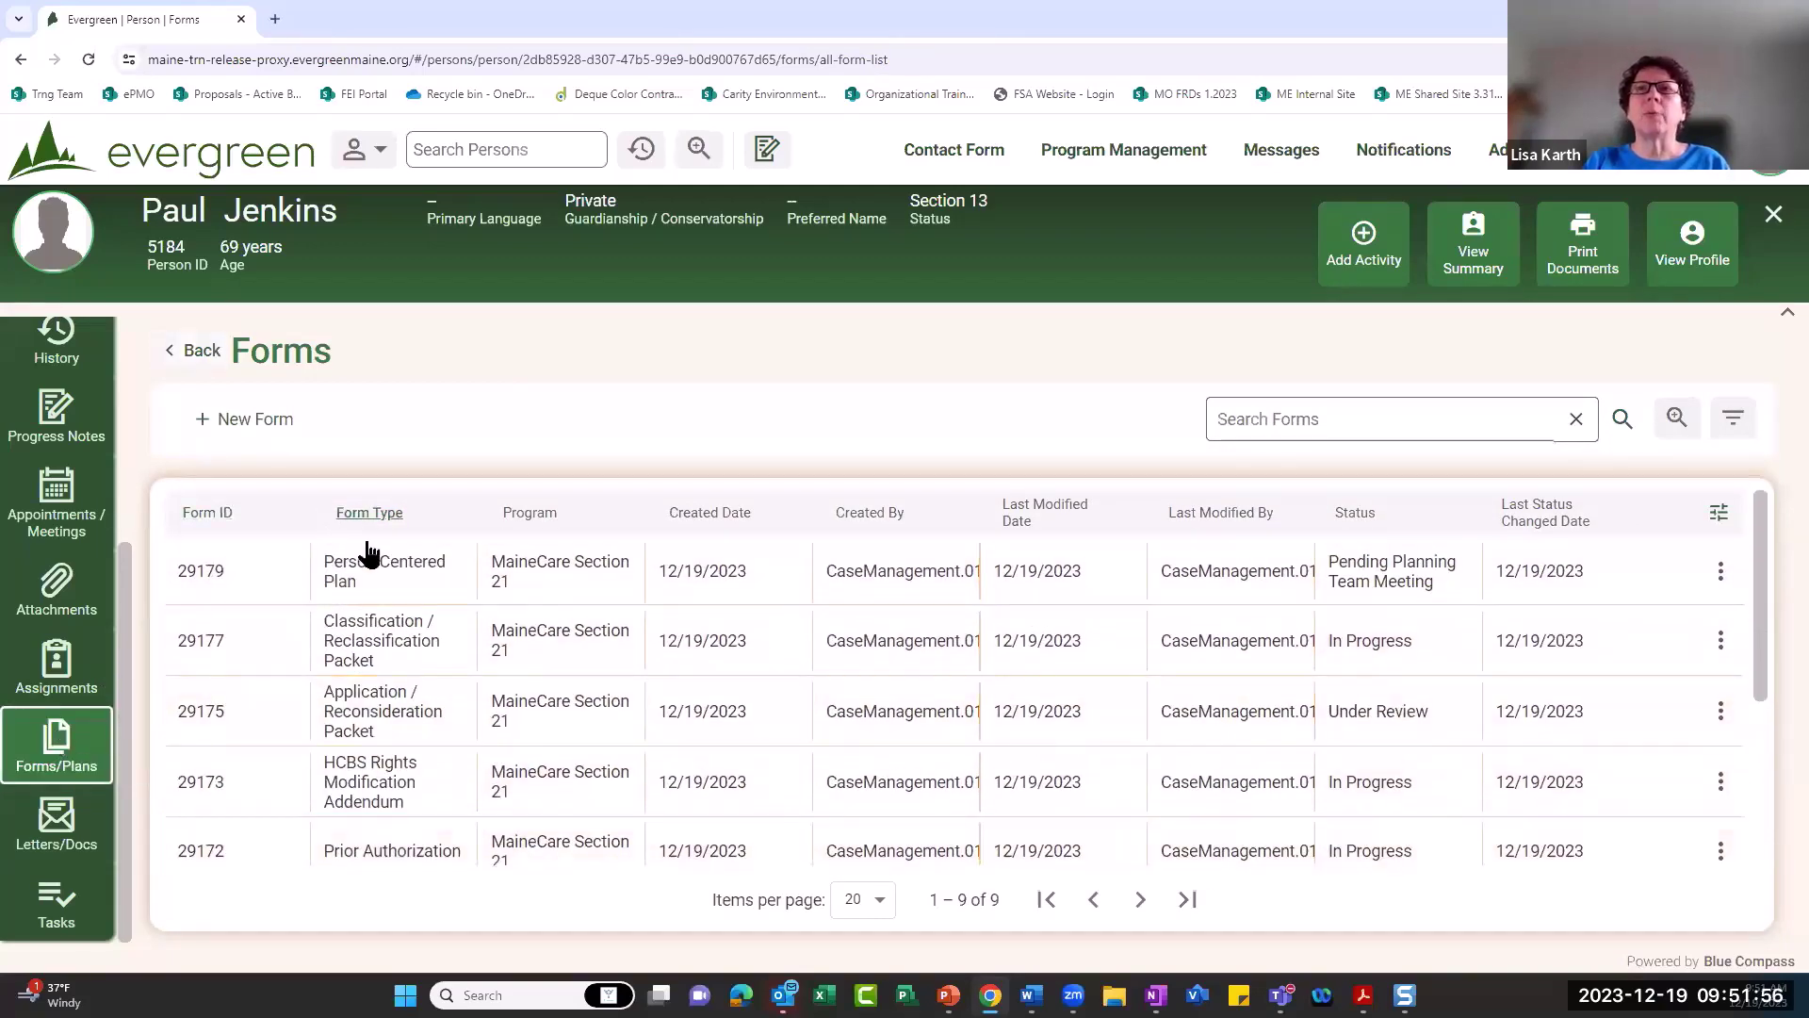
click(401, 768)
click(178, 347)
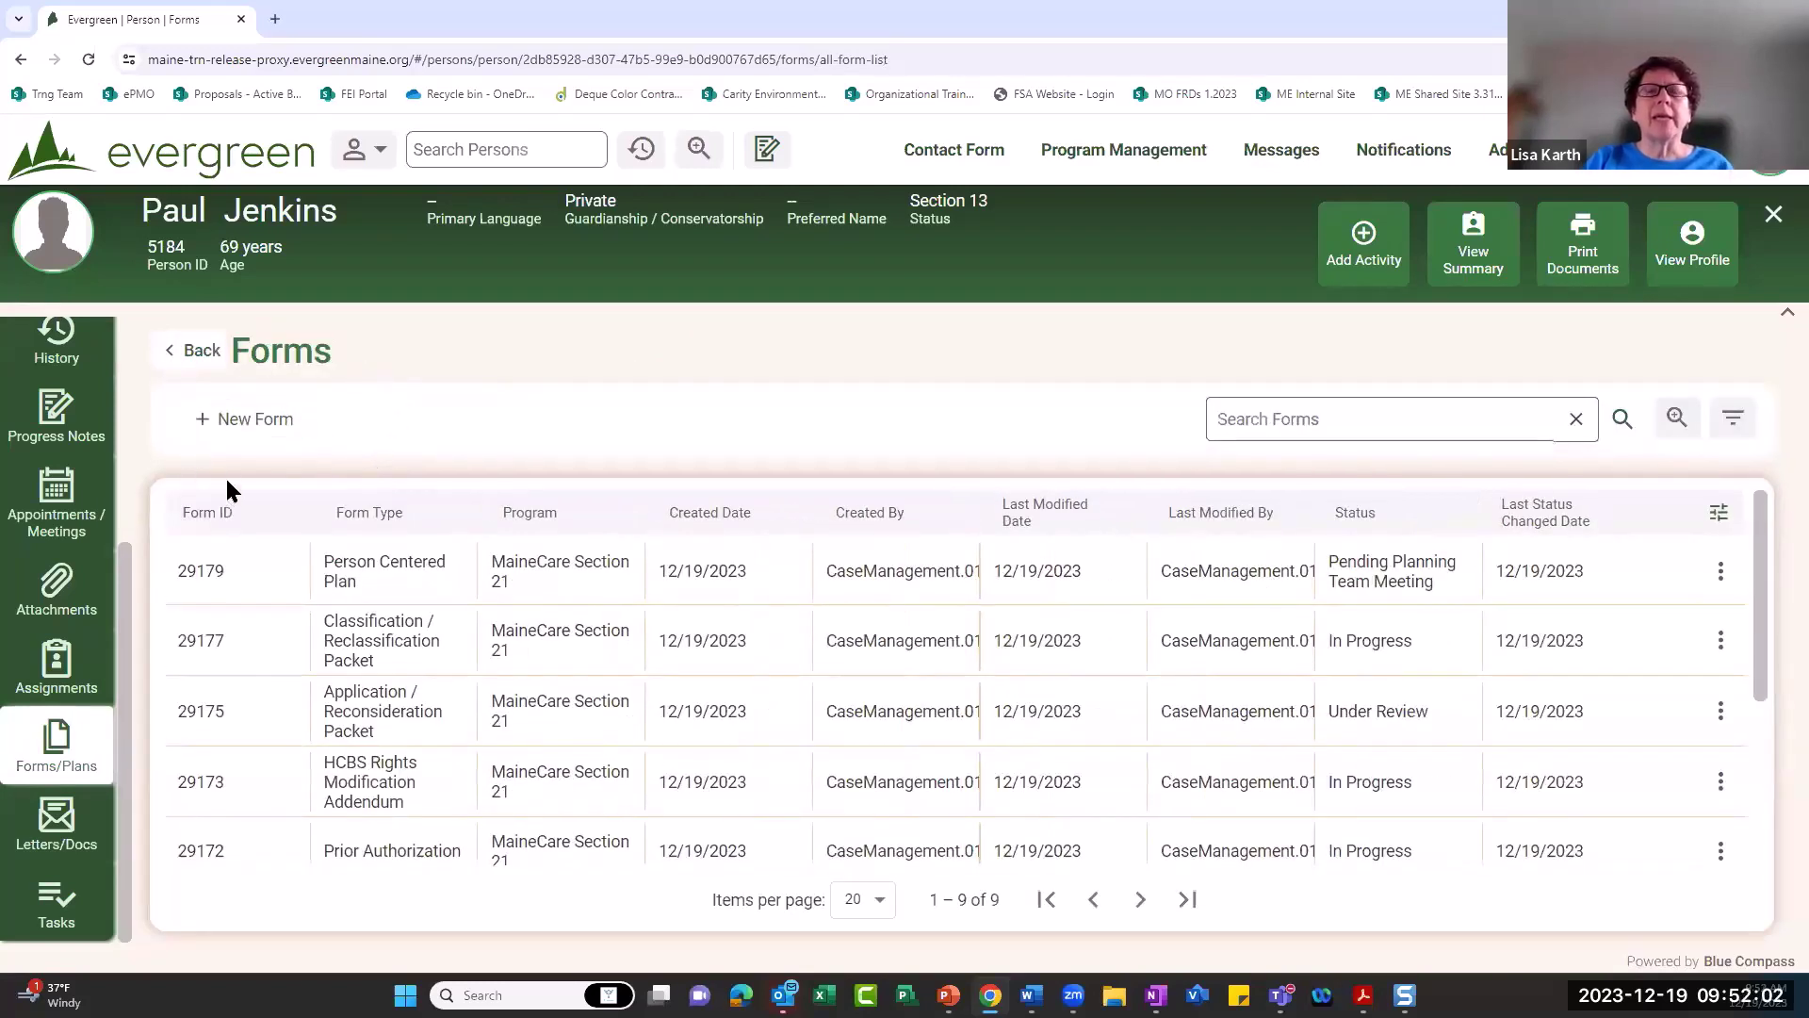
Start a new form, choosing category Incident Reporting and form Reportable Event, and advance
click(229, 426)
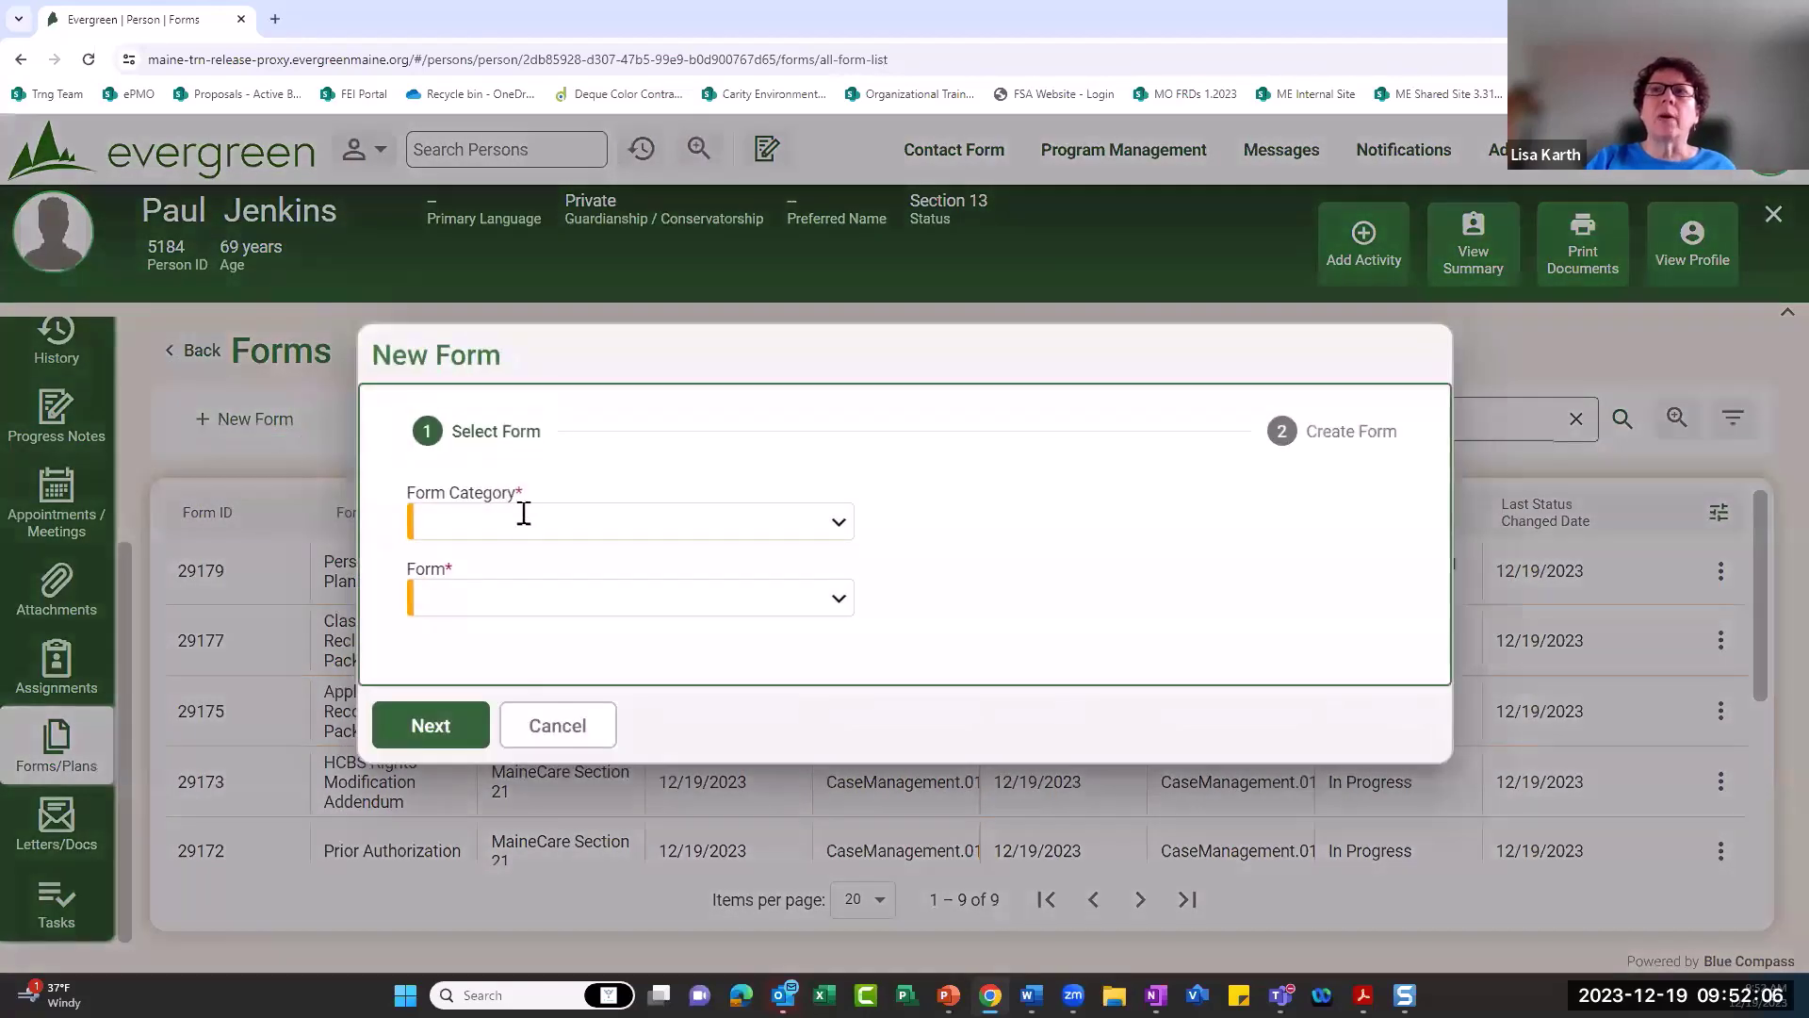
click(576, 518)
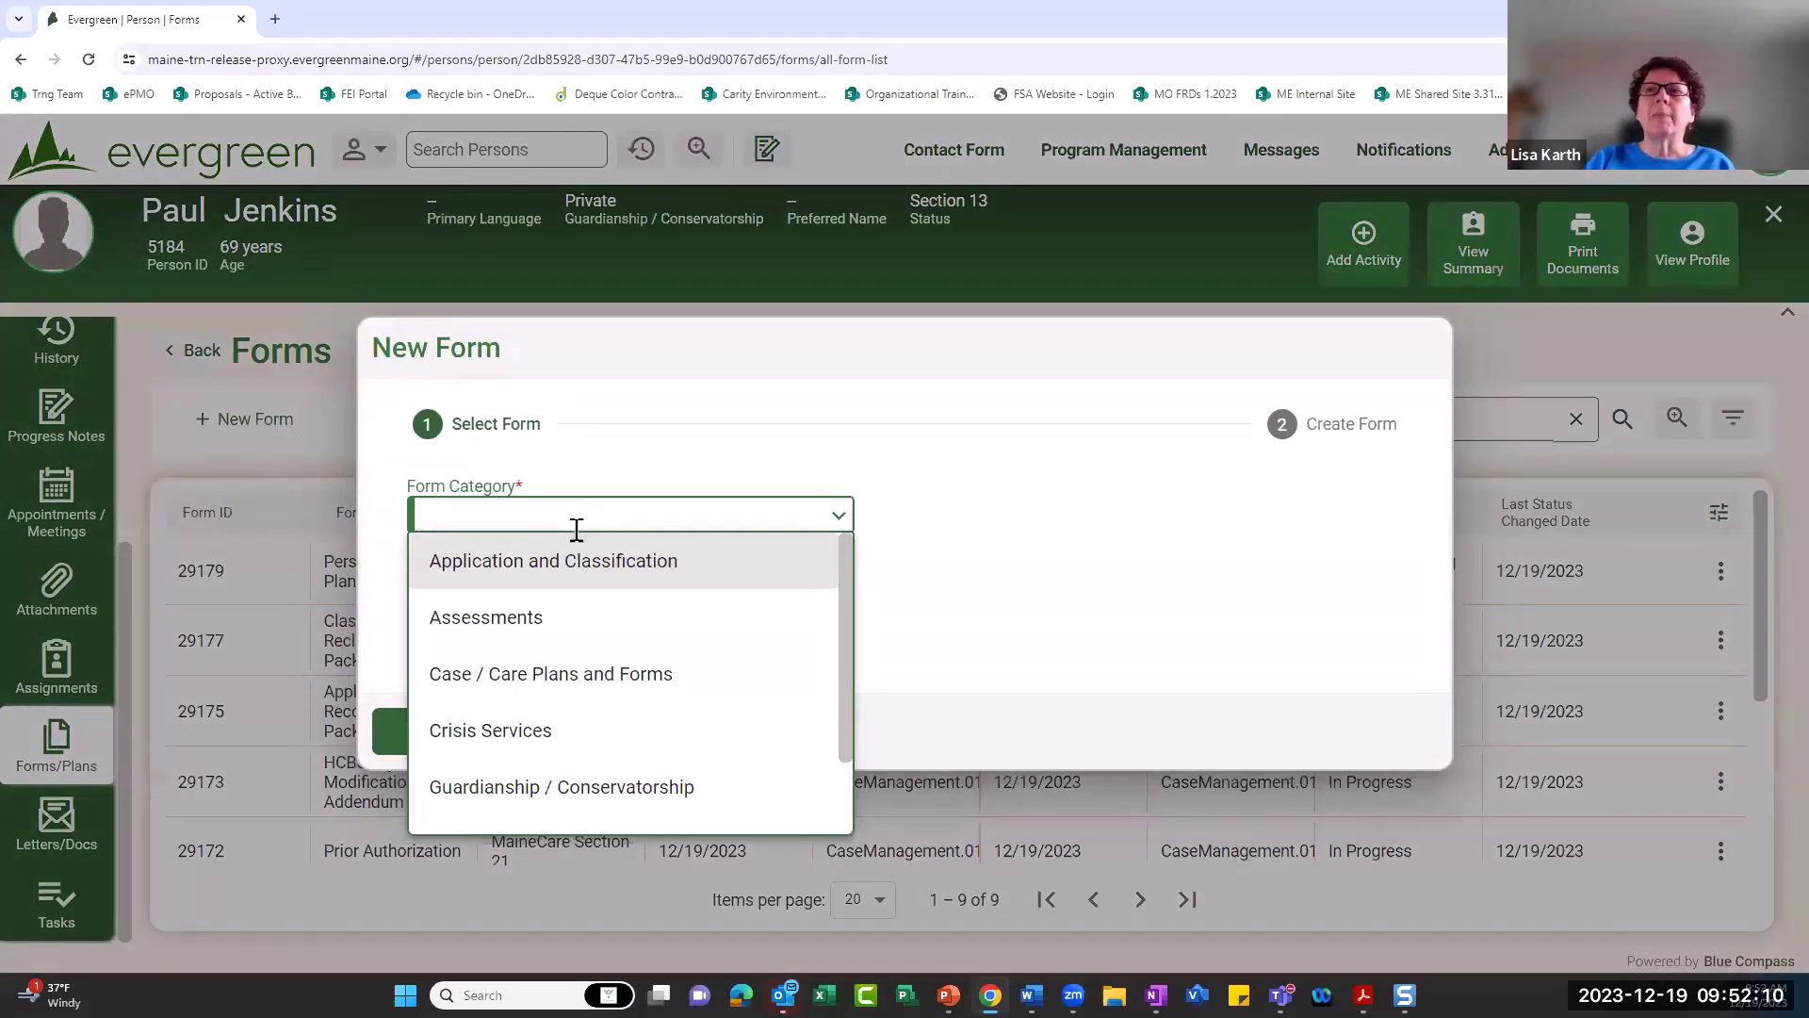
scroll(622, 585, down, 1)
scroll(625, 580, up, 1)
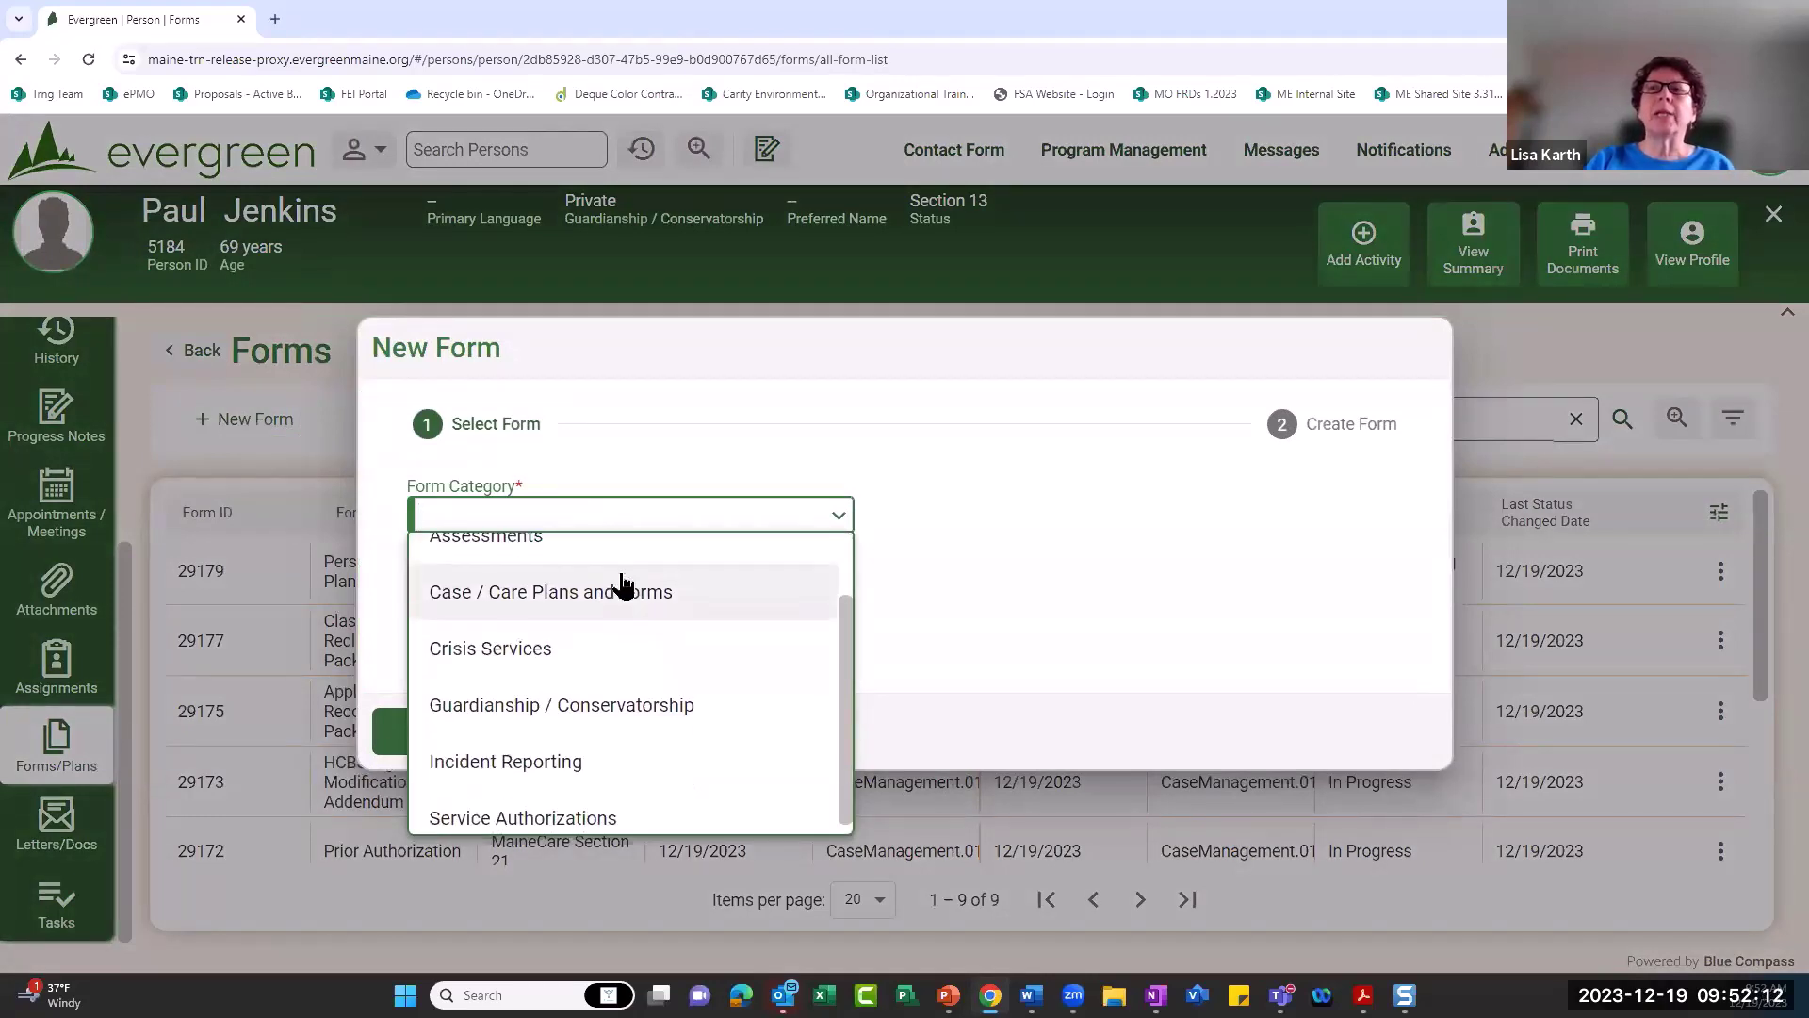
scroll(598, 645, down, 1)
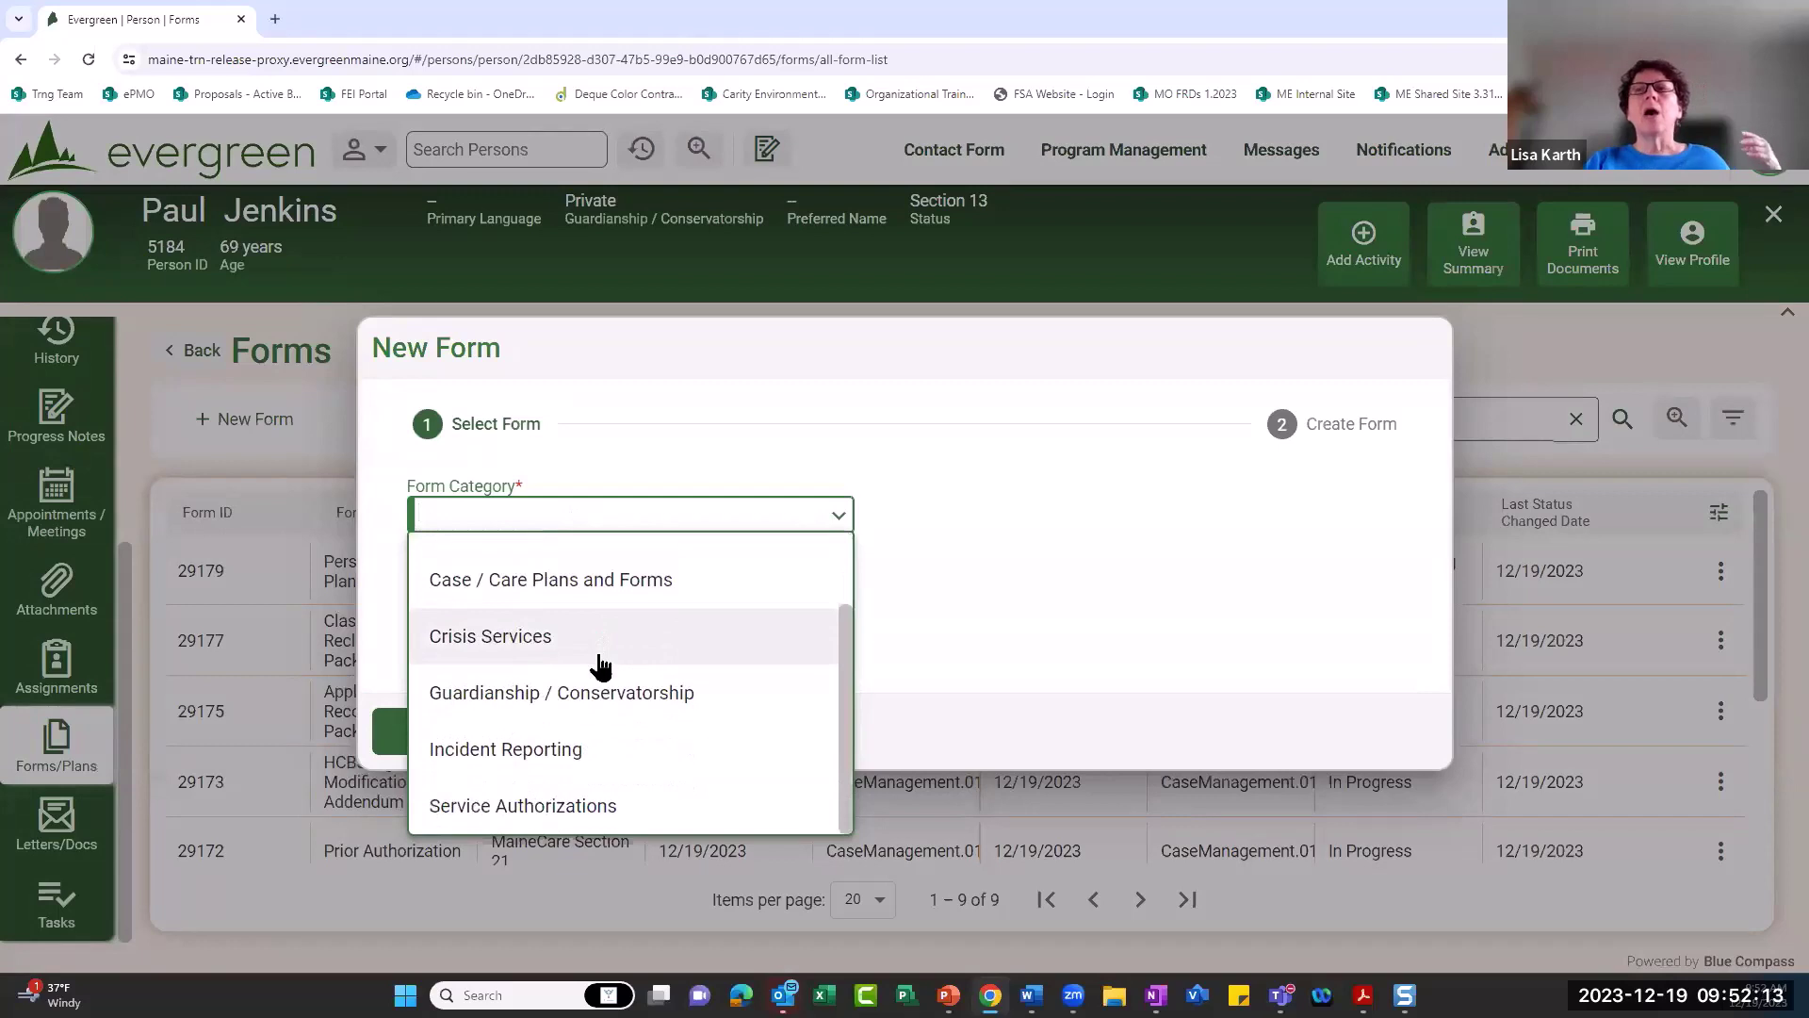
click(588, 752)
click(560, 594)
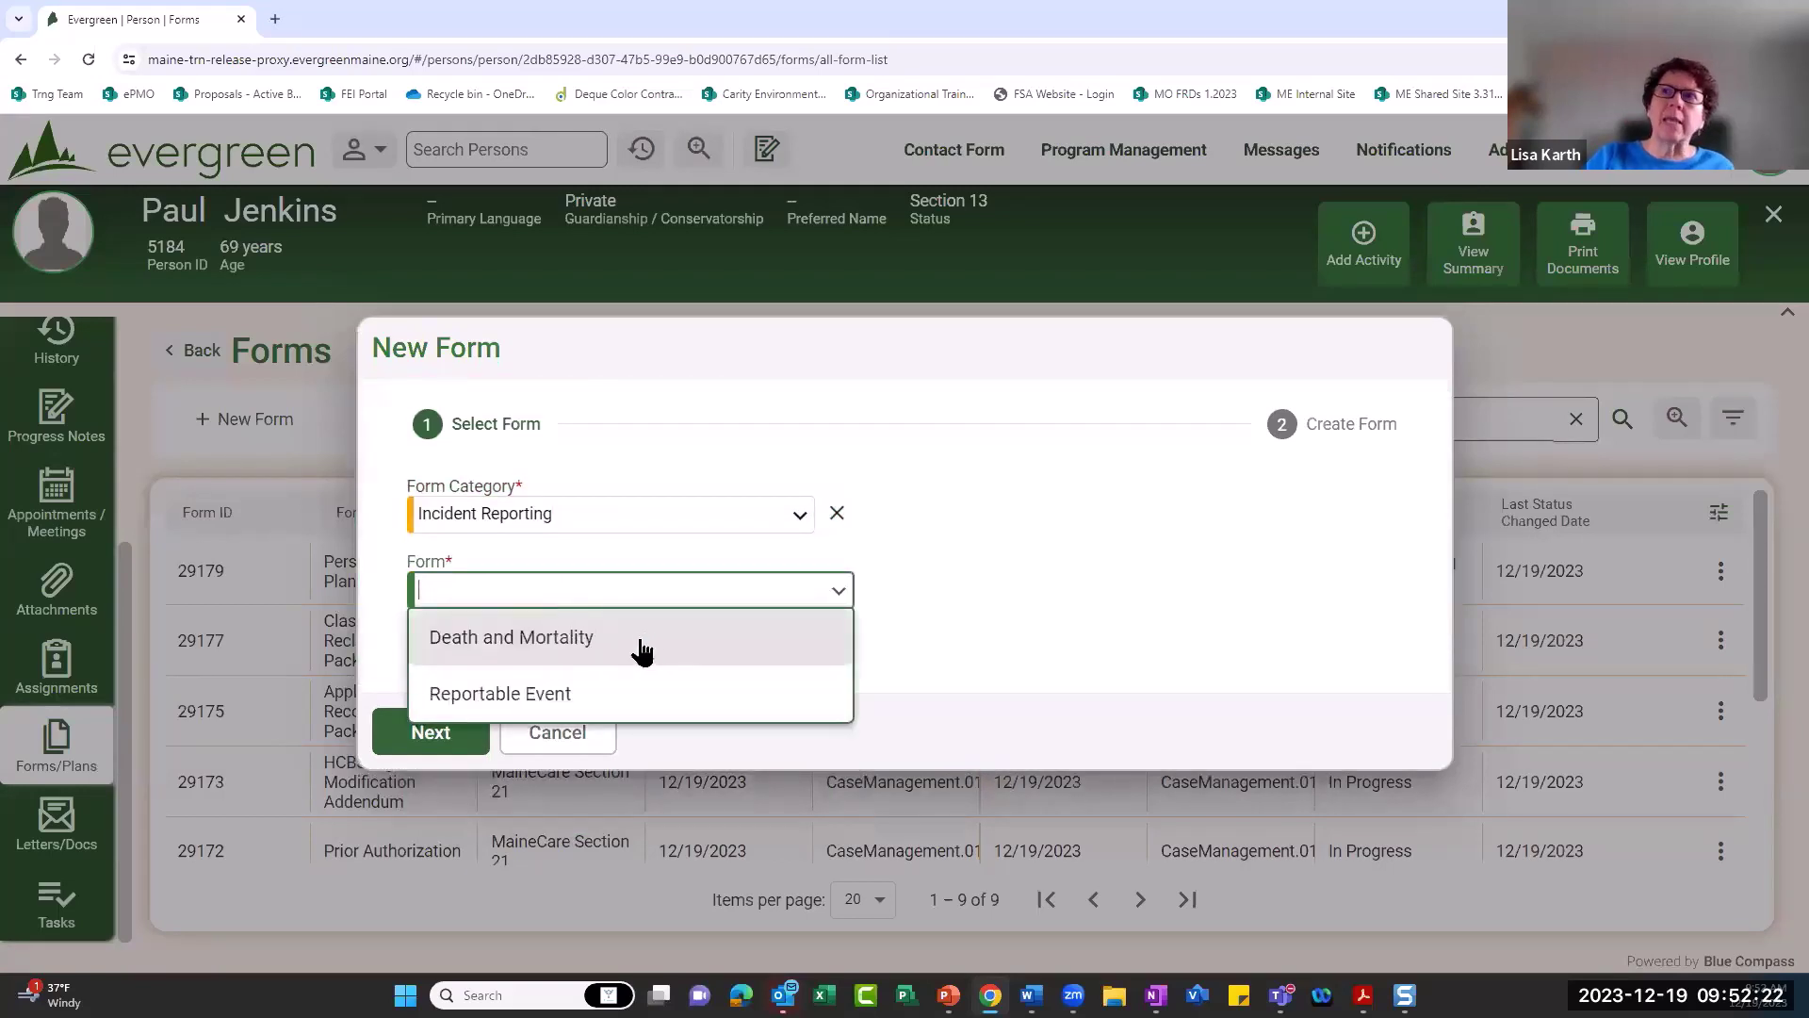
click(594, 695)
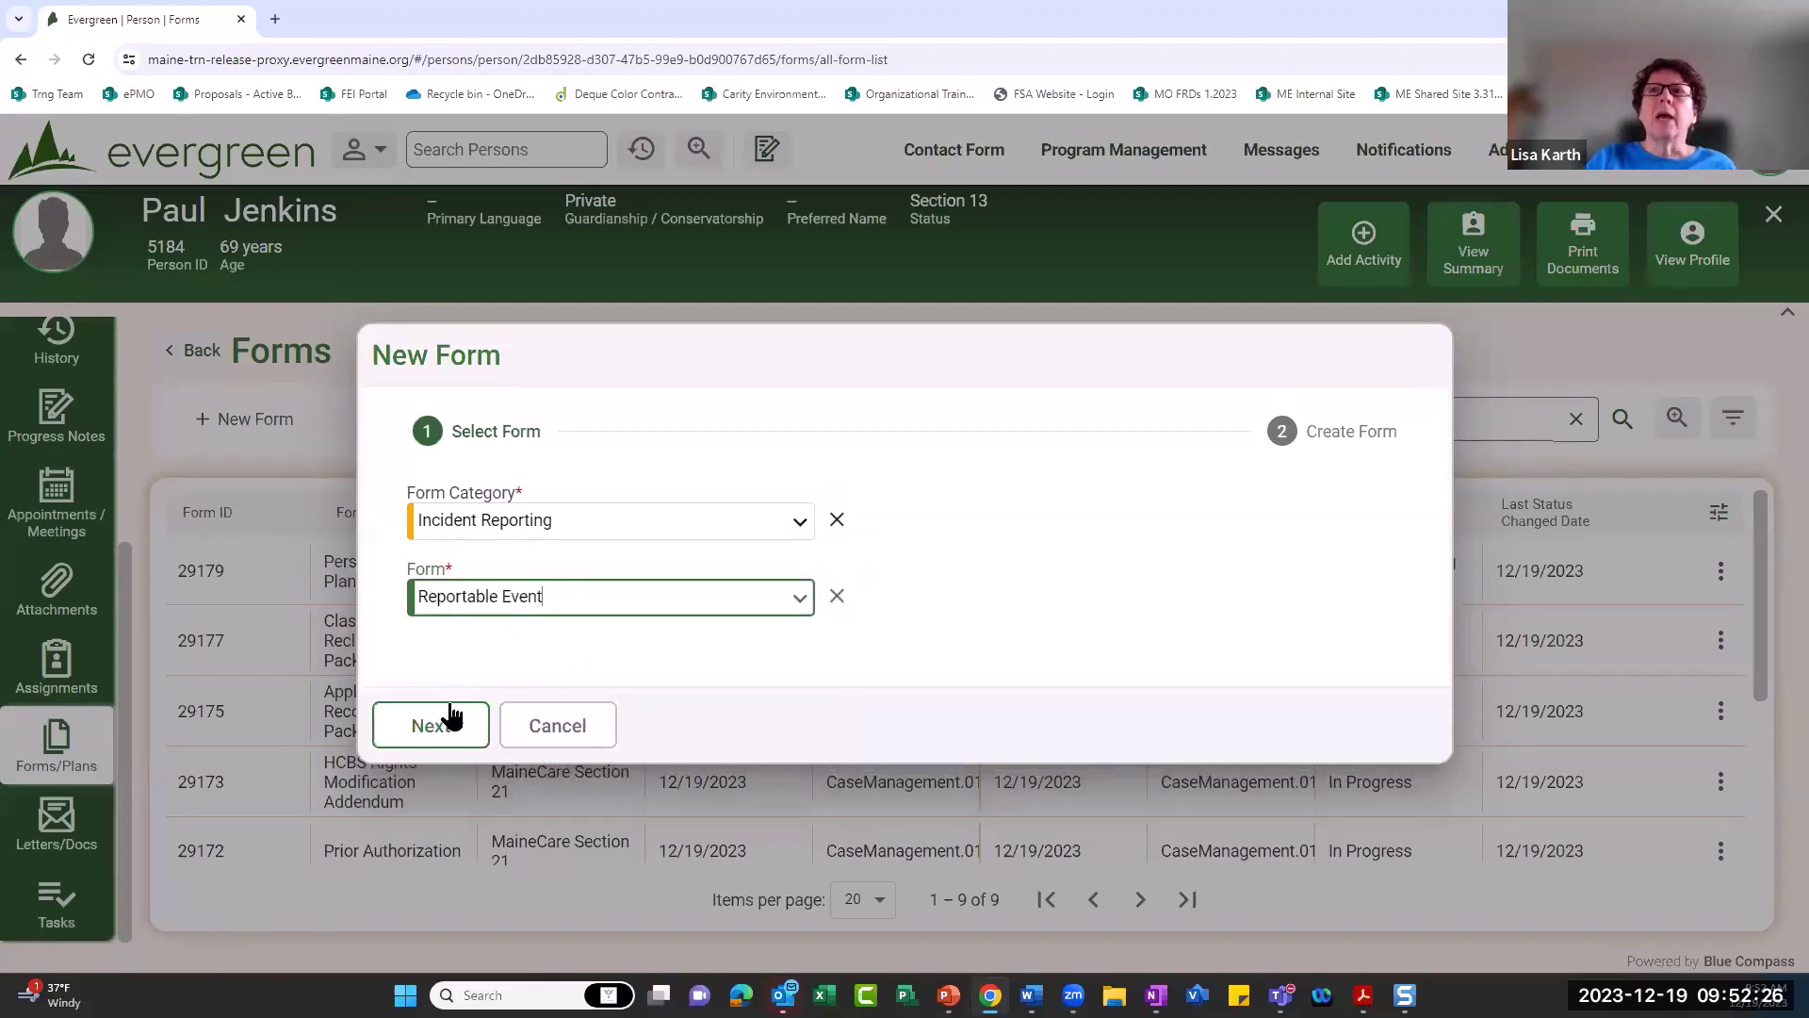
click(439, 733)
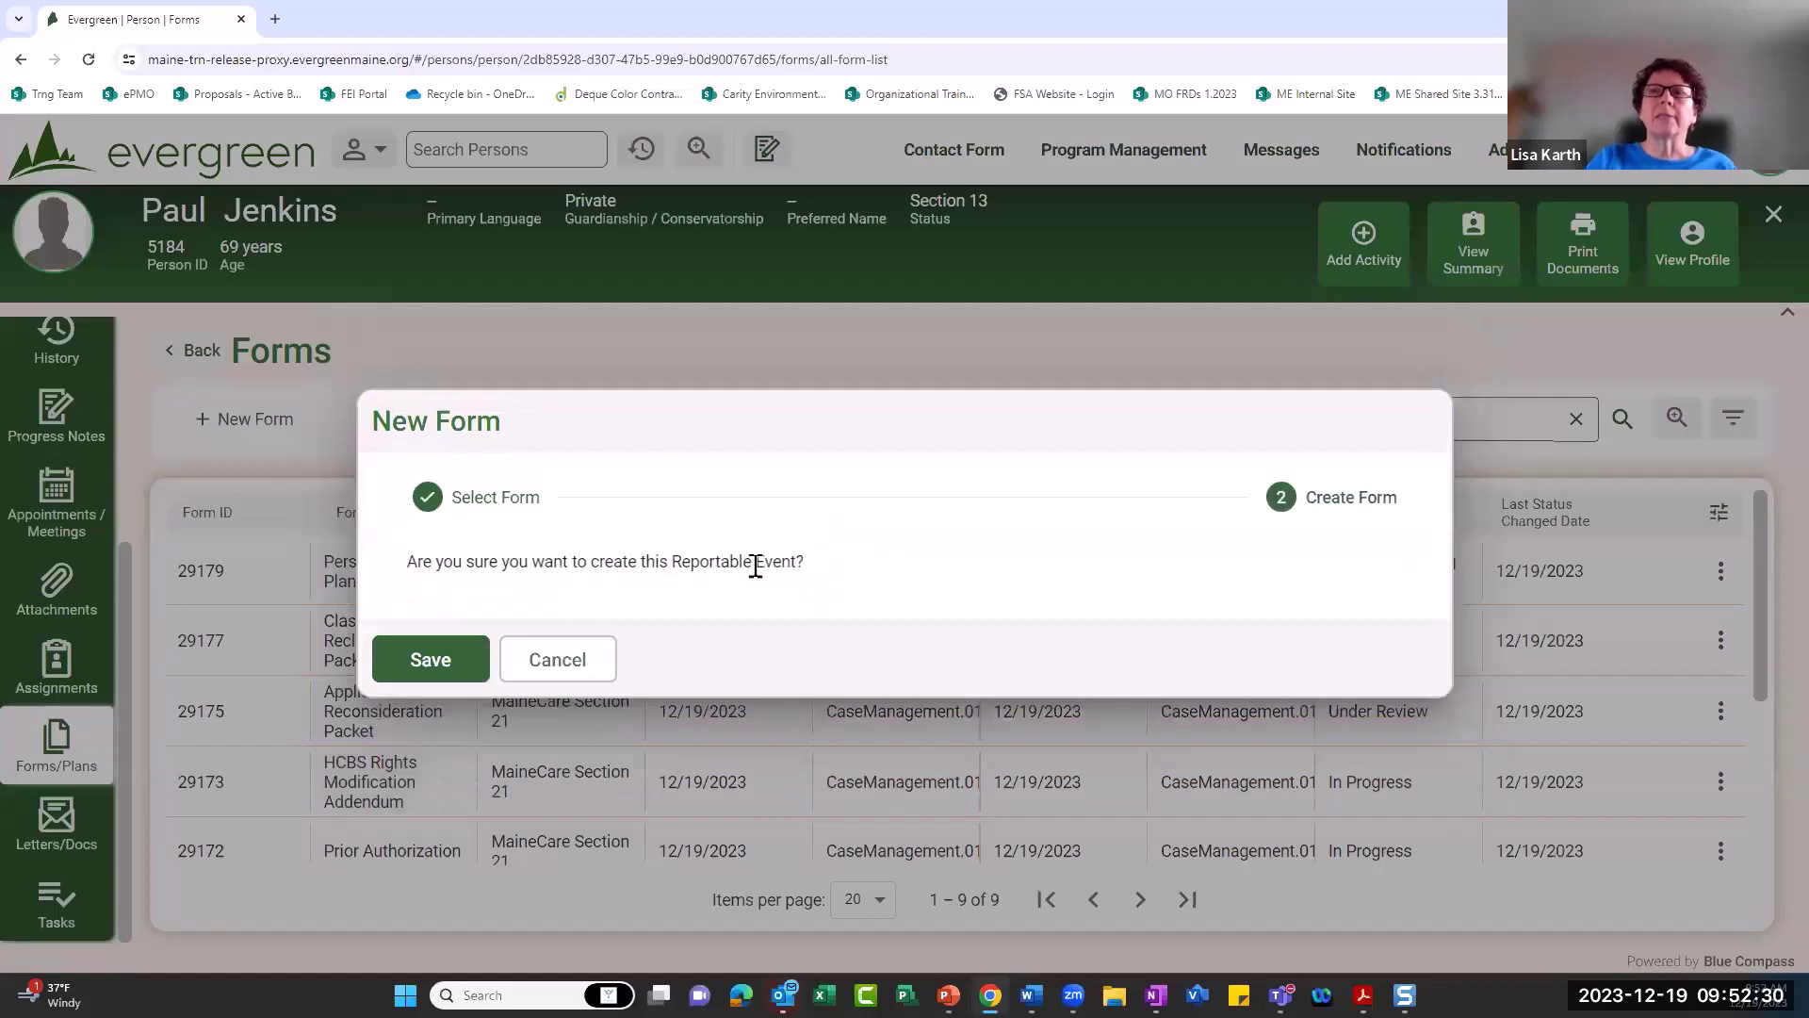
Create the Reportable Event form and glance at its Provider Follow Up tab
click(456, 662)
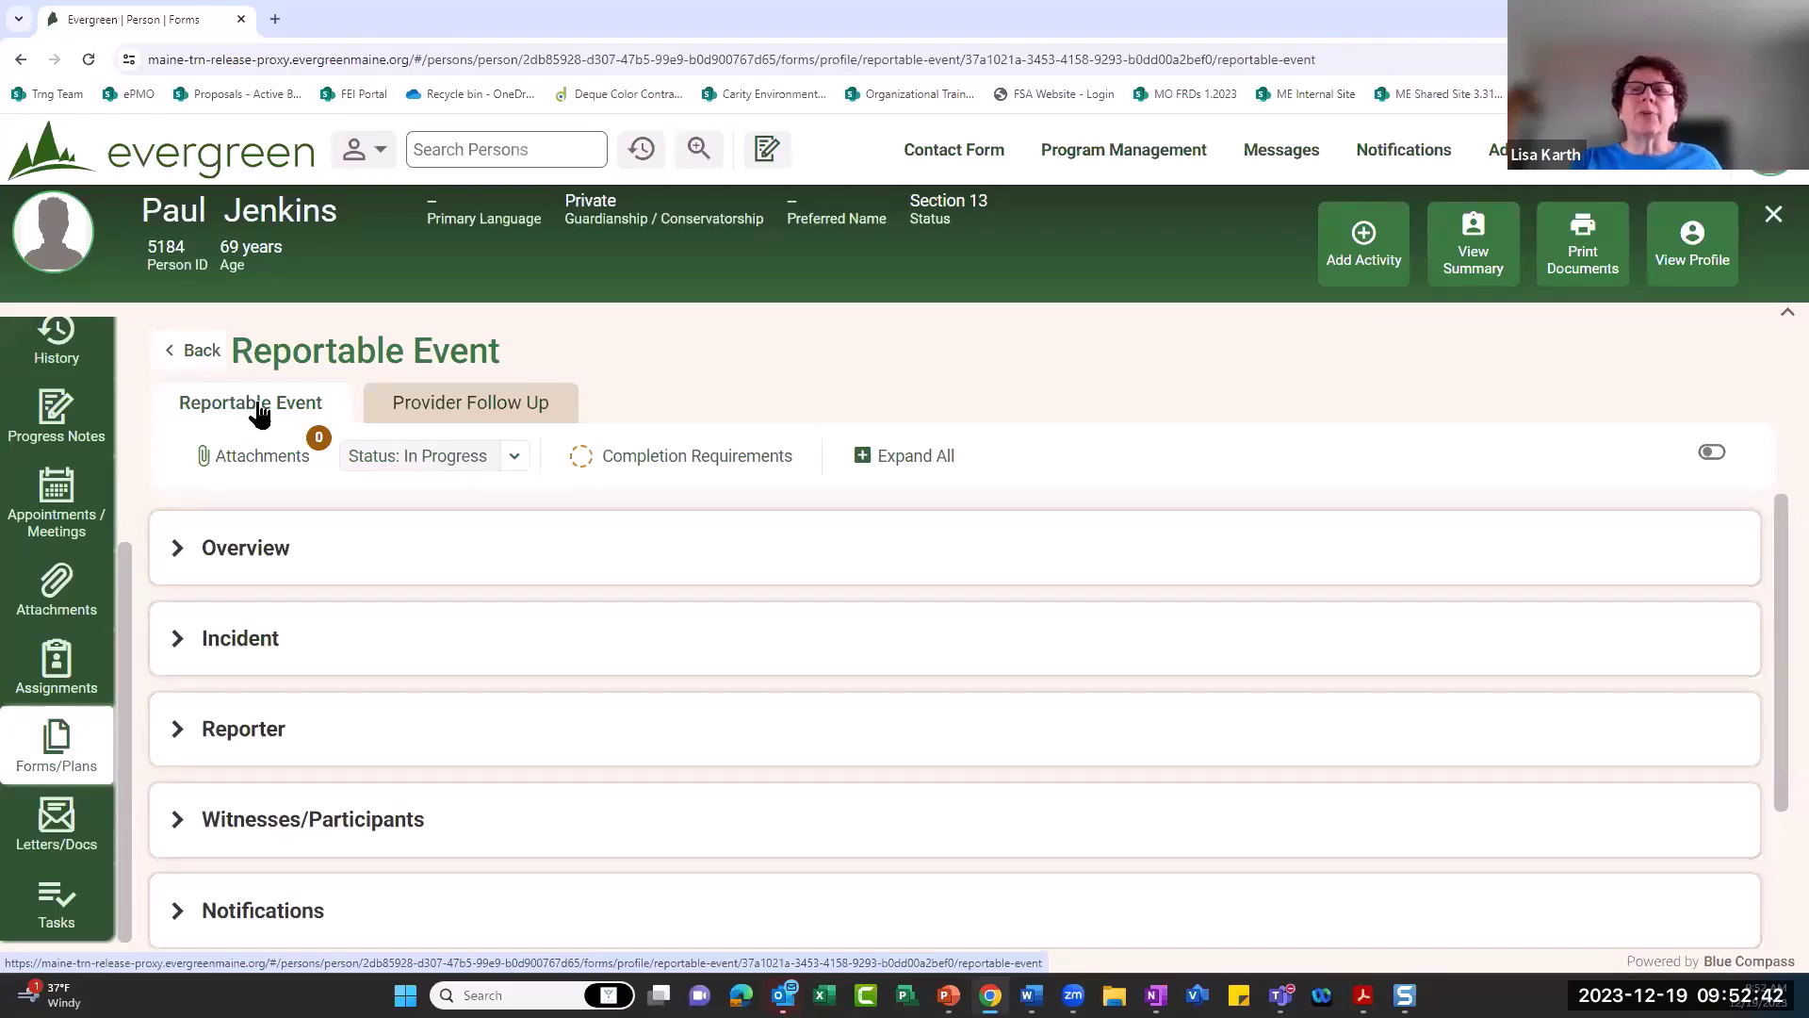
click(556, 416)
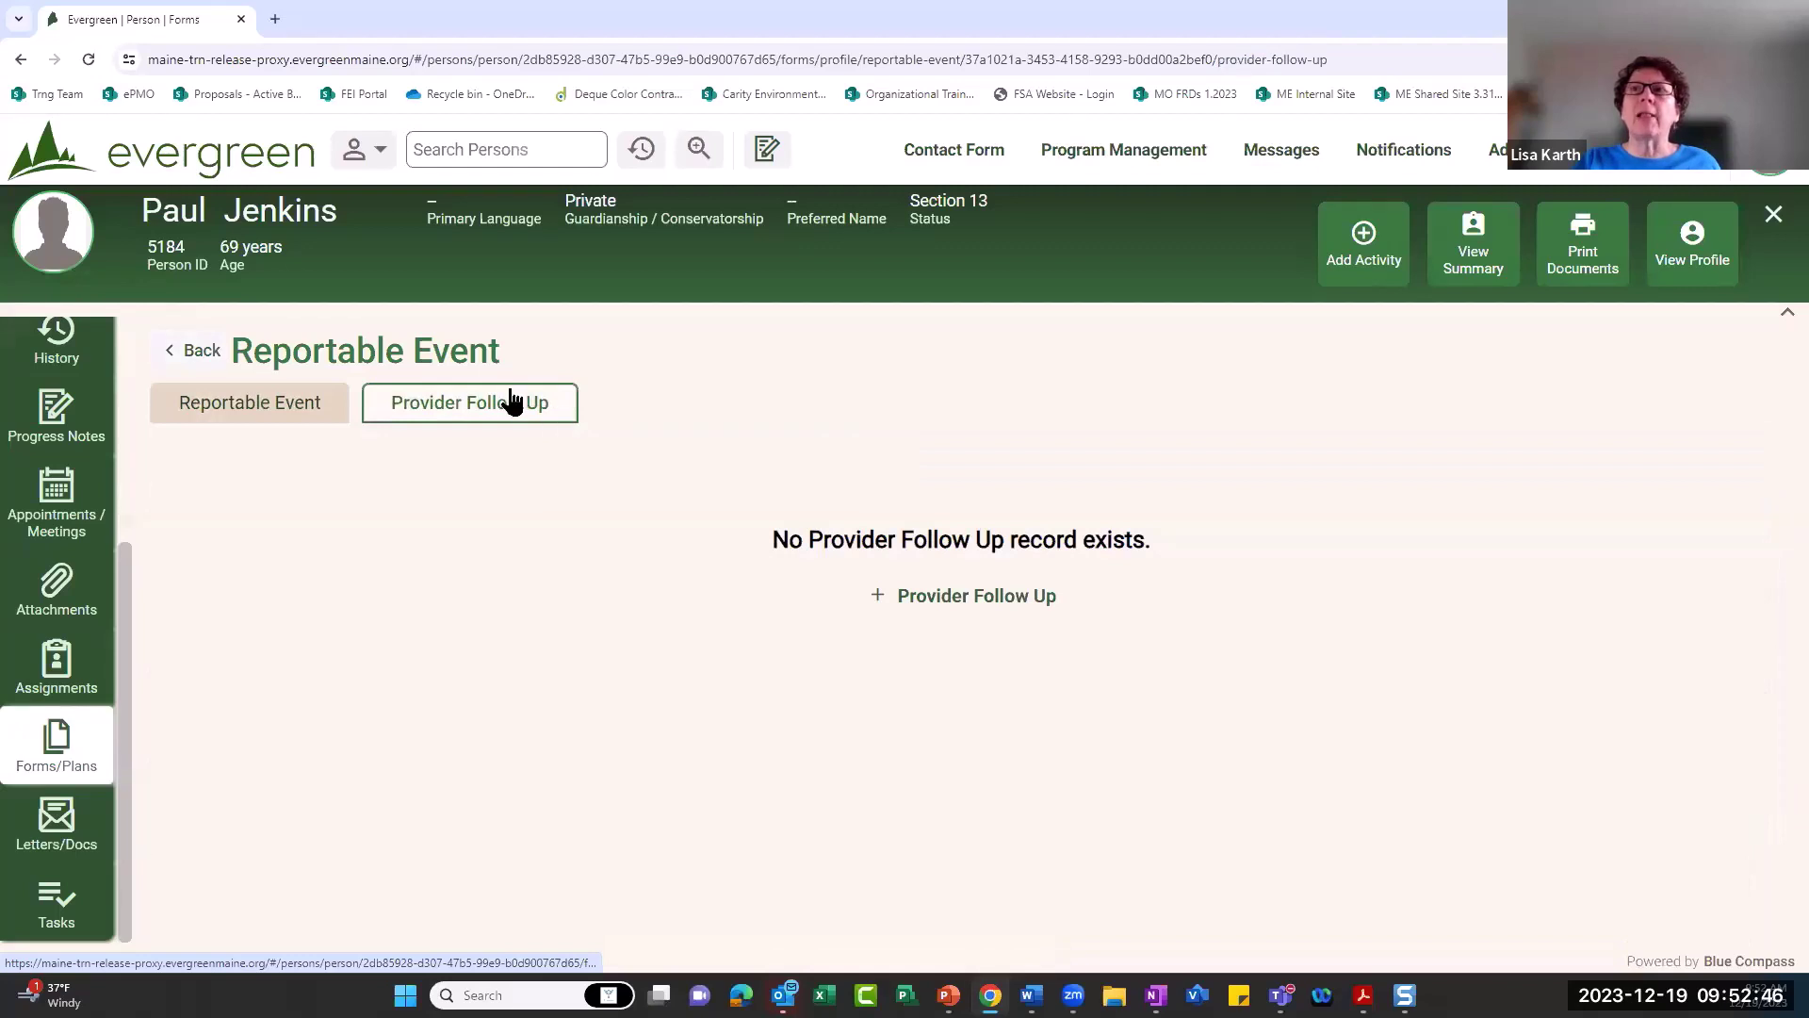
click(273, 407)
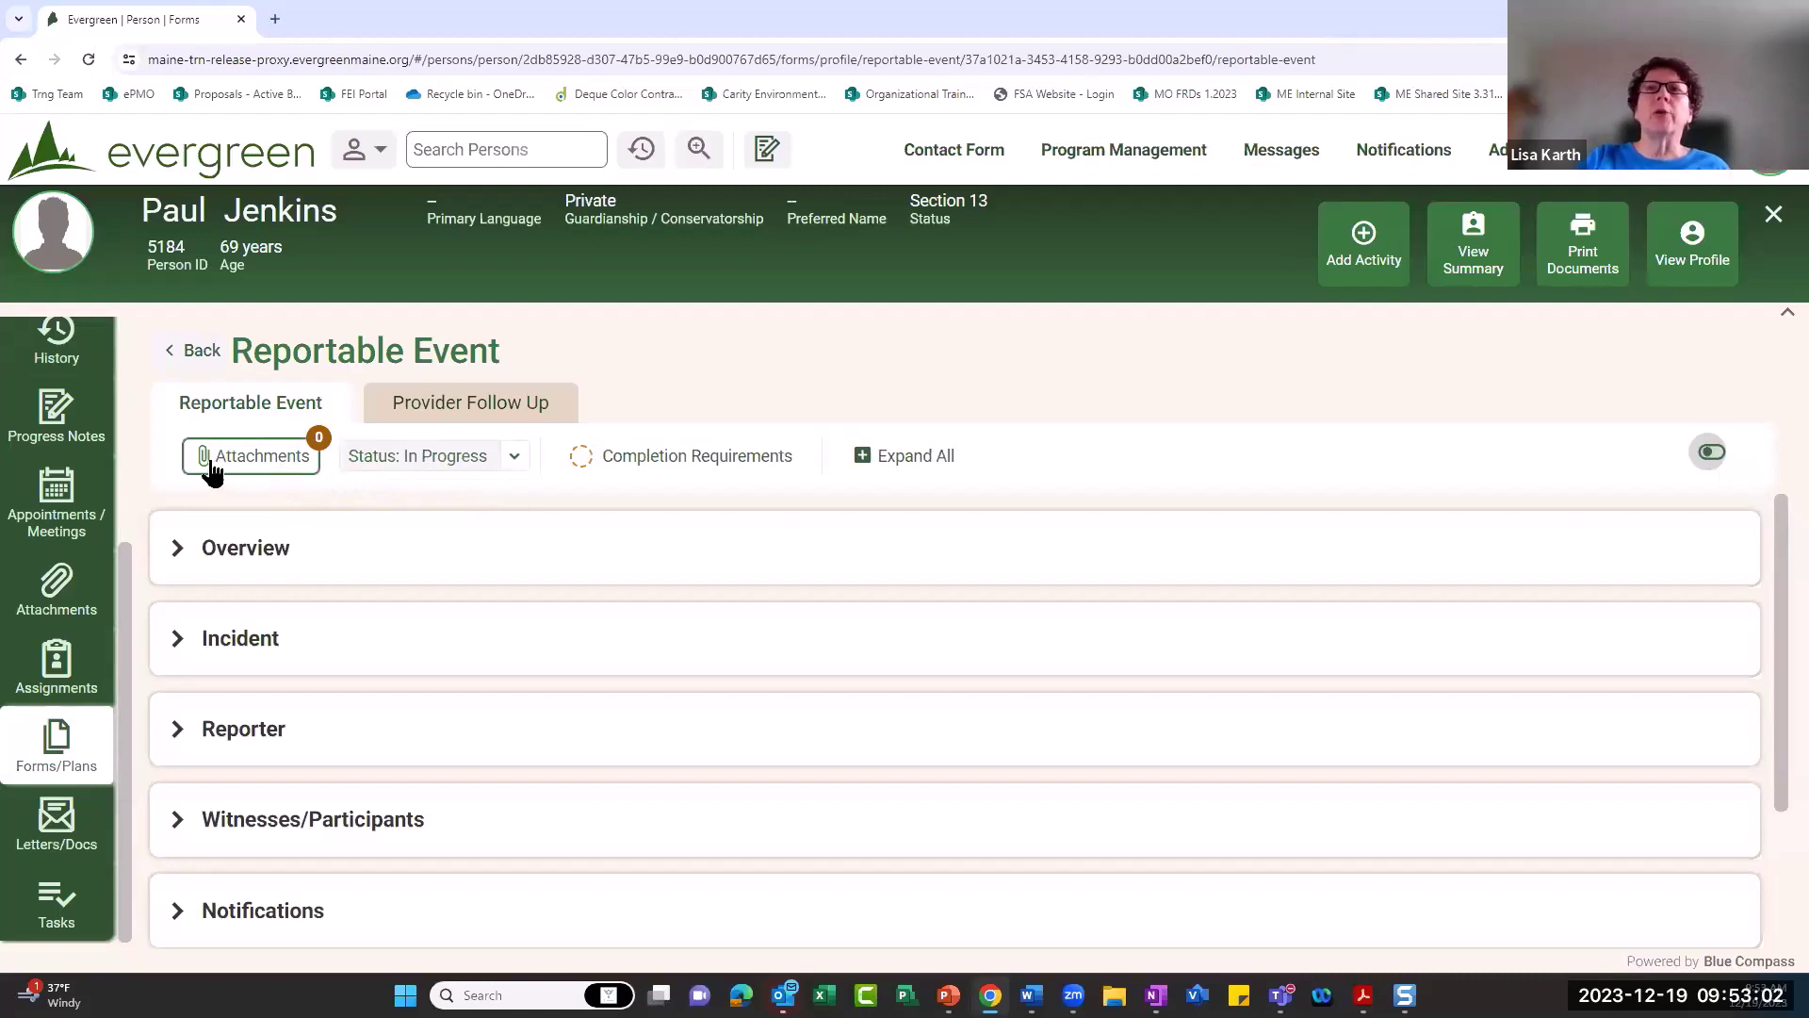
Review the status options and INCIDENT REPORT completion requirements, then show the section index and jump to Overview
click(516, 460)
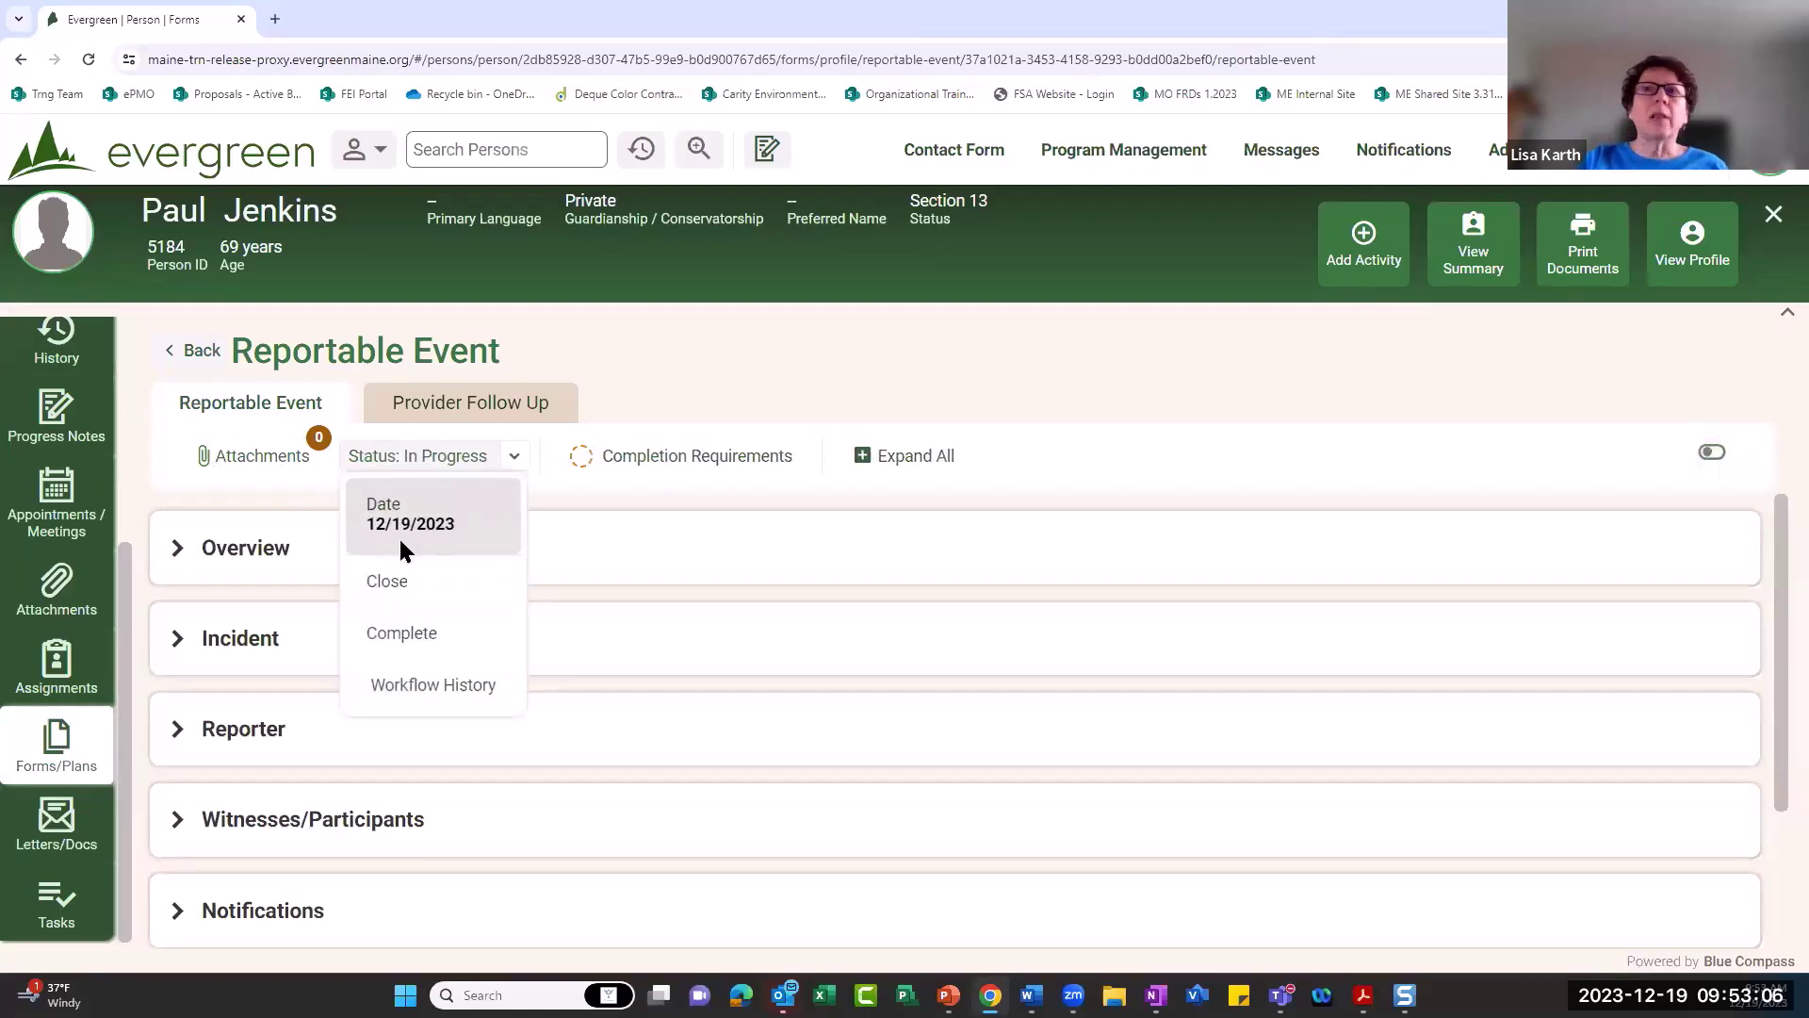
click(724, 460)
click(721, 466)
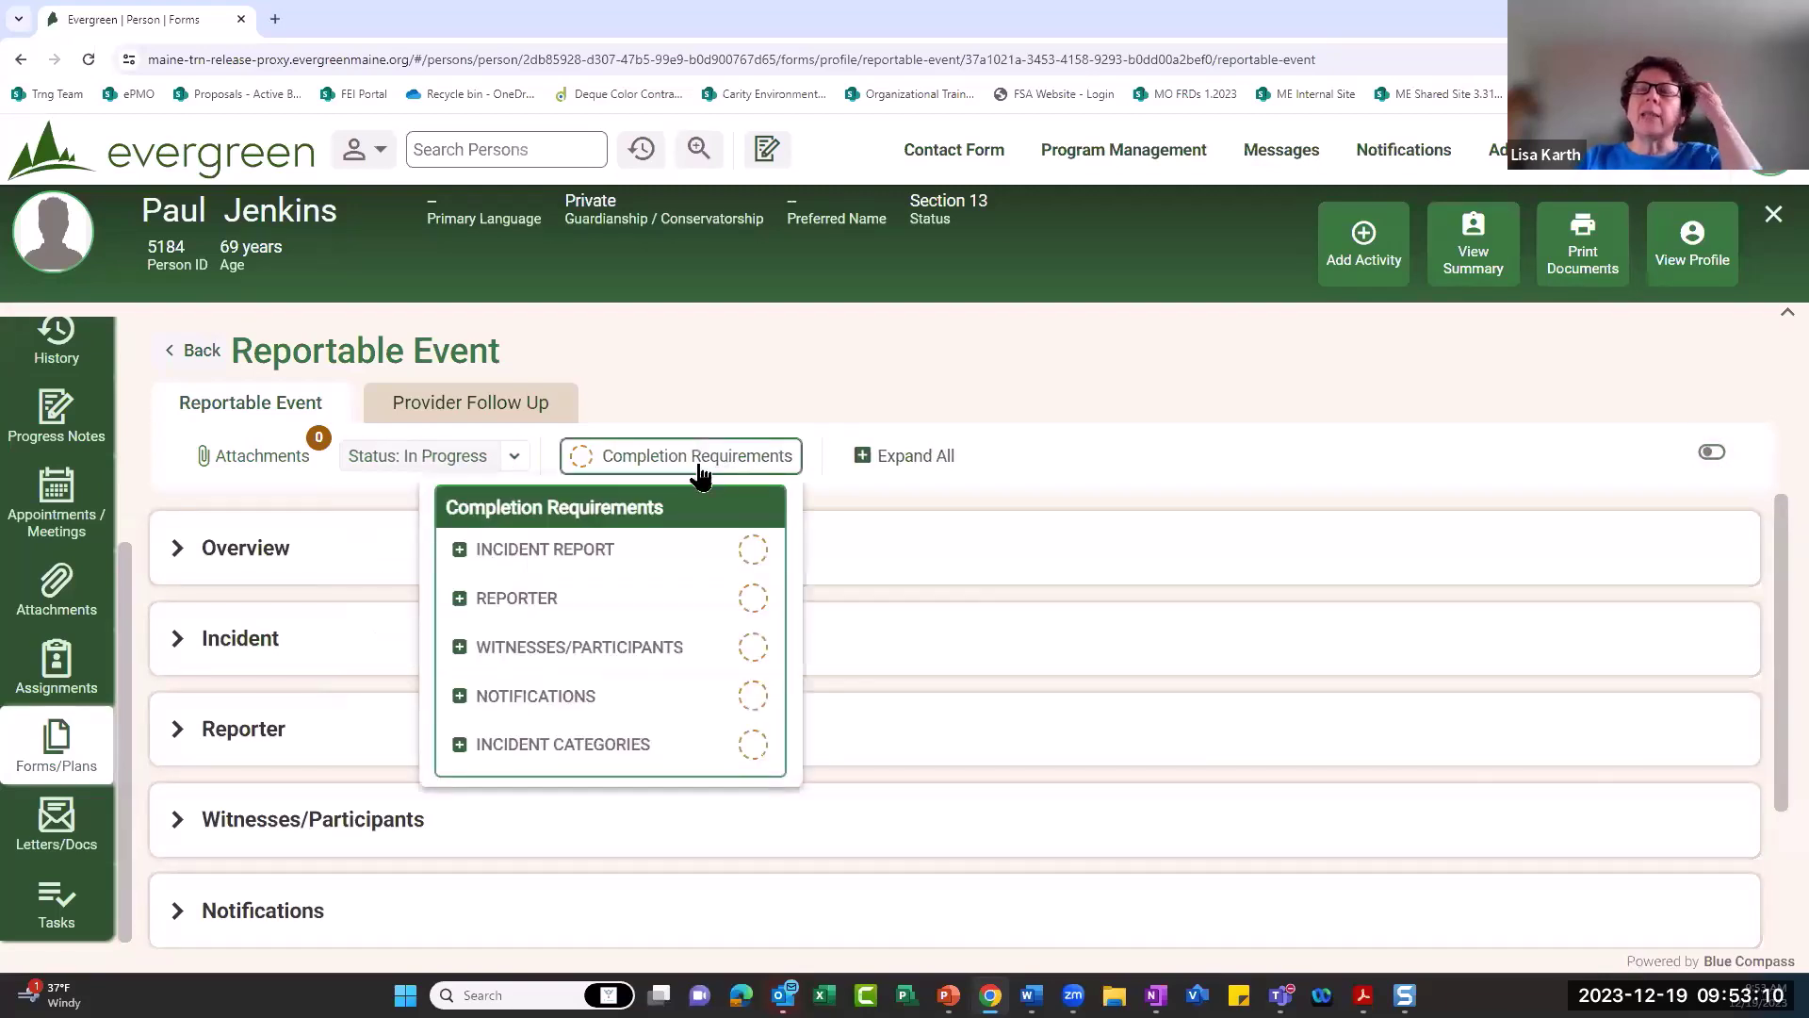
click(461, 558)
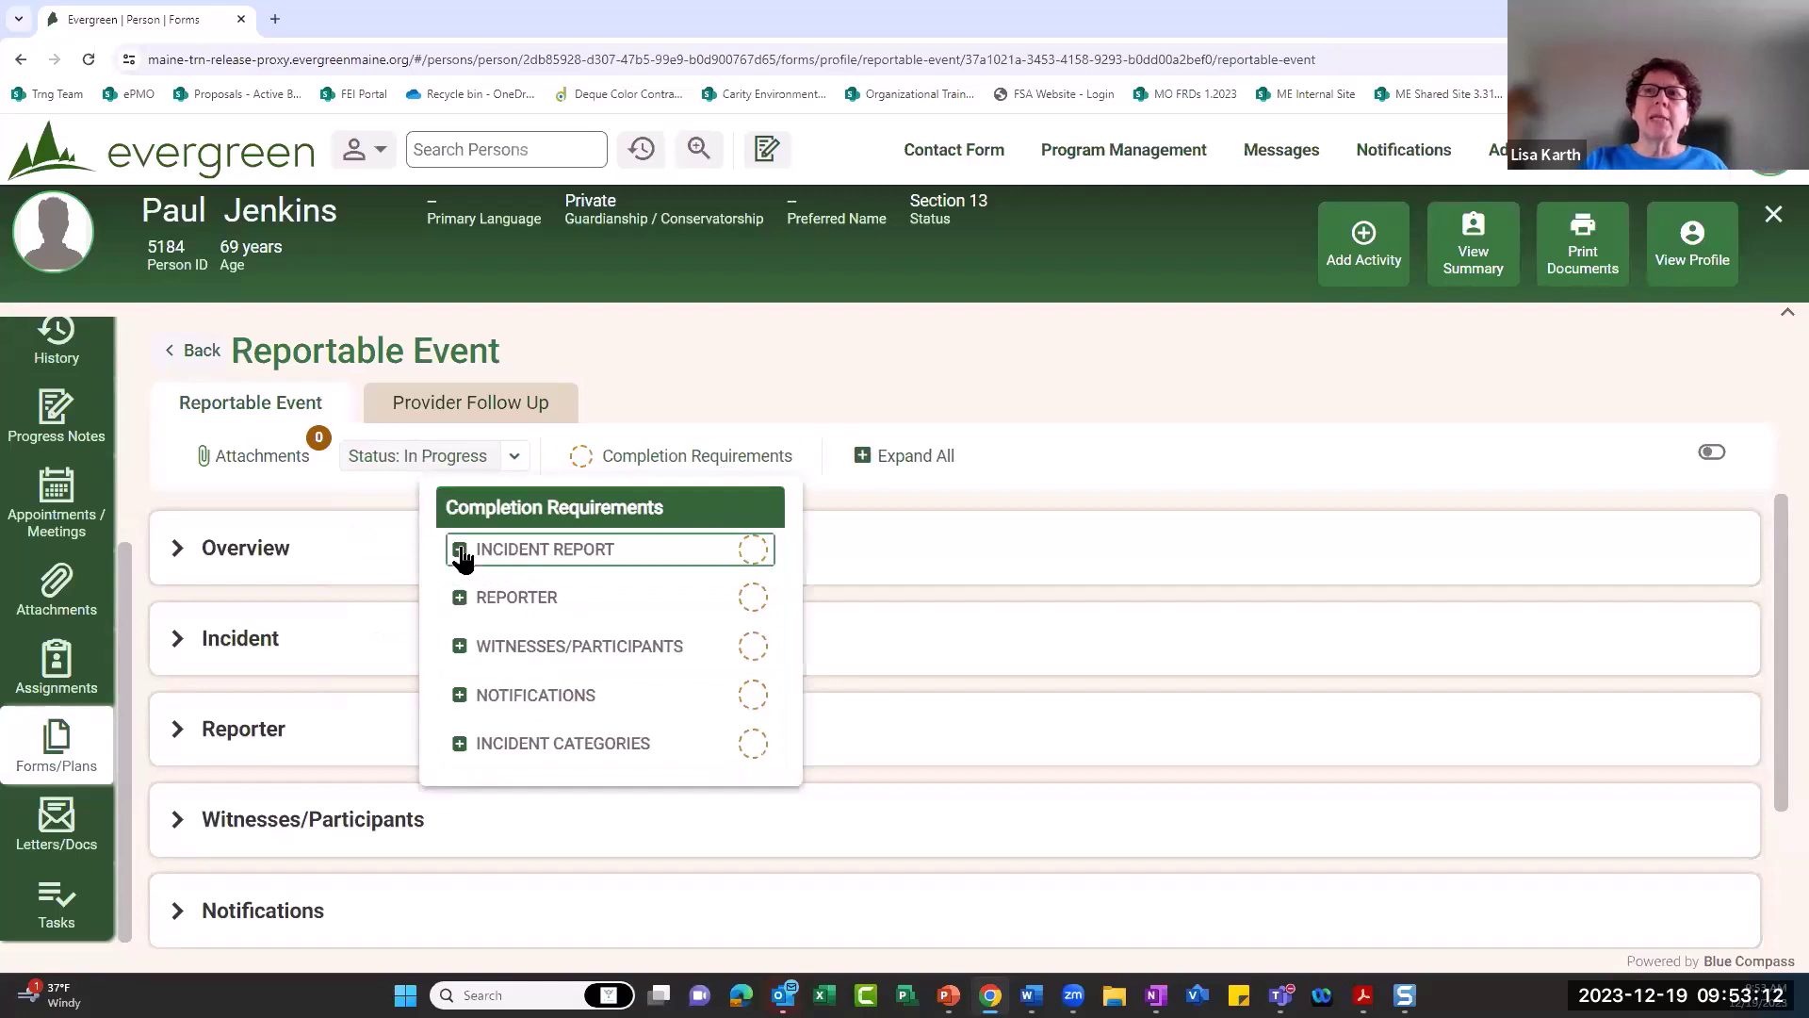
click(459, 550)
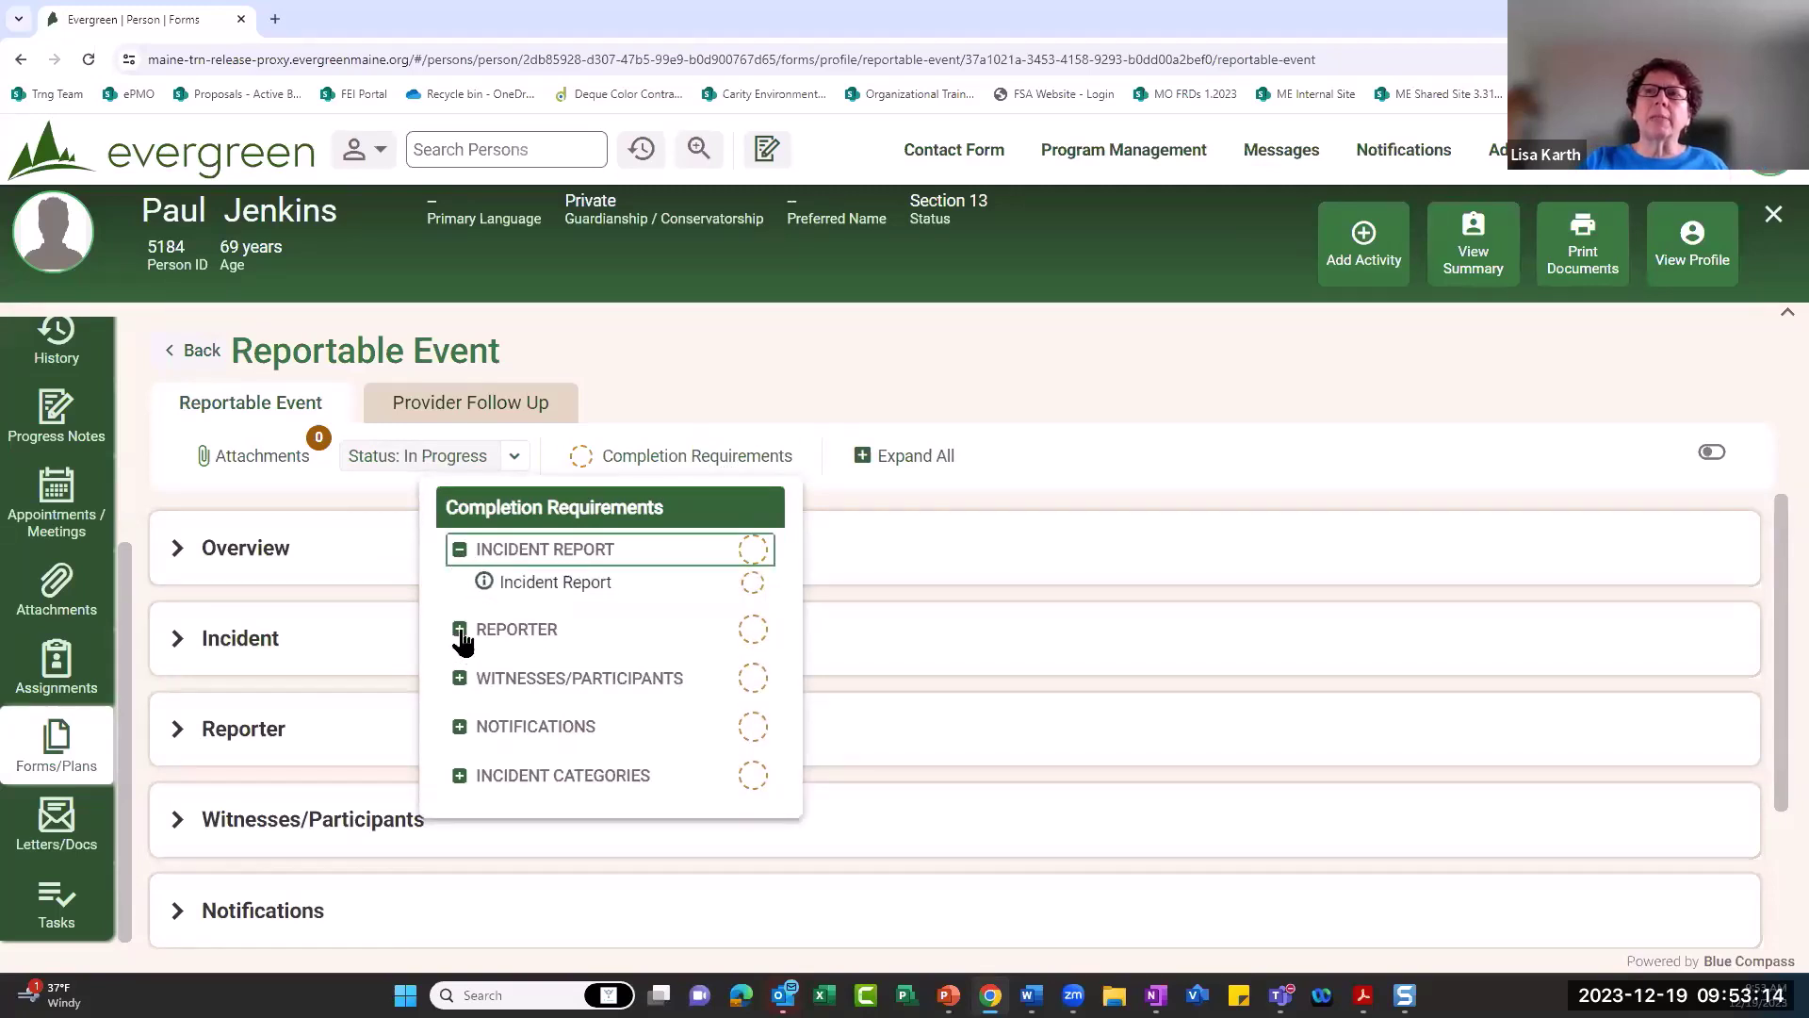
click(460, 549)
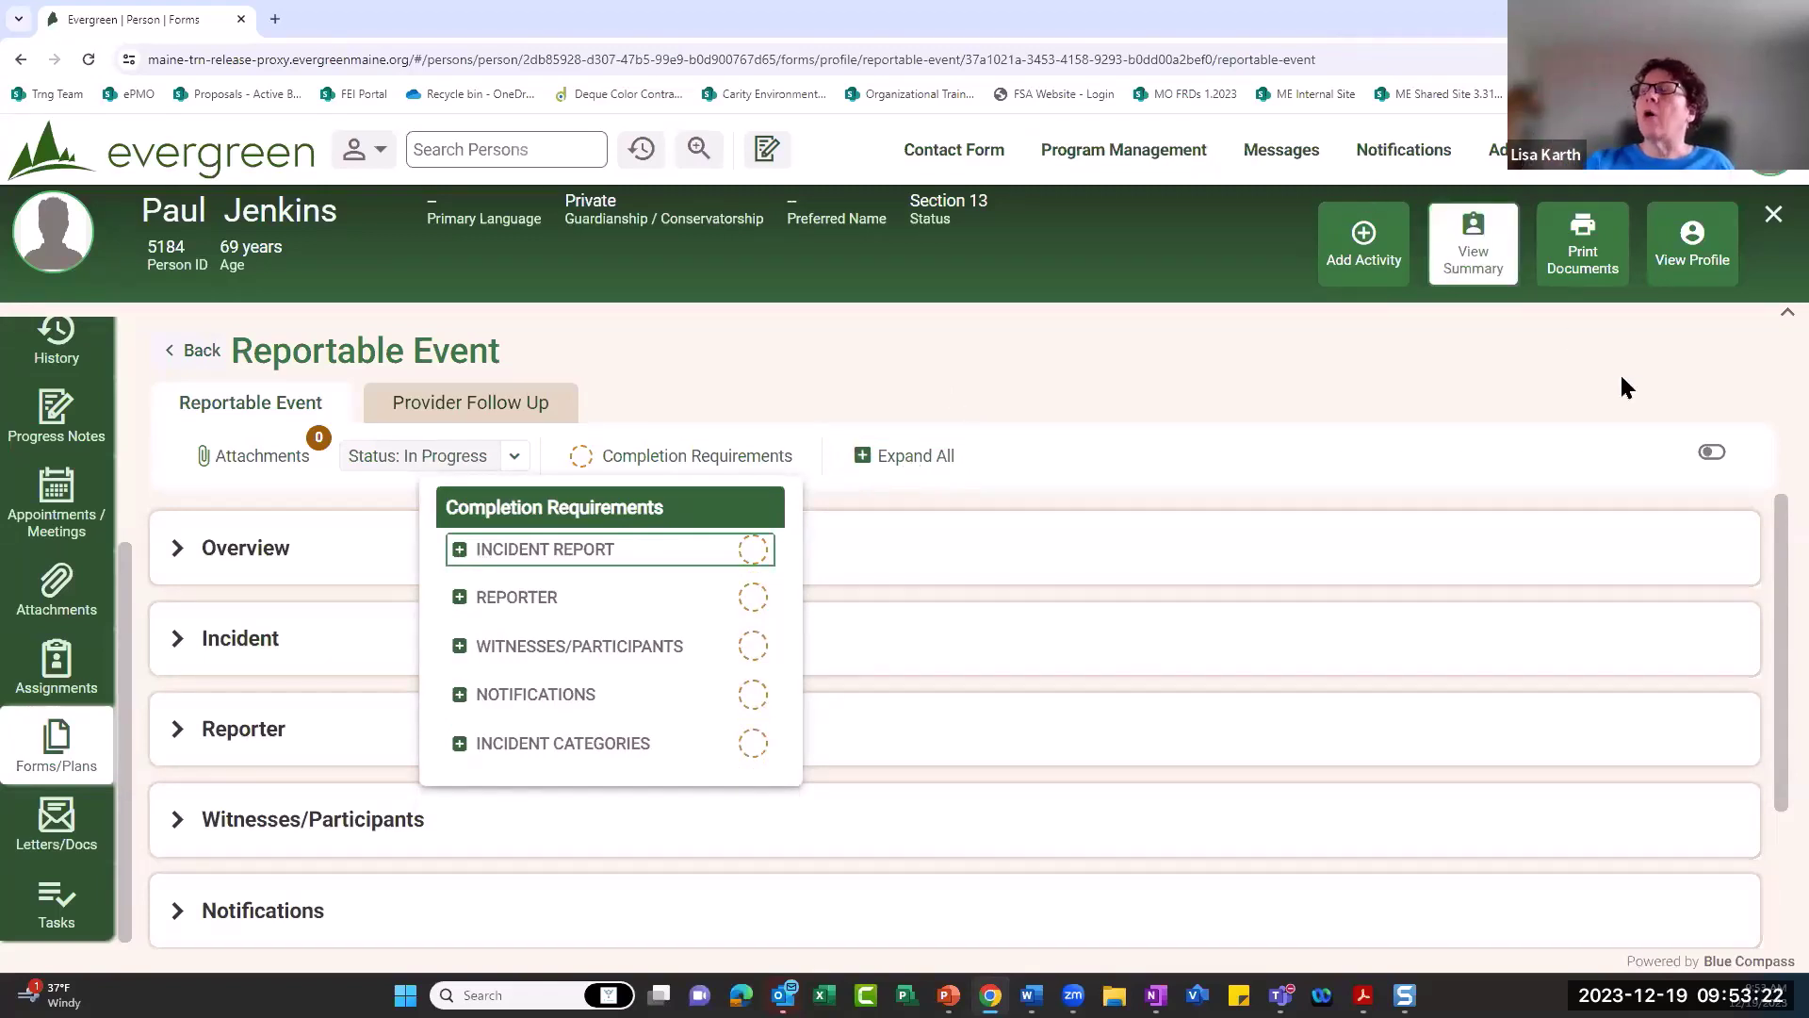
click(1724, 461)
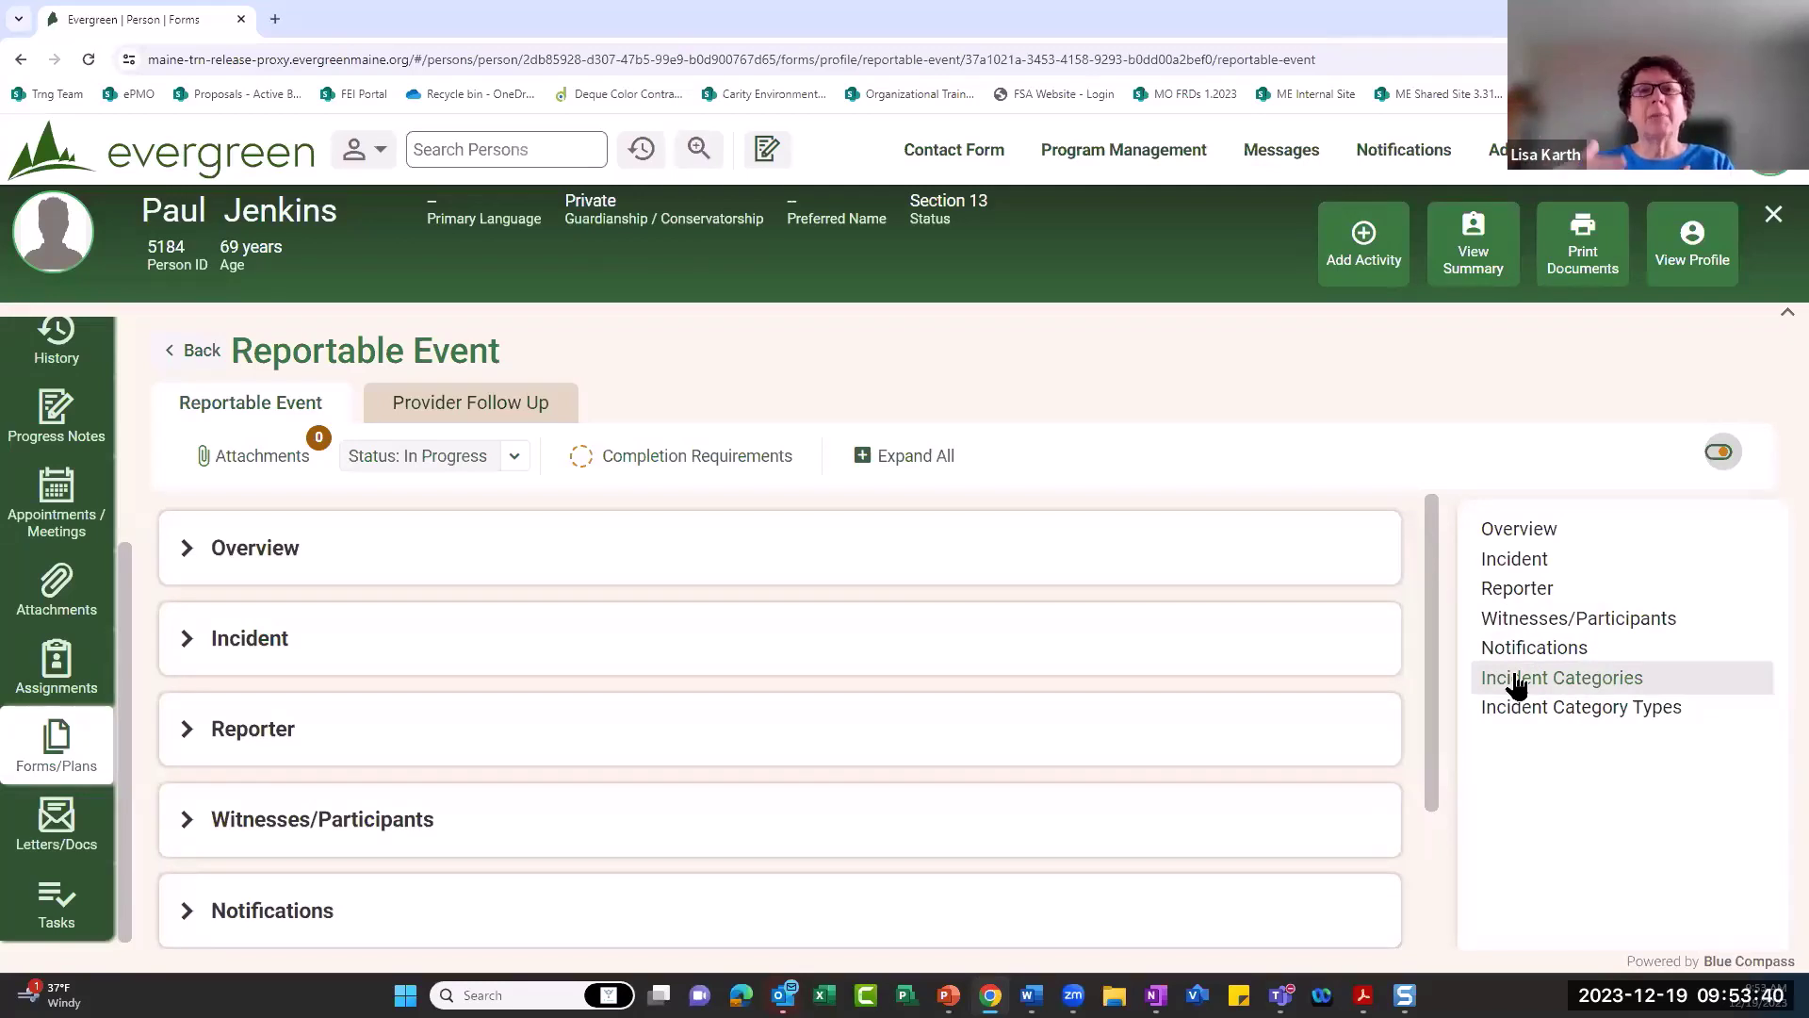
click(1532, 539)
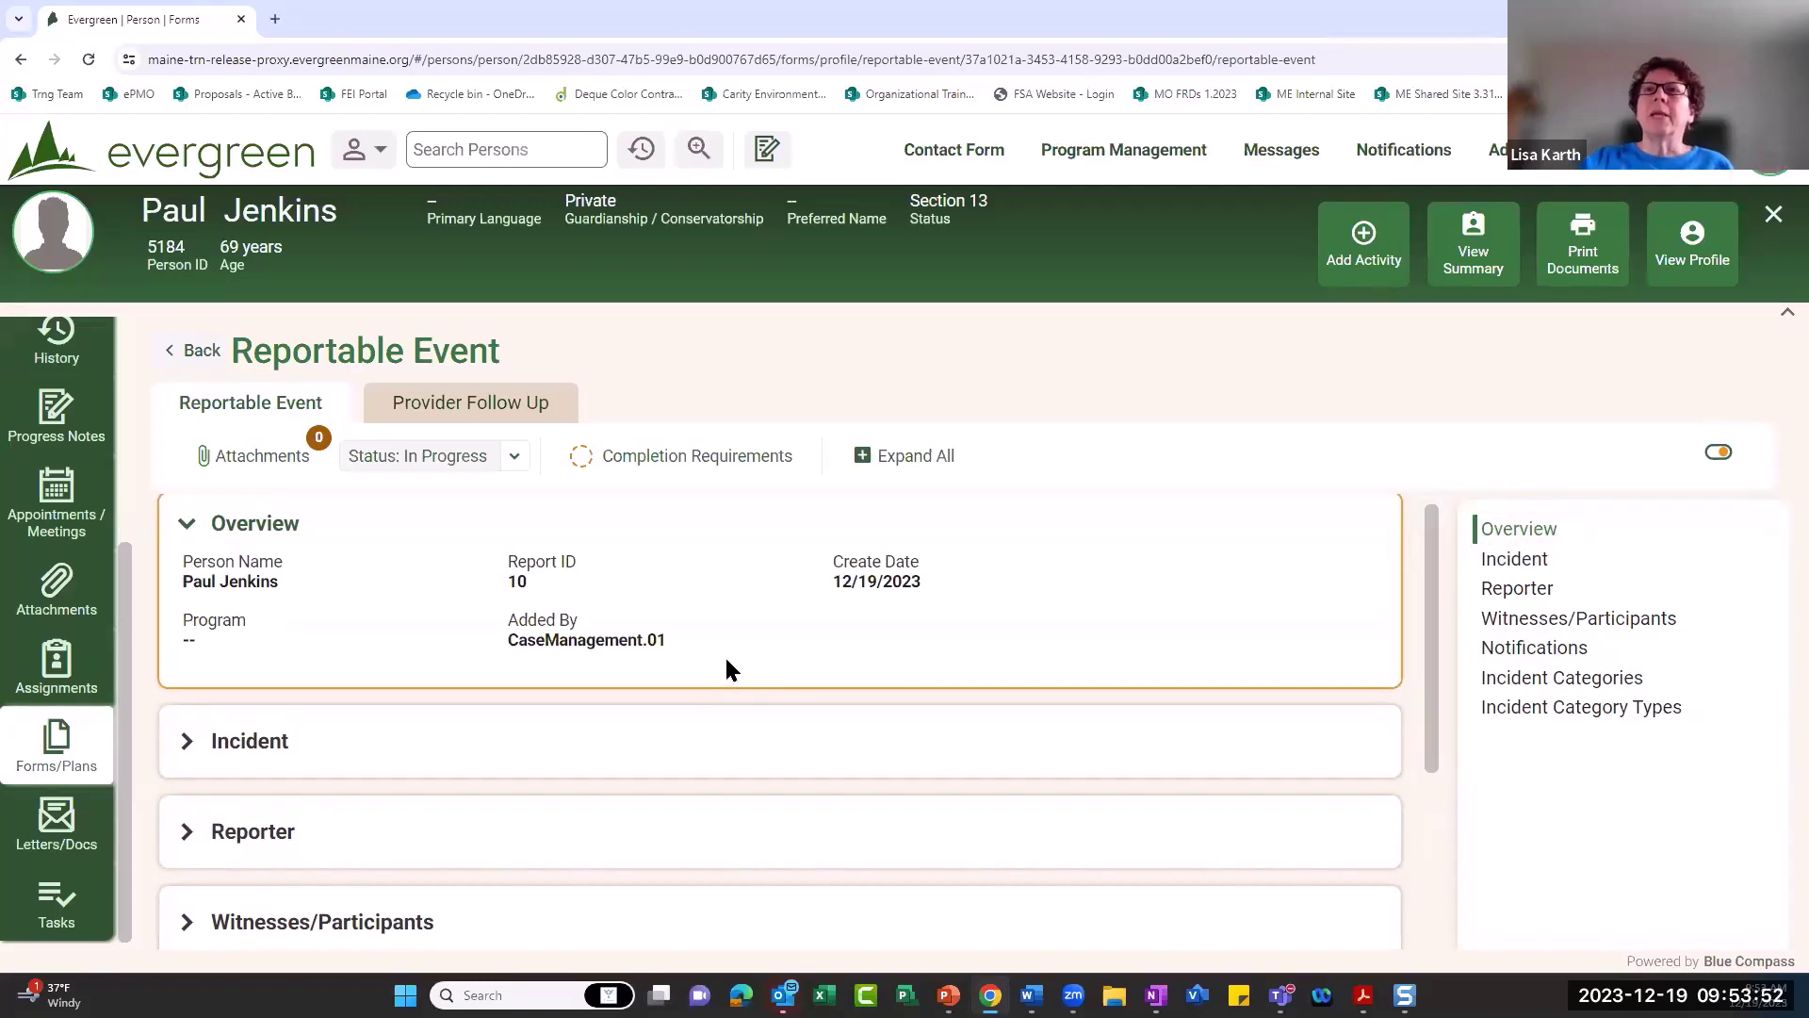
Collapse Overview, expand the Incident section, and open its Edit Incident dialog
scroll(725, 654, up, 1)
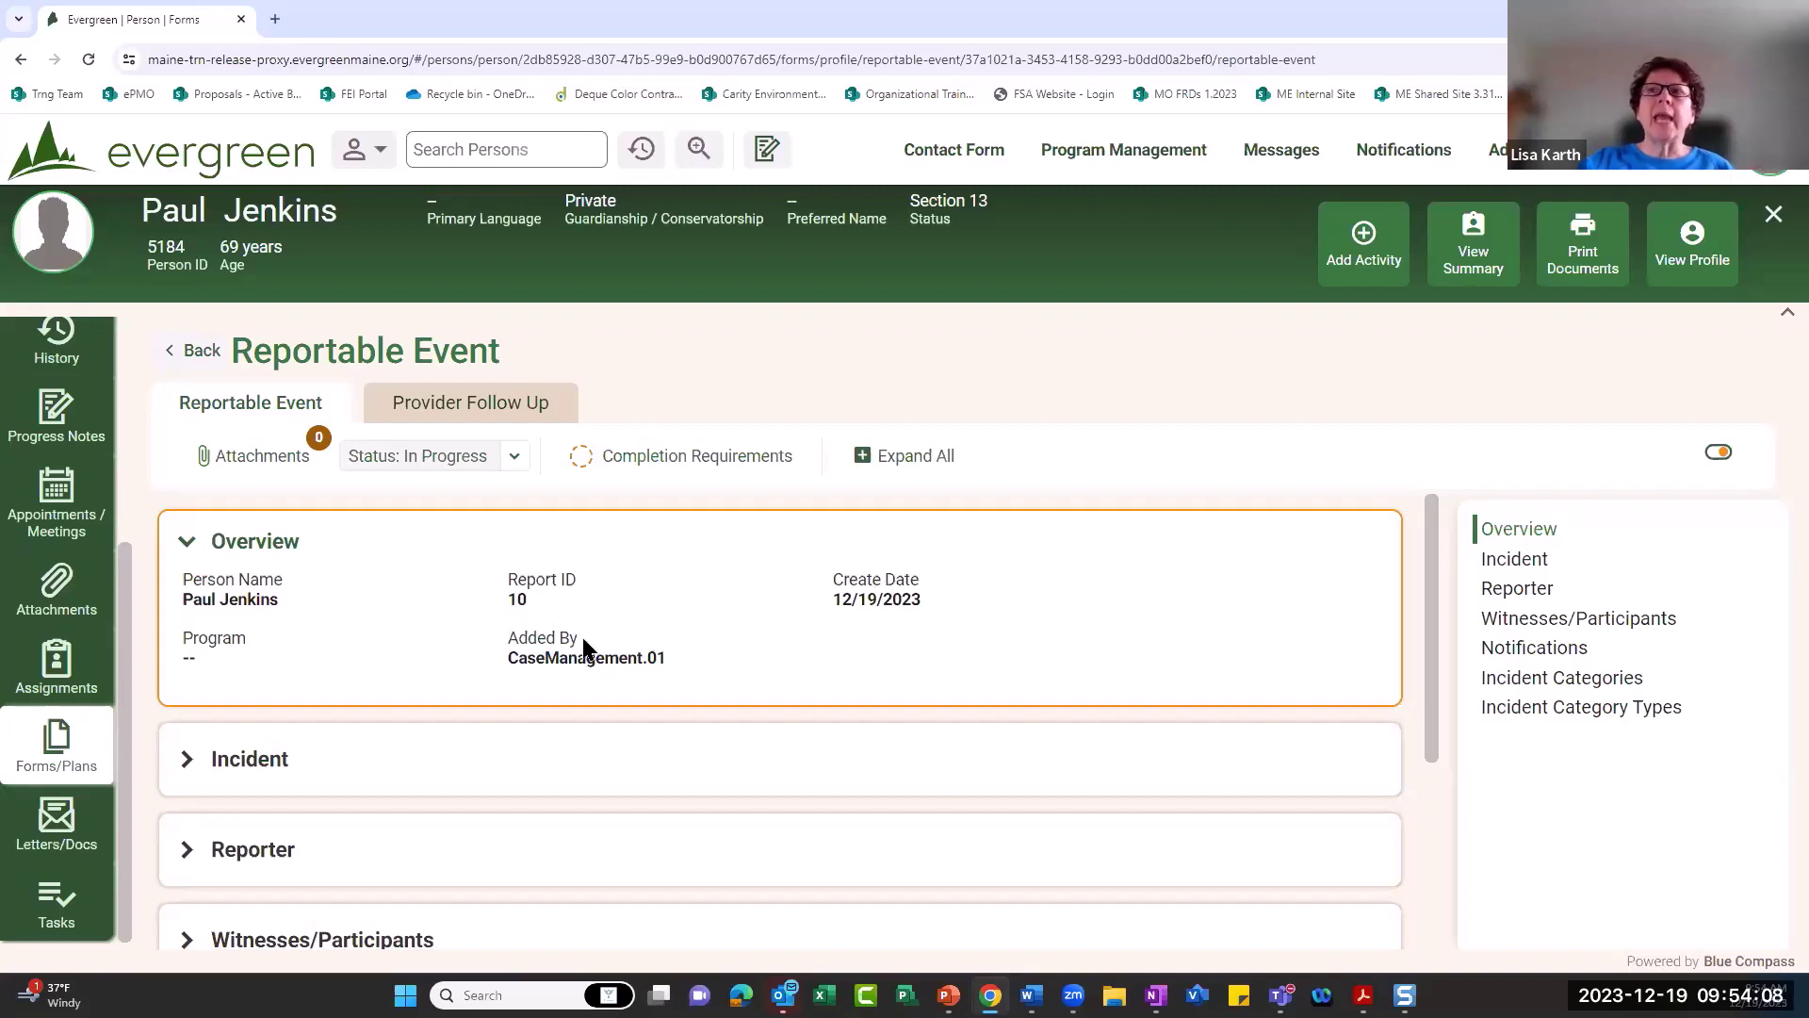
click(263, 545)
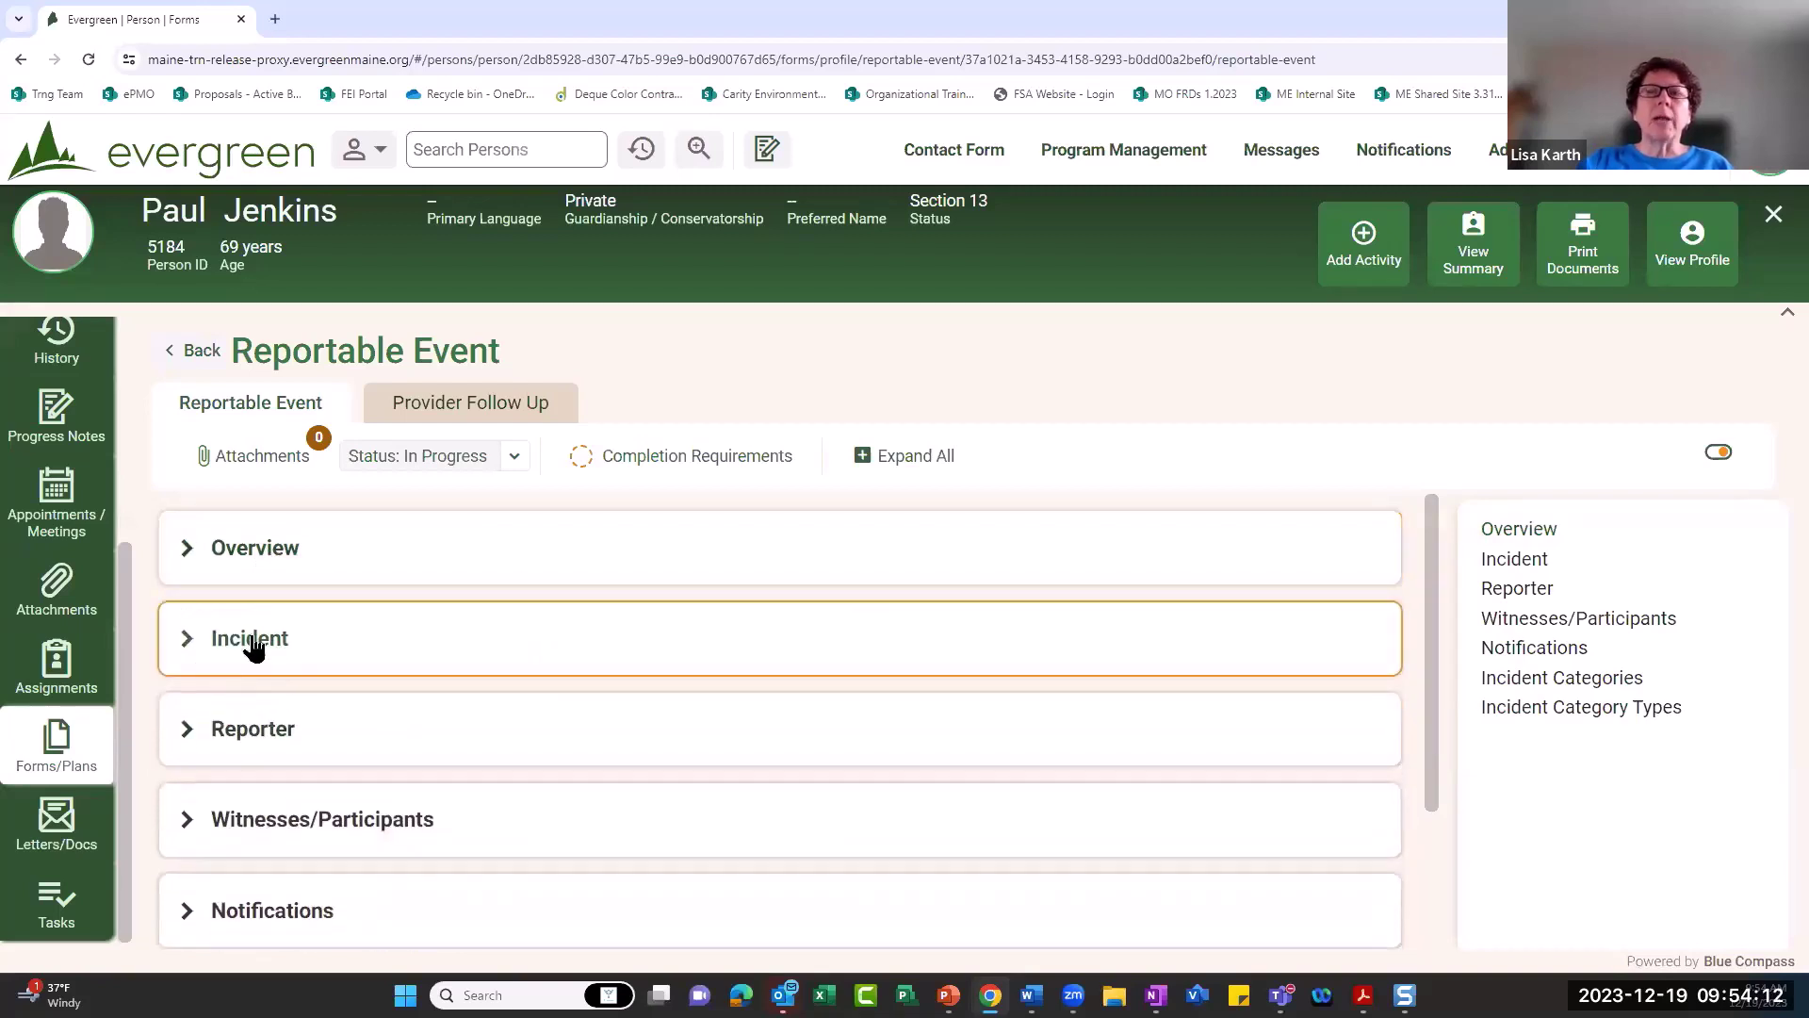
click(253, 643)
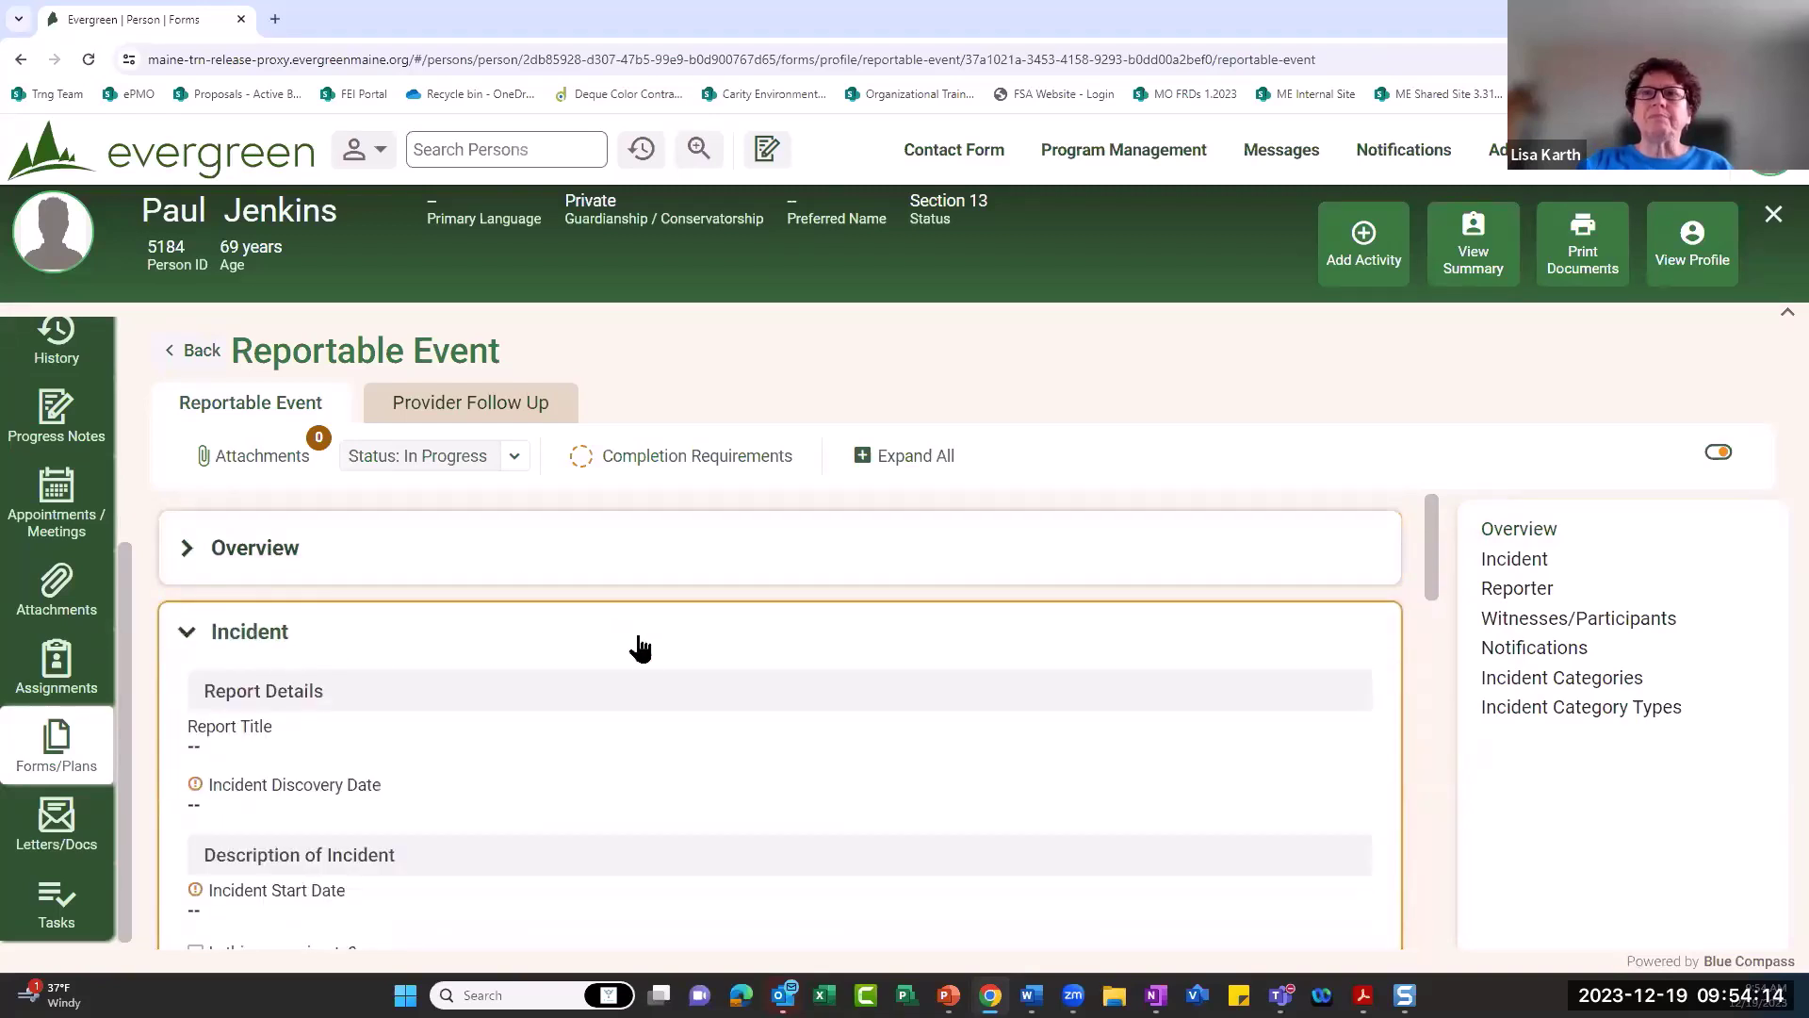
scroll(634, 659, down, 1)
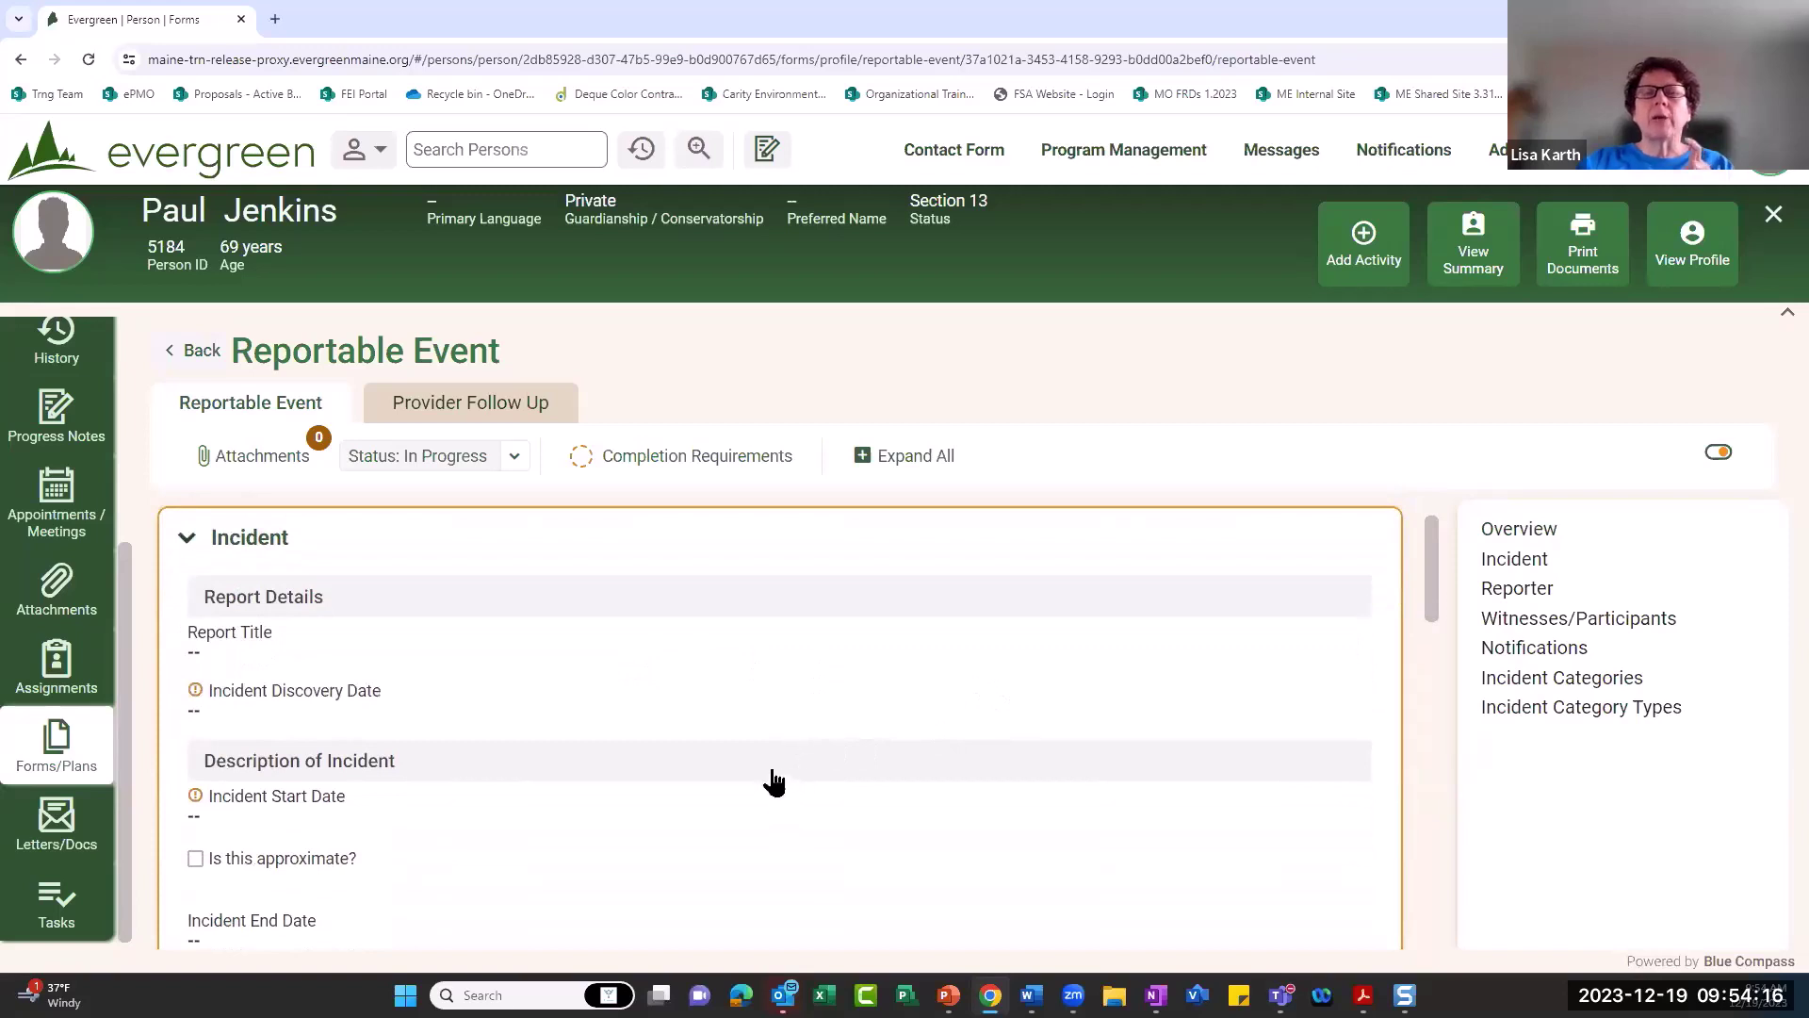
click(895, 698)
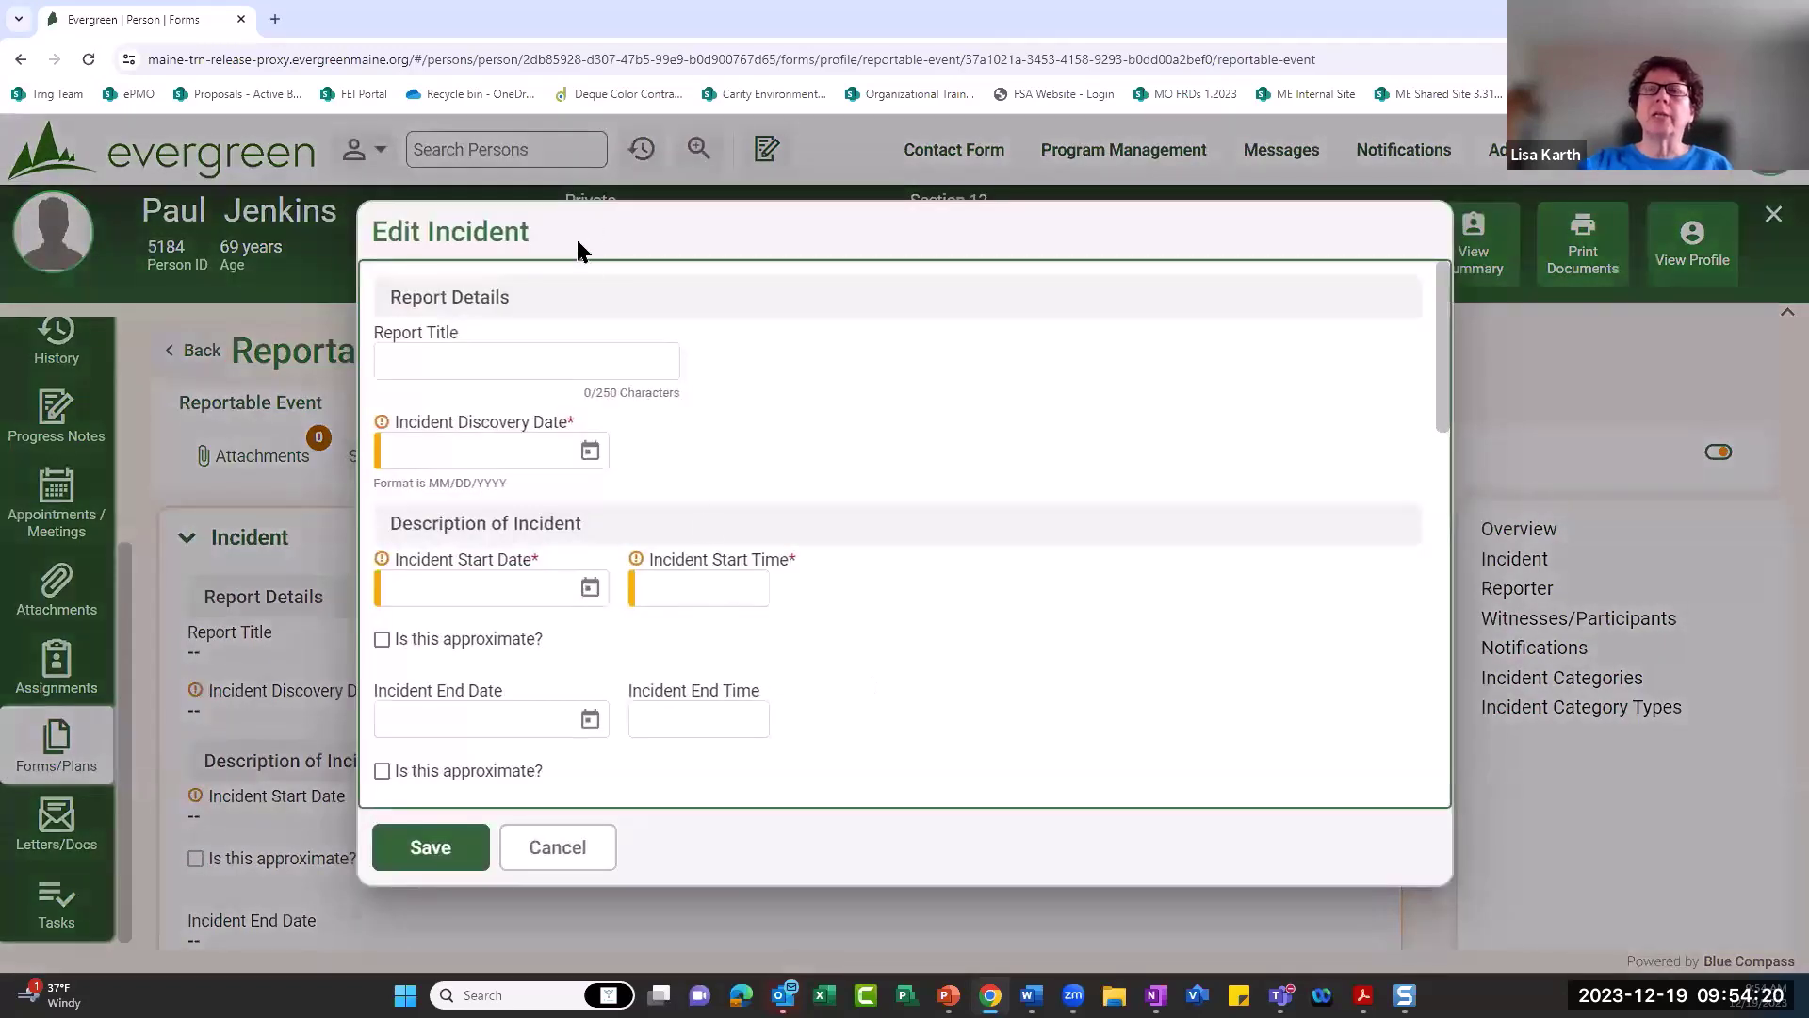
Set discovery and start dates to 12/18/2023 and the start time to 10:00 AM
click(591, 452)
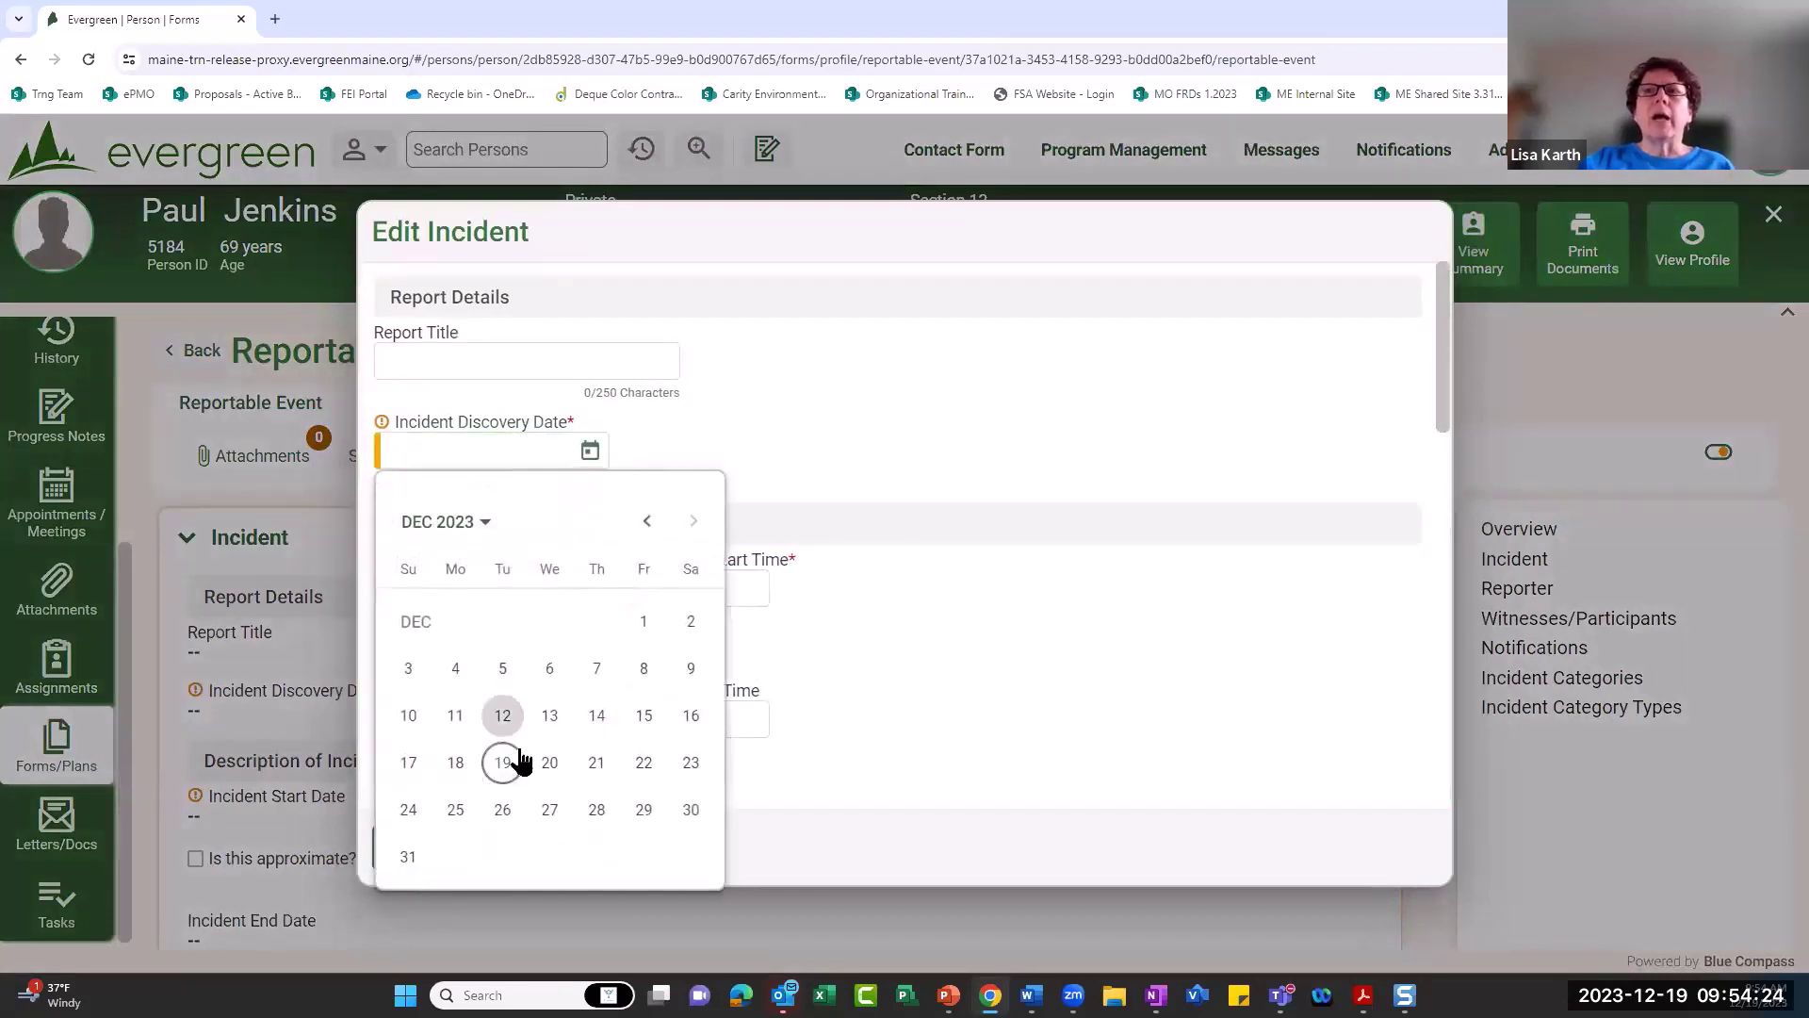
click(456, 764)
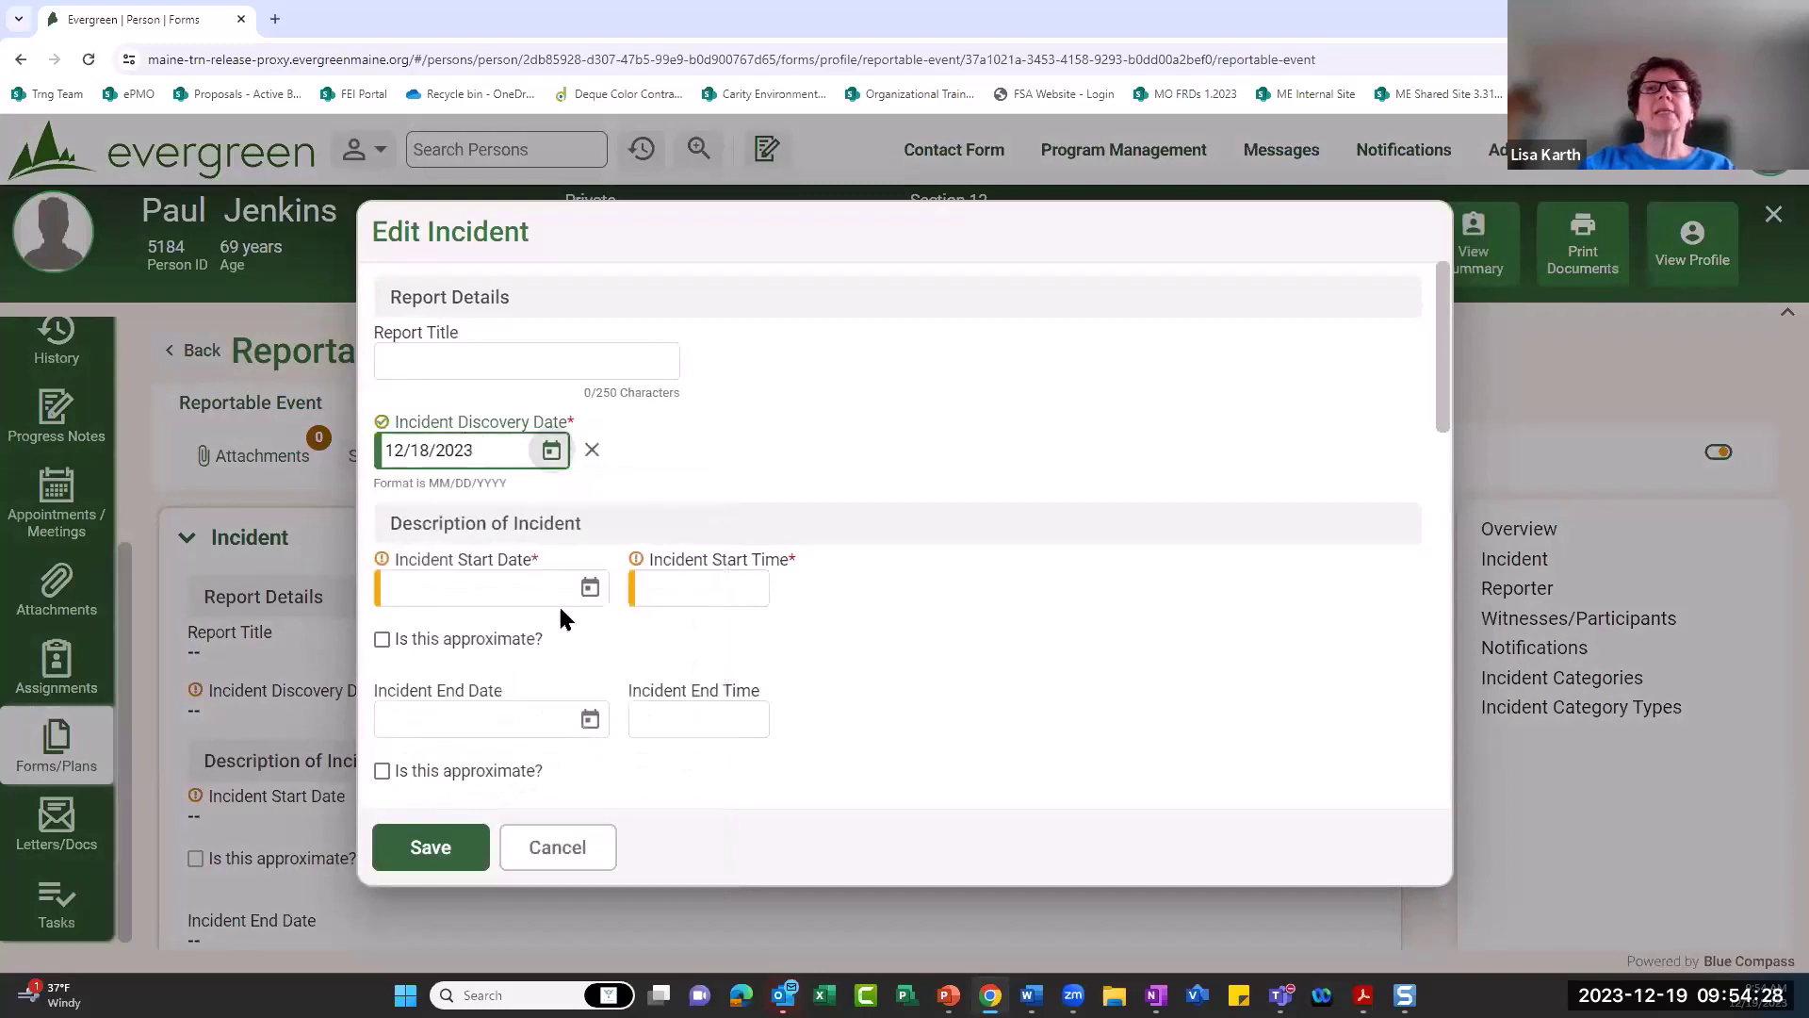
click(590, 589)
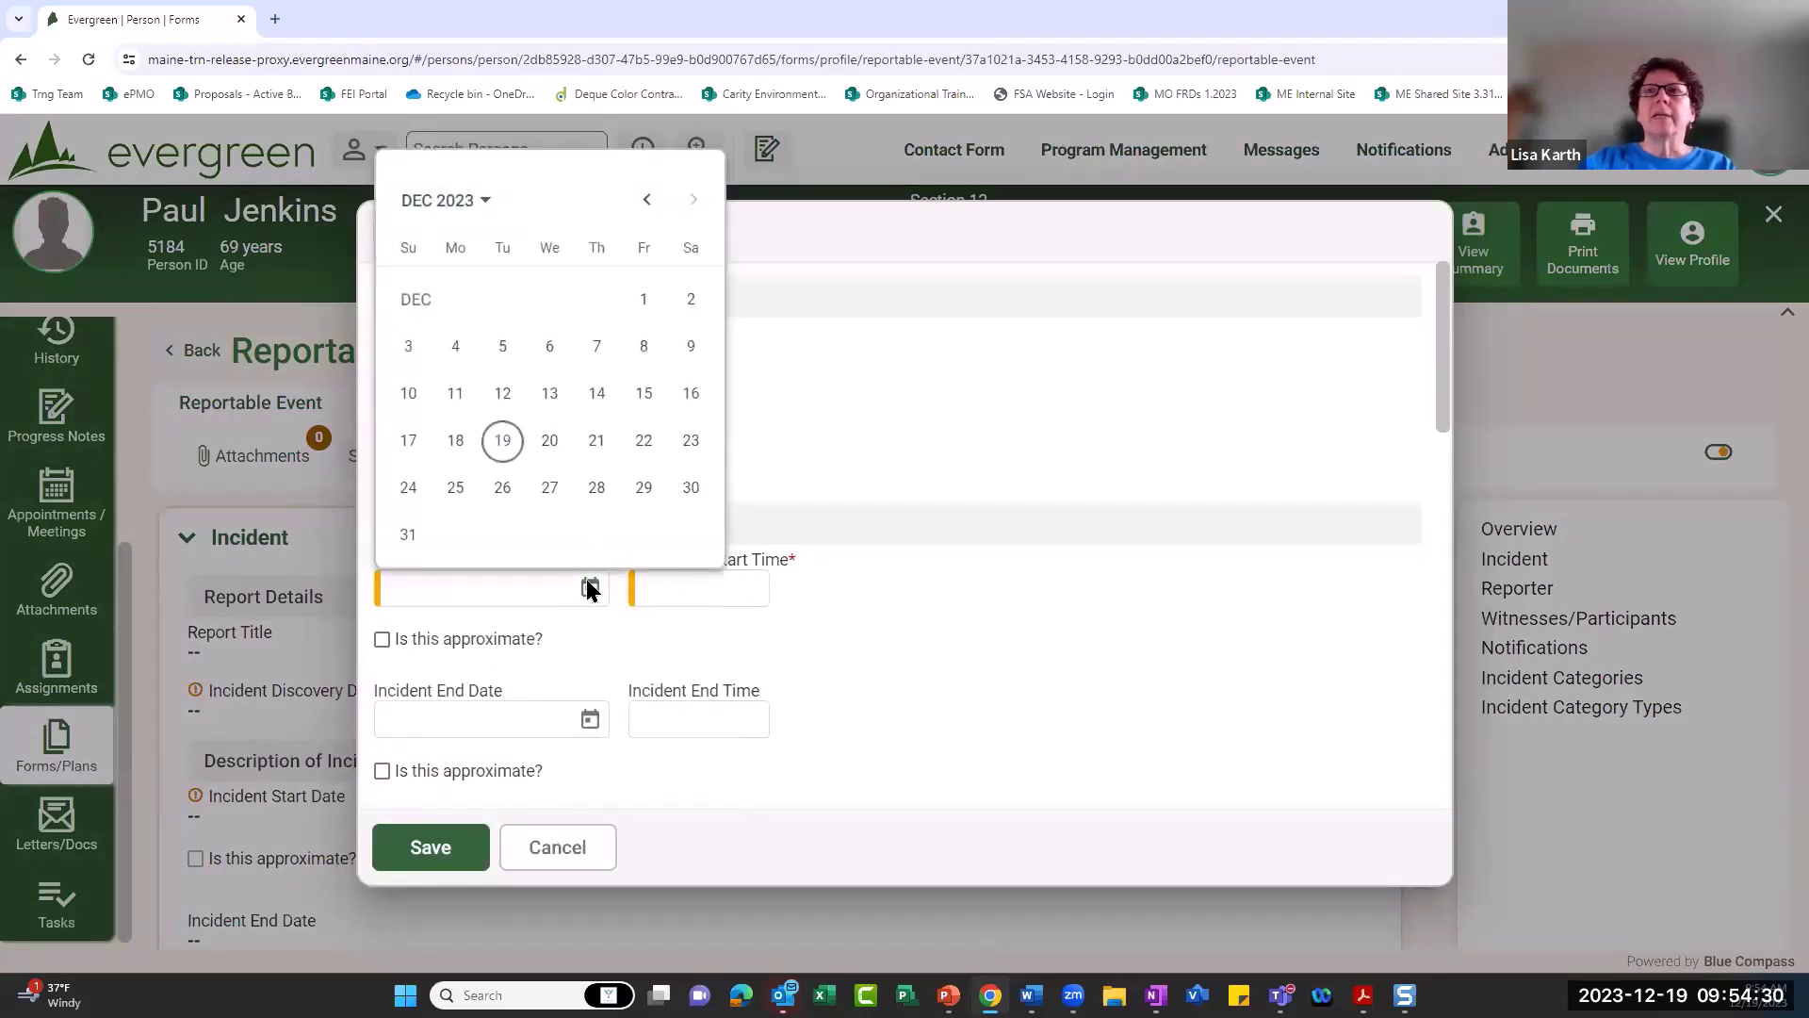
click(453, 441)
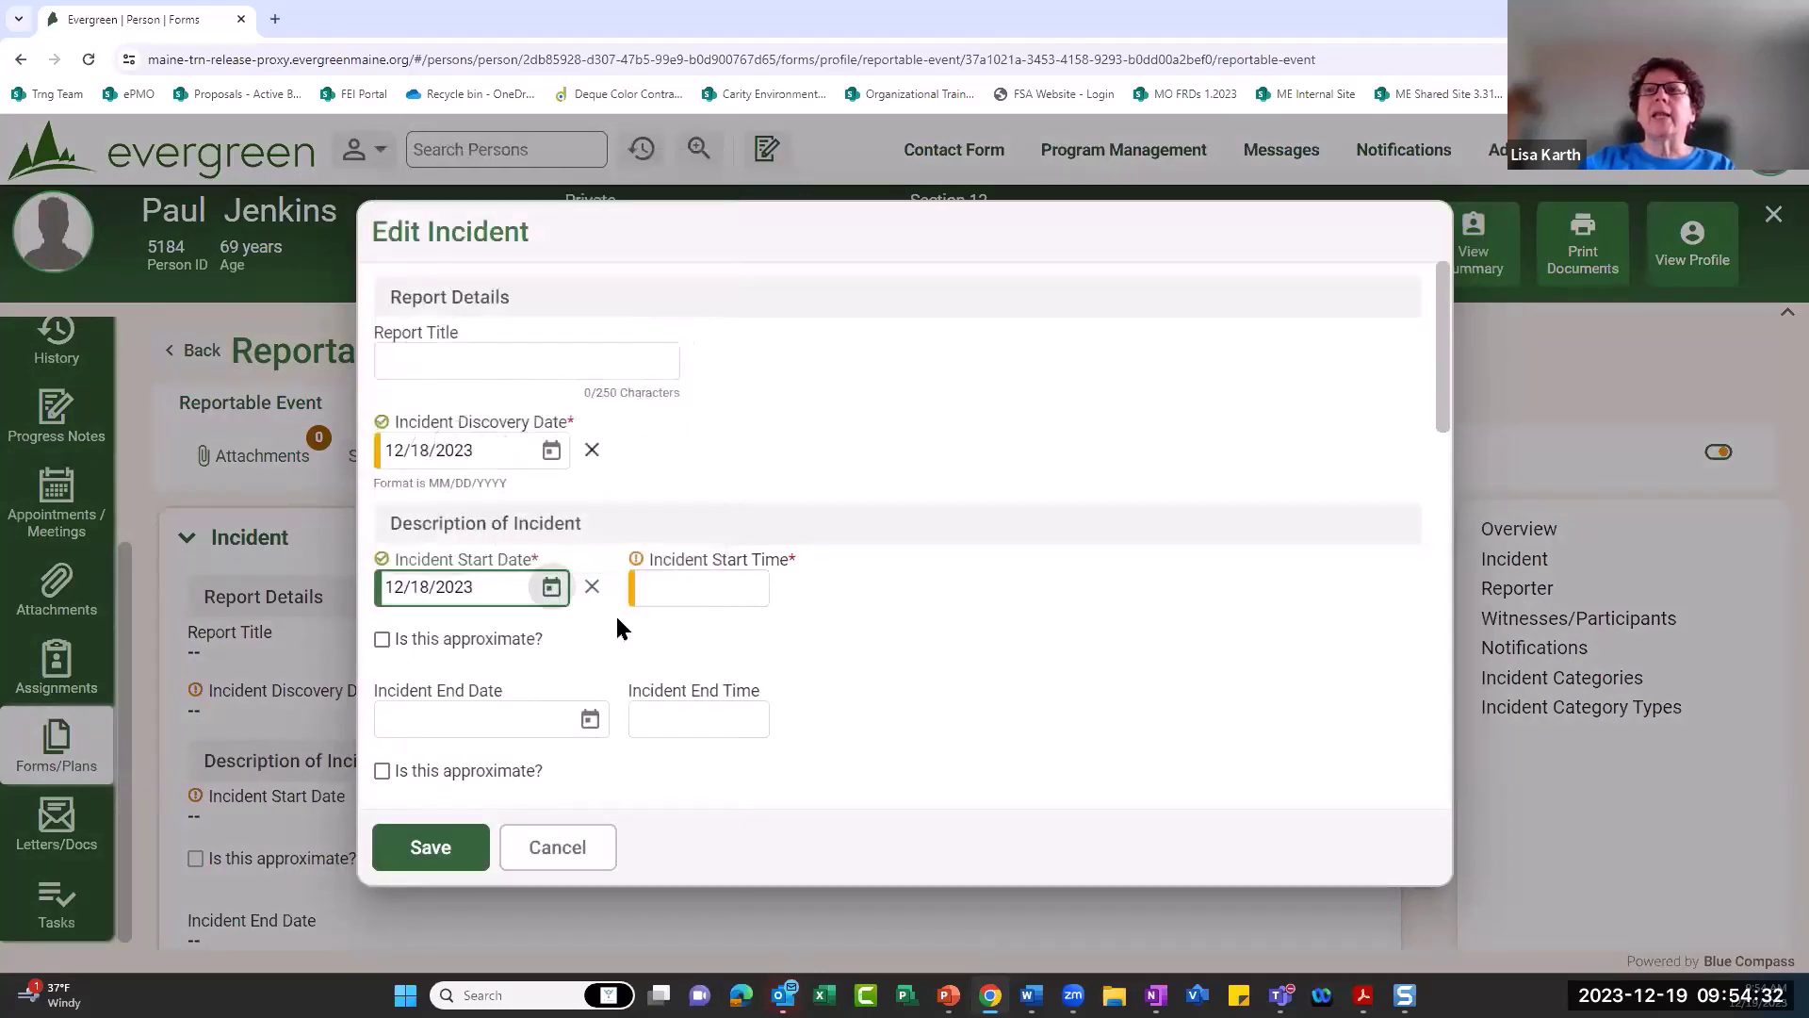
click(711, 586)
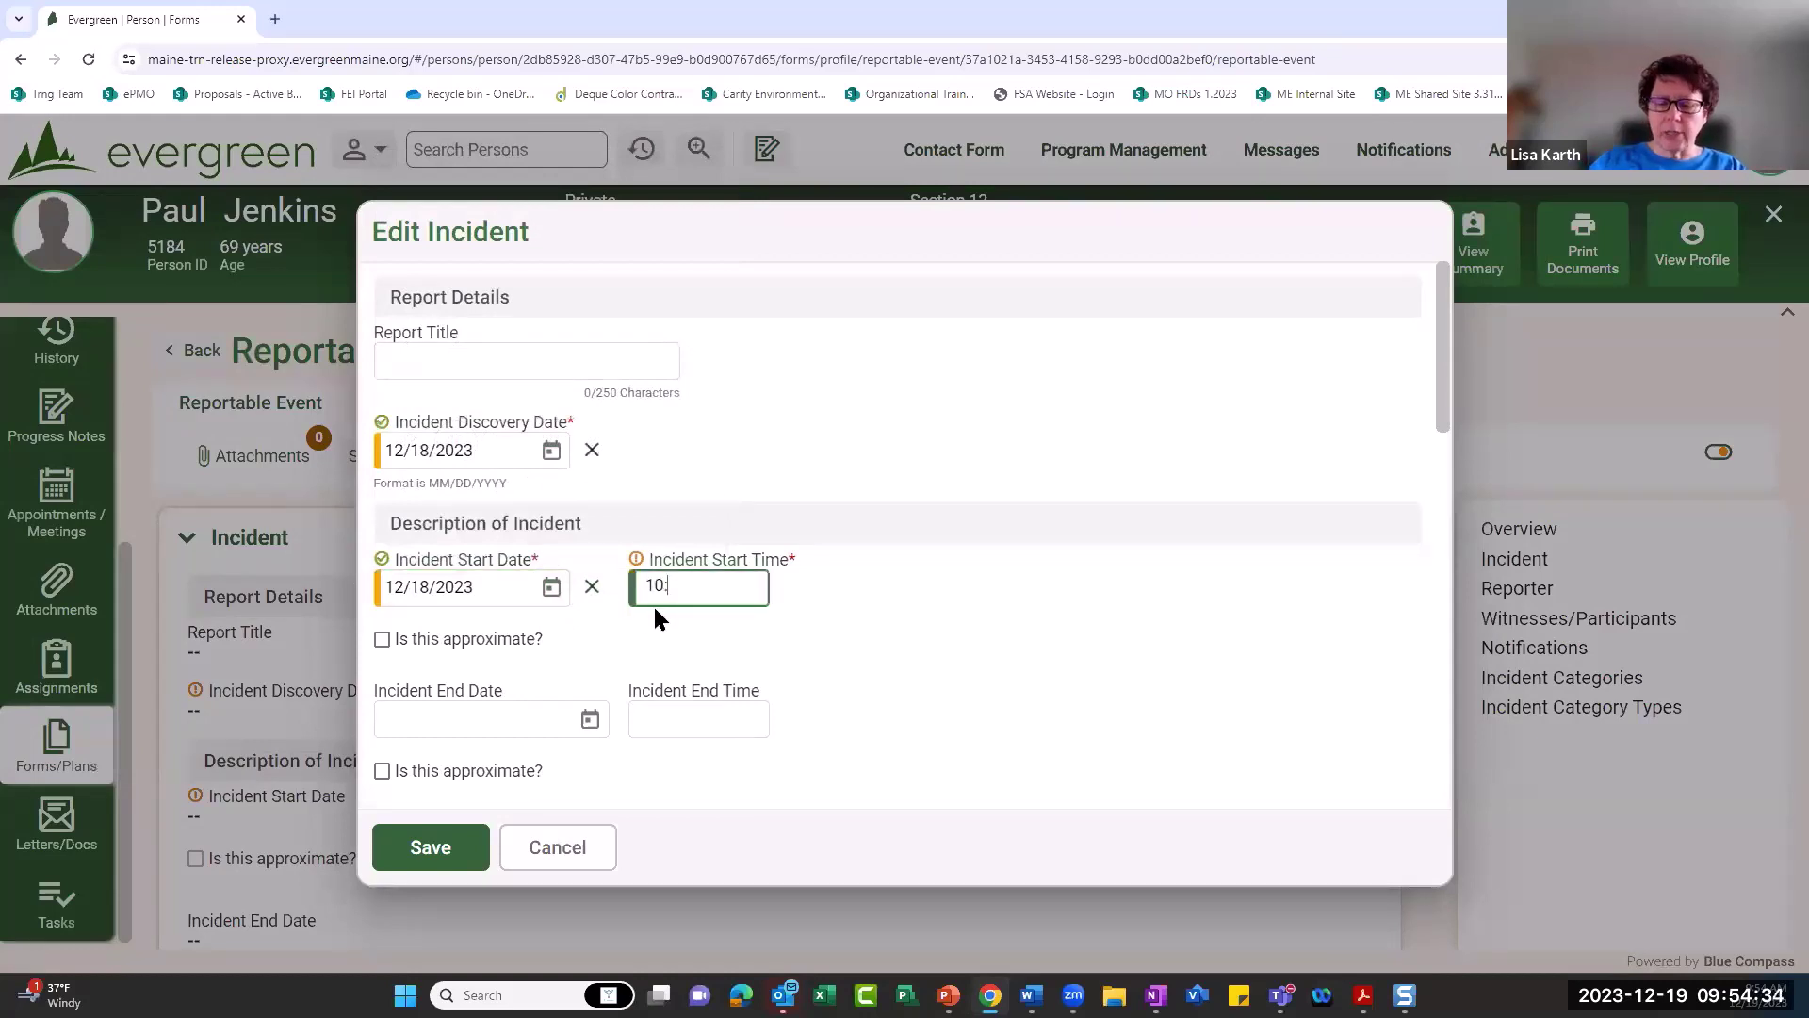
text(10:00 AM)
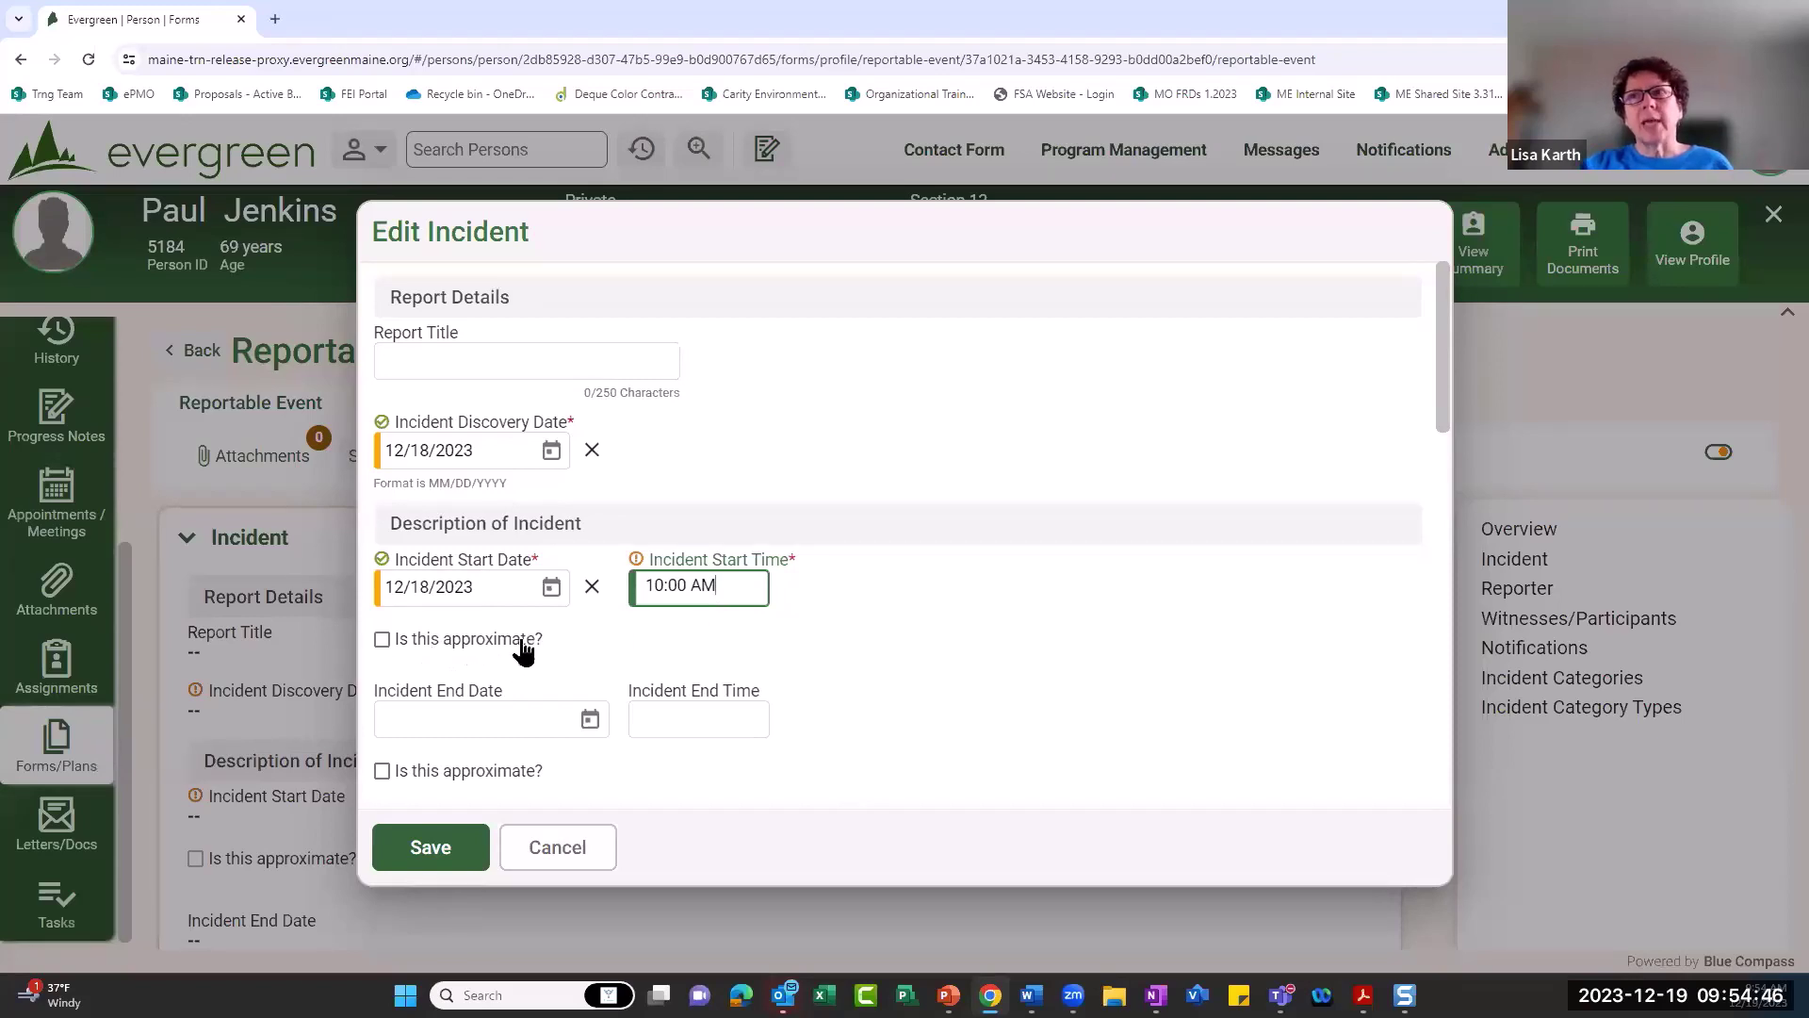
Choose First Occurrence as the frequency and enter 'Info' as the incident details
scroll(524, 653, down, 2)
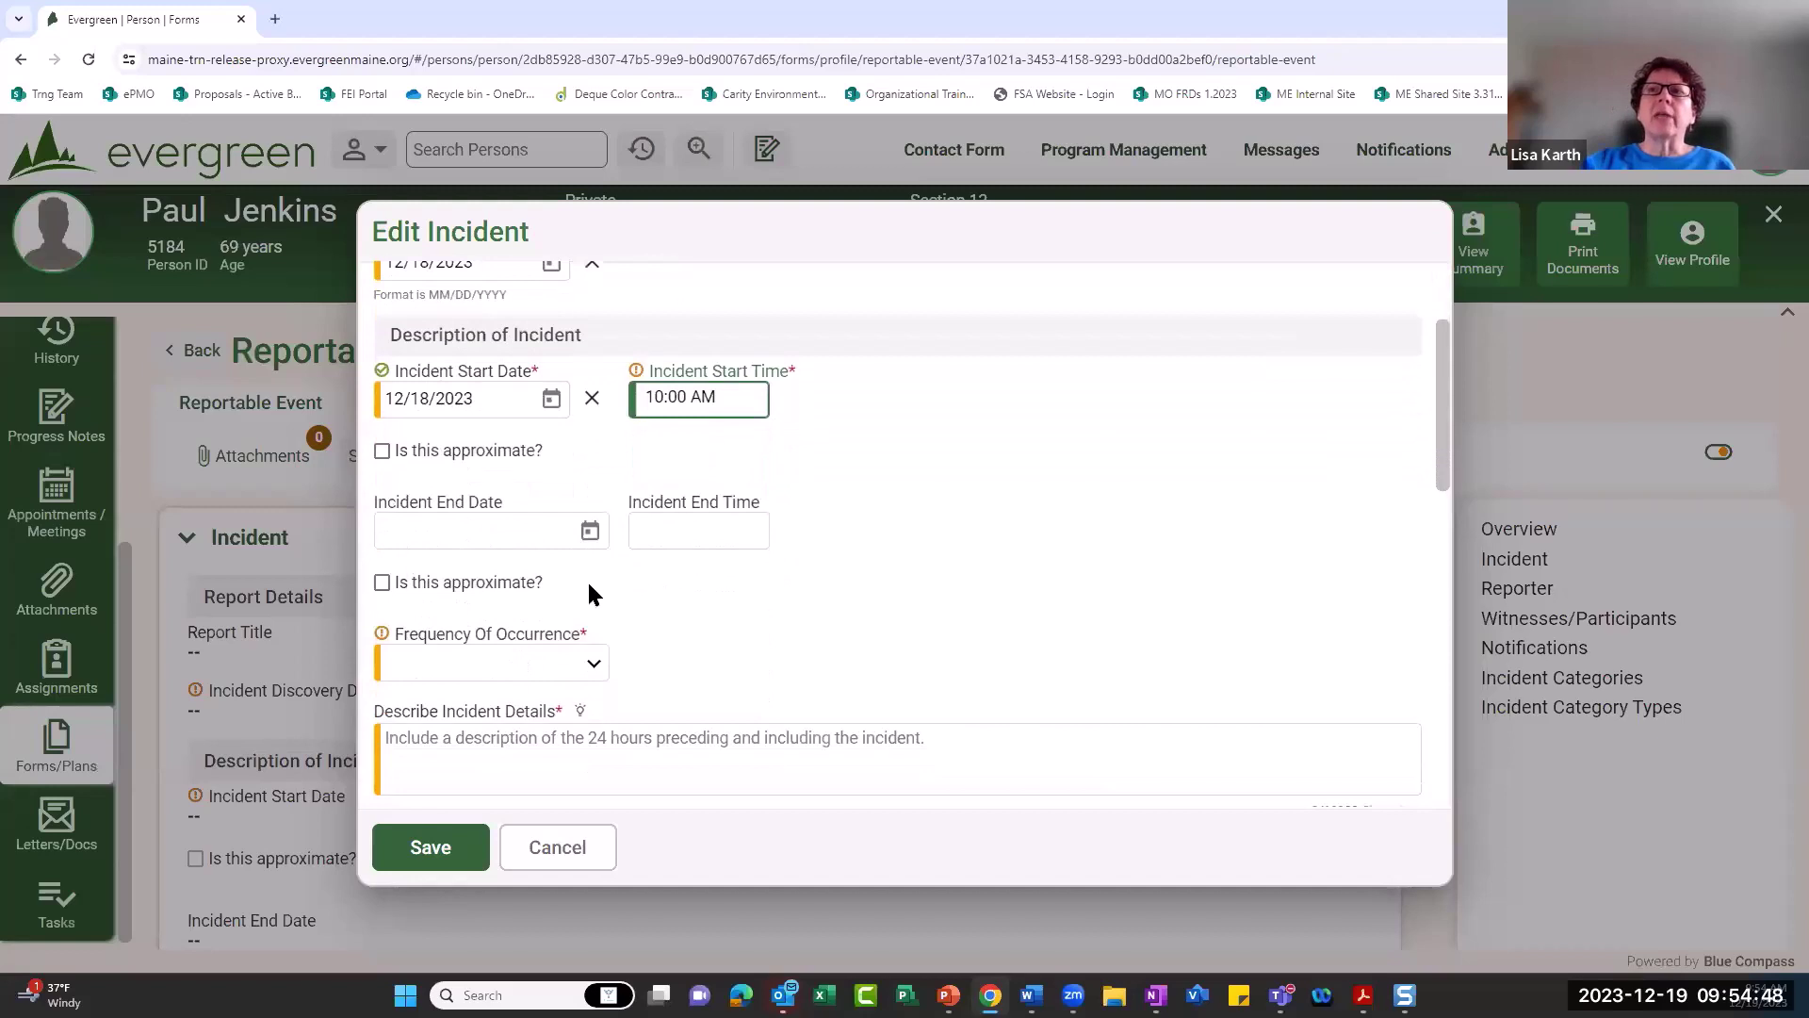
click(525, 656)
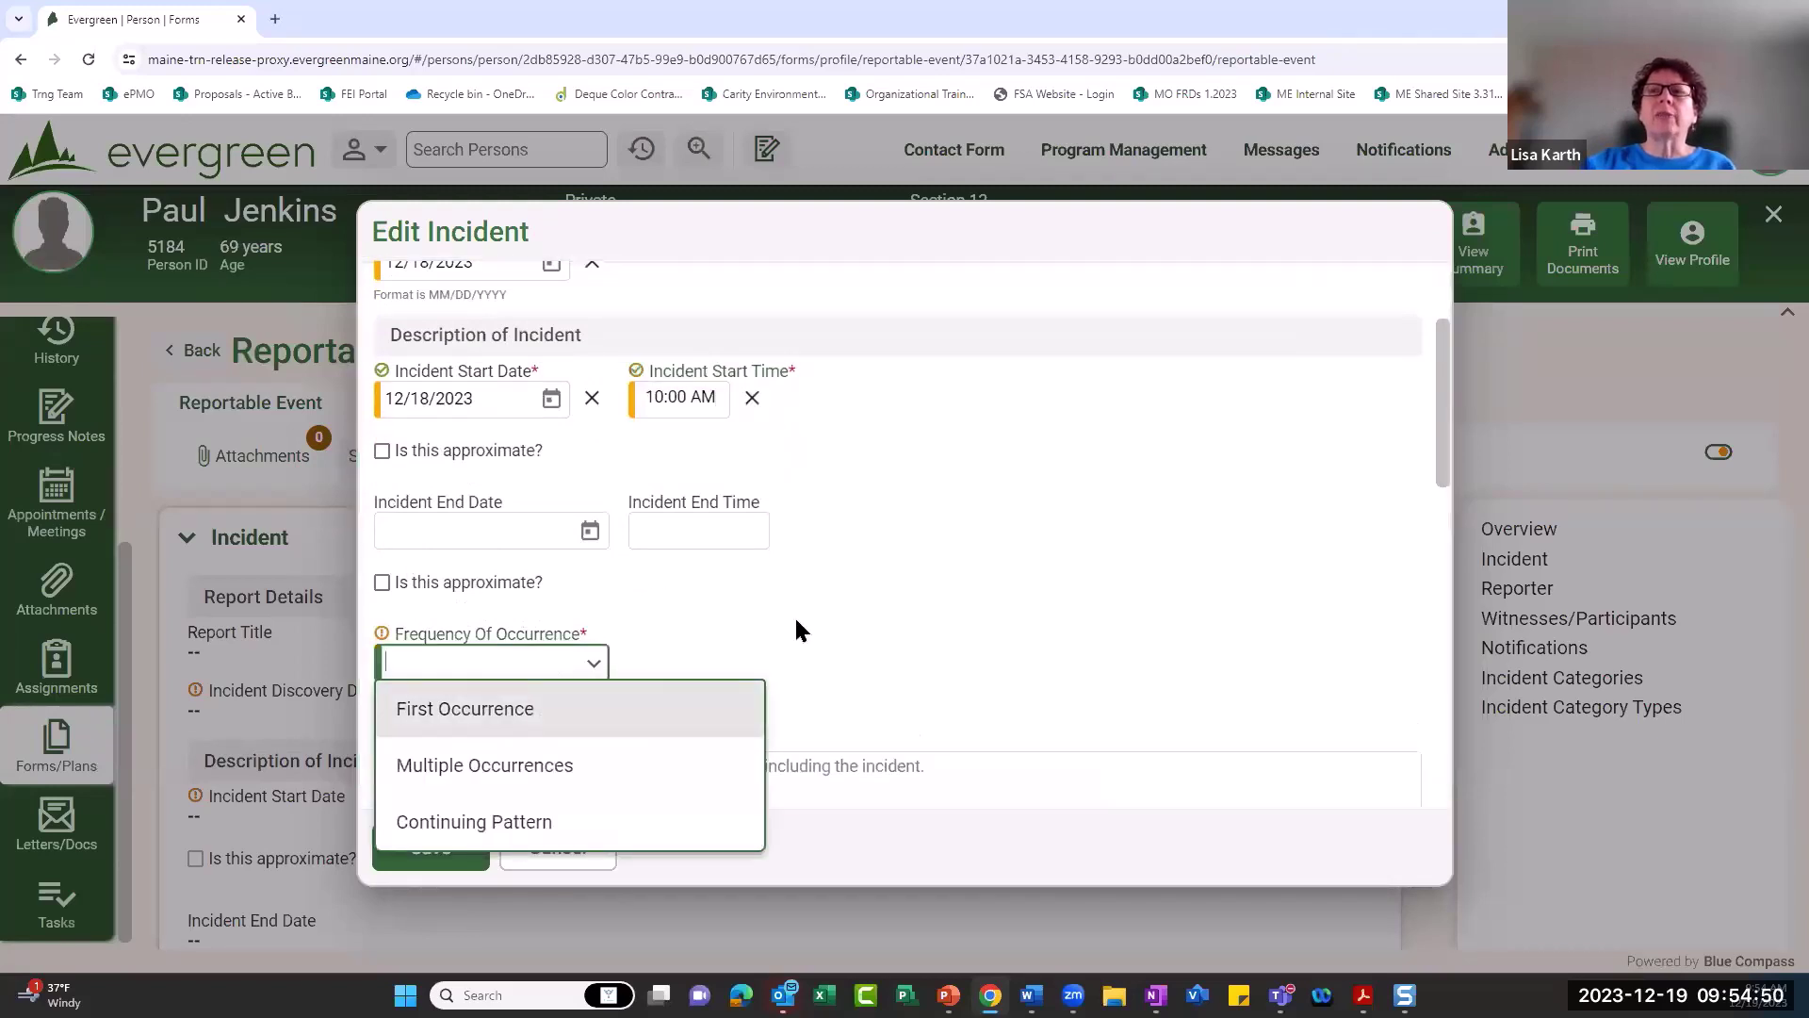
scroll(794, 624, down, 1)
click(511, 569)
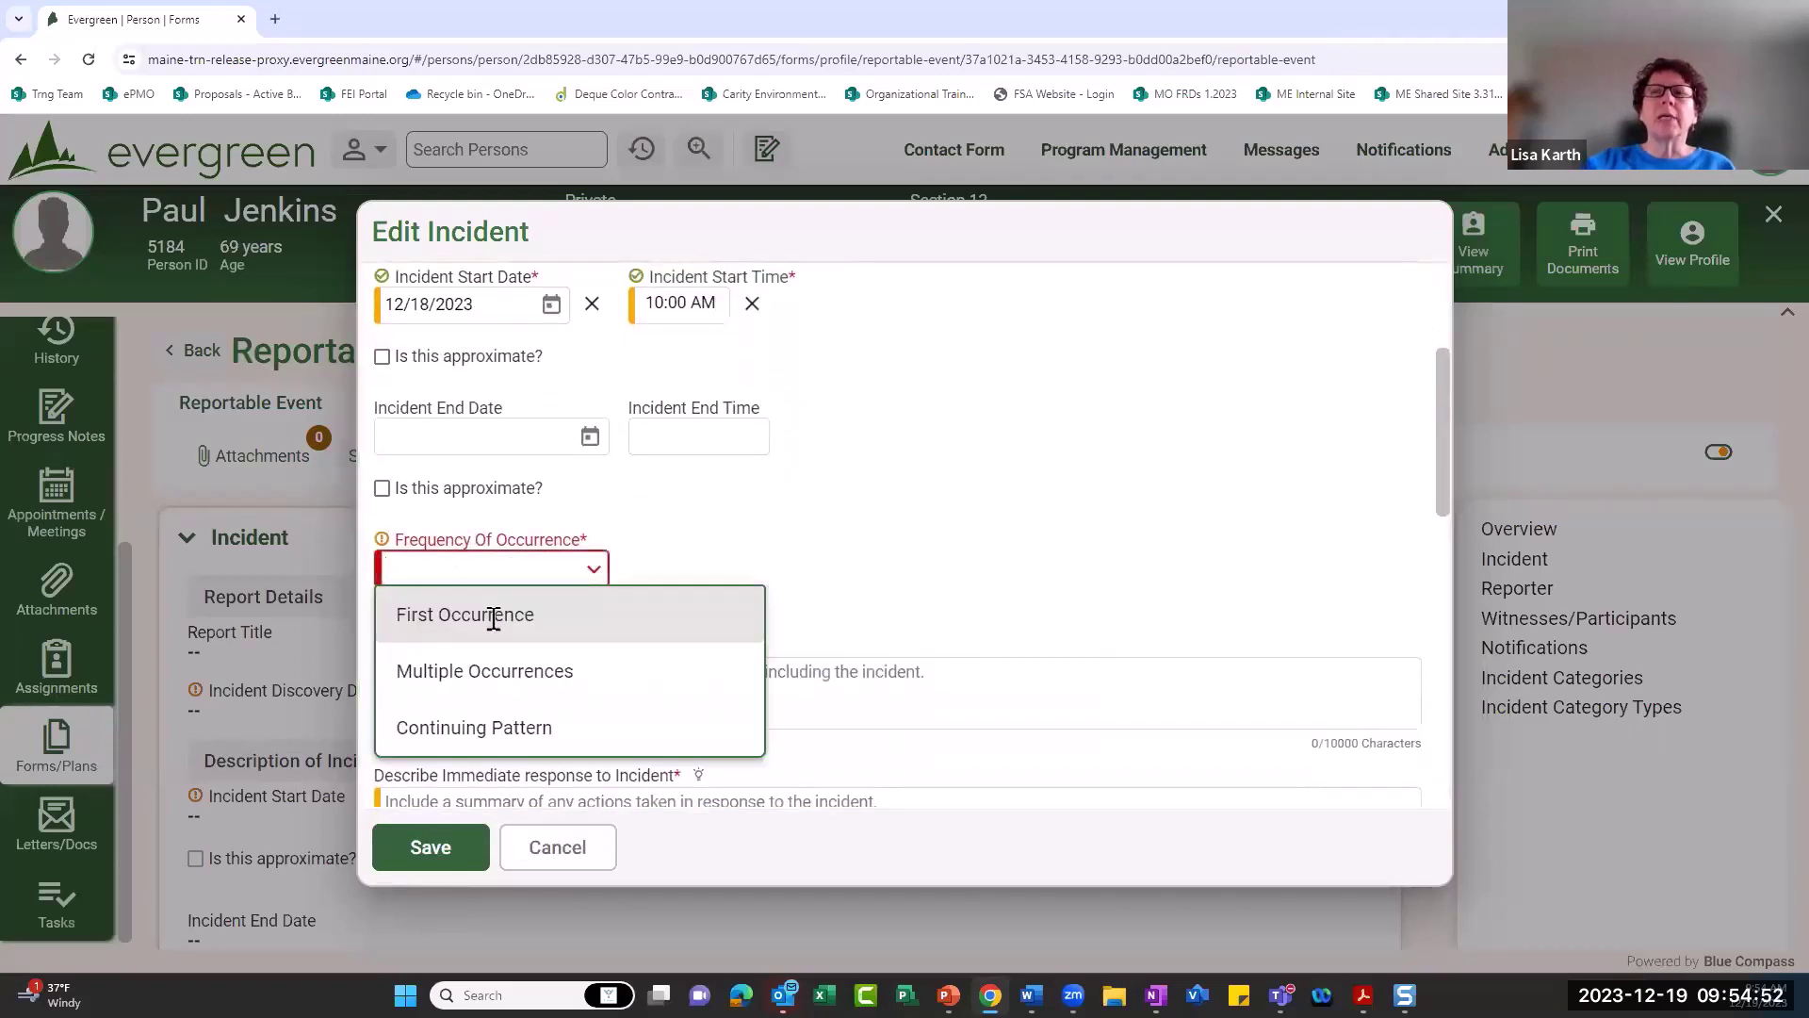
click(492, 618)
click(478, 661)
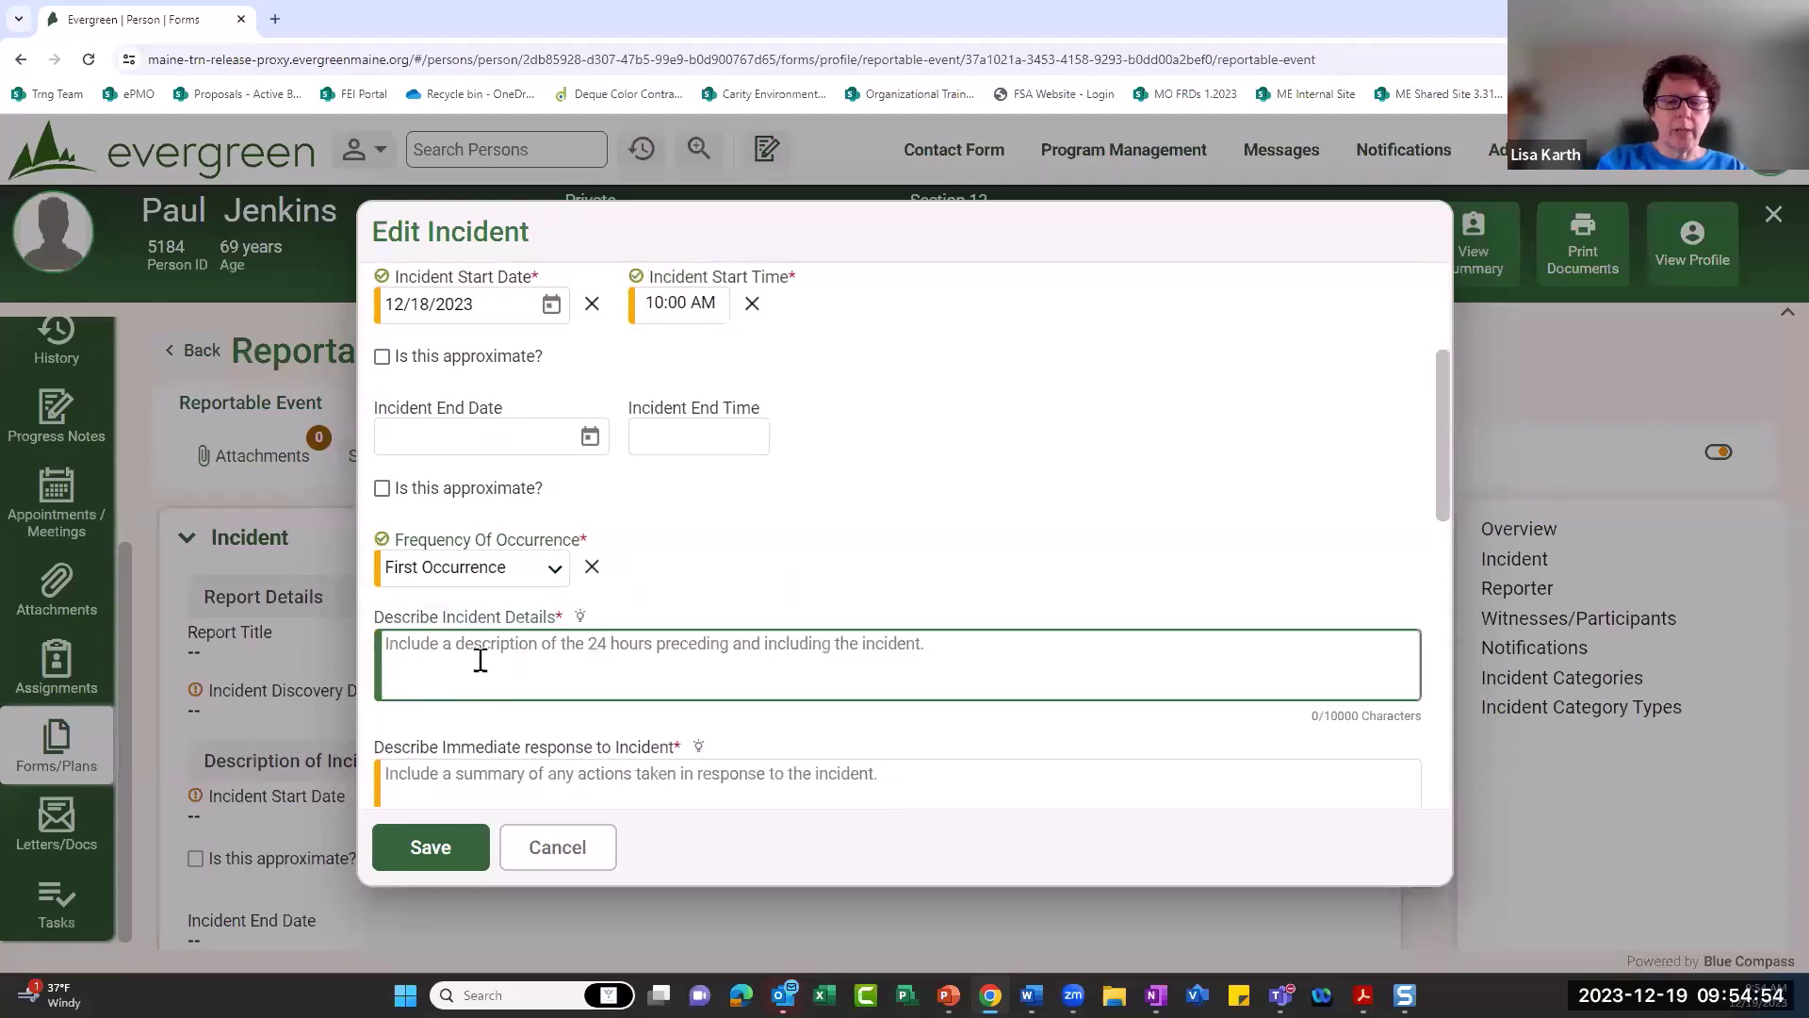
text(Info)
Enter 'Info' as the immediate response description, checking its hint along the way
scroll(514, 660, down, 1)
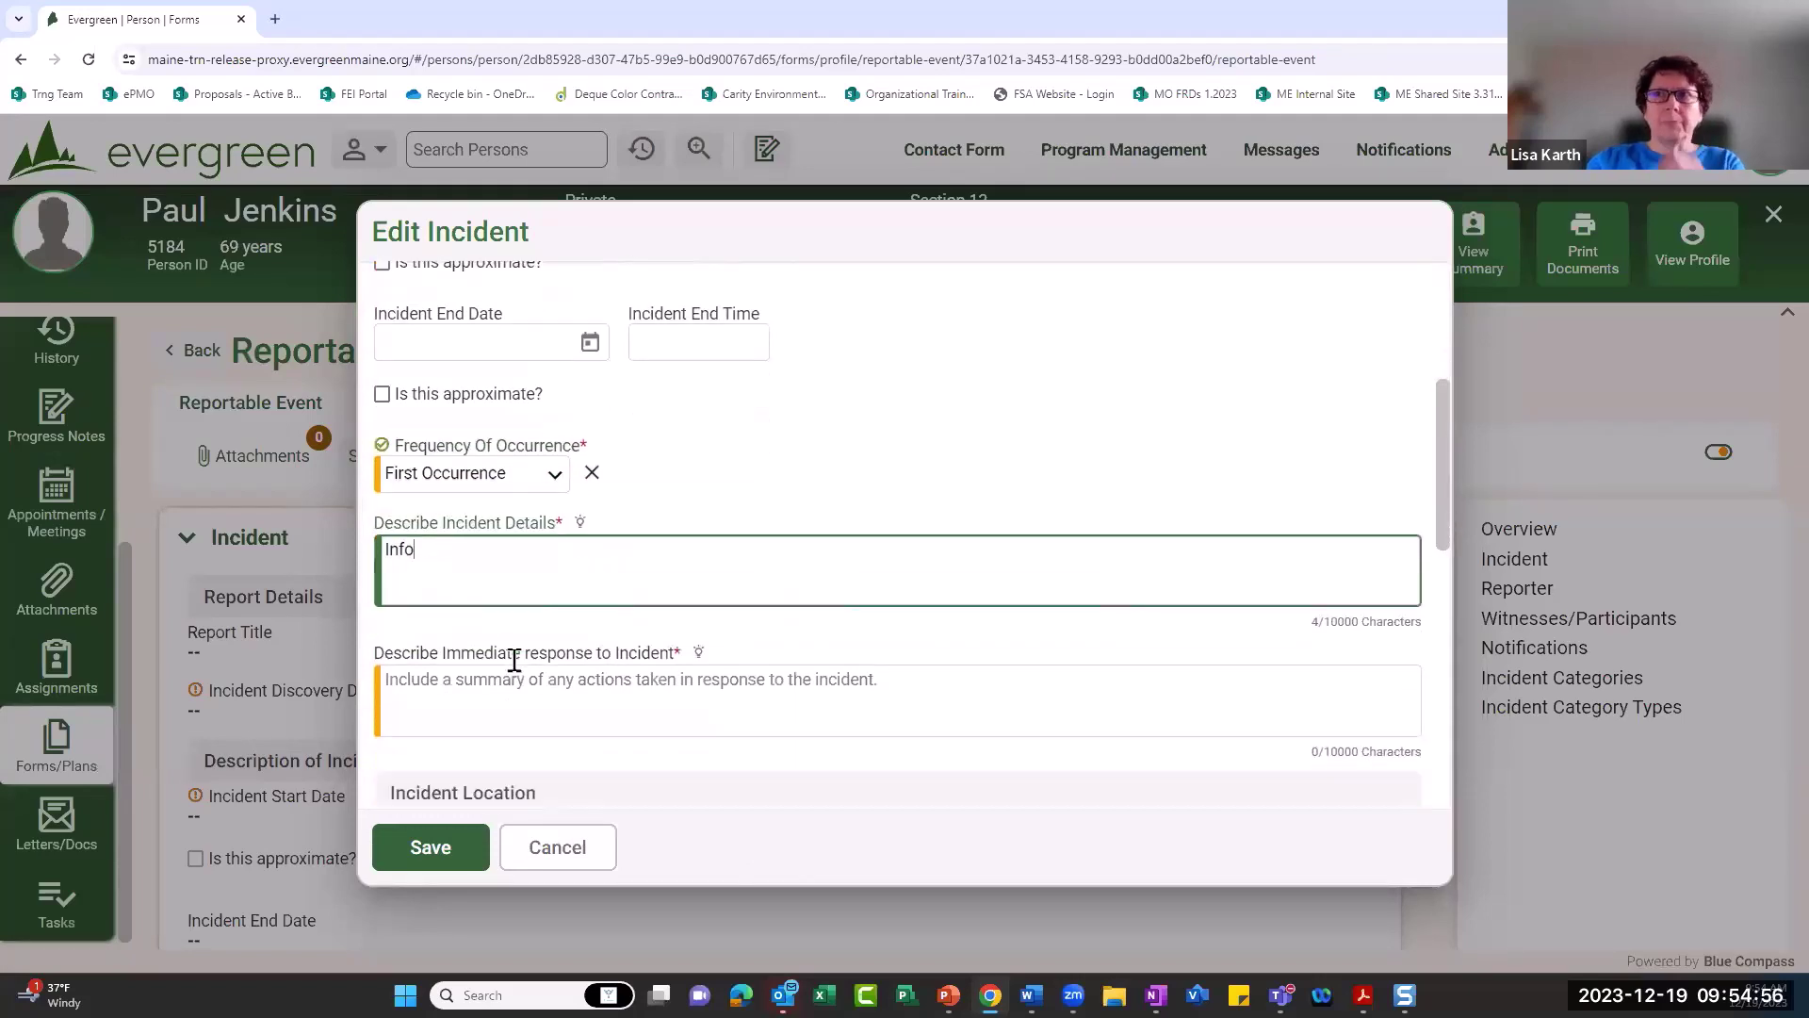
scroll(514, 659, down, 1)
click(525, 571)
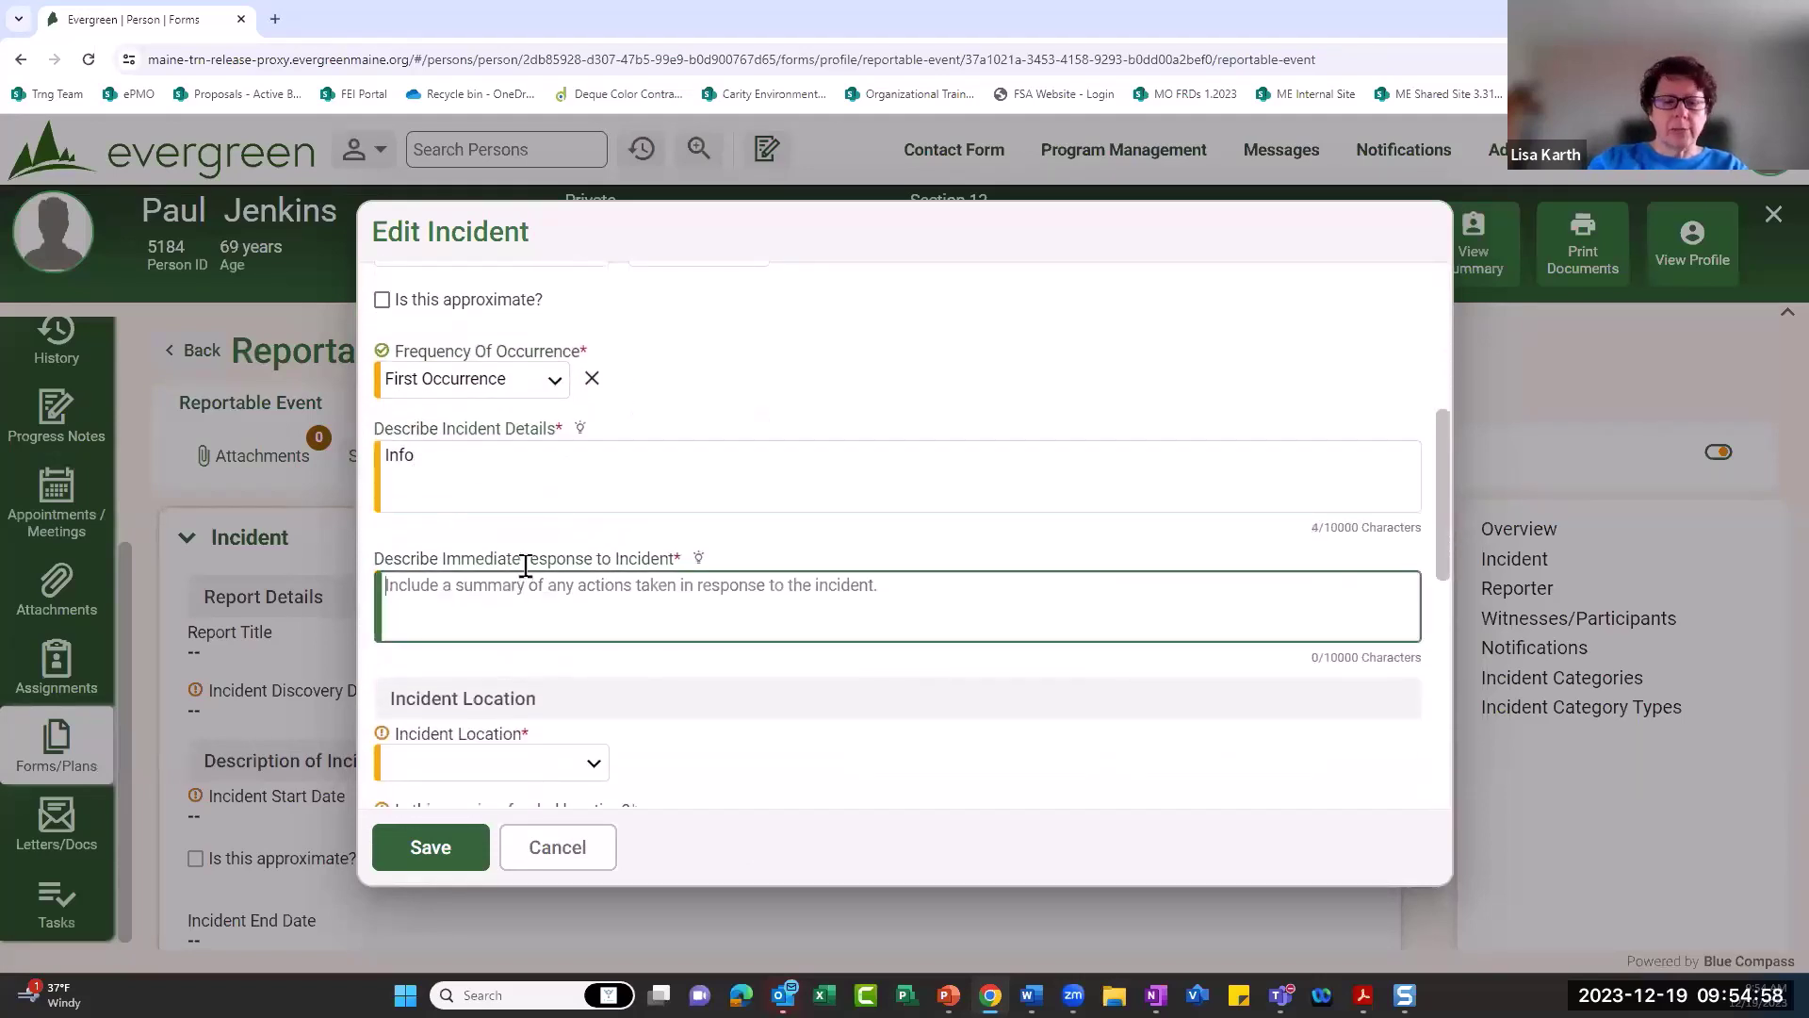
text(Info)
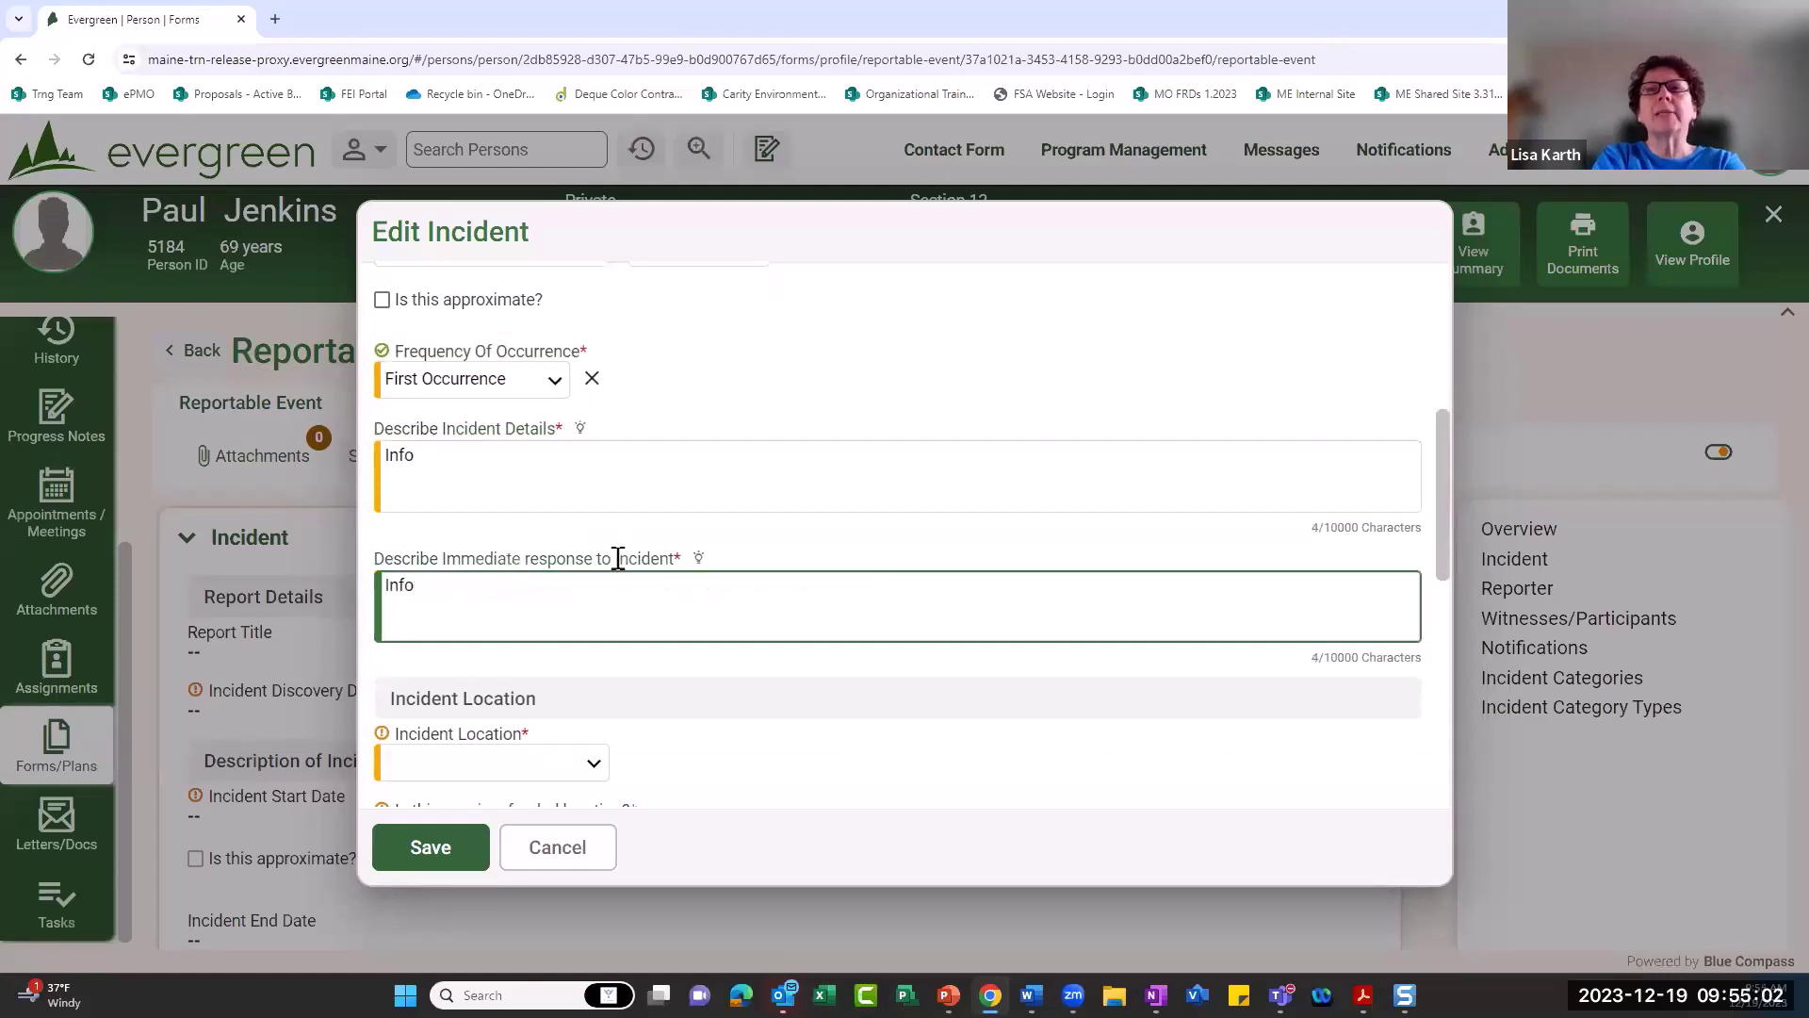
click(699, 558)
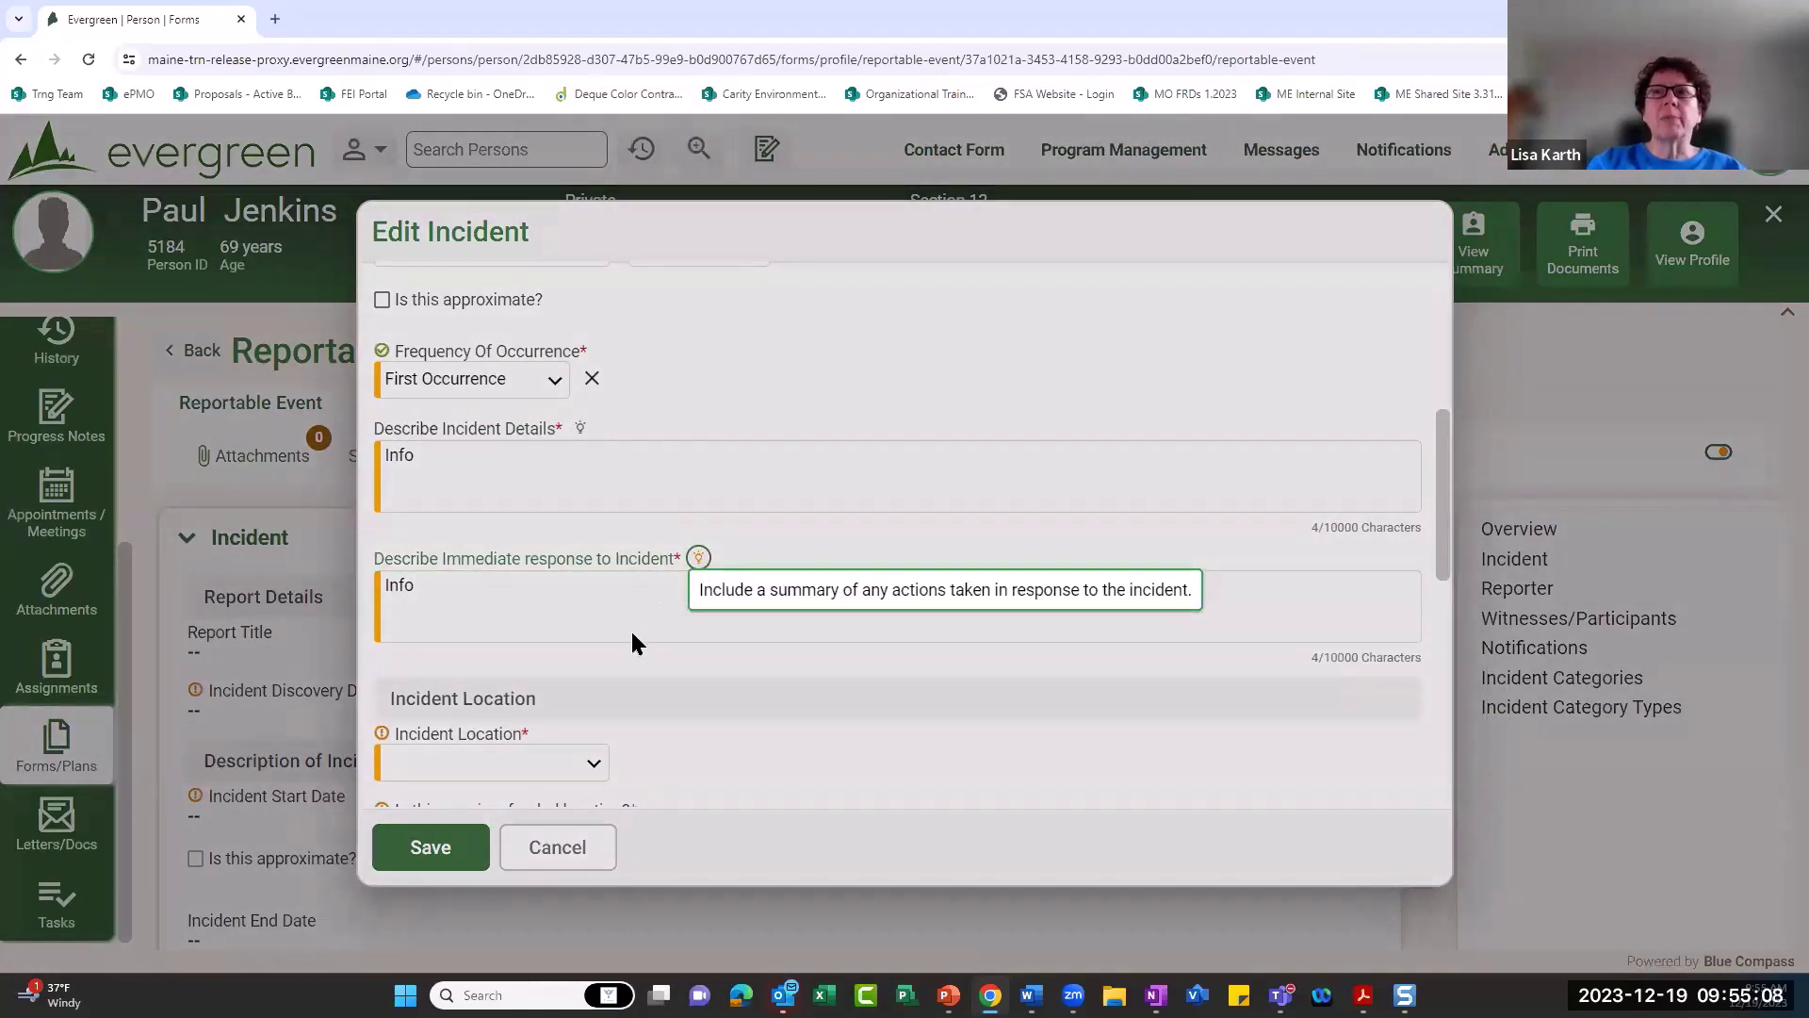
click(706, 730)
scroll(695, 726, down, 3)
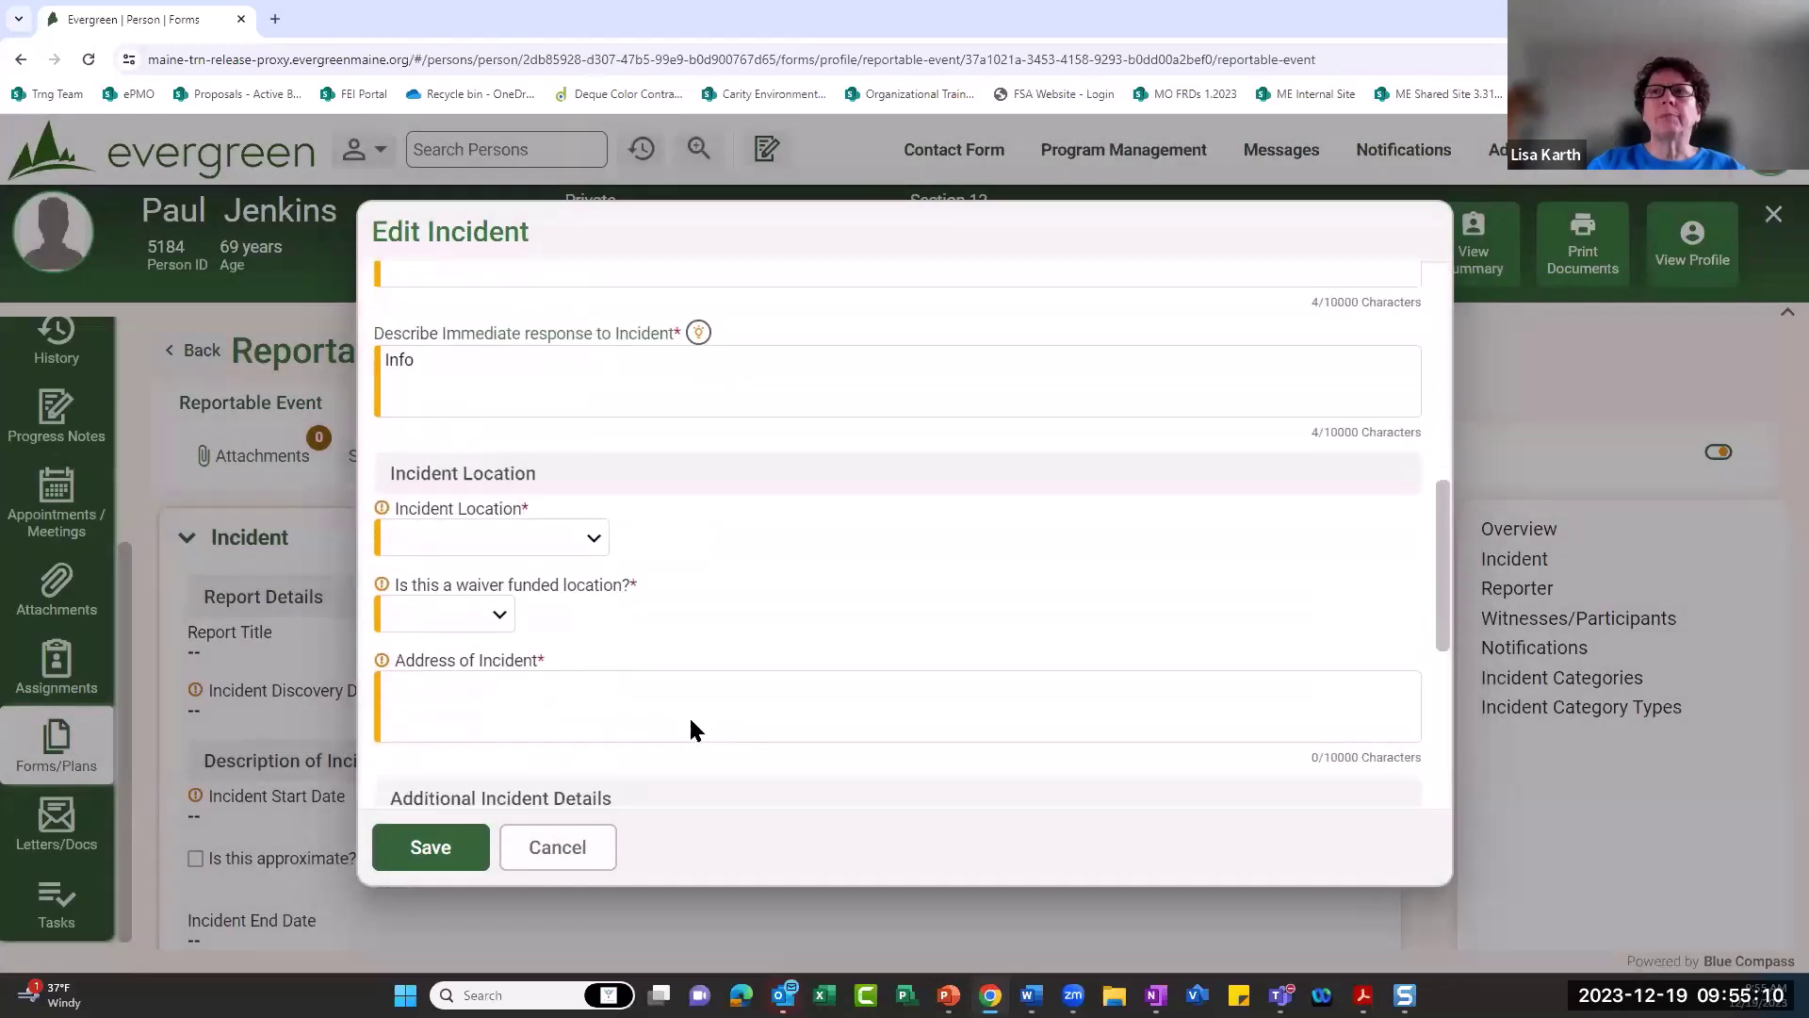
Set the incident location to Residence and mark it as not waiver funded
click(562, 472)
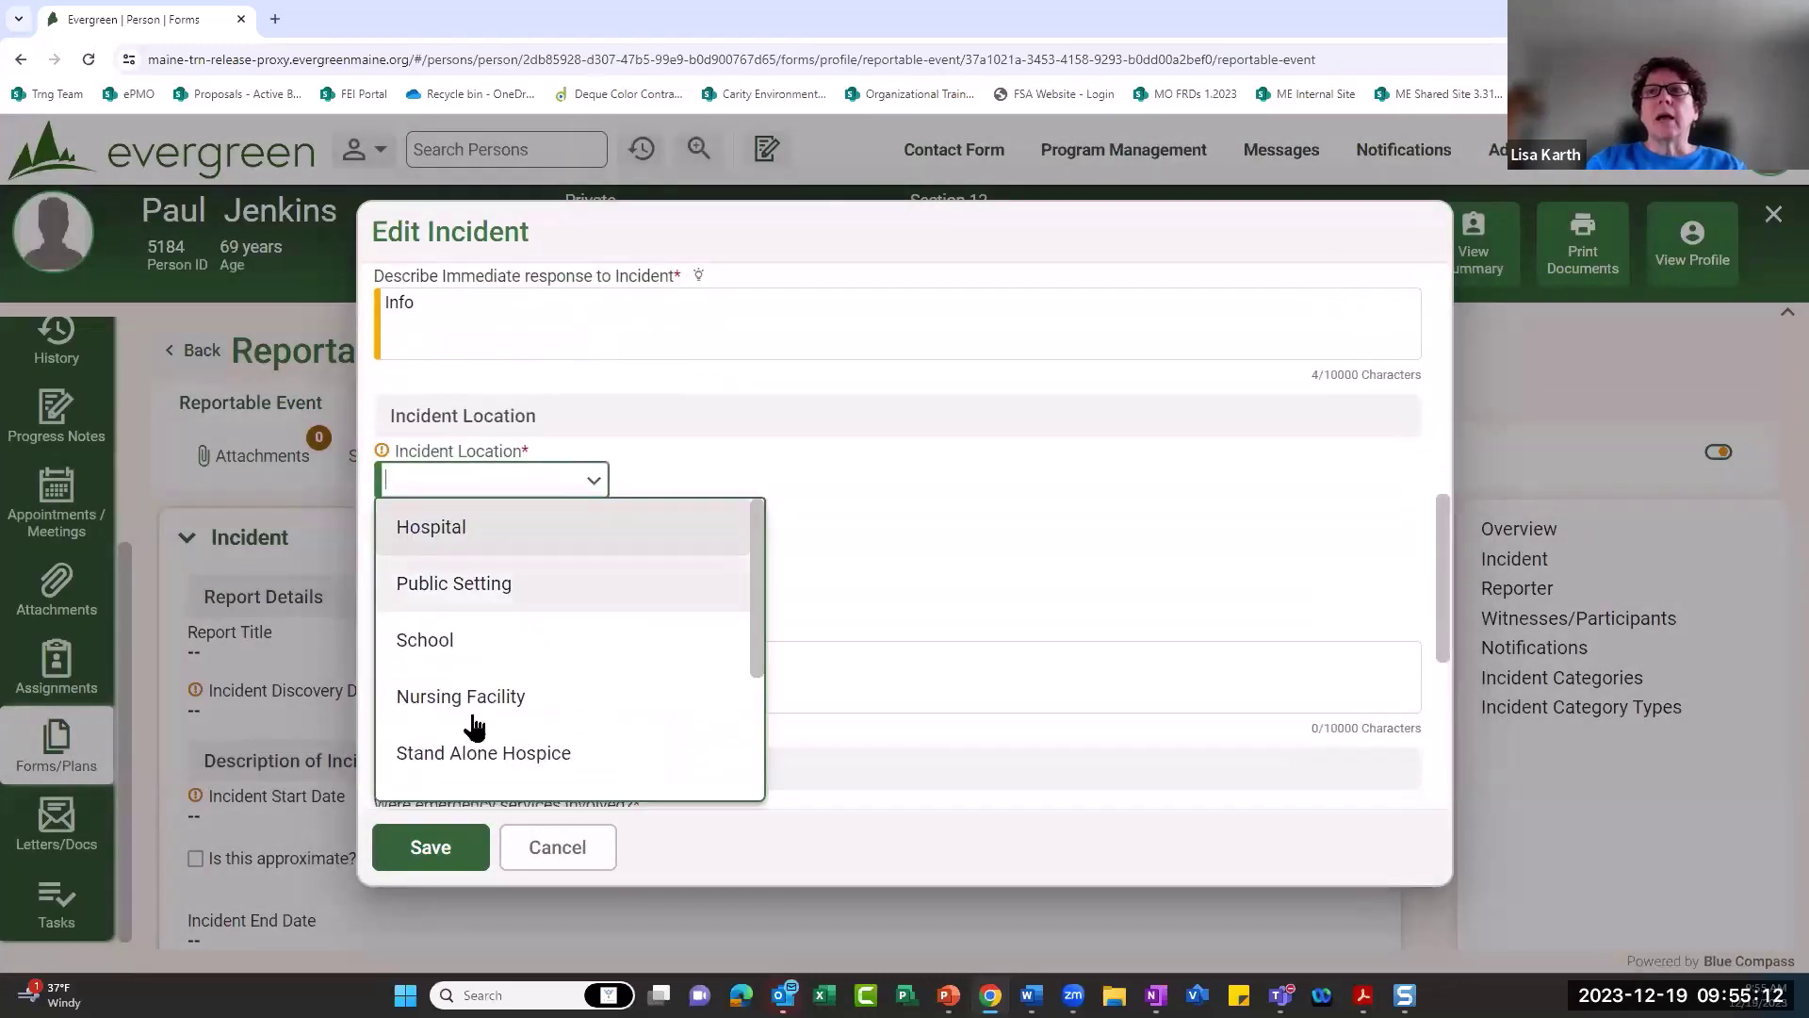
scroll(469, 702, down, 2)
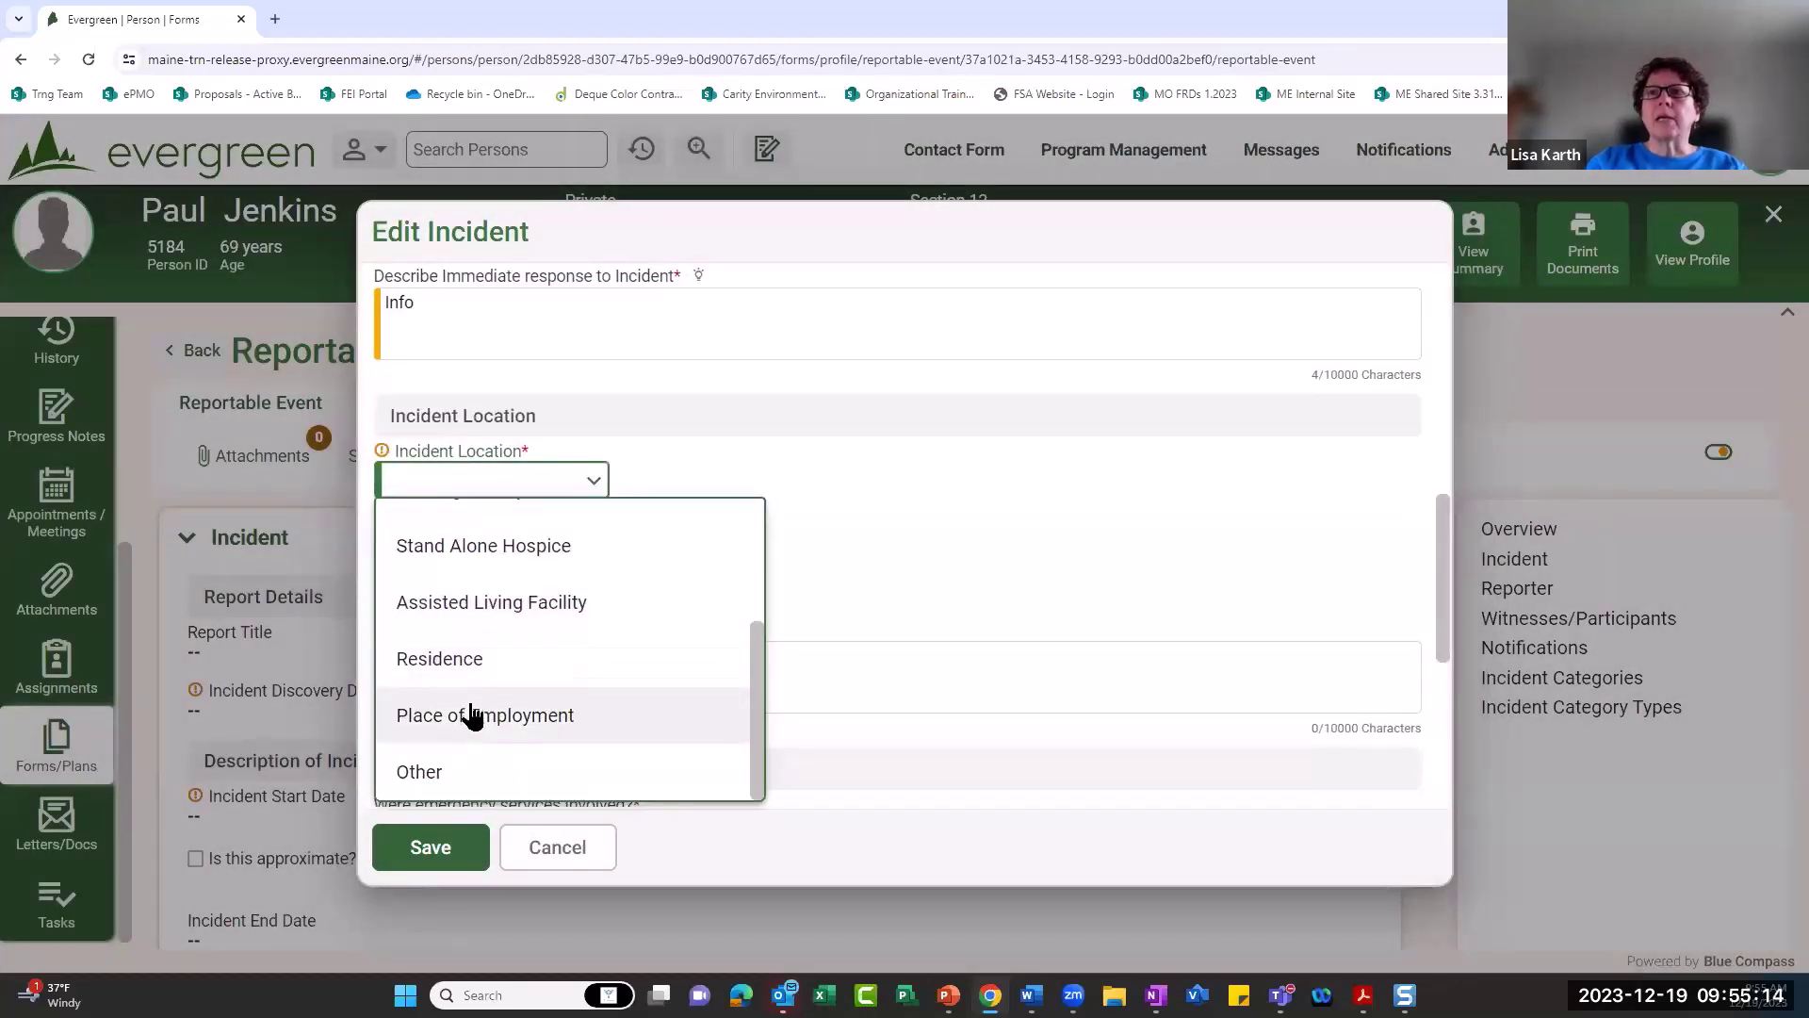
click(469, 658)
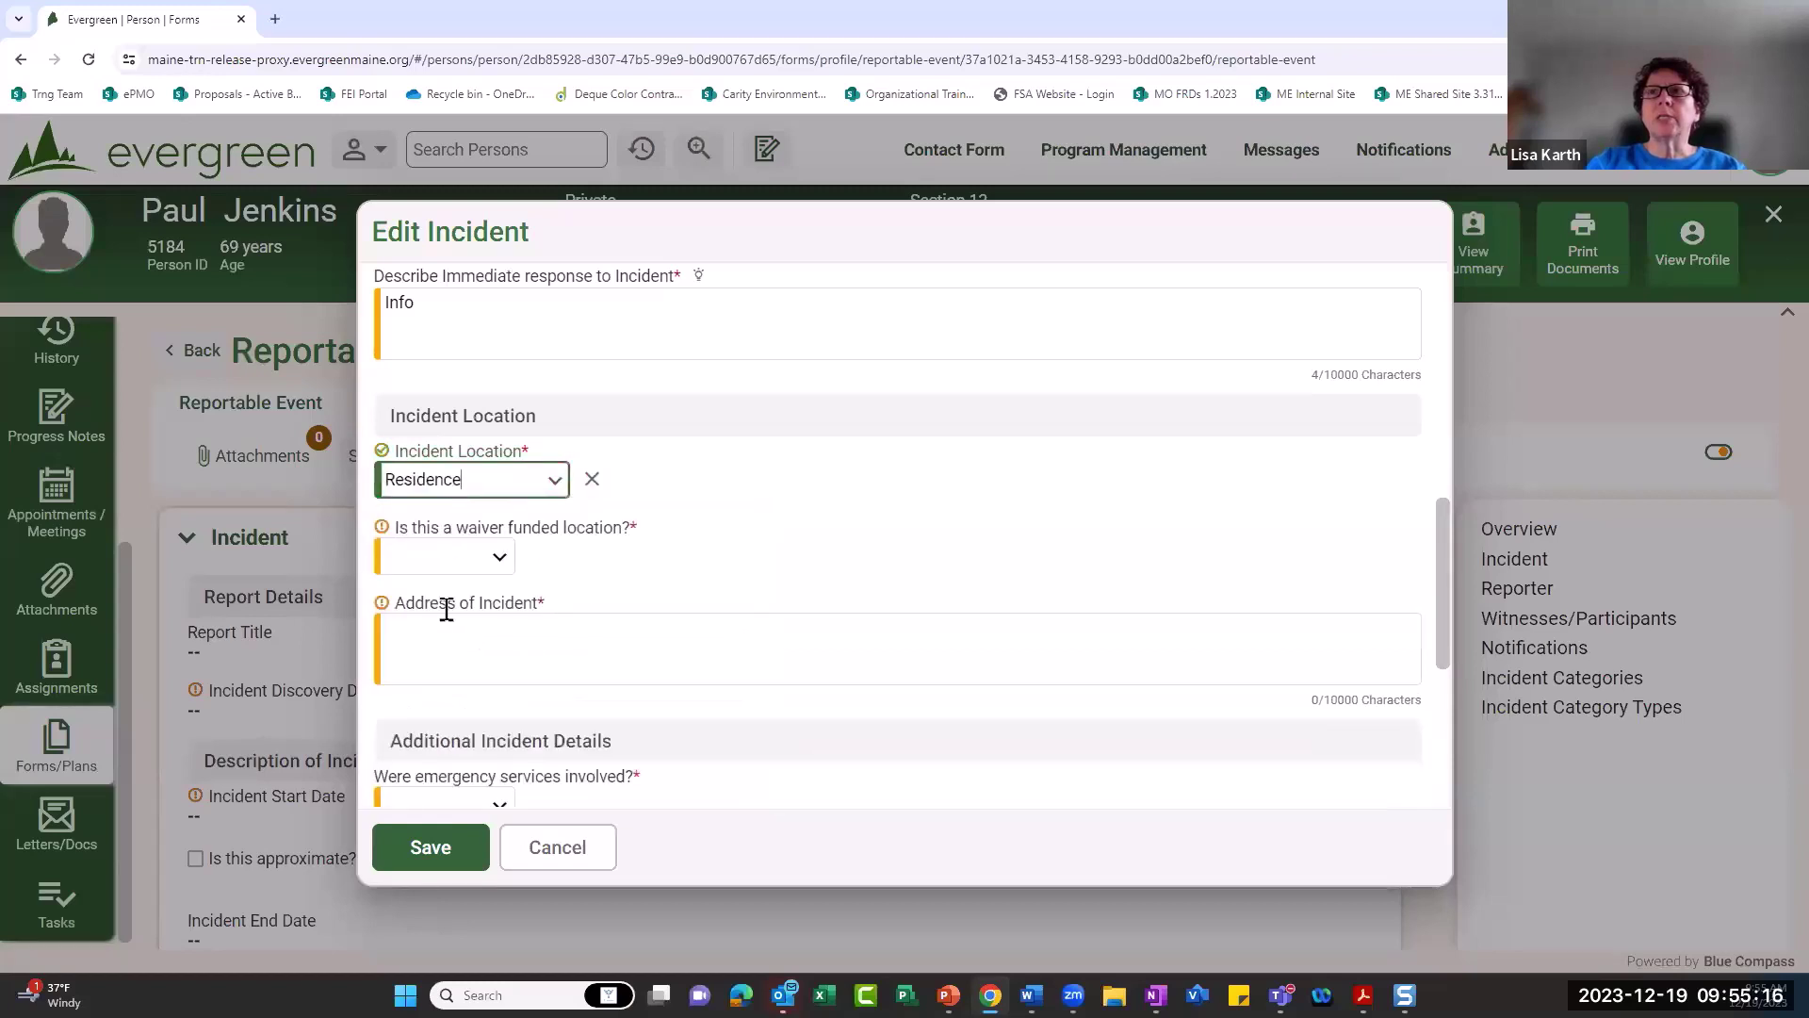
click(484, 554)
click(457, 661)
Enter the incident's street address, correcting the misspelled town name
click(453, 665)
text(Info)
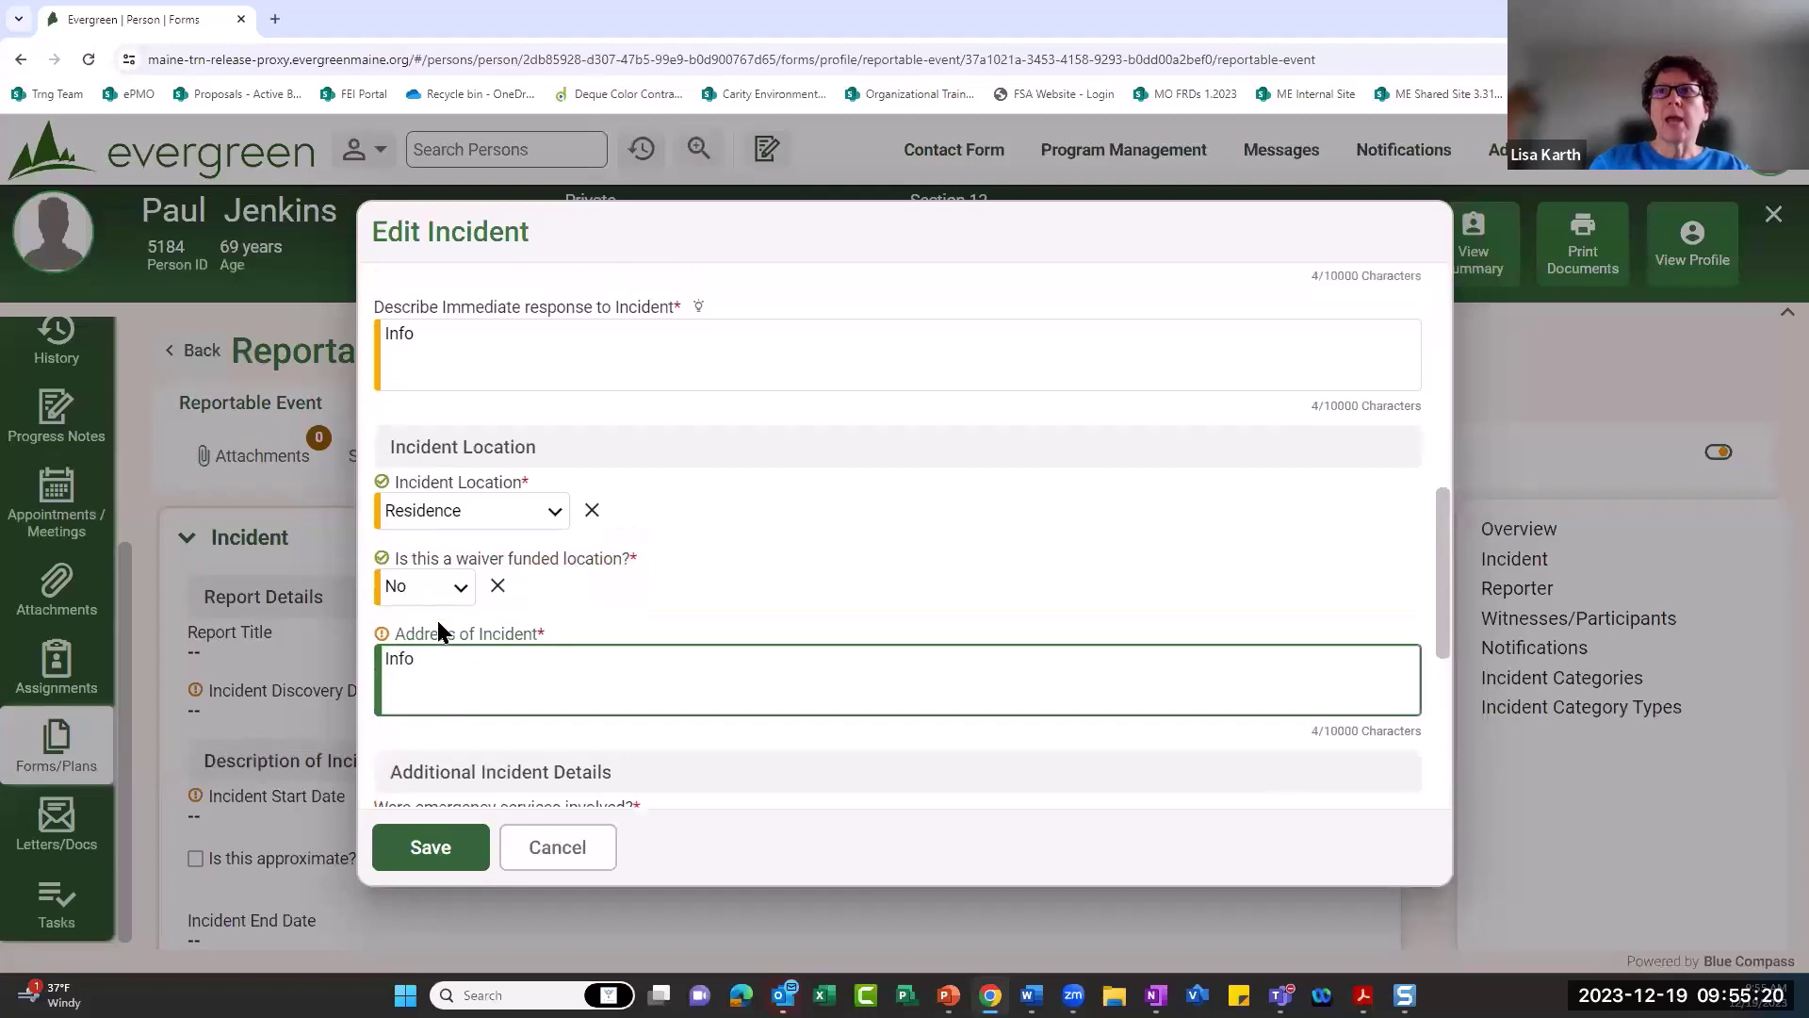
drag(417, 628, 374, 644)
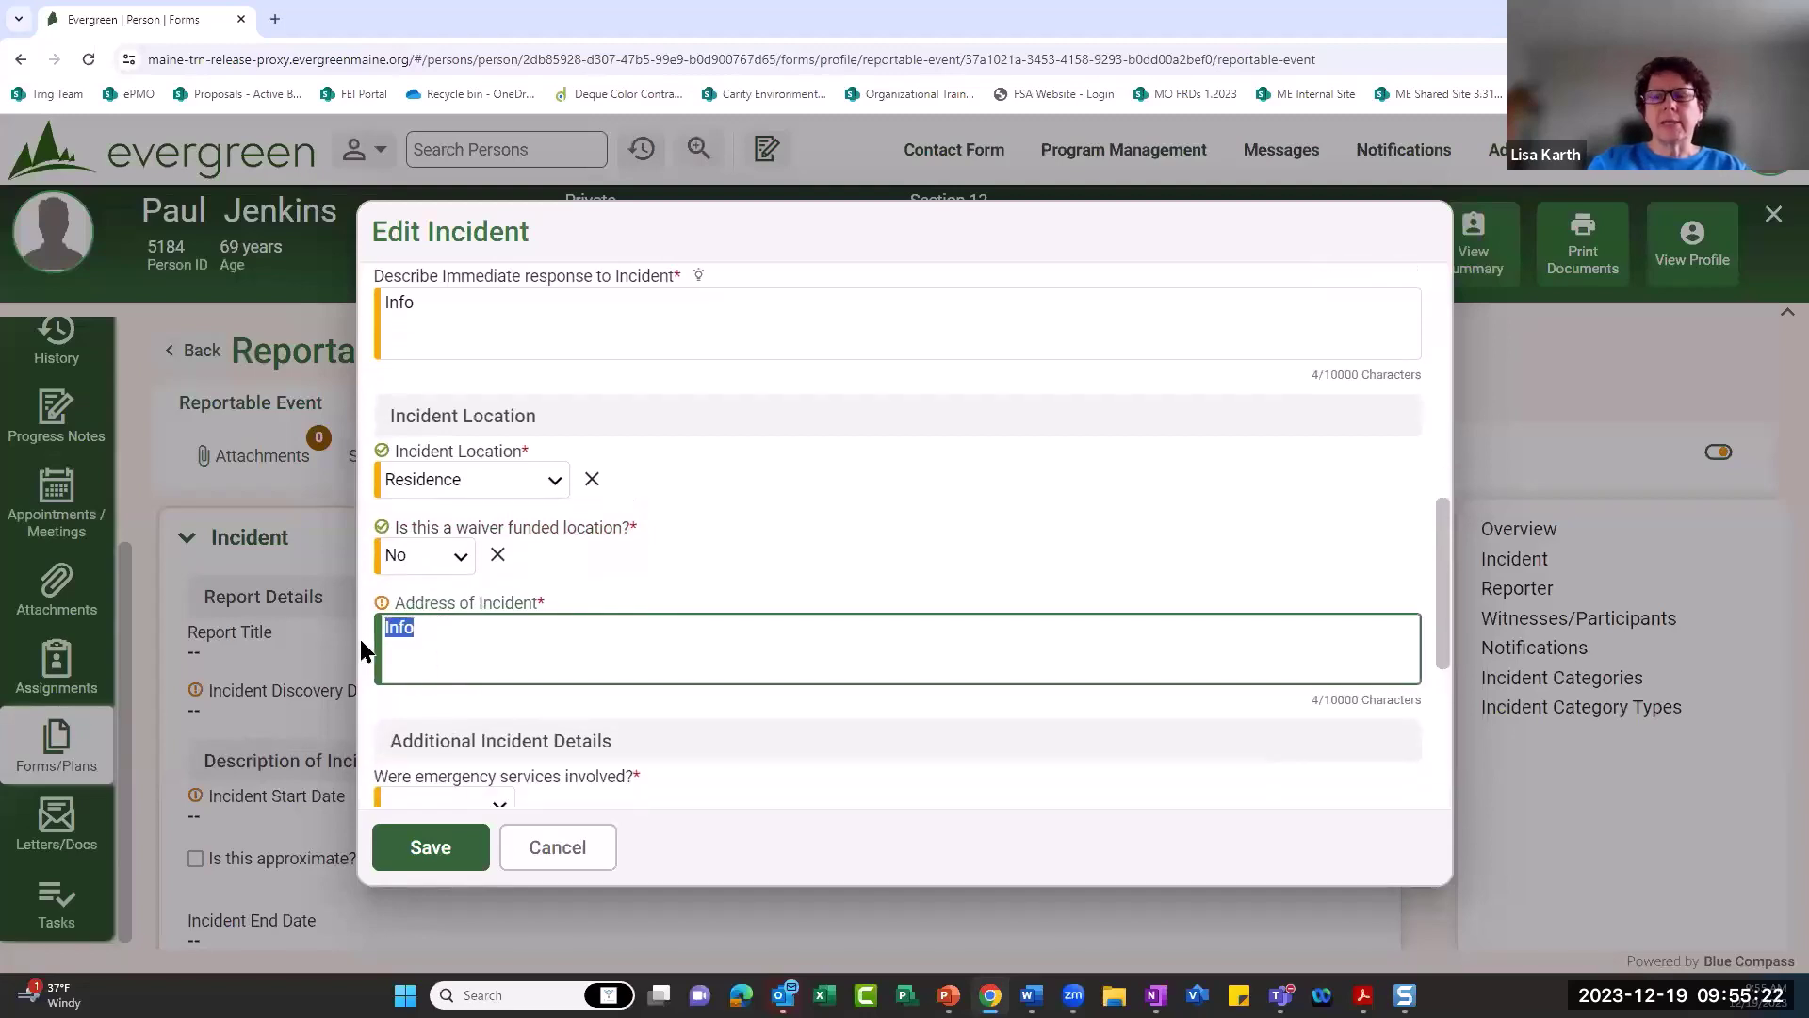
text(Madison )
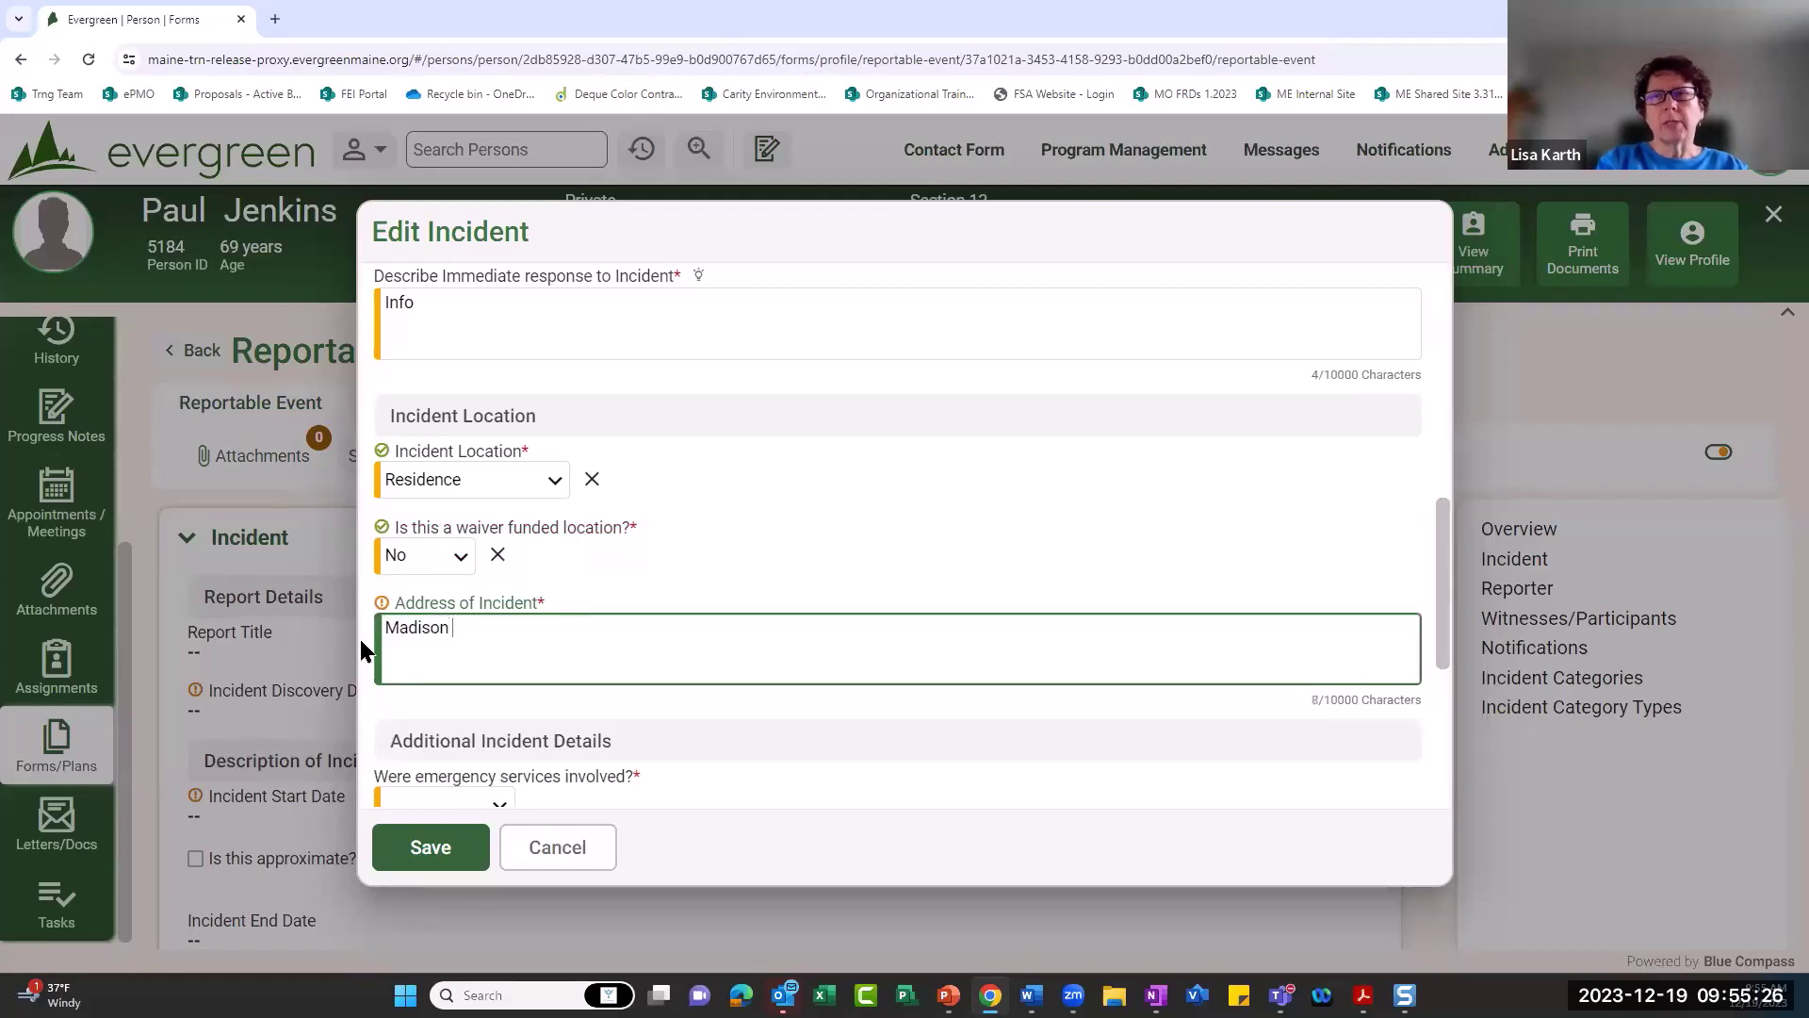
text(St, Bangro)
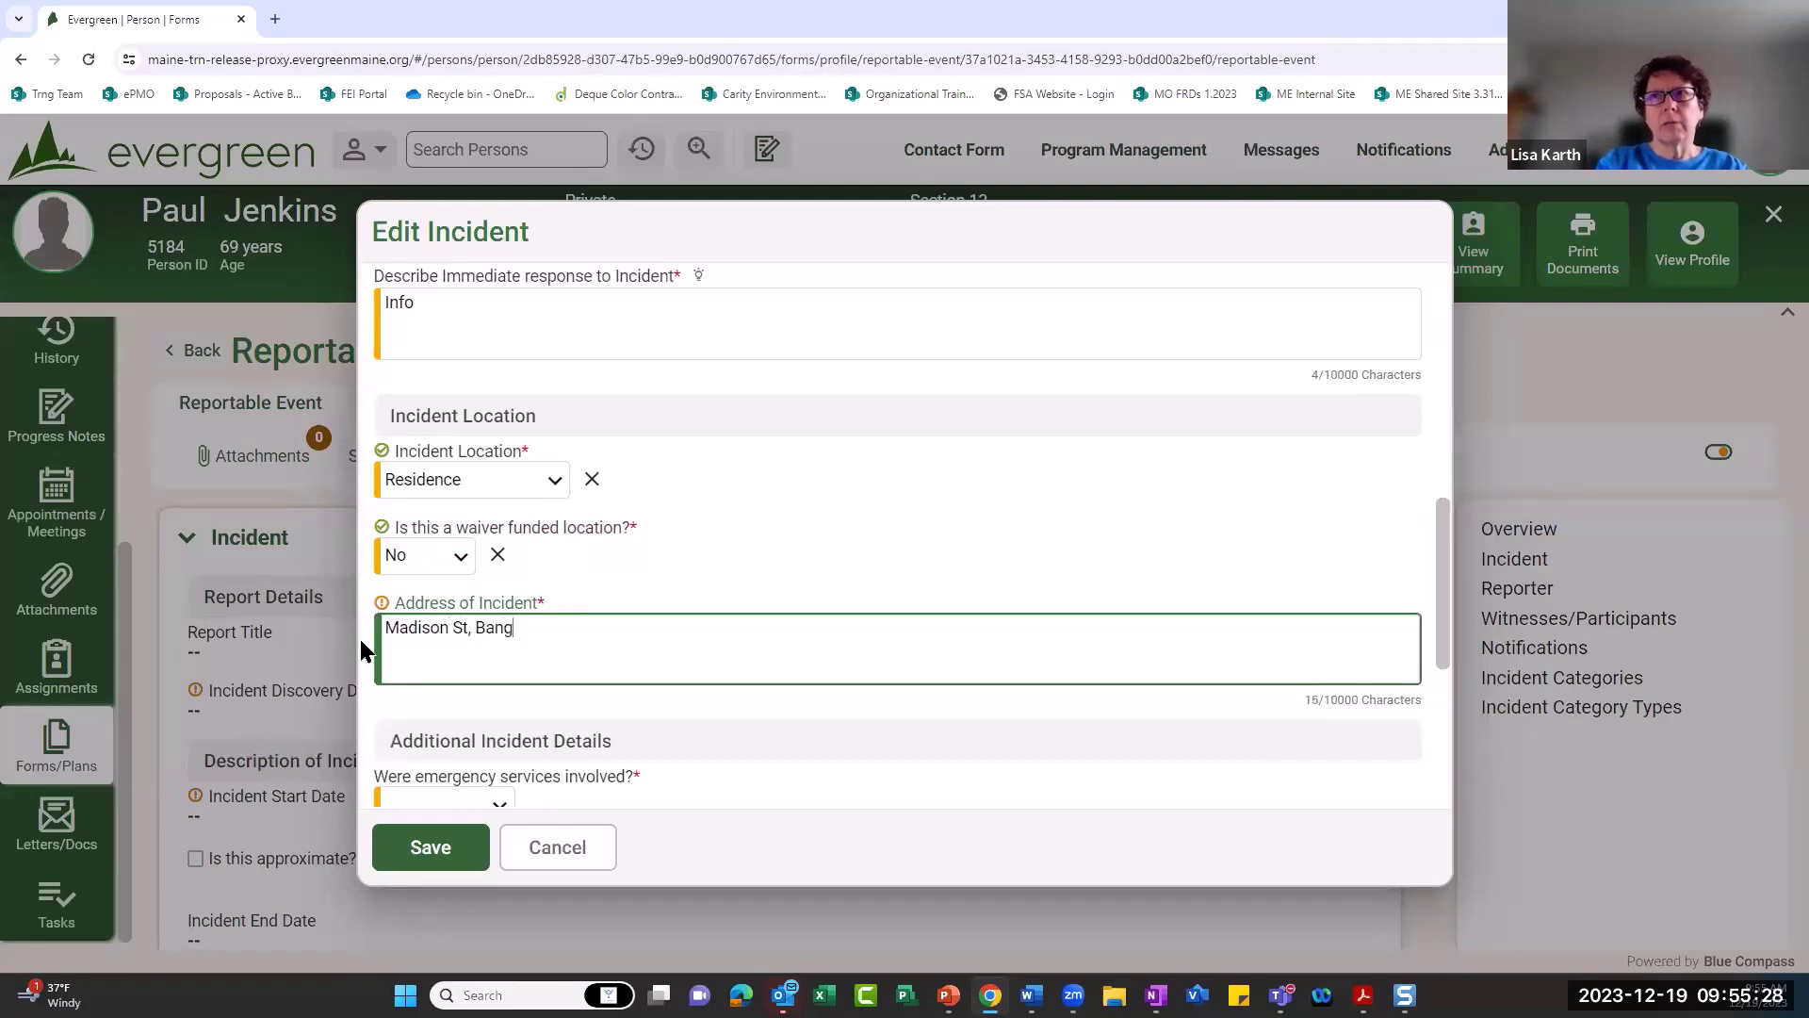
key(BackSpace)
key(BackSpace)
text(or)
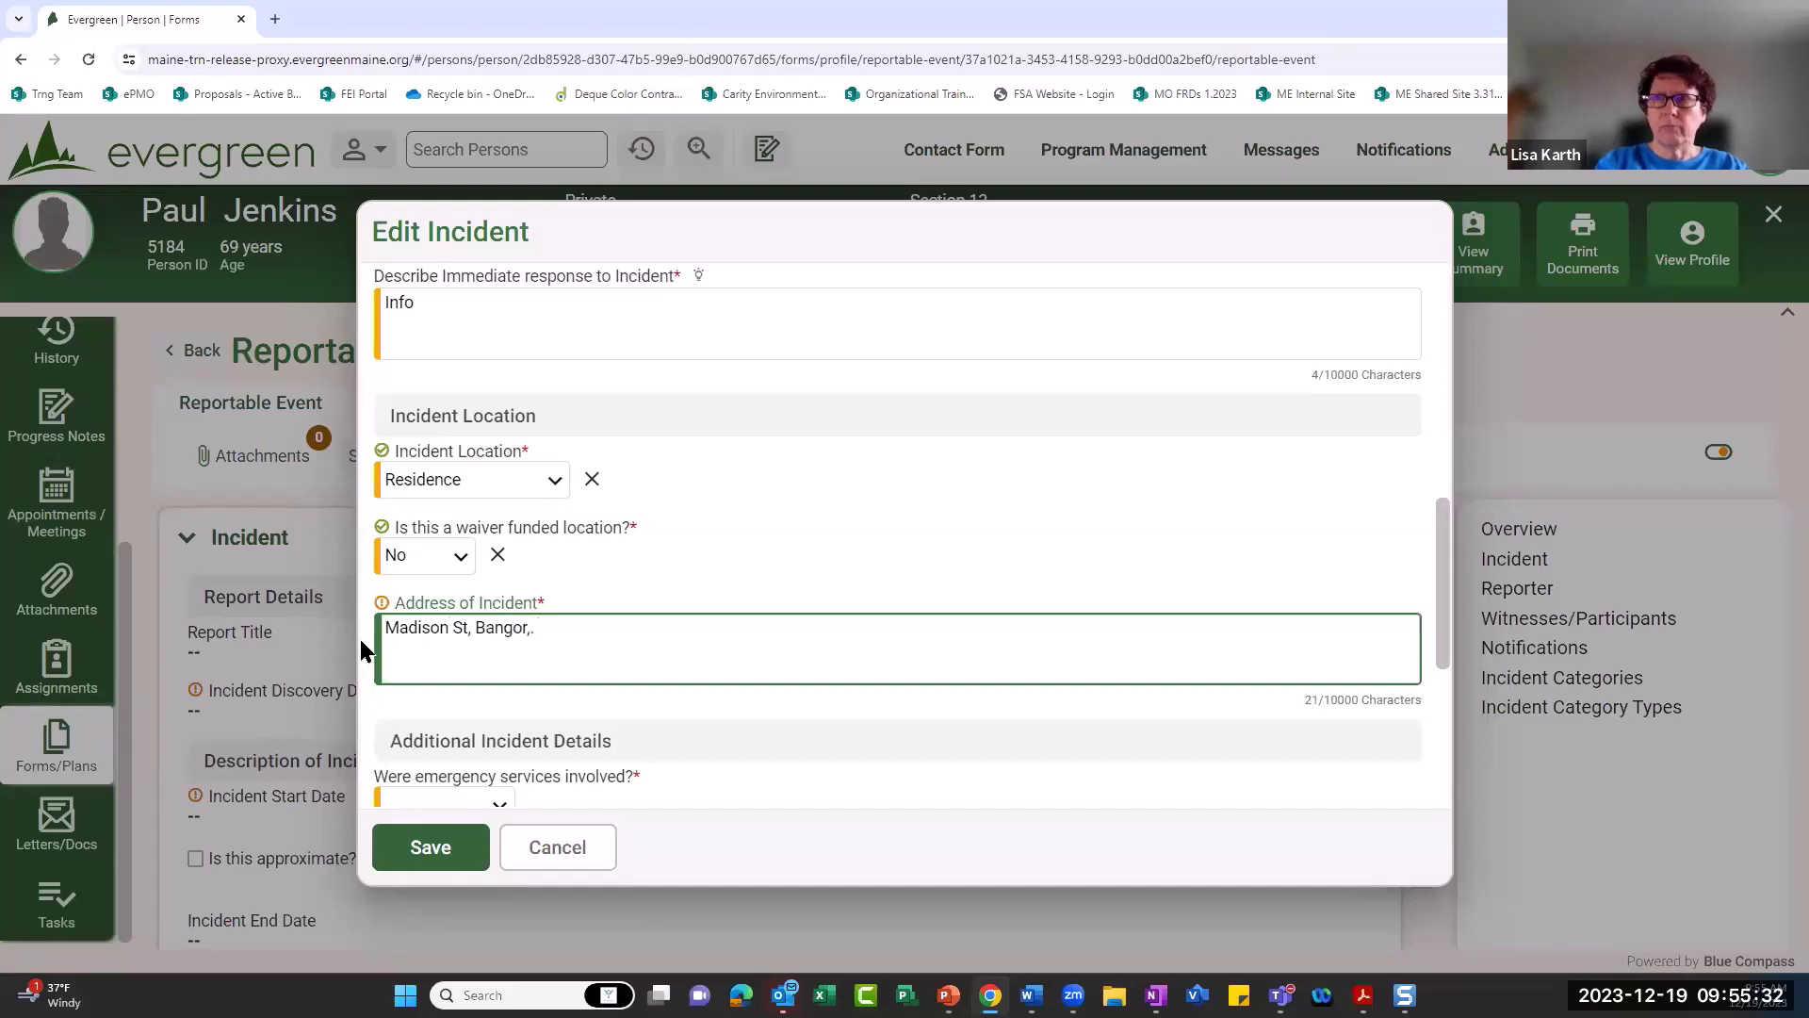
text(, ME)
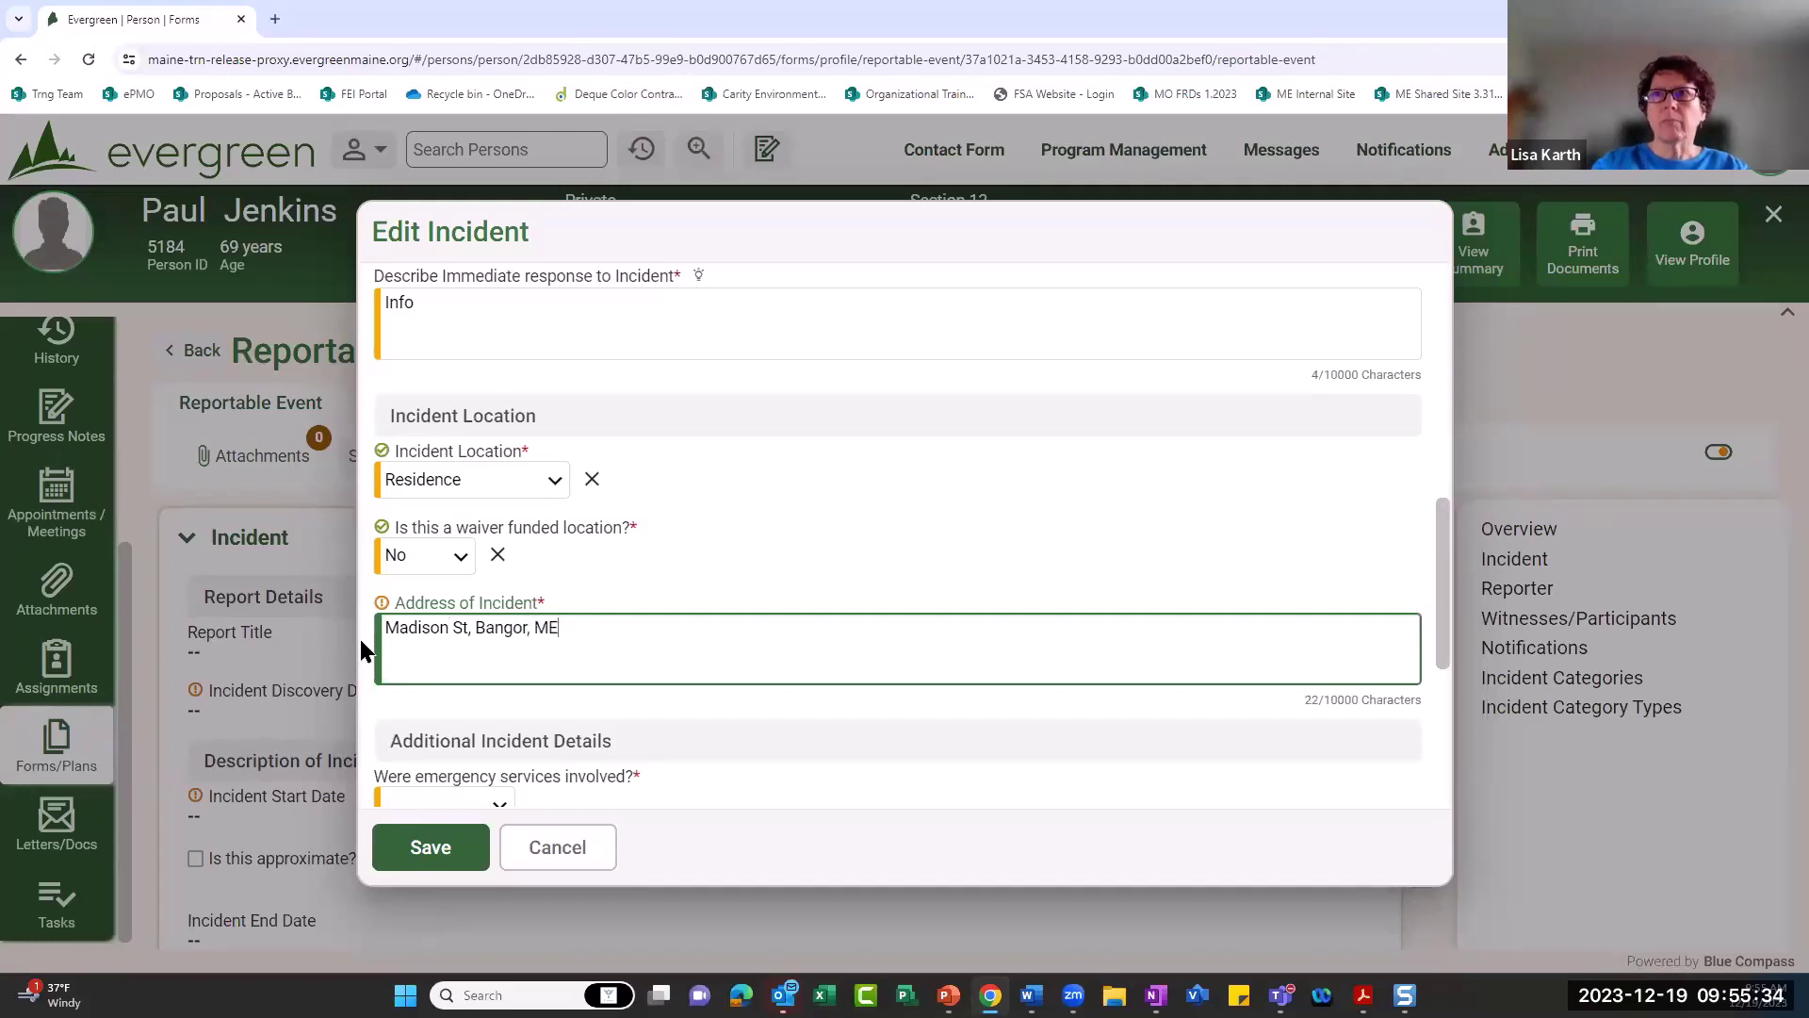
Answer Yes to whether emergency services were involved
scroll(408, 654, down, 2)
click(484, 611)
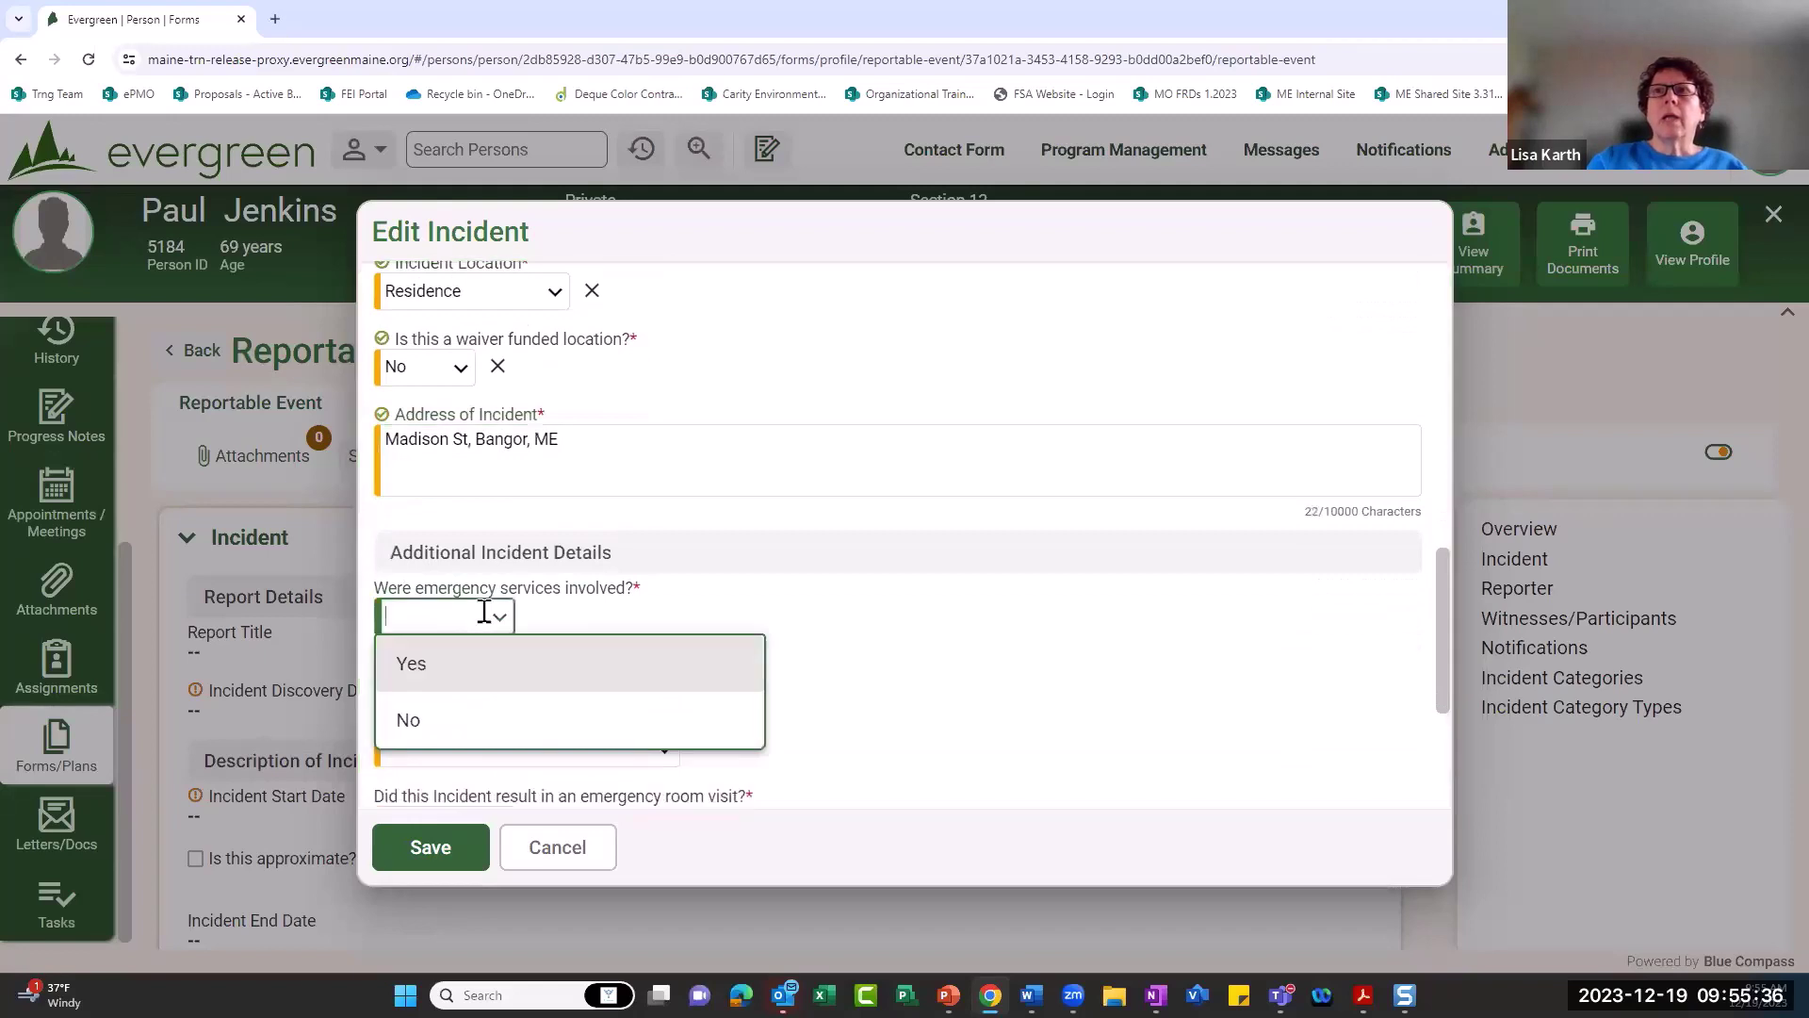
click(462, 677)
Change the emergency services involved answer to No
scroll(681, 665, down, 3)
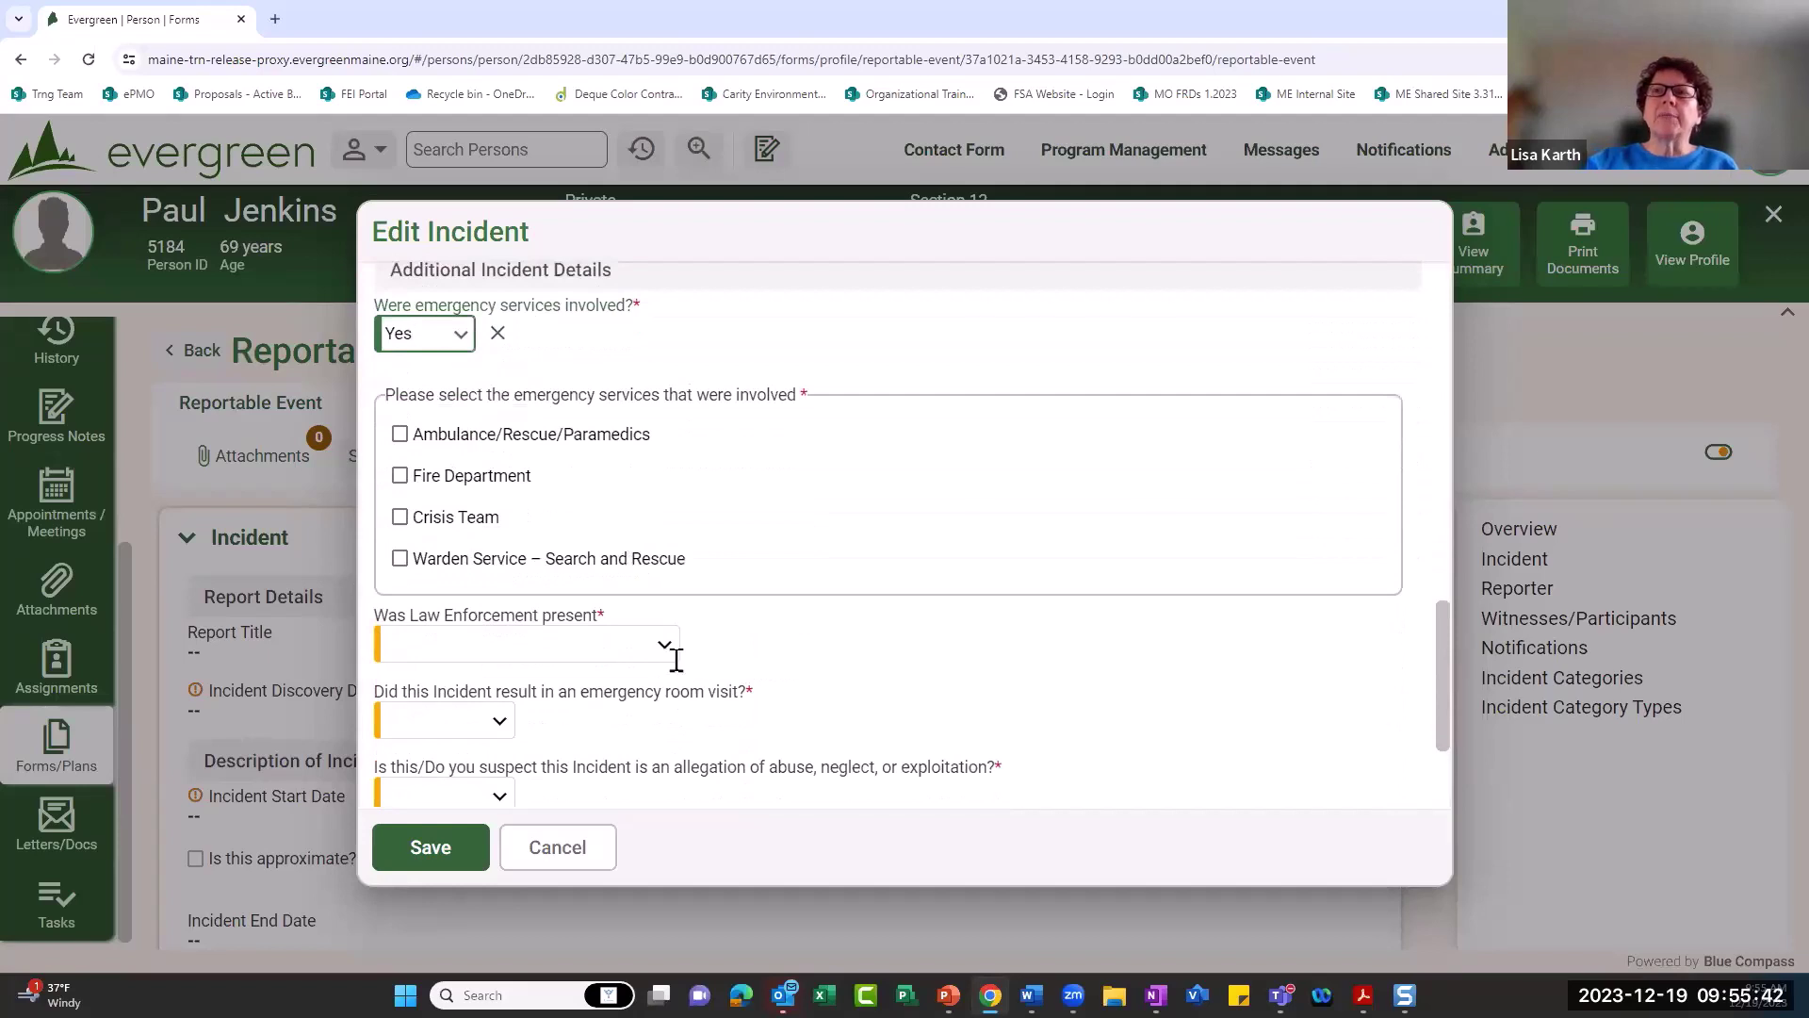
scroll(565, 612, up, 1)
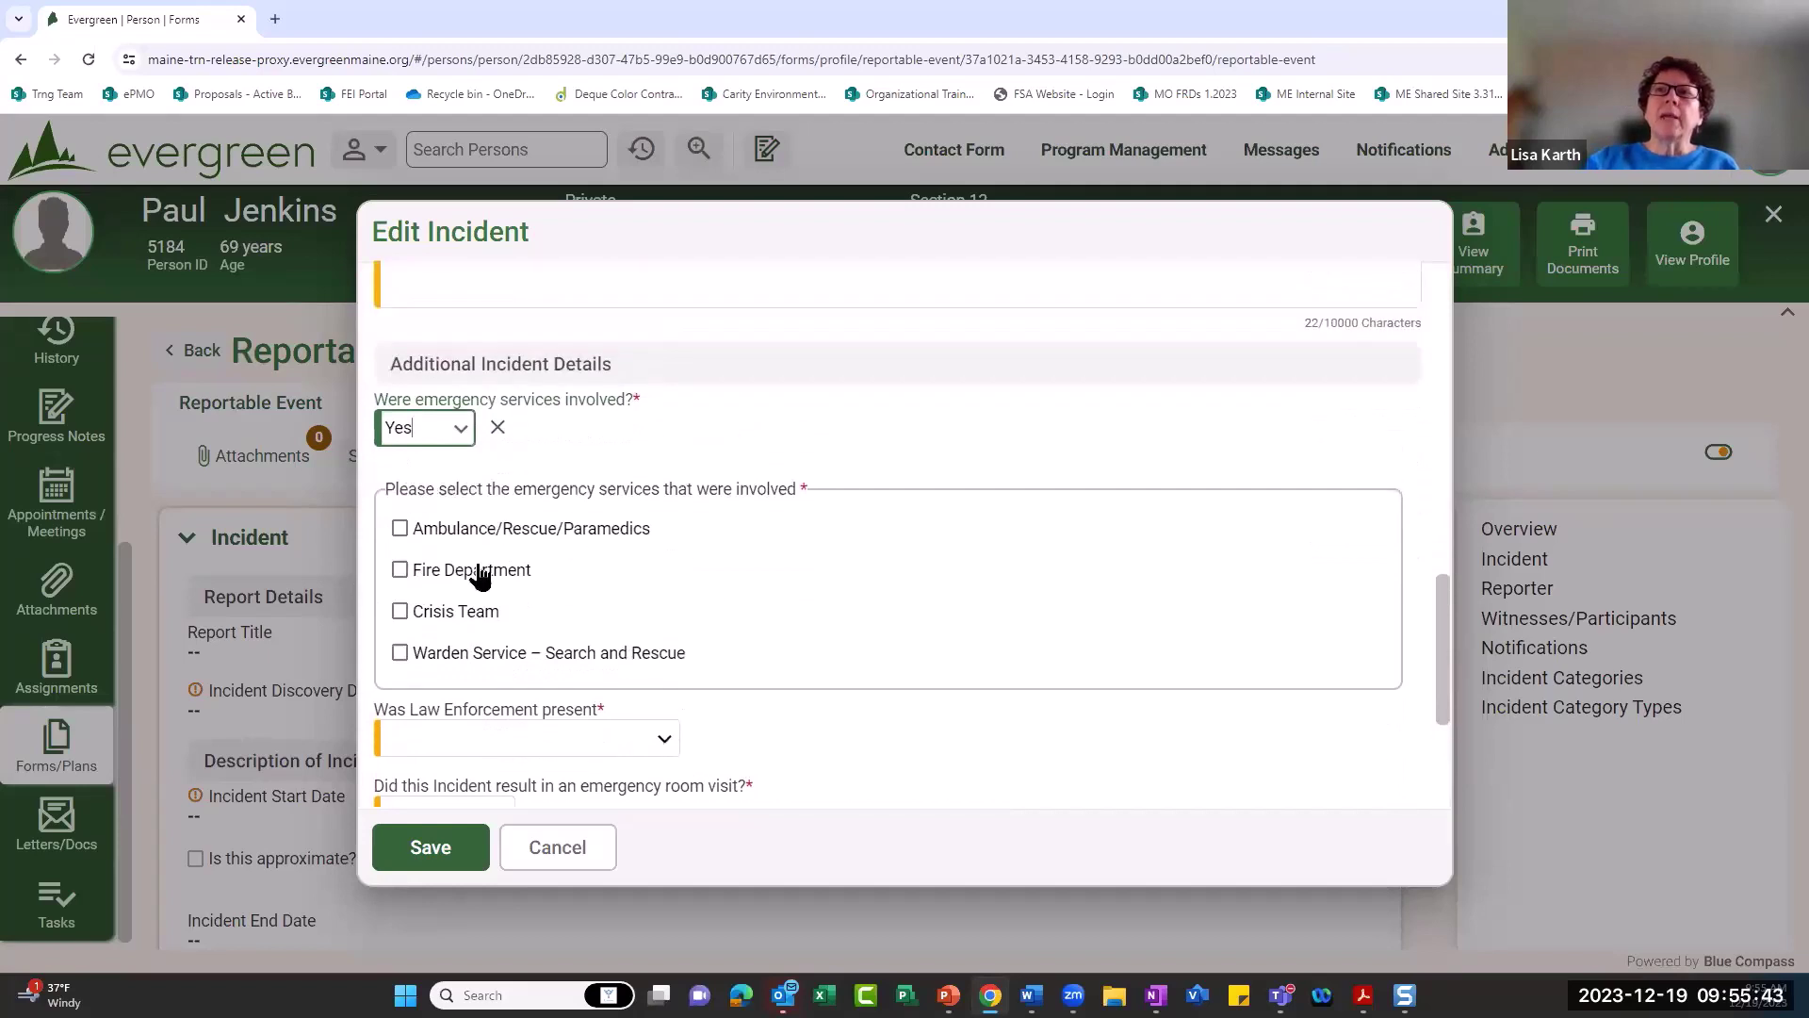
click(447, 428)
click(433, 528)
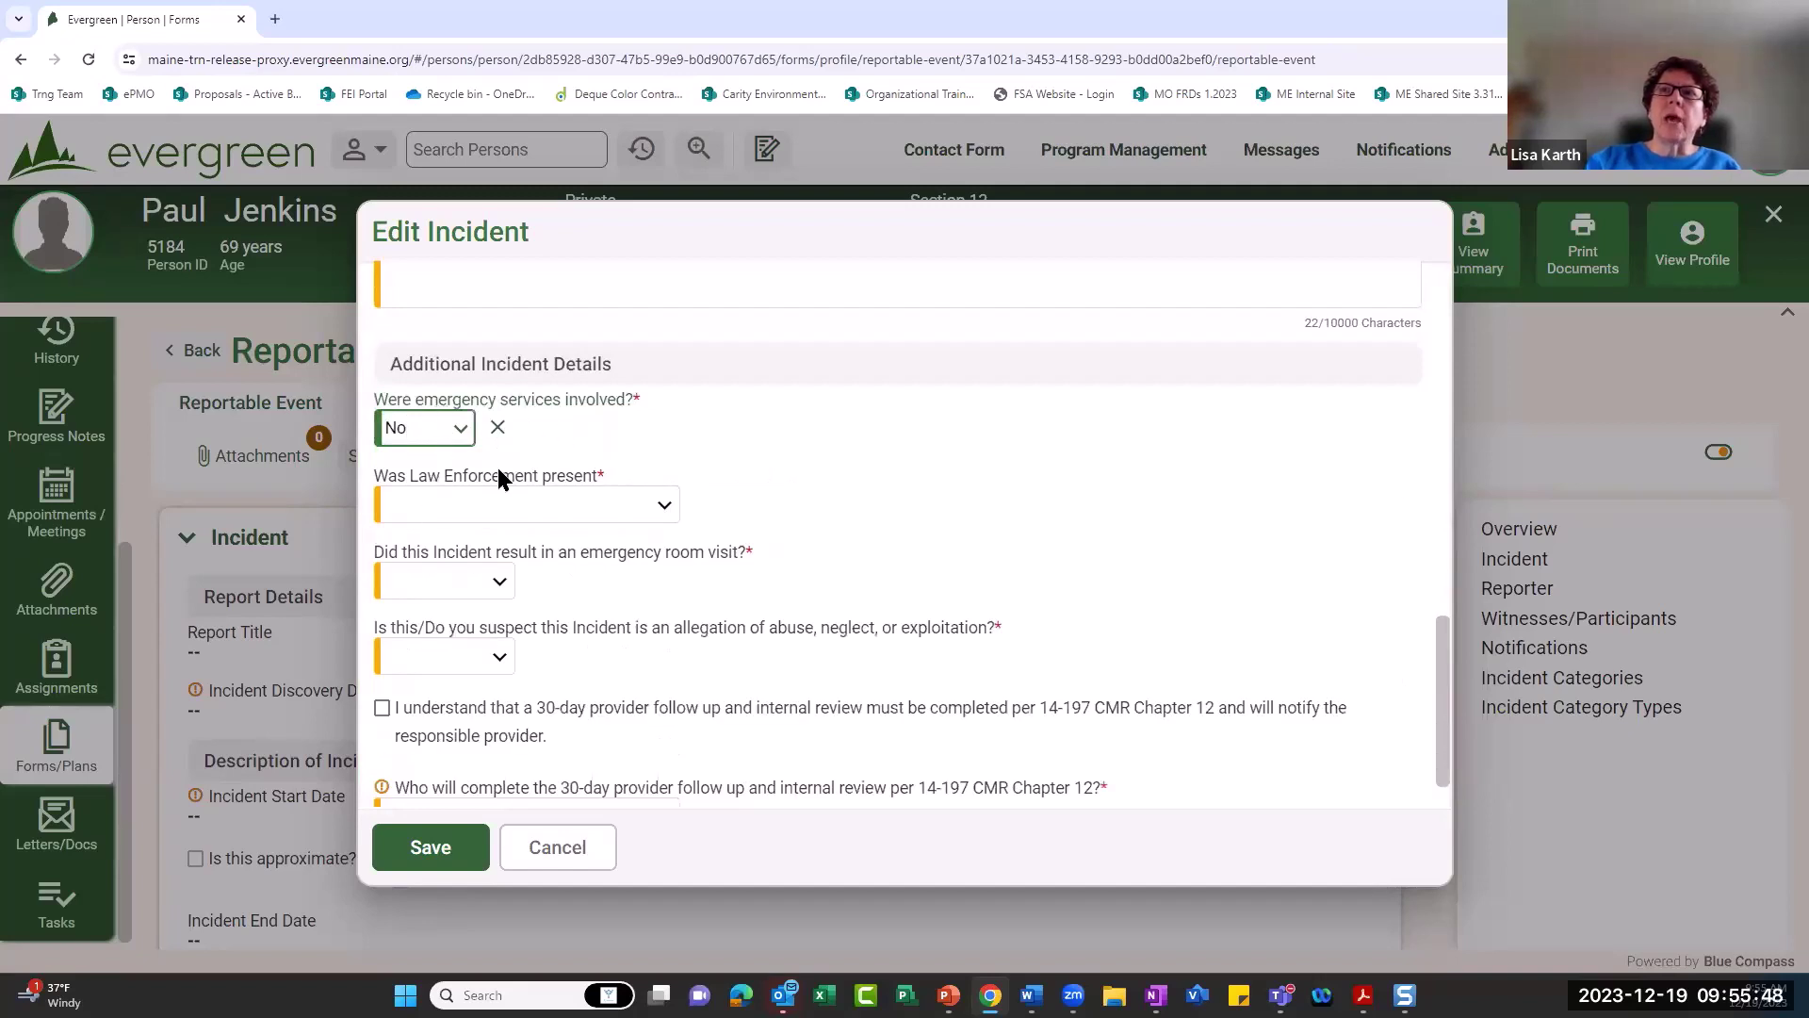
Record law enforcement present with reason Planned Strategy/Unplanned Crisis Intervention
click(561, 500)
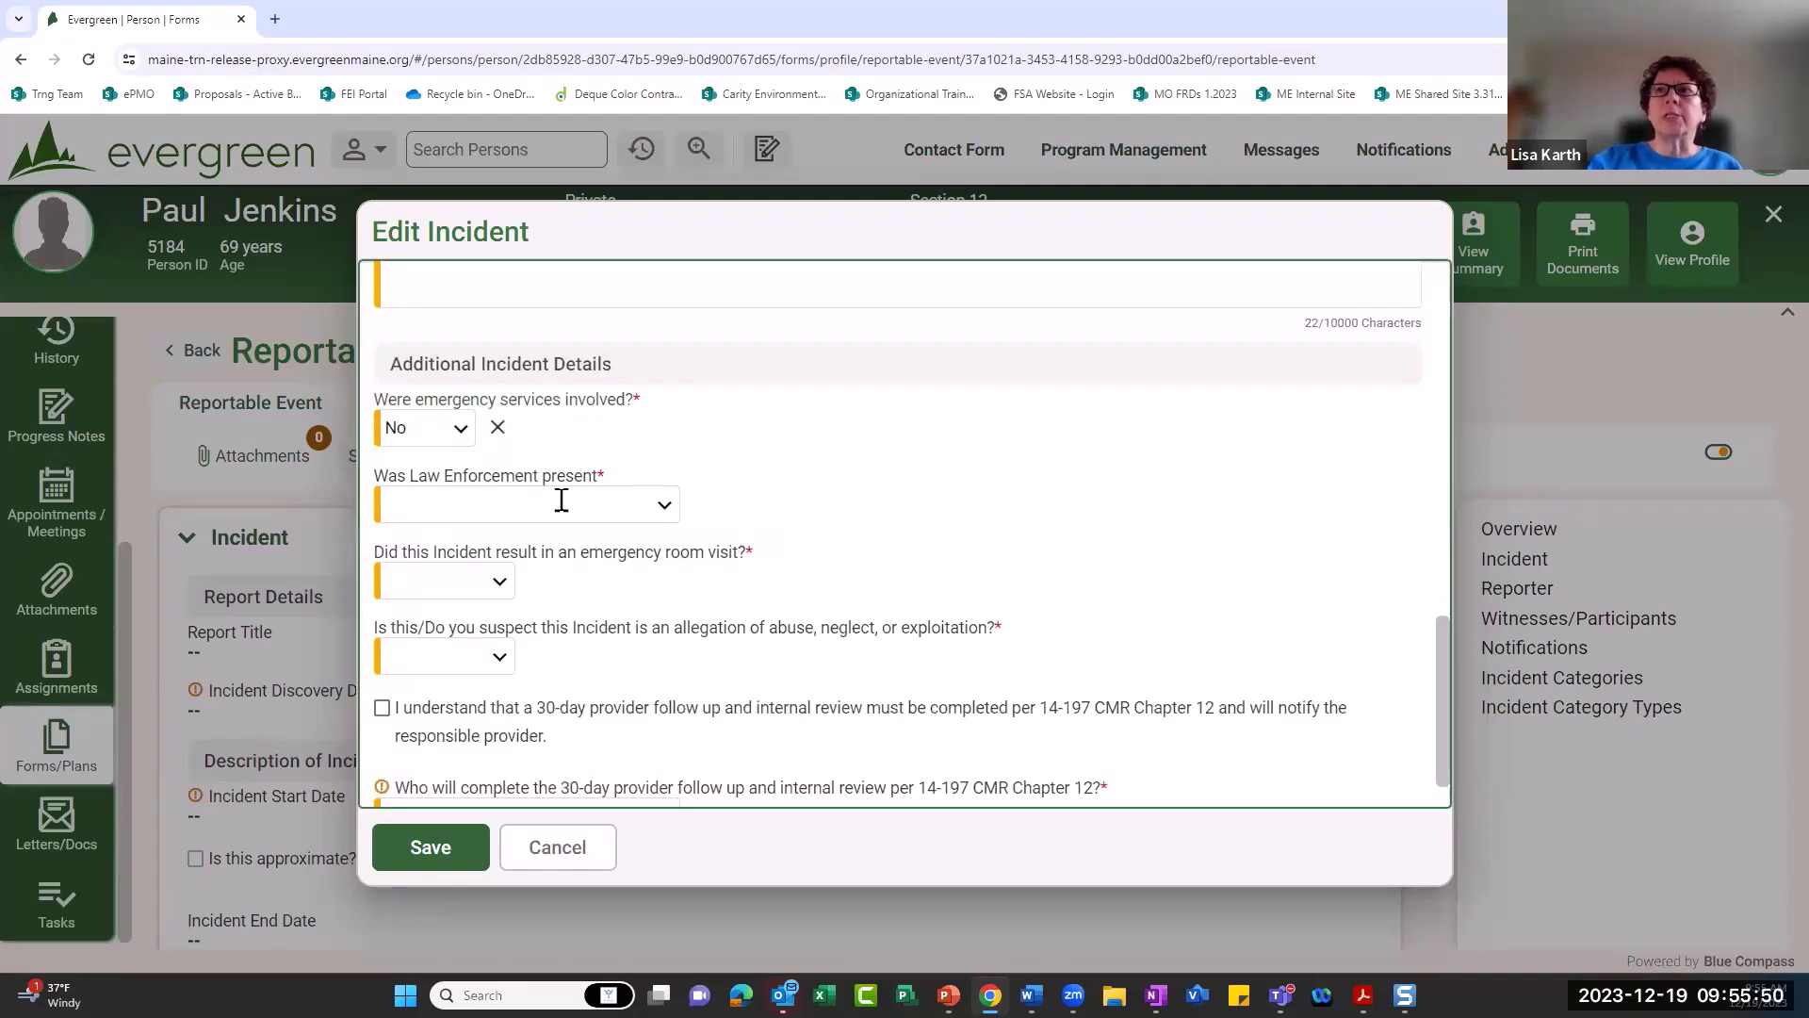
click(561, 500)
click(511, 554)
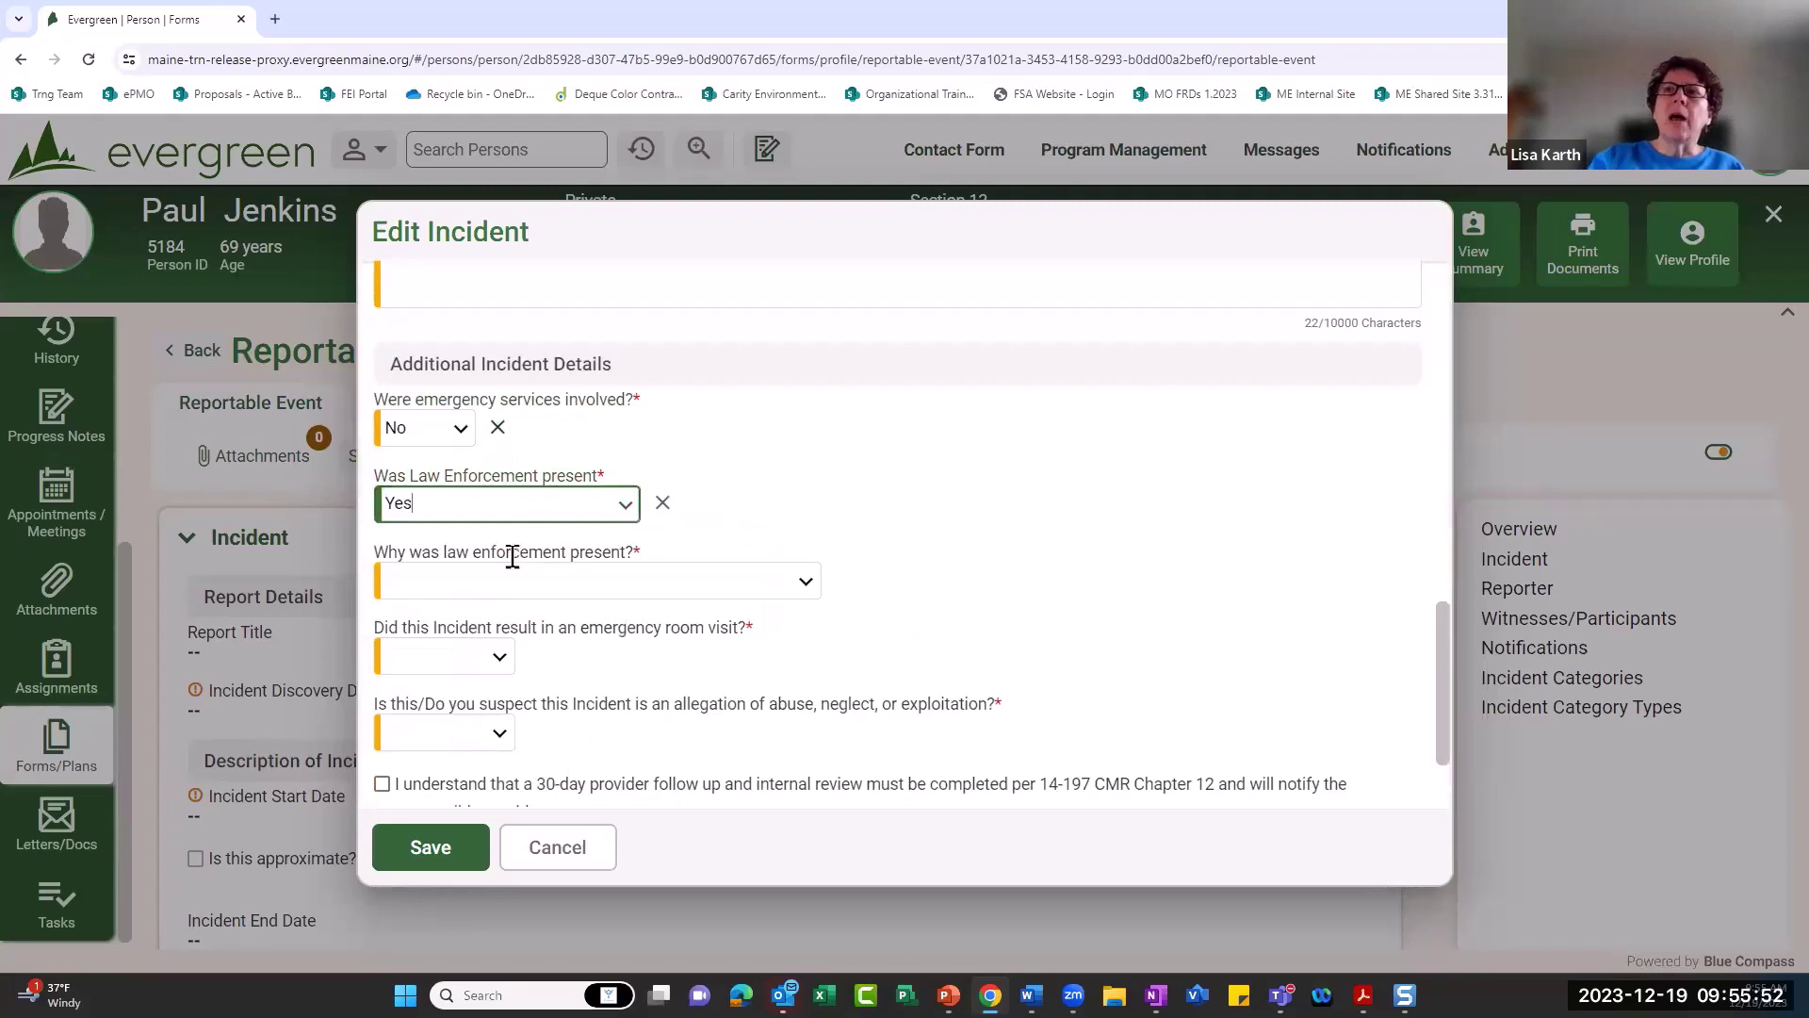
click(639, 575)
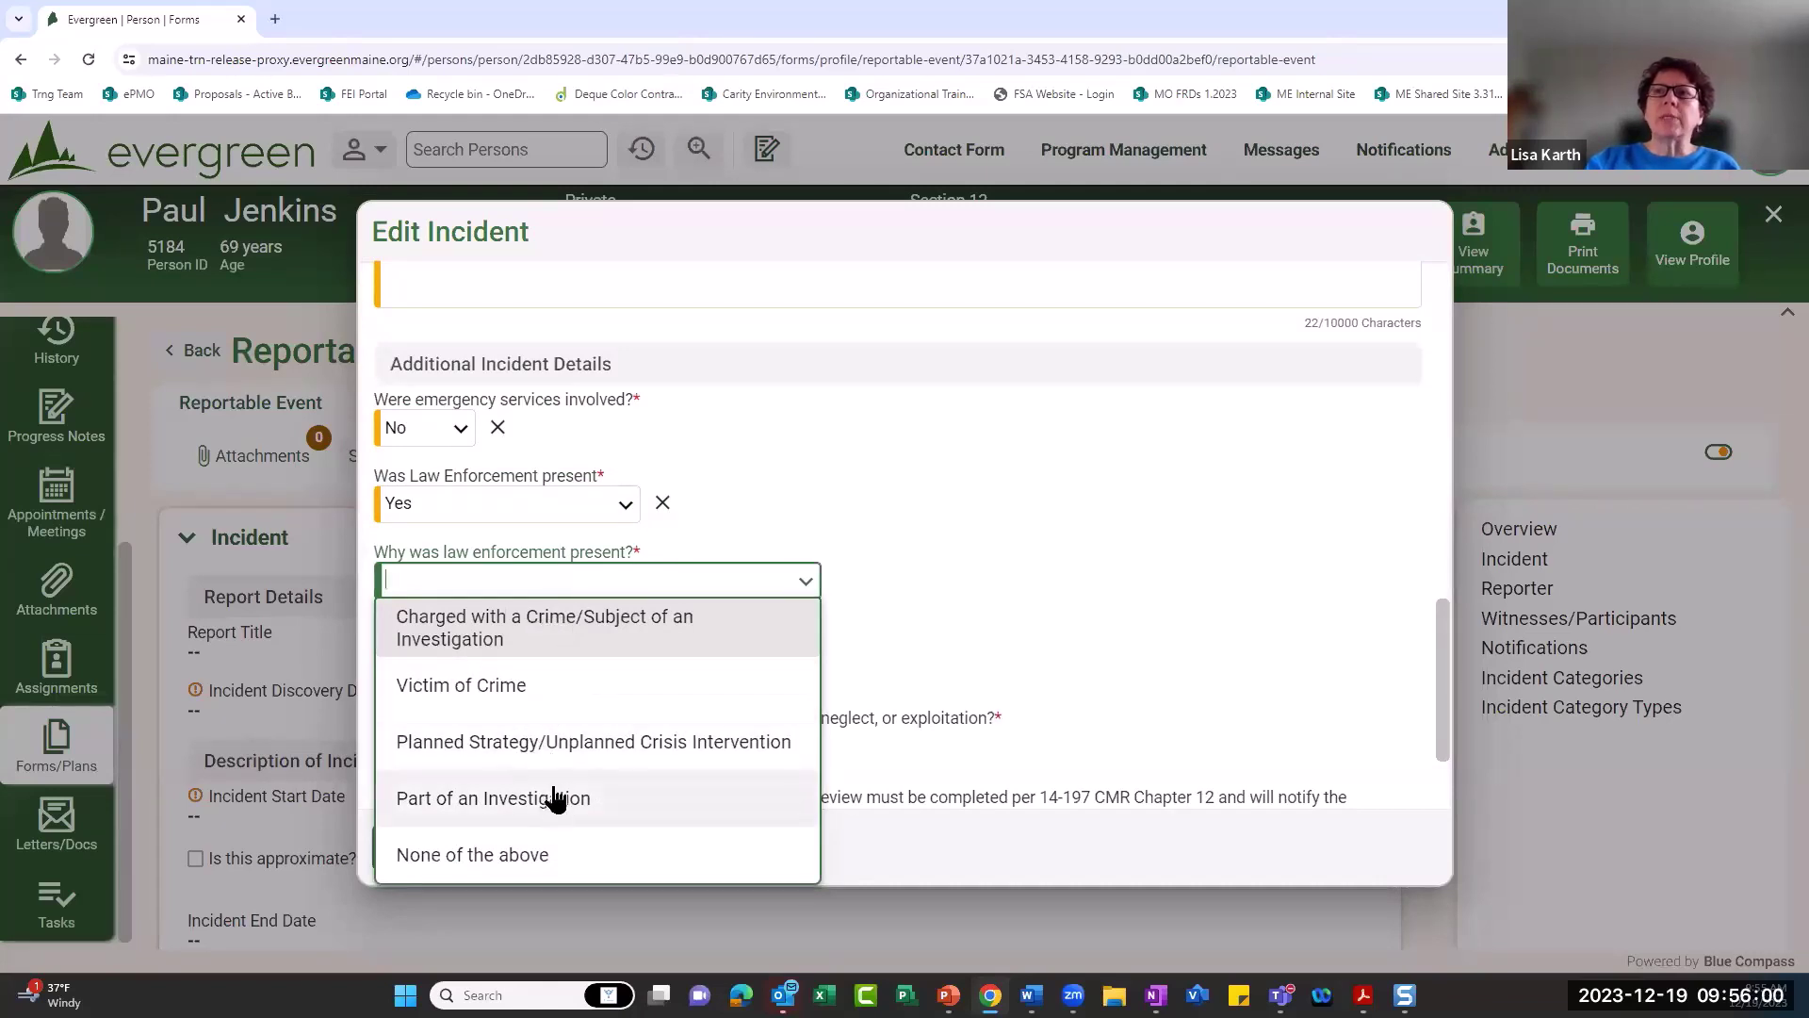
click(581, 746)
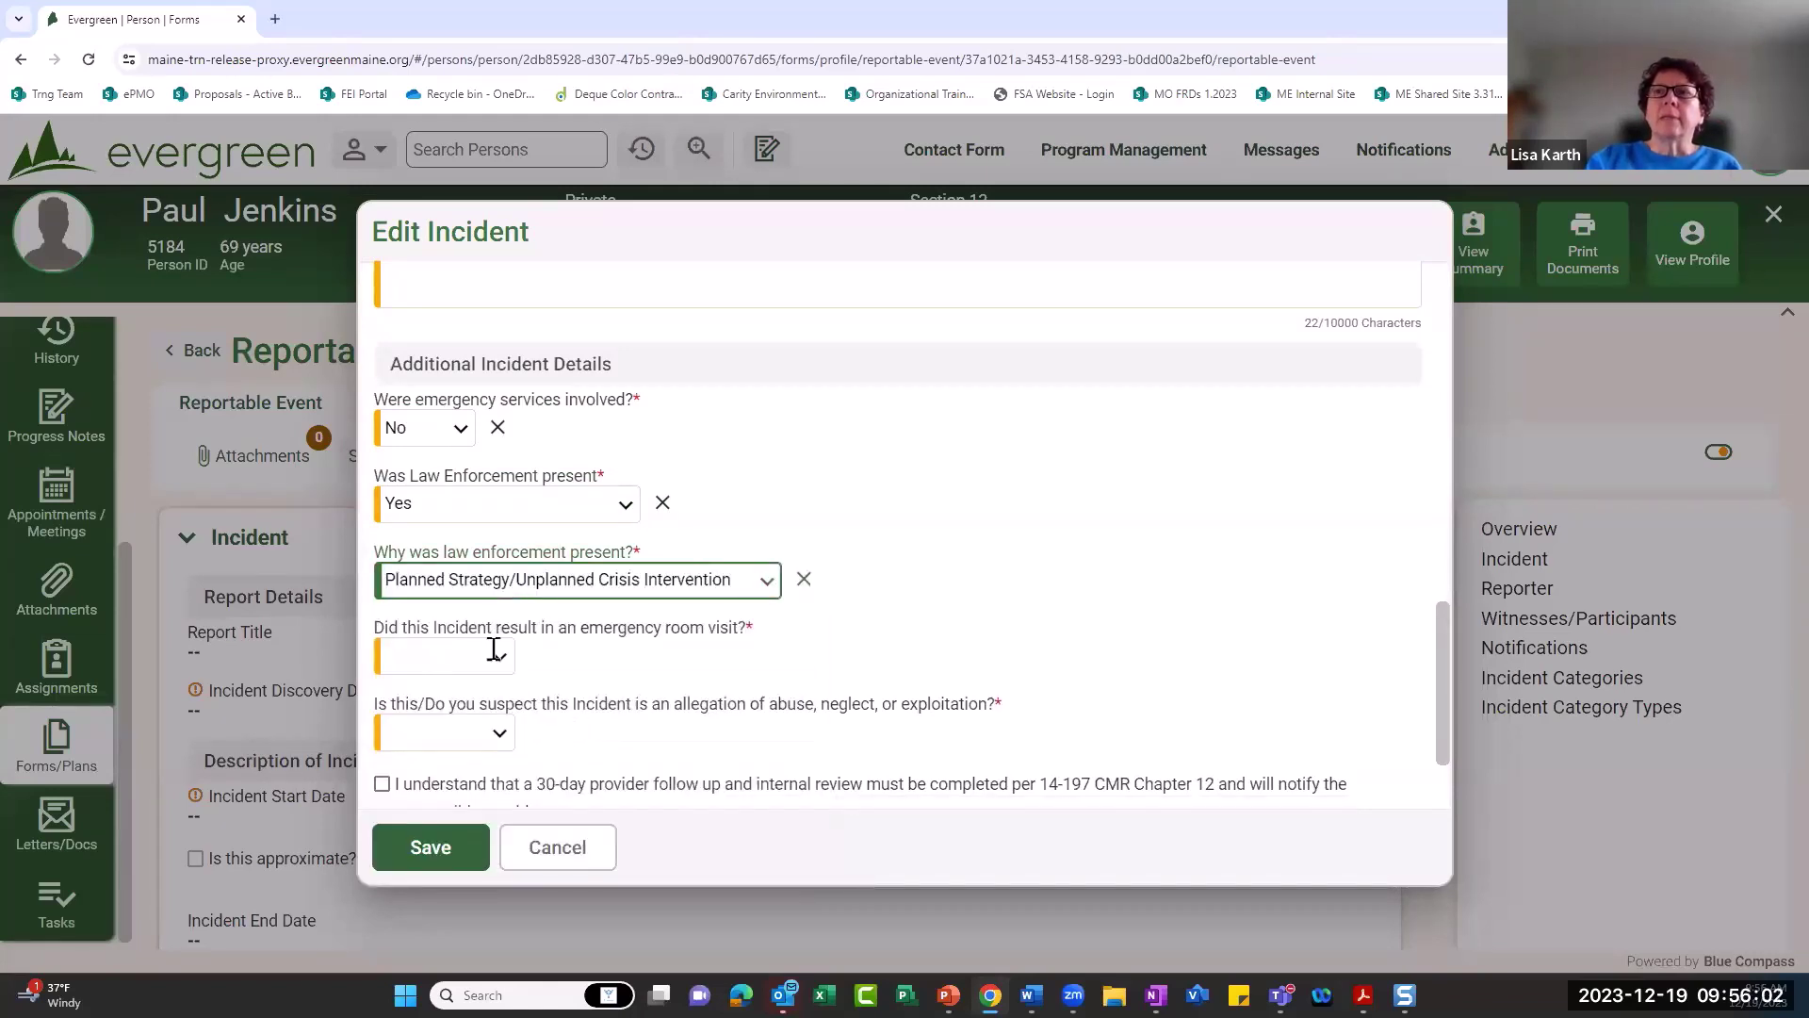
click(483, 662)
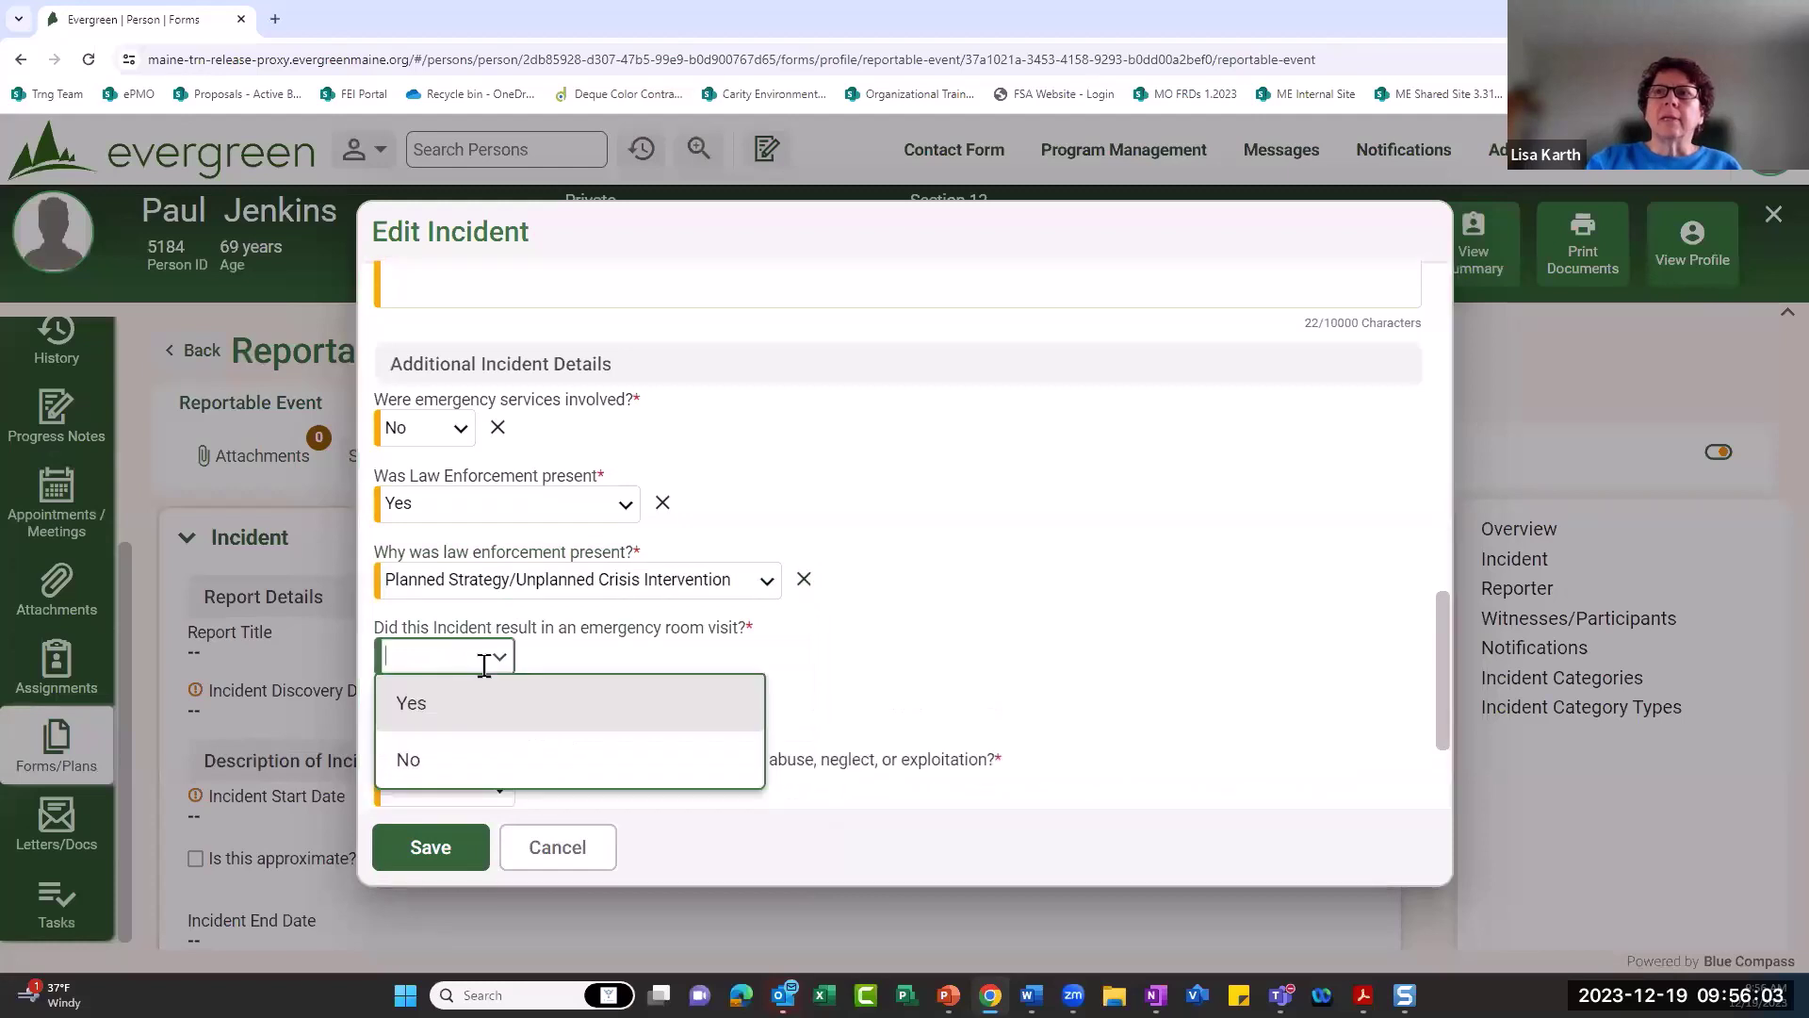
Answer No to the ER visit and abuse or neglect allegation, then open the follow-up reviewer list
click(464, 761)
click(492, 727)
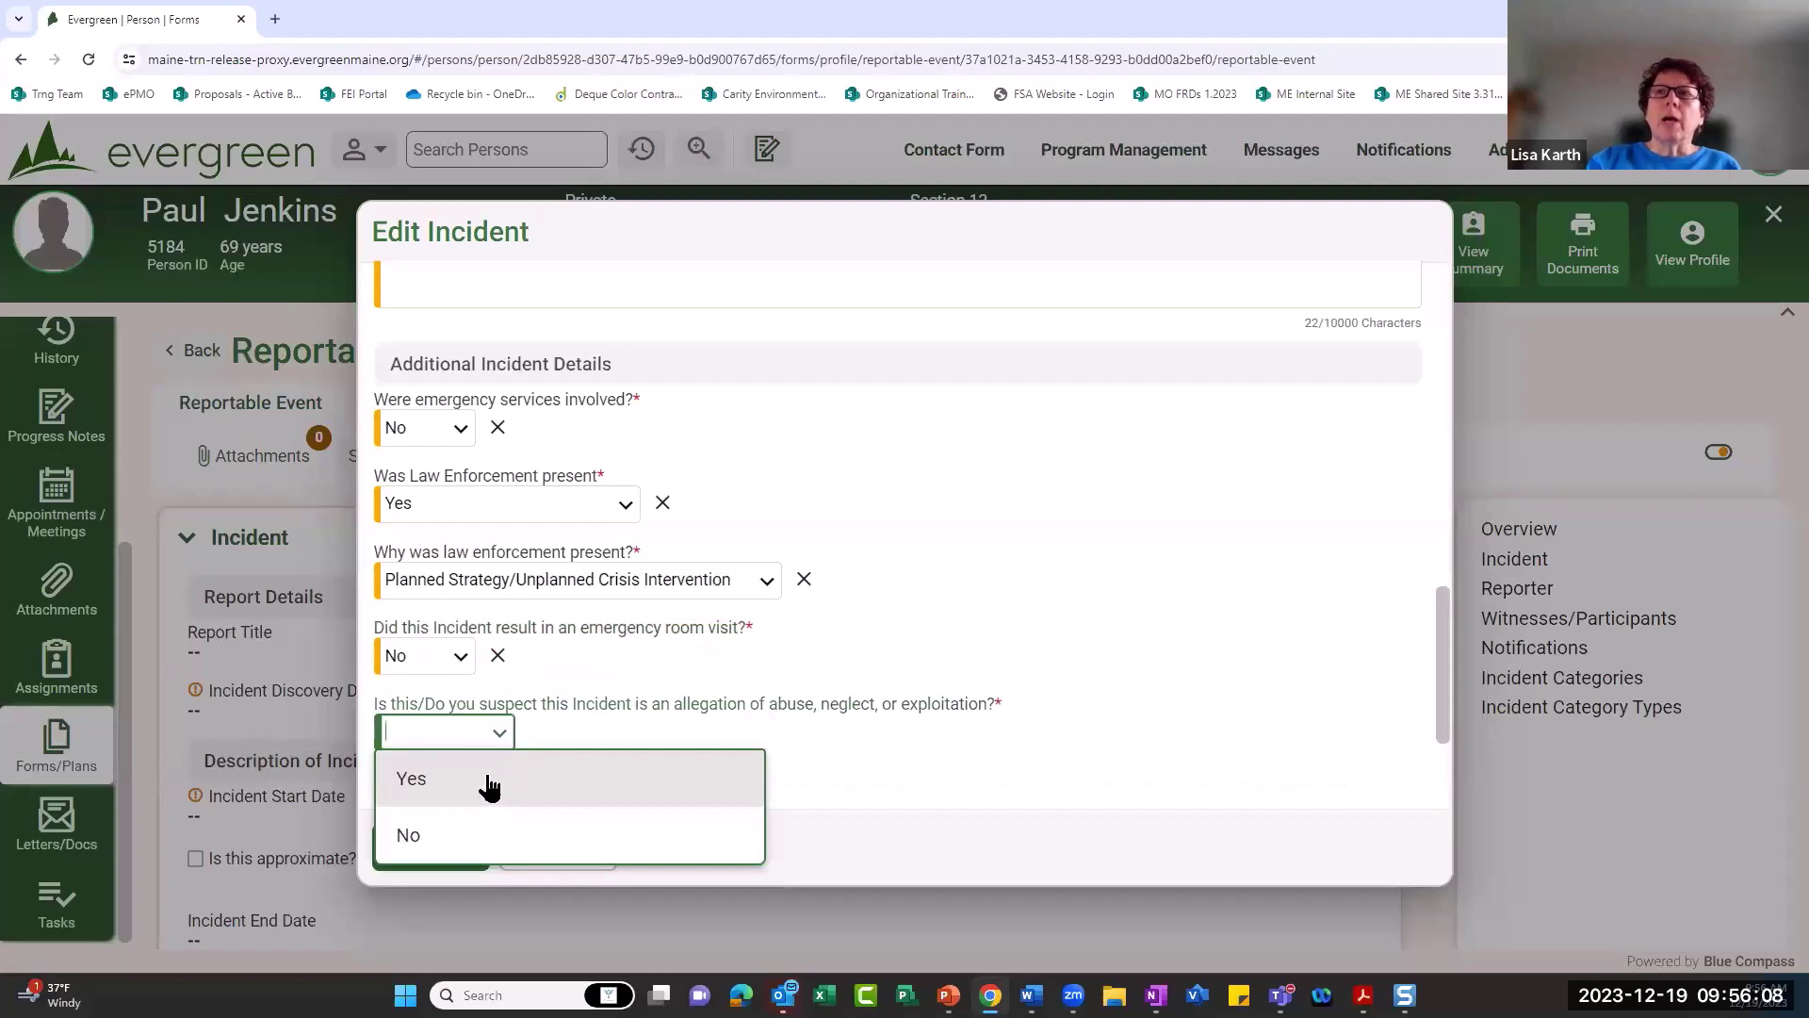
click(488, 779)
scroll(677, 688, down, 2)
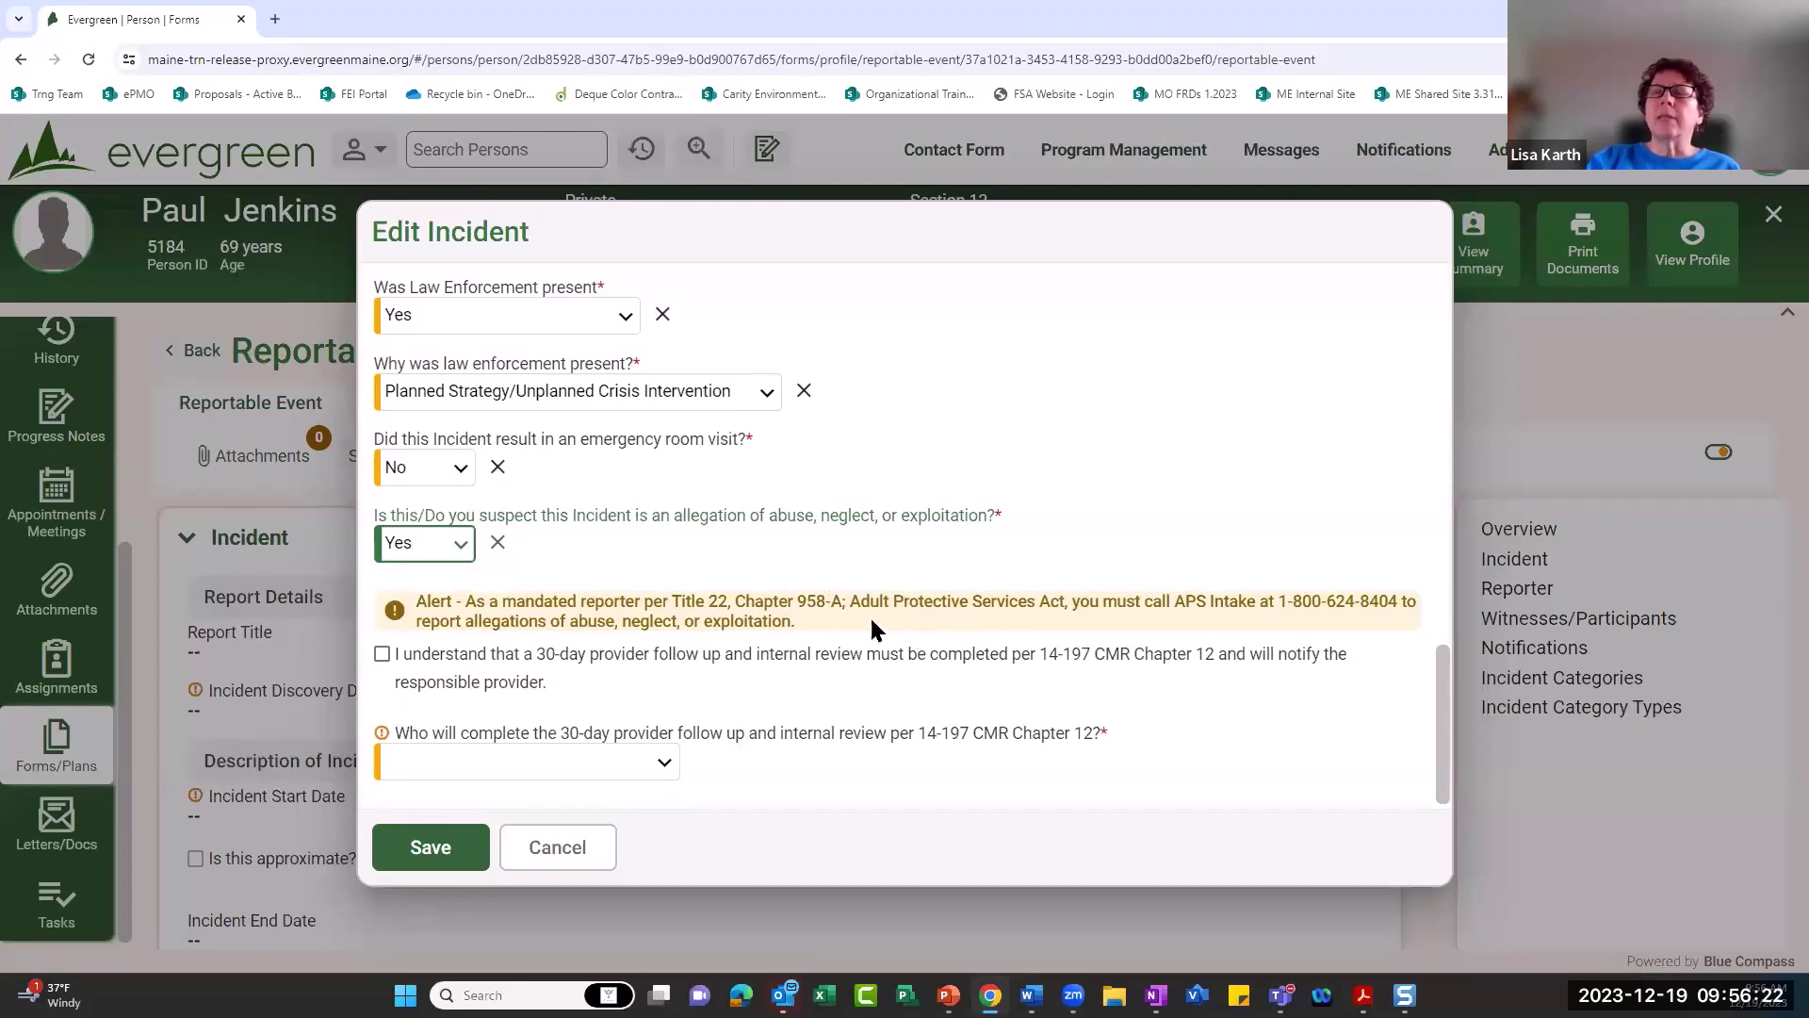
click(436, 542)
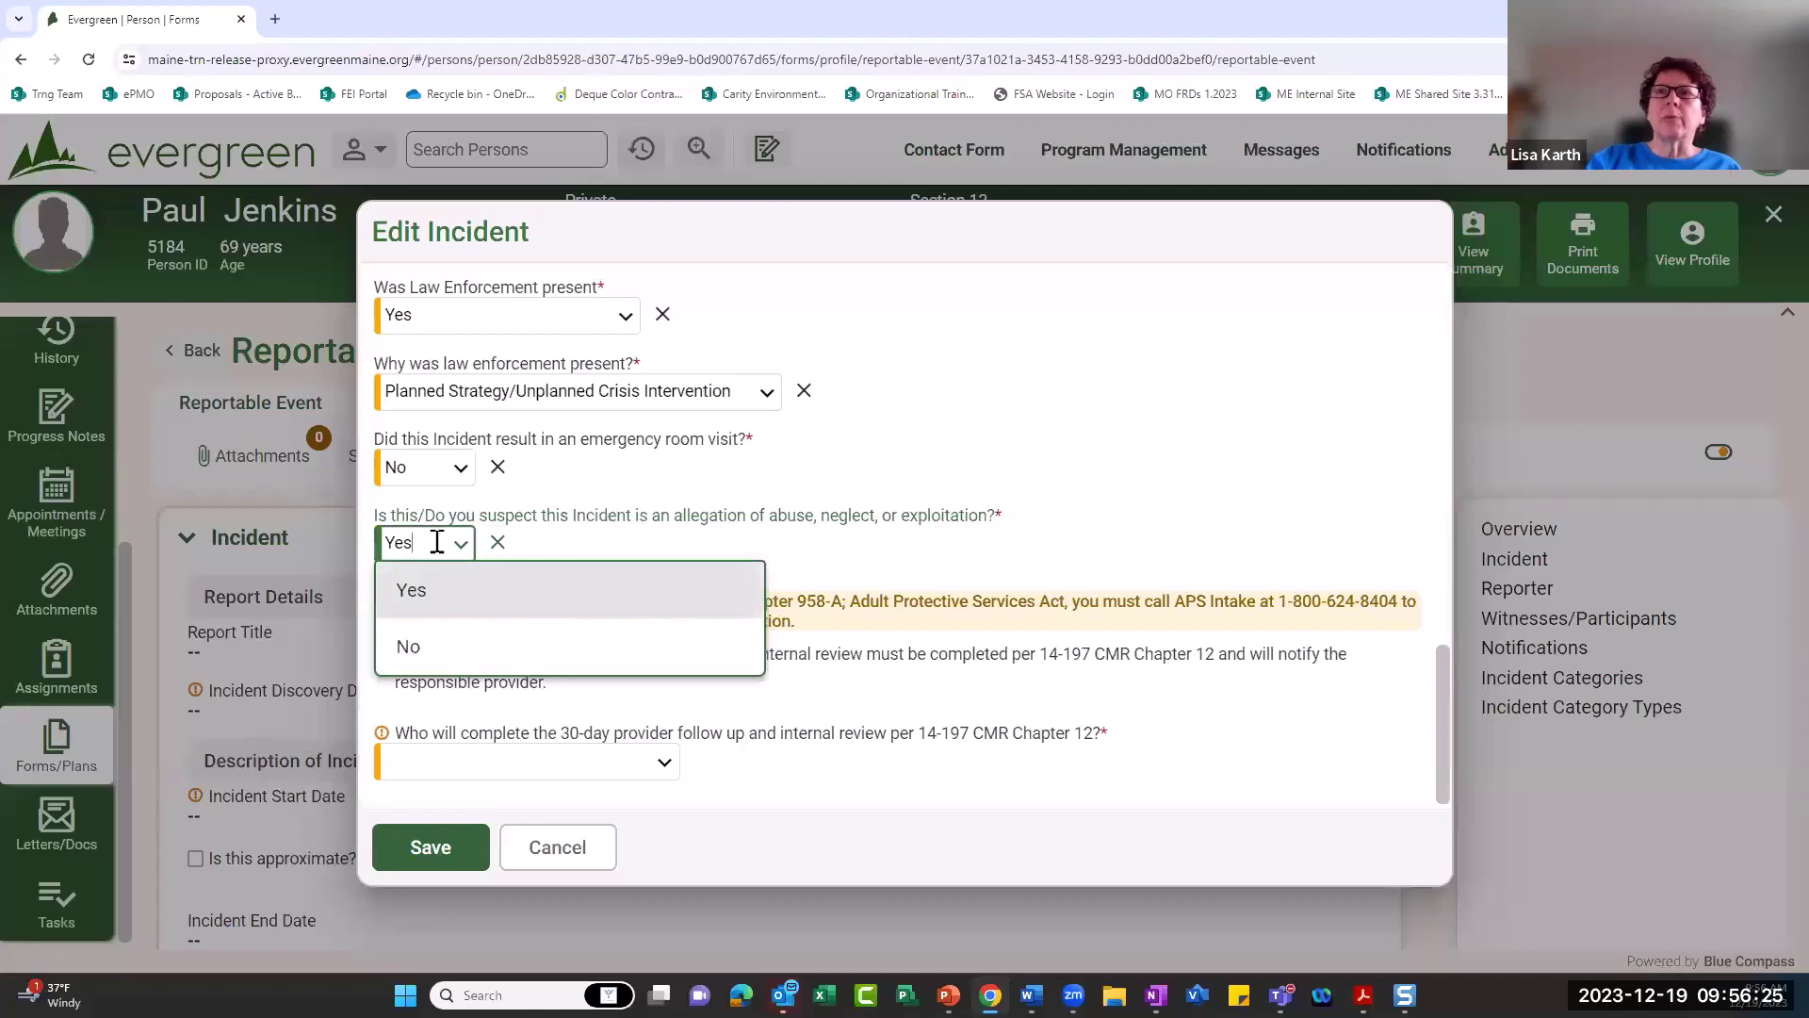
click(440, 648)
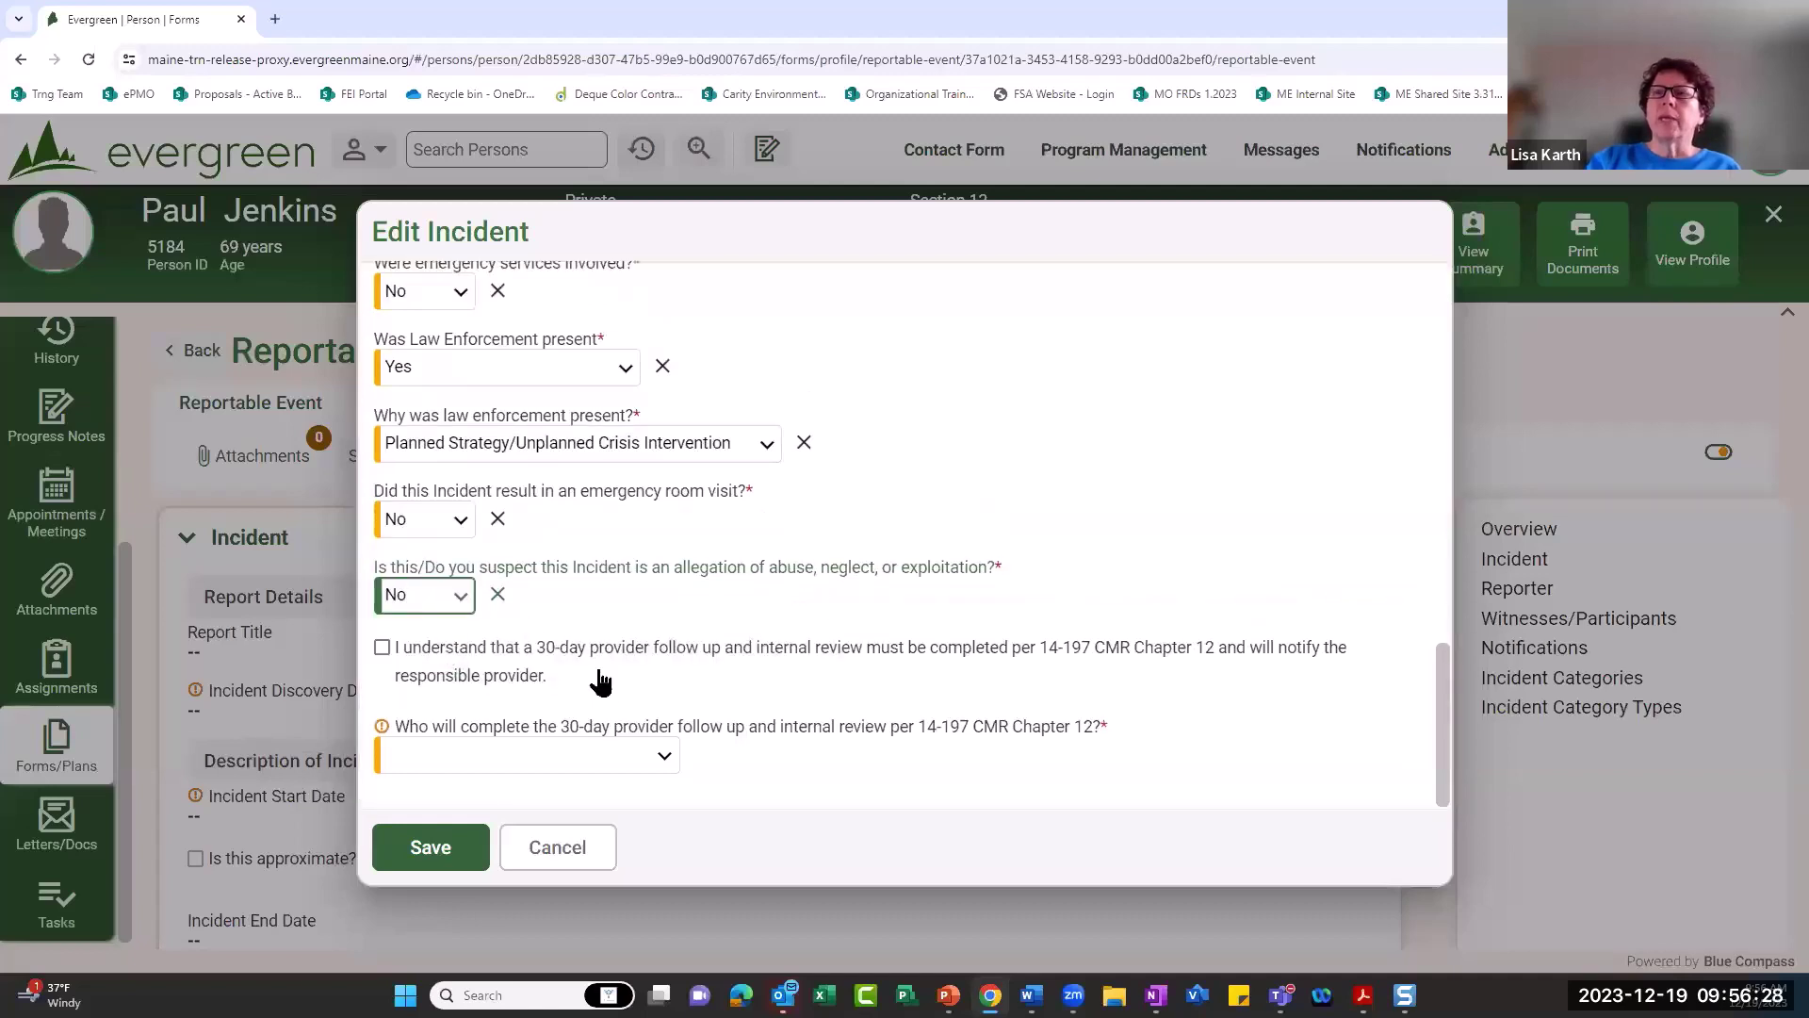
click(502, 753)
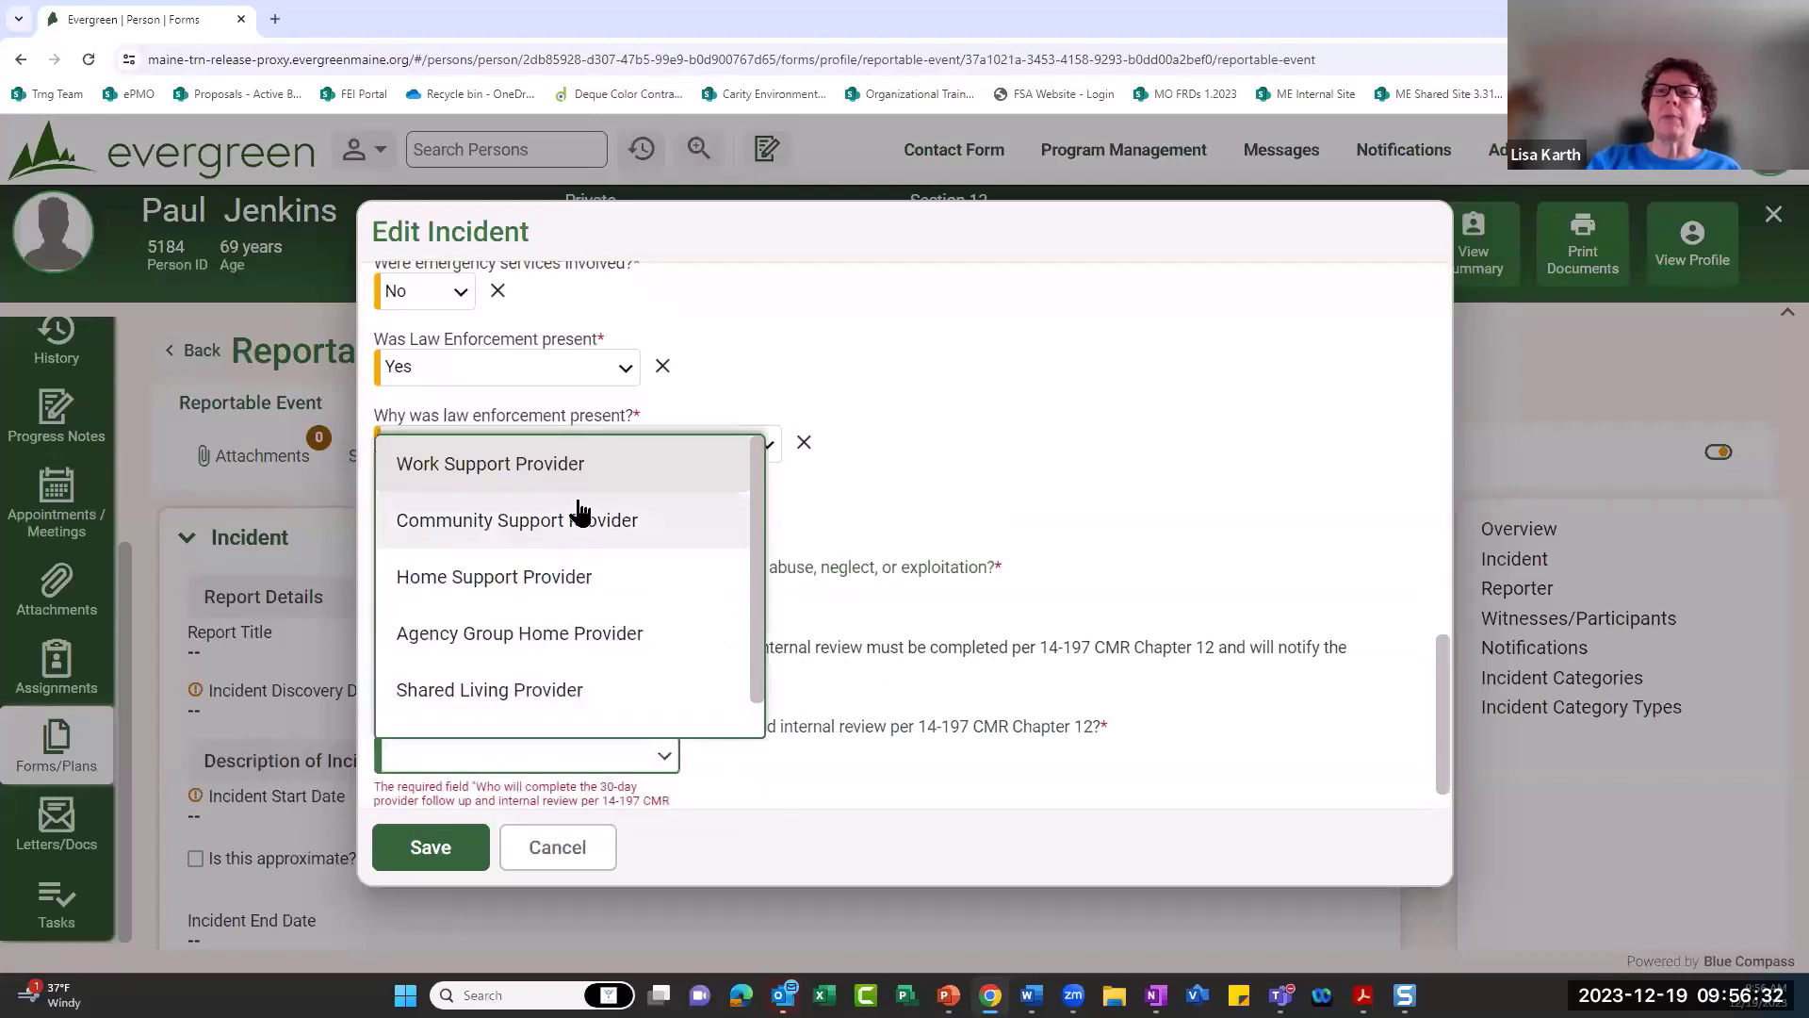
scroll(566, 542, down, 1)
Assign Case Manager to the 30-day follow-up, tick its acknowledgement, and save the incident
click(517, 714)
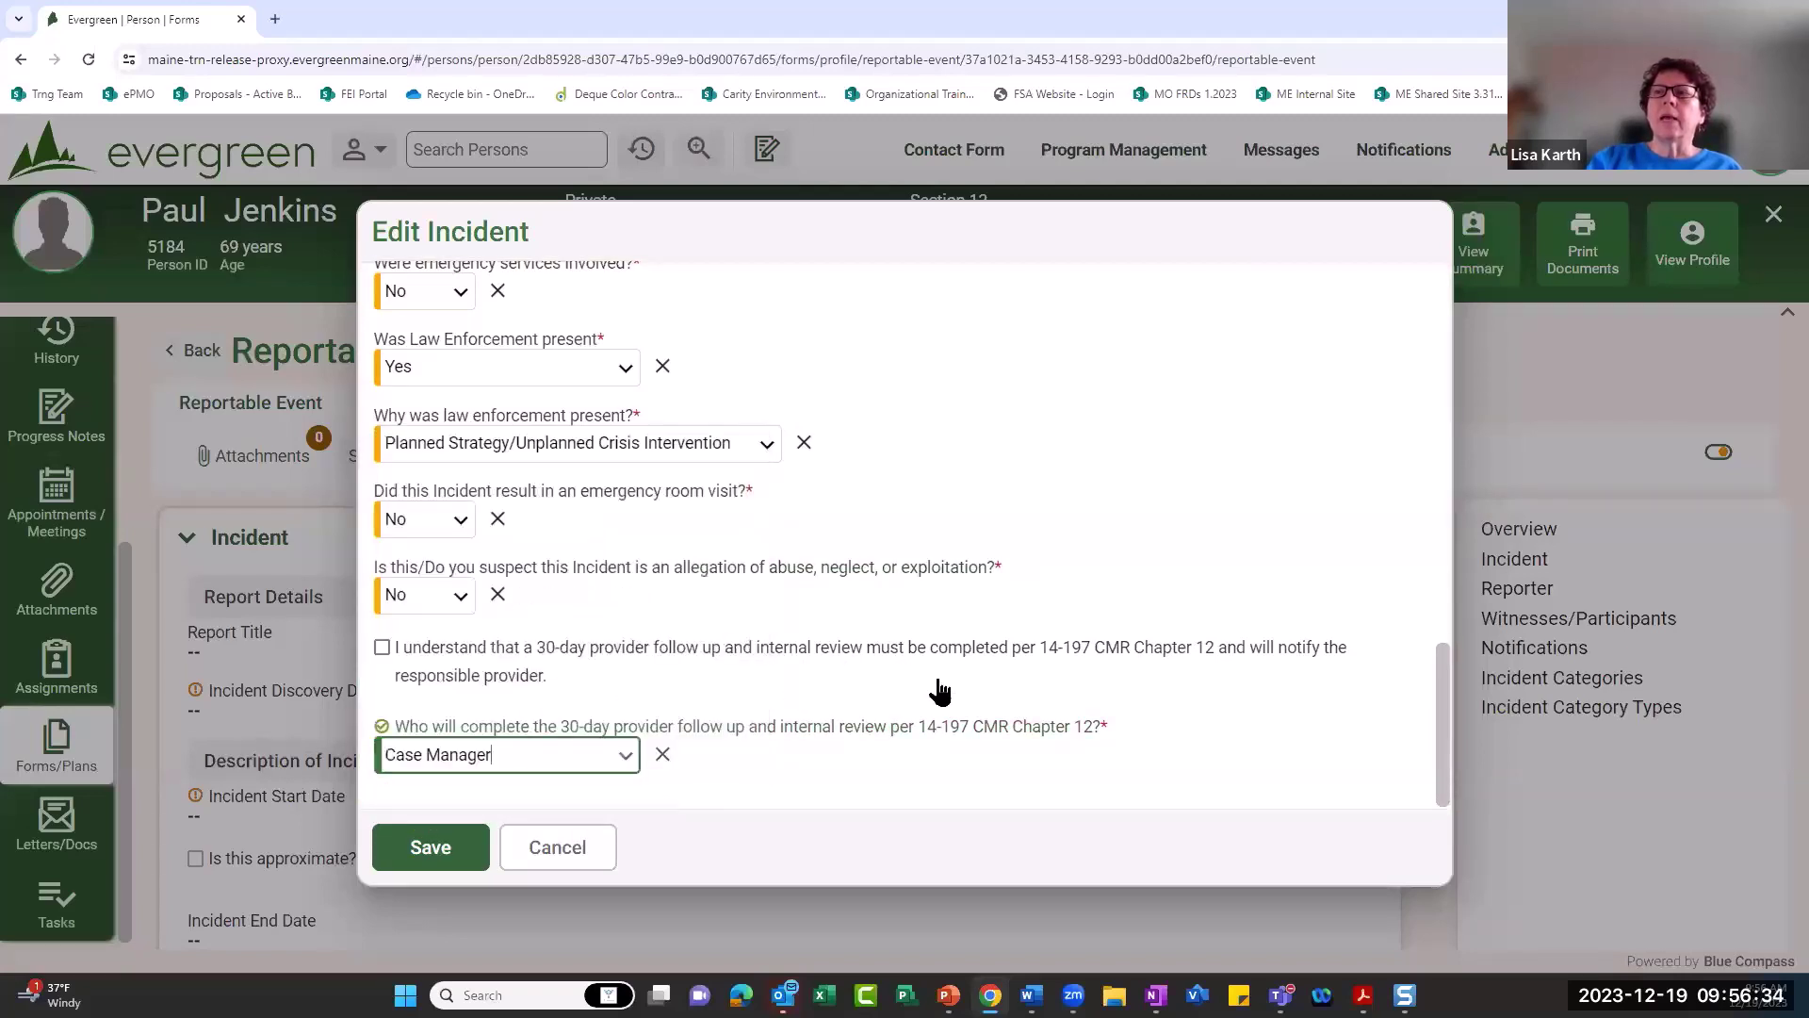
click(420, 857)
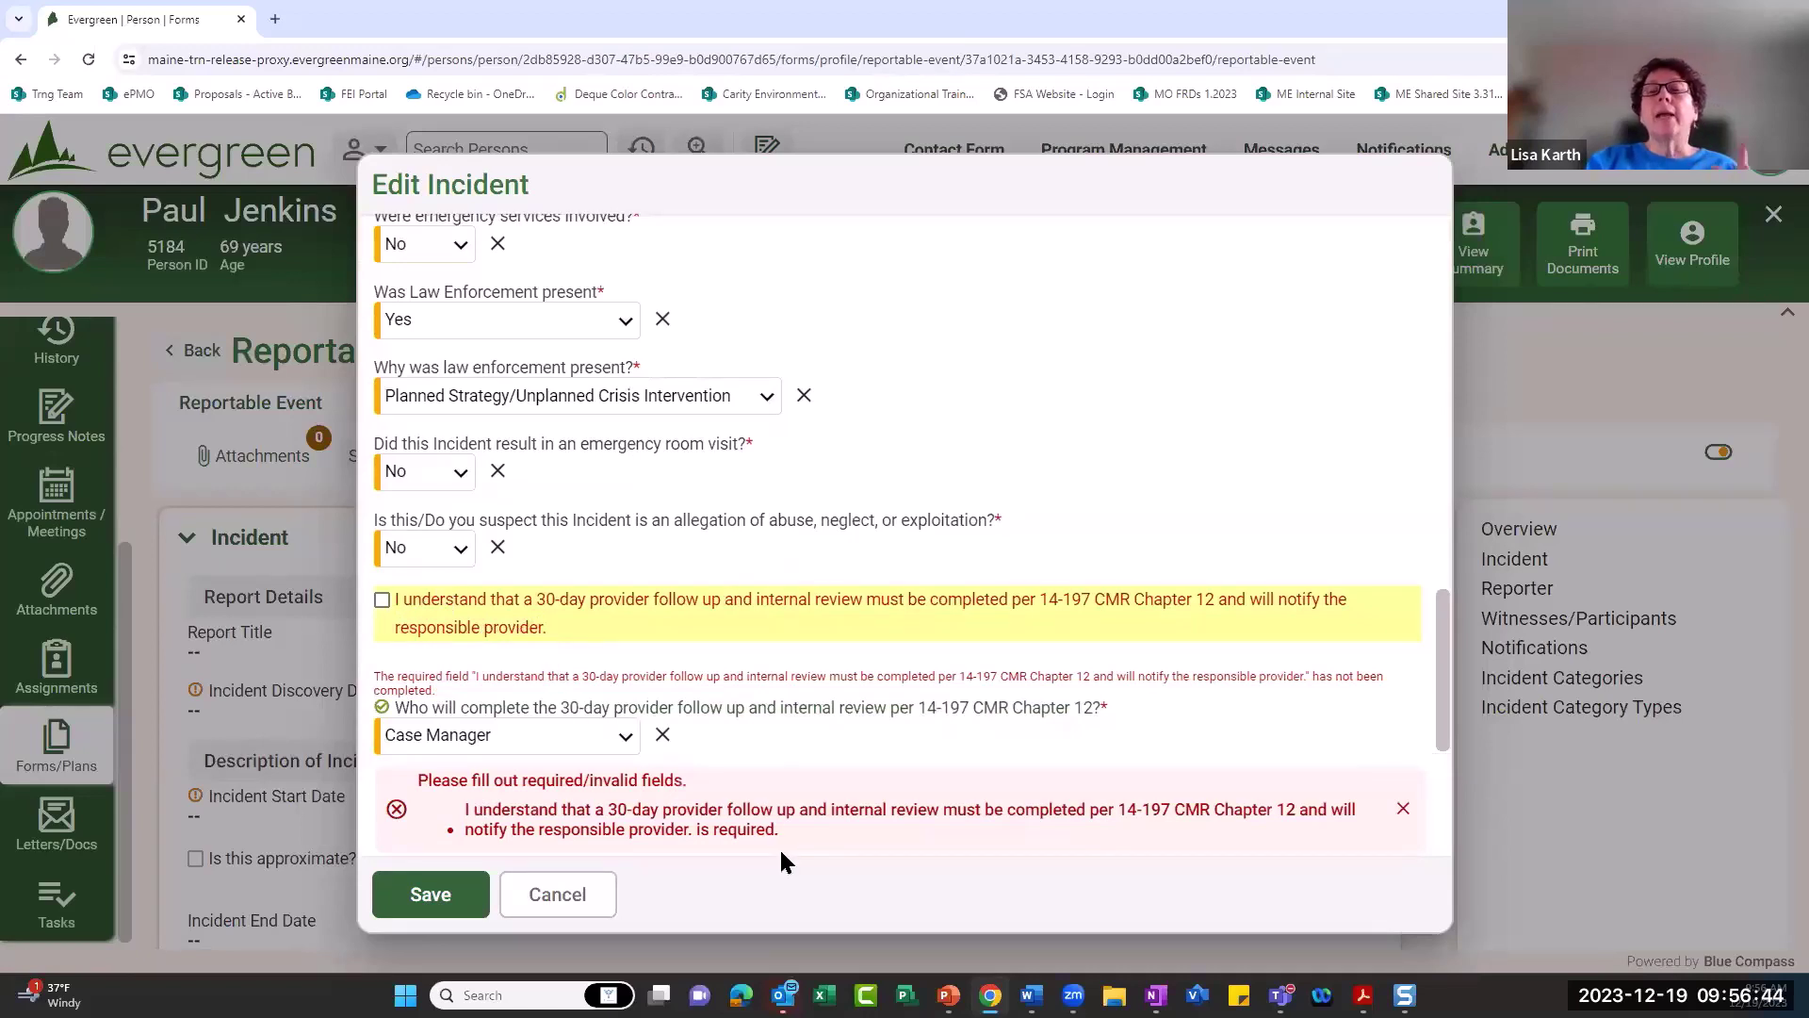
click(381, 604)
click(382, 647)
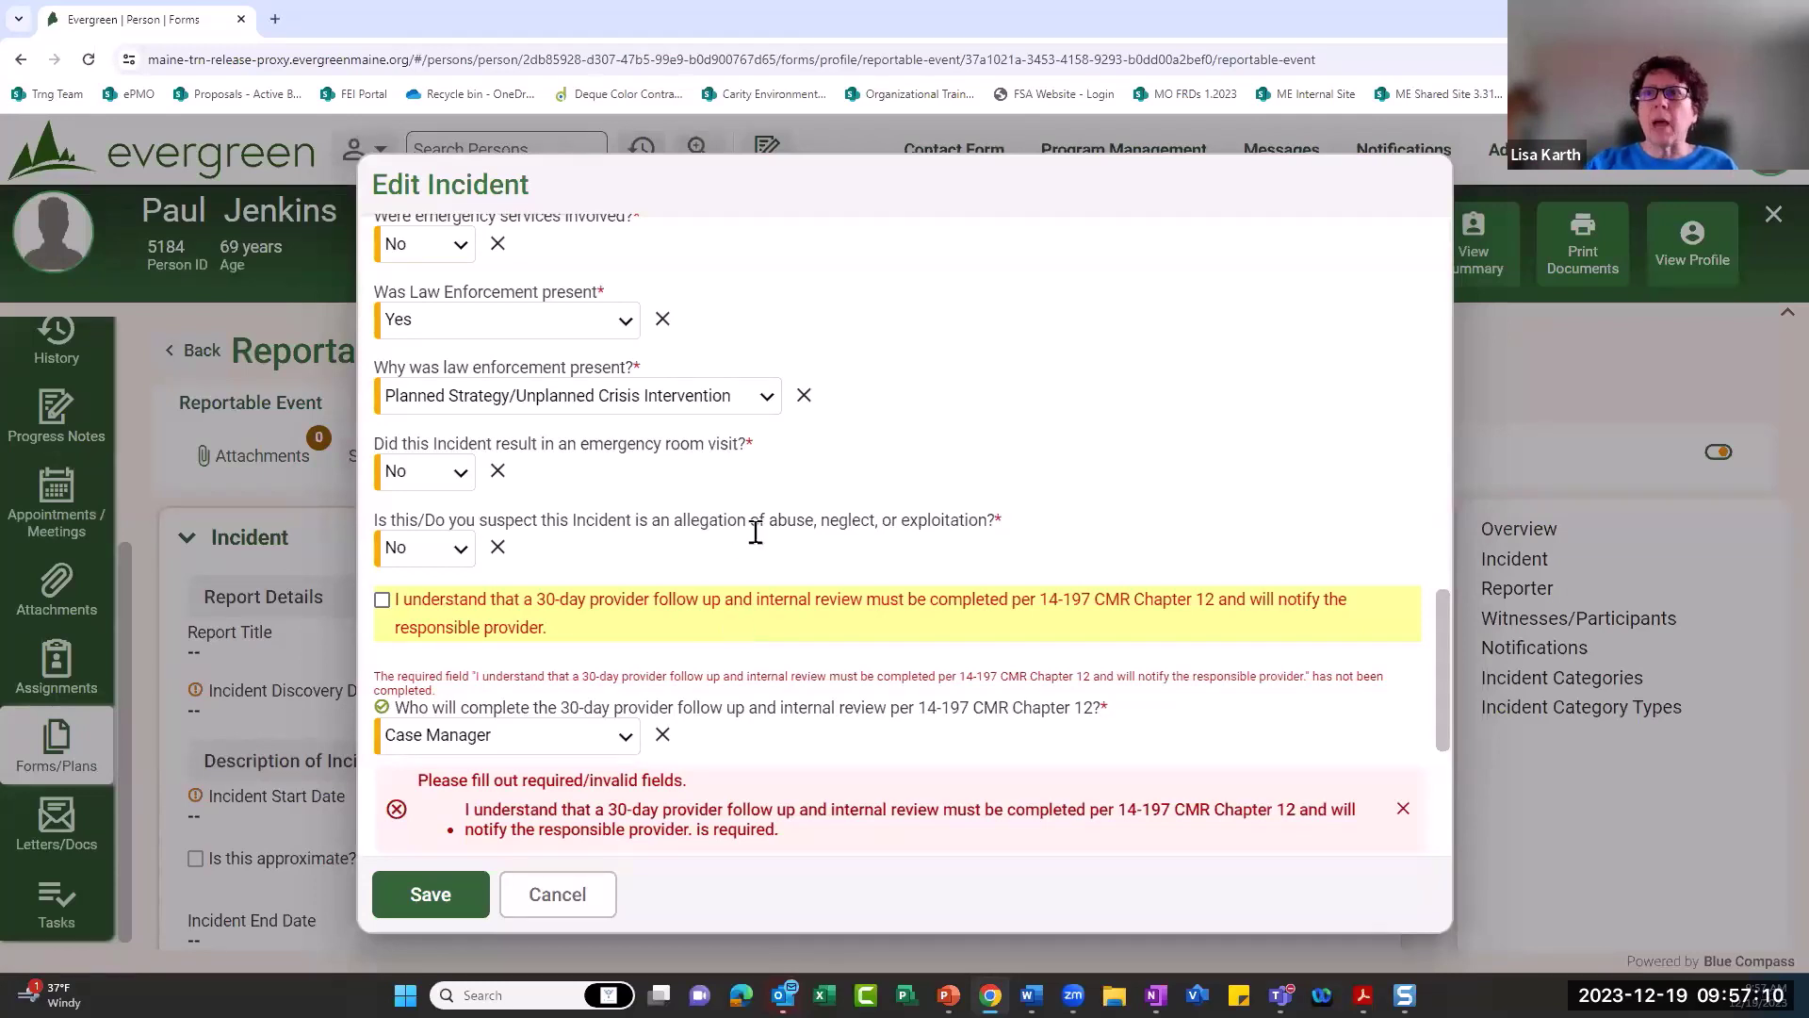
click(382, 599)
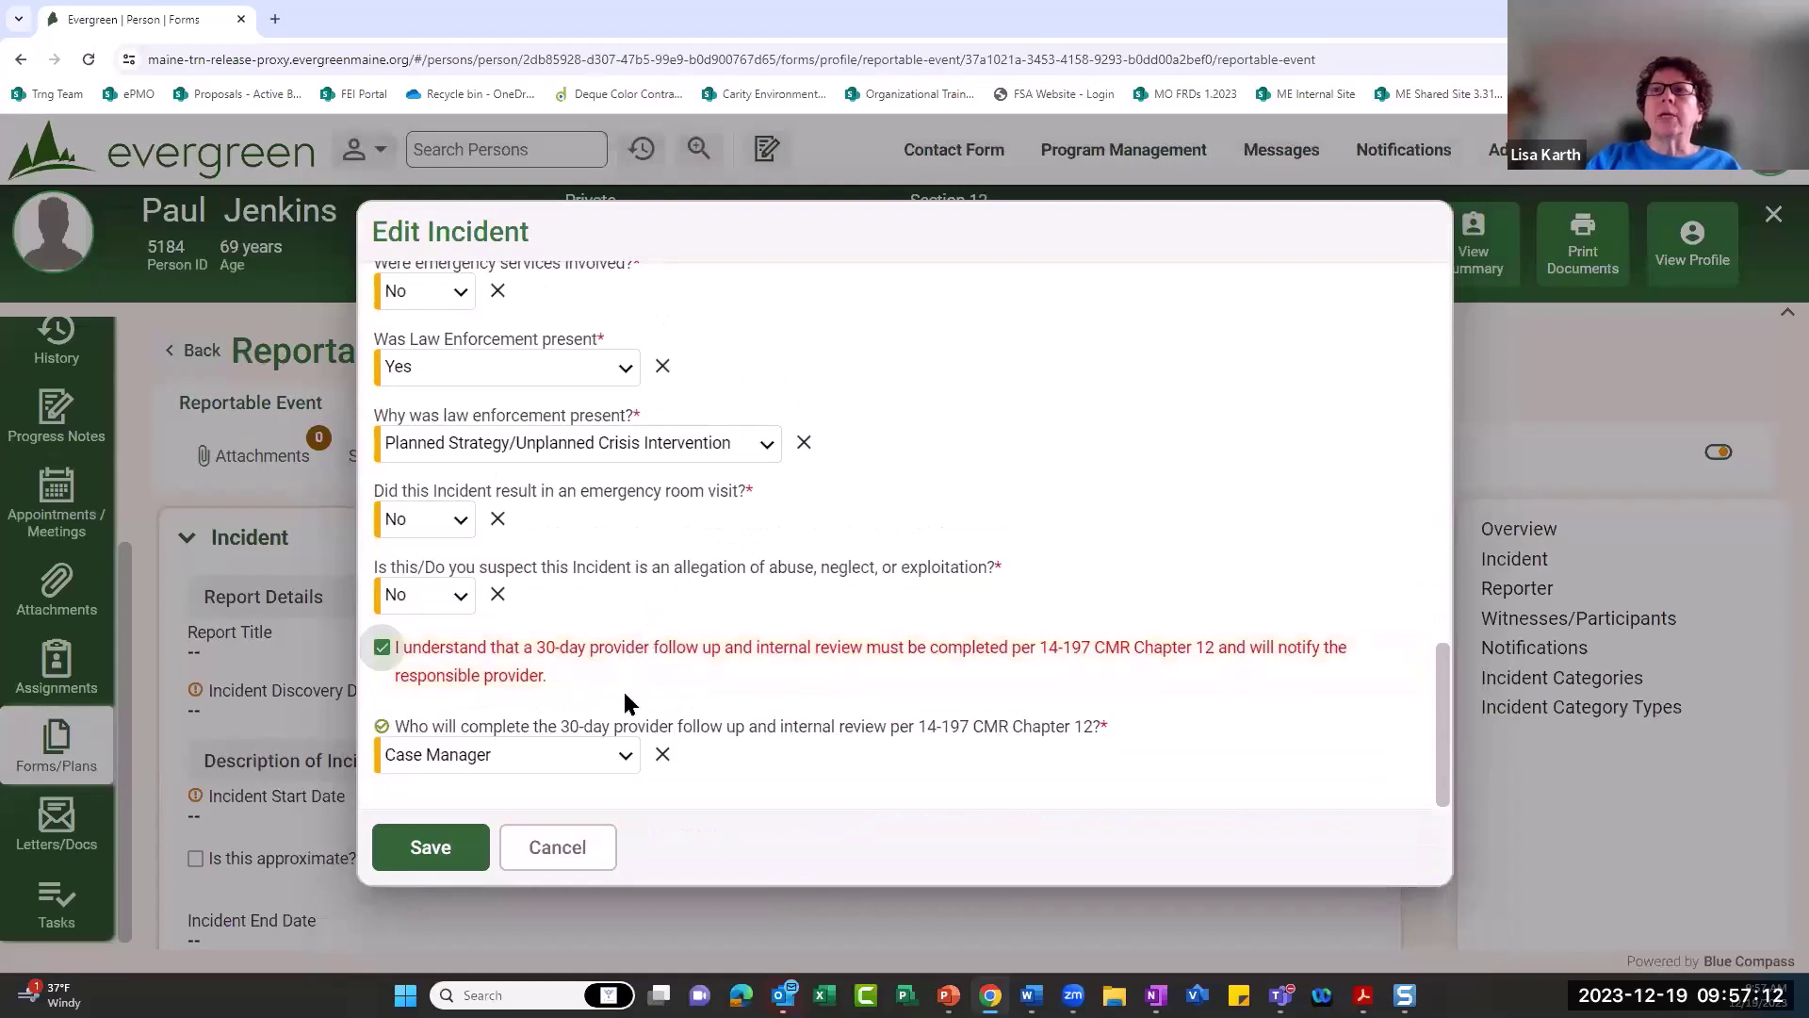
click(443, 846)
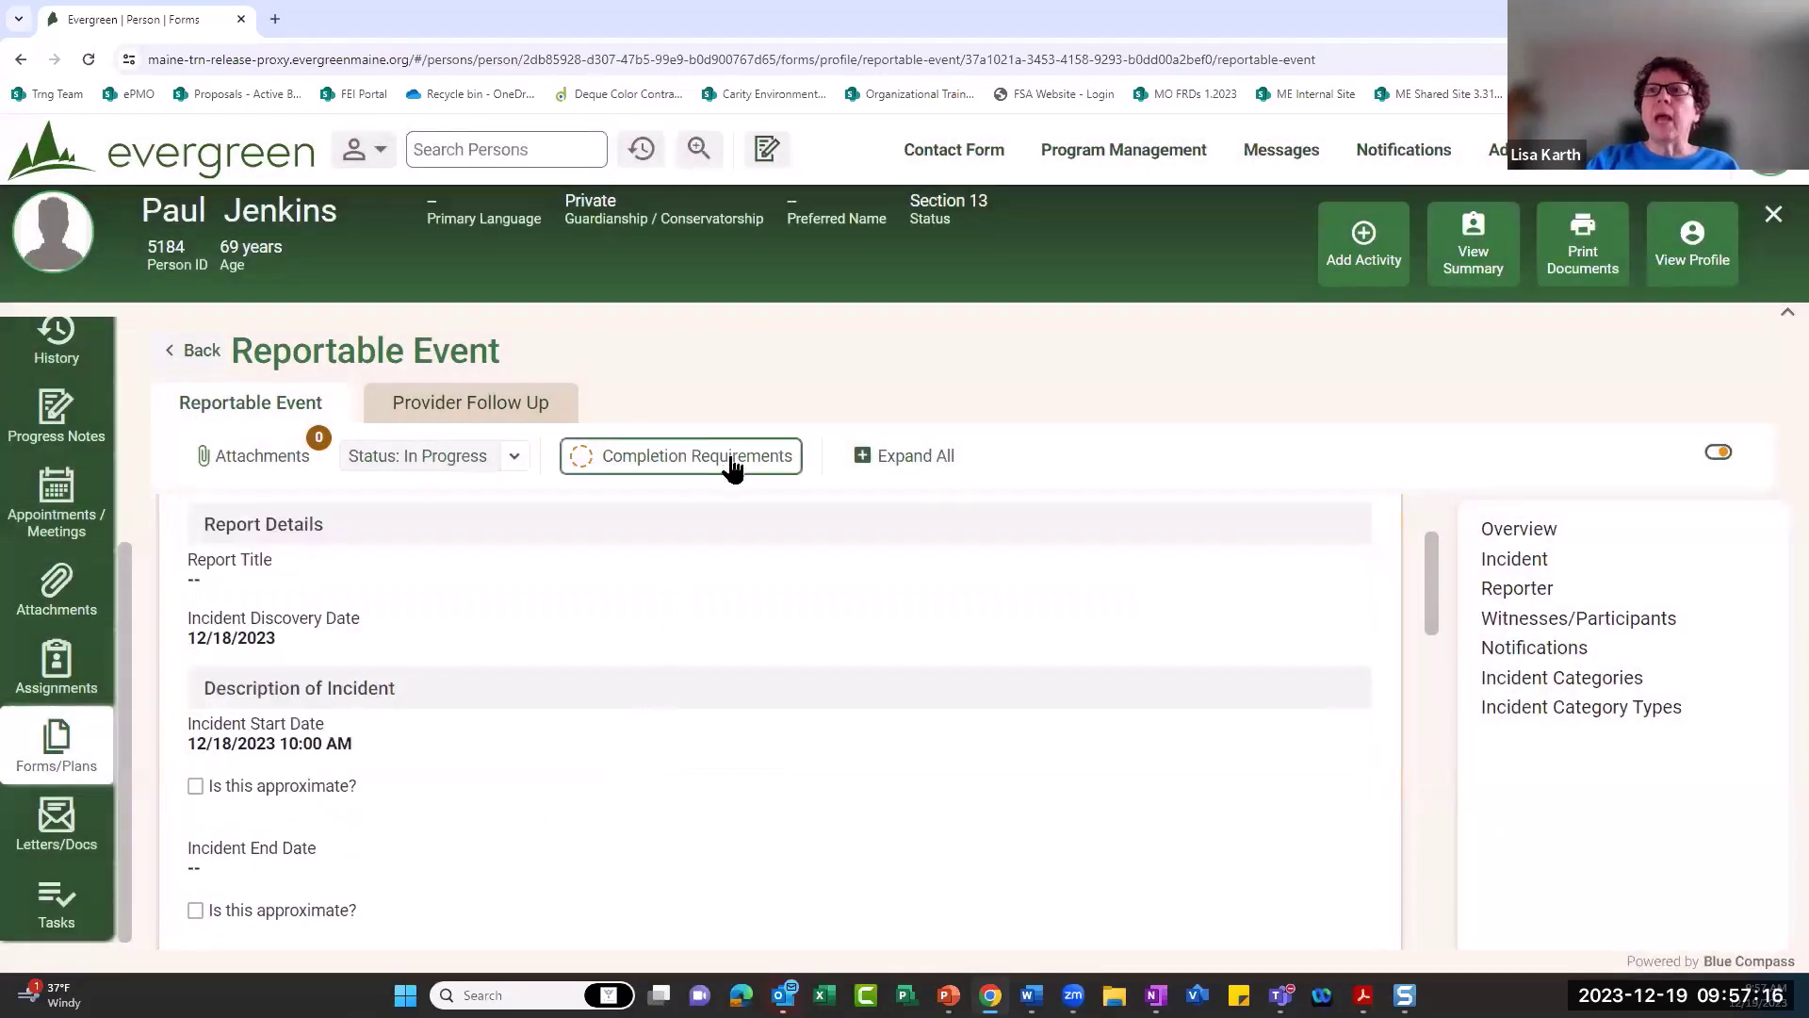
Check the remaining completion requirements, then expand Reporter and open its Edit Reporter dialog
click(737, 463)
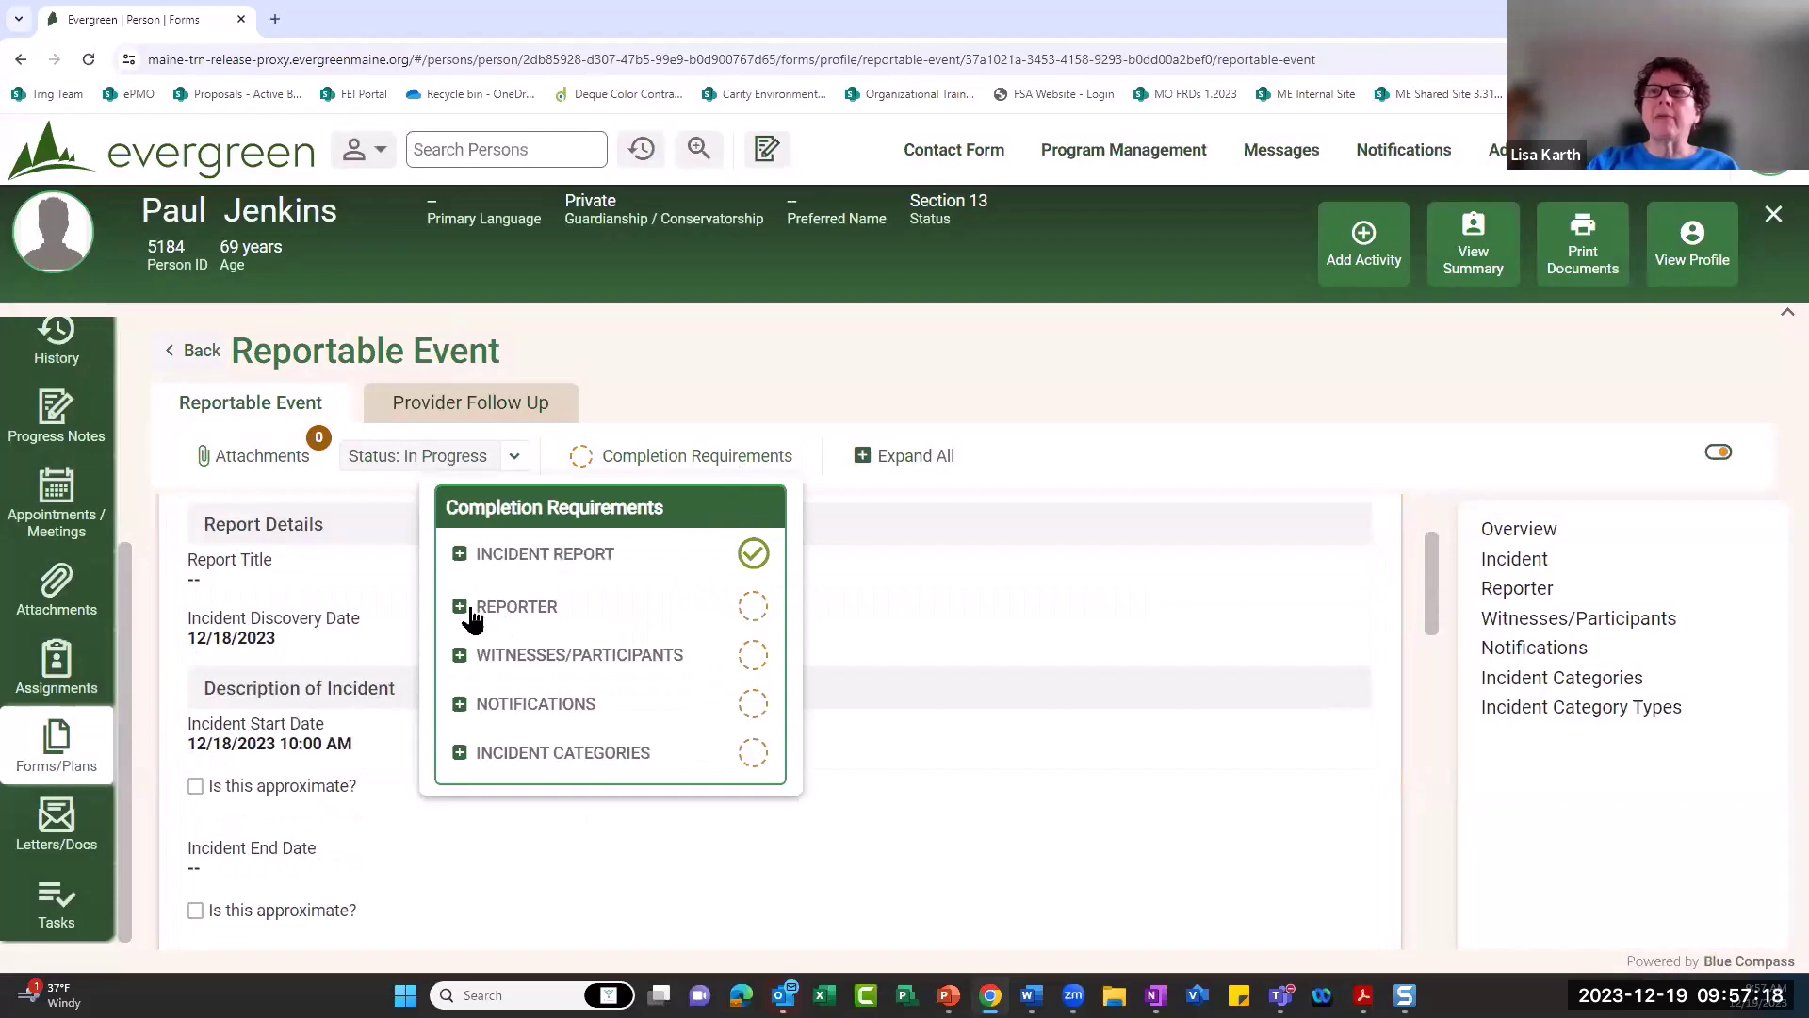
click(1156, 469)
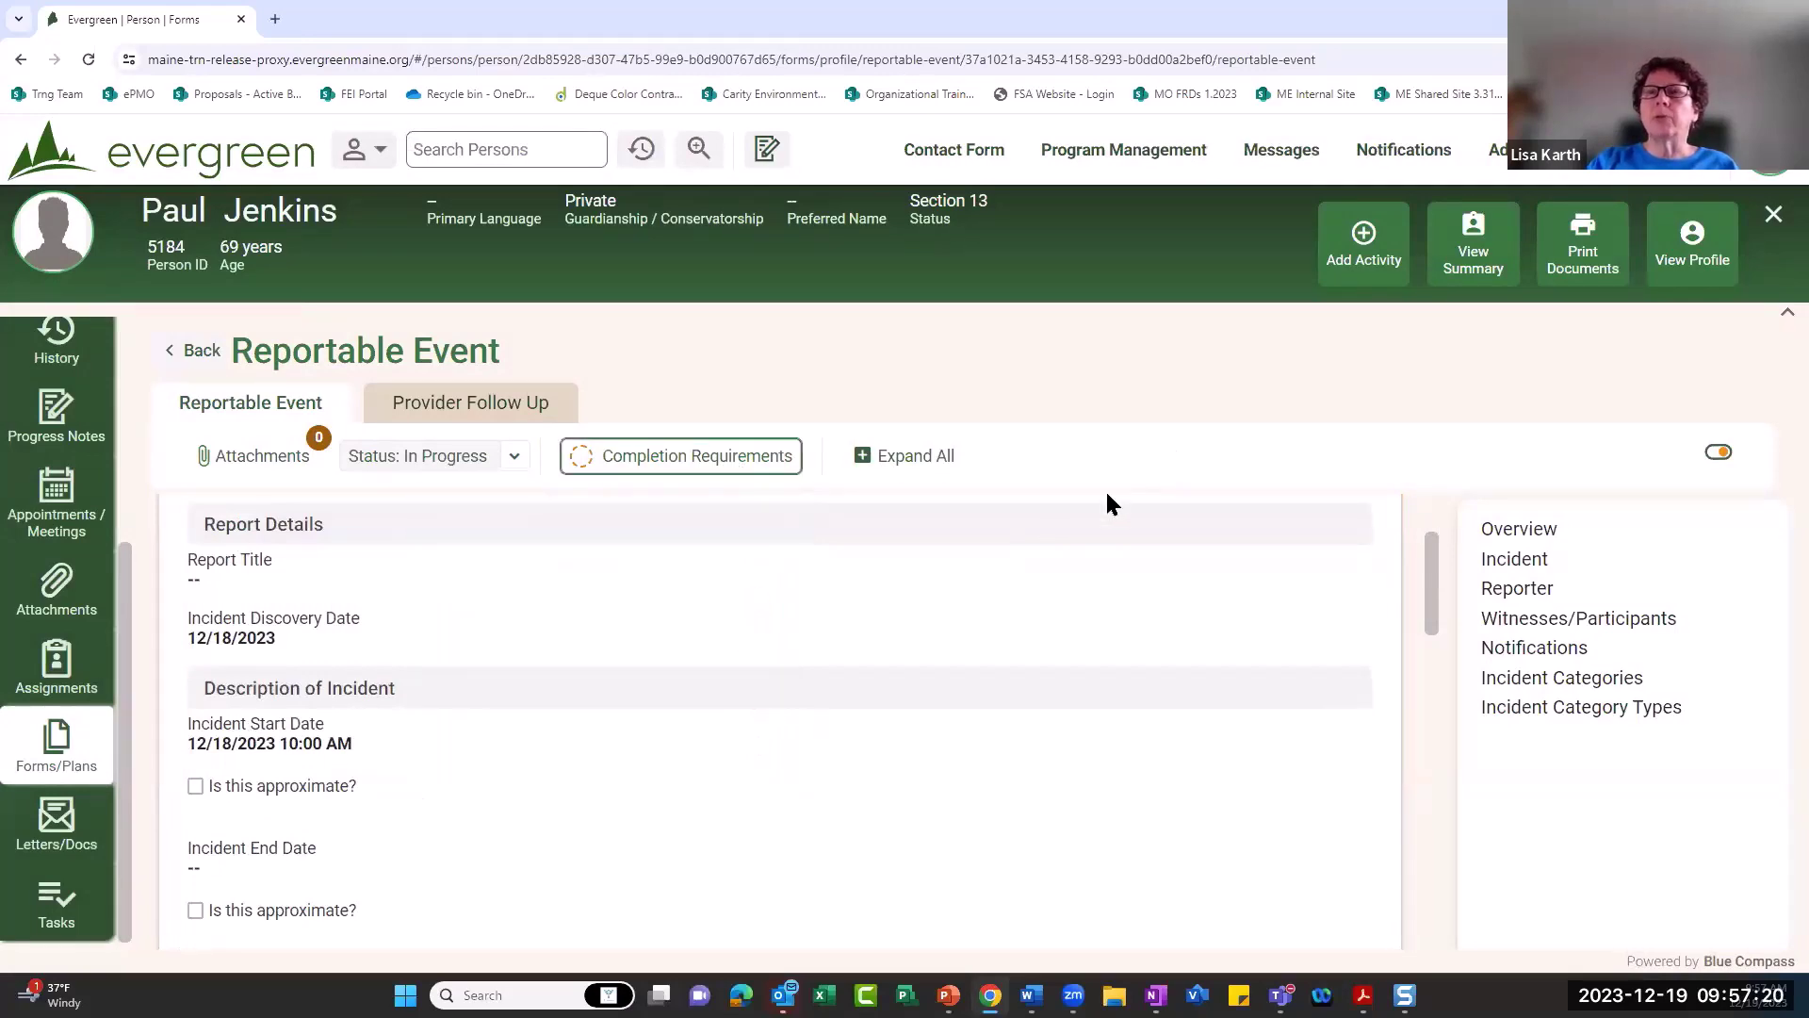
scroll(856, 657, down, 6)
scroll(838, 650, down, 10)
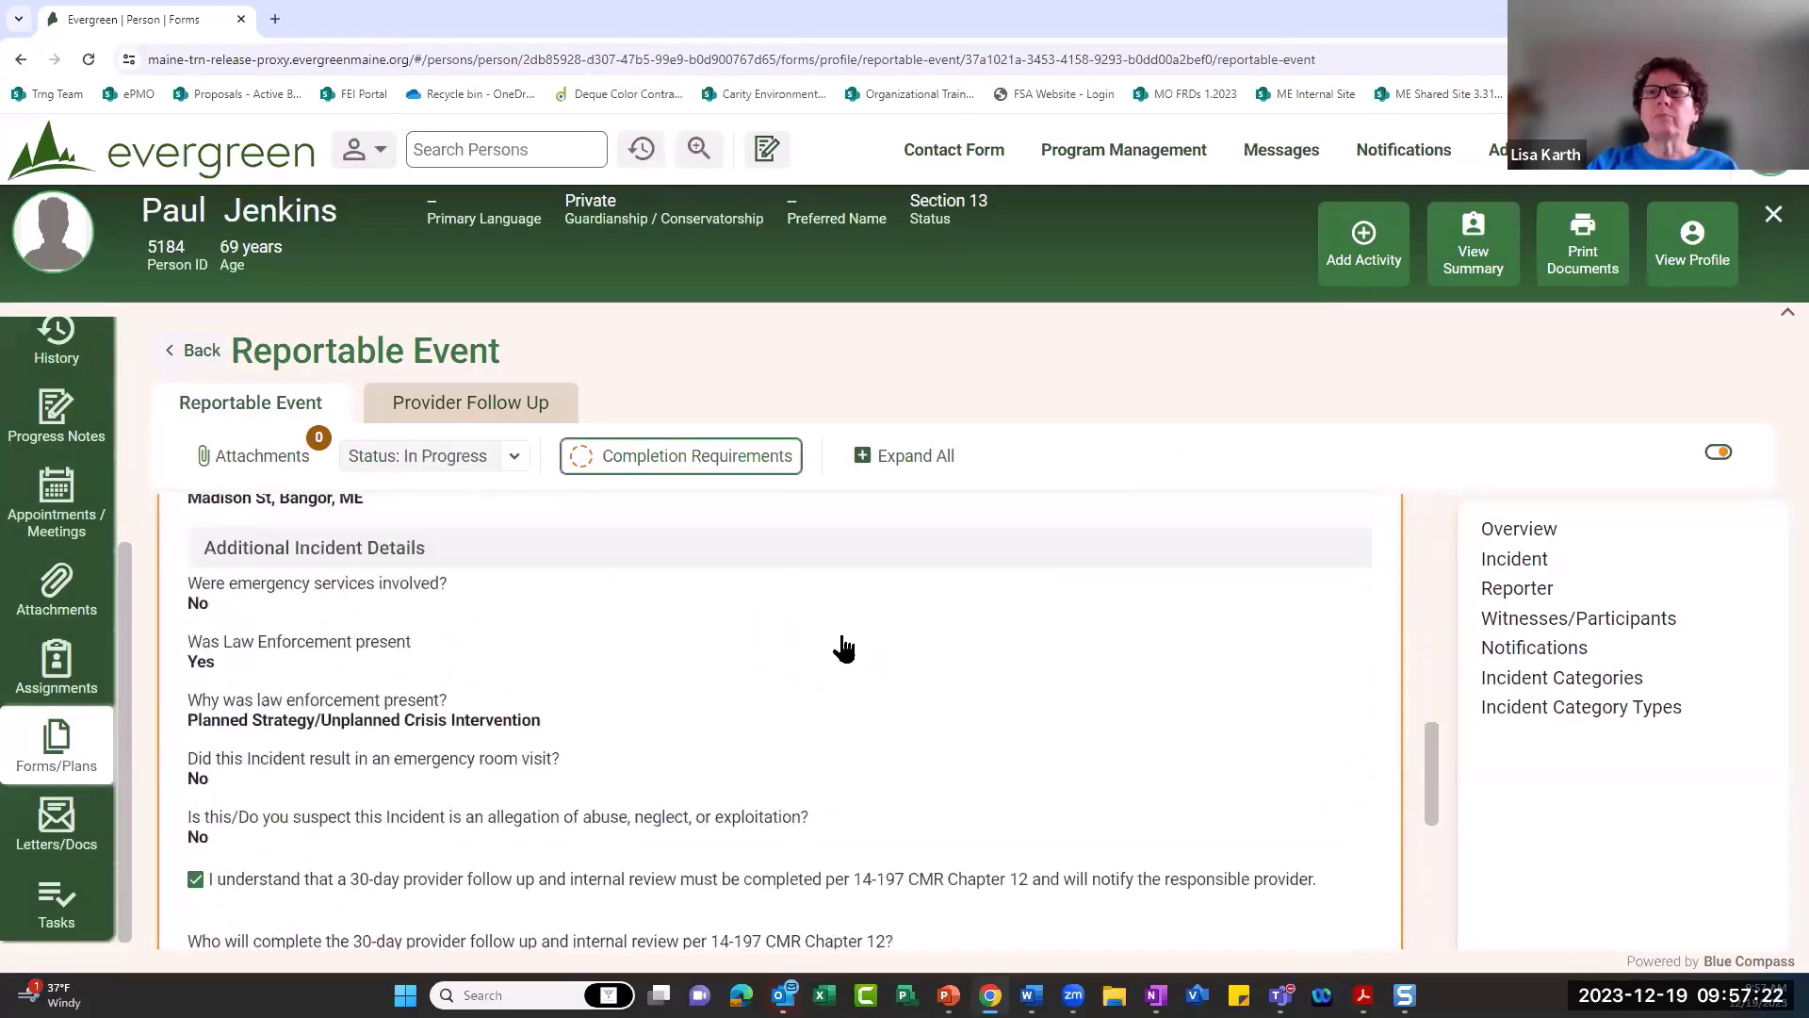
click(264, 596)
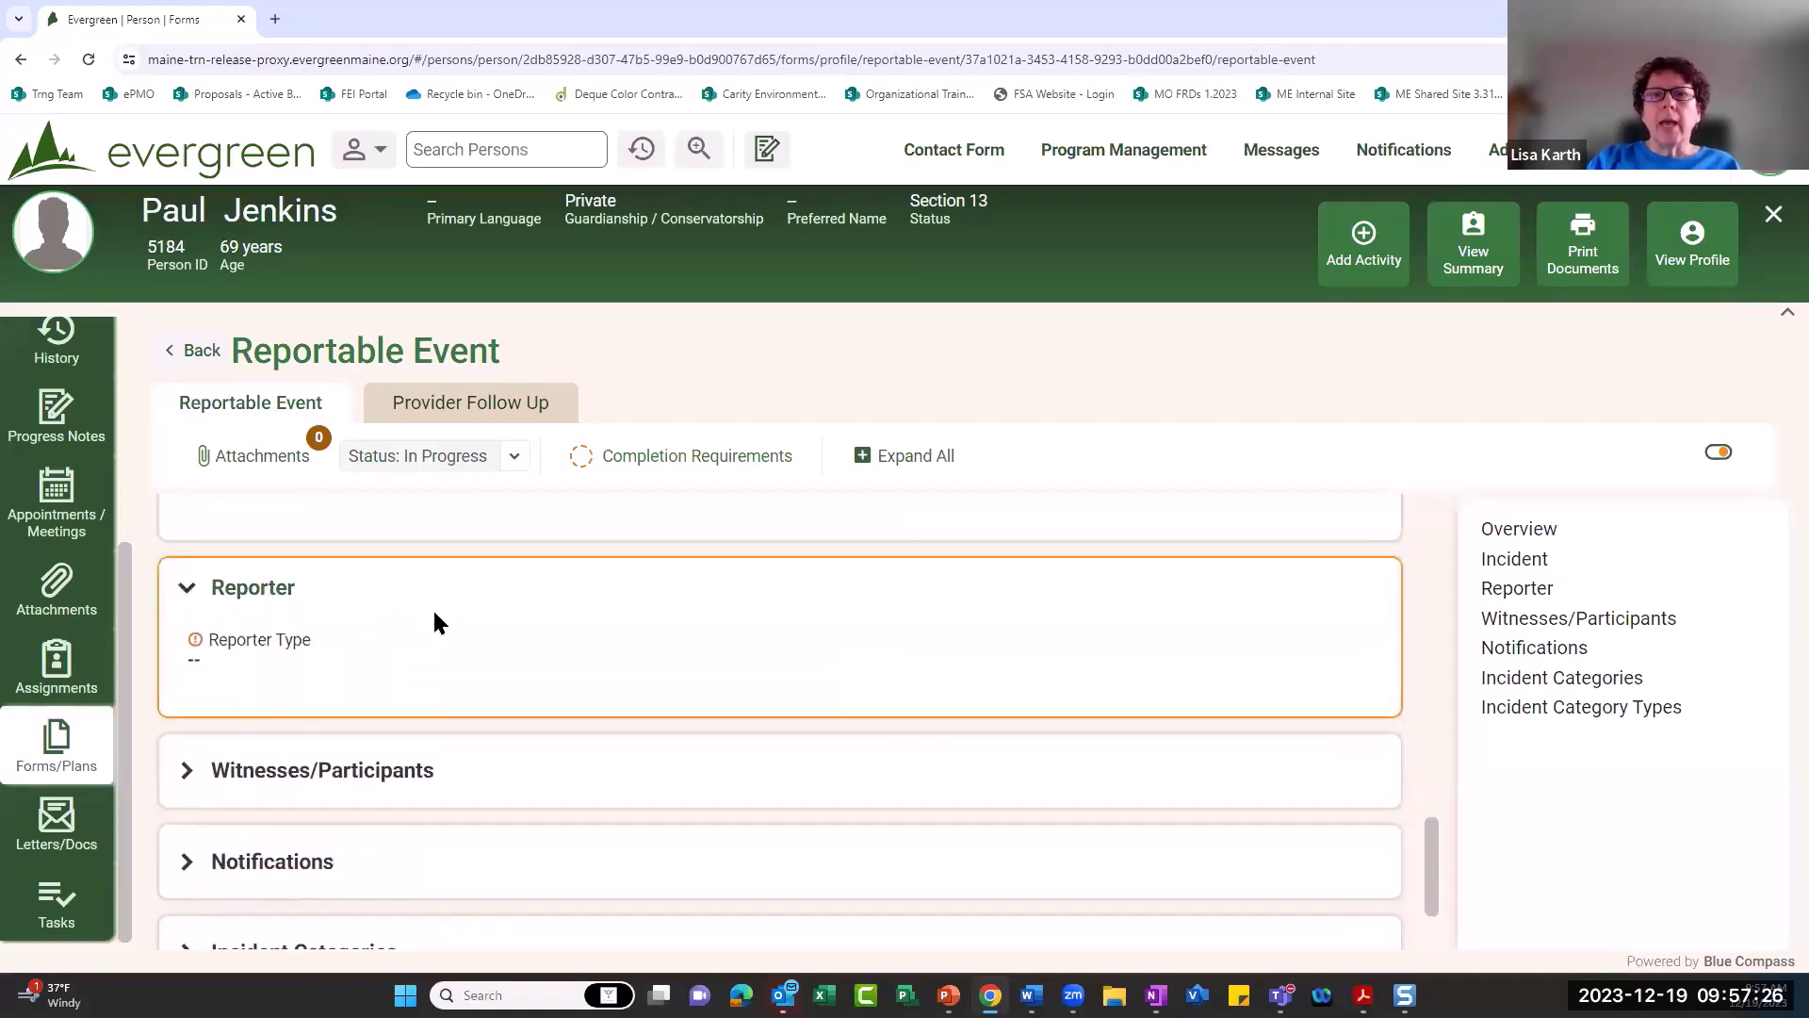
click(571, 665)
Save the reporter as Staff Member Case Management Staff 1, Baxter Foundation, with Hearsay involvement
click(462, 521)
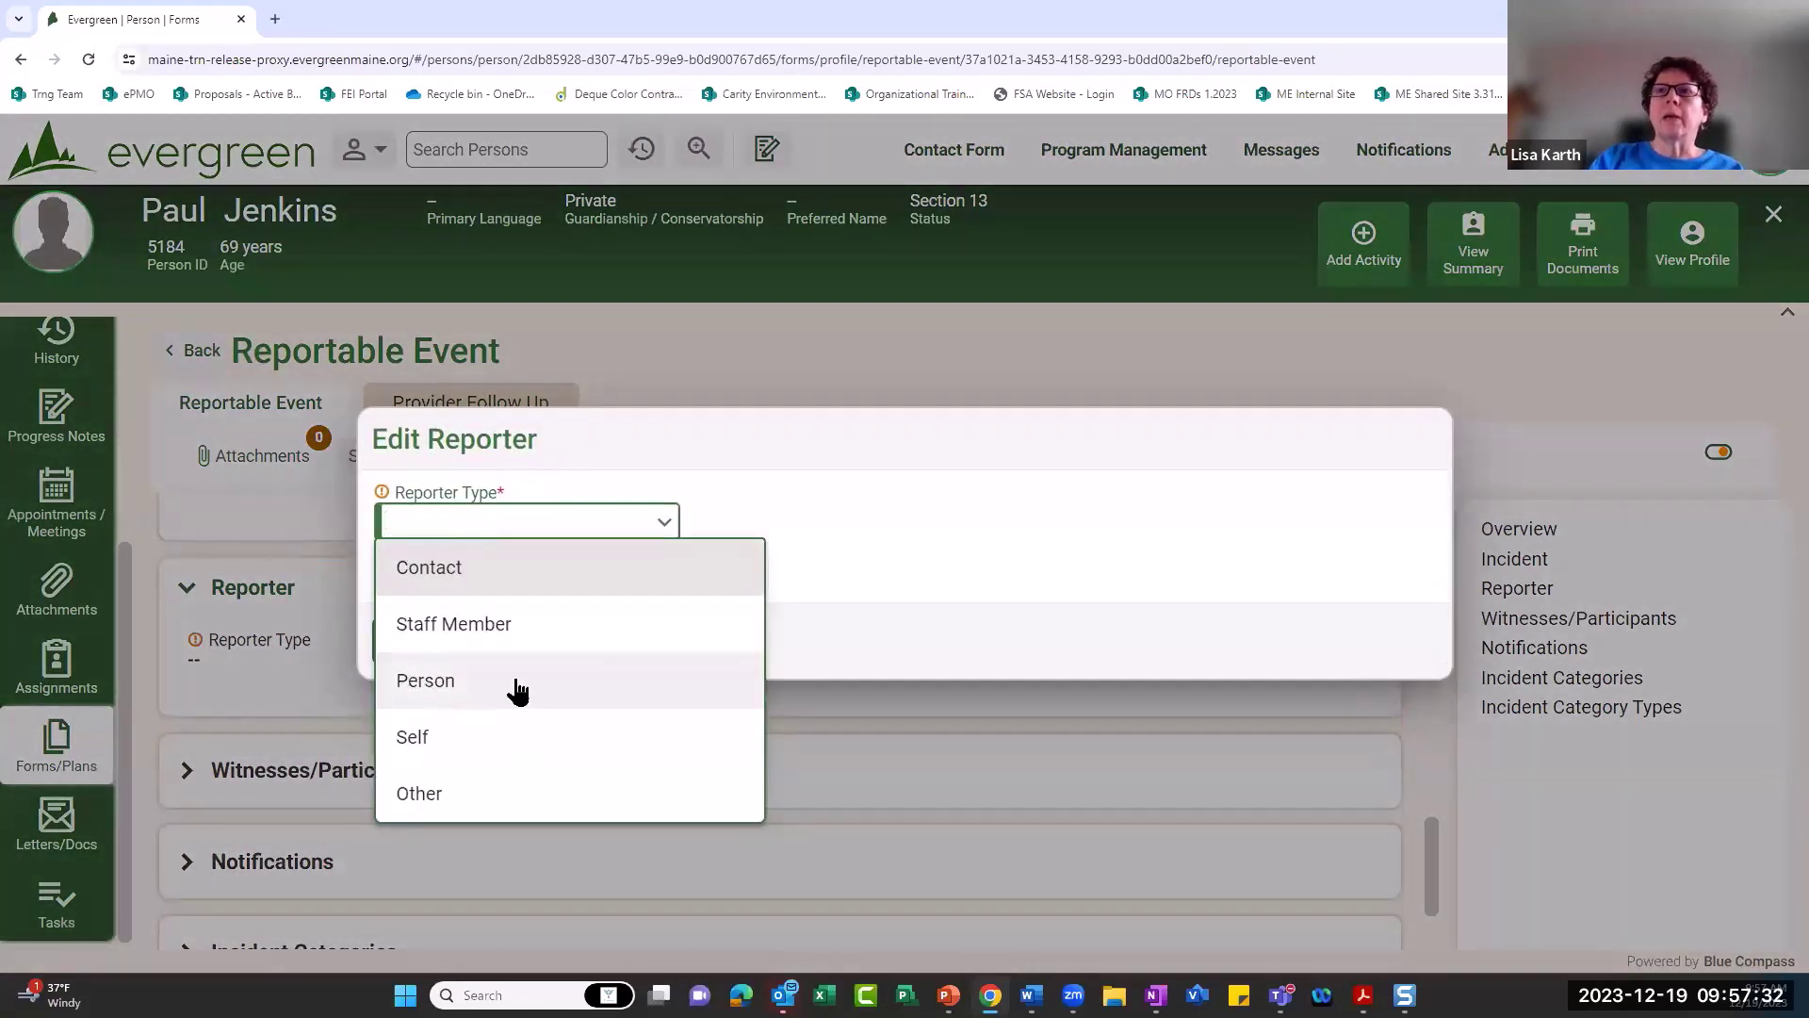
click(516, 624)
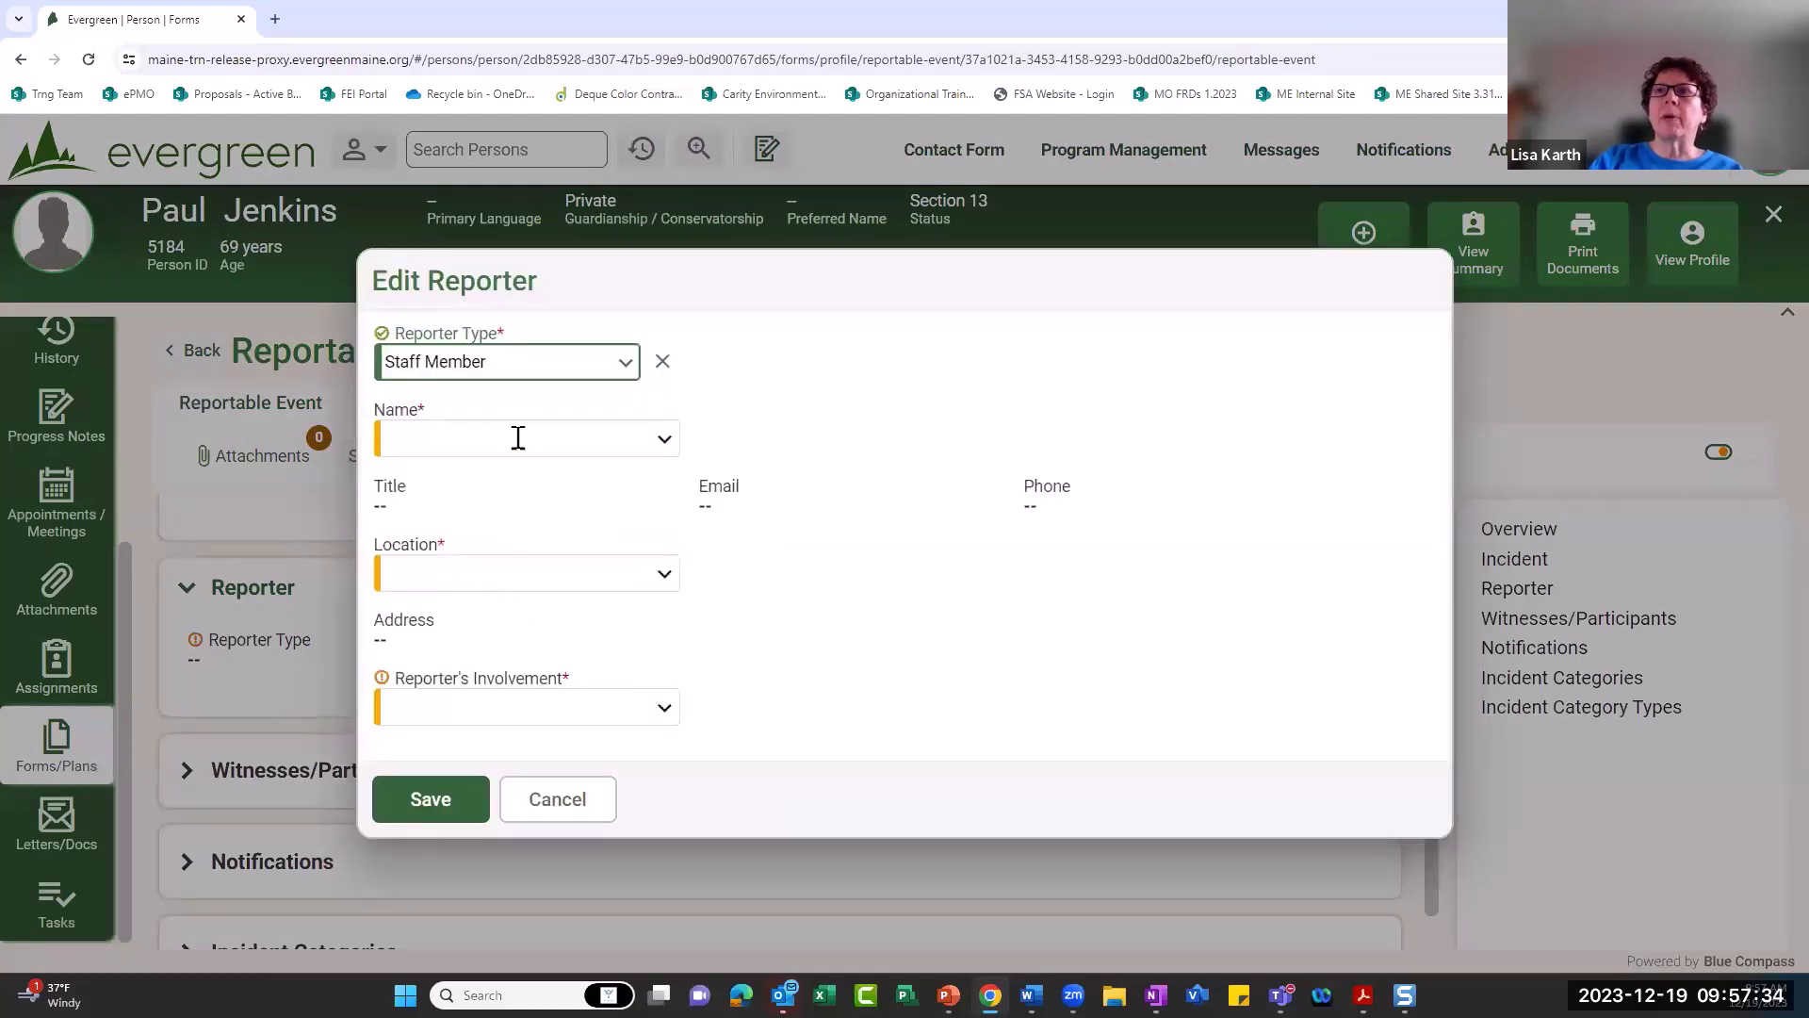
click(510, 443)
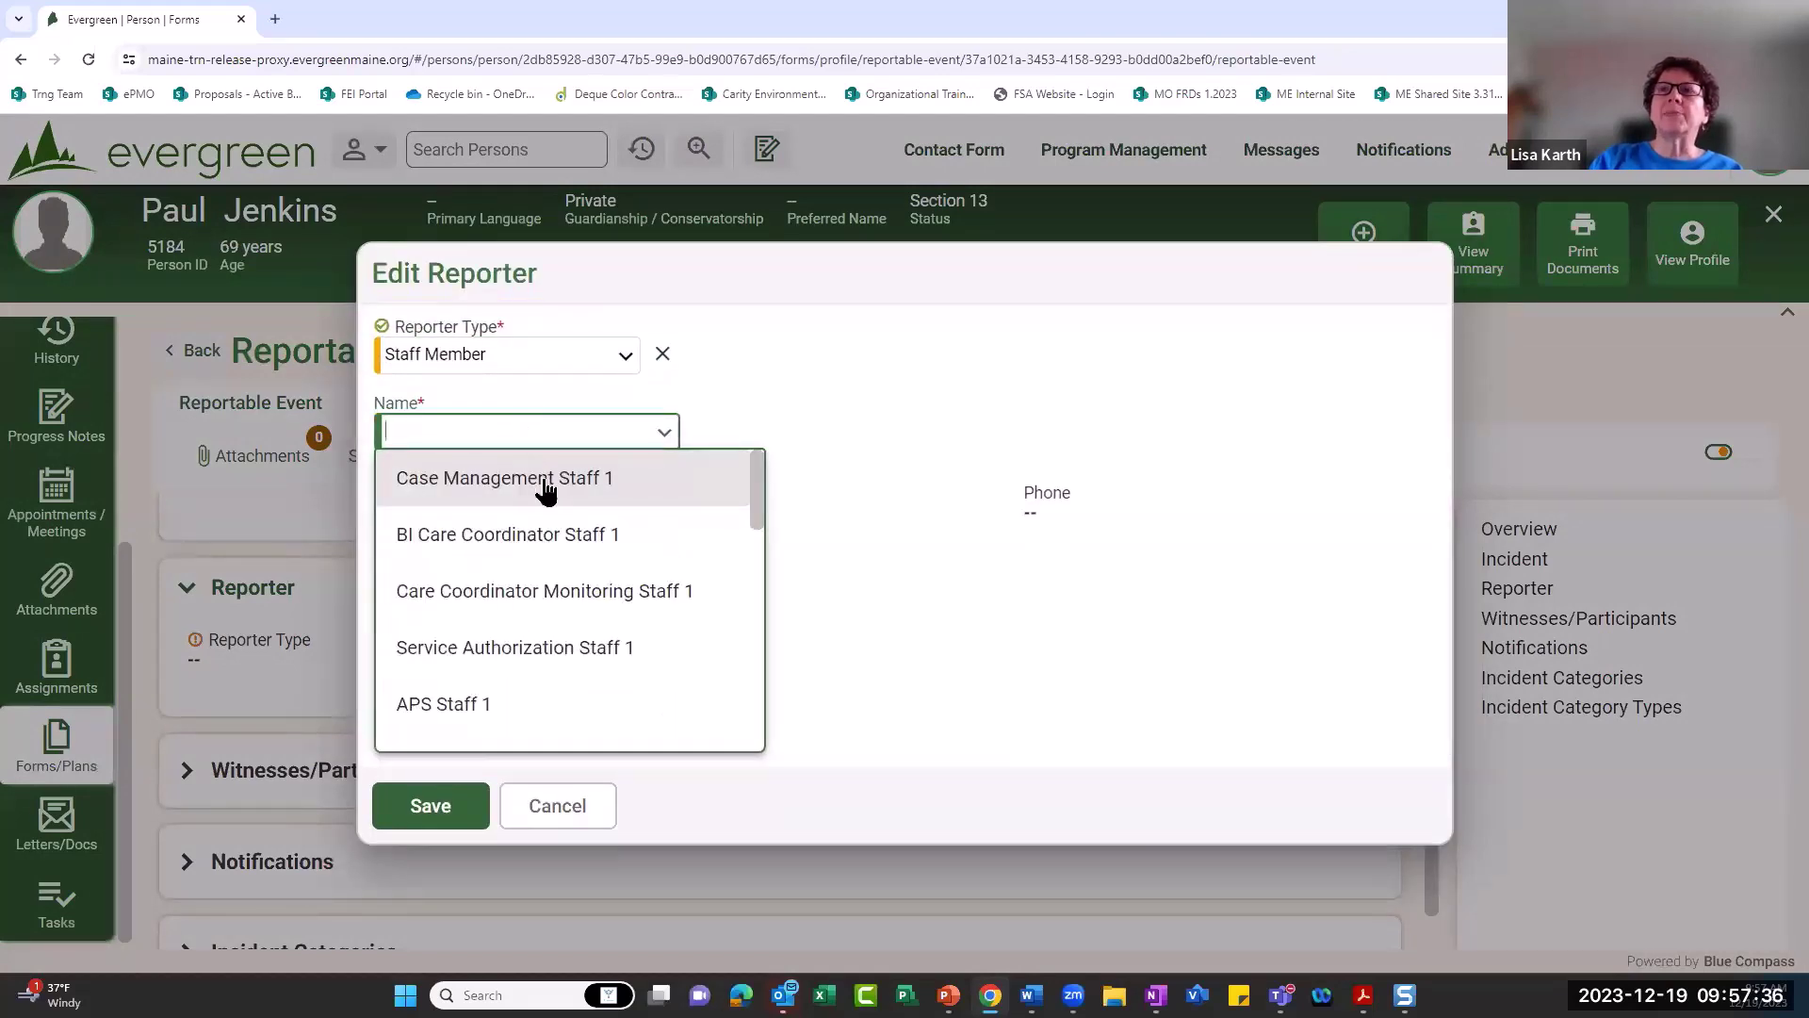
click(549, 506)
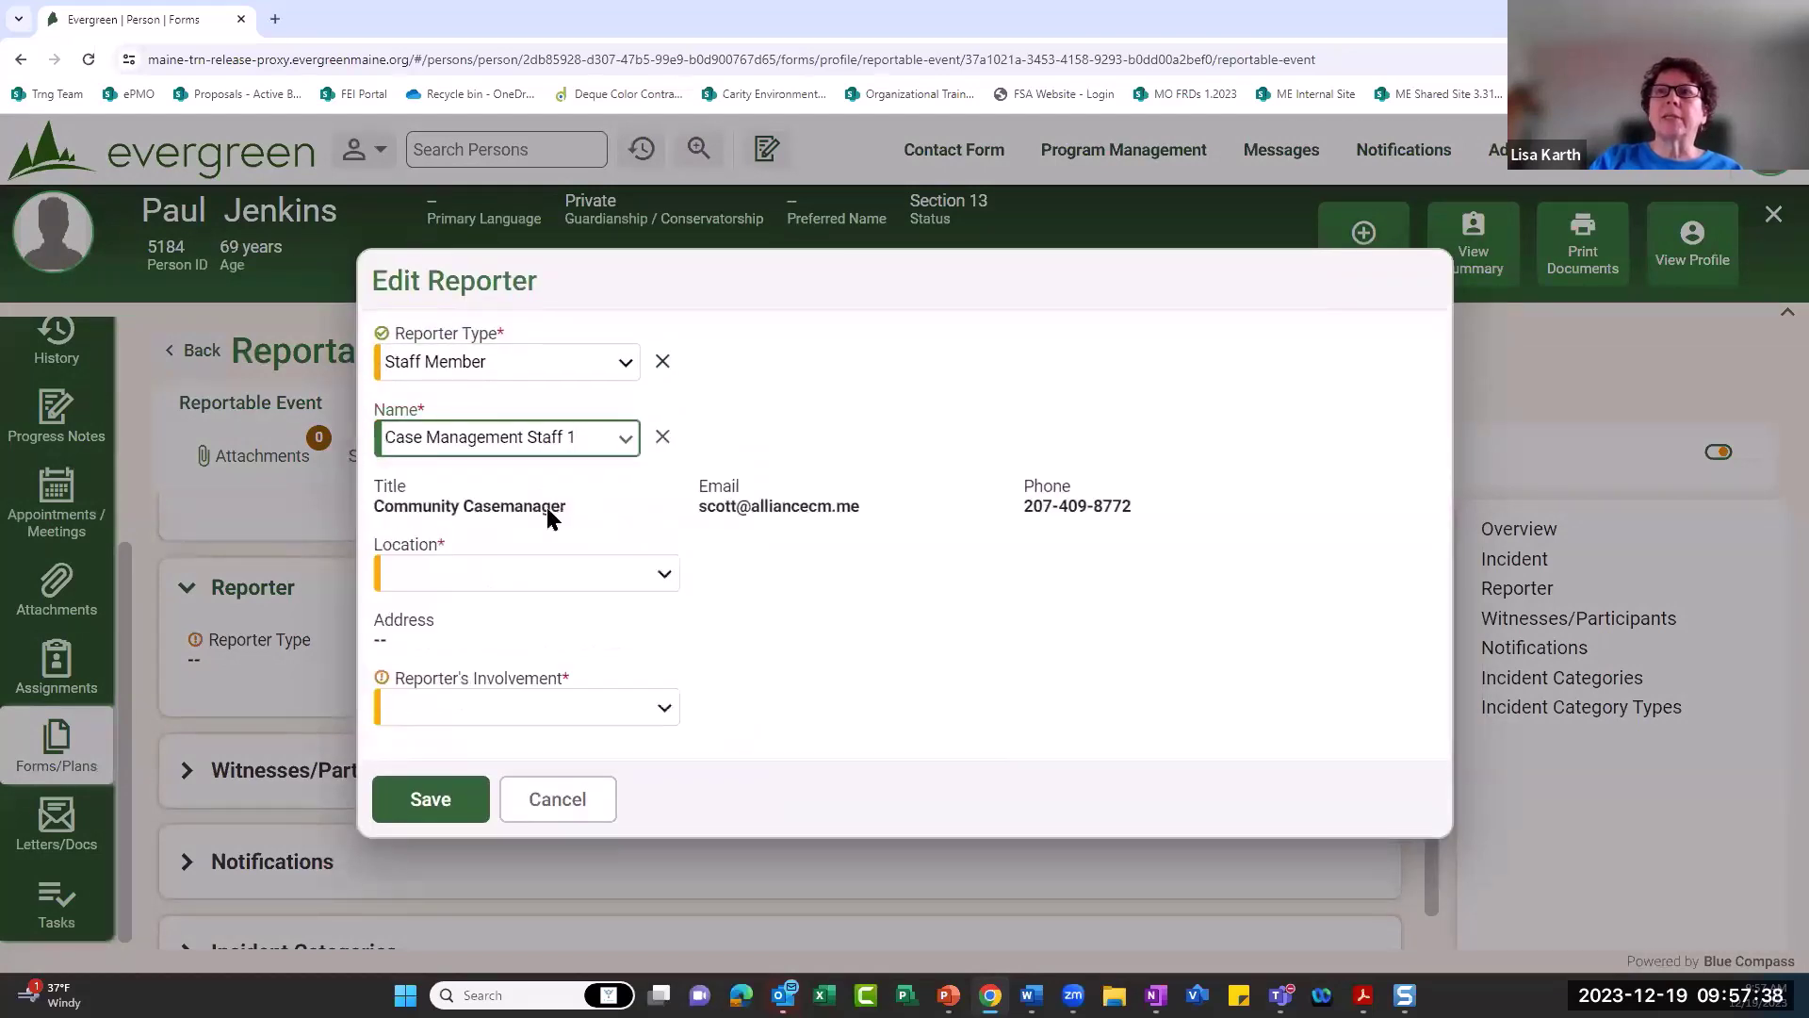
click(534, 565)
click(529, 611)
click(579, 723)
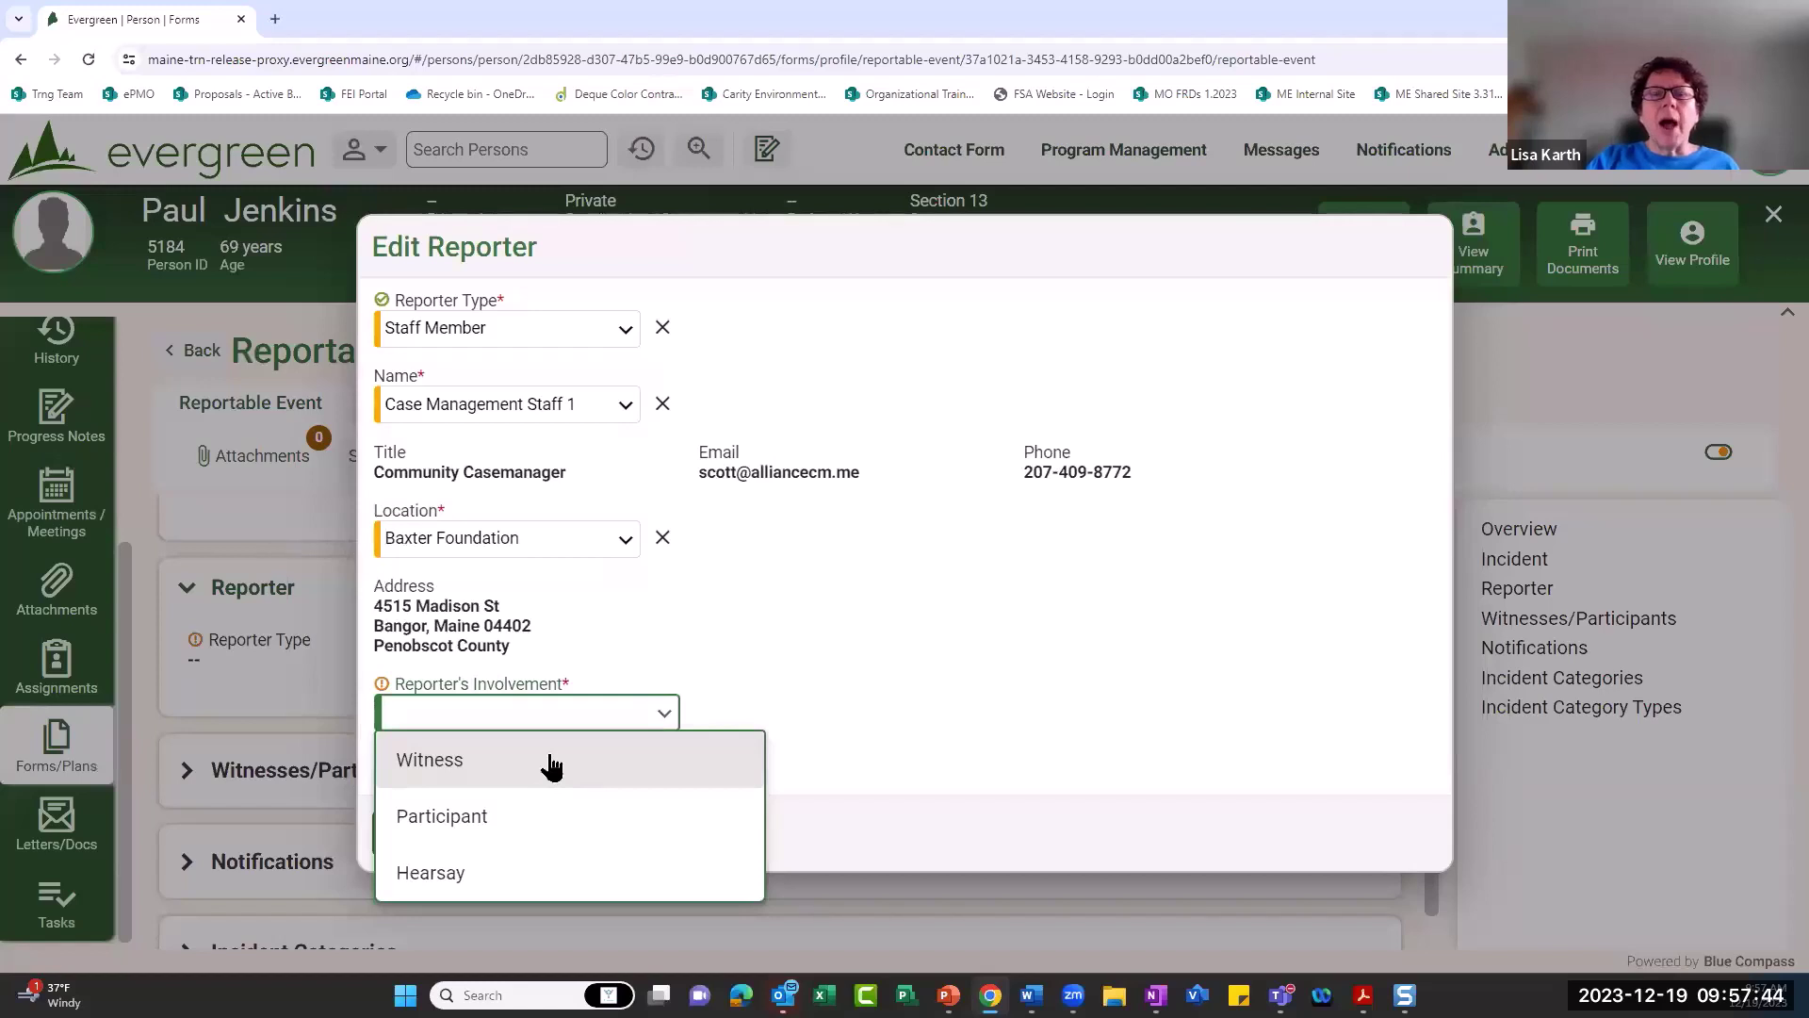
click(535, 872)
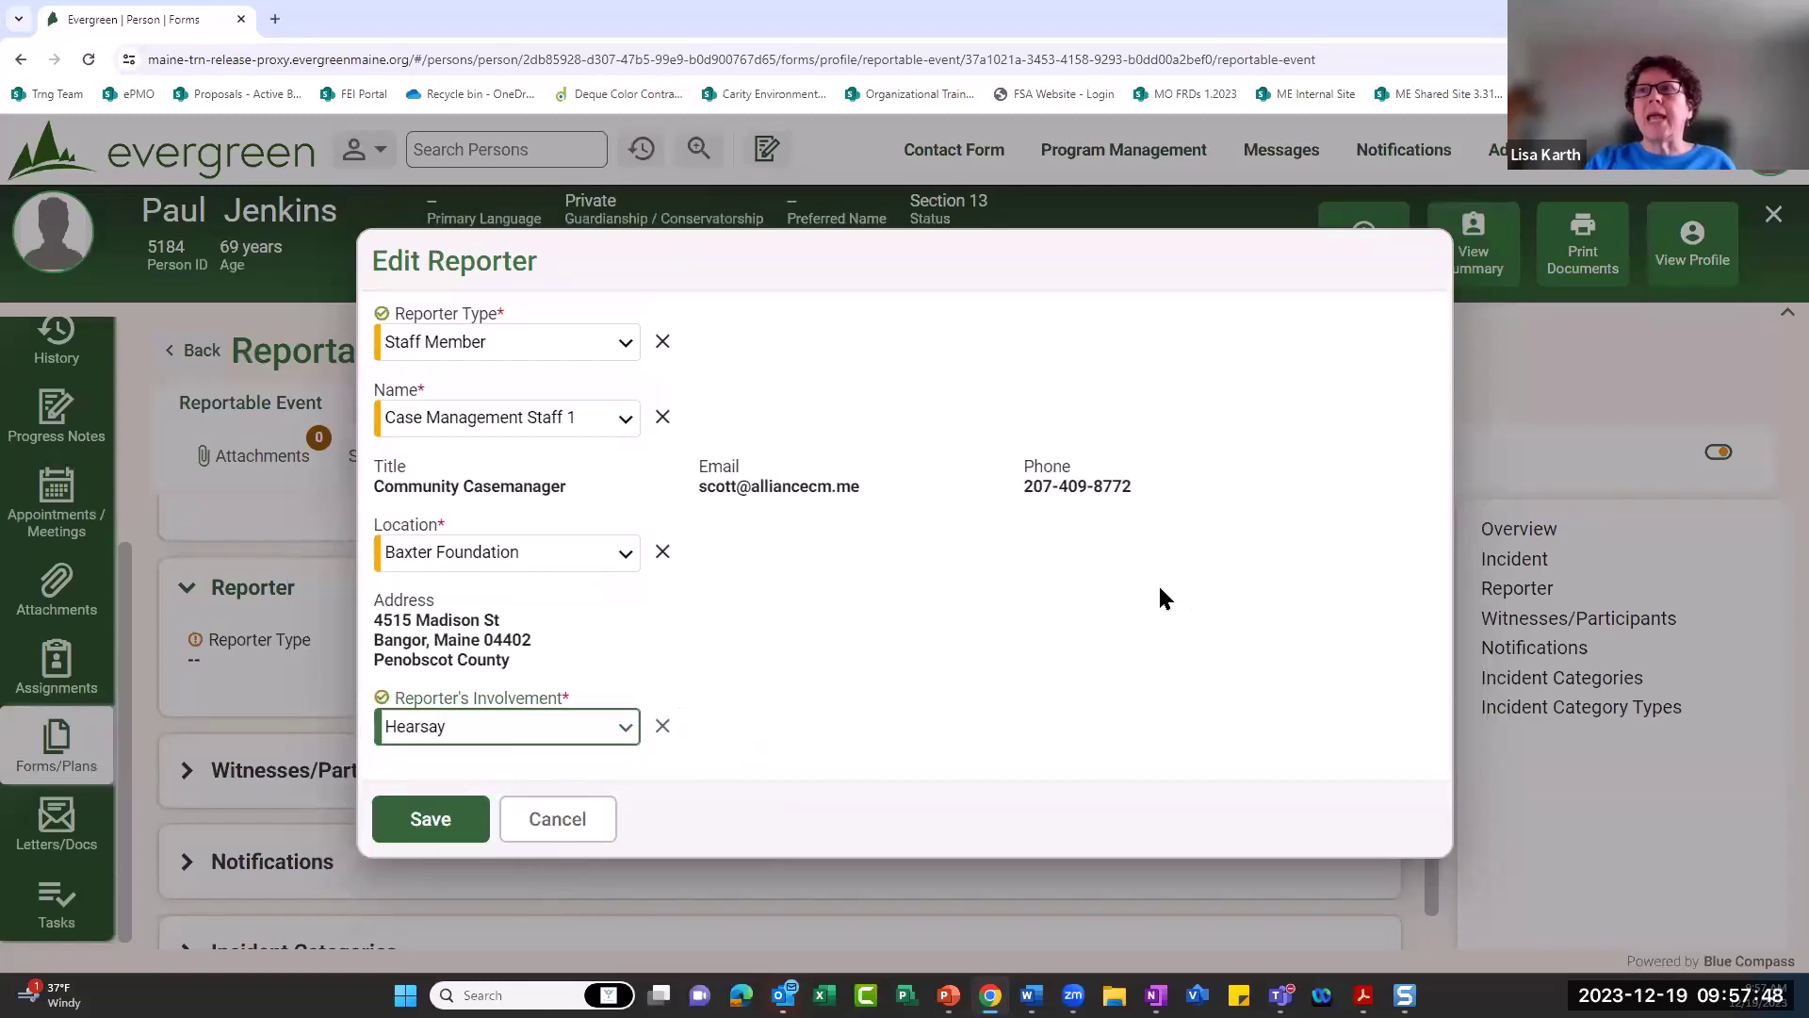
click(435, 819)
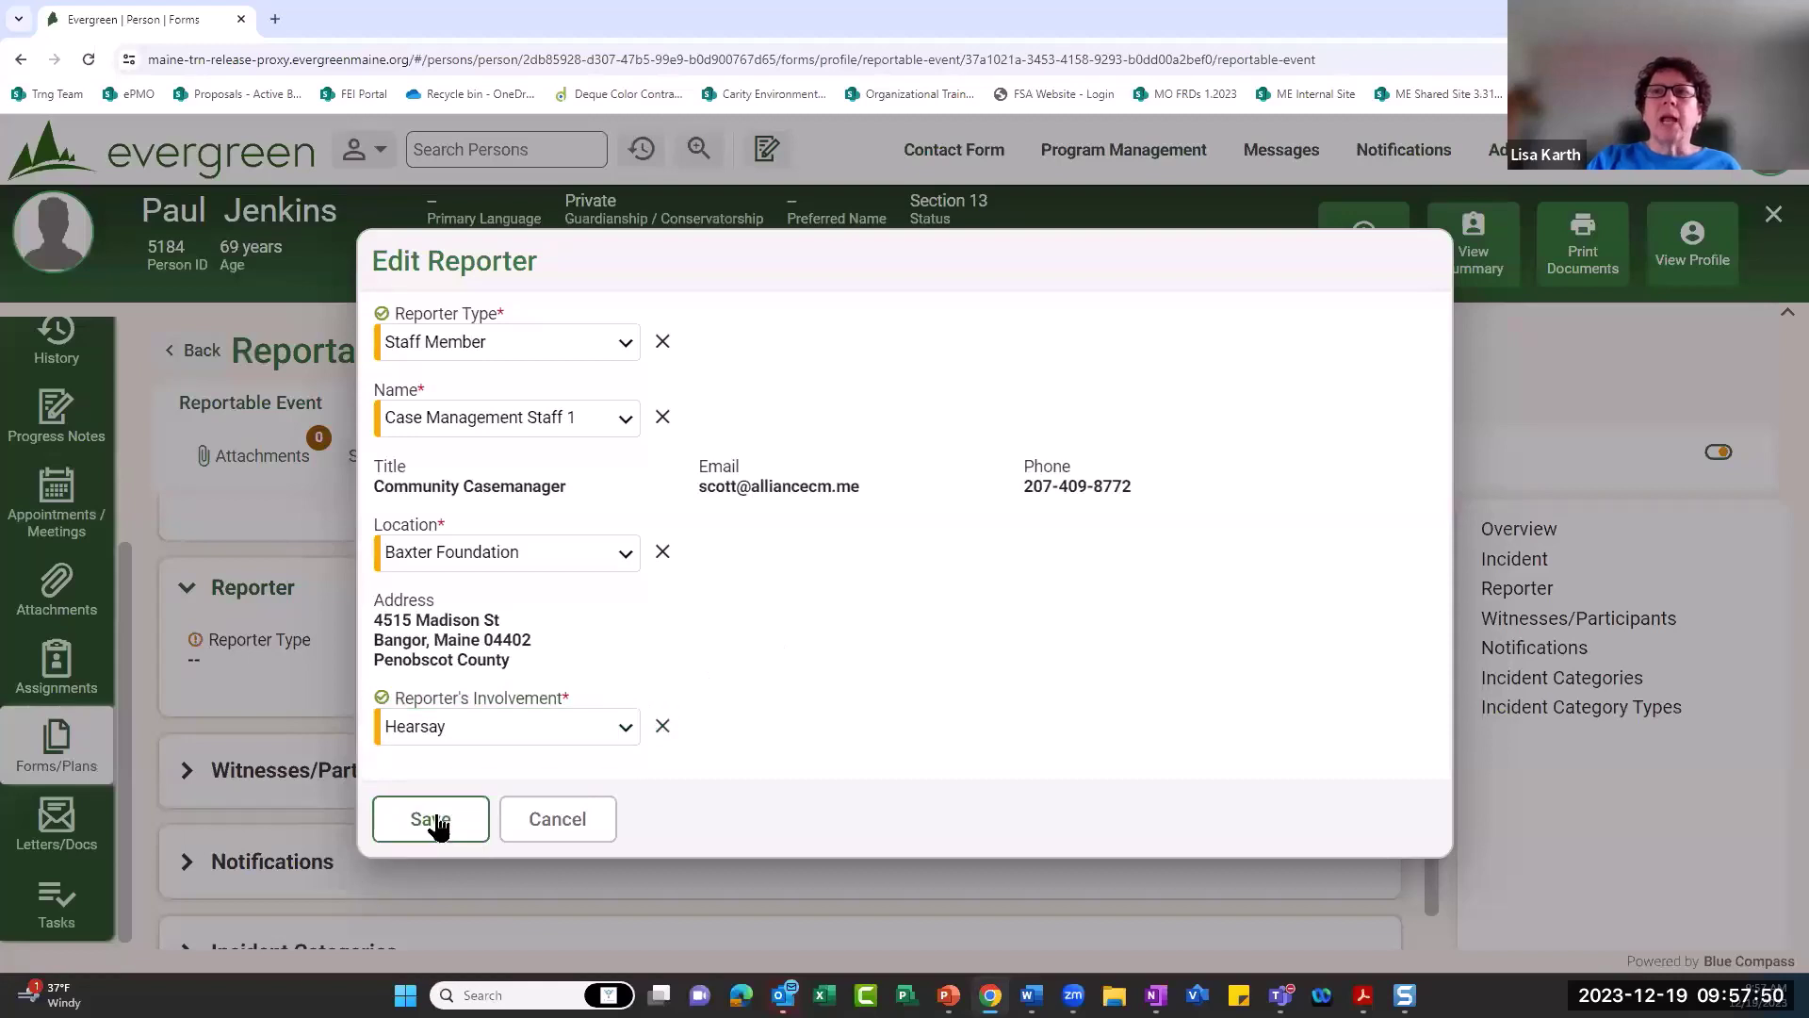
scroll(404, 824, down, 3)
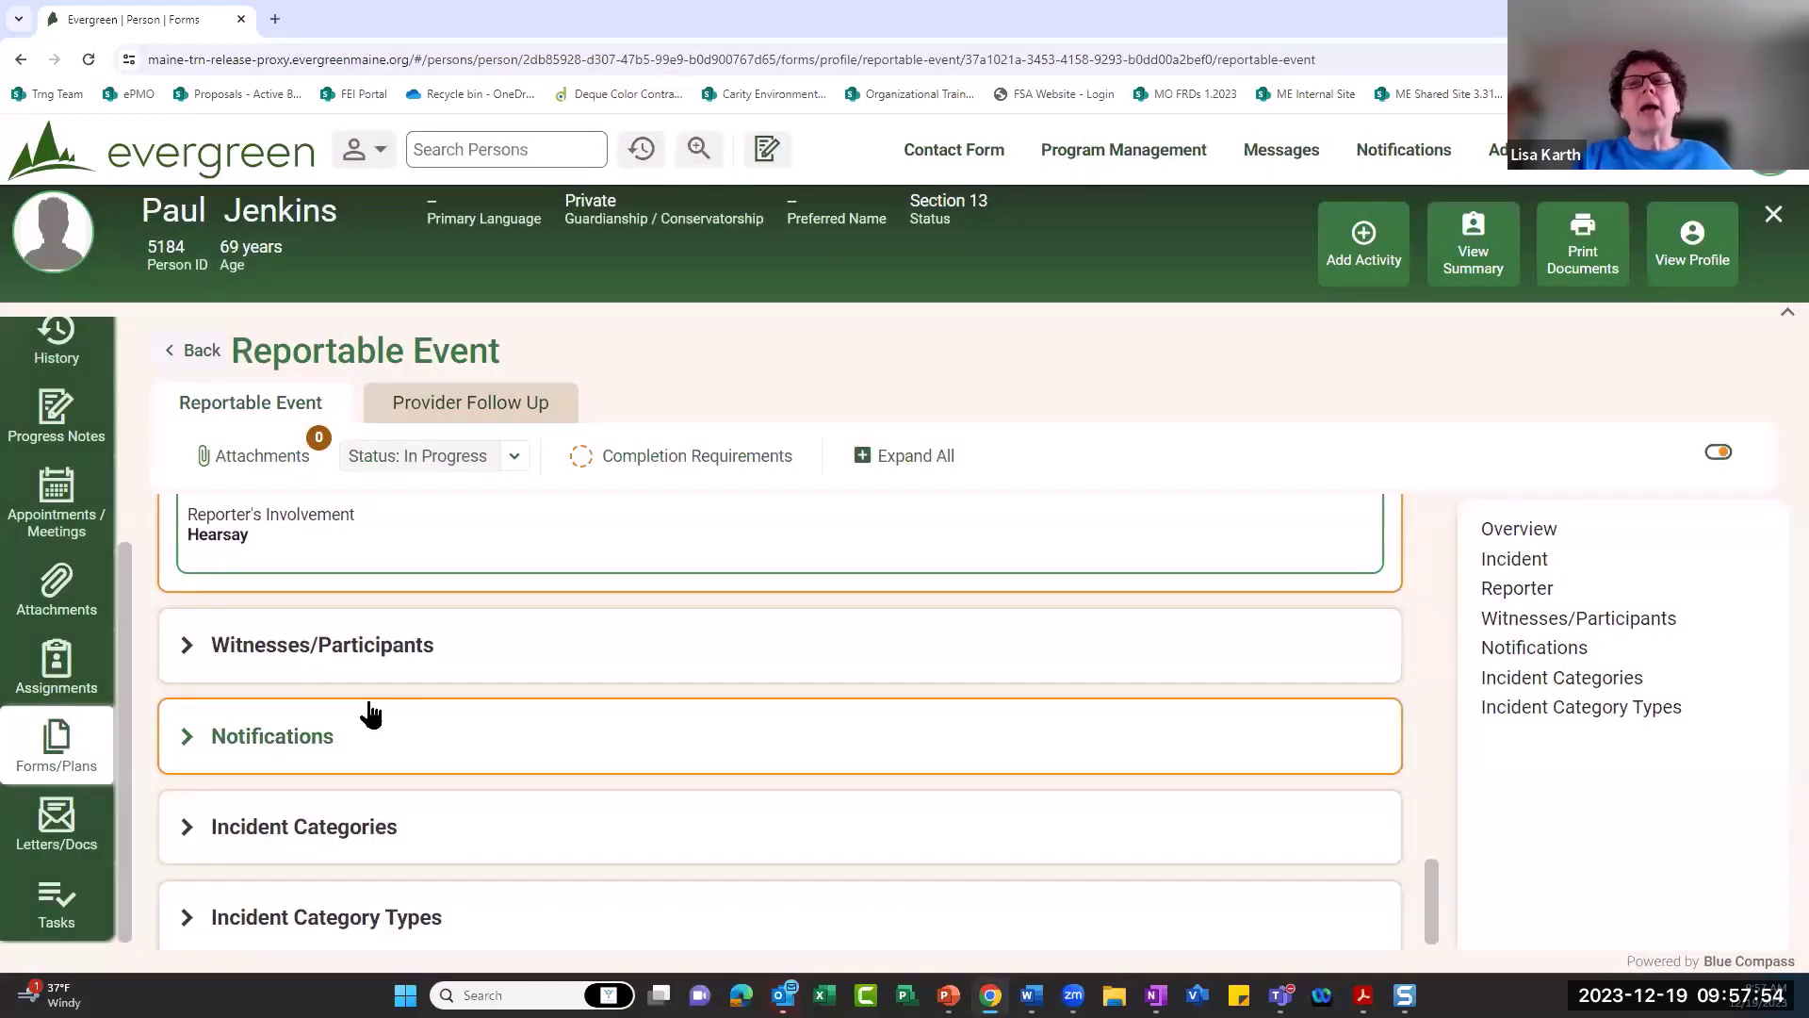
Expand Witnesses/Participants and begin adding a new witness or participant entry
click(371, 660)
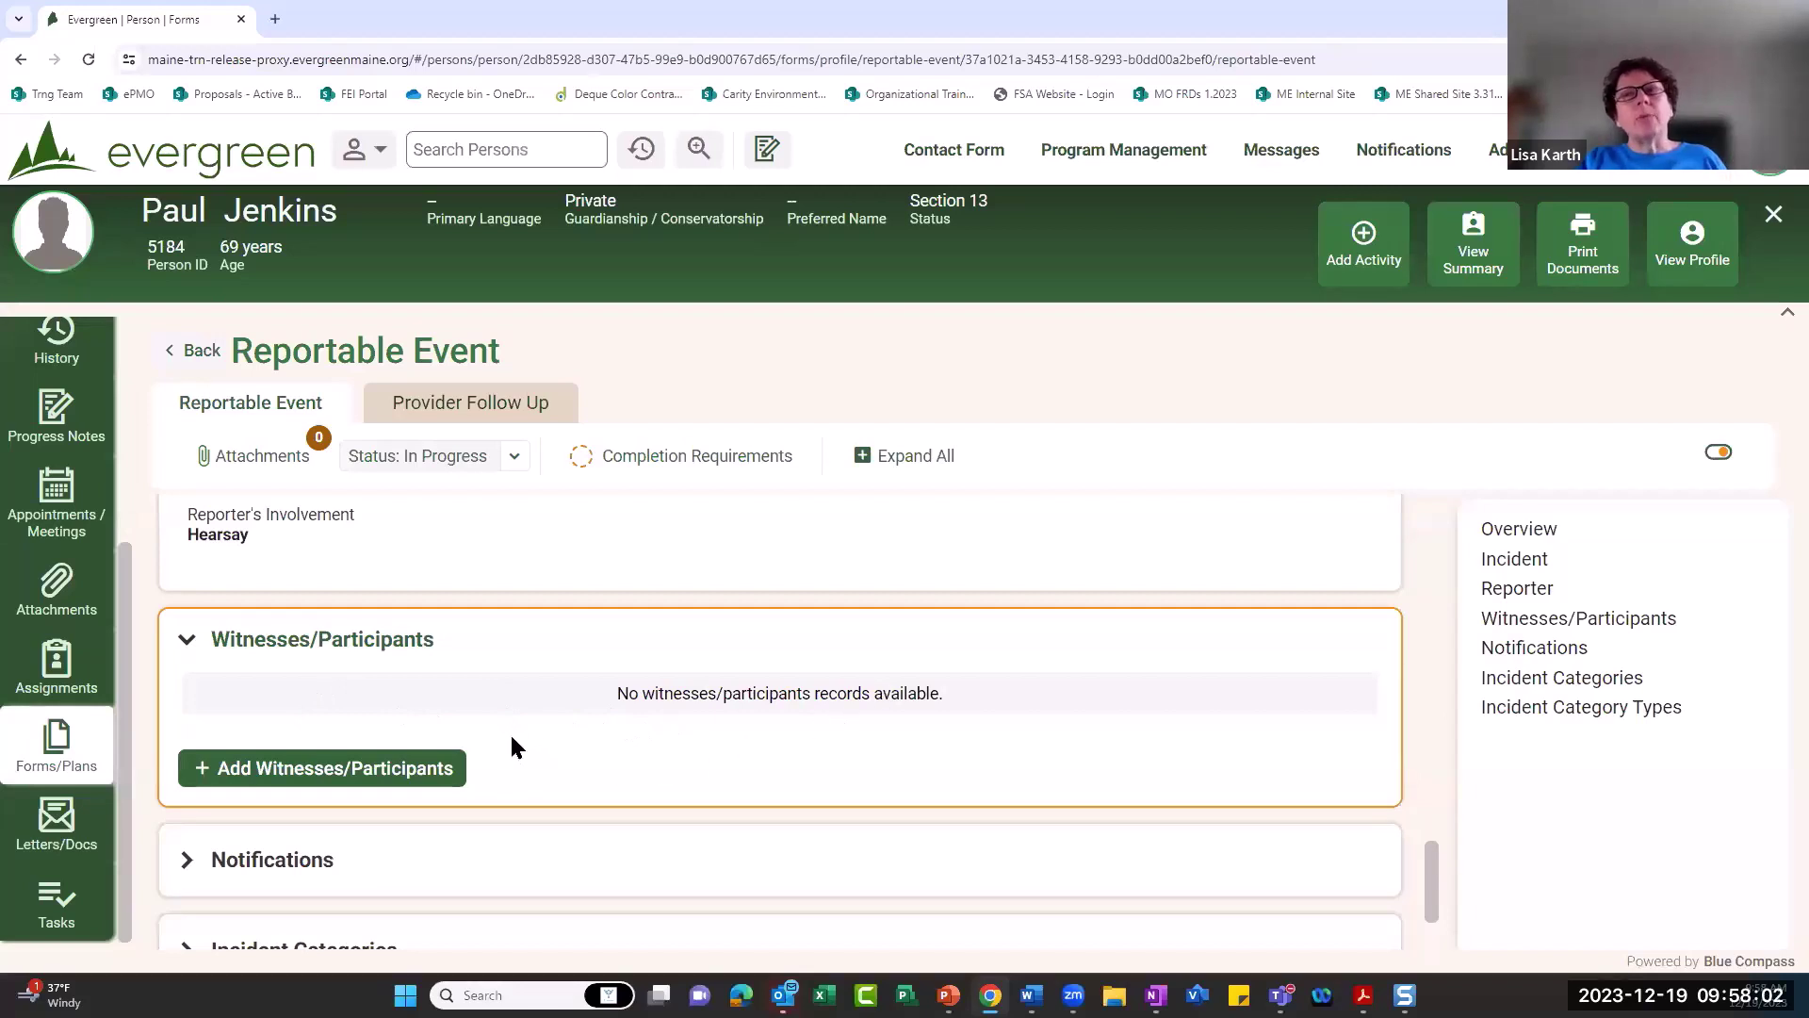
click(374, 775)
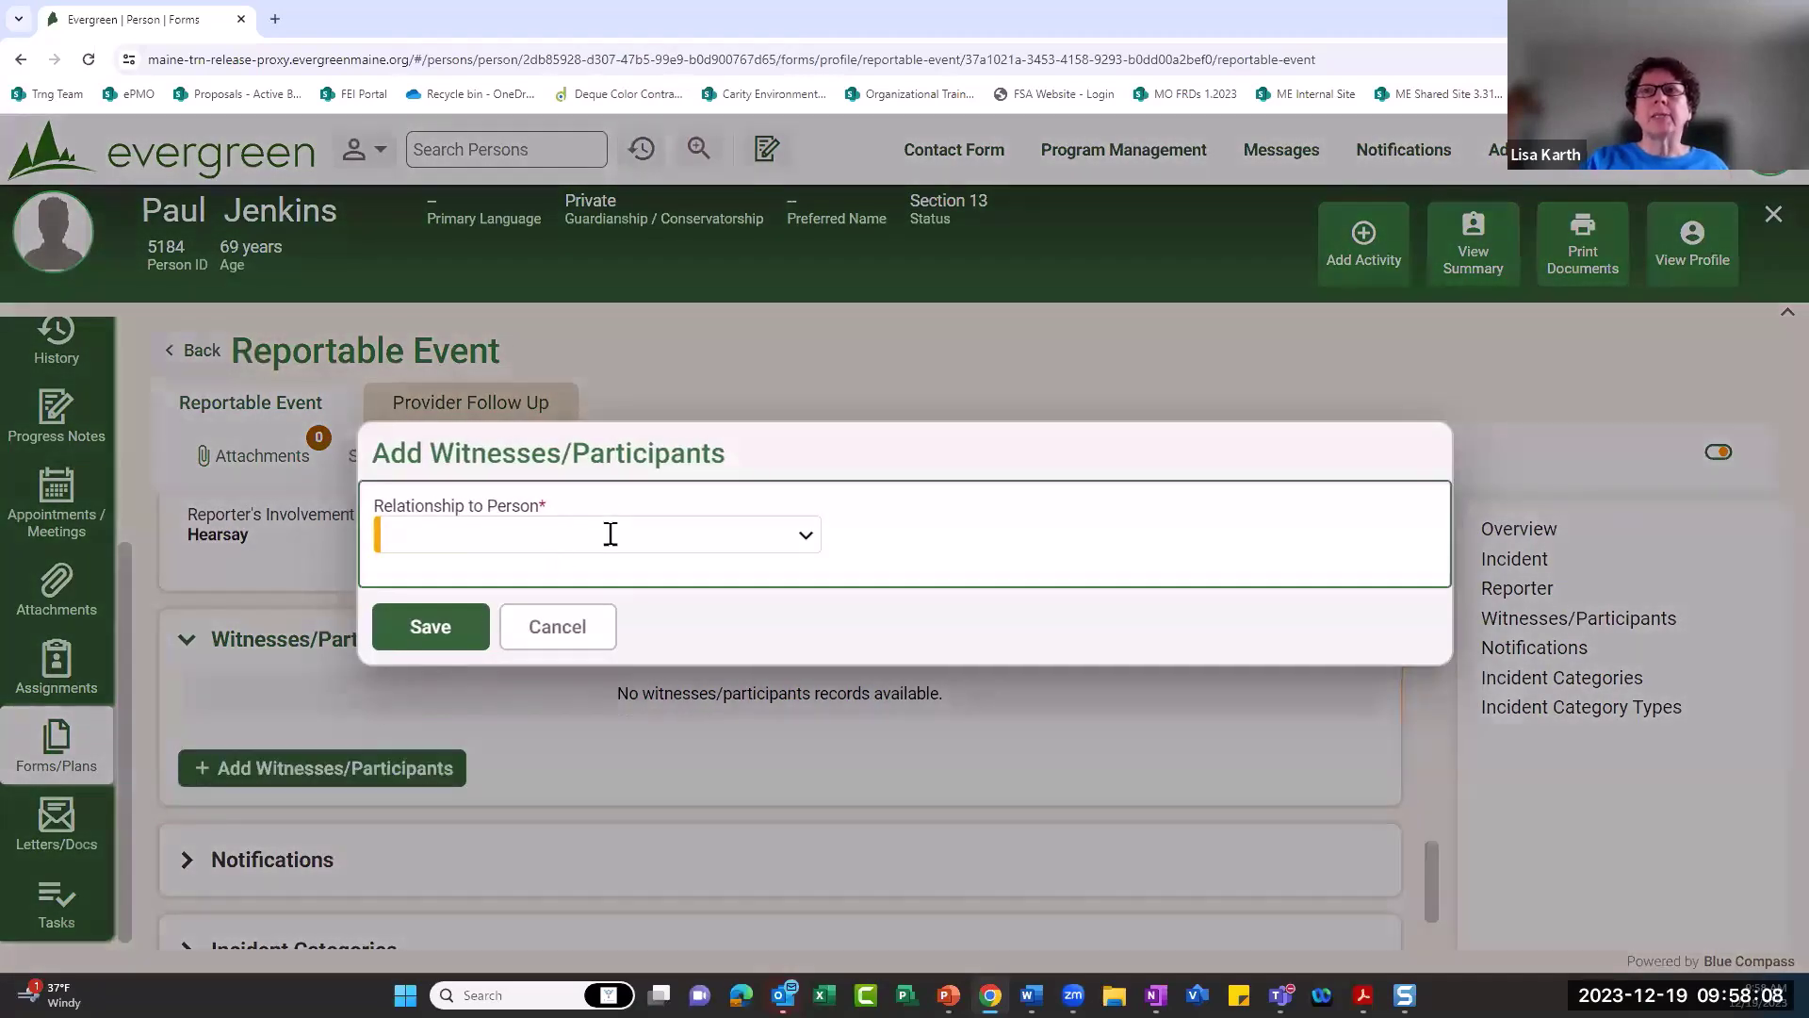
Set the relationship to Contact and select the client's daughter as the name
click(611, 534)
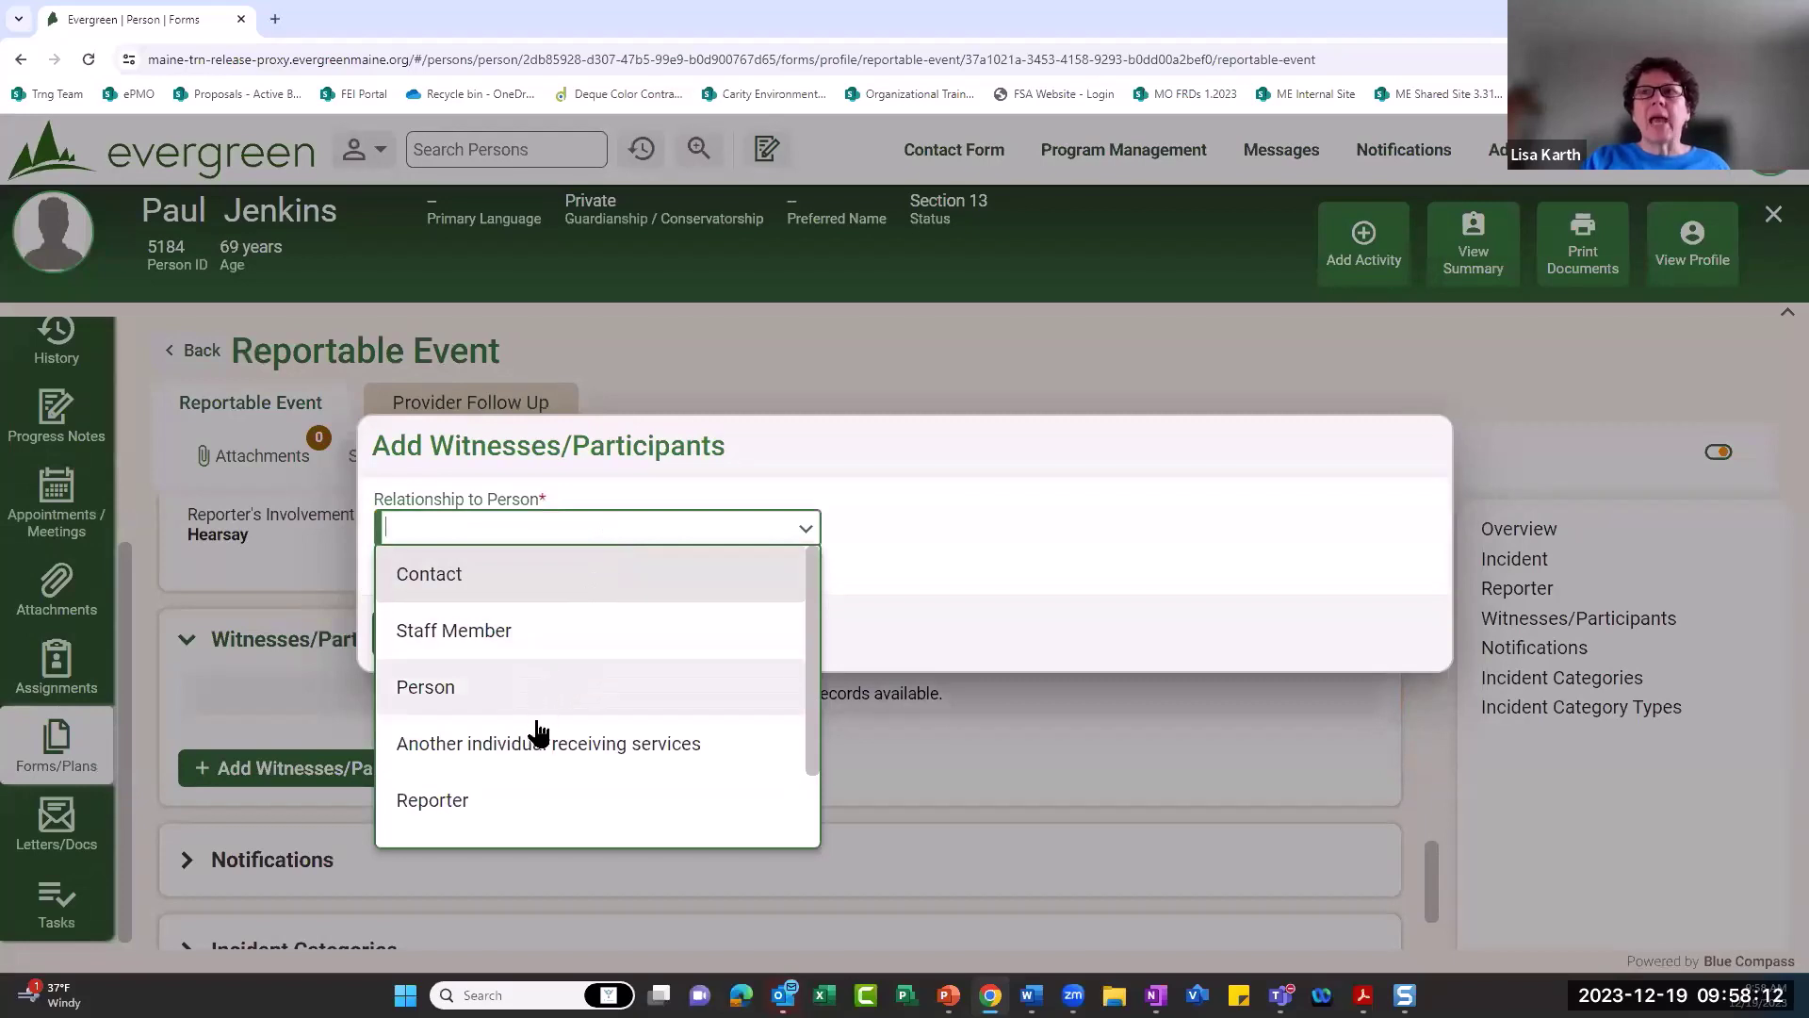
click(552, 574)
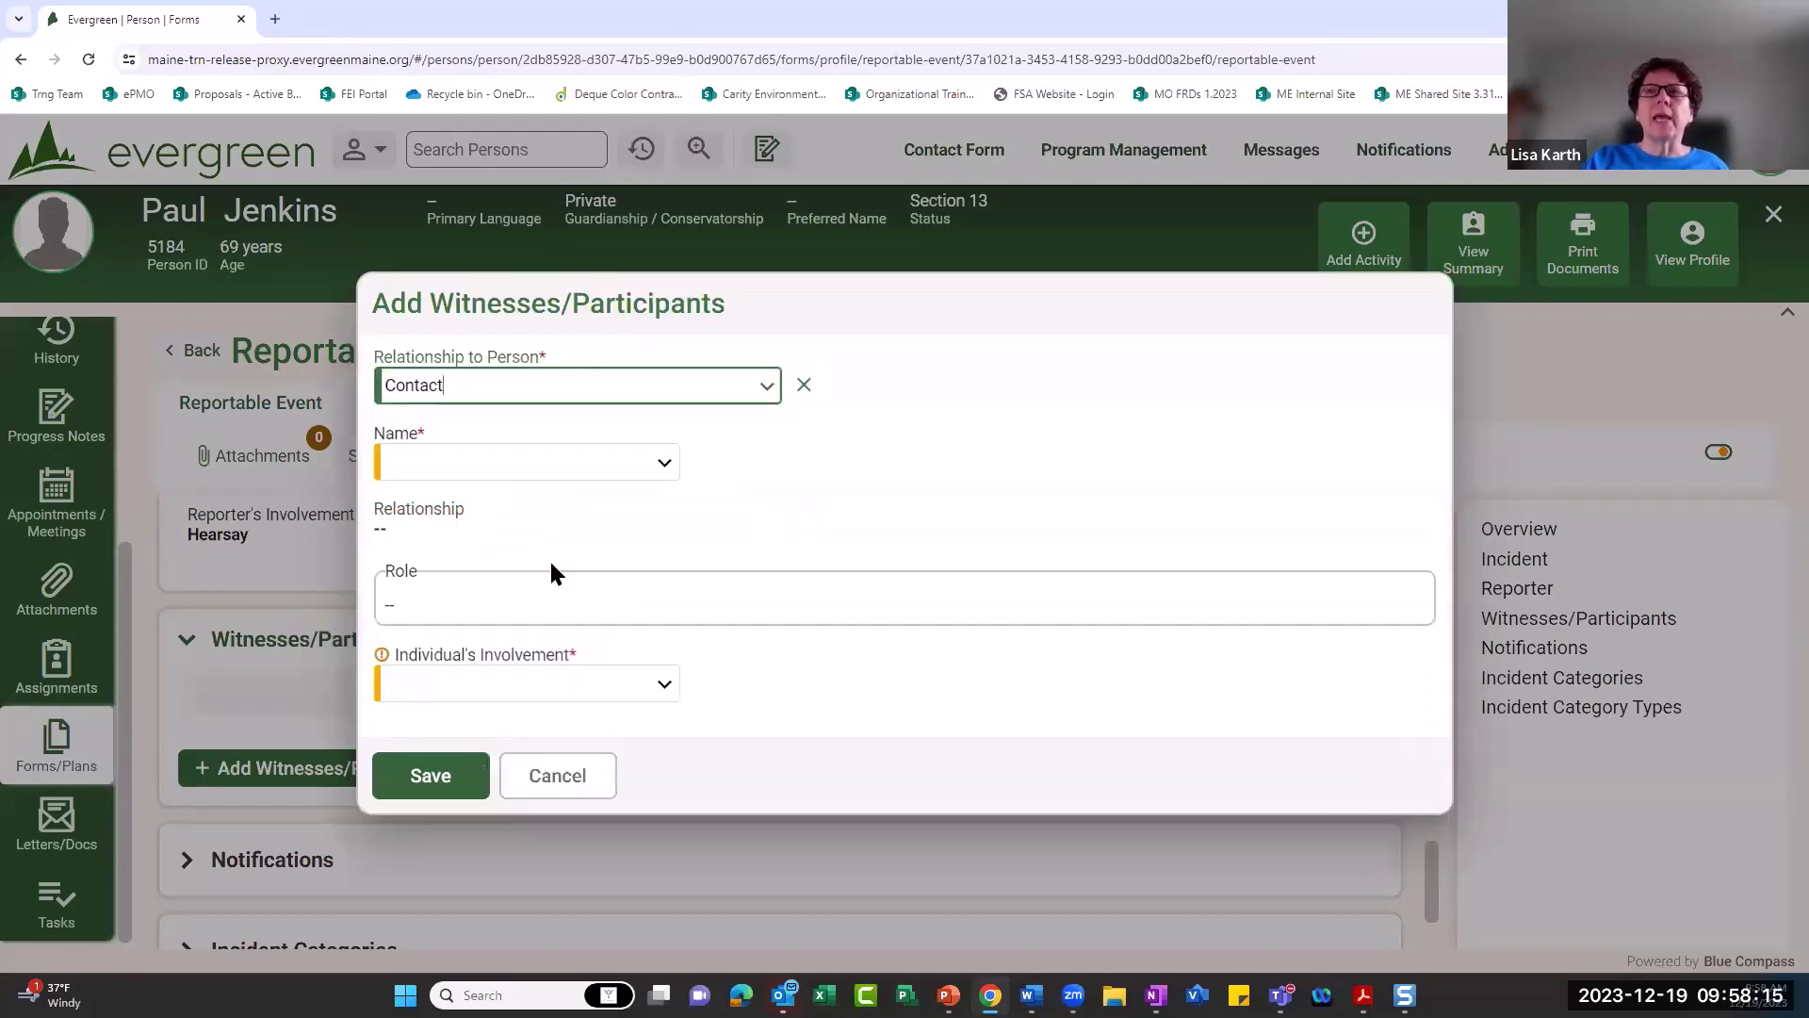
click(591, 461)
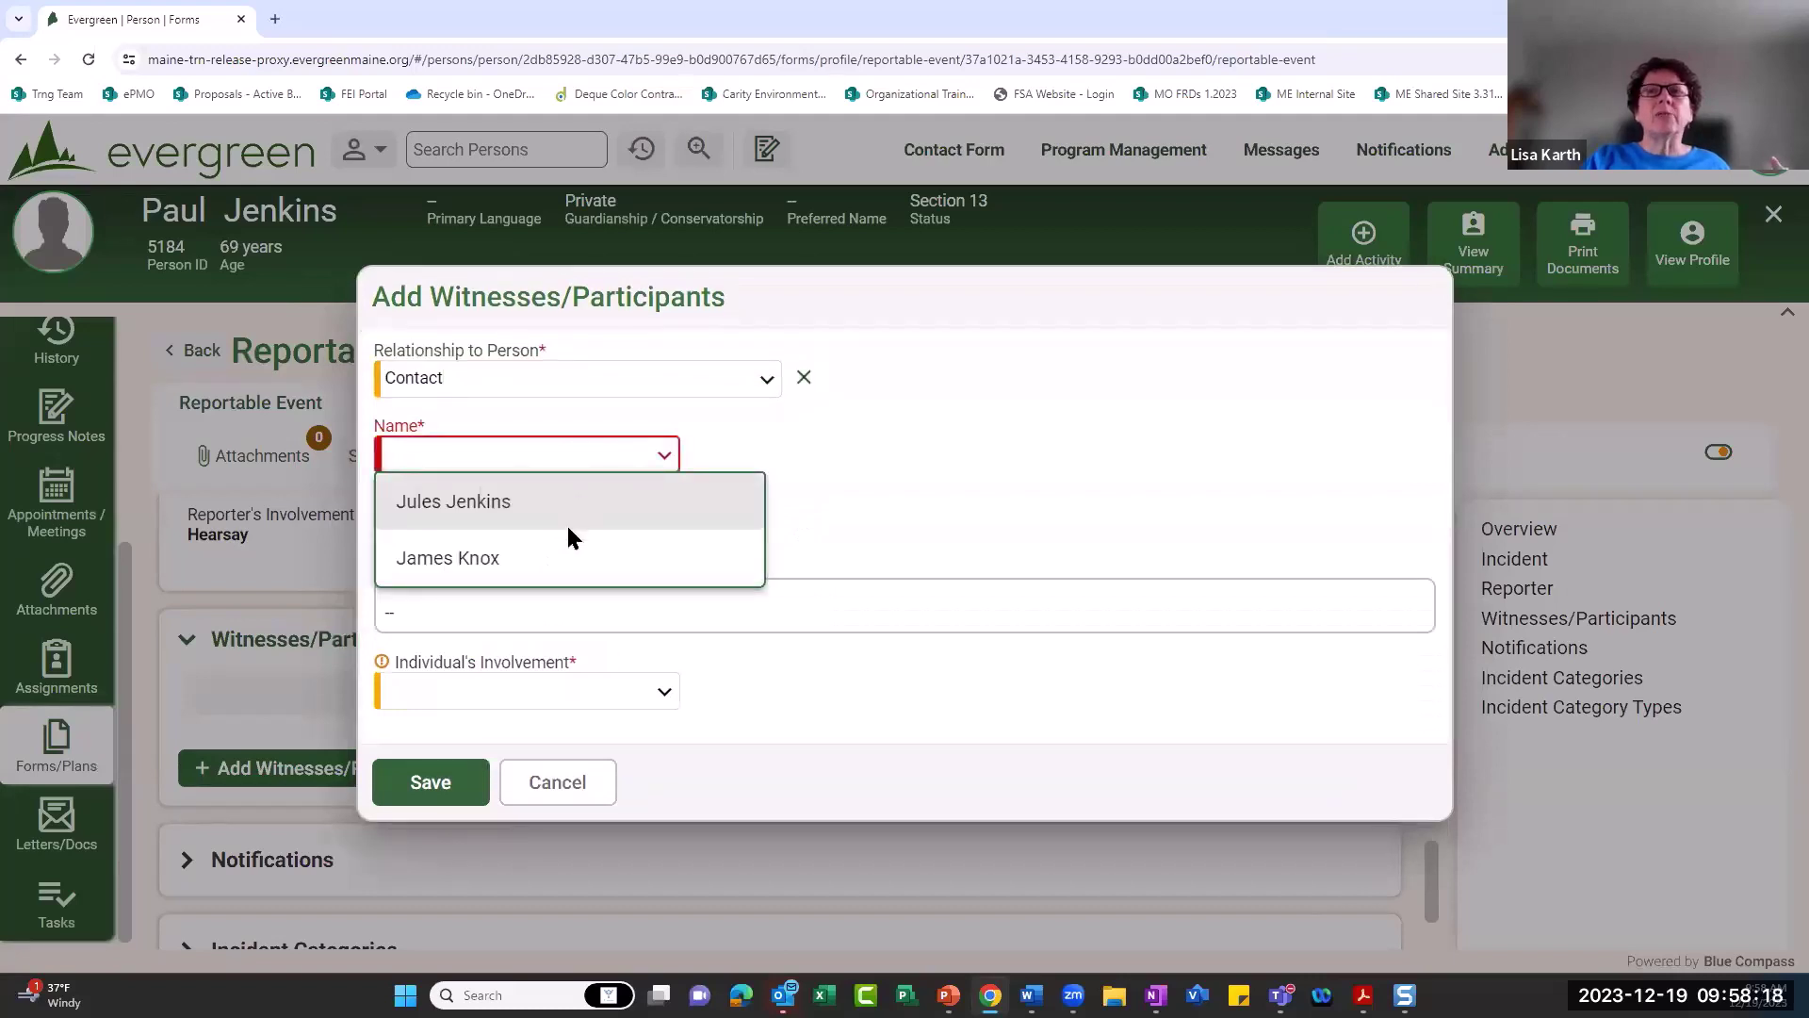
click(572, 514)
scroll(553, 631, down, 1)
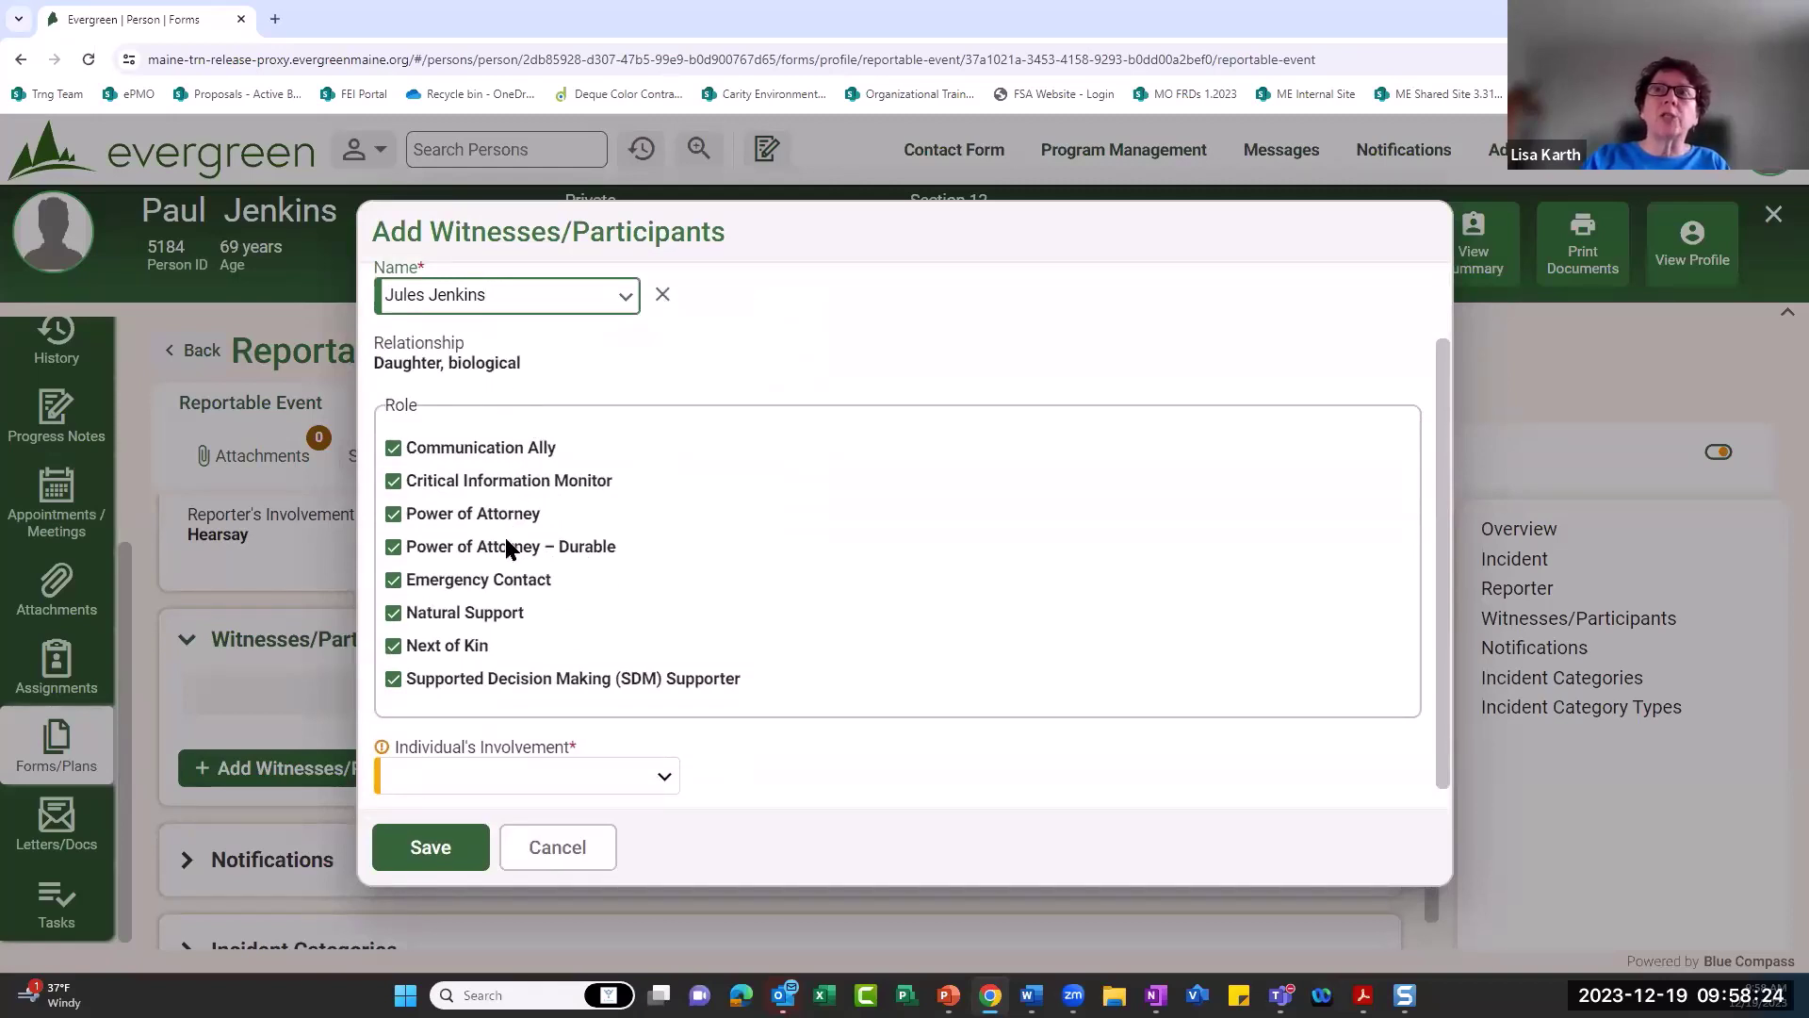
scroll(638, 650, down, 1)
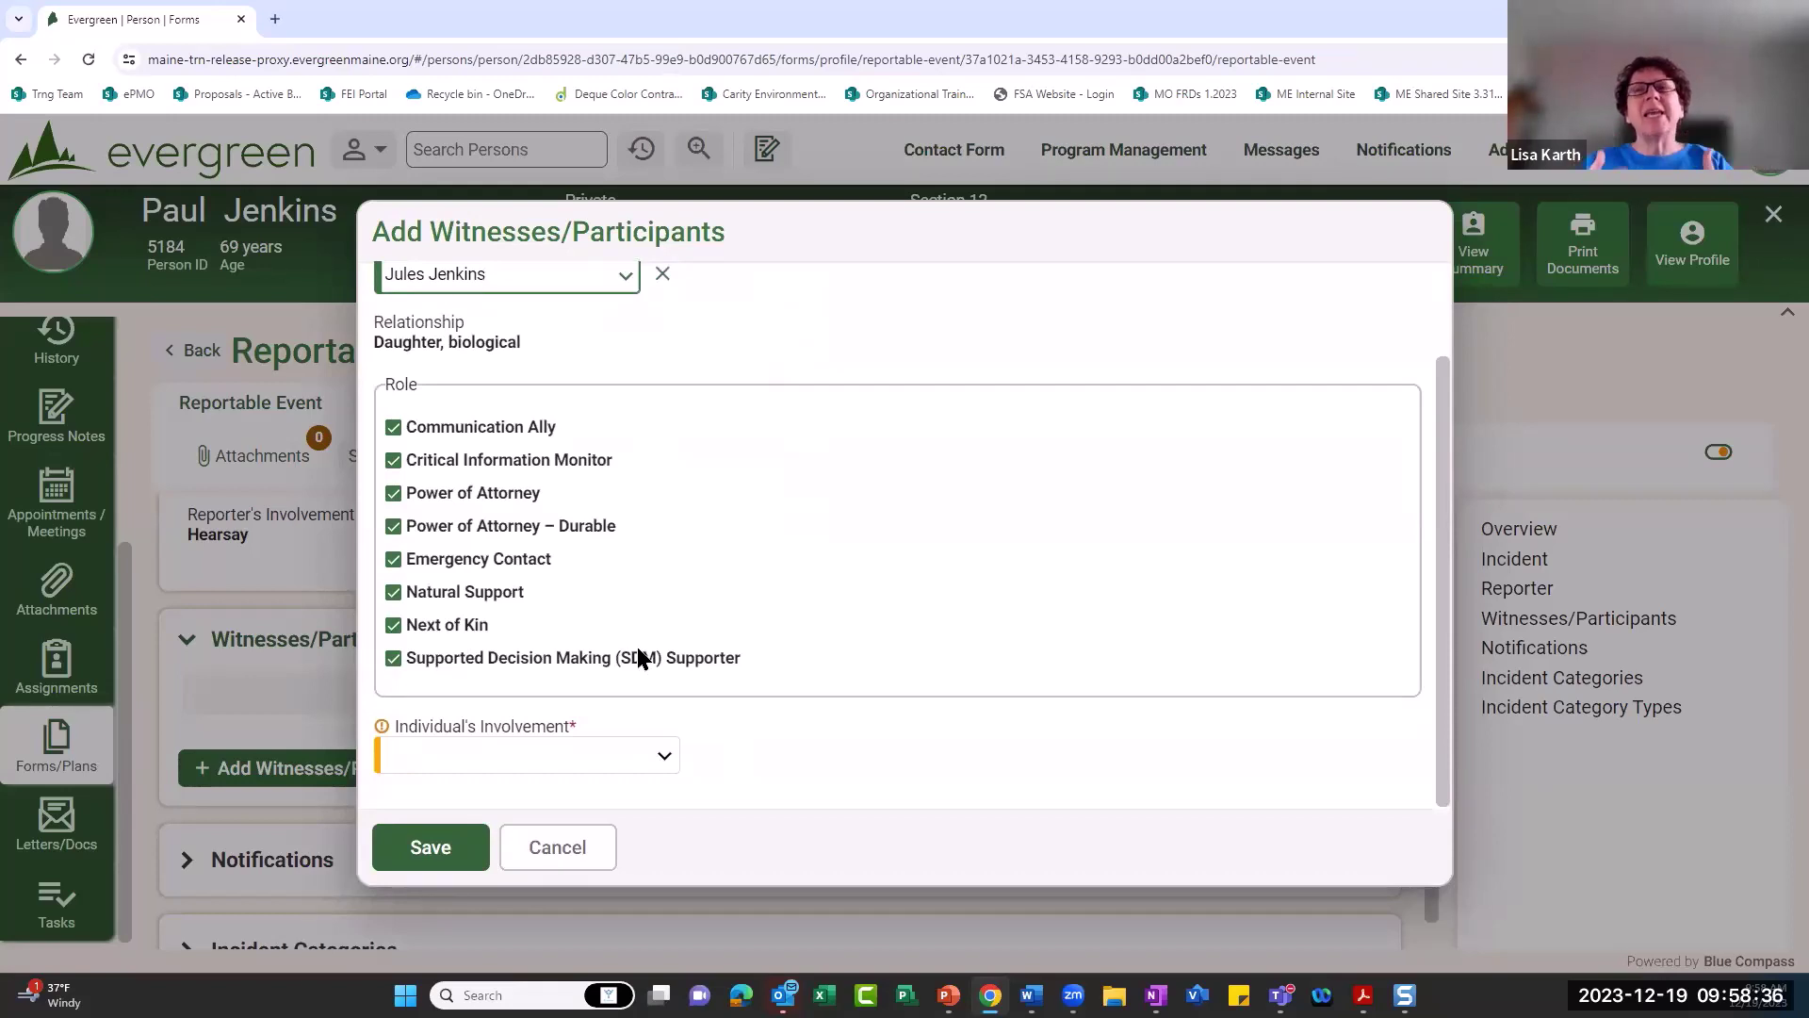
Set Individual's Involvement to Witness and save the entry
click(626, 746)
click(622, 745)
scroll(634, 712, down, 1)
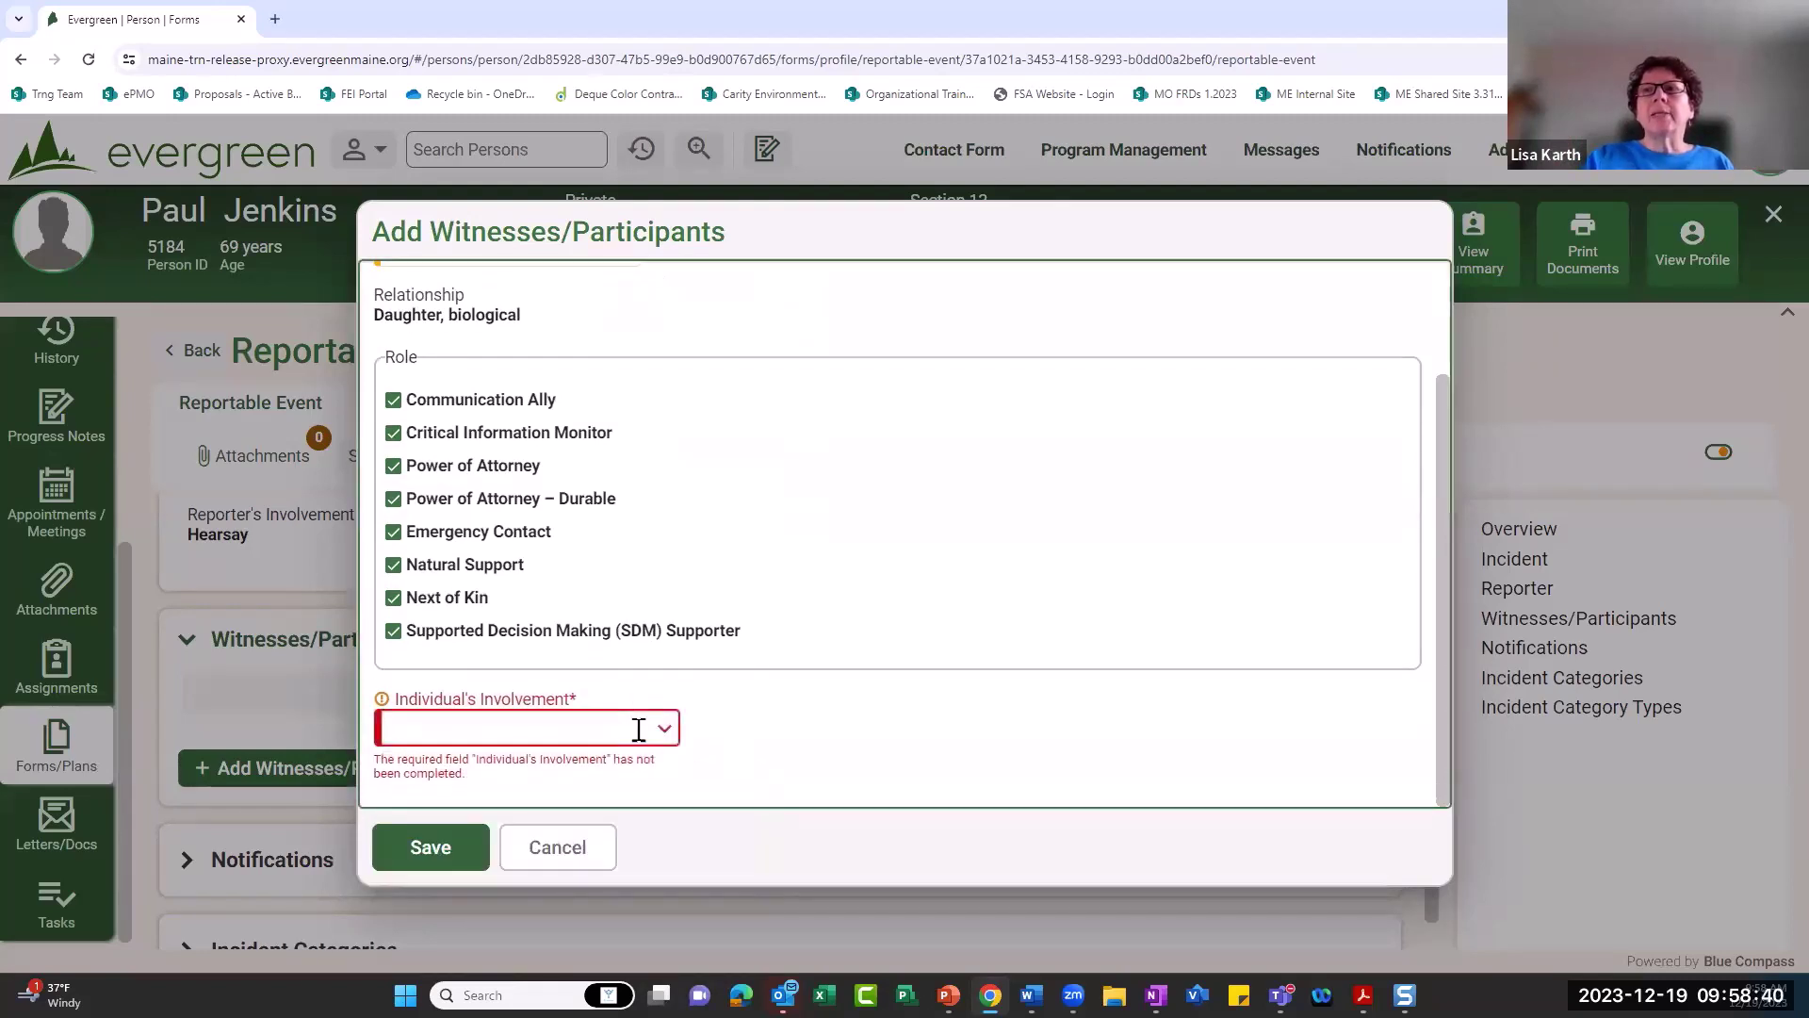
click(638, 730)
click(474, 835)
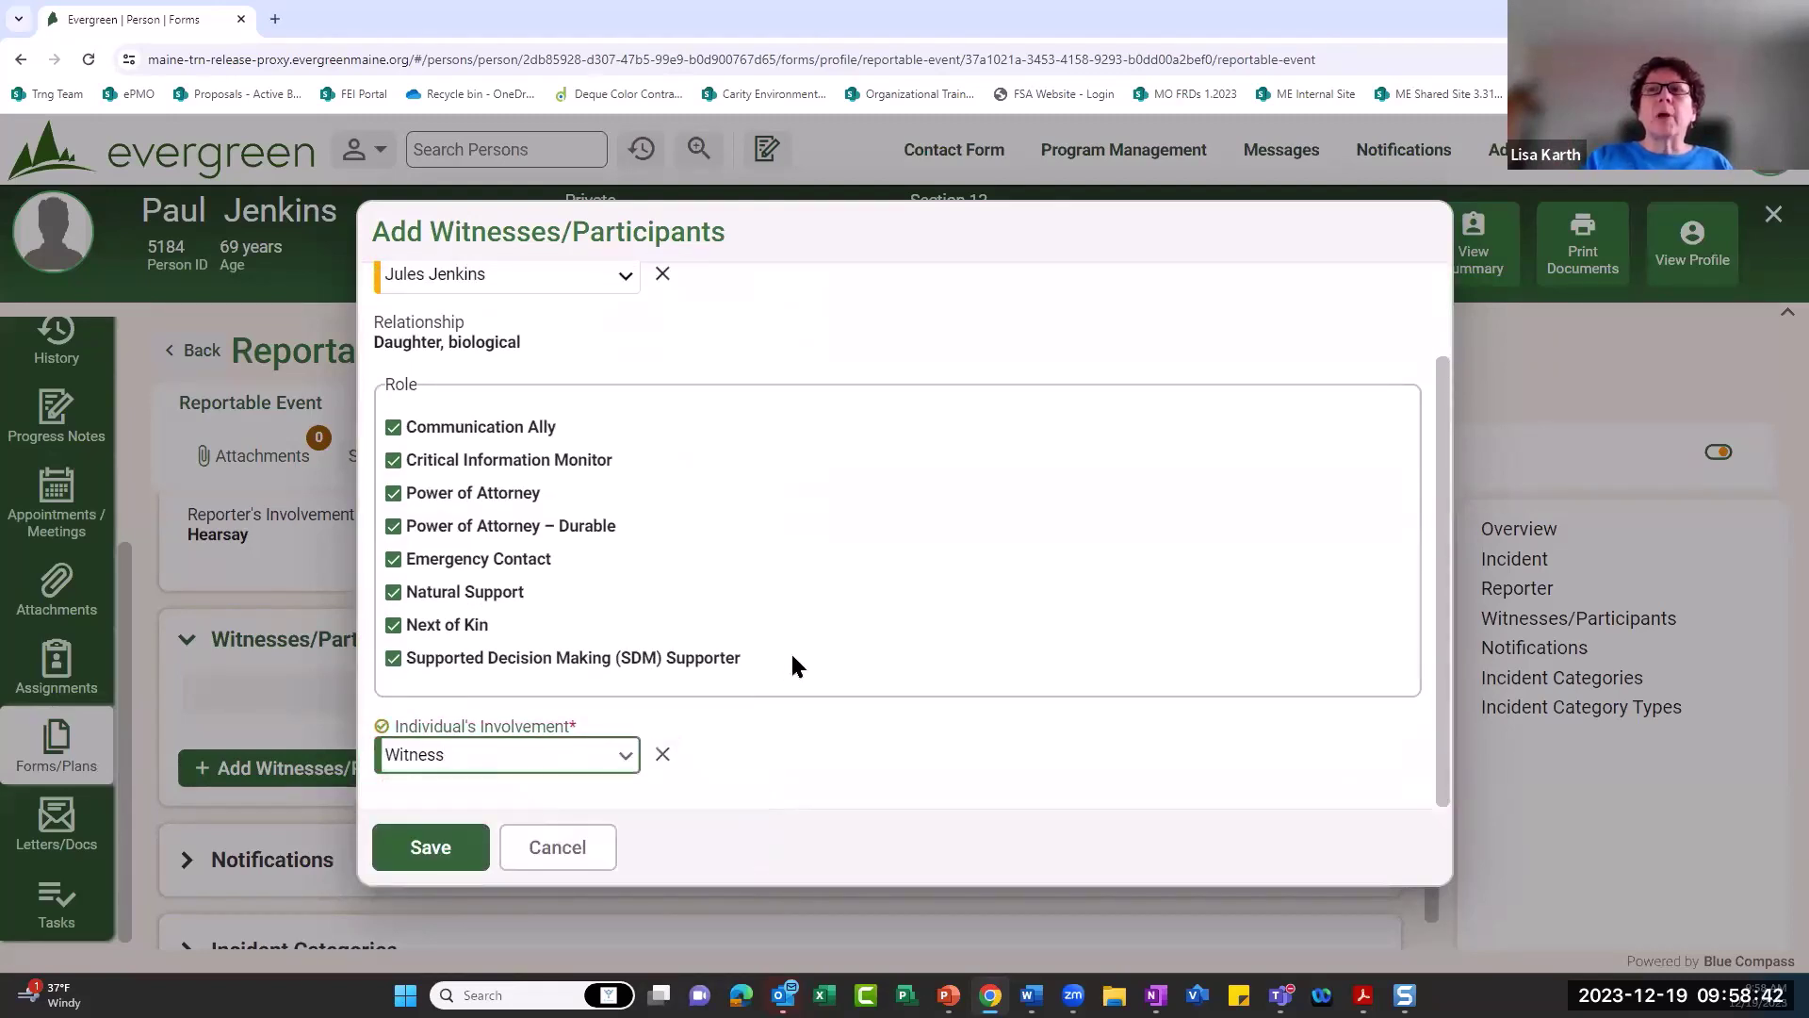
click(398, 856)
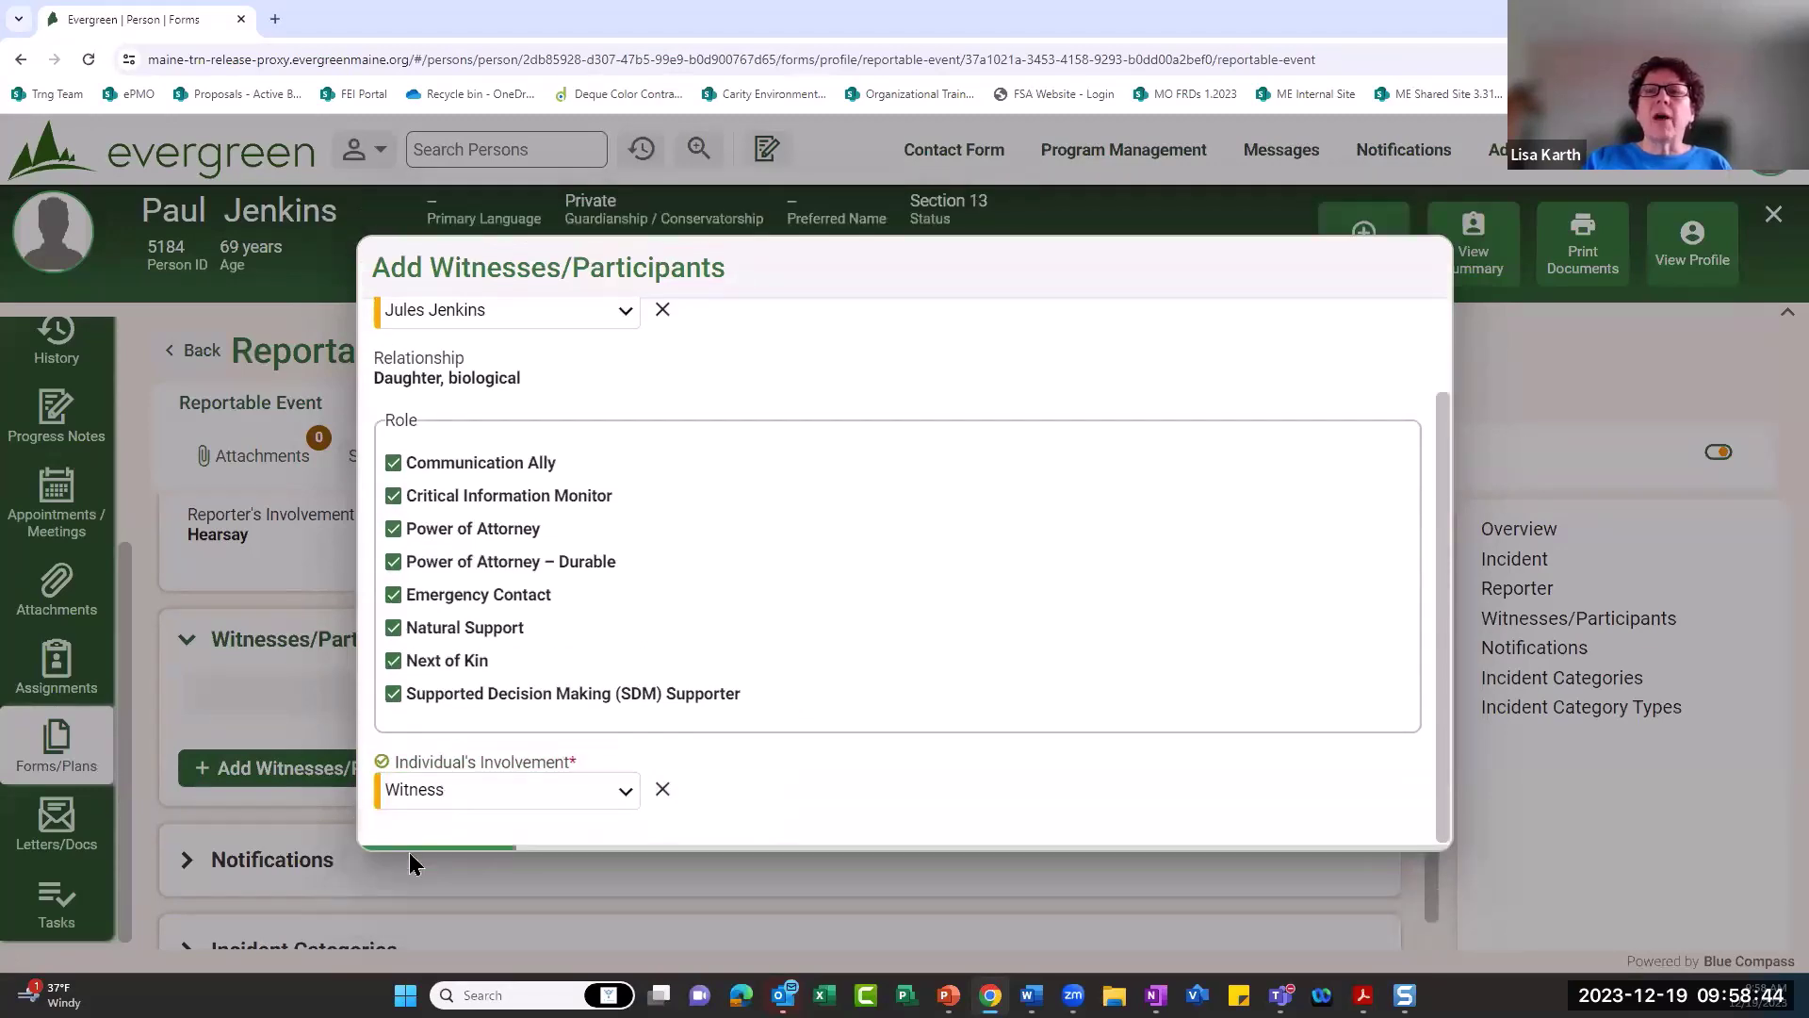
scroll(399, 829, down, 5)
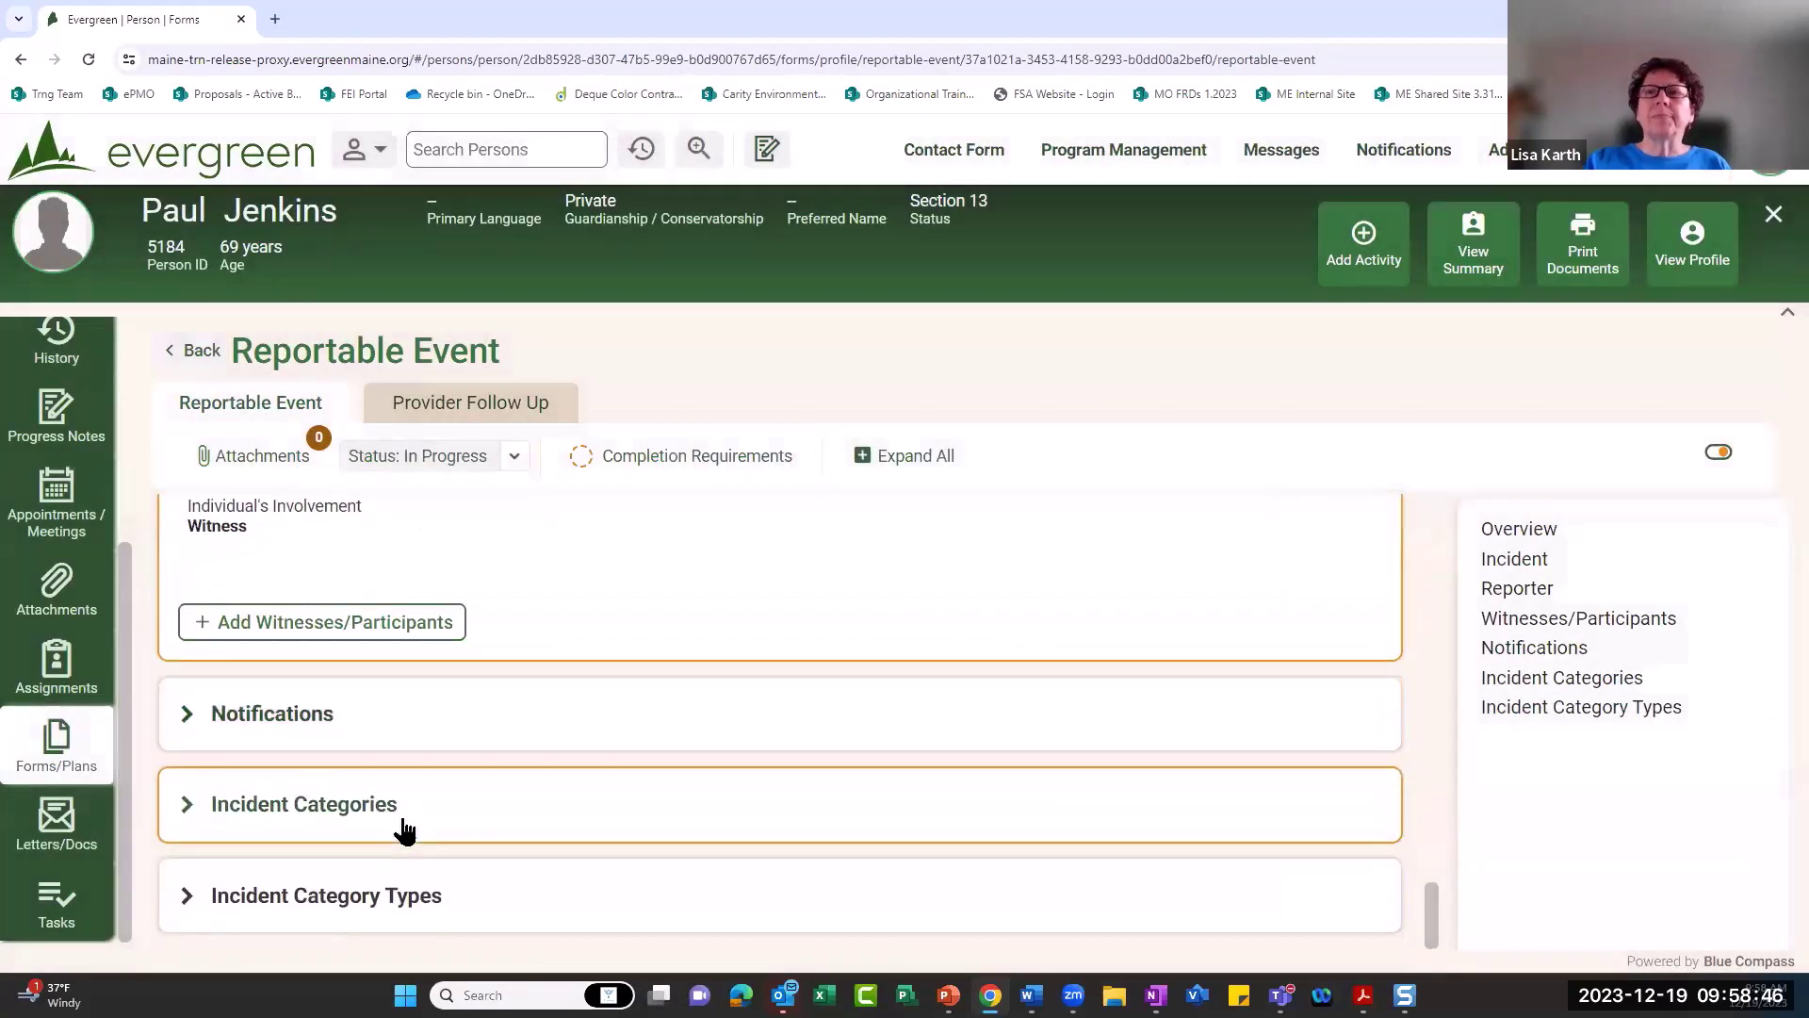
Answer Yes to both family notified and guardian notified in Notifications
click(323, 731)
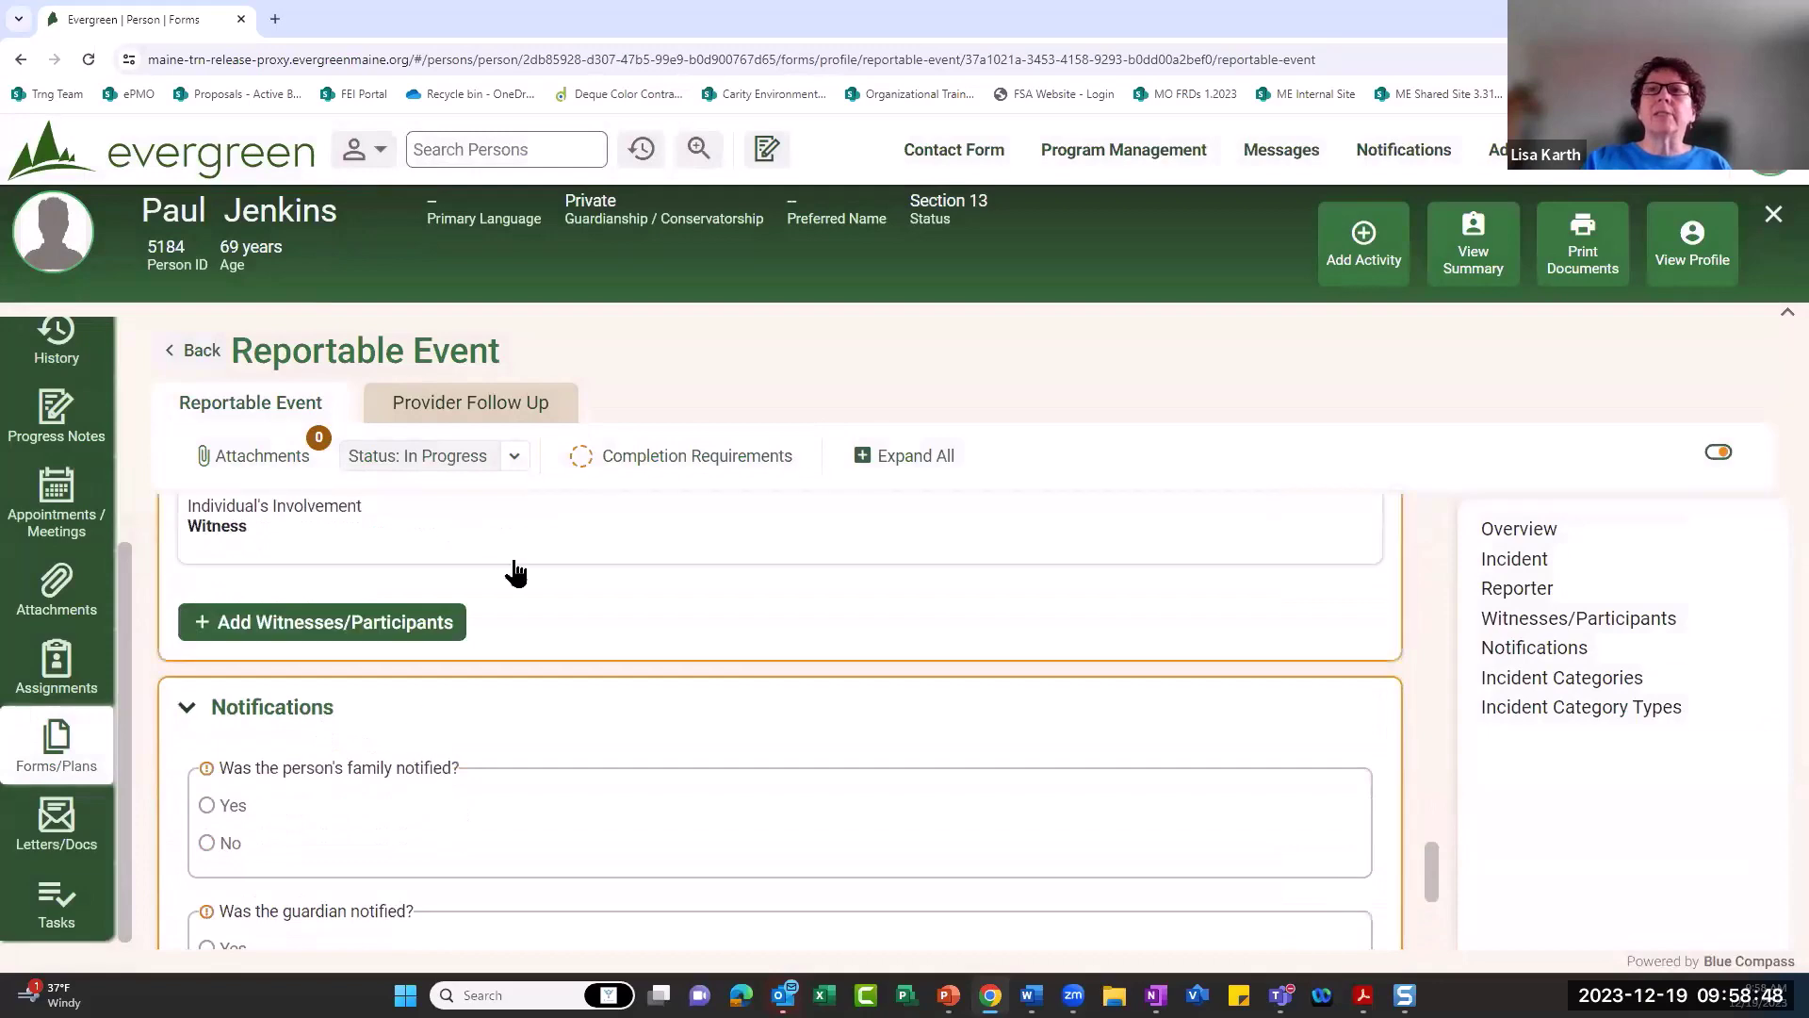
scroll(509, 622, up, 7)
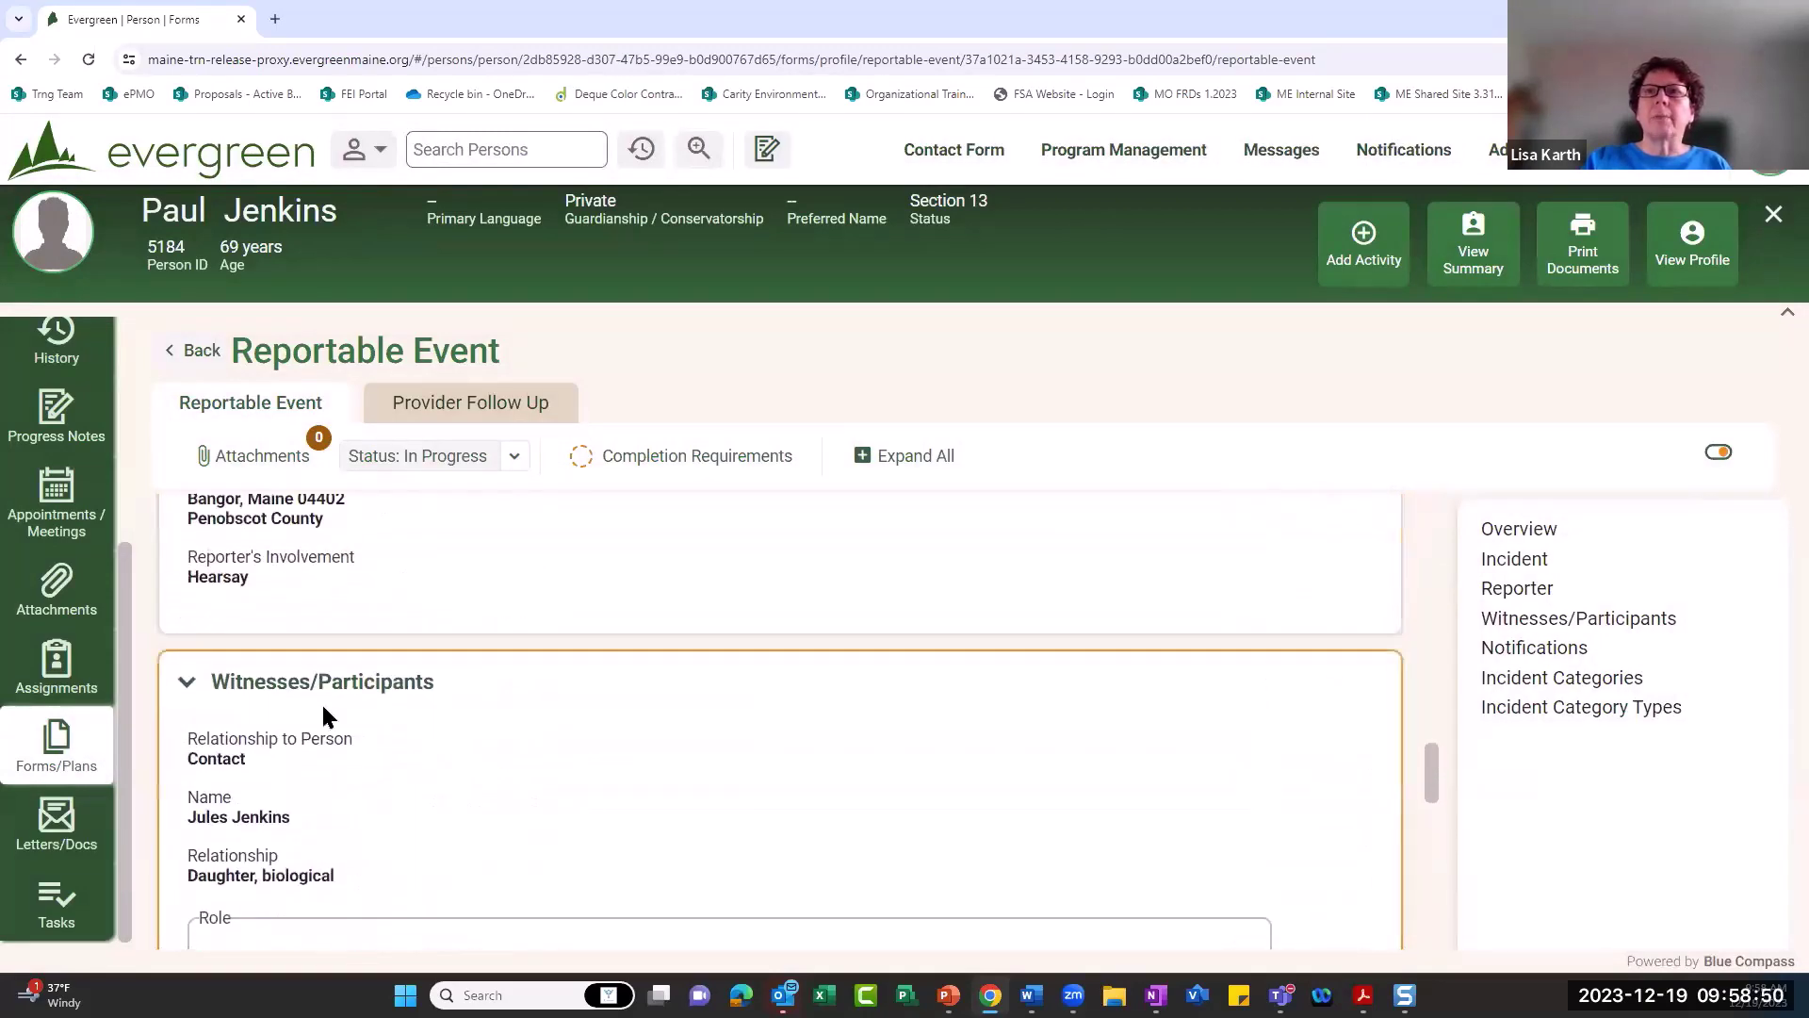
click(320, 695)
scroll(416, 829, down, 2)
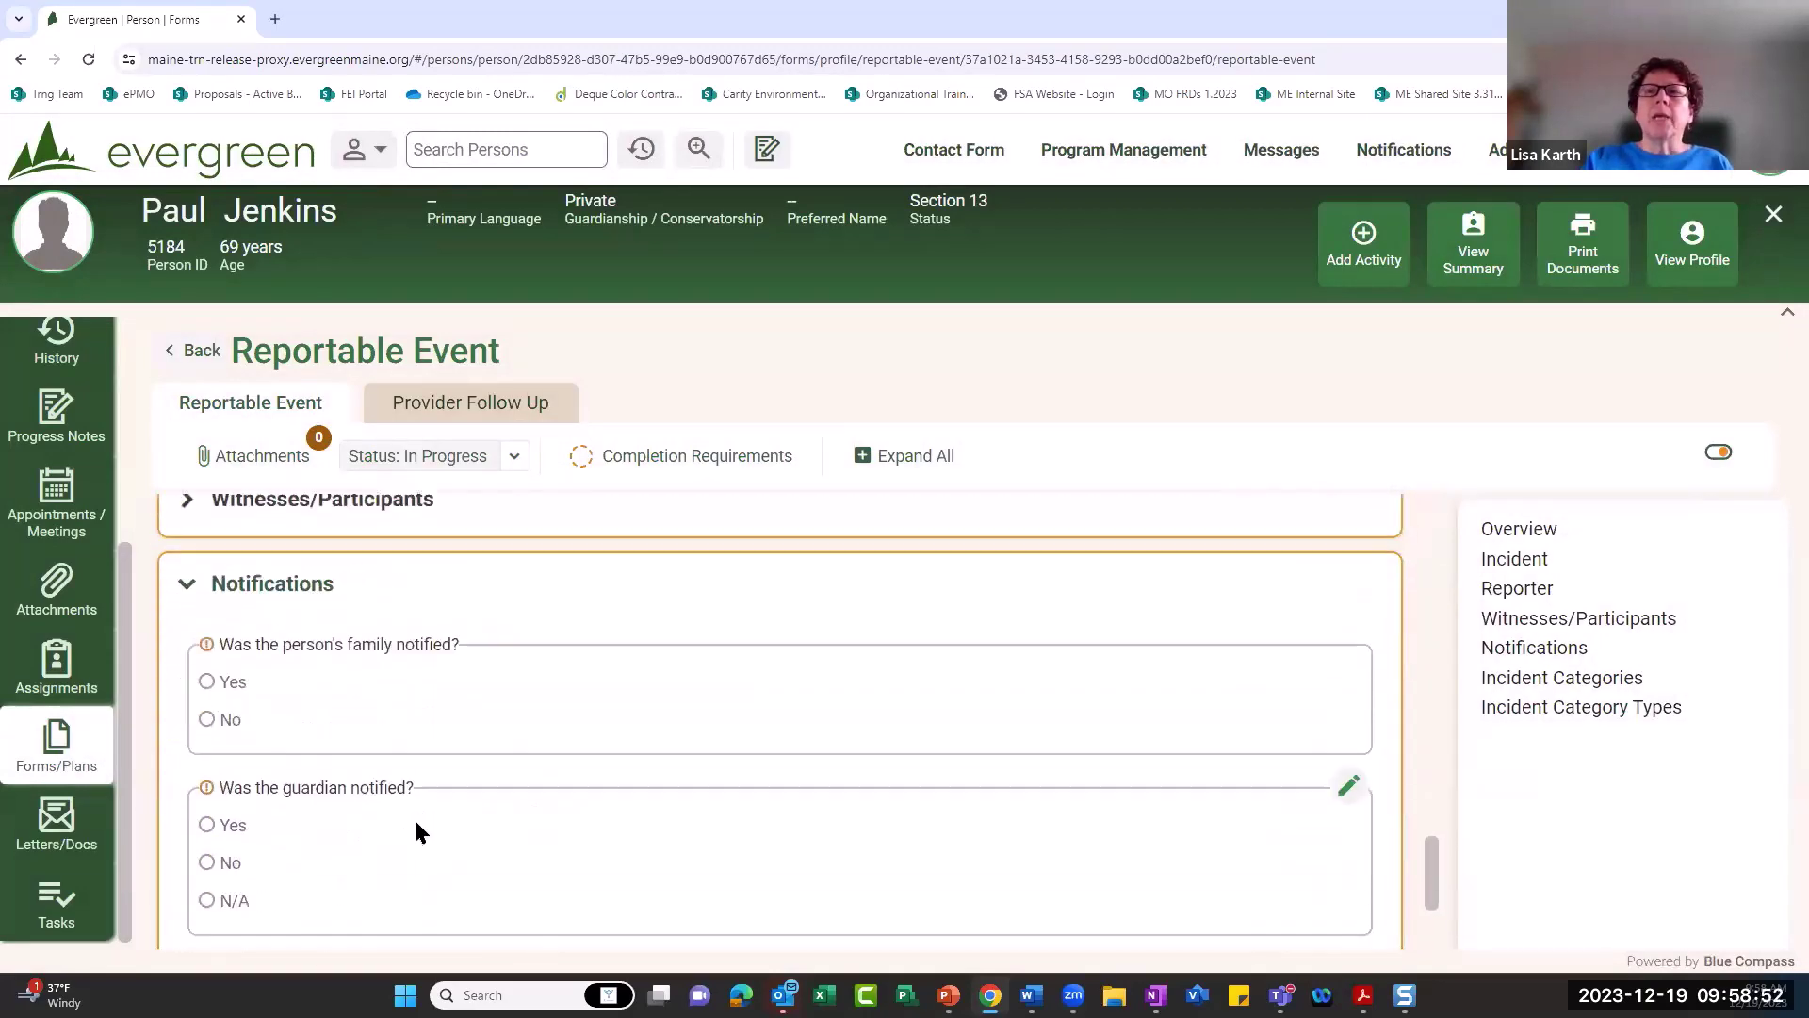
click(481, 716)
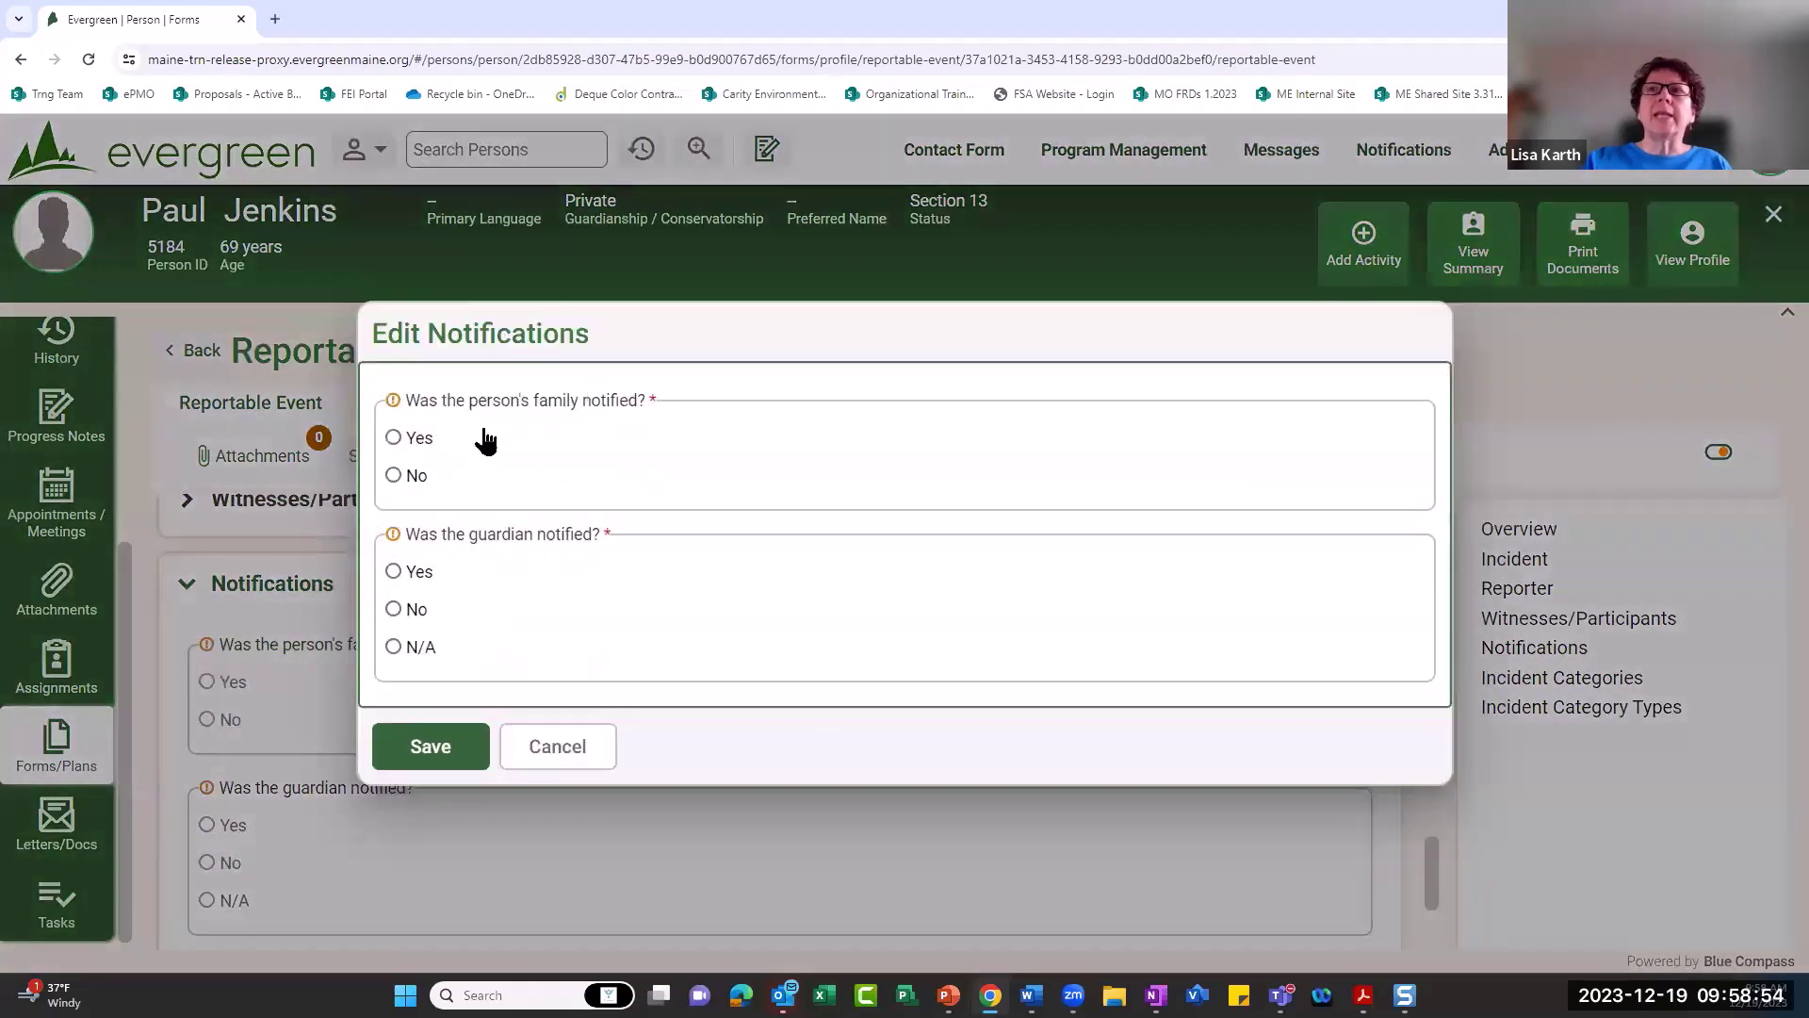
click(391, 439)
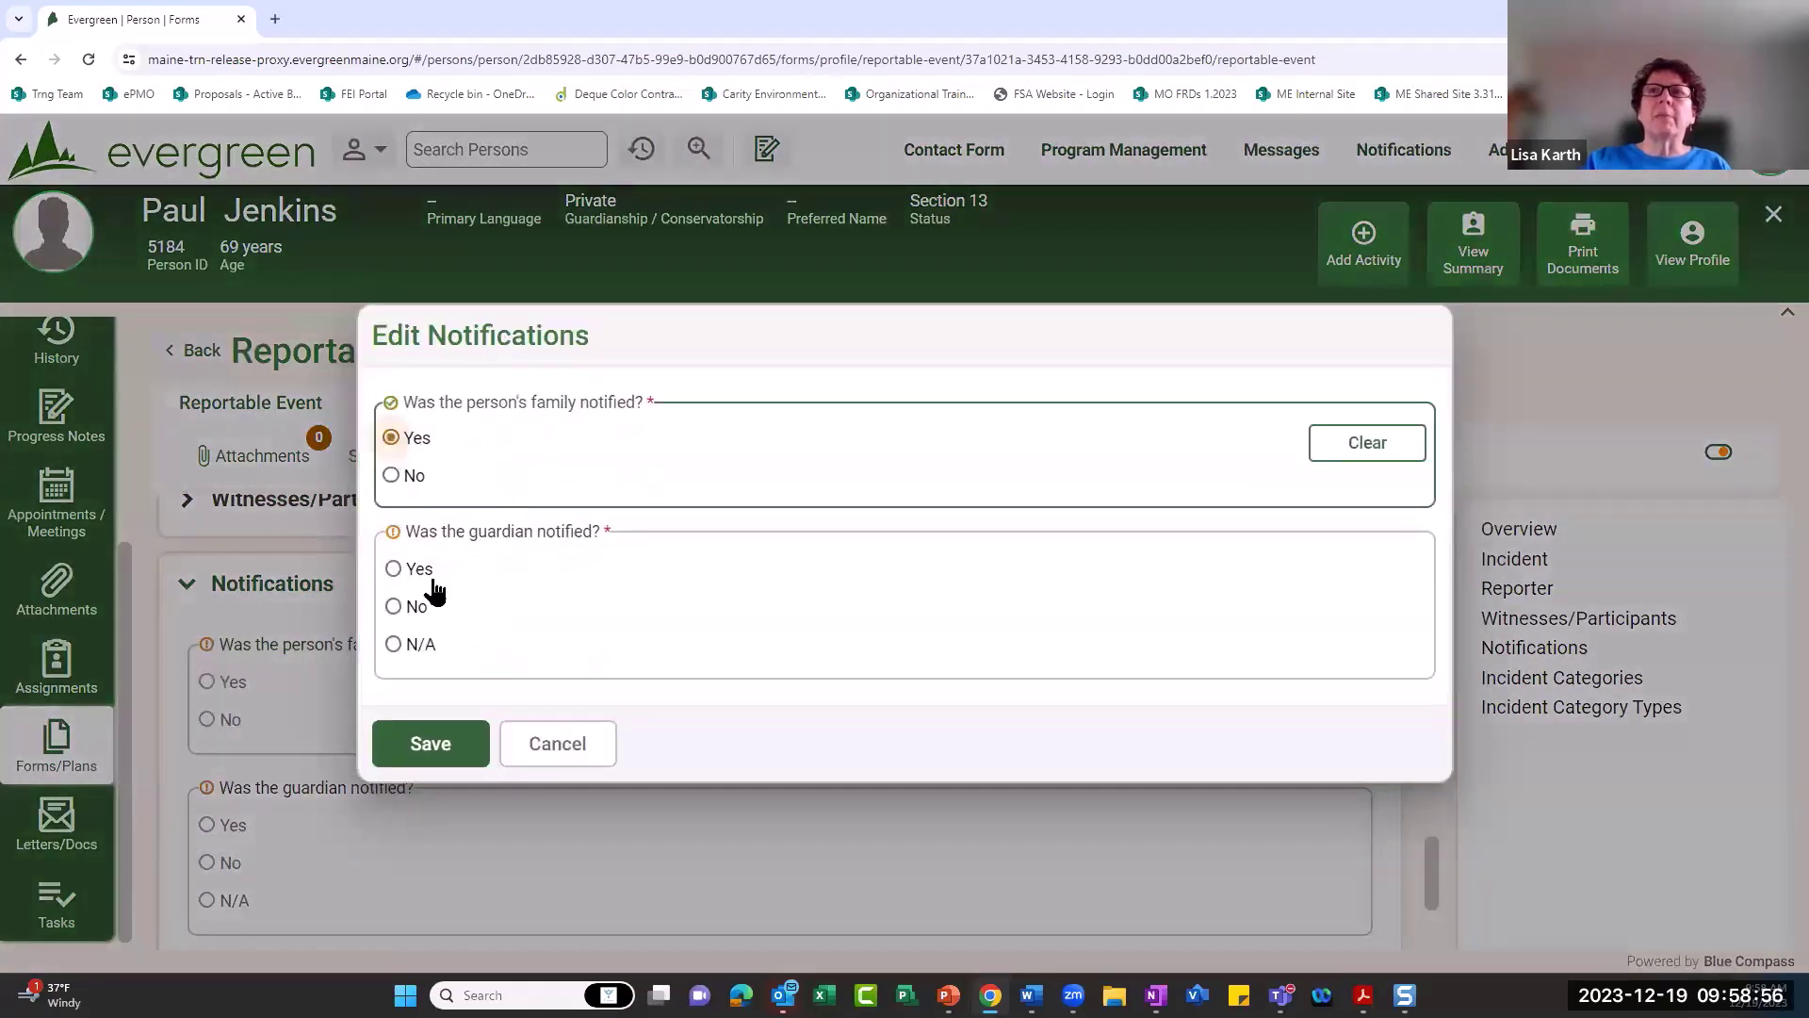
click(393, 569)
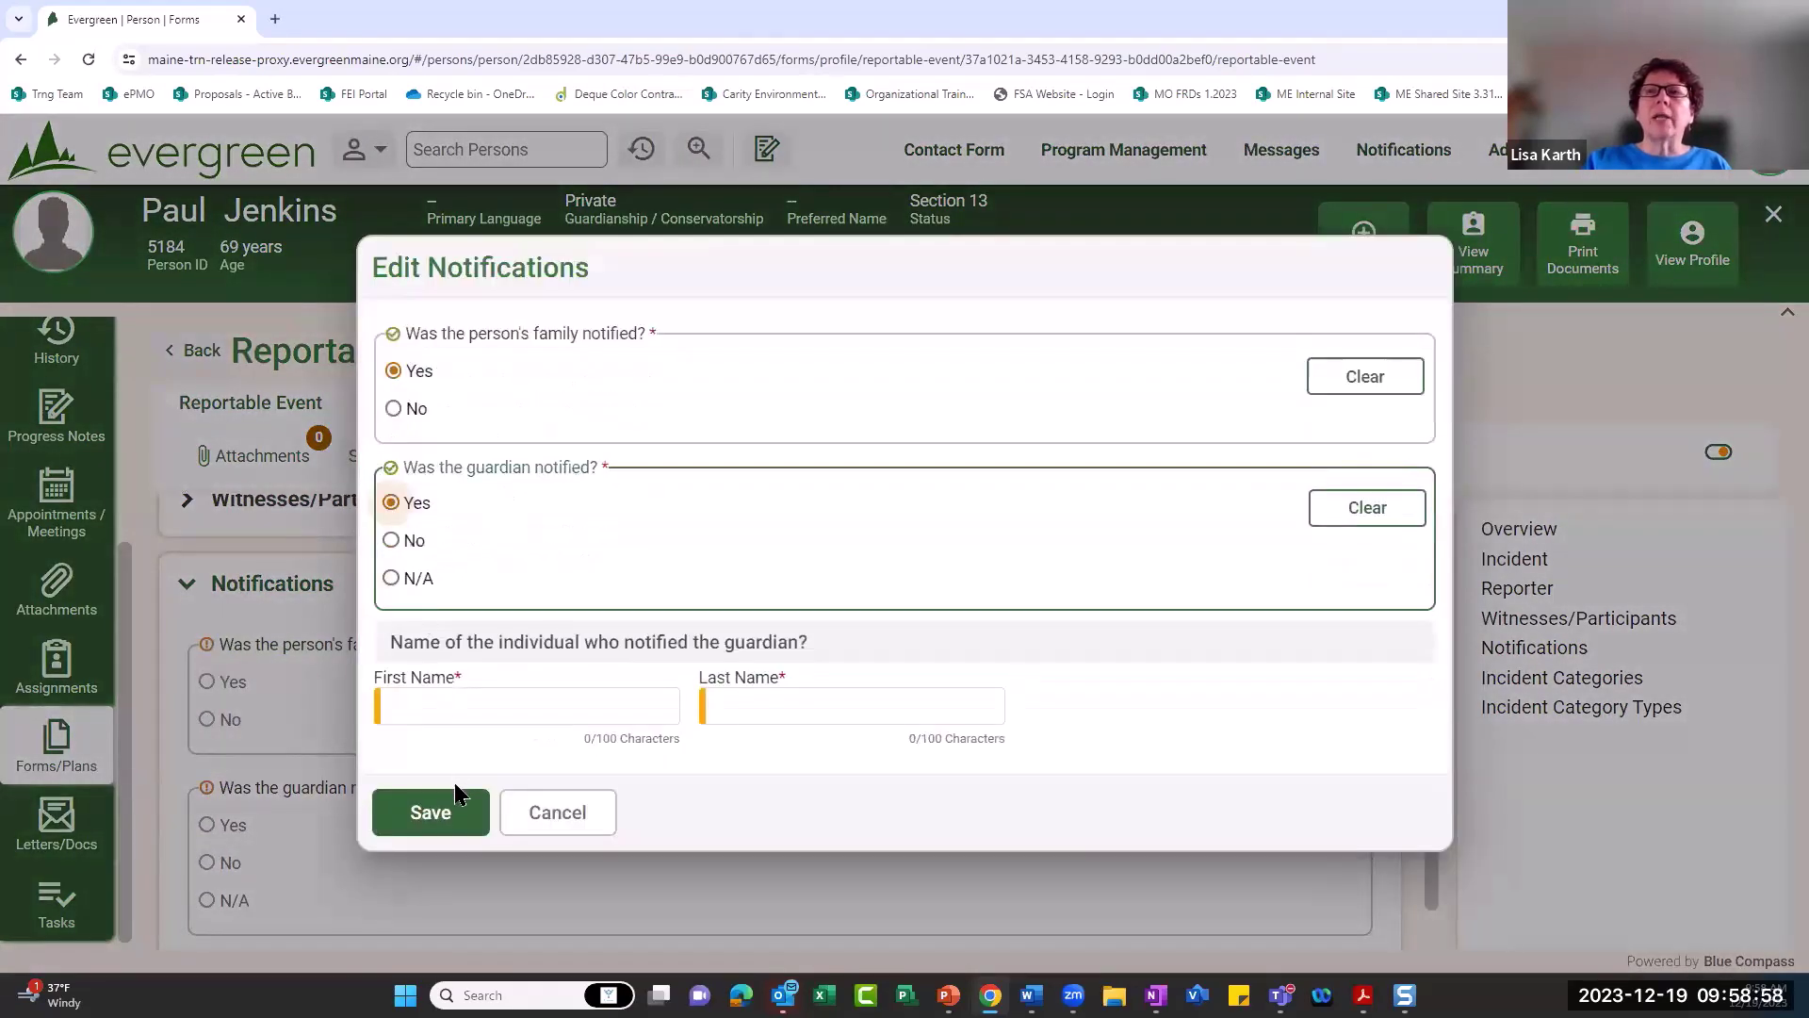
Enter the notifier's first and last name and save the Notifications section
click(474, 710)
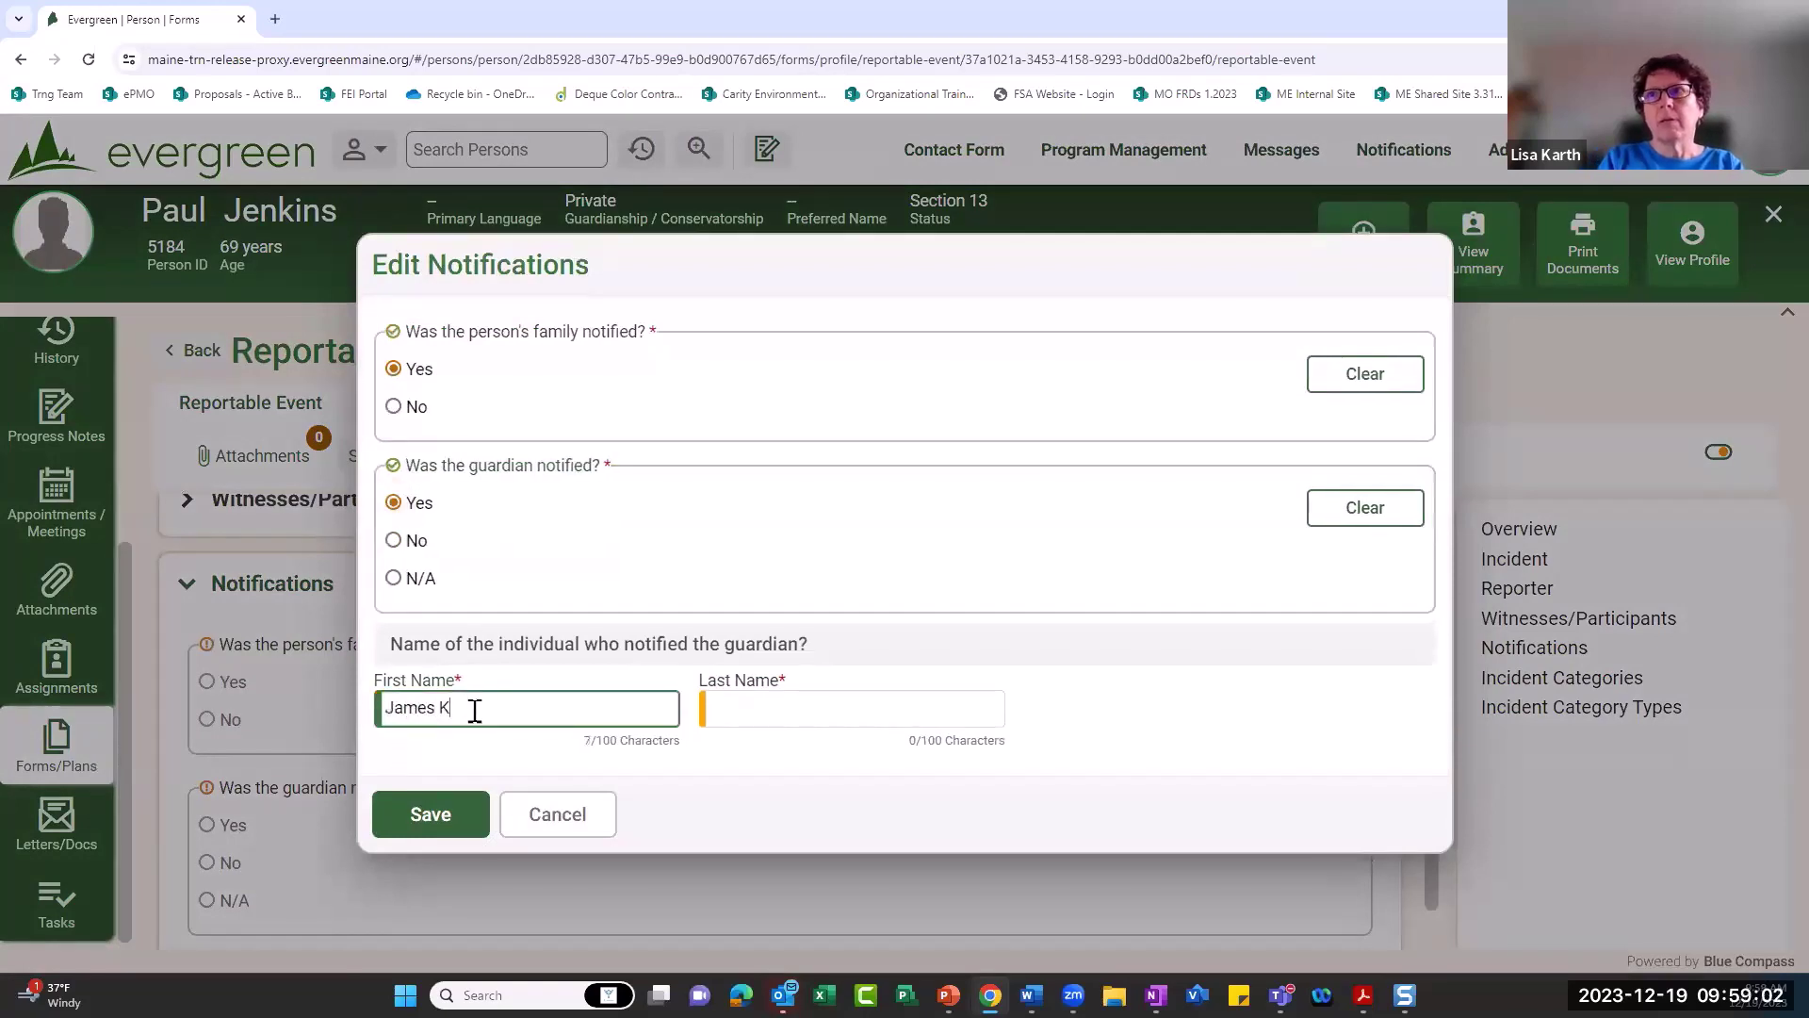
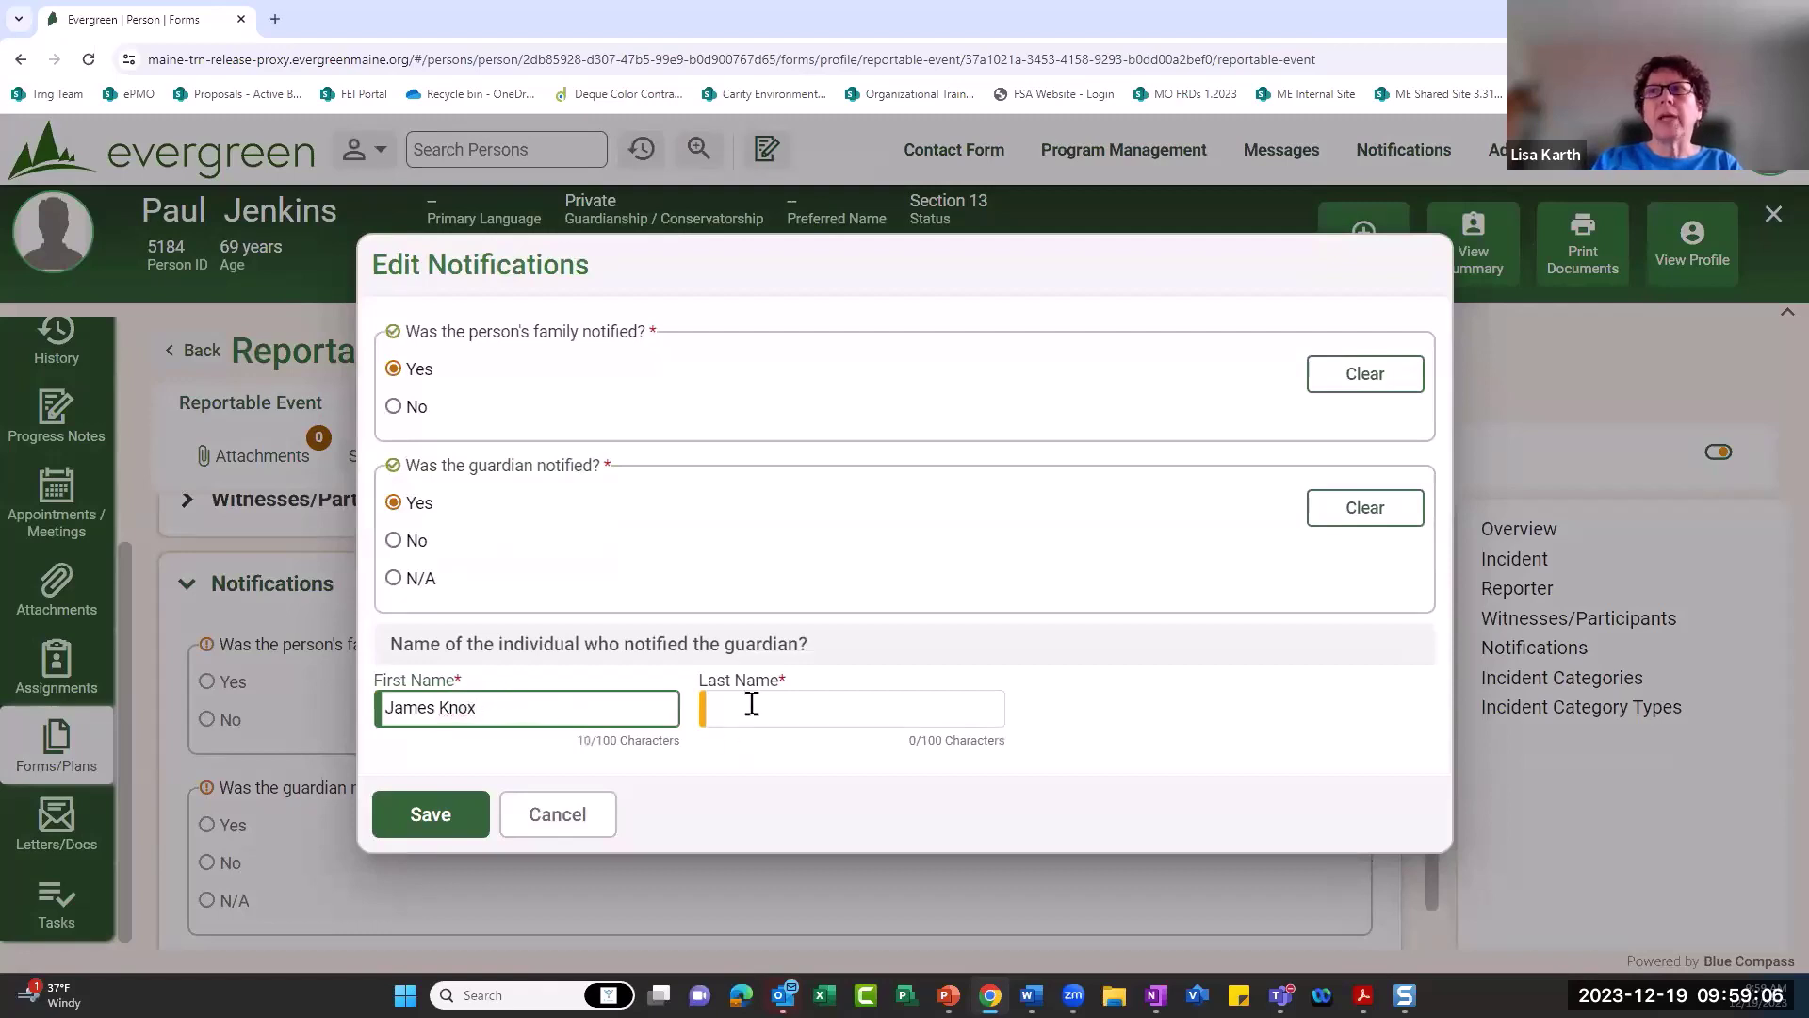
drag(477, 707, 439, 699)
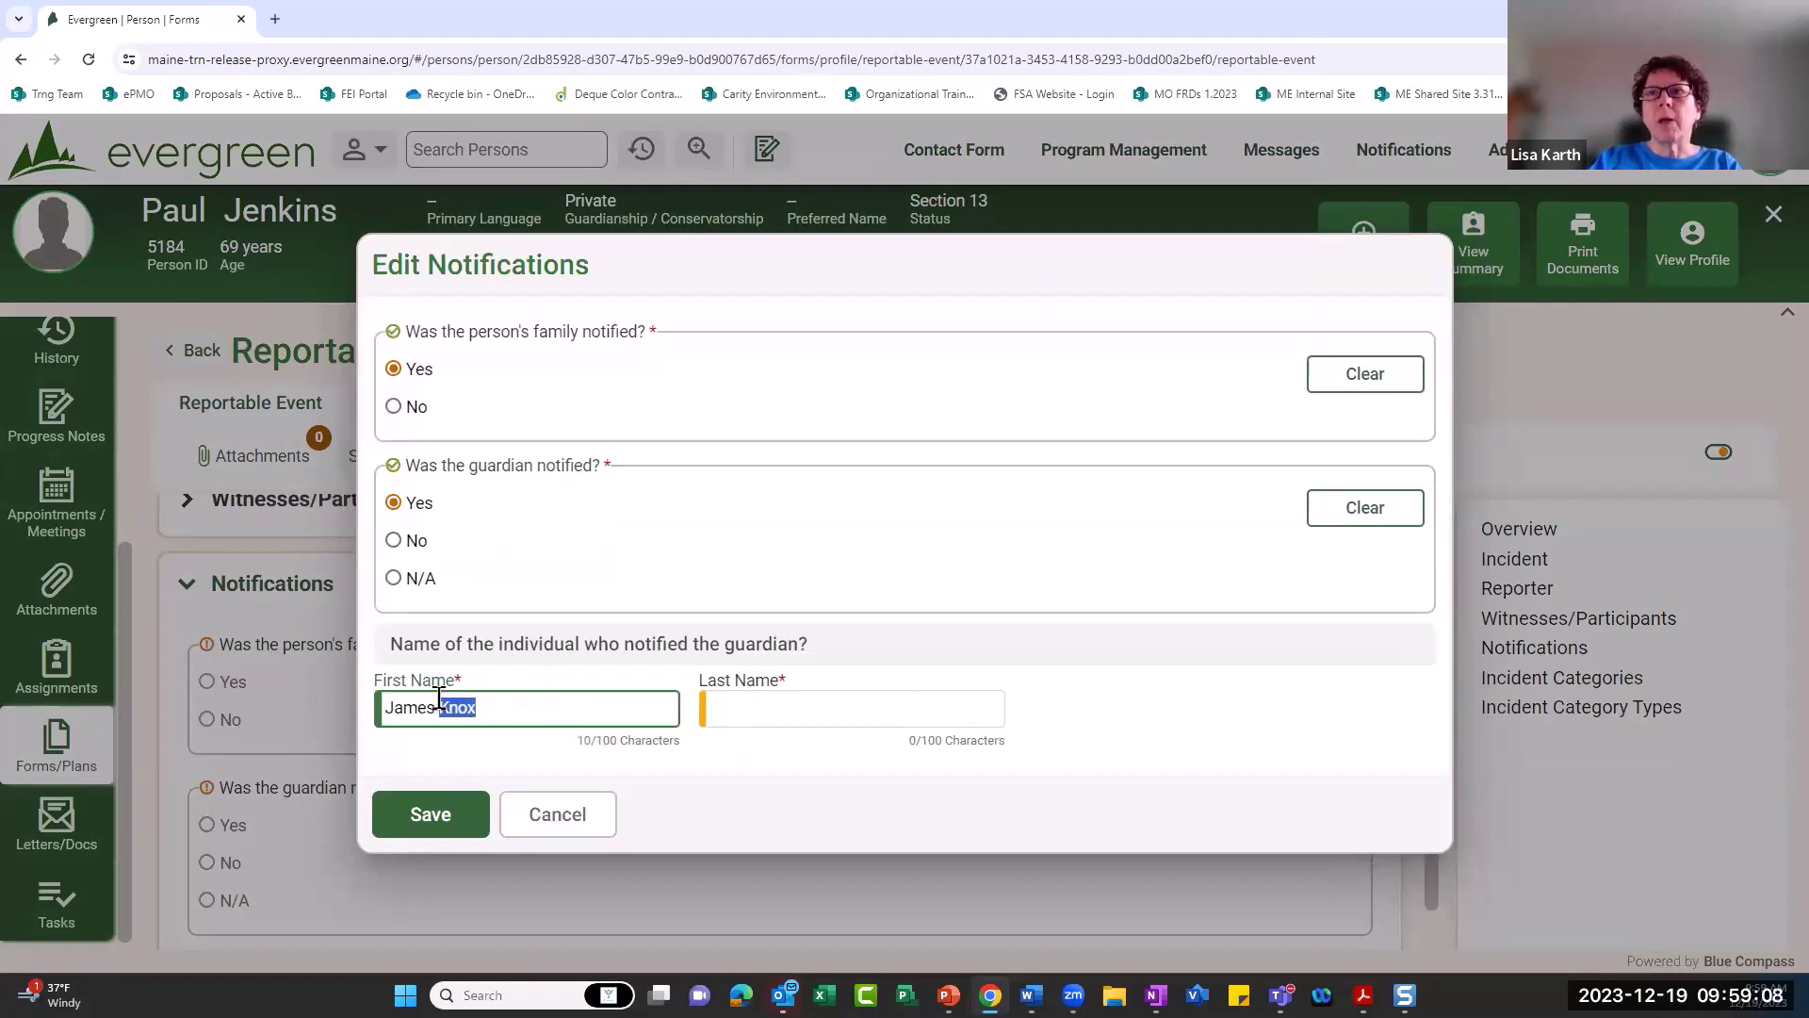
key(BackSpace)
click(759, 707)
text(Knox)
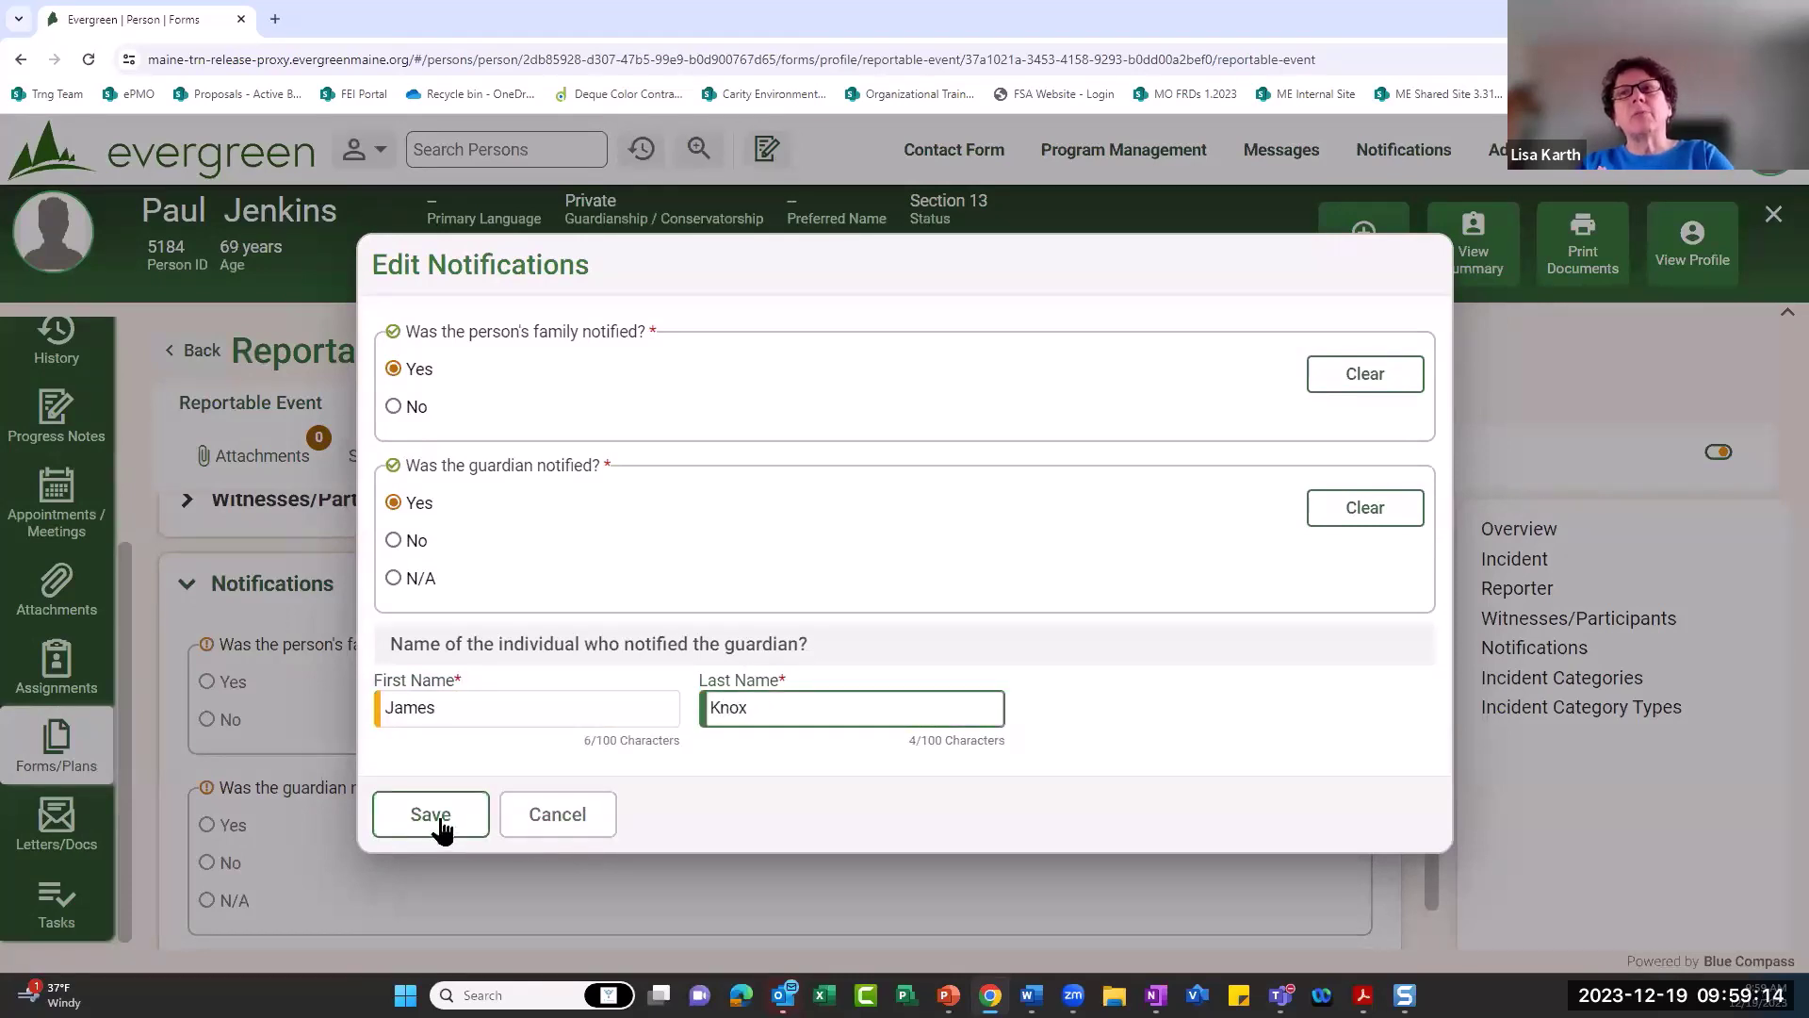
click(441, 818)
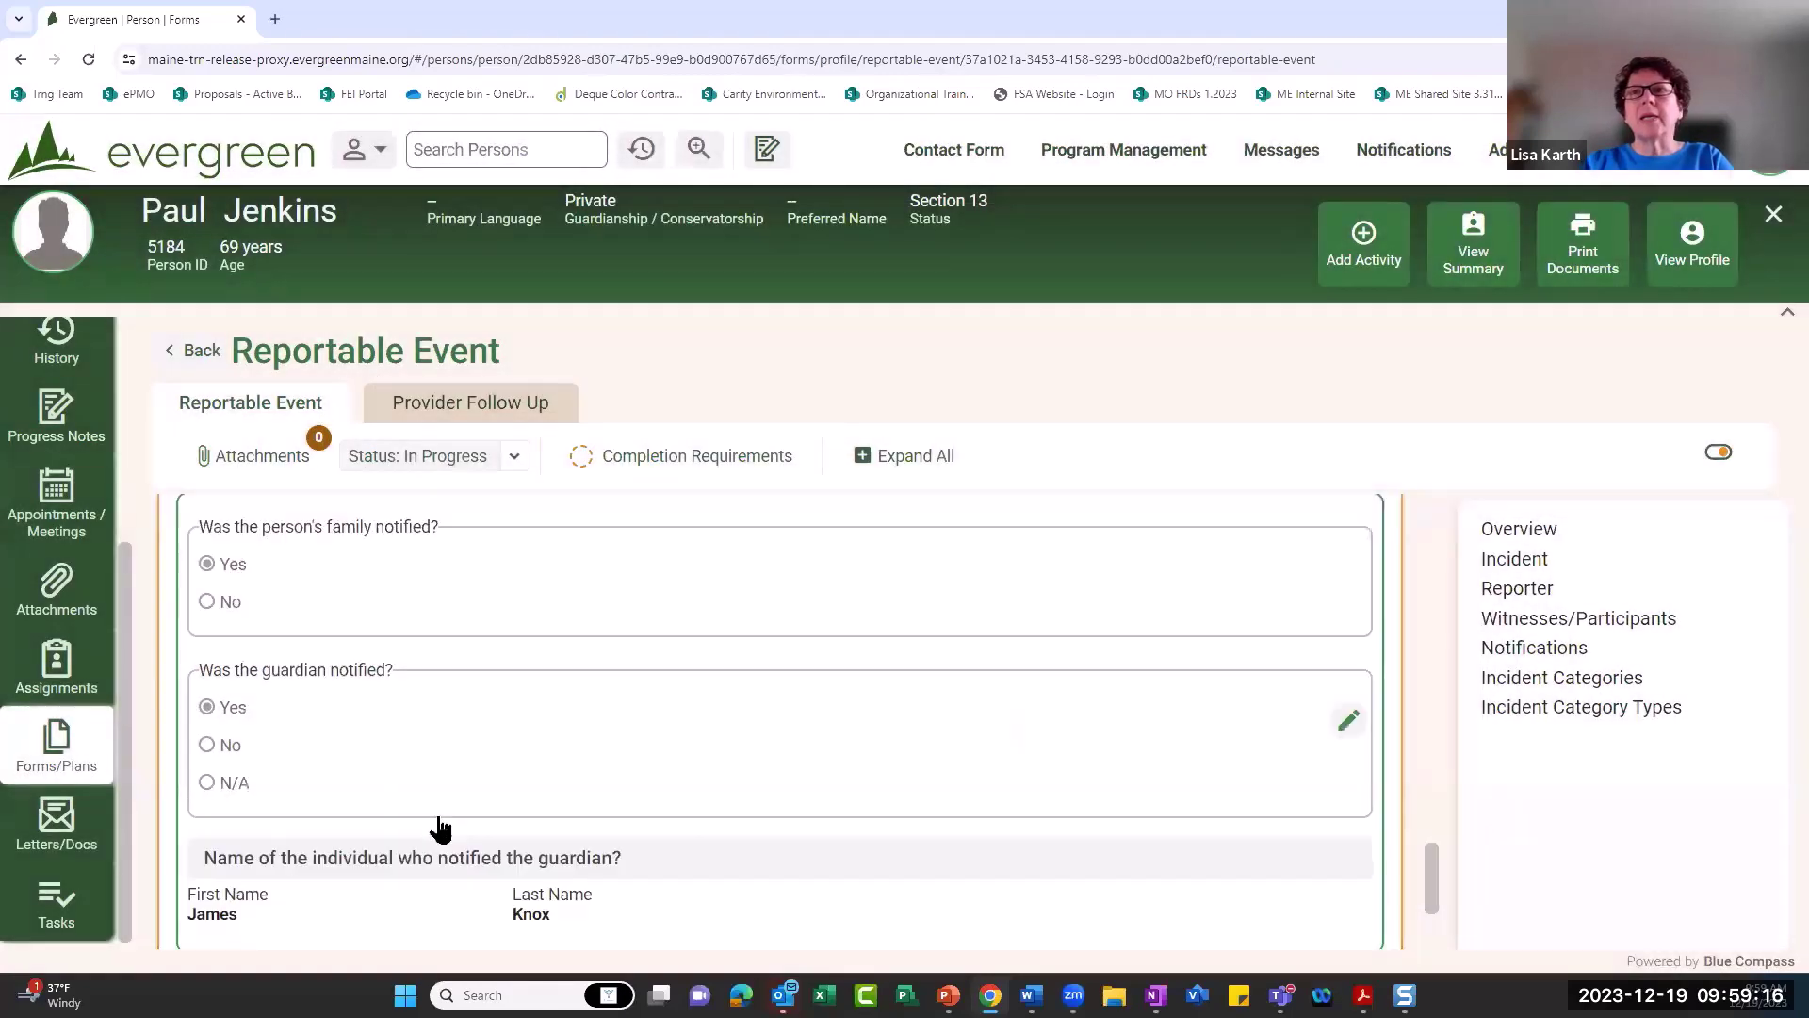
click(303, 806)
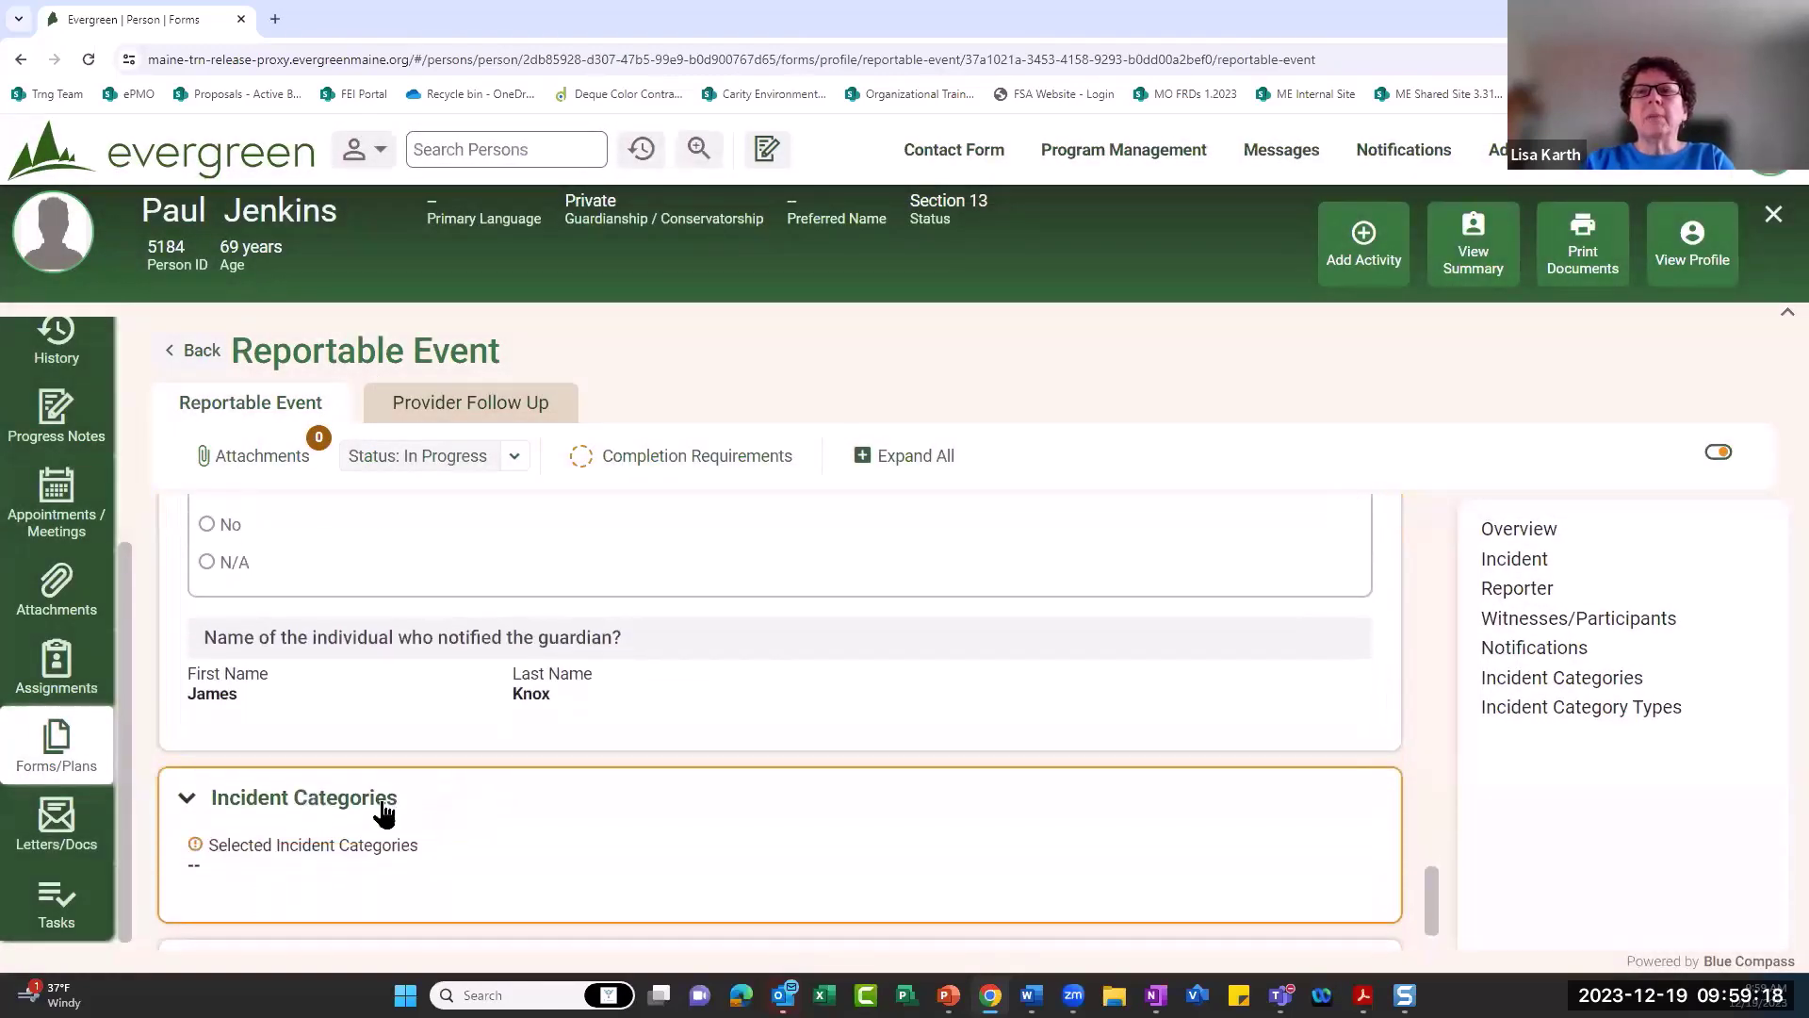
Find and tick the Lost or Missing Person 14-197 CMR CH12 2A ix category
click(583, 853)
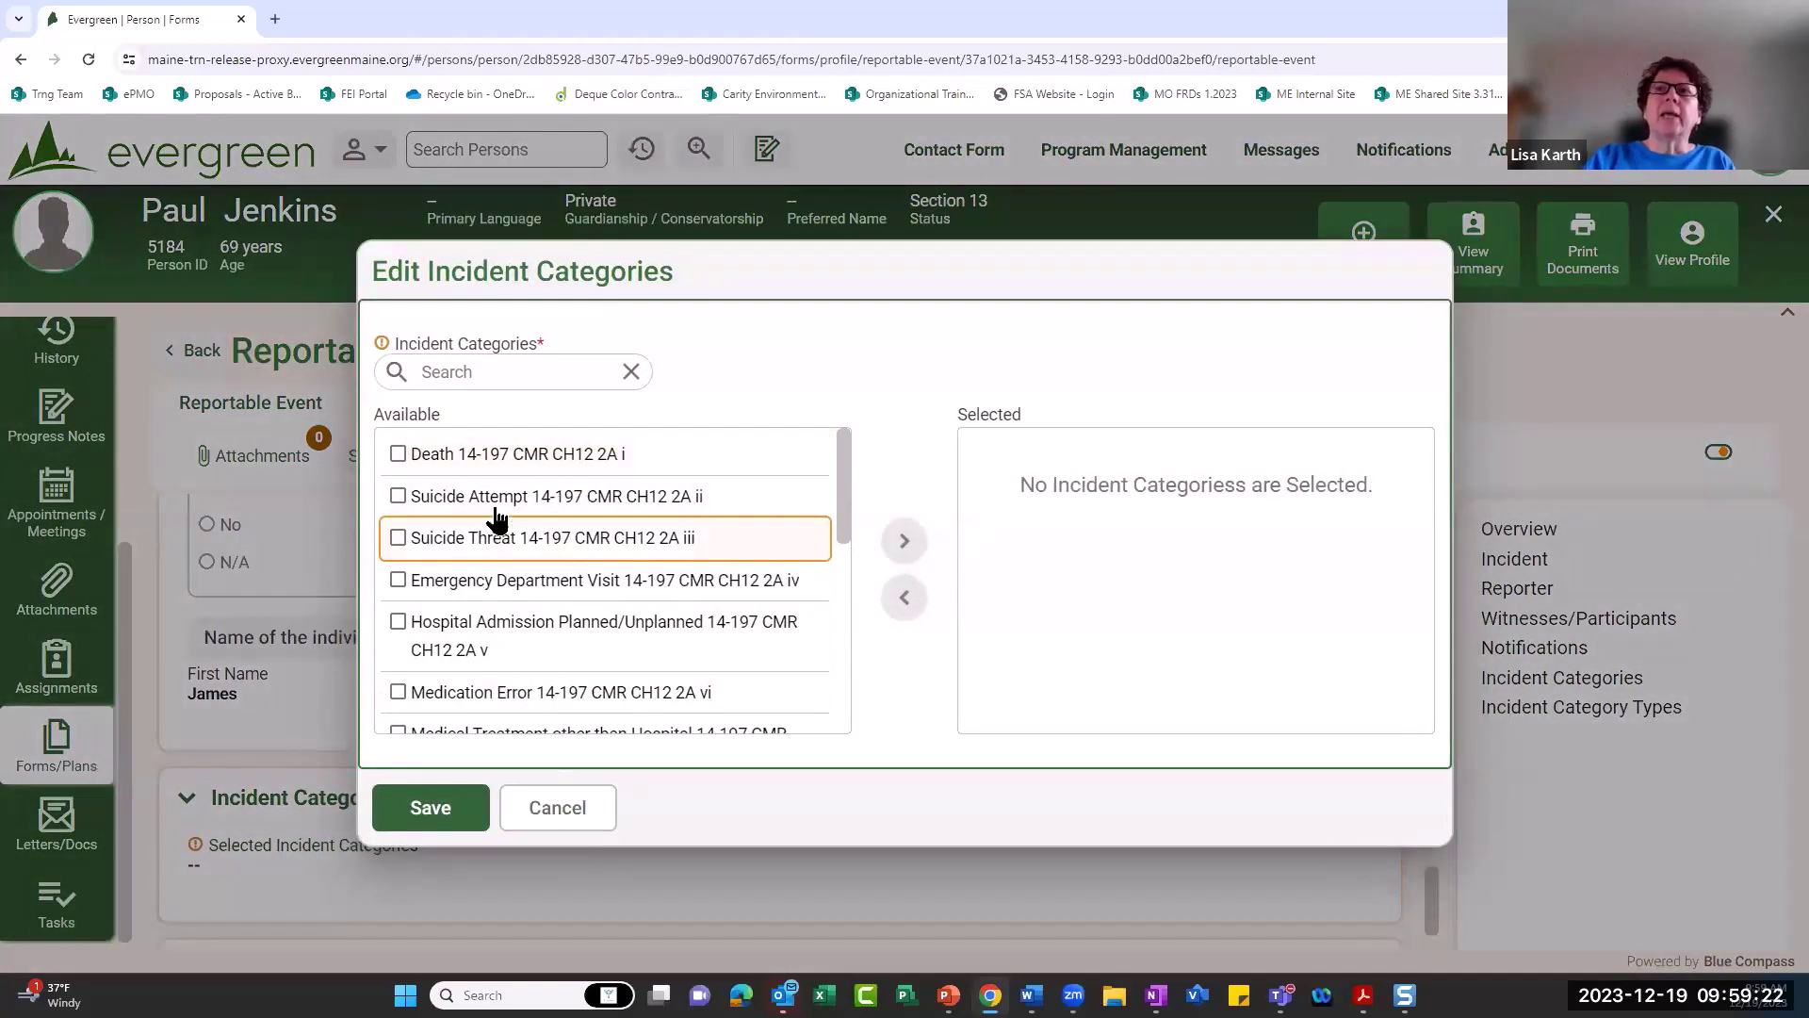
scroll(597, 528, down, 3)
scroll(597, 546, down, 3)
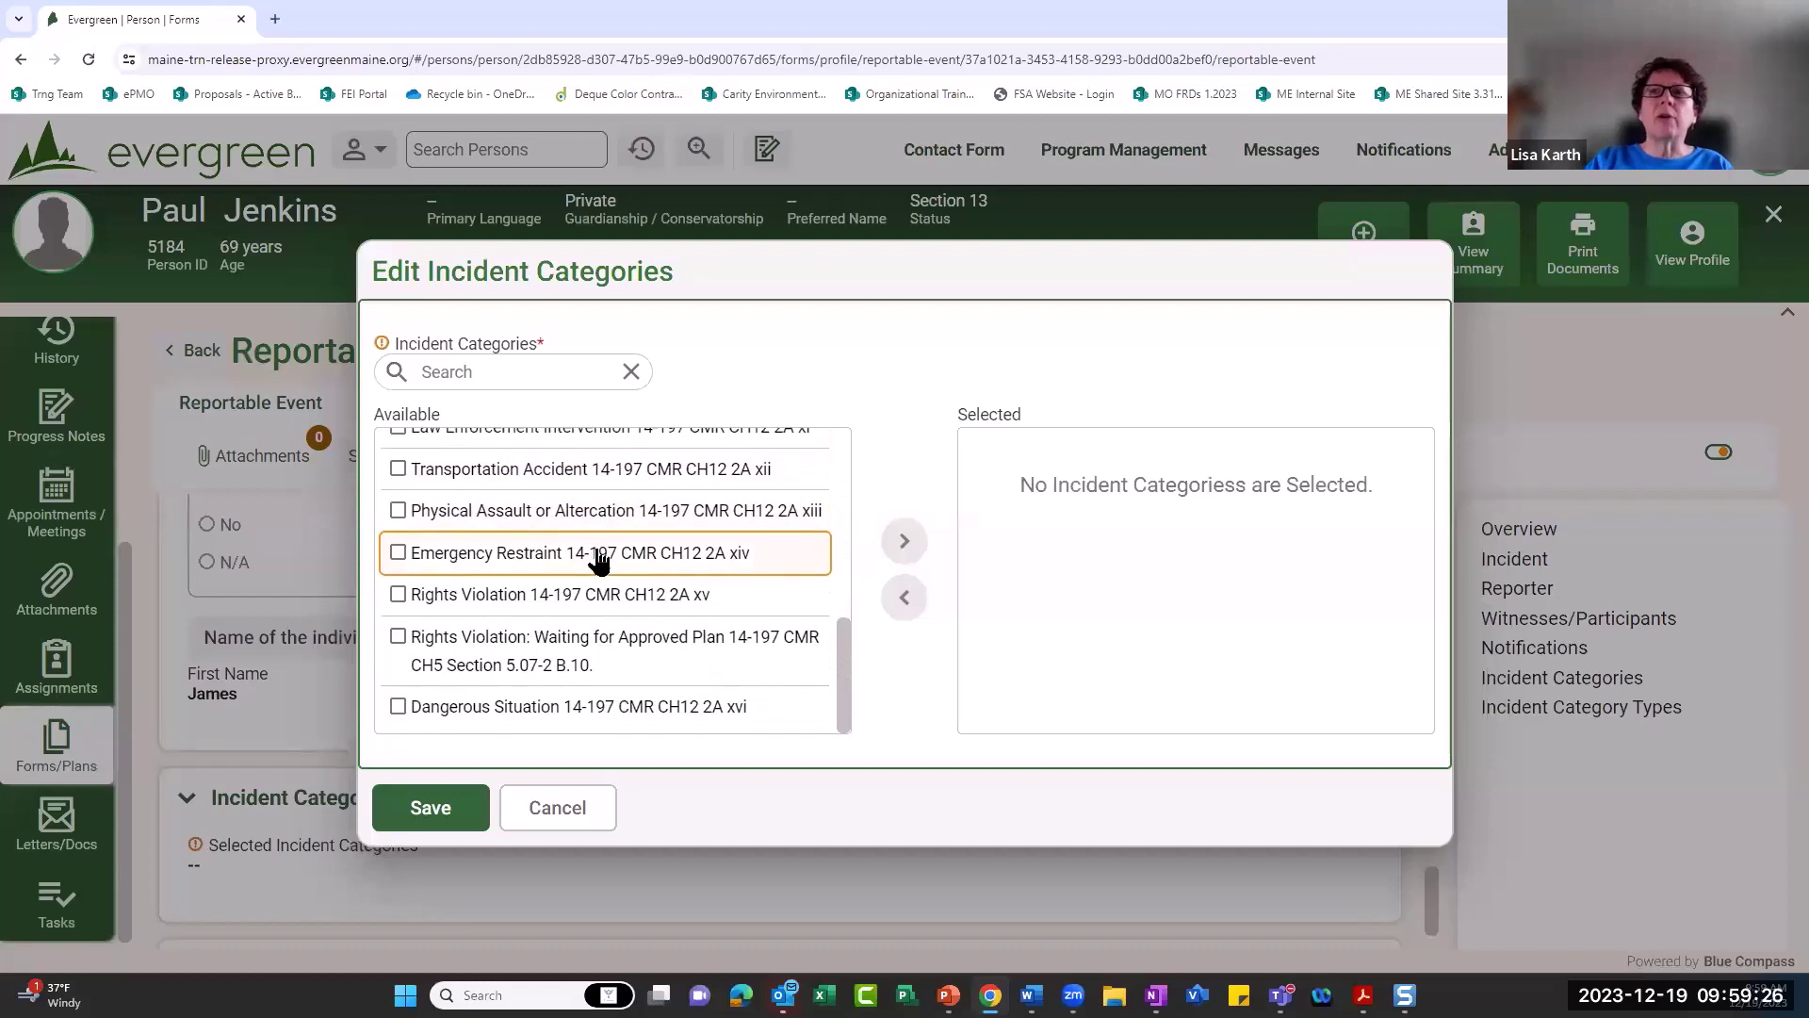
scroll(597, 561, up, 6)
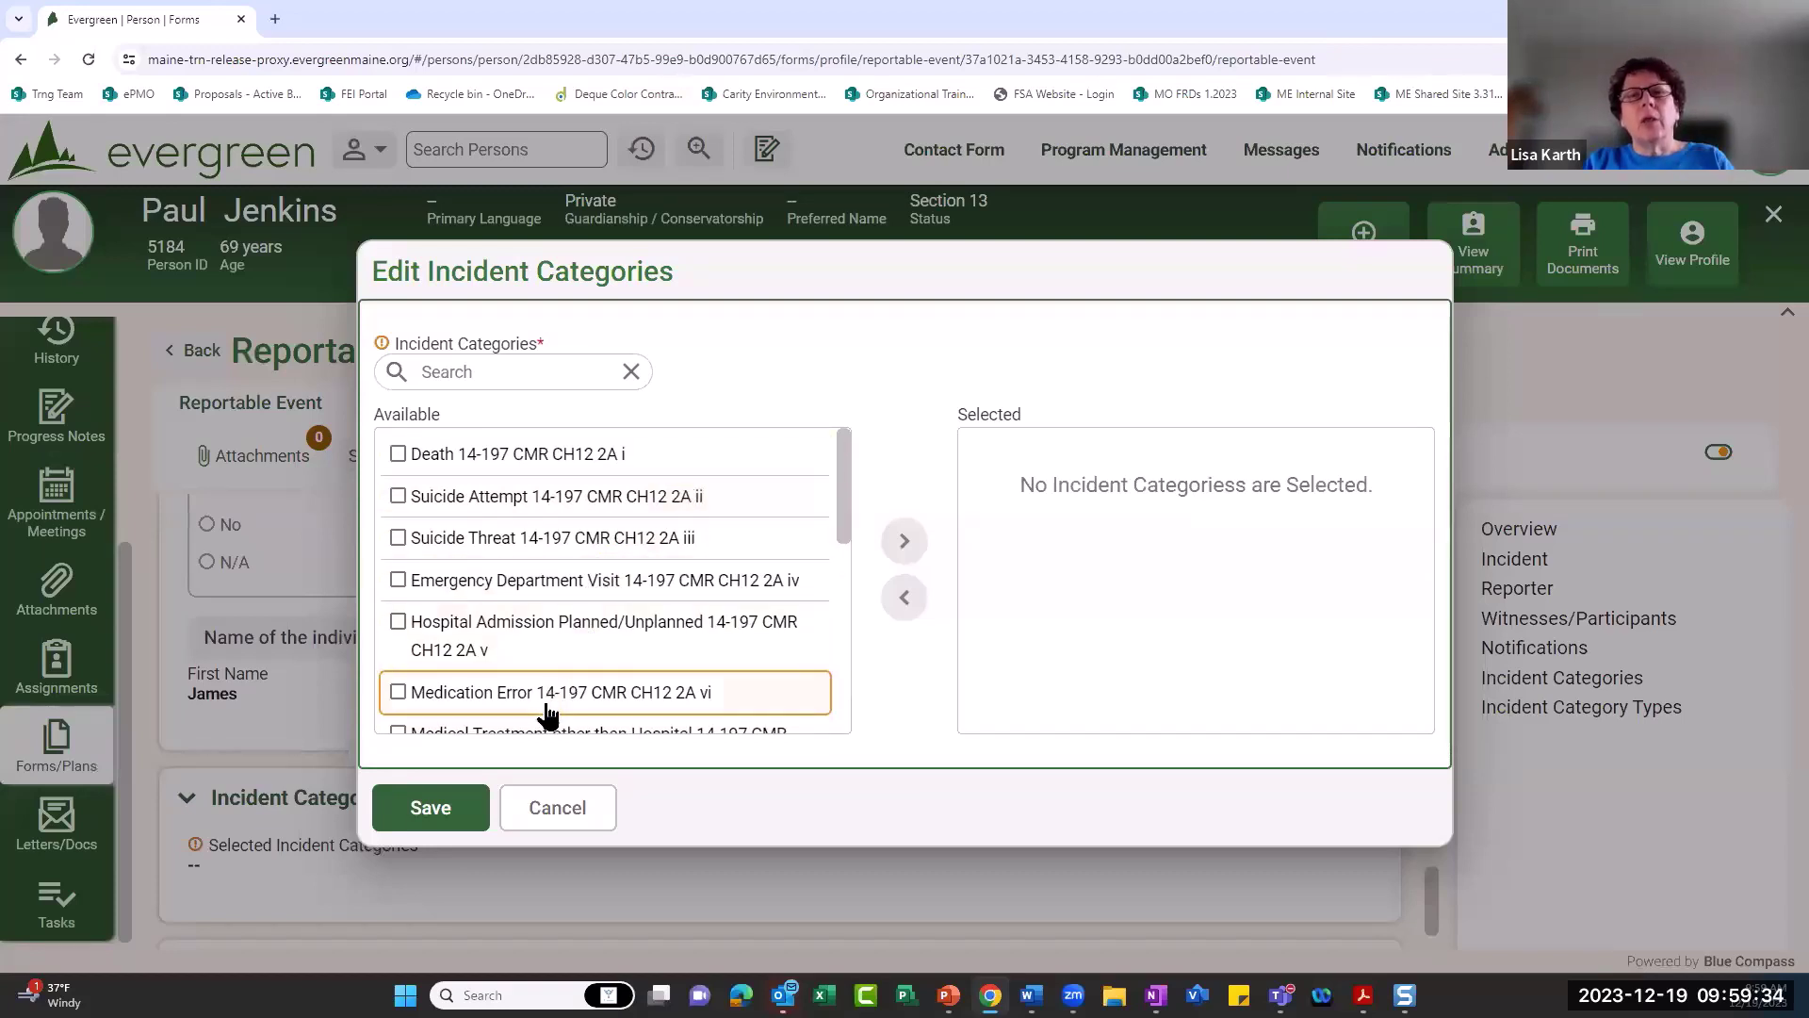
scroll(547, 713, down, 1)
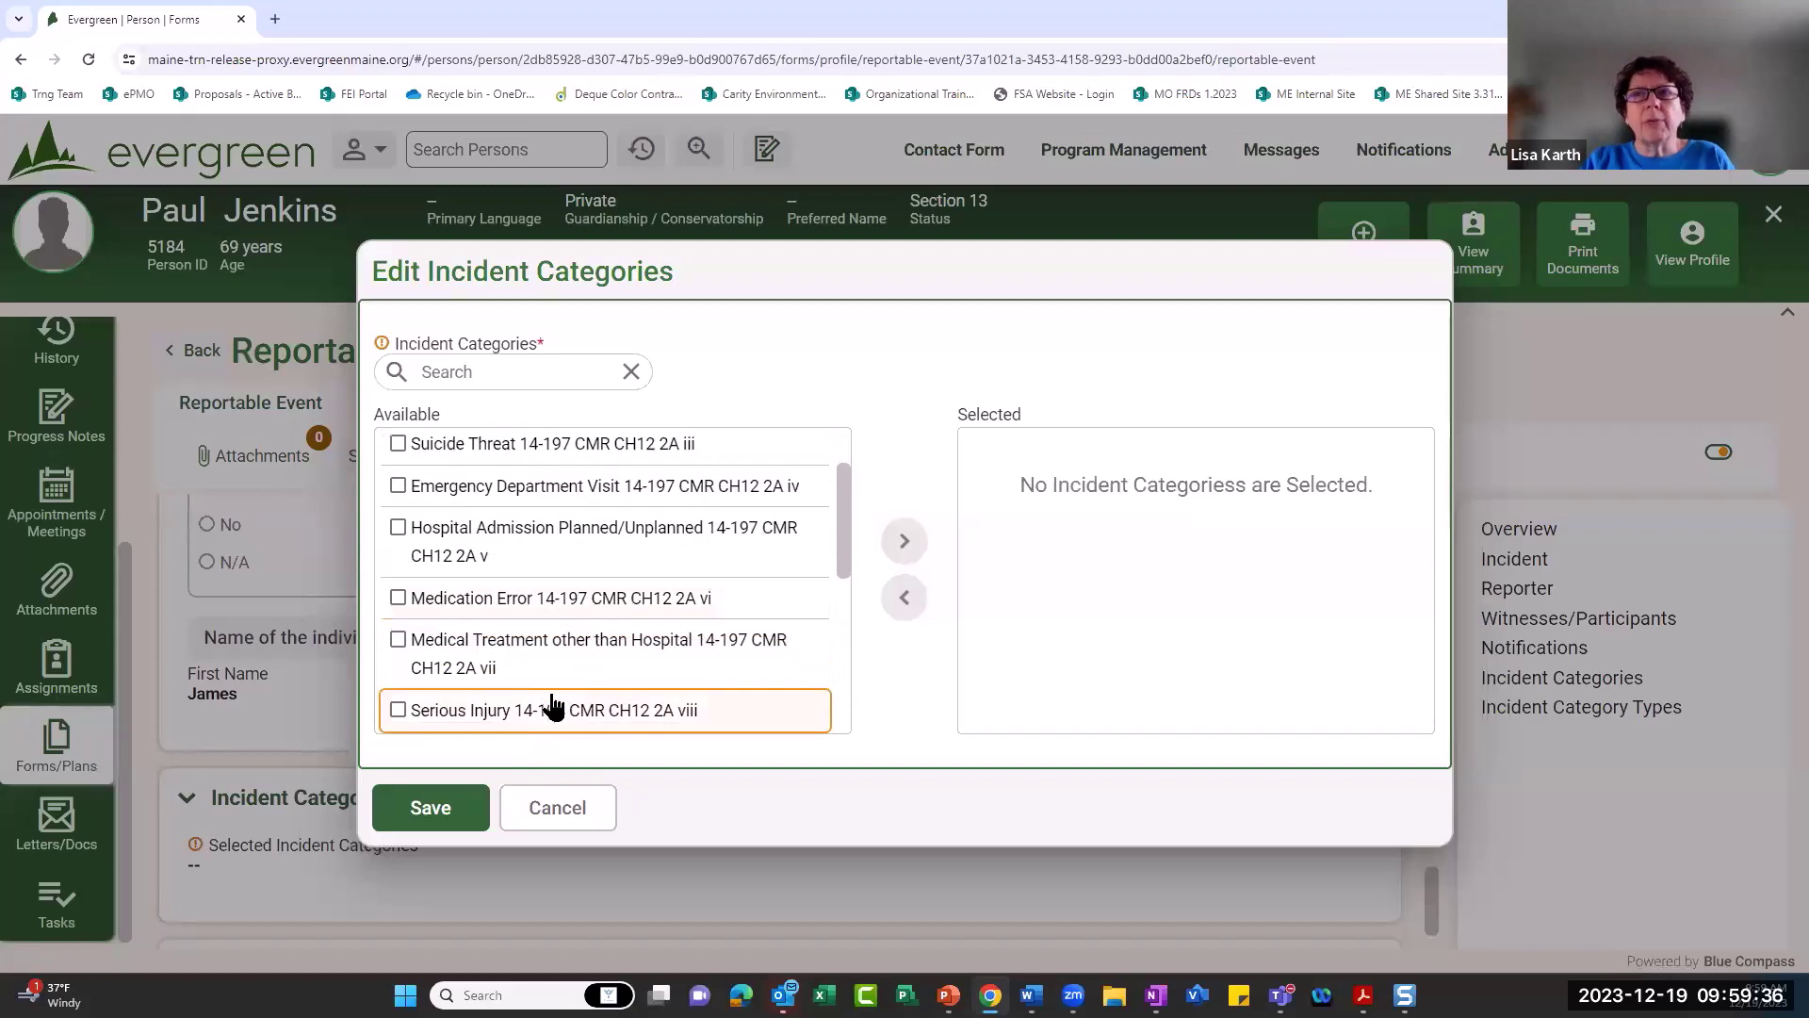
scroll(553, 706, down, 1)
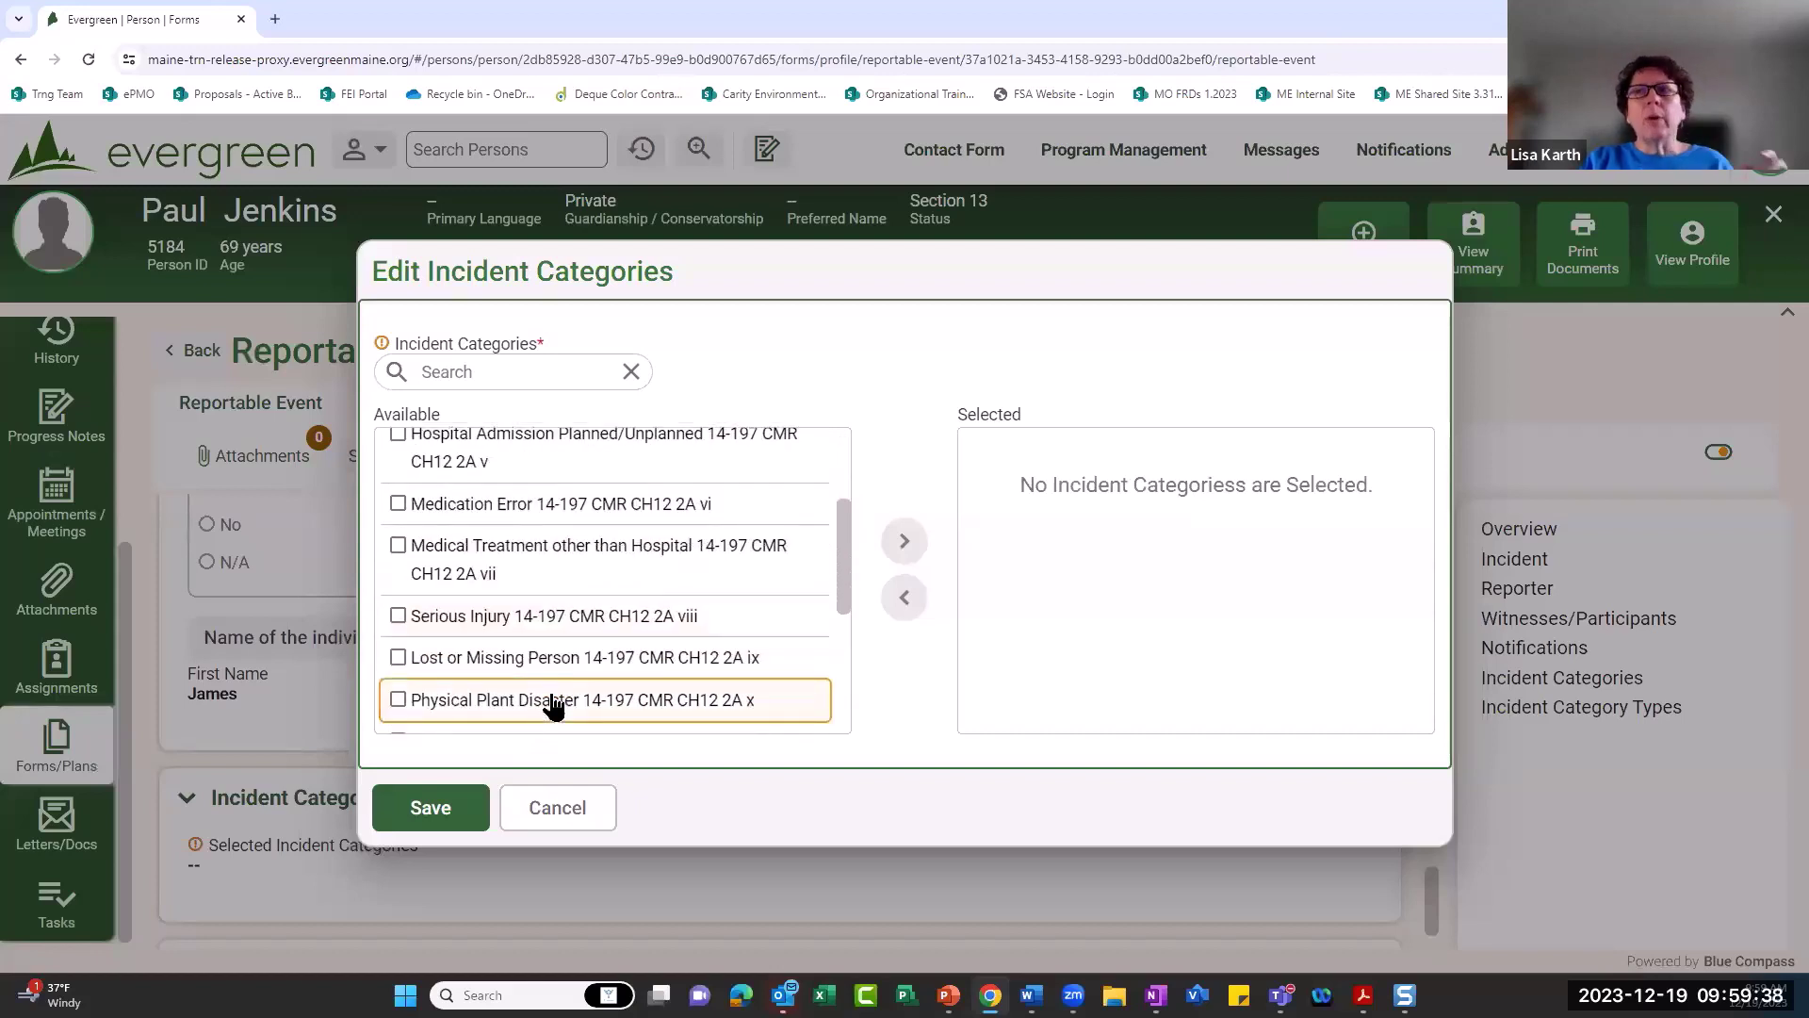
scroll(553, 707, down, 2)
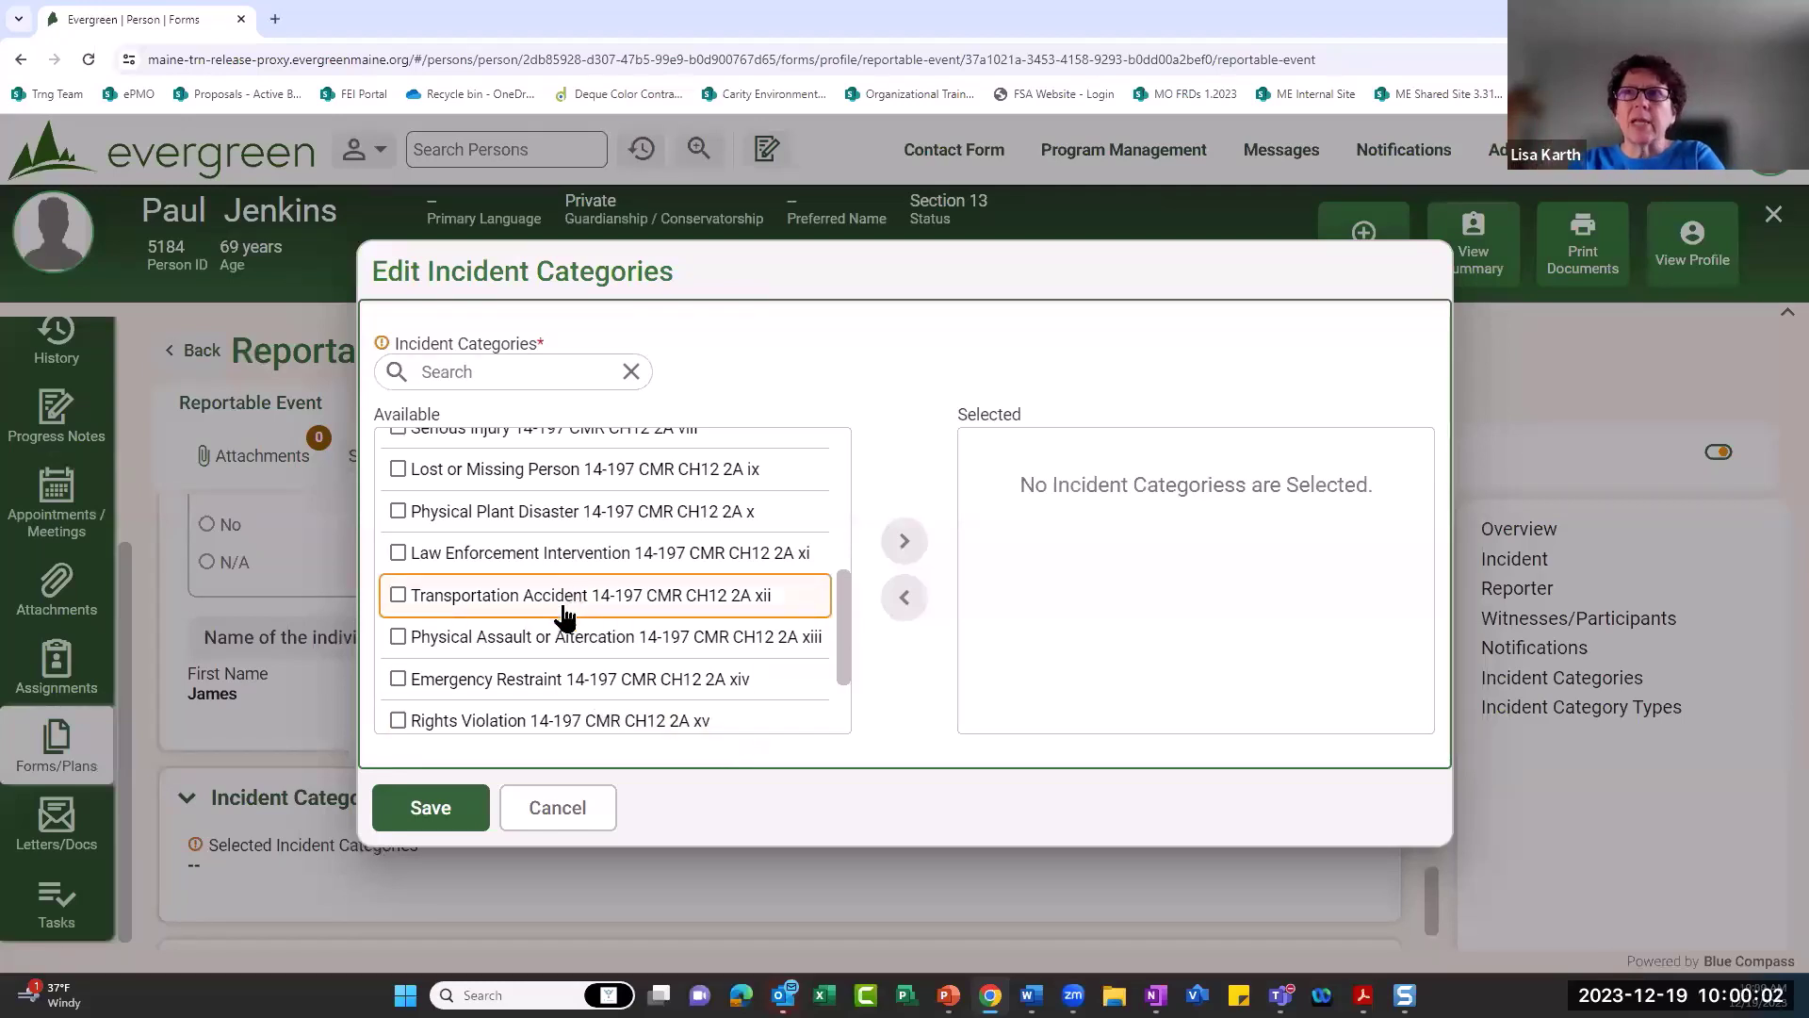
scroll(563, 618, down, 2)
scroll(561, 622, up, 2)
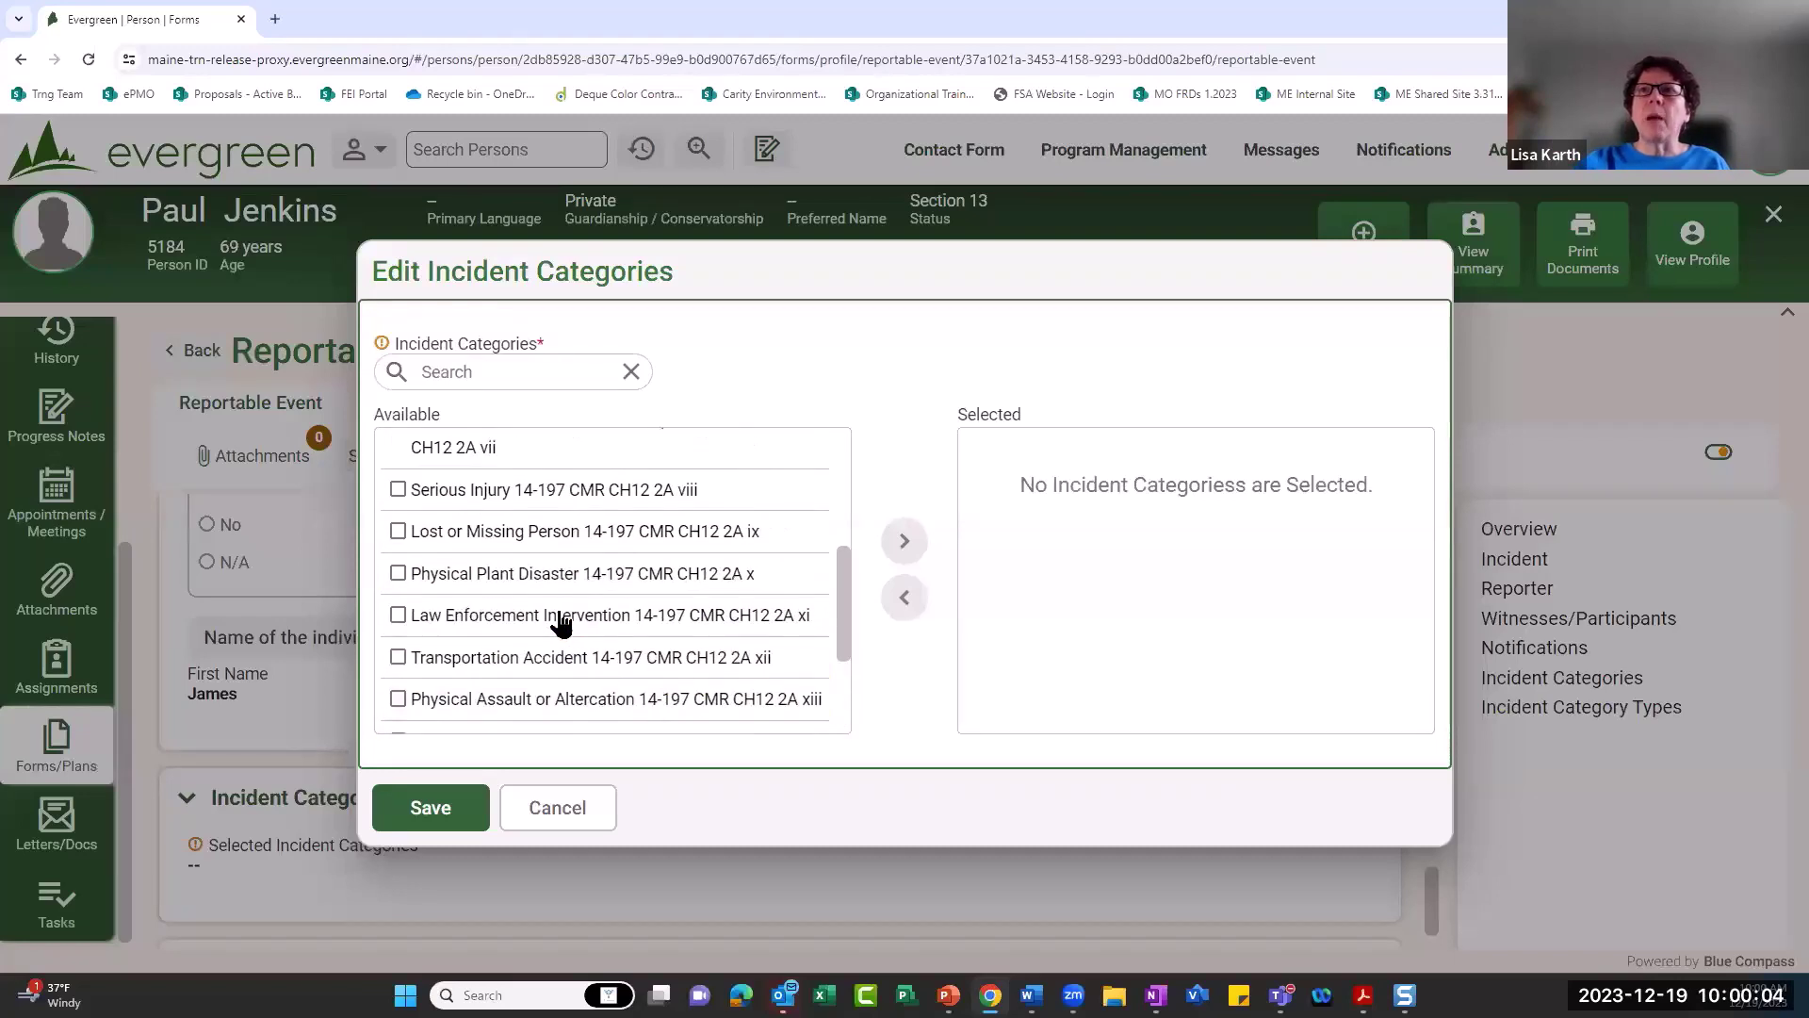
click(396, 532)
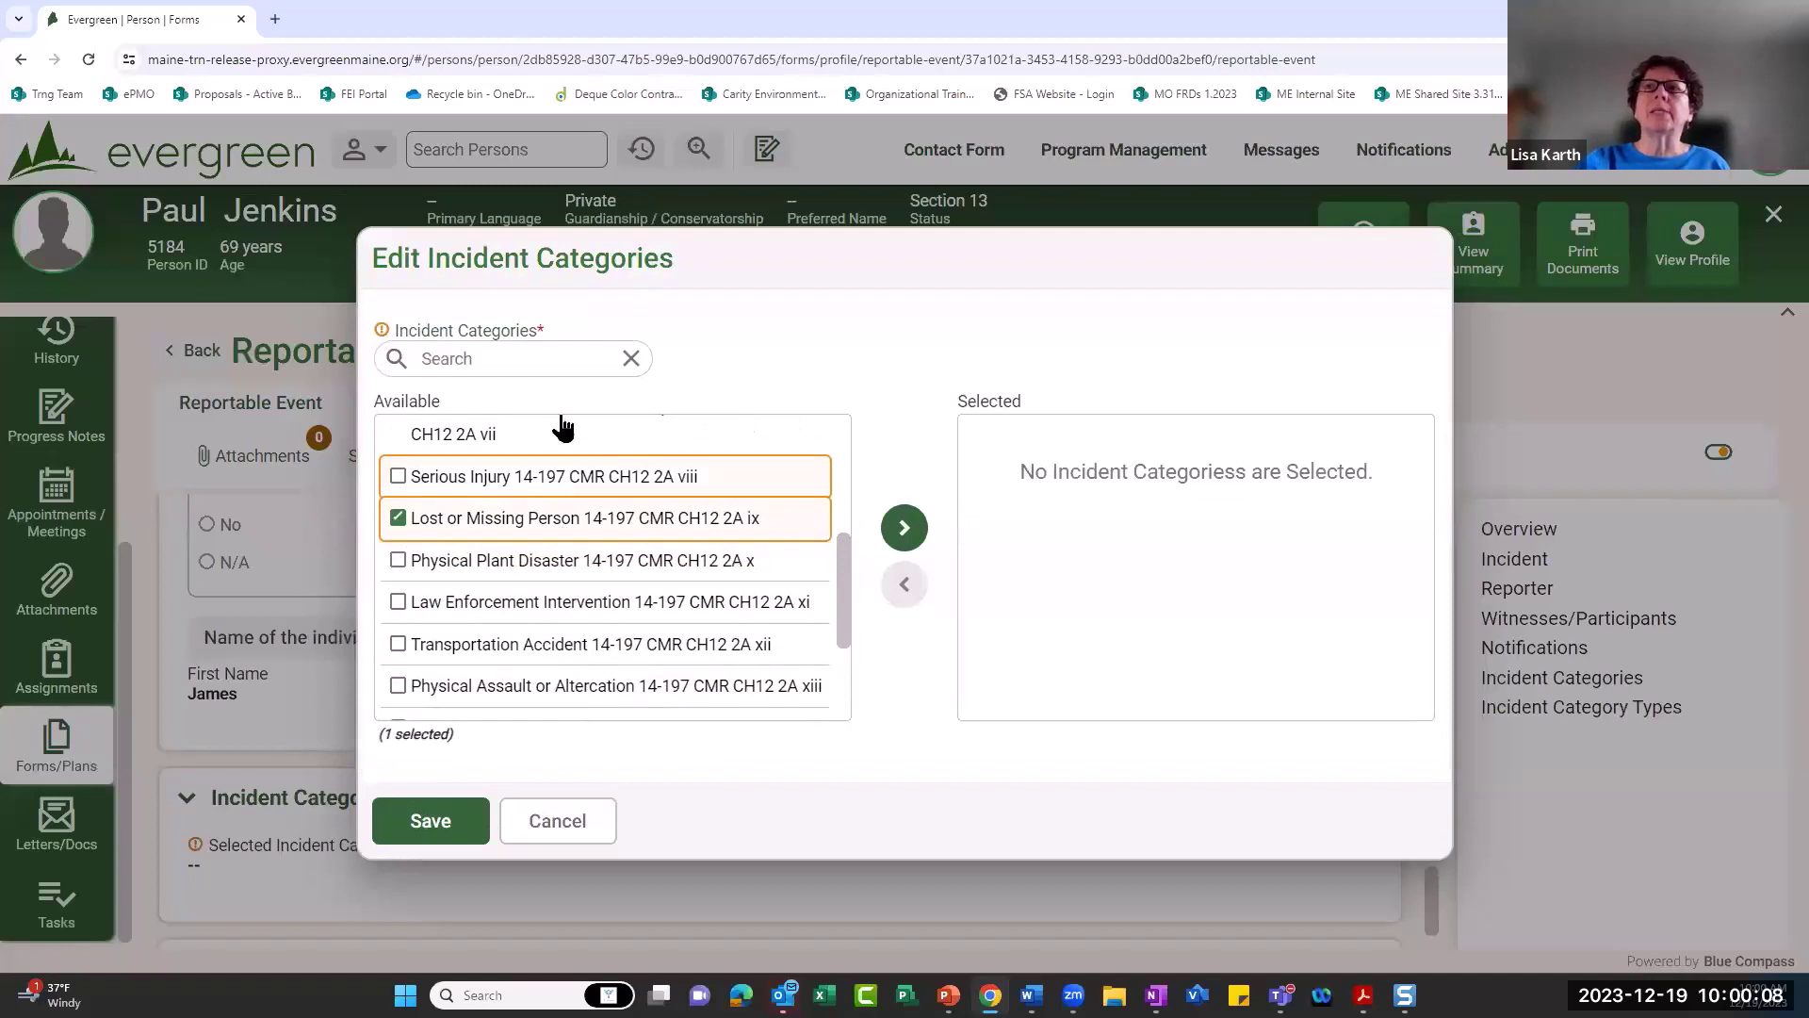
Move Lost or Missing Person into the Selected list and save the incident categories
click(397, 603)
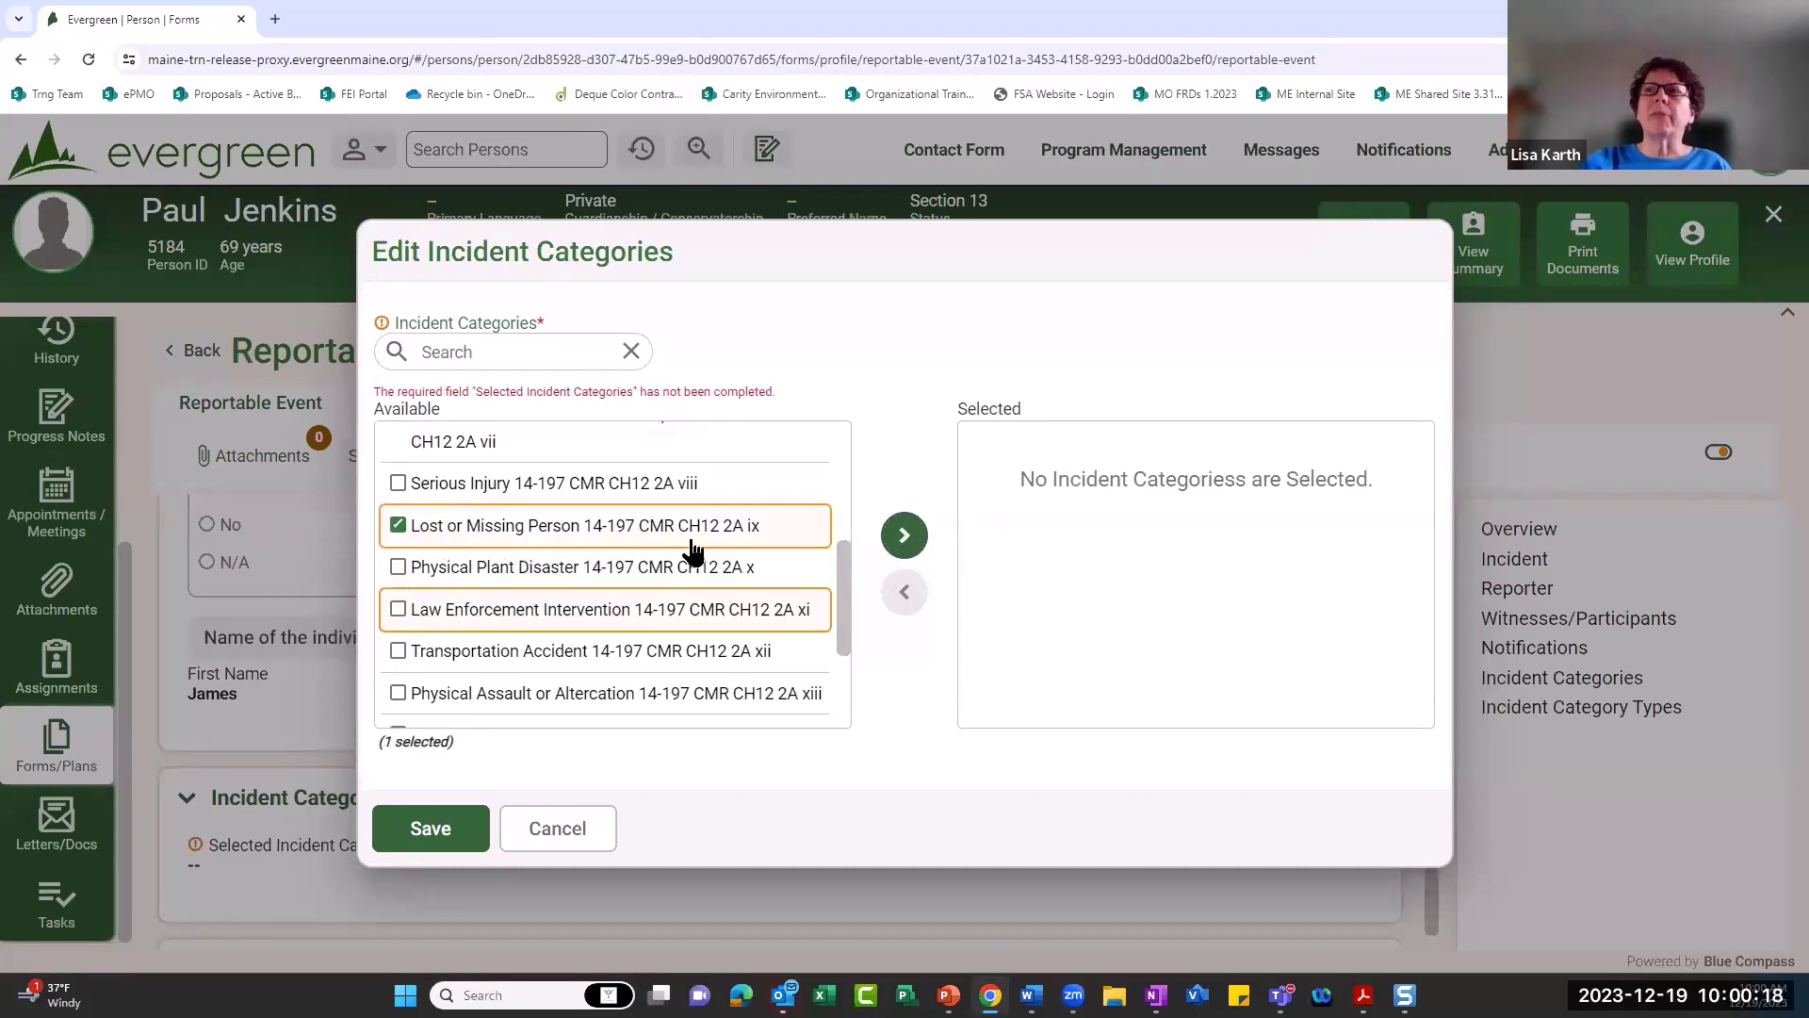
click(903, 539)
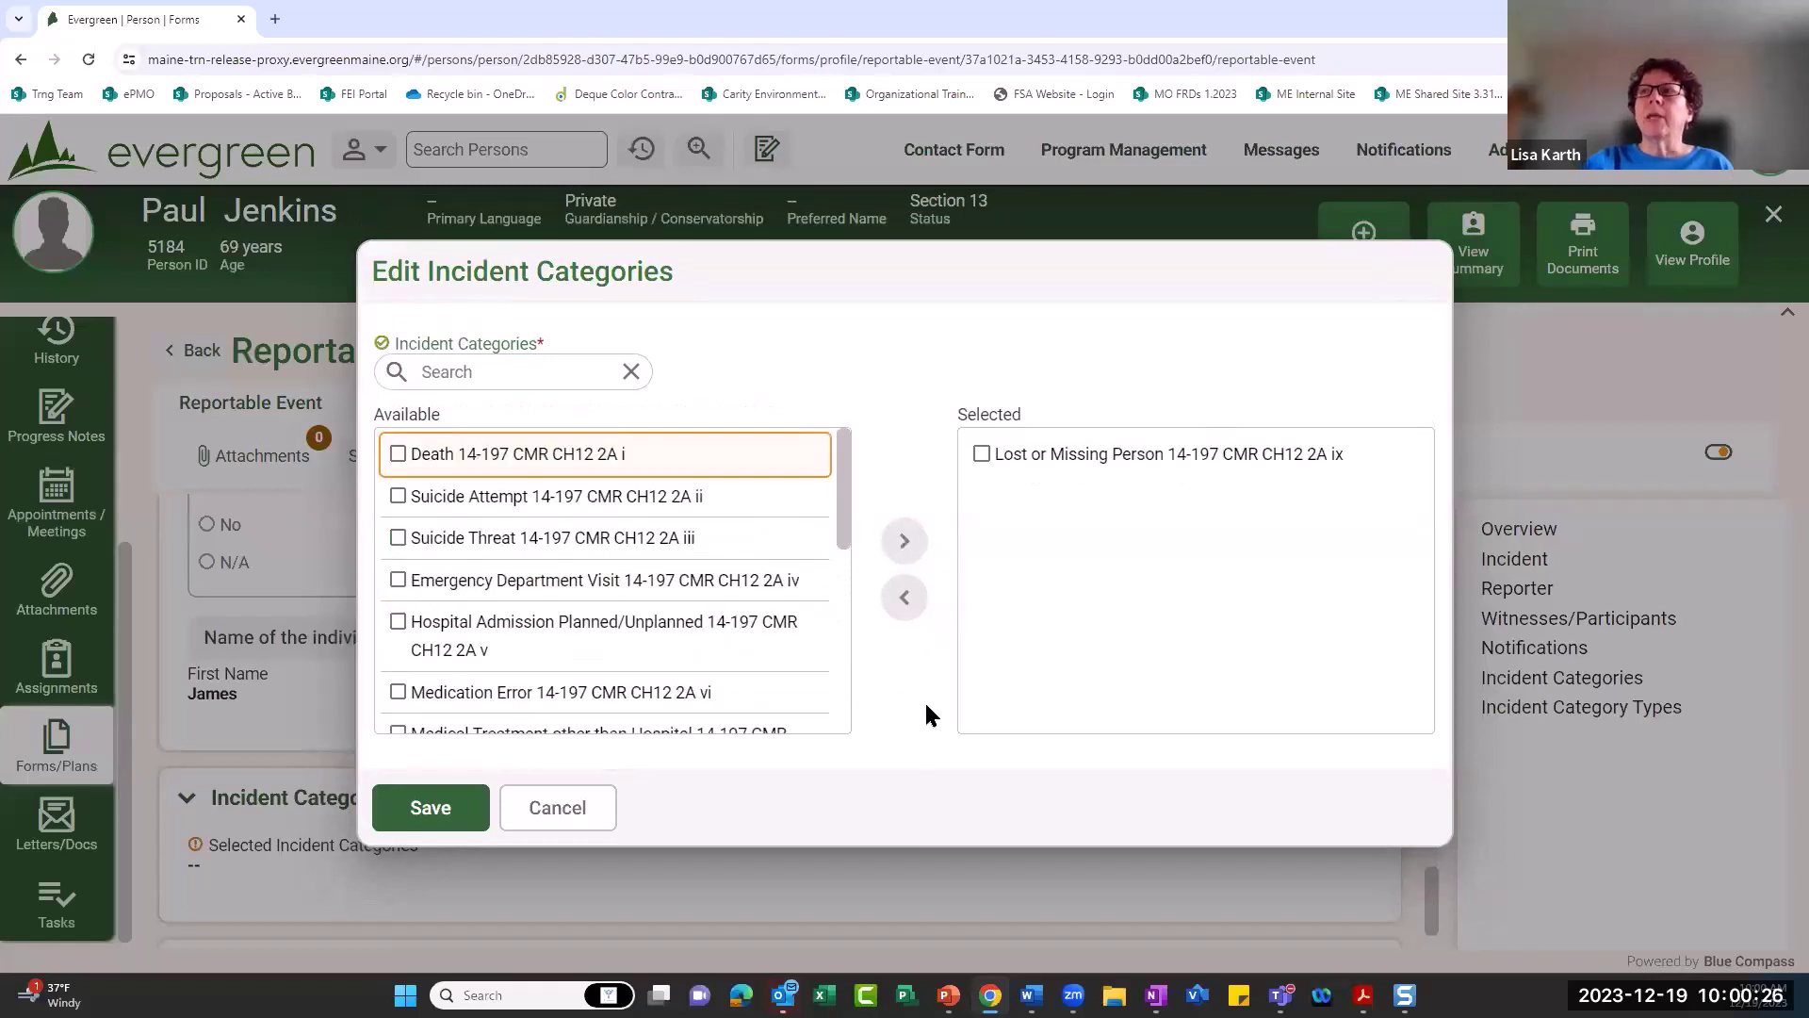
drag(847, 517, 821, 638)
click(406, 810)
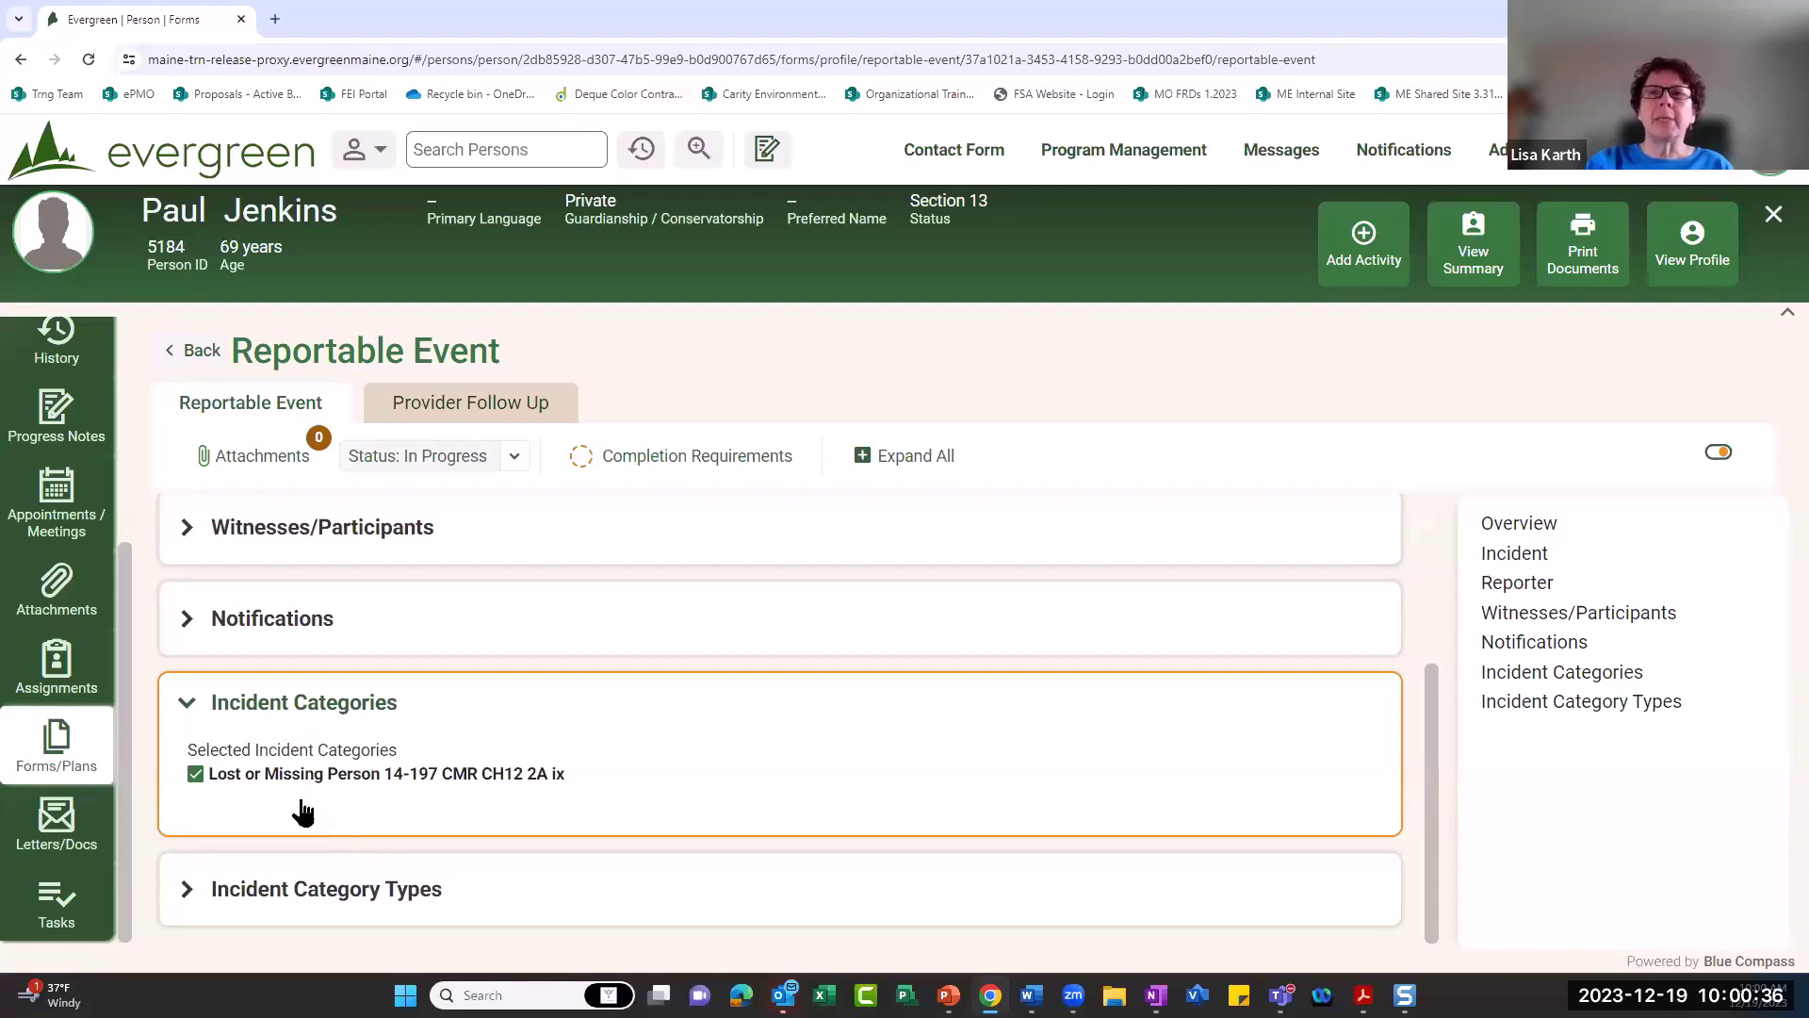
Answer No, Unknown, 1 hour – 8 hours and No to the Lost or Missing Person questions, and save
click(354, 890)
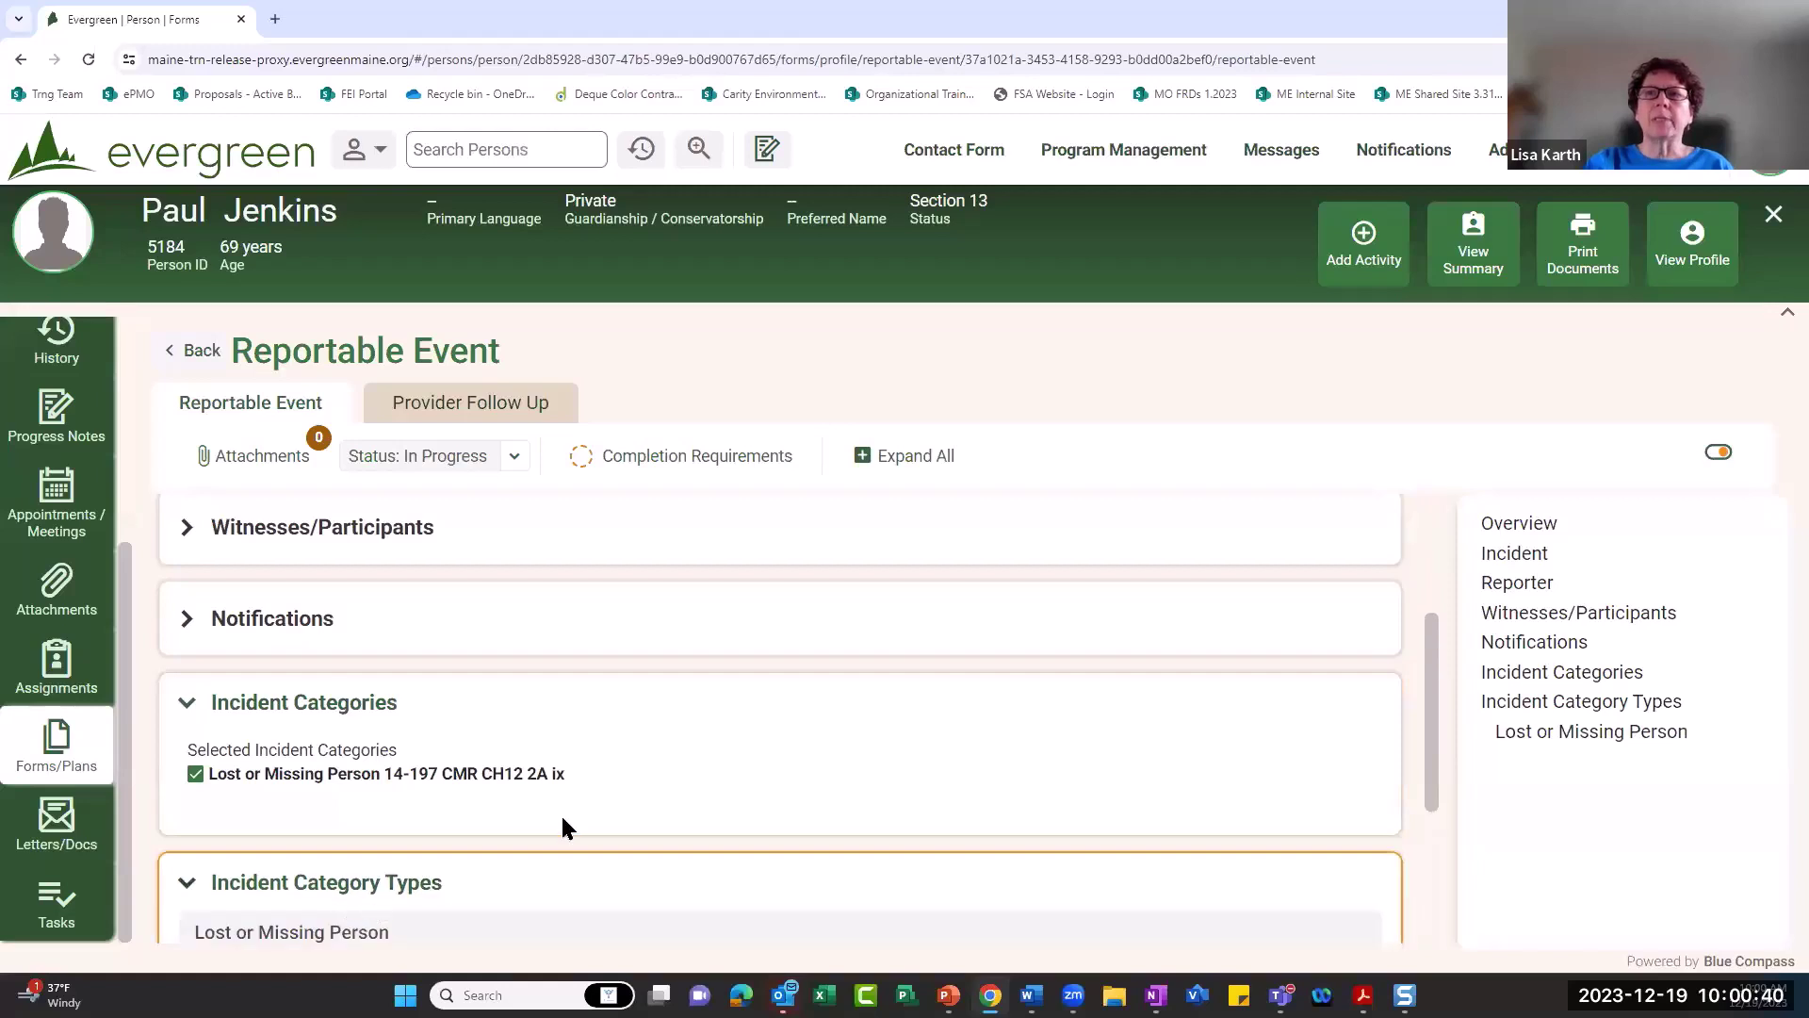
scroll(632, 801, down, 3)
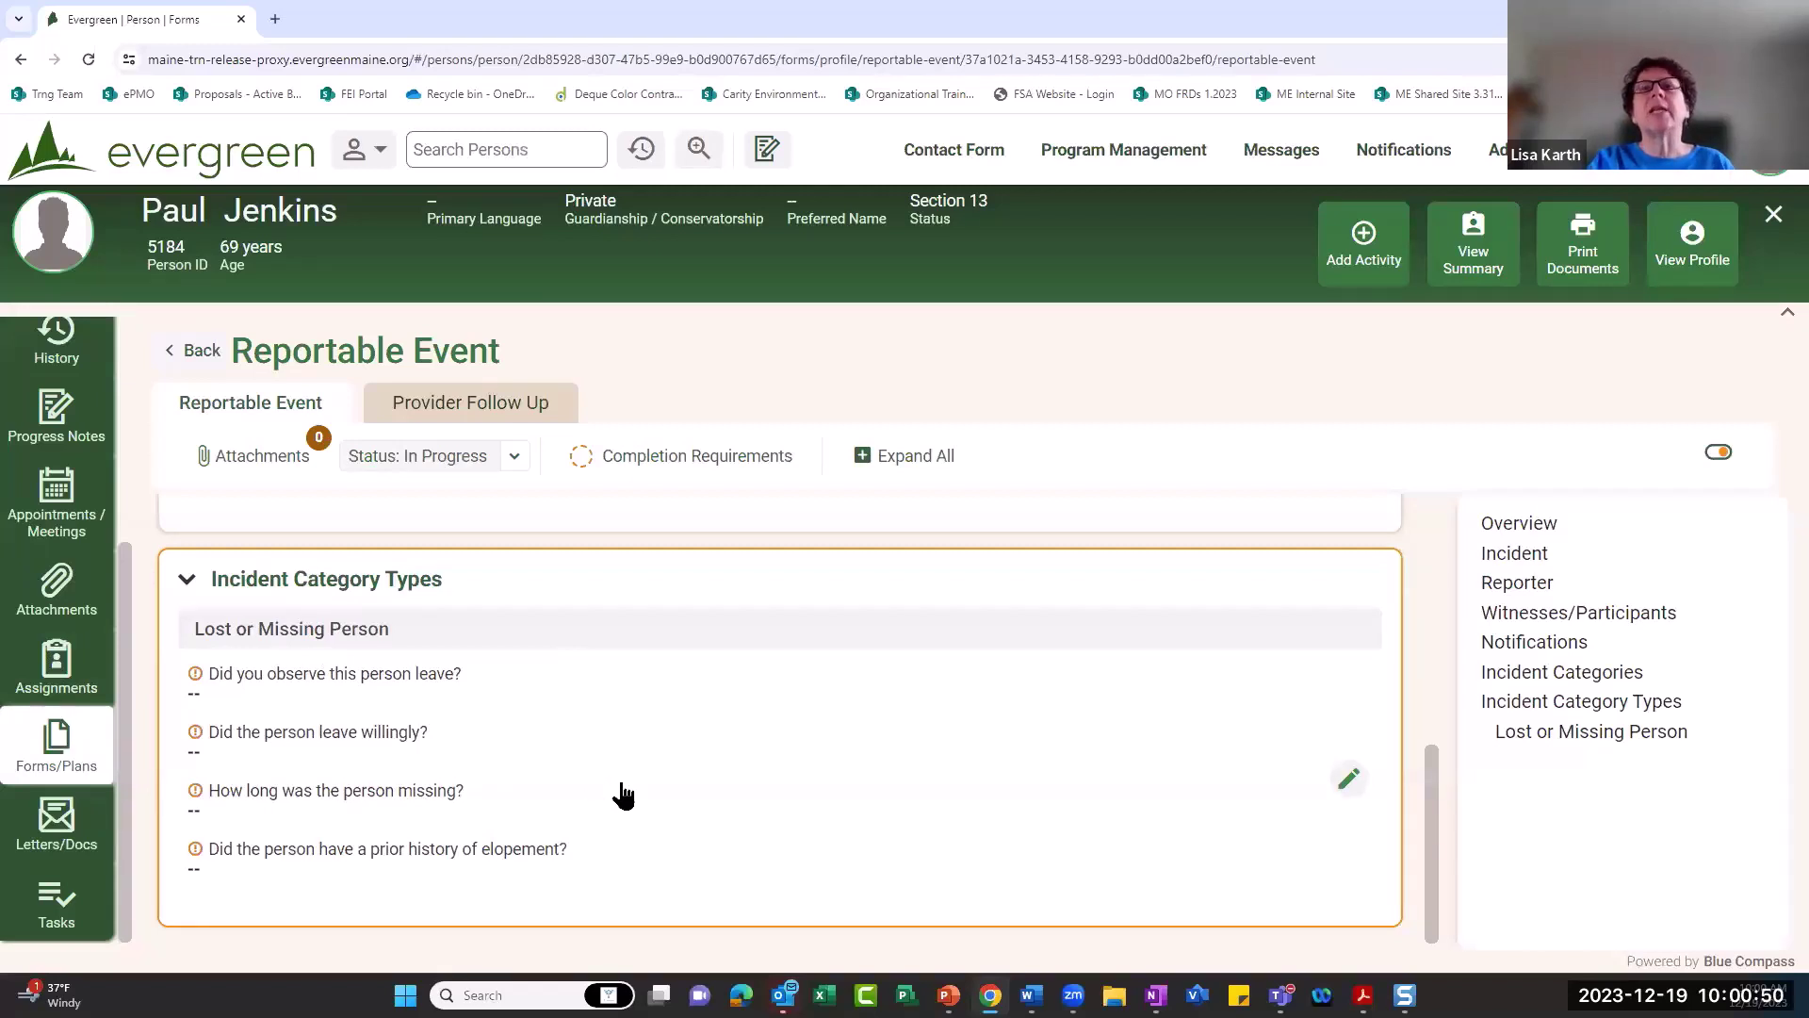
click(1089, 771)
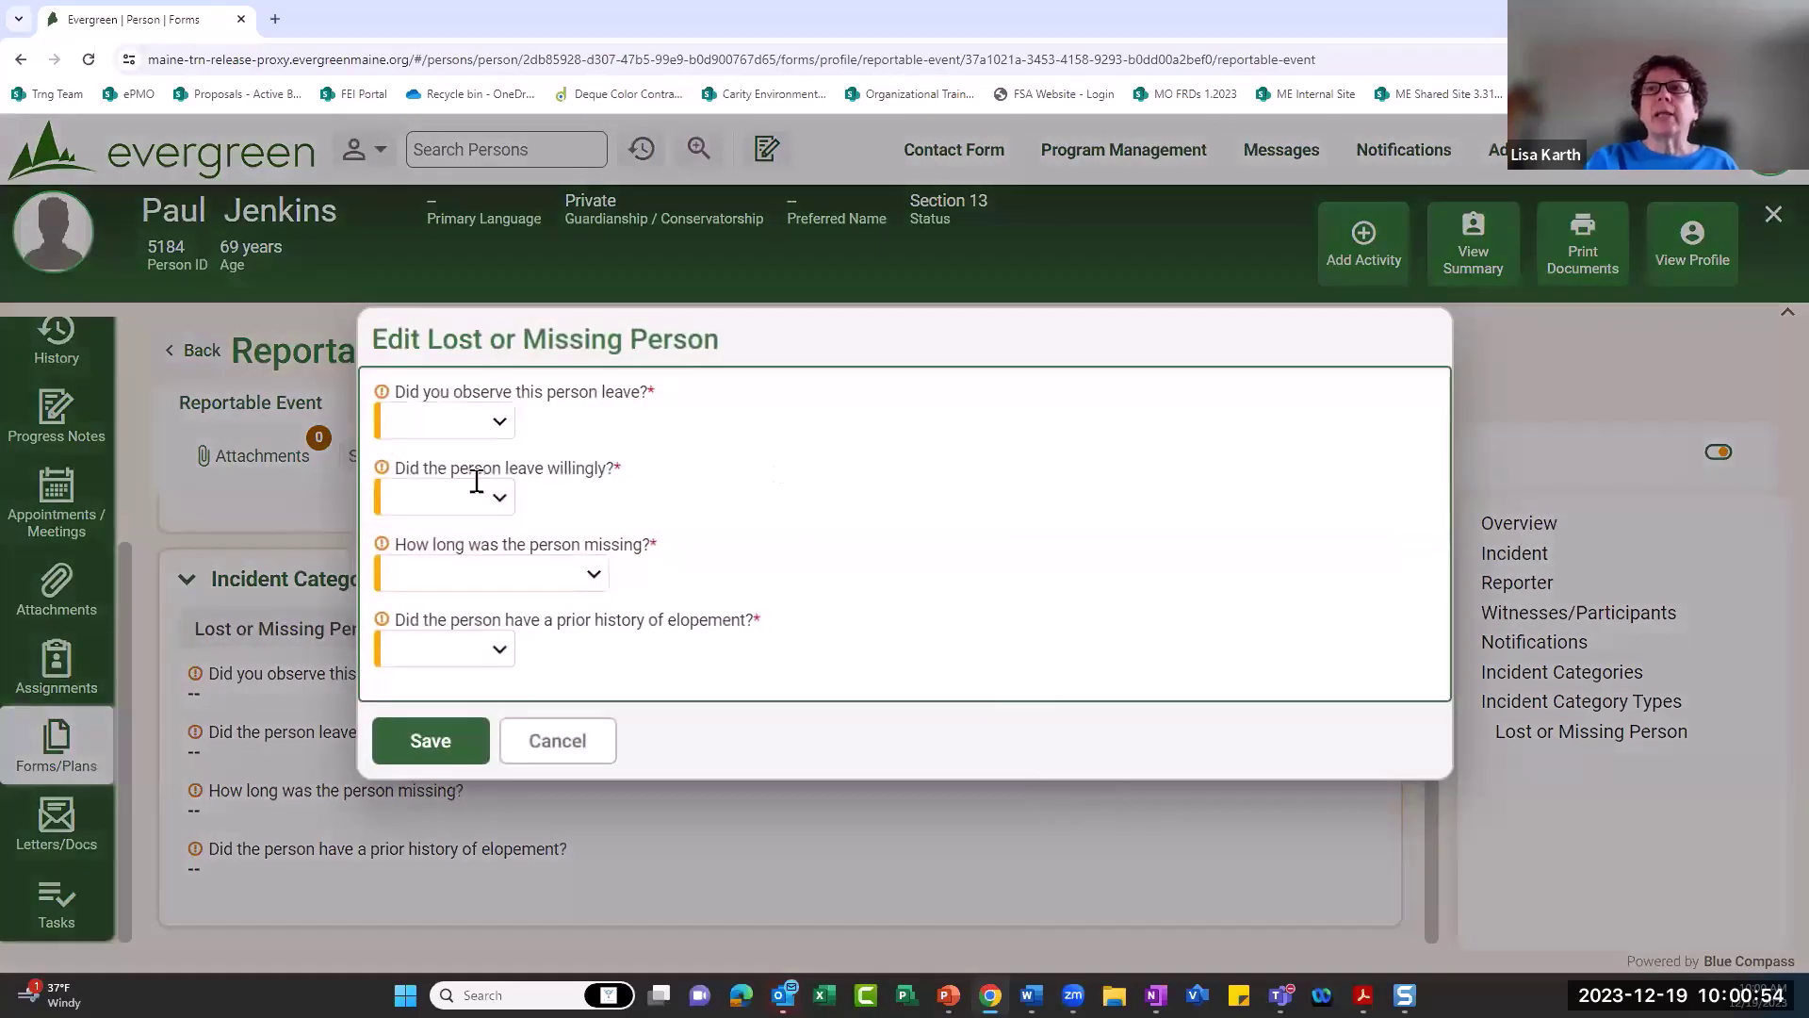
click(483, 420)
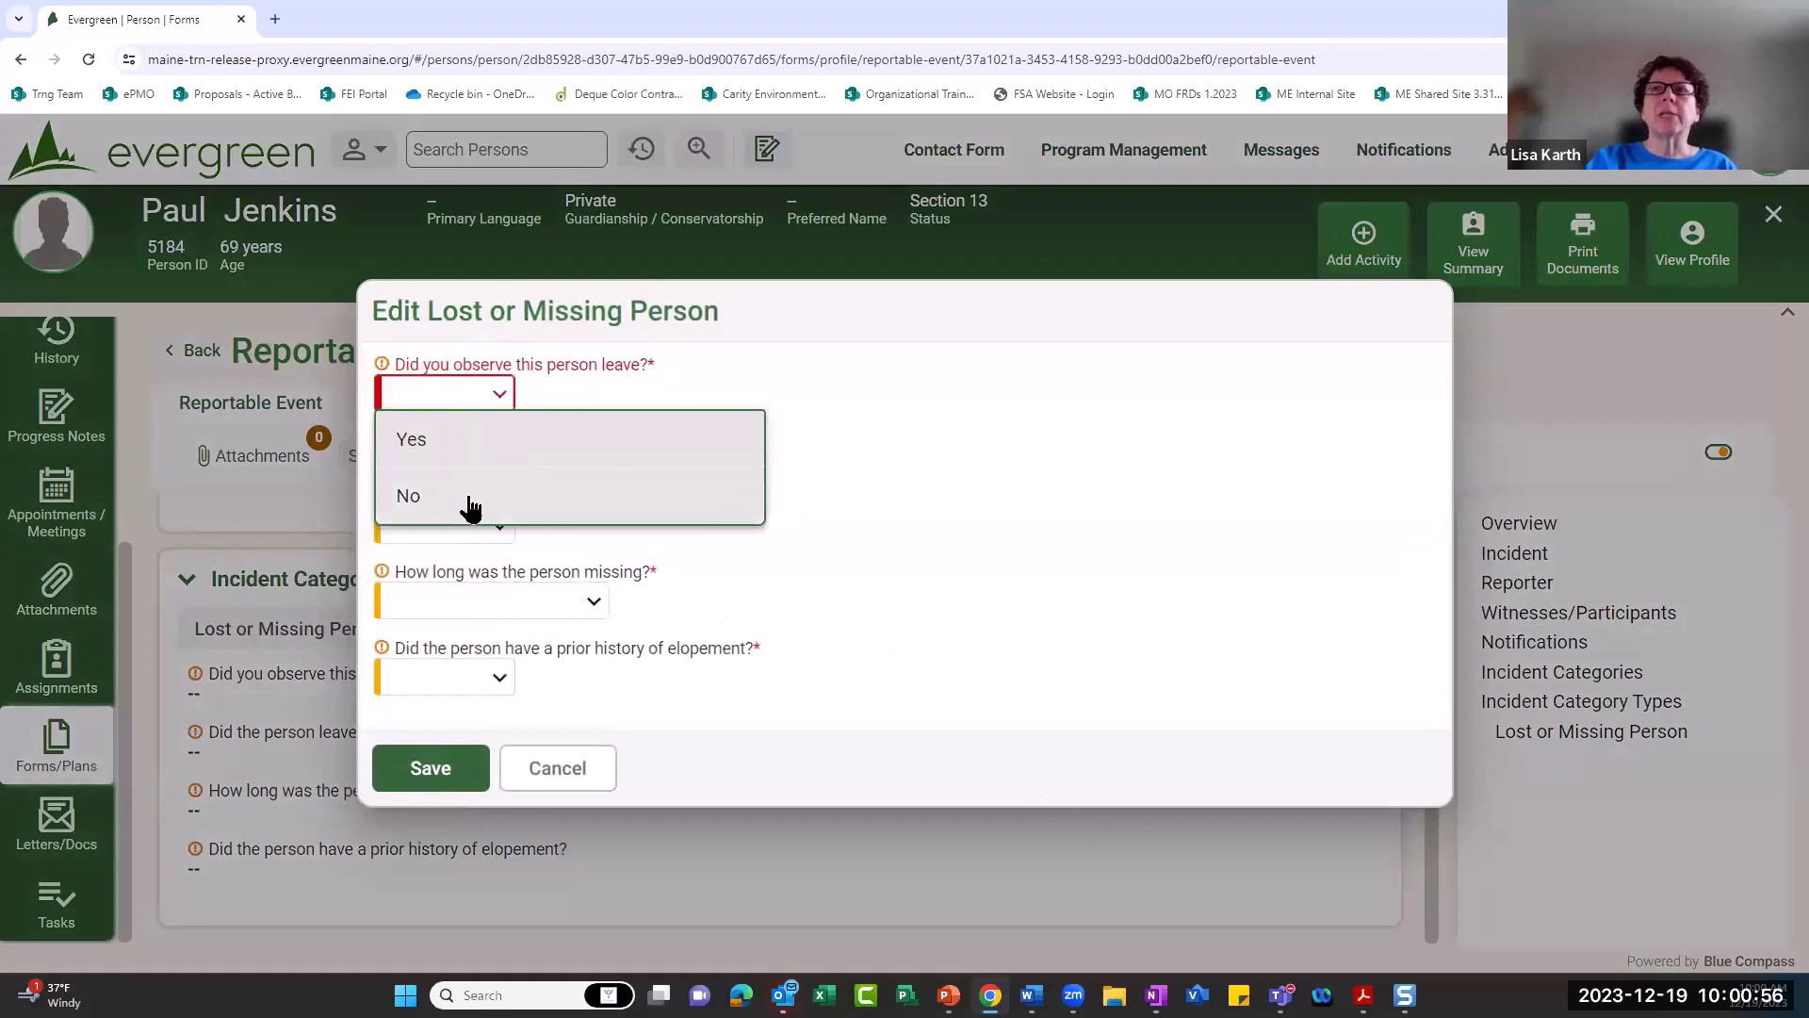
click(470, 507)
click(471, 498)
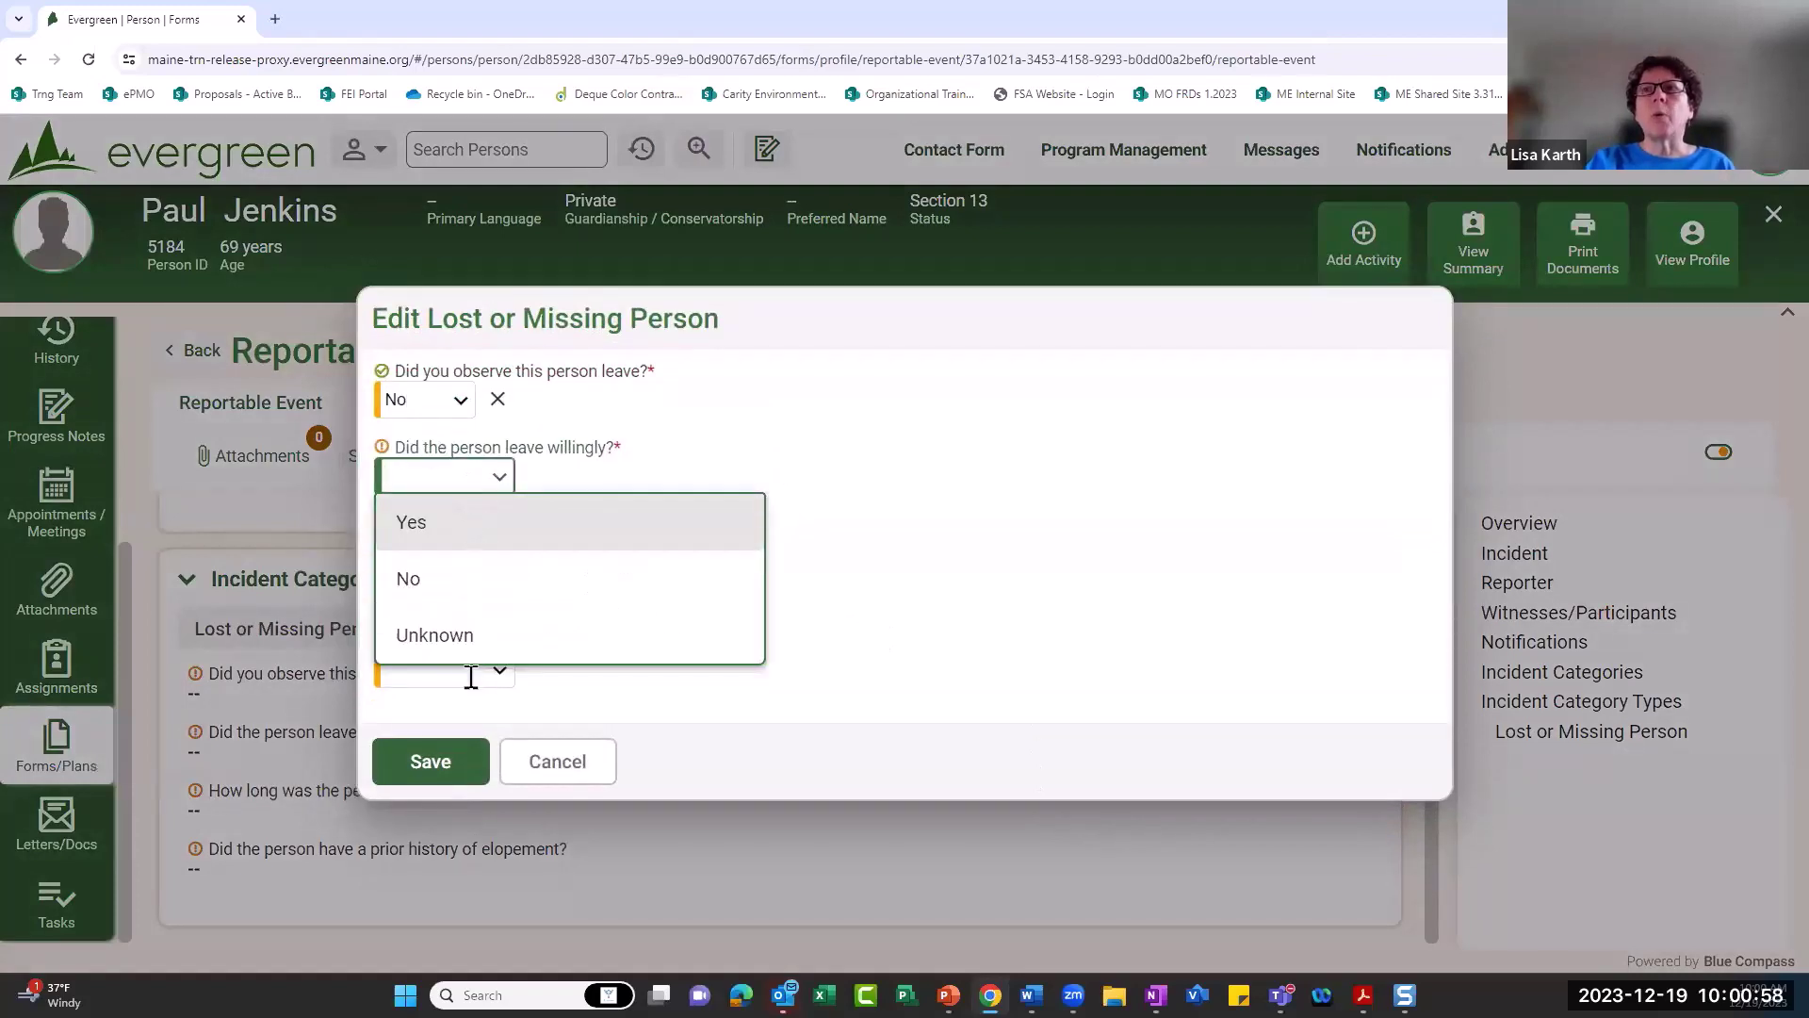
click(464, 634)
click(465, 573)
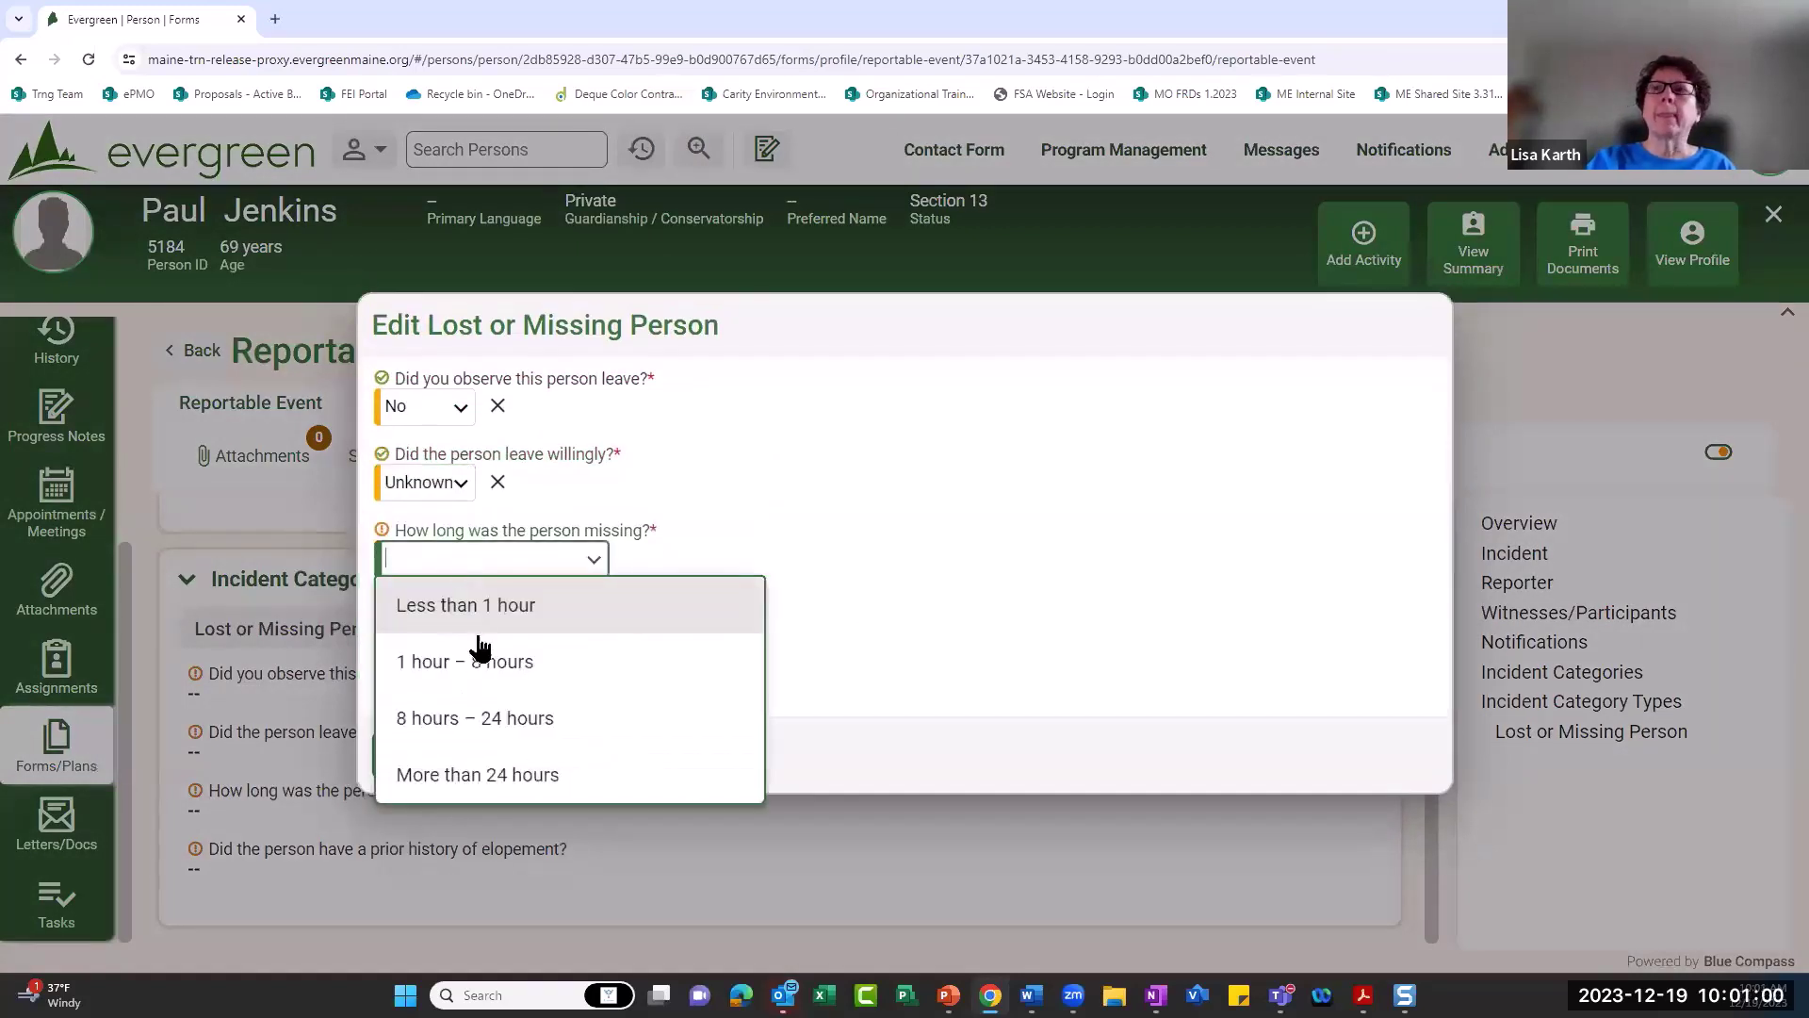
click(480, 659)
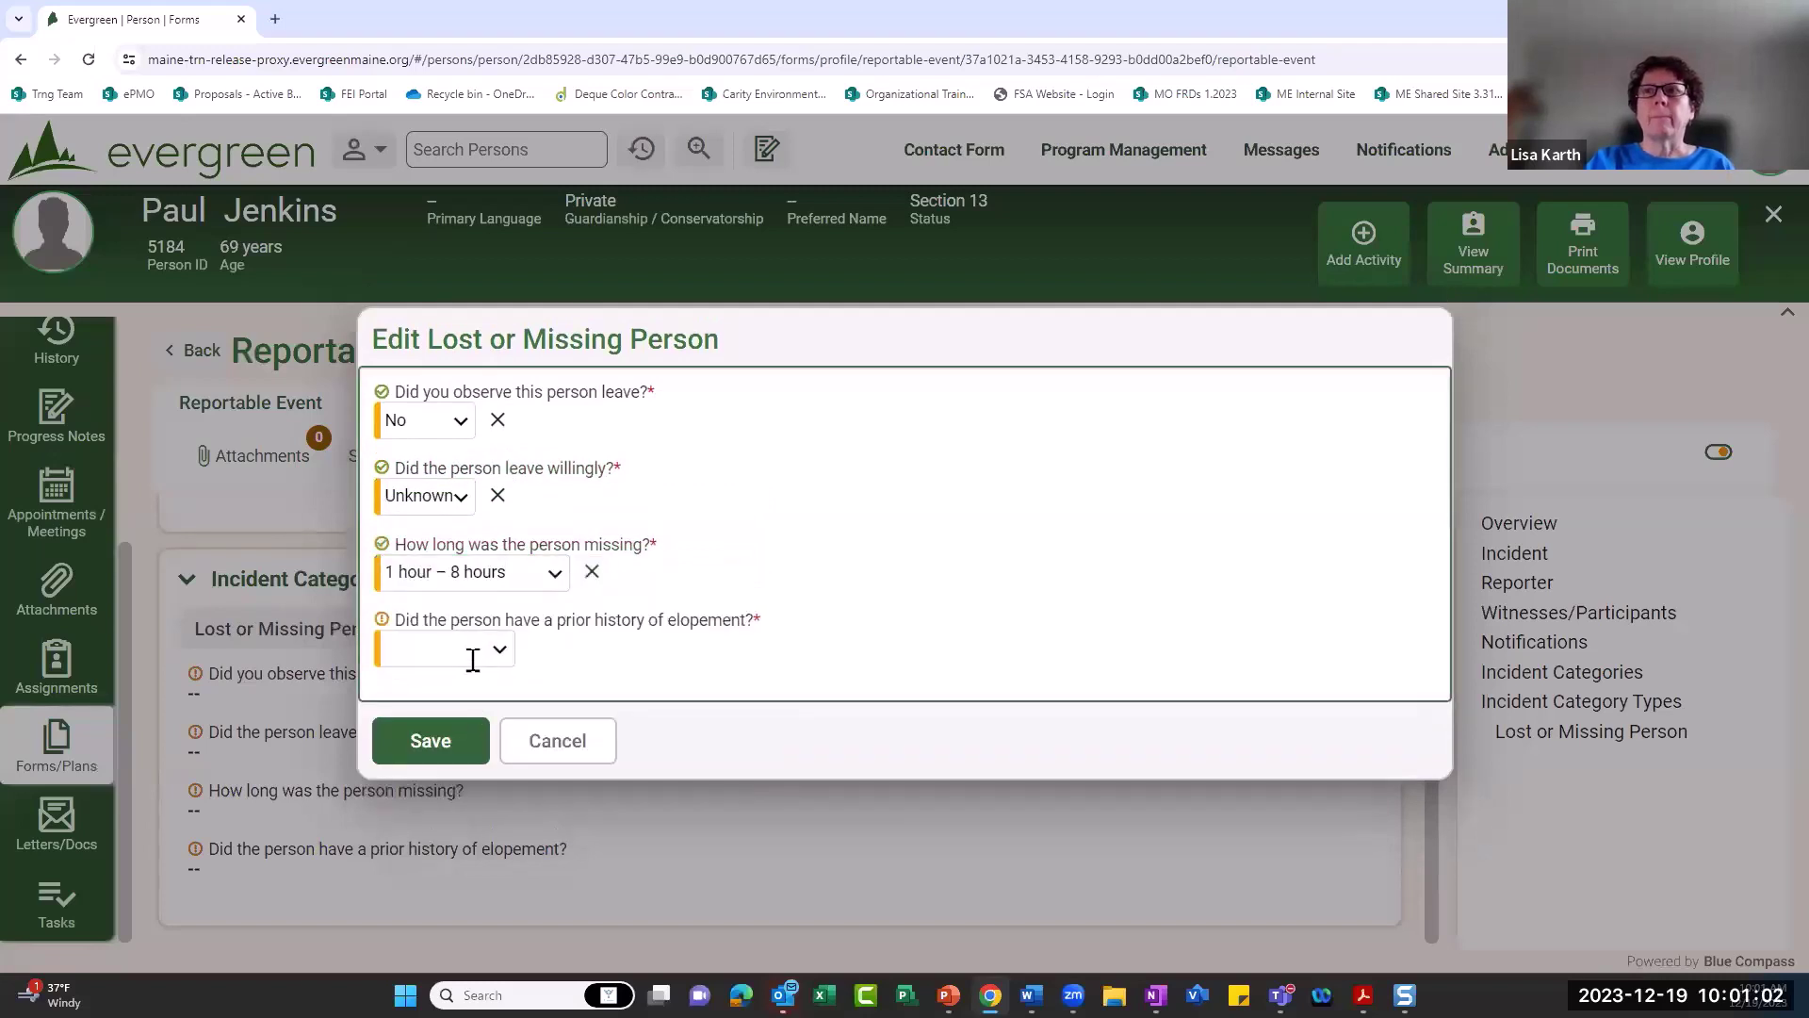
click(472, 652)
click(436, 728)
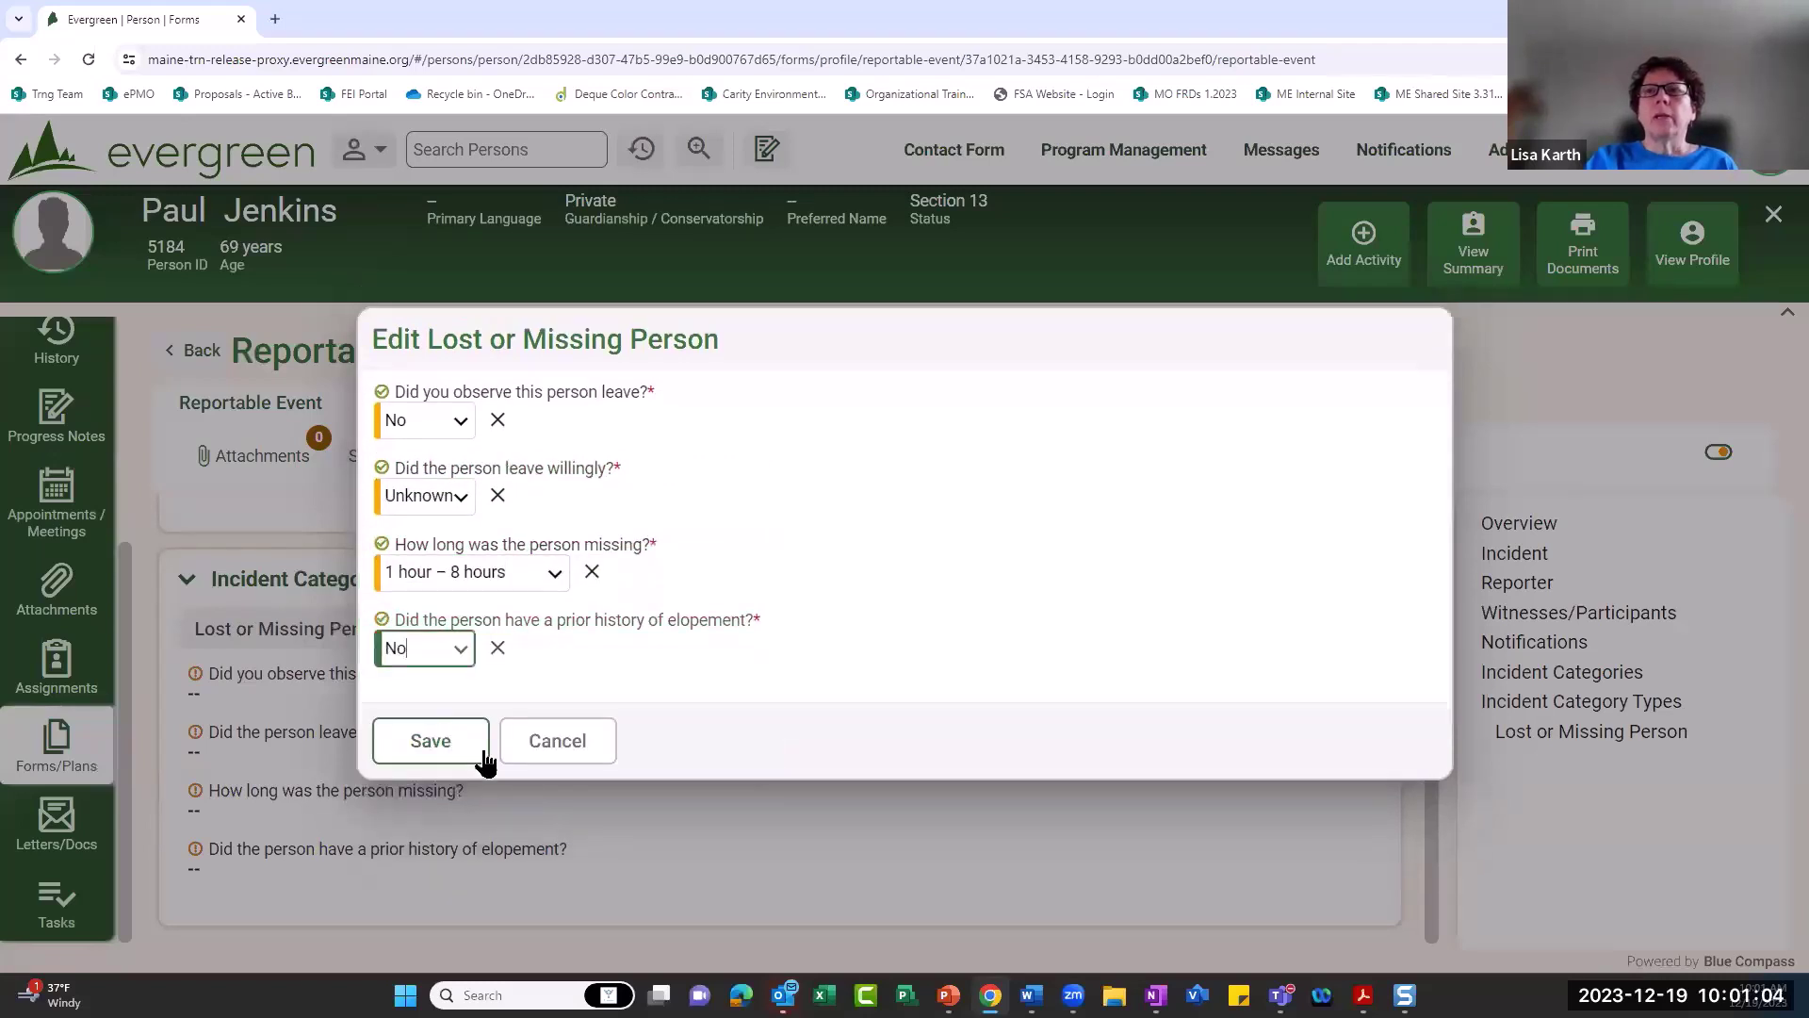
click(445, 744)
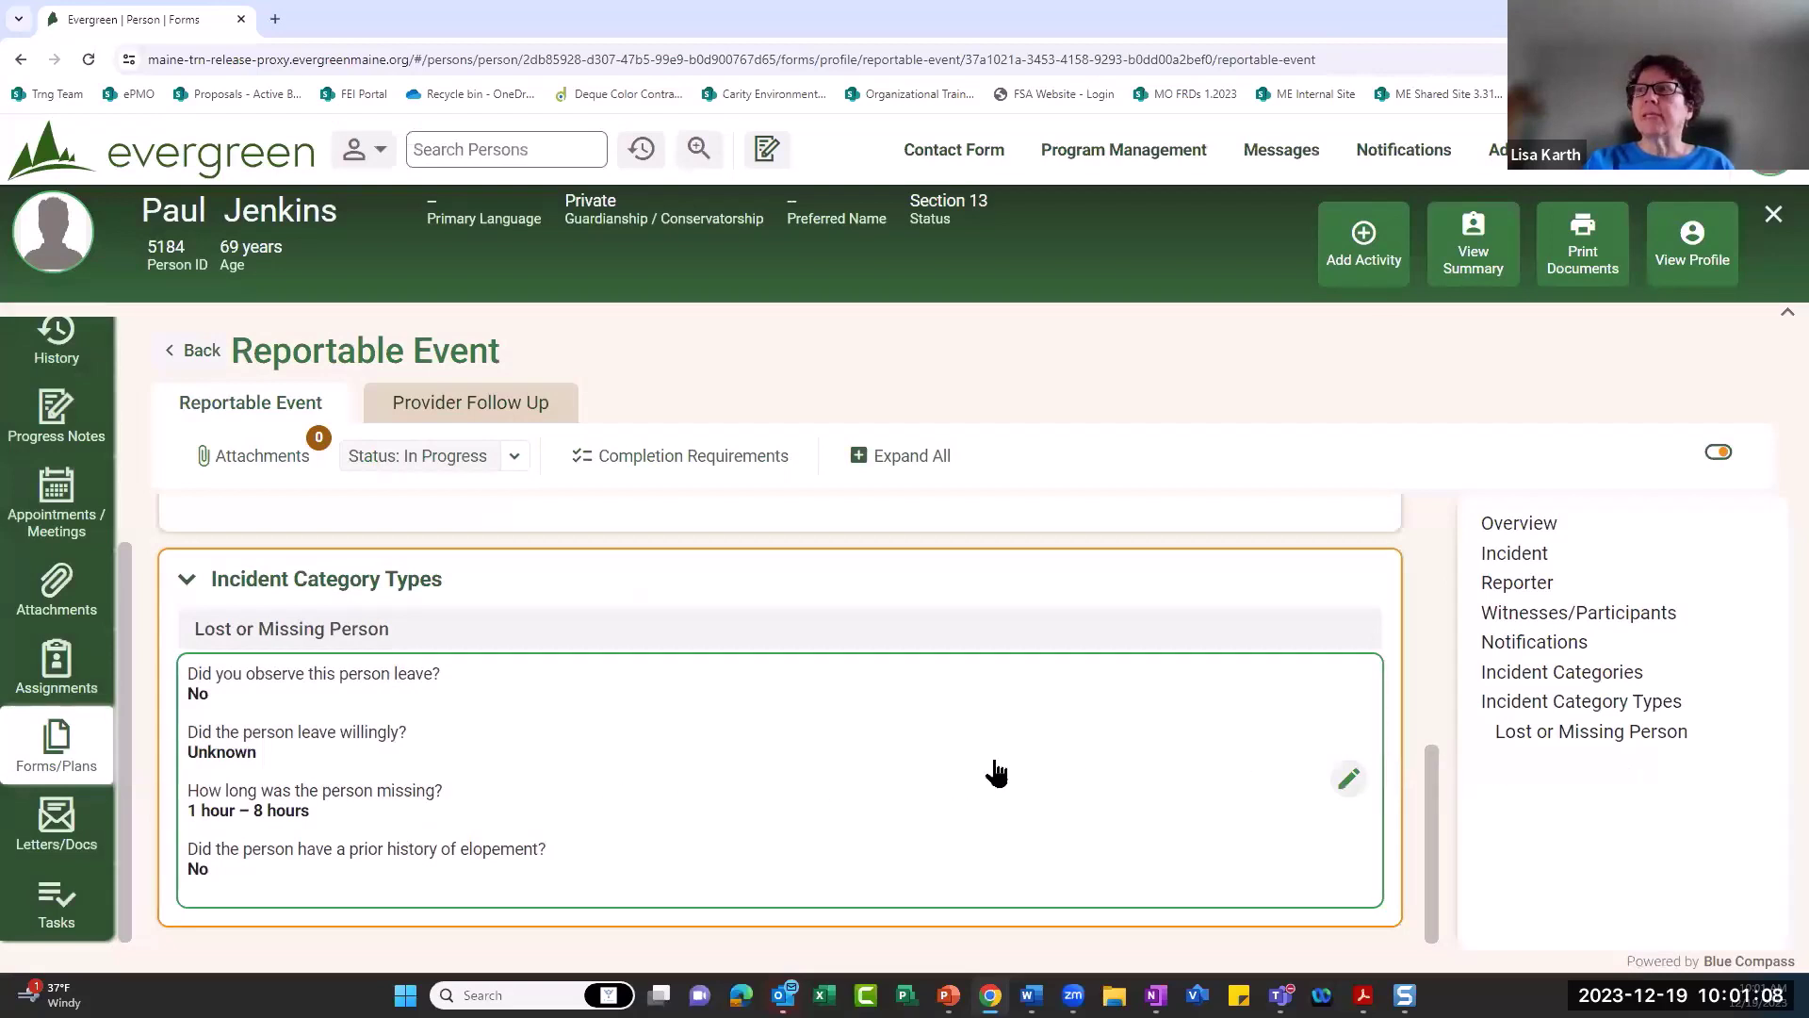
drag(1432, 850, 1451, 528)
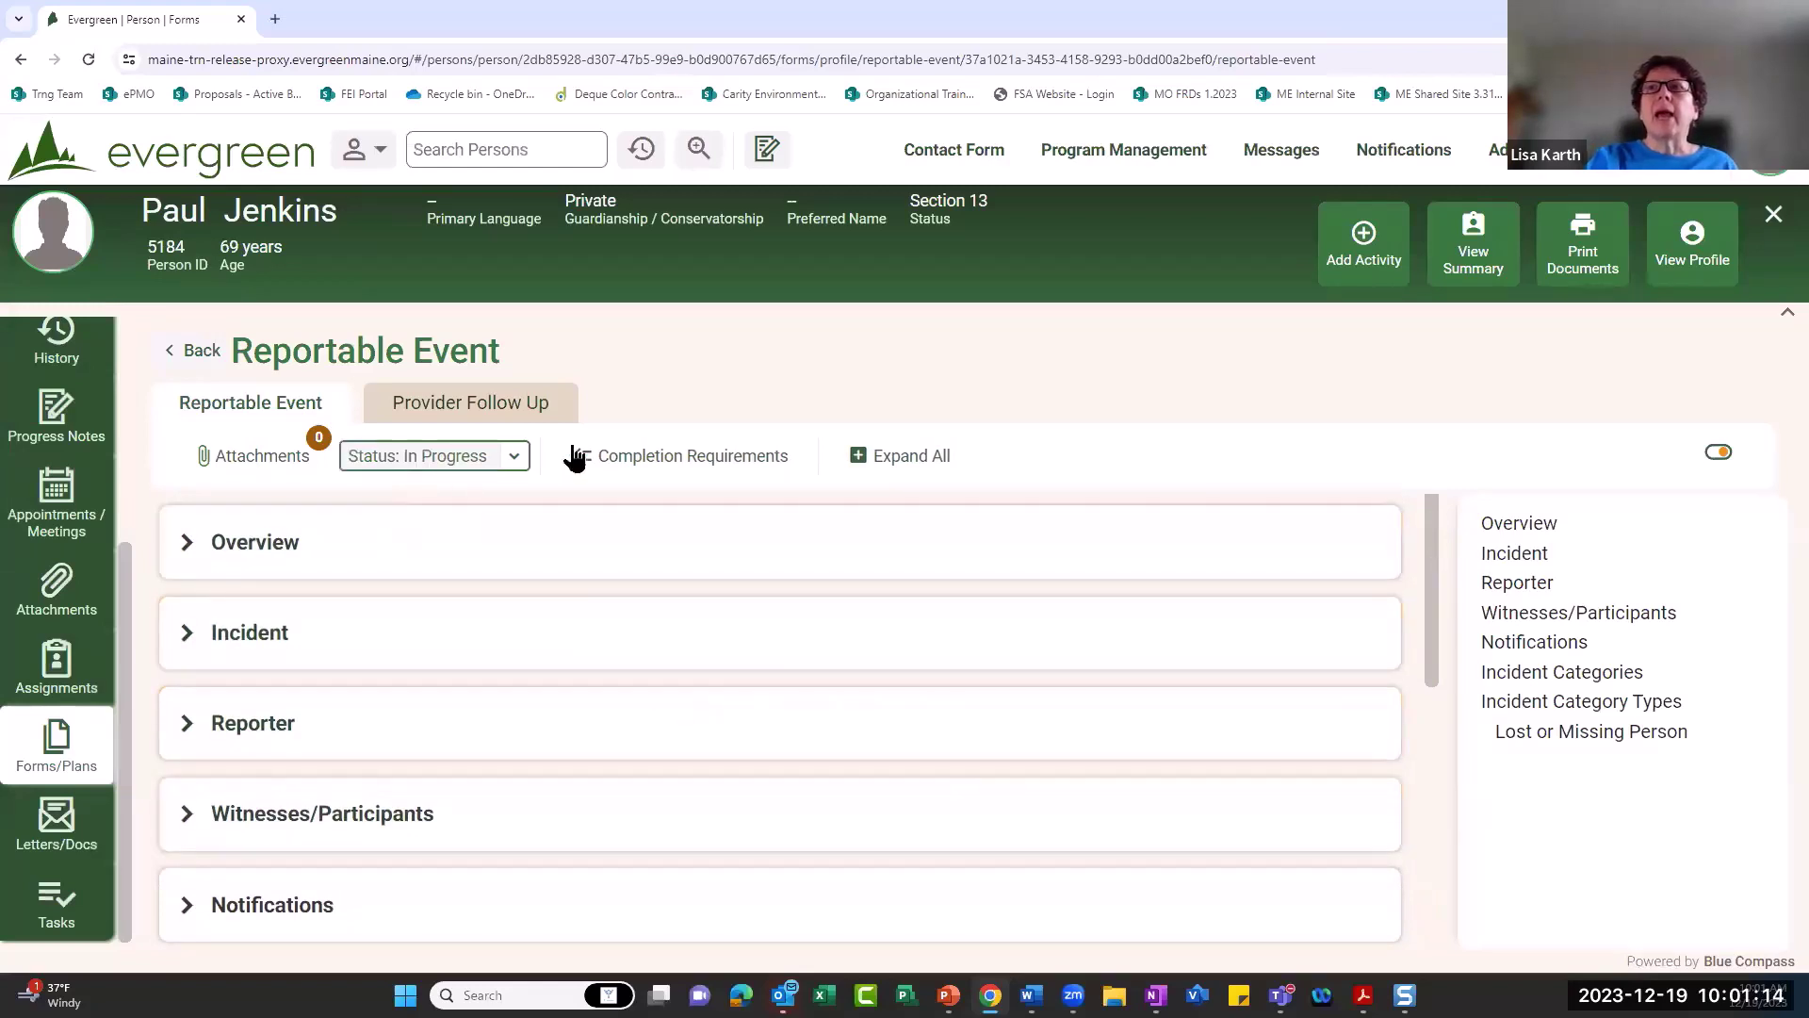
Set the Reportable Event's status to Complete and confirm it
click(665, 457)
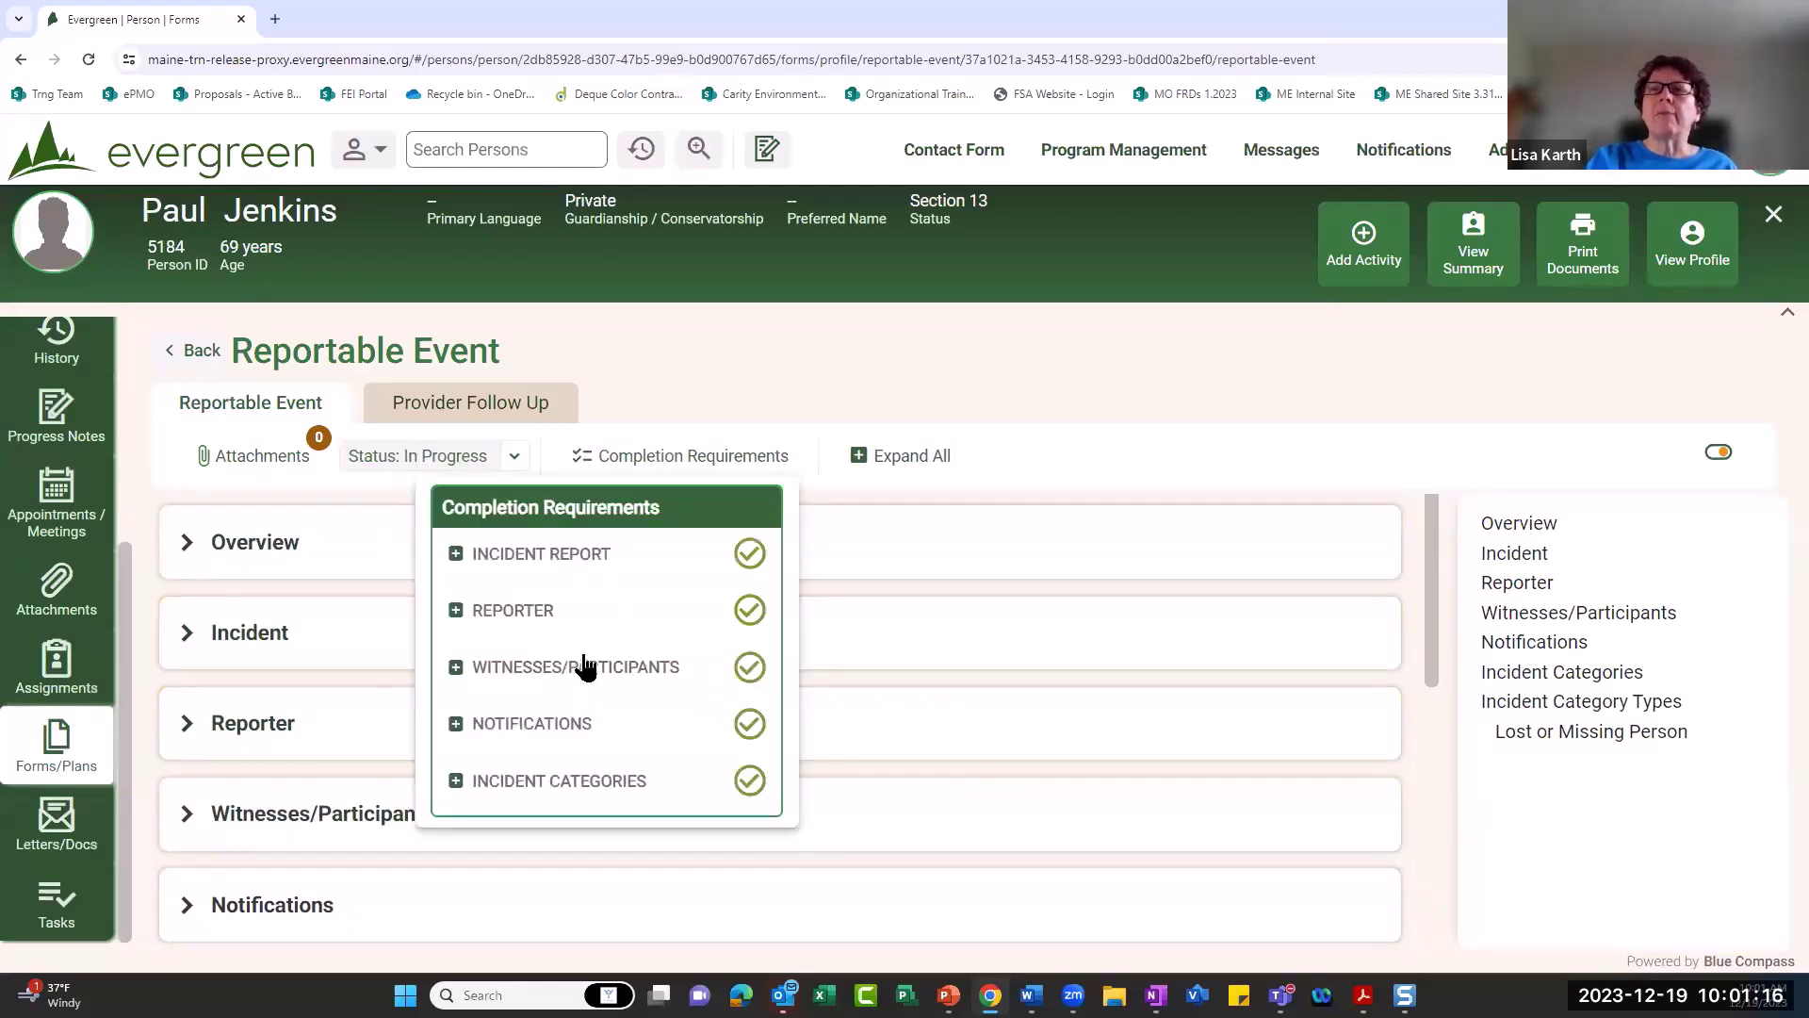
click(517, 460)
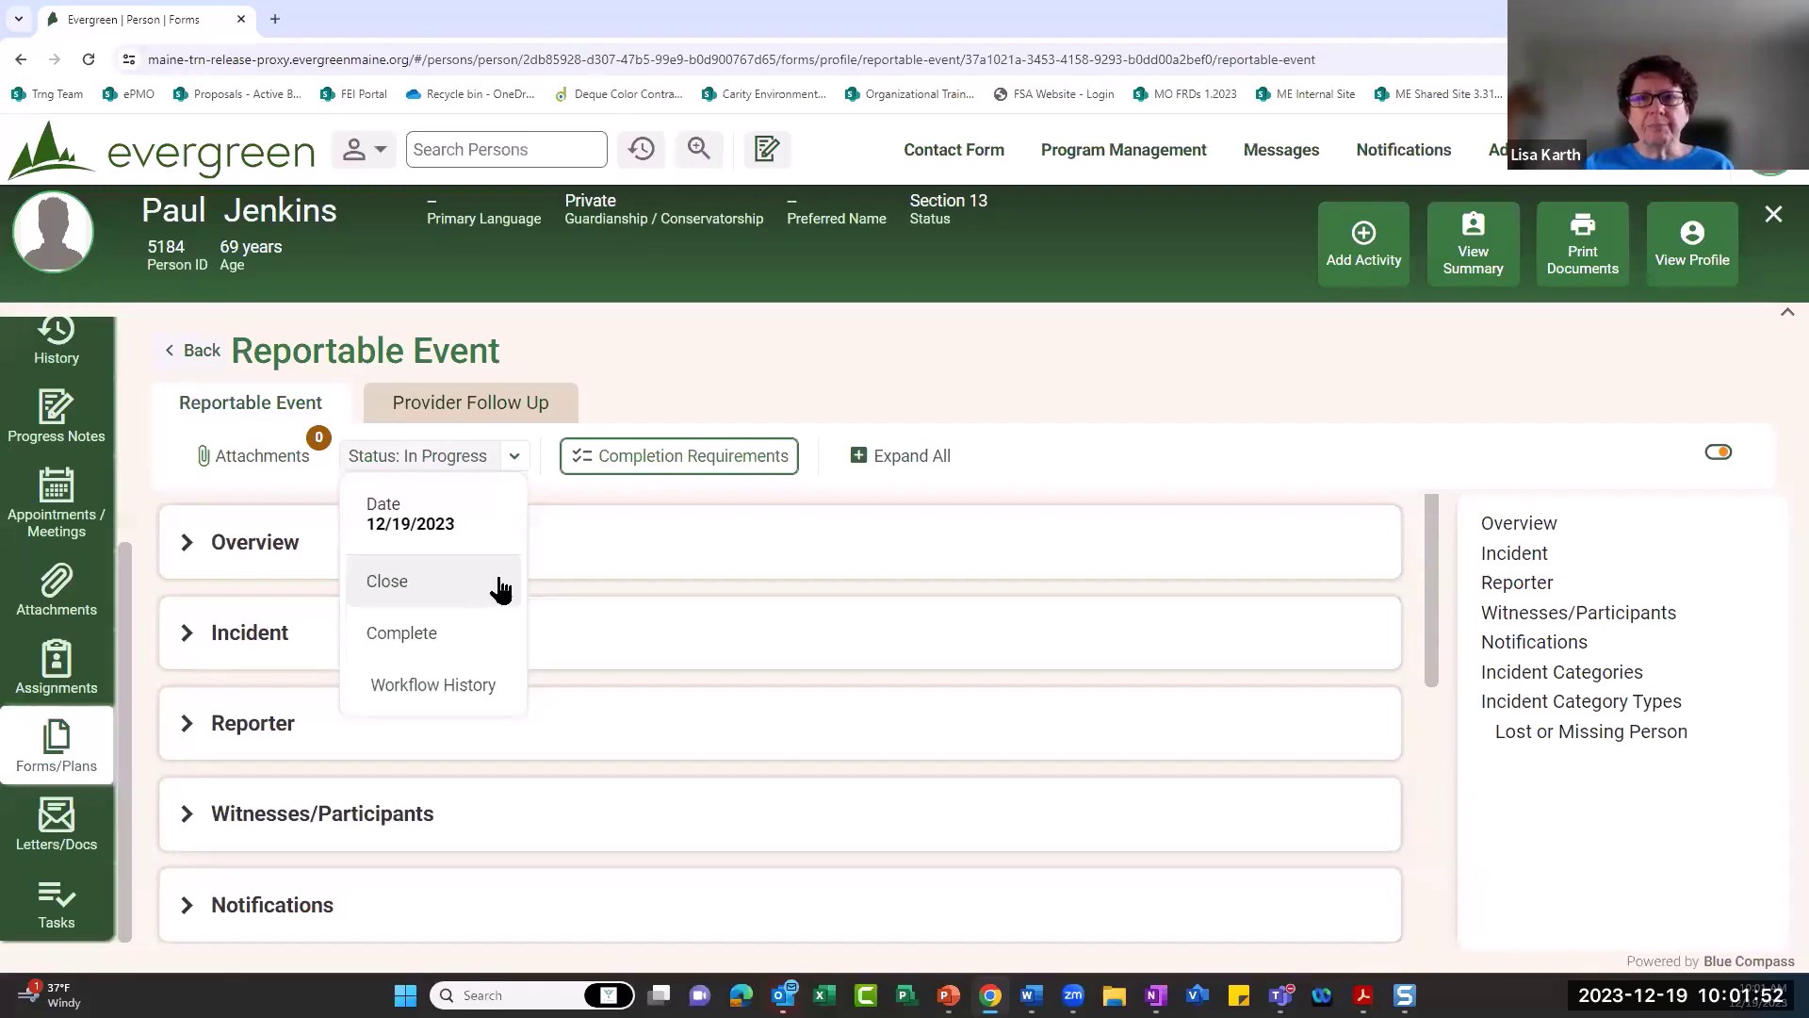
click(422, 633)
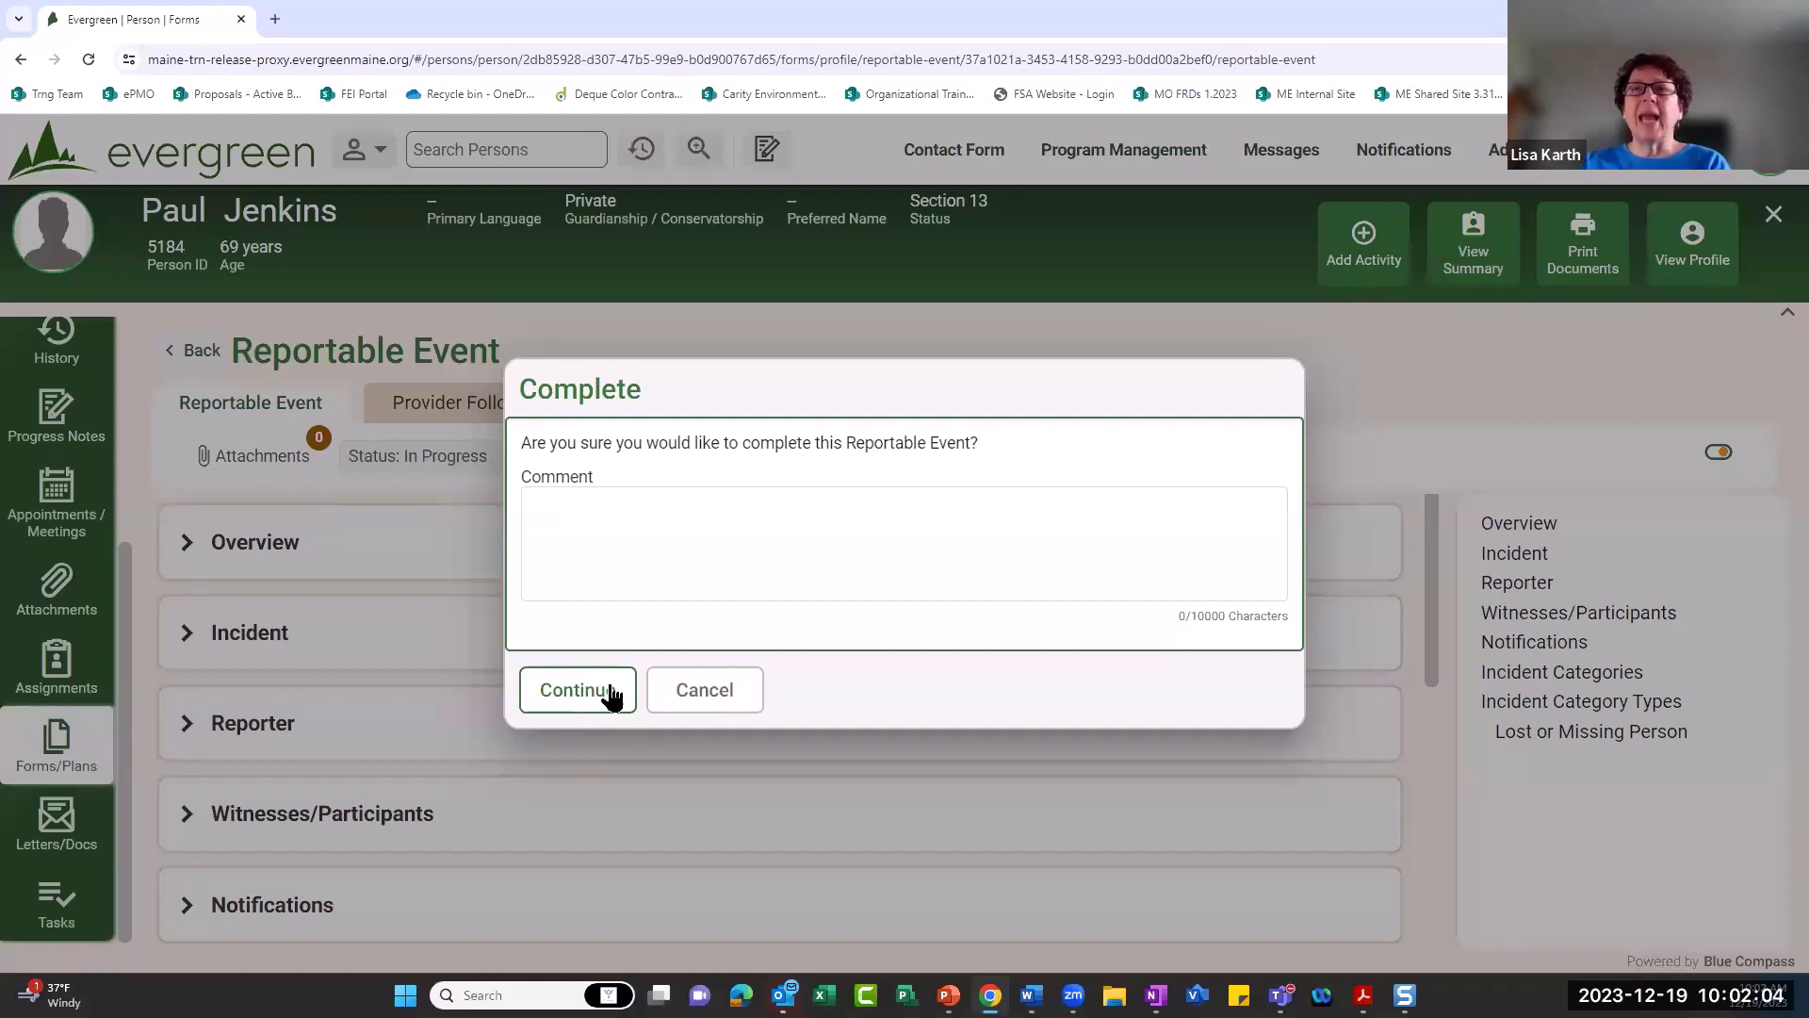
click(578, 690)
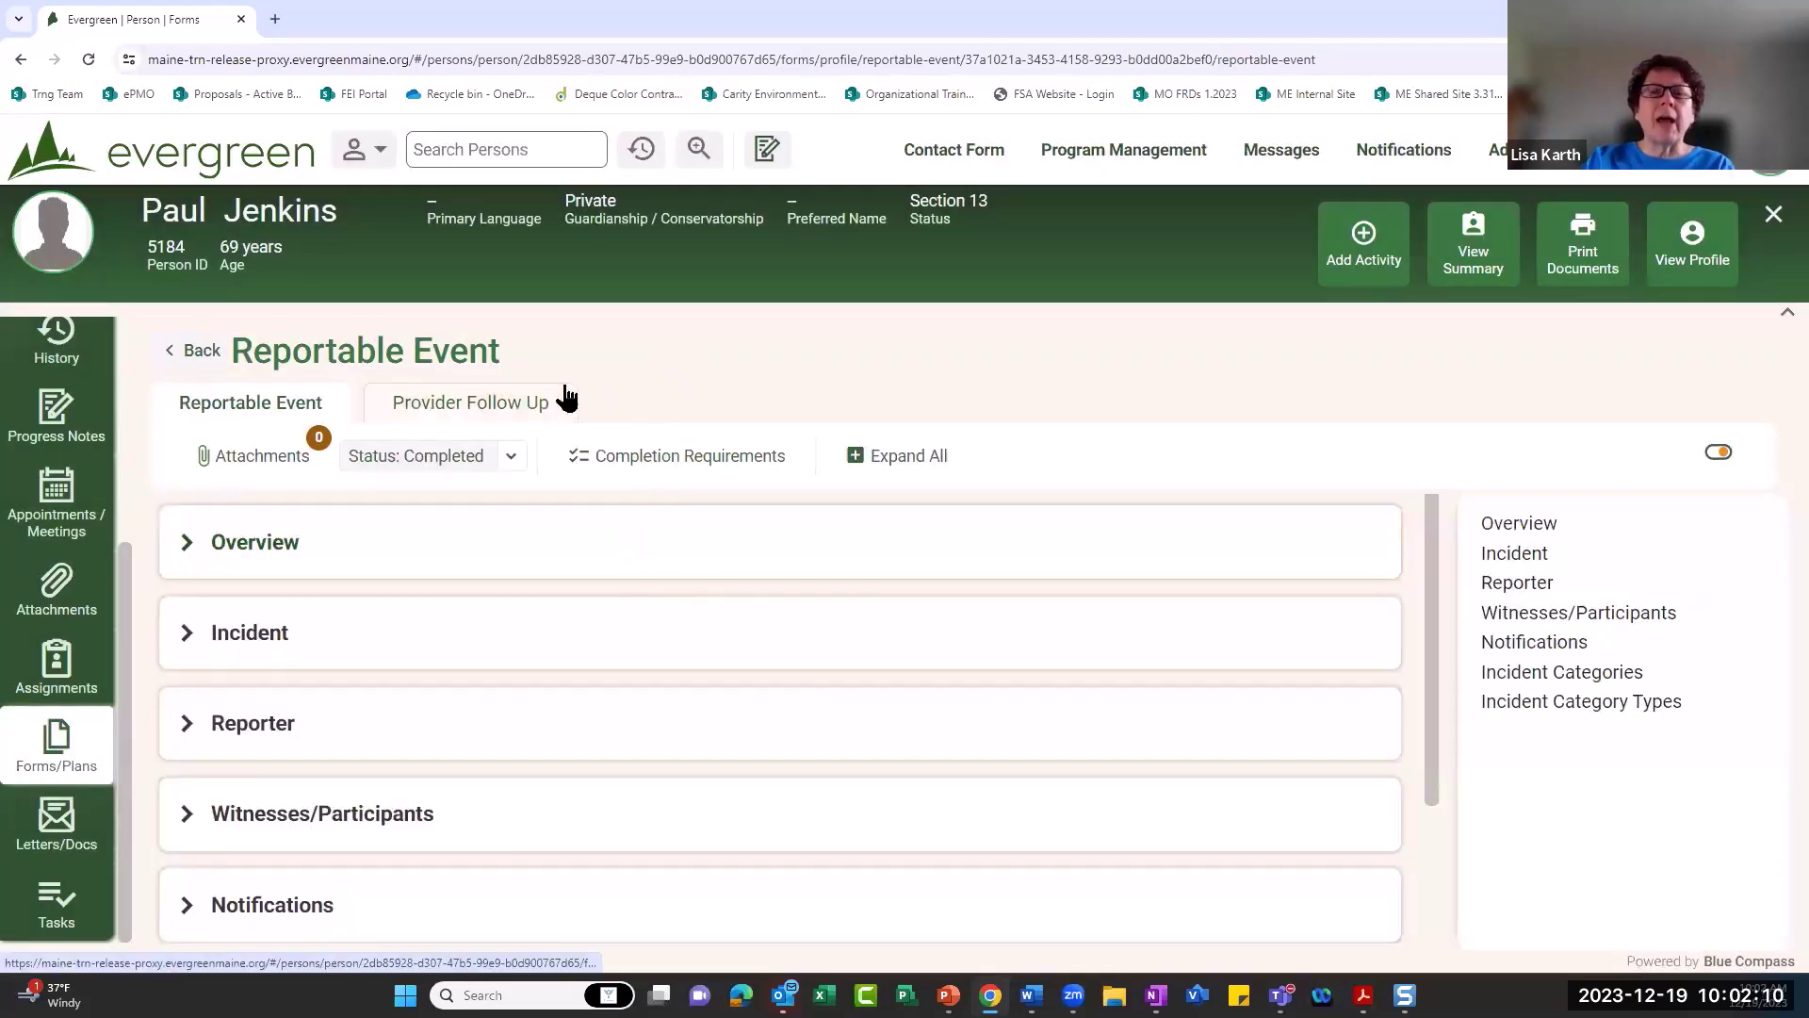
Add a new Provider Follow Up record and confirm its creation
click(514, 405)
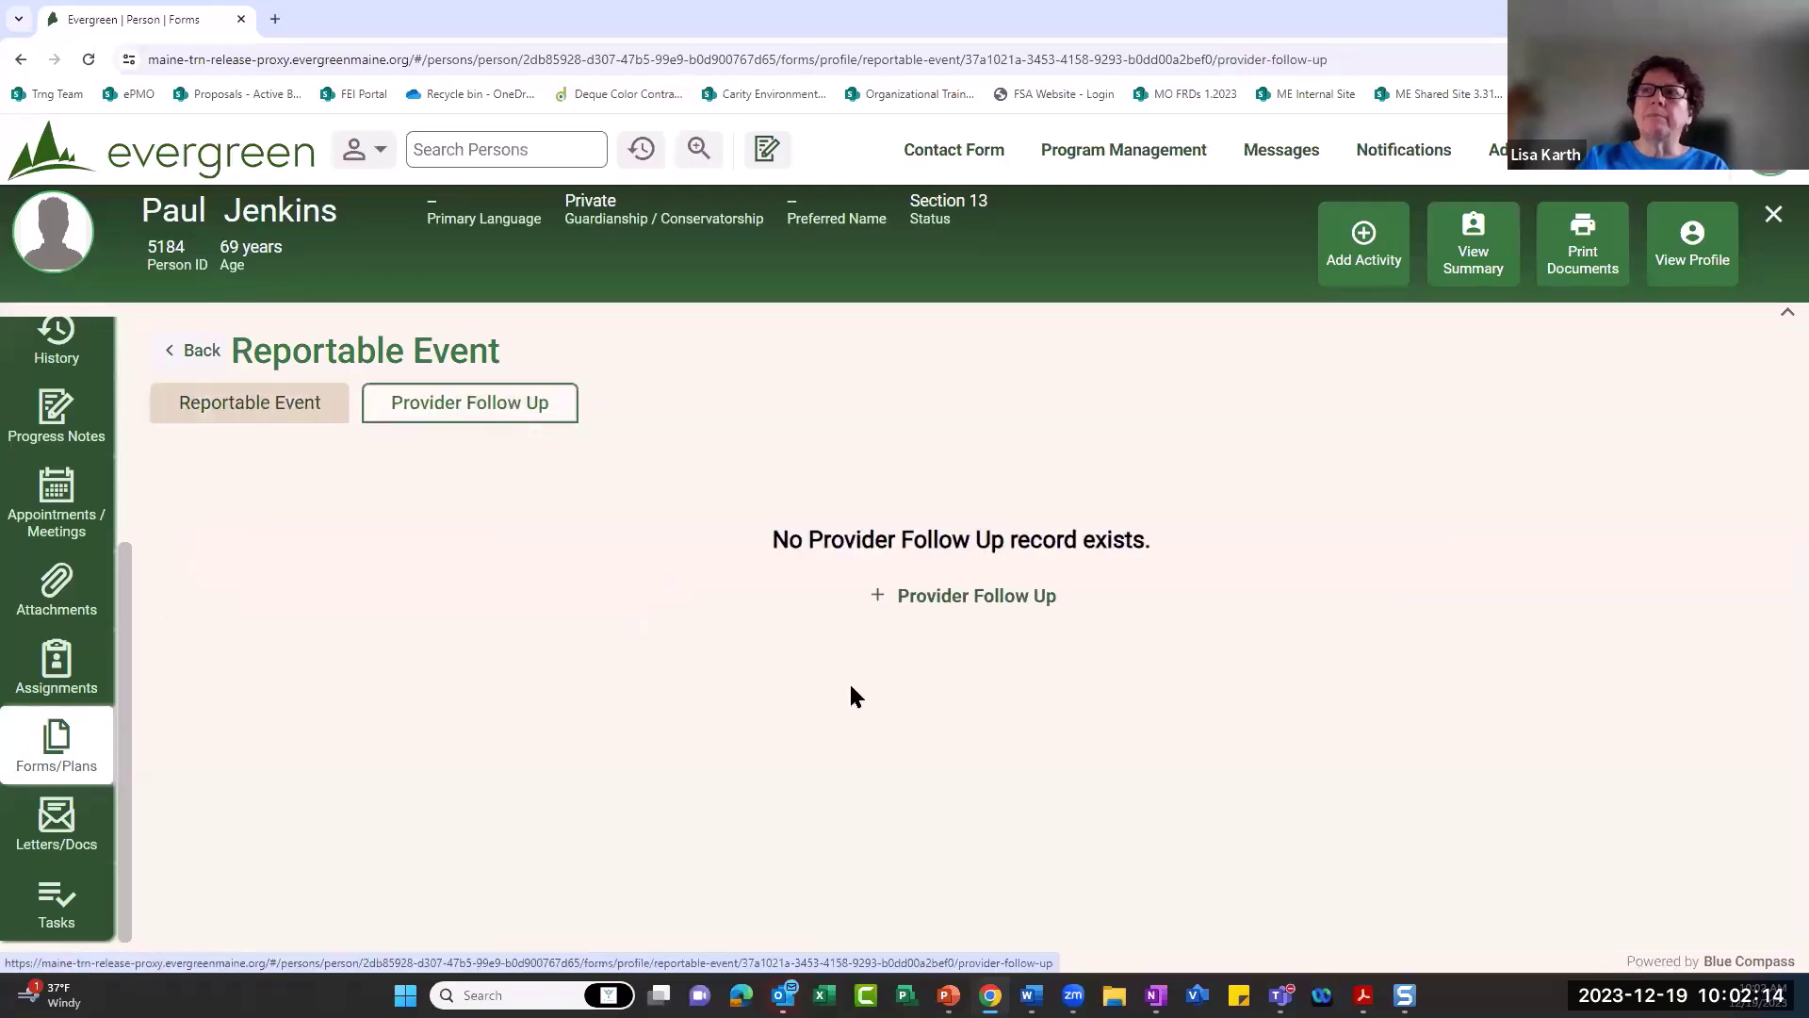
click(1015, 598)
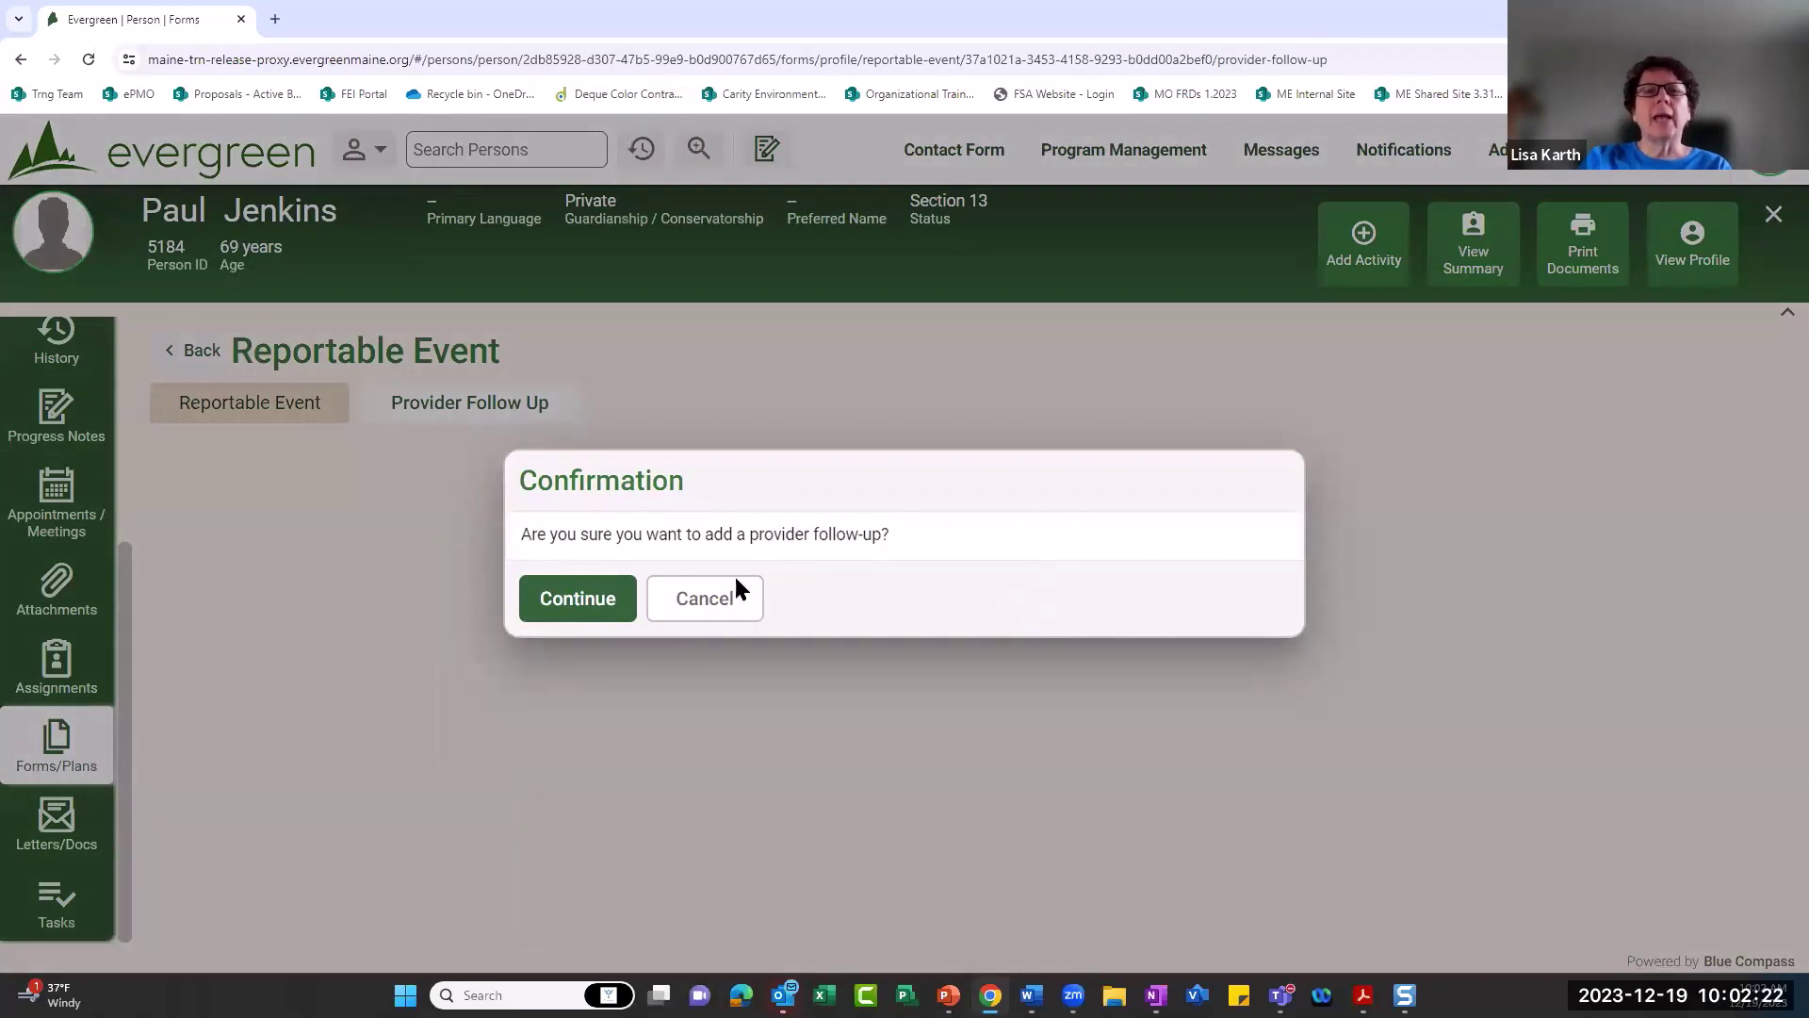
click(578, 613)
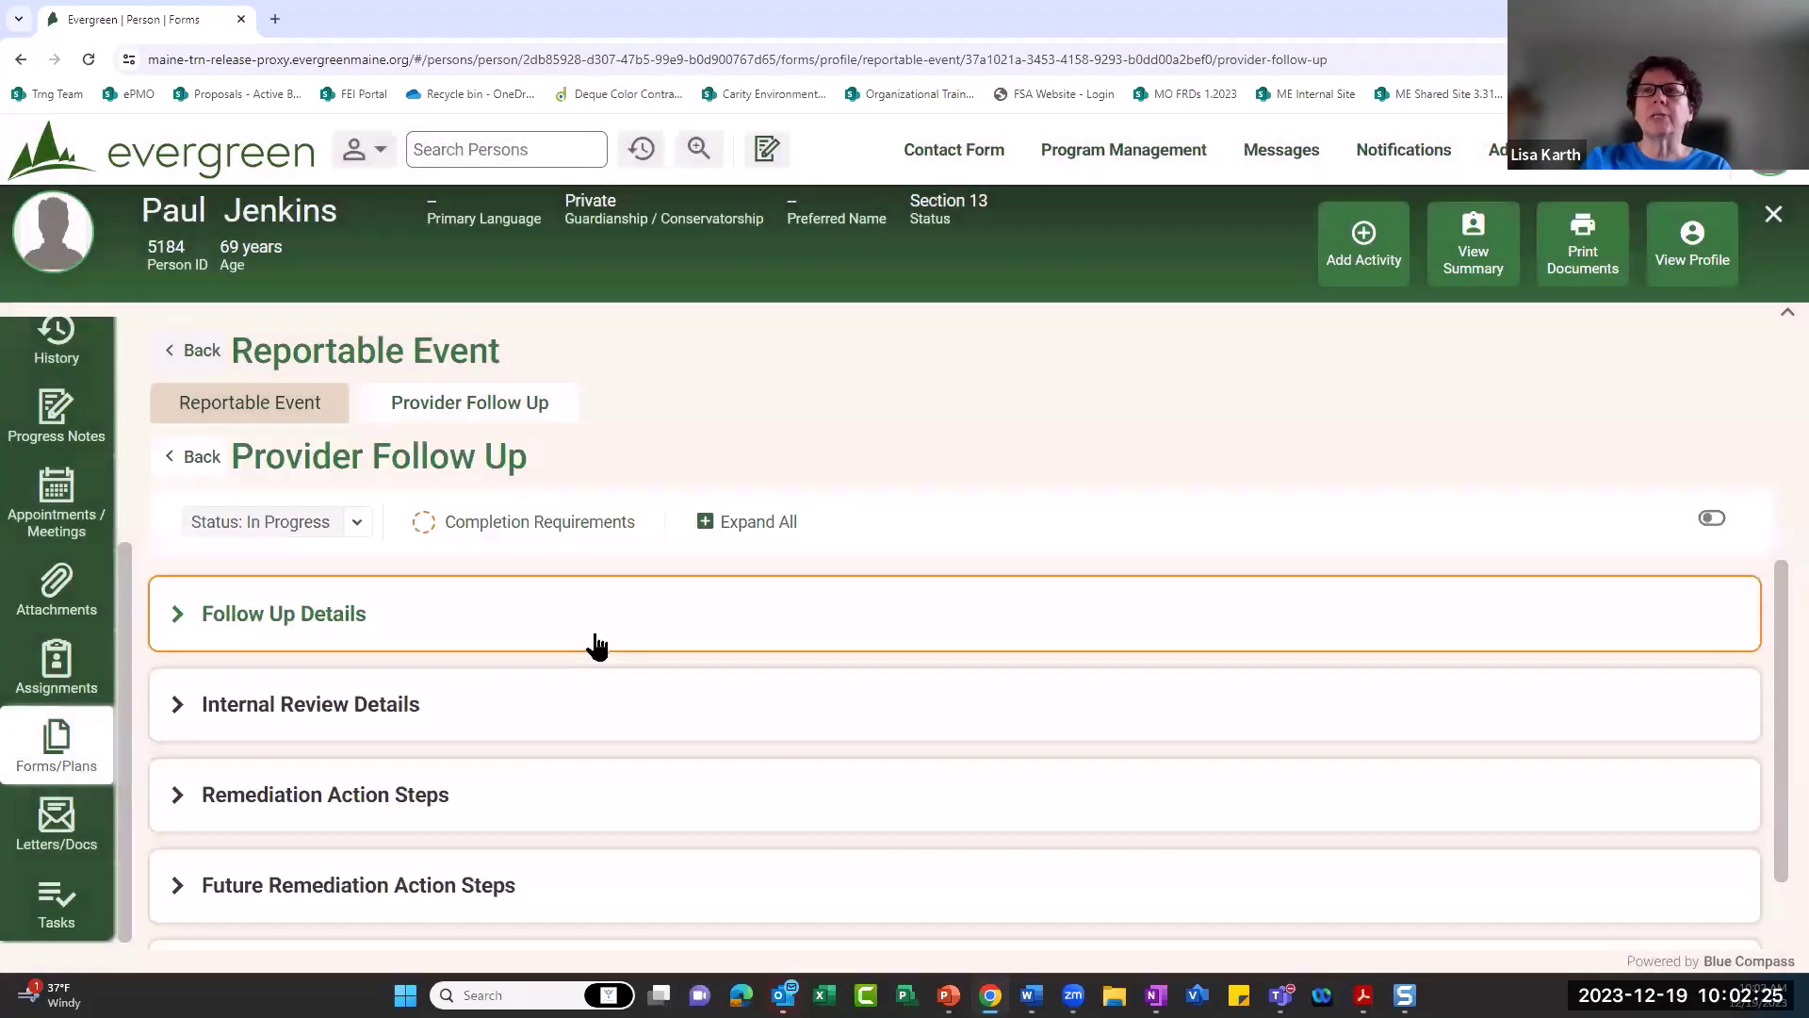
click(490, 573)
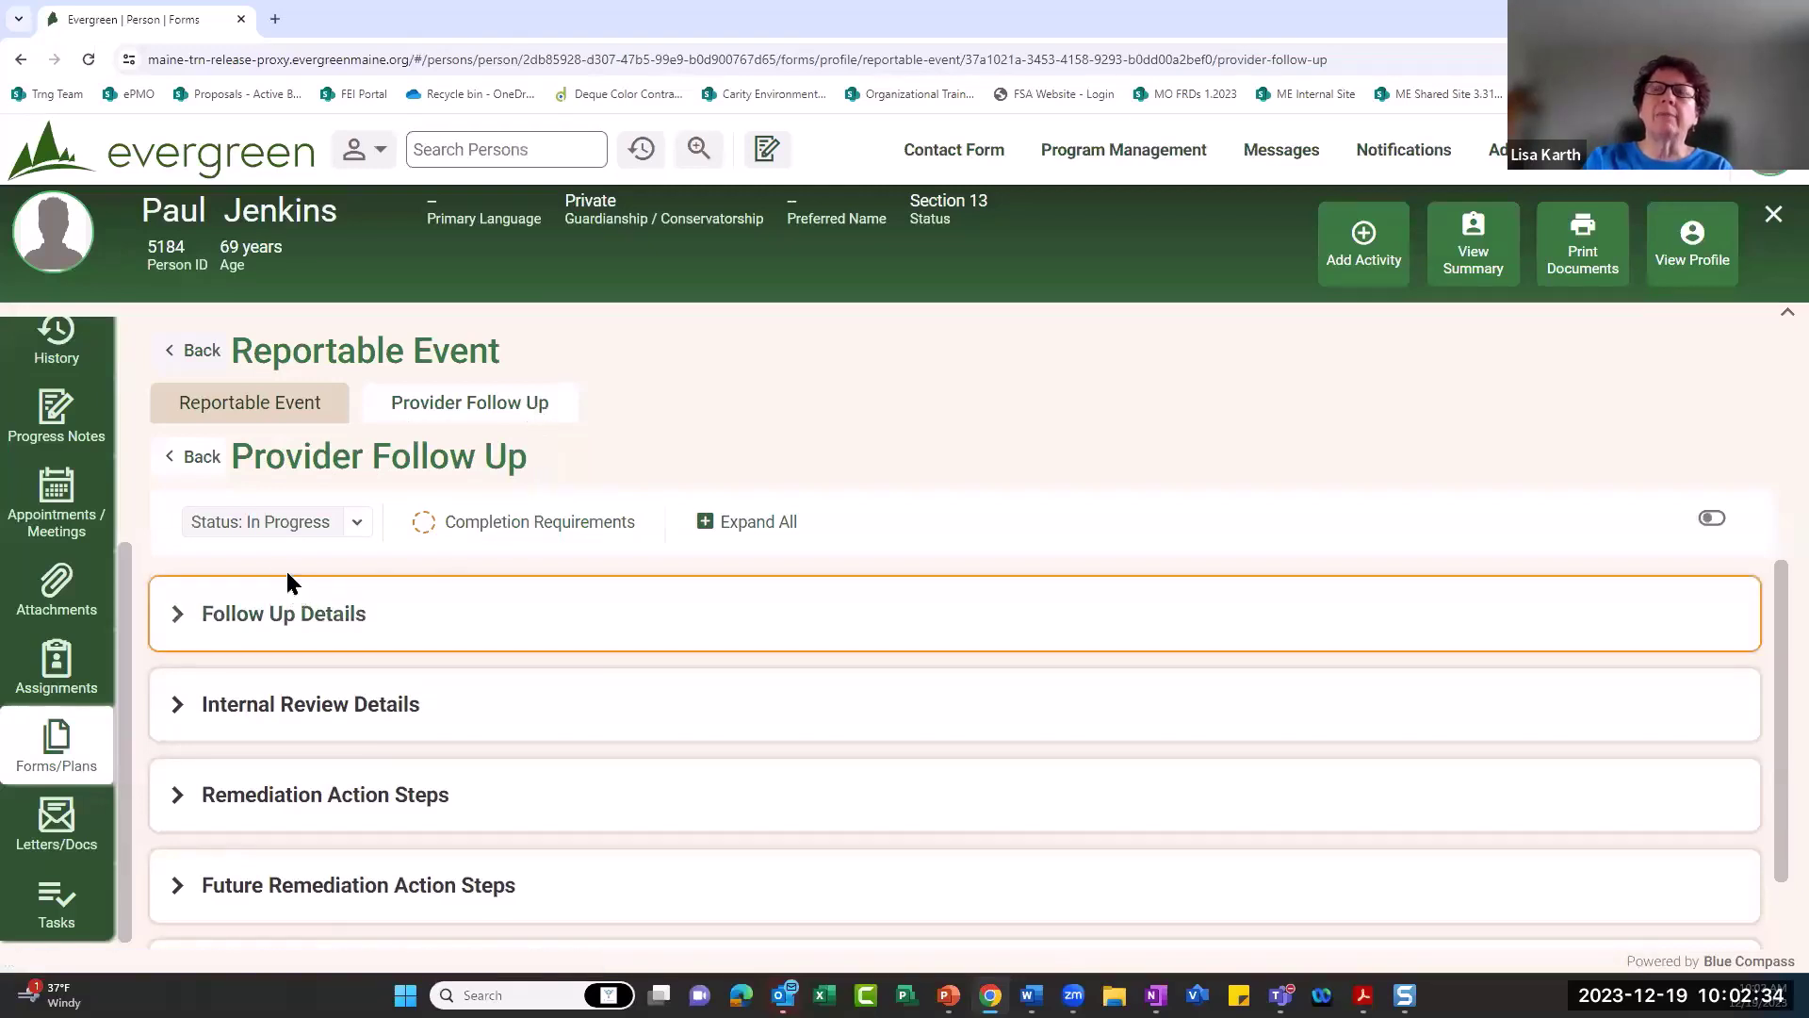
Turn on the section navigation and expand Follow Up Details and Internal Review Details
click(561, 525)
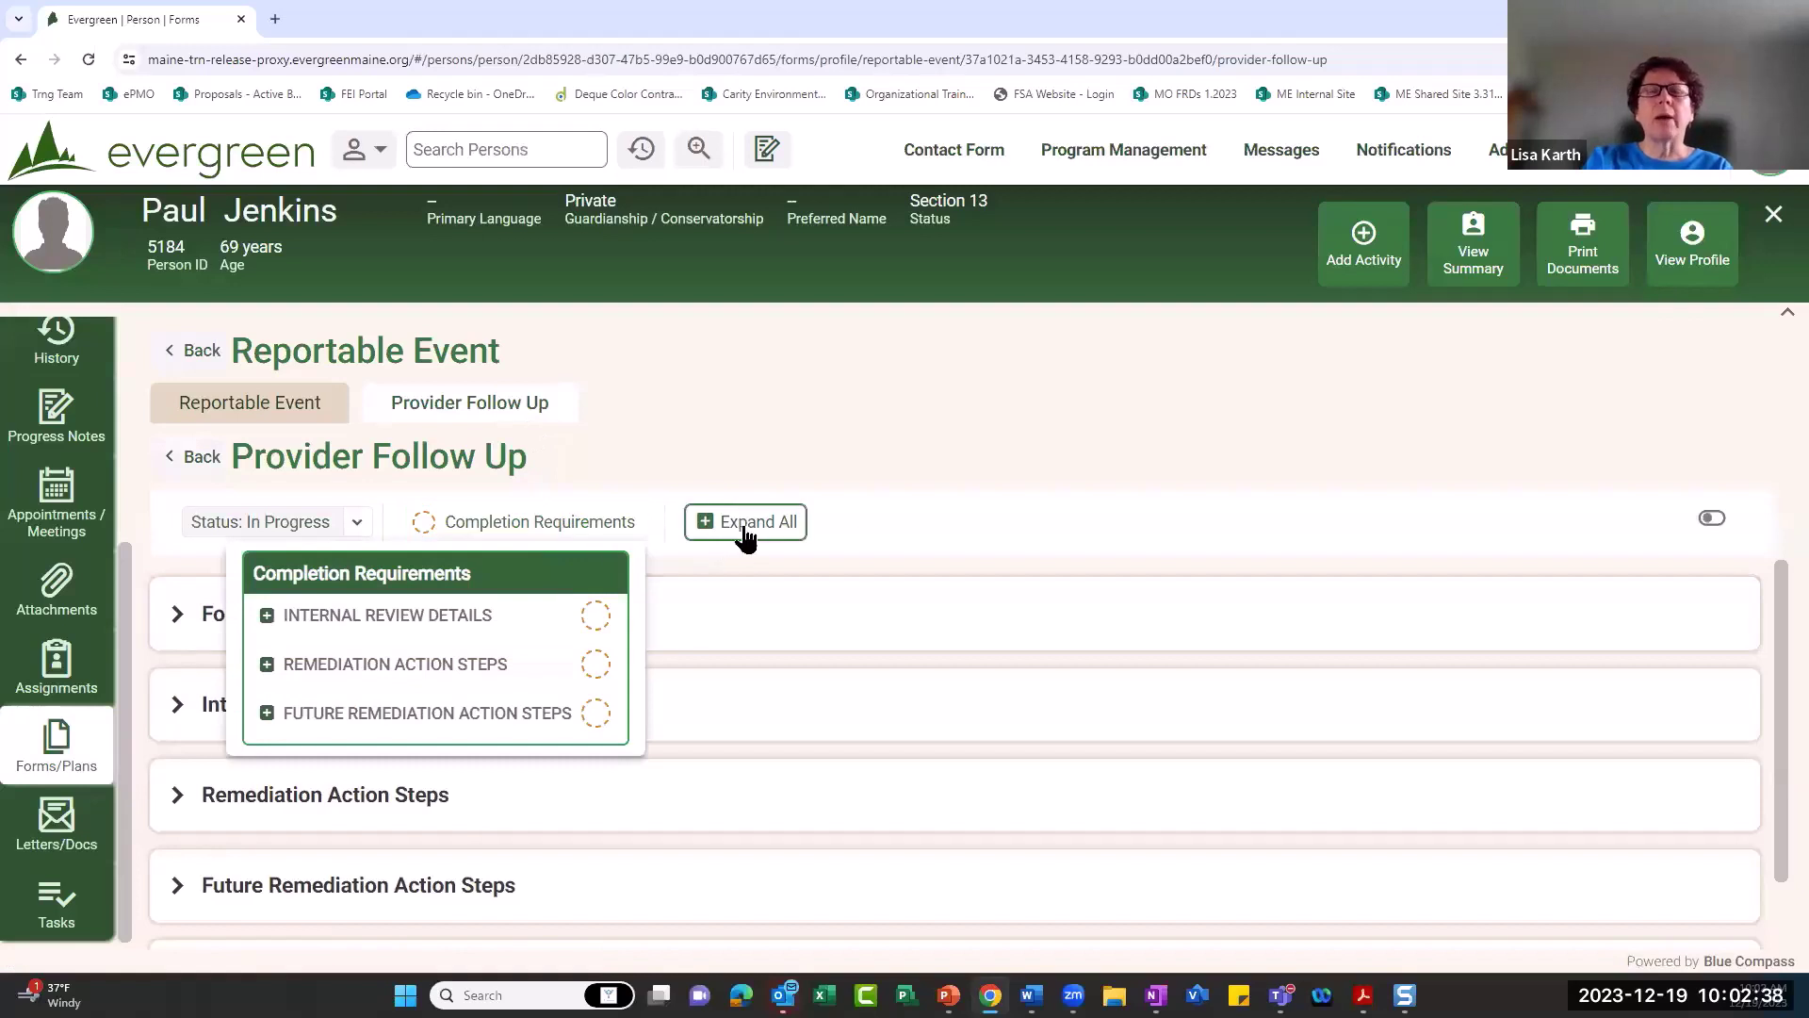
click(1711, 520)
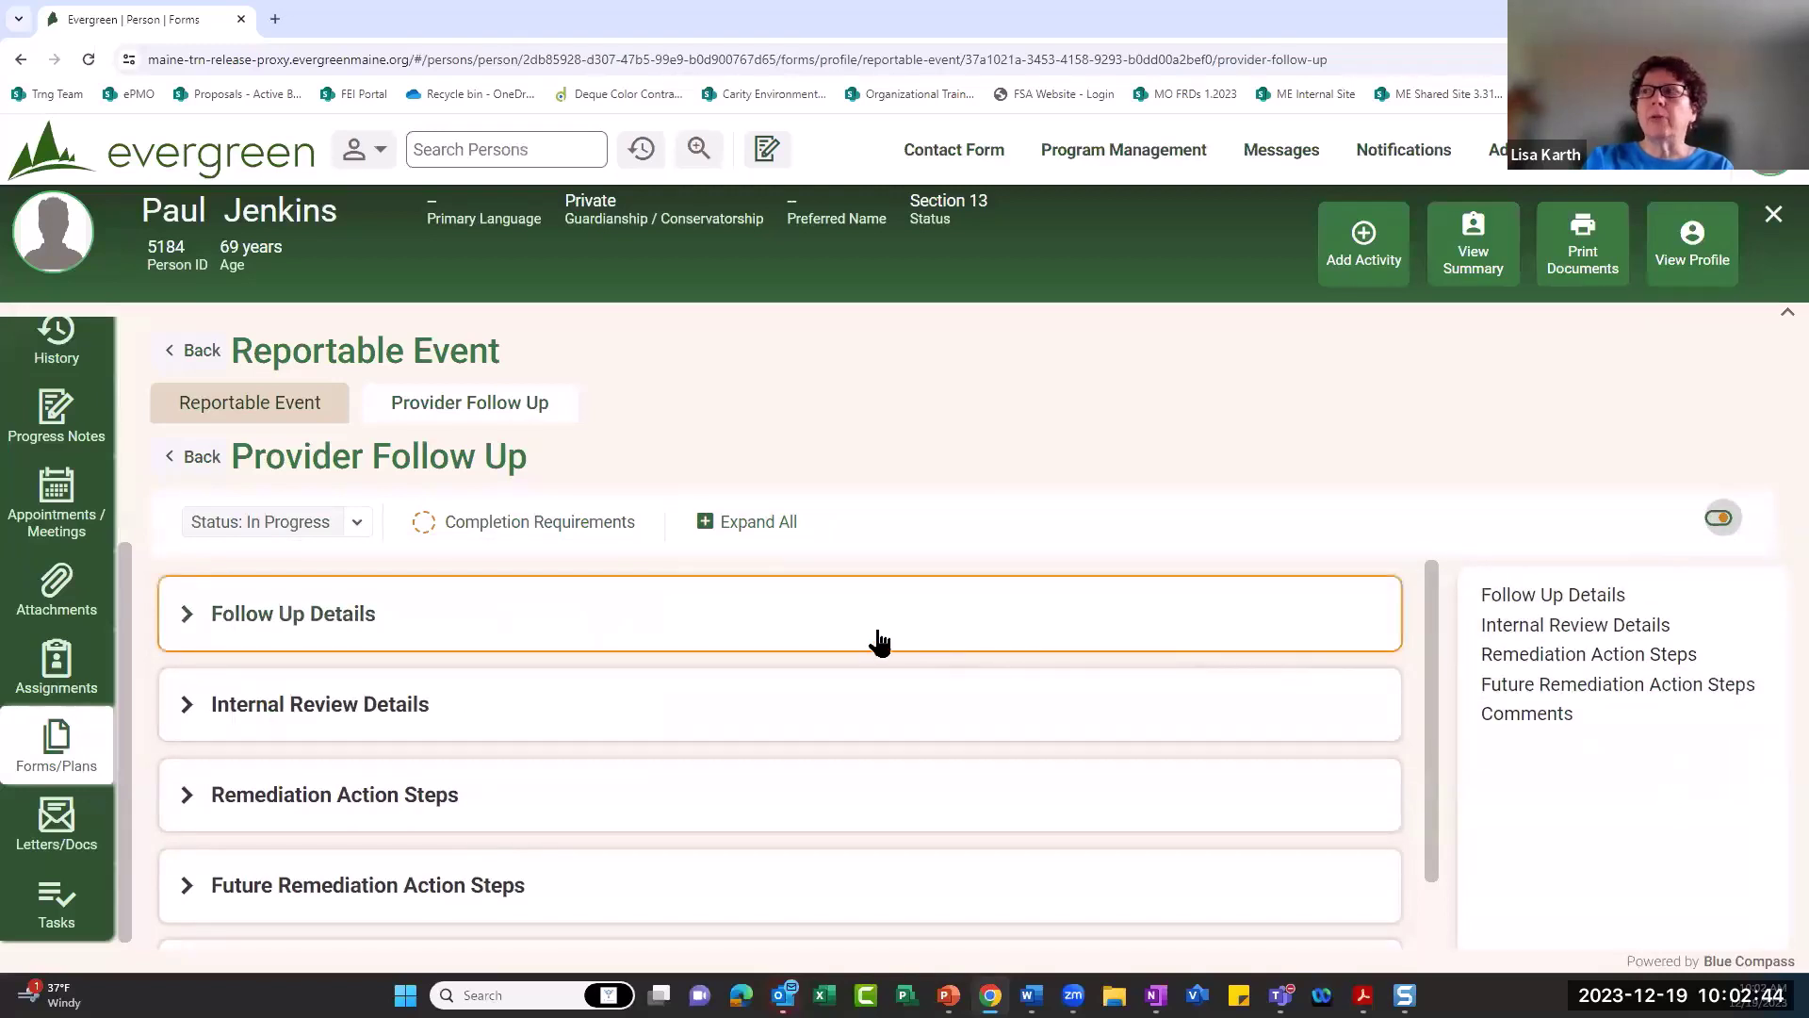
click(276, 619)
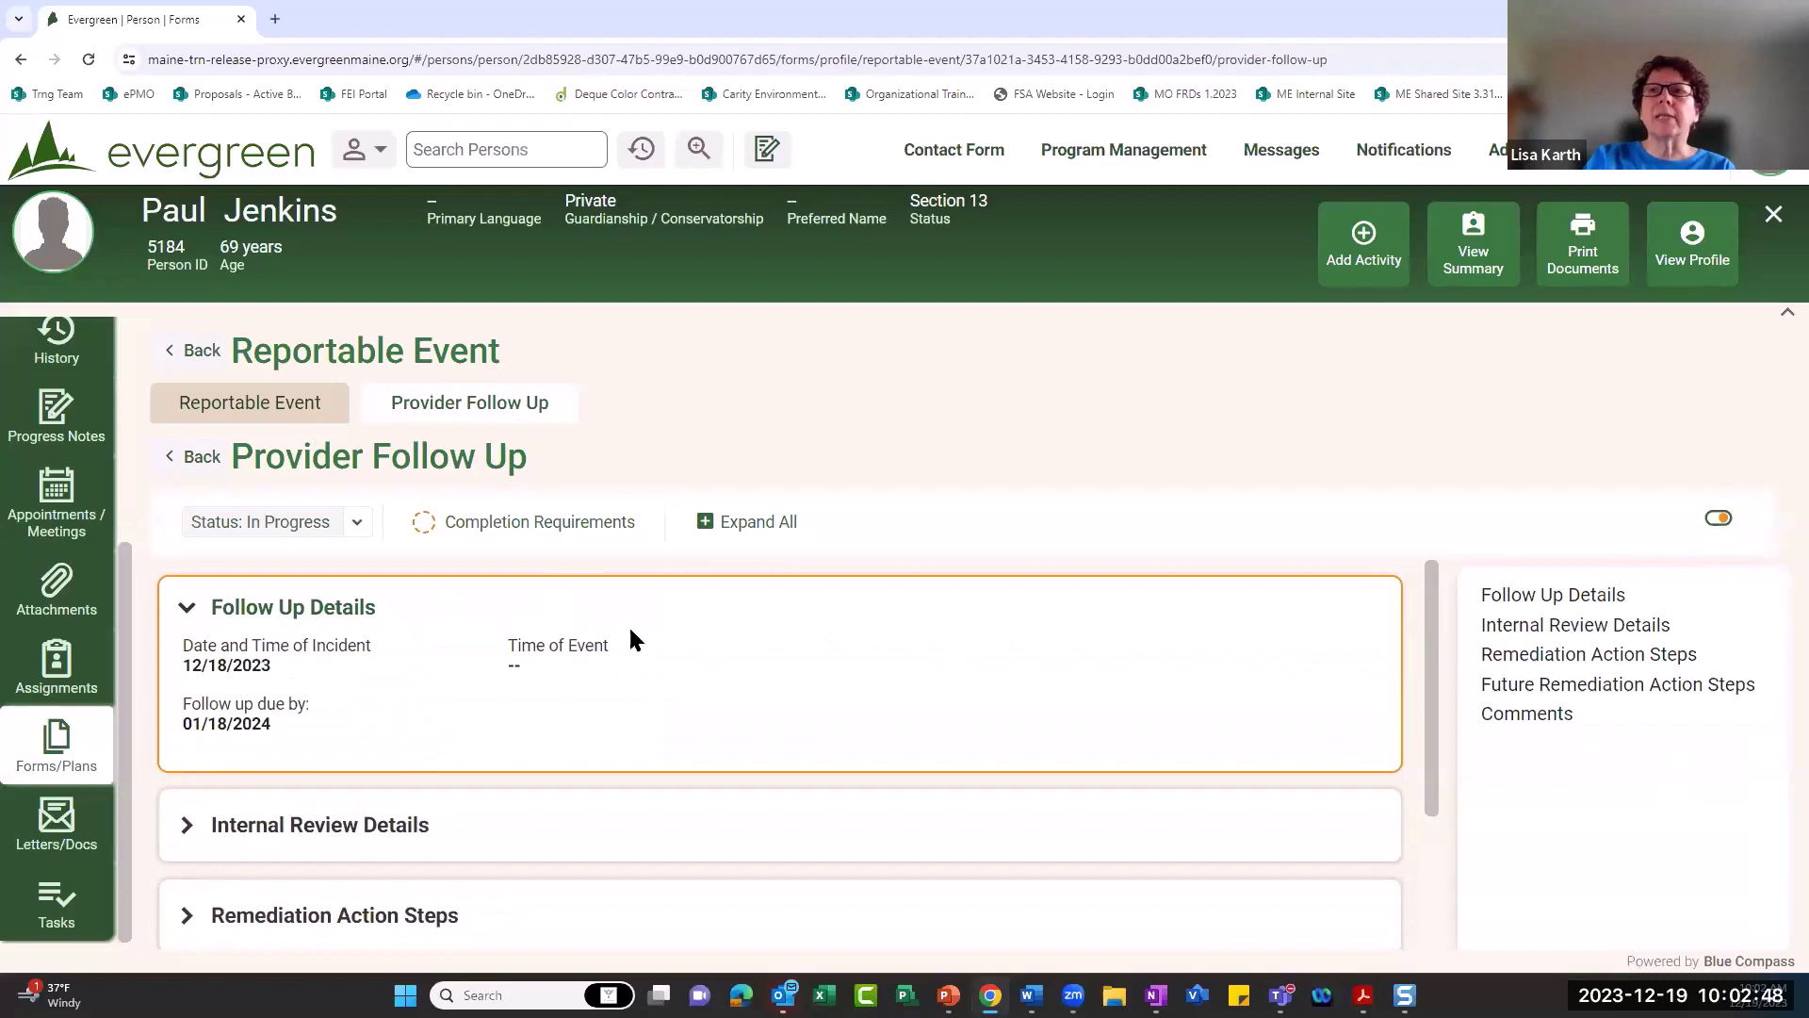
scroll(631, 639, down, 1)
scroll(255, 603, up, 1)
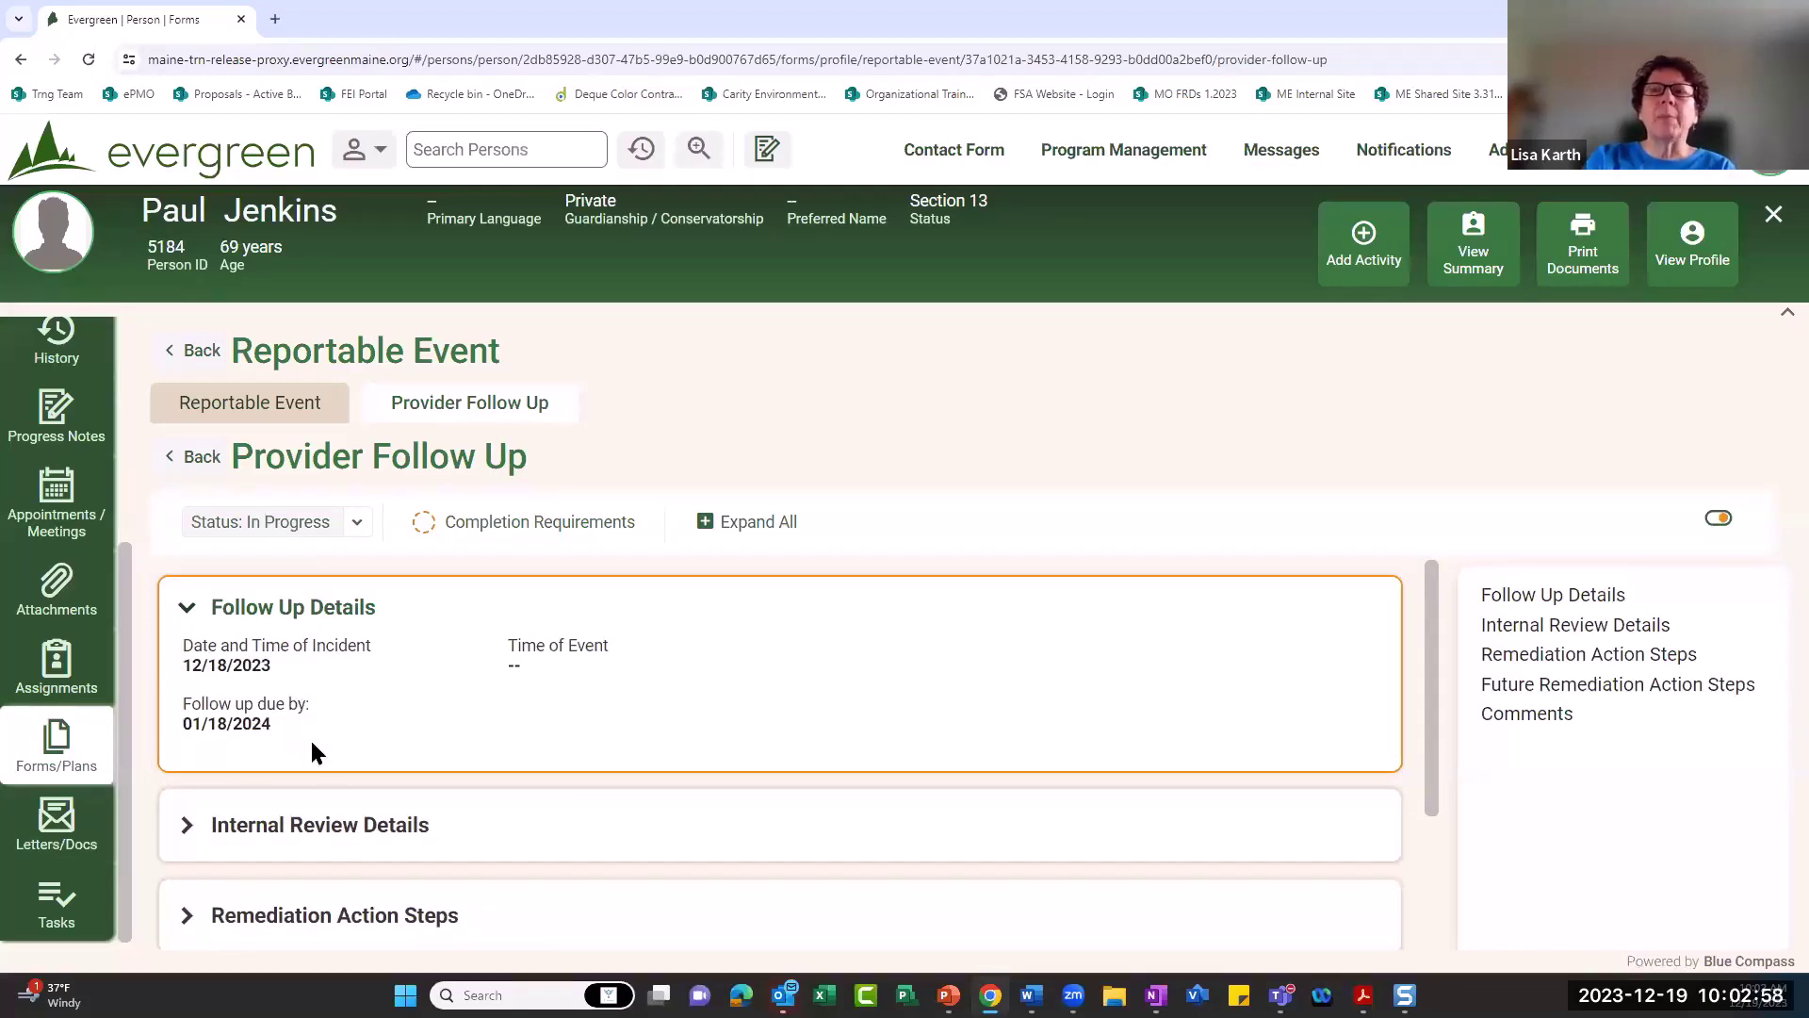
scroll(341, 776, down, 1)
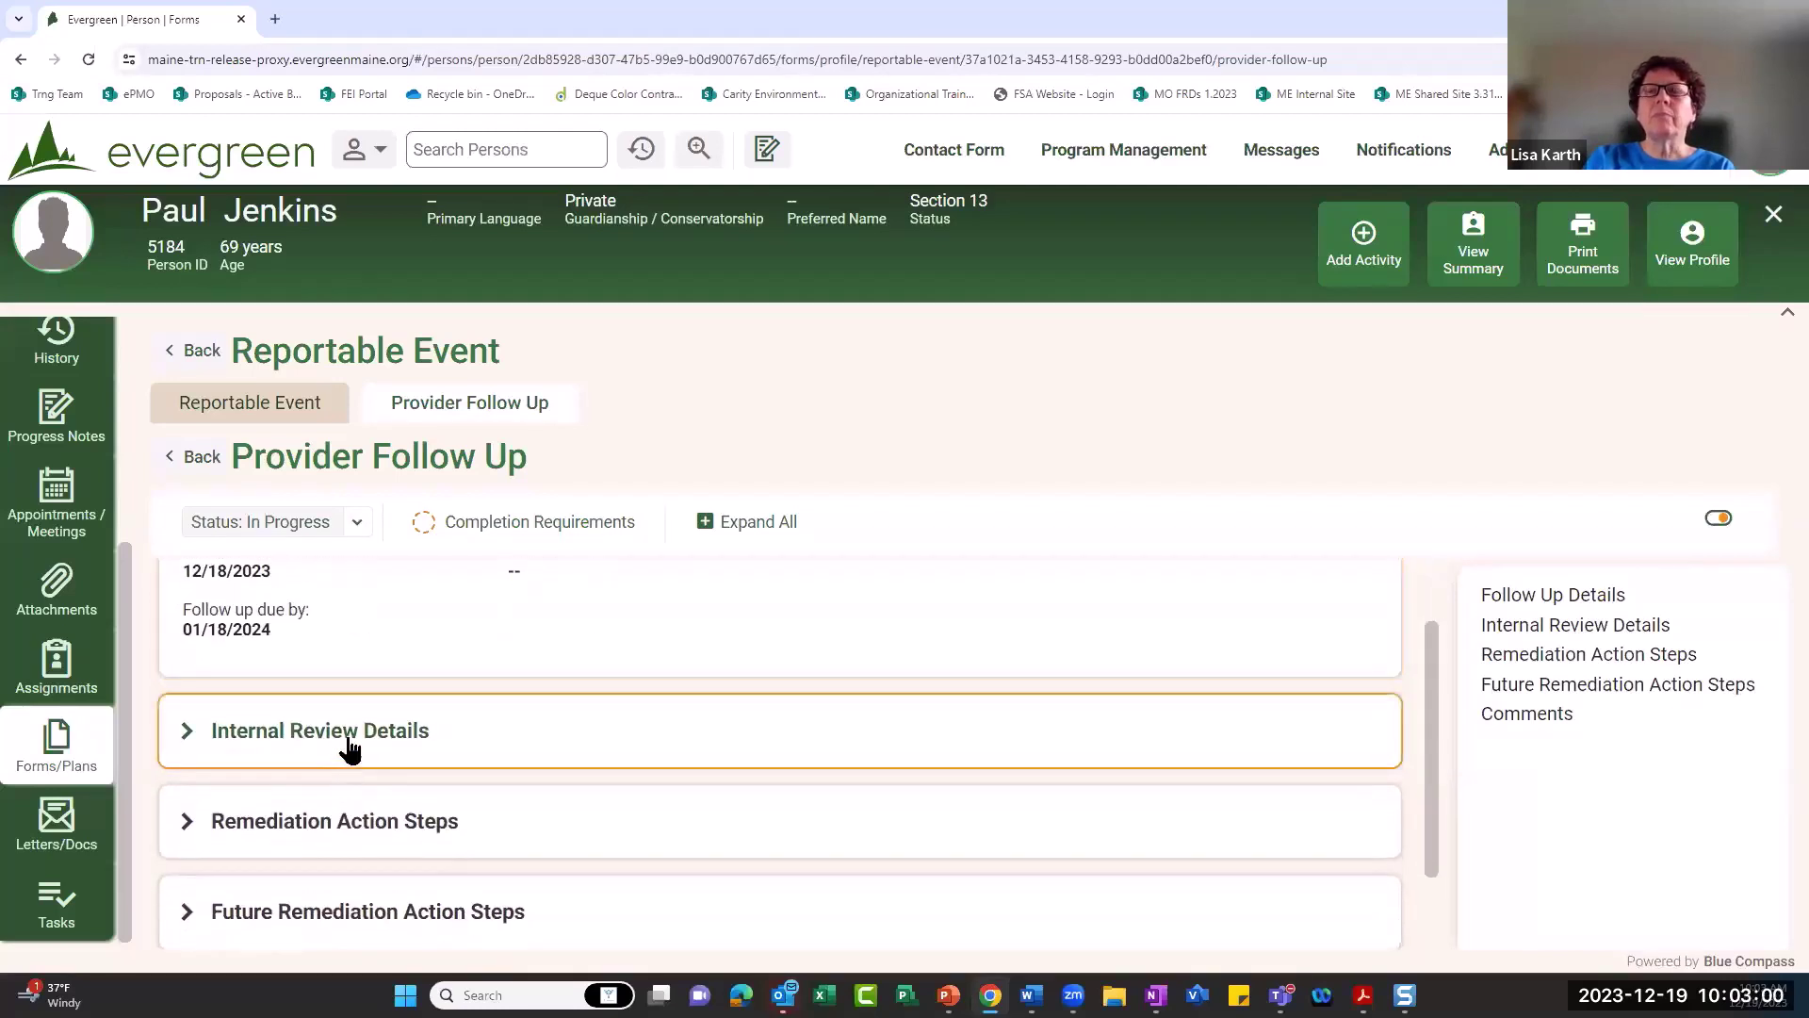
click(346, 733)
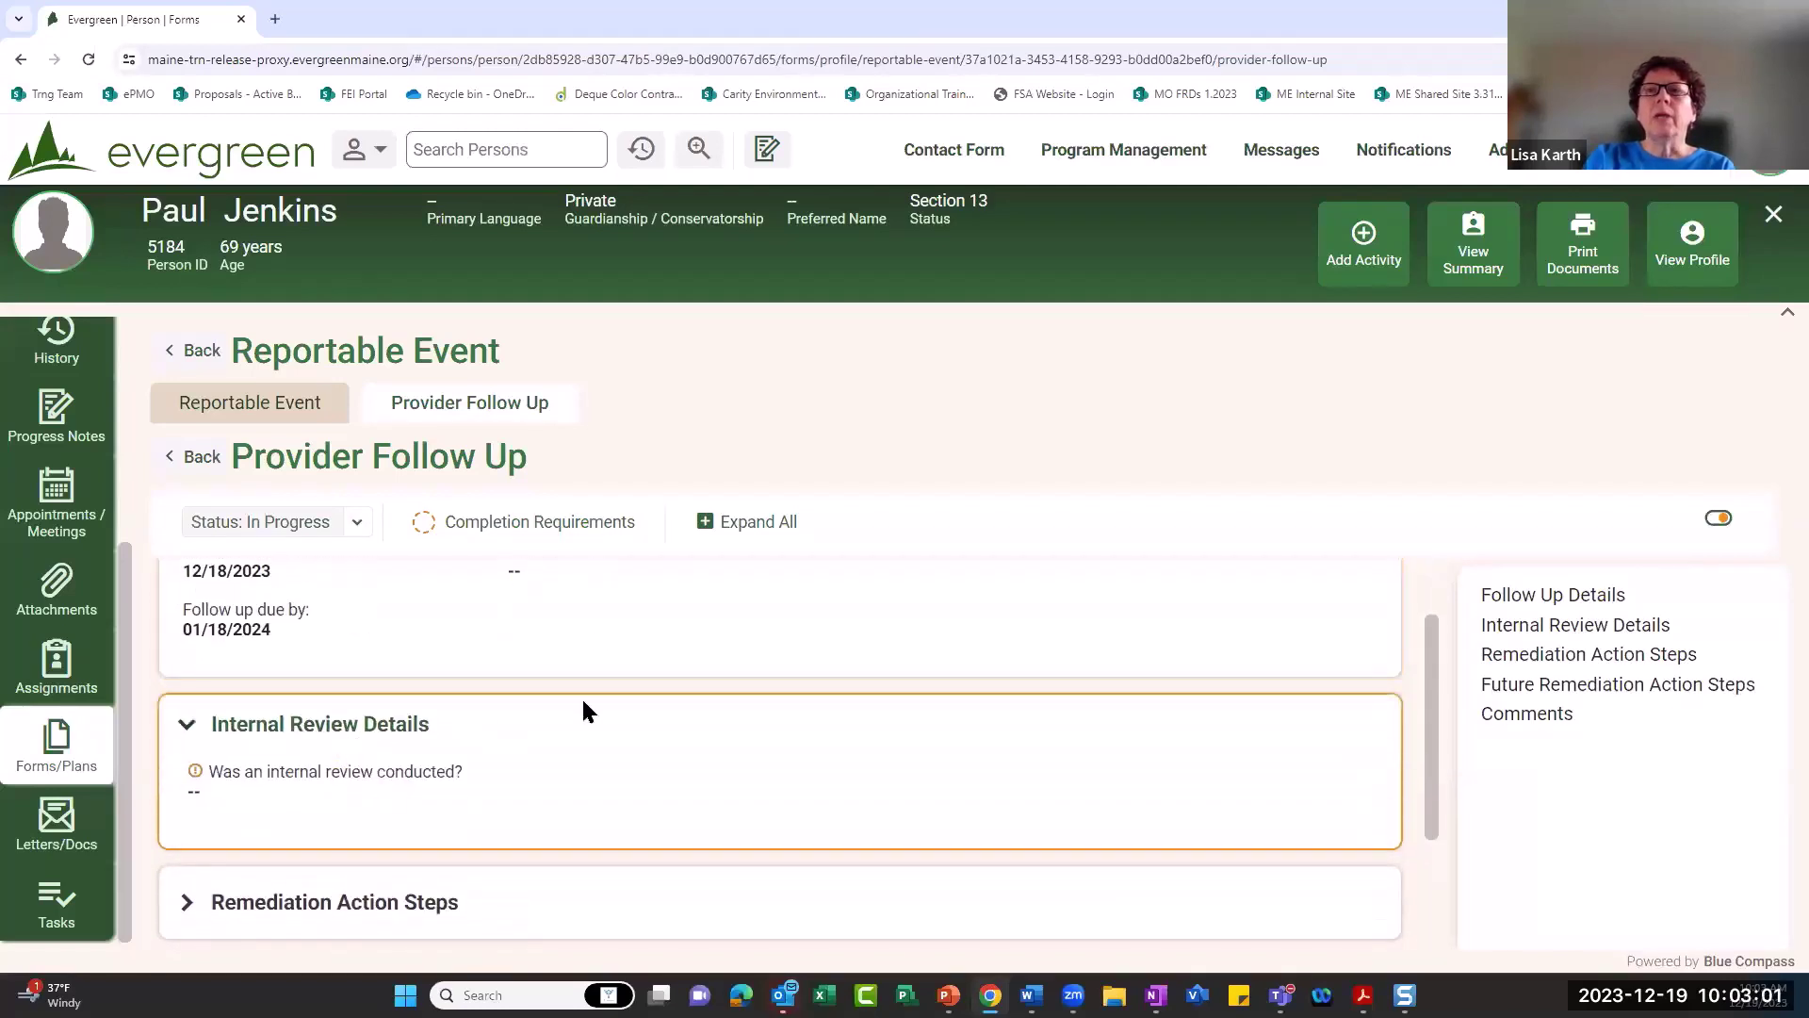
Answer Yes to whether an internal review was conducted
click(383, 775)
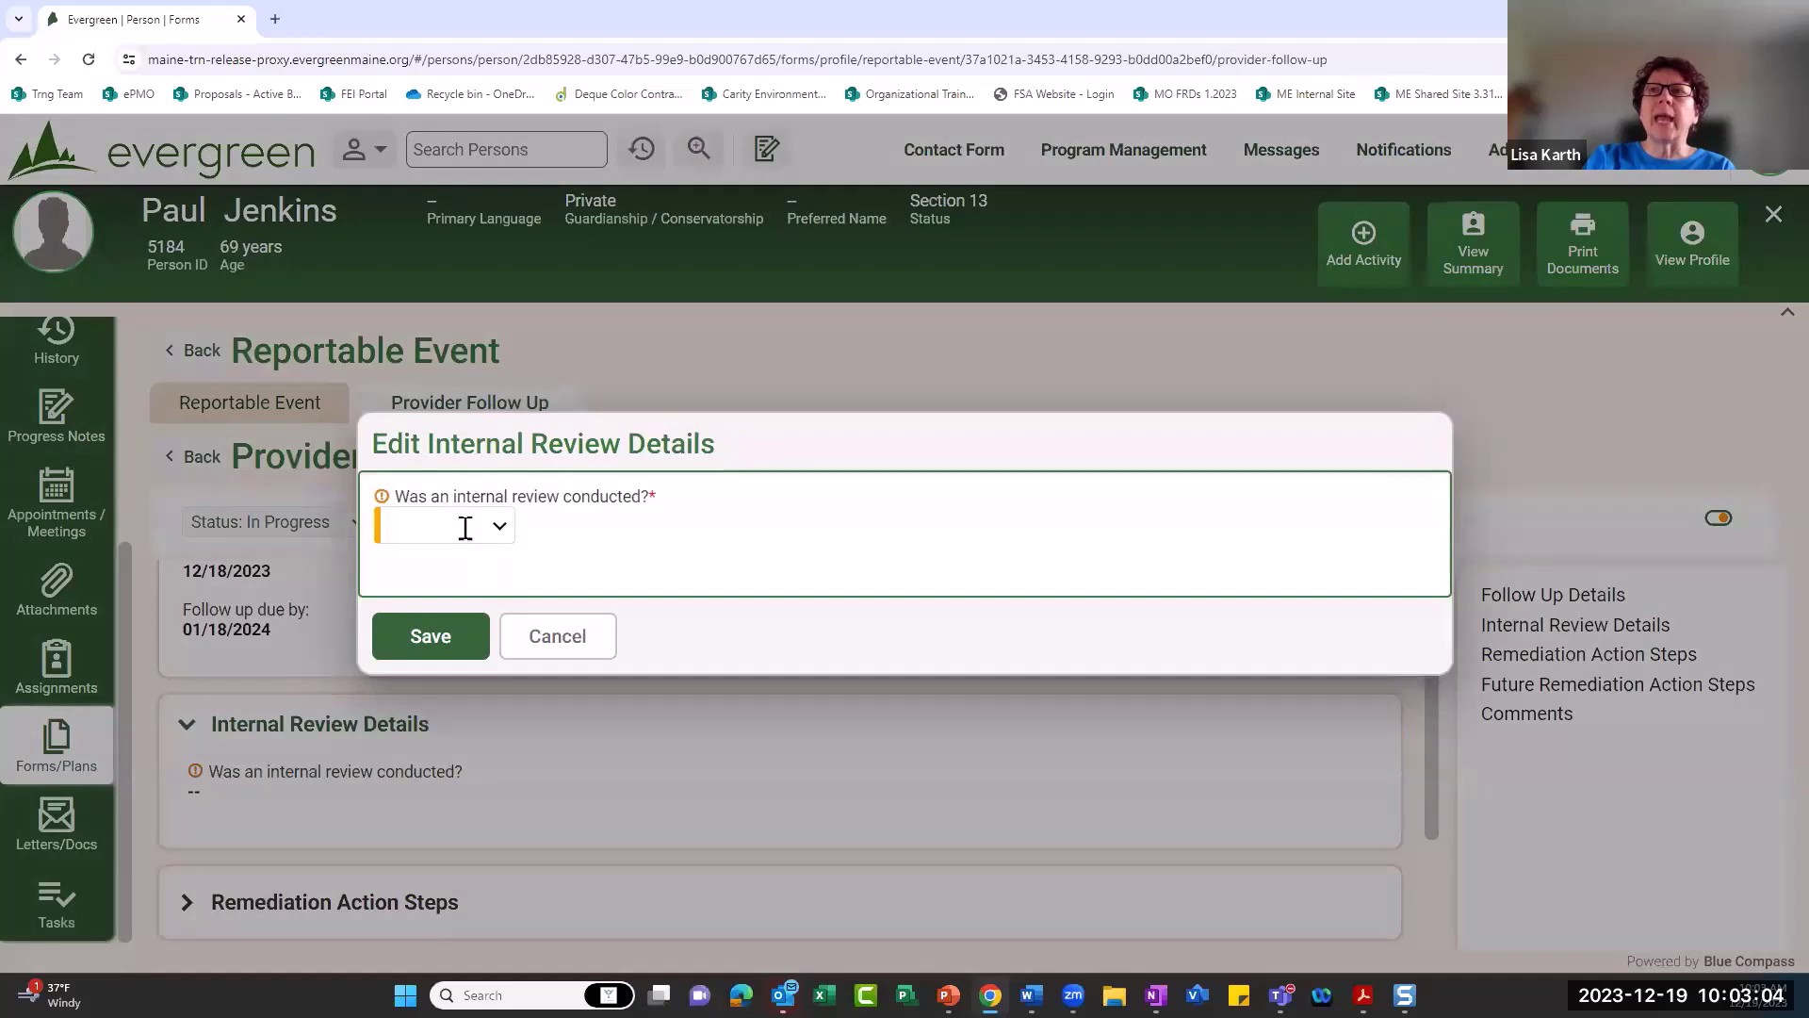
click(465, 501)
click(457, 543)
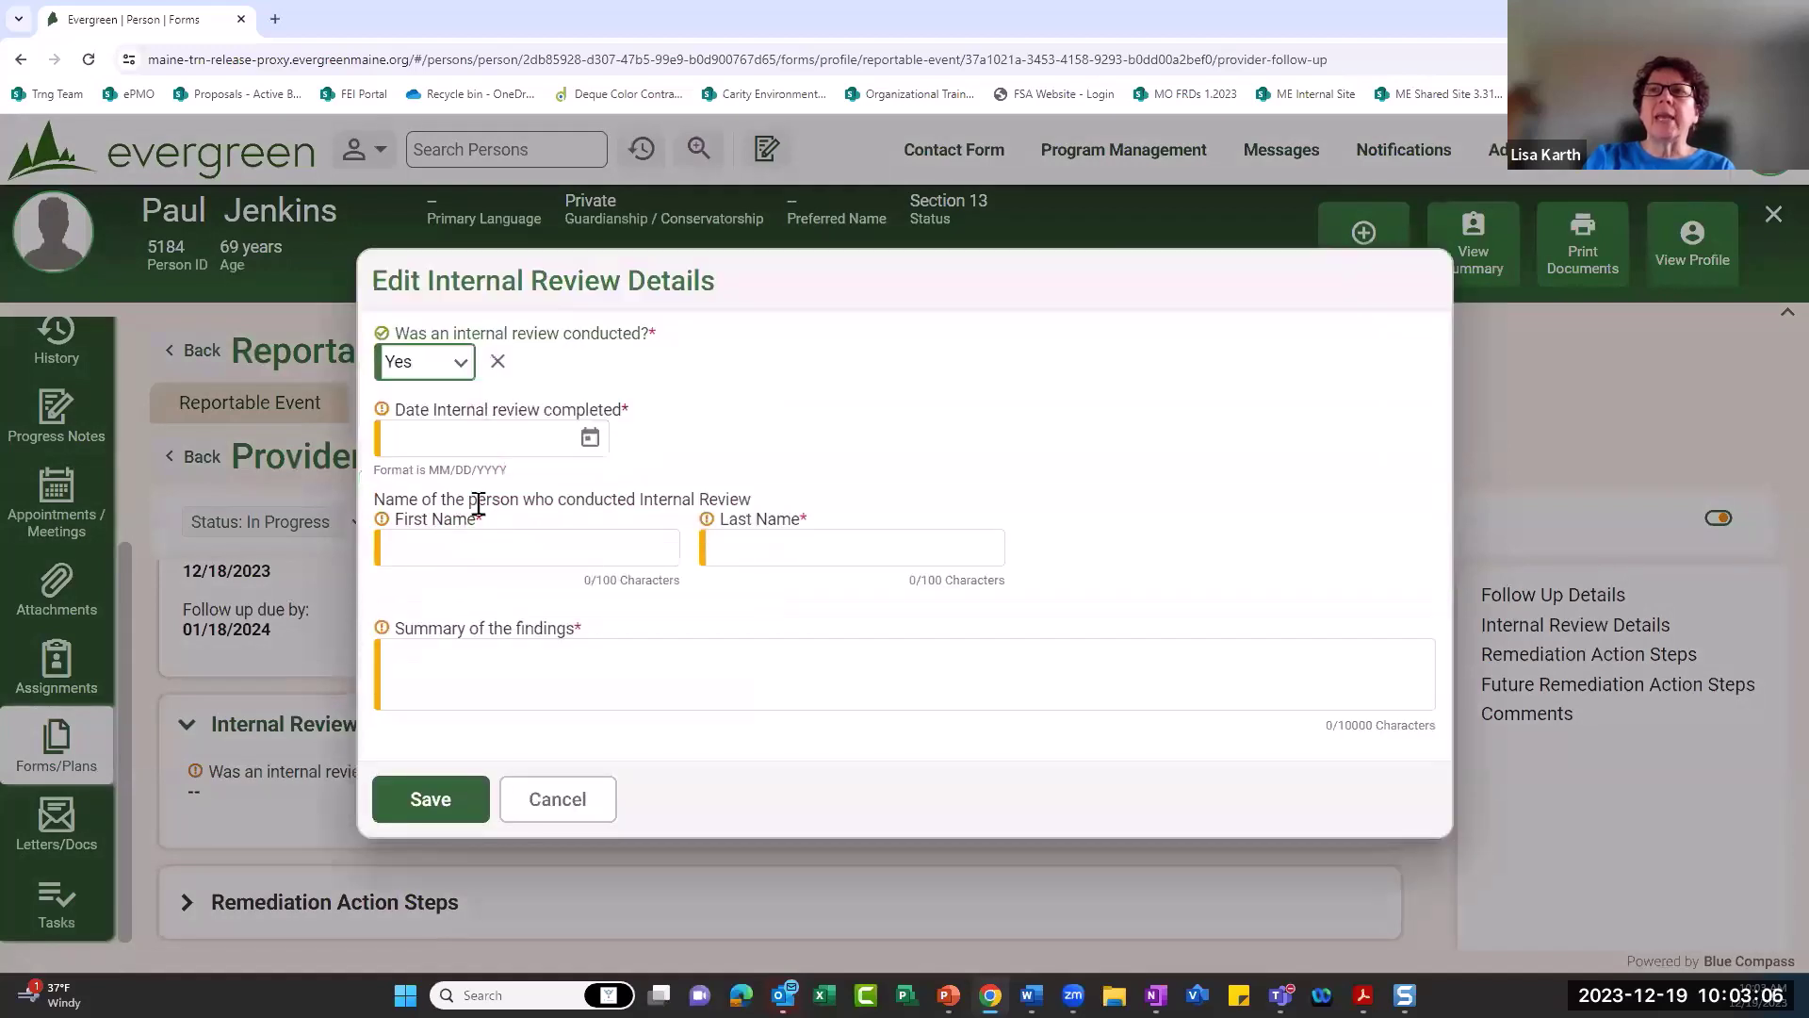
click(452, 361)
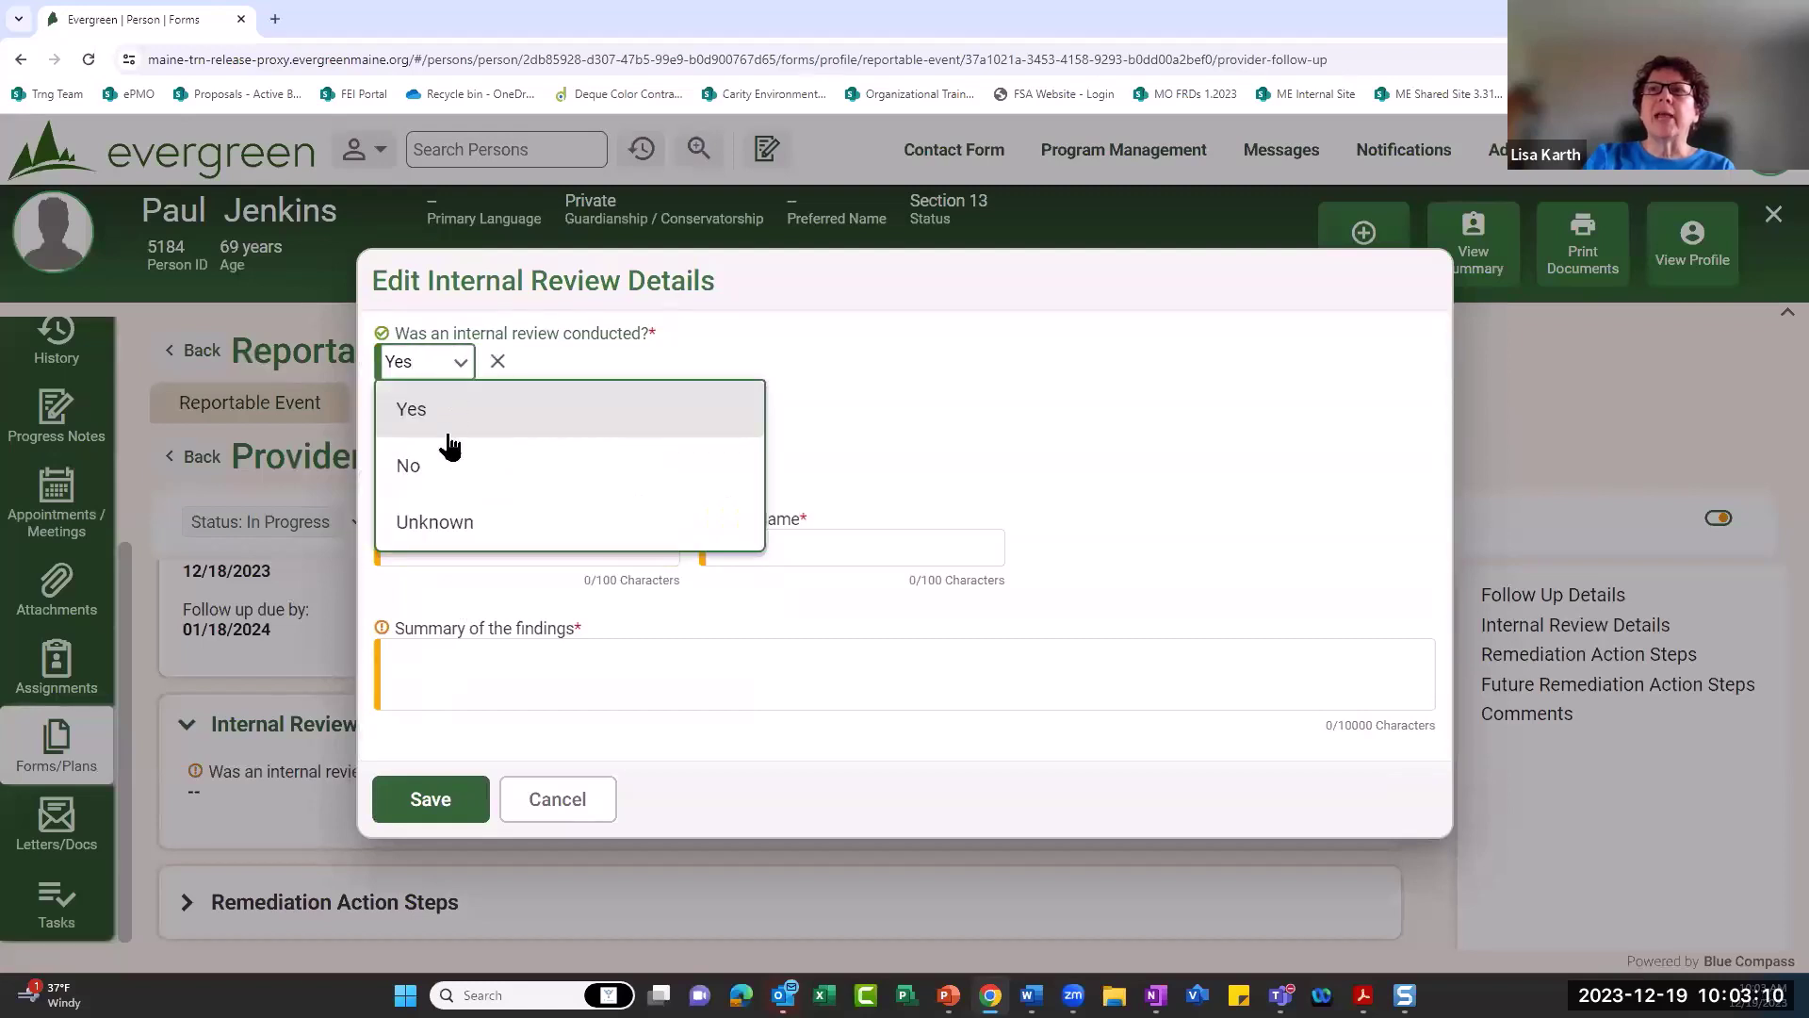
click(443, 465)
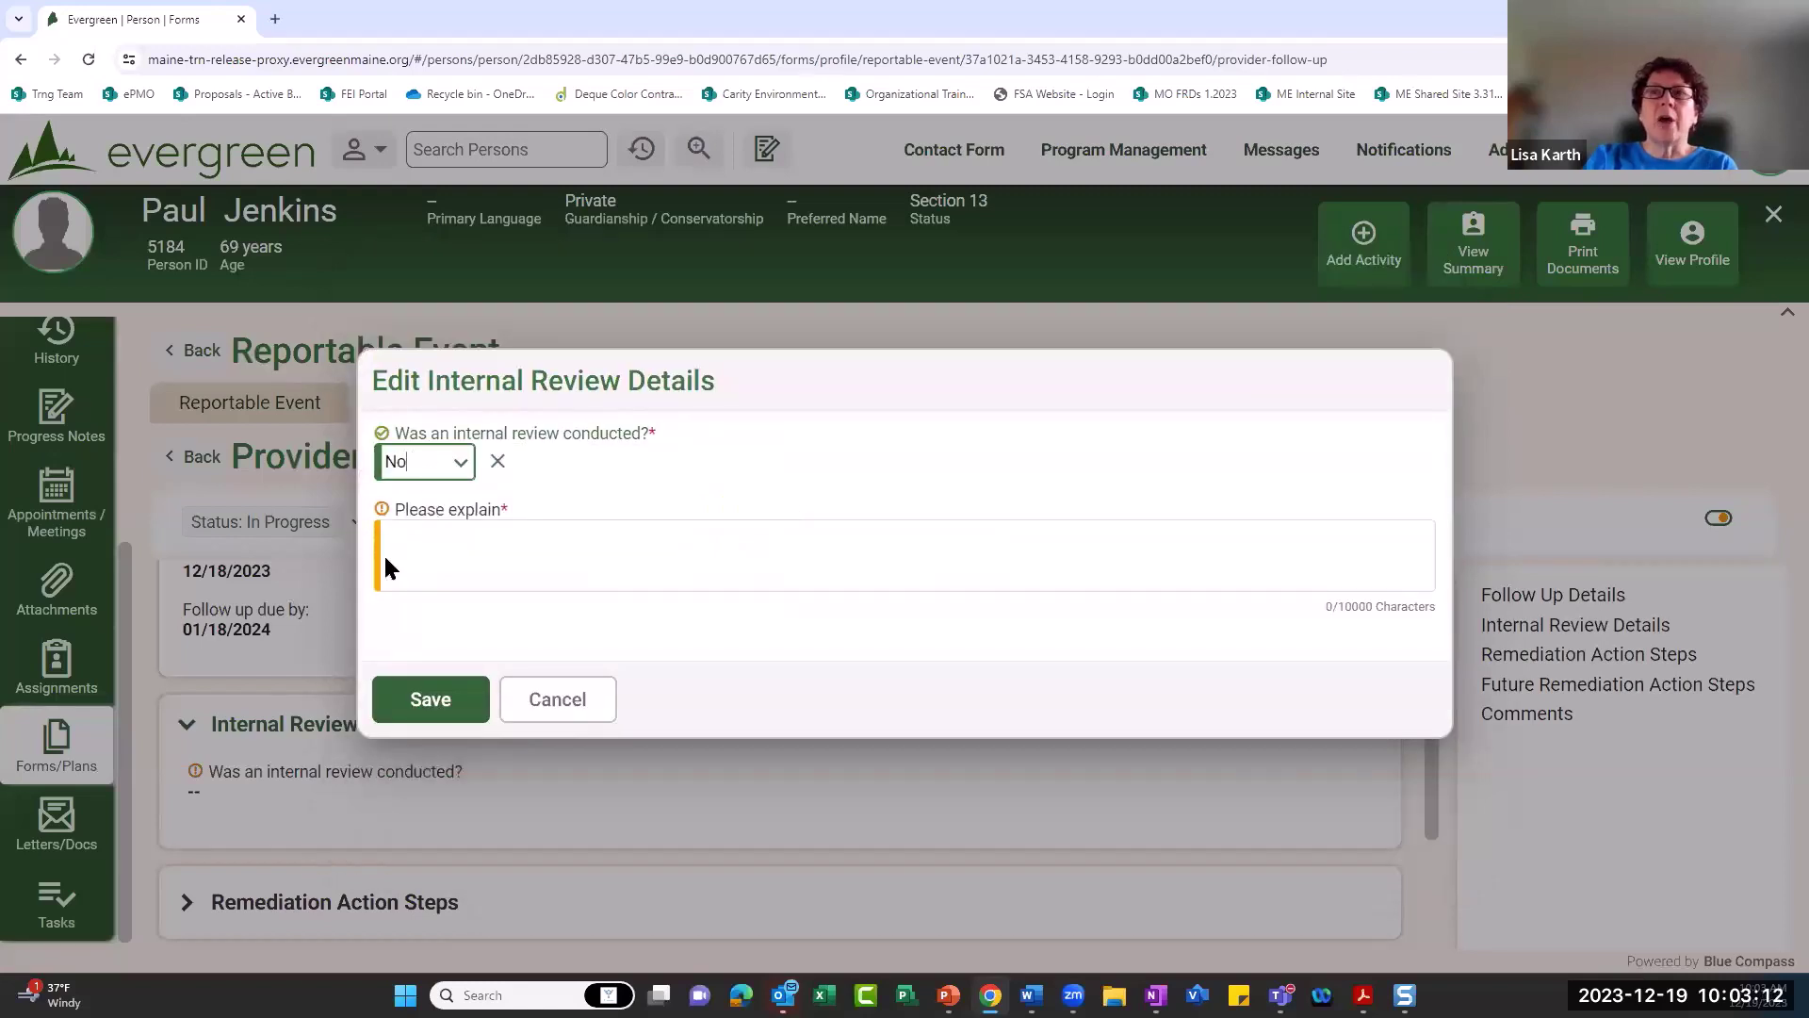
click(454, 461)
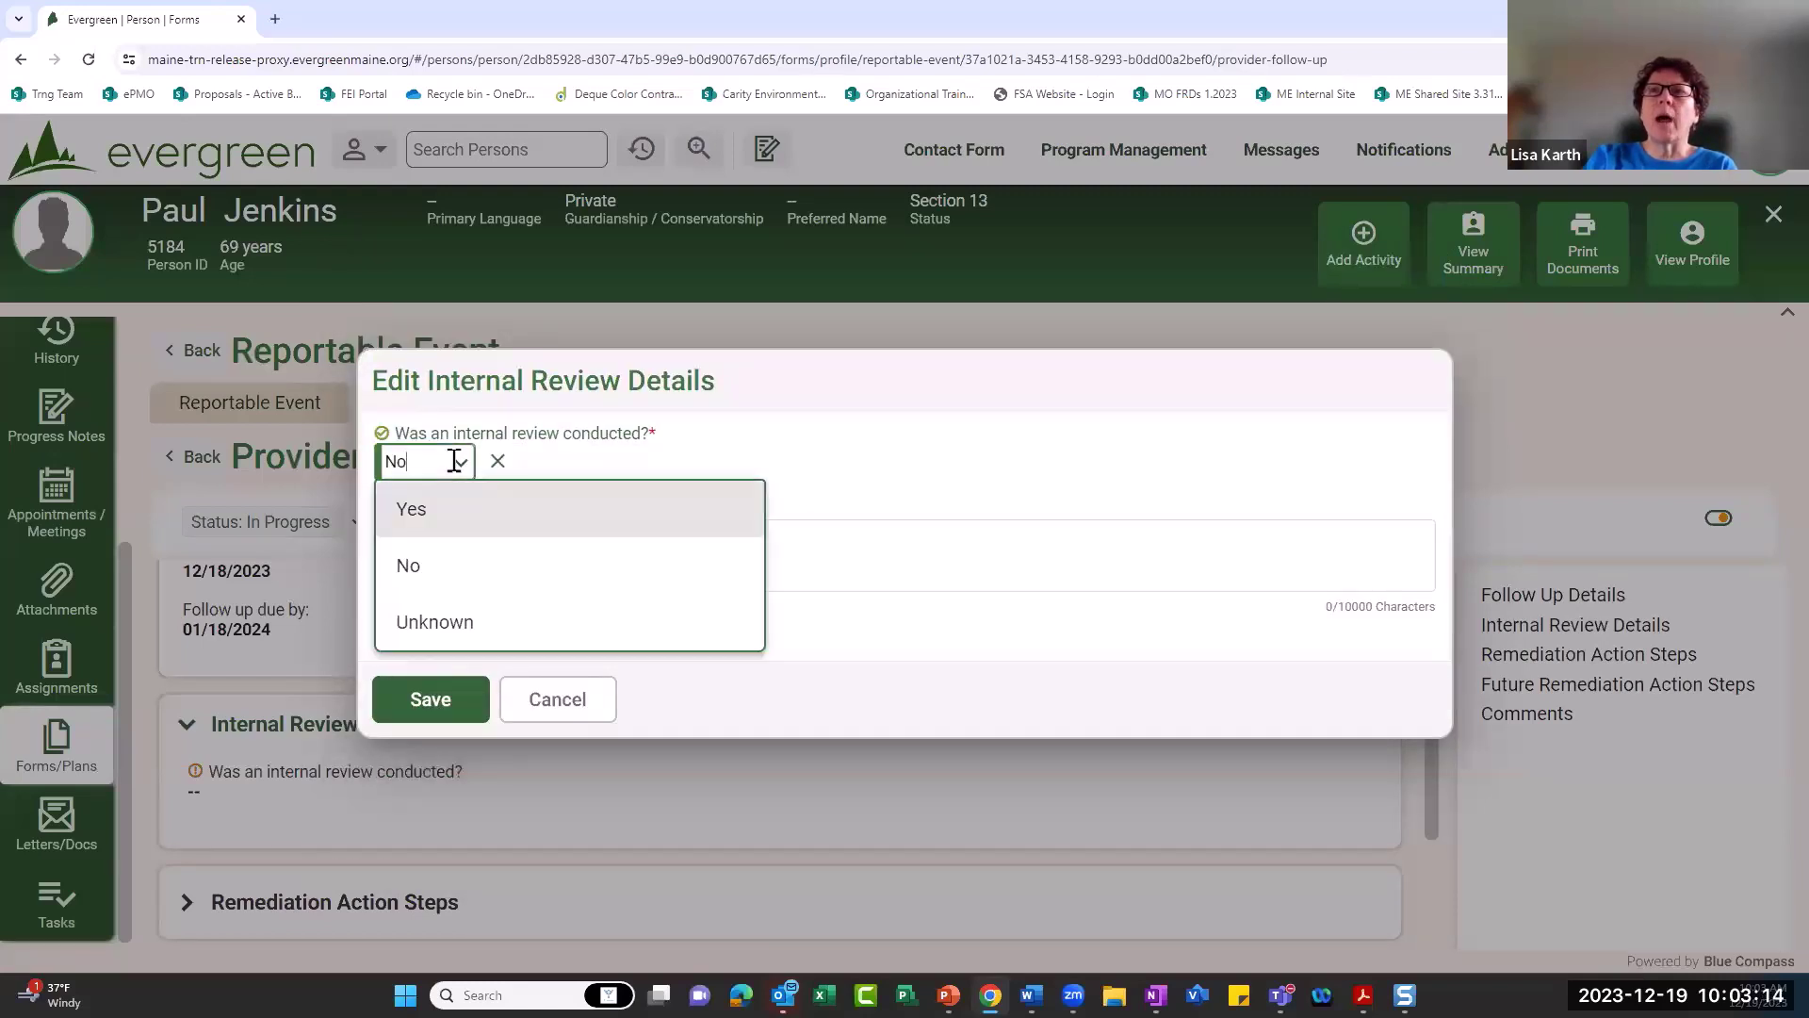
click(421, 622)
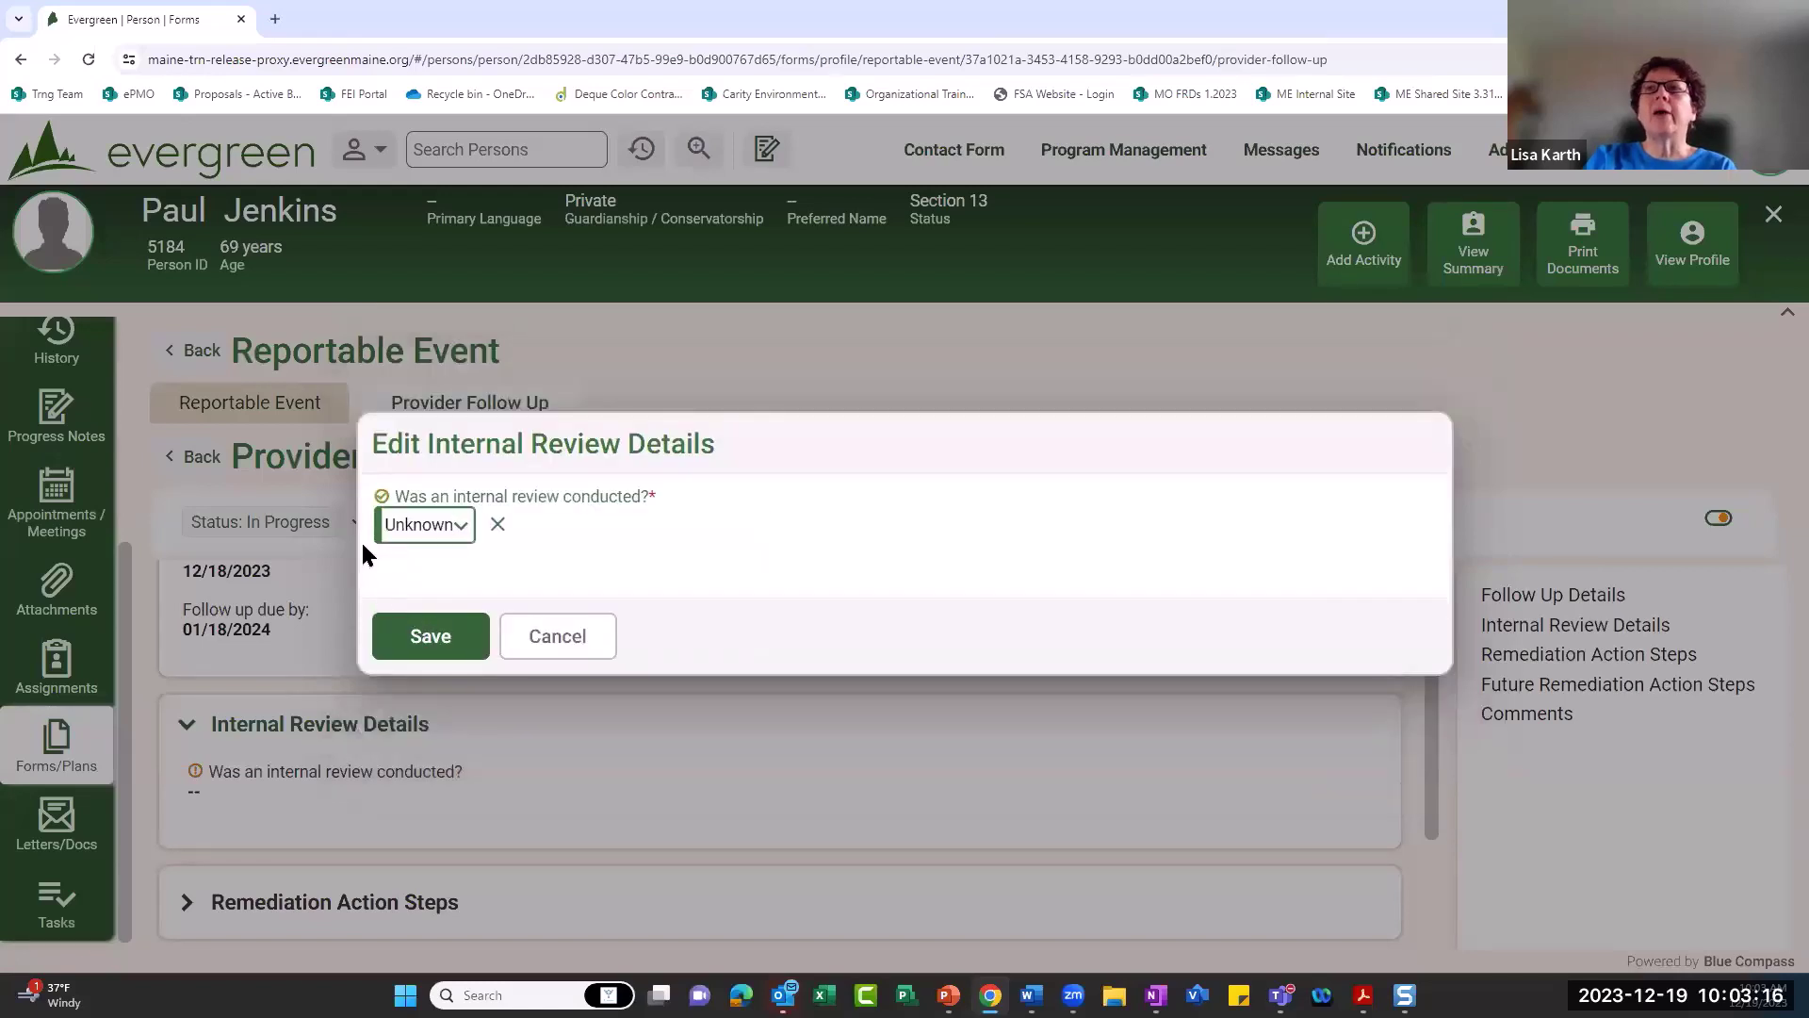
click(439, 523)
click(424, 581)
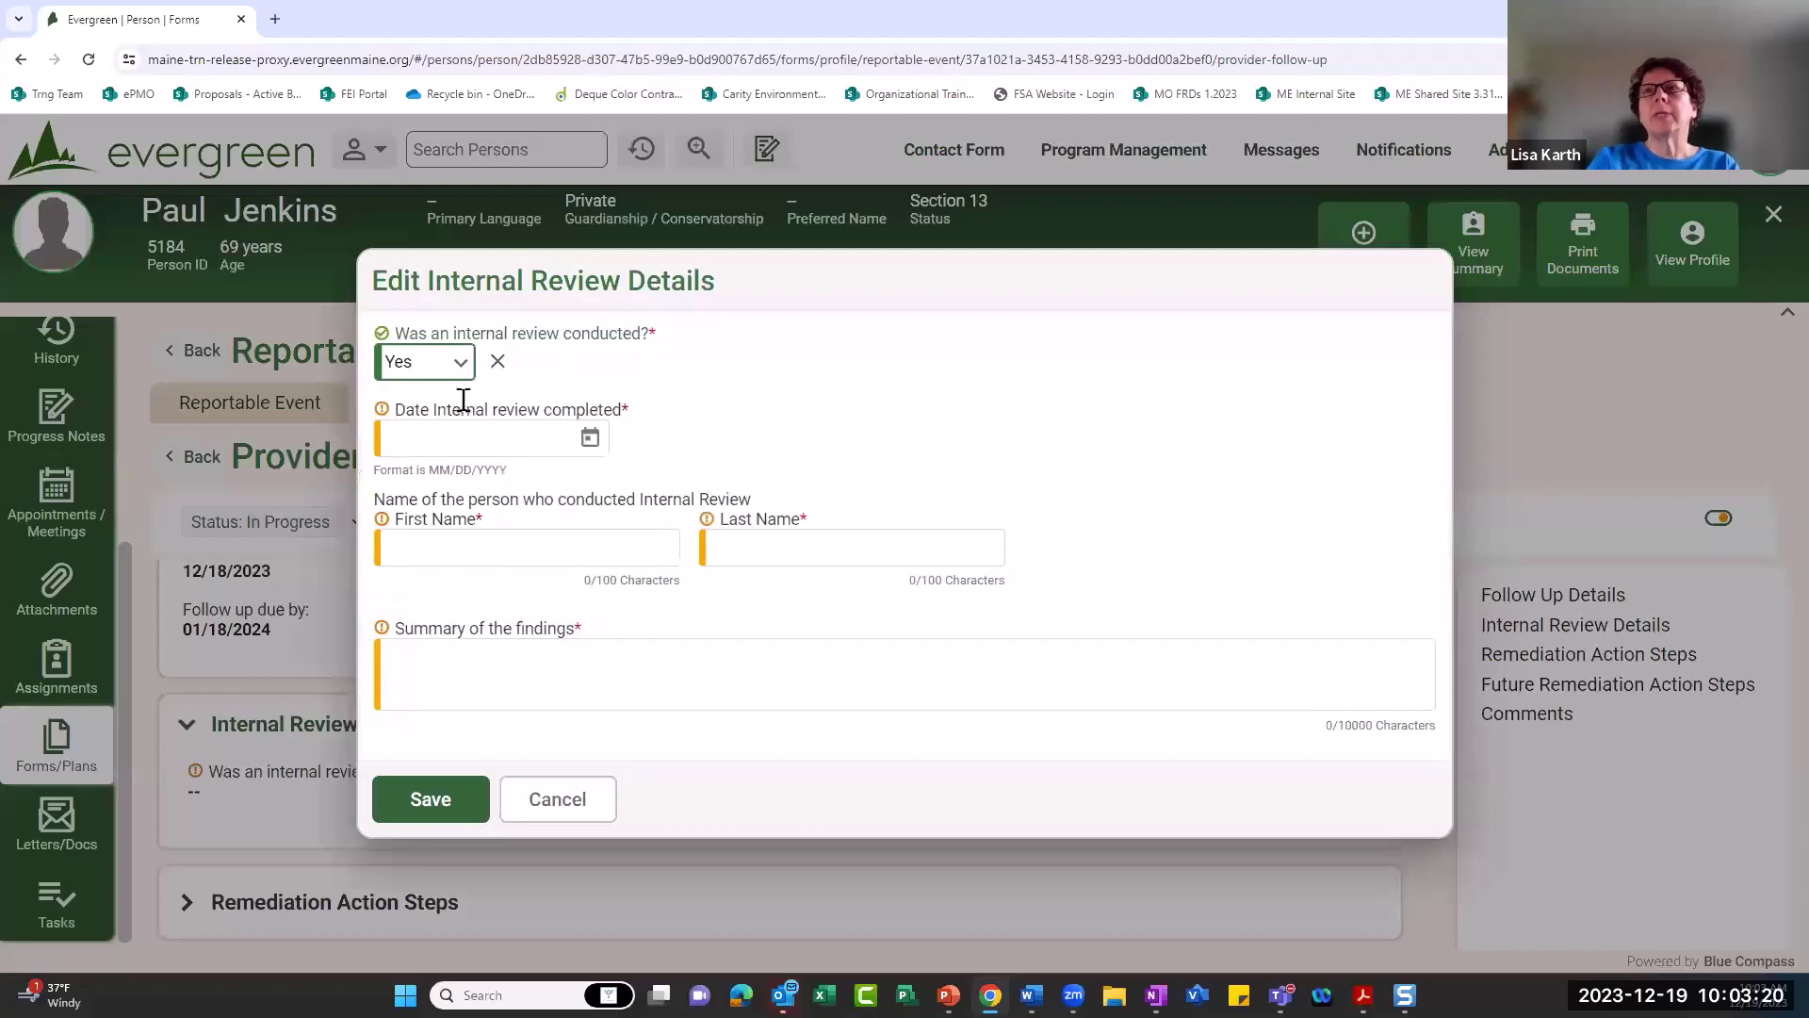
Set the review completion date to 12/19/2023, enter the reviewer's name, and save
click(590, 438)
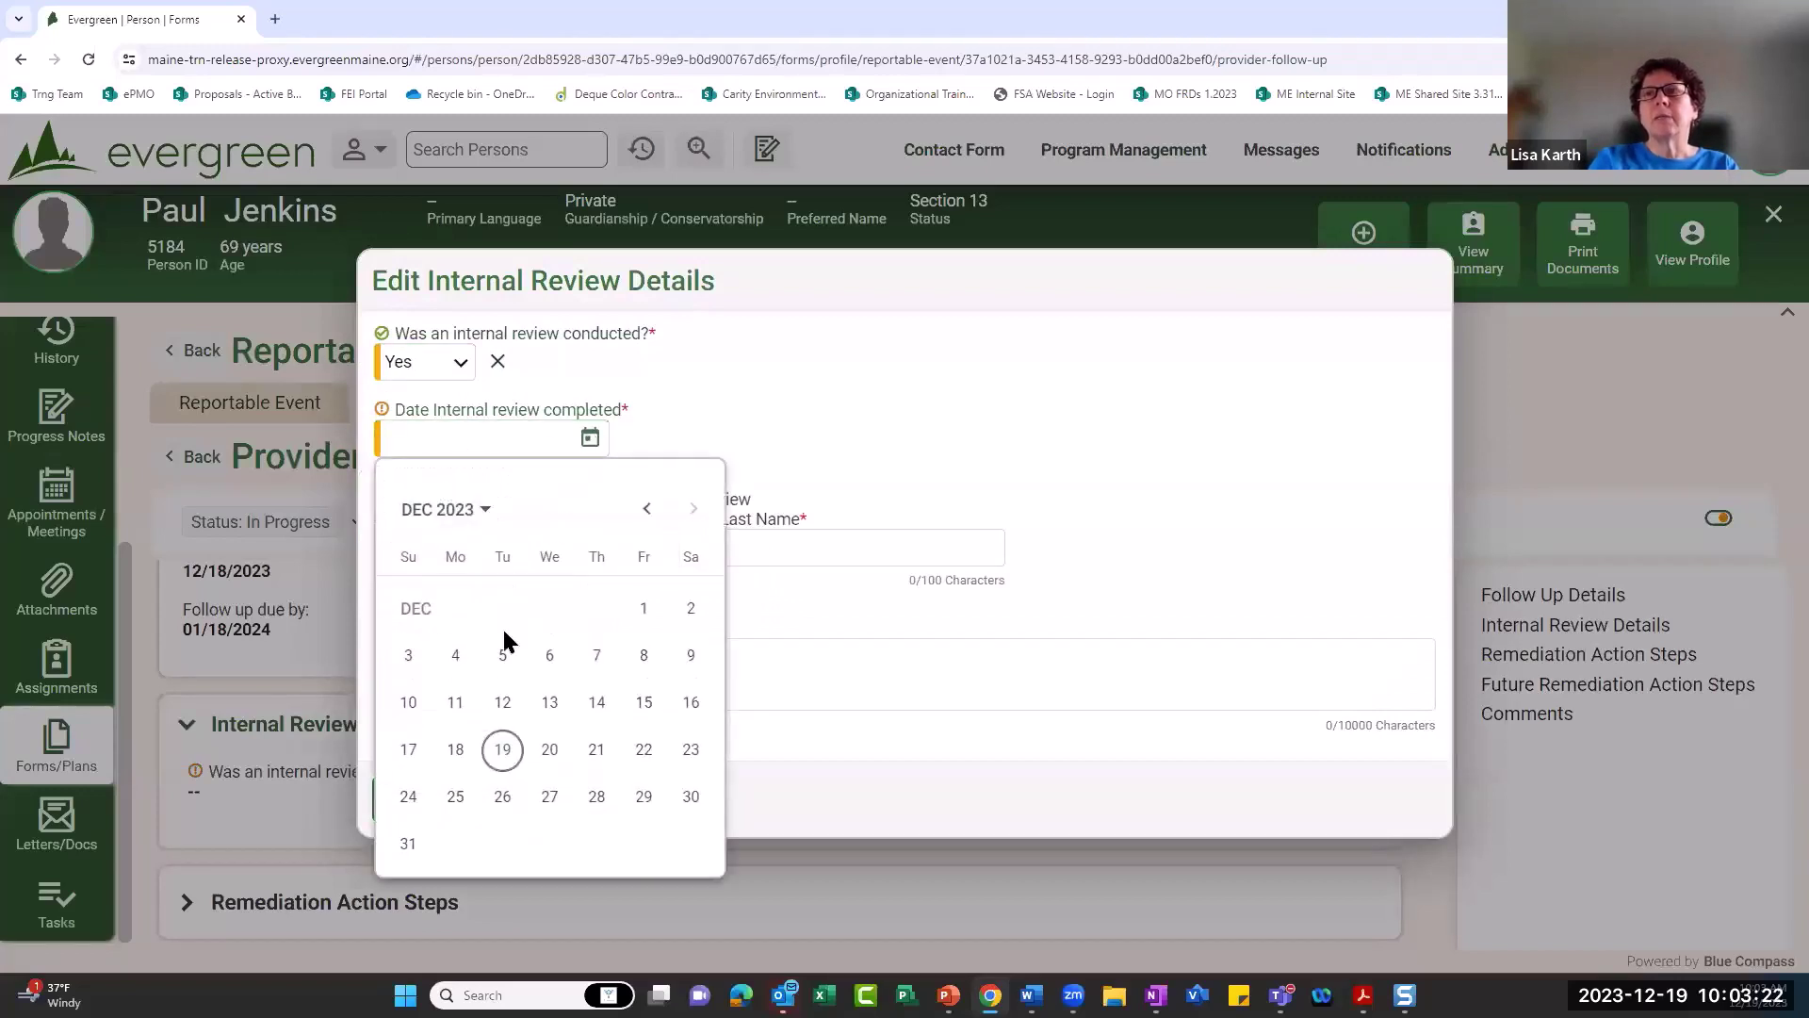
click(504, 751)
click(537, 554)
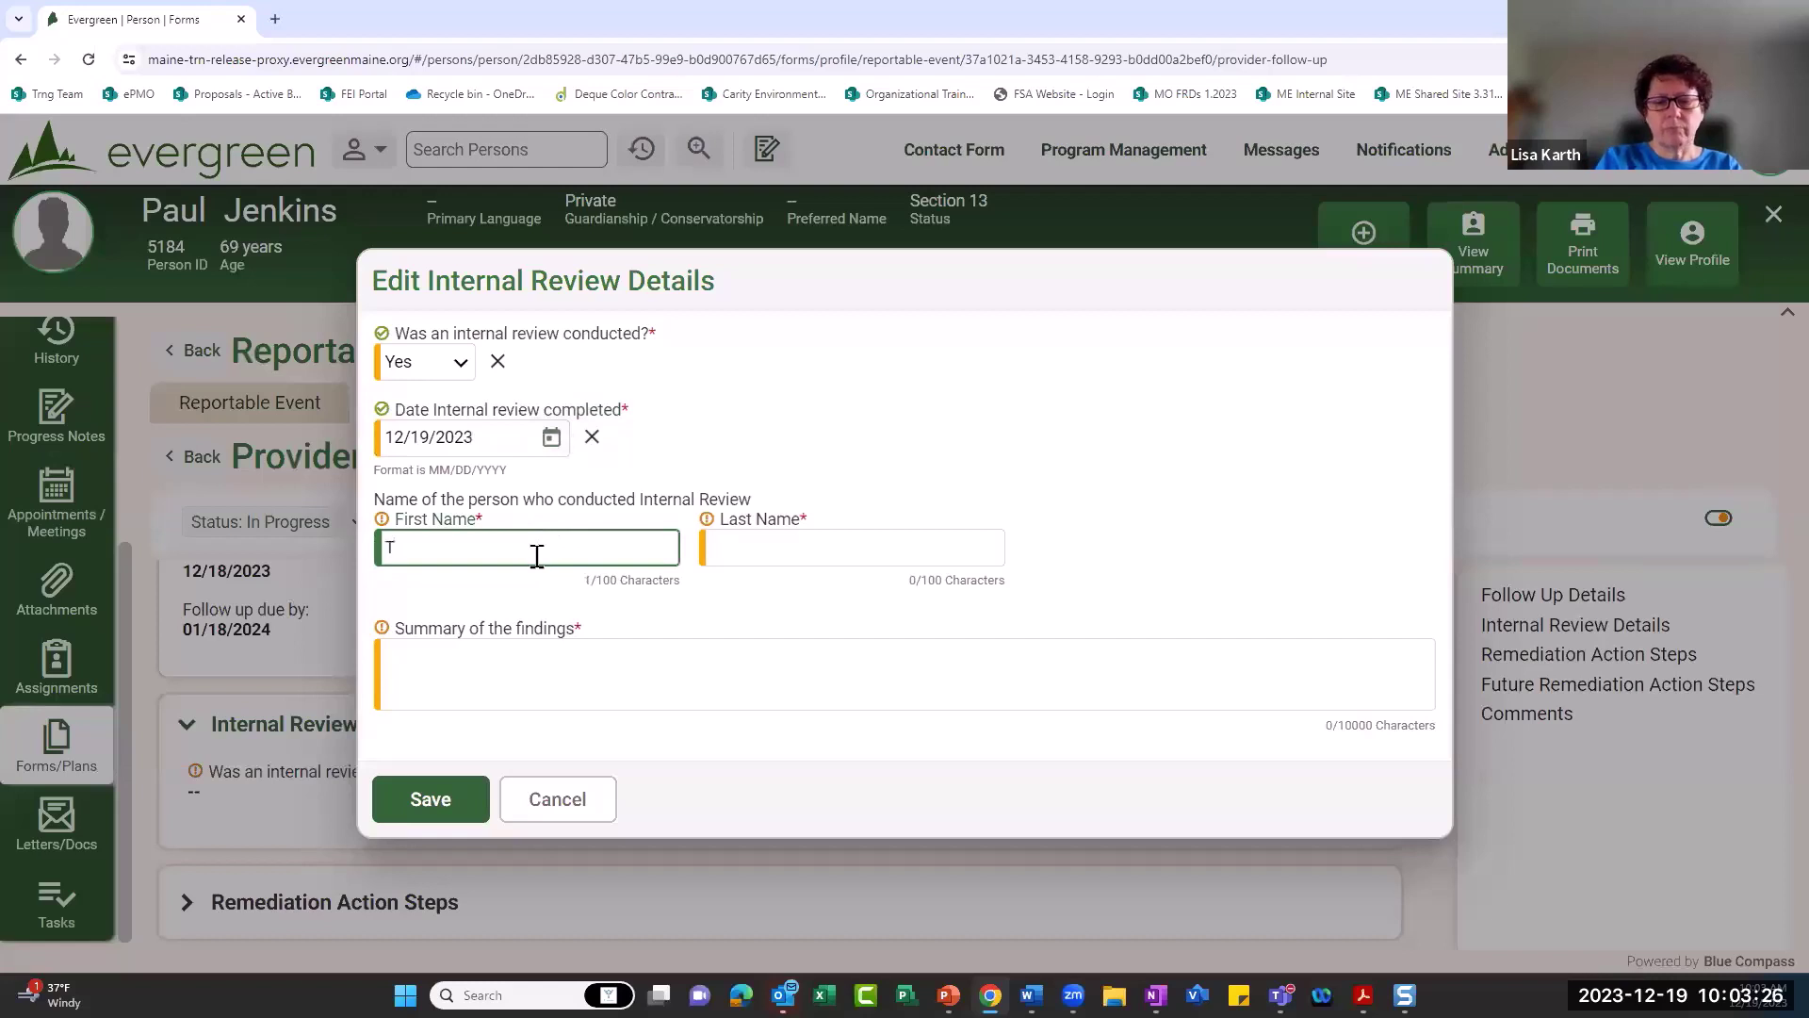
text(Trudy)
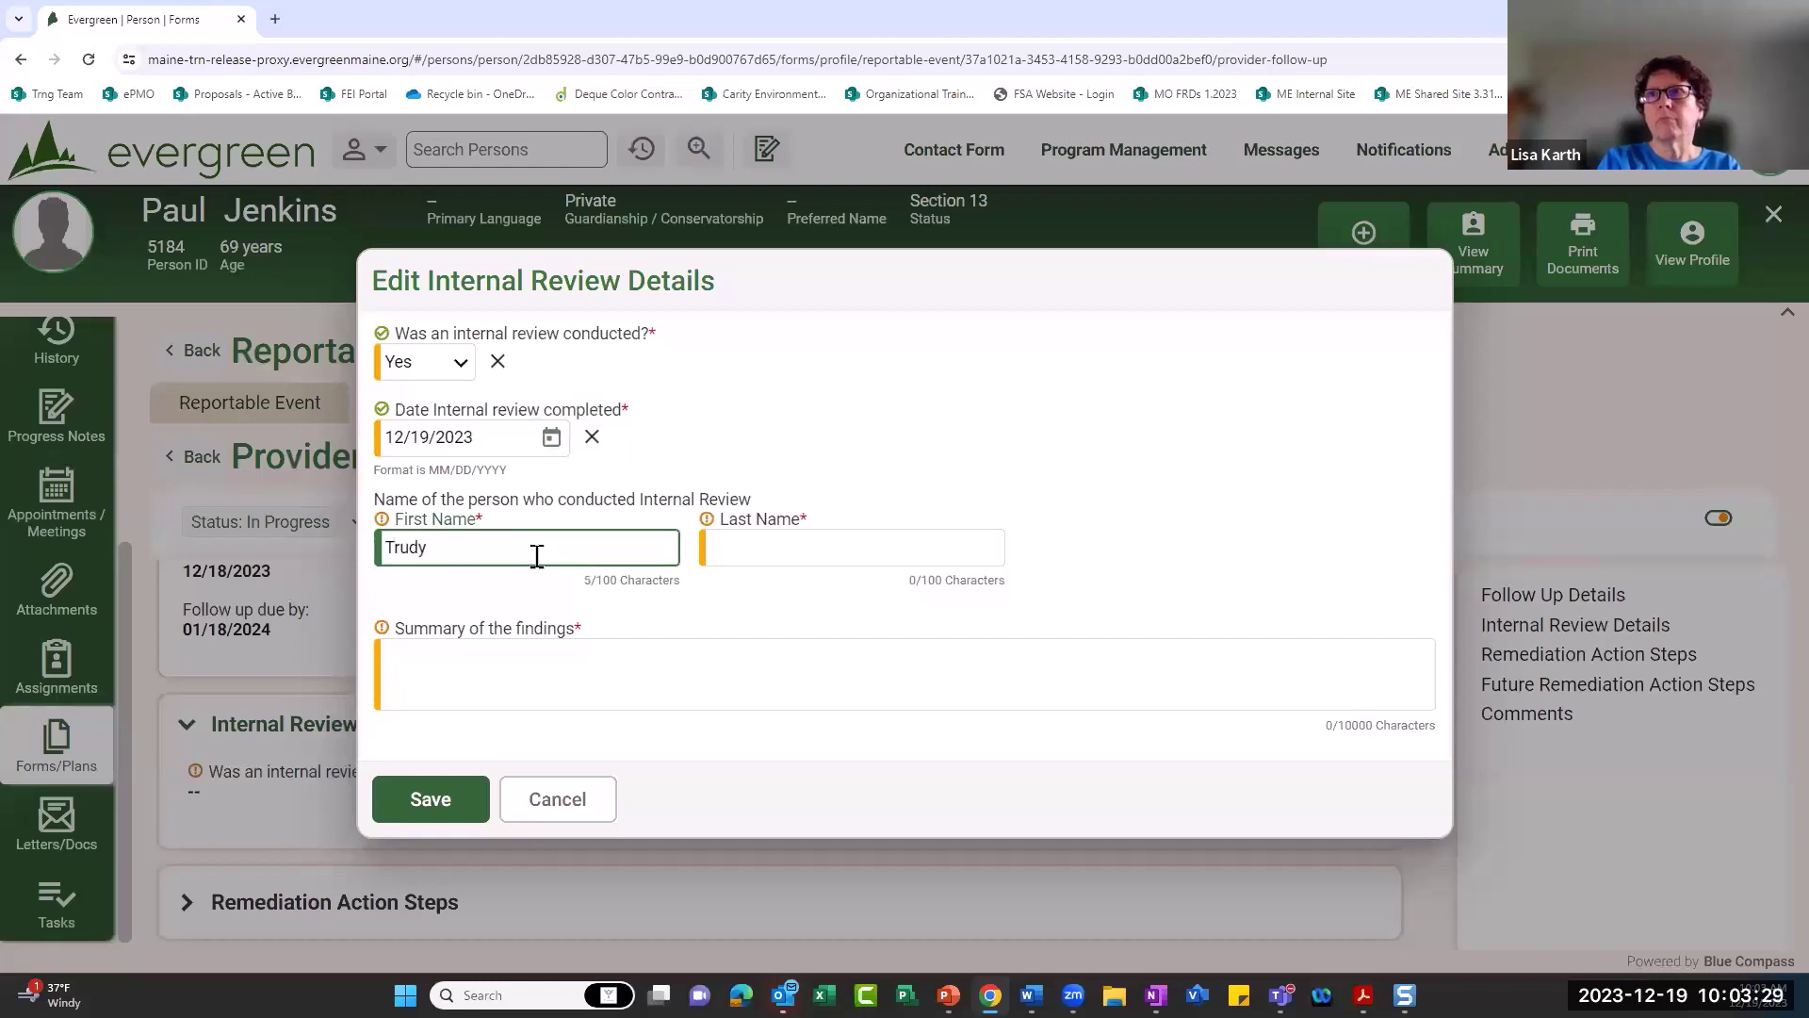
key(Tab)
text(CaseManager)
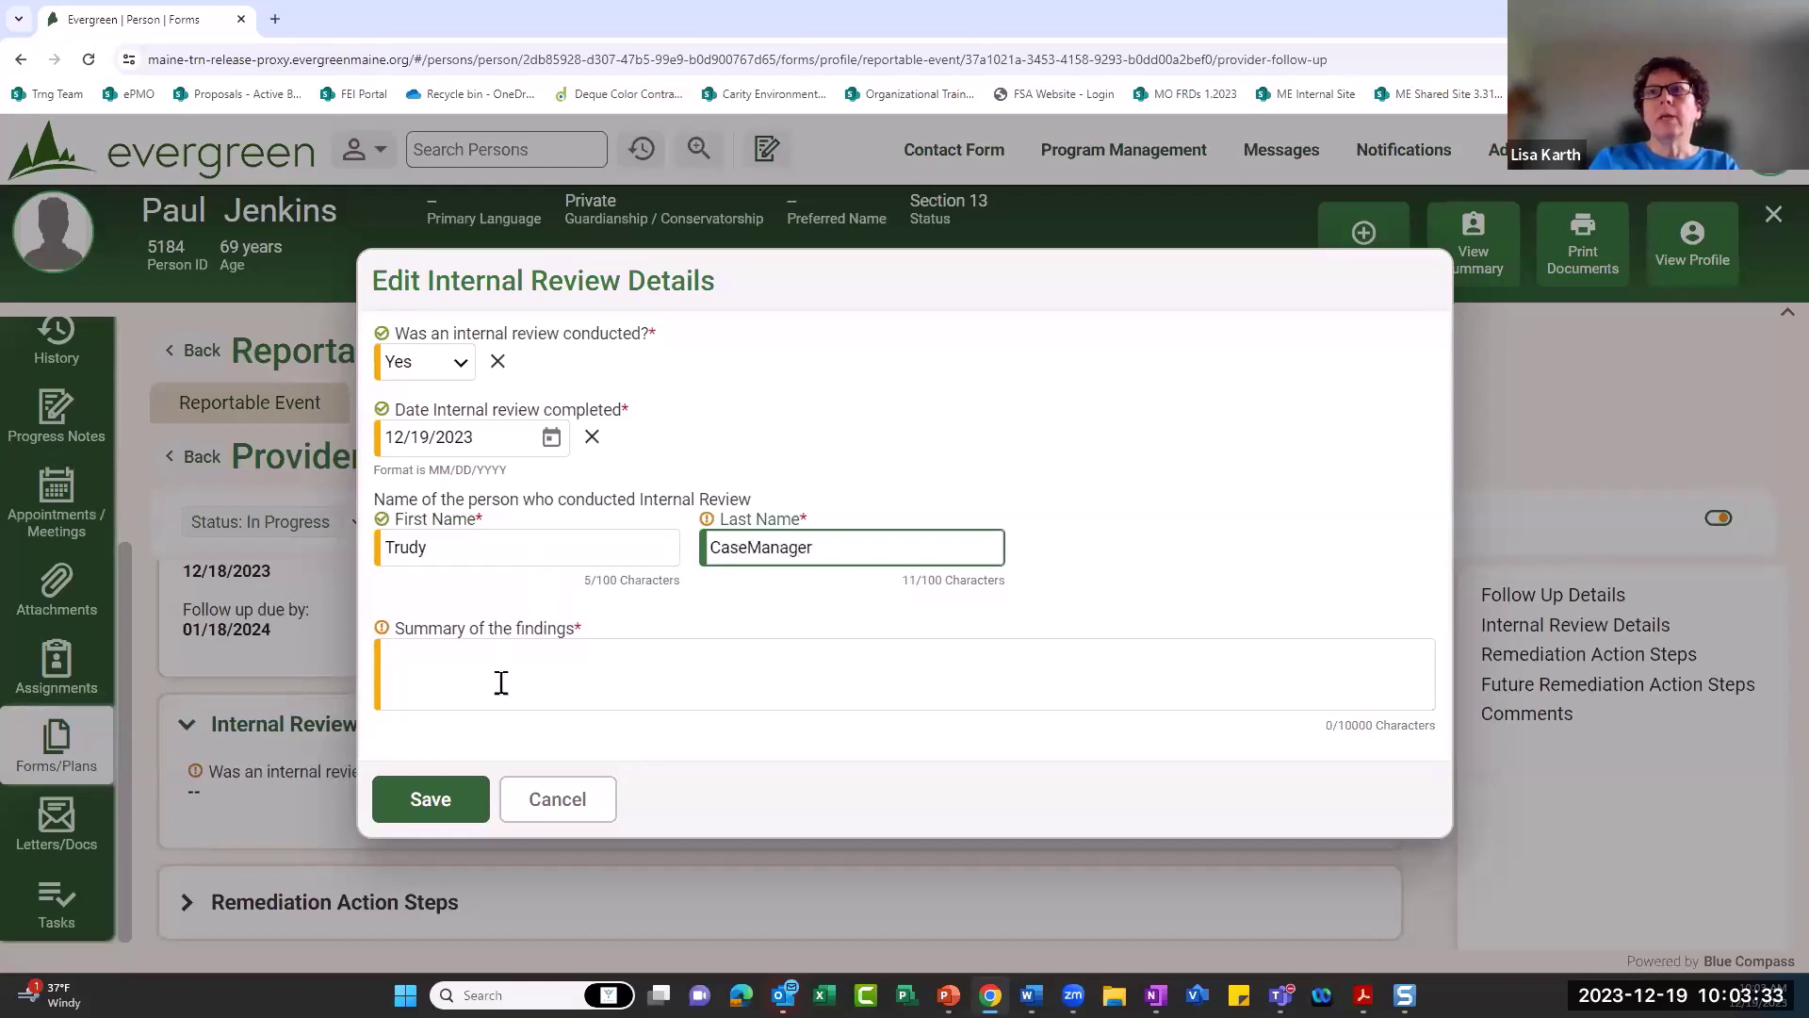
click(499, 669)
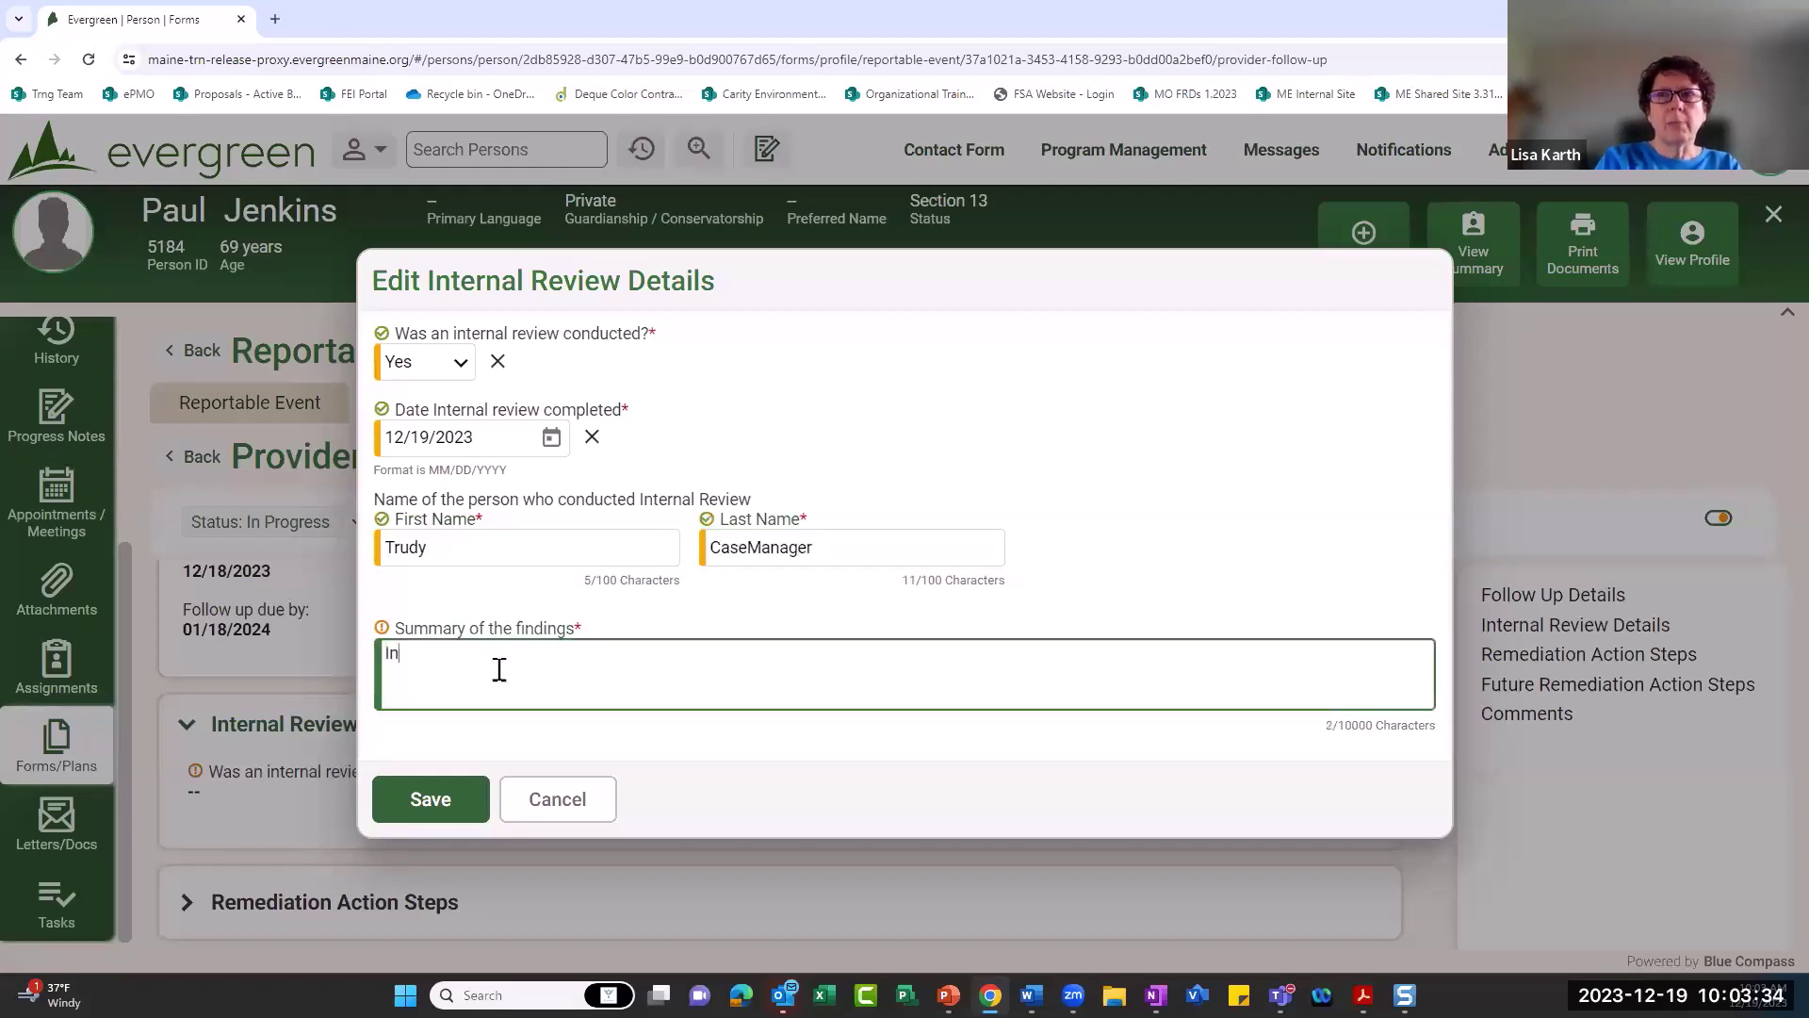
click(426, 808)
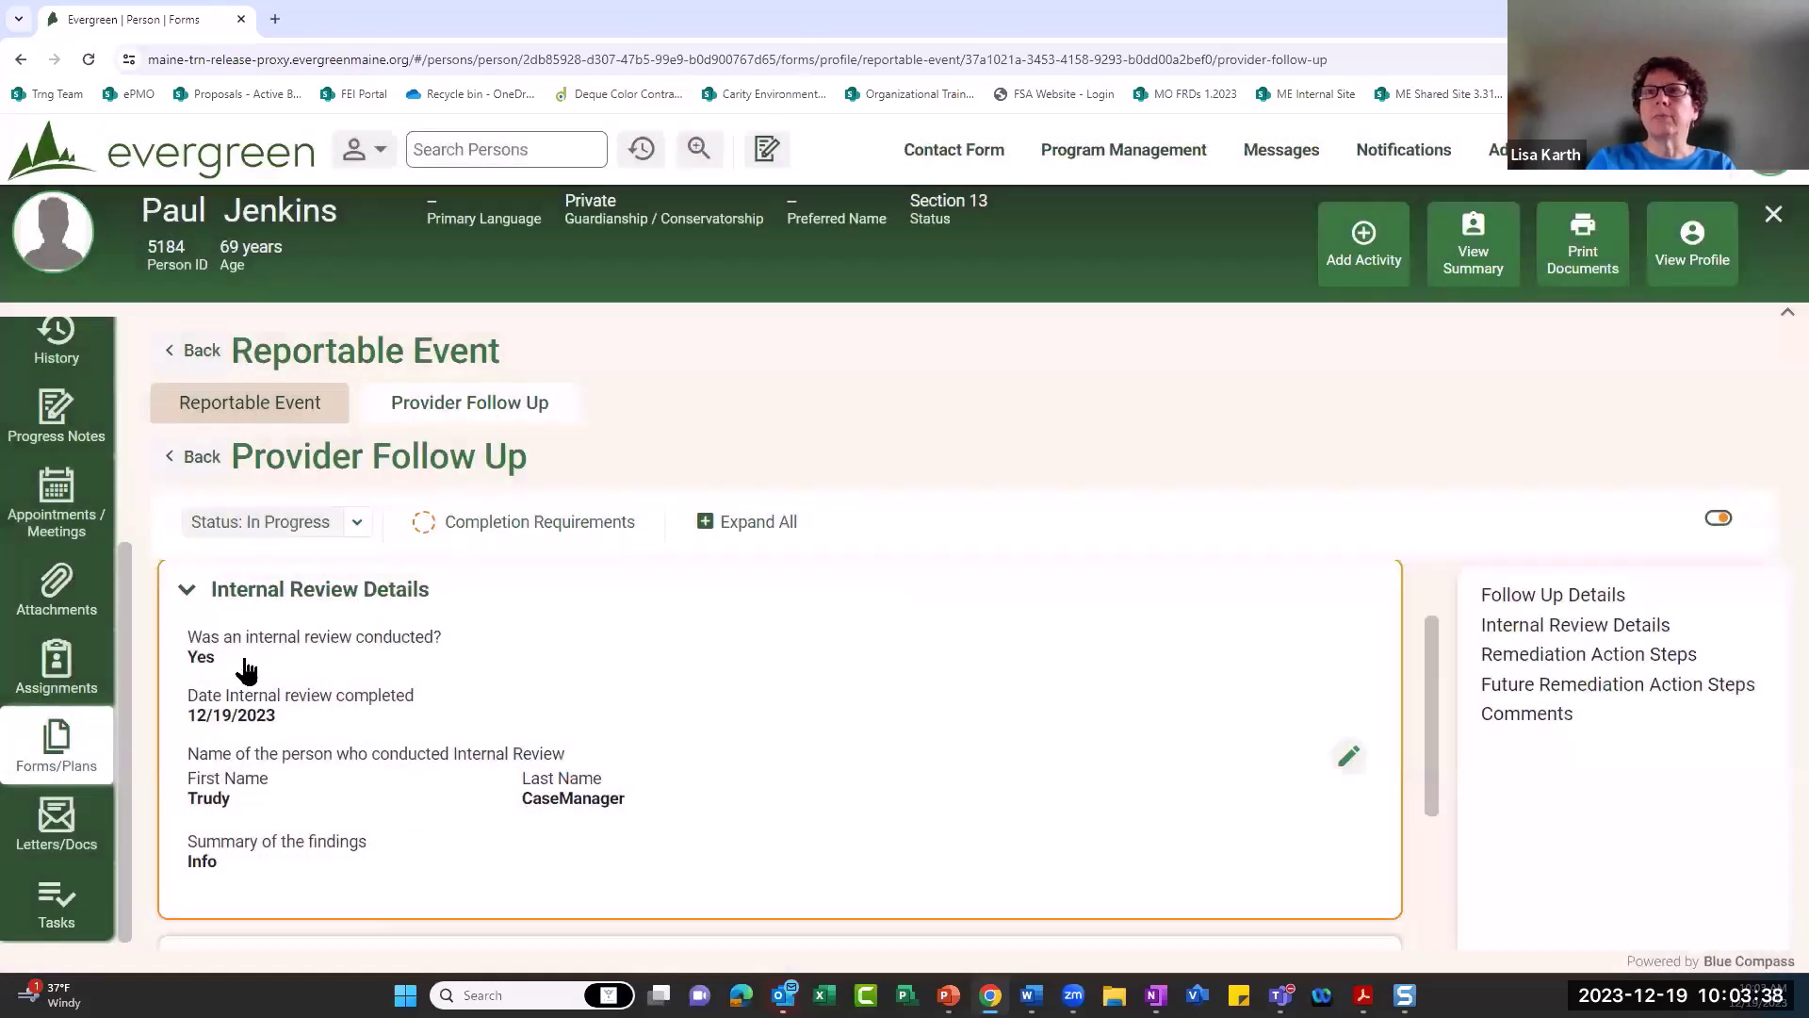
Answer Yes to immediate remediation steps taken
click(345, 592)
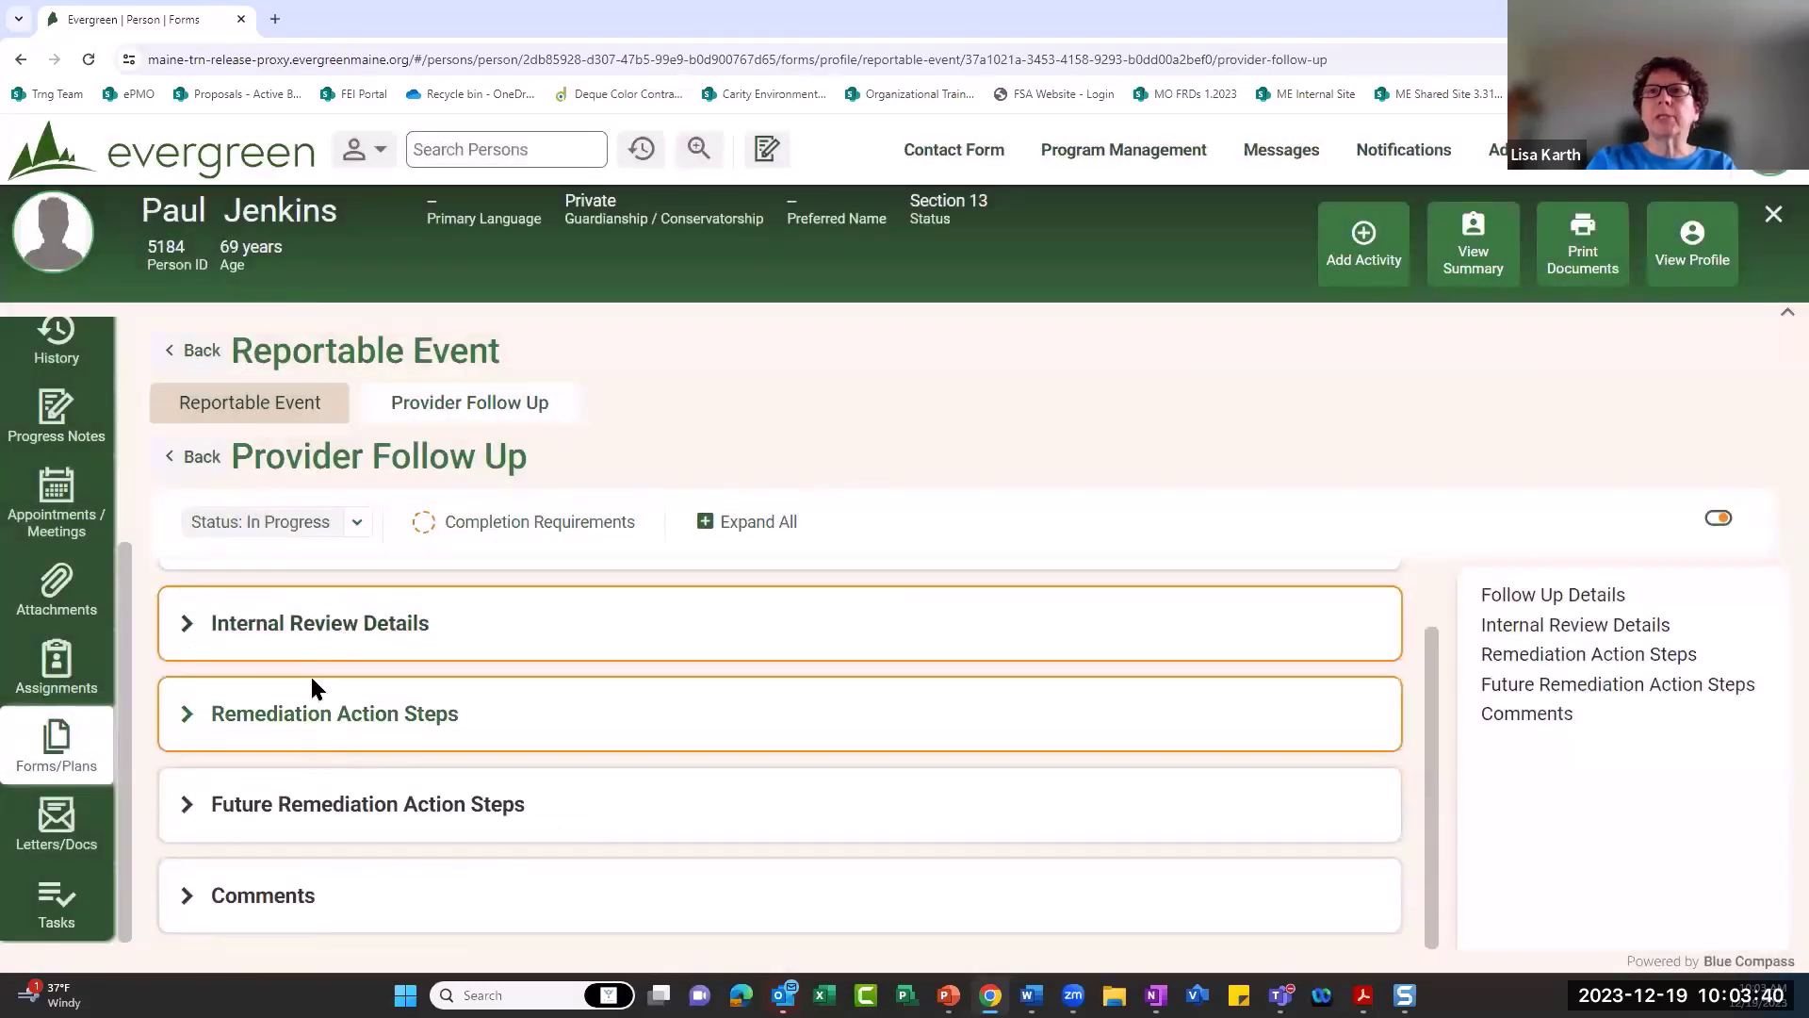
click(303, 713)
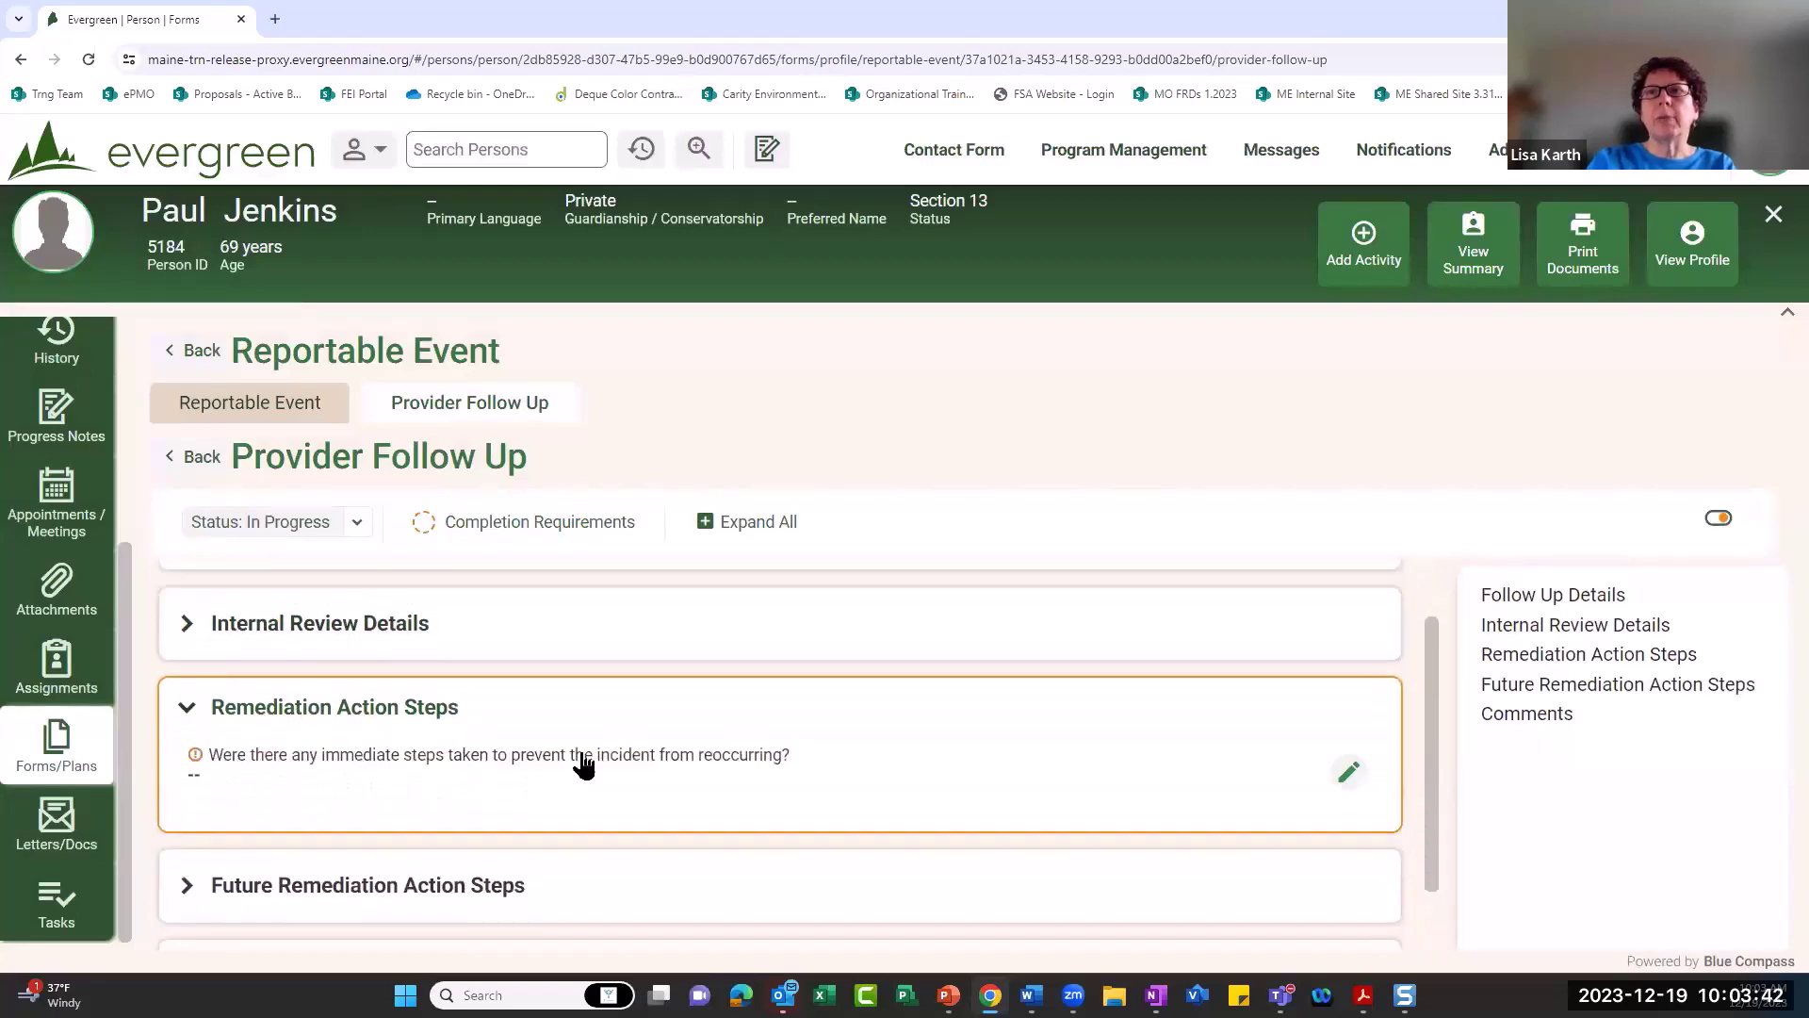
click(505, 761)
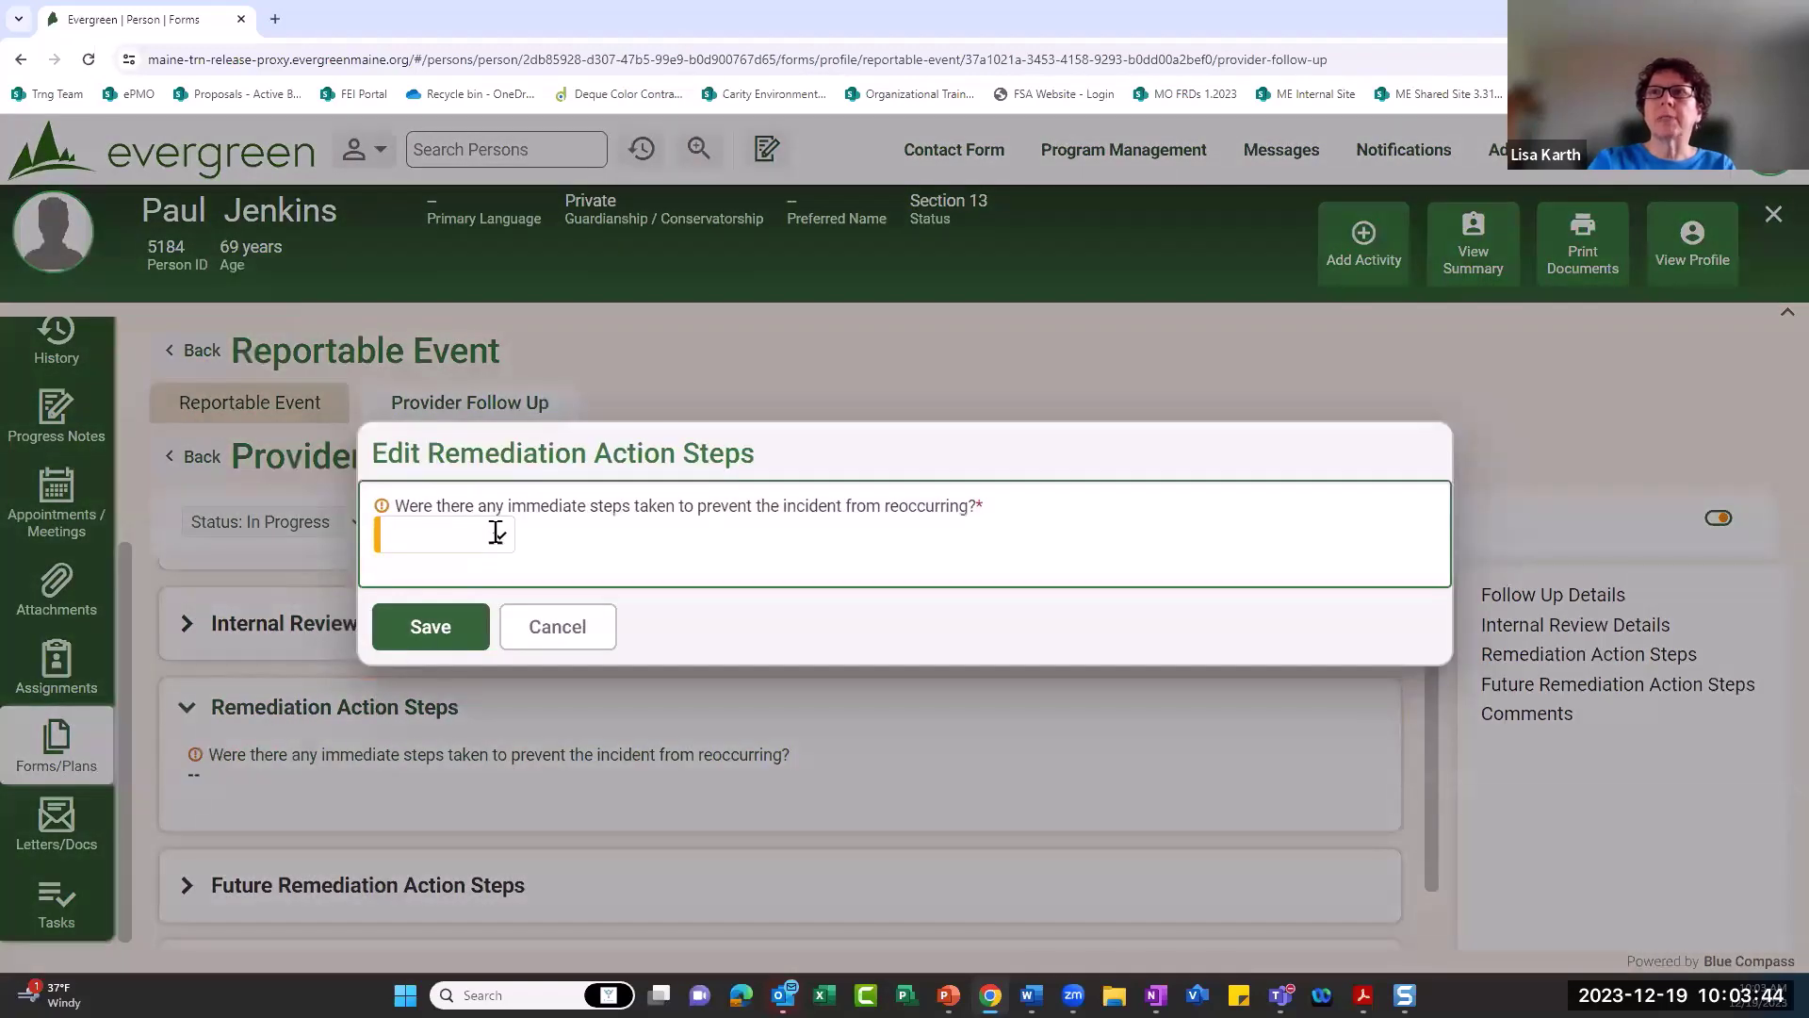
click(495, 532)
click(468, 539)
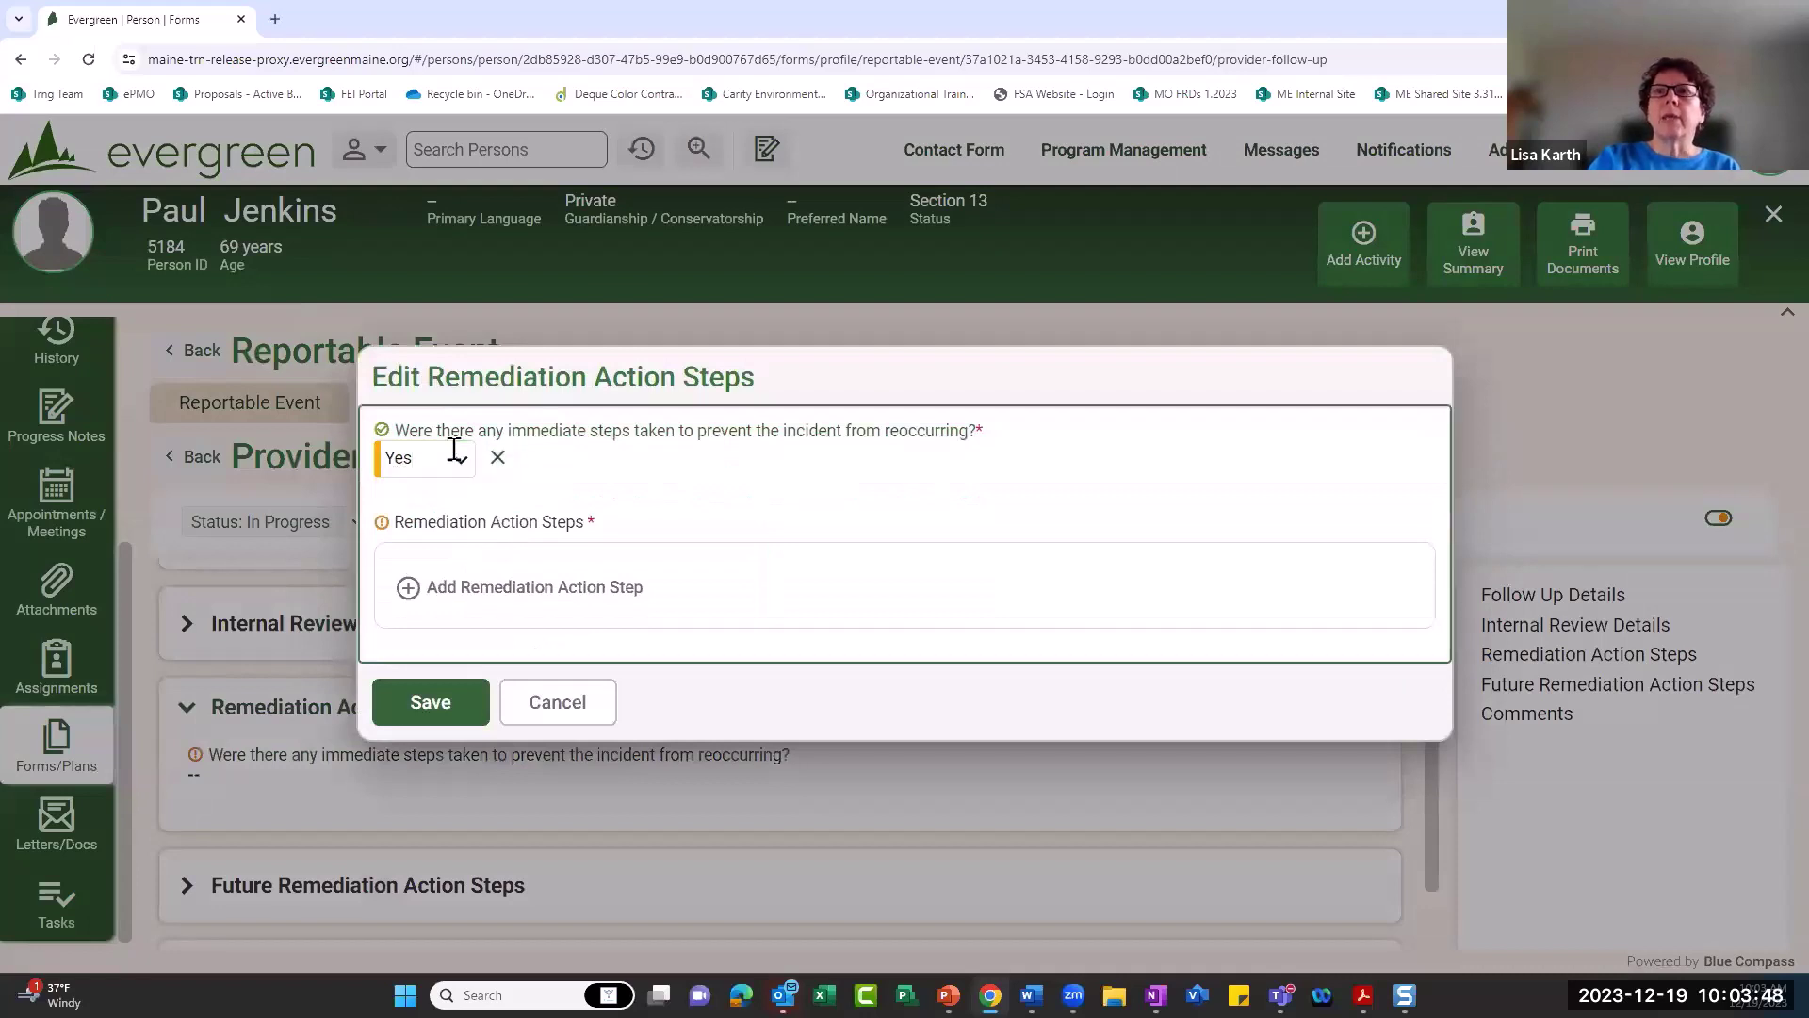
click(464, 521)
click(460, 457)
click(452, 557)
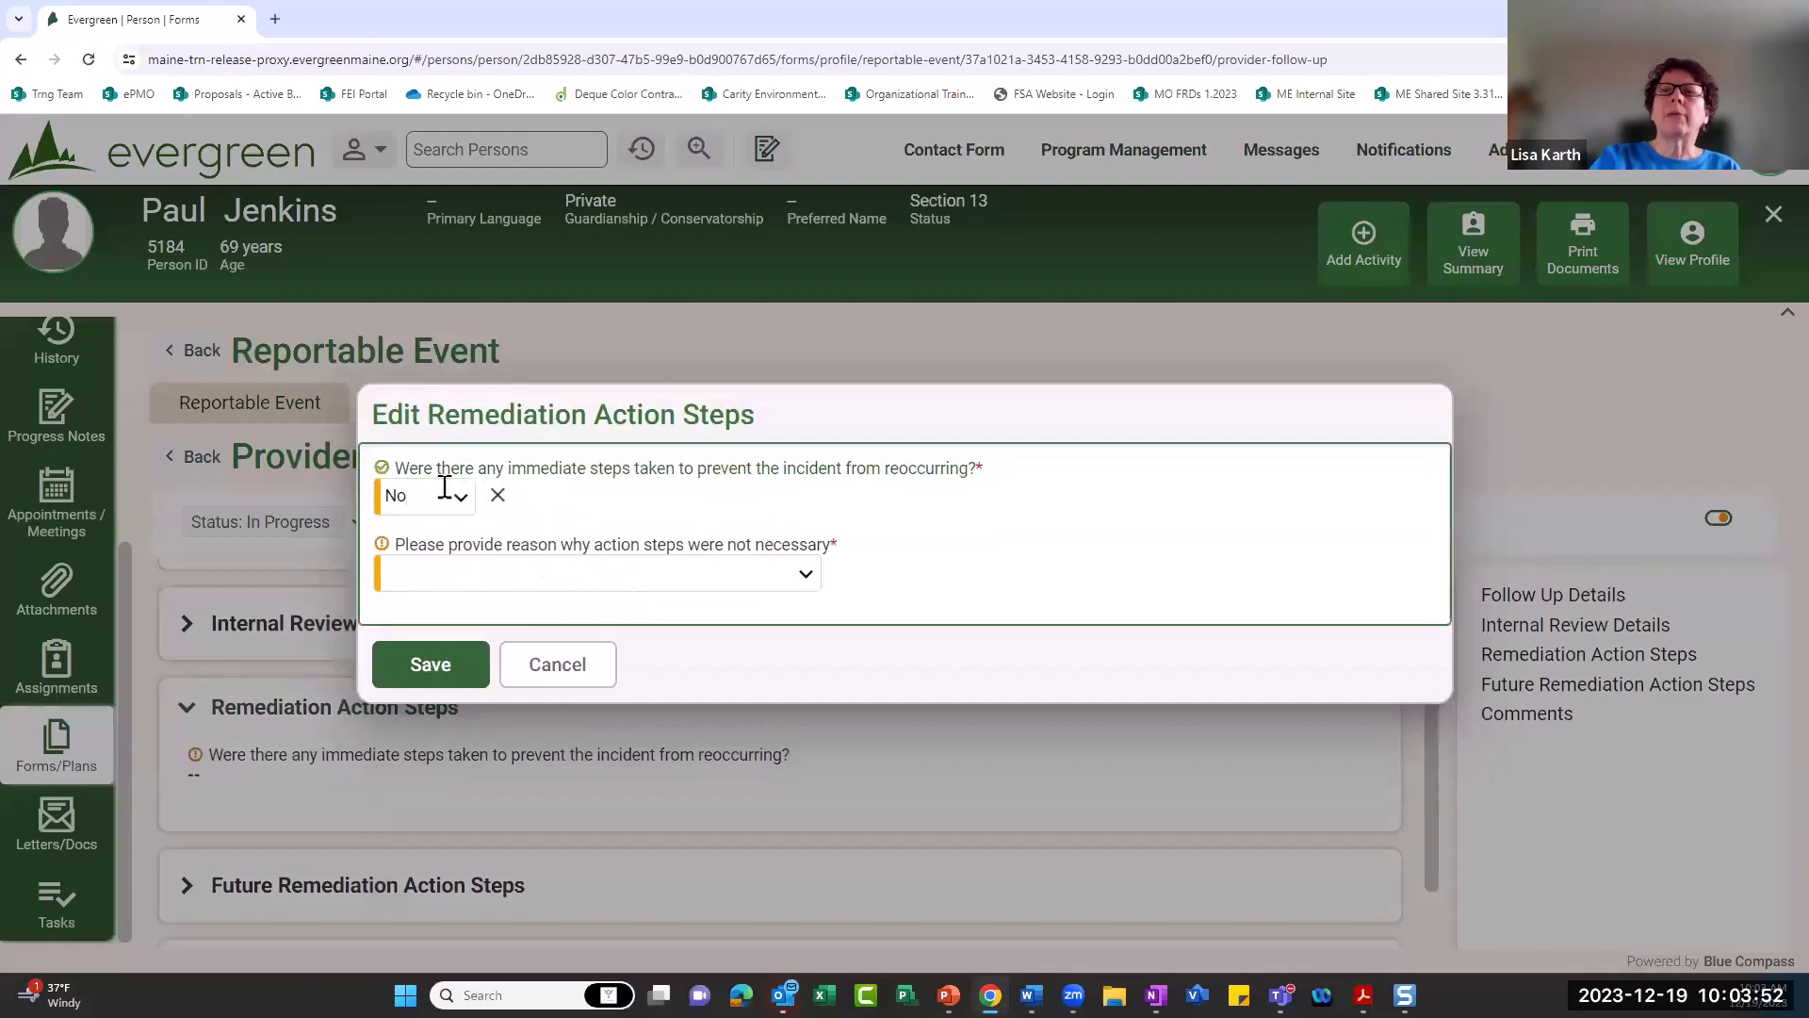
click(445, 507)
click(439, 545)
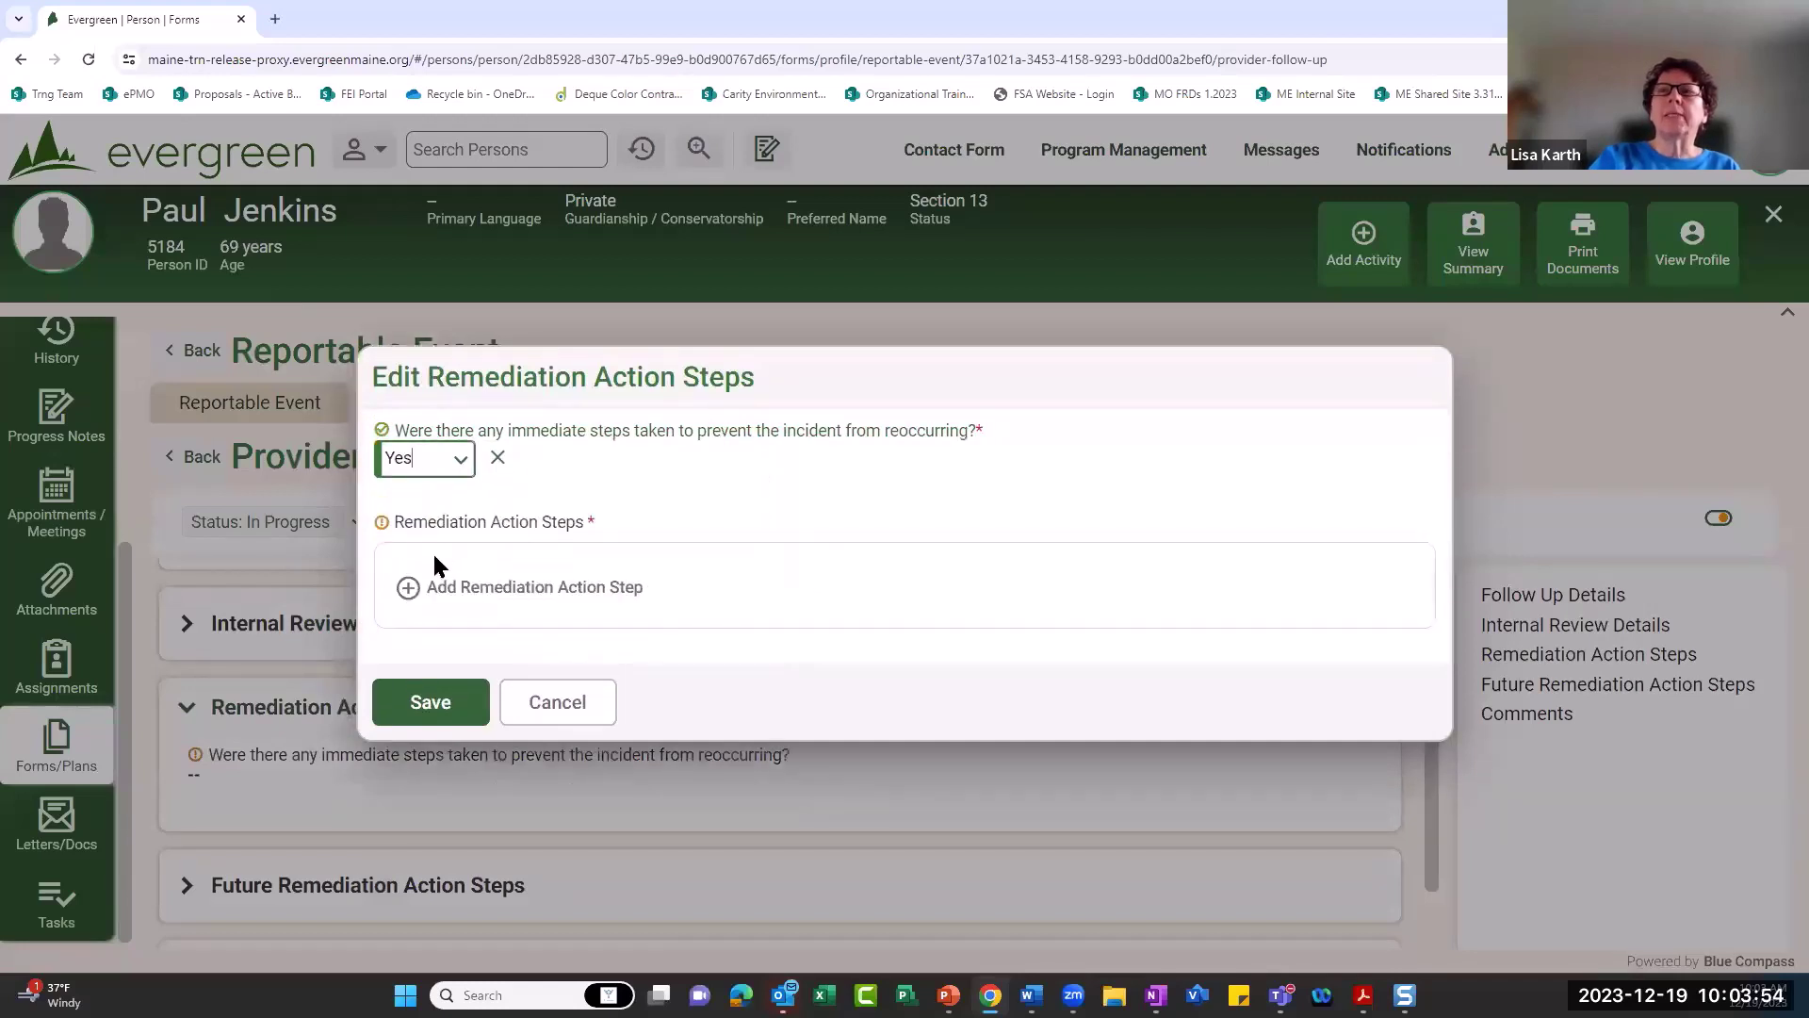
Add a remediation step with action 'Info', completed 12/19/2023, and who completed it
click(502, 588)
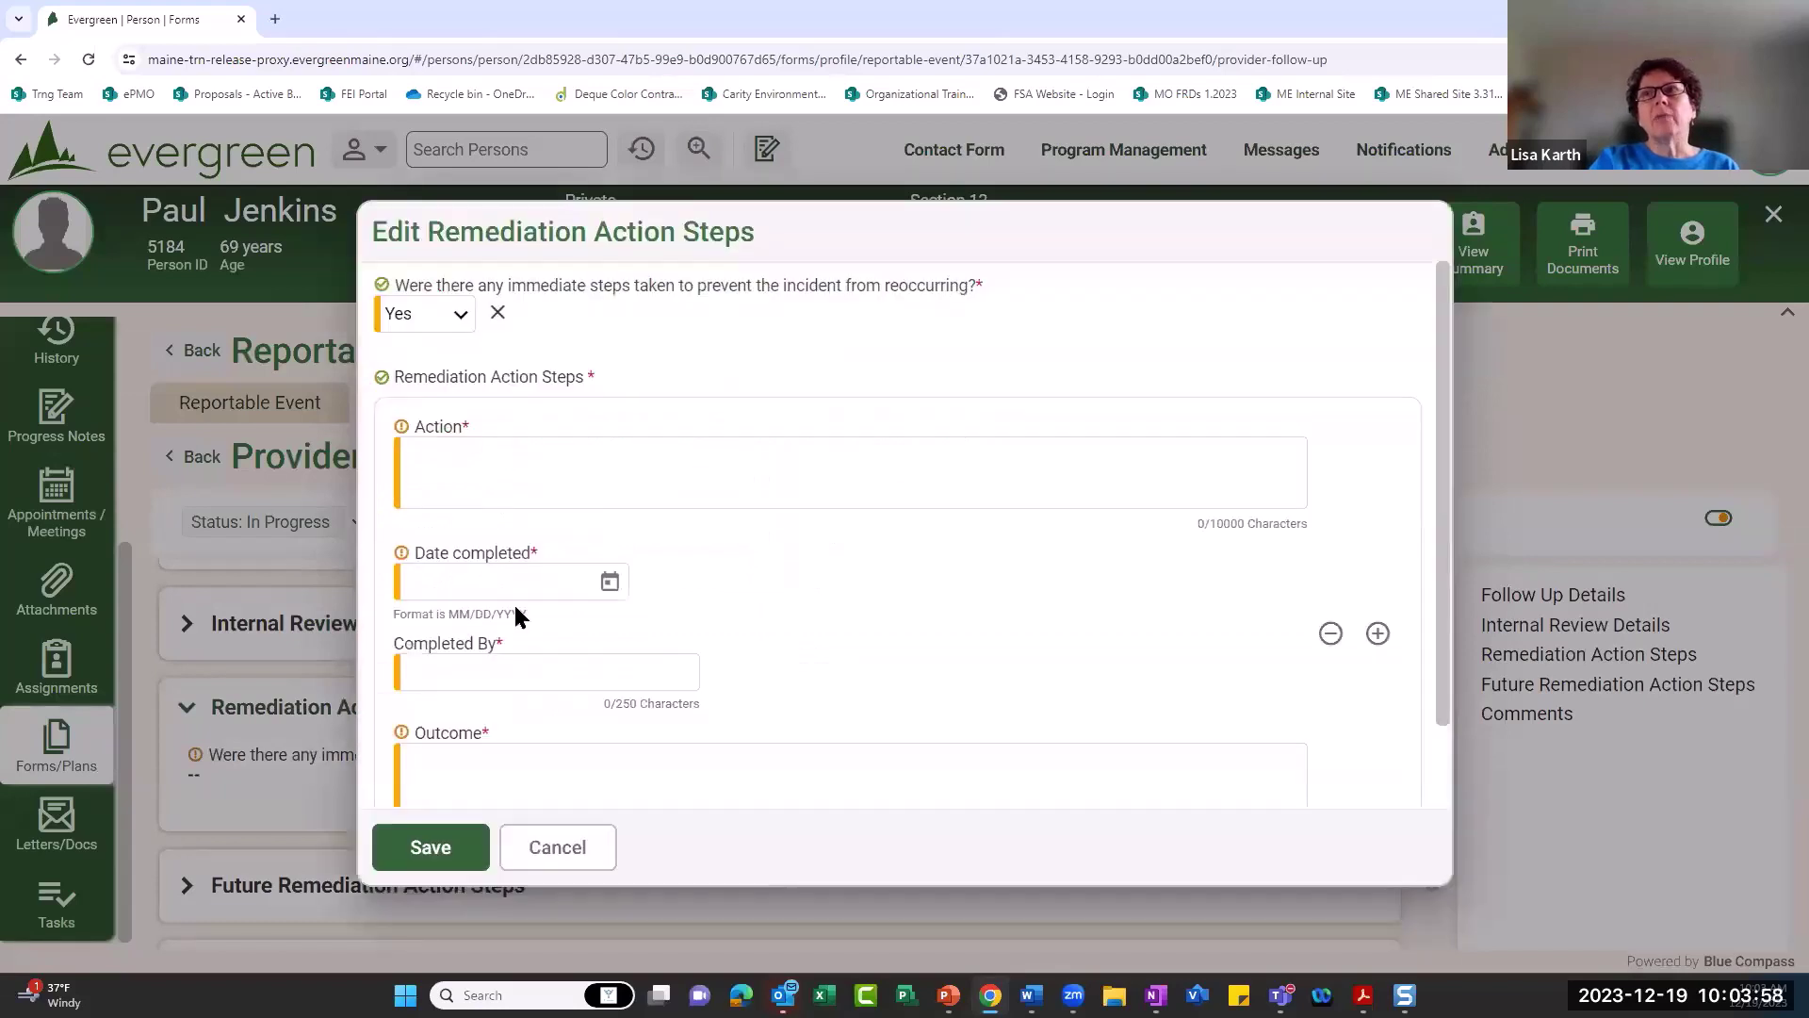
click(557, 456)
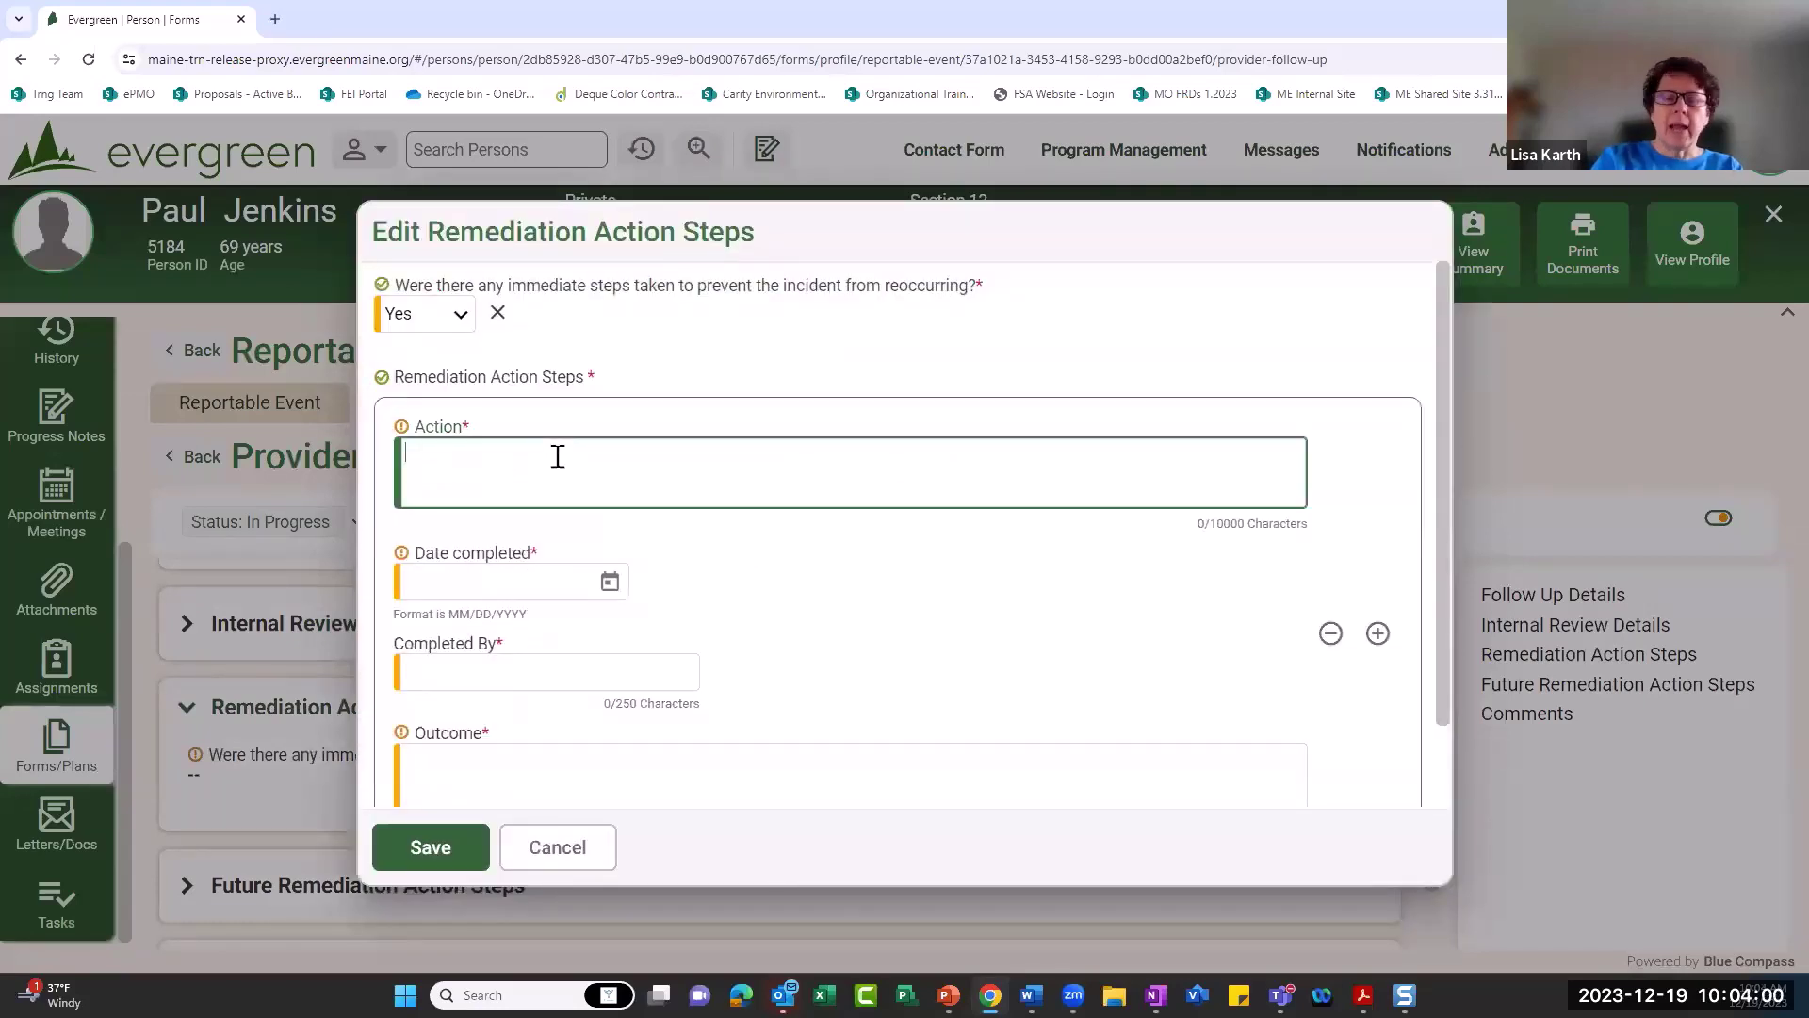
text(Info)
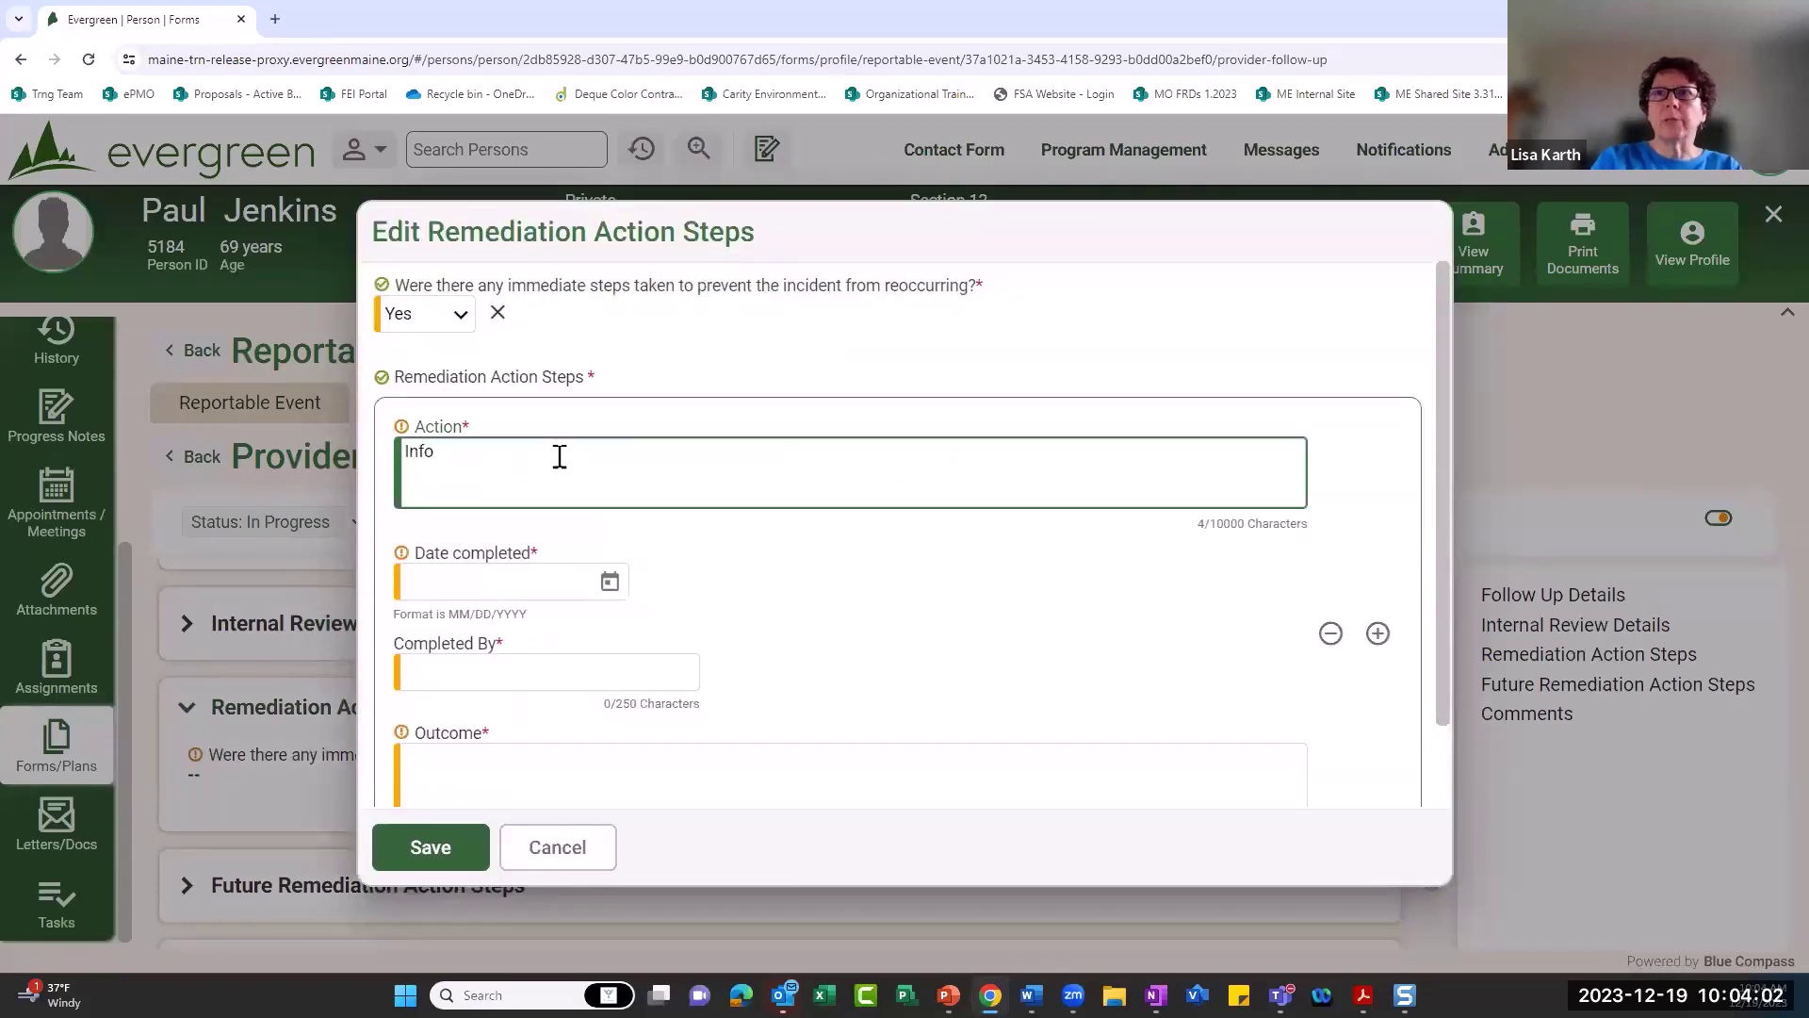
click(611, 582)
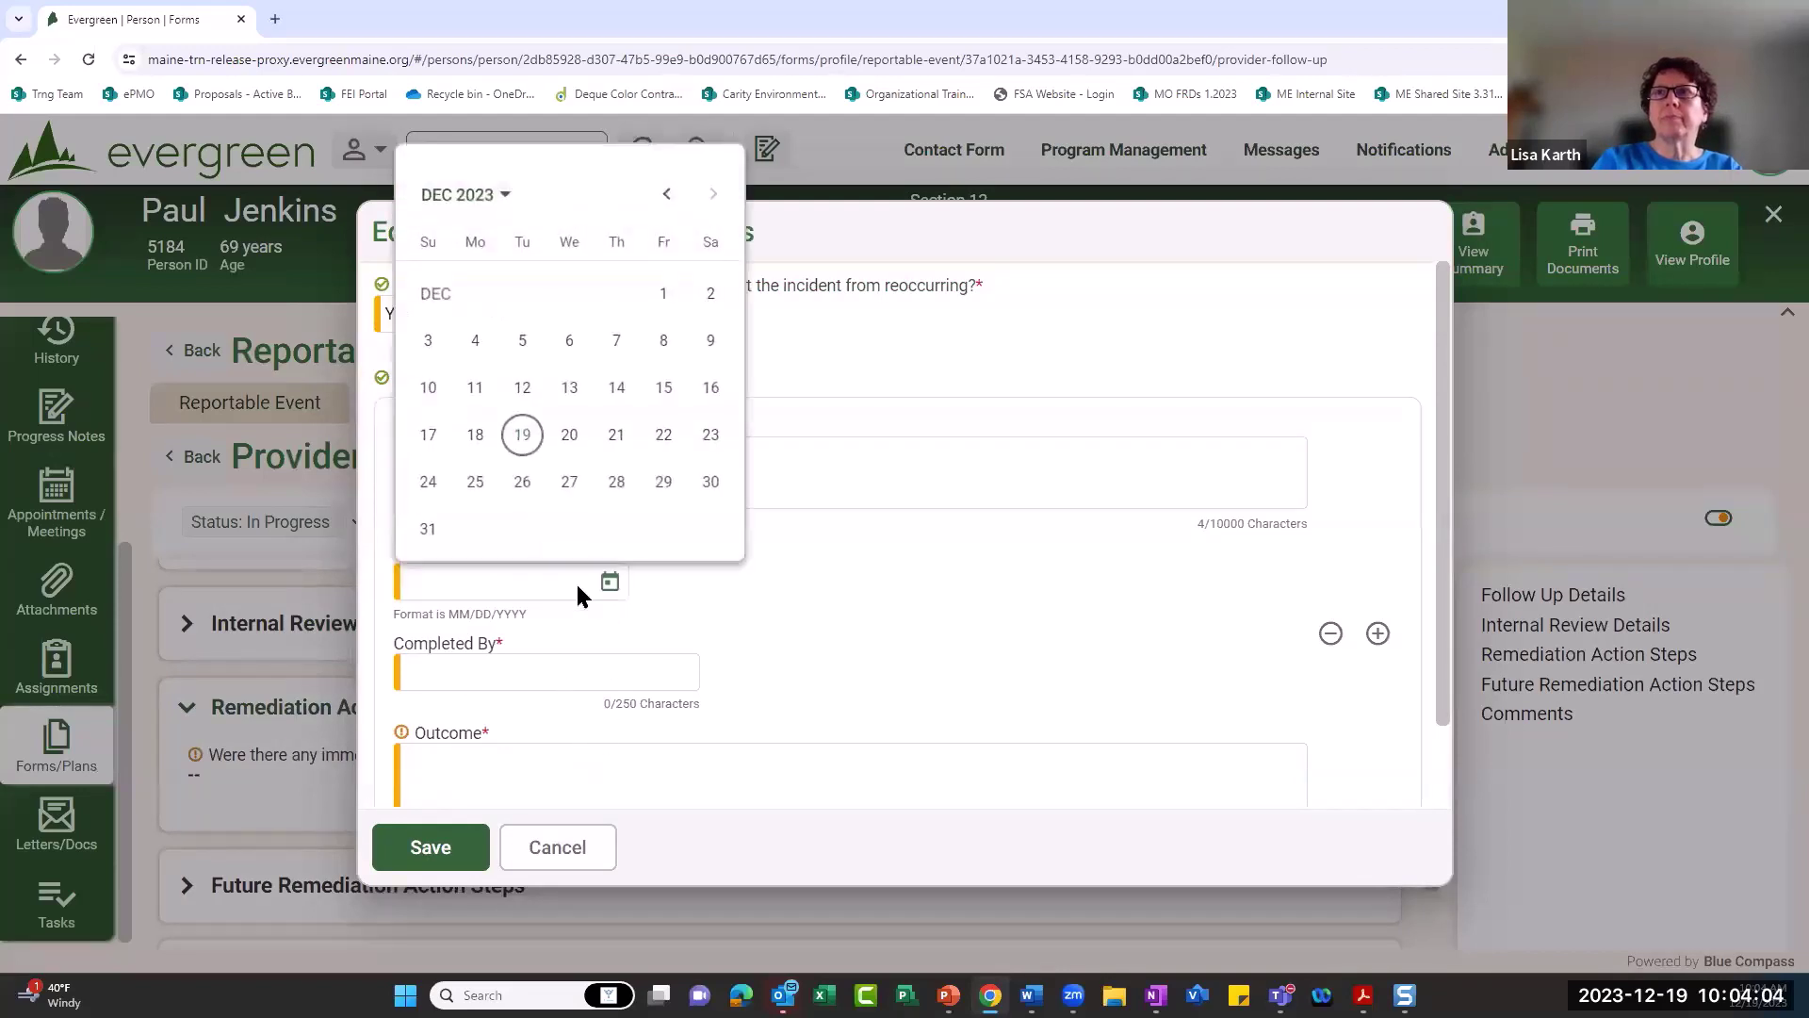
click(518, 445)
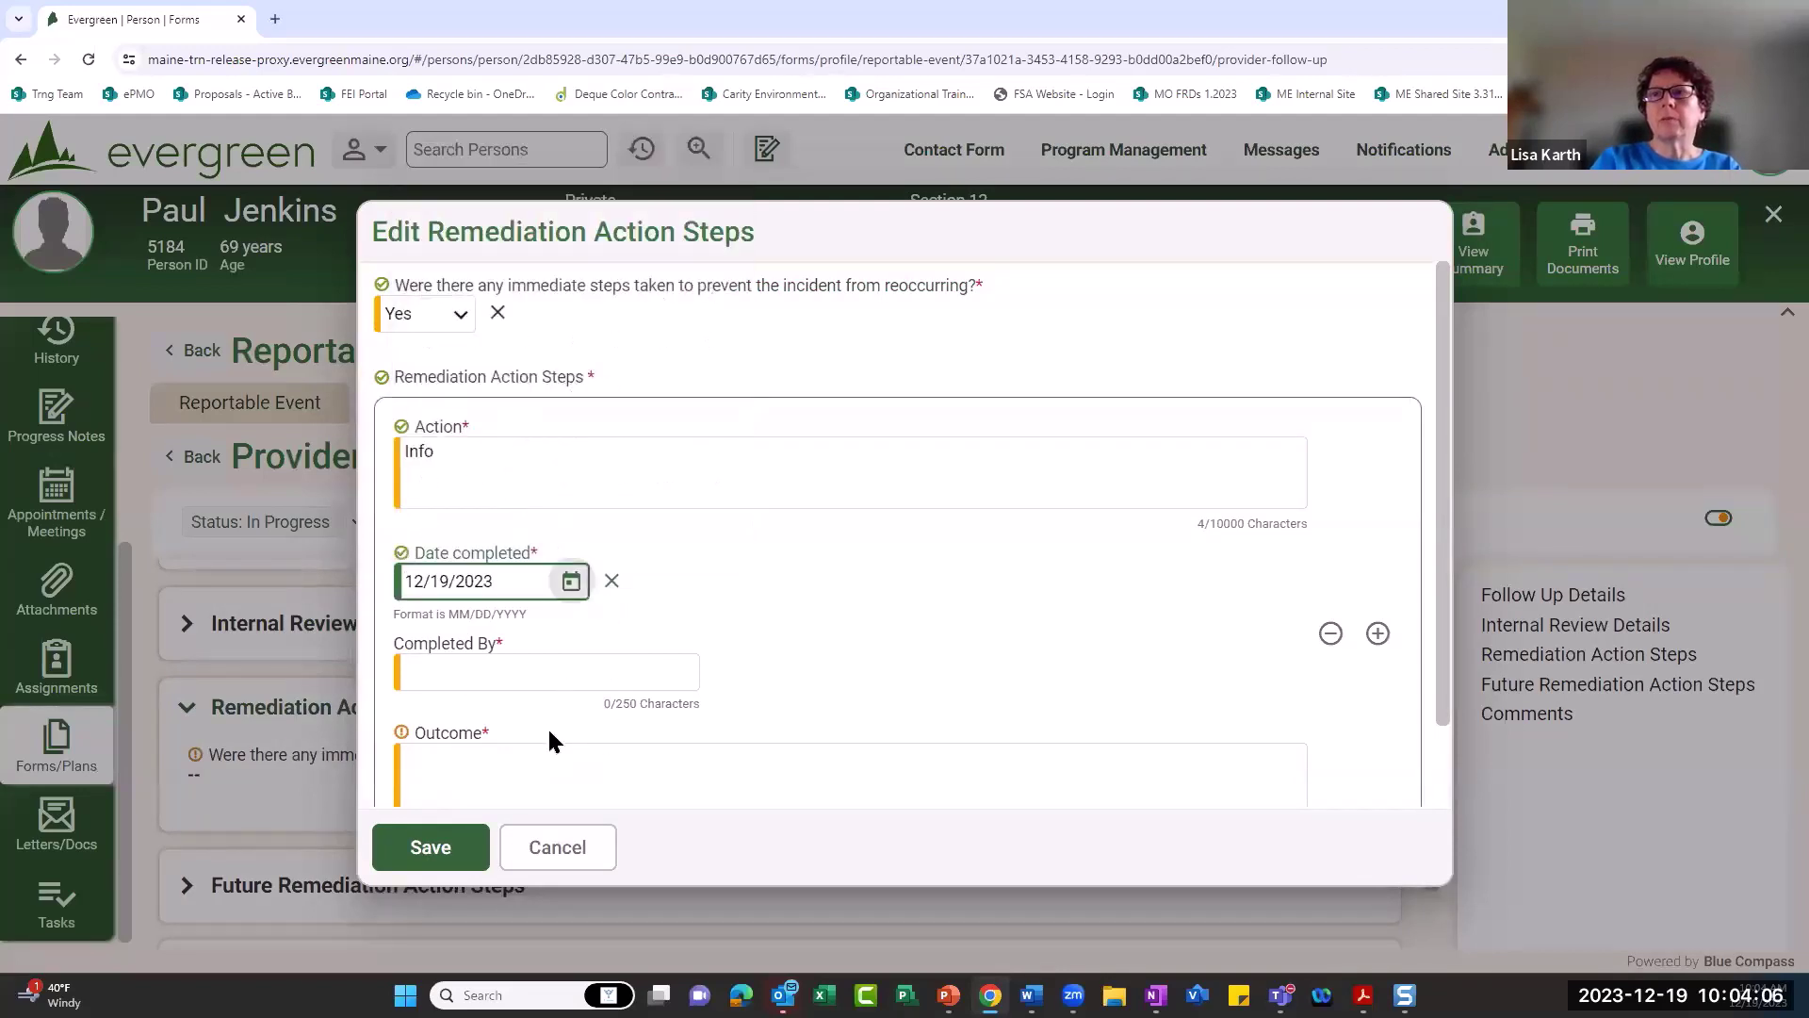
click(578, 656)
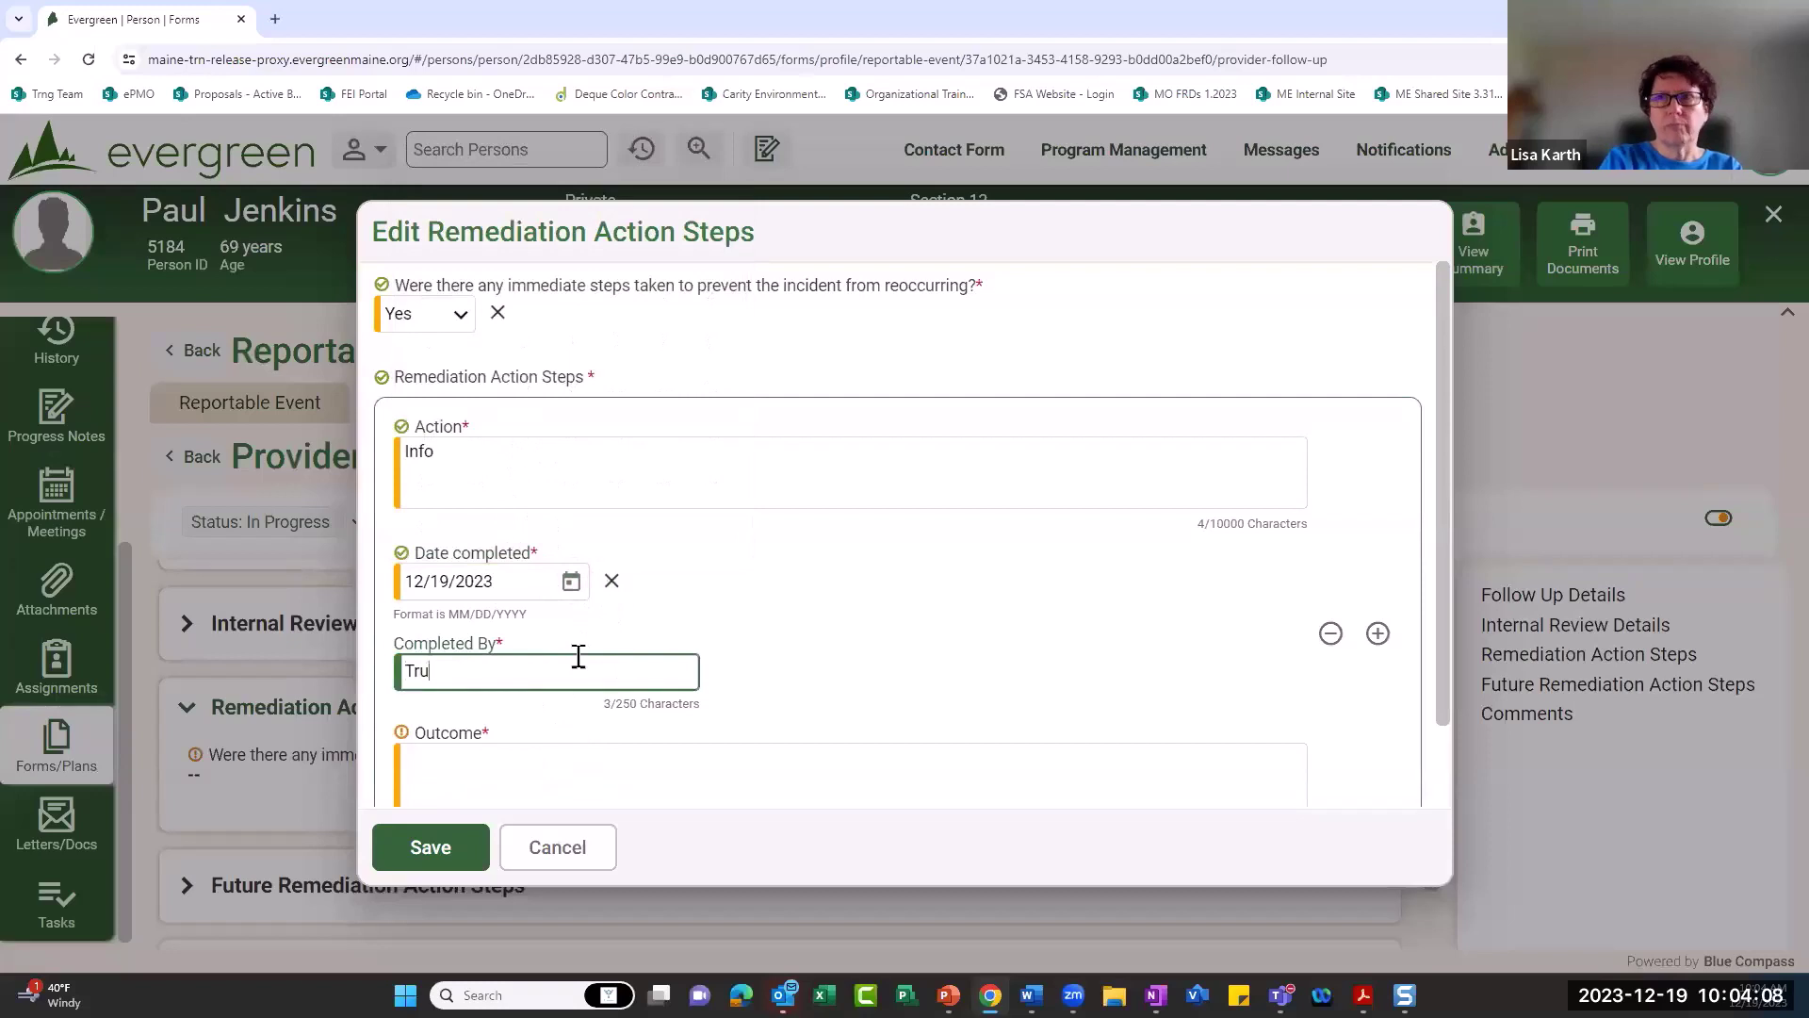
text(Trudy CM)
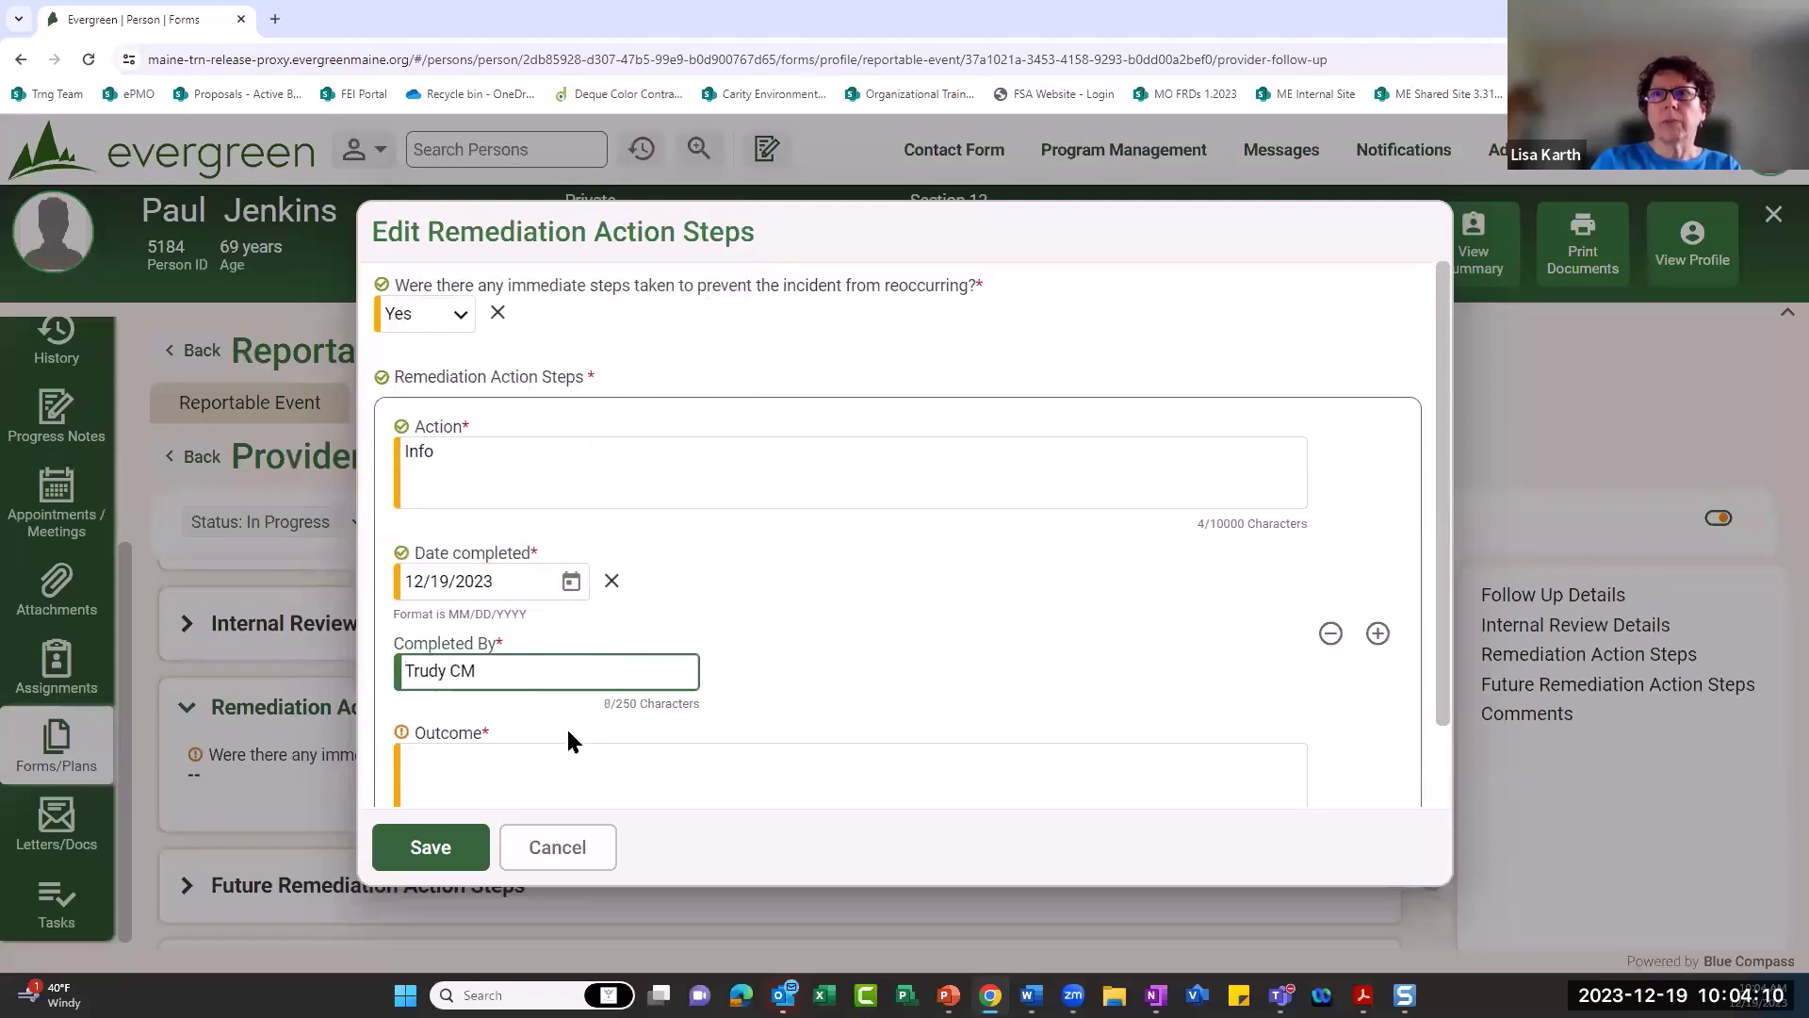
scroll(547, 711, down, 1)
click(519, 688)
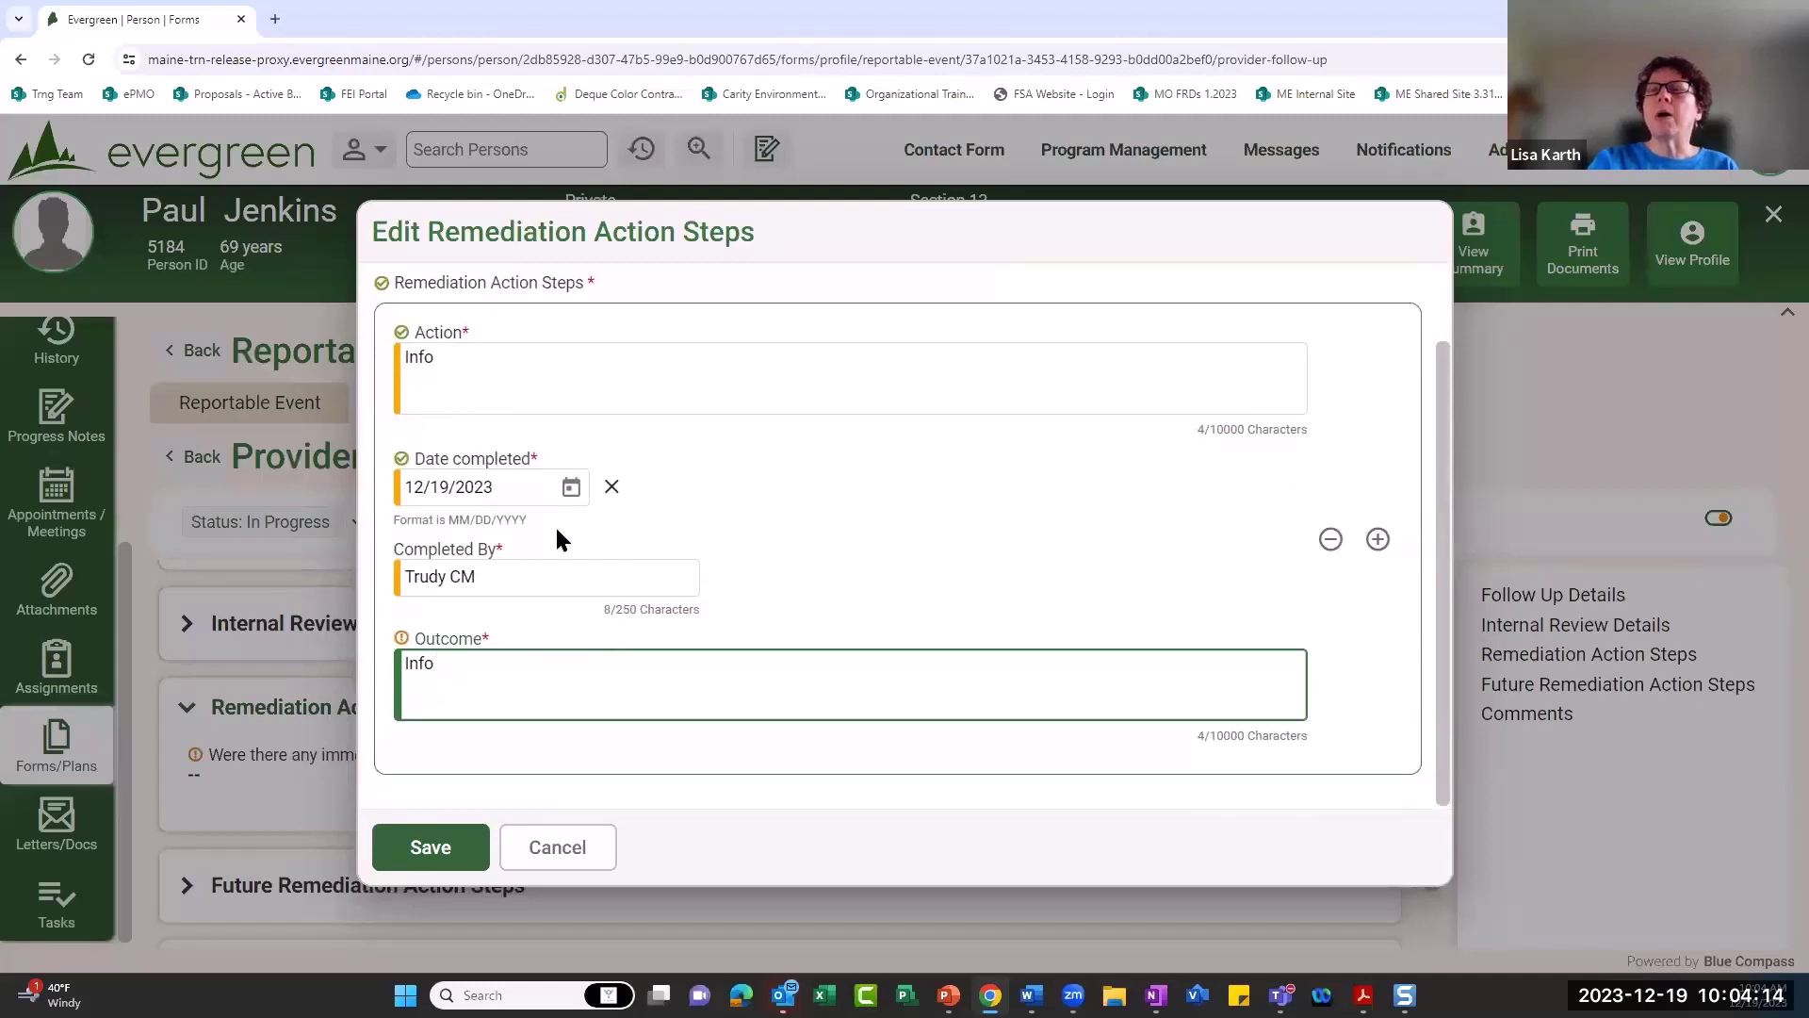
Remove the extra empty action step and save the remediation action steps
click(1377, 539)
scroll(991, 742, down, 4)
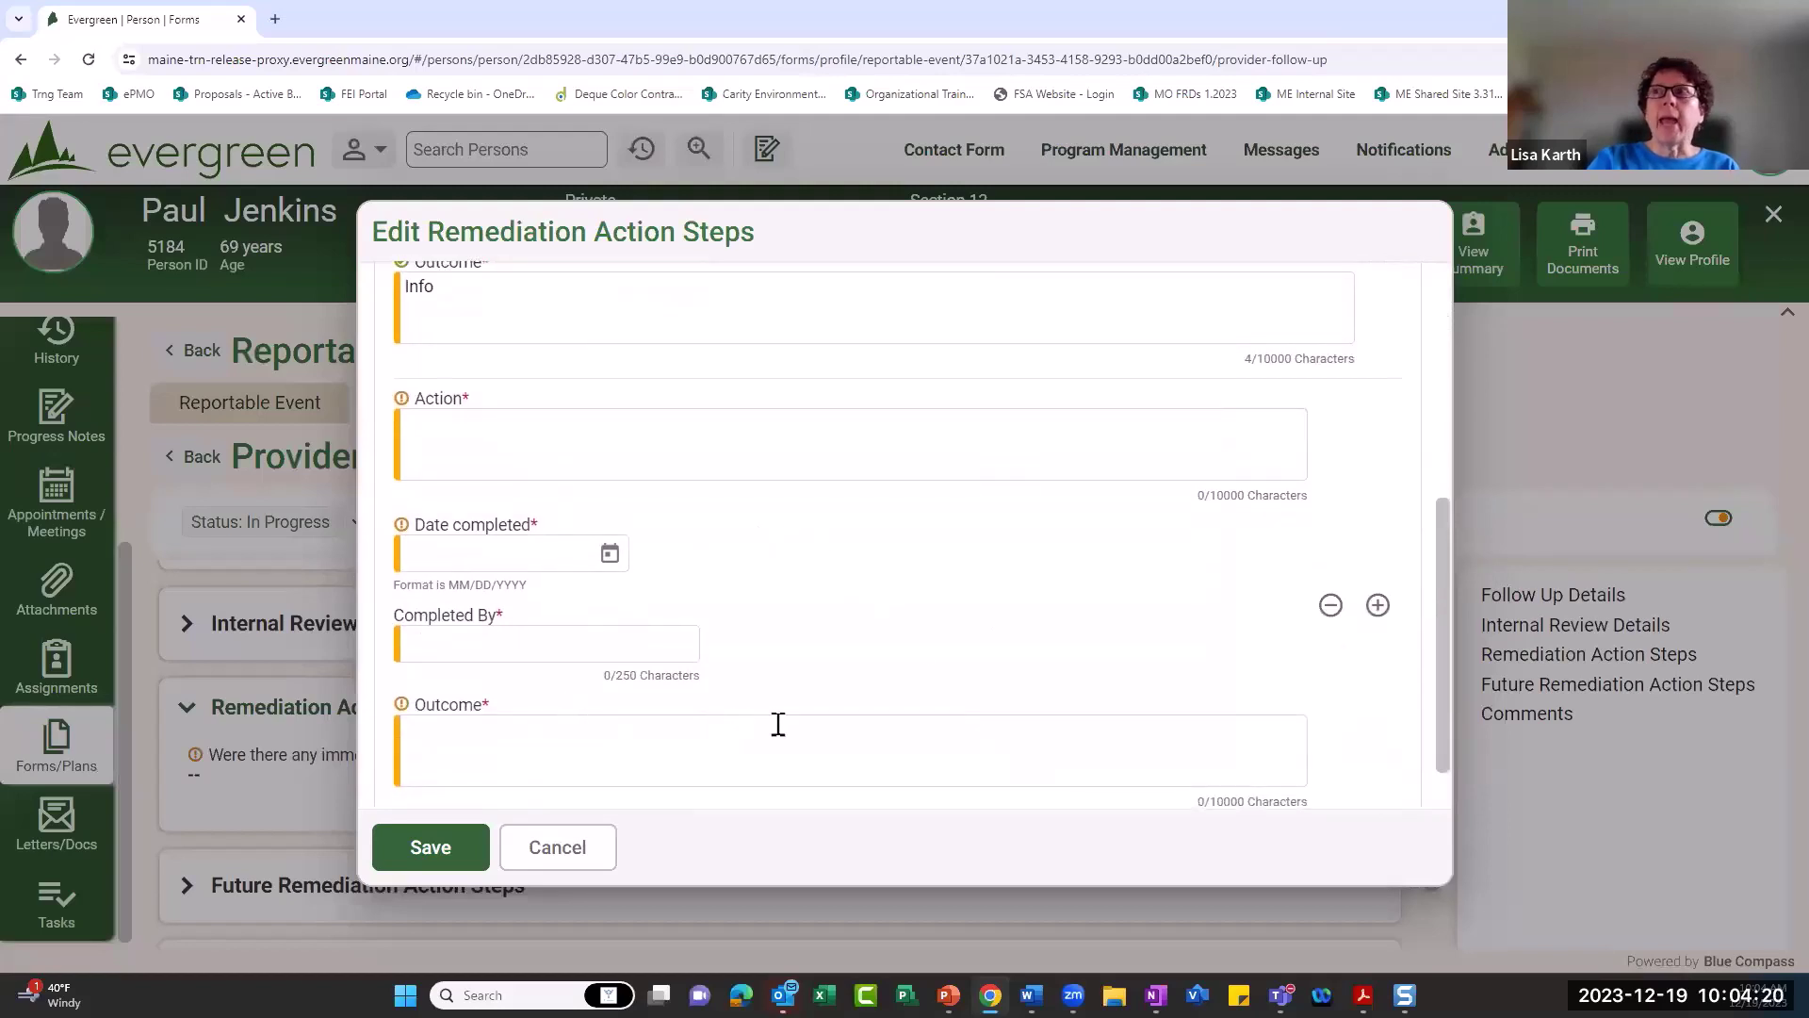
click(1330, 605)
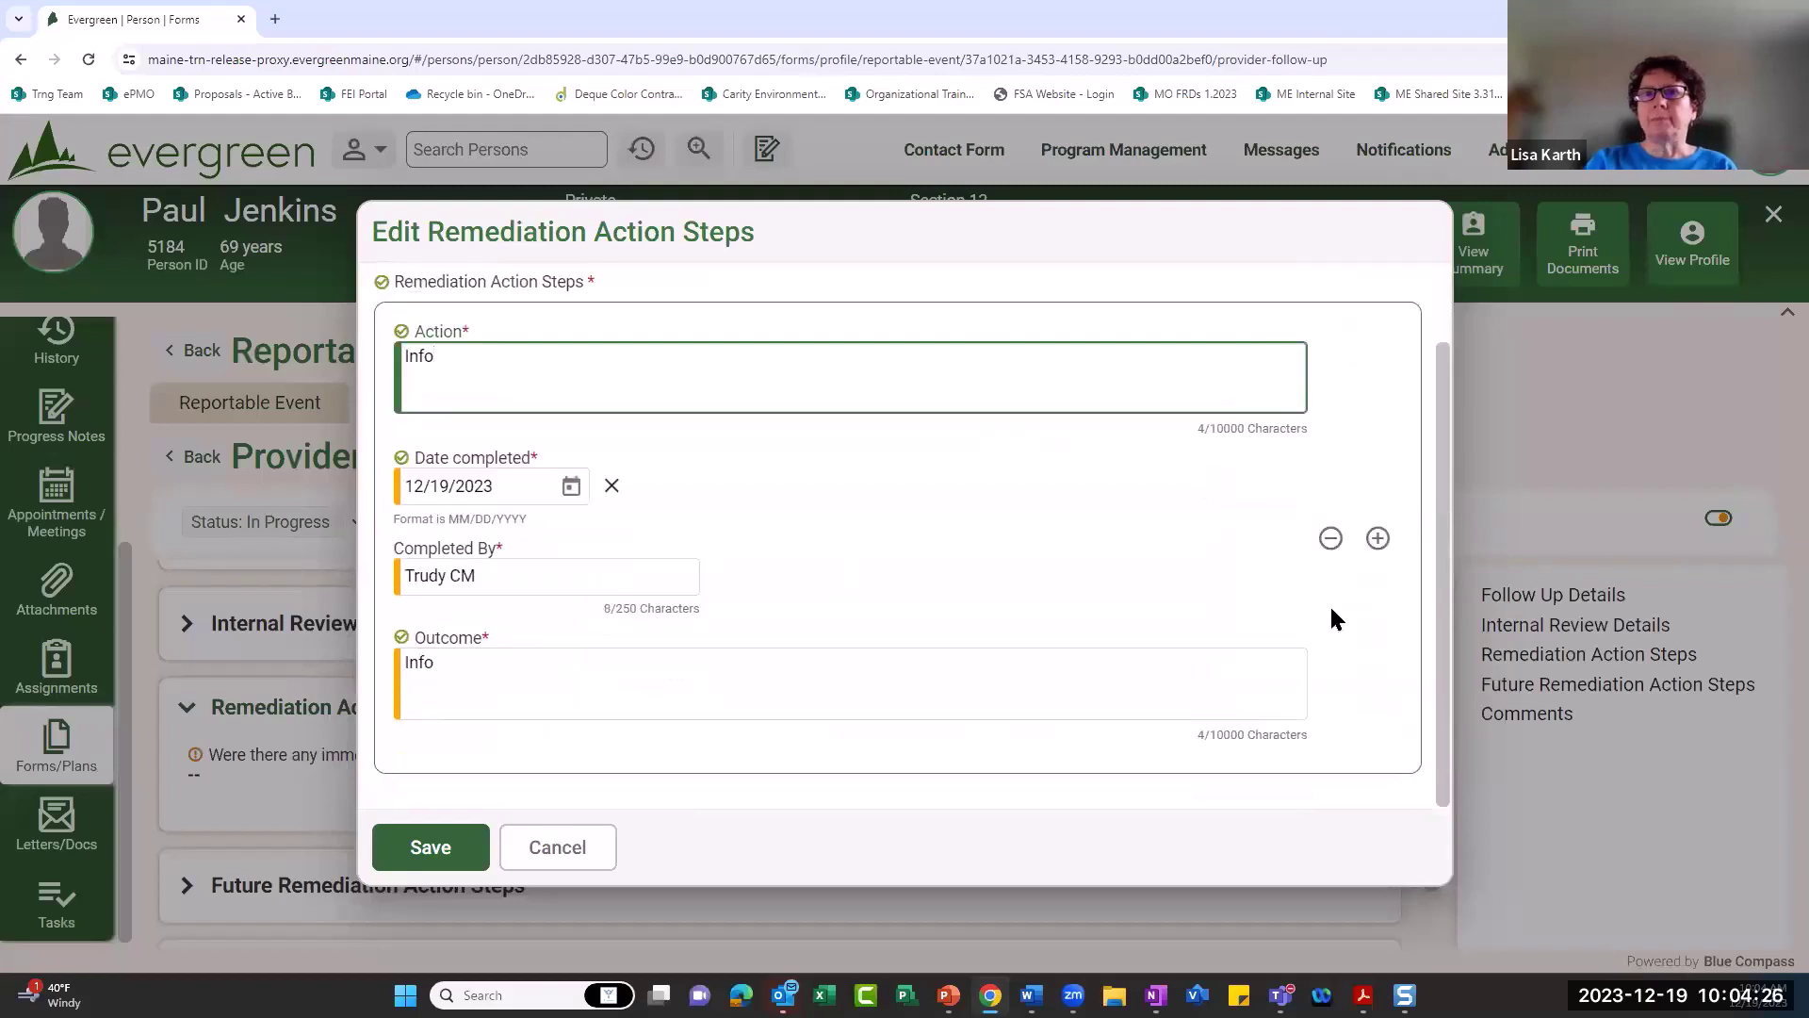
click(421, 851)
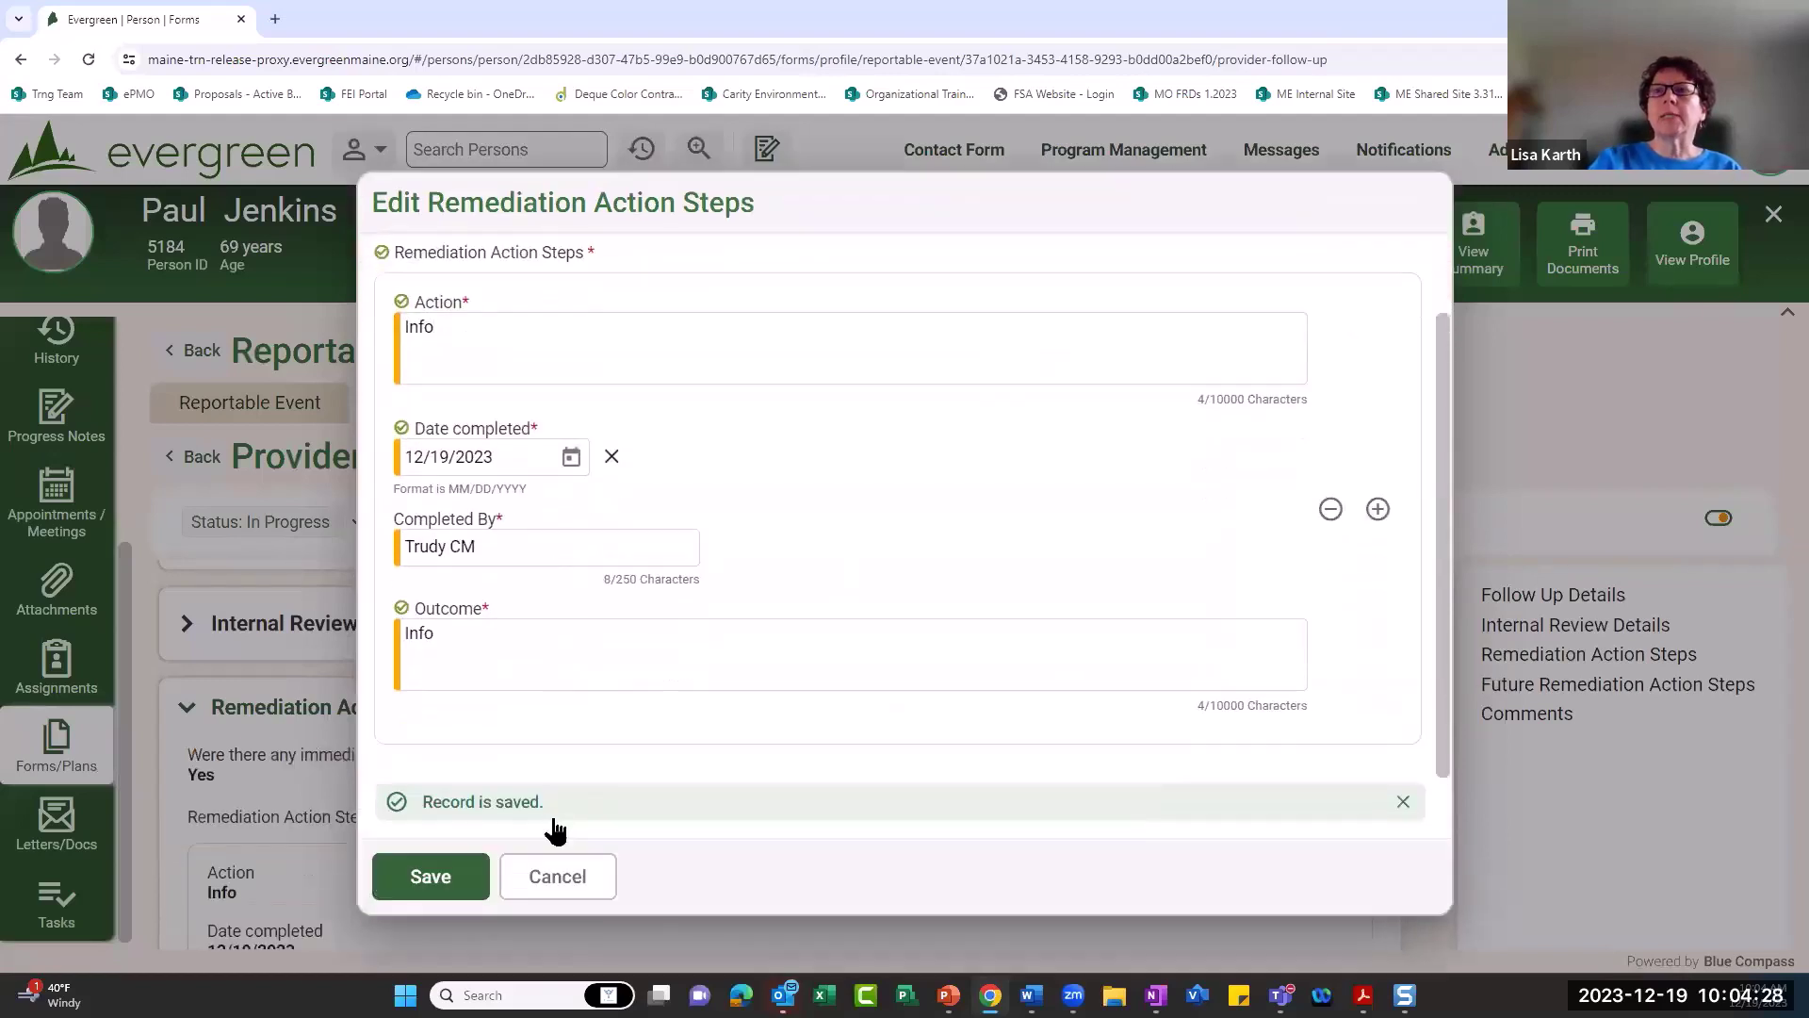
scroll(598, 816, down, 2)
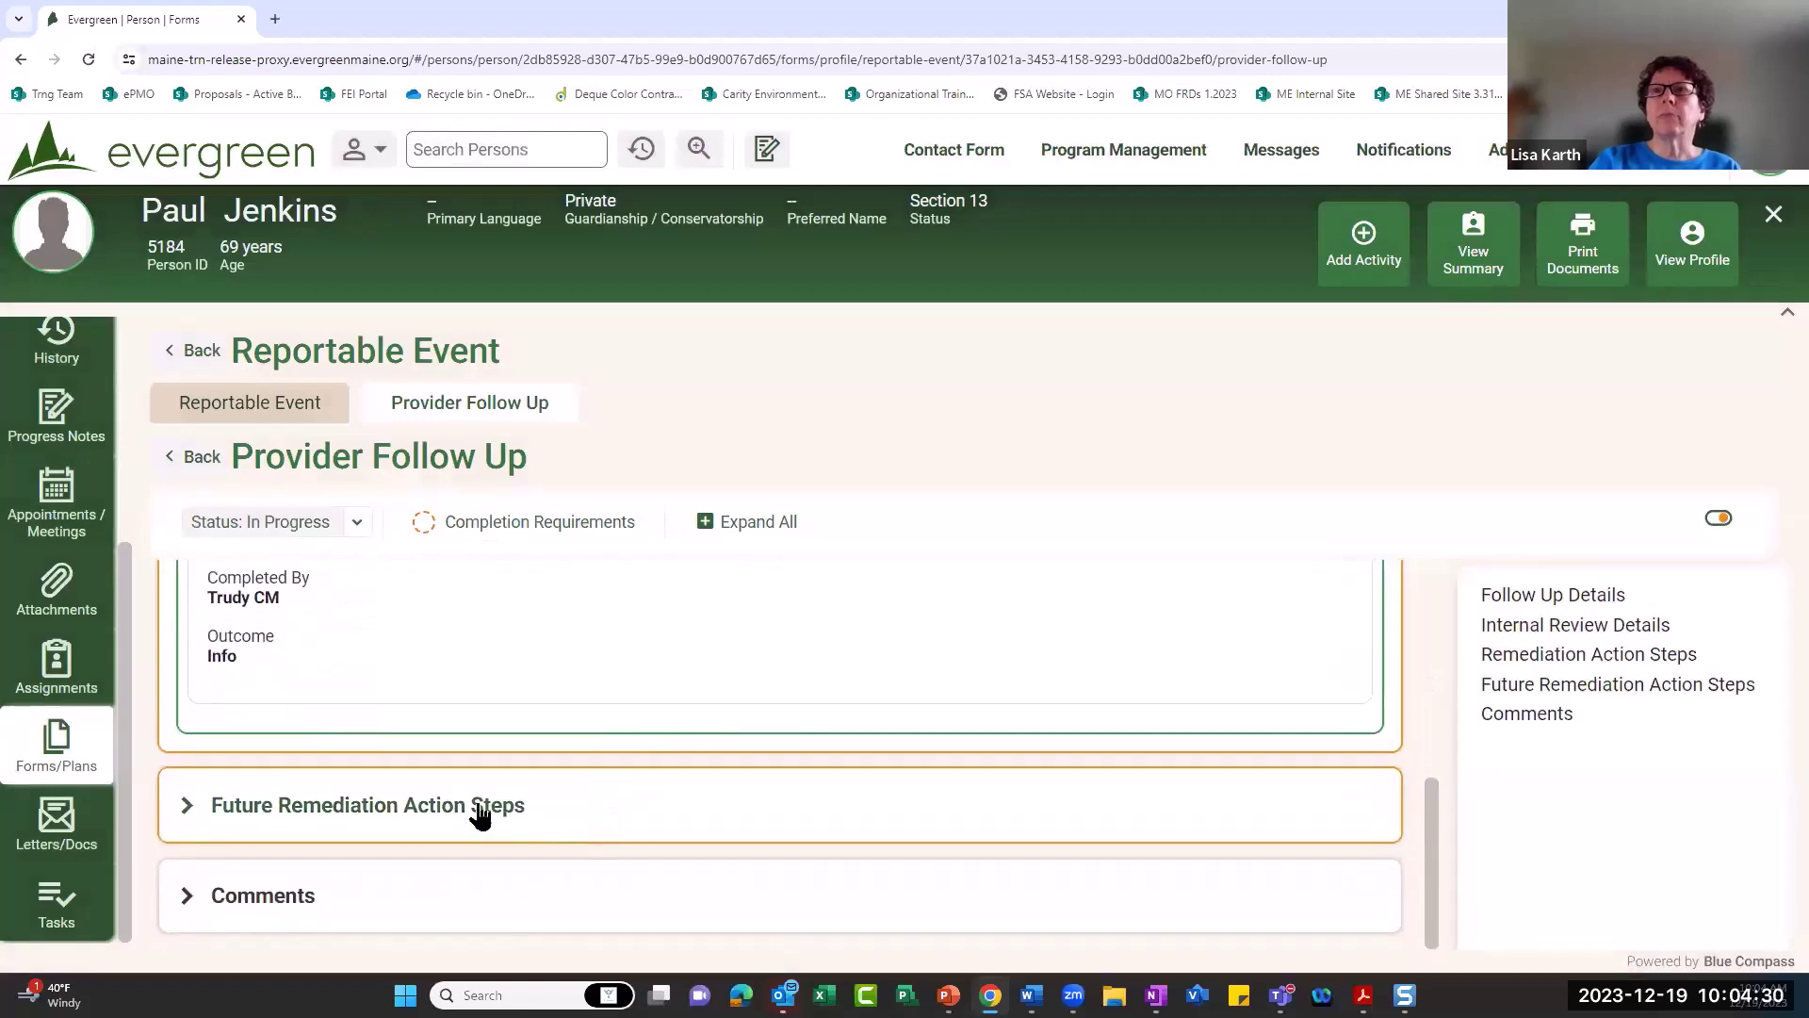
Answer No to future remediation steps, citing Isolated Incident, and save
click(415, 807)
click(611, 846)
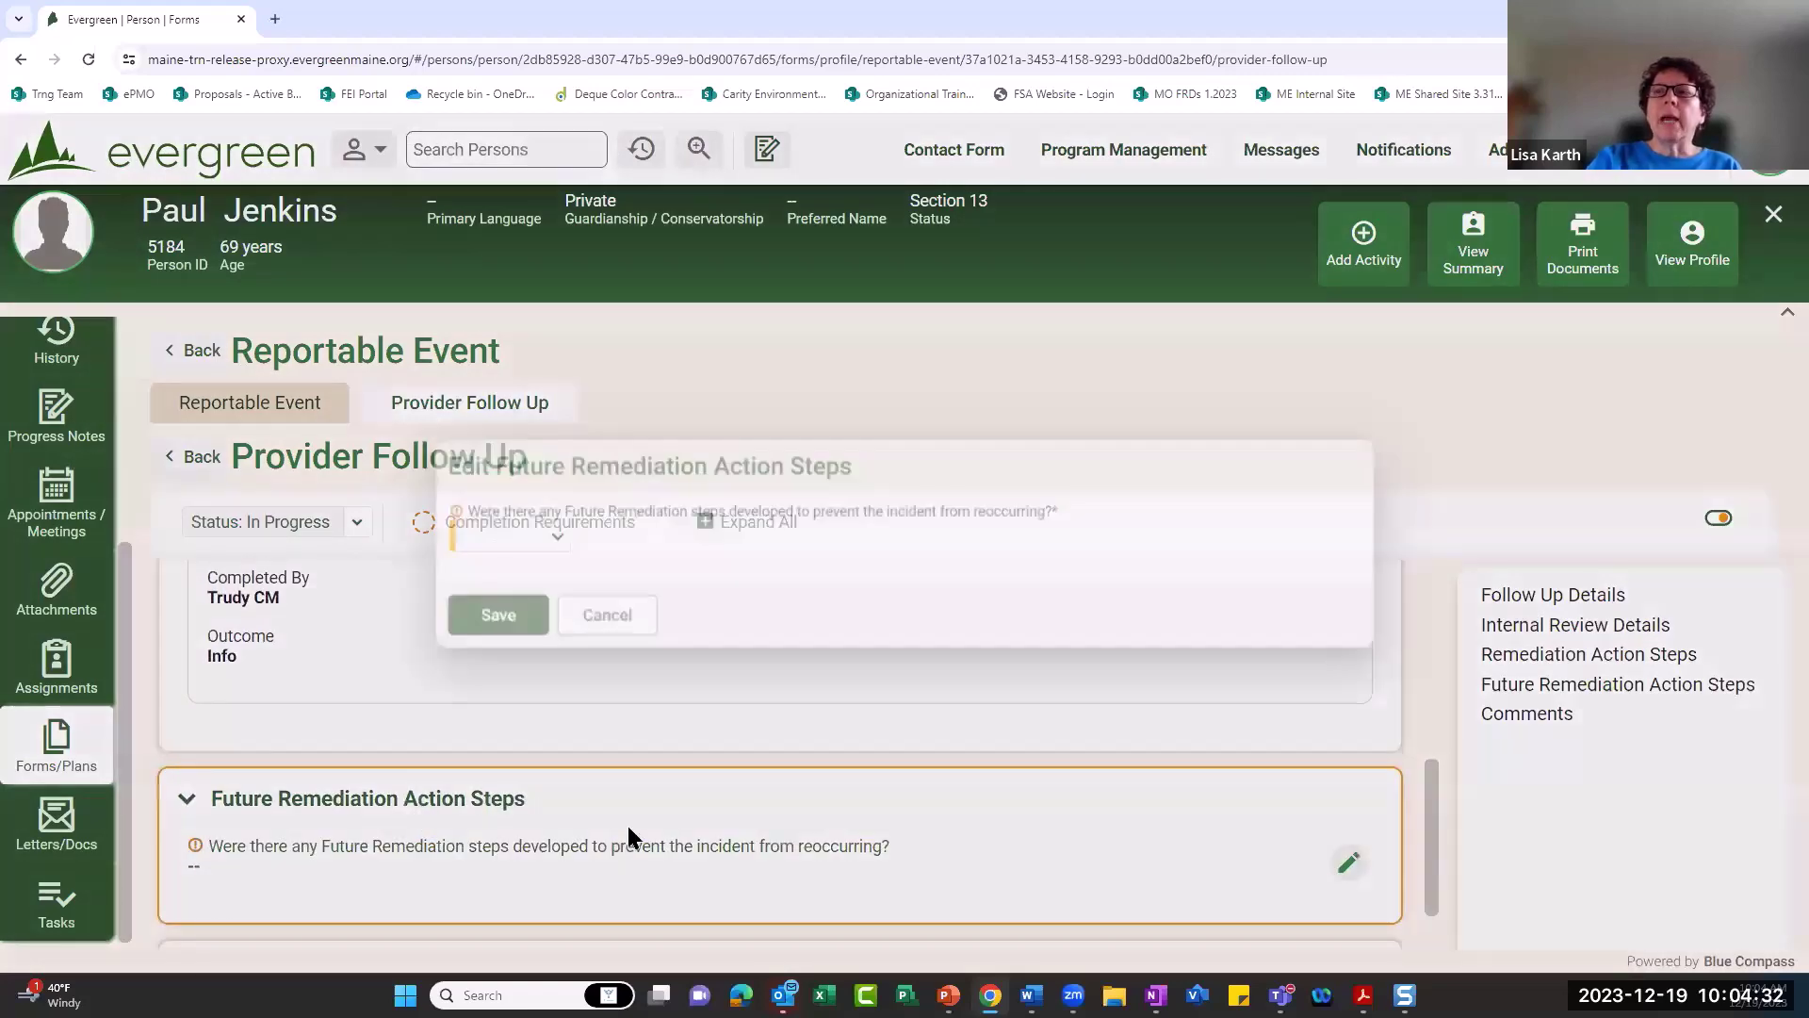
click(472, 544)
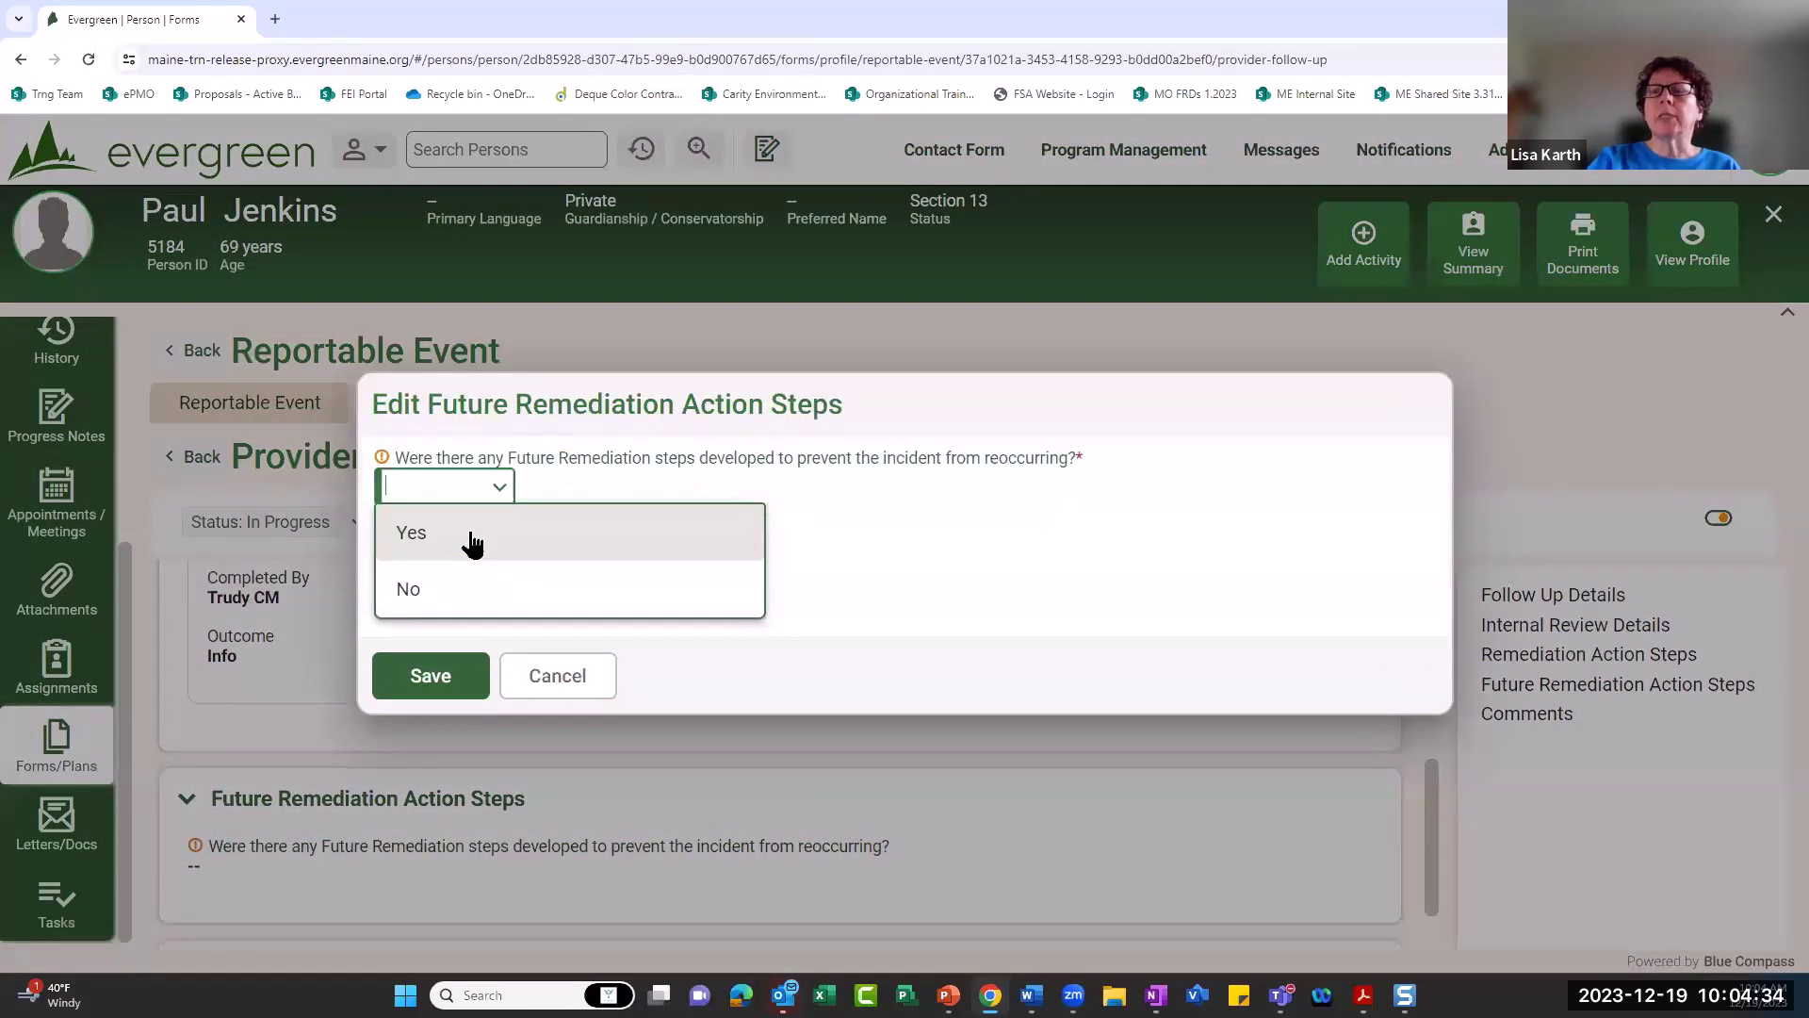
click(464, 589)
click(482, 577)
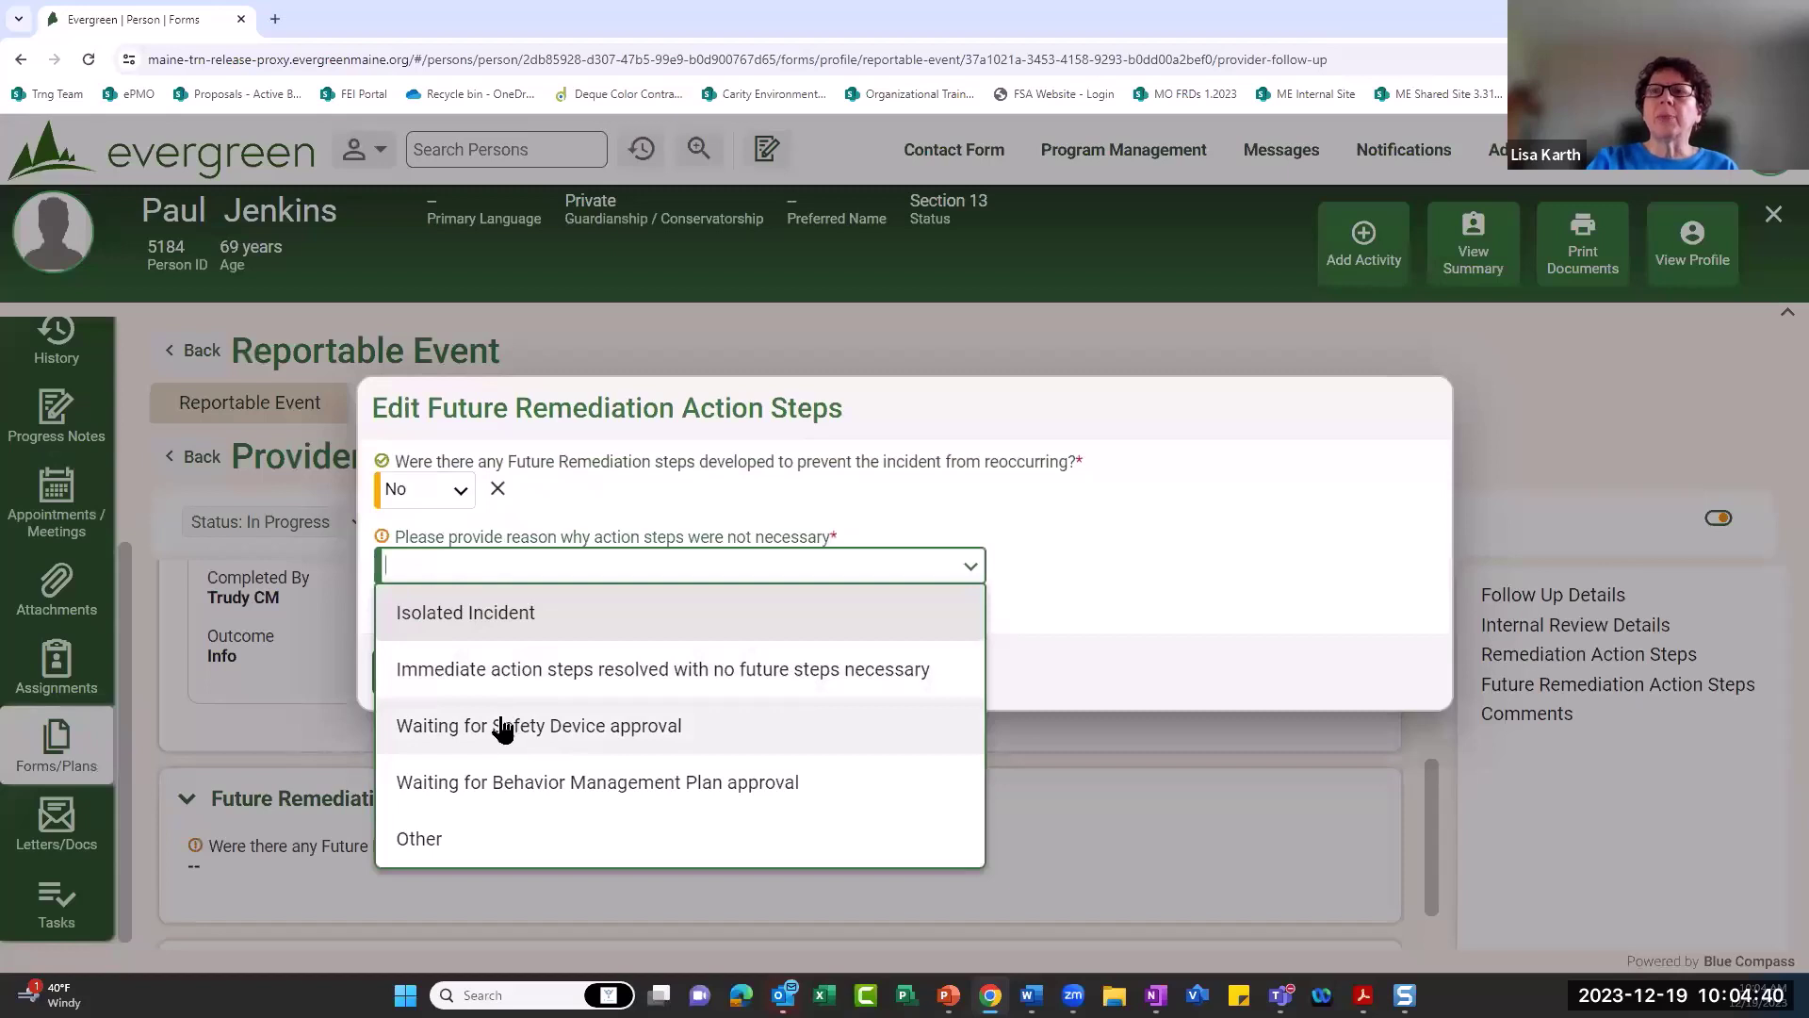
click(491, 614)
click(439, 669)
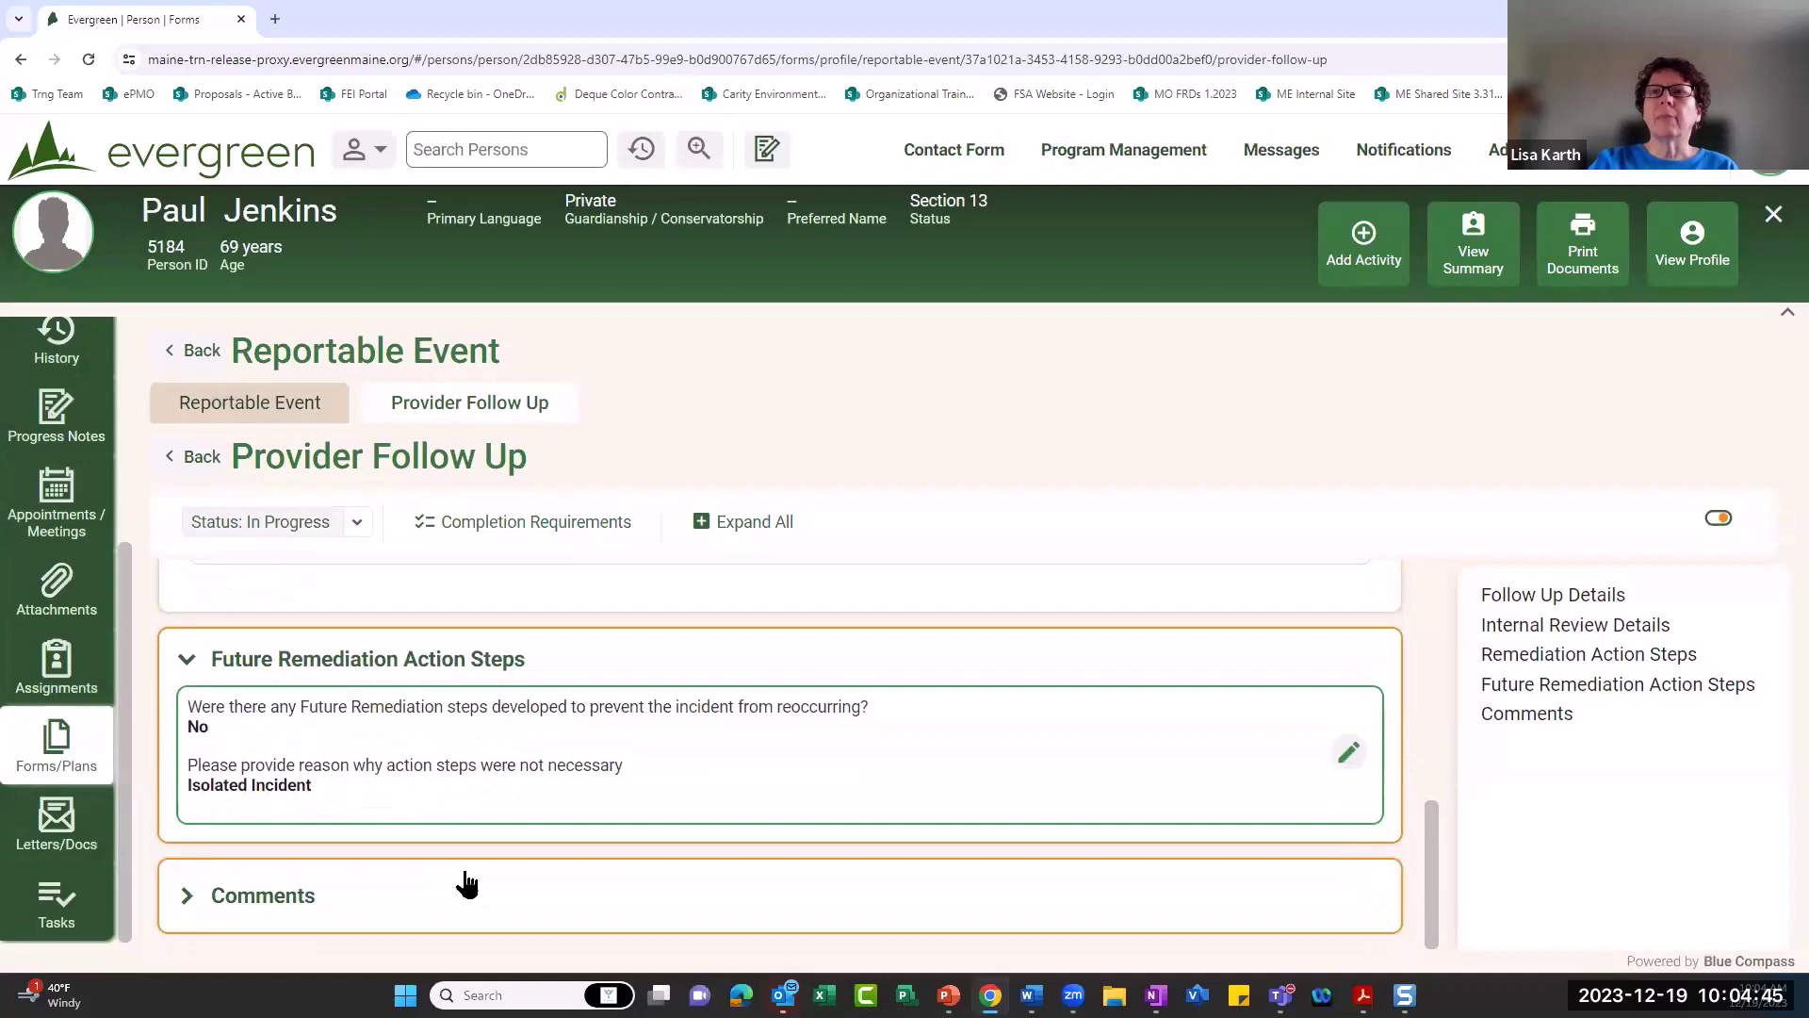
click(339, 919)
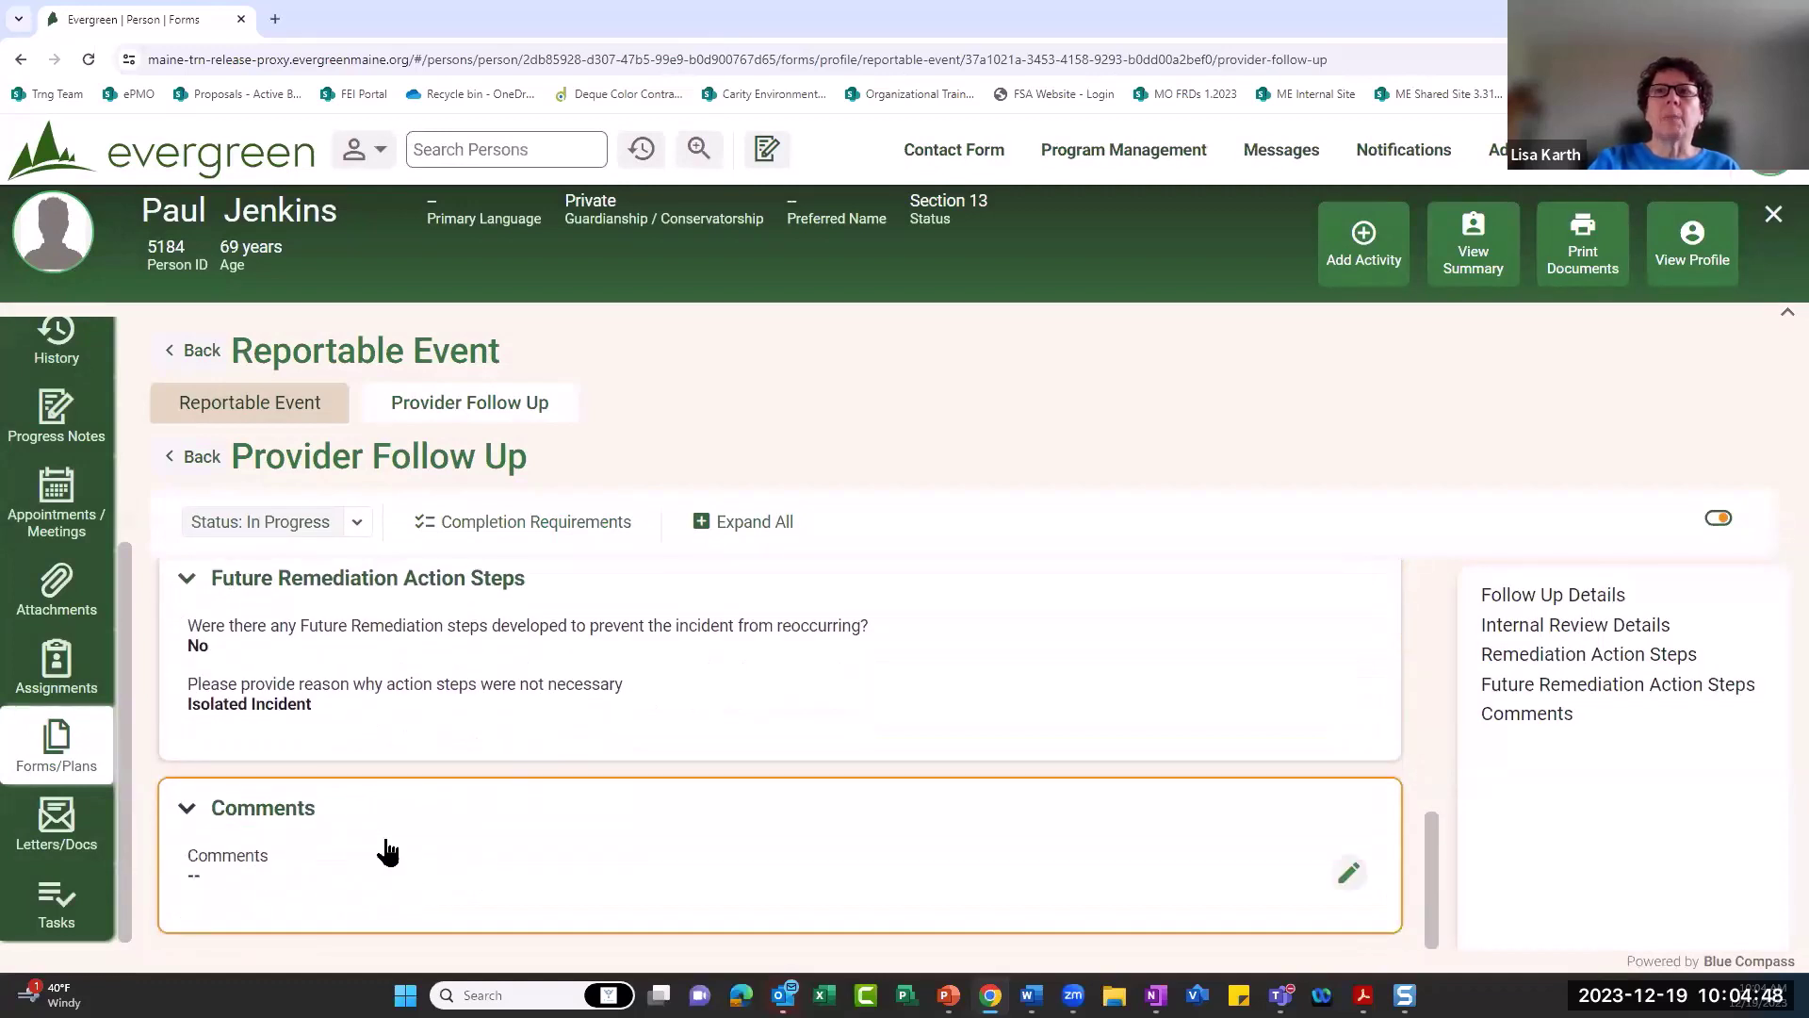
Set the Provider Follow Up status to Complete and confirm it
click(467, 524)
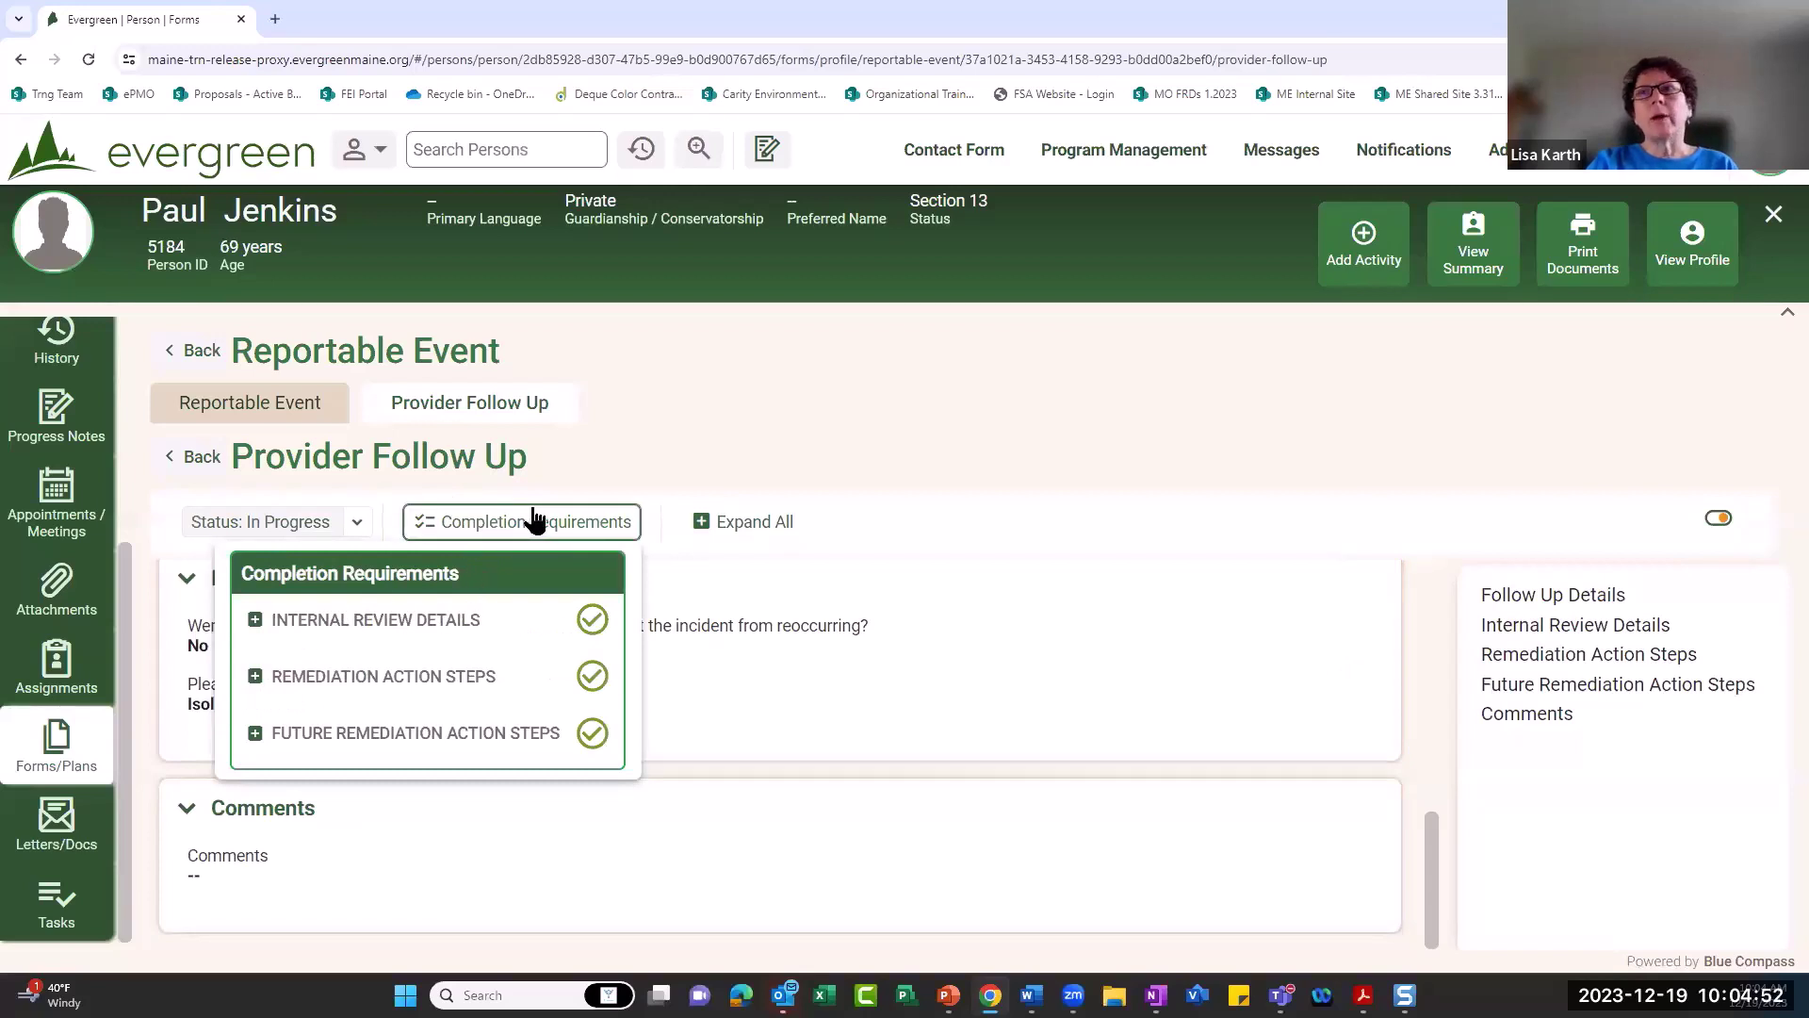
click(313, 520)
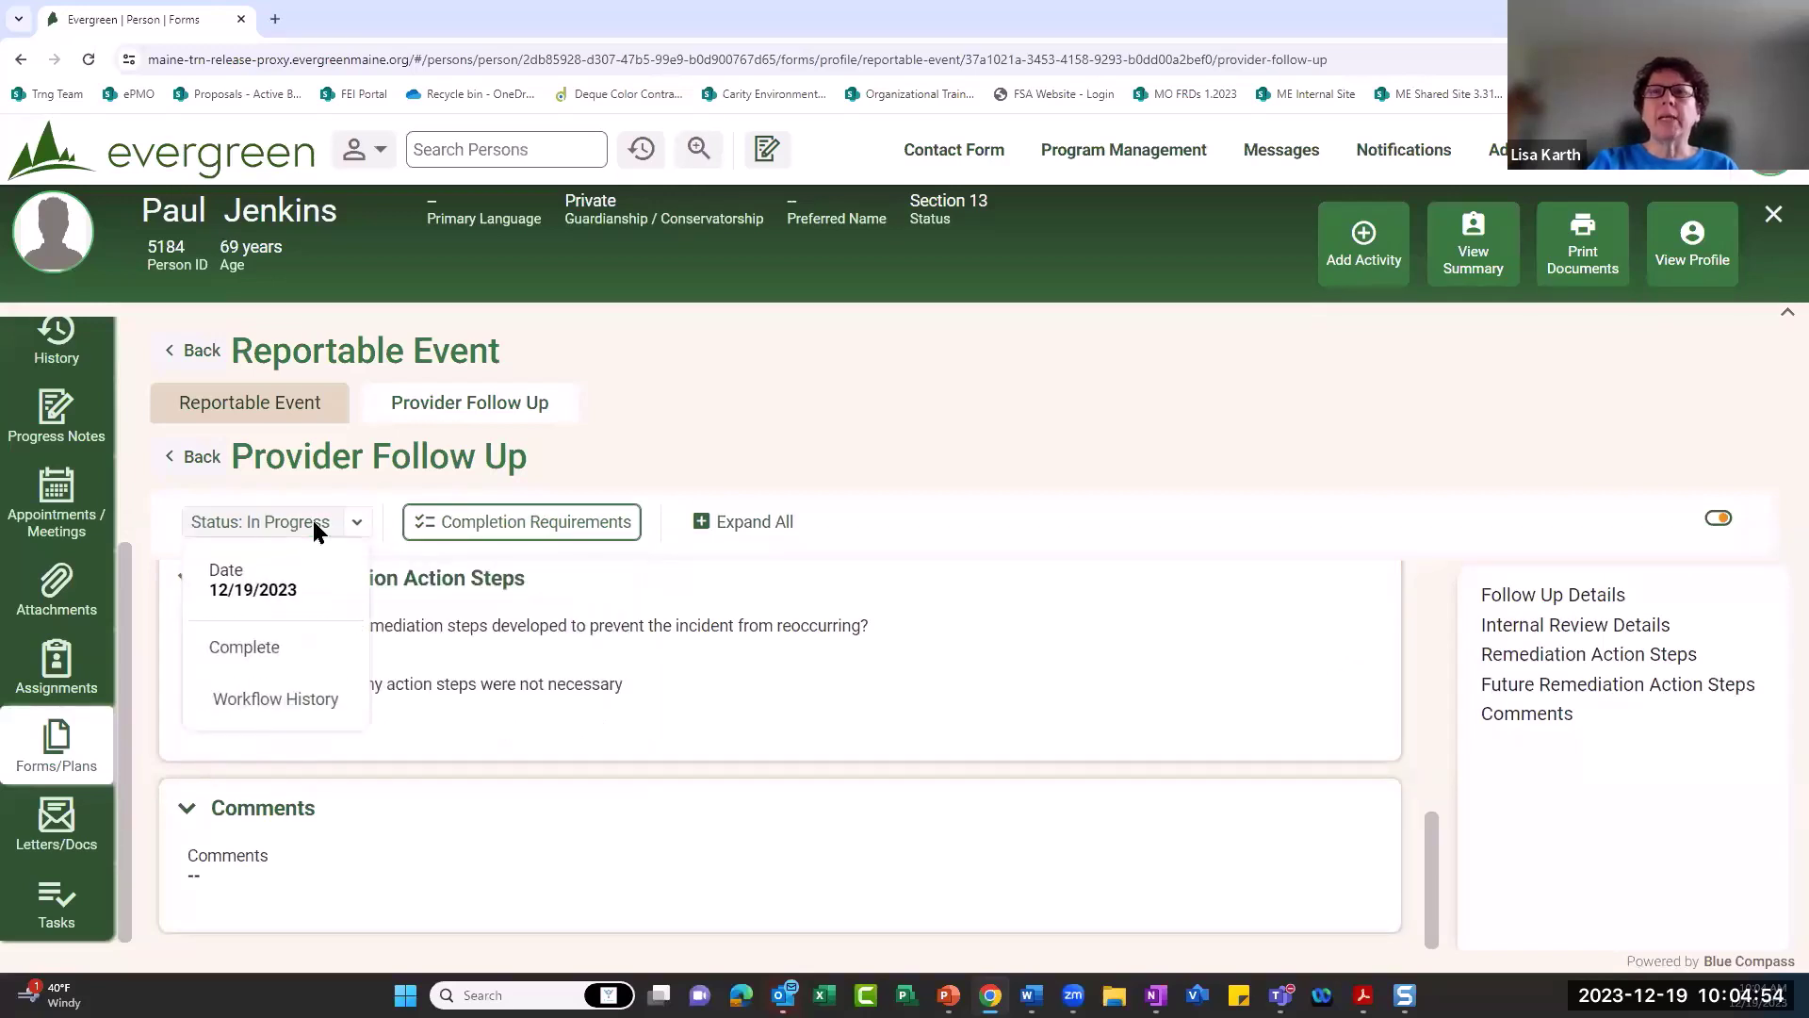
click(285, 647)
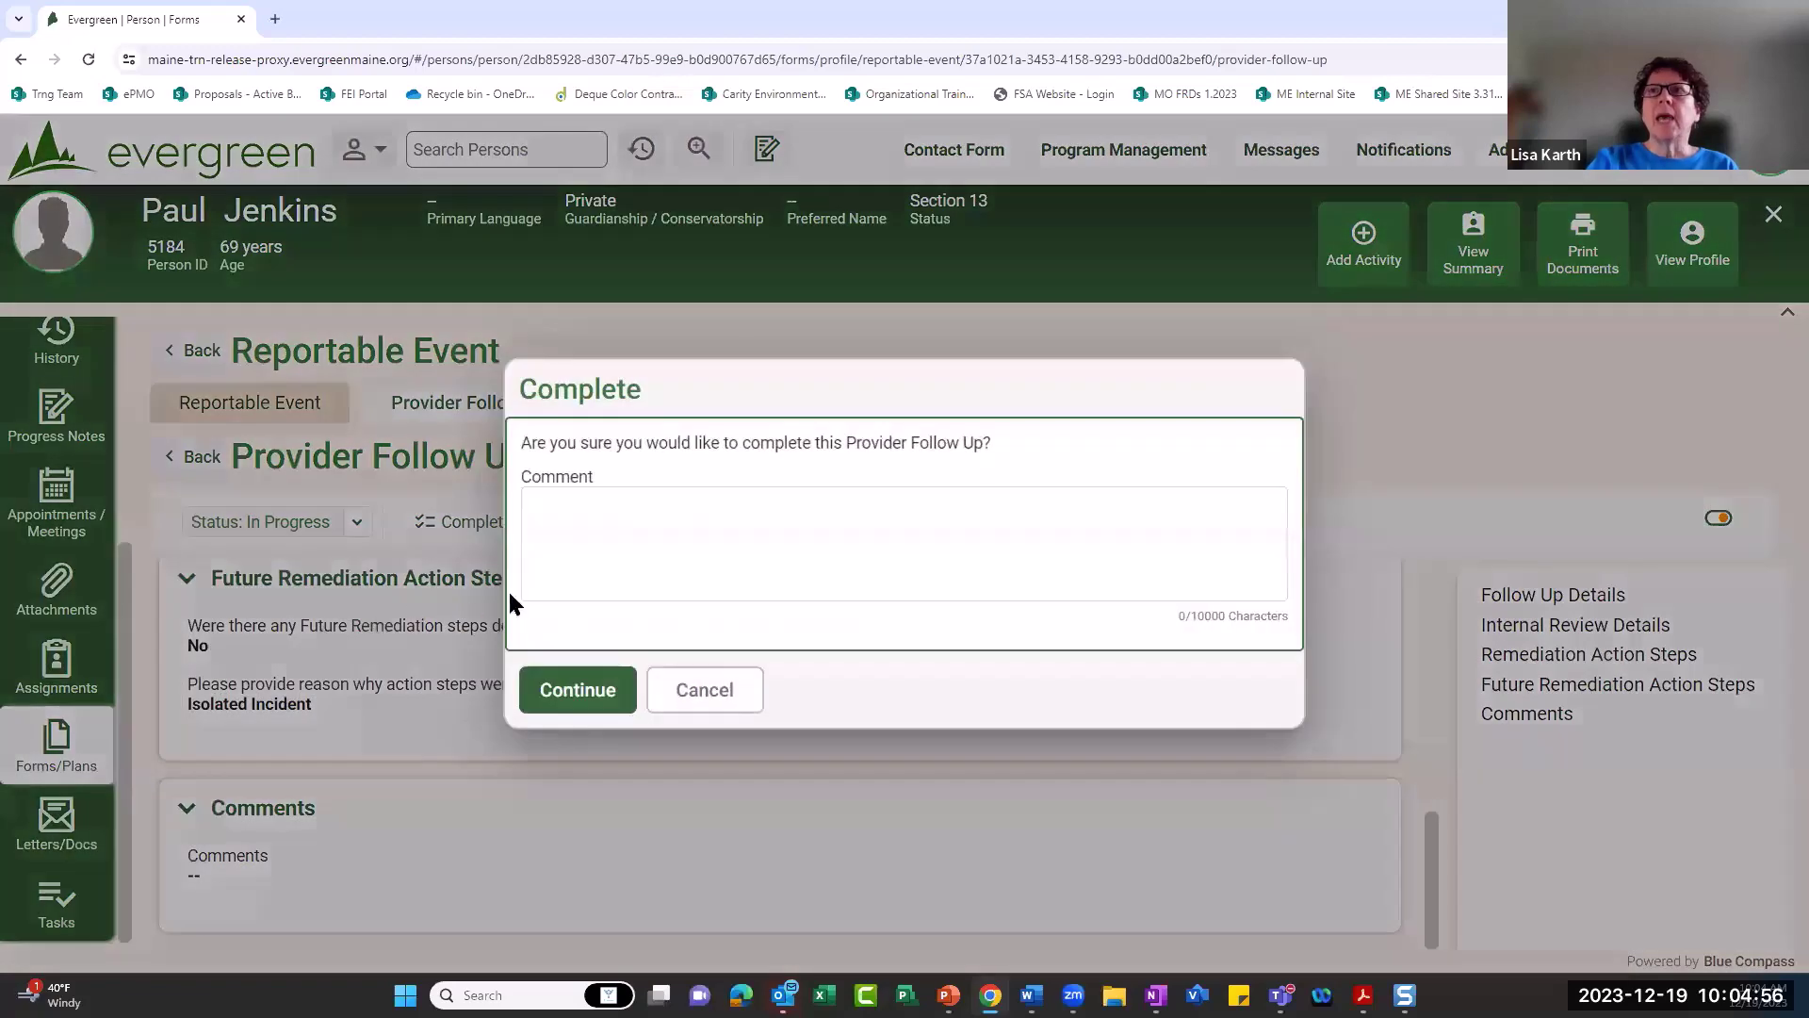
click(590, 698)
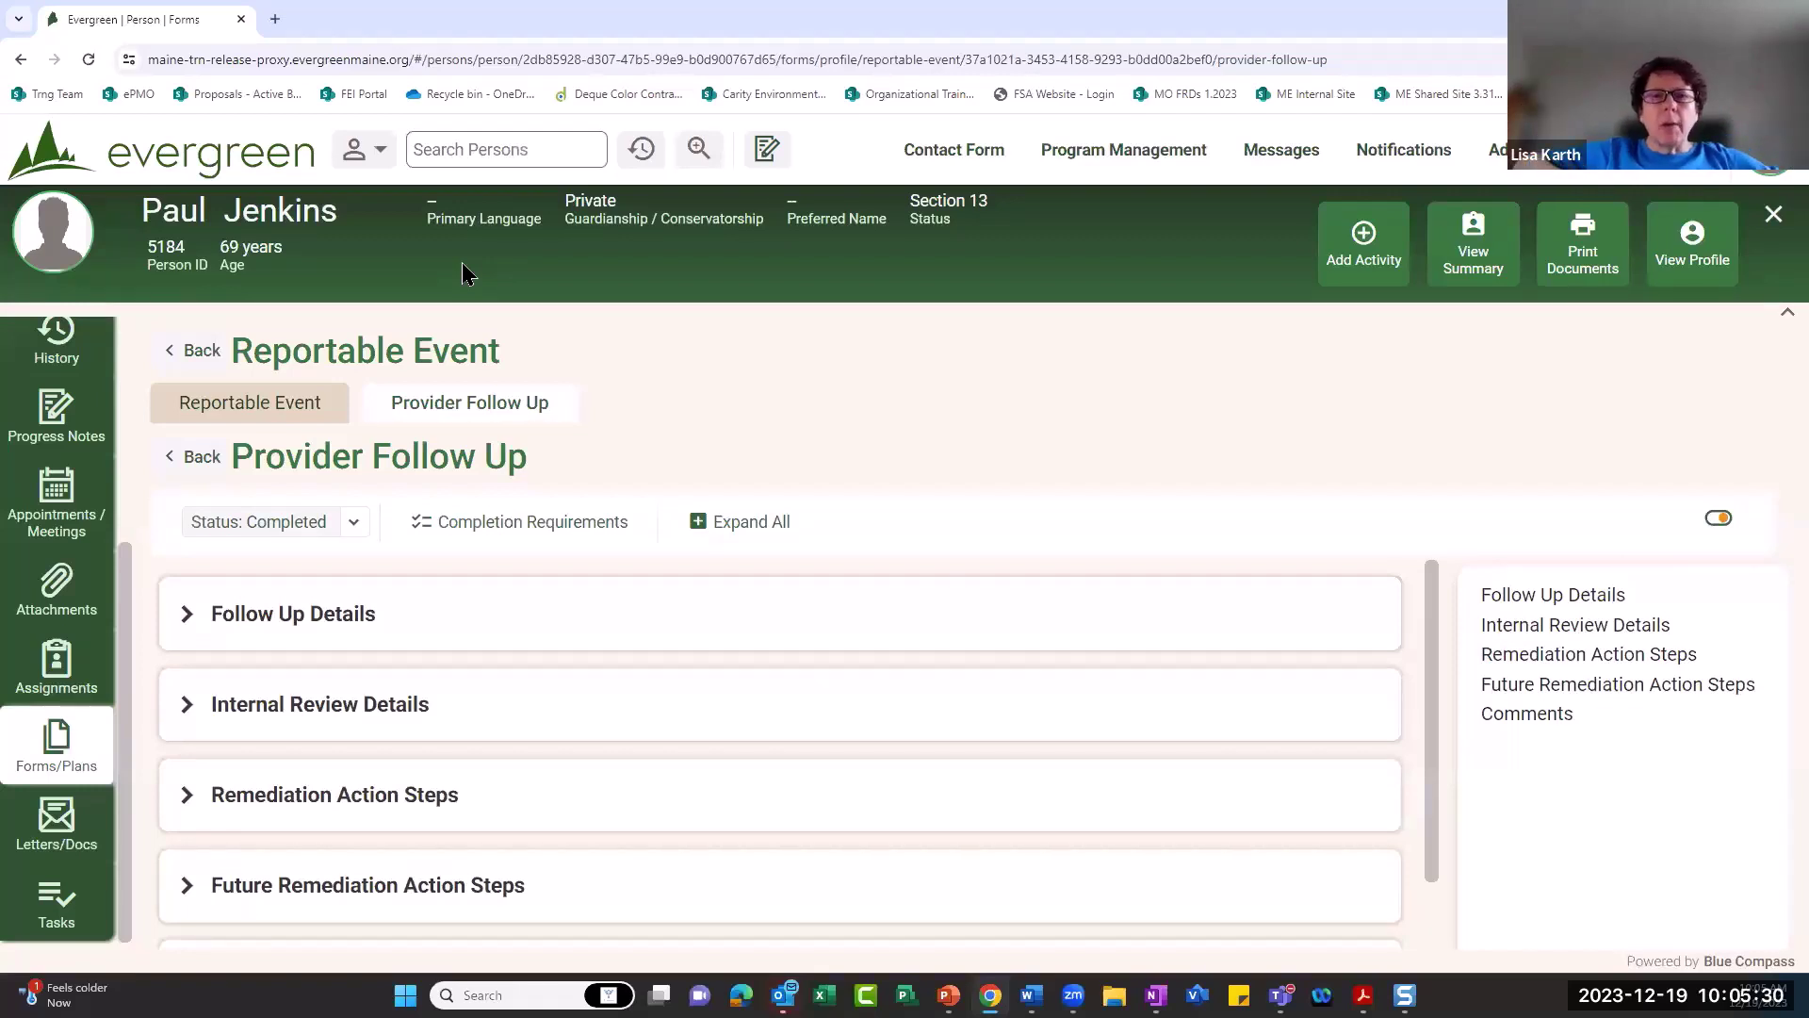
Open the Online Timer bookmark in a new browser tab
click(274, 19)
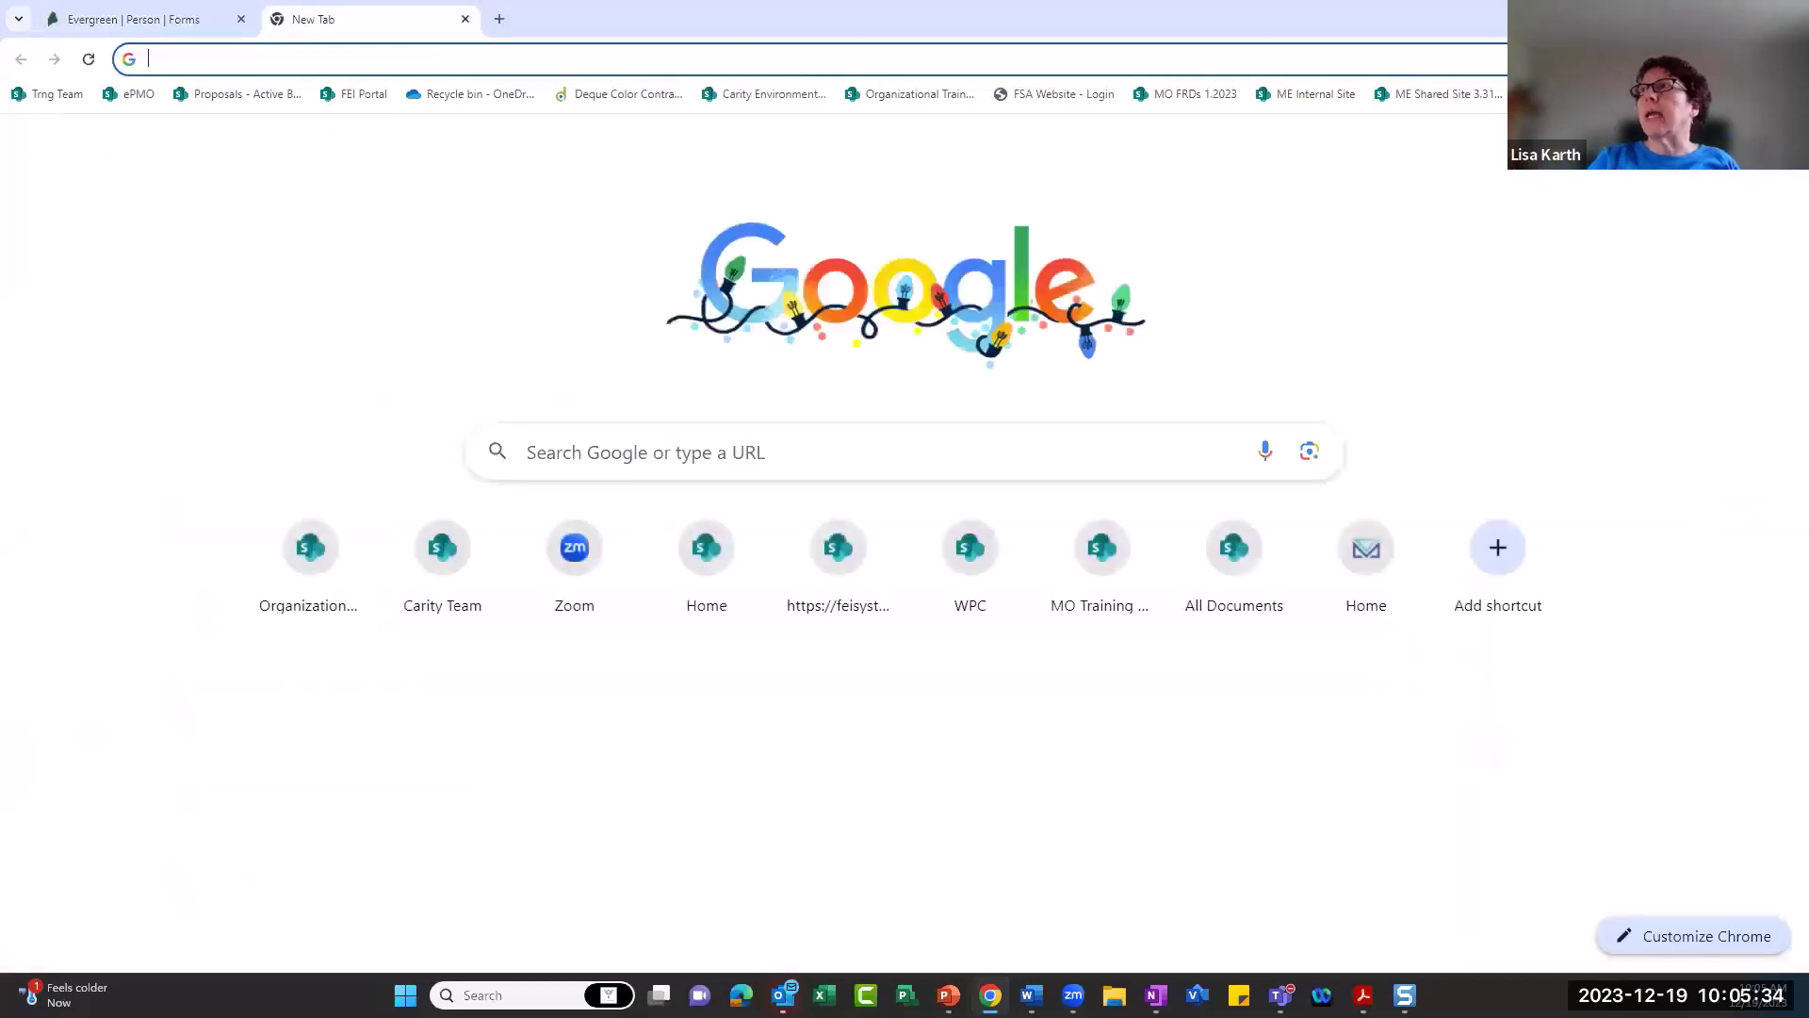
click(1795, 93)
click(1585, 228)
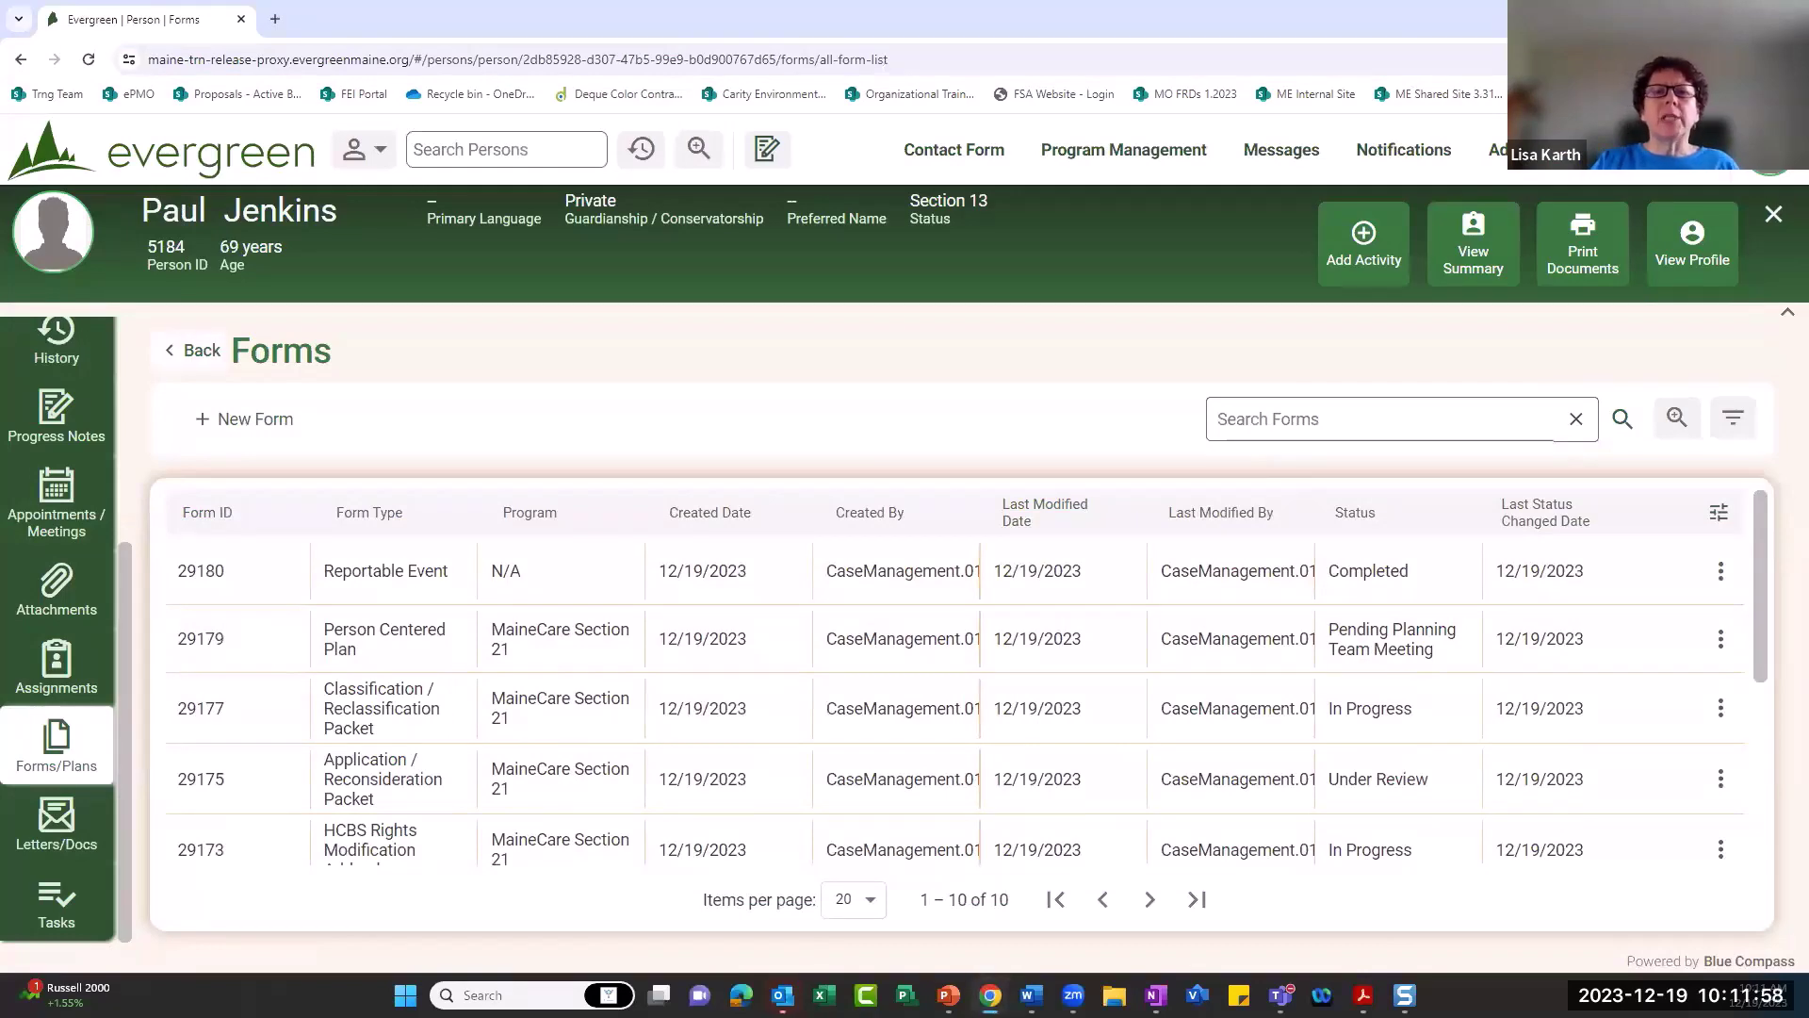
Switch to the slideshow and advance from Start Live Demo to the Prior Authorization slide
key(alt+Tab)
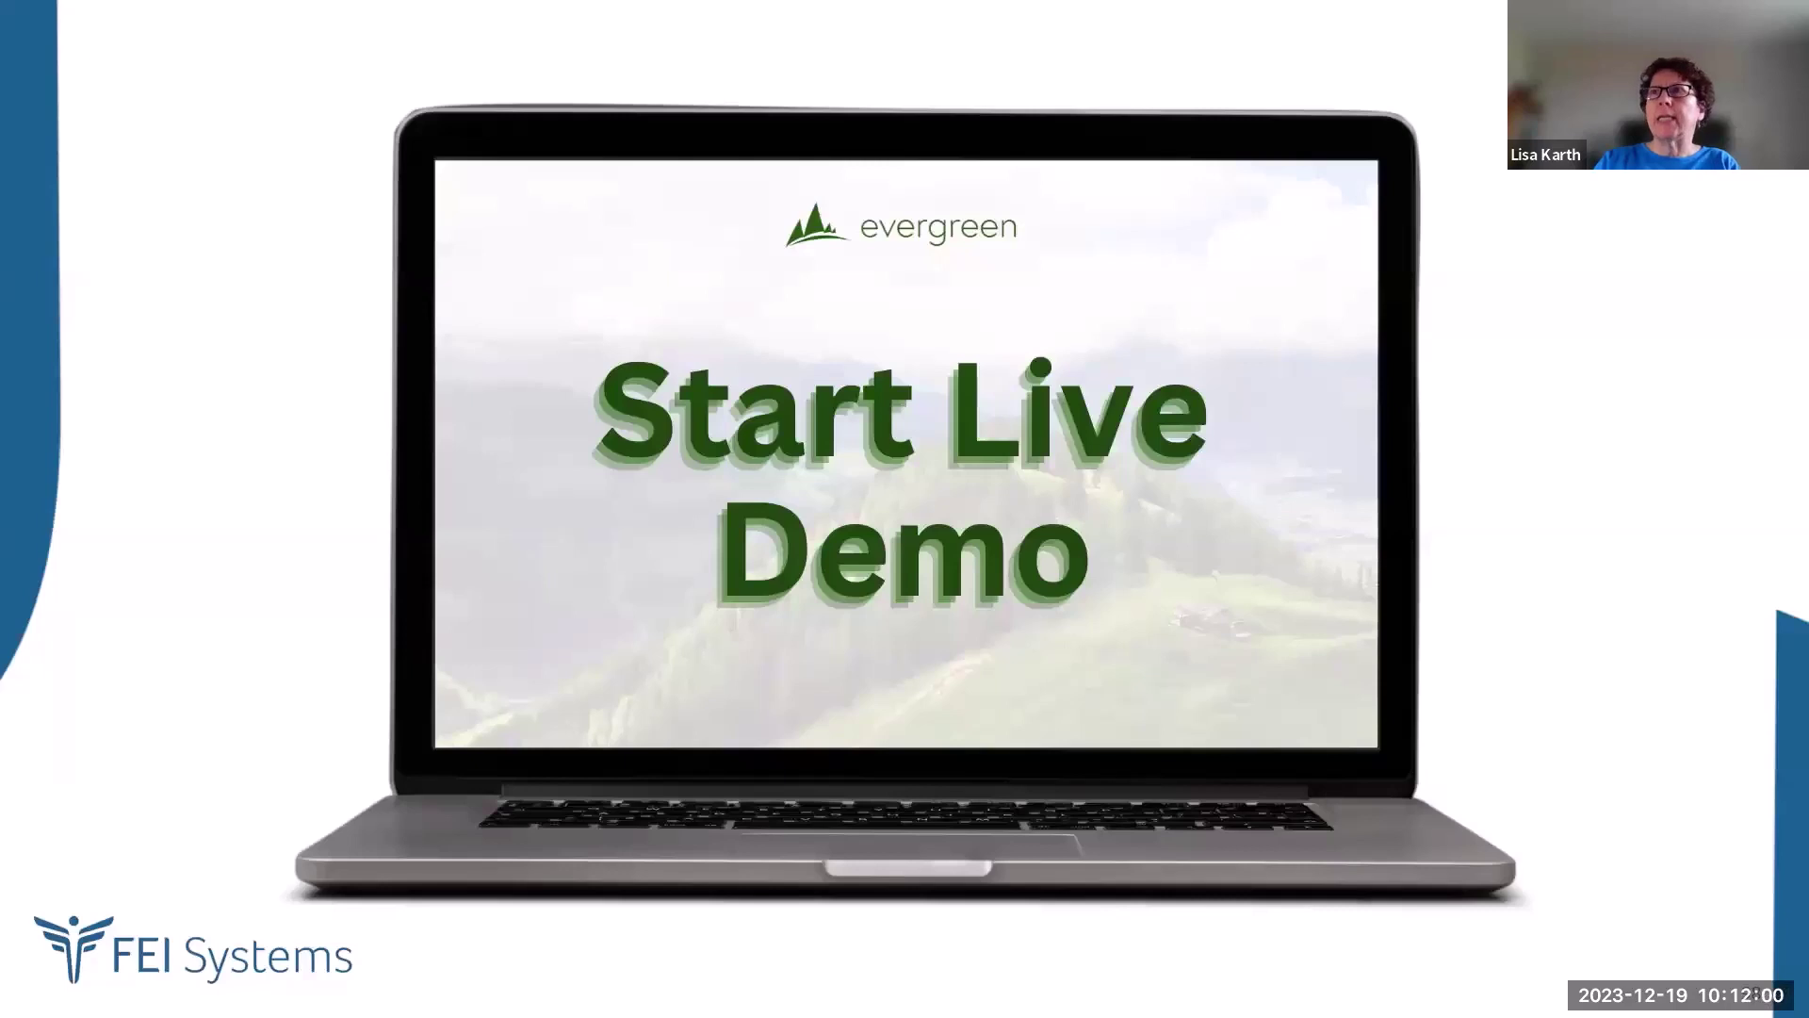
key(Right)
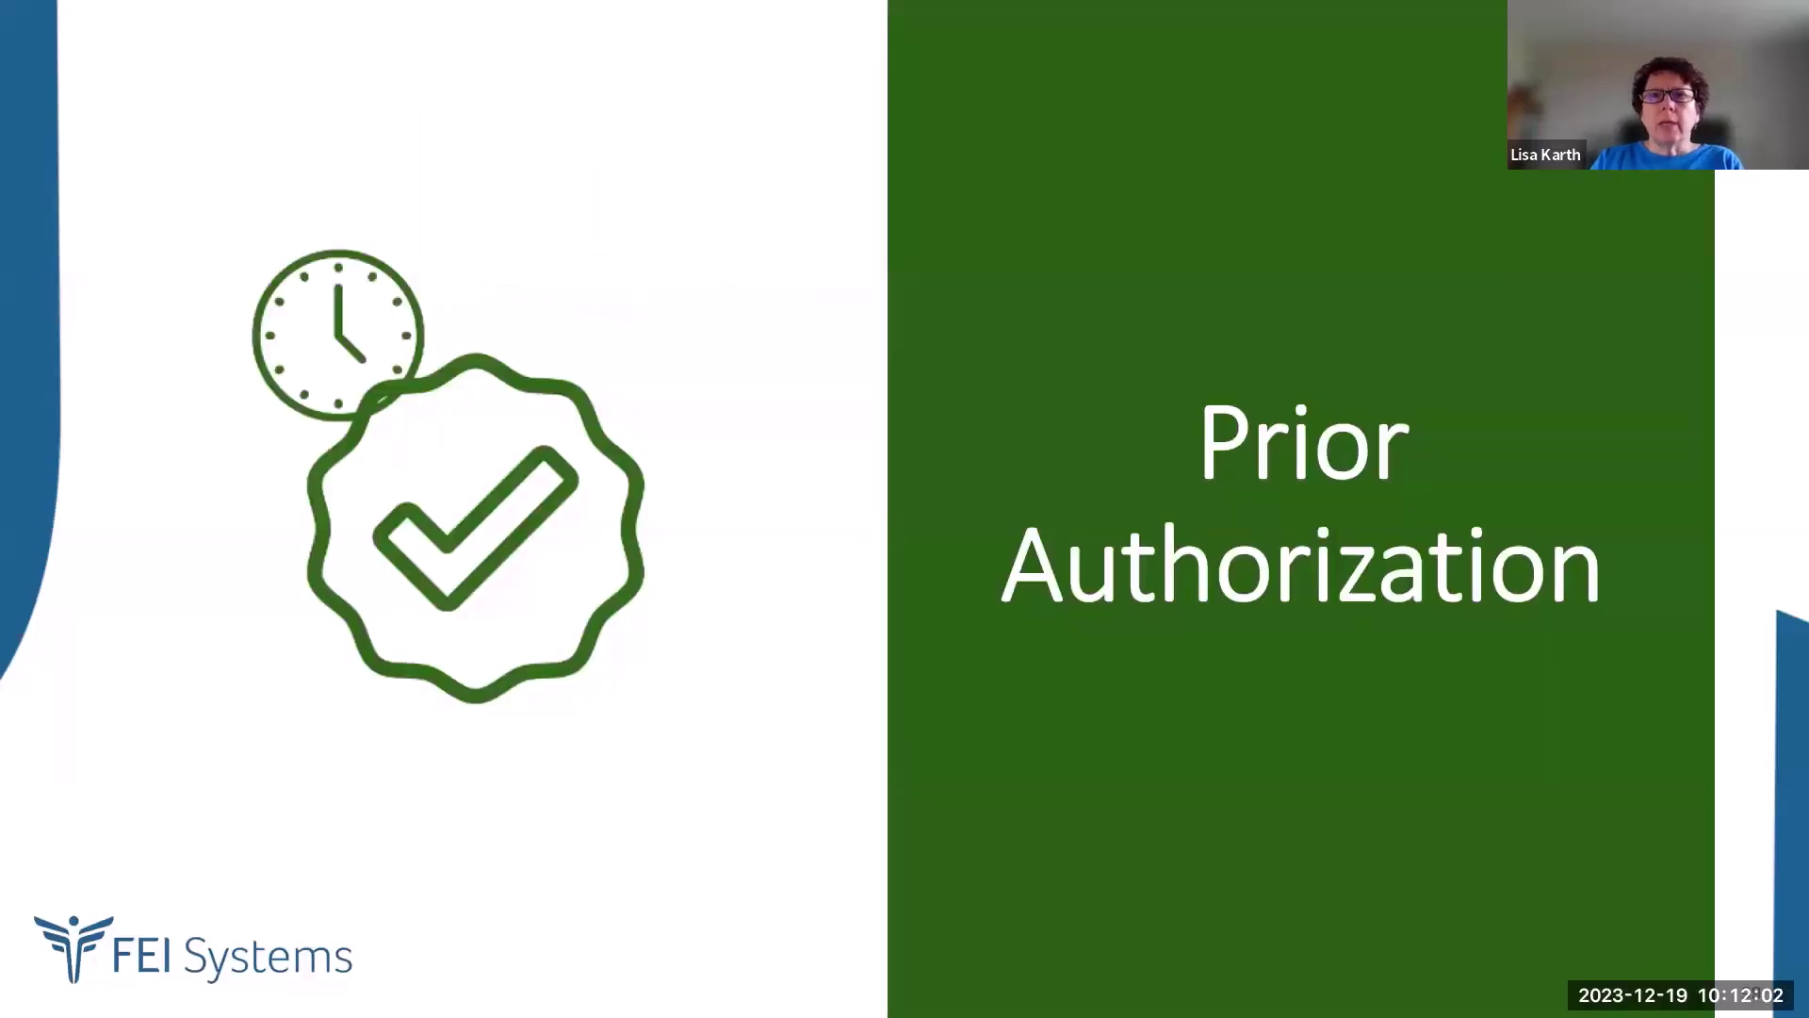
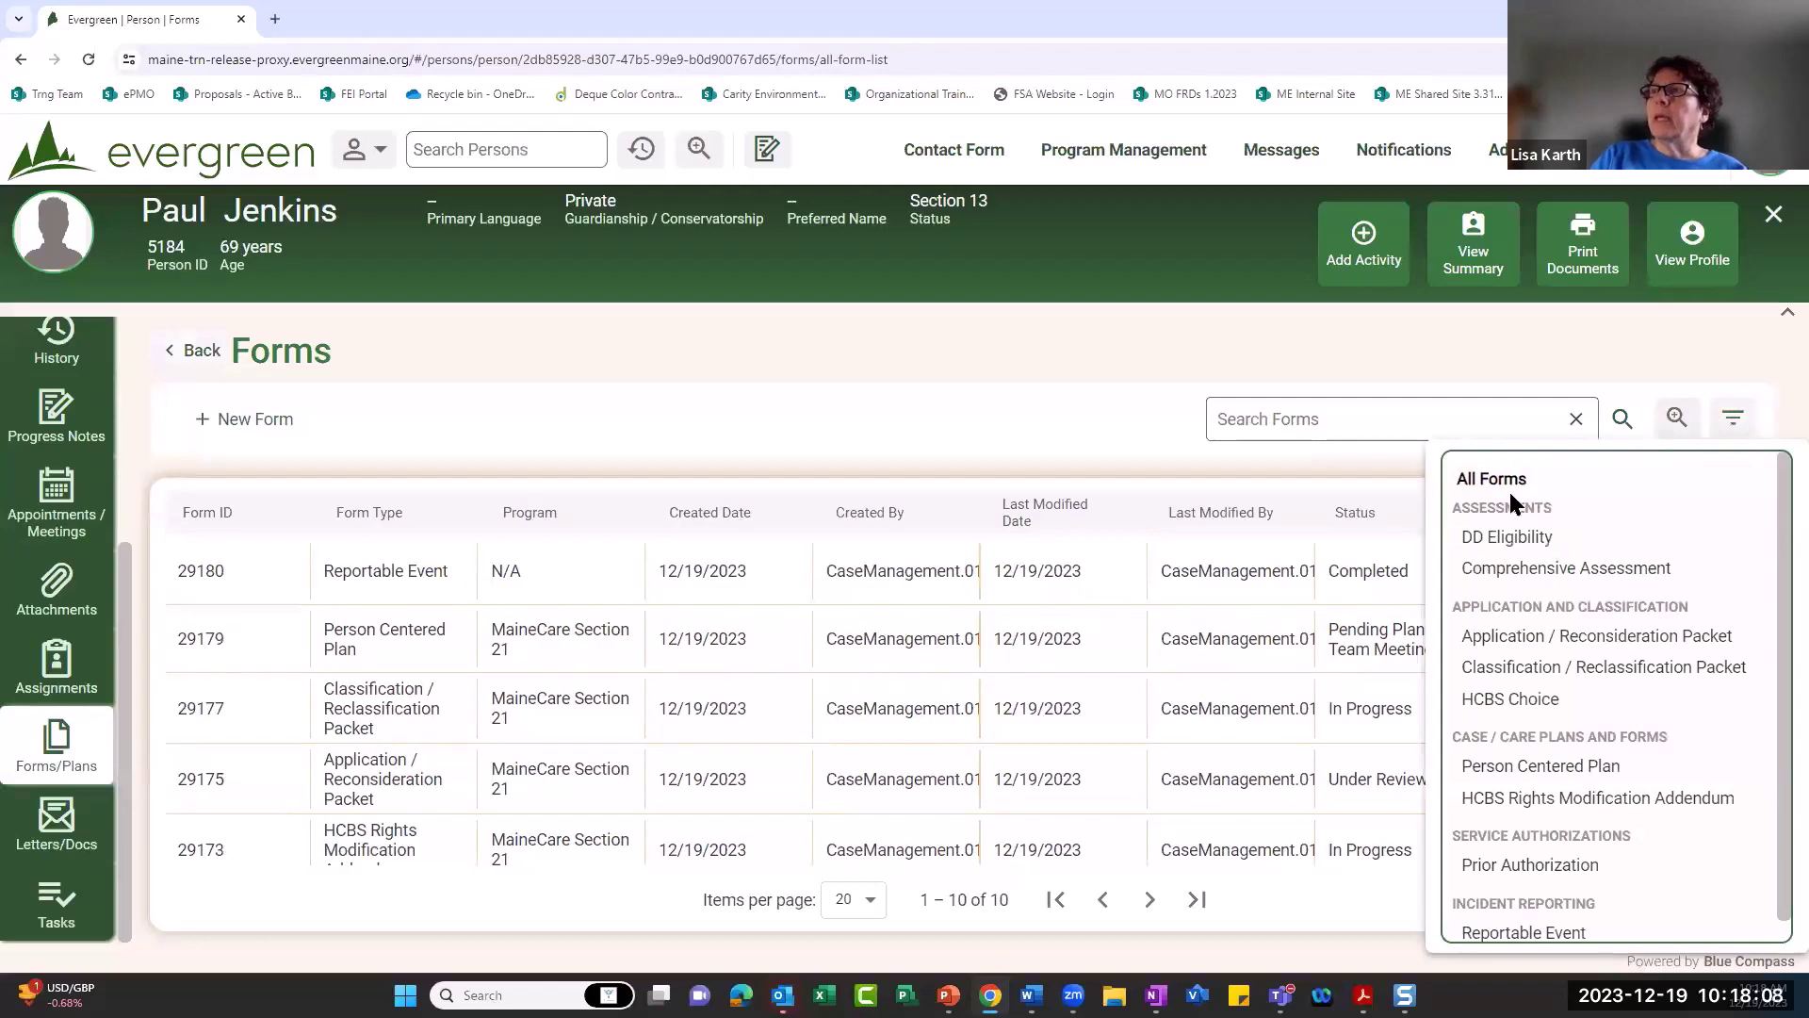
Filter the forms list to Prior Authorization and open record 29172
scroll(1543, 590, down, 1)
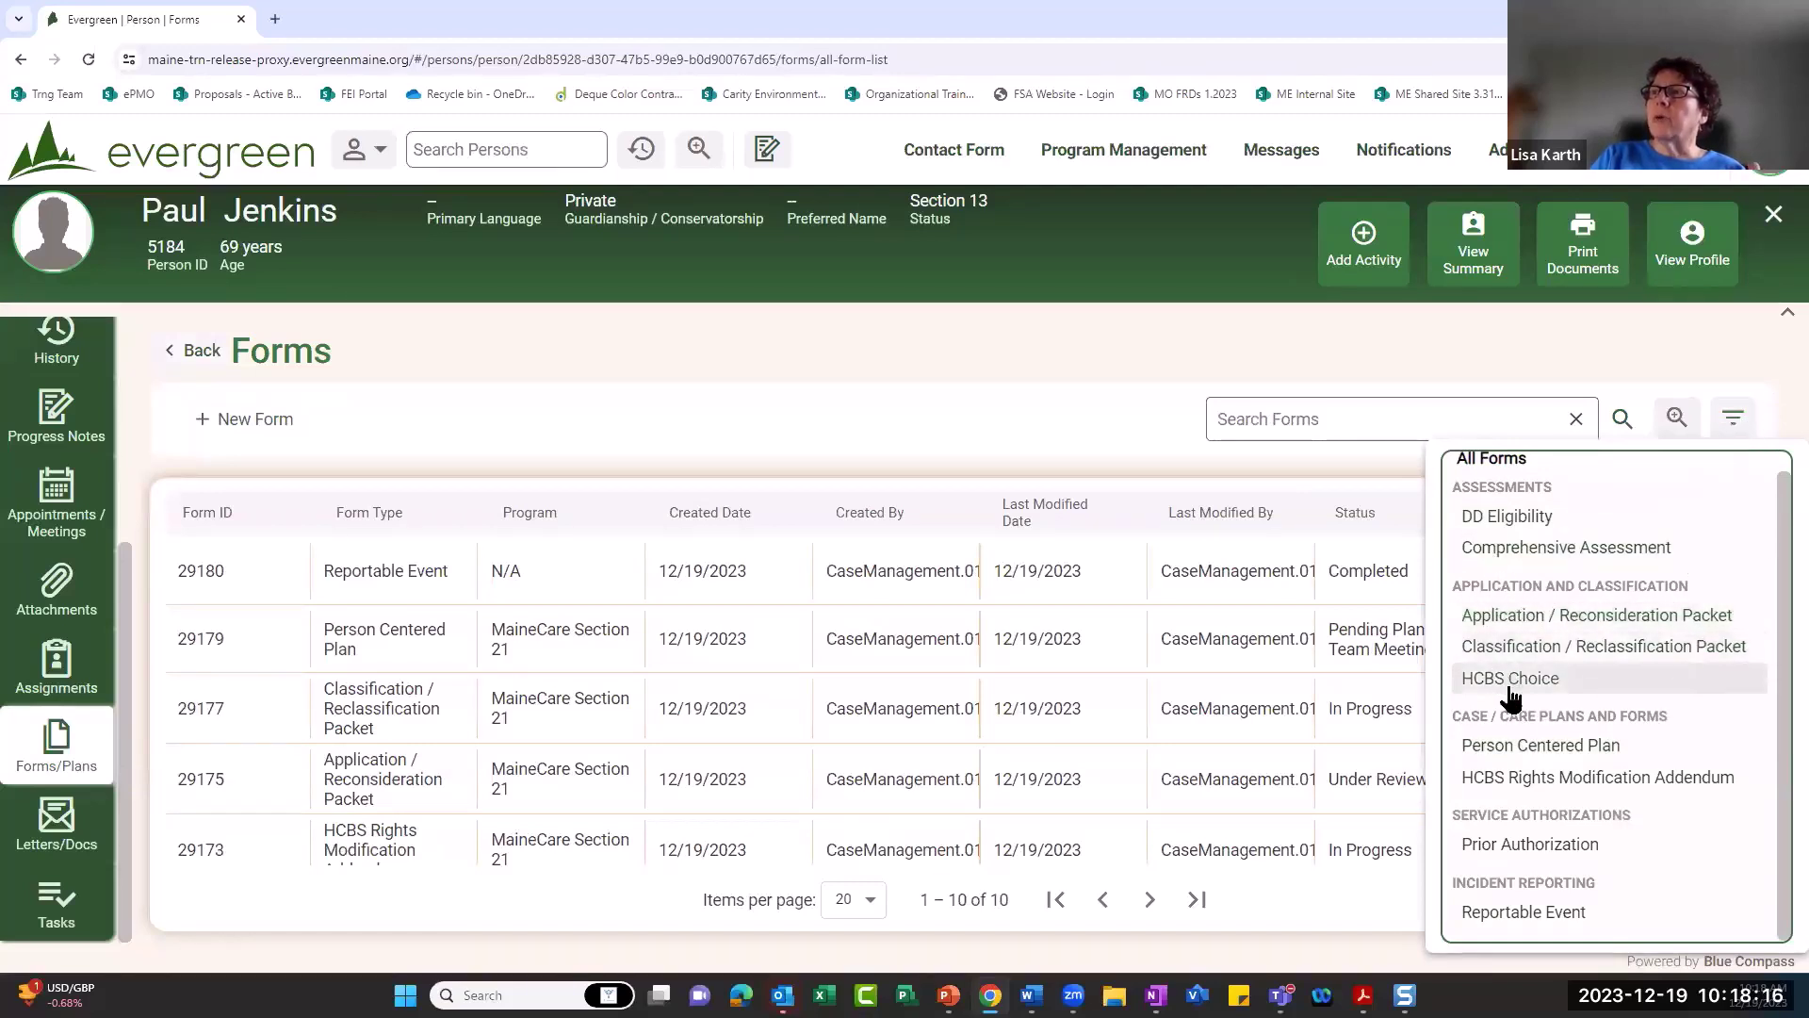
scroll(1510, 754, up, 1)
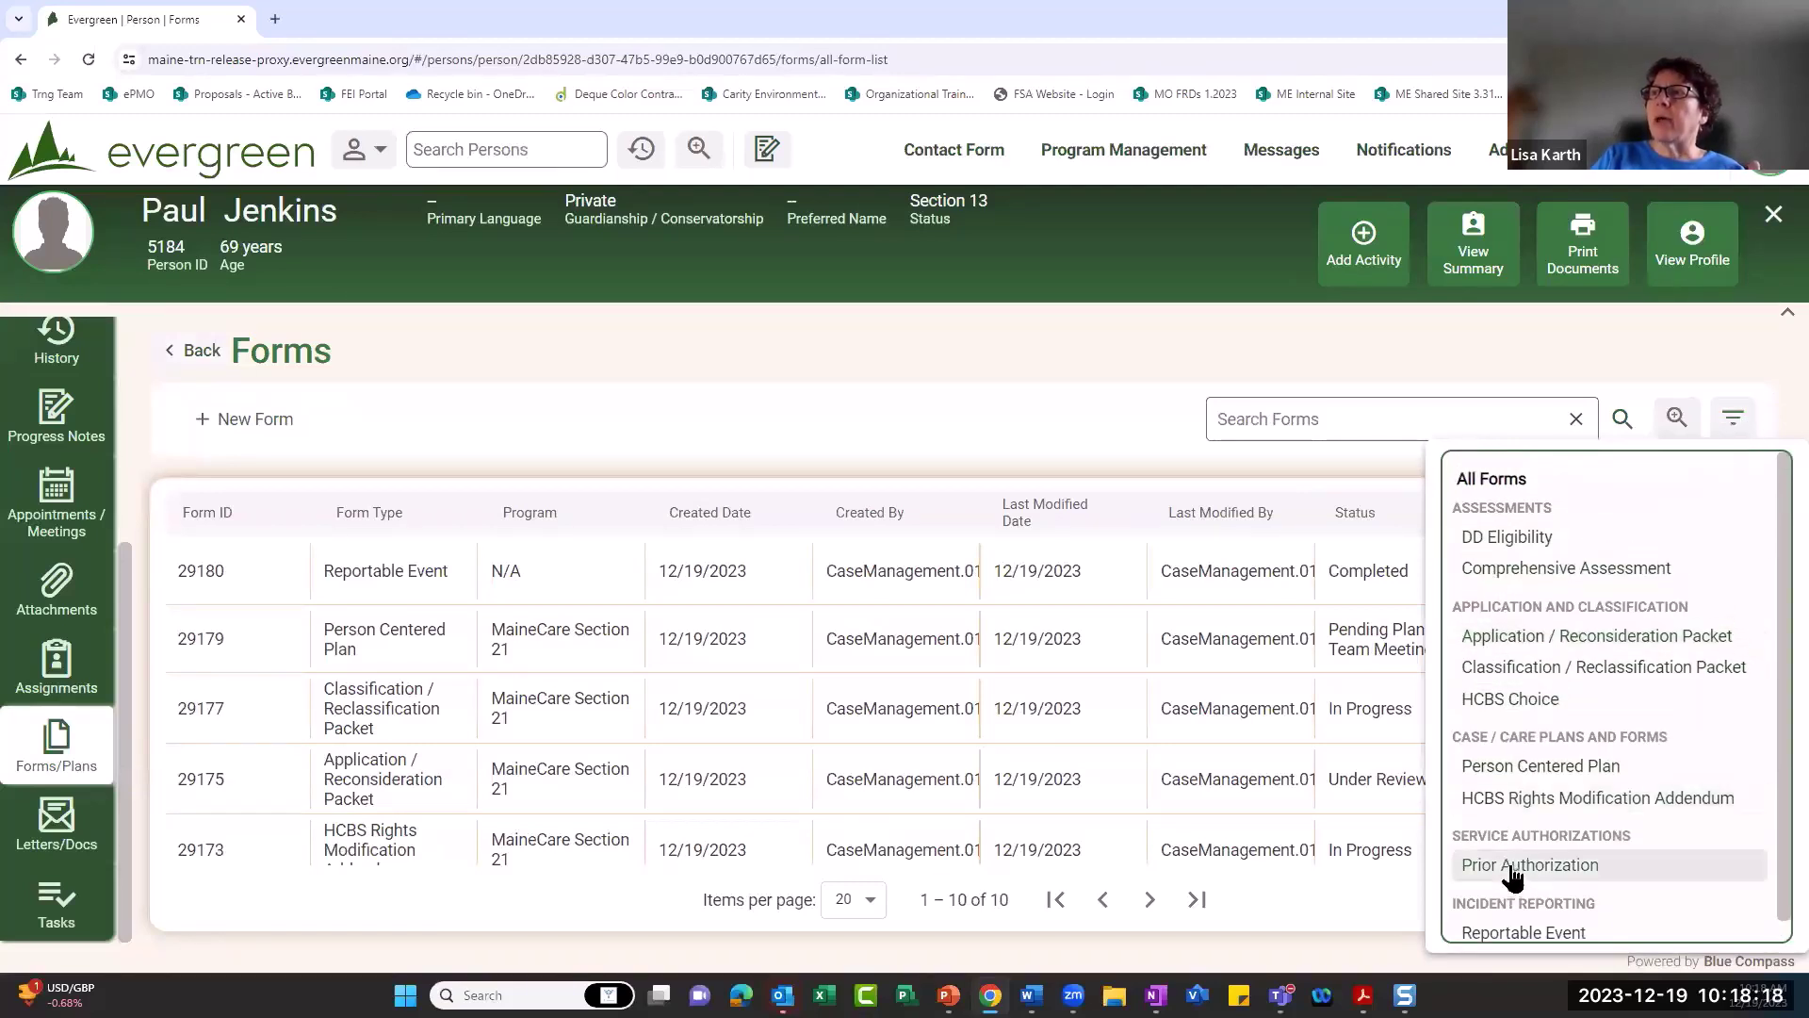
click(1511, 866)
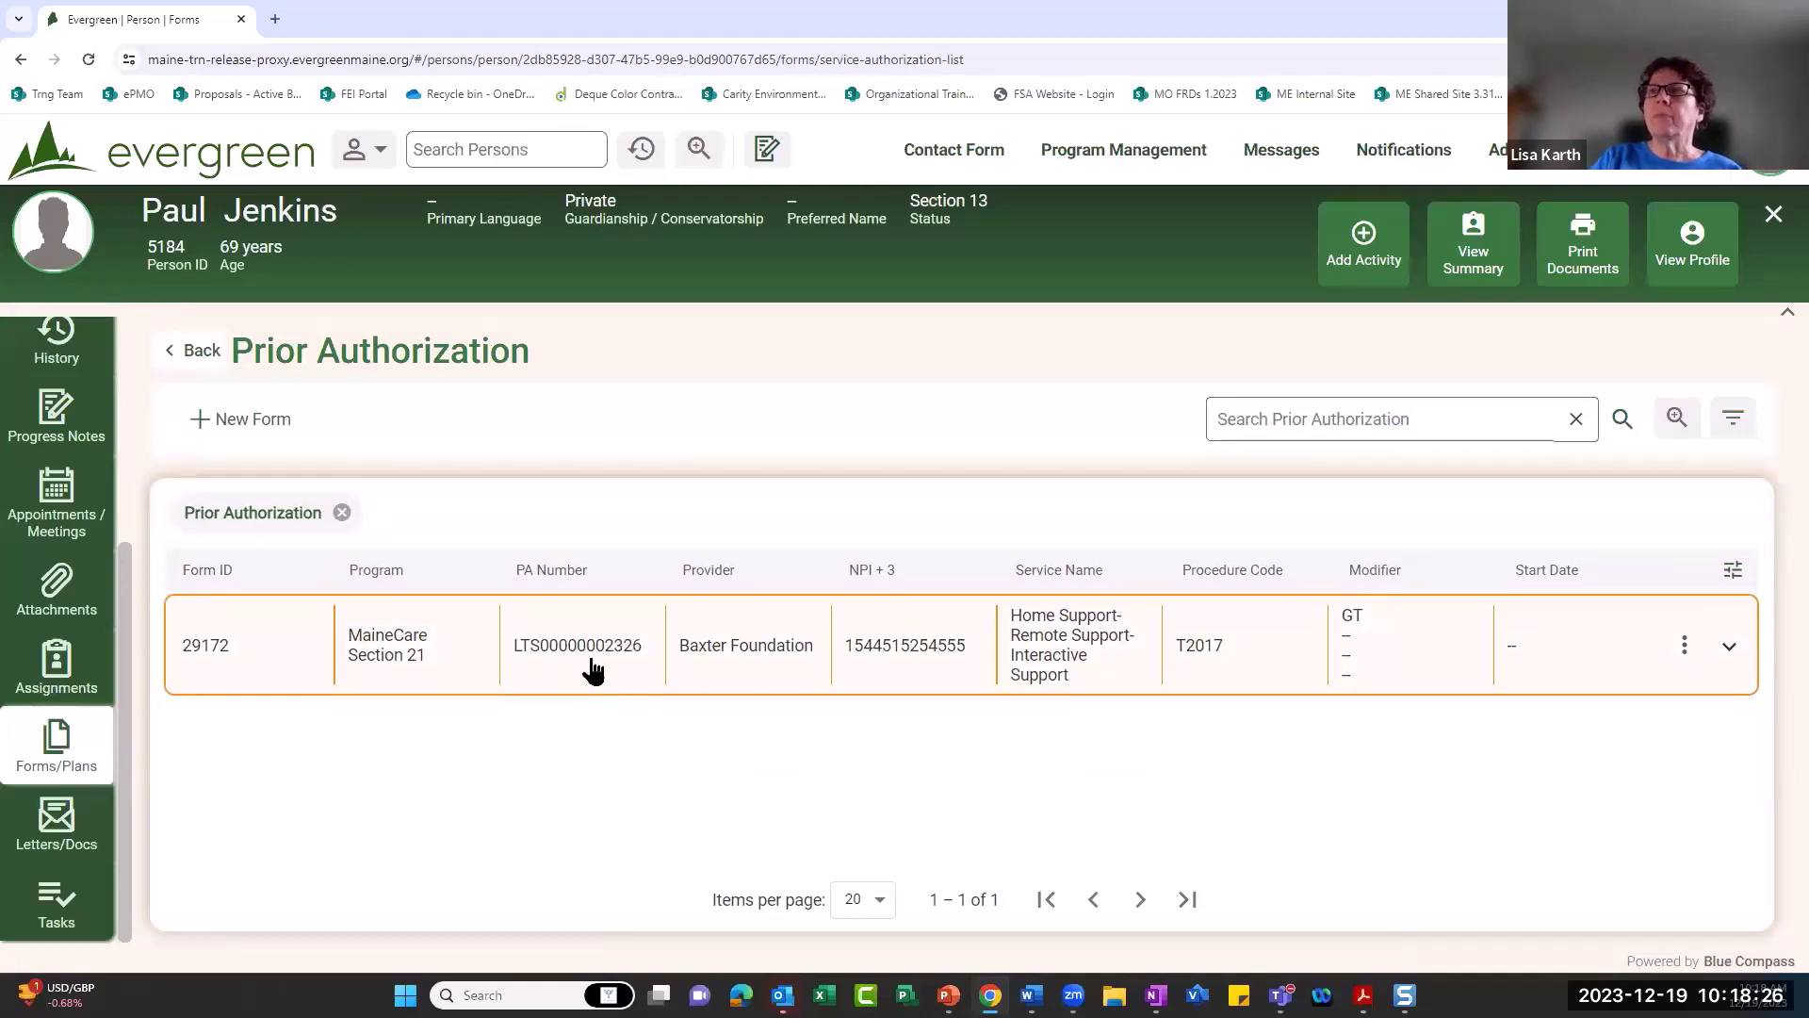
click(1684, 649)
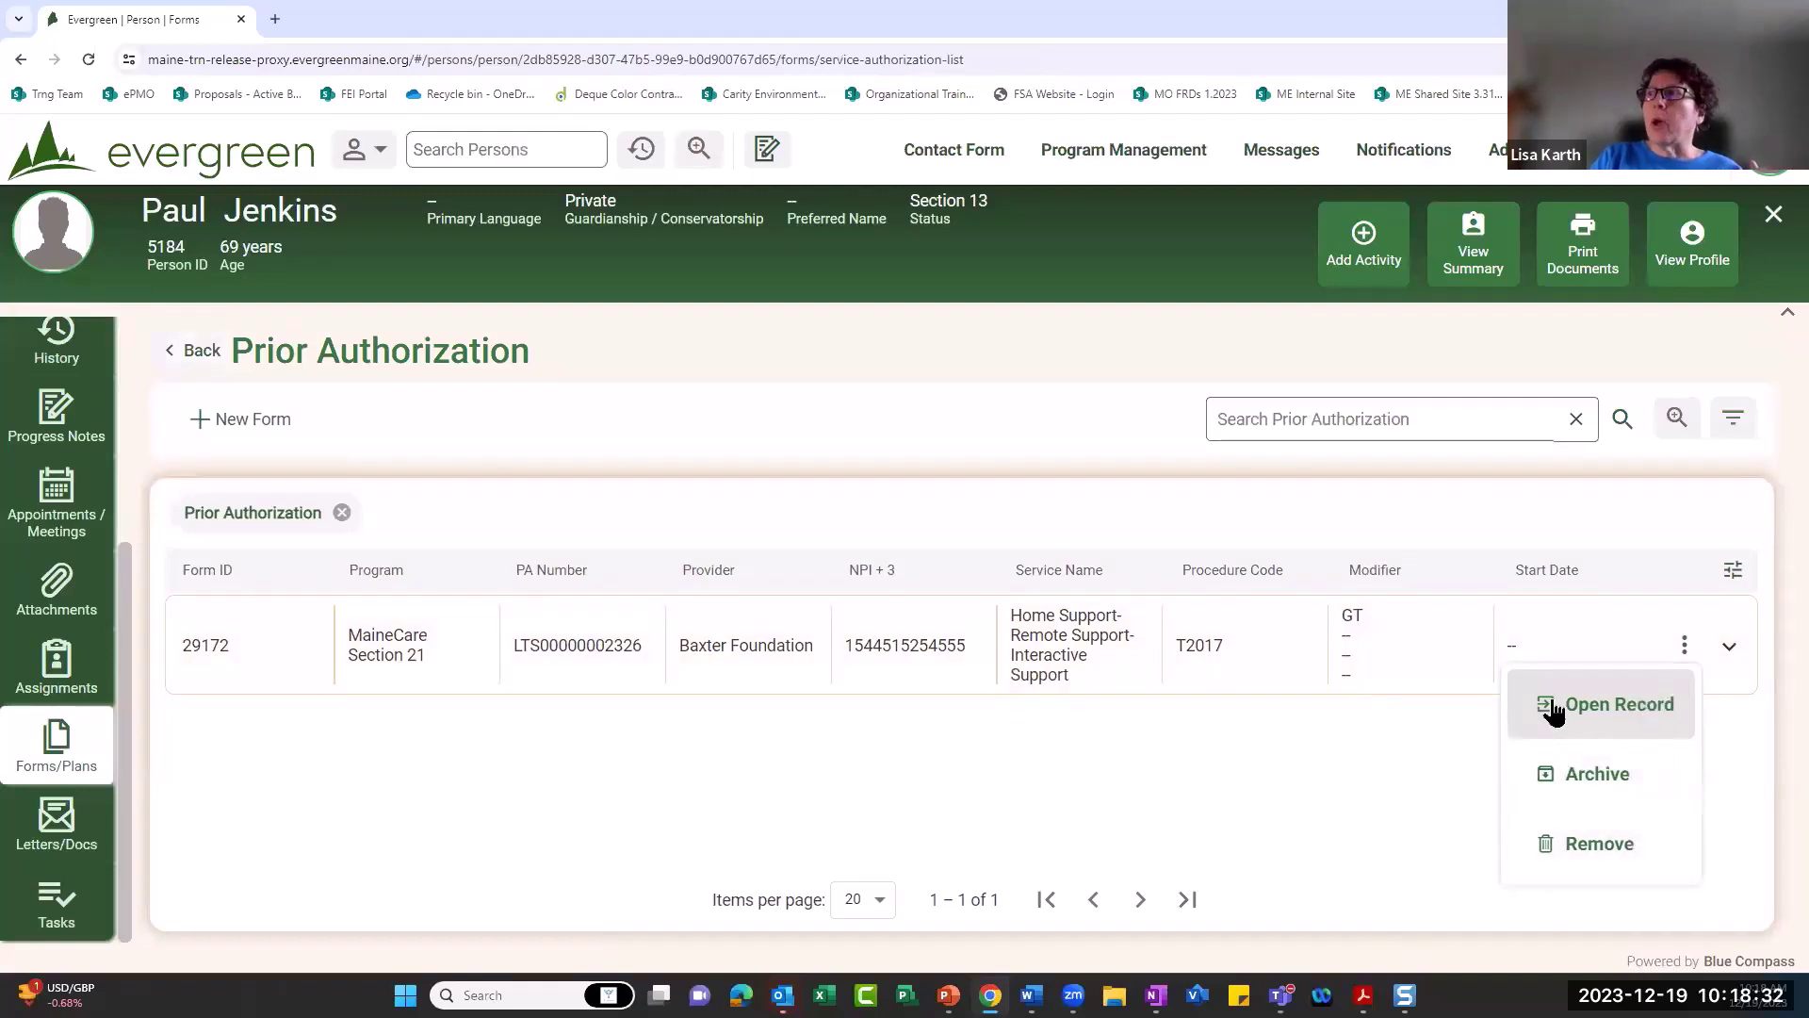
click(1731, 650)
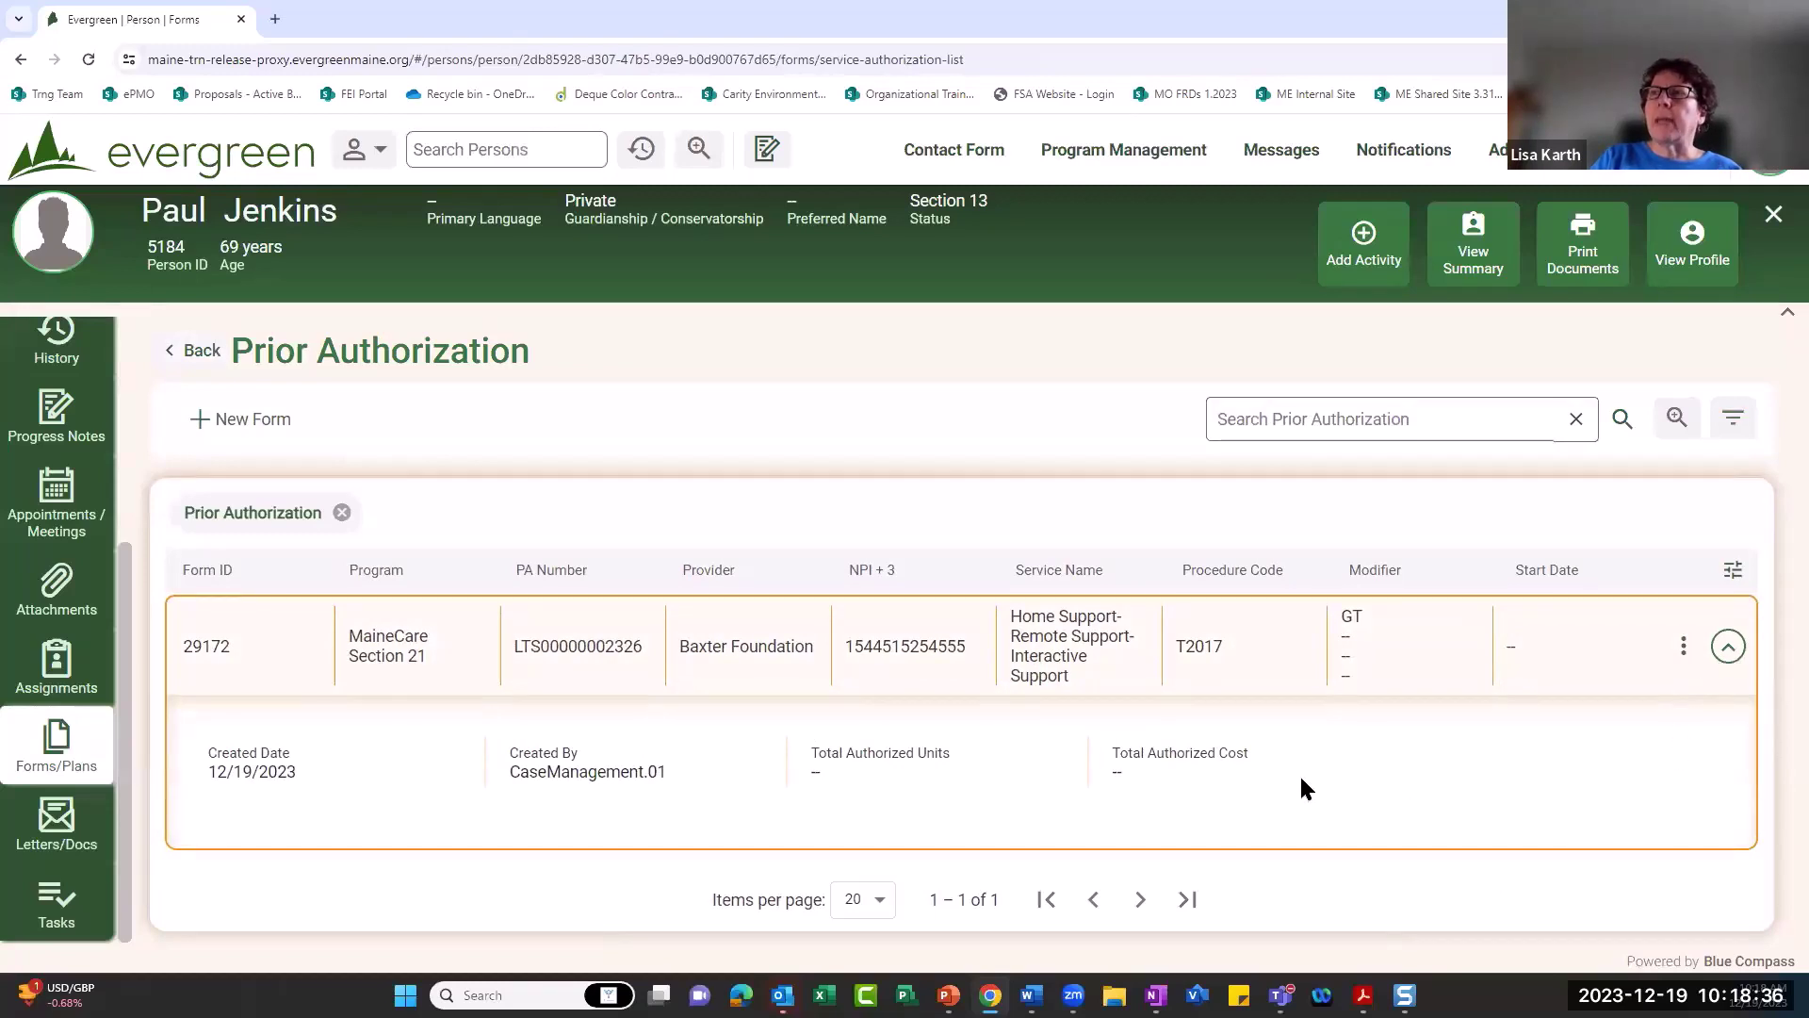
click(796, 618)
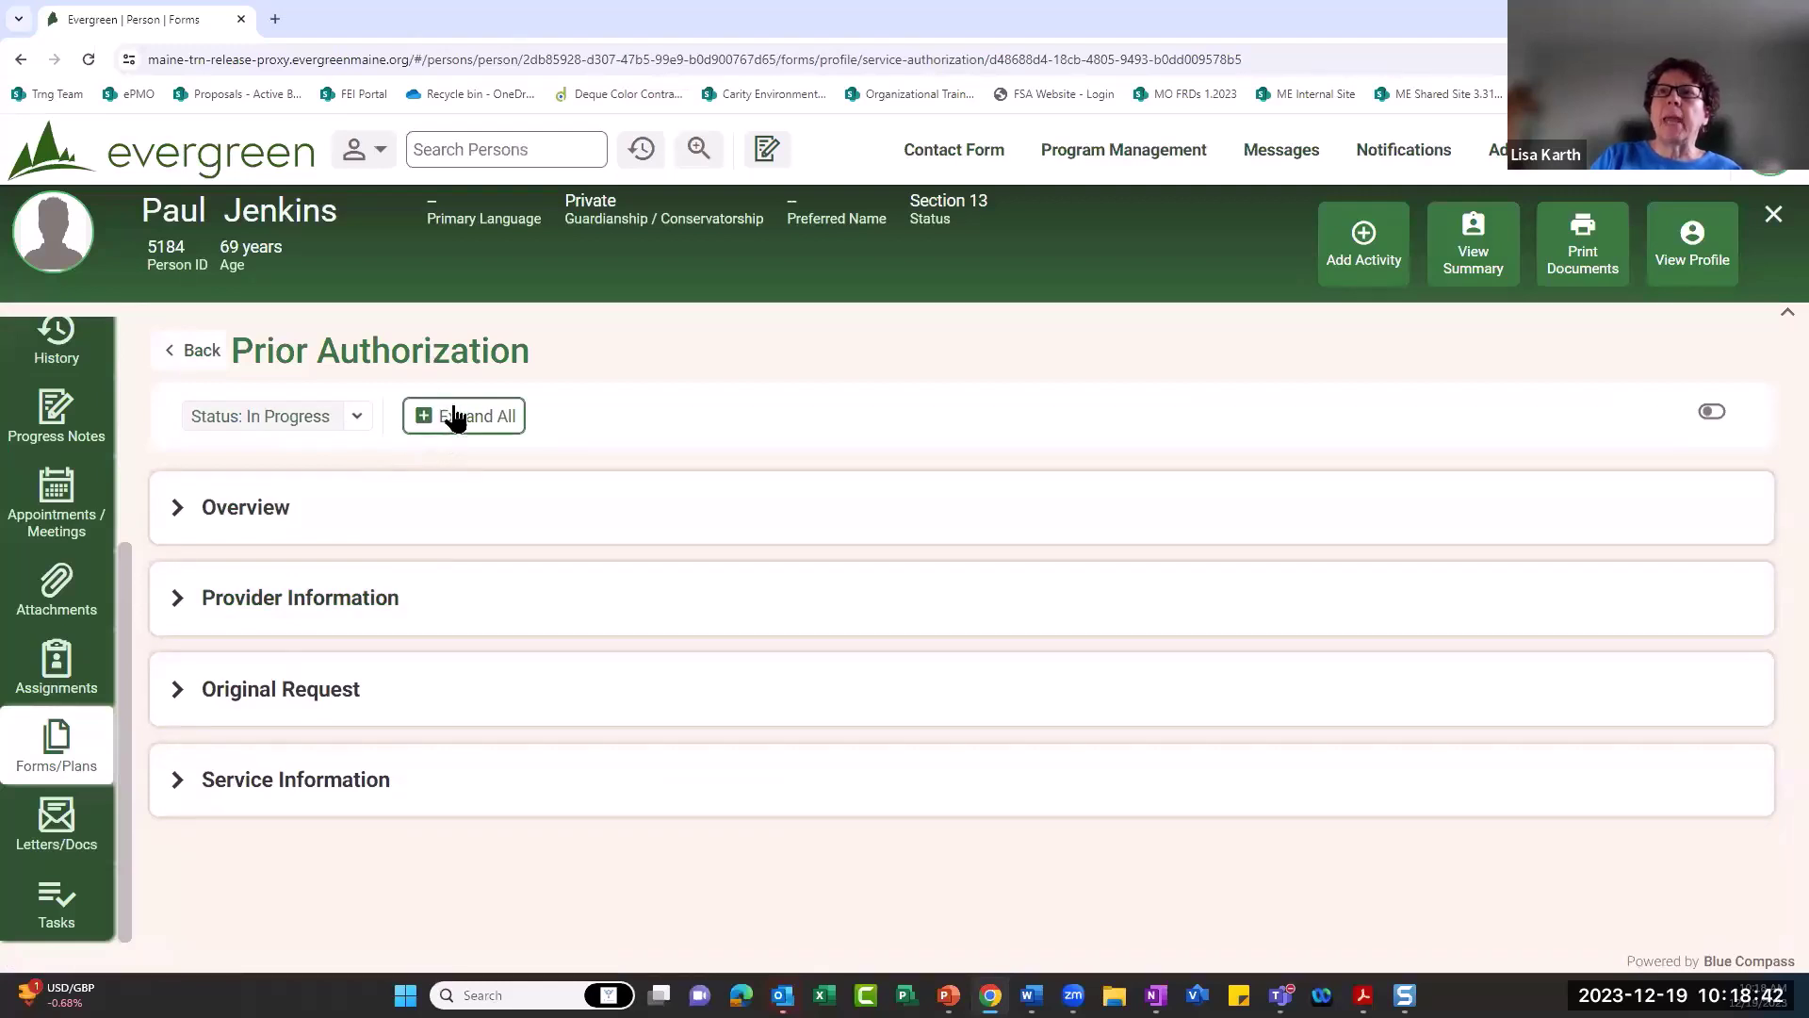
click(1714, 414)
Check the form's status date history and expand the Overview section
click(355, 417)
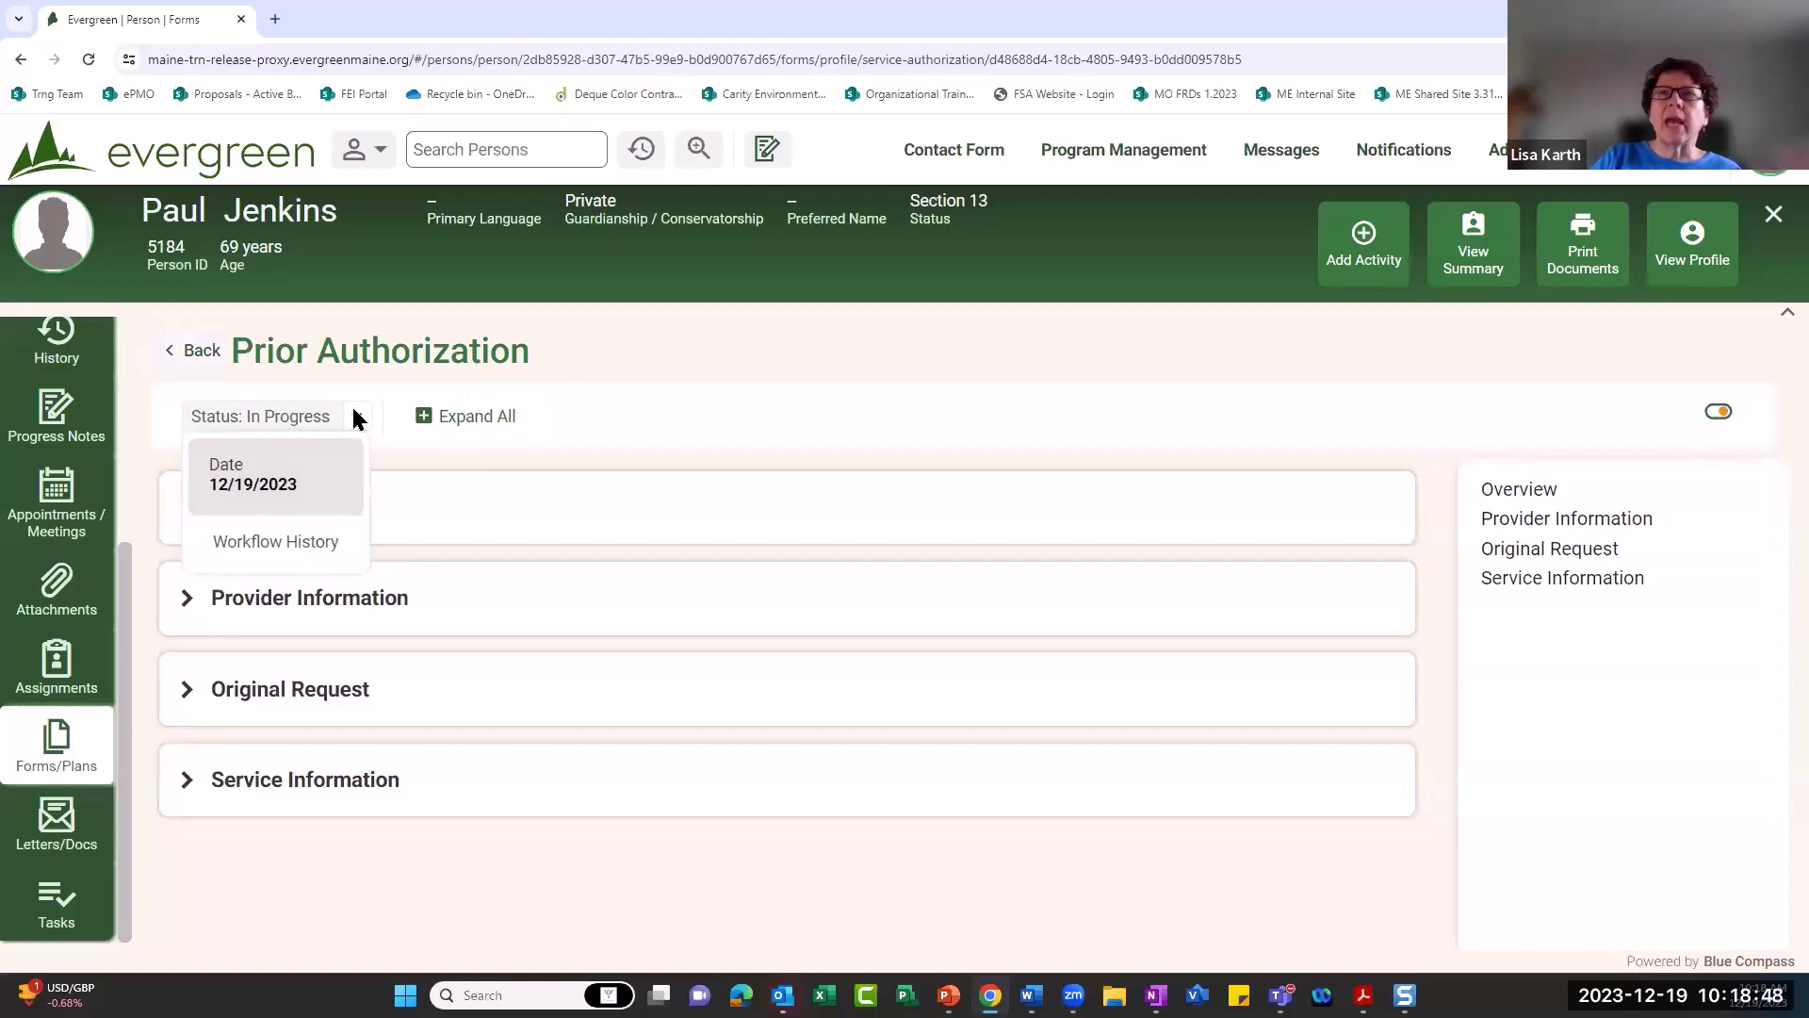
click(732, 509)
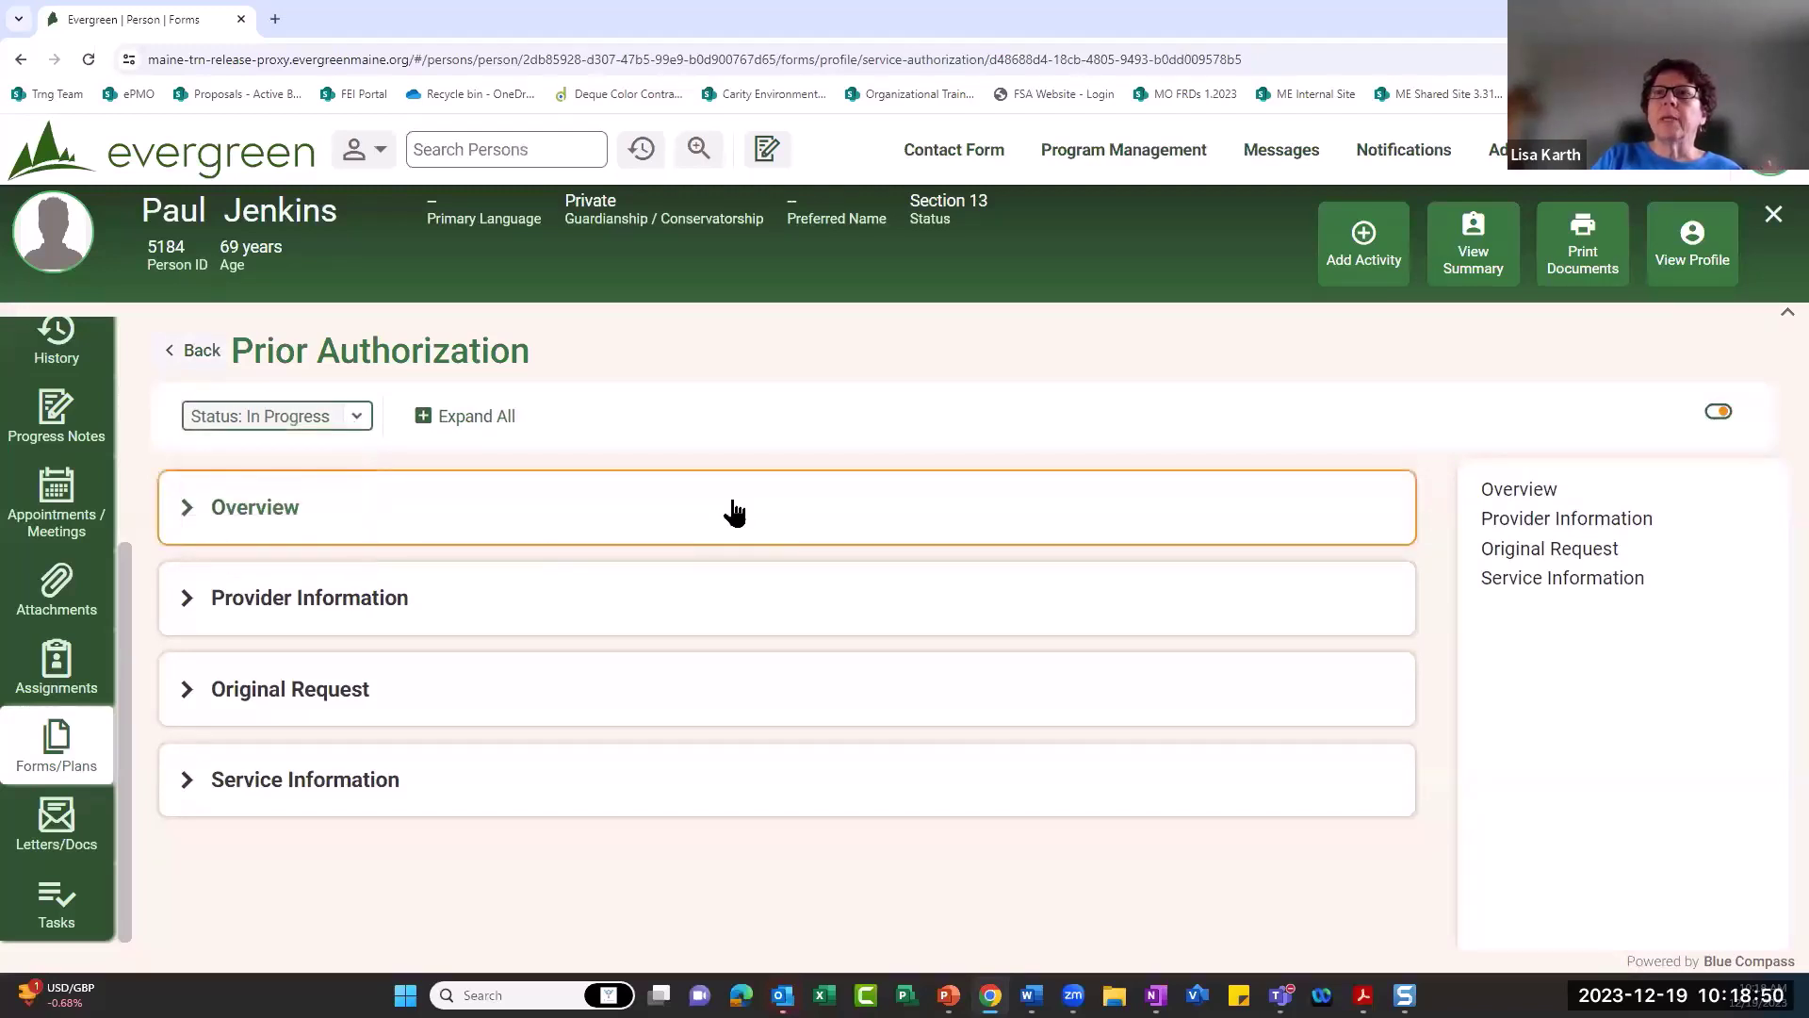
scroll(739, 506, down, 1)
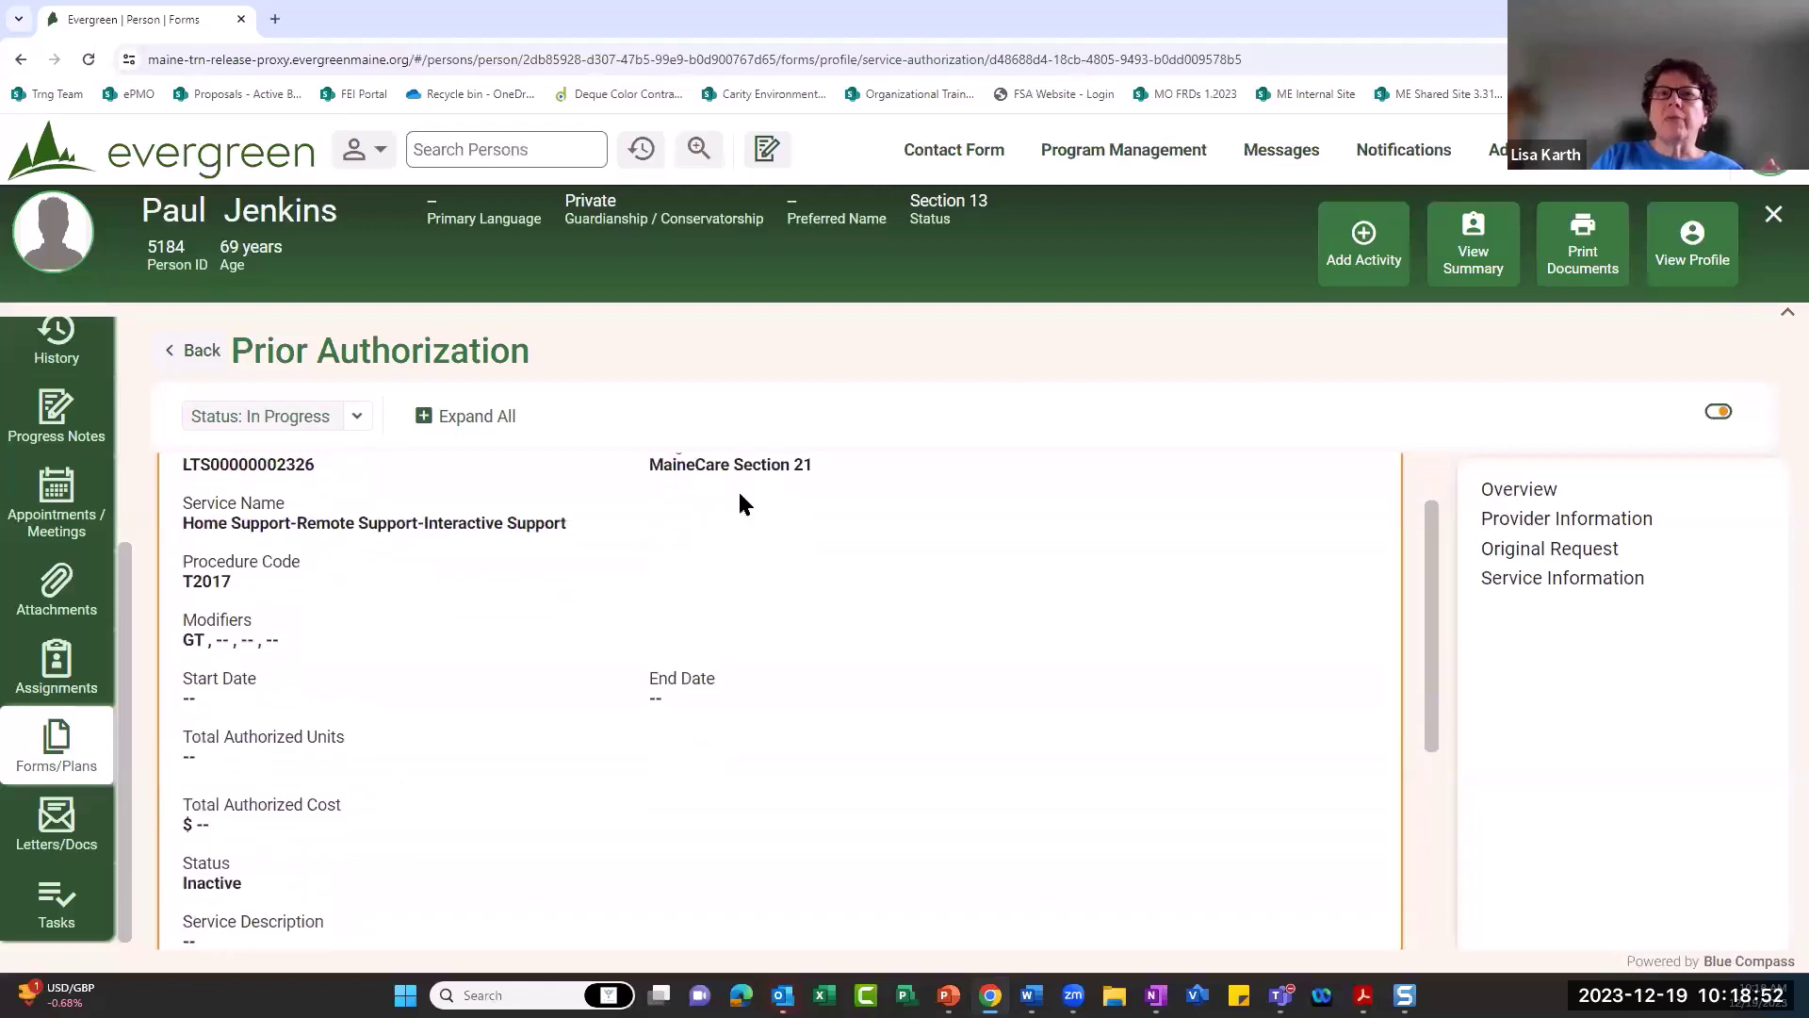
scroll(739, 504, up, 1)
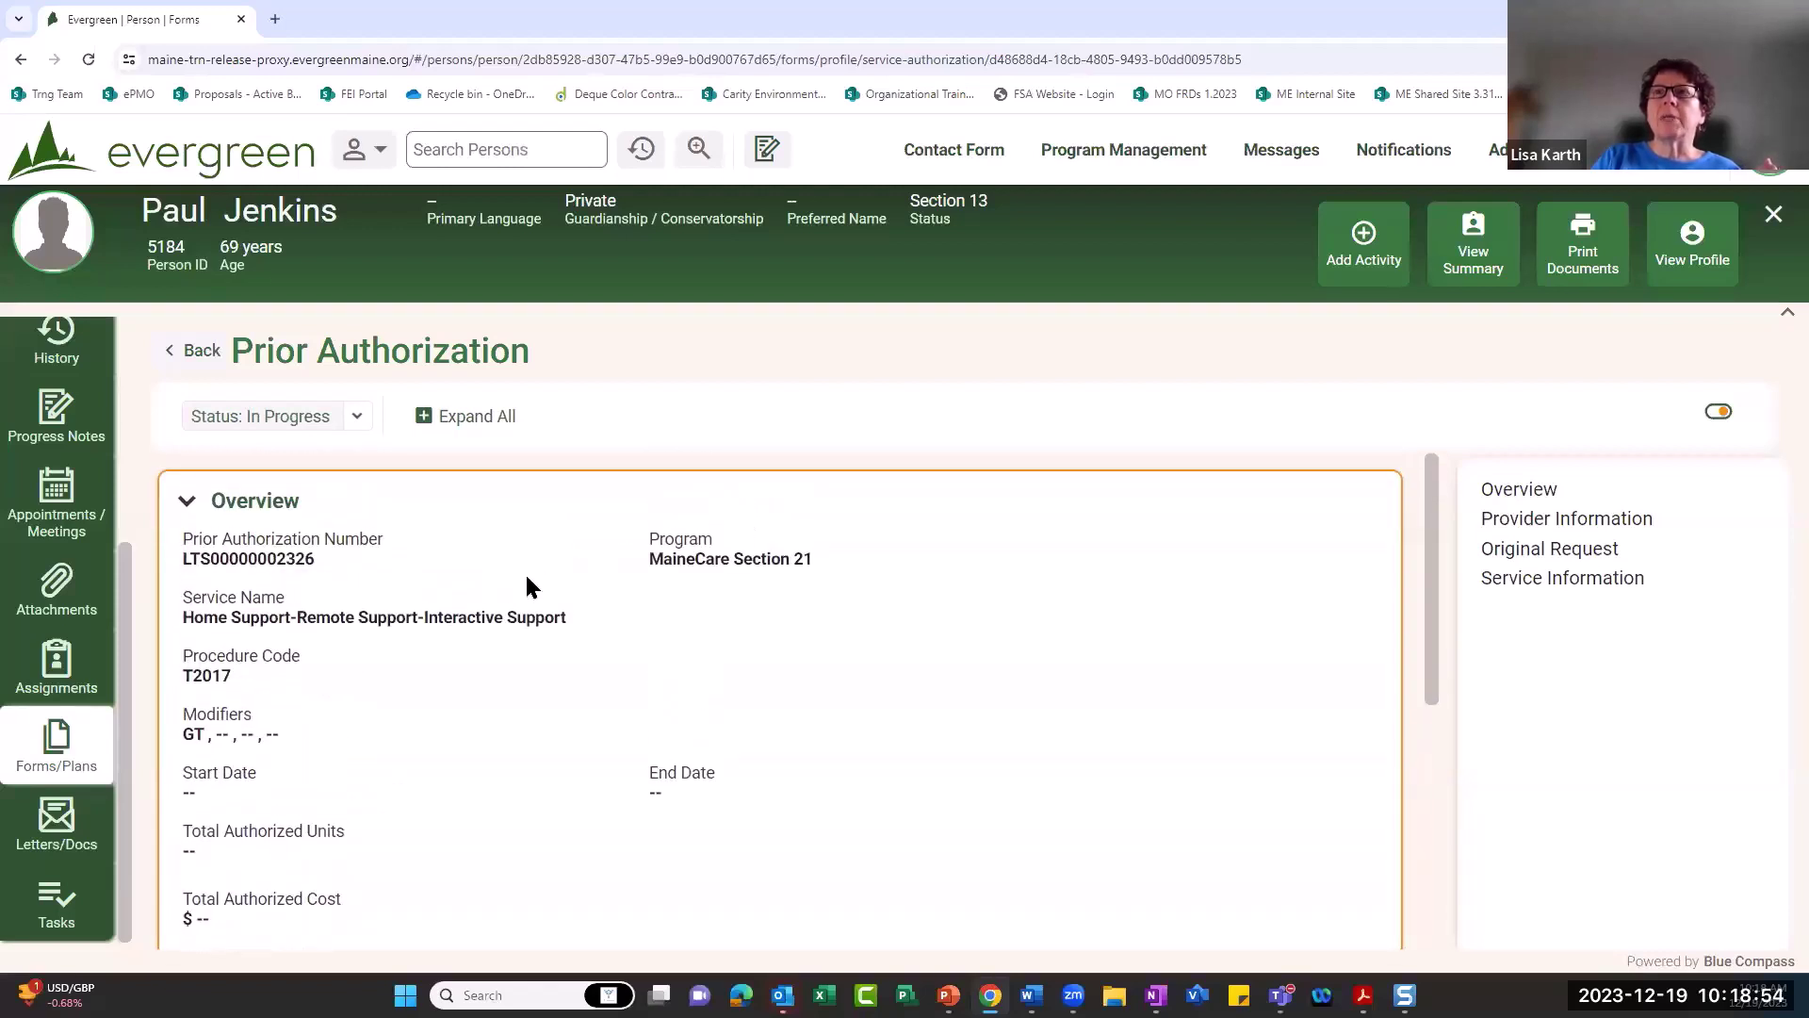
scroll(497, 619, down, 1)
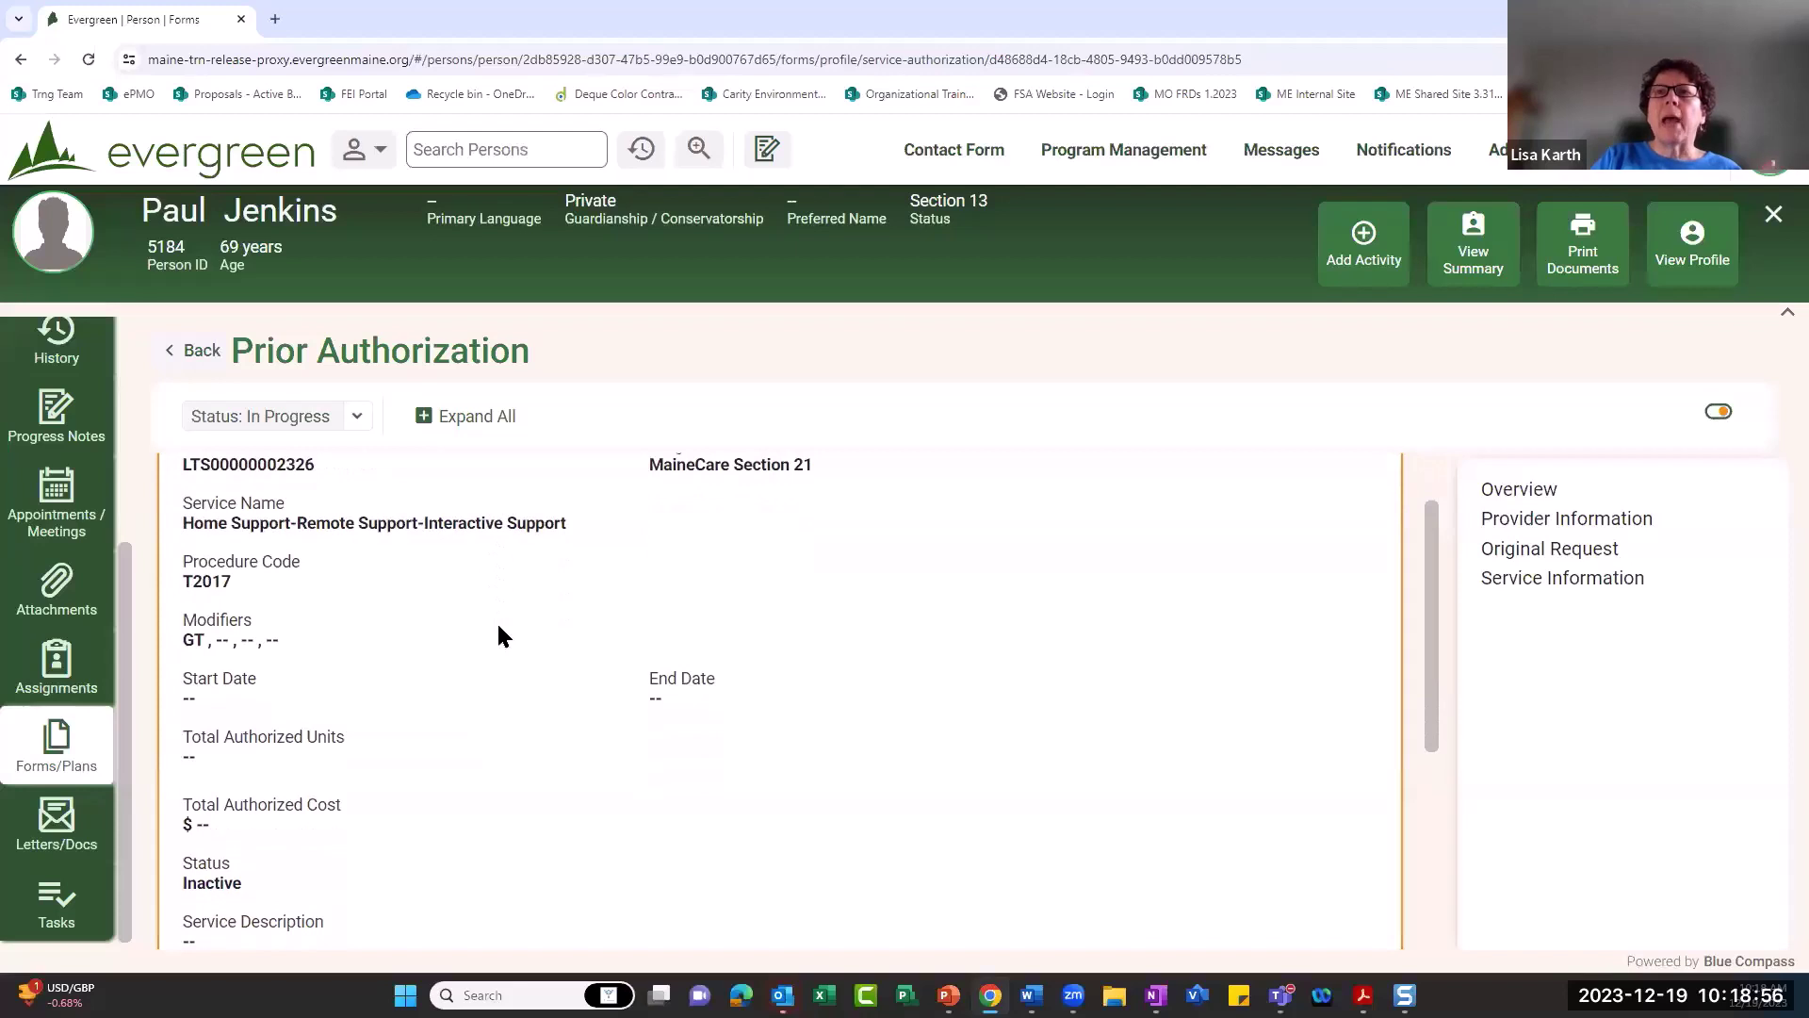
scroll(499, 626, down, 1)
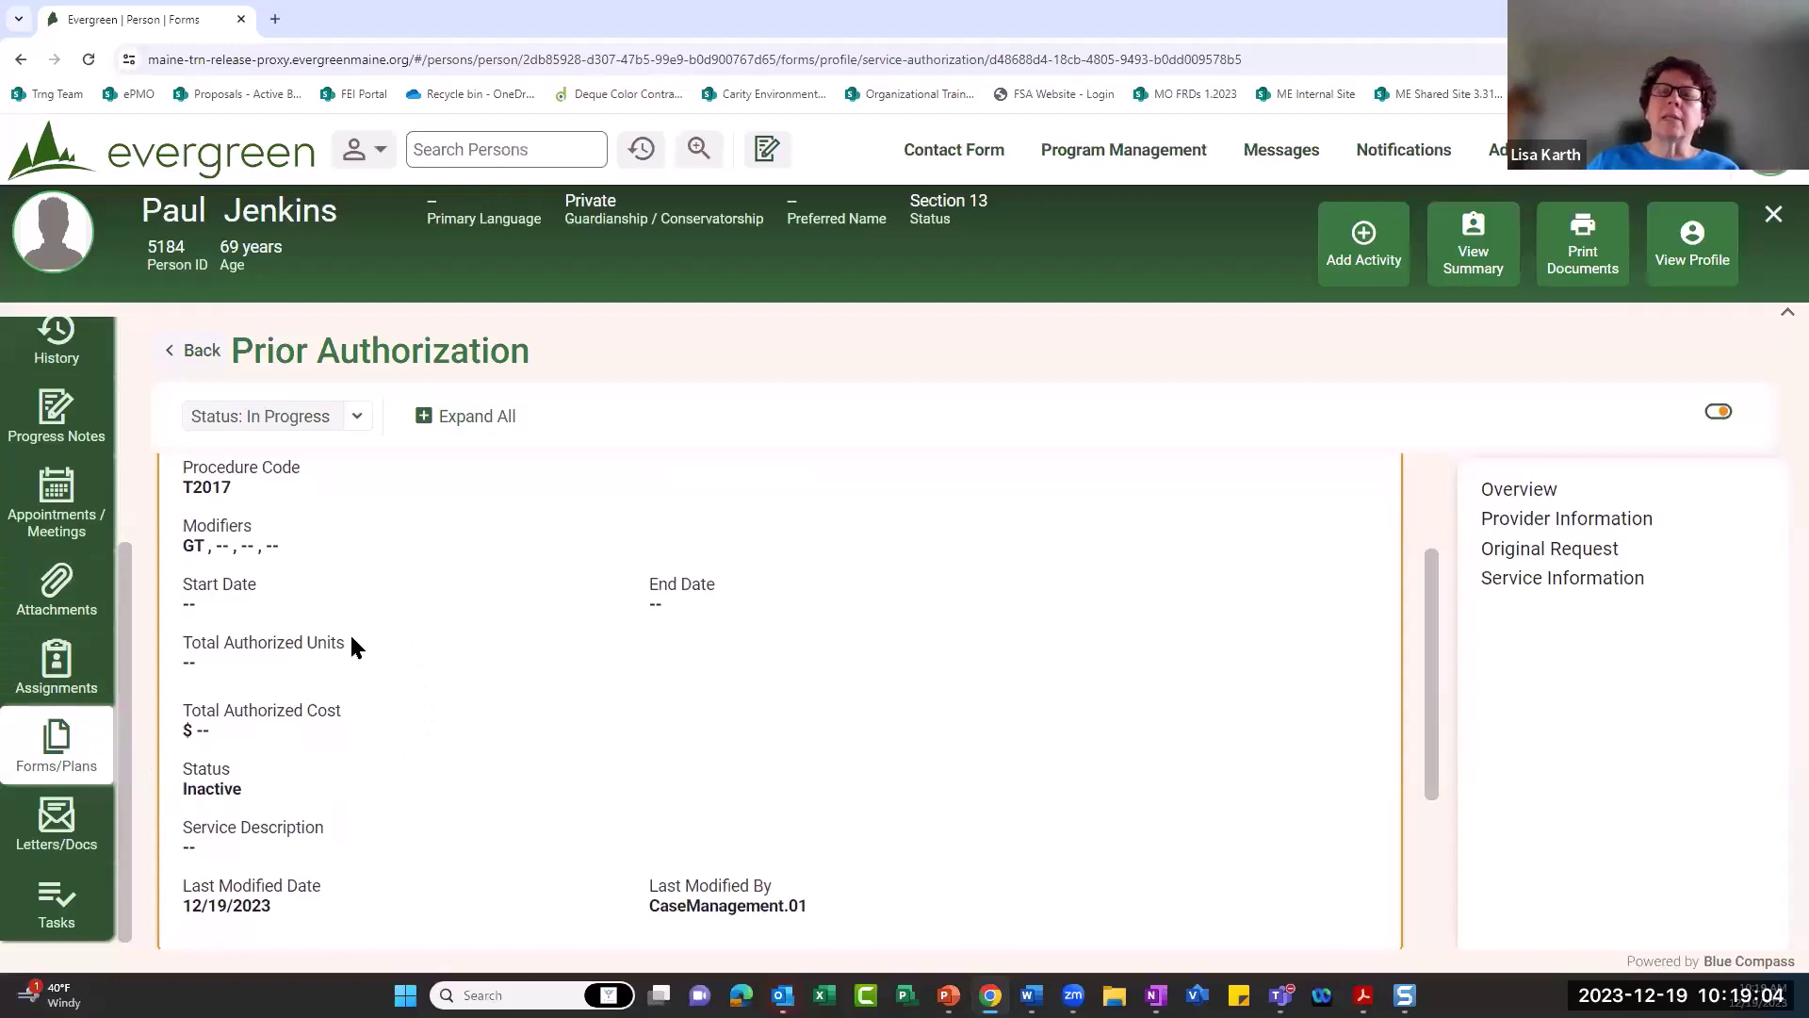
scroll(381, 607, down, 3)
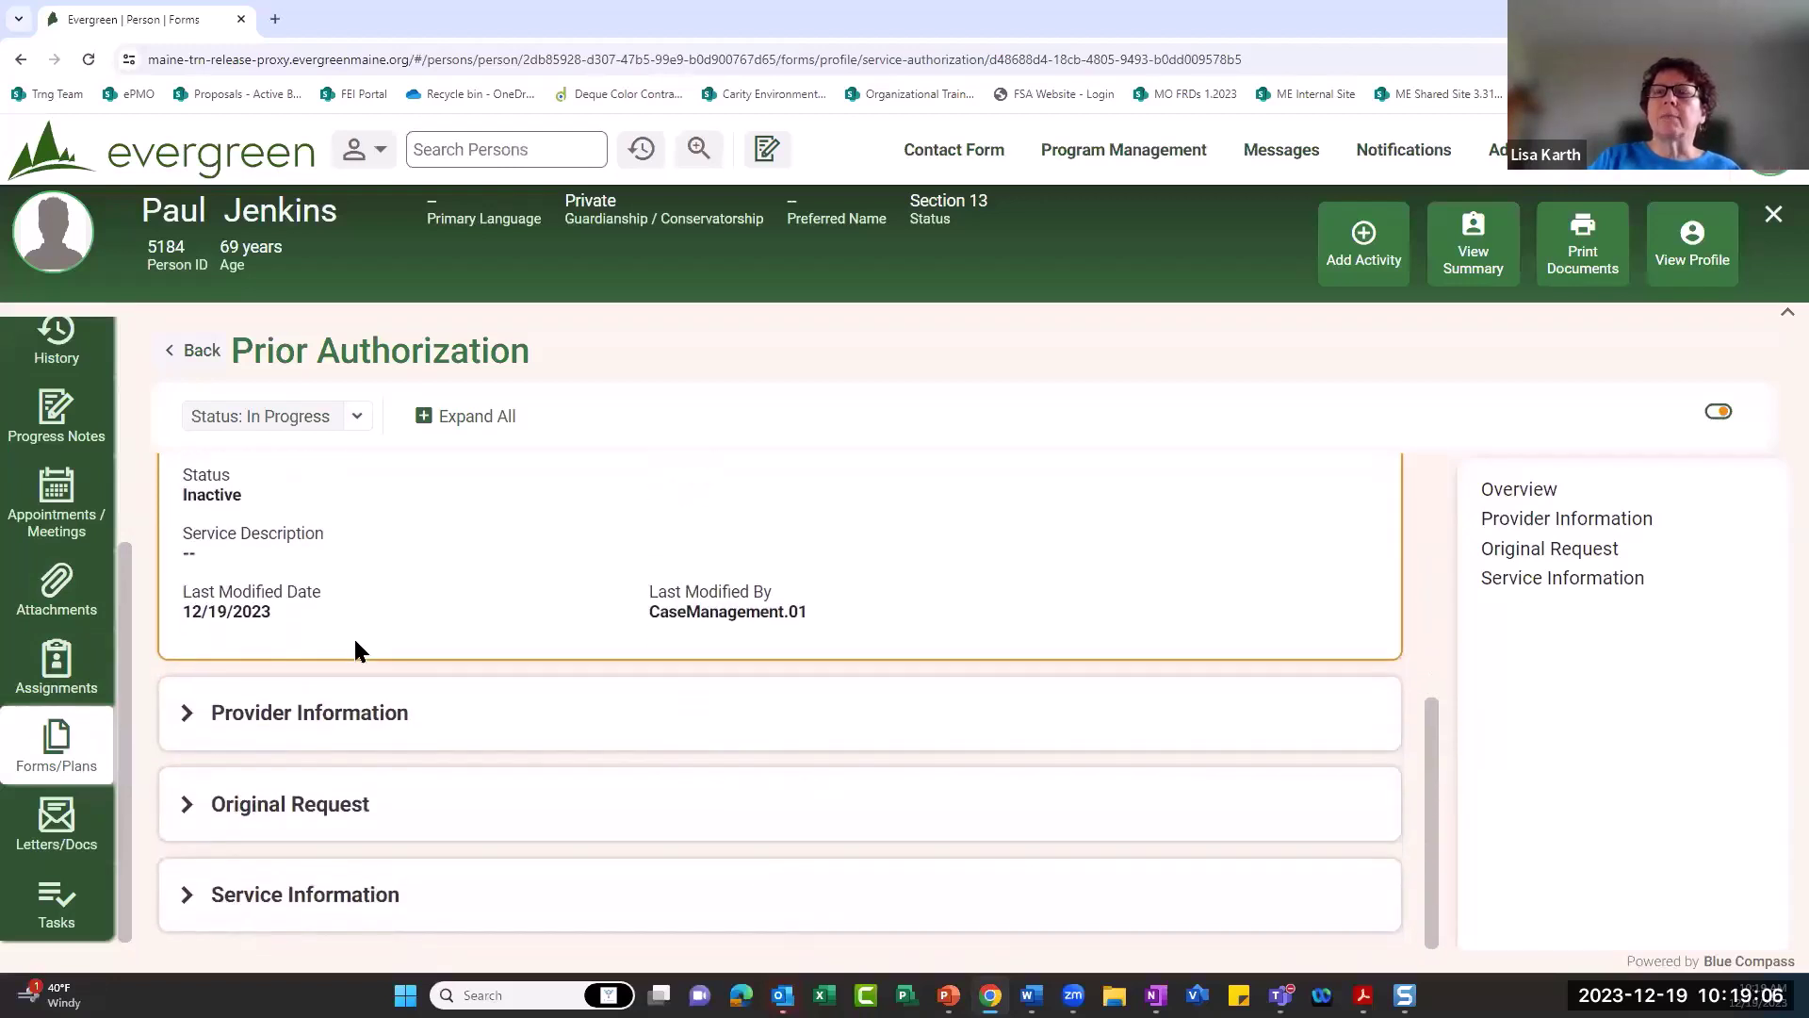
Expand the Provider Information and Original Request sections
click(328, 727)
scroll(464, 666, down, 3)
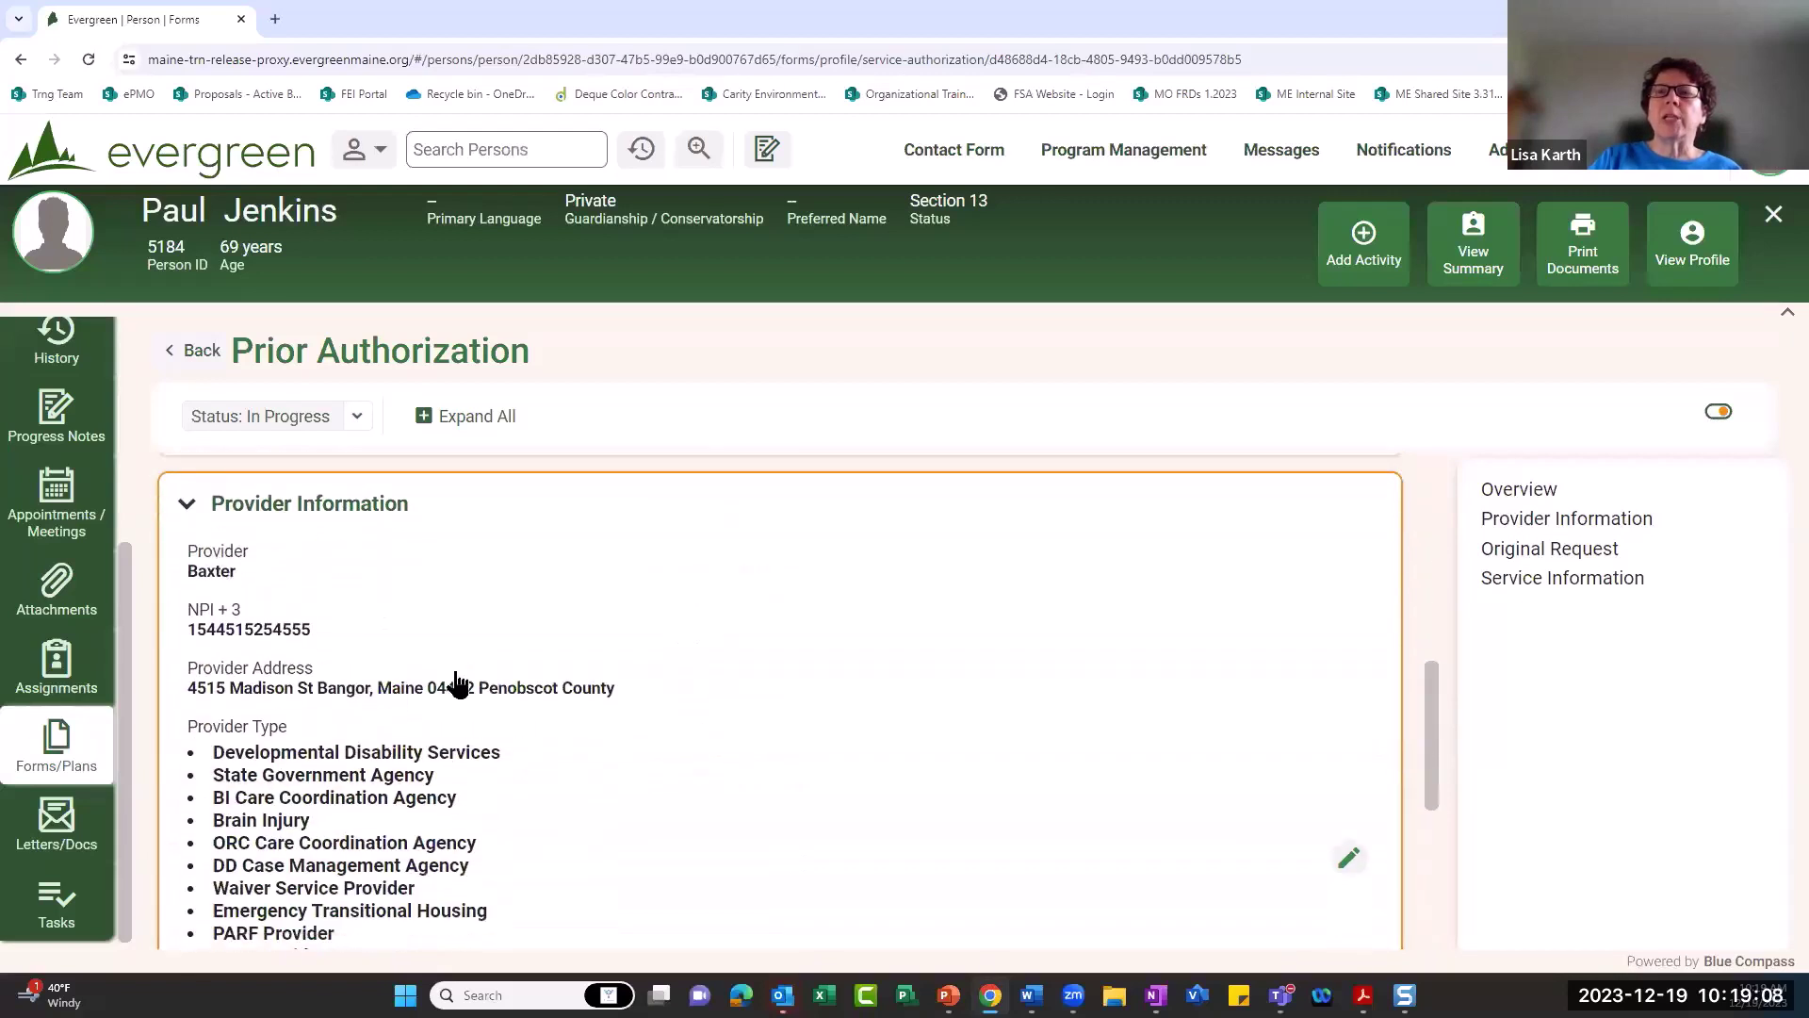
scroll(456, 683, down, 3)
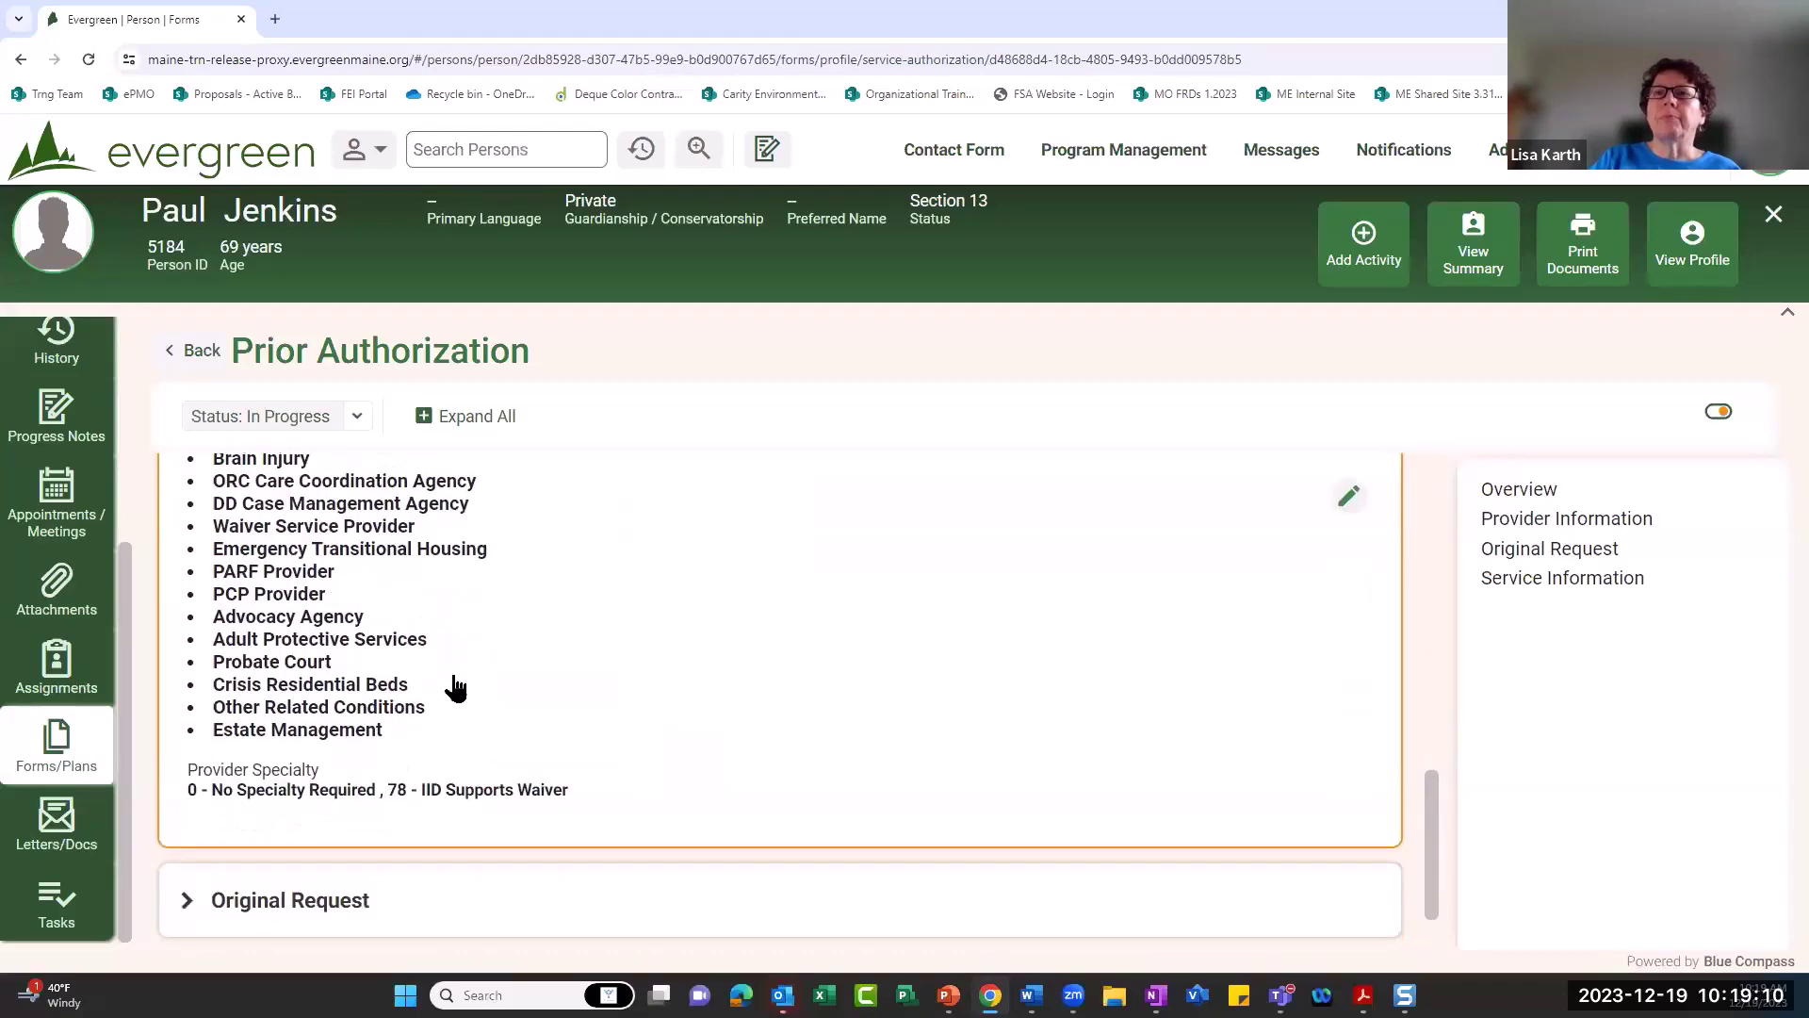
click(291, 804)
scroll(521, 710, down, 2)
scroll(522, 712, down, 1)
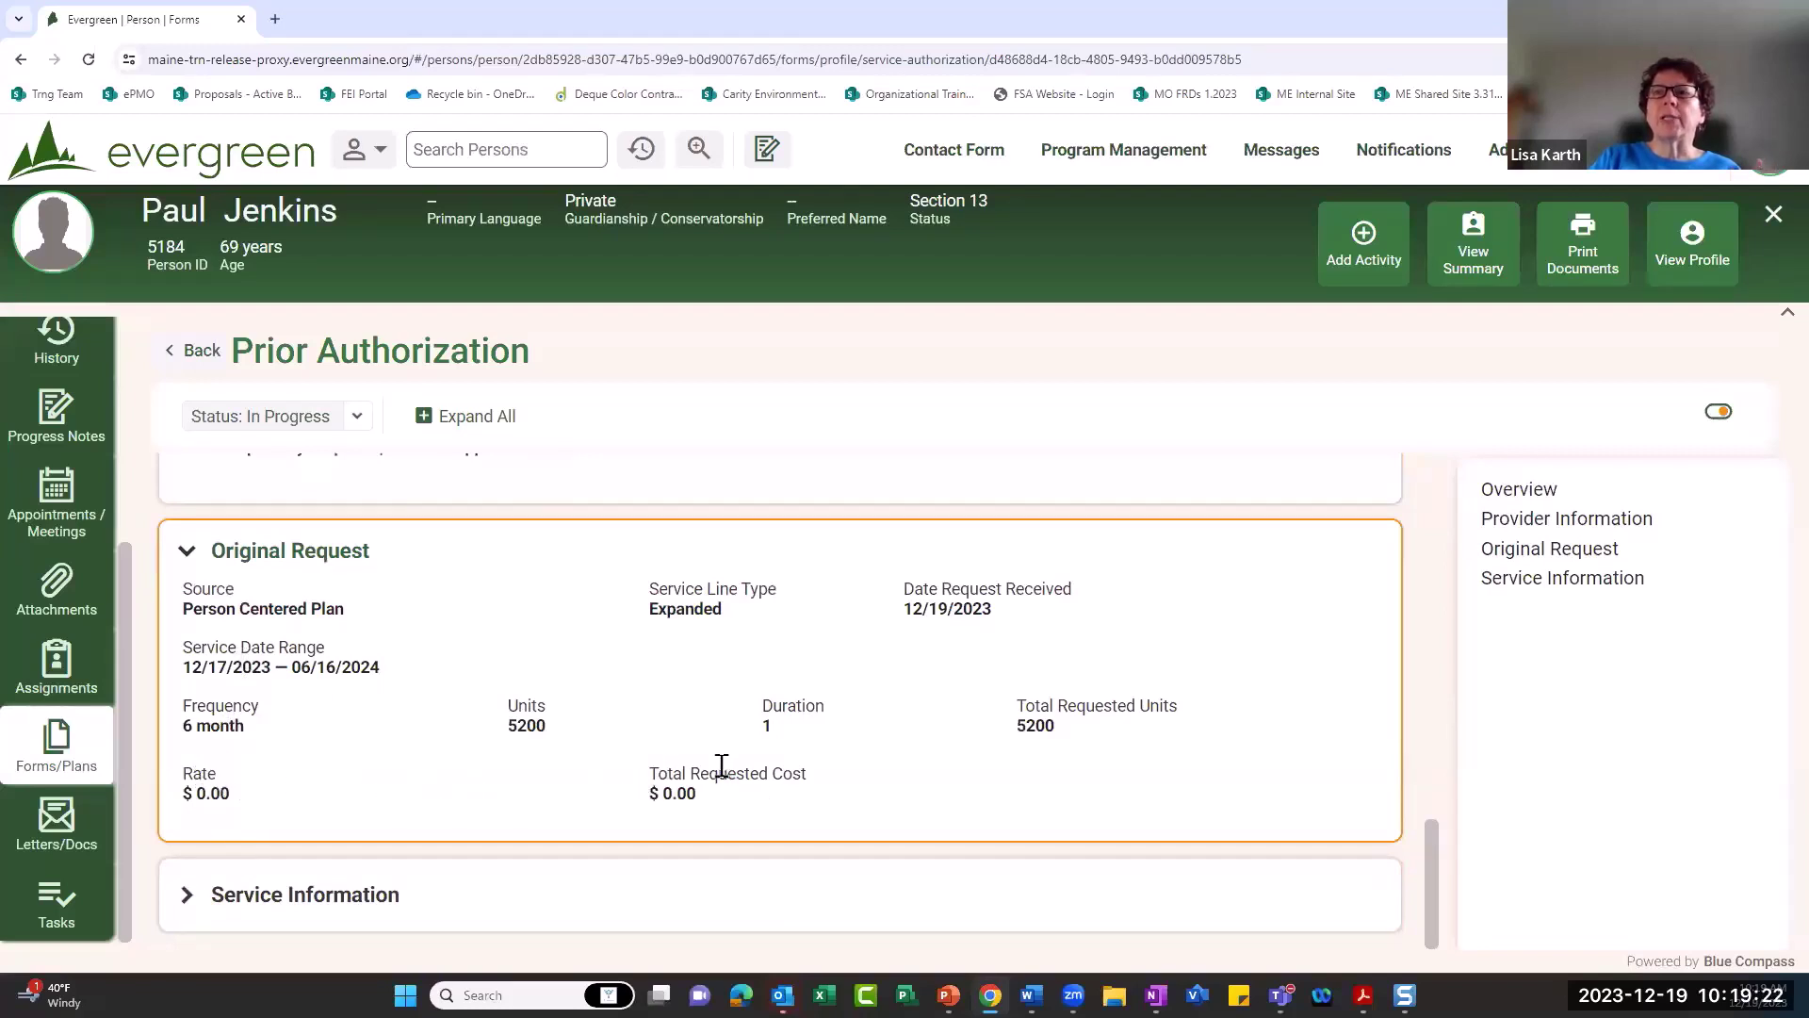
Expand Service Information to review the two 5200-unit service lines
click(364, 892)
scroll(634, 745, down, 2)
scroll(633, 752, down, 1)
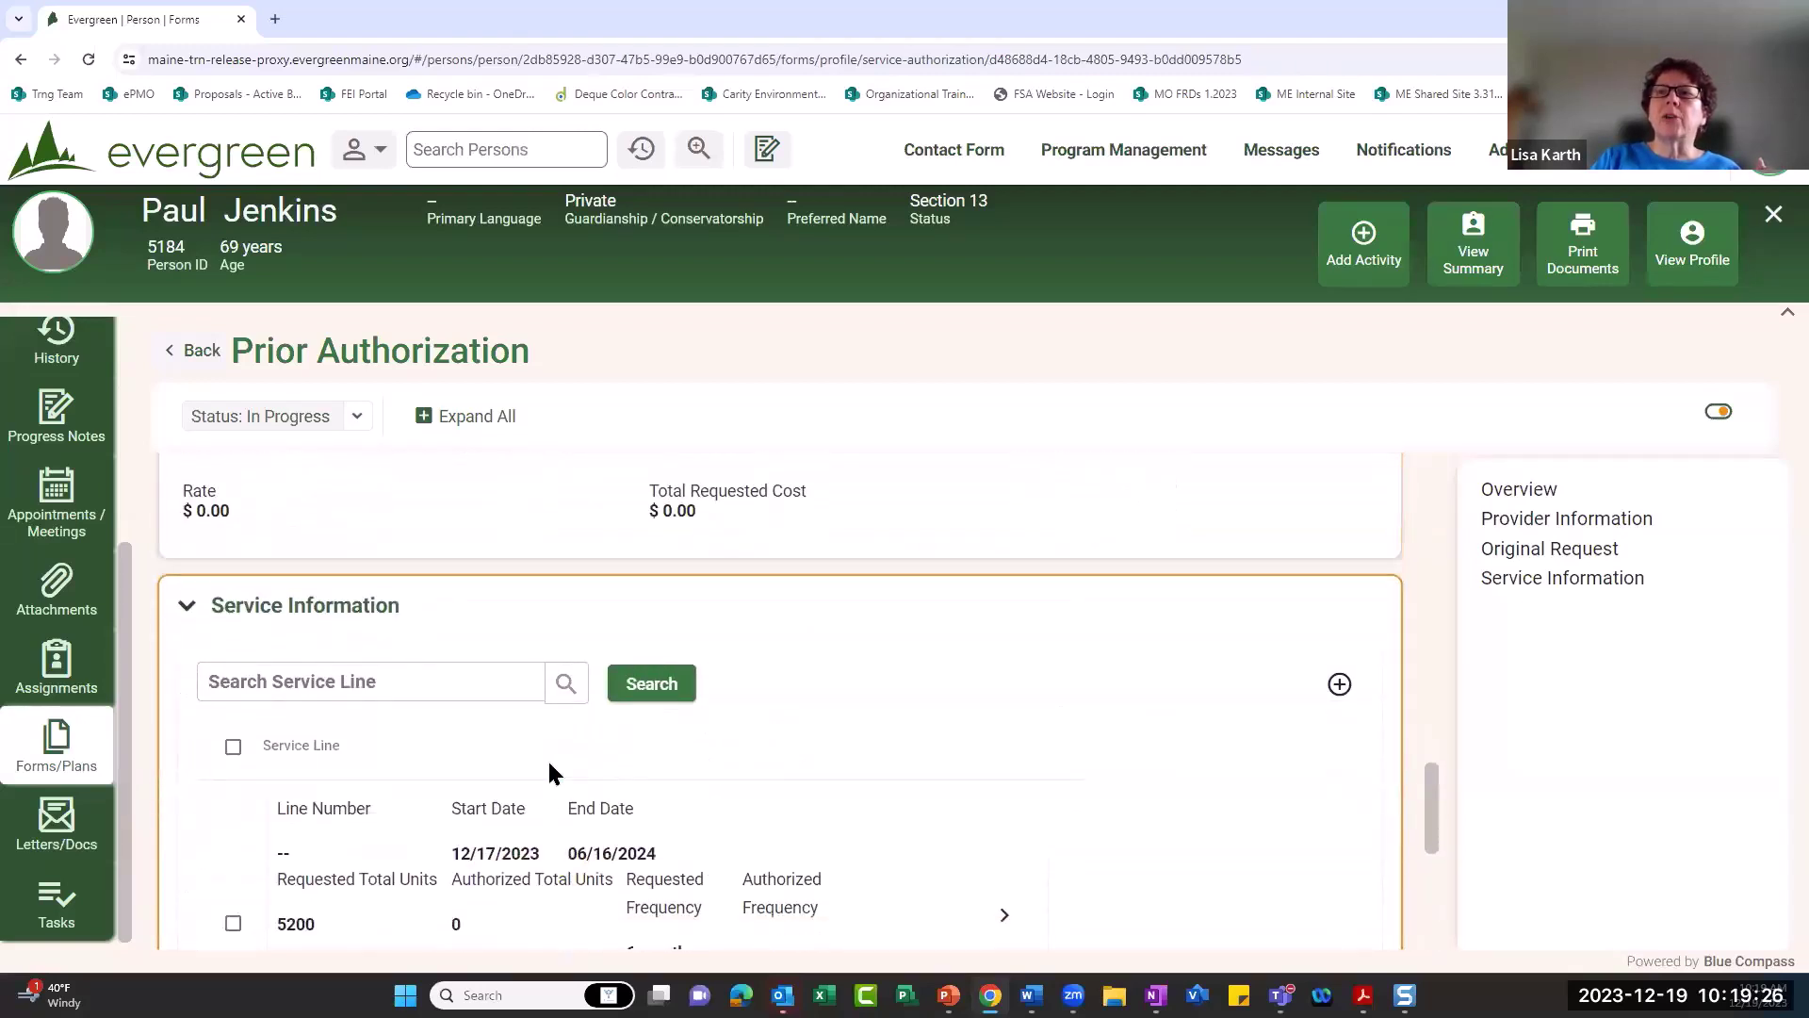
scroll(512, 785, down, 1)
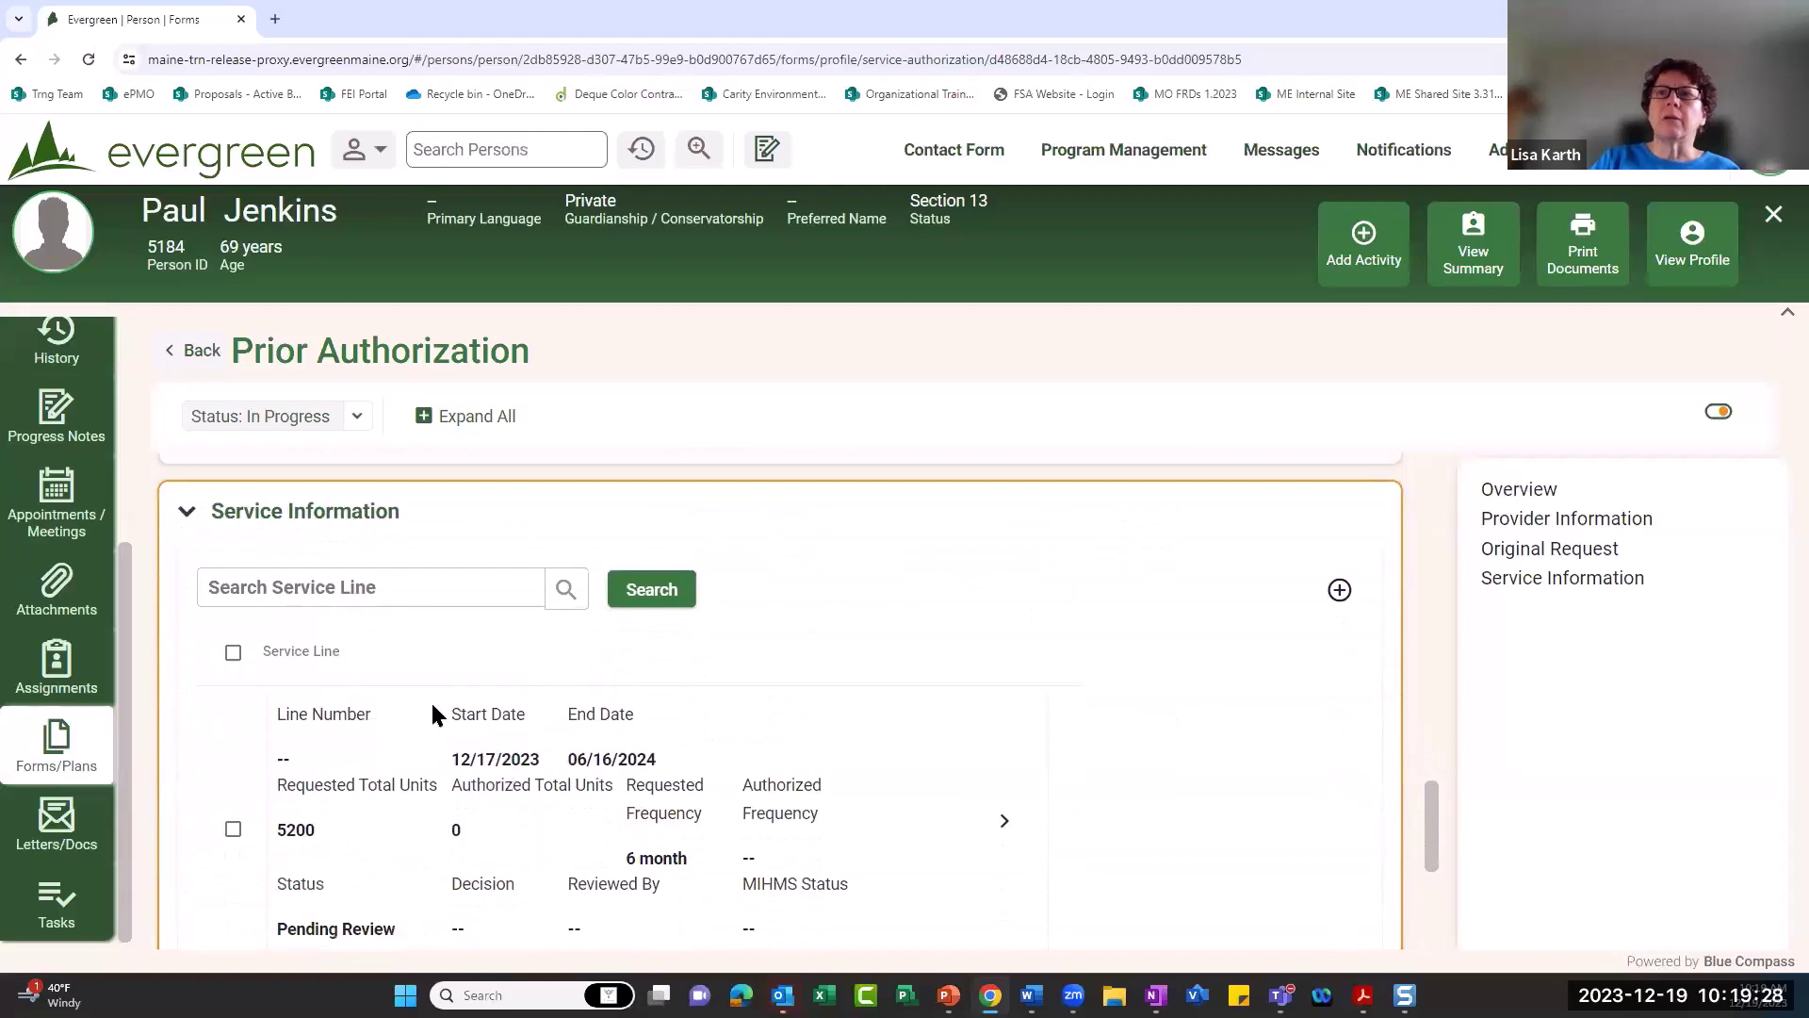
scroll(539, 827, down, 2)
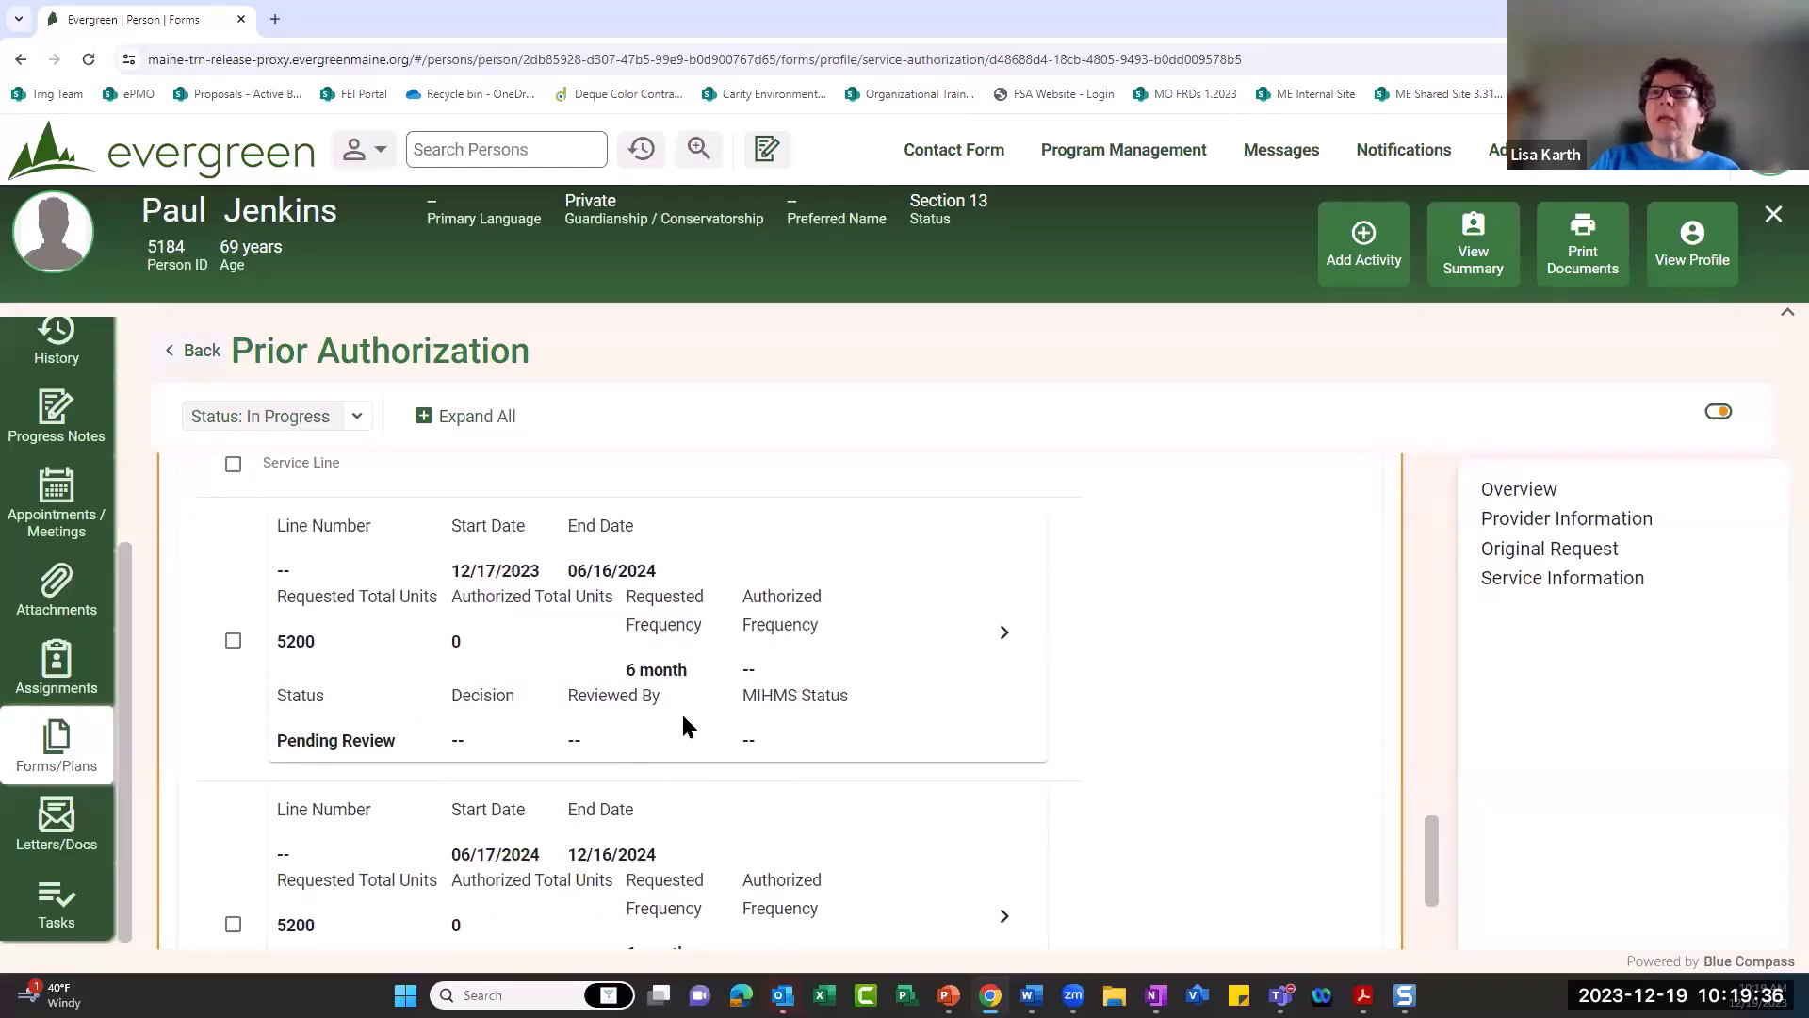
scroll(560, 692, up, 2)
scroll(554, 693, up, 12)
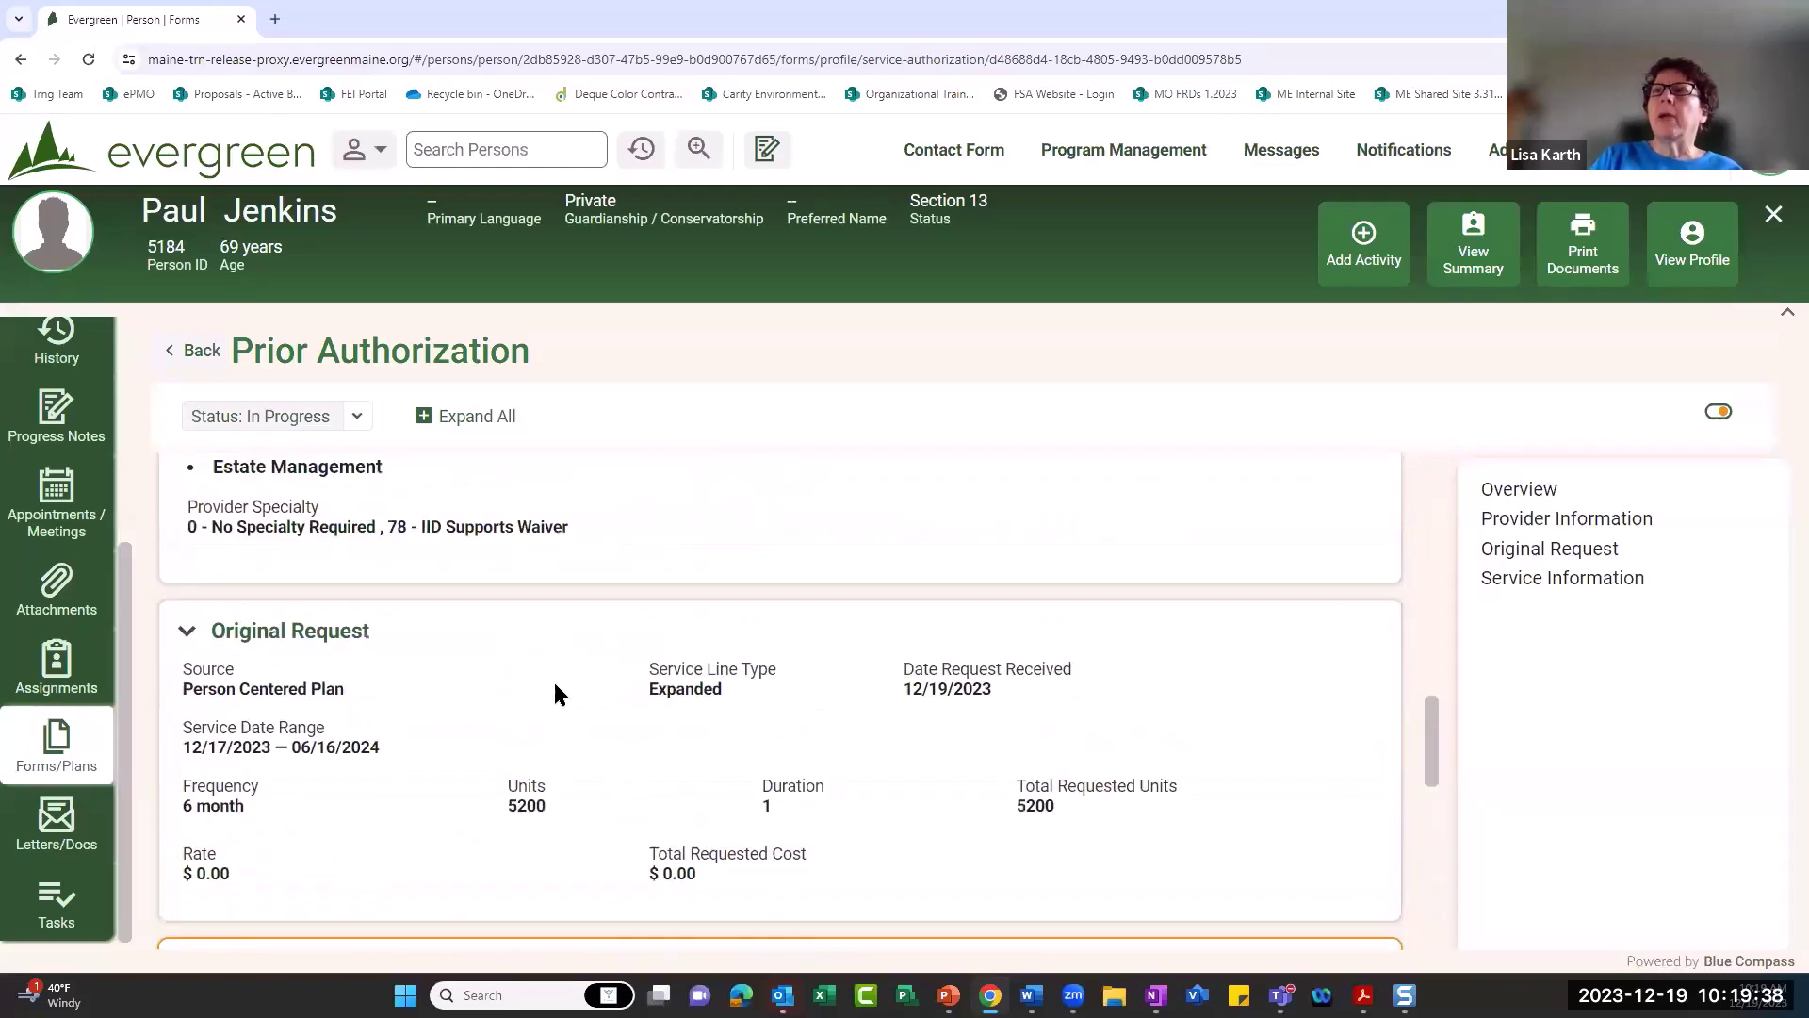
scroll(556, 693, down, 4)
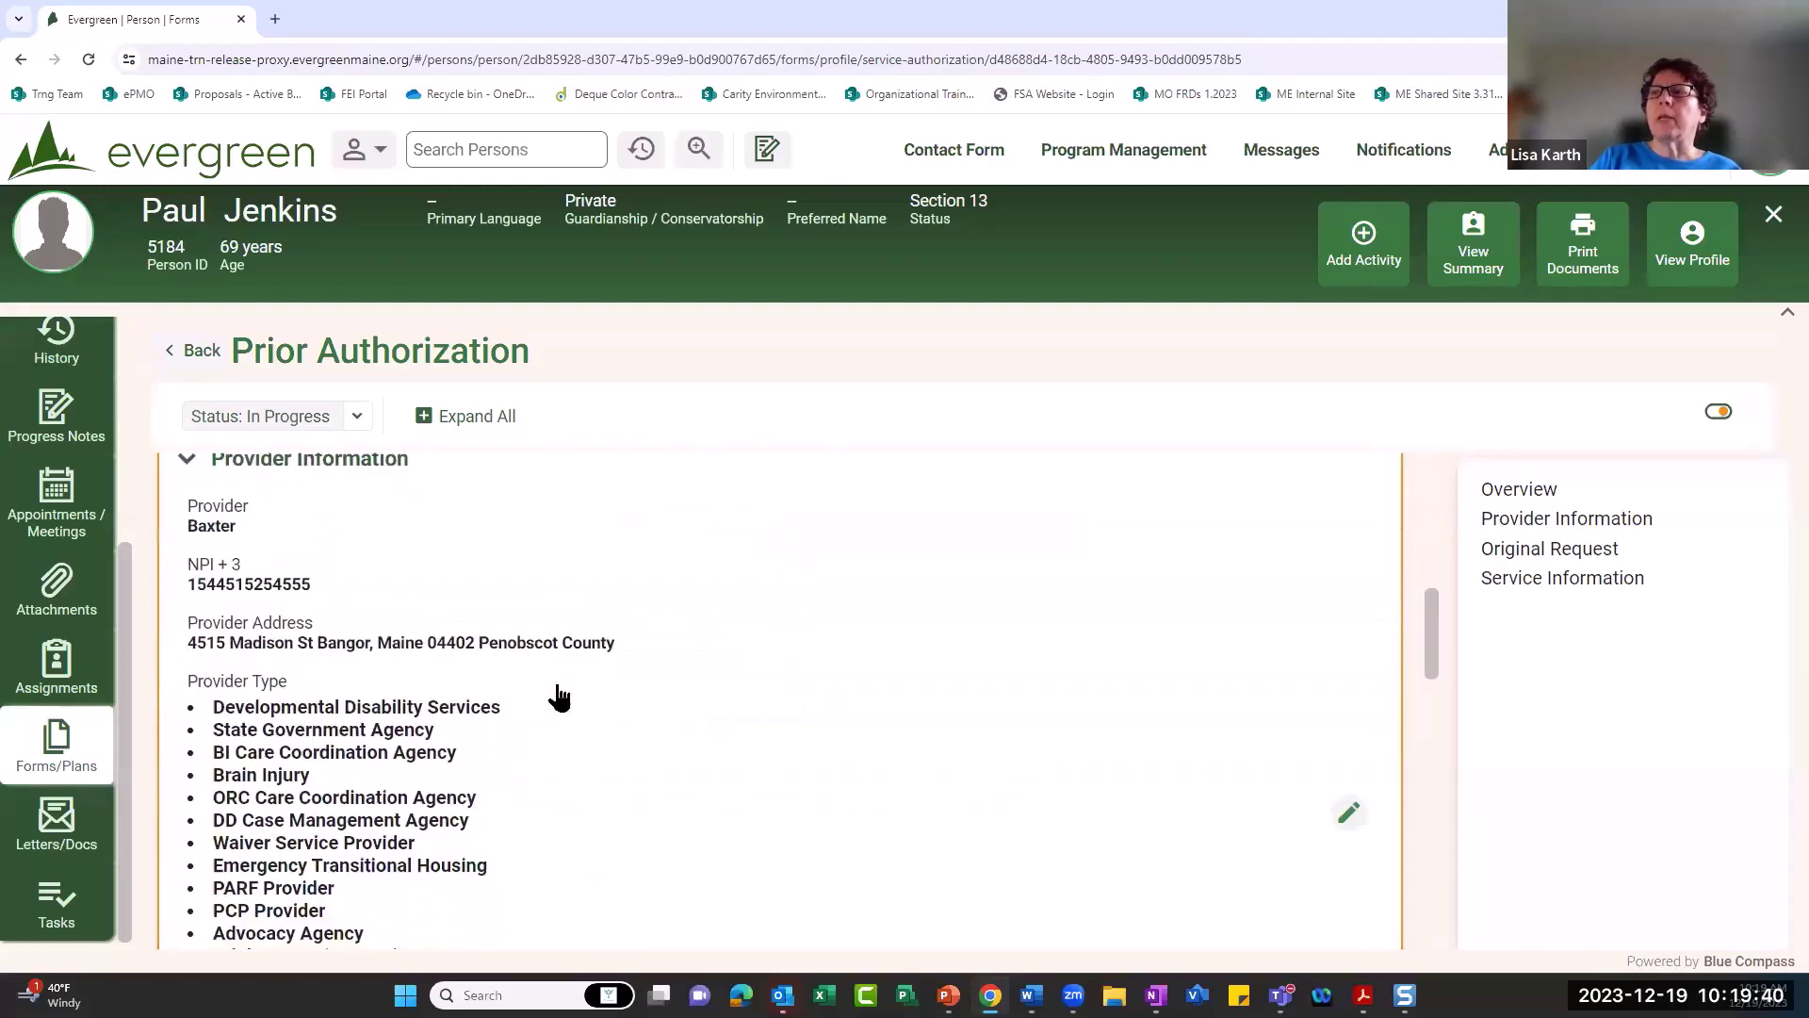
scroll(645, 721, up, 2)
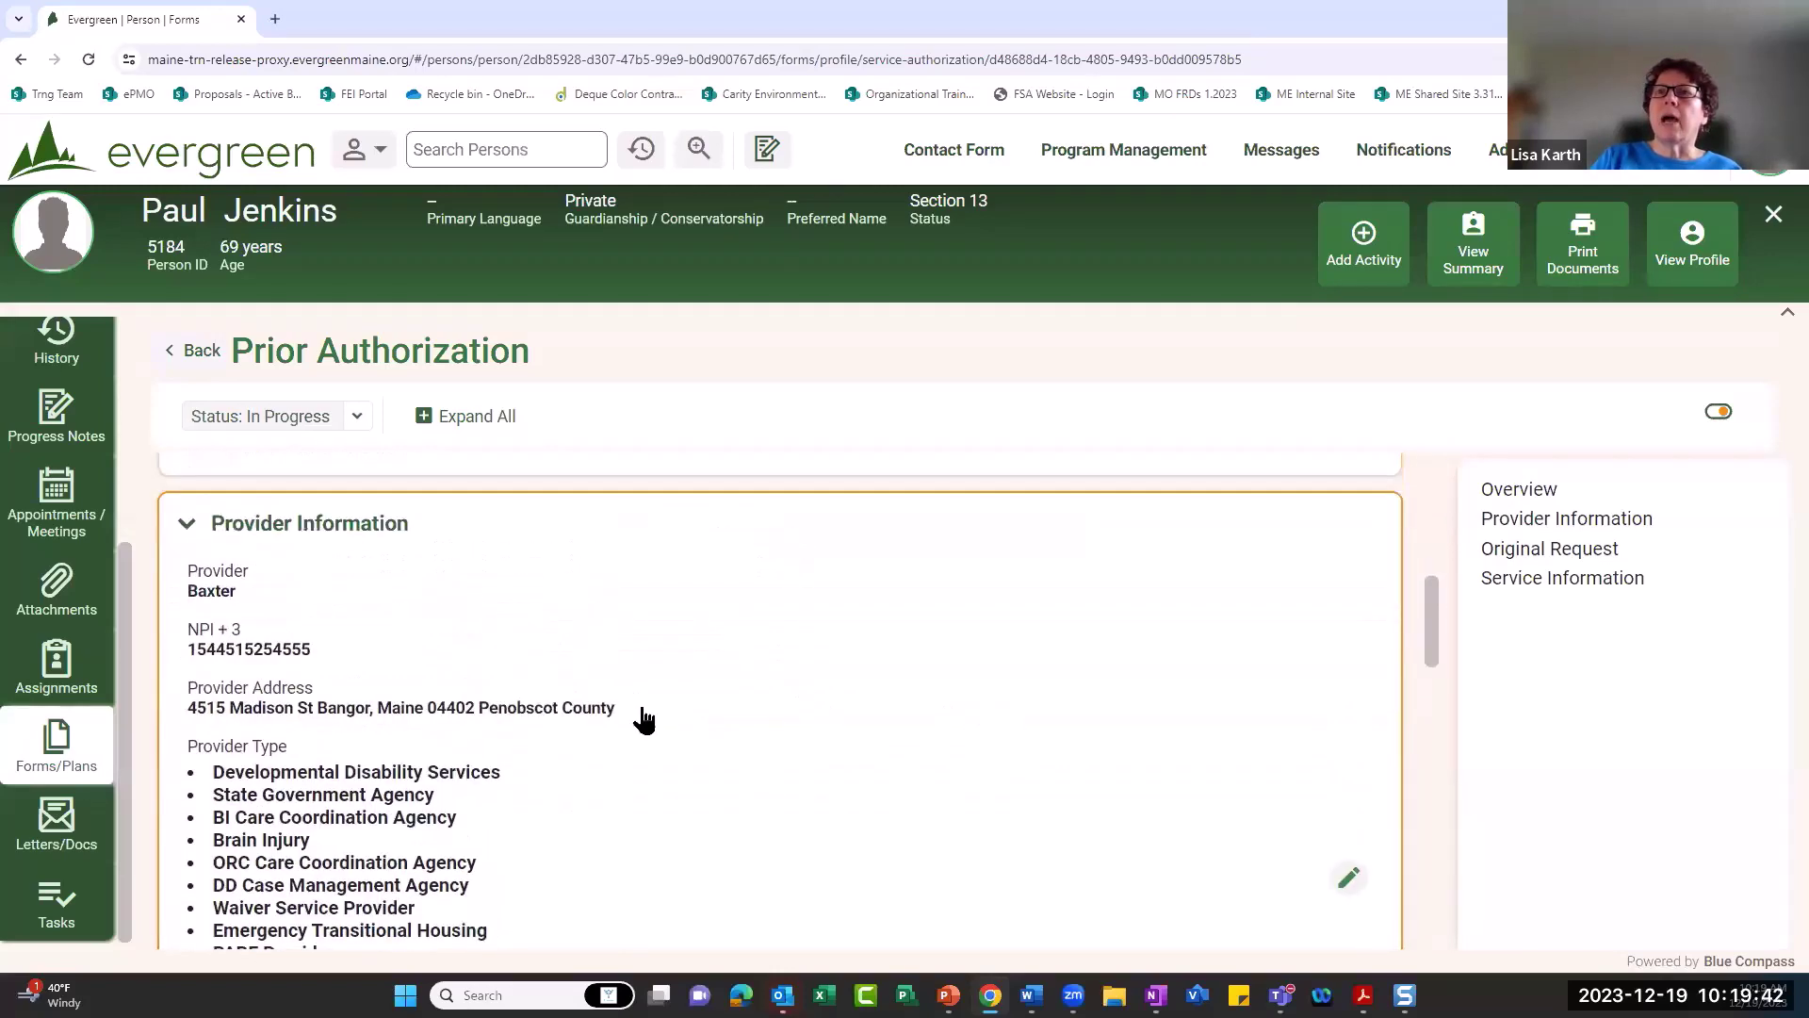
click(871, 841)
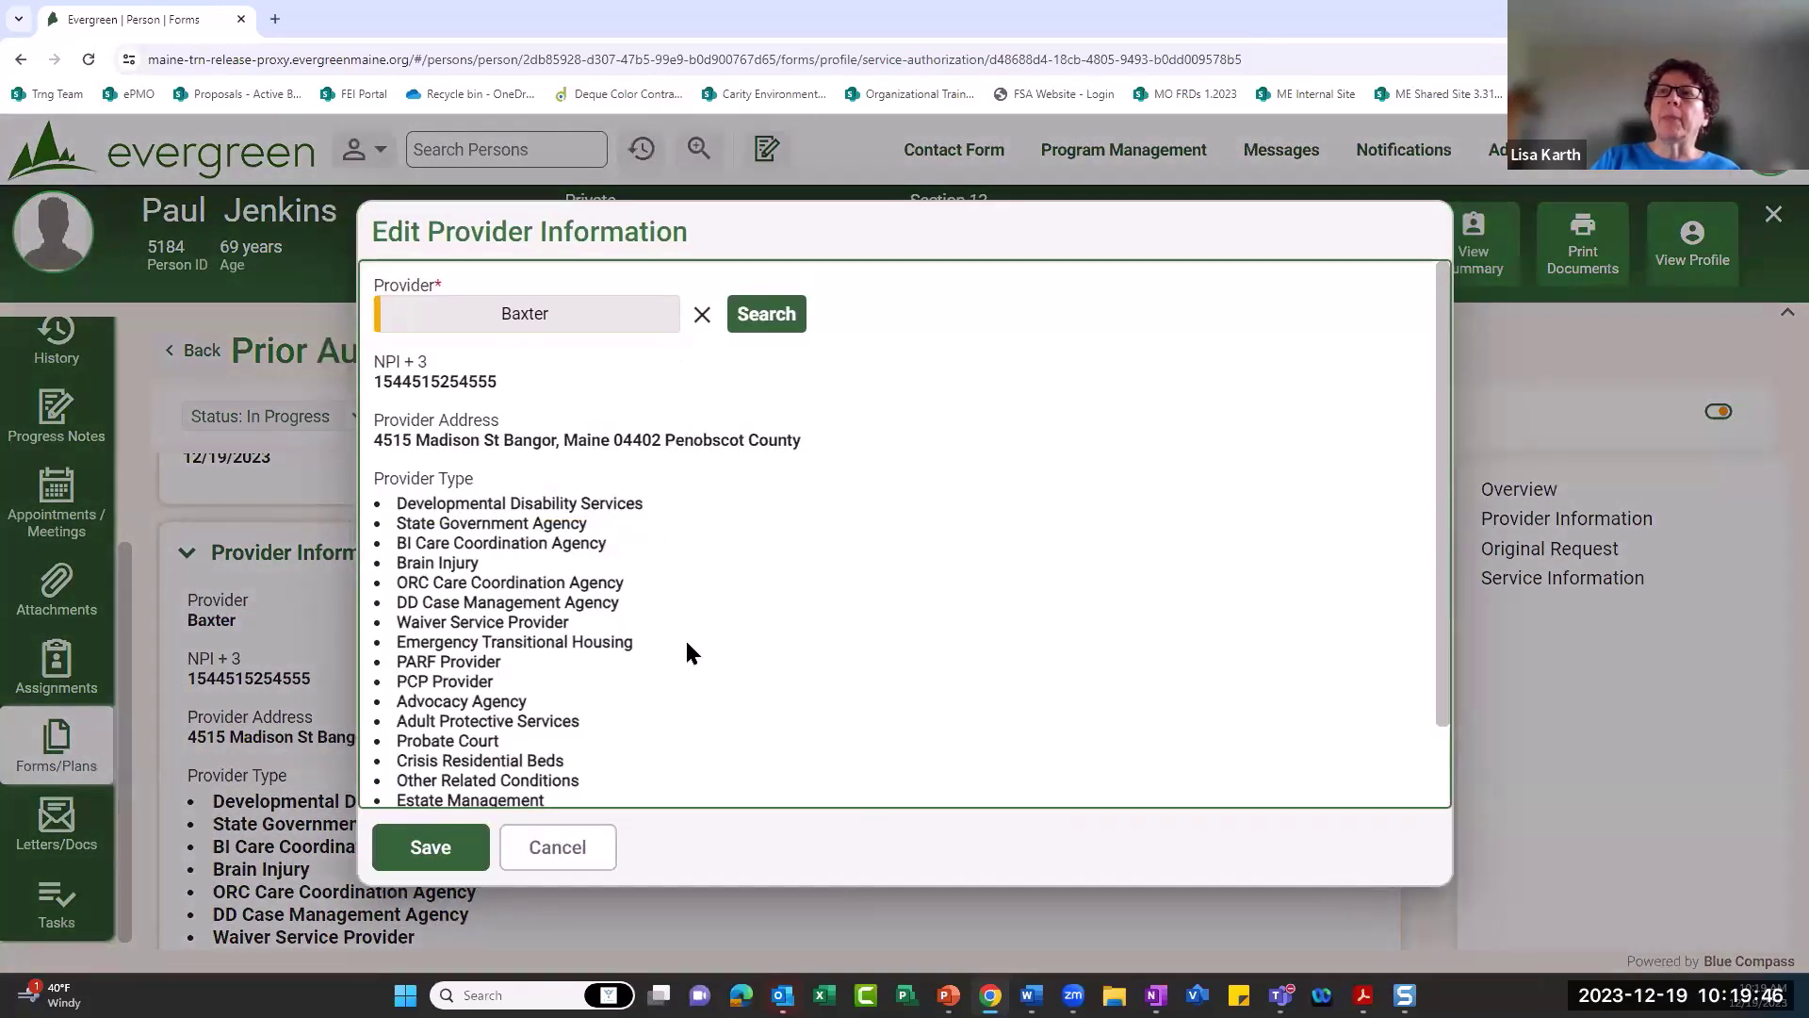
click(591, 849)
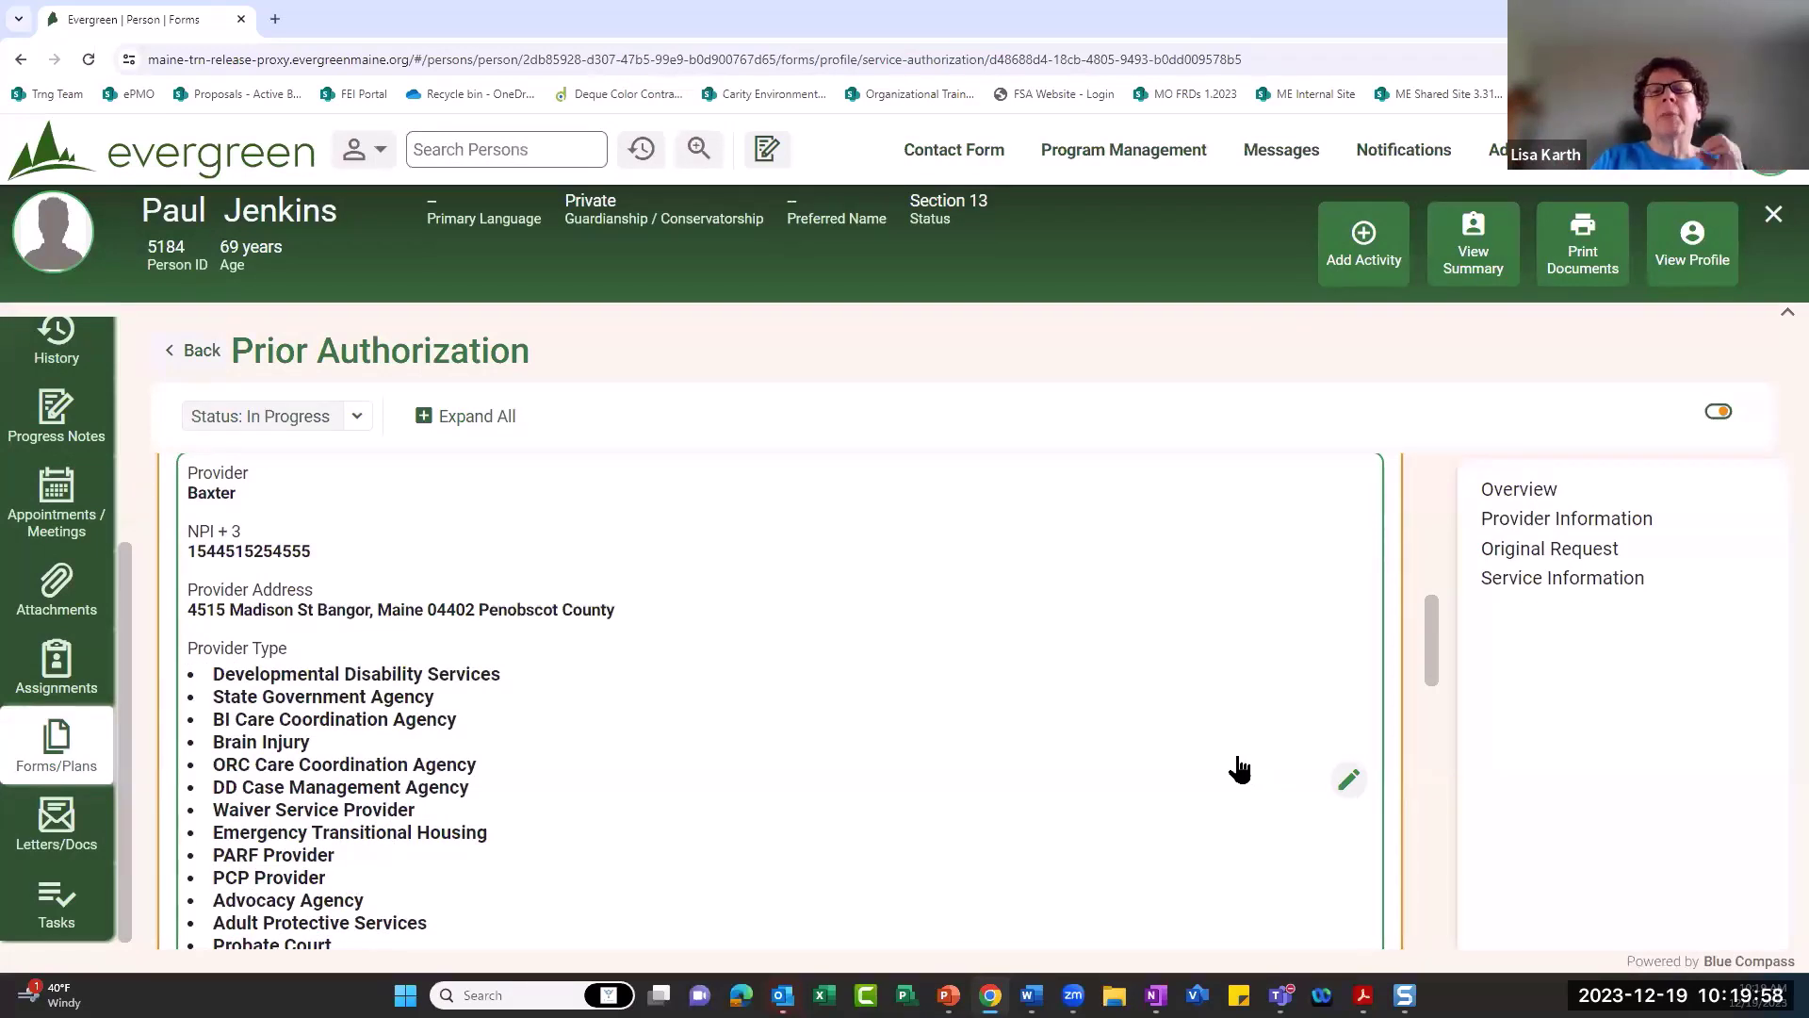
Open the Pending Review service line (12/17/2023–06/16/2024) and view its status options
scroll(1220, 768, down, 6)
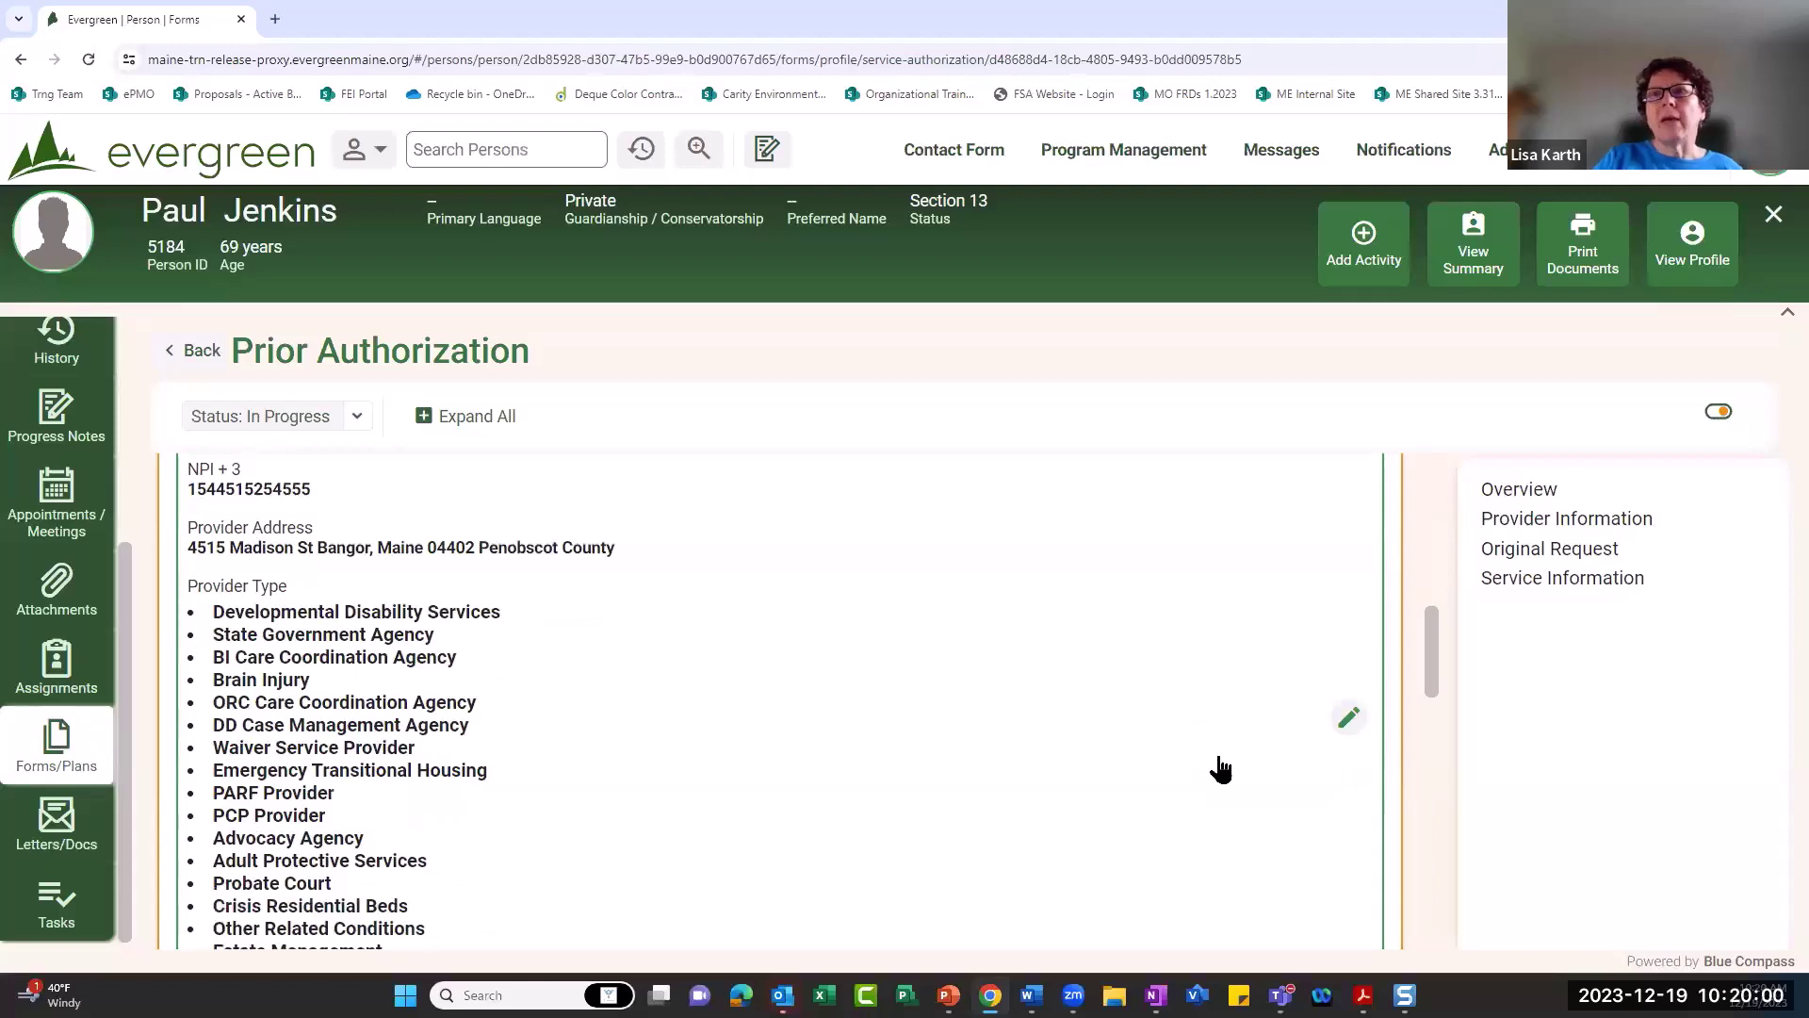
scroll(1218, 769, down, 3)
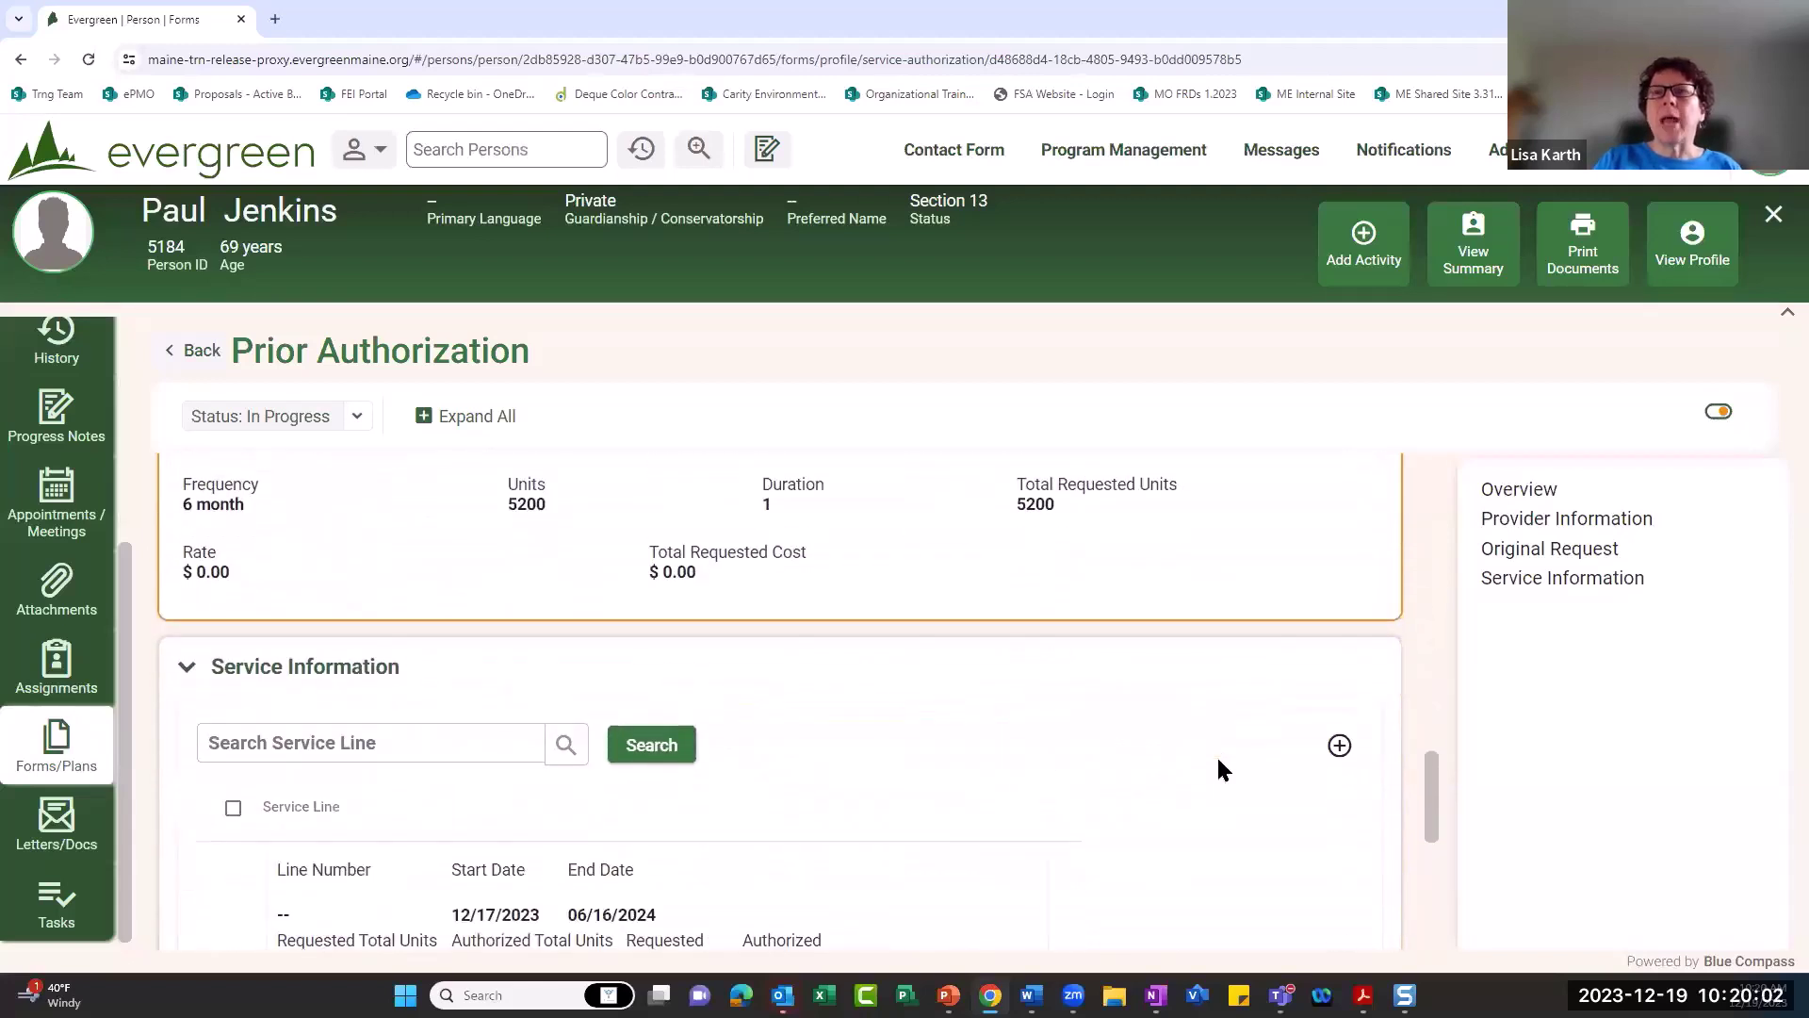
scroll(844, 862, down, 2)
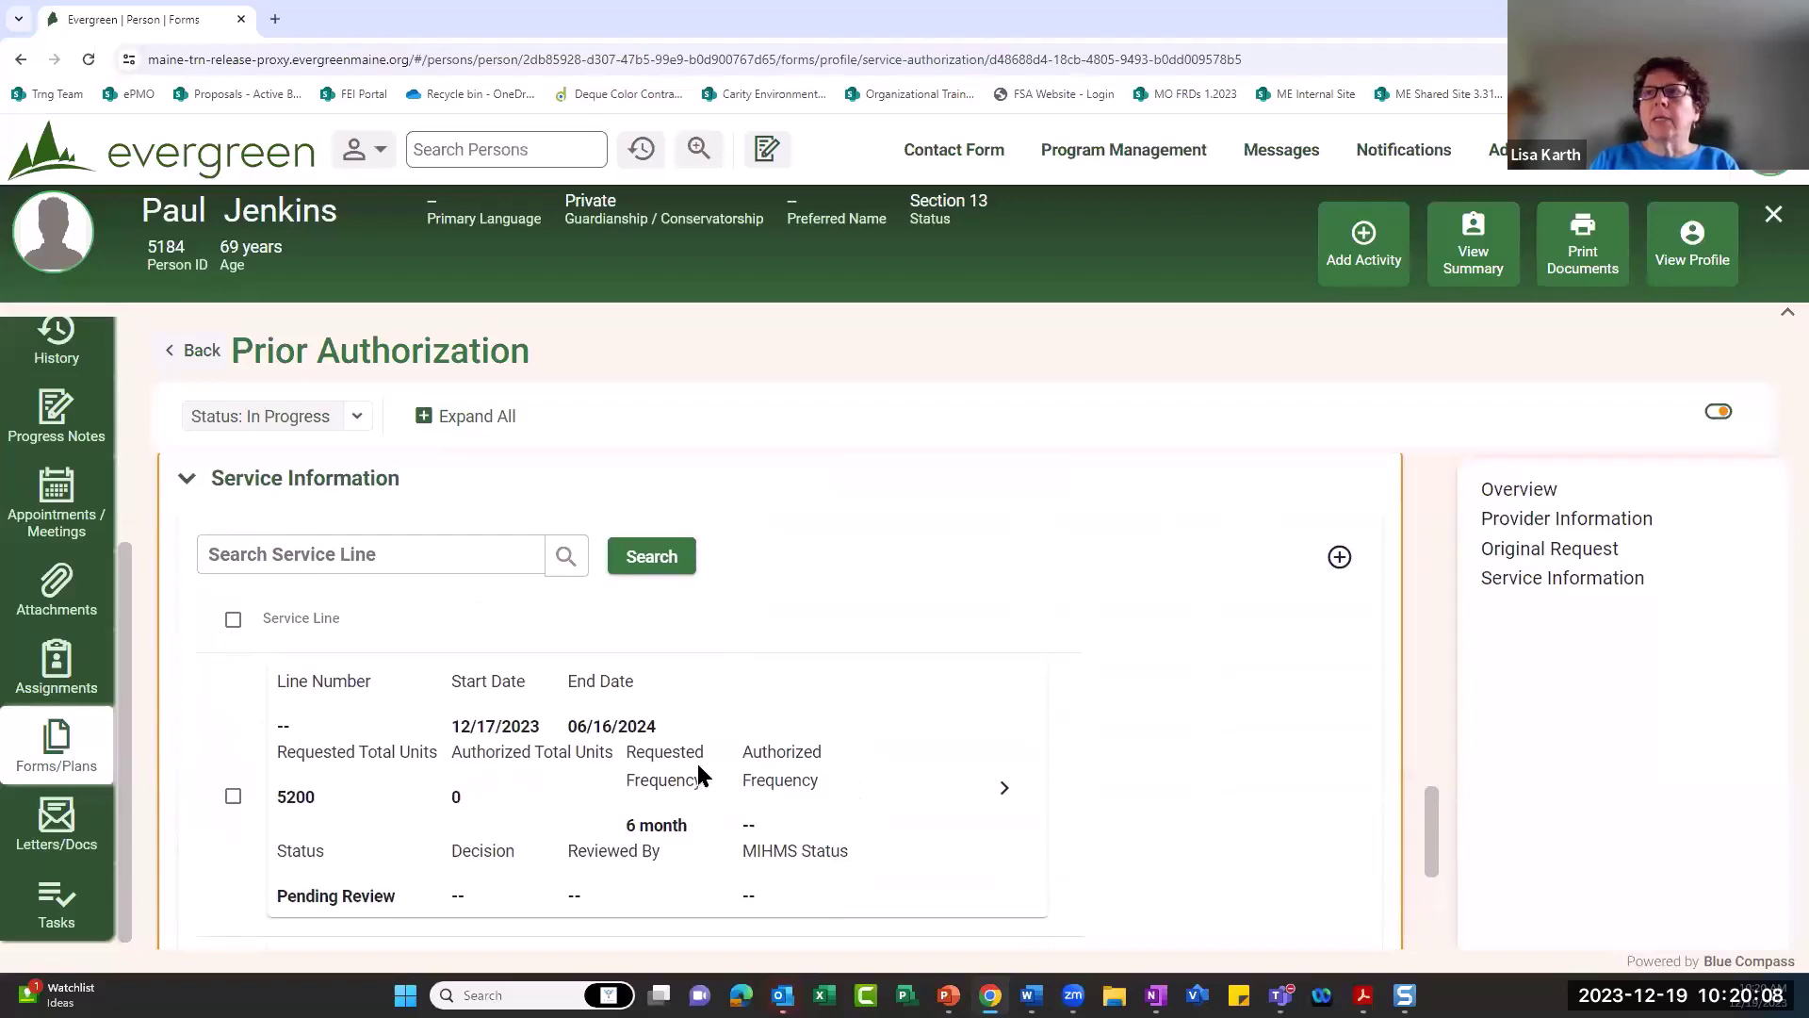
scroll(699, 773, down, 2)
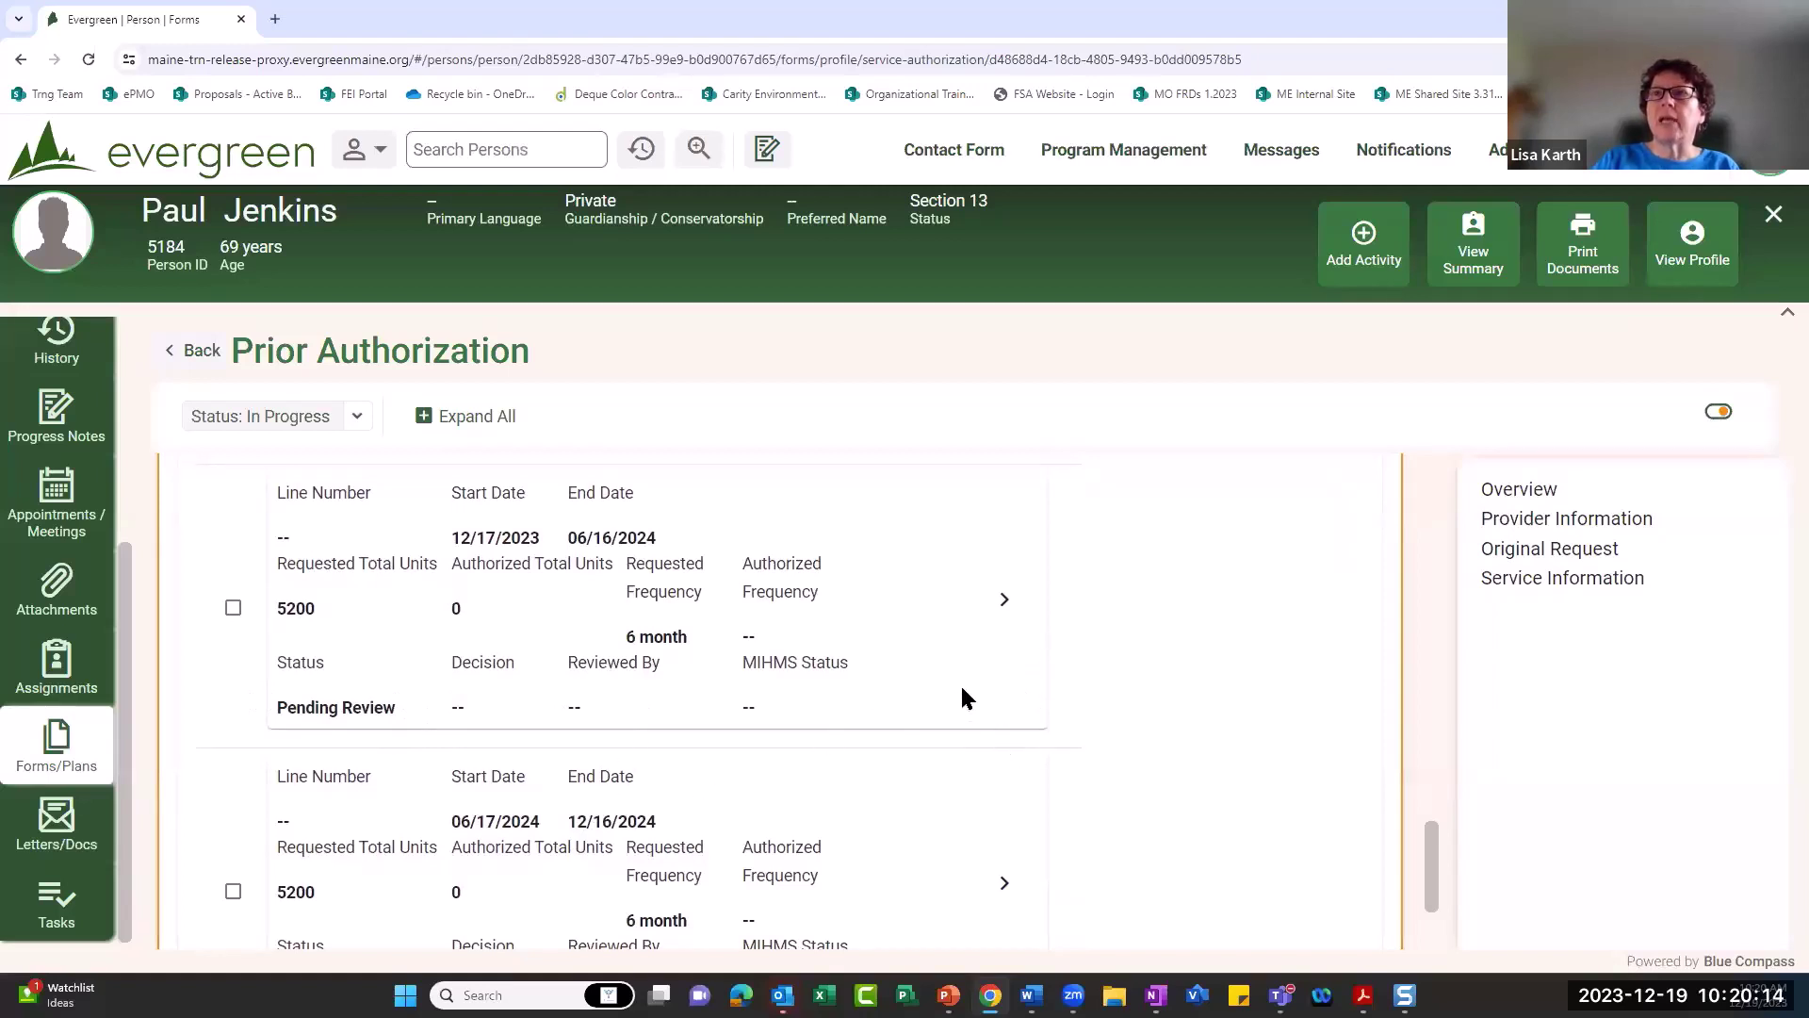
scroll(959, 682, up, 1)
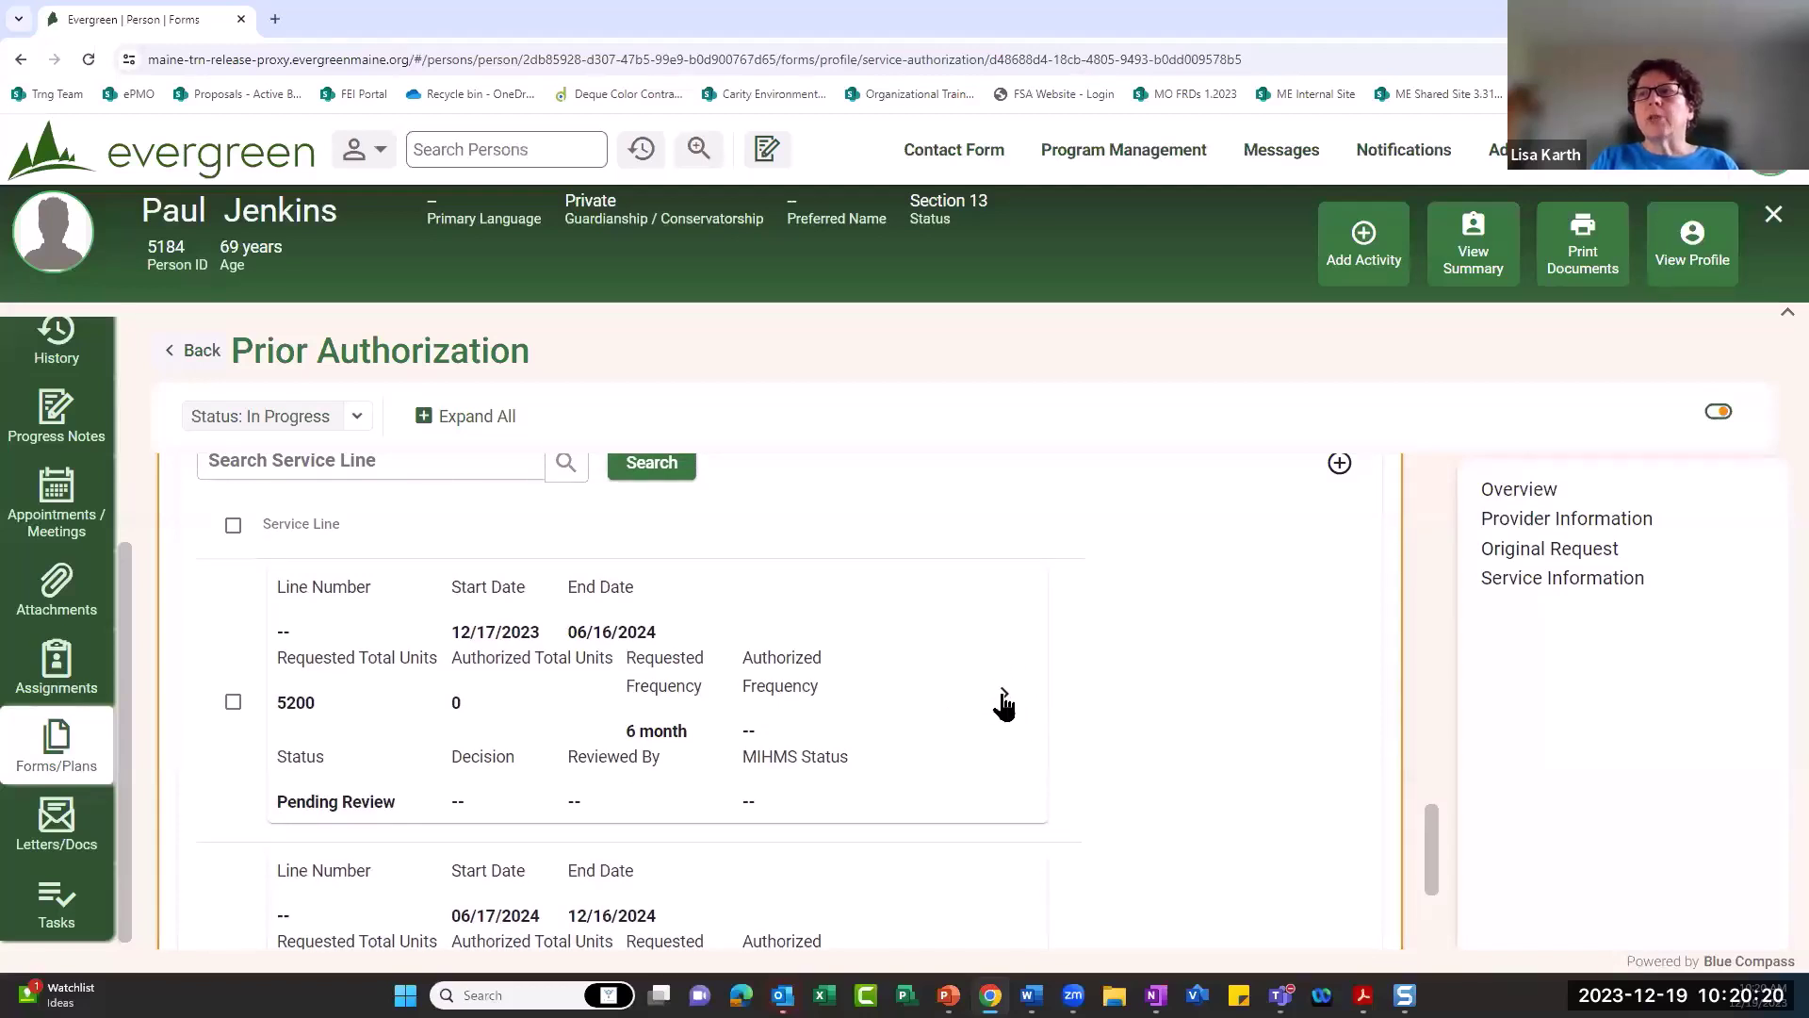
click(1004, 702)
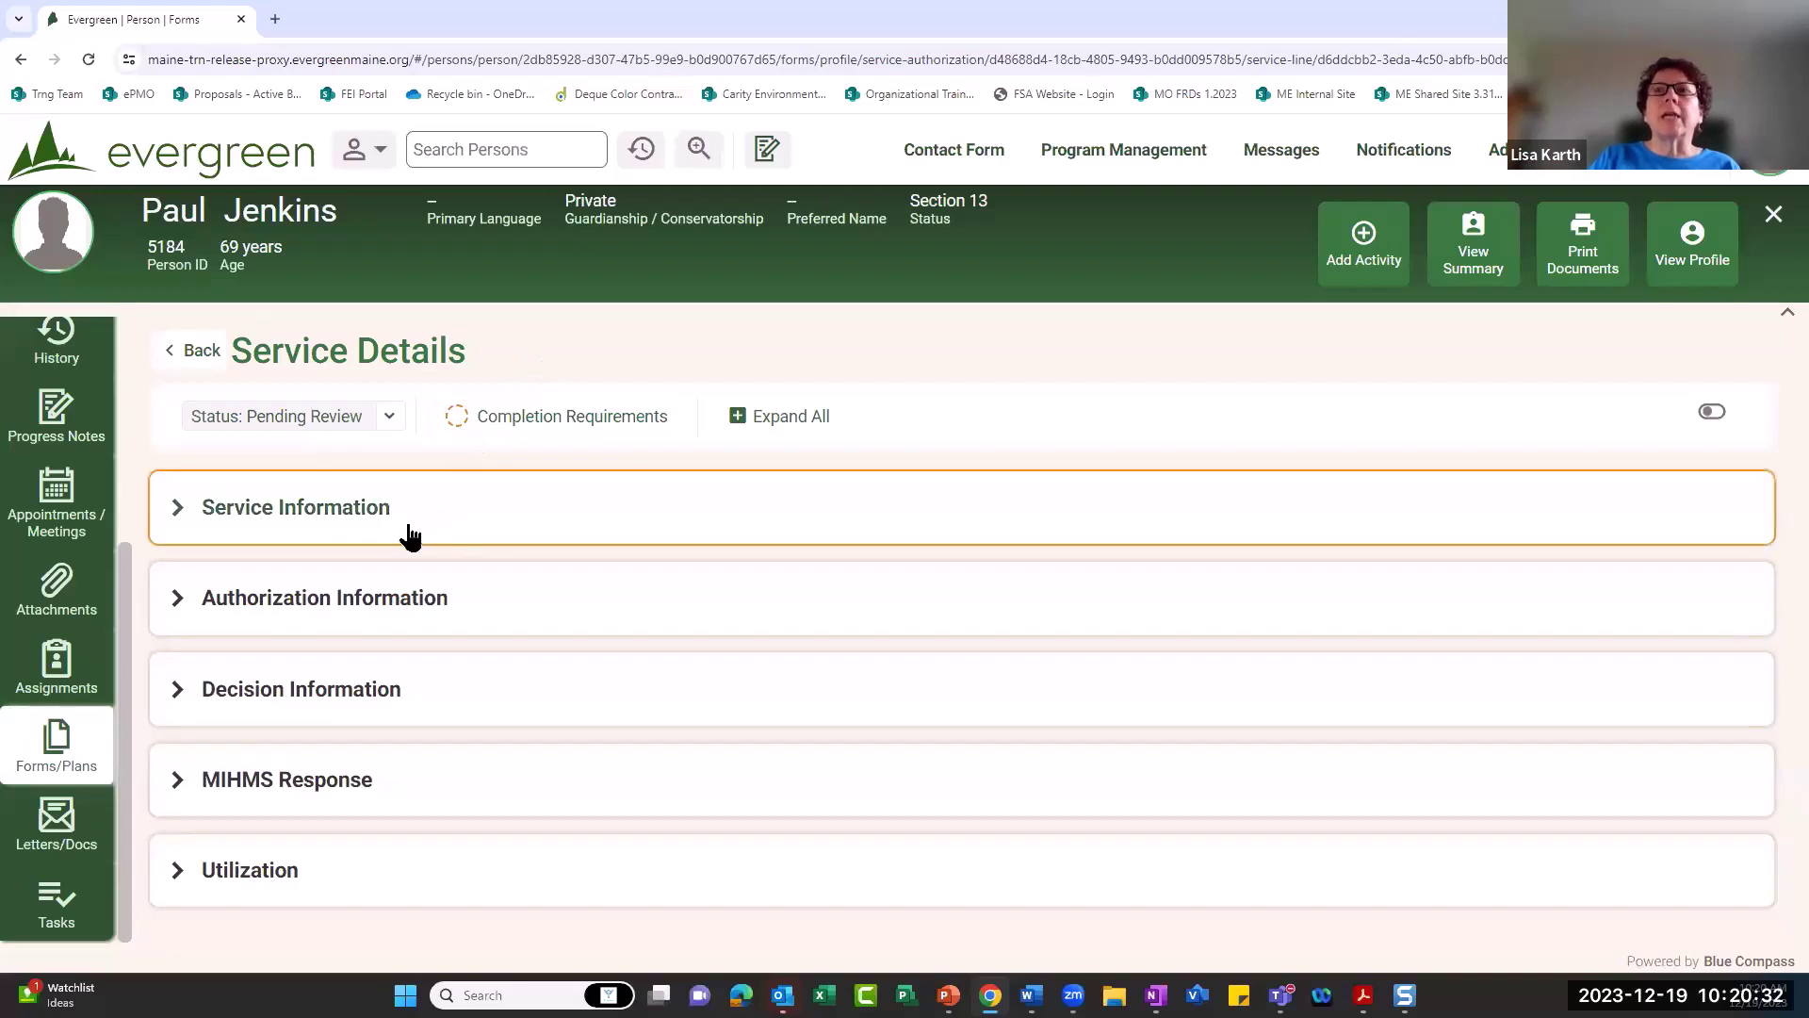
click(389, 418)
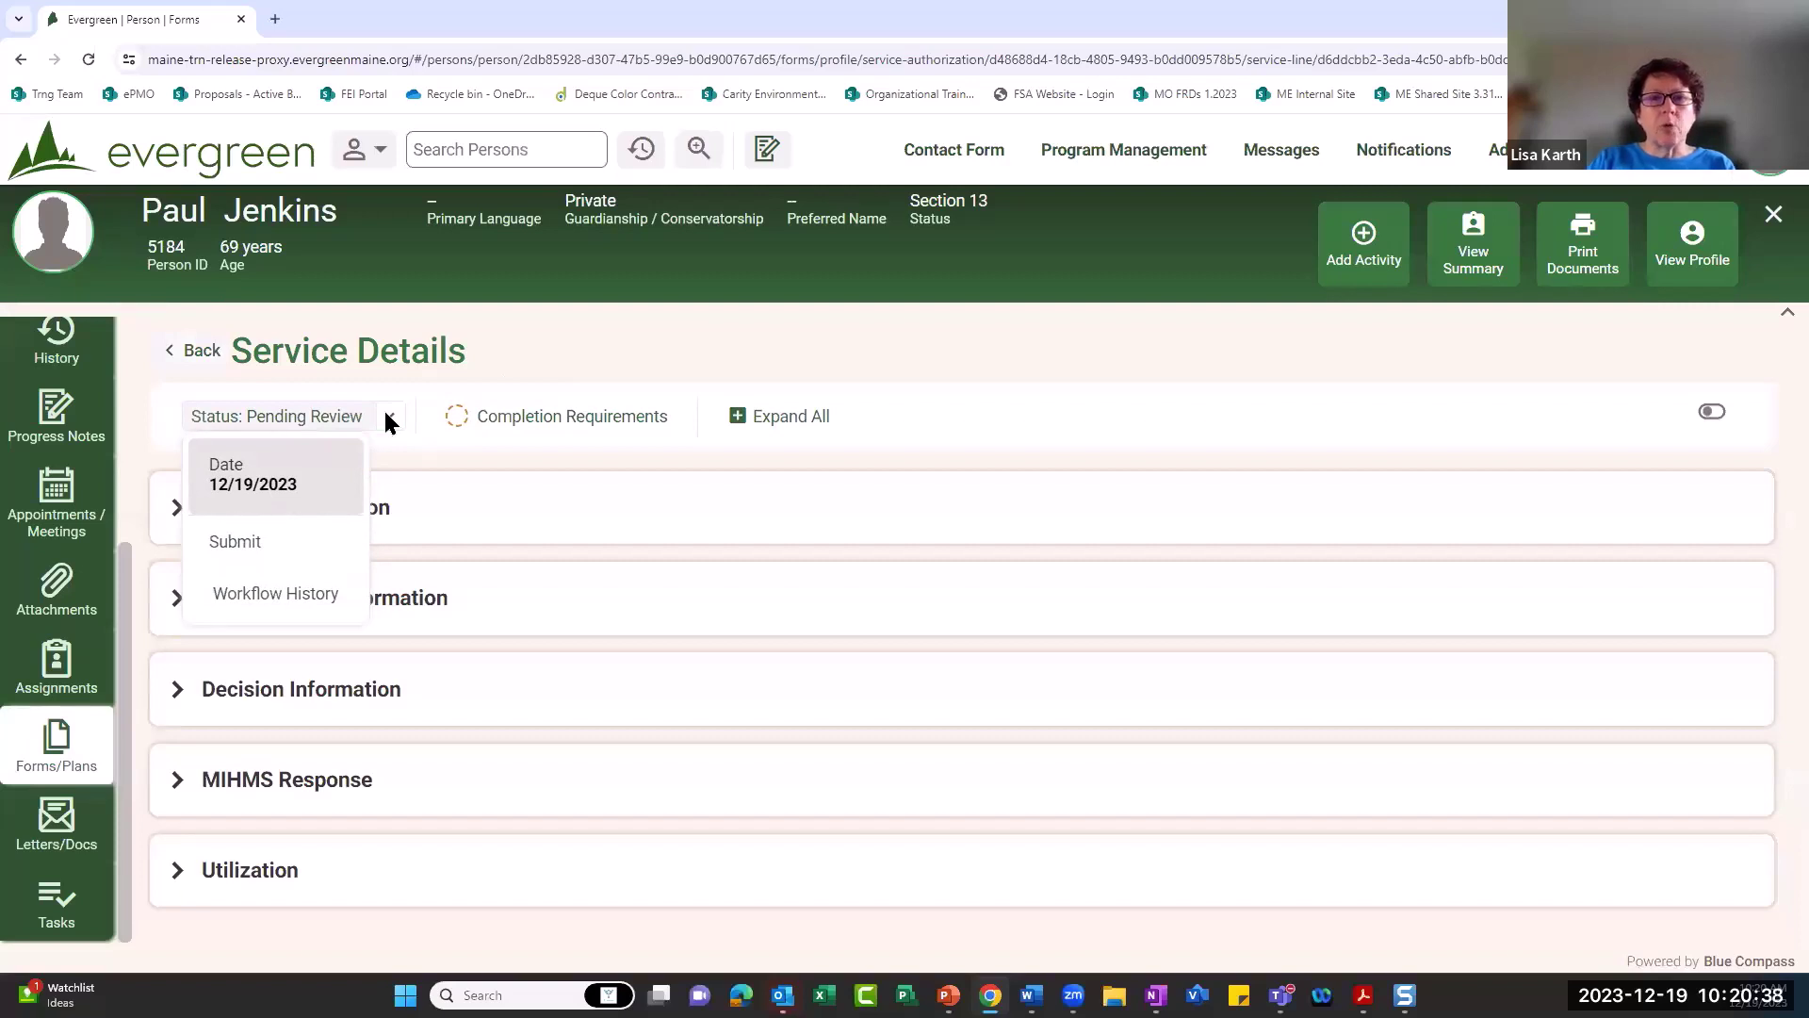
click(387, 417)
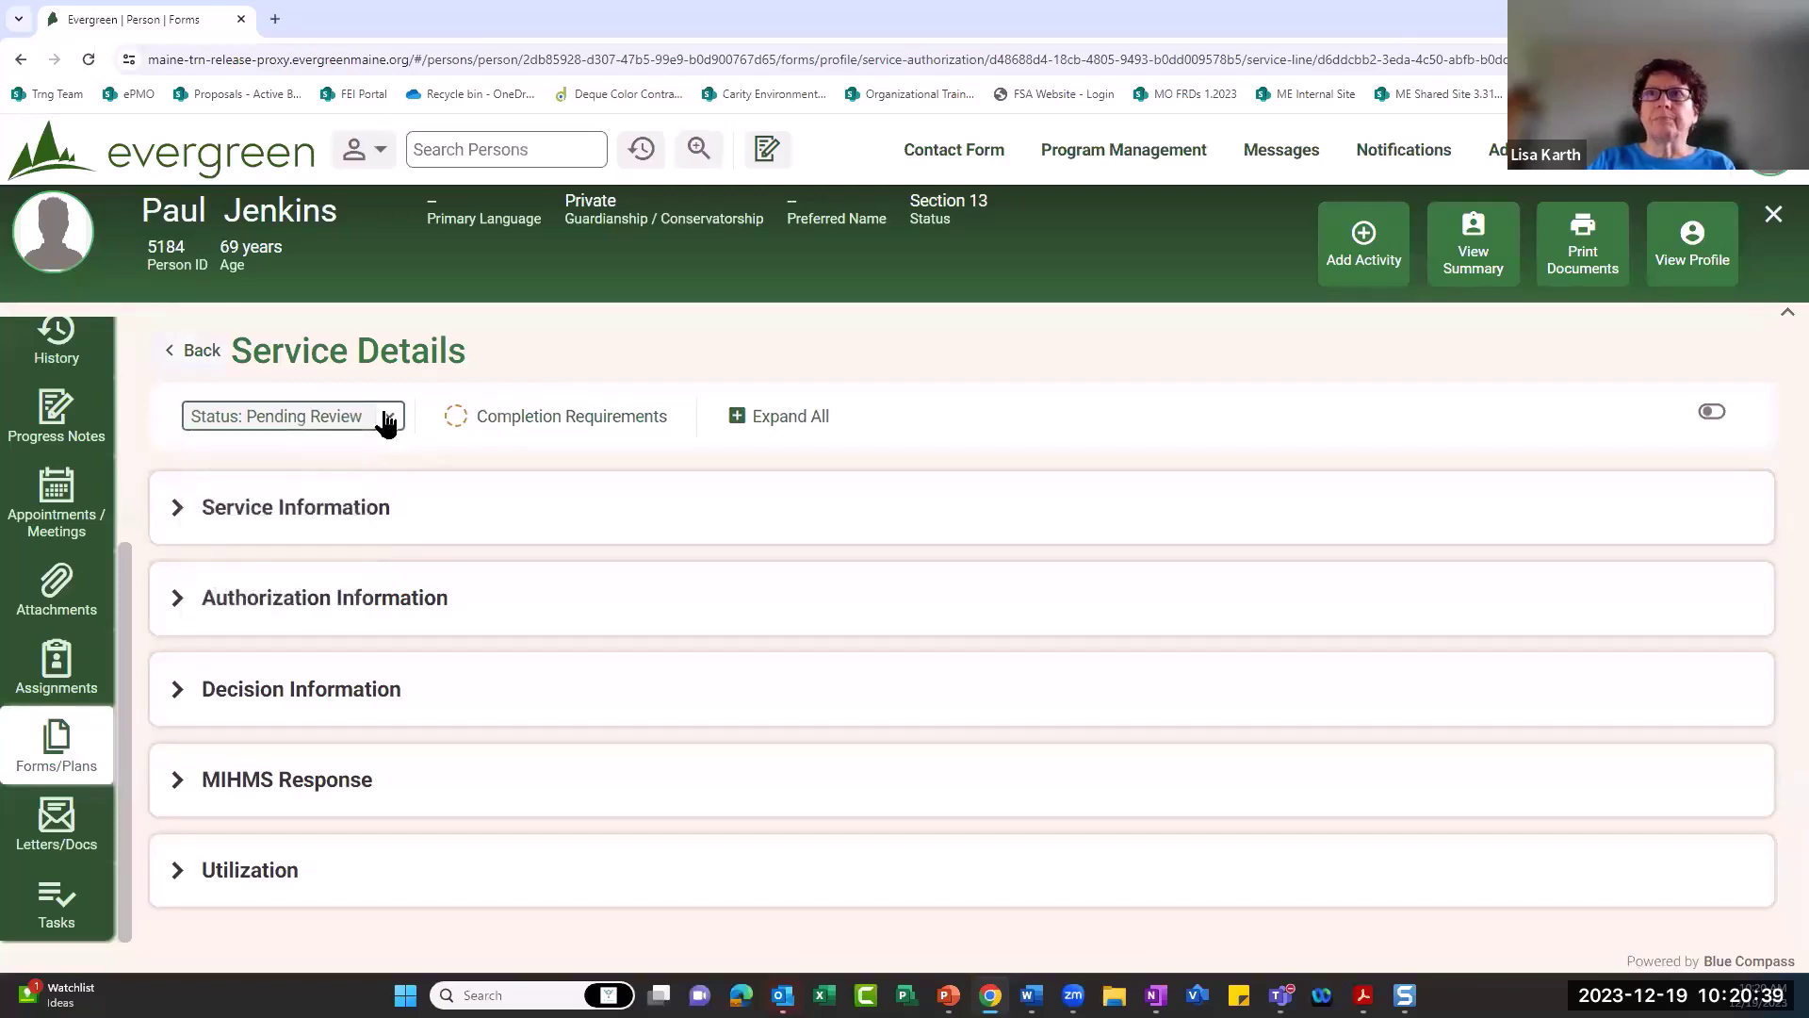
Review the outstanding Authorization and Decision requirements, then show the page section list
click(546, 422)
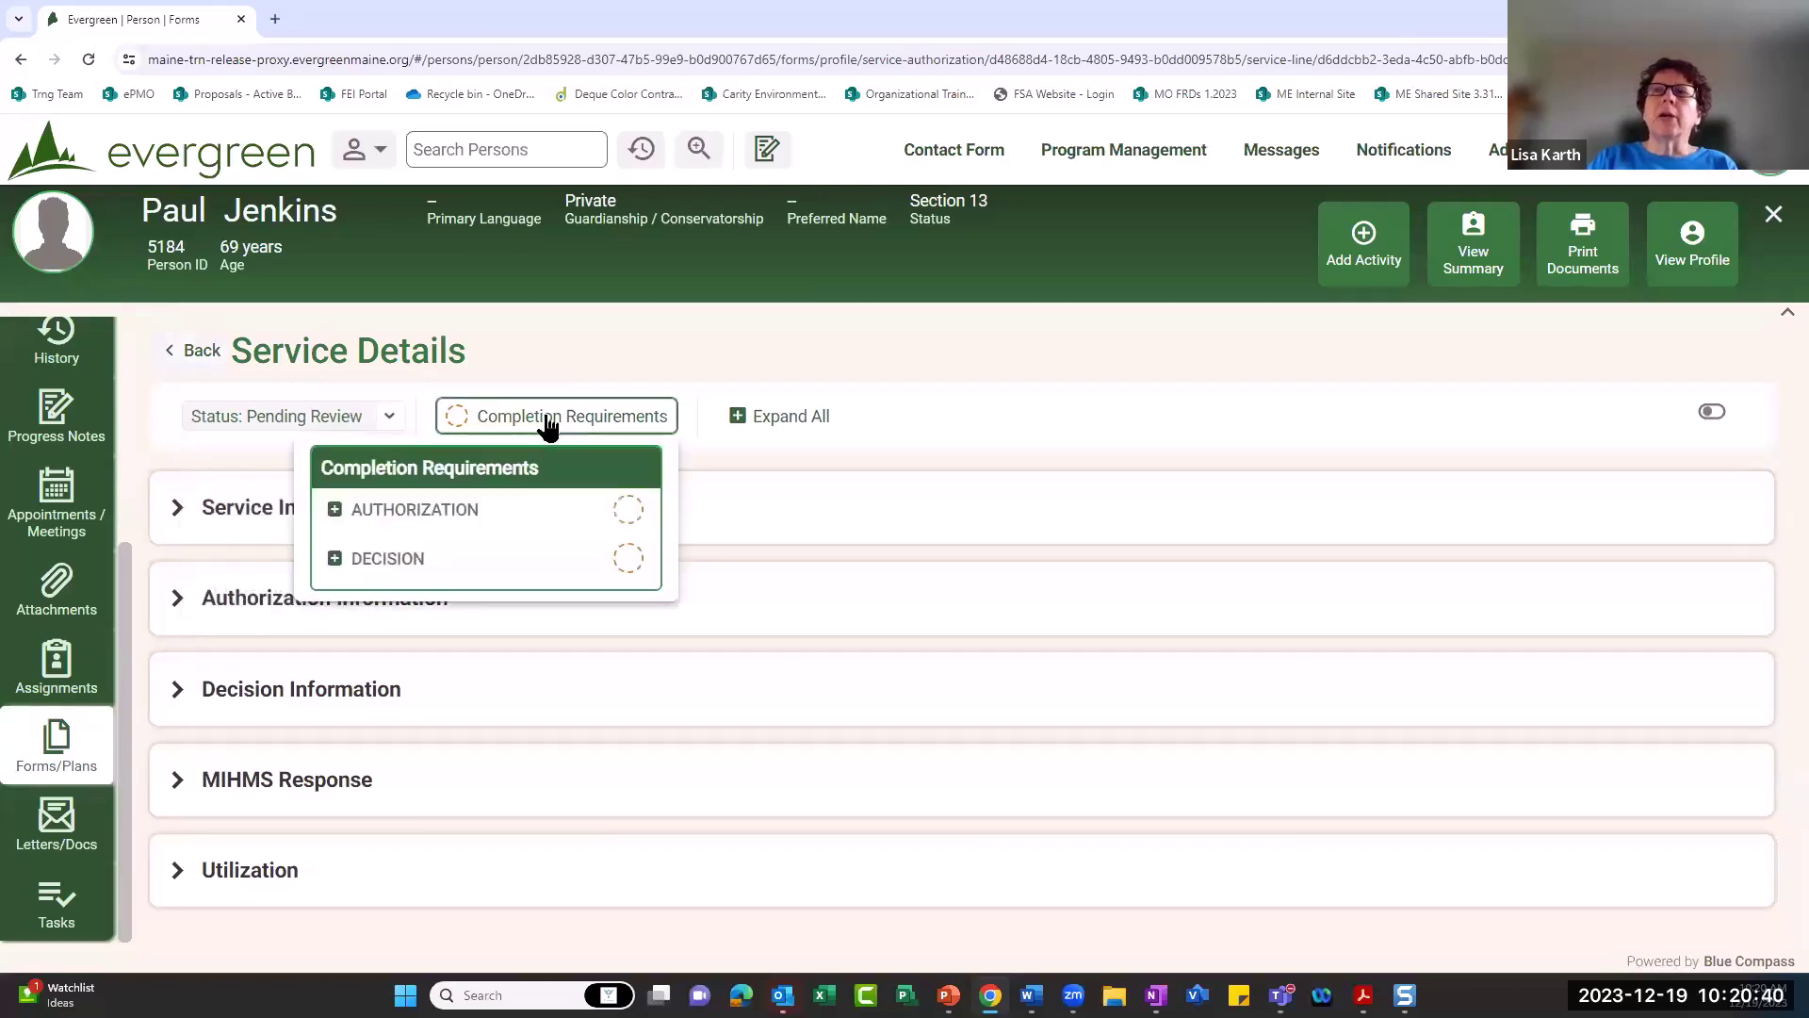
click(335, 512)
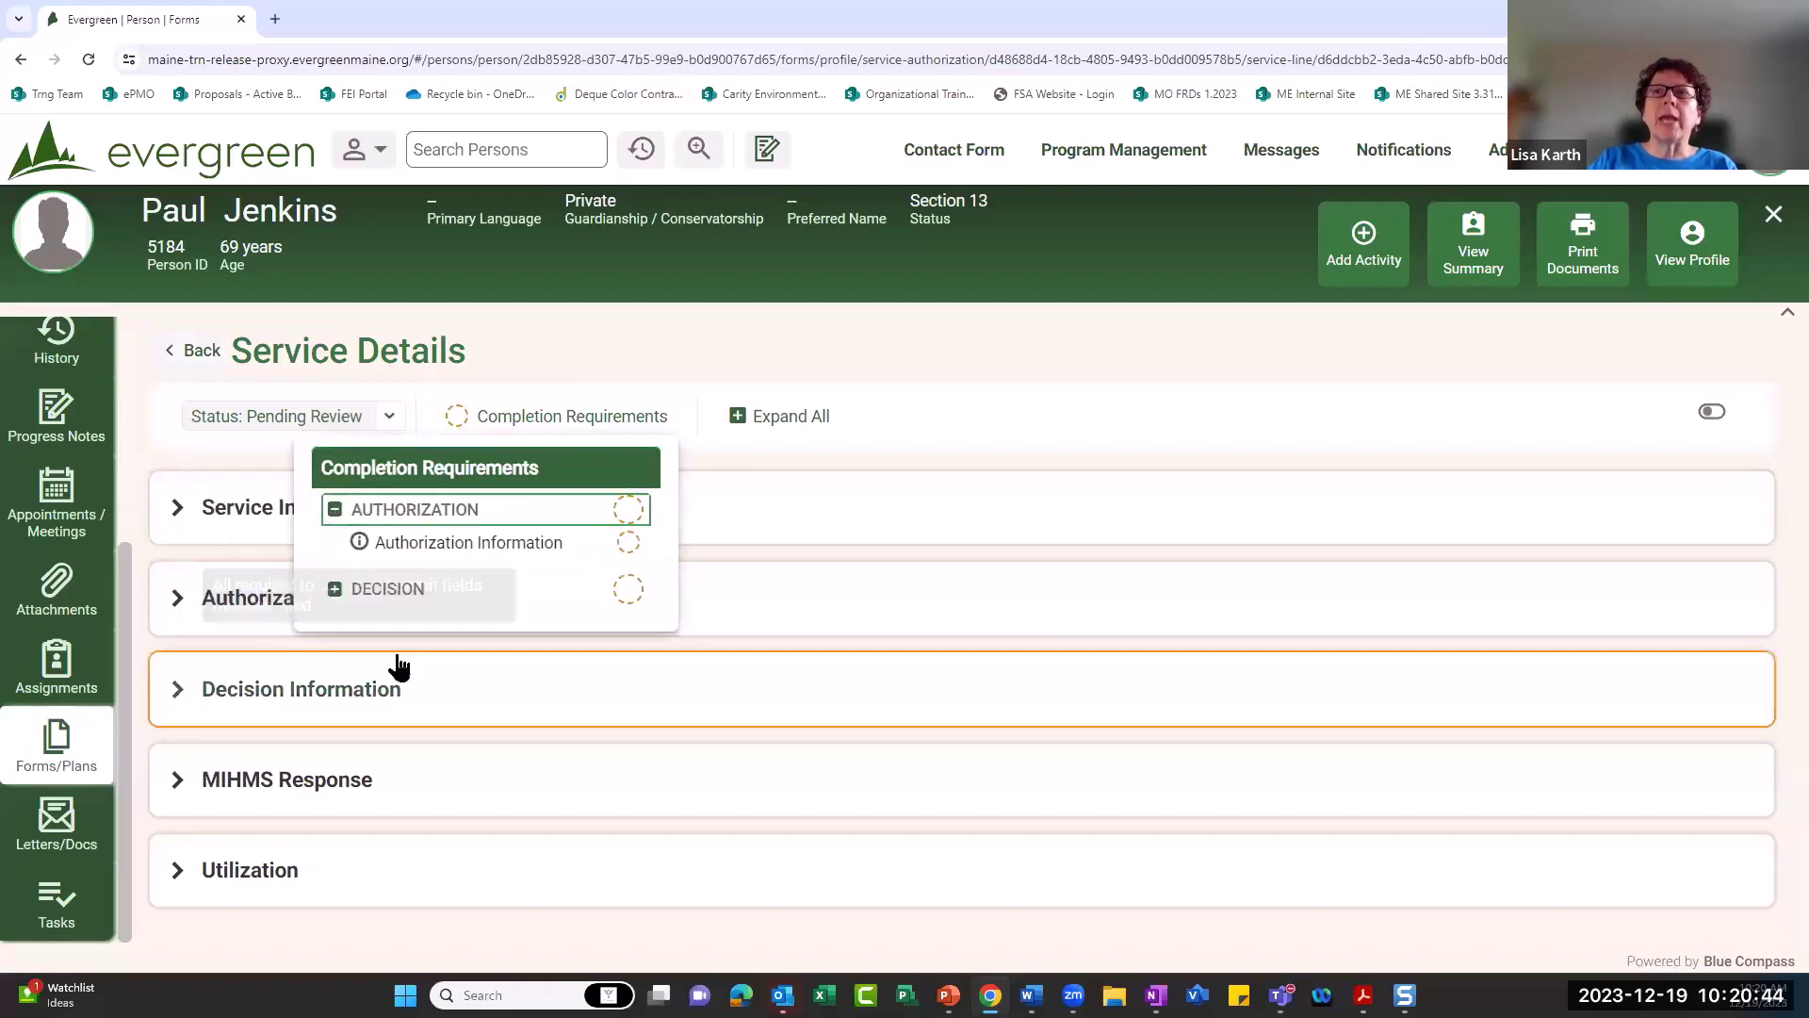
click(334, 591)
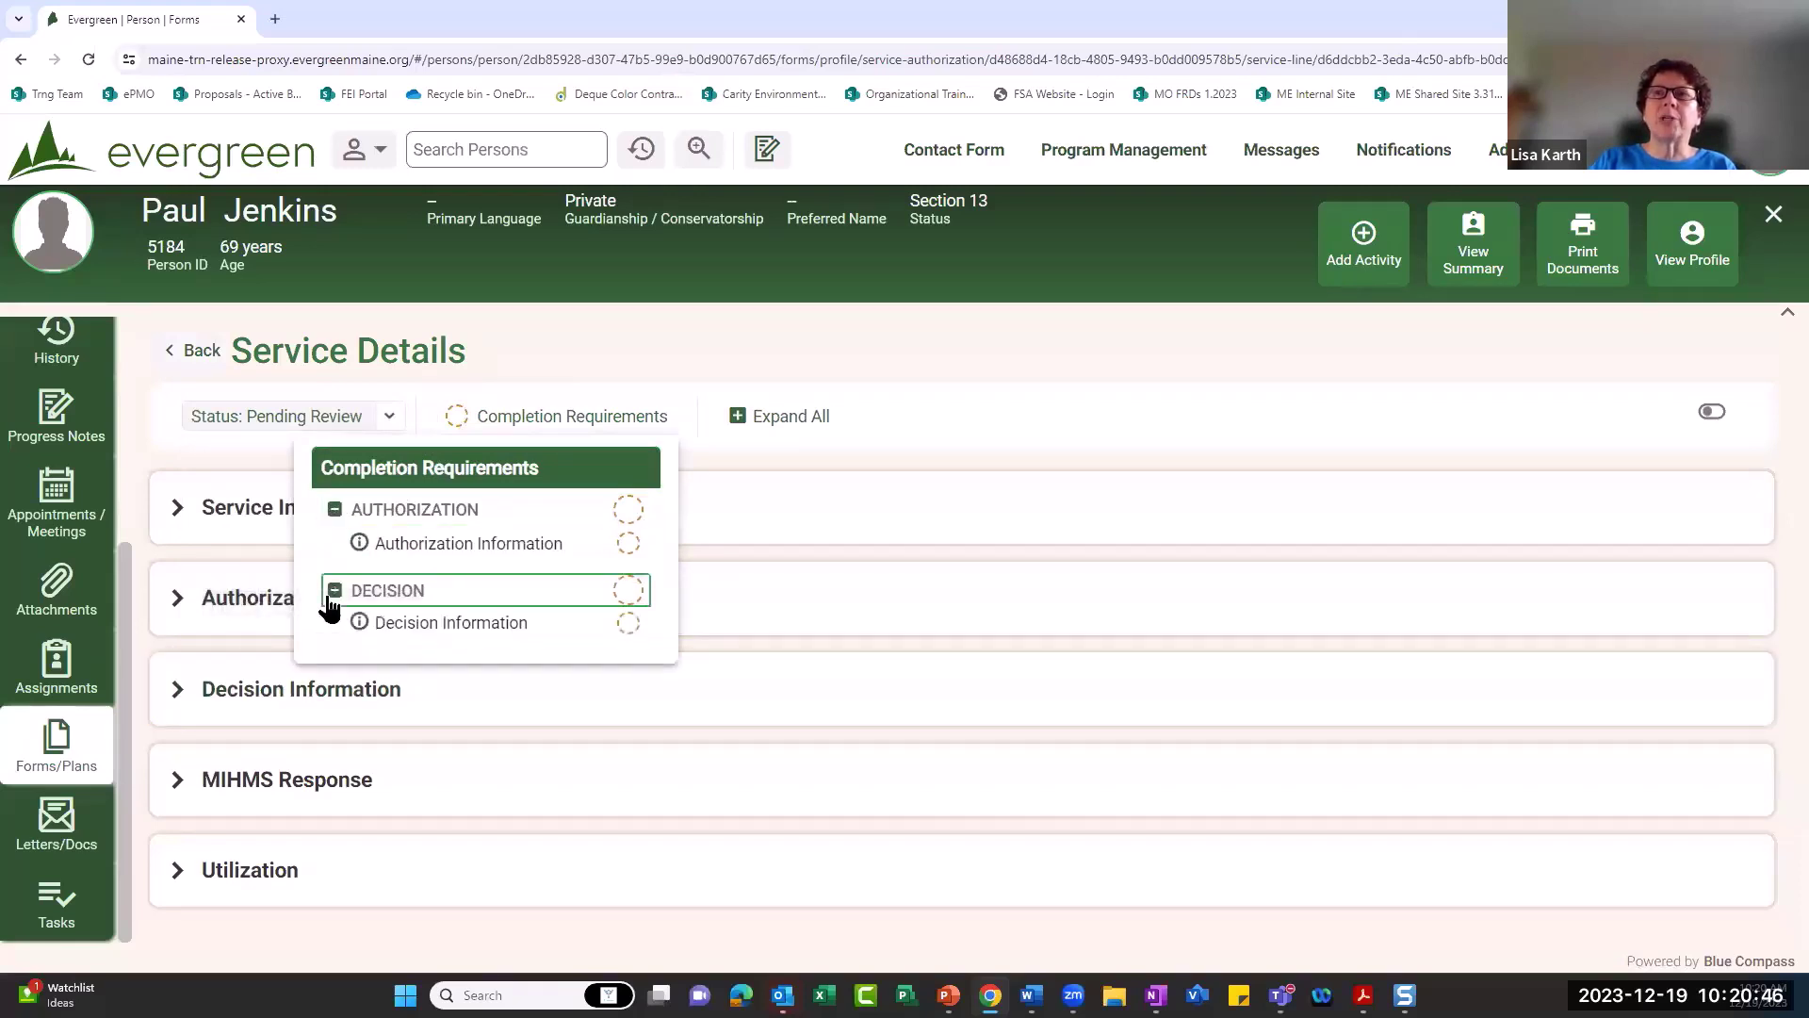
click(565, 415)
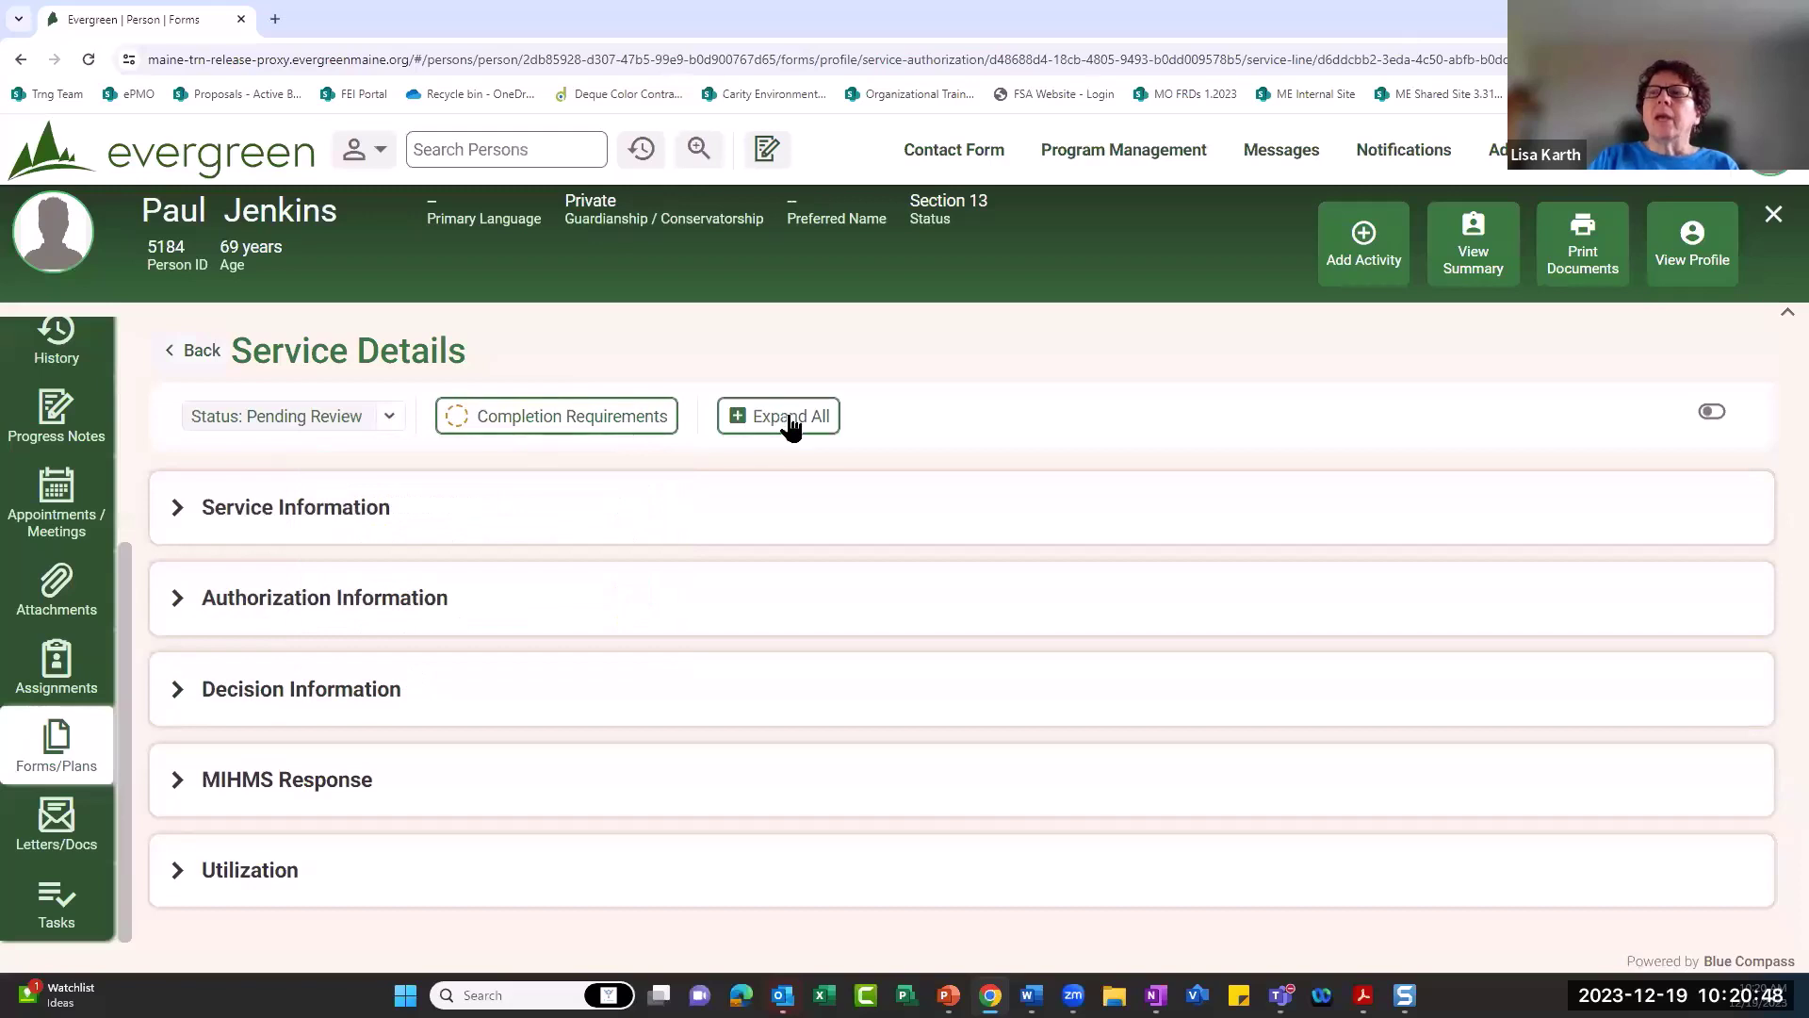
click(1716, 411)
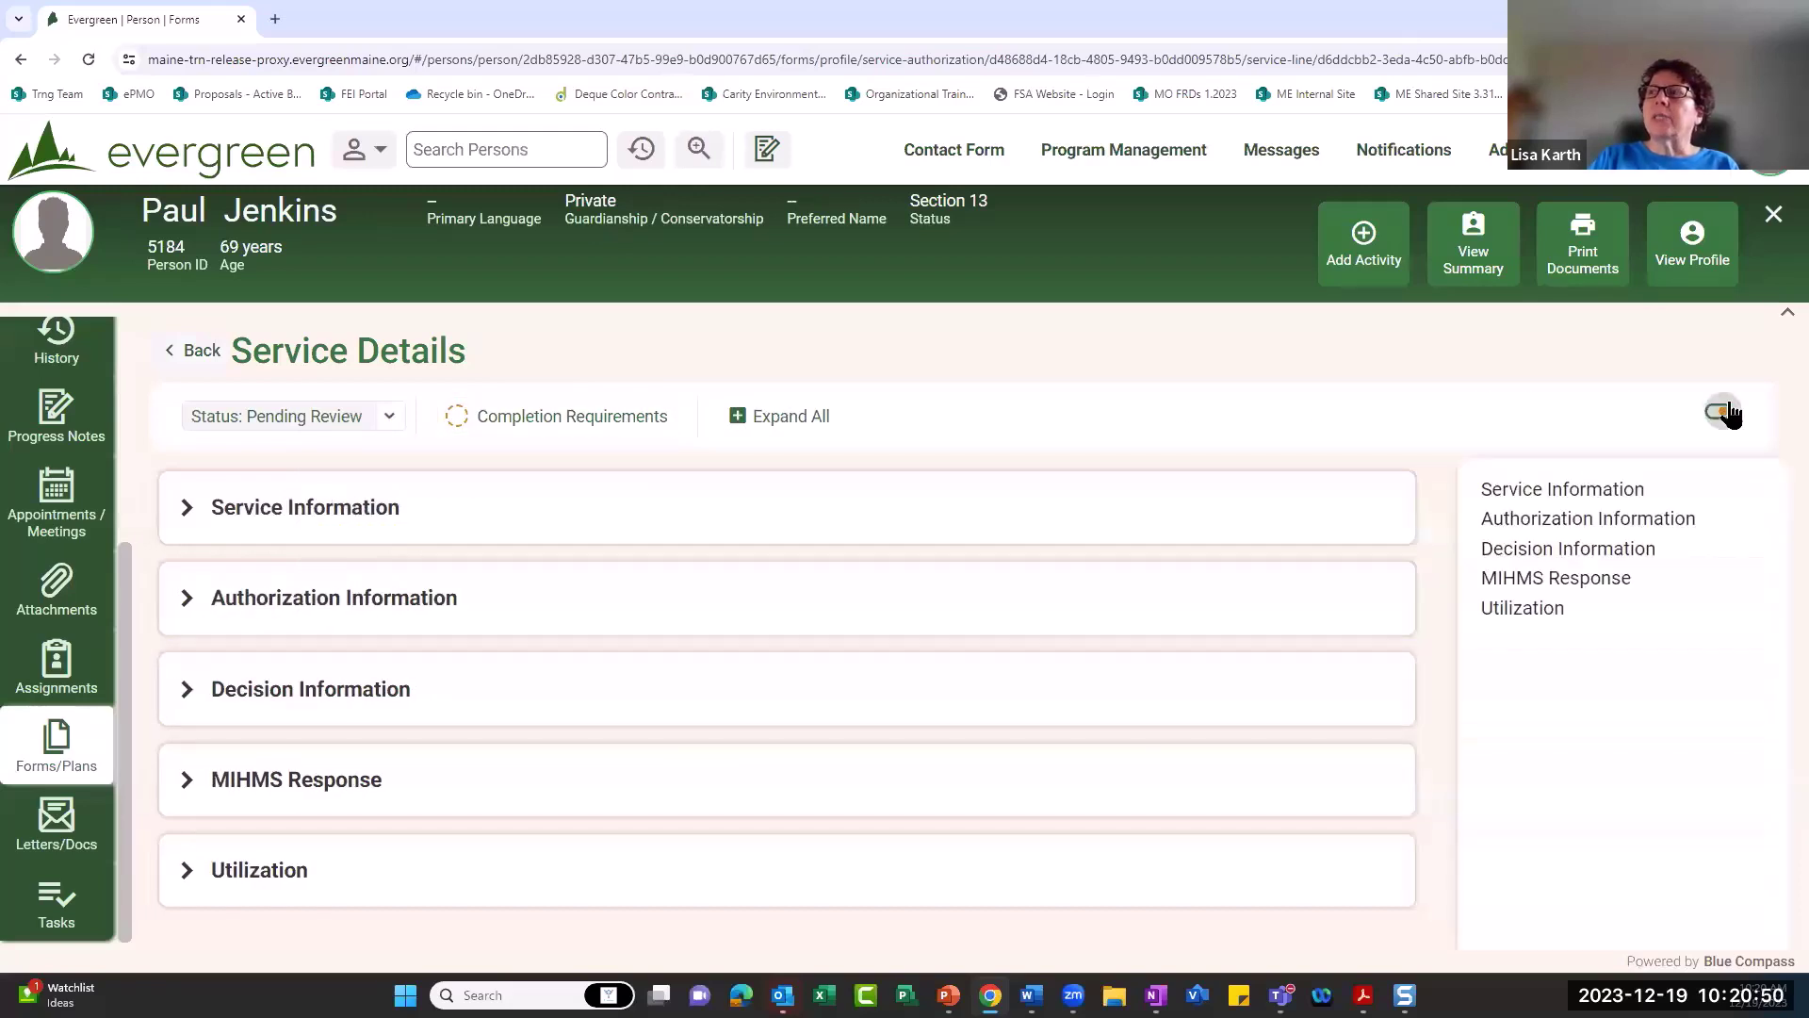
Expand Service and Authorization Information, then cancel the Authorized Service edit unchanged
click(421, 510)
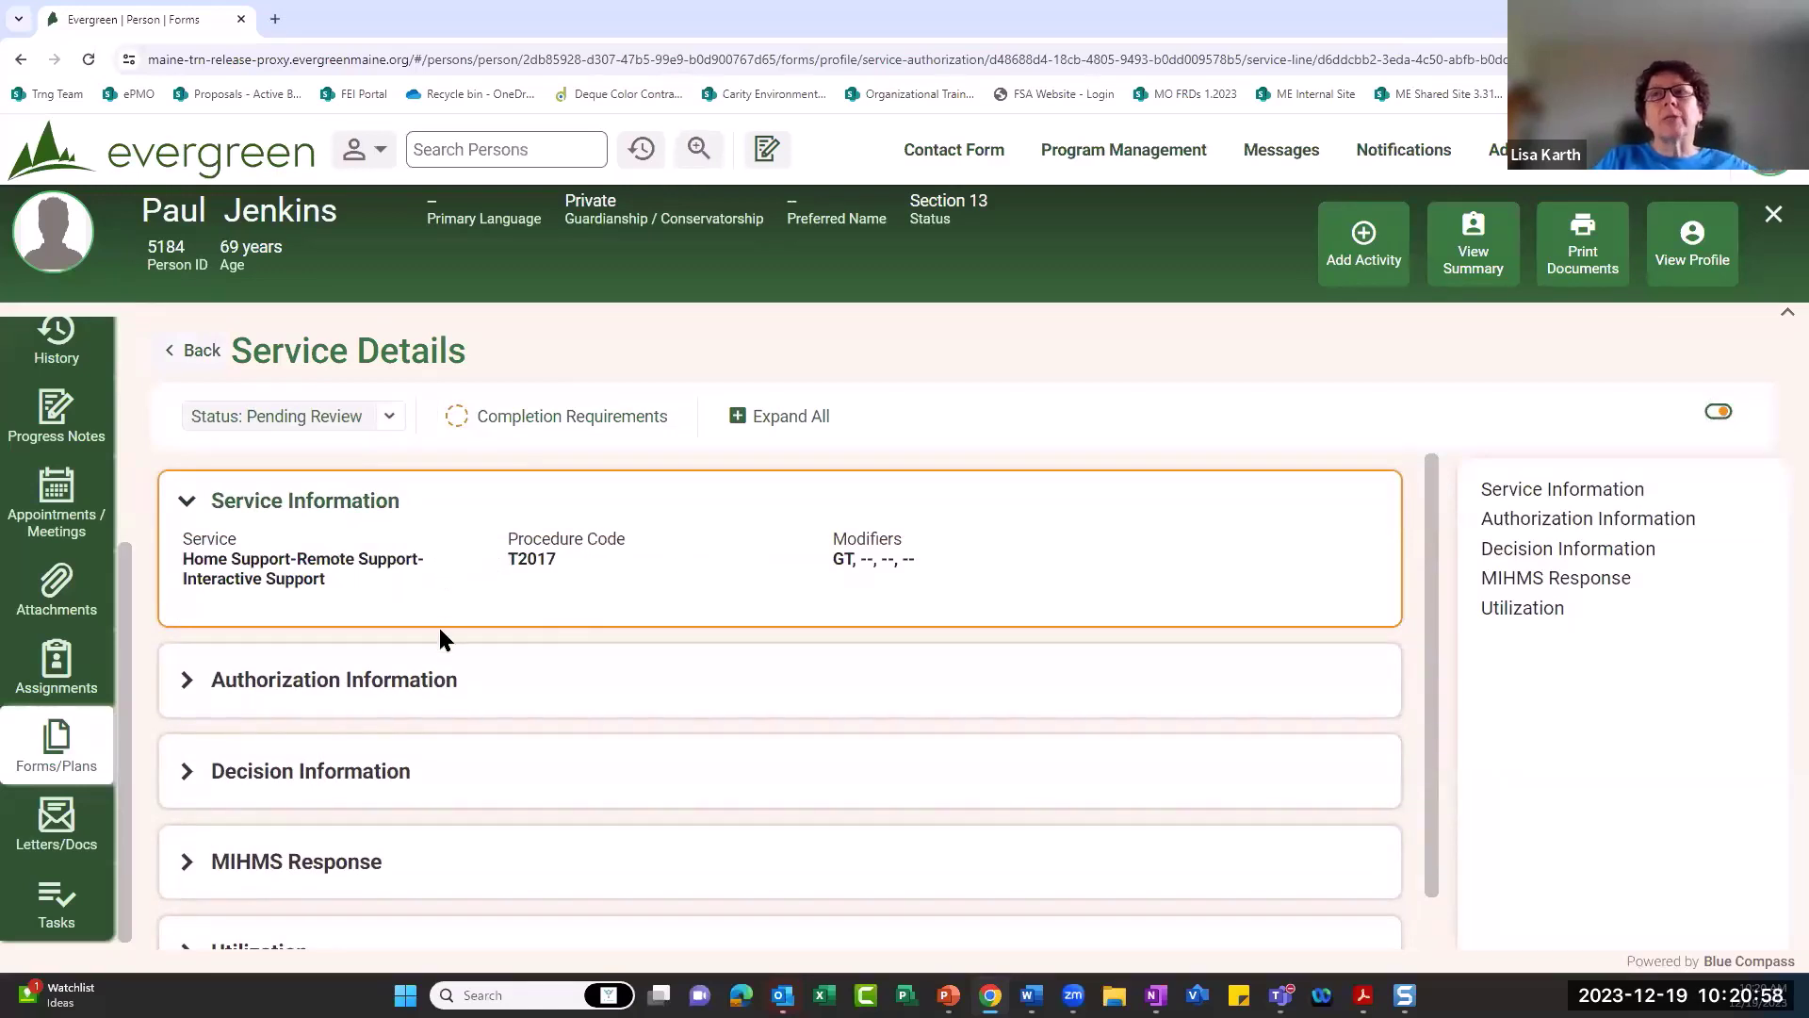
click(432, 677)
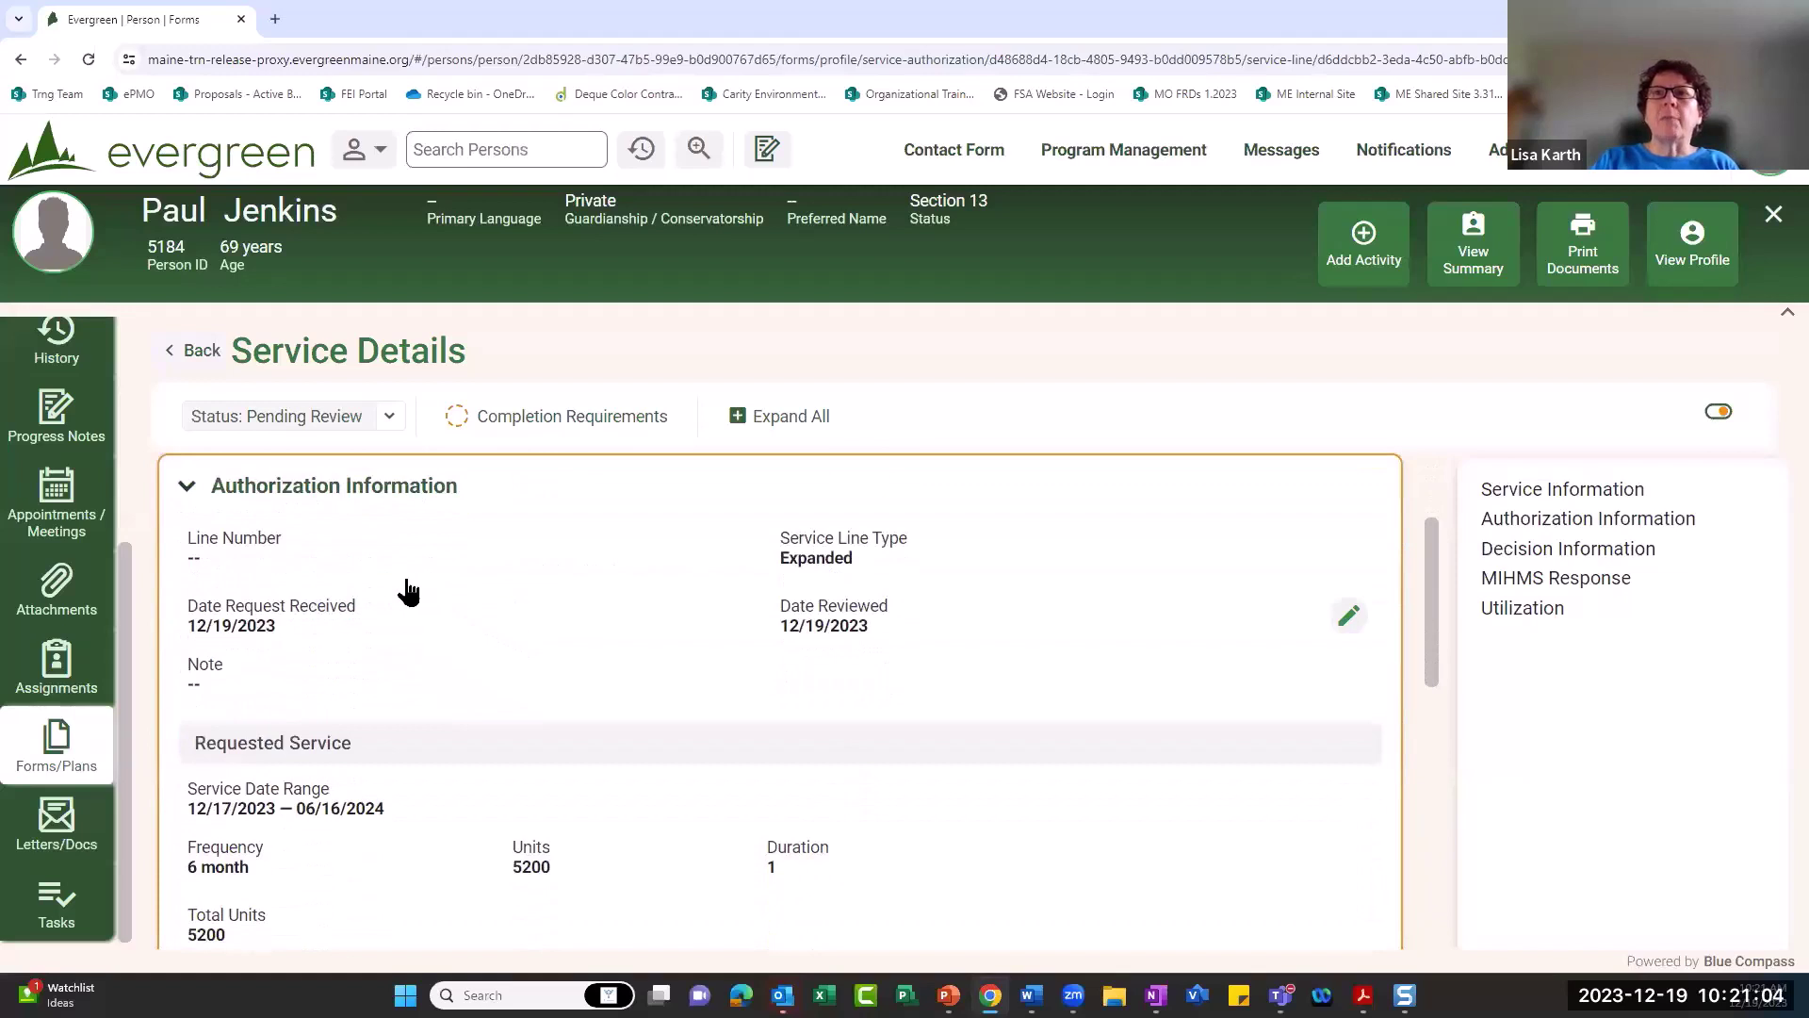
scroll(403, 638, down, 2)
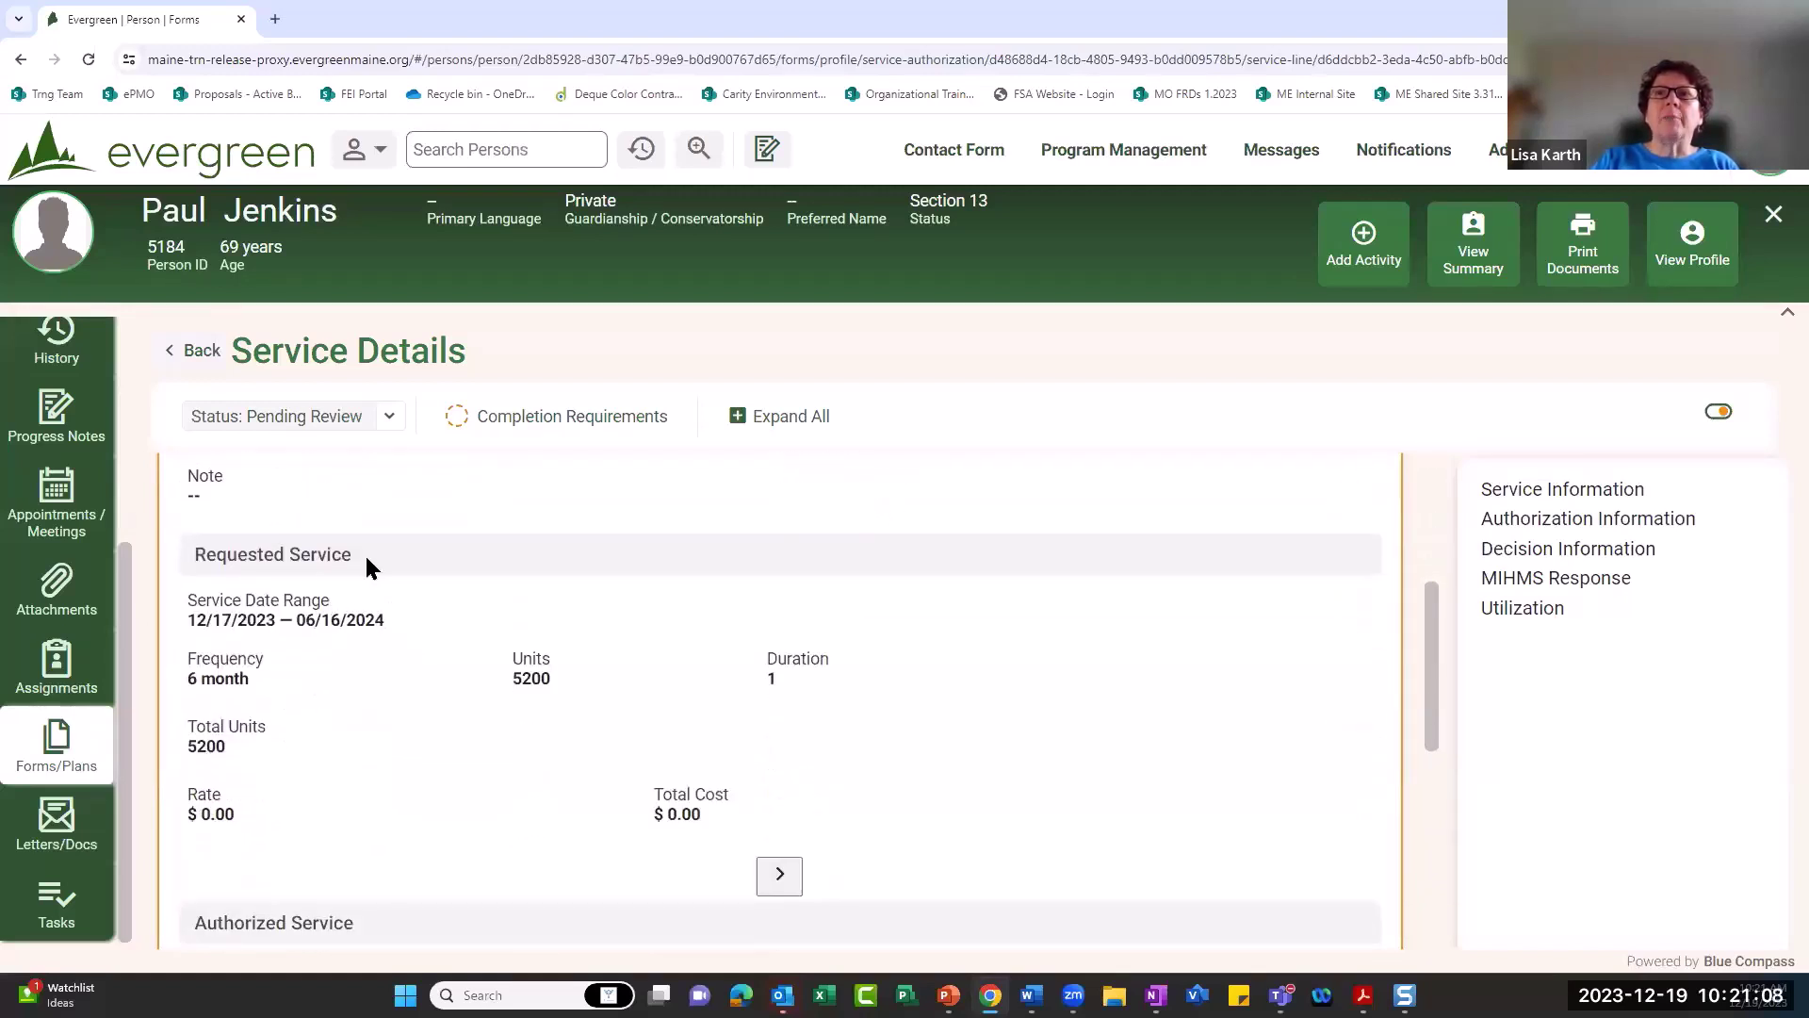
scroll(405, 675, down, 2)
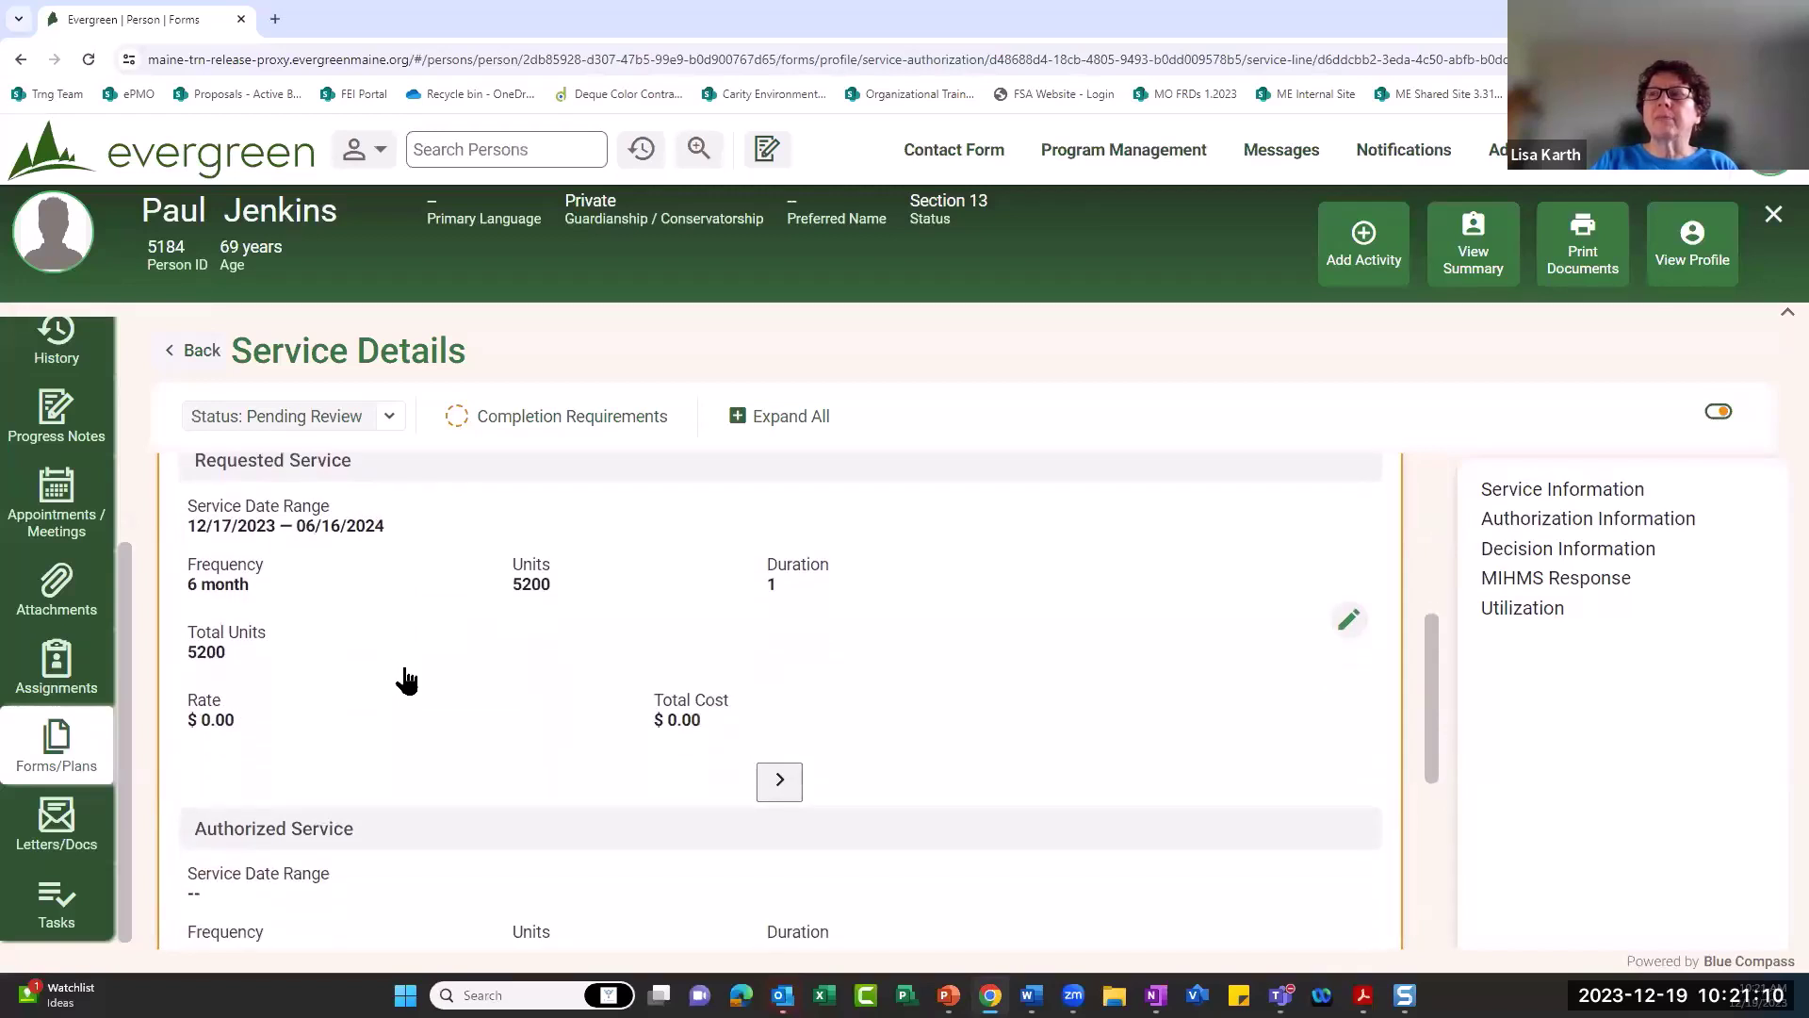
scroll(407, 678, down, 3)
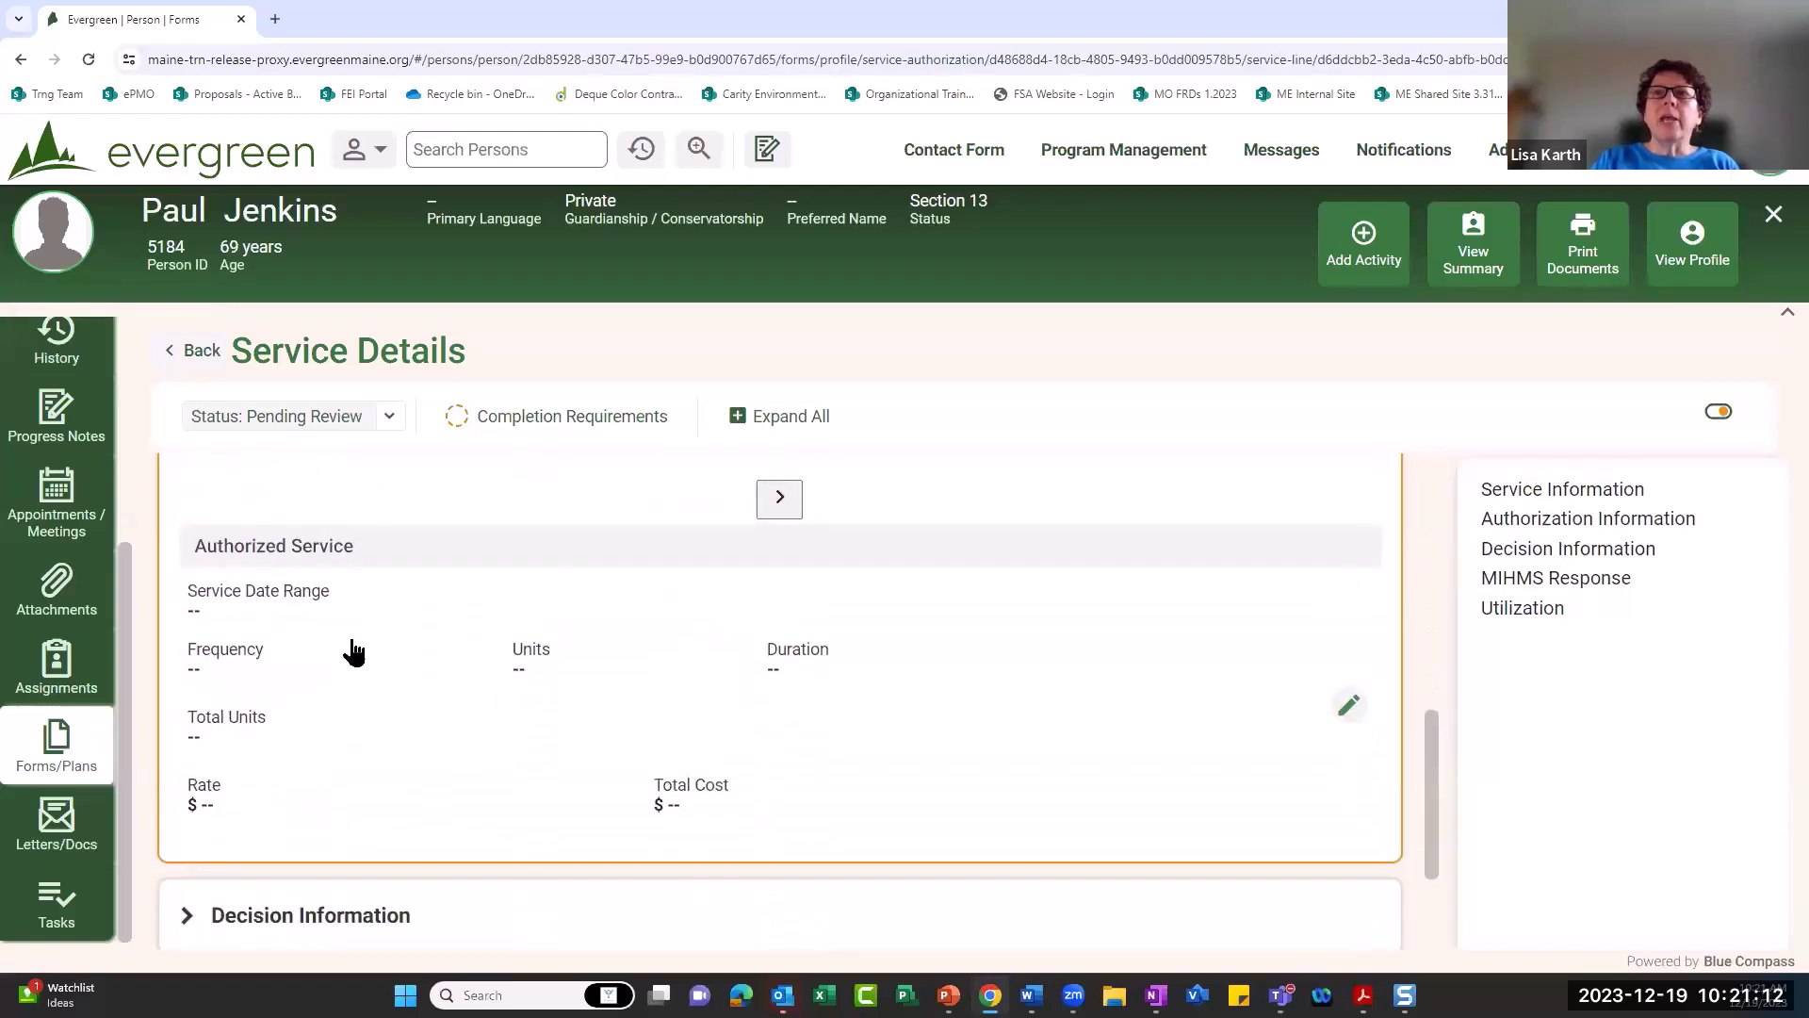
click(618, 698)
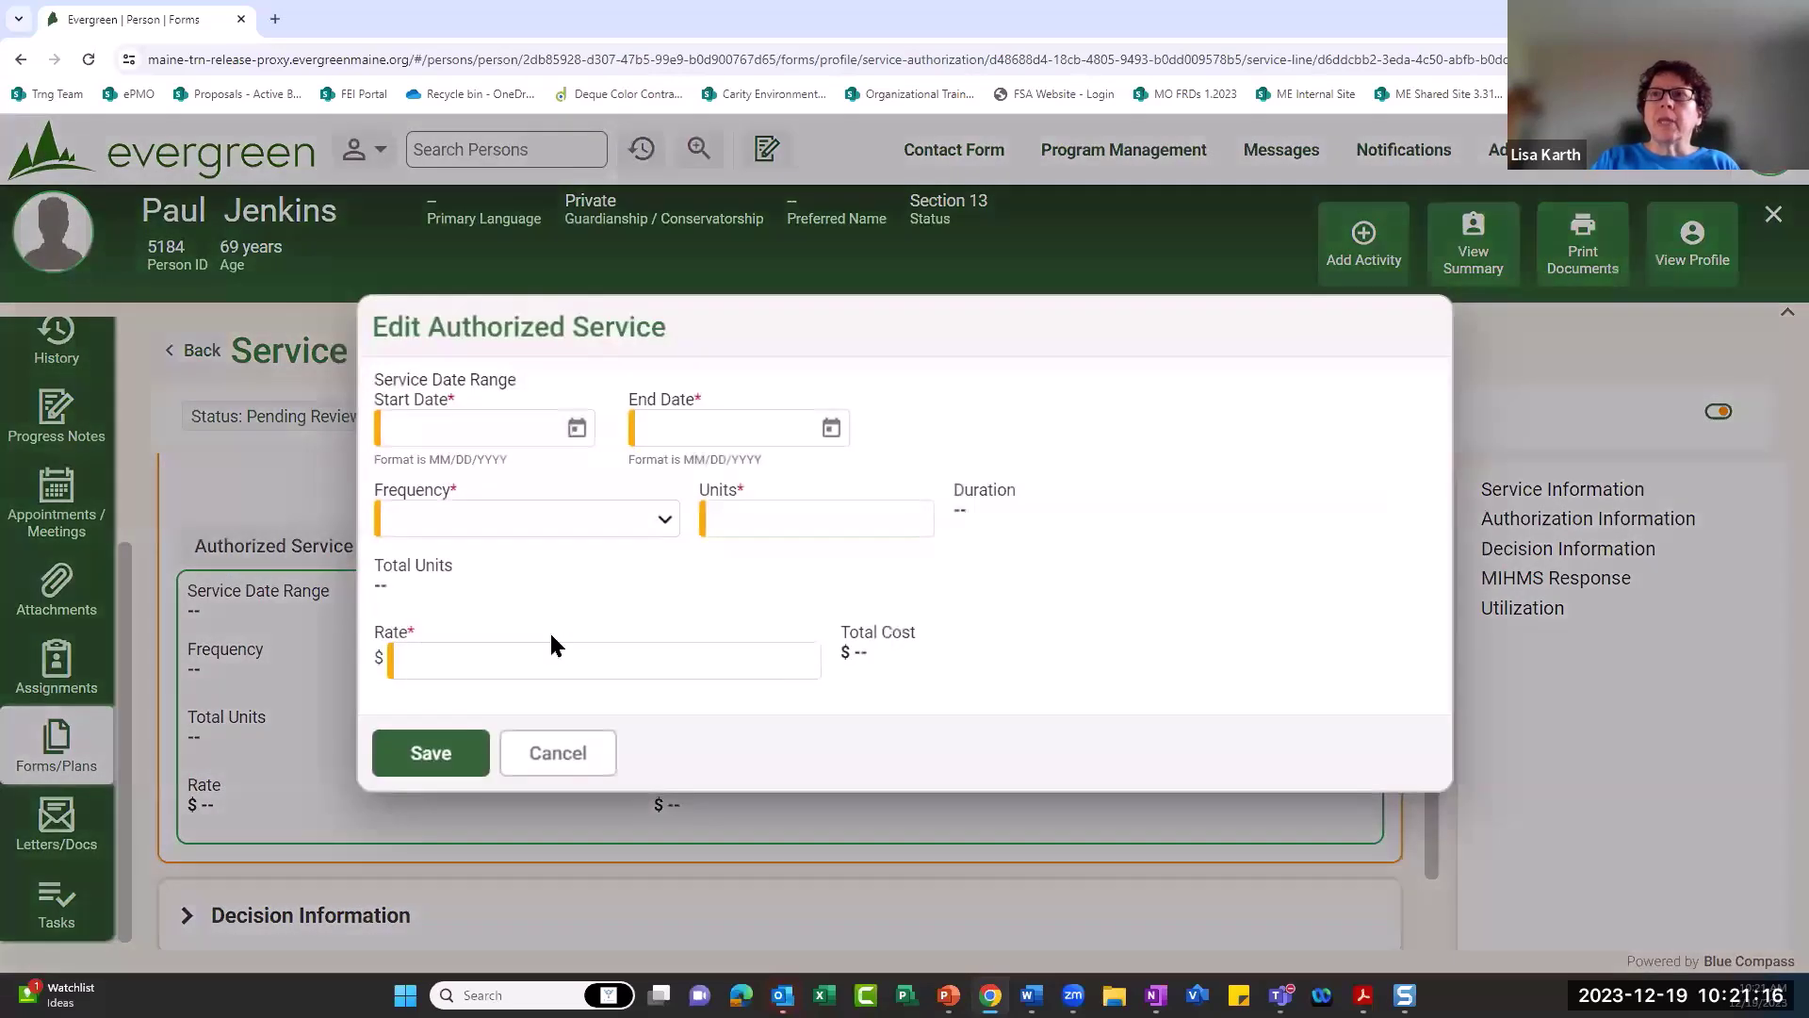
click(547, 754)
scroll(527, 716, down, 2)
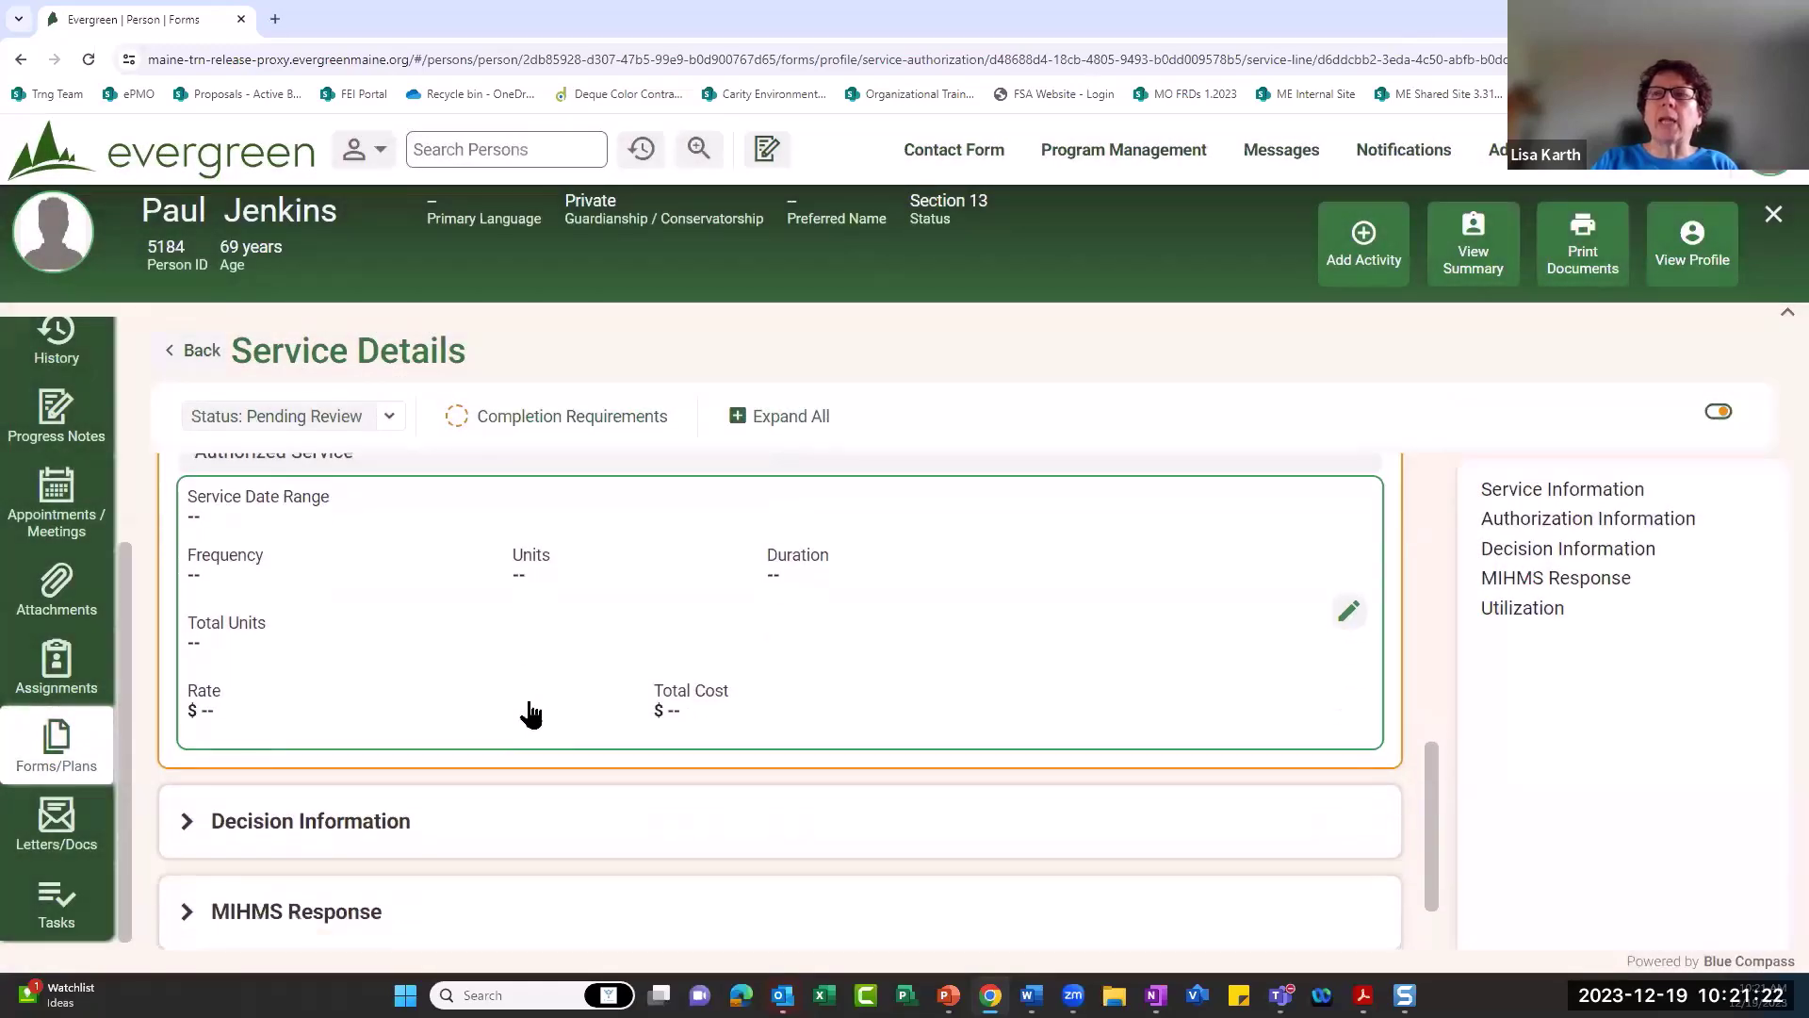
Add and save an Approve decision for 12/19/2023 with Review Needed set to No
click(346, 733)
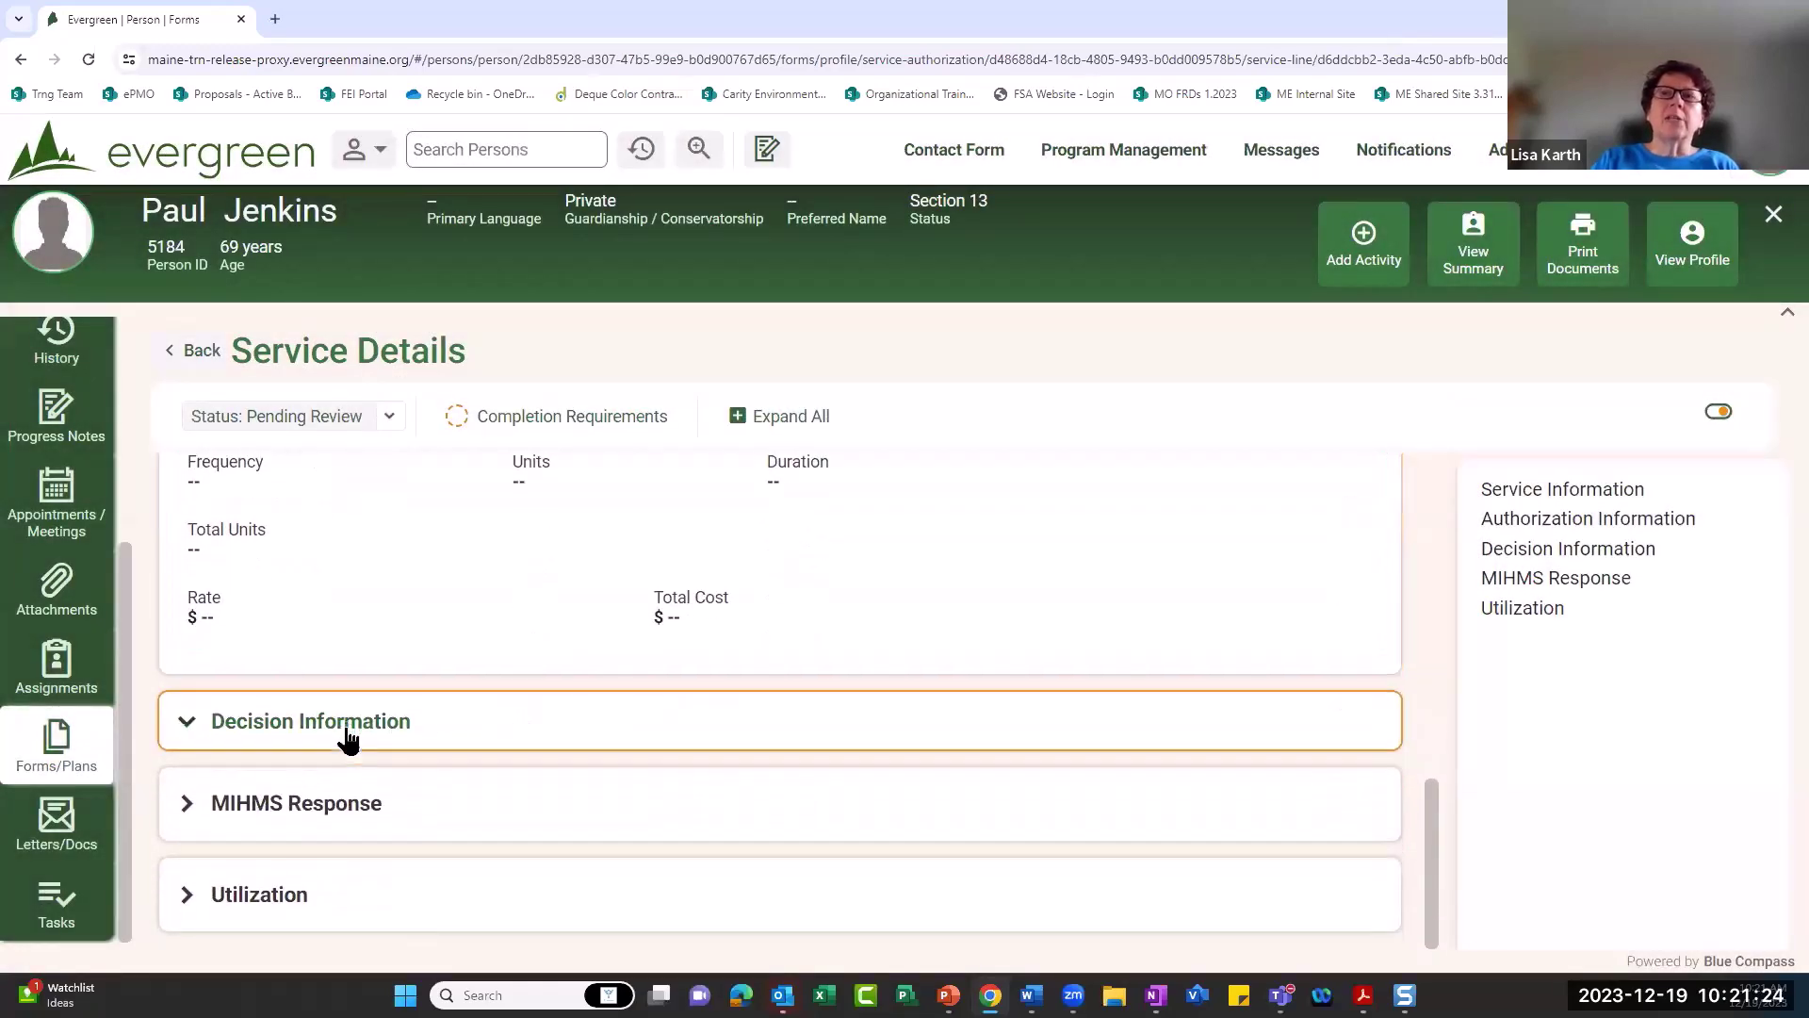
scroll(542, 725, down, 1)
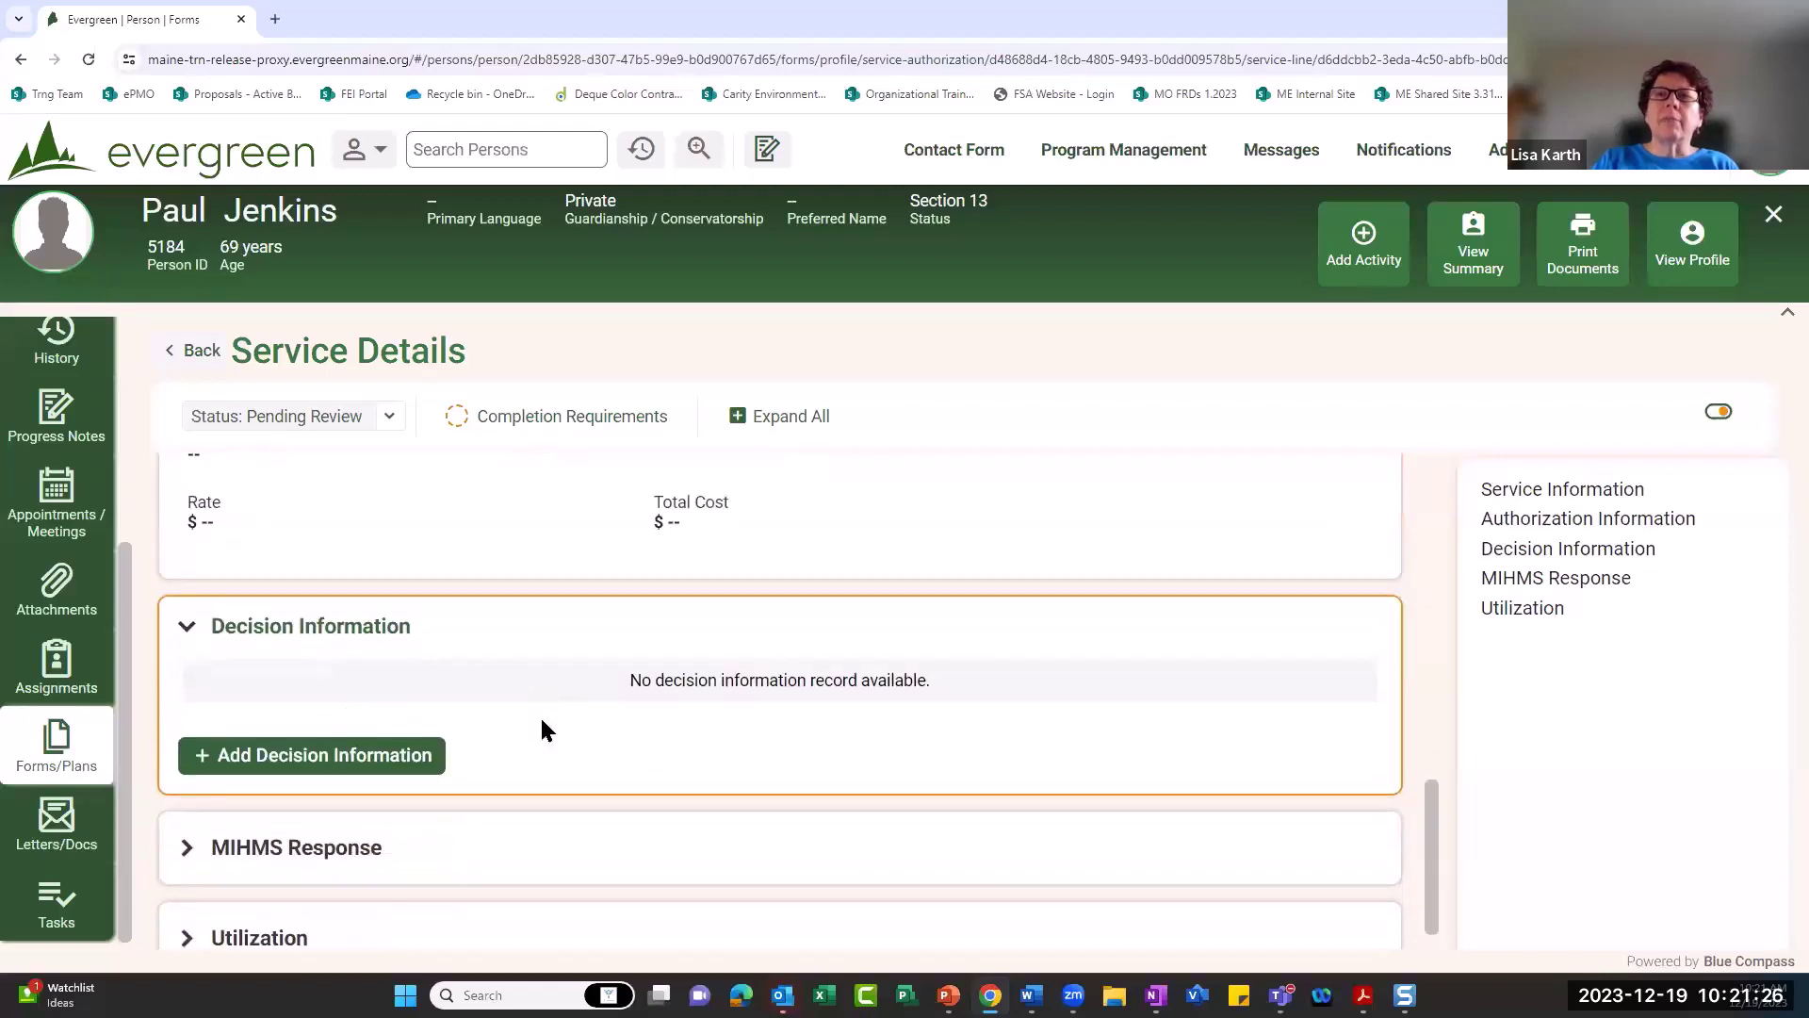
click(397, 759)
click(543, 454)
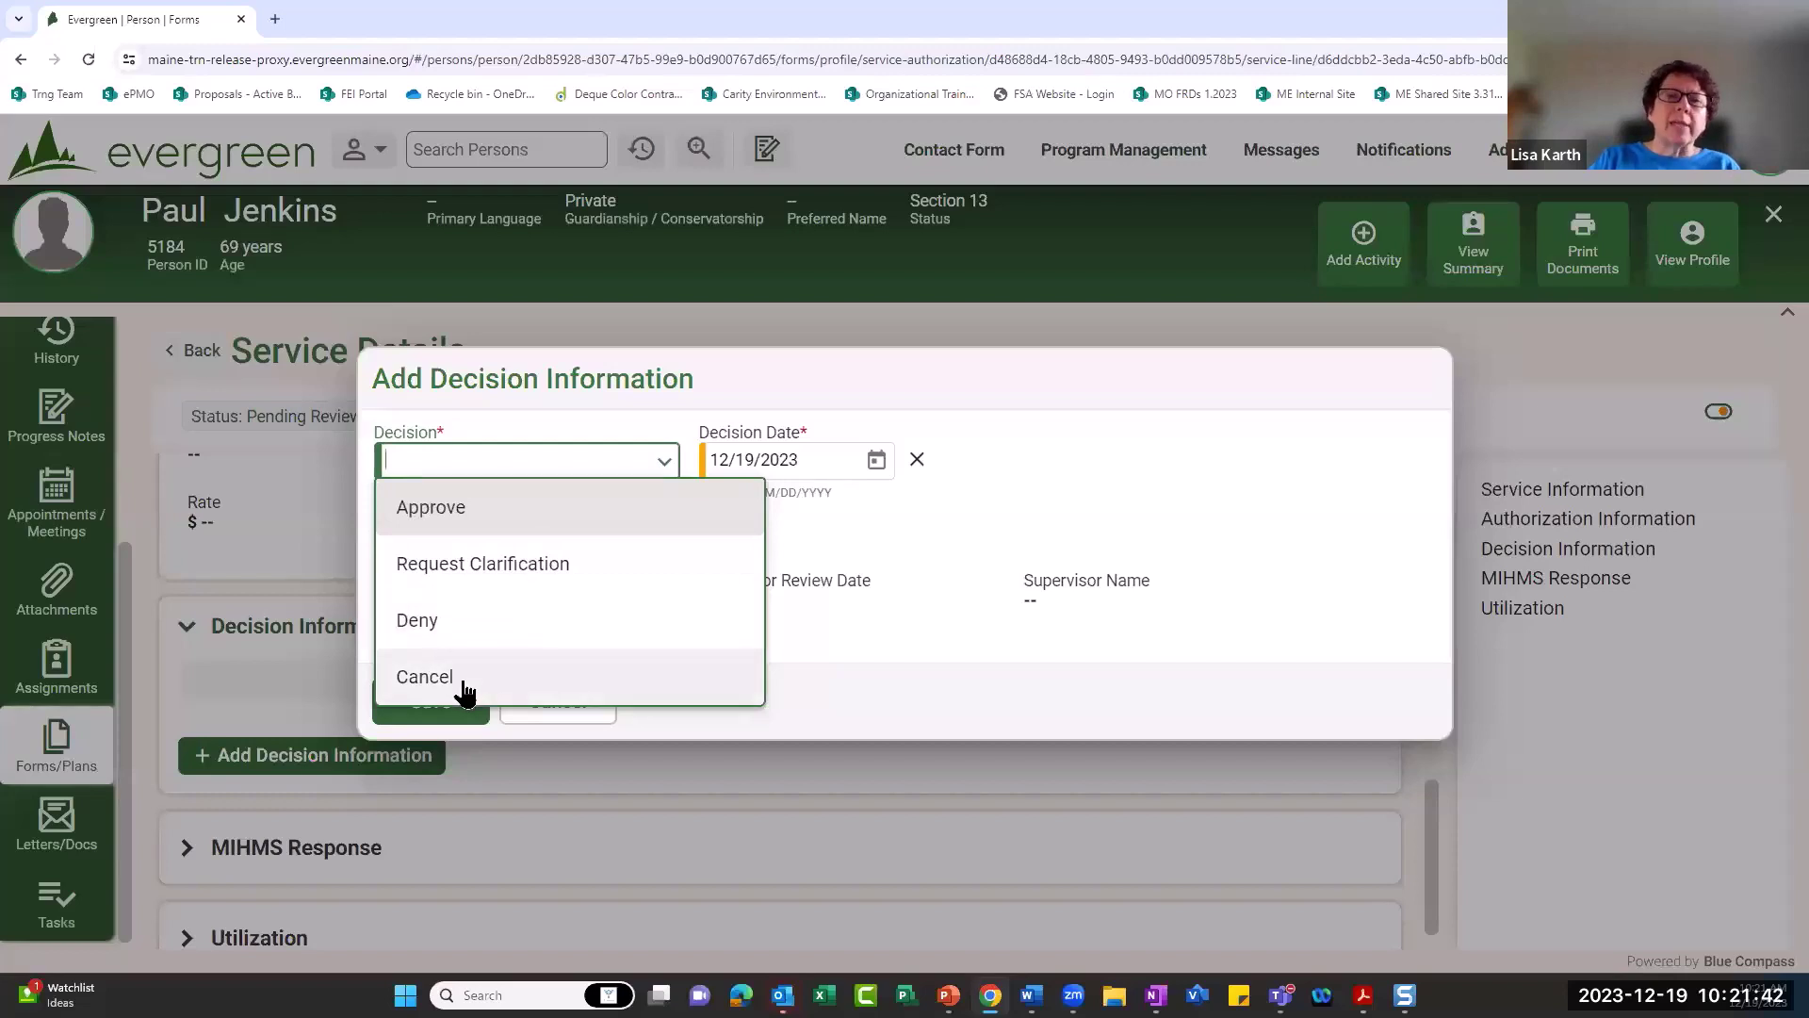
click(537, 497)
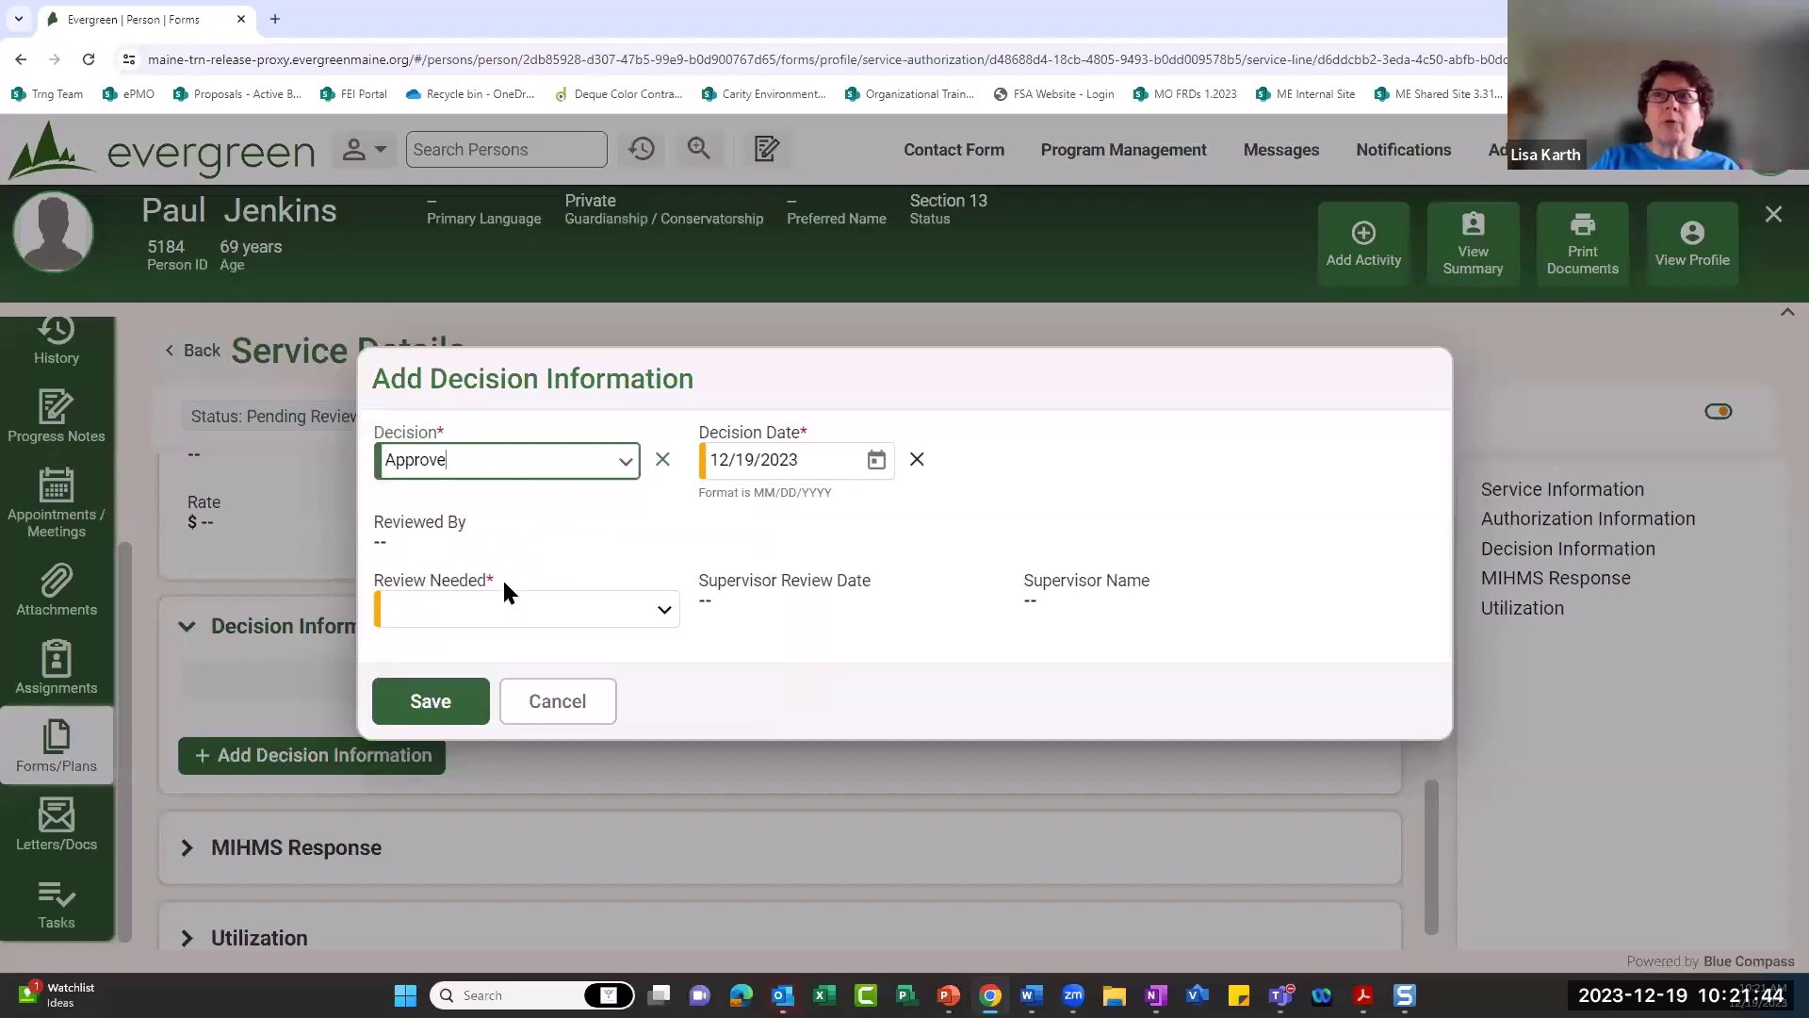
click(547, 603)
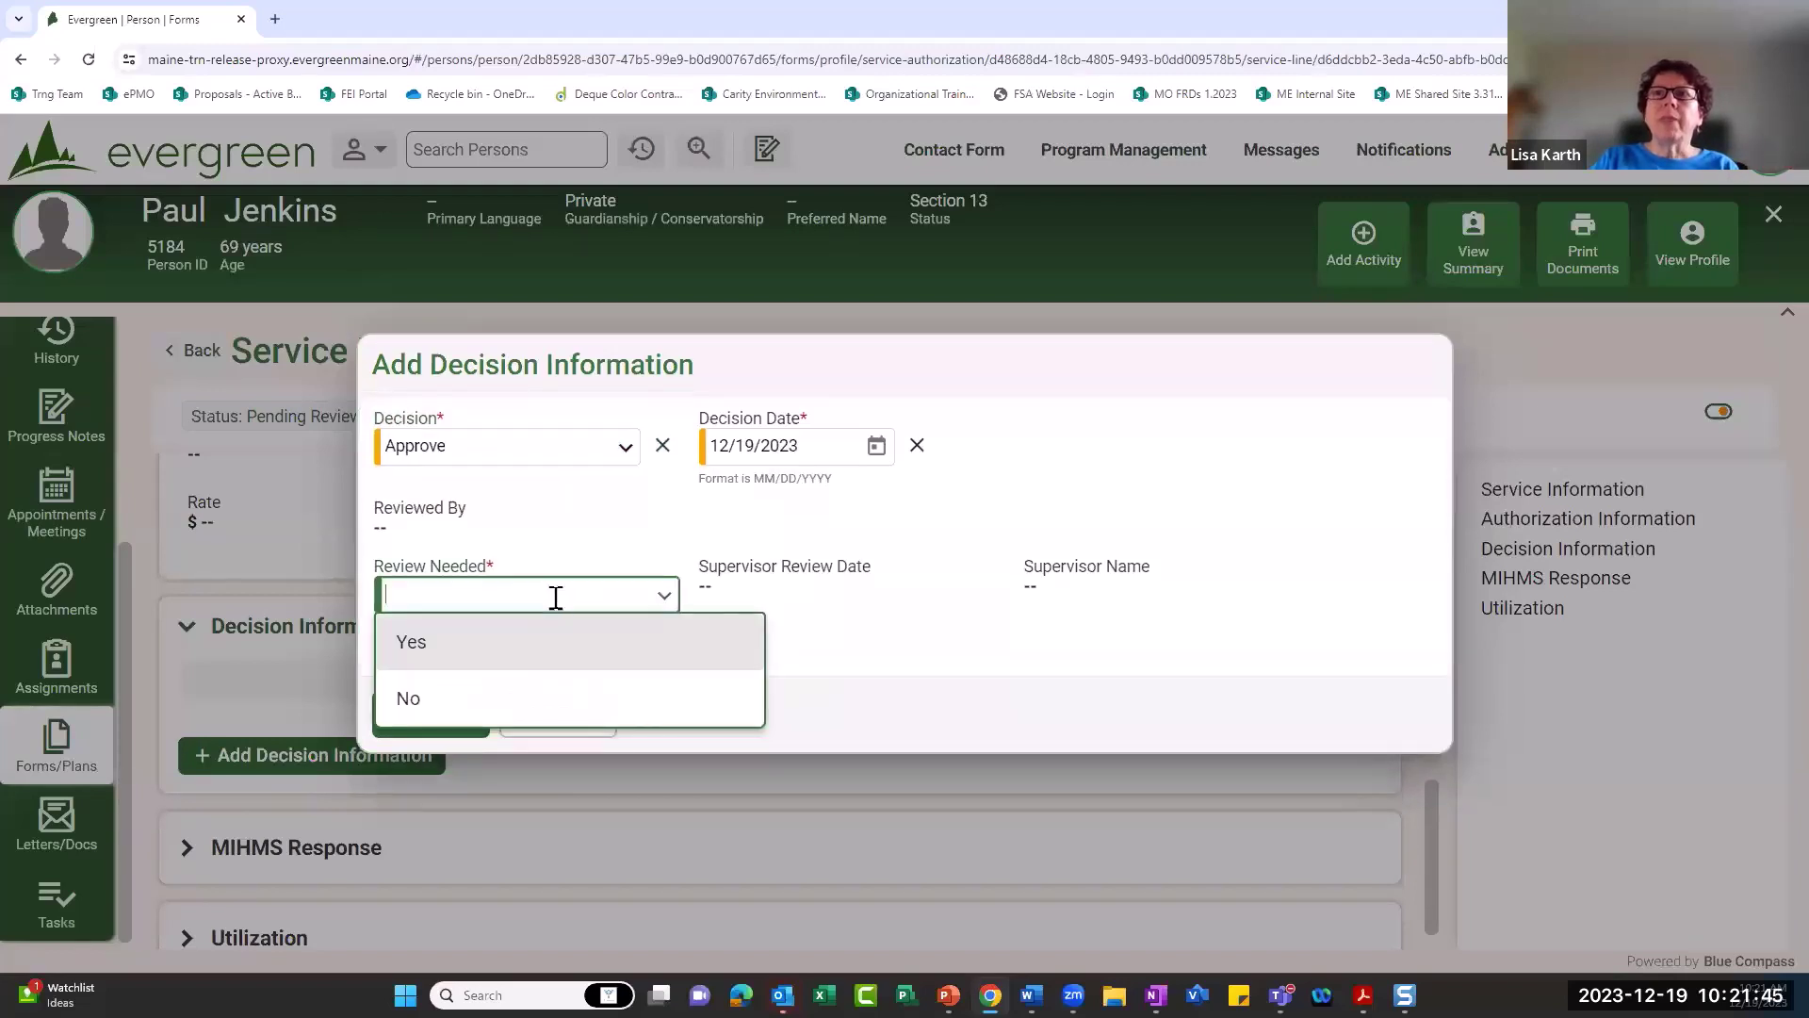
click(485, 699)
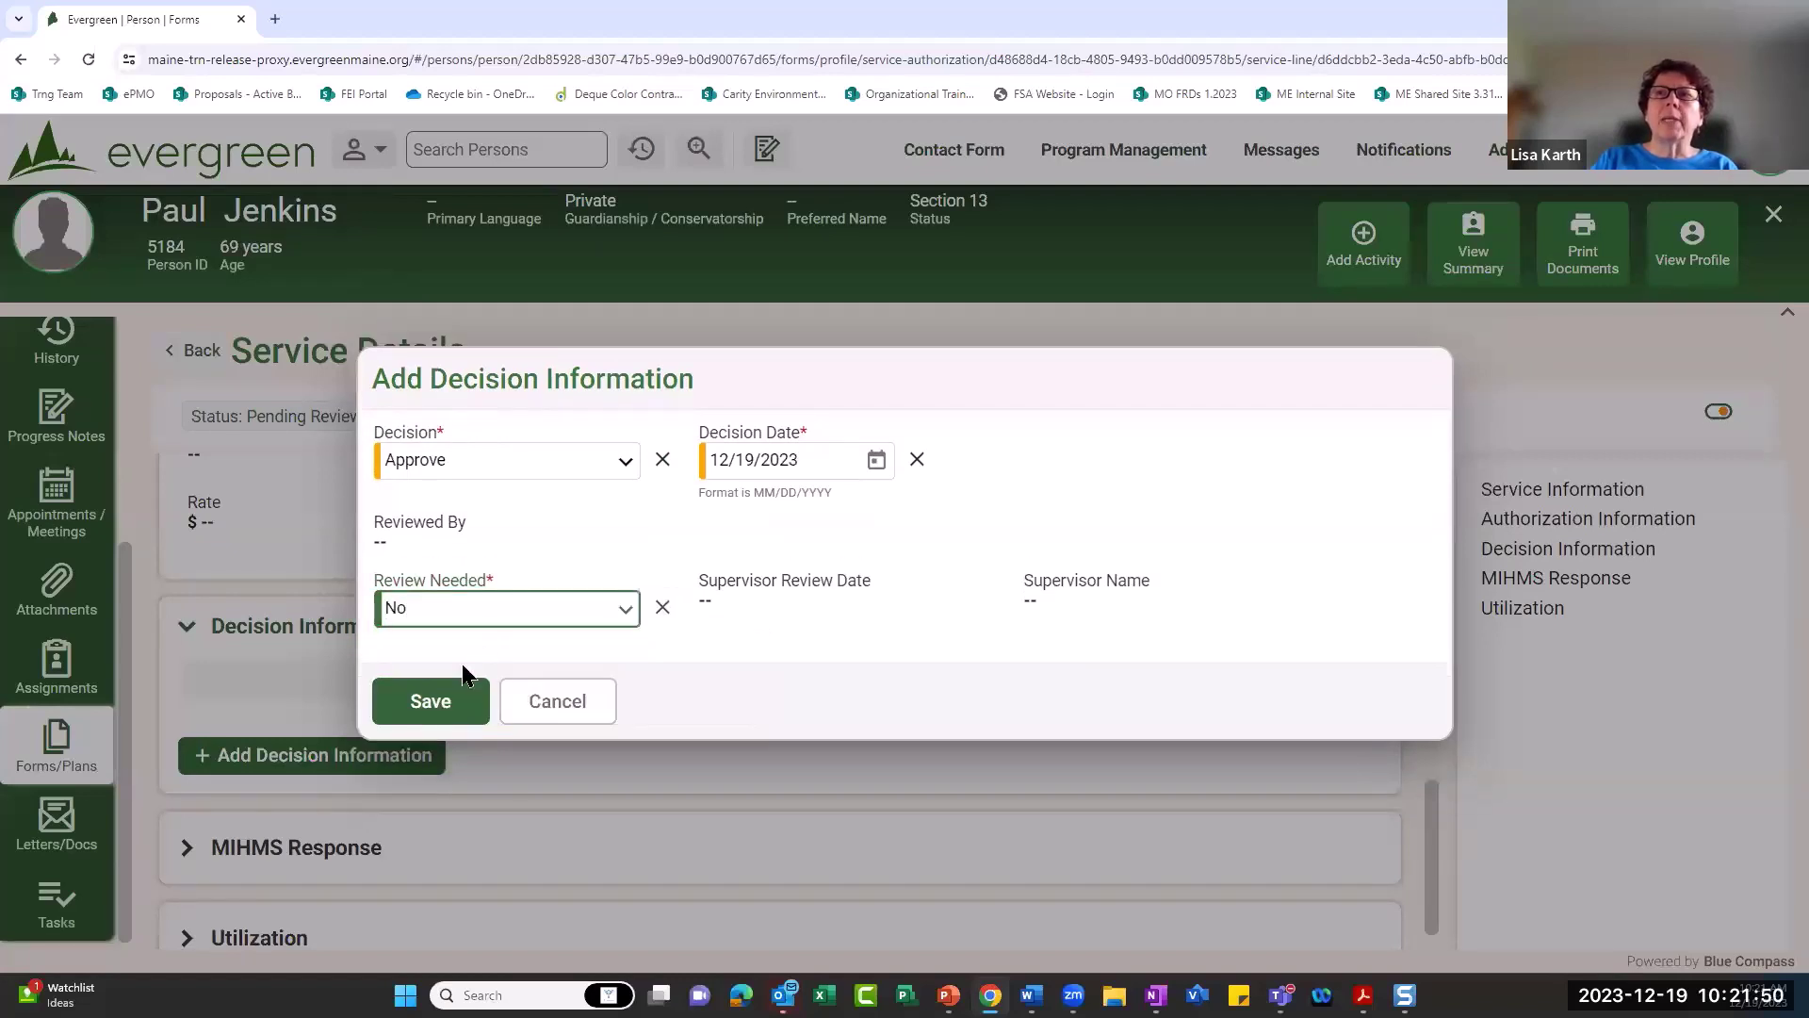
click(431, 702)
scroll(456, 702, down, 1)
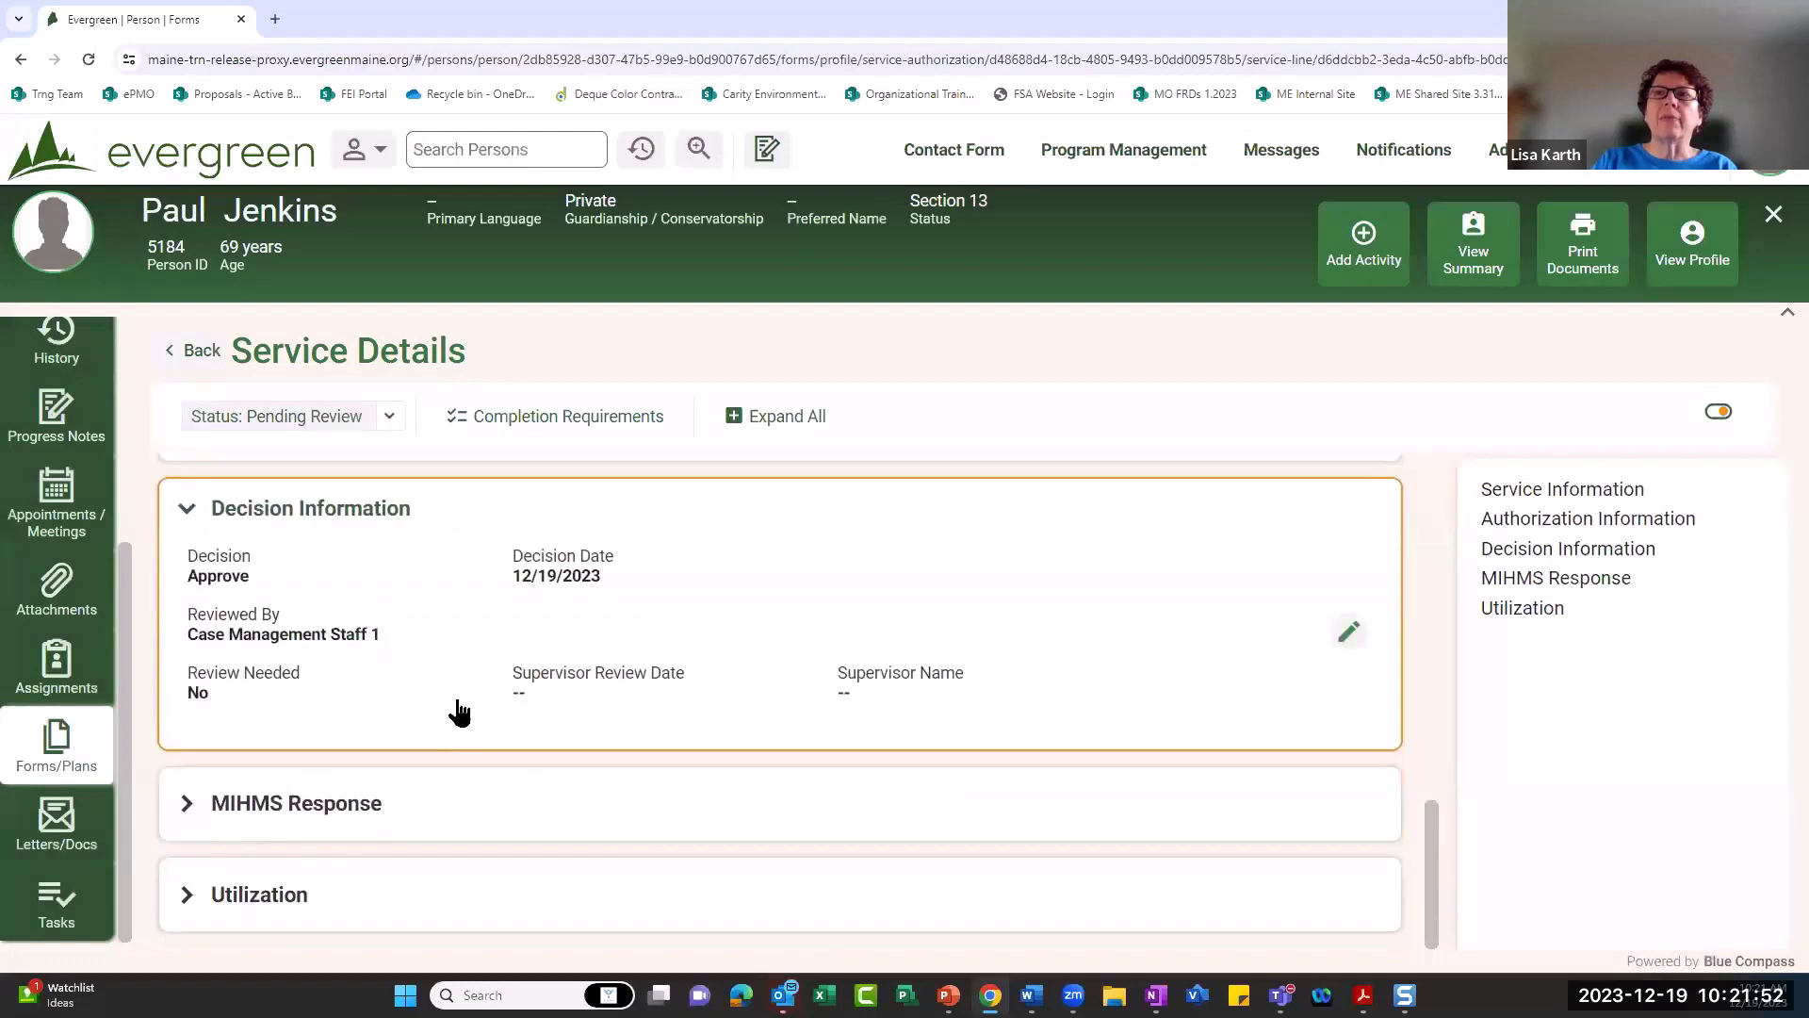
click(331, 803)
Expand Utilization and review the blank processing outcome, errors and units remaining fields
scroll(424, 792, down, 2)
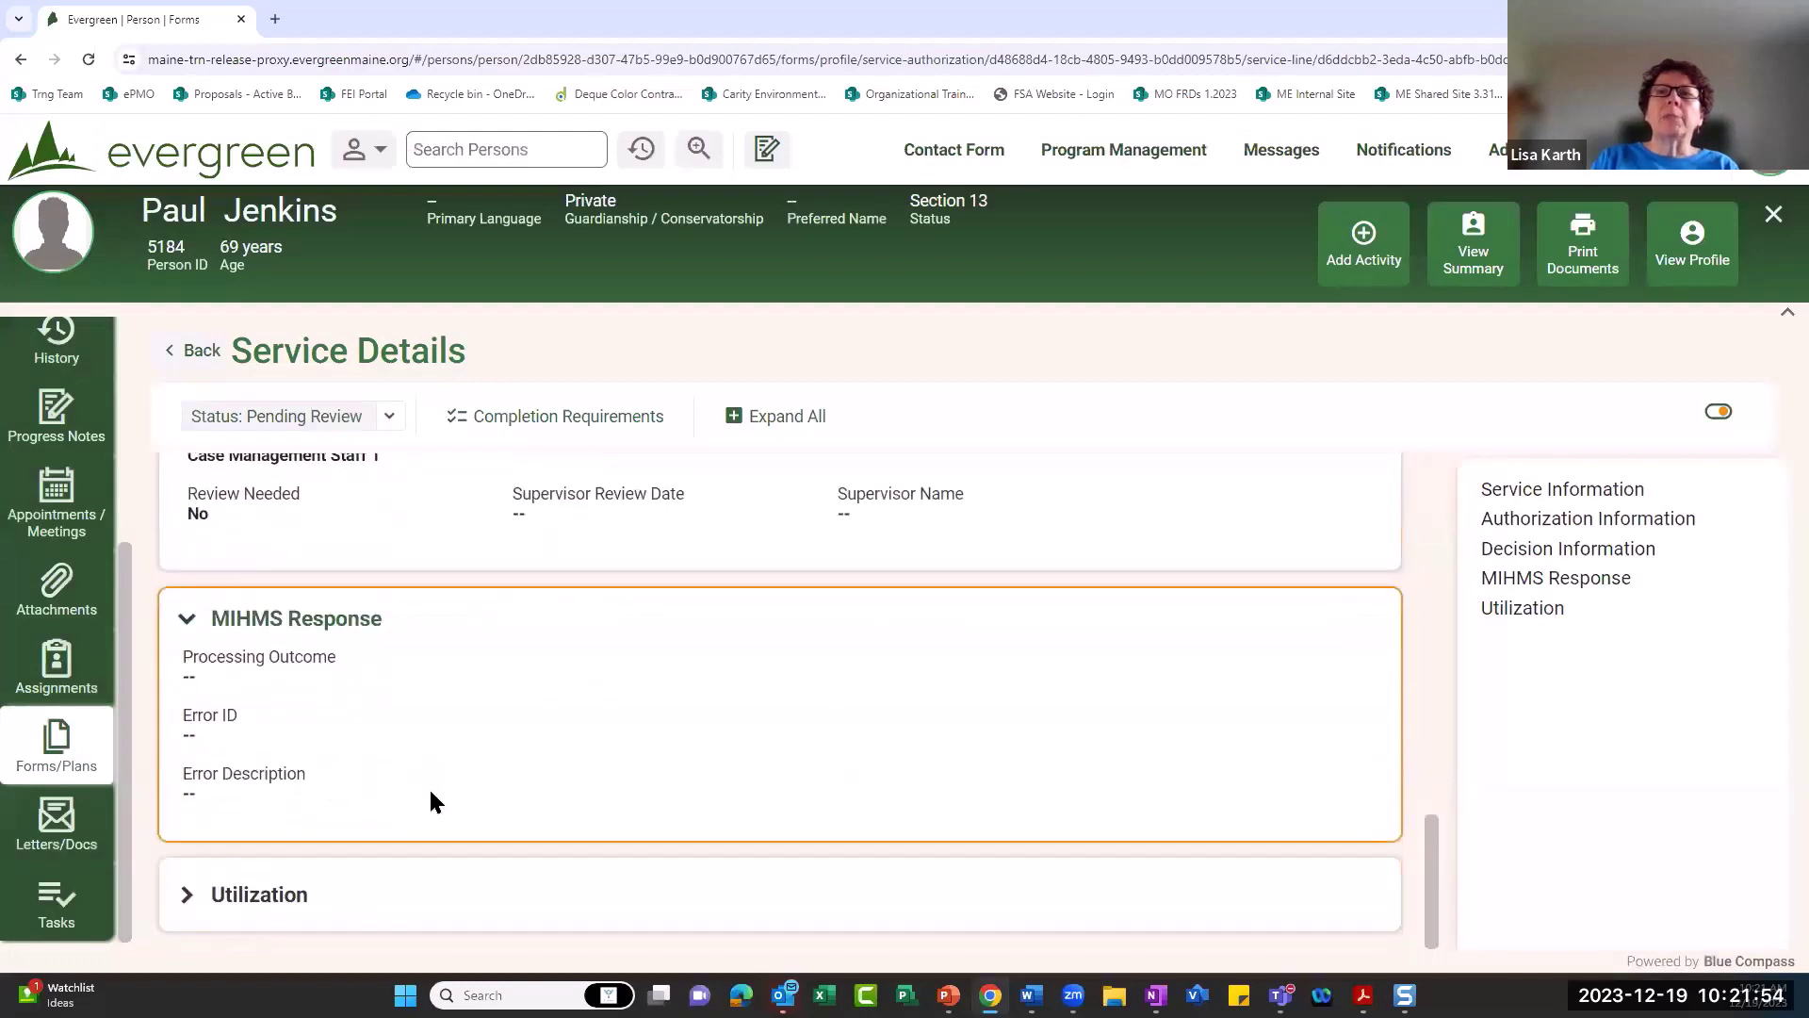
scroll(579, 714, up, 1)
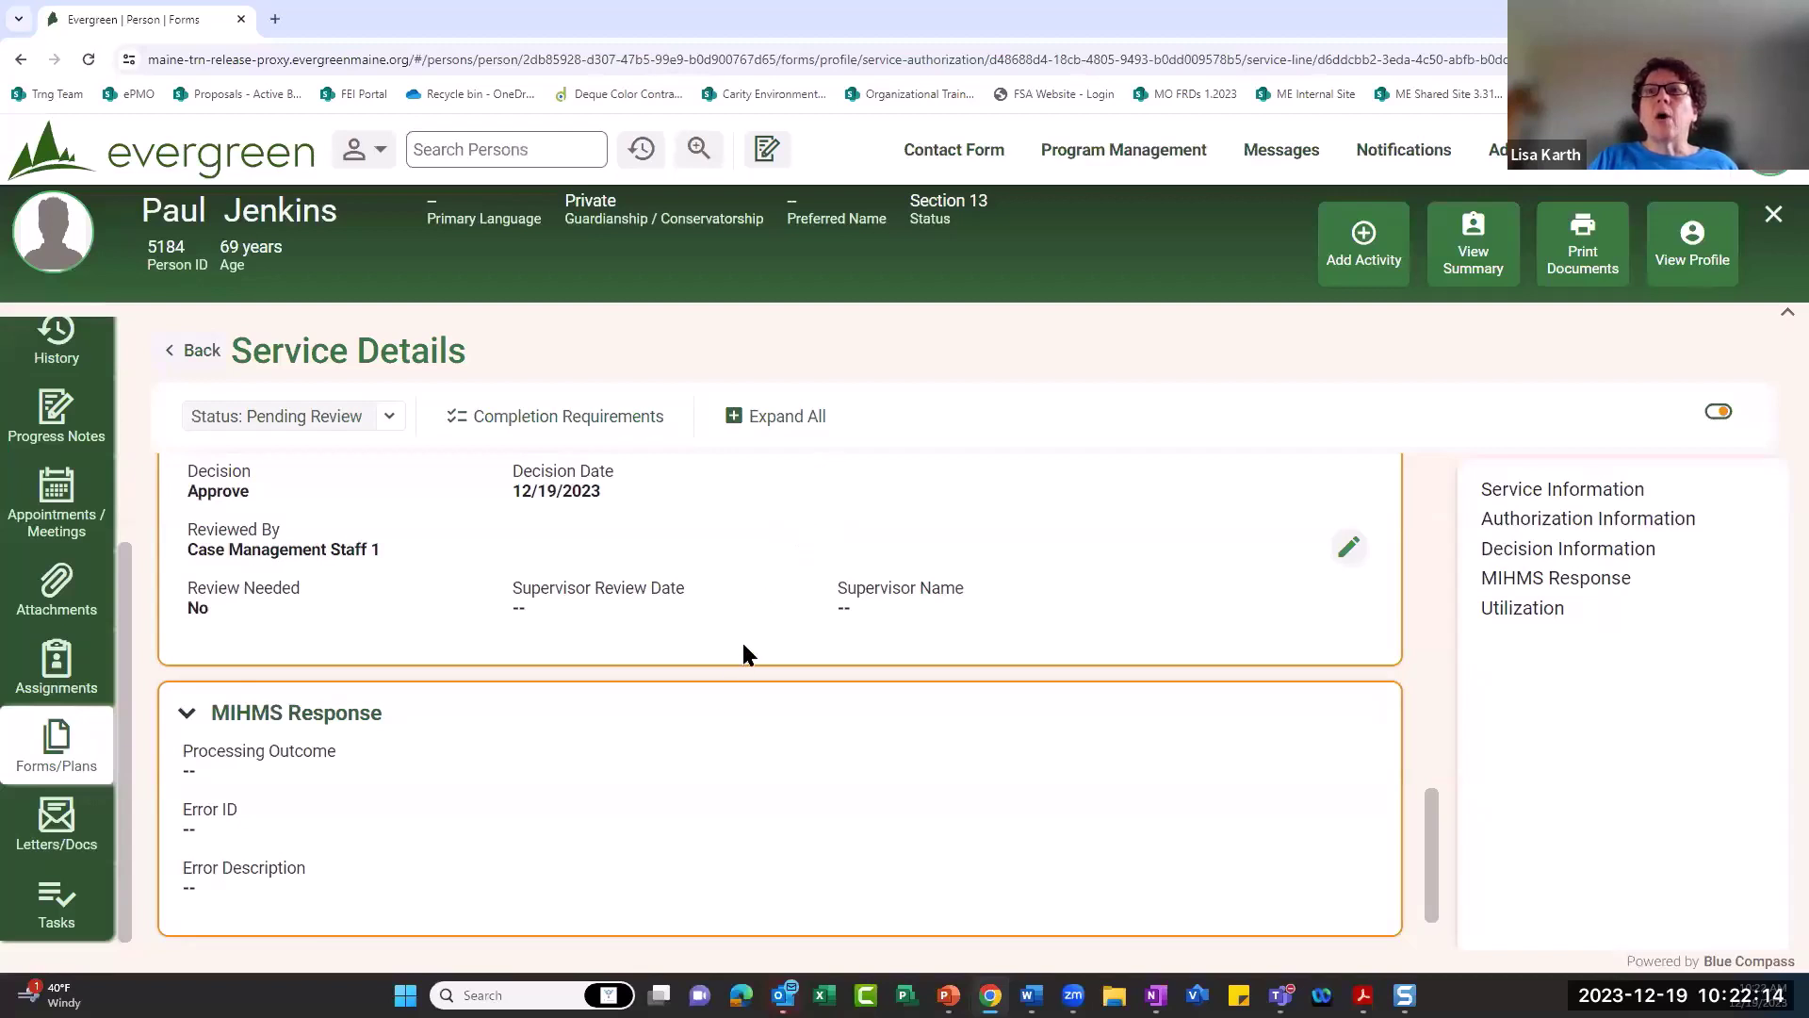
scroll(685, 775, down, 1)
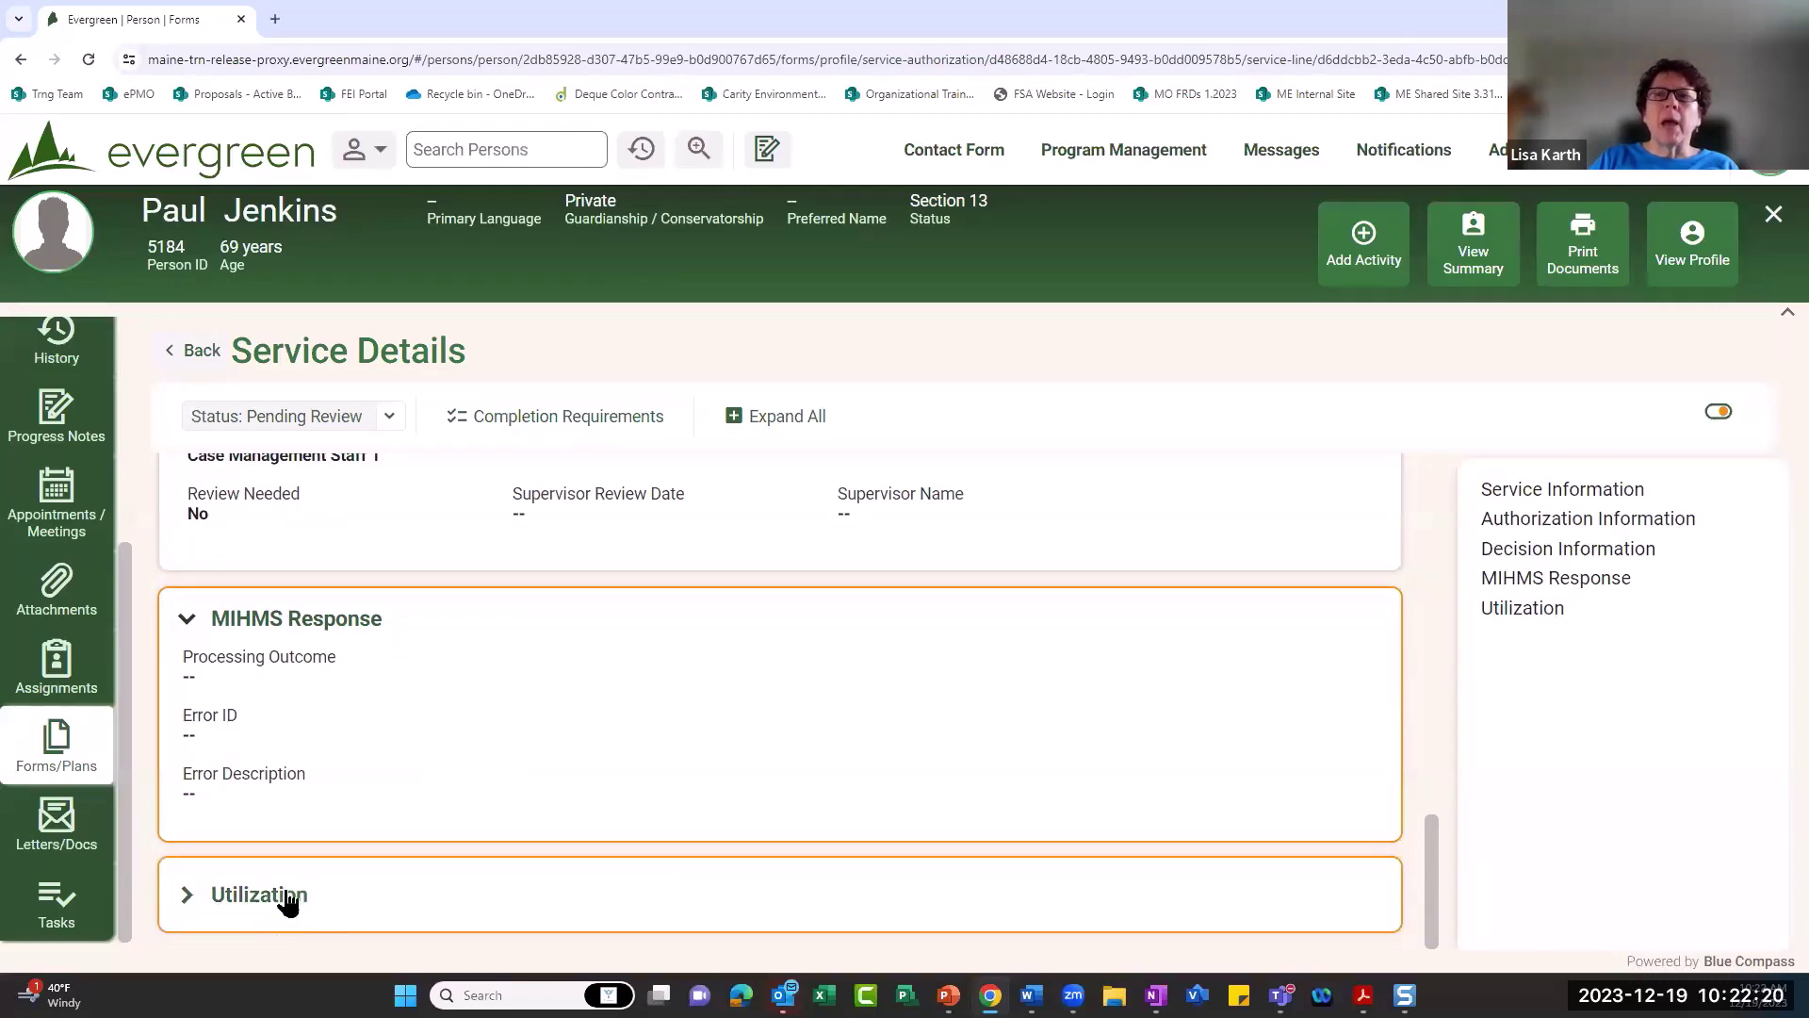
click(242, 916)
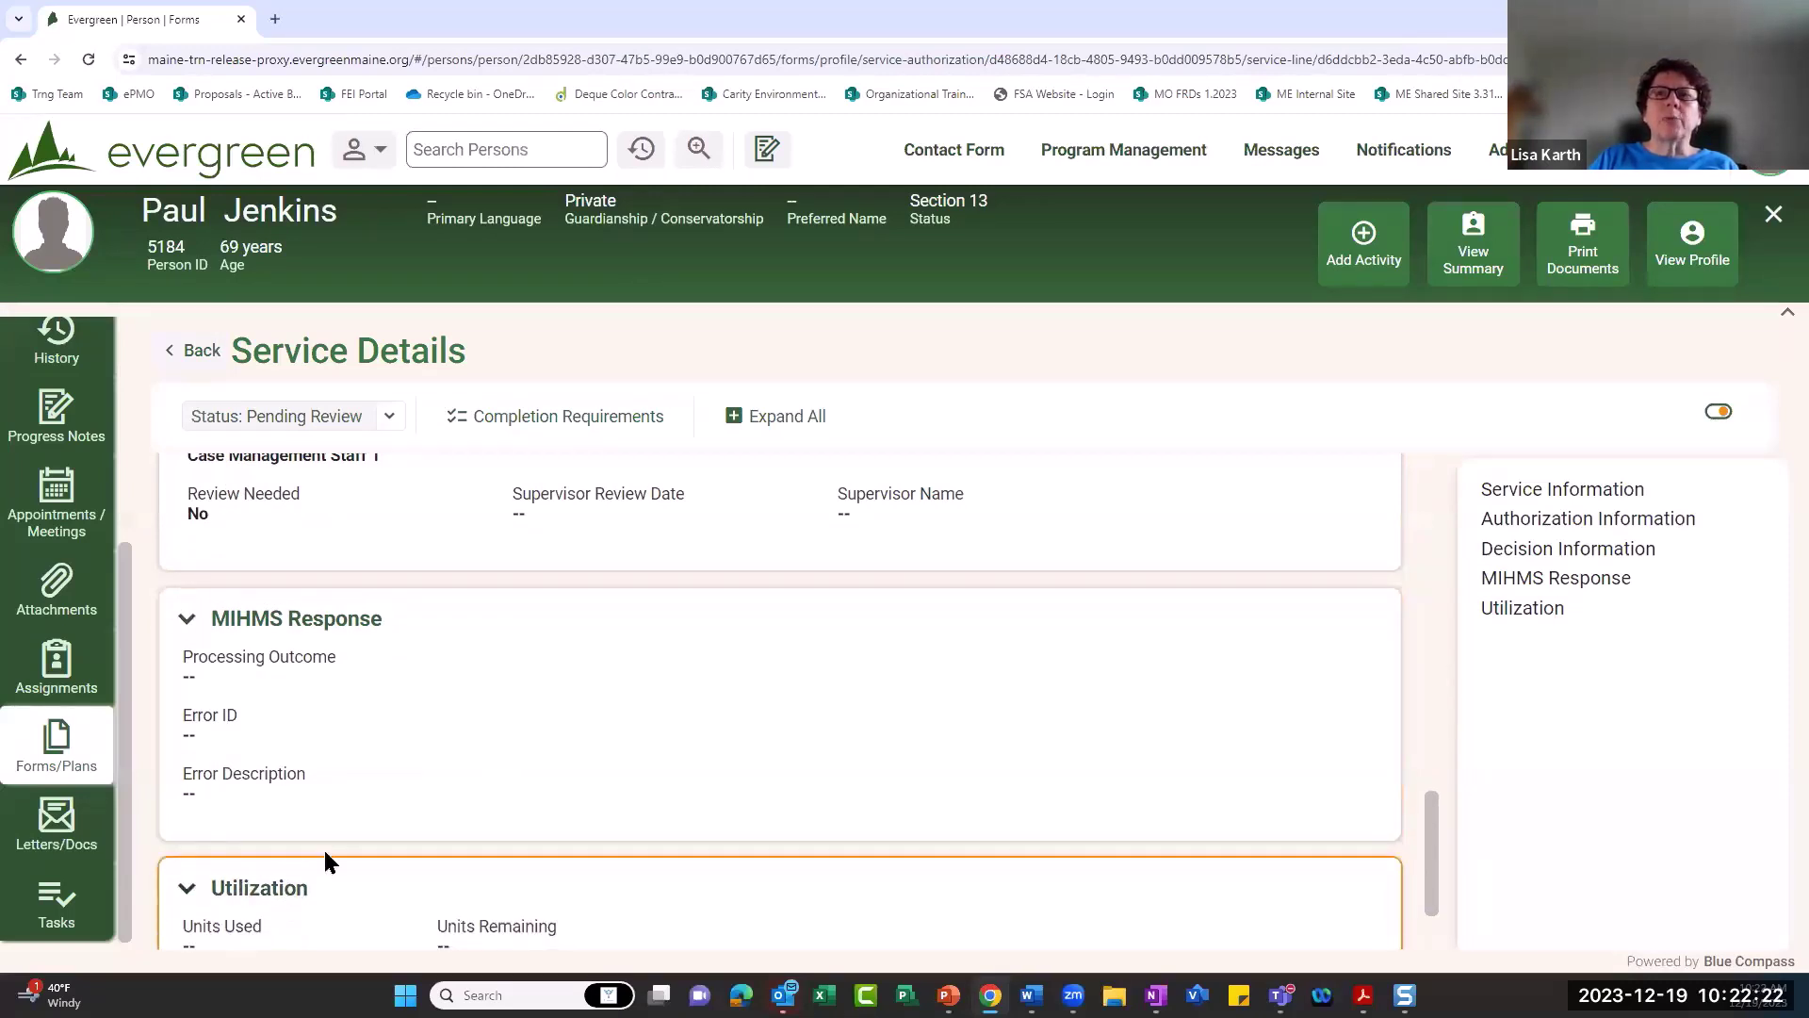
scroll(546, 692, down, 2)
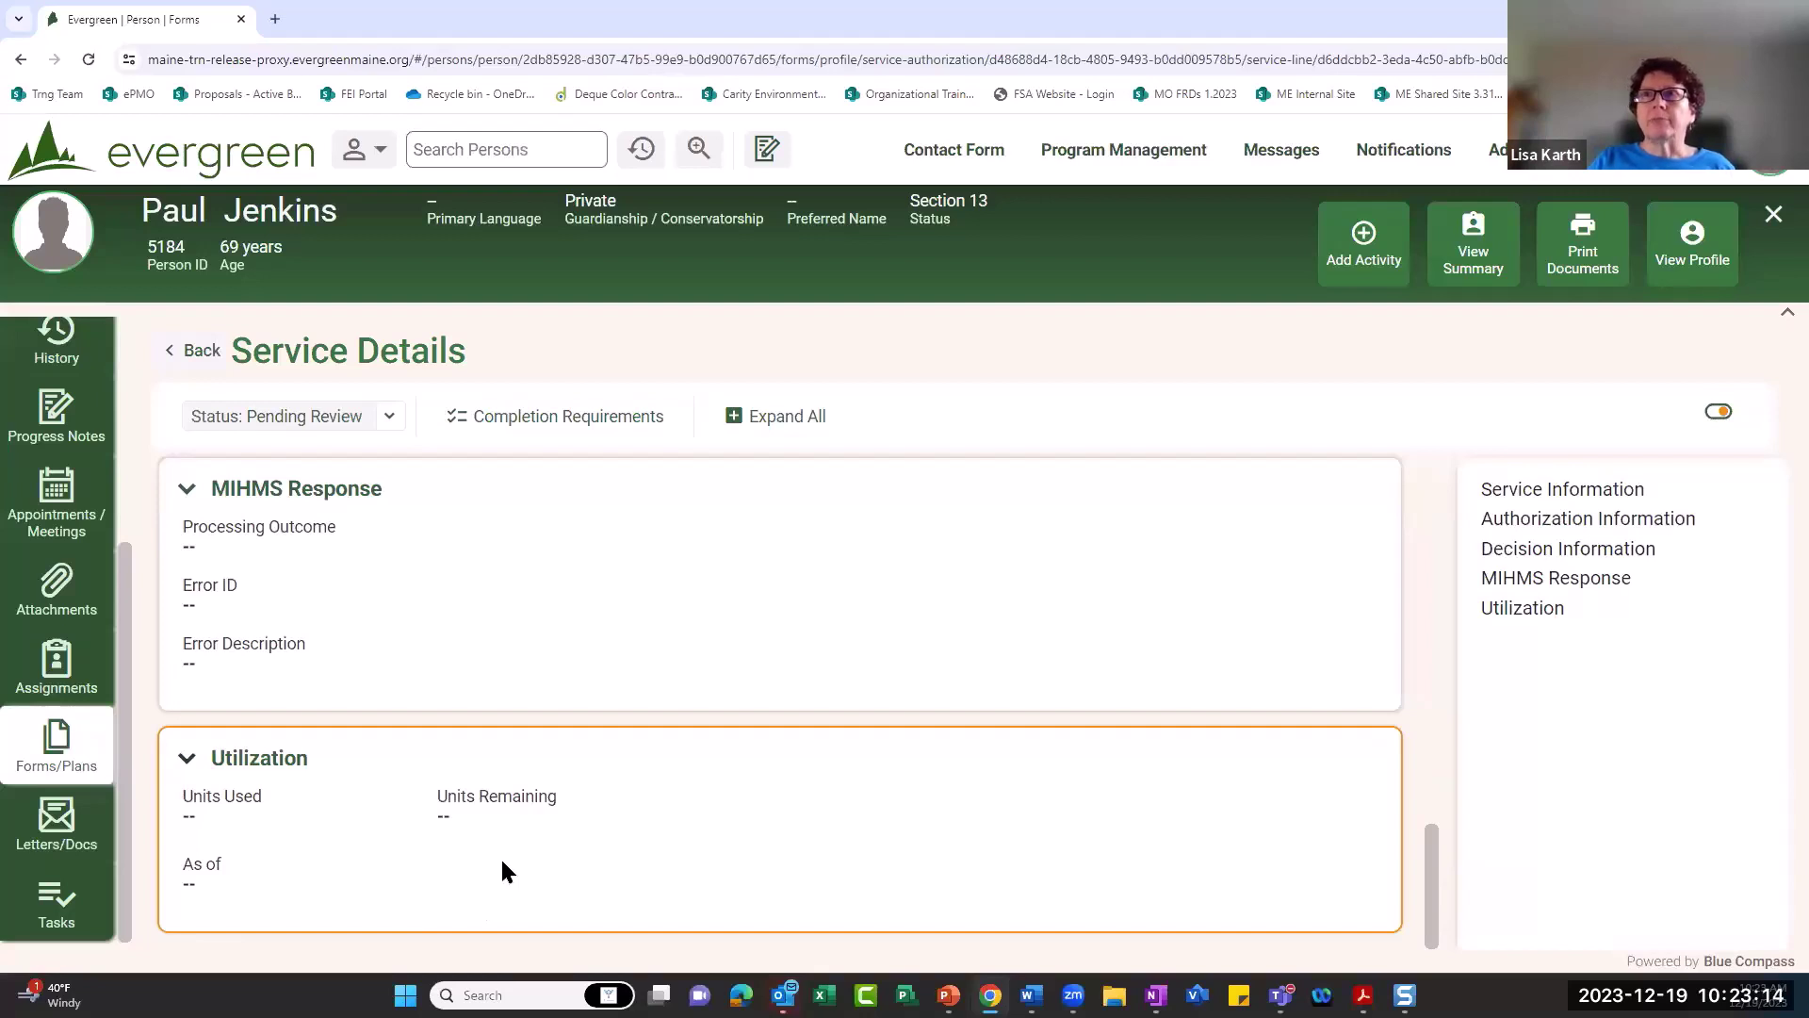
scroll(518, 801, up, 1)
Verify Authorization and Decision requirements are both checked, then advance to the Next Steps slide
click(566, 426)
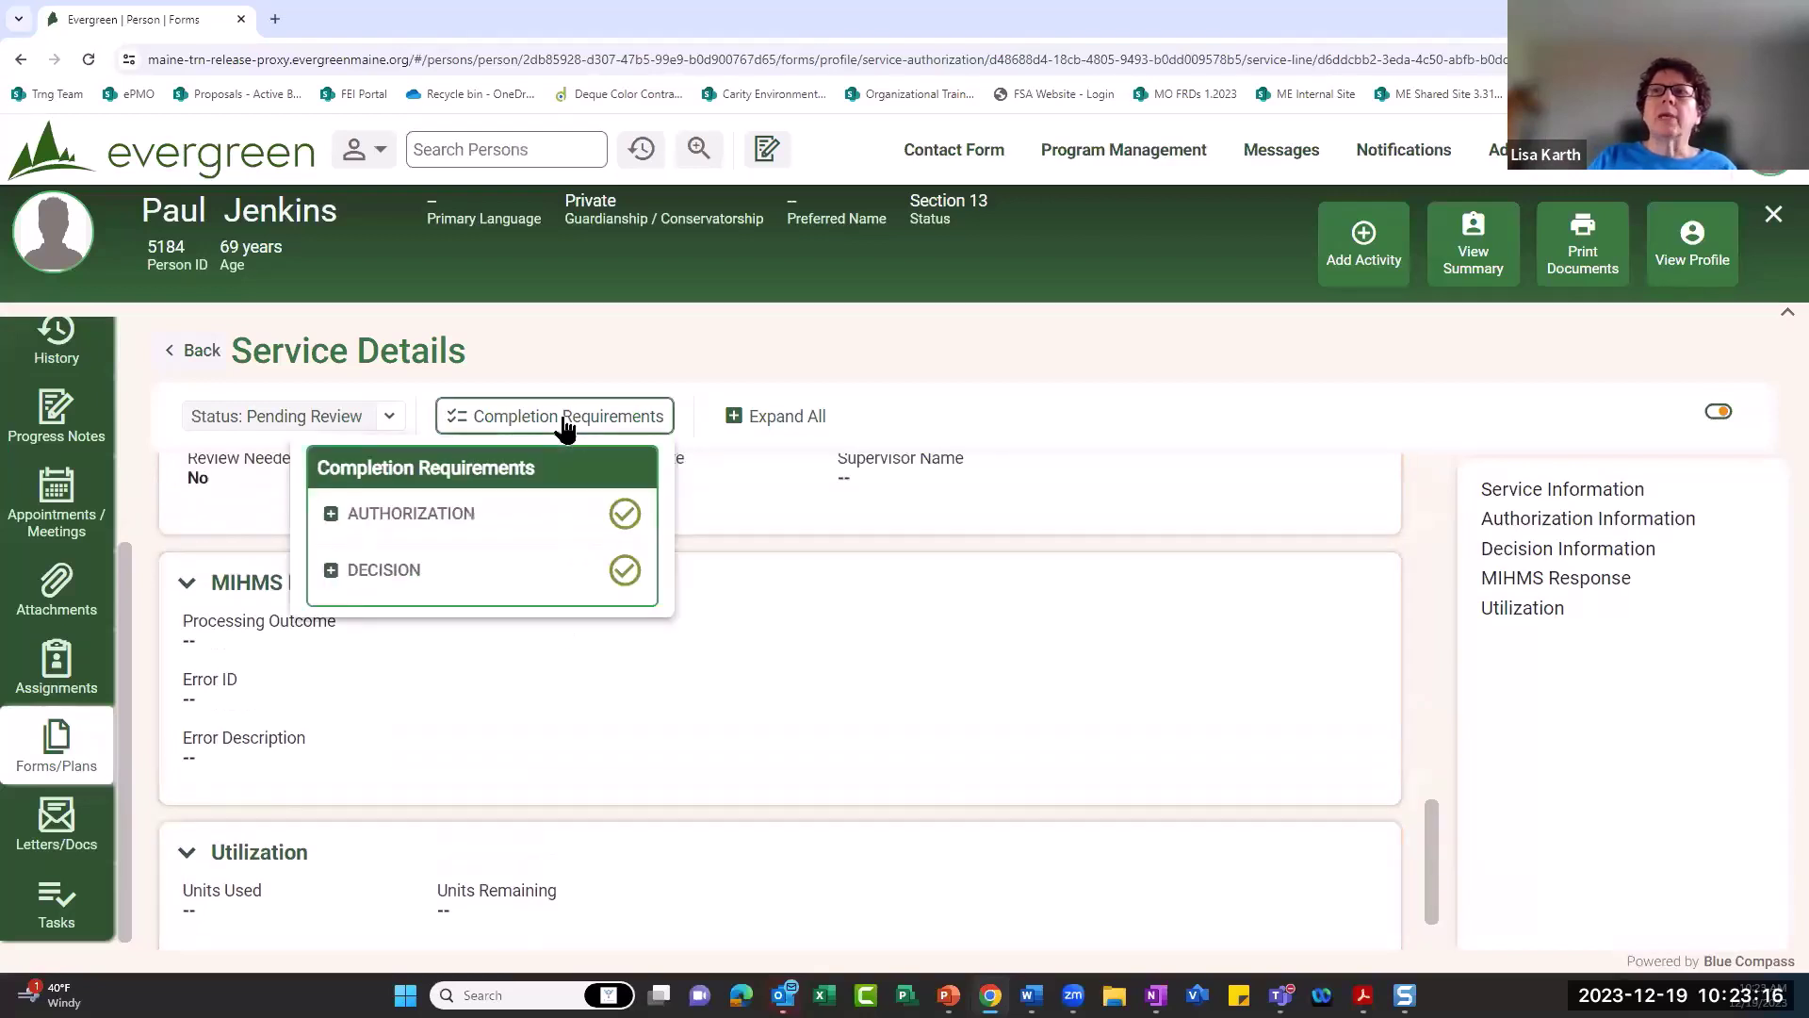
click(339, 420)
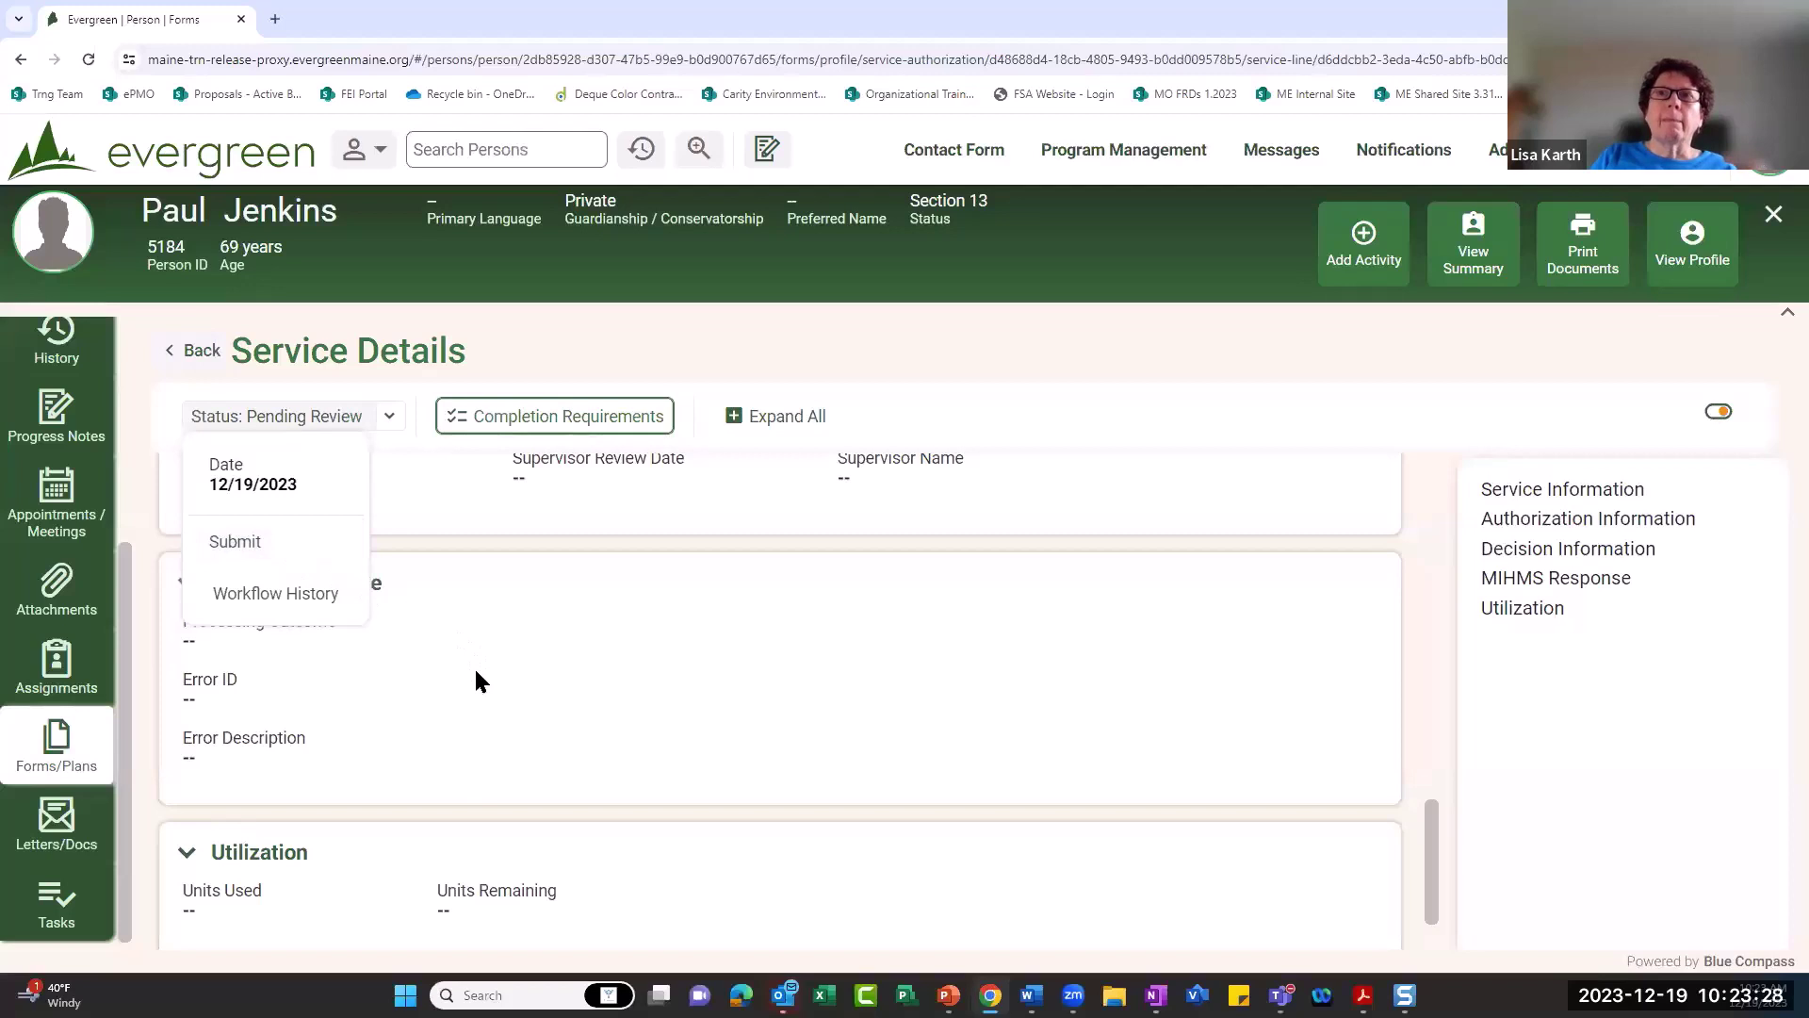
click(1144, 336)
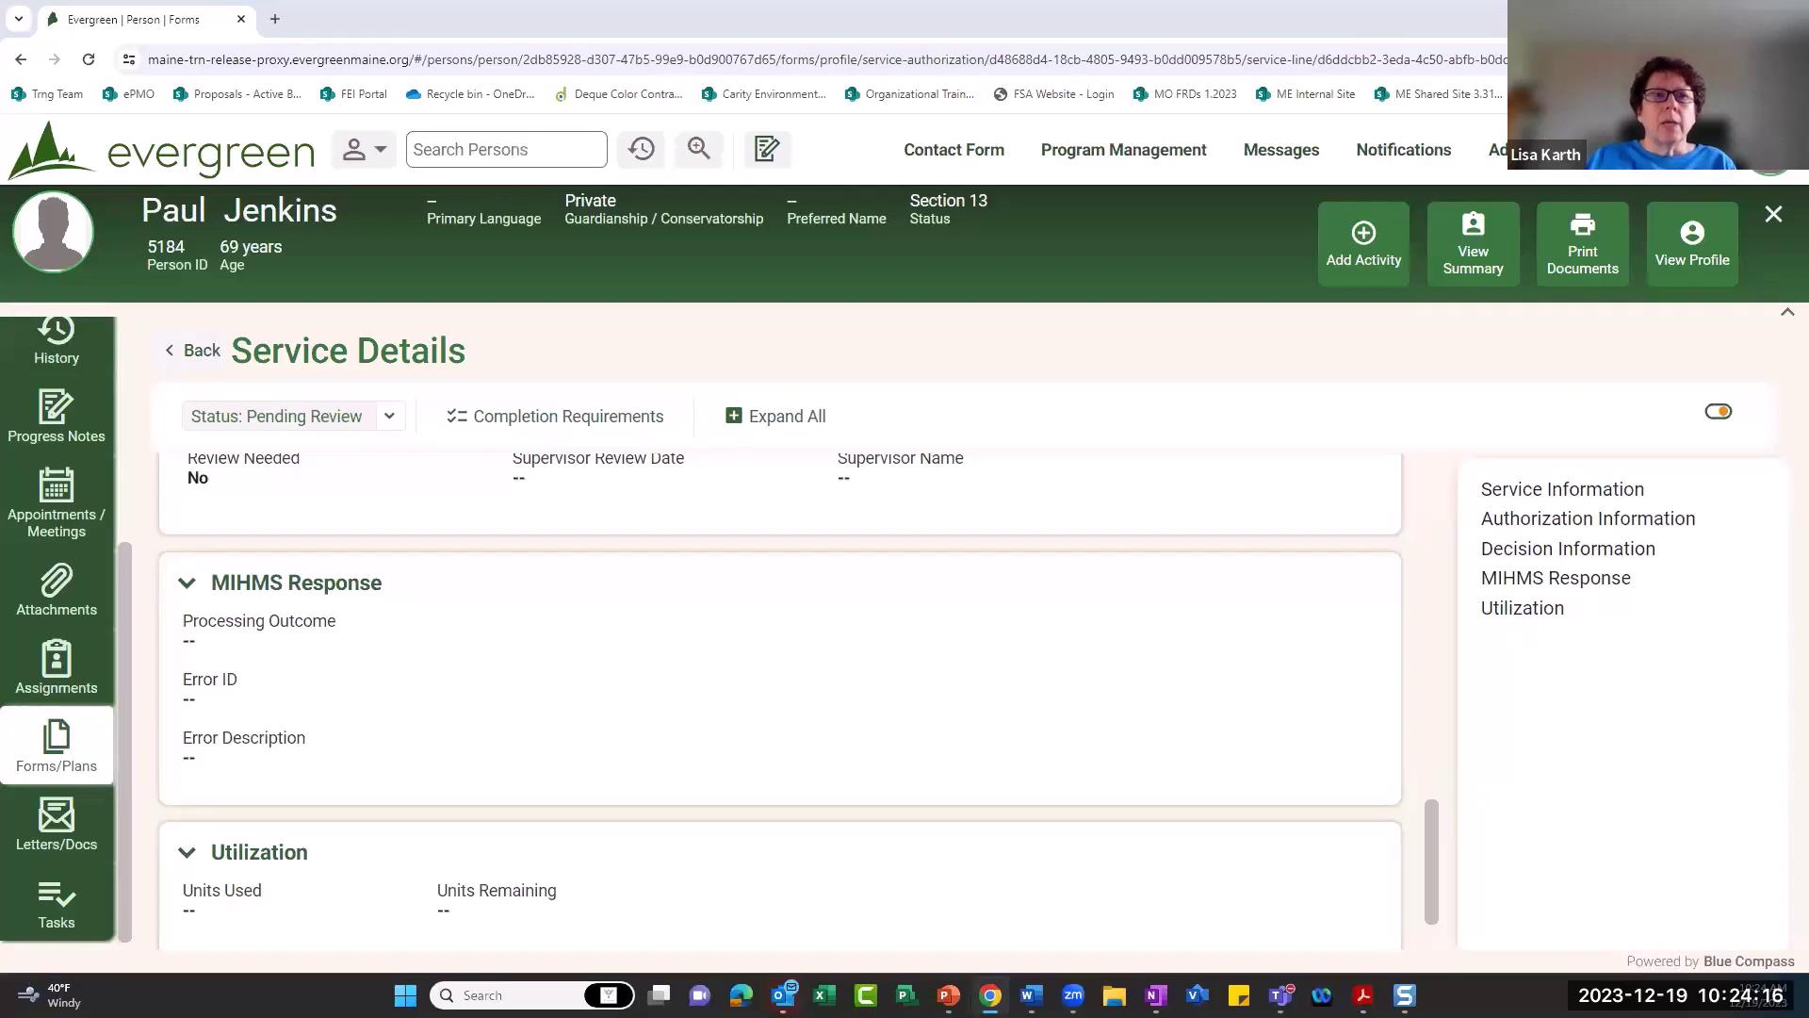
key(alt+Tab)
key(Right)
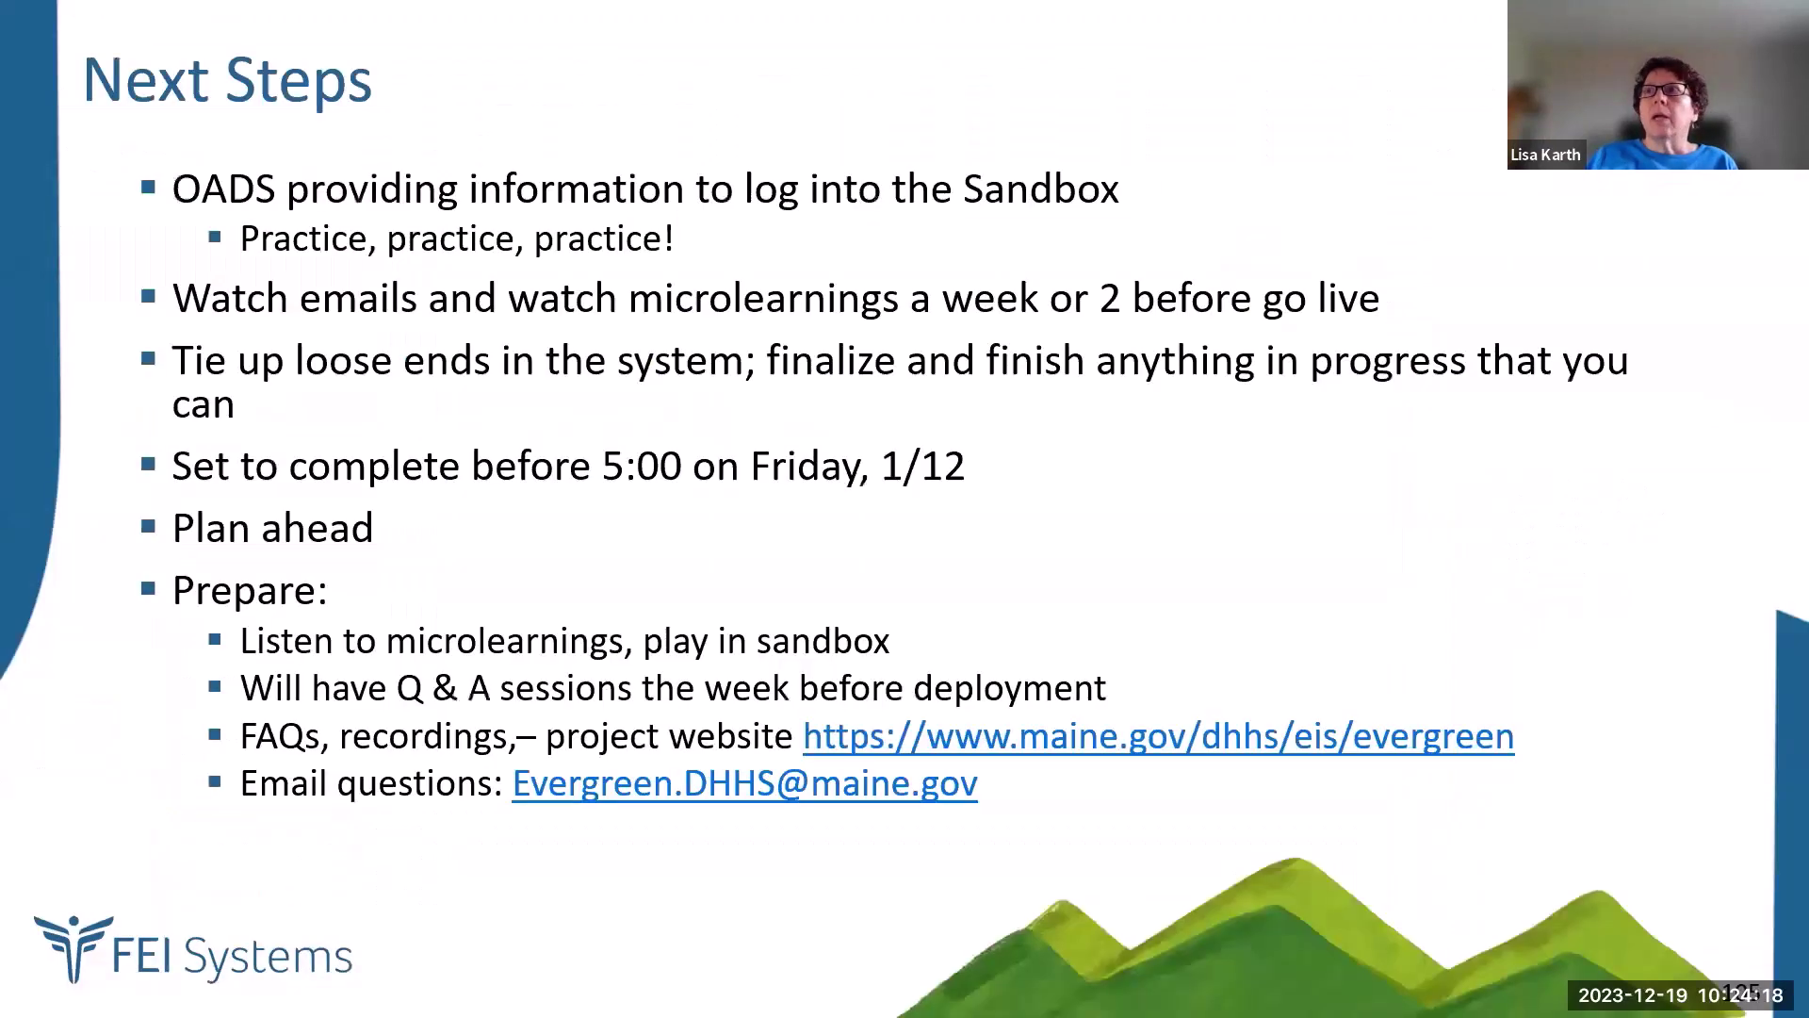